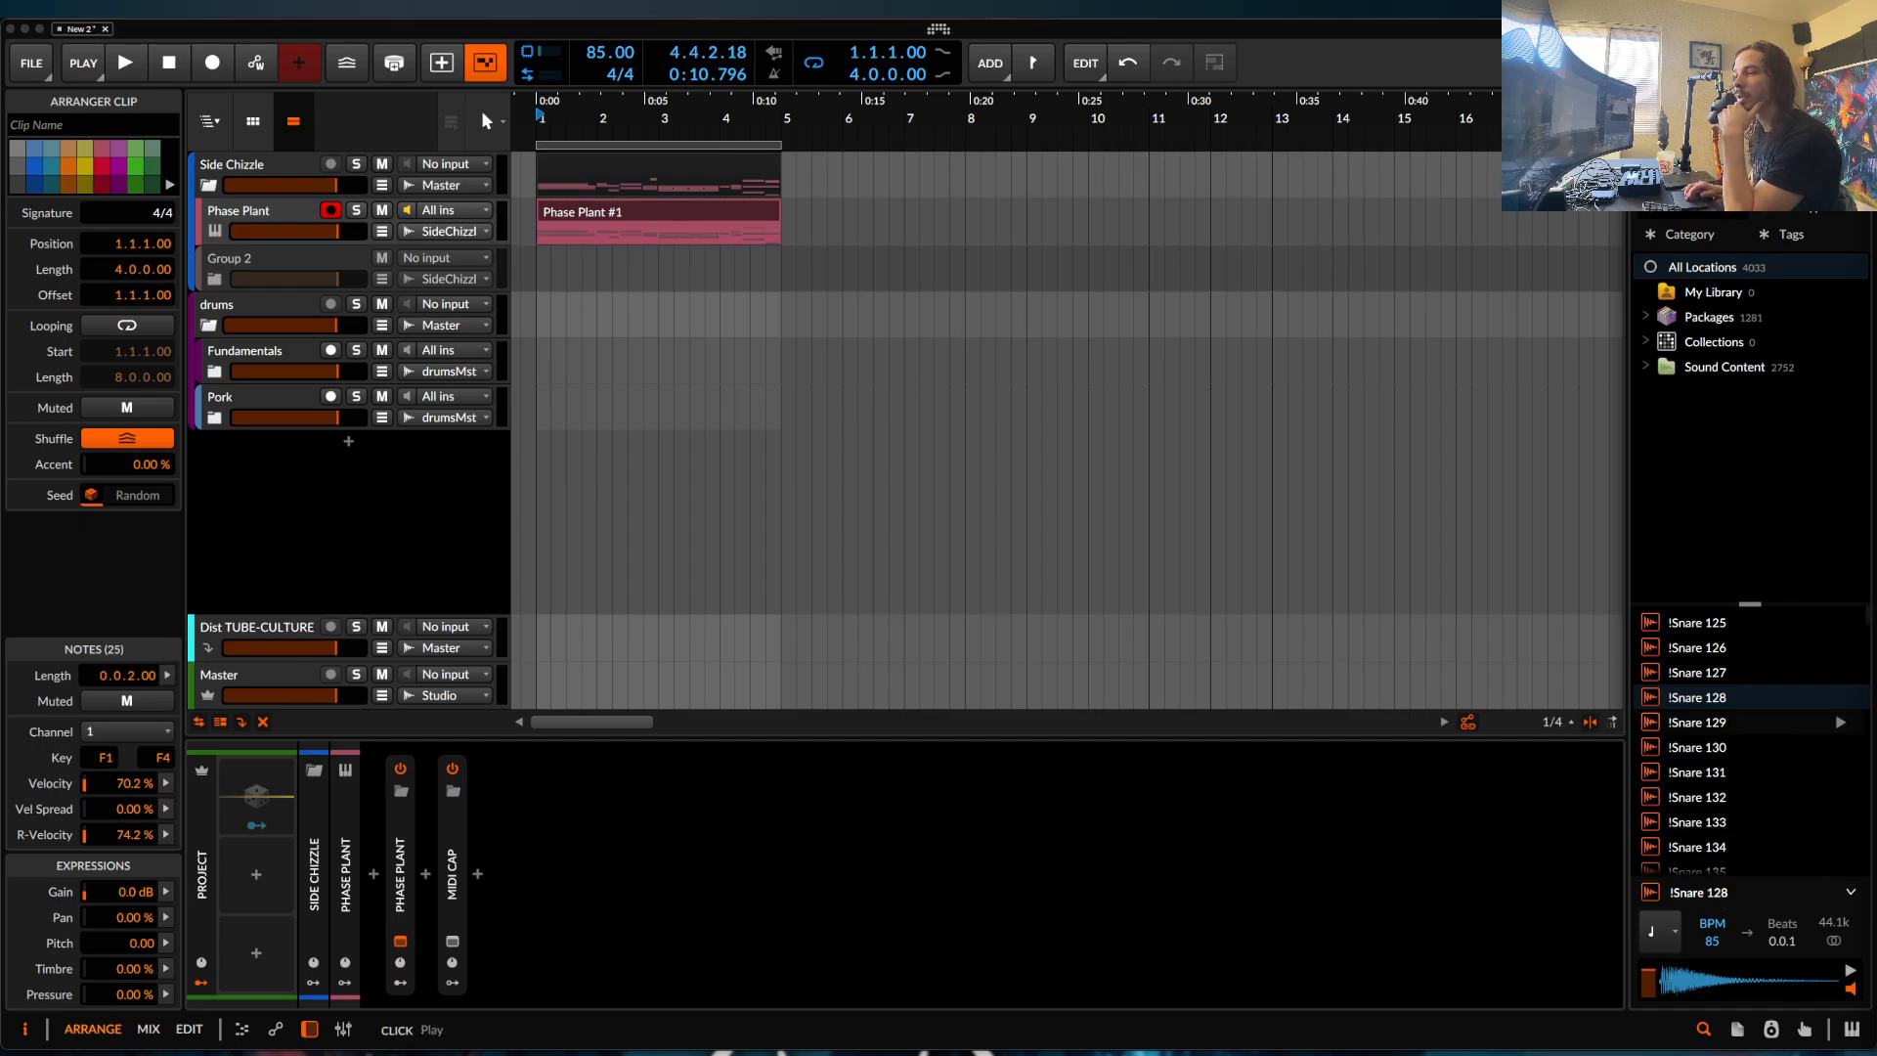
Open the Phase Plant synth's editor and audition the clip with its default sine oscillator.
left_click(407, 833)
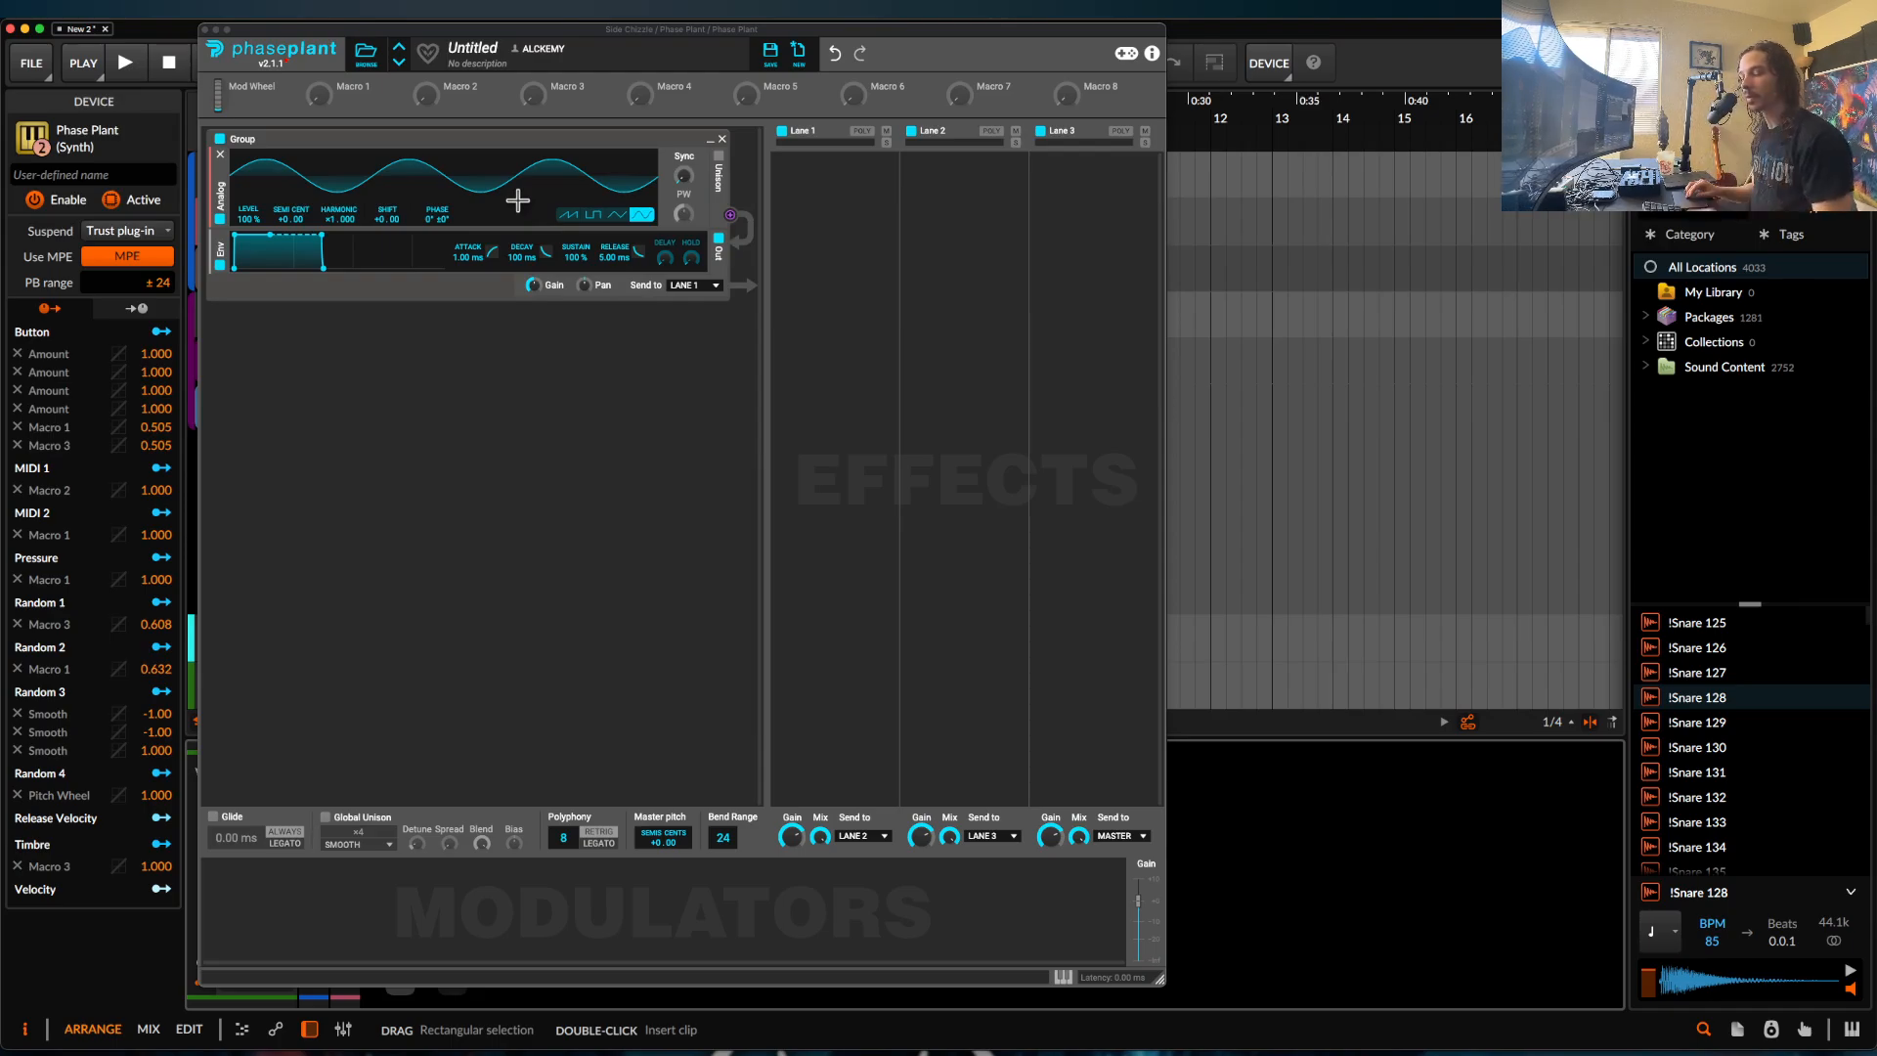
key("space")
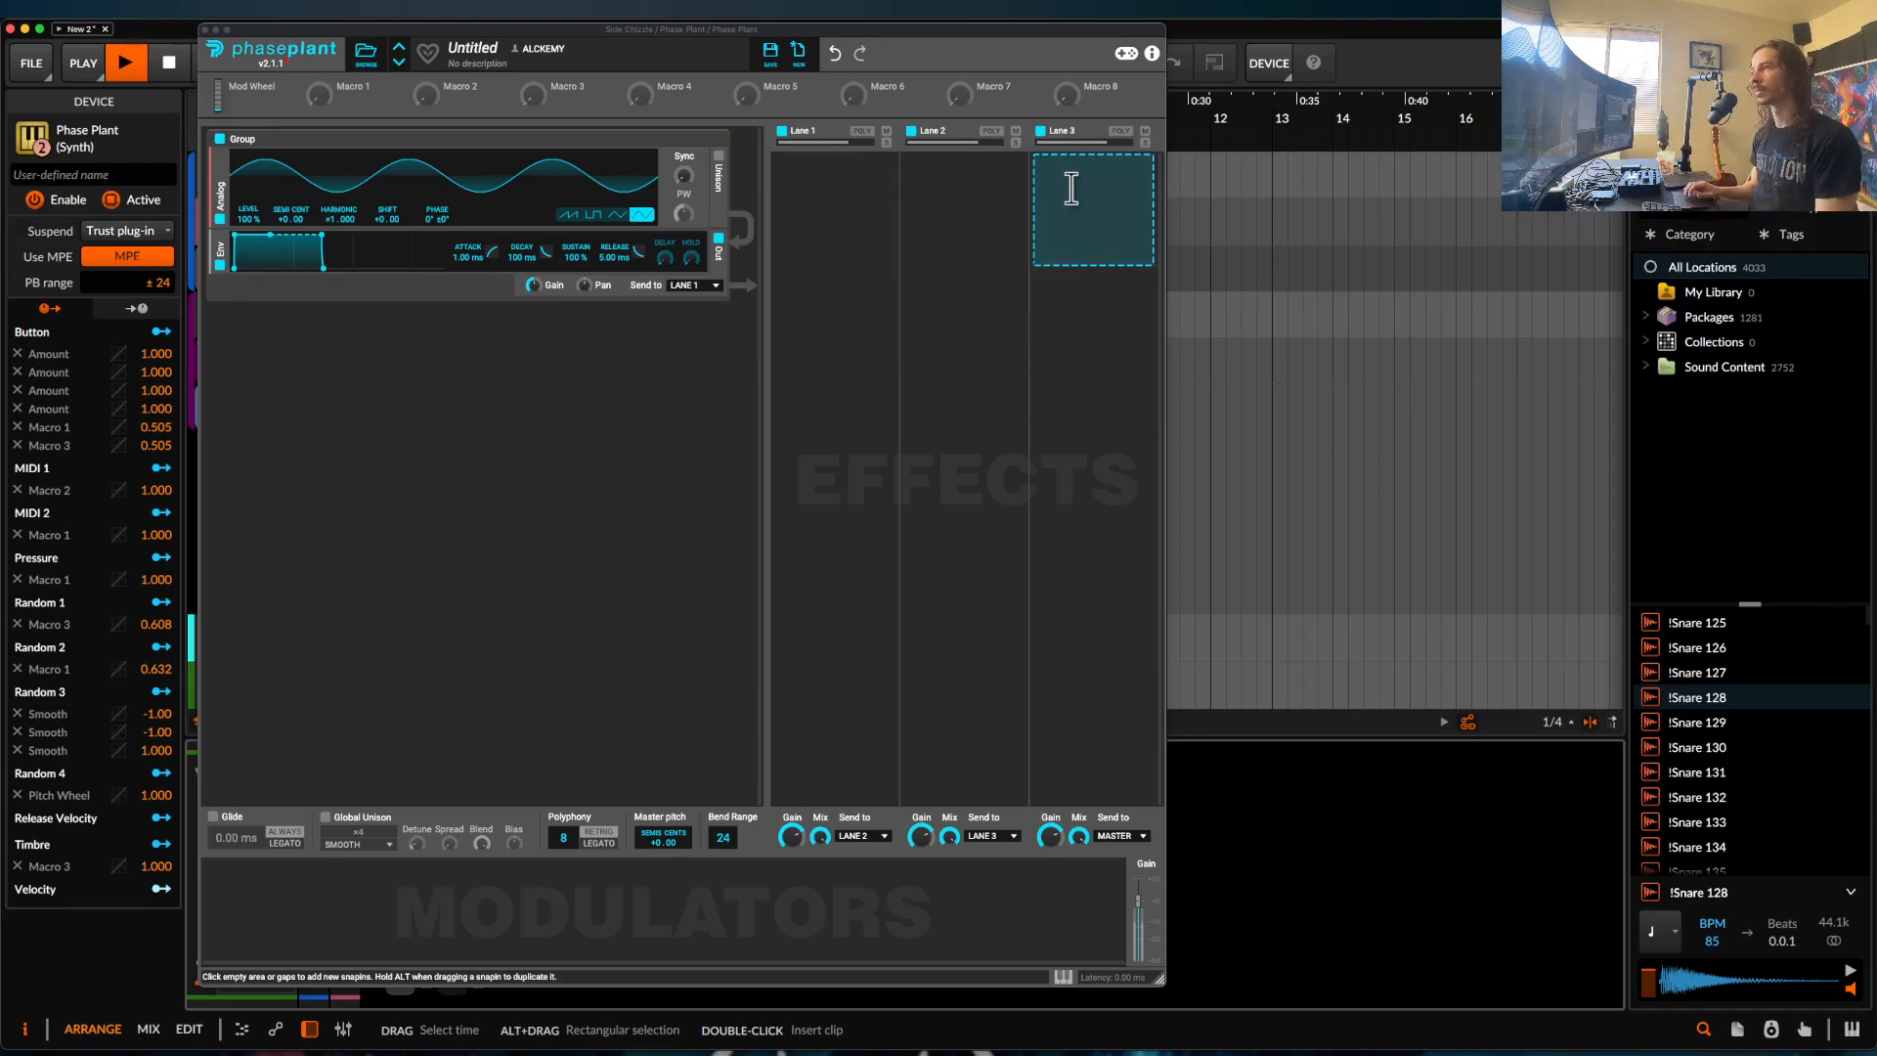
key("space")
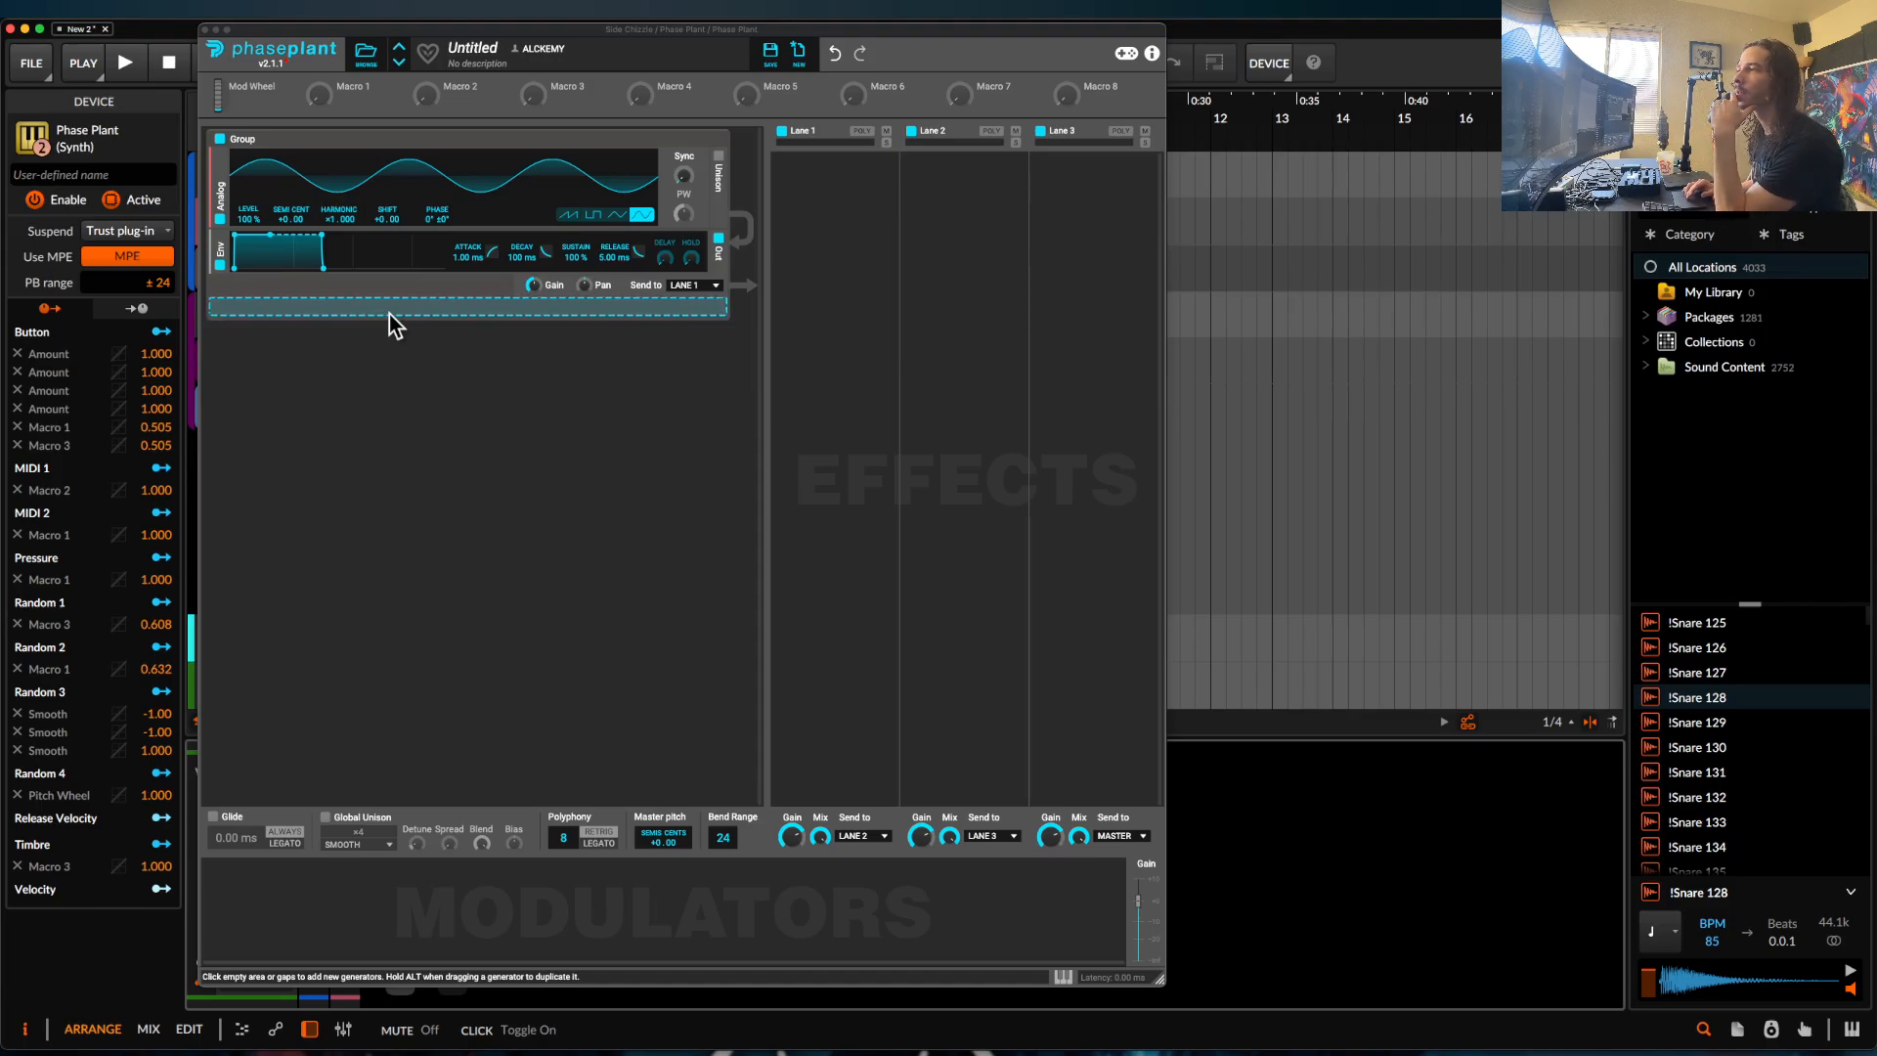
Replace the analog oscillator group with a Wavetable generator using the default wavetable and audition it.
left_click(720, 141)
left_click(721, 142)
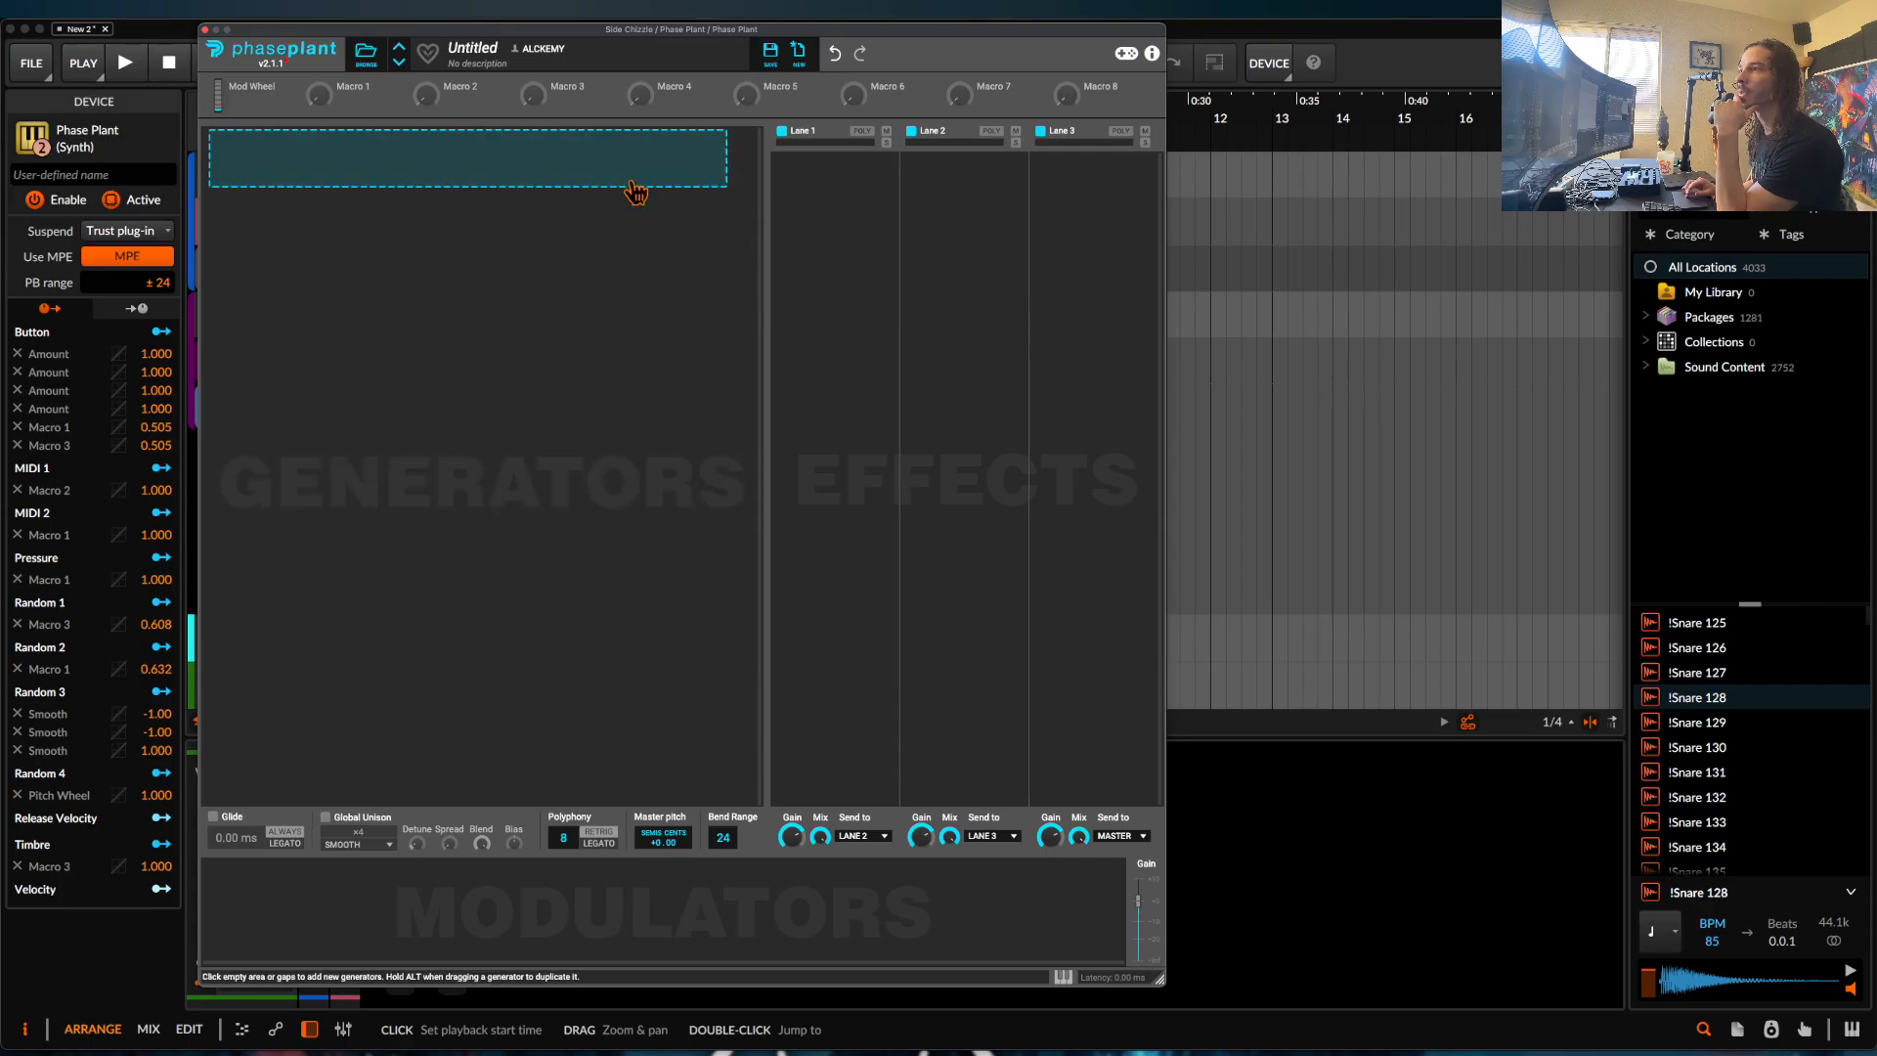
left_click(528, 184)
left_click(557, 289)
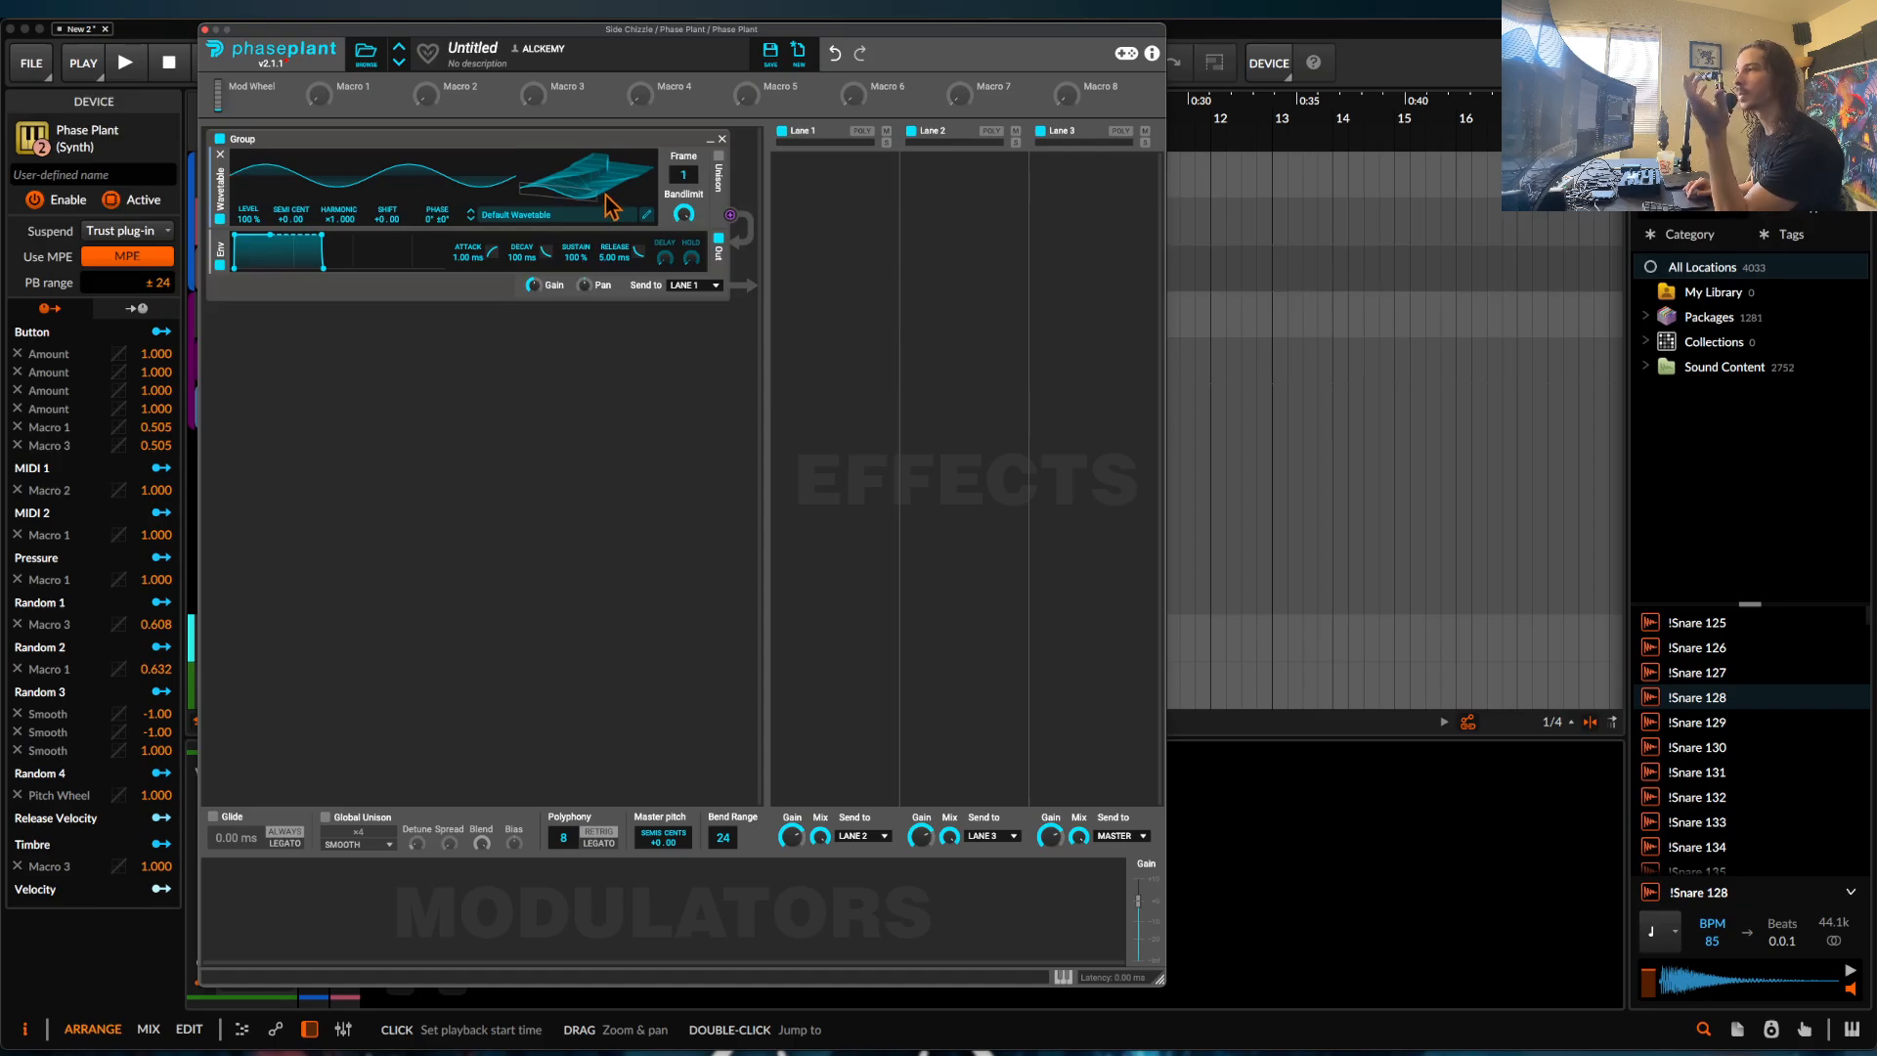
mouse_move(683, 175)
left_mouse_down()
mouse_move(683, 137)
mouse_move(679, 182)
left_mouse_up()
key("space")
key("space")
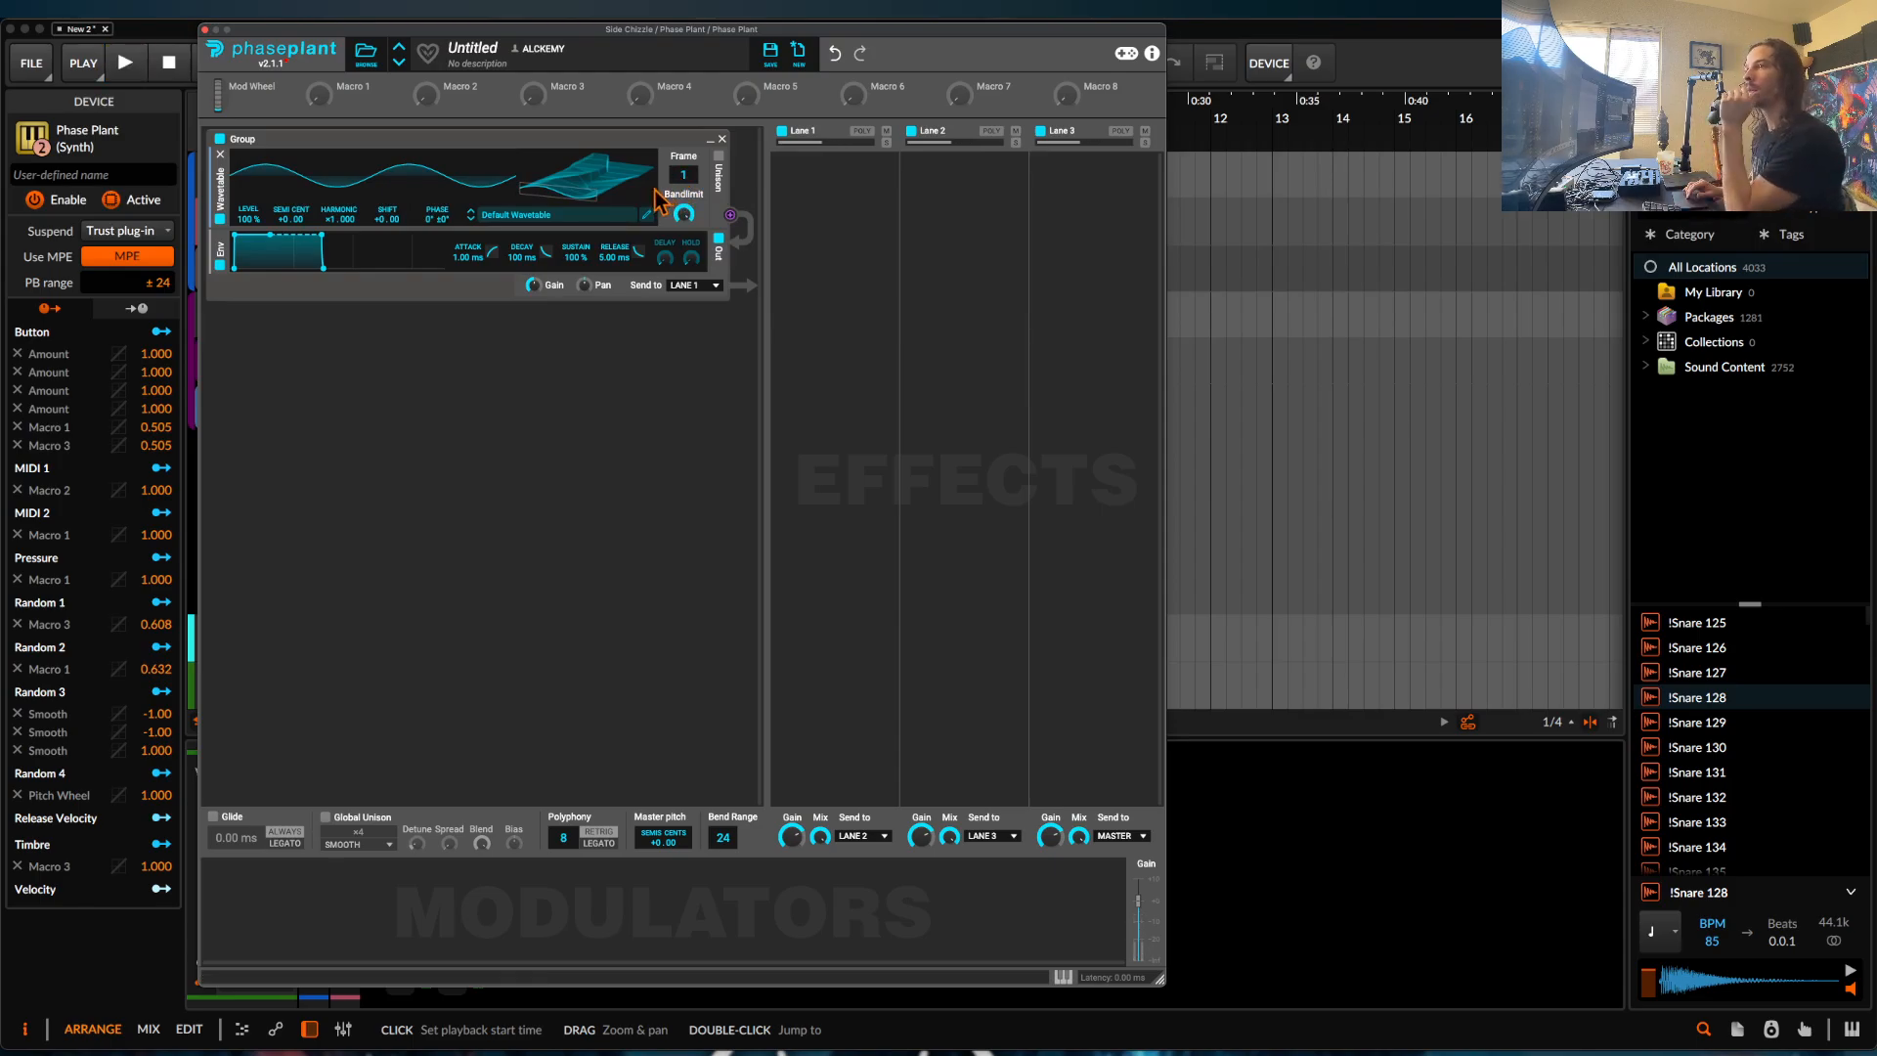
left_click(311, 877)
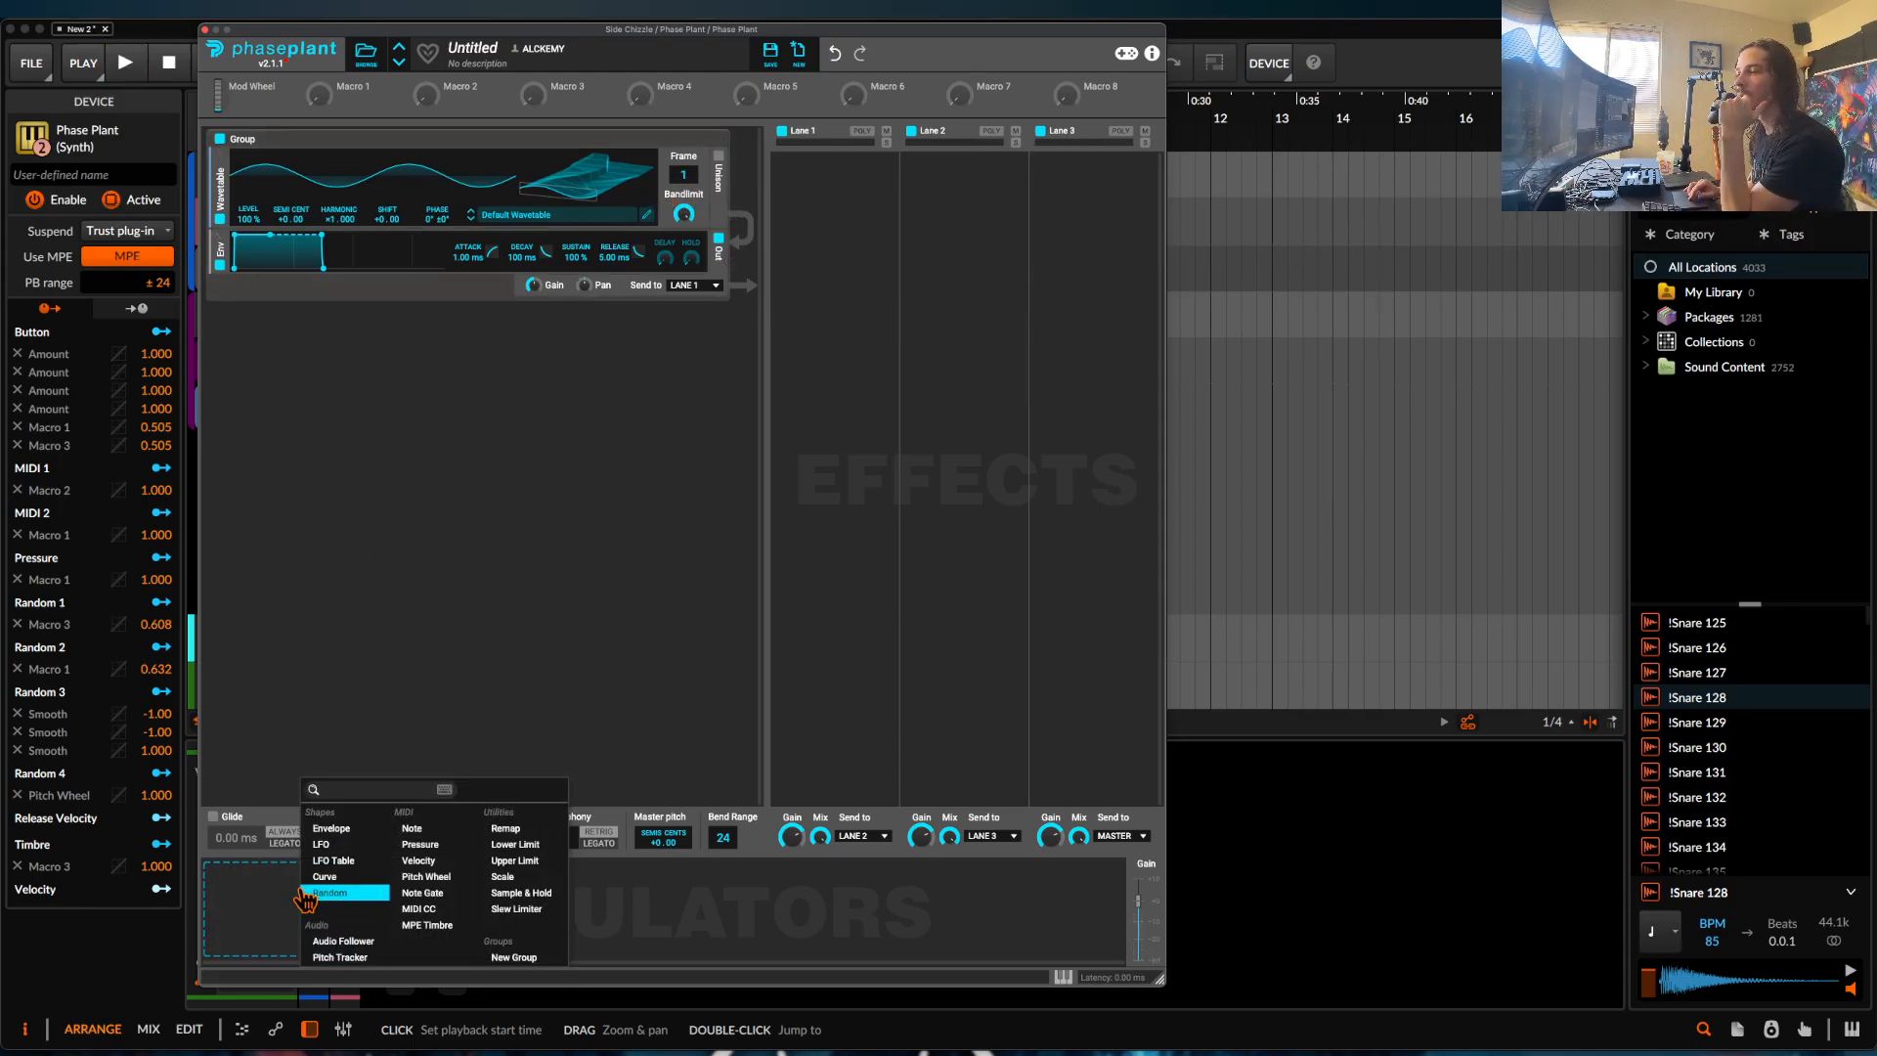
left_click(340, 826)
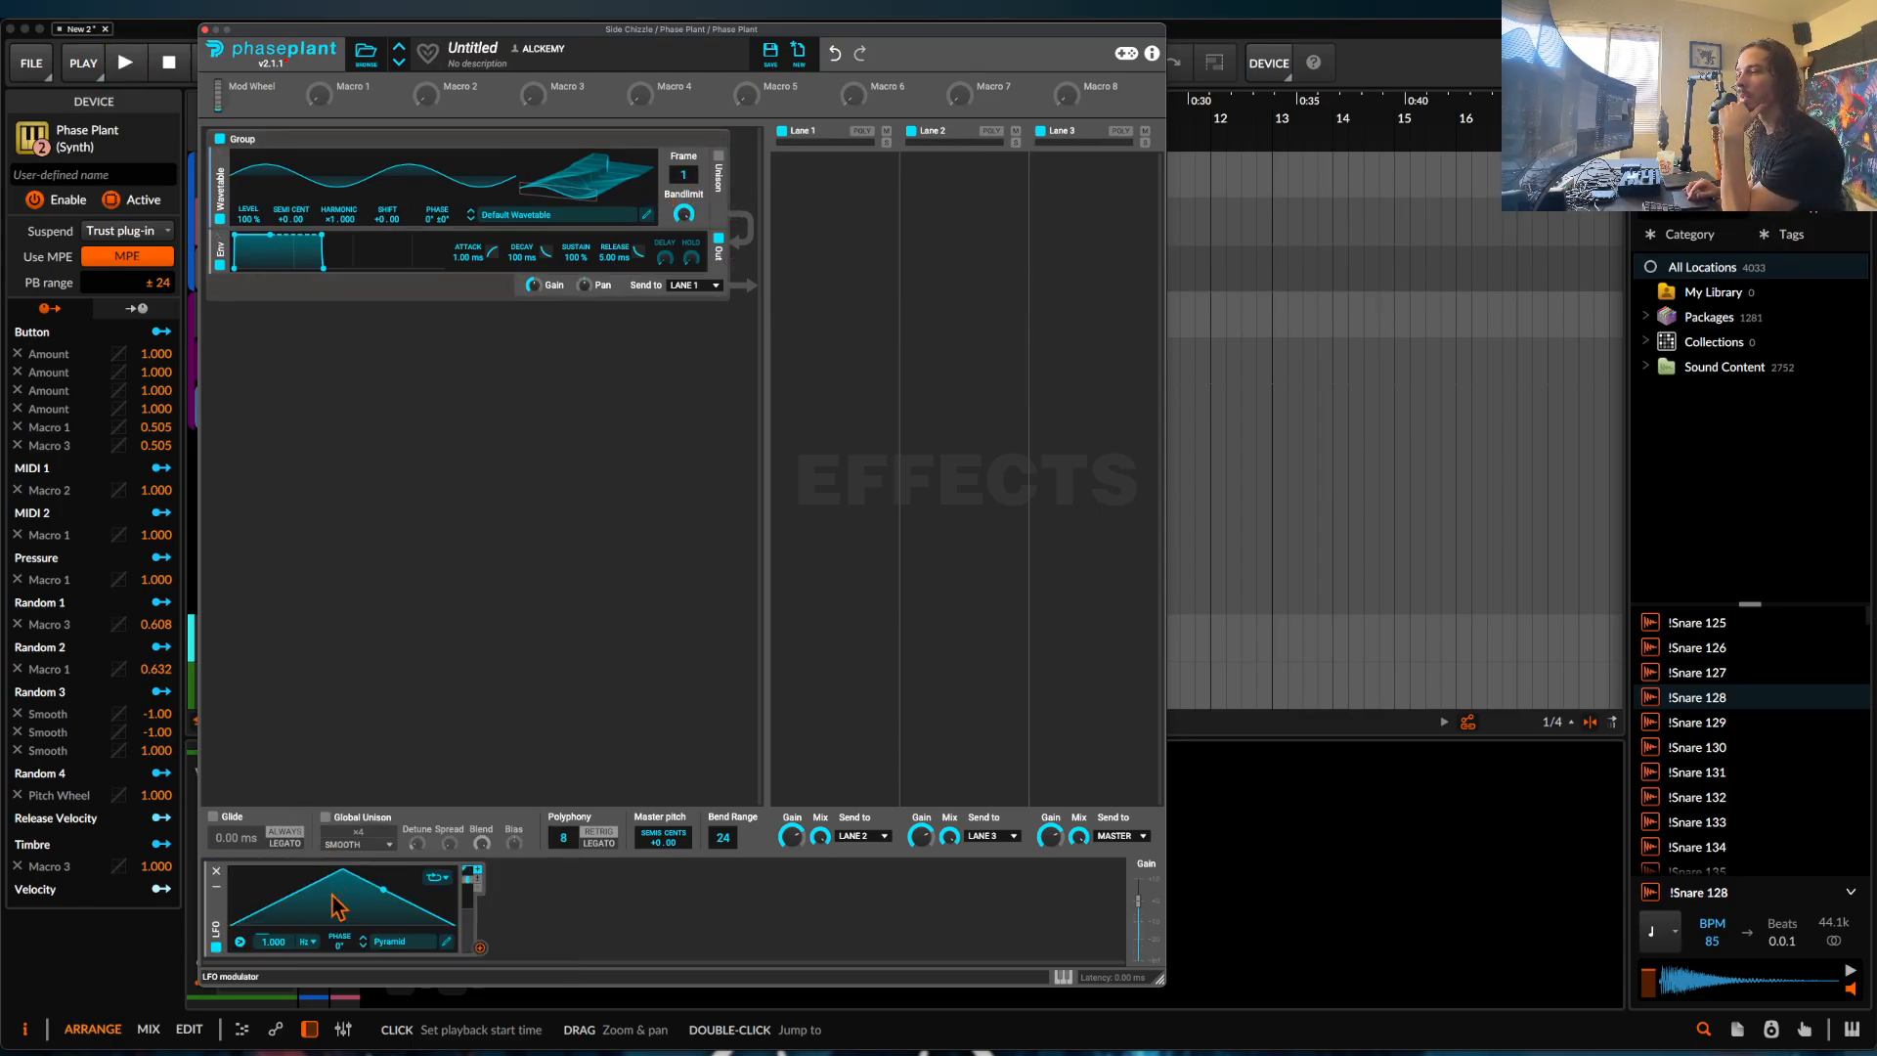
left_click(216, 871)
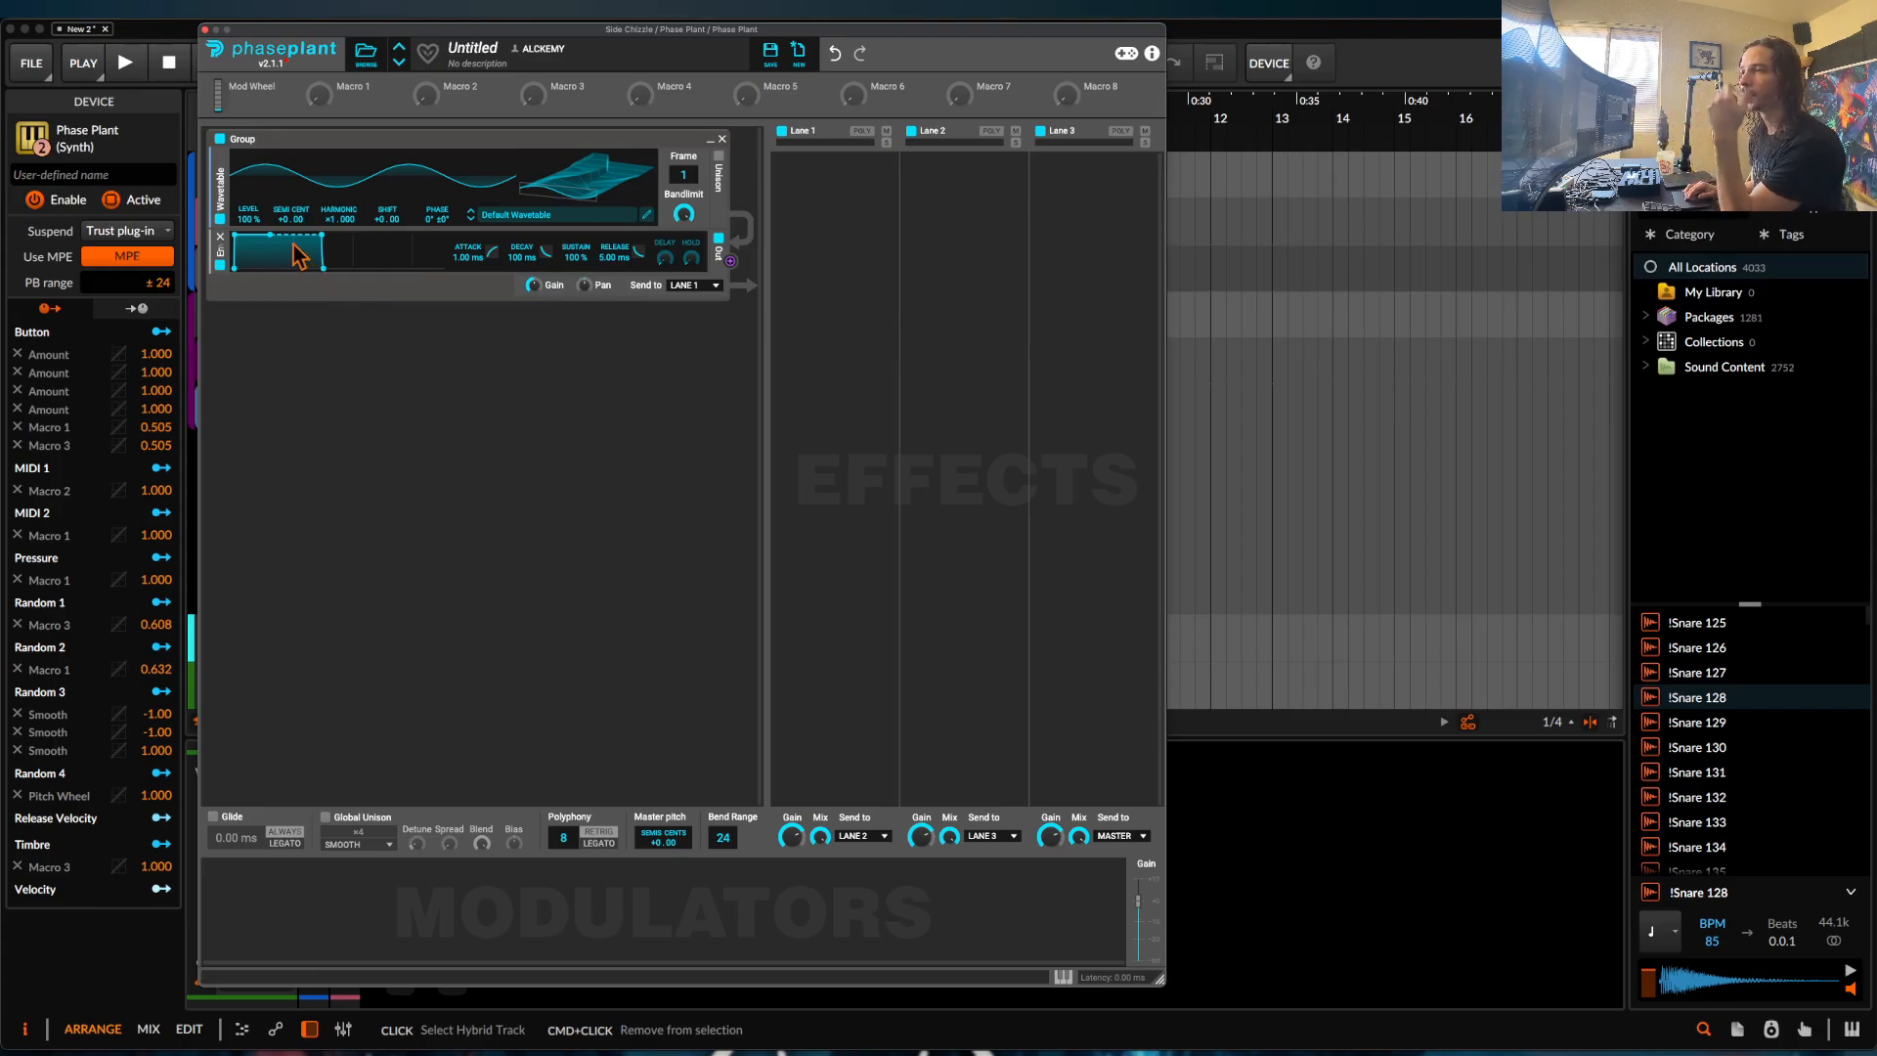
Assign Macro 1 to the envelope's attack, decay and sustain, setting attack to about 292 ms and release to about 455 ms.
left_click(342, 100)
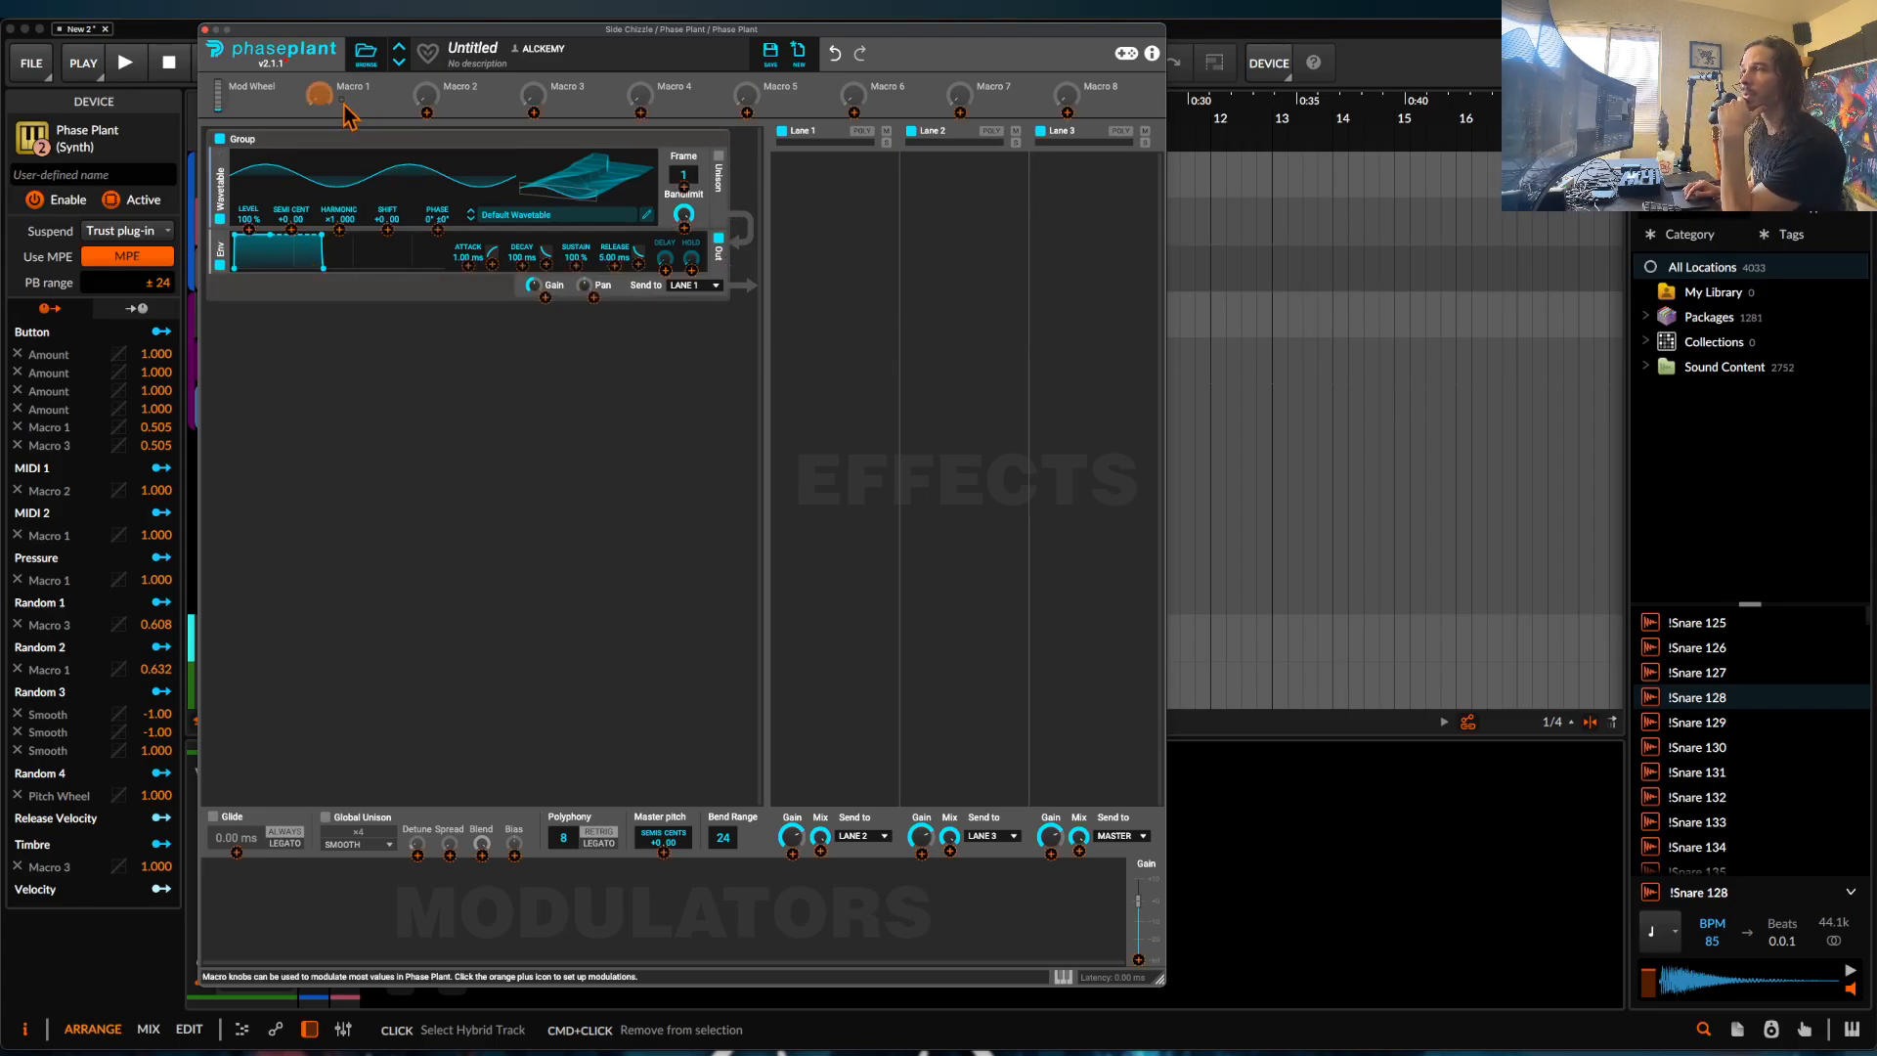
left_click(524, 269)
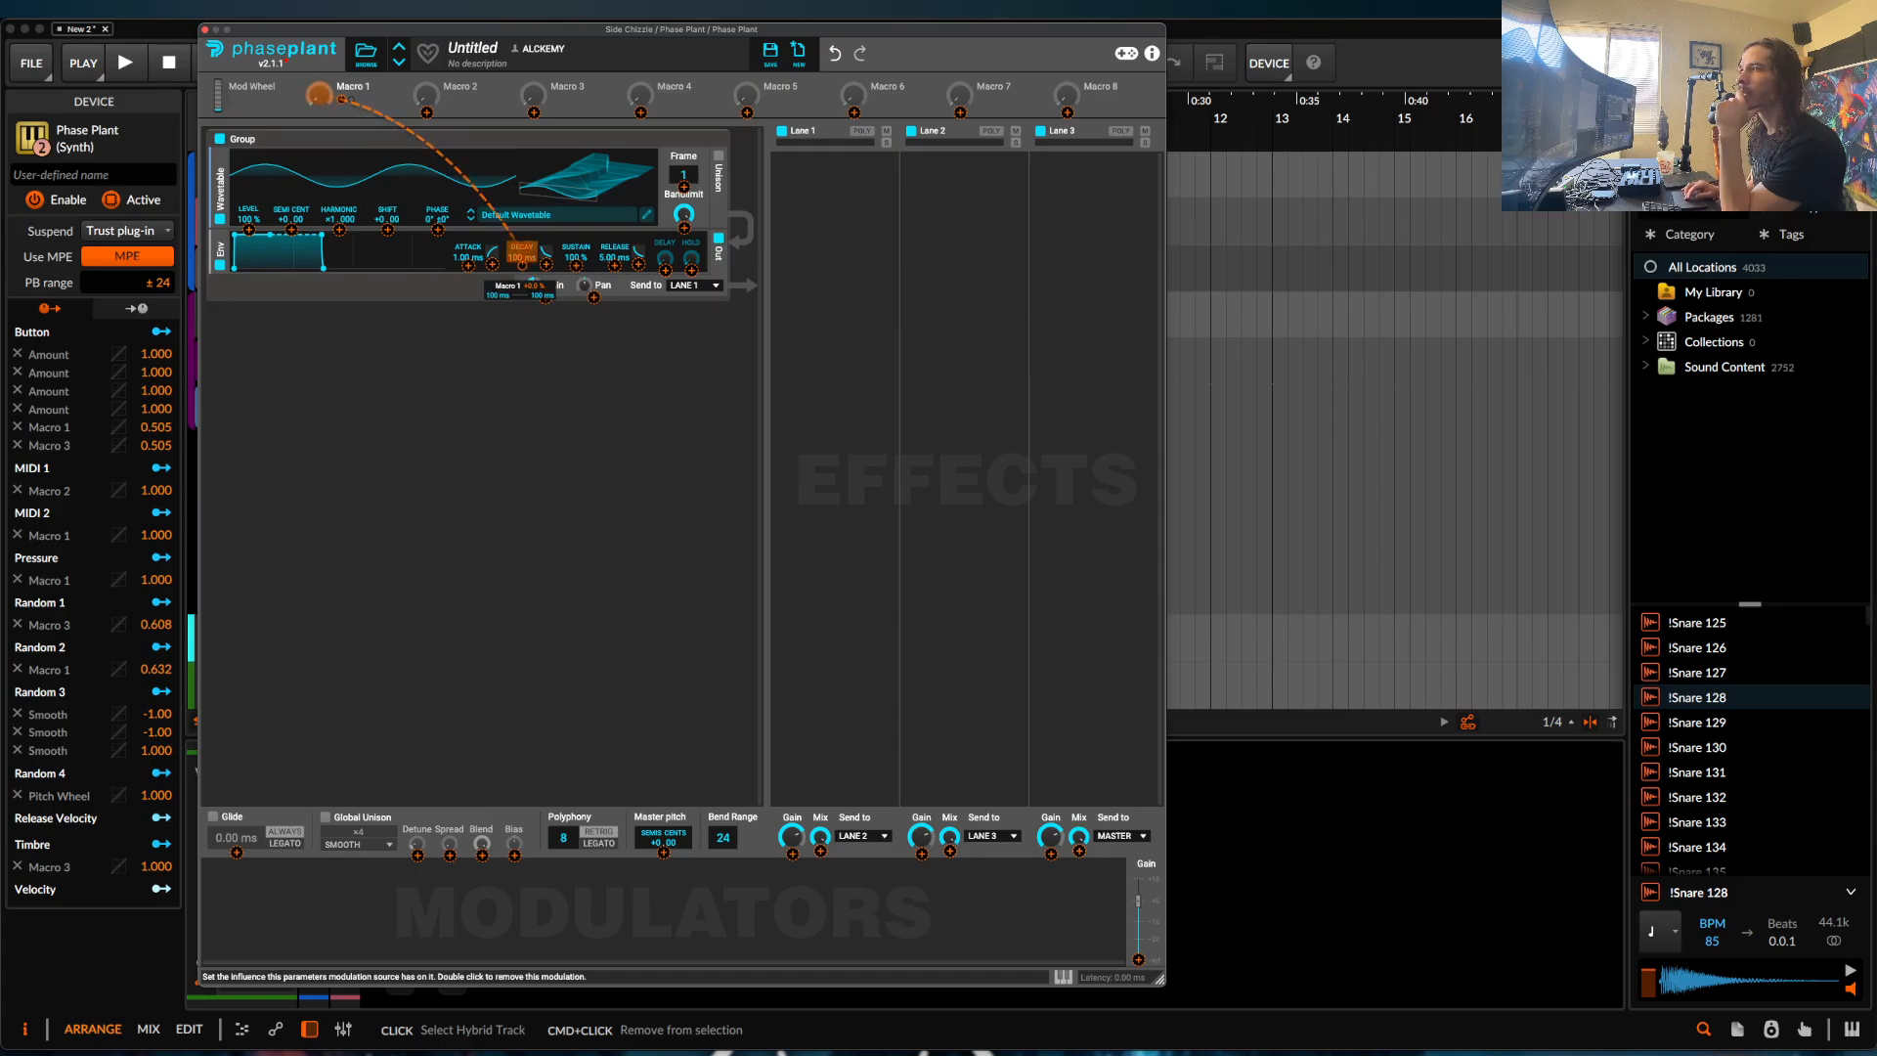
left_click(576, 269)
left_click(383, 109)
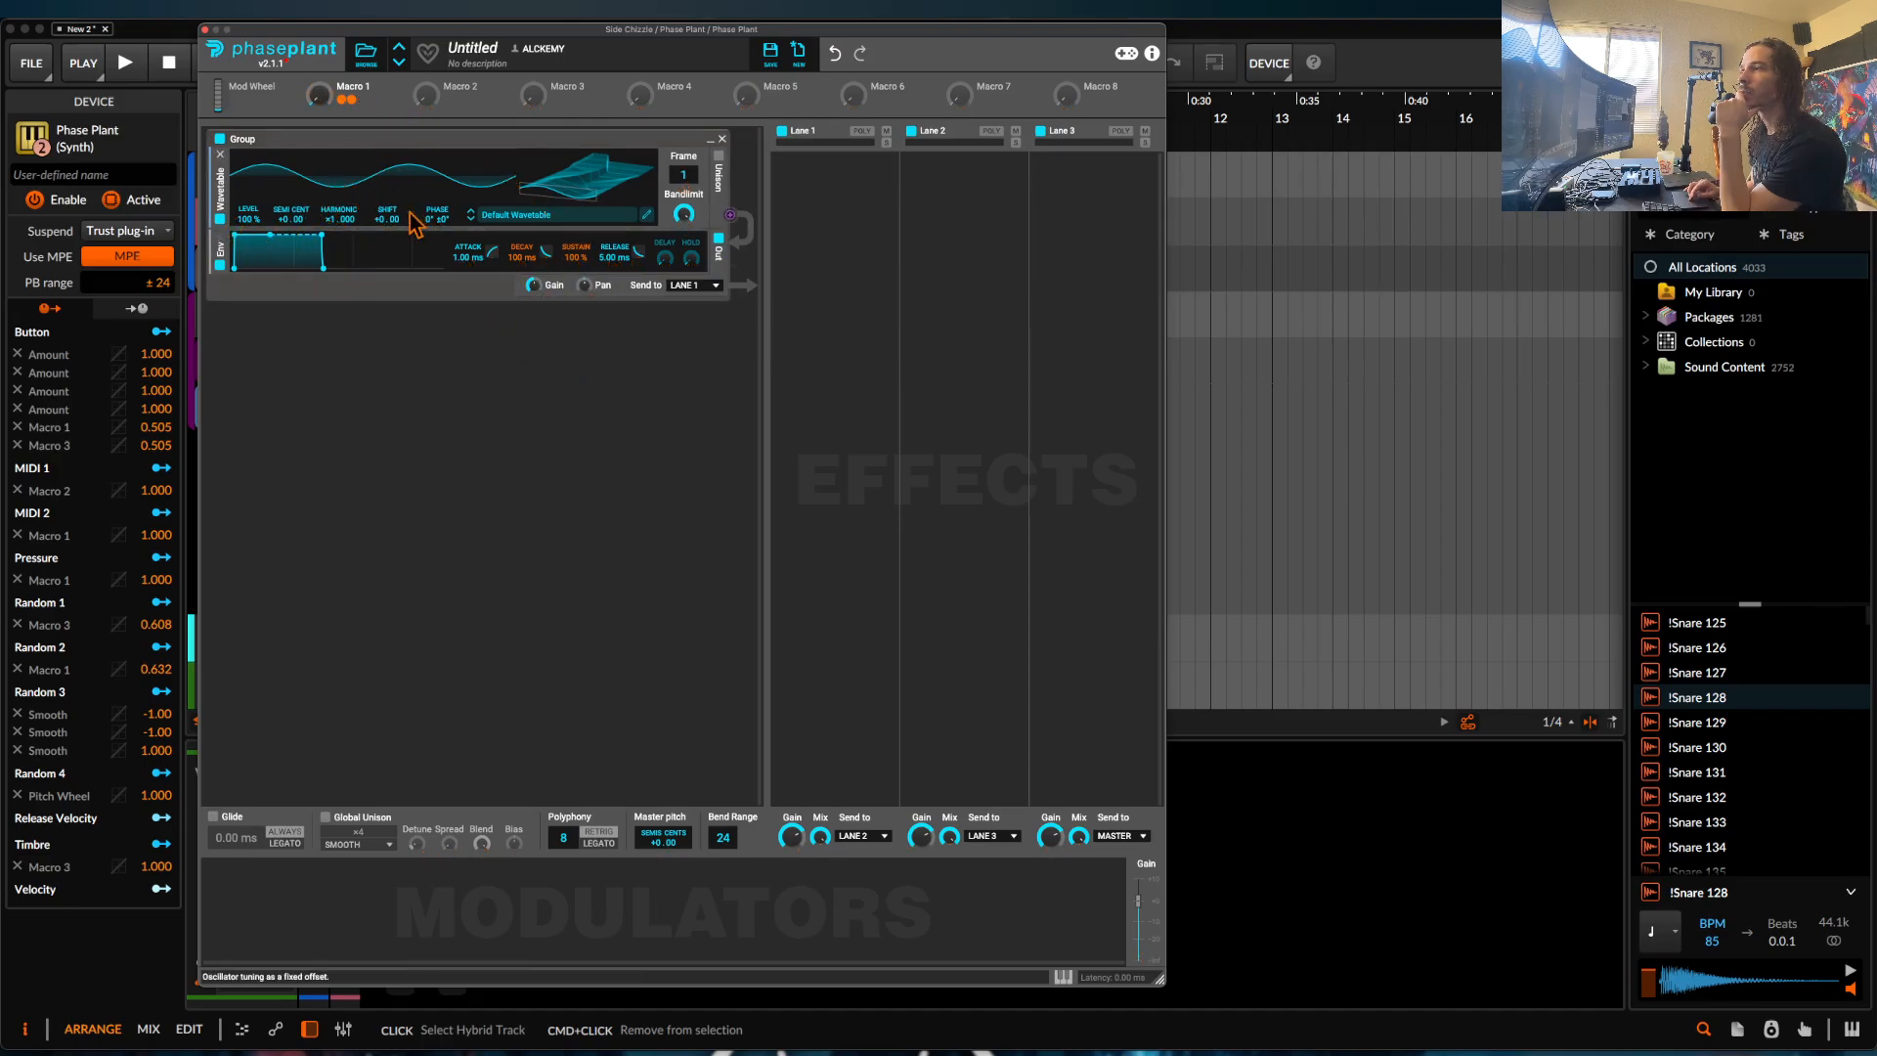
left_click_drag(465, 258, 466, 161)
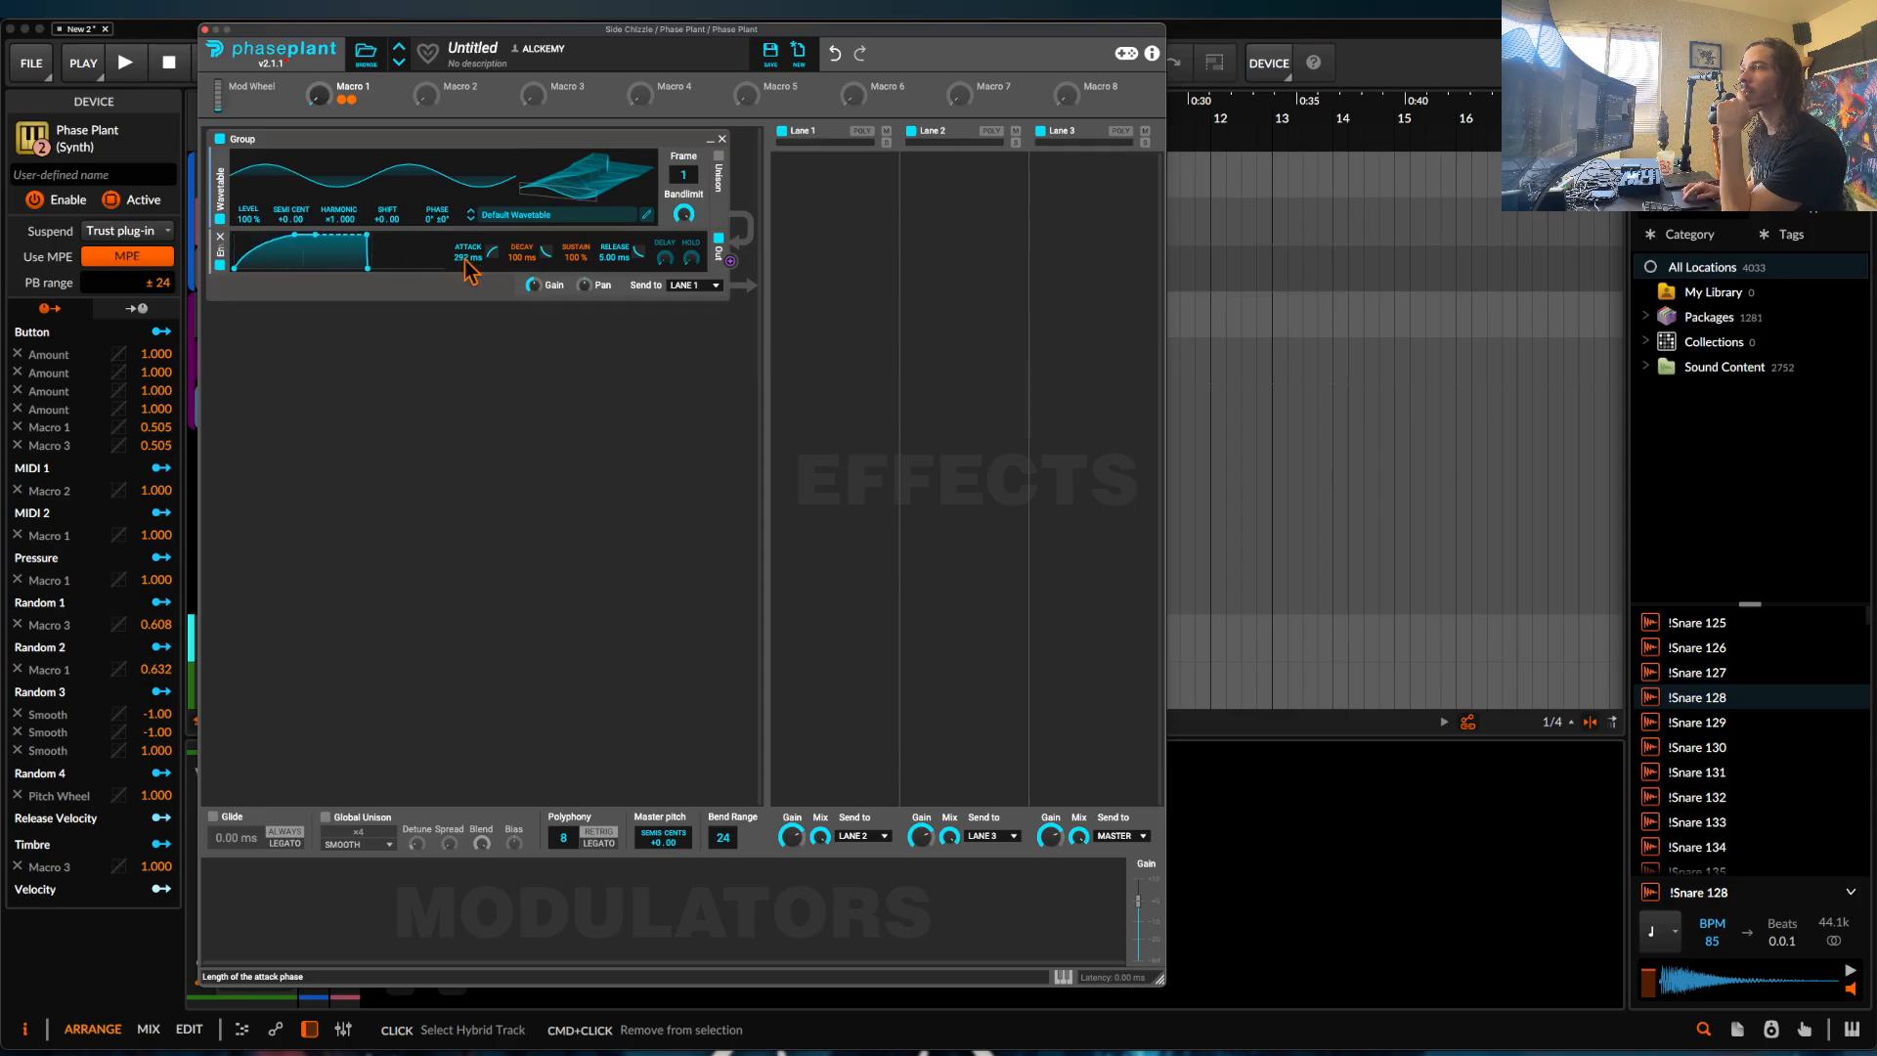
mouse_move(365, 110)
left_mouse_down()
mouse_move(473, 284)
mouse_move(373, 268)
mouse_move(392, 268)
left_mouse_up()
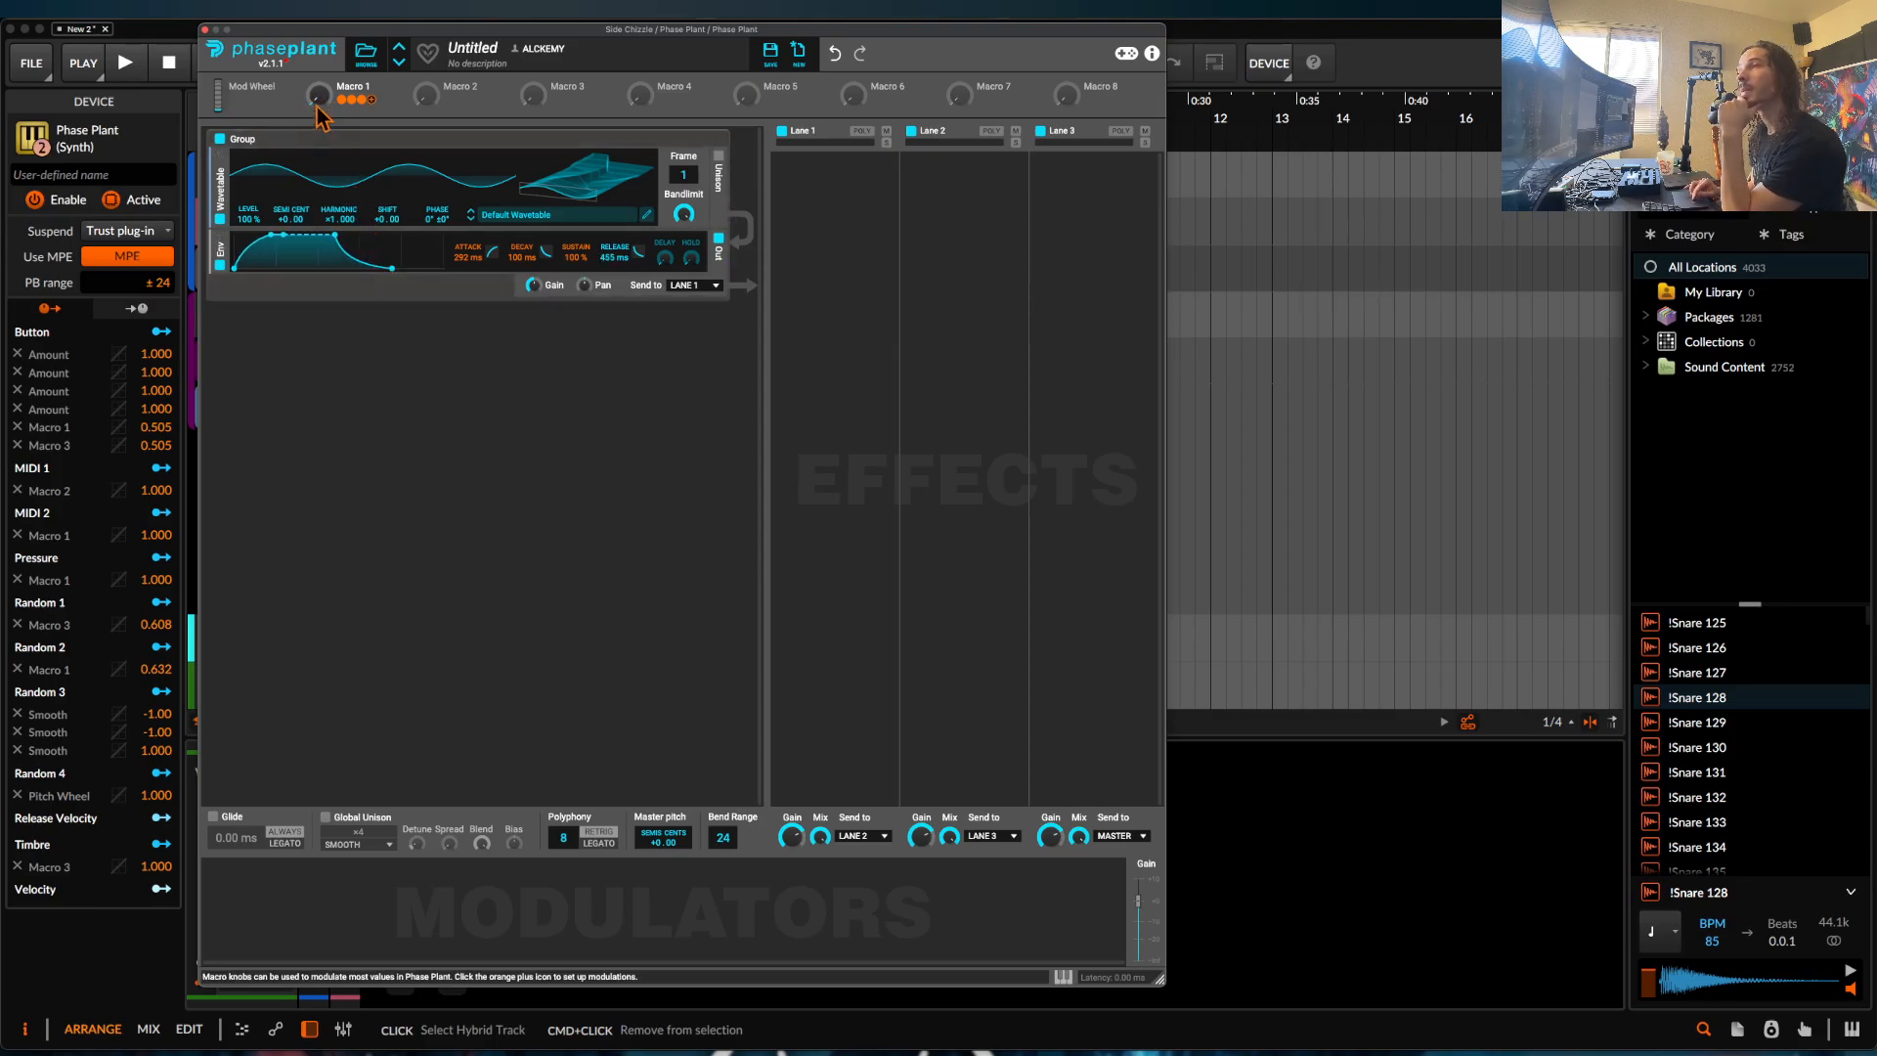
Sweep Macro 1 during playback and adjust how strongly it modulates the envelope's decay.
left_click_drag(319, 95, 315, 78)
key("space")
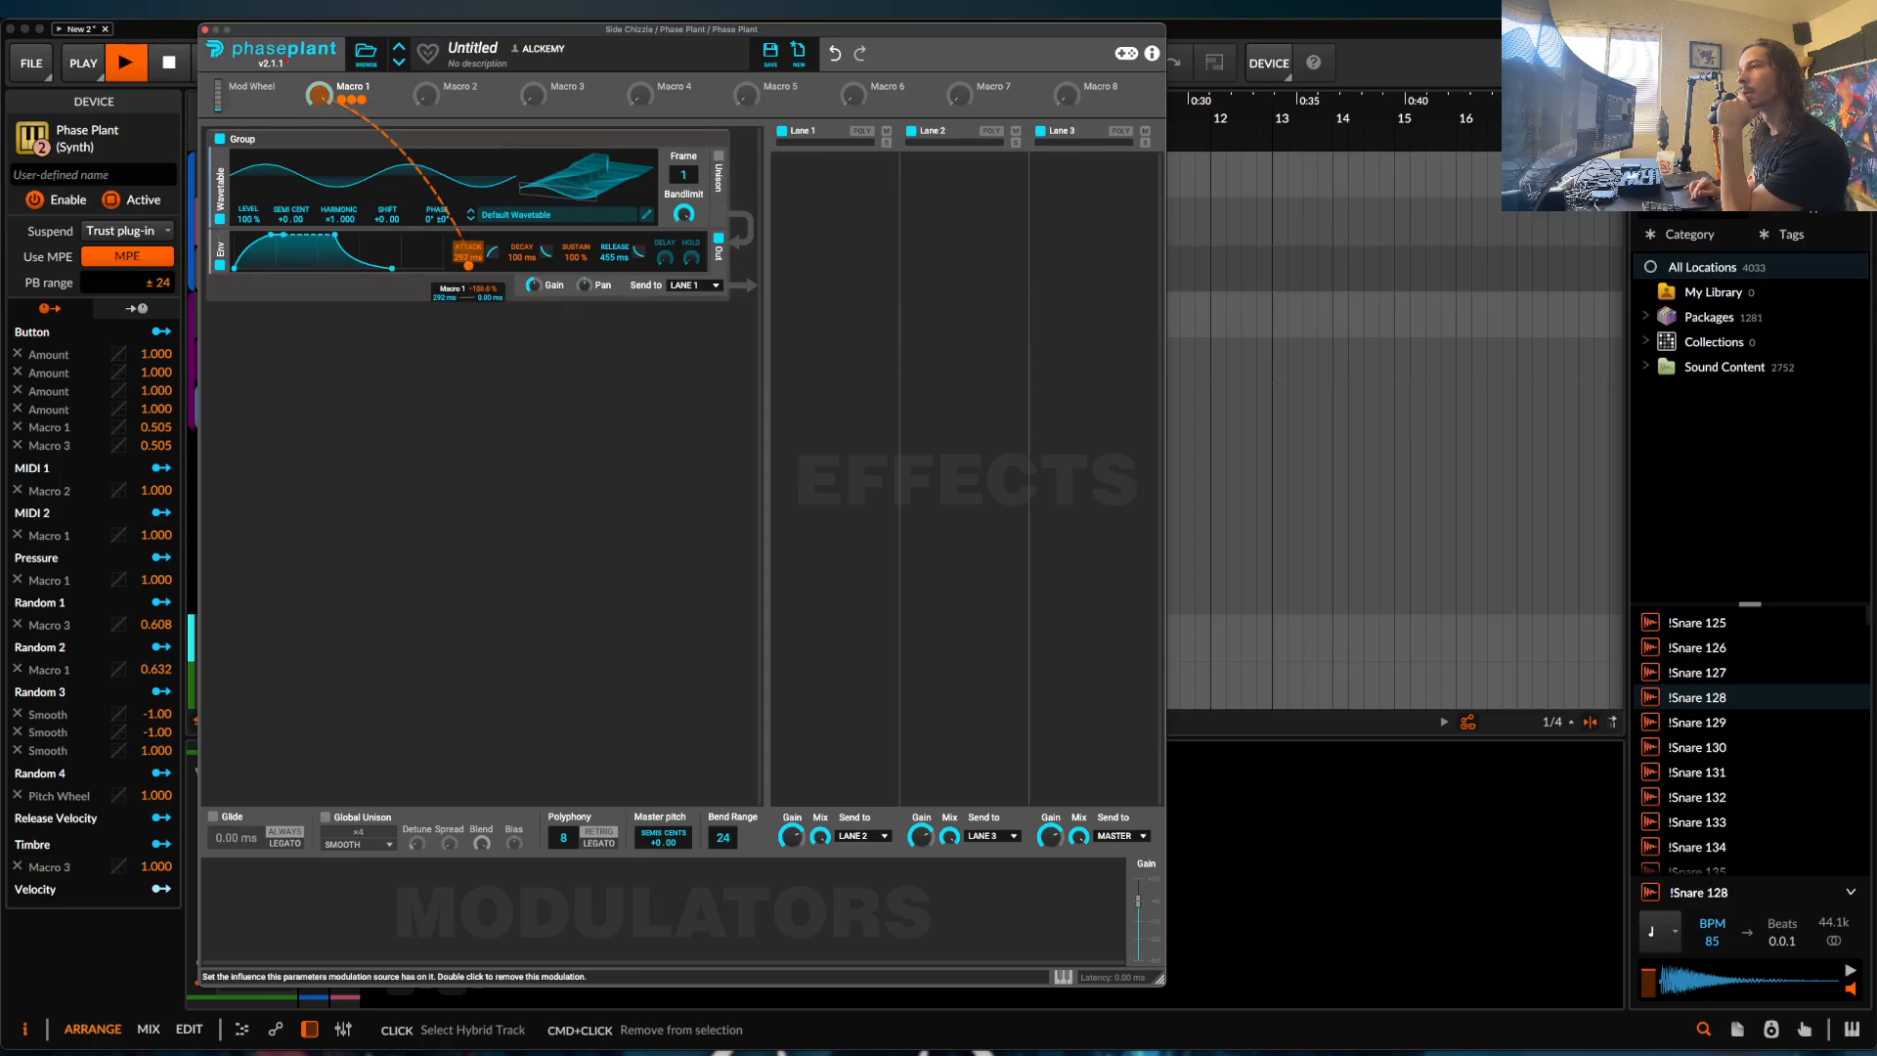
left_click_drag(523, 266, 522, 234)
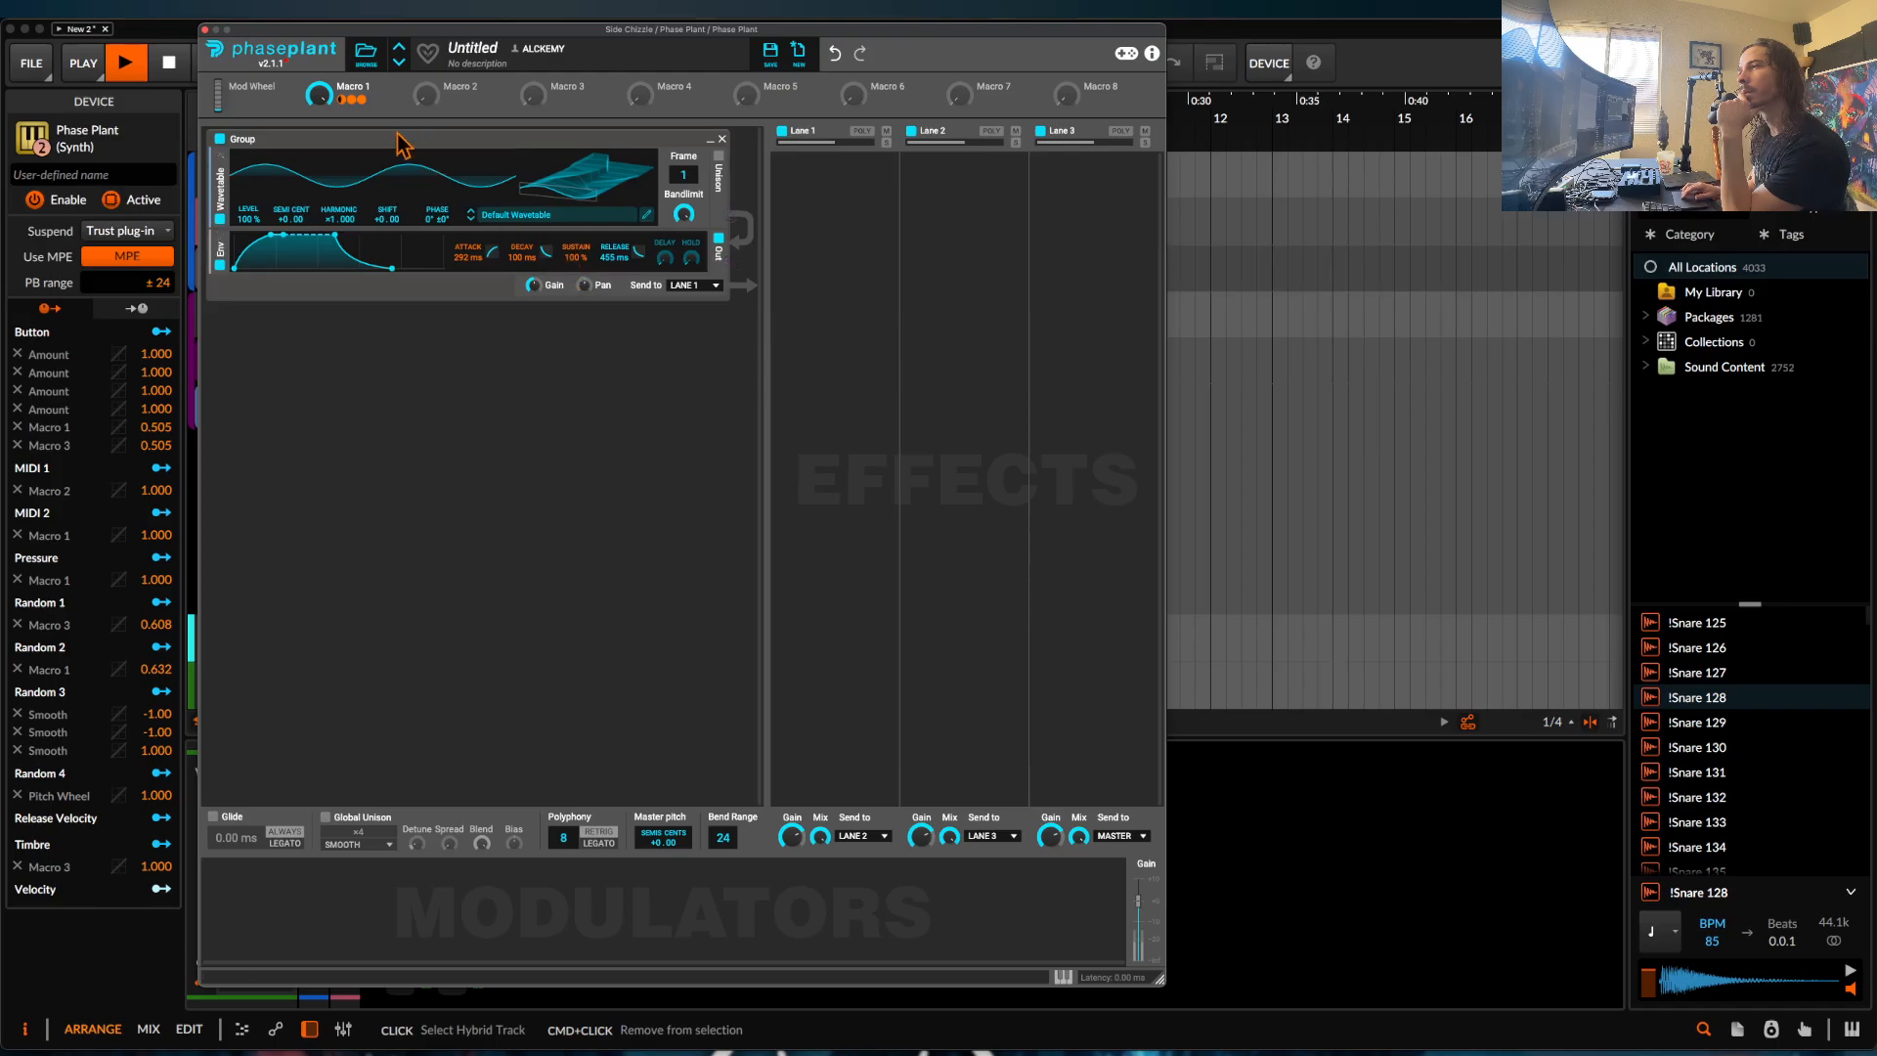
left_click_drag(322, 102, 323, 101)
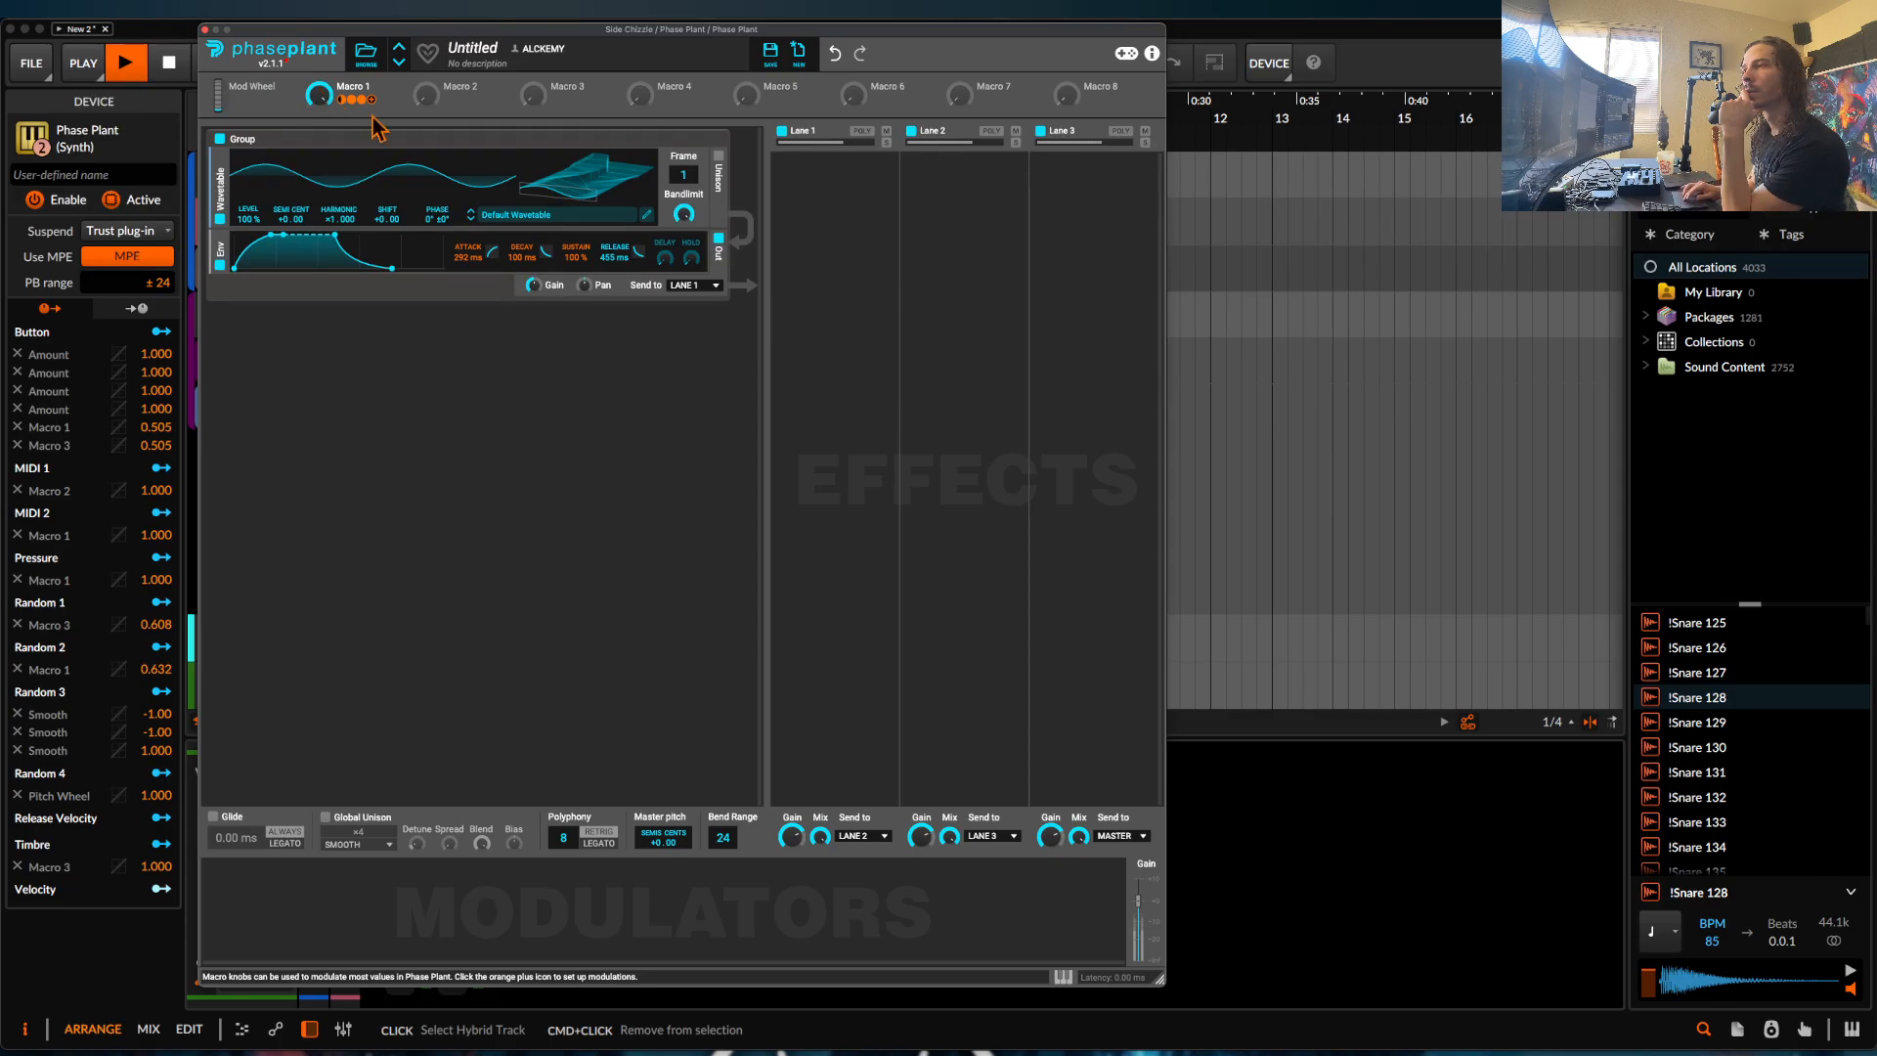
Adjust Macro 1's sustain and decay modulation, set decay to about 23 ms, and audition the macro's range.
left_click_drag(577, 268, 519, 303)
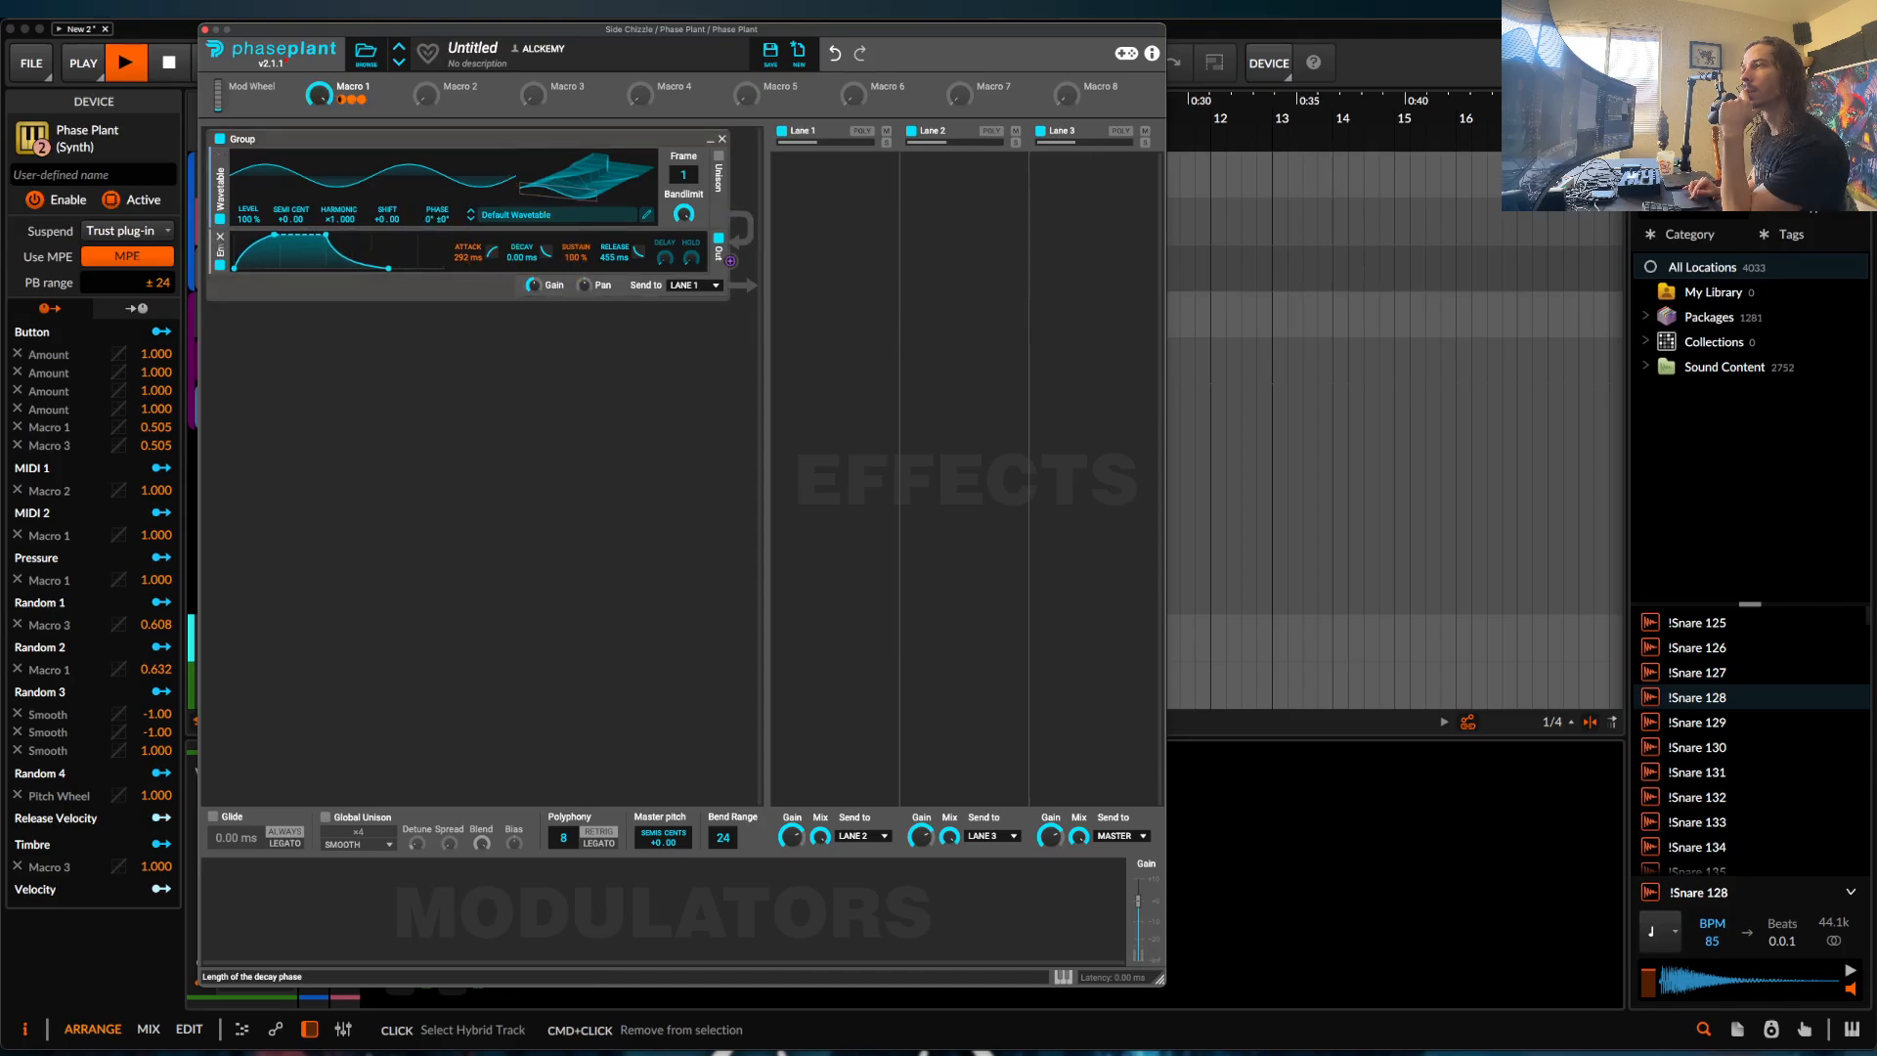
left_click_drag(351, 100, 522, 264)
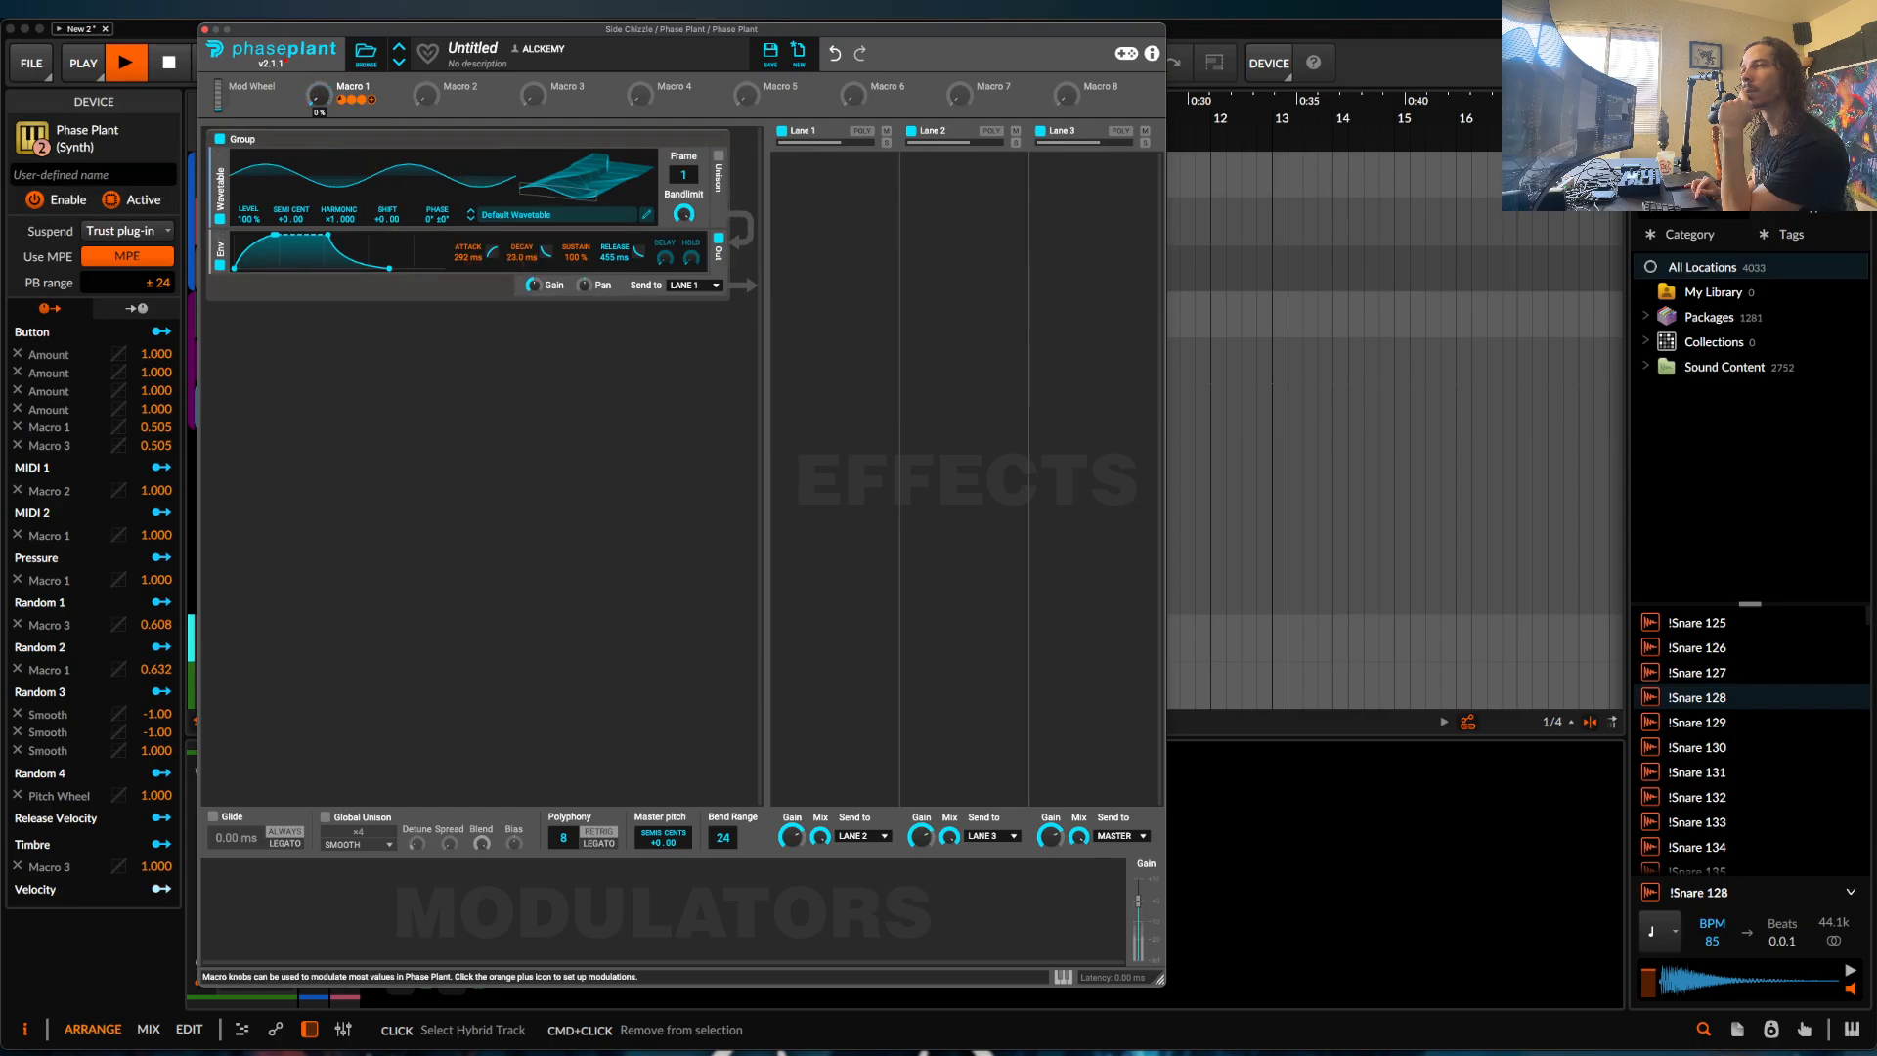
left_click_drag(322, 107, 321, 20)
key("space")
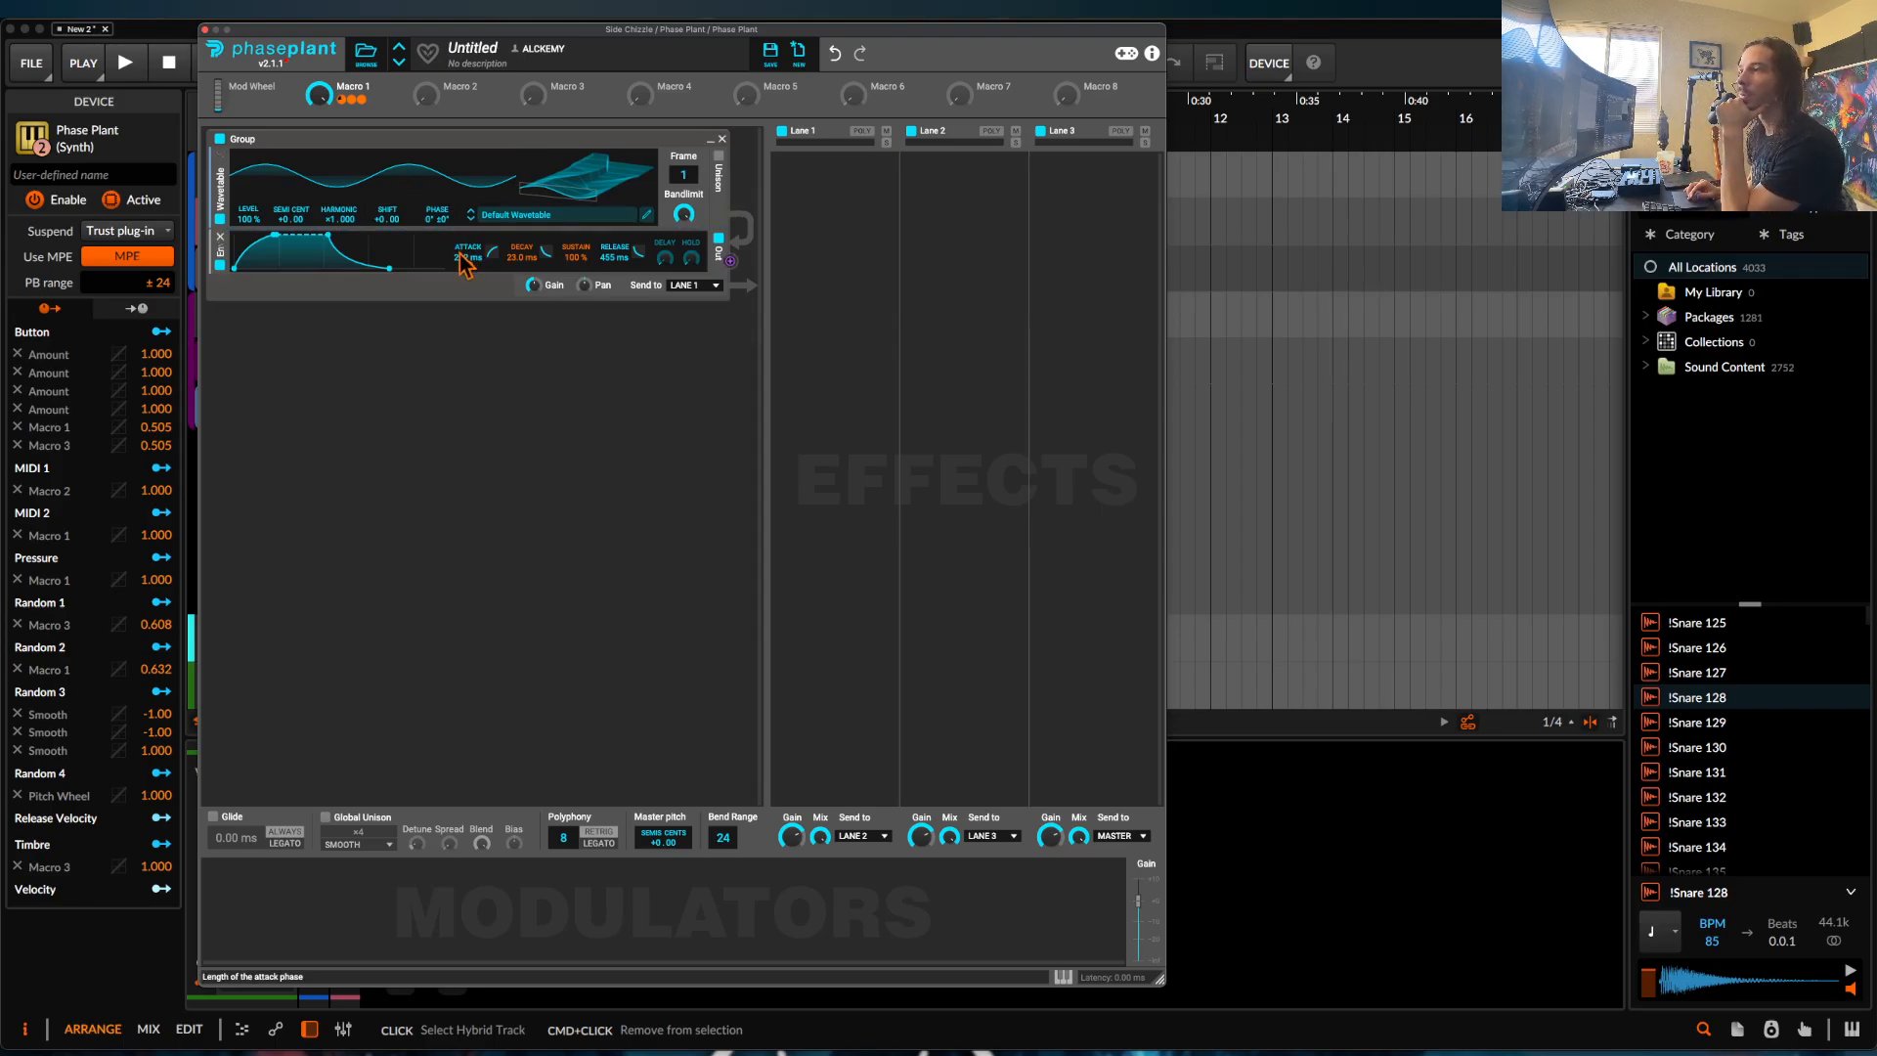
Lengthen the envelope's attack to about 917 ms and bend its attack curve into a slow, concave rise.
left_click_drag(461, 255, 460, 205)
left_click_drag(270, 244, 271, 276)
mouse_move(467, 267)
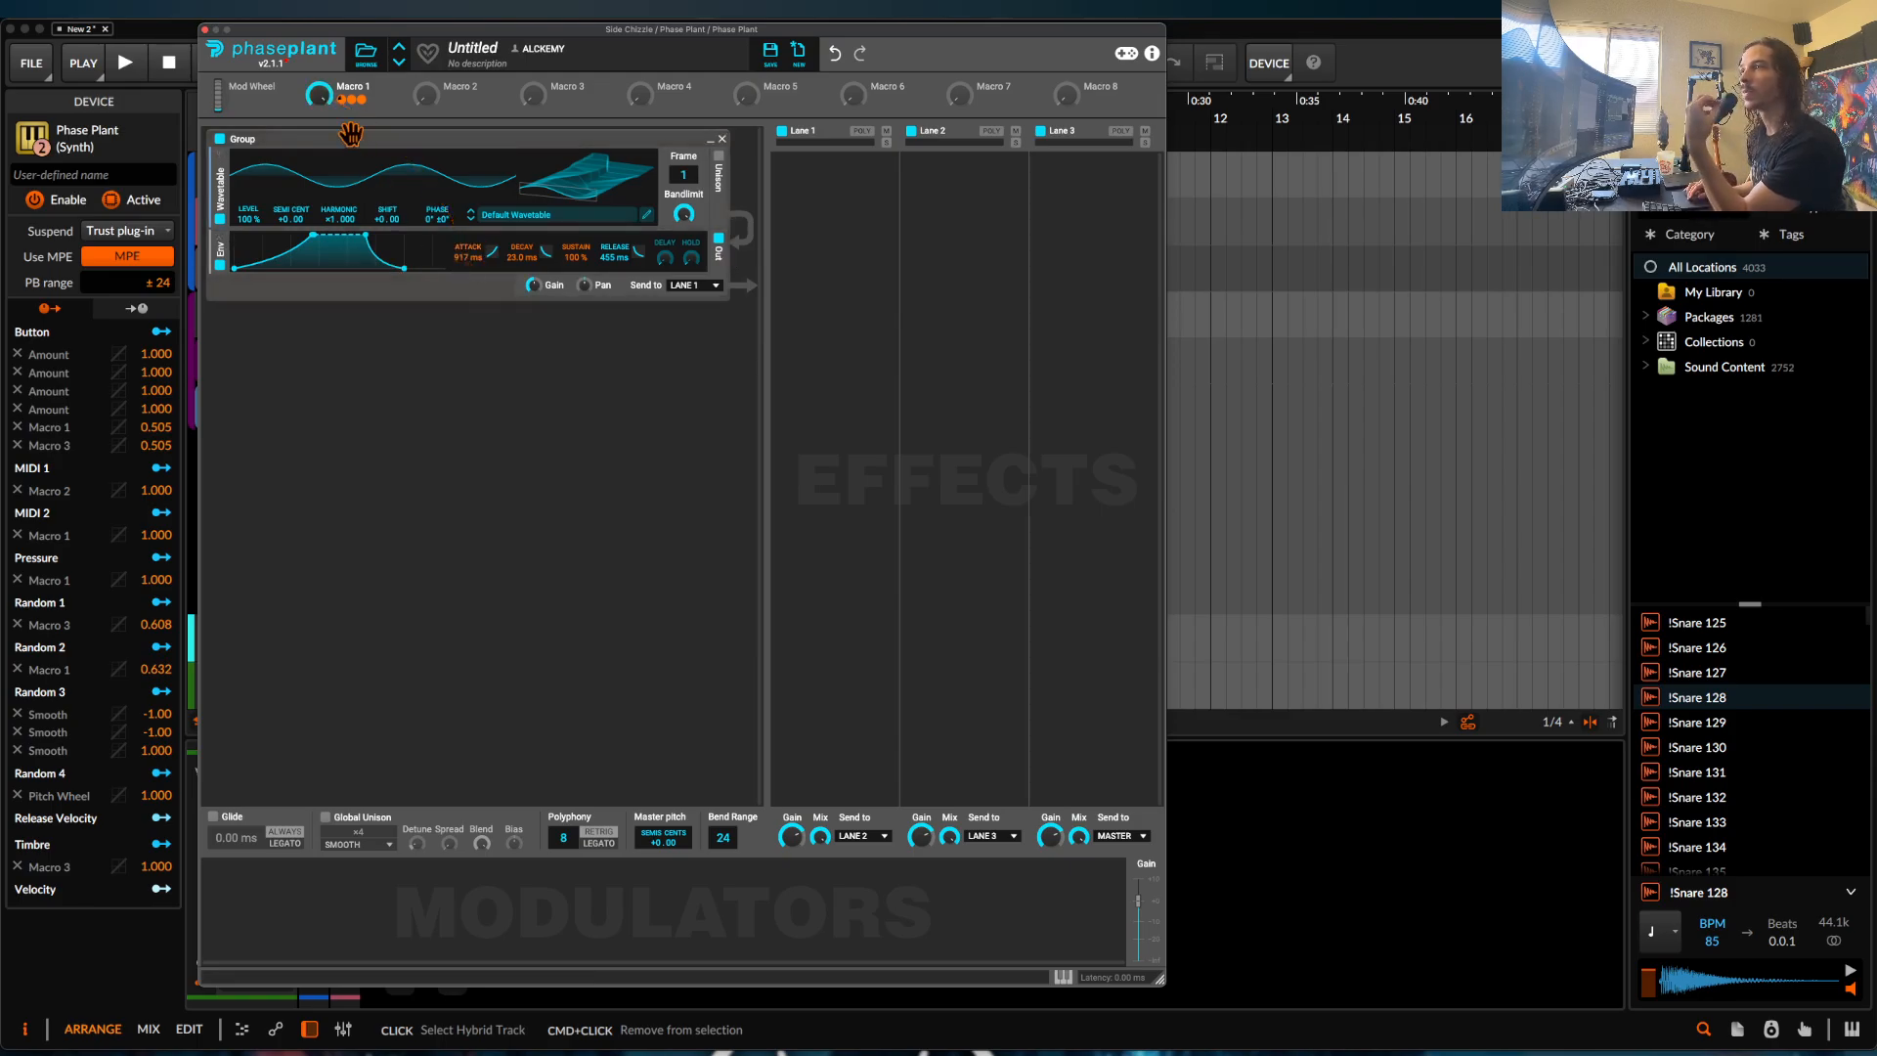
Rename Macro 1 as PPAD VS PLUCK.
double_click(347, 86)
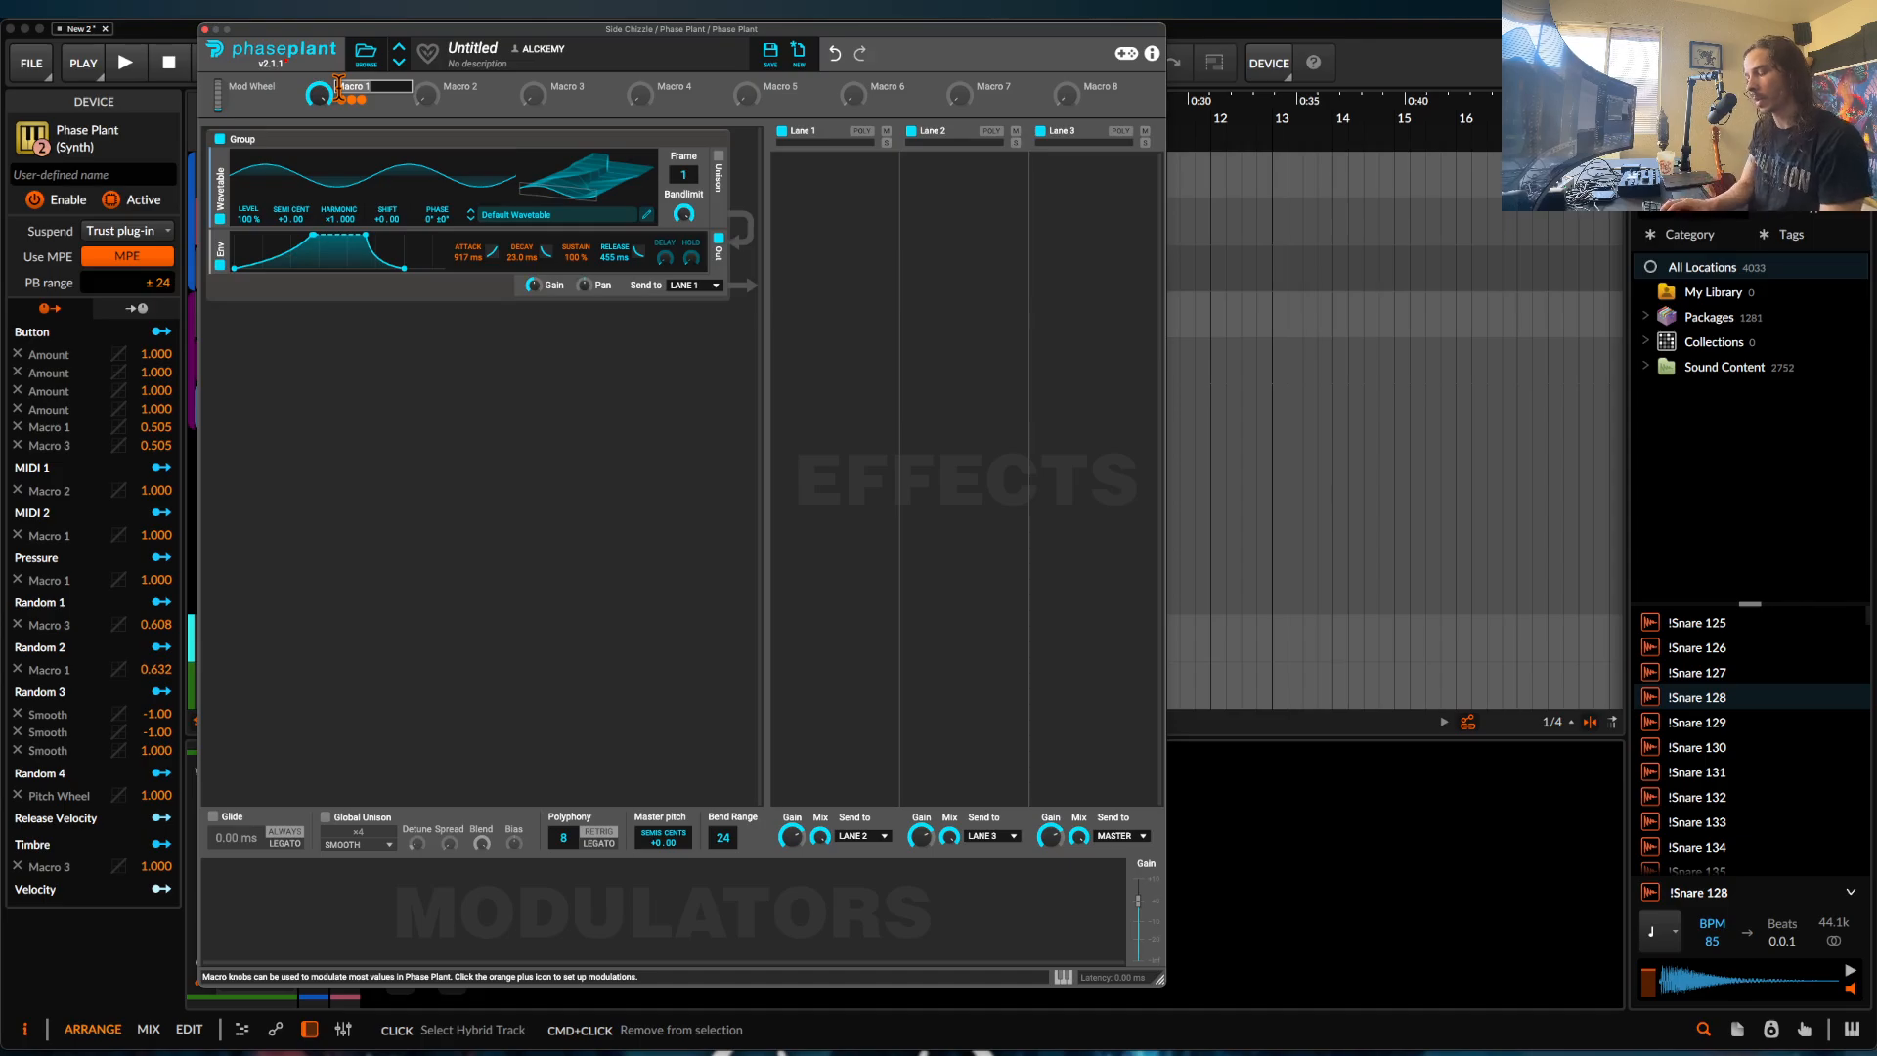
key("BackSpace")
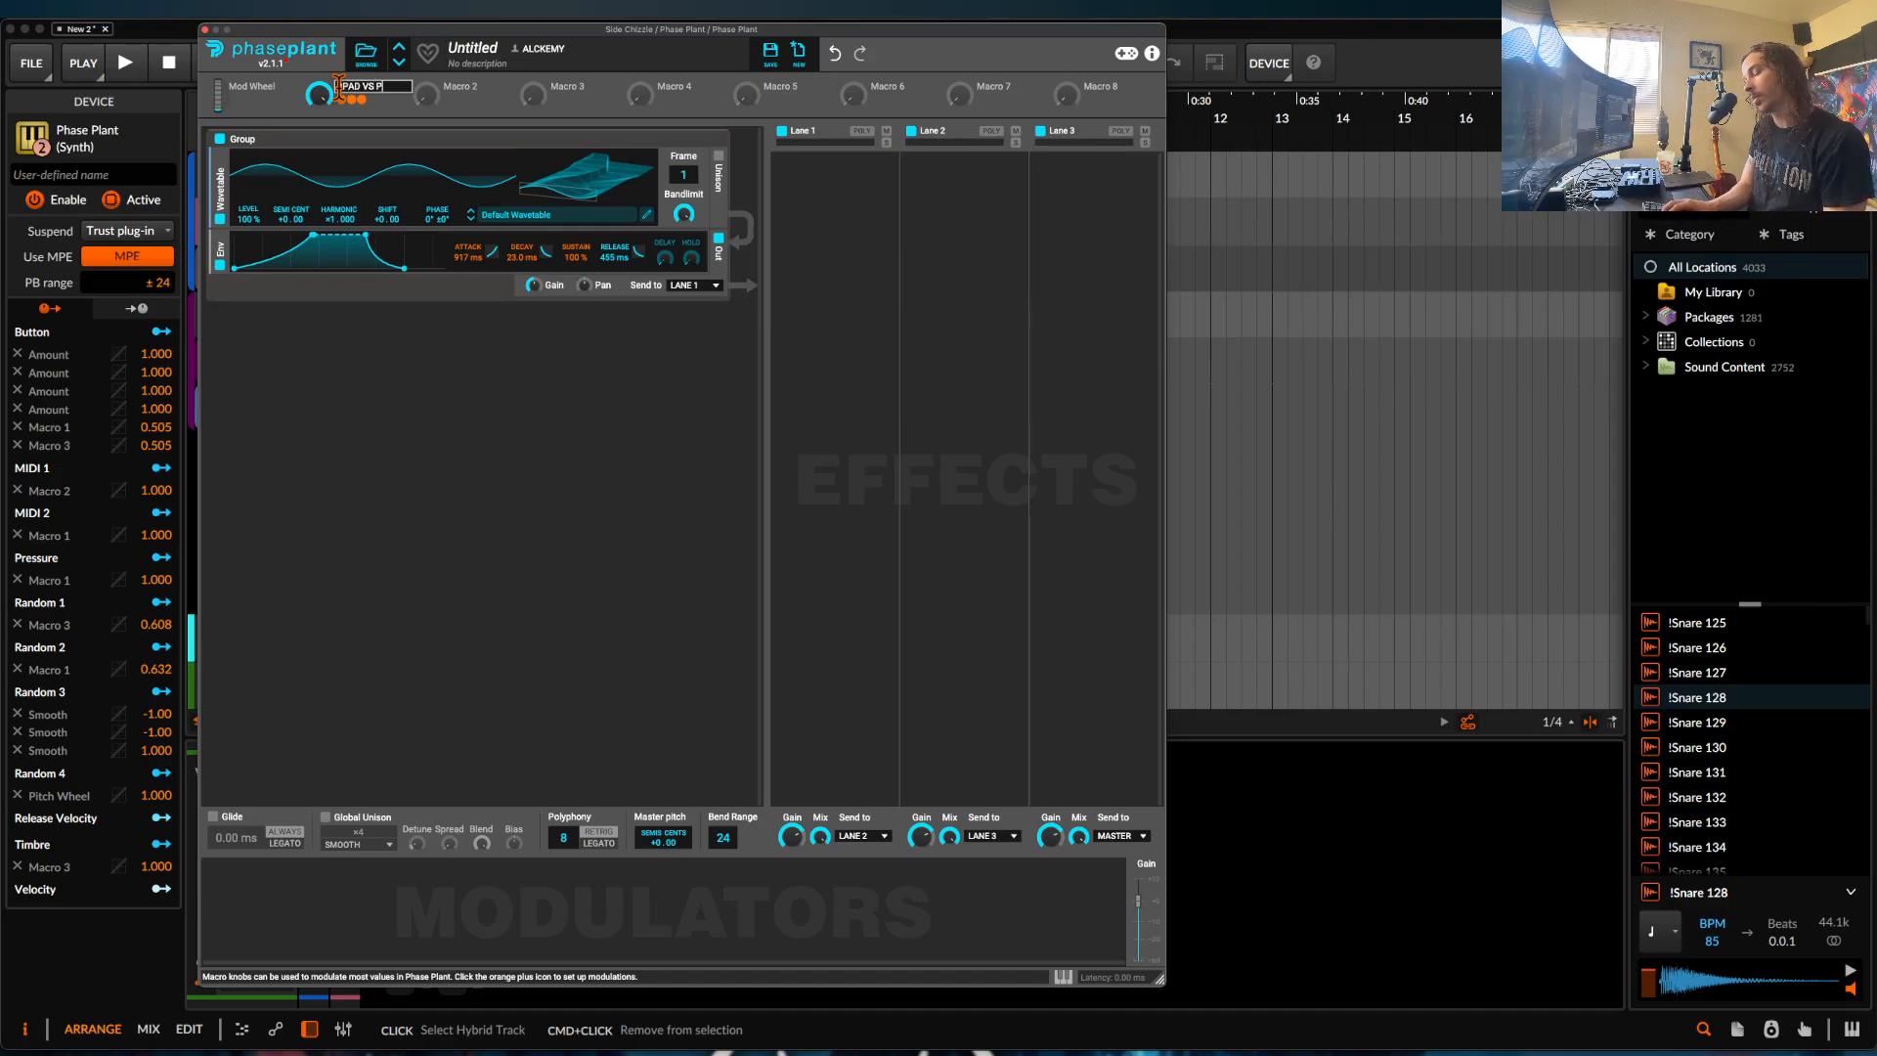
type("PPAD VS PLUCK")
key("Return")
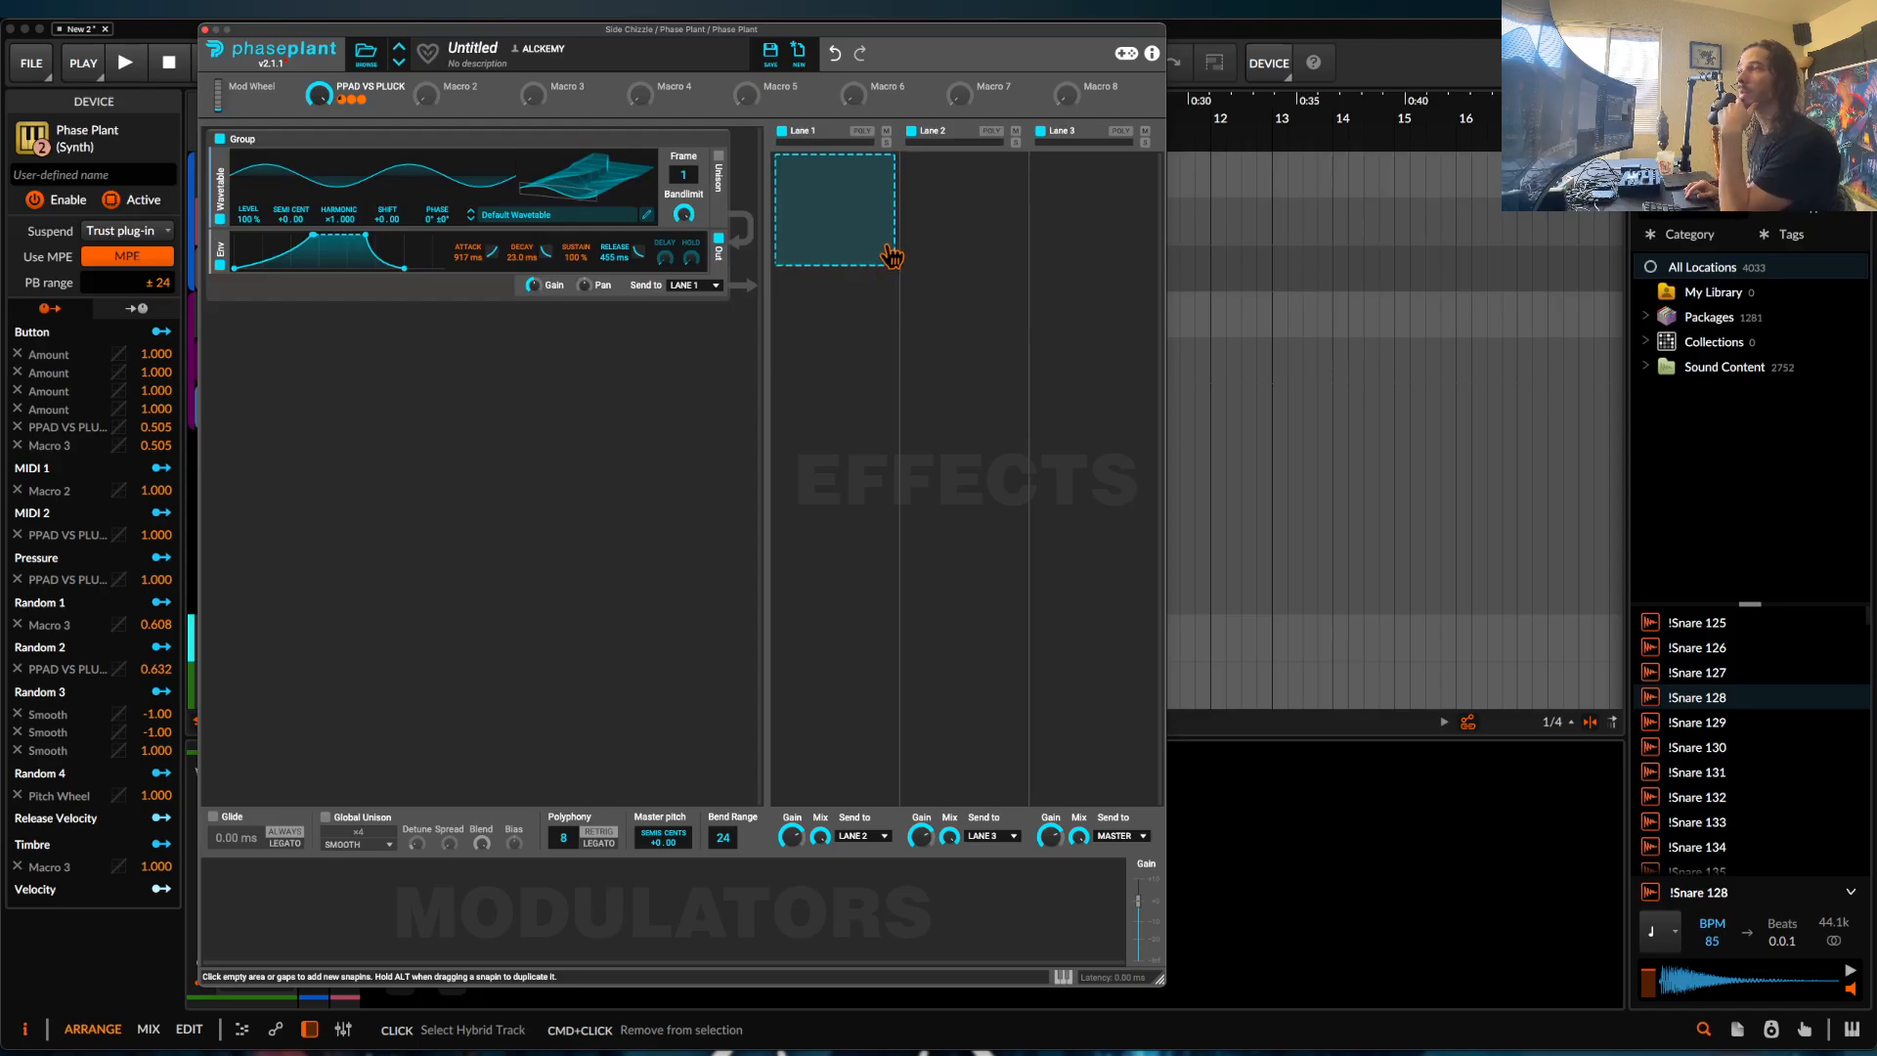
Add a Limiter to effects Lane 3 and a Filter to Lane 1.
left_click(1076, 210)
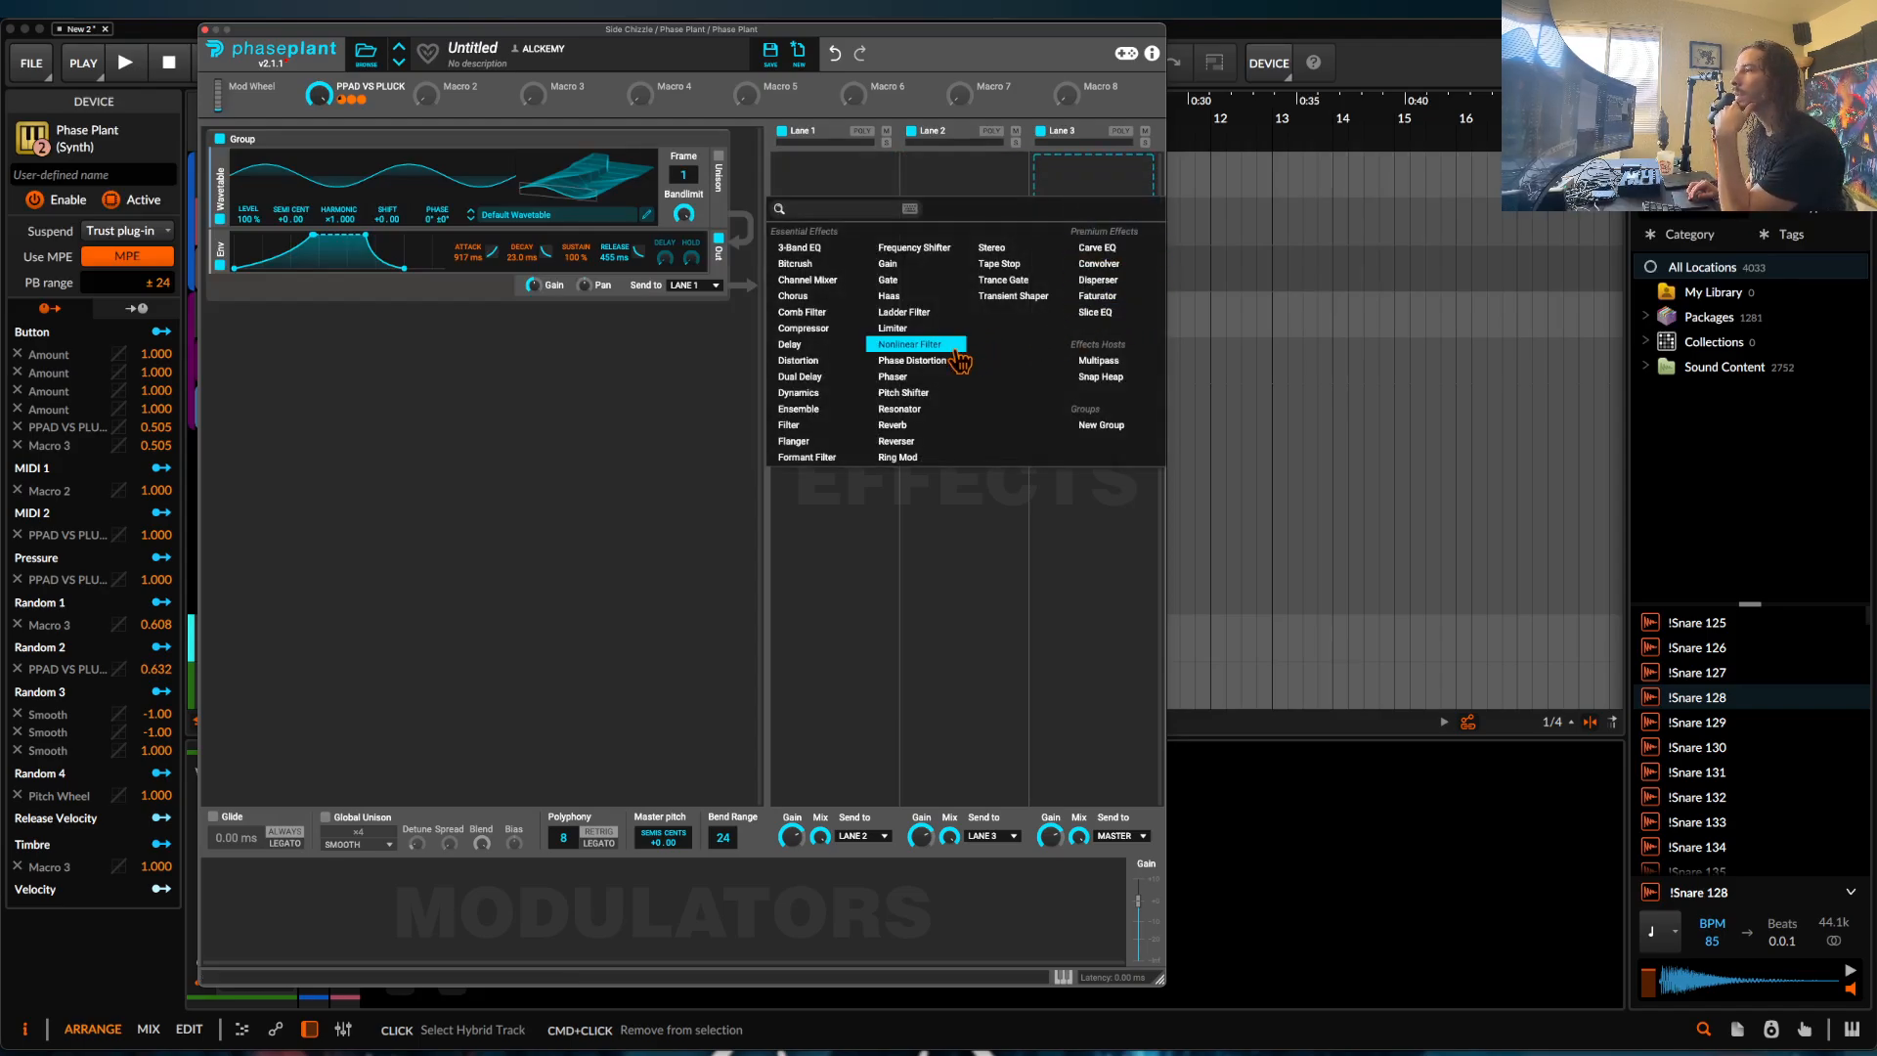
left_click(904, 329)
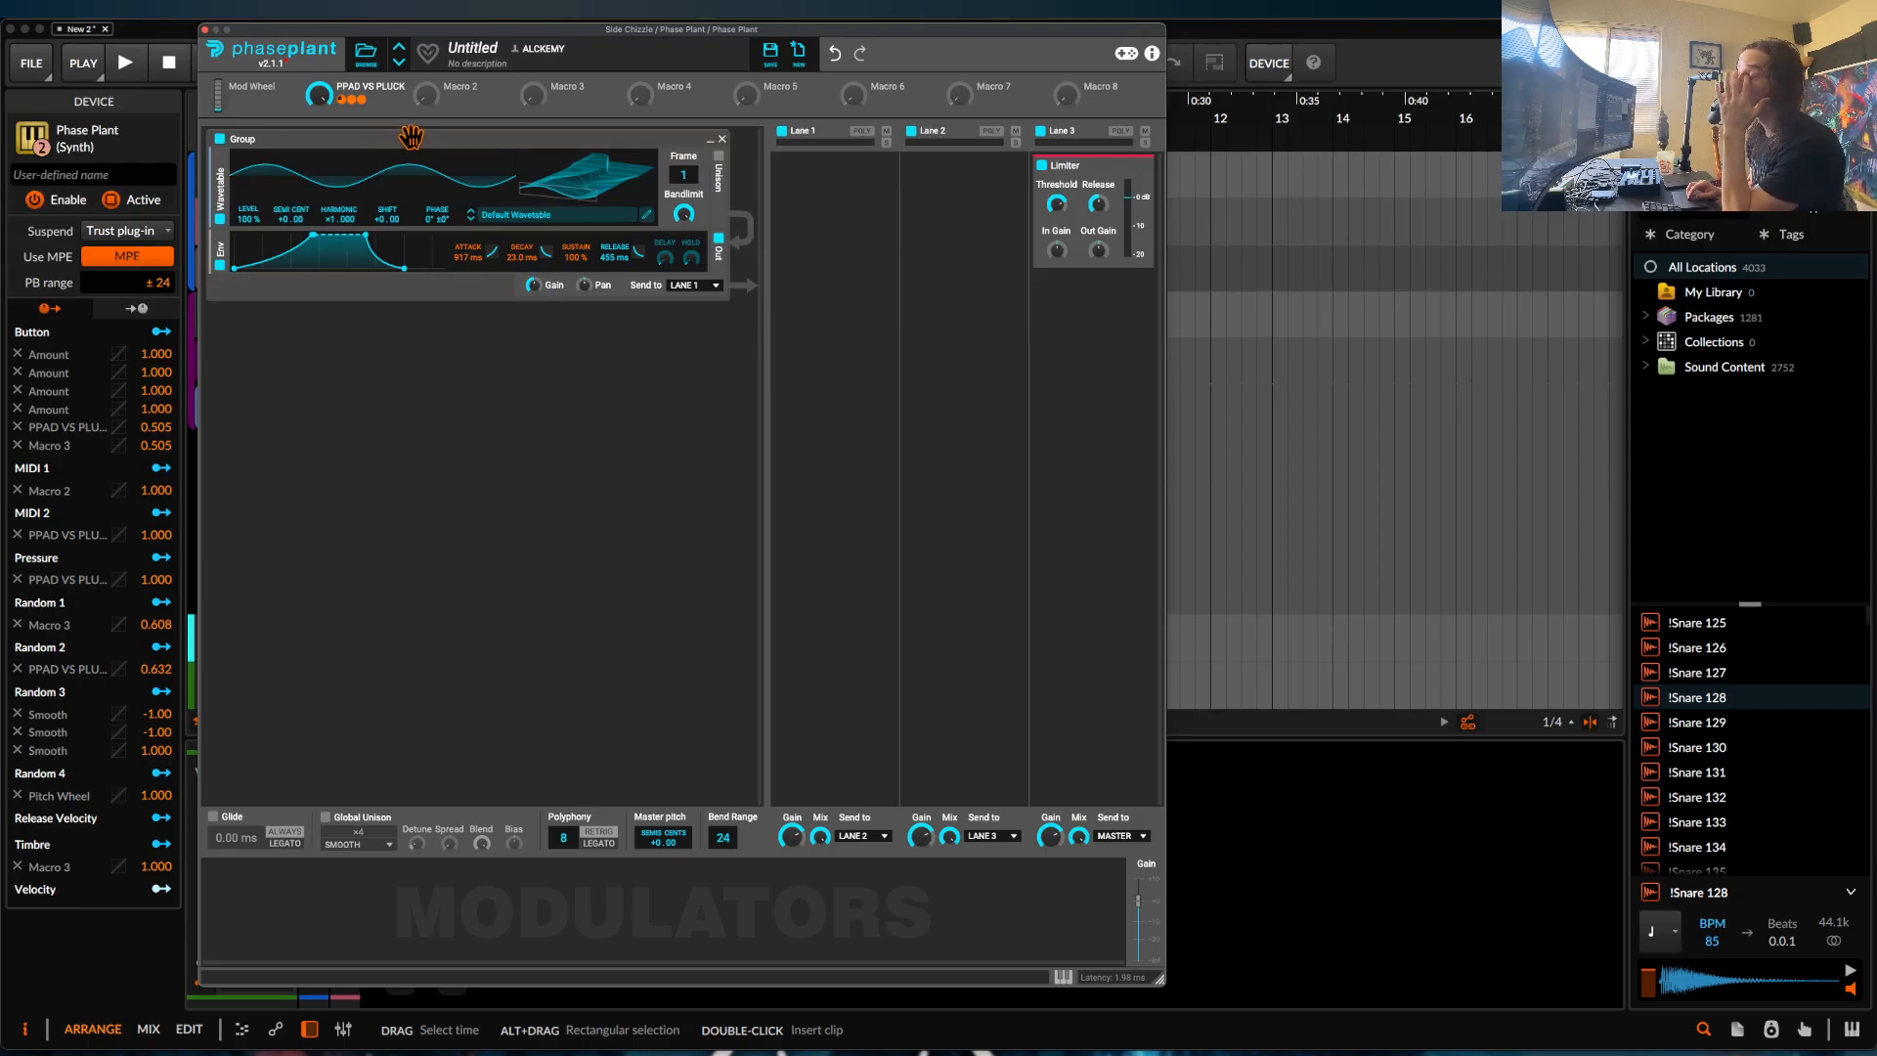
left_click(826, 200)
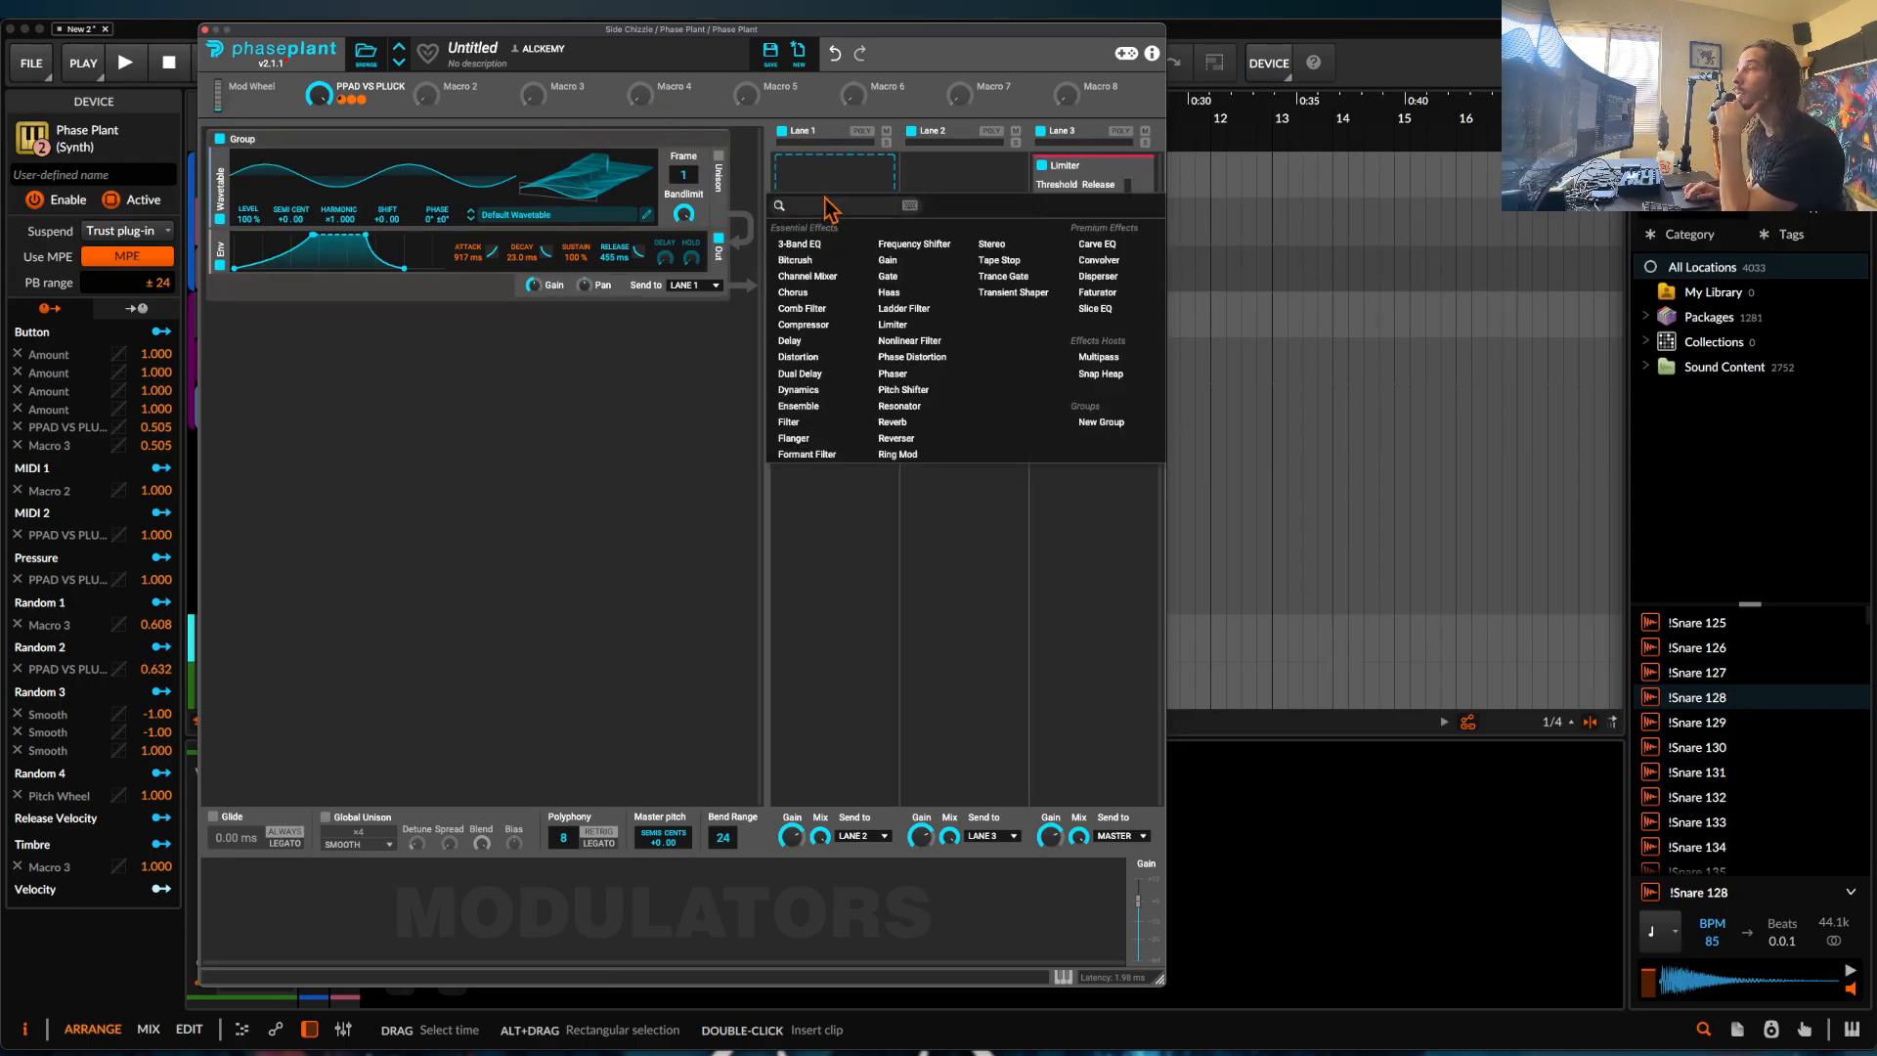
left_click(826, 420)
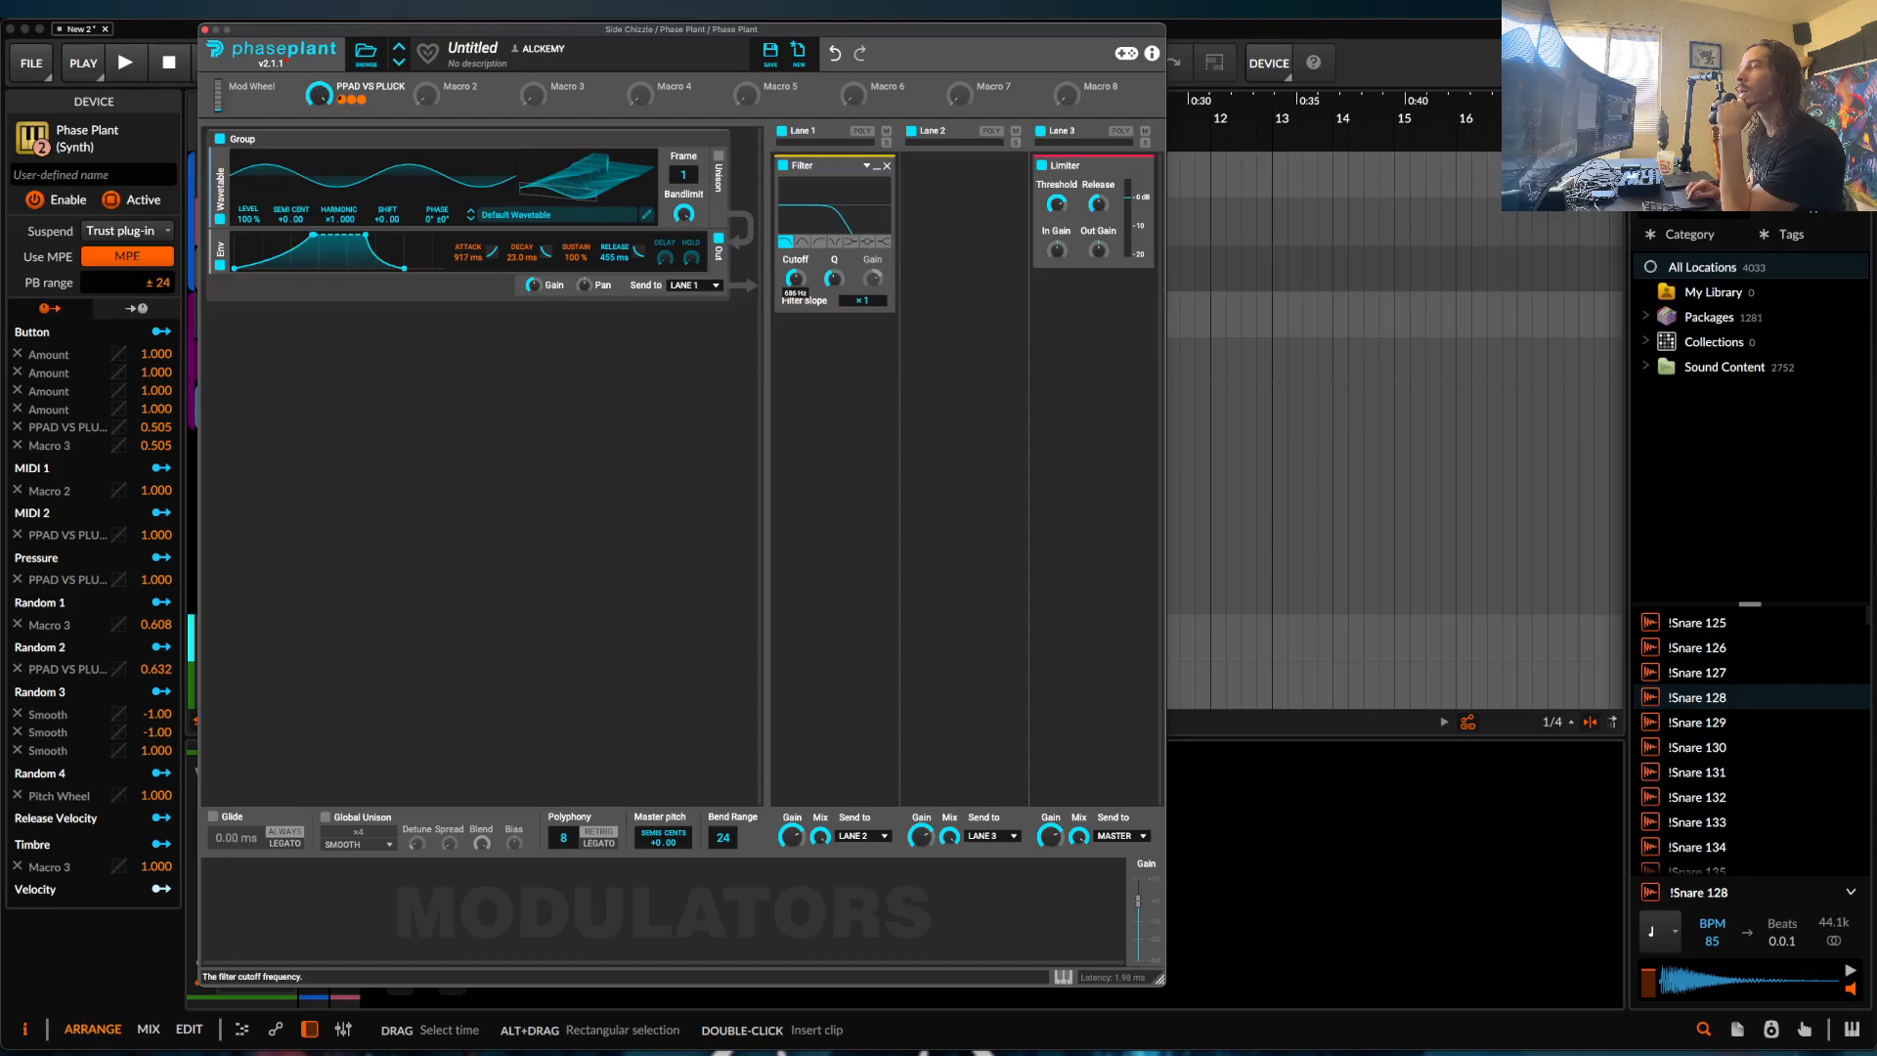
Open the filter's cutoff to about 20.5 kHz and assign the PPAD VS PLUCK macro to lower it.
left_click_drag(795, 279, 796, 244)
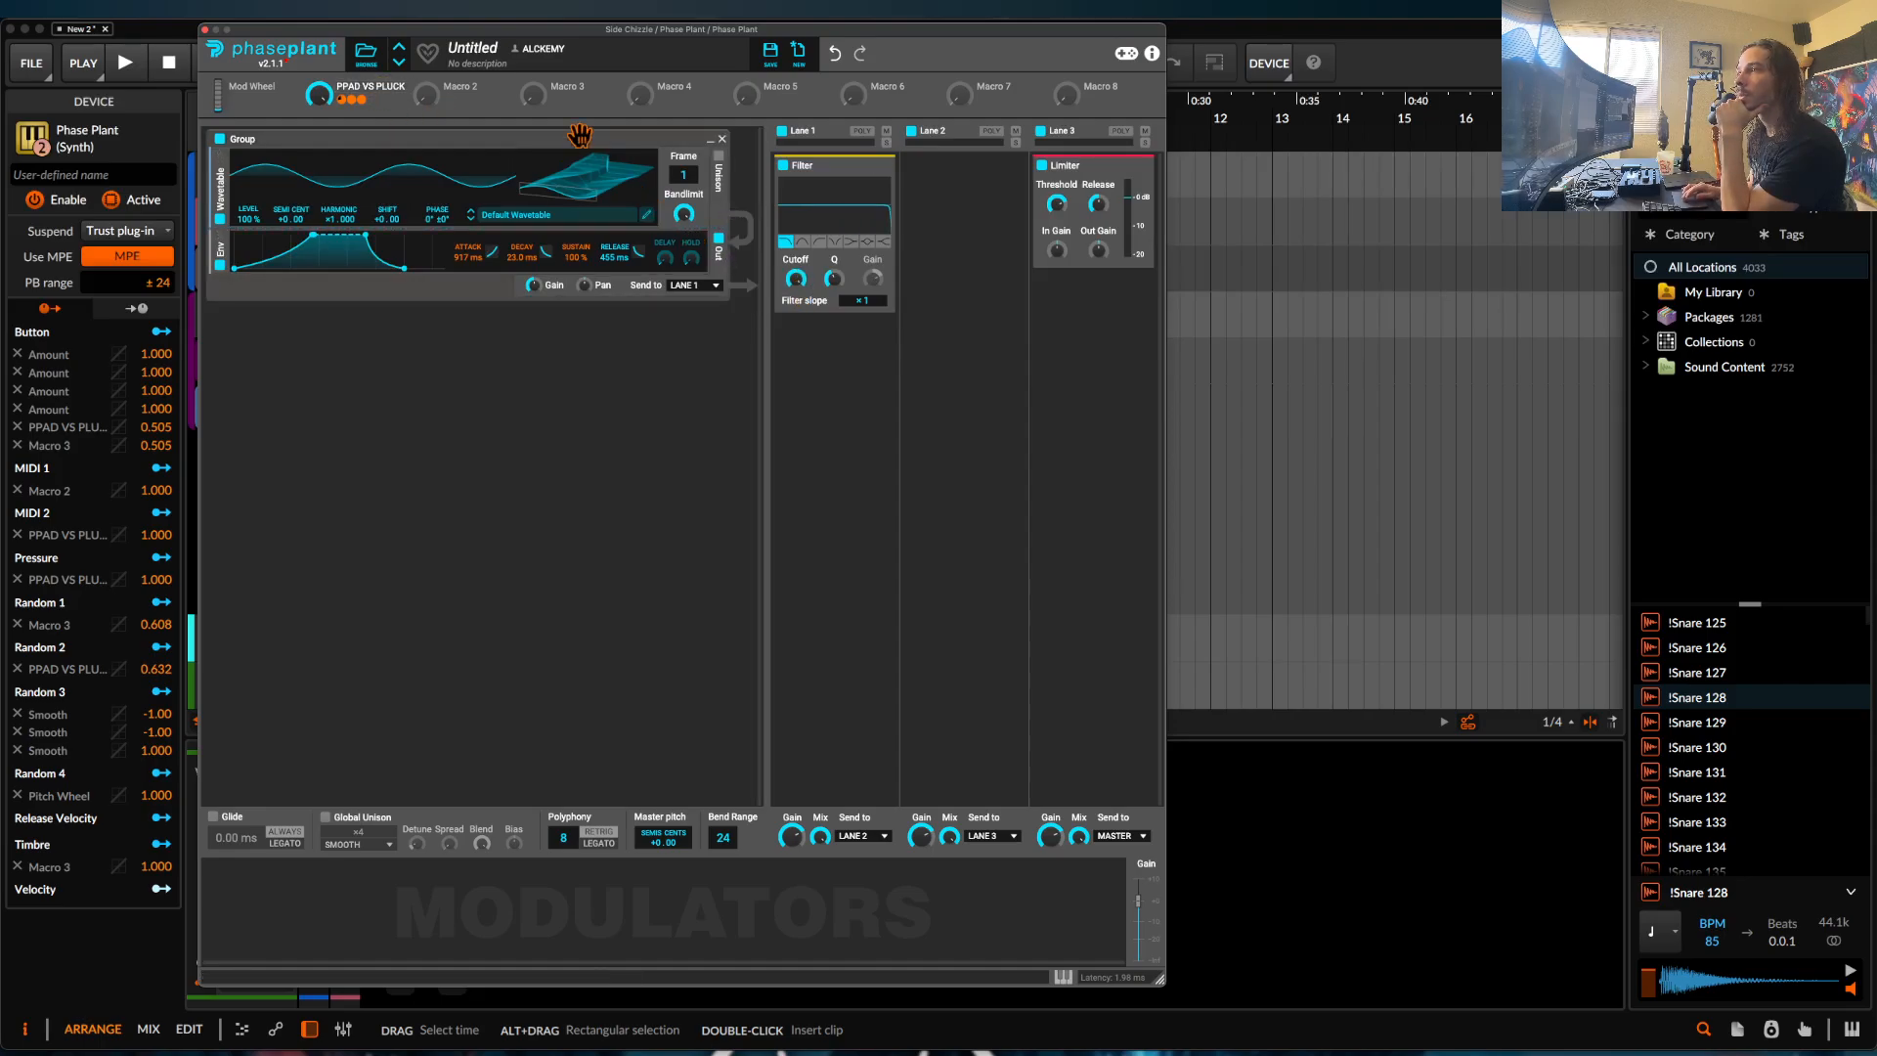
mouse_move(366, 98)
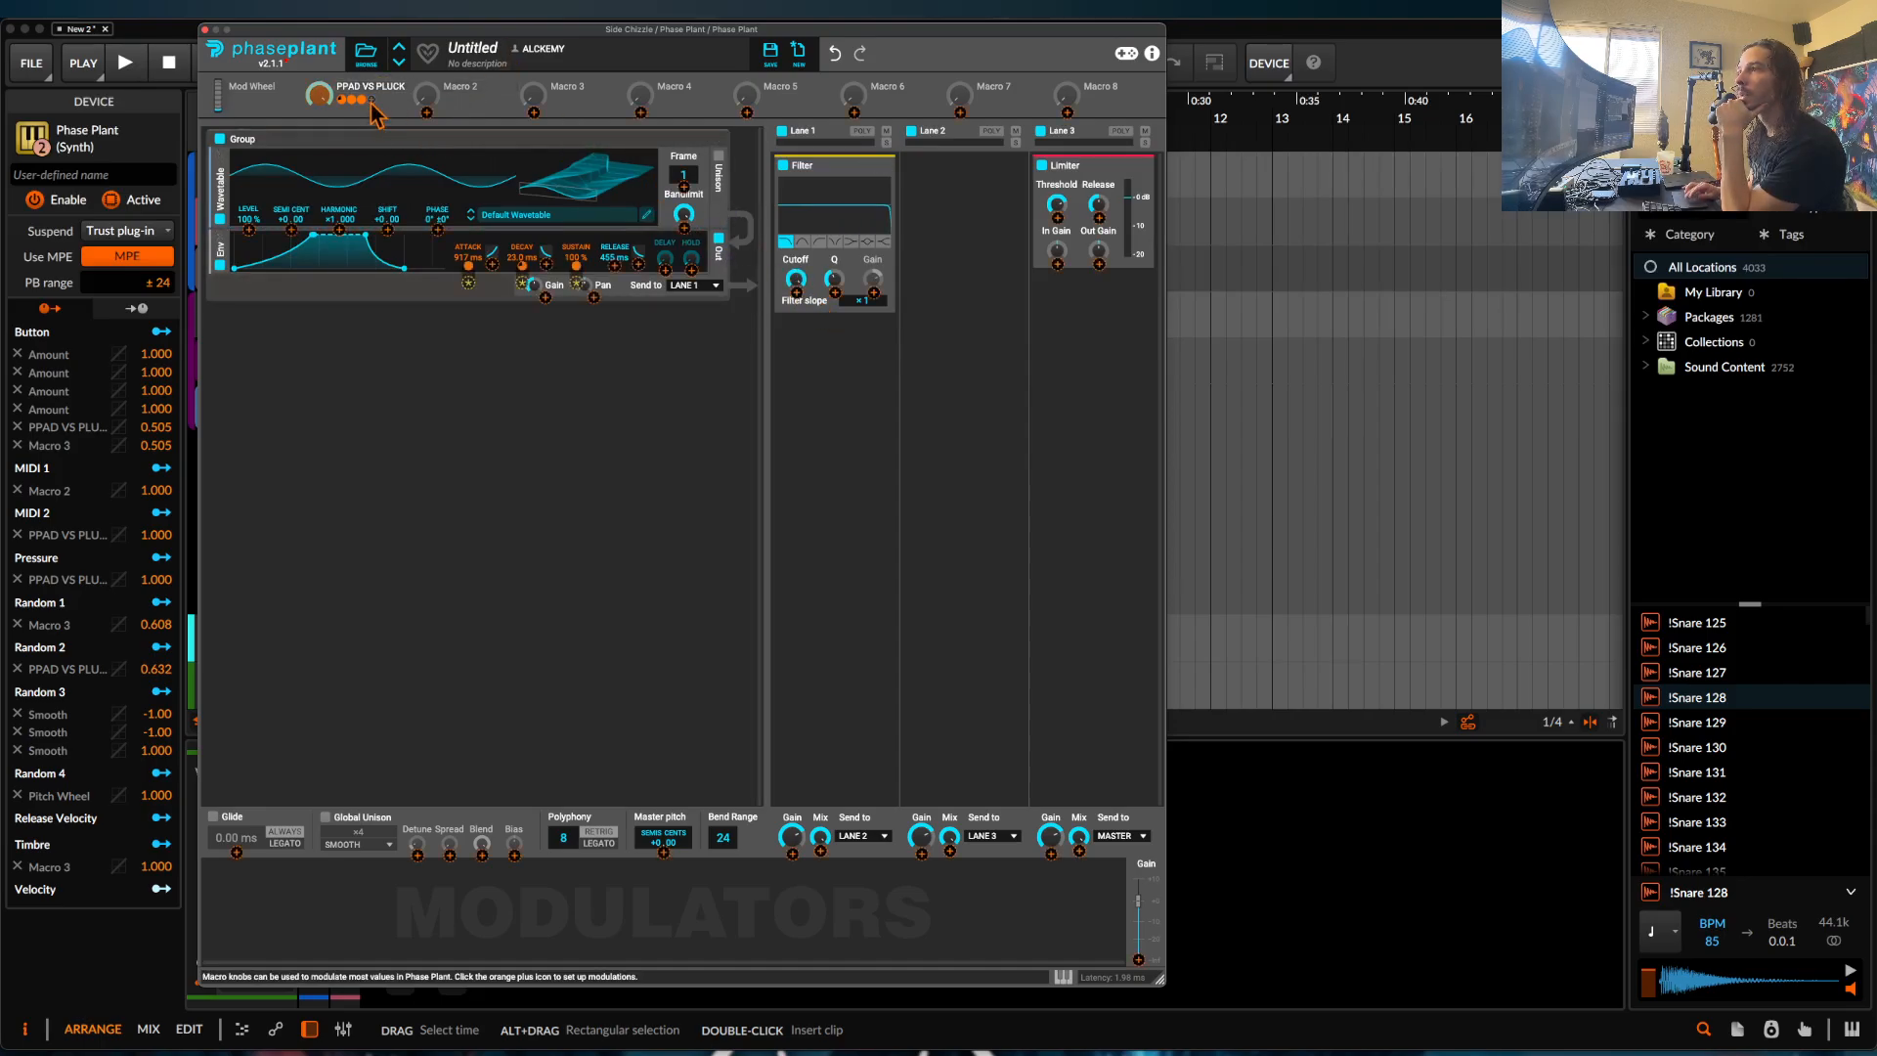
left_click_drag(372, 105, 797, 291)
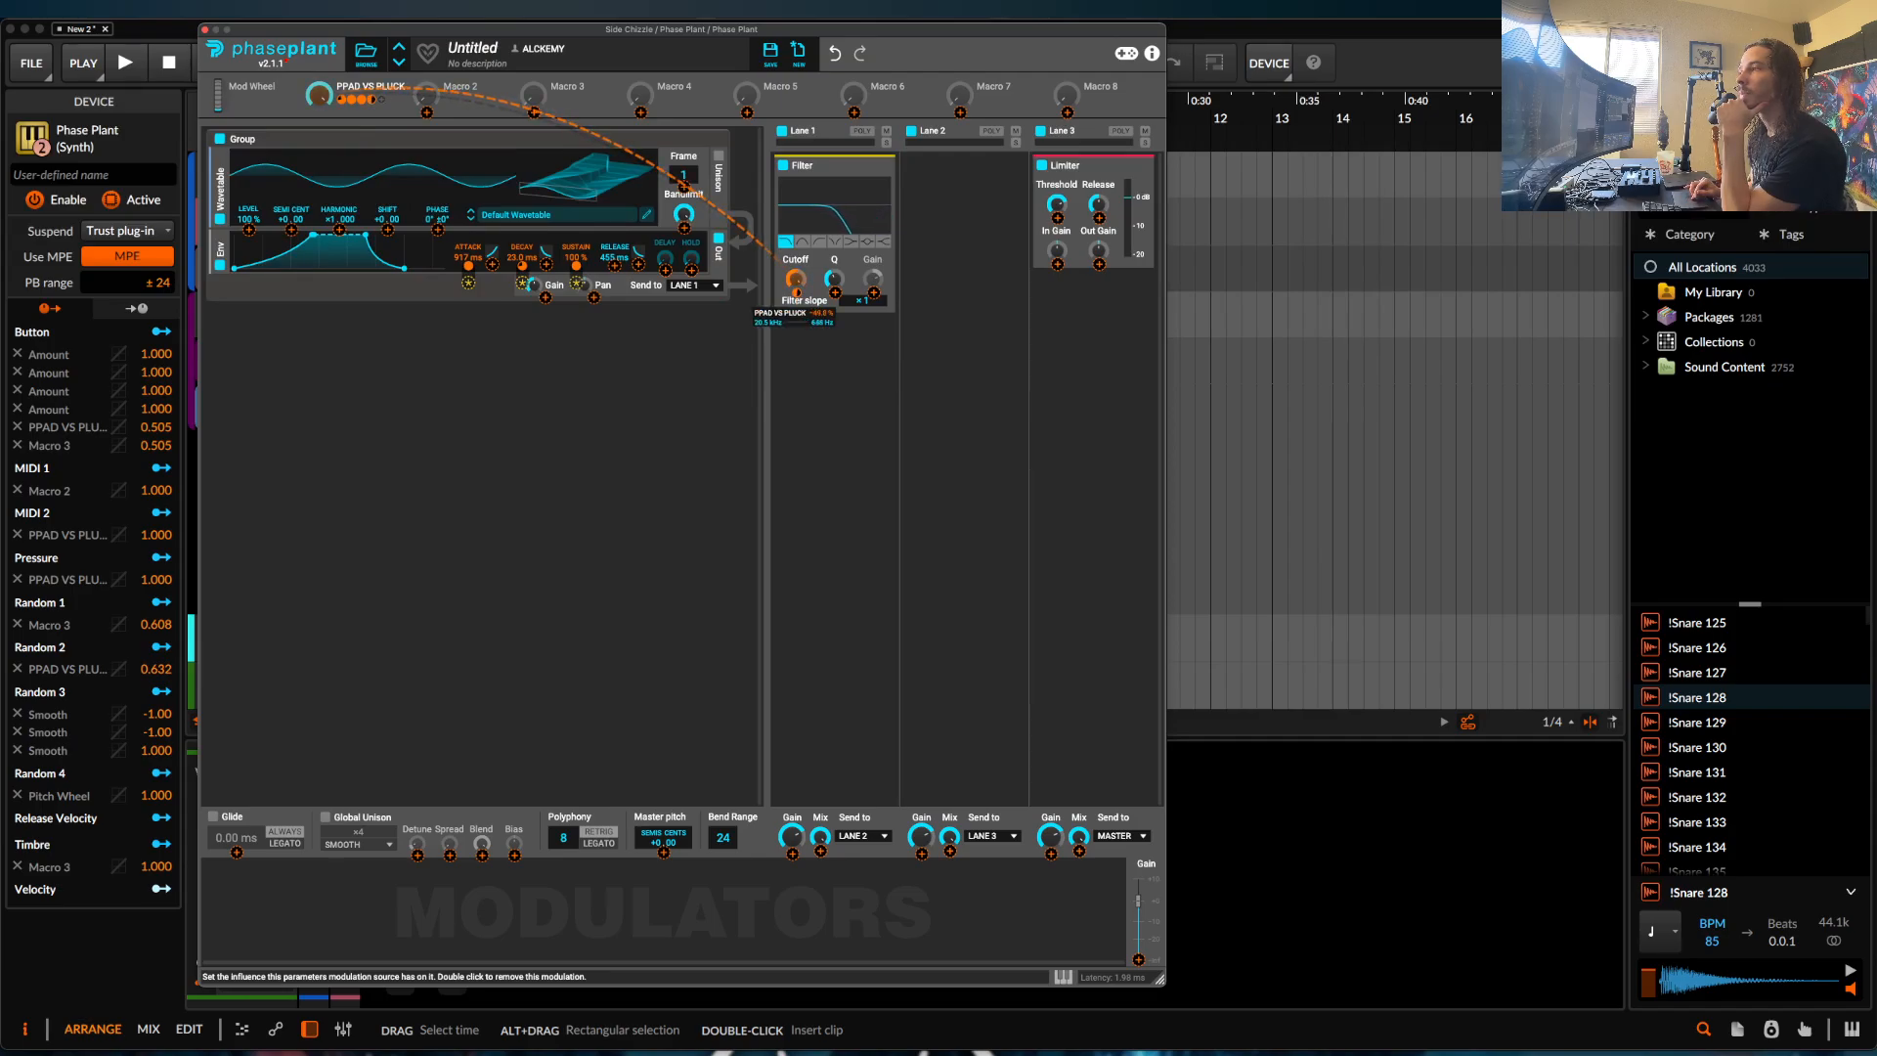
Add an Envelope modulator with 0% sustain and about 218 ms decay, and route it to the Lane 1 filter's cutoff.
left_click(260, 900)
left_click(277, 829)
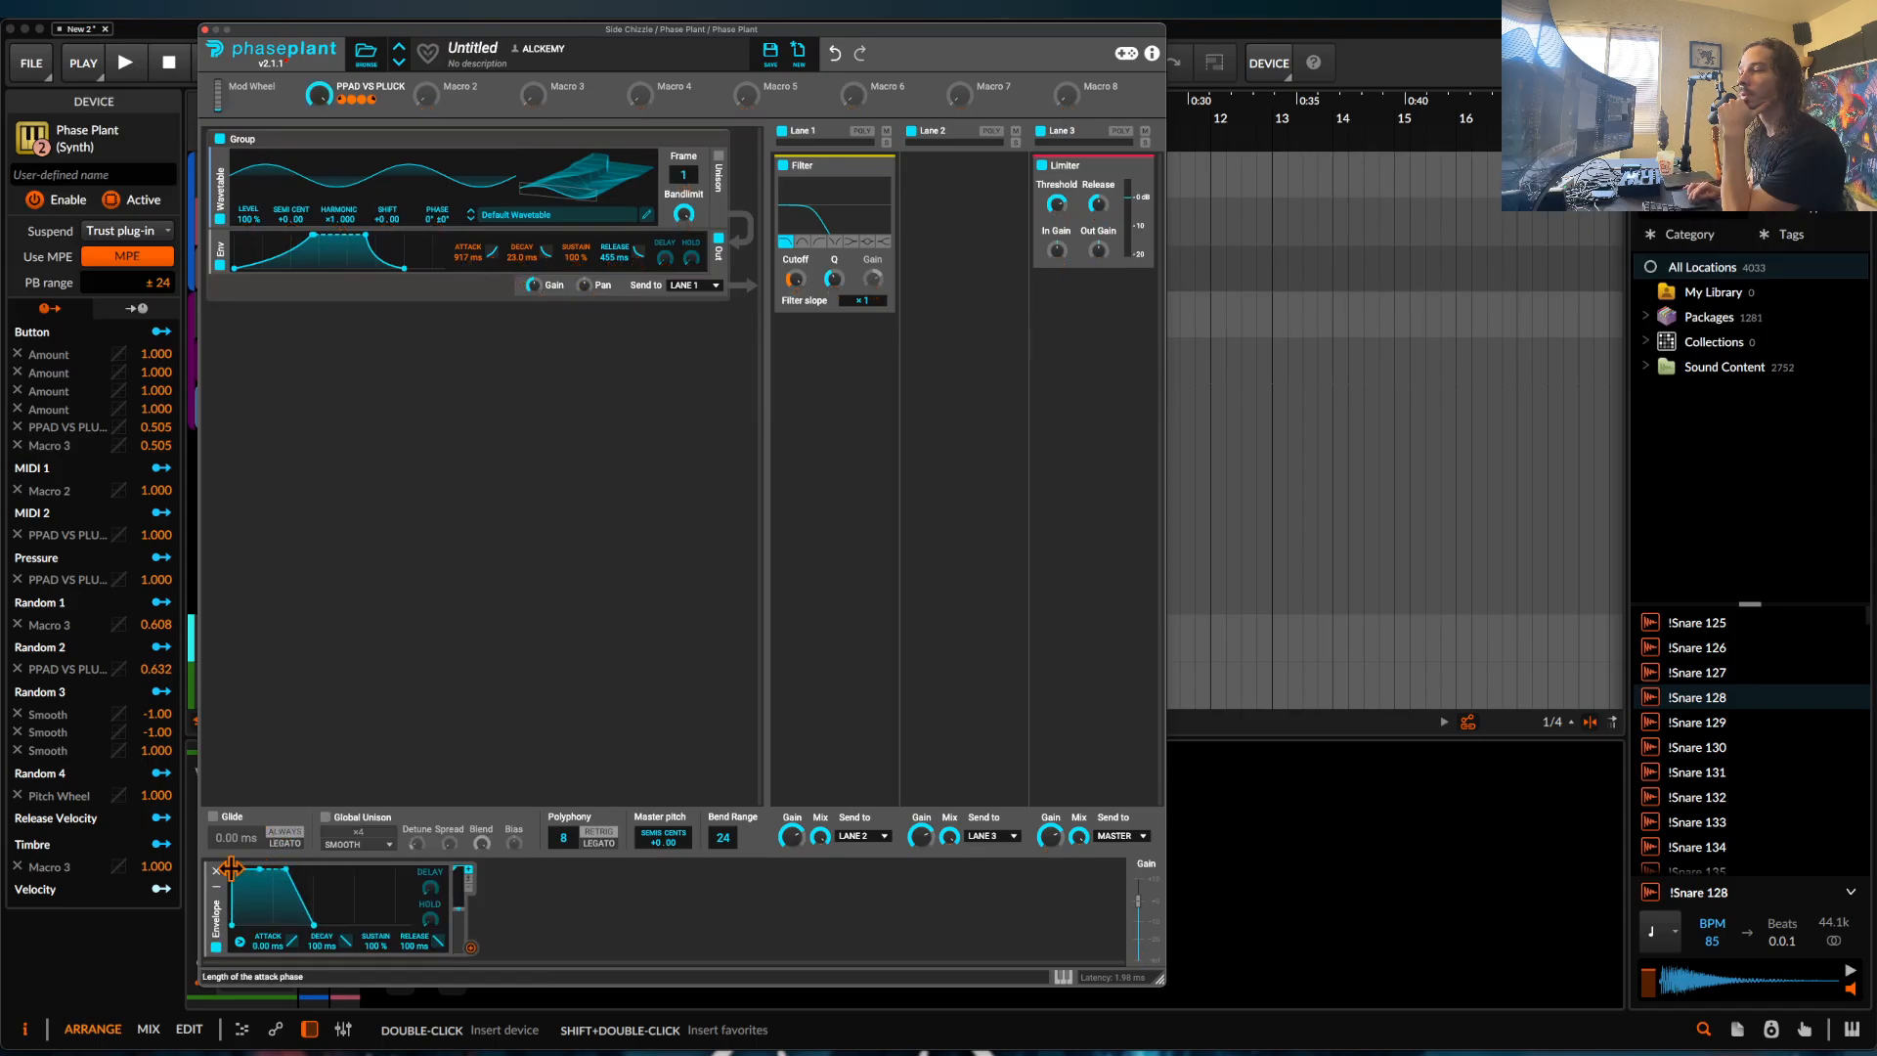
left_click_drag(260, 873, 249, 1033)
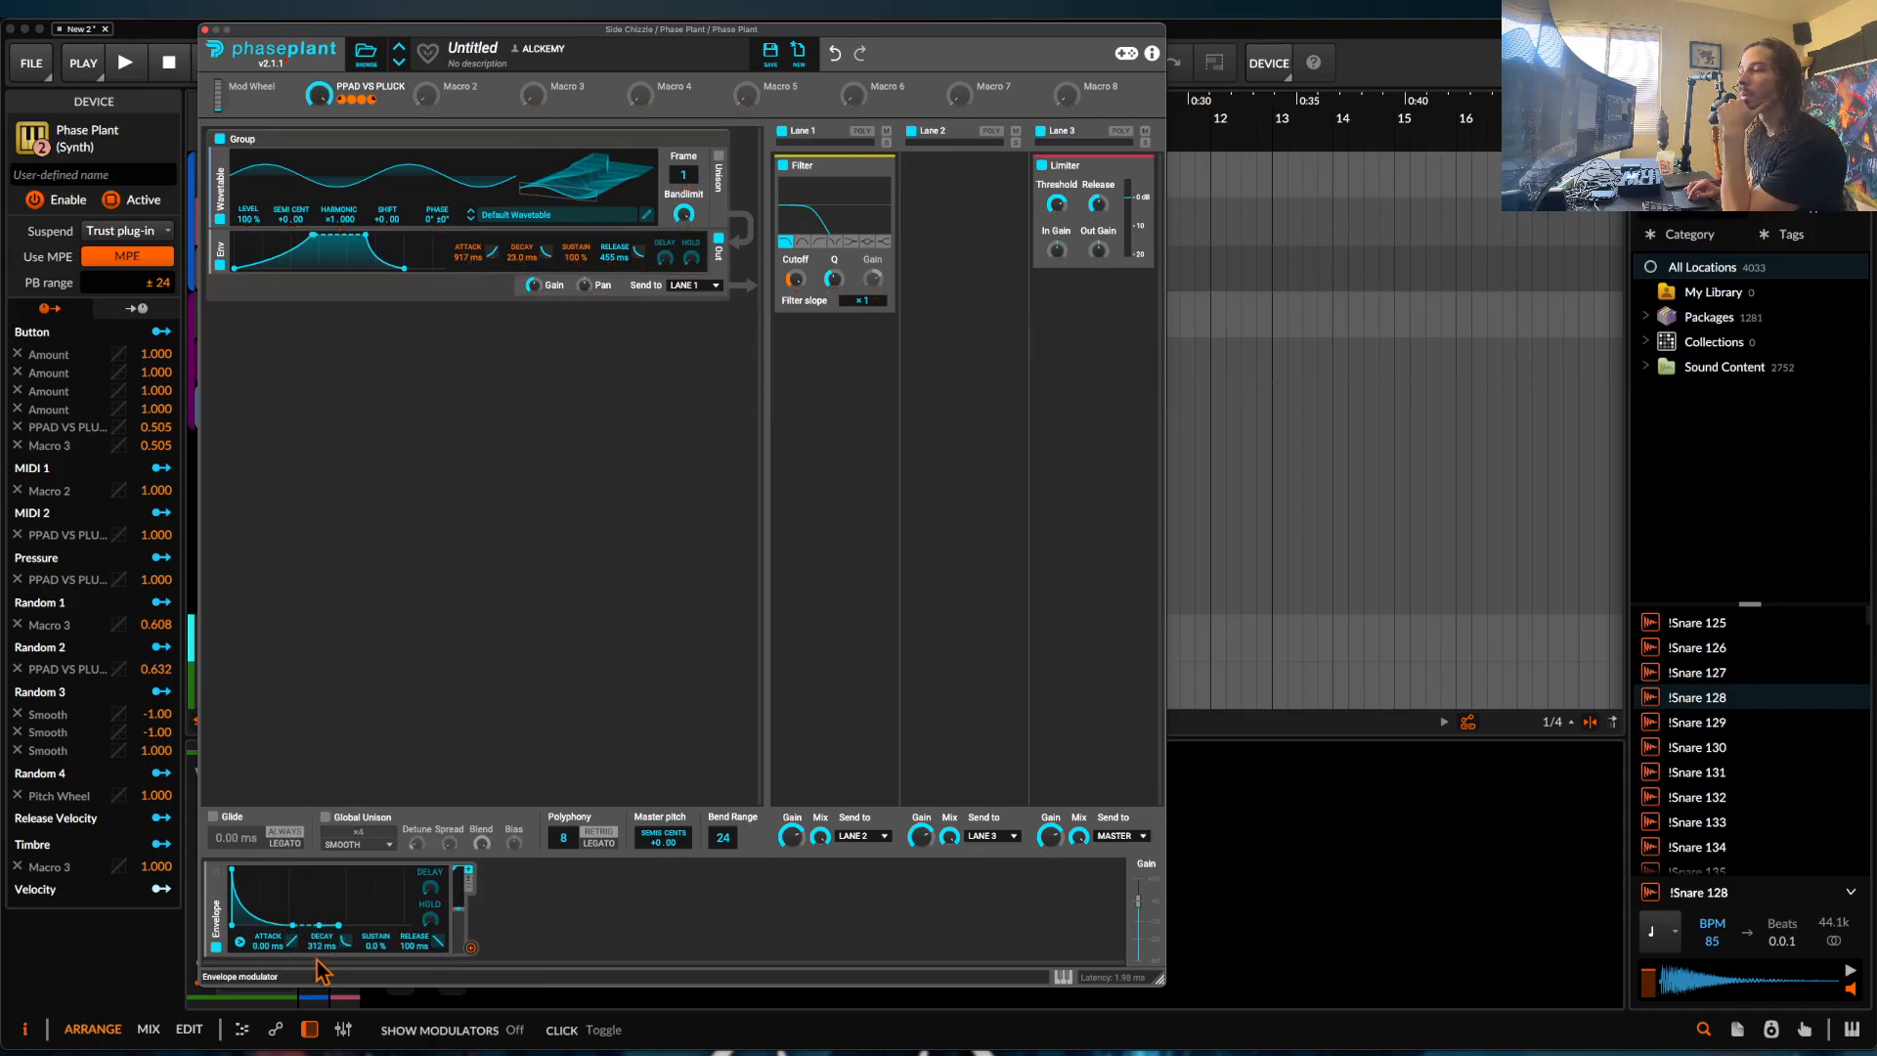
left_click_drag(293, 925, 281, 924)
left_click(470, 948)
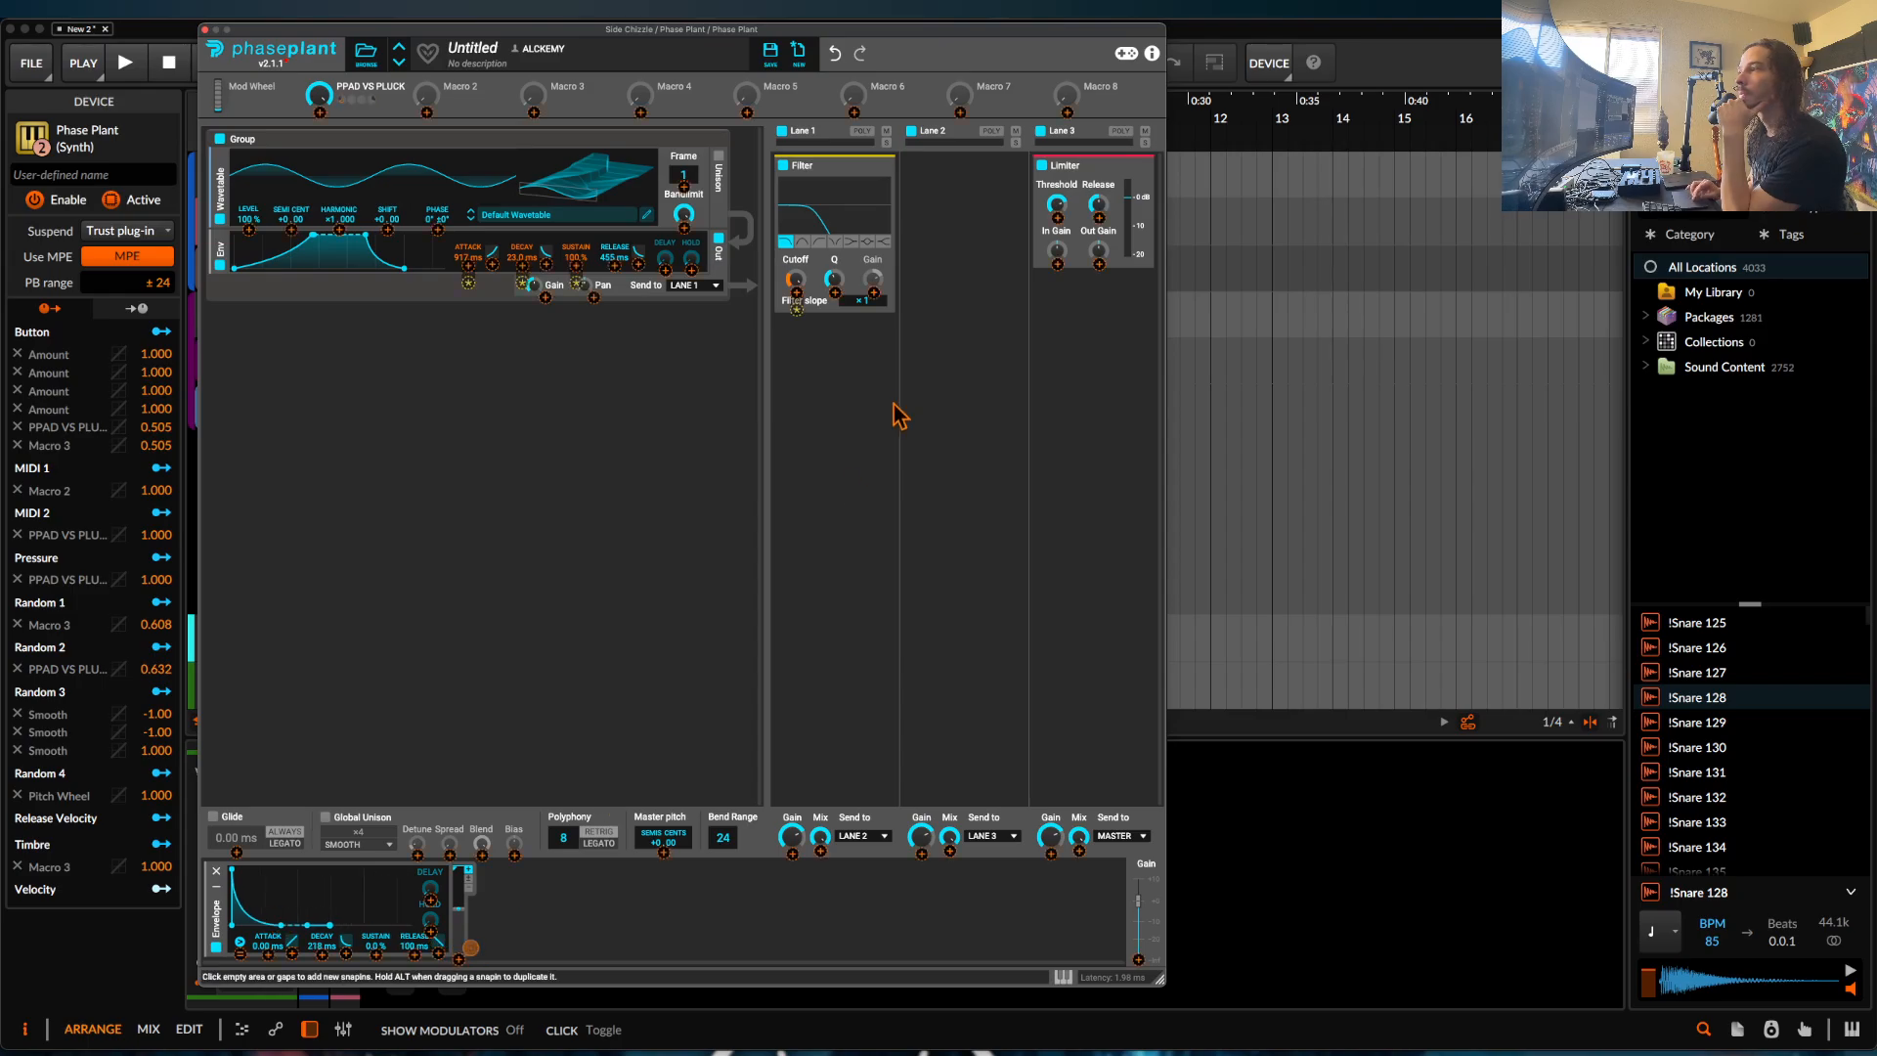
left_click_drag(796, 308, 797, 293)
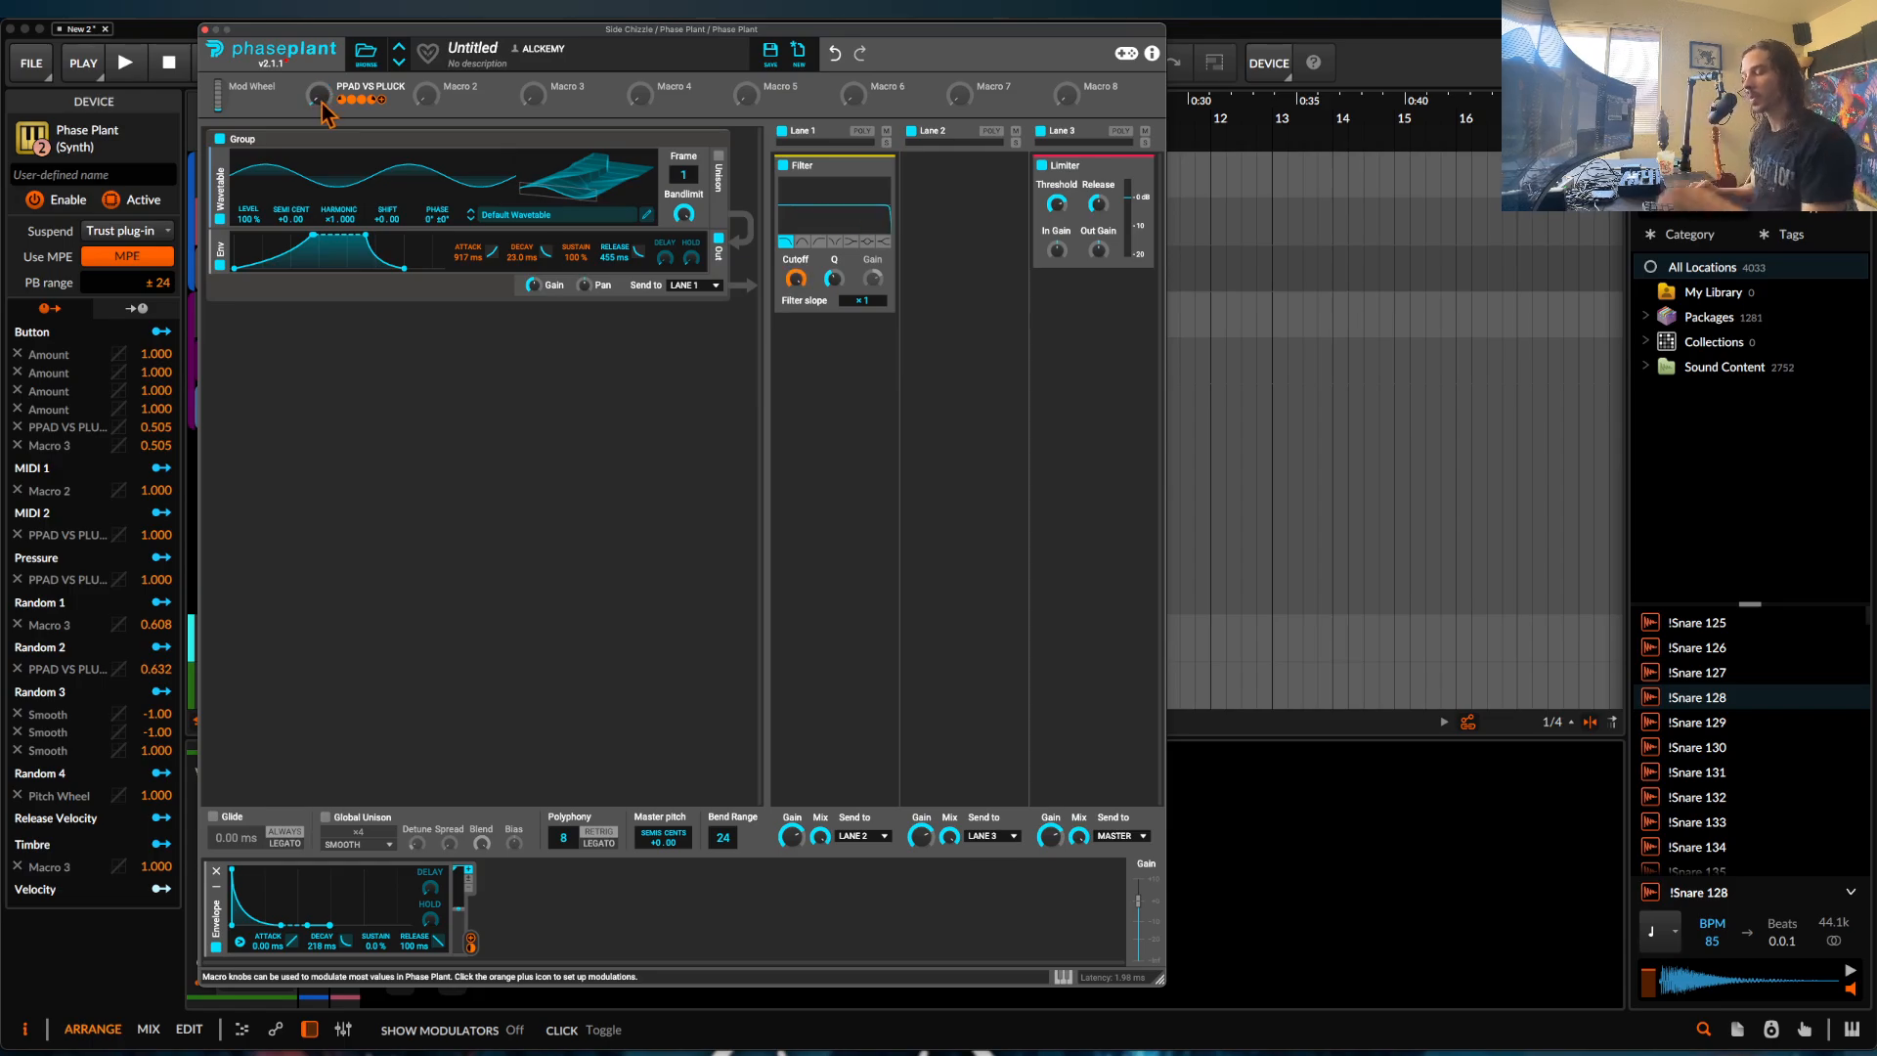
Sweep the PPAD VS PLUCK macro during playback and set the envelope modulator to about 6.69 ms attack and 399 ms decay.
key("space")
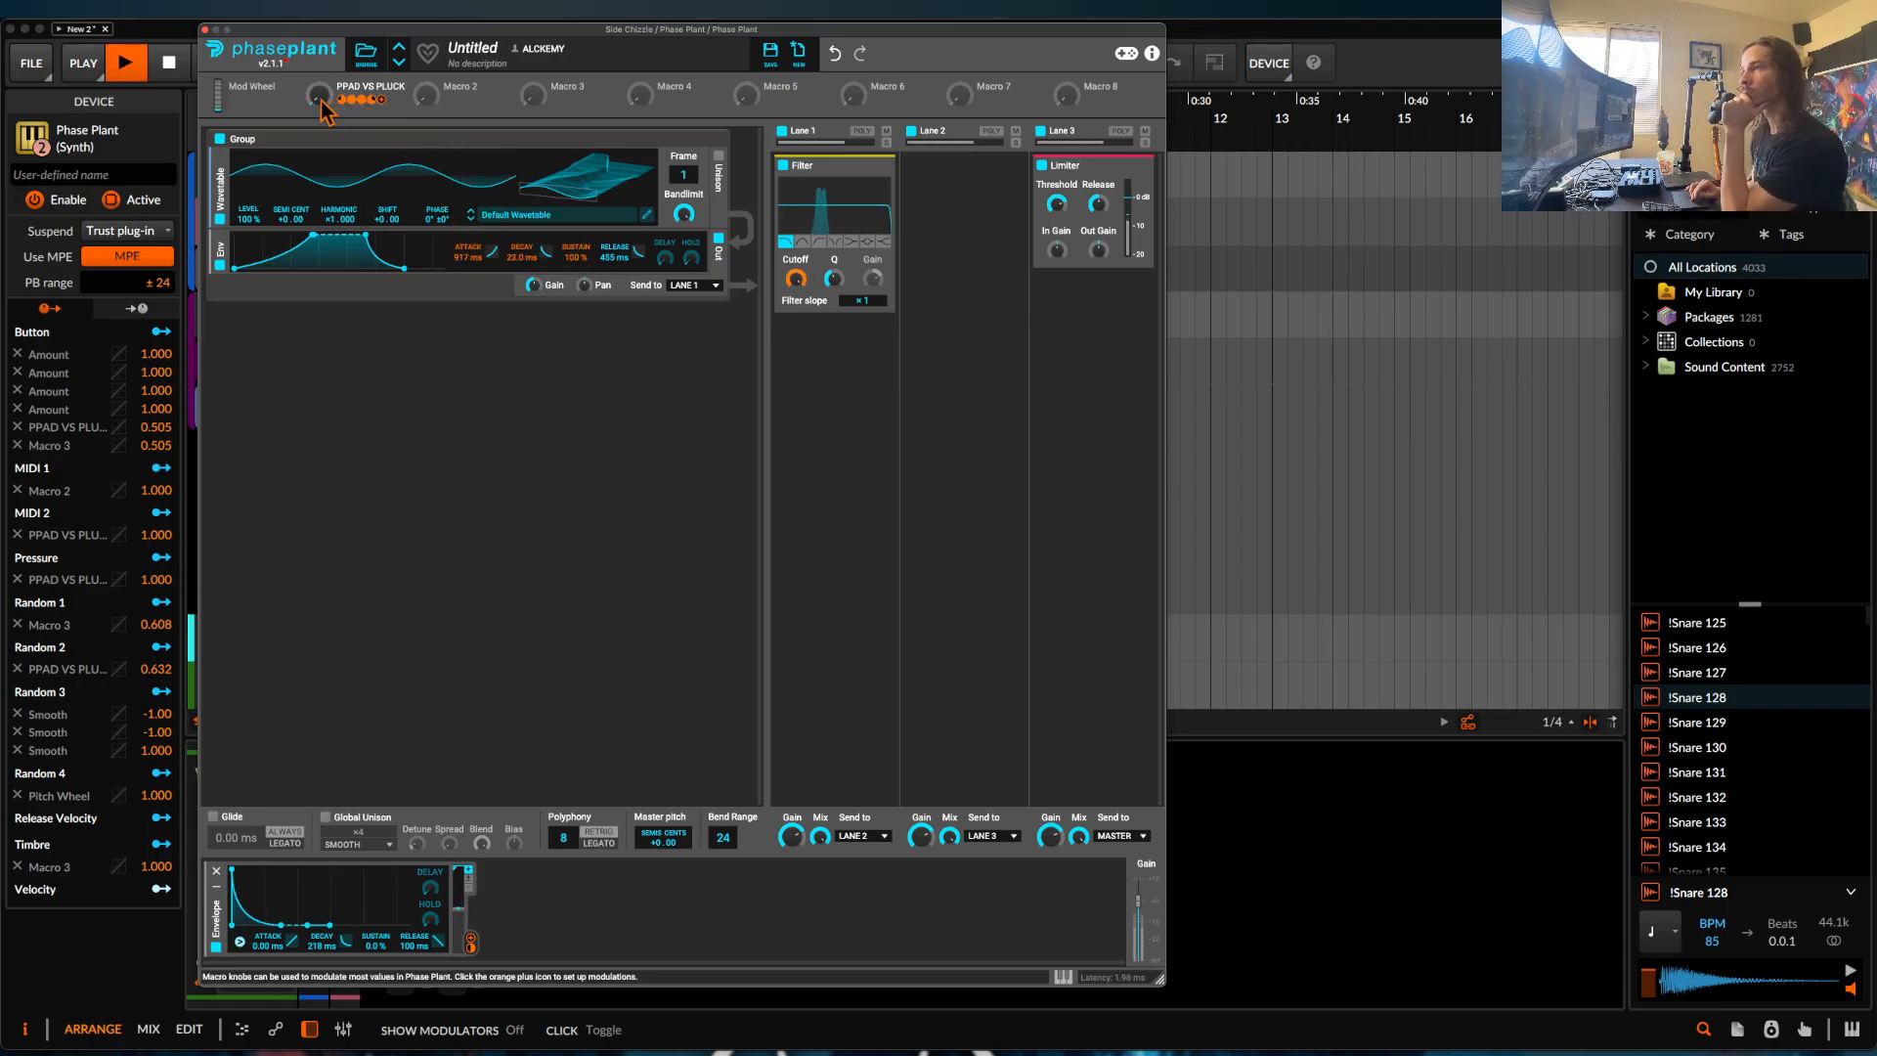
left_click_drag(319, 99, 319, 127)
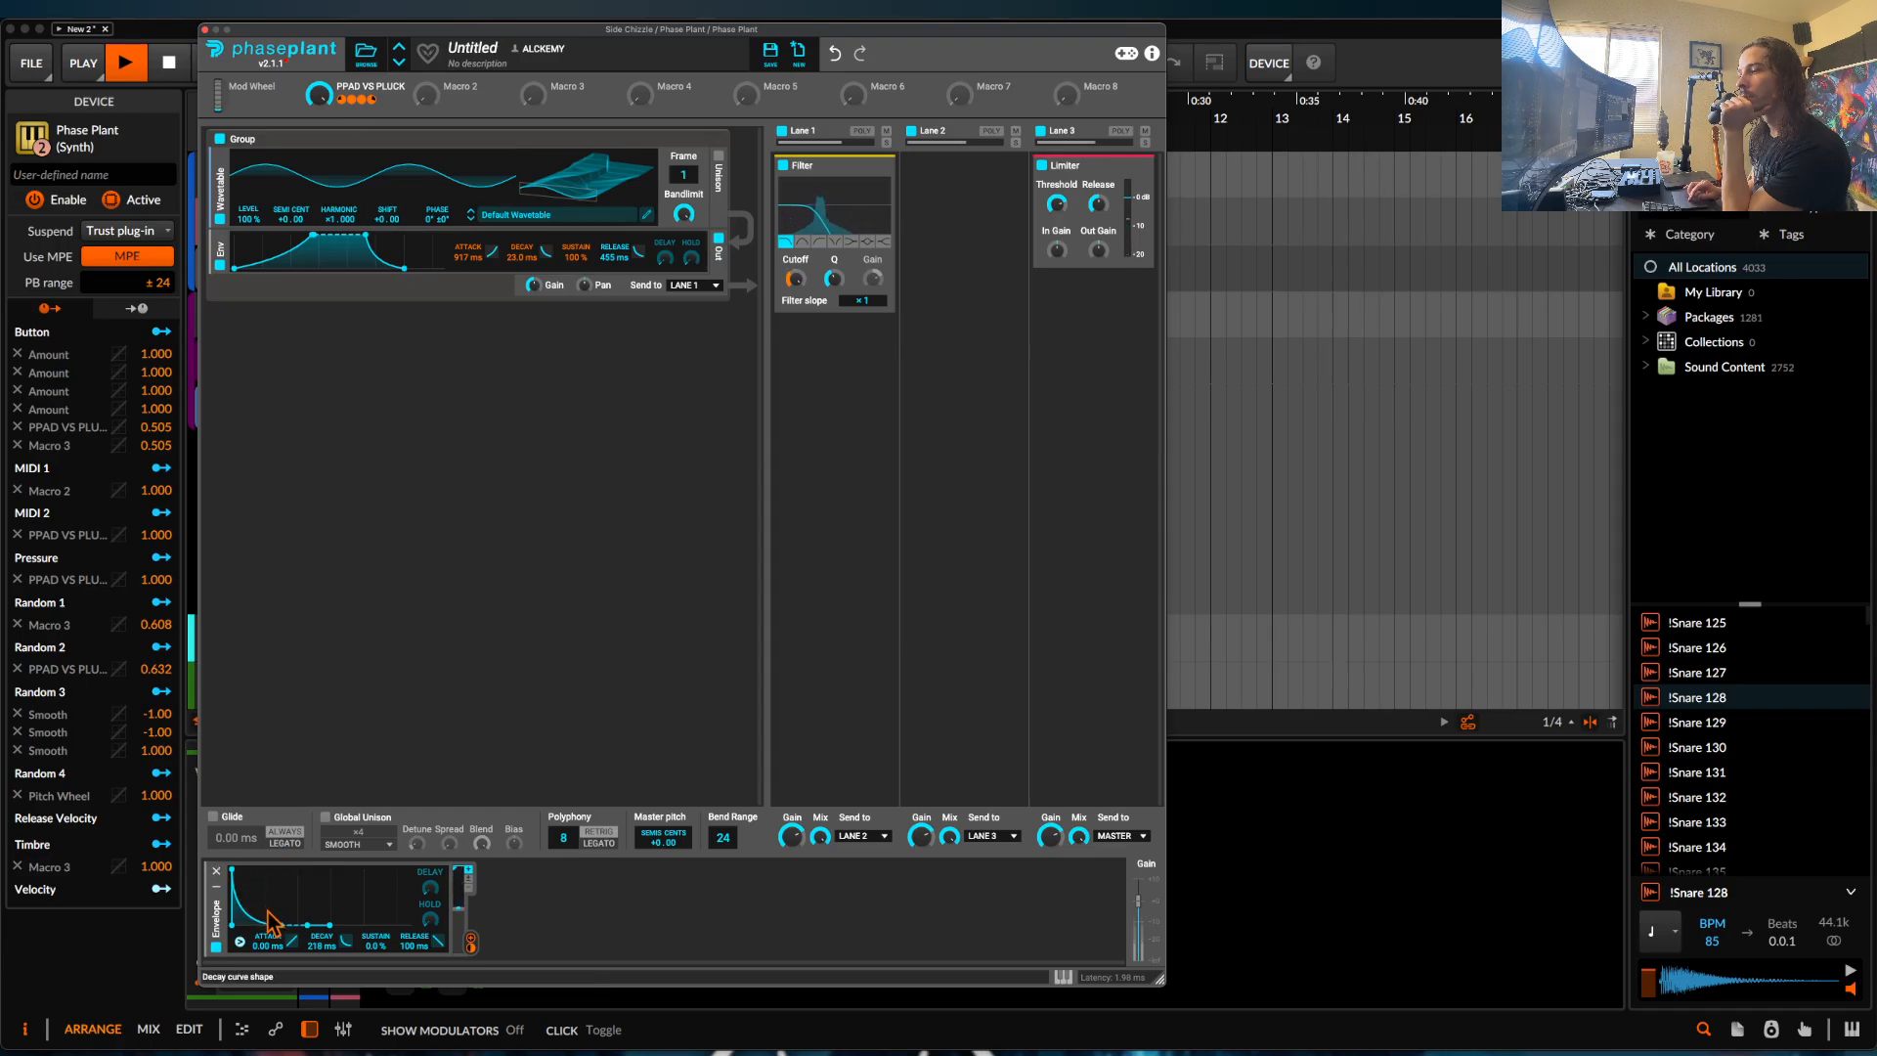
left_click_drag(300, 925, 300, 923)
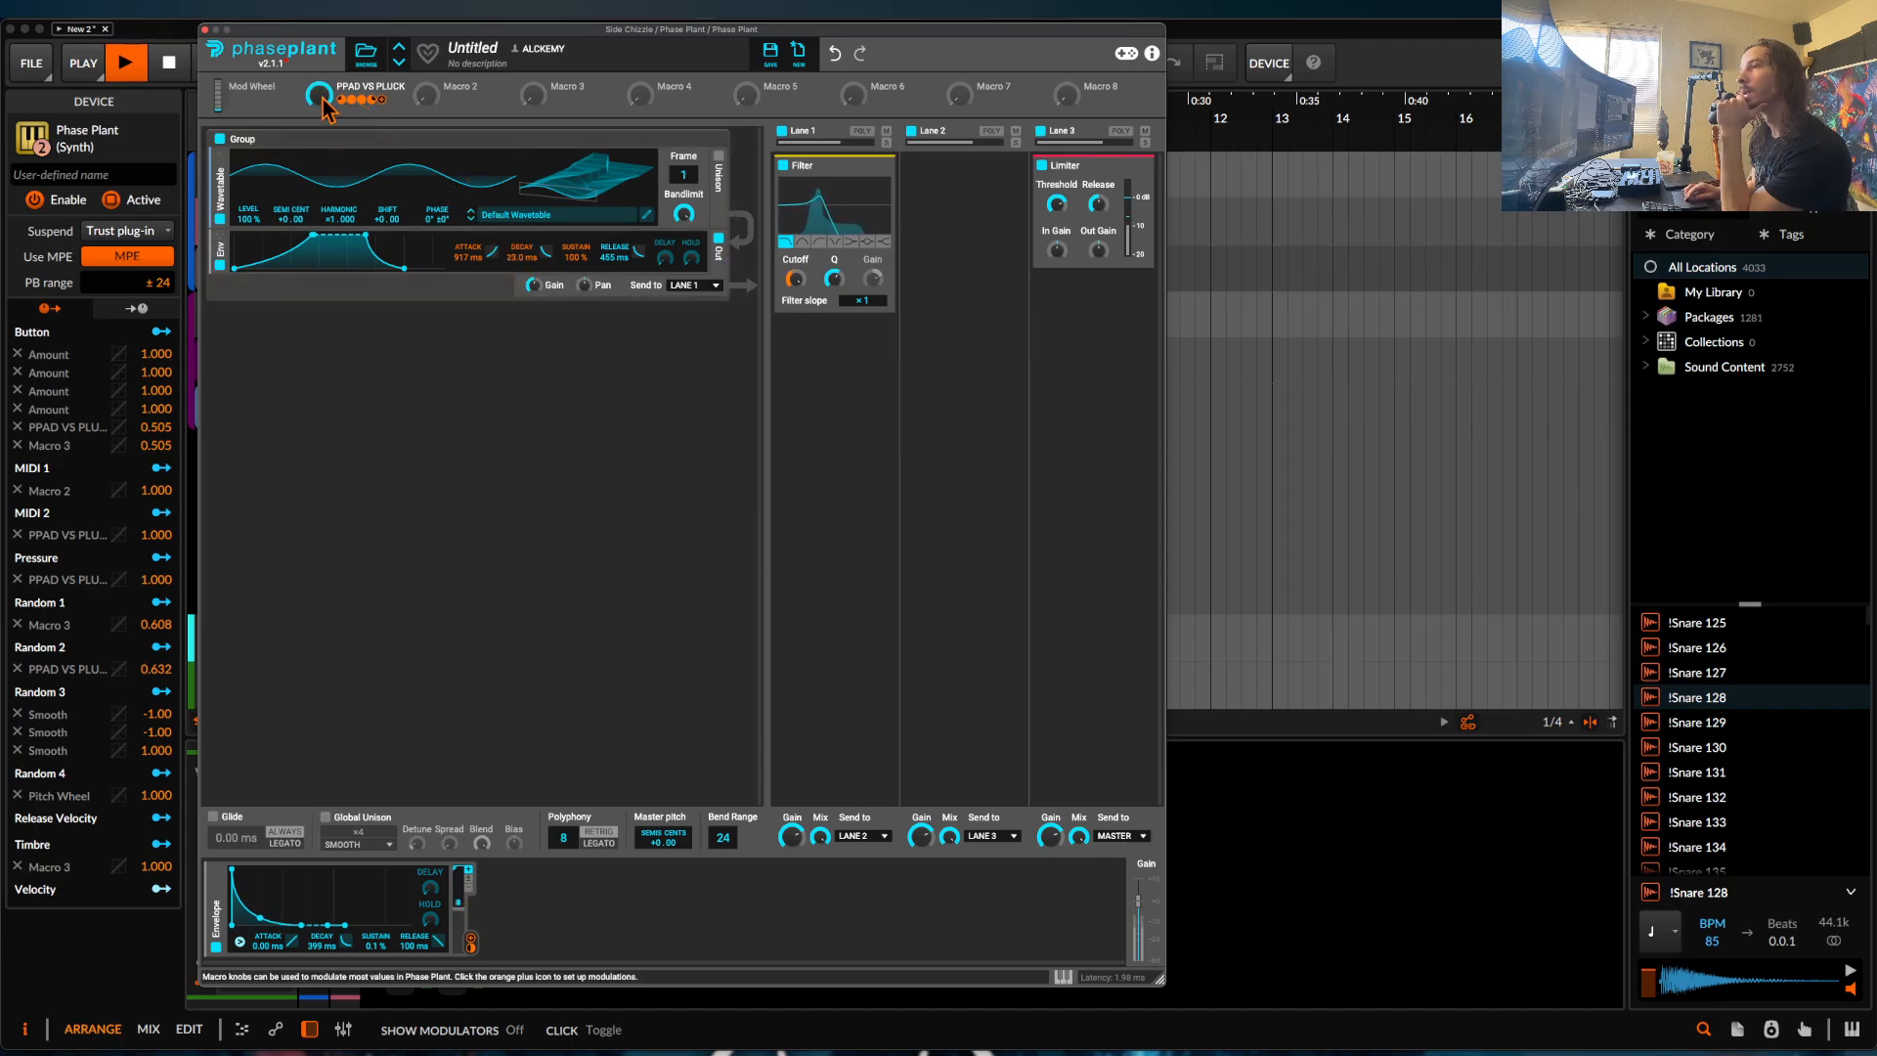
left_click_drag(231, 870, 237, 870)
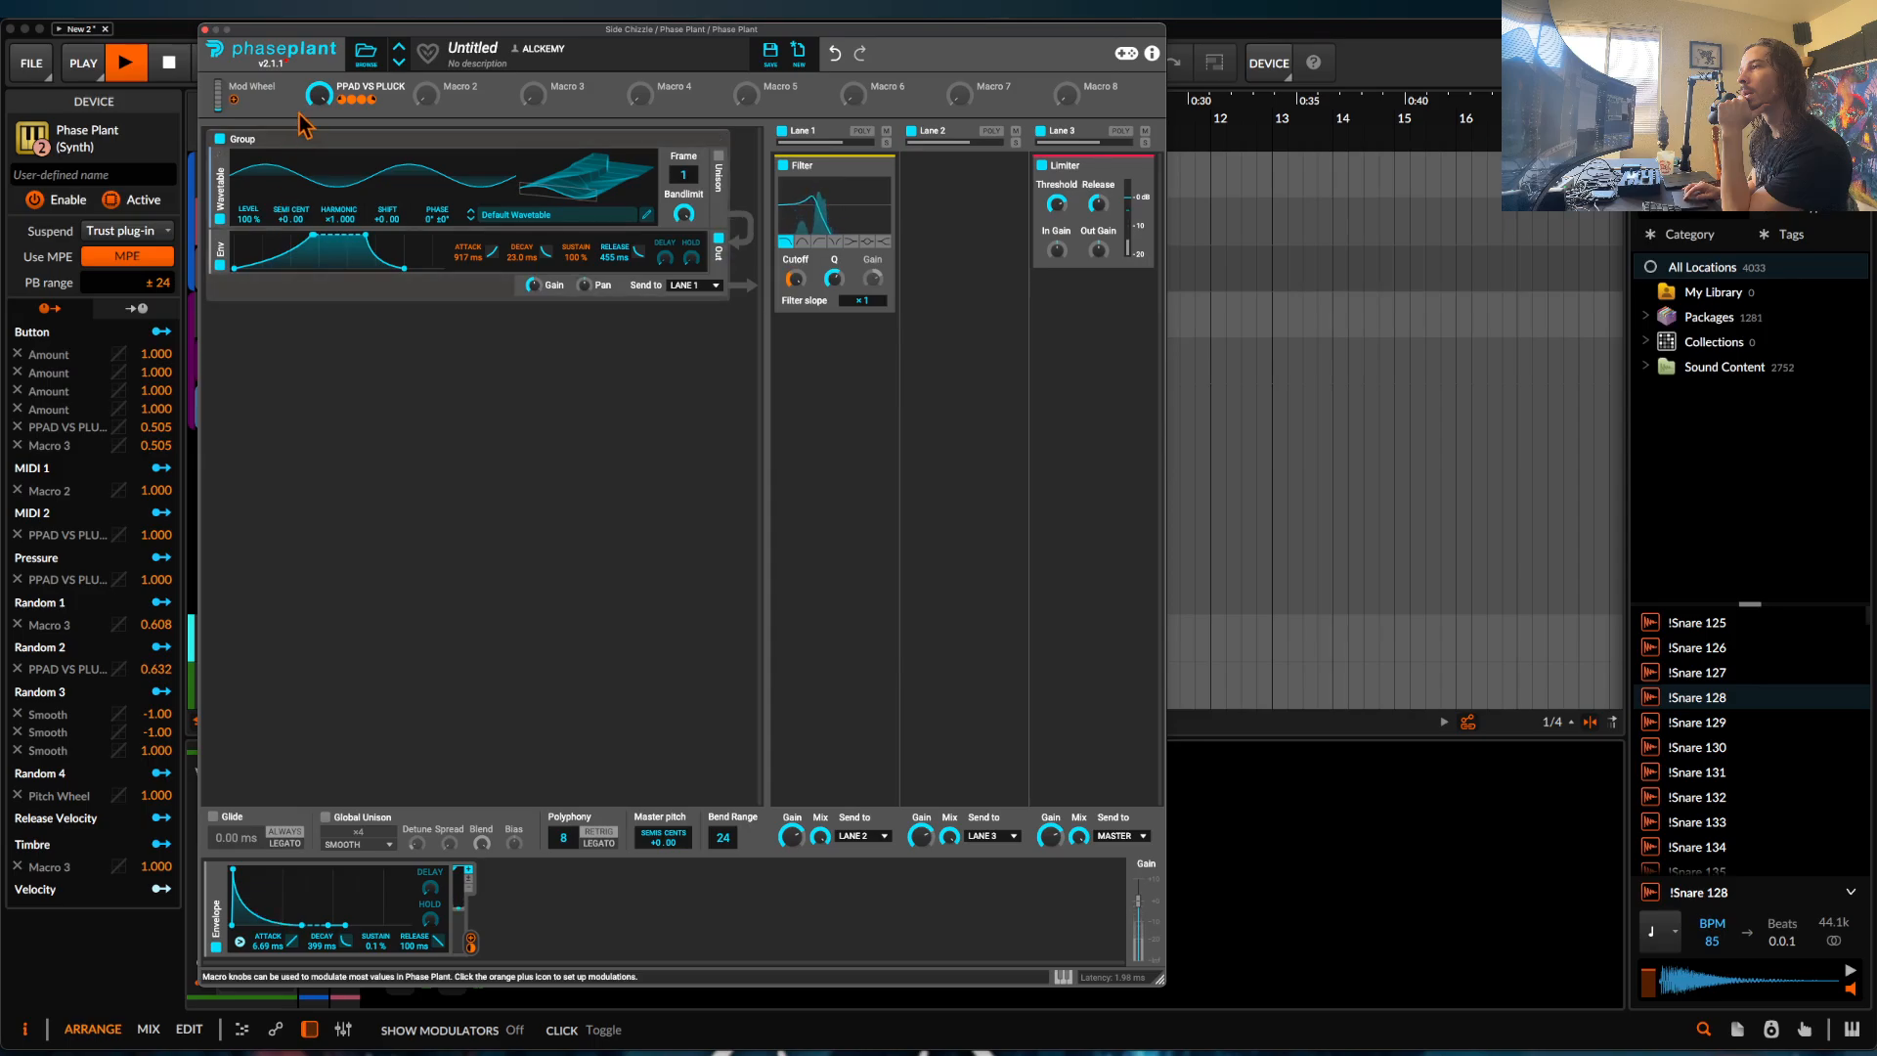
key("space")
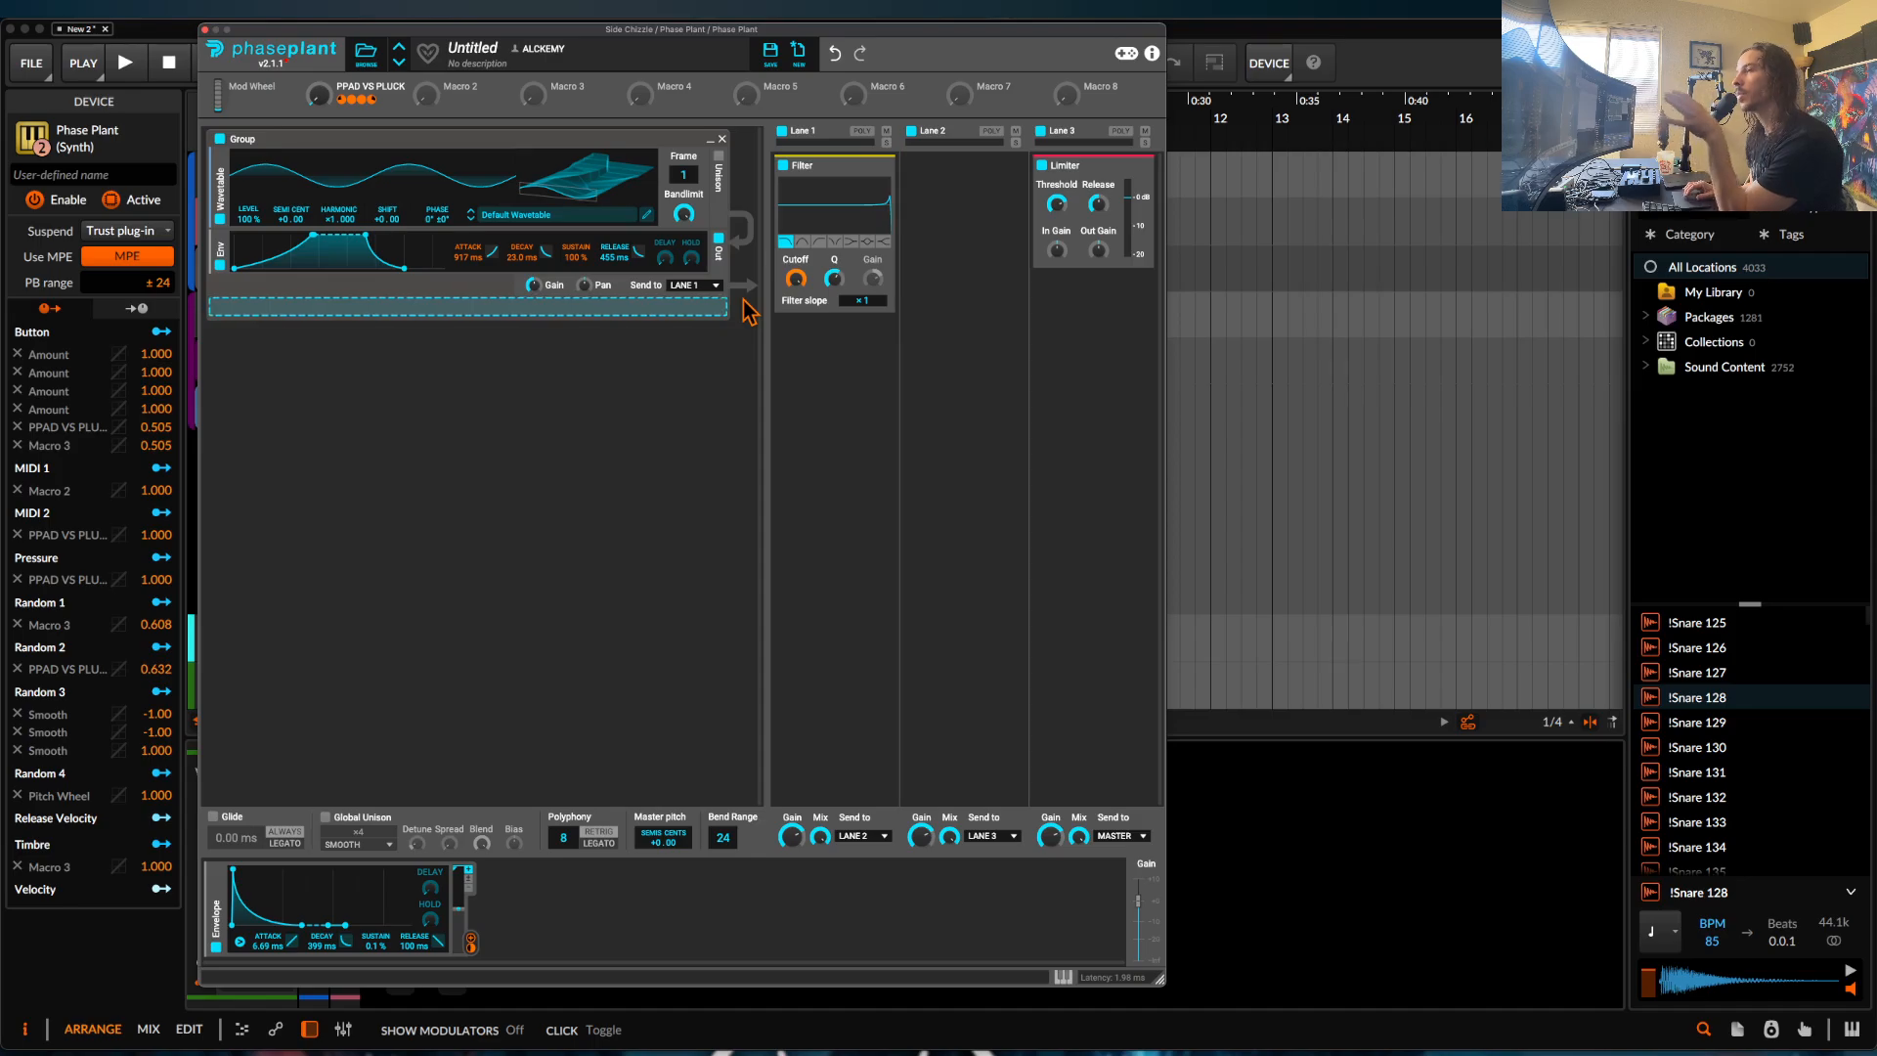
left_click(577, 313)
left_click(589, 356)
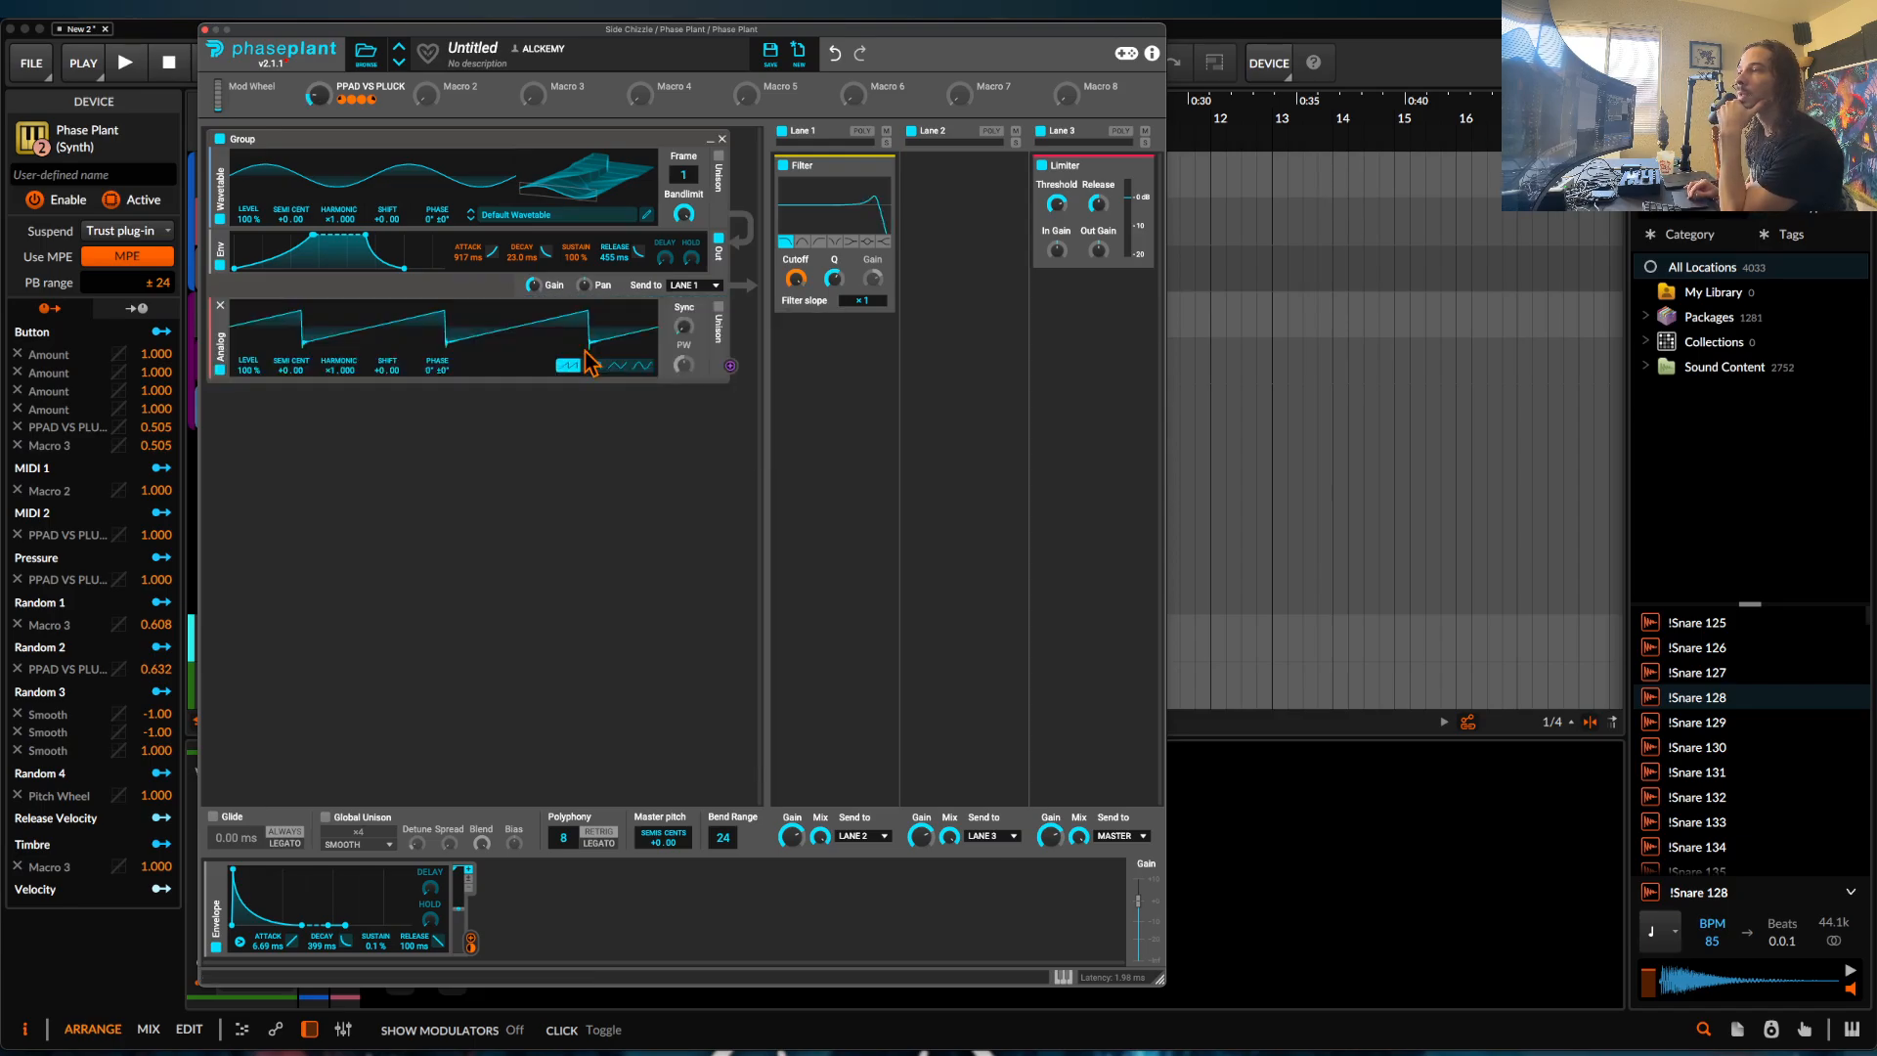
left_click(221, 309)
Add a second Wavetable generator below the group and route its output to the first wavetable's phase.
left_click(368, 316)
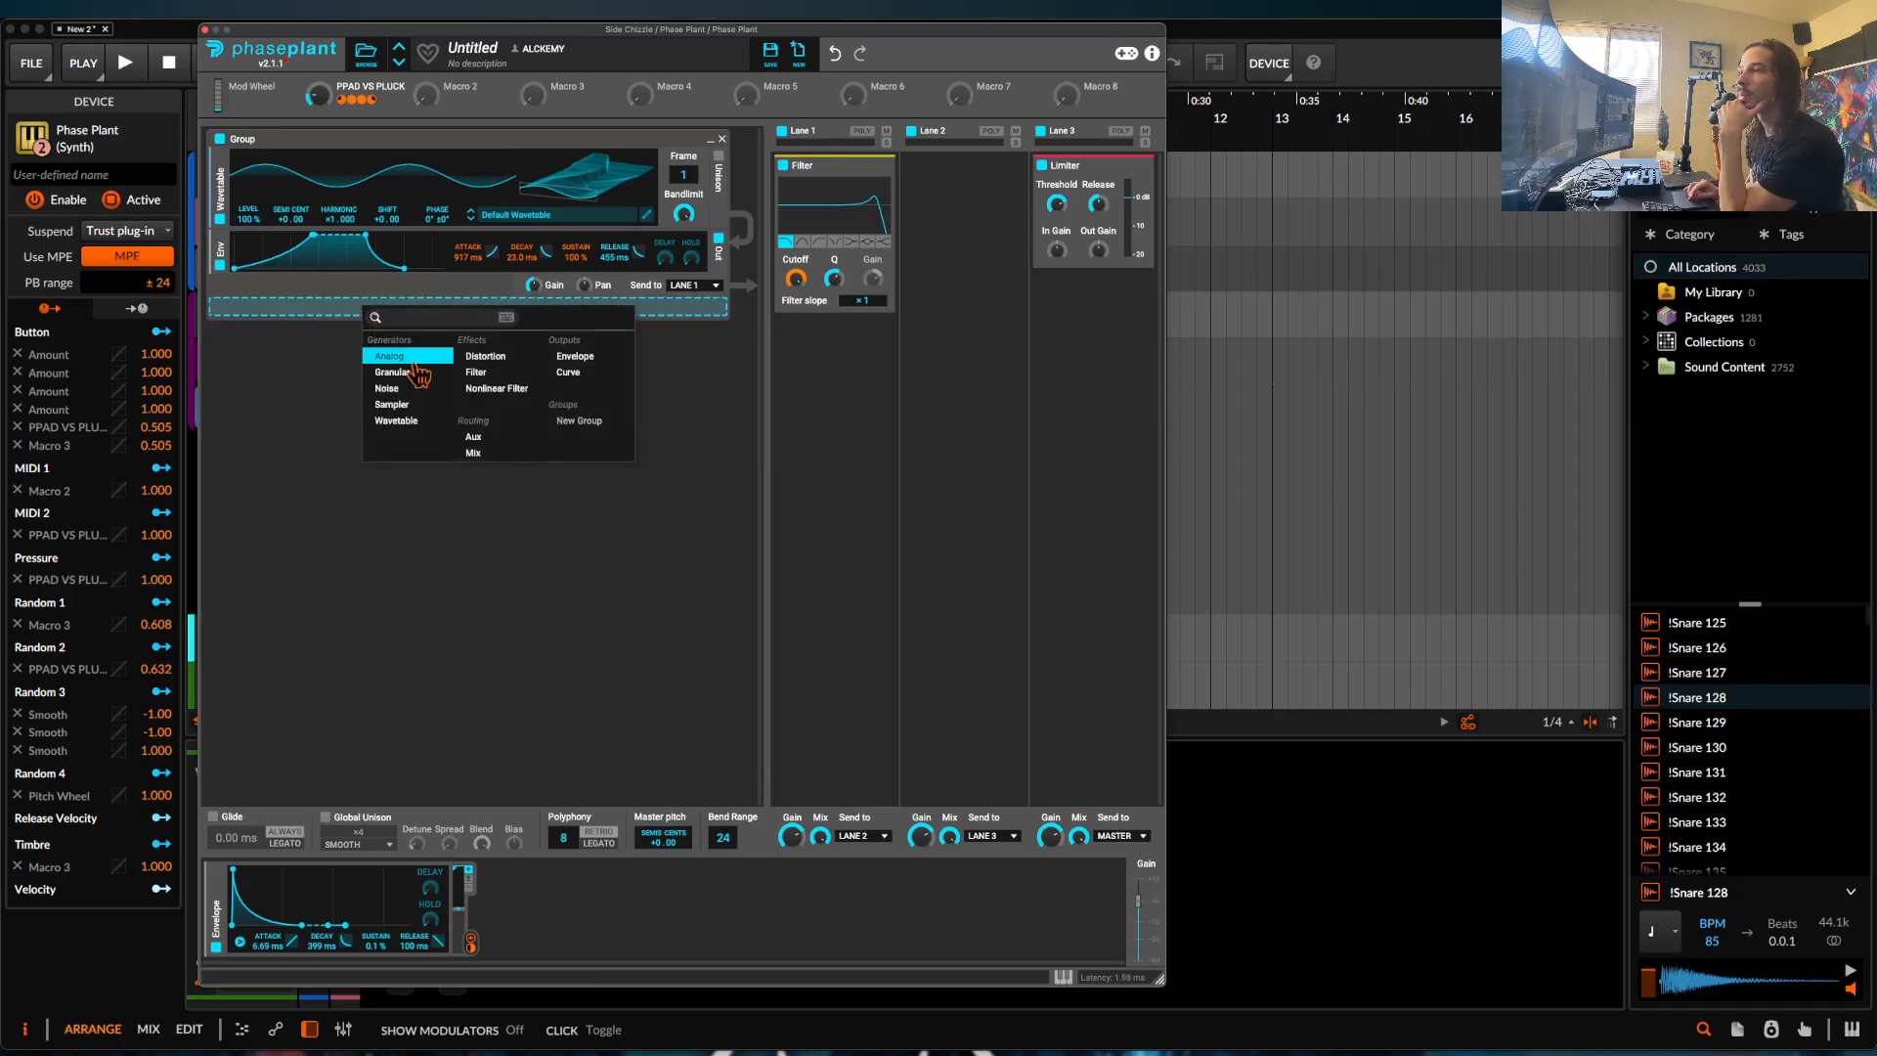
left_click(396, 408)
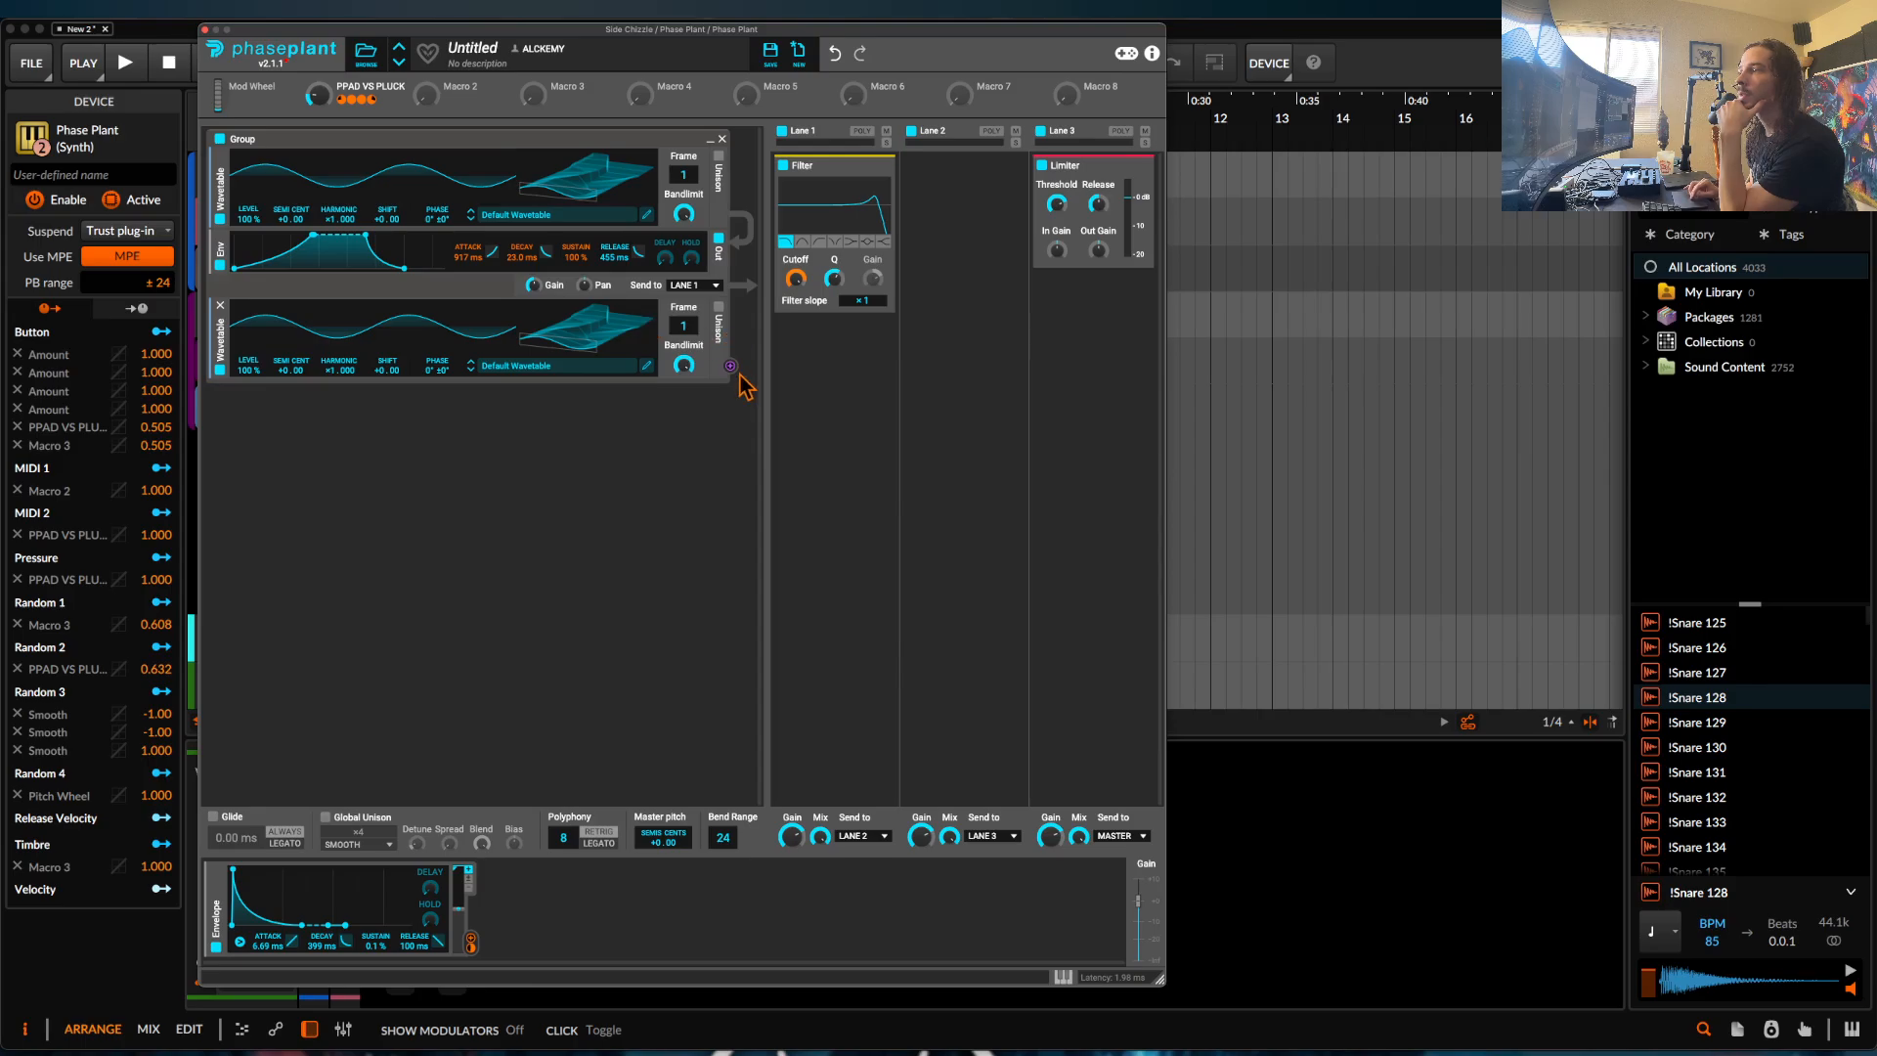
left_click_drag(730, 366, 439, 241)
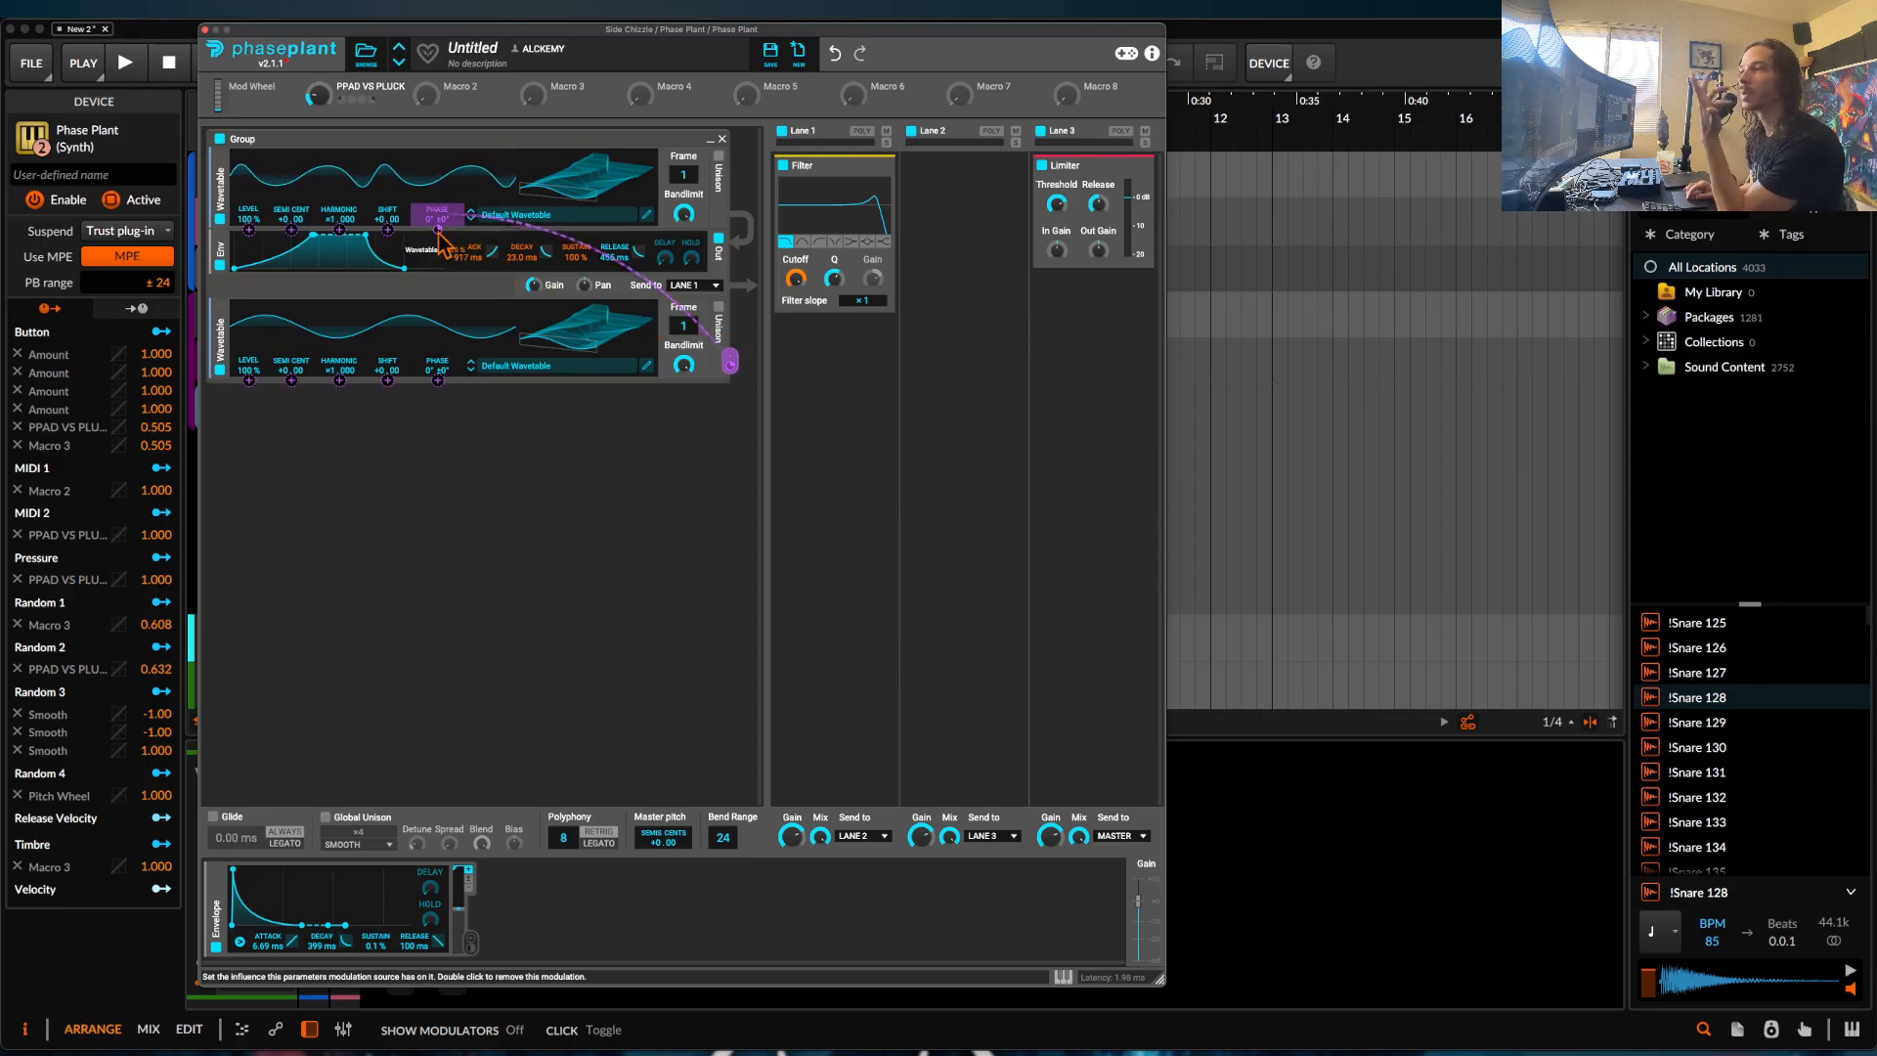
During playback, lower the Lane 1 filter's Q and set the second wavetable's harmonic to 2.000.
key("space")
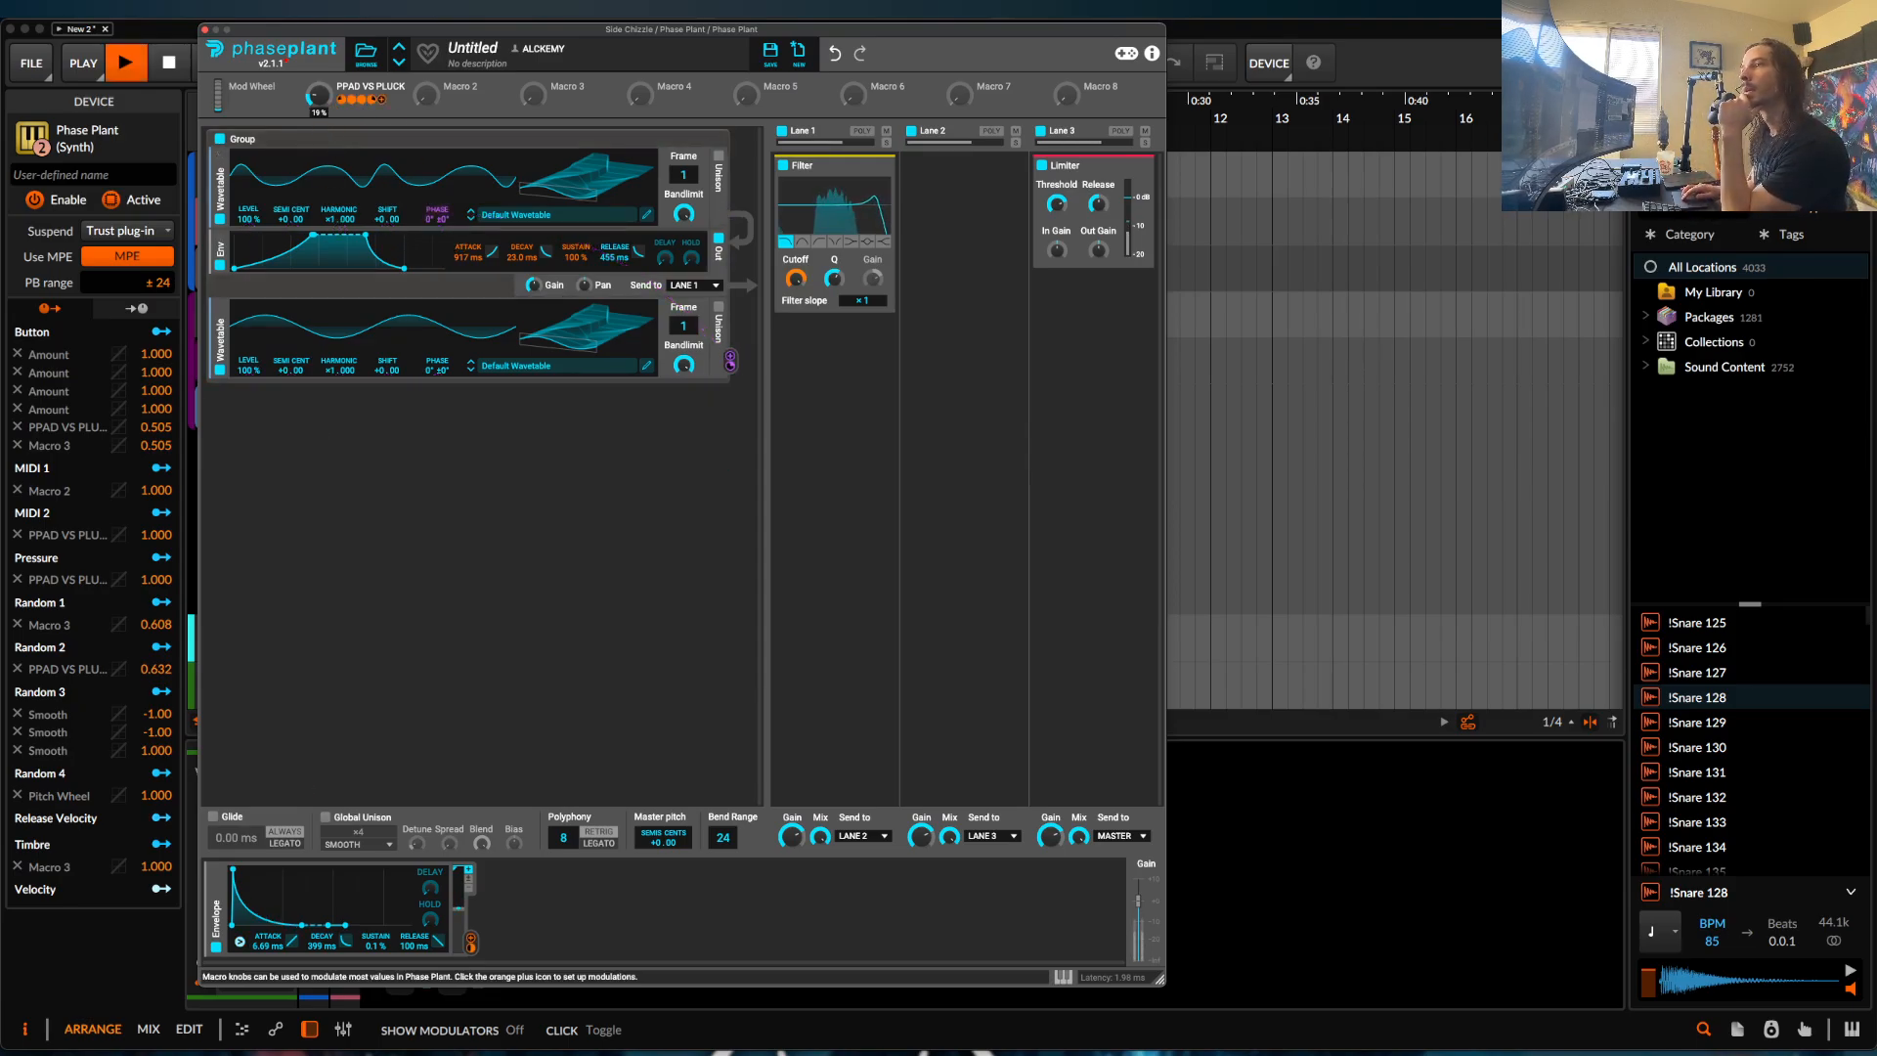
left_click_drag(834, 278, 834, 301)
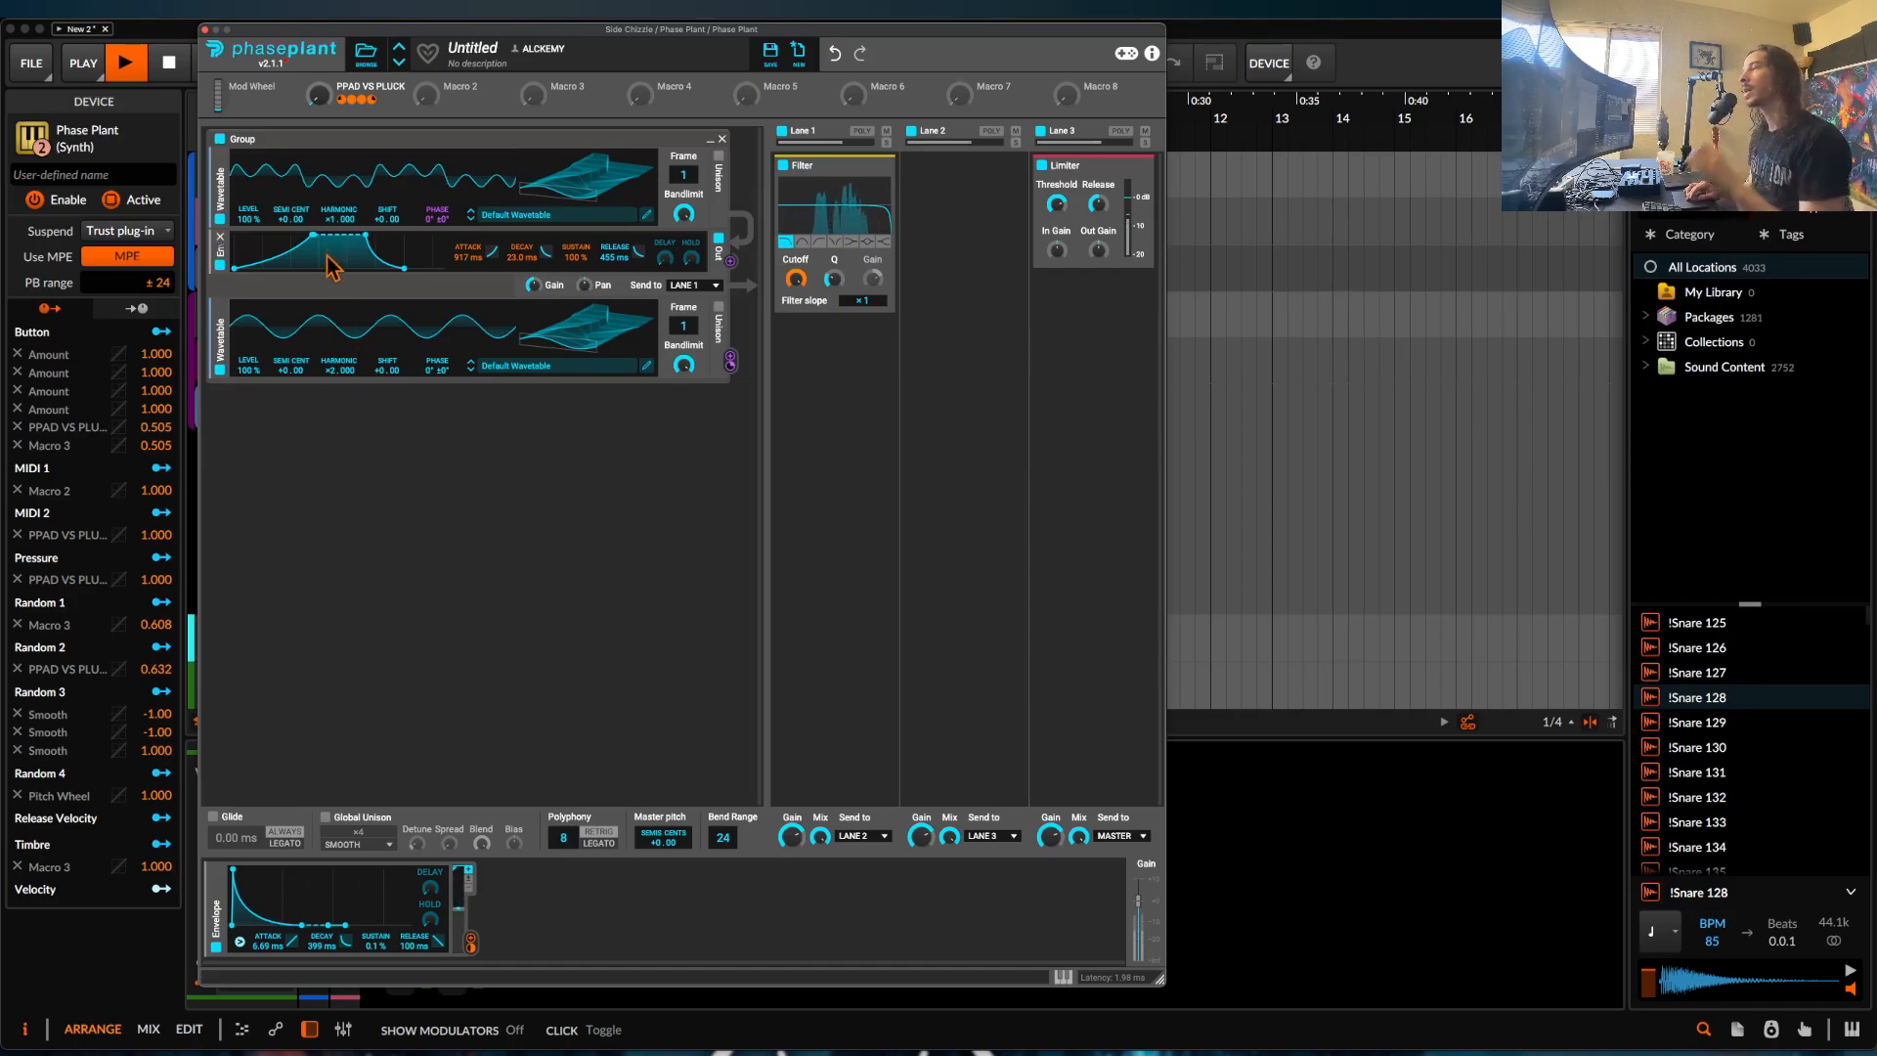
key("space")
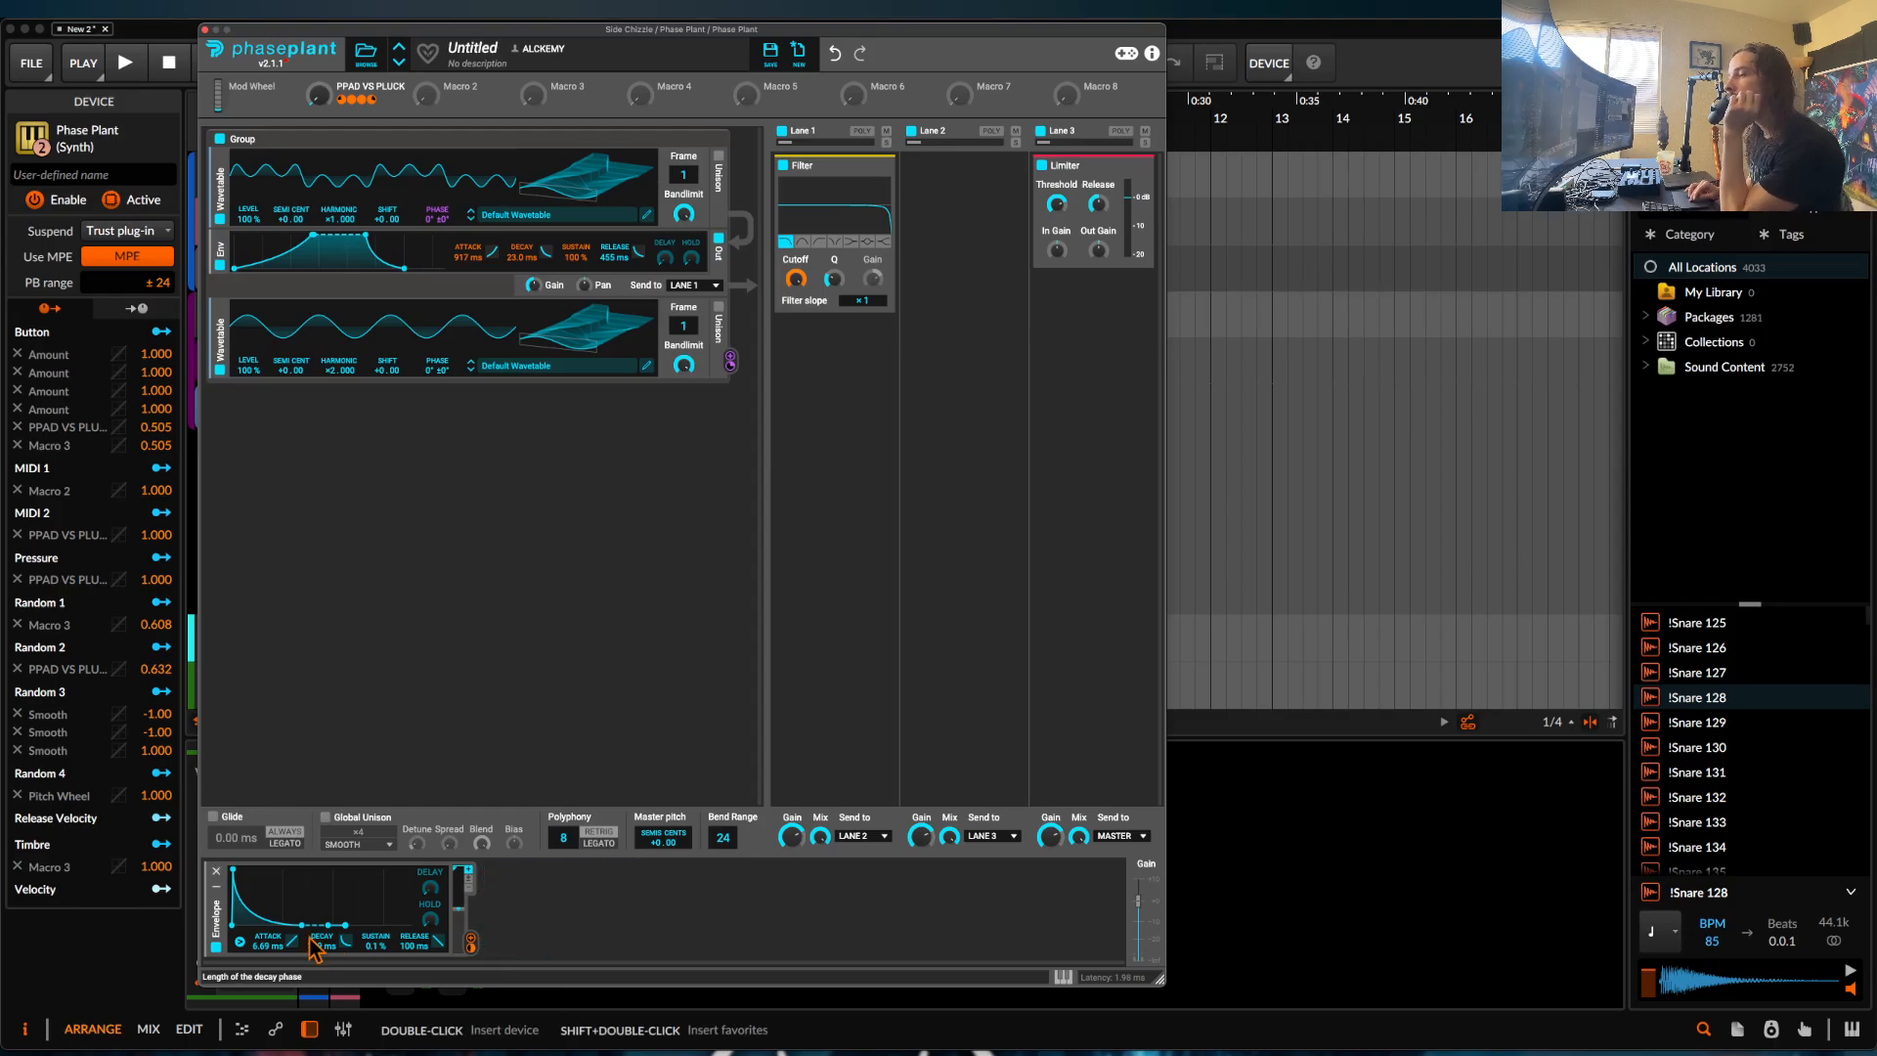
Duplicate the envelope modulator, setting the copy's decay to about 454 ms and the first envelope's decay to about 155 ms.
key("super+d")
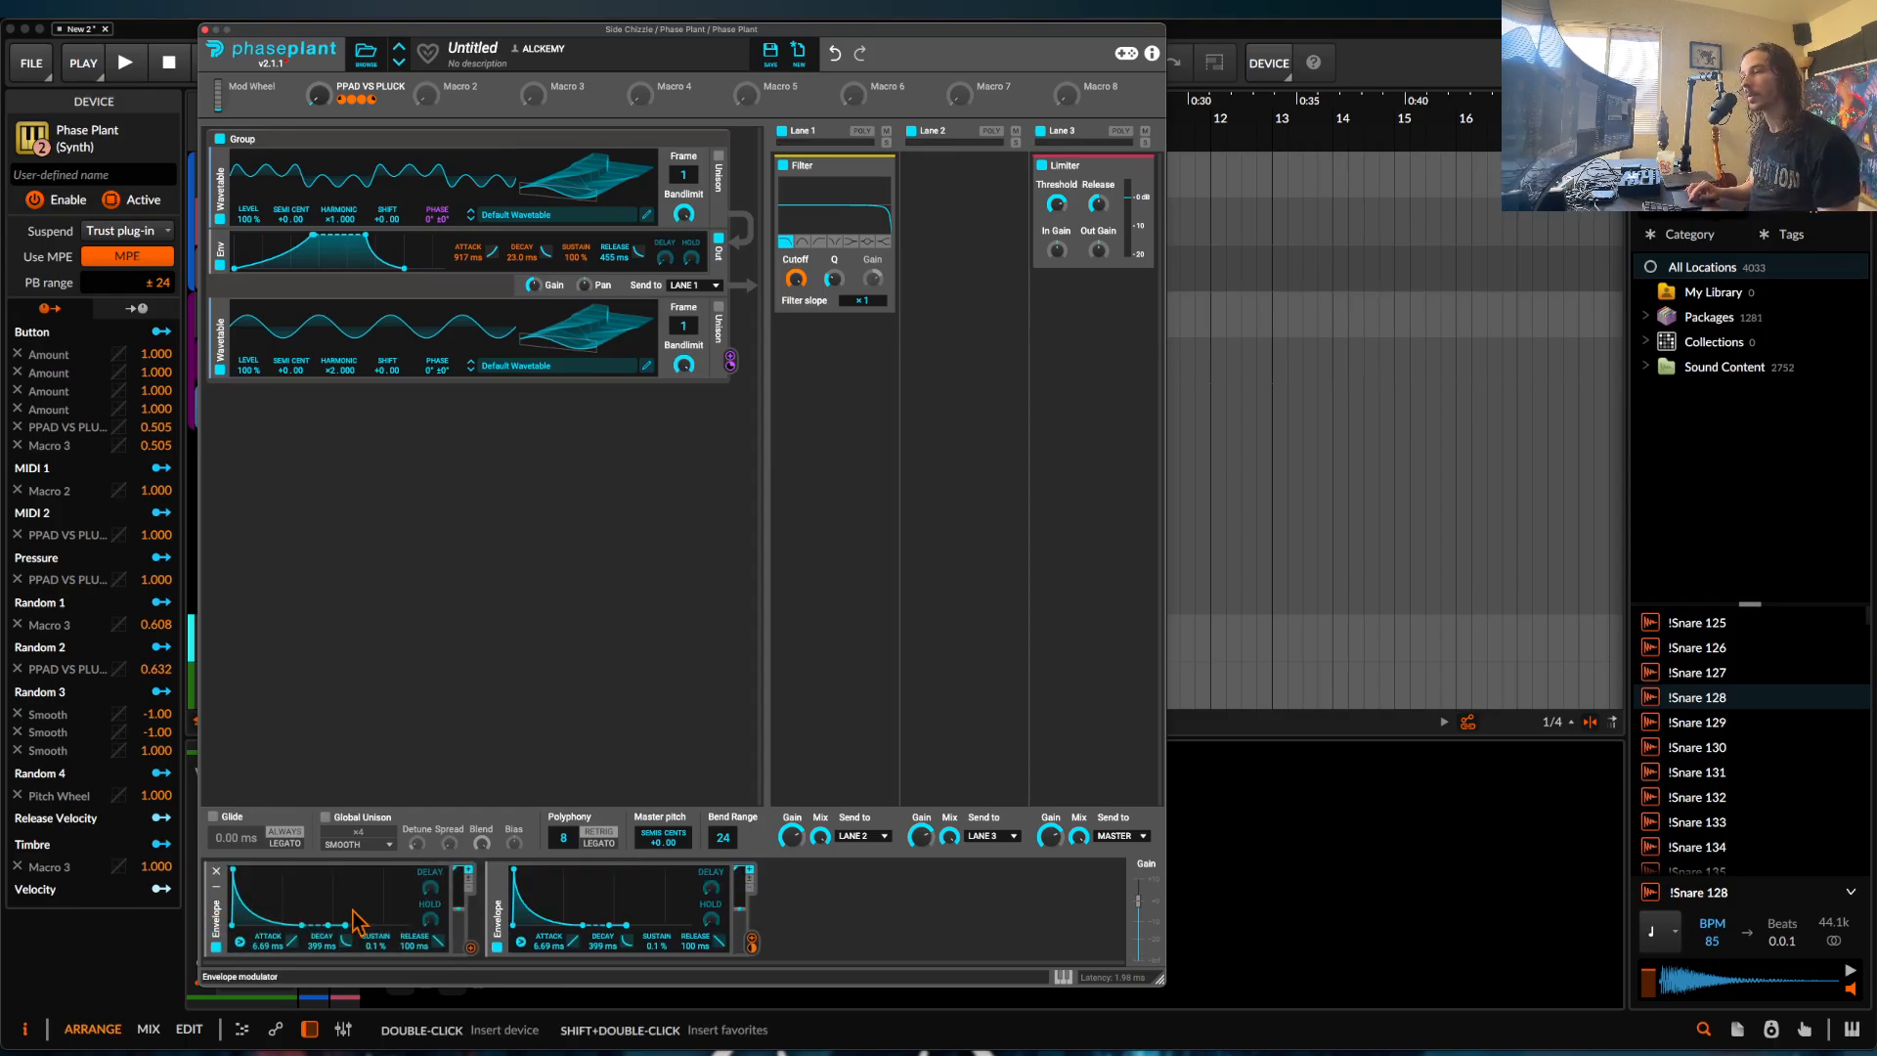
mouse_move(584, 925)
left_mouse_down()
mouse_move(553, 926)
mouse_move(586, 924)
left_mouse_up()
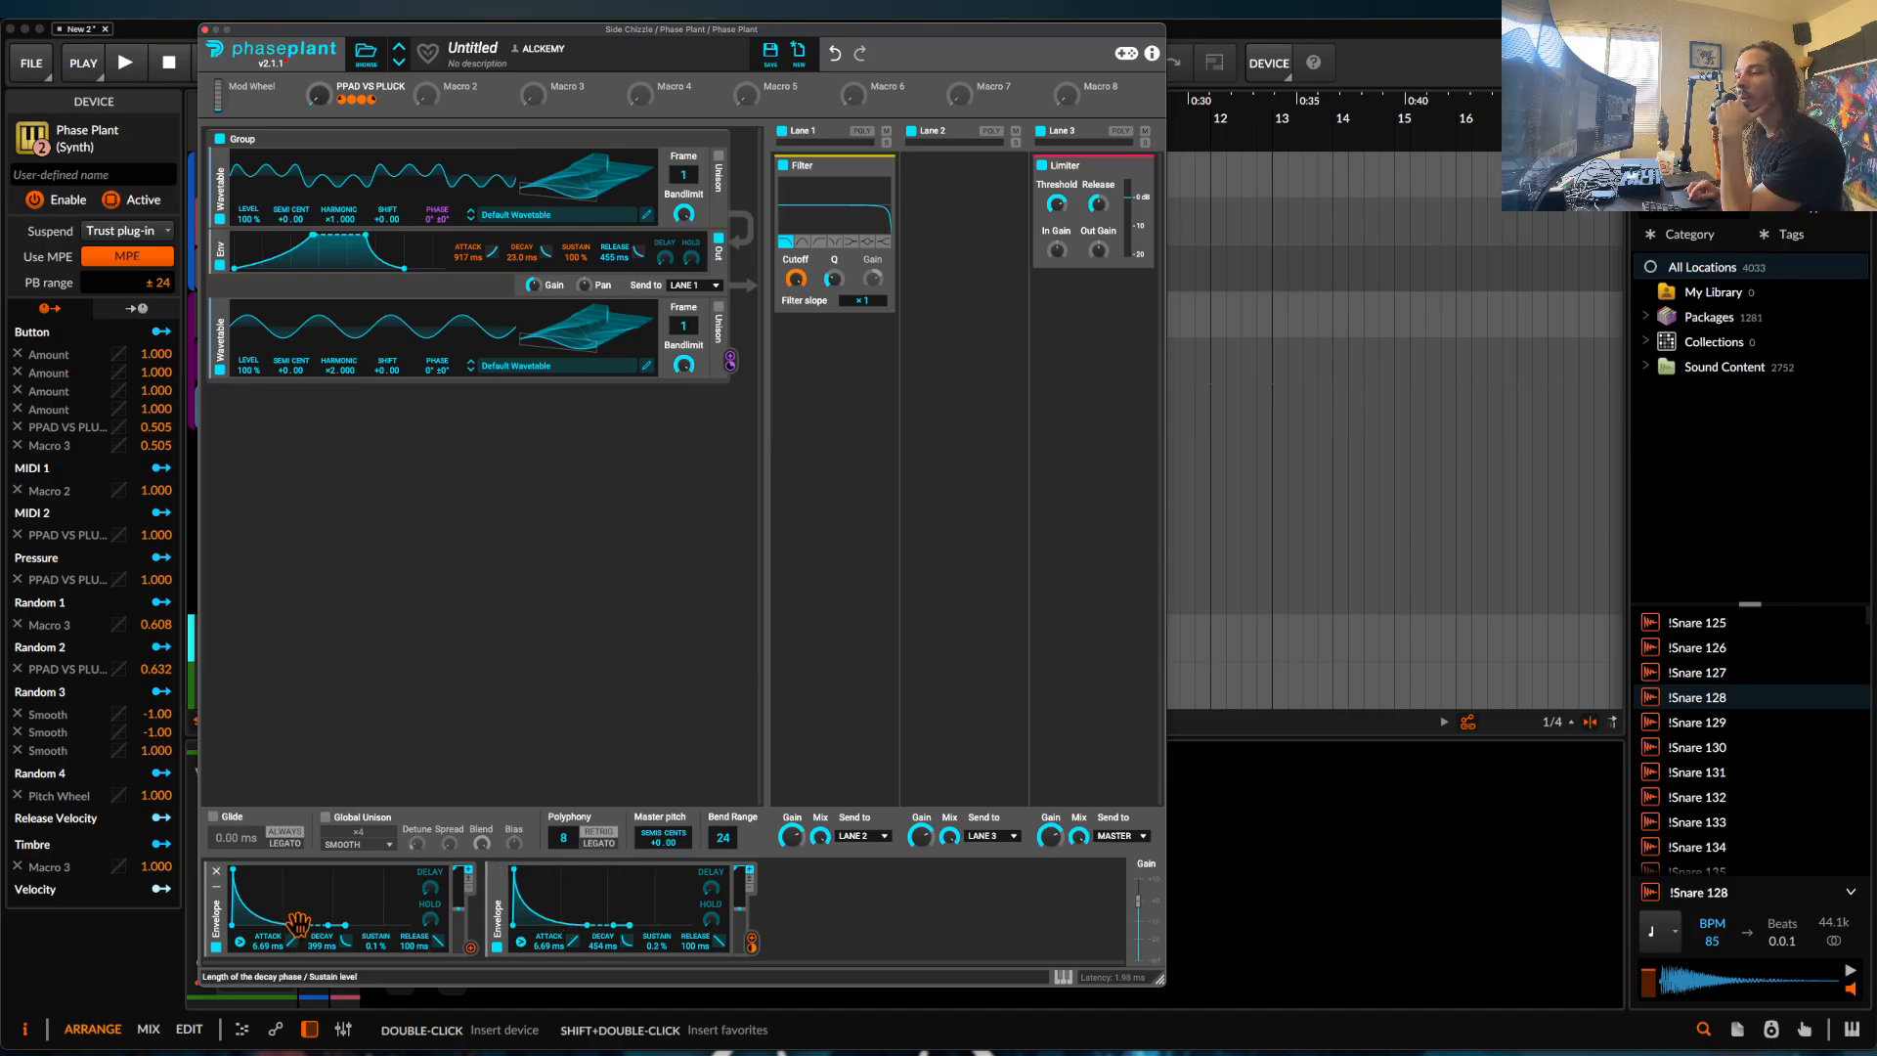
left_click_drag(301, 925, 272, 926)
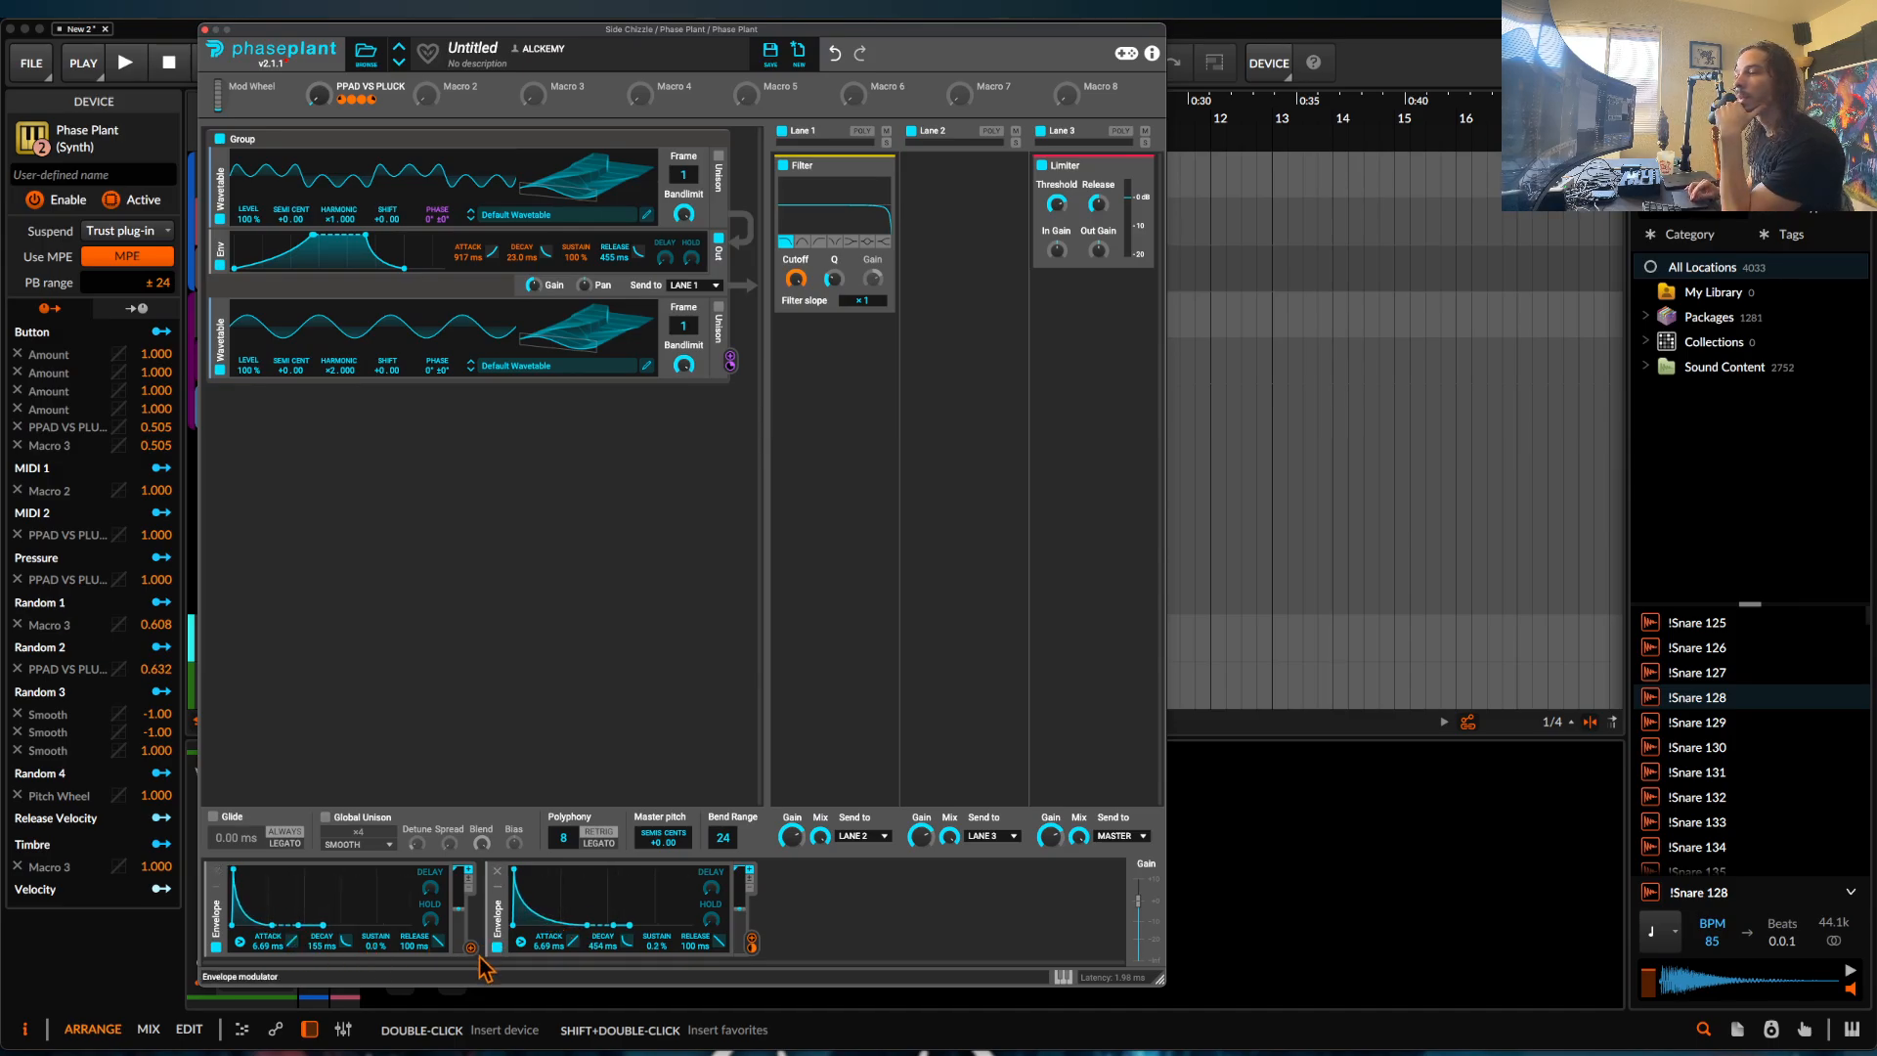
Route the first envelope to the first wavetable's phase modulation amount and adjust the depth during playback.
left_click_drag(470, 948, 440, 259)
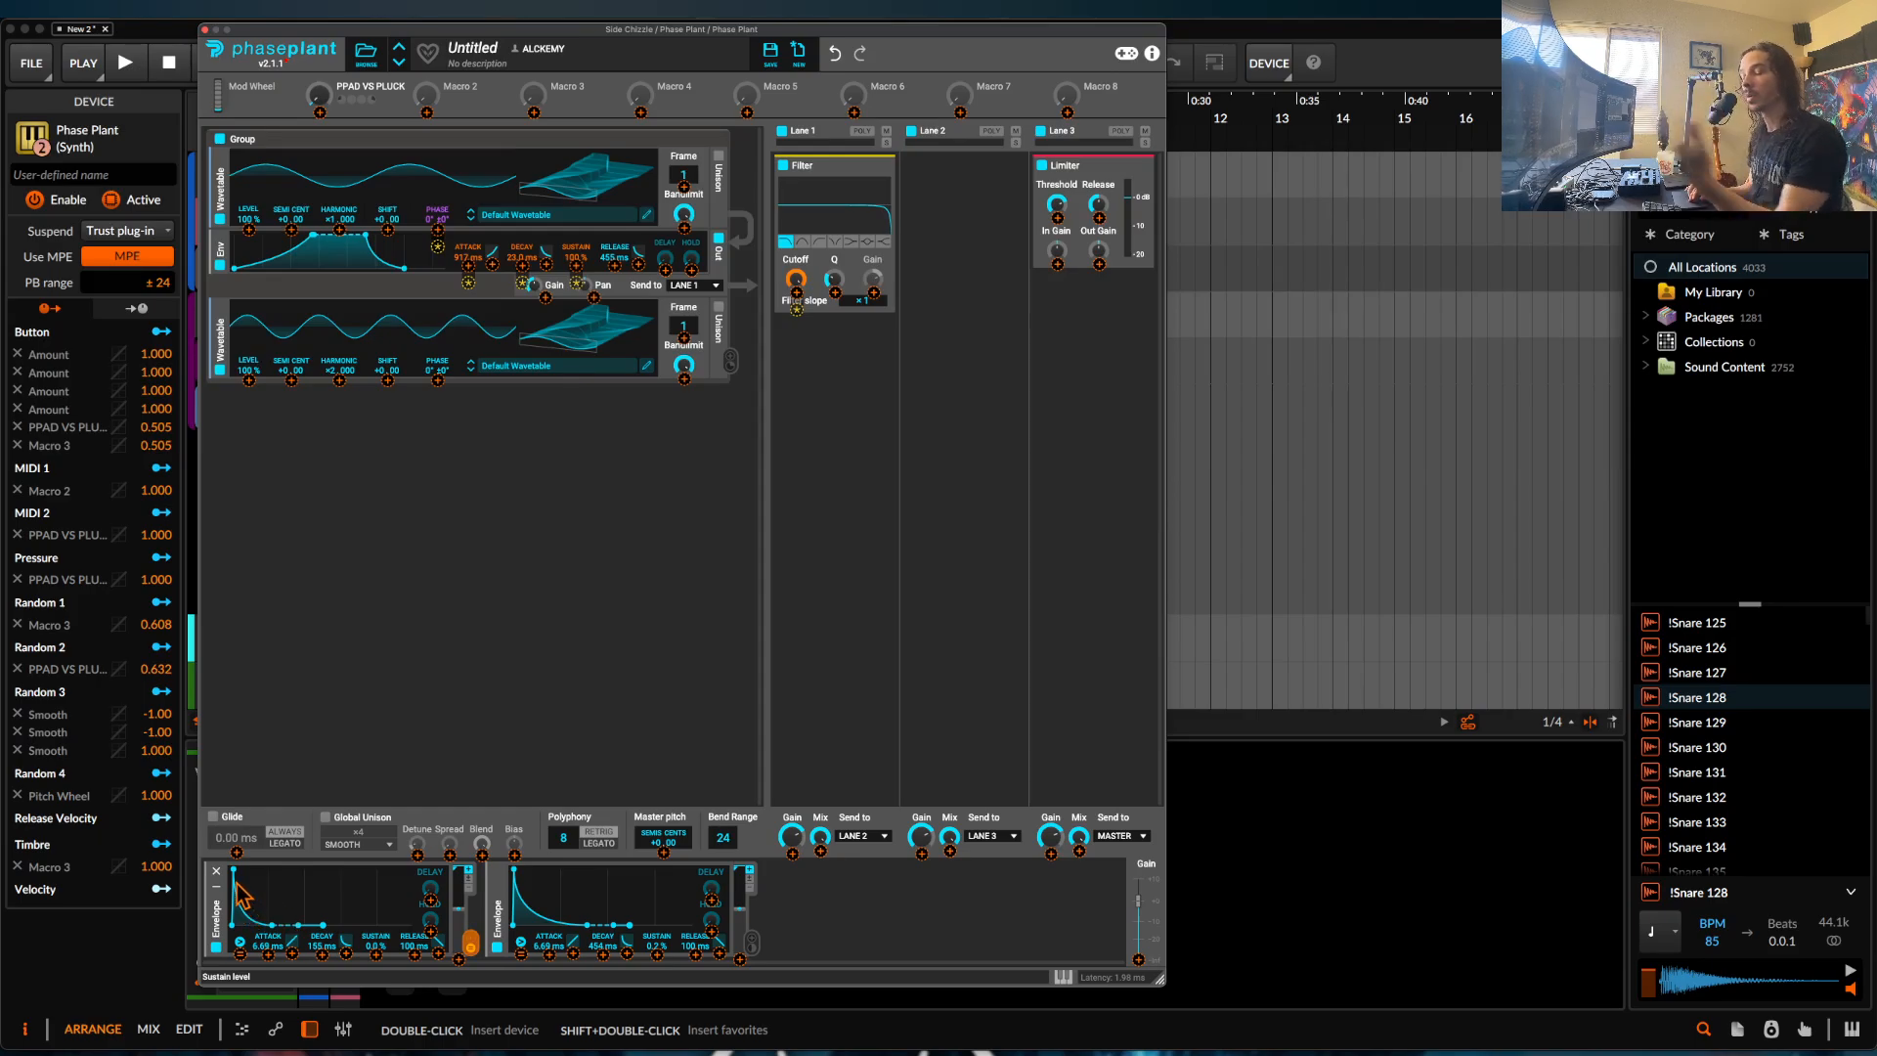
key("space")
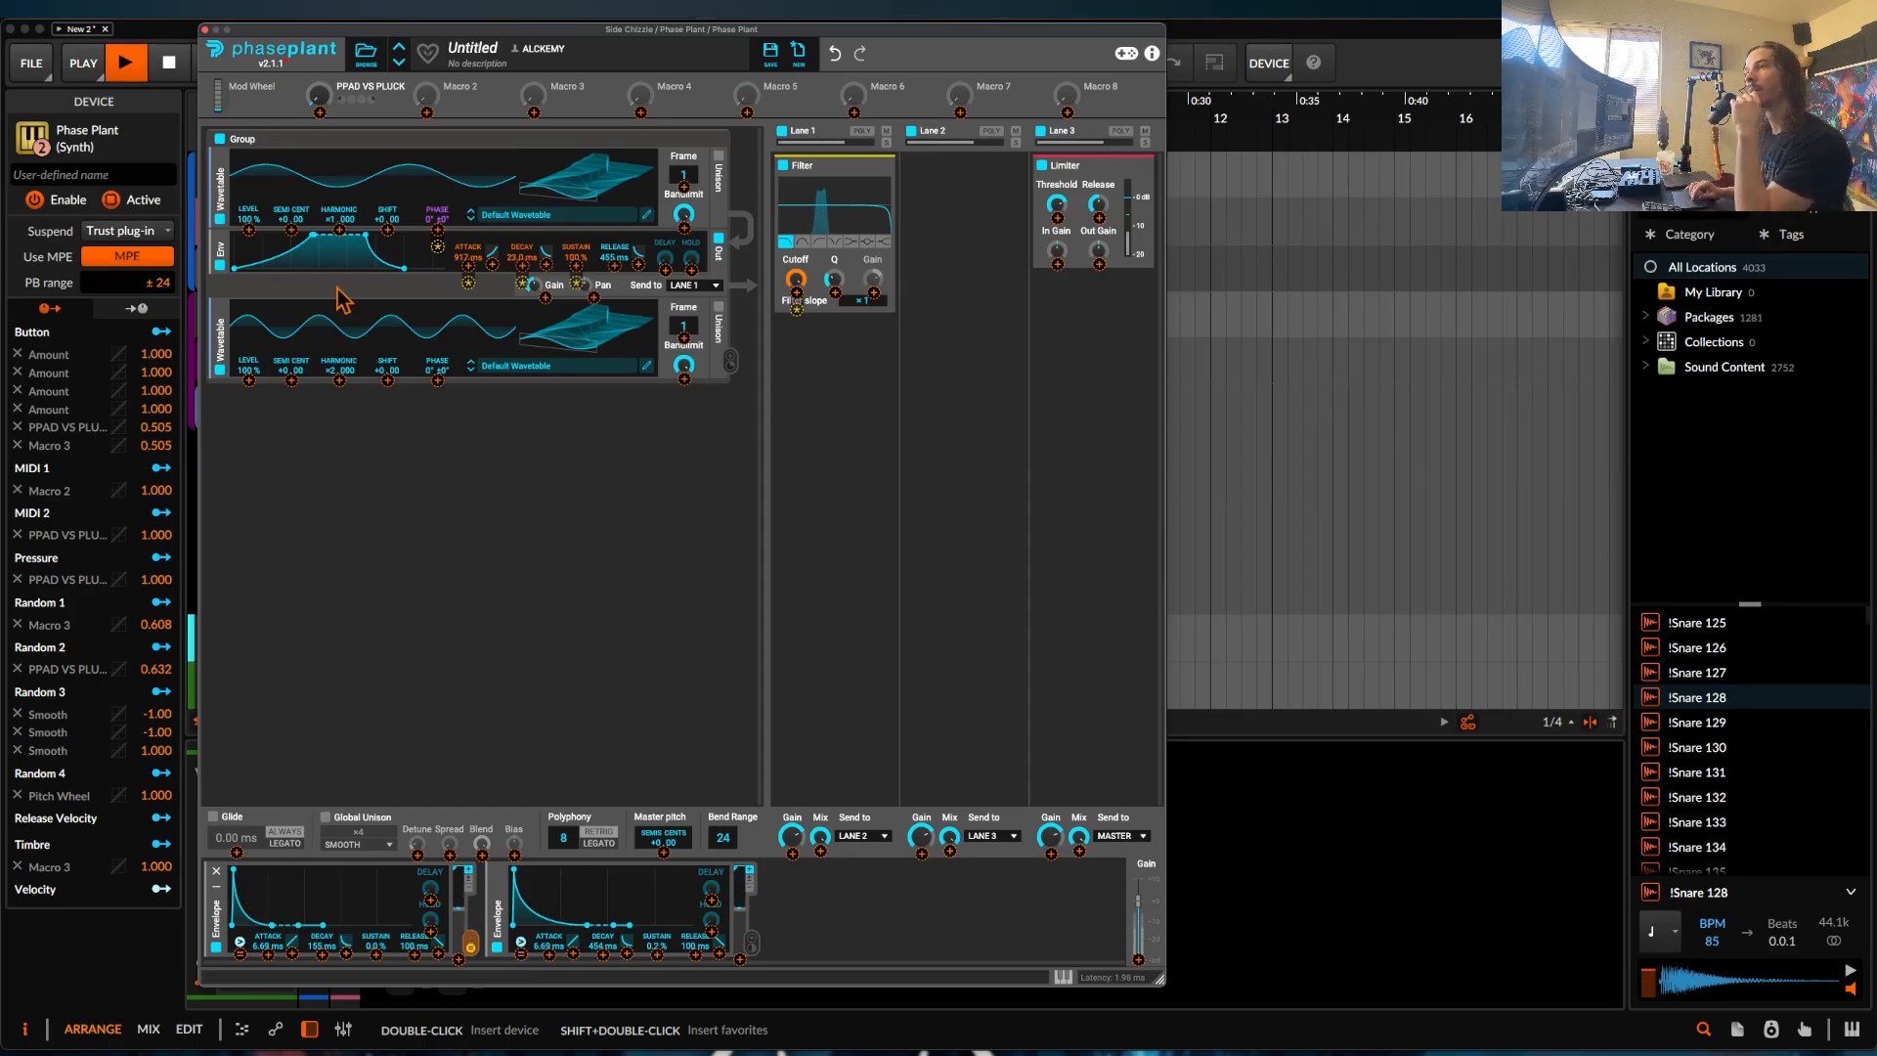
left_click(367, 907)
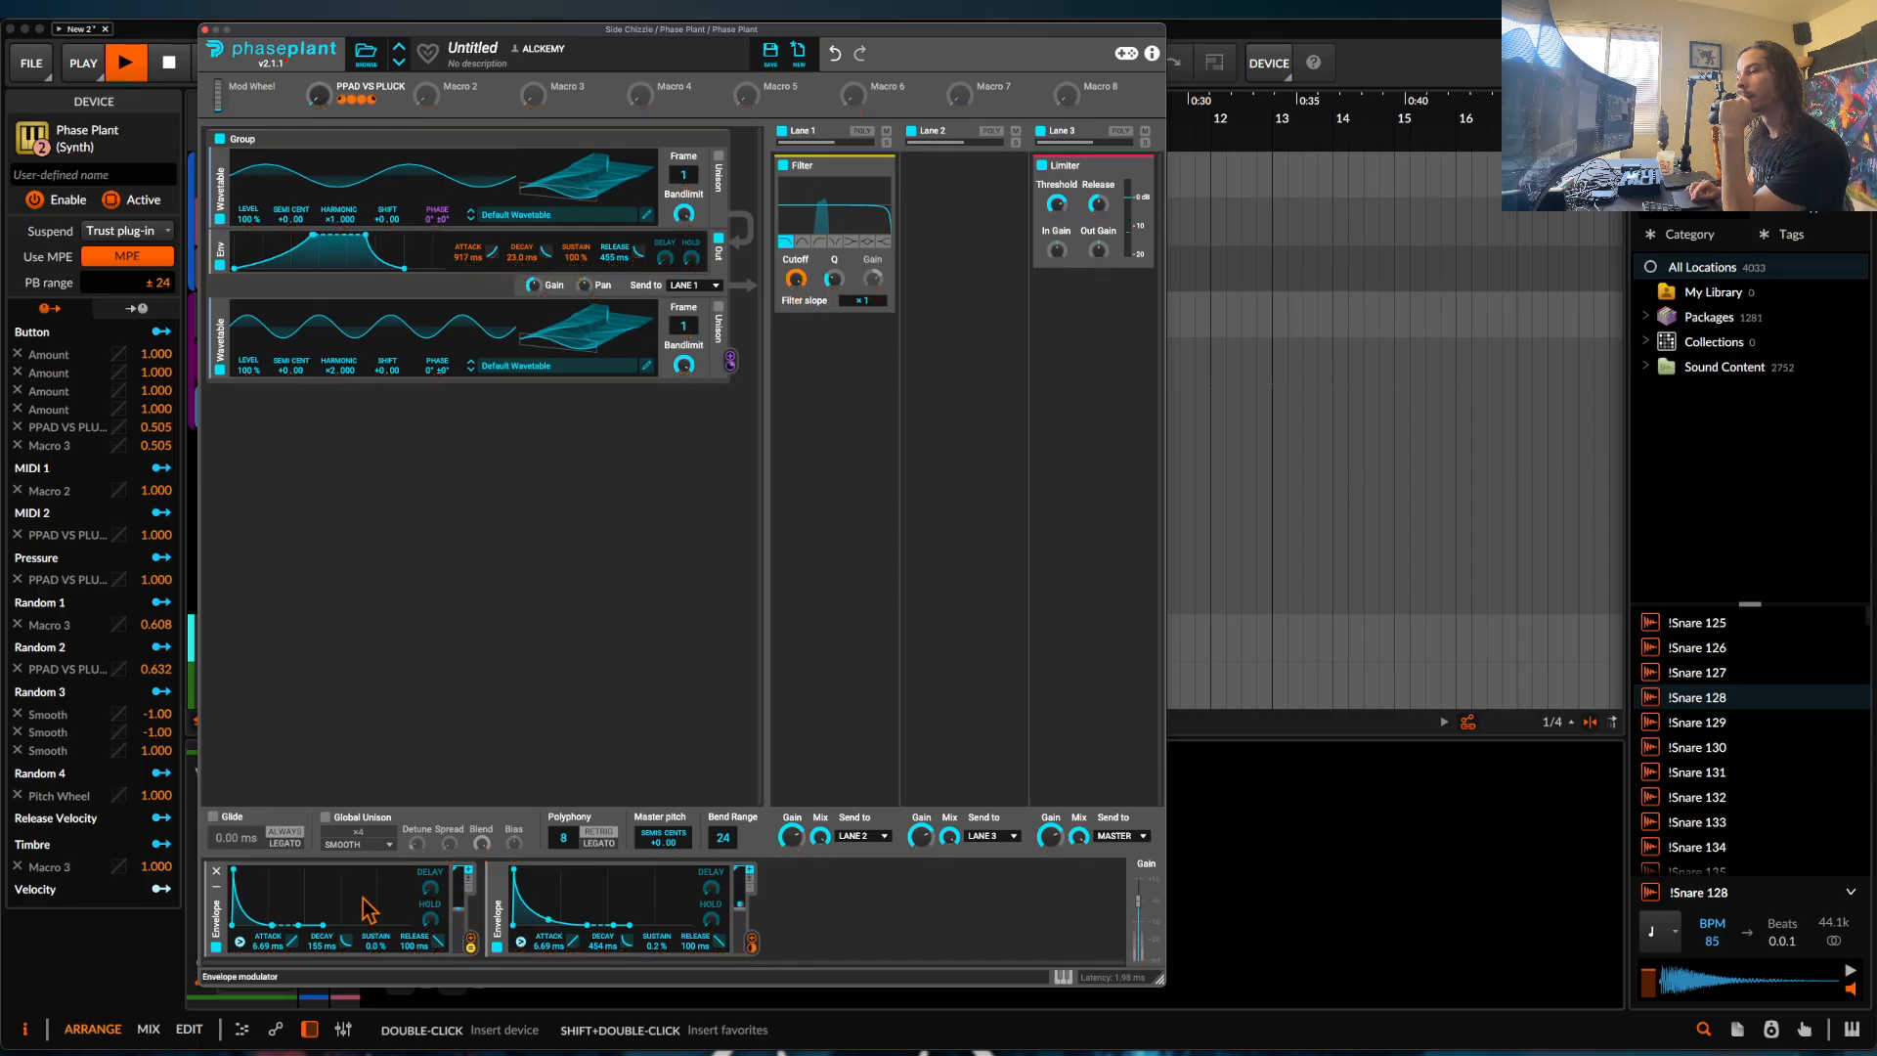
left_click_drag(439, 230, 600, 252)
Raise the PPAD VS PLUCK macro and set the second wavetable's frame to 97 while auditioning the sound.
mouse_move(318, 94)
left_click_drag(317, 95, 317, 97)
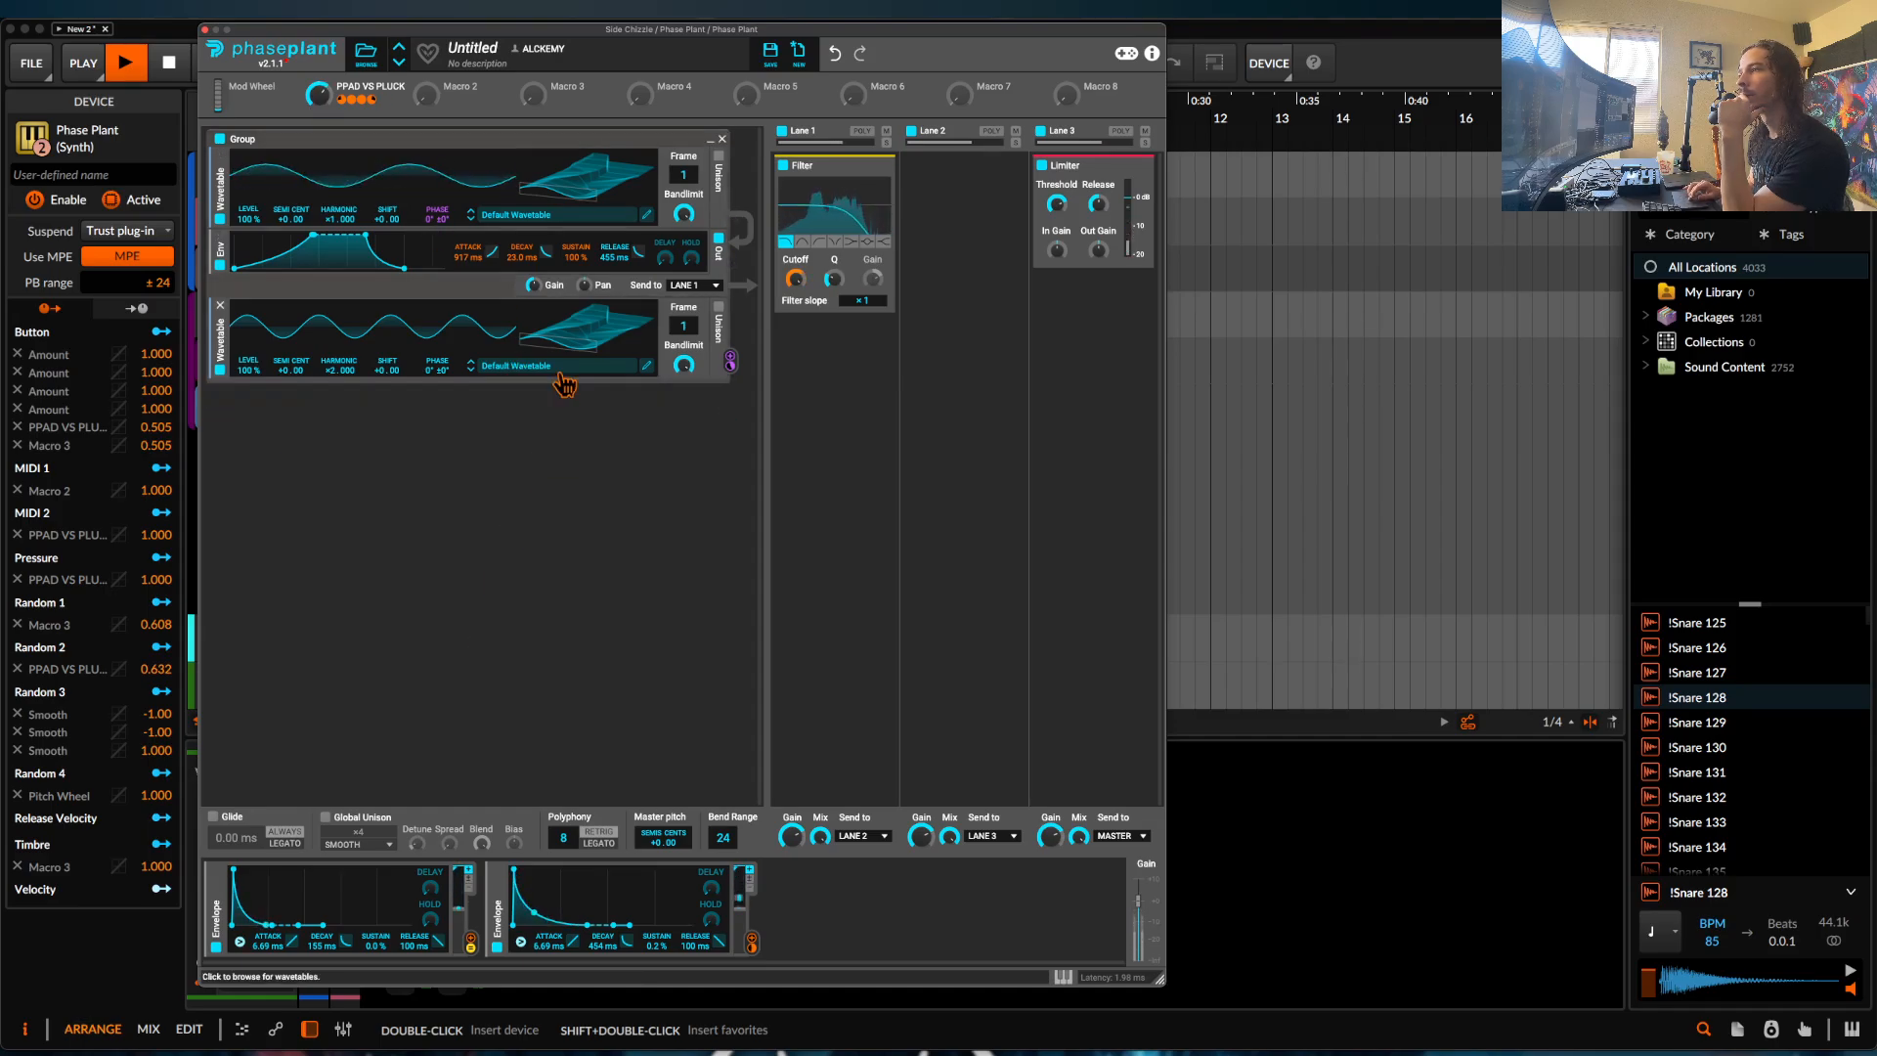
mouse_move(612, 342)
left_mouse_down()
mouse_move(612, 262)
mouse_move(606, 344)
left_mouse_up()
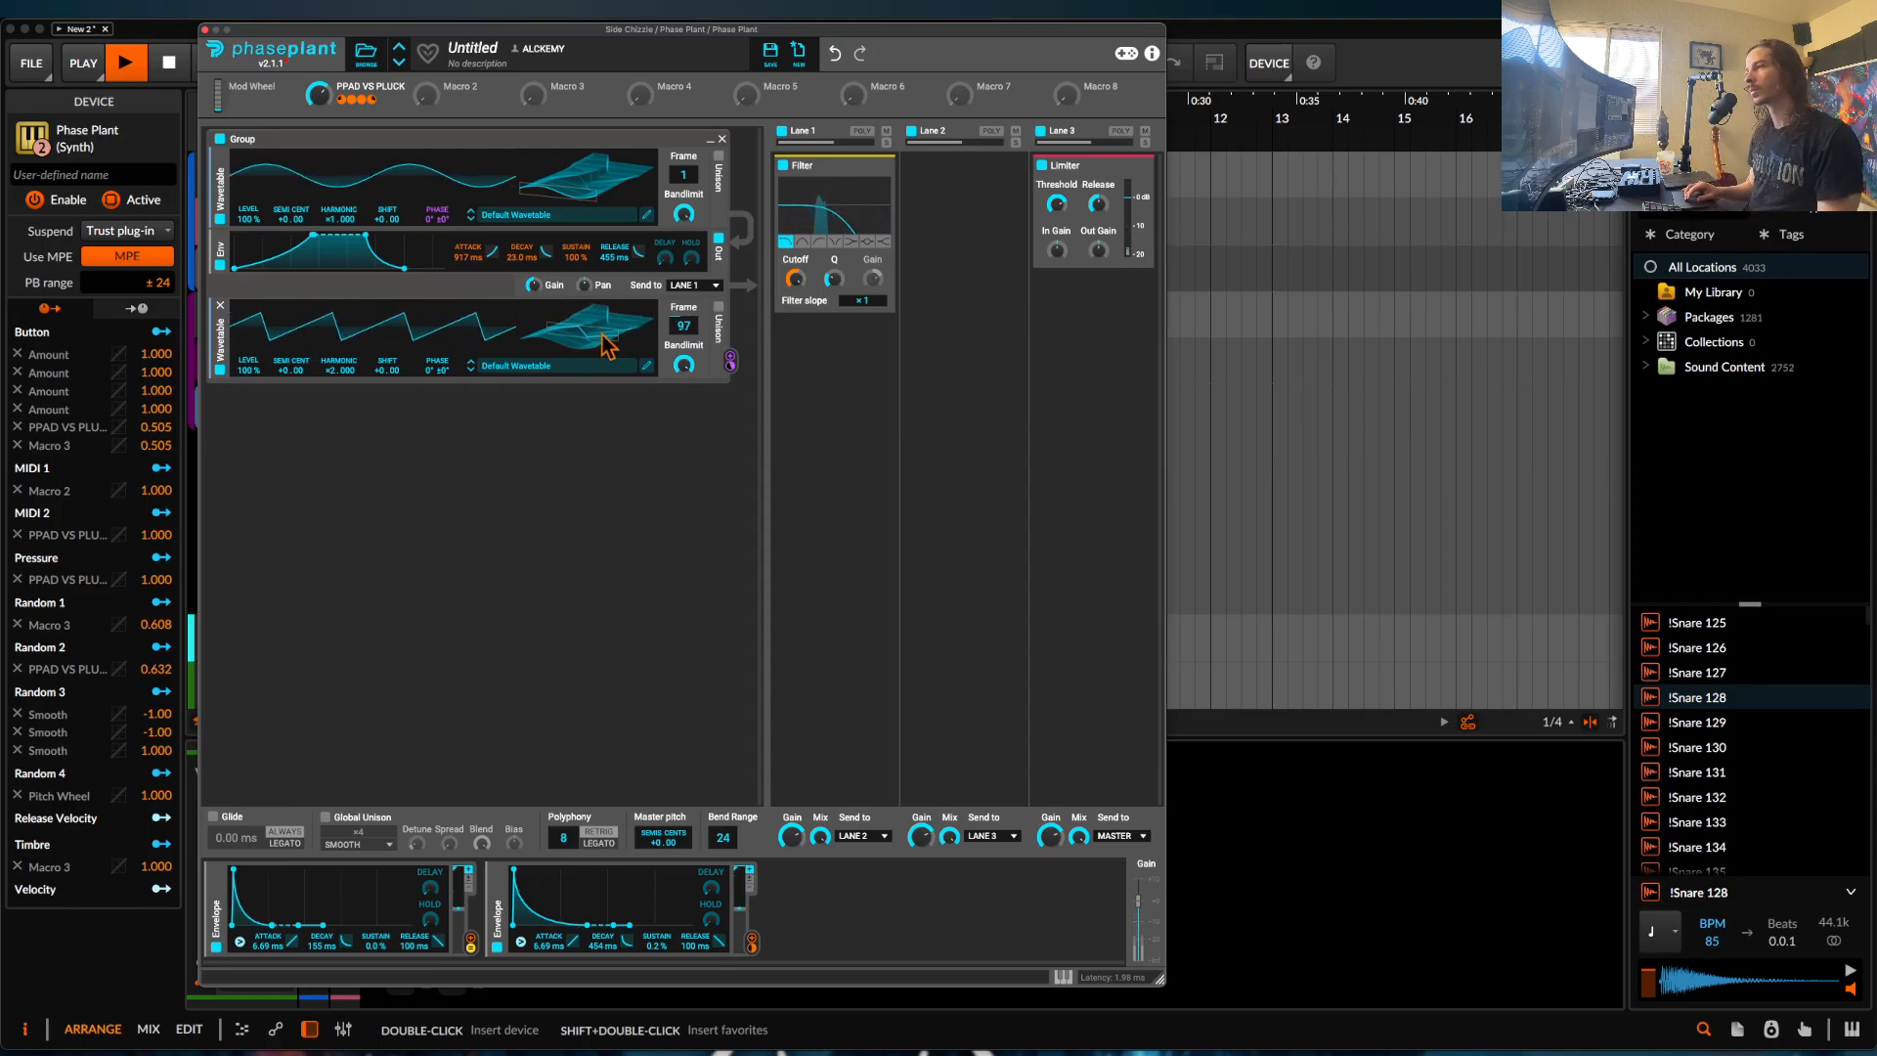
key("space")
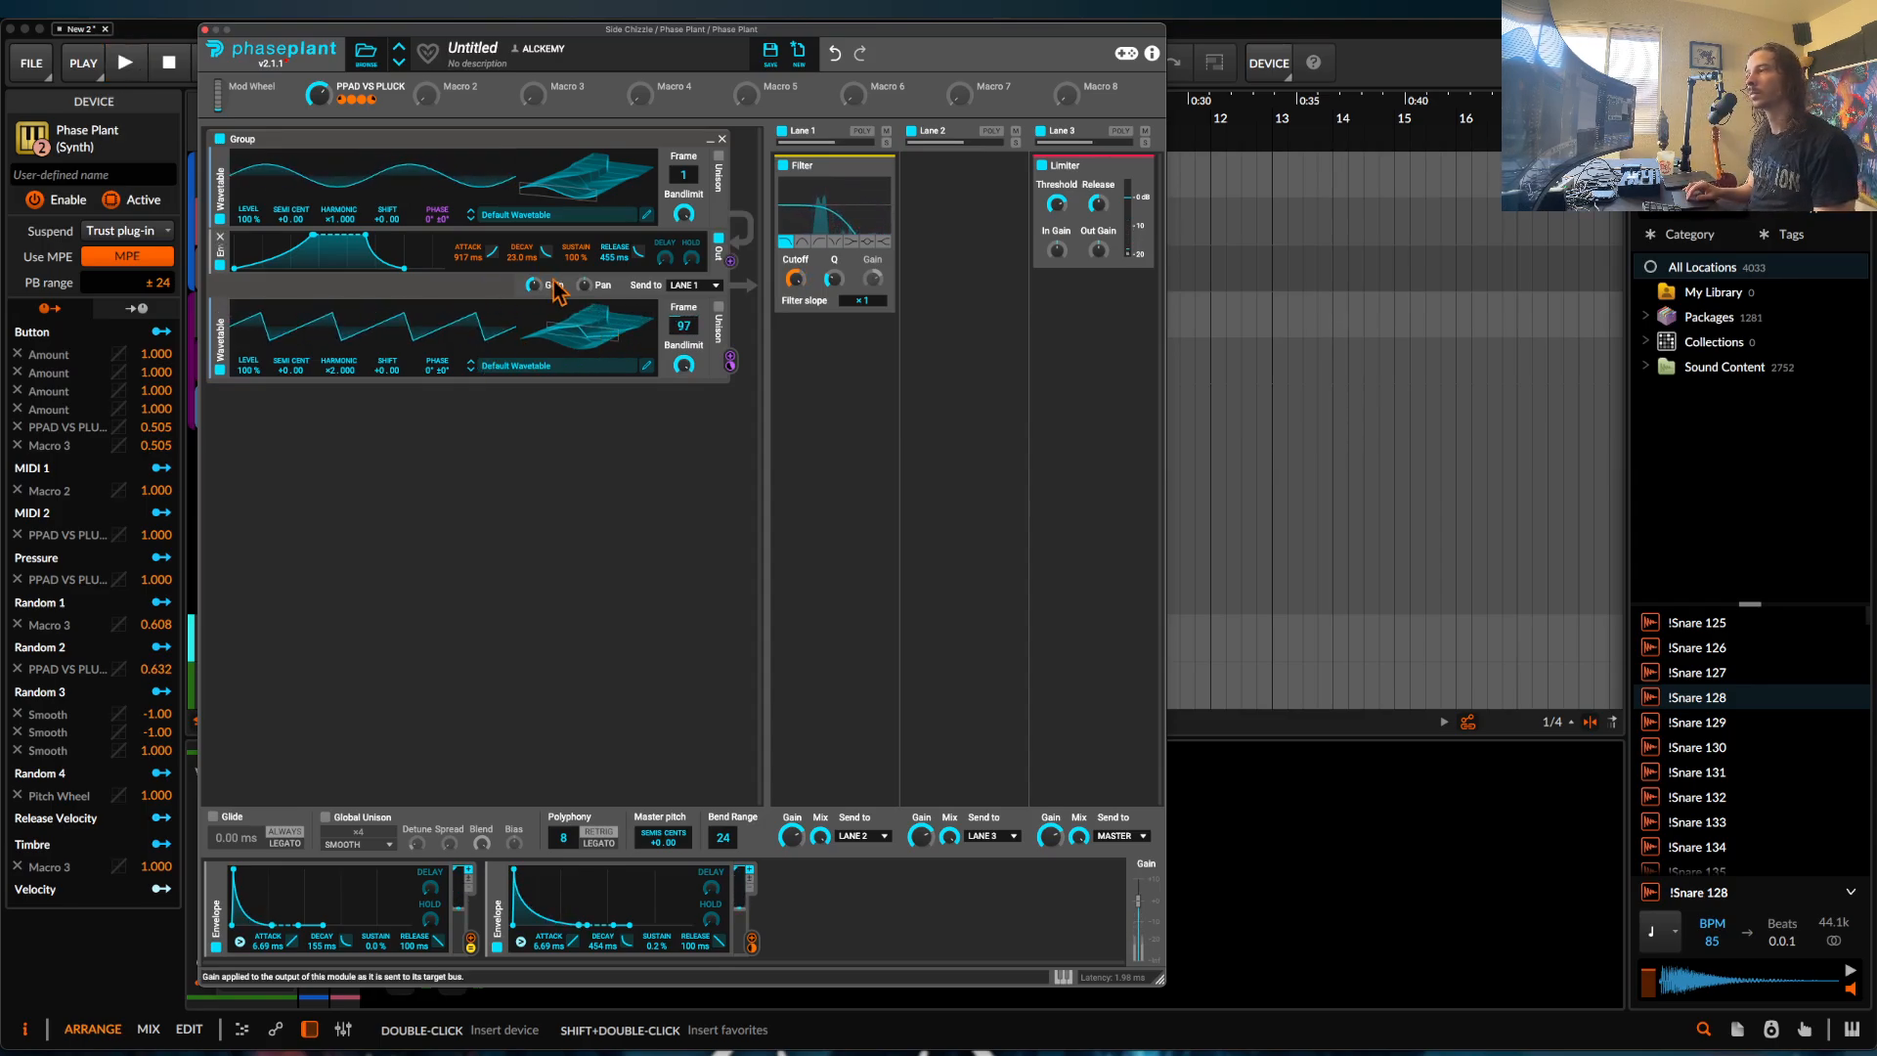
Replace the first wavetable's phase modulation by routing the second wavetable's output to its shift, and adjust the modulation depth.
mouse_move(439, 231)
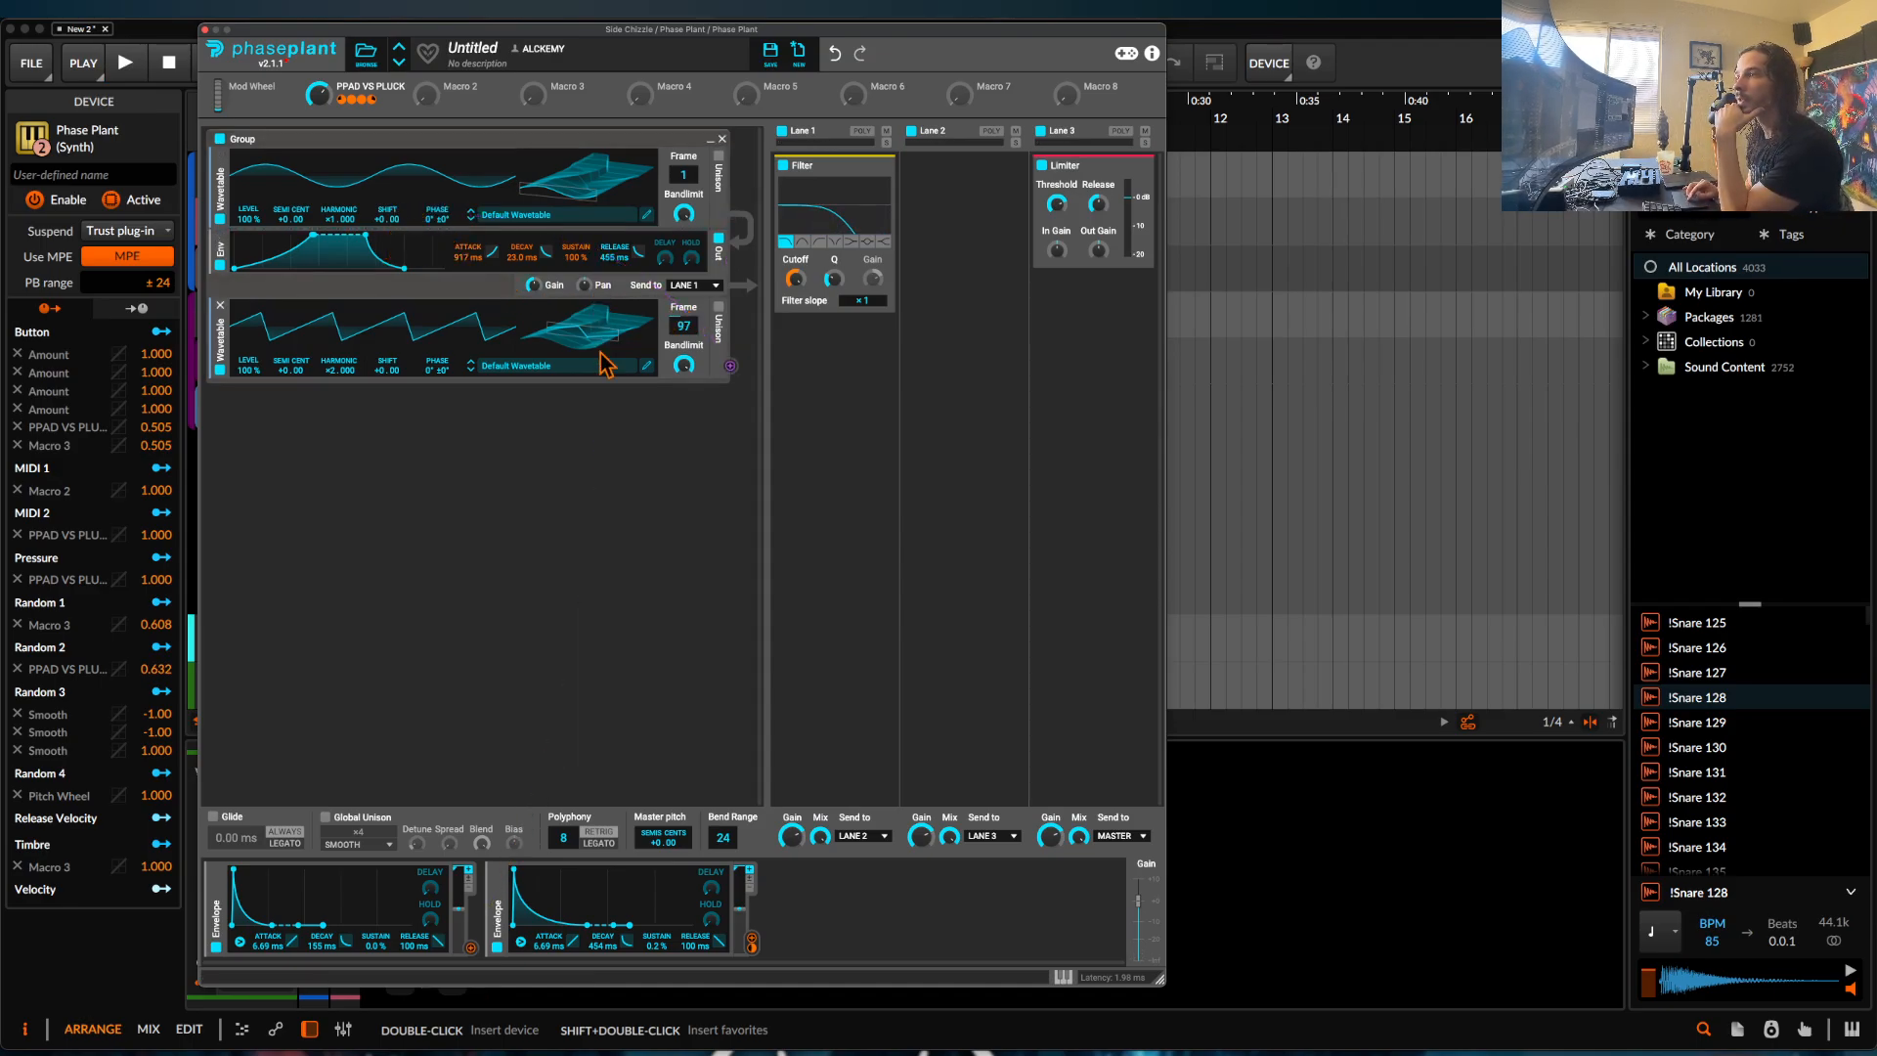
left_click_drag(729, 364, 387, 217)
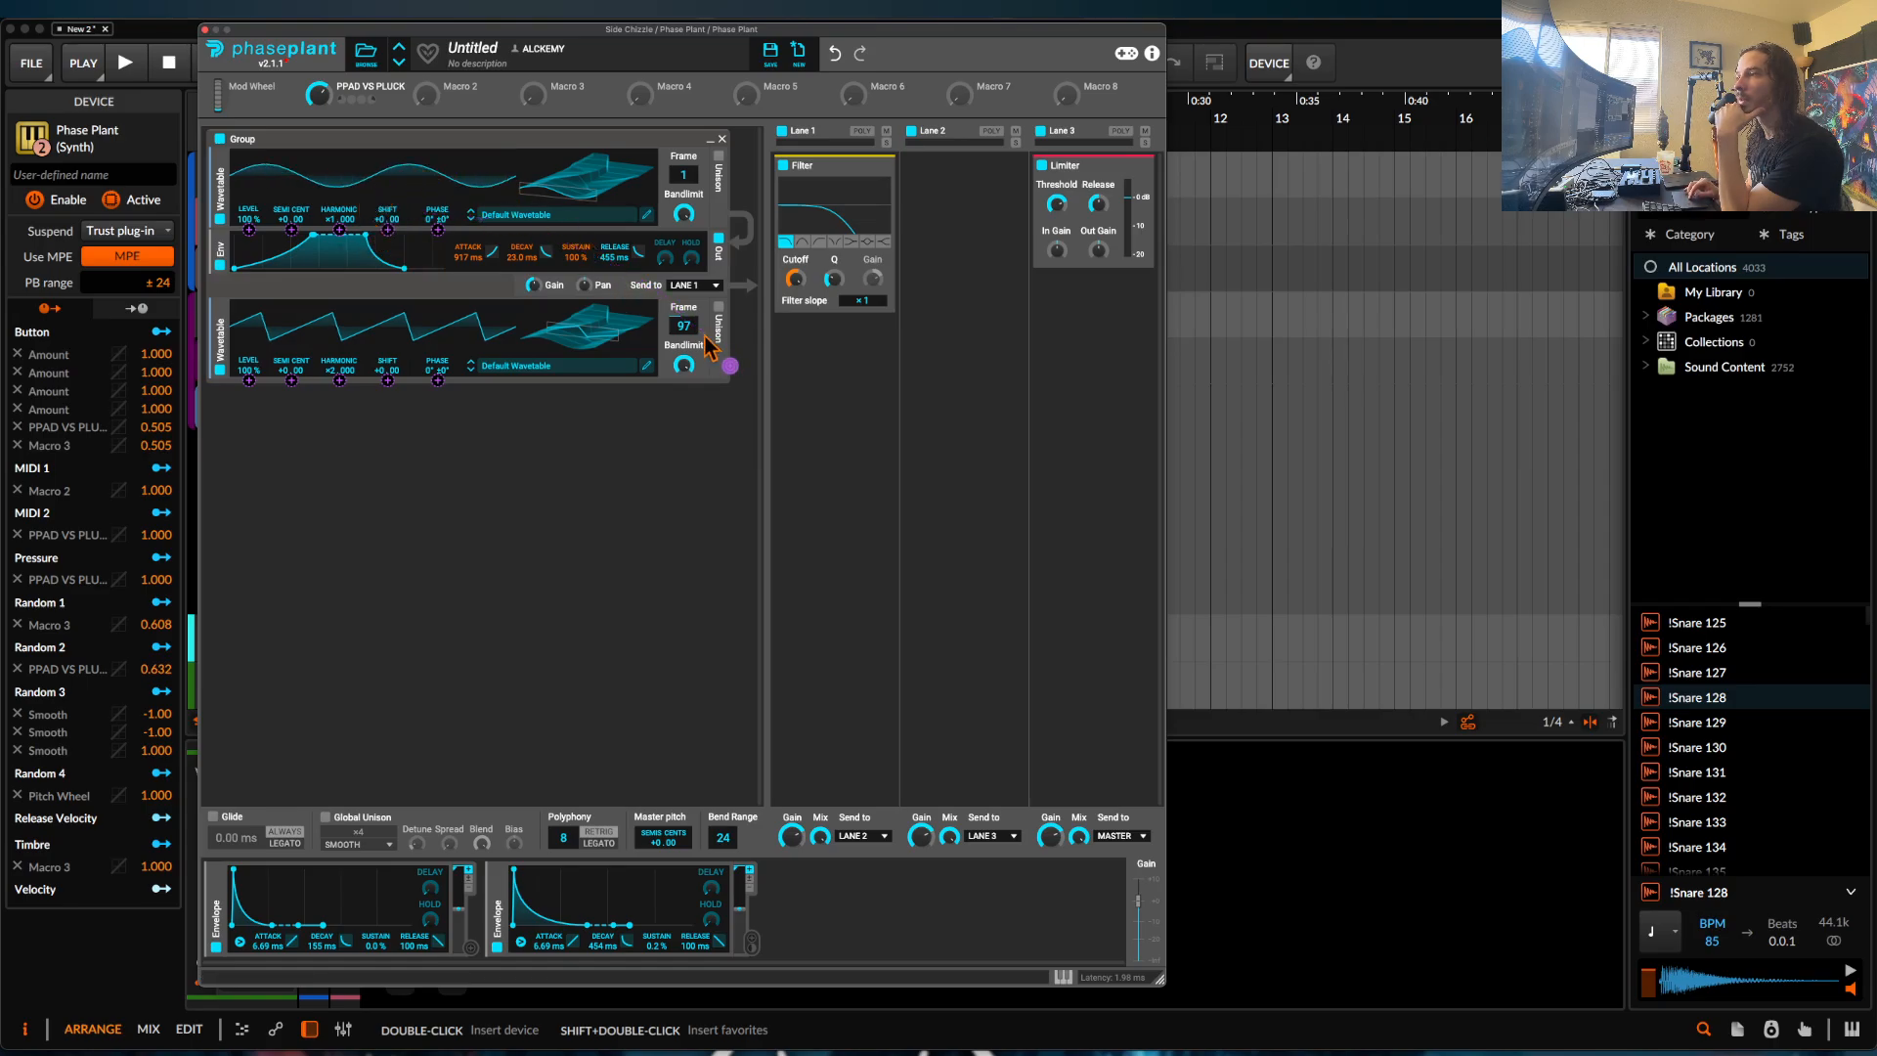
left_click_drag(730, 363, 437, 227)
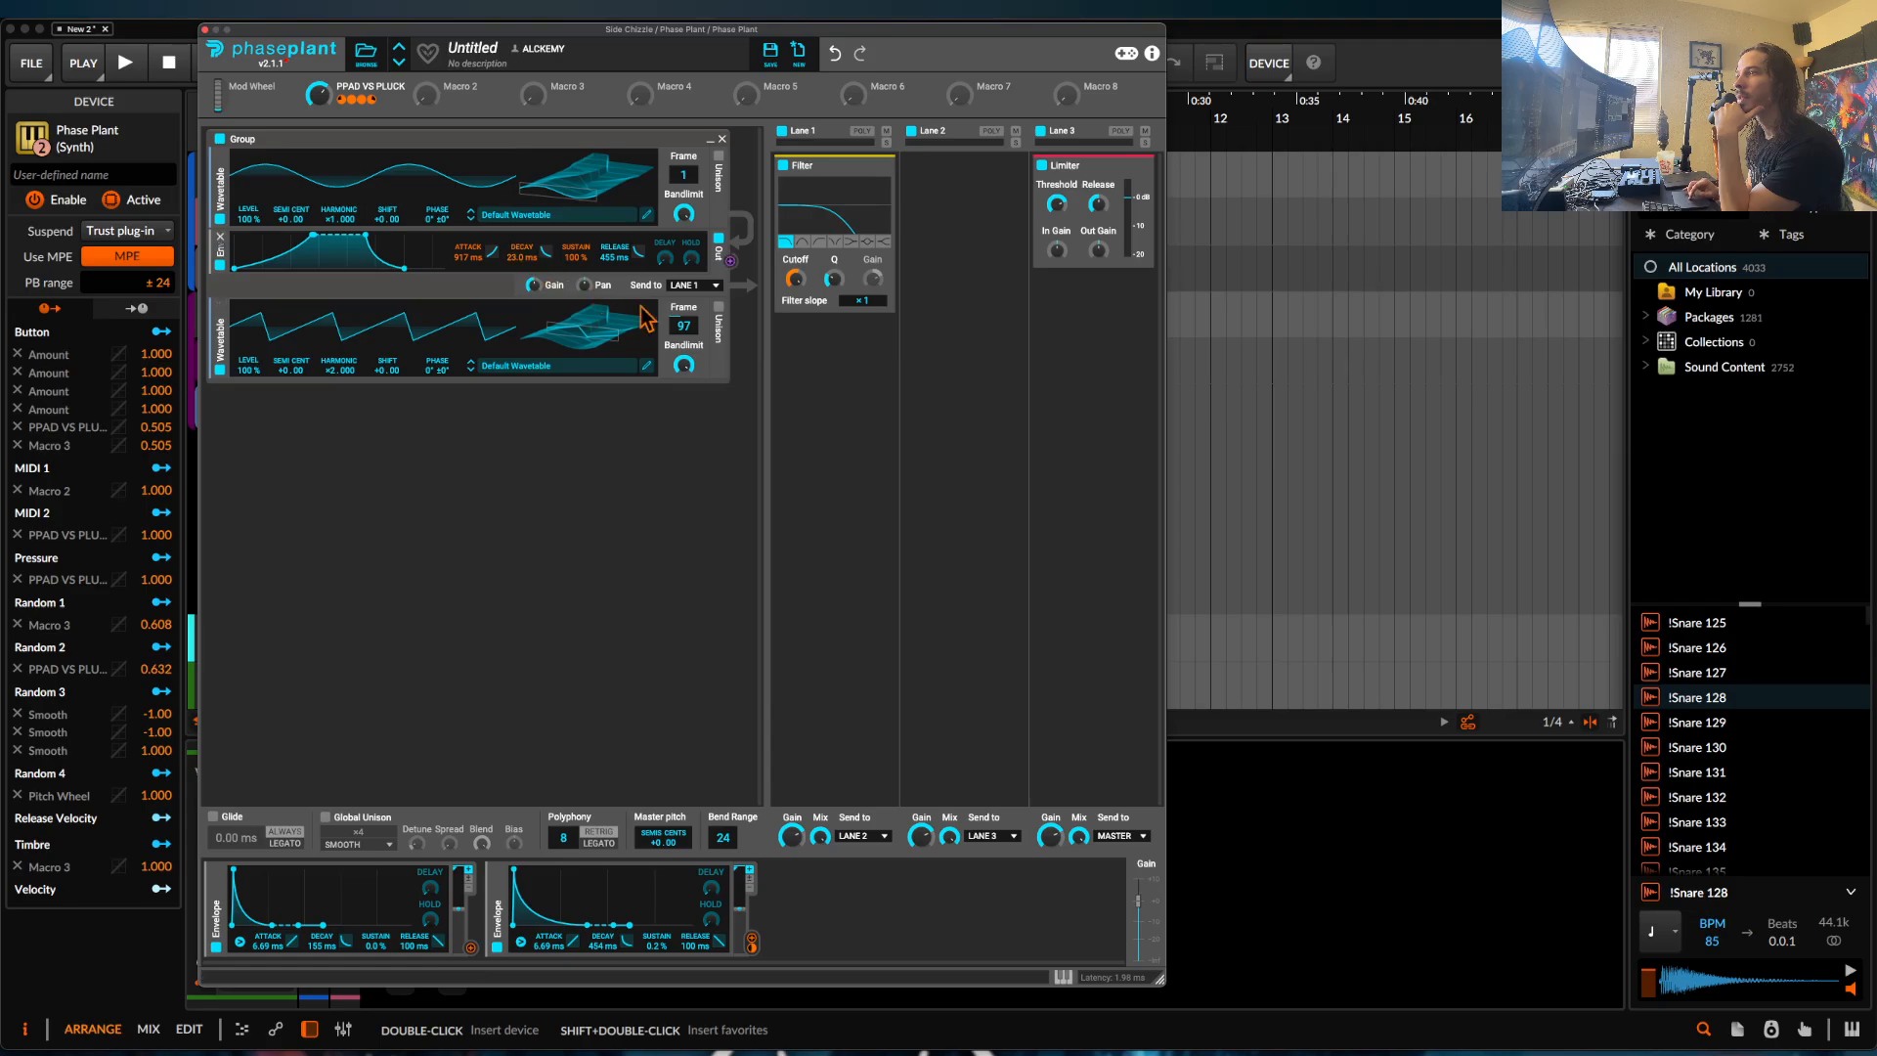
left_click_drag(731, 365, 733, 368)
left_click_drag(427, 252, 387, 219)
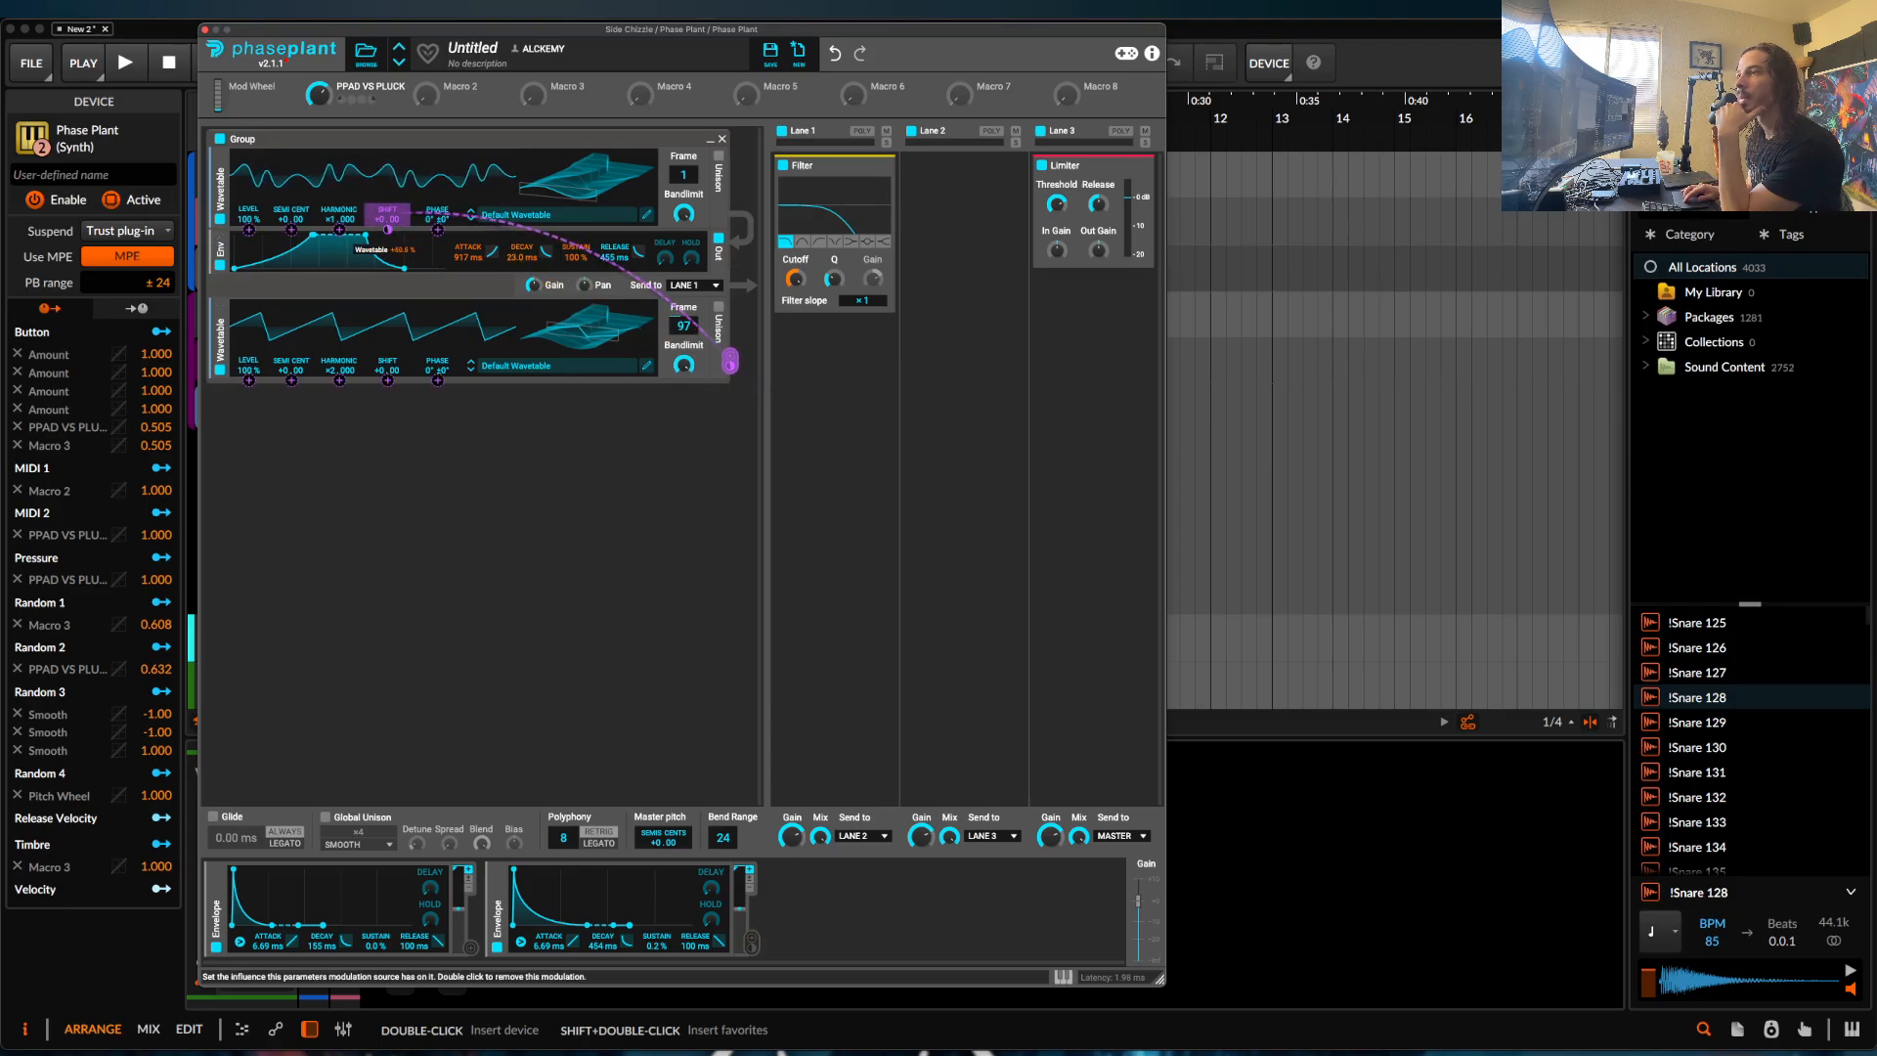
left_click_drag(388, 230, 387, 246)
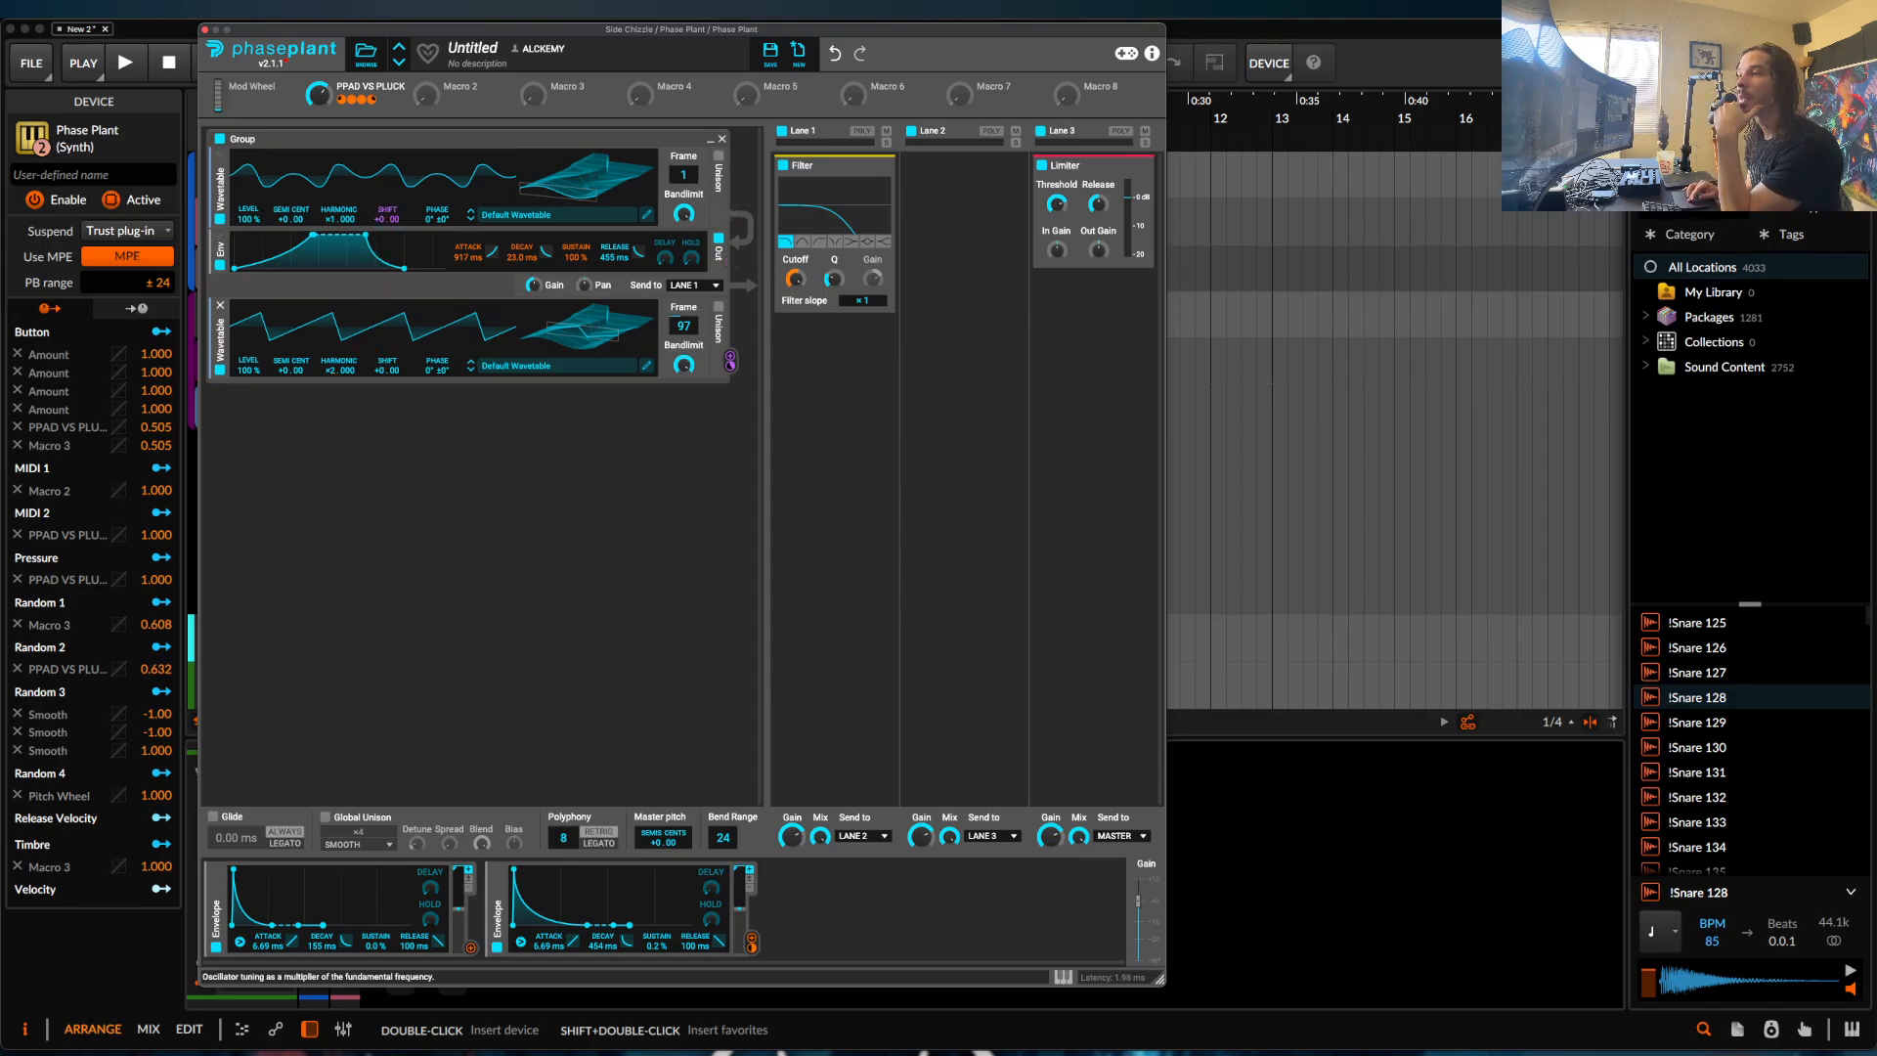
Set the second wavetable's frame to 51 and its harmonic to about 1.813.
left_click_drag(333, 373, 334, 392)
left_click_drag(575, 334, 575, 376)
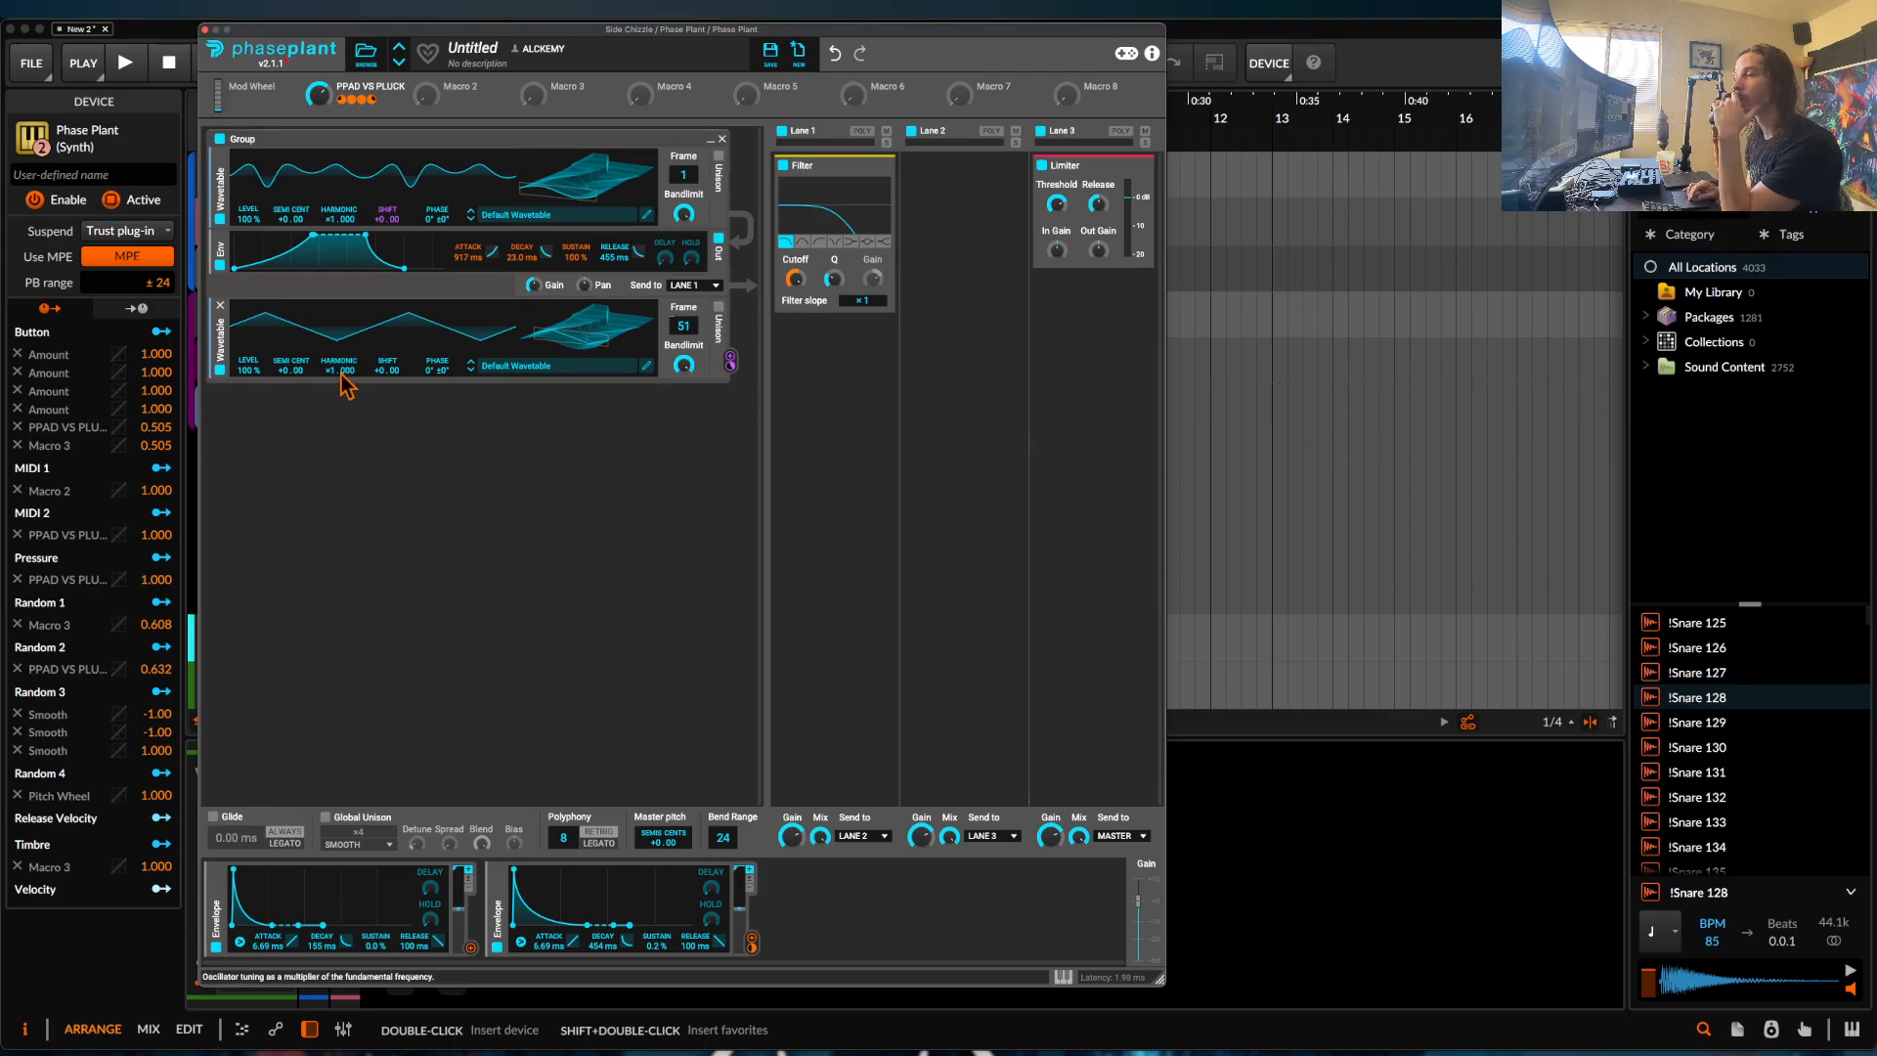
mouse_move(339, 371)
left_mouse_down()
mouse_move(339, 337)
mouse_move(354, 383)
left_mouse_up()
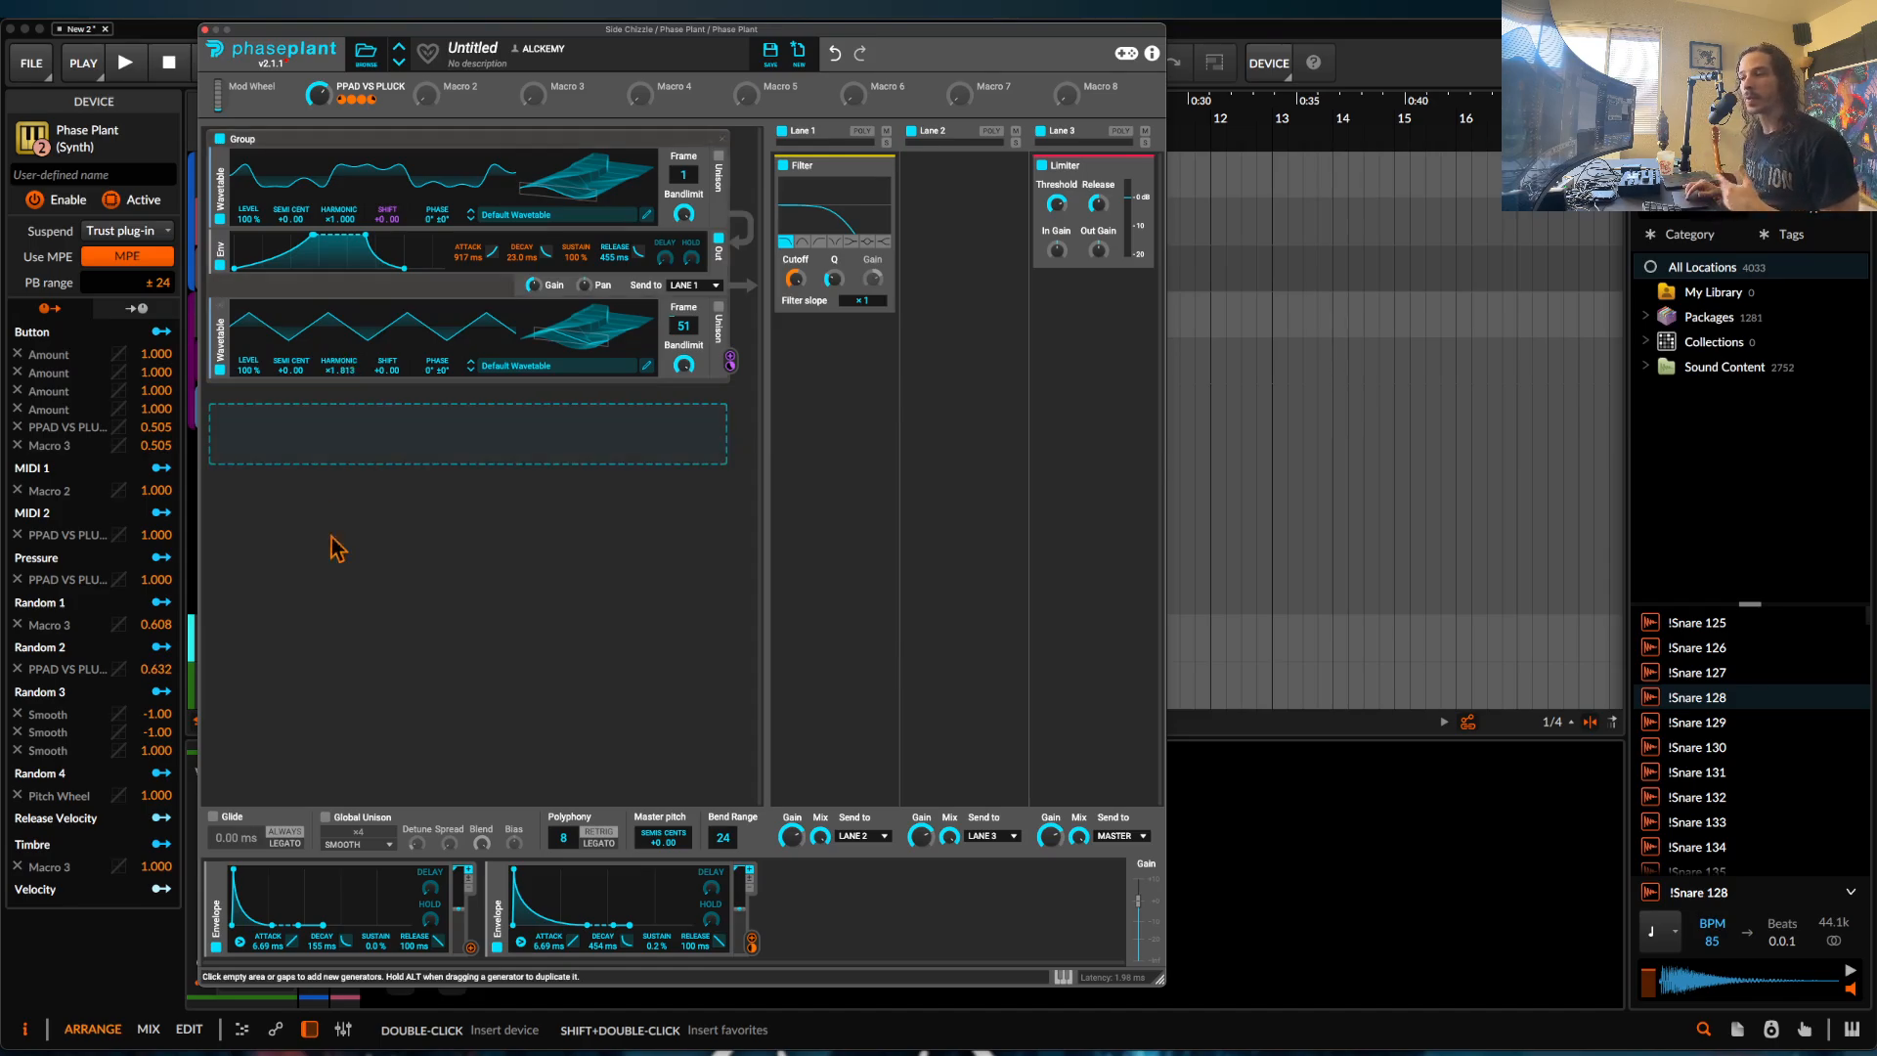
Set the first envelope to 0 ms attack and about 97.4 ms decay, and route it to the first wavetable's shift modulation amount.
left_click_drag(272, 924, 233, 871)
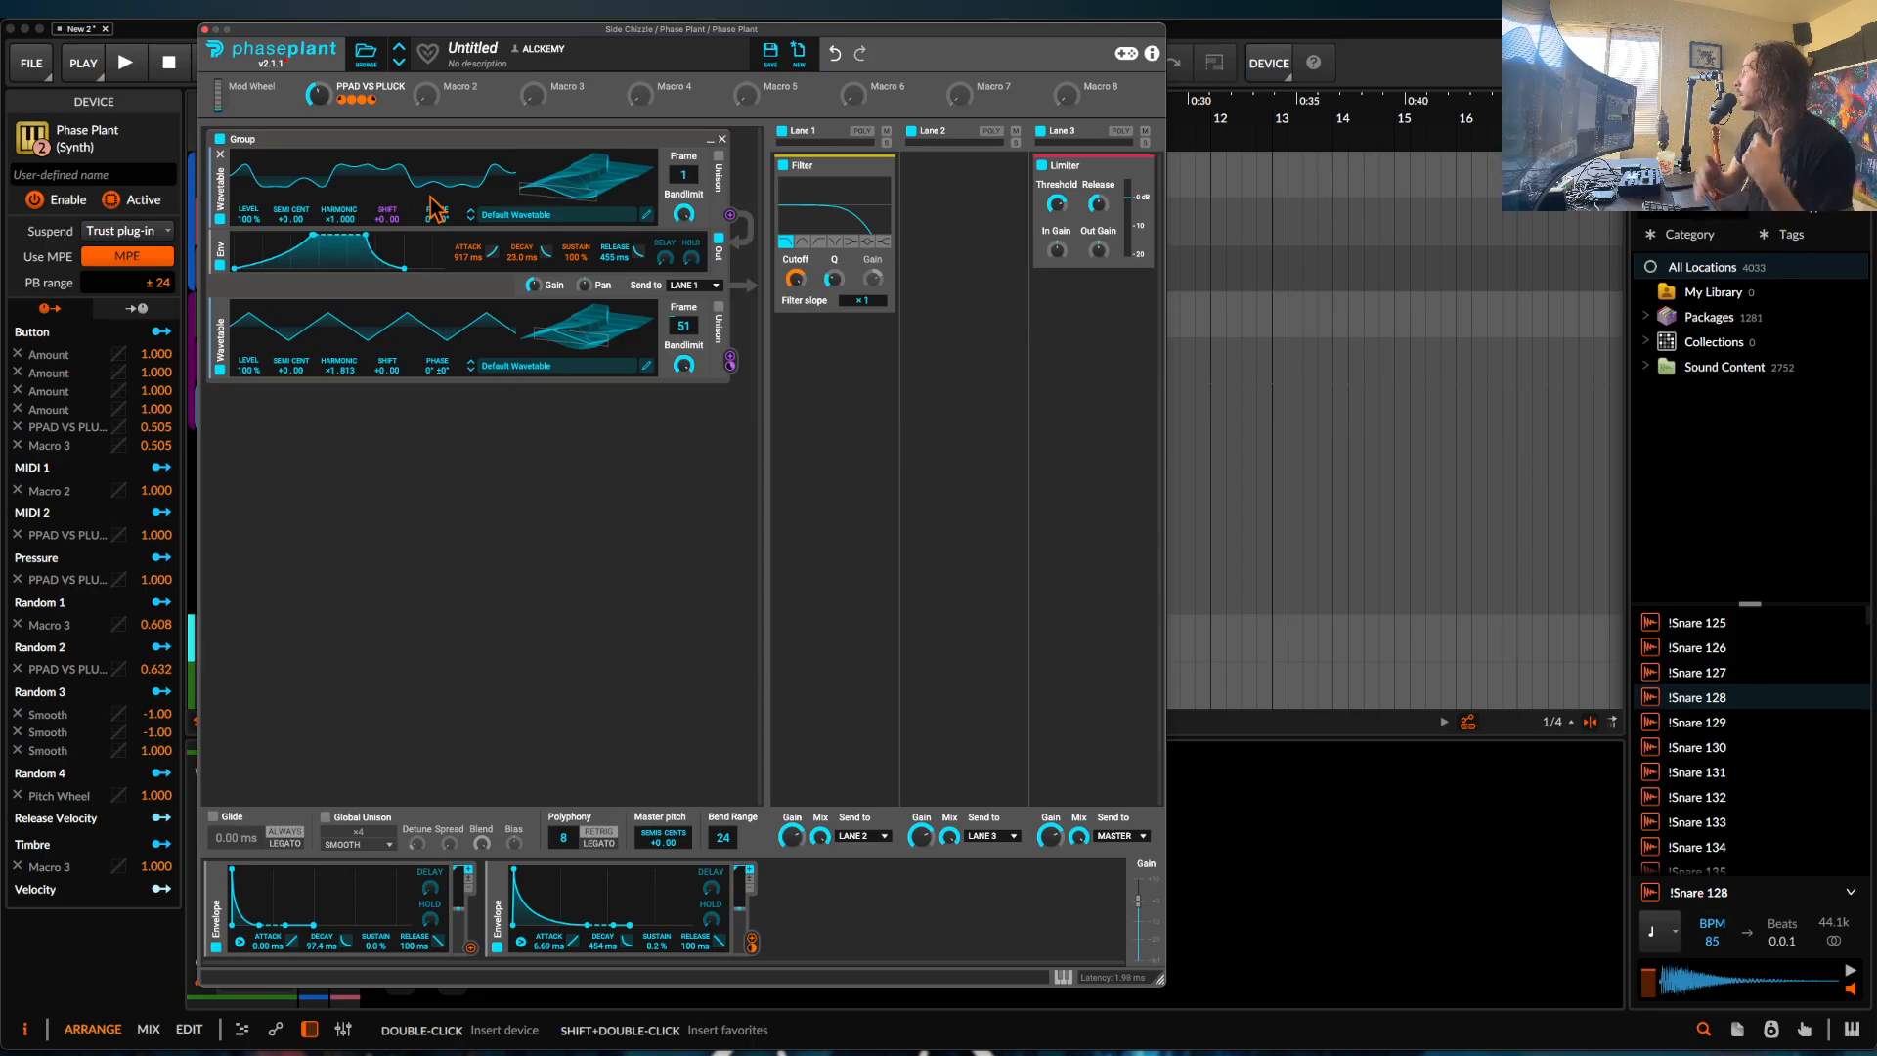
key("space")
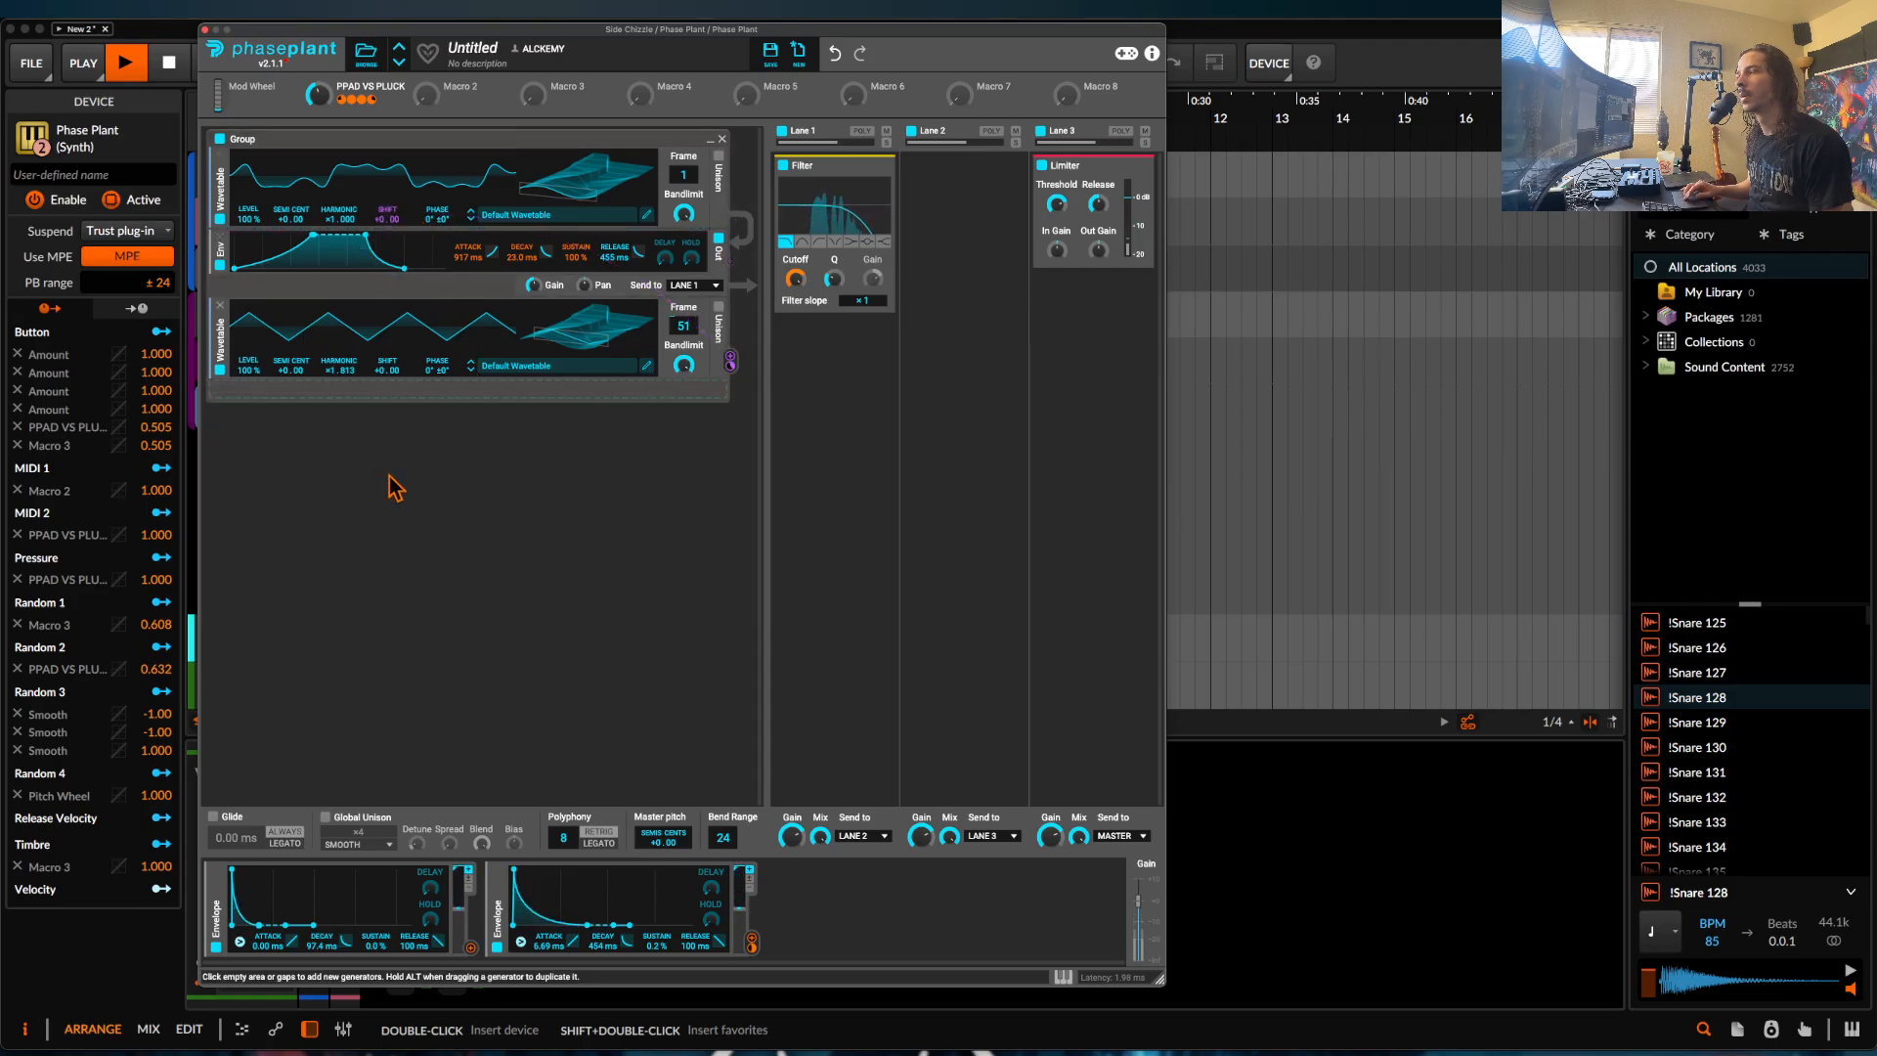
left_click(470, 948)
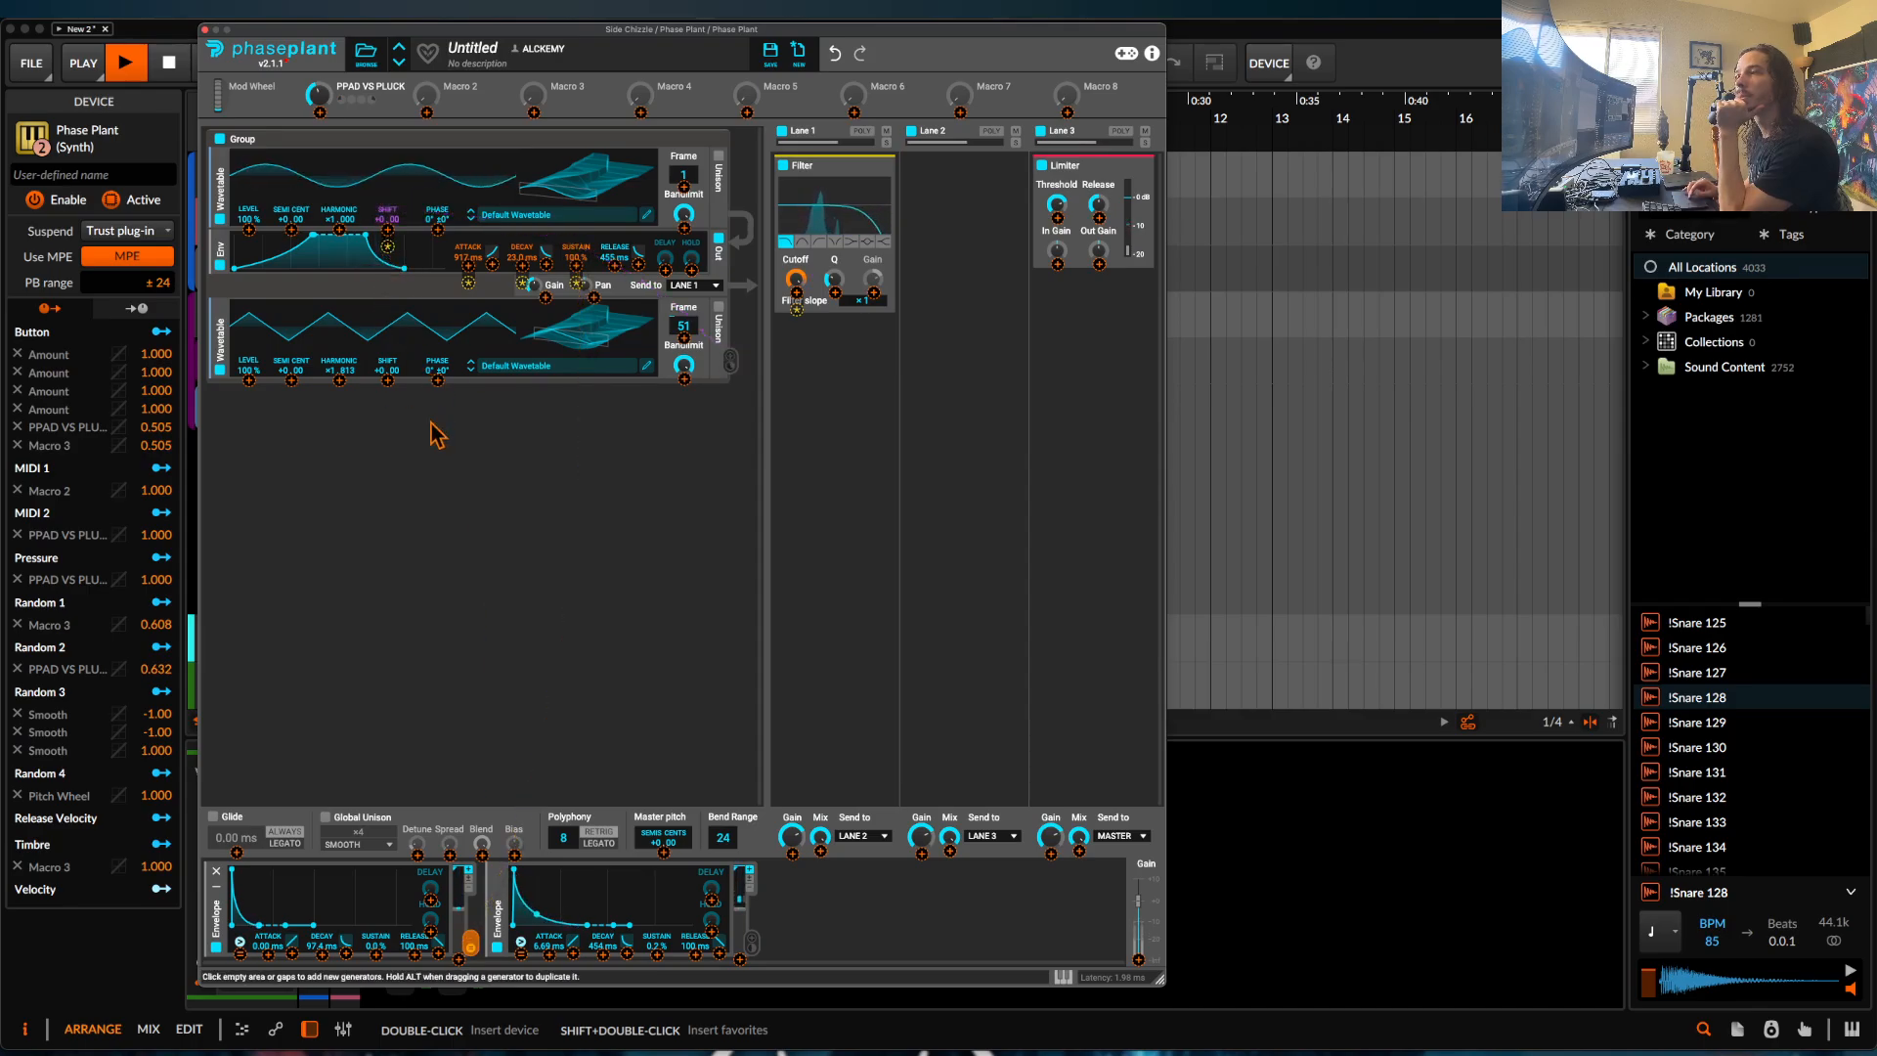
left_click(400, 440)
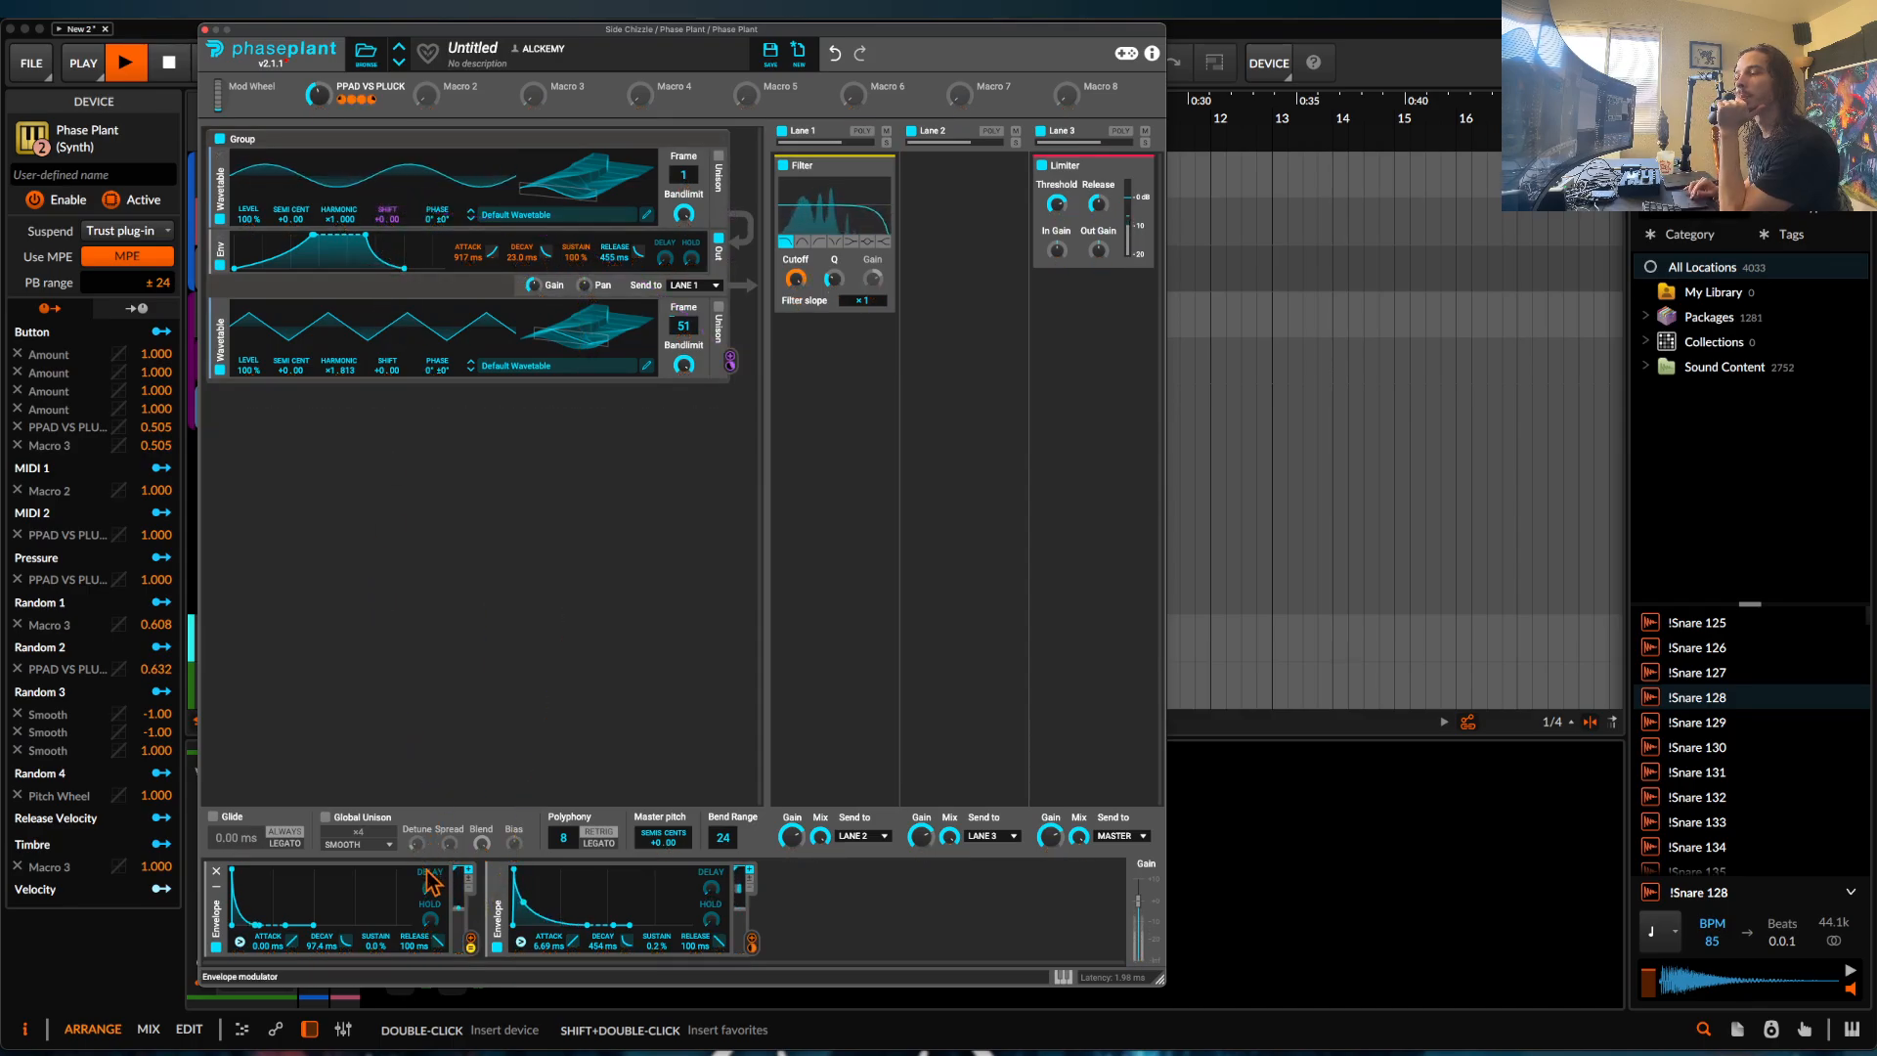
With the Lane 1 filter bypassed, set the first envelope's decay to about 283 ms and the second wavetable's frame to 111.
left_click(781, 165)
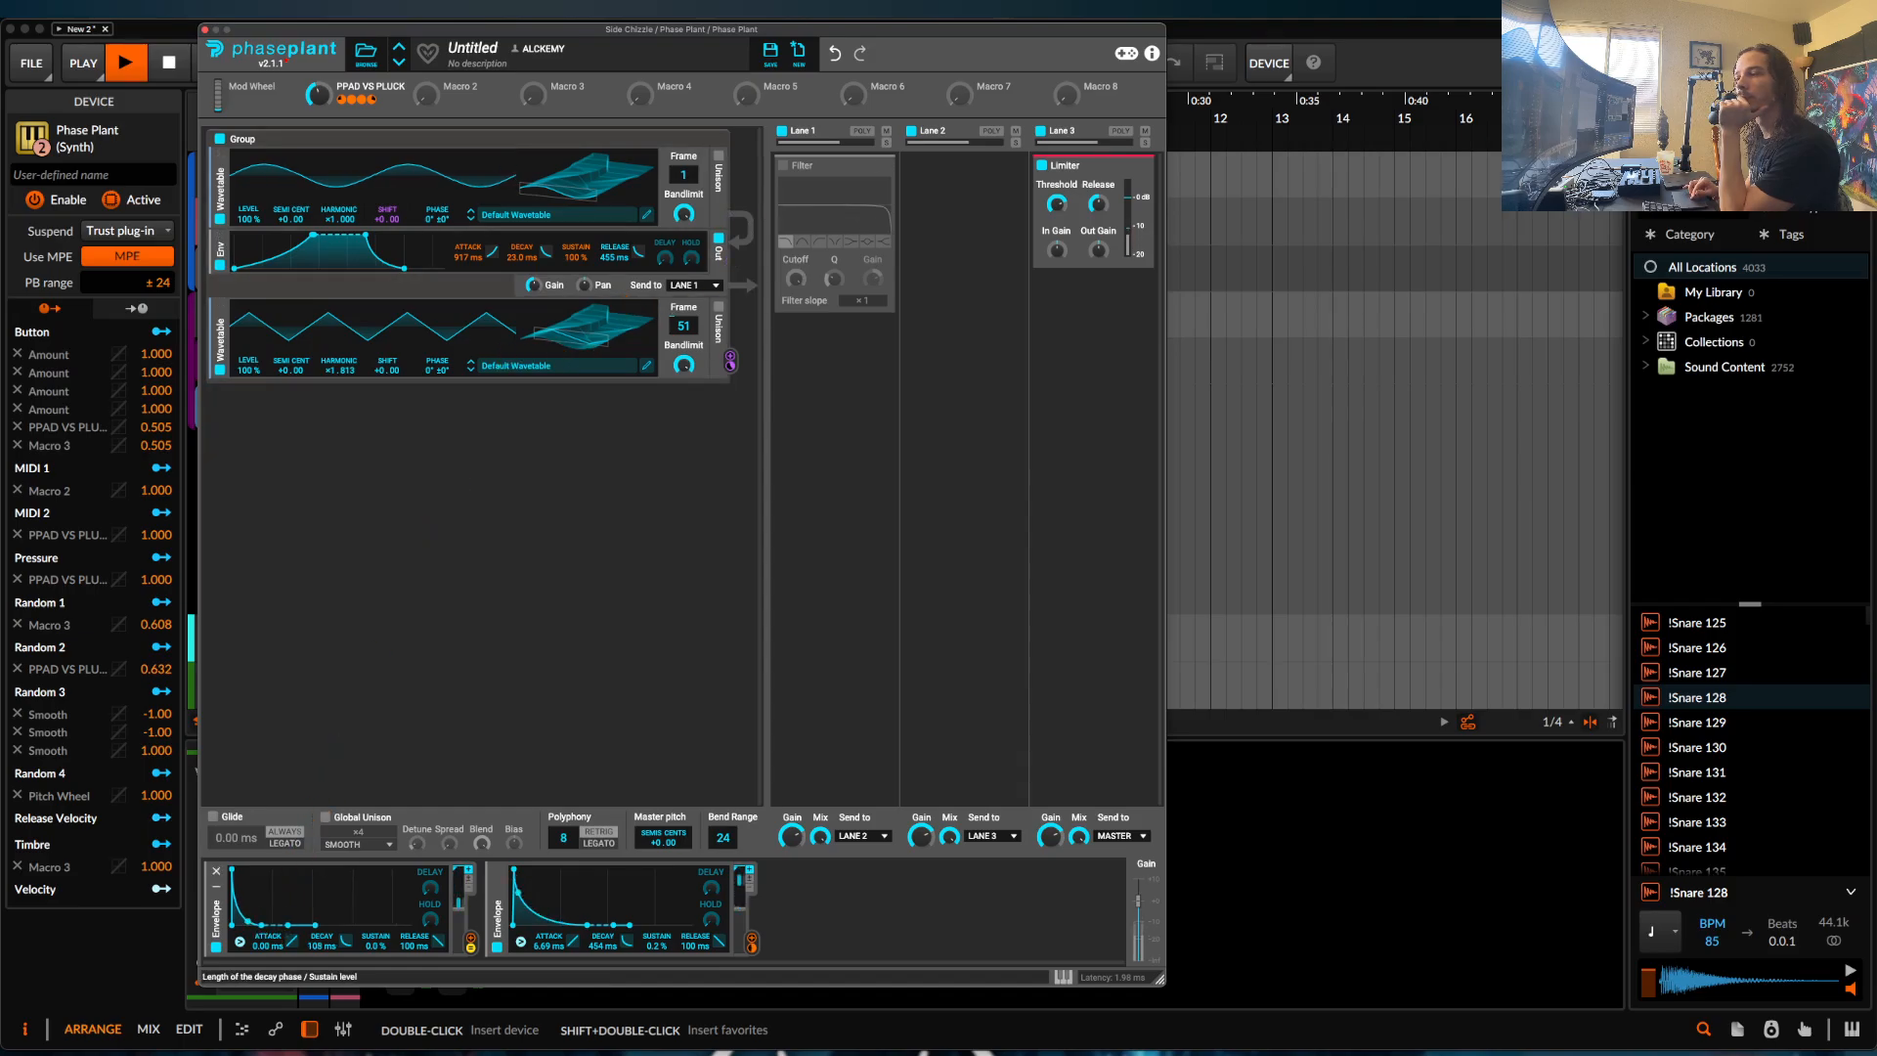
left_click_drag(261, 925, 291, 924)
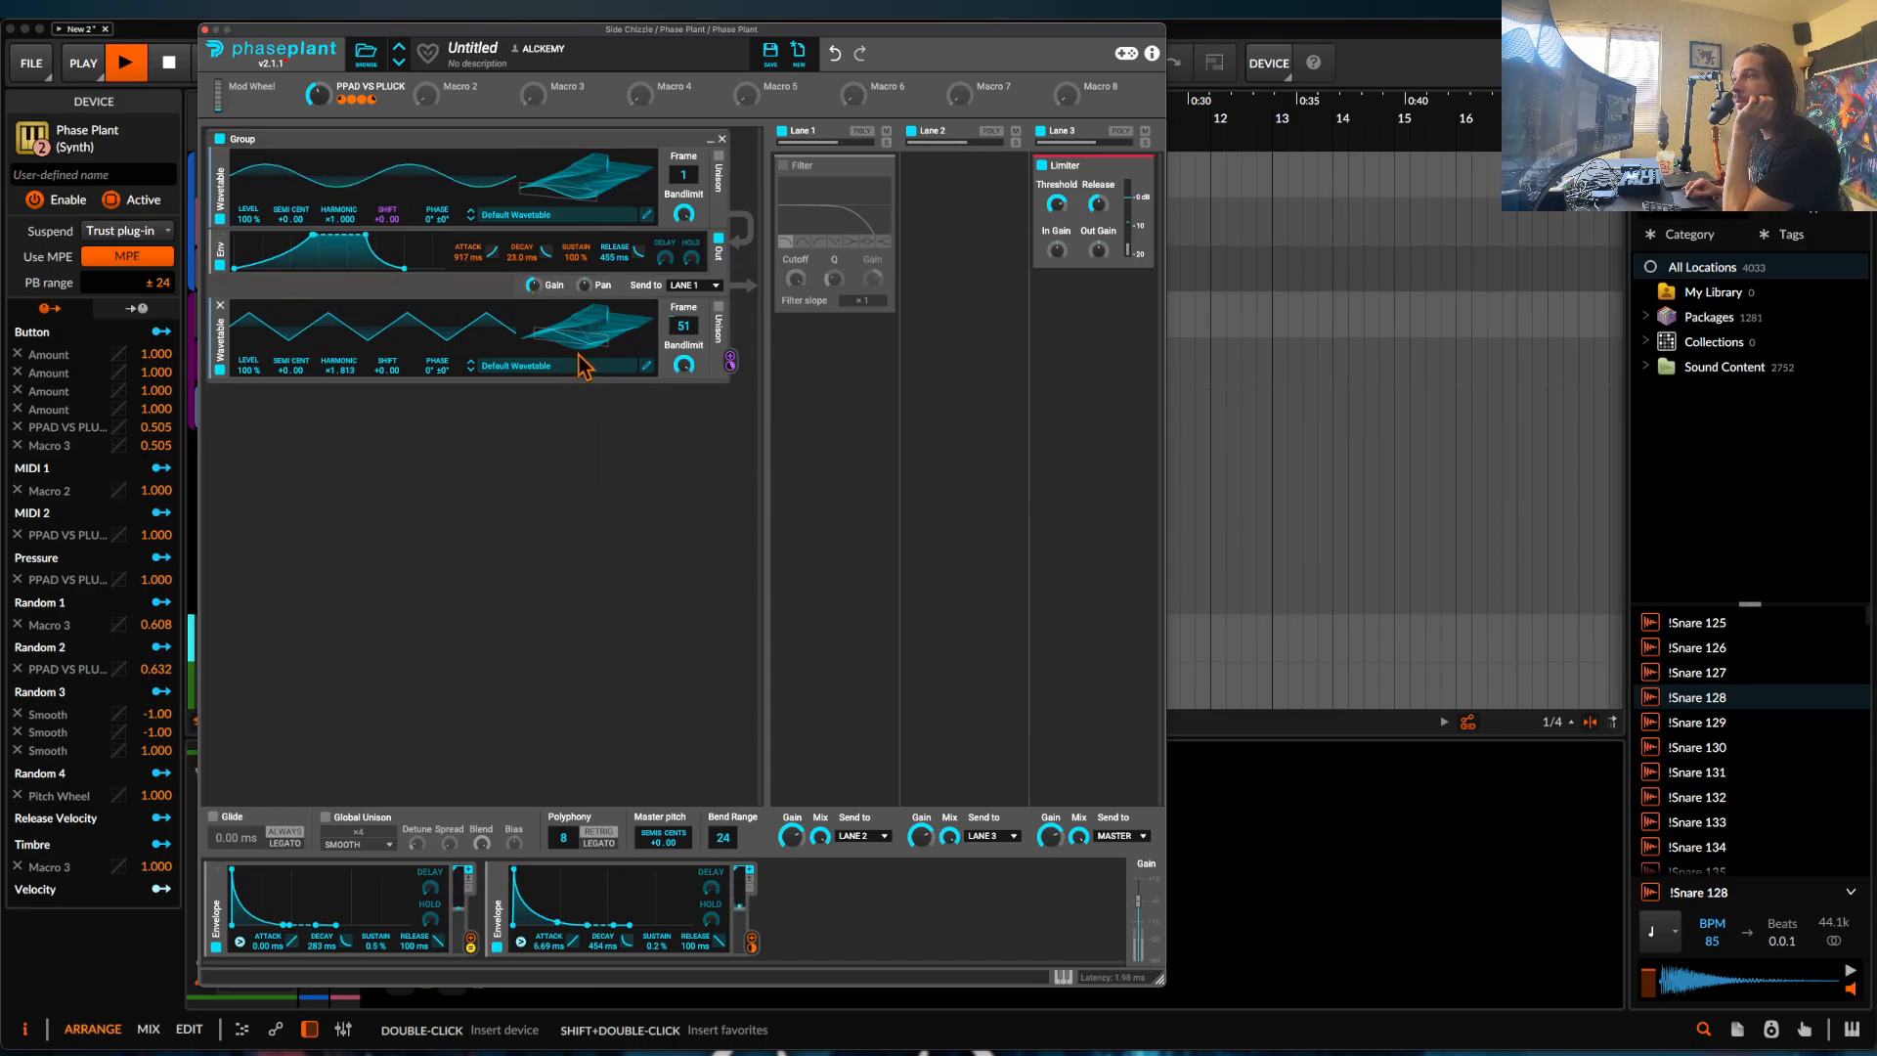
left_click_drag(584, 347, 584, 288)
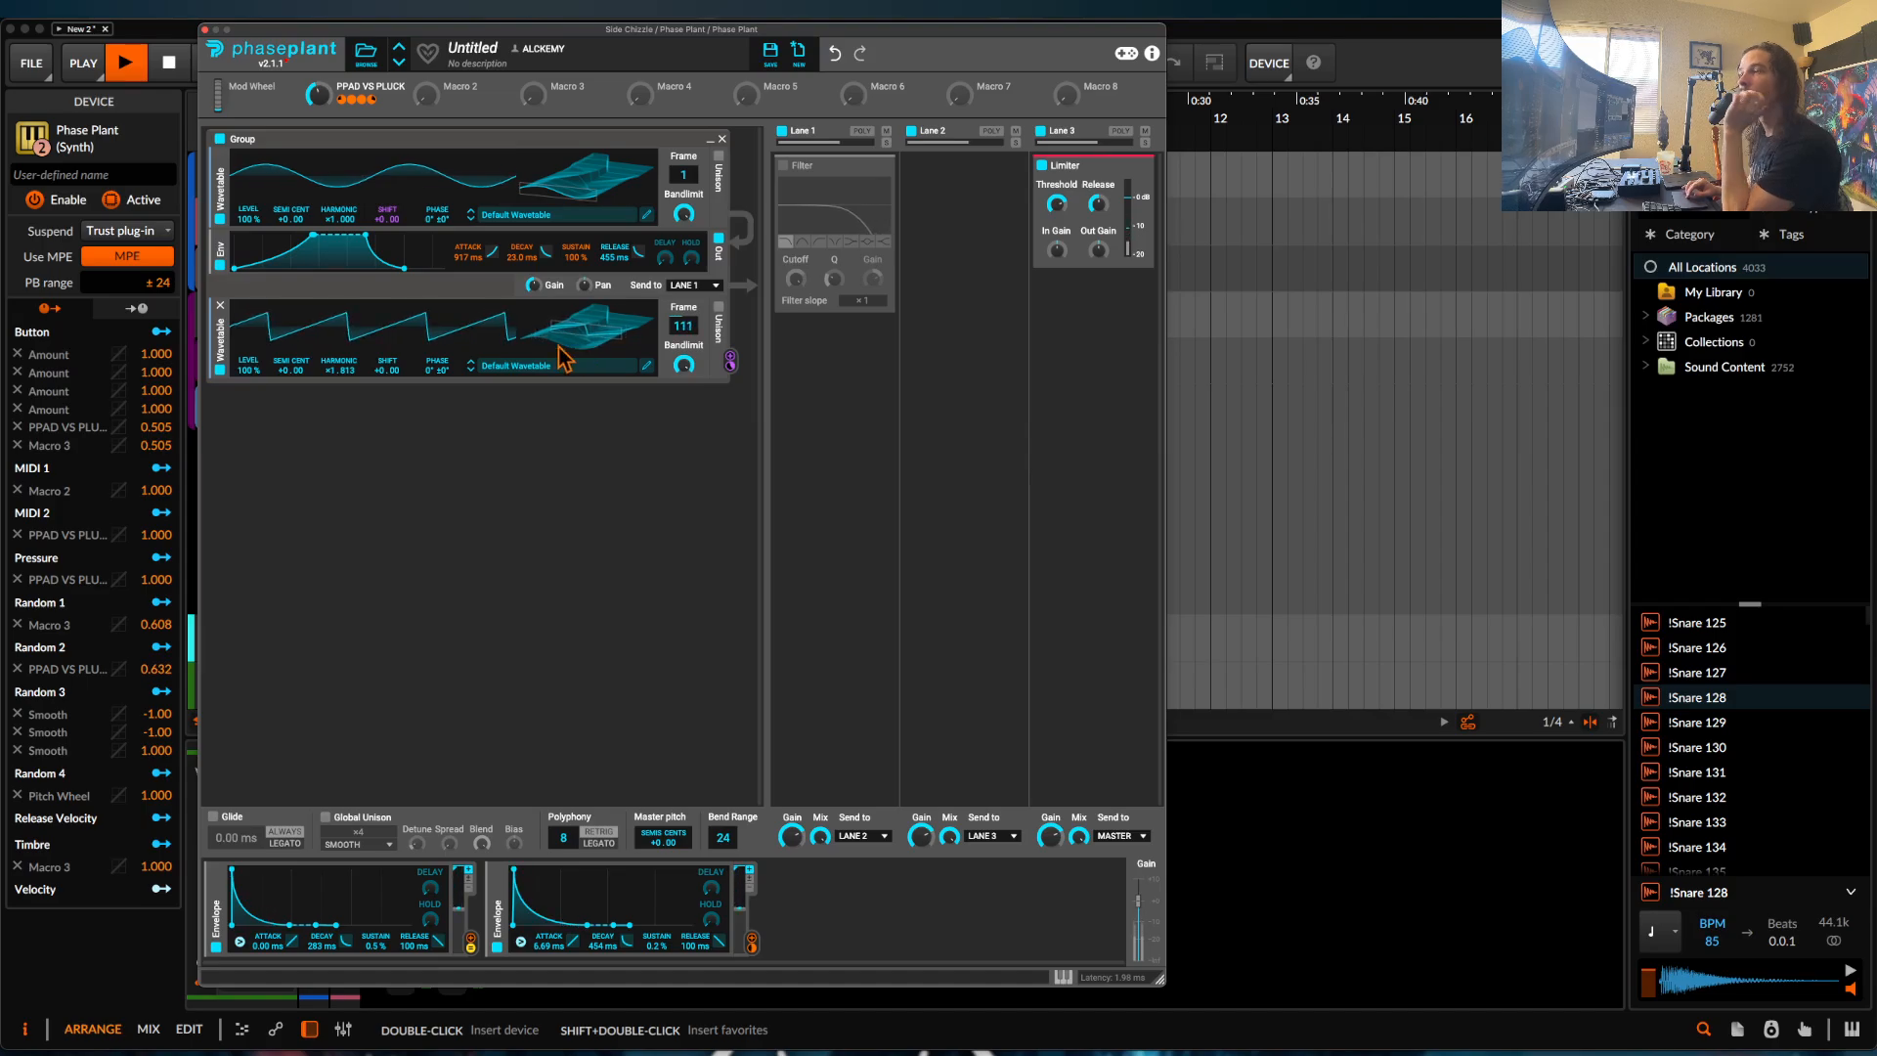
Duplicate the second wavetable, disable the original, and set the copy to frame 1, +19.00 semitones and harmonic 1.000.
key("space")
double_click(217, 339)
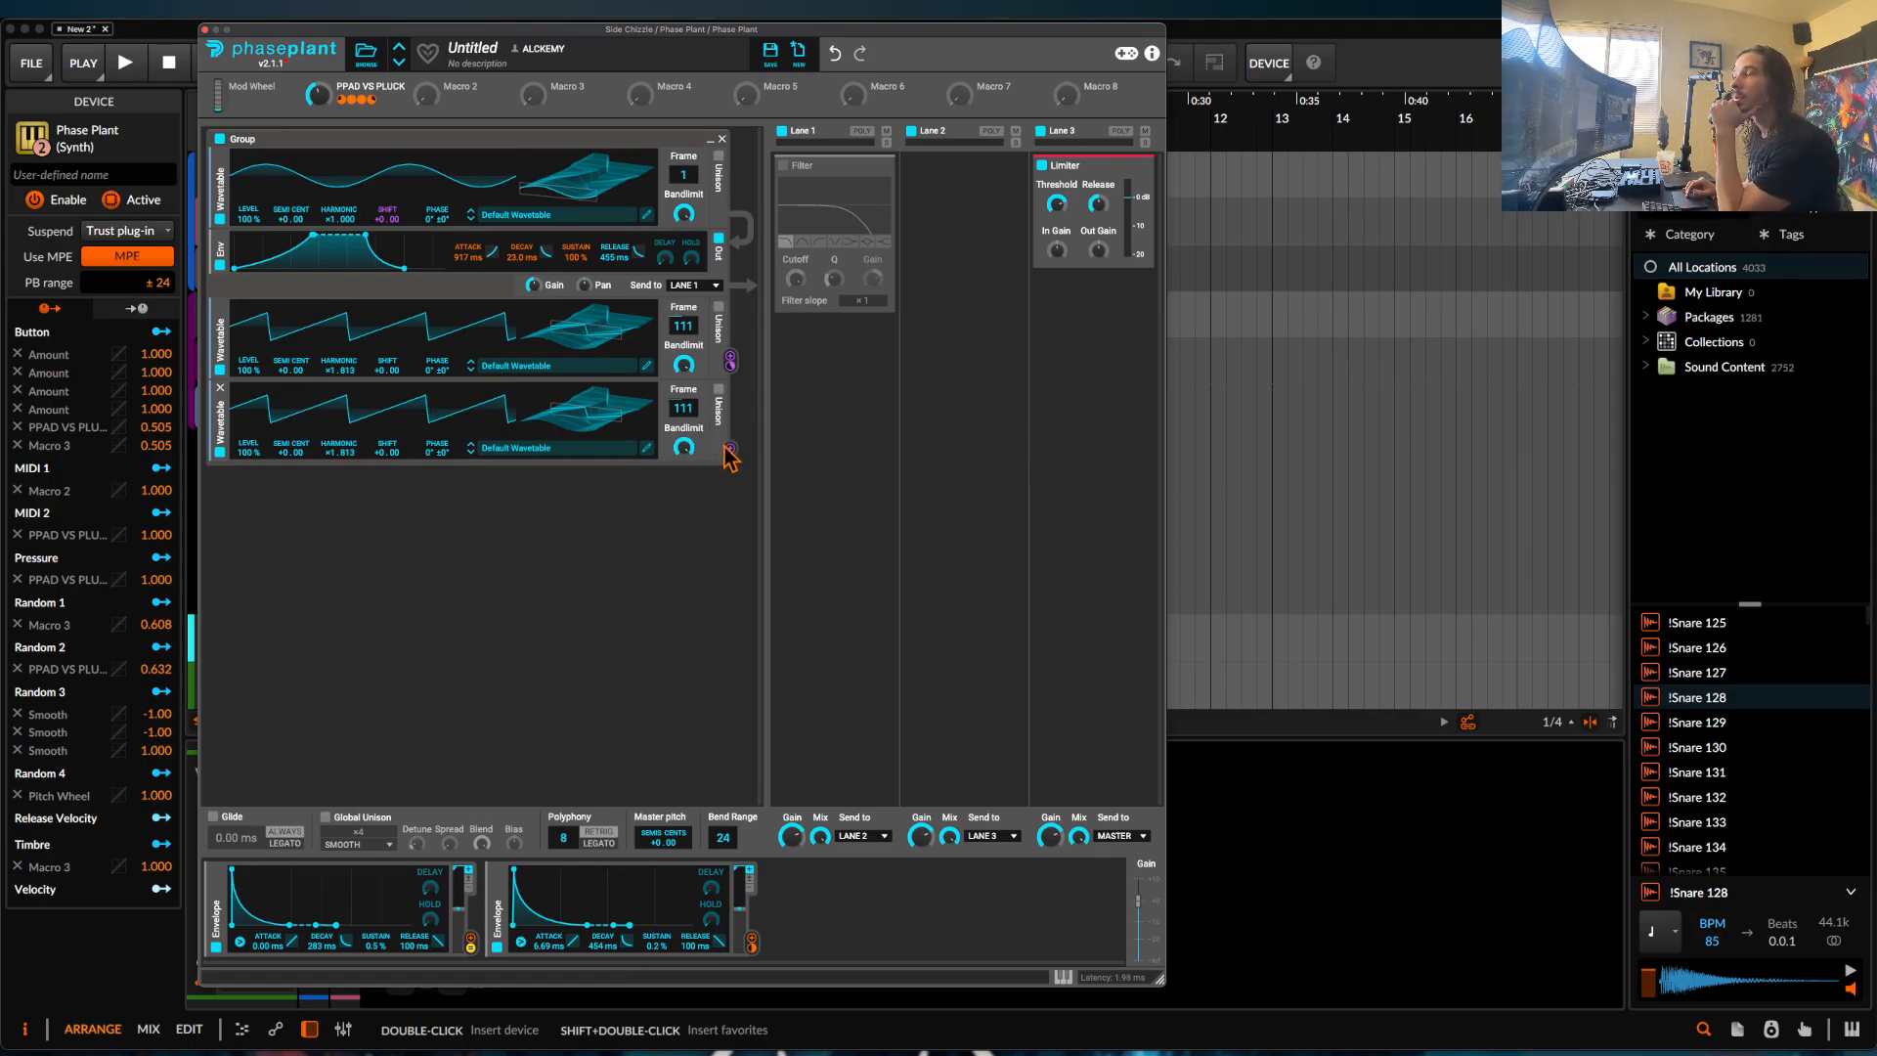
left_click(221, 371)
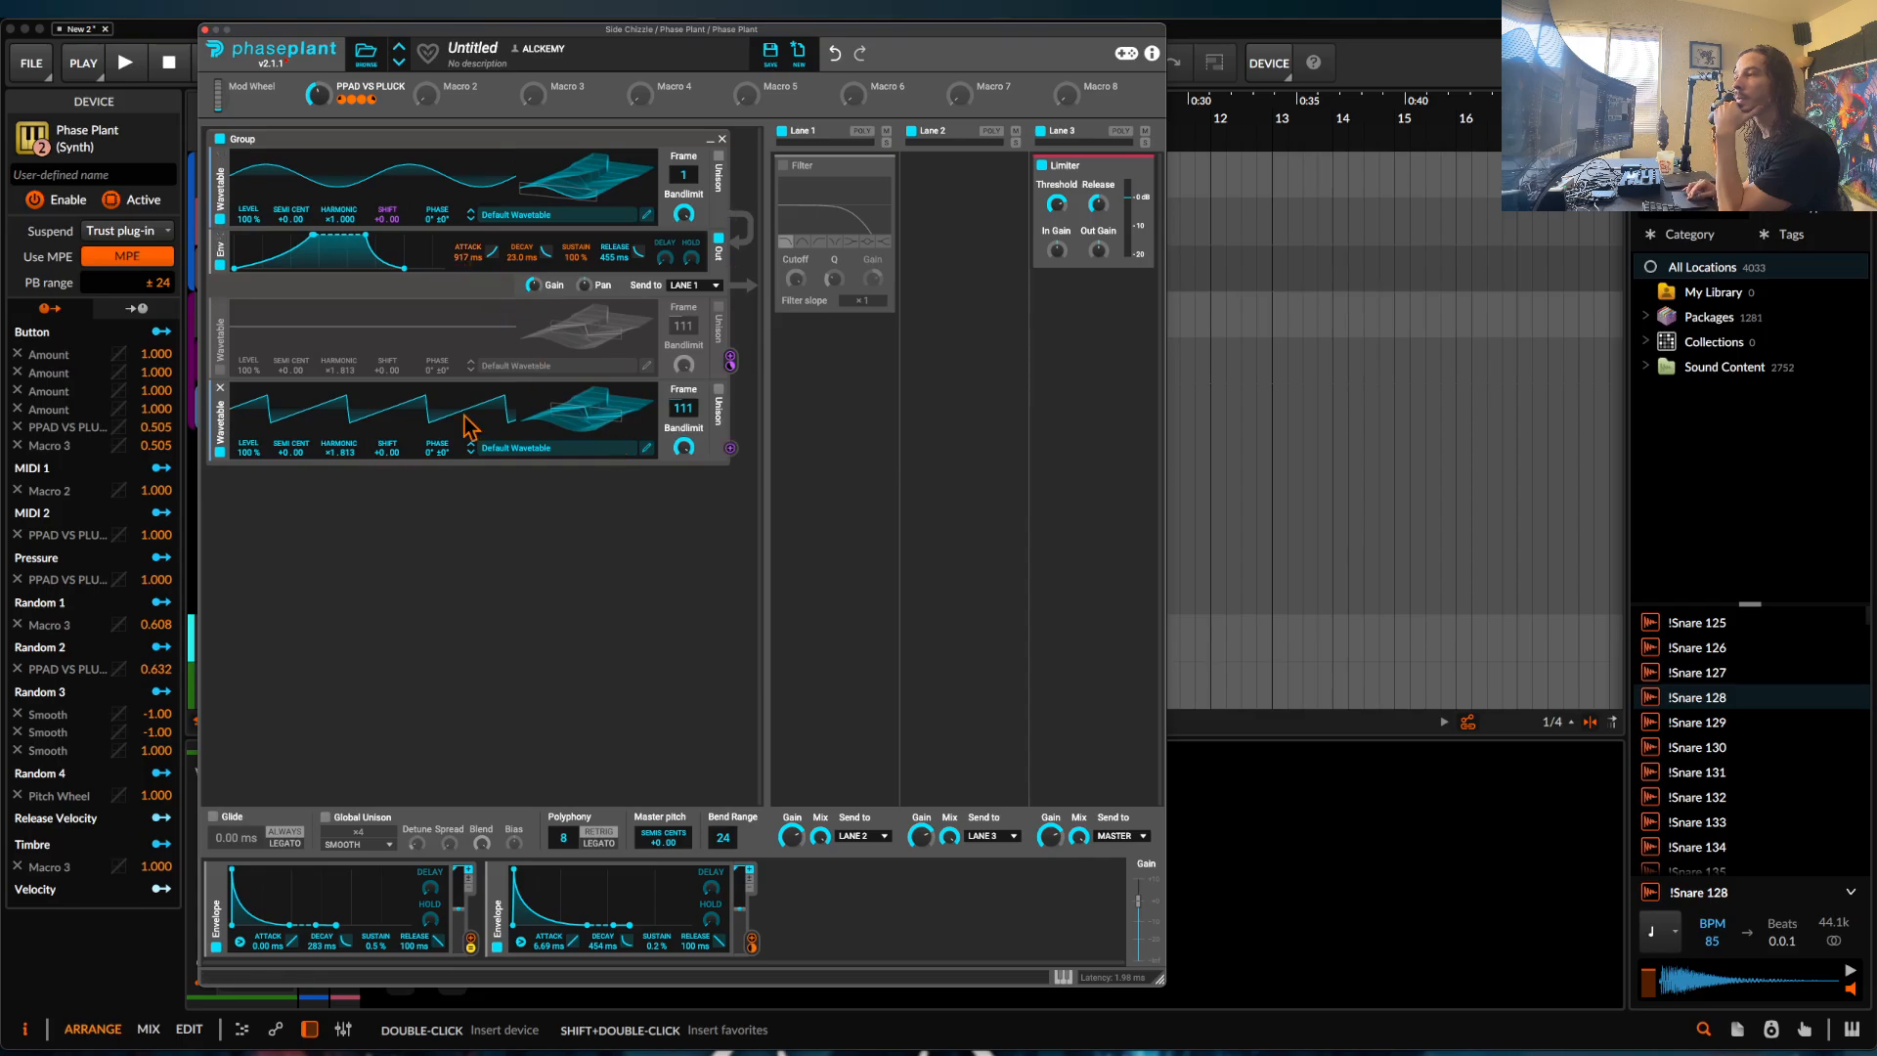
left_click_drag(343, 454, 289, 456)
left_click_drag(590, 413, 589, 489)
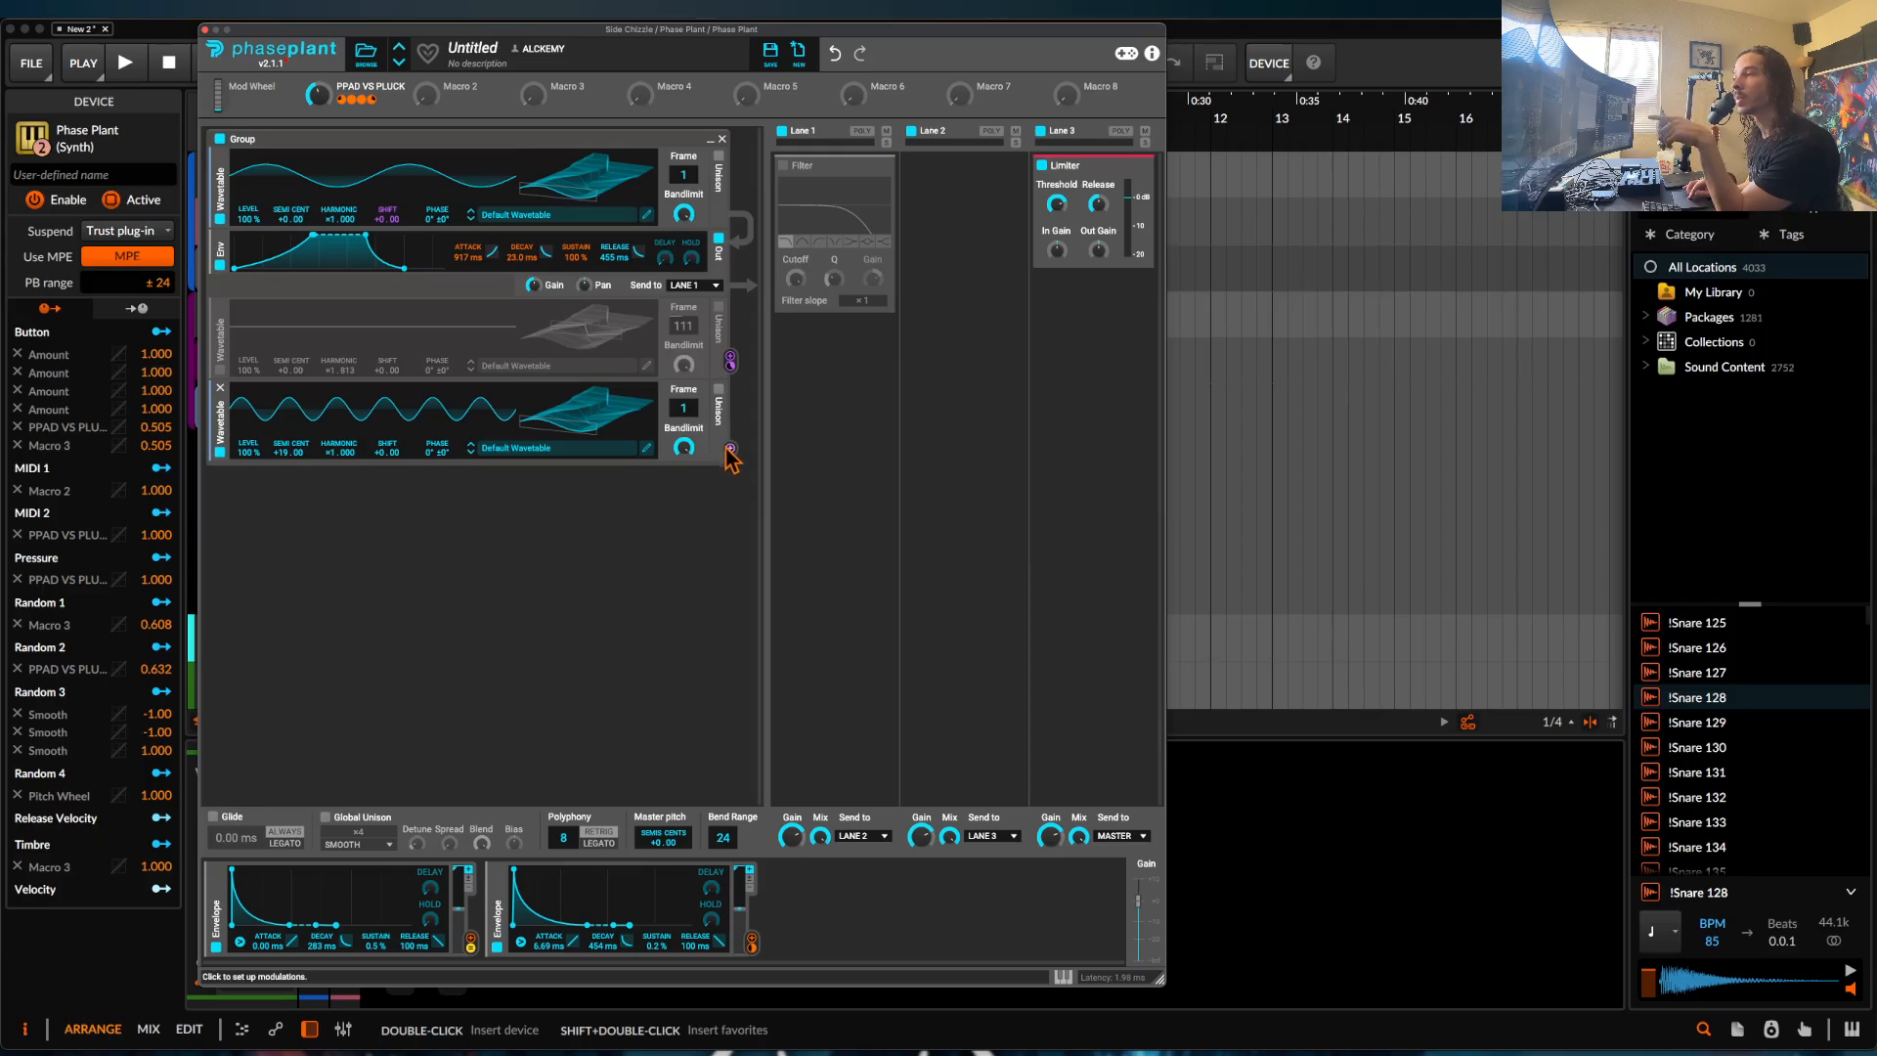
Route the third wavetable to the first wavetable's level, with a new envelope of 100 ms decay and 0% sustain controlling the modulation amount.
left_click_drag(730, 447, 251, 232)
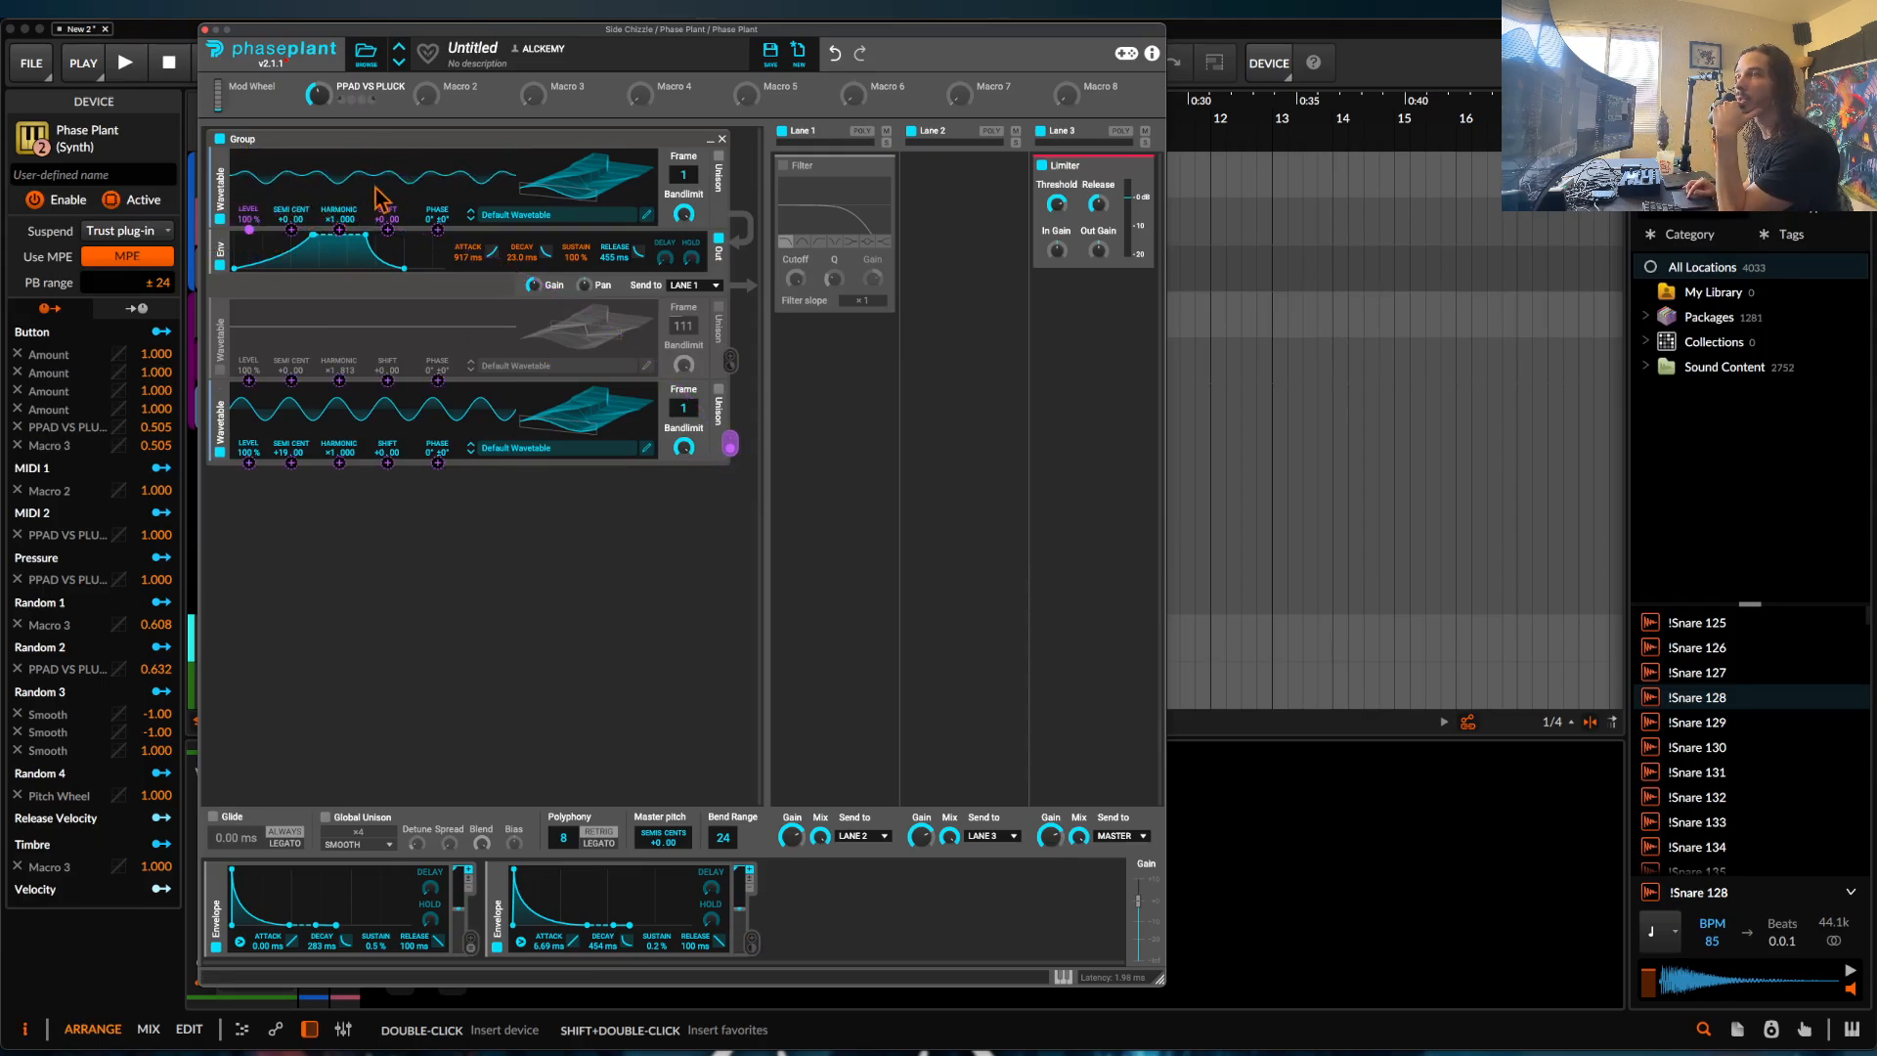
left_click(833, 905)
left_click(850, 828)
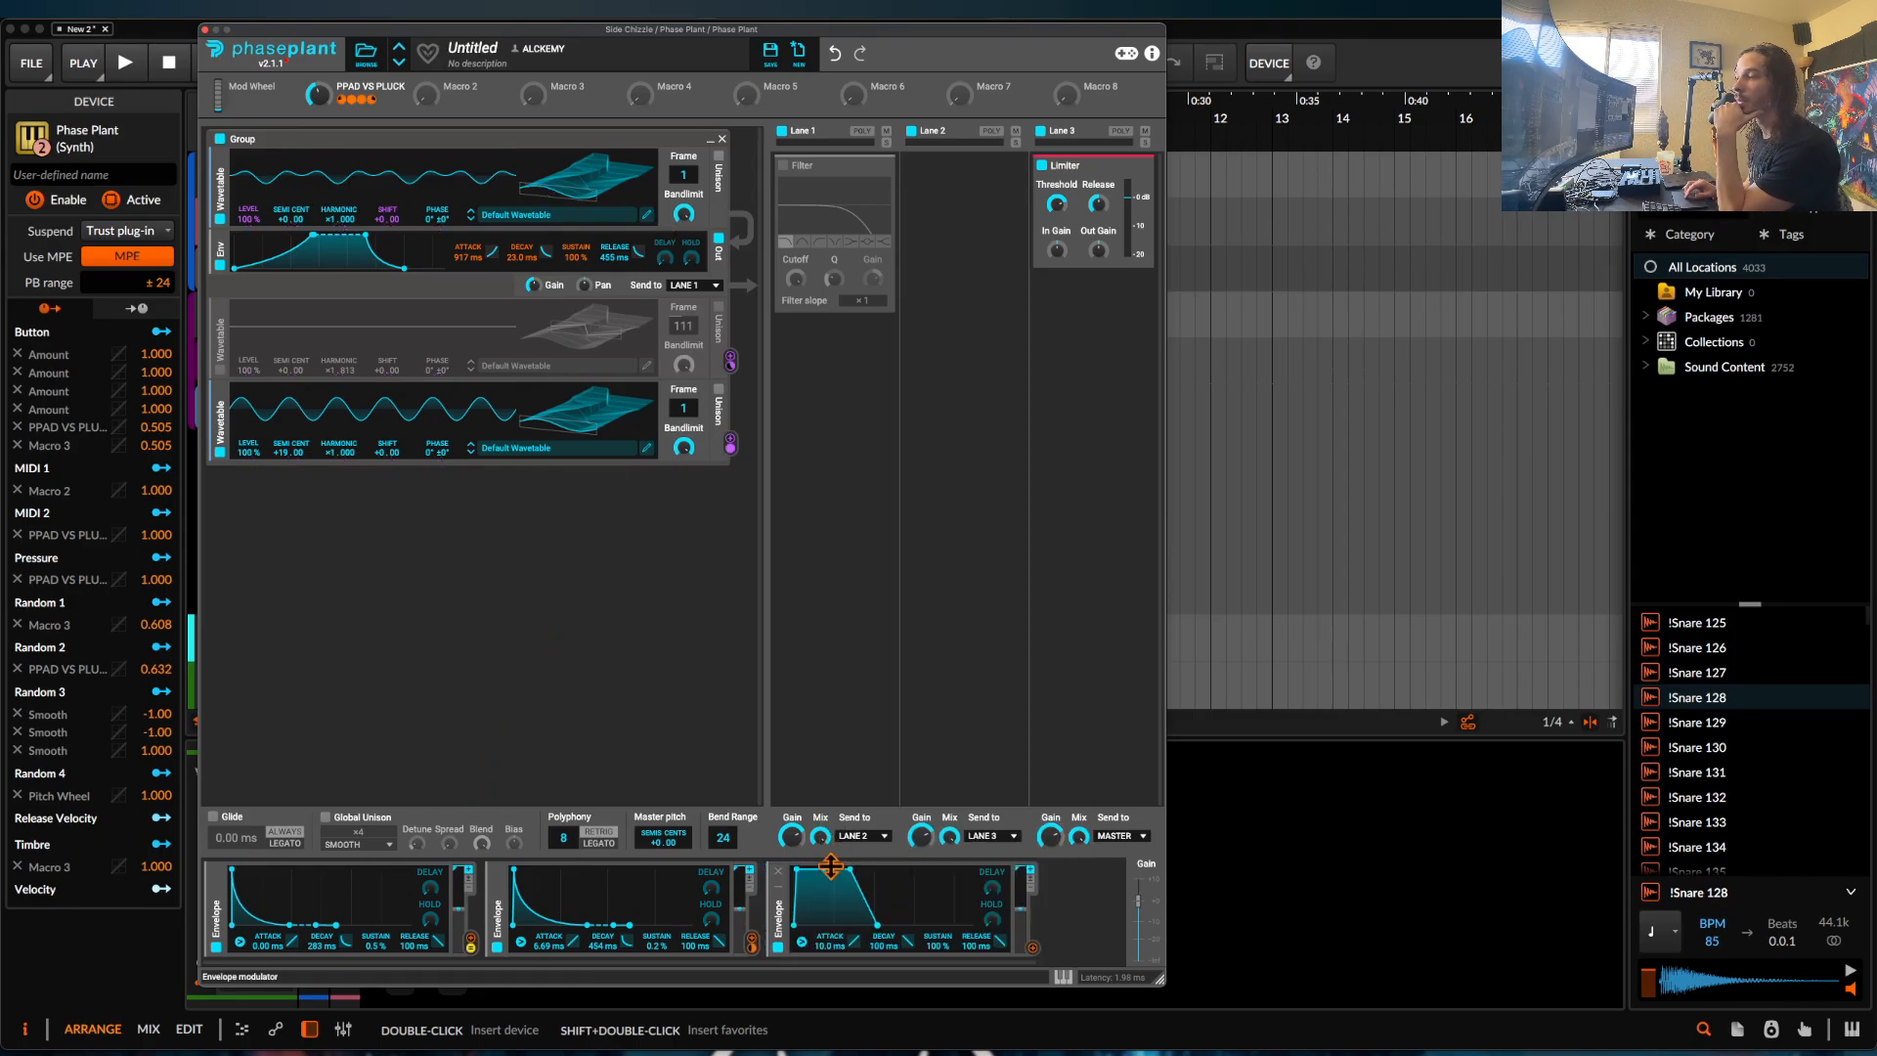
left_click_drag(796, 870, 814, 927)
left_click_drag(1032, 947, 252, 256)
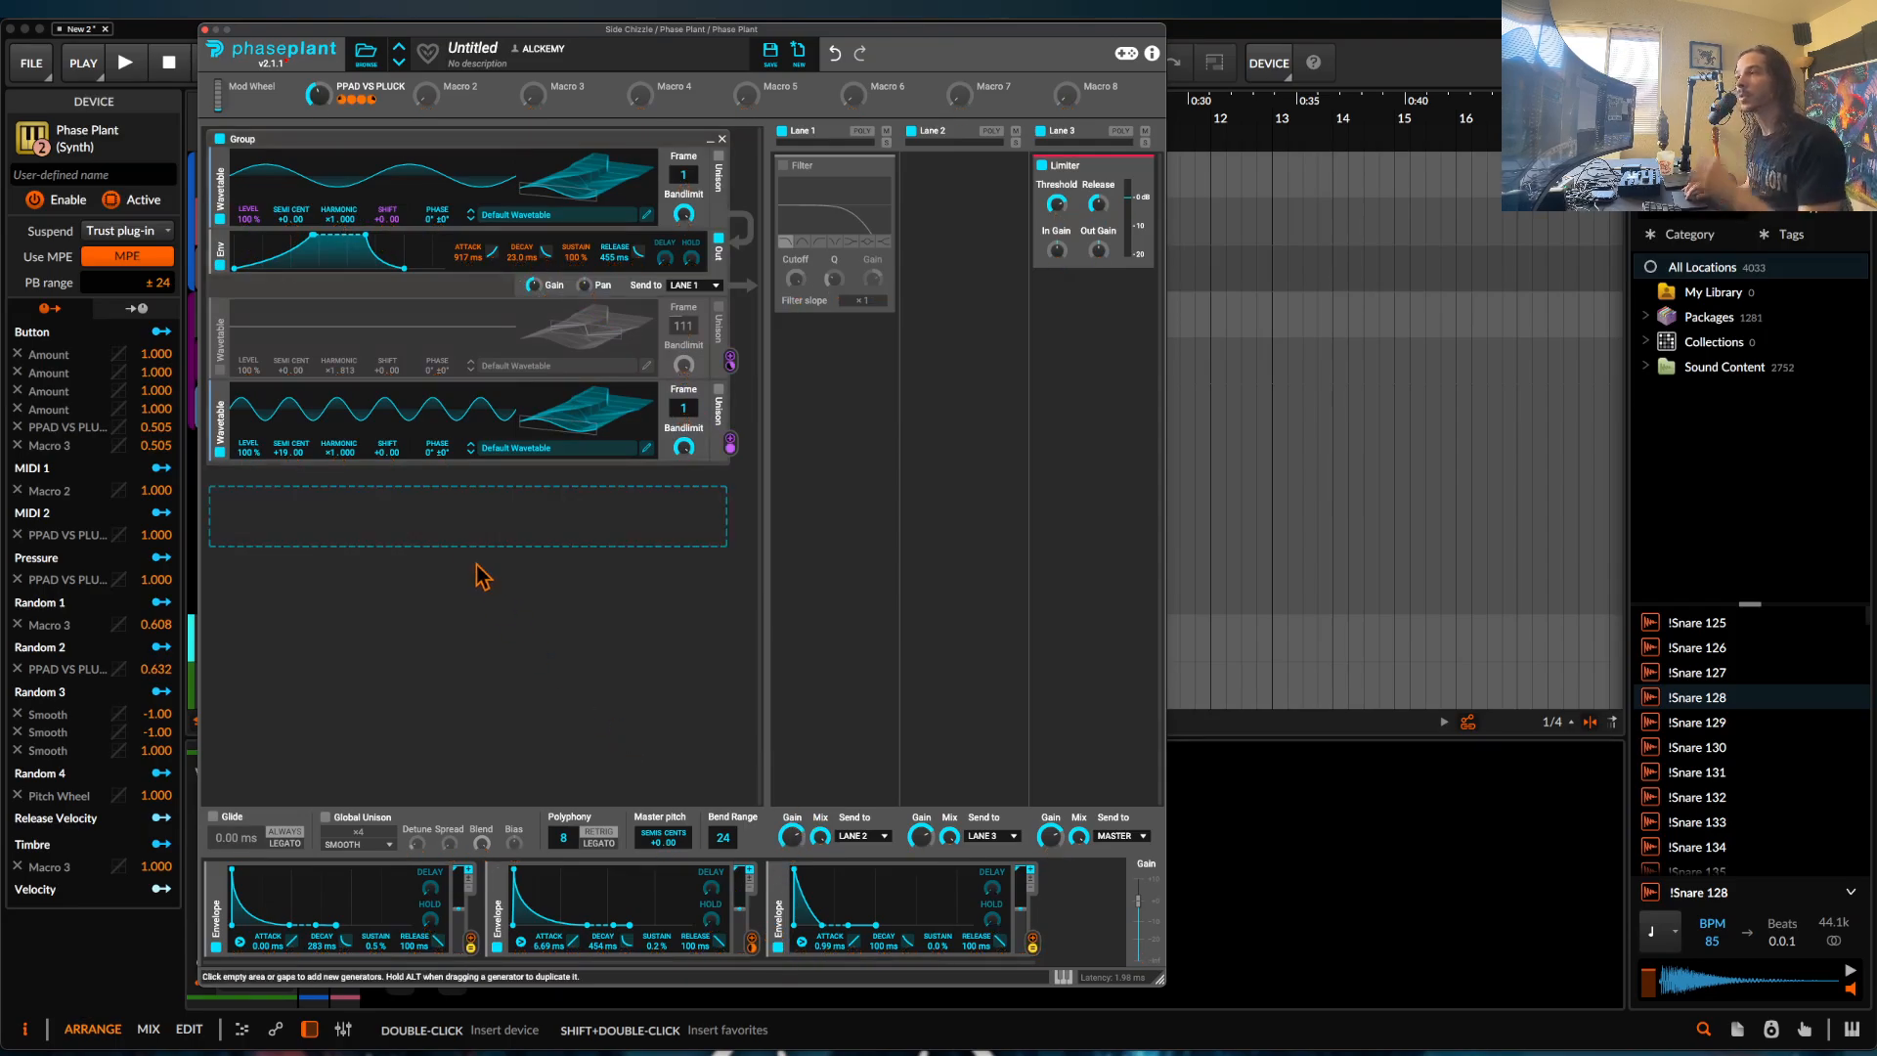
Play the track, switch the third wavetable off and back on to compare, and re-enable the second wavetable.
key("space")
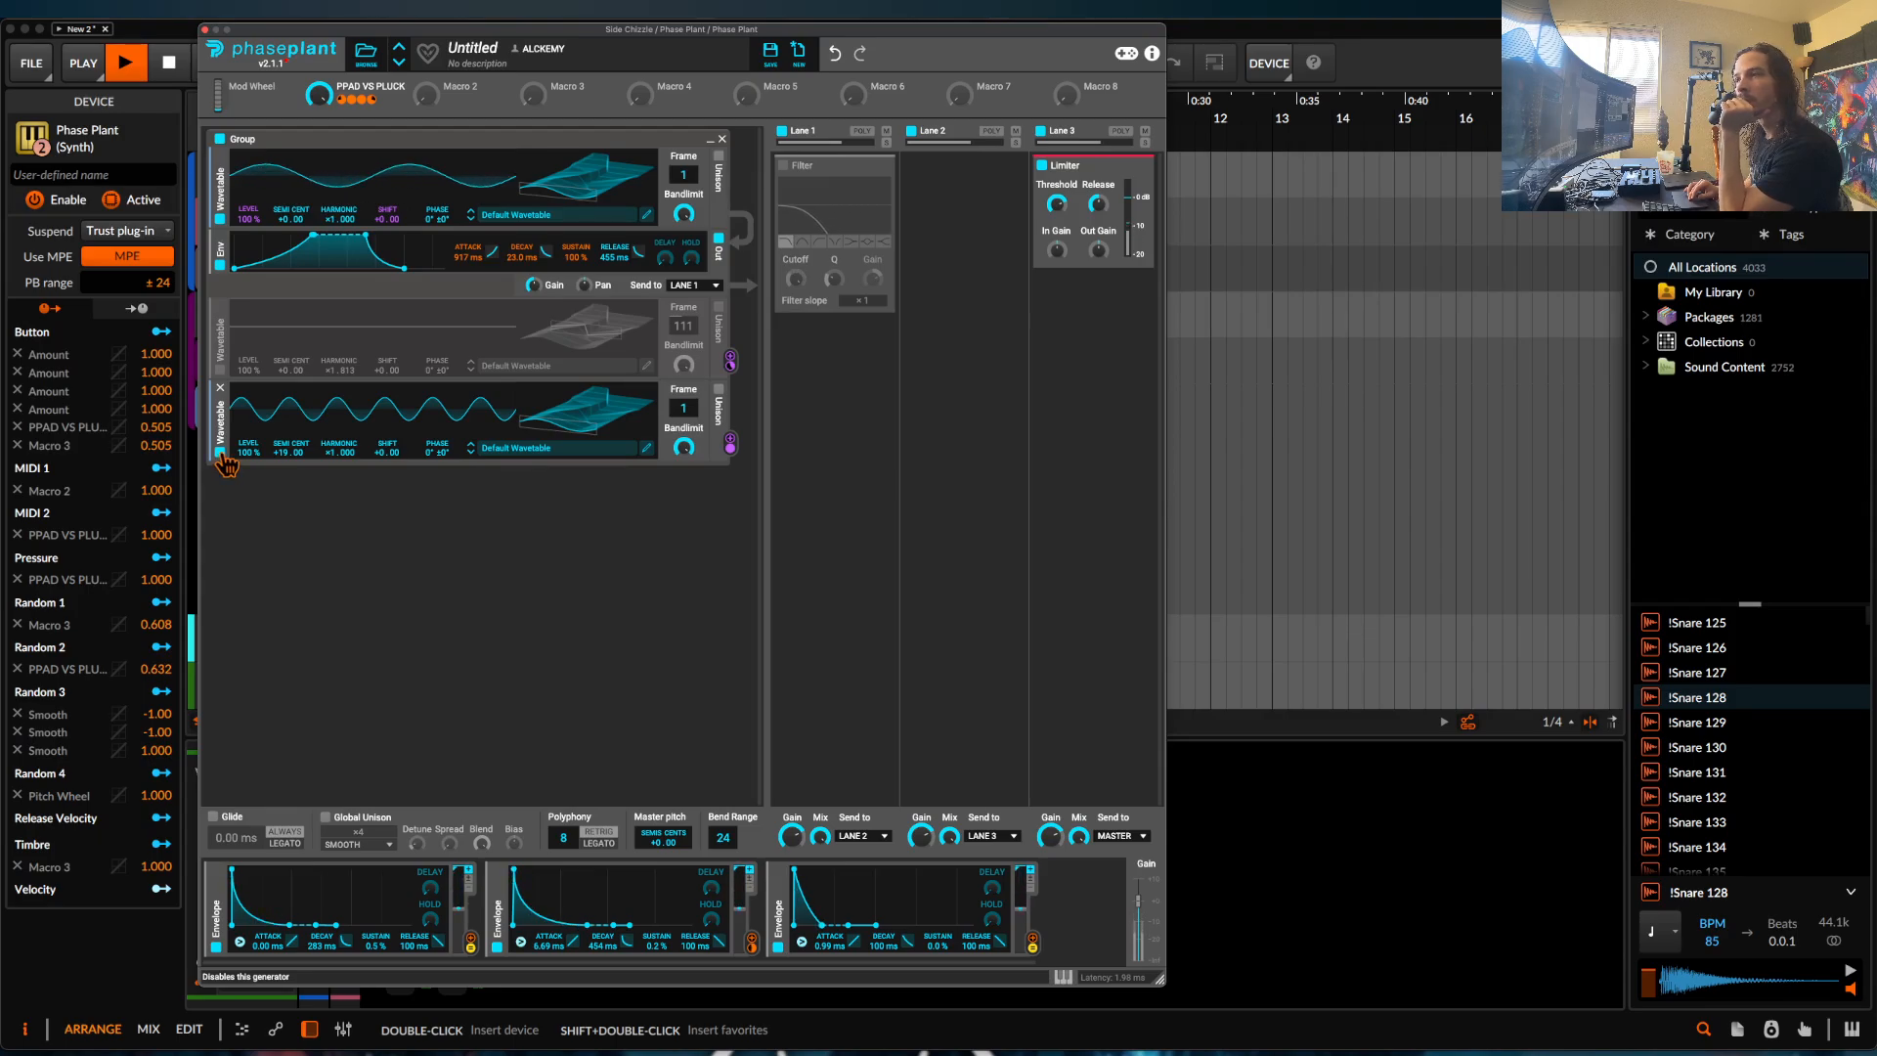
left_click(219, 452)
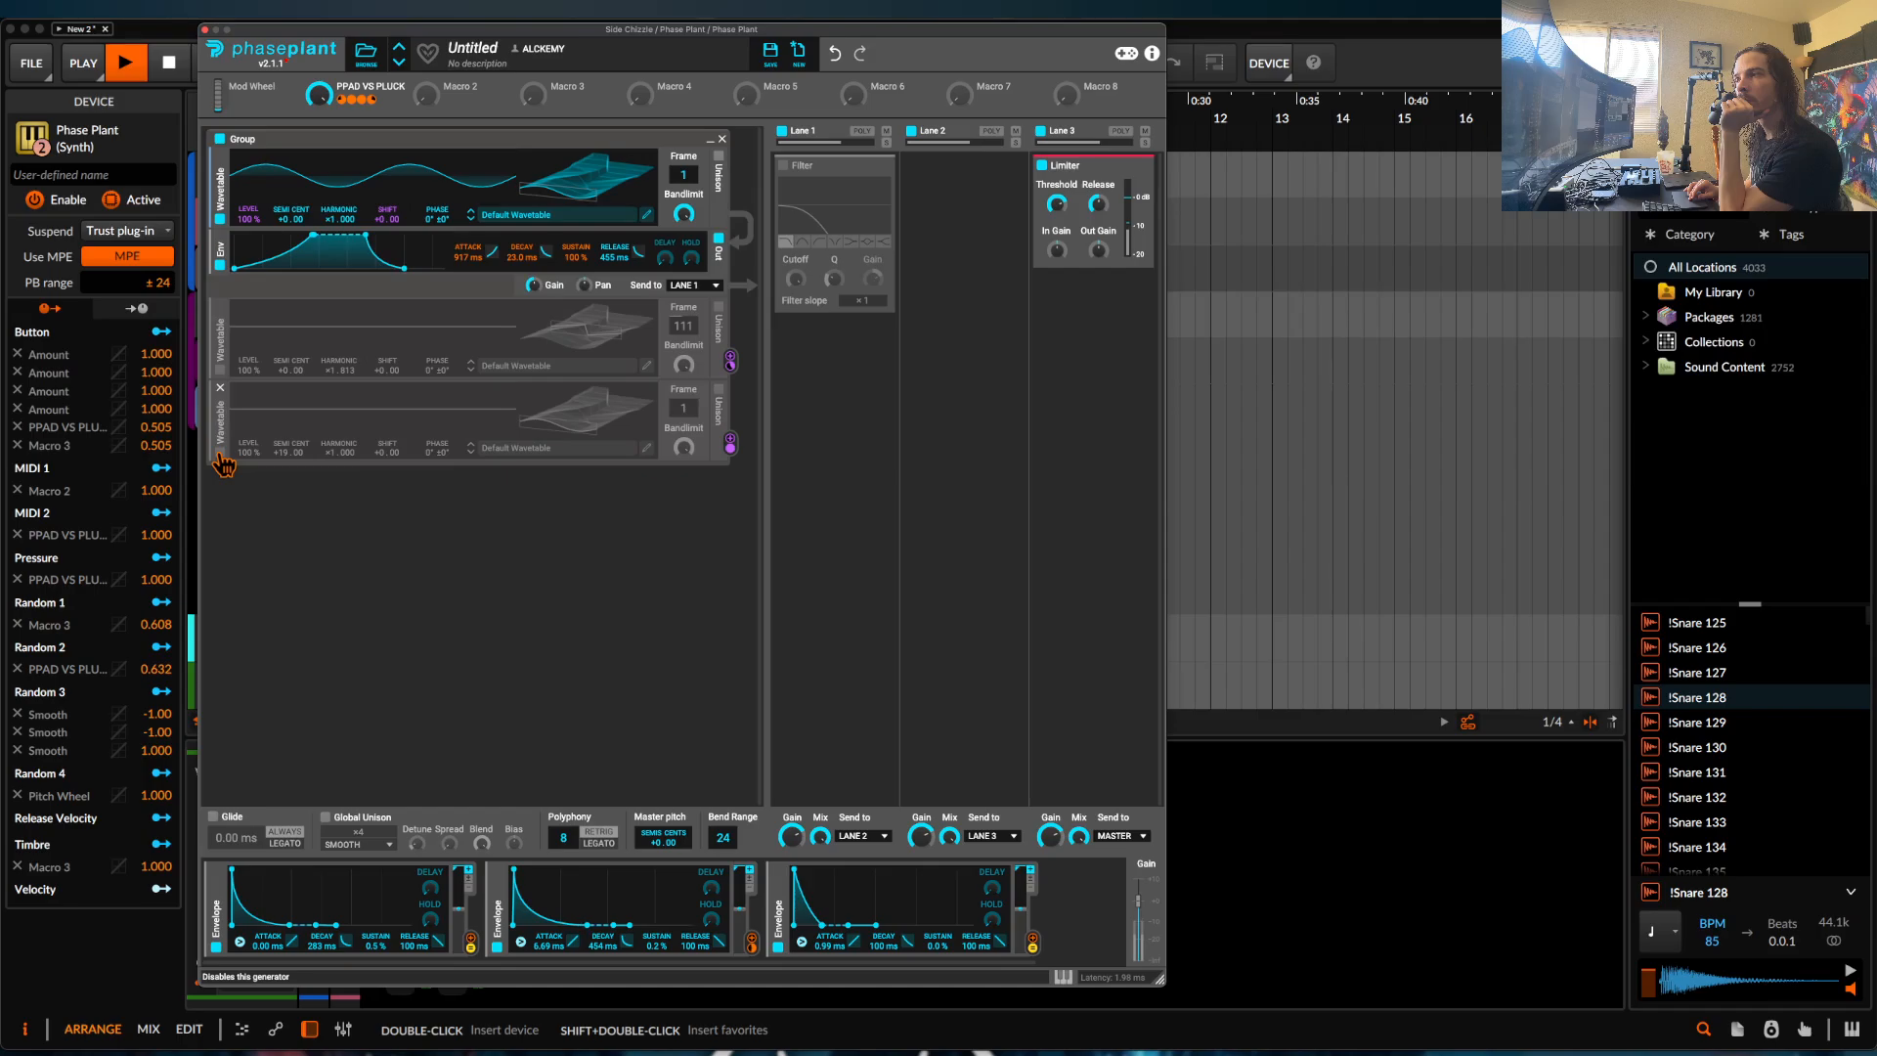
left_click(220, 452)
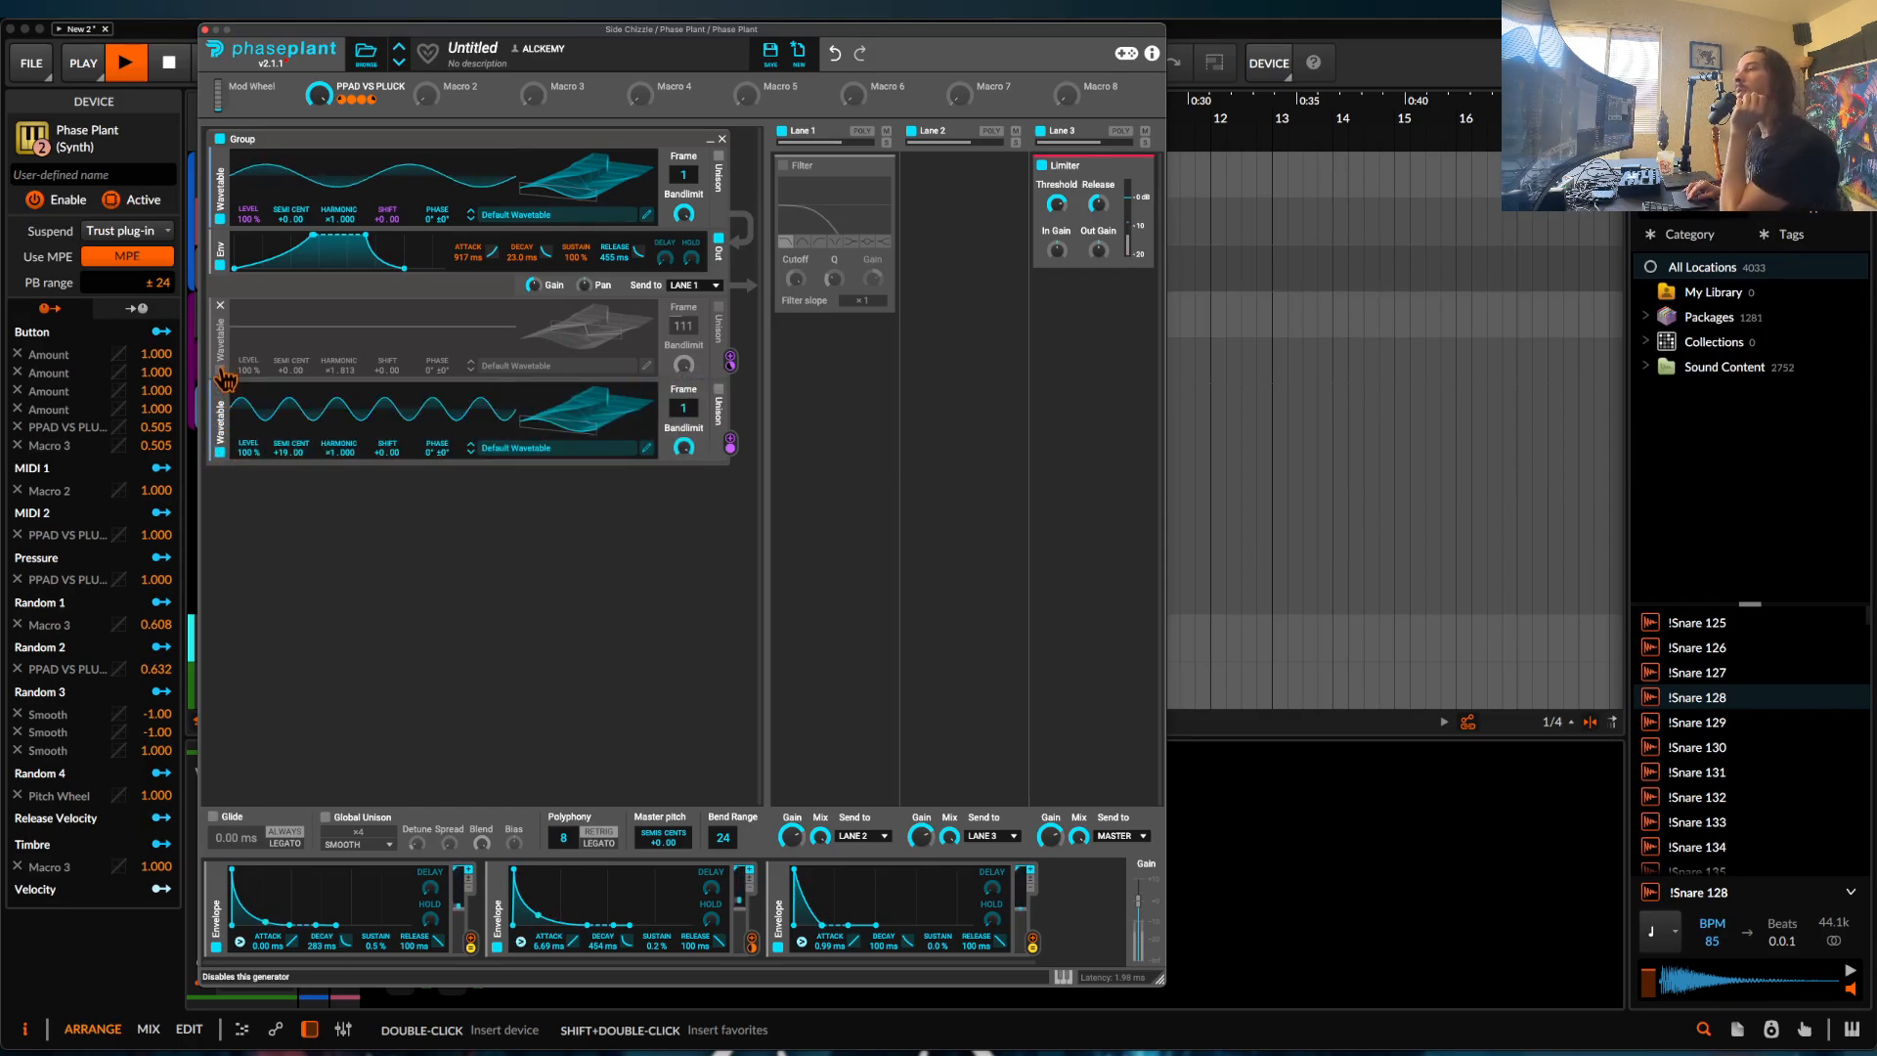
left_click(220, 371)
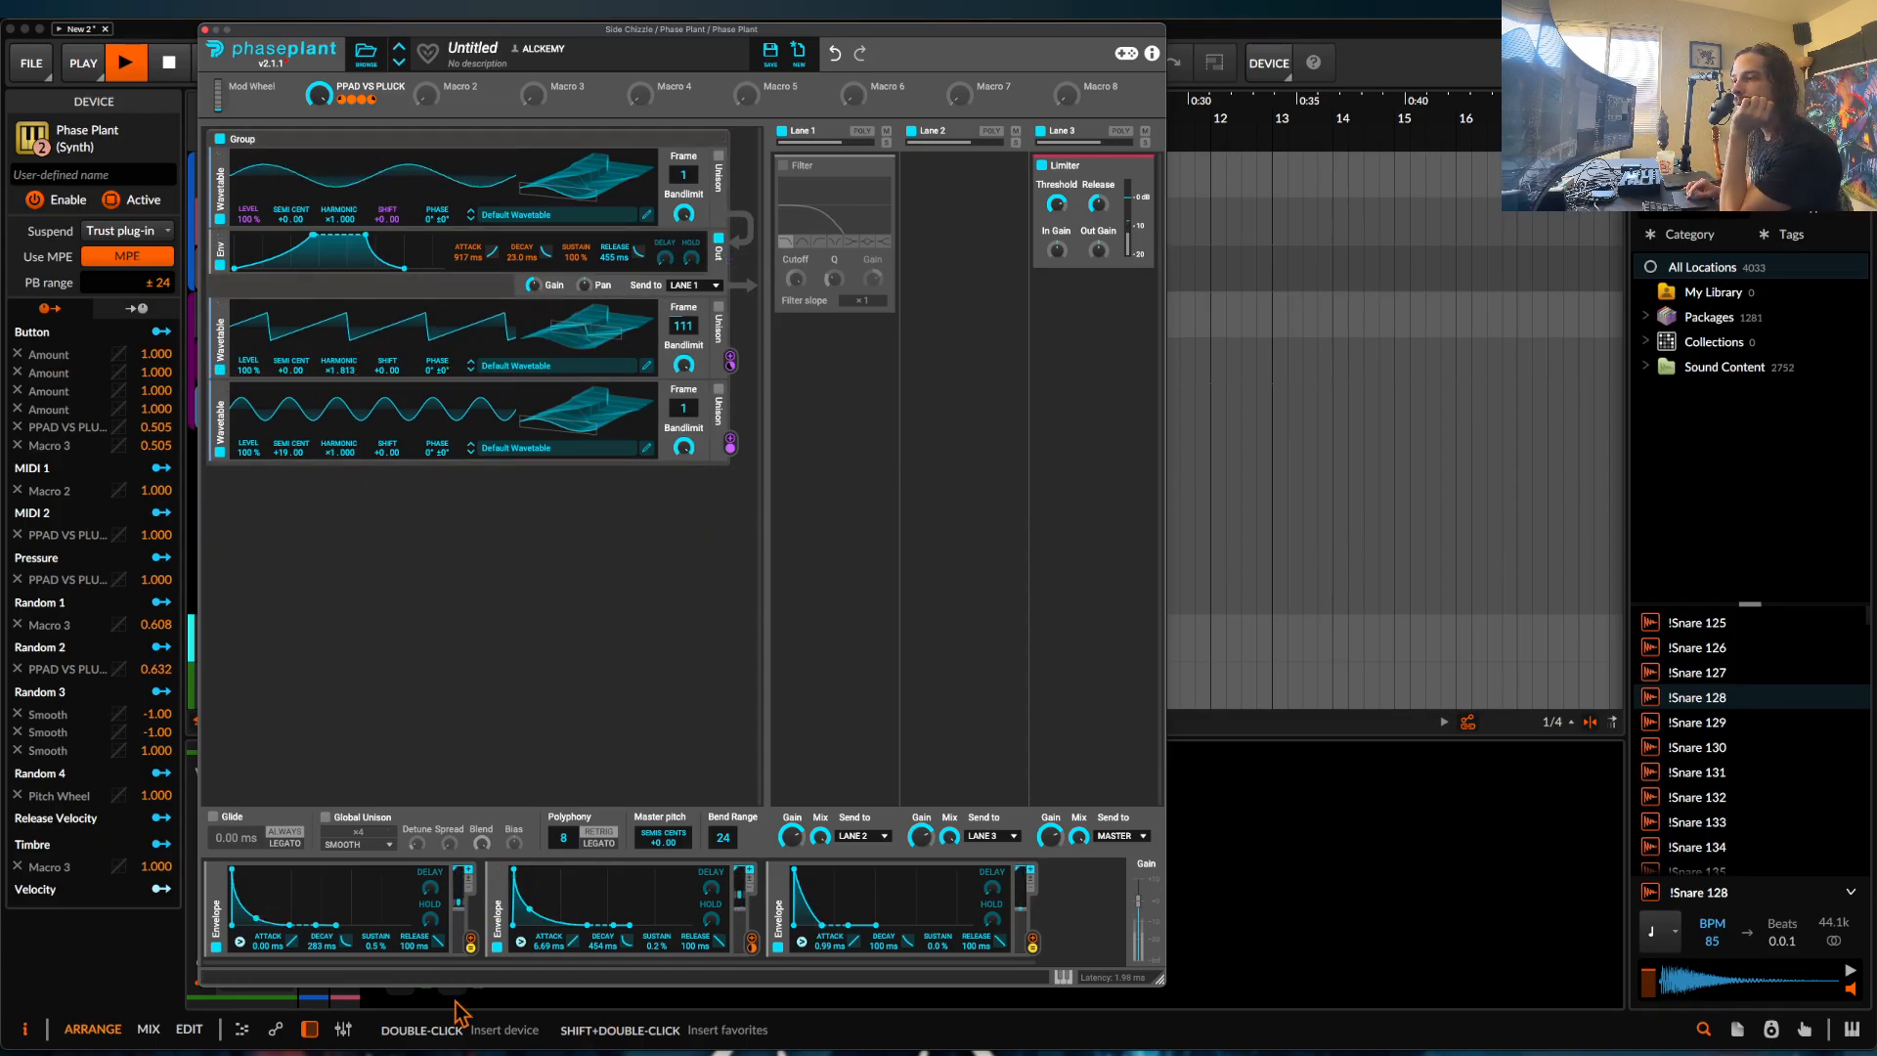
Set the first envelope's decay to about 183 ms, and the second envelope to 0 ms attack and about 336 ms decay.
left_click_drag(289, 925, 276, 925)
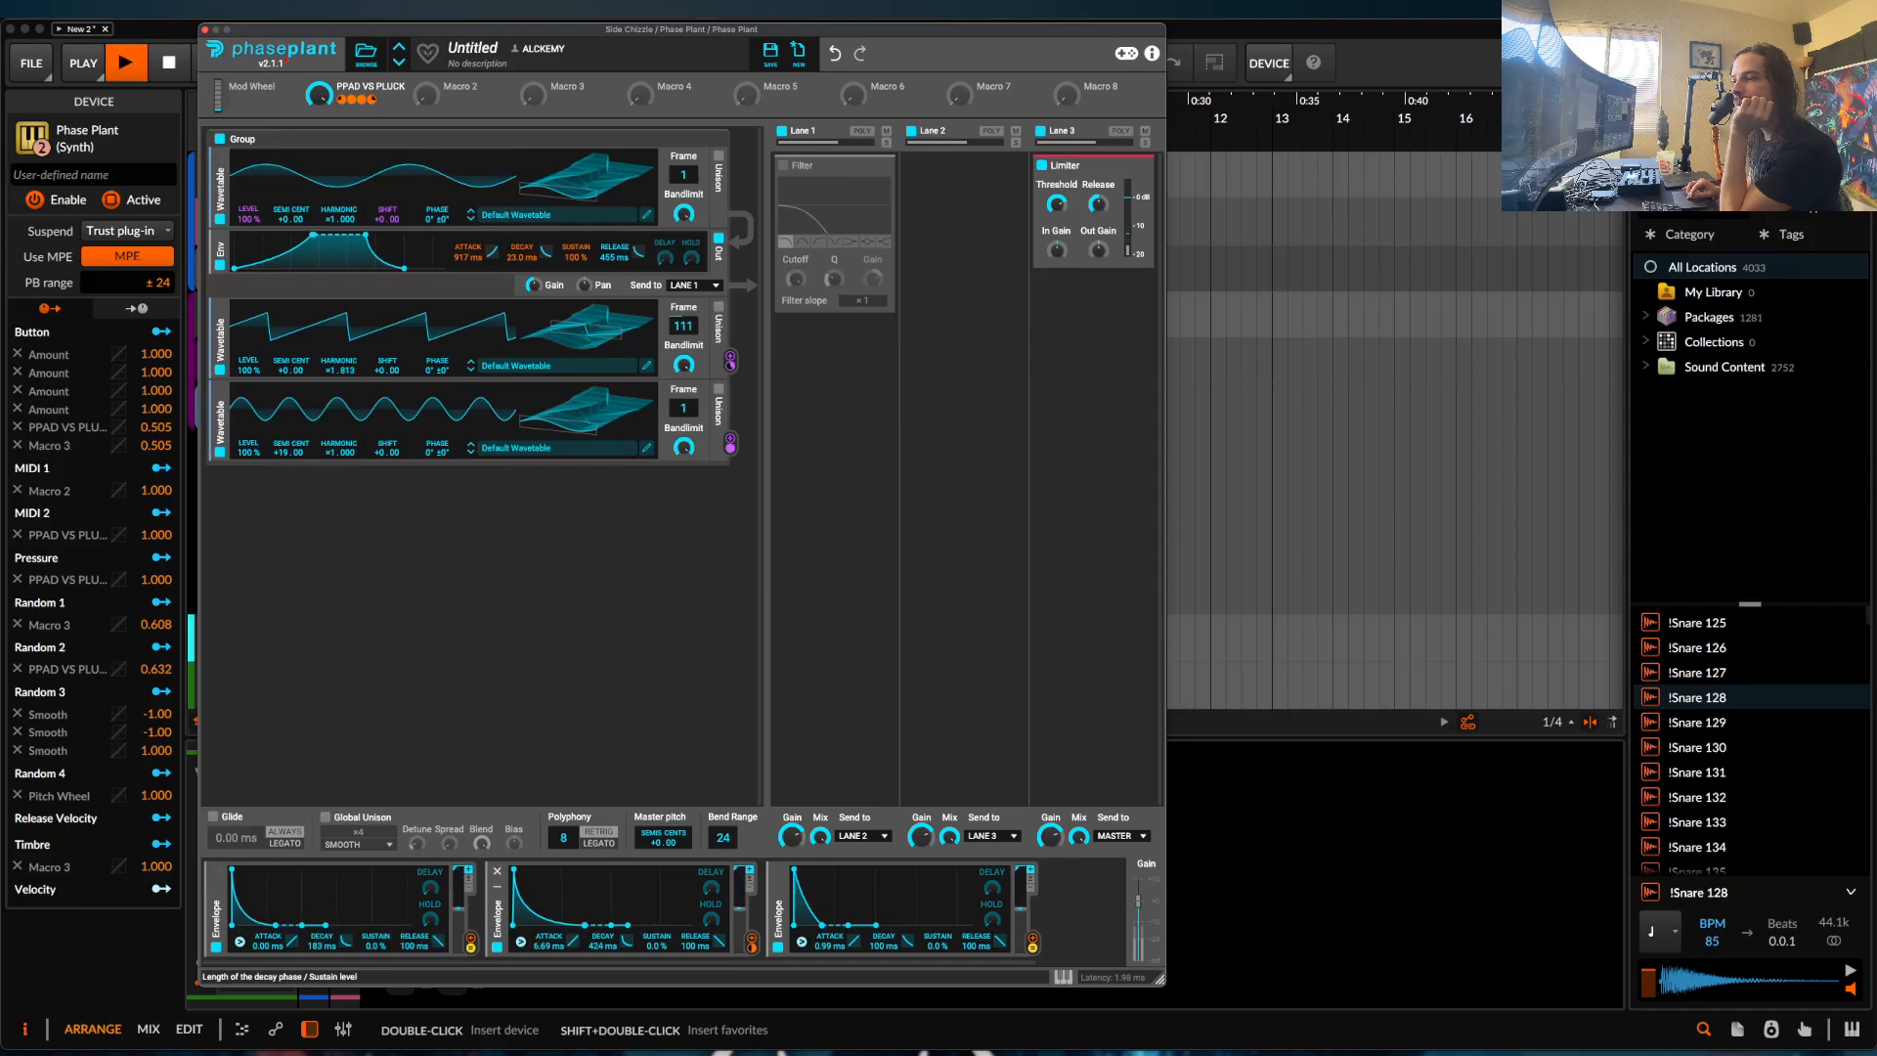
left_click_drag(579, 925, 576, 925)
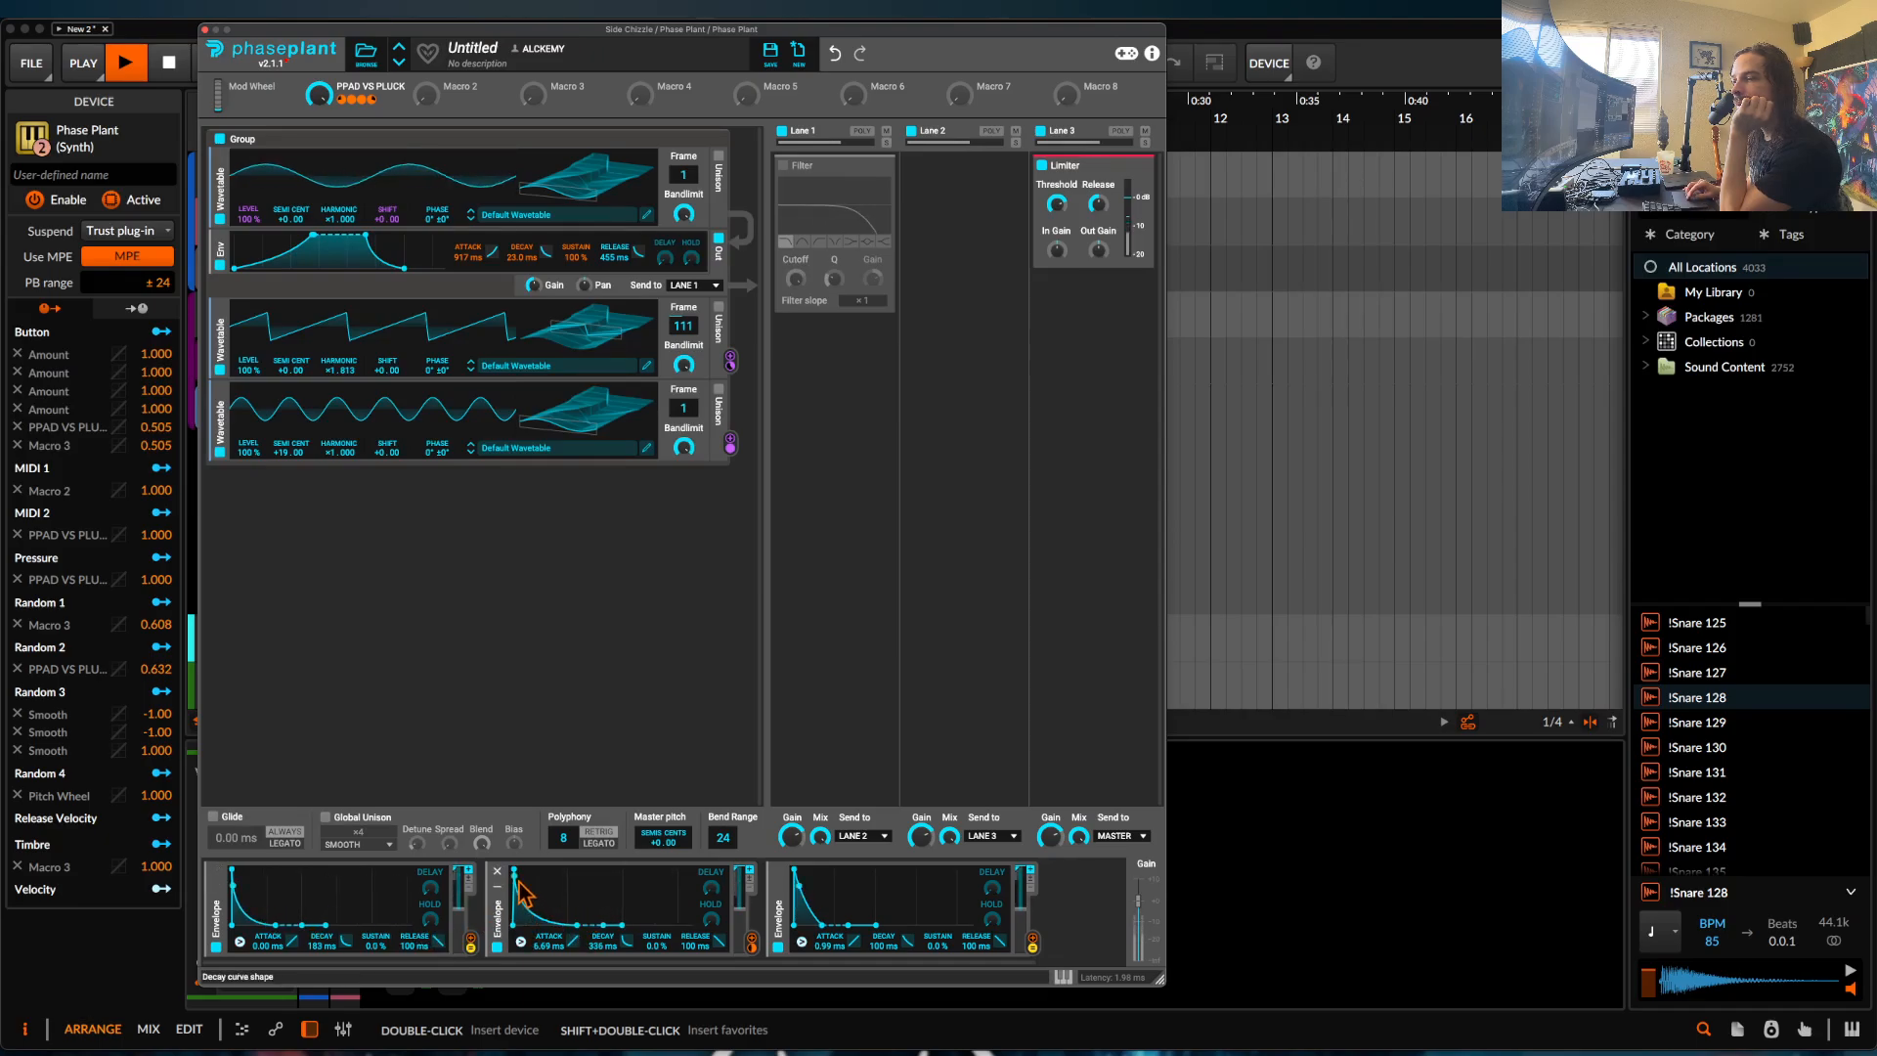
left_click_drag(514, 869, 511, 869)
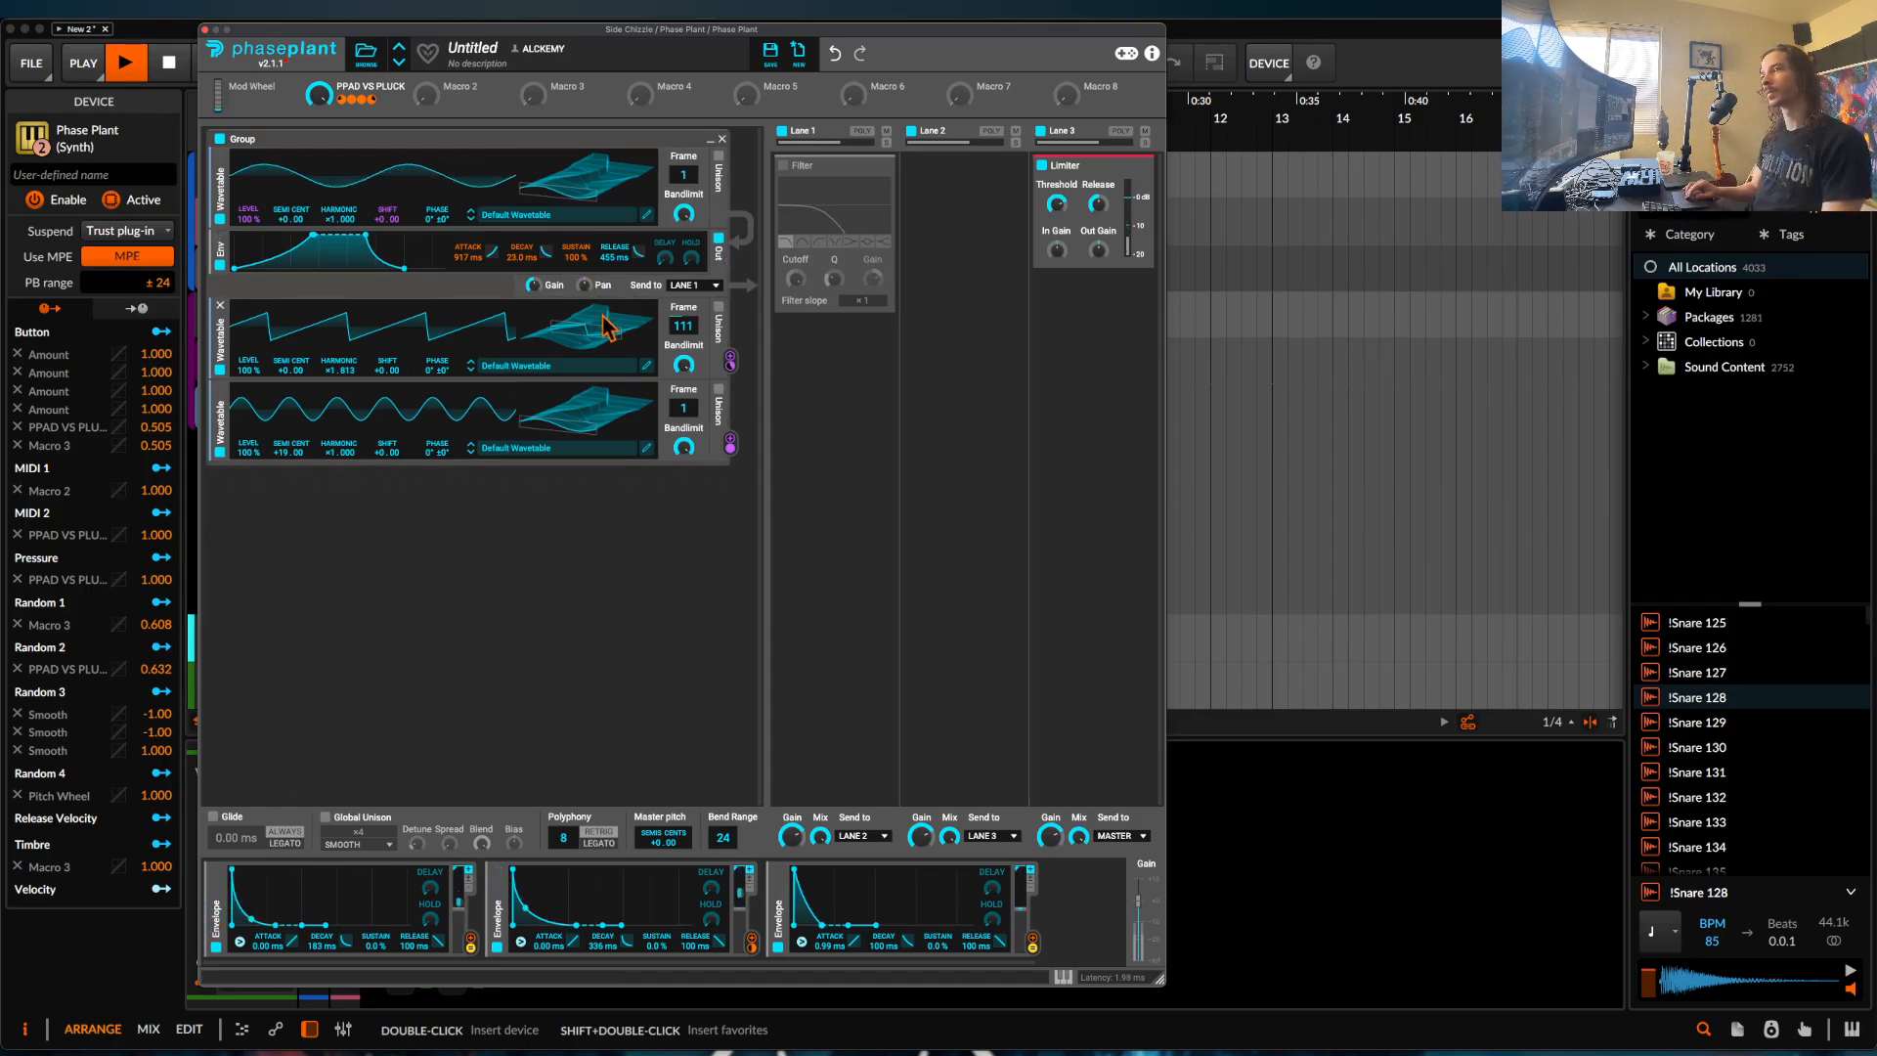
Set the second wavetable's frame to 26 and the third wavetable's frame to 142, and stop playback.
mouse_move(606, 330)
left_mouse_down()
mouse_move(606, 370)
mouse_move(607, 293)
left_mouse_up()
left_click_drag(607, 416, 606, 437)
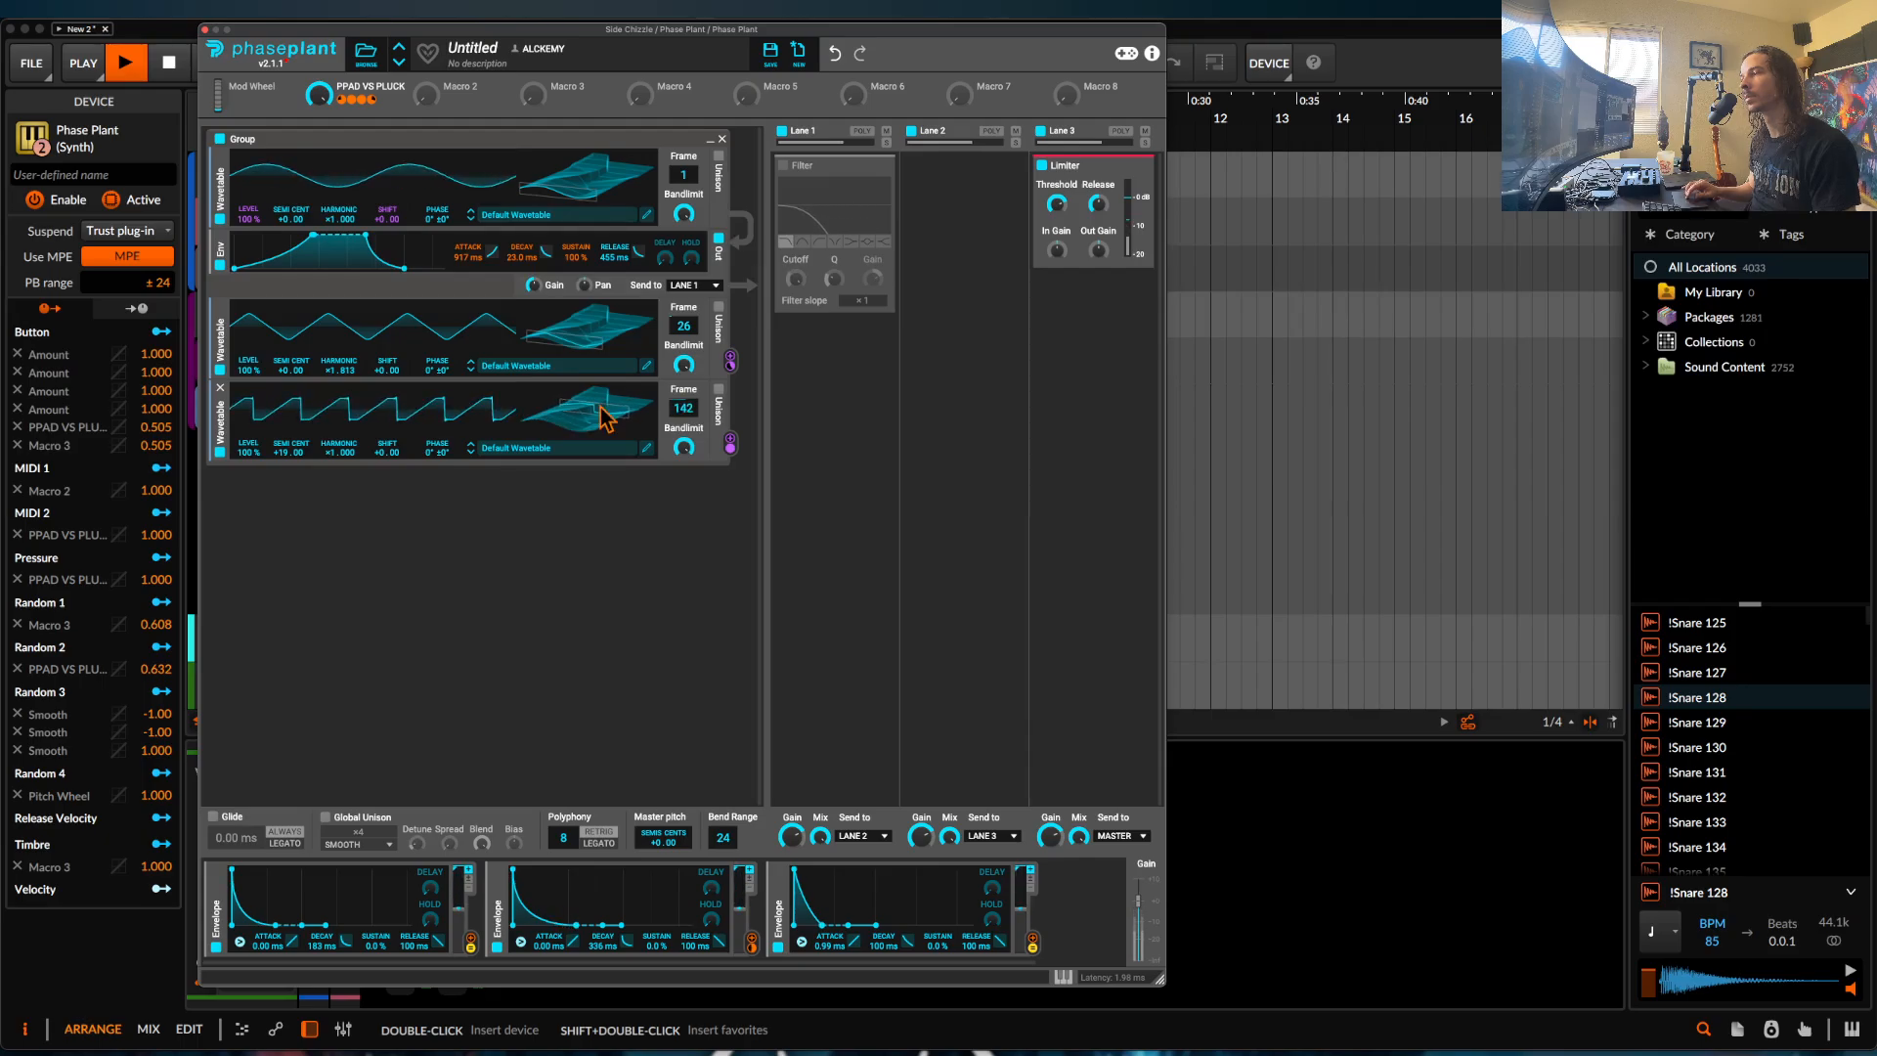
key("space")
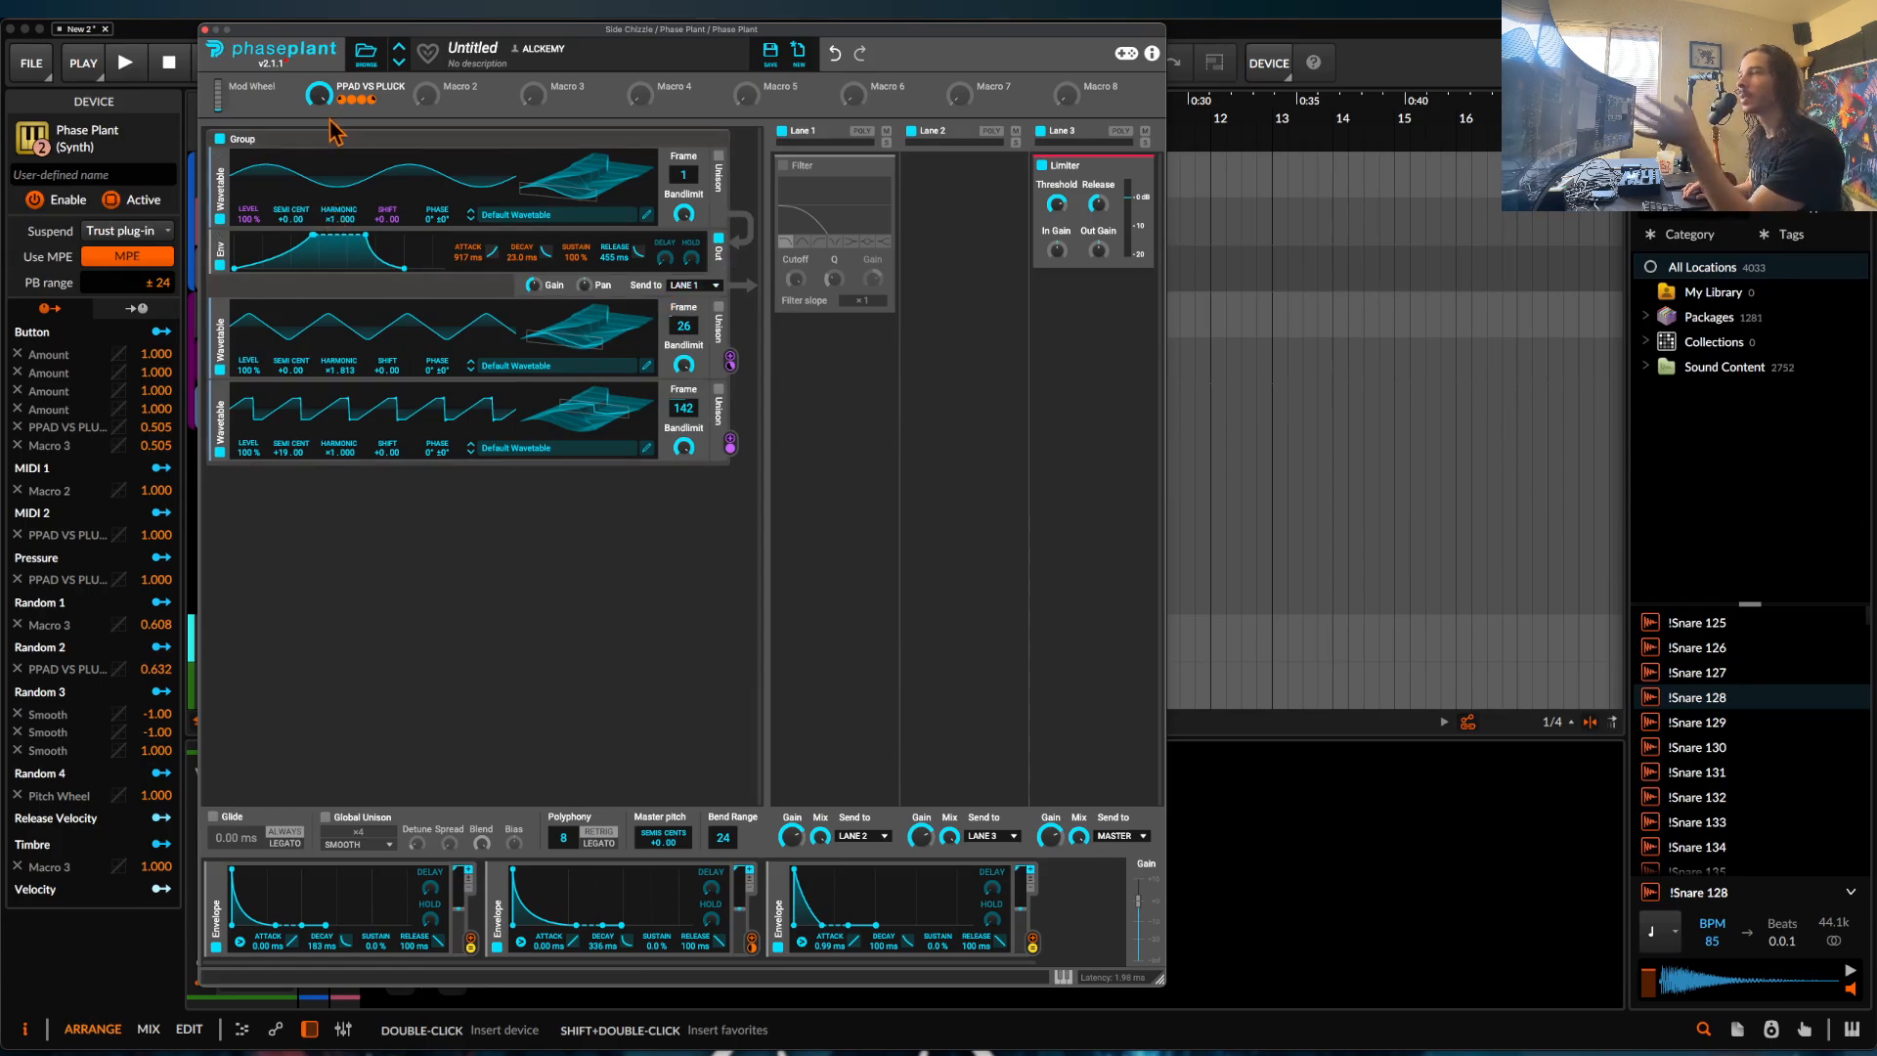
Re-enable the Lane 1 filter and lengthen the amplitude envelope's release to about 1.55 s.
left_click(783, 165)
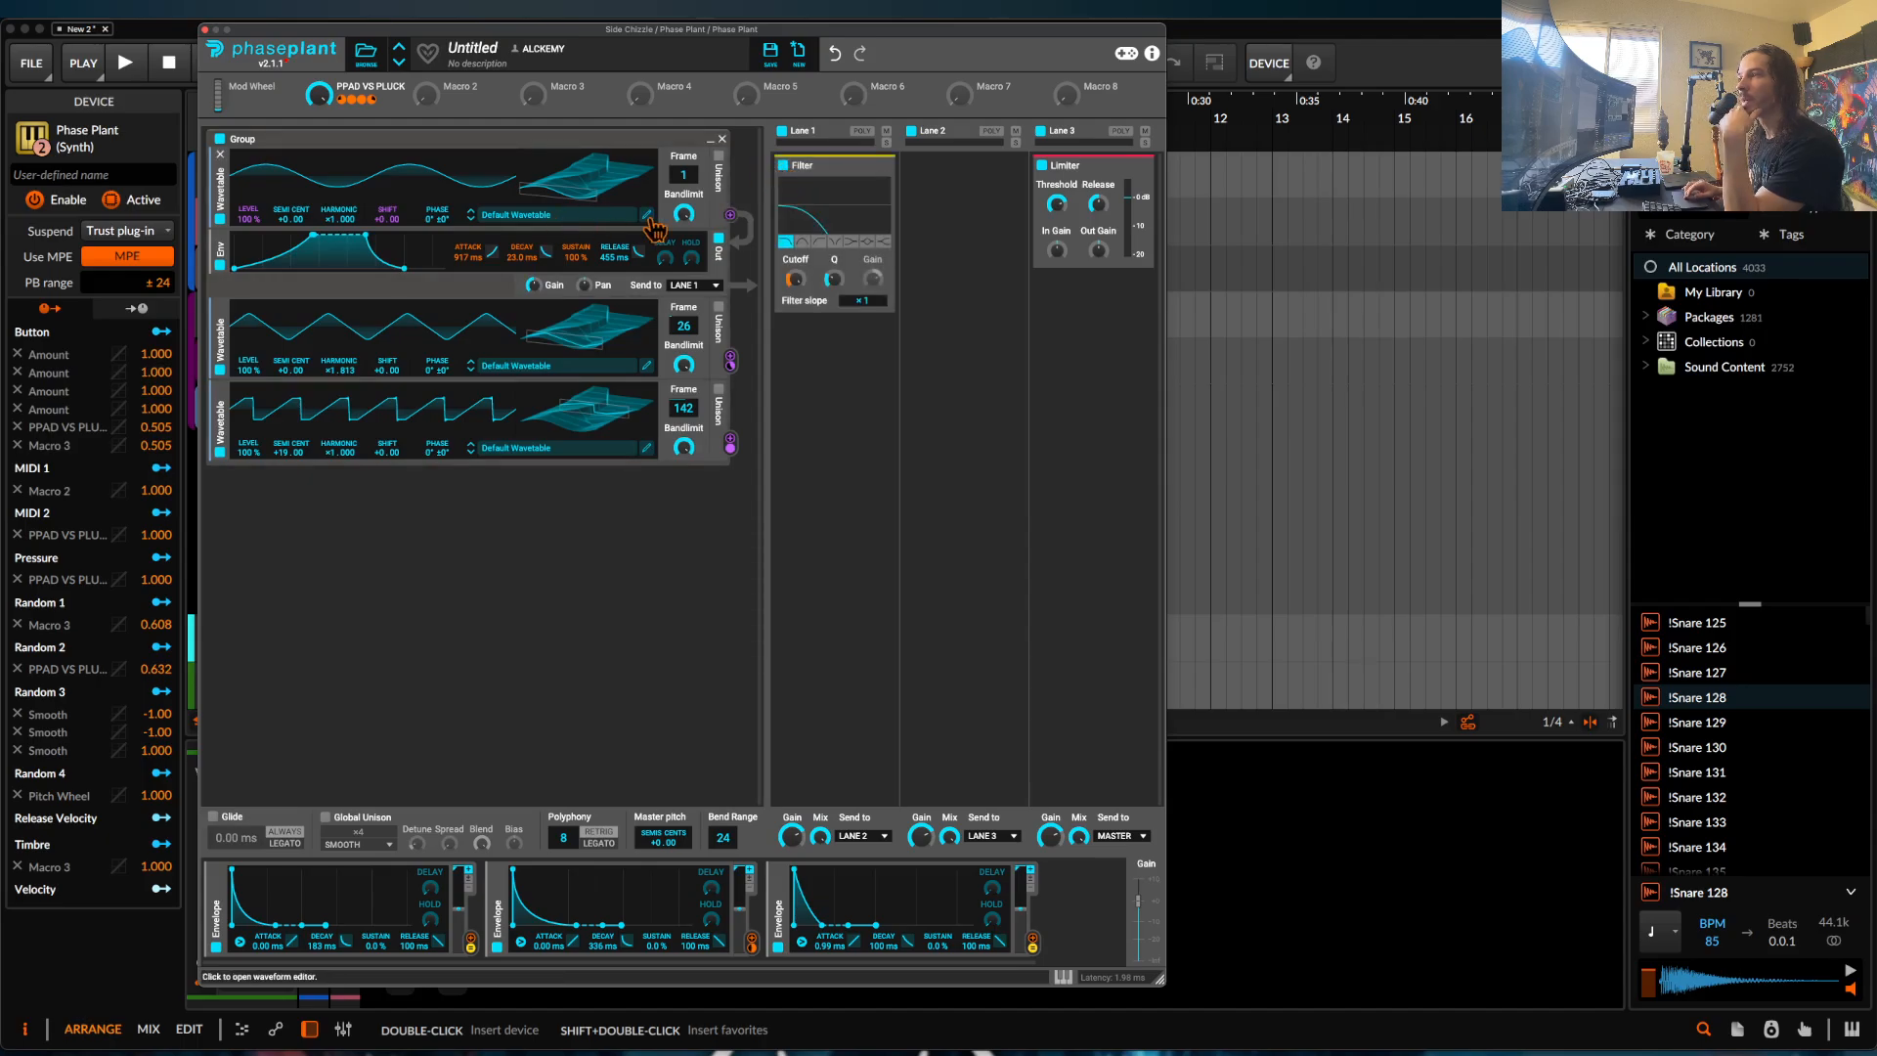
left_click_drag(402, 266, 416, 268)
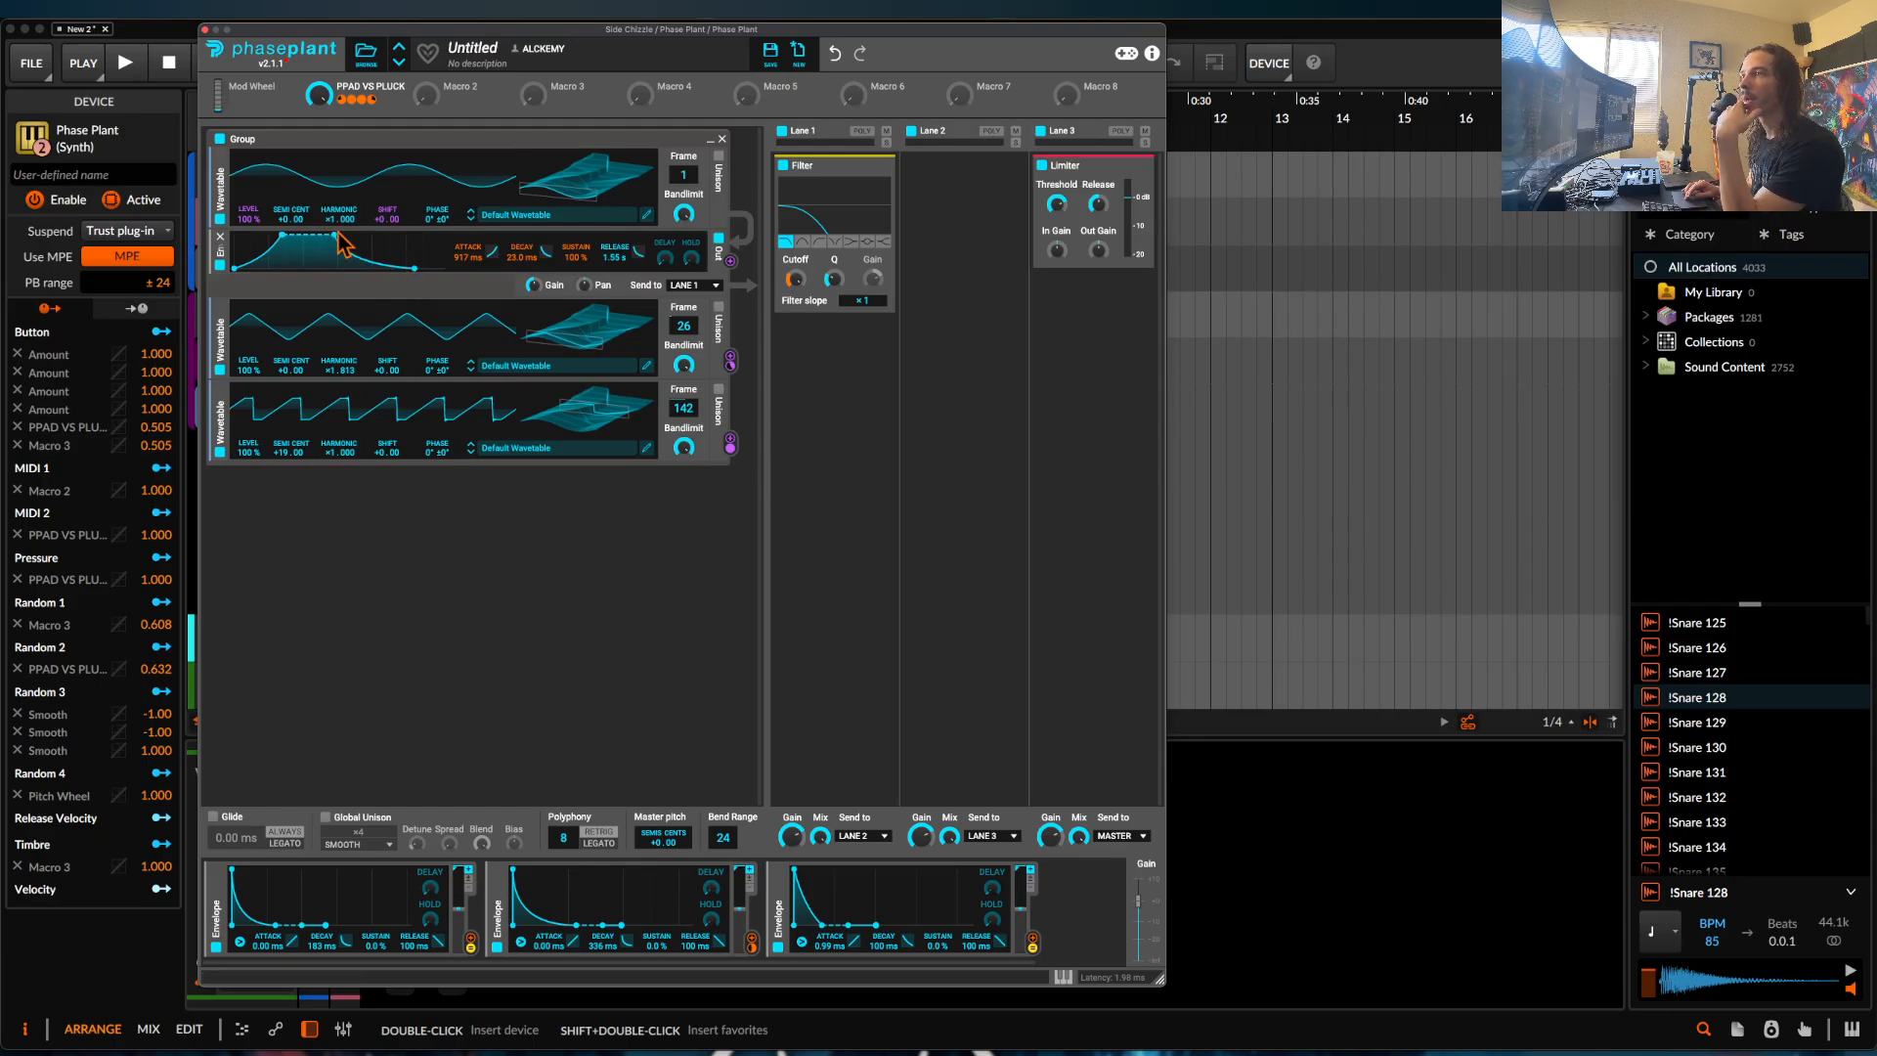
Enable four-voice Smooth unison on the first wavetable, adjust its spread, and start playback.
left_click(722, 164)
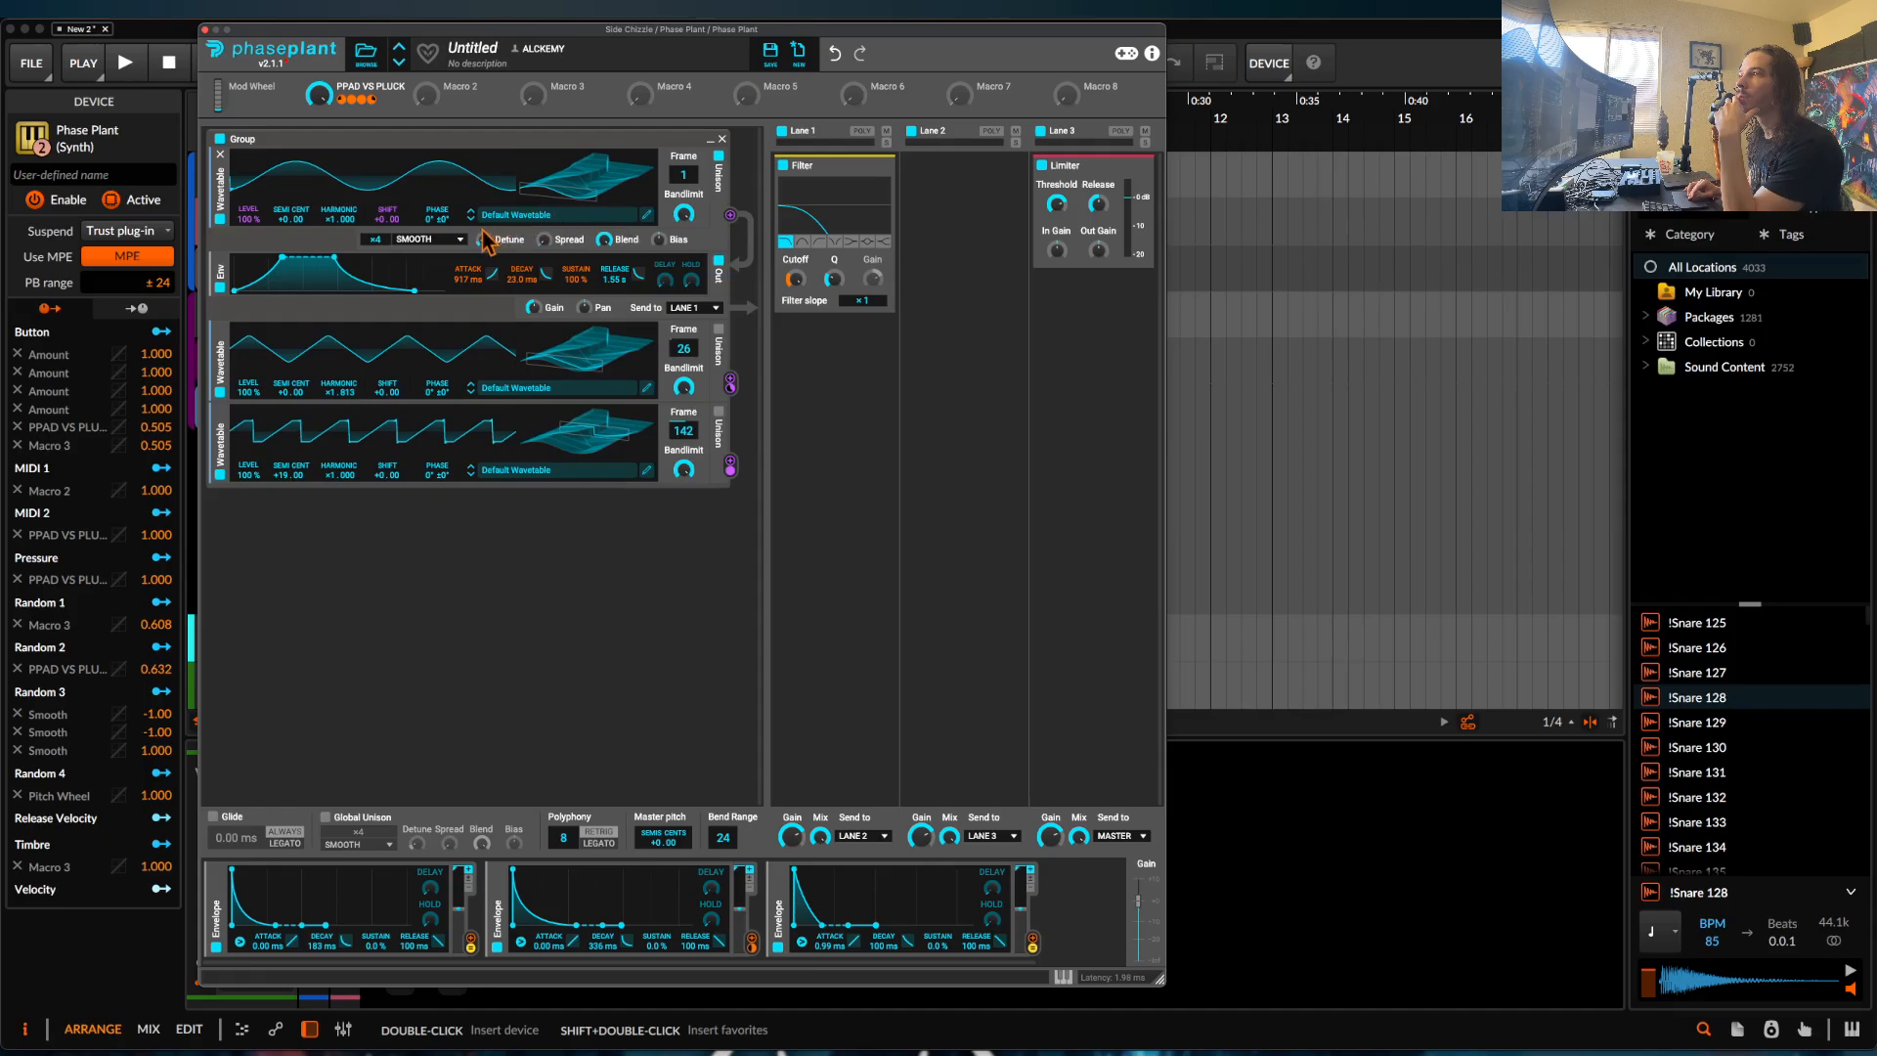
left_click_drag(543, 240, 543, 237)
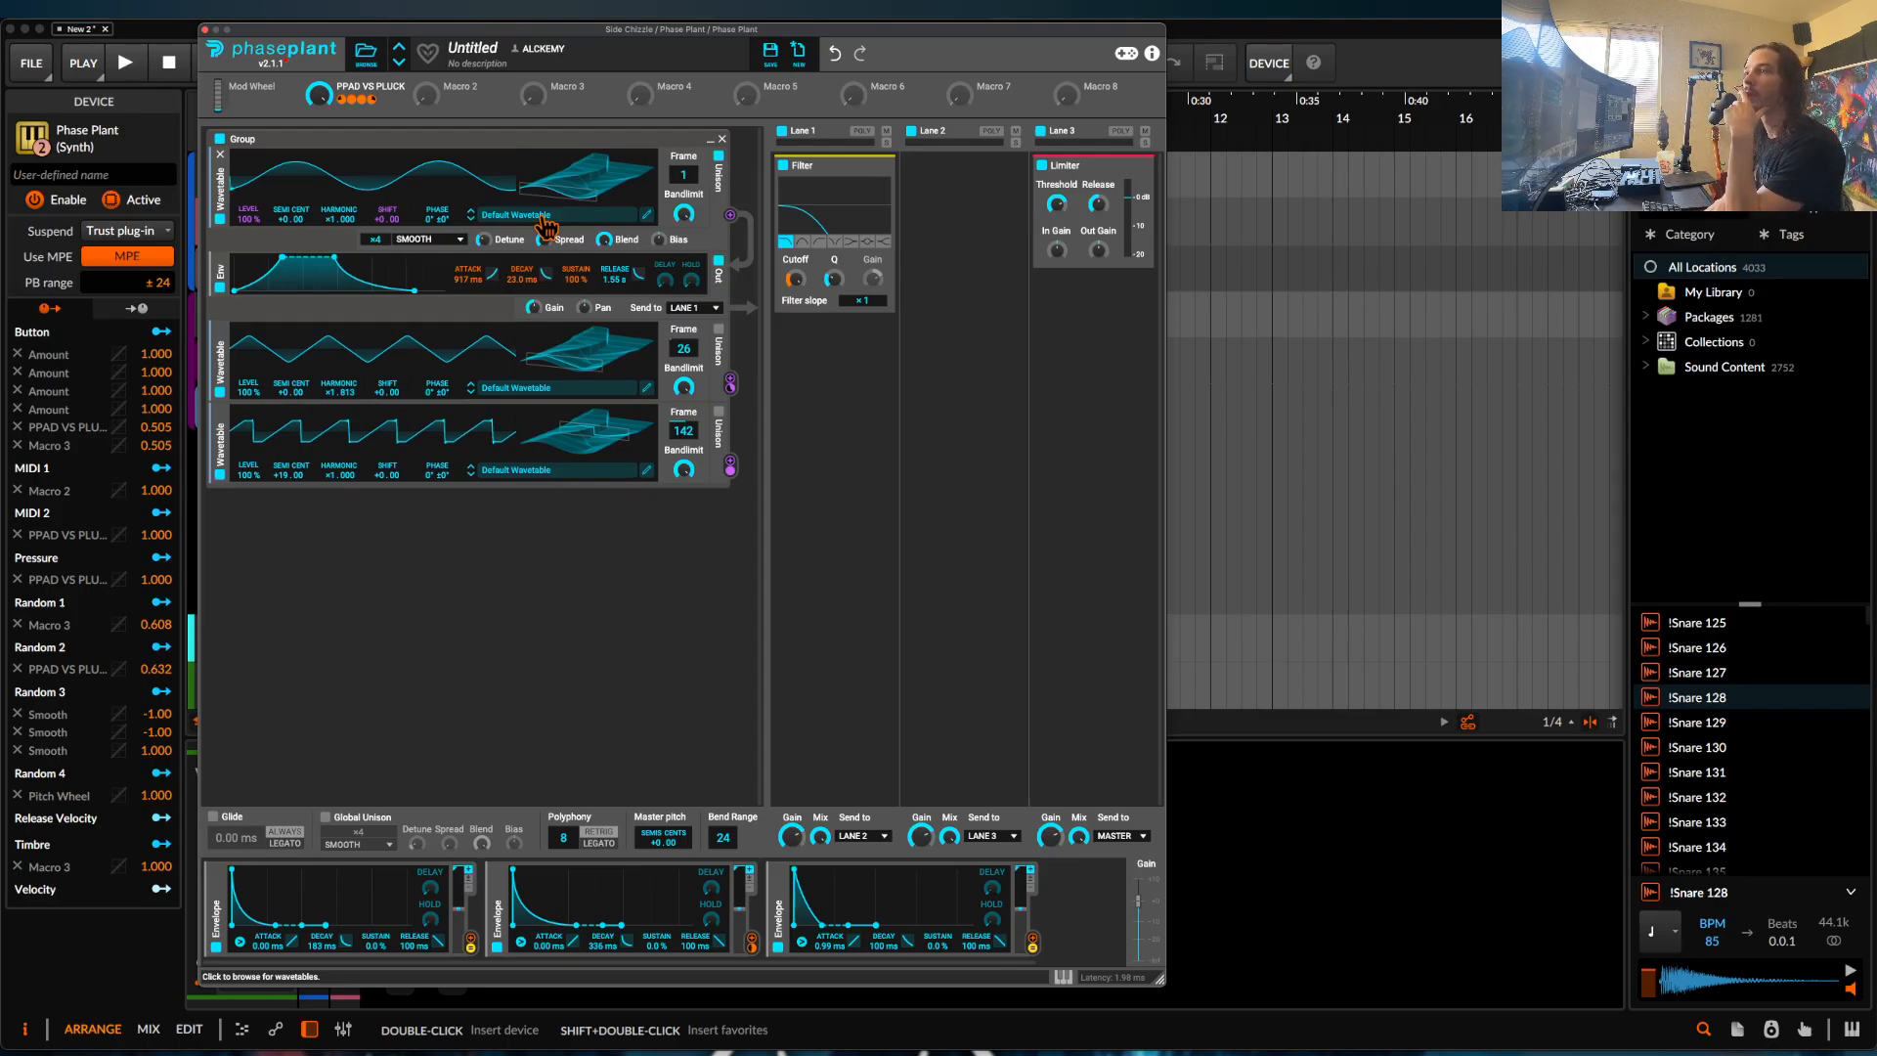
key("space")
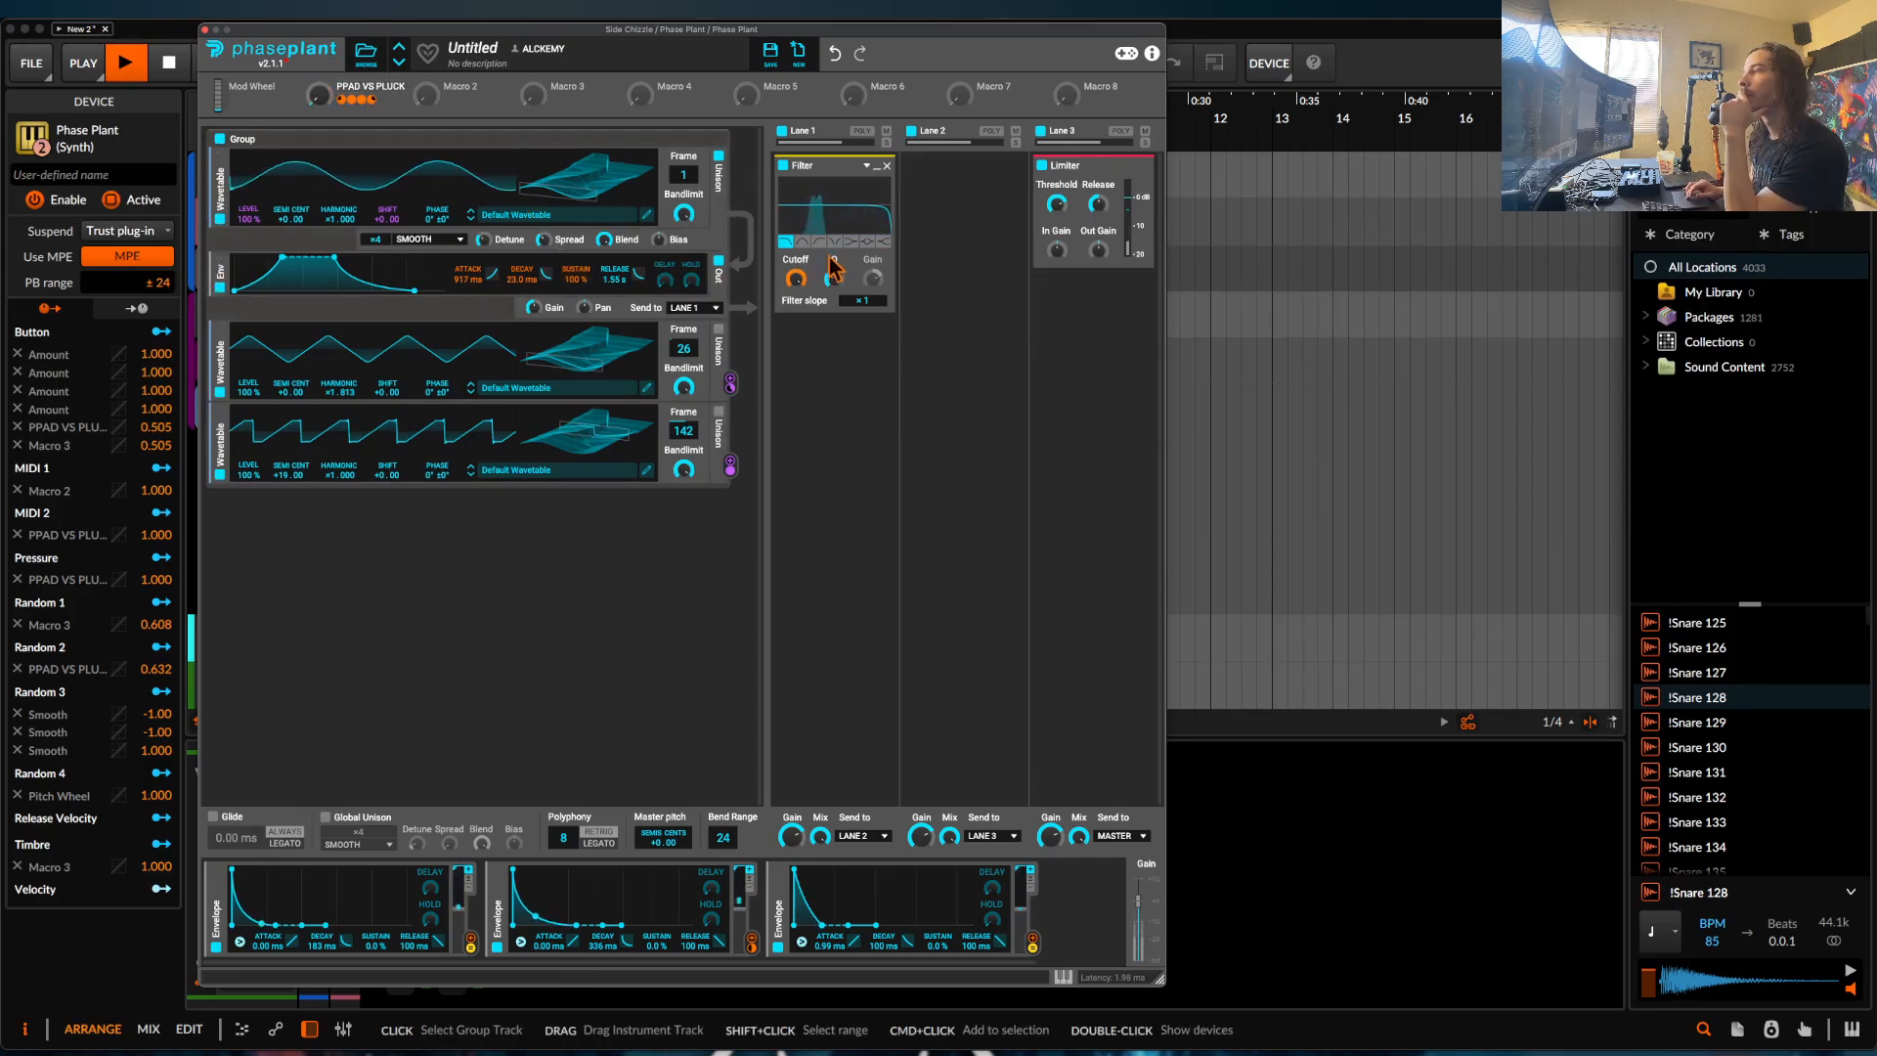
Add a Chorus and a collapsed Slice EQ below the Lane 1 filter, cutting the low mids with a wide peak filter.
left_click(823, 329)
left_click(819, 436)
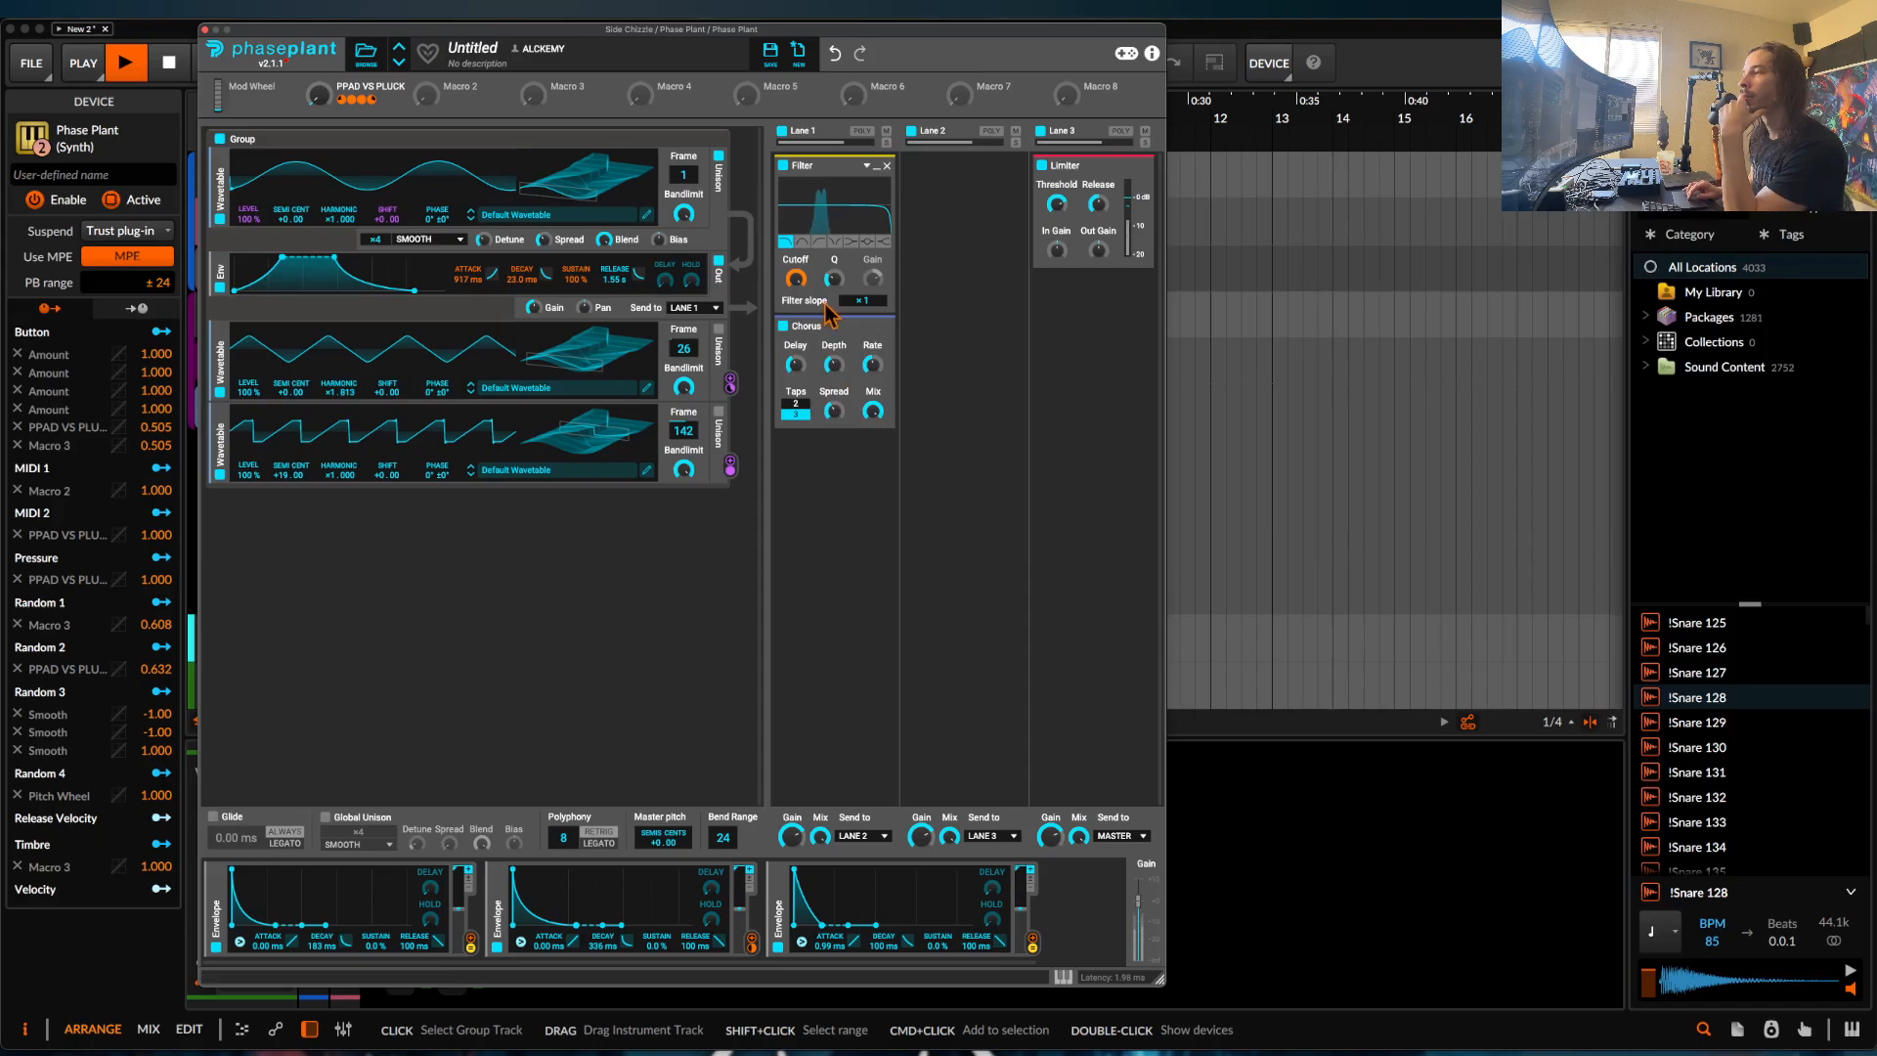
left_click(824, 457)
left_click(1085, 581)
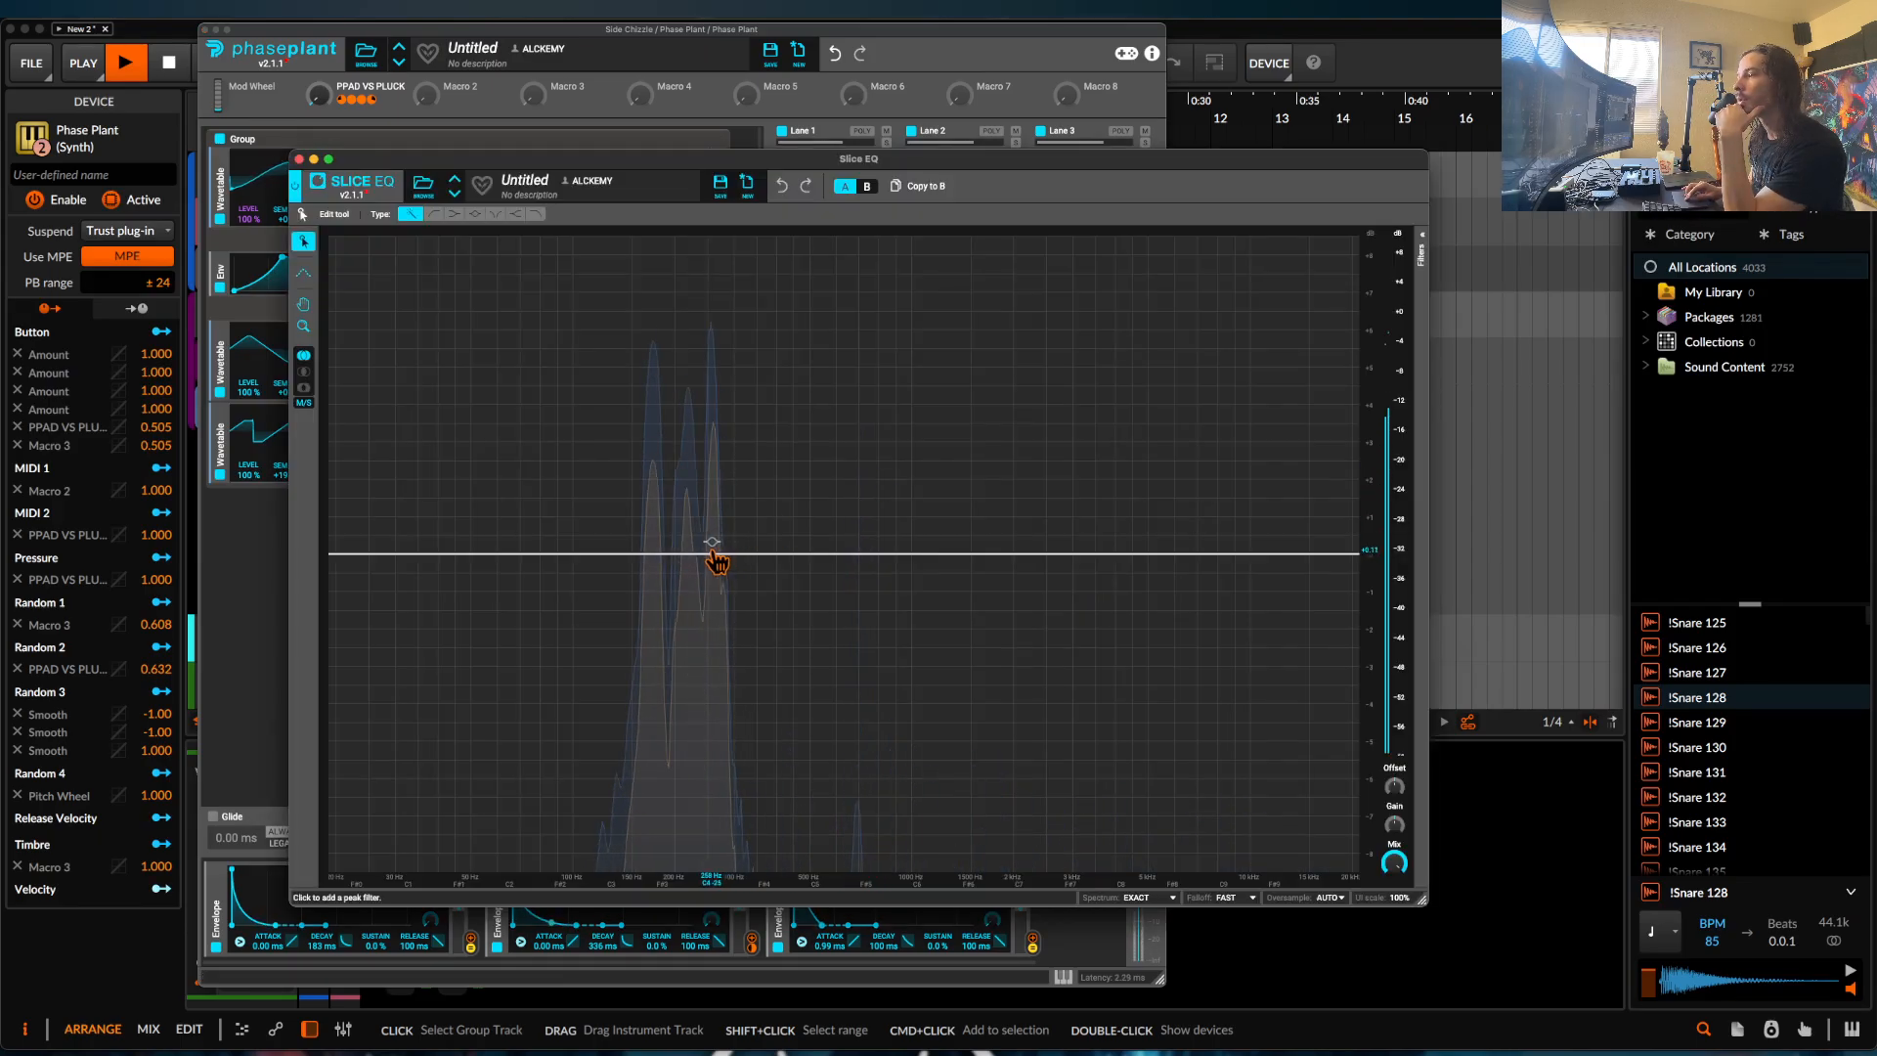
left_click_drag(713, 553, 680, 690)
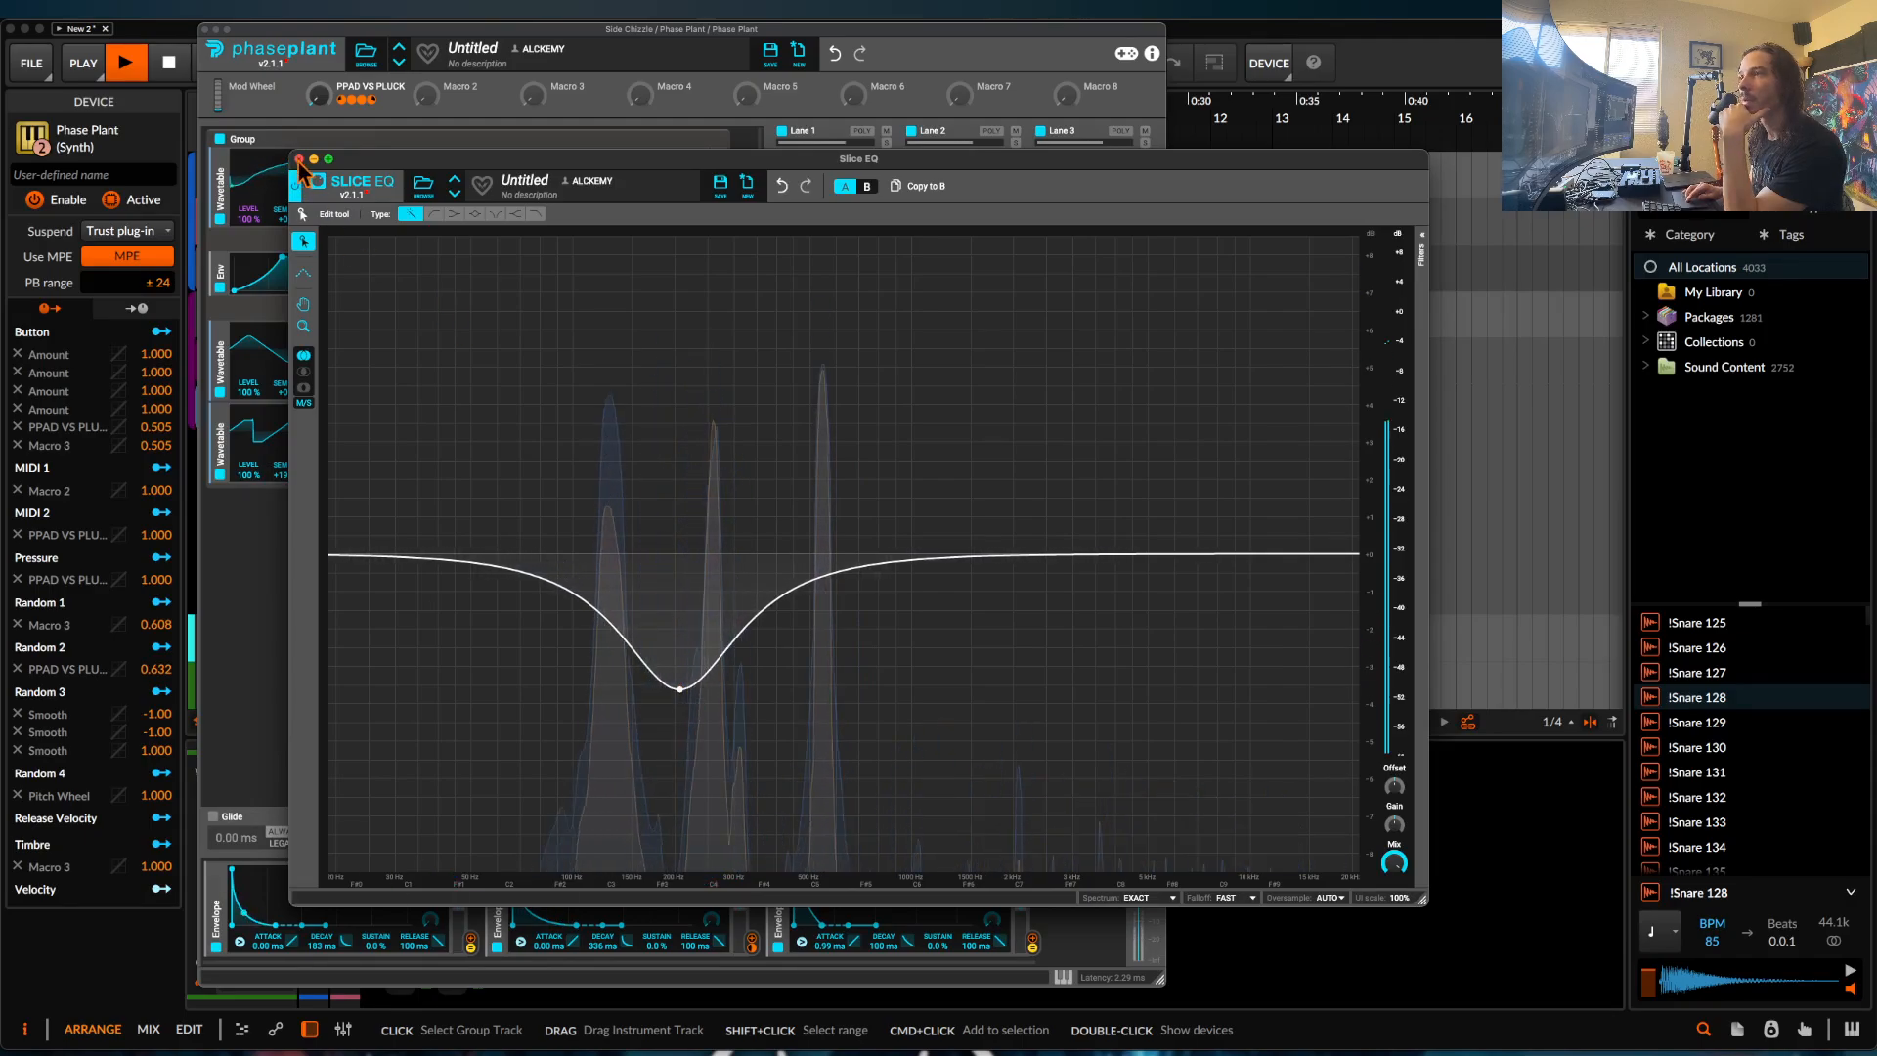
left_click(299, 158)
left_click(885, 452)
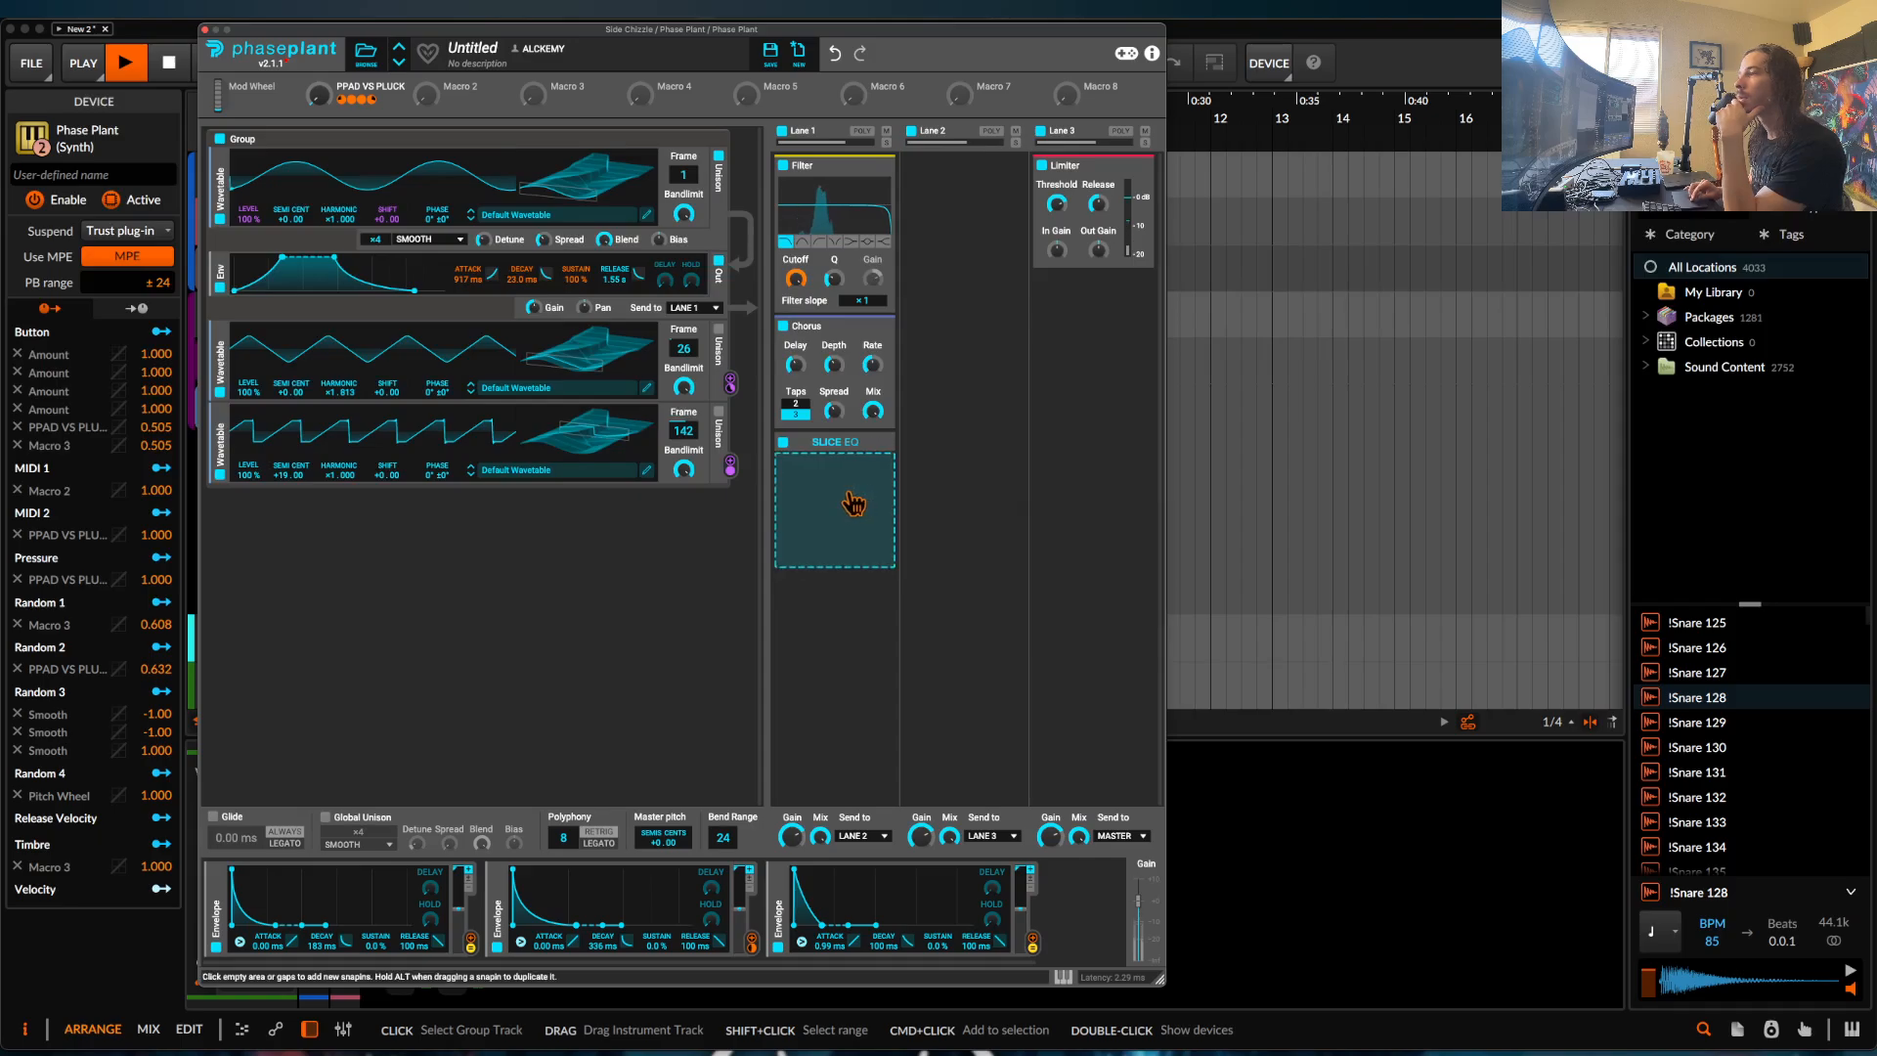
Add a Compressor after the Slice EQ in Lane 1, collapse it, and stop playback.
left_click(855, 474)
left_click(821, 624)
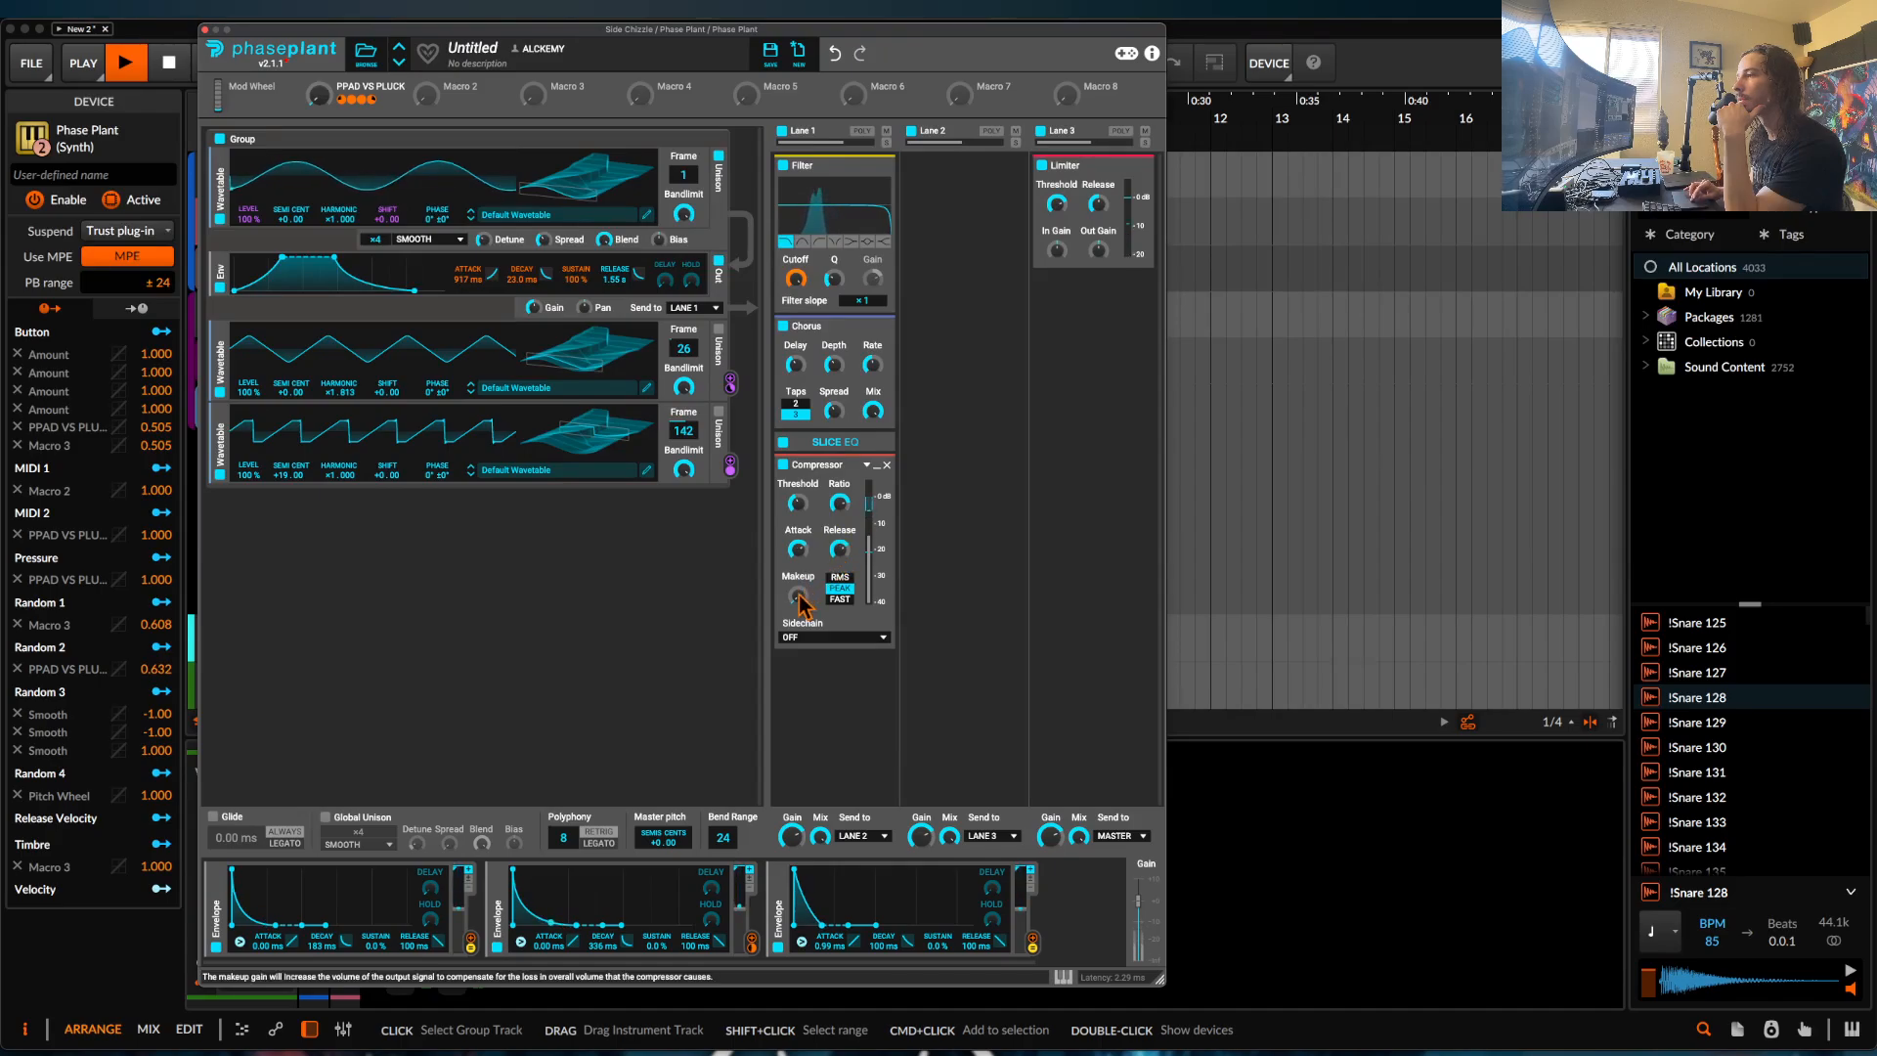
left_click(877, 465)
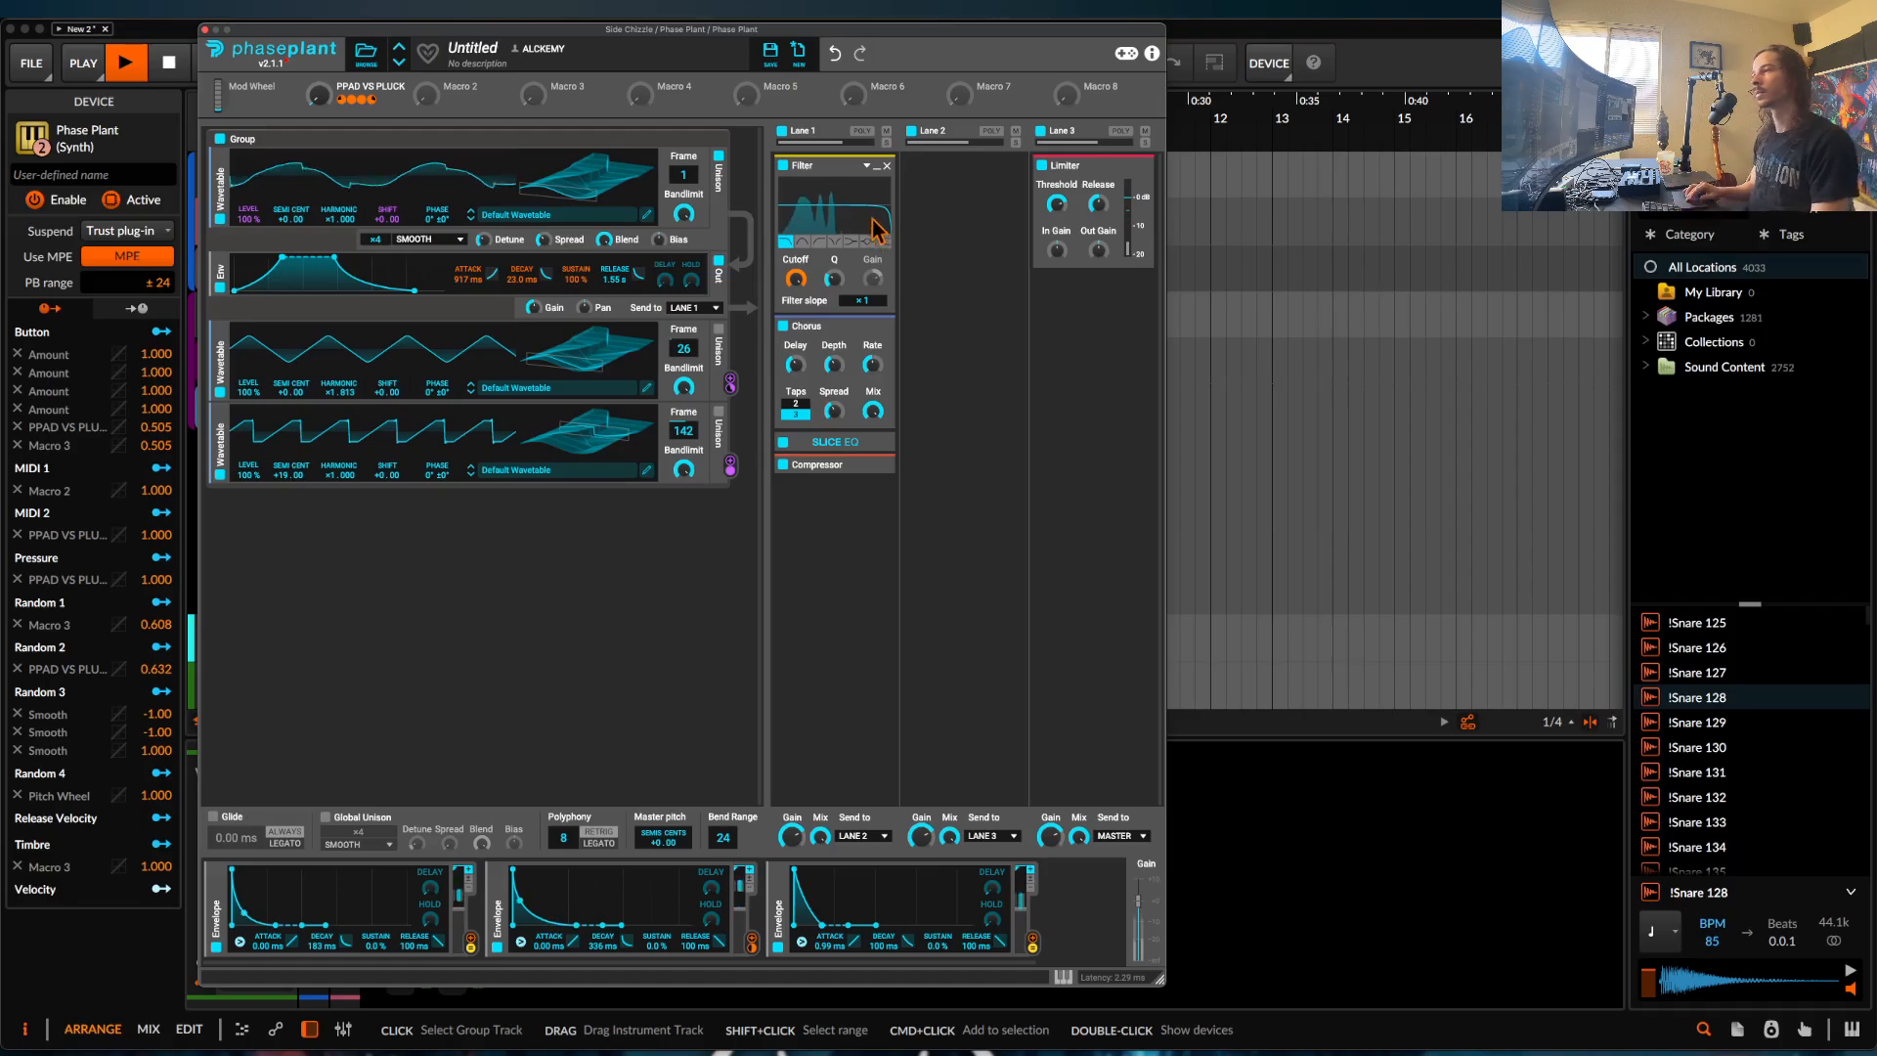
key("space")
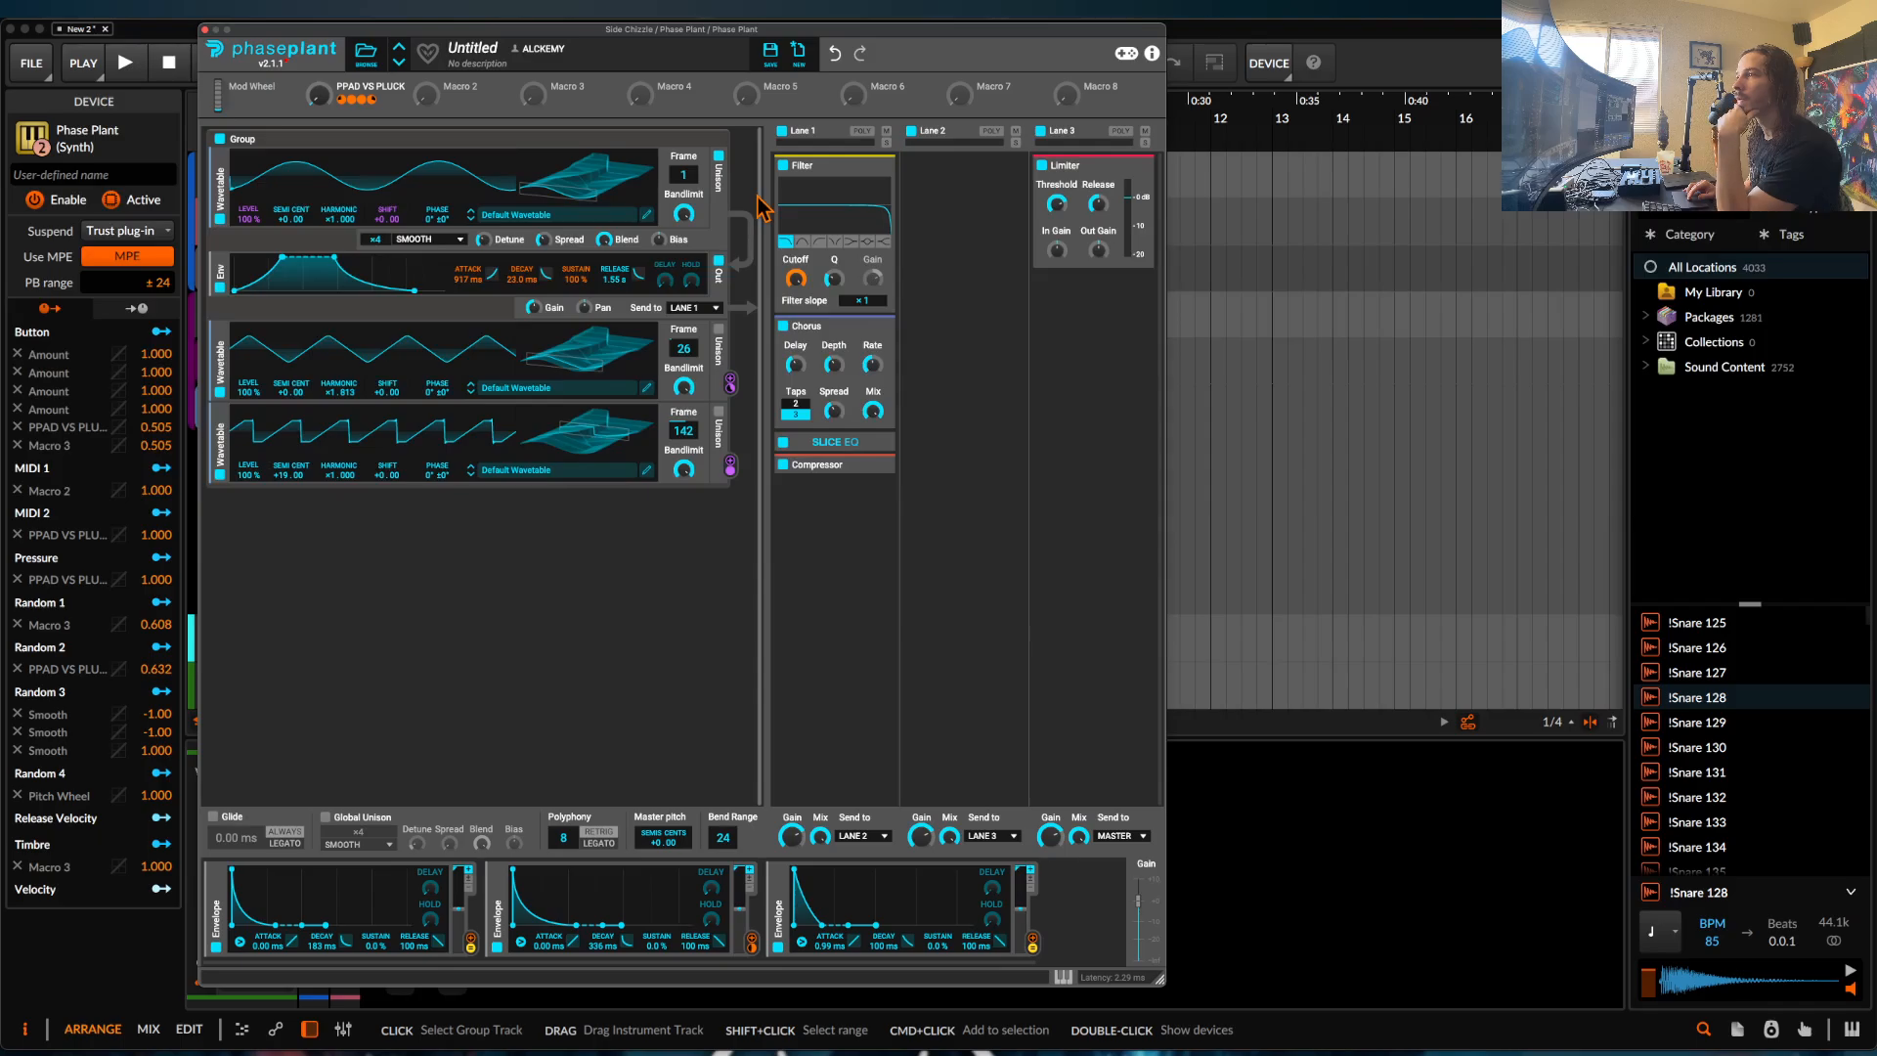
Collapse all three envelope modulators.
left_click(216, 885)
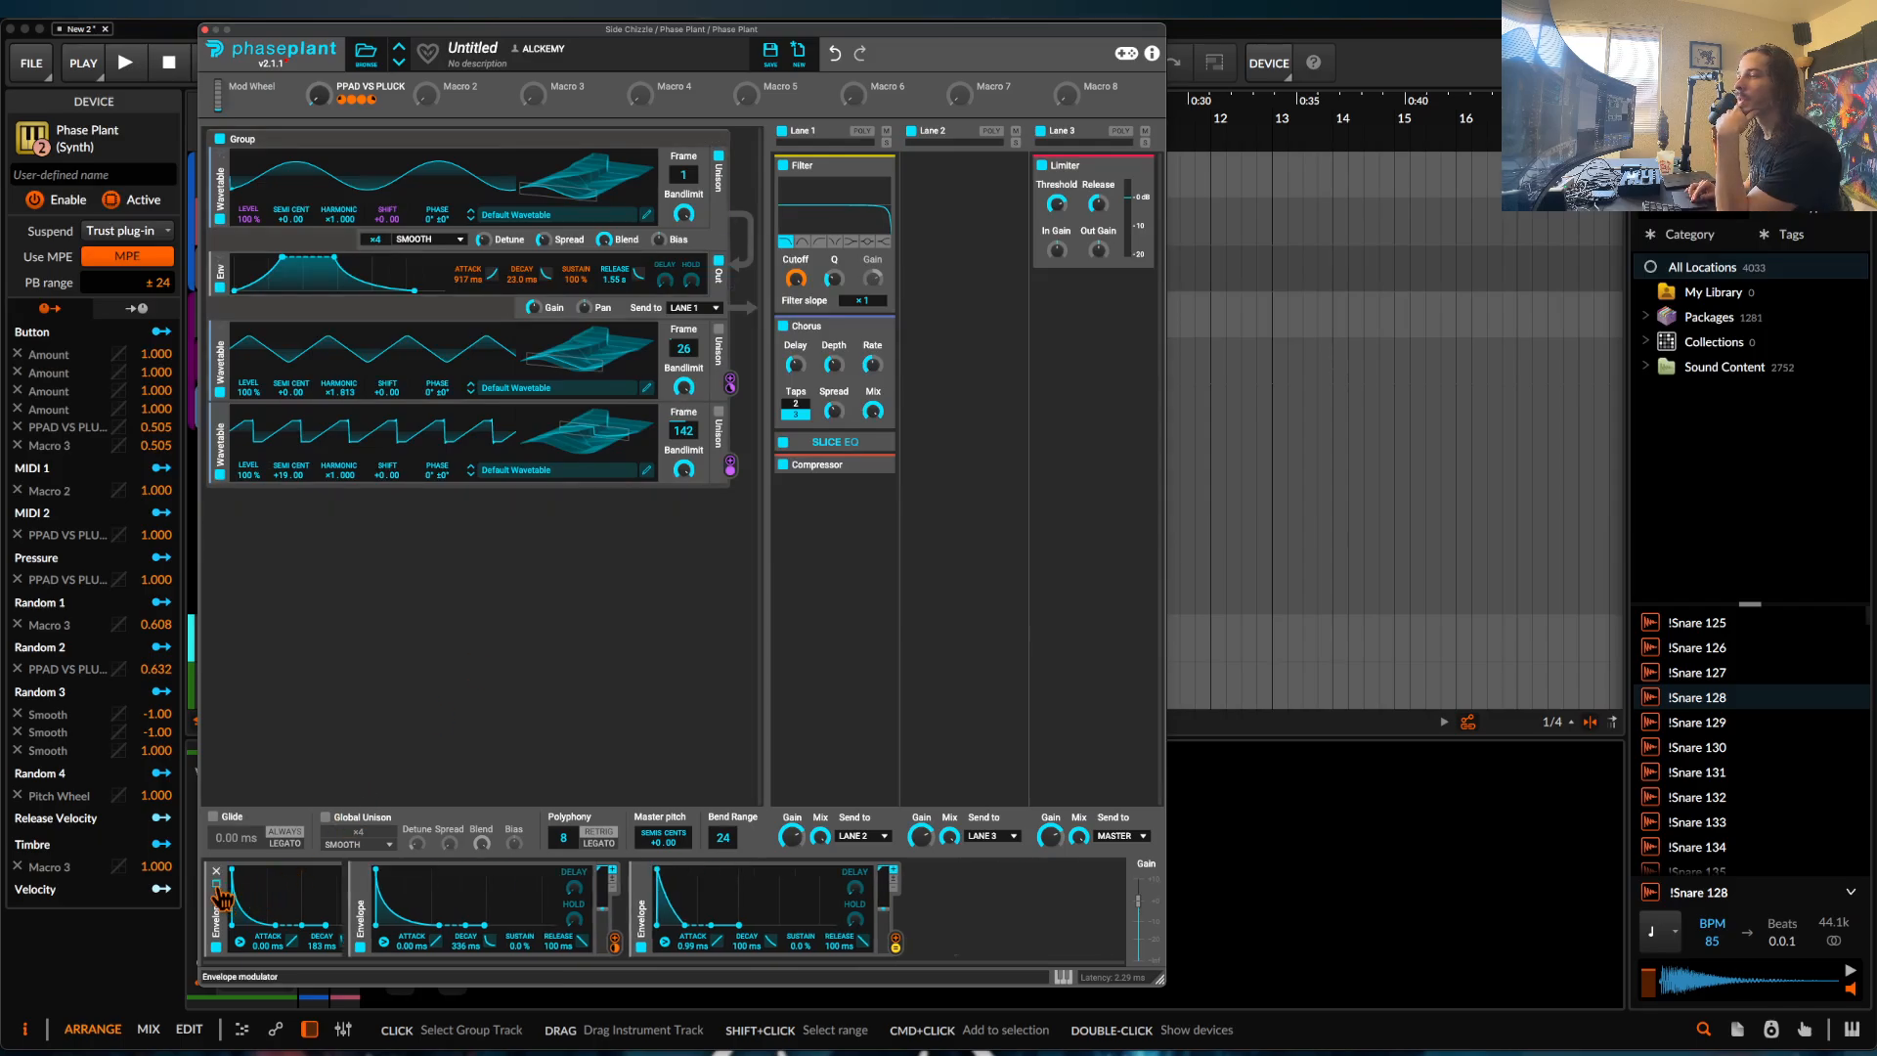
left_click(243, 885)
left_click(270, 885)
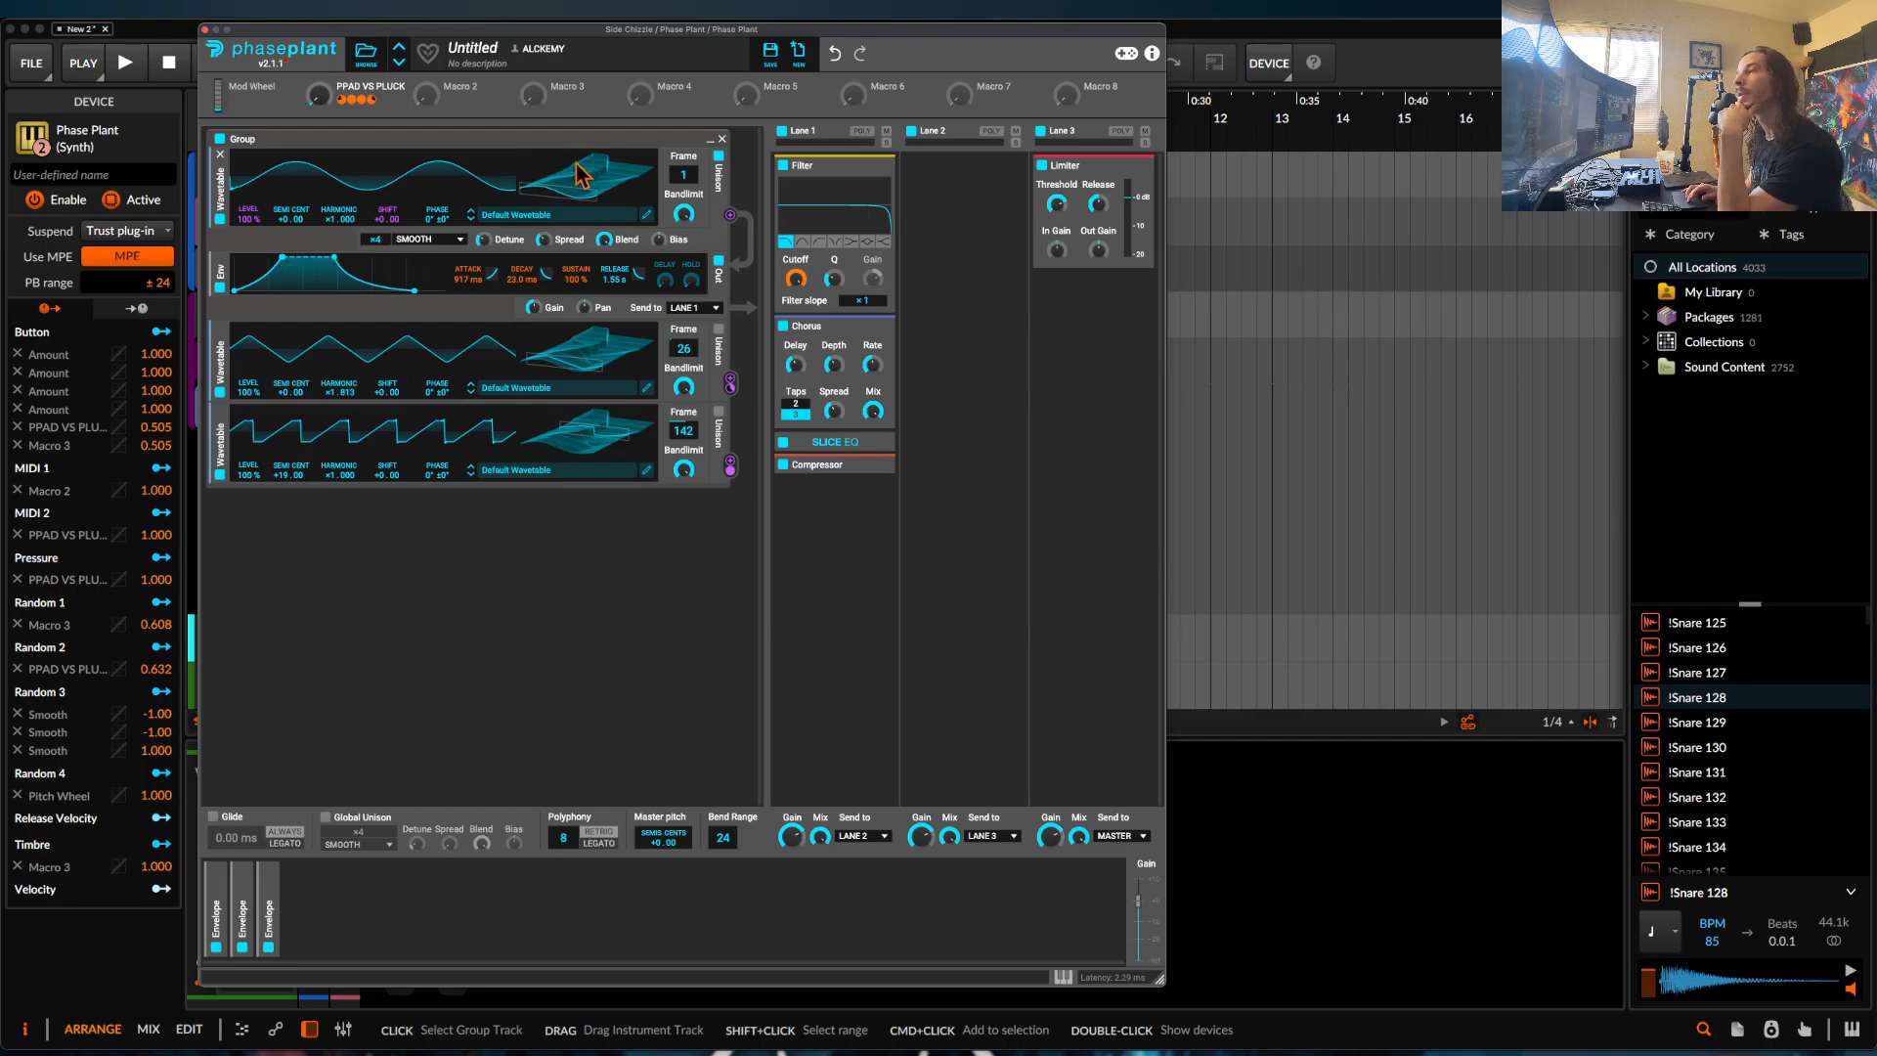
Open the first wavetable in the Wavetable Editor and use the Harmonic Edit Tool to raise frame 1's fundamental and shift its phase.
left_click(646, 214)
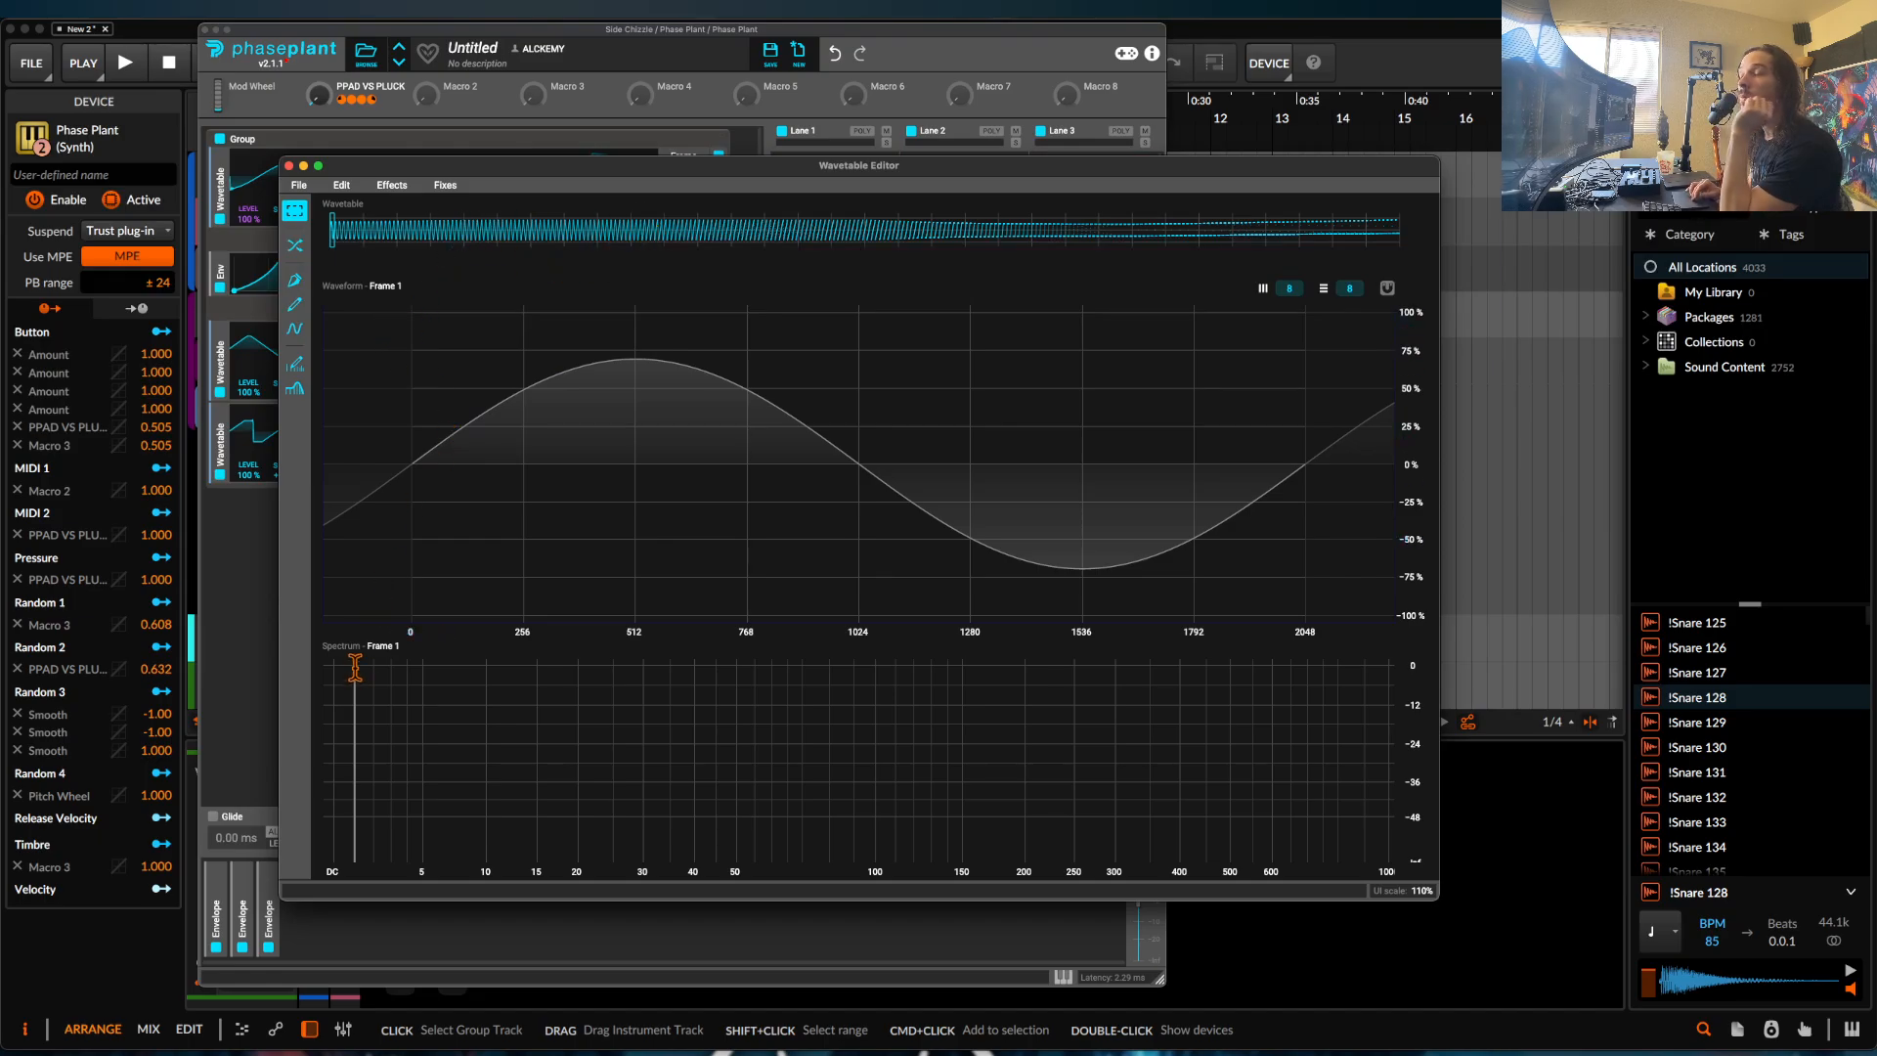
left_click(294, 363)
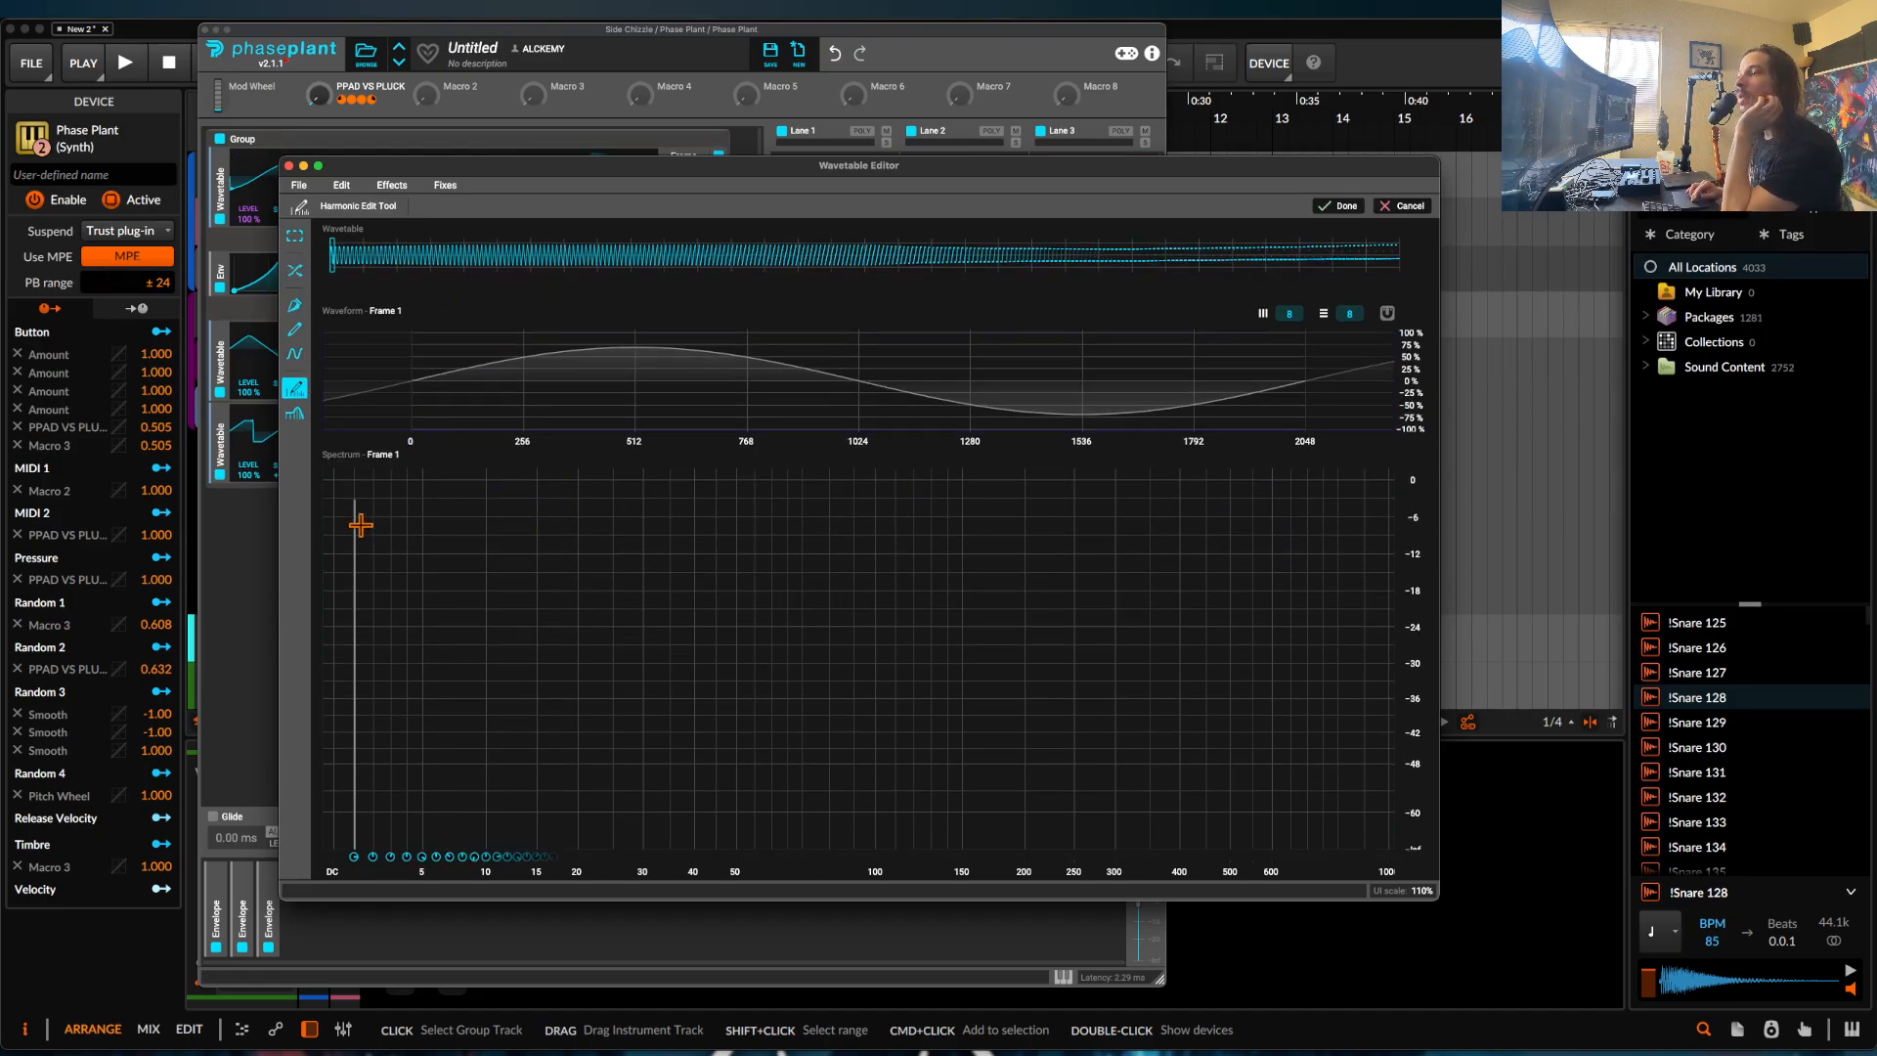
left_click_drag(352, 504, 354, 492)
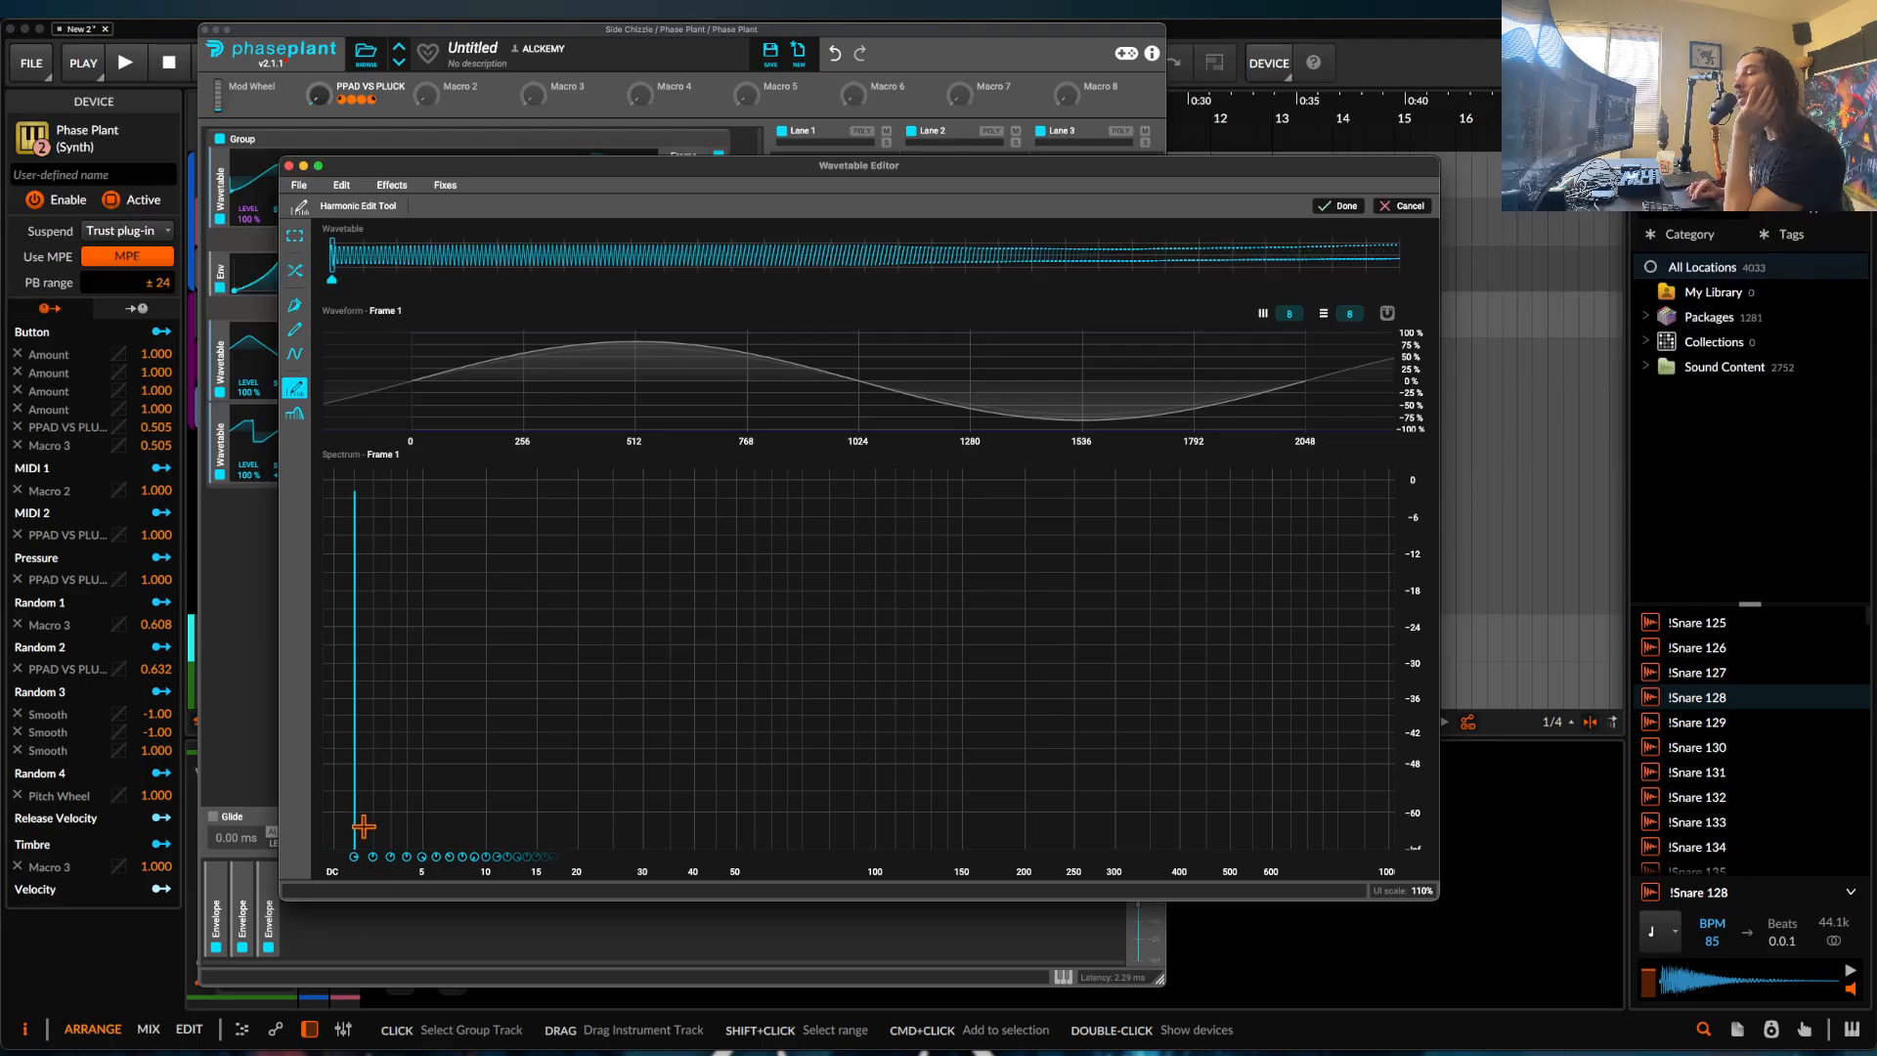
left_click(355, 858)
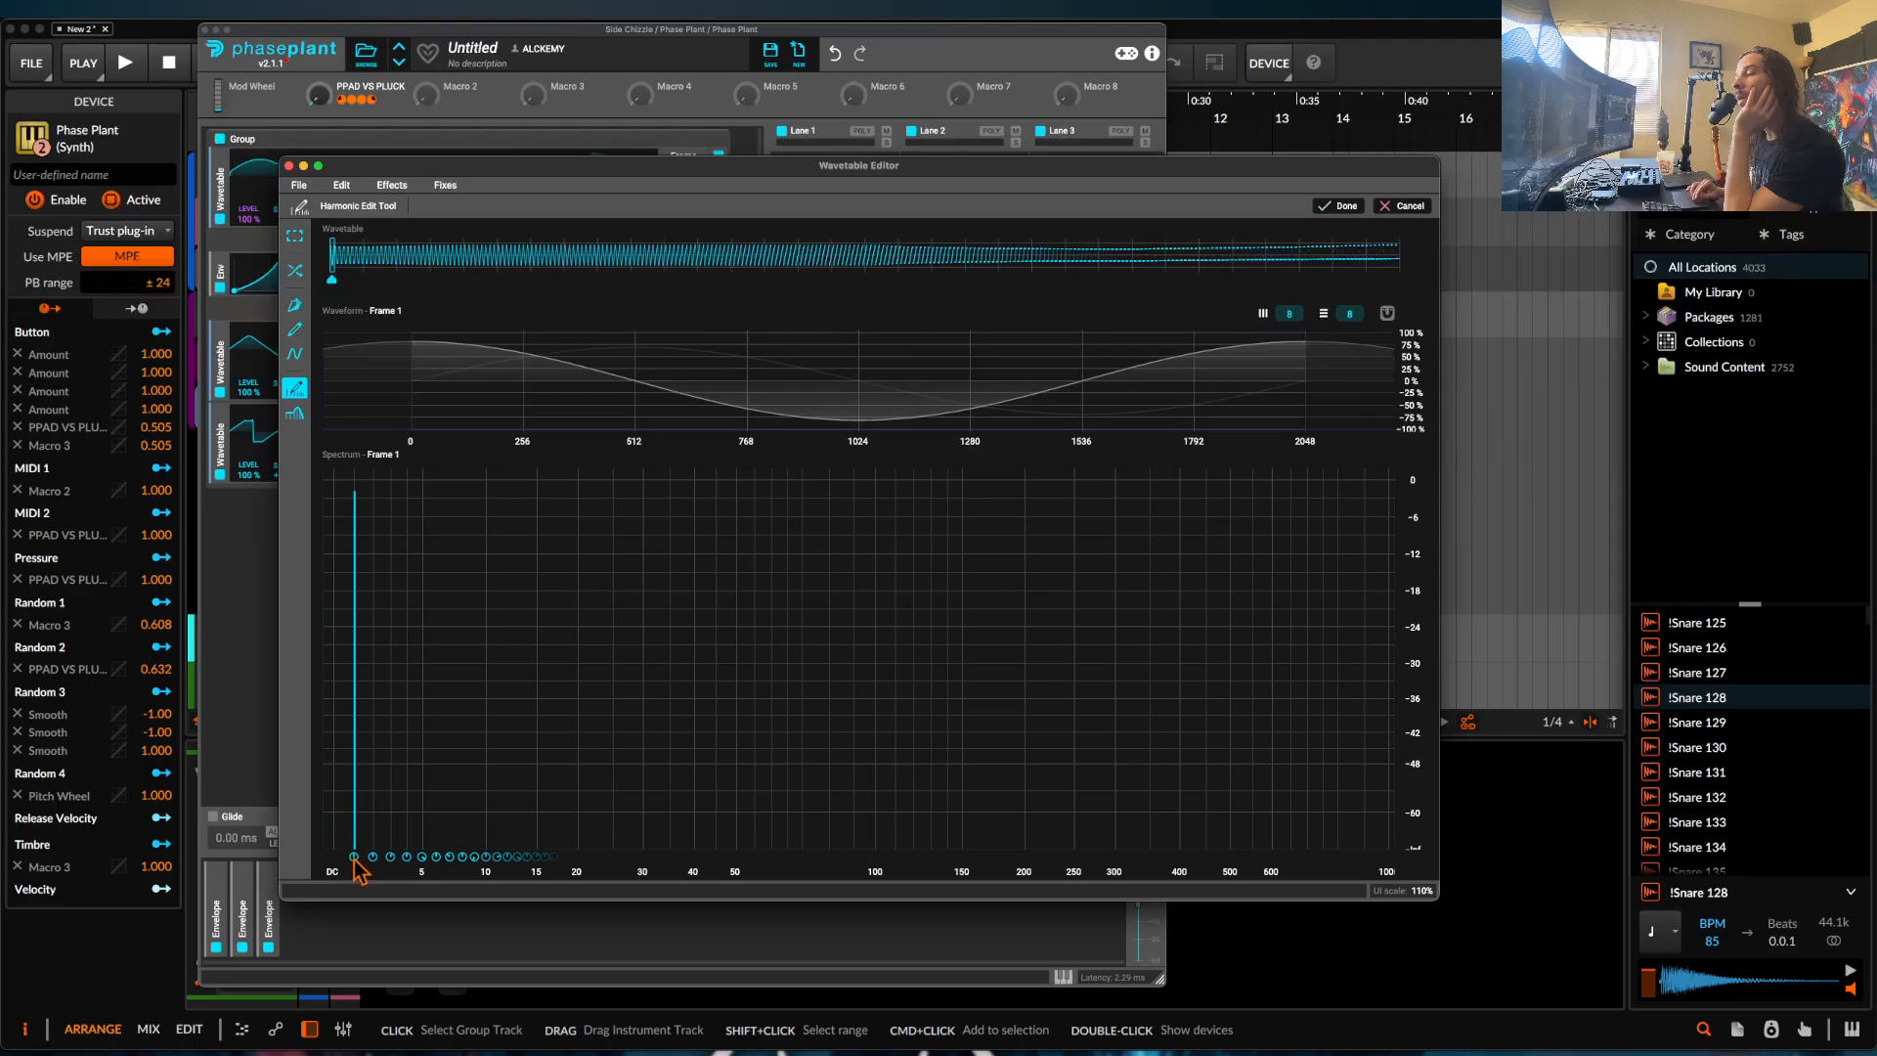
Remove frame 1's fundamental and draw a generally falling series of harmonics from the 2nd to about the 50th.
left_click_drag(360, 569, 359, 919)
left_click(380, 608)
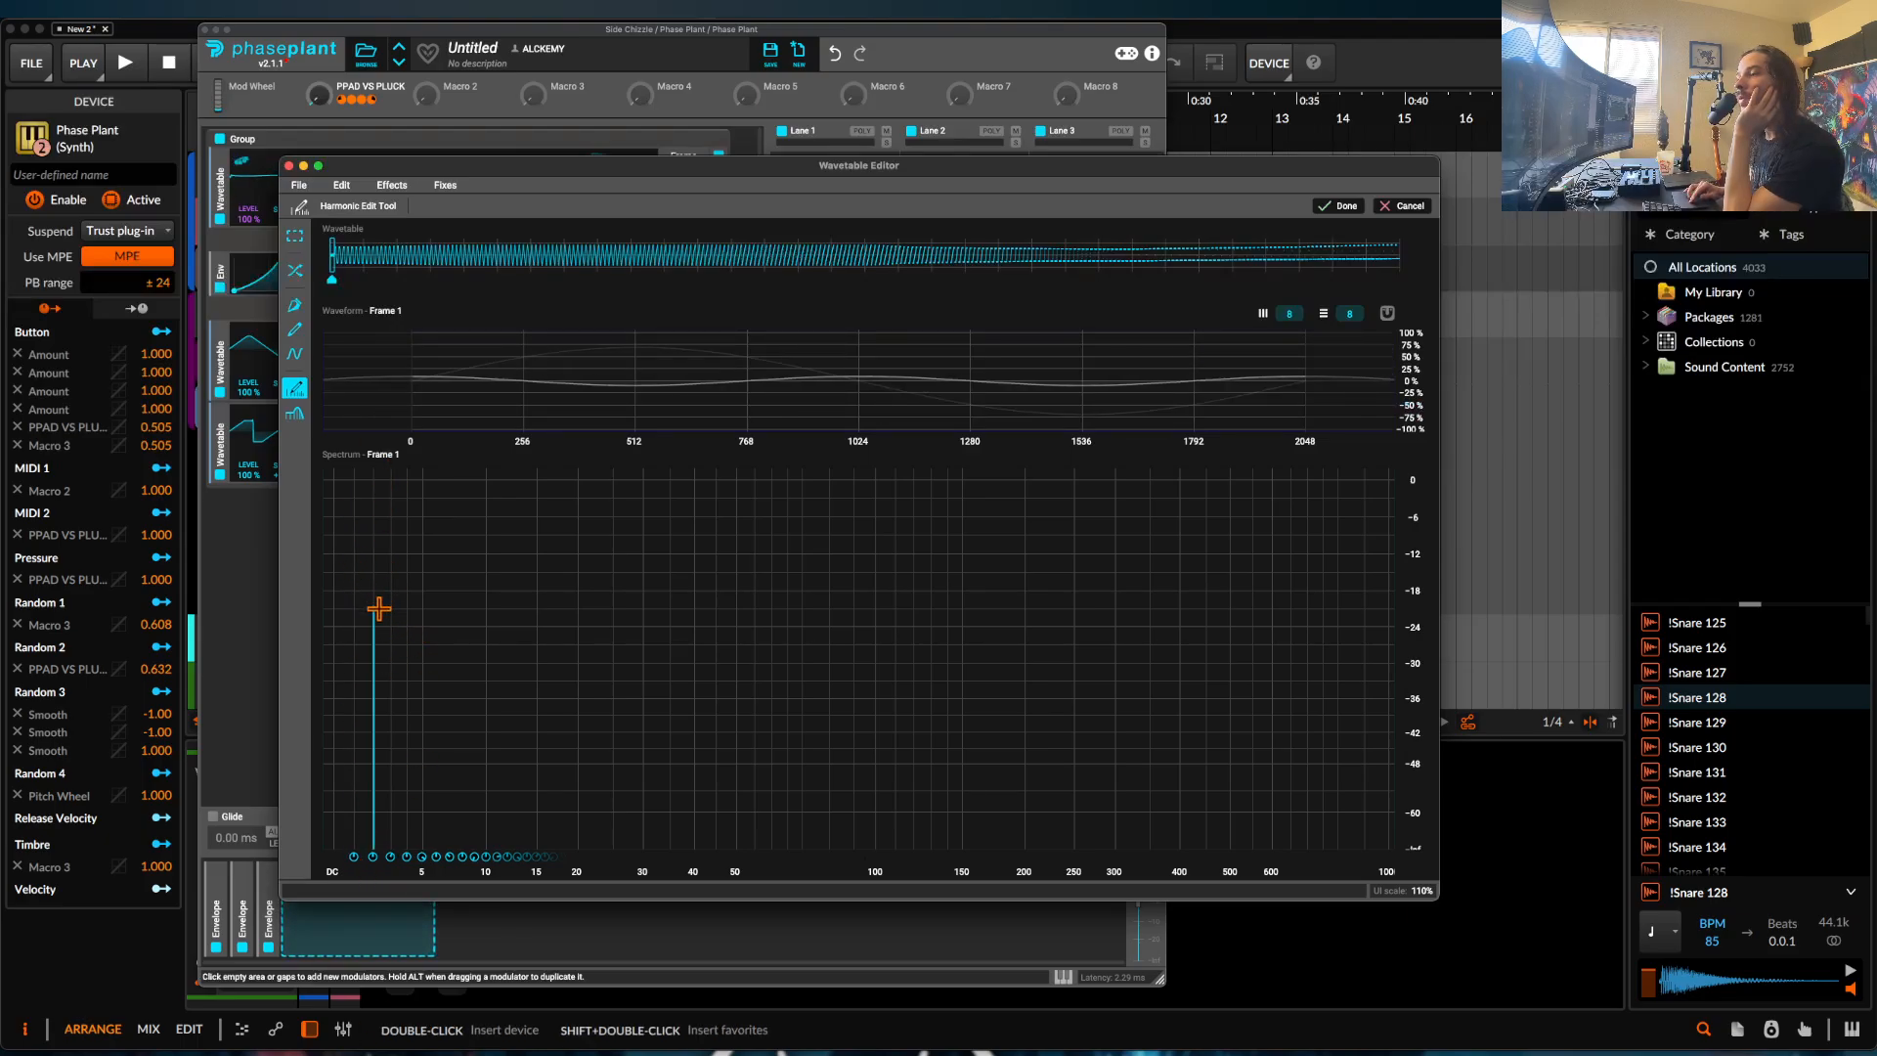
left_click_drag(379, 608, 733, 792)
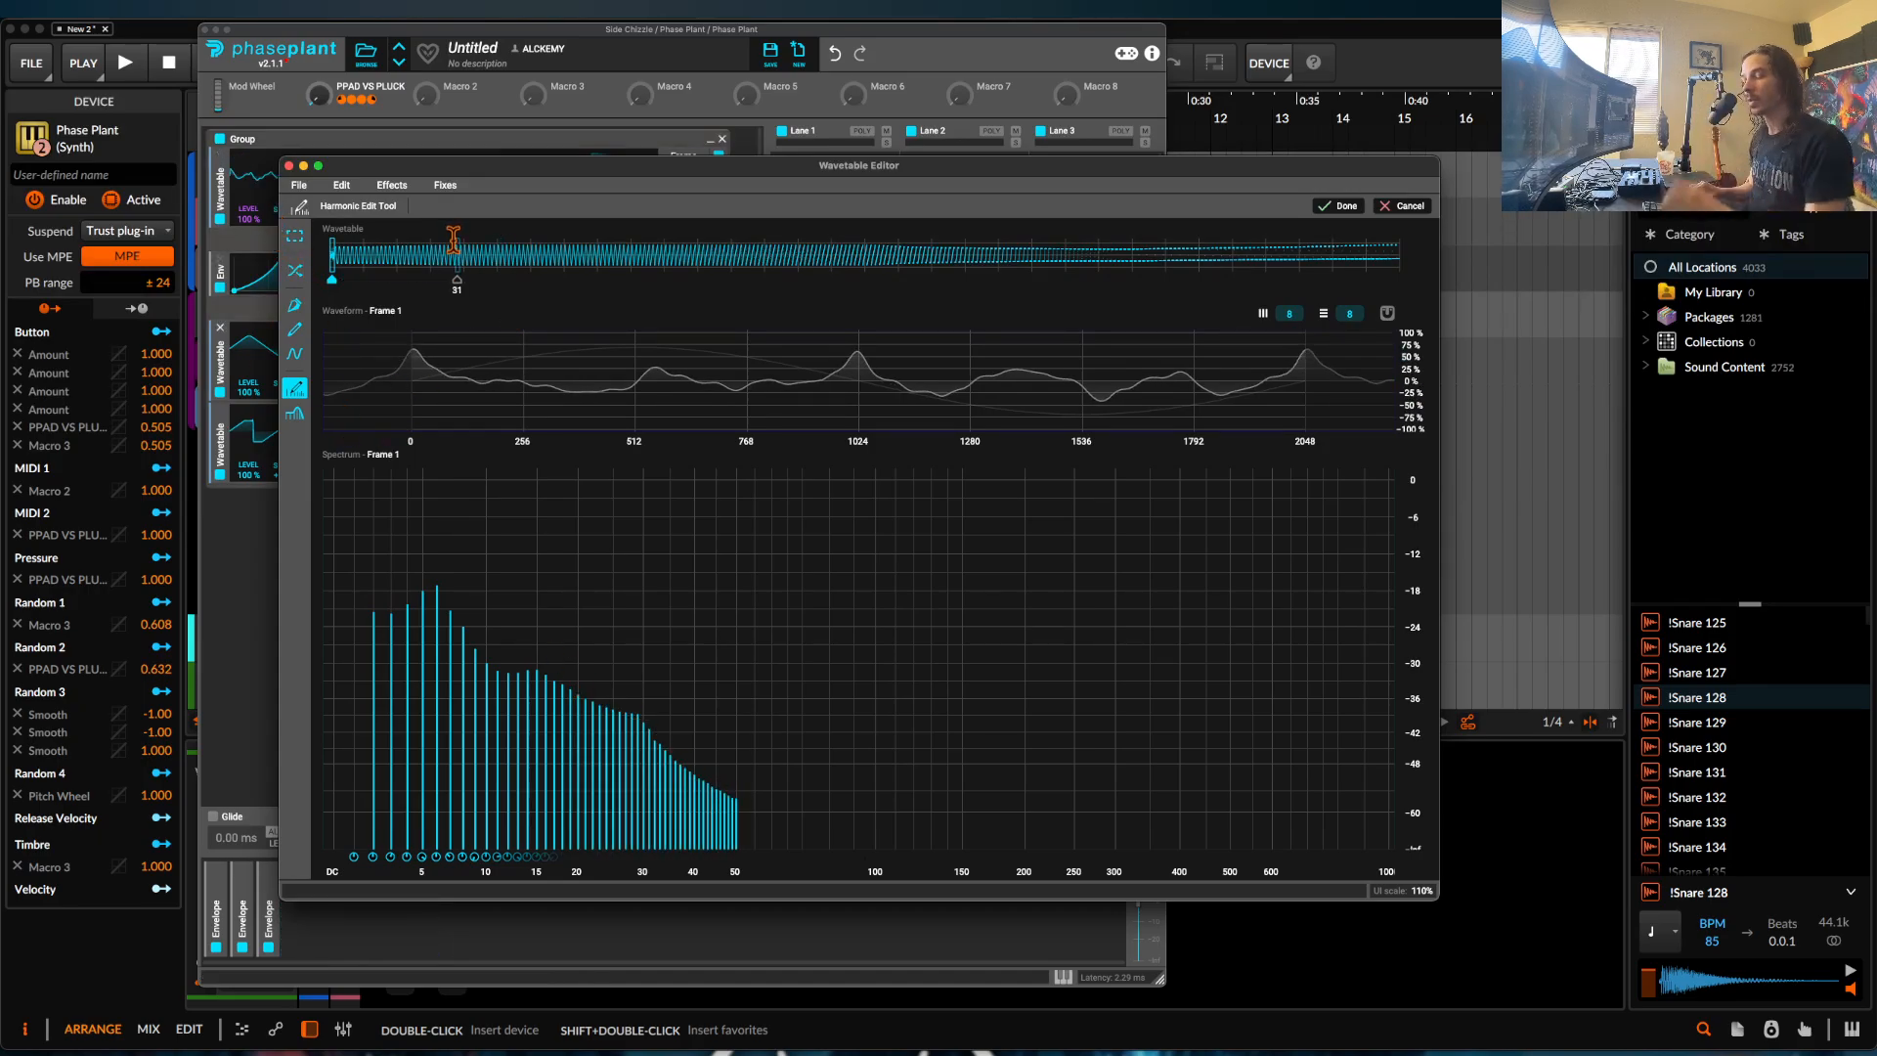
During playback, lower frame 1's 5th and 6th harmonics and raise its fundamental to about -7 dB.
key("space")
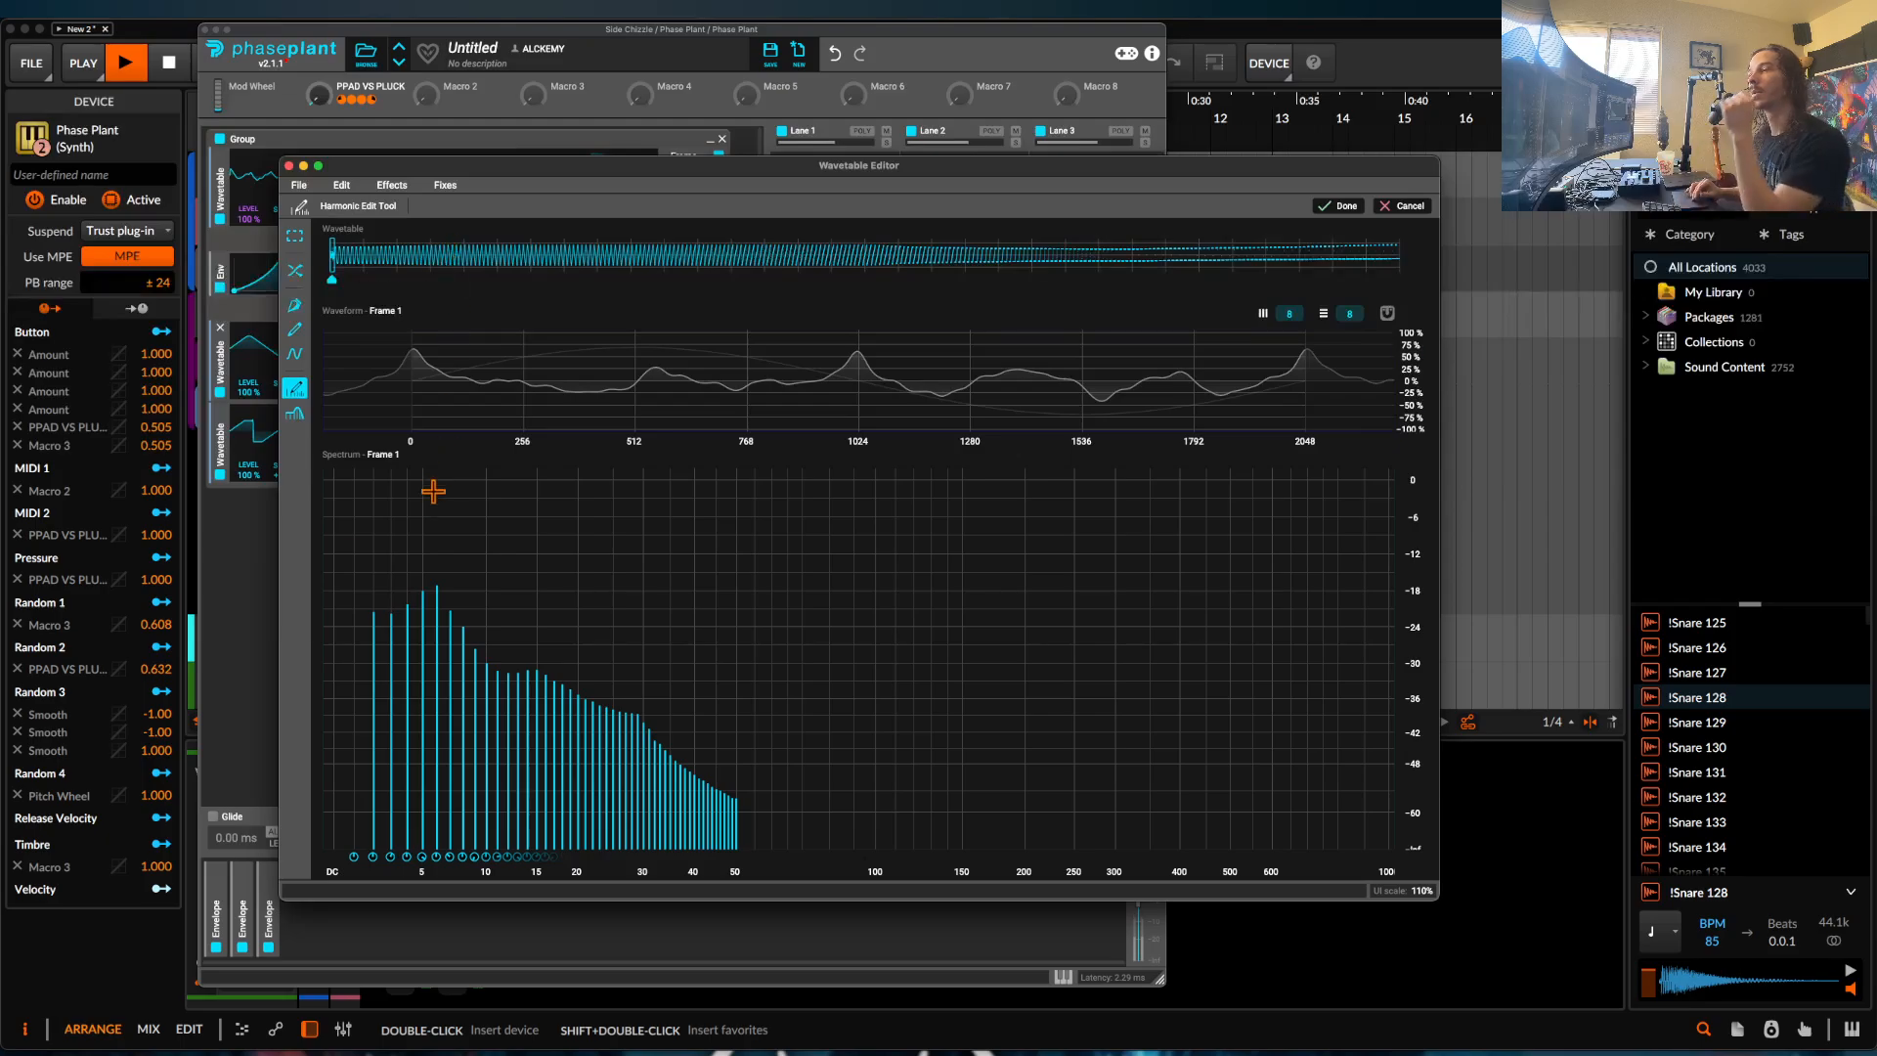
left_click_drag(432, 599, 436, 642)
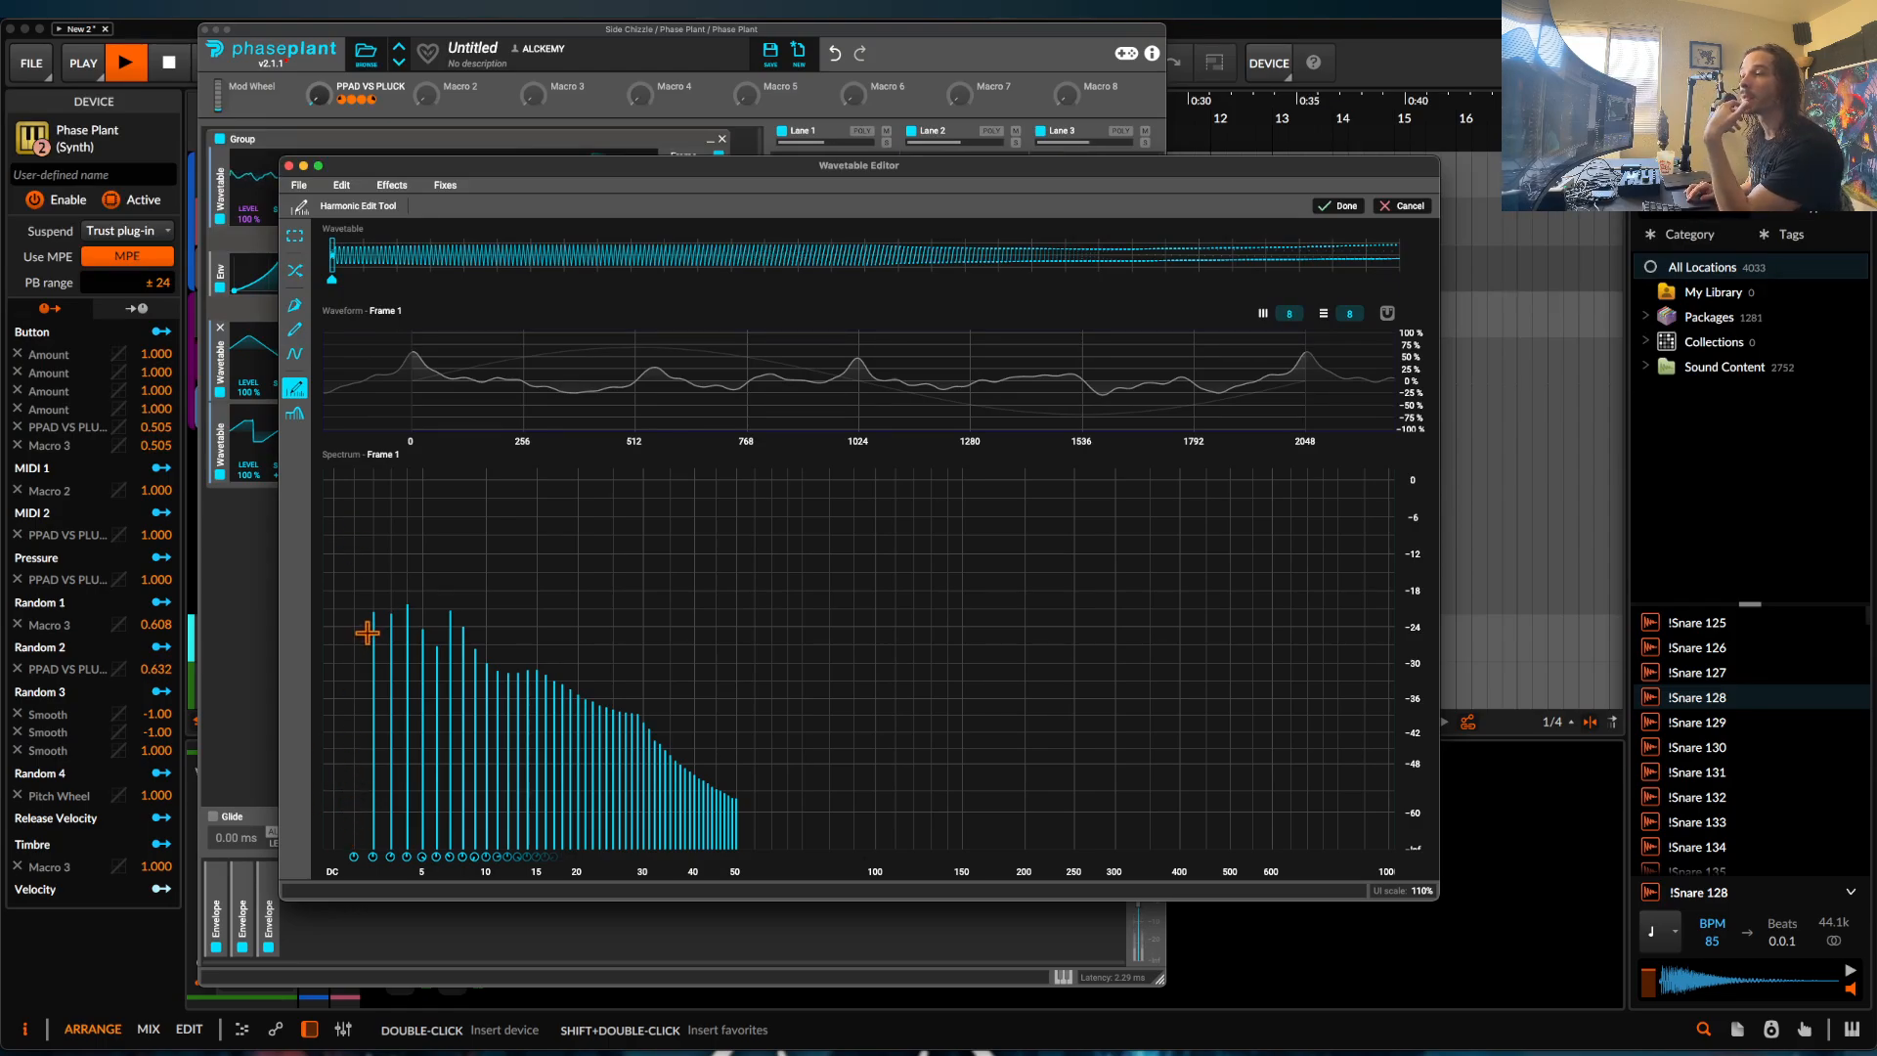
left_click_drag(353, 601, 352, 513)
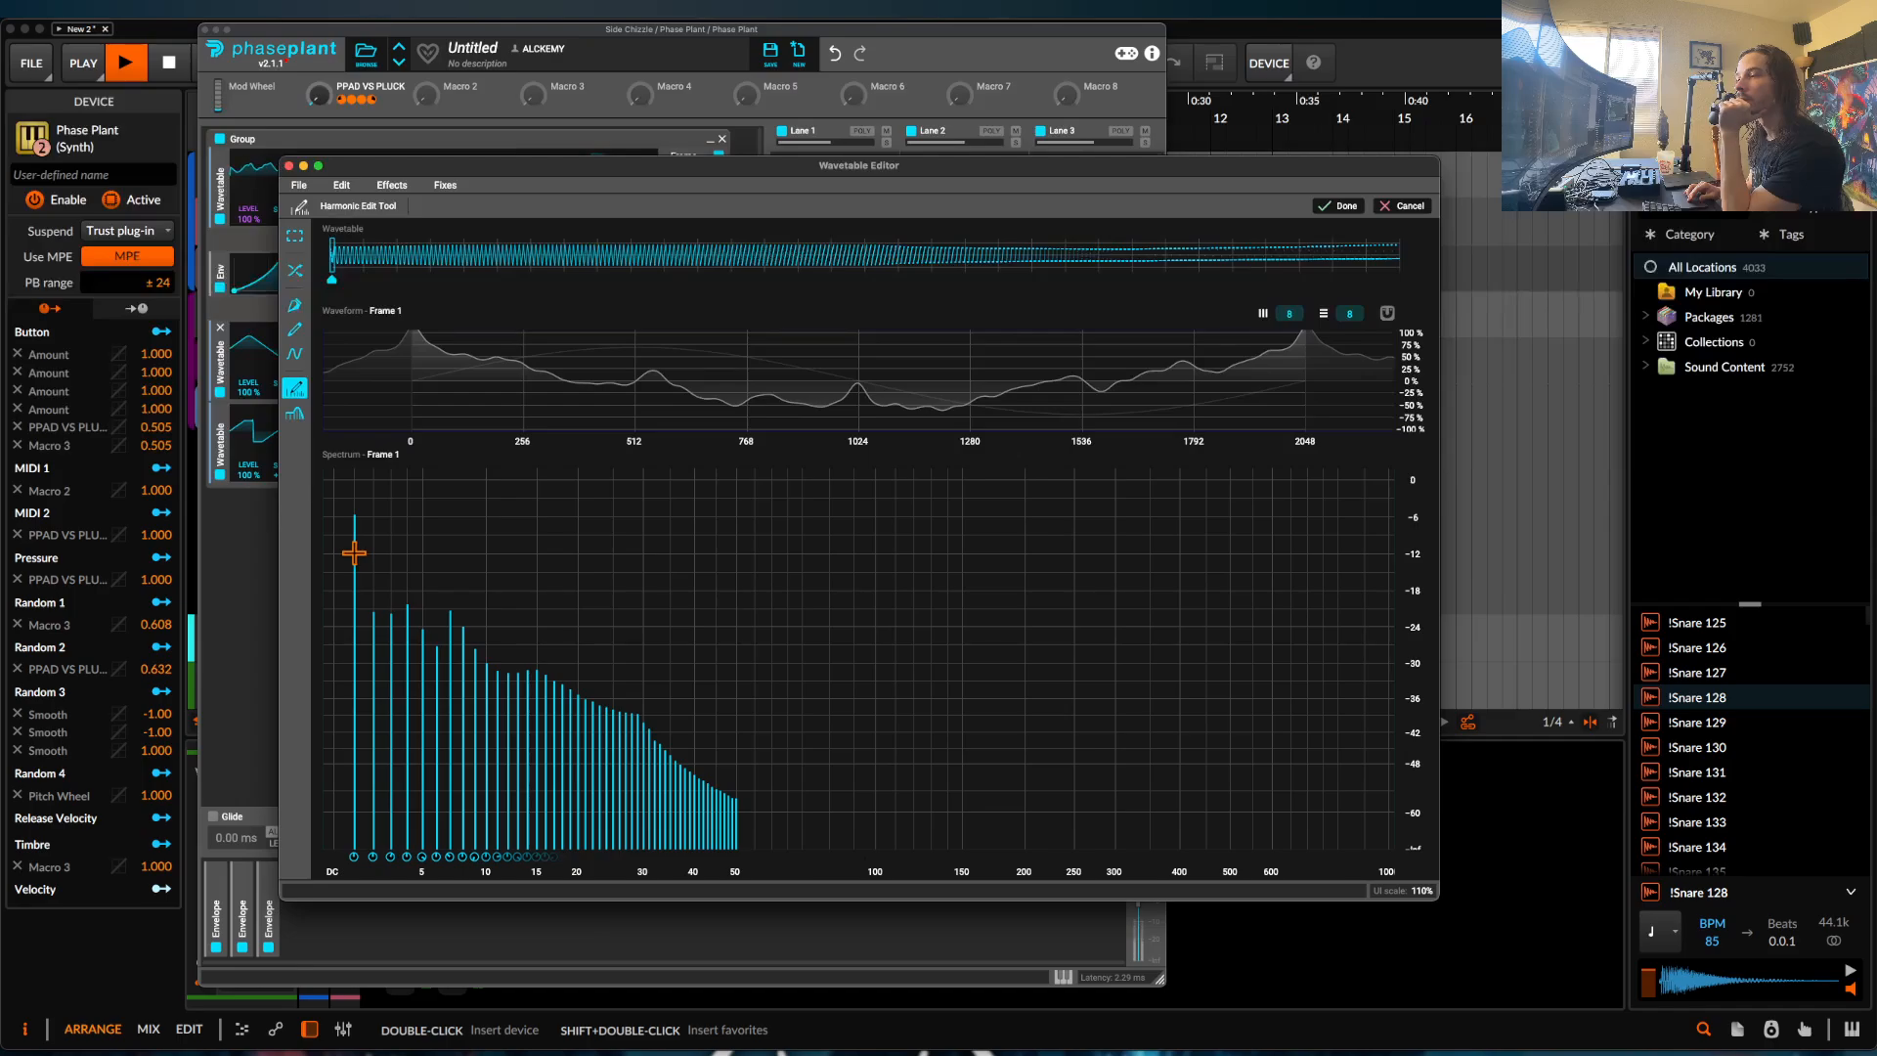
left_click_drag(354, 555, 354, 566)
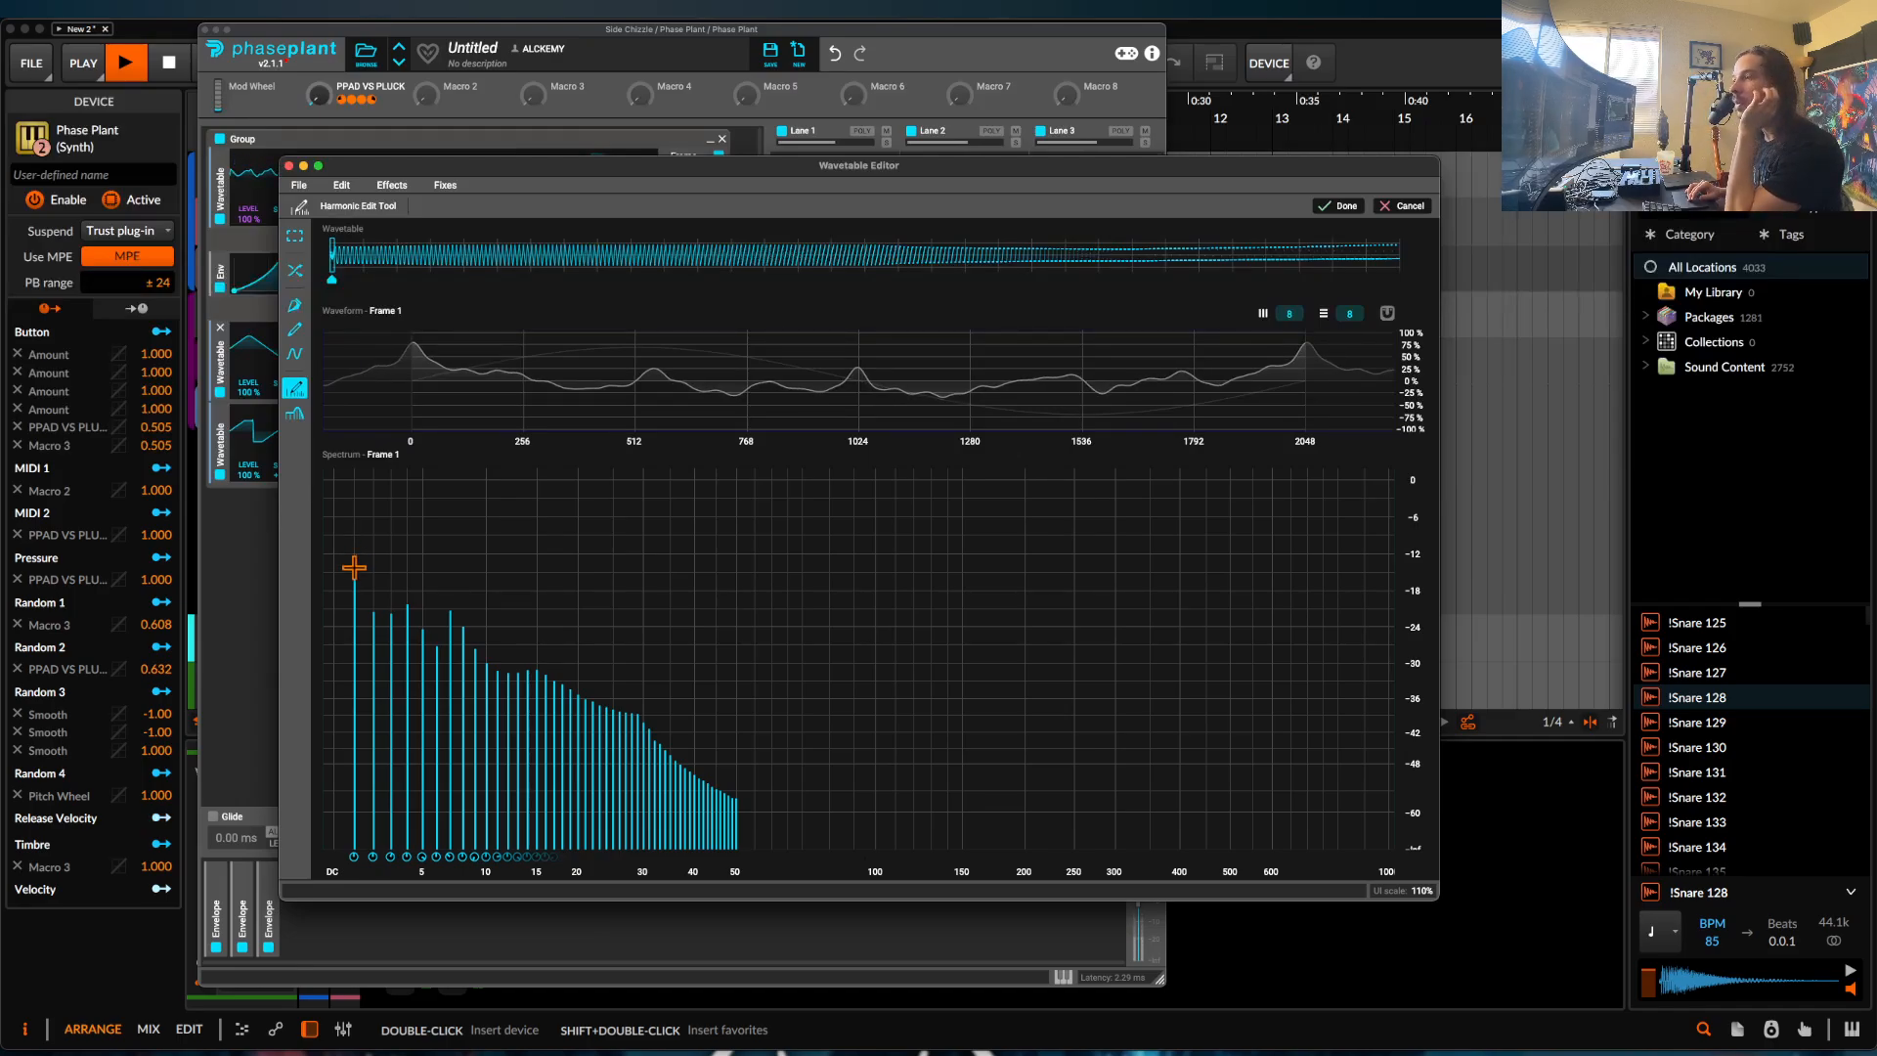
left_click_drag(354, 566, 353, 524)
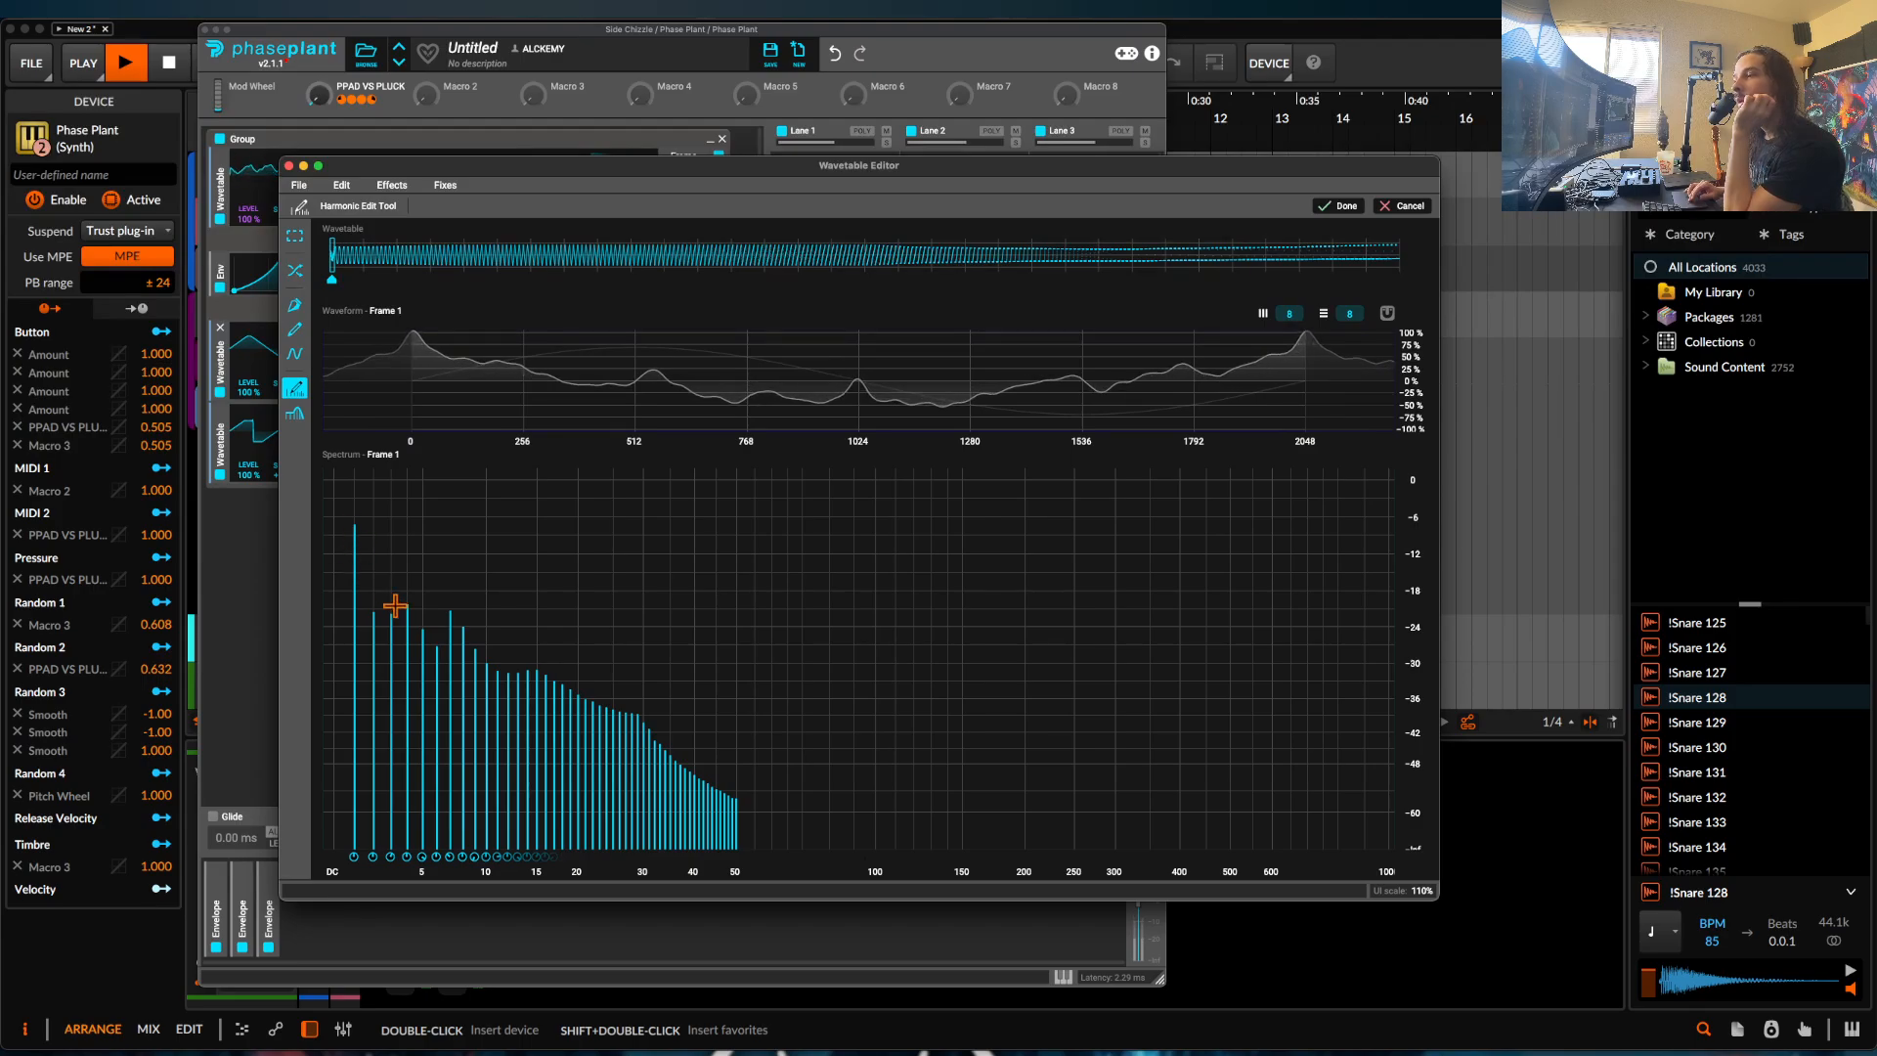
Redraw frame 1's overtones as a steep falloff ending near the 10th harmonic, with the 2nd and 4th removed.
mouse_move(395, 606)
left_mouse_down()
mouse_move(435, 699)
mouse_move(684, 782)
mouse_move(780, 862)
left_mouse_up()
mouse_move(393, 627)
left_mouse_down()
mouse_move(391, 598)
mouse_move(380, 875)
left_mouse_up()
left_click_drag(406, 755, 411, 867)
mouse_move(433, 725)
left_mouse_down()
mouse_move(626, 968)
mouse_move(788, 934)
left_mouse_up()
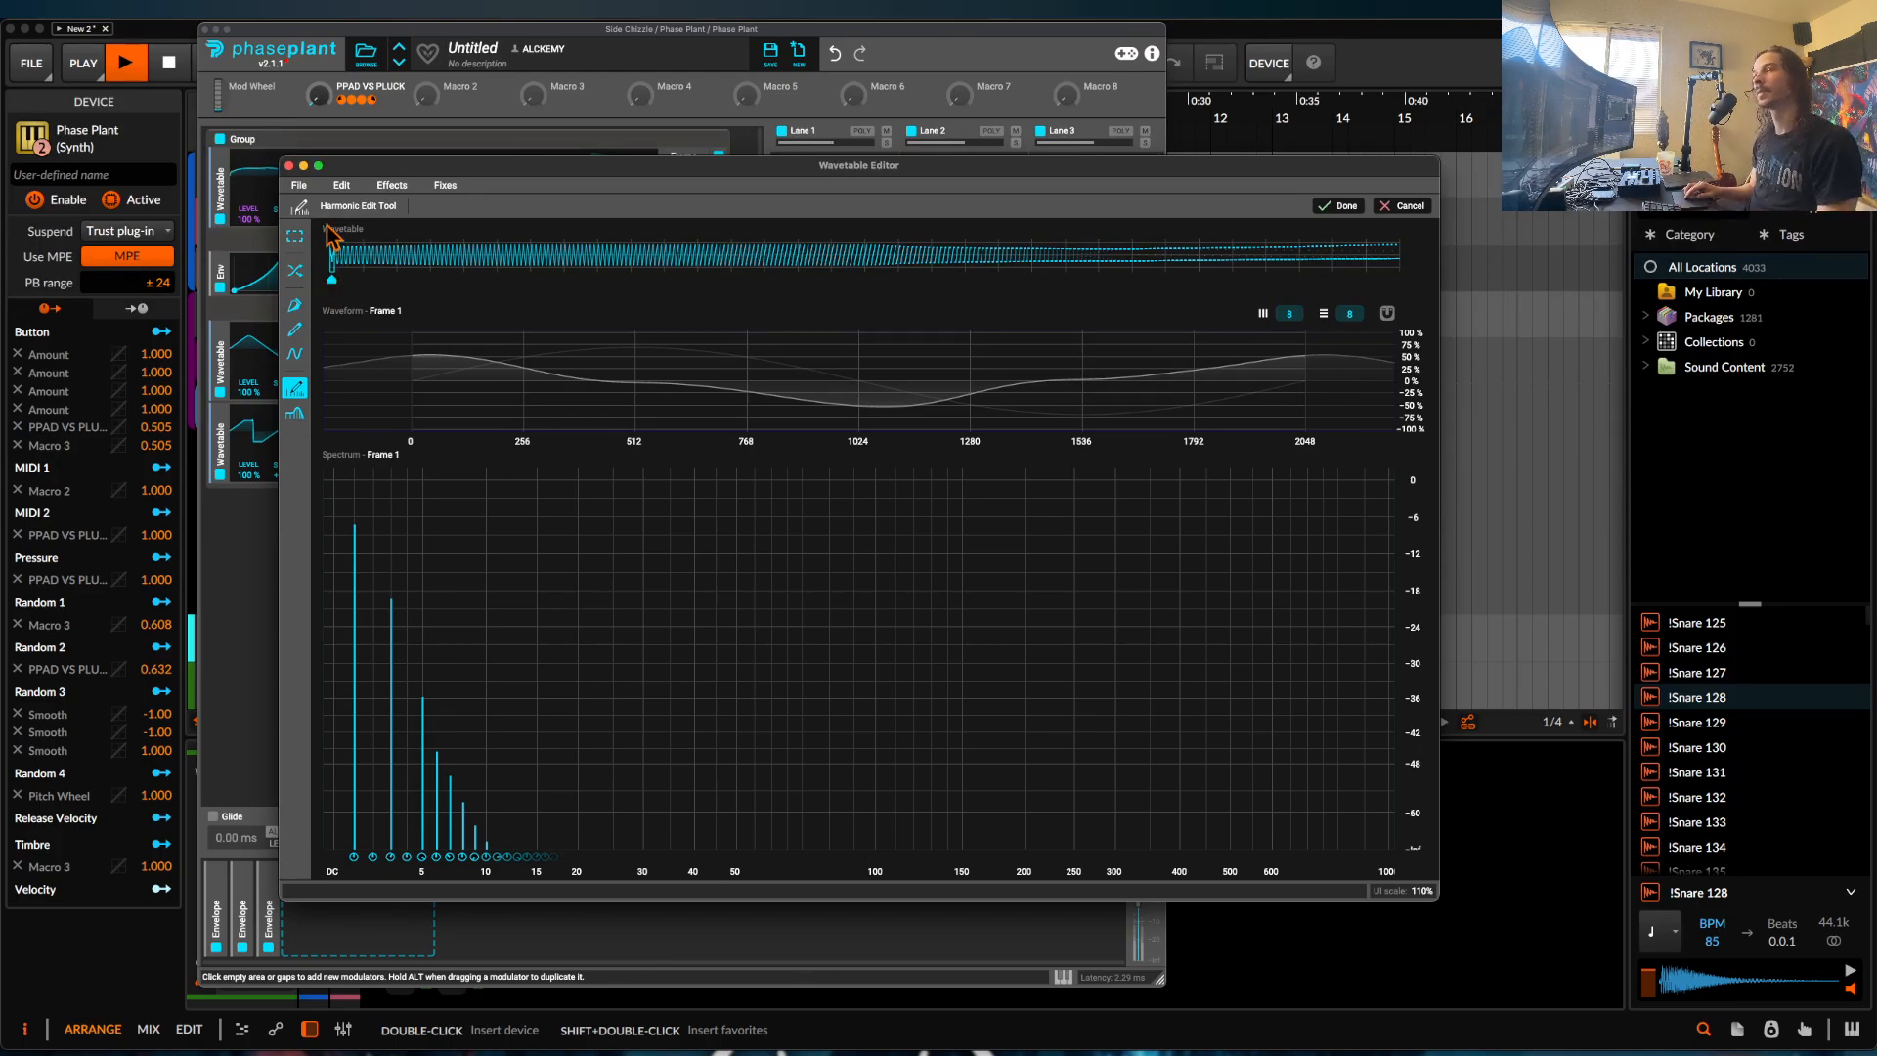
Stop playback, disable the second wavetable oscillator, and reopen the first wavetable in the Wavetable Editor with the Harmonic Edit Tool.
key("space")
left_click(288, 167)
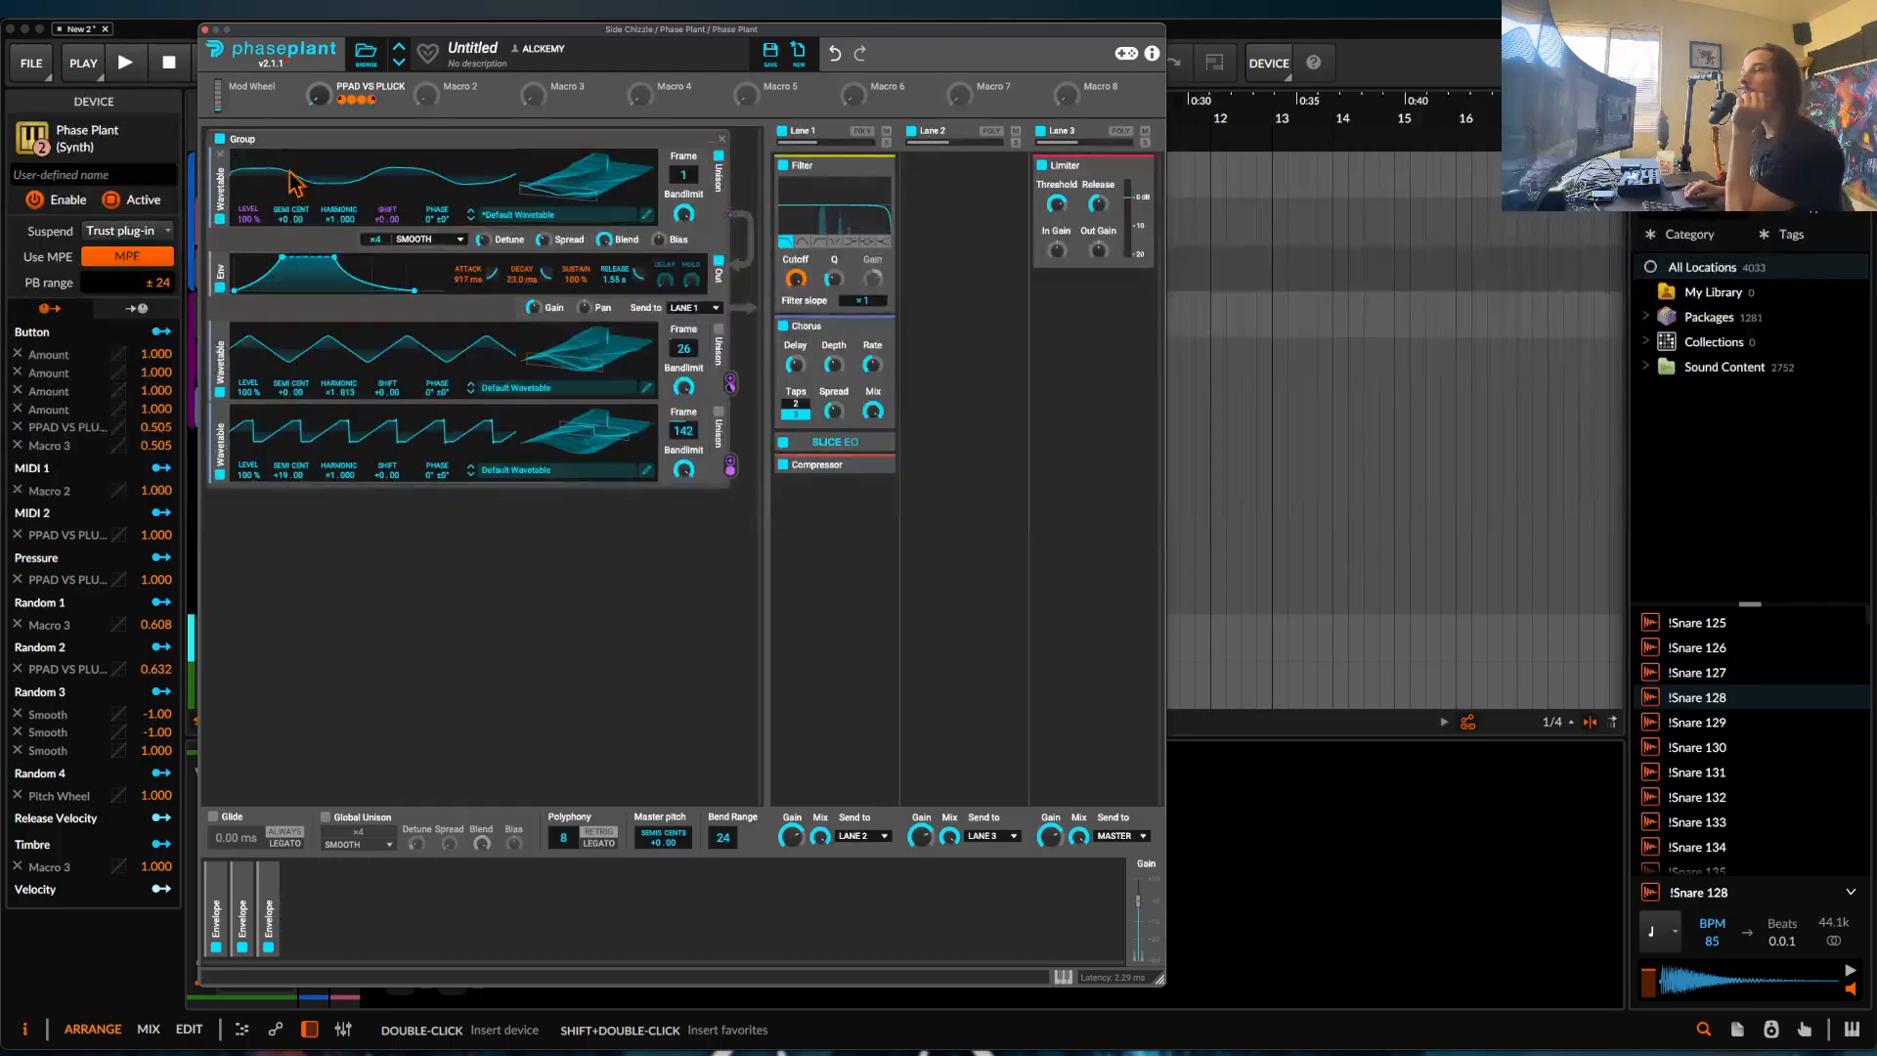
left_click(221, 394)
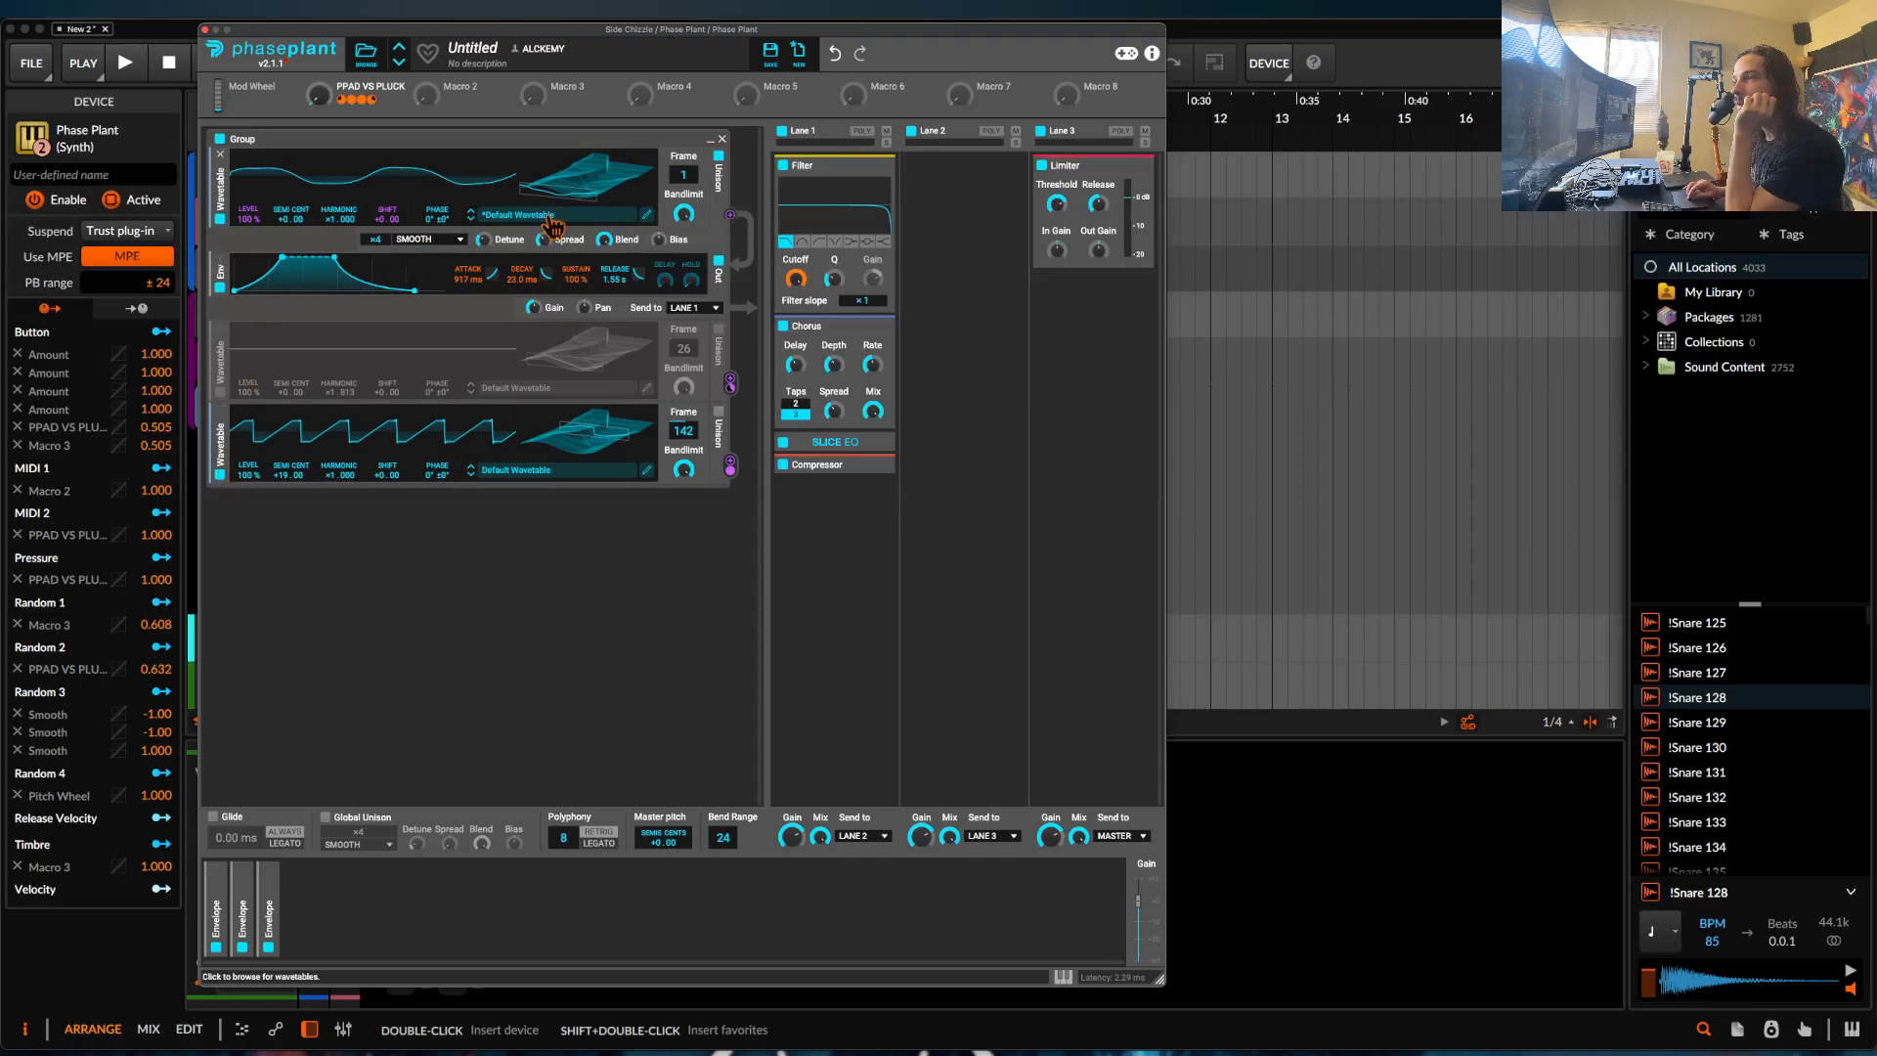
left_click(644, 217)
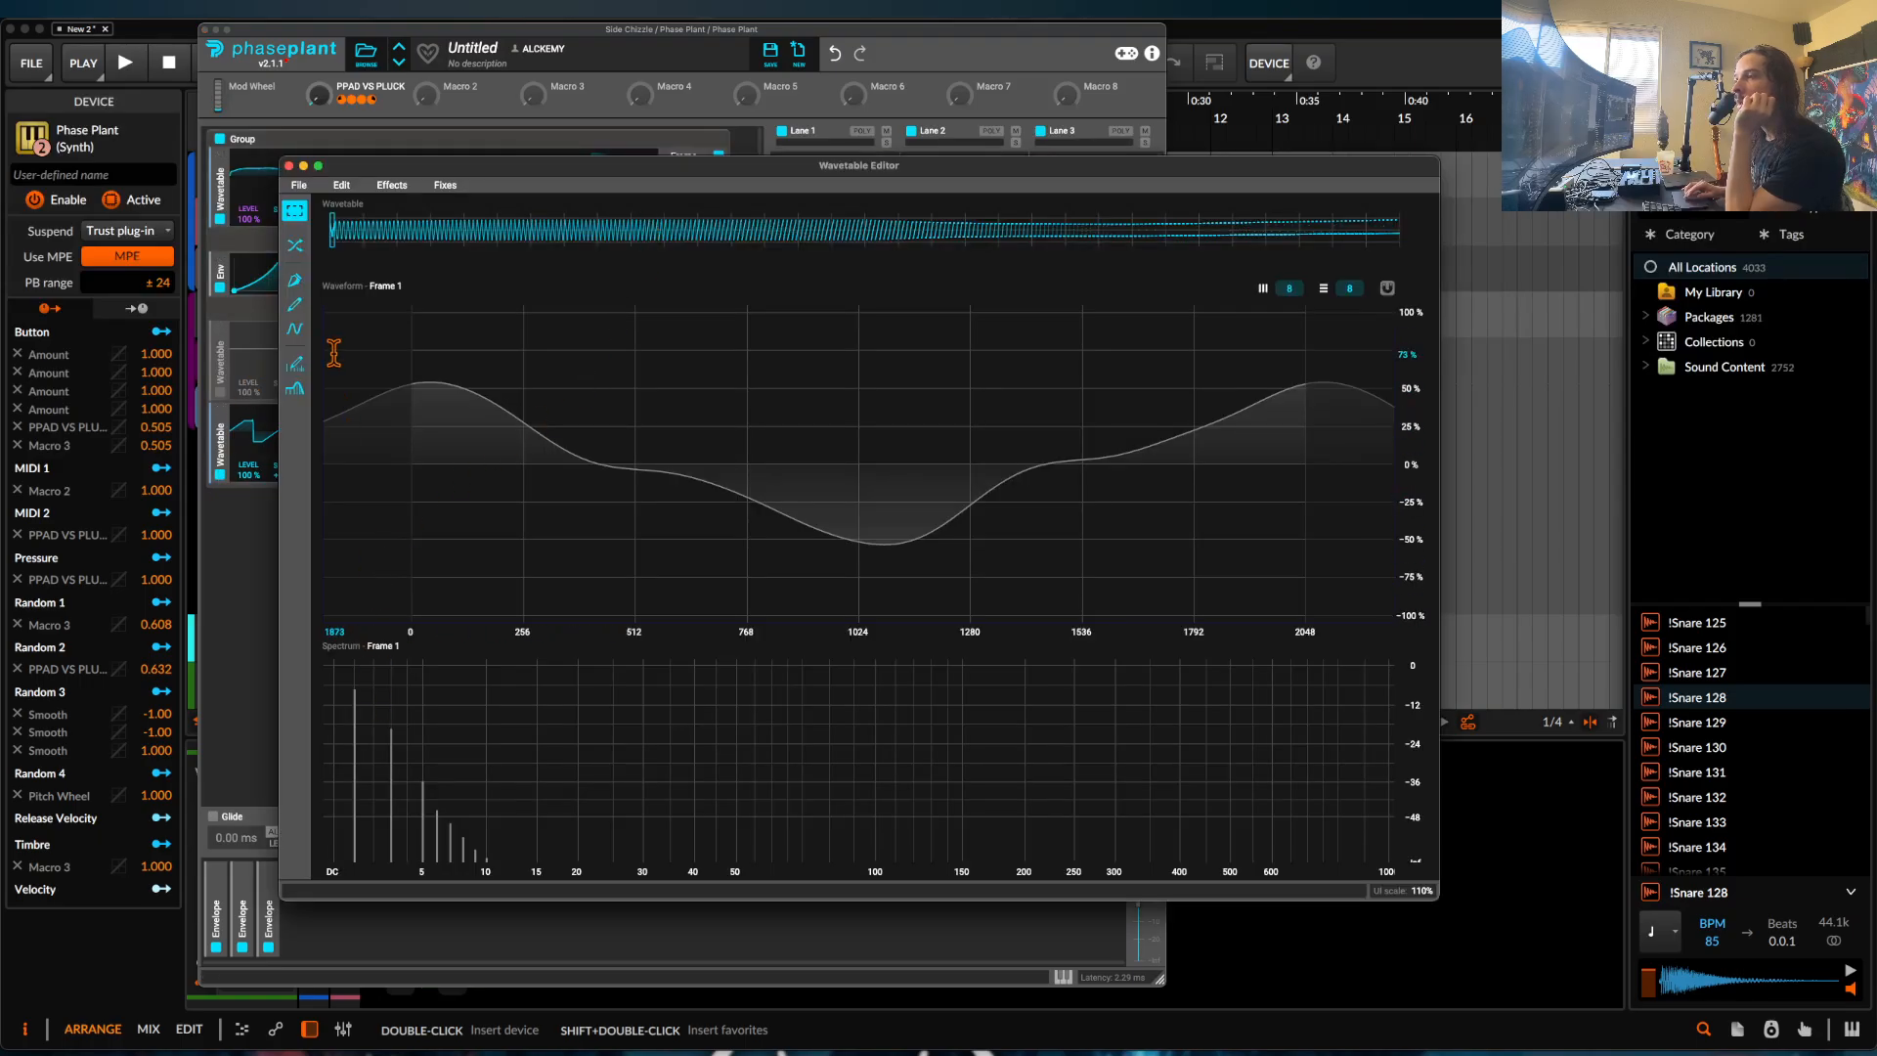
left_click(296, 366)
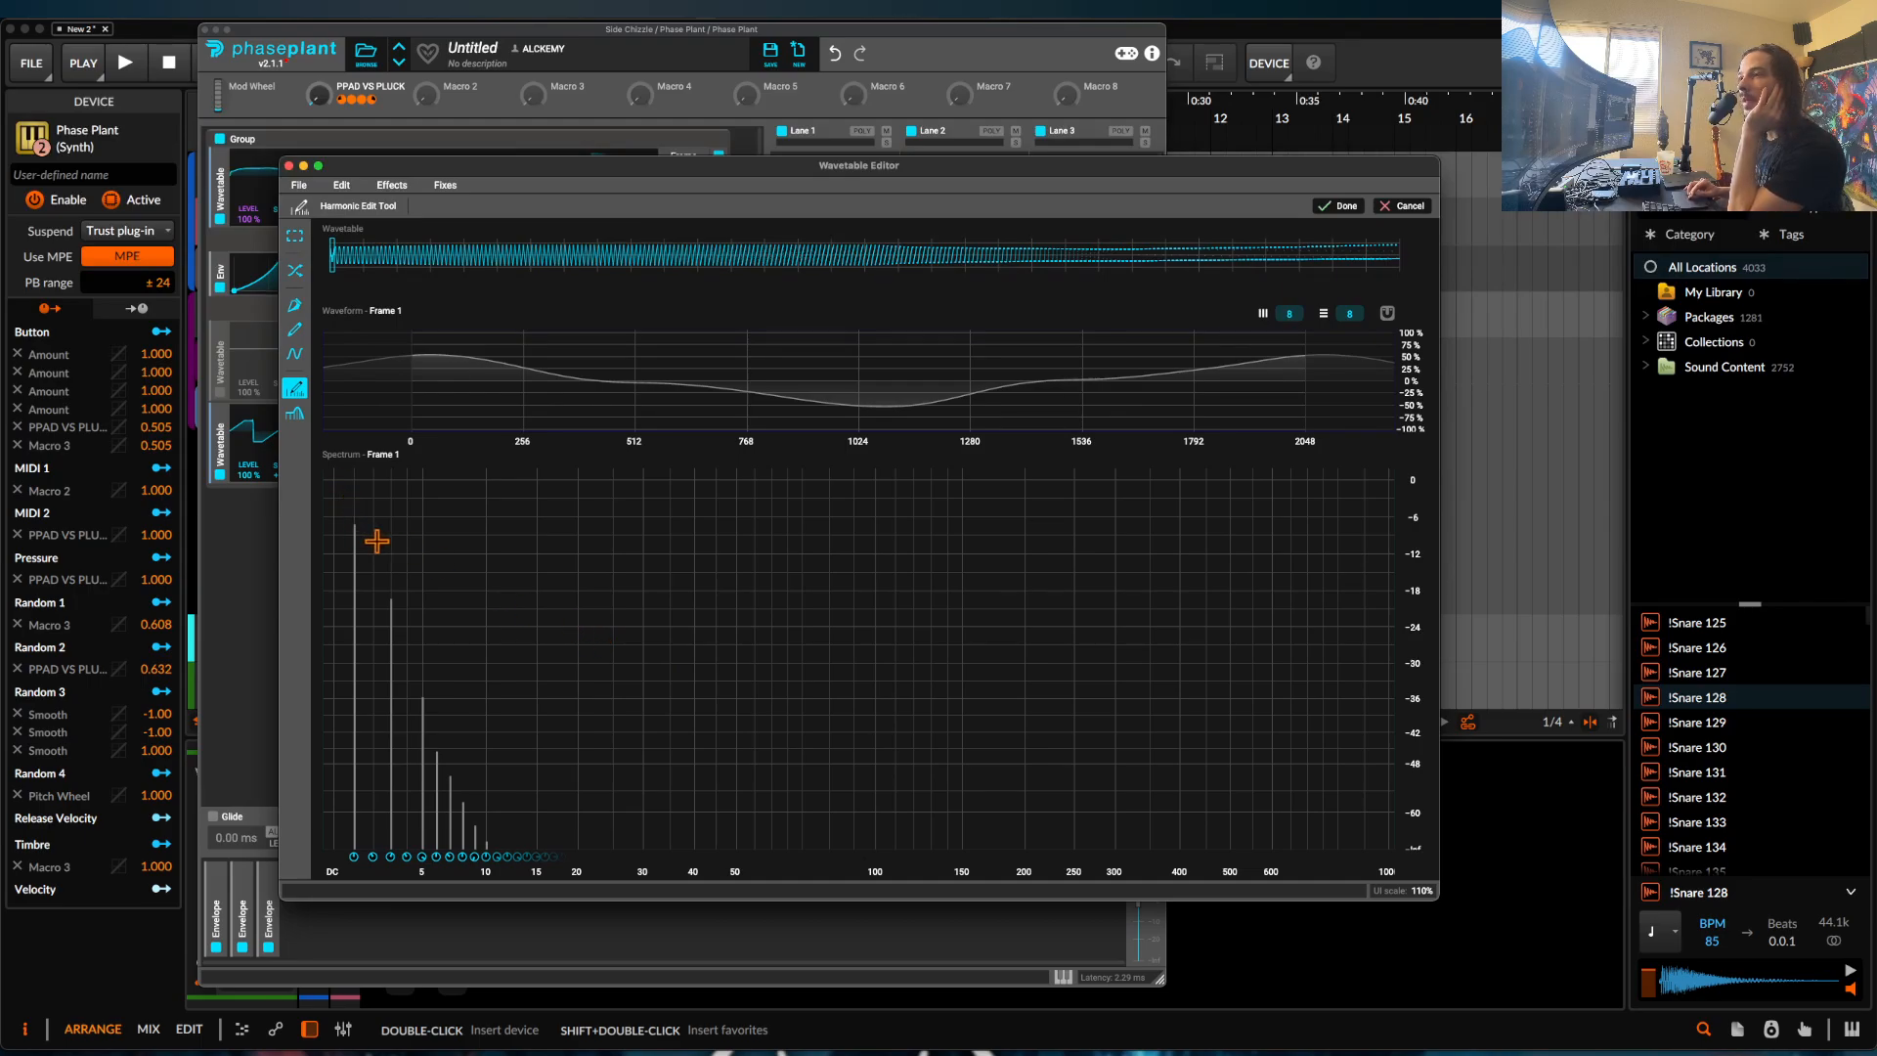
Raise frame 1's fundamental to about -5 dB and redraw its overtones as a steep falloff to about the 12th harmonic.
left_click_drag(371, 565, 711, 809)
left_click_drag(344, 546, 353, 512)
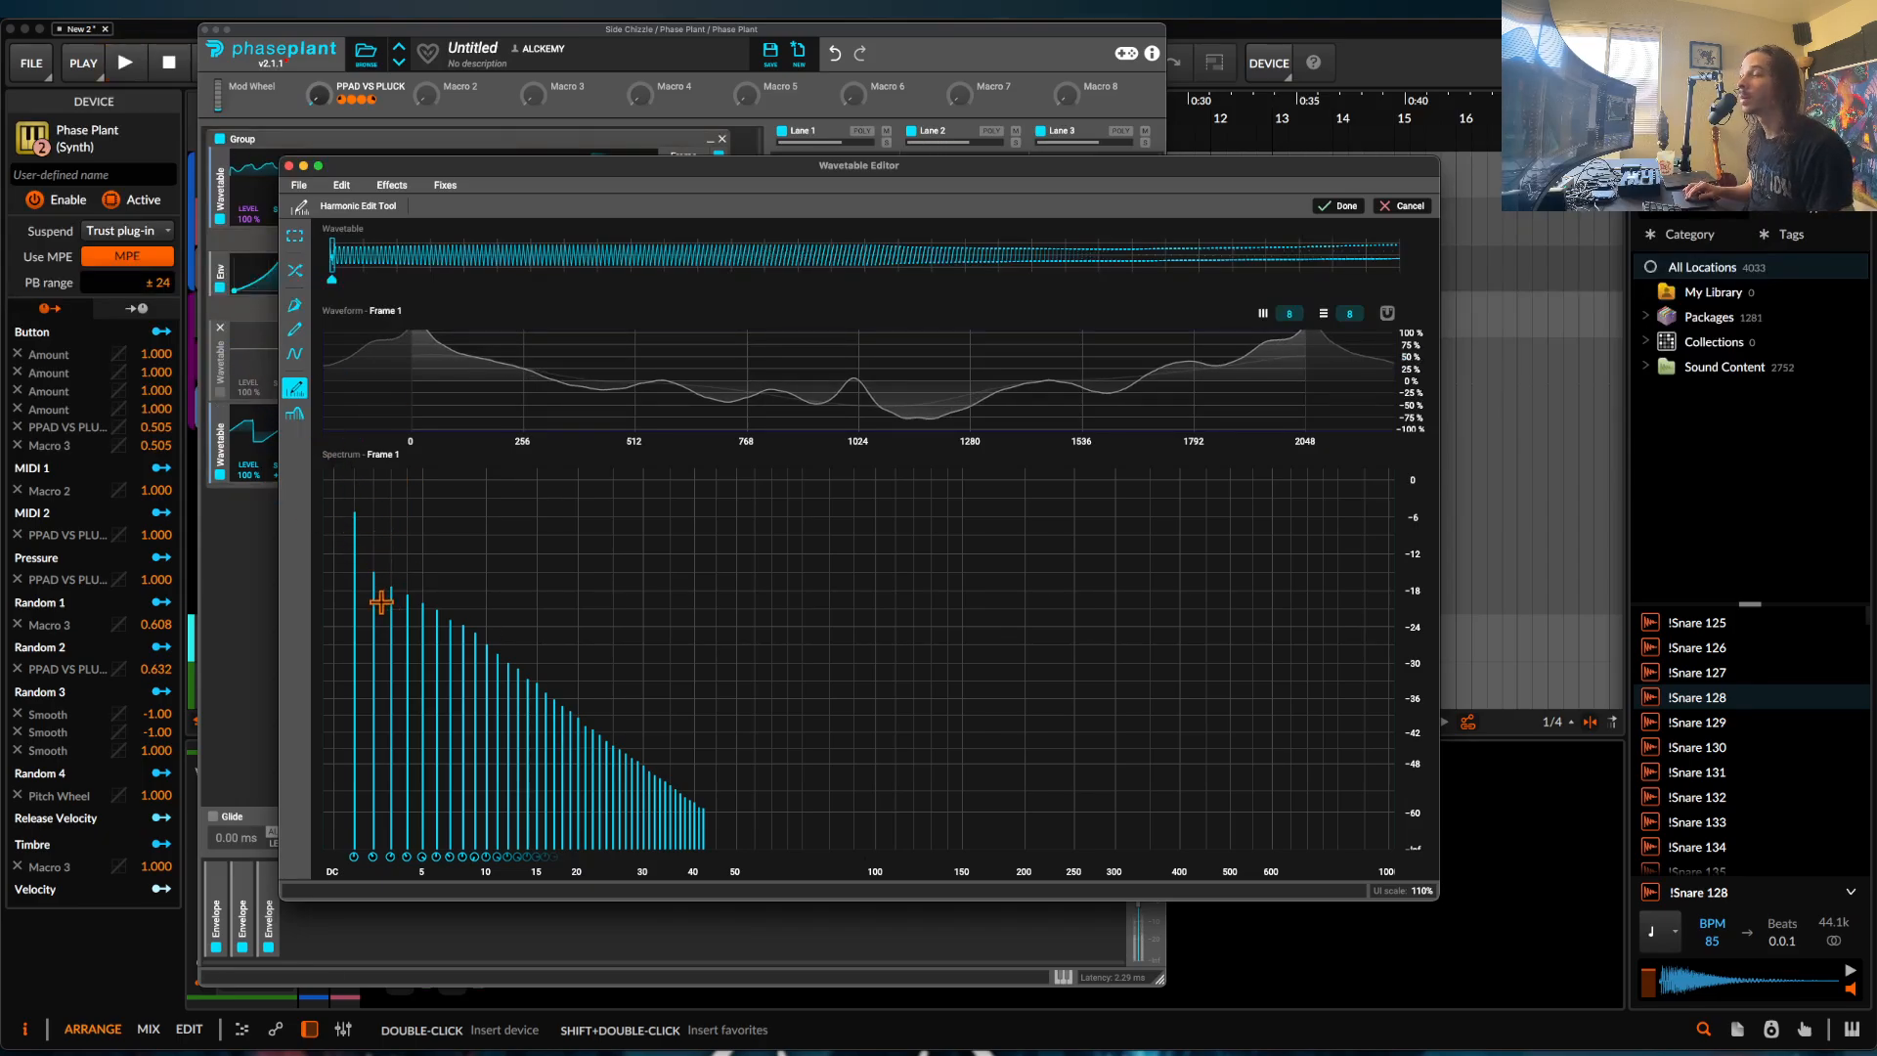
mouse_move(375, 601)
left_mouse_down()
mouse_move(583, 876)
mouse_move(691, 901)
left_mouse_up()
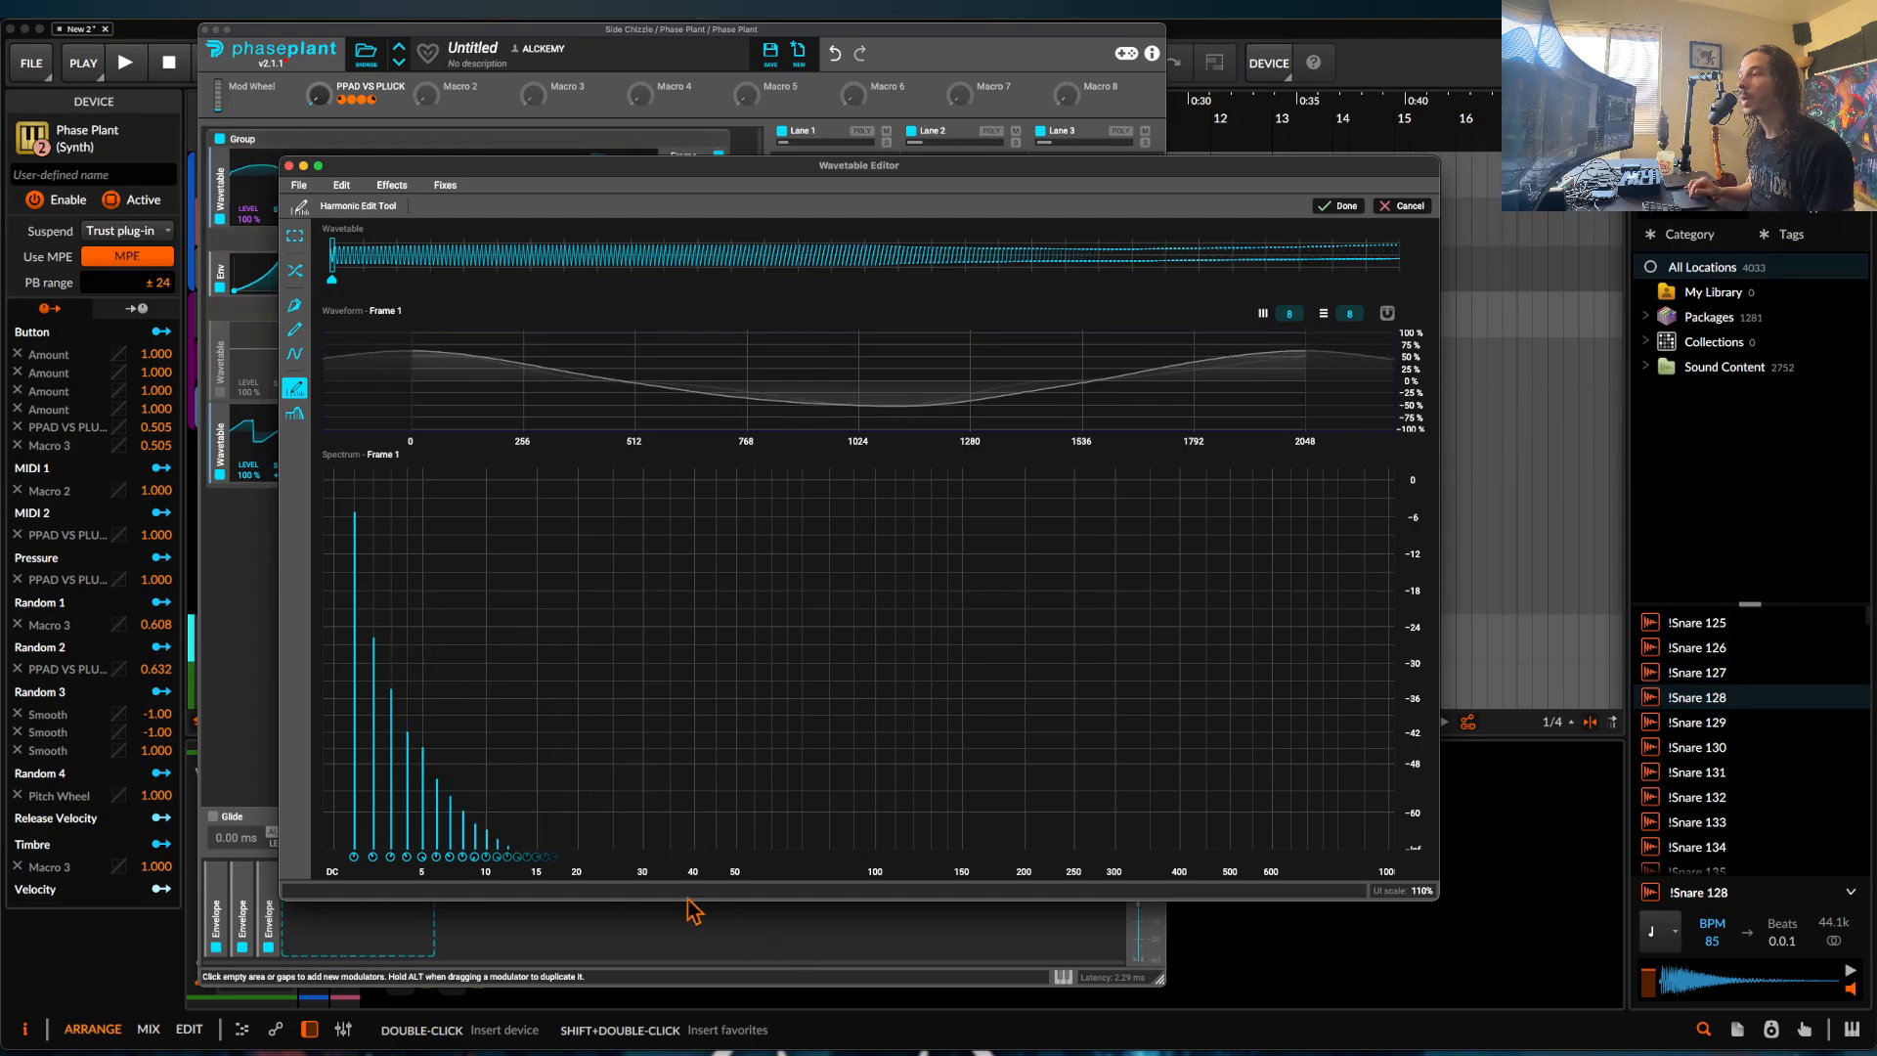
In frame 1, cut the 2nd harmonic and raise the fundamental, 3rd and 6th harmonics to about -3, -19 and -29 dB.
left_click(369, 799)
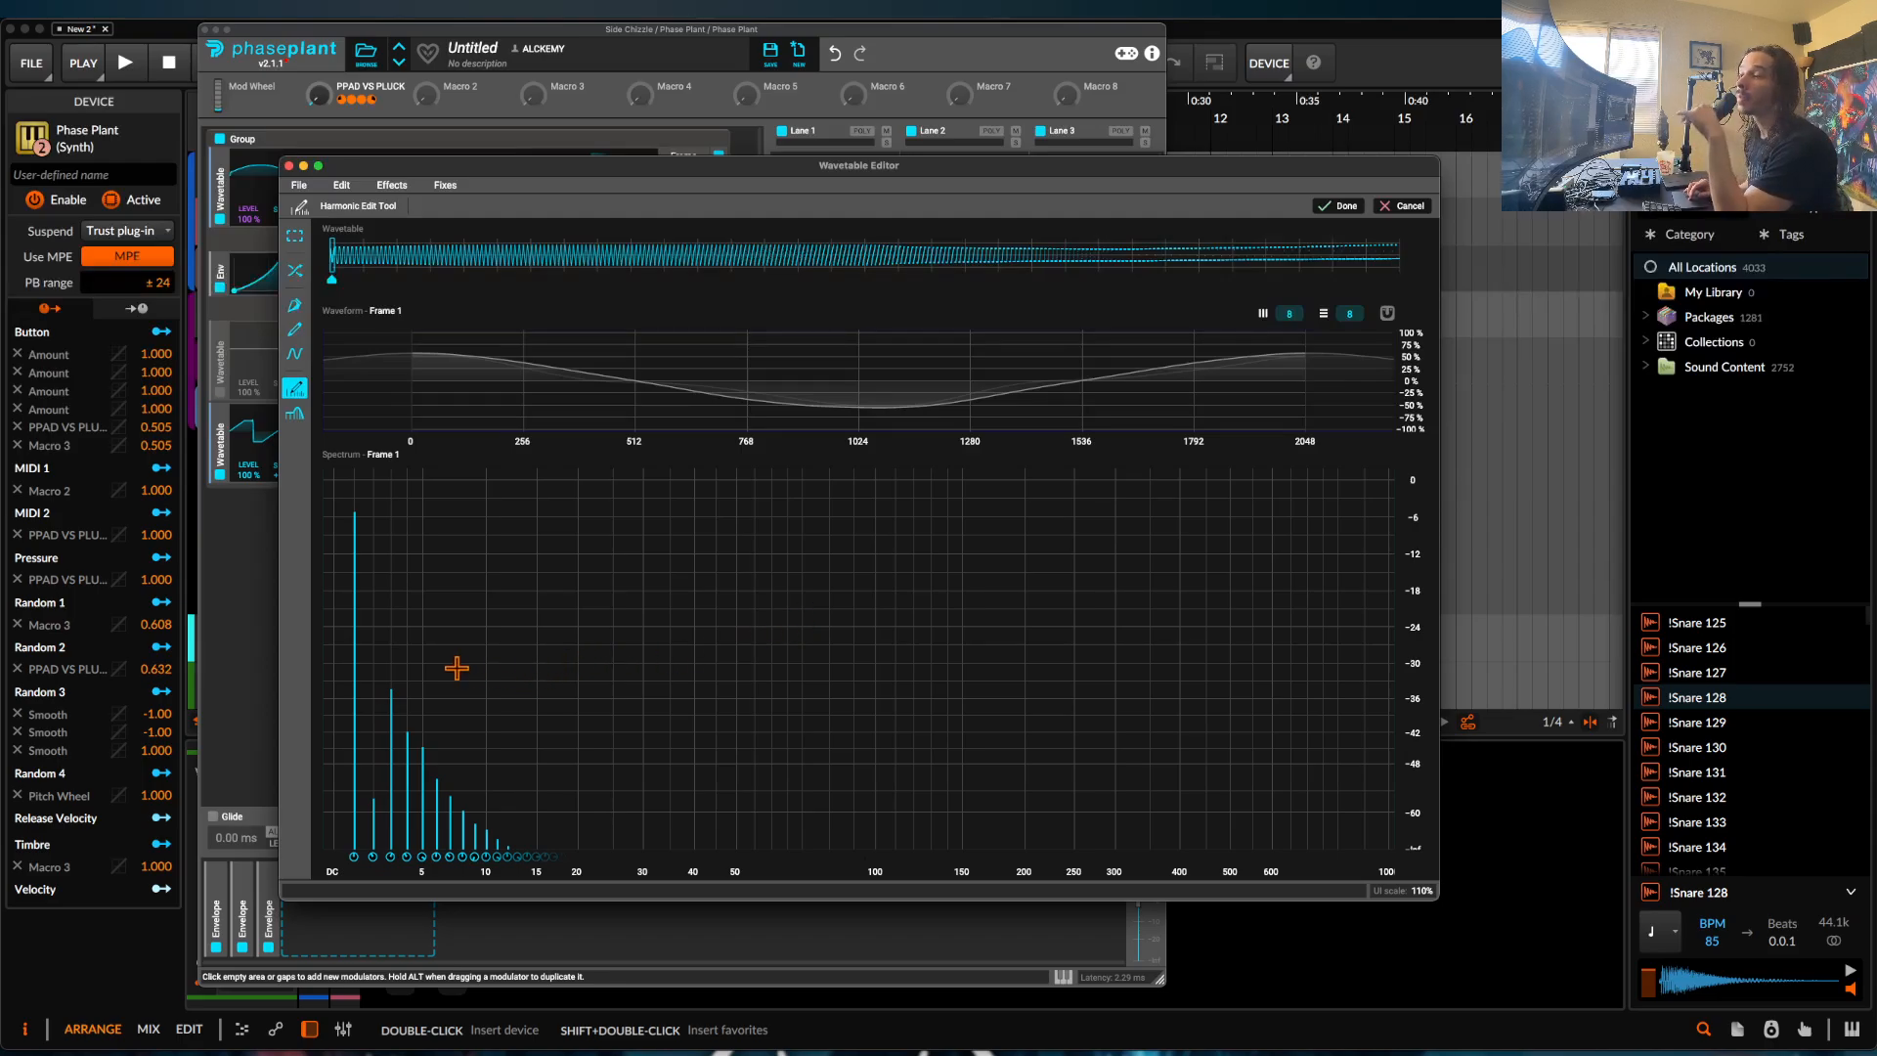
left_click_drag(386, 678, 388, 599)
left_click_drag(356, 510, 354, 497)
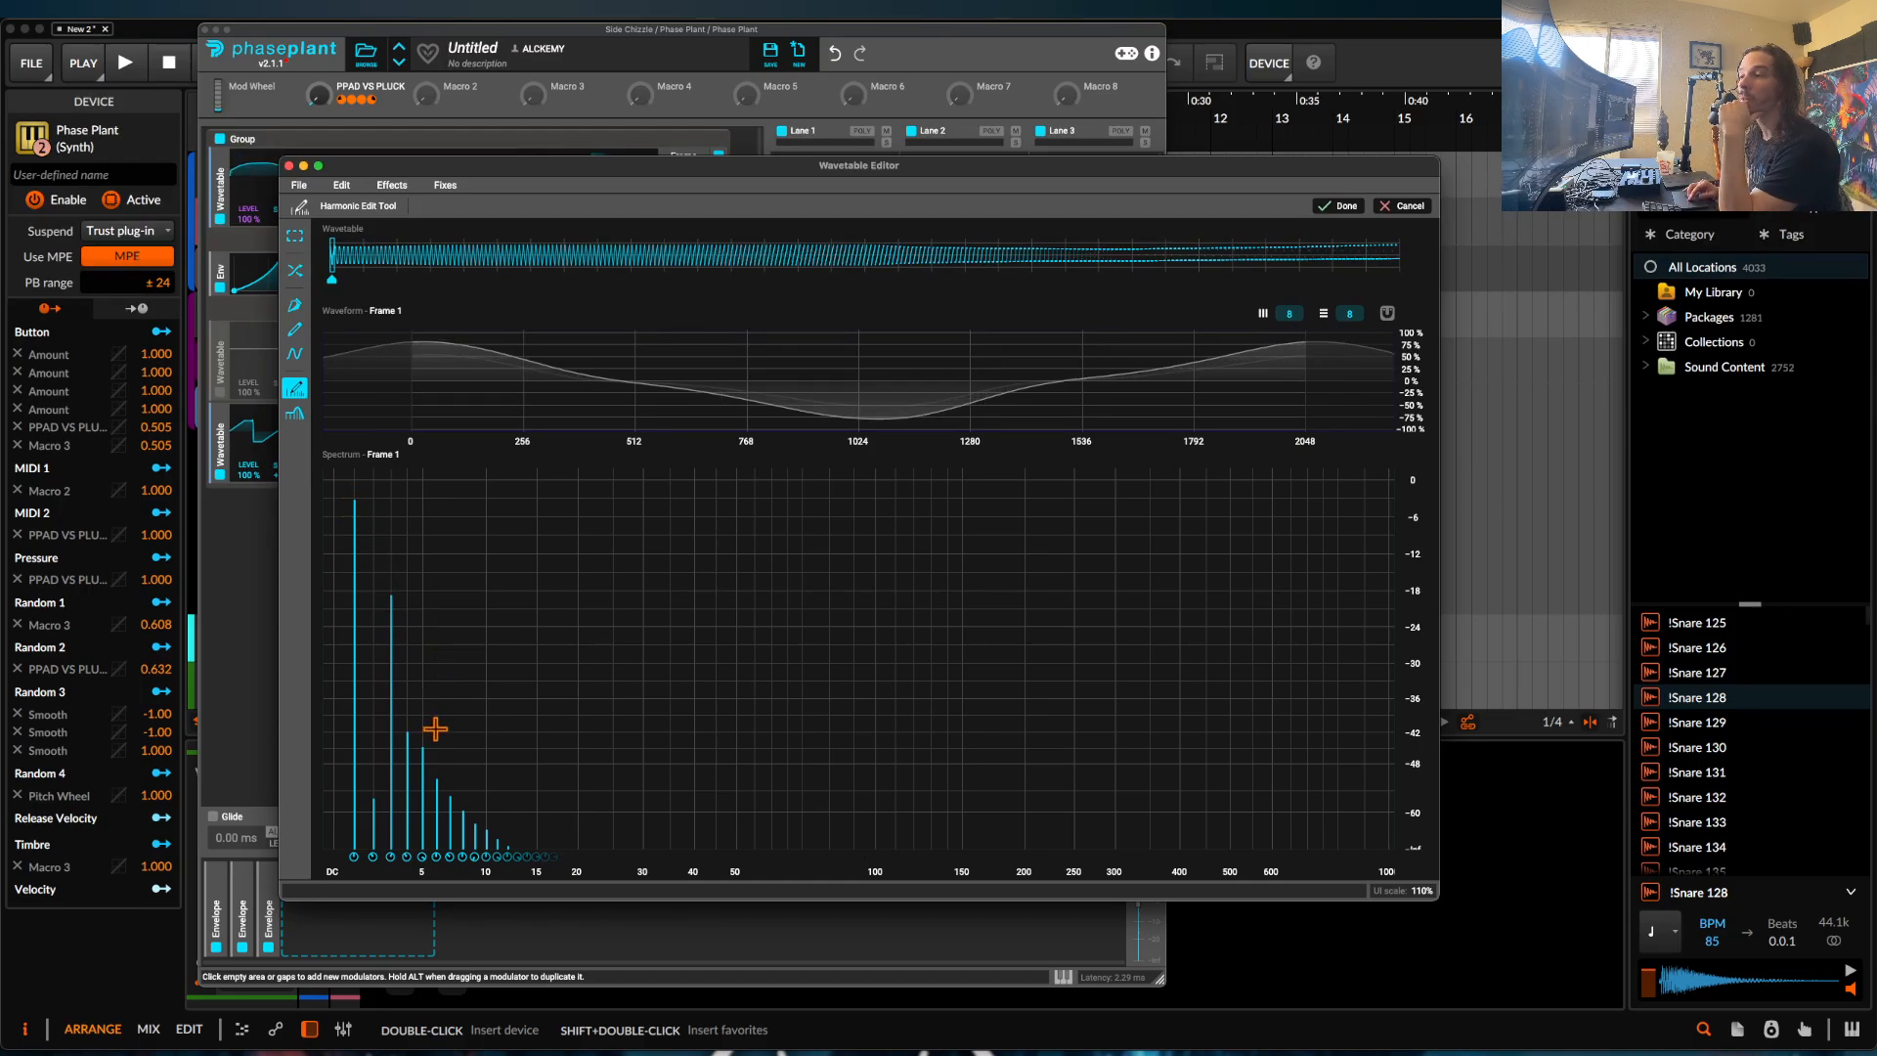
left_click_drag(435, 729, 435, 657)
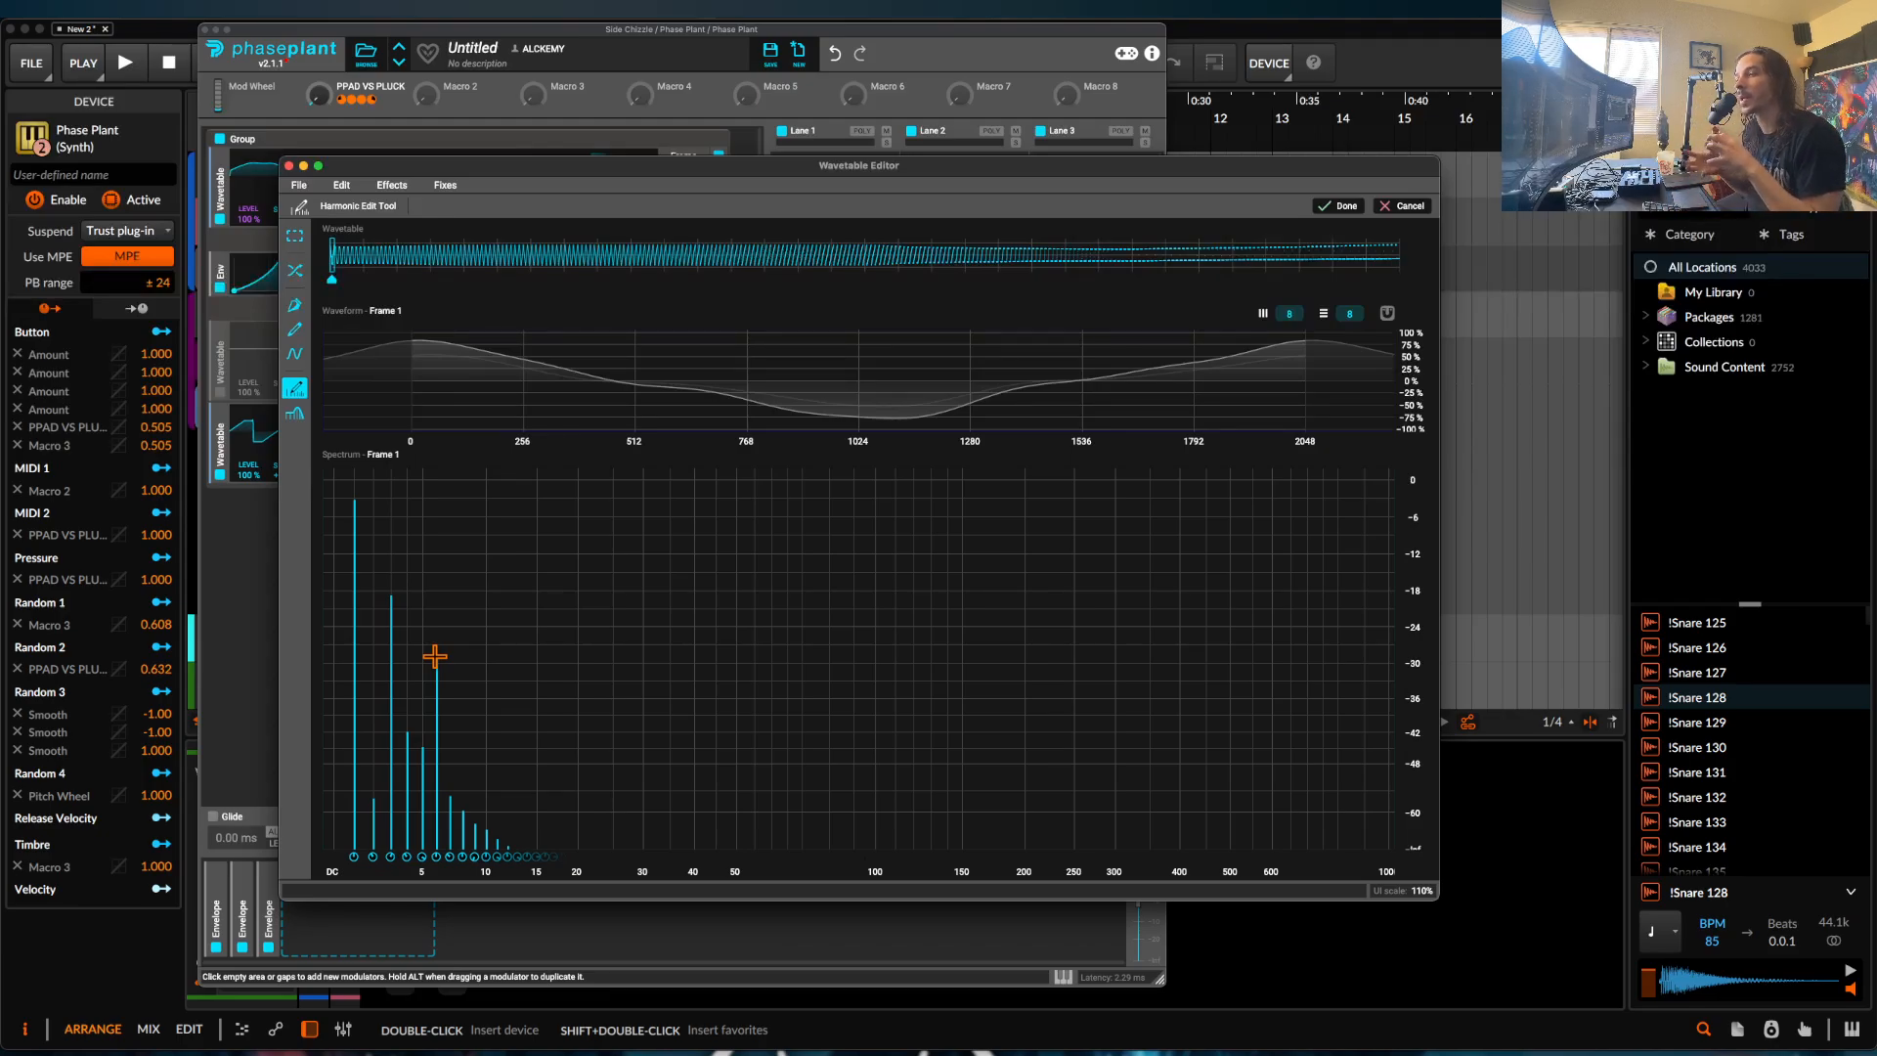
During playback, raise frame 1's 3rd, 6th, 8th and 12th harmonics to about -12, -26, -34 and -41 dB.
key("space")
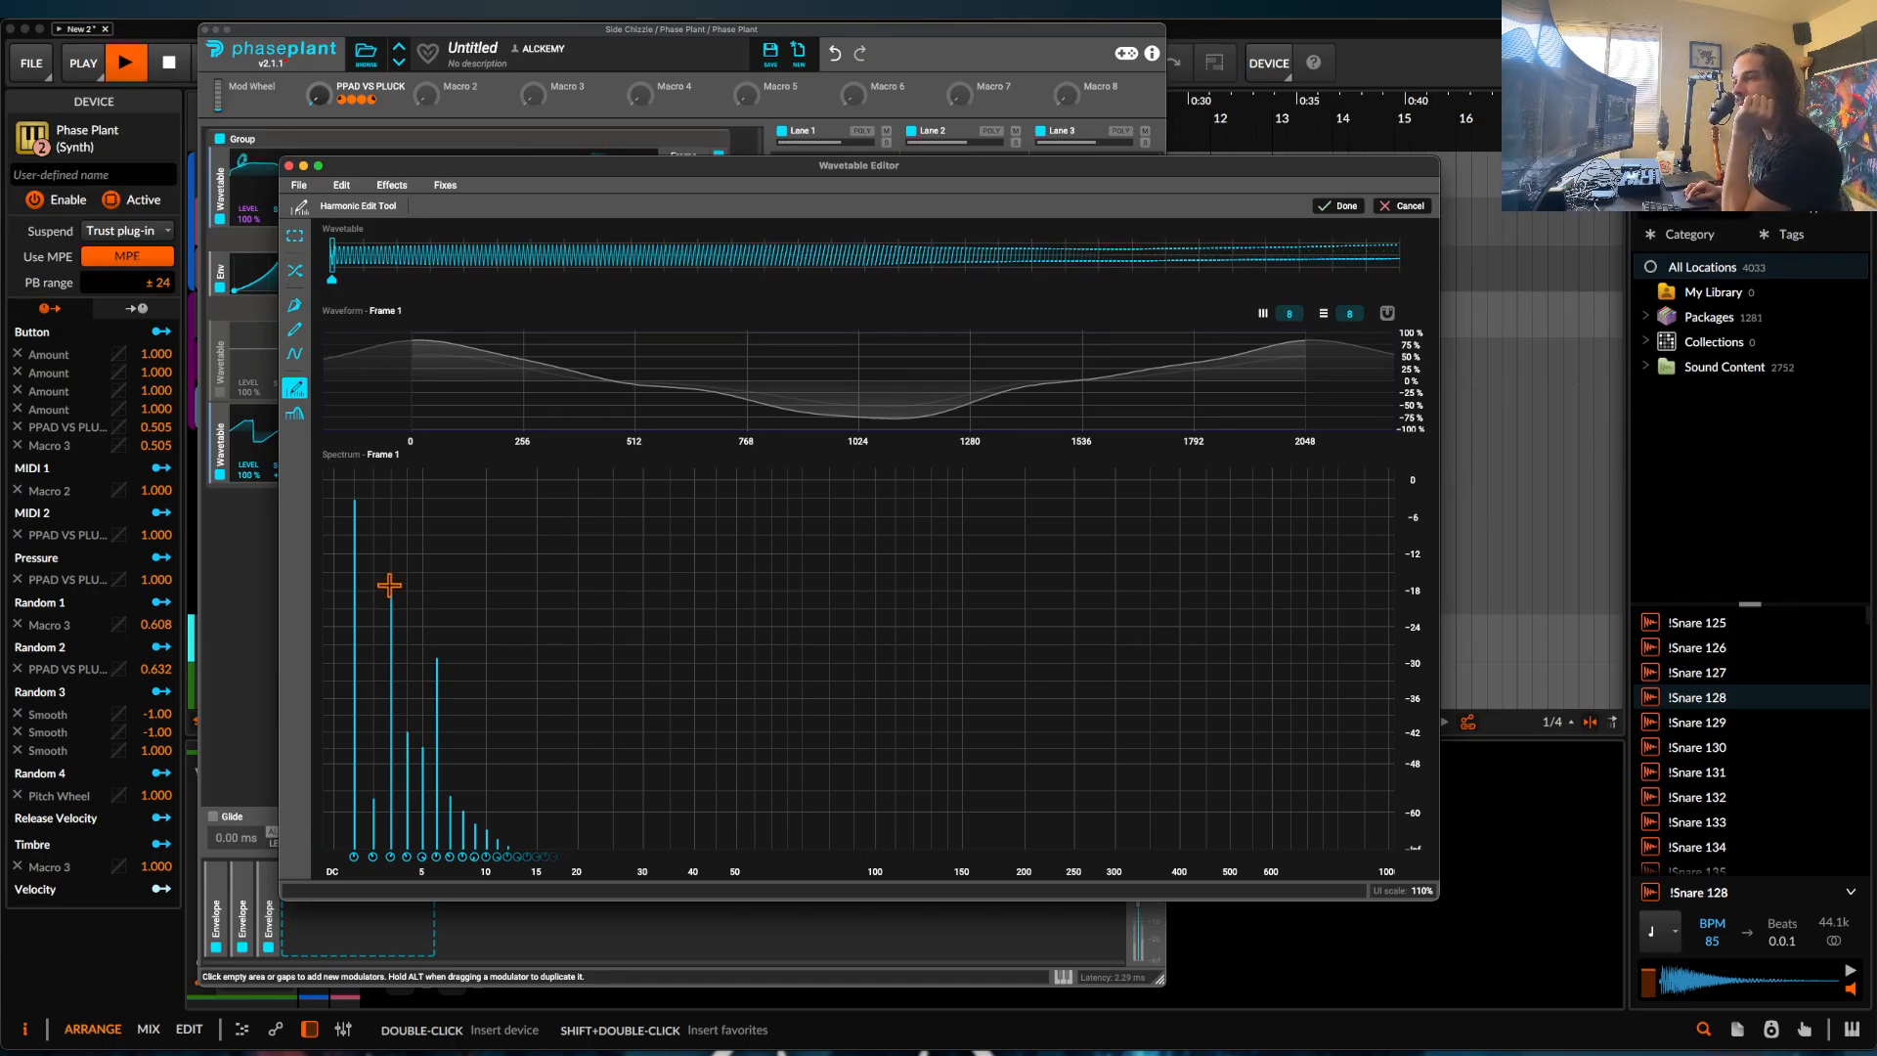
left_click_drag(390, 589, 393, 556)
left_click_drag(436, 661, 439, 638)
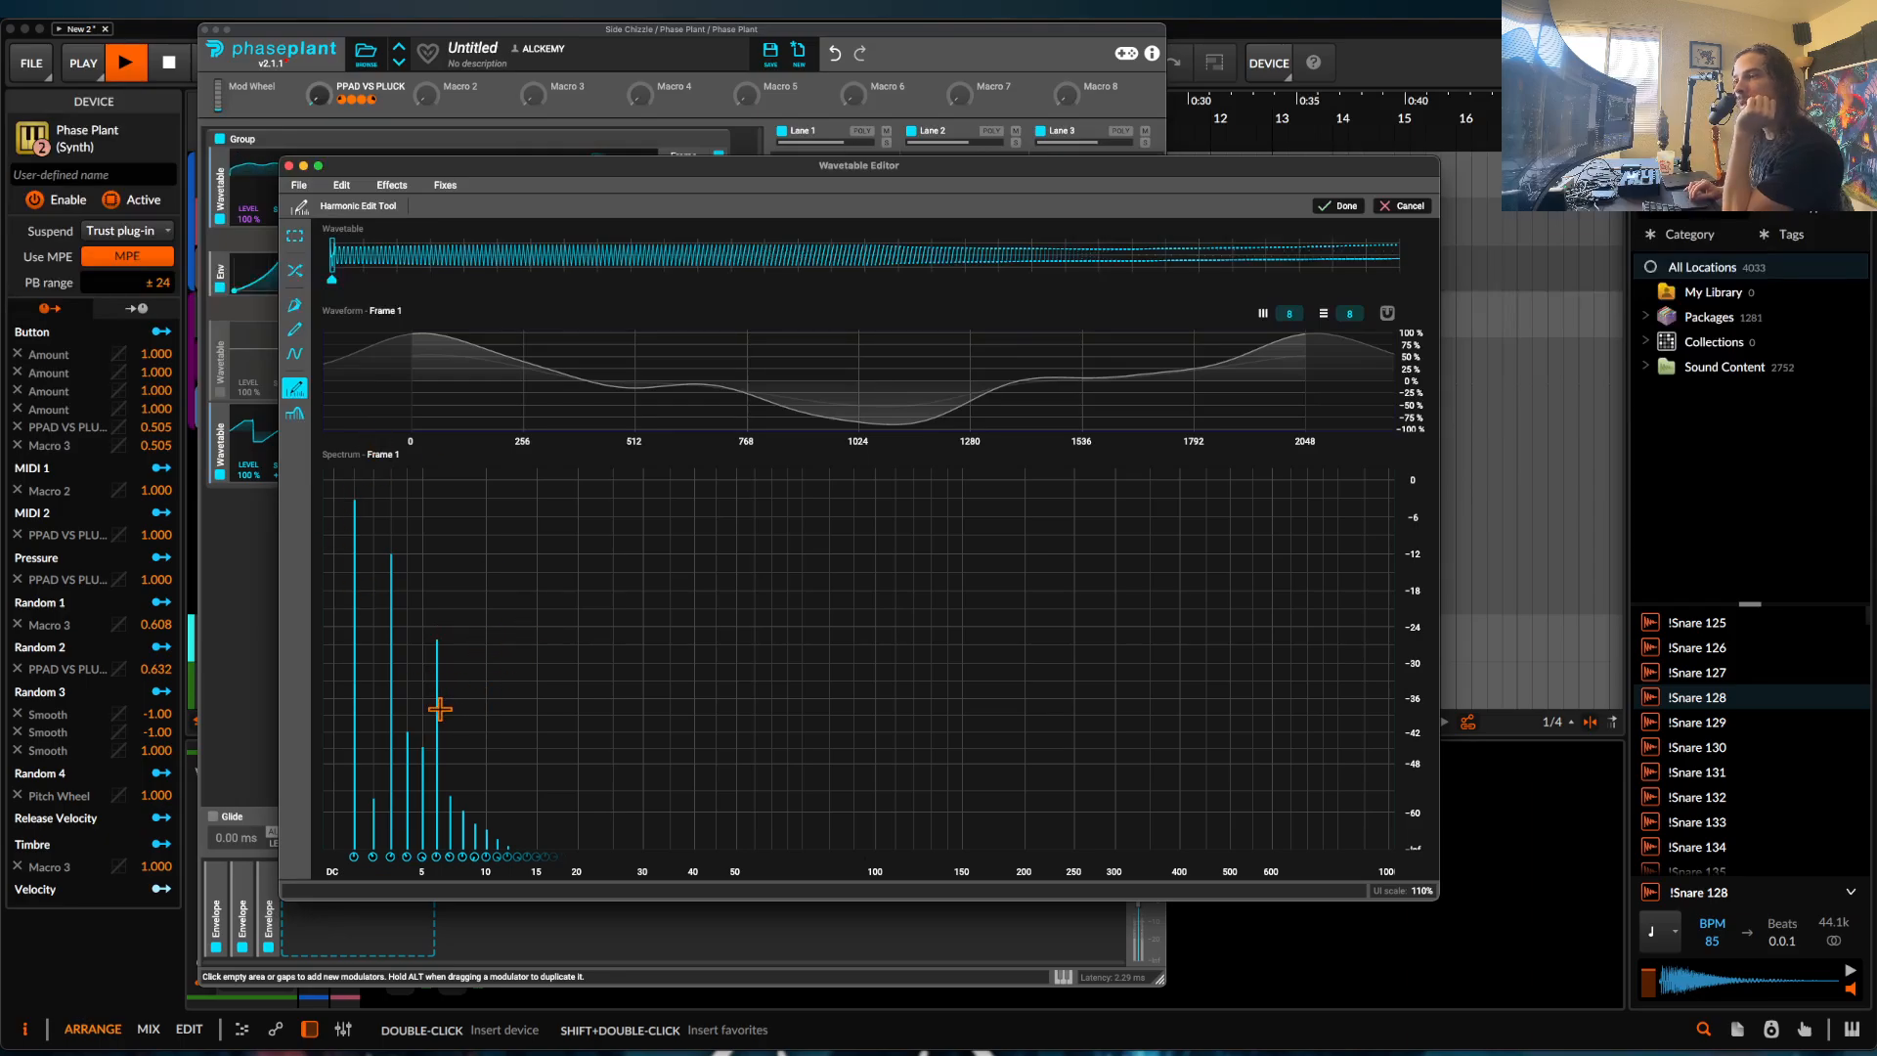
mouse_move(464, 748)
left_mouse_down()
mouse_move(460, 662)
mouse_move(473, 825)
mouse_move(504, 808)
mouse_move(504, 732)
left_mouse_up()
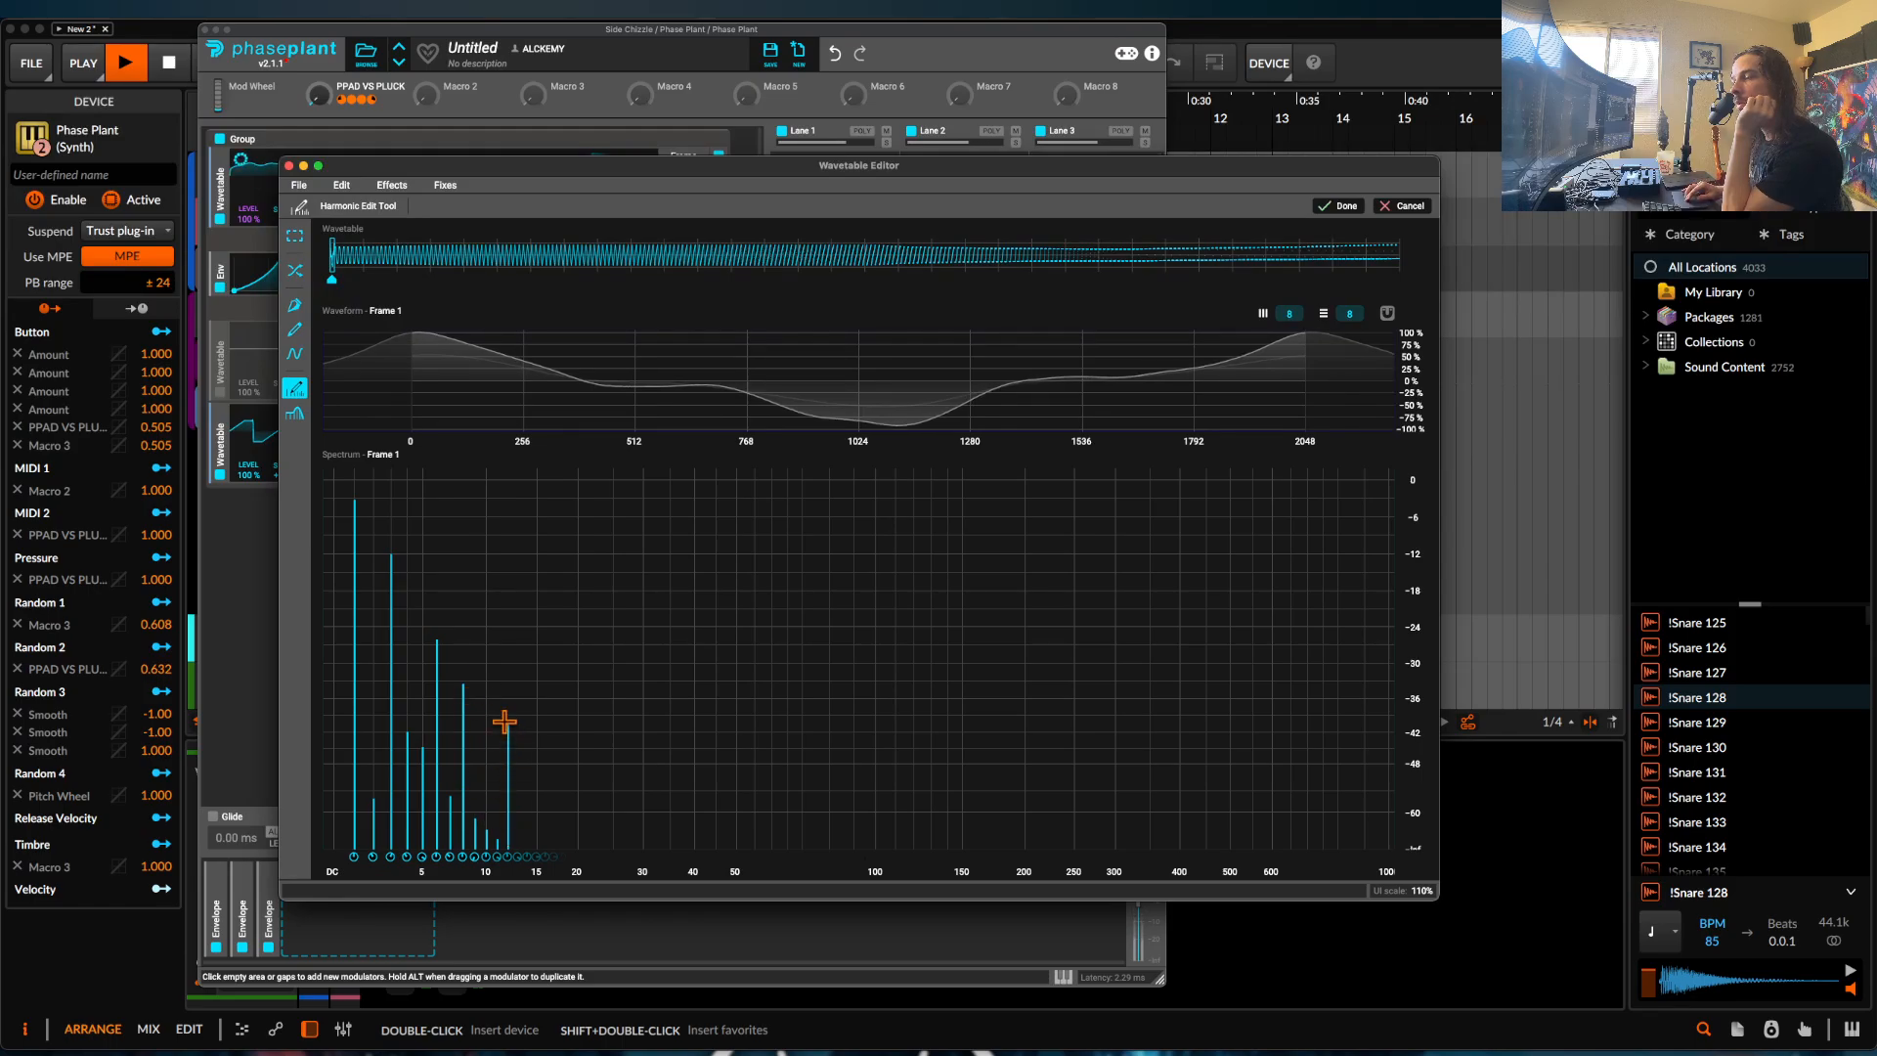
Reopen the first wavetable's editor and redraw frame 128 with the Harmonic Edit Tool as a strong fundamental with very quiet overtones.
left_click(290, 166)
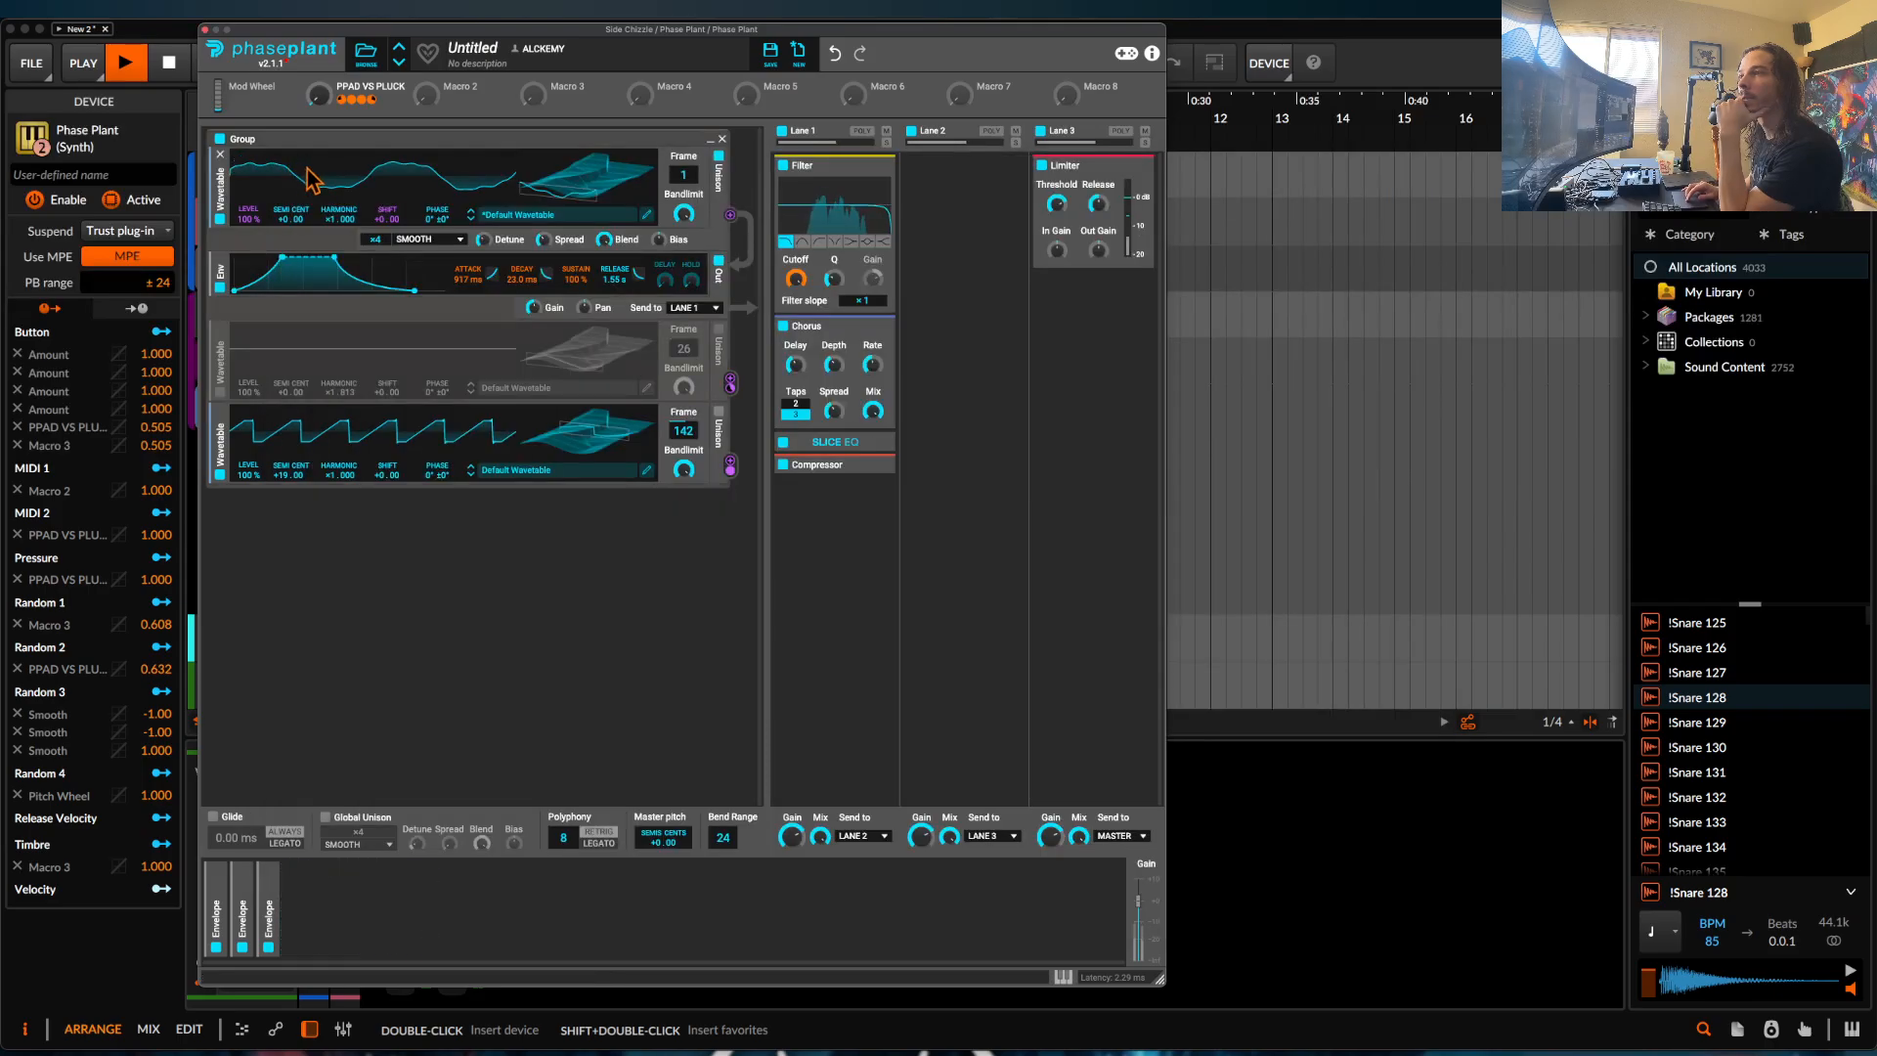
left_click(645, 215)
key("space")
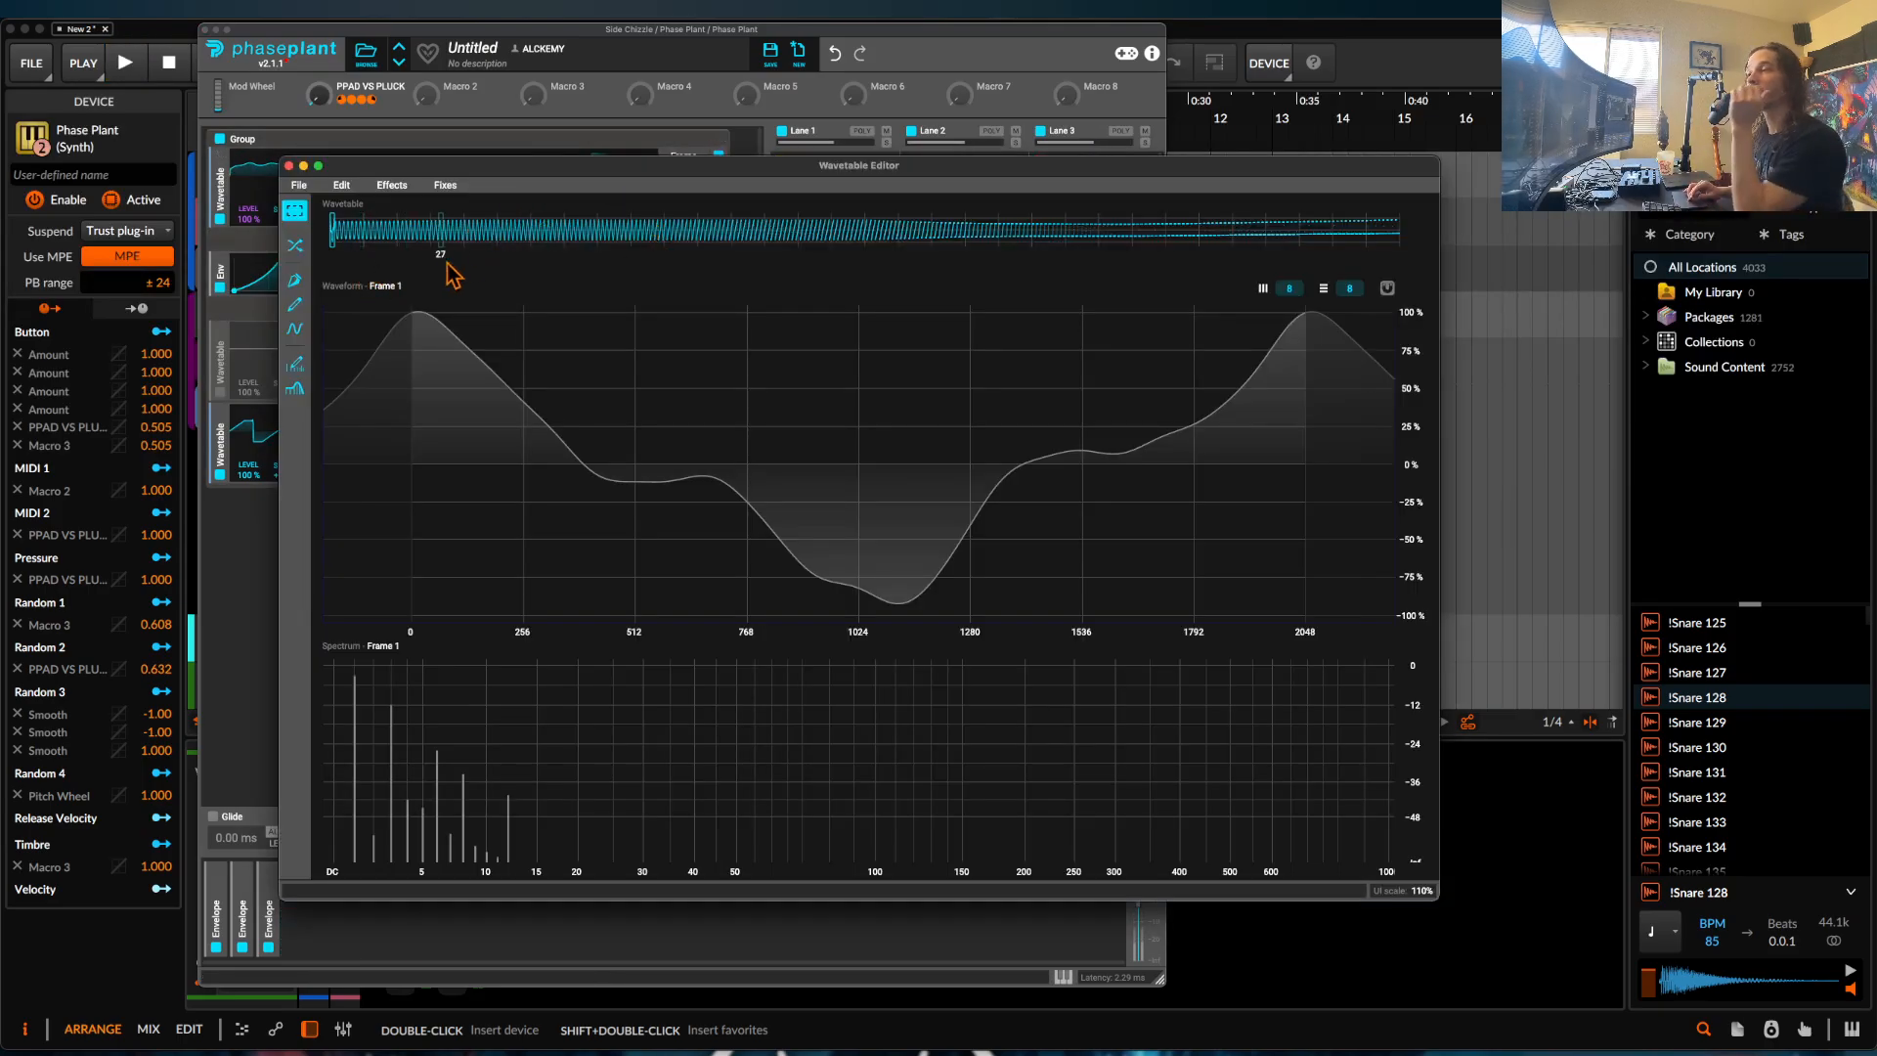
left_click(862, 230)
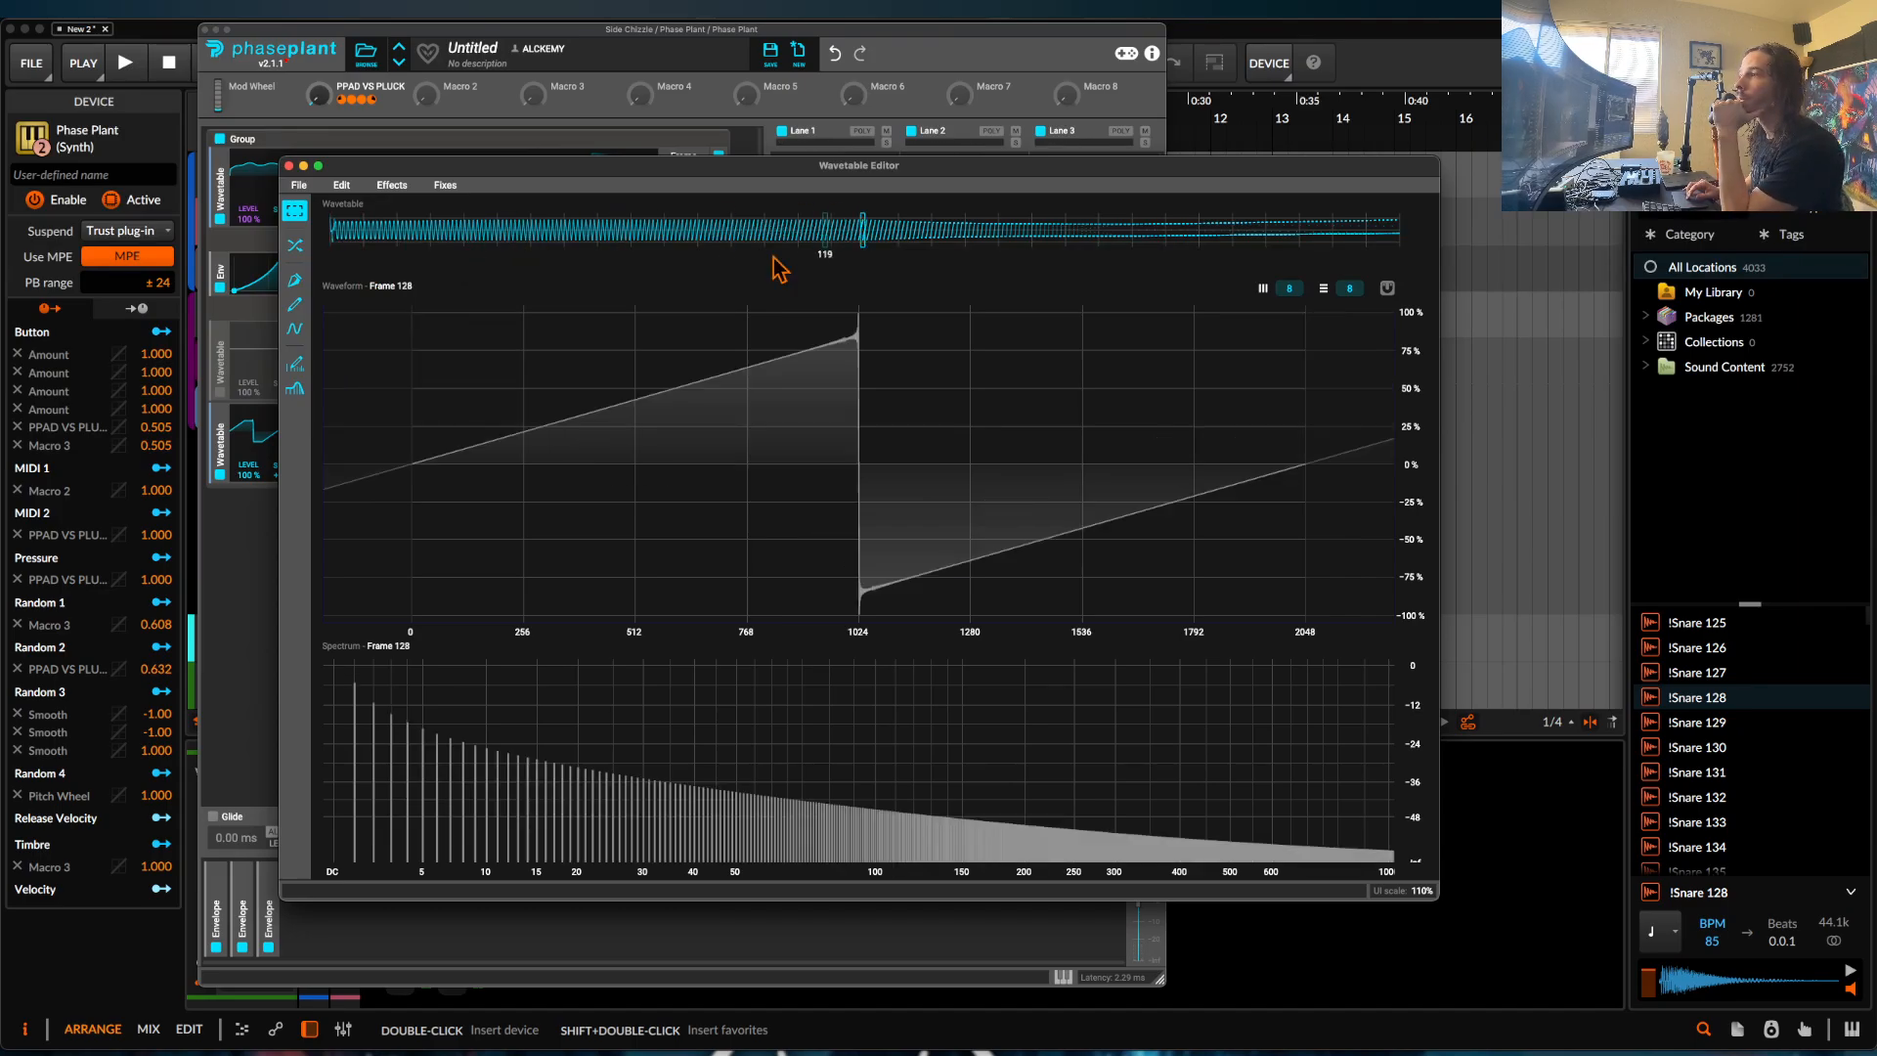
left_click(294, 364)
mouse_move(369, 553)
left_mouse_down()
mouse_move(536, 805)
mouse_move(1081, 947)
mouse_move(1594, 975)
left_mouse_up()
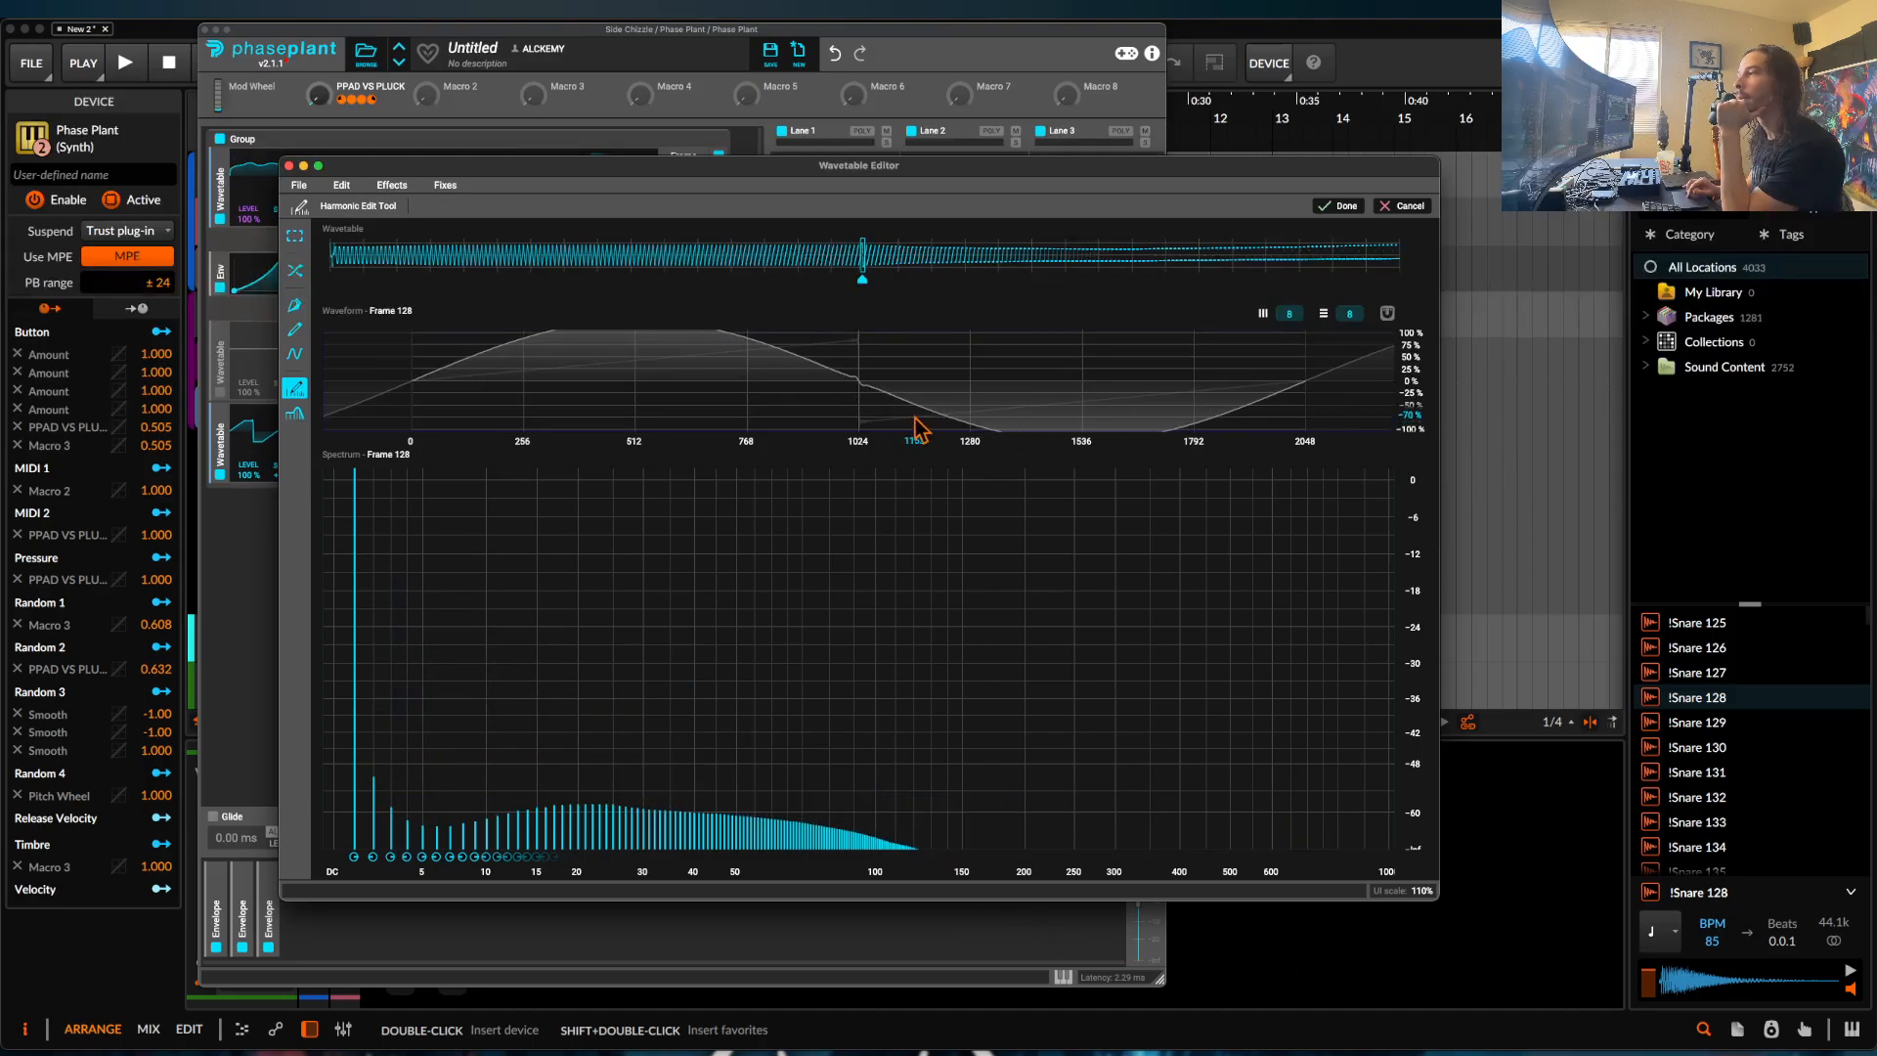
In frame 179, remove the fundamental, set the 3rd, 5th and 7th harmonics to about -6, -14 and -21 dB, and cut the upper harmonics.
left_click(1076, 257)
left_click_drag(356, 581, 354, 846)
left_click_drag(390, 557, 390, 515)
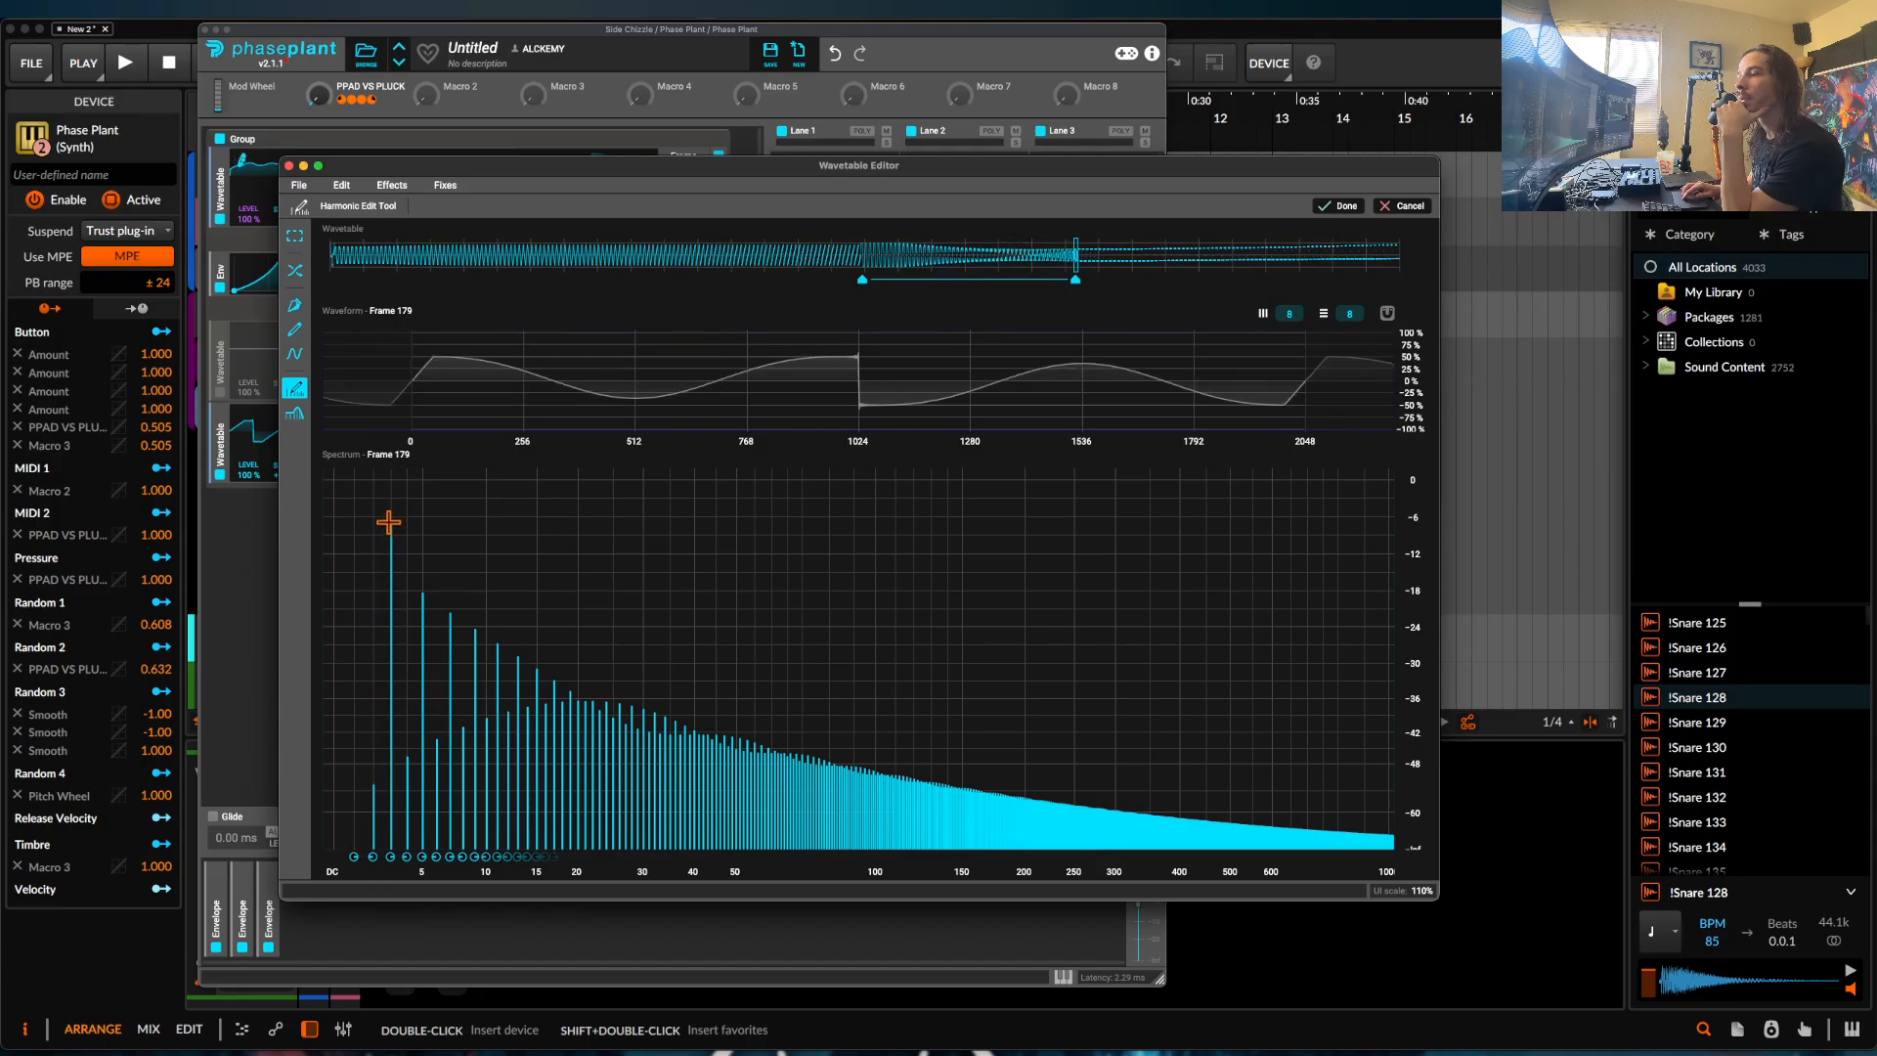
left_click_drag(421, 781, 1413, 977)
mouse_move(437, 771)
left_mouse_down()
mouse_move(418, 589)
mouse_move(409, 861)
left_mouse_up()
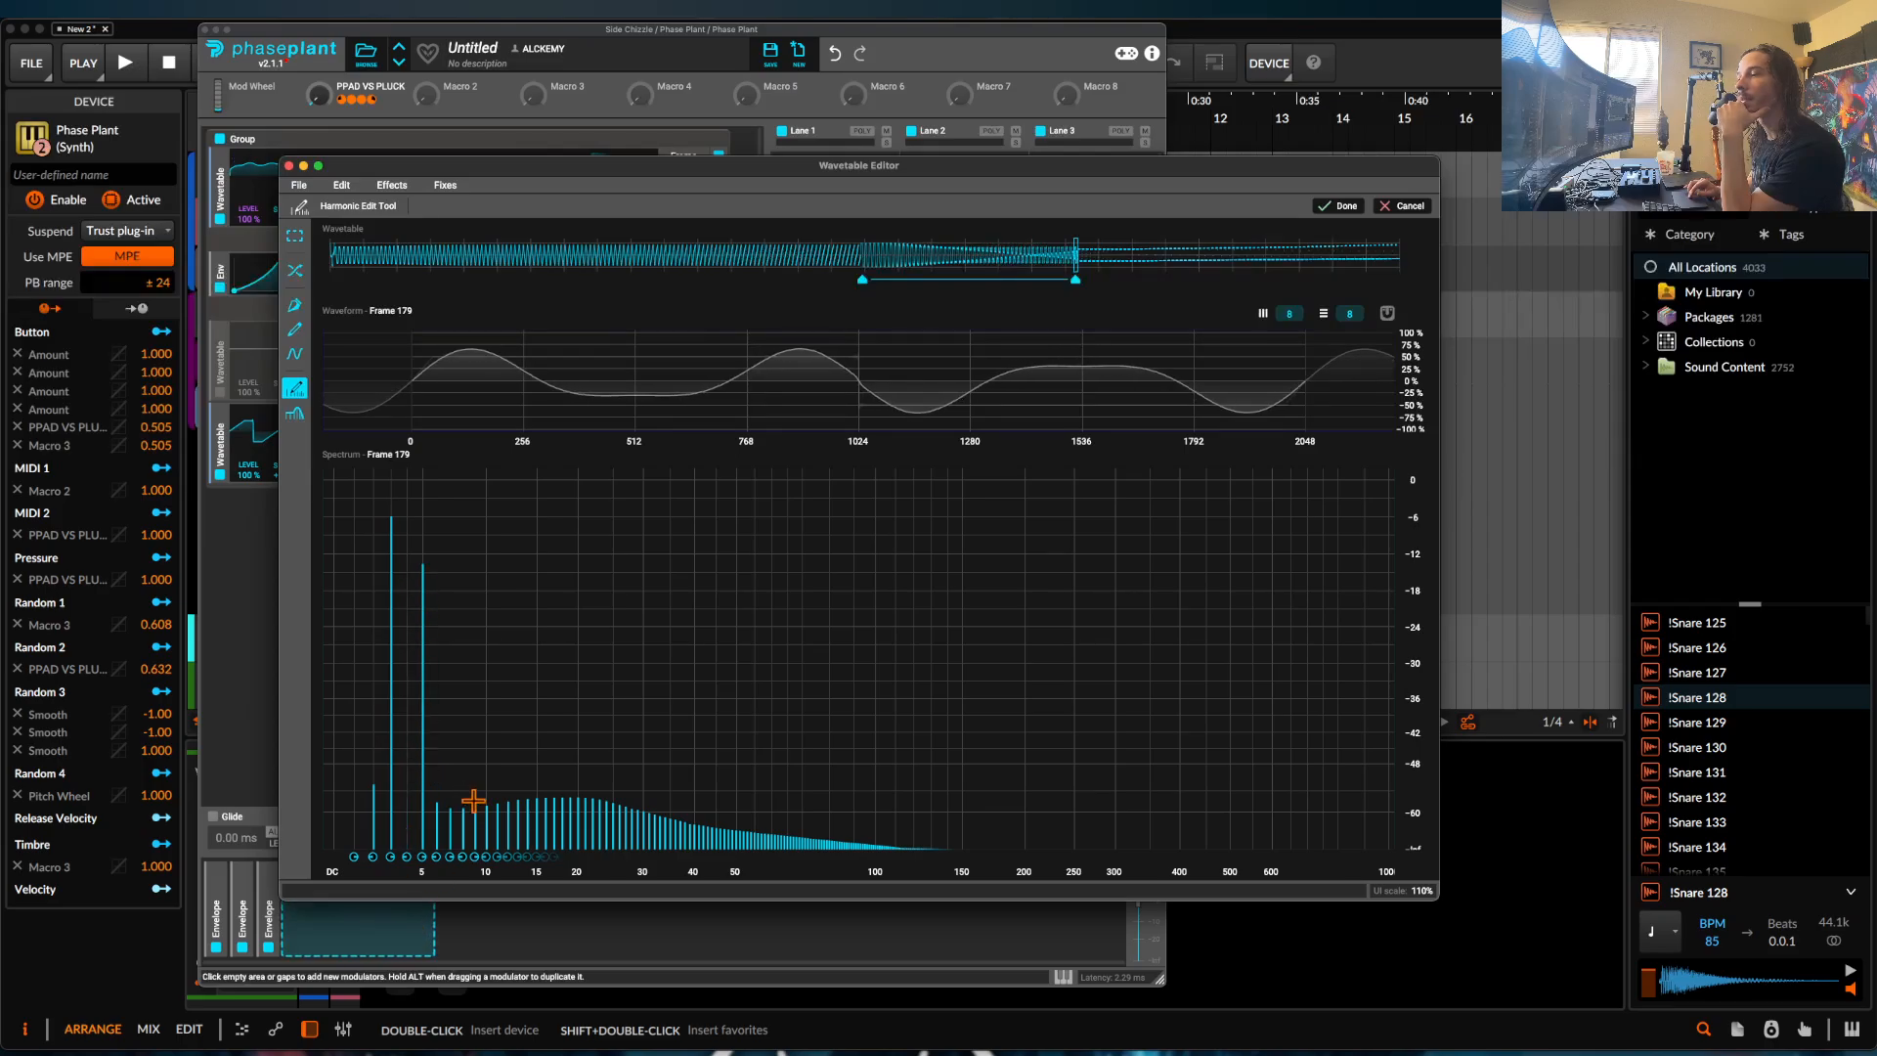
mouse_move(463, 779)
left_mouse_down()
mouse_move(450, 609)
mouse_move(469, 785)
mouse_move(819, 916)
left_mouse_up()
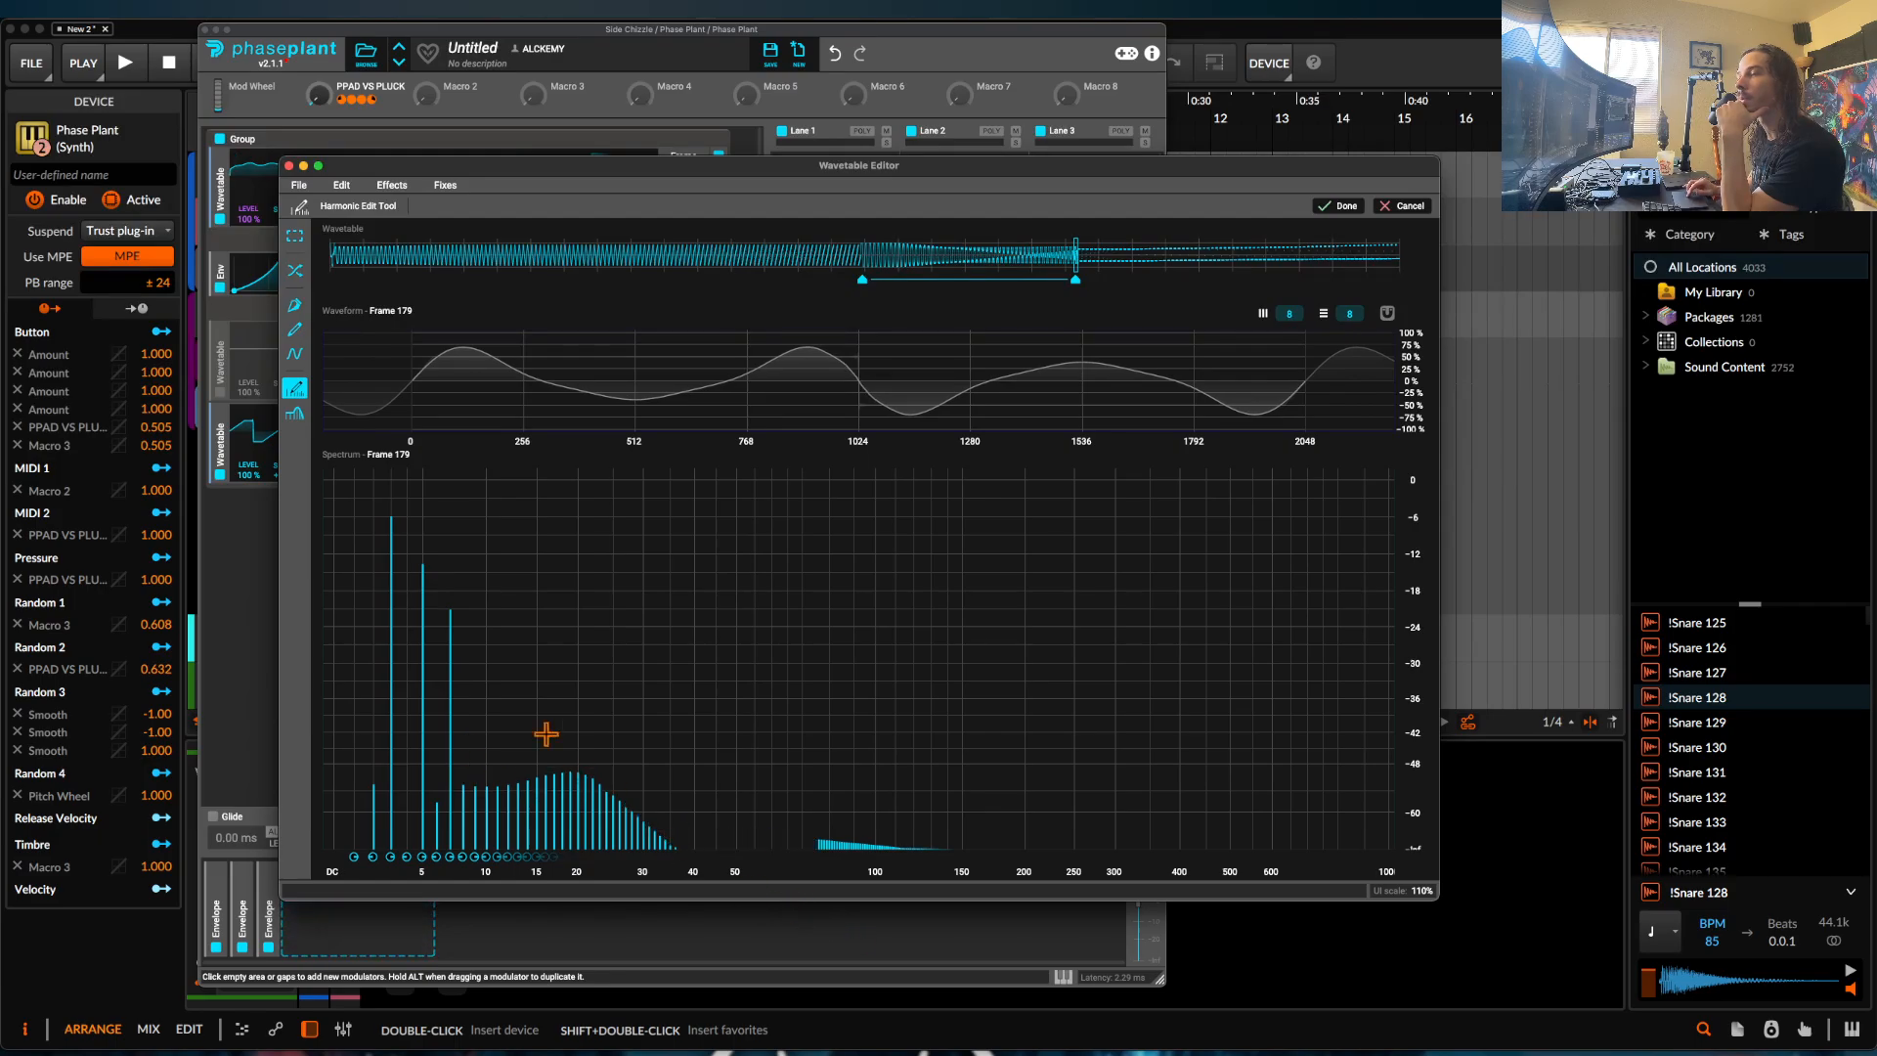
Reduce frame 256 to a fundamental at about -1 dB and a 3rd harmonic at about -15 dB.
left_click(1397, 256)
mouse_move(376, 569)
left_mouse_down()
mouse_move(763, 860)
mouse_move(1514, 940)
left_mouse_up()
mouse_move(353, 521)
left_mouse_down()
mouse_move(379, 865)
mouse_move(394, 570)
left_mouse_up()
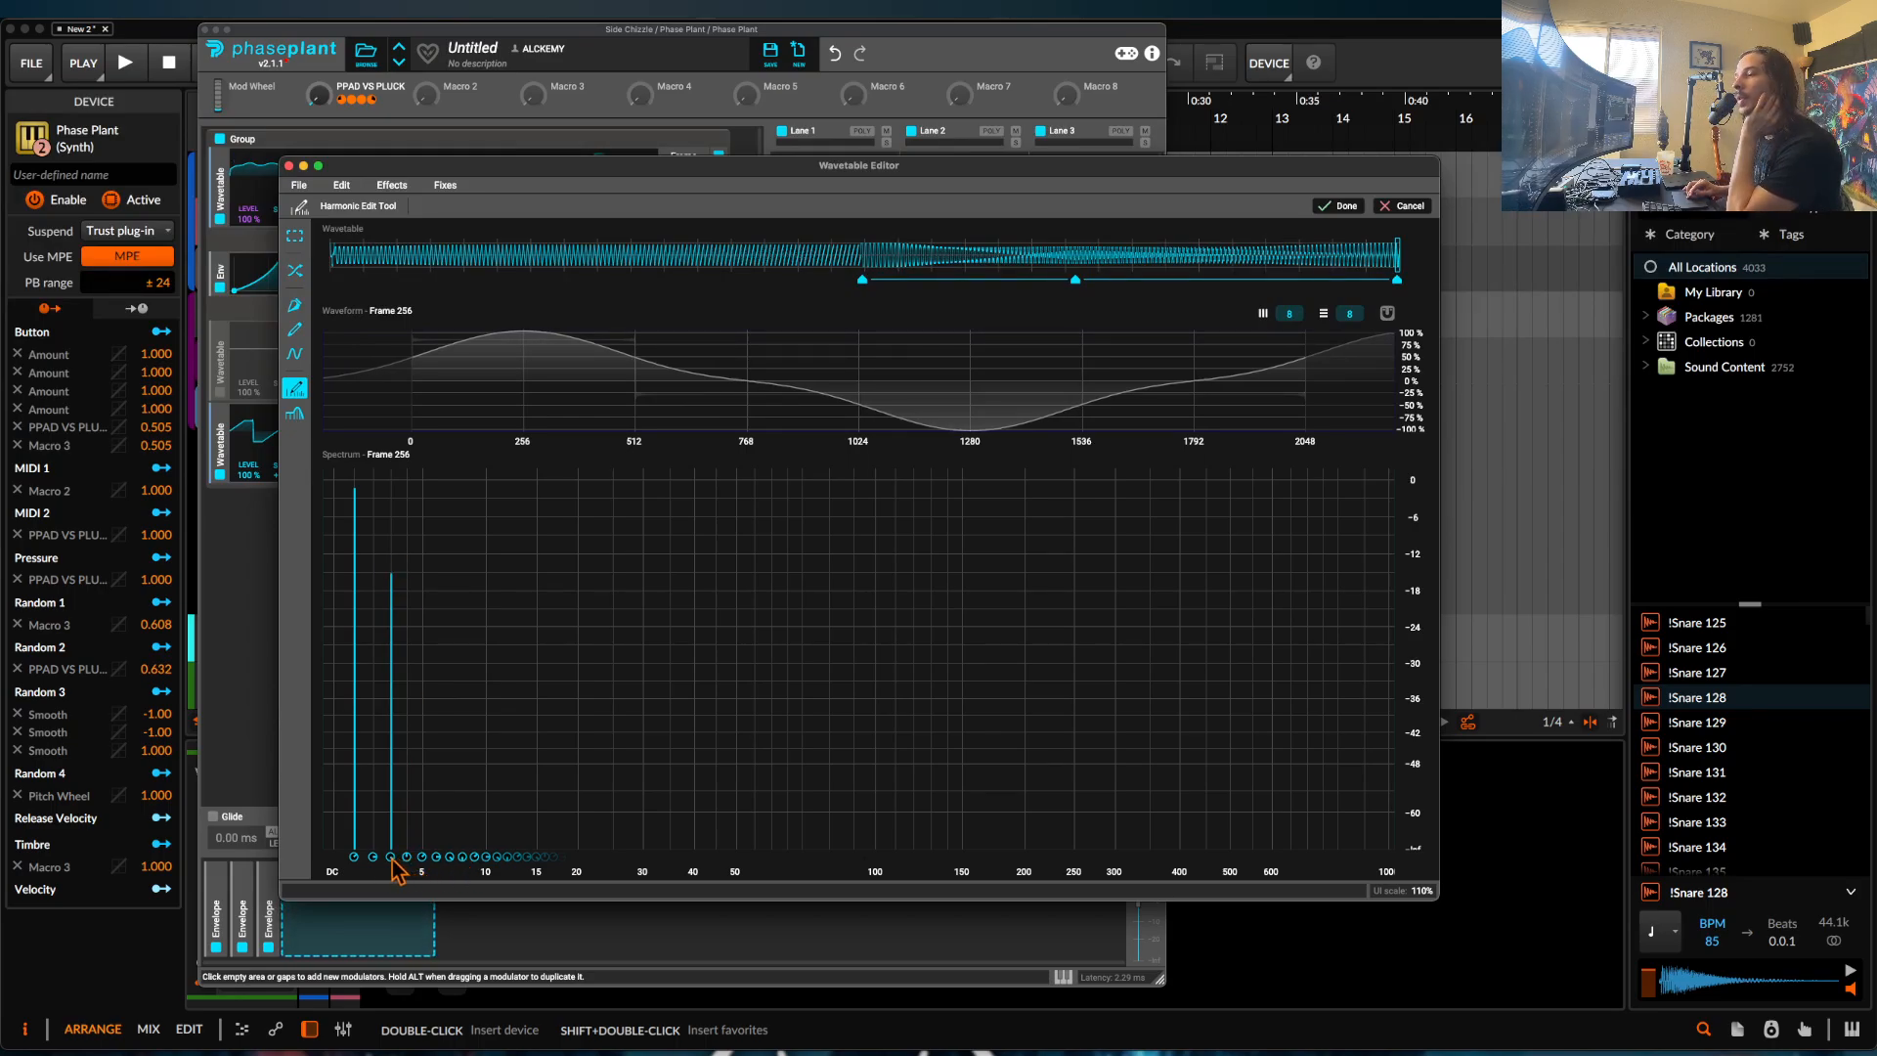
Adjust the phases of frame 256's fundamental and 3rd harmonic.
left_click_drag(388, 864, 399, 989)
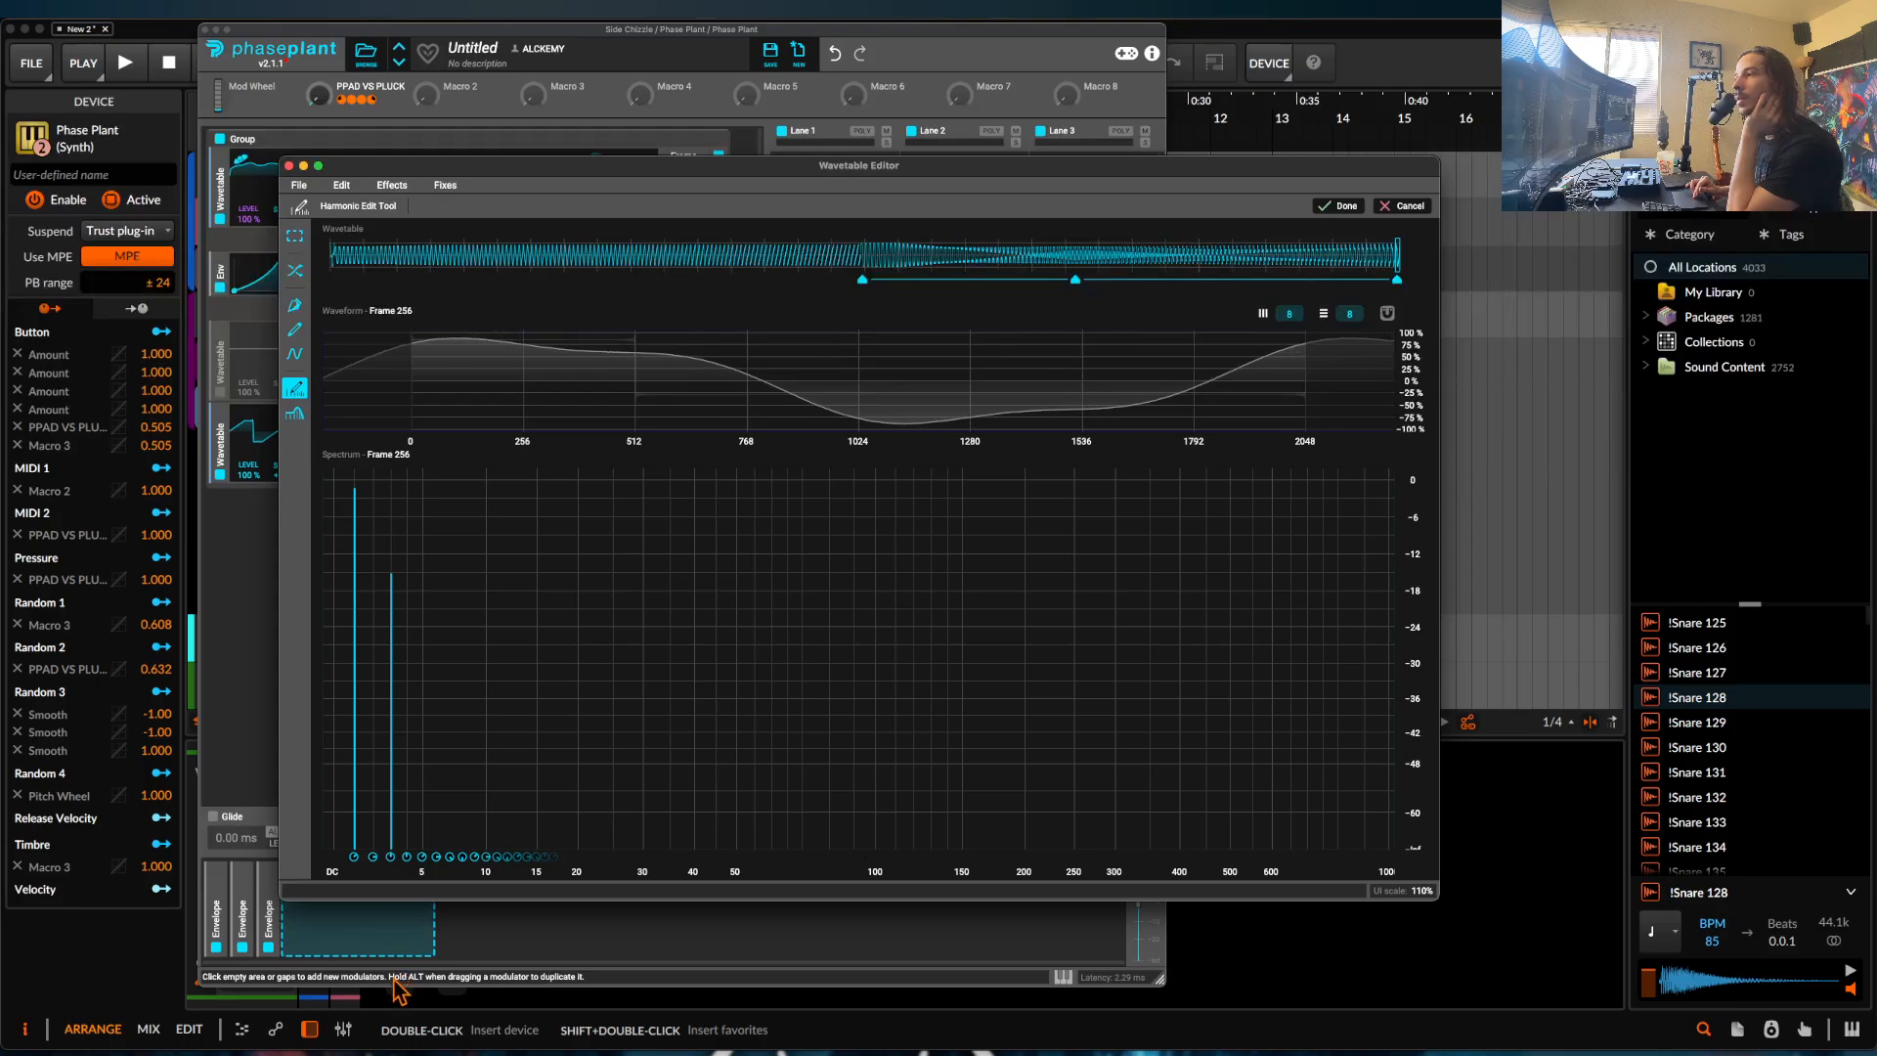
double_click(355, 859)
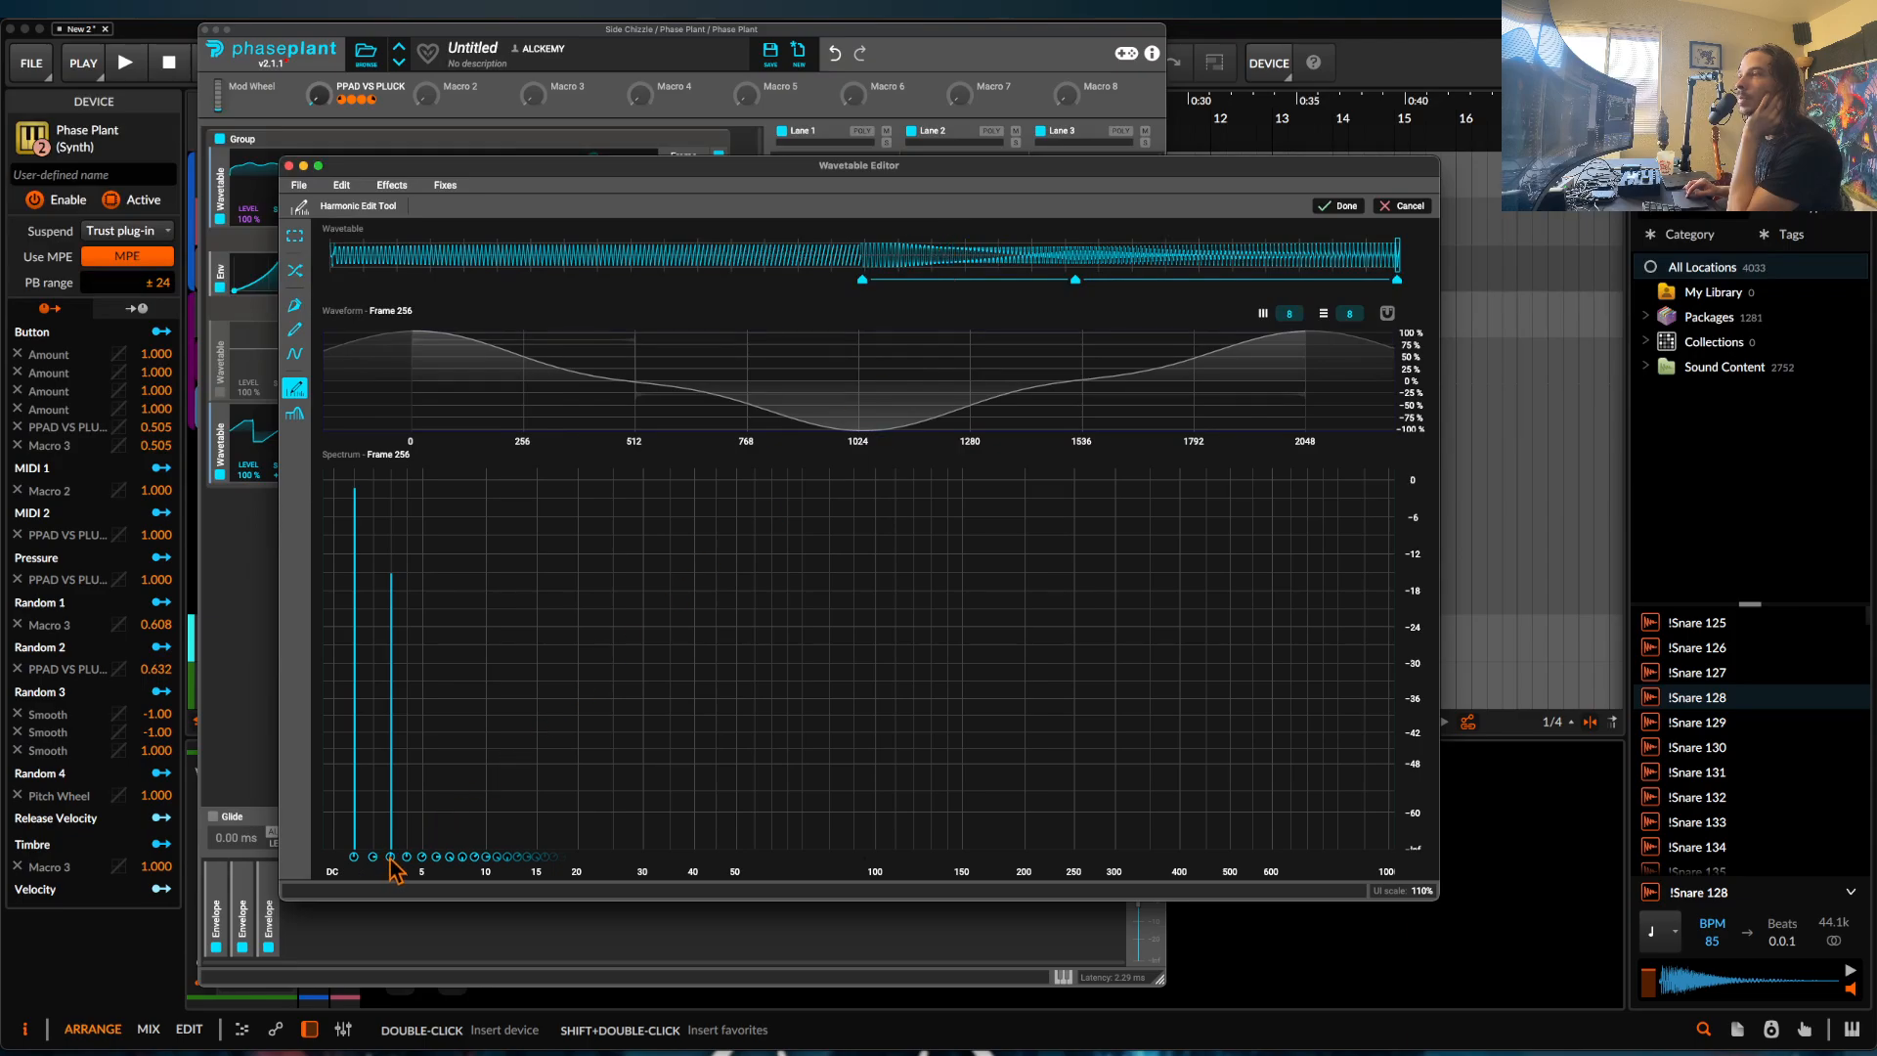
left_click_drag(391, 858, 415, 890)
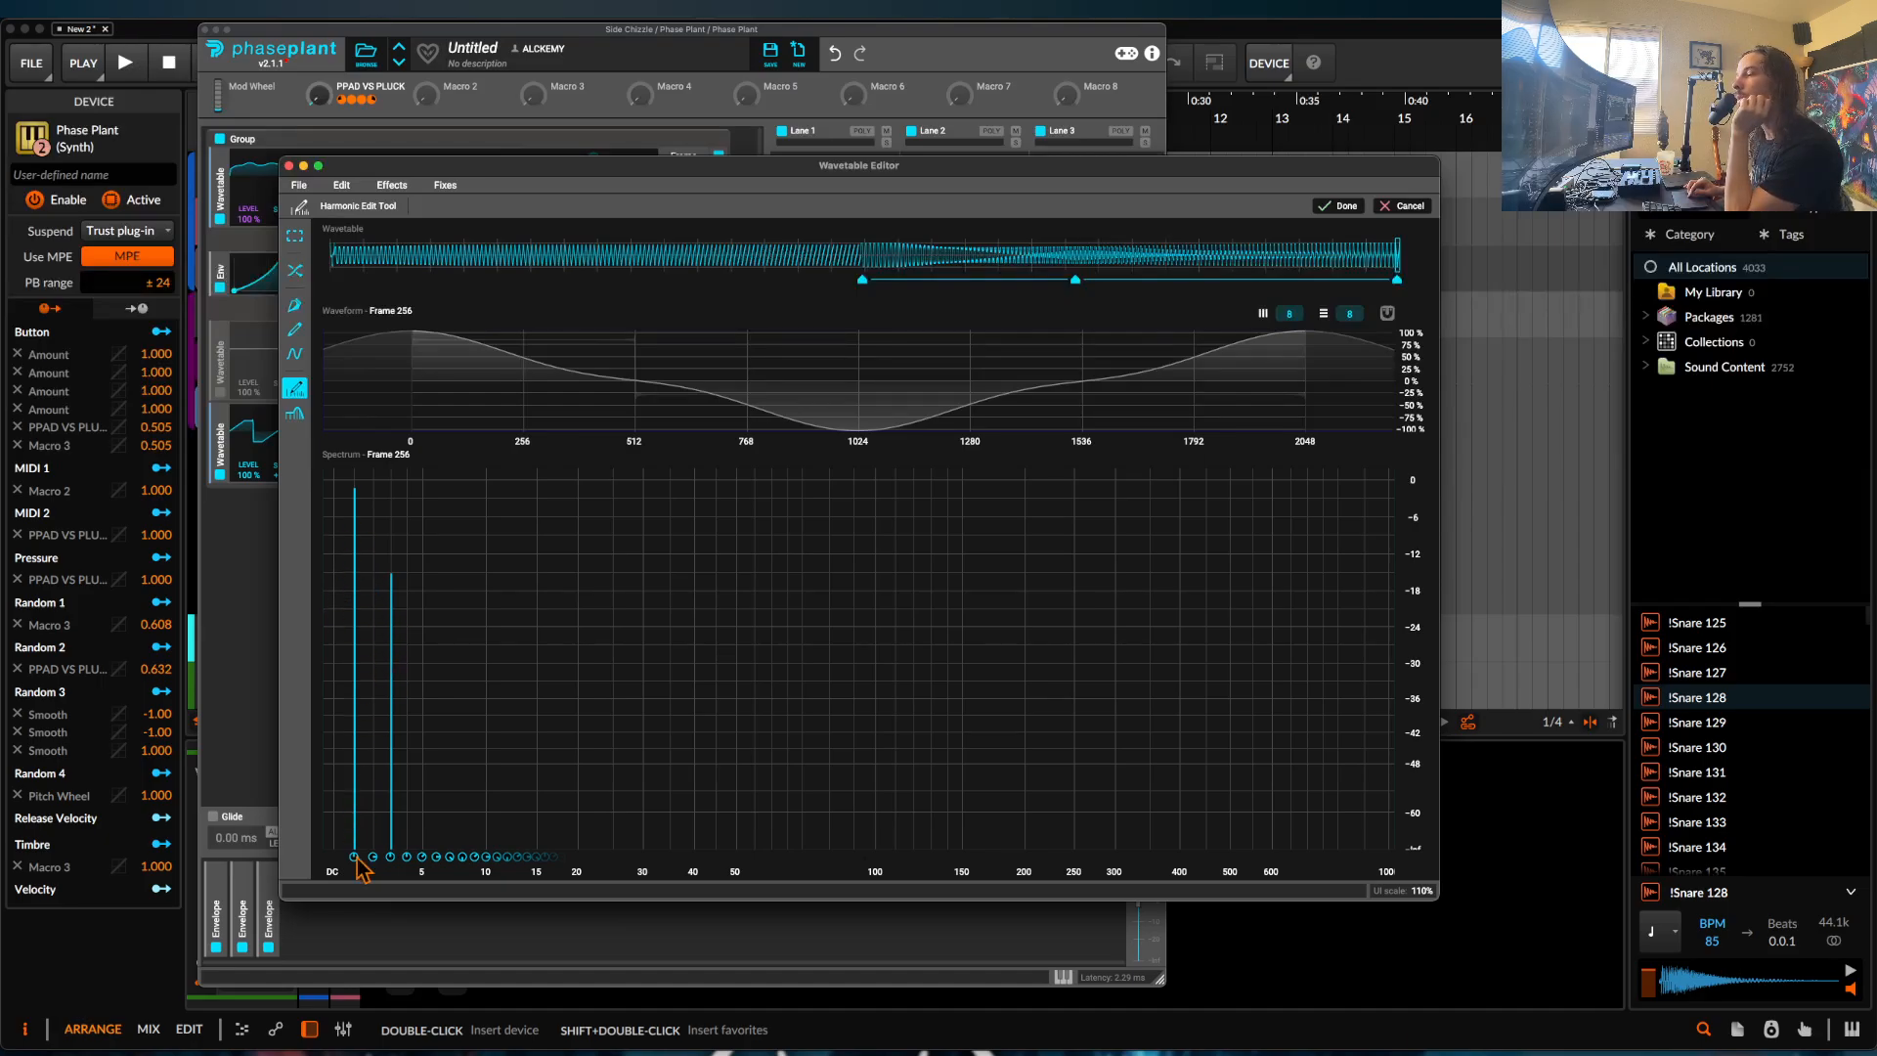
mouse_move(355, 858)
left_mouse_down()
mouse_move(361, 788)
mouse_move(349, 868)
left_mouse_up()
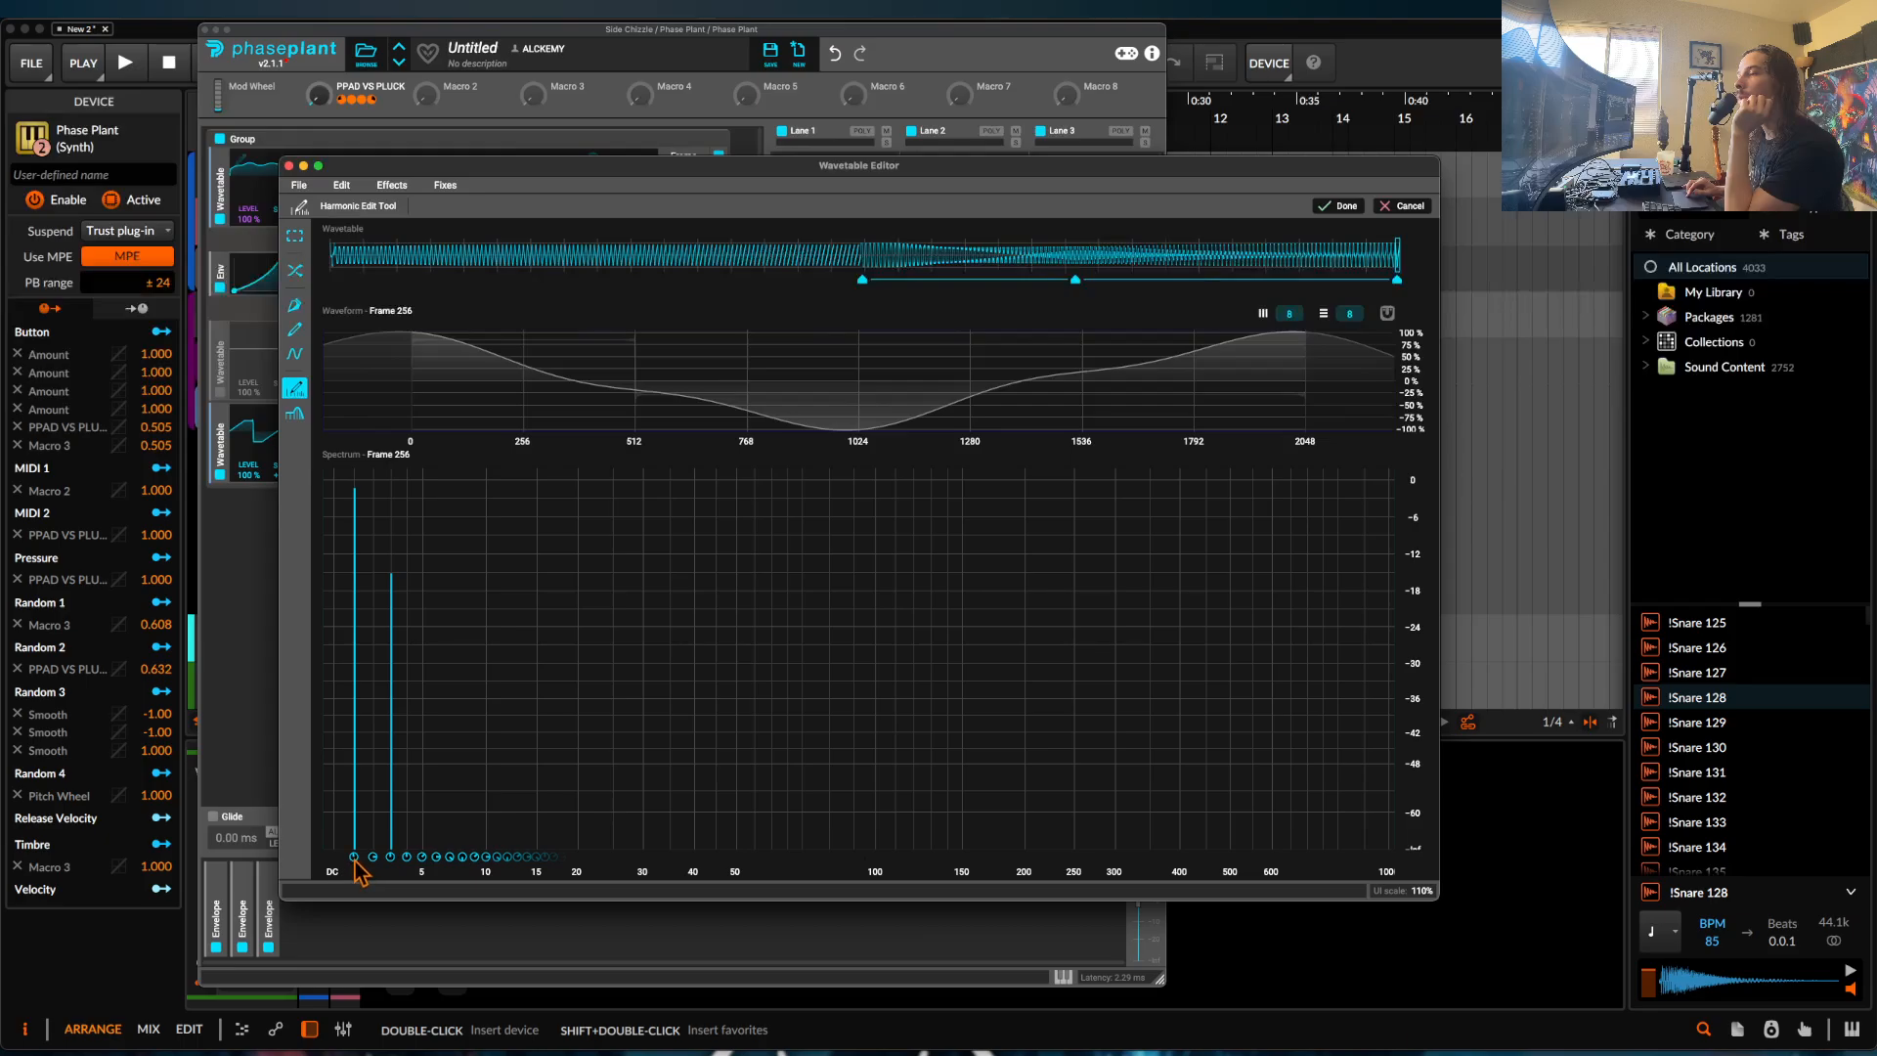
mouse_move(355, 861)
left_mouse_down()
mouse_move(333, 1022)
mouse_move(354, 833)
mouse_move(348, 847)
left_mouse_up()
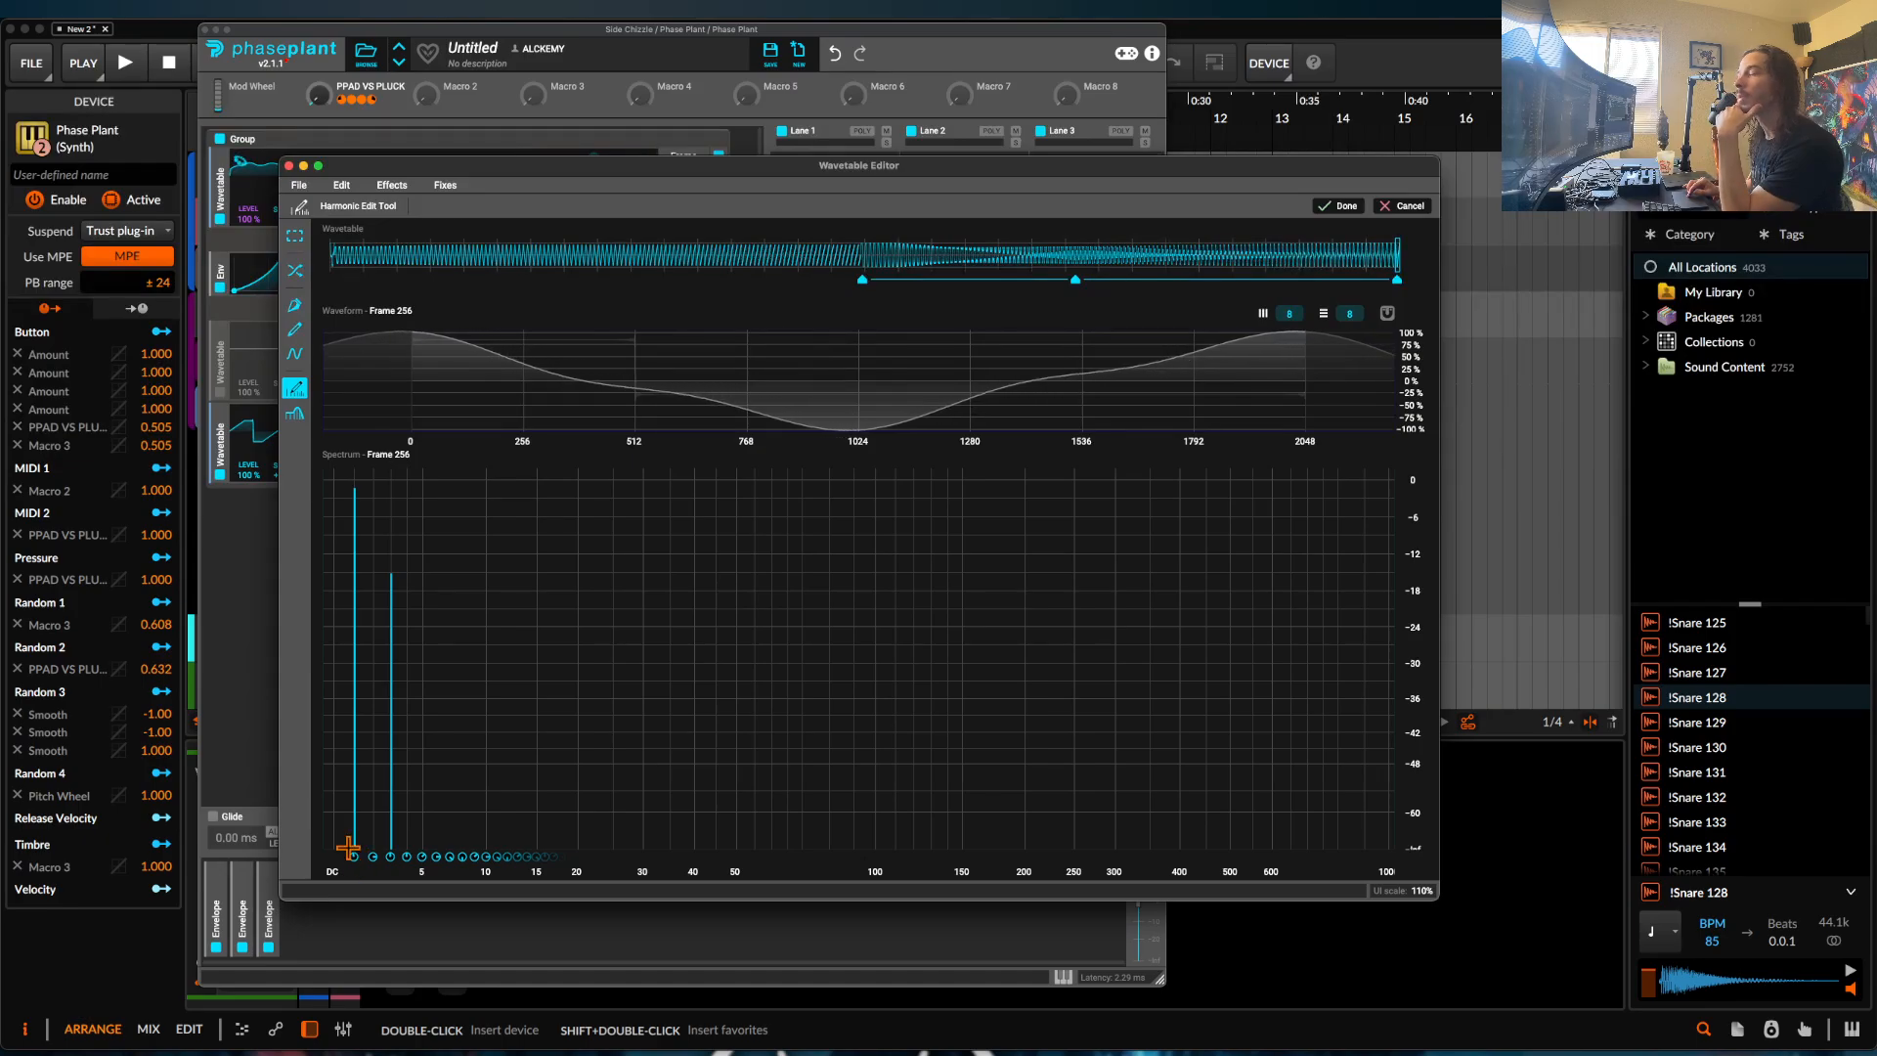
Morph frames 1 to 128 linearly with the Morph Tool and check frames 91 and 1.
mouse_move(477, 240)
left_mouse_down()
mouse_move(327, 262)
mouse_move(863, 263)
left_mouse_up()
left_click(295, 270)
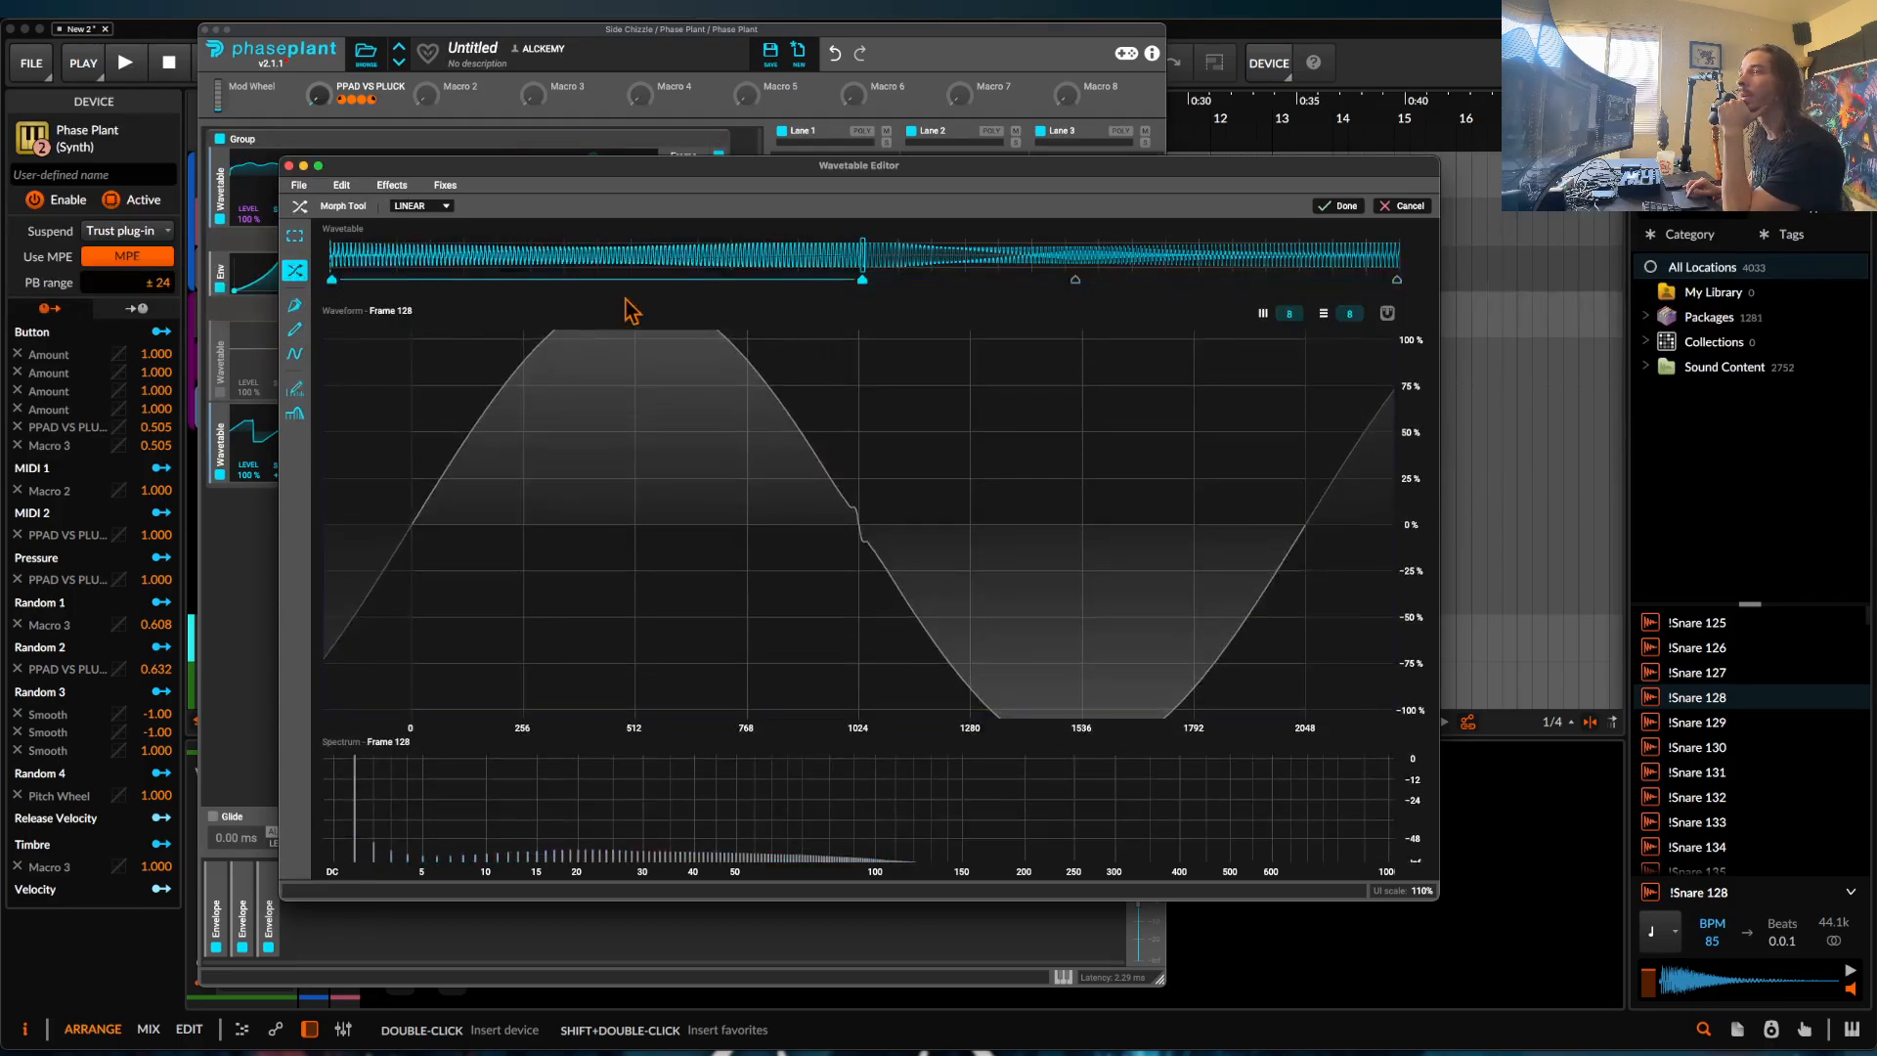
left_click(707, 245)
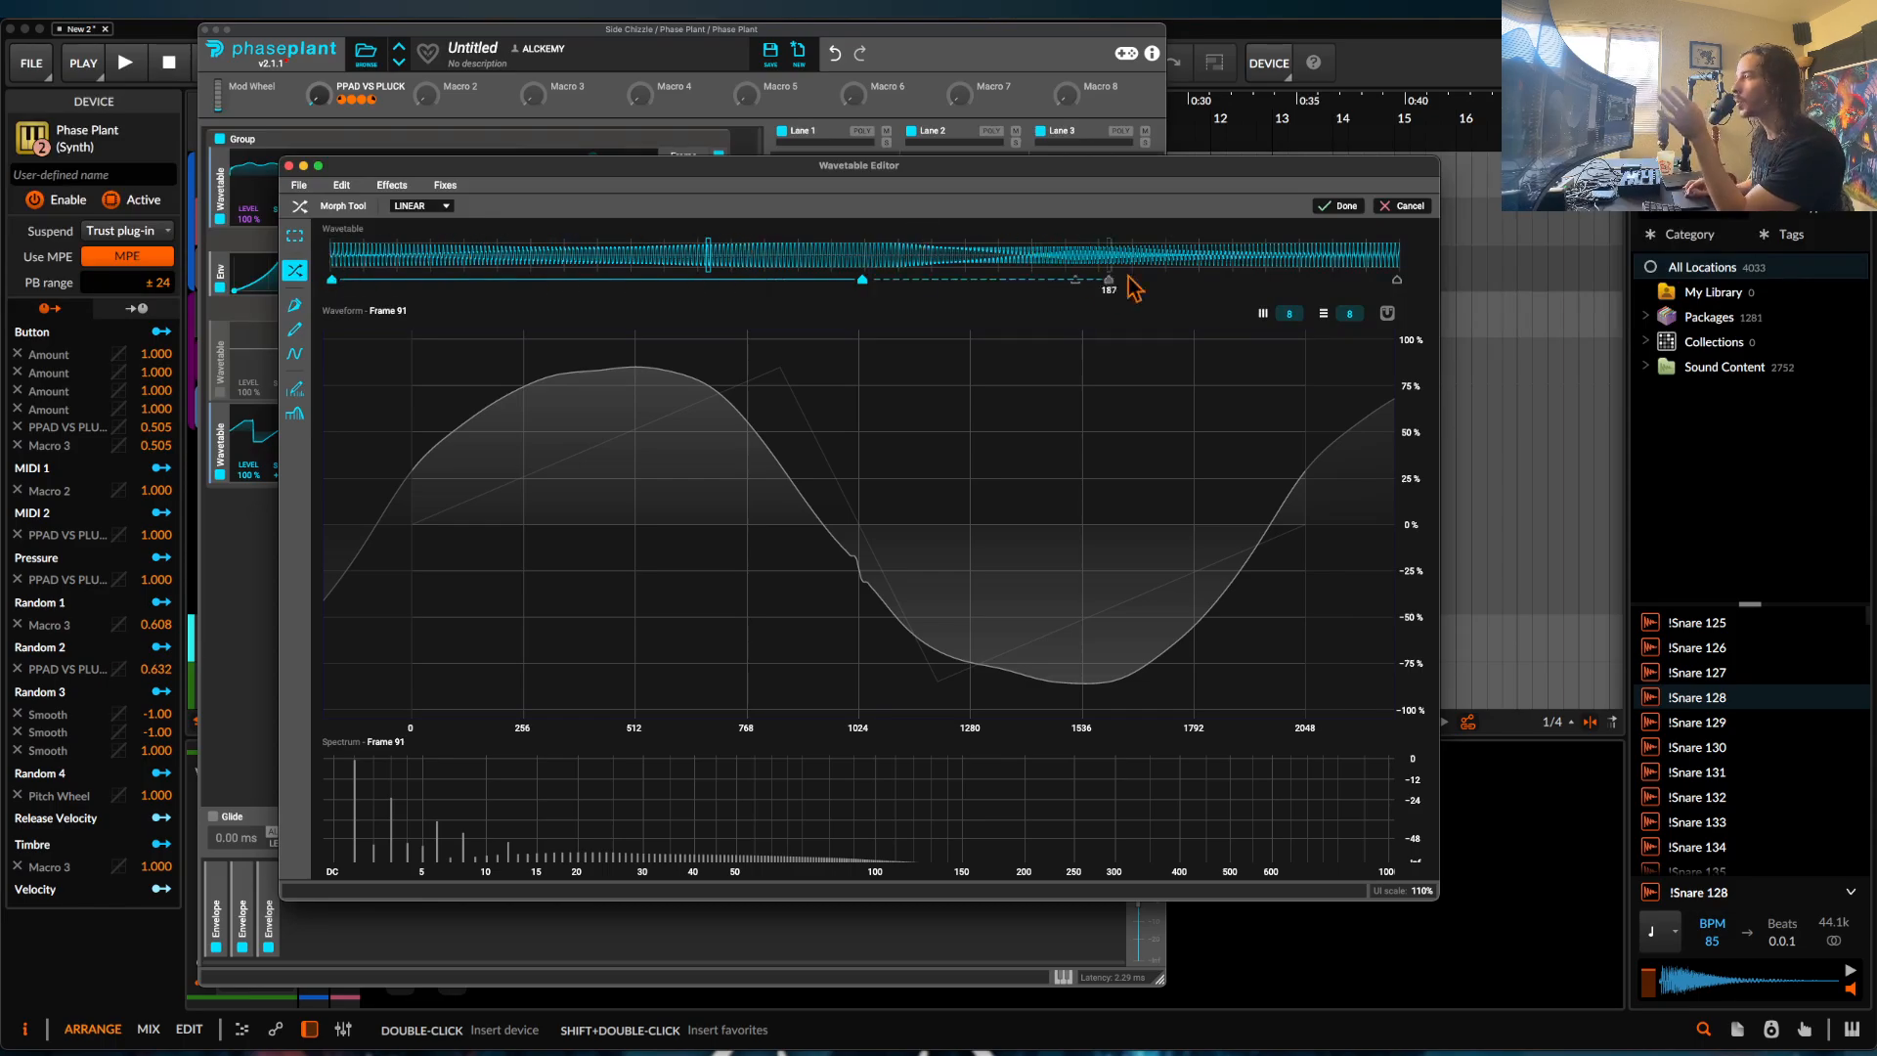
left_click(332, 260)
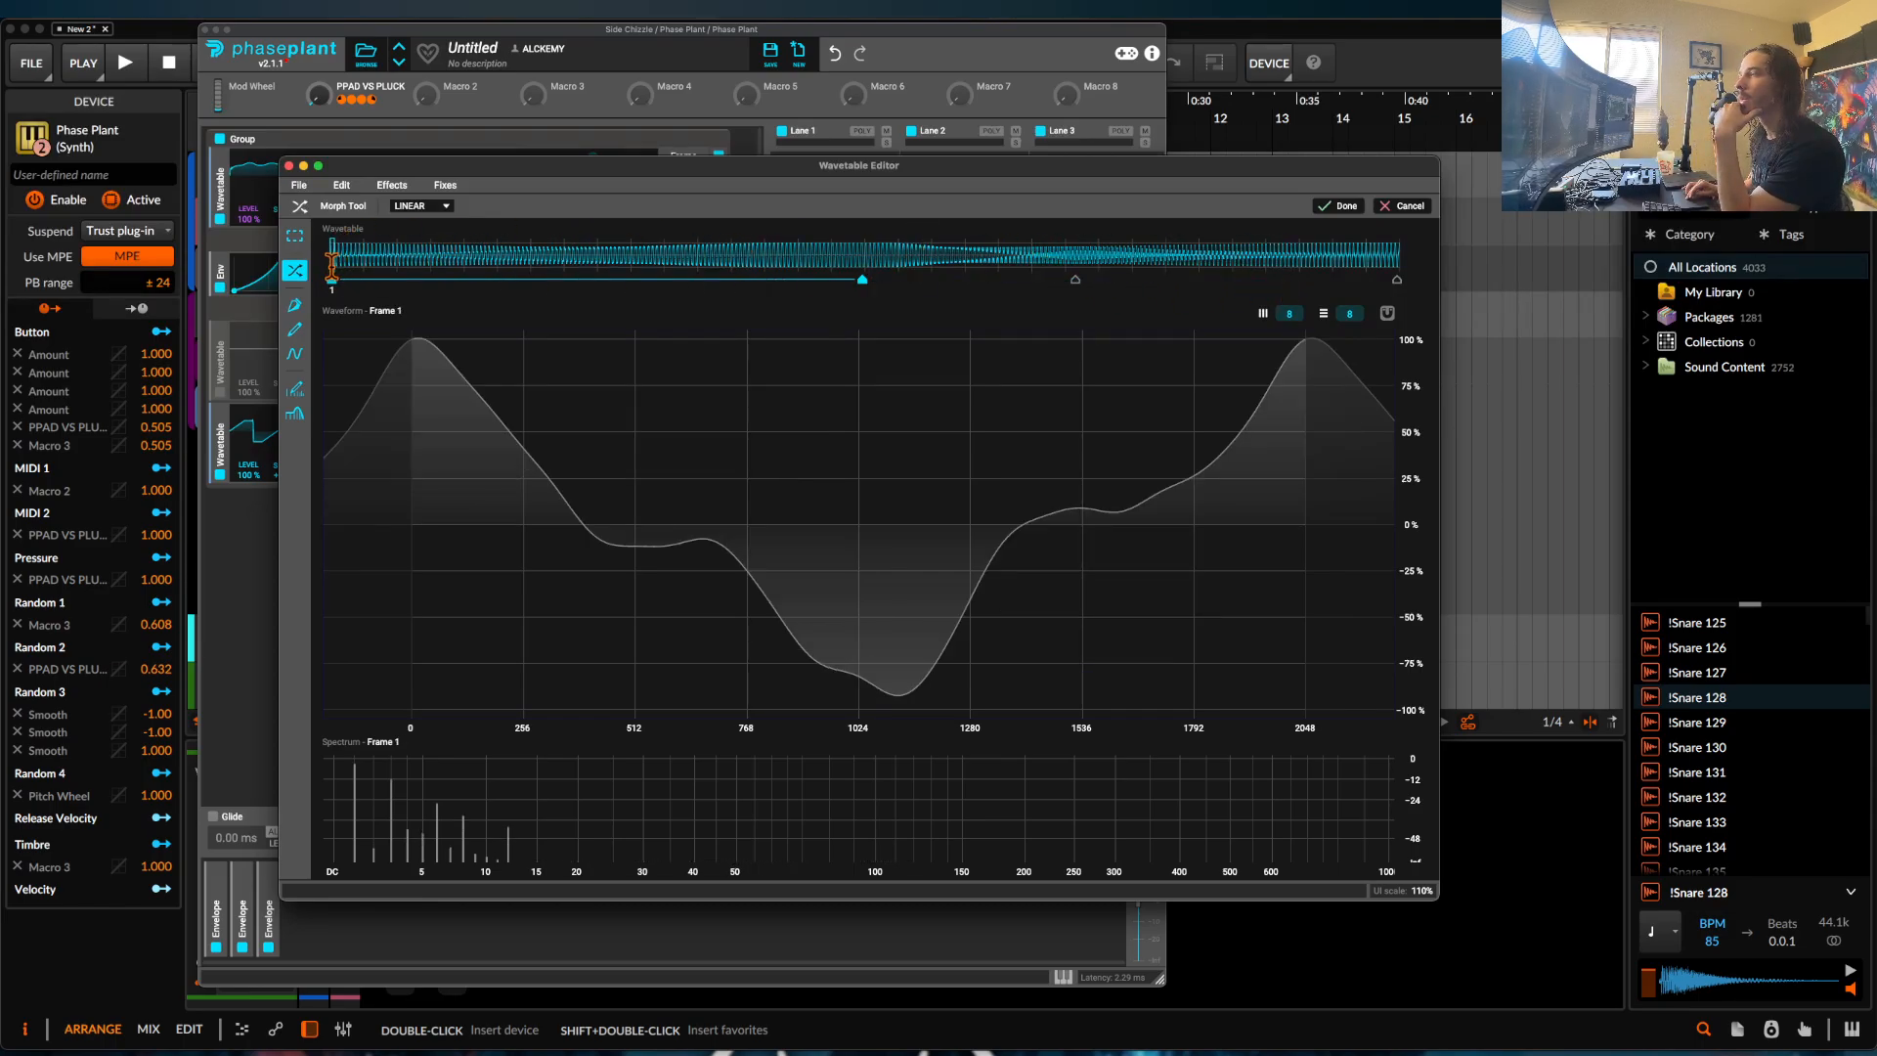
left_click_drag(332, 260, 283, 263)
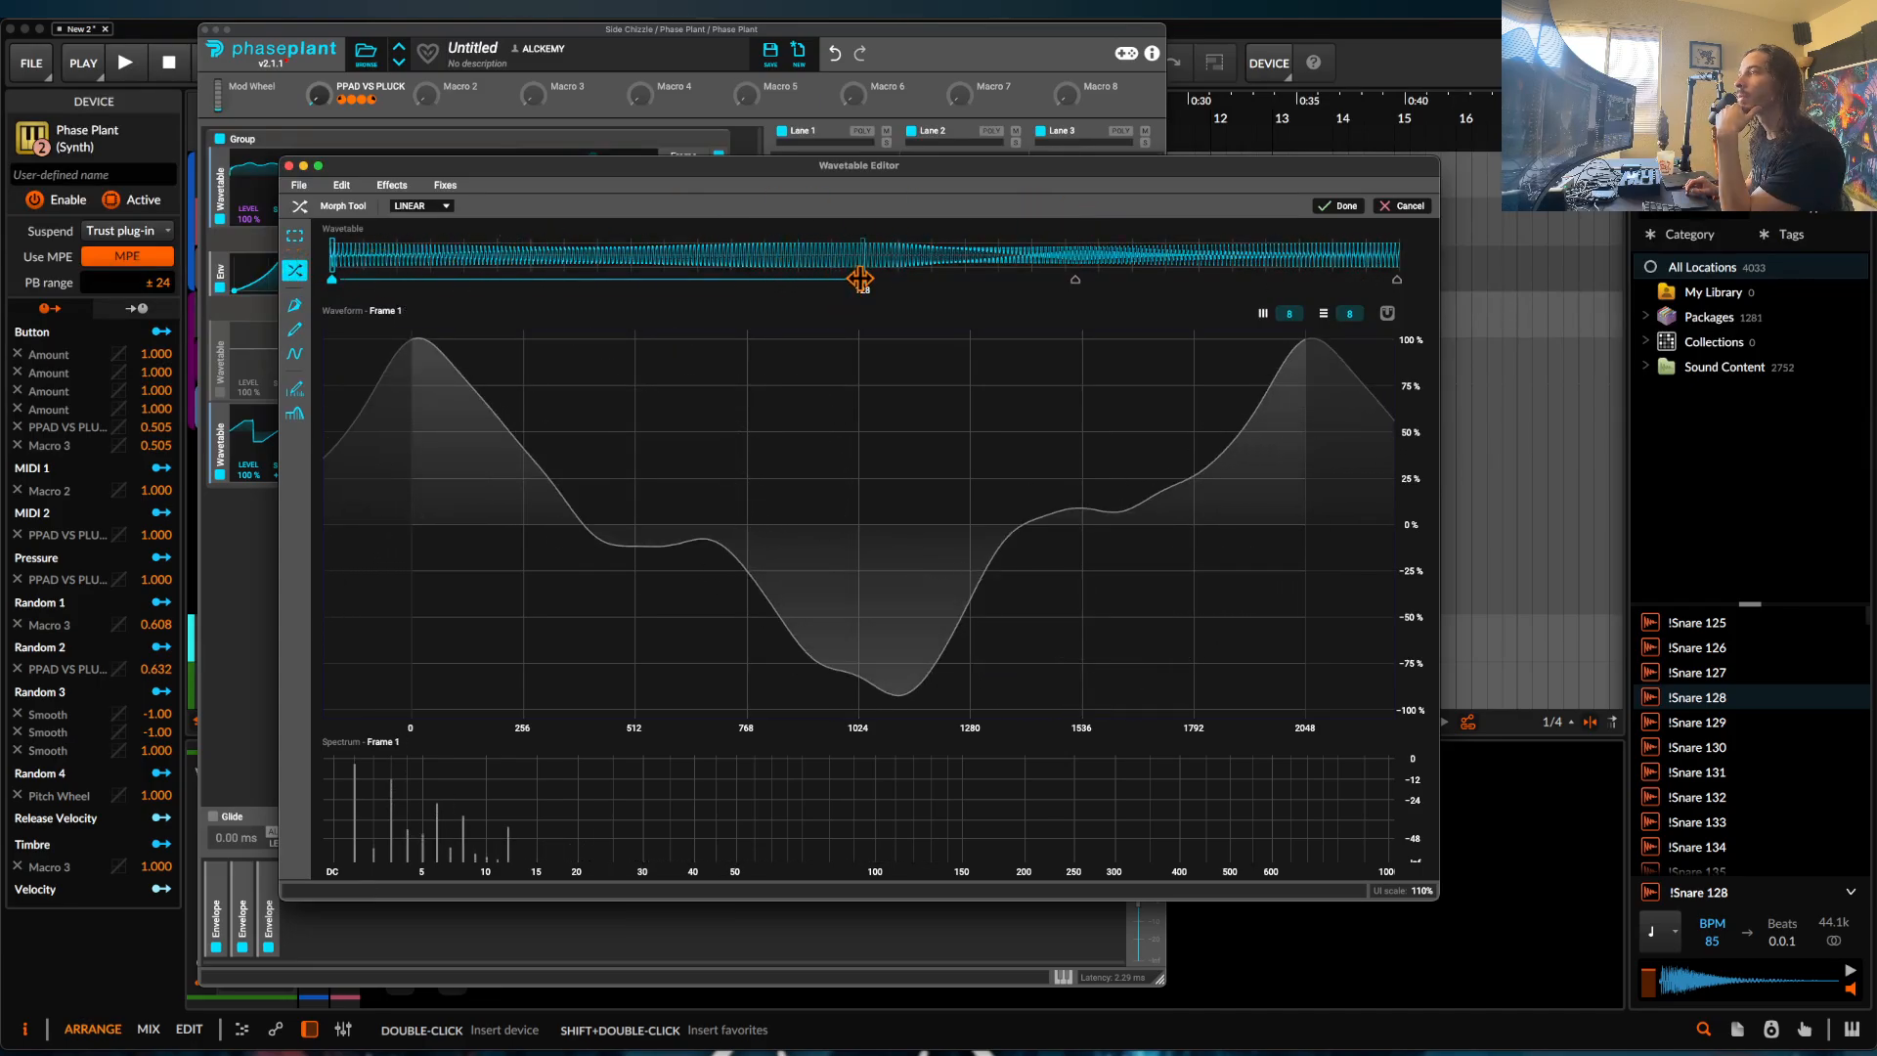
Apply the morph for frames 1 to 128 and linearly morph frames 128 to 179 with the Morph Tool.
left_click_drag(329, 260, 862, 257)
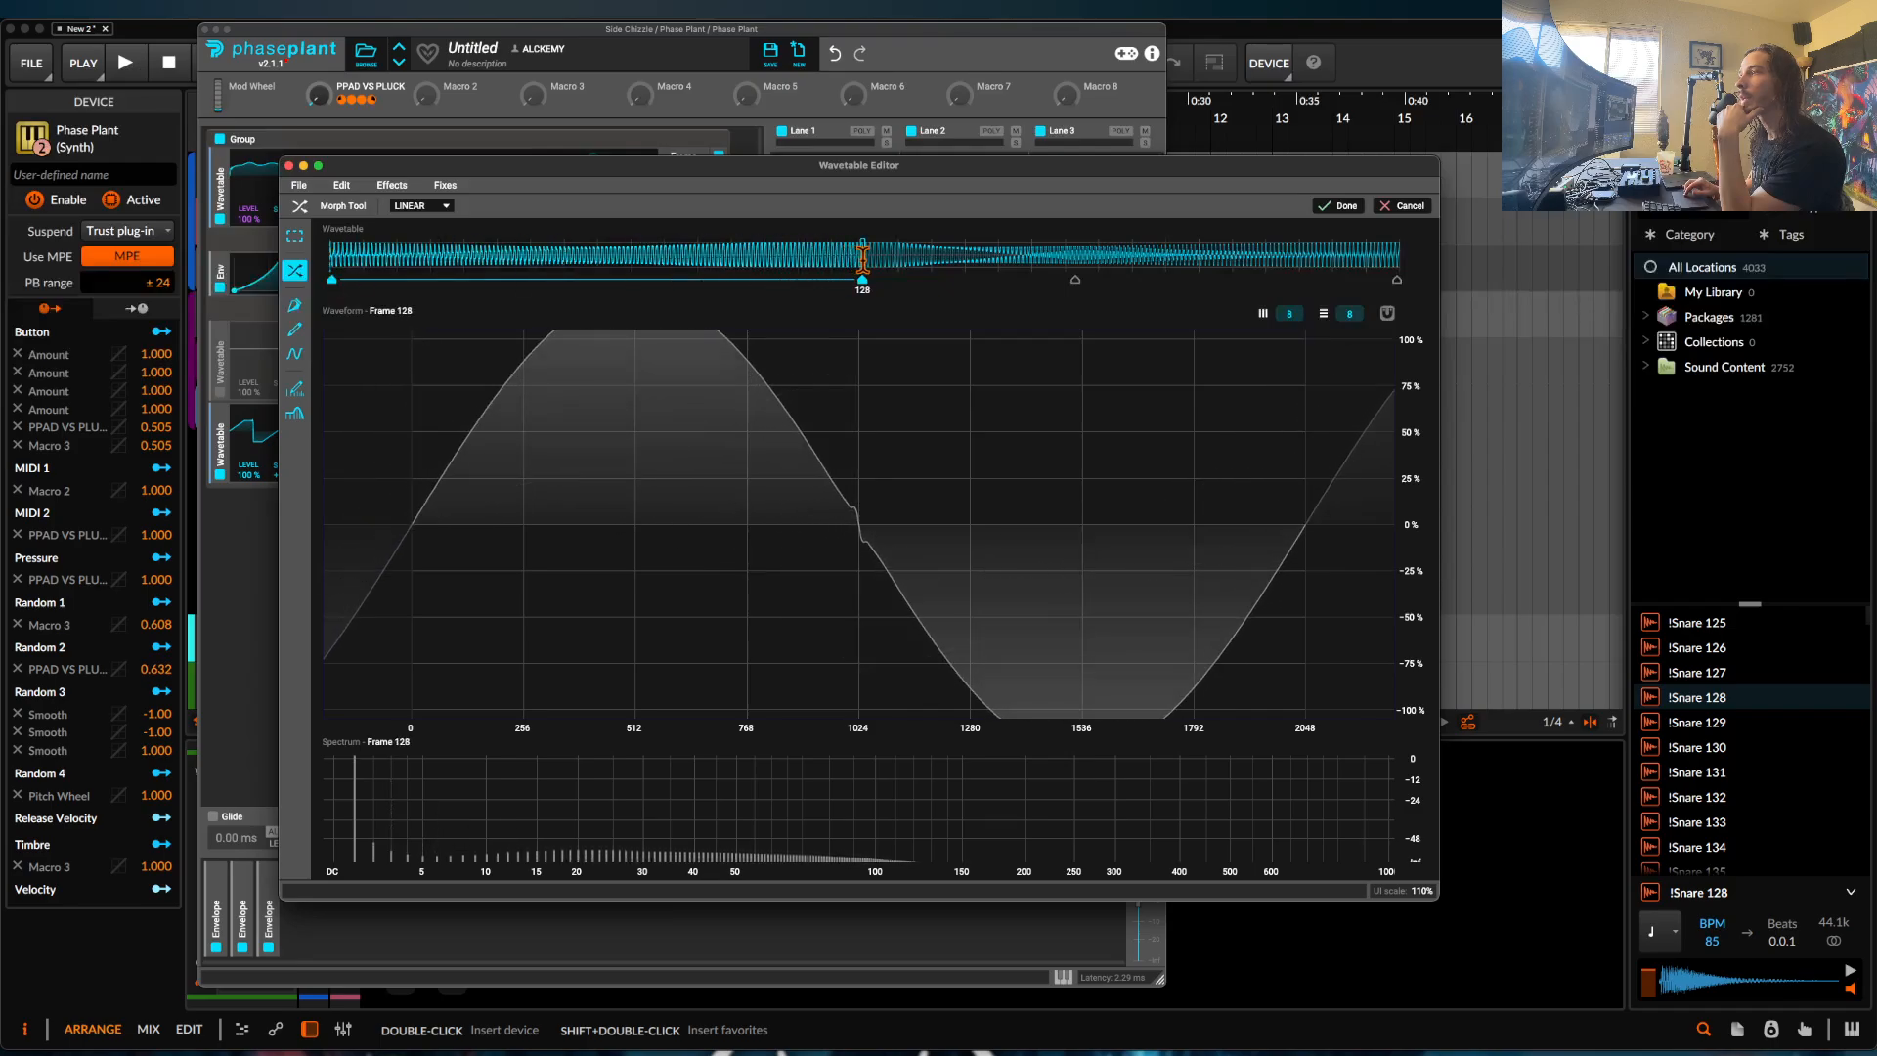
left_click(1343, 207)
left_click(891, 225)
left_click_drag(862, 230, 1076, 236)
left_click(273, 254)
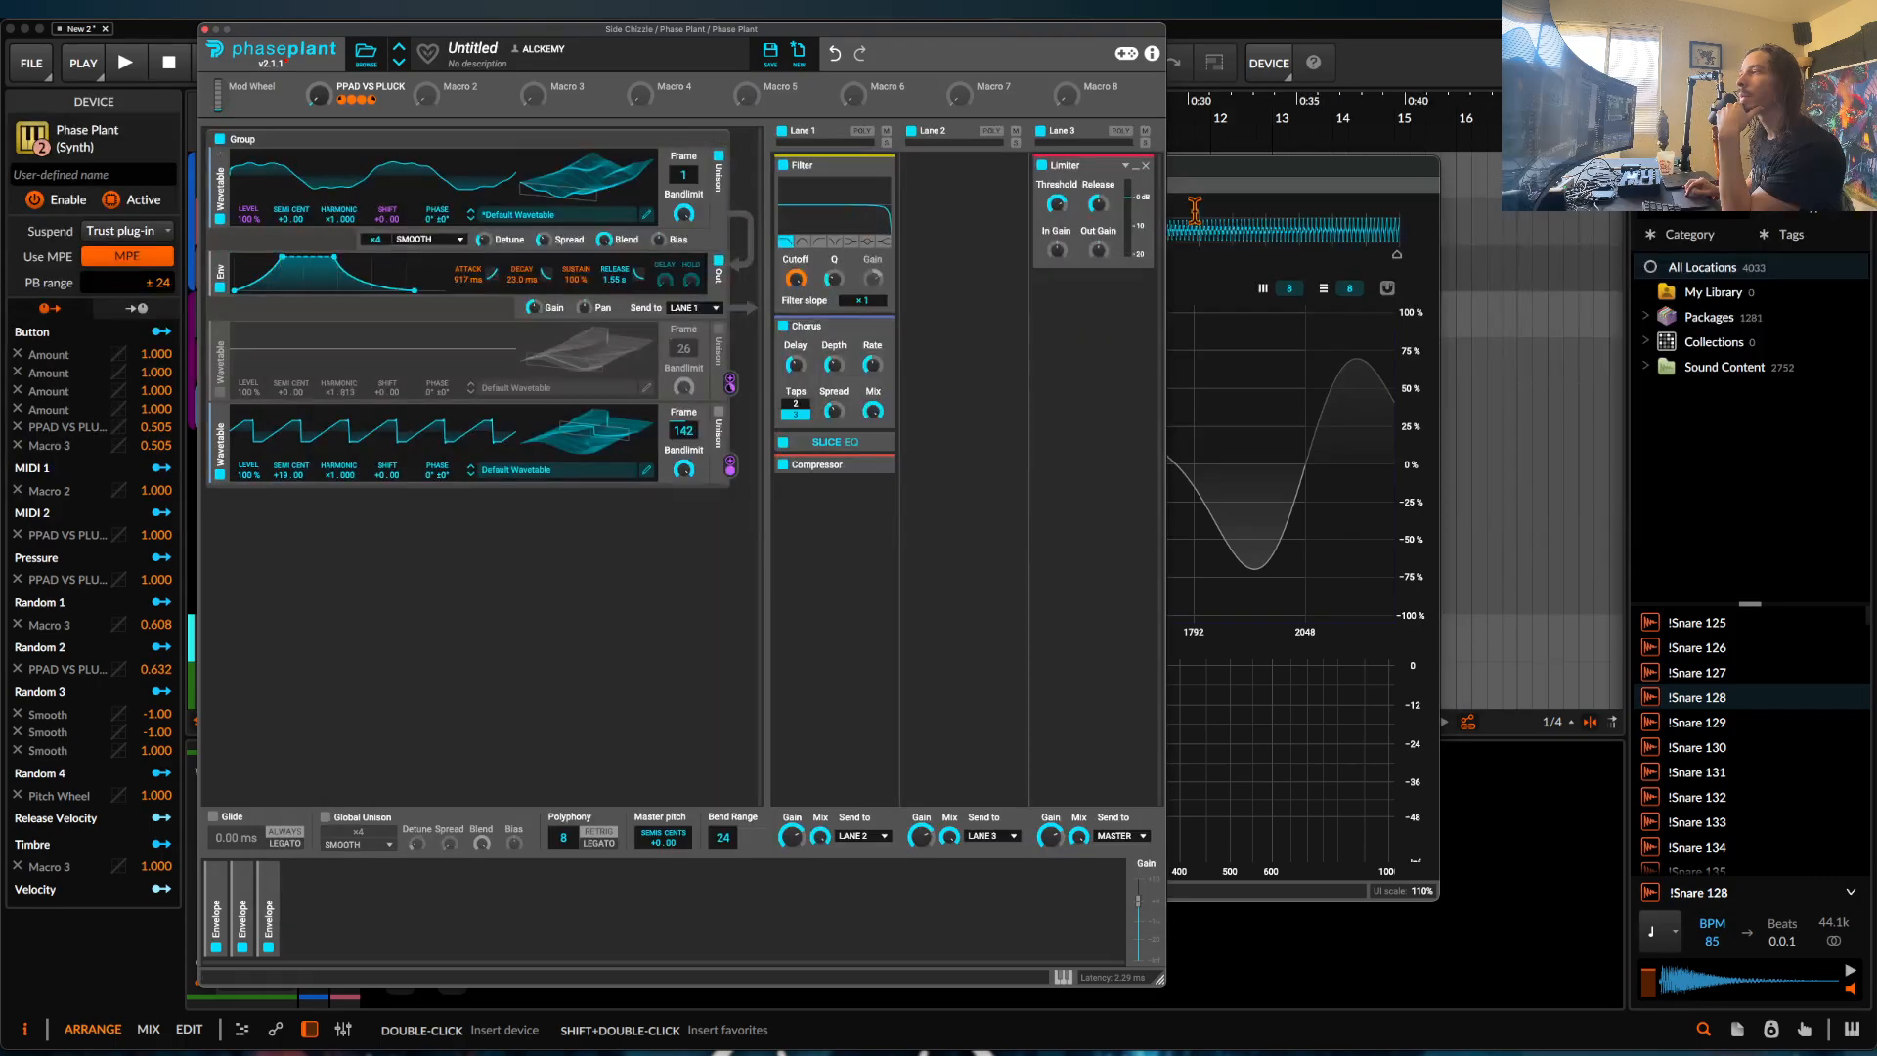
left_click(1264, 202)
left_click(294, 245)
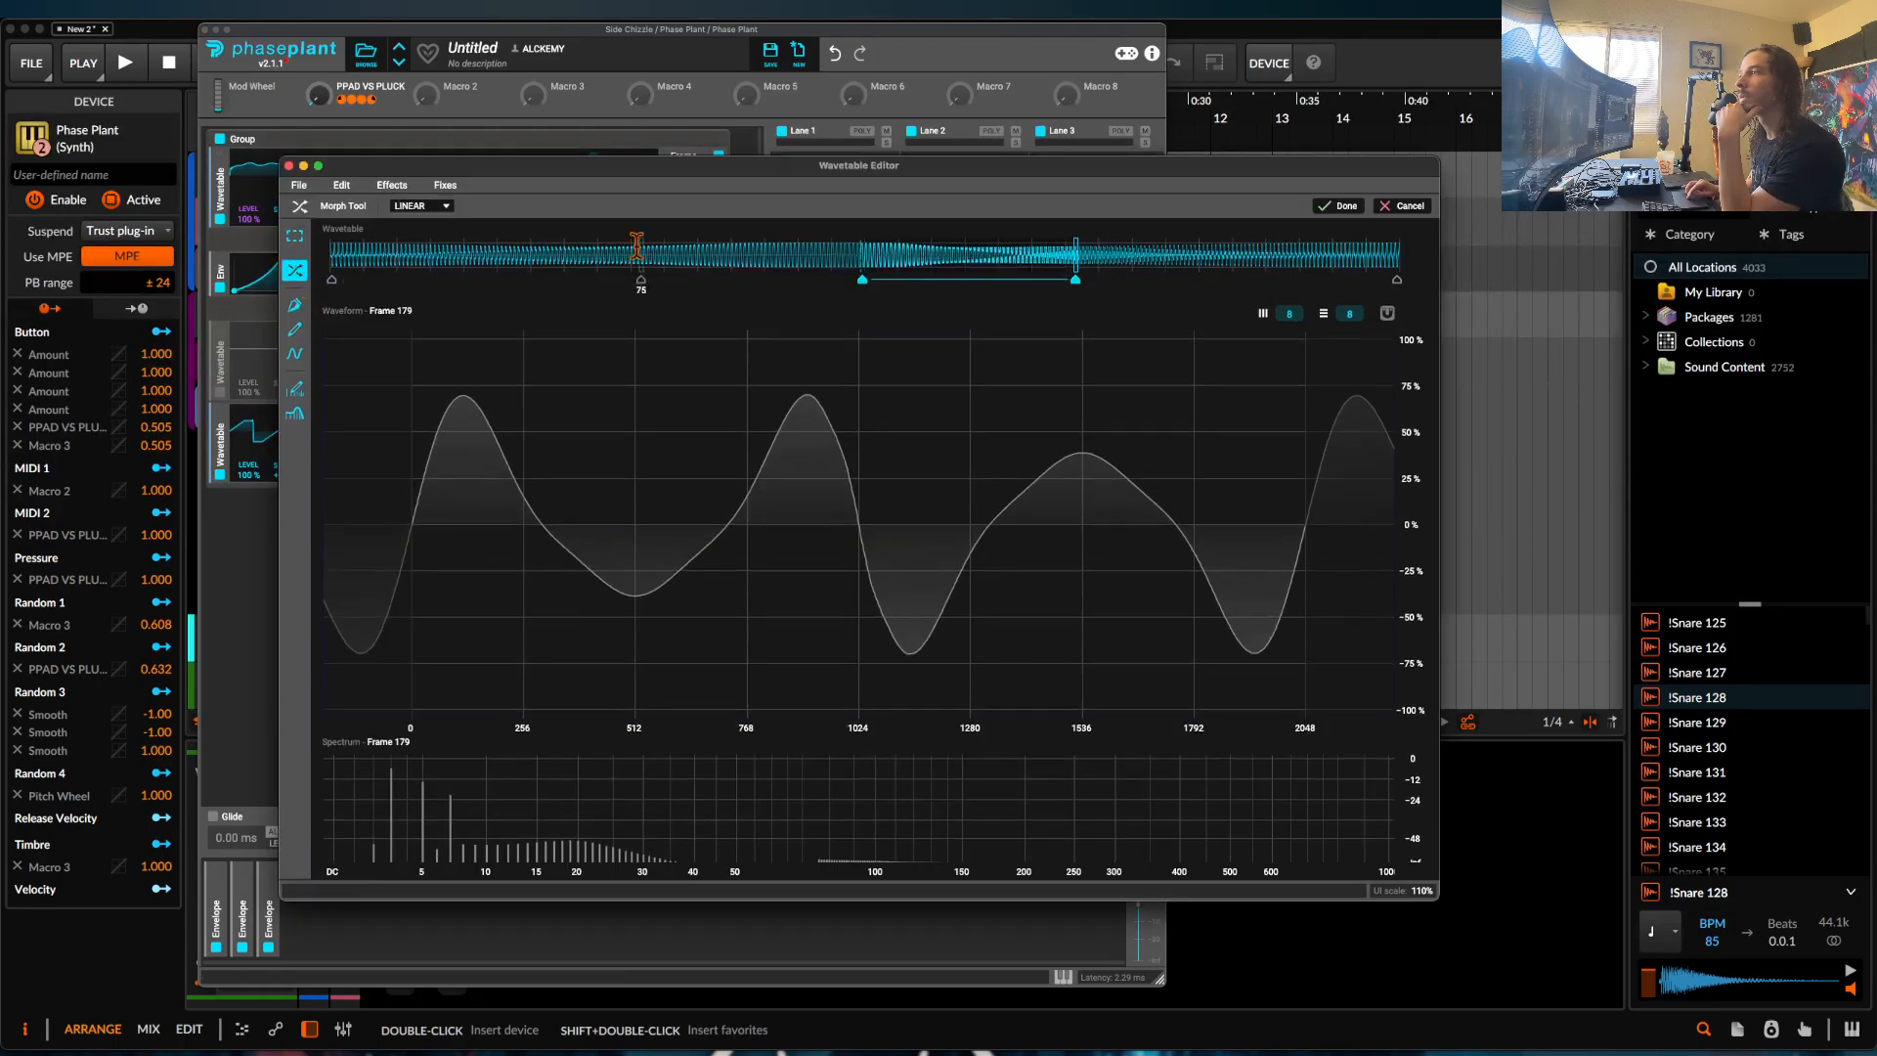
left_click(1339, 205)
Linearly morph frames 179 to 256 with the Morph Tool and close the wavetable editor.
left_click(1190, 225)
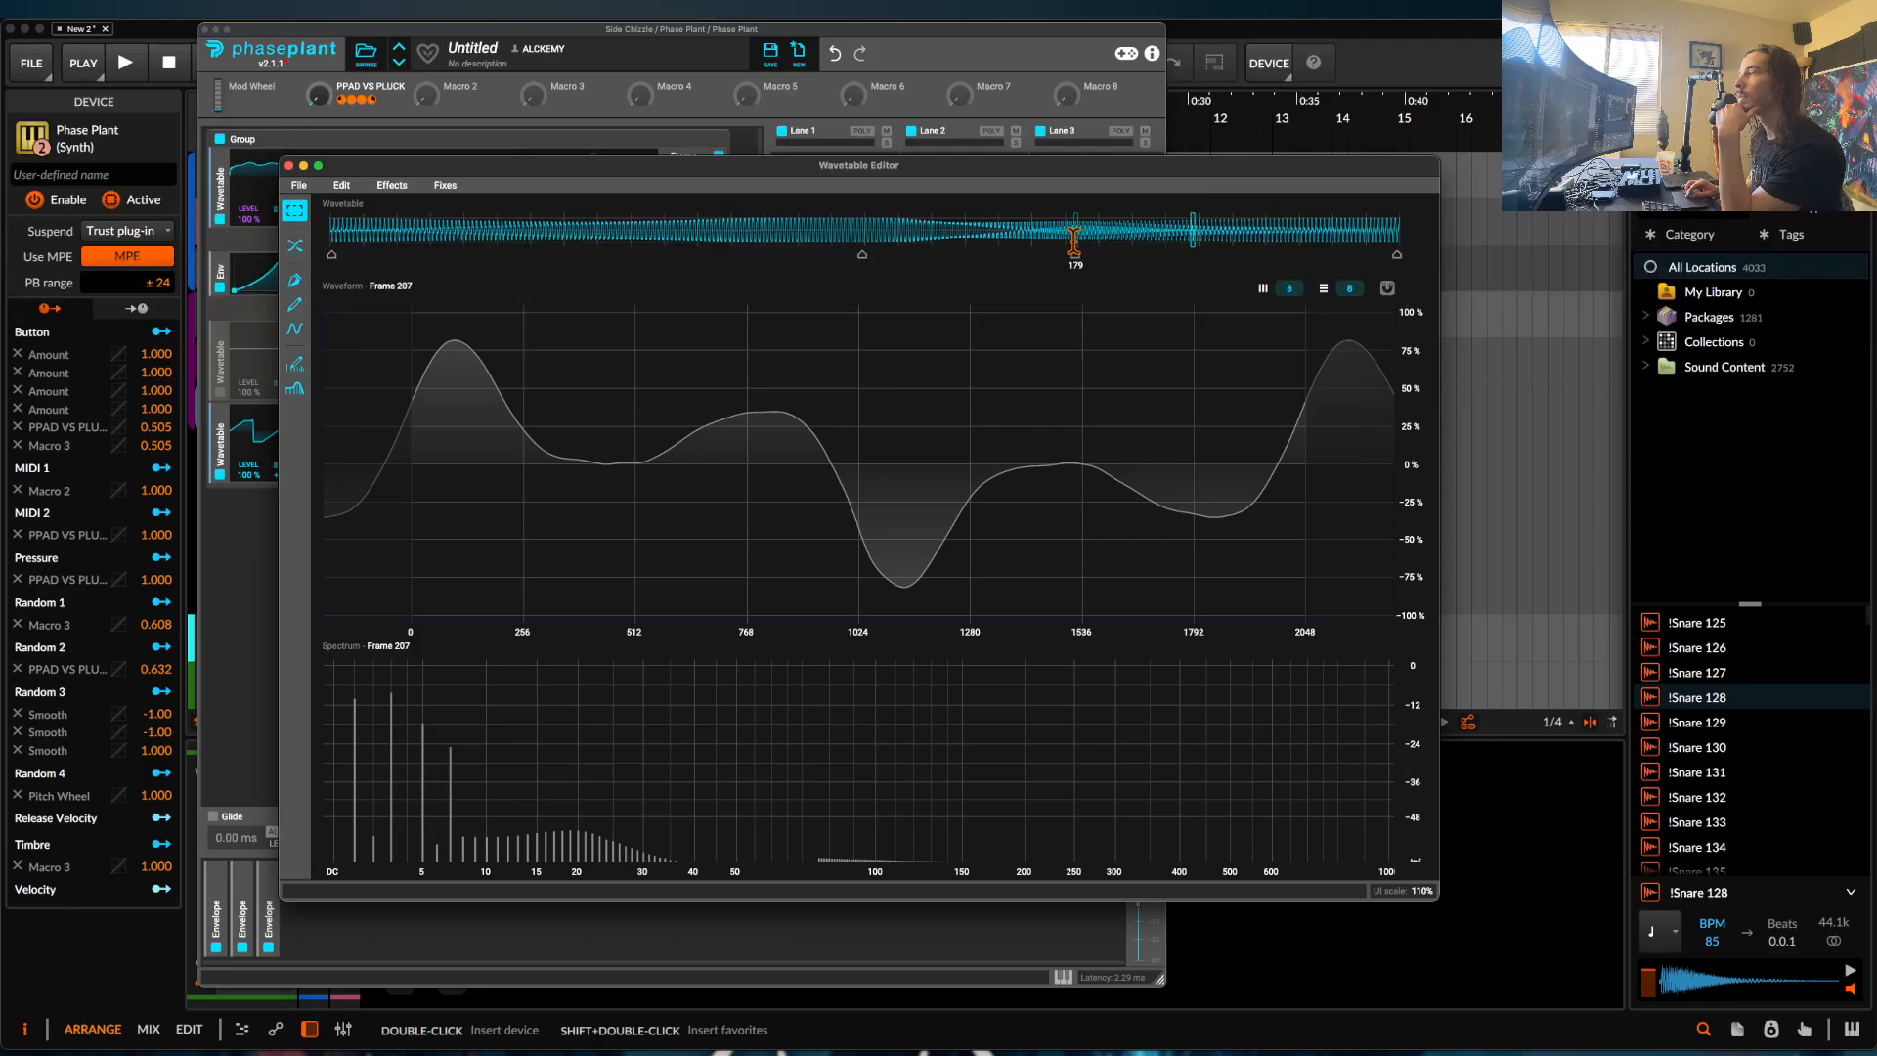
left_click_drag(1074, 235, 1398, 235)
left_click(296, 247)
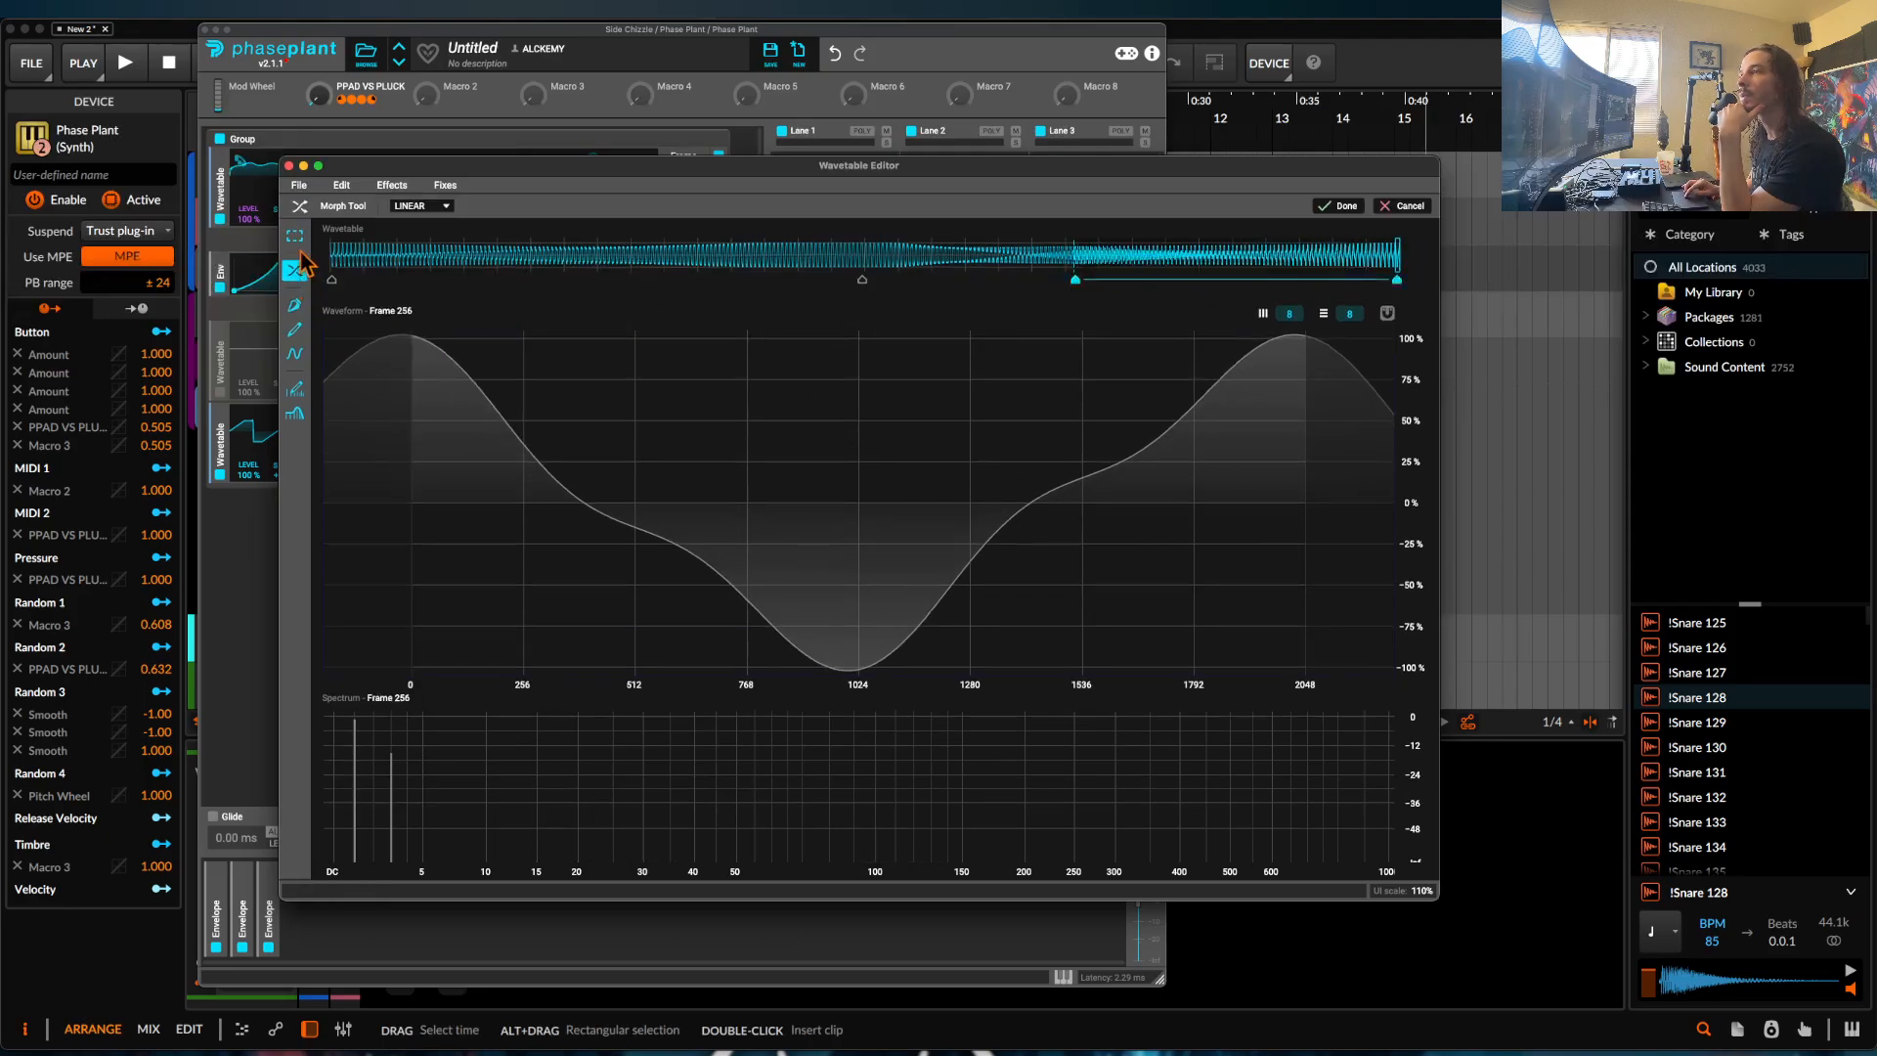
left_click(1338, 205)
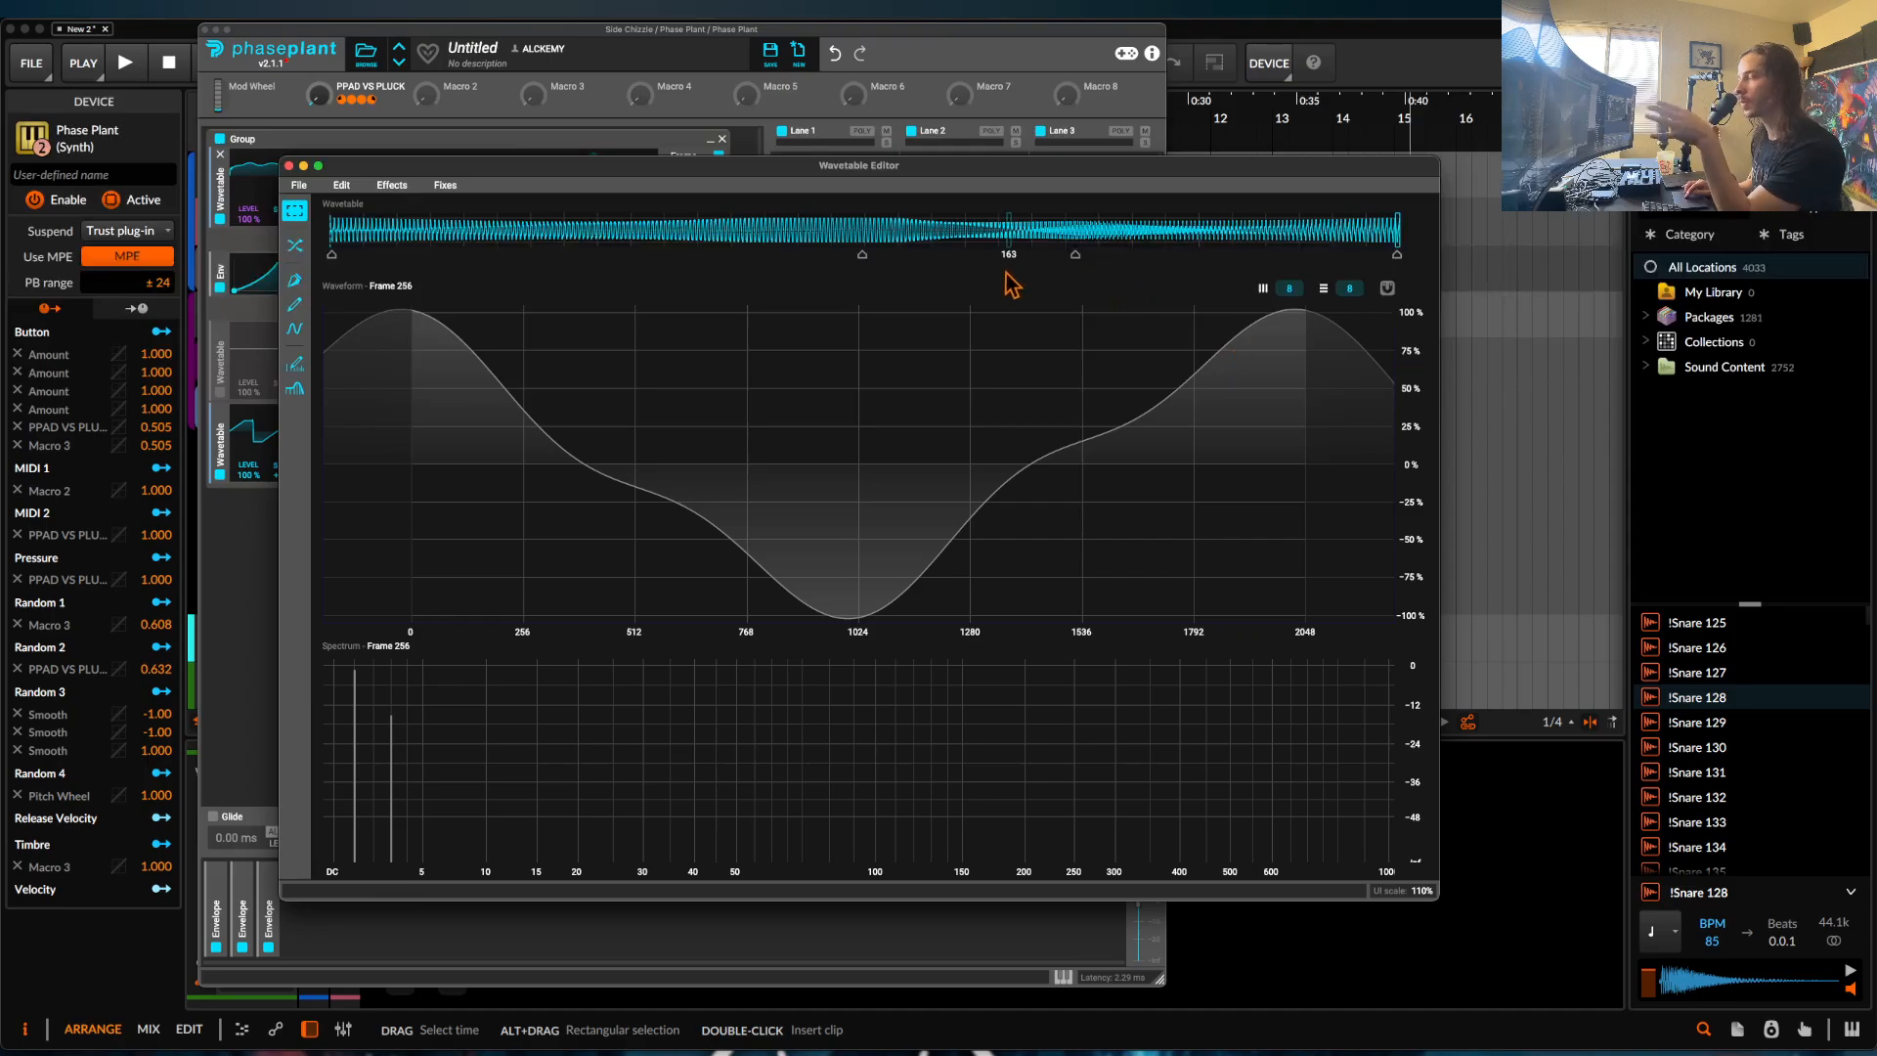
left_click(288, 167)
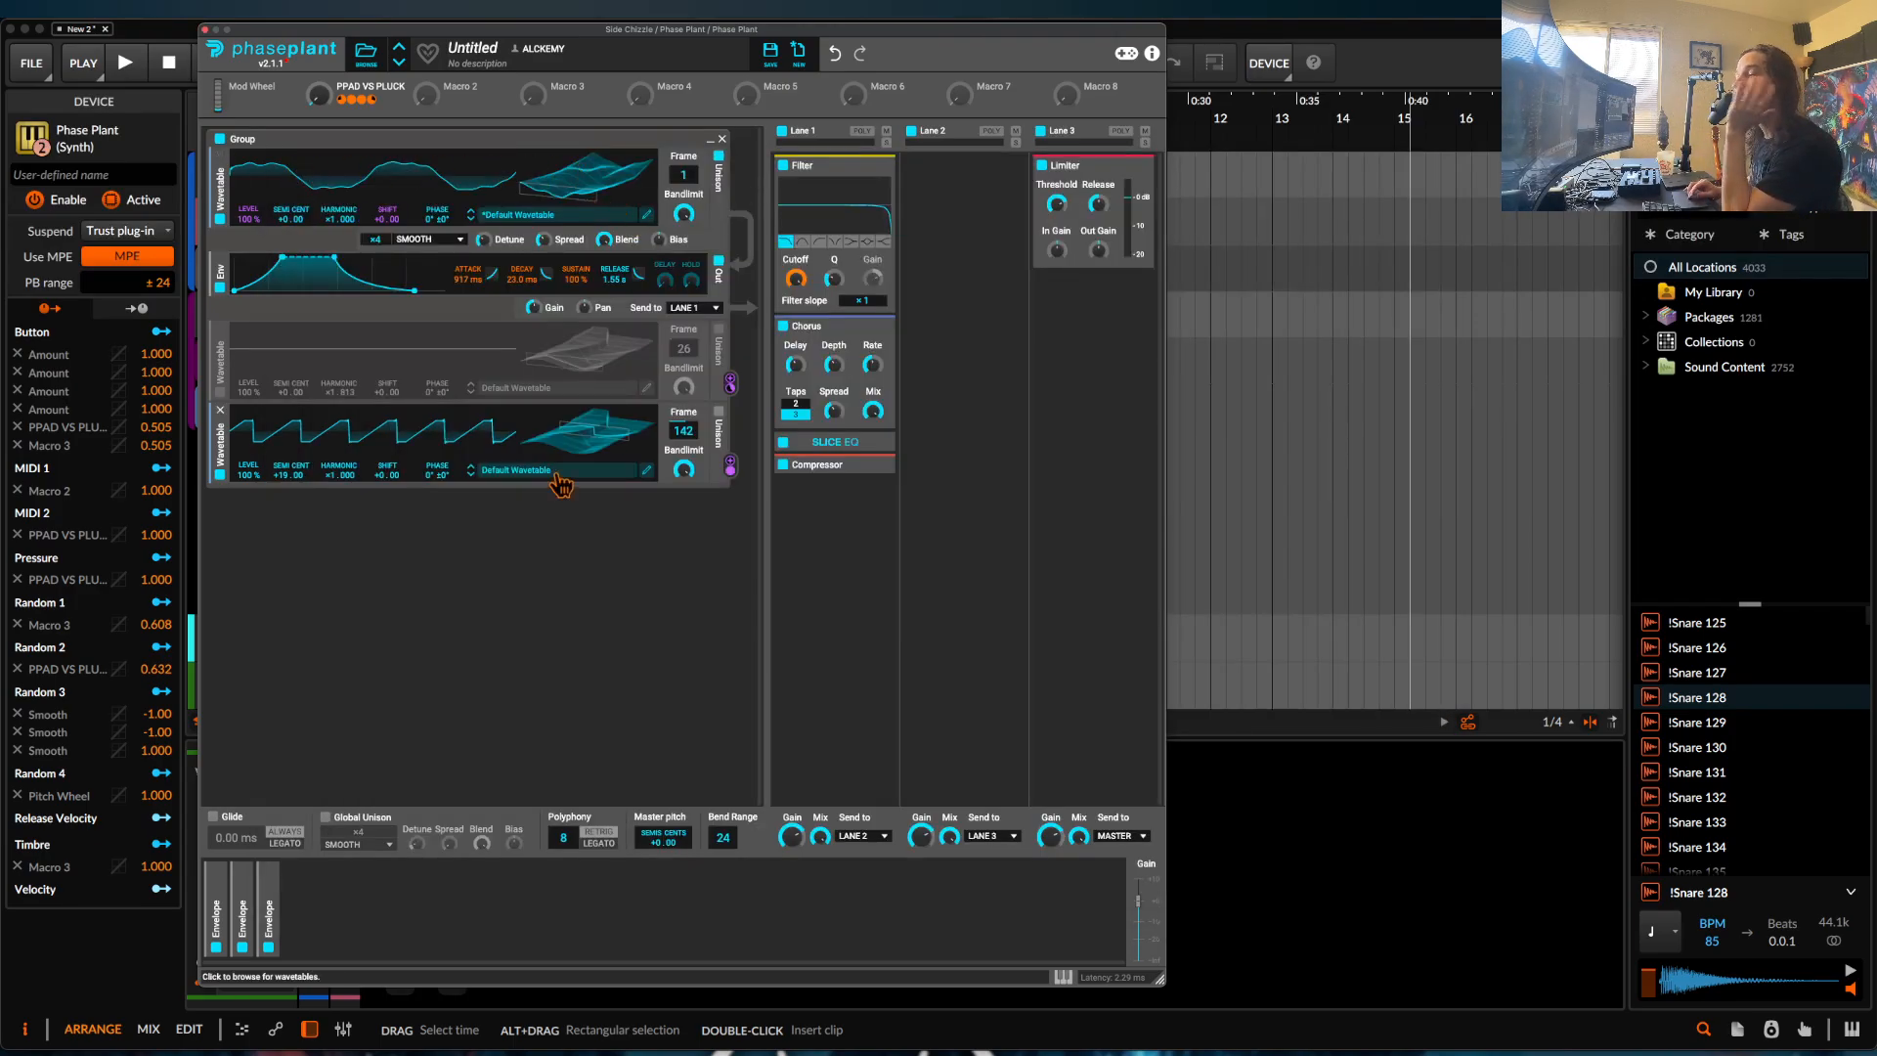
Audition the custom wavetable by sweeping the first oscillator's frame during playback, and settle on about frame 91.
mouse_move(597, 198)
left_mouse_down()
mouse_move(598, 103)
mouse_move(597, 127)
left_mouse_up()
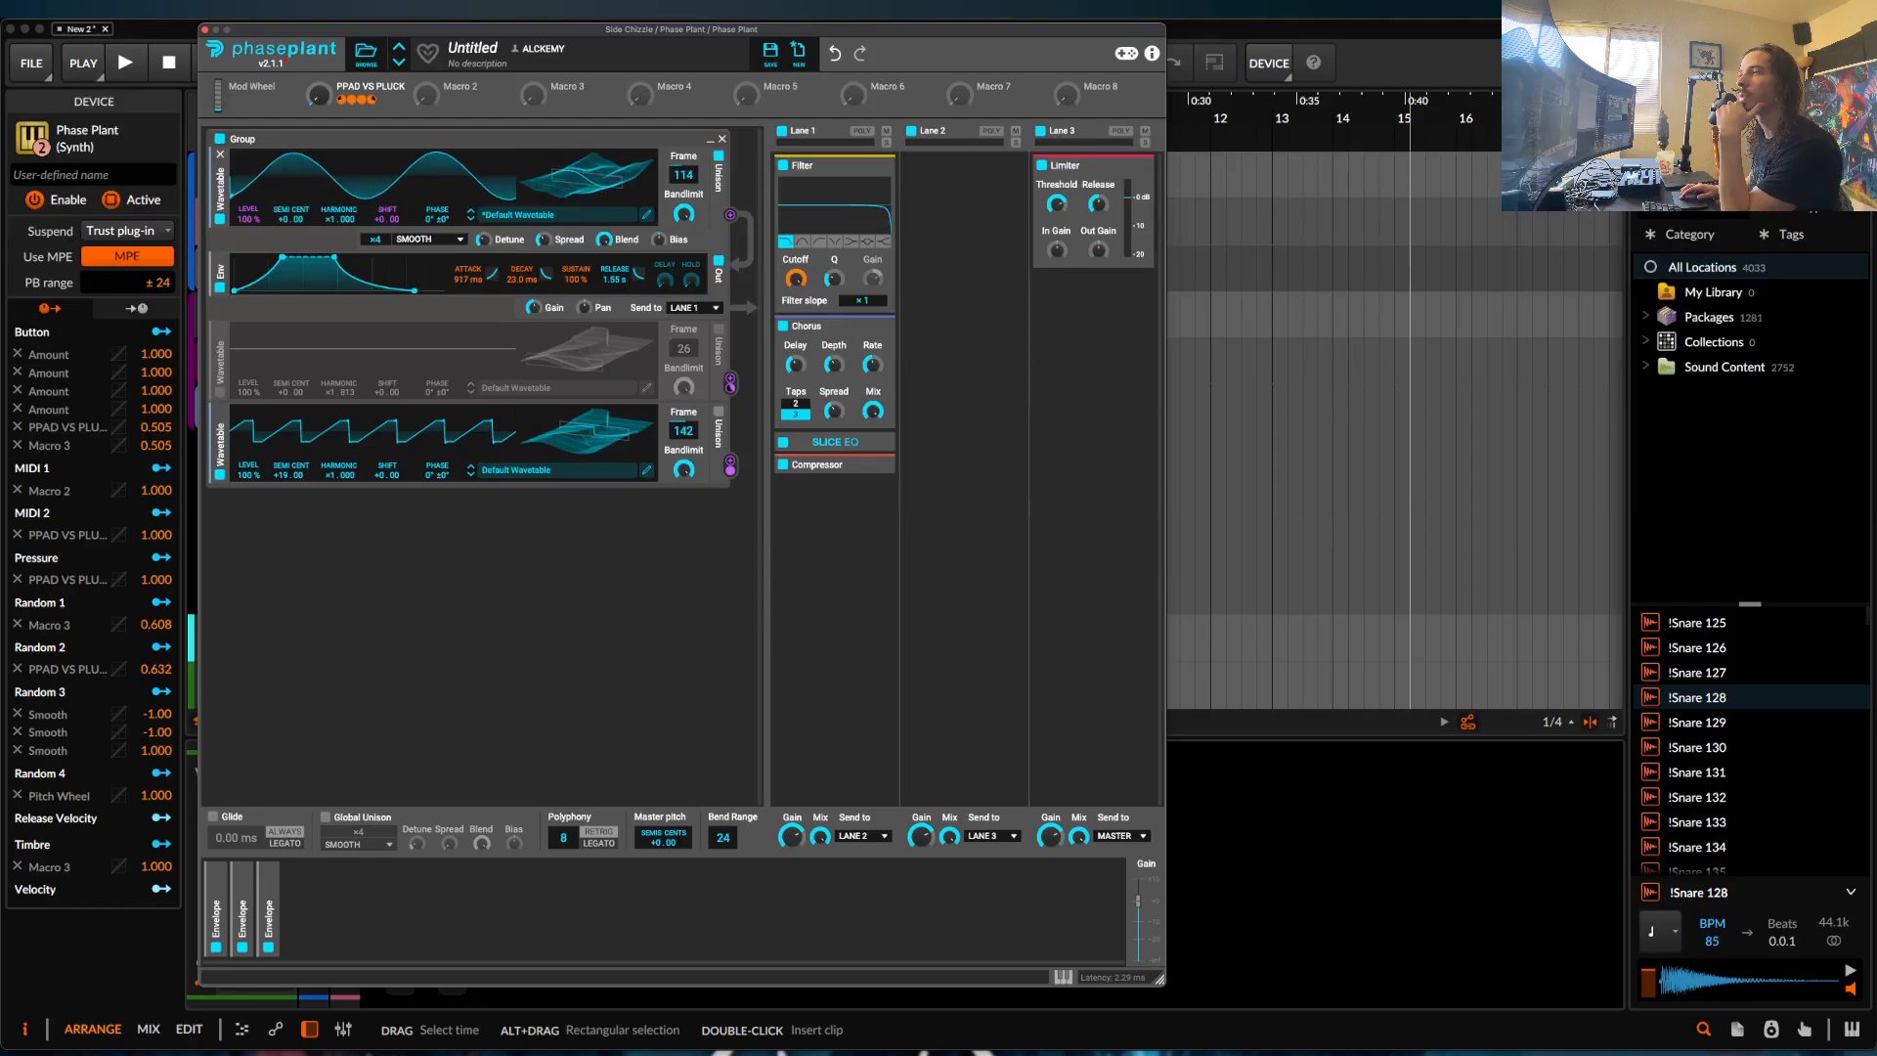
left_click_drag(583, 199, 582, 274)
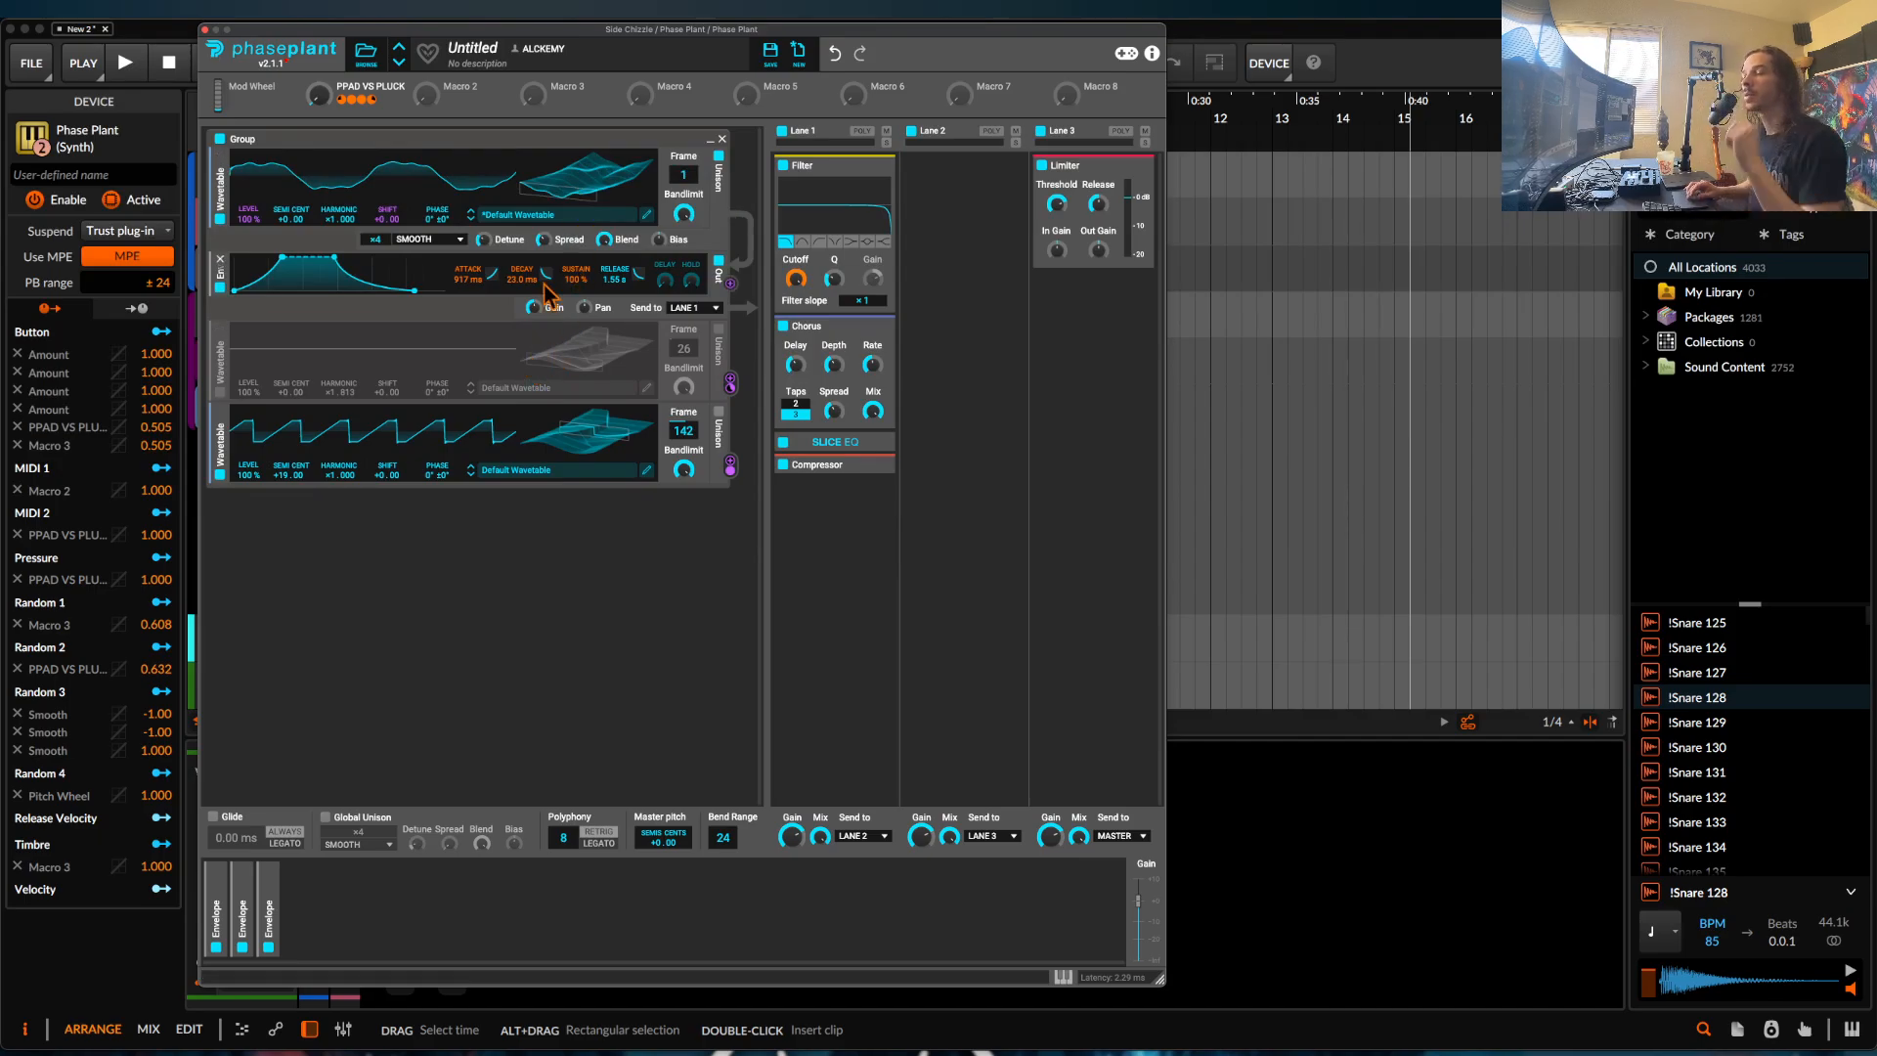
key("space")
left_click_drag(648, 183, 648, 88)
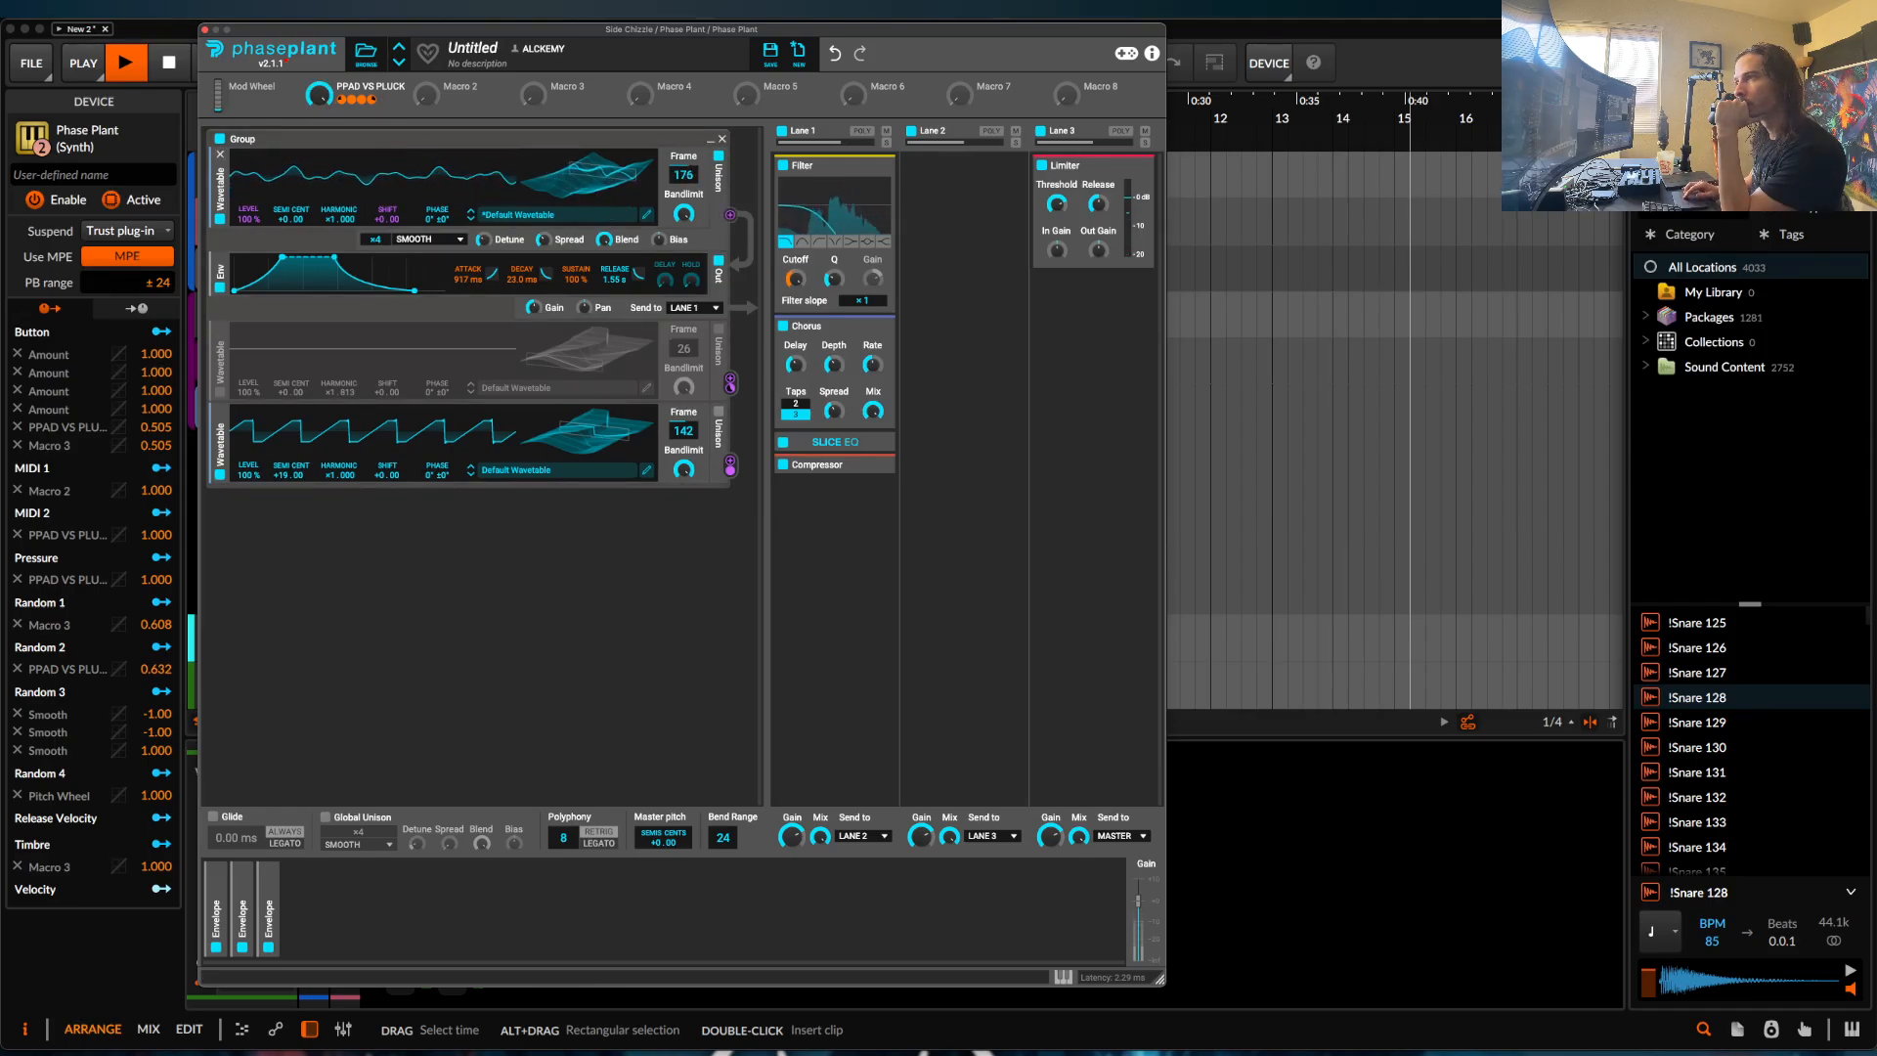
left_click_drag(684, 175, 683, 224)
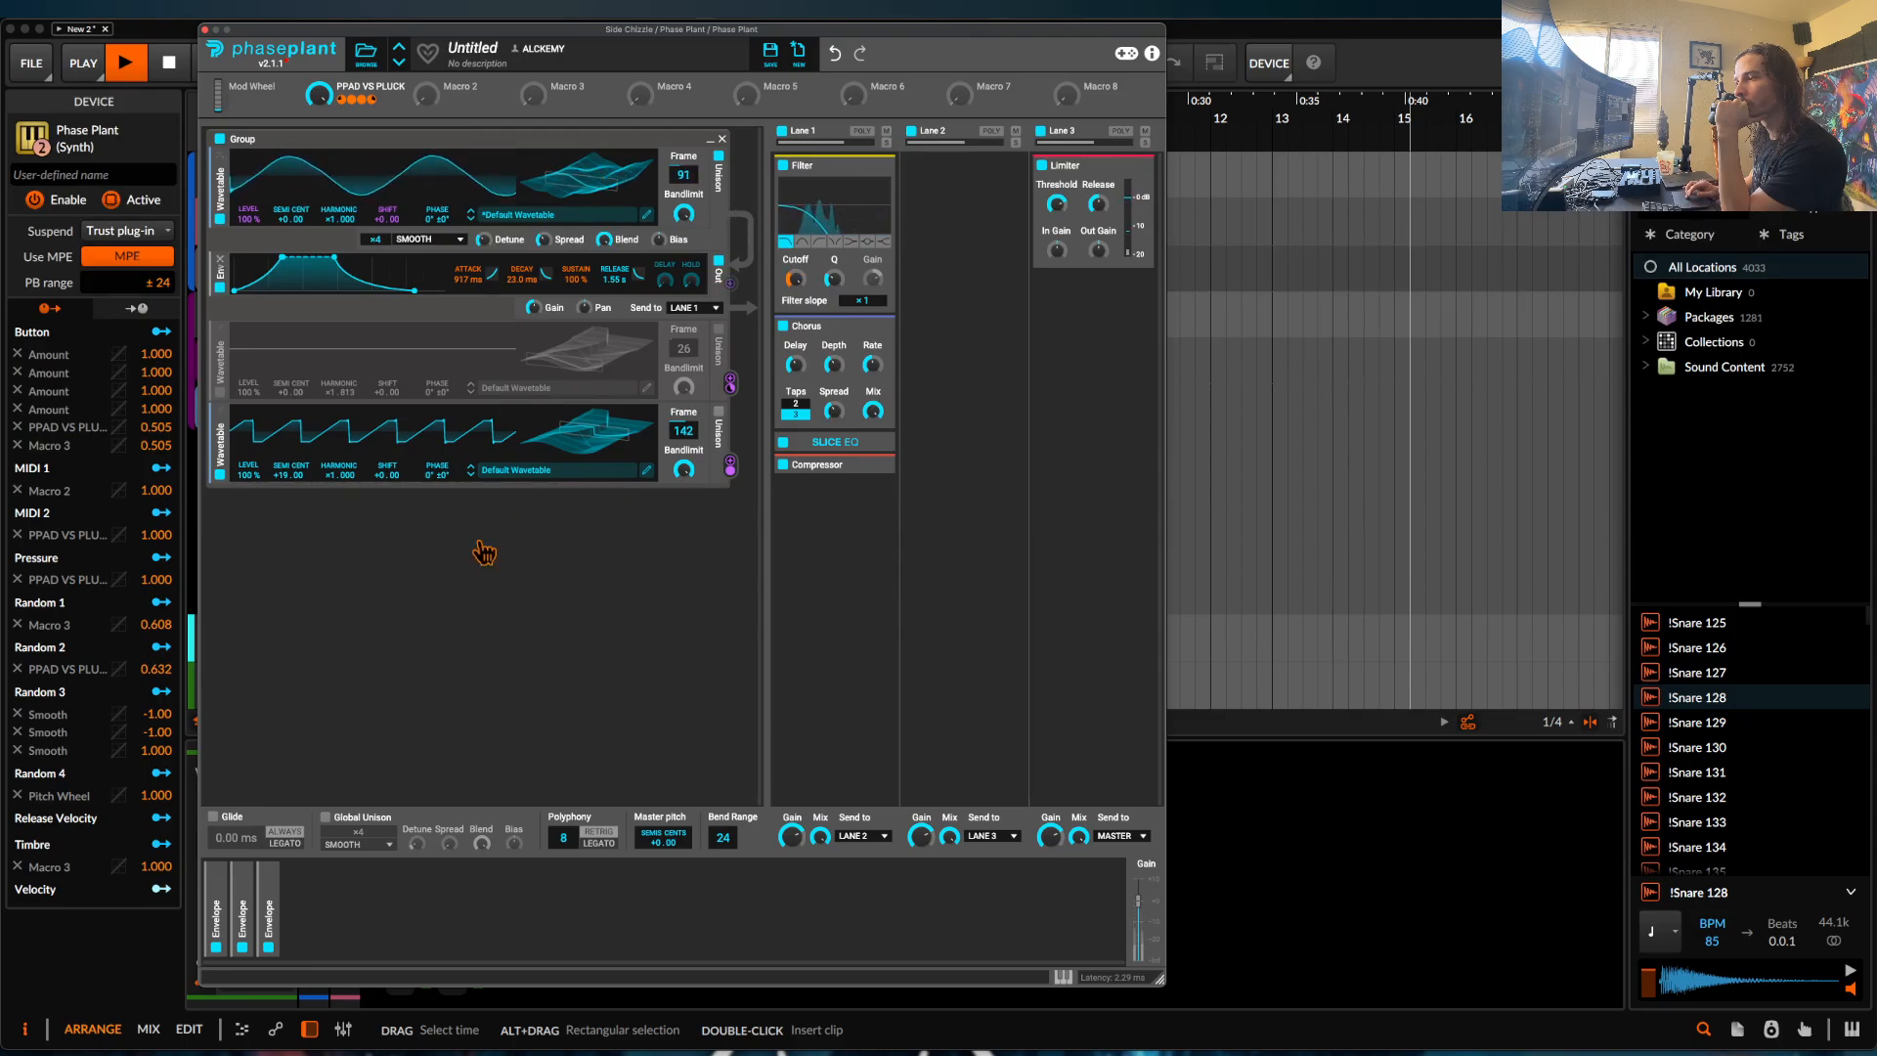
Set the decay of the envelope modulating the filter cutoff to 1.21 s and collapse the Filter effect, auditioning the result.
left_click(241, 886)
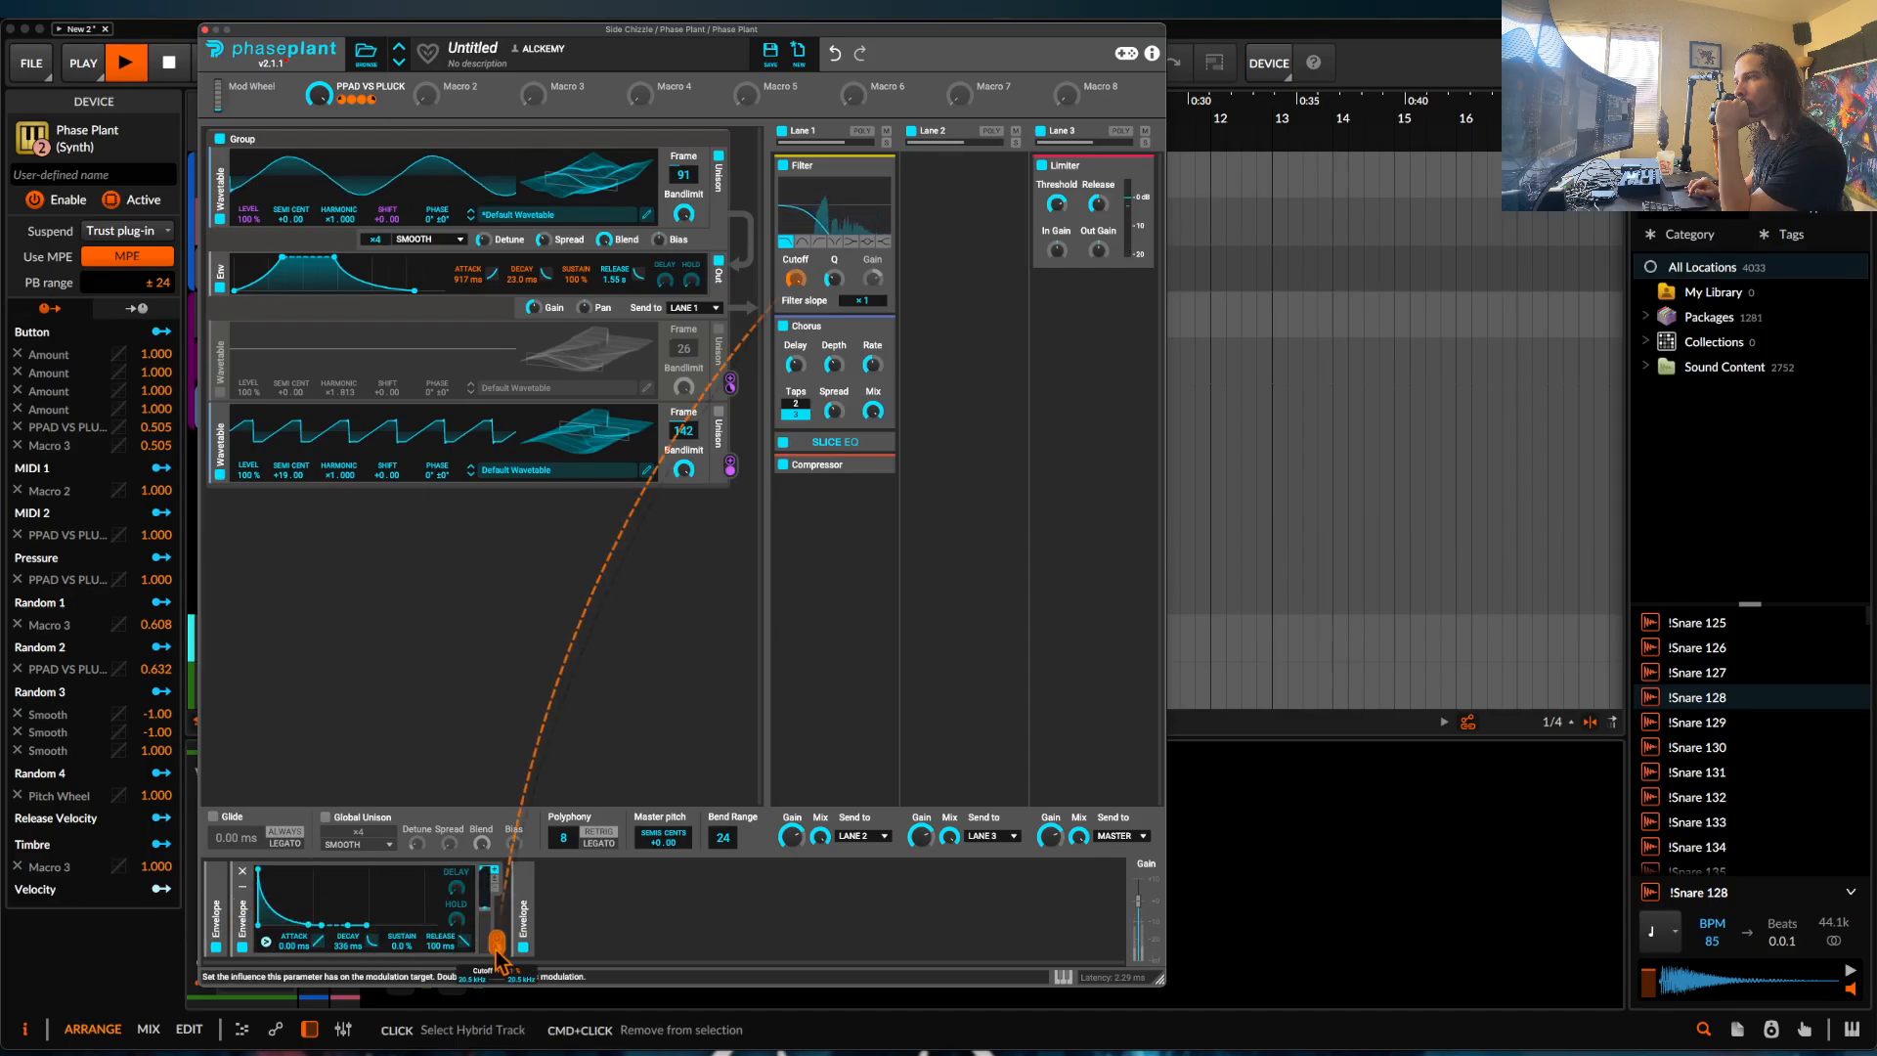
left_click_drag(306, 924, 363, 924)
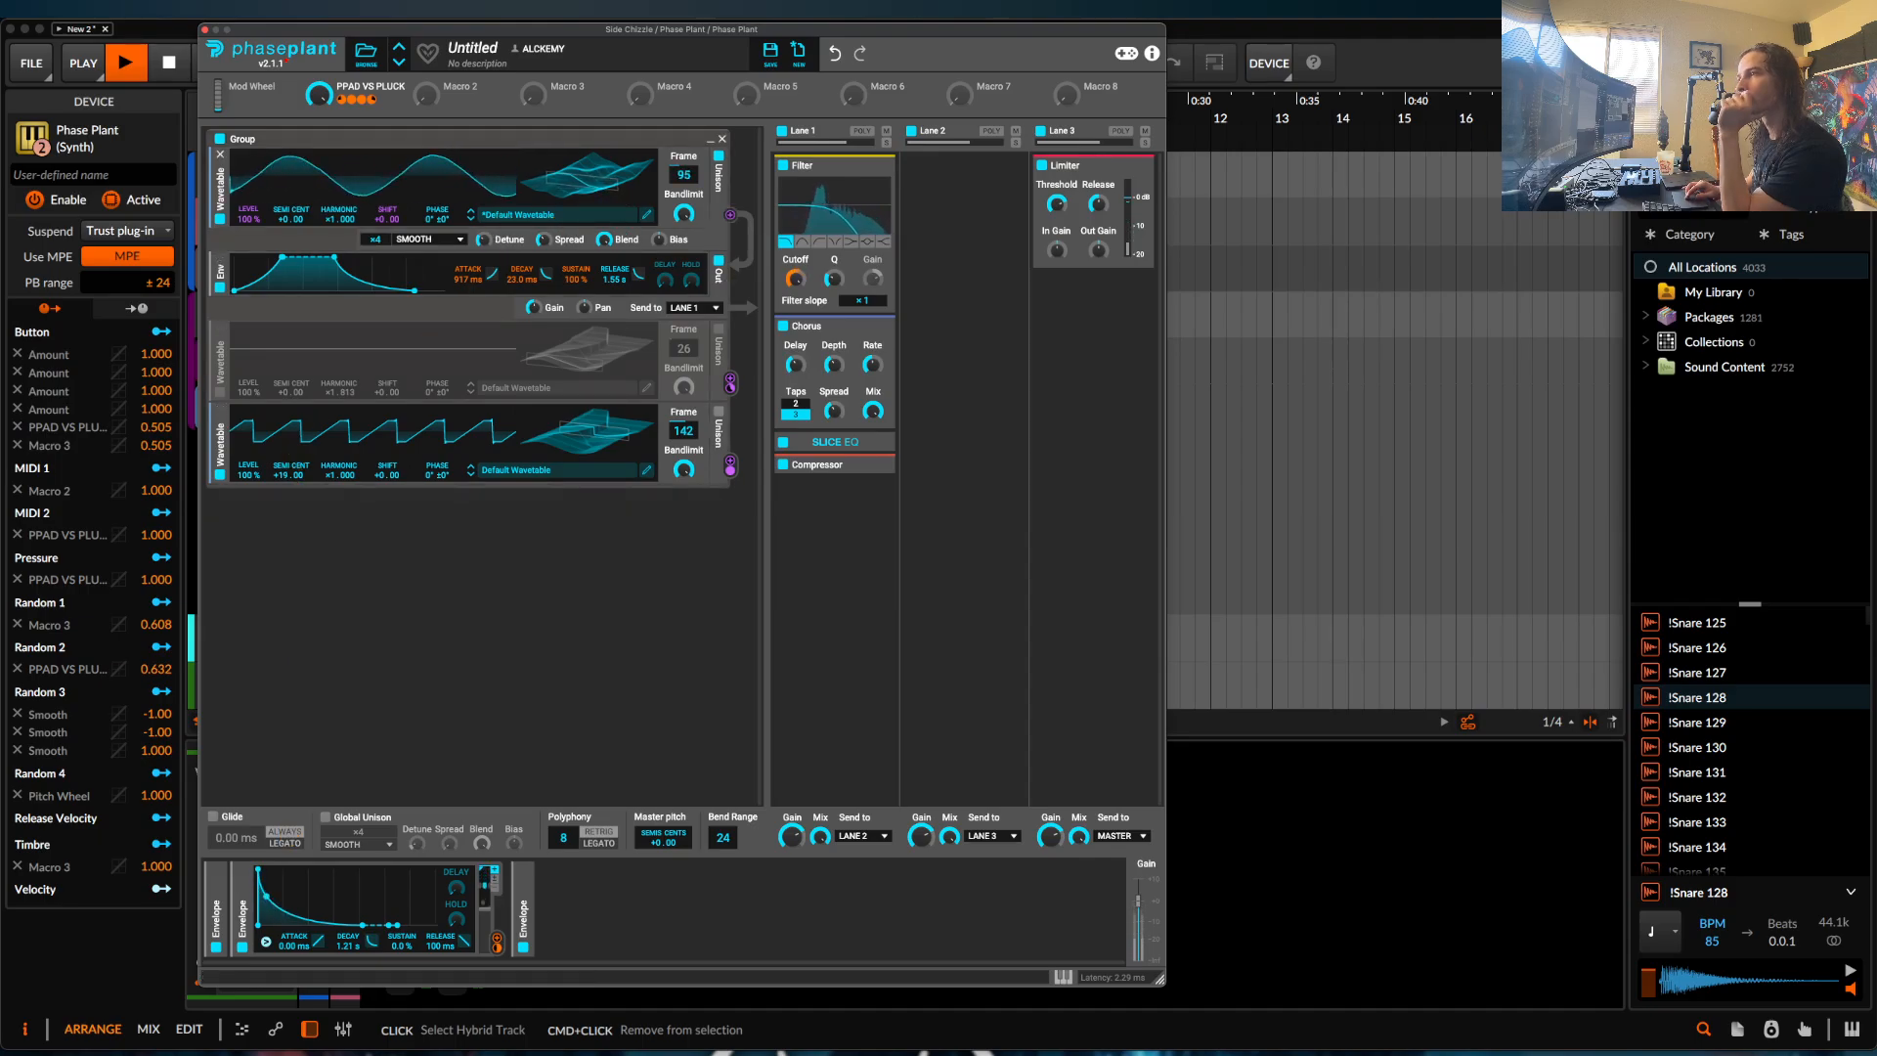
left_click(877, 166)
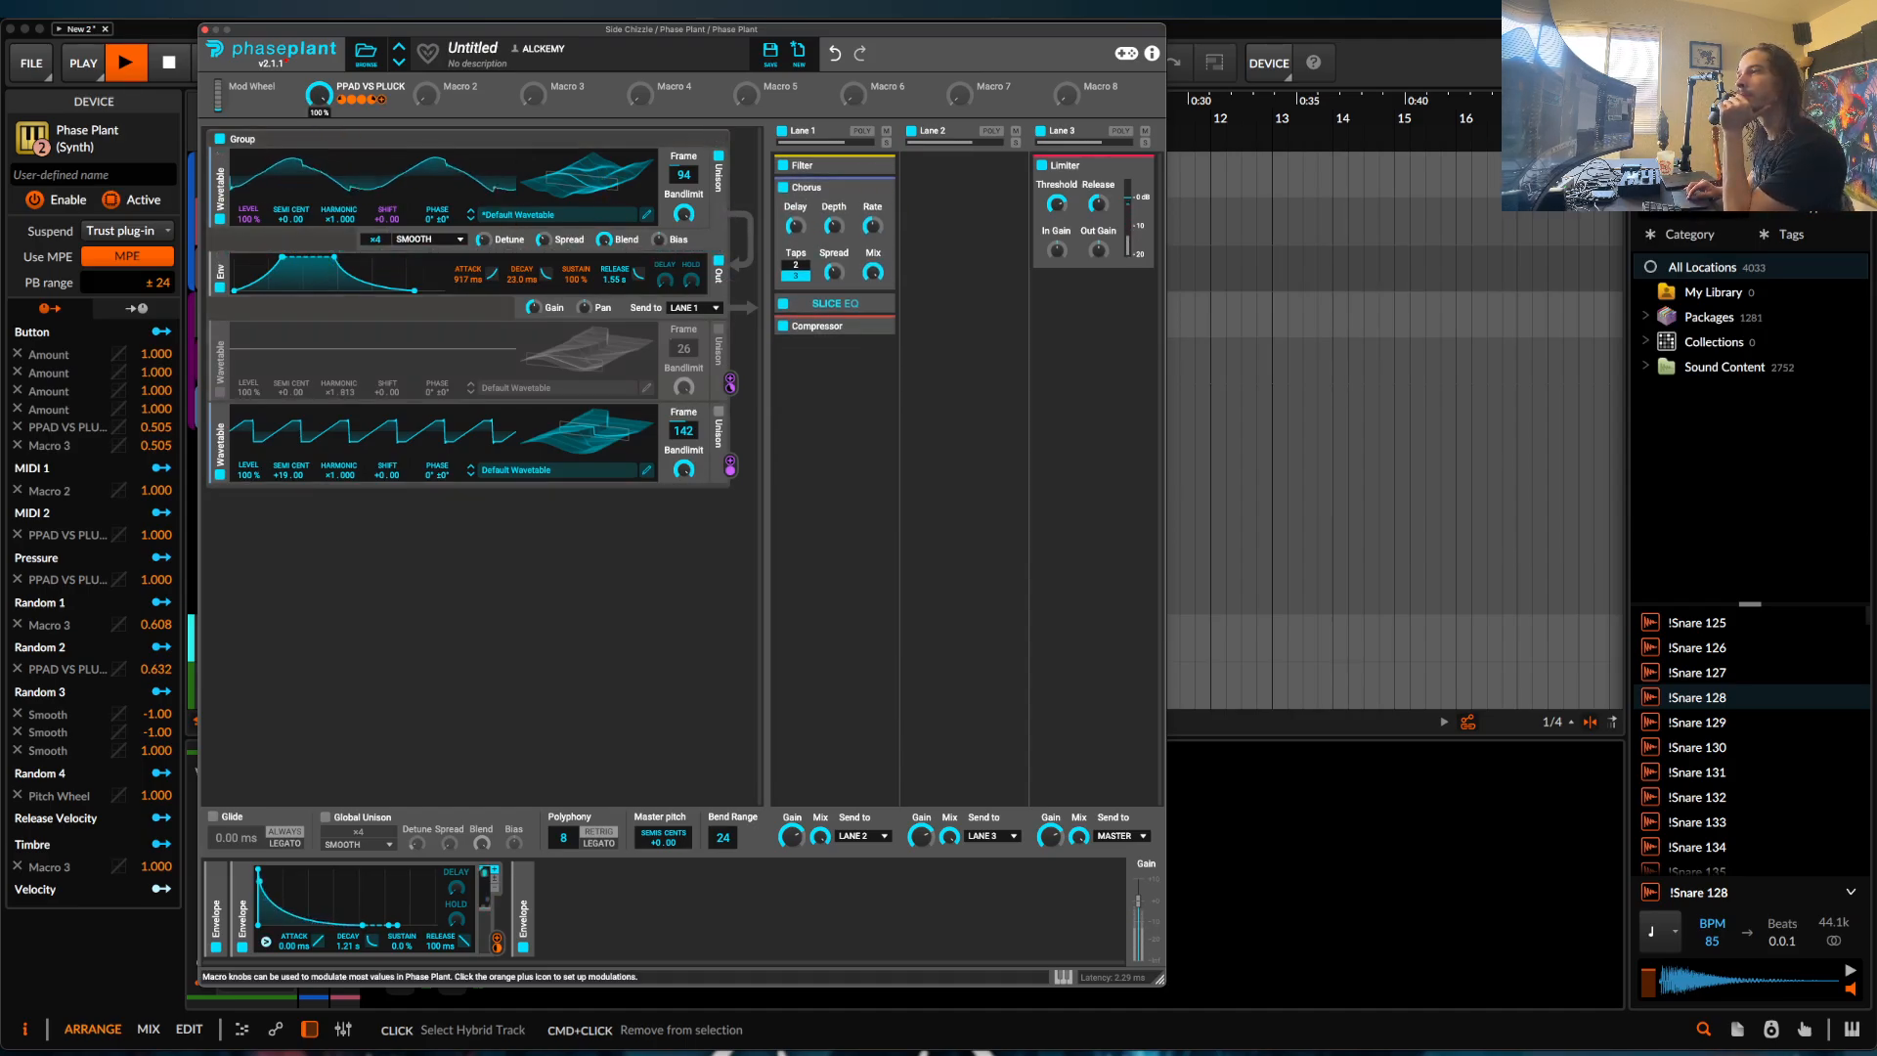
left_click_drag(591, 308, 522, 287)
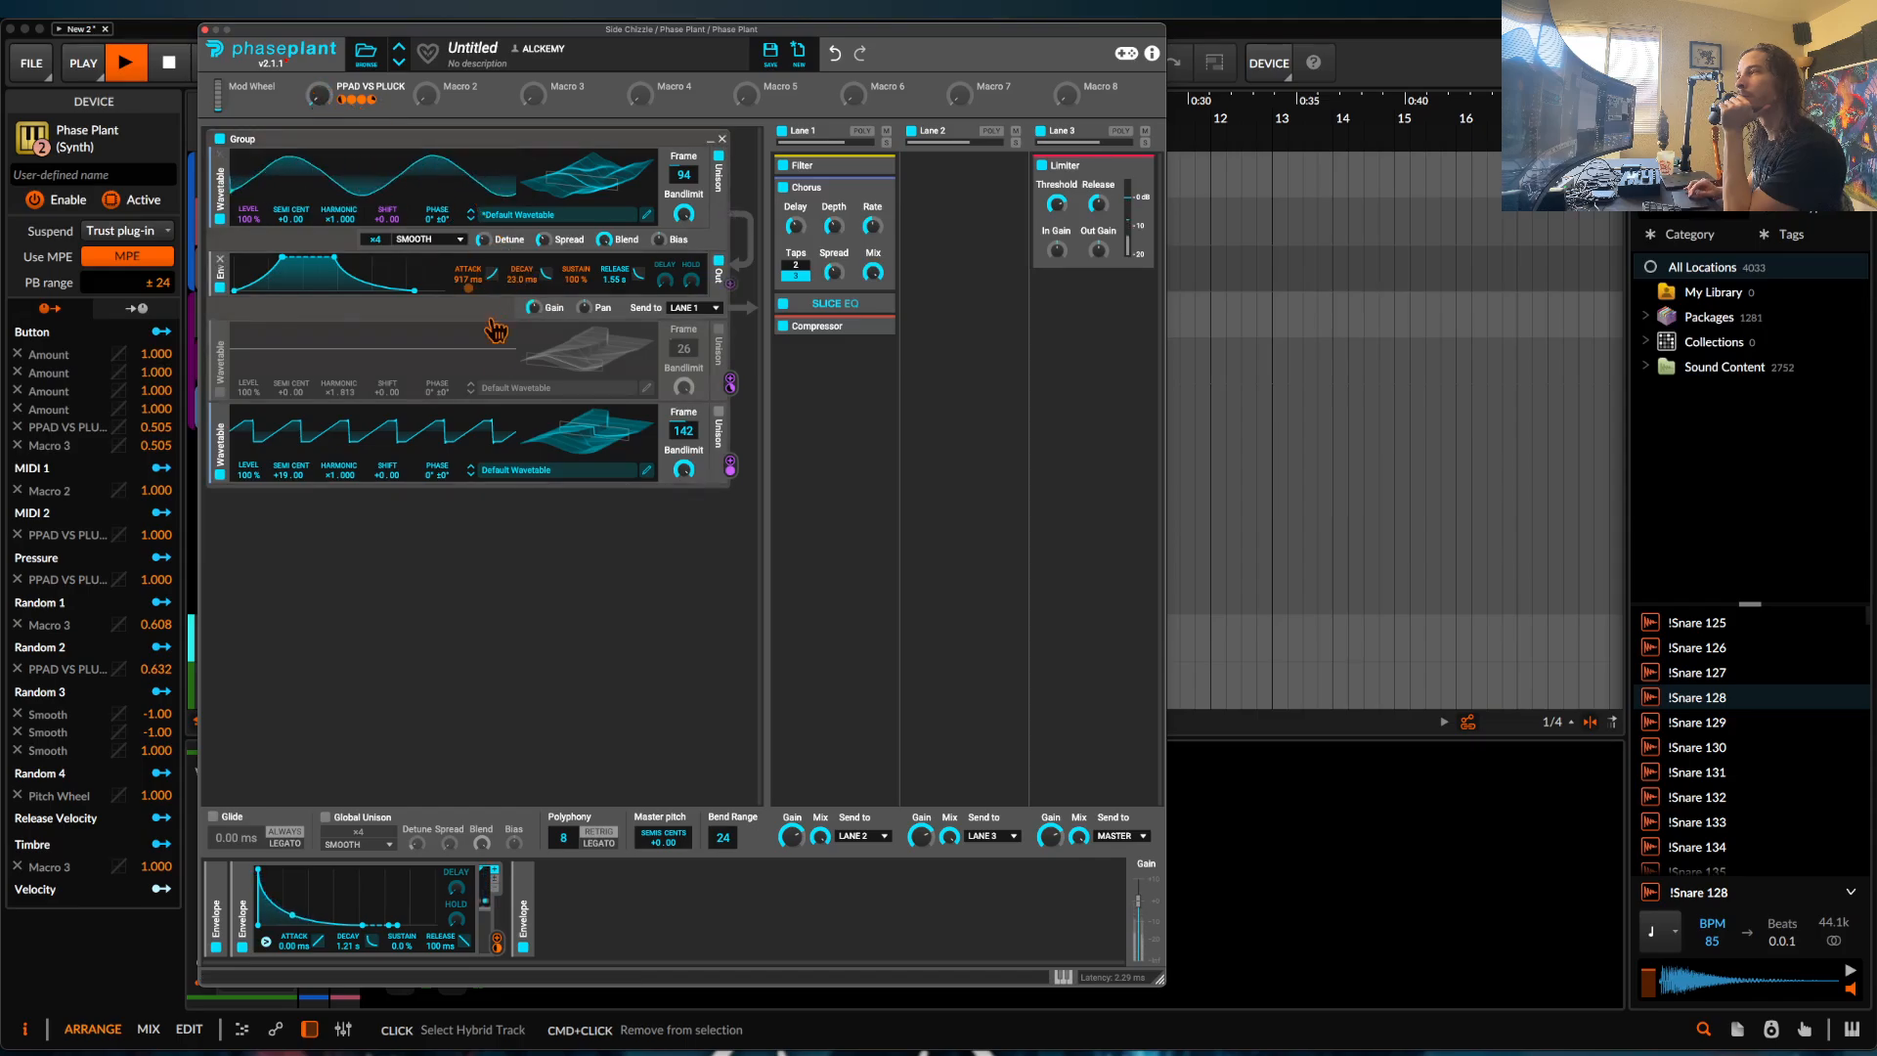
key("space")
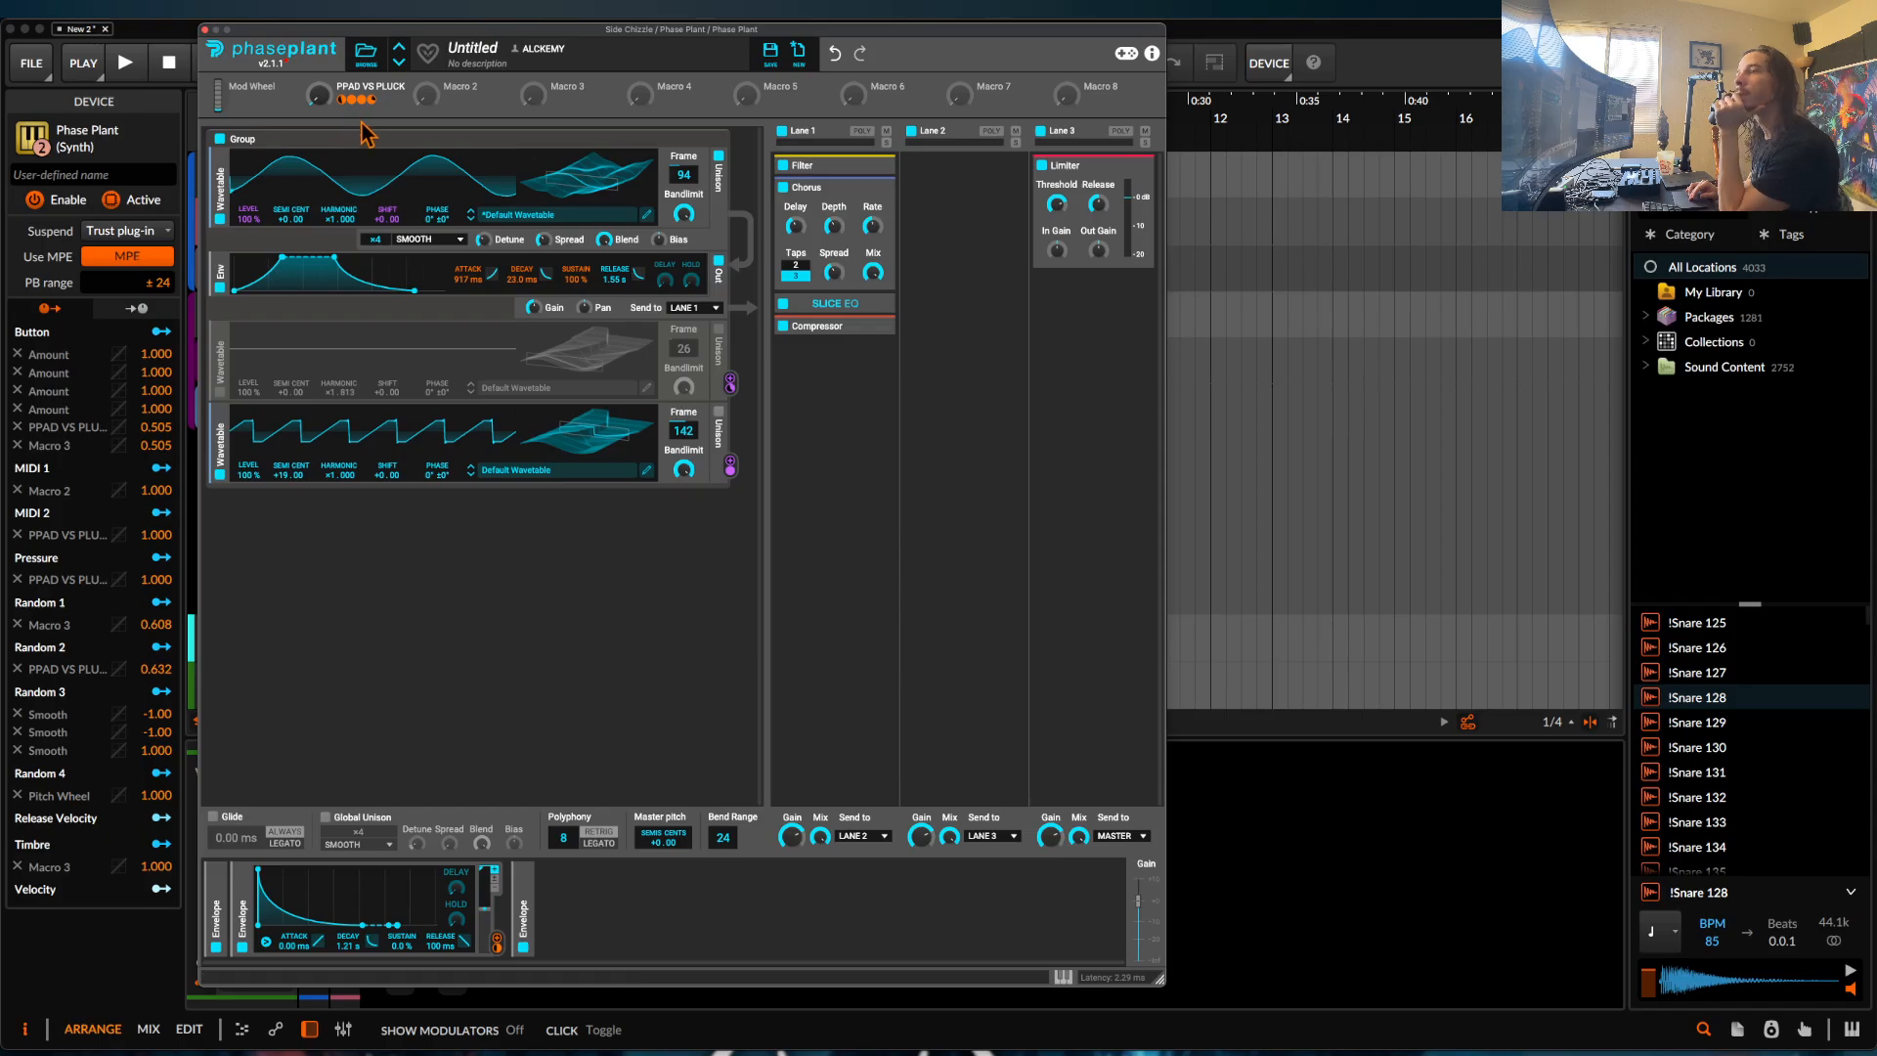
Enable the second wavetable oscillator and inspect frame 1 of the first oscillator's custom wavetable.
left_click(220, 392)
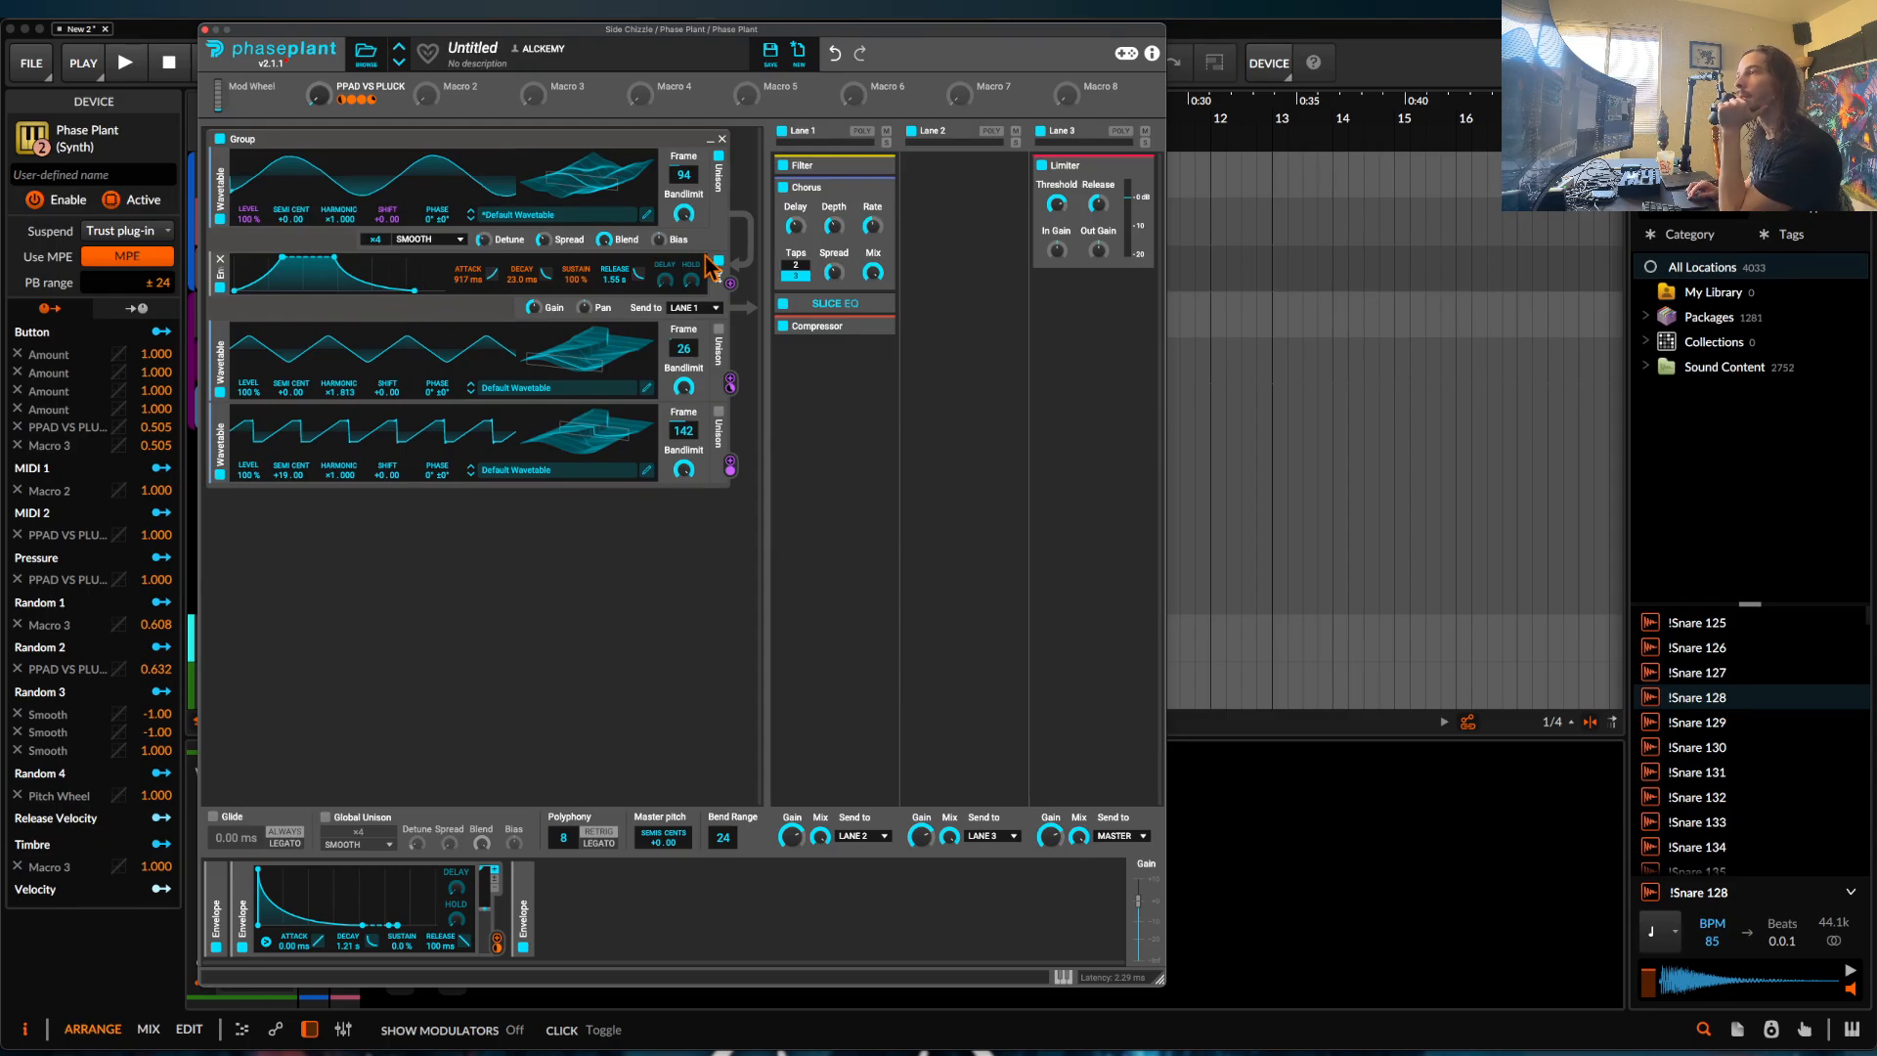
left_click(646, 215)
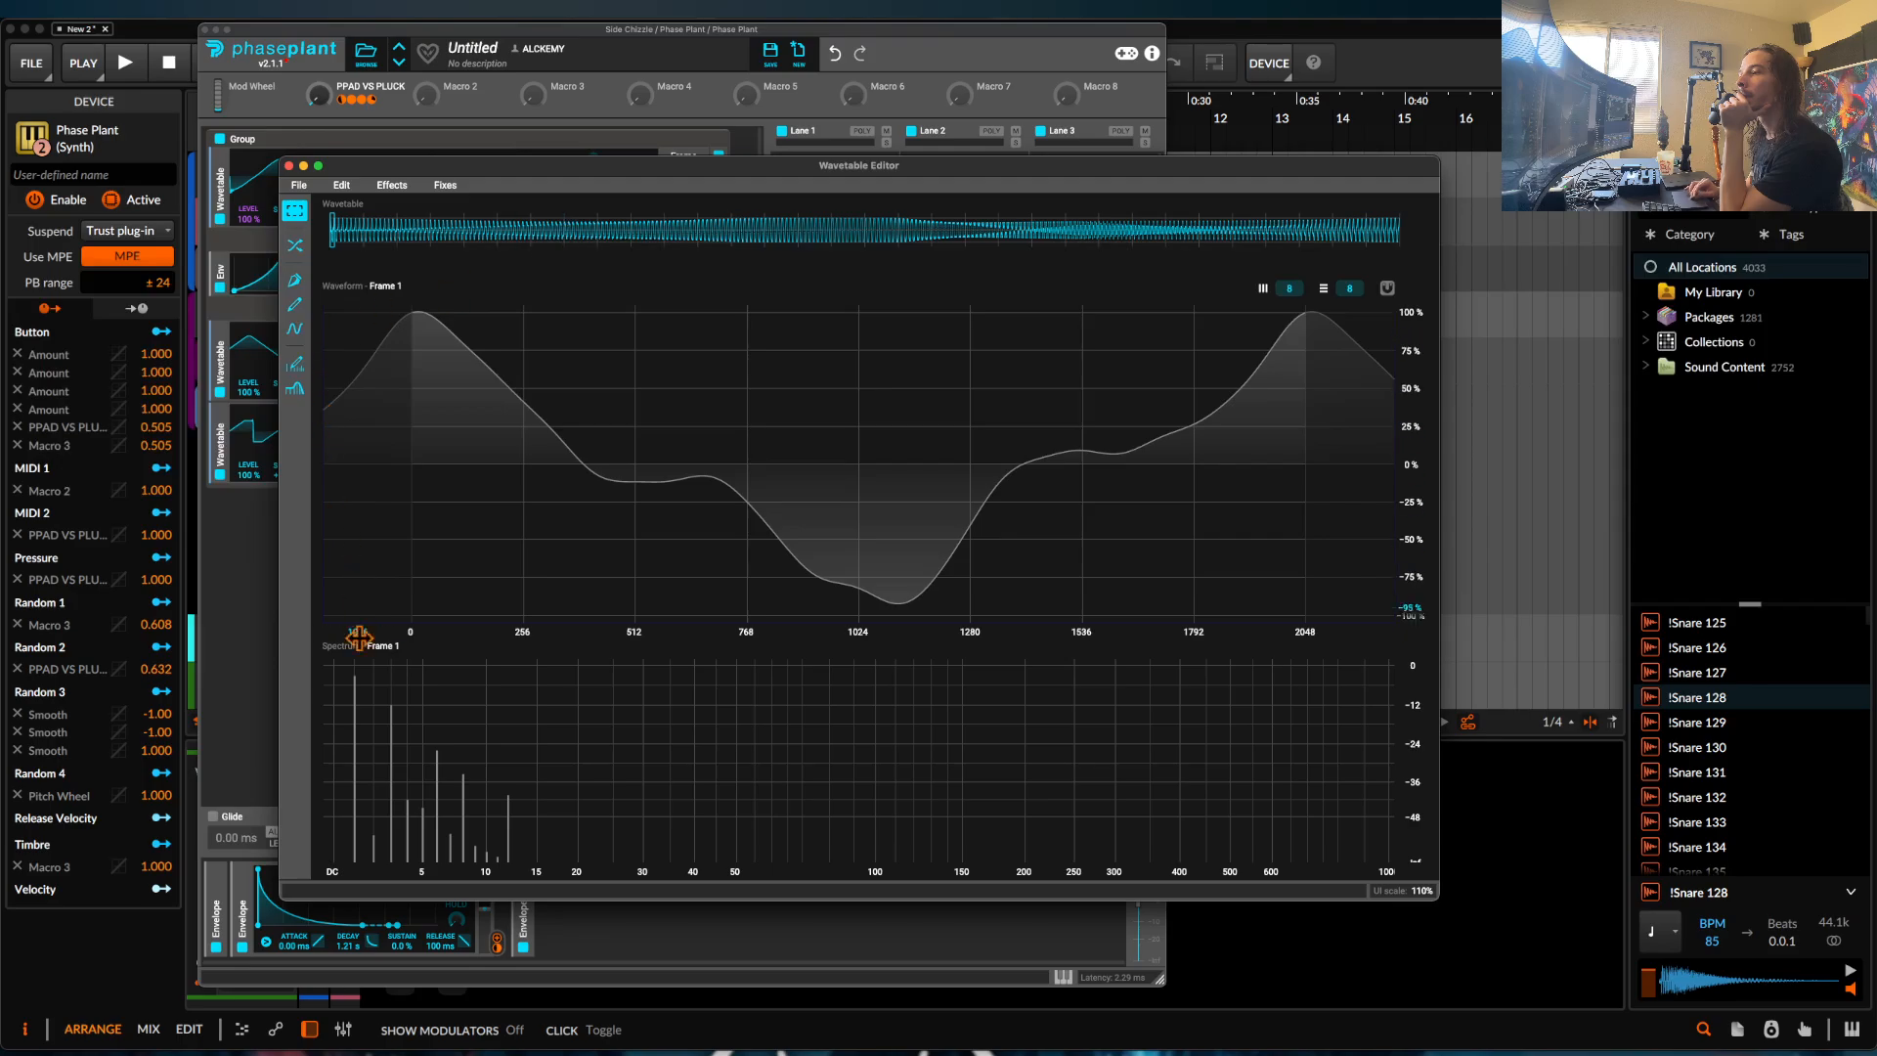
left_click(288, 165)
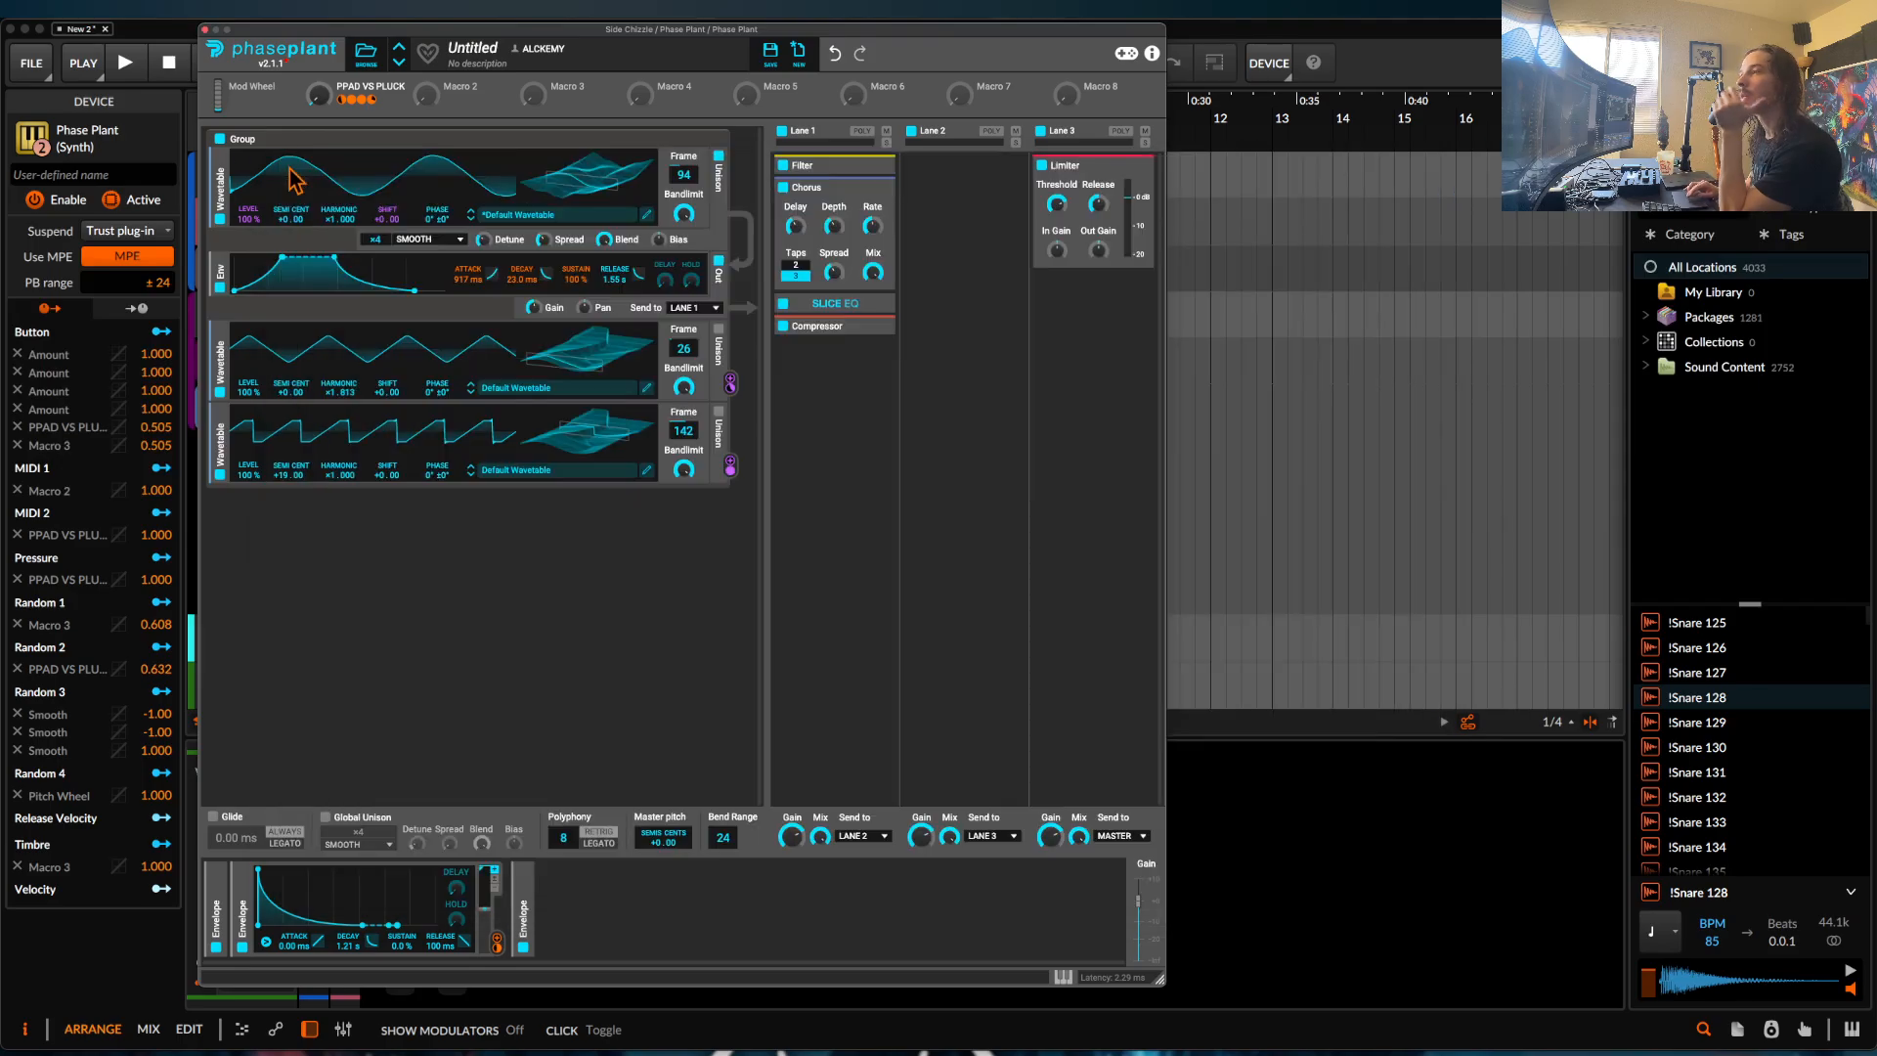
Insert a distortion module between the first oscillator and its envelope and set its mode to Saturate.
left_click(320, 256)
left_click(428, 317)
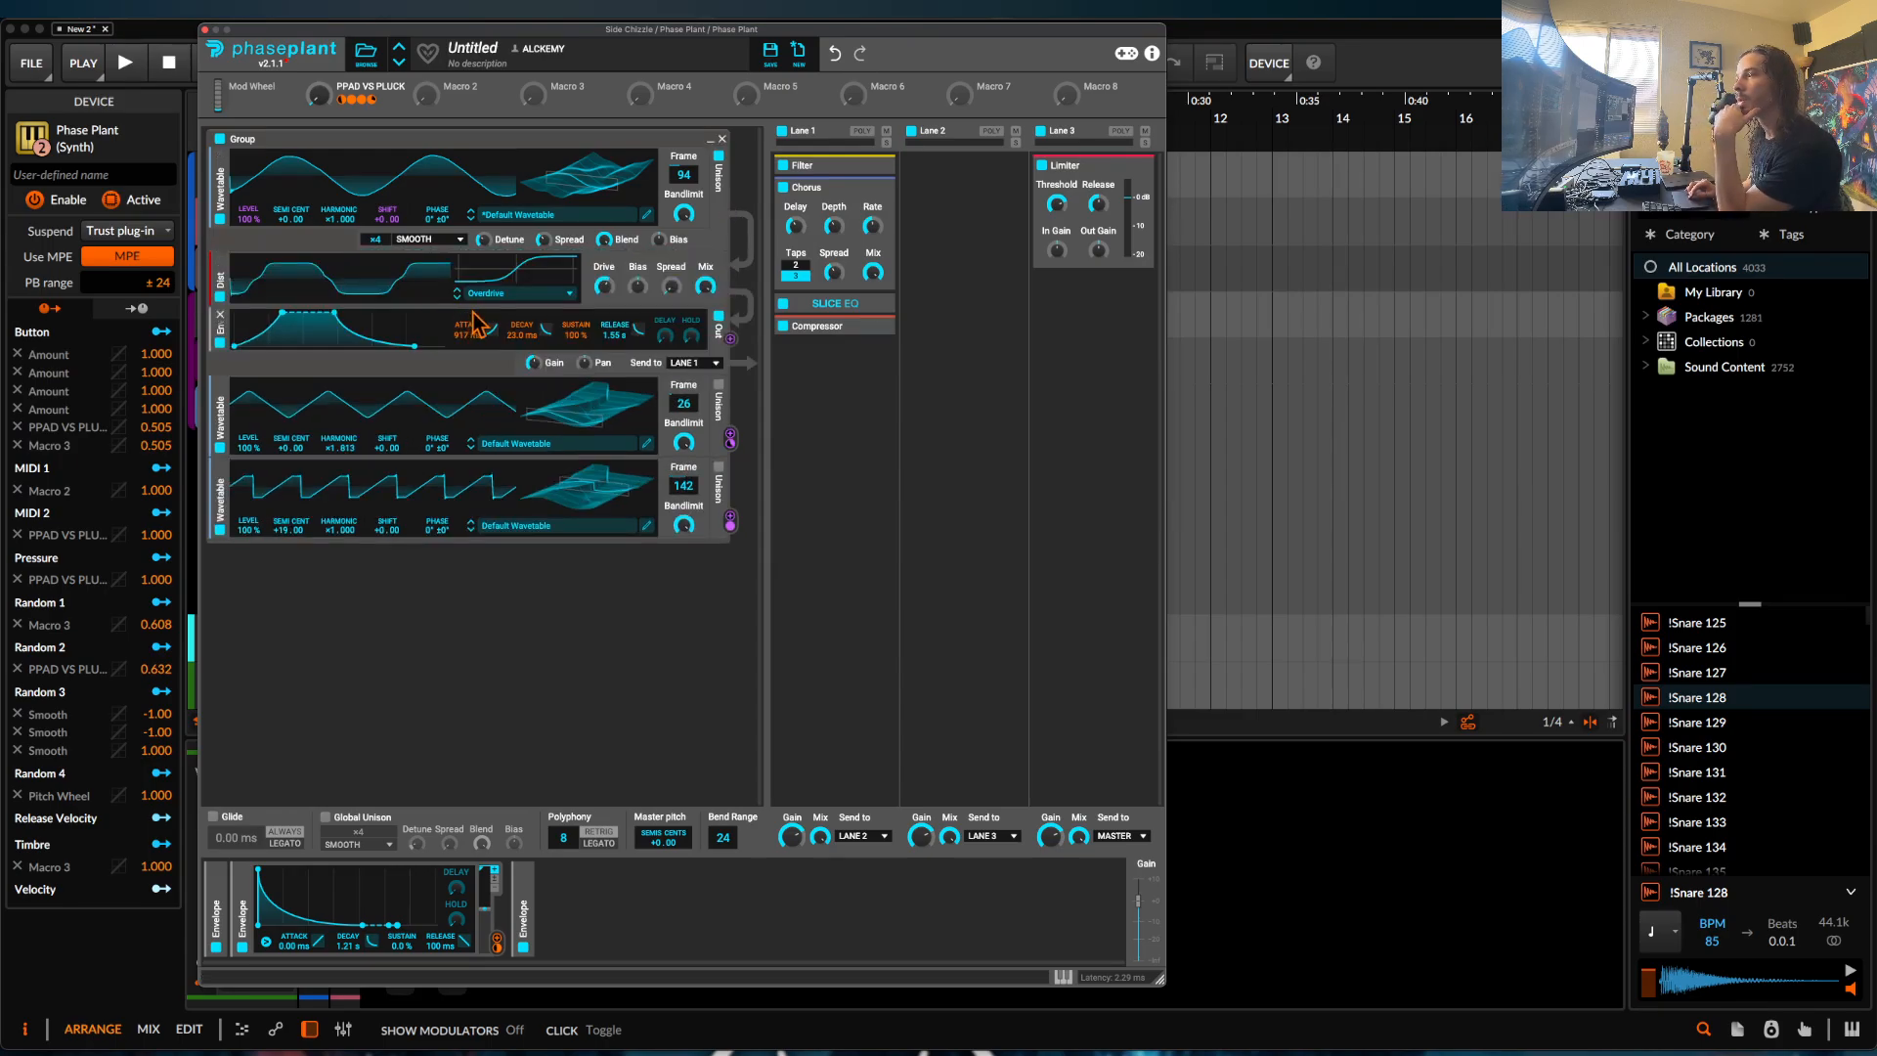
left_click(542, 293)
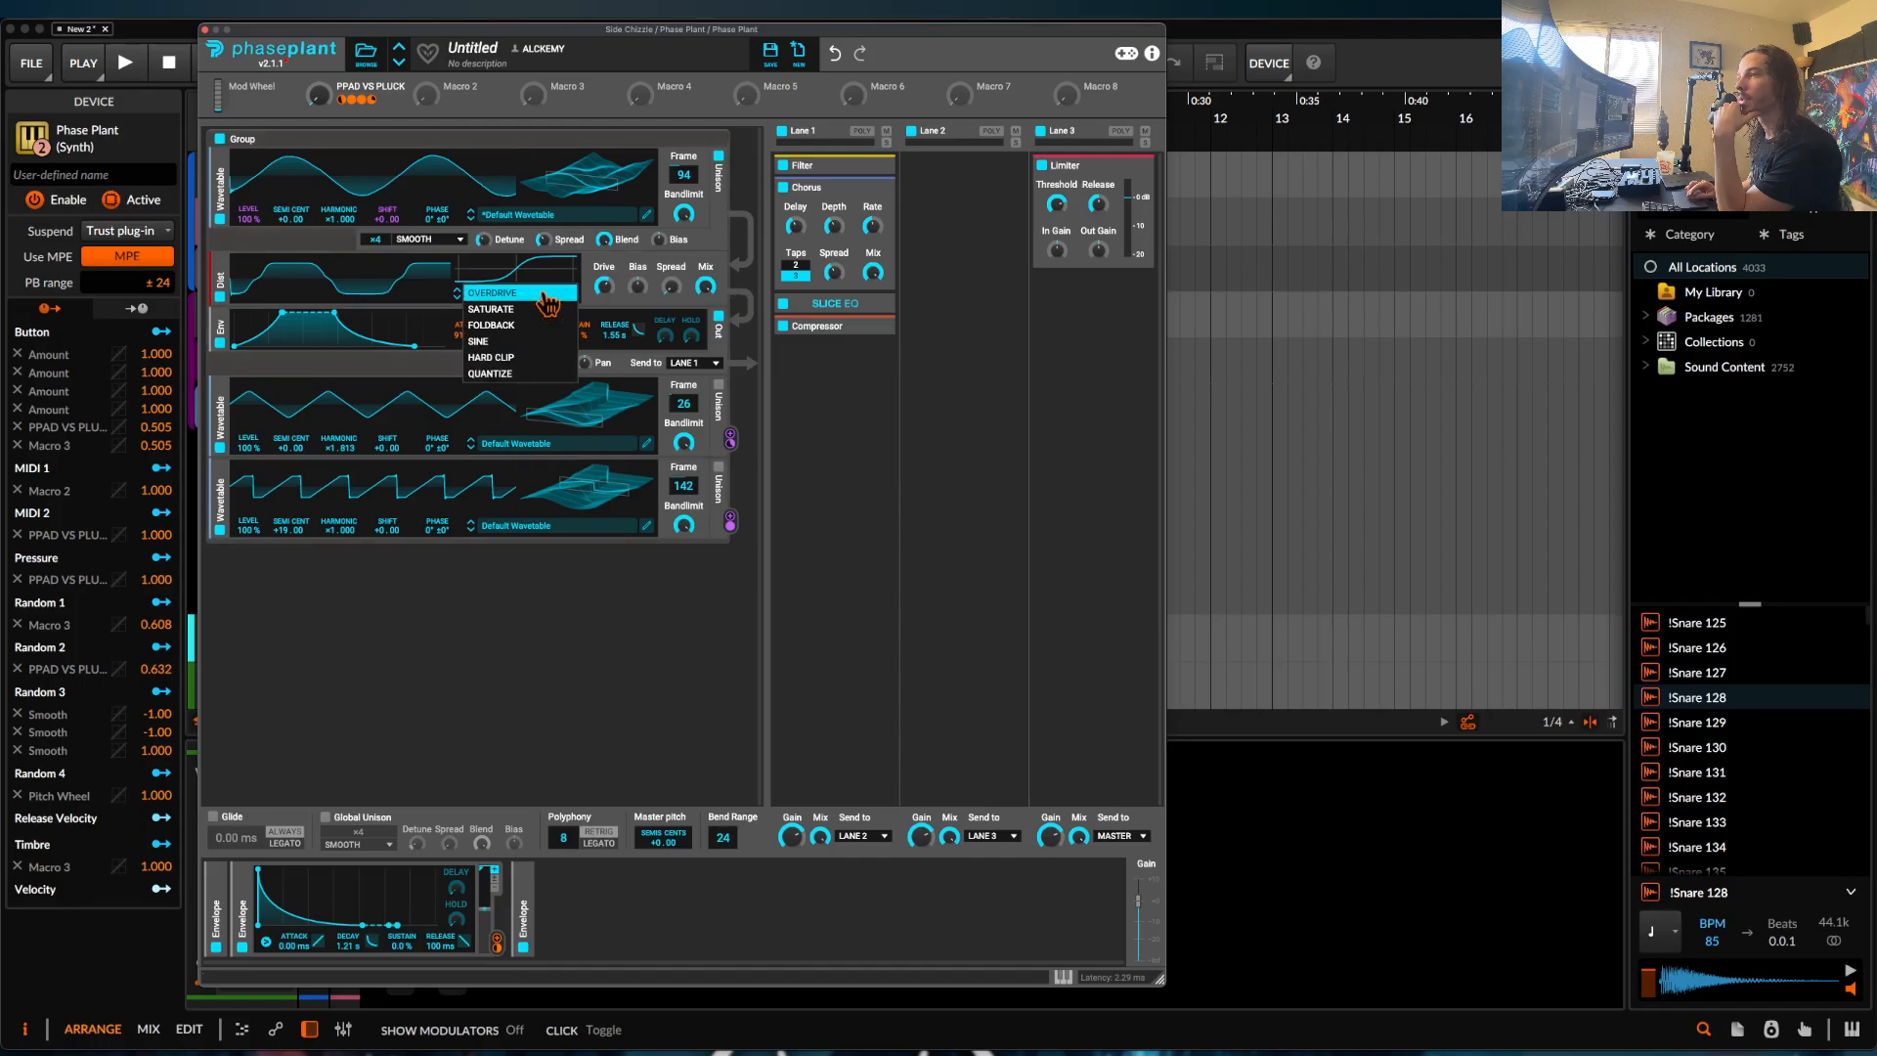
left_click(543, 318)
During playback, disable the Chorus in Lane 1 and set the master pitch to -12 semitones.
key("space")
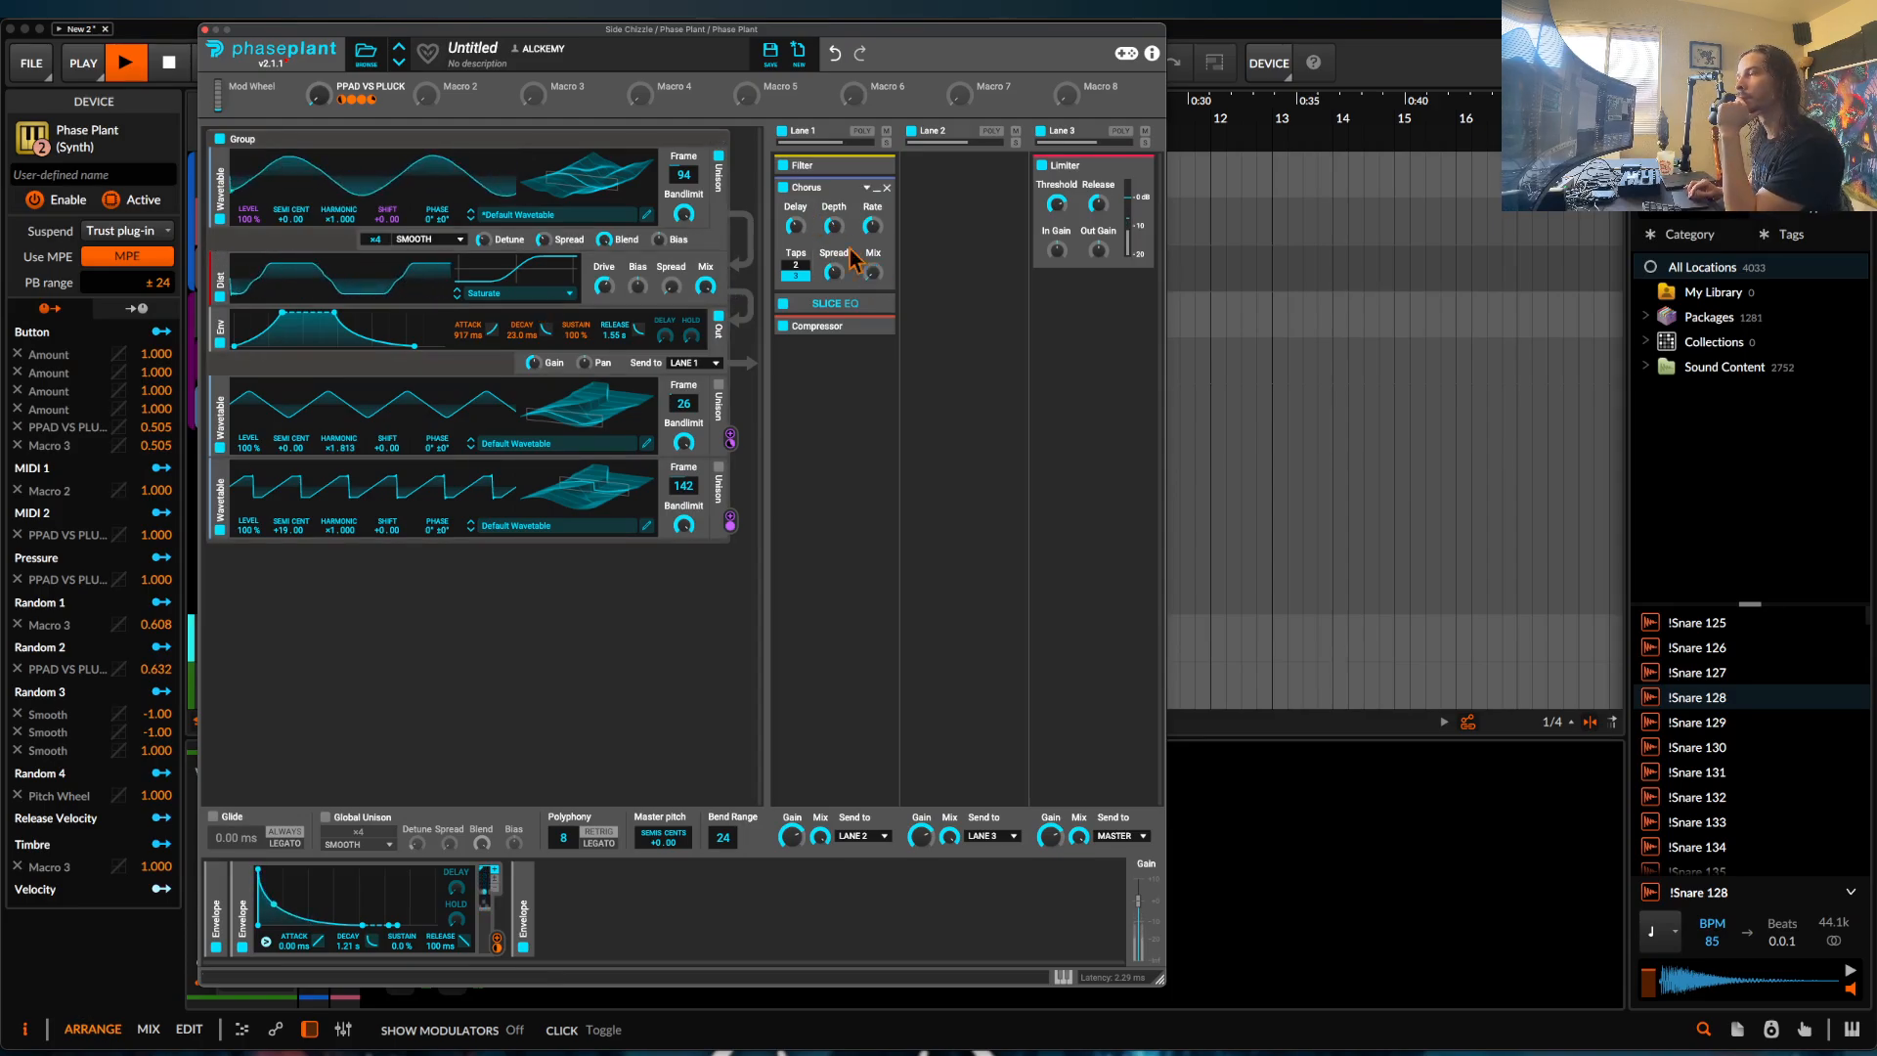
left_click(782, 186)
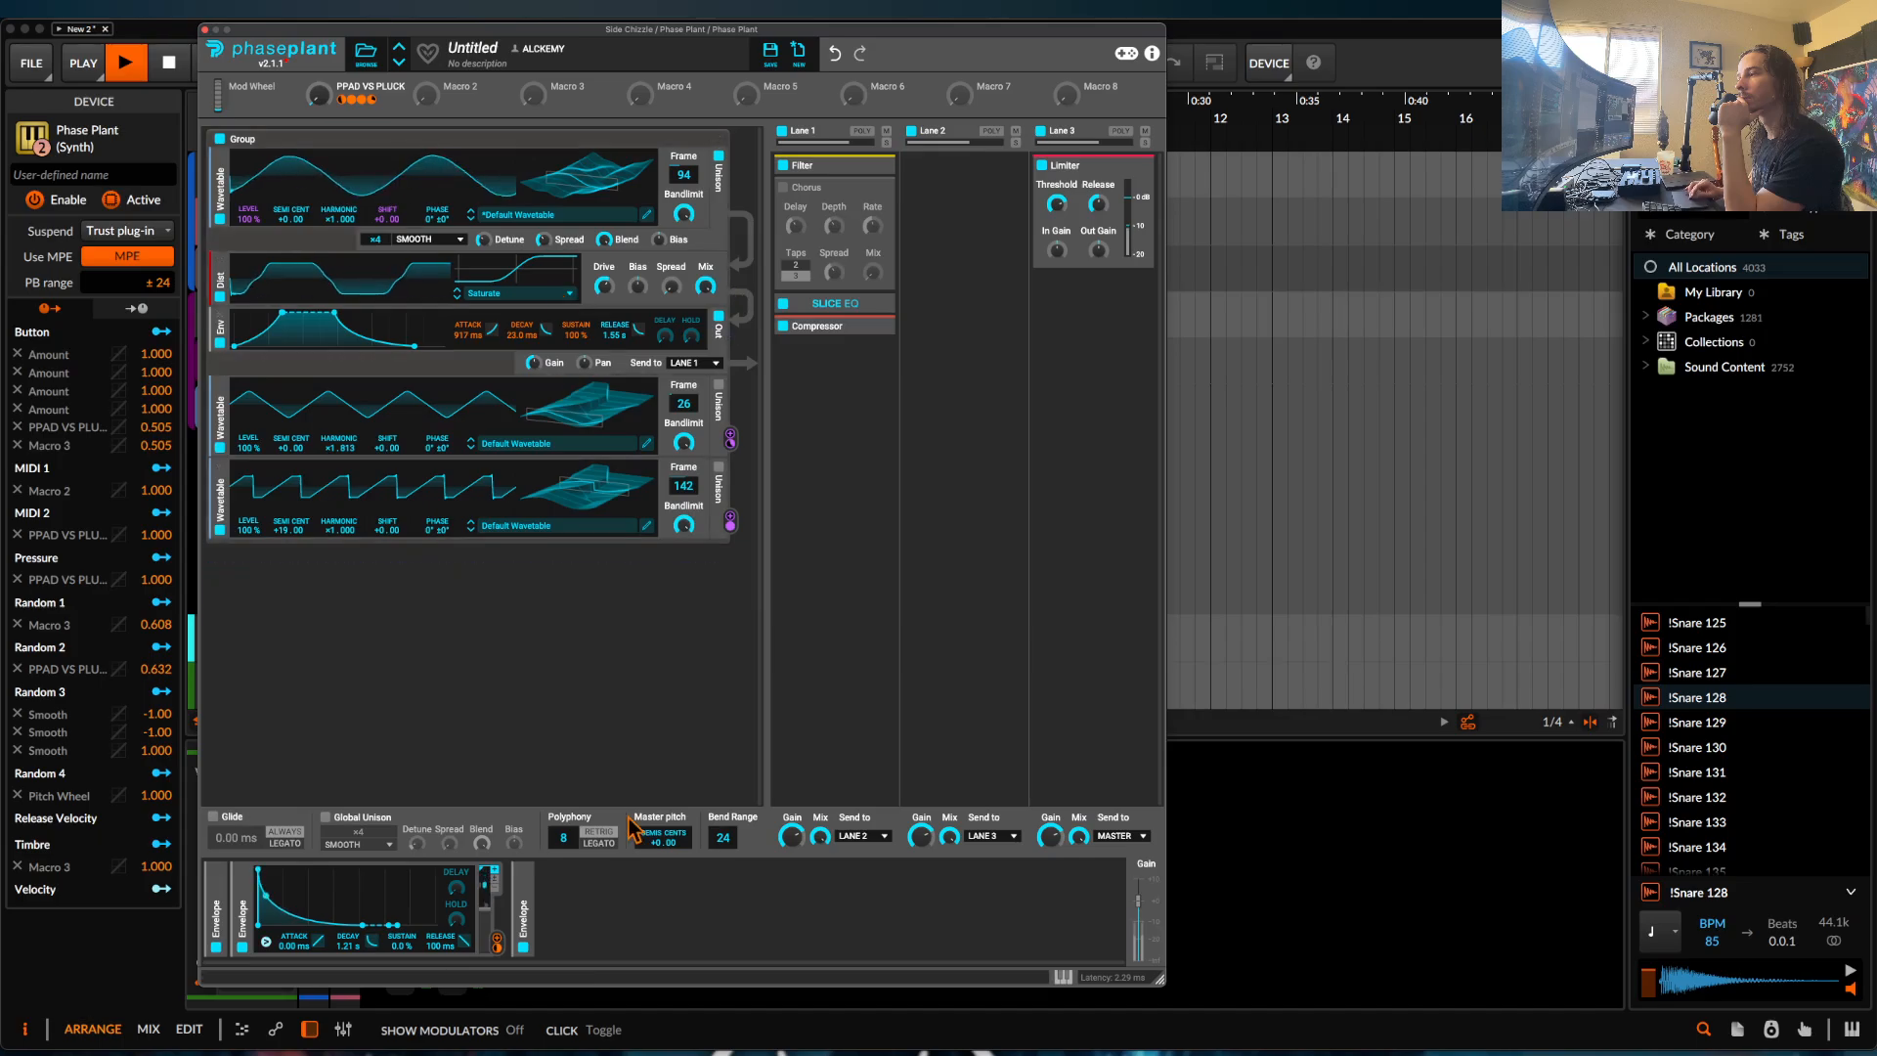
left_click_drag(633, 829, 634, 880)
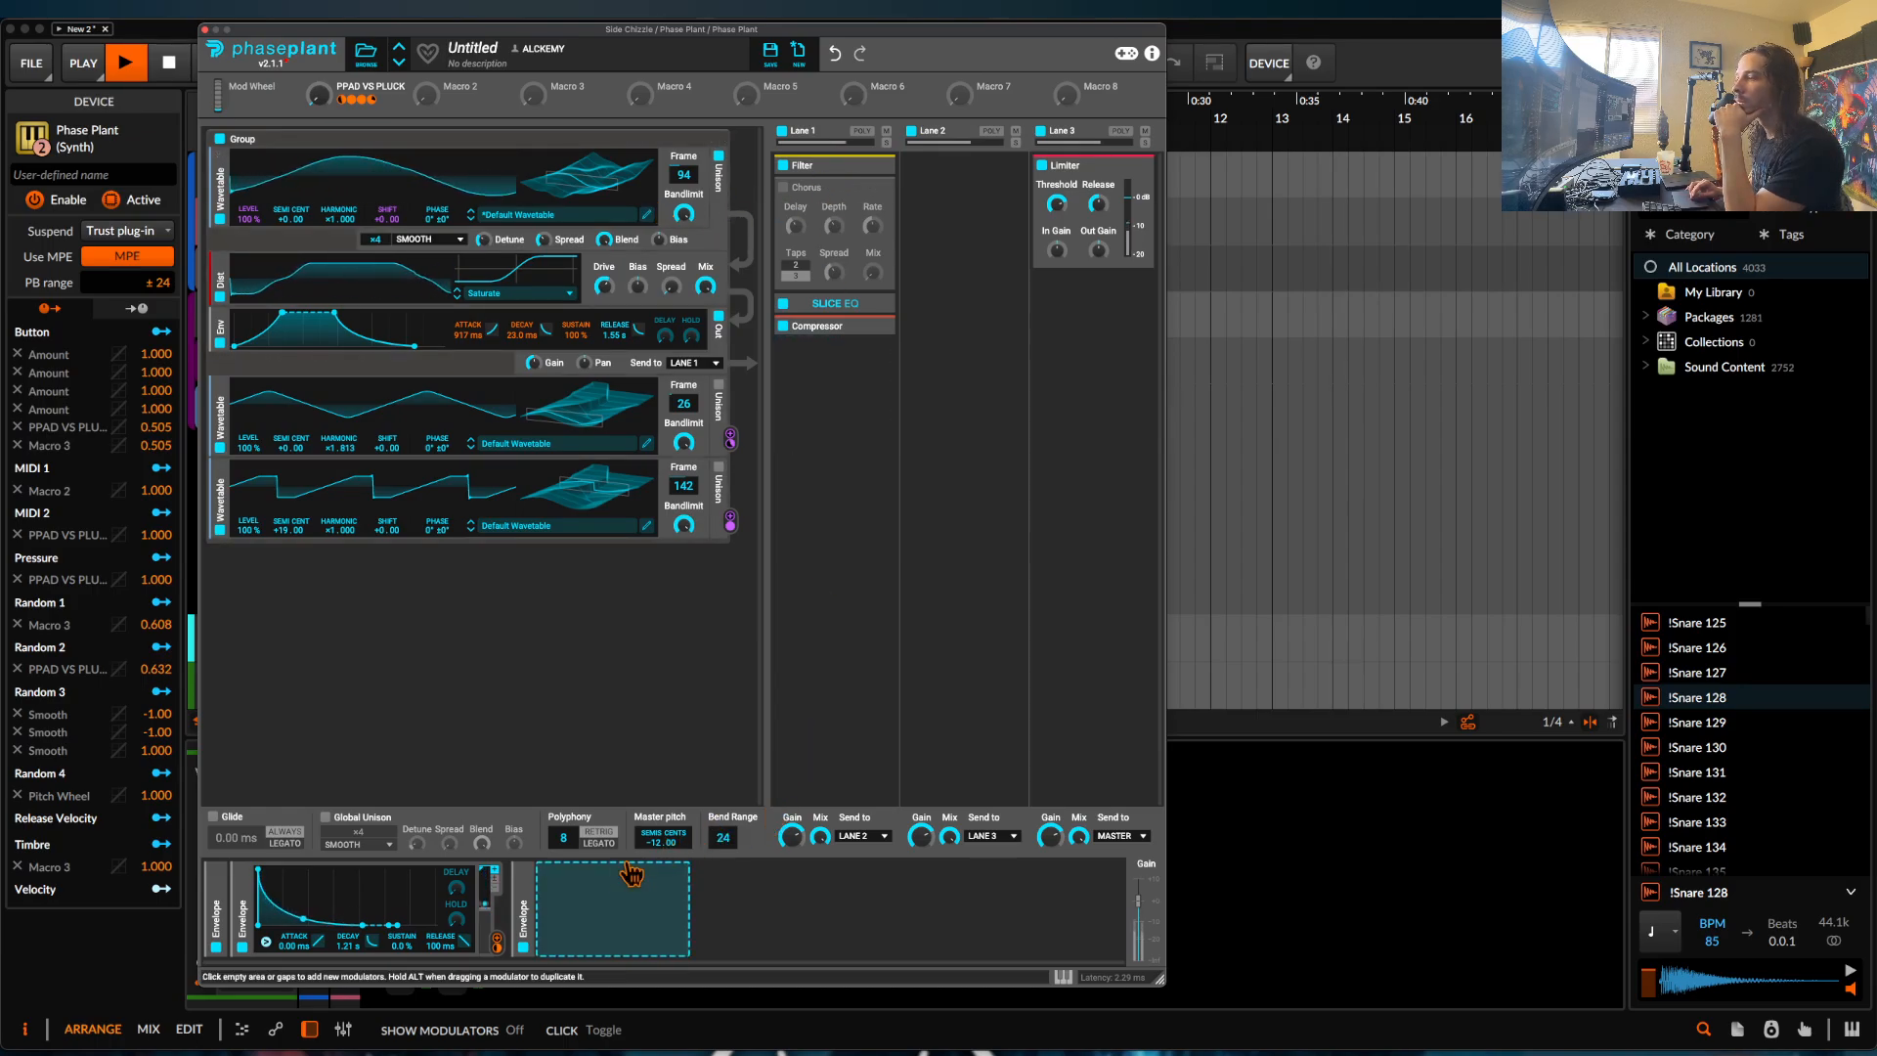
Add an LFO modulator that never triggers from note on and set its rate to 0.168 Hz.
left_click(651, 872)
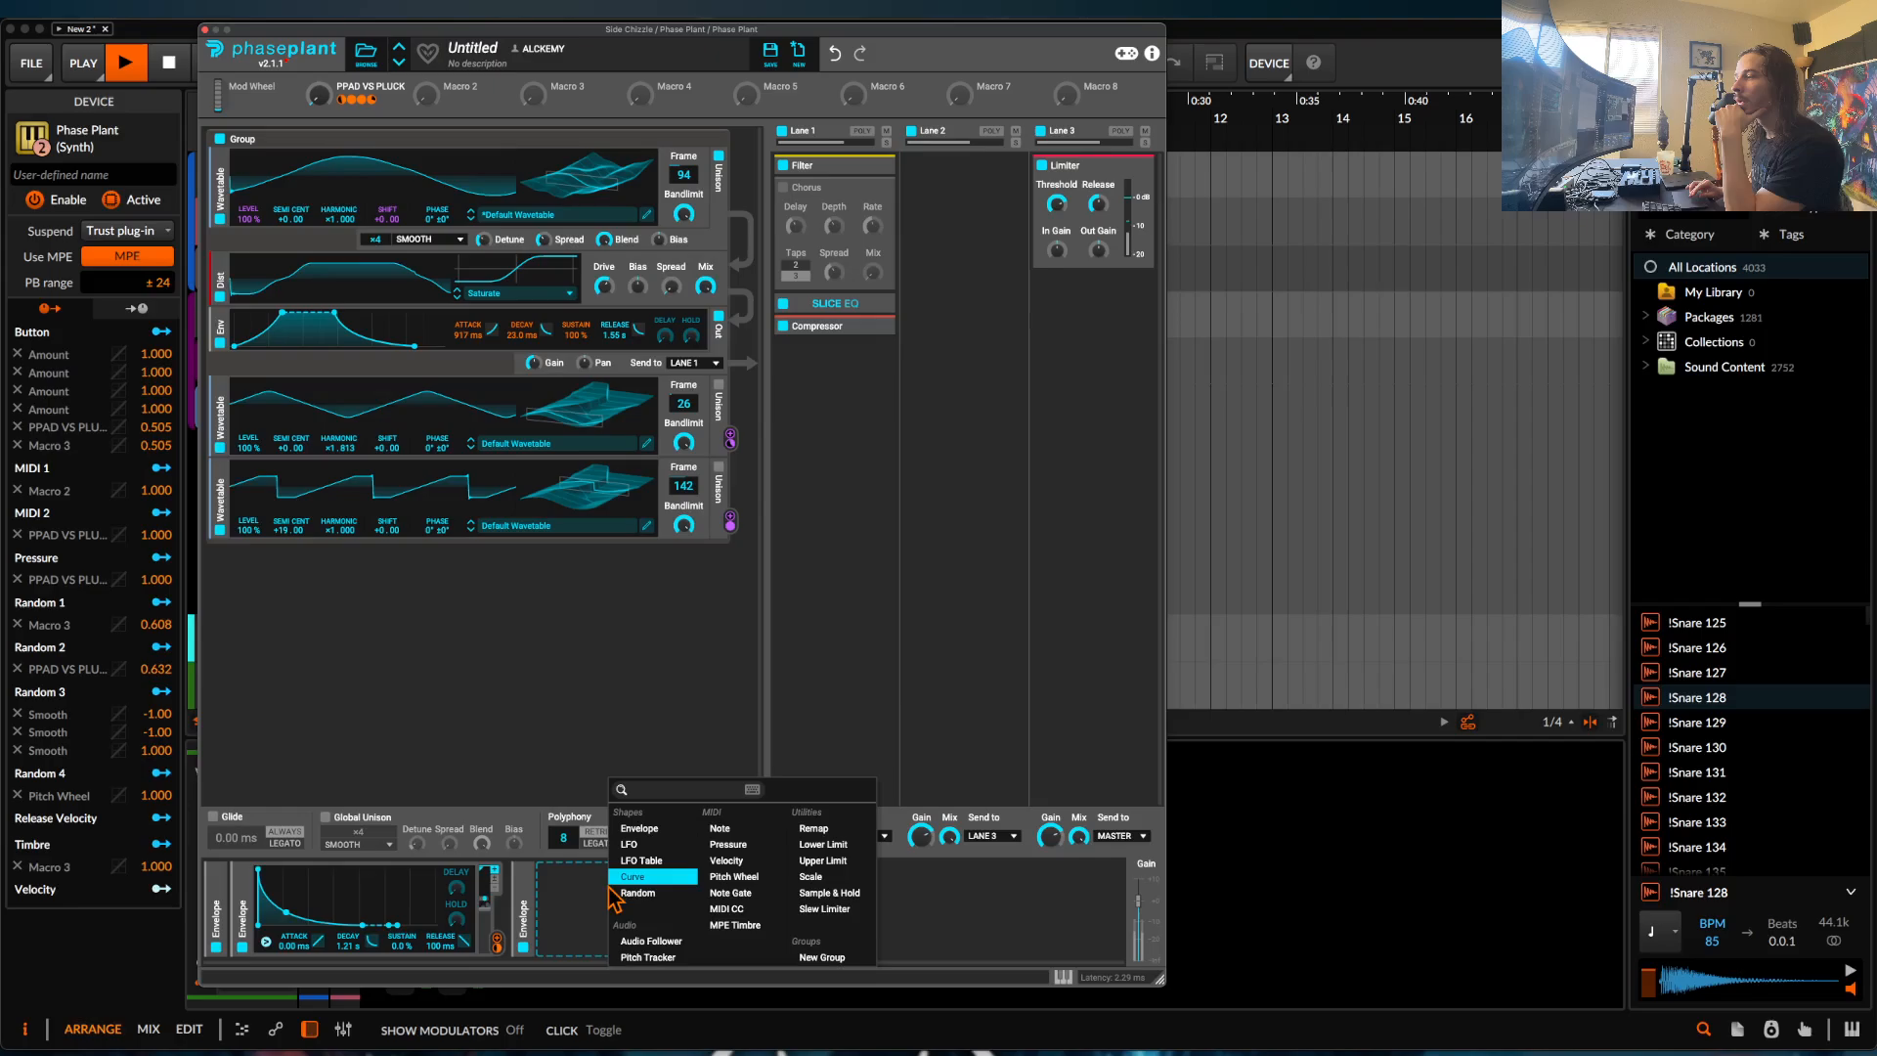
left_click(653, 845)
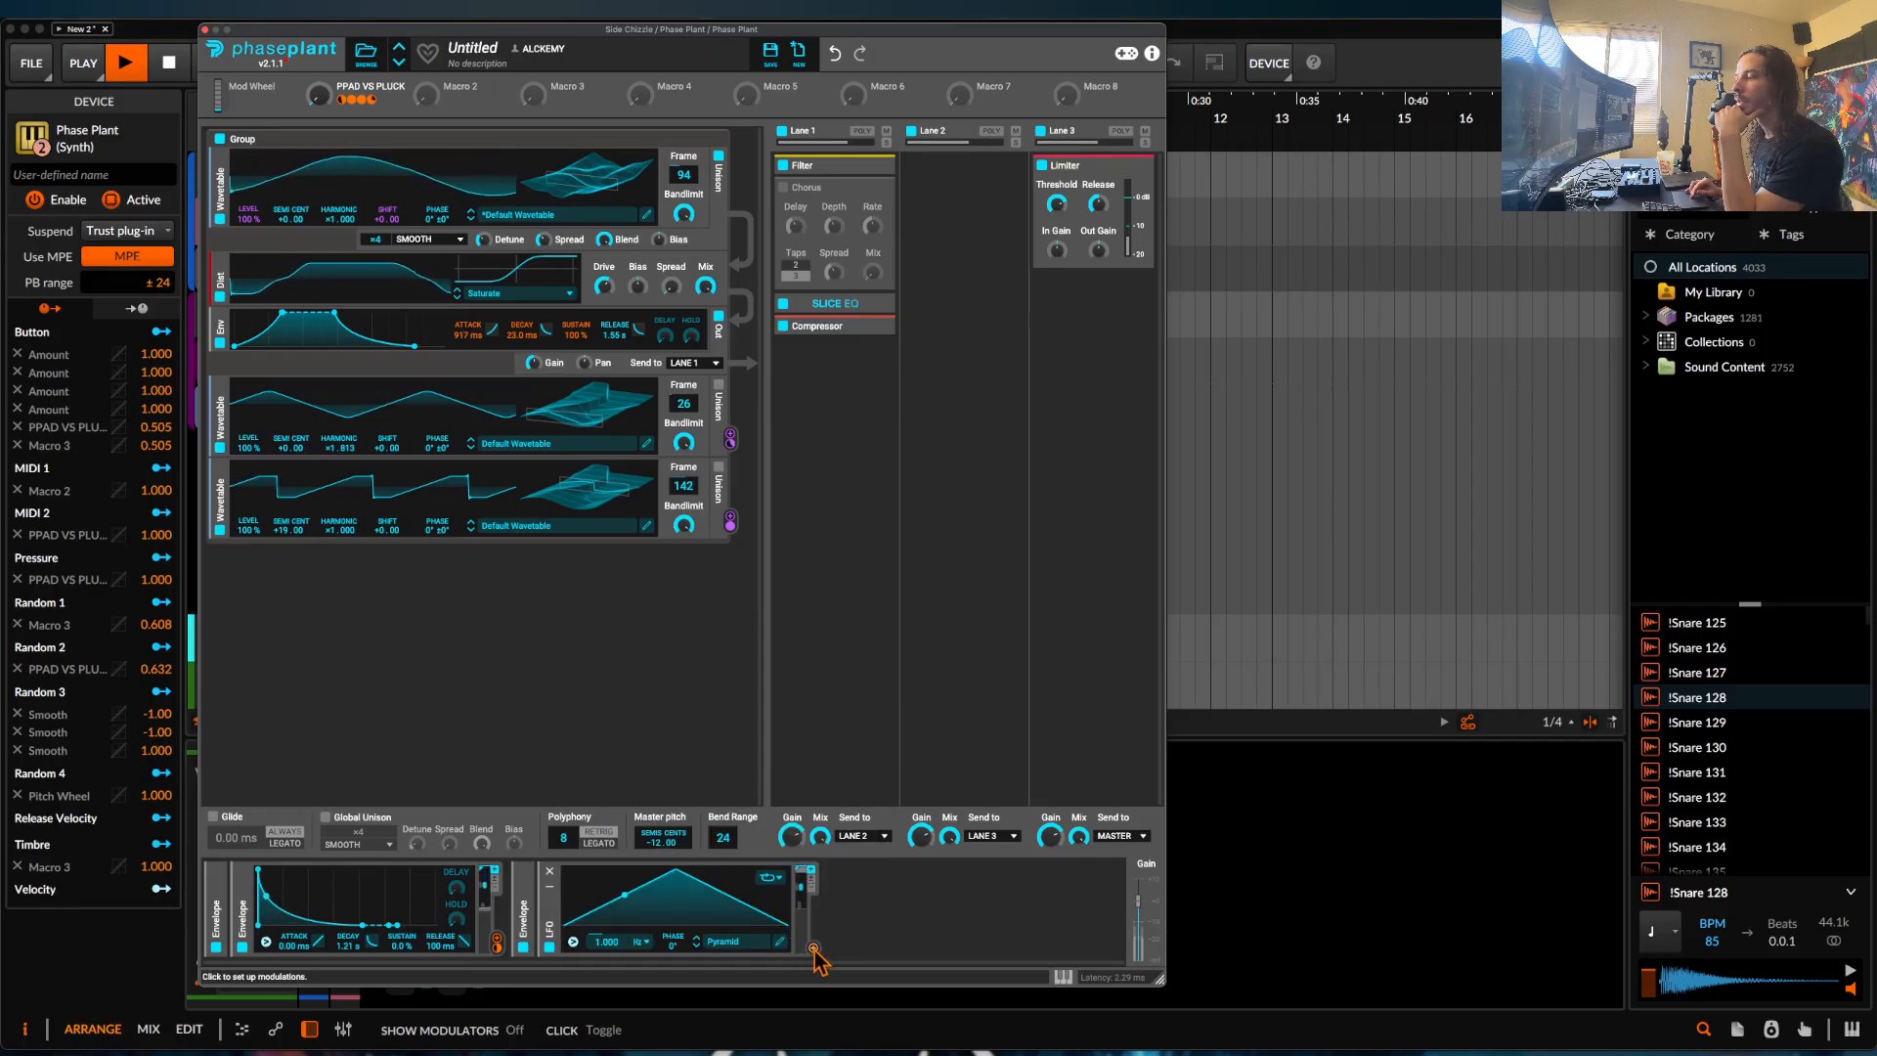
left_click(573, 942)
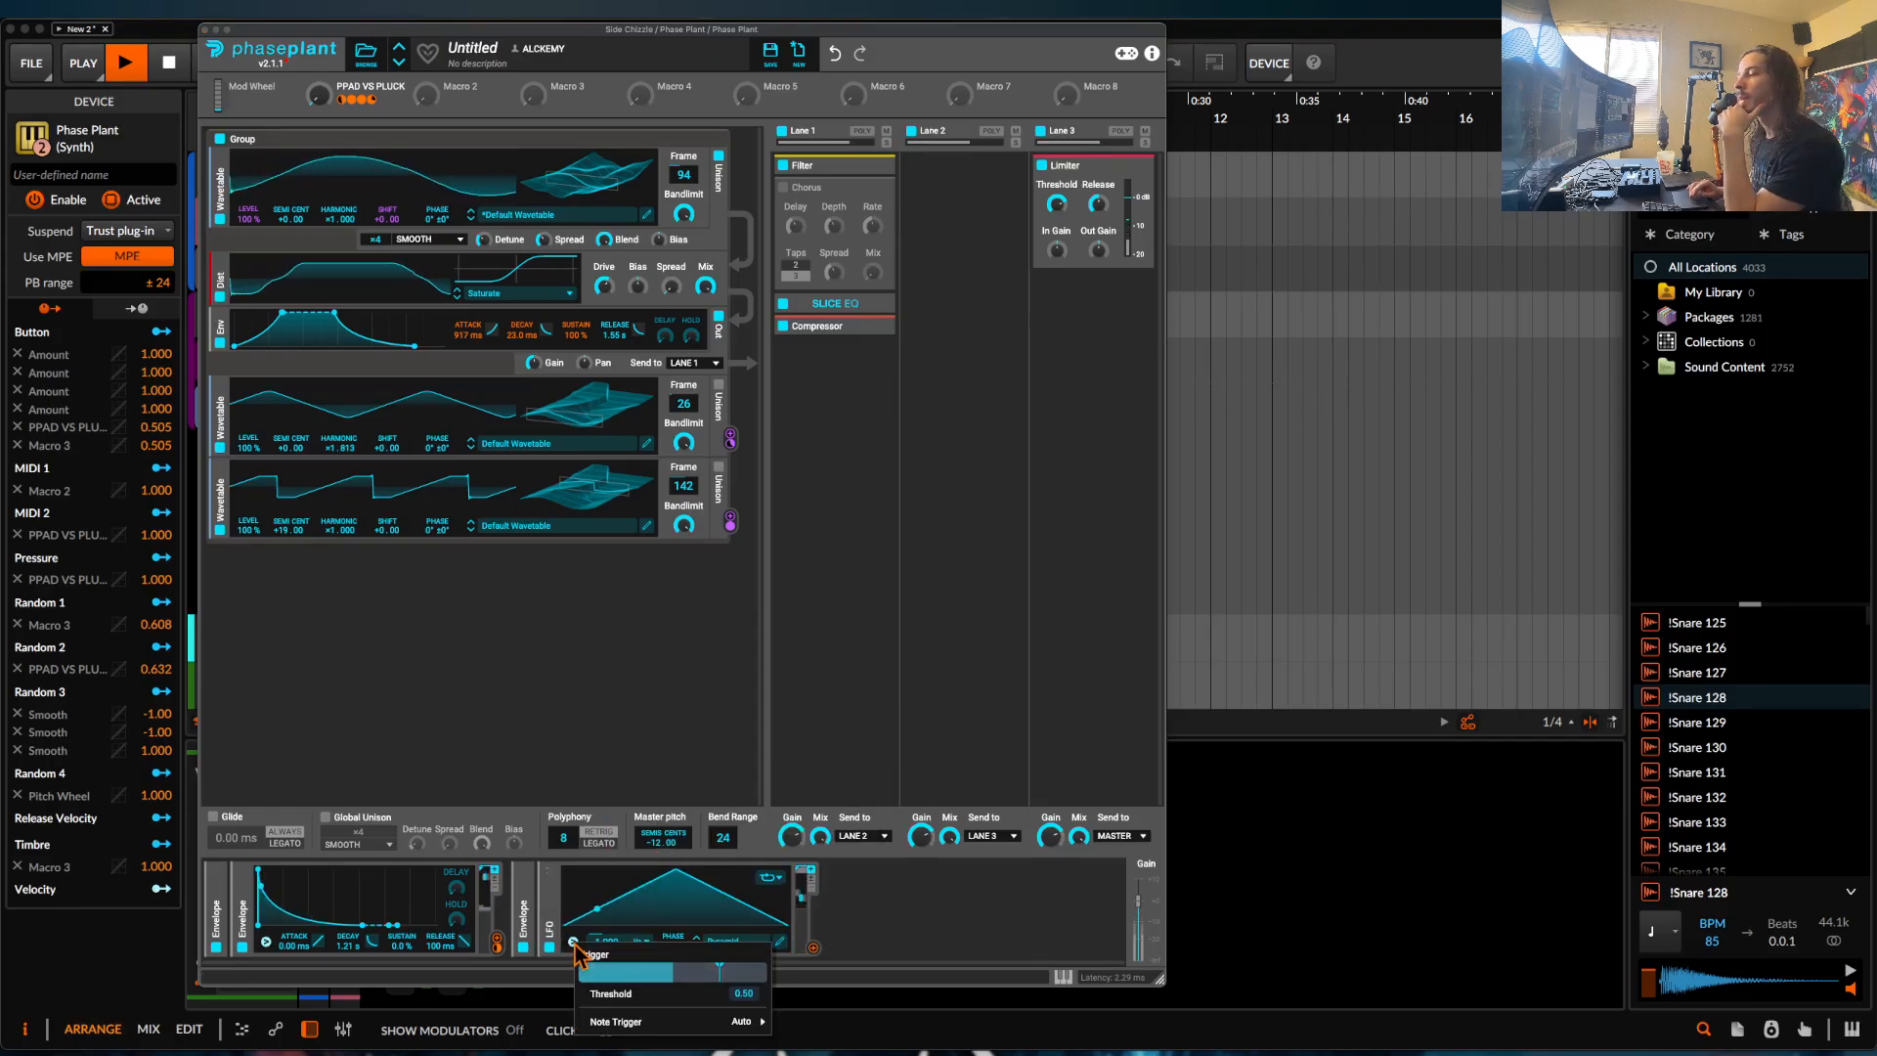
mouse_move(702, 1022)
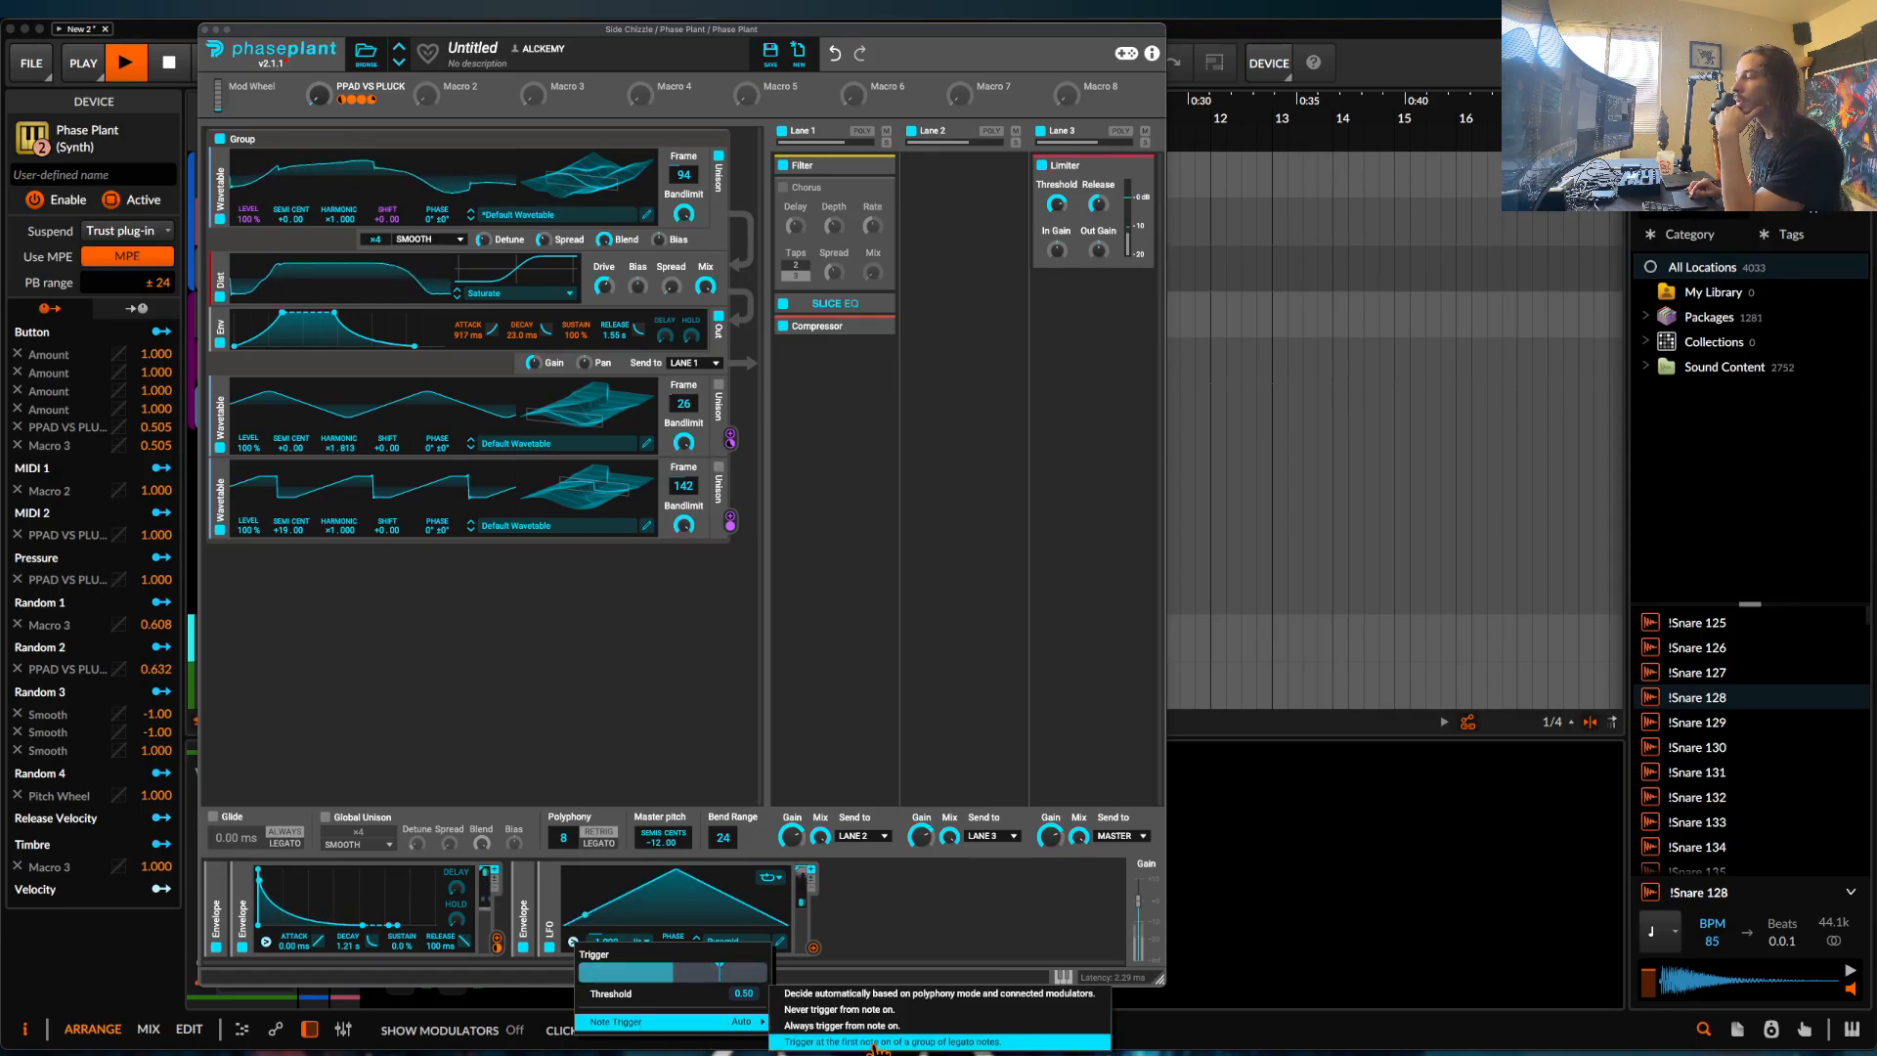
left_click(860, 1011)
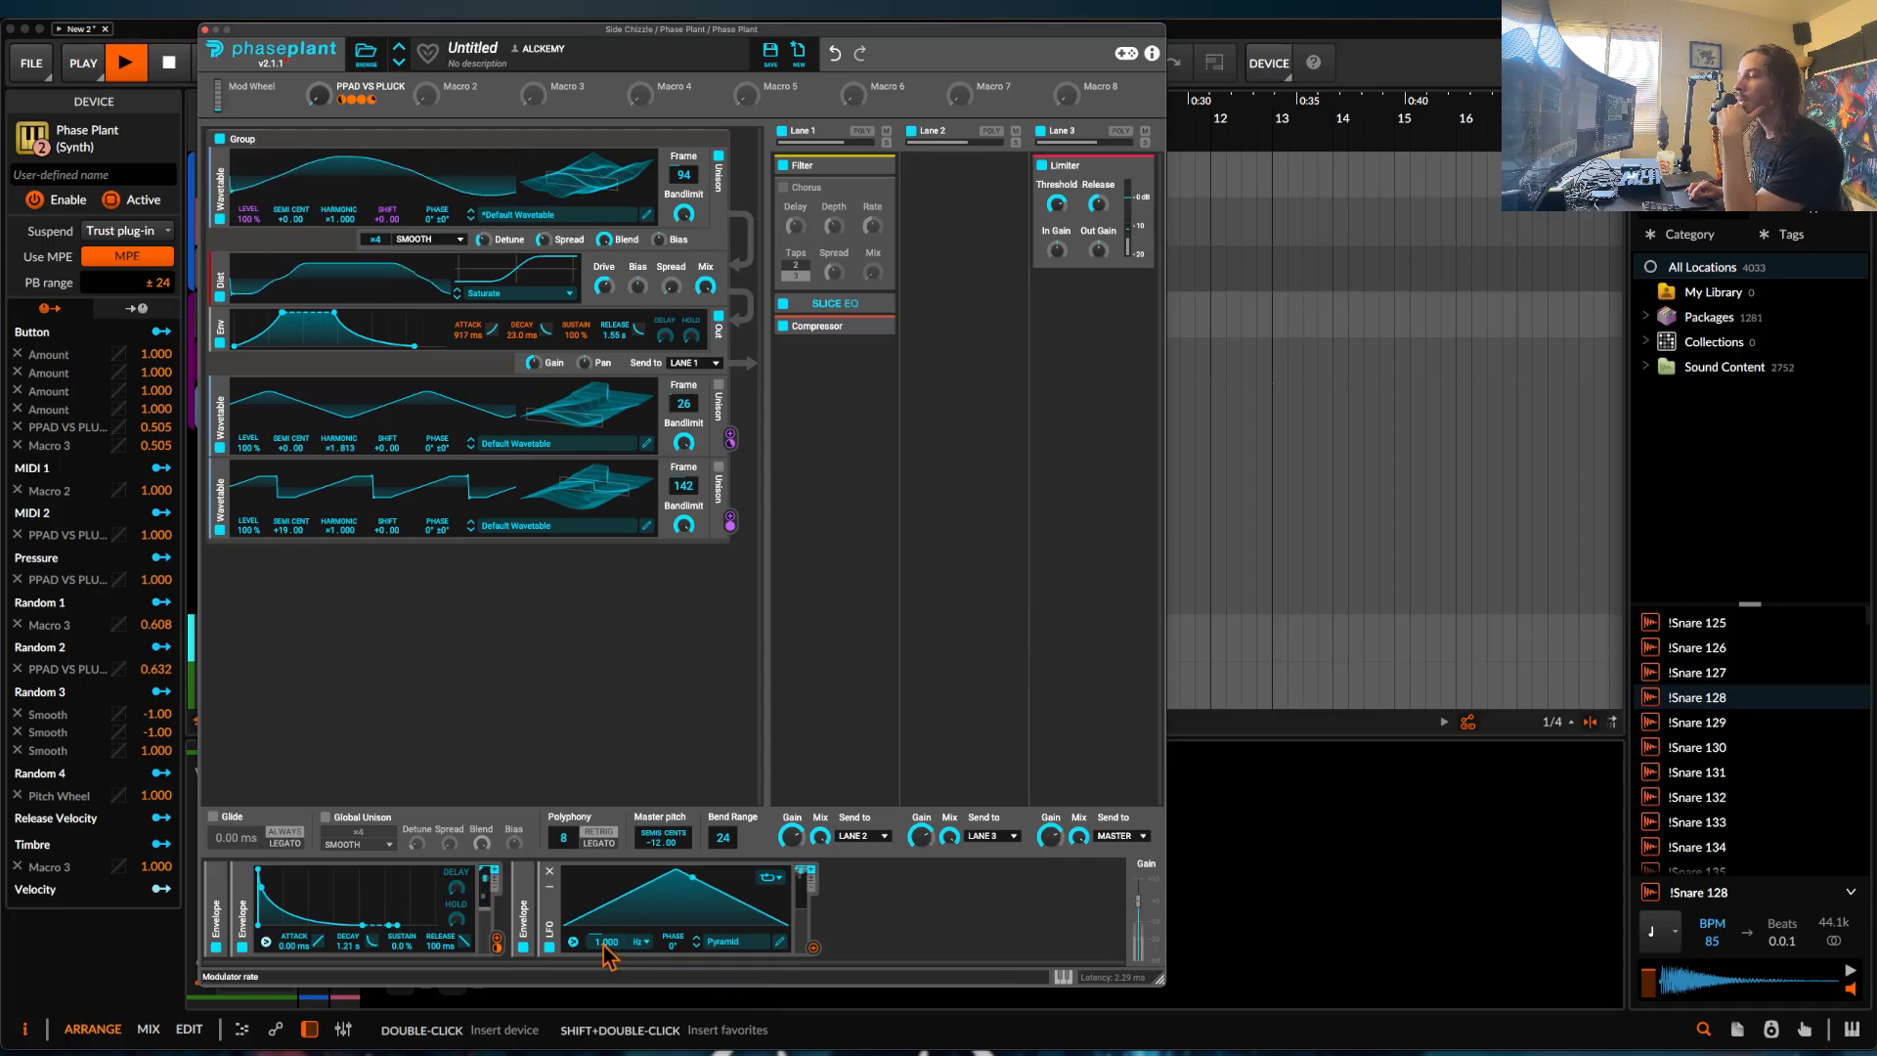
left_click_drag(603, 946, 604, 993)
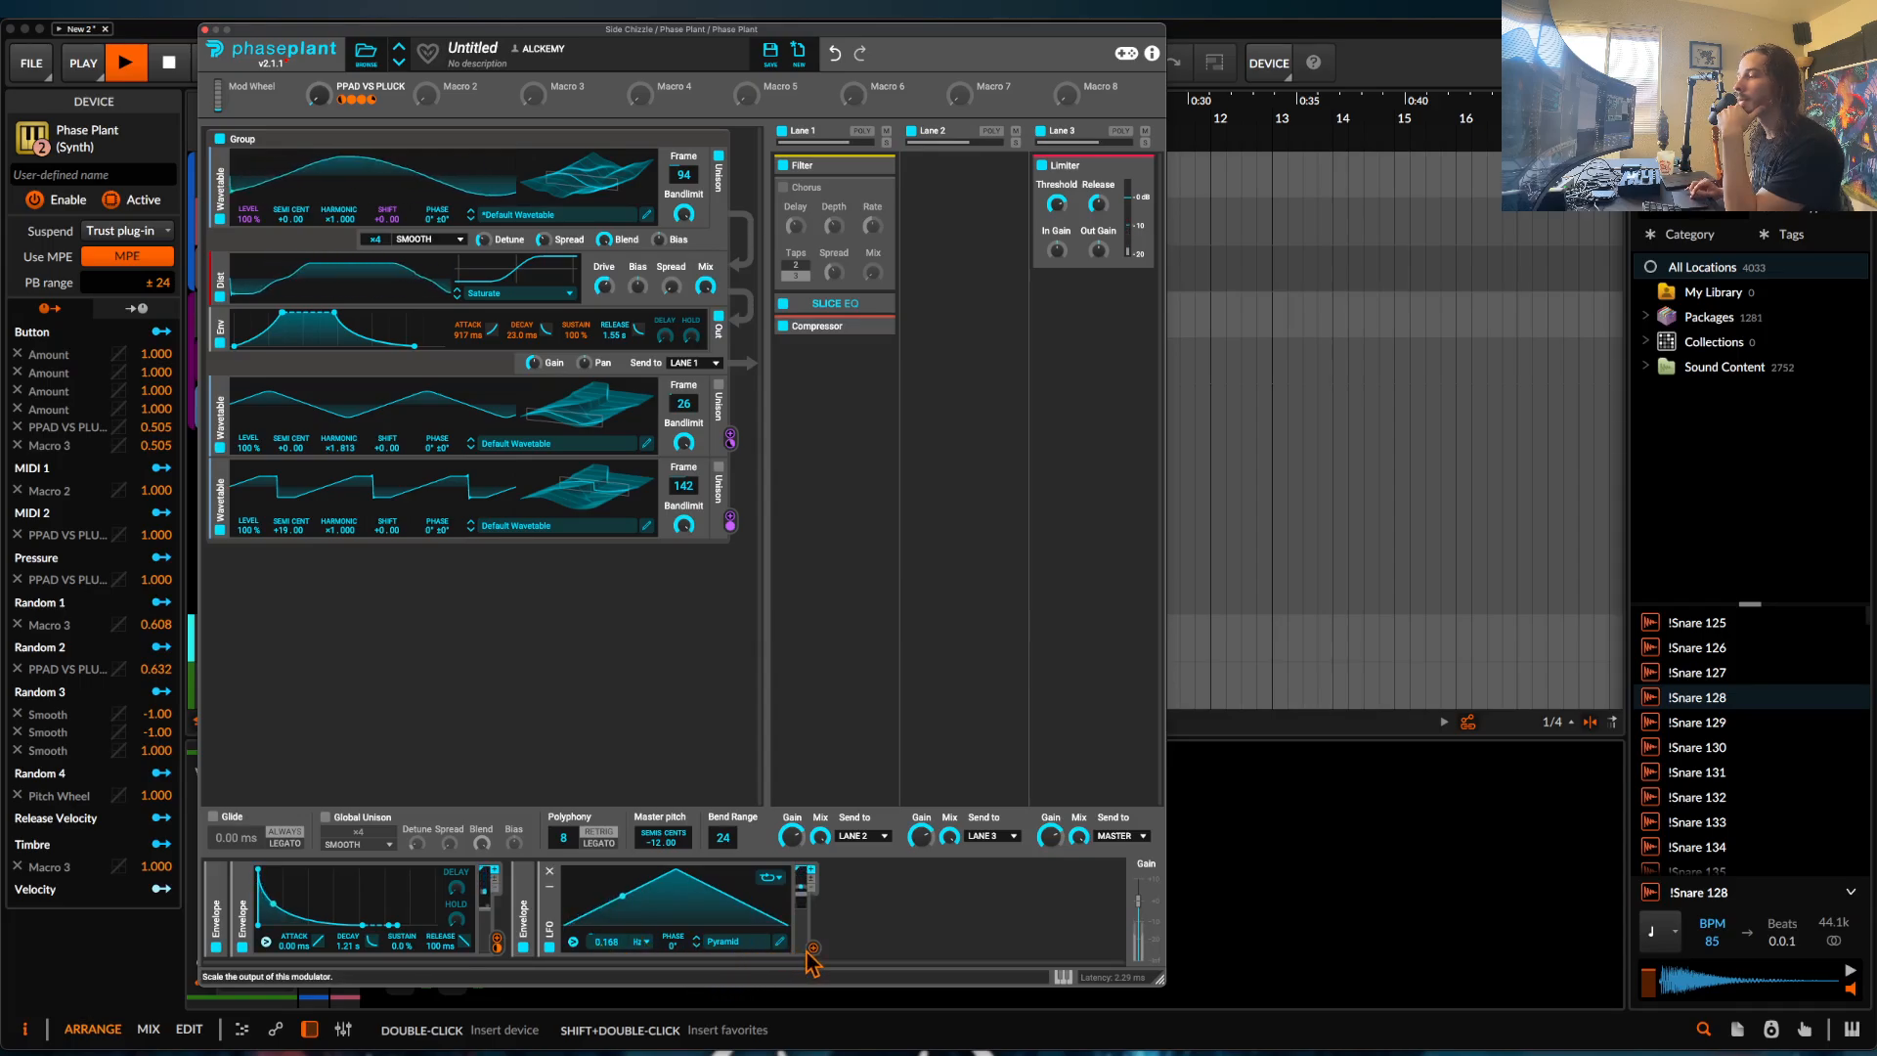
Assign the new LFO to the master pitch and reset the master pitch to 0 semitones, ending playback.
left_click_drag(812, 948, 819, 948)
left_click_drag(683, 878, 664, 846)
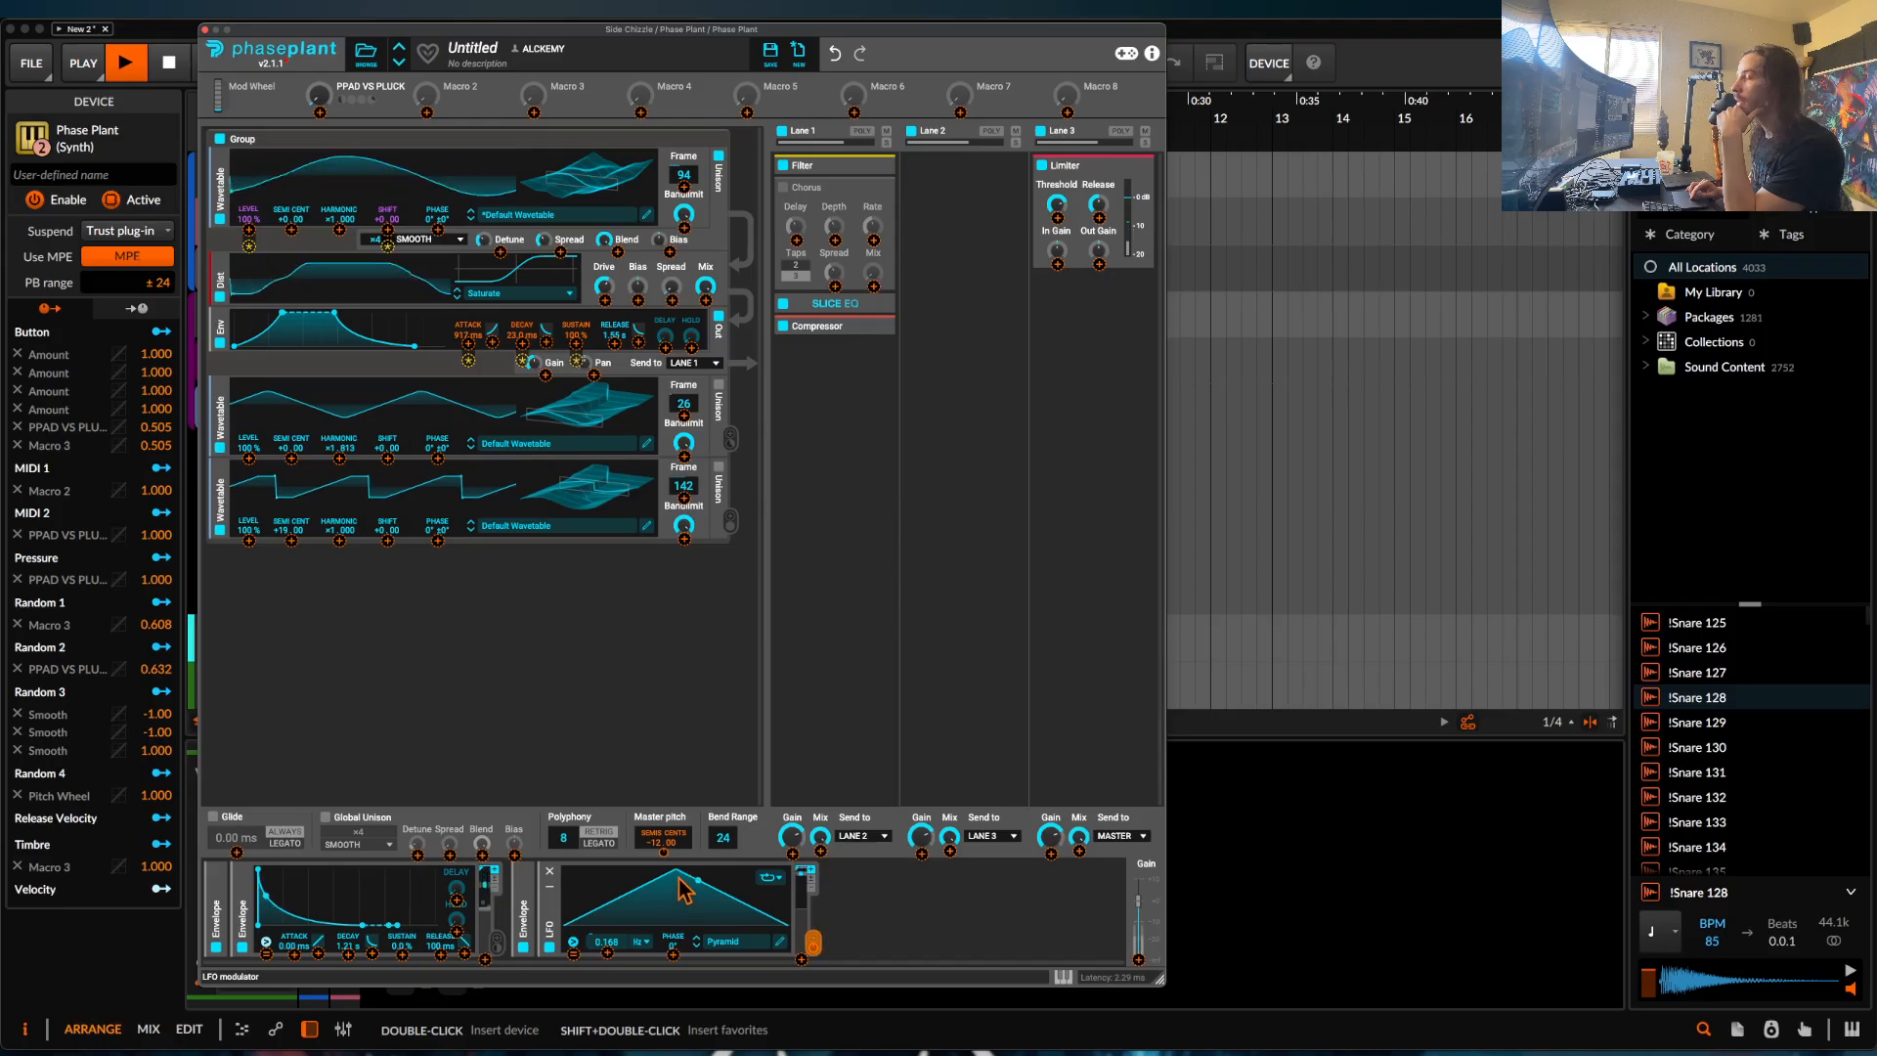
left_click_drag(685, 890, 607, 305)
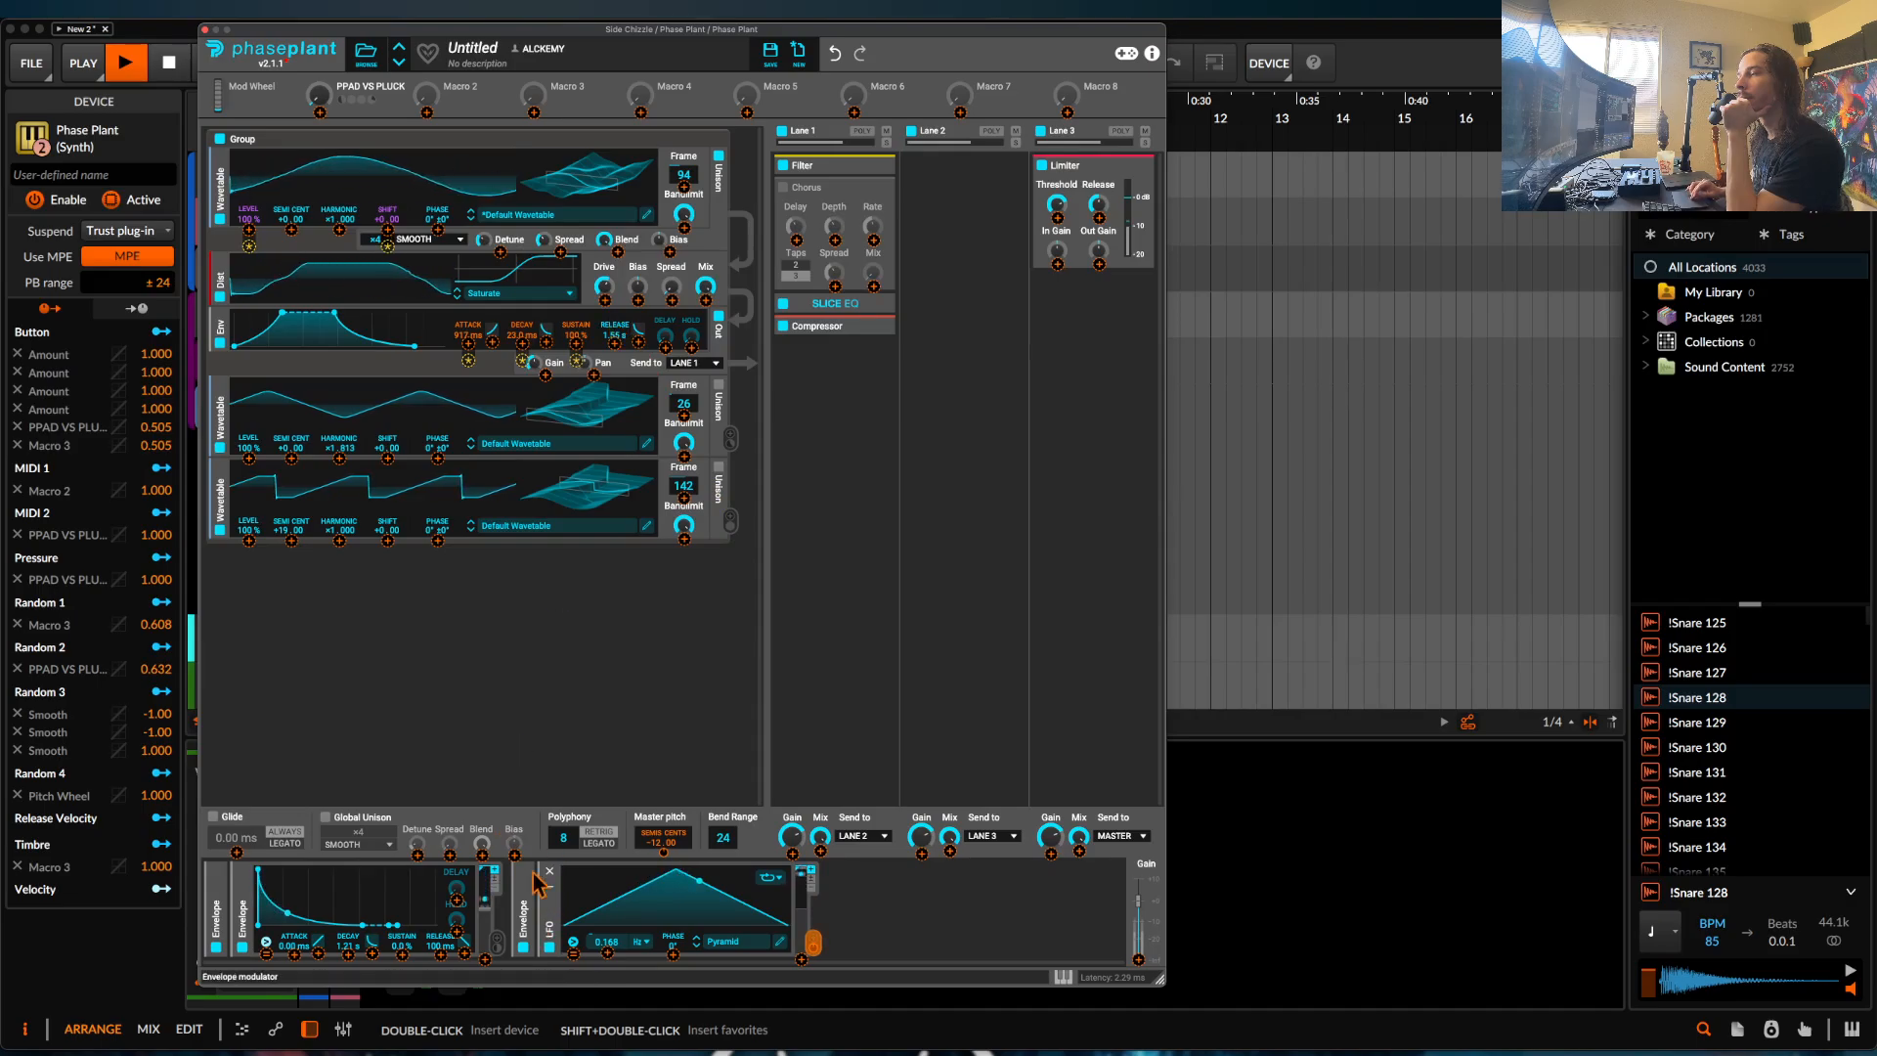
double_click(652, 845)
key("space")
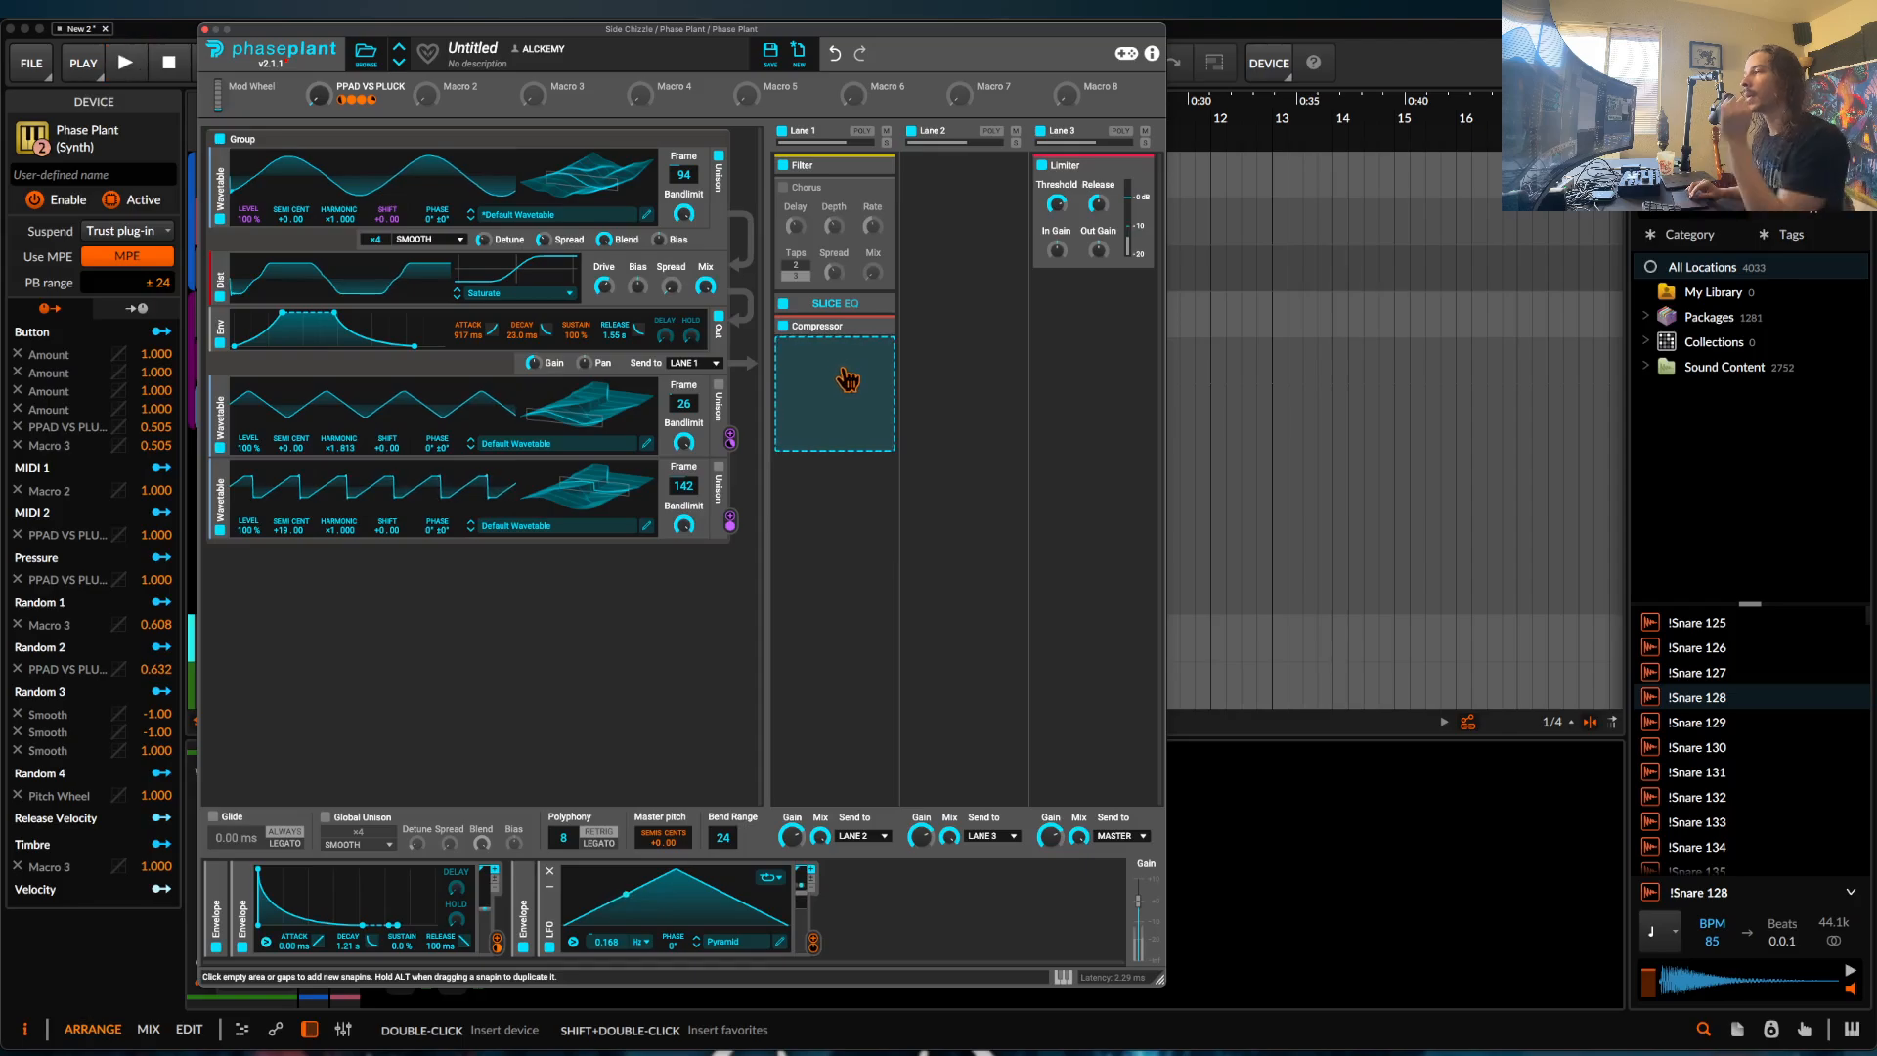
Add a Bitcrush effect after the Compressor in Lane 1.
left_click(848, 380)
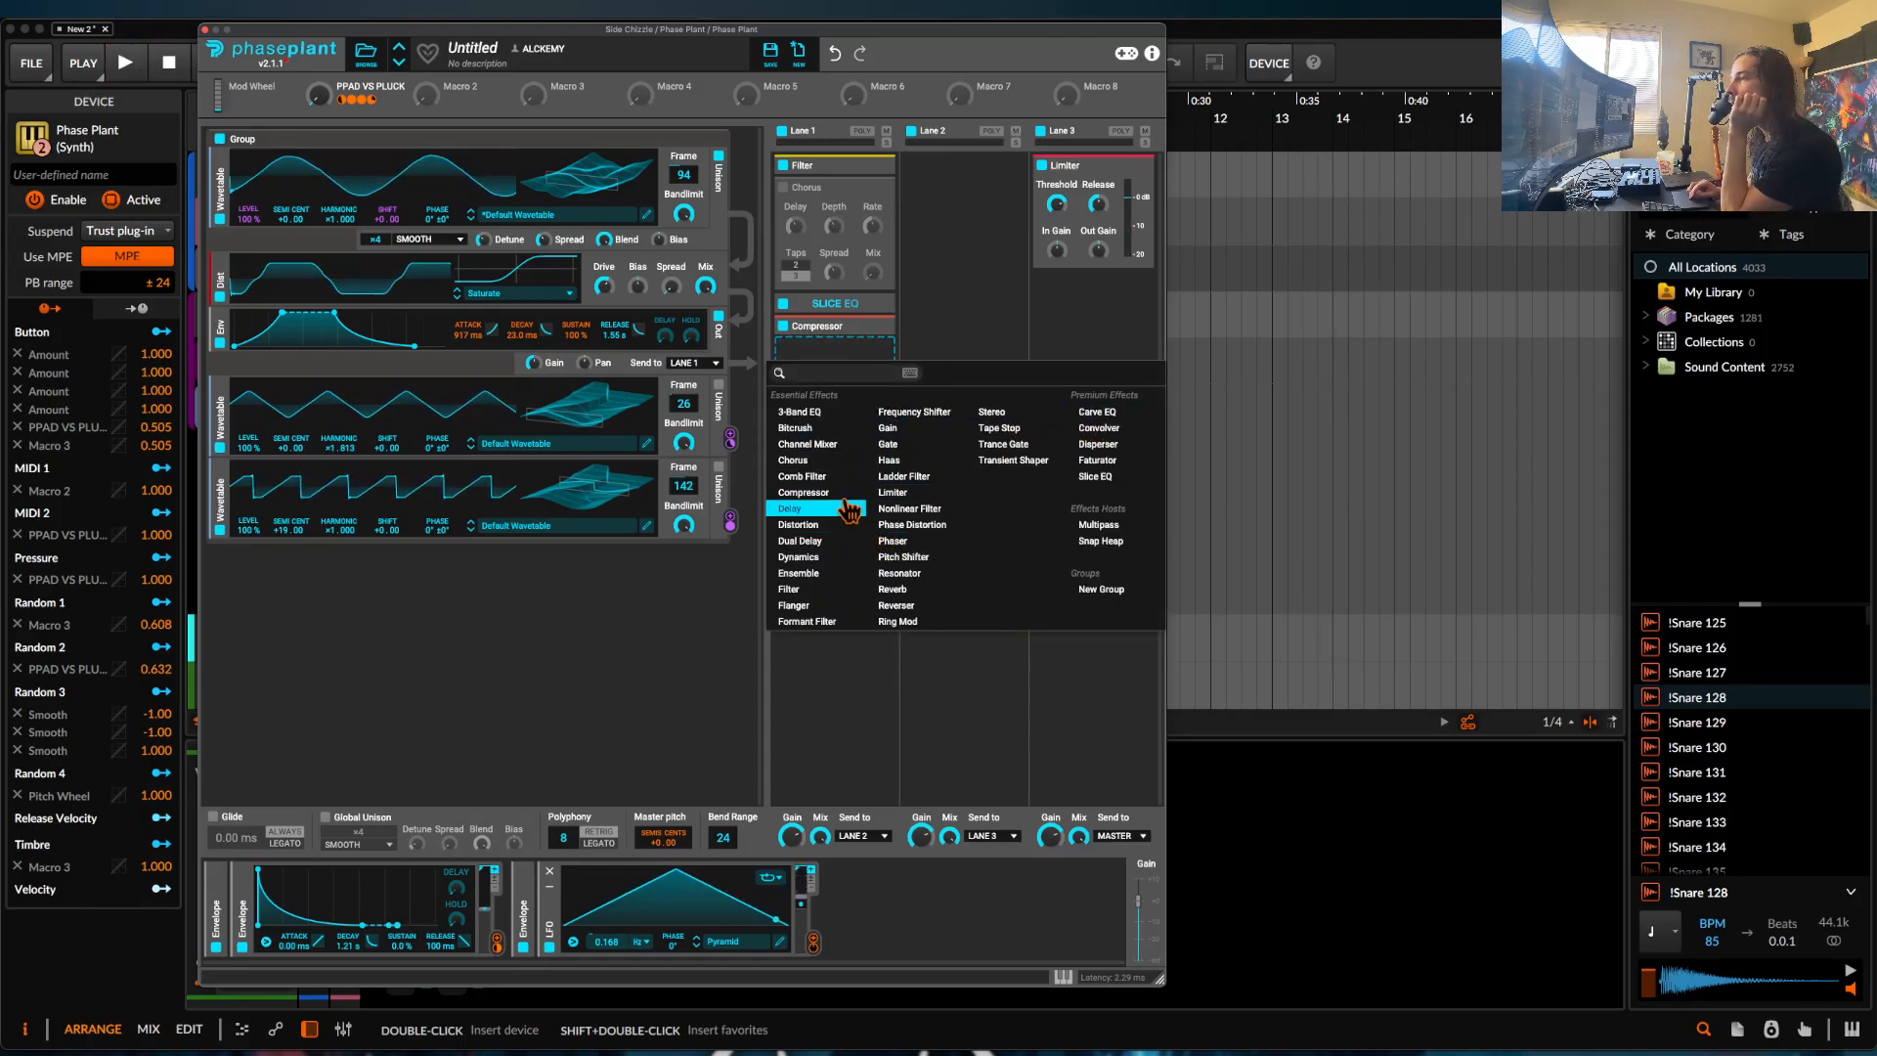
left_click(816, 428)
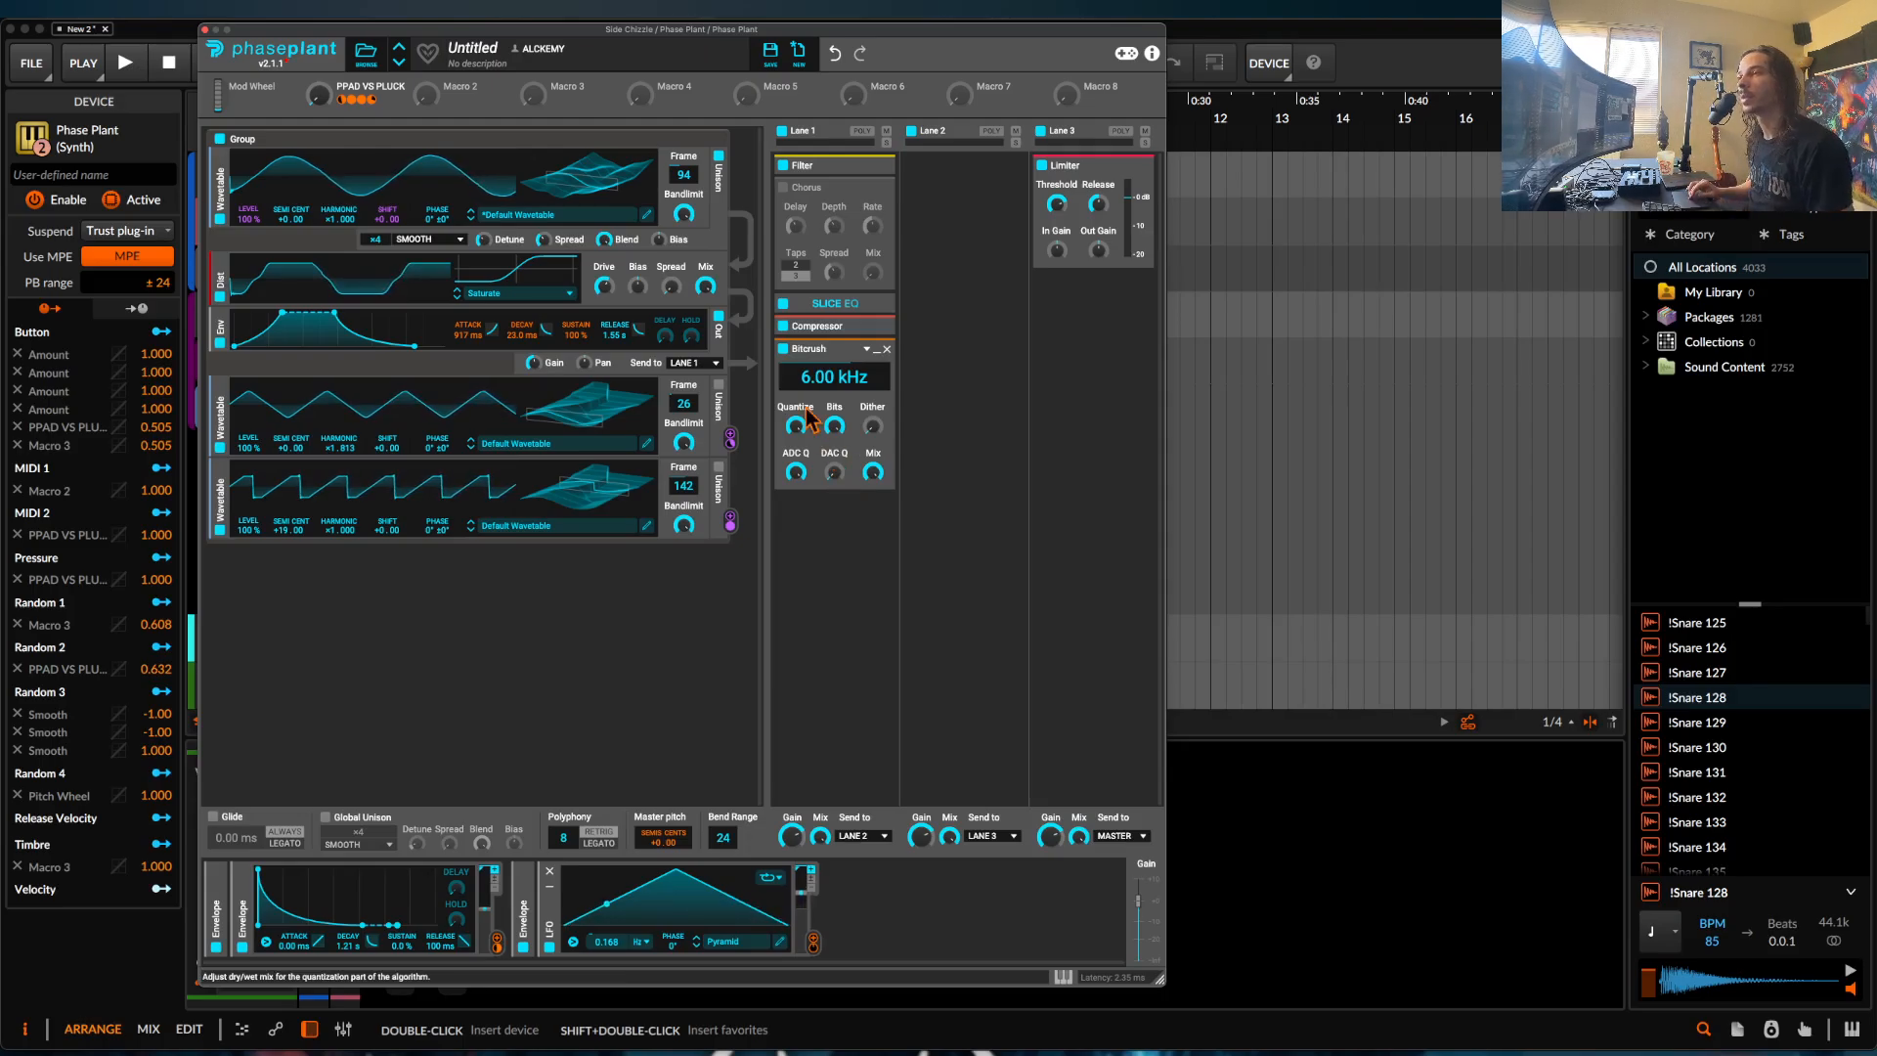
Set the Bitcrush rate to 1.61 kHz during playback, raise its DAC Q to 100% with playback stopped, and resume playing.
key("space")
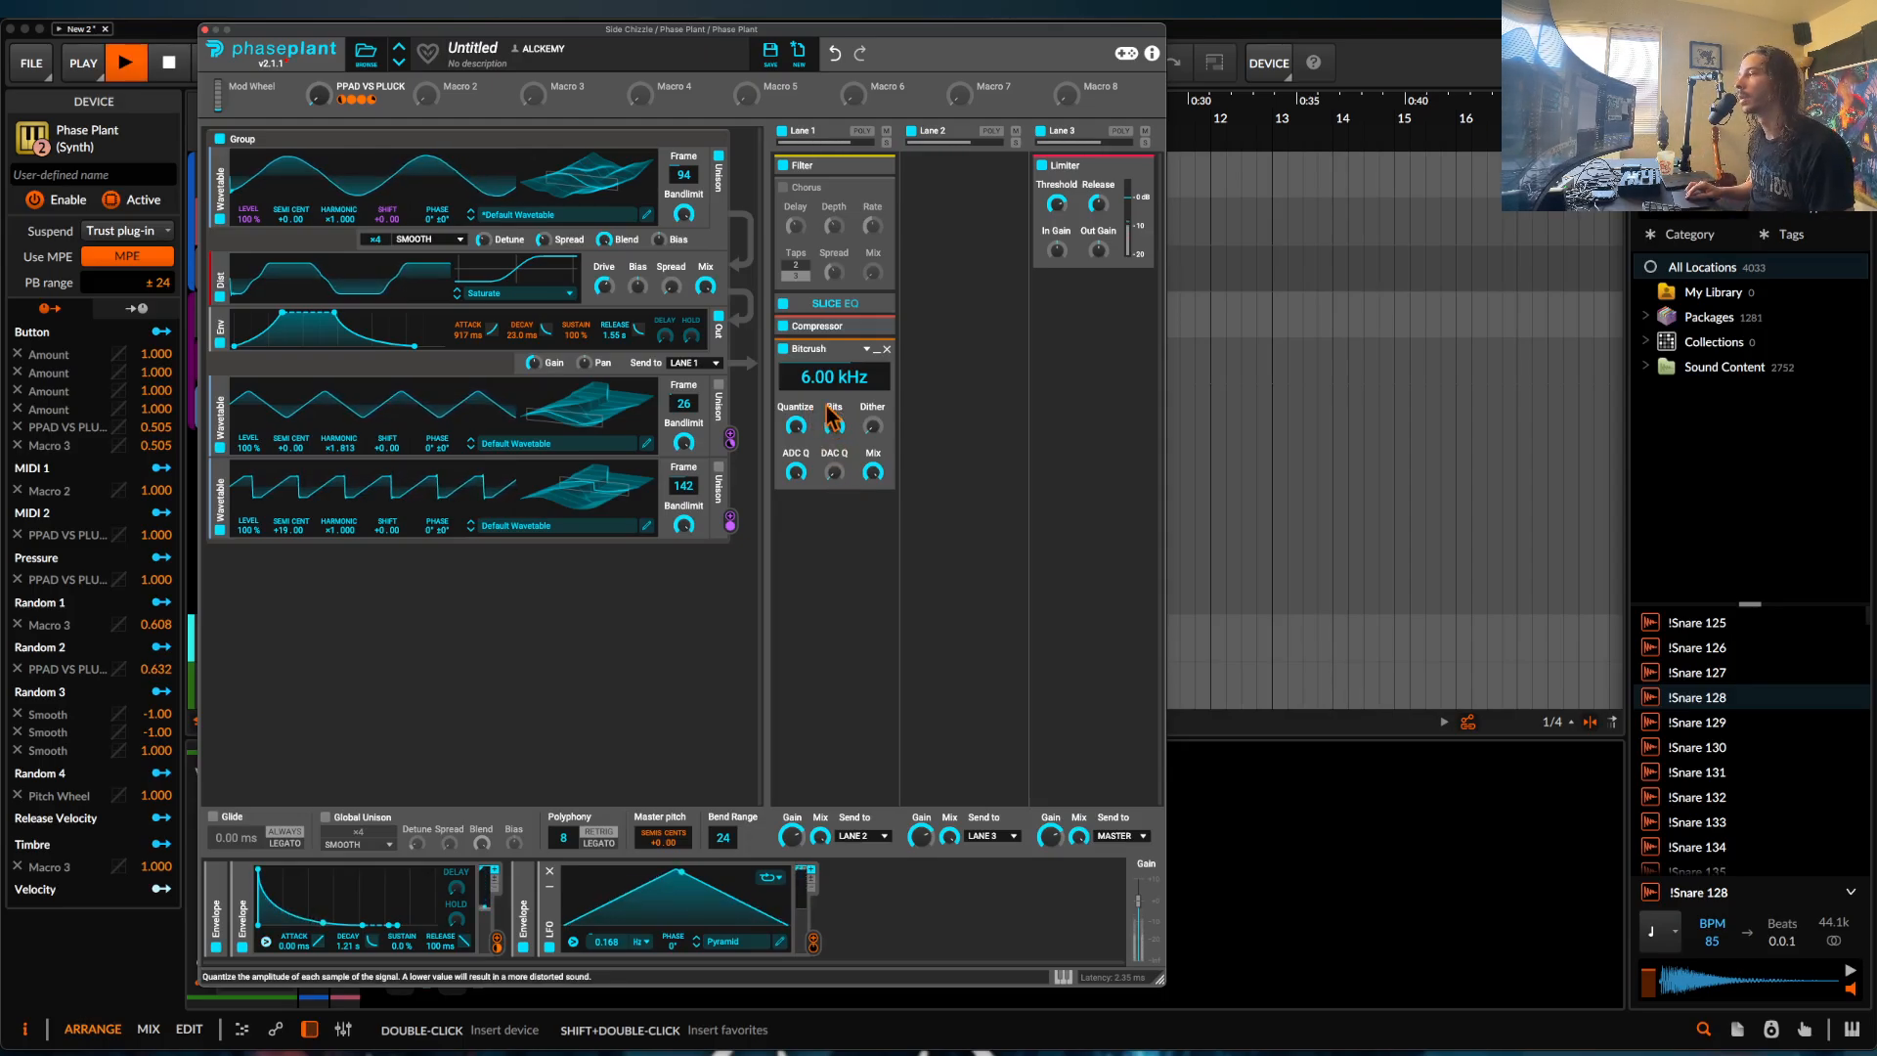
left_click_drag(834, 377, 834, 391)
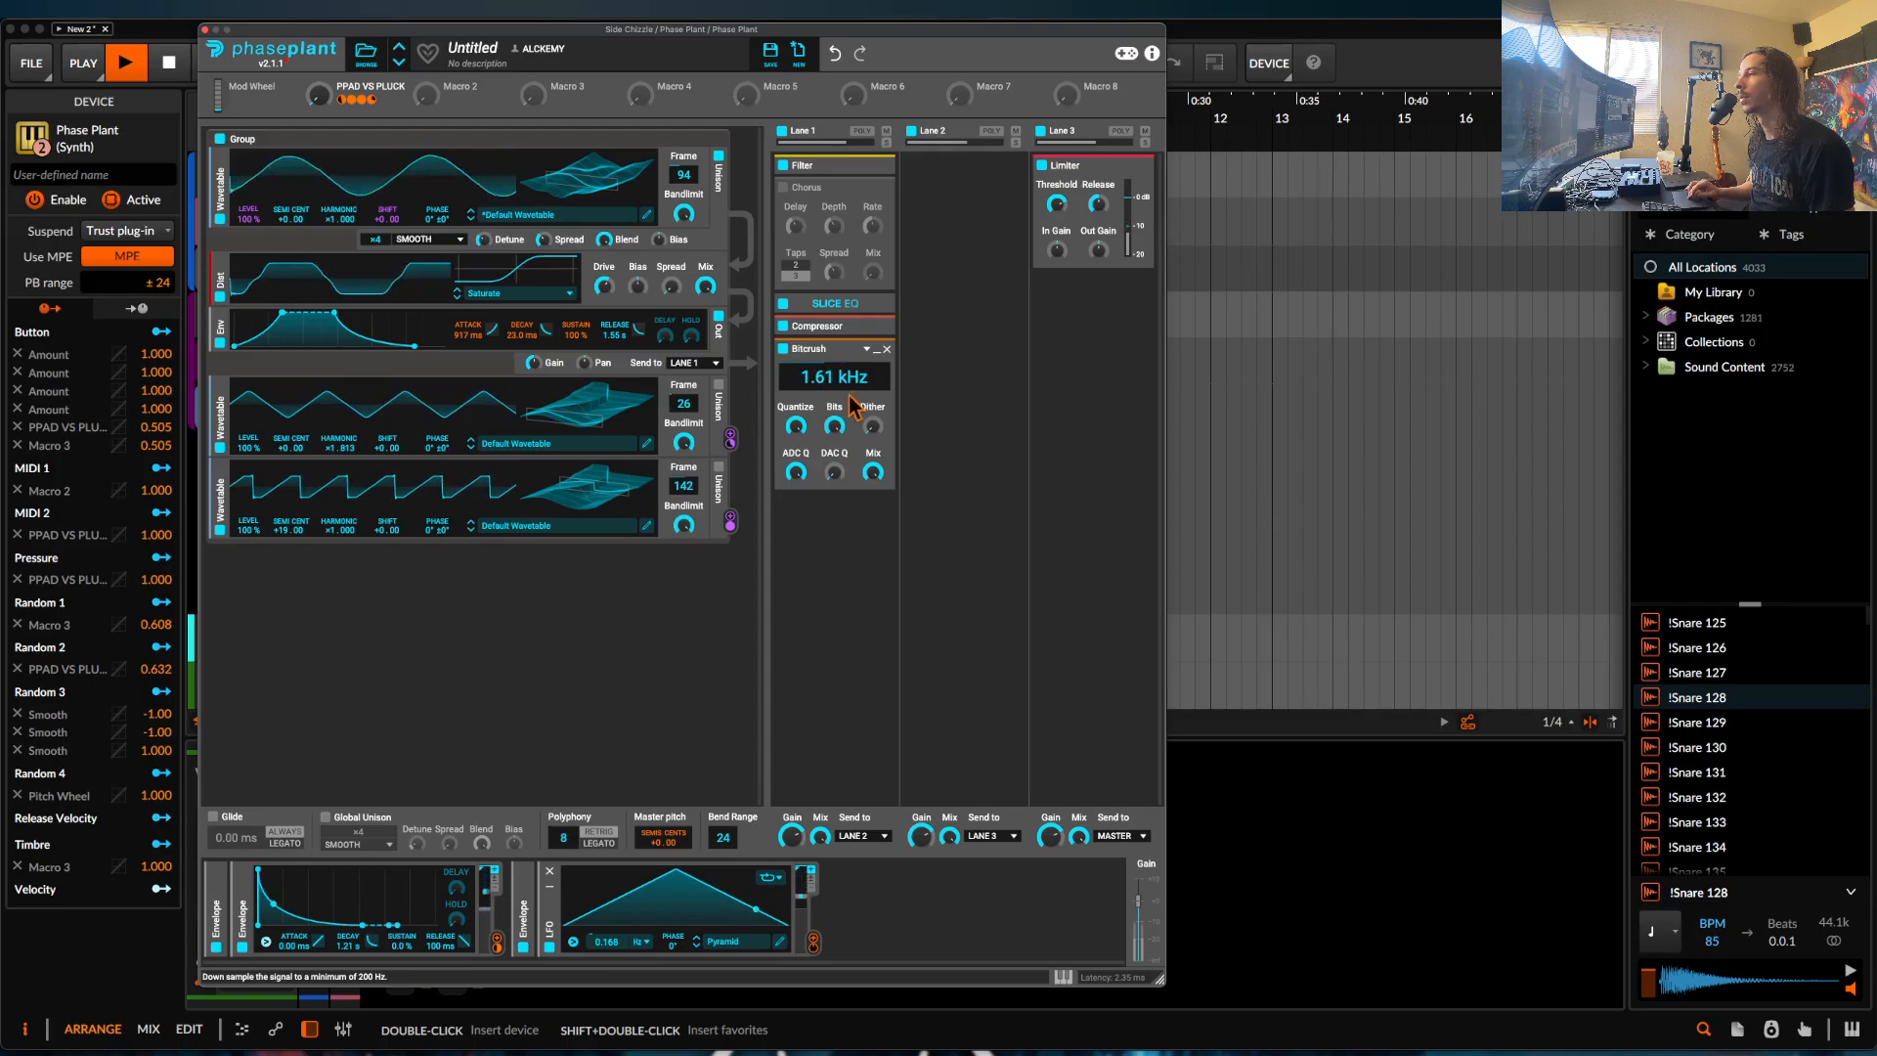
key("space")
left_click(834, 472)
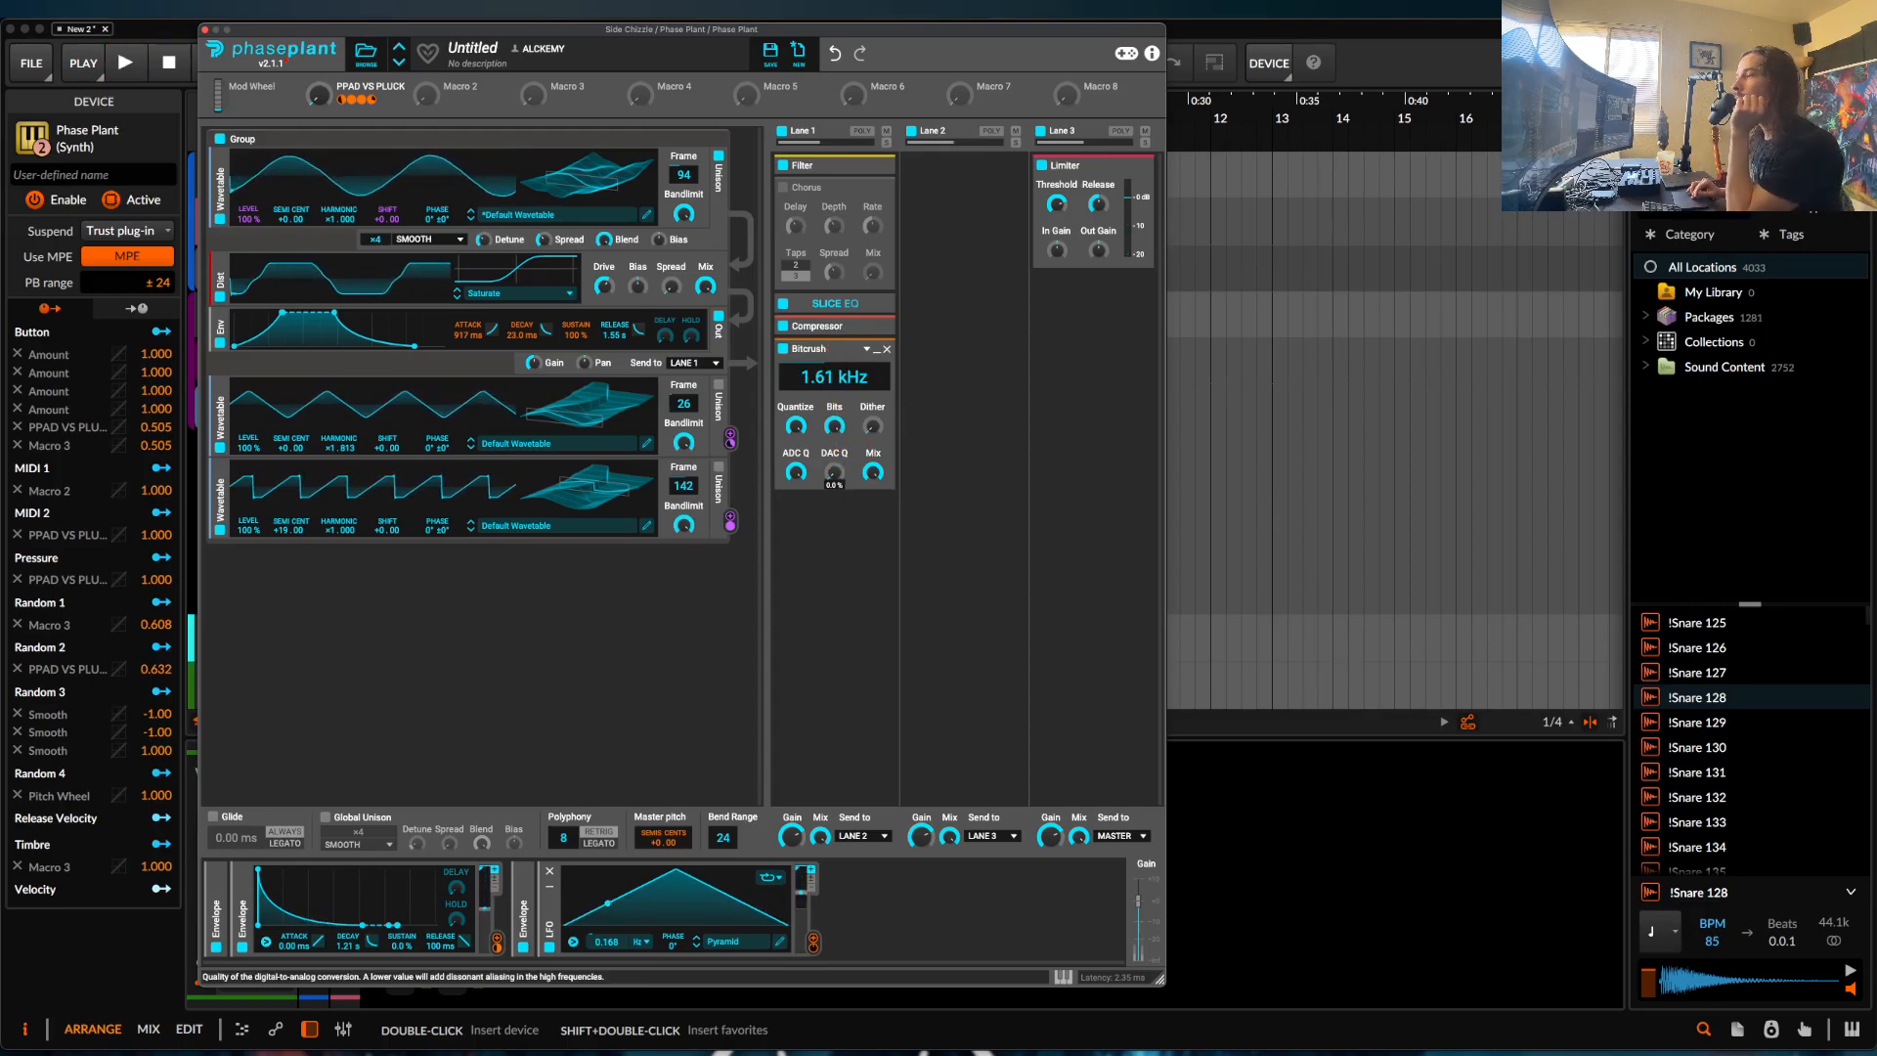
left_click_drag(834, 472, 833, 445)
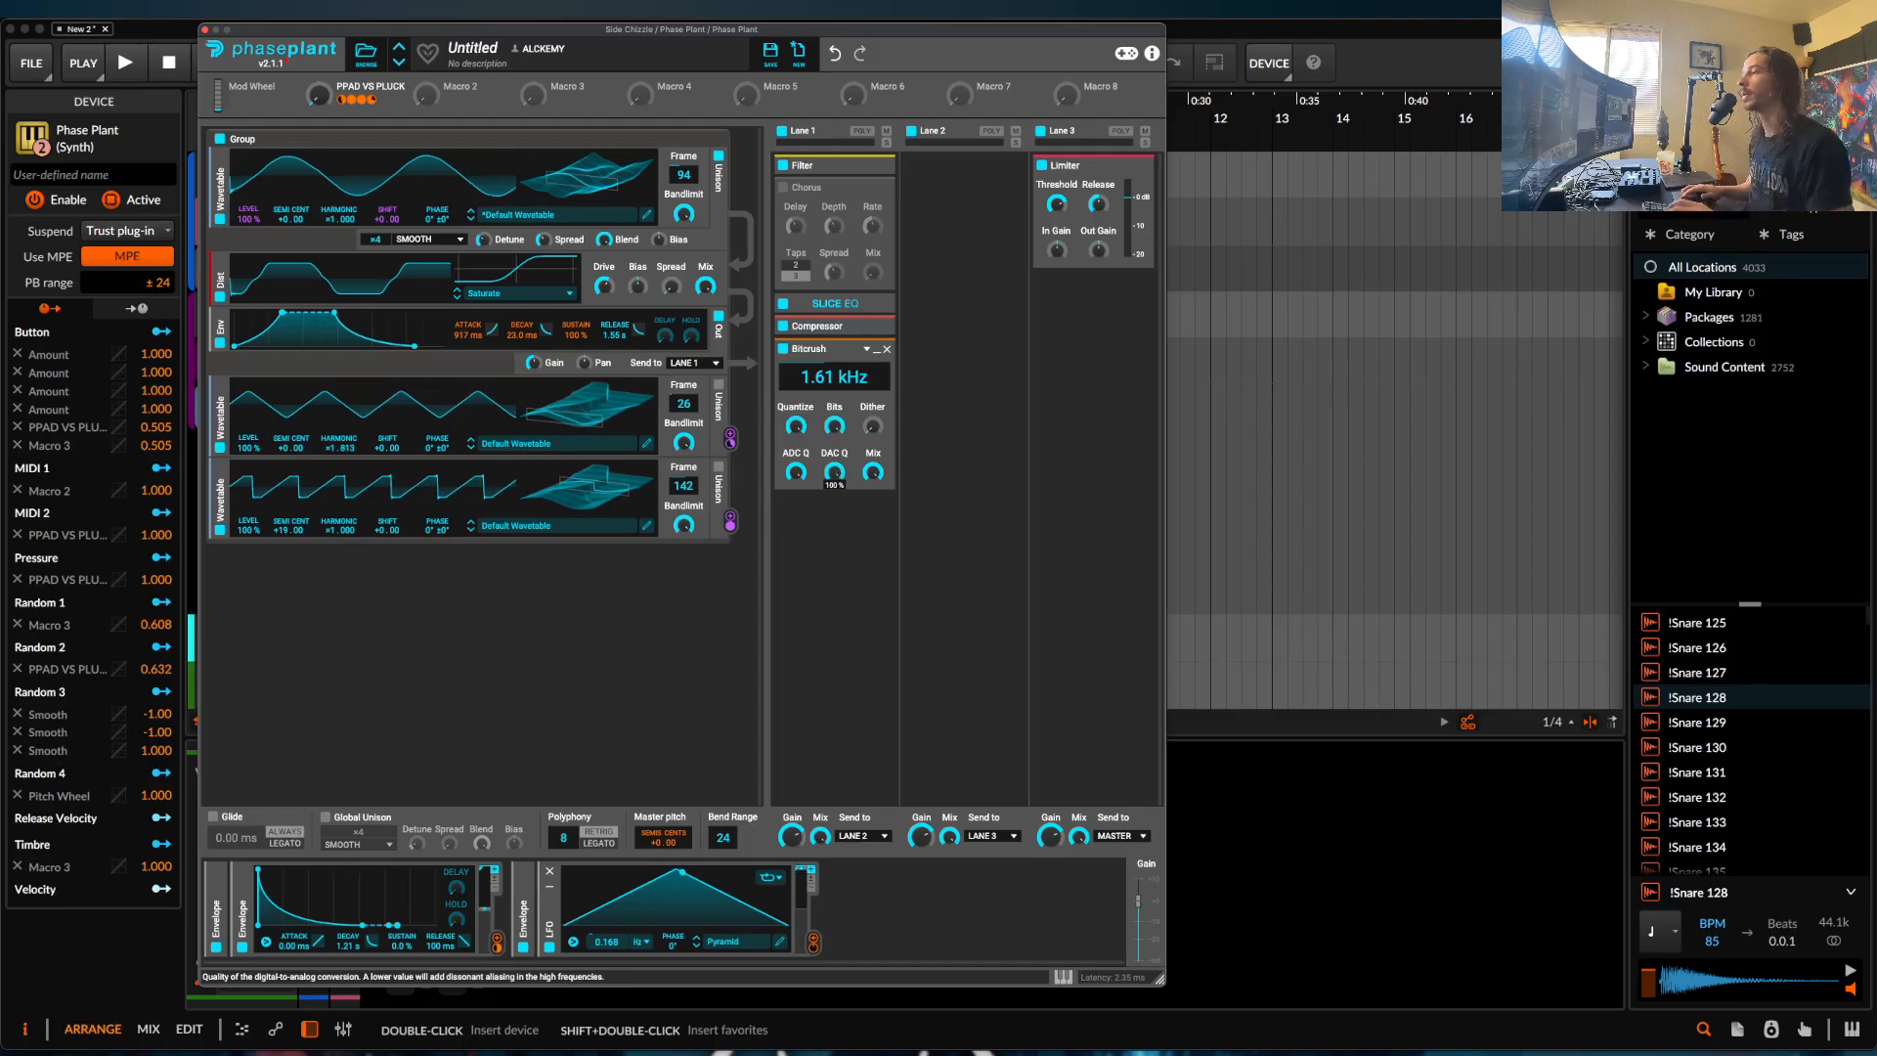
key("space")
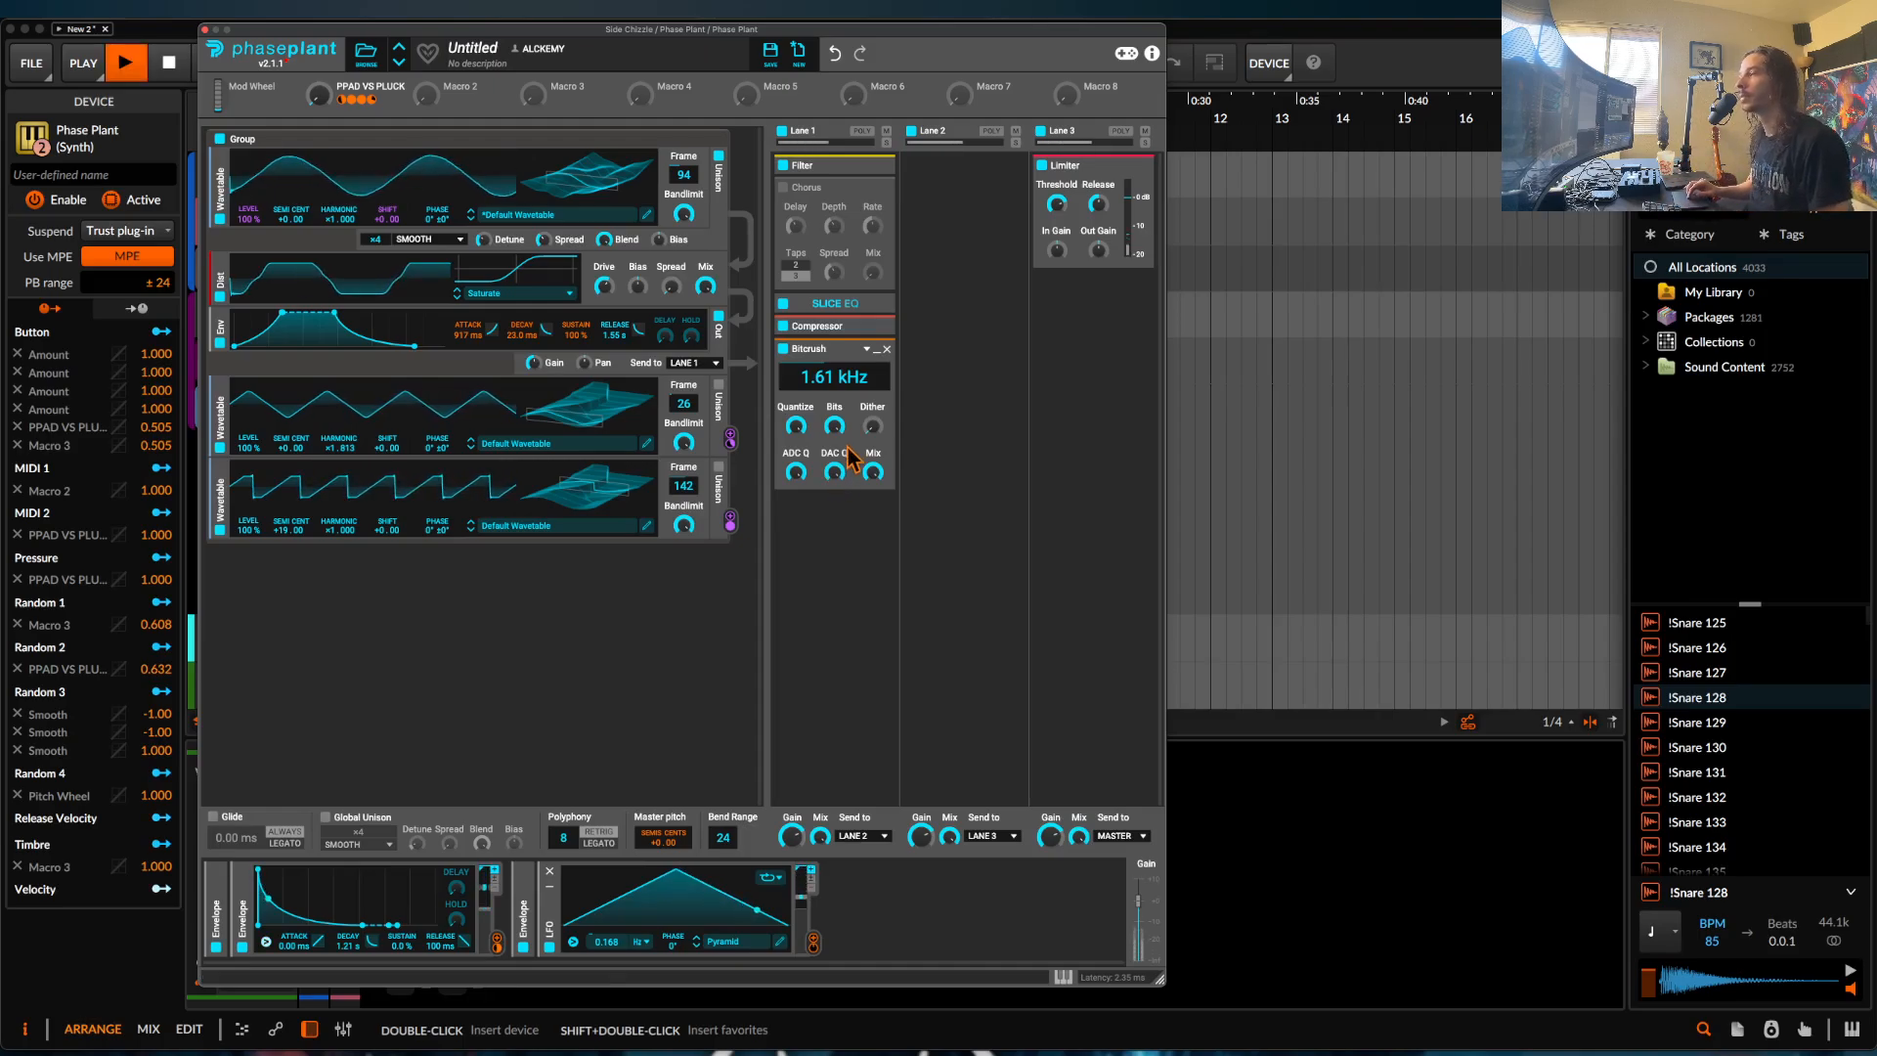
Raise the Bitcrush rate to 4.82 kHz and increase its Dither while the part plays.
left_click_drag(826, 391, 826, 375)
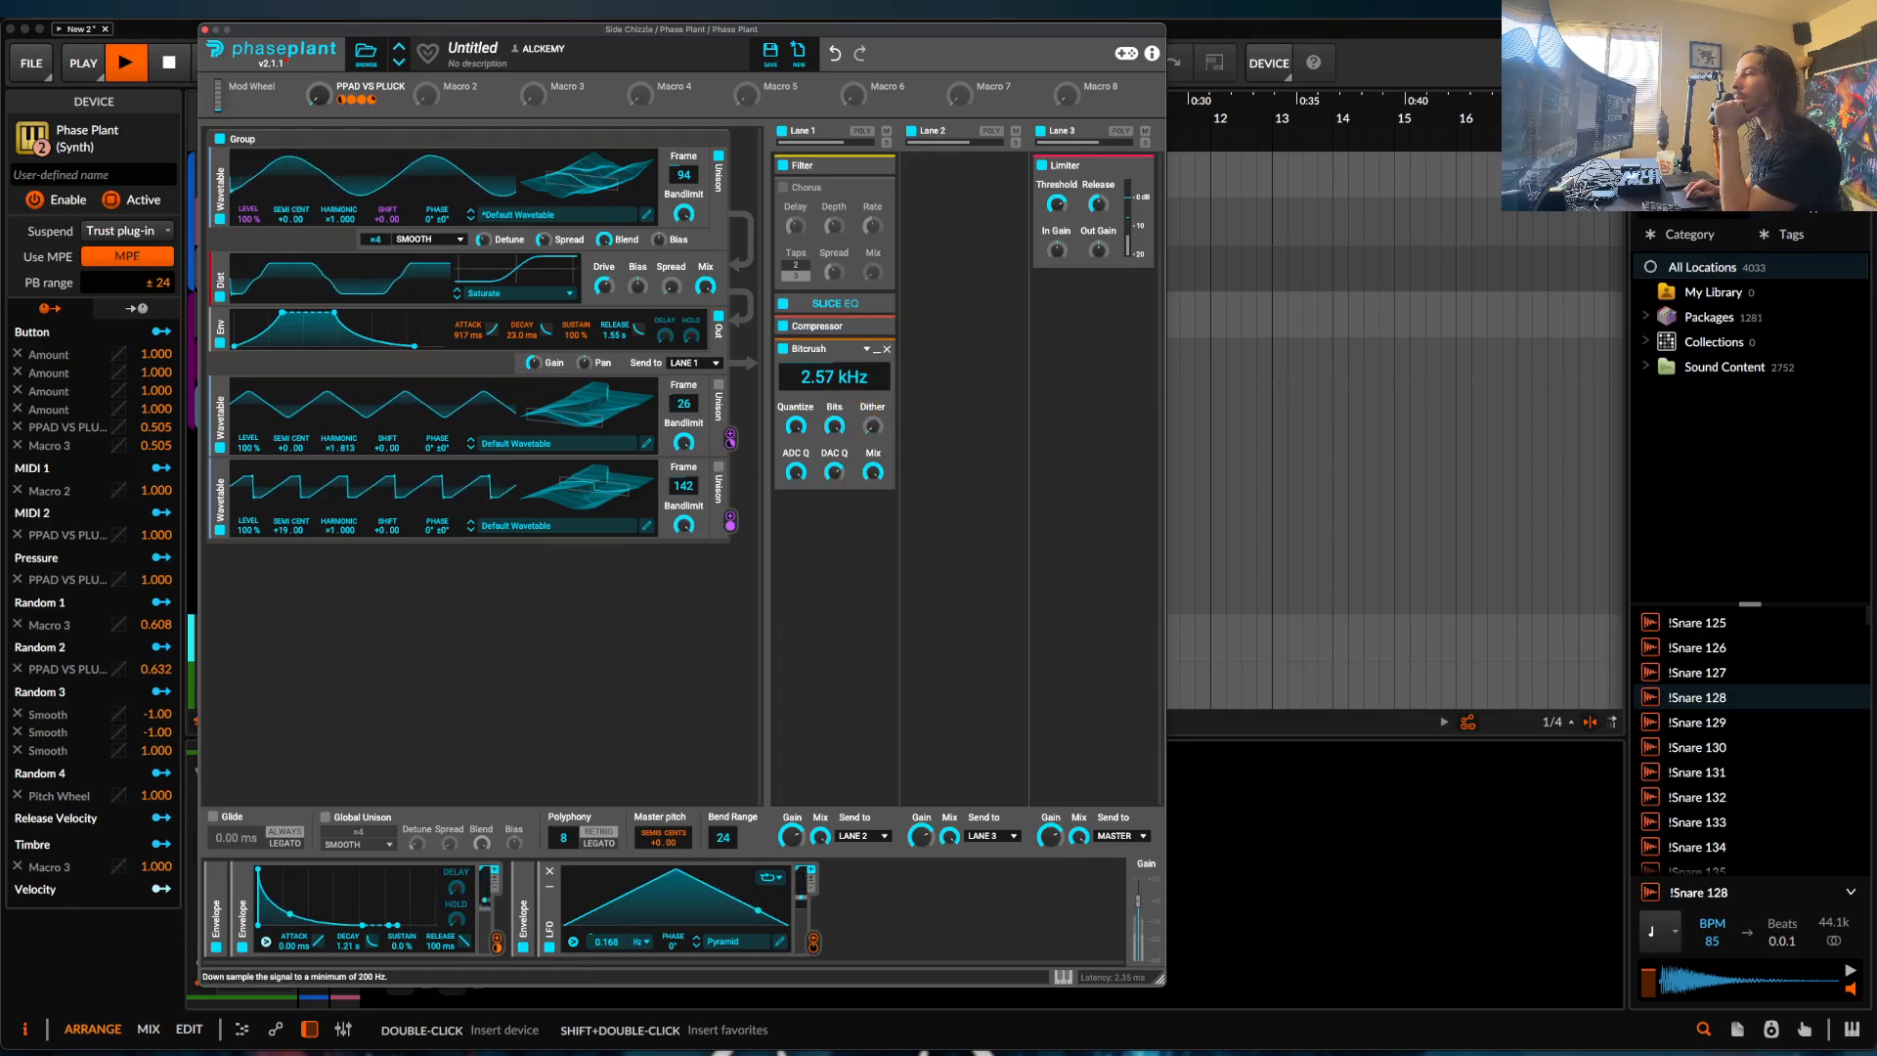
left_click_drag(826, 377, 826, 367)
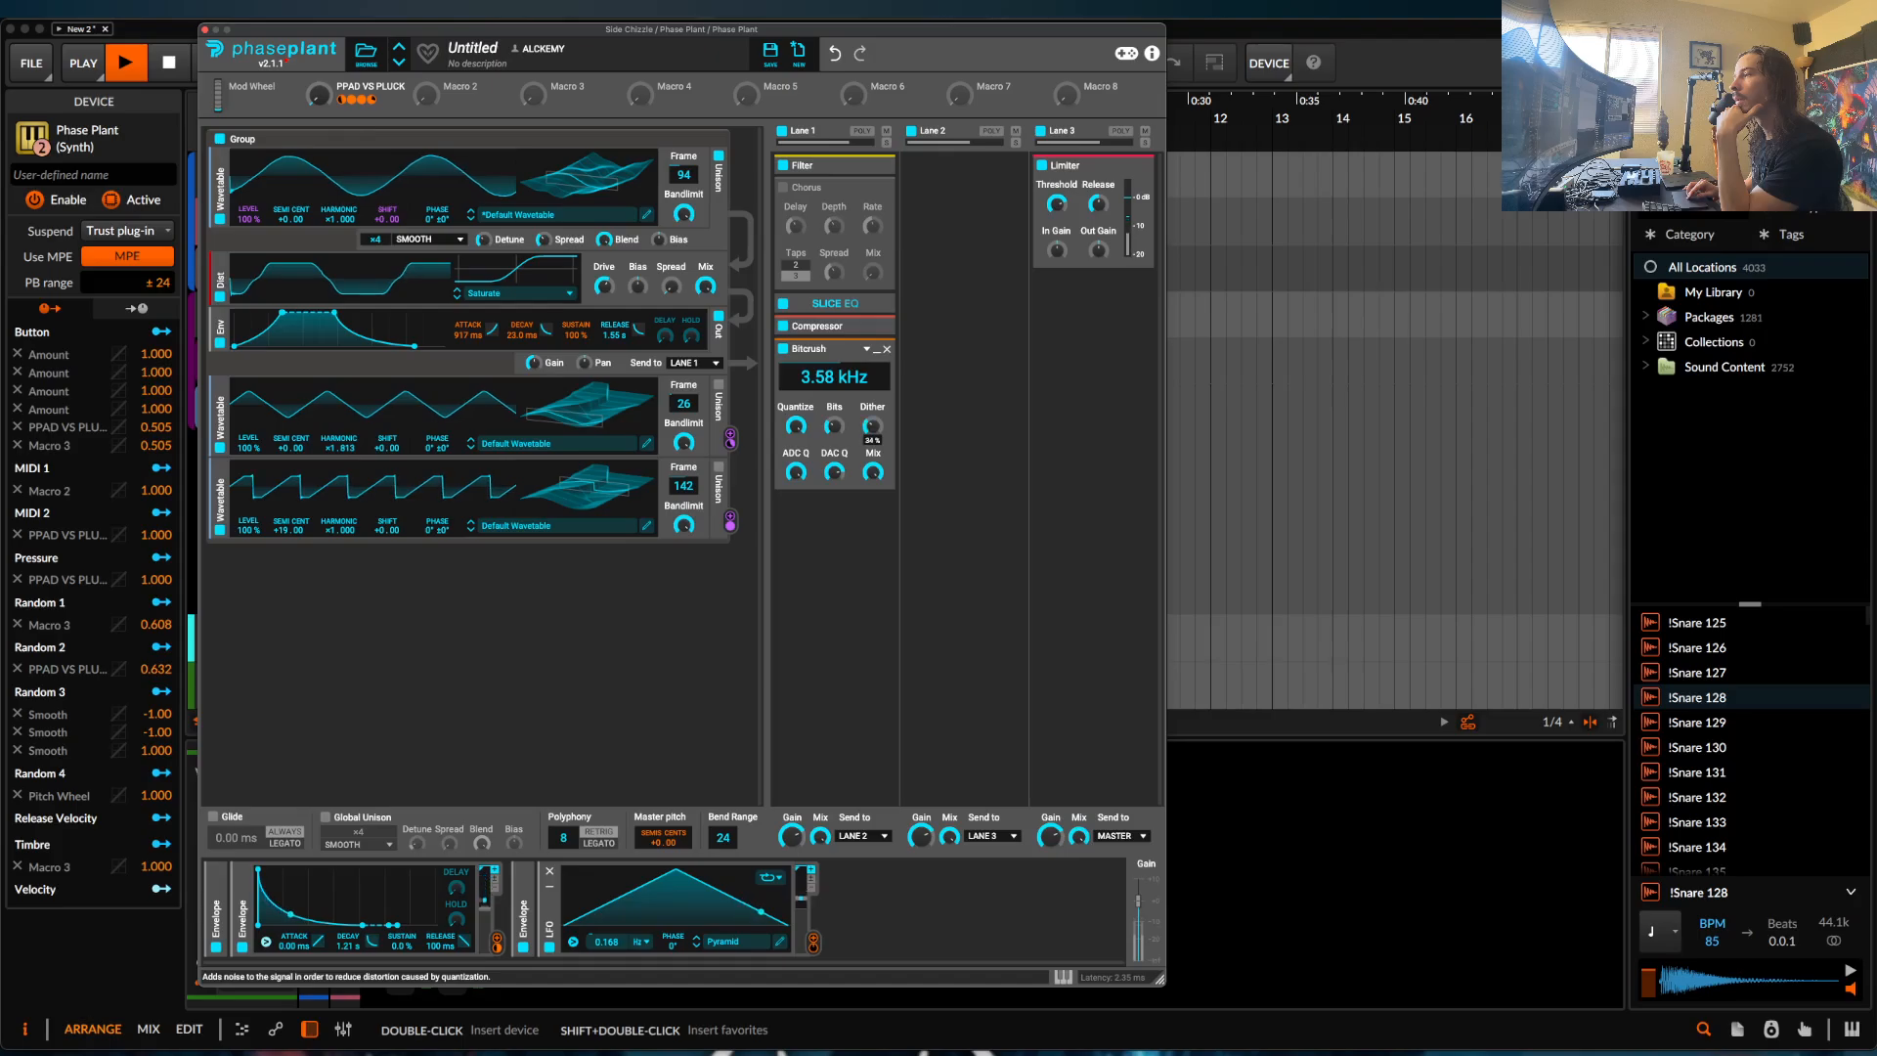
left_click_drag(873, 426, 873, 396)
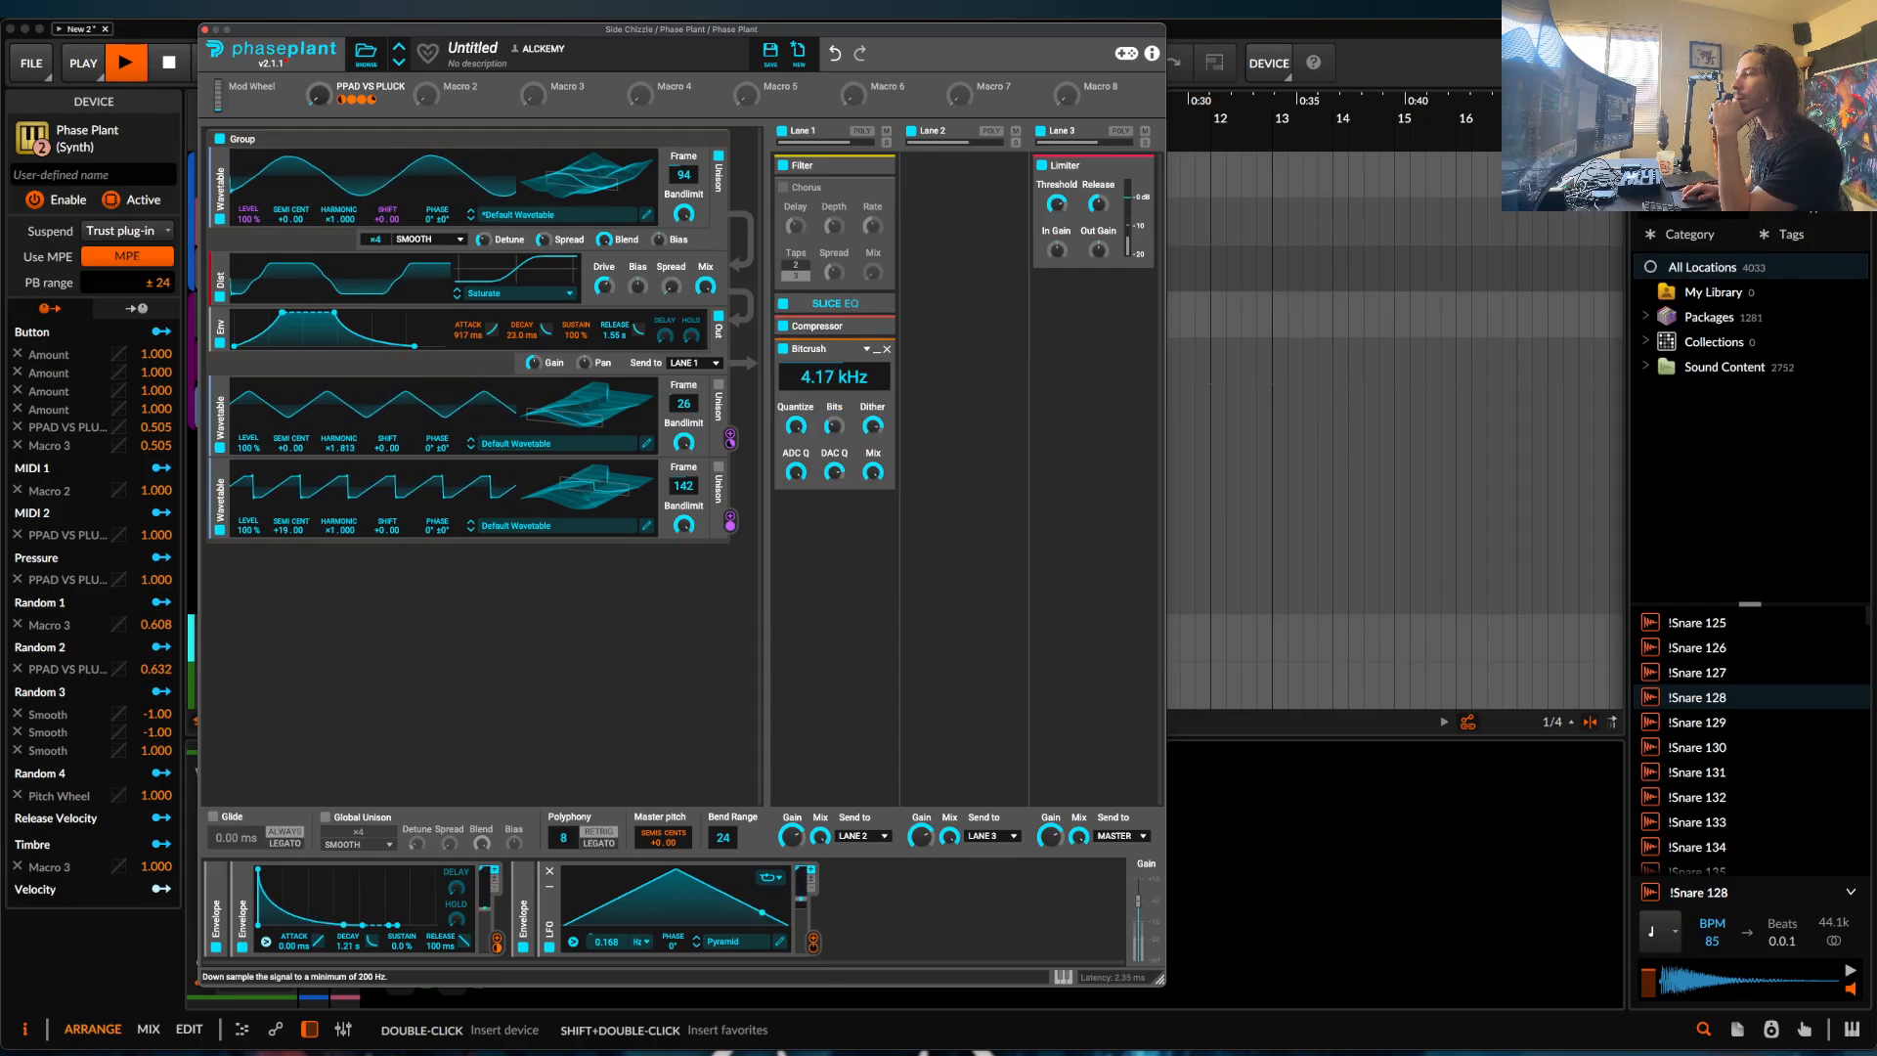
left_click_drag(834, 383, 834, 382)
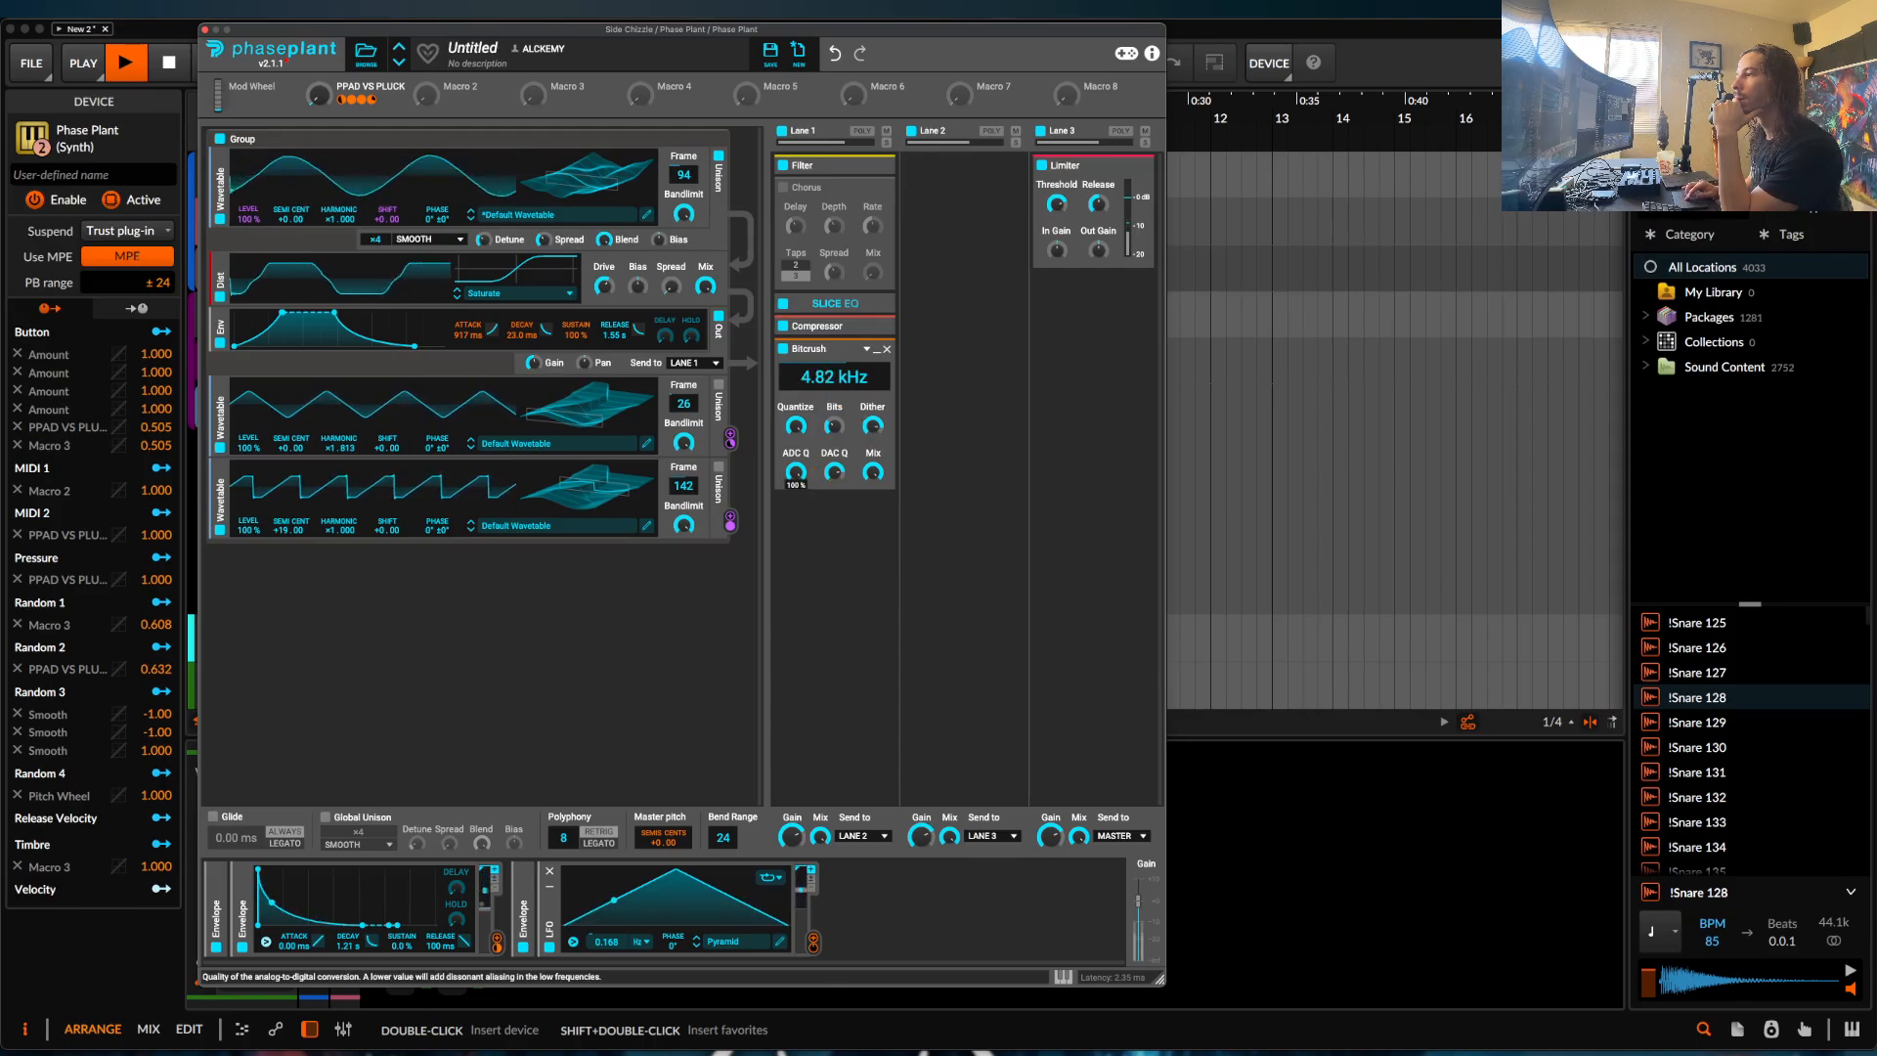
Lower the Bitcrush ADC Q and raise its rate to 9.02 kHz, ending playback.
left_click_drag(796, 473, 795, 538)
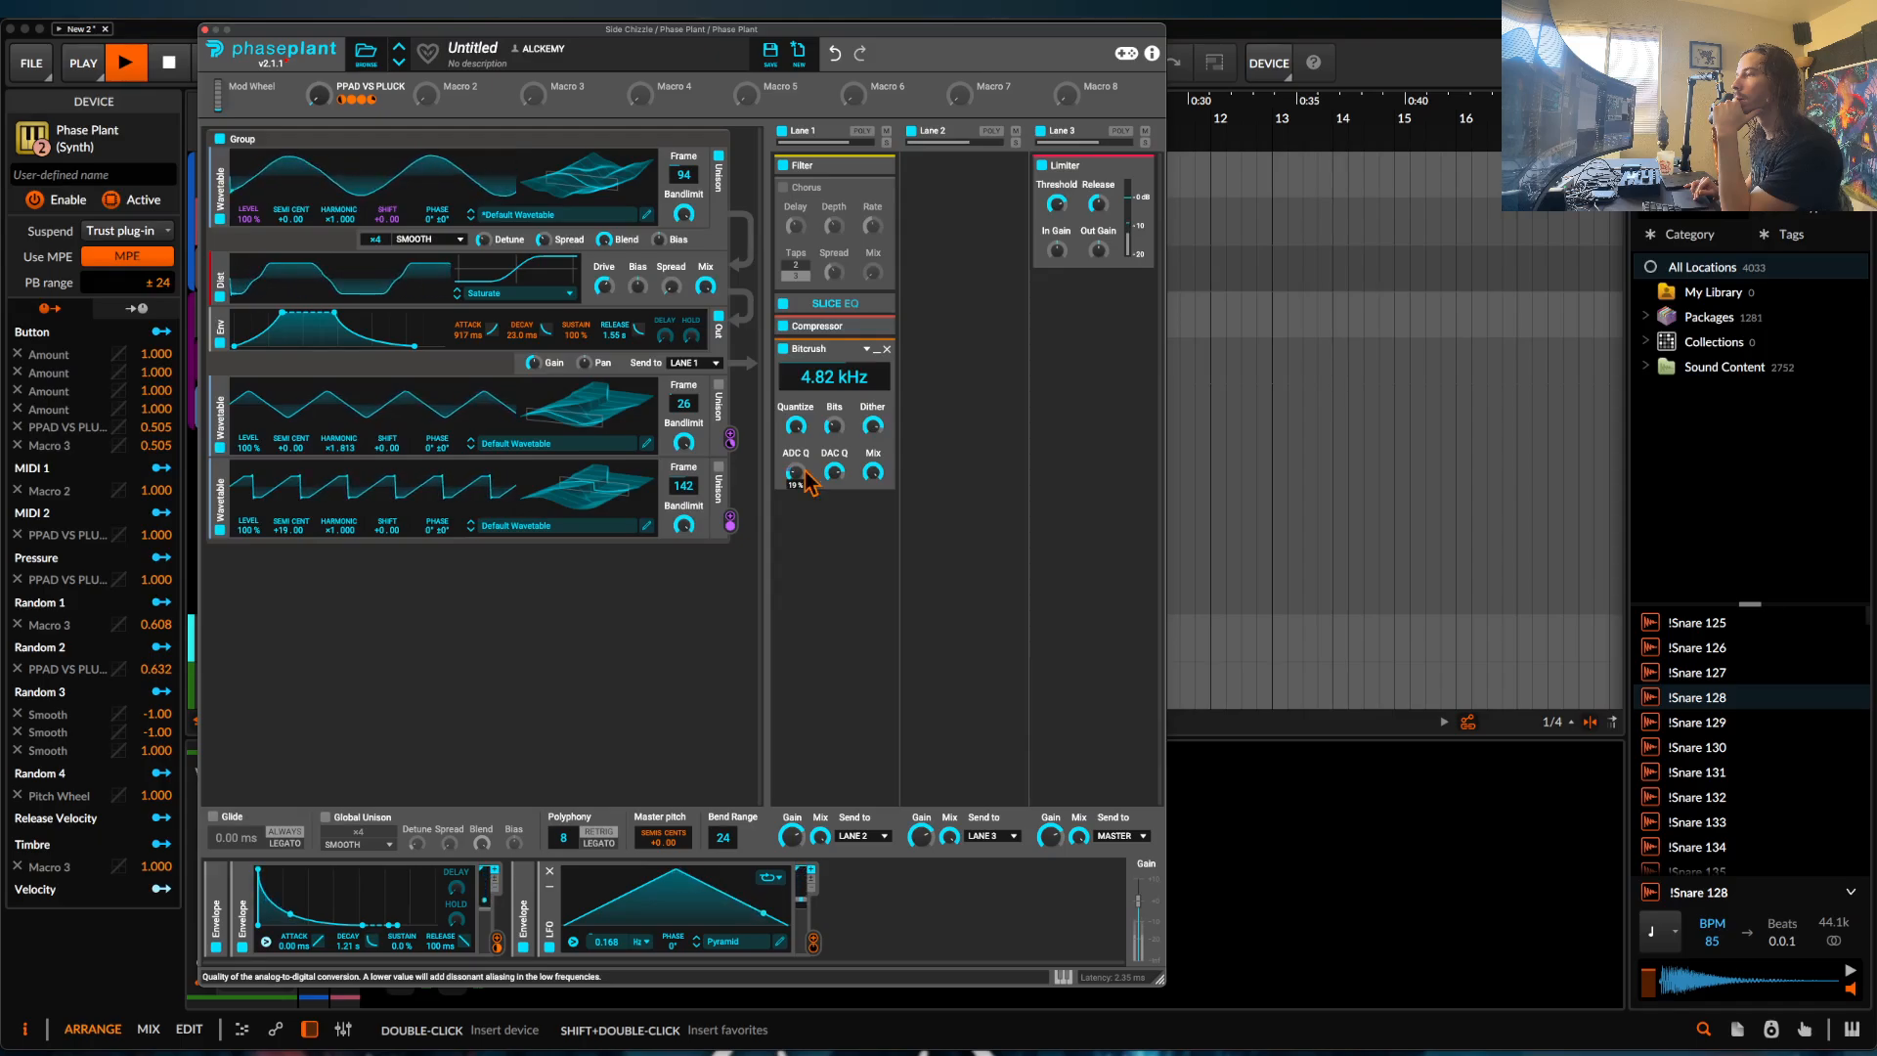
left_click_drag(808, 386, 875, 514)
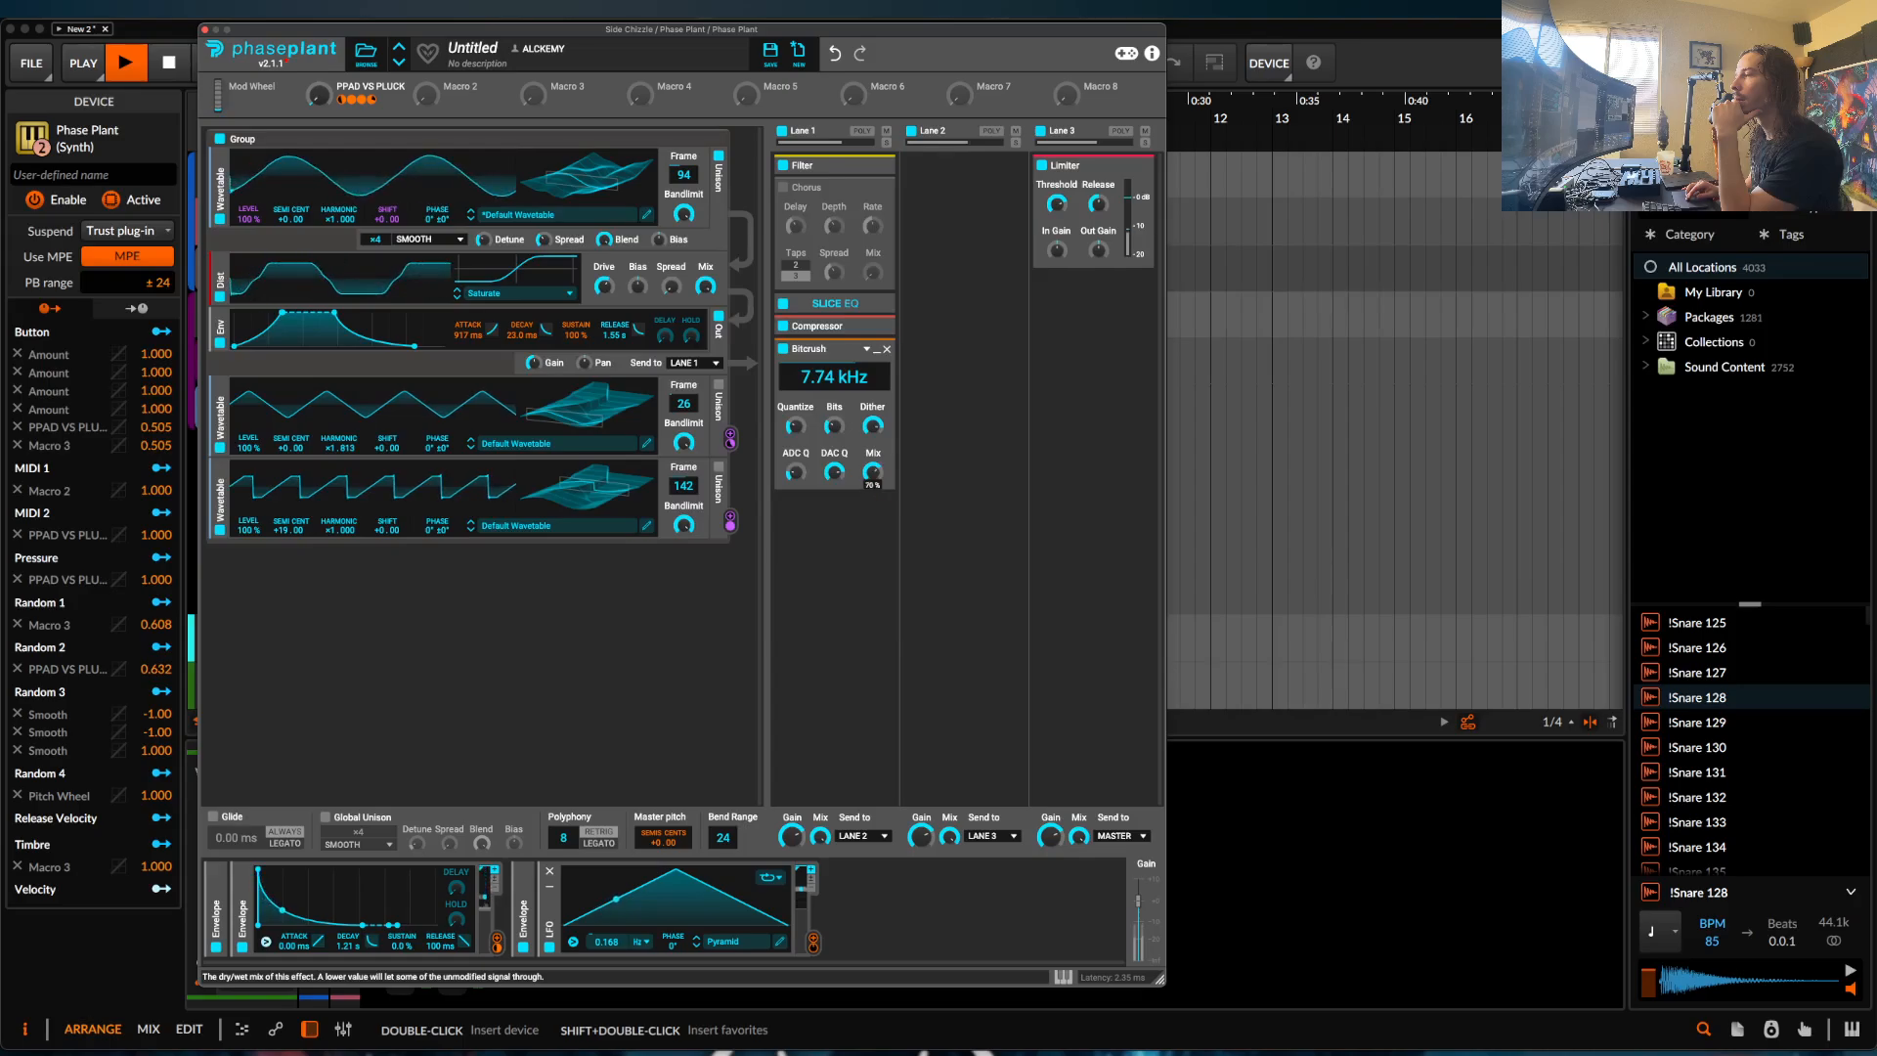
left_click_drag(846, 391, 864, 441)
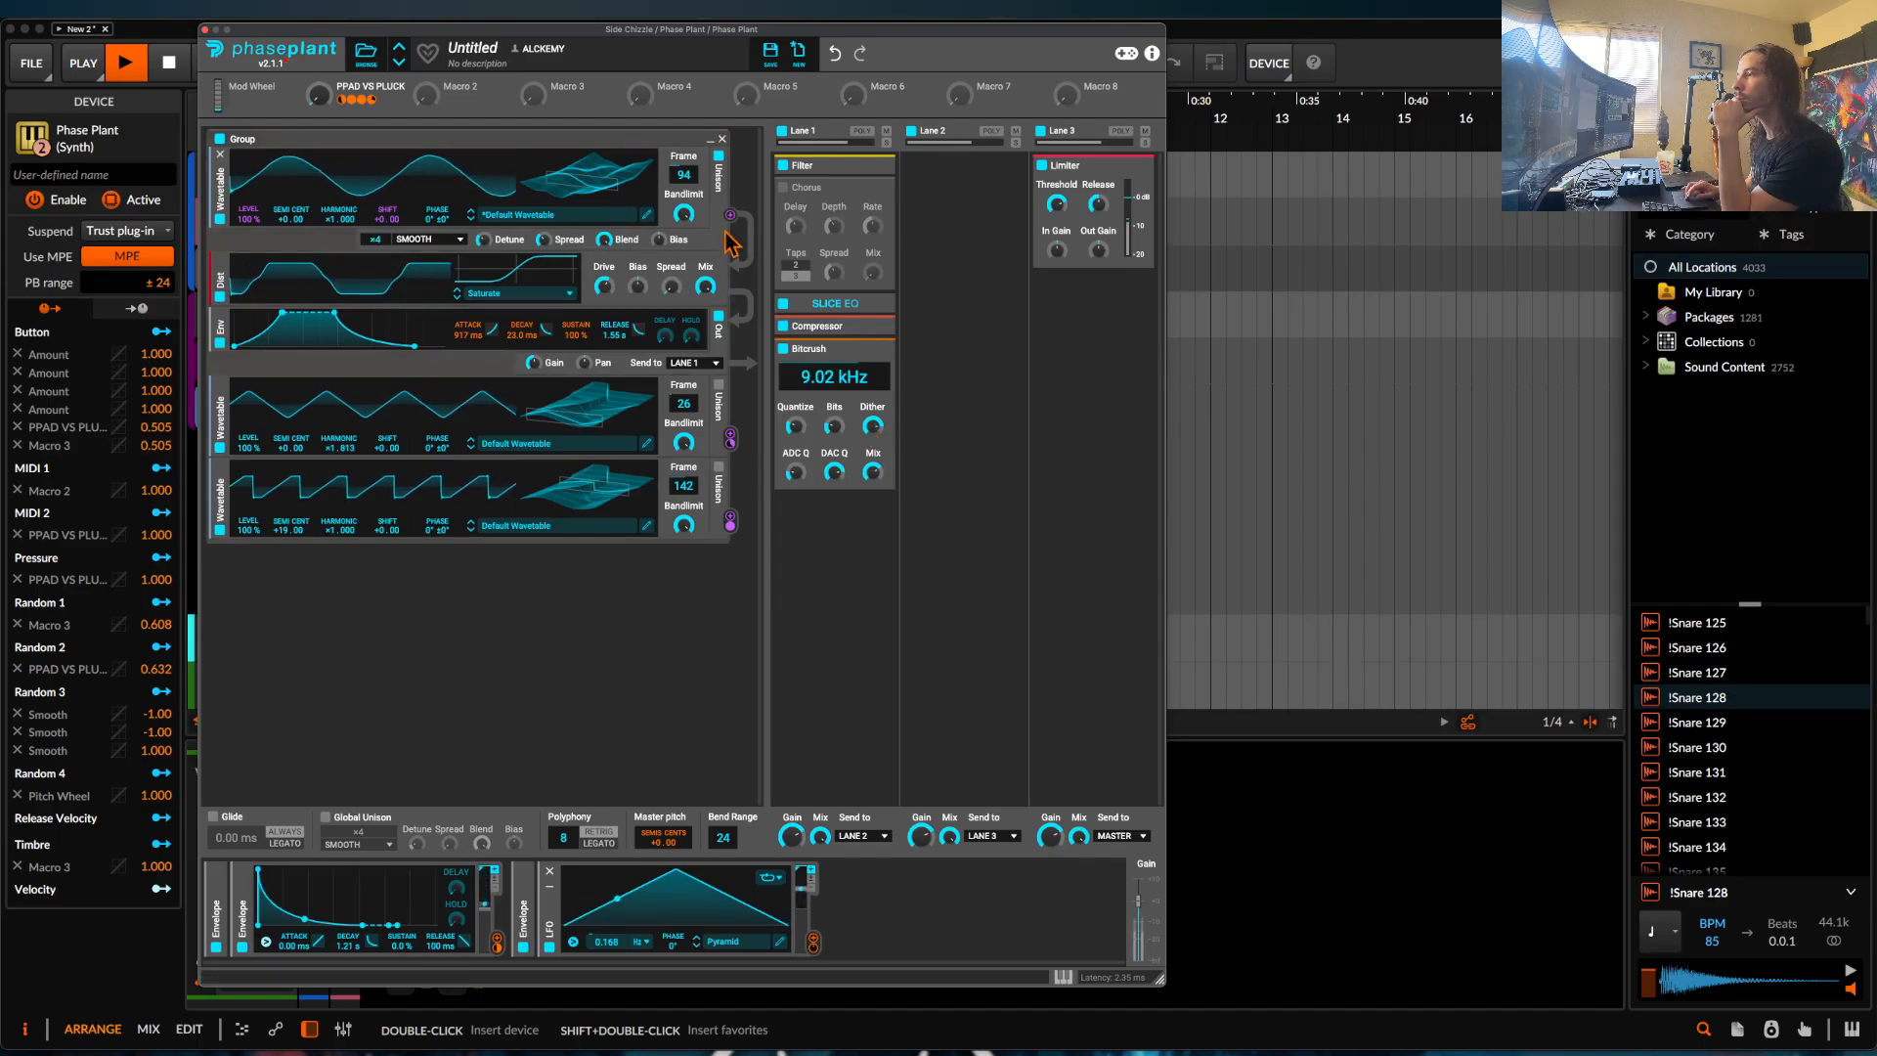
key("space")
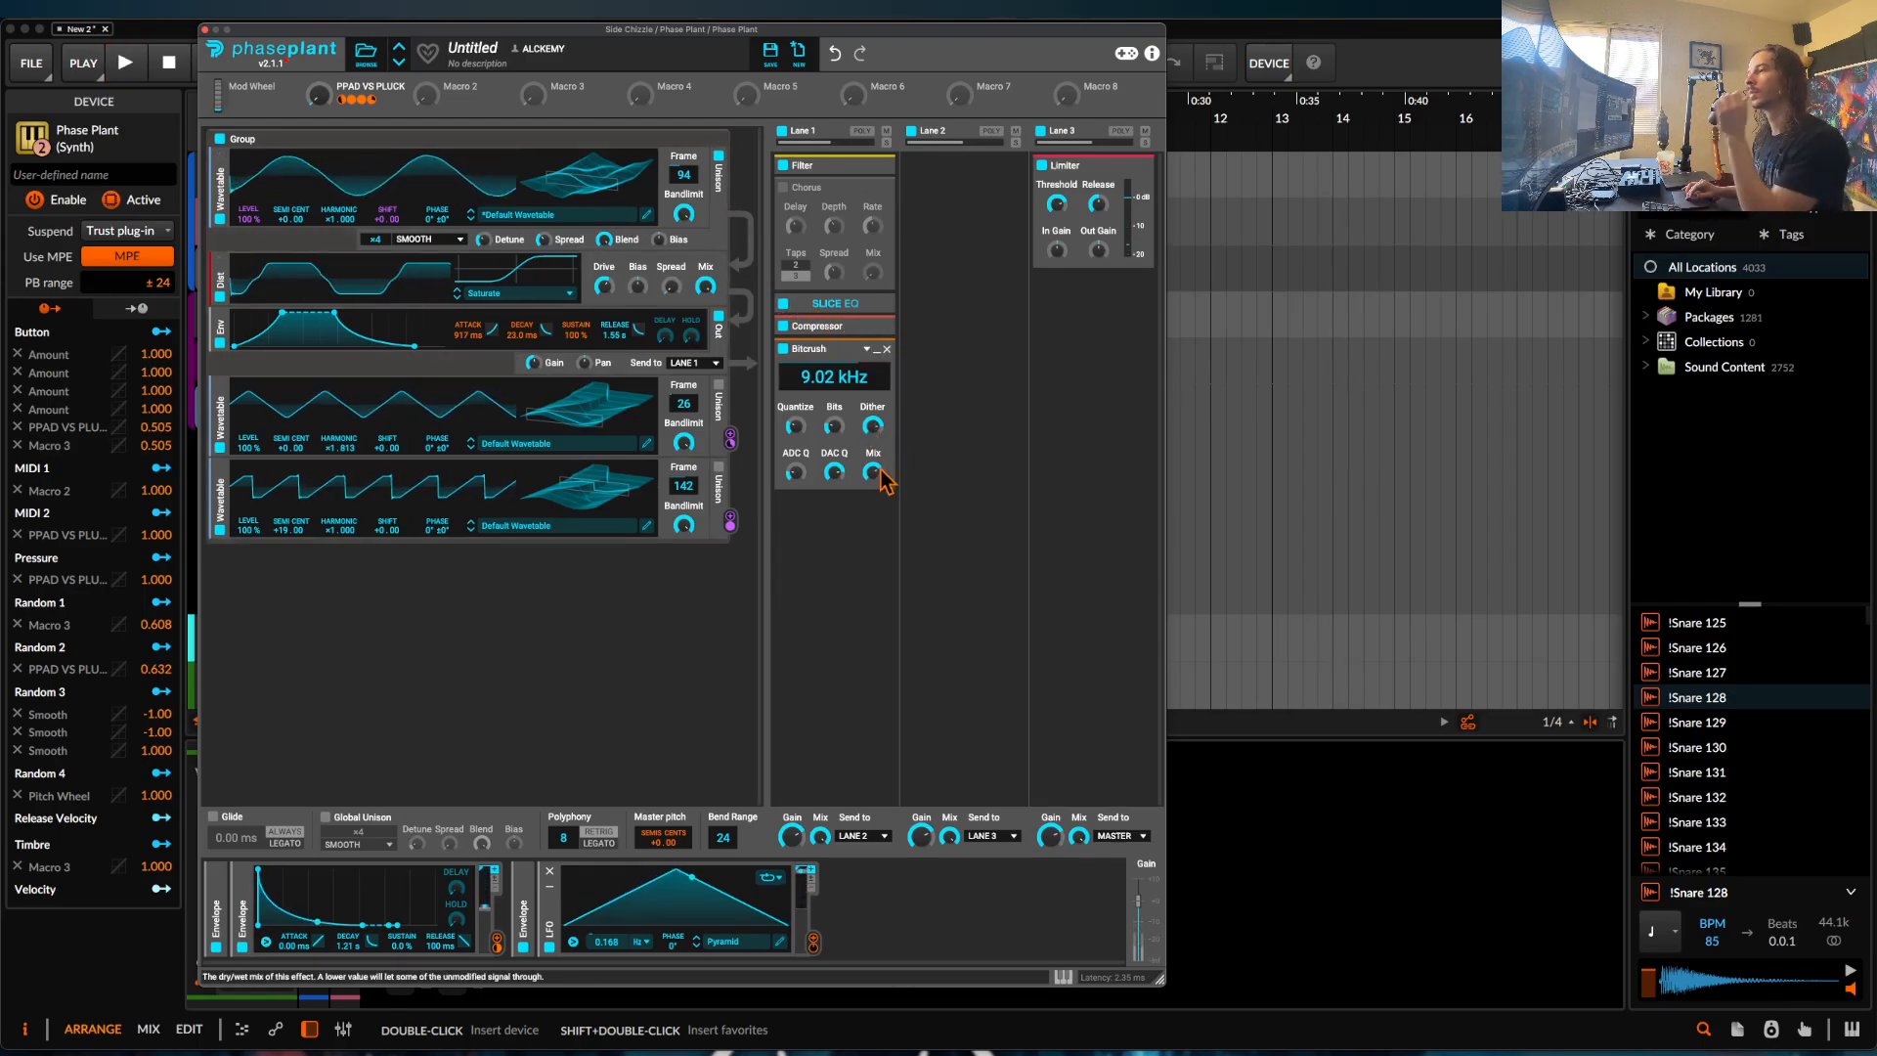
Turn the Bitcrush Mix down to 0% and assign Macro 2 to that Mix and to the LFO modulator's depth.
left_click_drag(873, 476, 868, 543)
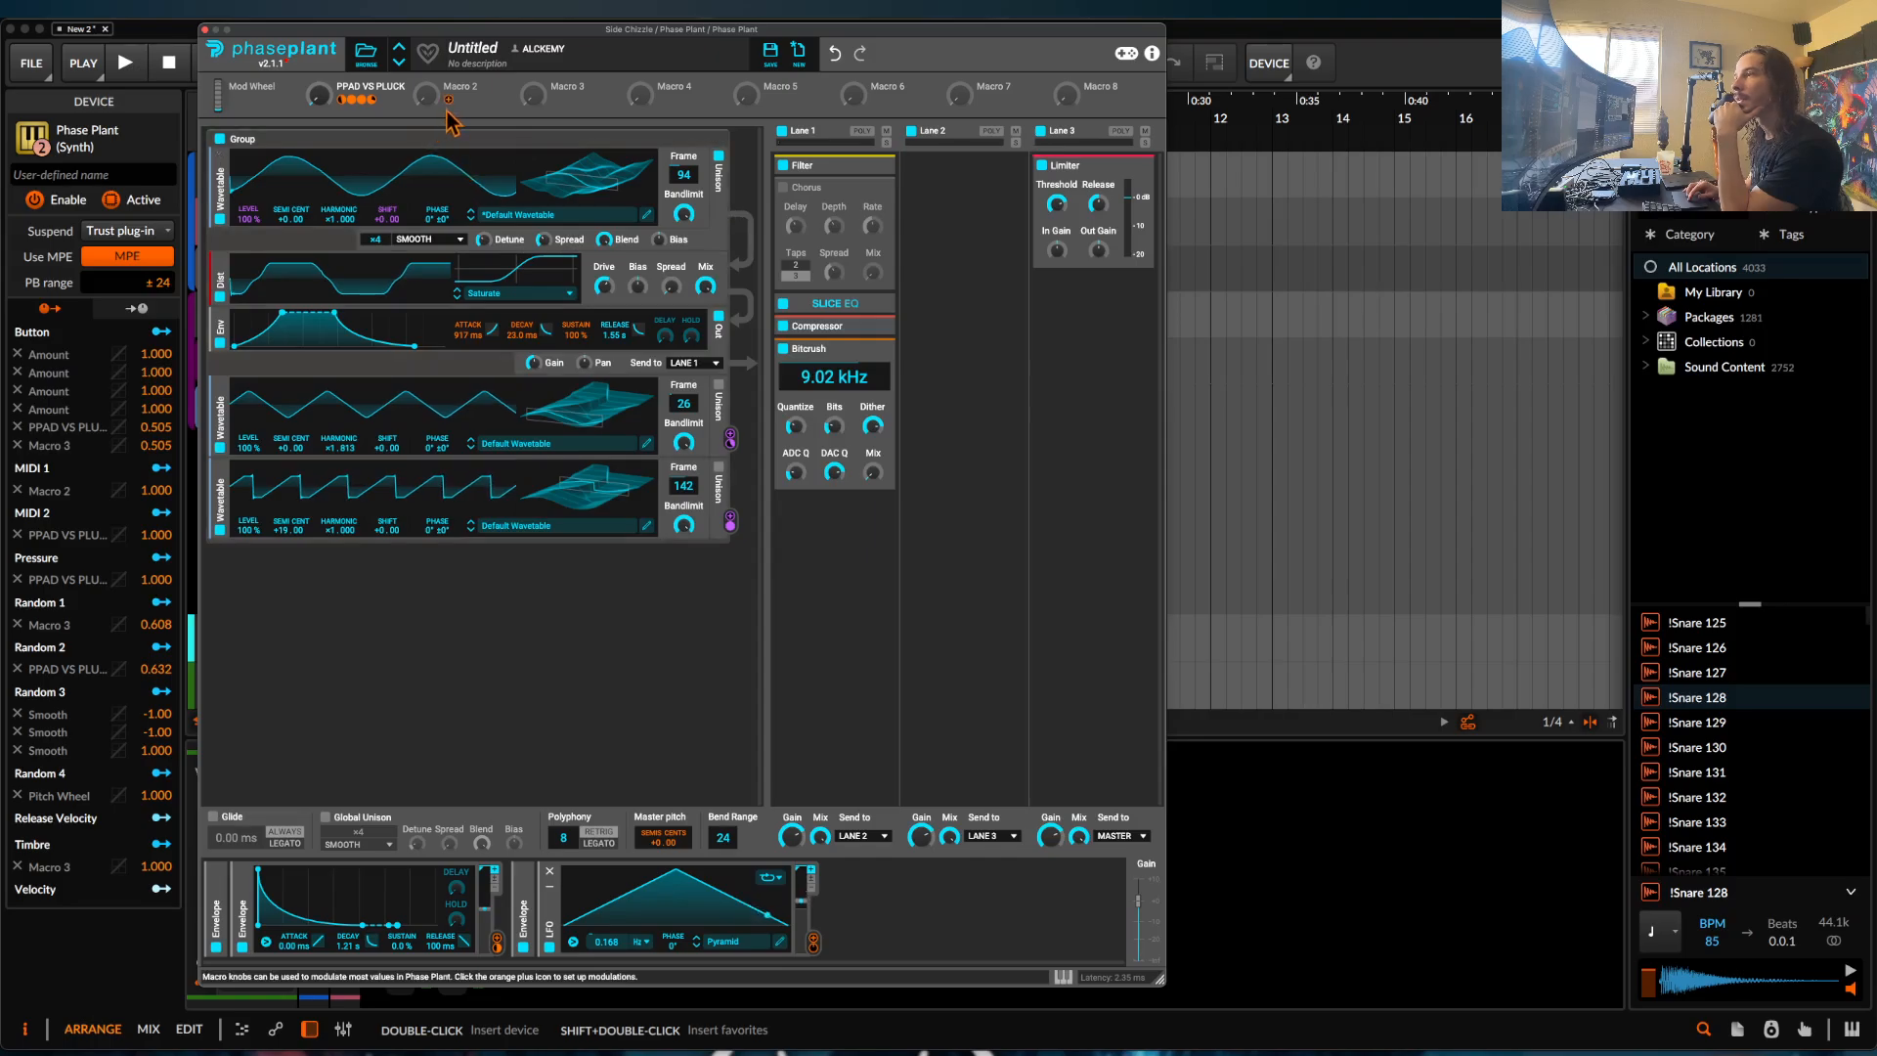
left_click_drag(426, 94, 873, 484)
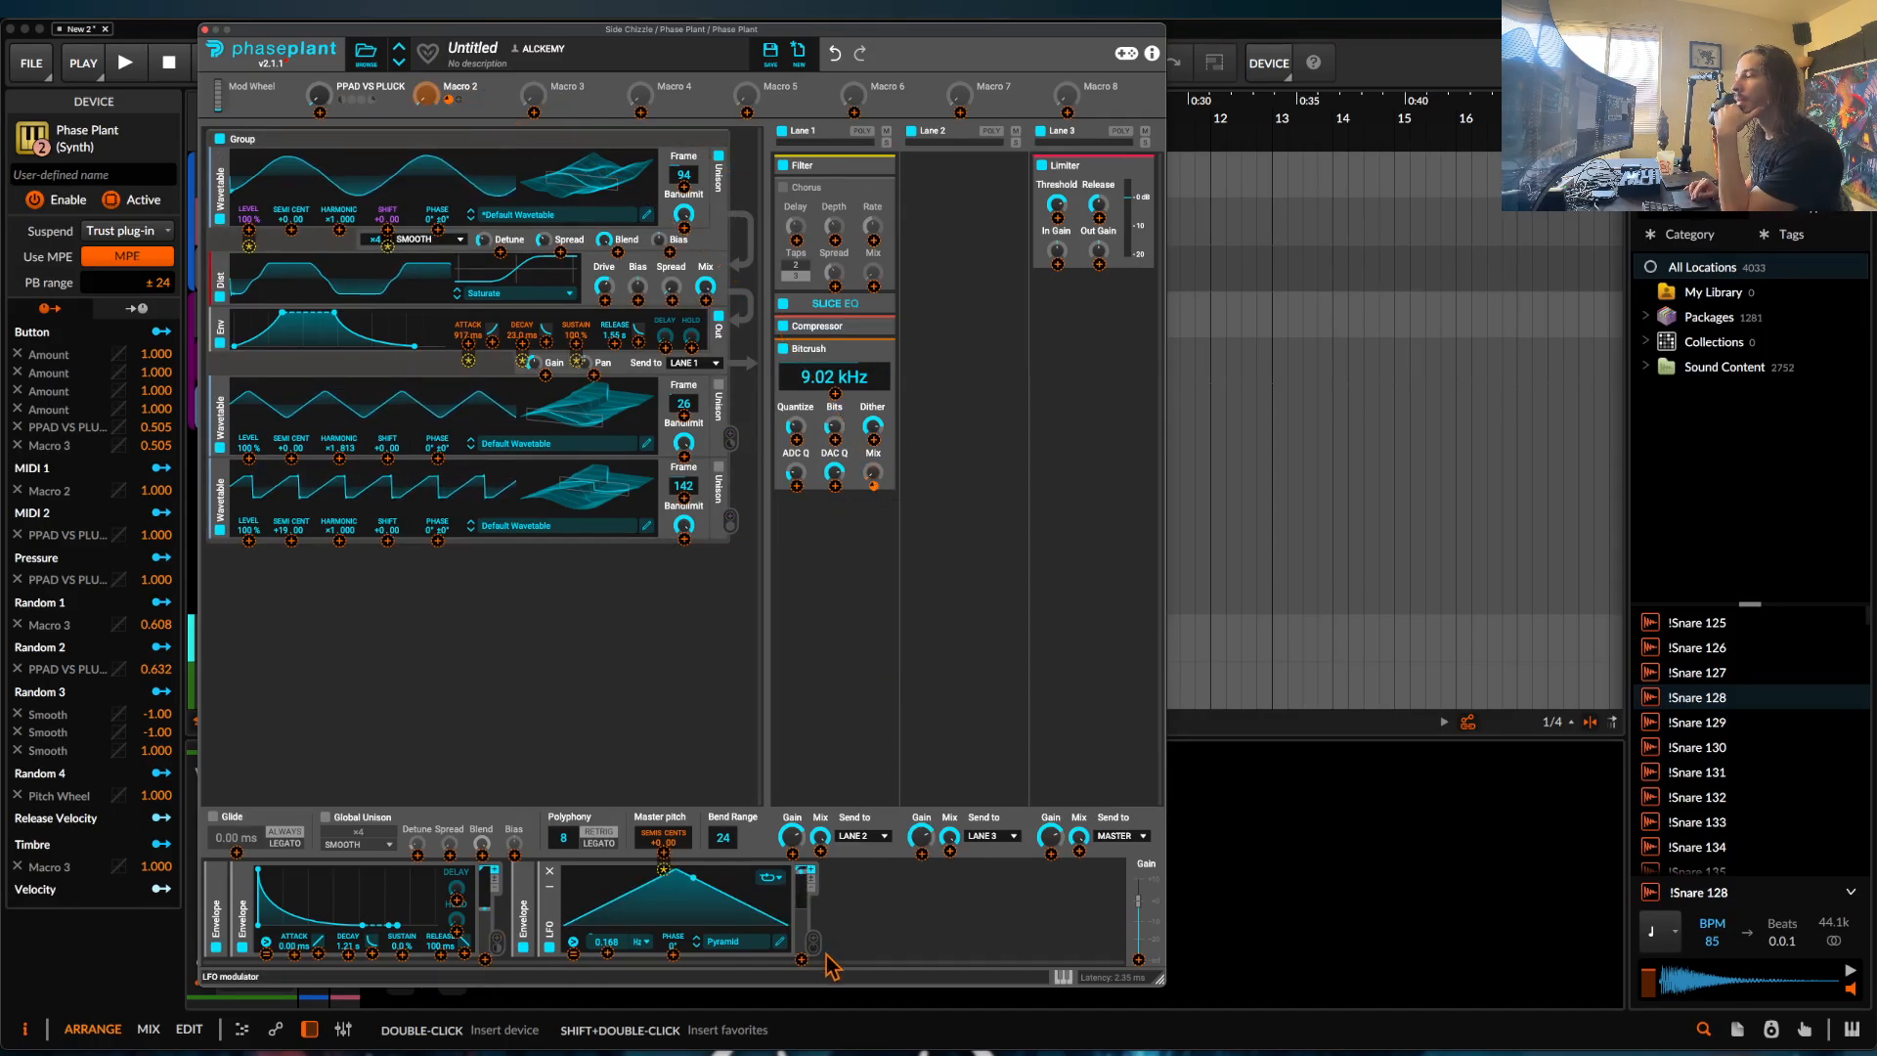
left_click_drag(802, 970, 803, 968)
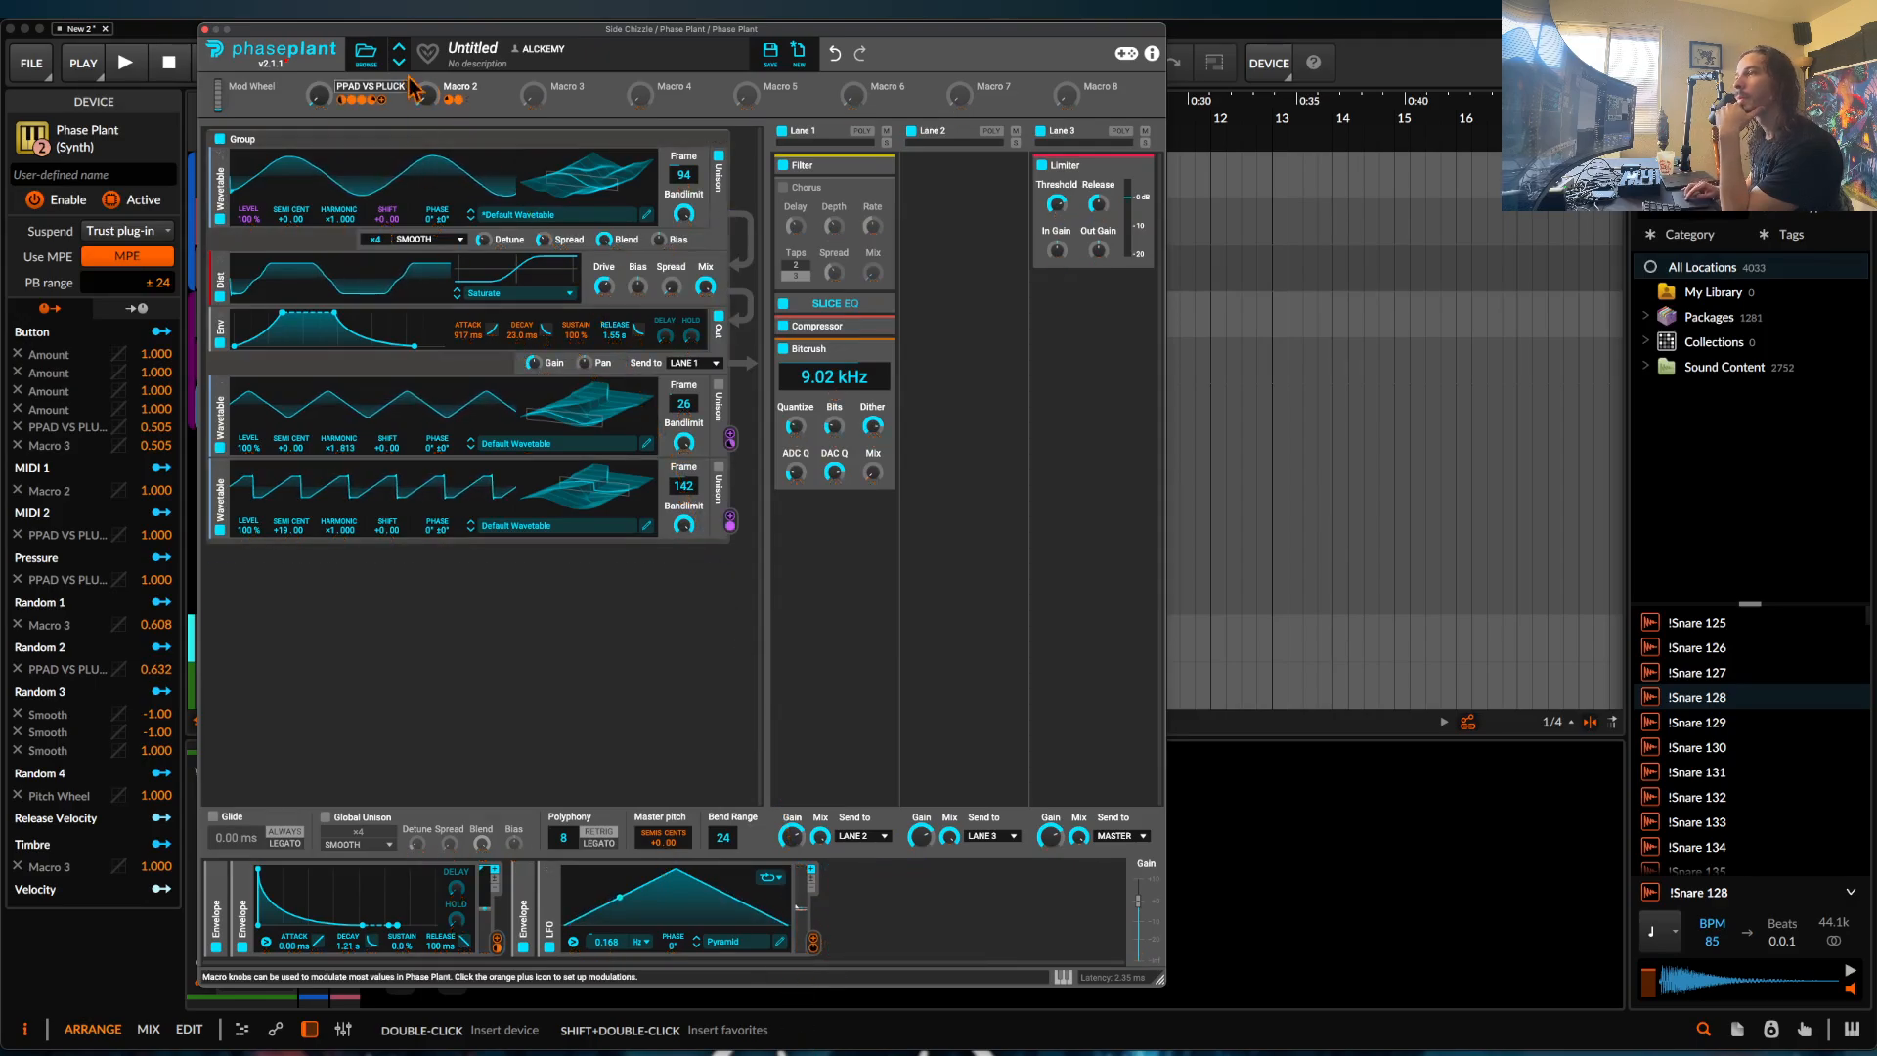
Rename Macro 2 as LO.
double_click(460, 86)
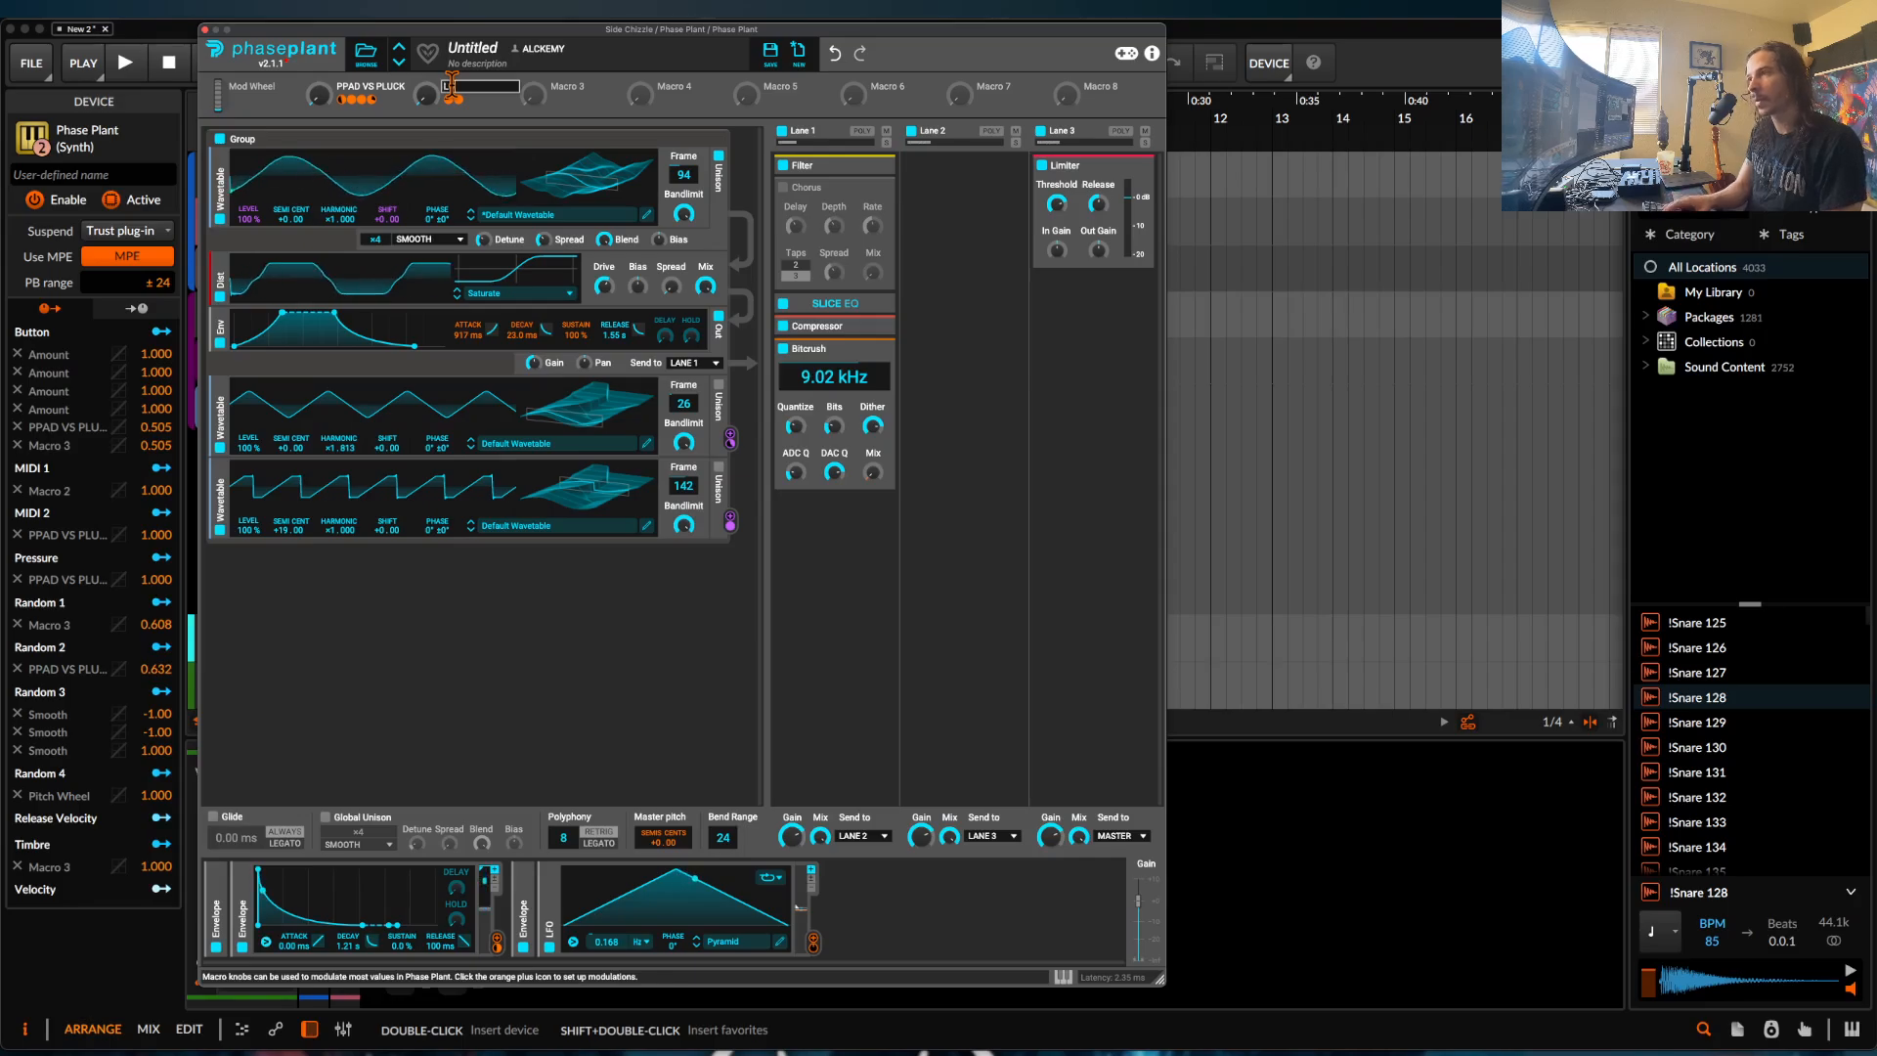
type("LO")
key("Return")
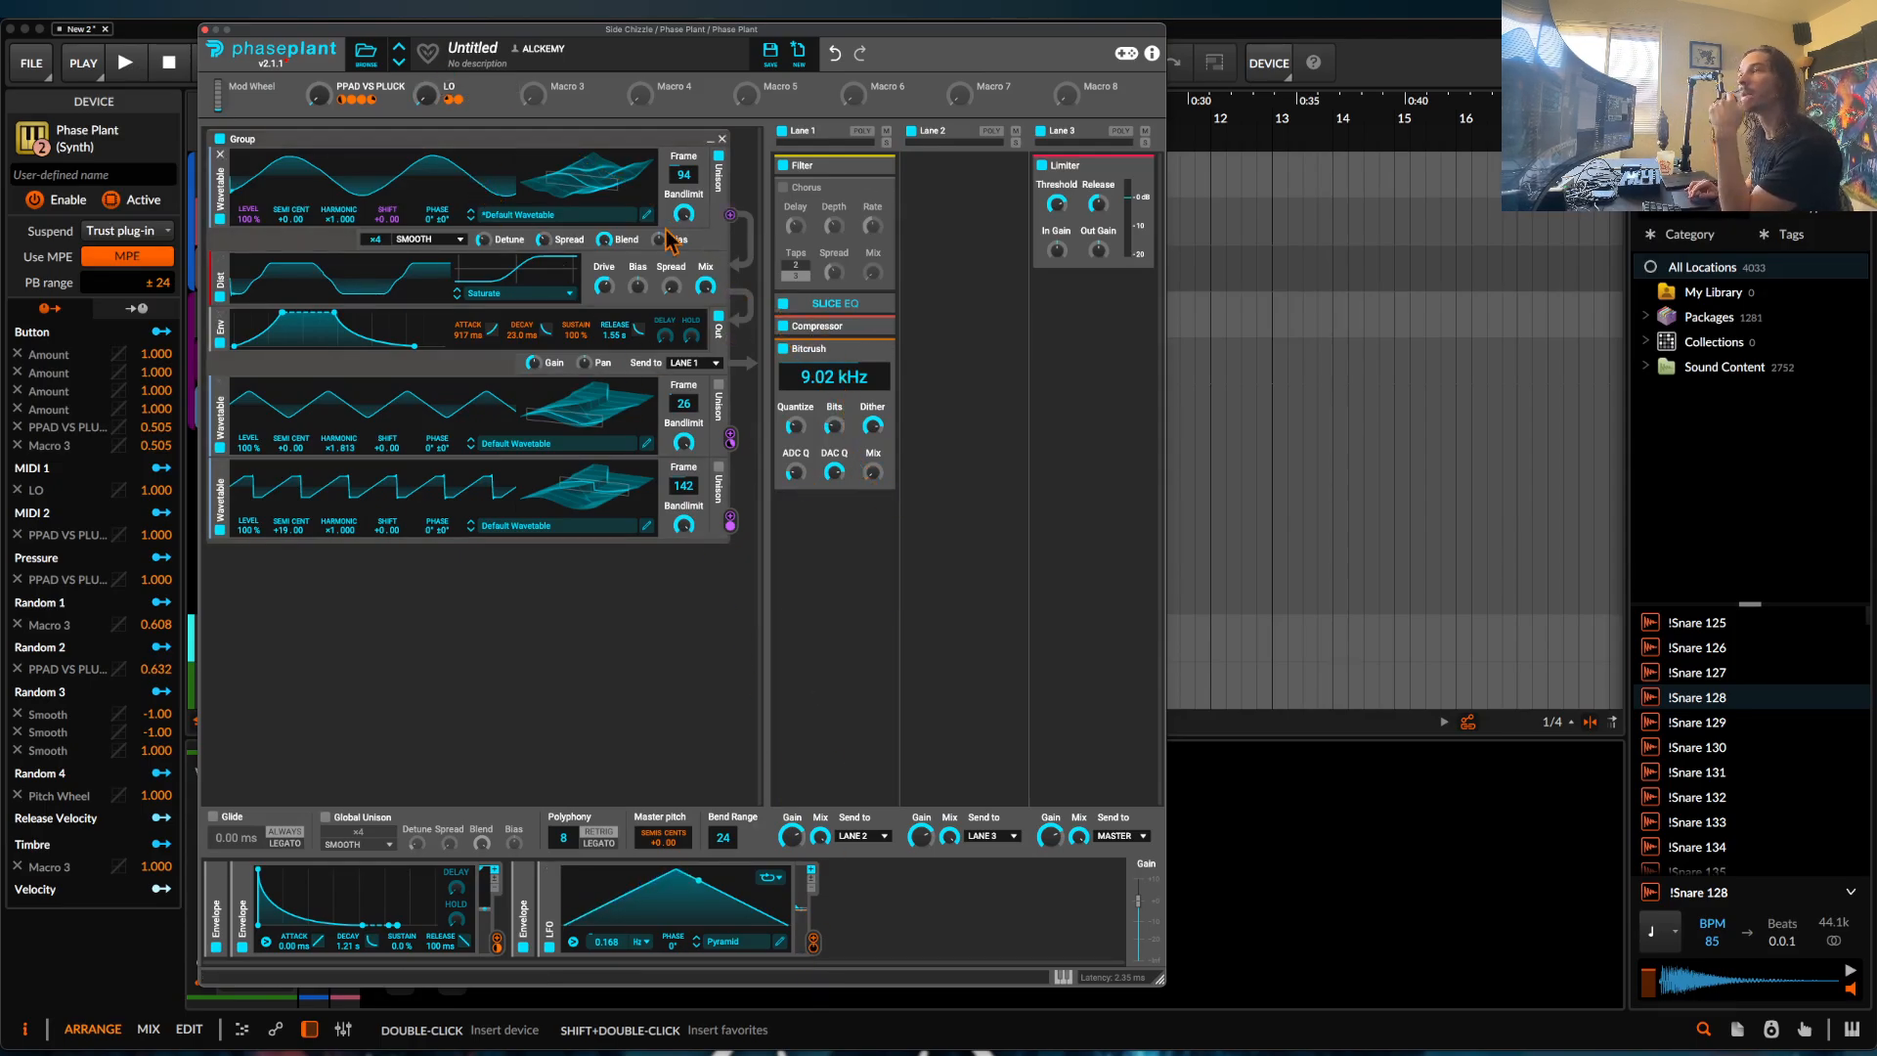
Audition the patch during playback with the LO and PPAD VS PLUCK macros turned up to full.
left_click_drag(426, 95, 425, 185)
key("space")
left_click_drag(426, 95, 426, 39)
left_click_drag(319, 95, 319, 19)
left_click(501, 88)
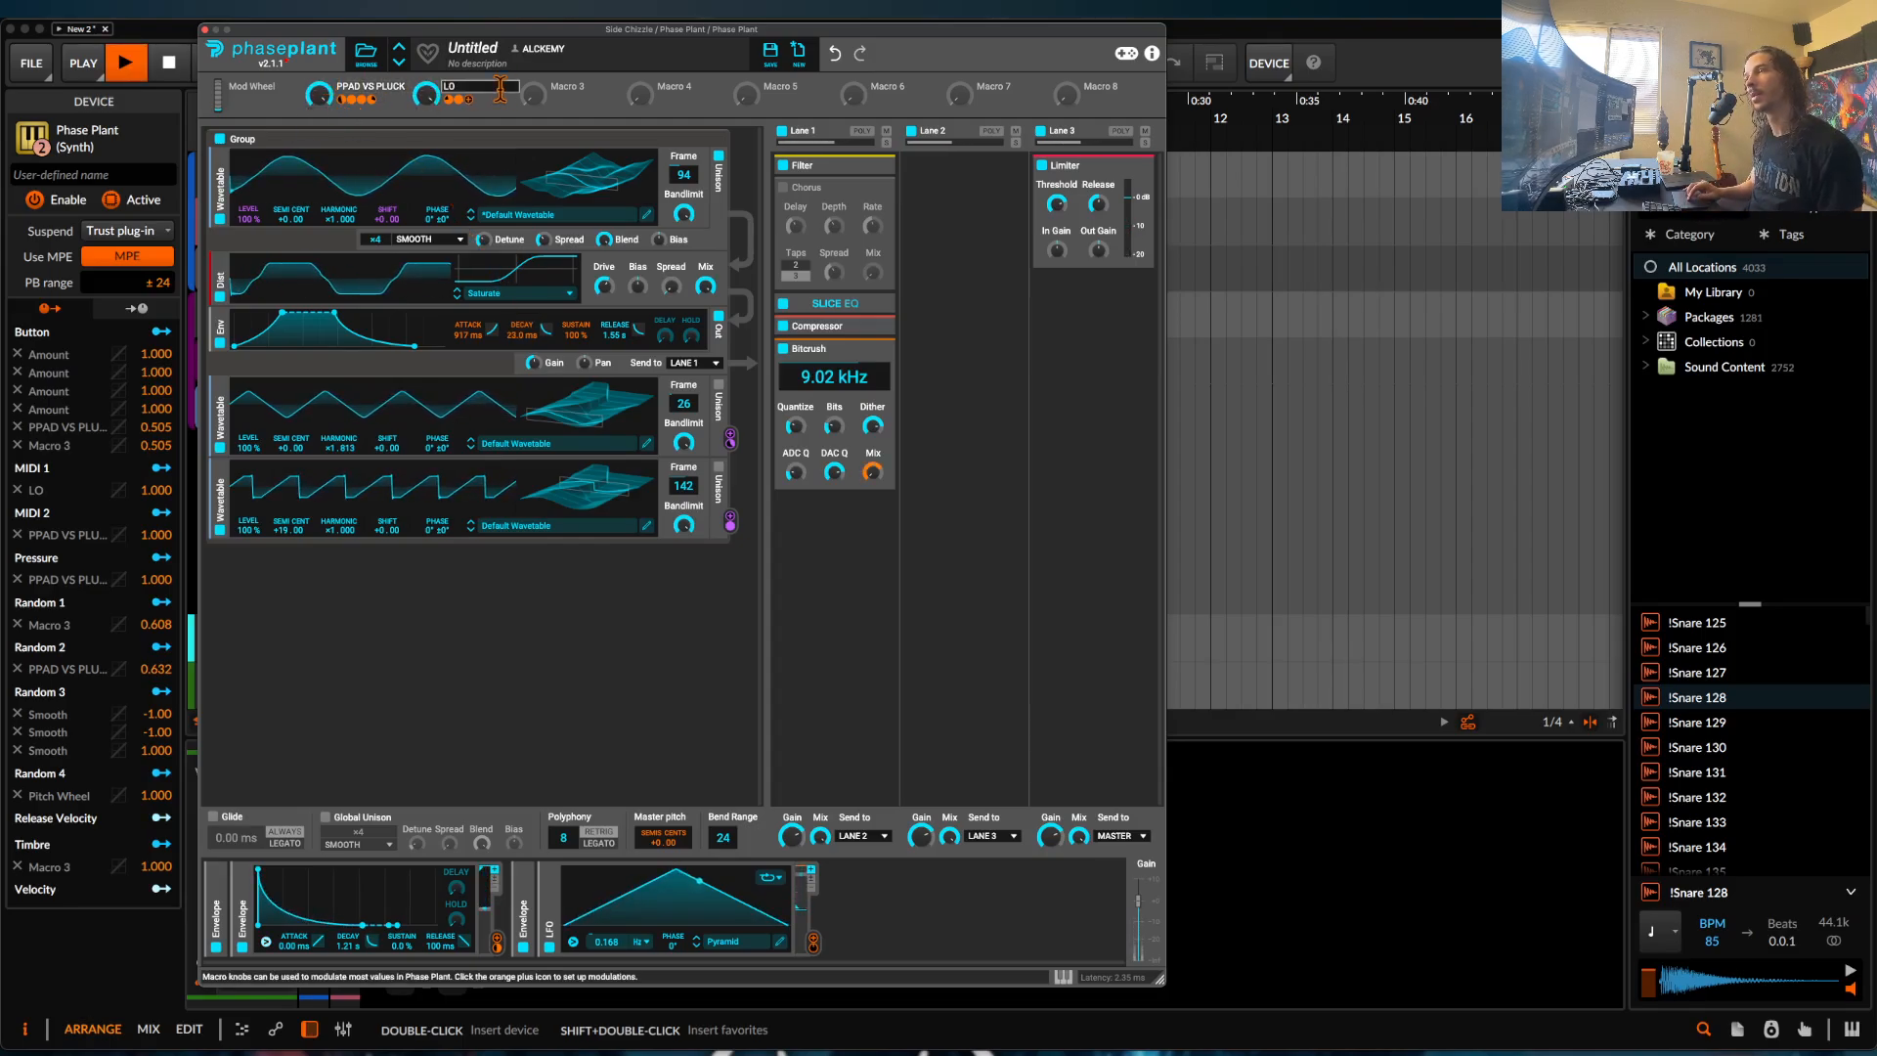
key("Return")
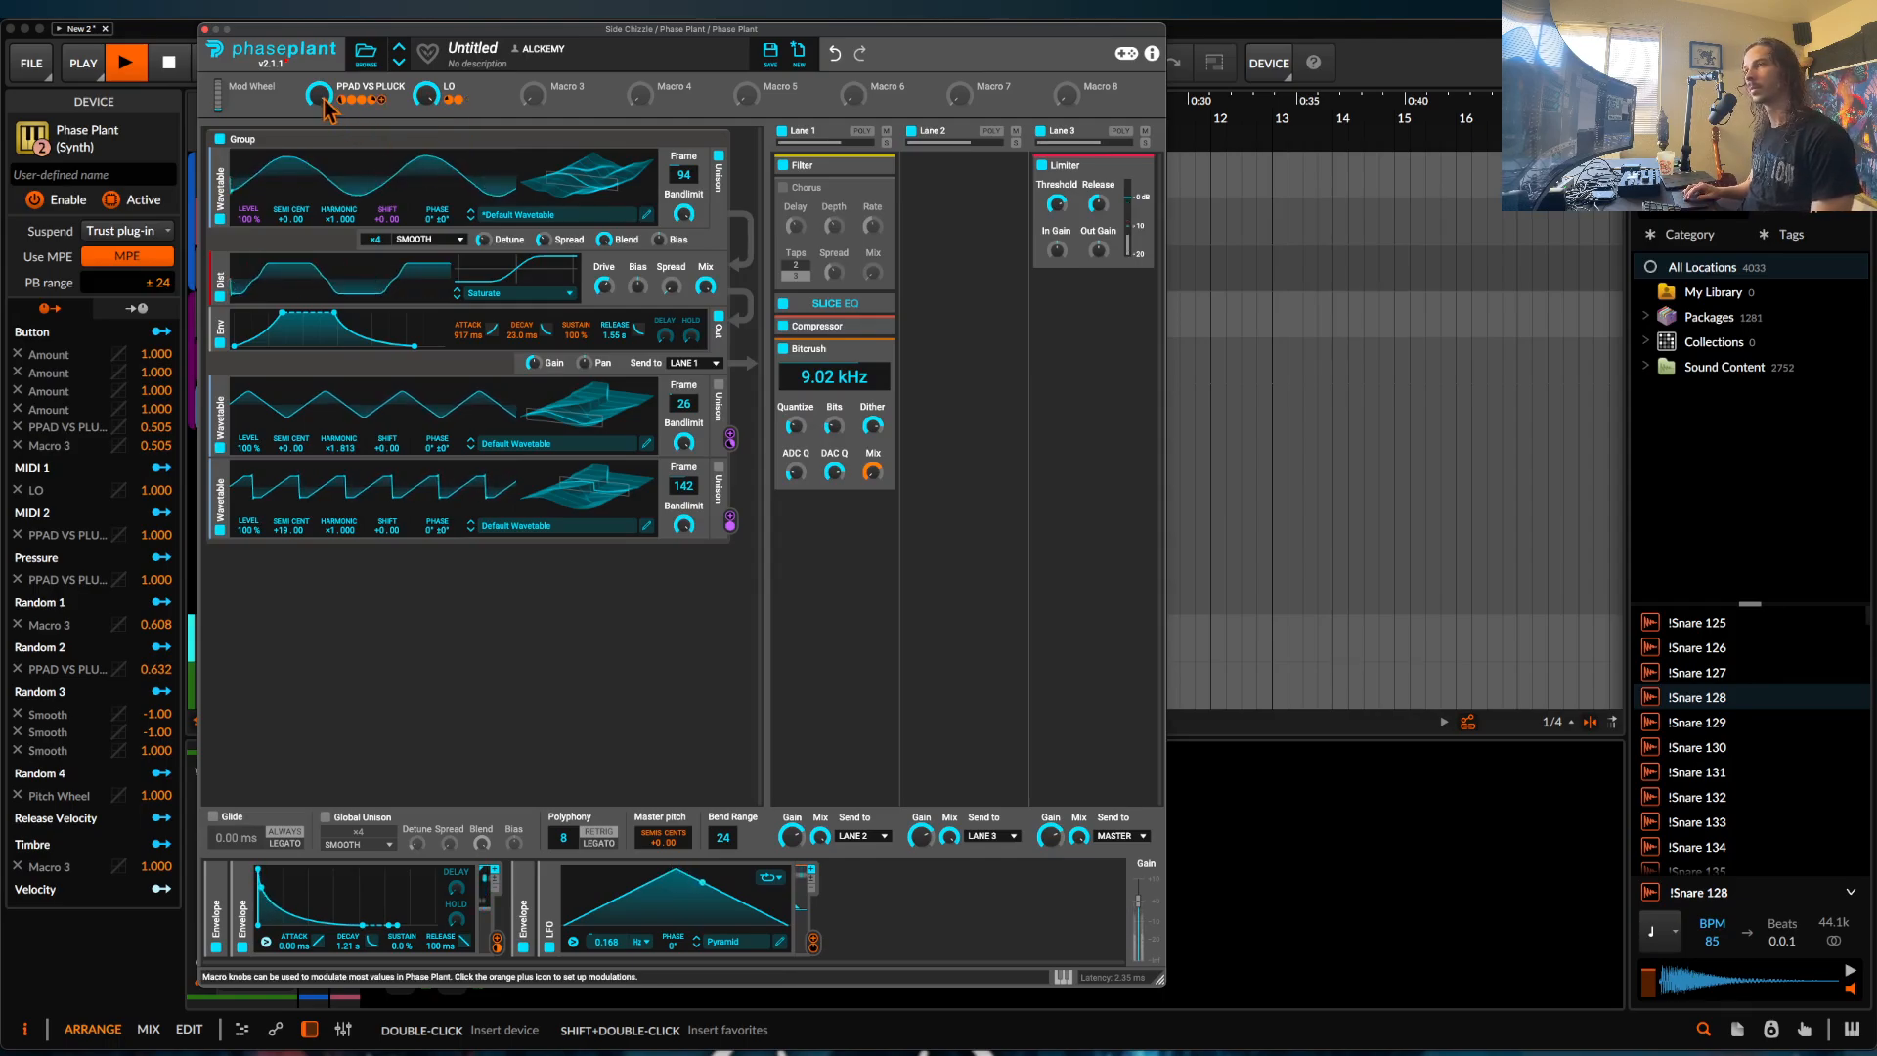
Compare the sound with the distortion Mix at 0% and 100%, turn the PPAD VS PLUCK macro down, and stop playback.
left_click_drag(704, 286, 703, 362)
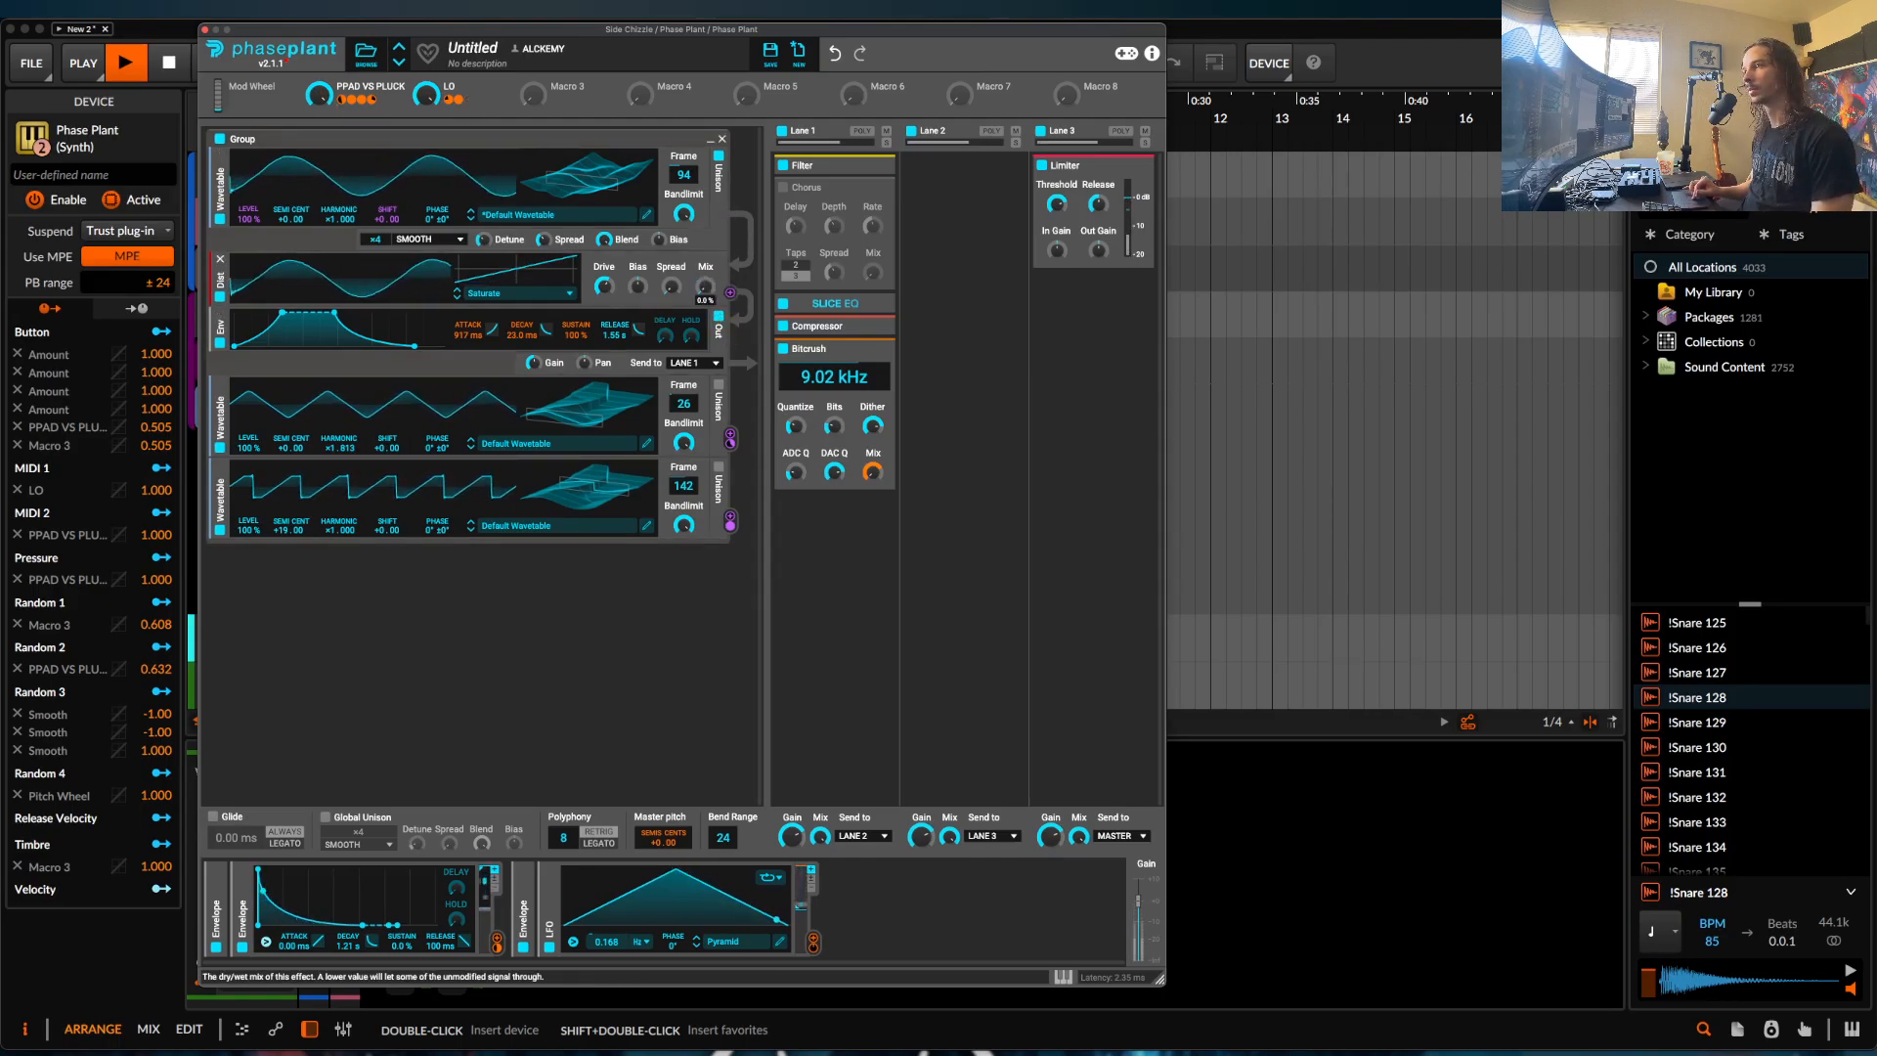
left_click_drag(704, 286, 705, 205)
left_click_drag(319, 94, 318, 137)
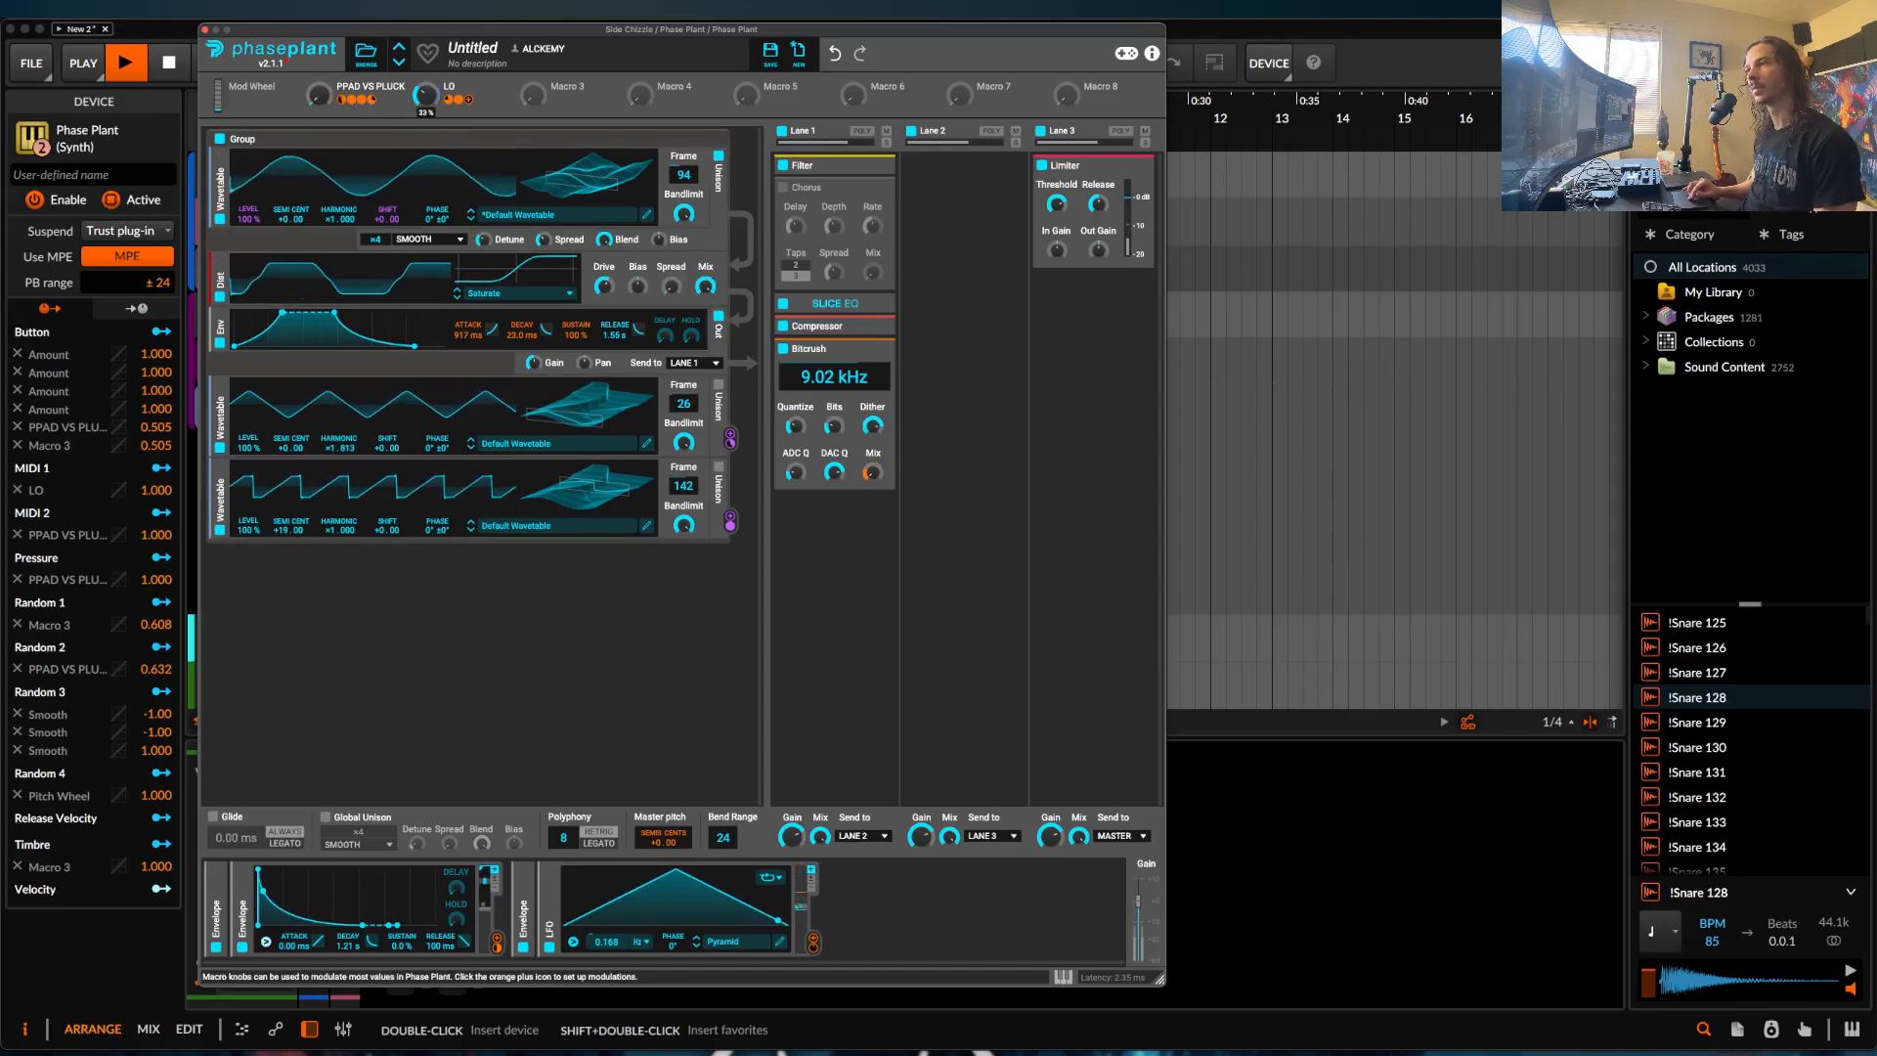
key("space")
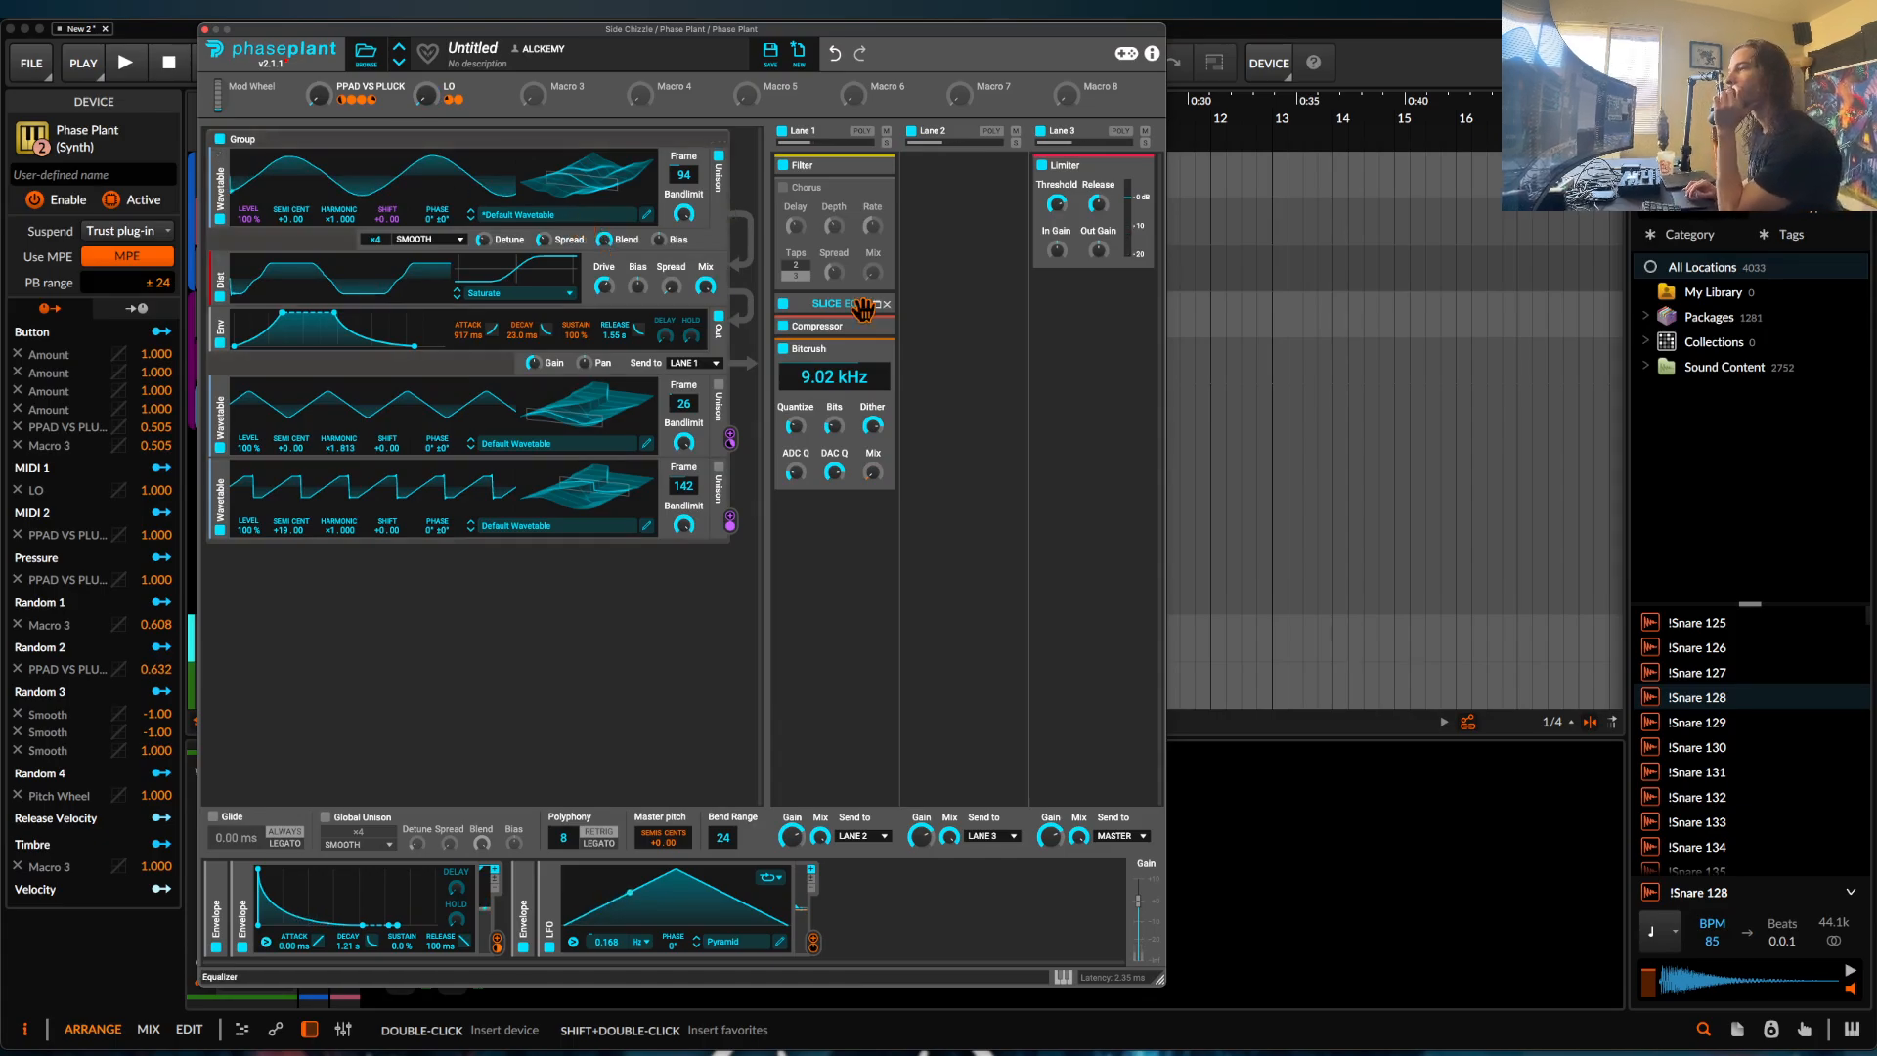
Collapse the Bitcrush and LFO modules and add an Envelope modulator with an attack of about 467 ms.
left_click(876, 349)
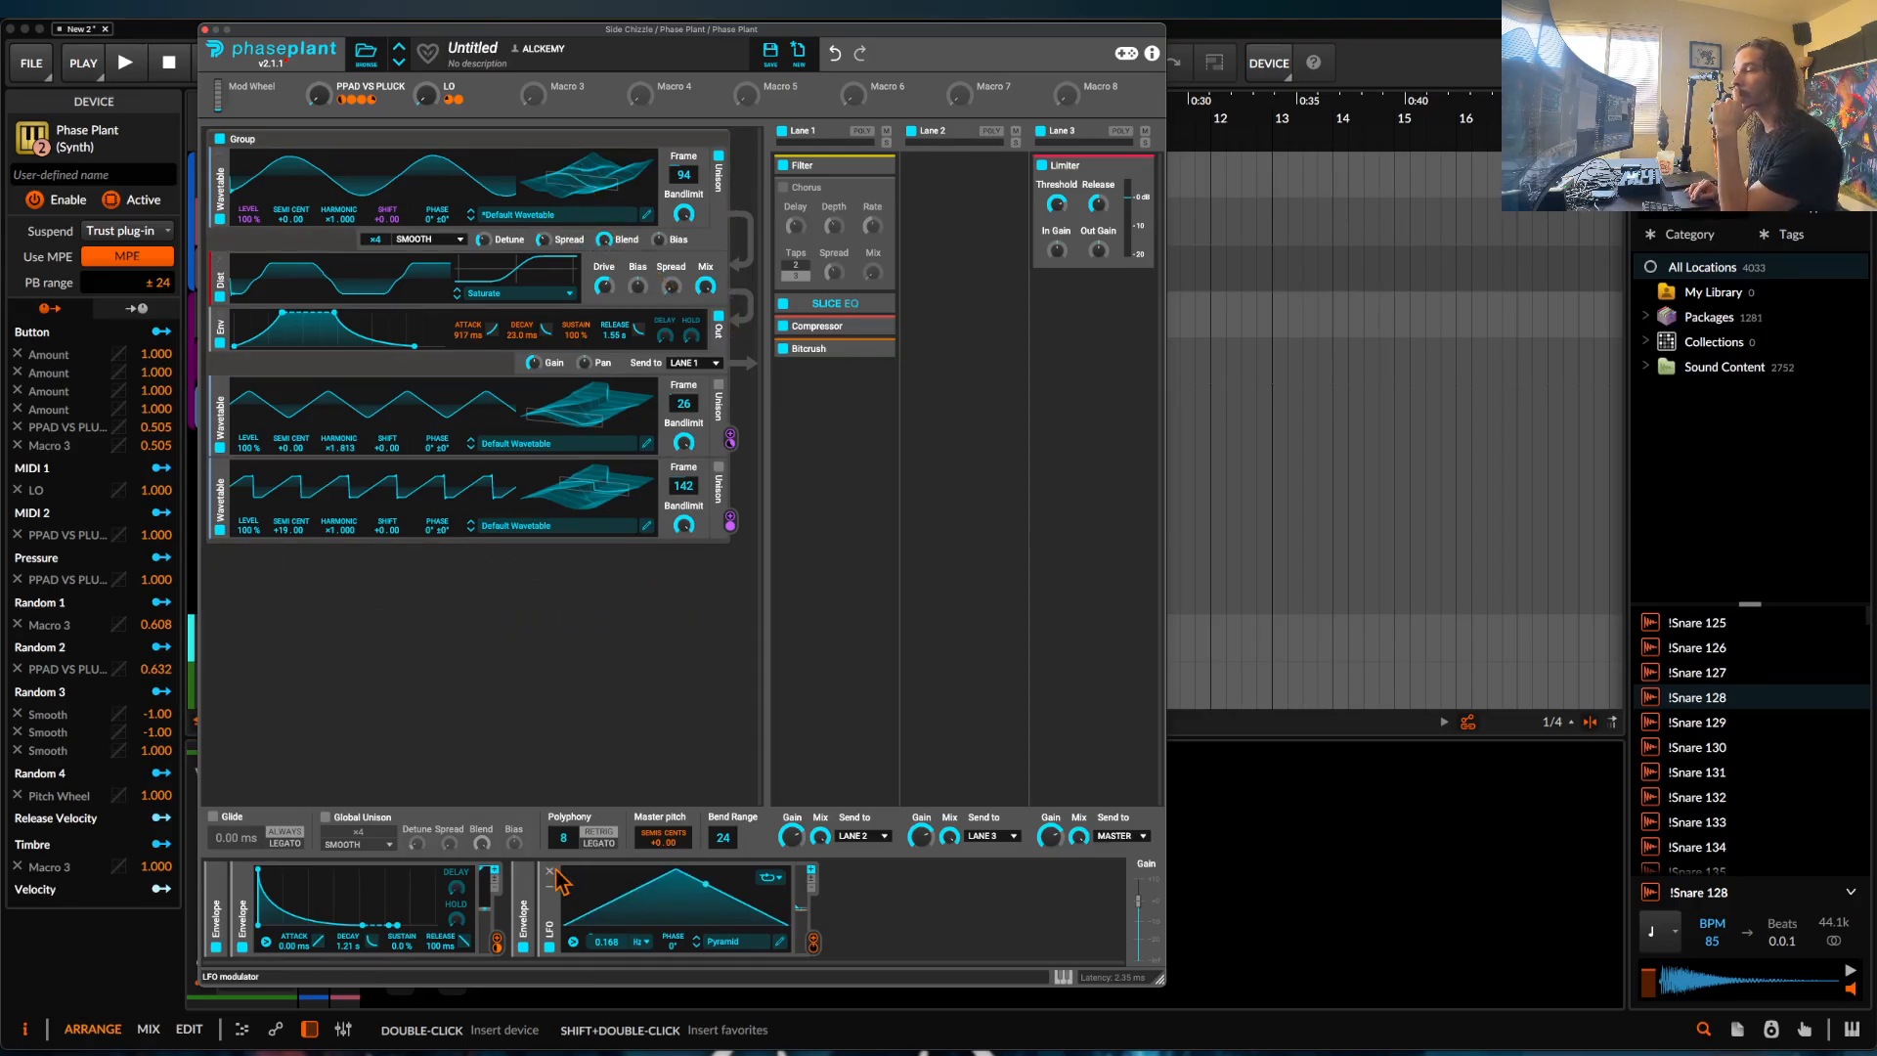
left_click(550, 875)
left_click(704, 894)
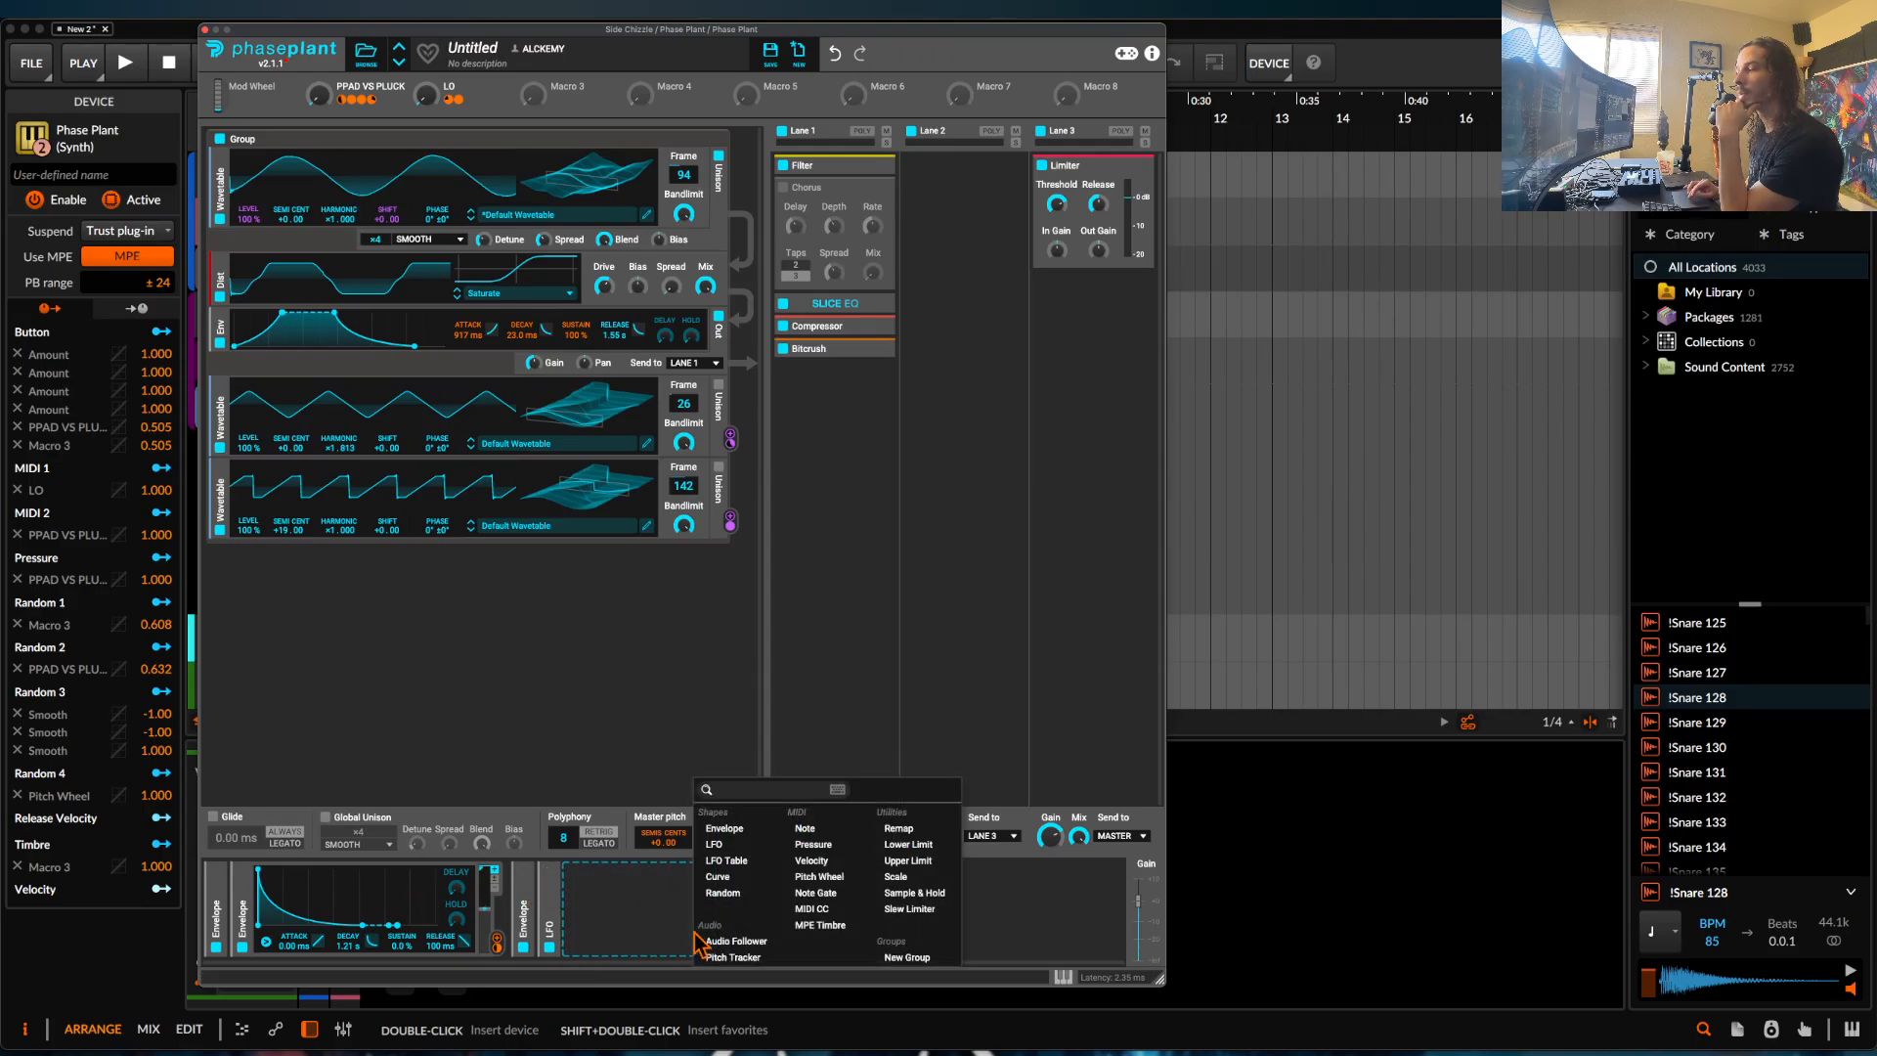
left_click(723, 828)
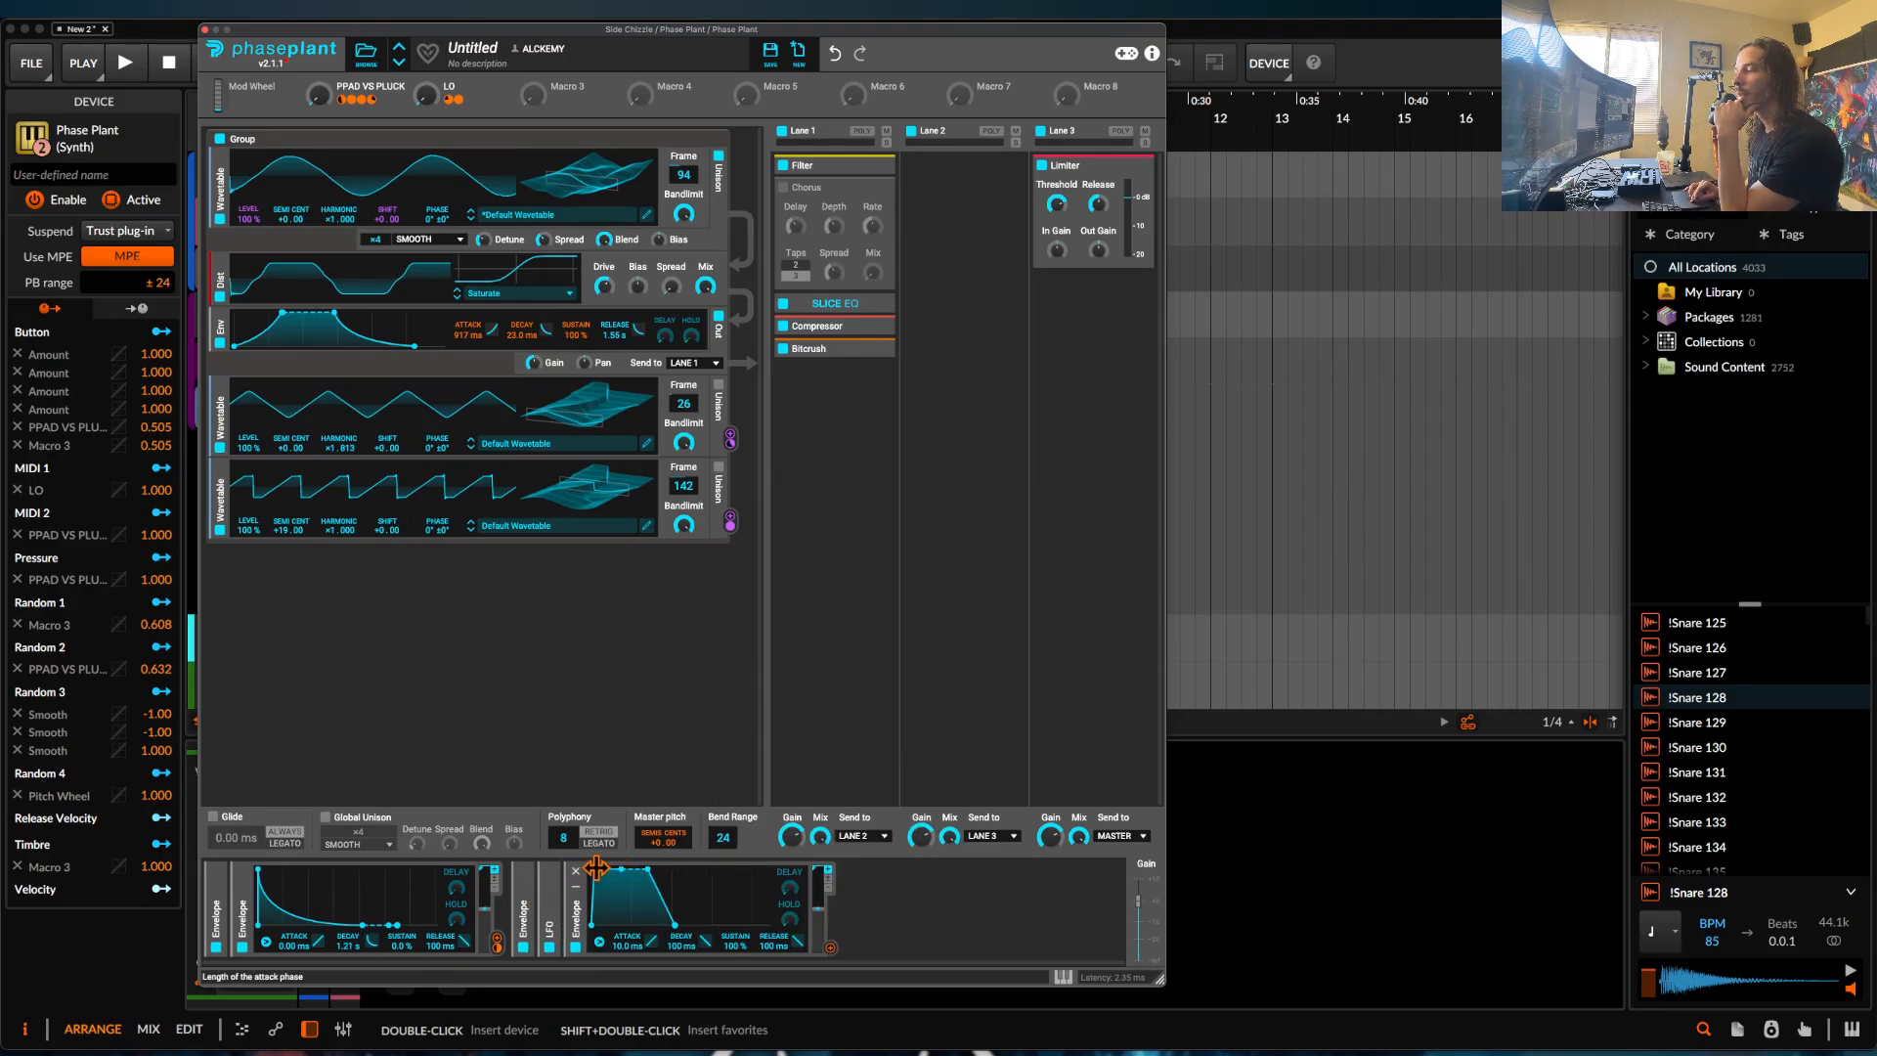
left_click_drag(632, 869, 660, 875)
Assign the new envelope to the distortion Mix and lower the base Mix to 0%.
left_click_drag(829, 946, 564, 244)
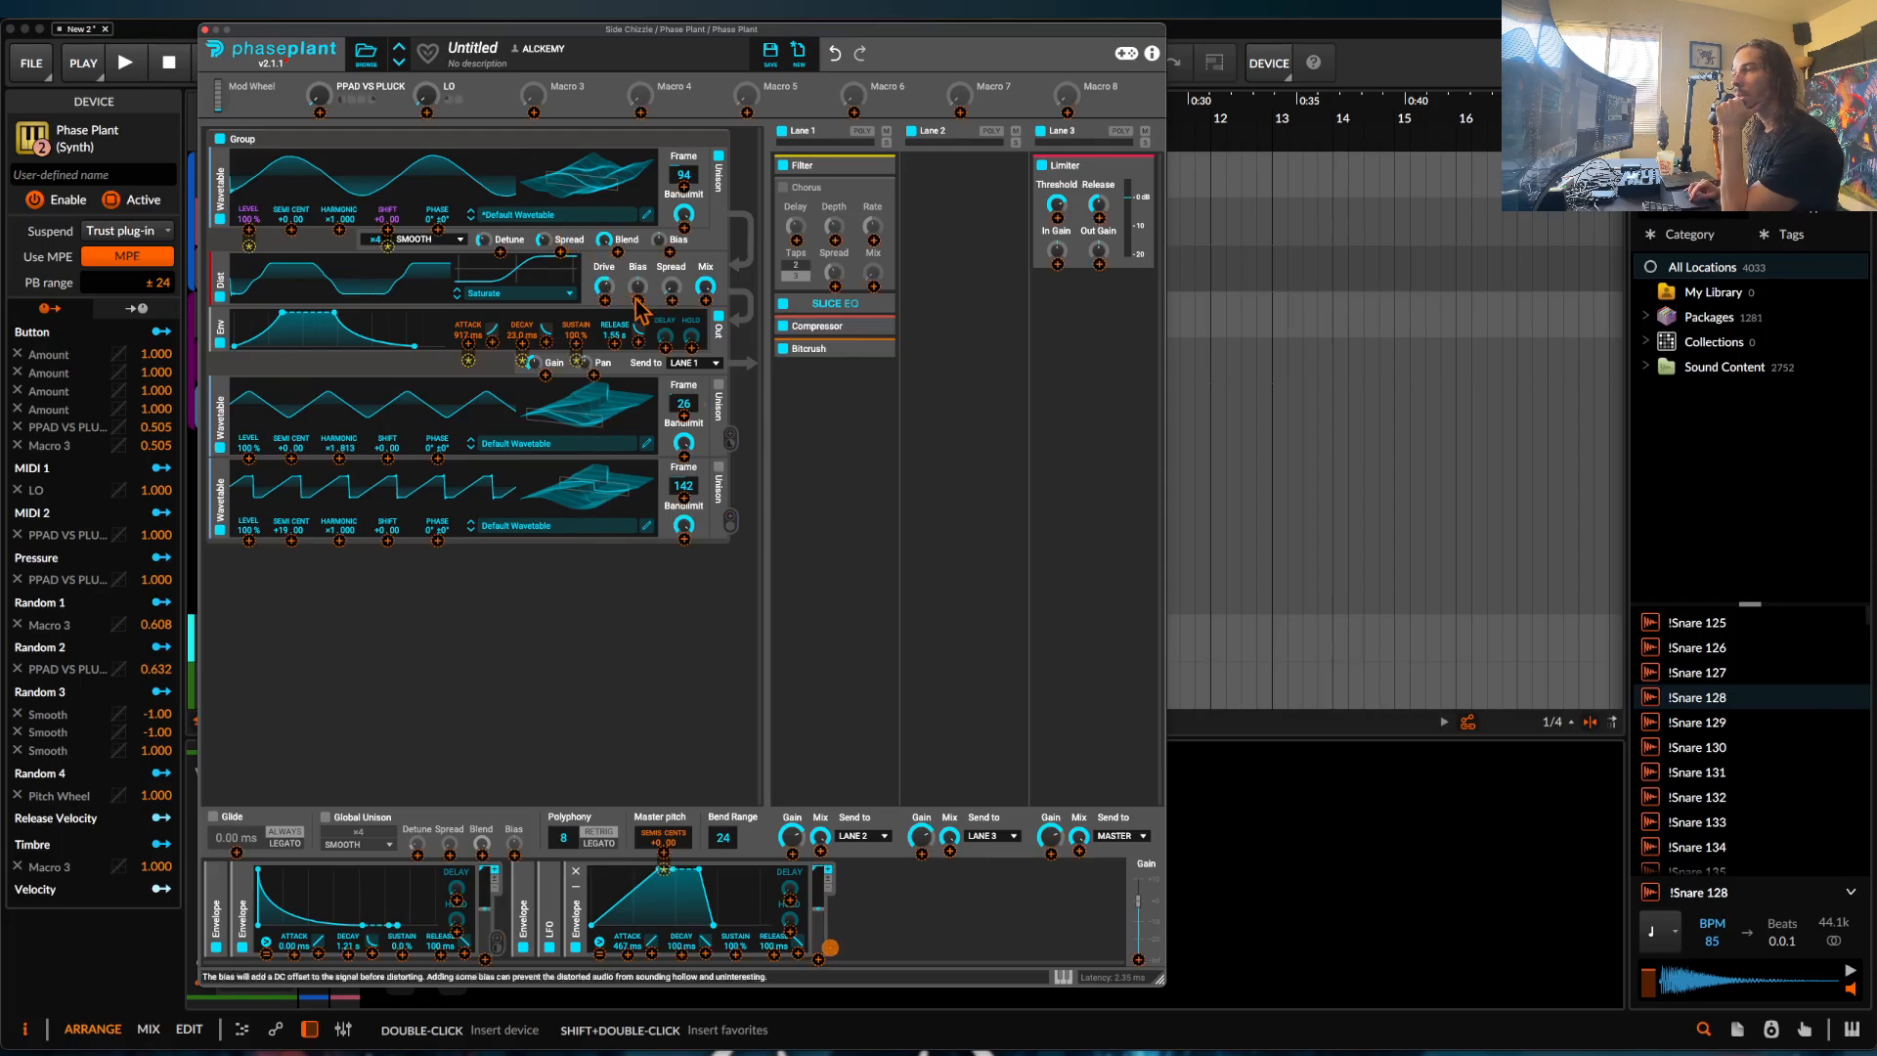
left_click_drag(706, 300, 706, 205)
left_click(694, 285)
left_click_drag(700, 289, 700, 381)
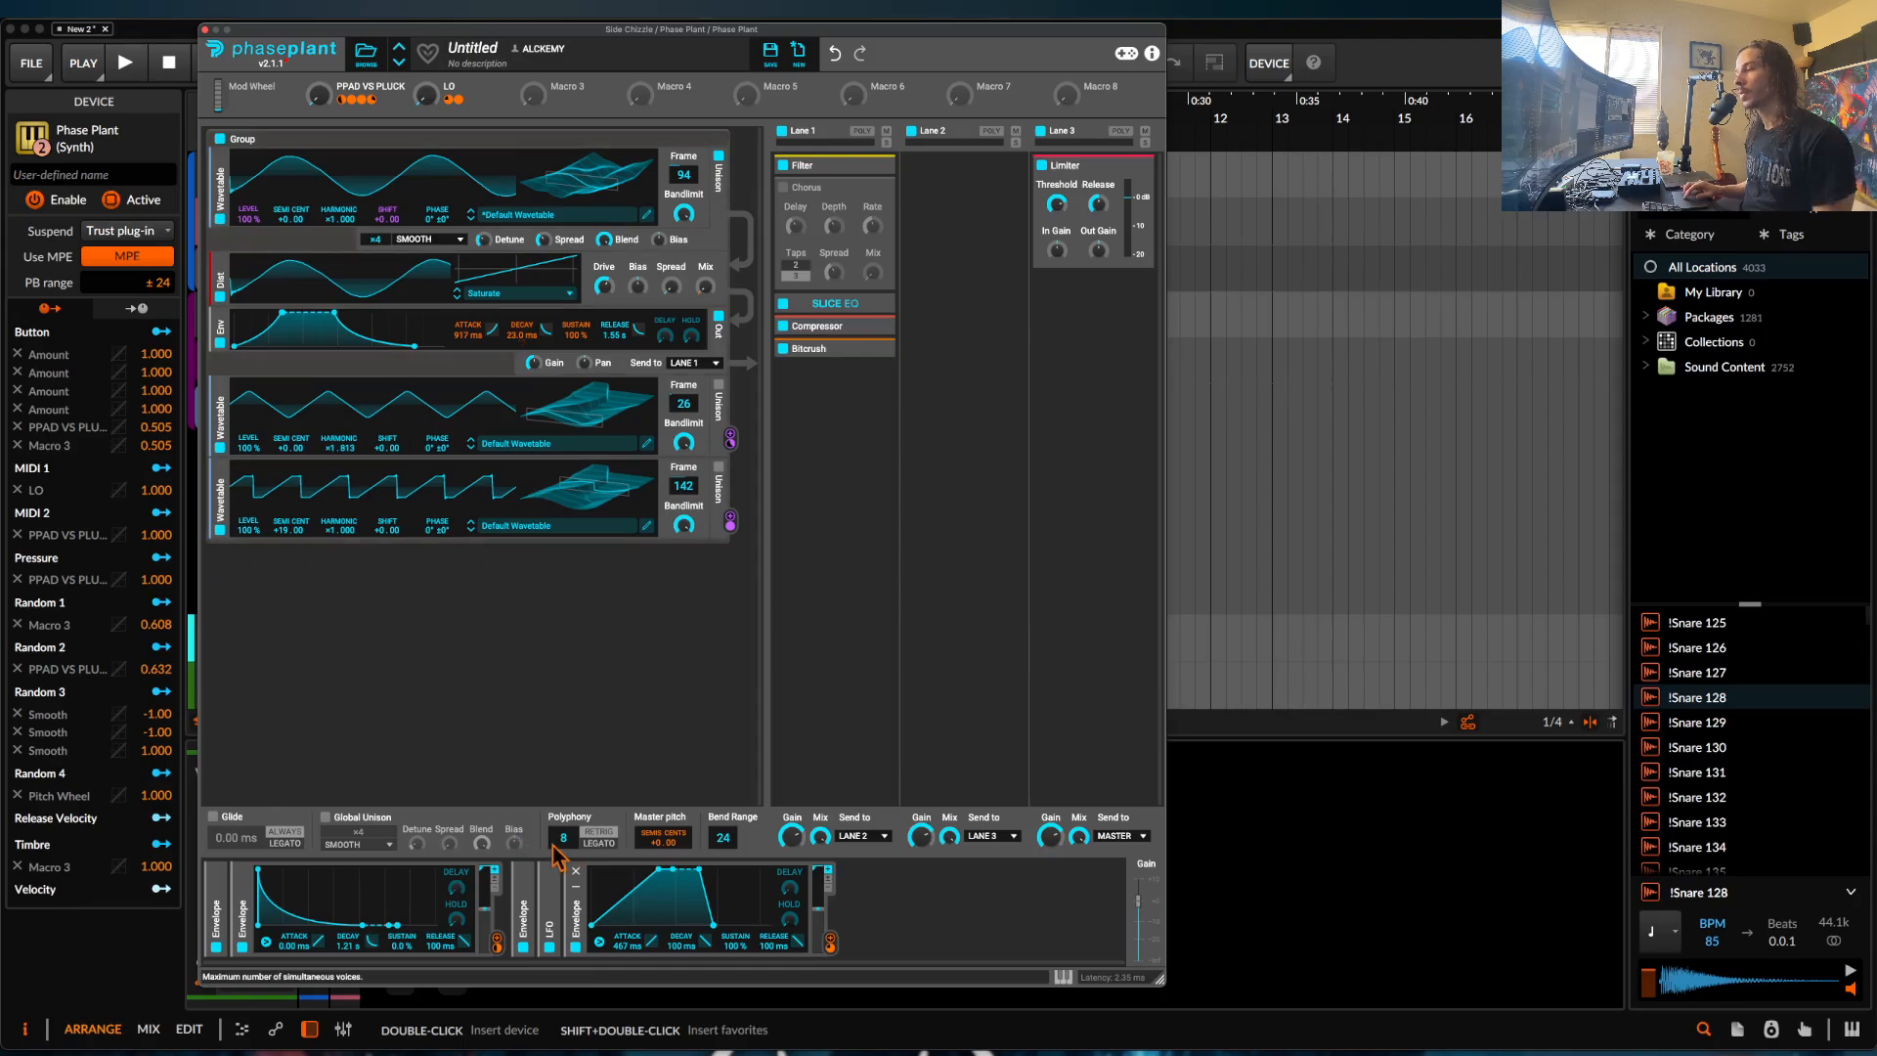
Lengthen the new envelope's attack to about 1.29 s during playback and audition both macros before stopping.
key("space")
left_click_drag(658, 869, 692, 869)
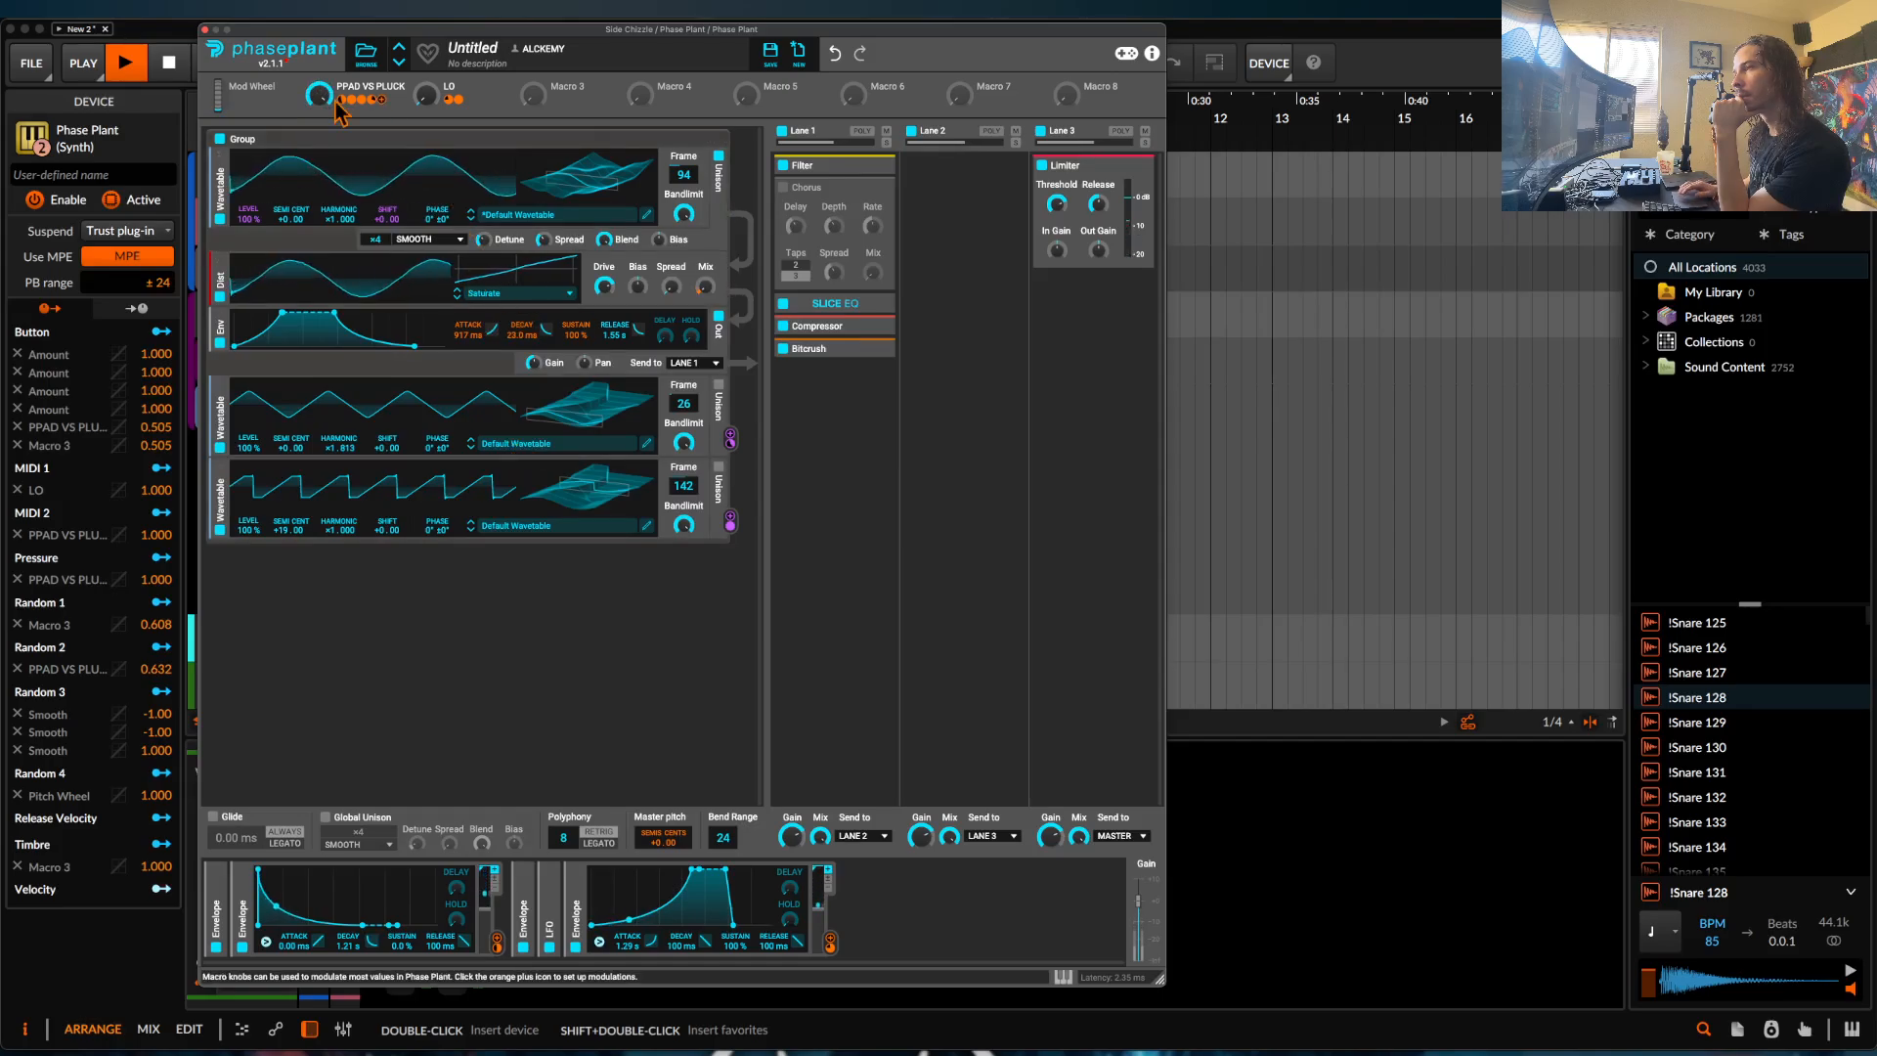
left_click_drag(427, 96, 427, 29)
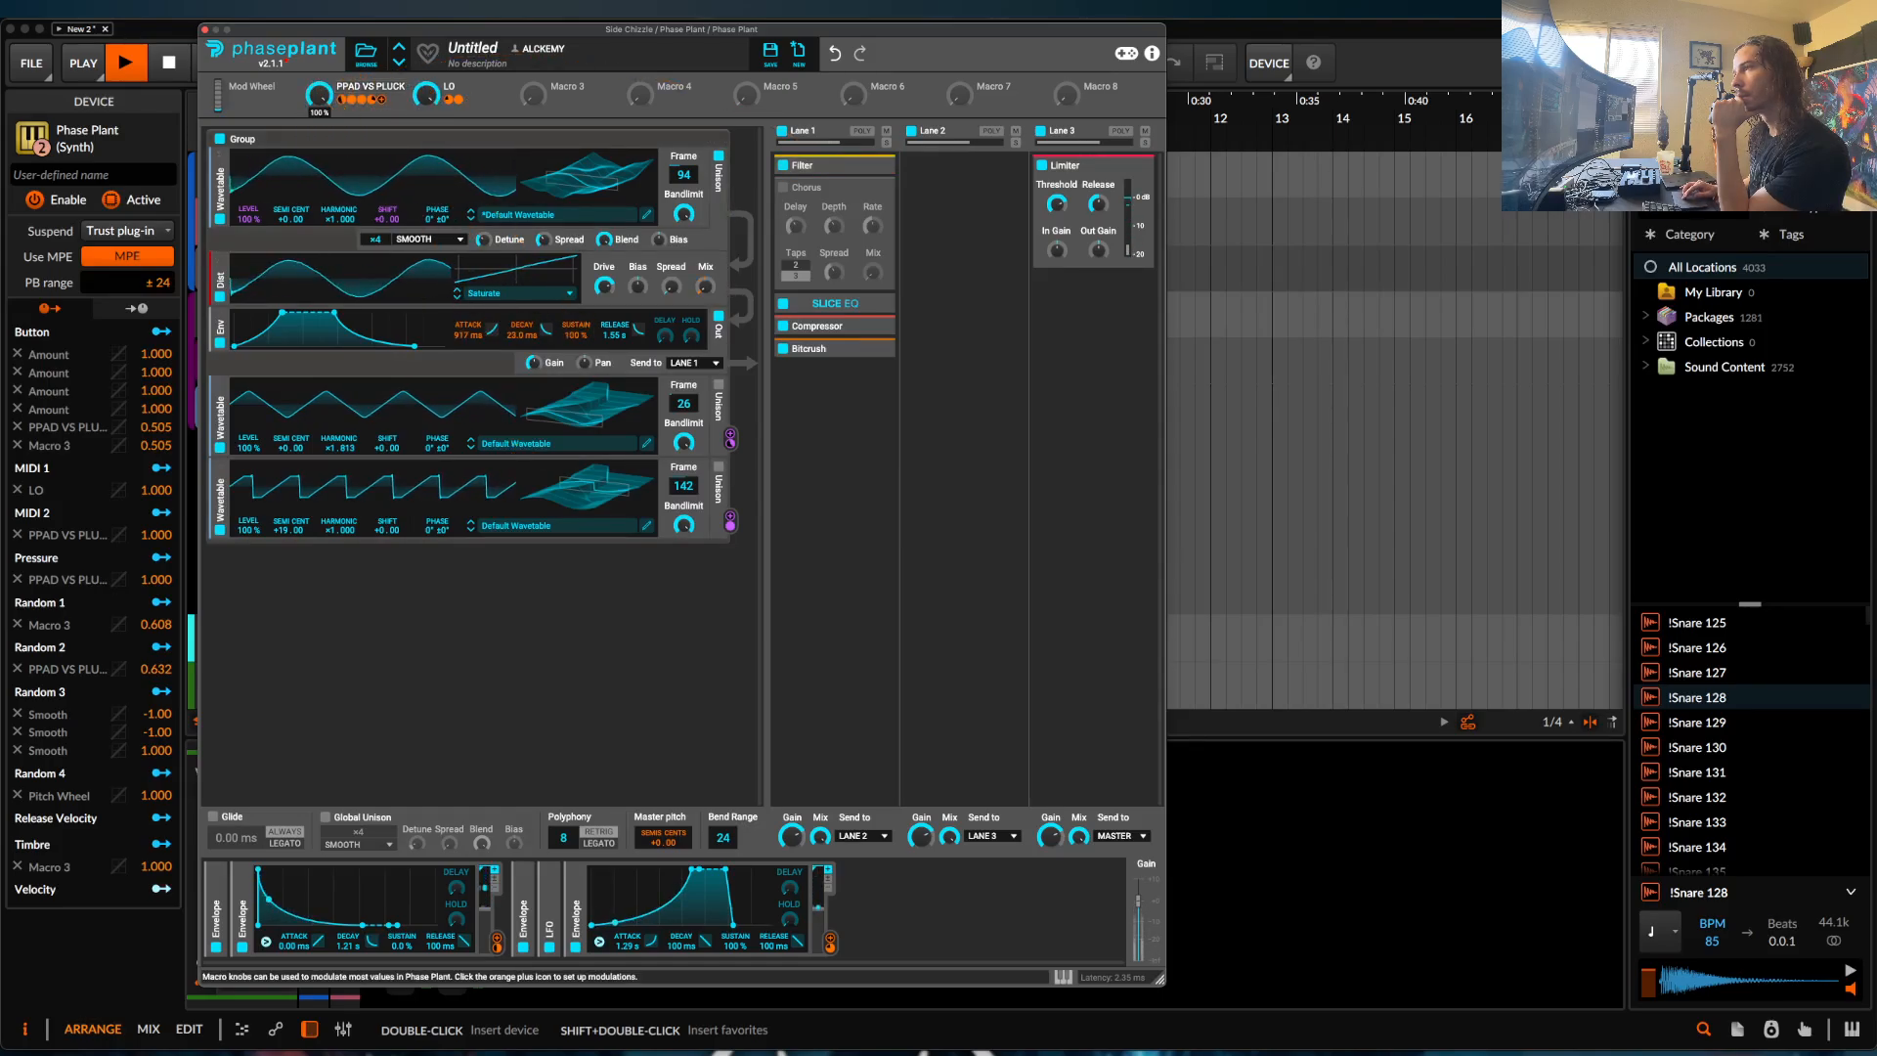
left_click_drag(319, 95, 320, 130)
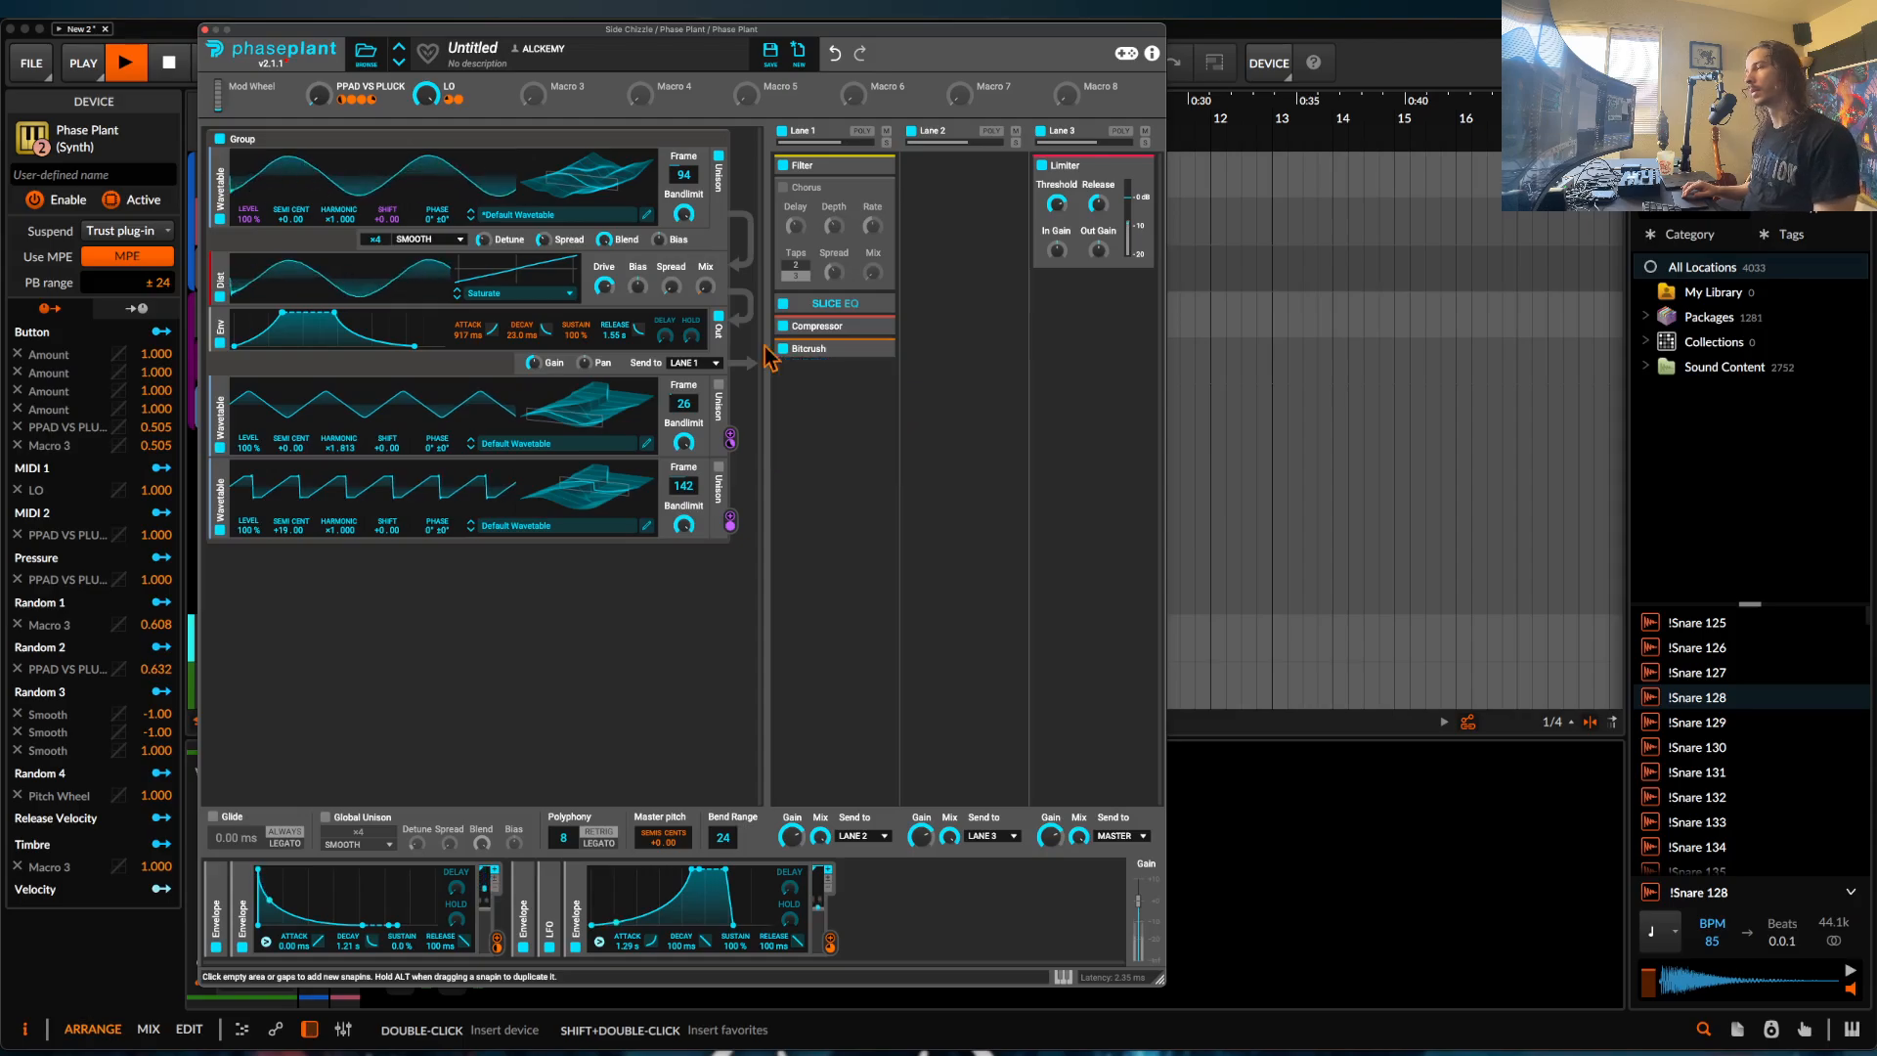
key("space")
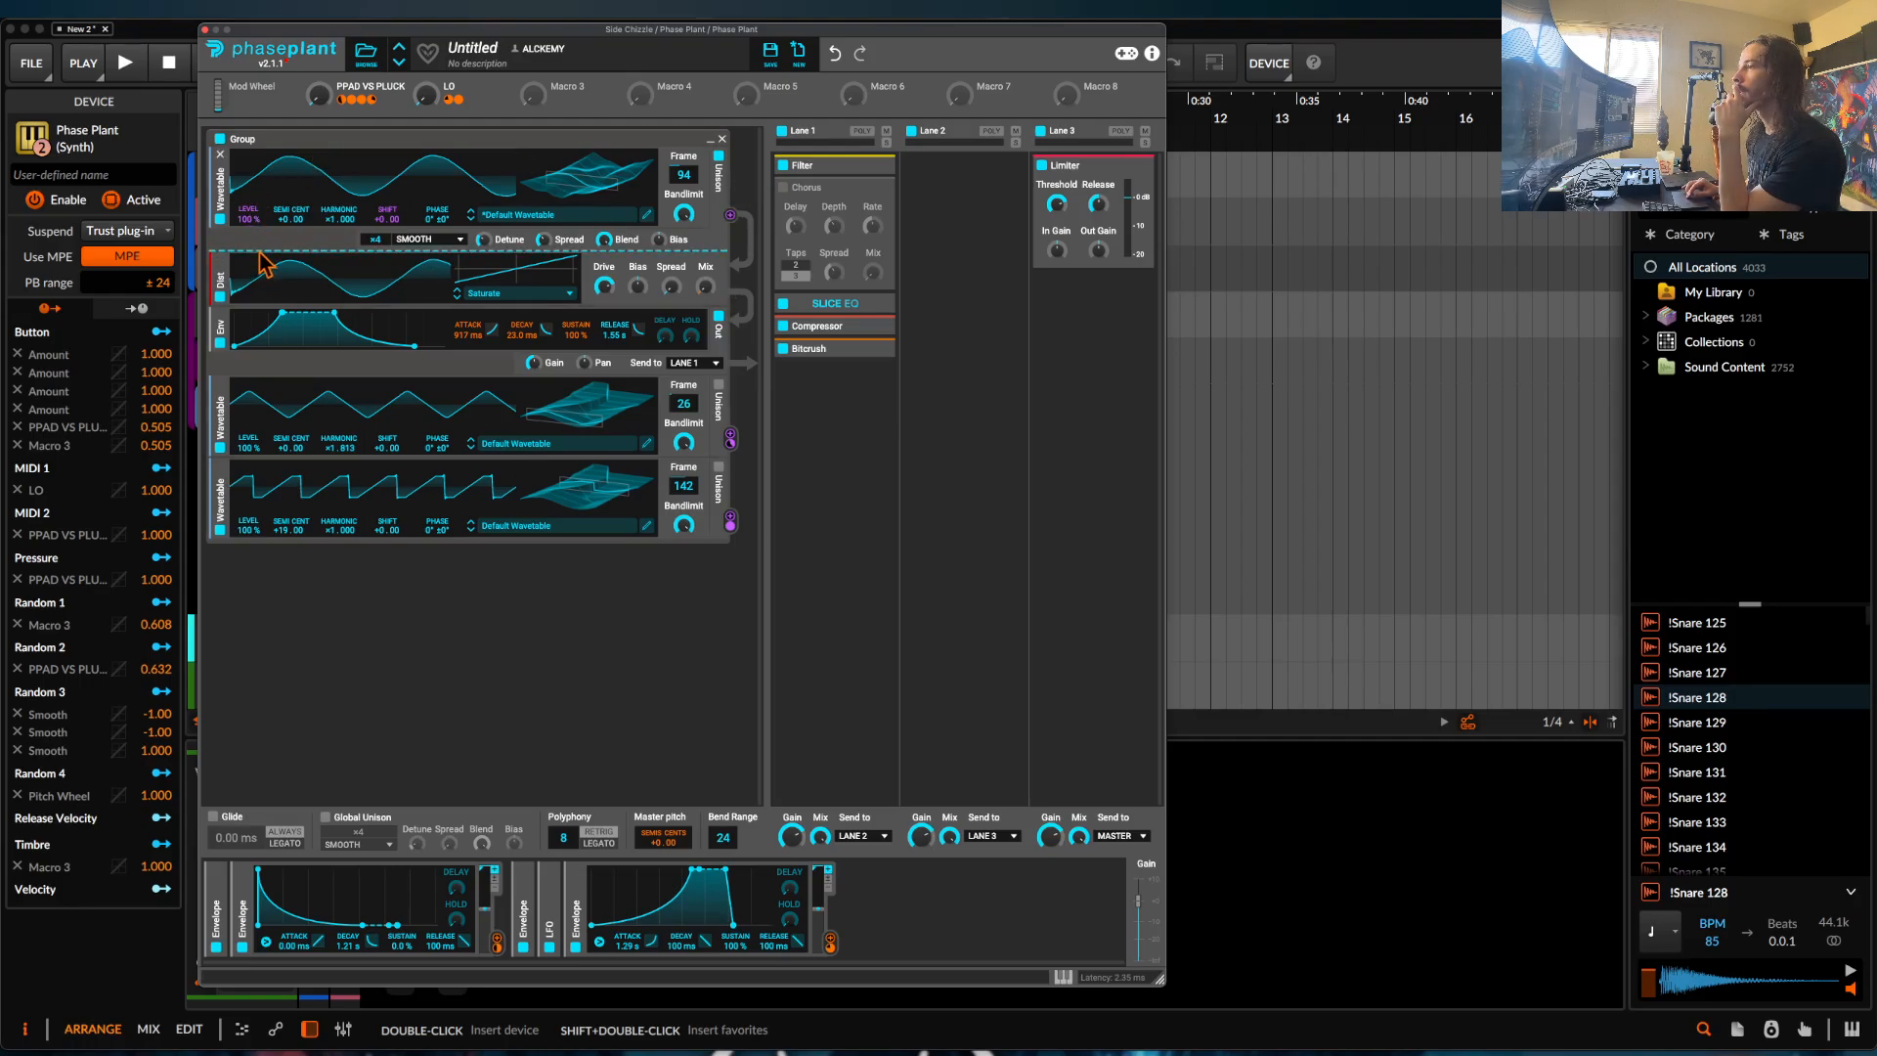
Add an Analog sine oscillator between the group's first wavetable and the distortion, and tune it to +7 semitones.
right_click(298, 279)
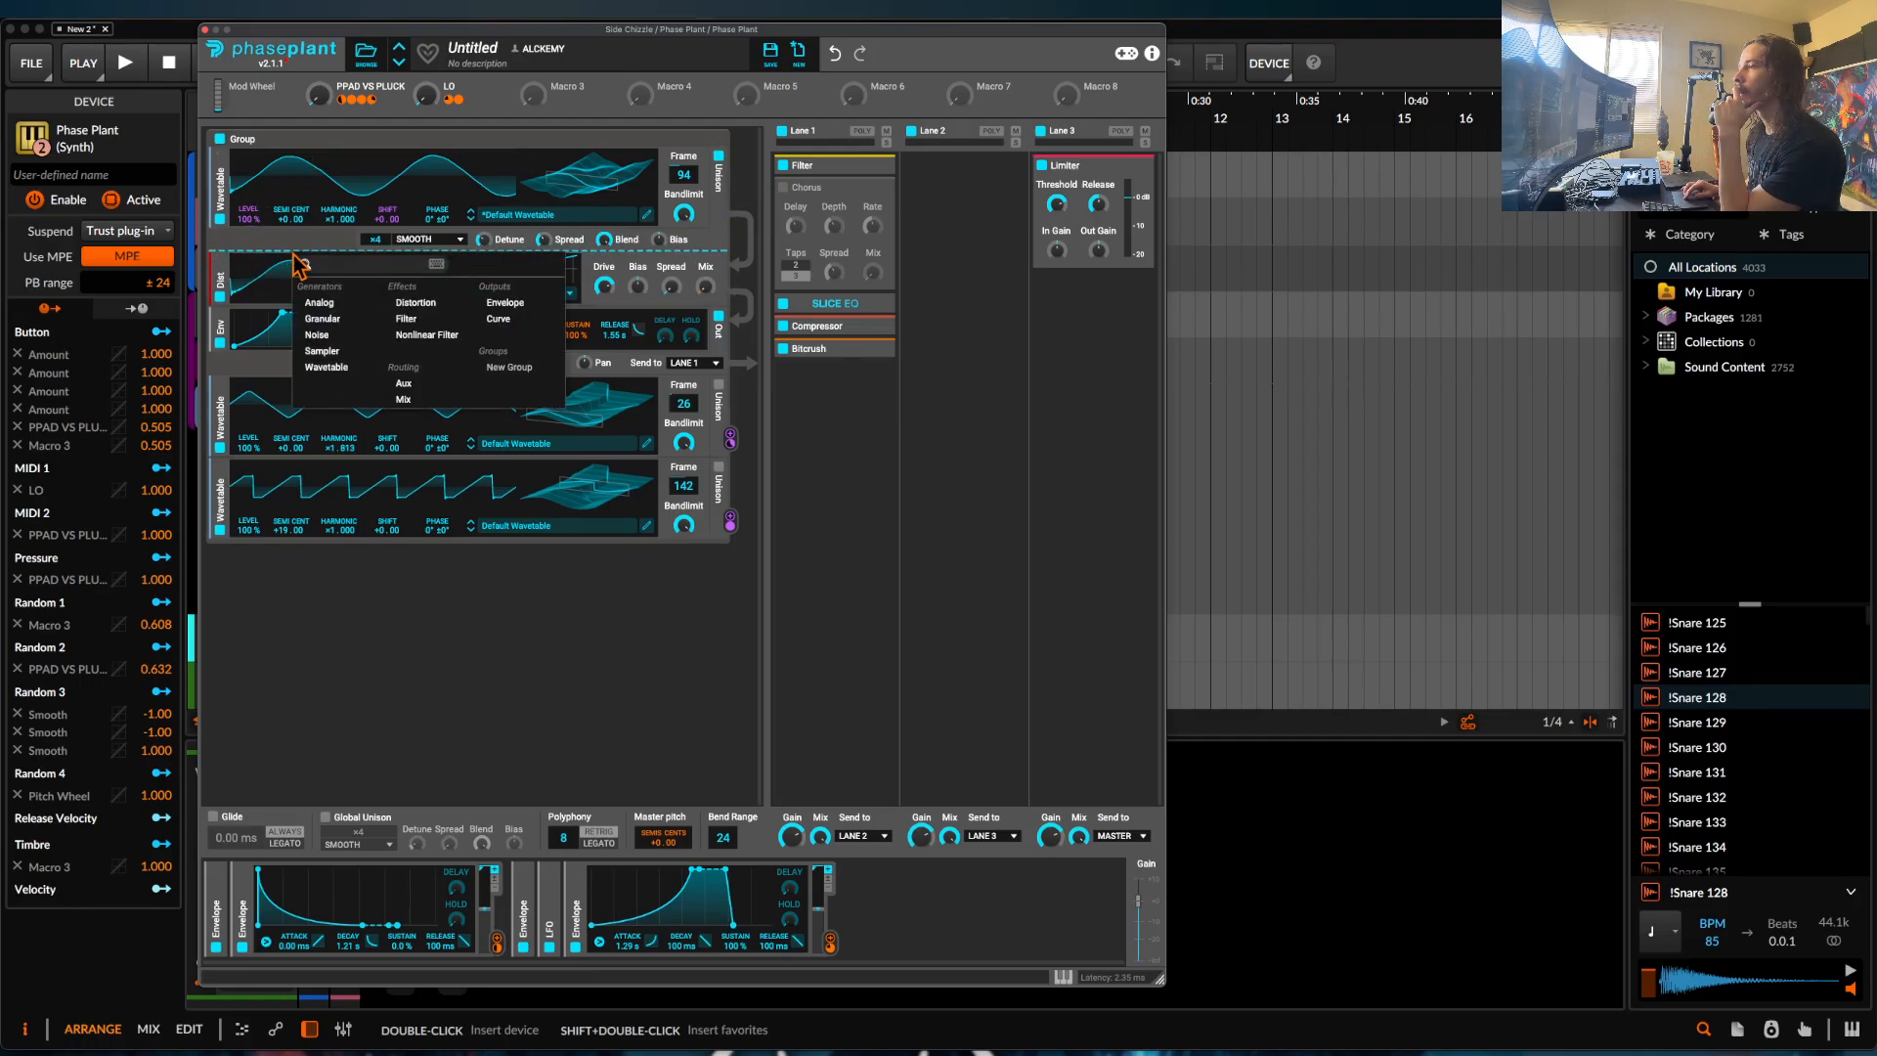
left_click(337, 311)
left_click(641, 319)
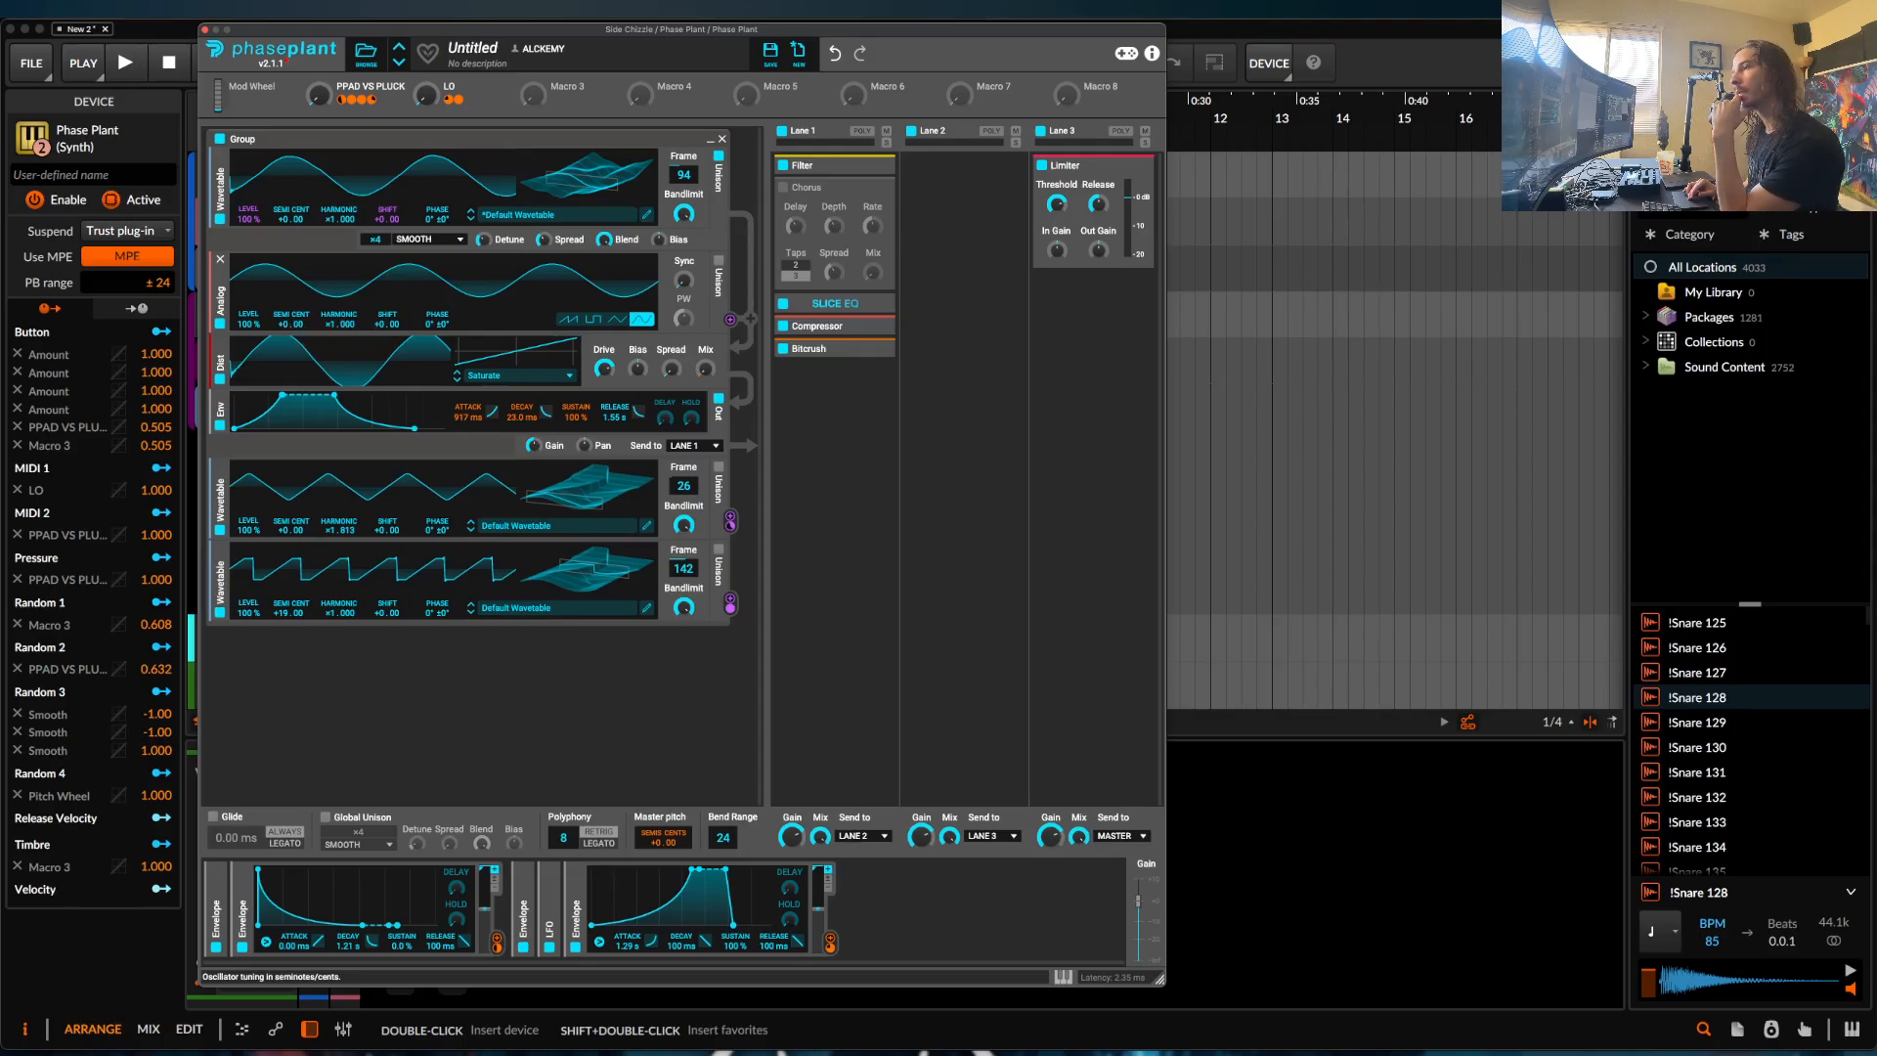
left_click_drag(291, 318, 292, 303)
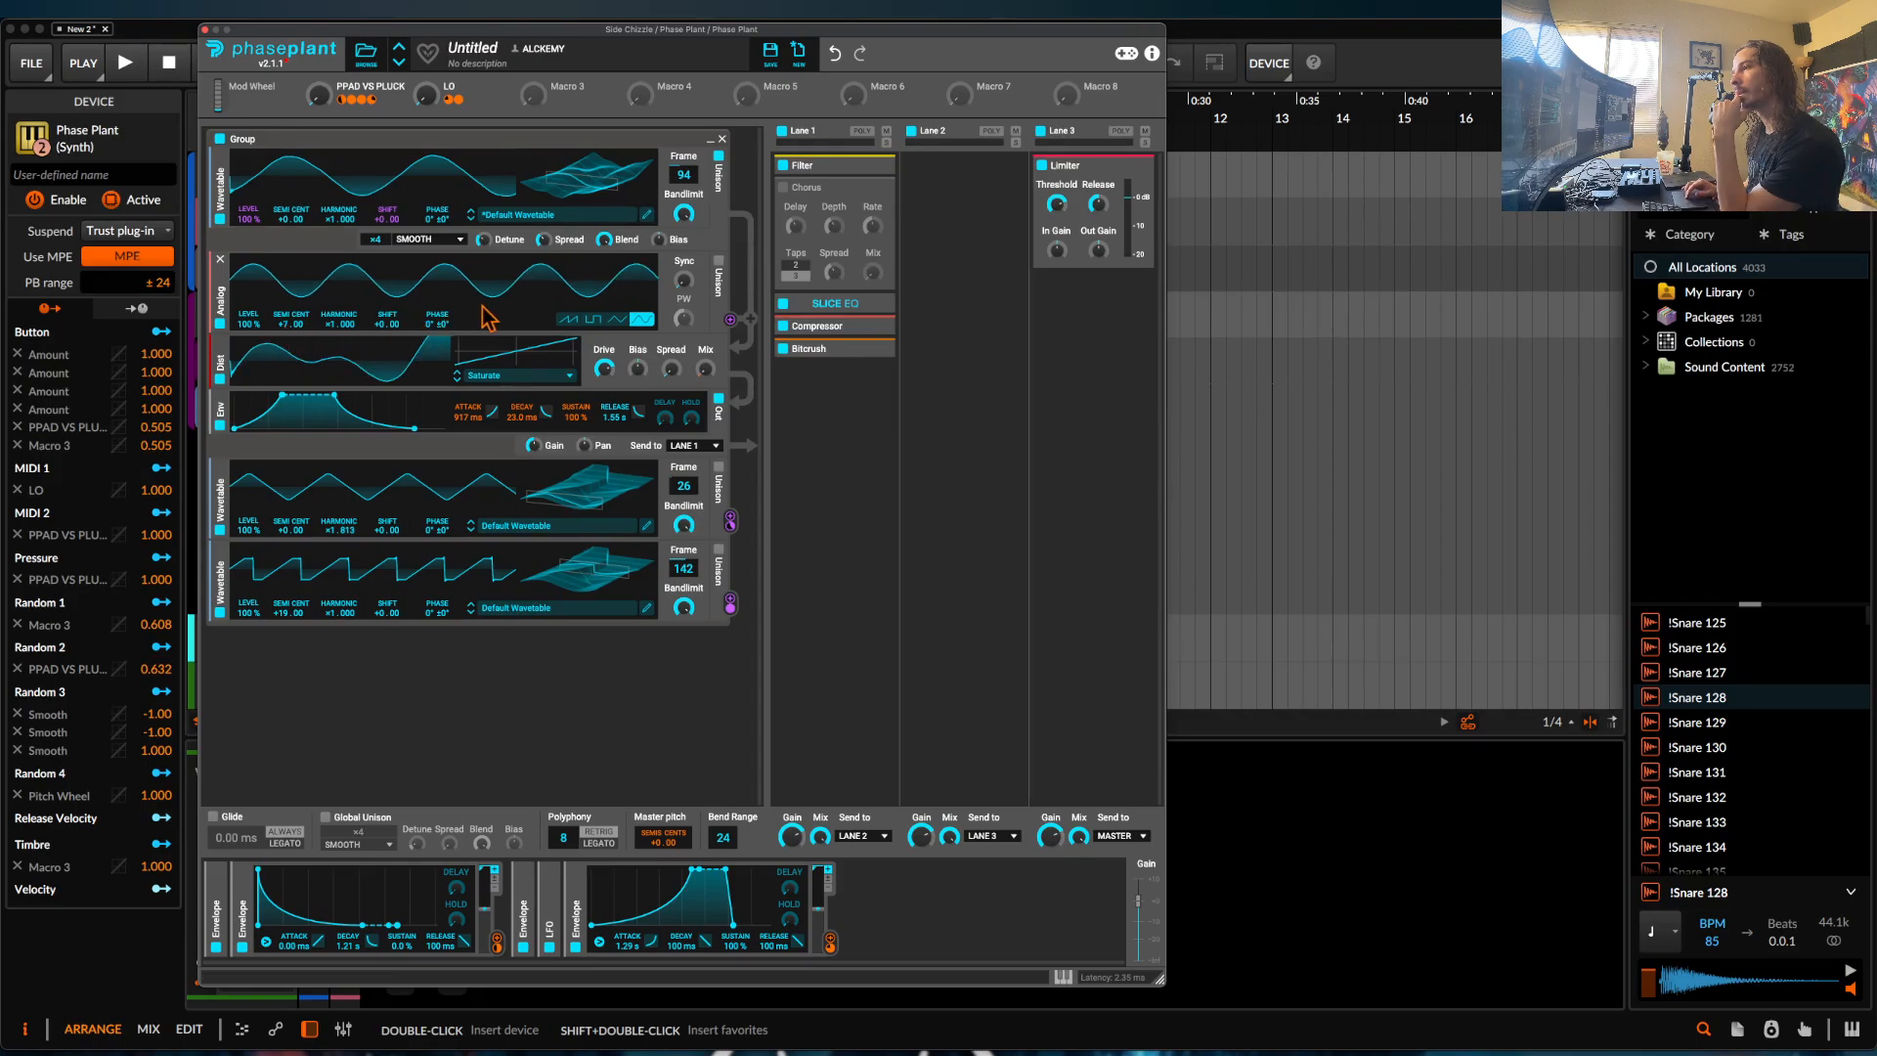
Turn on unison for the Analog oscillator and retune it to harmonic 2.000 and +0.00 semitones between auditions.
key("space")
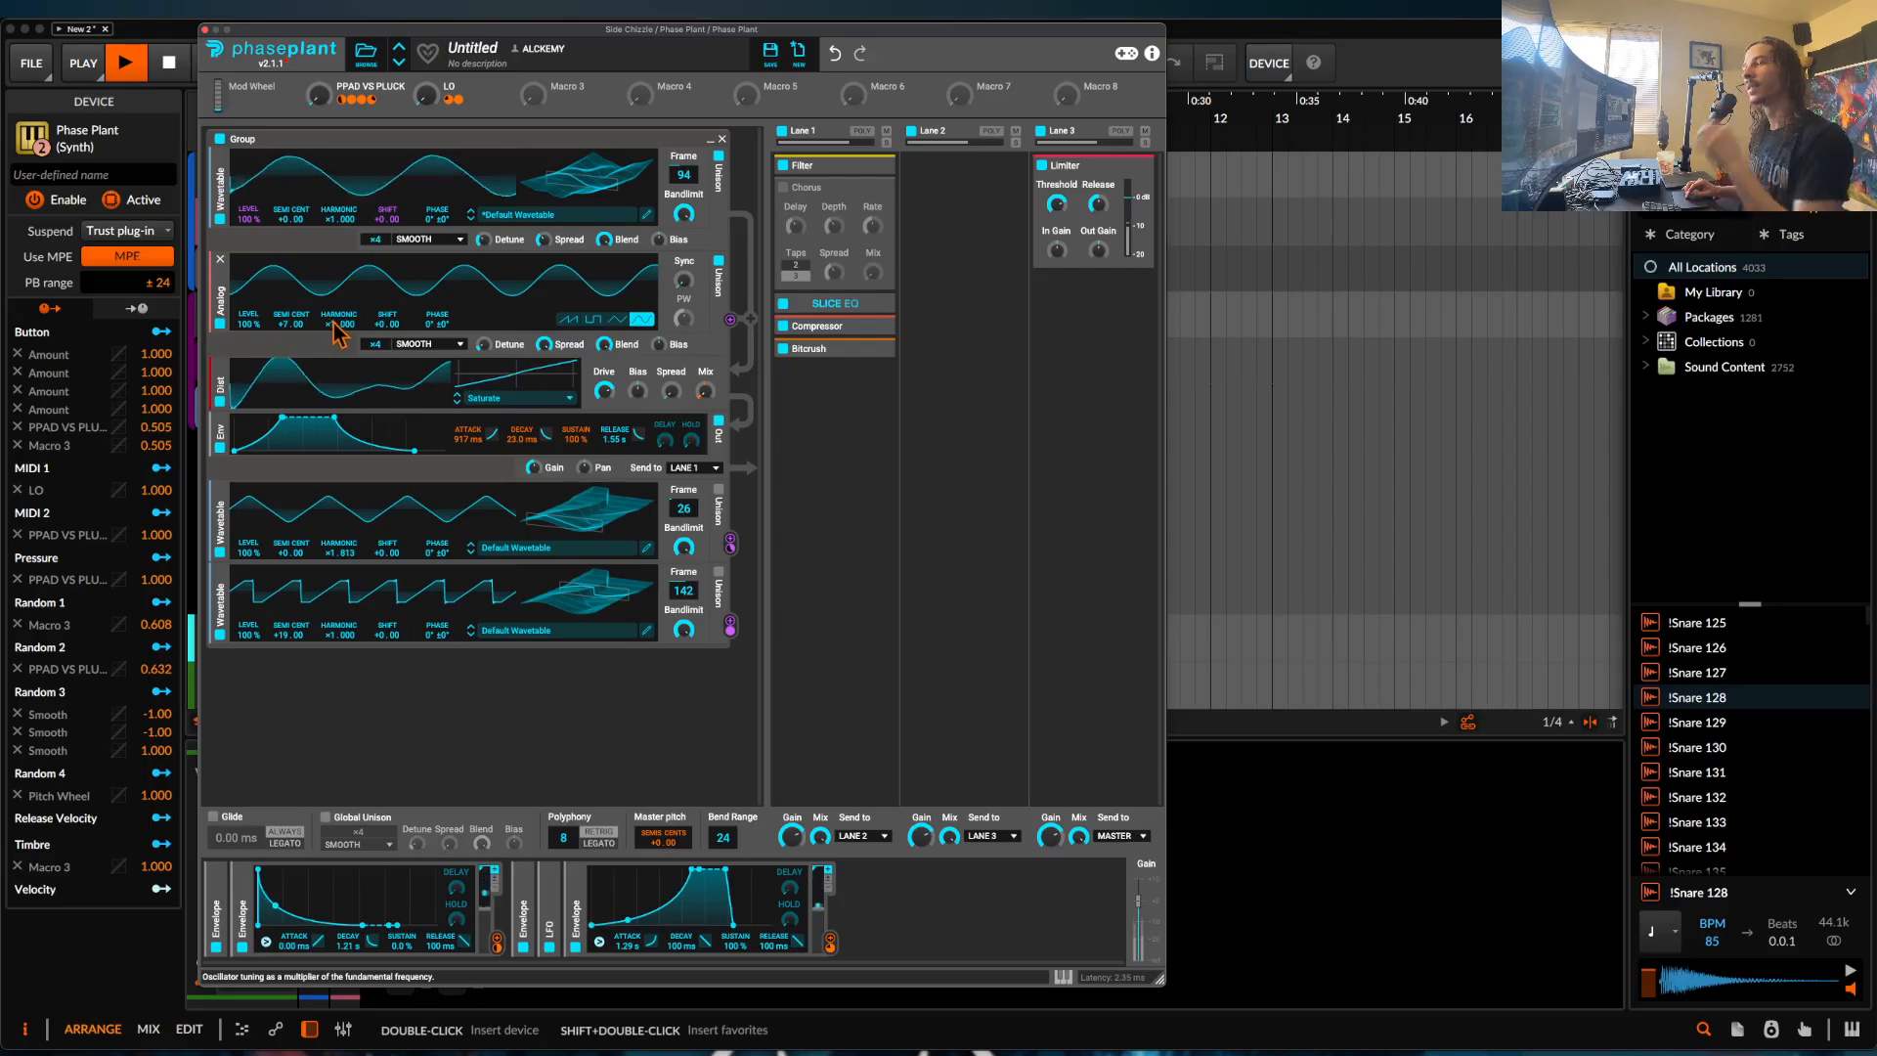
key("space")
scroll(333, 327, "up", 1)
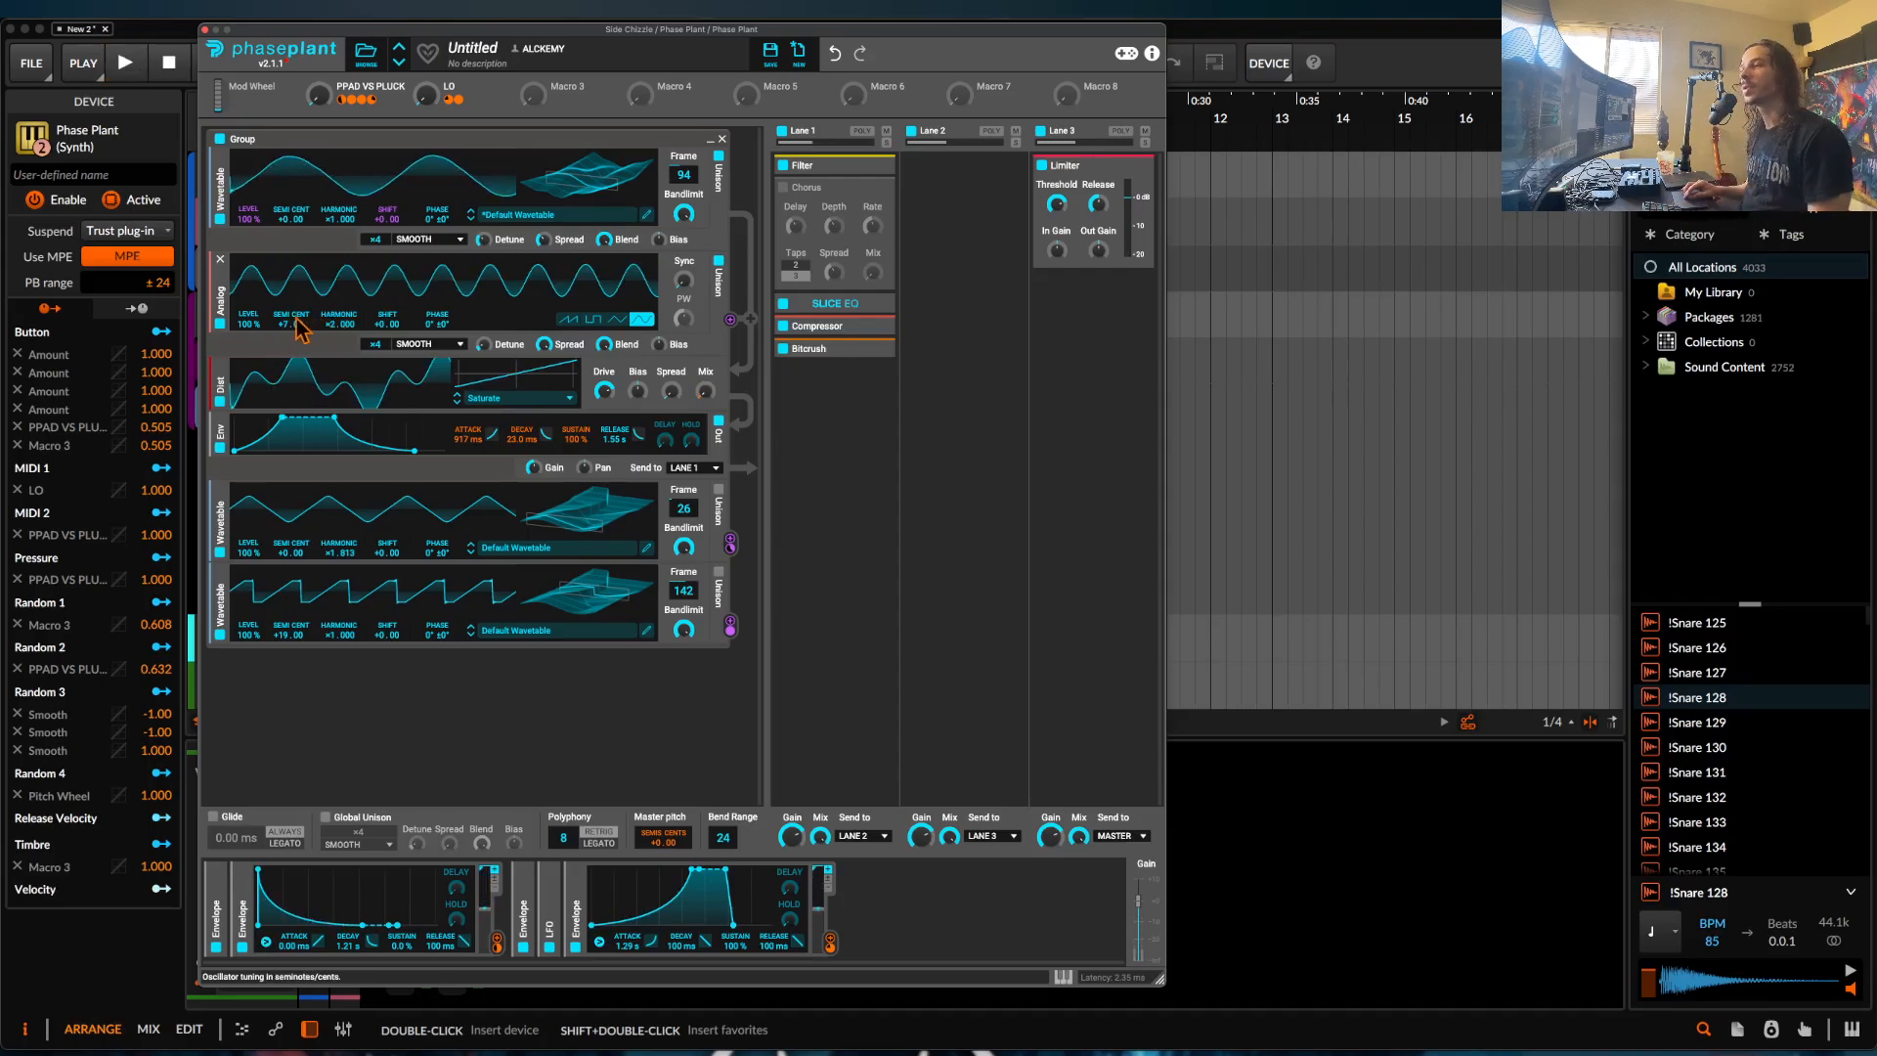
key("space")
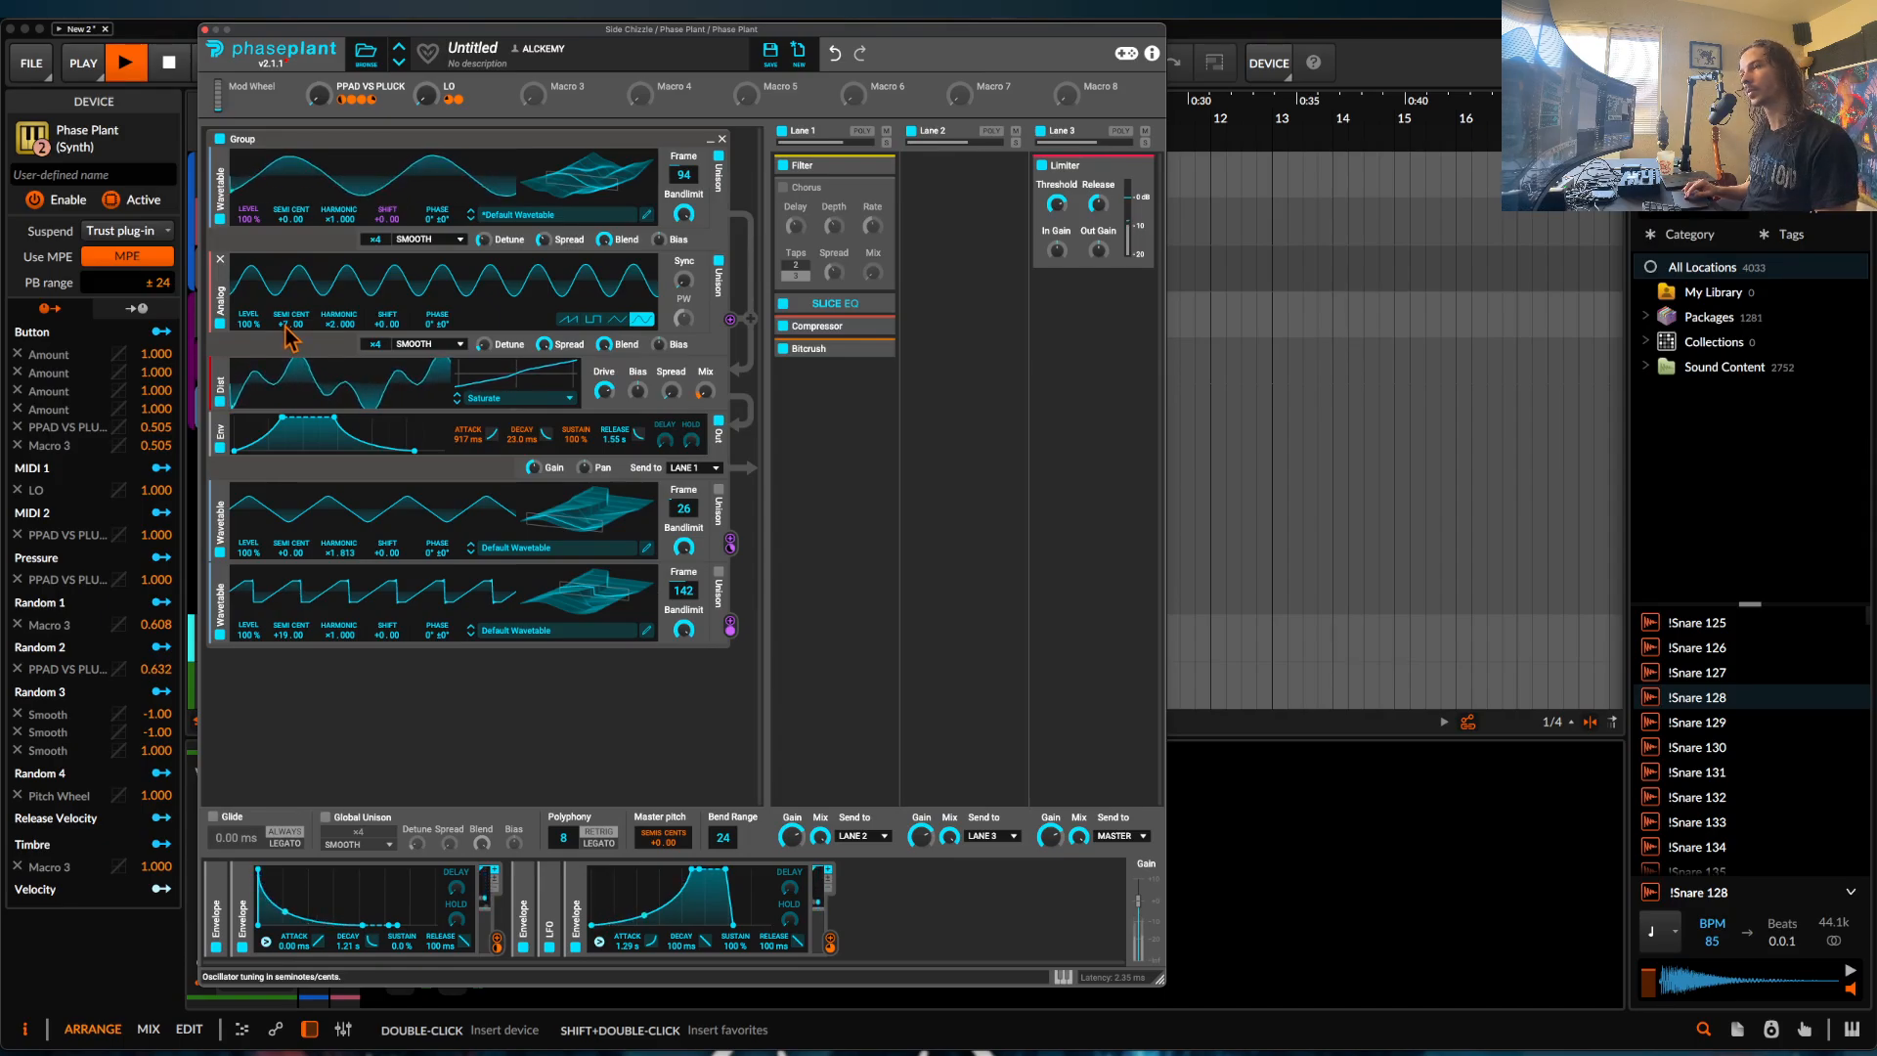
key("space")
double_click(286, 328)
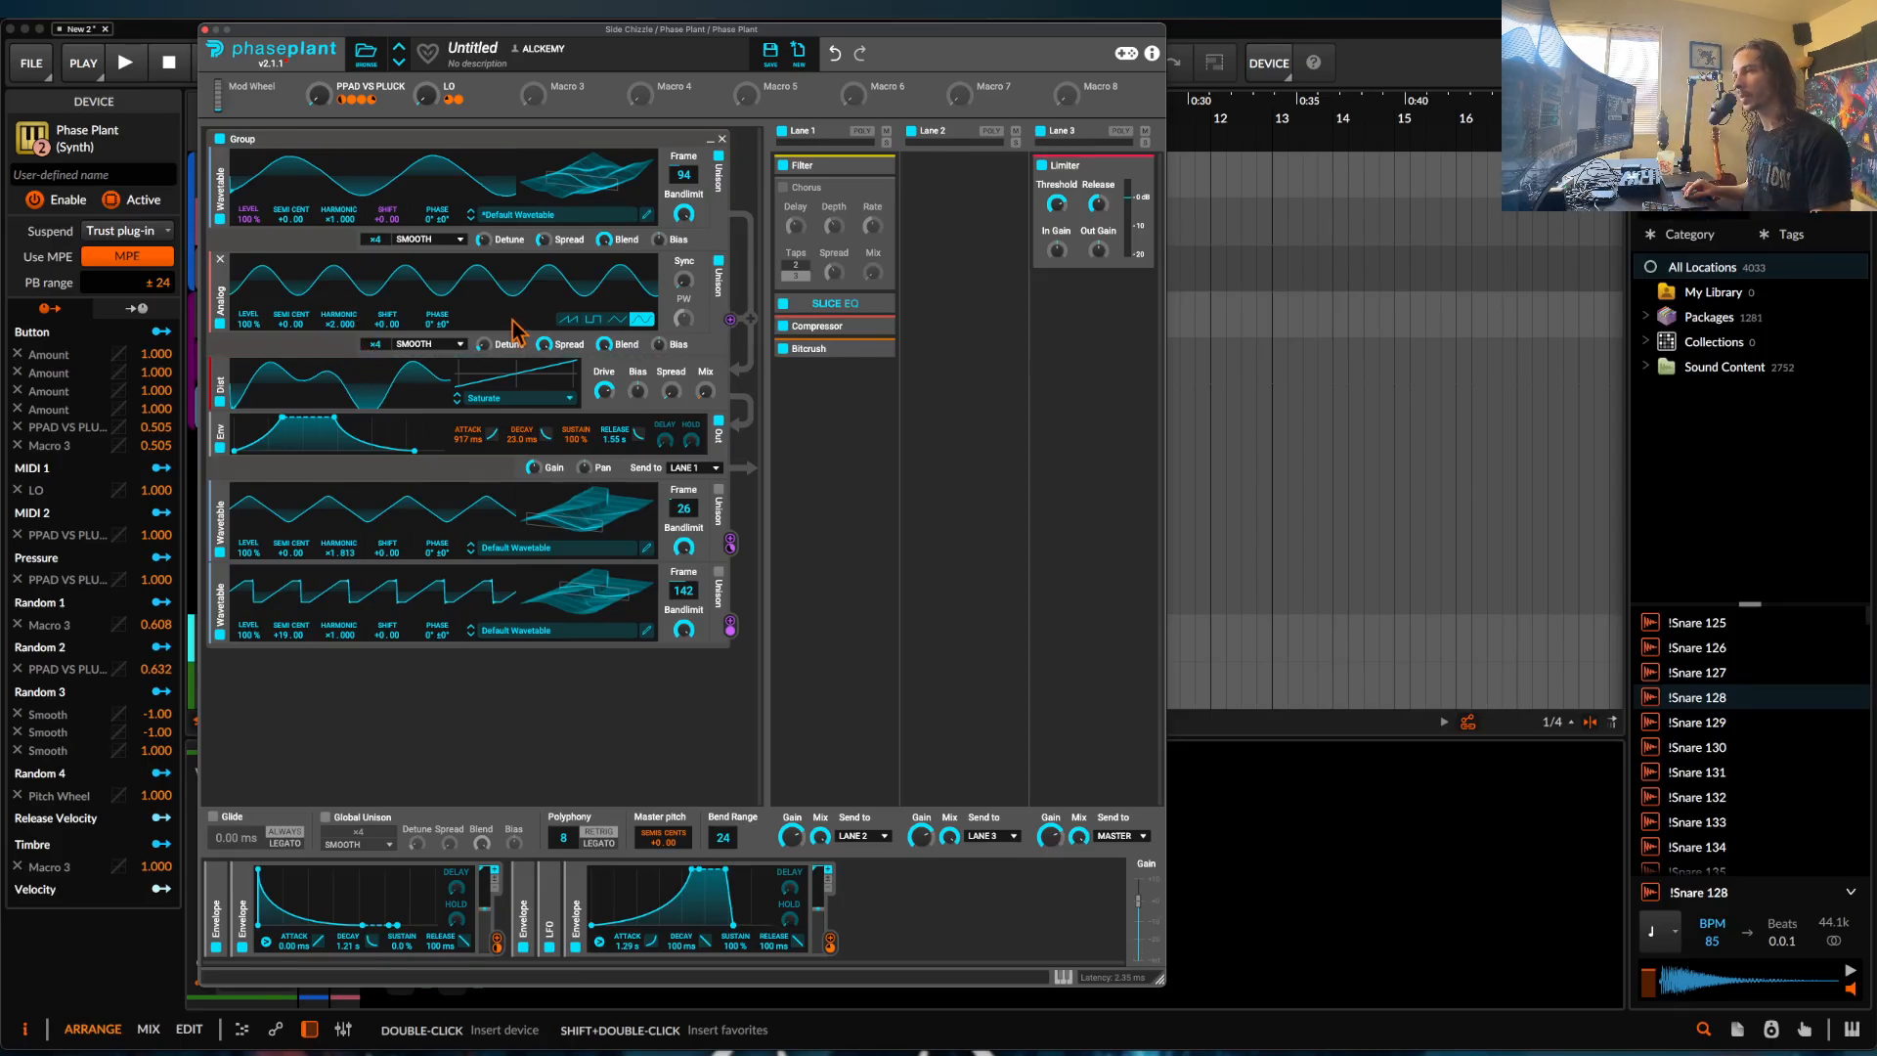
Raise the Analog oscillator's Sync slightly while auditioning the patch.
key("space")
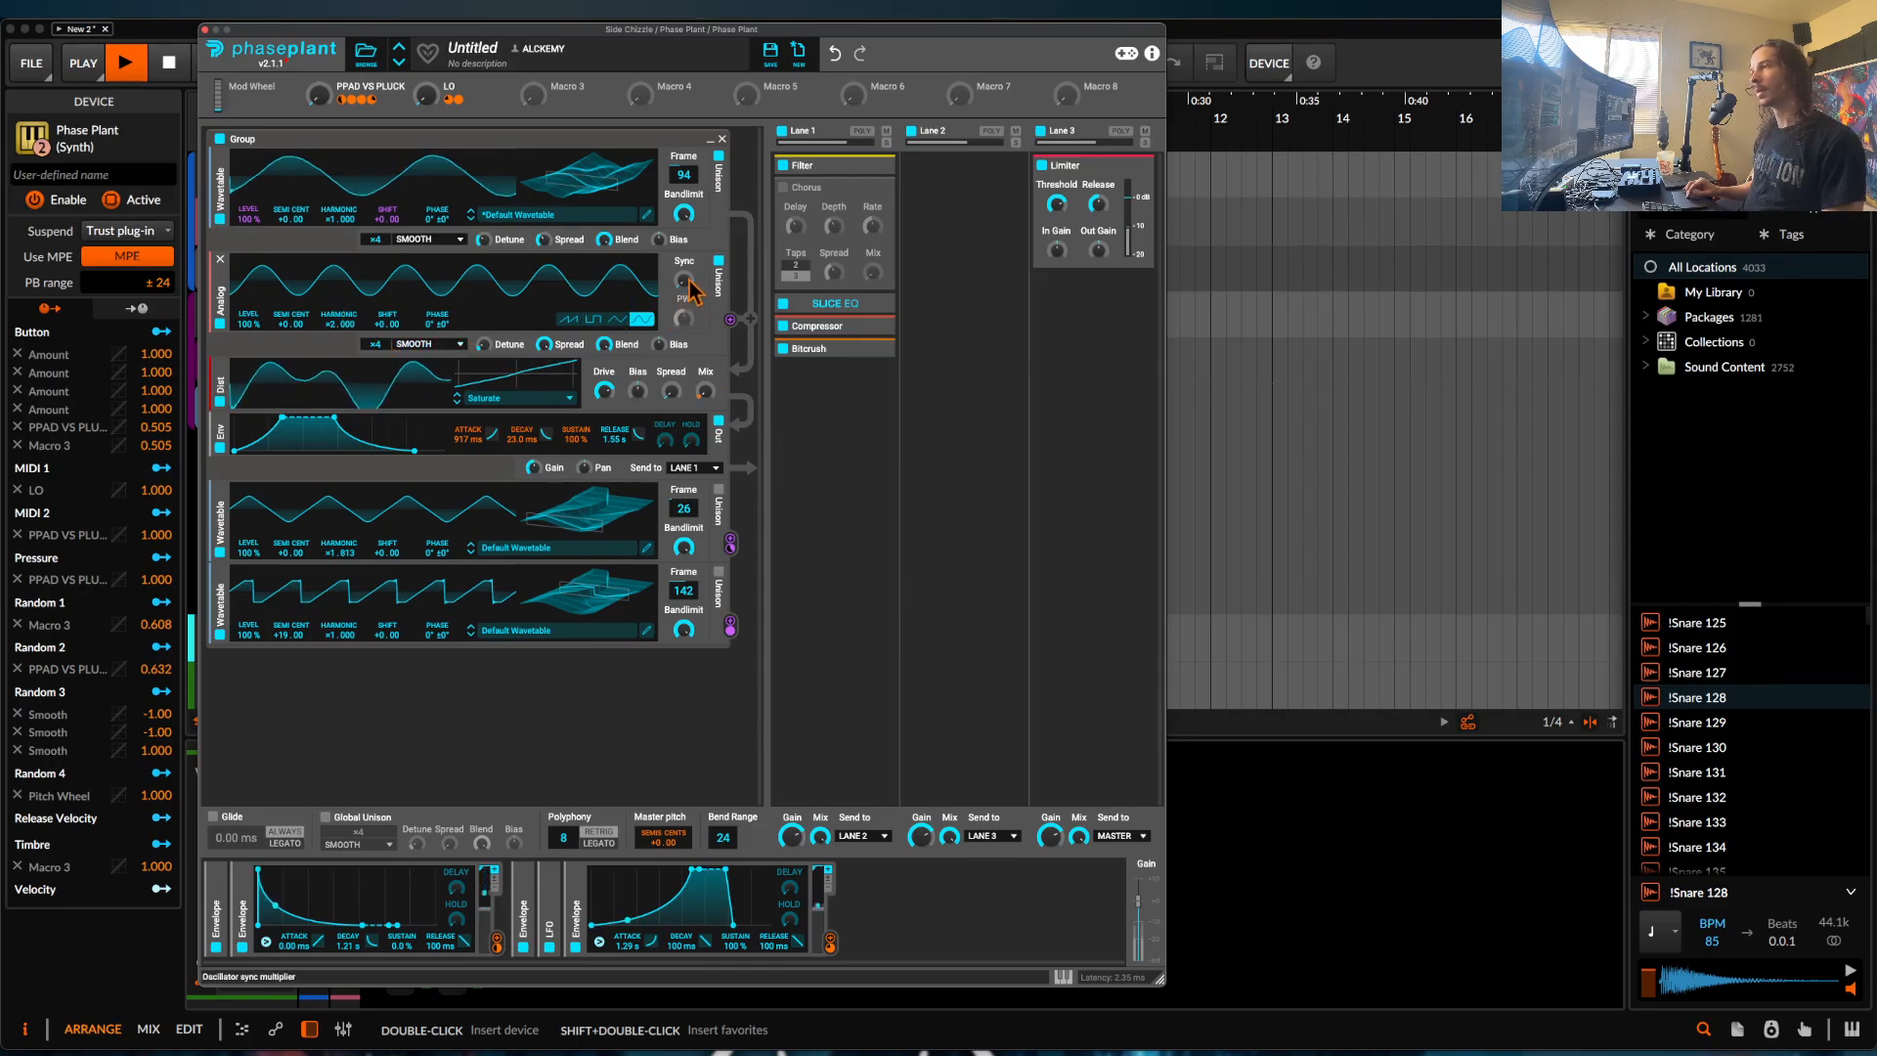
mouse_move(683, 280)
left_mouse_down()
mouse_move(684, 246)
mouse_move(683, 278)
left_mouse_up()
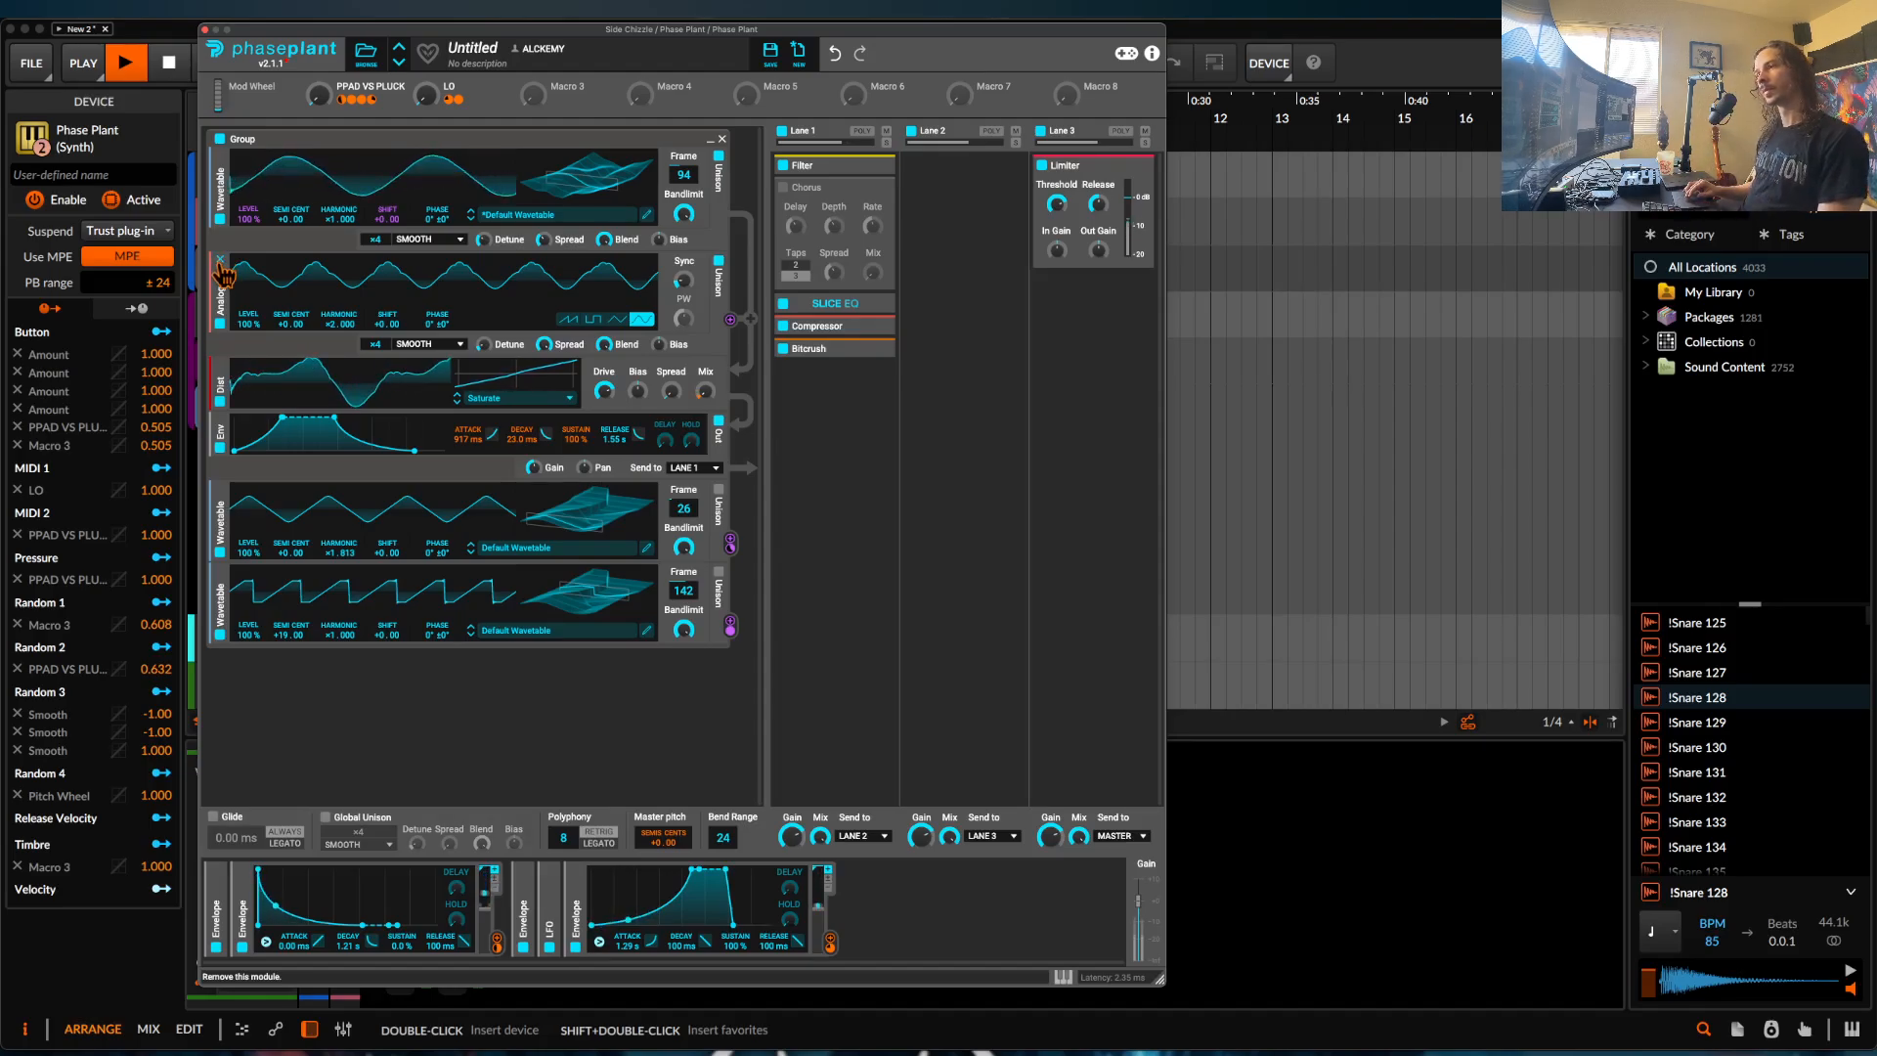
key("space")
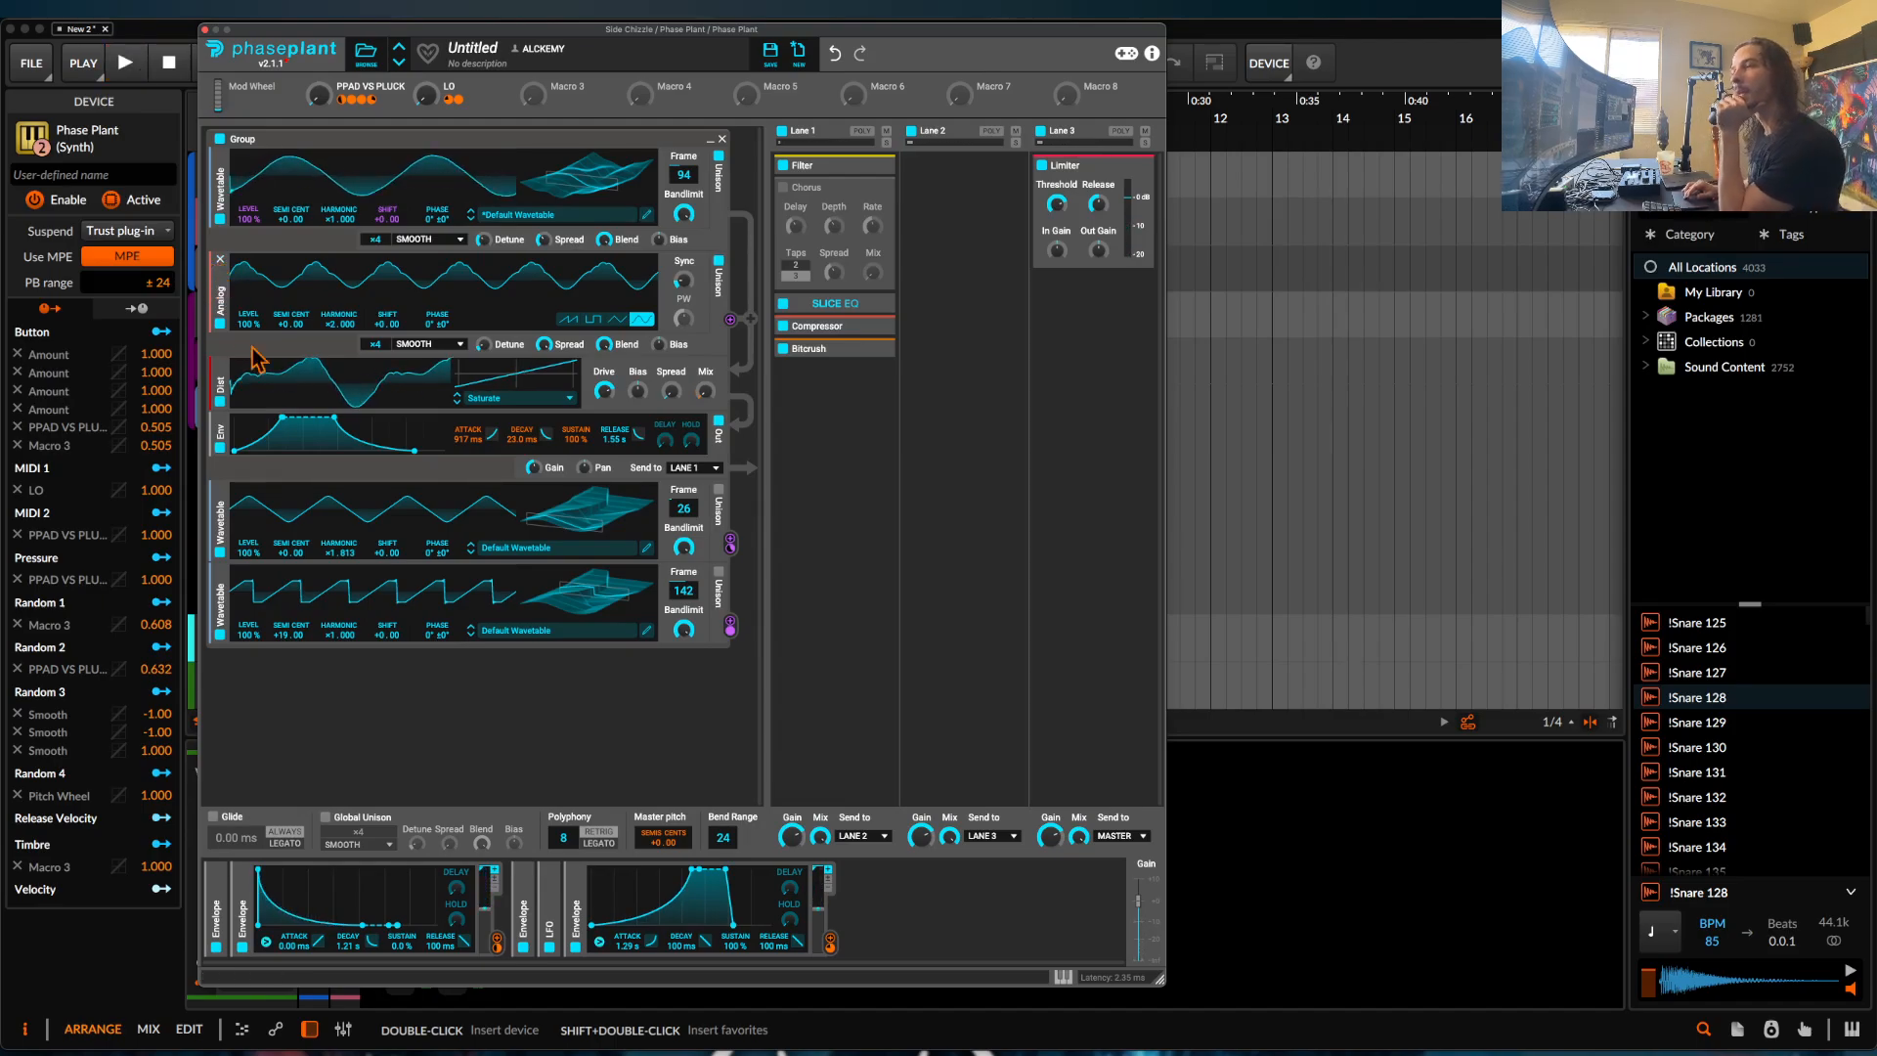
Lower the Analog oscillator's level to 0% and add an LFO modulator with a tempo-synced rate of 8/4.
left_click_drag(246, 326, 250, 357)
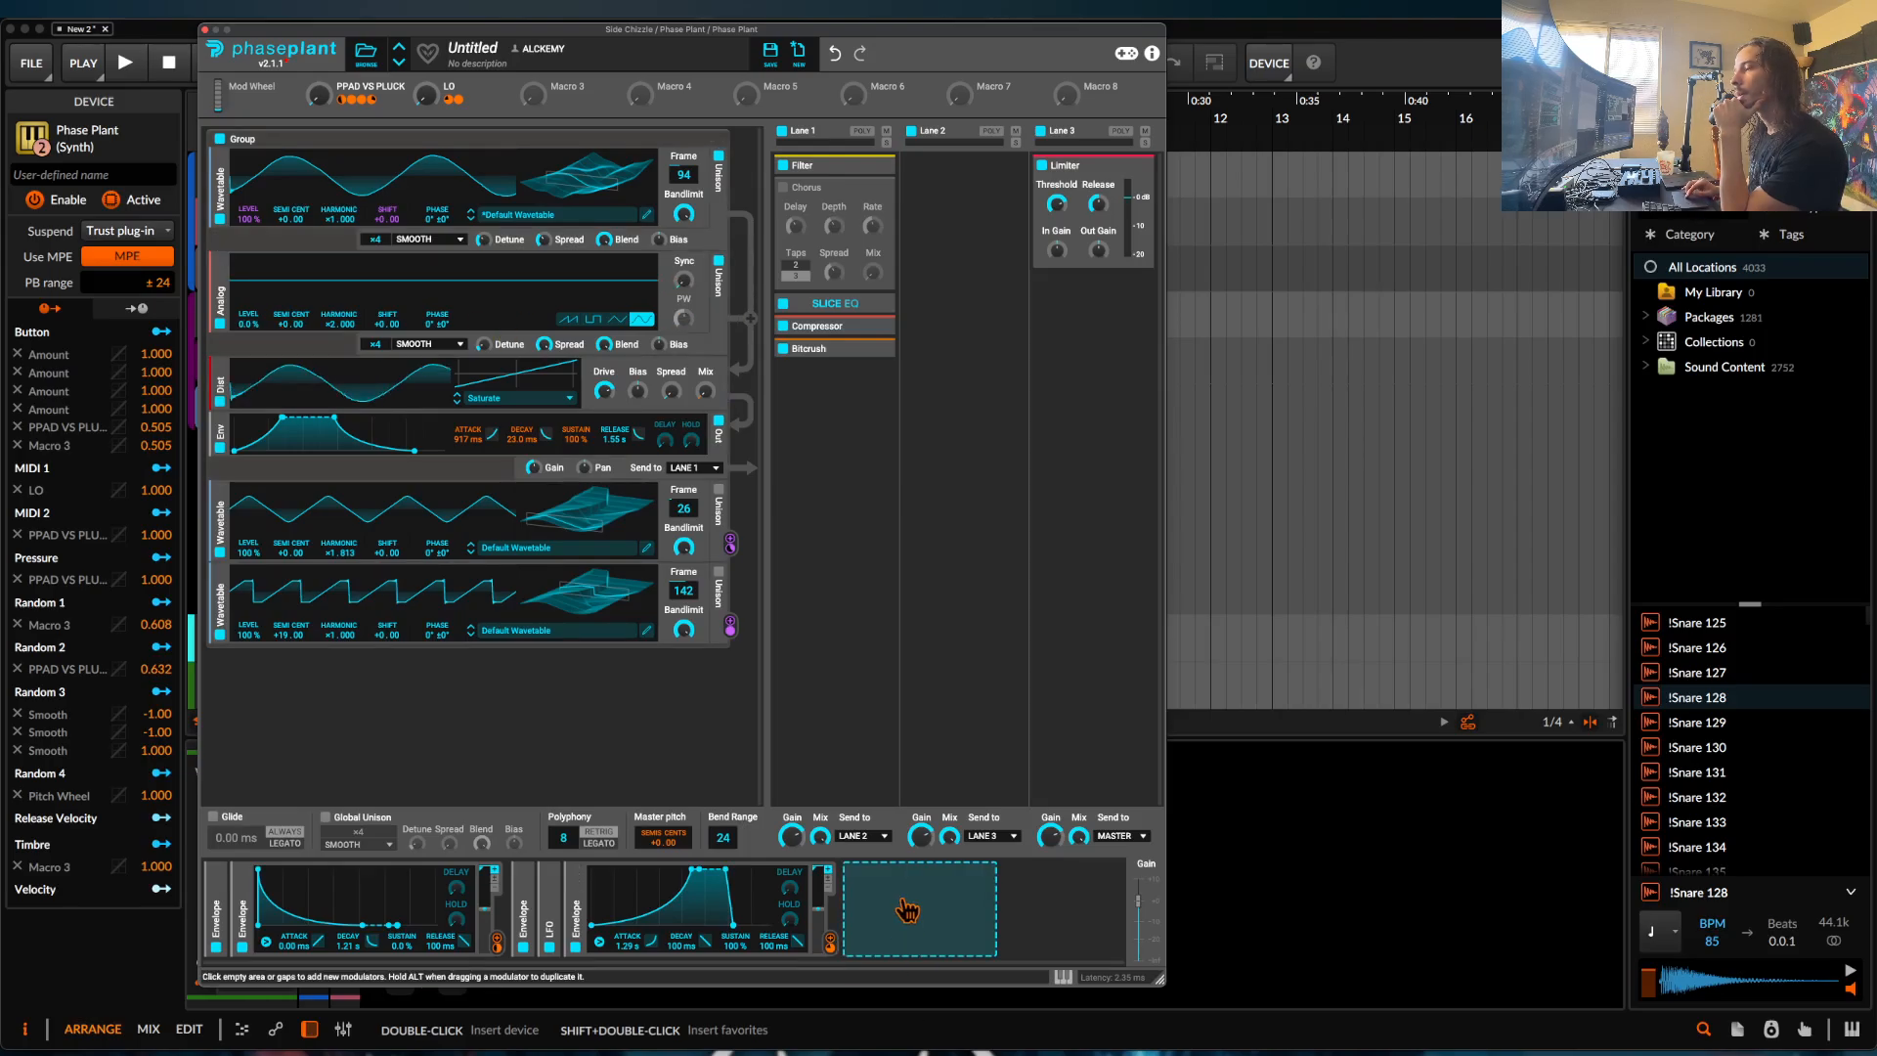
left_click(870, 909)
left_click(941, 851)
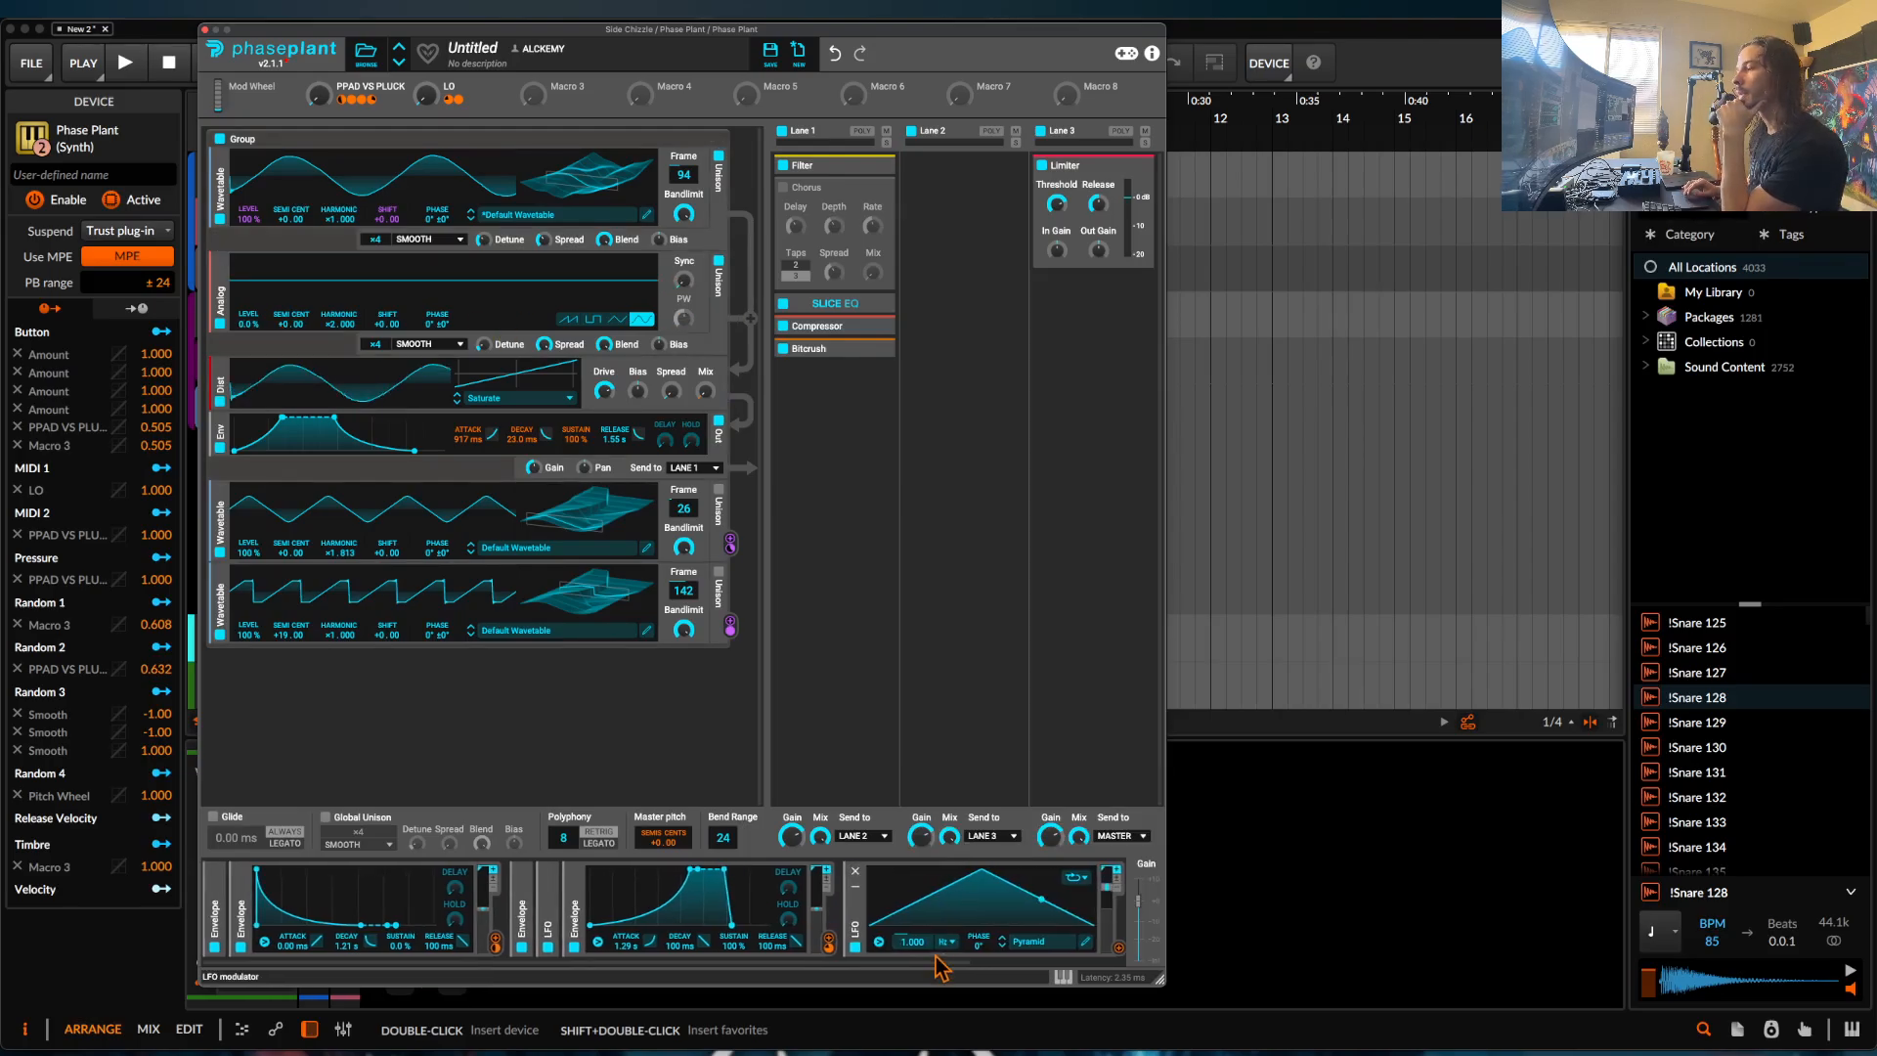
left_click(764, 942)
left_click(771, 957)
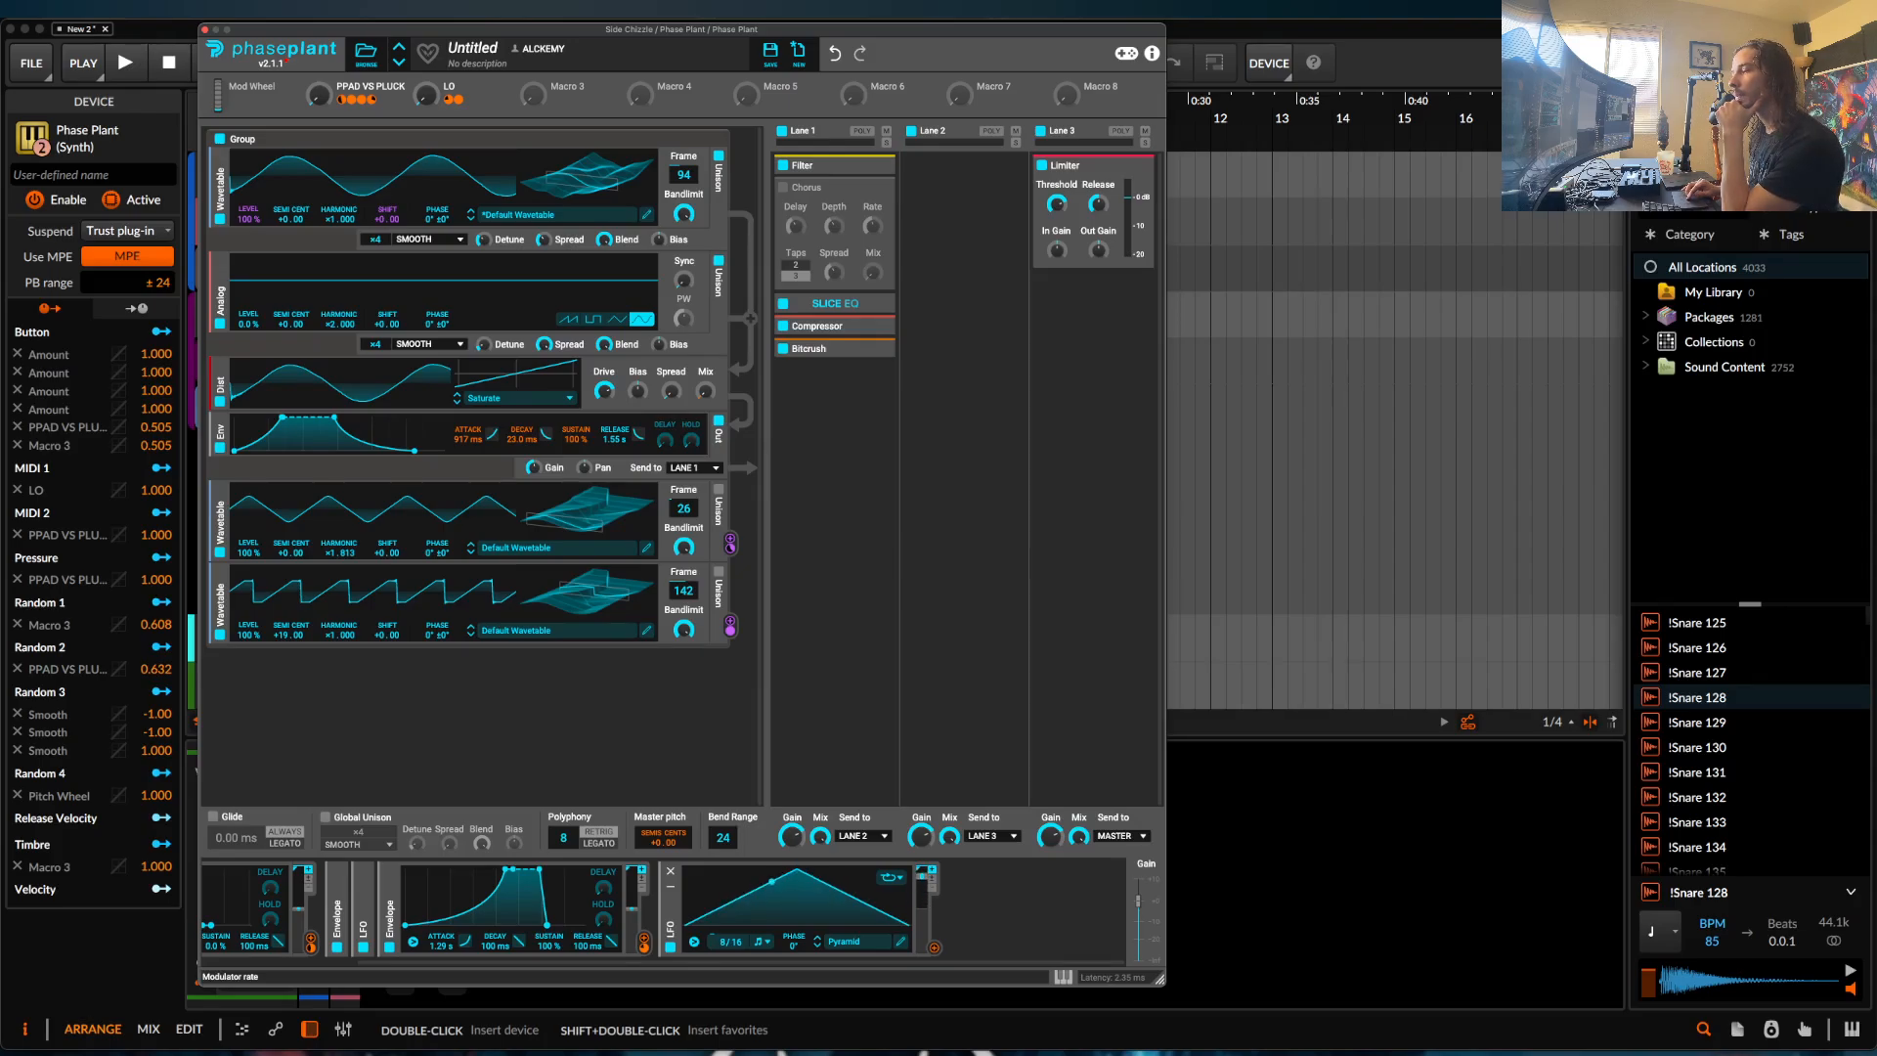
Set the new LFO to never trigger from note on and assign it to the Analog oscillator's Level.
left_click(695, 943)
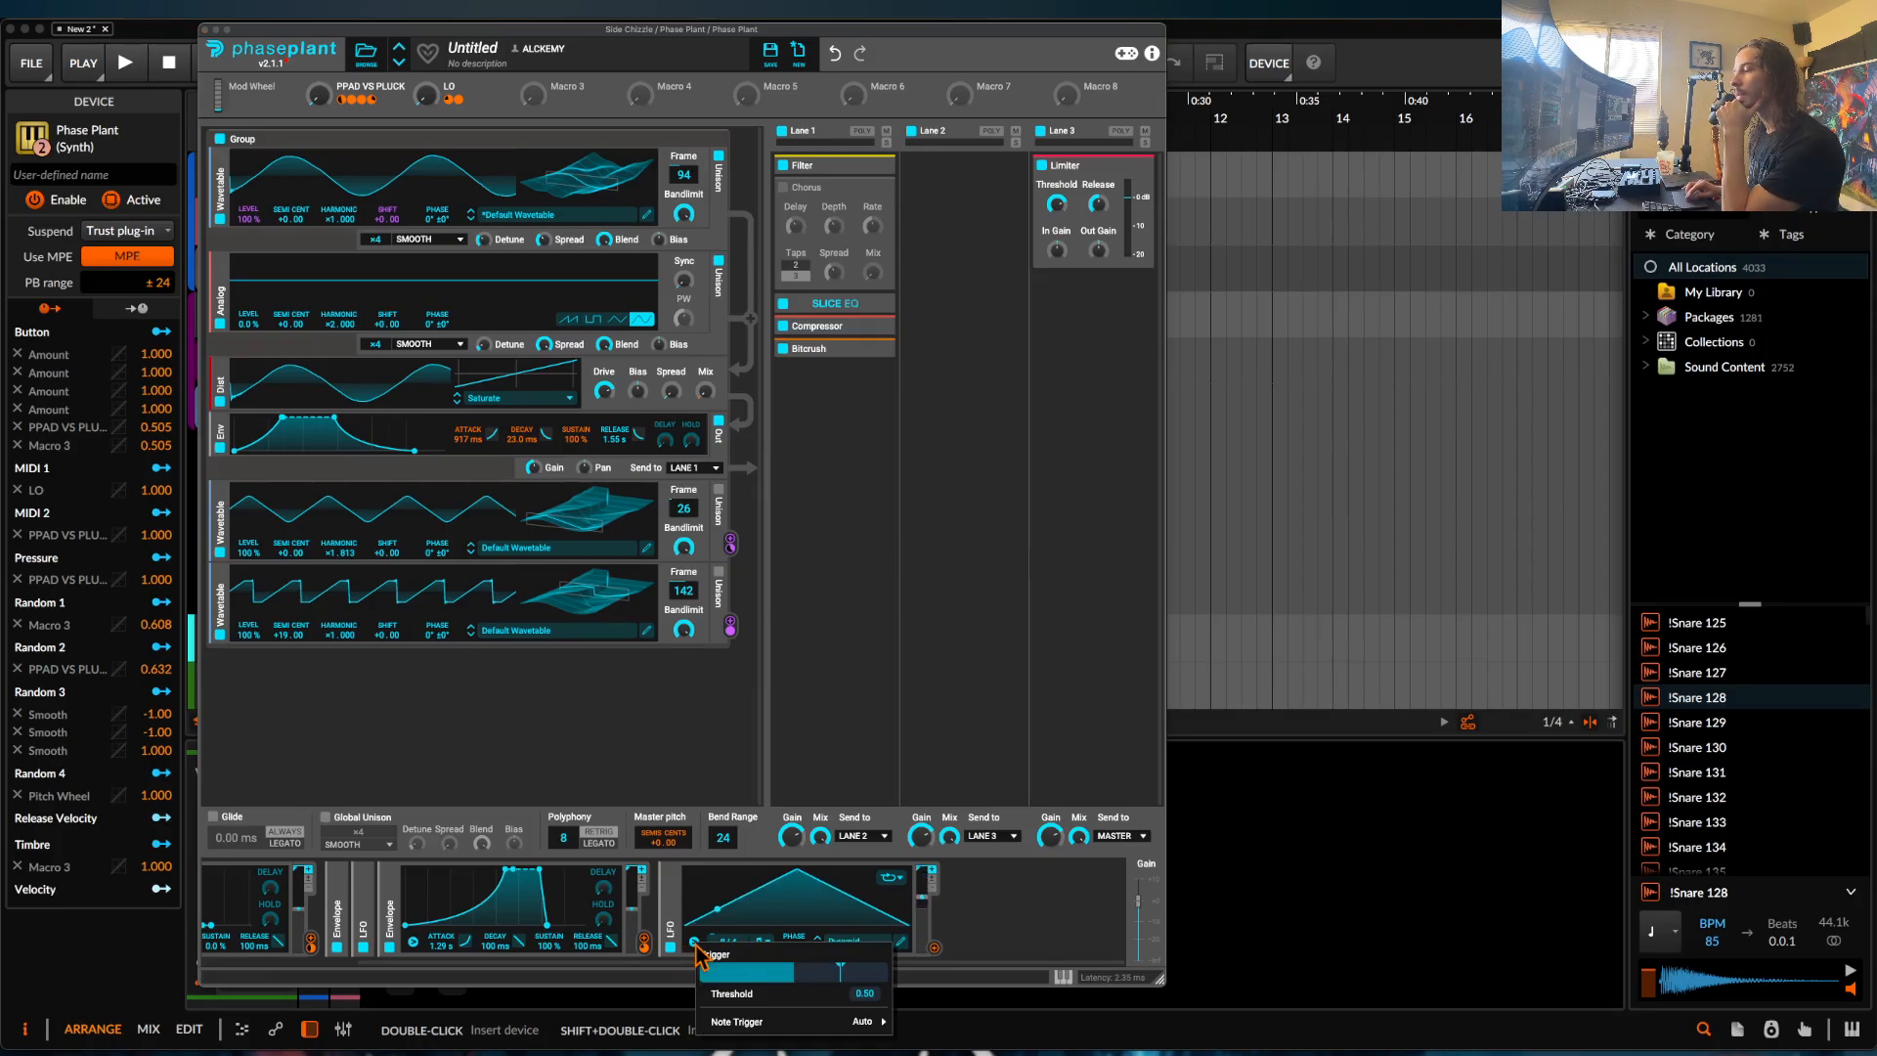
mouse_move(833, 1024)
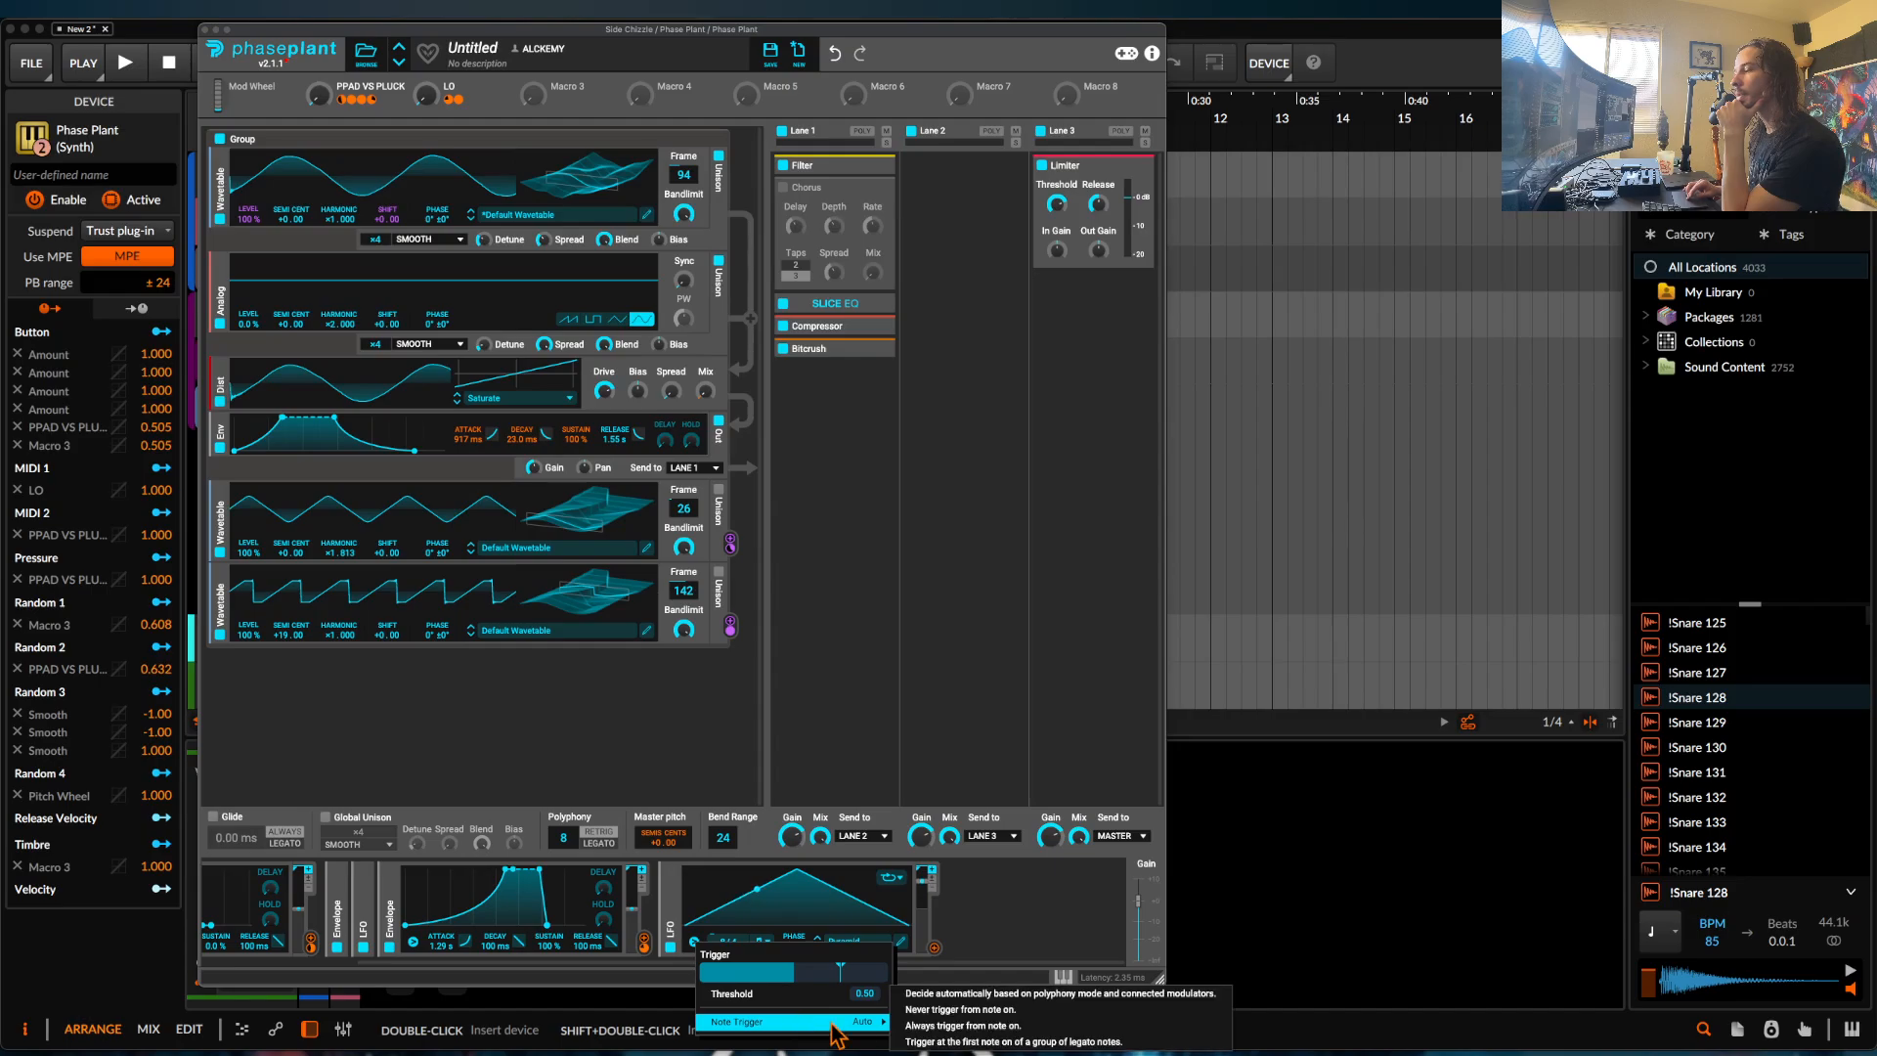
left_click(933, 1013)
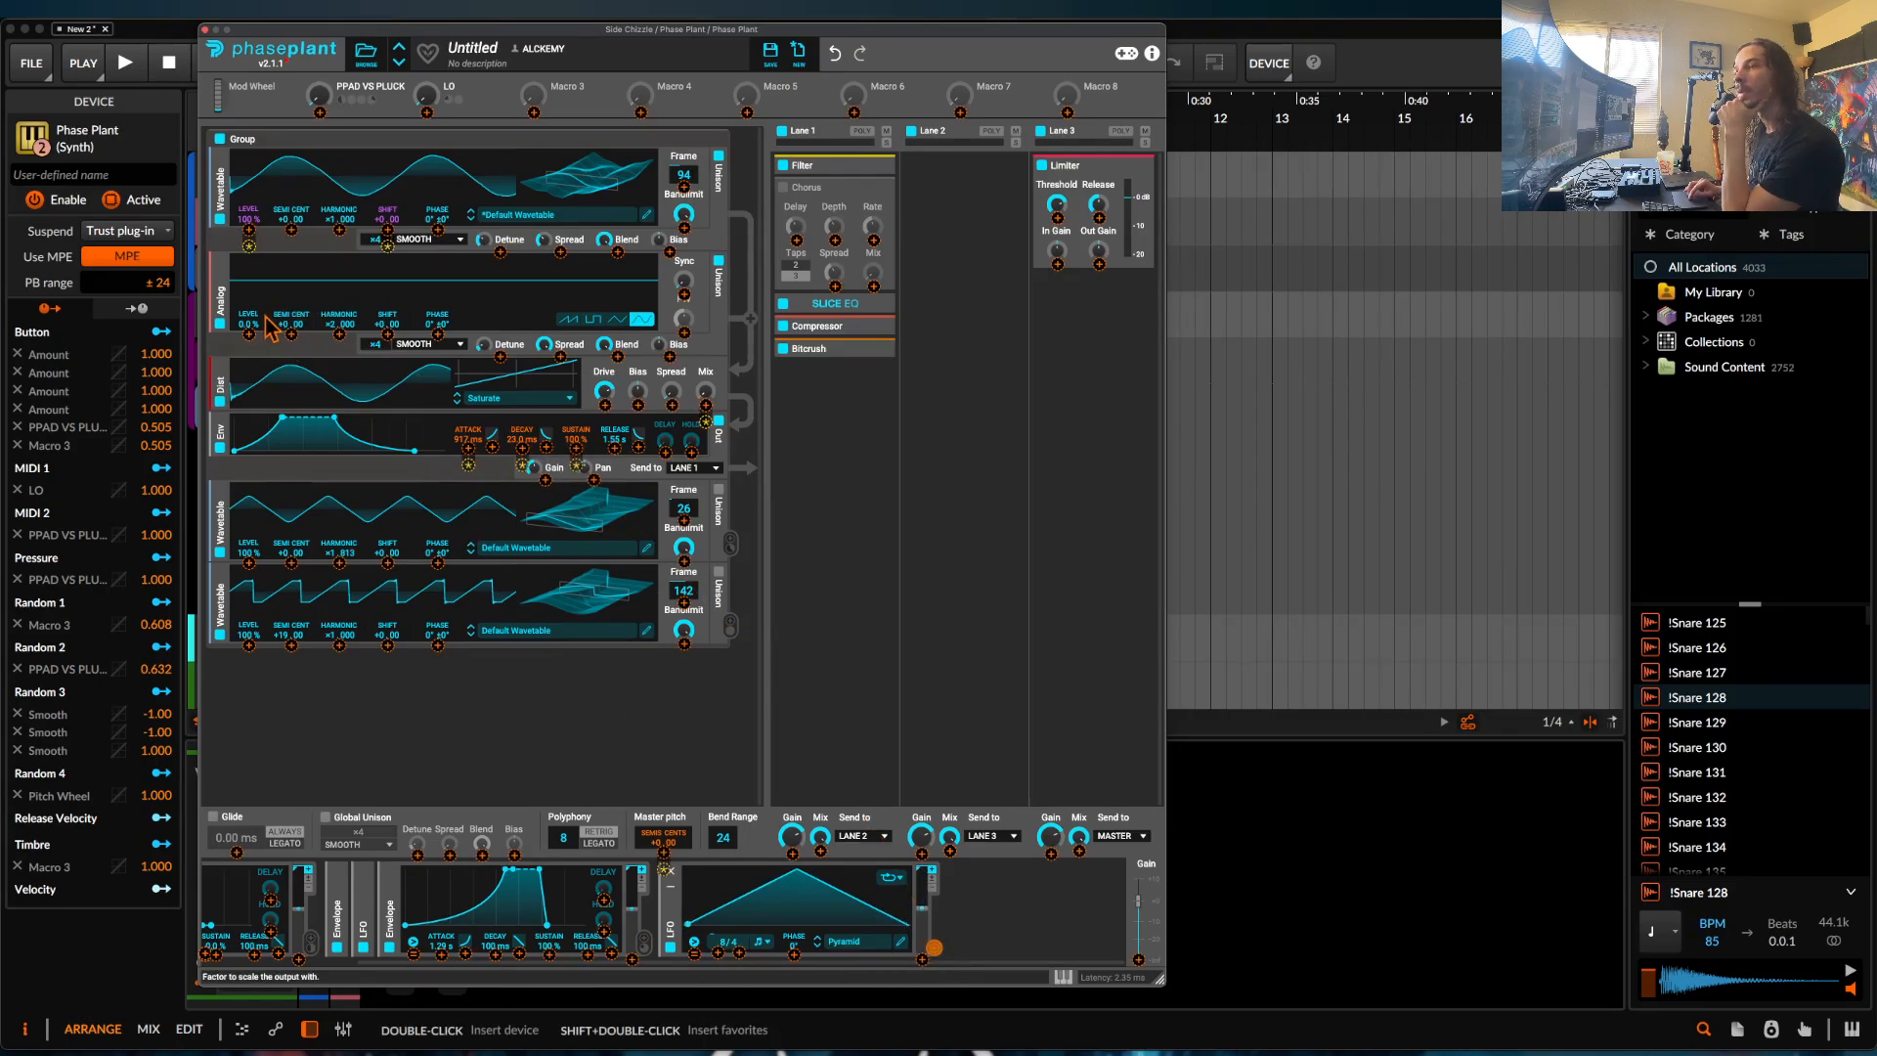
left_click_drag(934, 947, 250, 322)
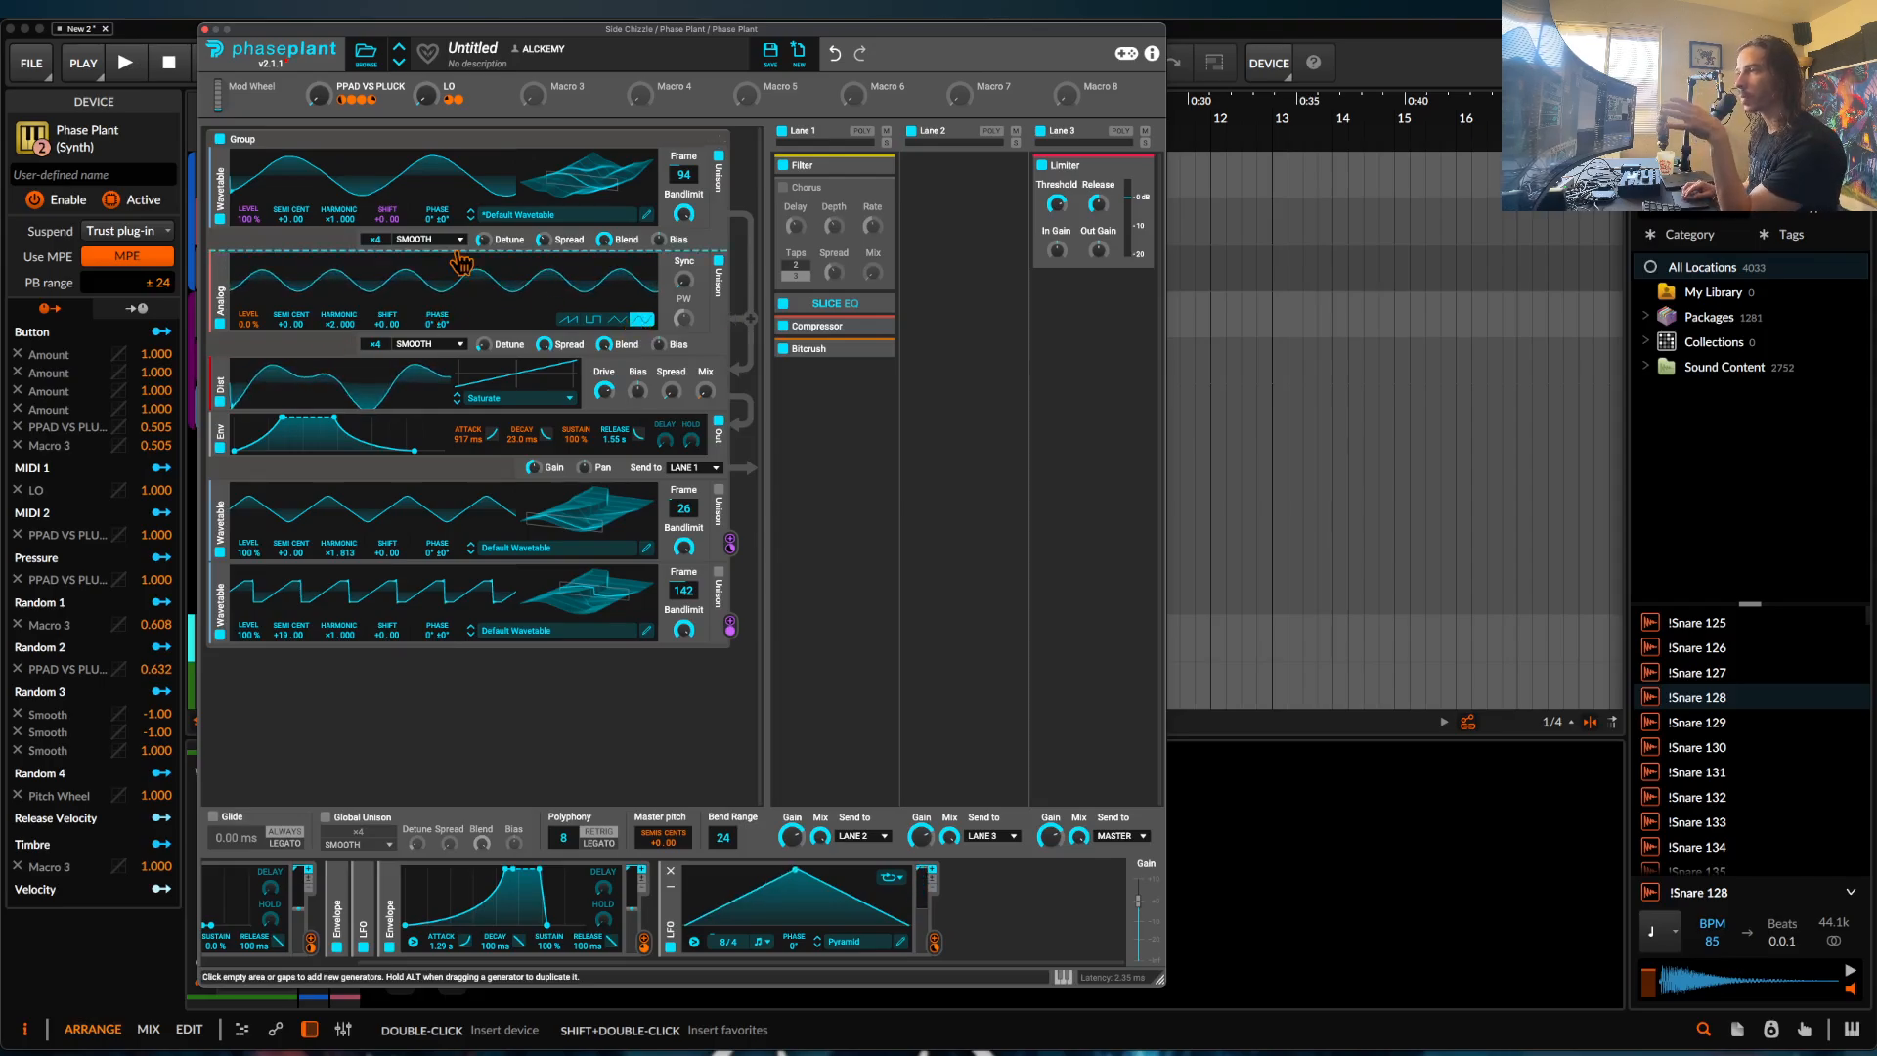
Move the Analog oscillator above the group's first wavetable and insert a Filter module between them.
left_click_drag(226, 298, 225, 186)
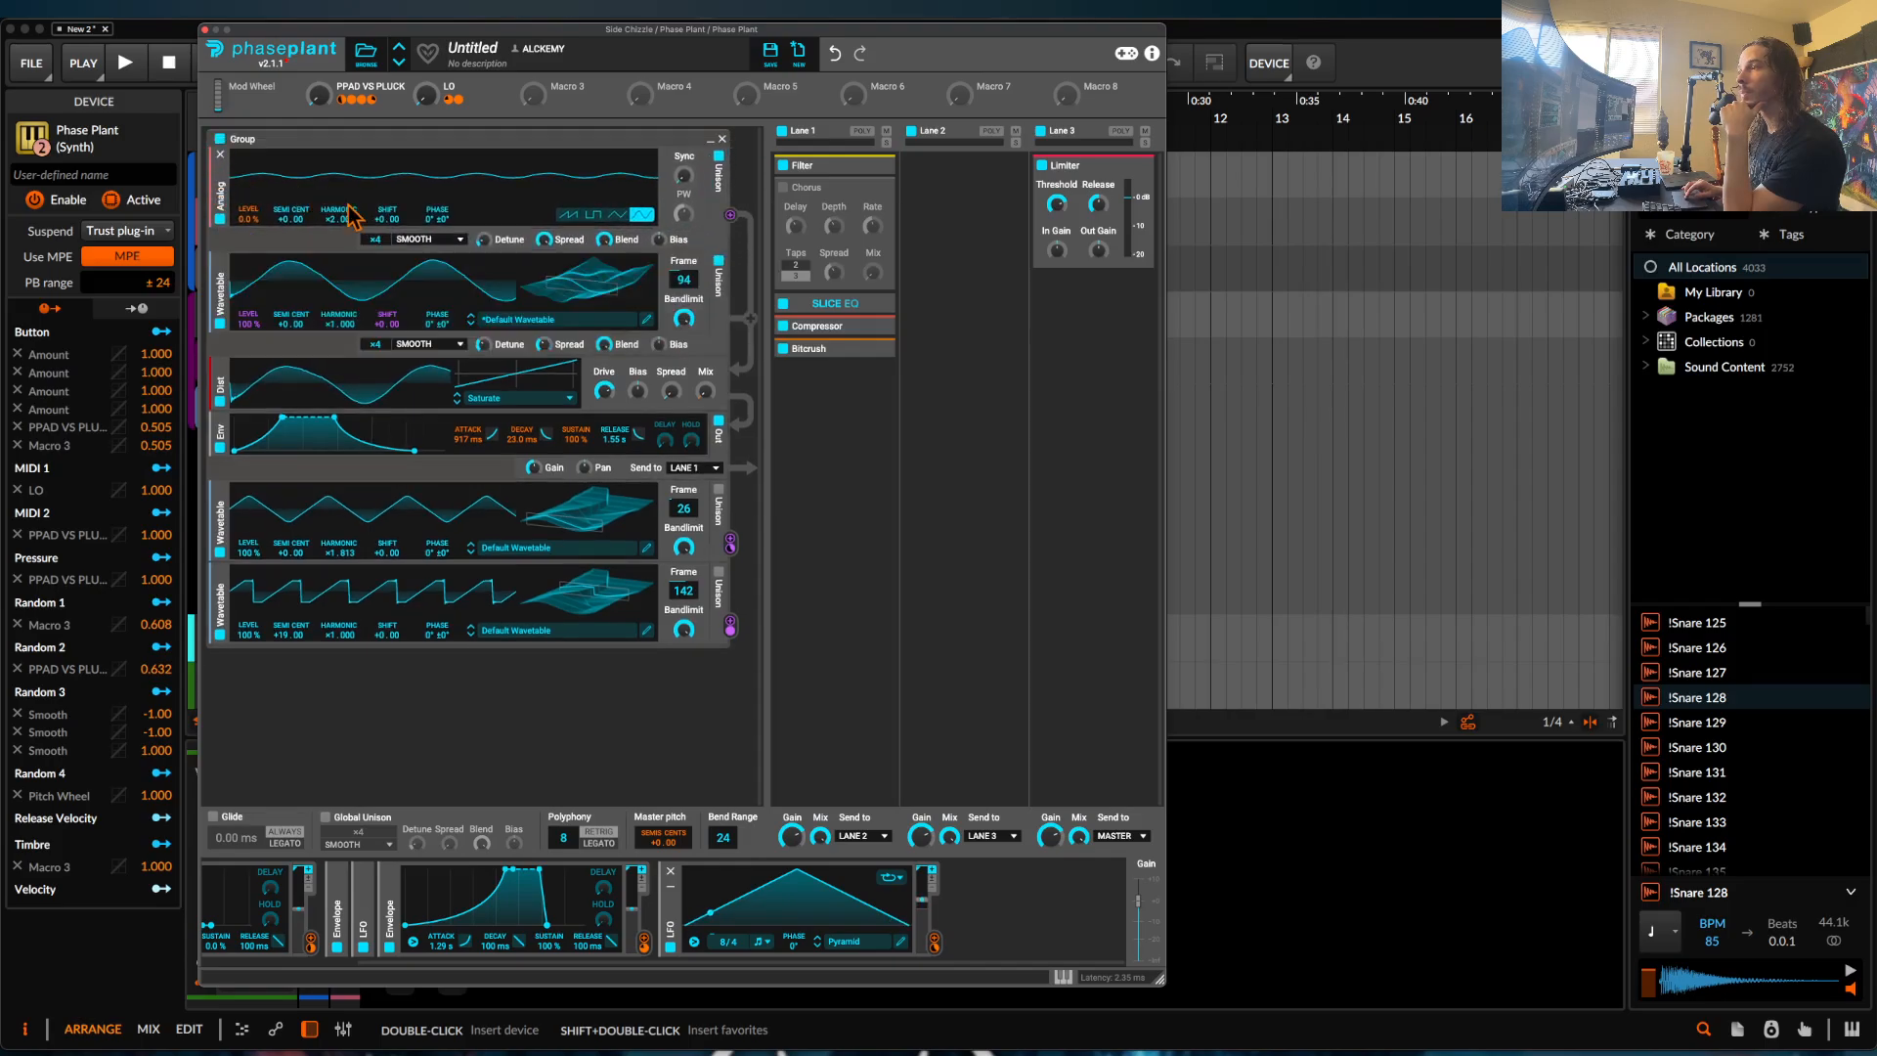
left_click(392, 252)
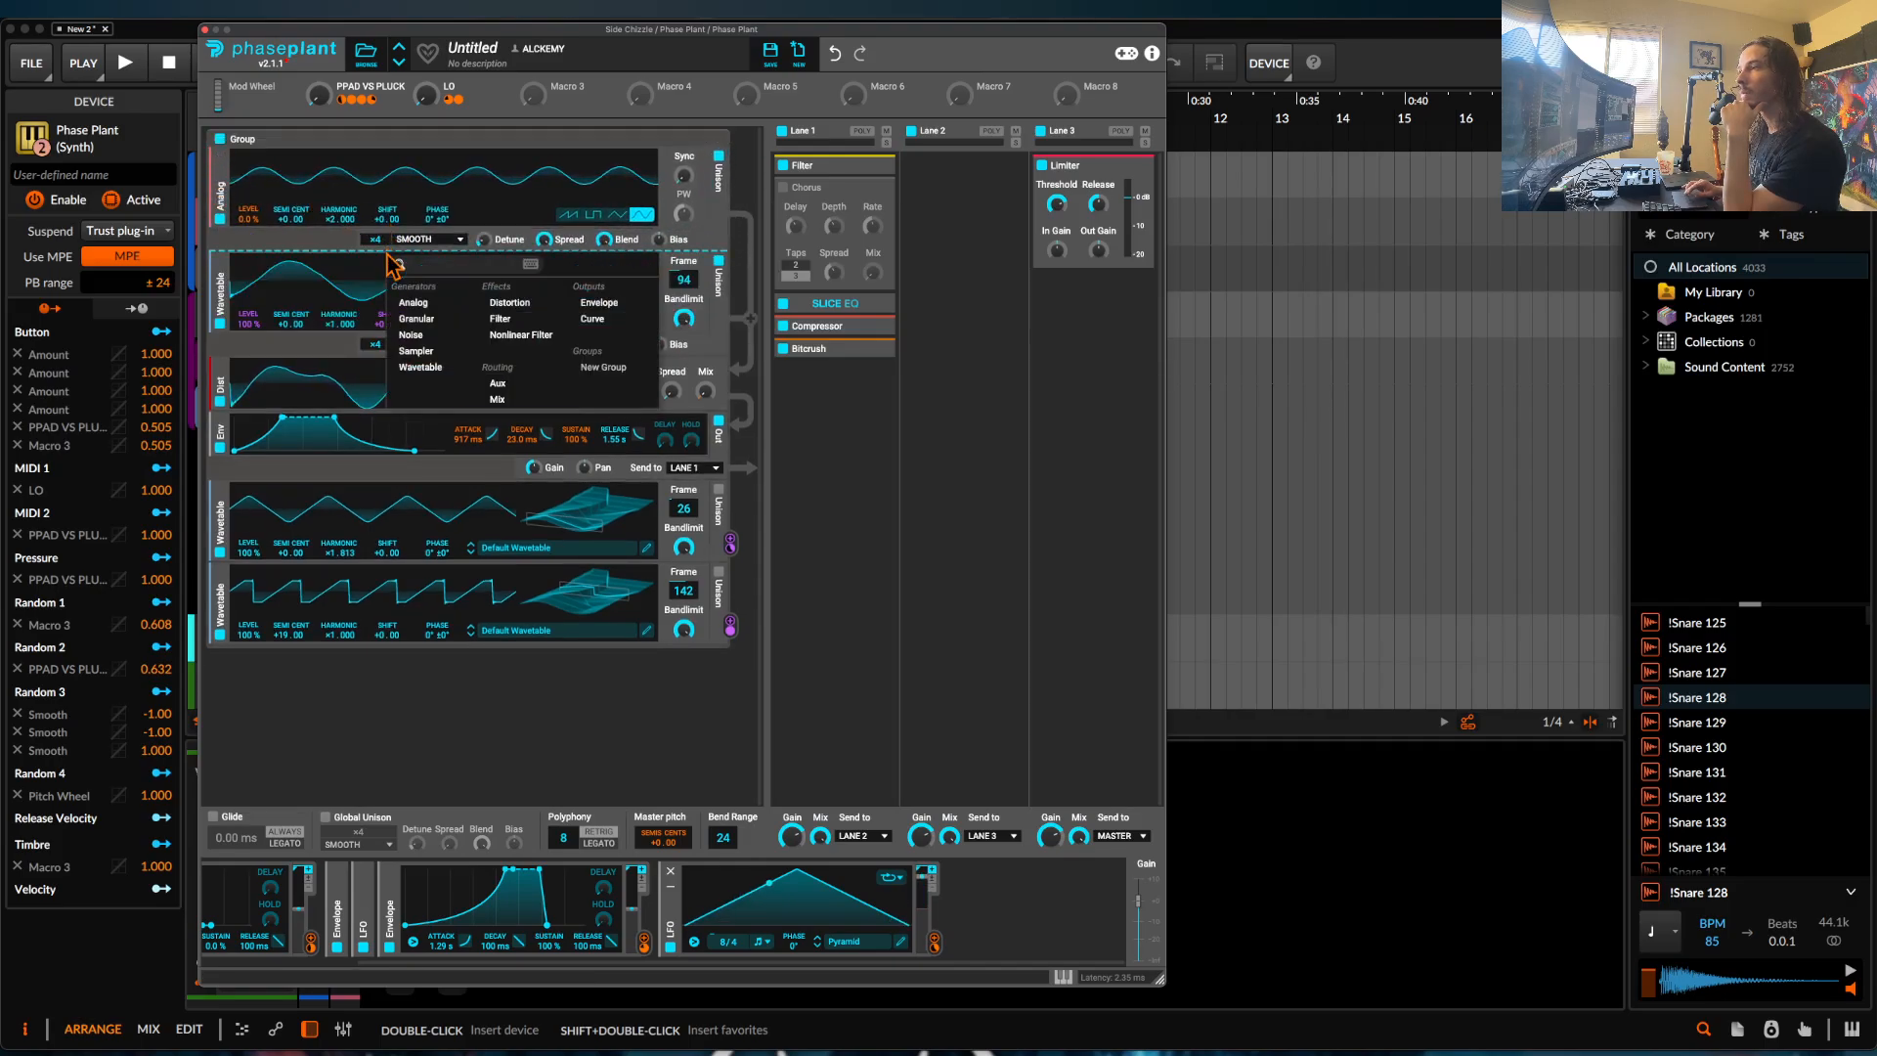
left_click(506, 319)
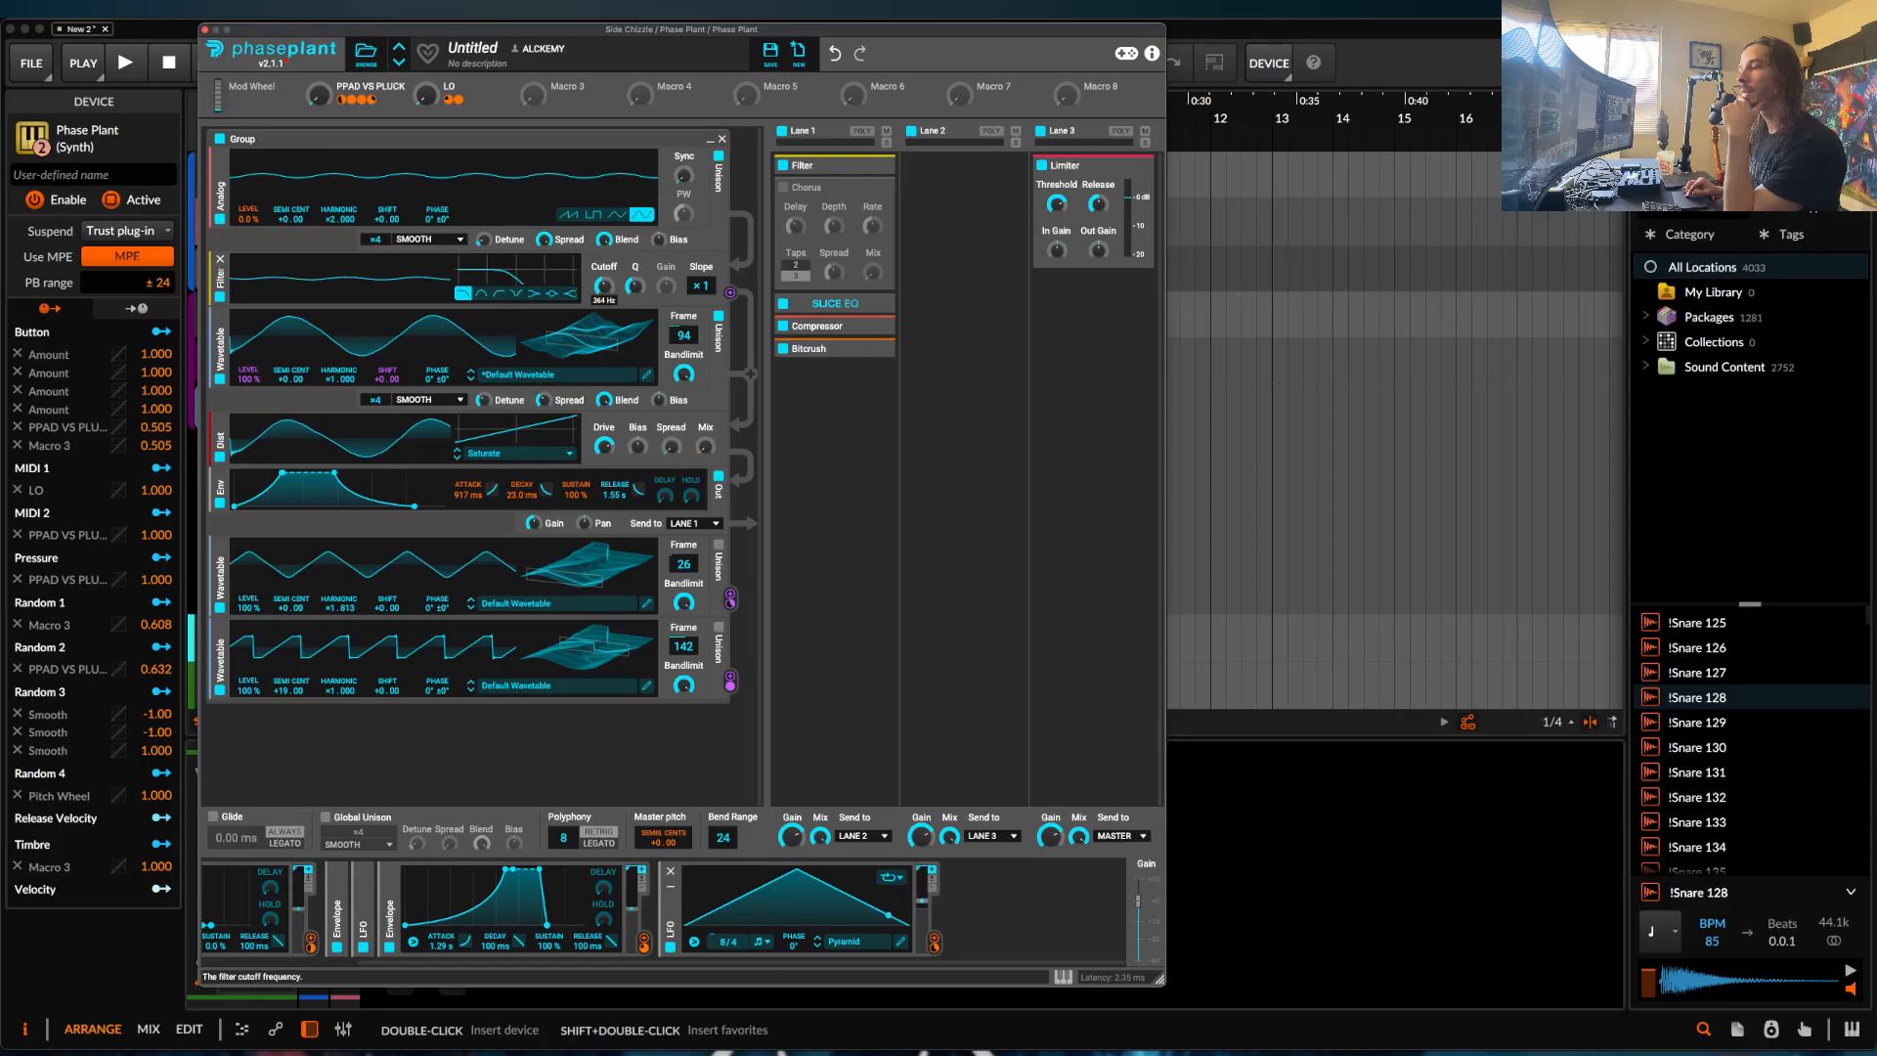
Assign the 1.29 s attack envelope to the new filter's Cutoff, raise its Q and audition the result.
left_click_drag(644, 940, 604, 287)
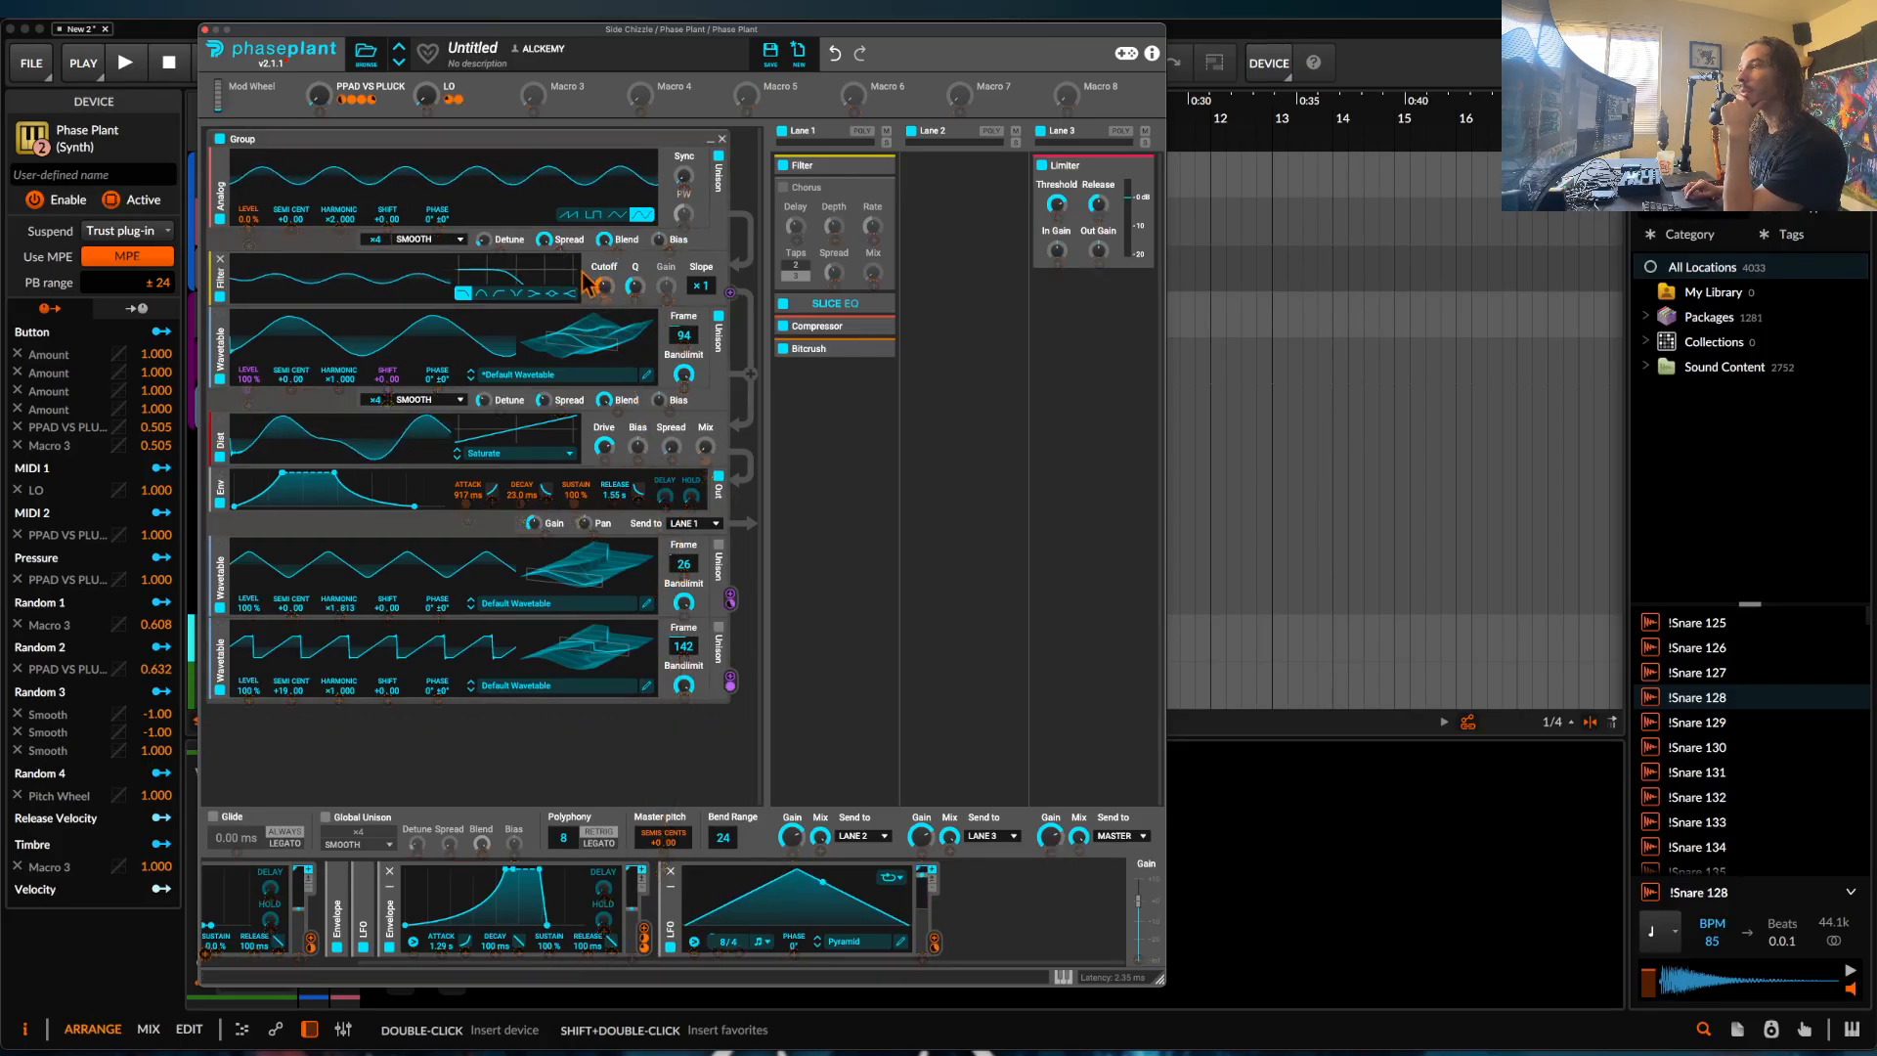
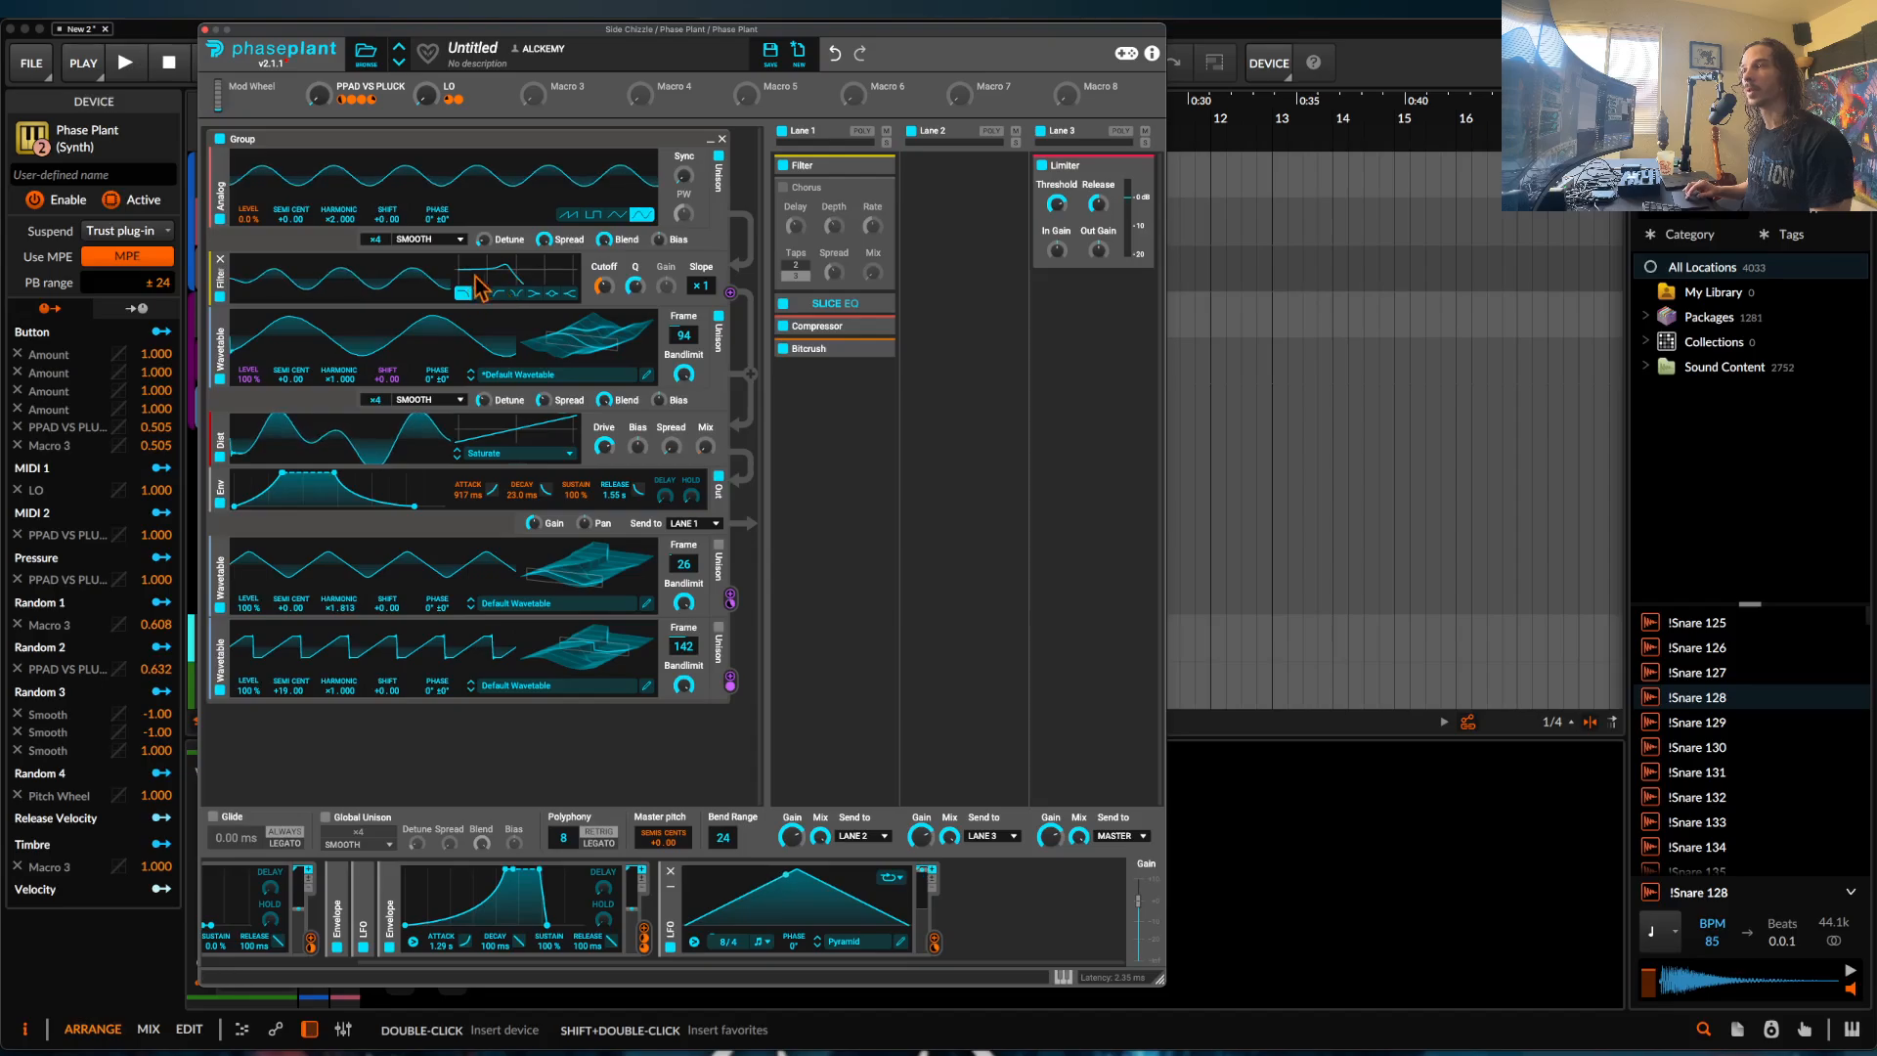
key("space")
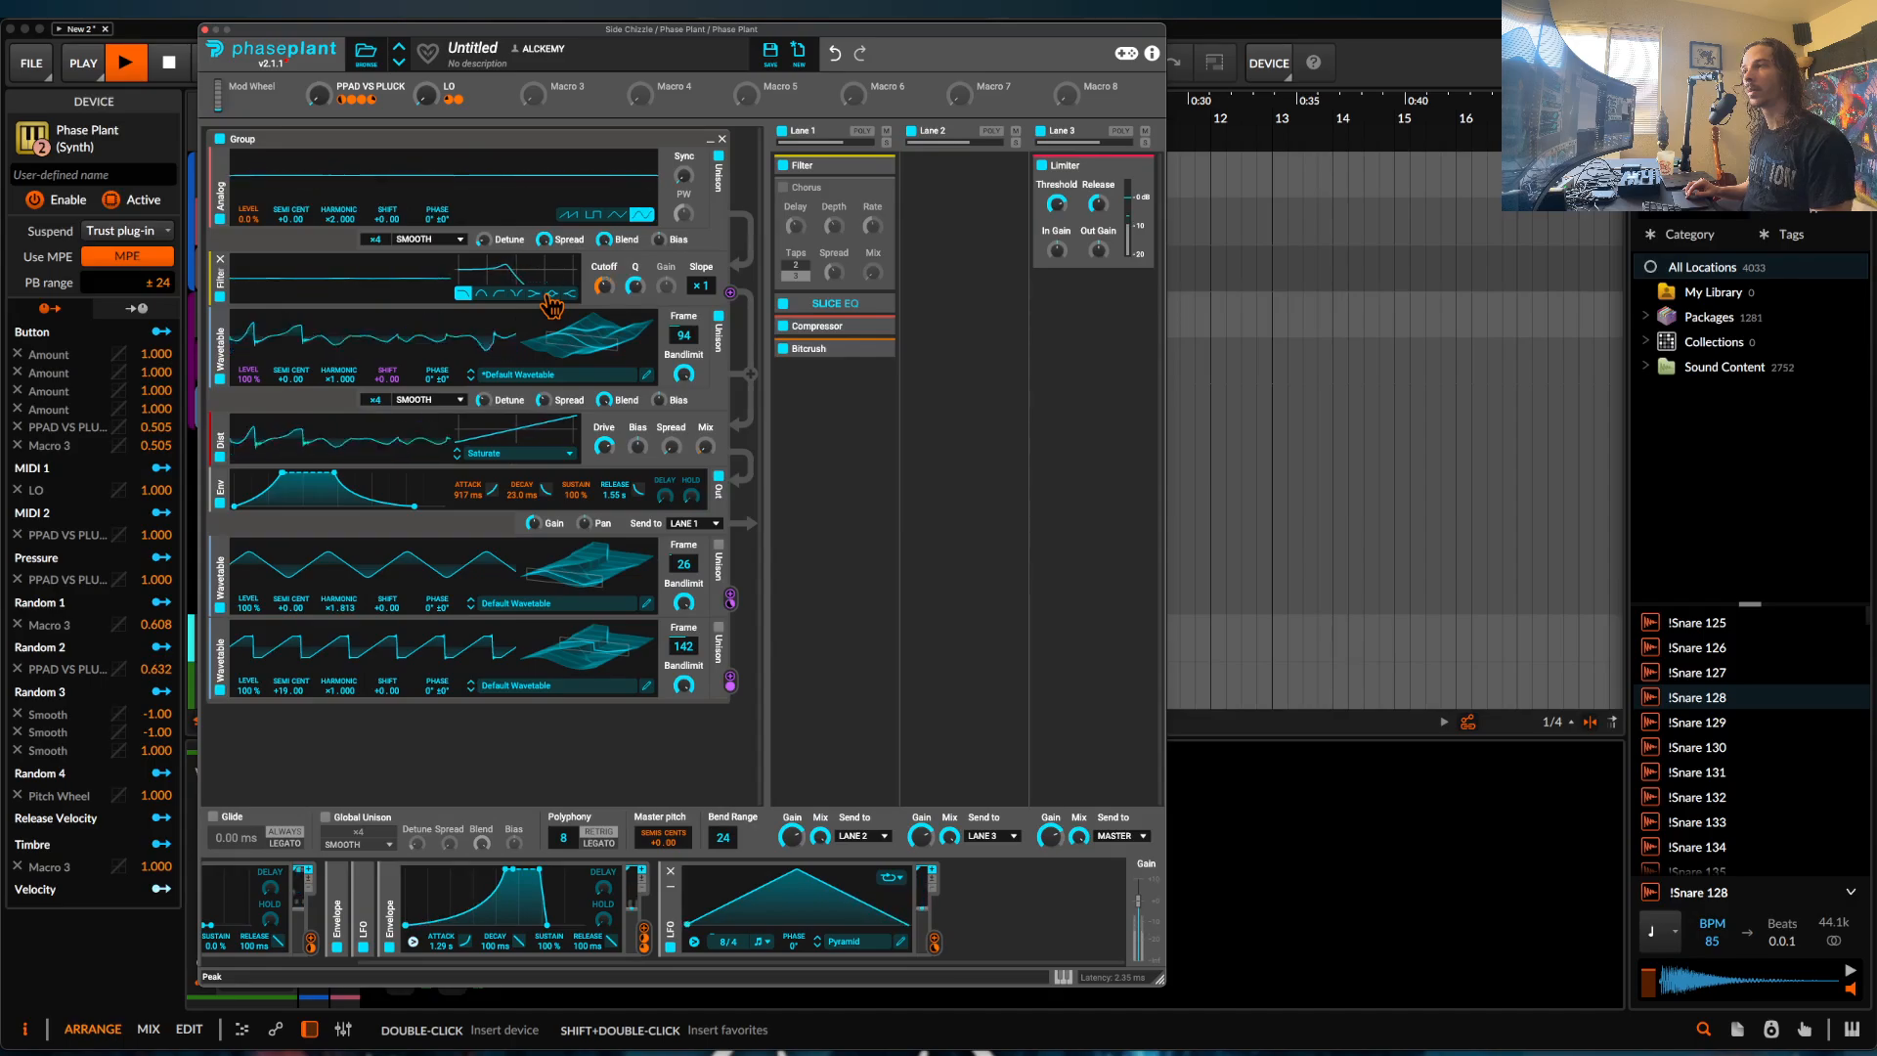
mouse_move(604, 303)
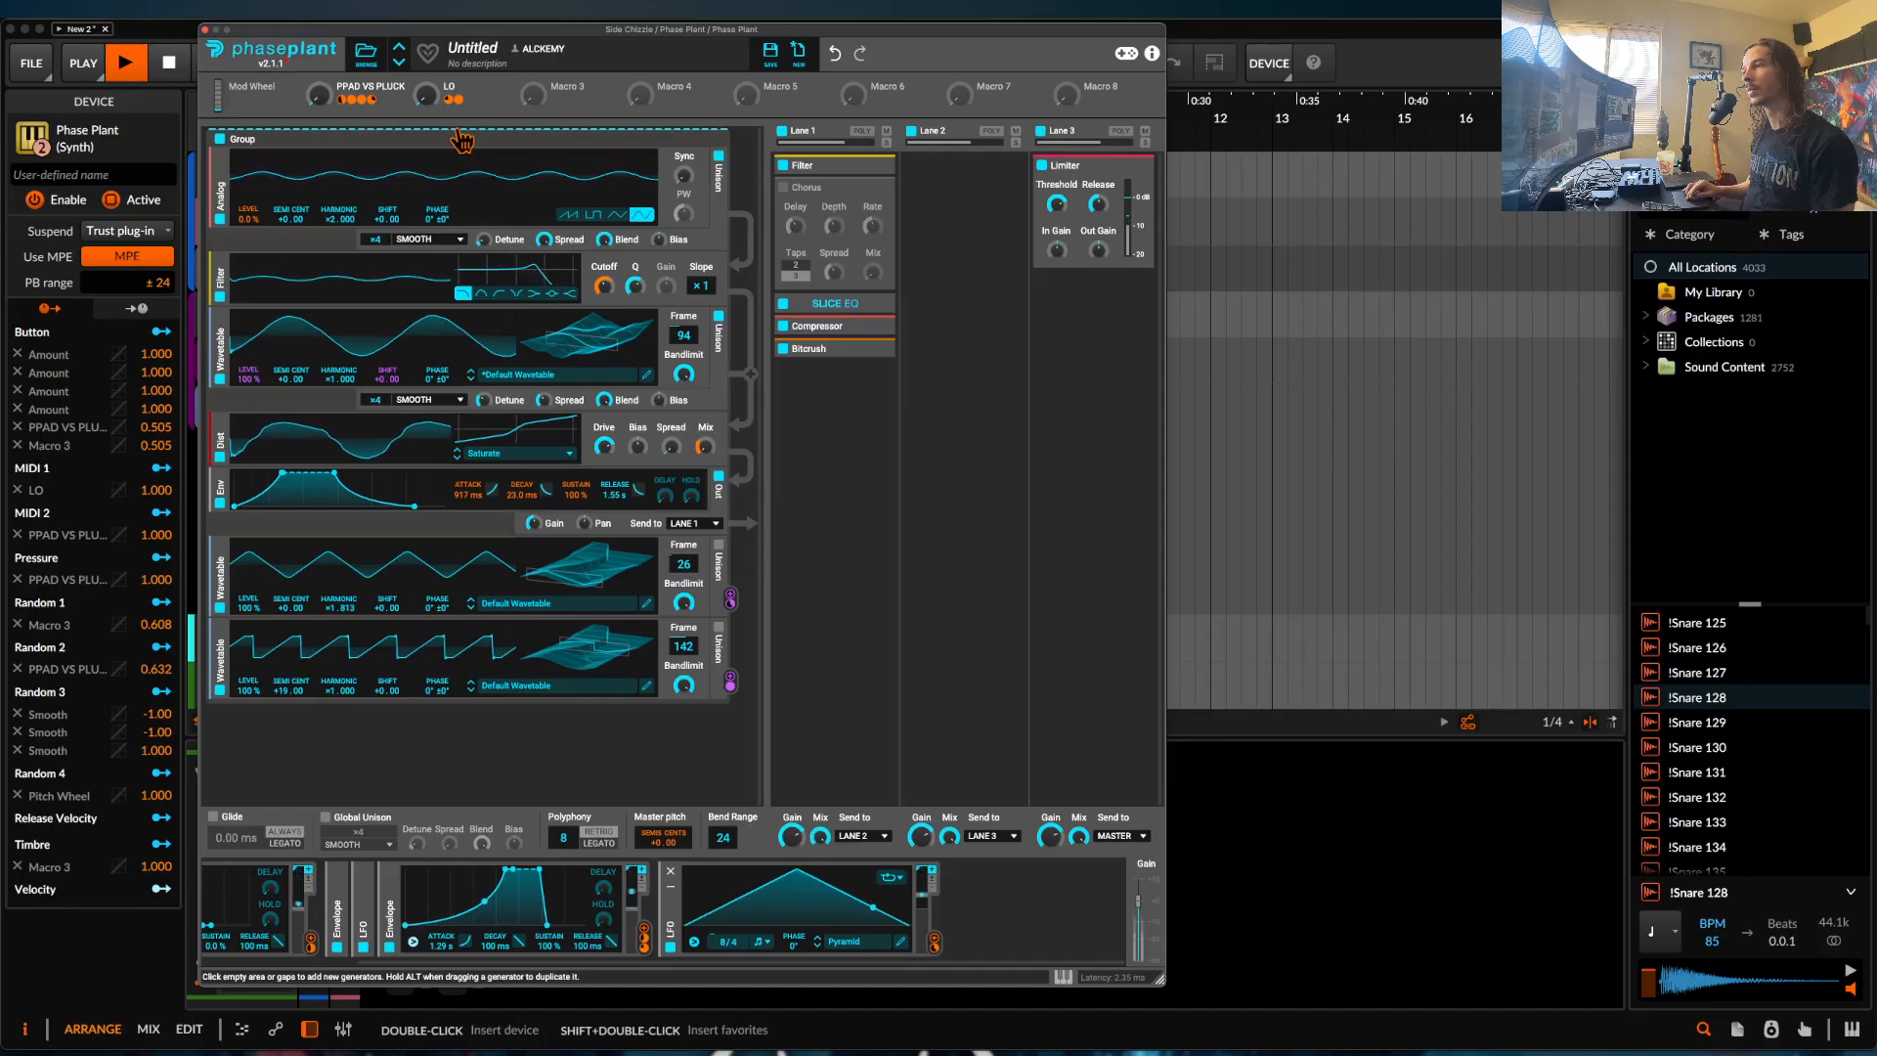
key("space")
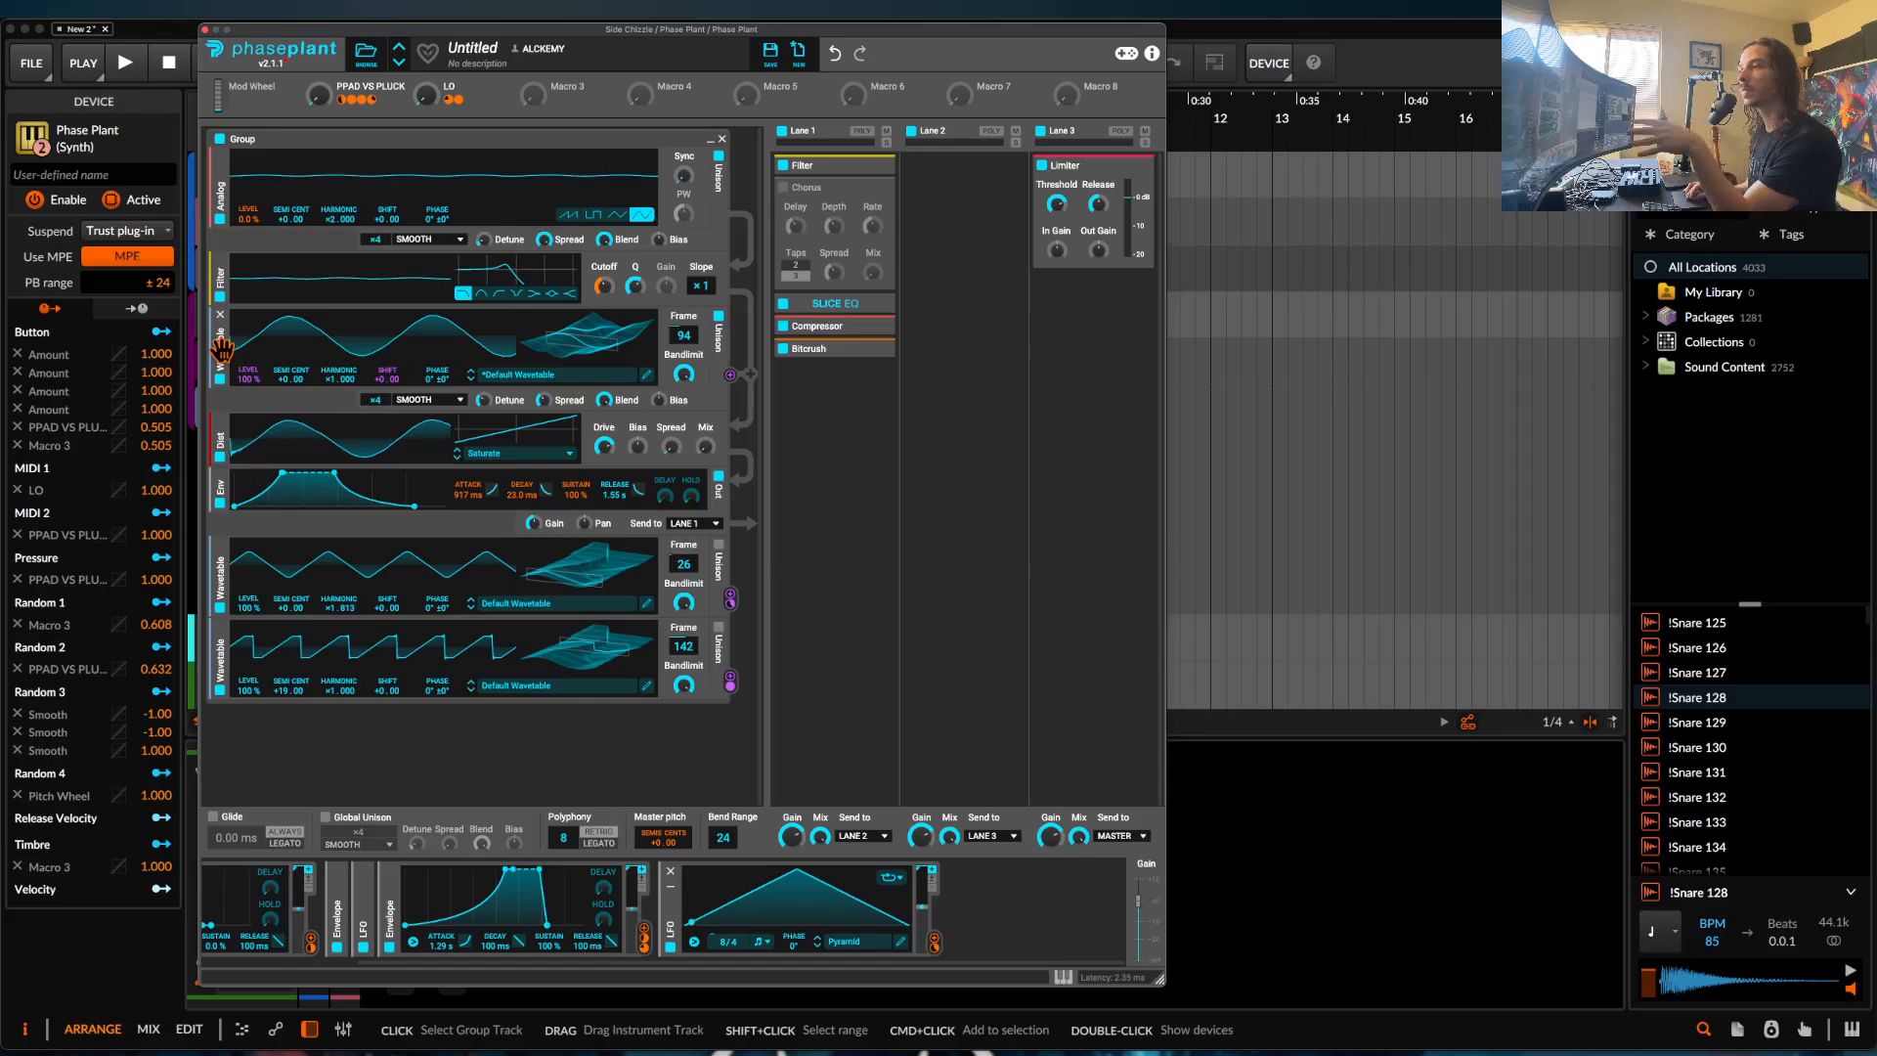
Move the frame 94 wavetable below the distortion and add an Aux module in a new second group.
left_click_drag(222, 347, 274, 459)
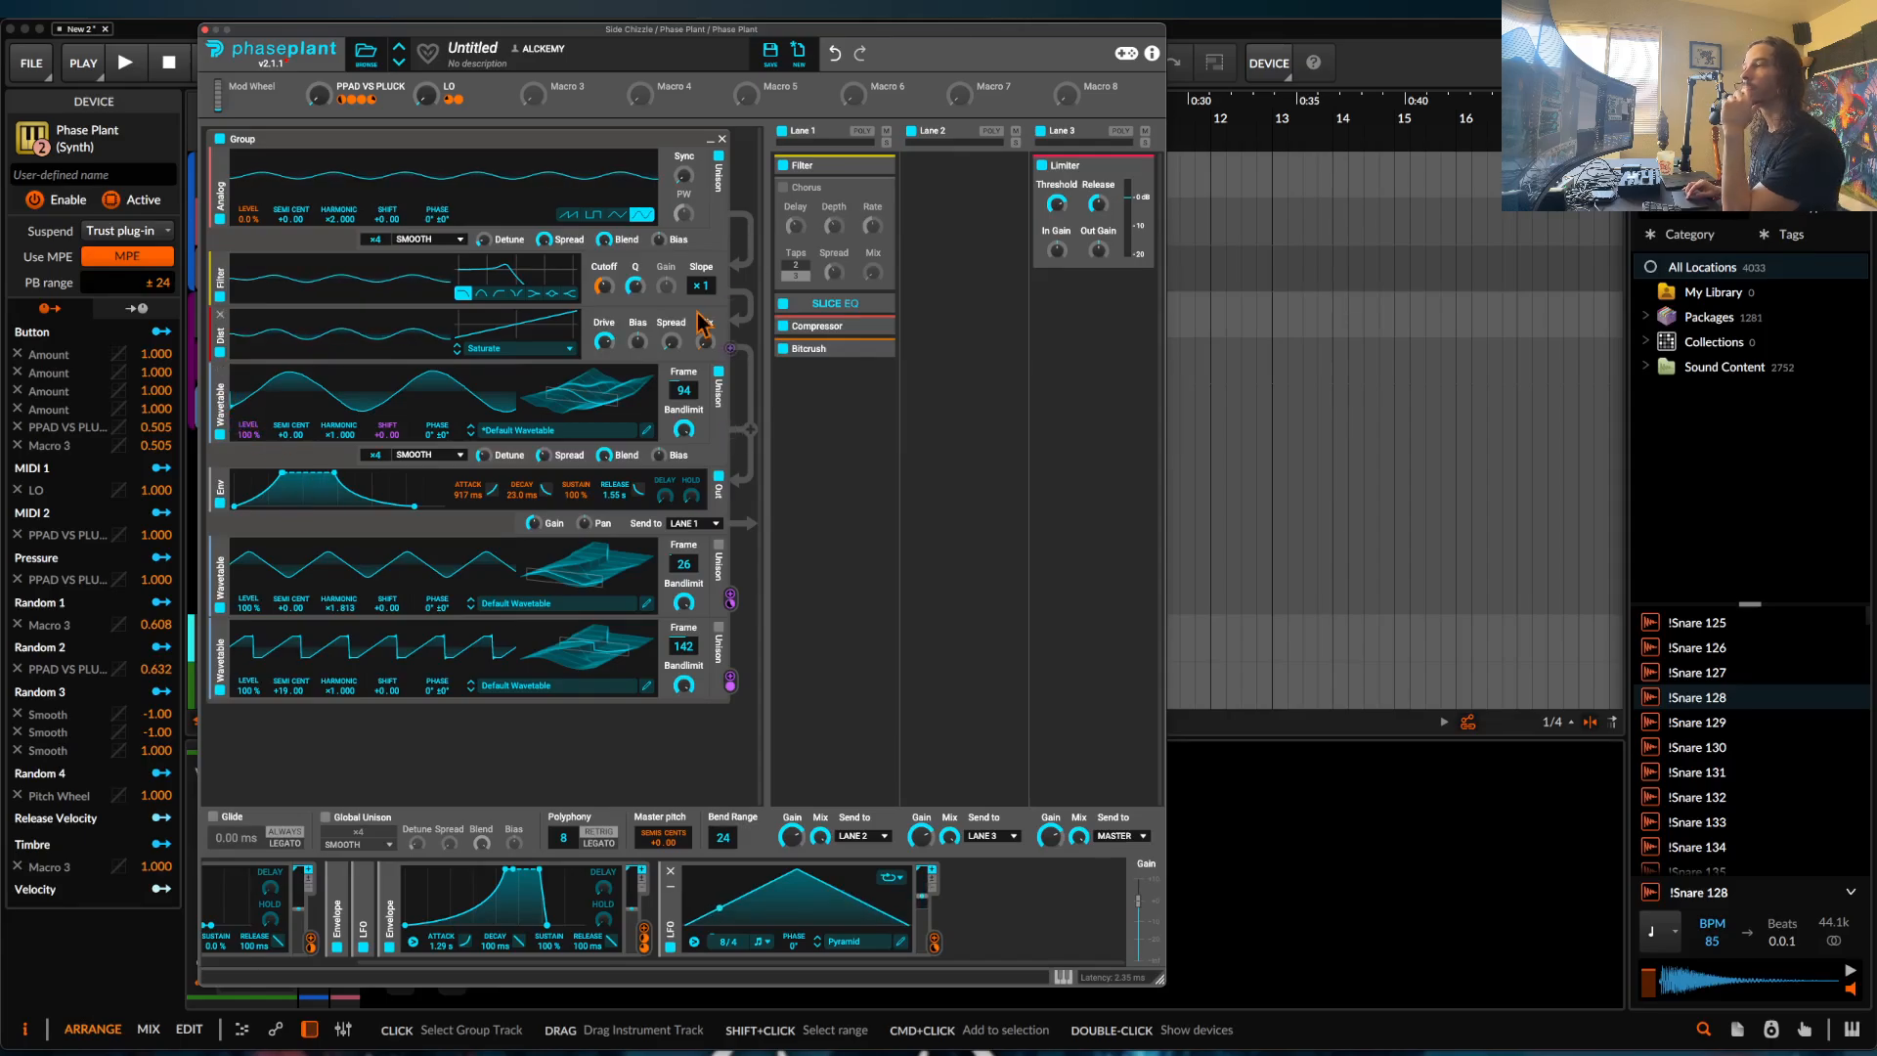
left_click(719, 143)
left_click(468, 219)
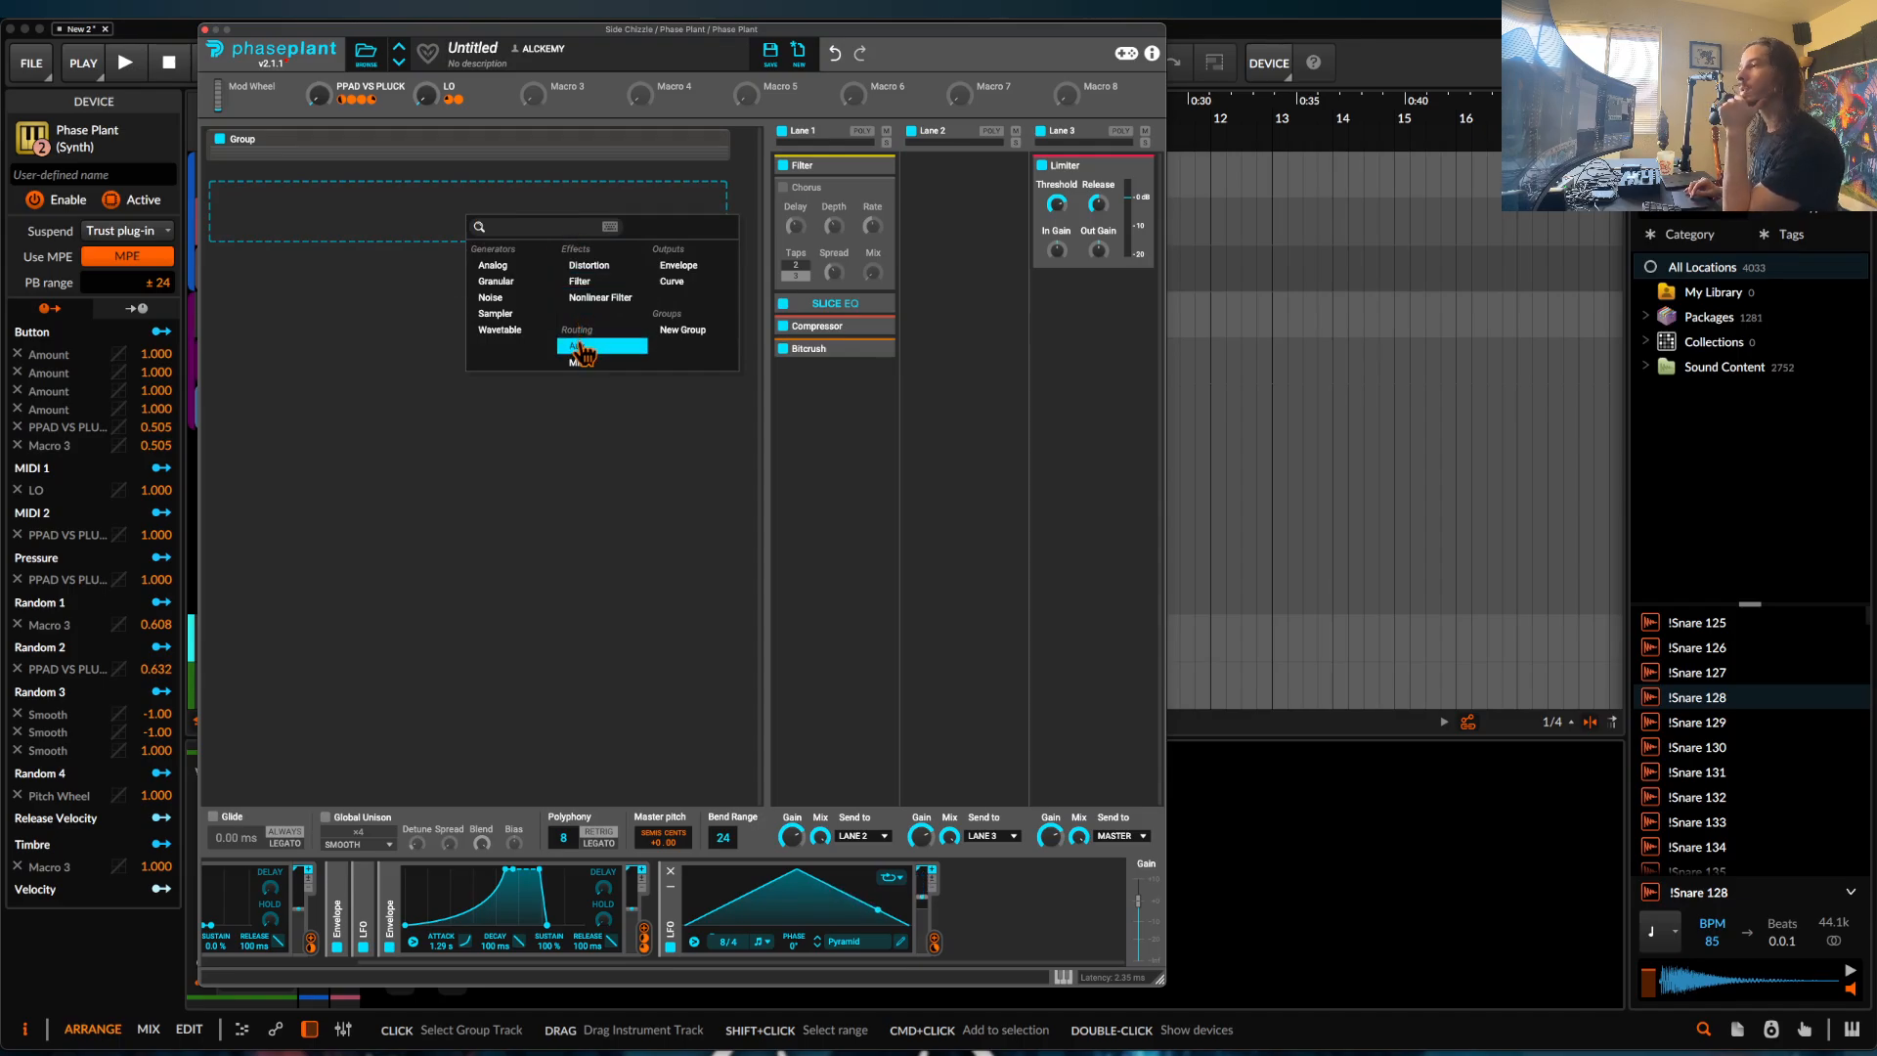
left_click(577, 346)
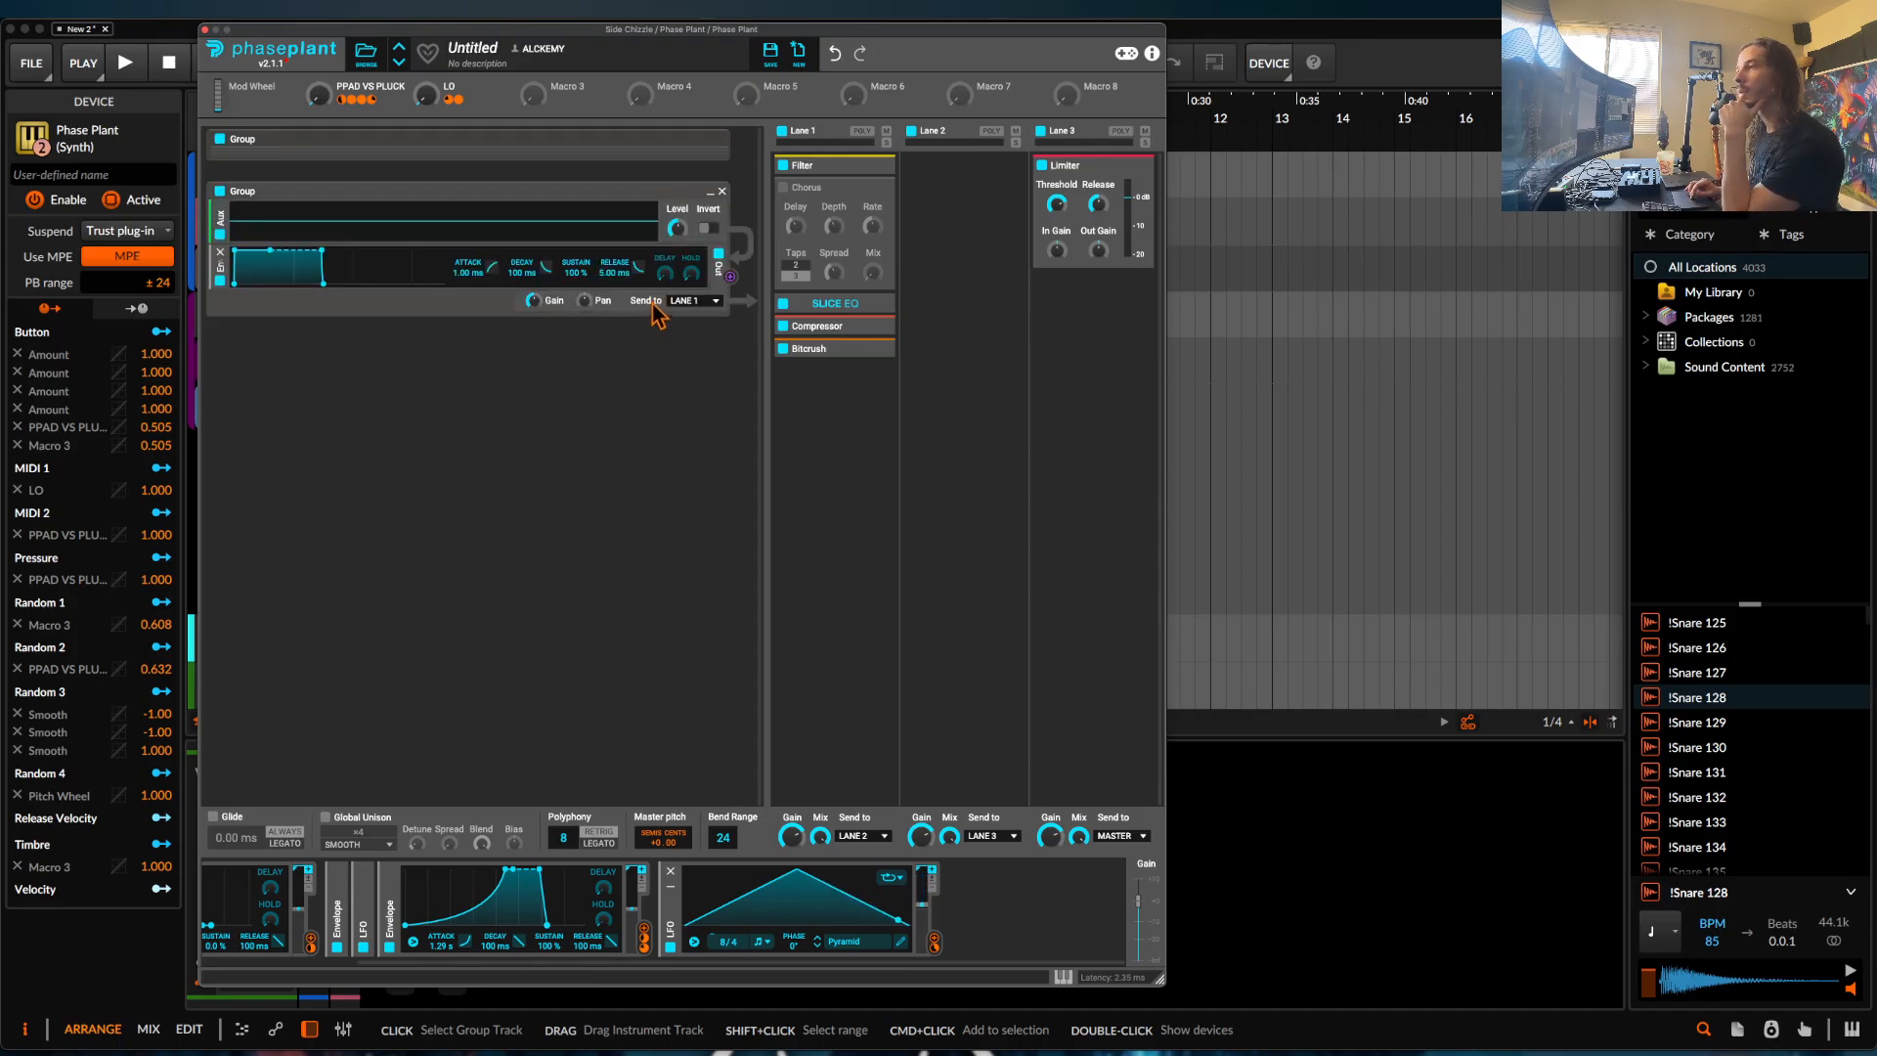
left_click(711, 140)
Route the first group's envelope output into the Aux module of the second group.
scroll(573, 210, "down", 2)
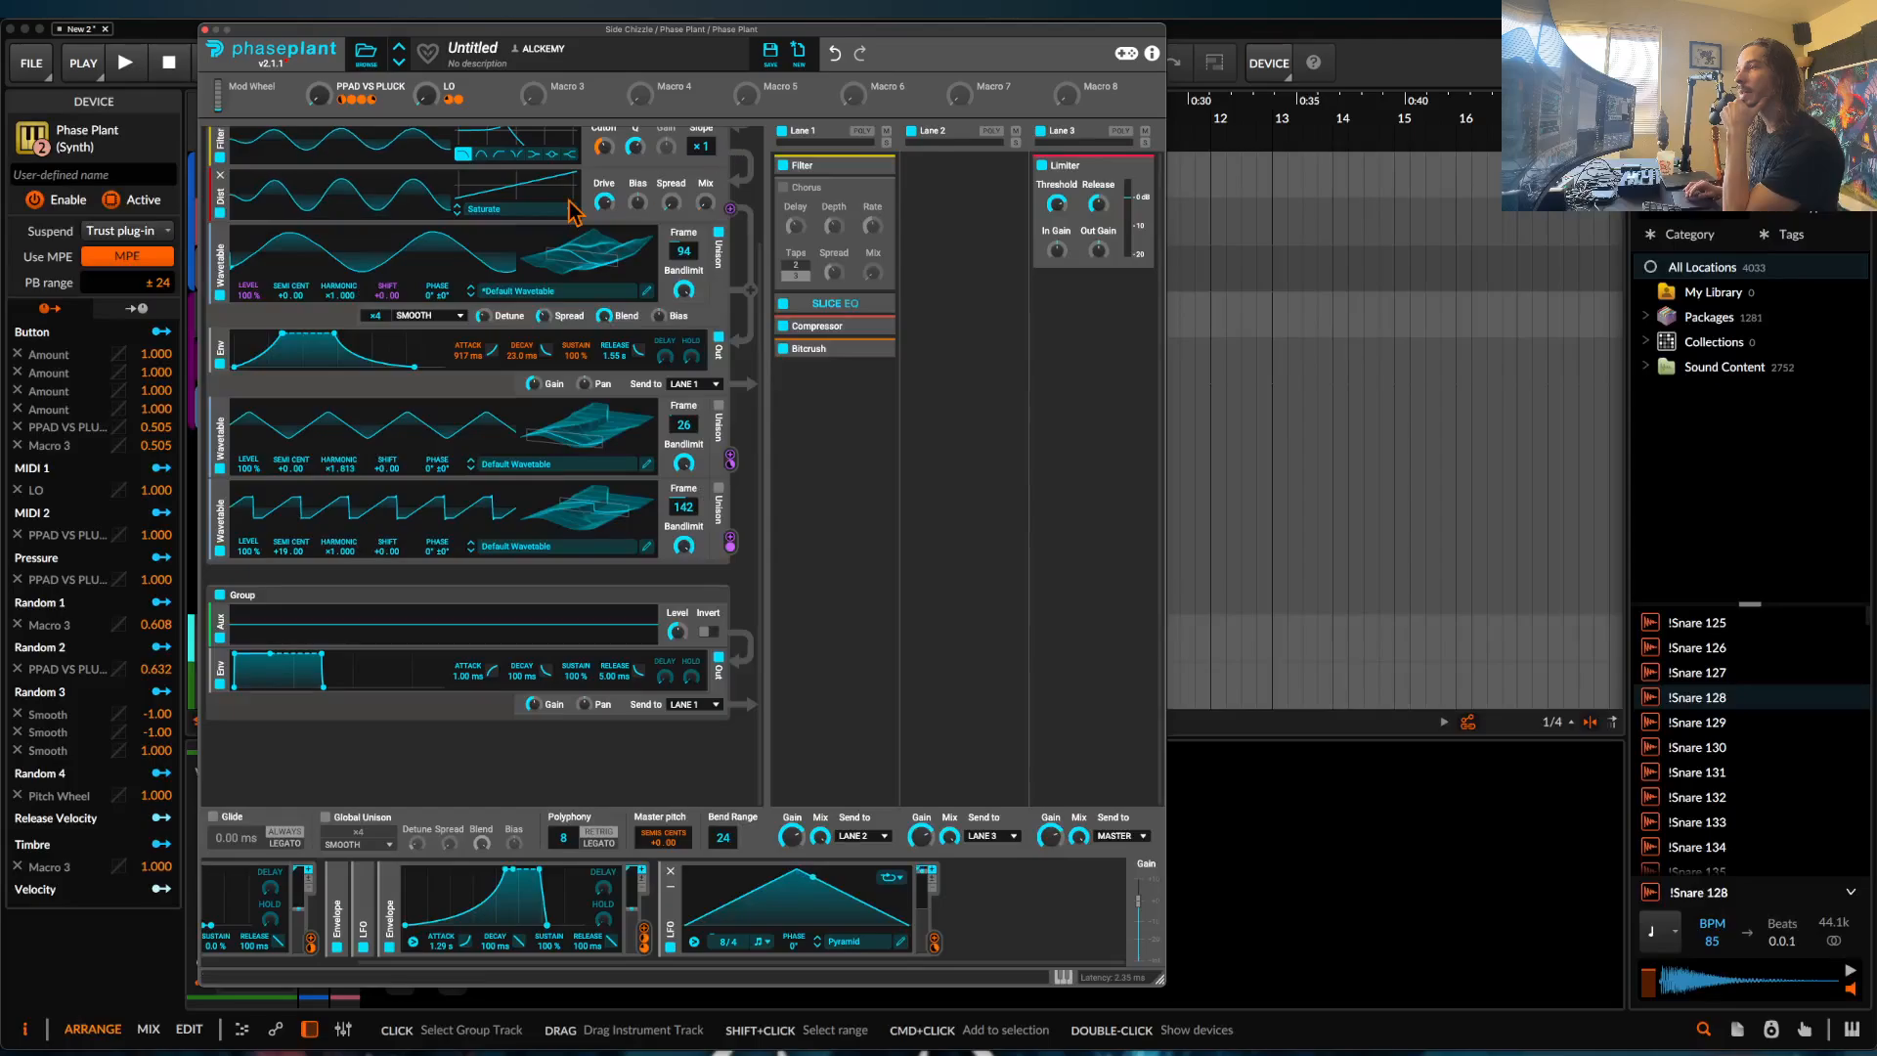
scroll(573, 210, "up", 3)
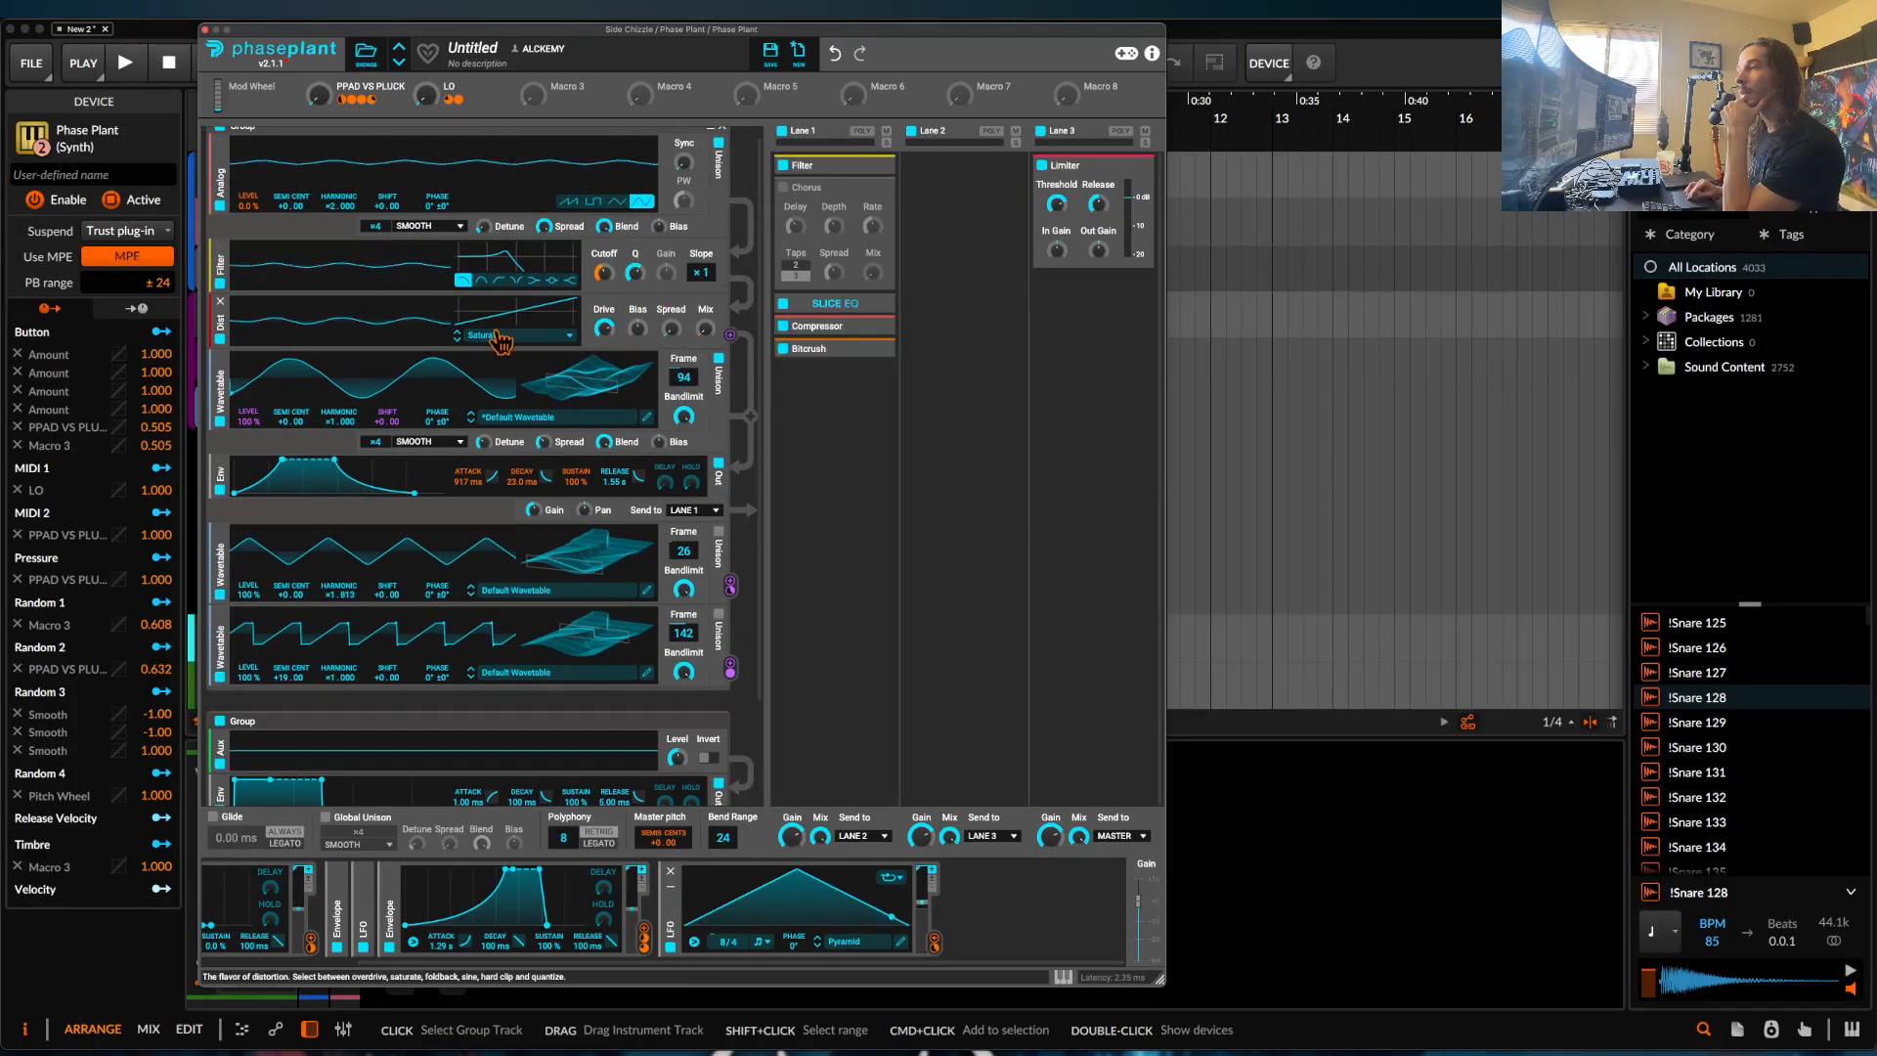
left_click(730, 486)
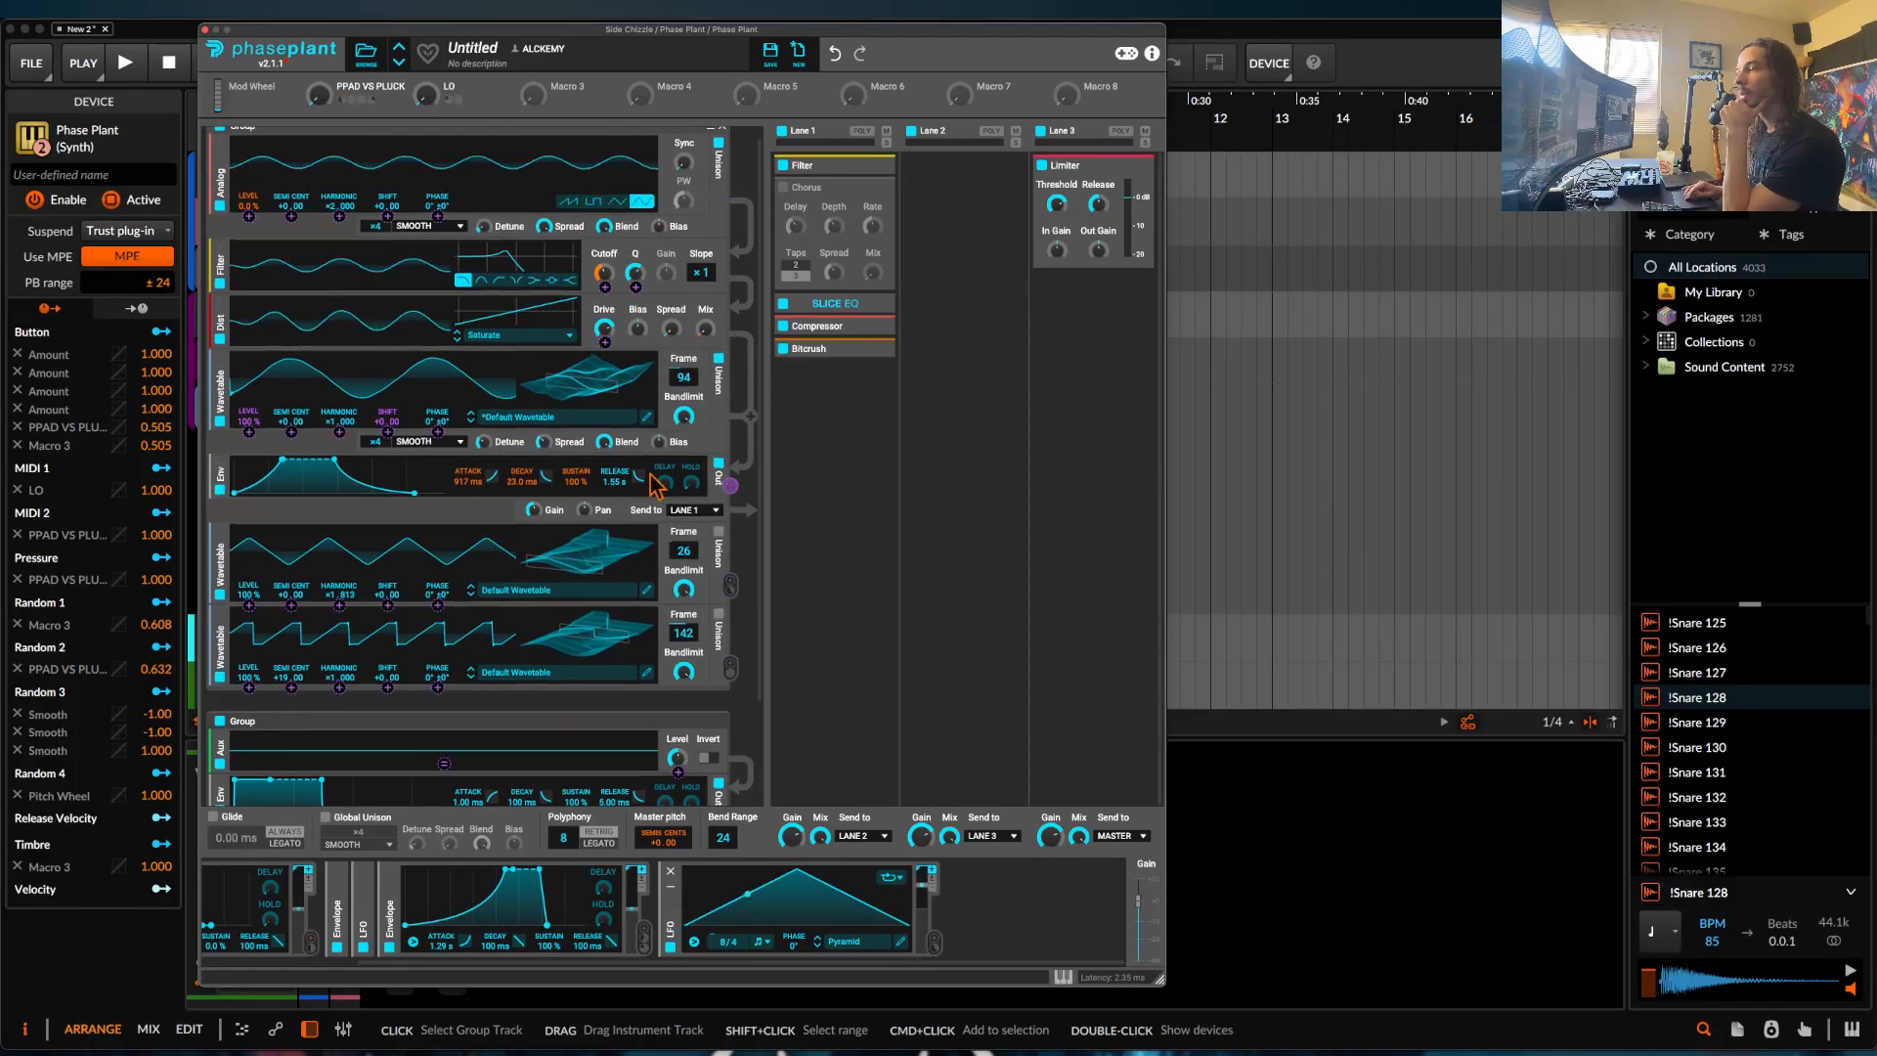
scroll(653, 483, "down", 3)
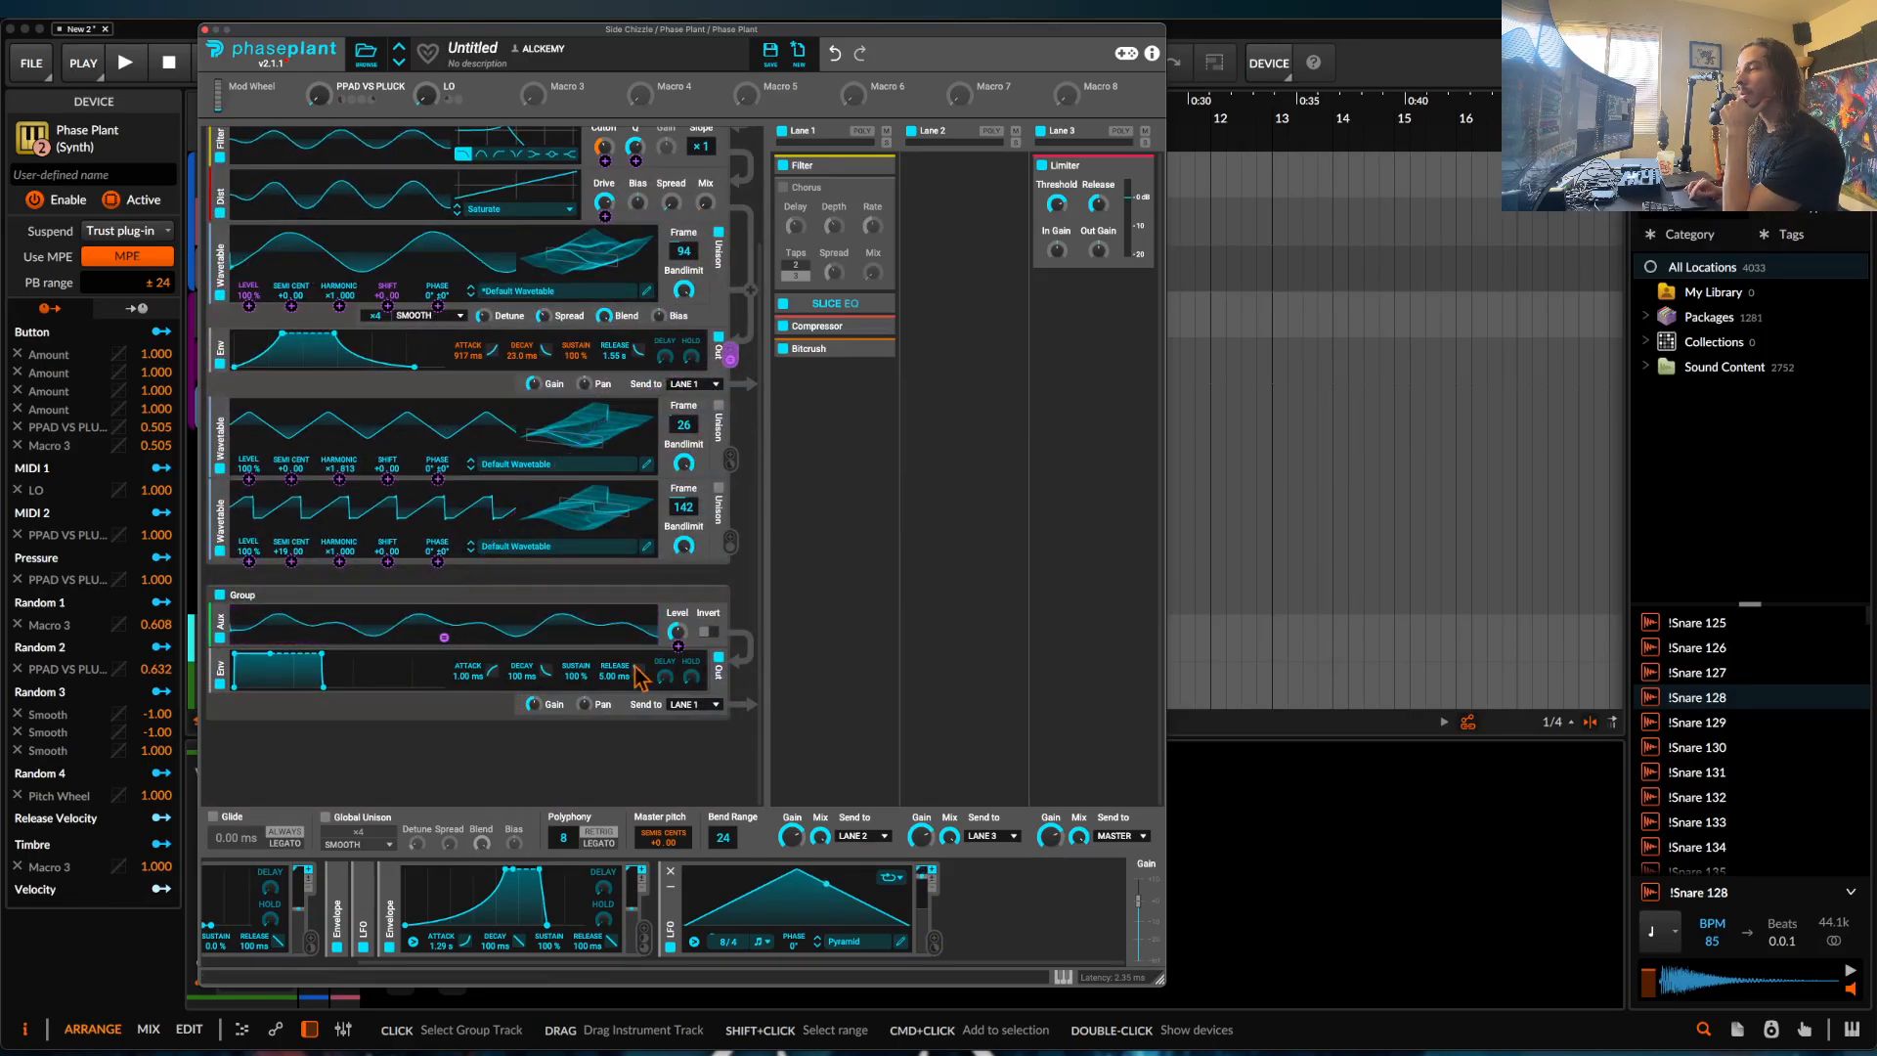
left_click(445, 758)
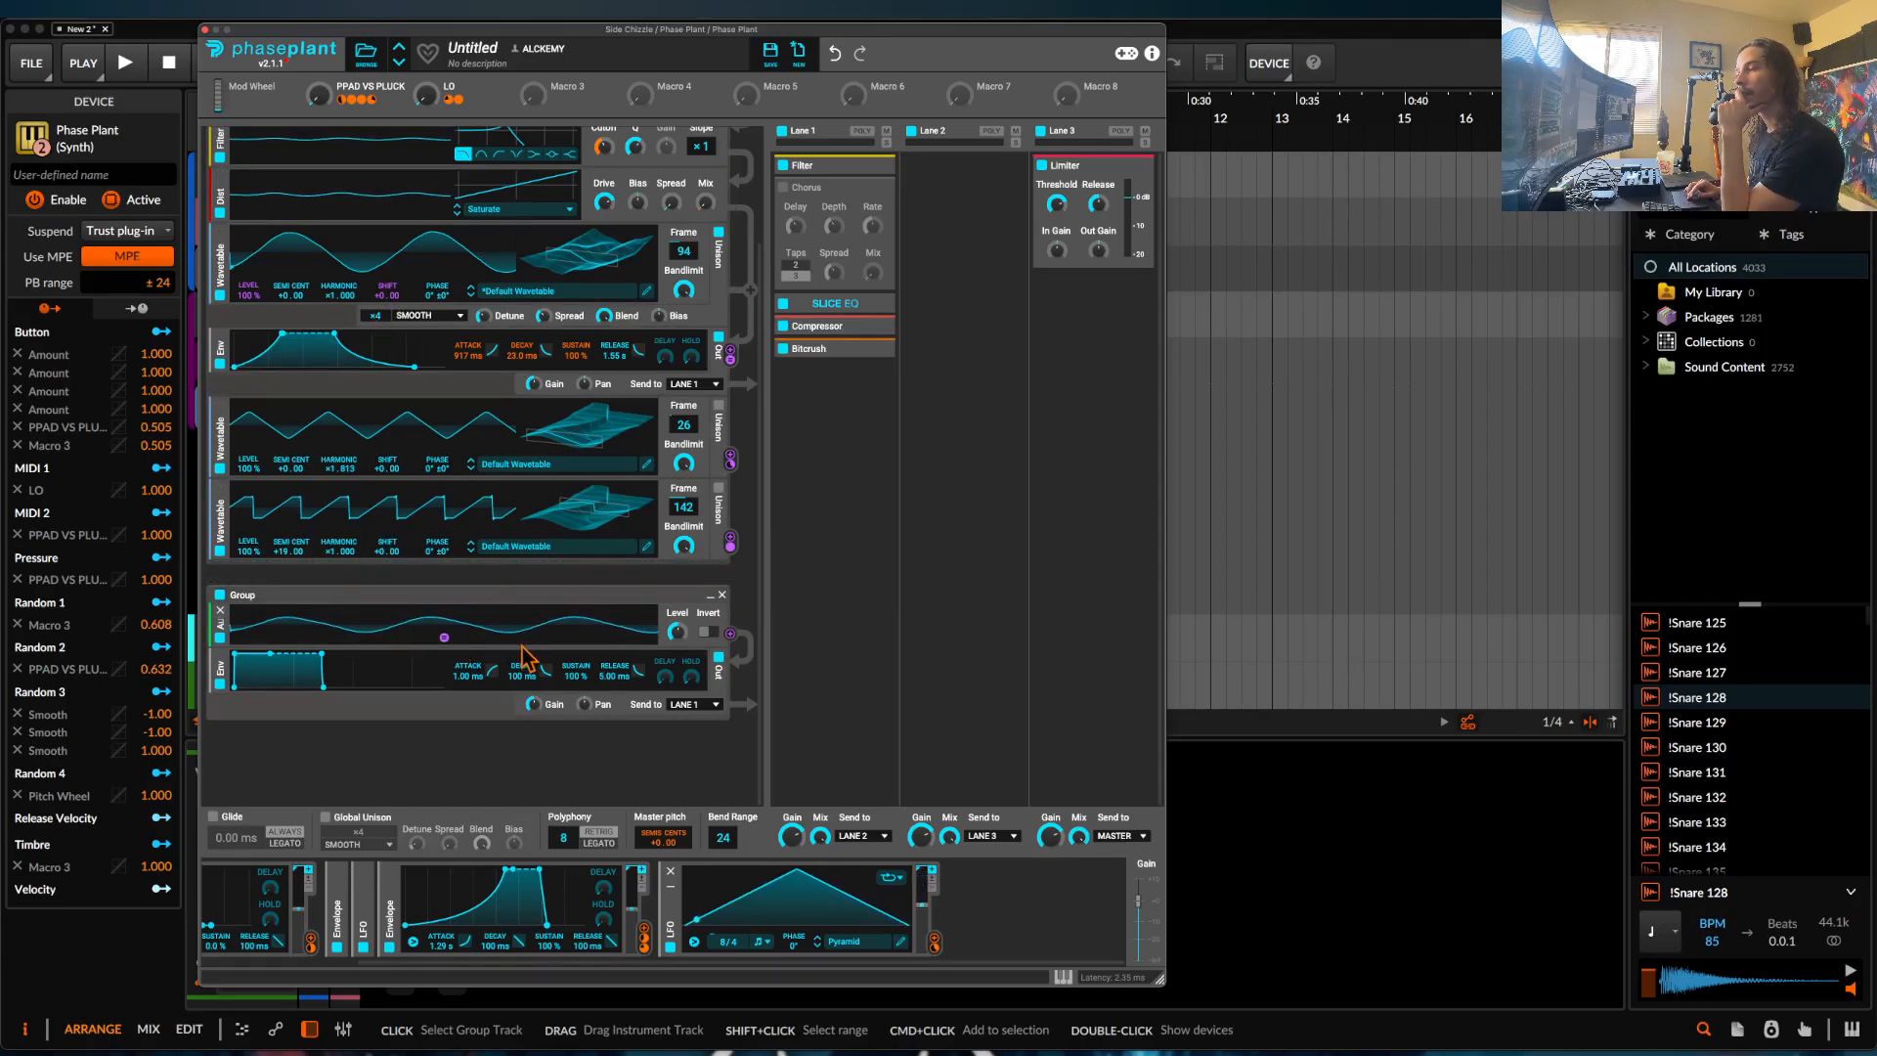
Add an Analog oscillator at the end of the second group and route its output into the Aux module.
left_click(459, 738)
left_click(501, 789)
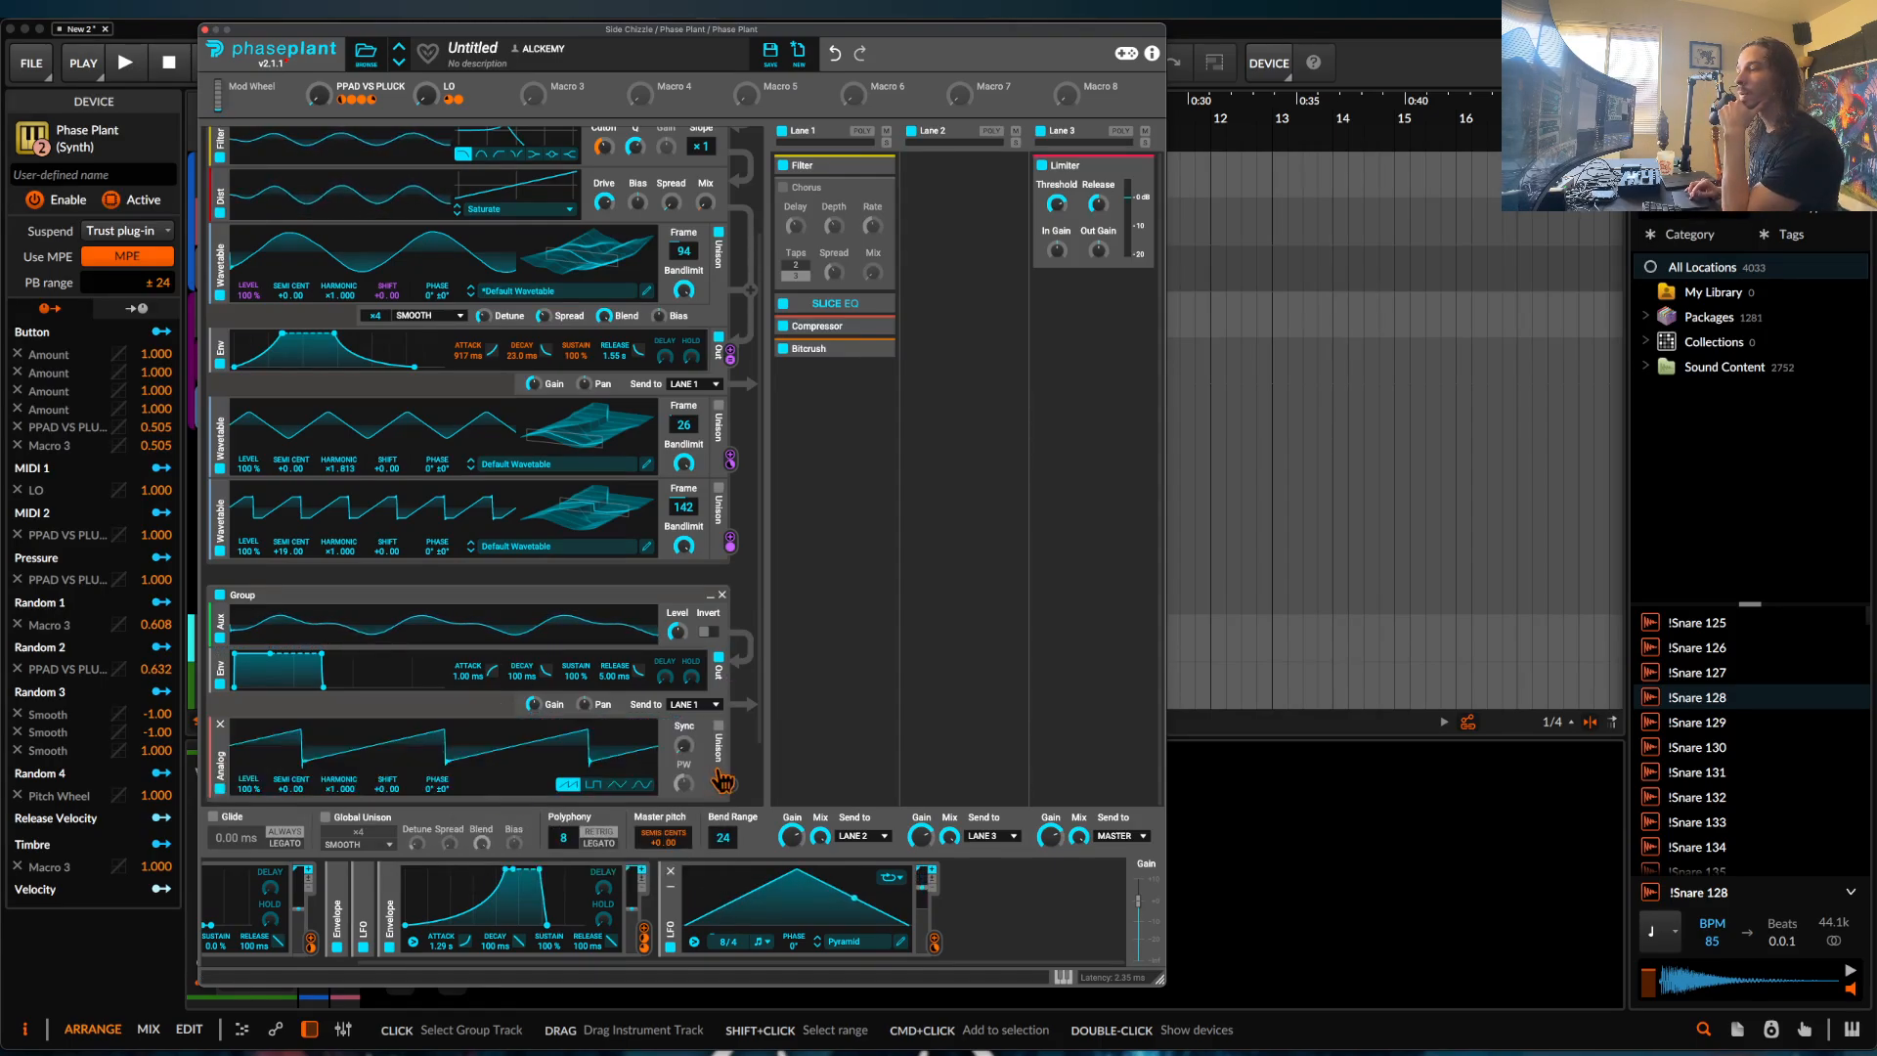
left_click_drag(729, 784, 445, 645)
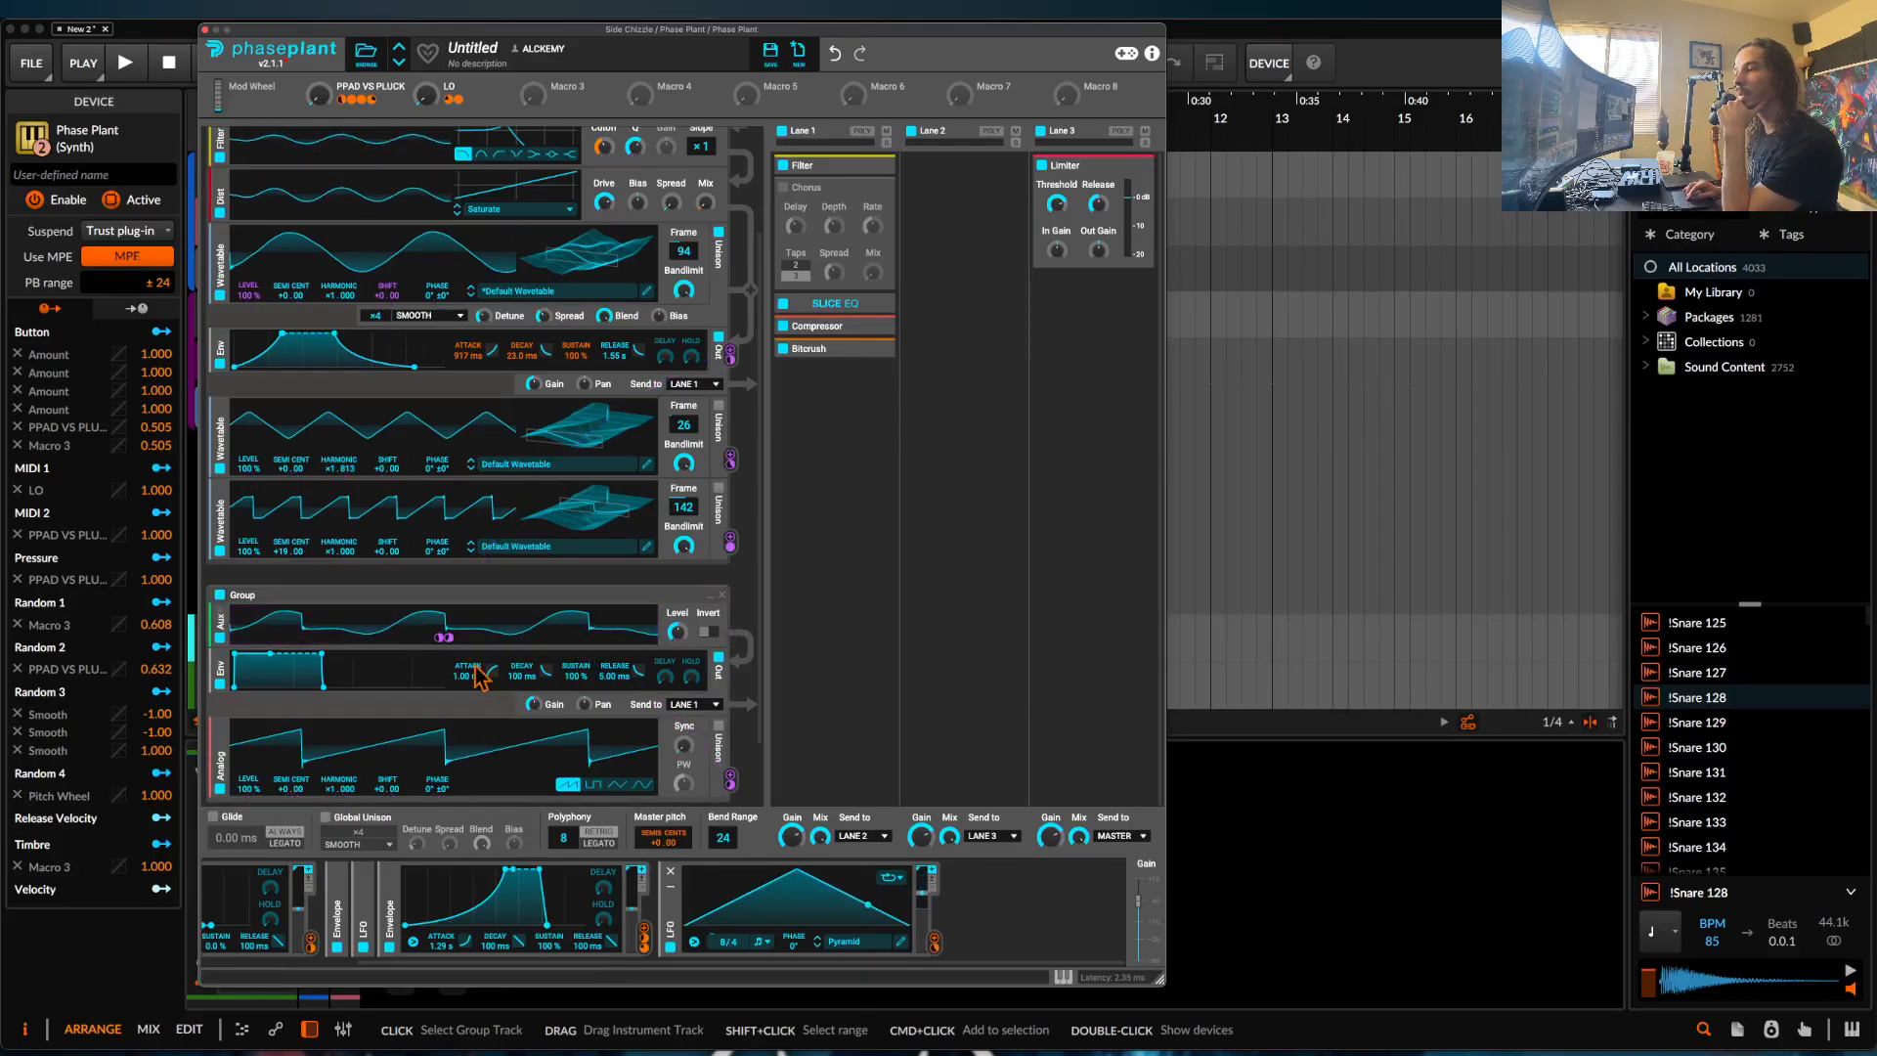
Change the second group's Analog oscillator to a sine wave, set its harmonic to 2.000 and start playback.
scroll(479, 757, "down", 3)
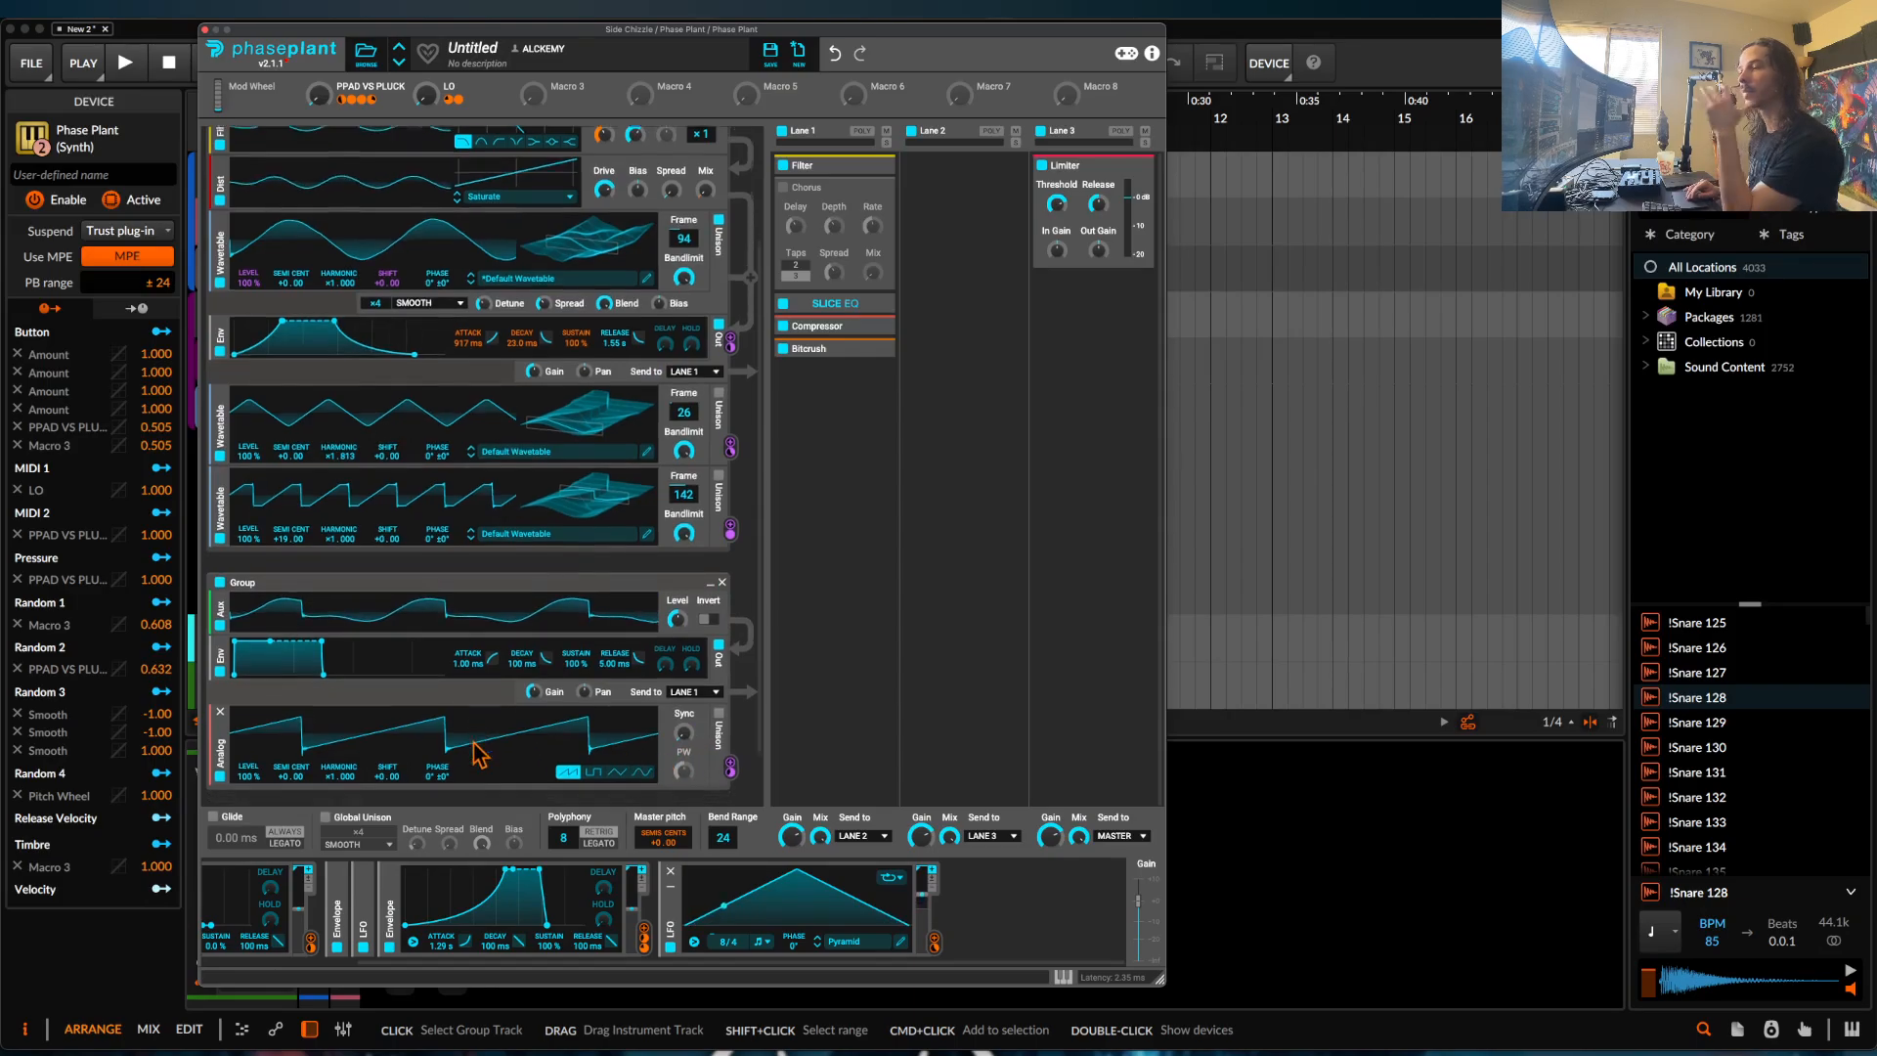
left_click(641, 723)
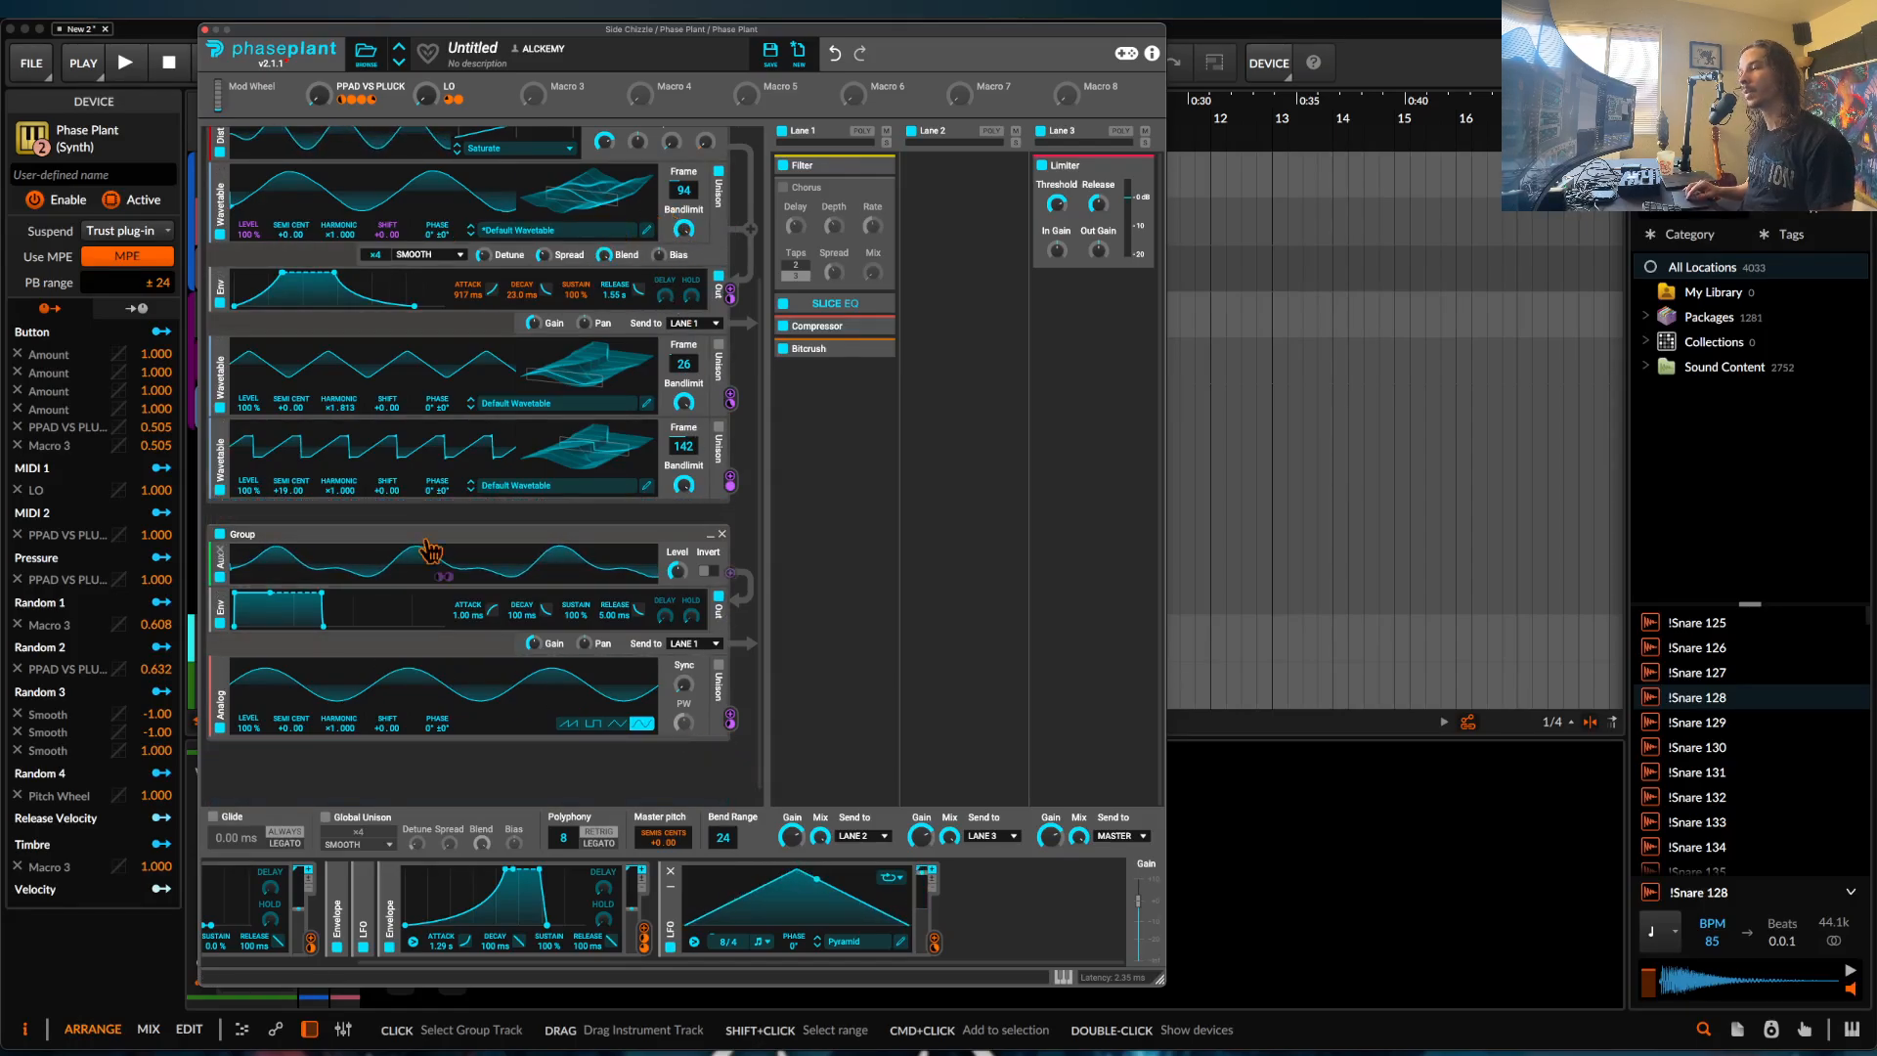
left_click_drag(339, 729, 339, 719)
key("space")
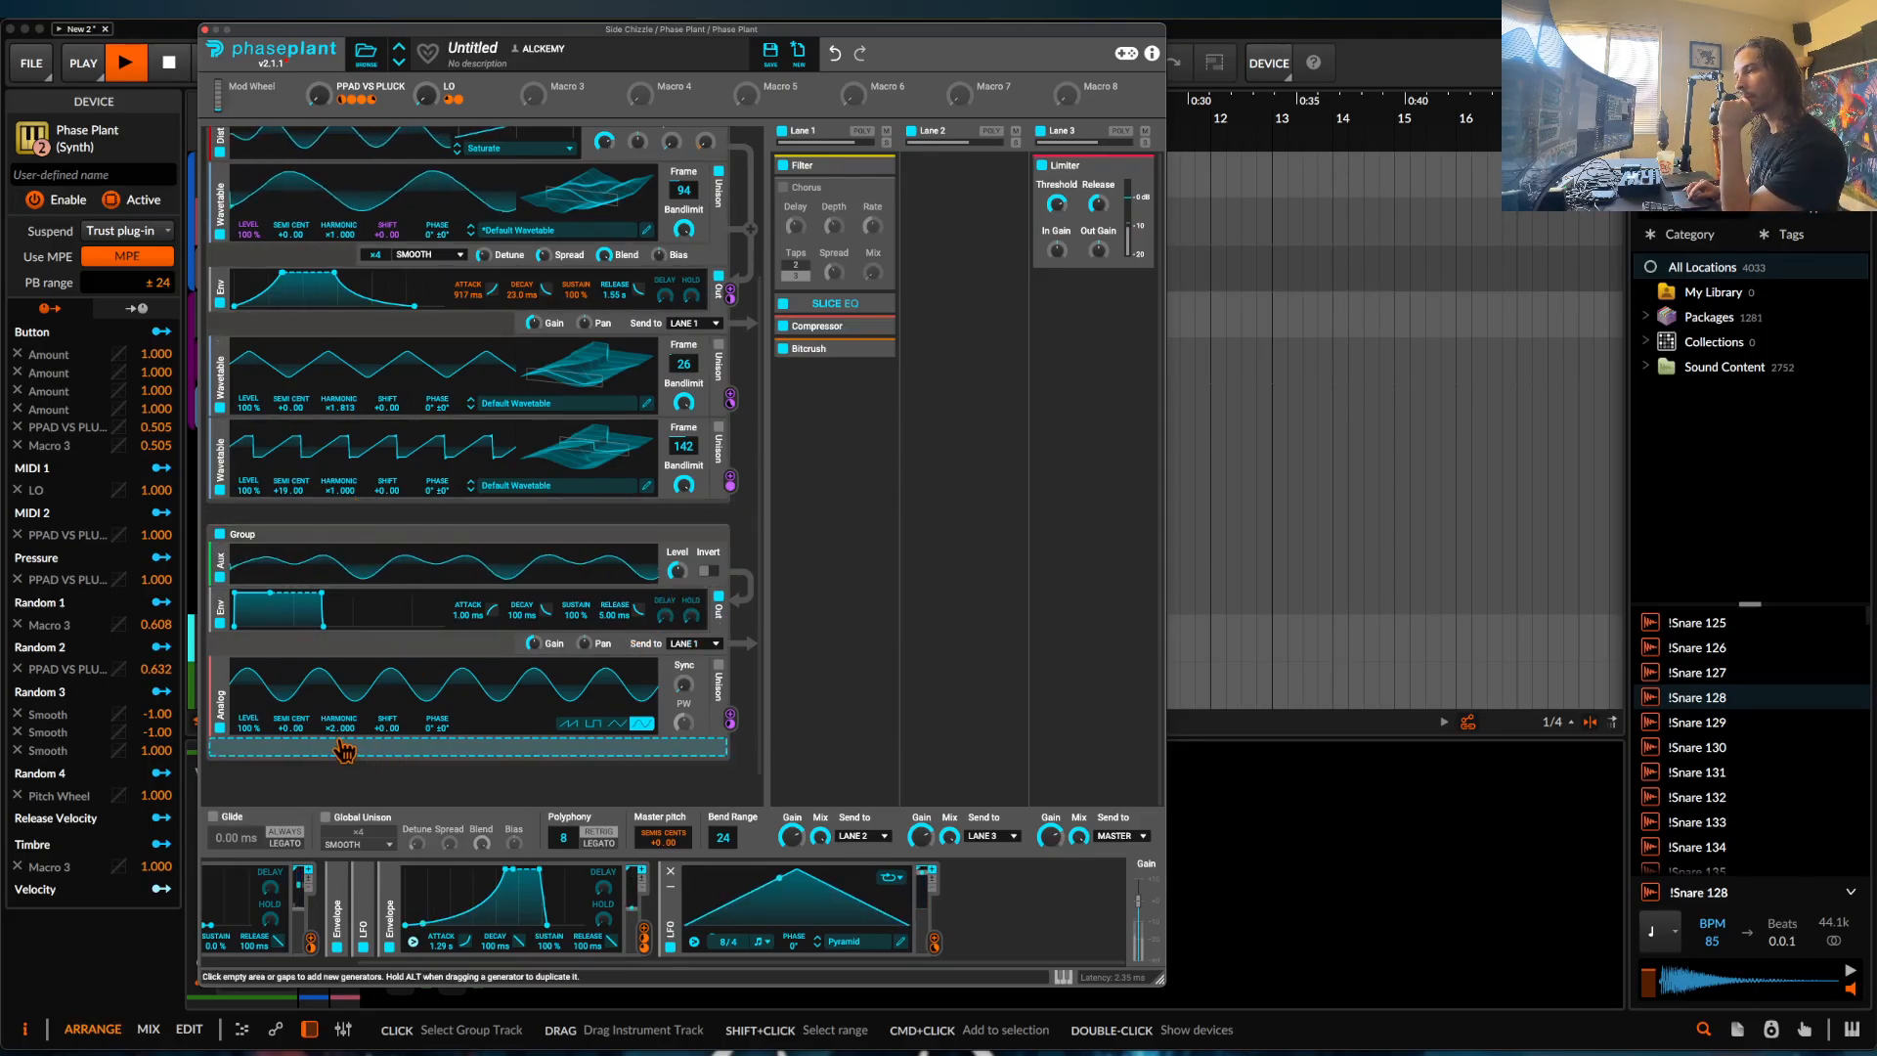
Set the harmonic of the second group's Analog oscillator to 1.000 and audition the patch.
left_click_drag(338, 729, 338, 743)
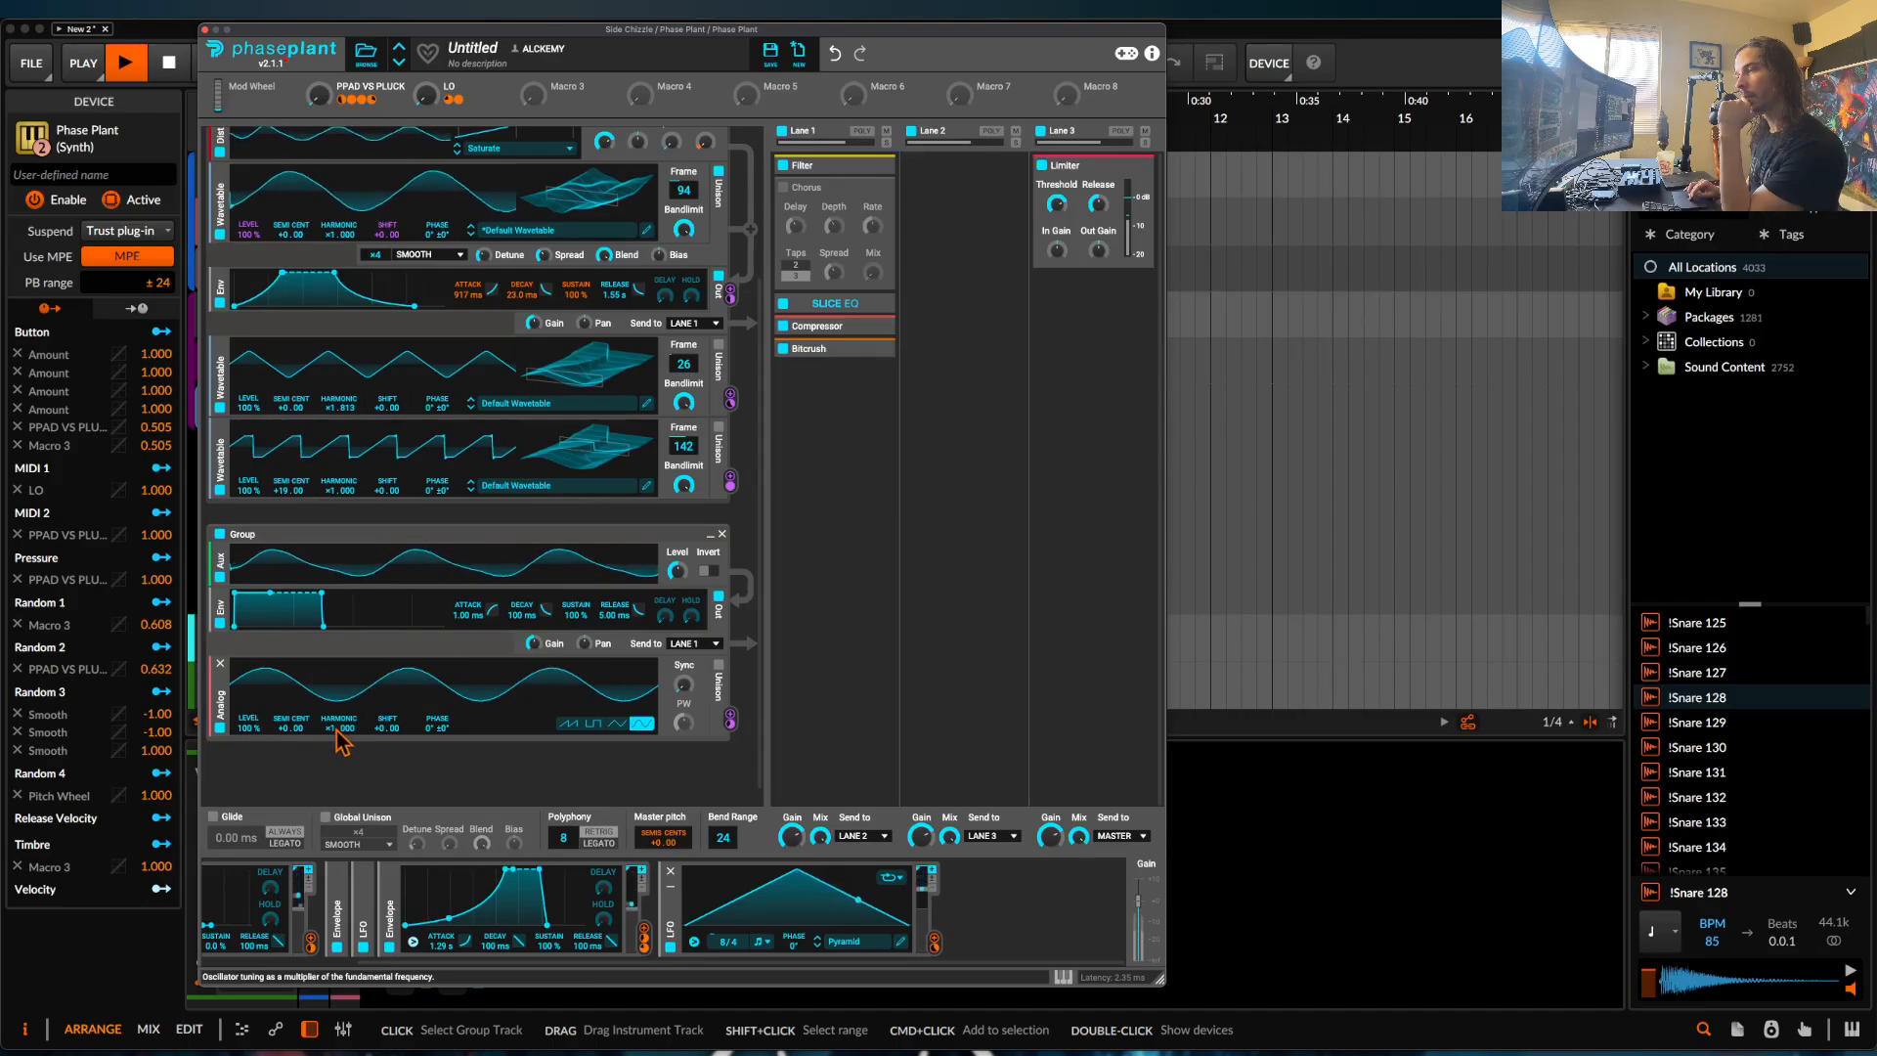
mouse_move(729, 718)
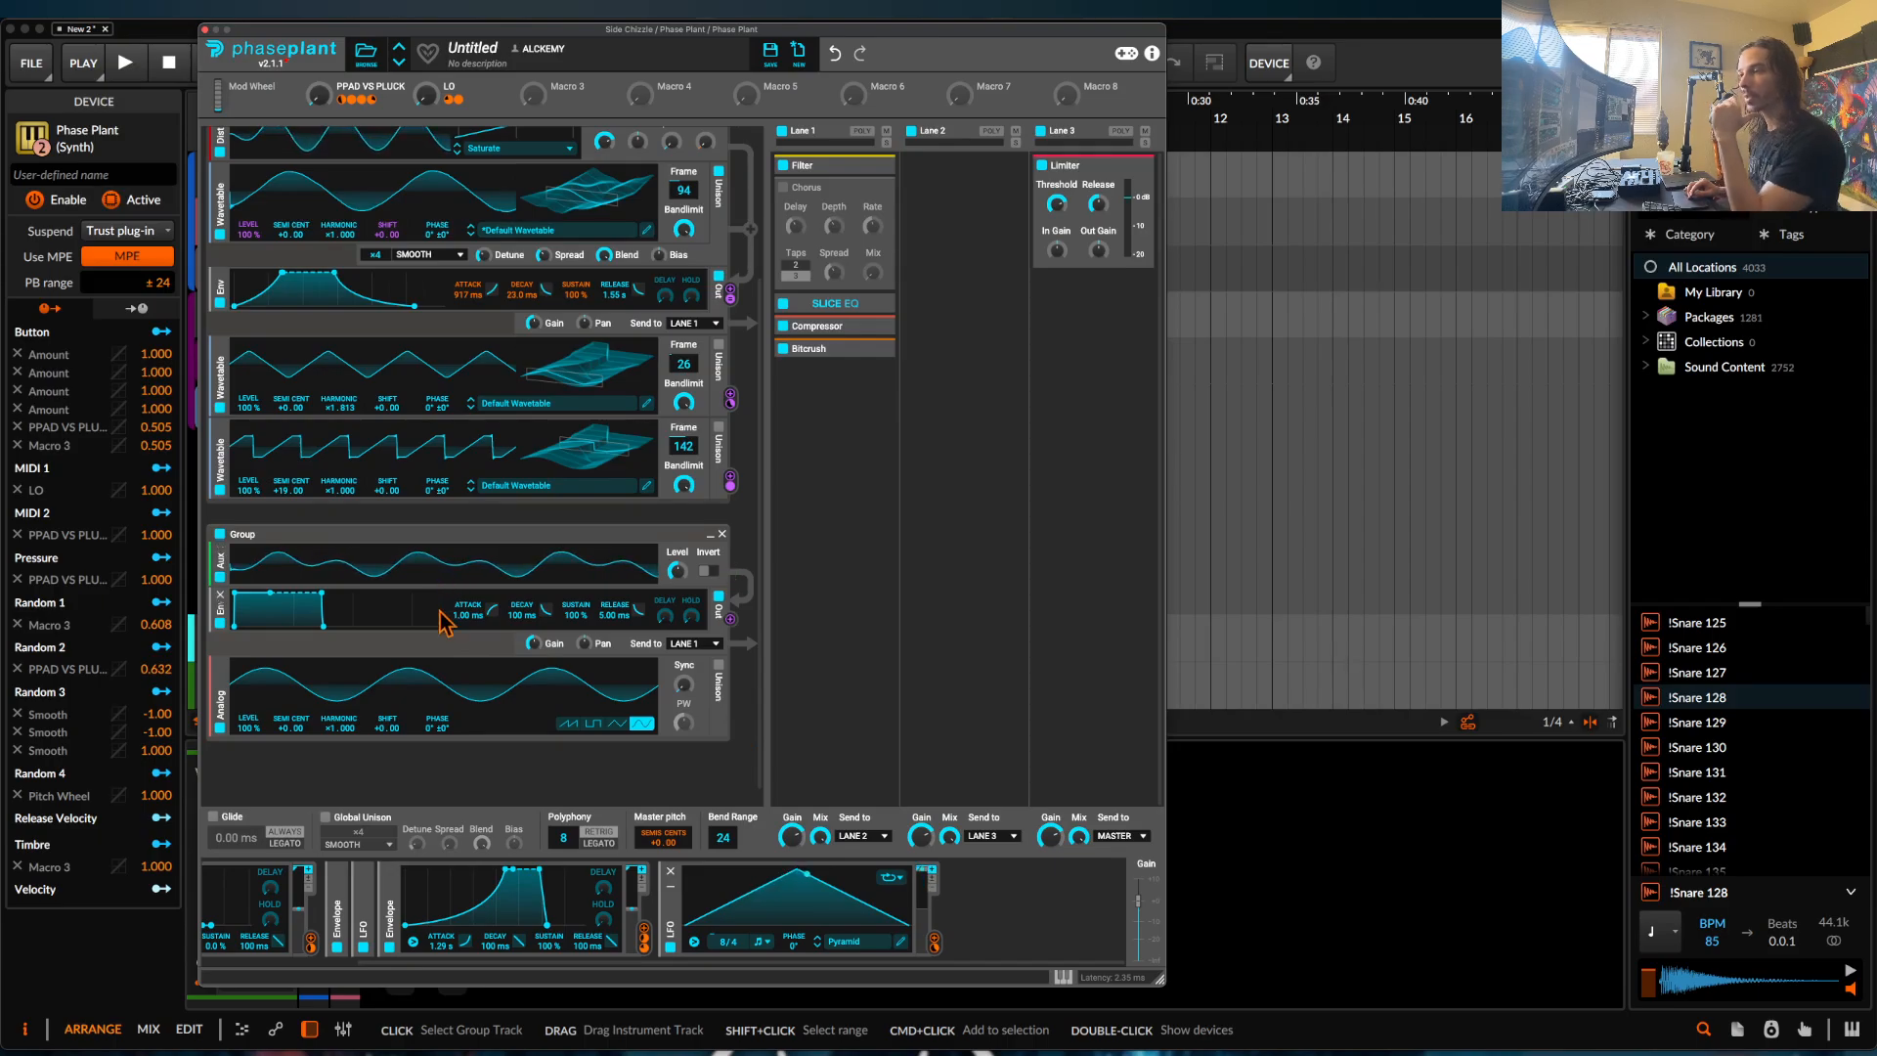
key("space")
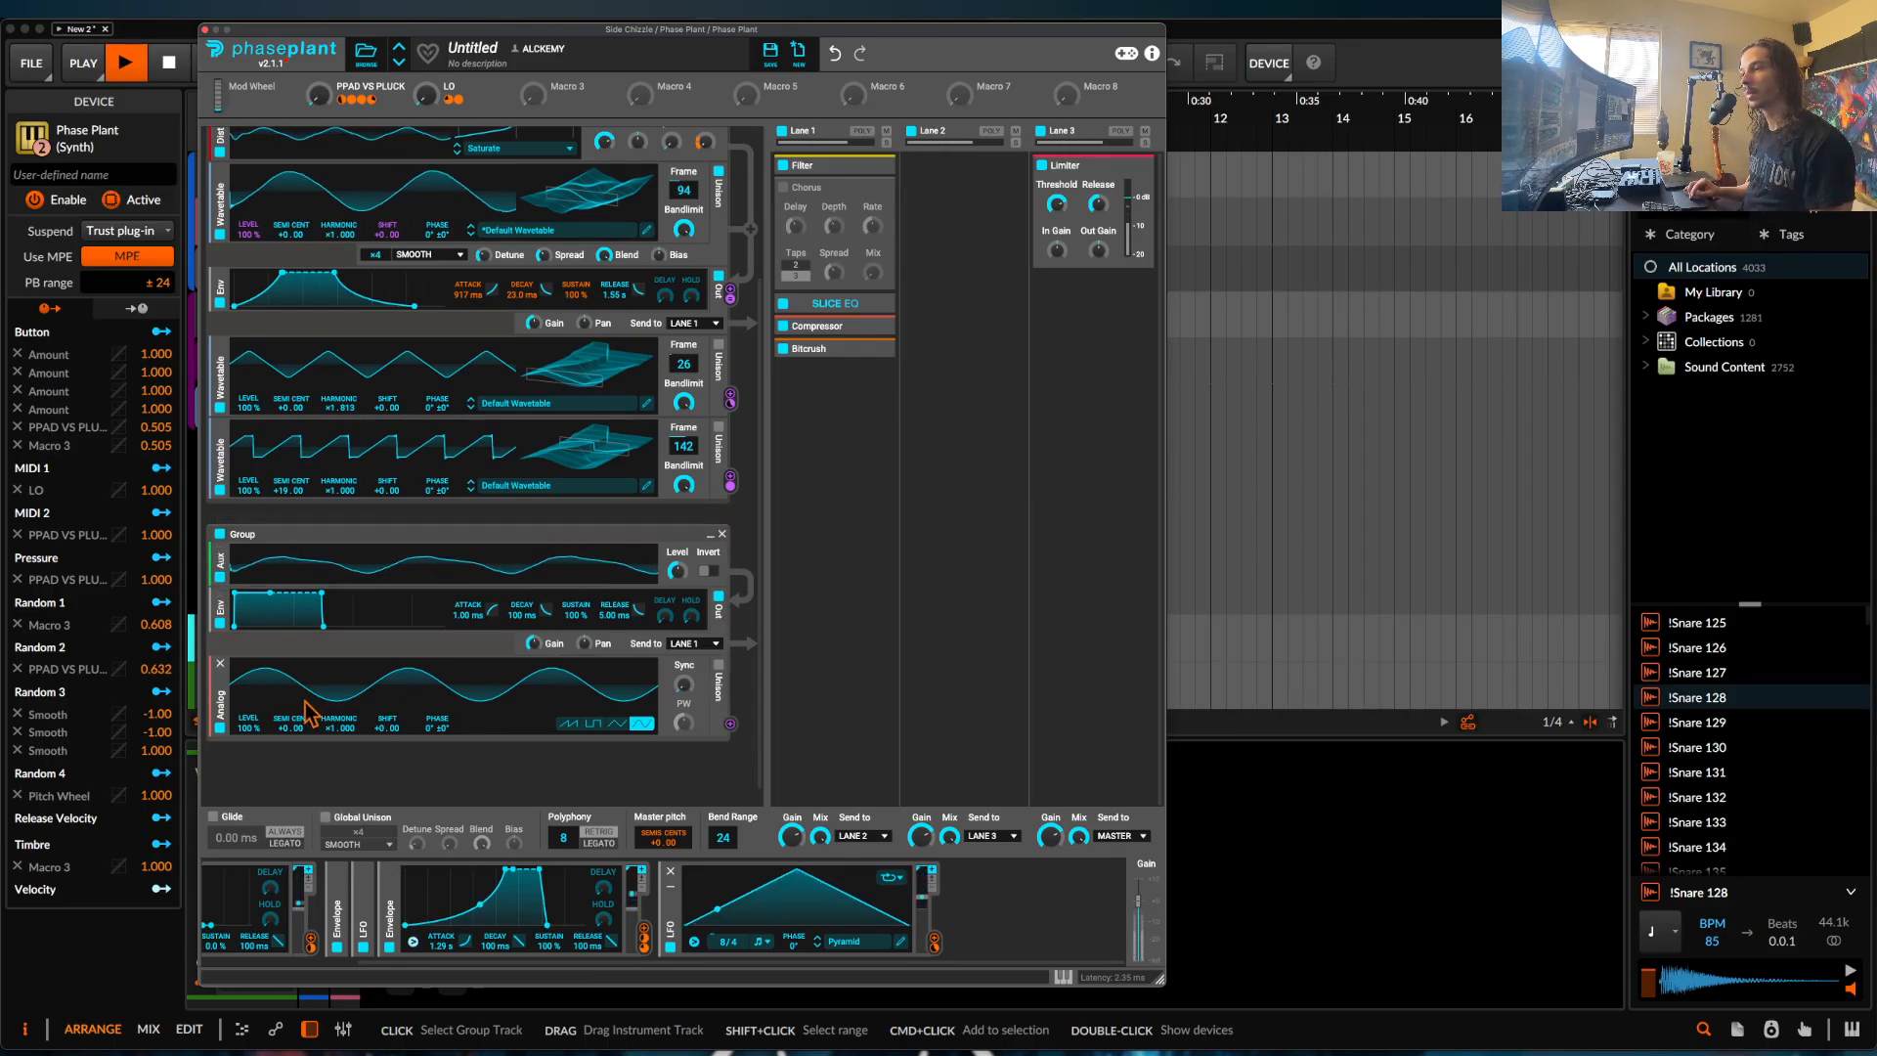
key("space")
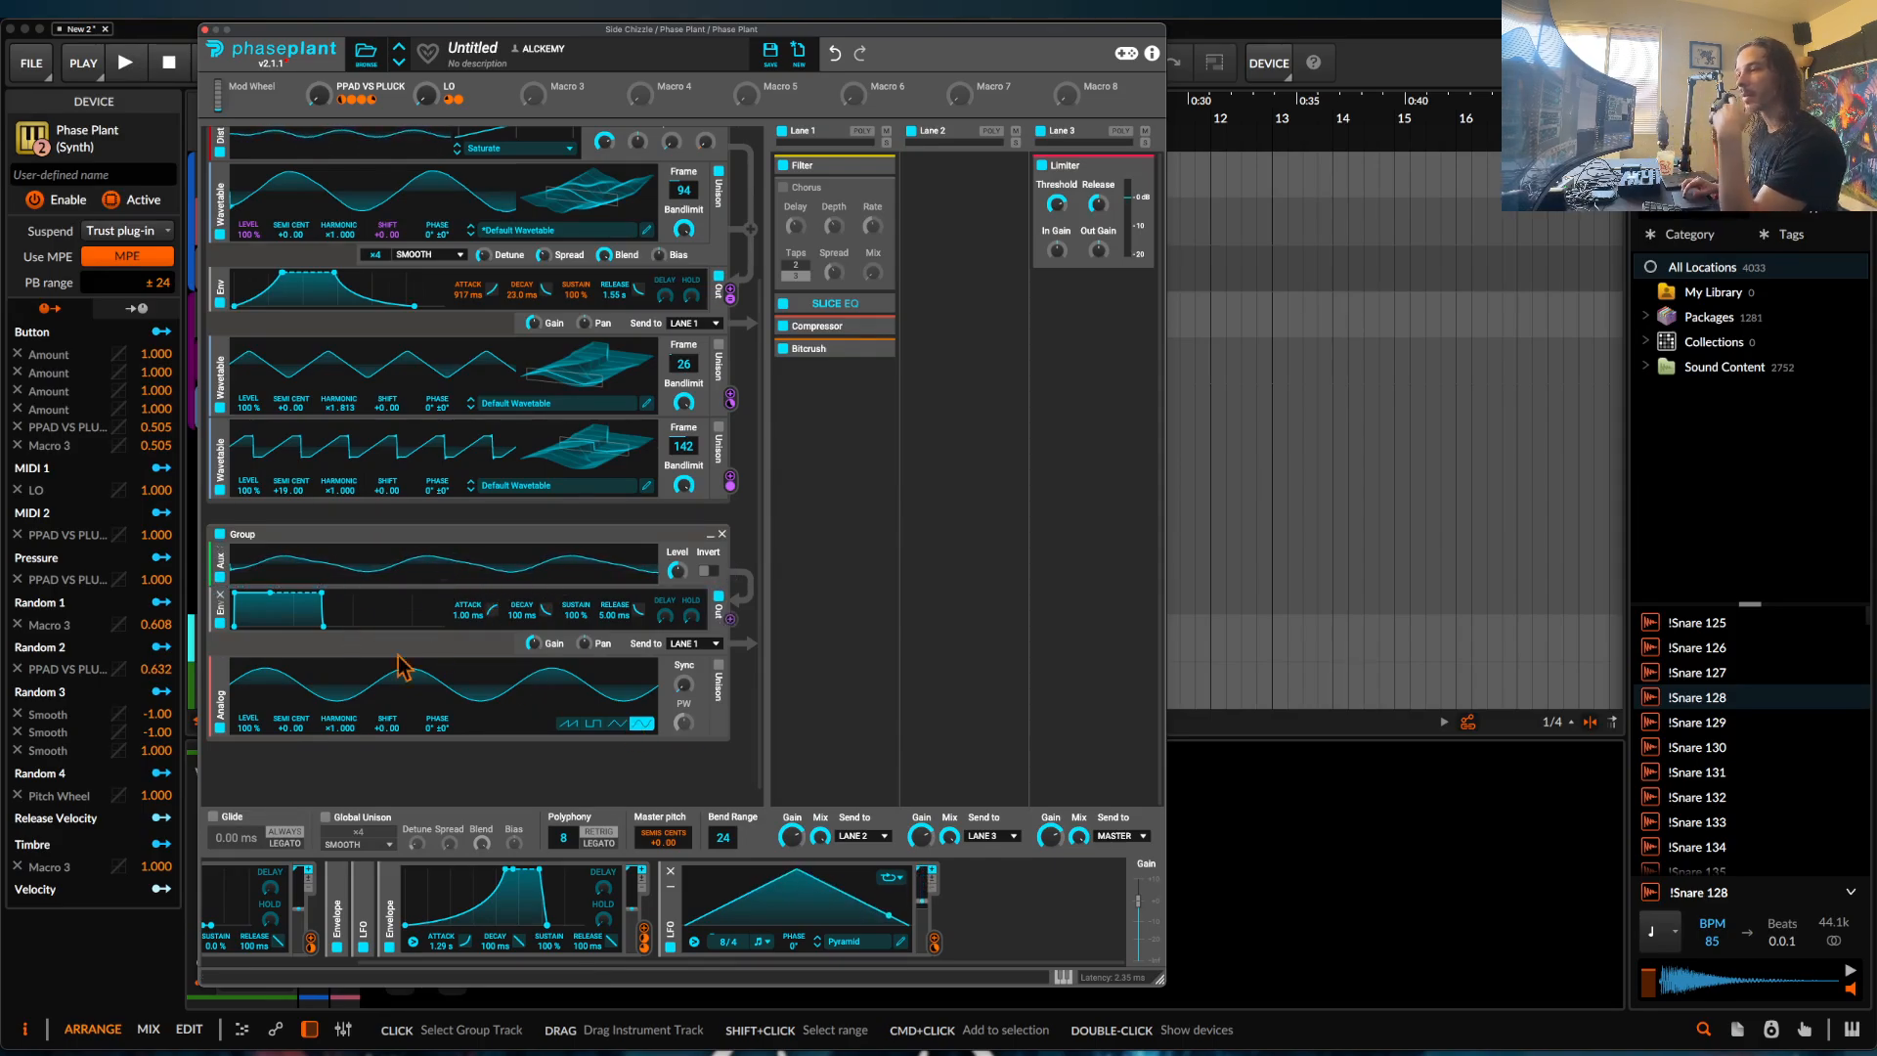
Delete the second group's Analog oscillator, send the first group's output to Sideband and audition the result.
left_click(224, 669)
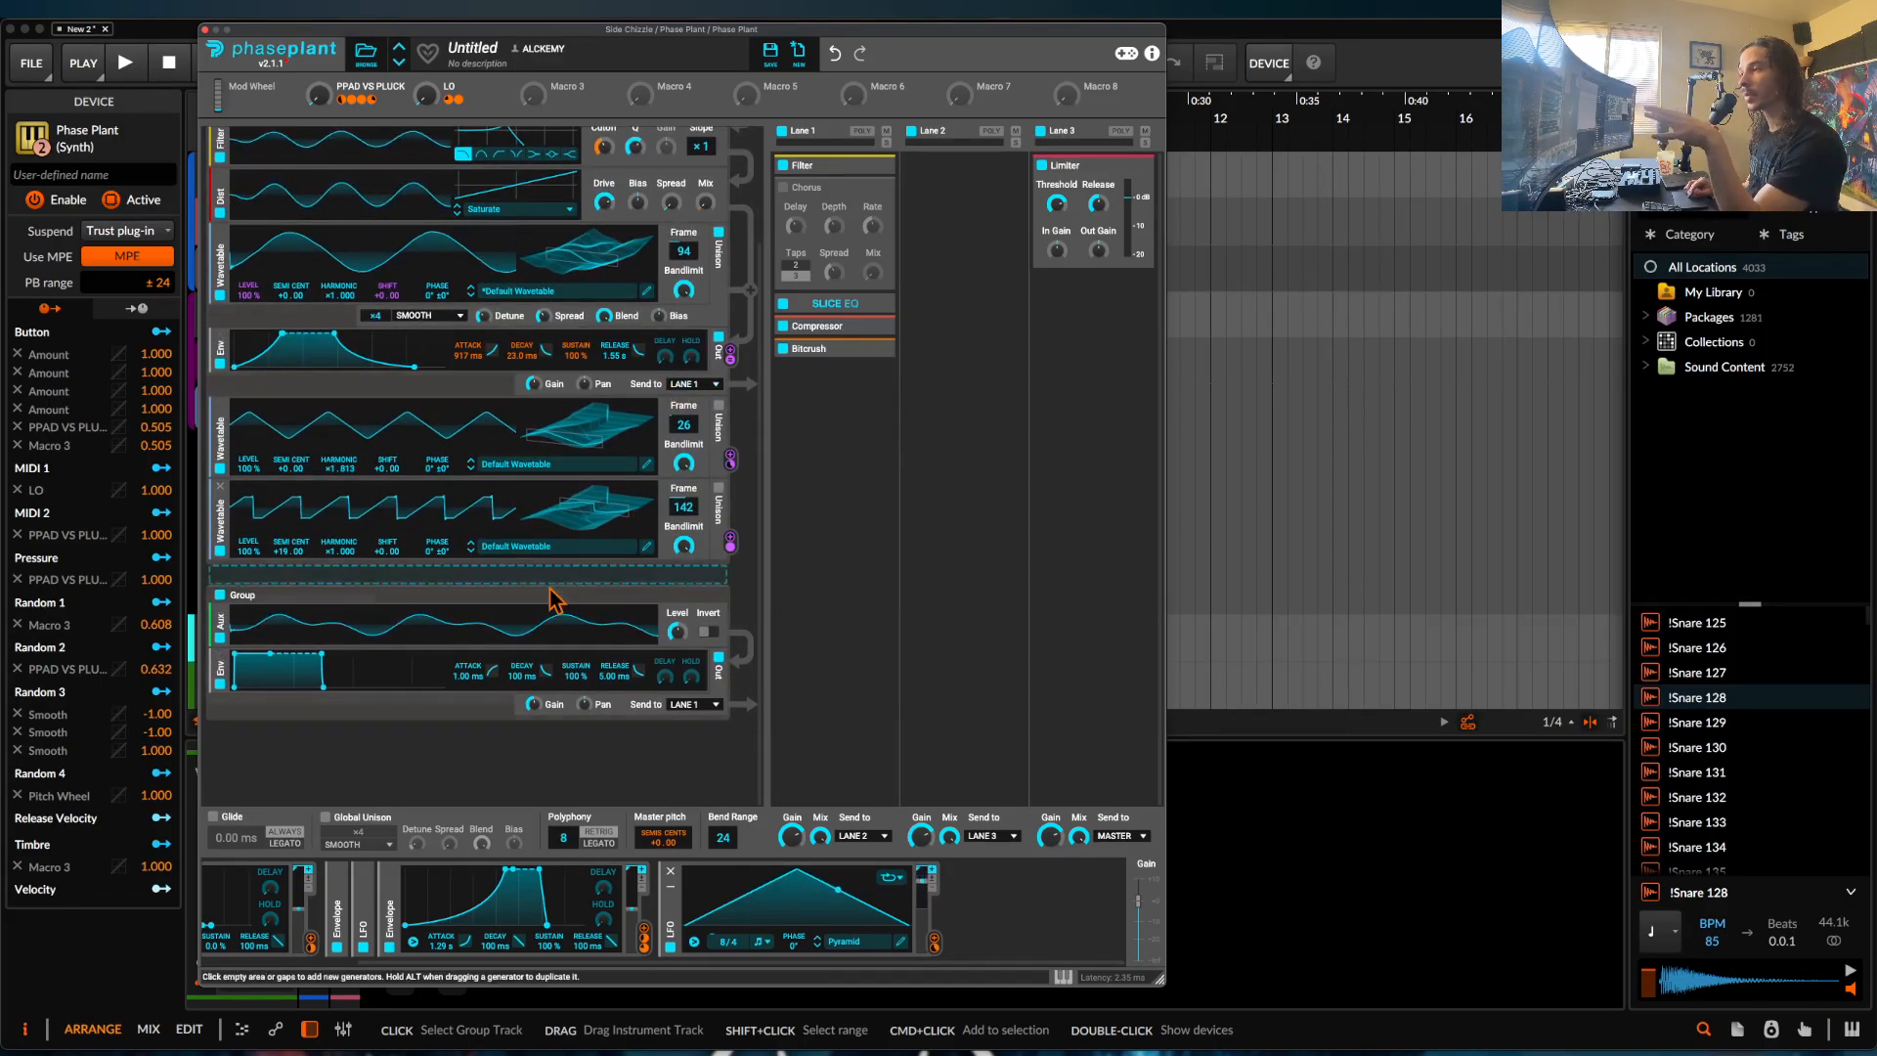
left_click(708, 384)
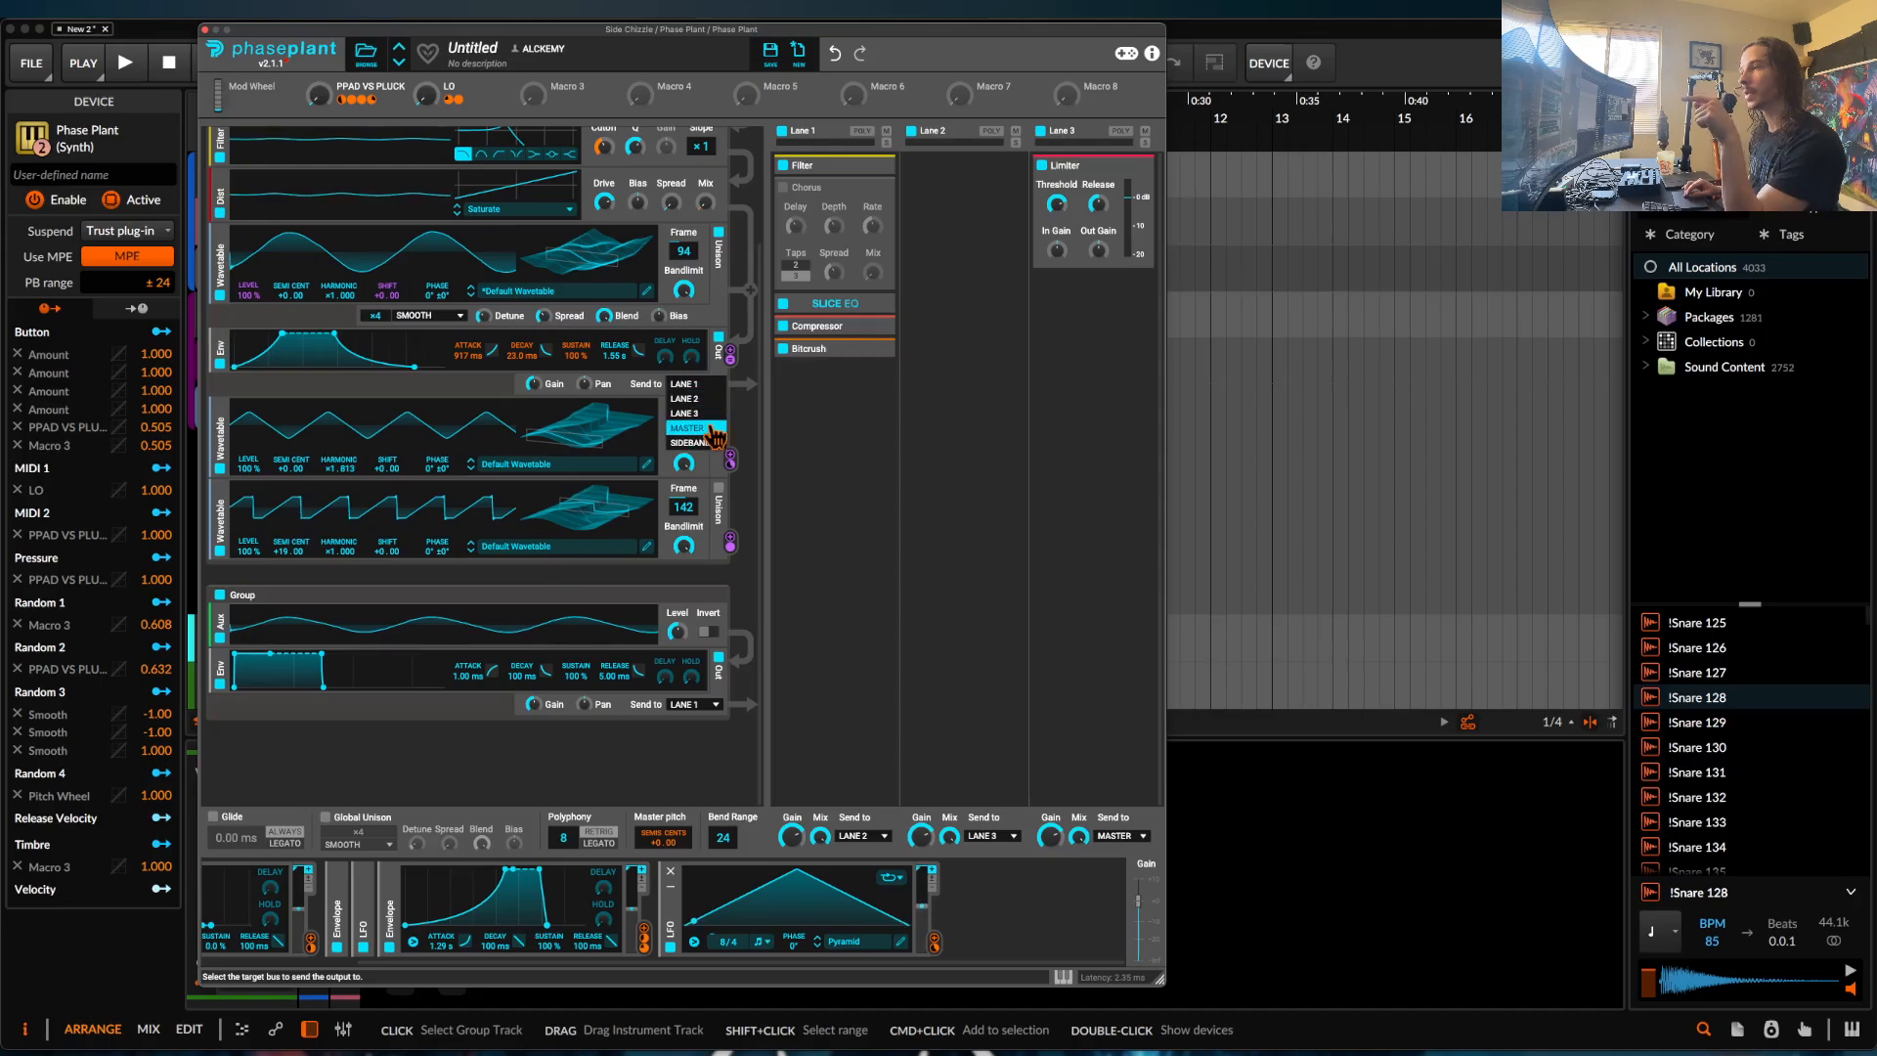
left_click(704, 443)
scroll(503, 285, "up", 1)
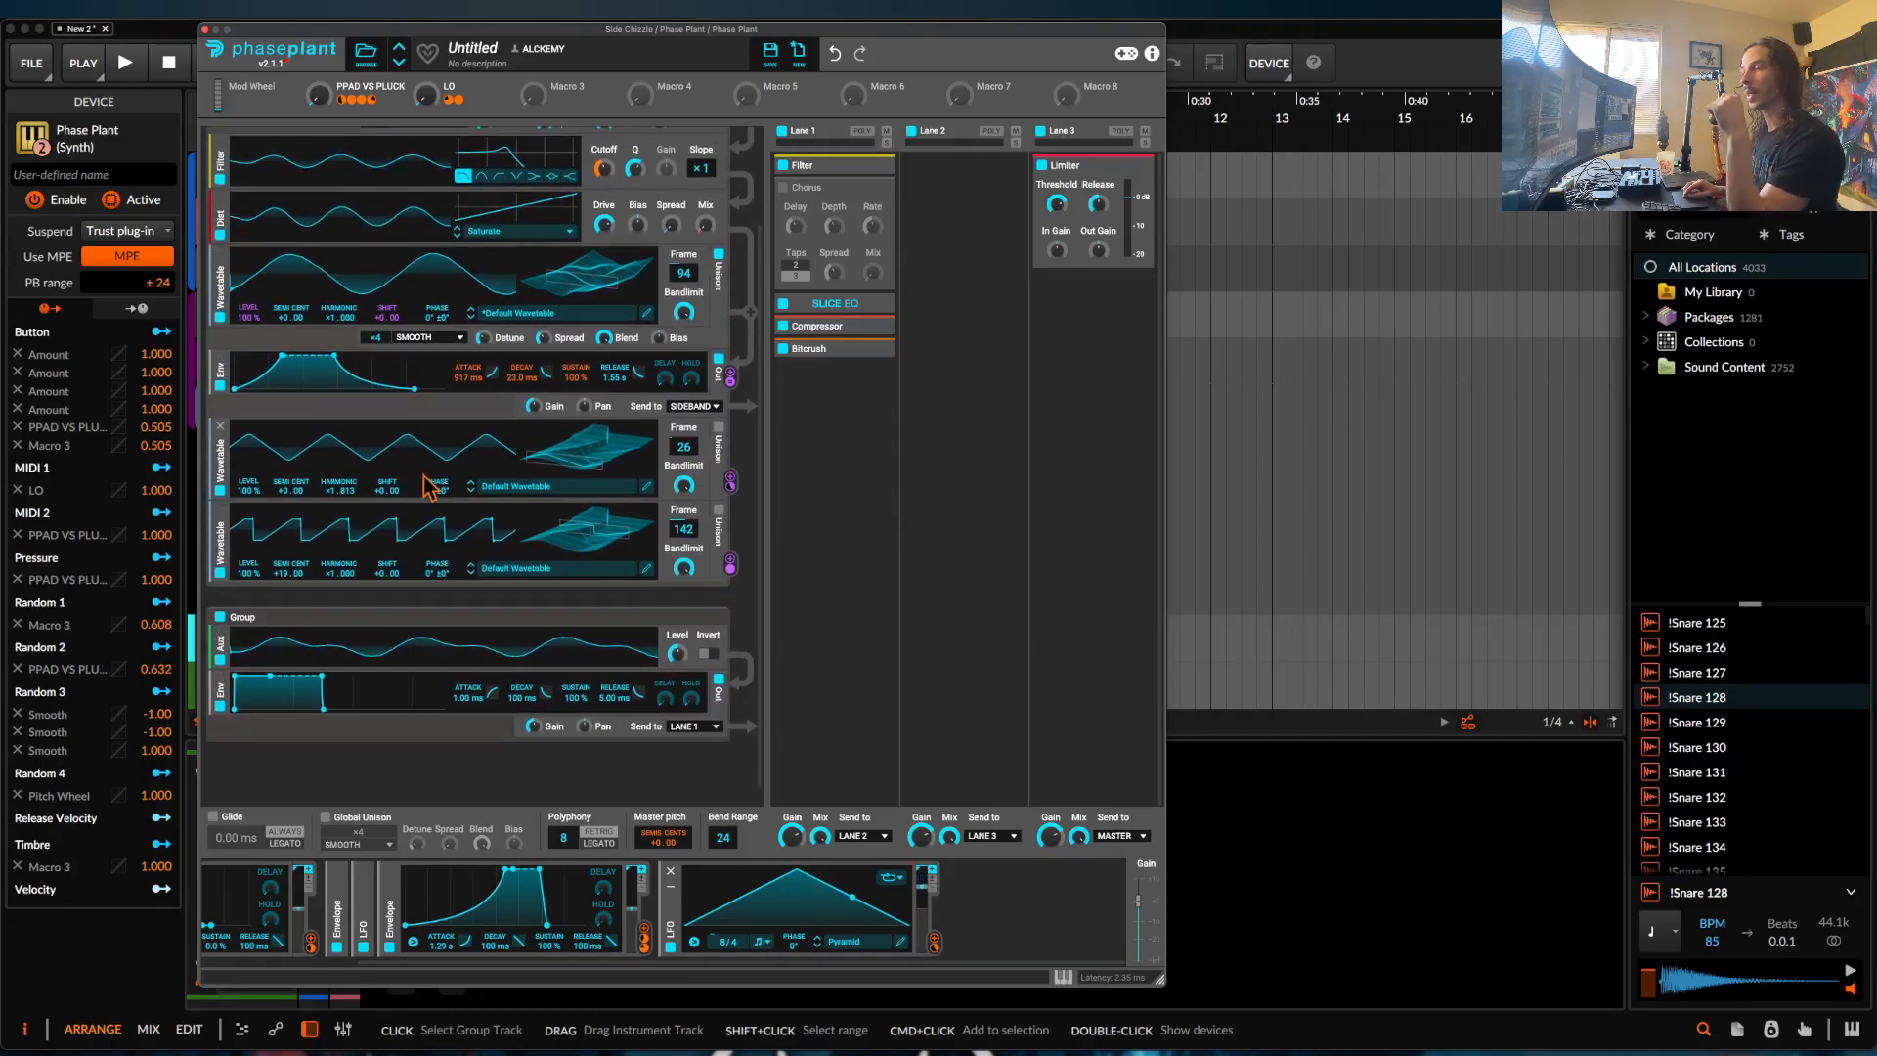
key("space")
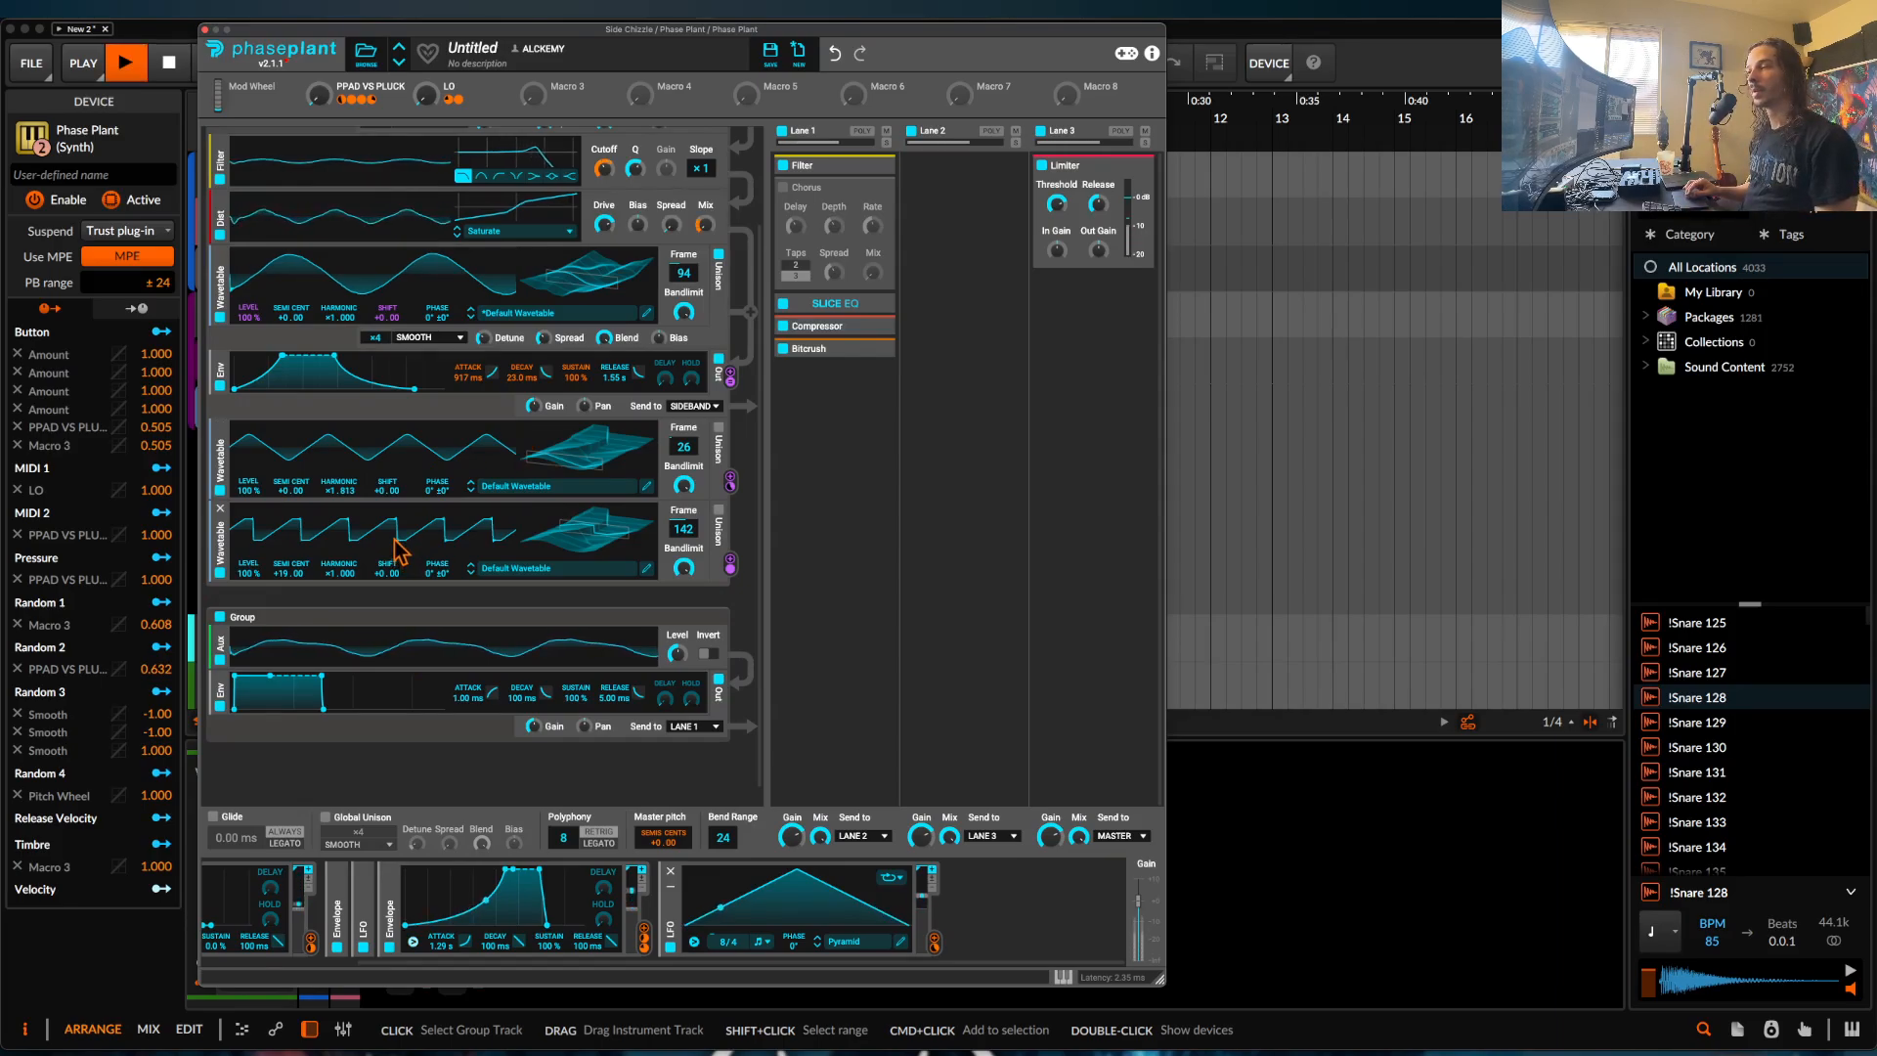
key("space")
Switch the first group's output to Lane 1 and back to Sideband for comparison.
left_click(693, 406)
left_click(700, 422)
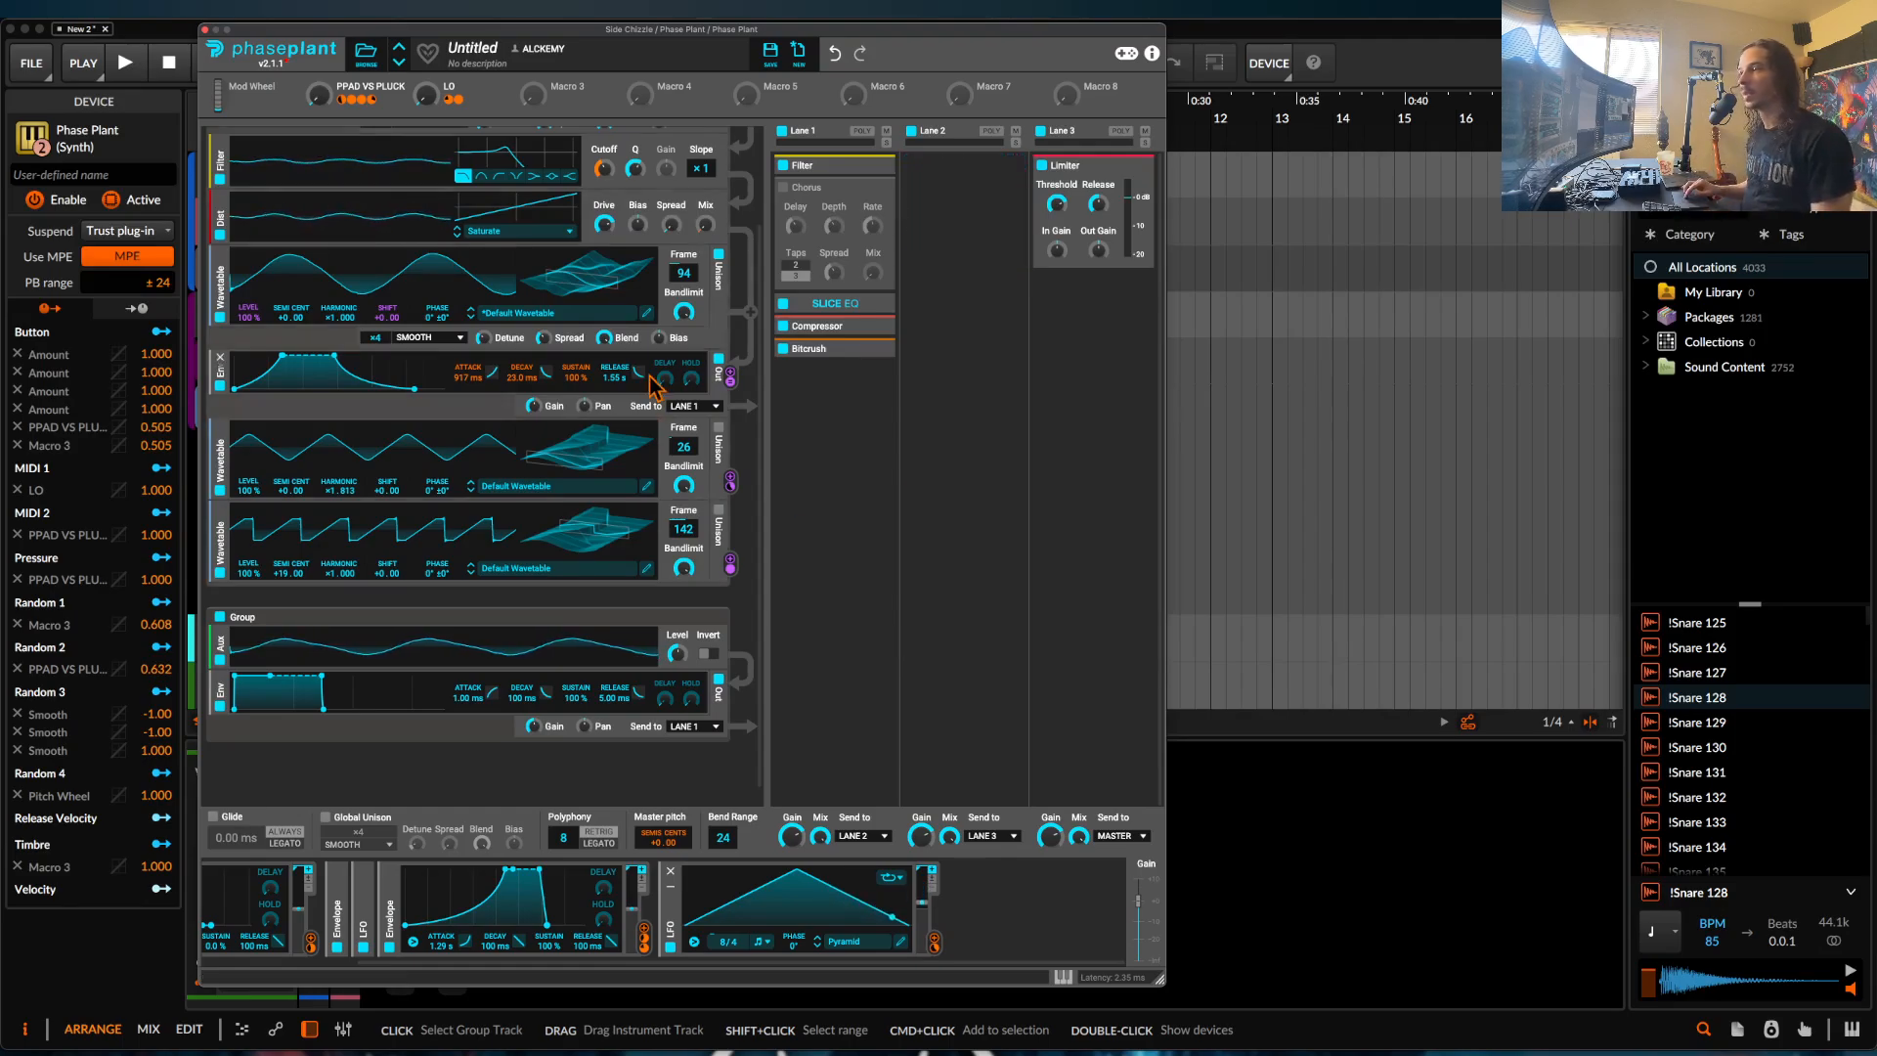
left_click(692, 405)
left_click(709, 466)
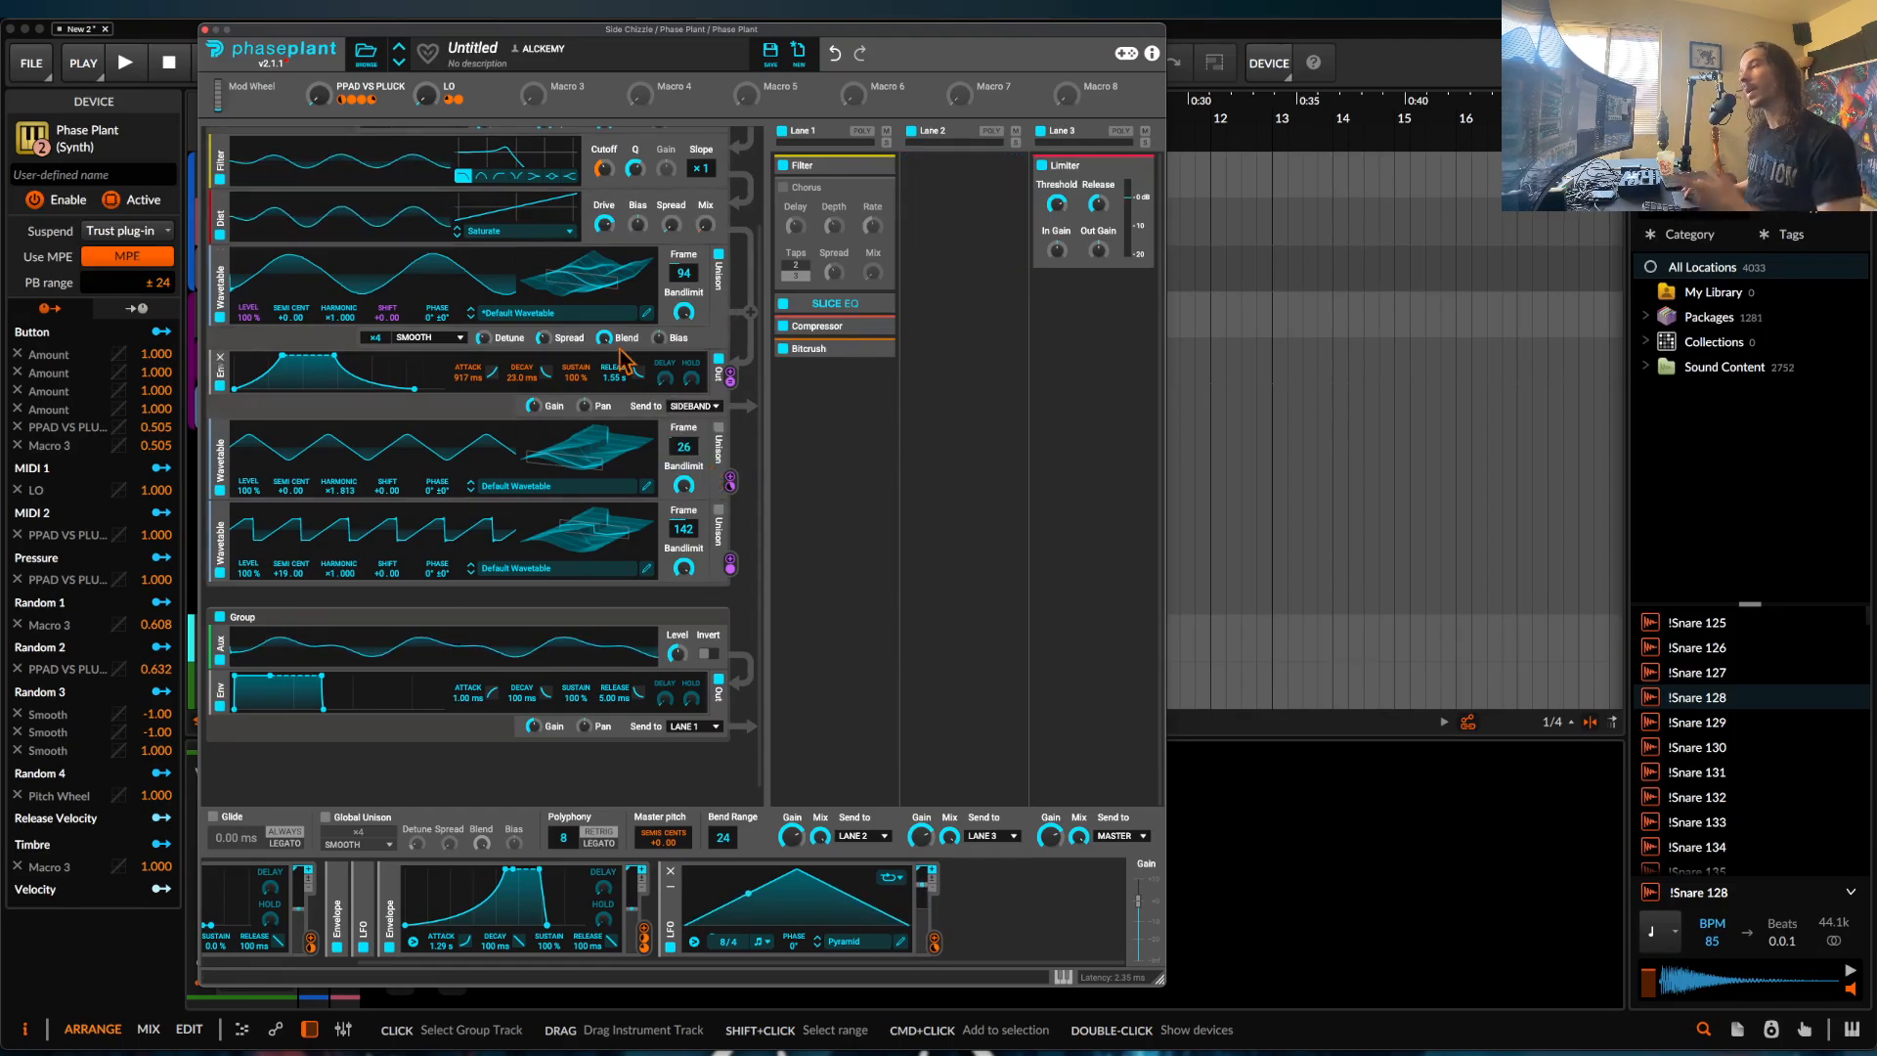
Try a Ring Mod with Sideband as its modulator after the Bitcrush in Lane 1, audition it and remove it.
left_click(833, 368)
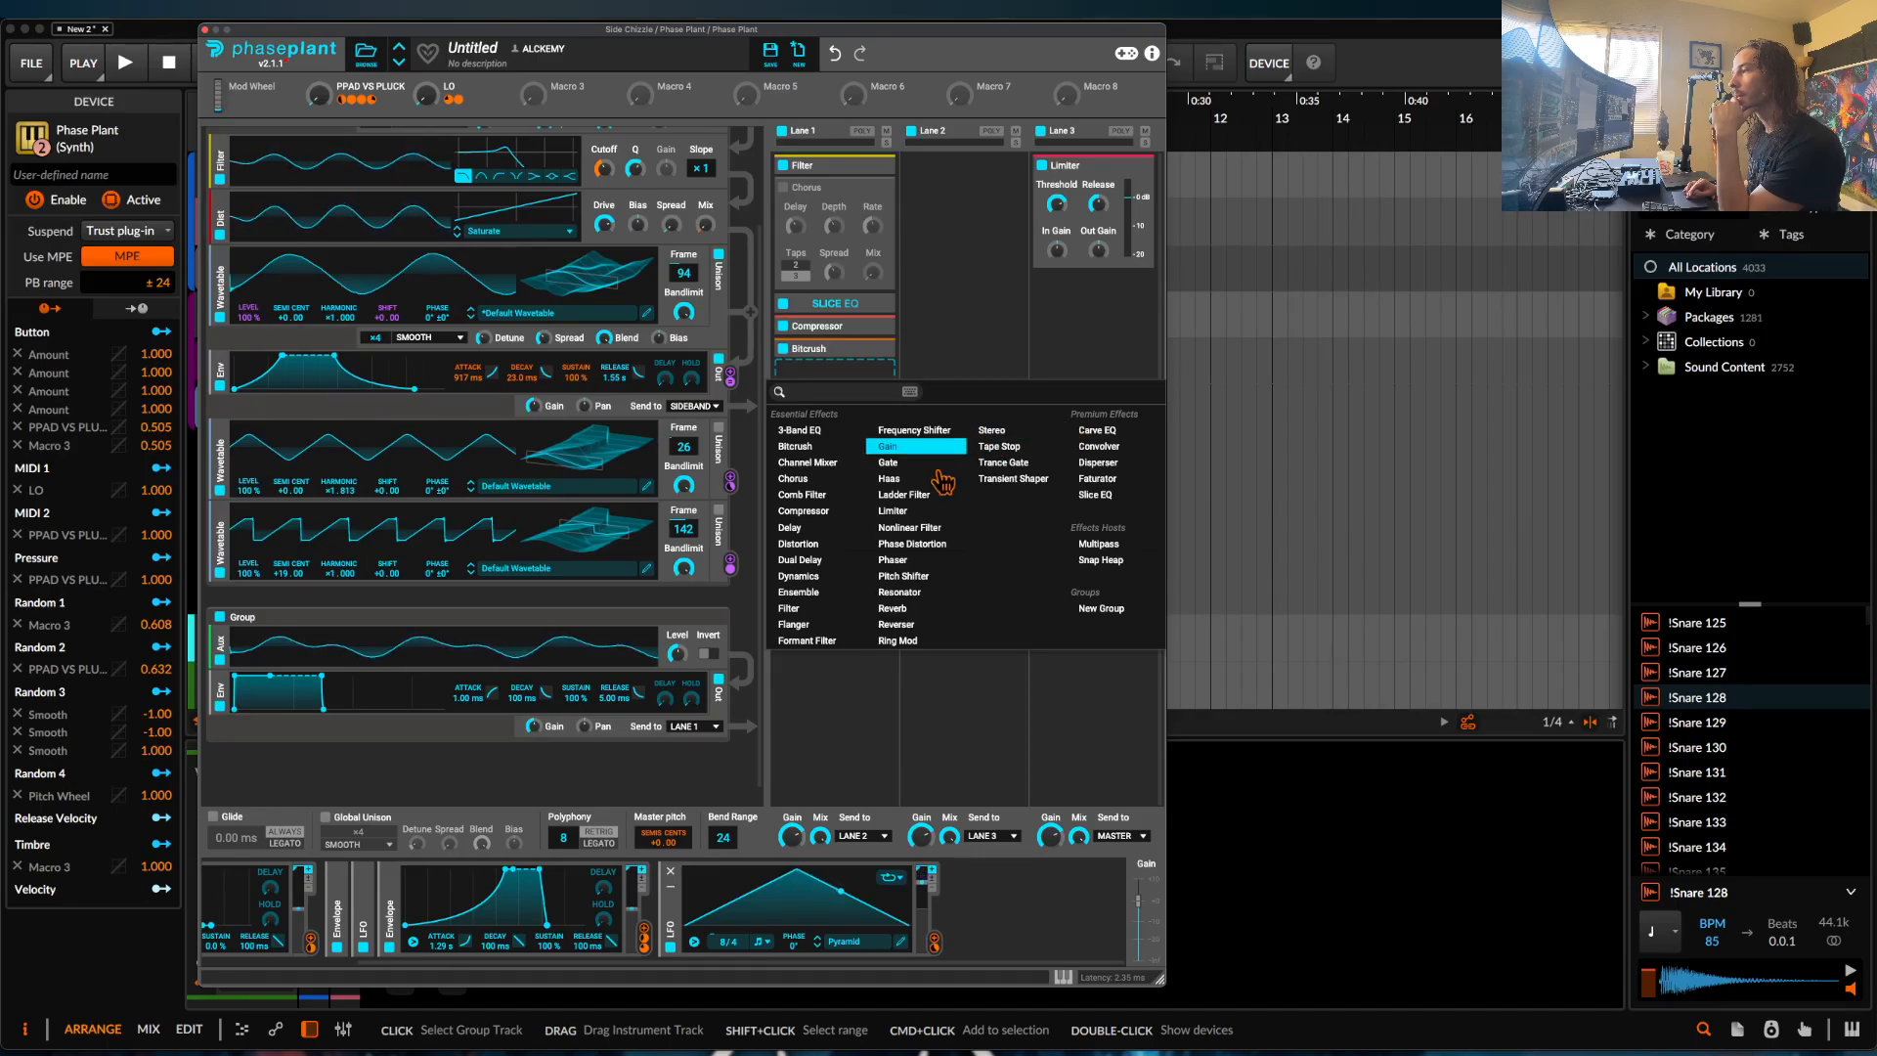
left_click(897, 641)
left_click(855, 544)
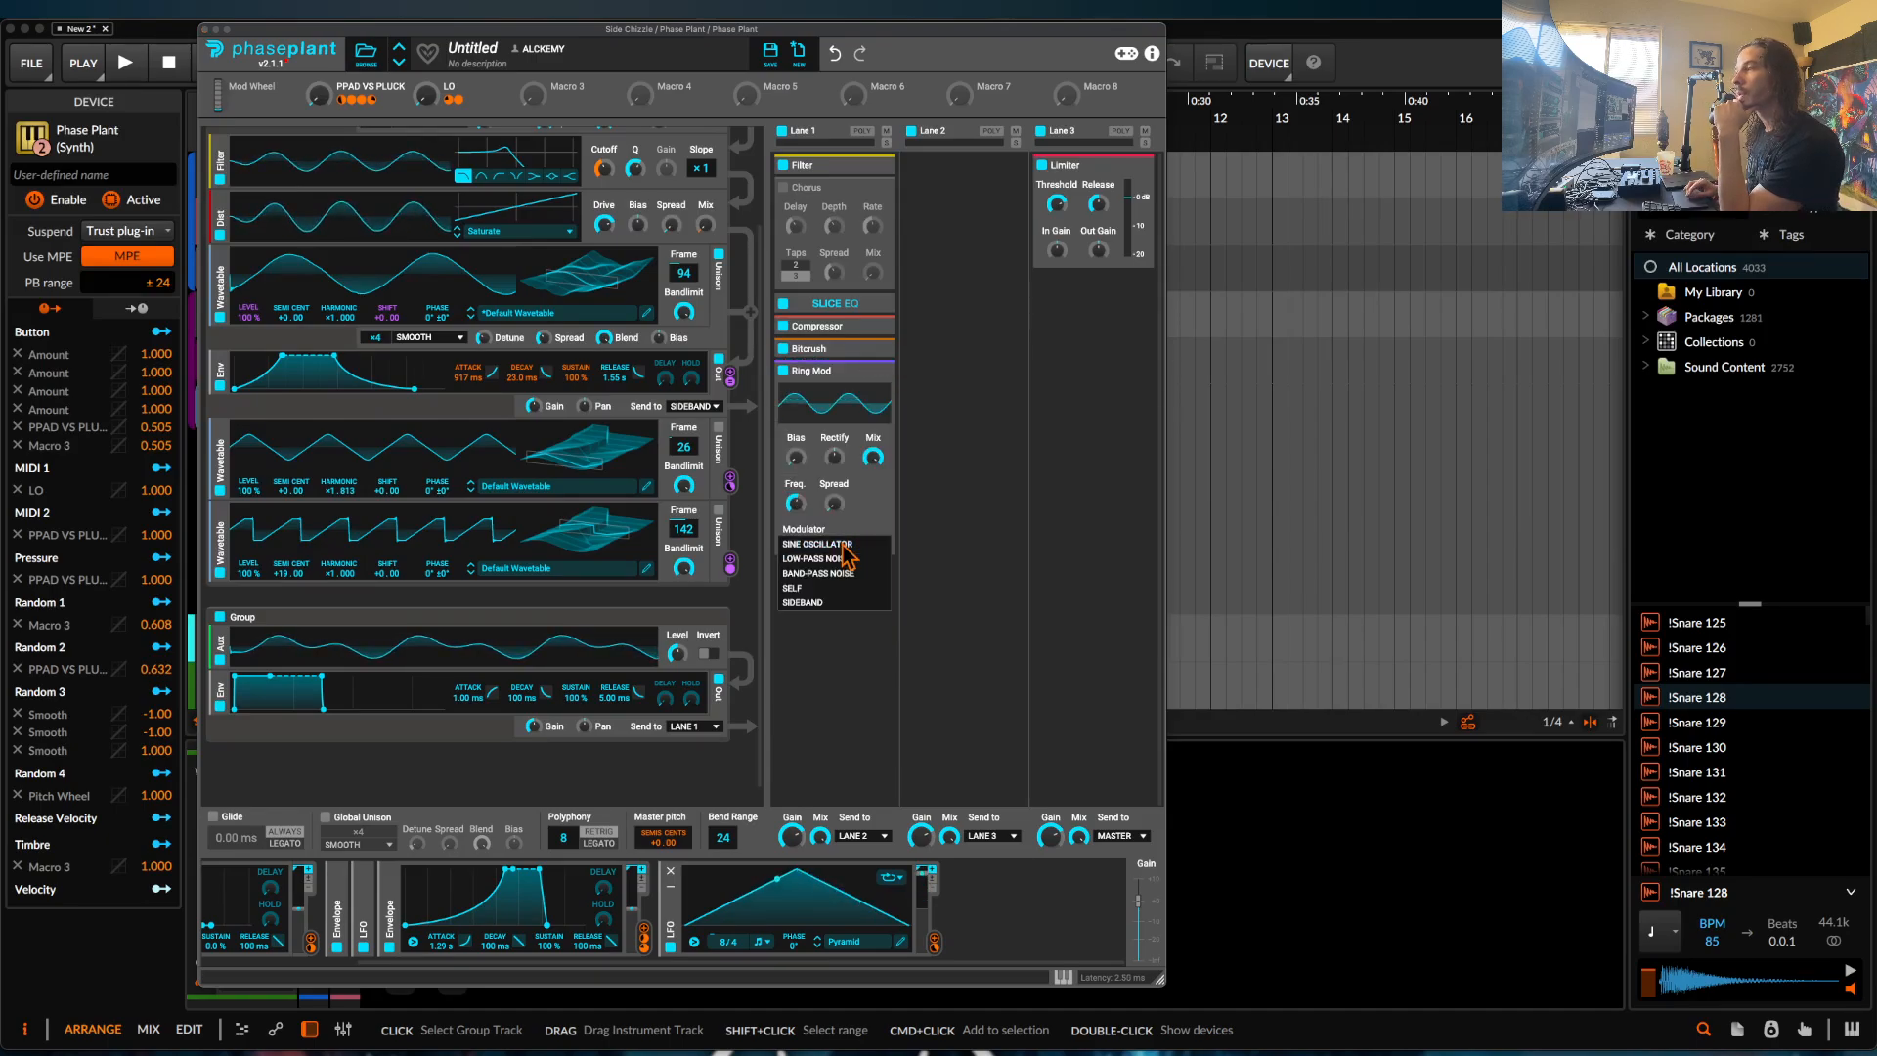
left_click(814, 582)
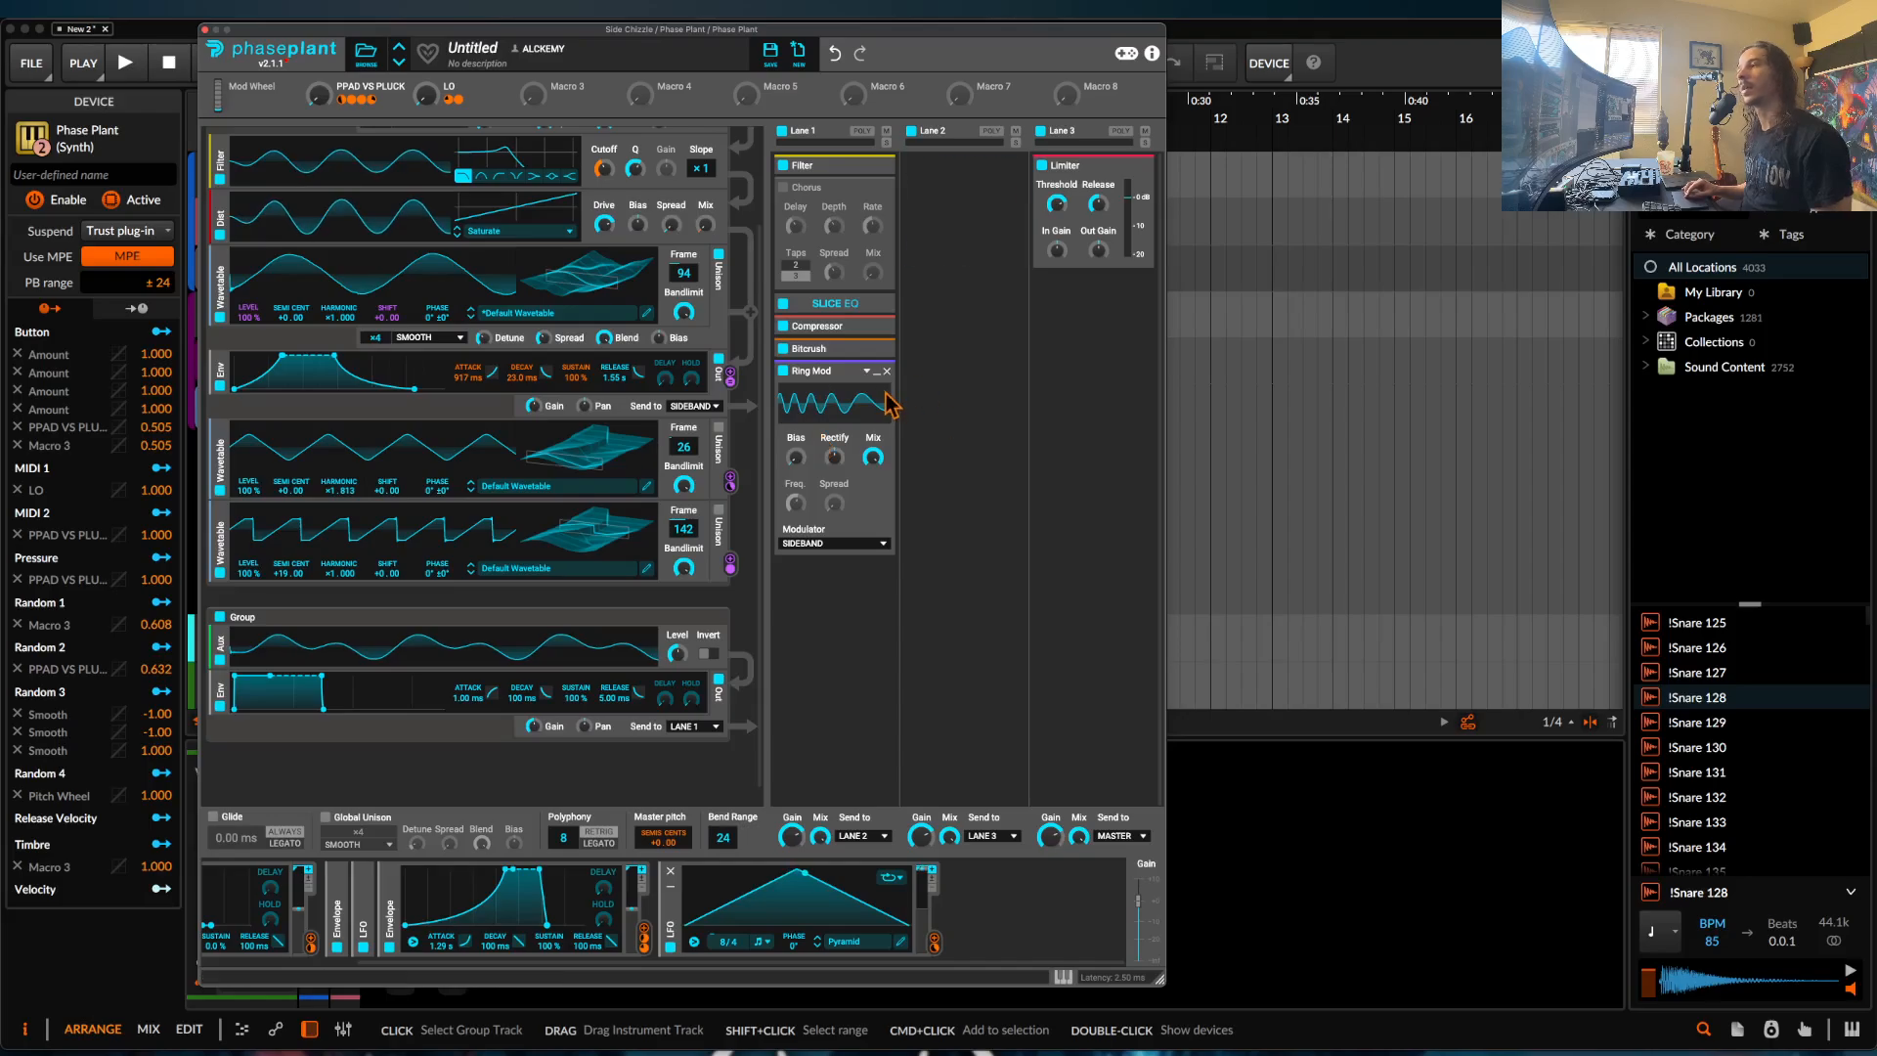
key("space")
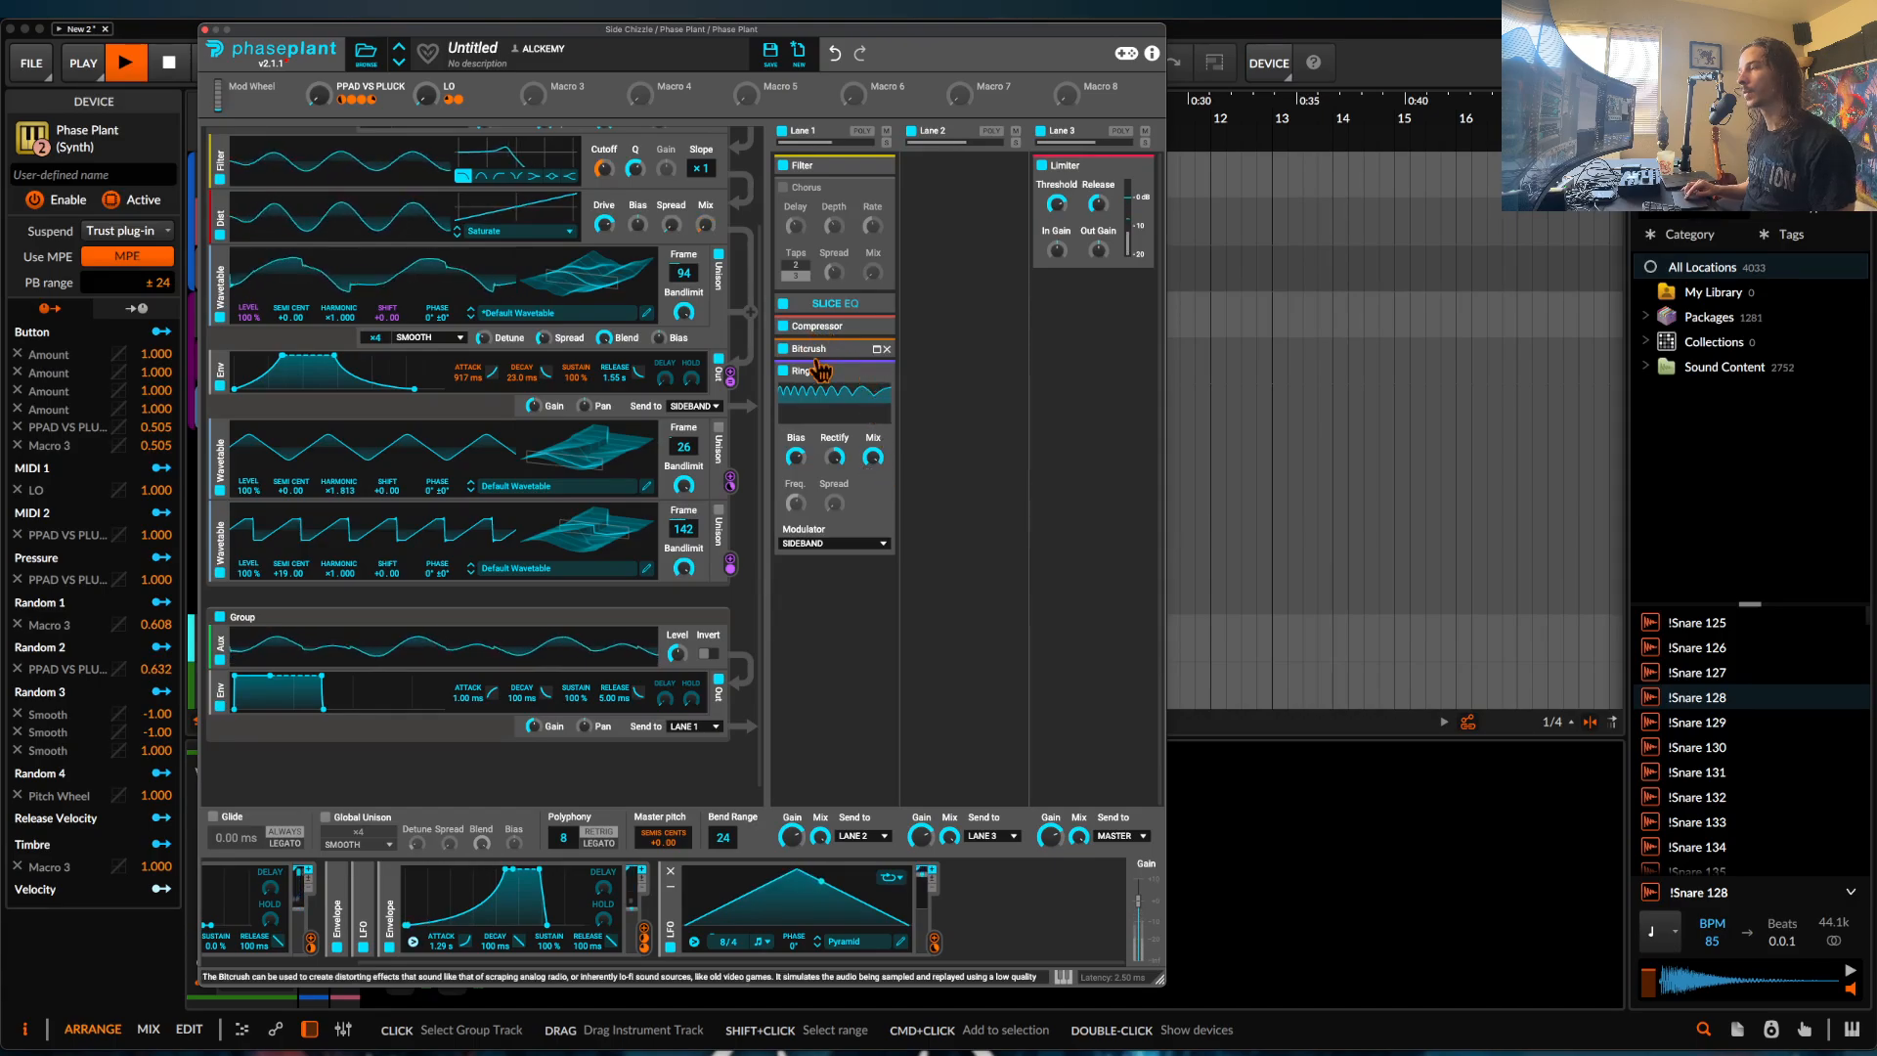
key("space")
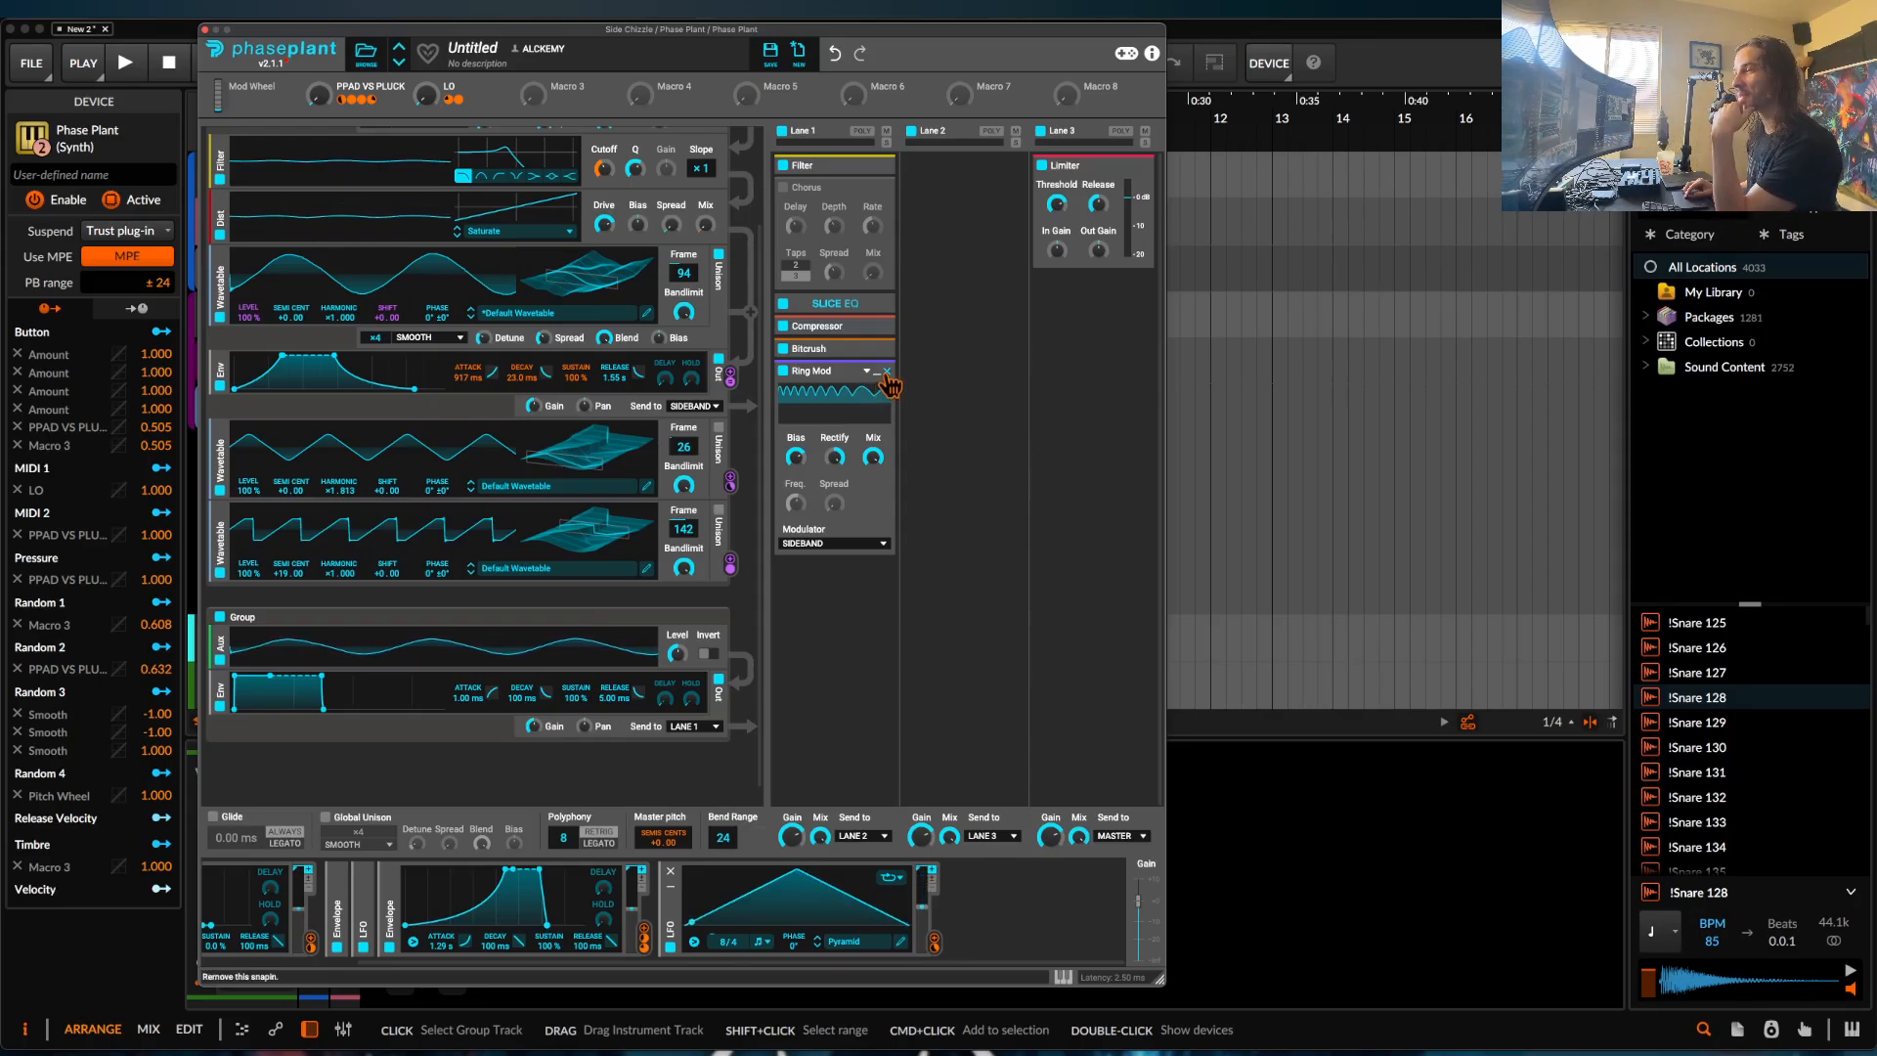
left_click(878, 372)
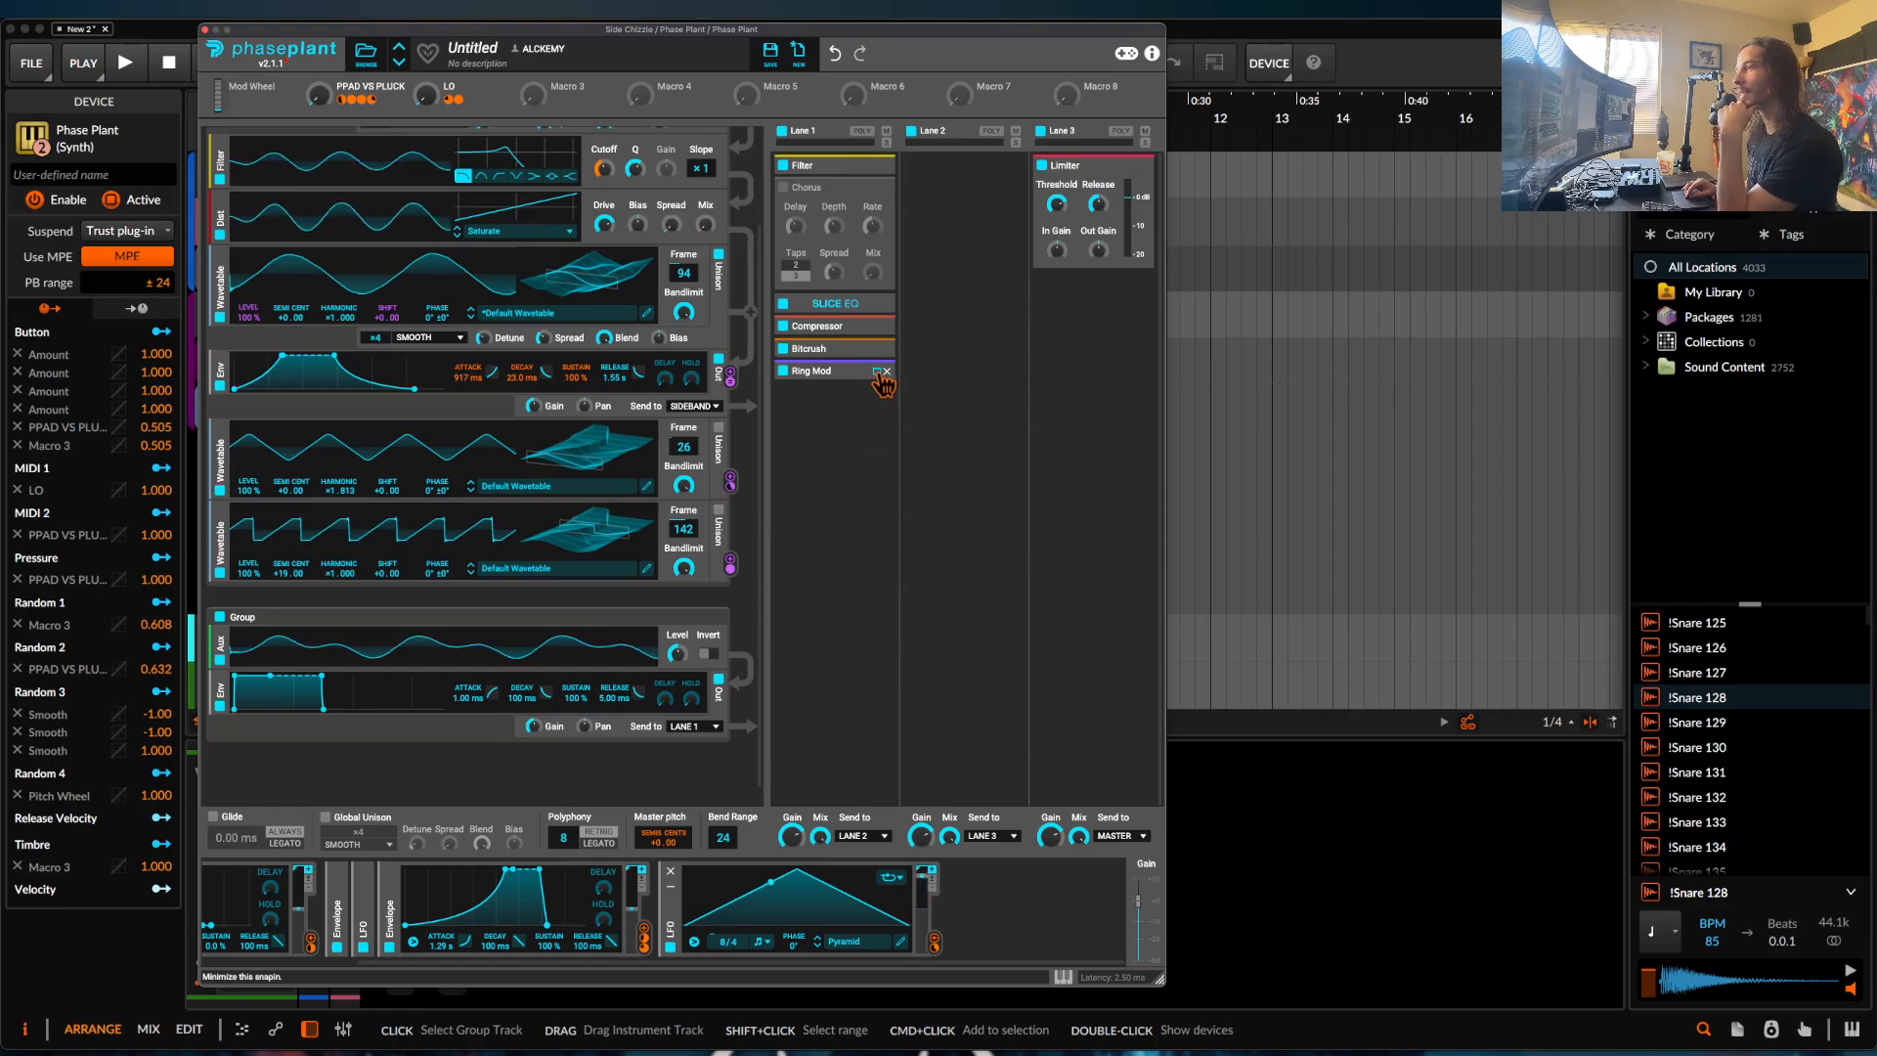
left_click(883, 373)
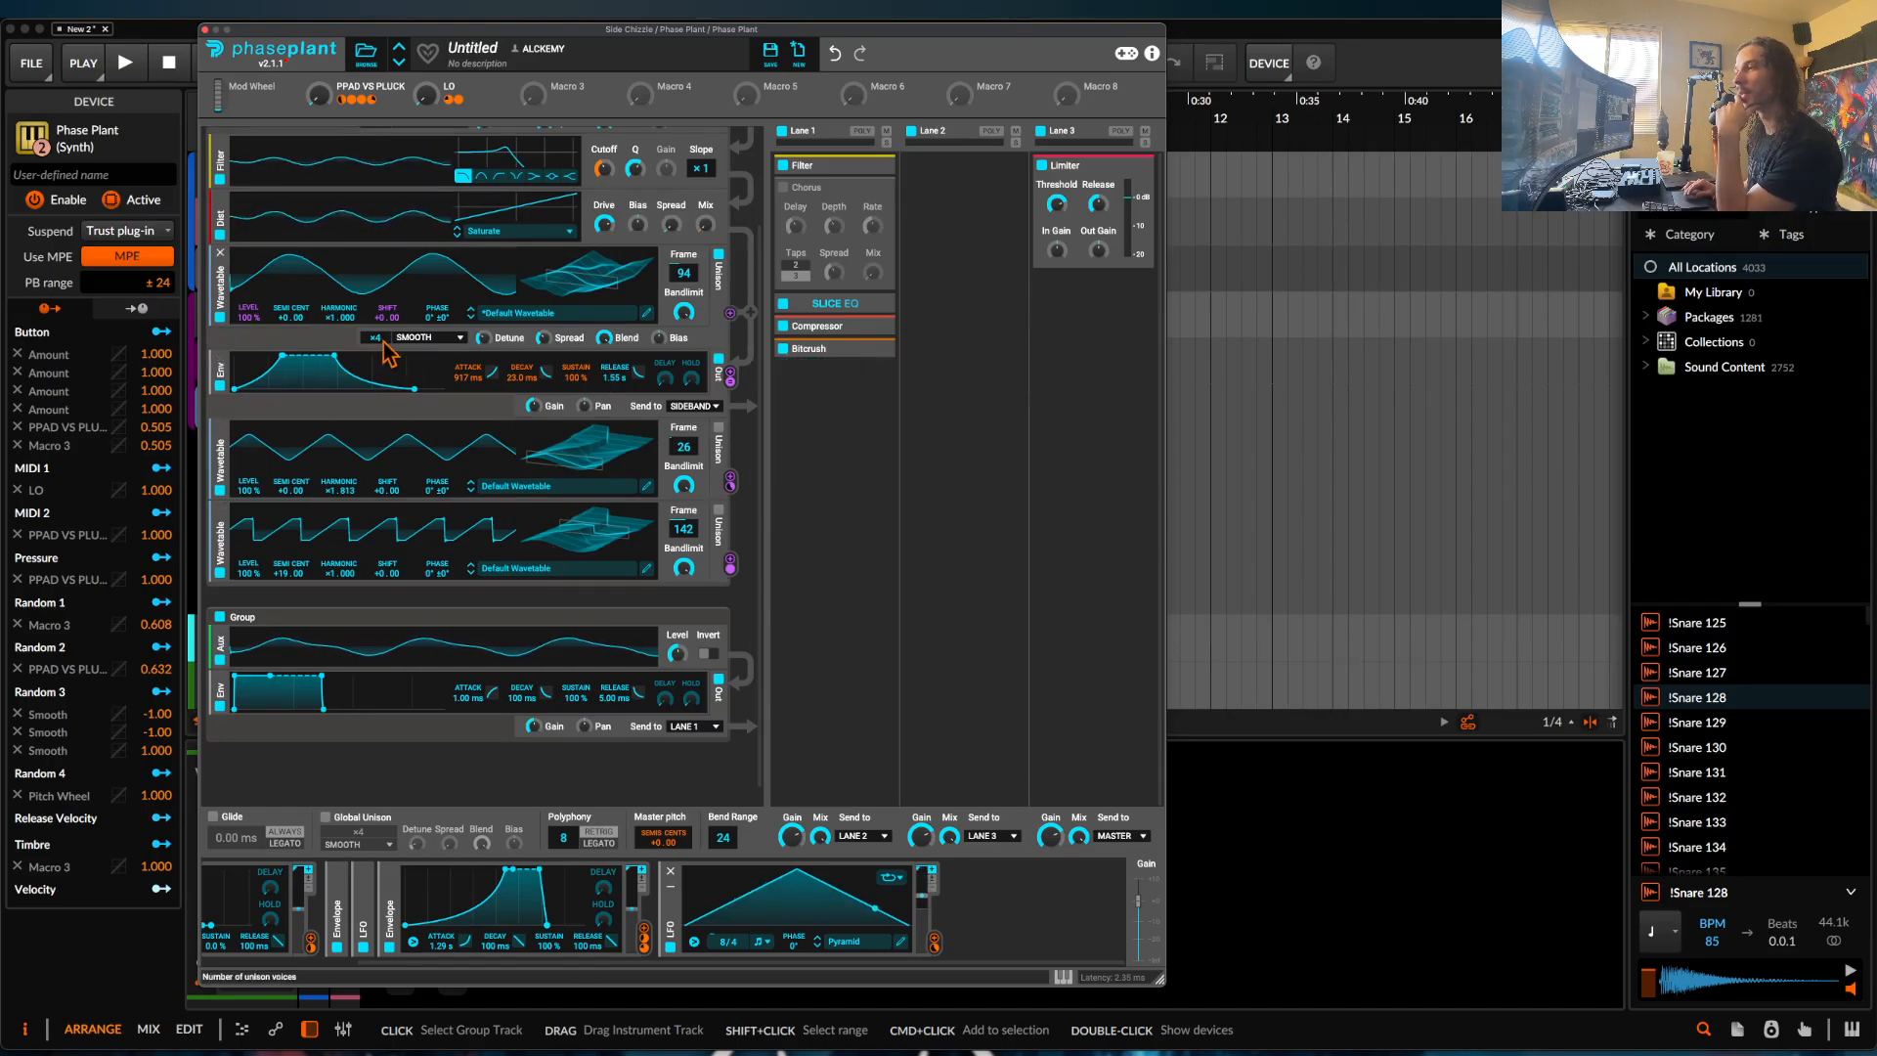
scroll(389, 352, "up", 3)
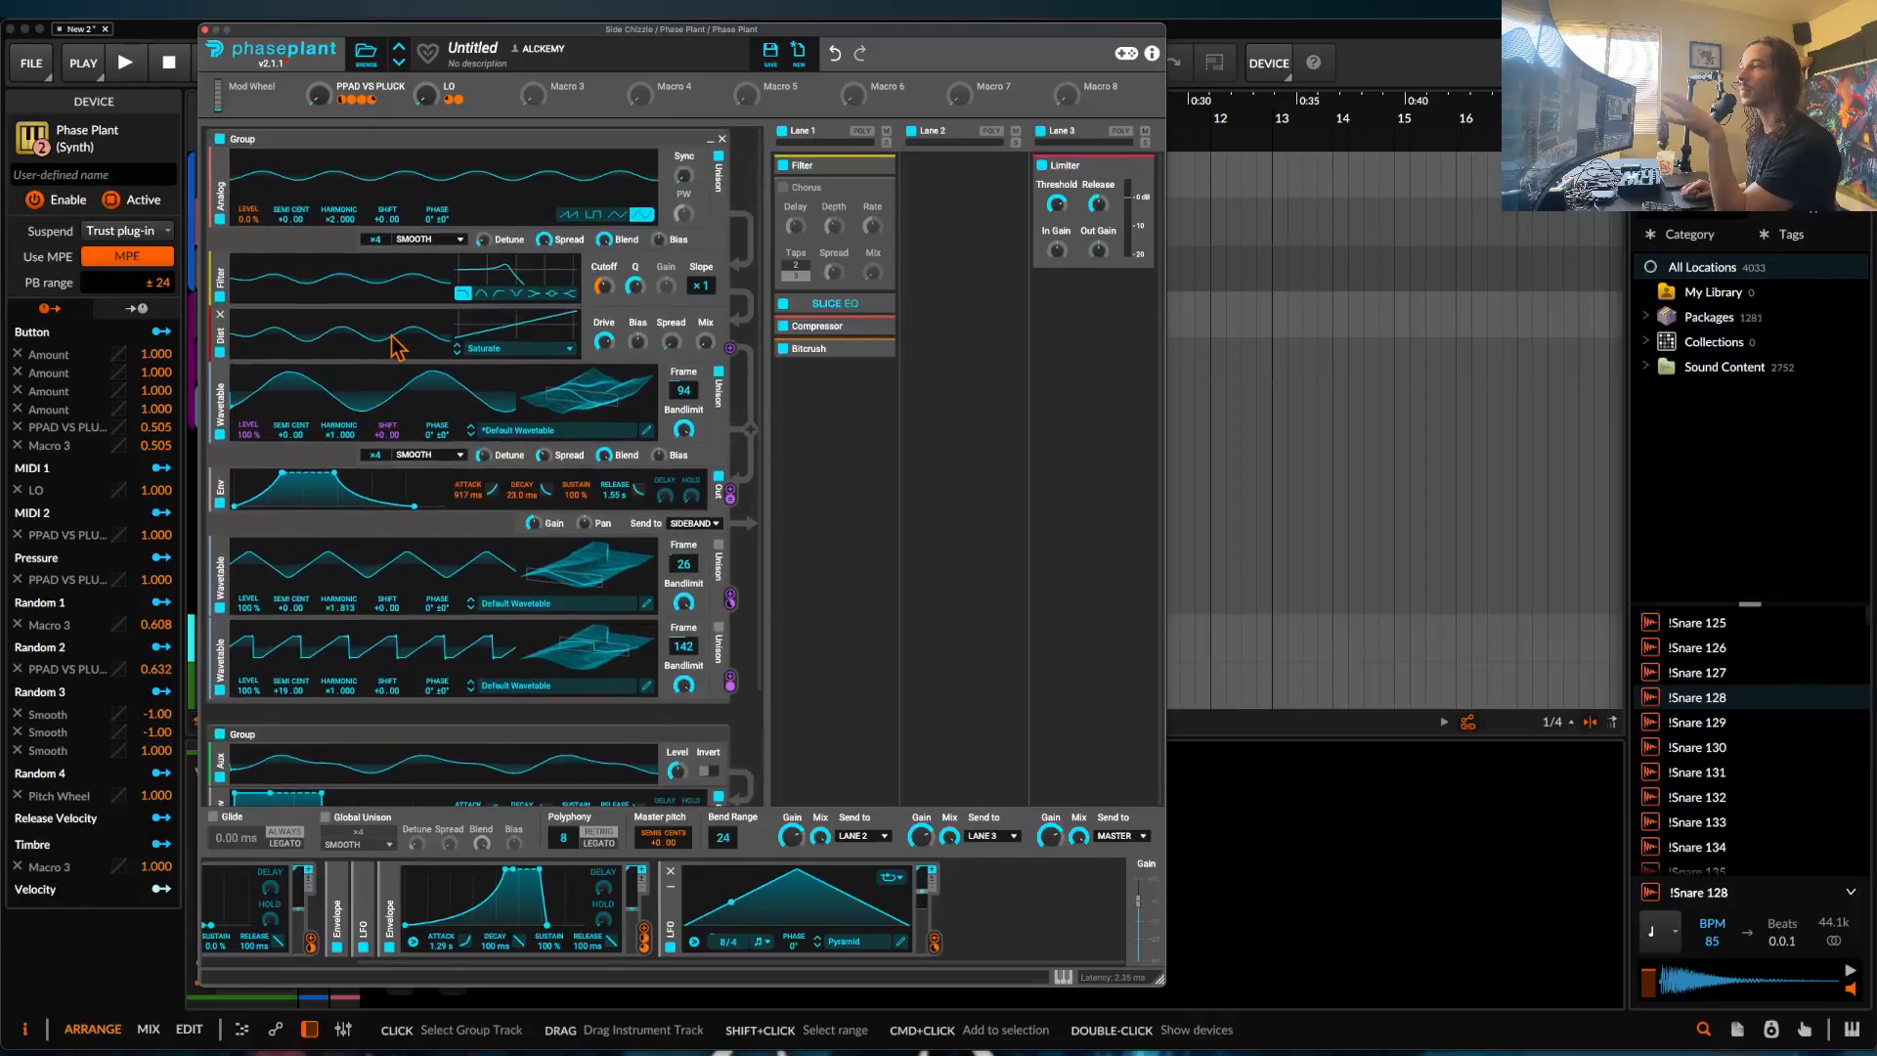
left_click(835, 369)
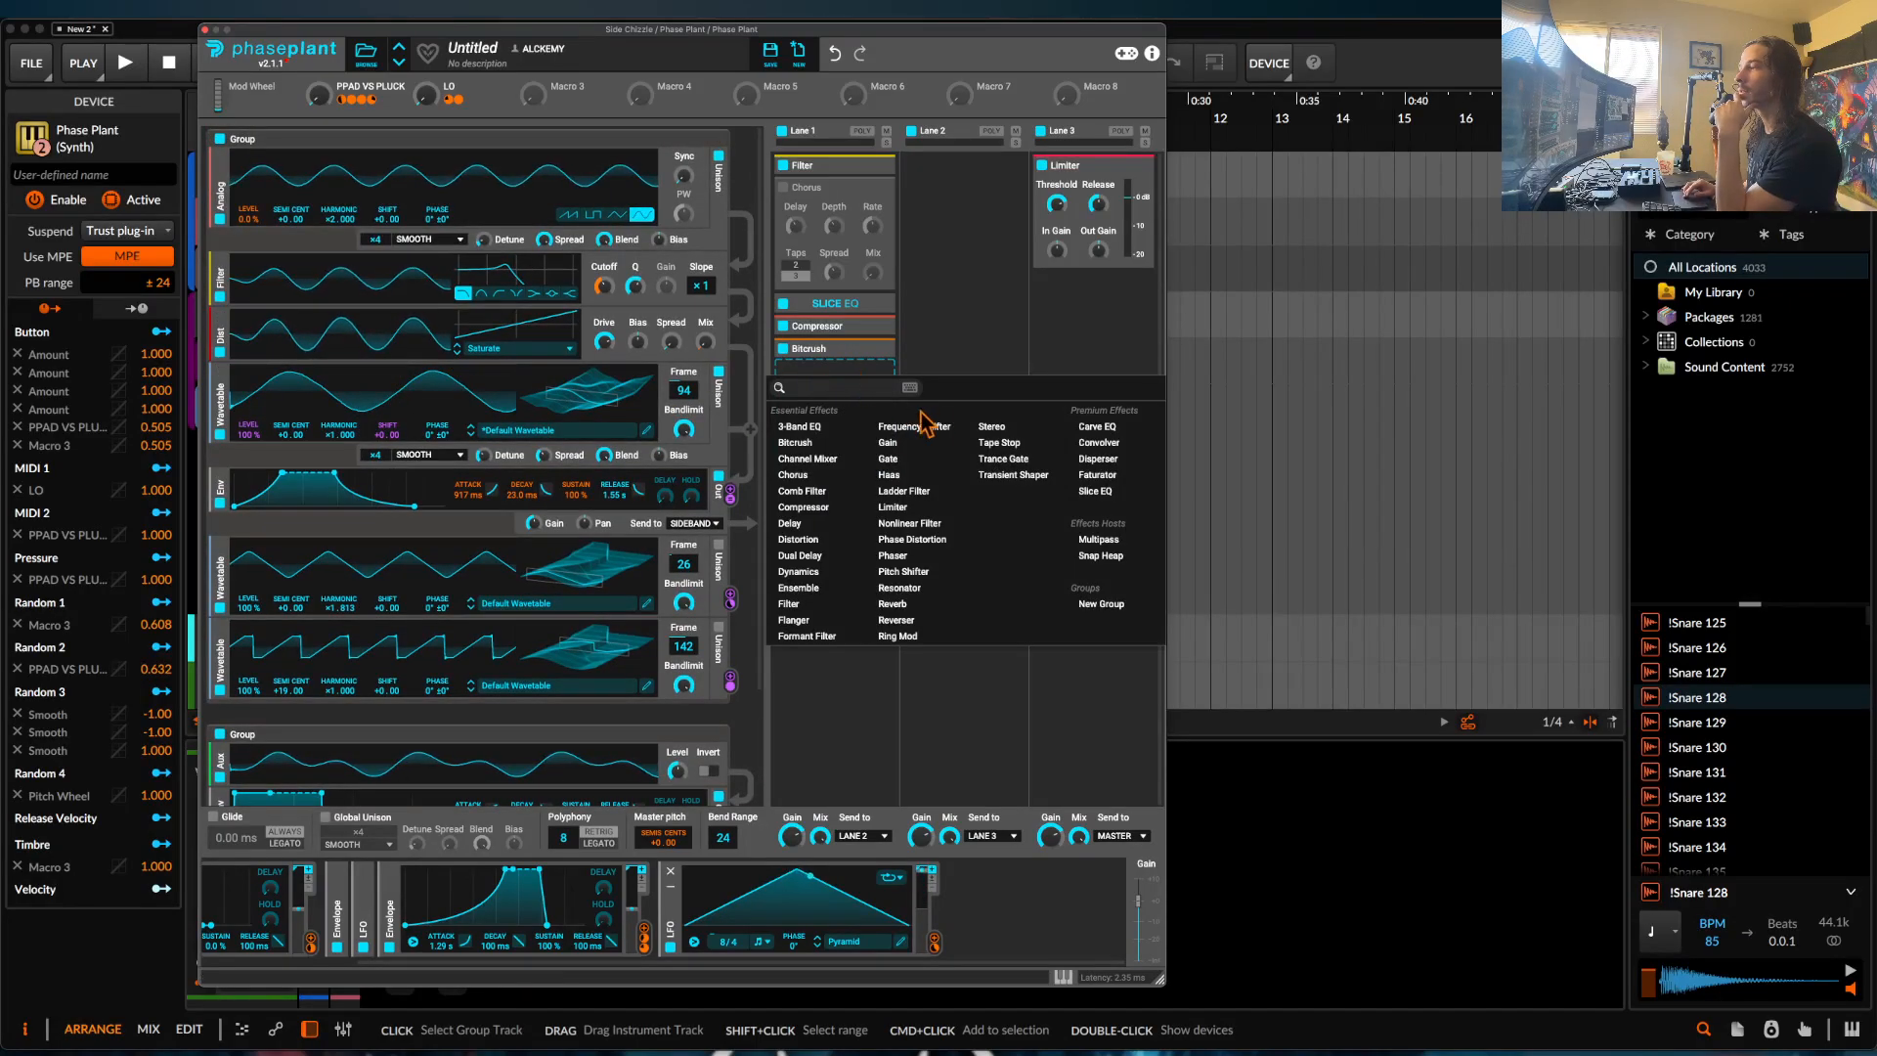
left_click(1109, 539)
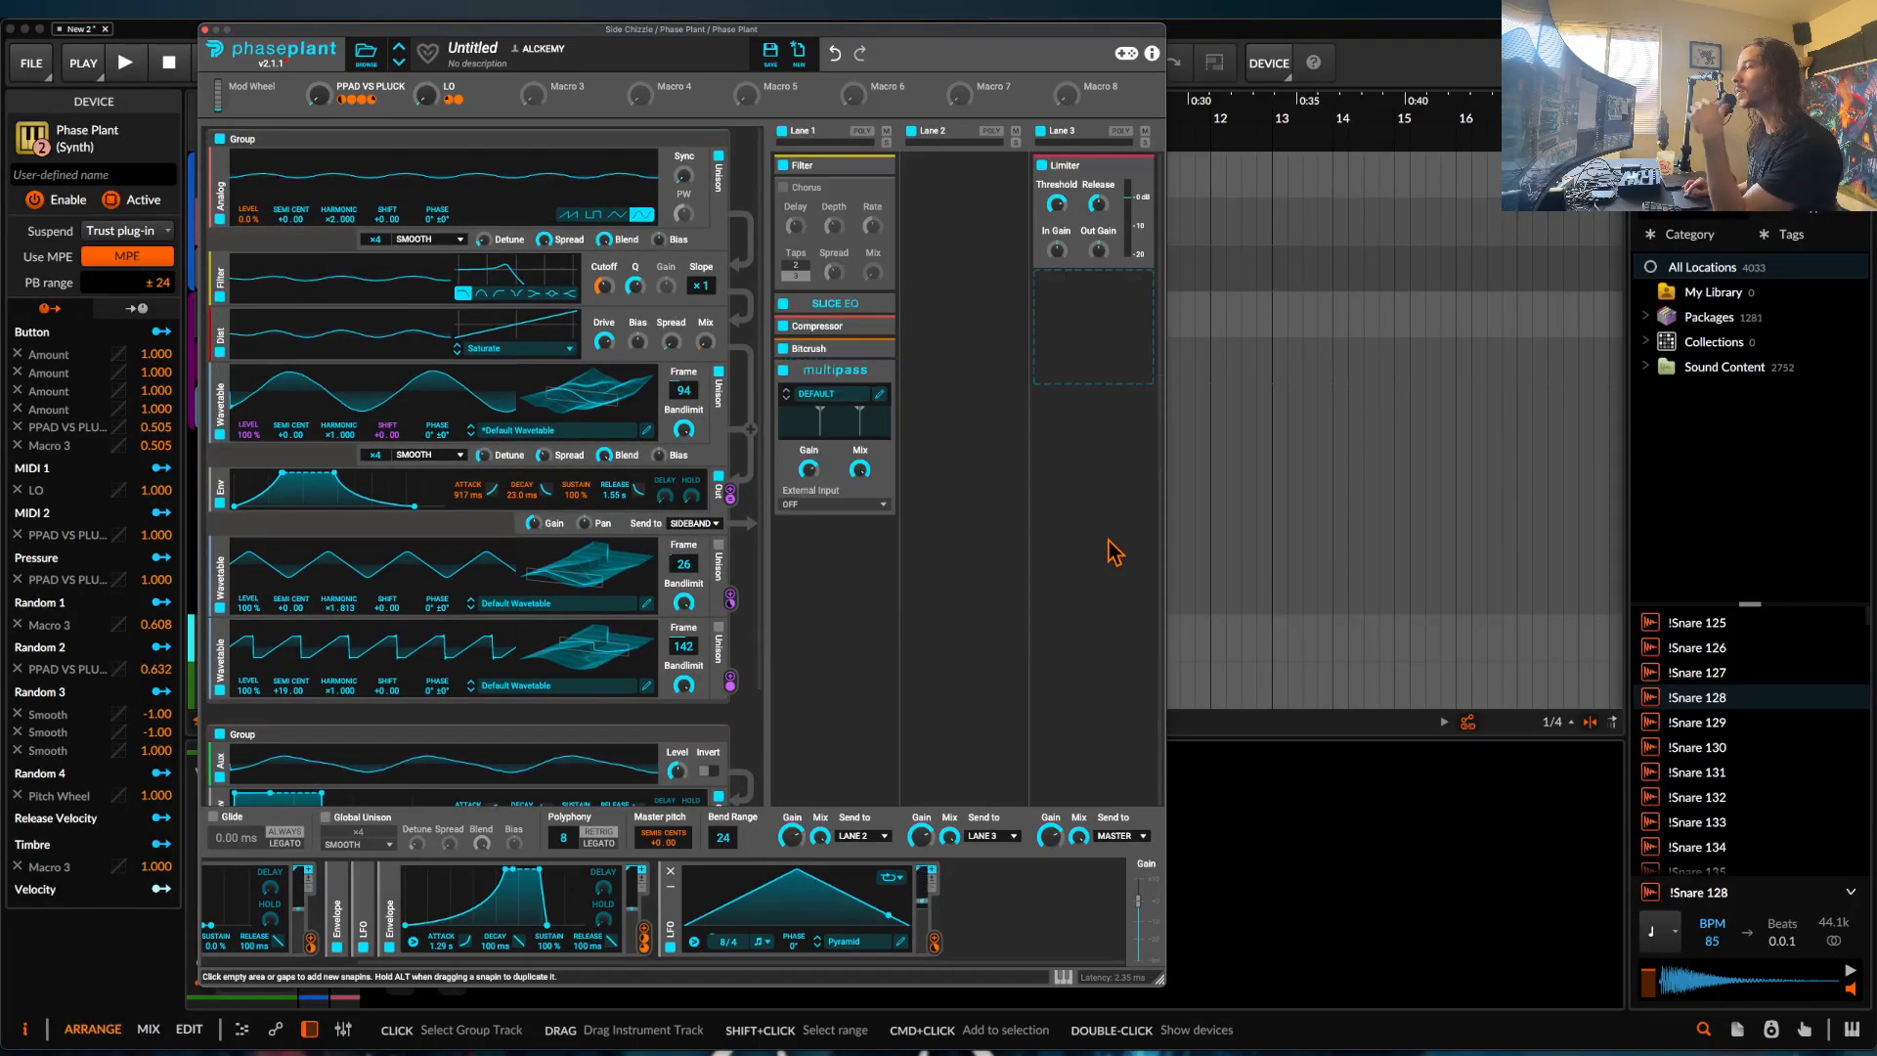
left_click(885, 372)
Add a Snap Heap after the Bitcrush in Lane 1 and open its editor.
left_click(887, 380)
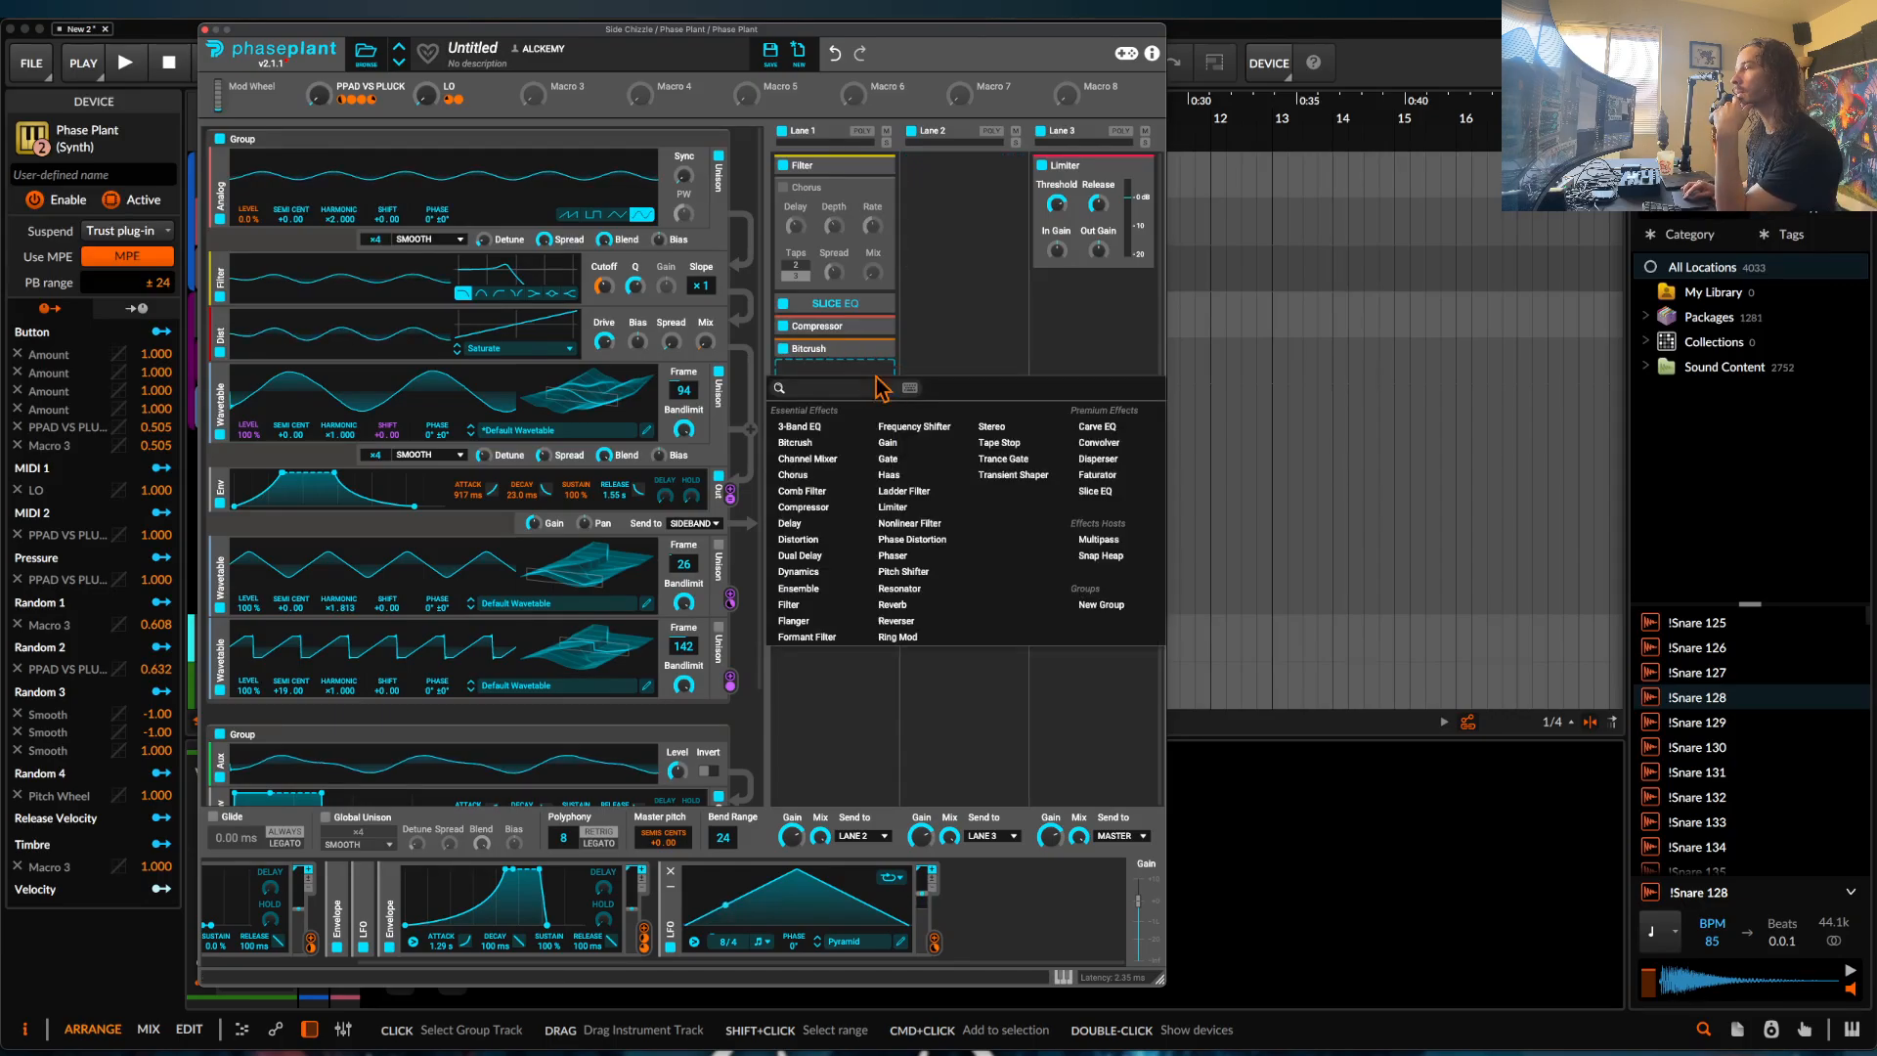
left_click(1105, 554)
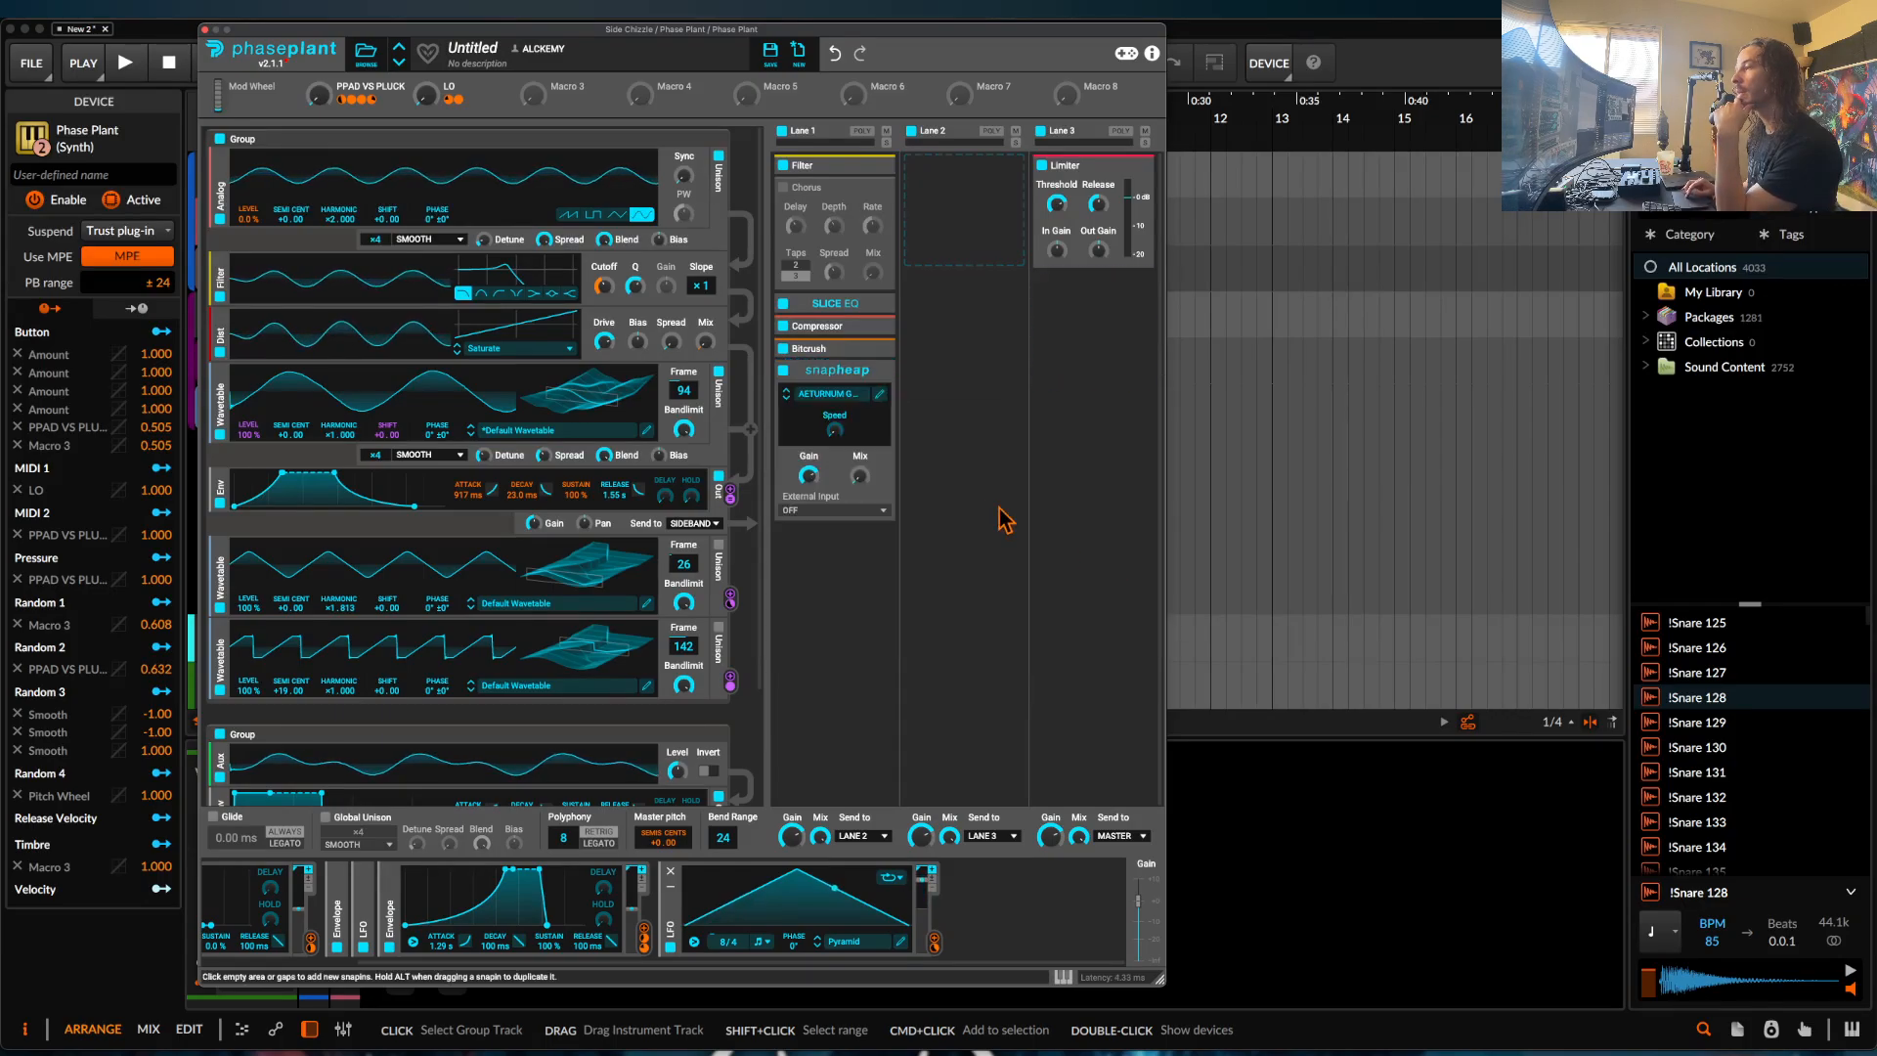
left_click(879, 394)
Move the Snap Heap's Limiter into the fifth bus and enable the third and fourth buses.
left_click_drag(442, 308, 1002, 200)
left_click(635, 165)
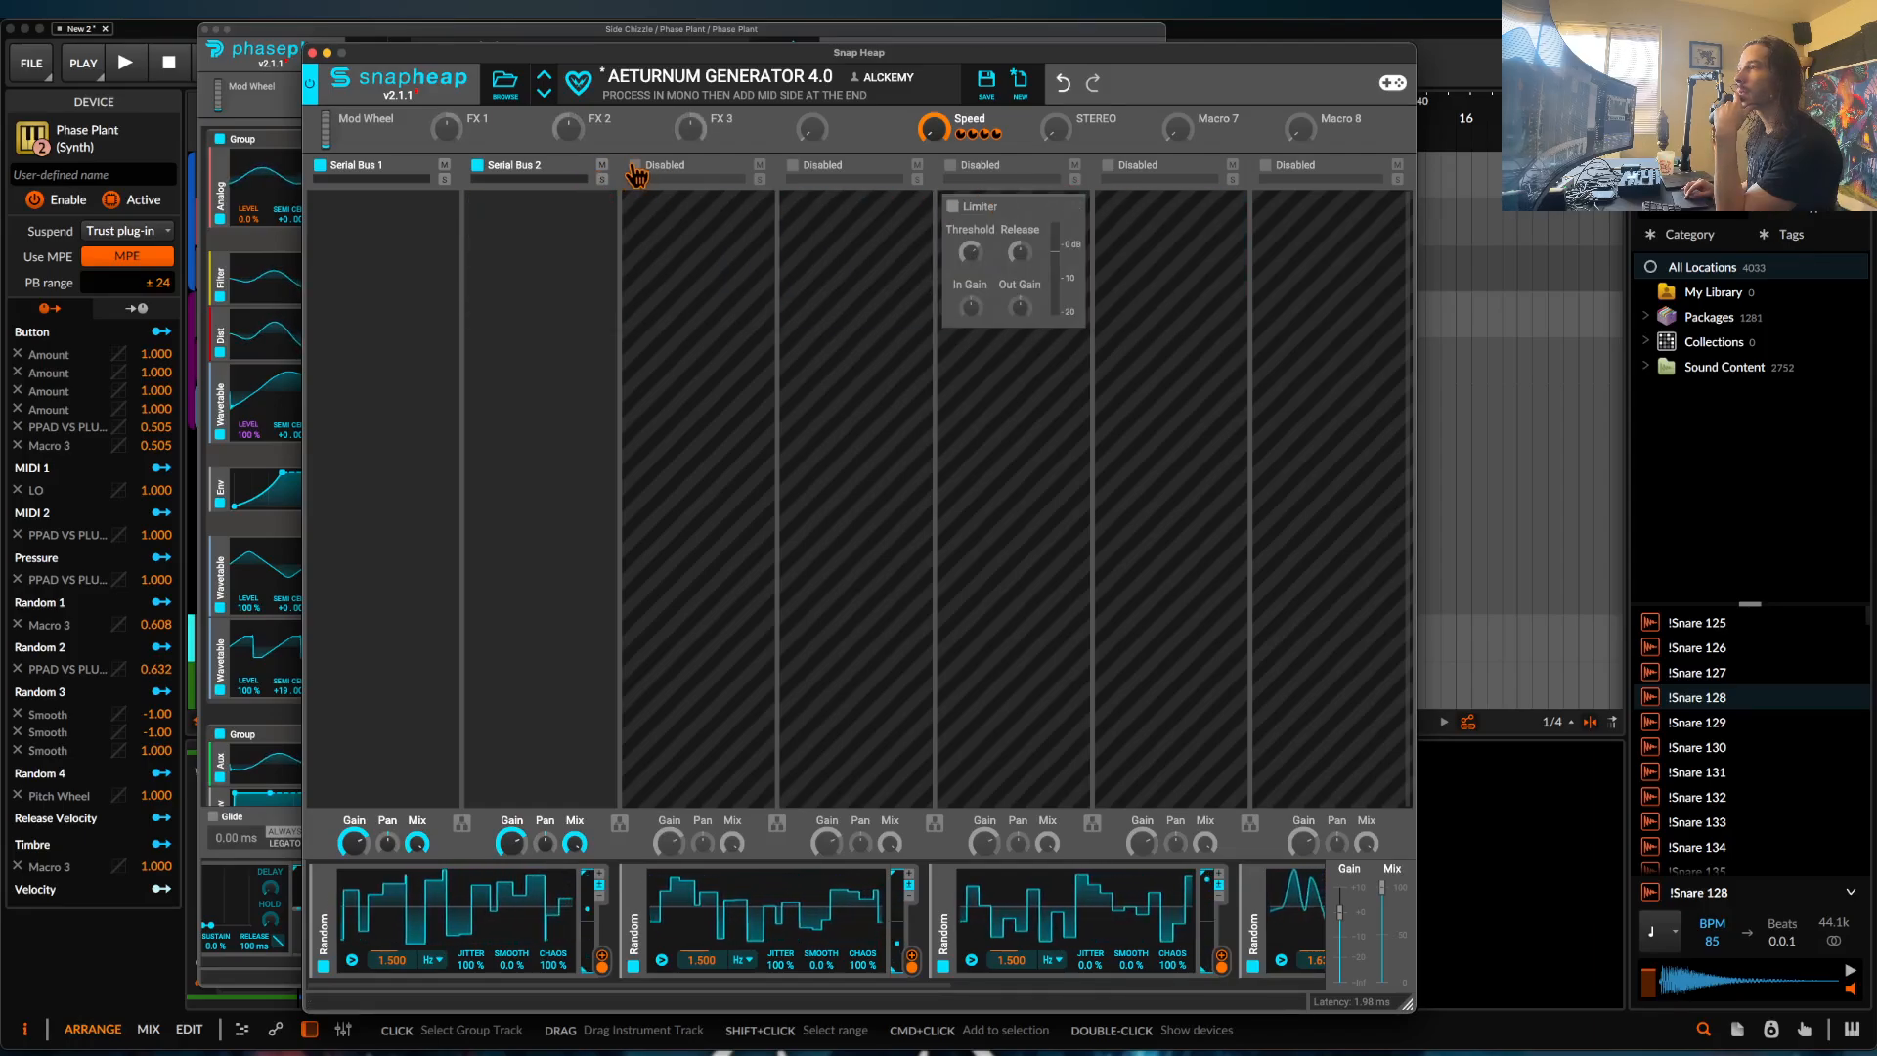
left_click(792, 165)
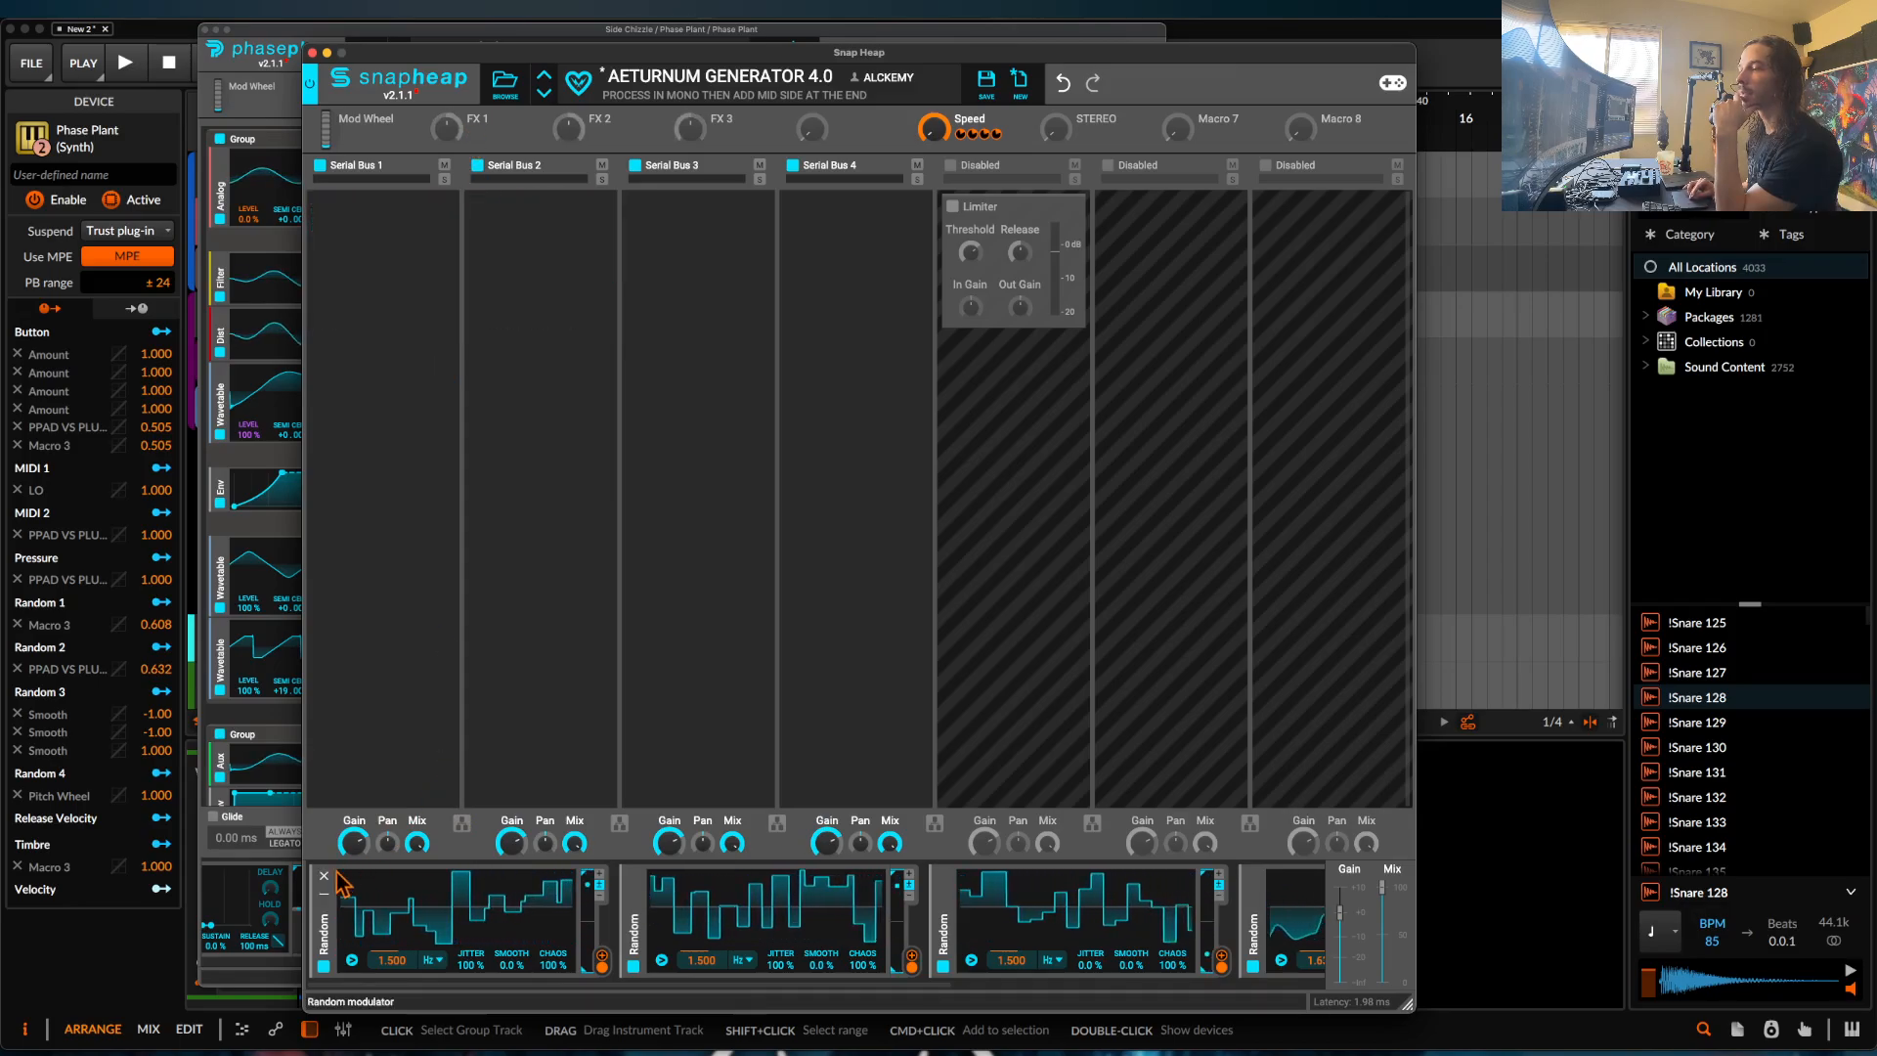
Delete all the Random modulators and the Note modulator from the Snap Heap.
left_click(325, 879)
left_click(324, 879)
left_click(324, 879)
left_click(324, 879)
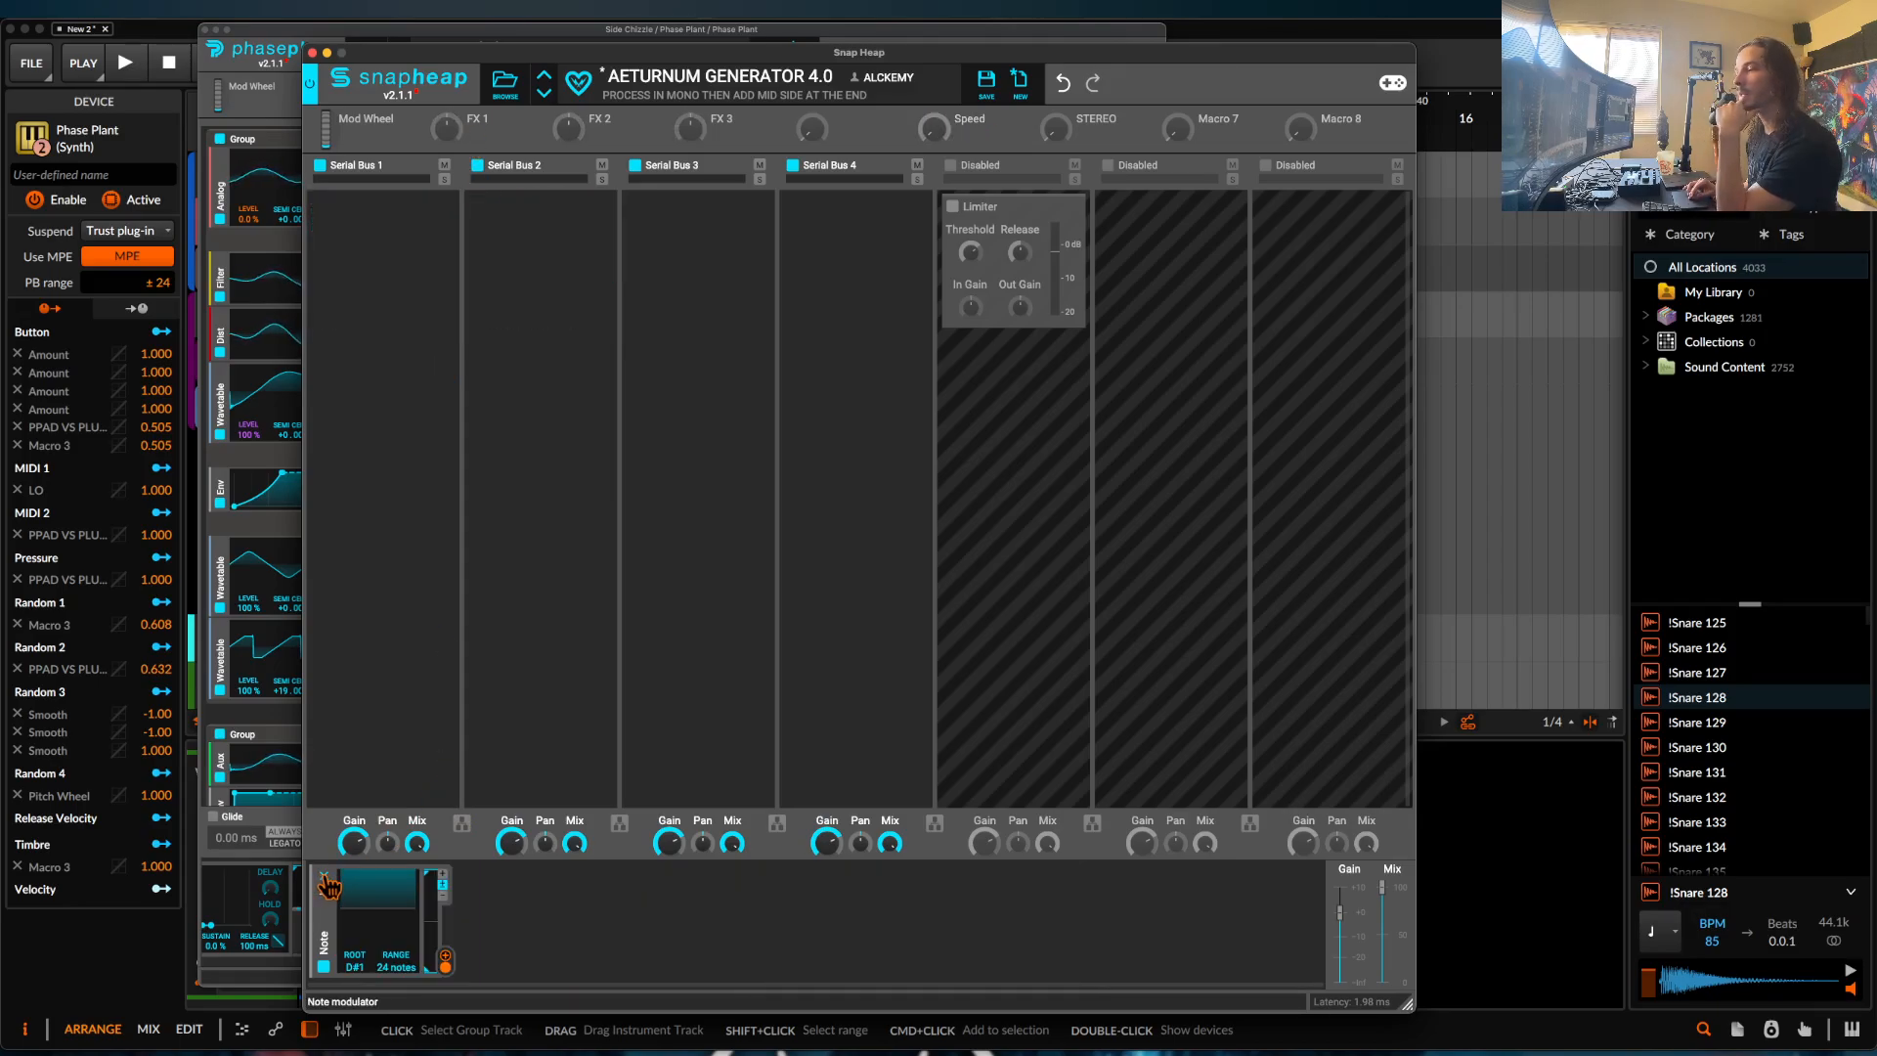
left_click(325, 879)
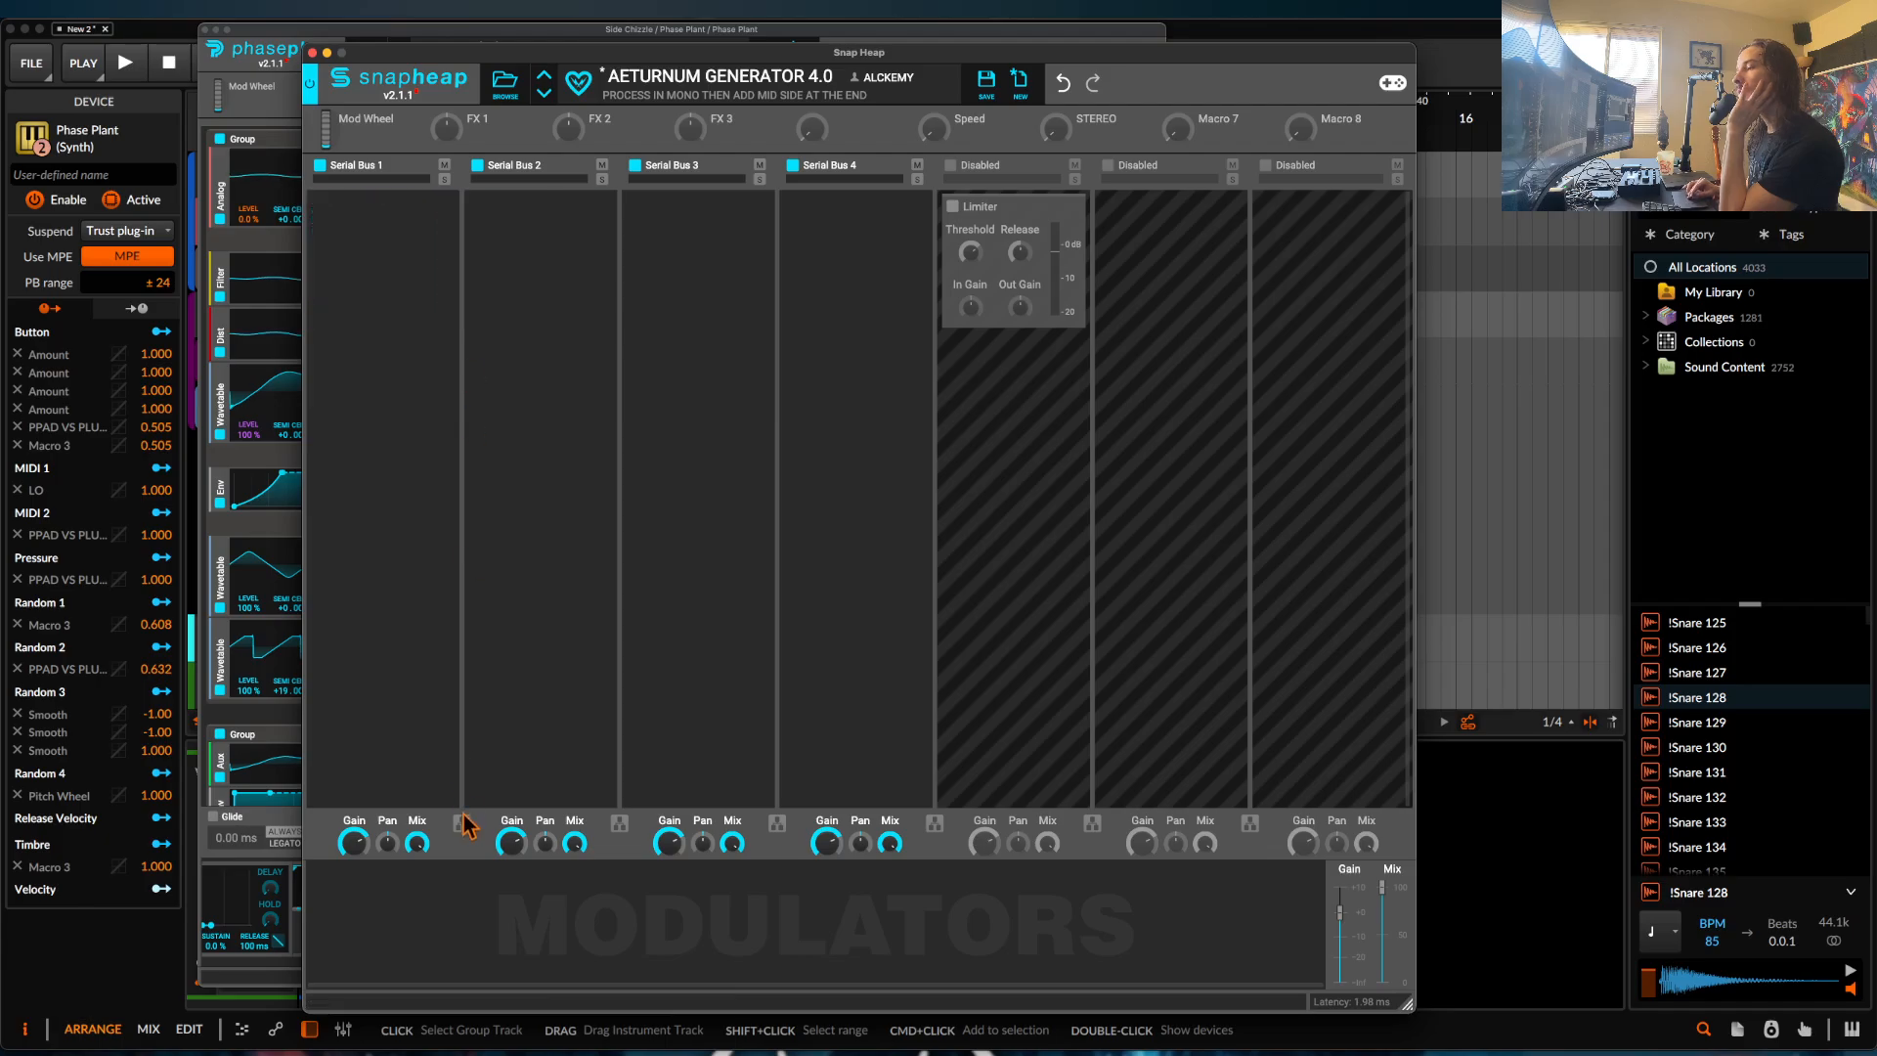
Set the first four Snap Heap buses to run in parallel and enable the fifth bus holding the Limiter.
left_click(461, 822)
left_click(615, 823)
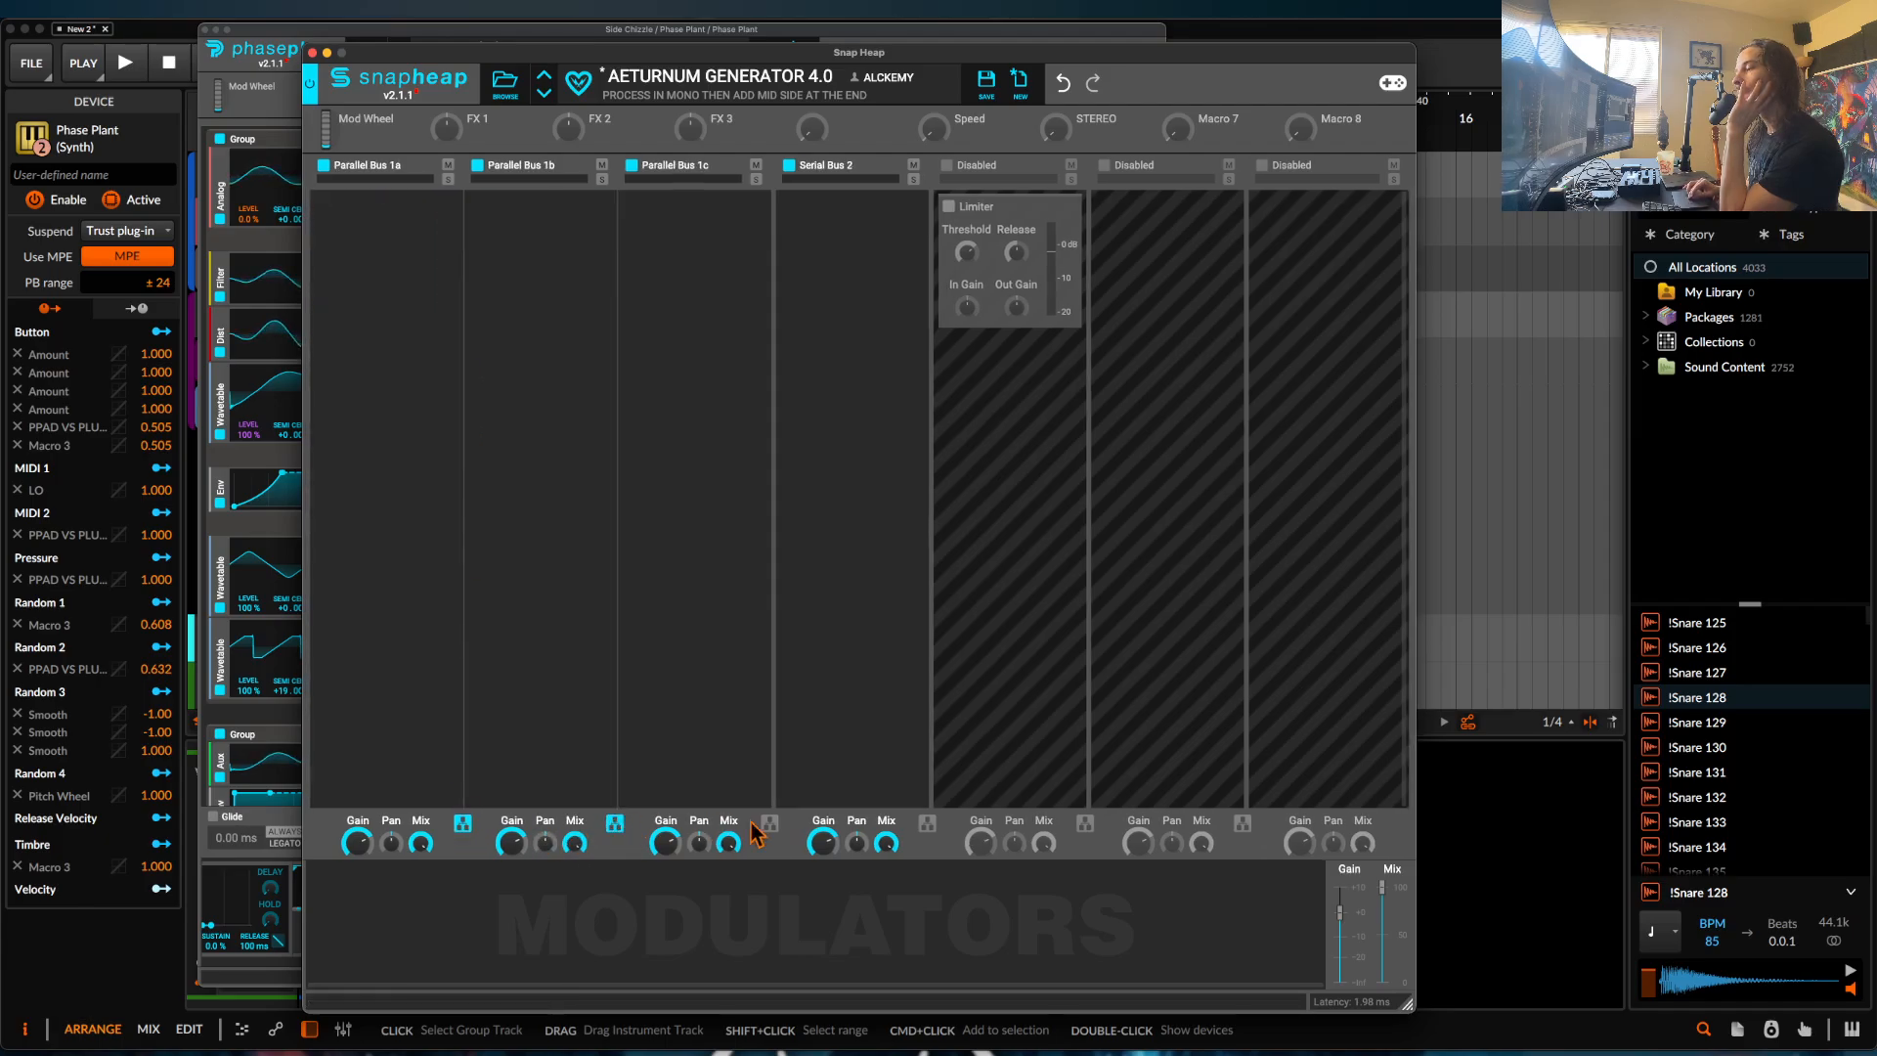
left_click(770, 824)
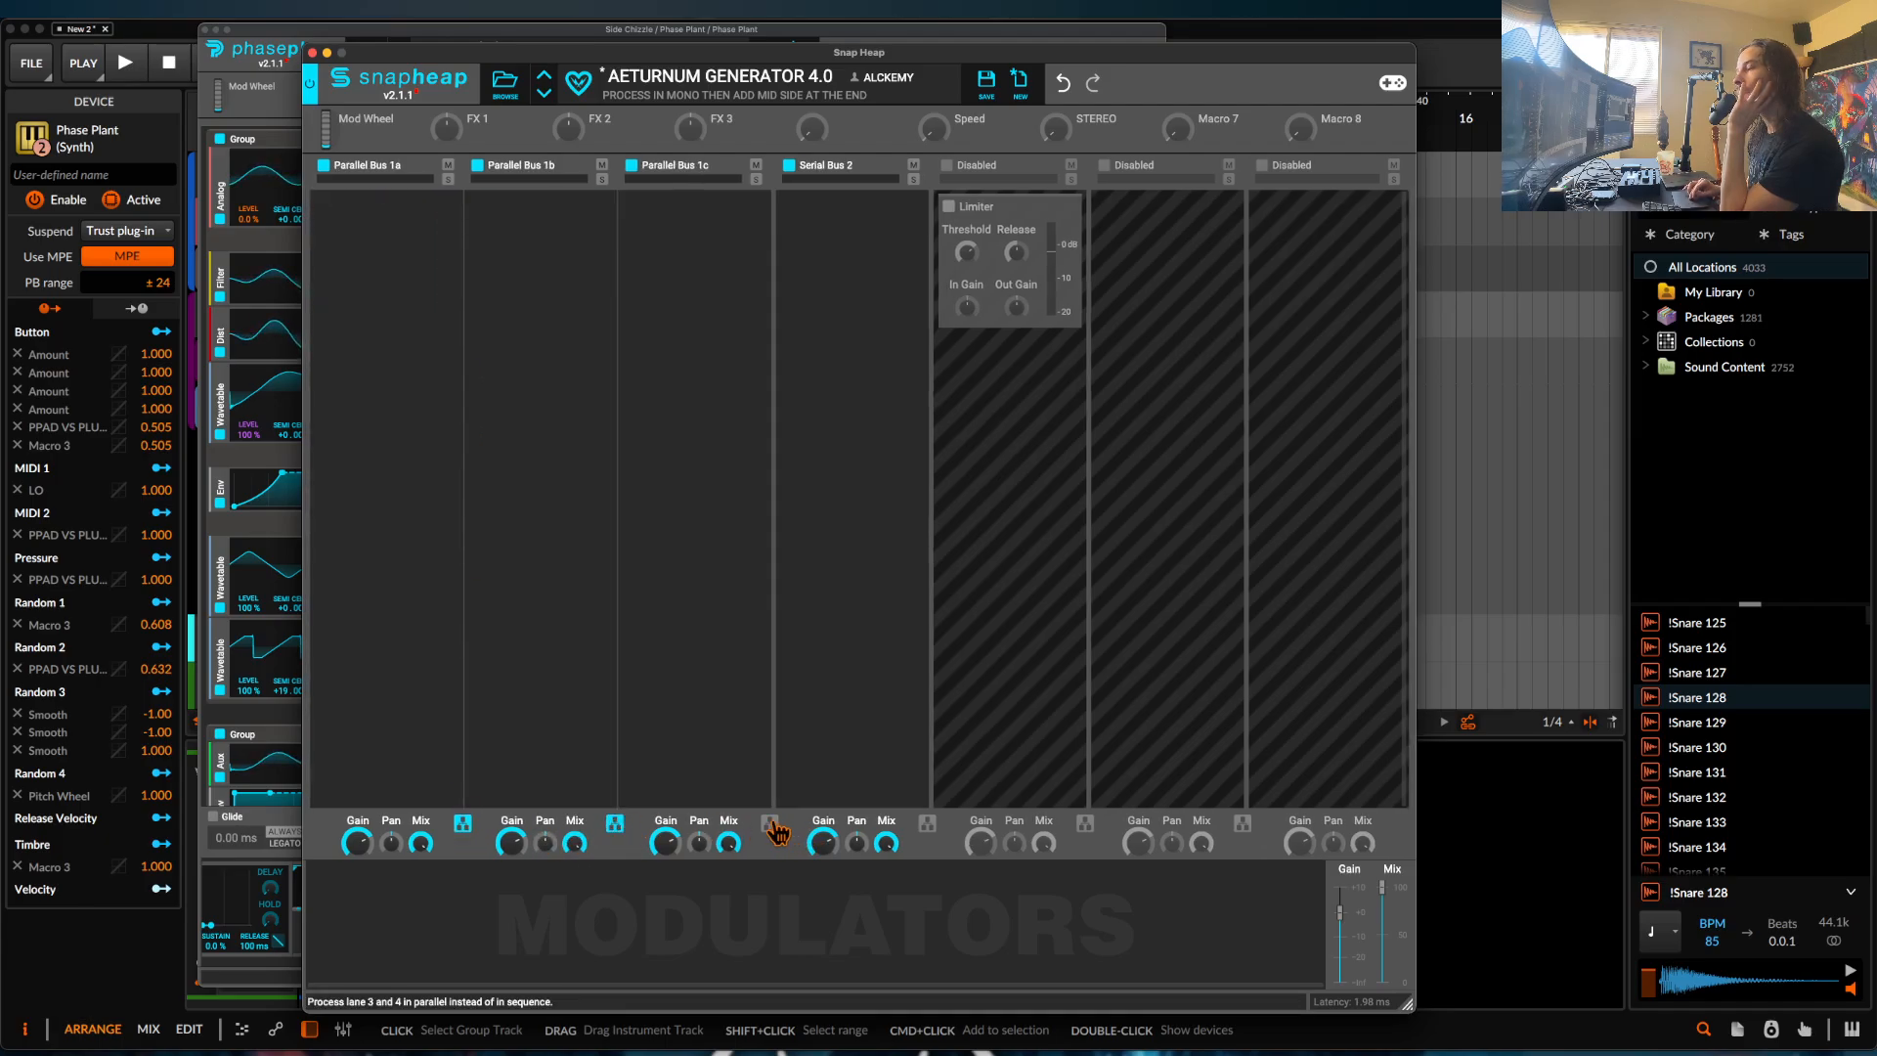
left_click(947, 167)
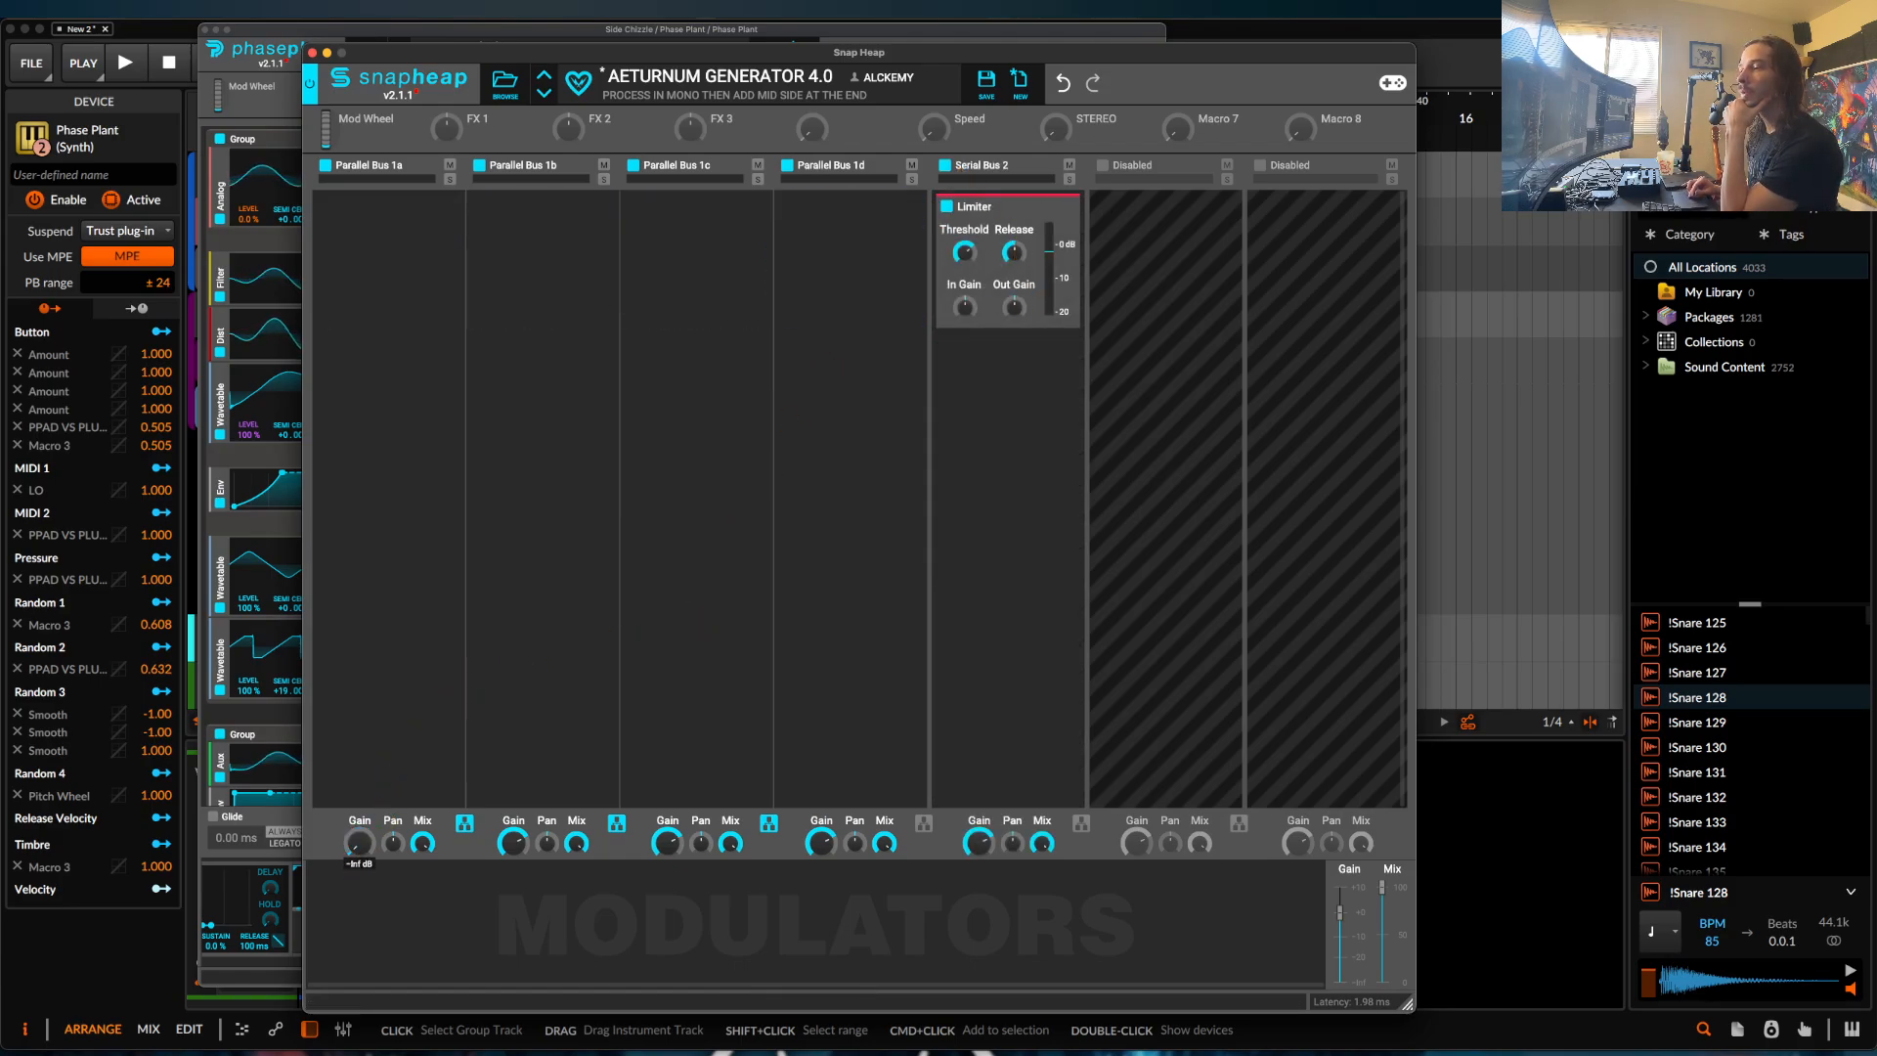
Assign the FX 1 macro to the gain and mix of Parallel Bus 1a, with +100 % modulation on the mix.
left_click_drag(445, 127, 365, 815)
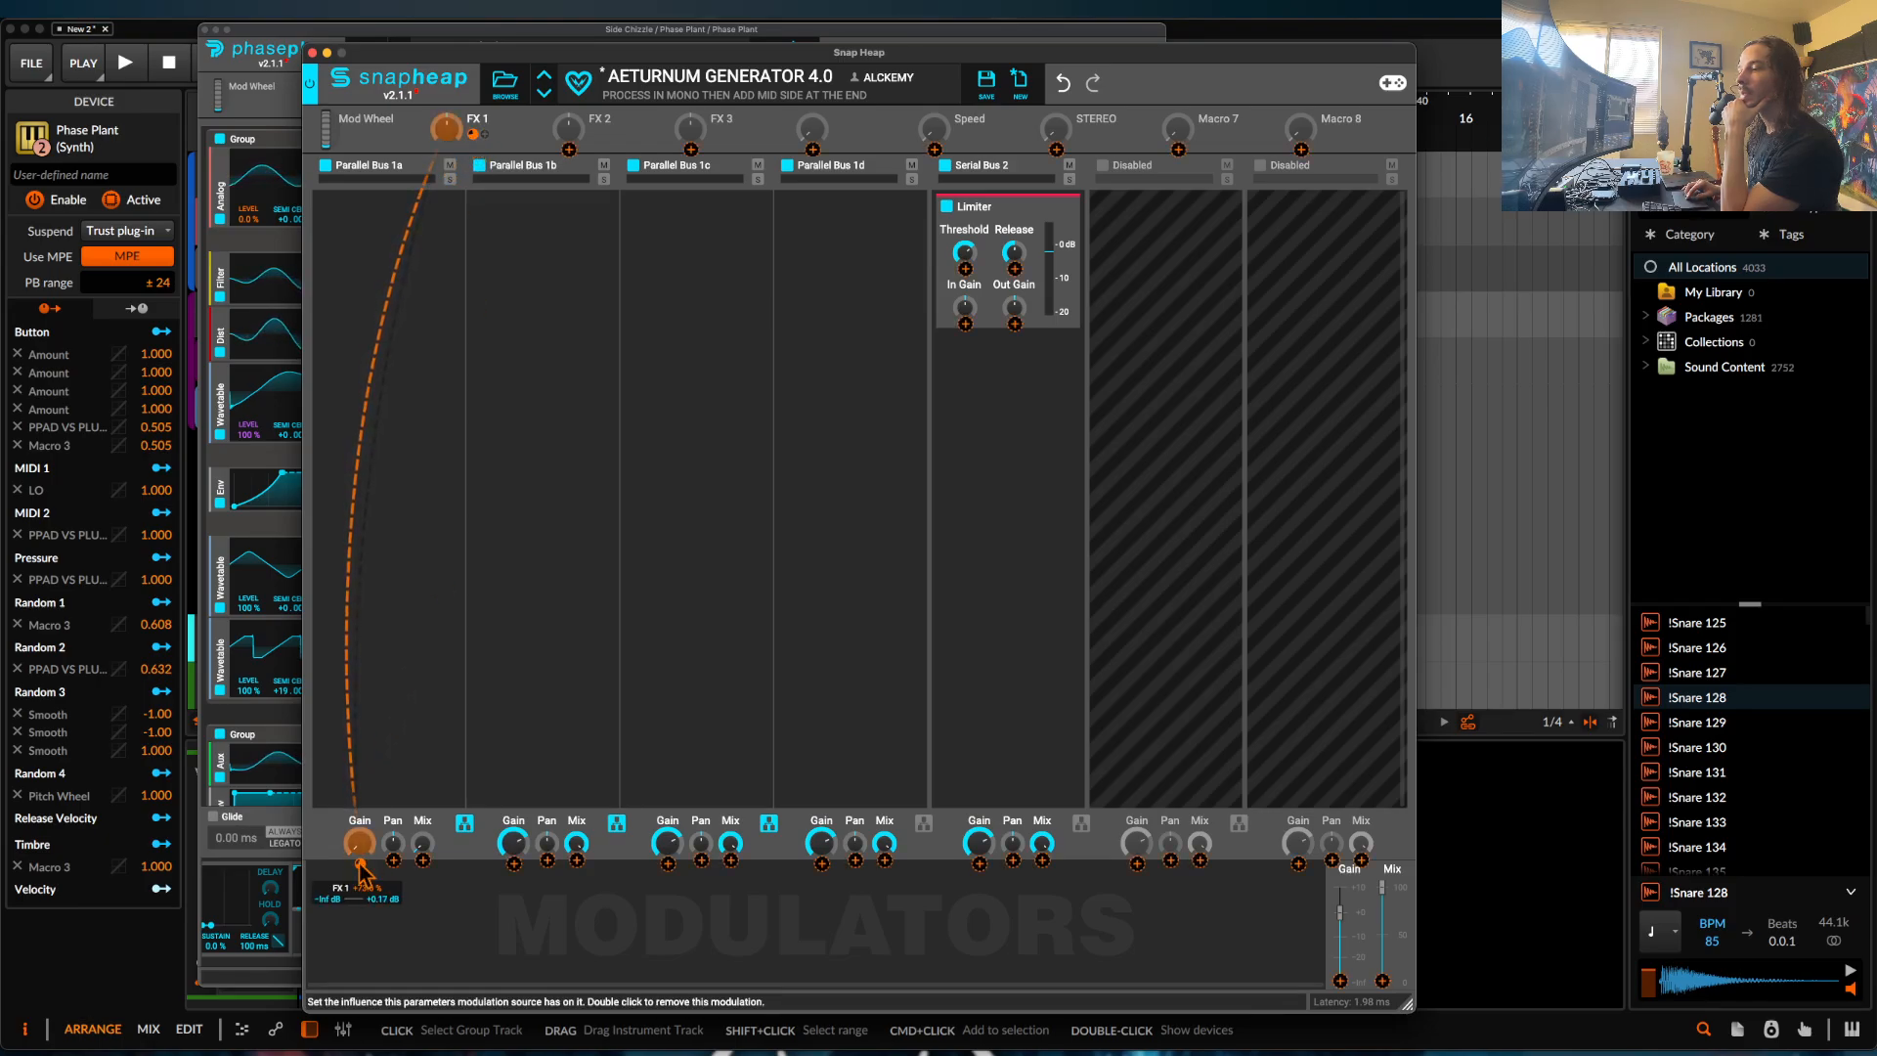
left_click_drag(423, 861, 422, 728)
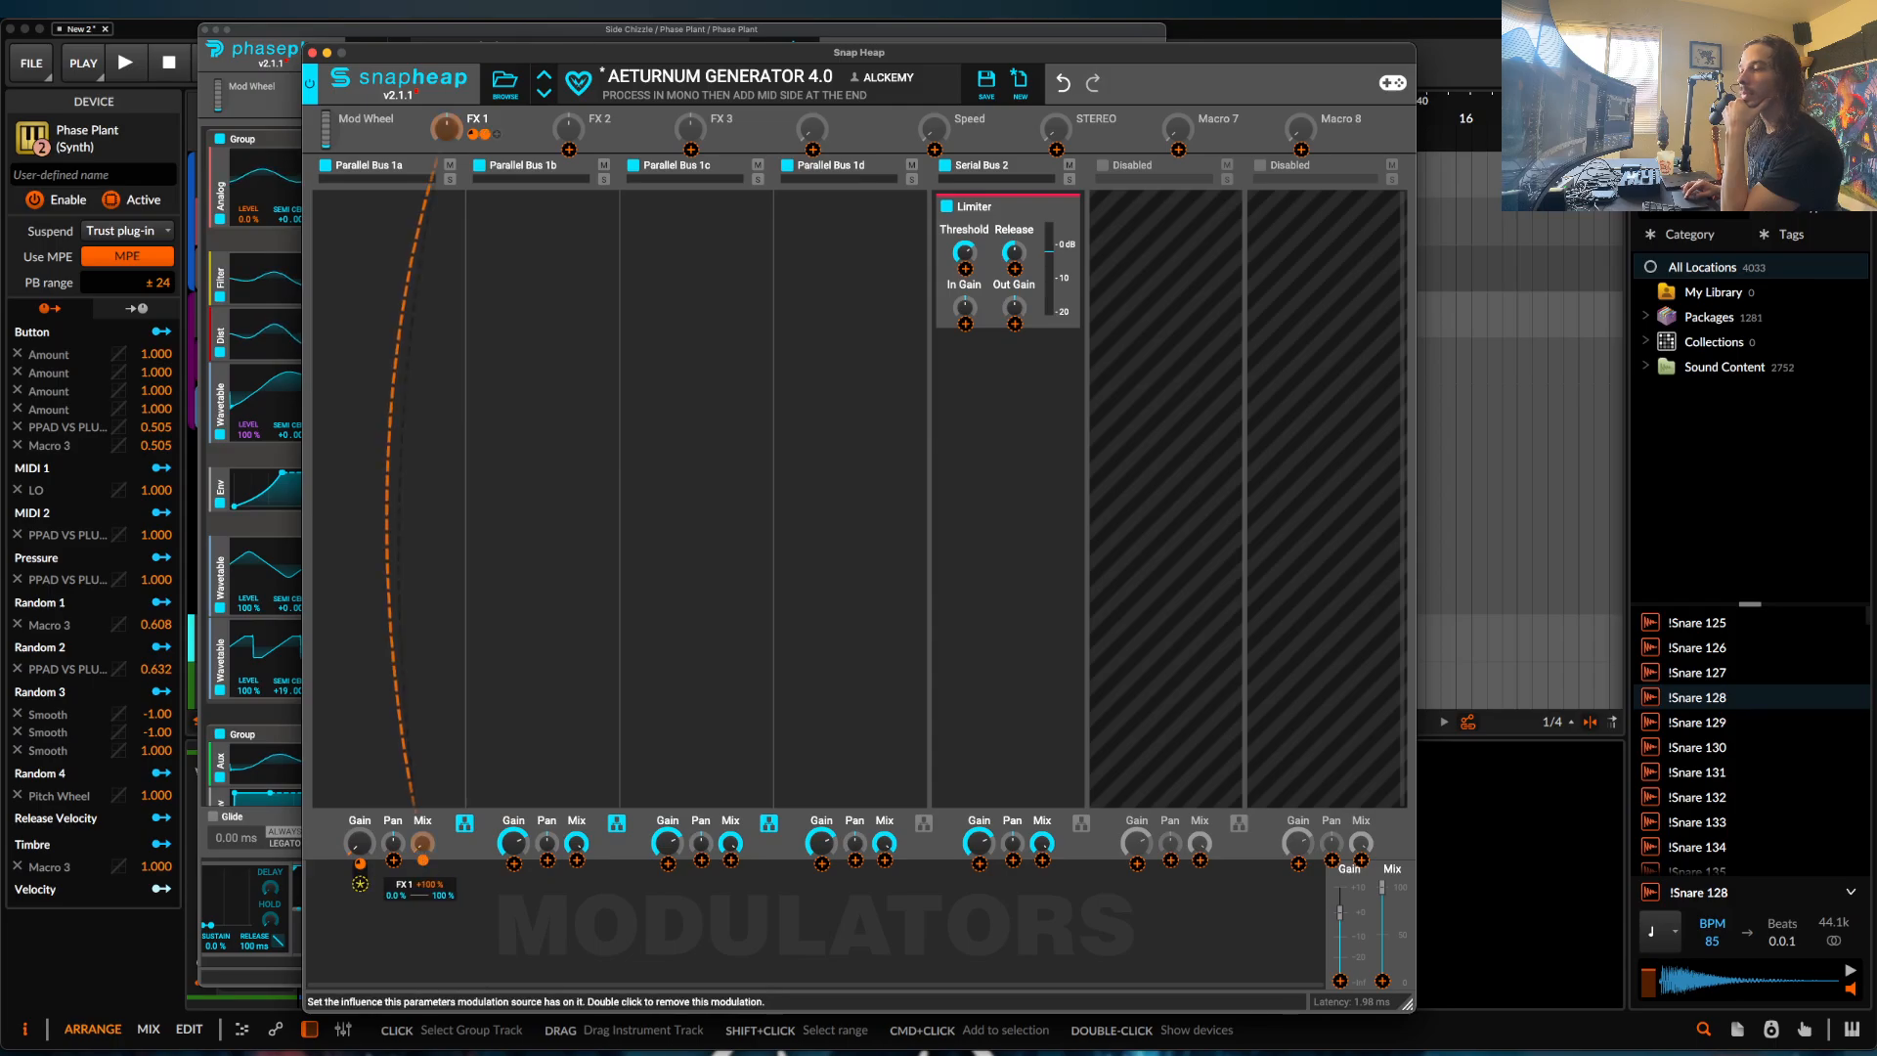
Turn down the gain and mix of Parallel Bus 1b and assign the FX 2 macro to modulate both.
left_click(521, 128)
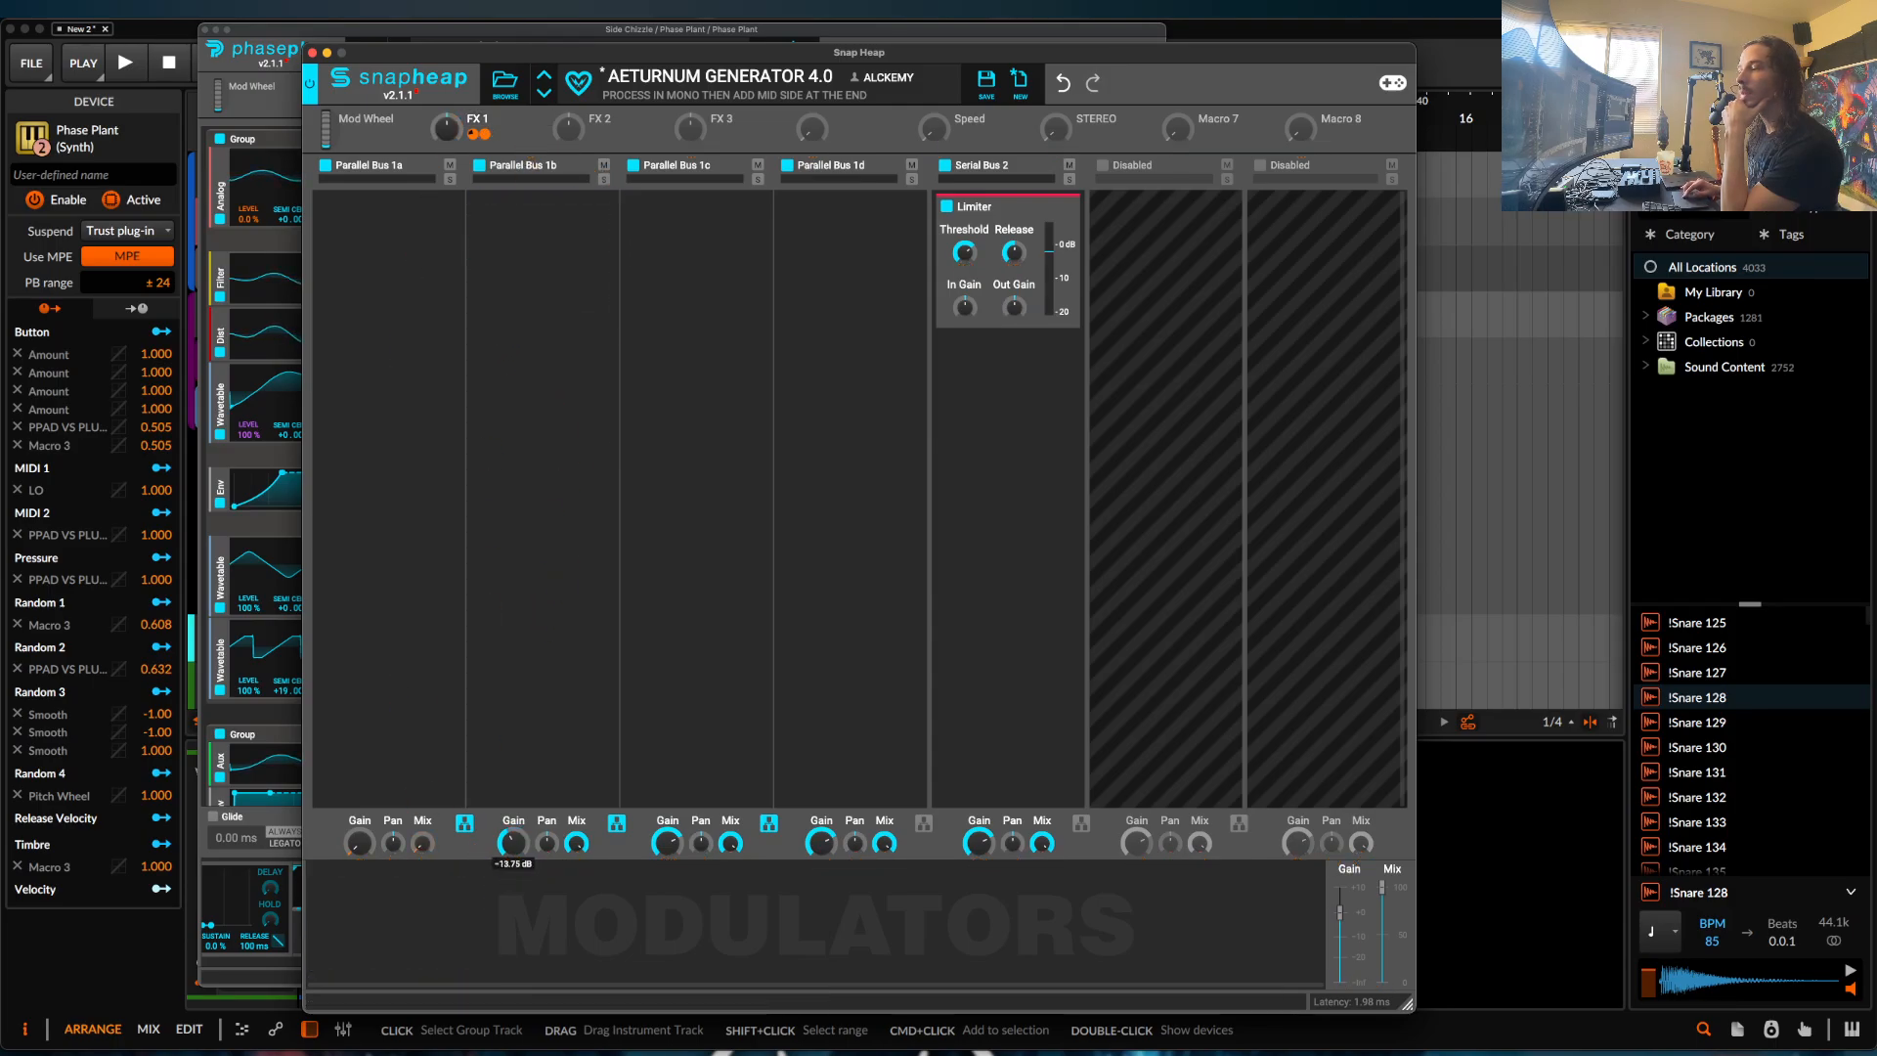
left_click_drag(513, 842, 513, 914)
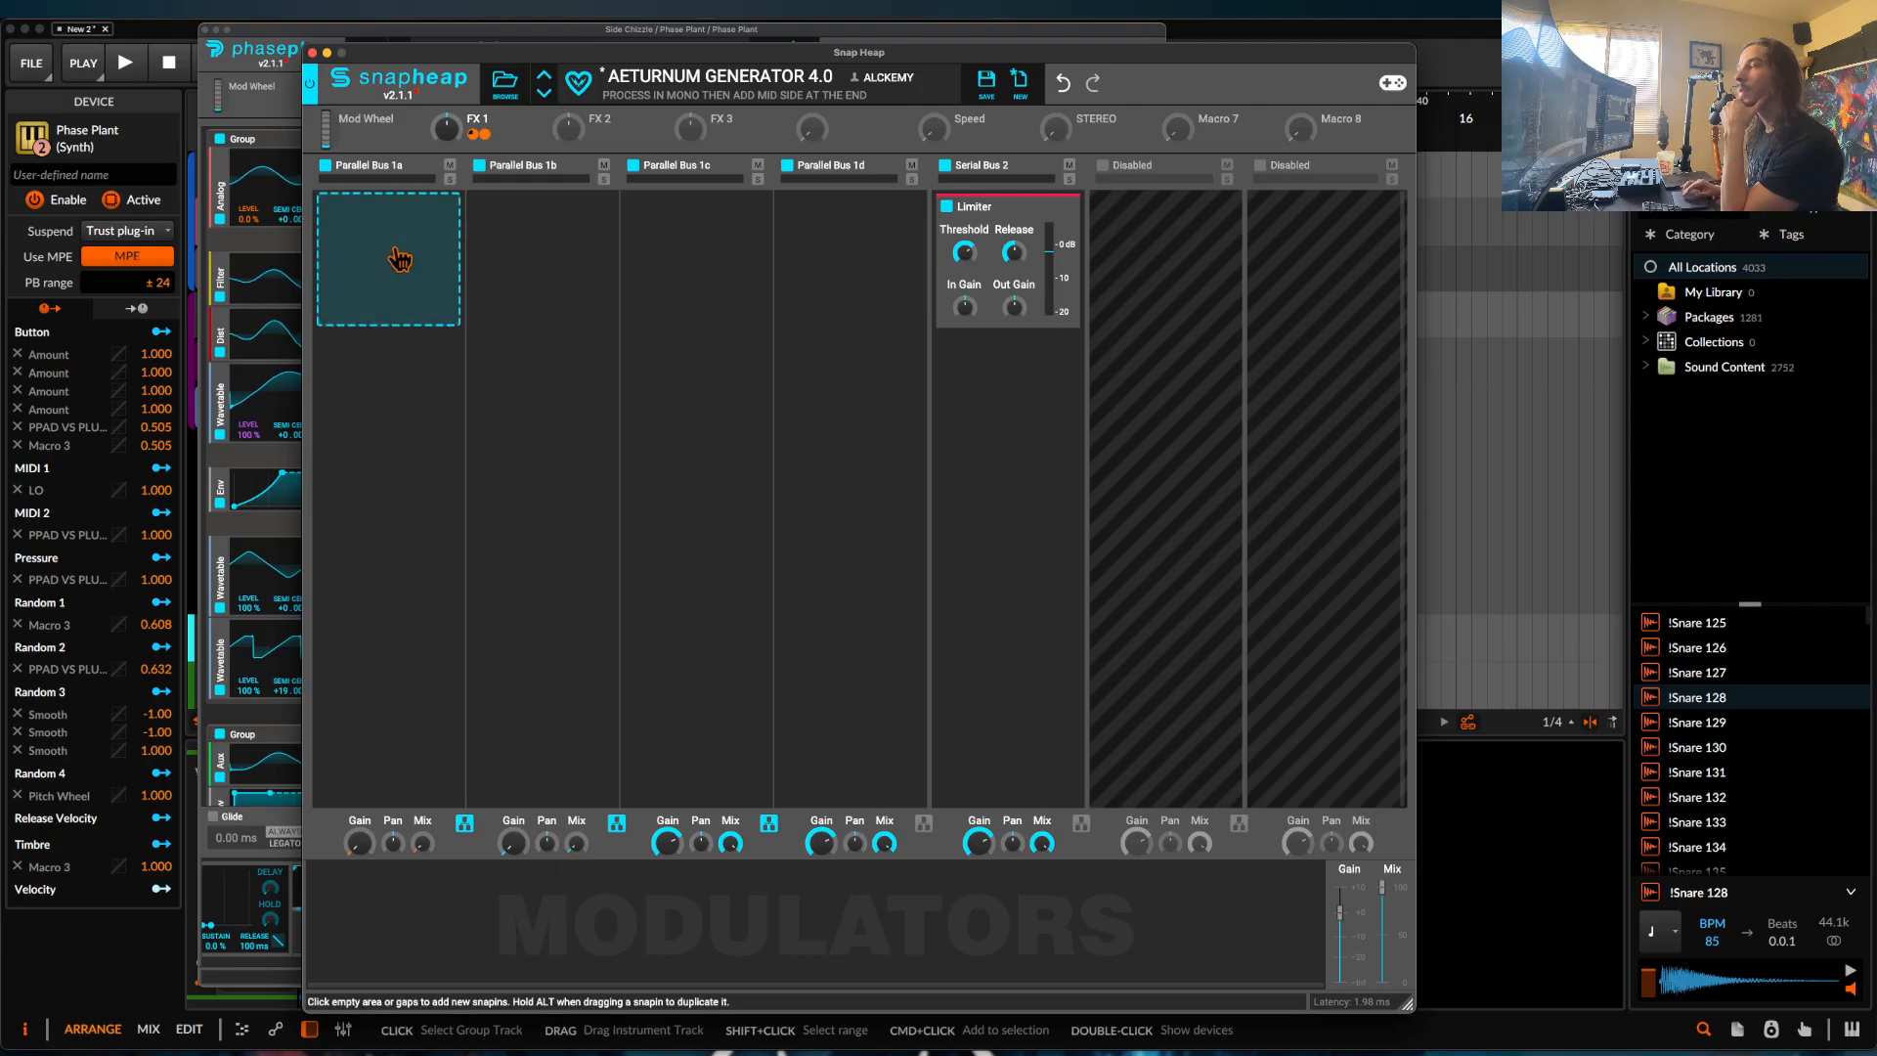
right_click(454, 134)
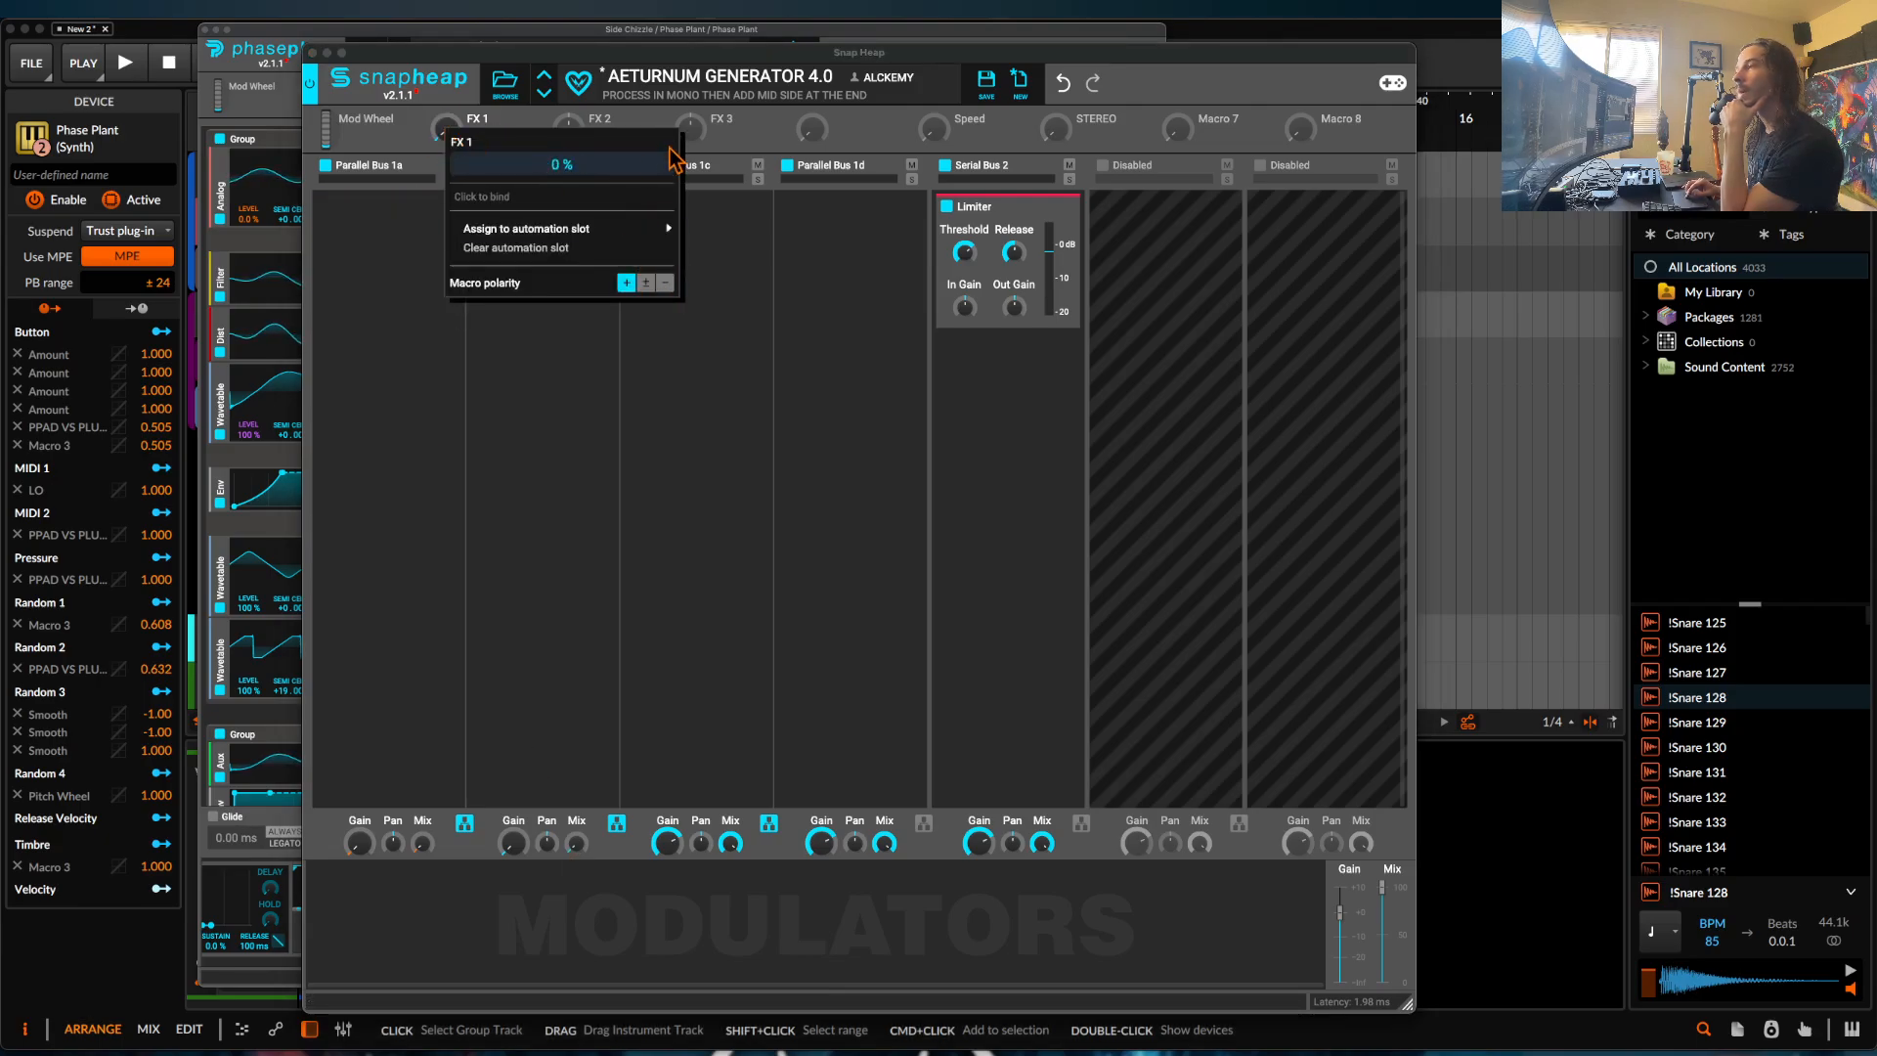
left_click(656, 117)
left_click(594, 135)
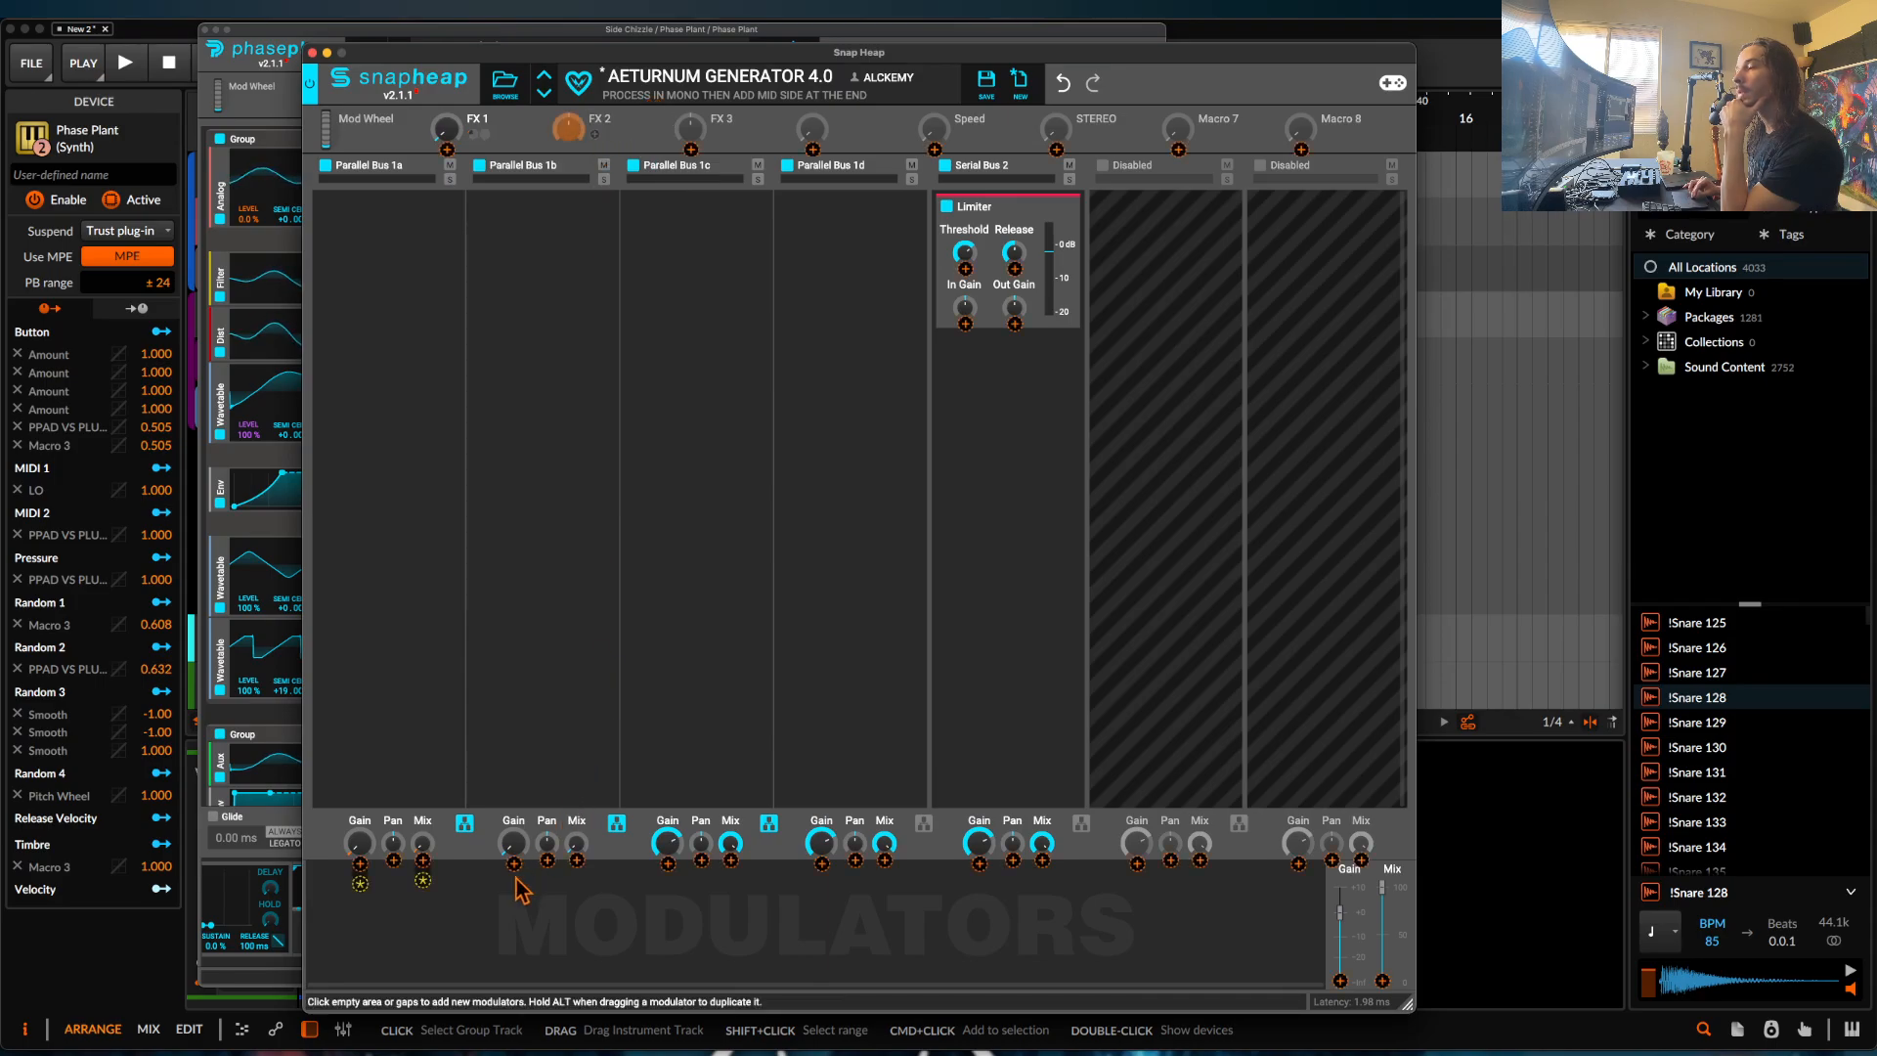
left_click_drag(514, 864, 515, 763)
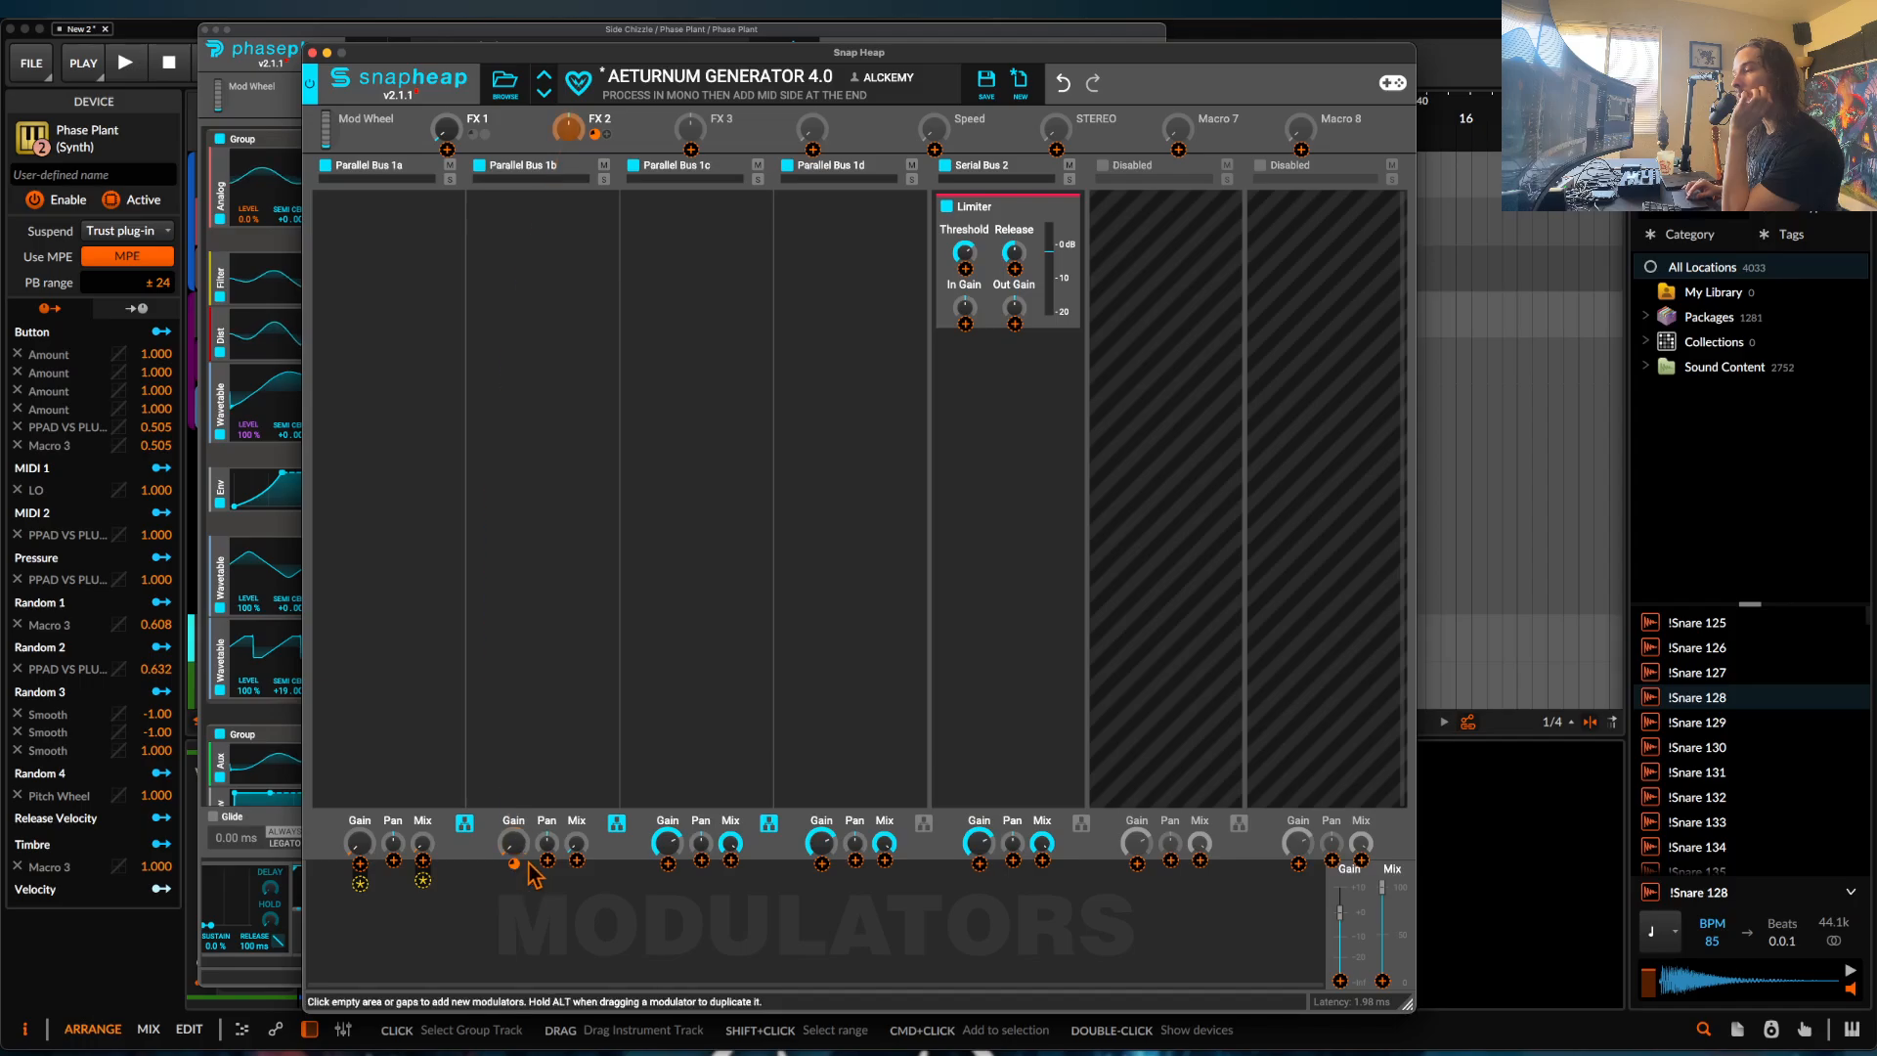
left_click_drag(577, 861, 577, 755)
left_click(577, 505)
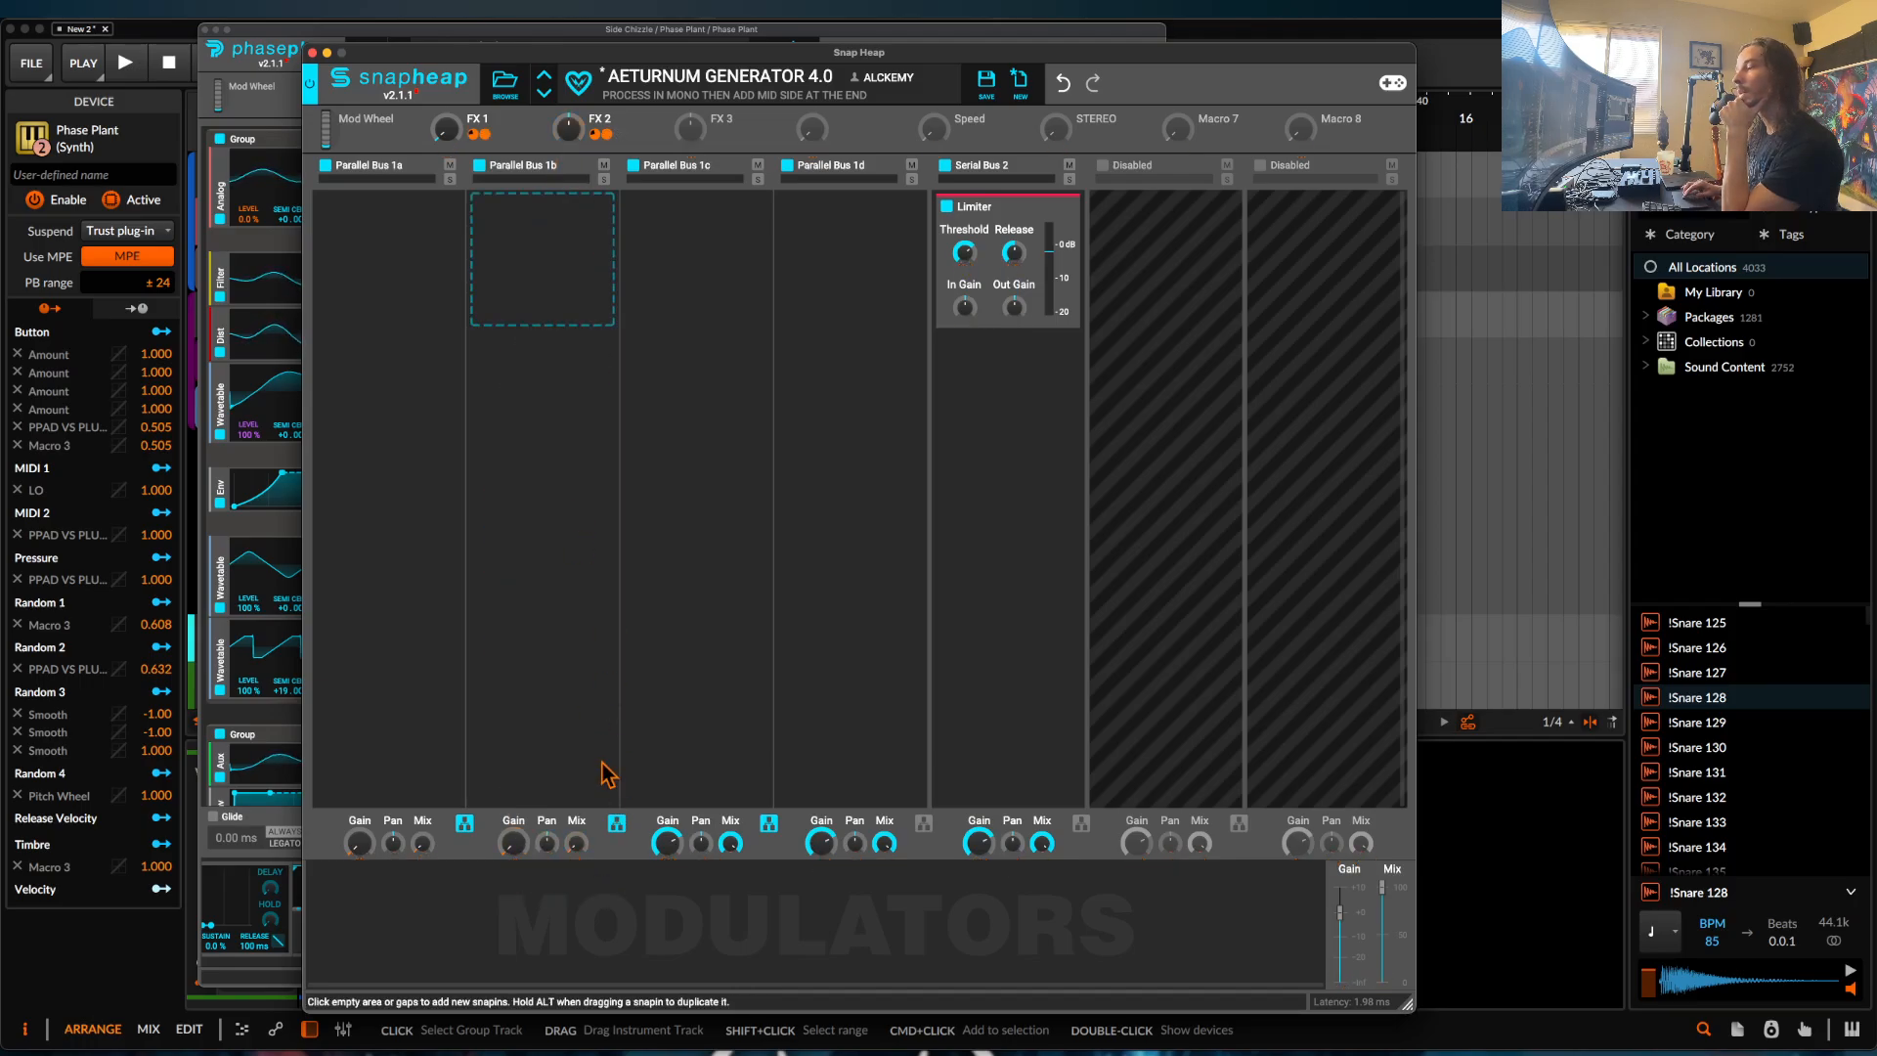
Turn down Parallel Bus 1c's gain and mix, and assign the FX 3 macro with positive polarity to both.
left_click_drag(668, 843, 668, 988)
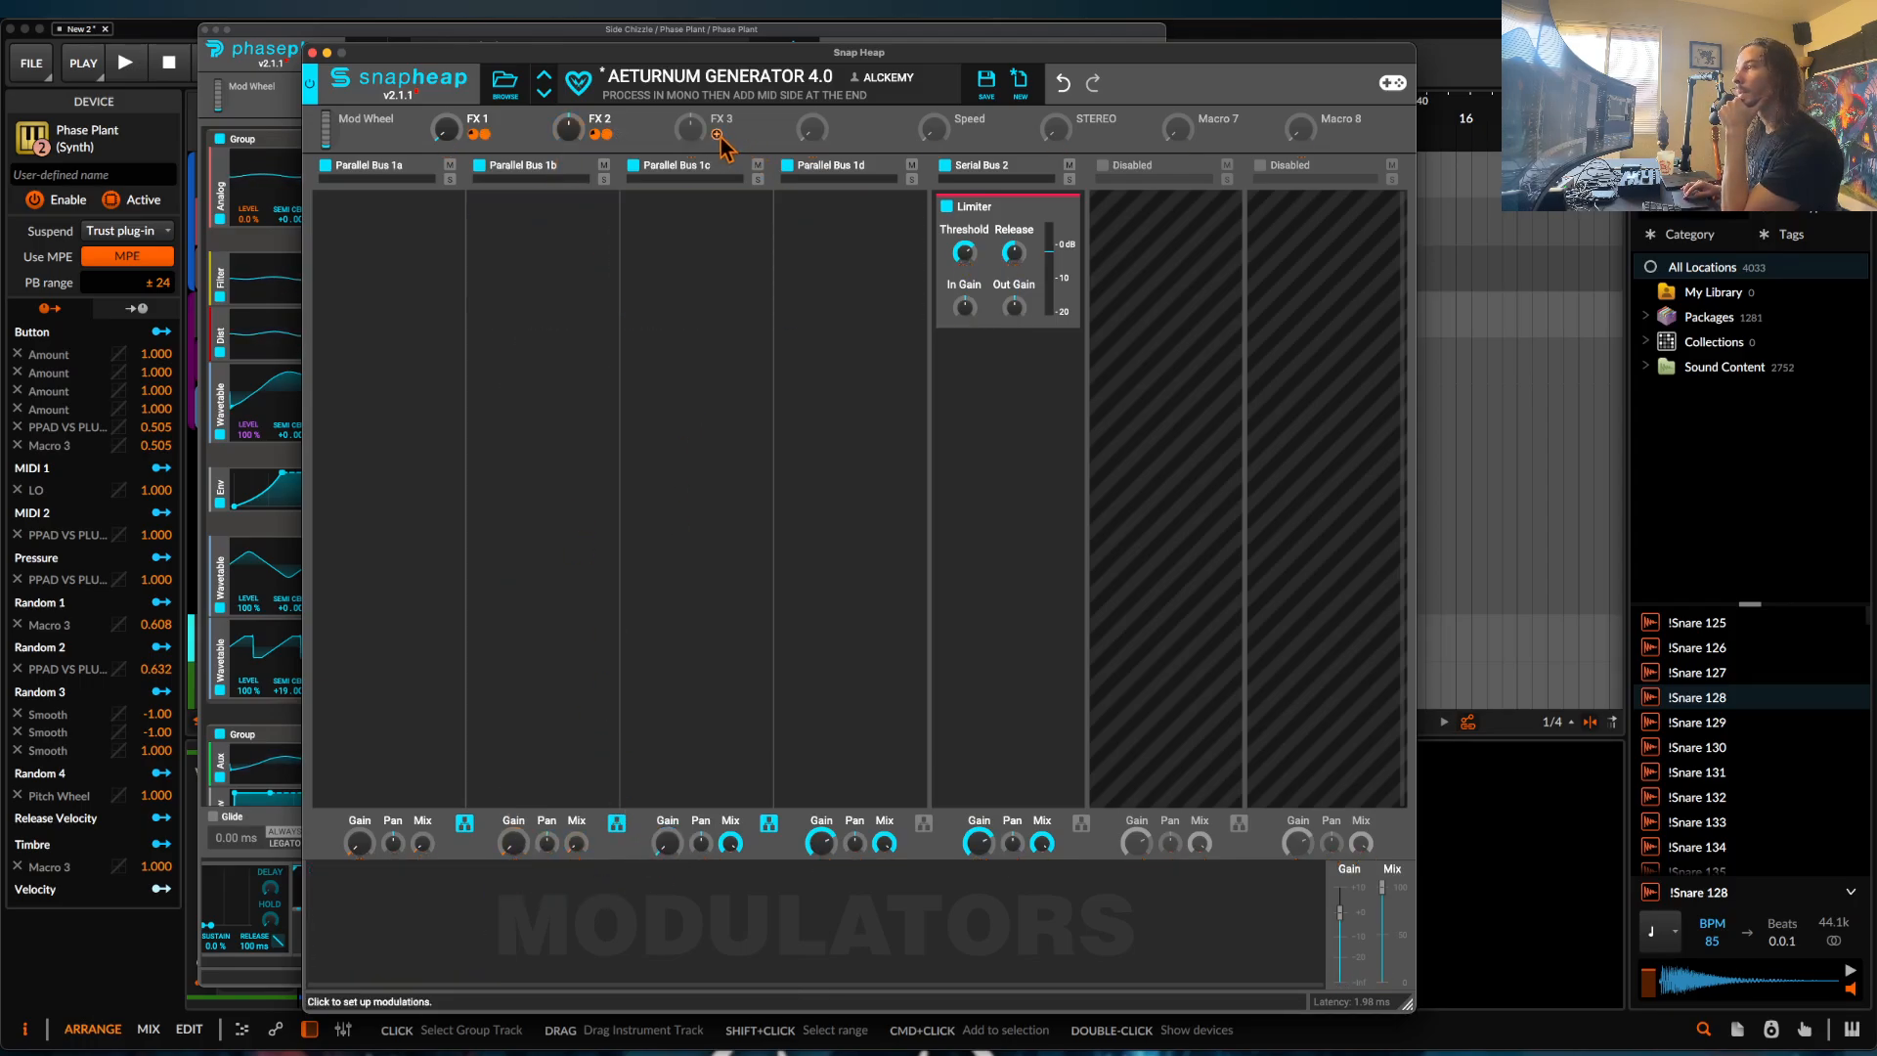
right_click(691, 128)
left_click(873, 283)
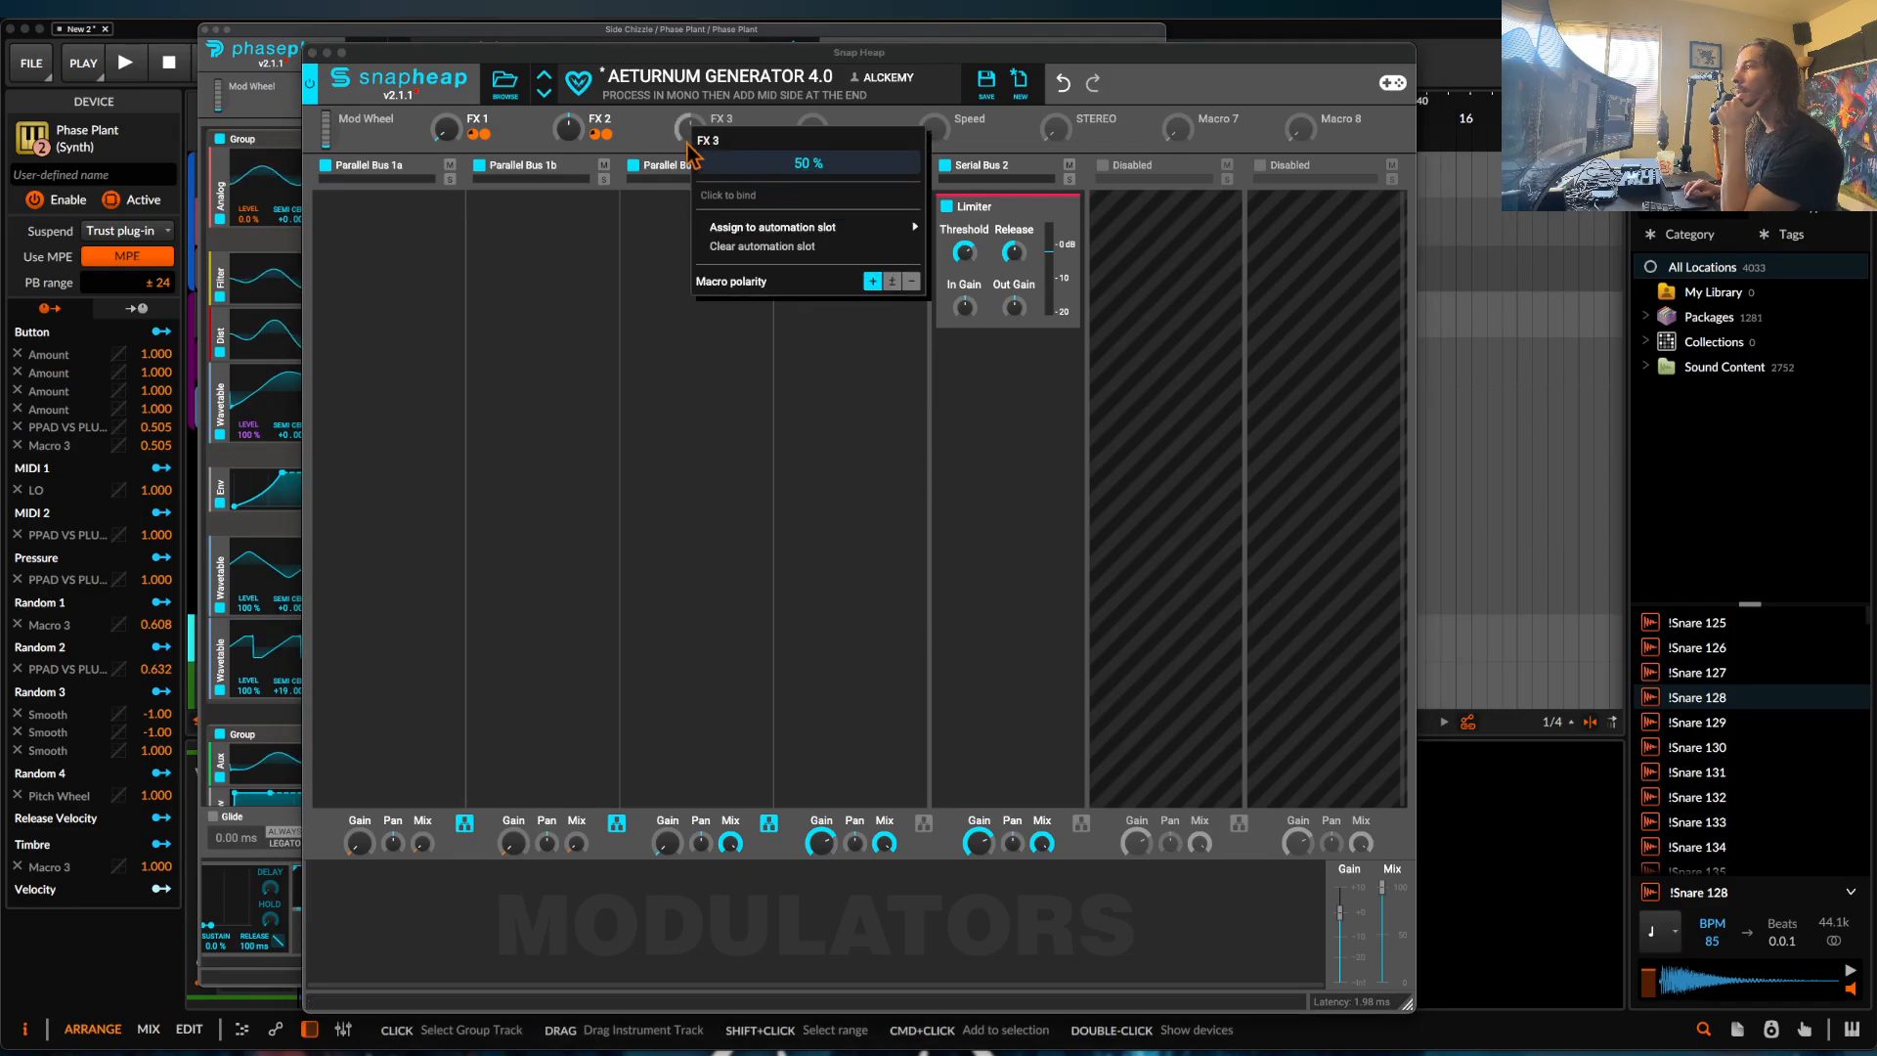
left_click(671, 135)
left_click(717, 134)
left_click_drag(667, 862, 668, 826)
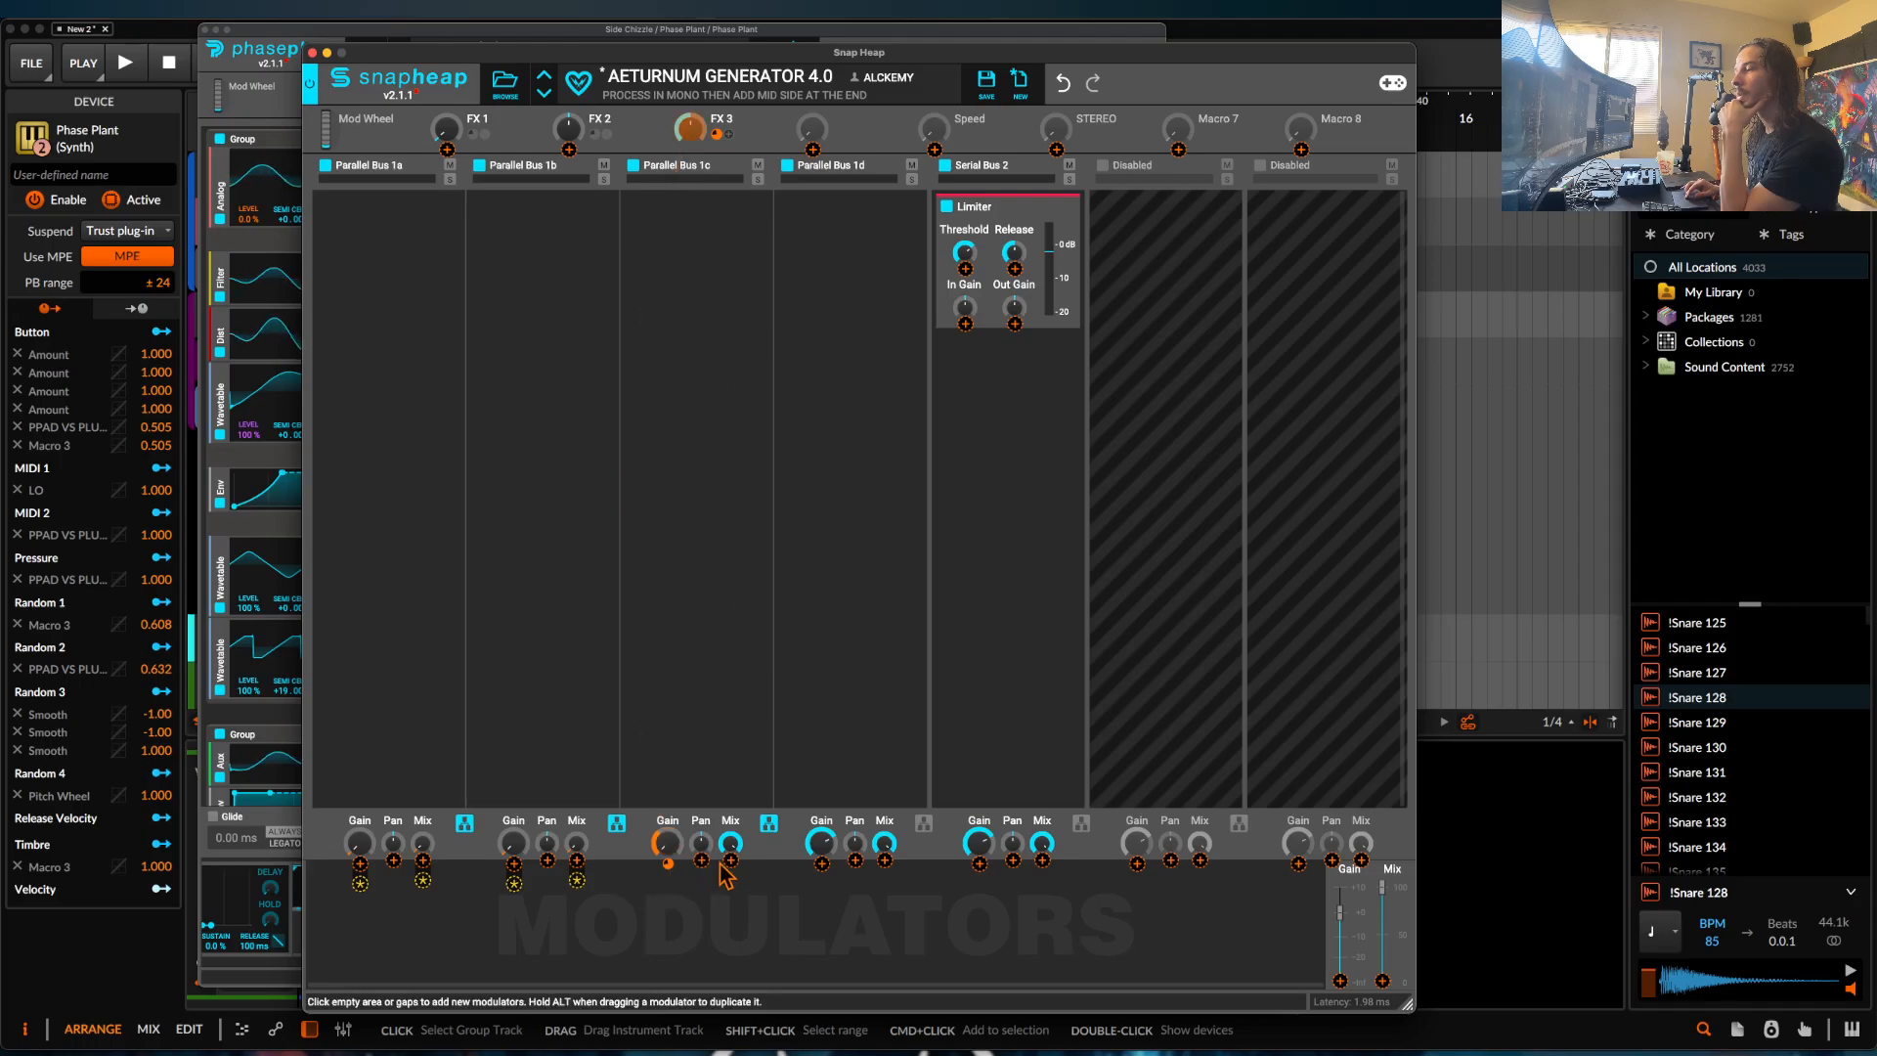
mouse_move(731, 860)
left_mouse_down()
mouse_move(731, 829)
mouse_move(734, 853)
left_mouse_up()
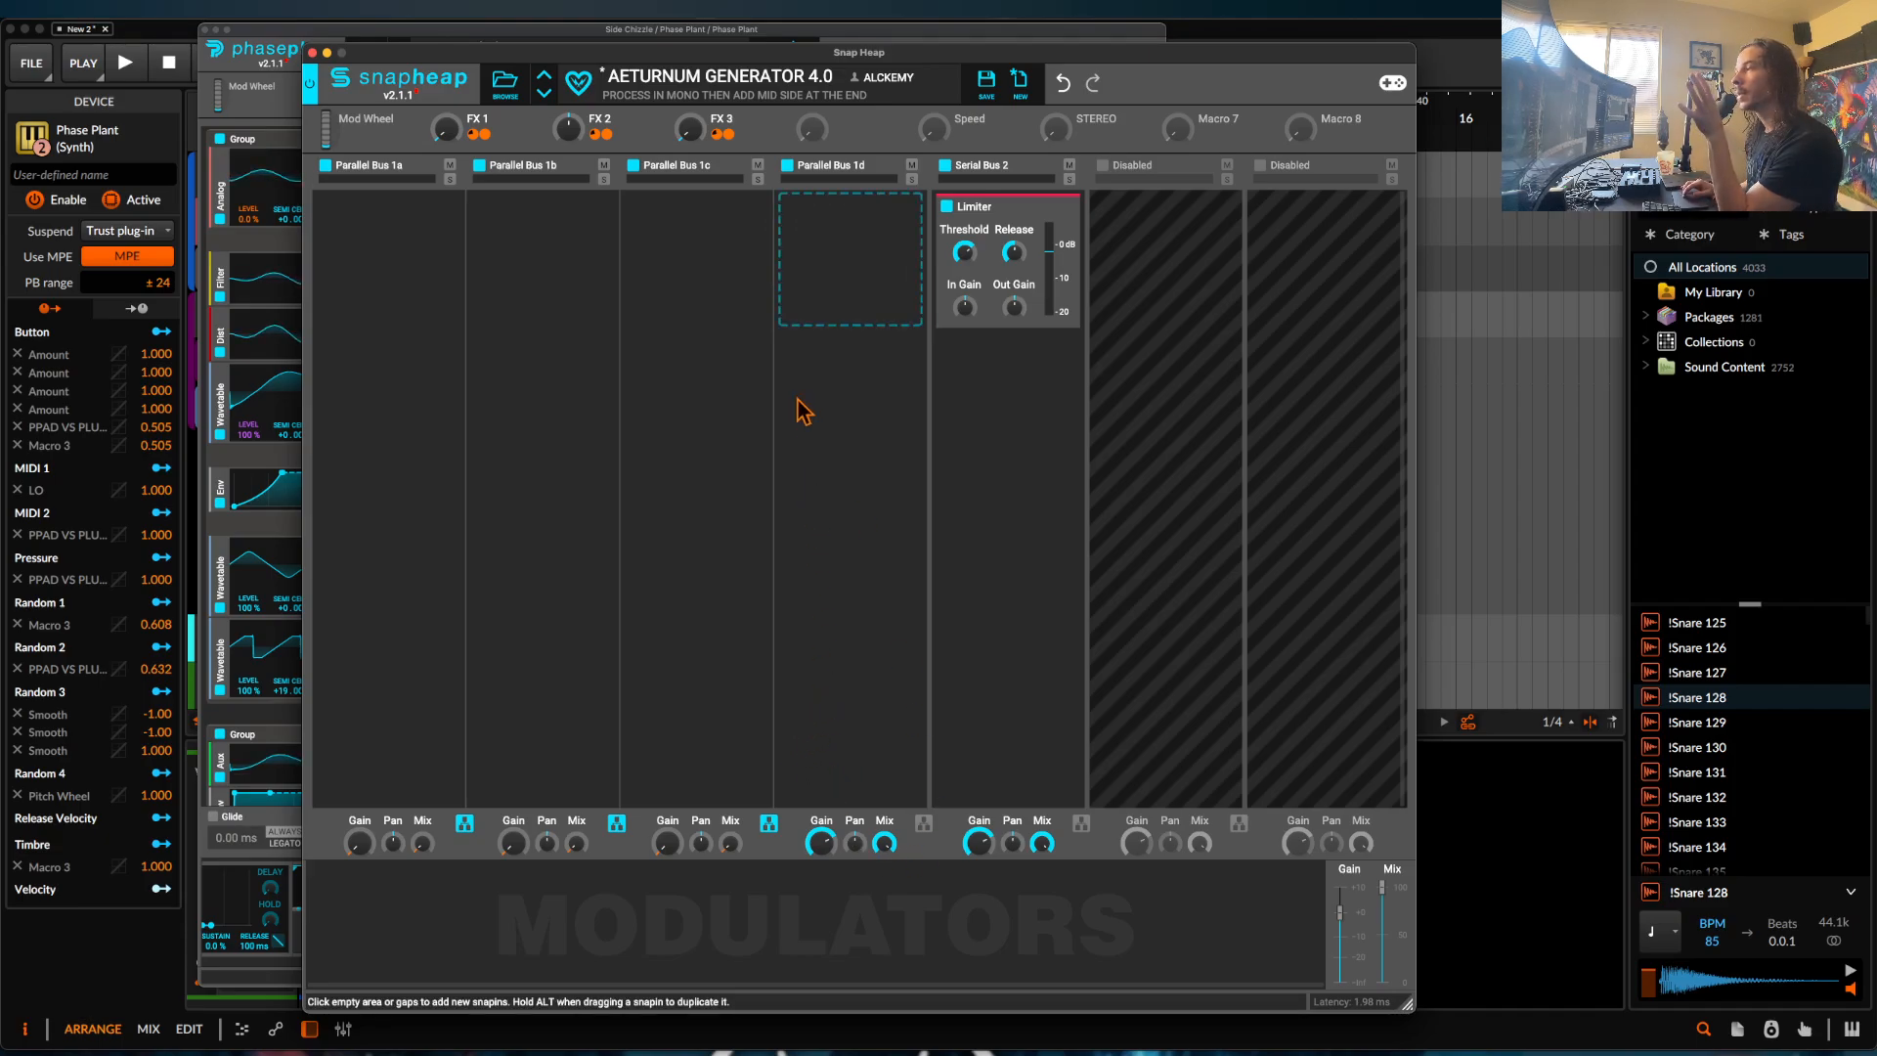
Add a Pitch Shifter to Parallel Bus 1a and set it to +7.00 semitones.
left_click(377, 259)
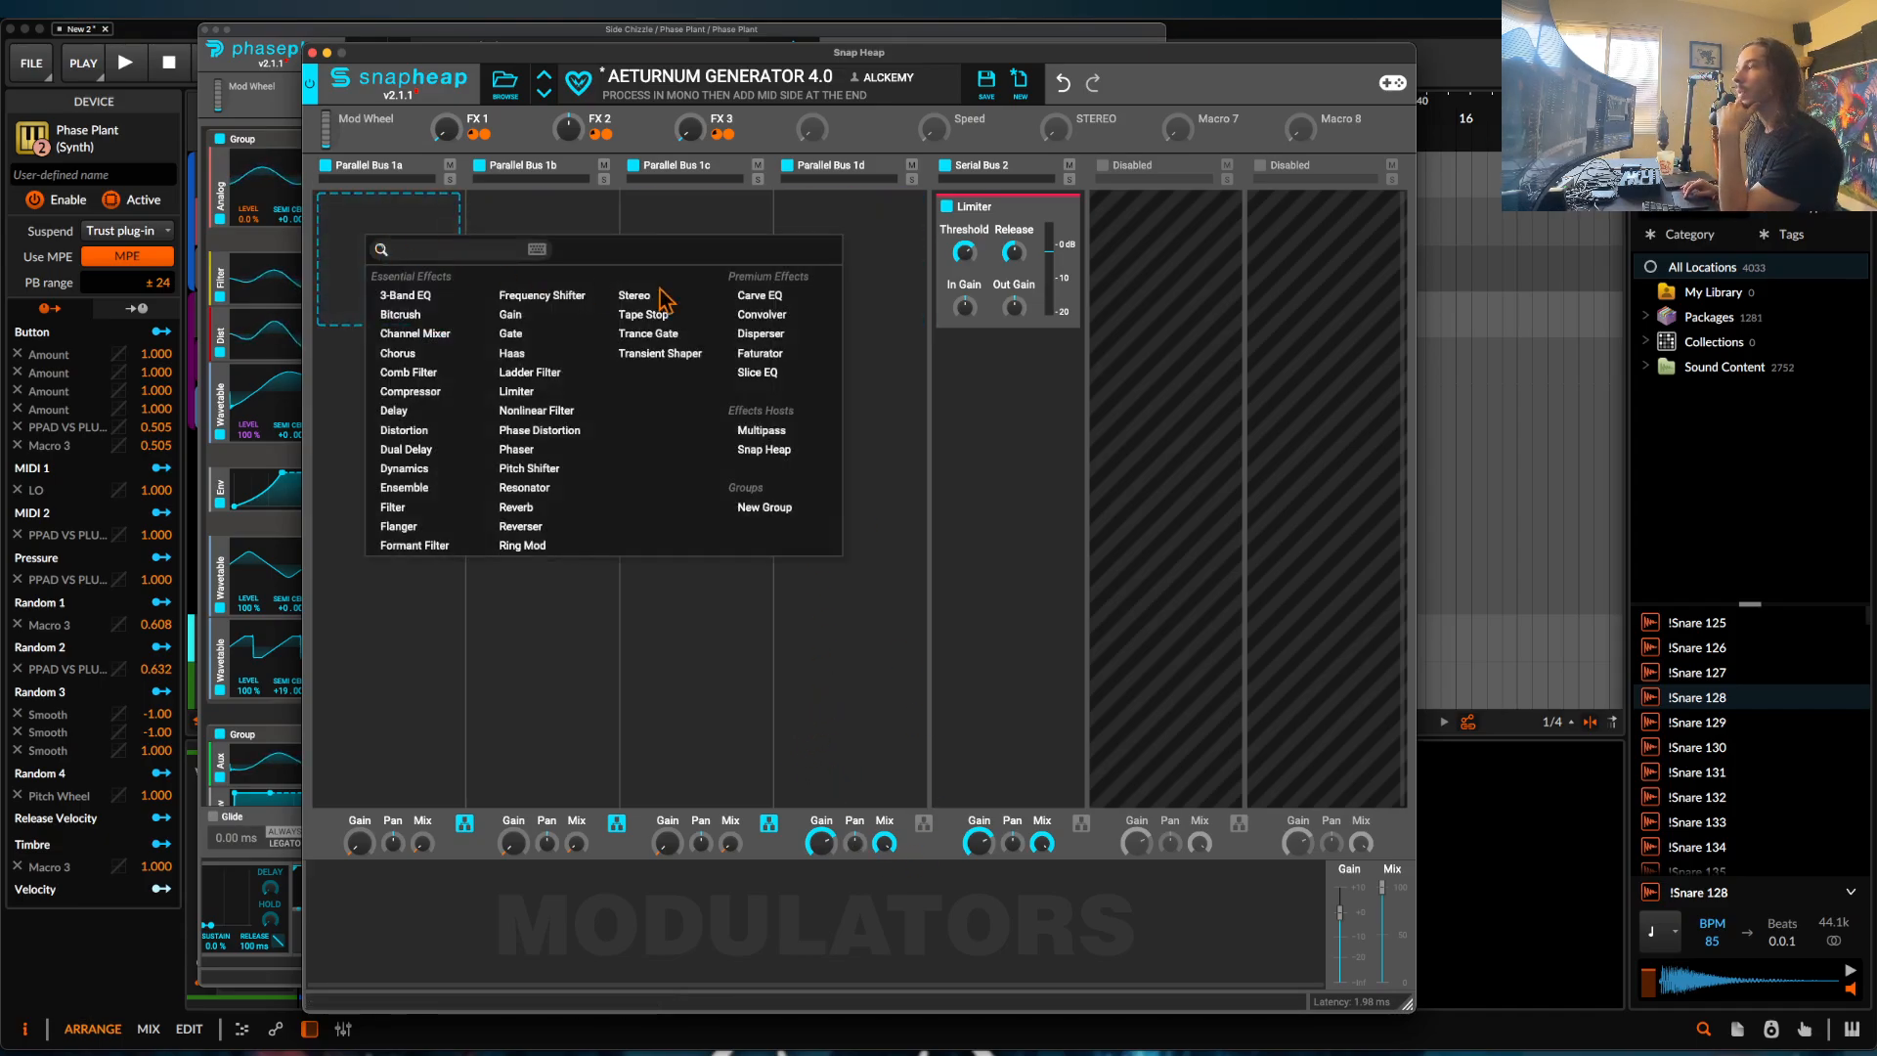
left_click(521, 471)
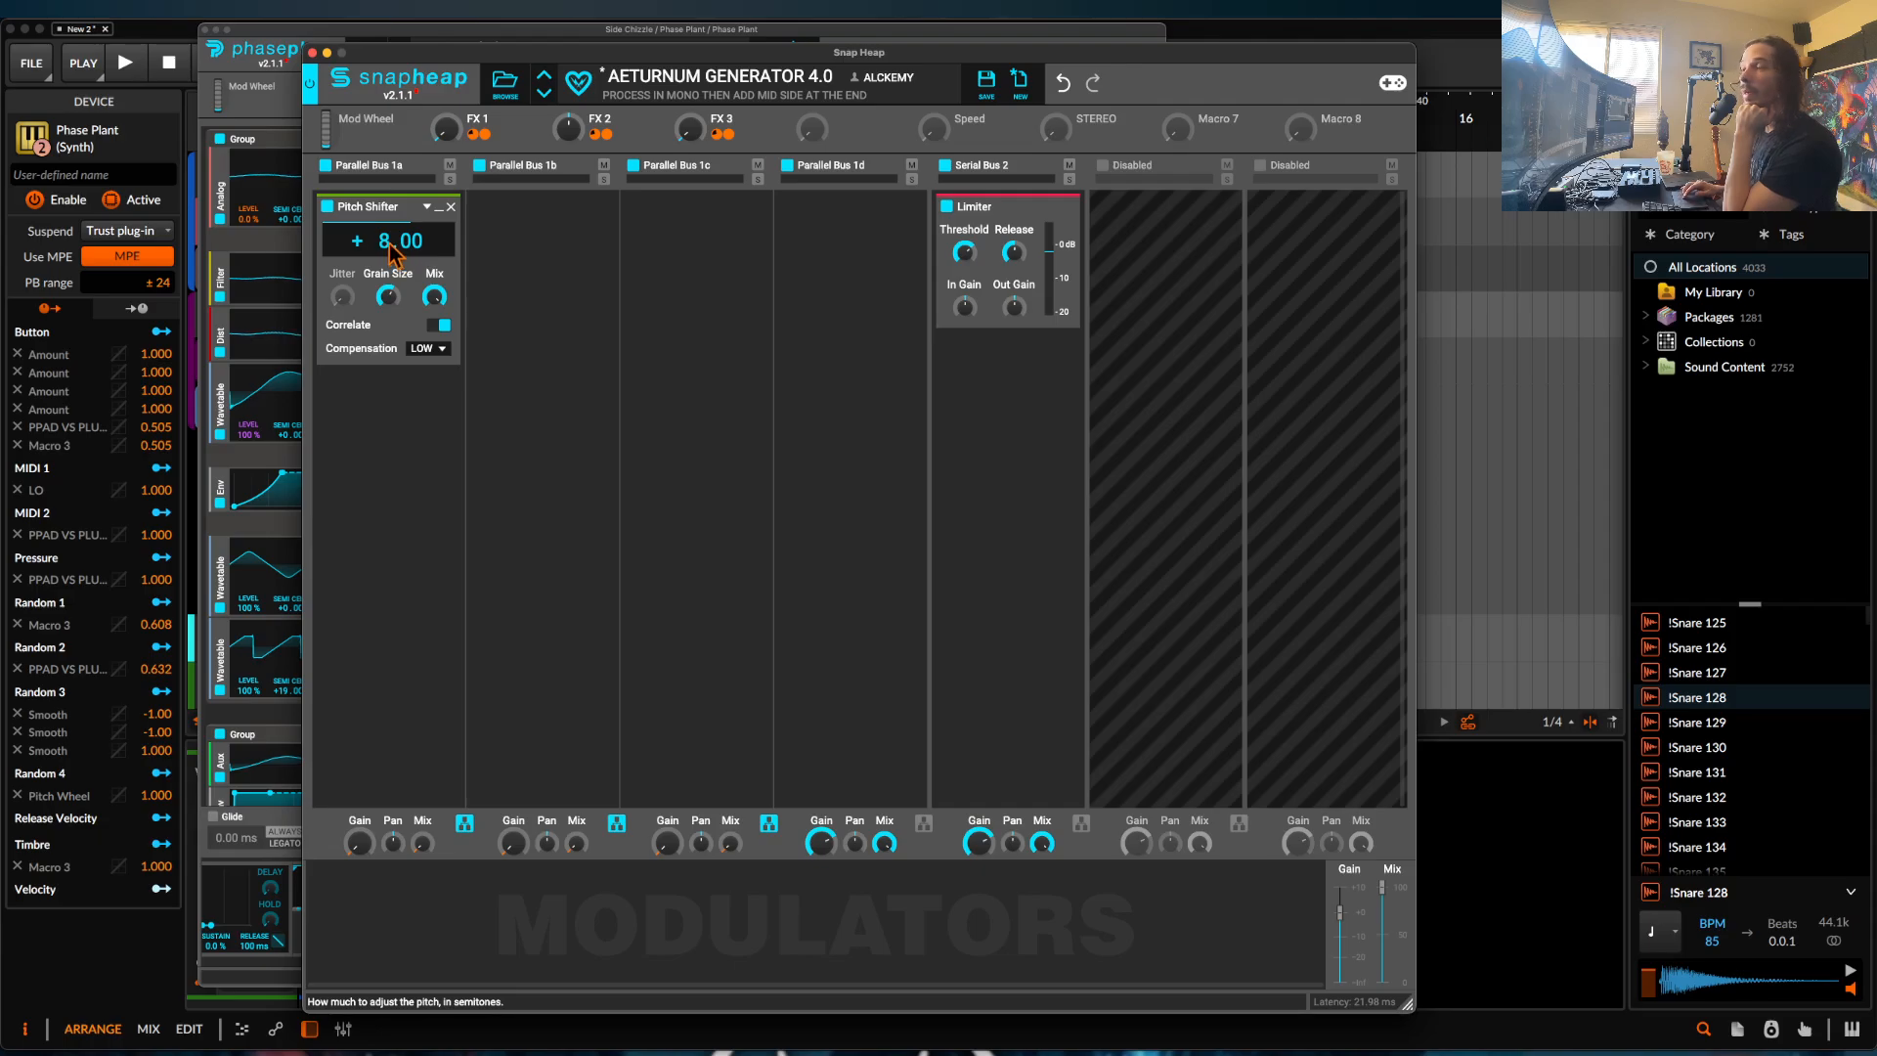
left_click(374, 430)
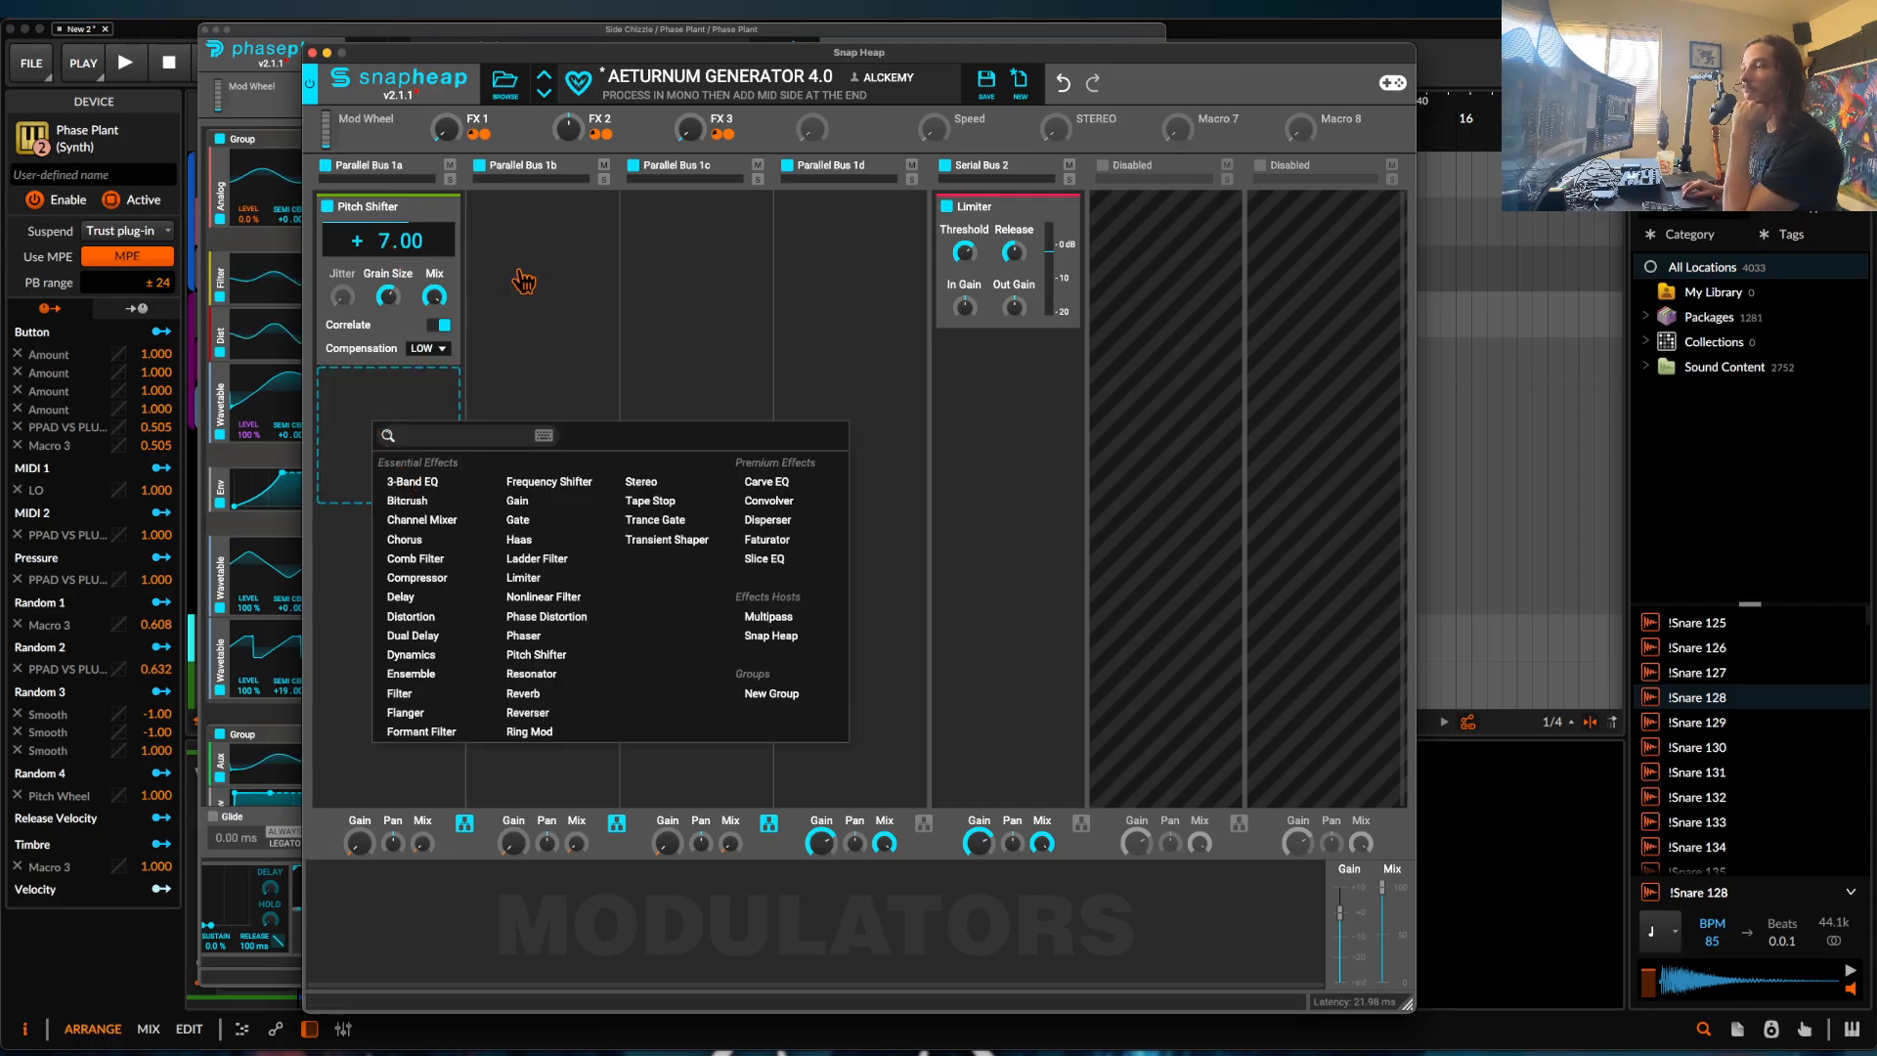
left_click(544, 221)
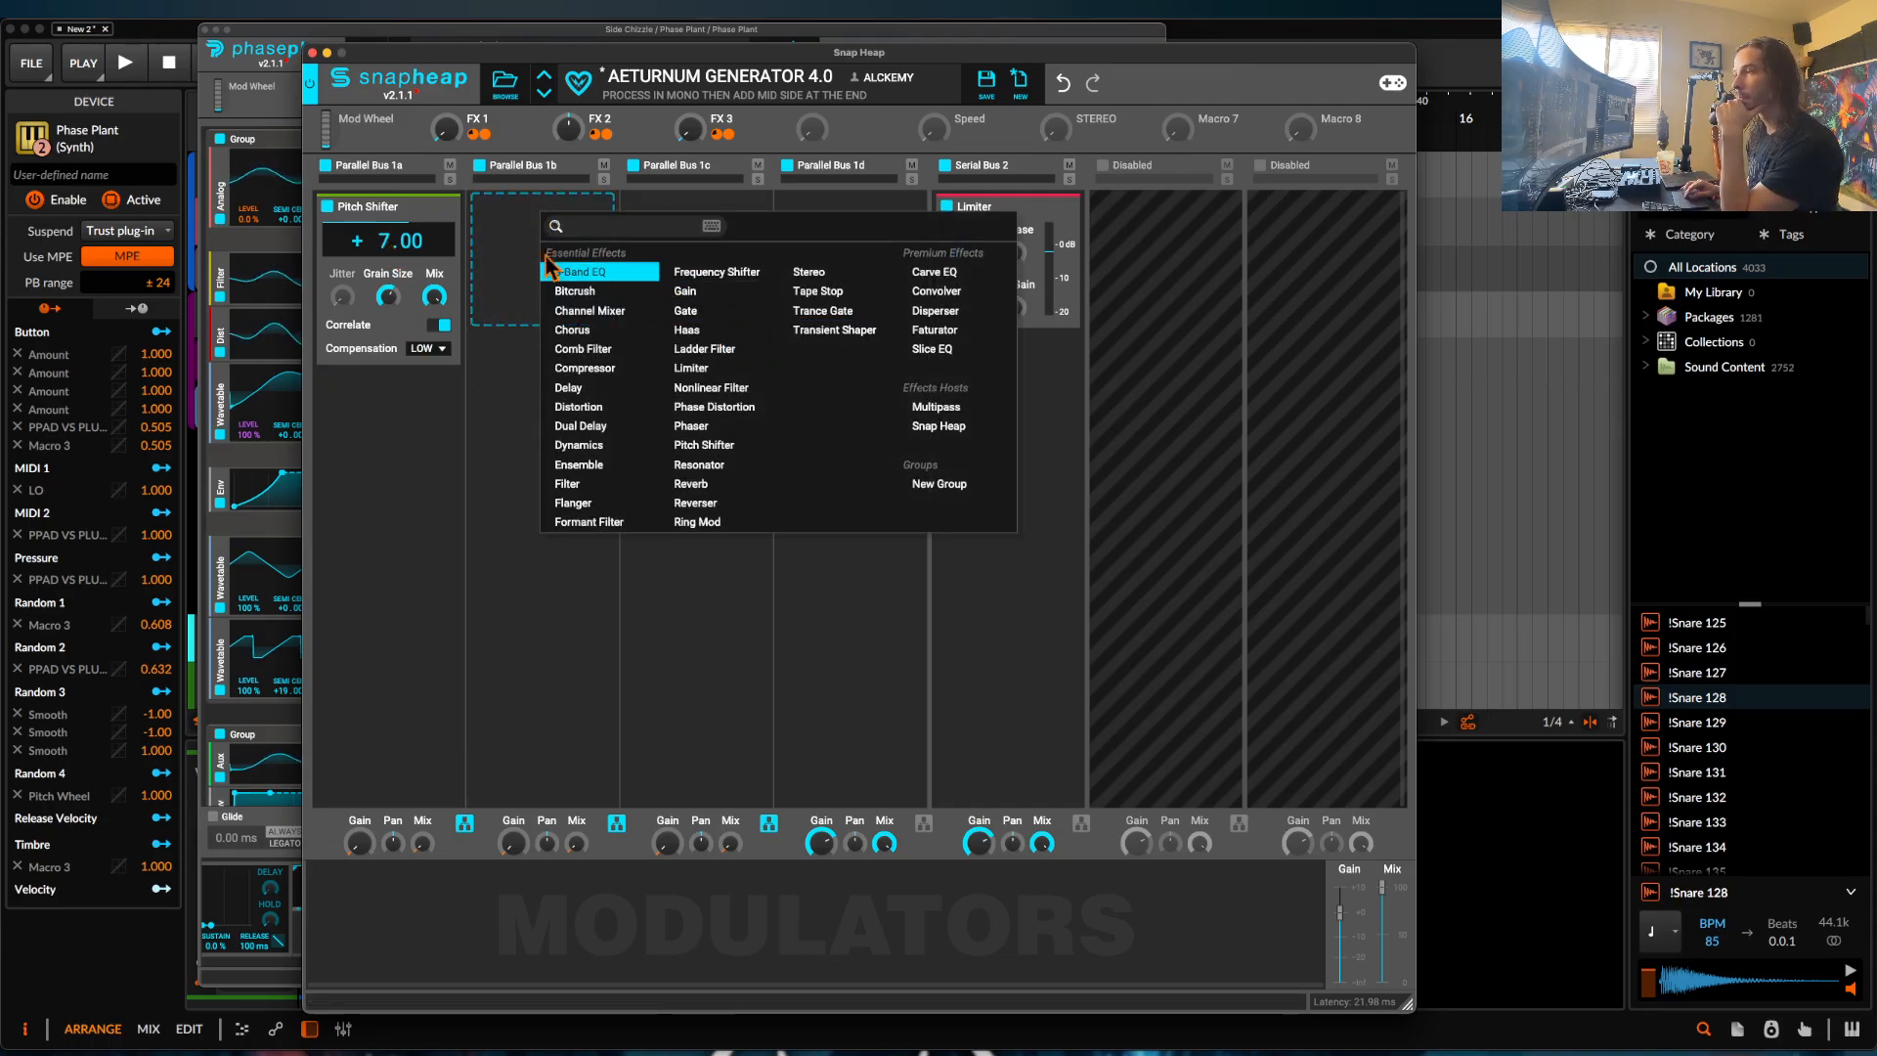
left_click(520, 255)
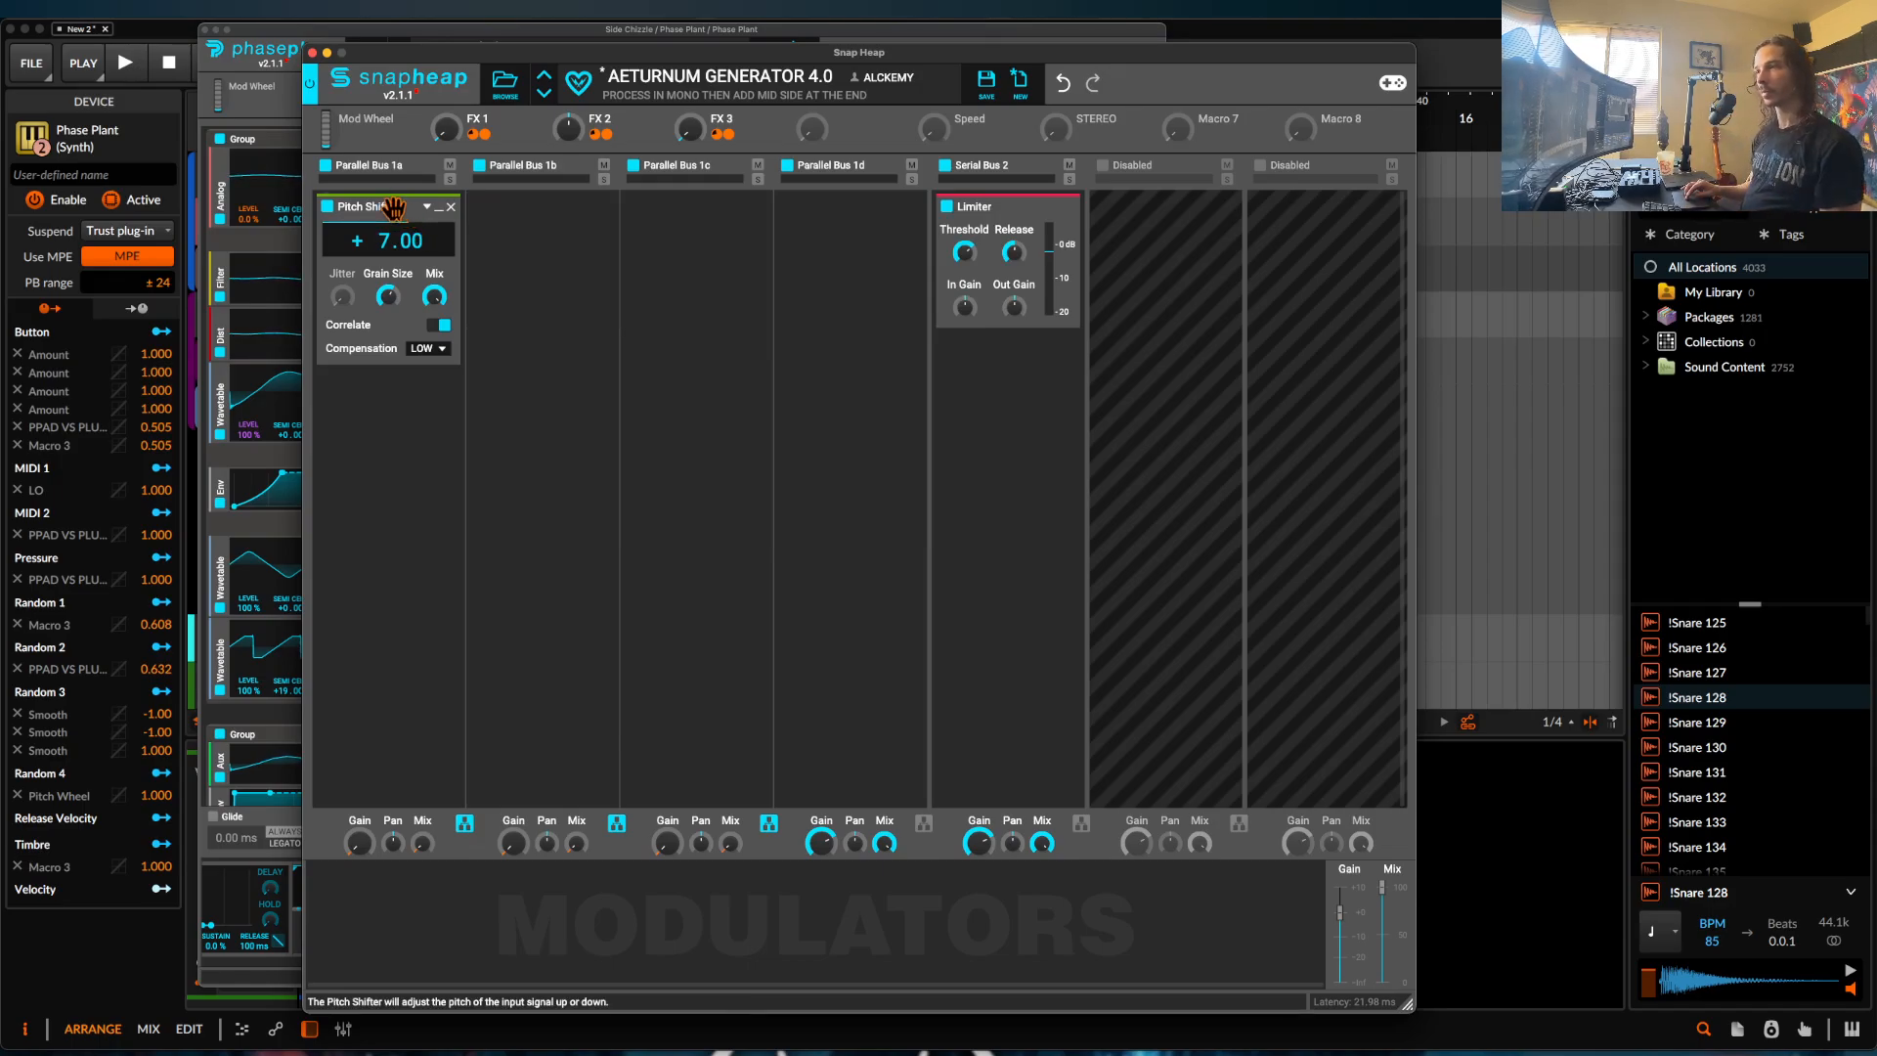
Duplicate the Pitch Shifter into Parallel Bus 1b at +19.00 semitones and into Parallel Bus 1c at +12.00 semitones.
left_click_drag(394, 209, 557, 245)
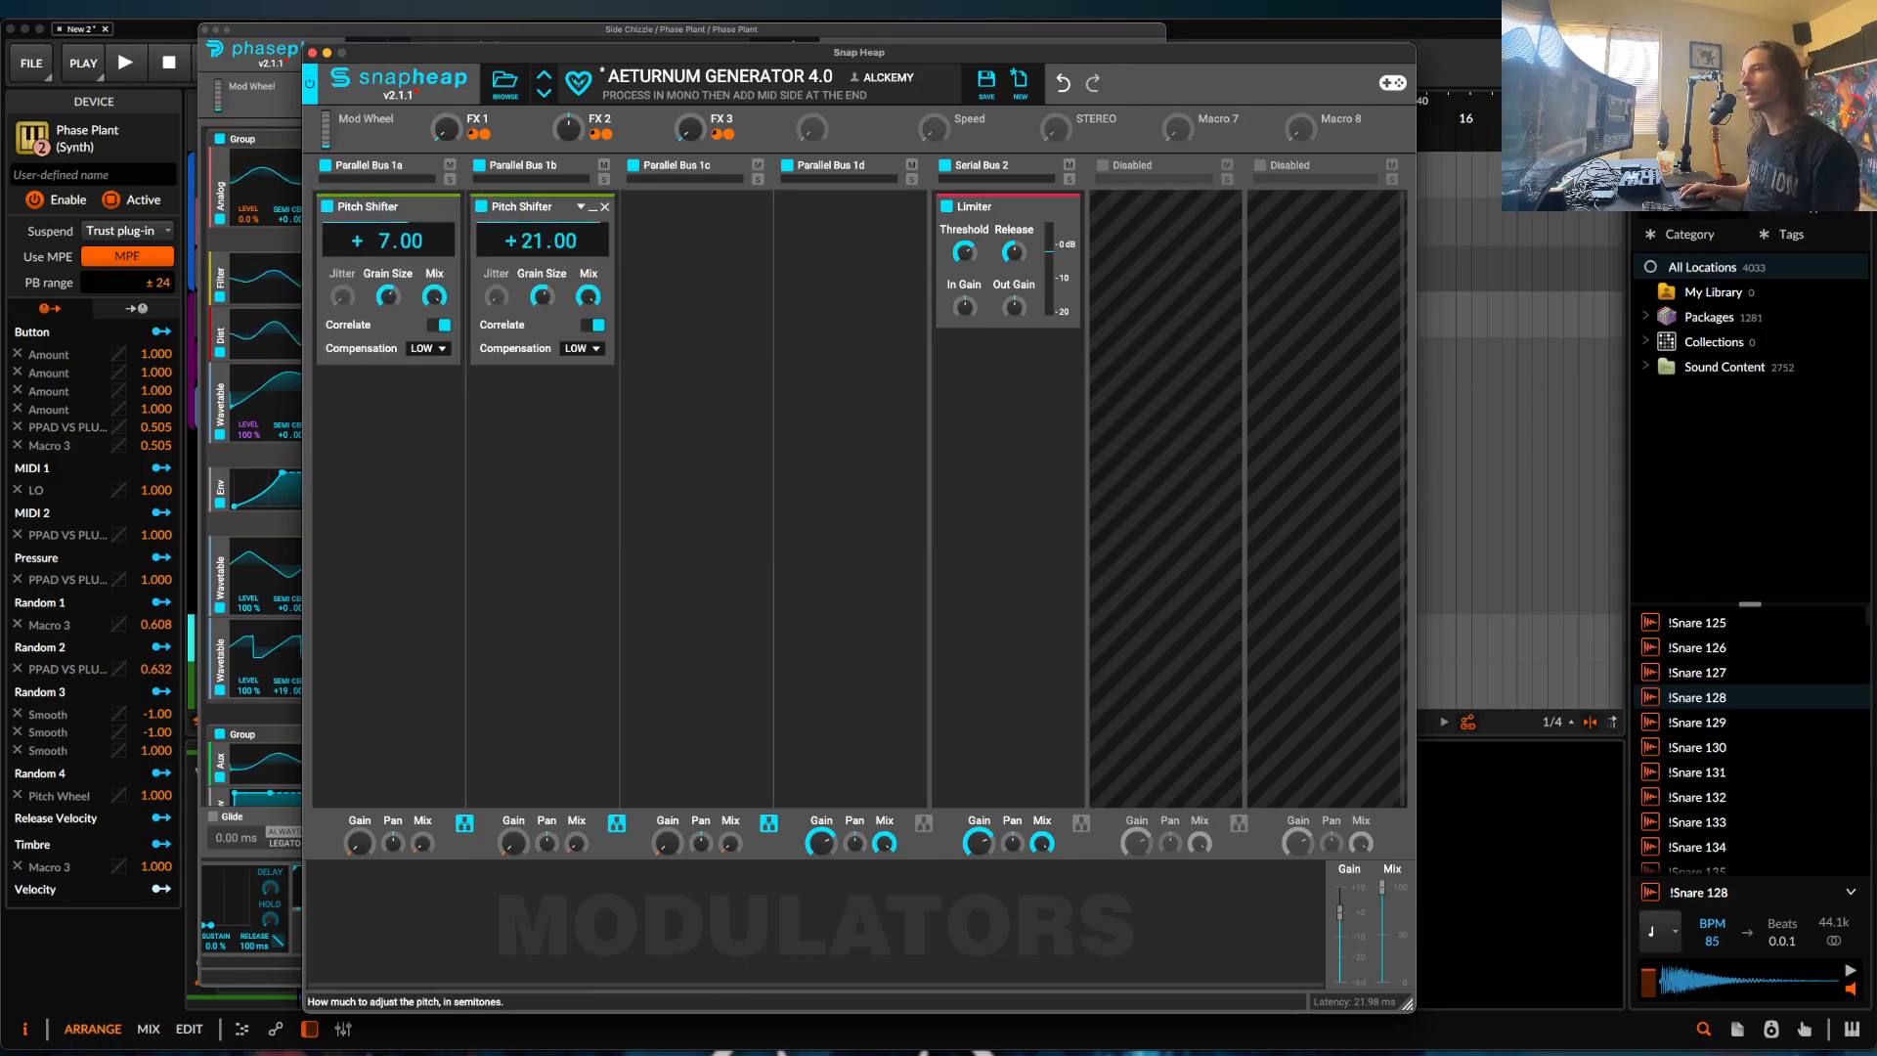
left_click(672, 253)
left_click(663, 254)
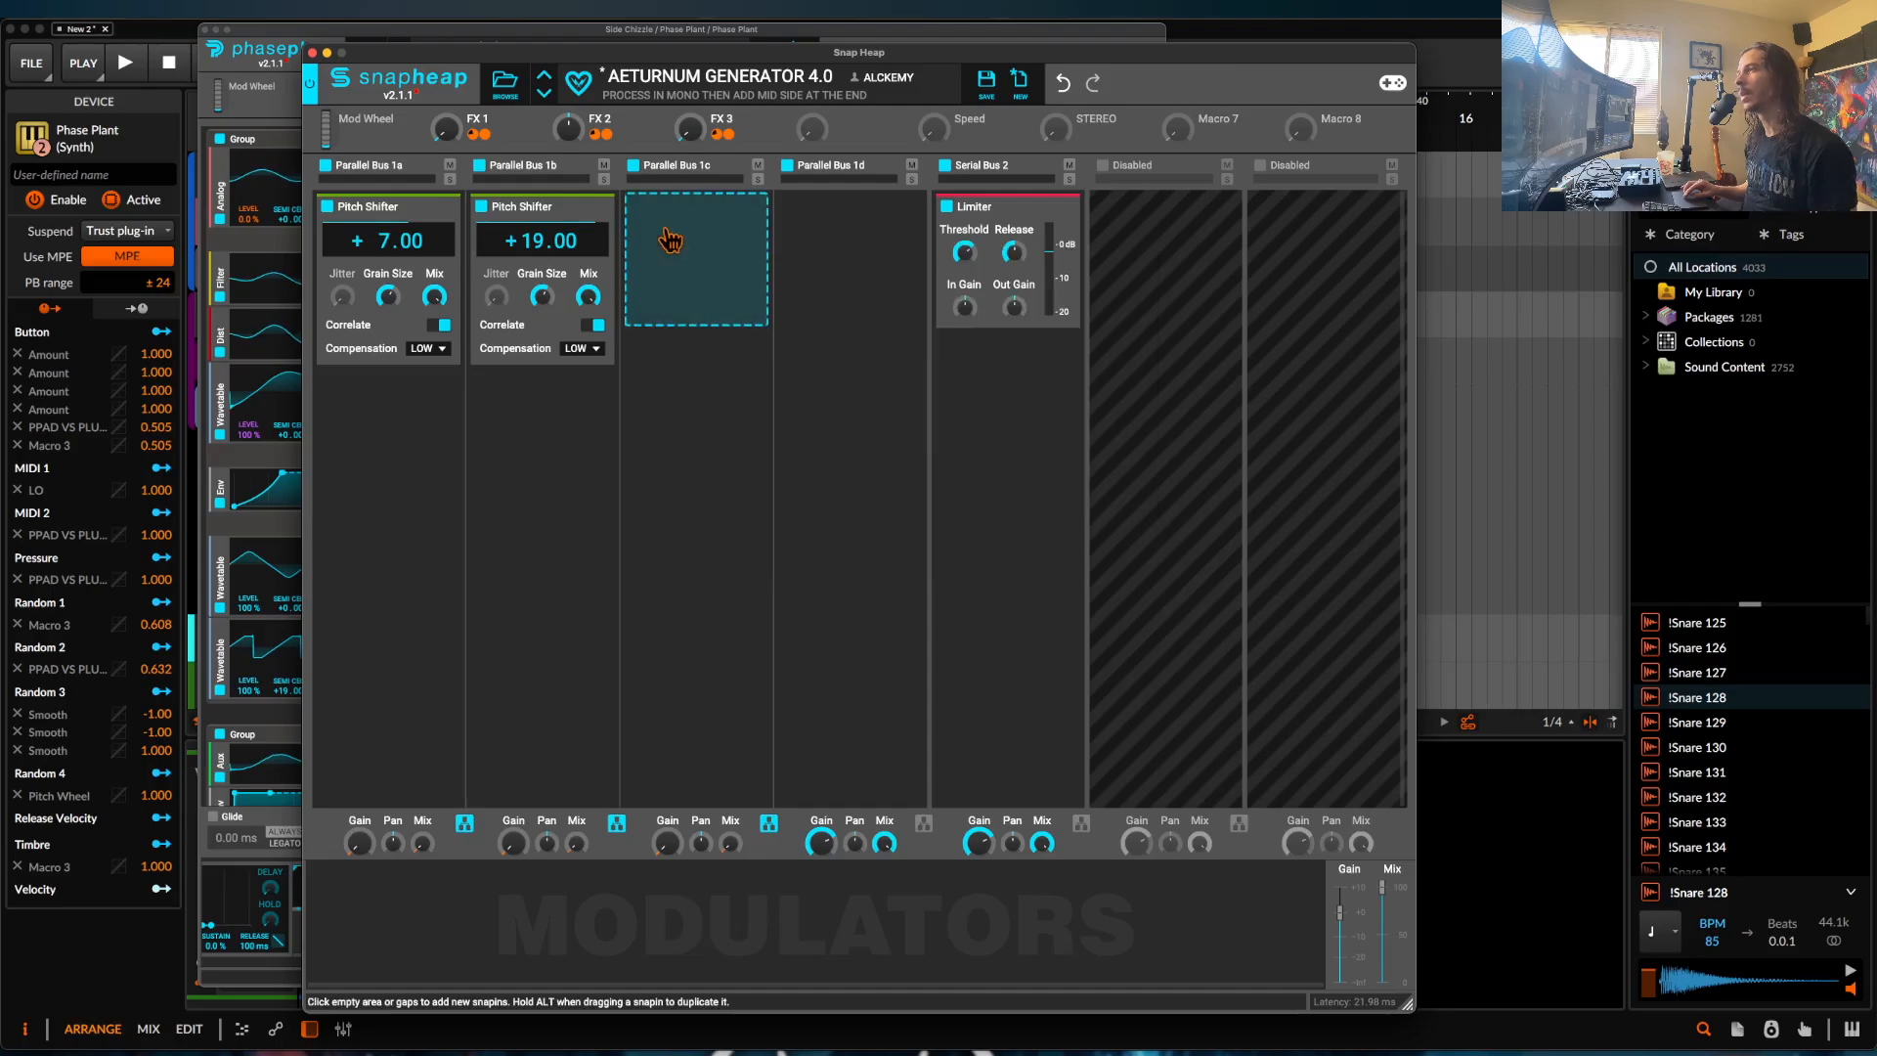
left_click_drag(550, 206, 700, 252)
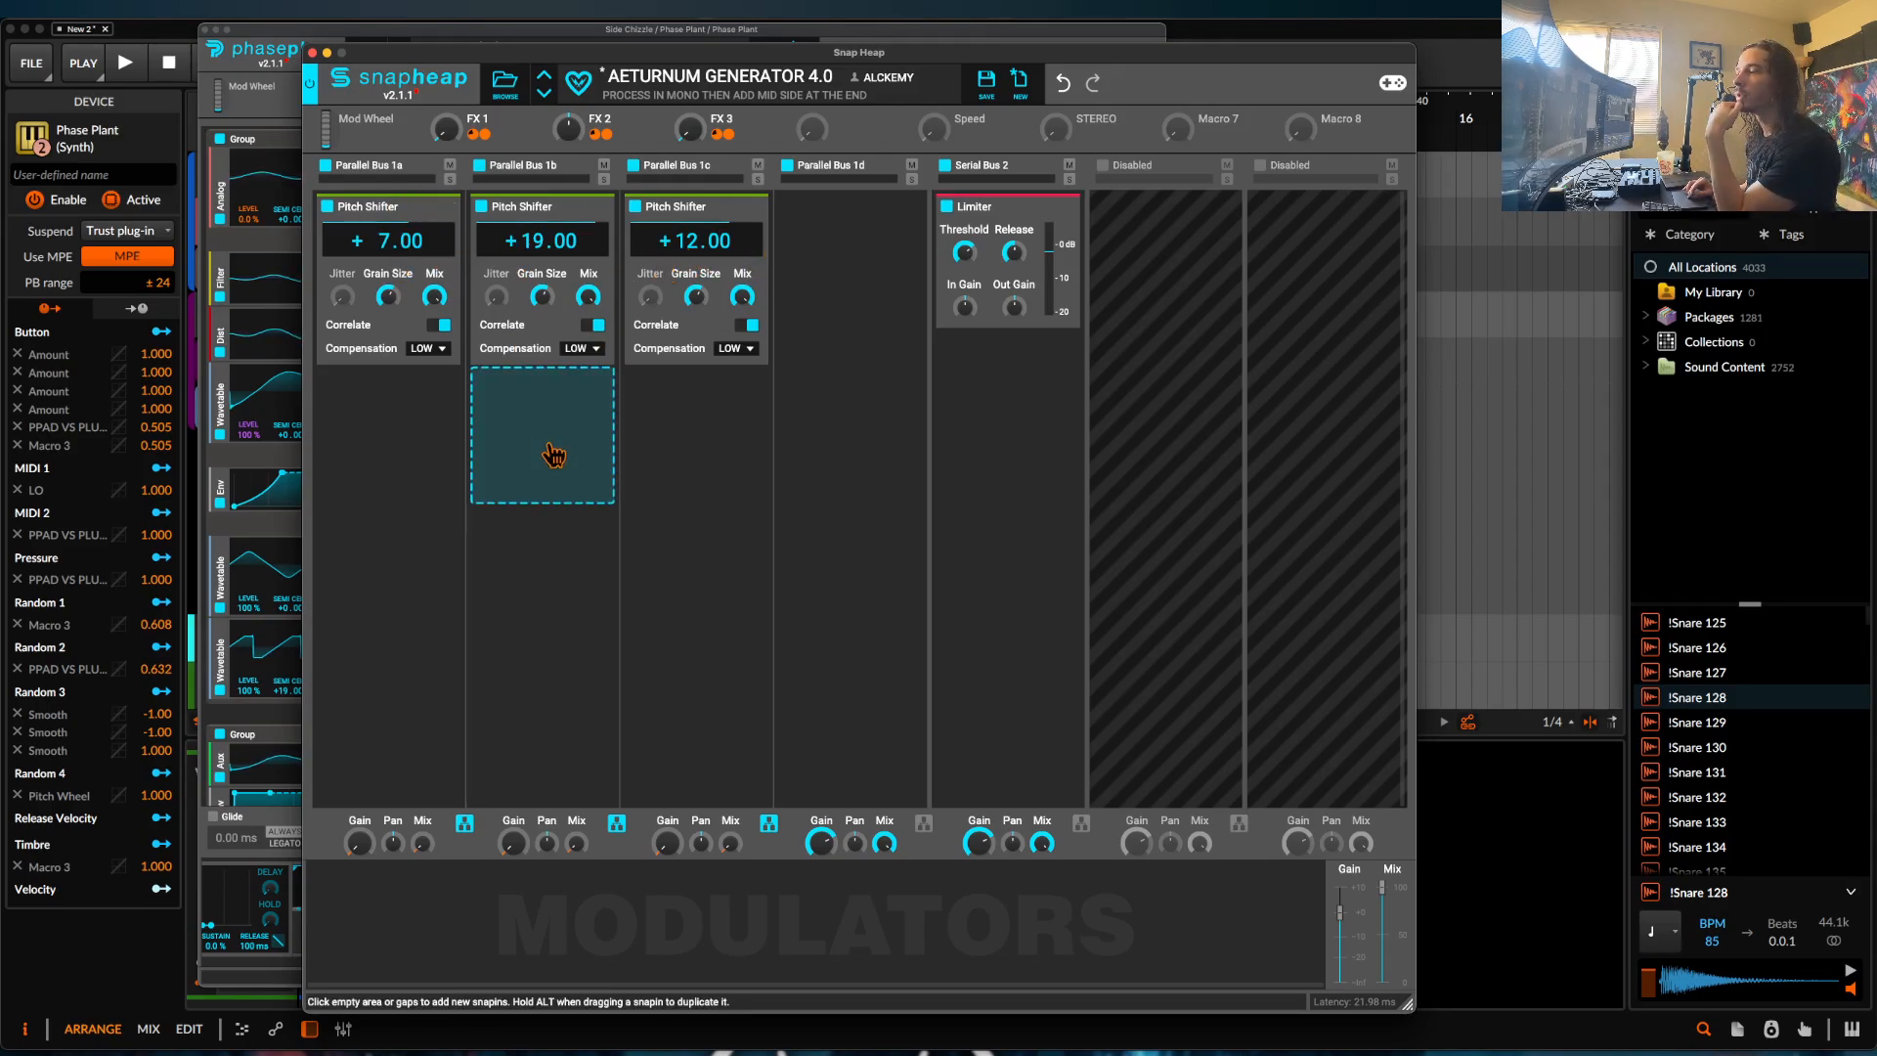
Set the FX 2 macro's polarity to positive and turn the macro down to its minimum.
right_click(568, 129)
left_click(749, 281)
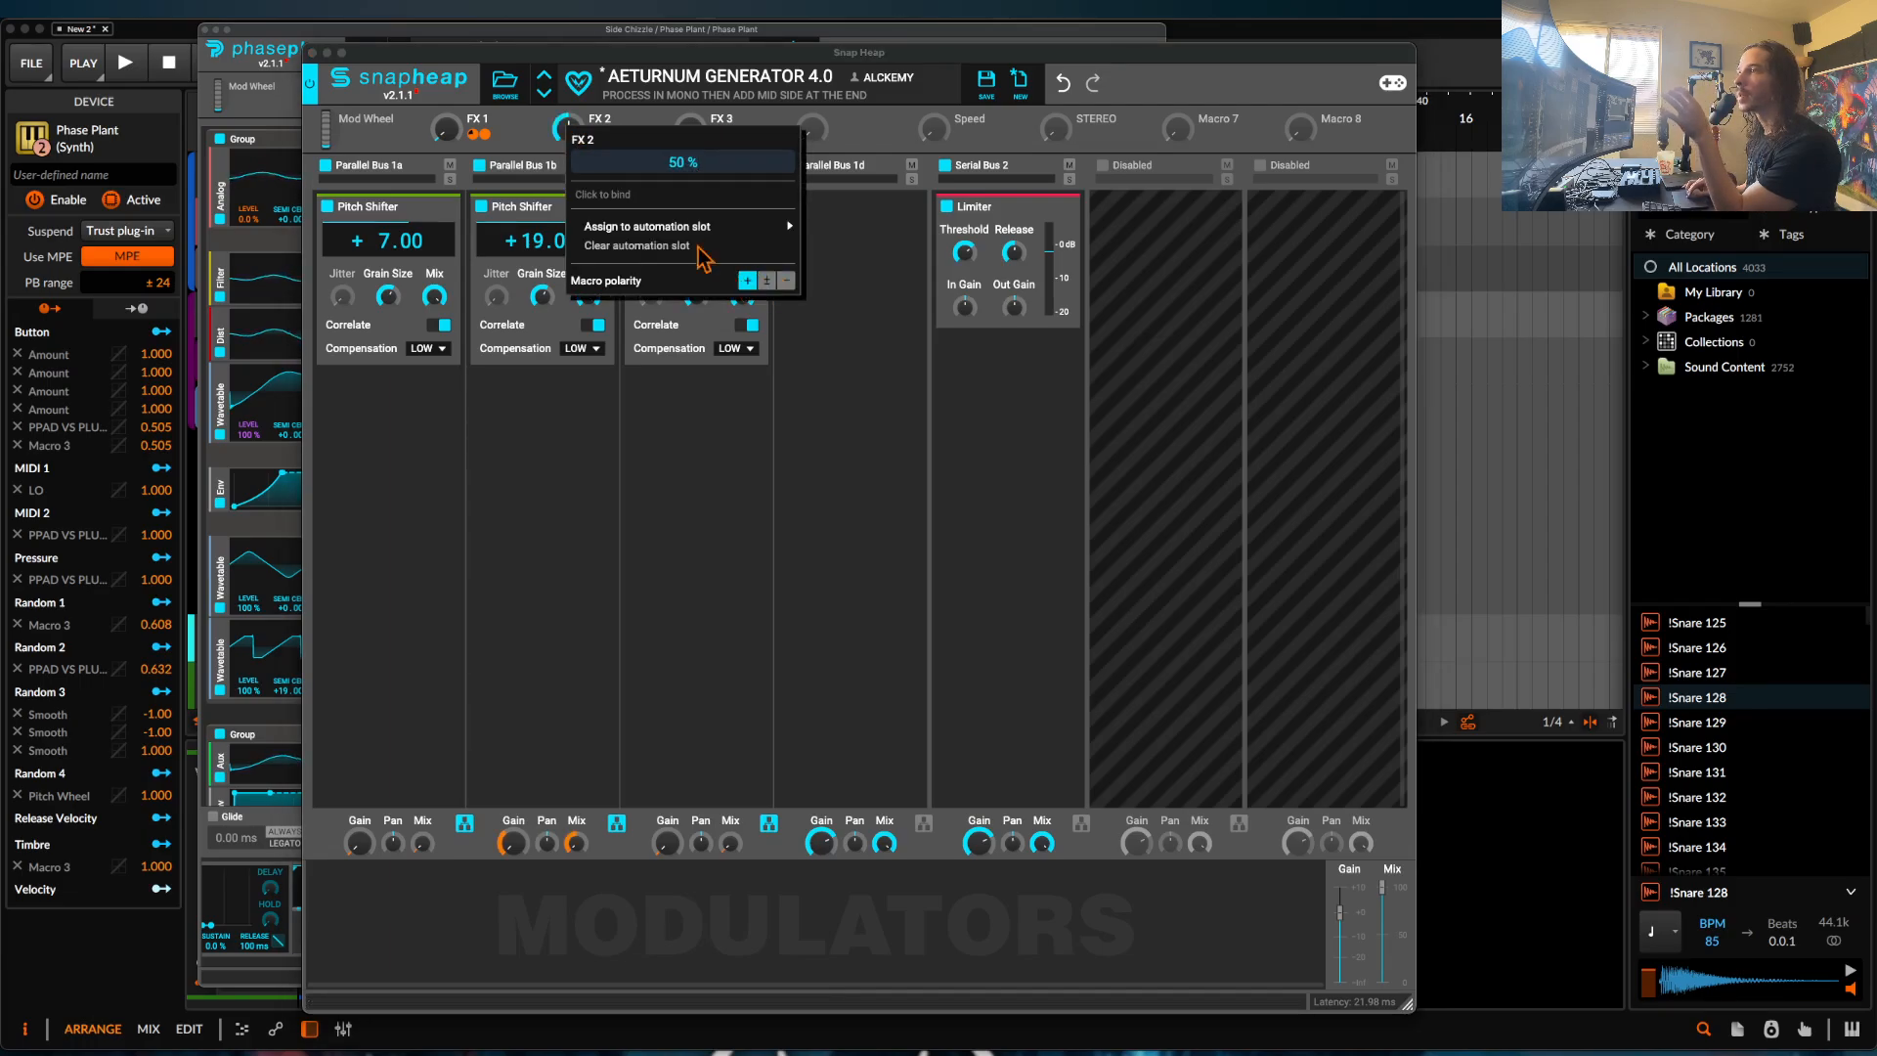
left_click(564, 140)
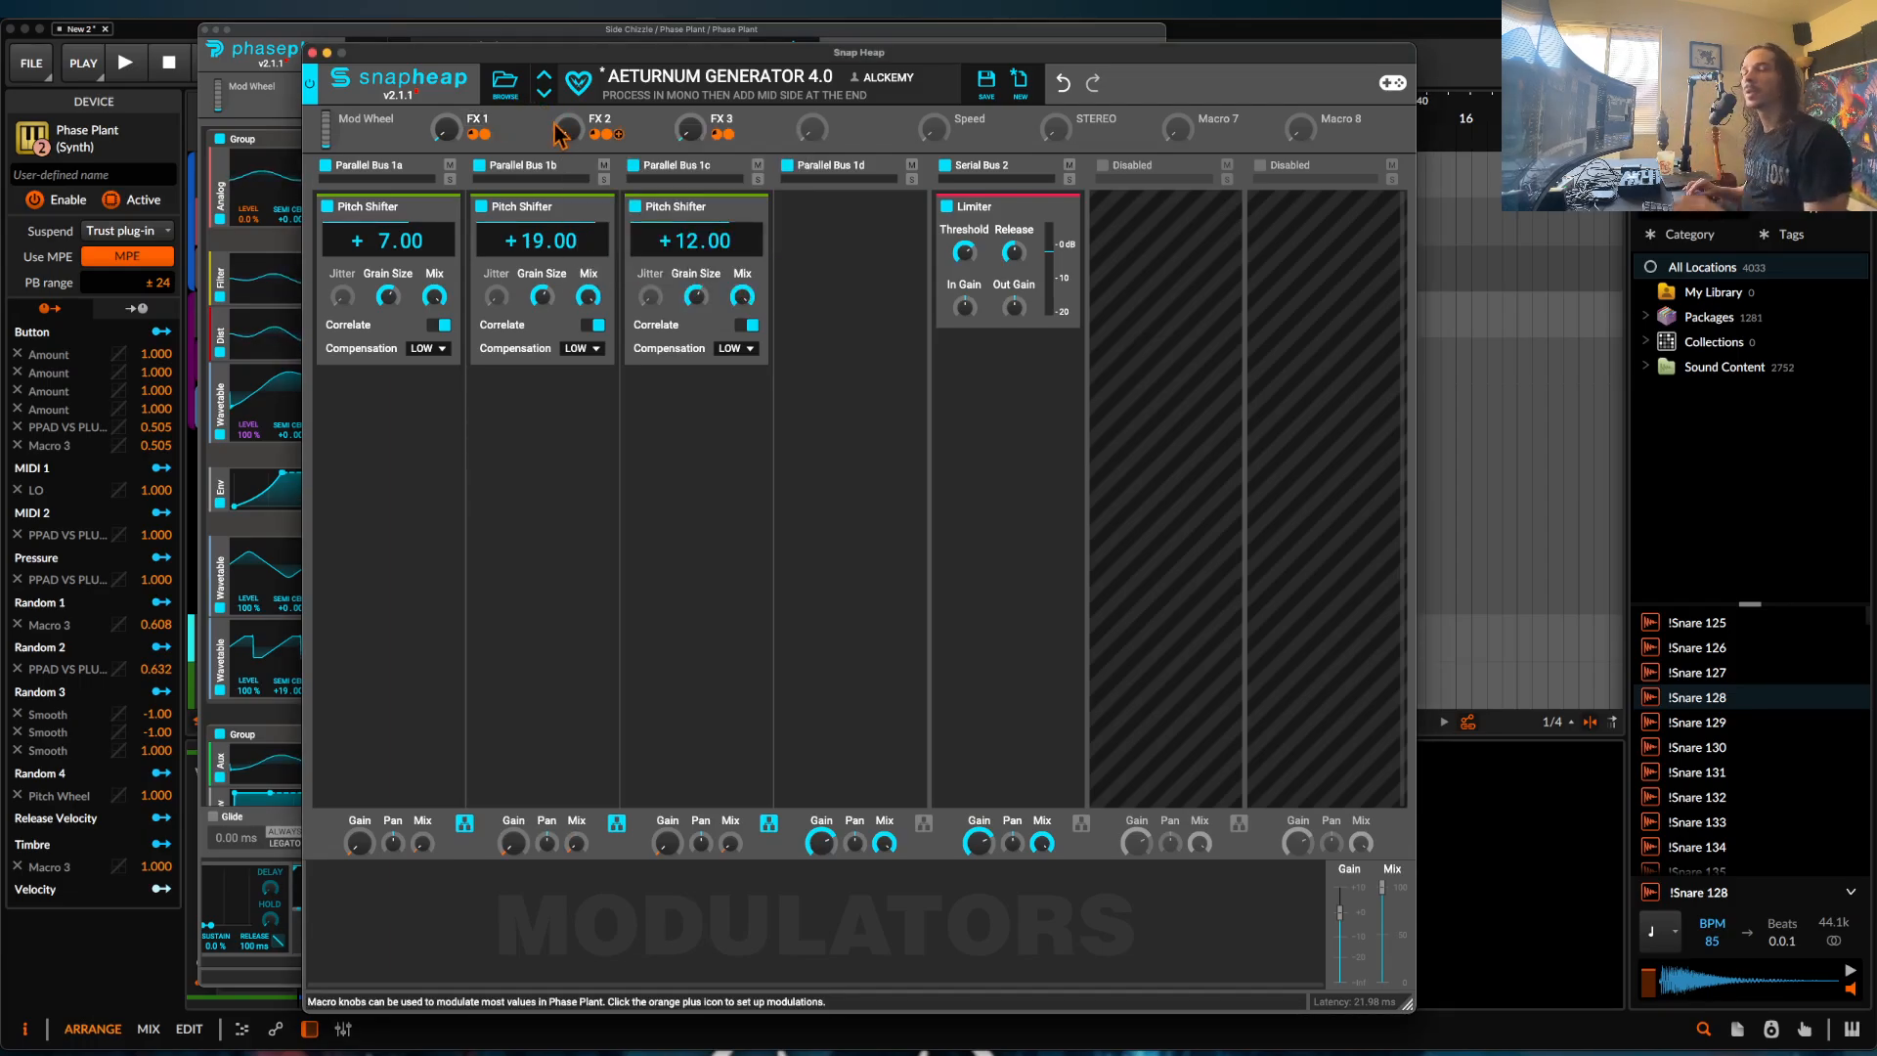
Play the project and sweep the FX 1, FX 2 and FX 3 macros up and back down to audition the pitch-shifted buses.
key("space")
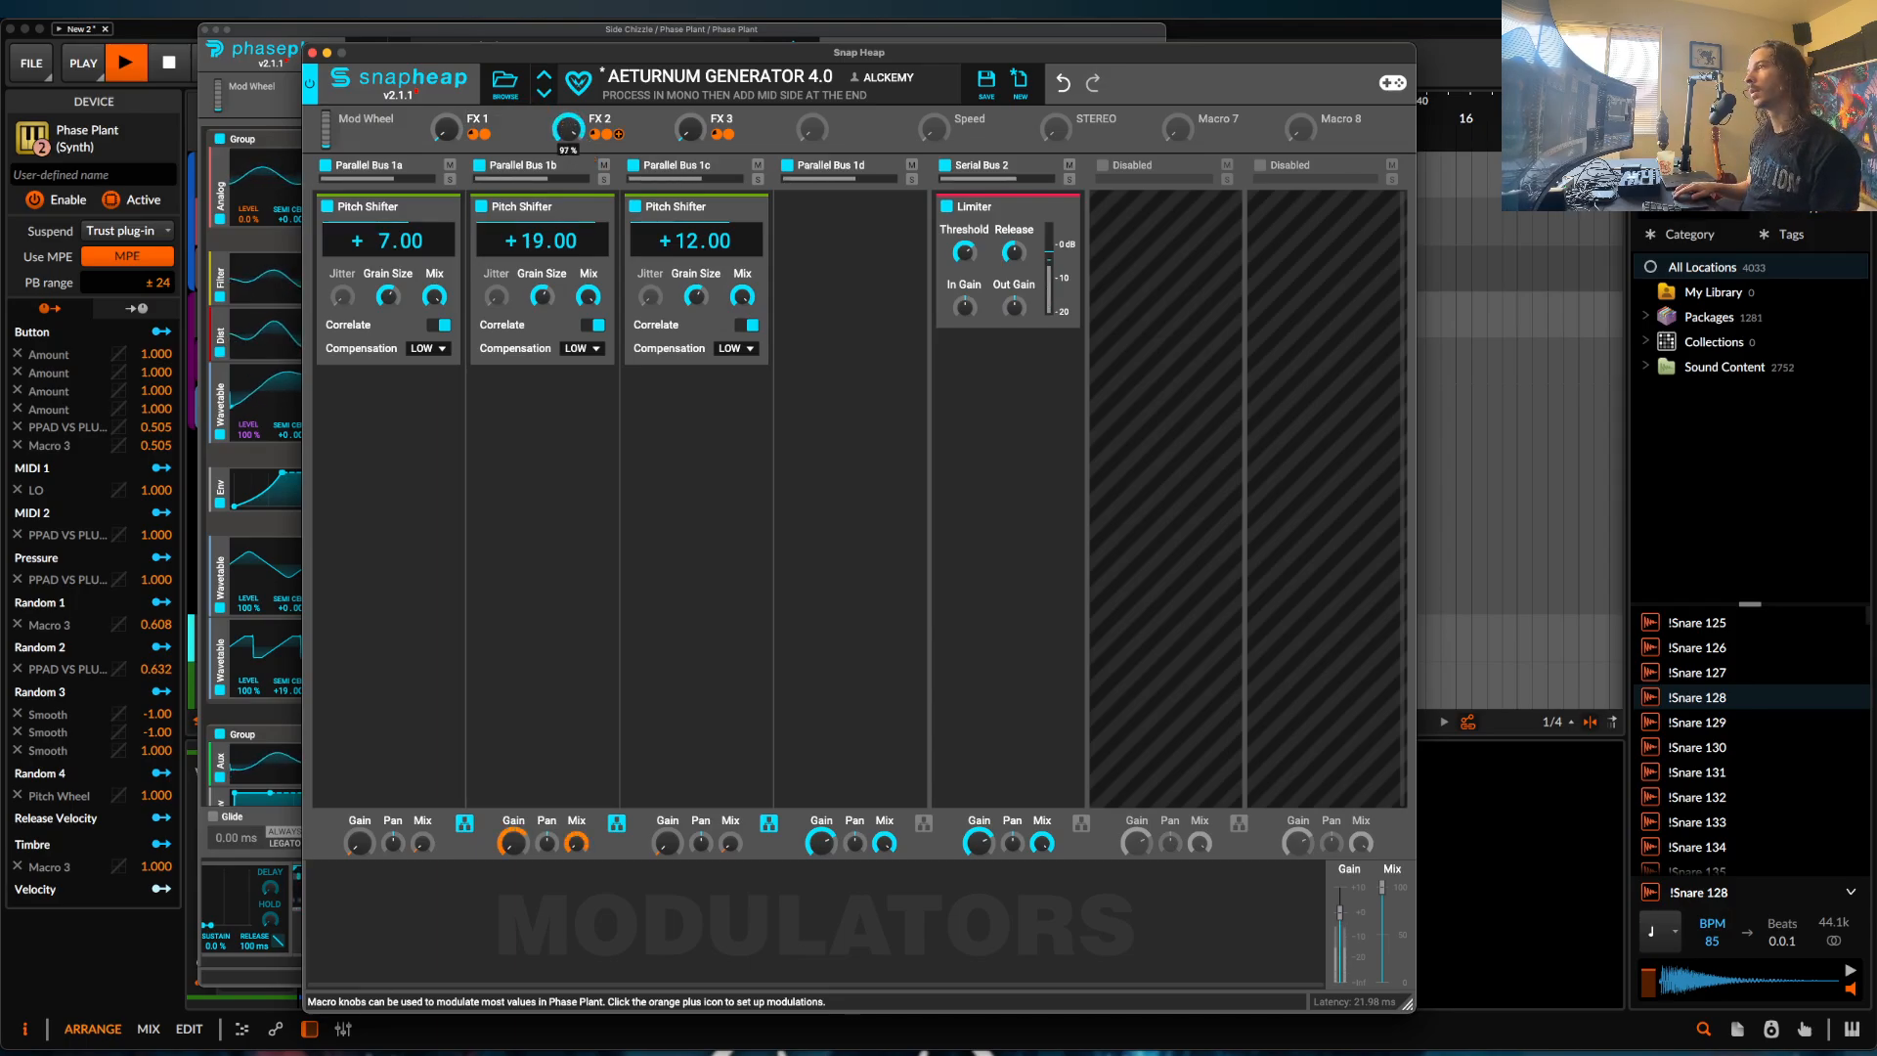
left_click_drag(445, 128, 445, 98)
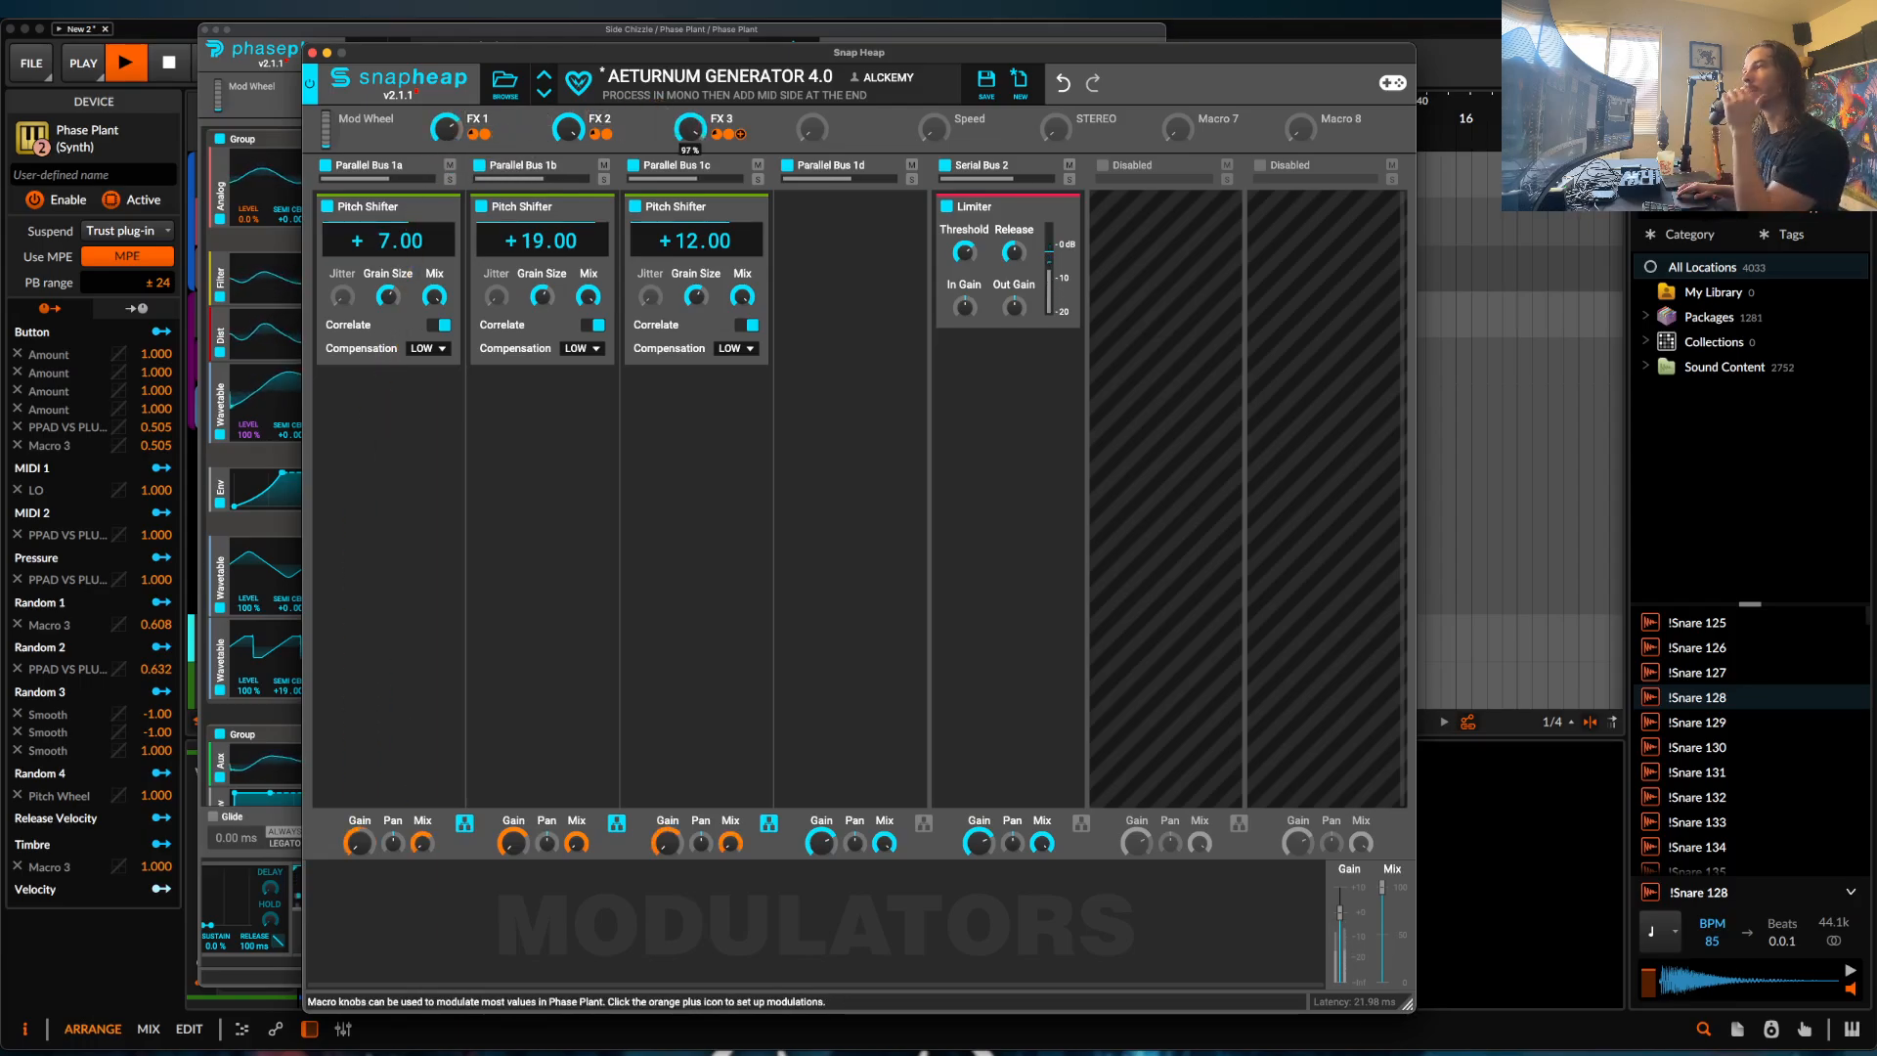
left_click_drag(690, 128, 688, 193)
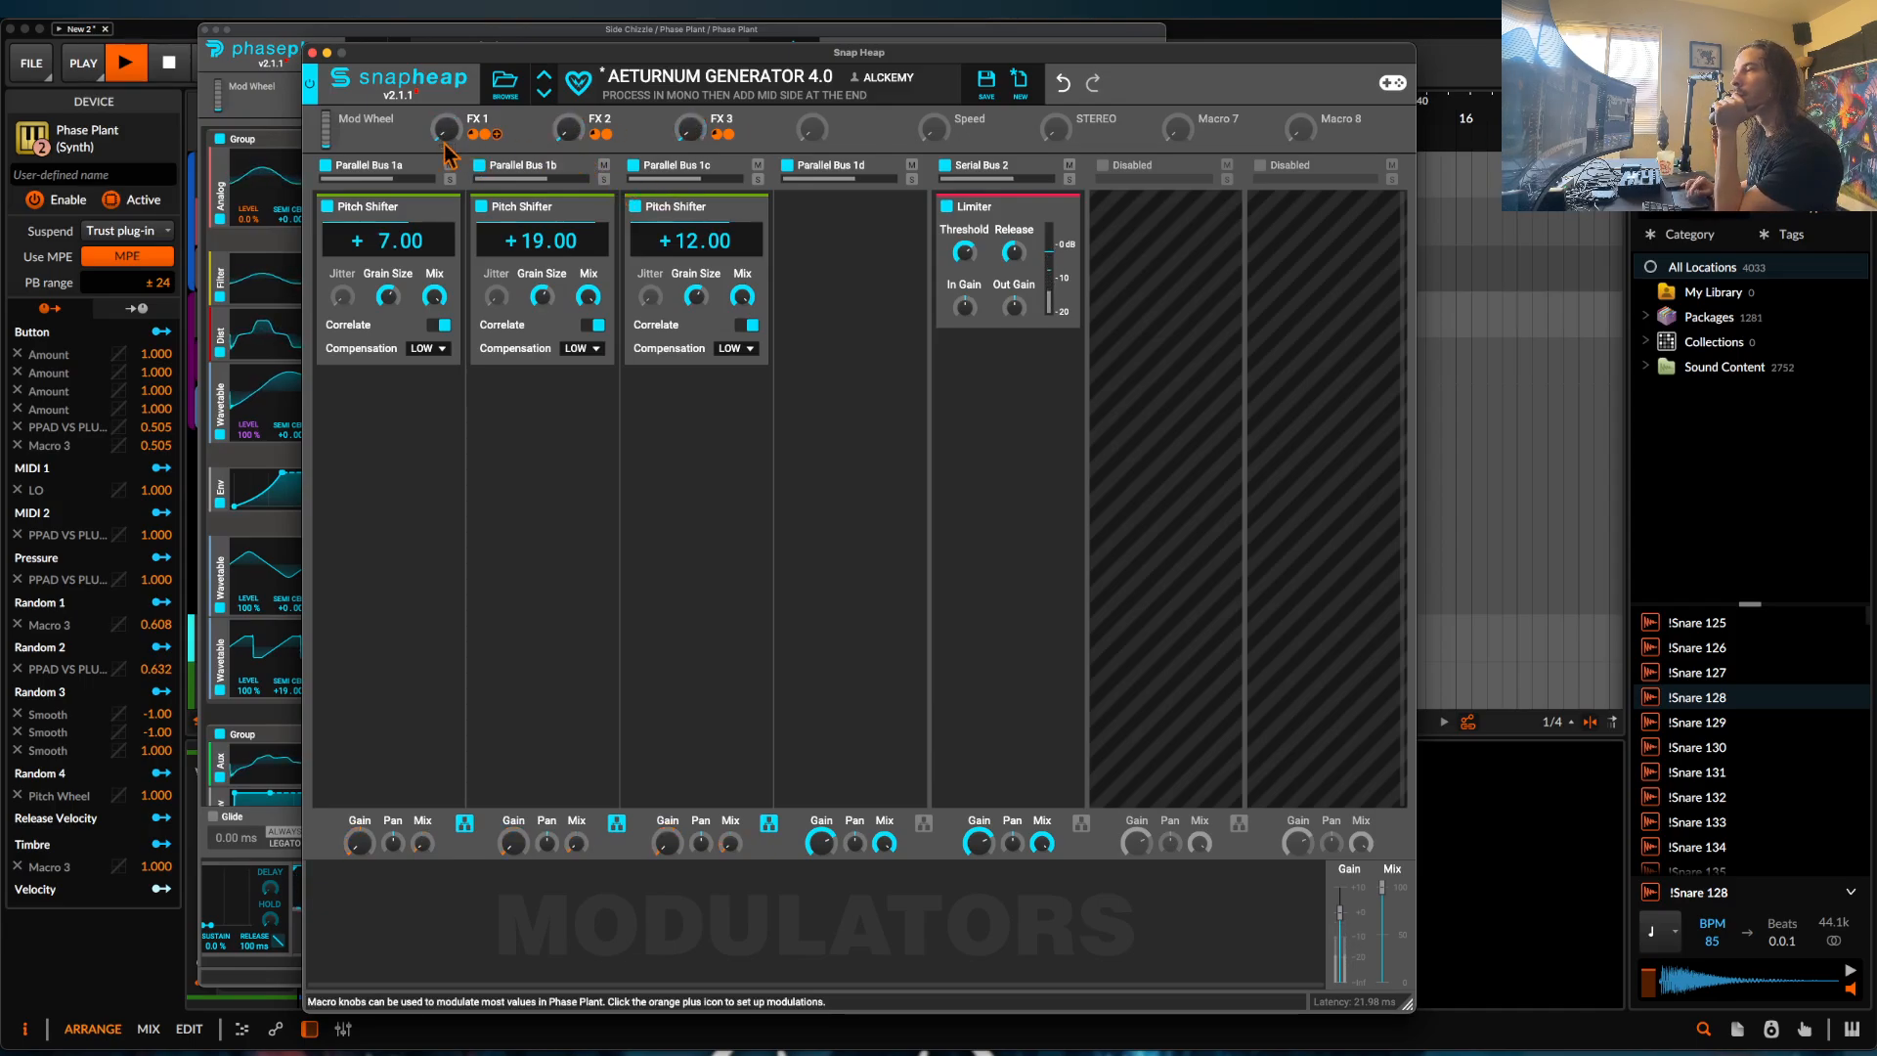
Add a Filter below the Pitch Shifter in Parallel Bus 1b and switch it to band-pass.
left_click(544, 433)
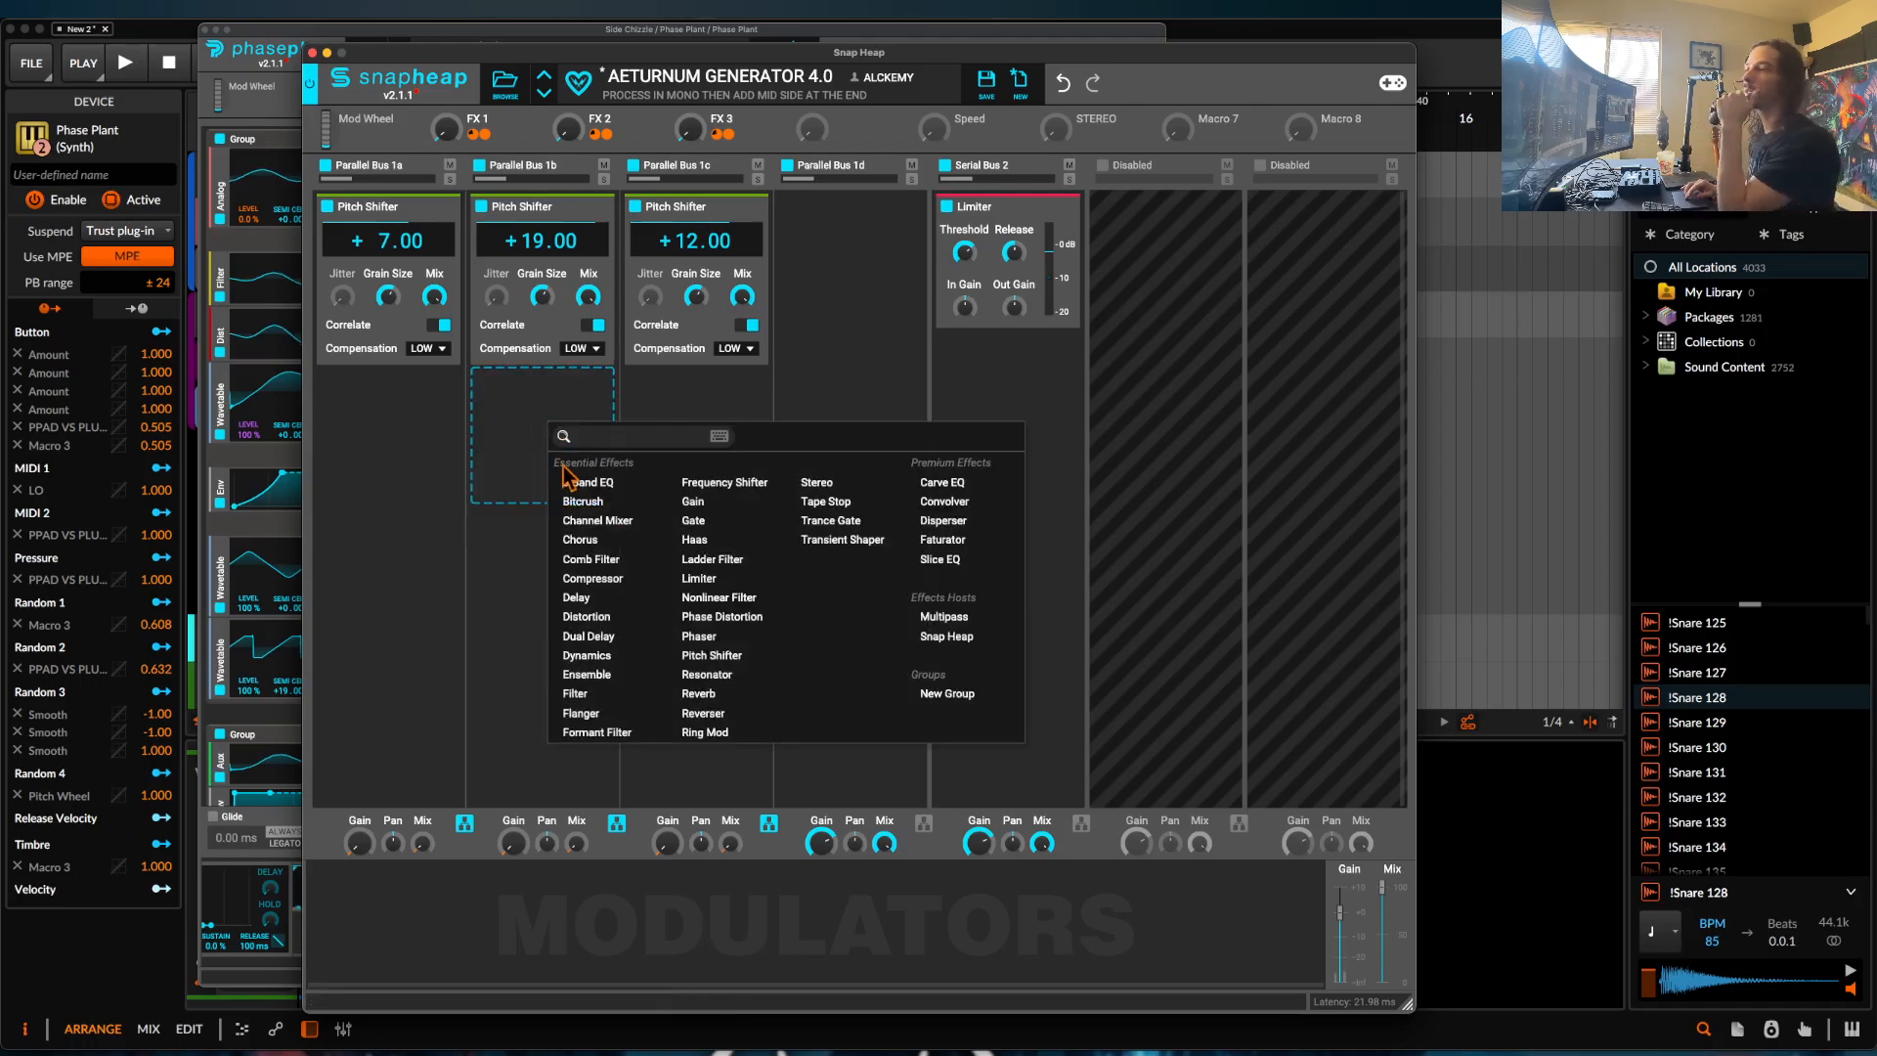
left_click(577, 693)
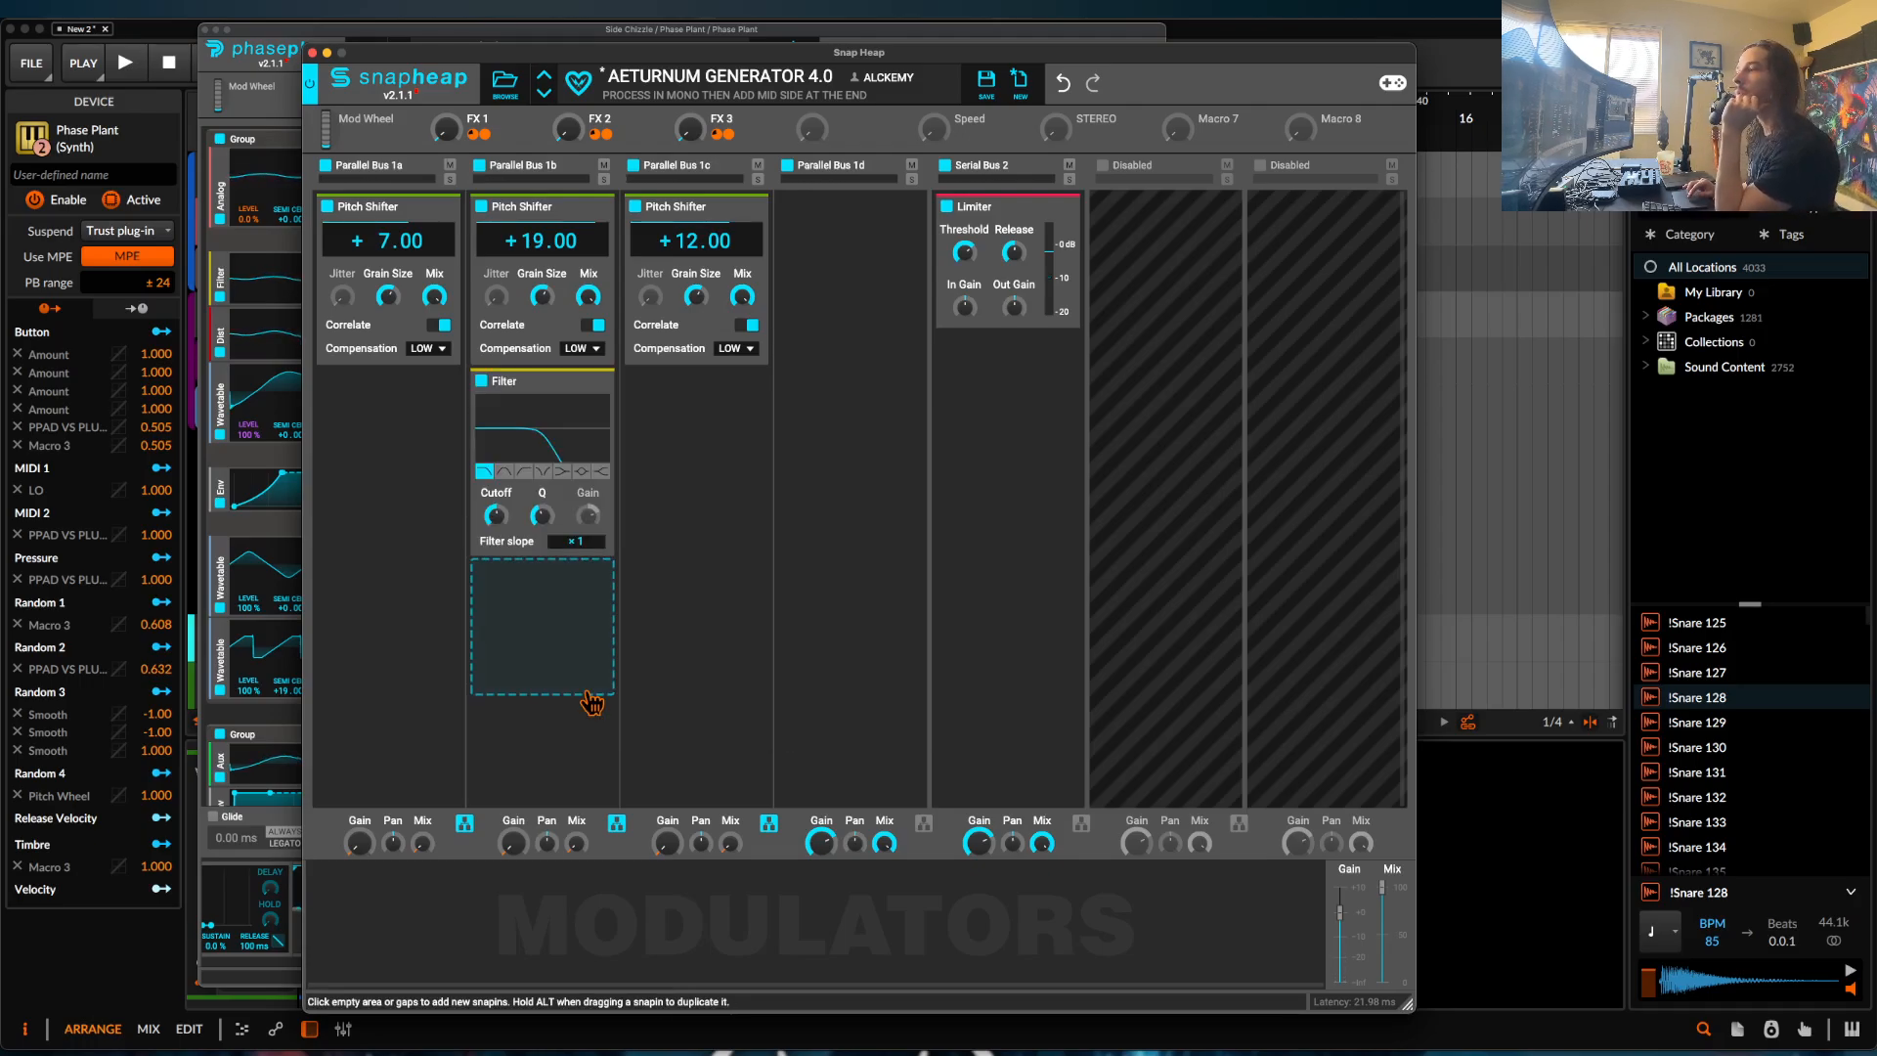
left_click(505, 474)
left_click(431, 910)
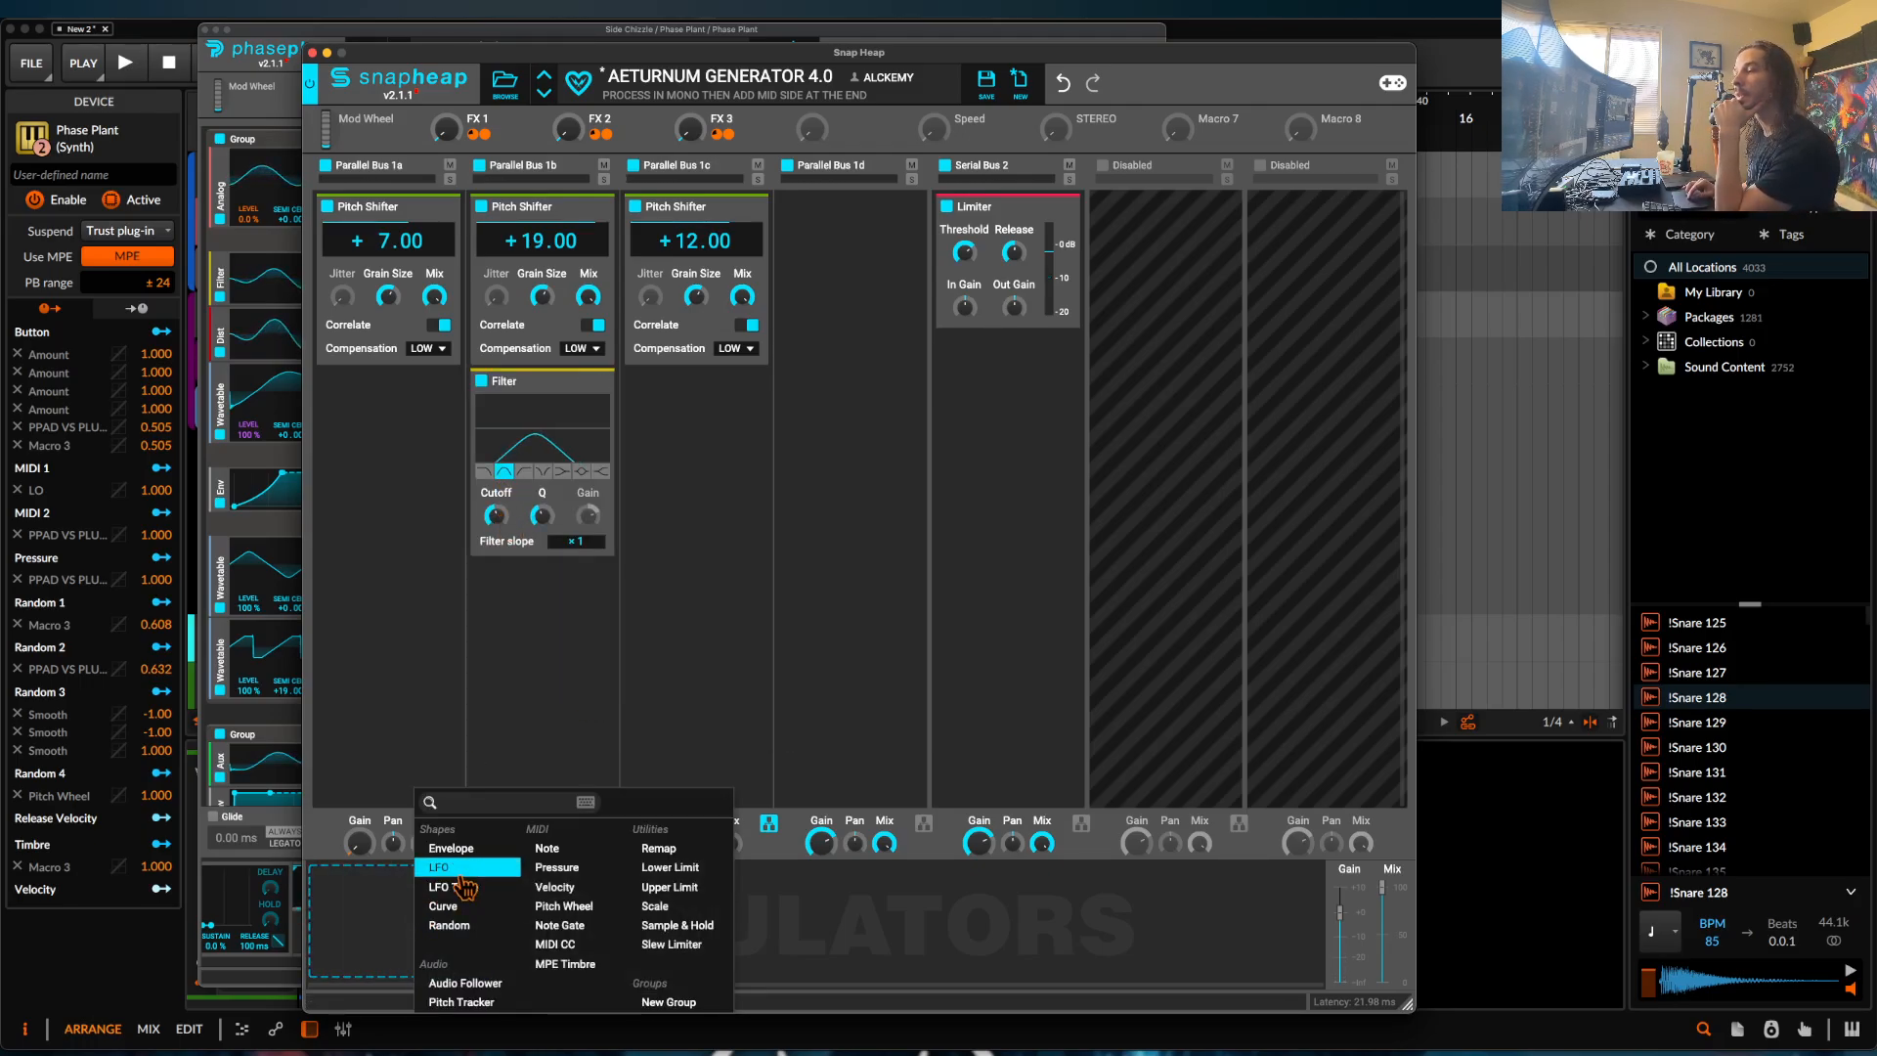
left_click(455, 855)
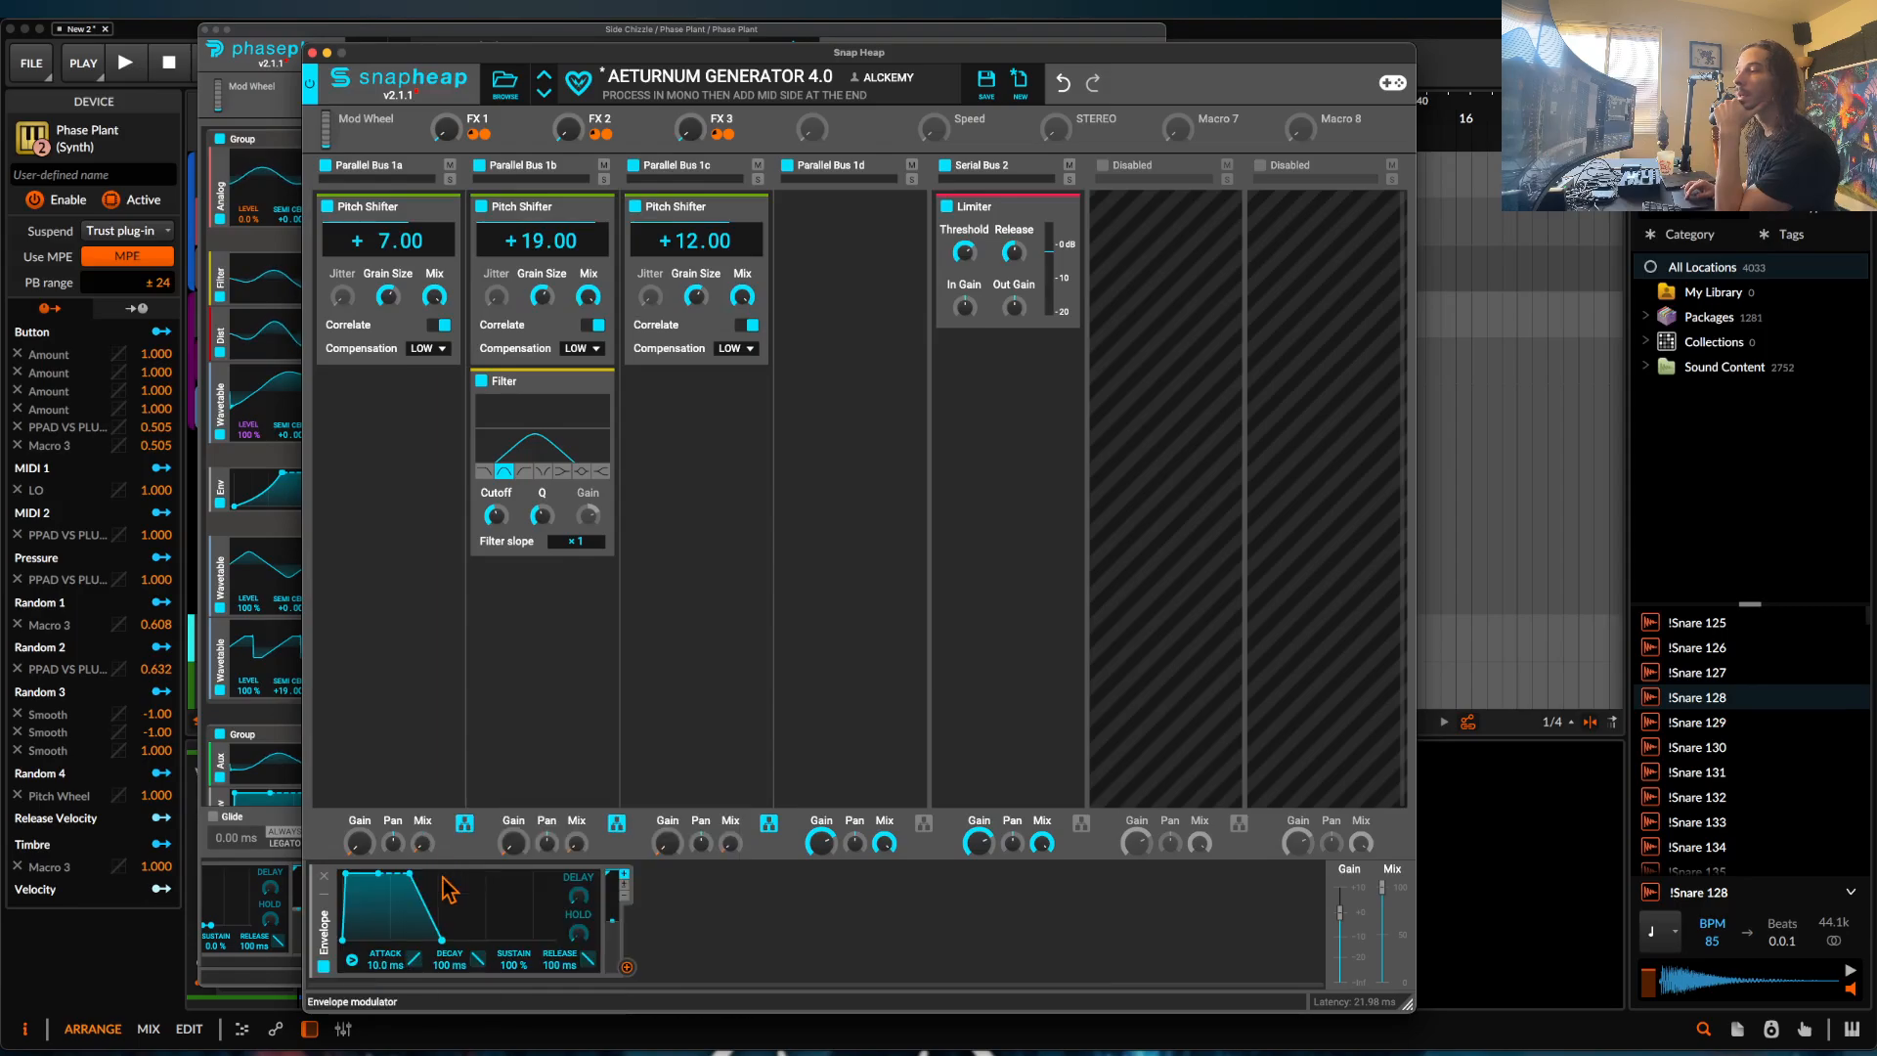
left_click(323, 876)
Add an LFO modulator, assign it to the Parallel Bus 1b Filter's cutoff, and sync its rate to 8/16.
left_click(391, 914)
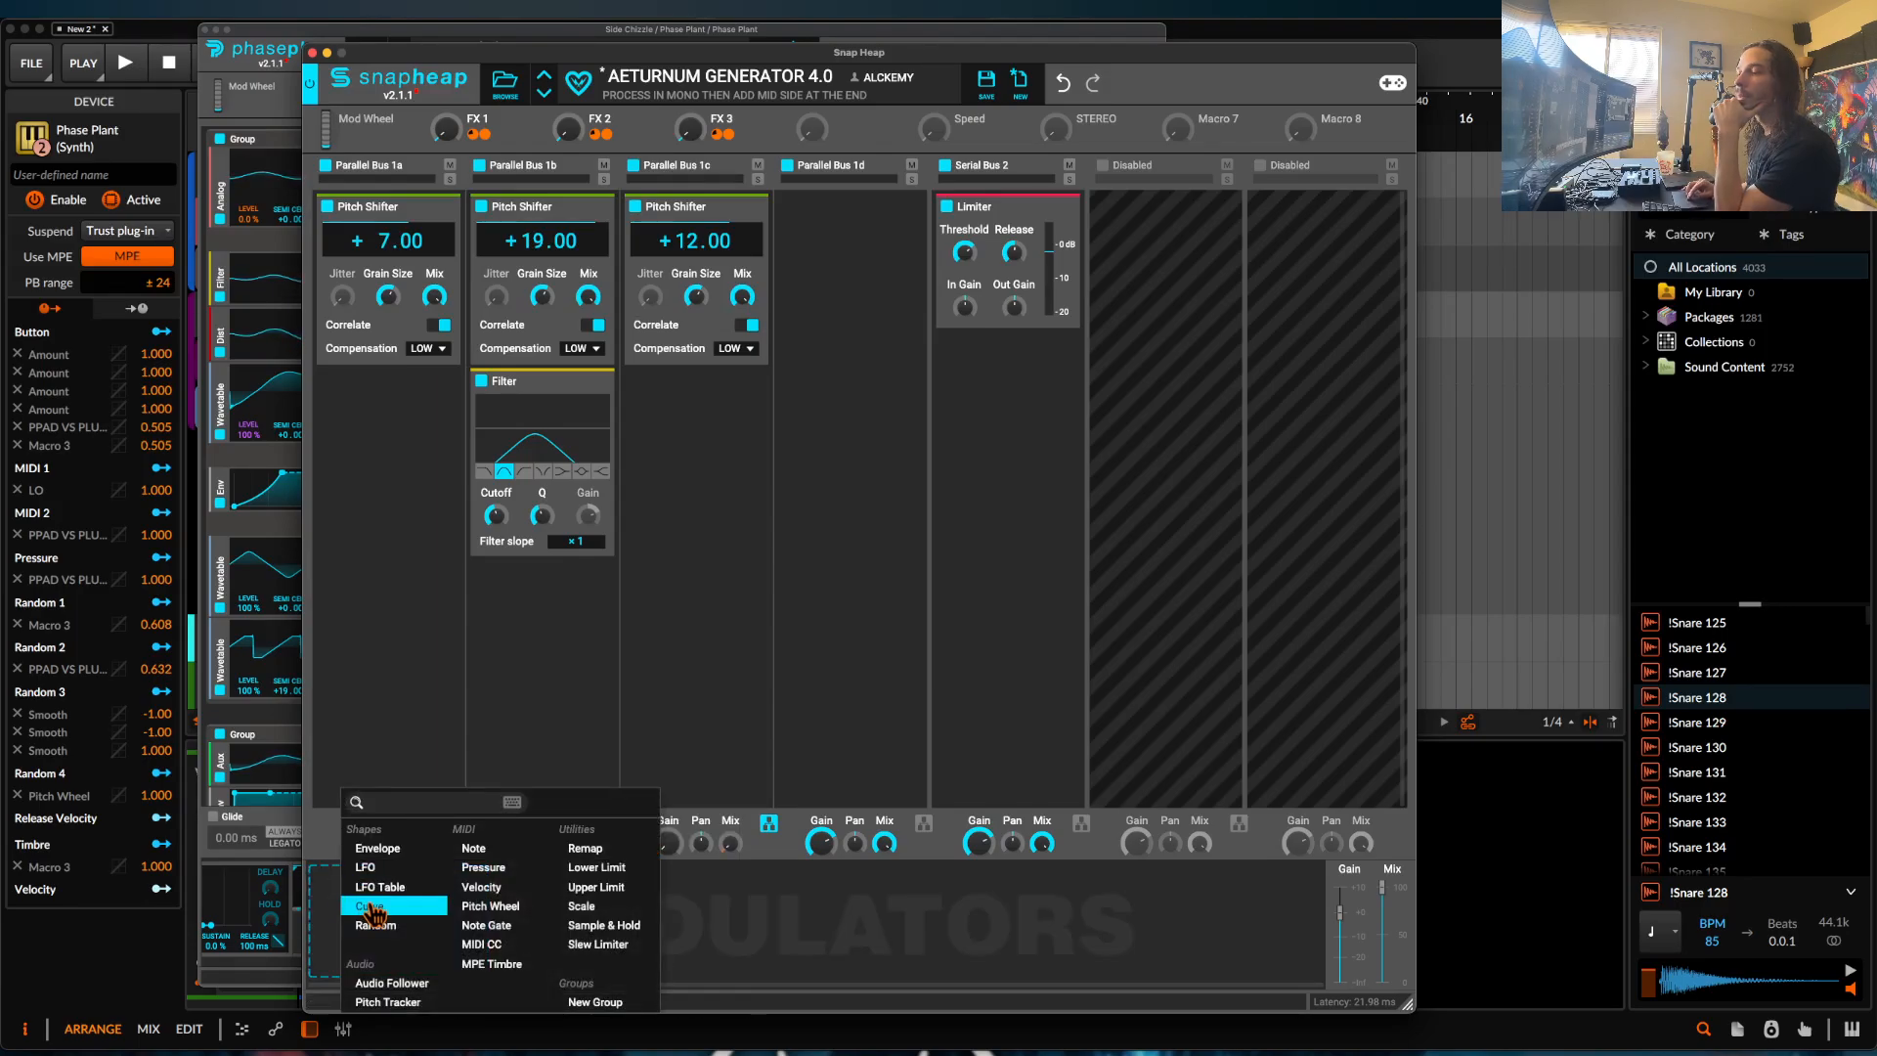
left_click(377, 865)
left_click_drag(637, 967, 499, 529)
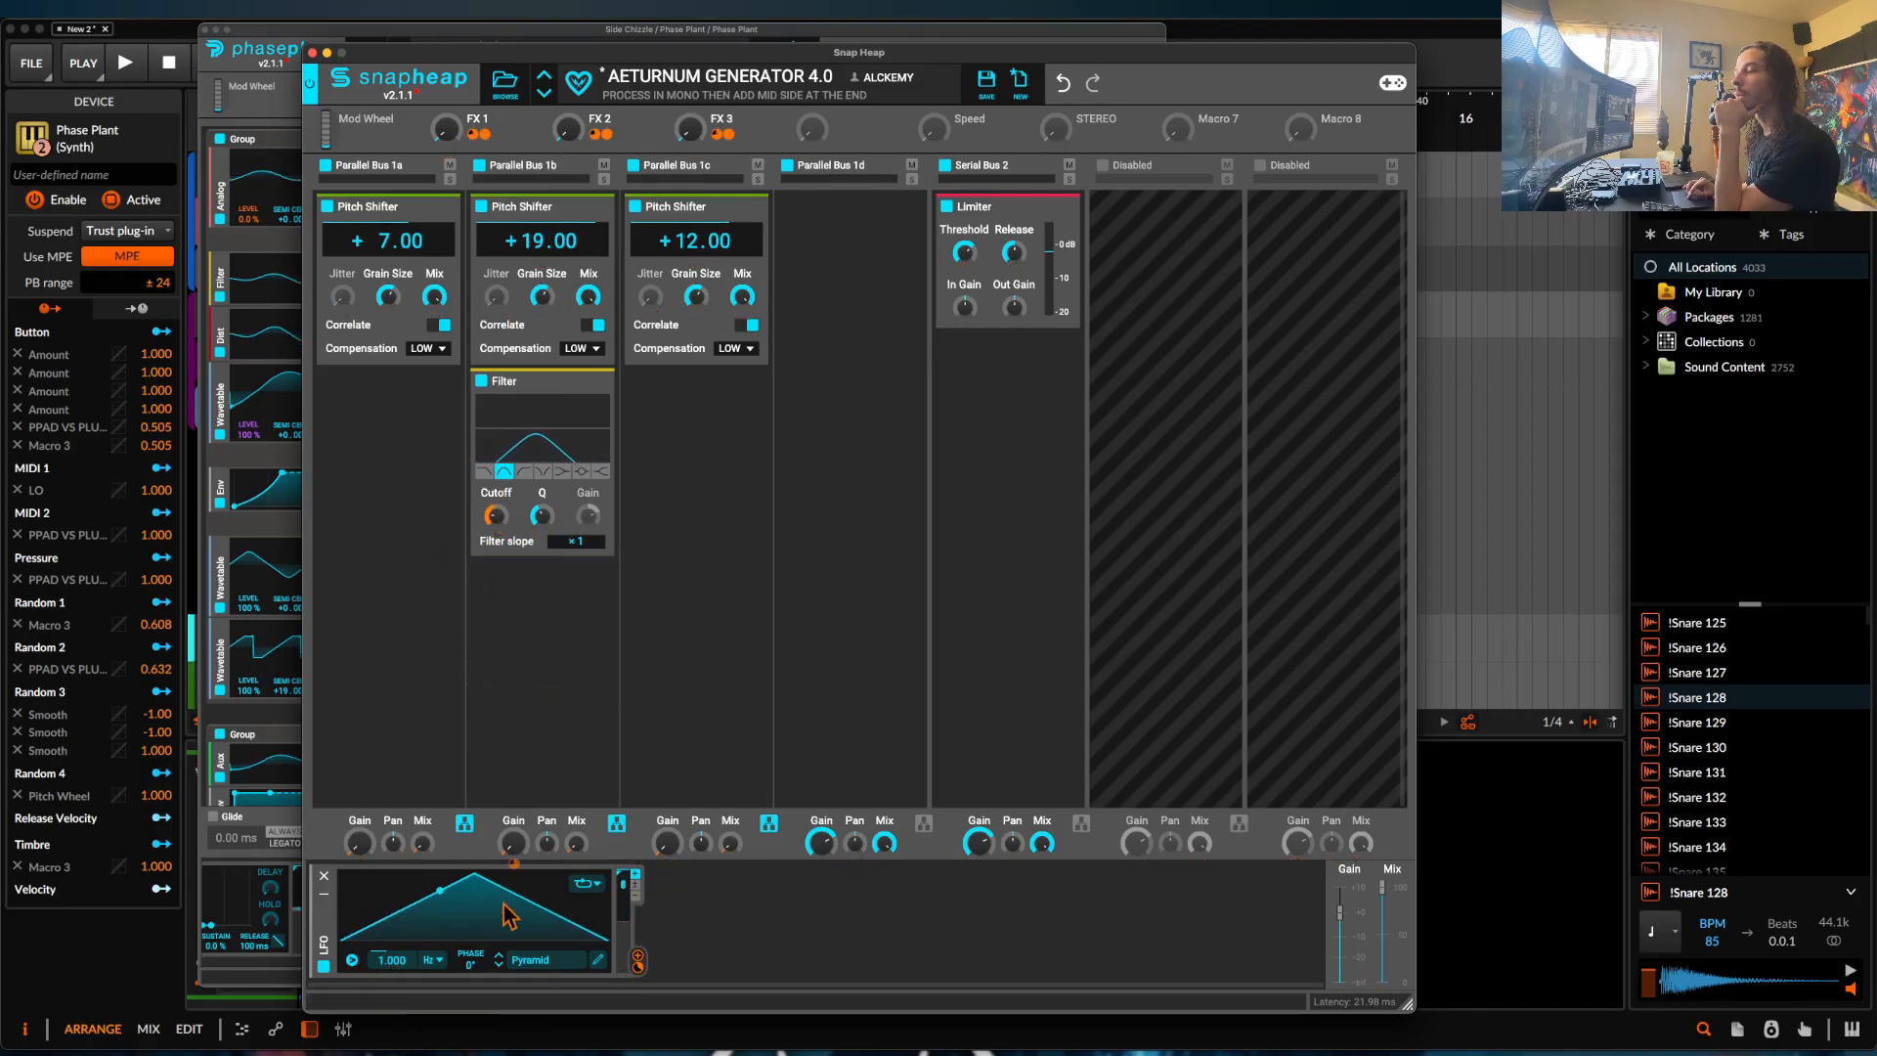
left_click(433, 960)
left_click(447, 978)
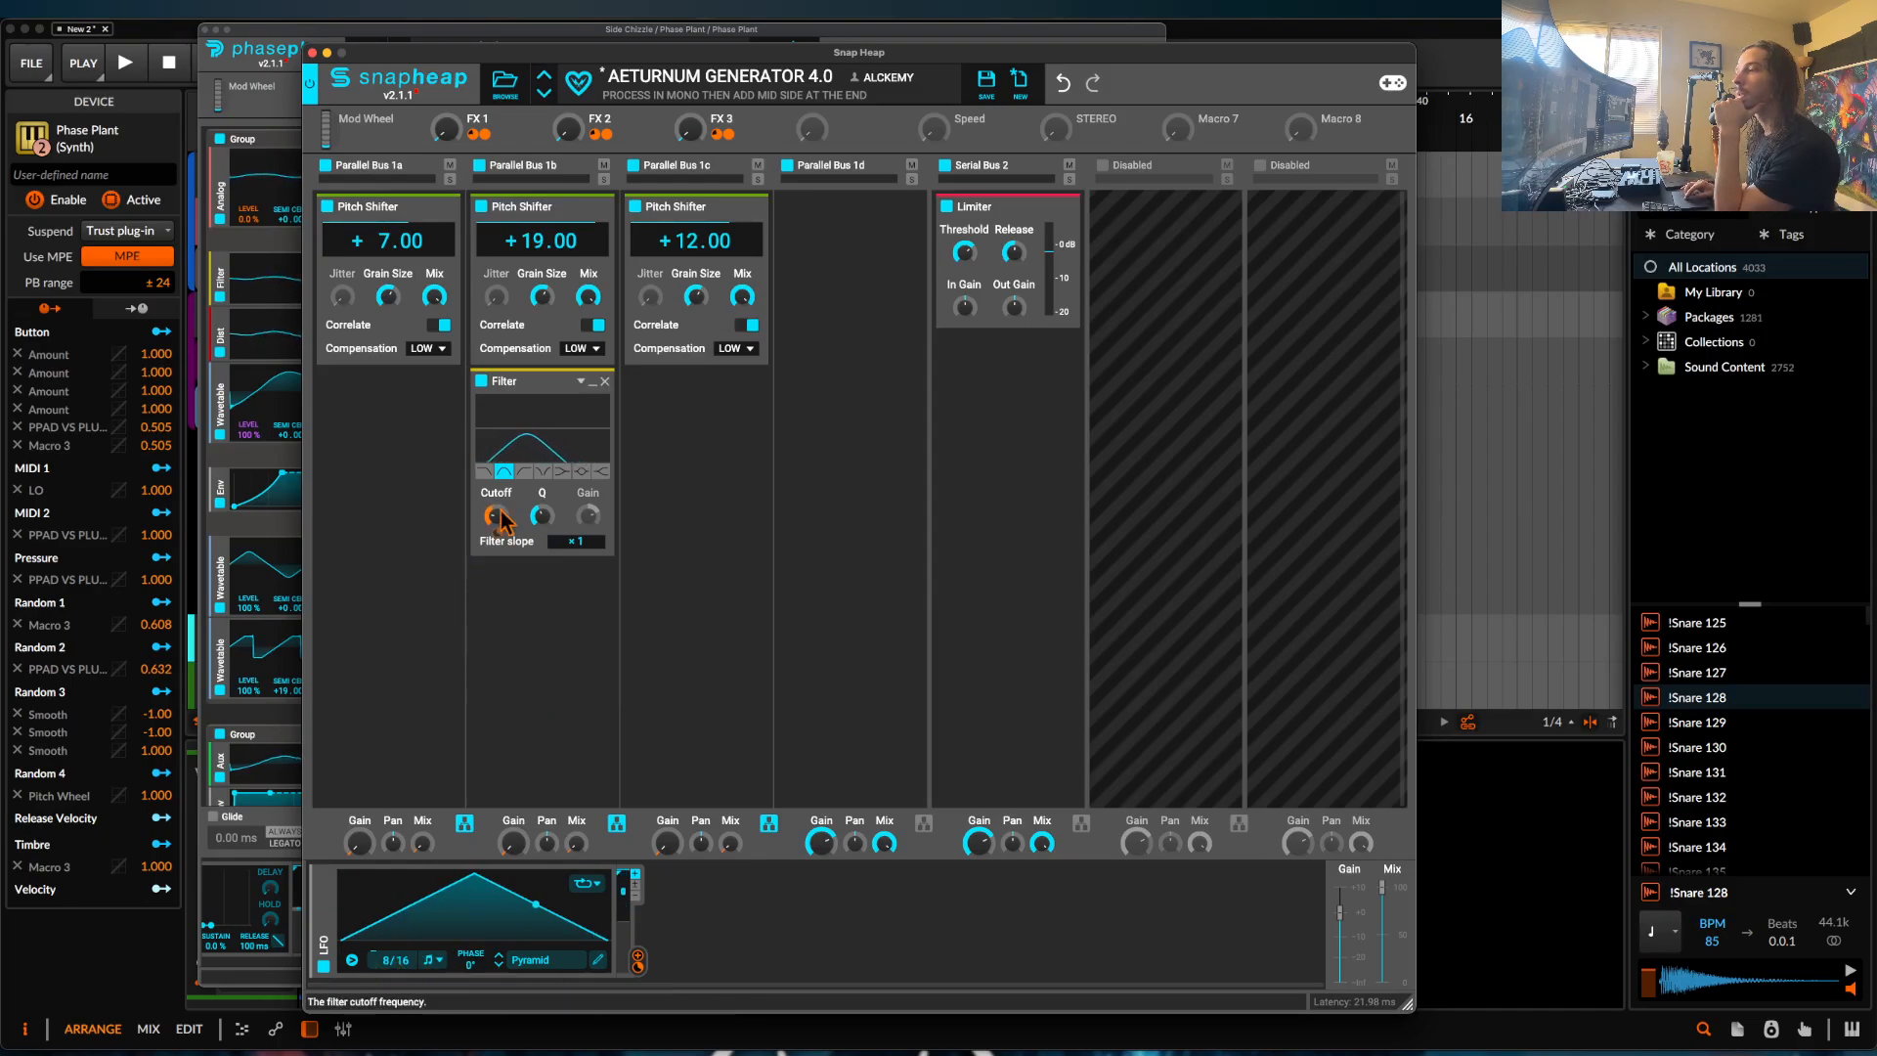
Add a Delay below the Pitch Shifter in Parallel Bus 1c and set its time to a tempo-synced 3/16.
left_click(691, 448)
left_click(725, 612)
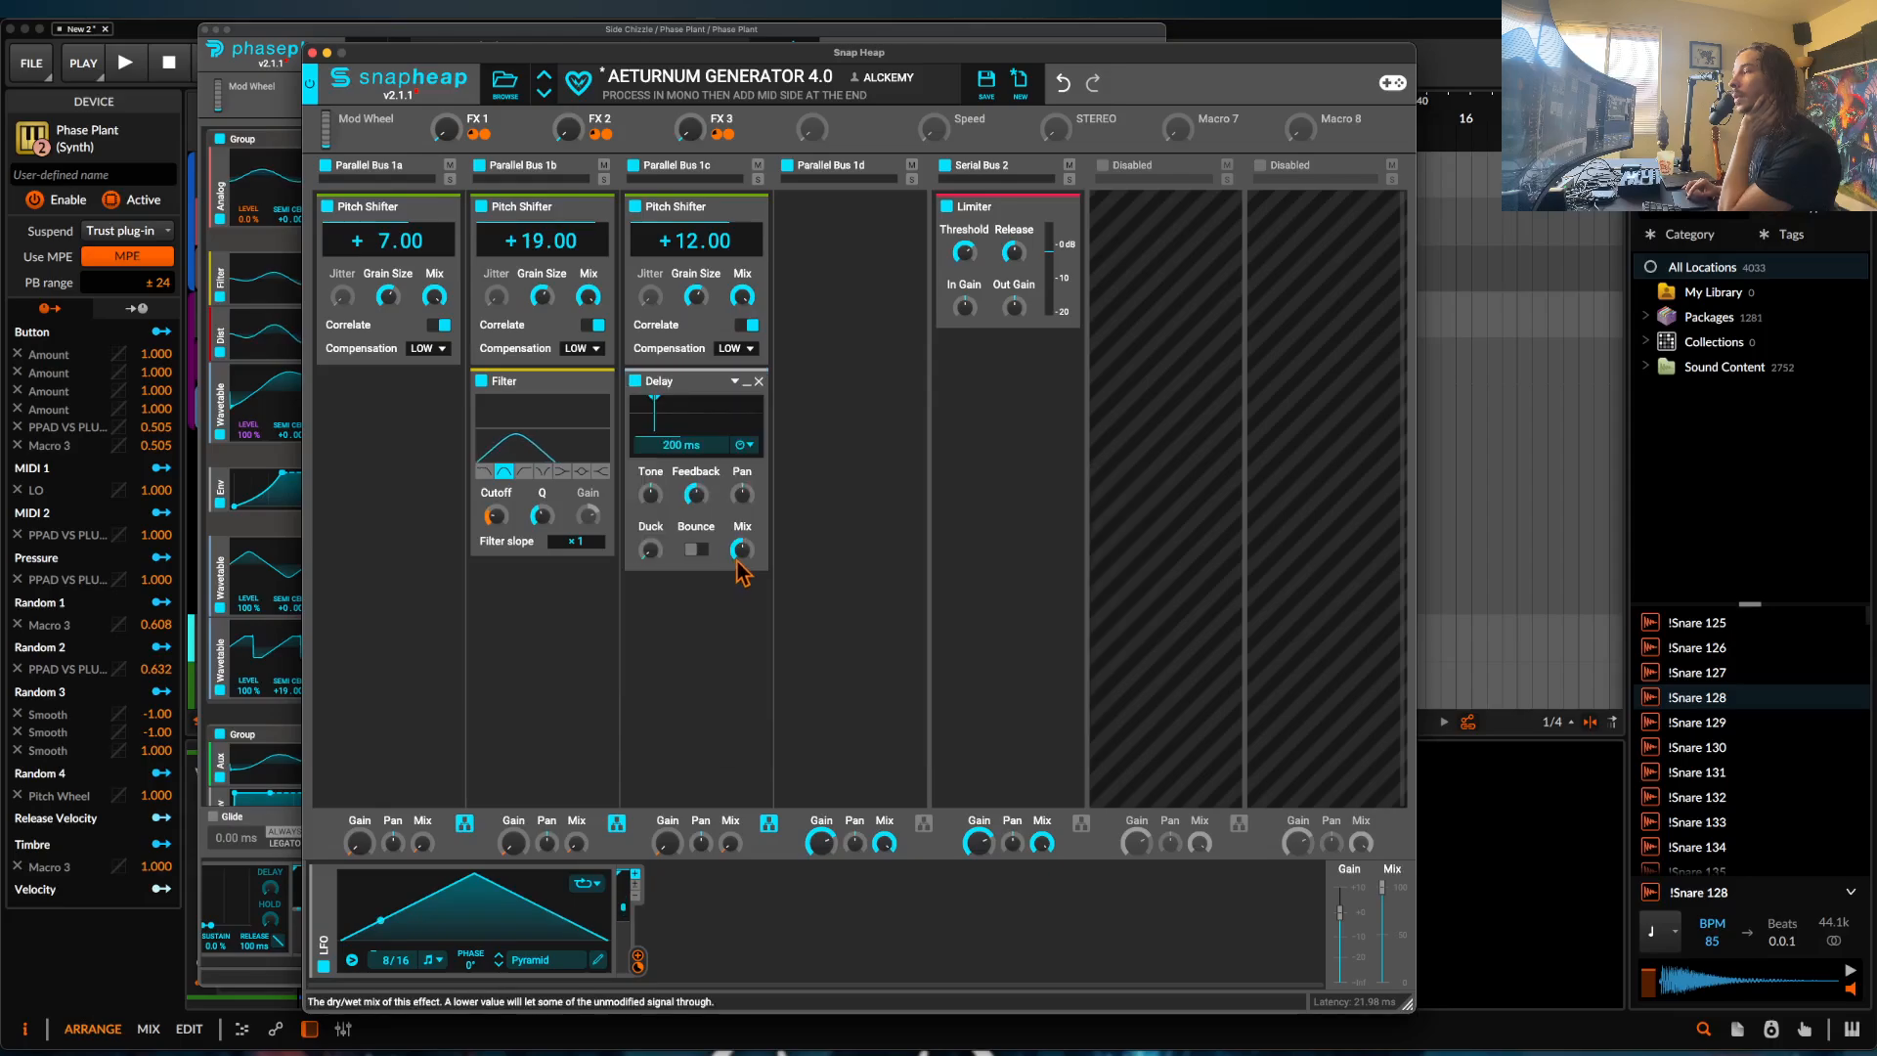
left_click(745, 446)
left_click(749, 462)
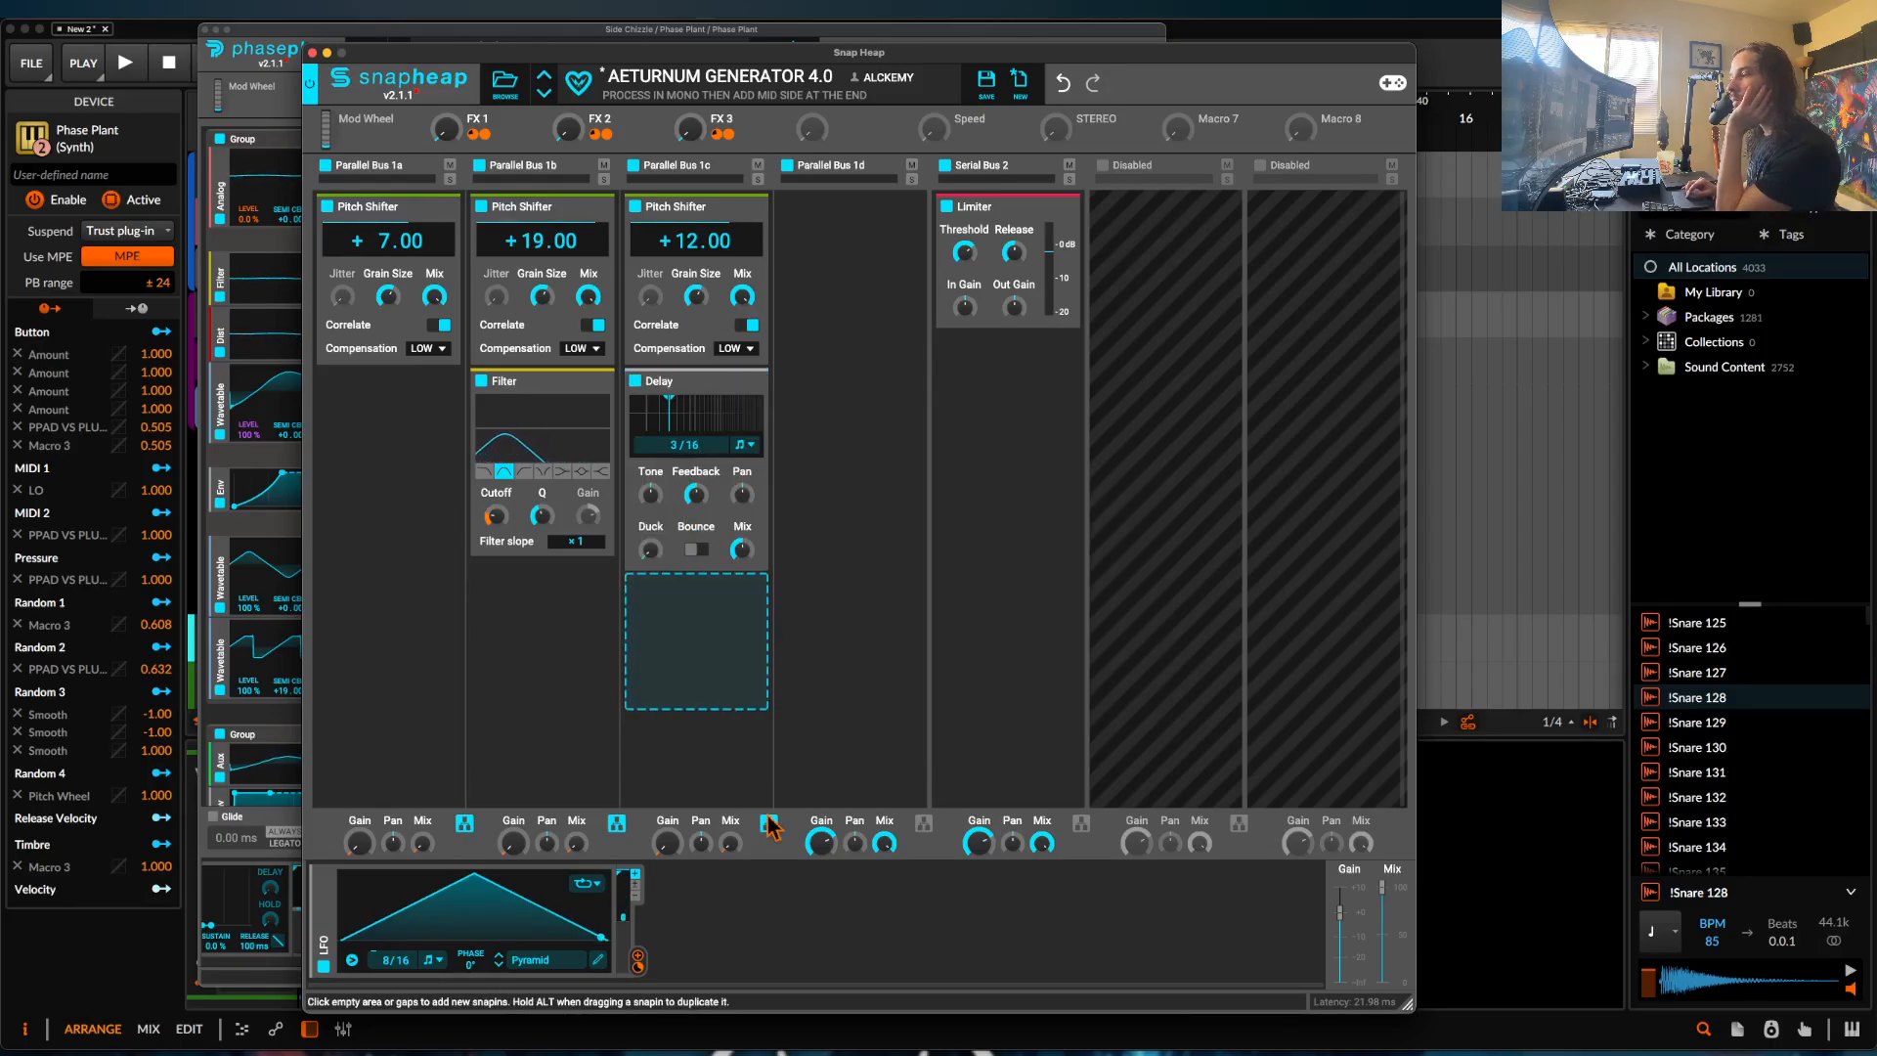
Add a second LFO modulator in Snap Heap and map it to the Delay's Mix on Parallel Bus 1c.
left_click(638, 956)
left_click(800, 879)
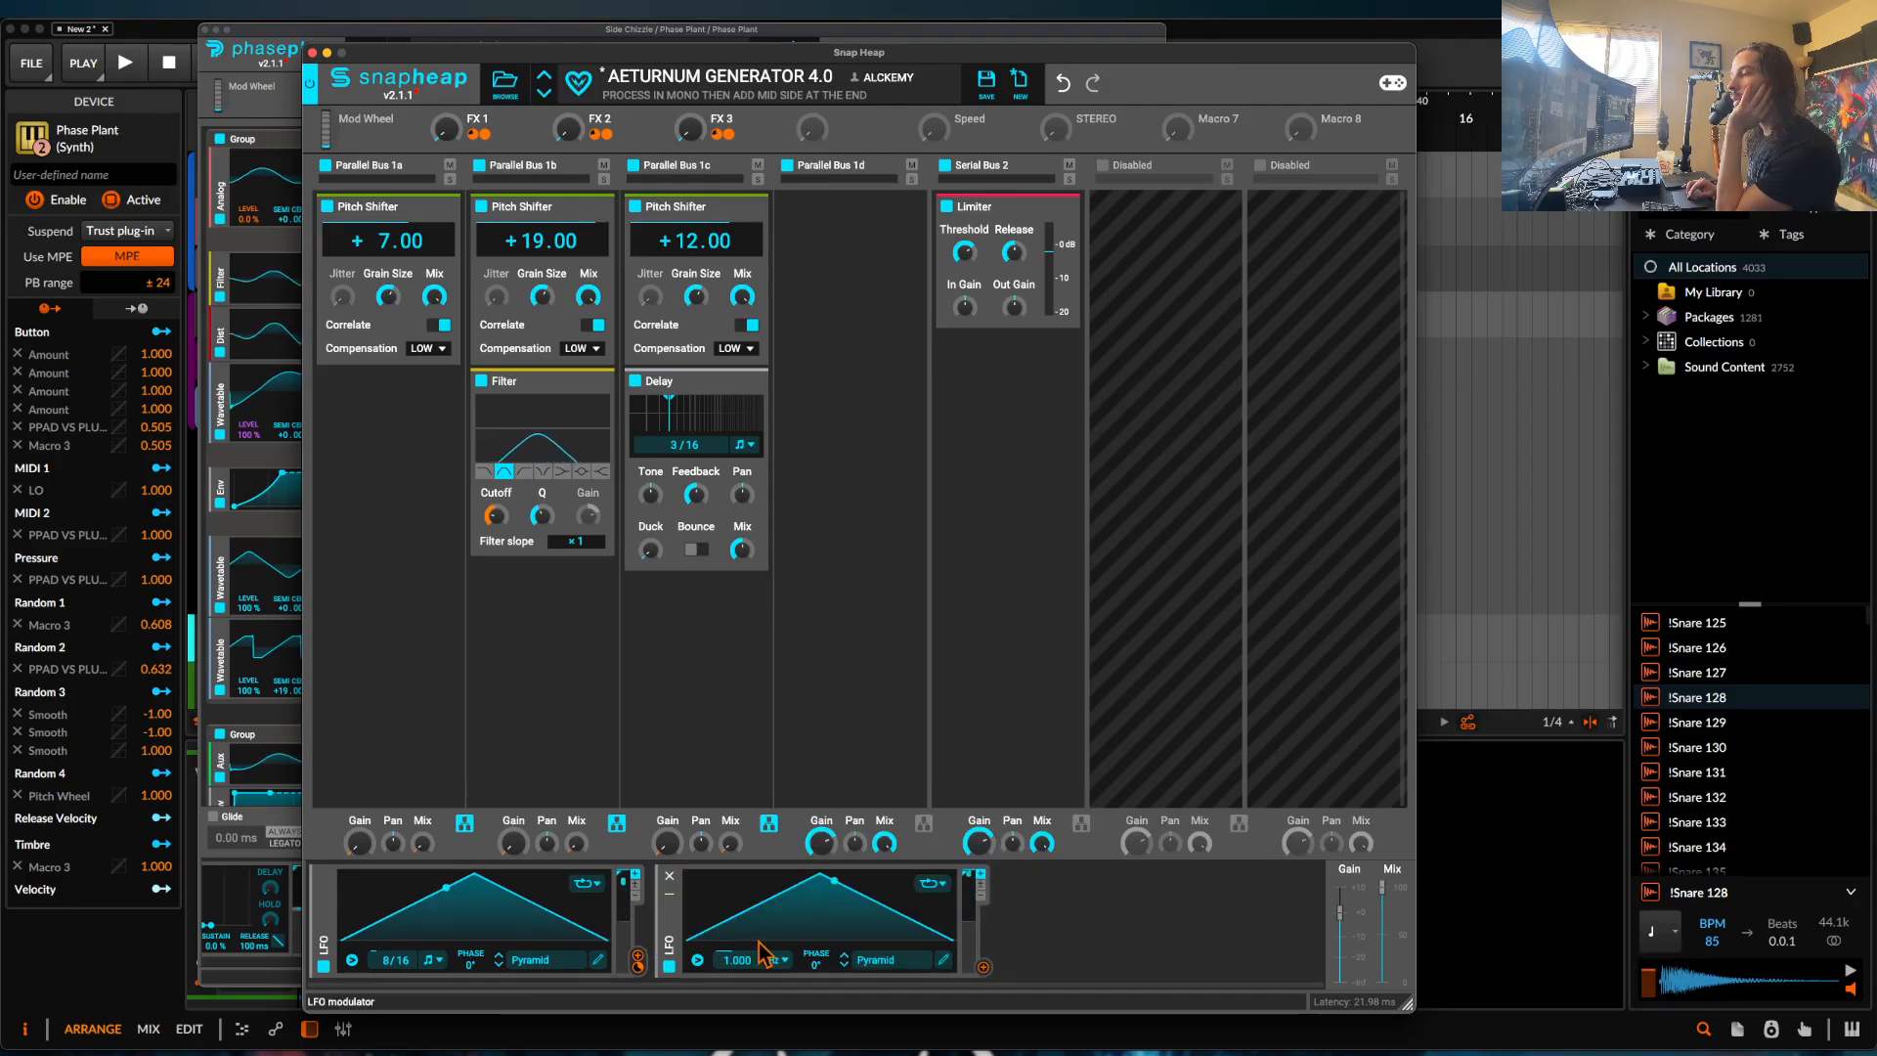
left_click_drag(984, 967, 811, 758)
left_click_drag(753, 587, 742, 559)
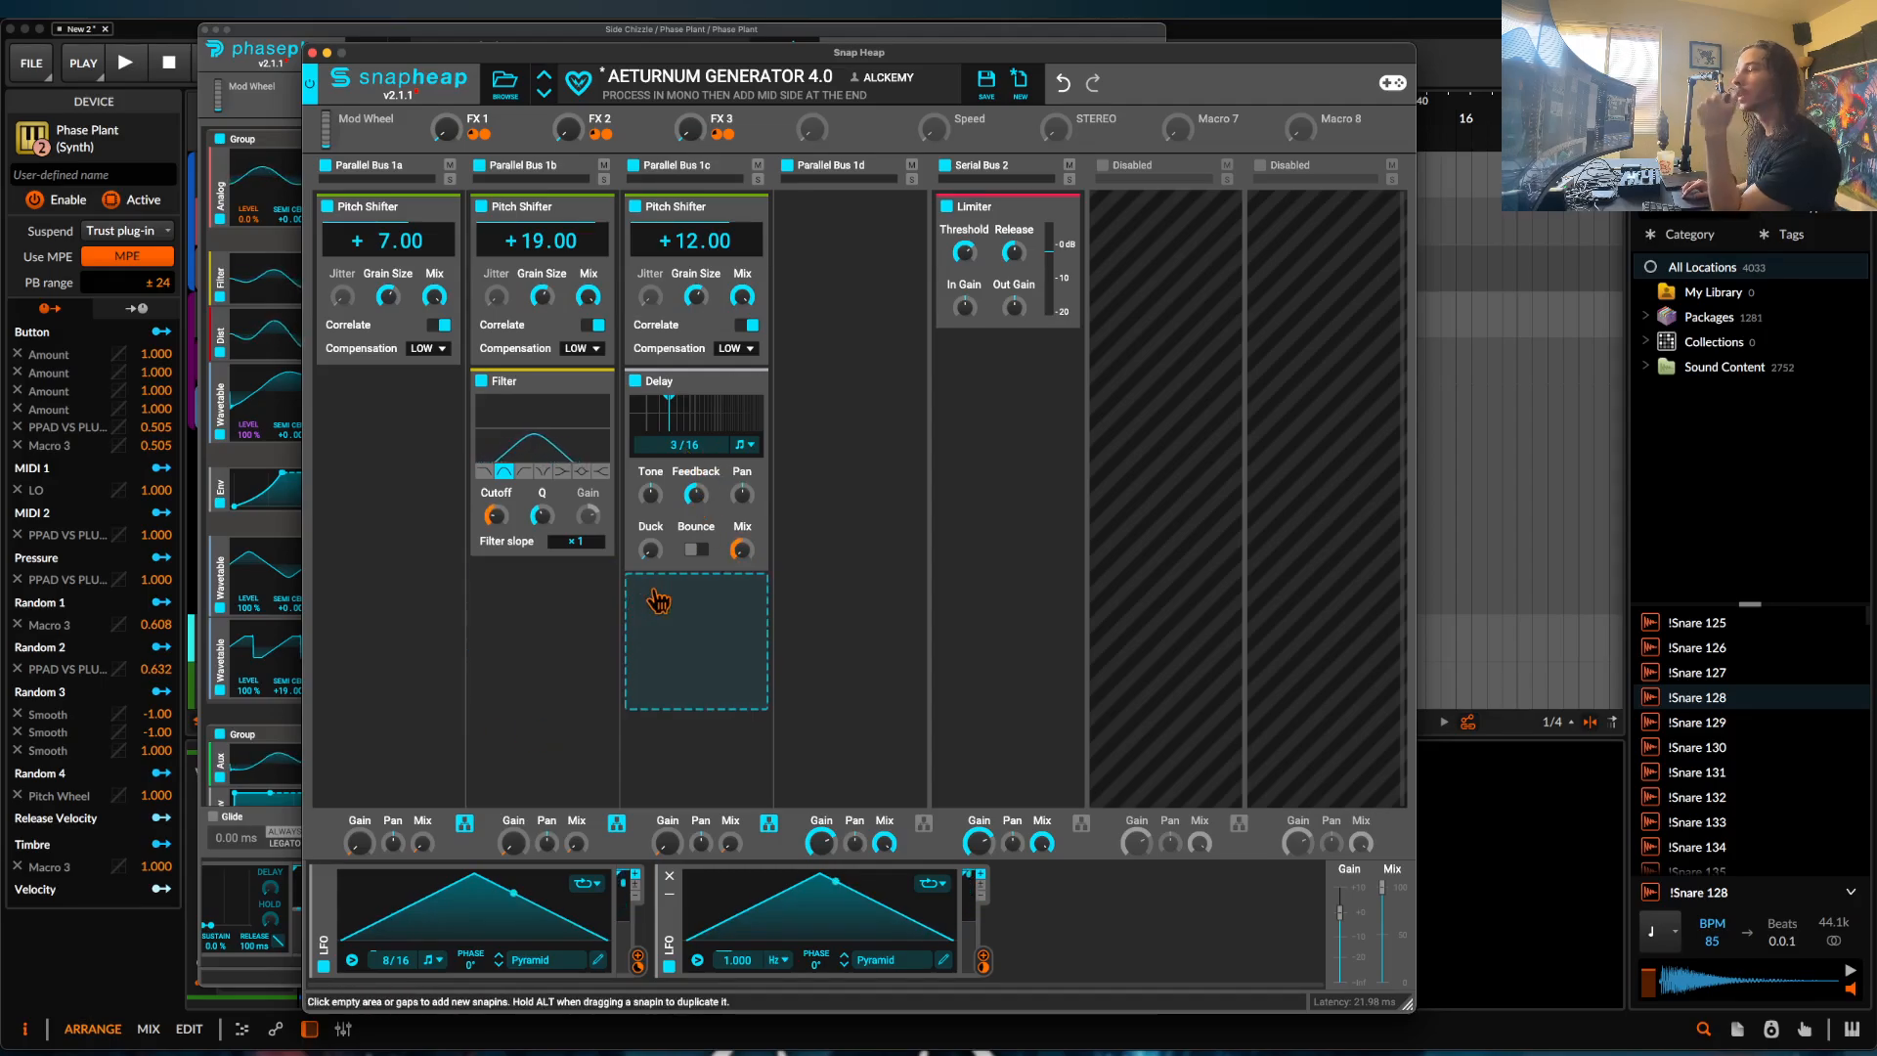
Turn on Bounce for the Delay on Parallel Bus 1c and set its Duck to 76%.
left_click(698, 559)
left_click_drag(649, 550, 649, 523)
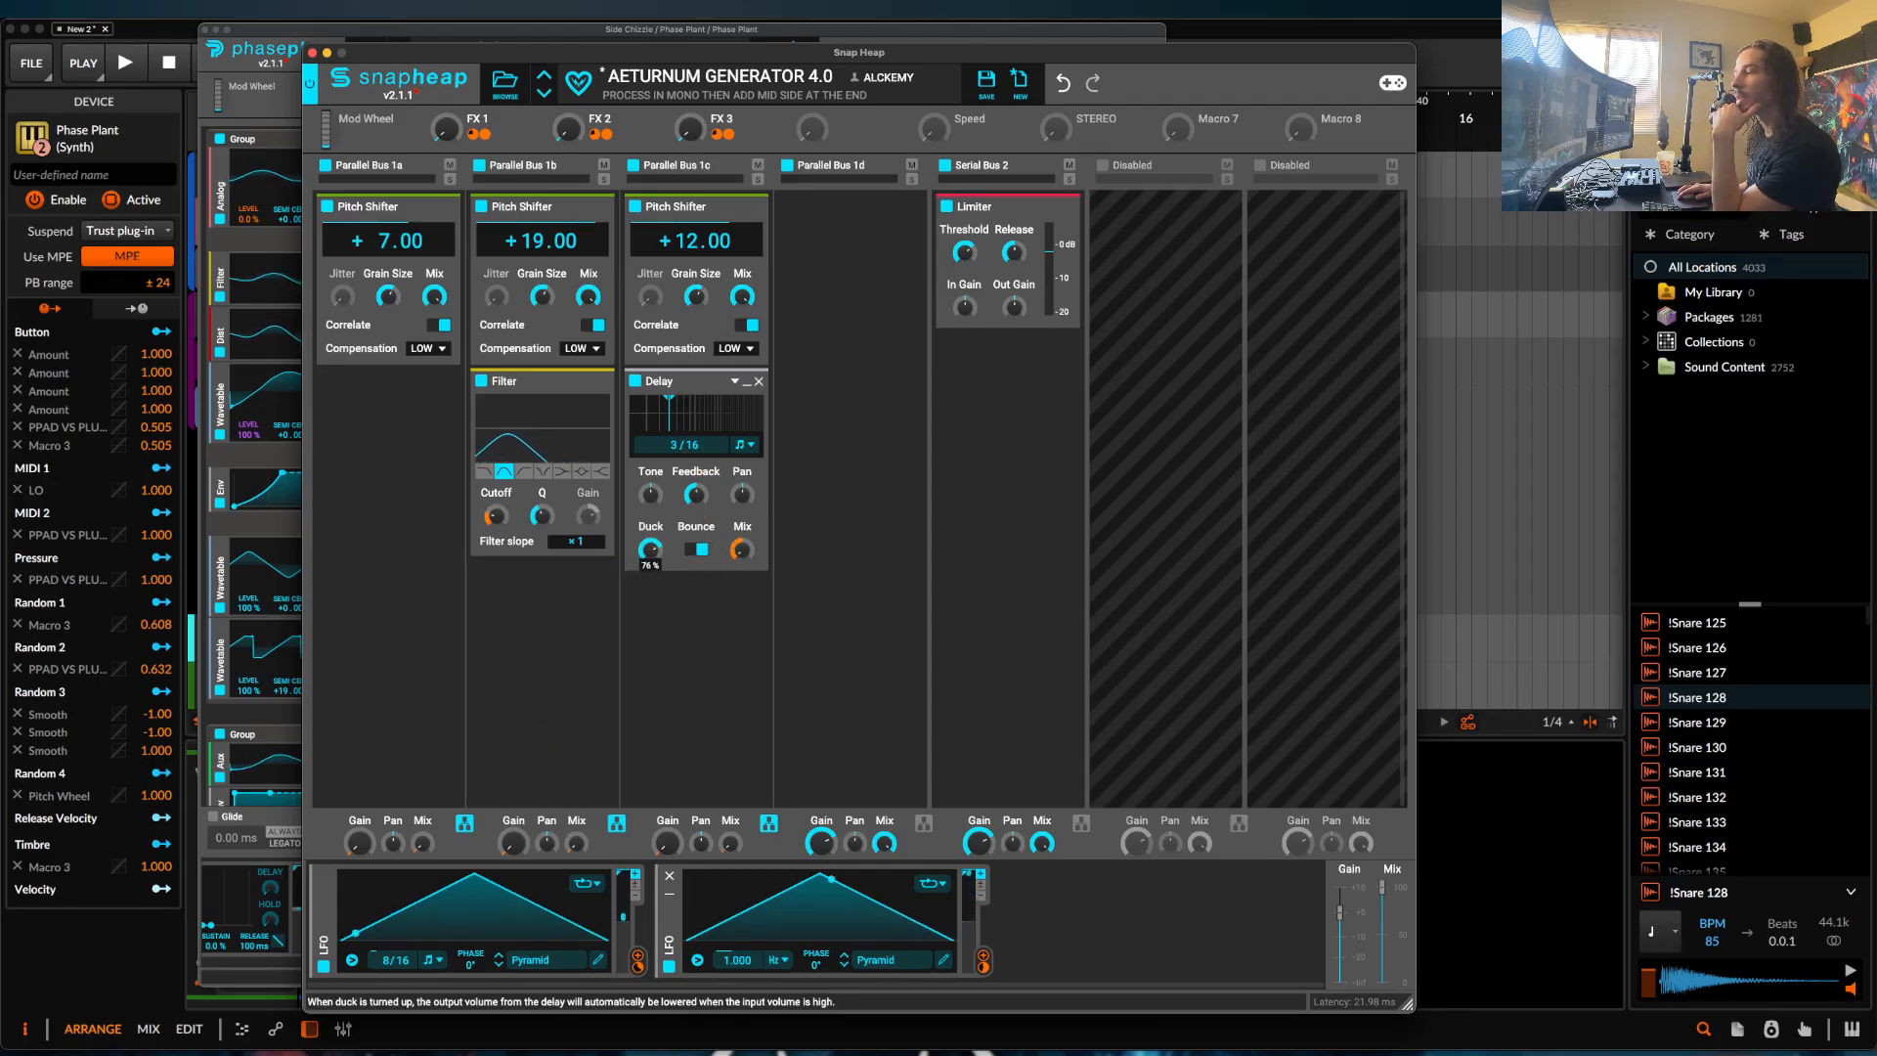
Switch the second LFO to a tempo-synced rate of 16/16 and check its note trigger options.
left_click(779, 960)
left_click(796, 977)
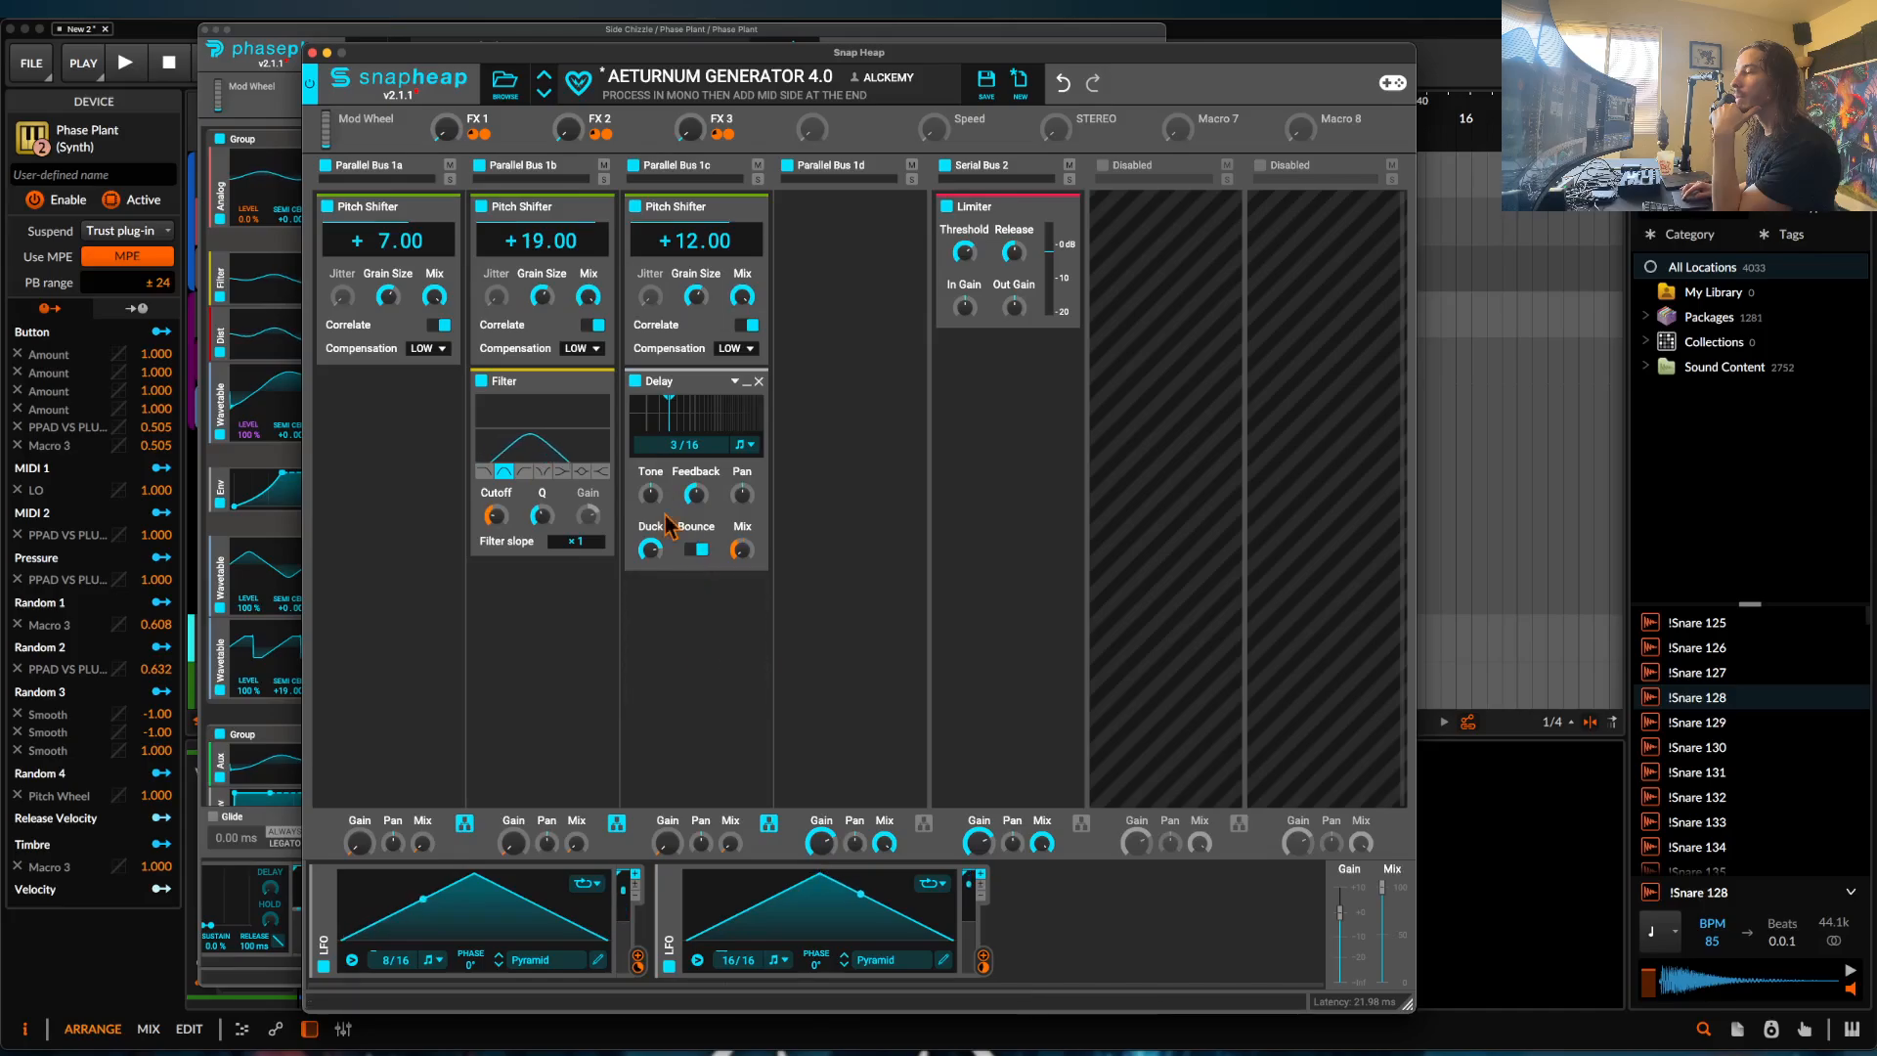
left_click(697, 961)
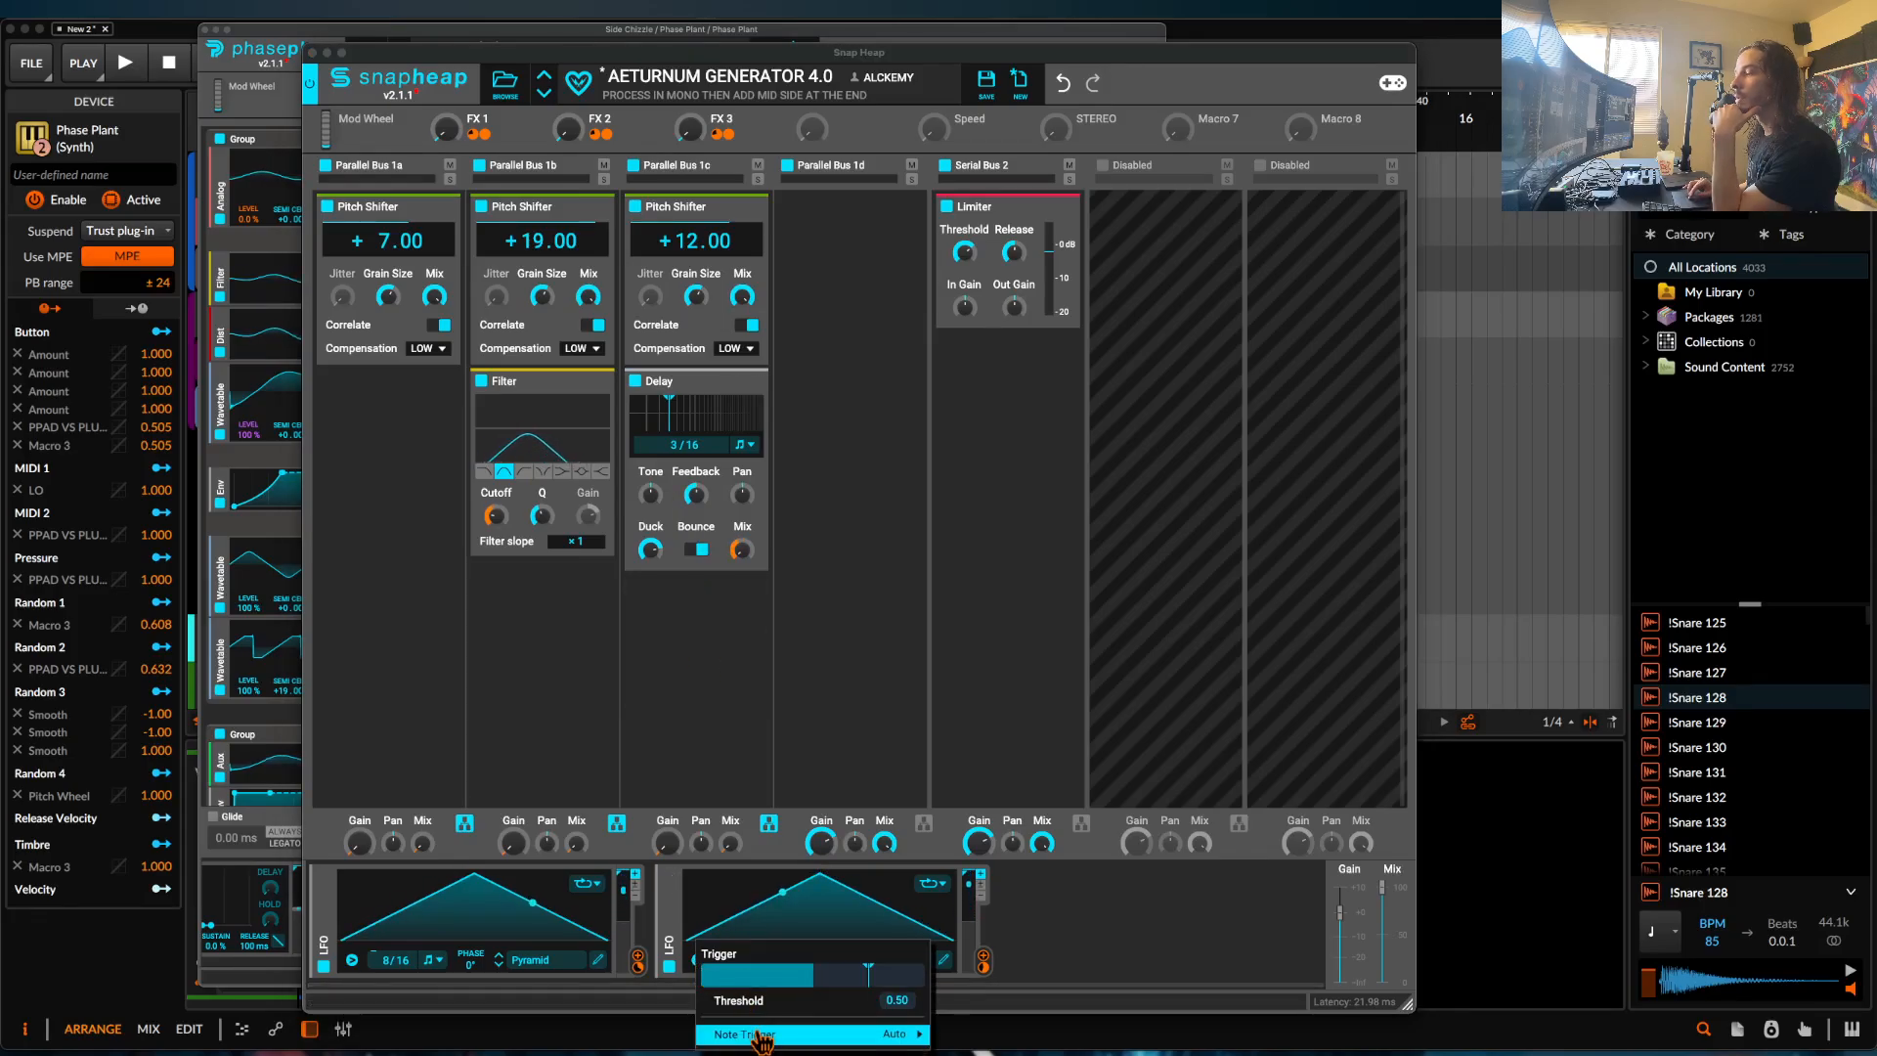
mouse_move(763, 1036)
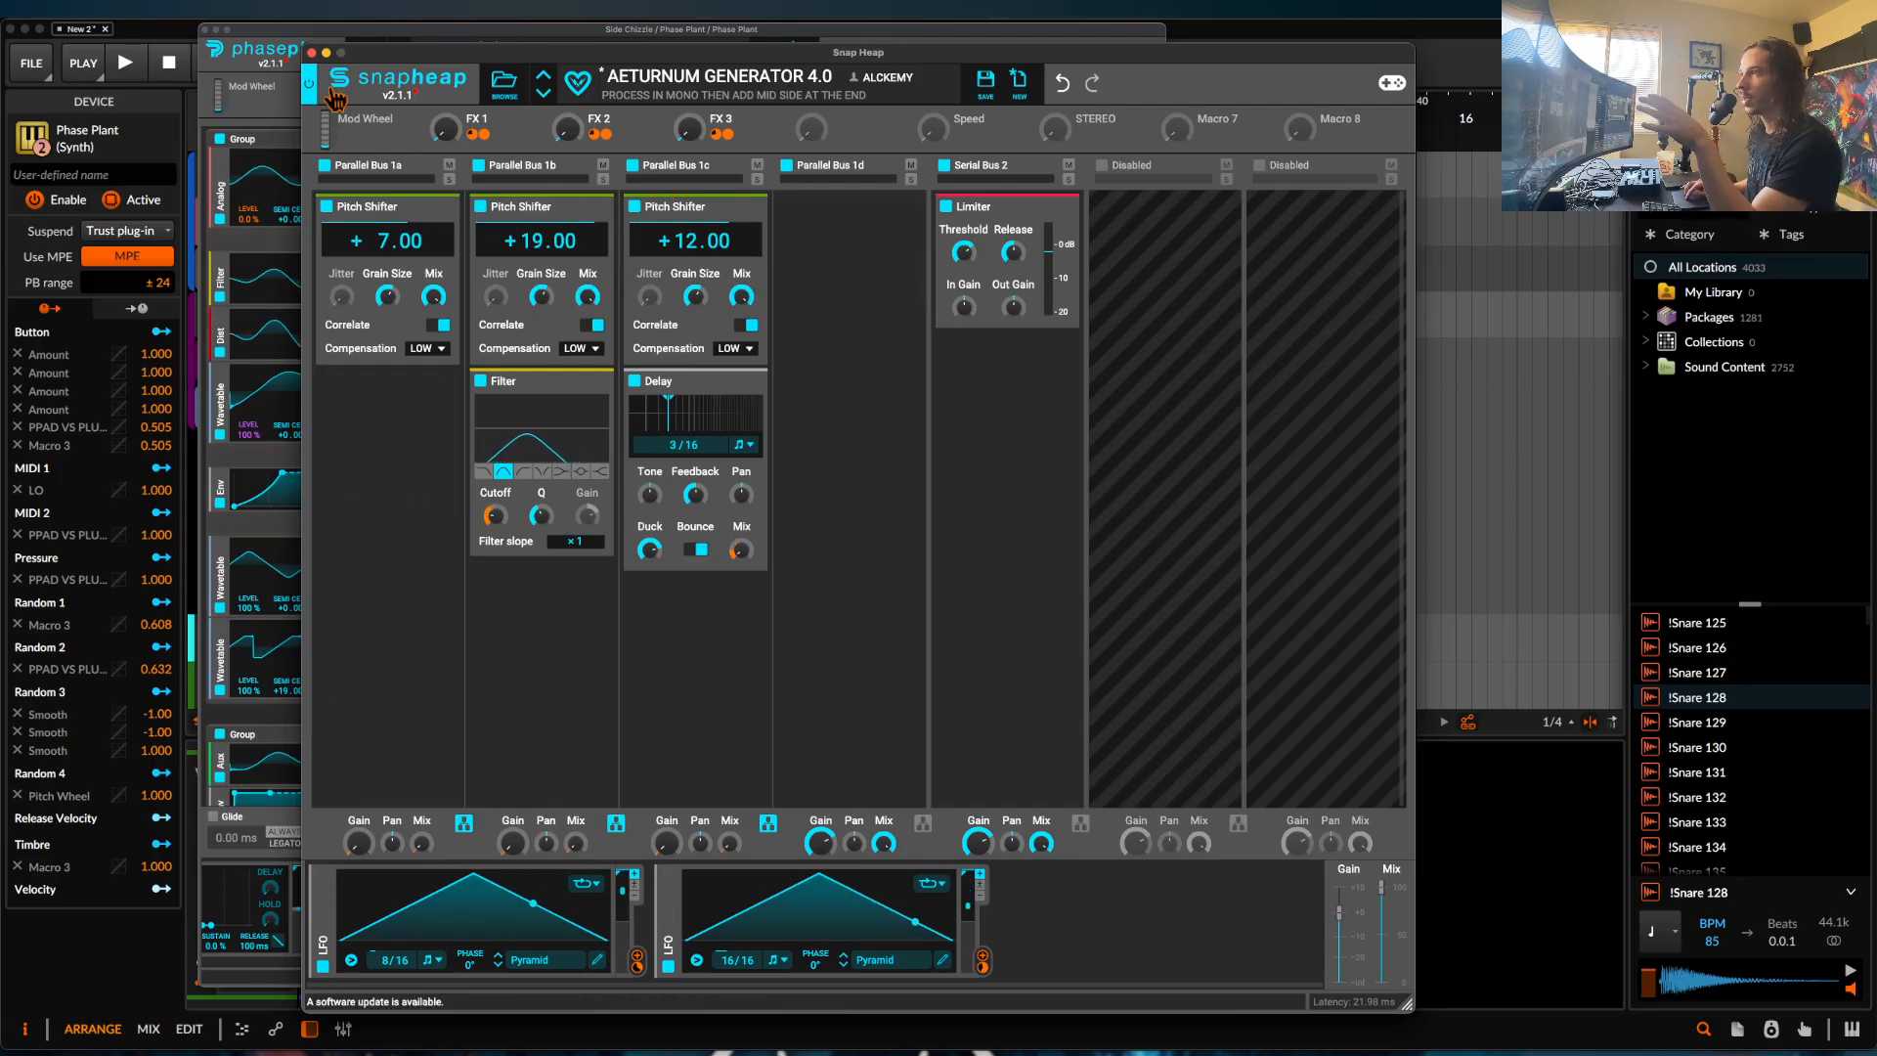
Close the plug-in windows and place the !Snare 128 sample on its own arranger track at position 5.1.4.00.
left_click(311, 52)
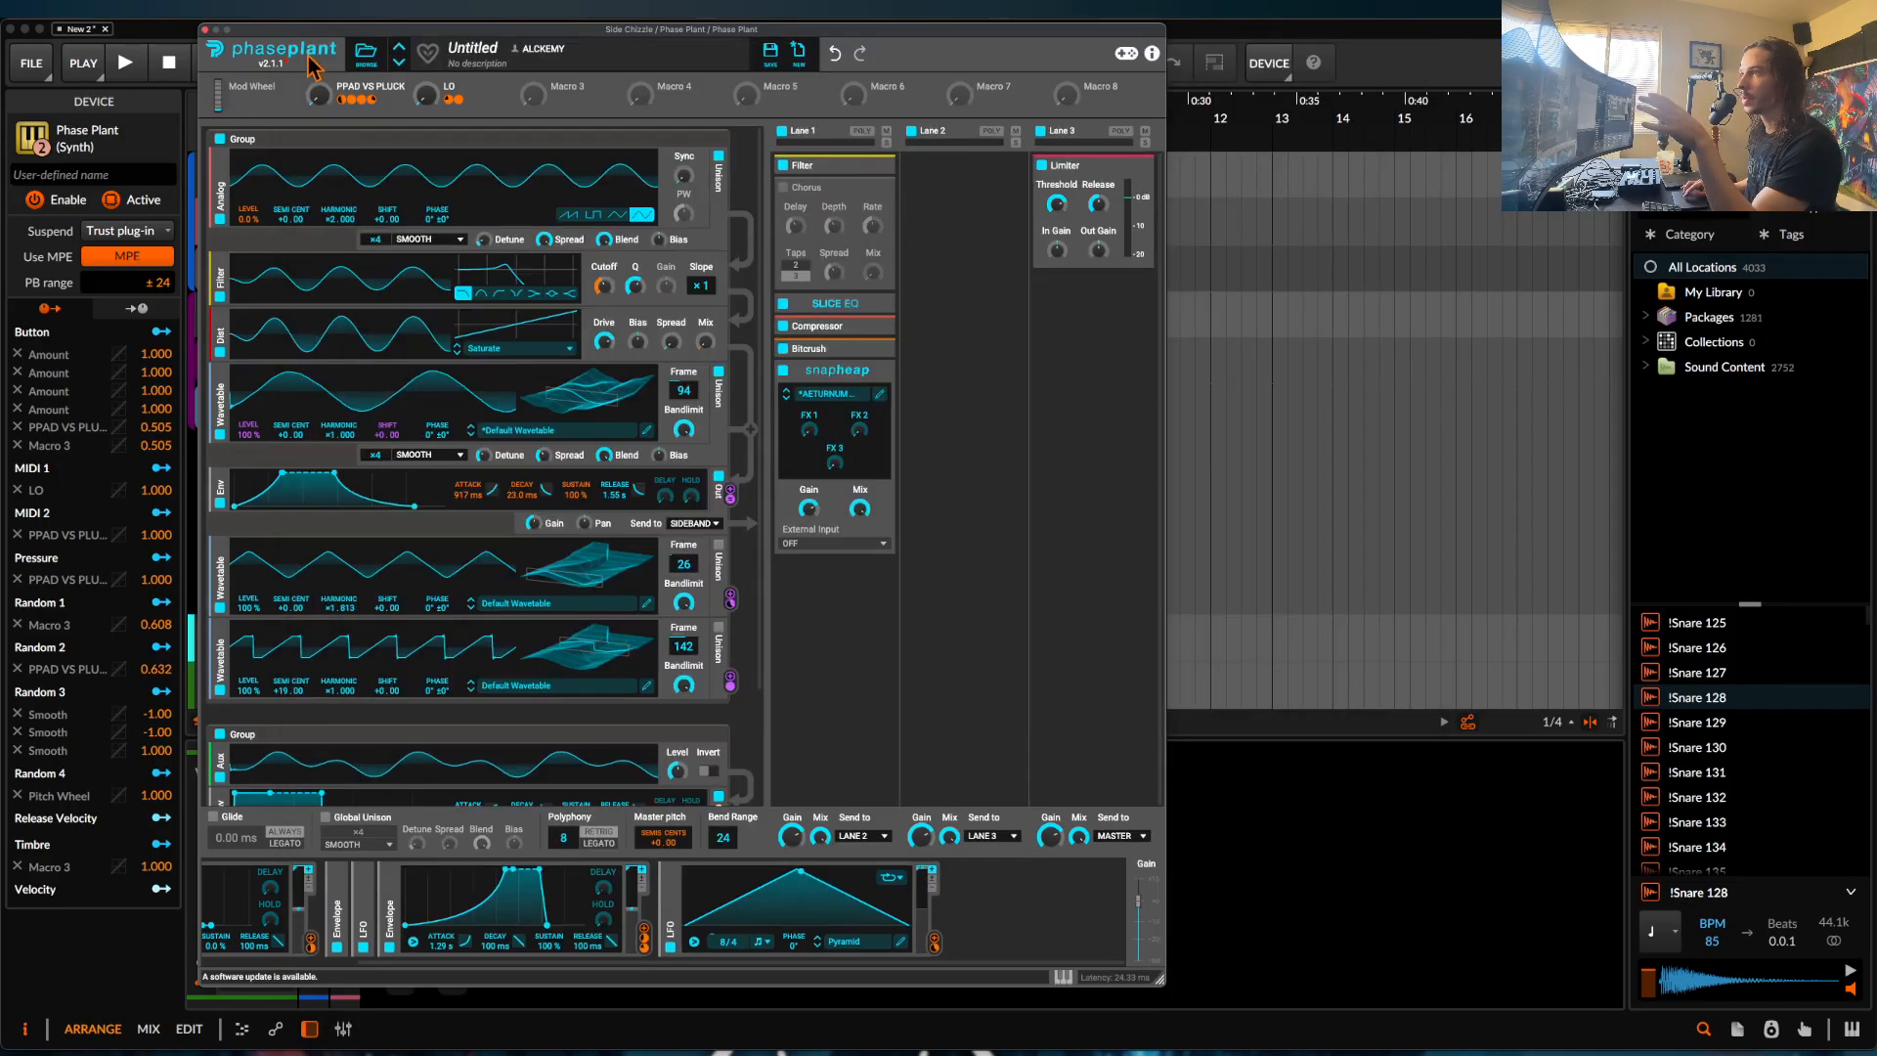
left_click(205, 30)
left_click_drag(1721, 697, 800, 466)
scroll(800, 466, "up", 5)
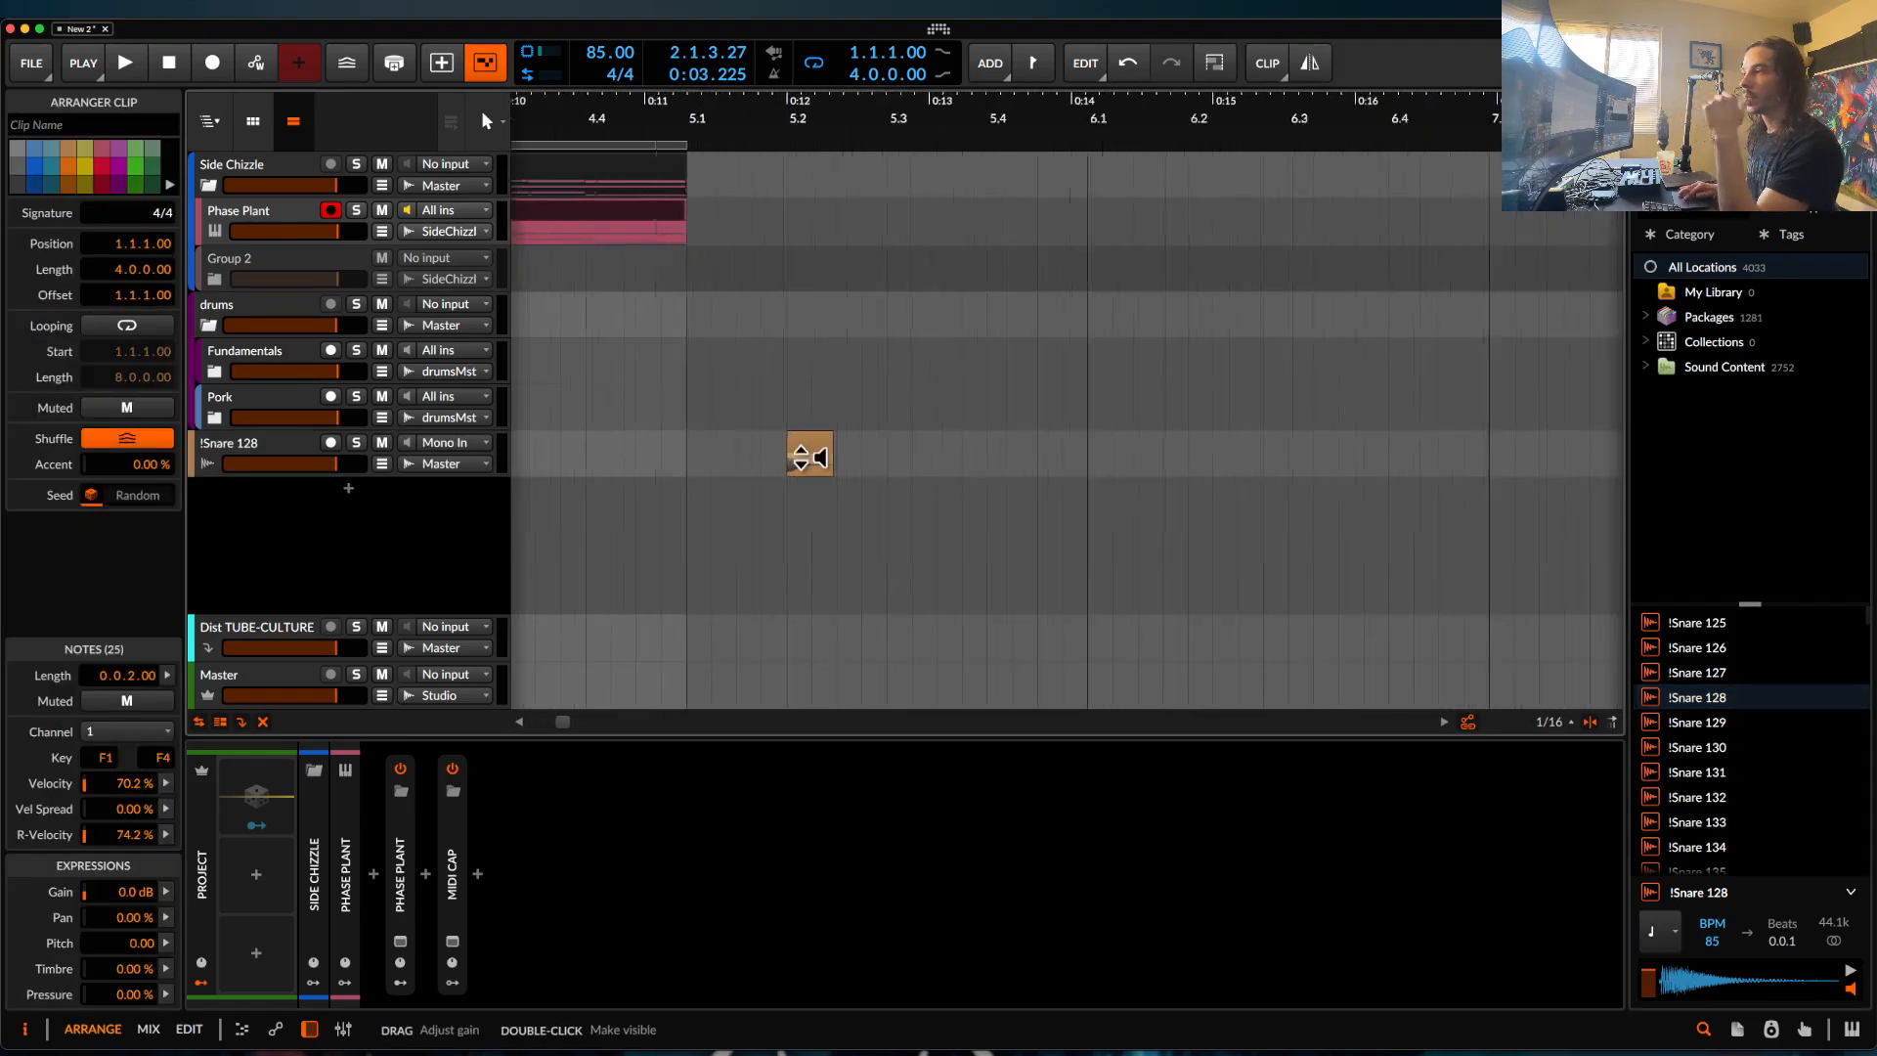
left_click(817, 456)
scroll(762, 459, "down", 5)
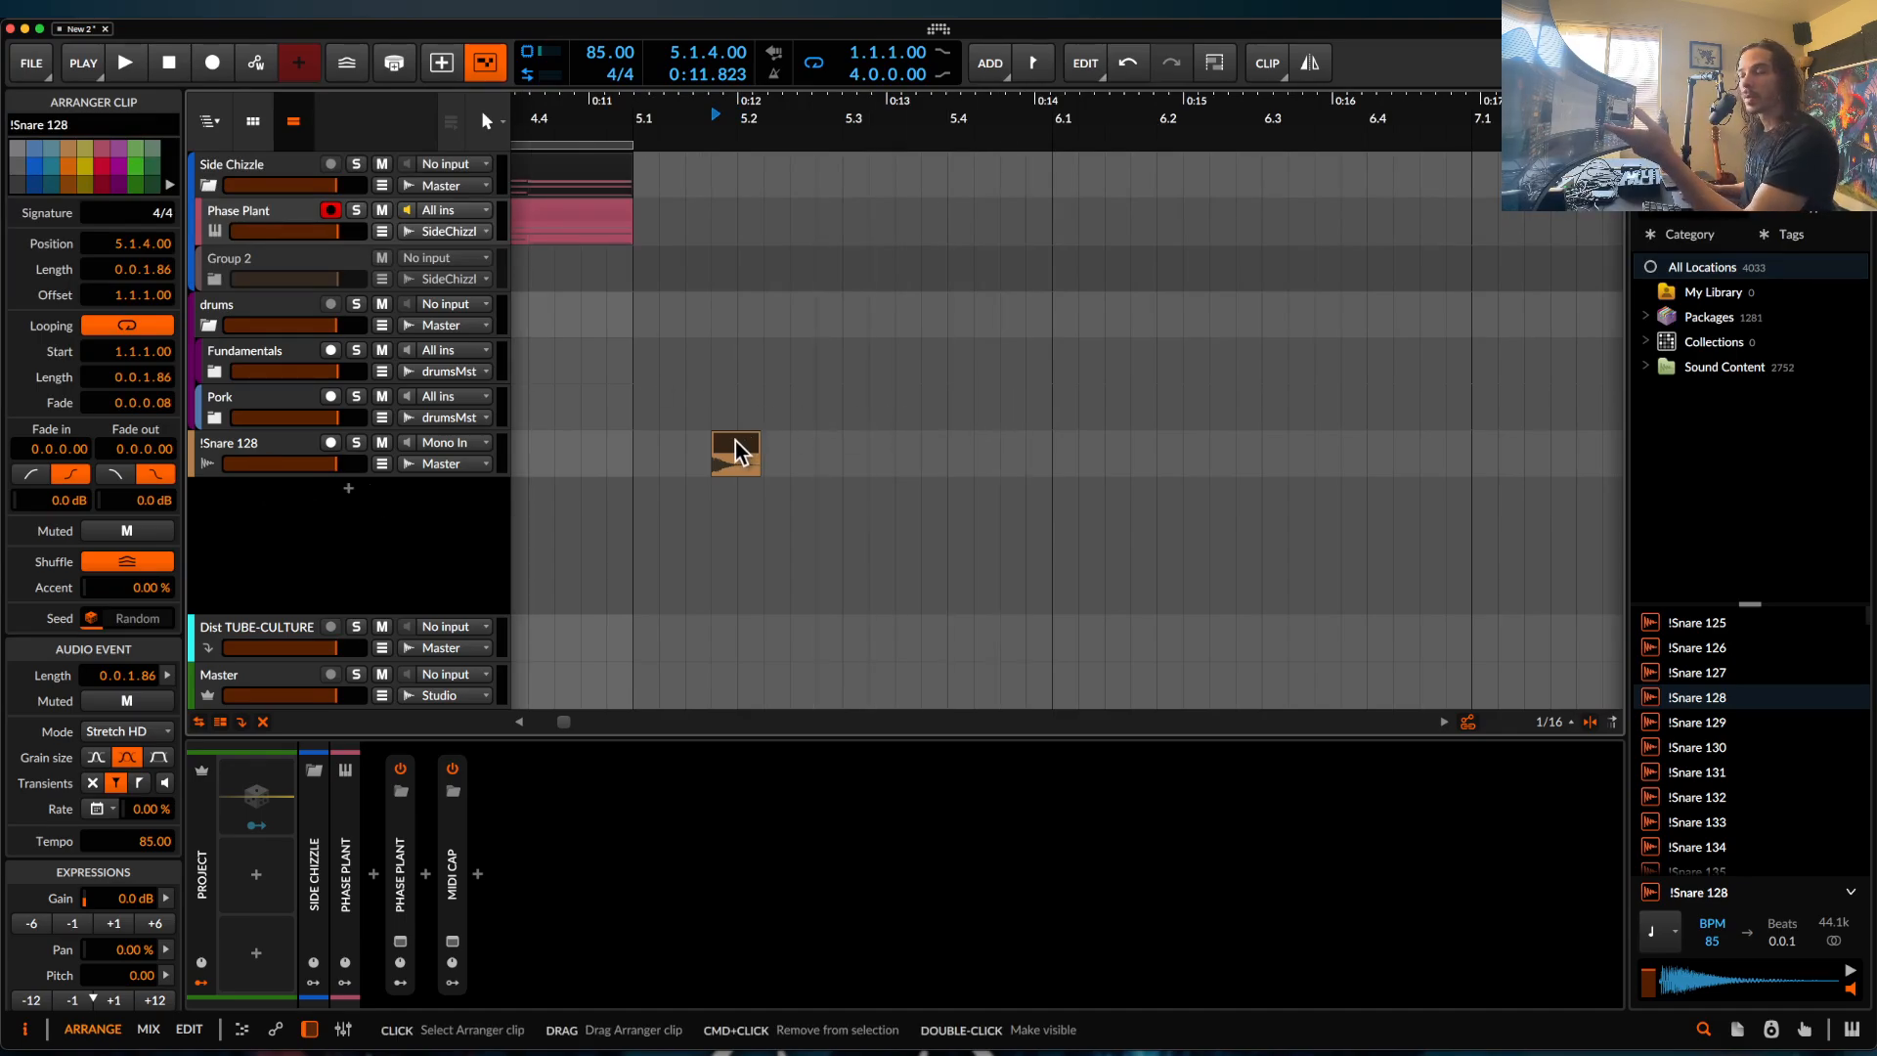
Reopen the Snap Heap inside Phase Plant and collapse both of its LFO modulators.
left_click(400, 940)
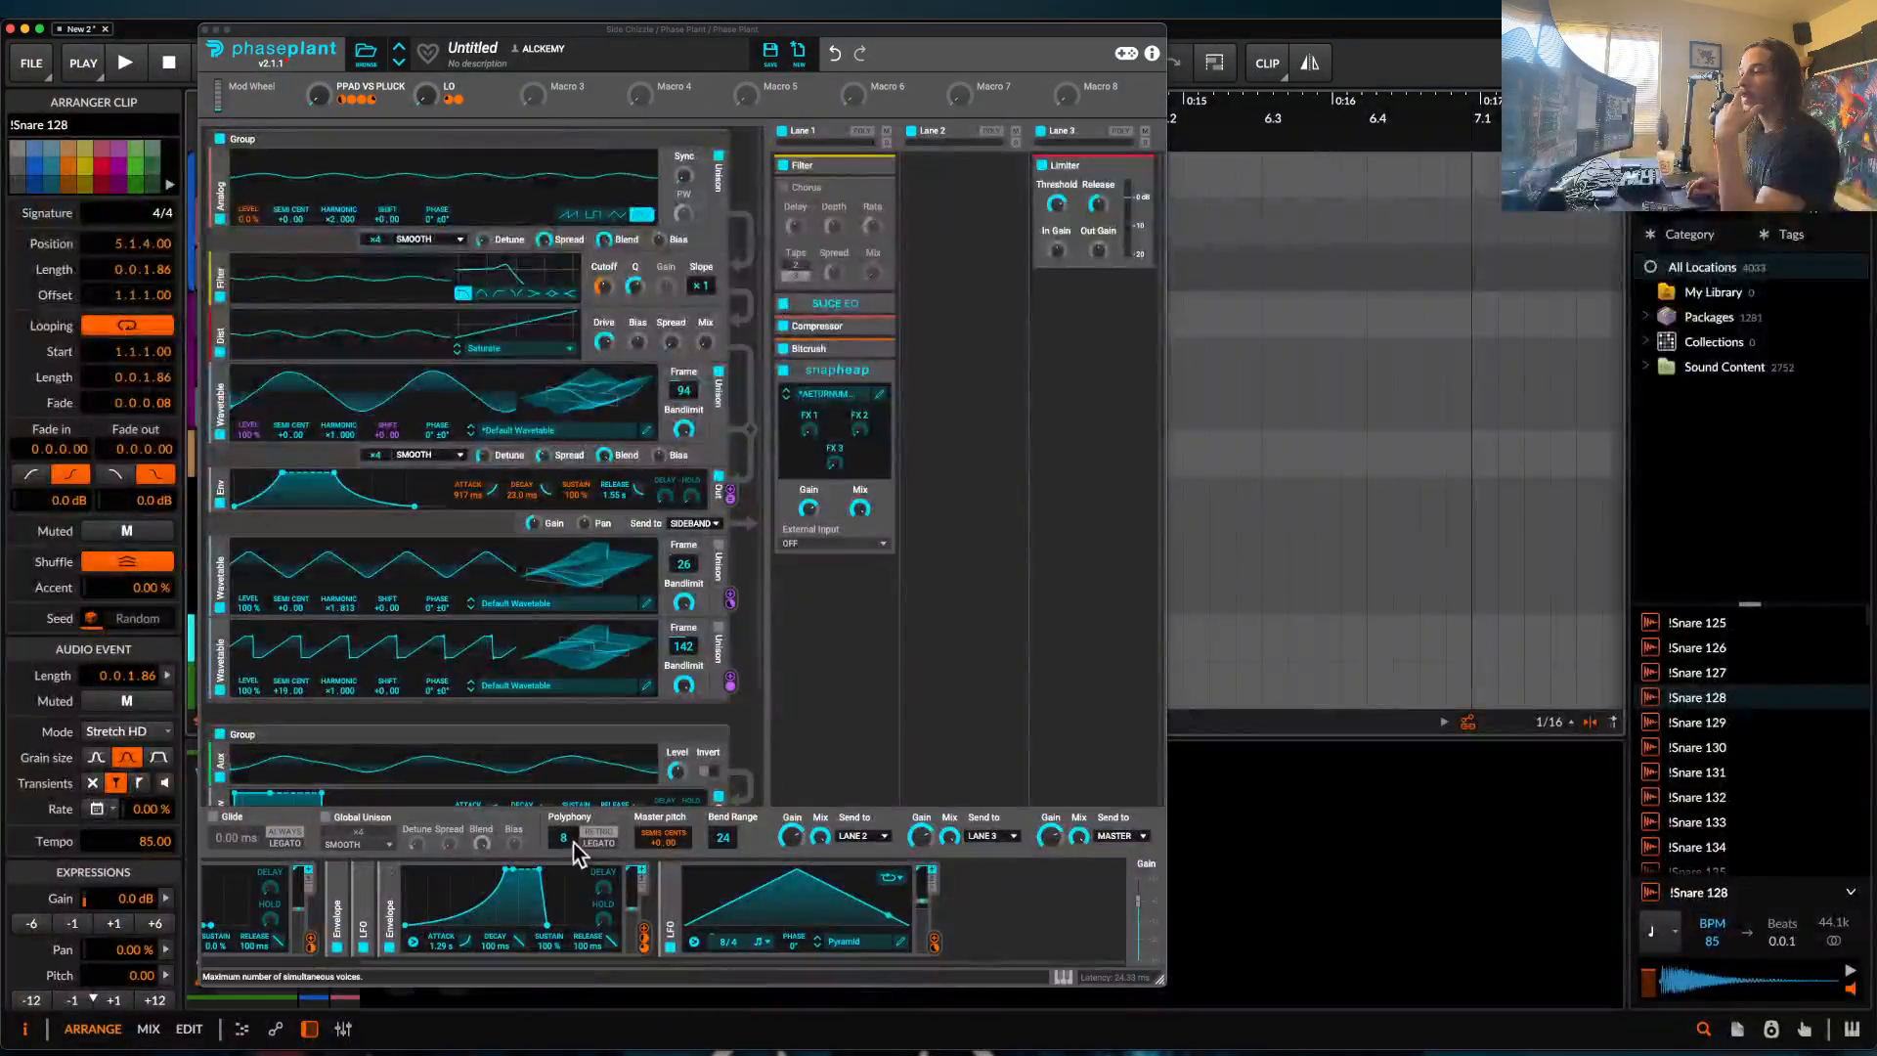
left_click(880, 395)
left_click(328, 914)
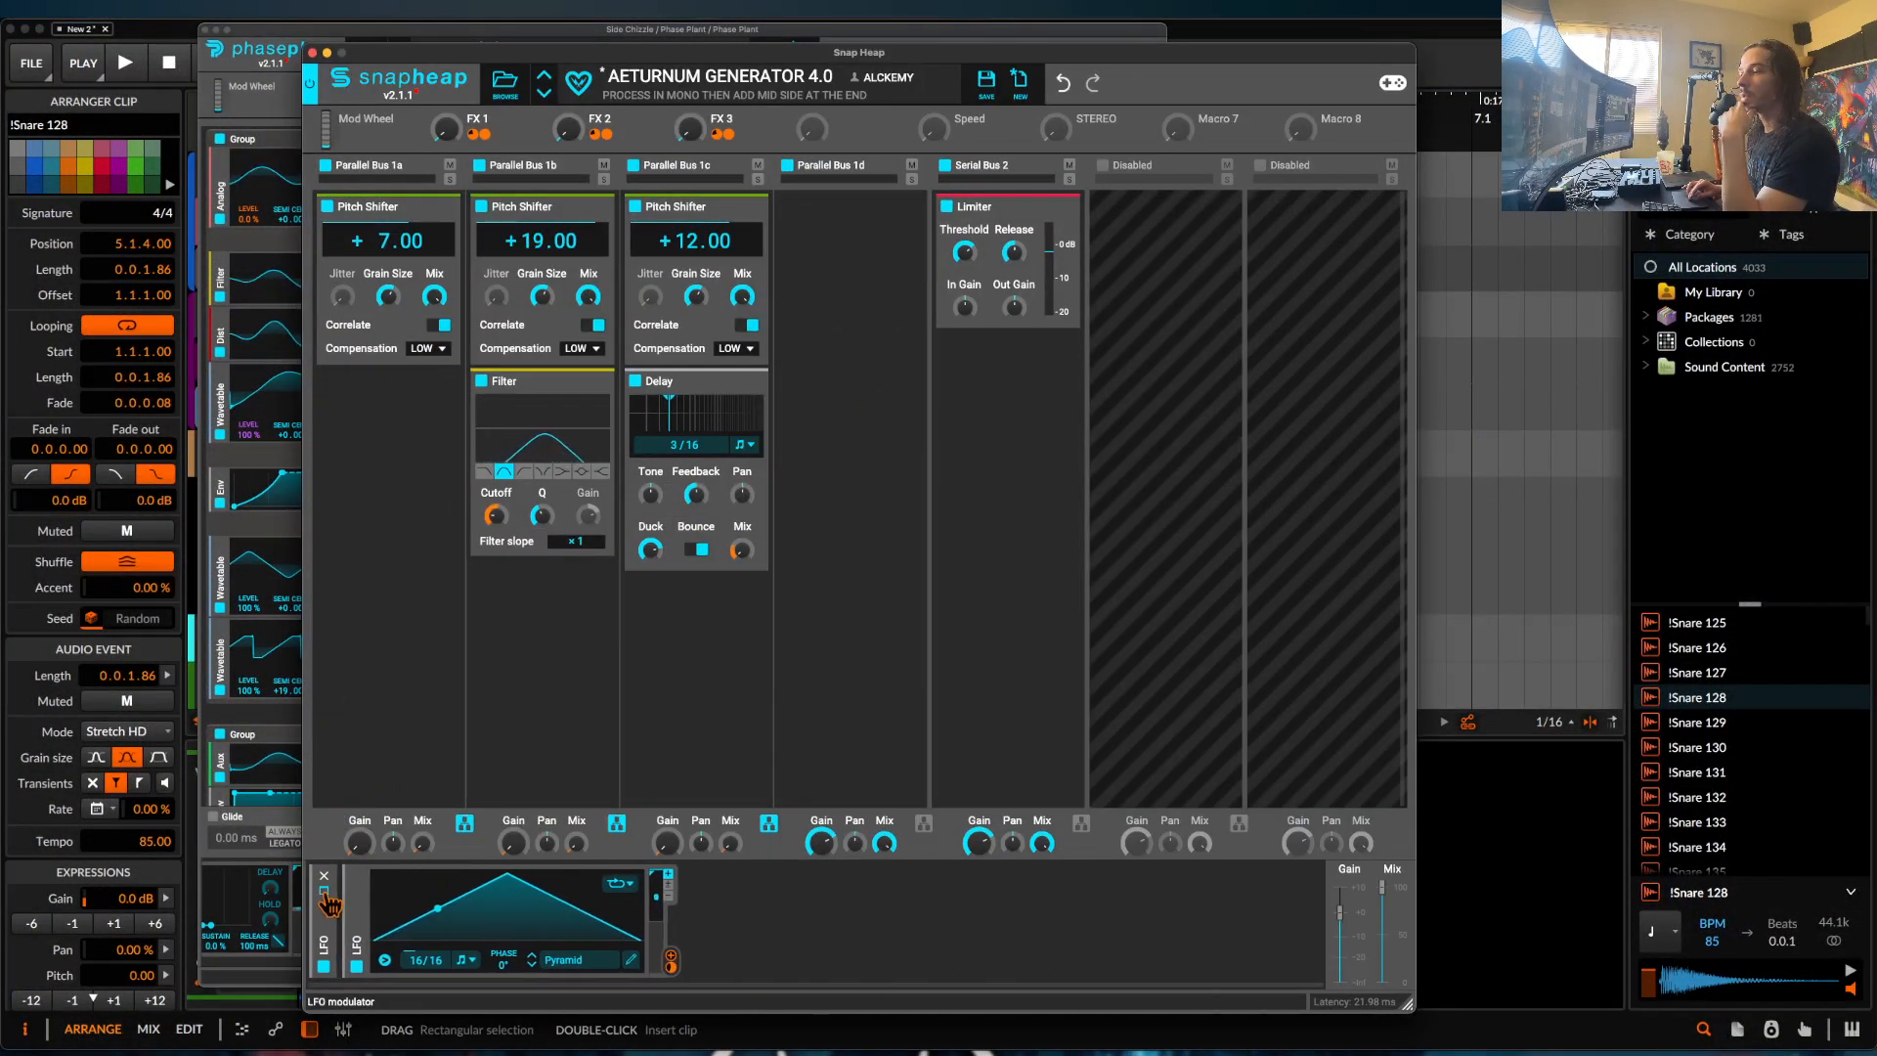
left_click(356, 906)
Add an Audio Follower and an Envelope modulator after the collapsed LFOs.
left_click(504, 912)
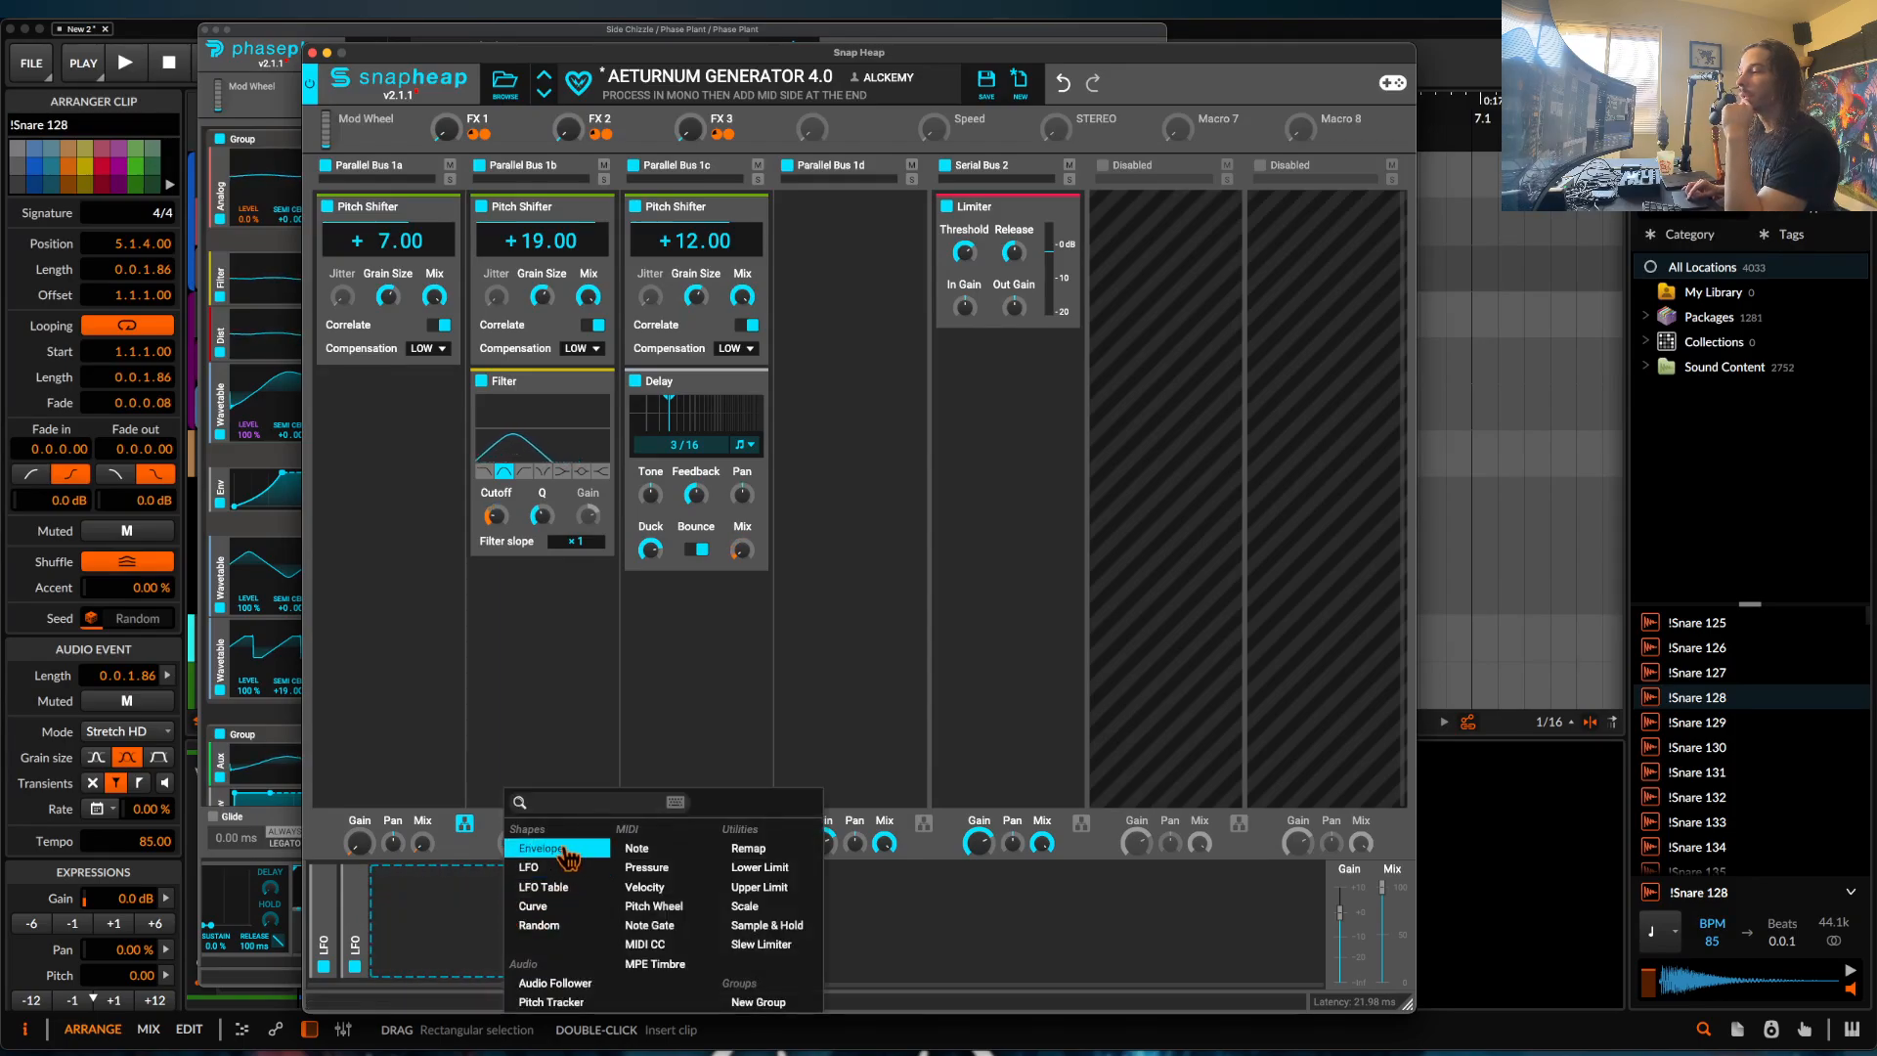
left_click(555, 983)
left_click(625, 914)
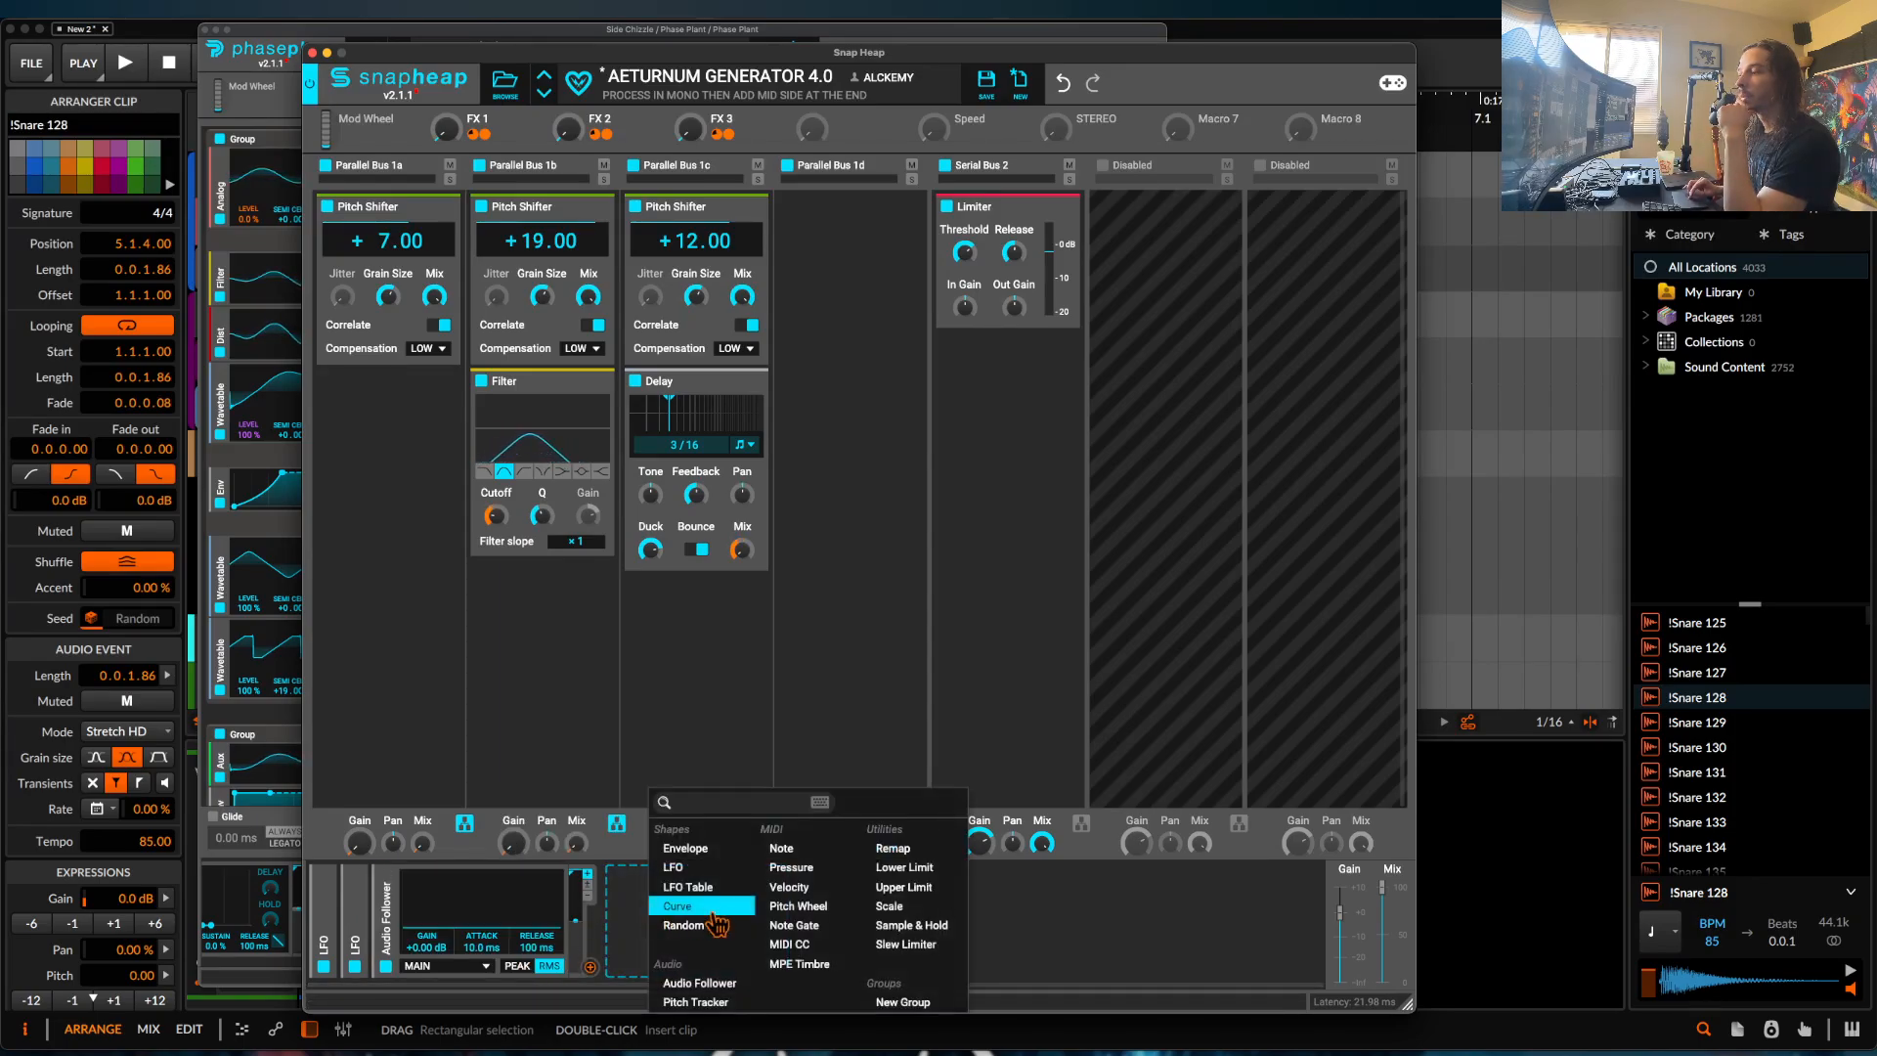
left_click(668, 842)
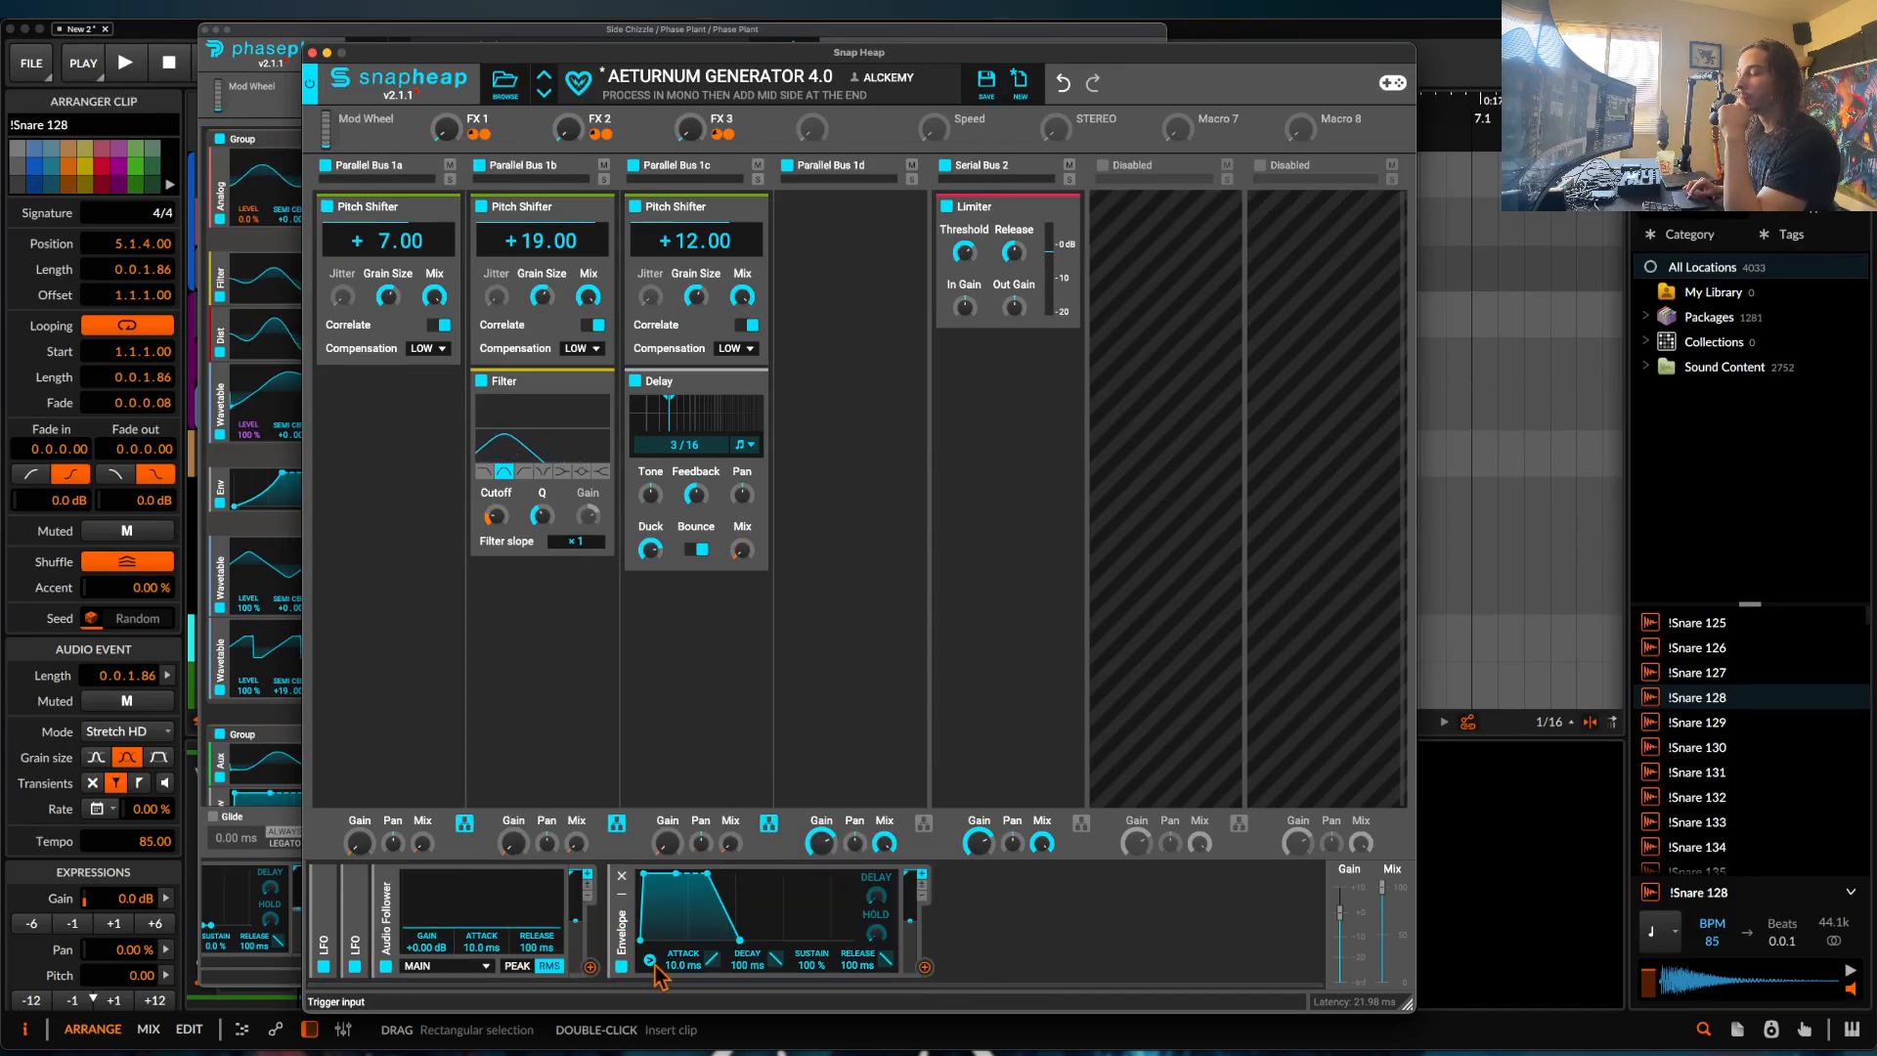
Map the Audio Follower to the Envelope's trigger input, and shape the Envelope with 0 ms attack, 186 ms decay and 0% sustain.
left_click(589, 966)
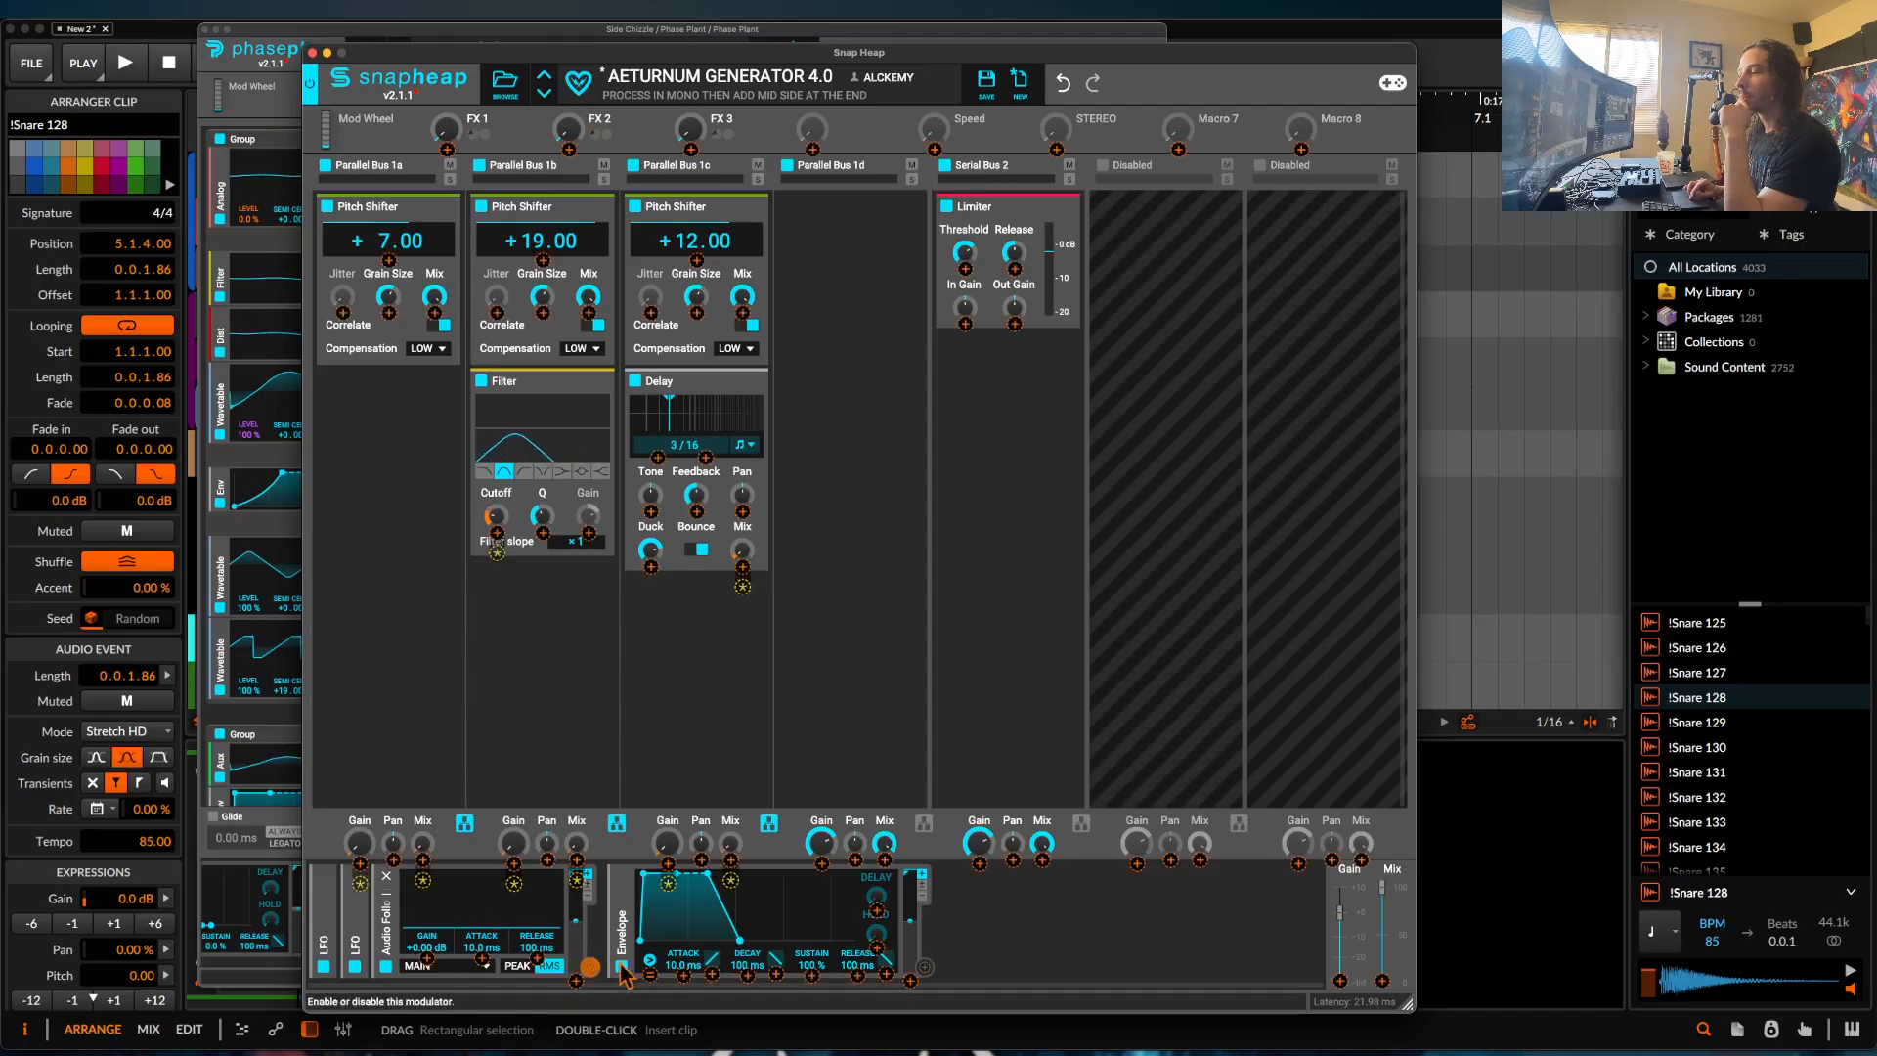
left_click_drag(649, 931, 651, 959)
left_click_drag(644, 873, 694, 939)
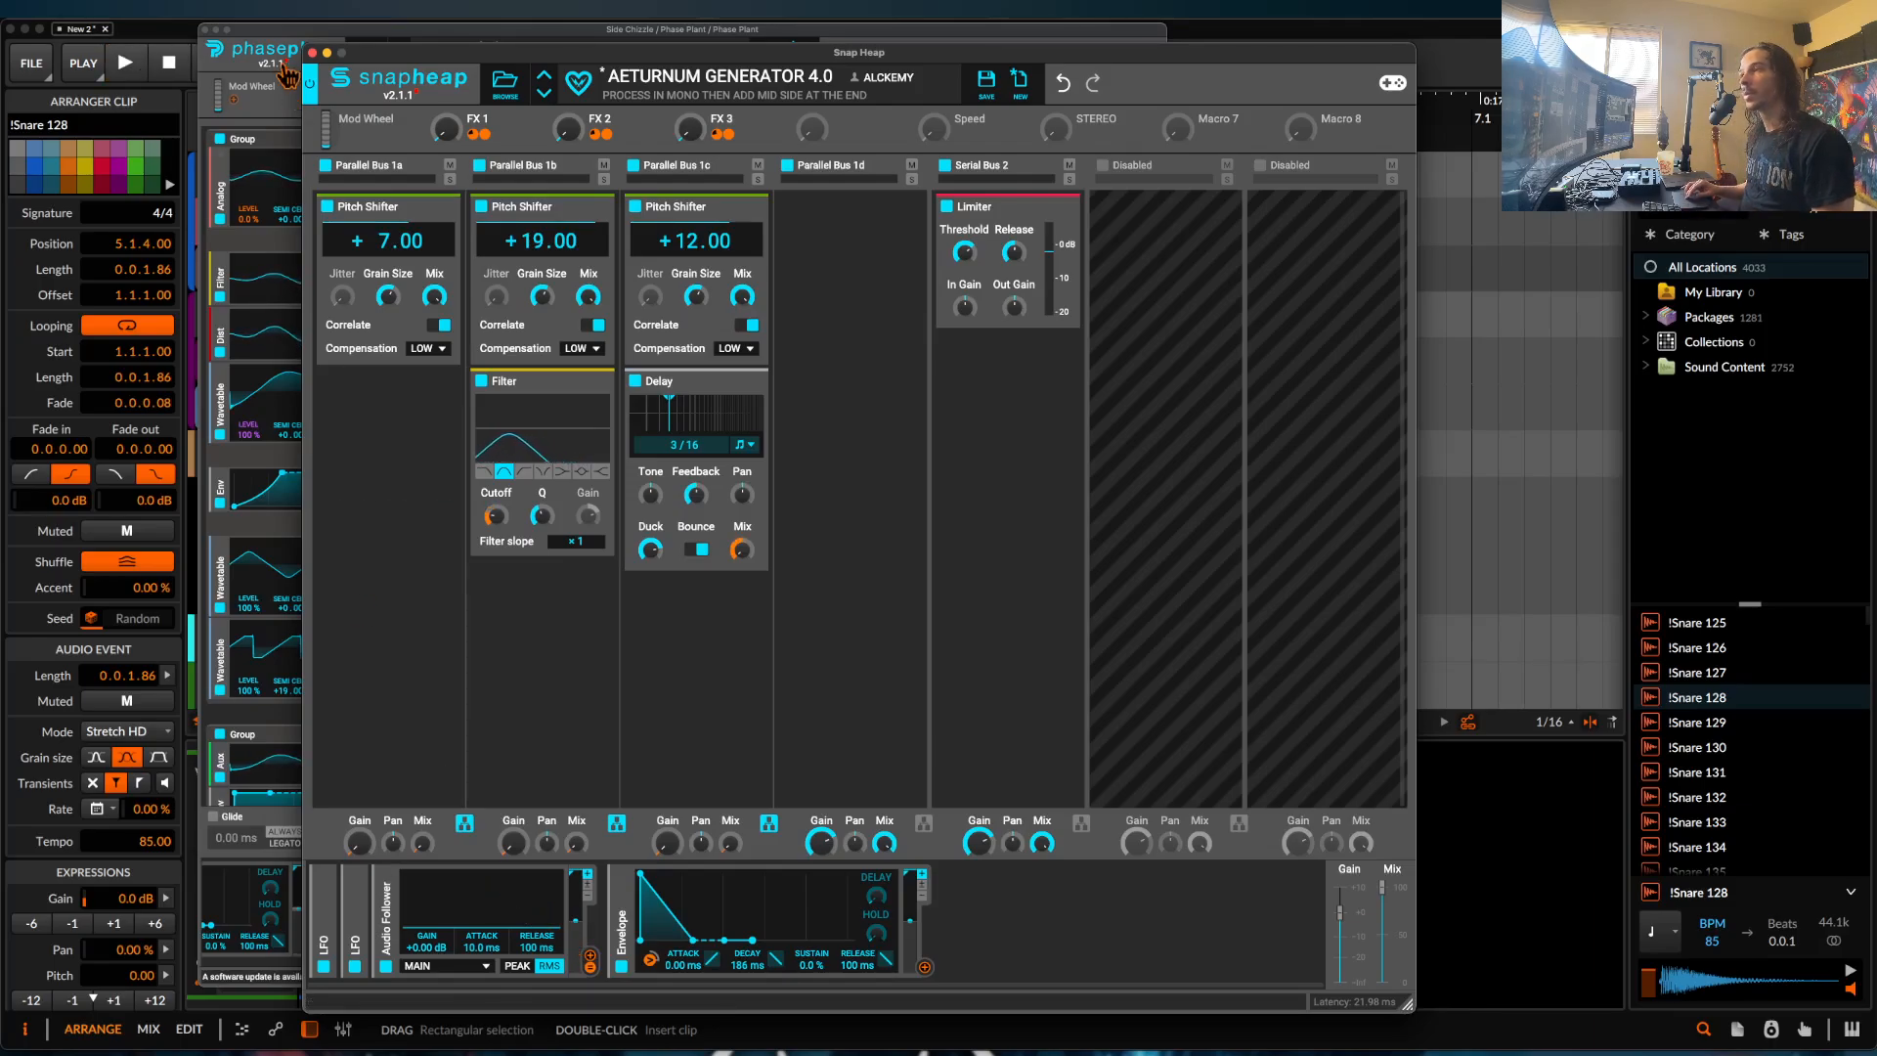
Close the plug-in windows, select the Phase Plant track, and reopen the synth's Snap Heap.
left_click_drag(313, 70, 619, 79)
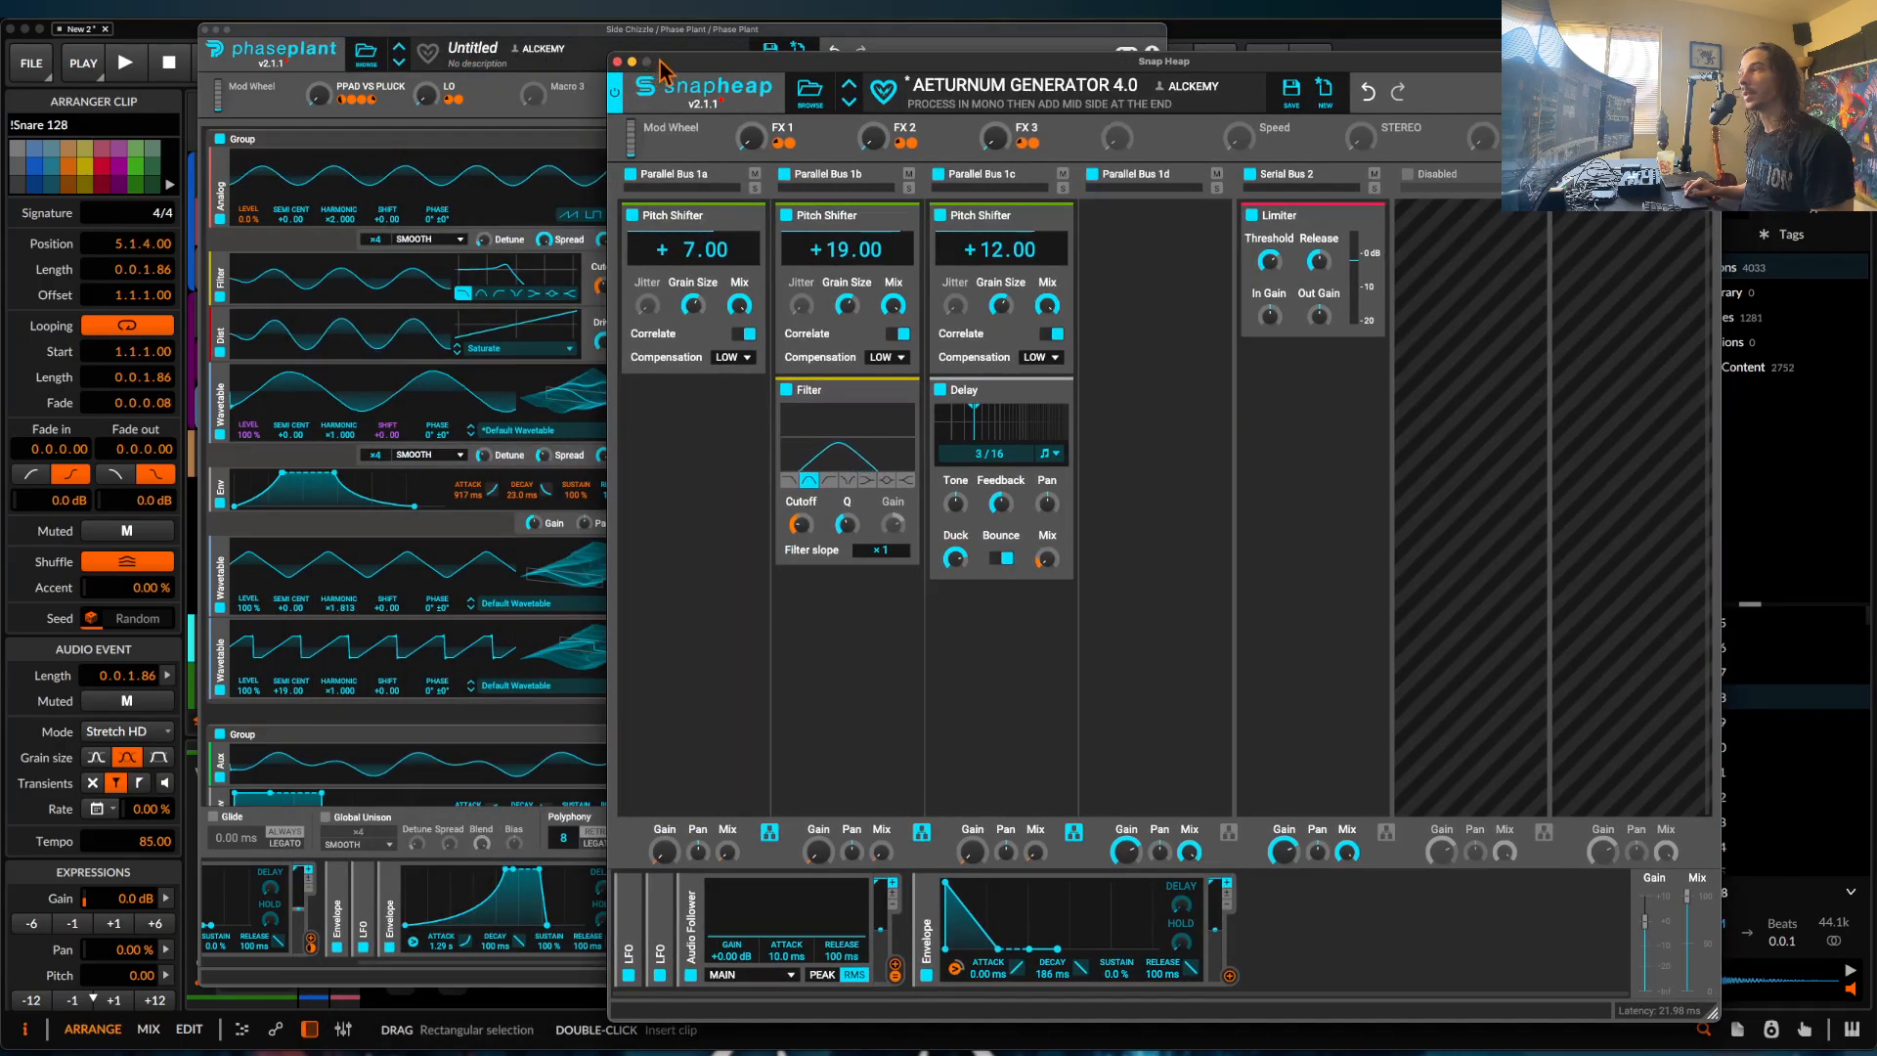
left_click(205, 30)
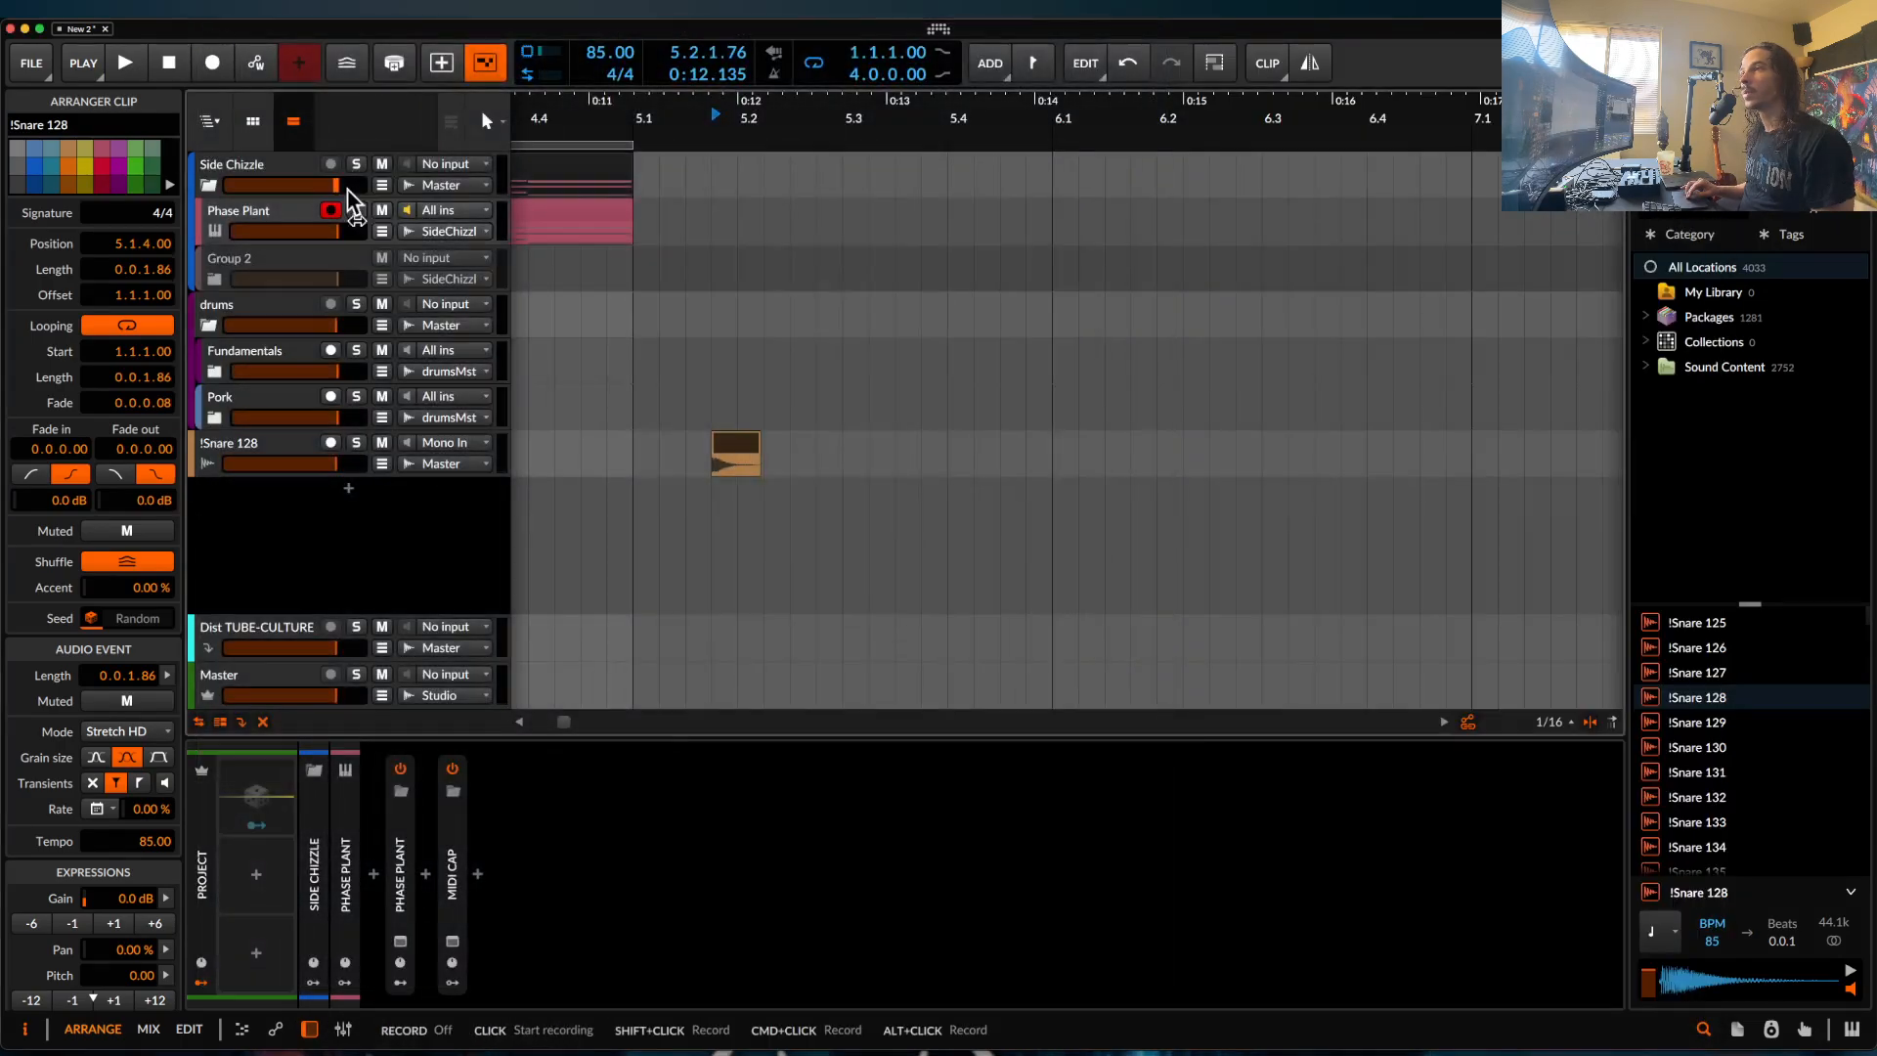
left_click(531, 208)
left_click(271, 220)
left_click(399, 942)
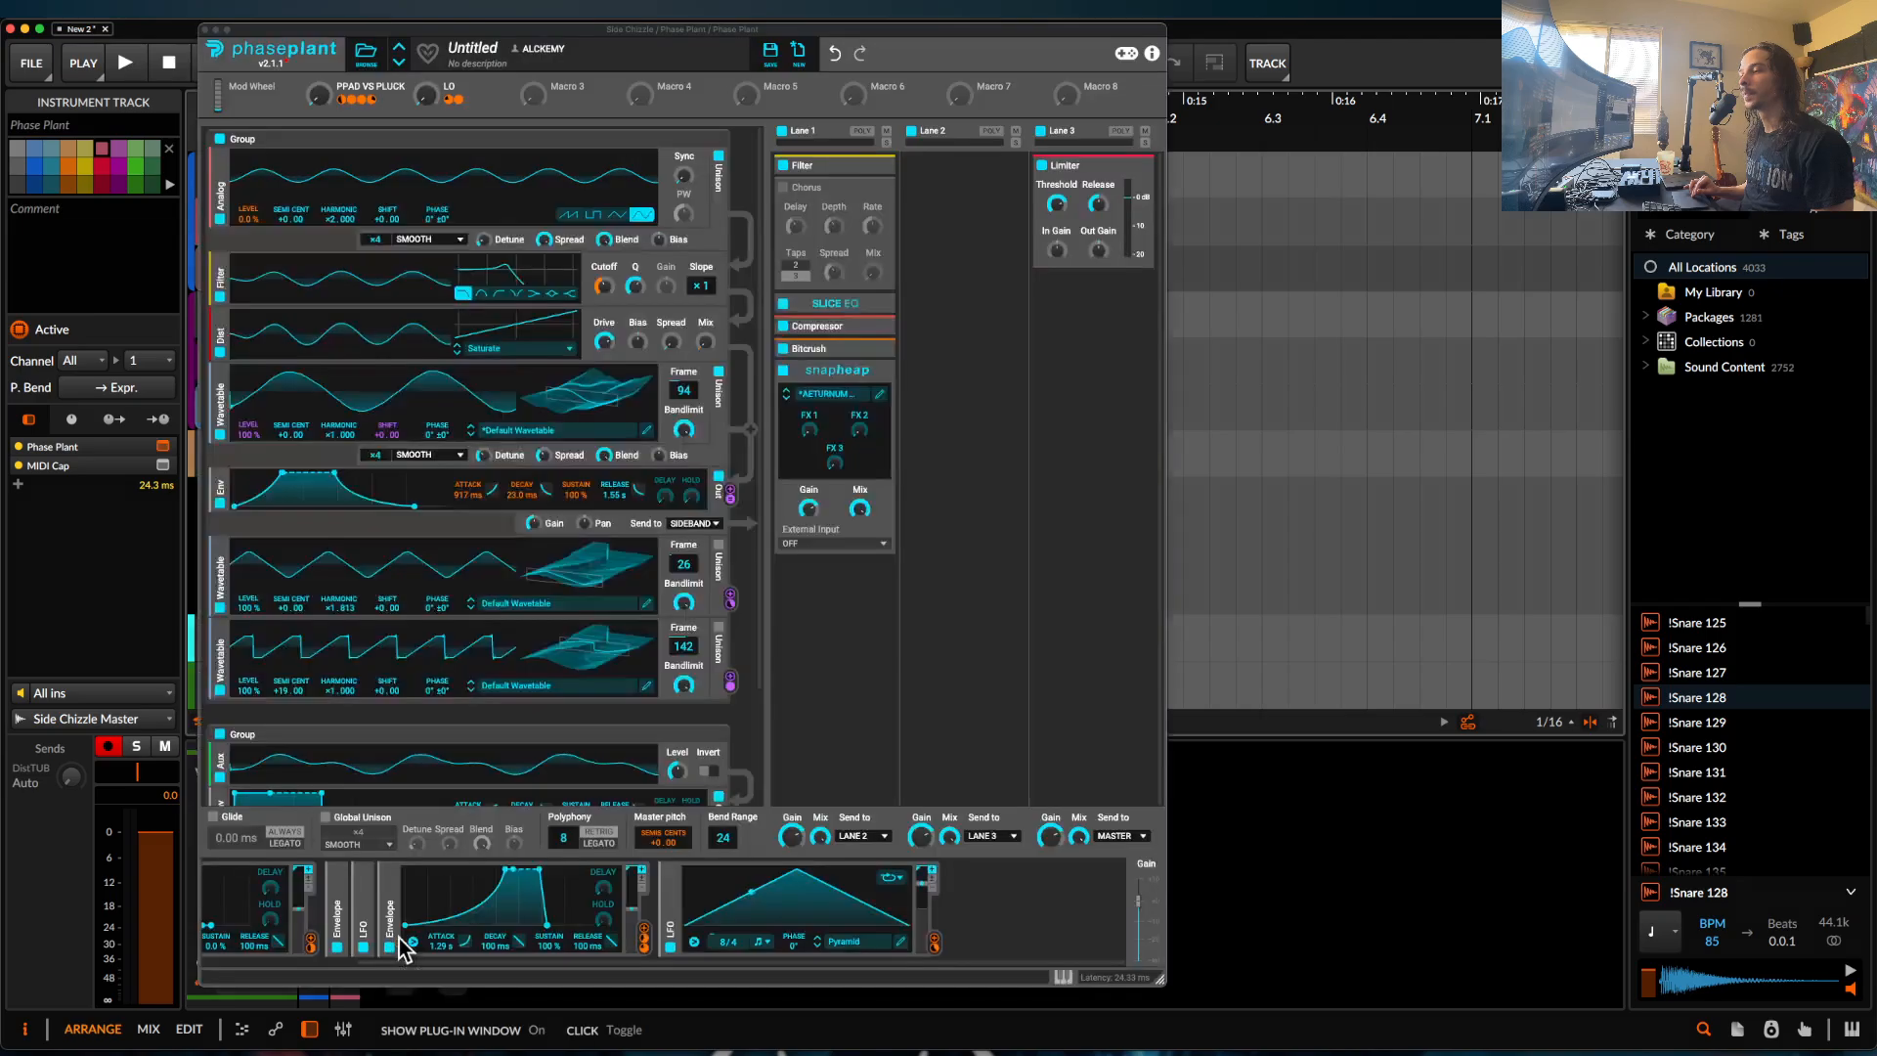
left_click(880, 395)
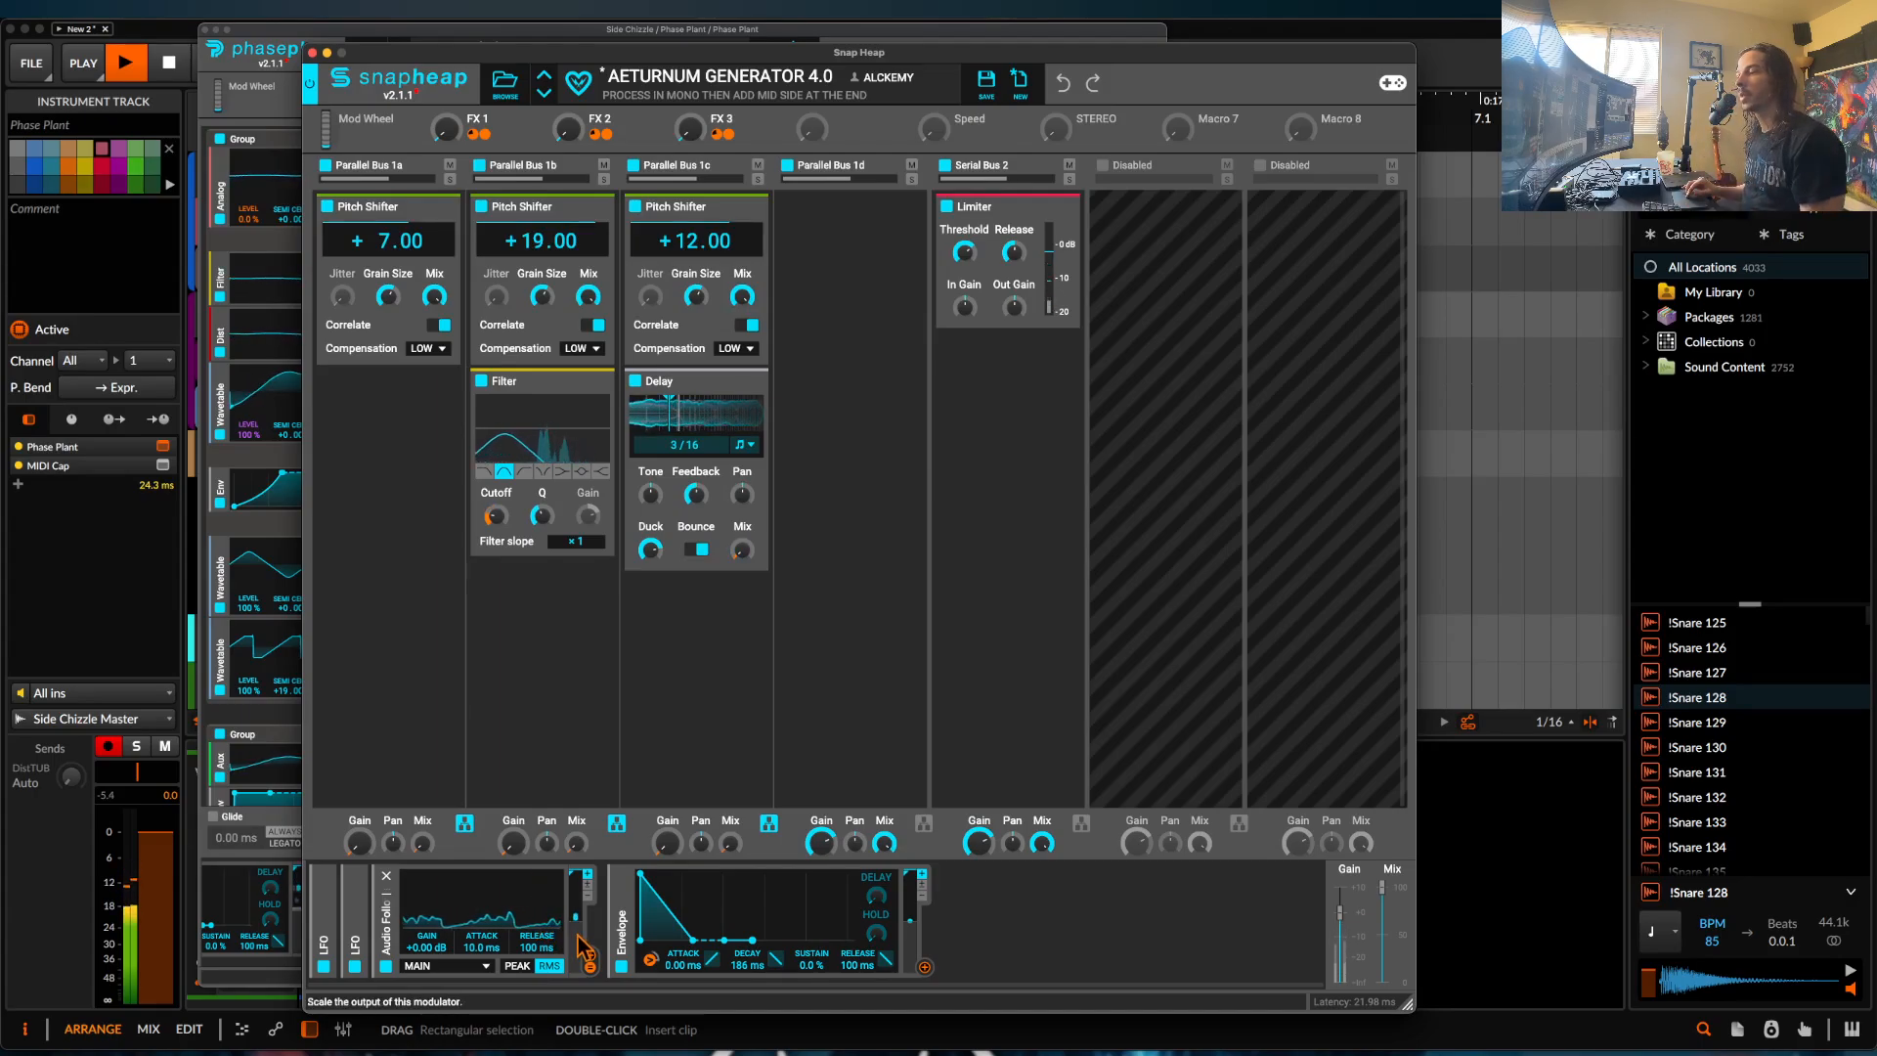
Set the Audio Follower's gain to +19.46 dB and release to 649 ms, then play the clip to test the triggering.
key("space")
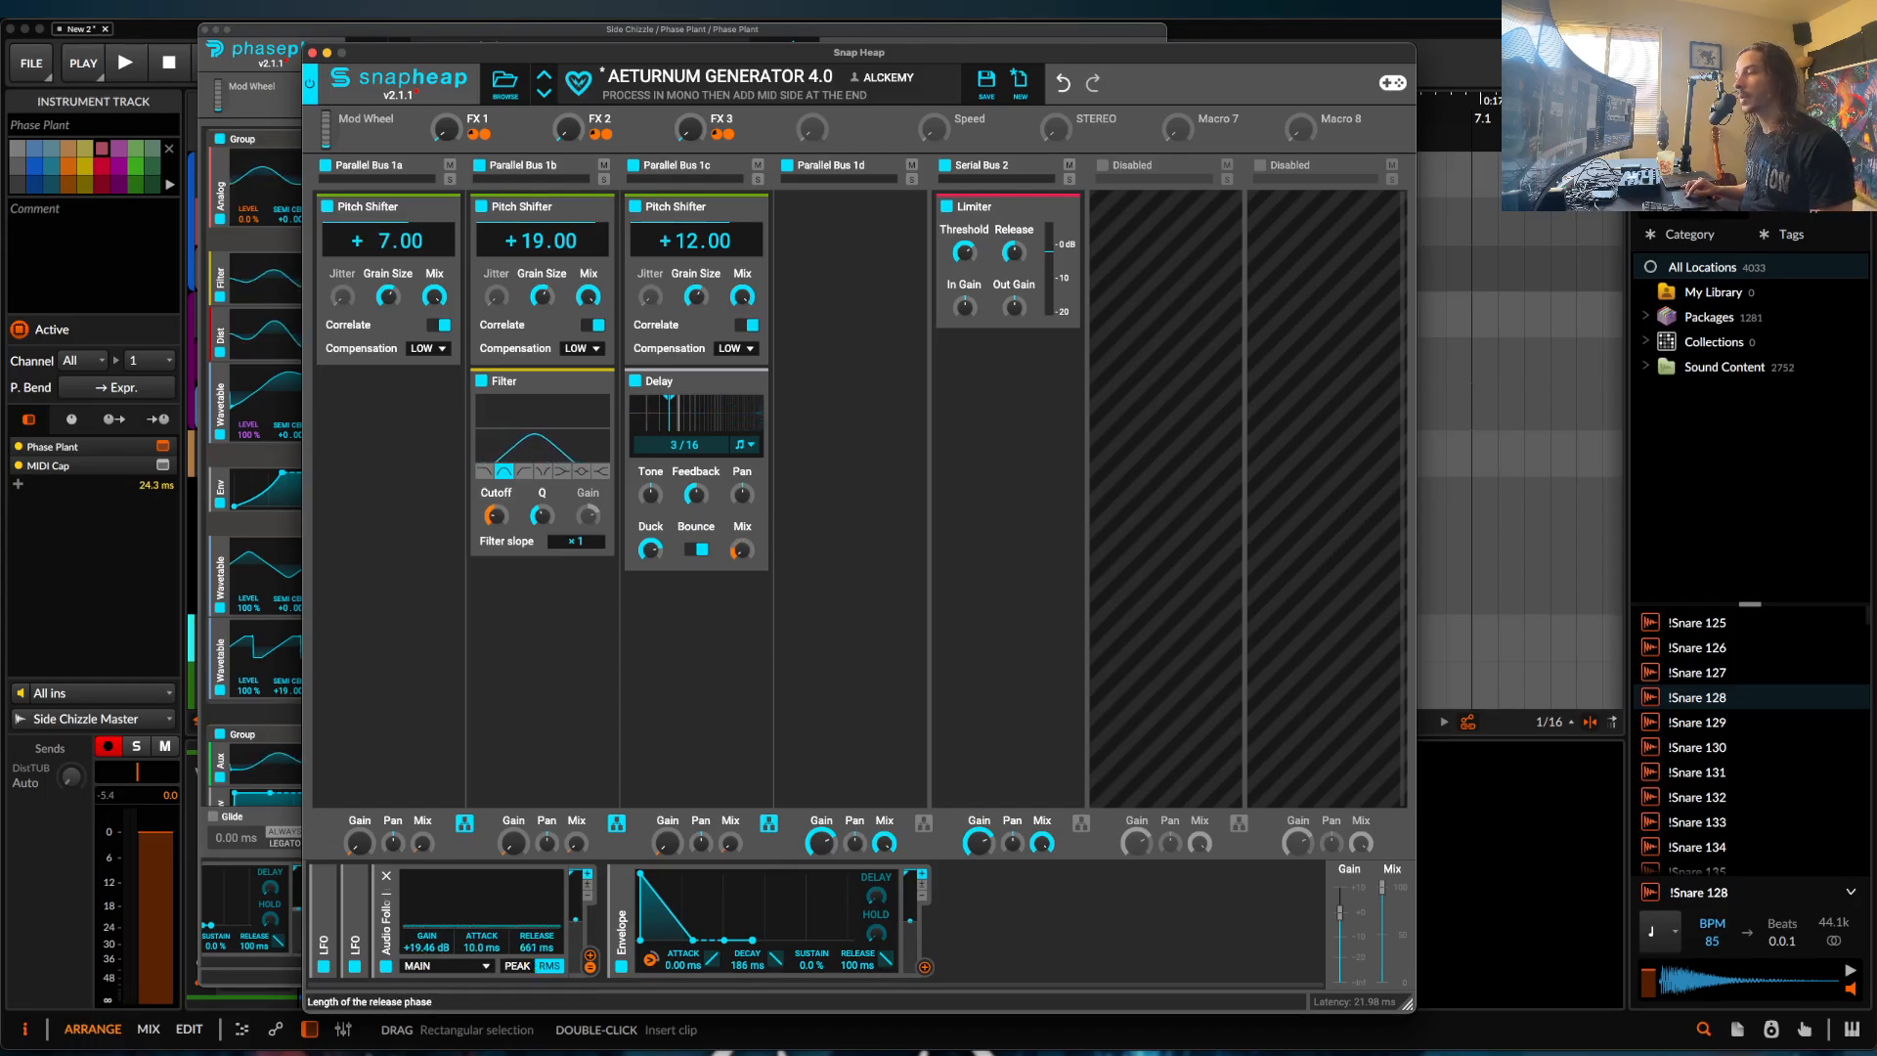
left_click_drag(533, 946, 533, 953)
key("space")
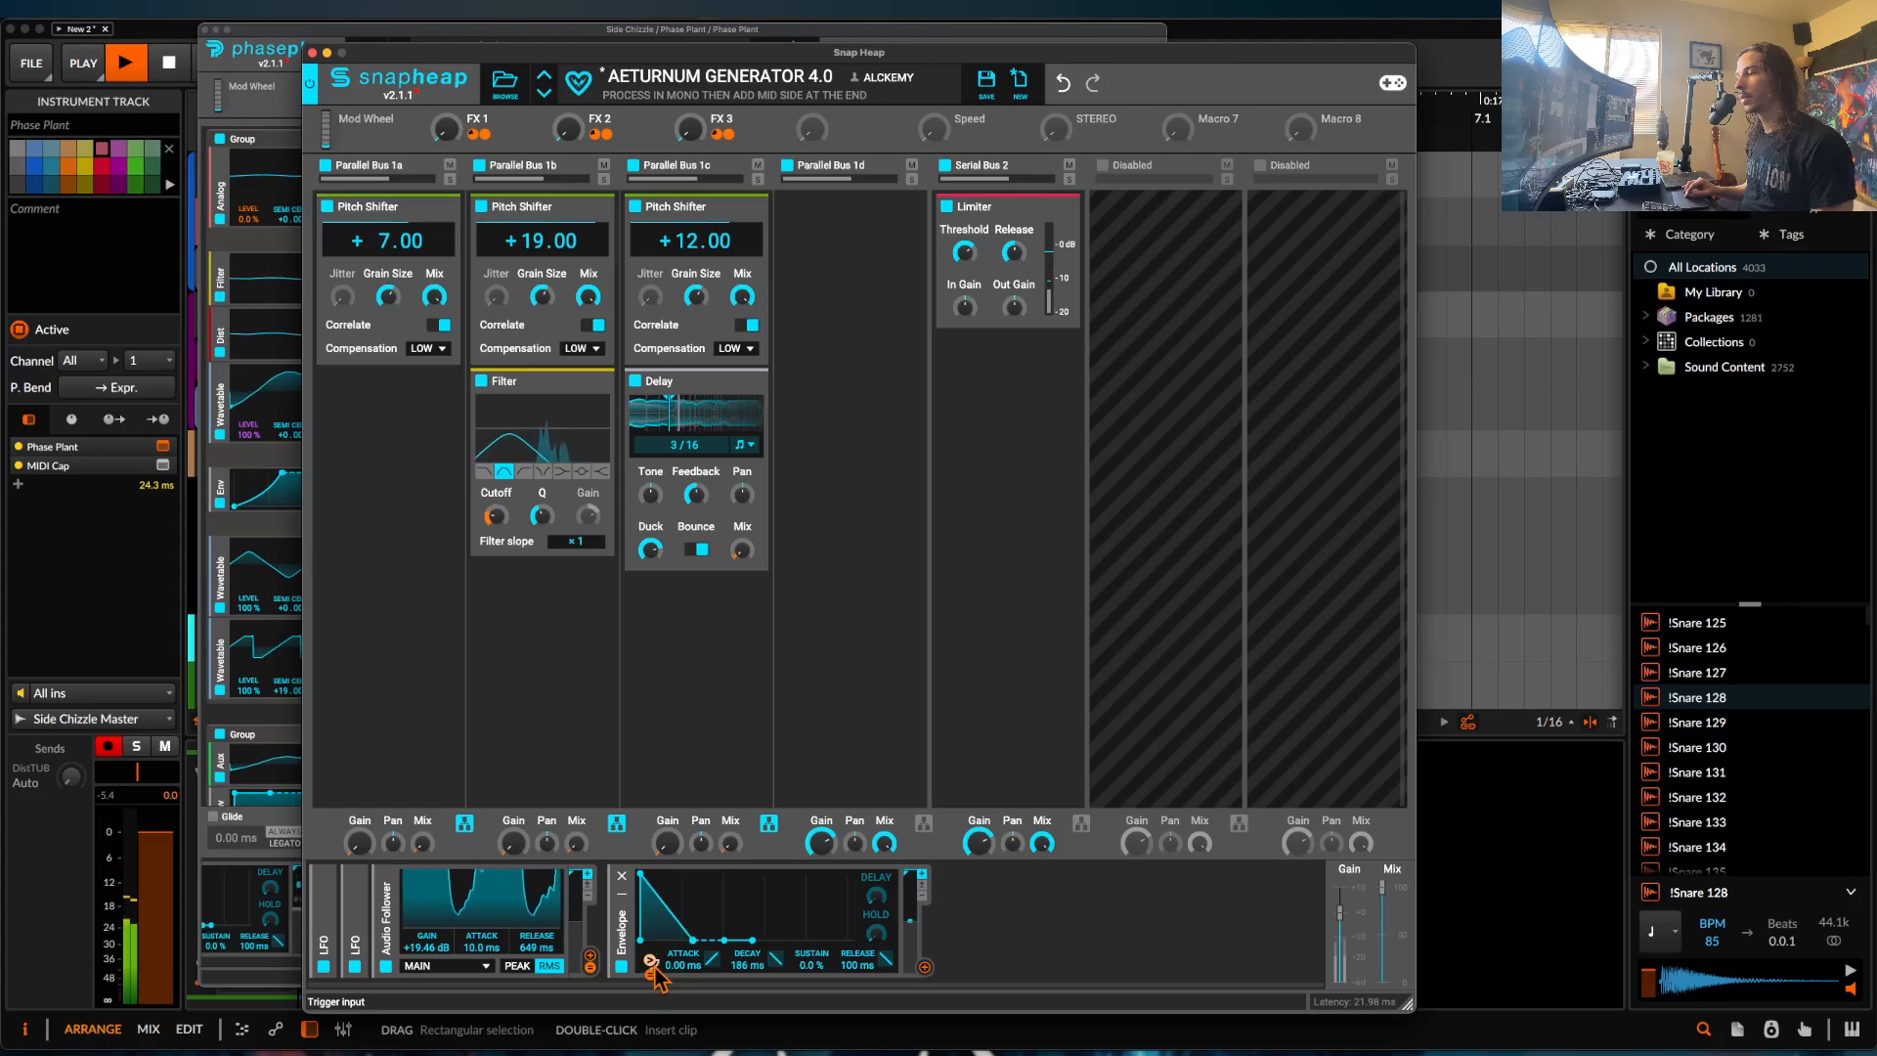
key("space")
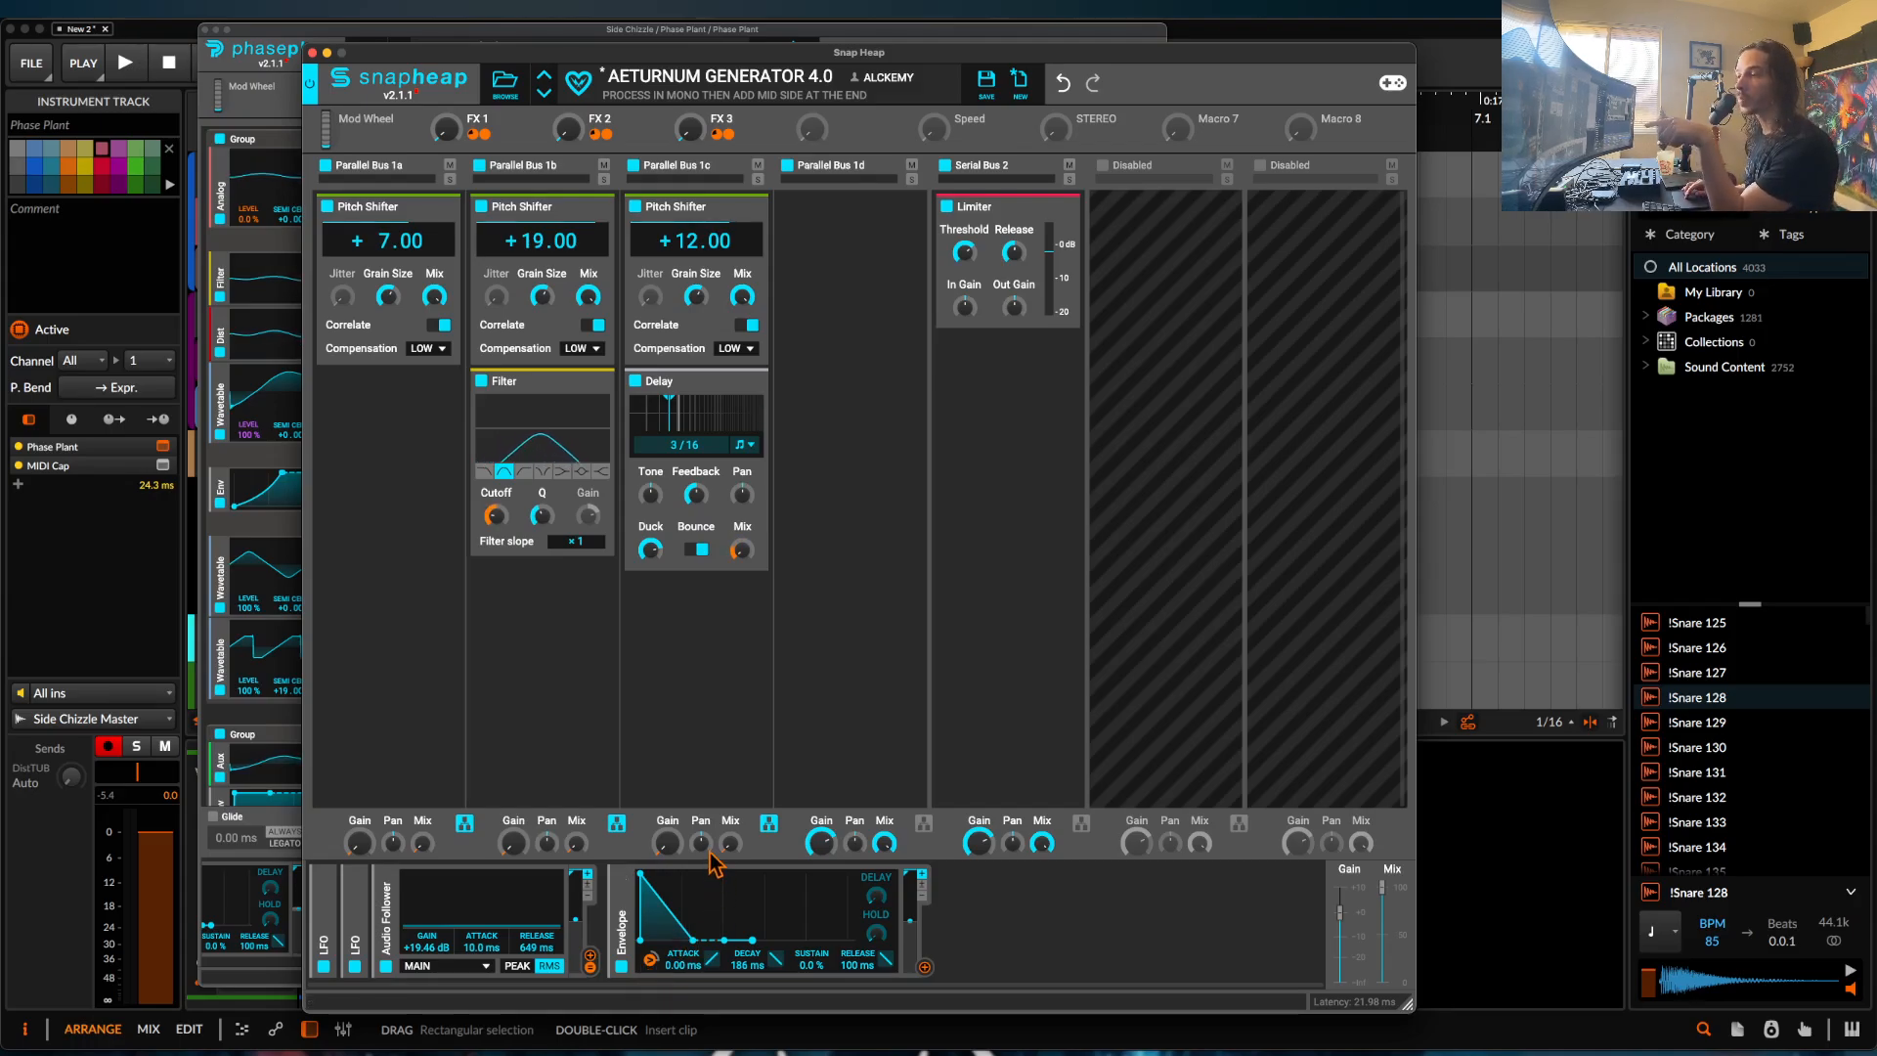
Add a Filter below the Delay on Parallel Bus 1c and map the Envelope to its Cutoff.
left_click(692, 612)
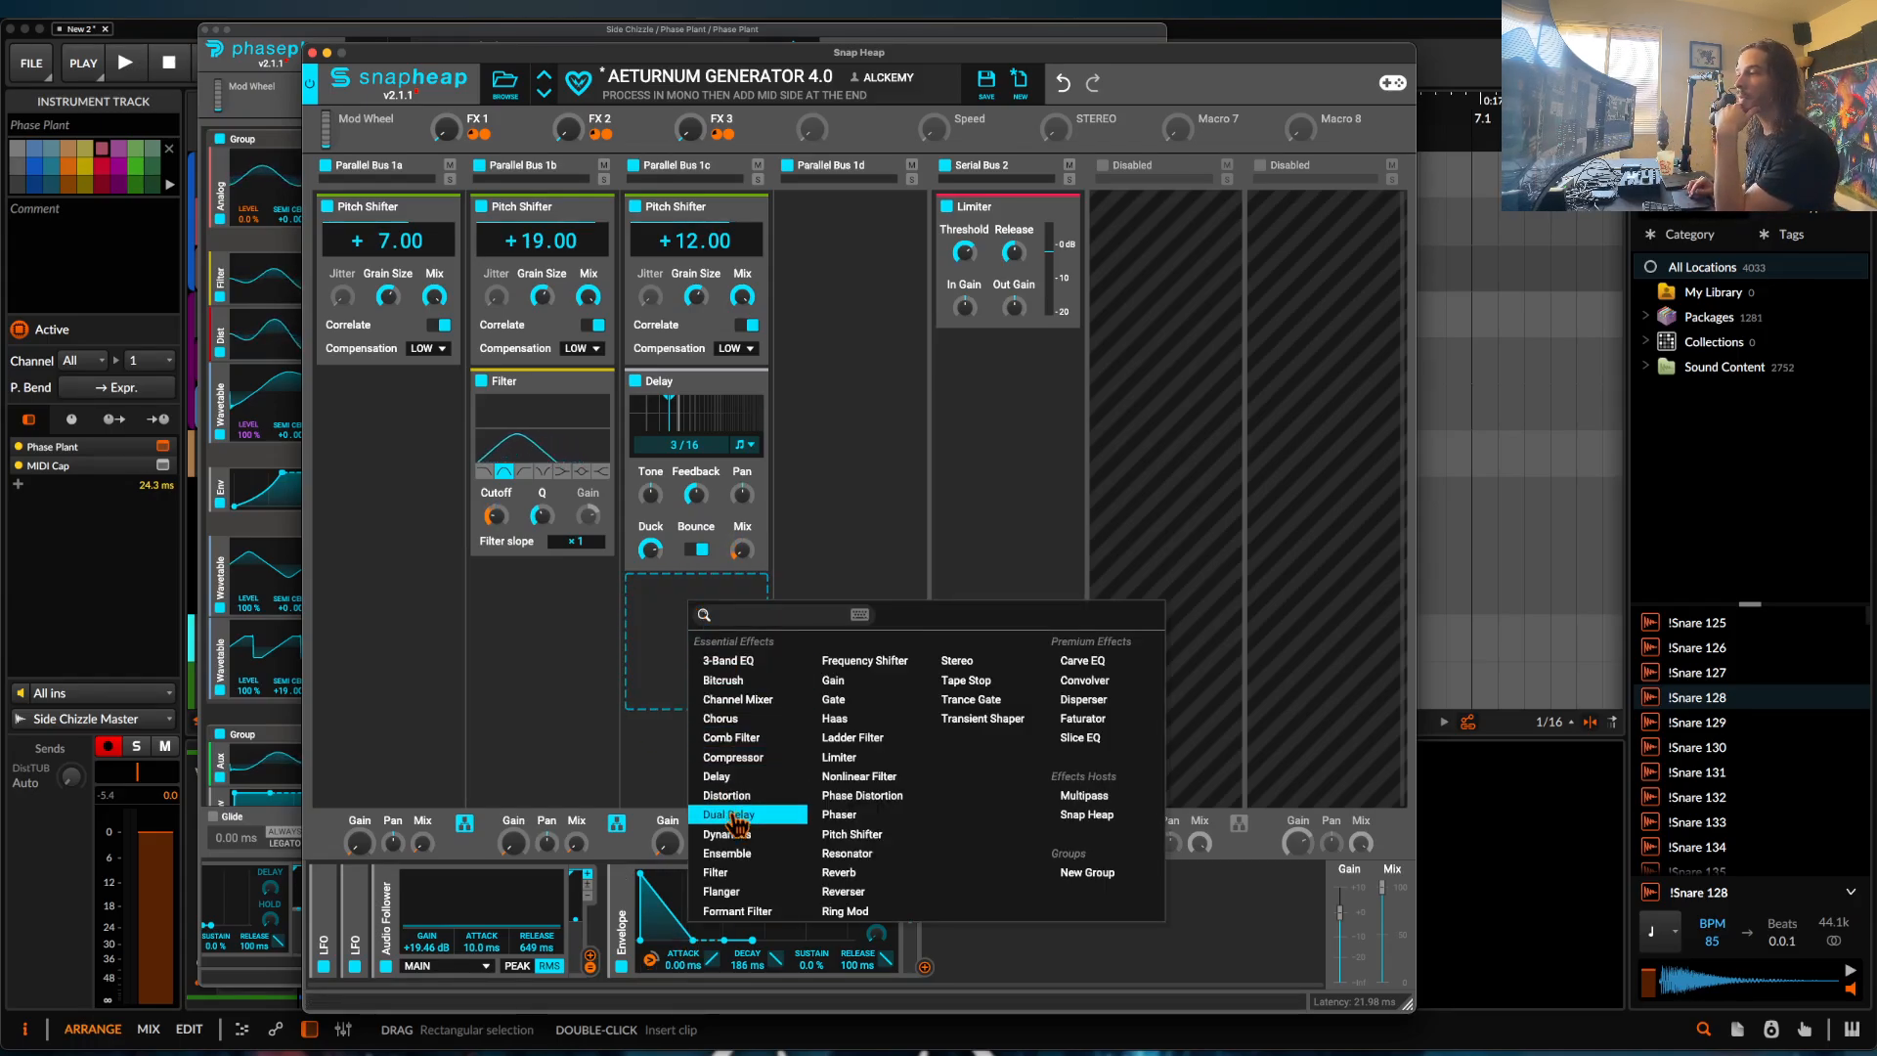
left_click(724, 873)
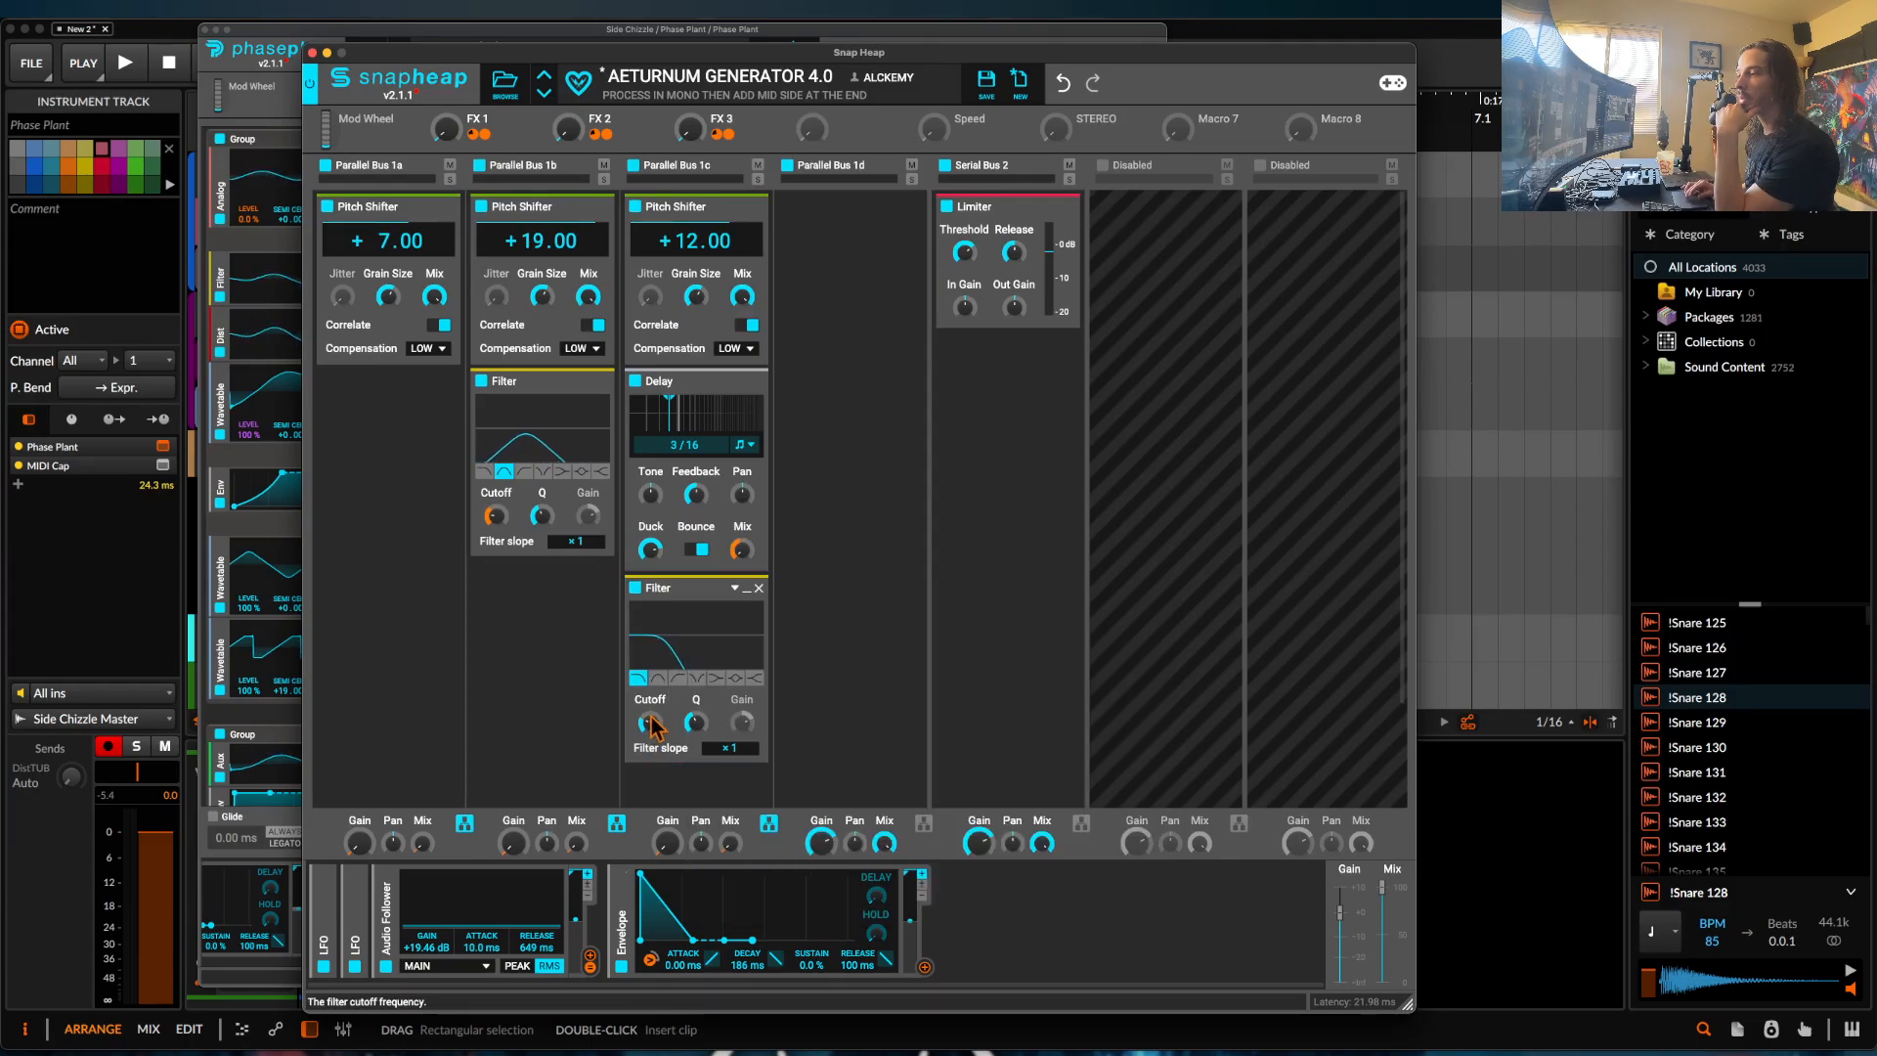
left_click_drag(924, 967, 650, 725)
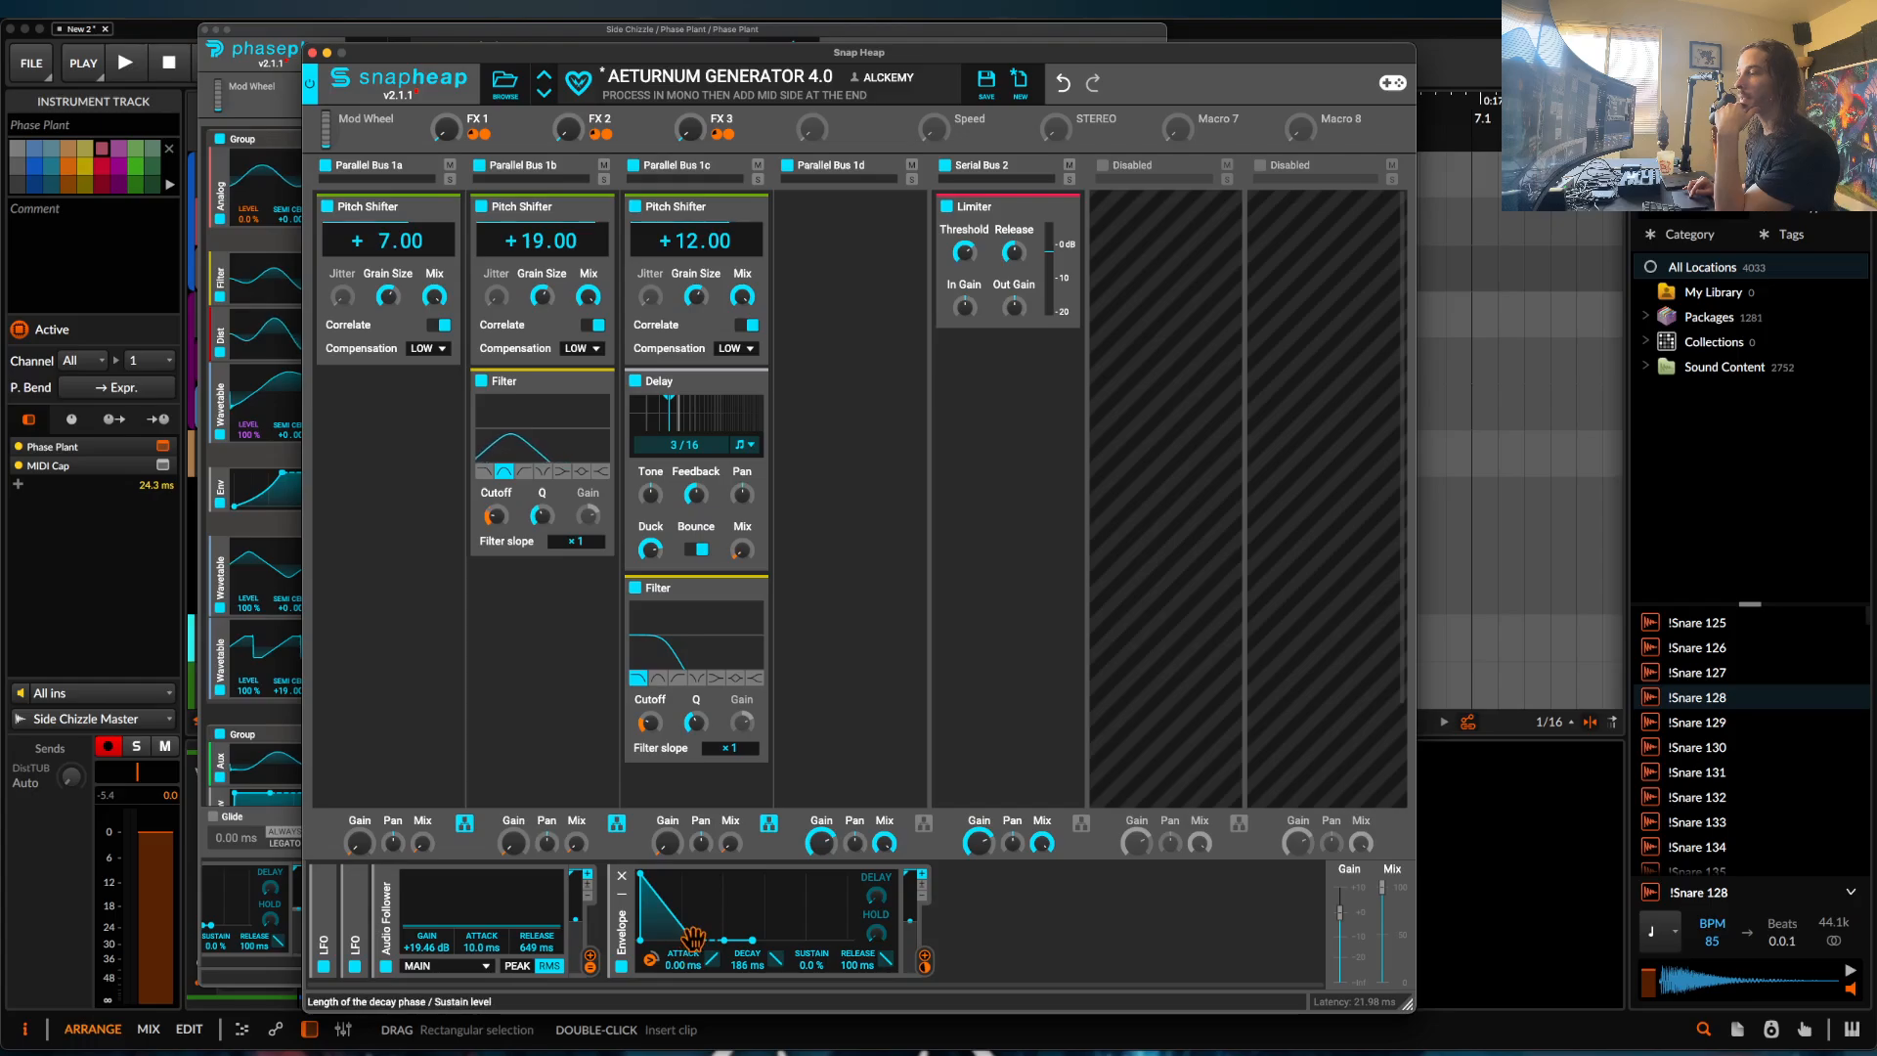
Set the Envelope's decay to 1.49 s with 0.6% sustain, and adjust the Cutoff of the Filter on Parallel Bus 1c.
left_click_drag(694, 940, 772, 937)
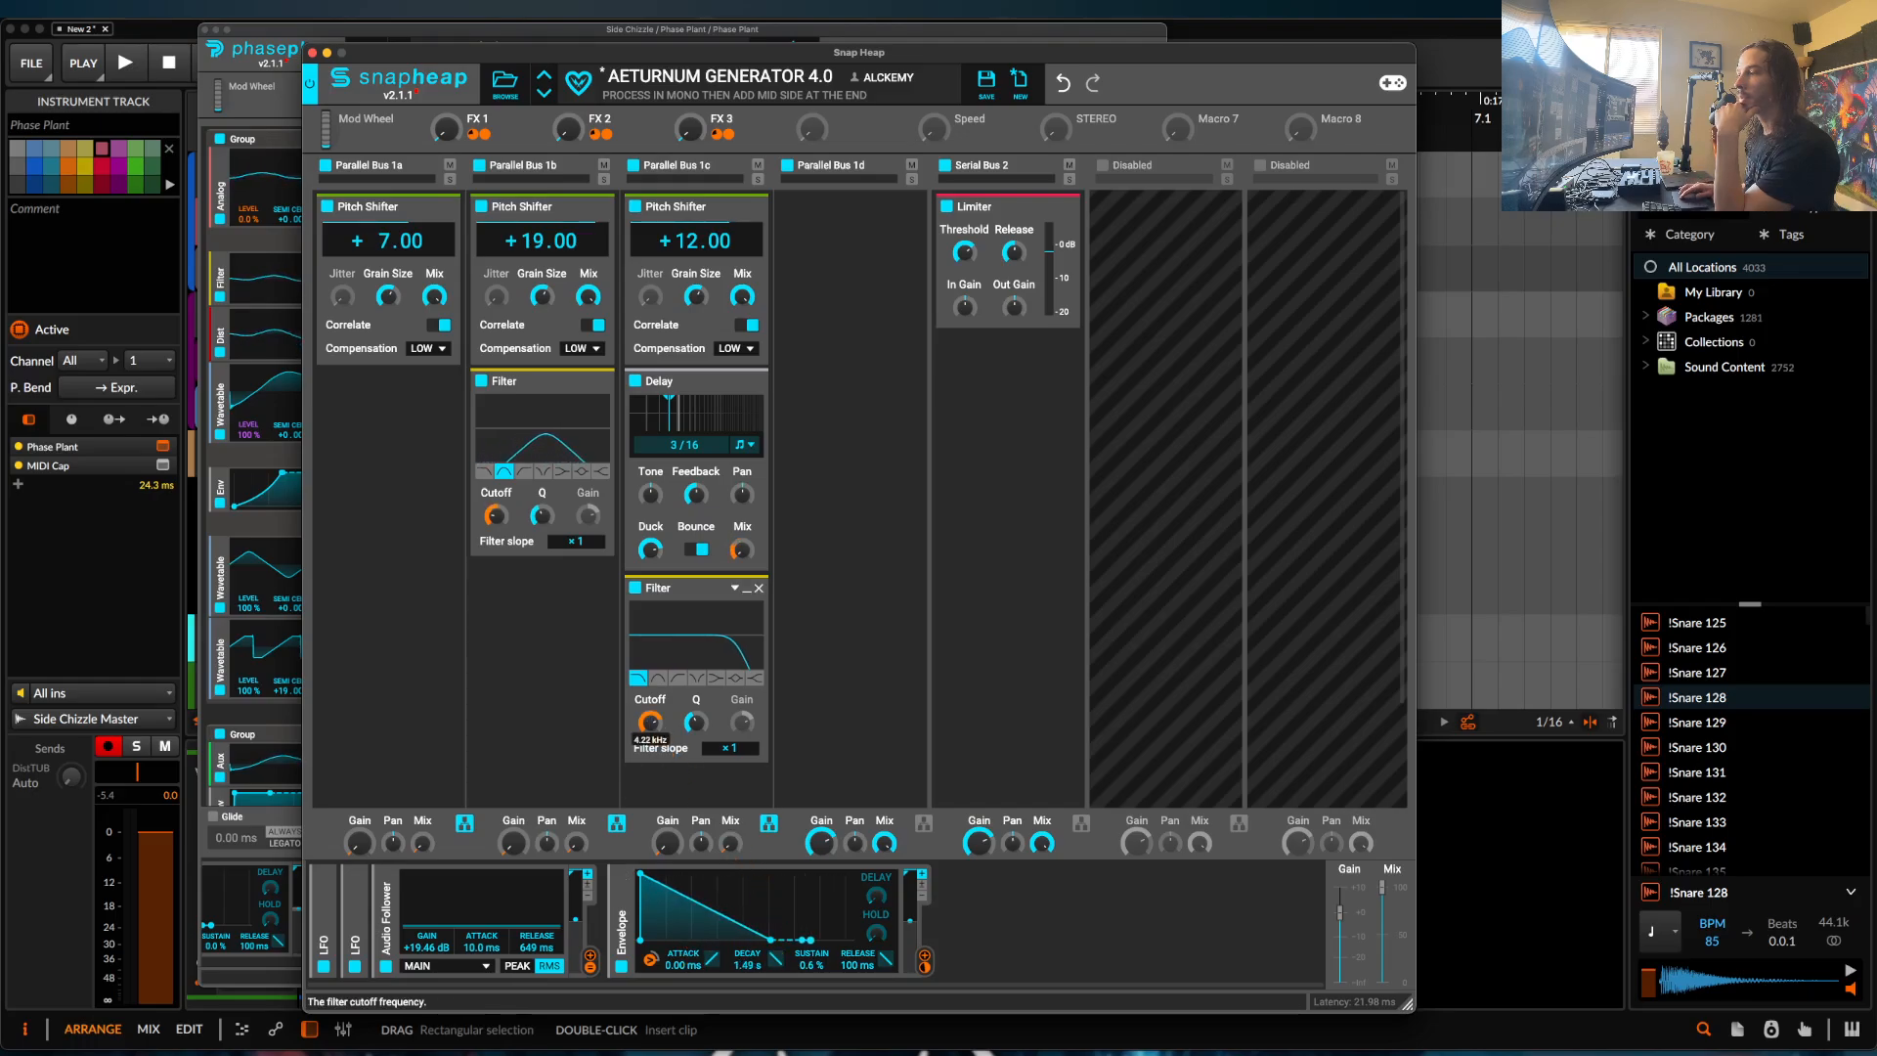
left_click_drag(651, 740, 651, 773)
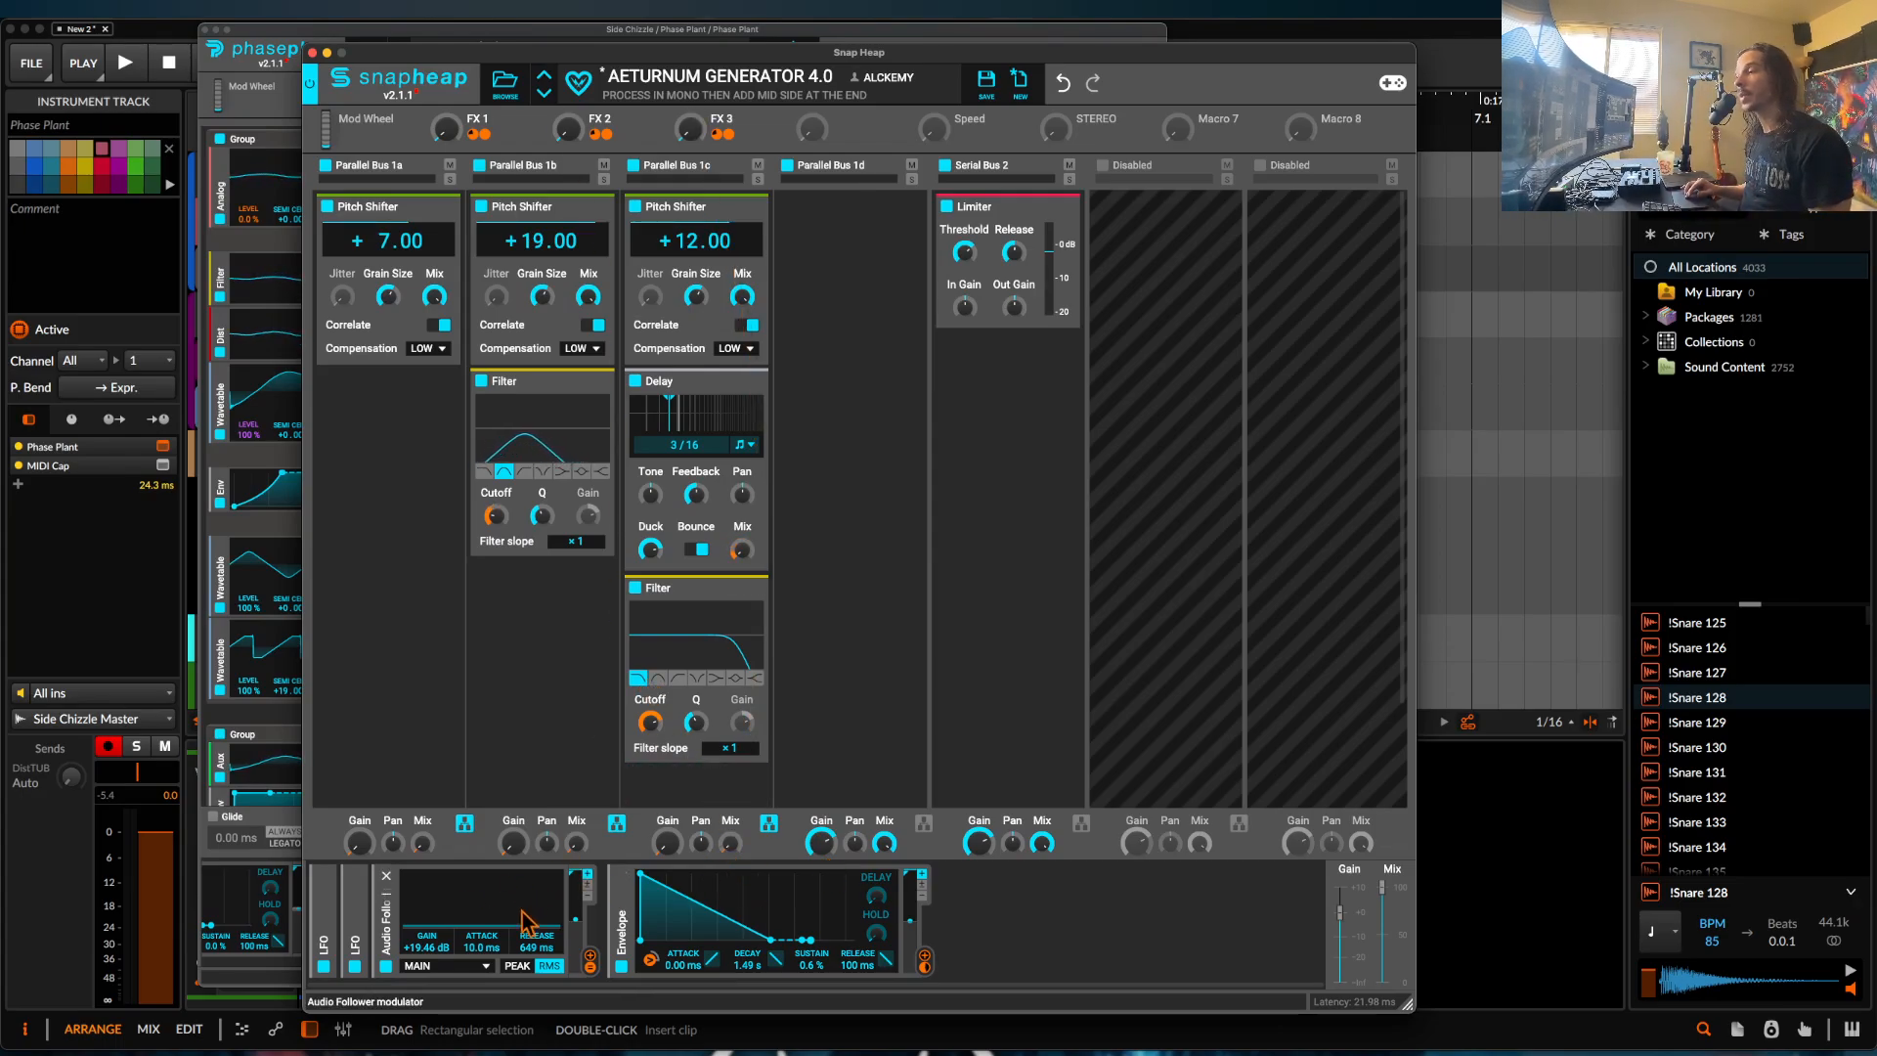
Turn up the FX 3 macro during playback and set the rate of the LFO driving the Delay's Mix to 16/8.
key("space")
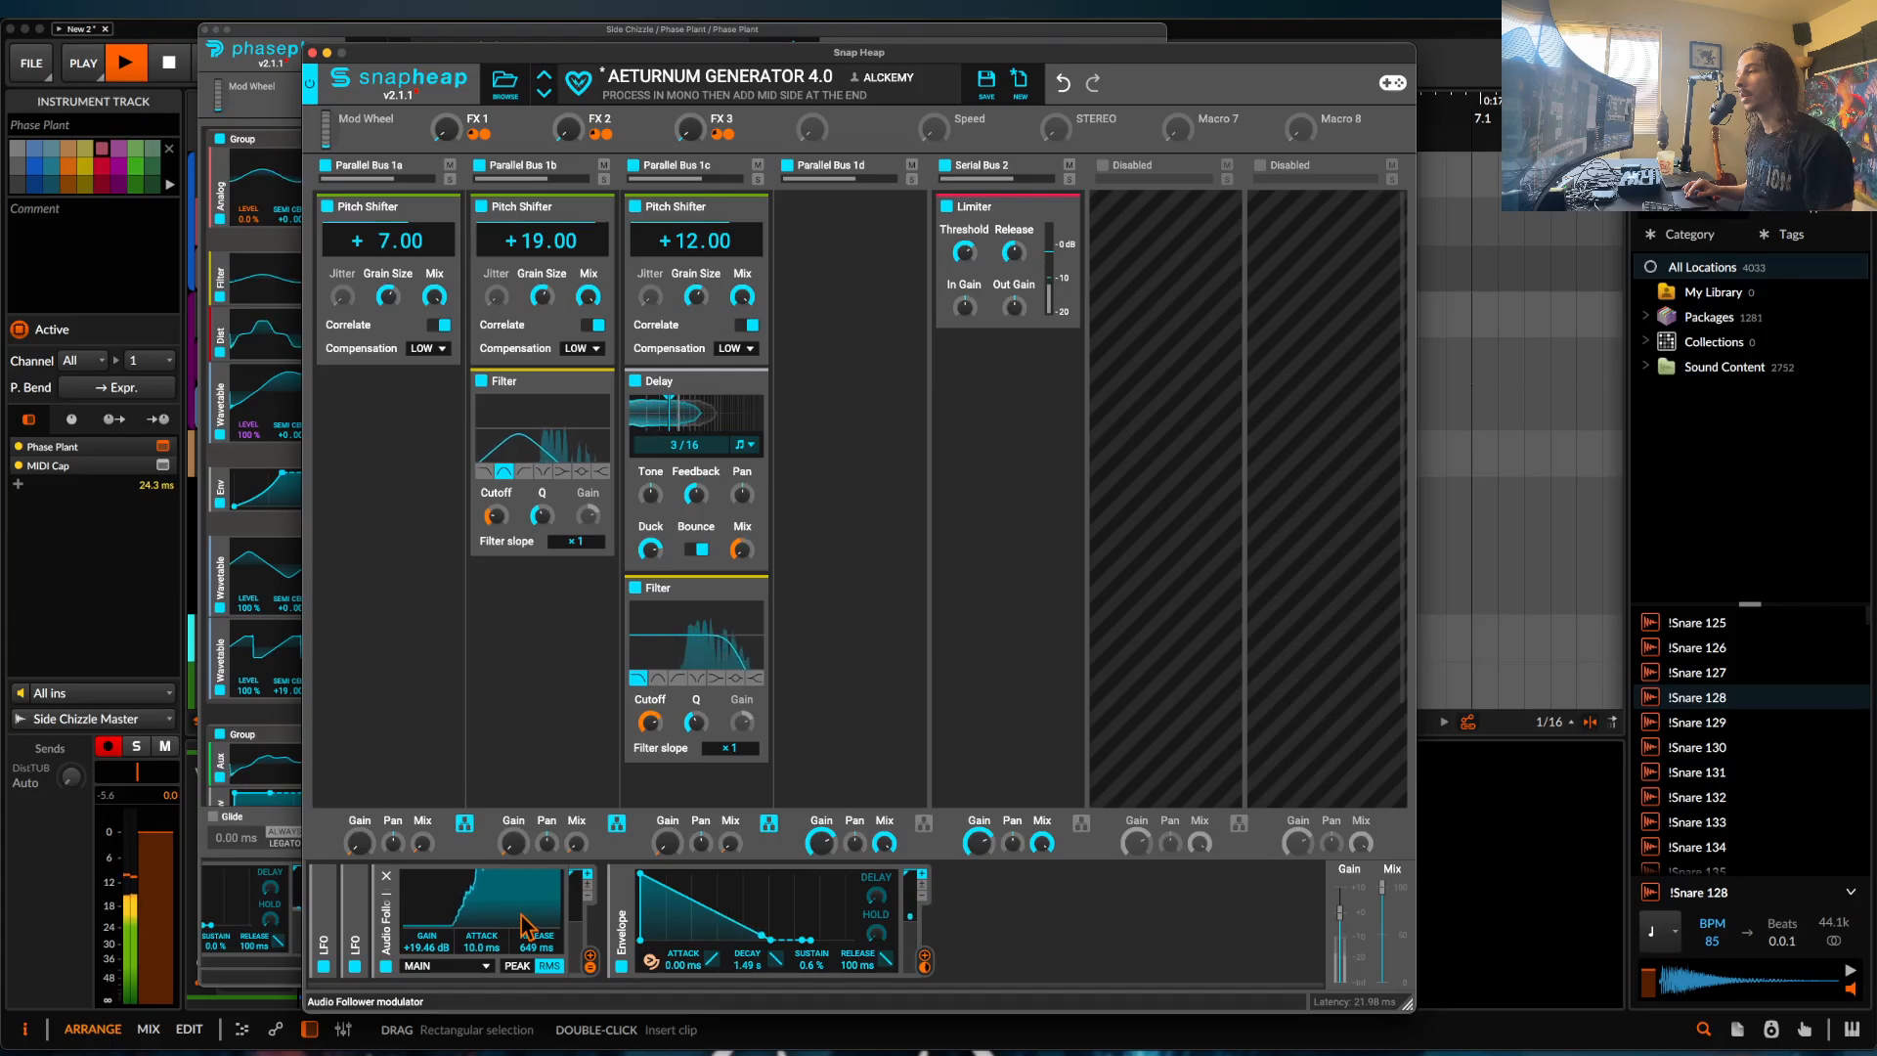
left_click_drag(690, 128, 690, 44)
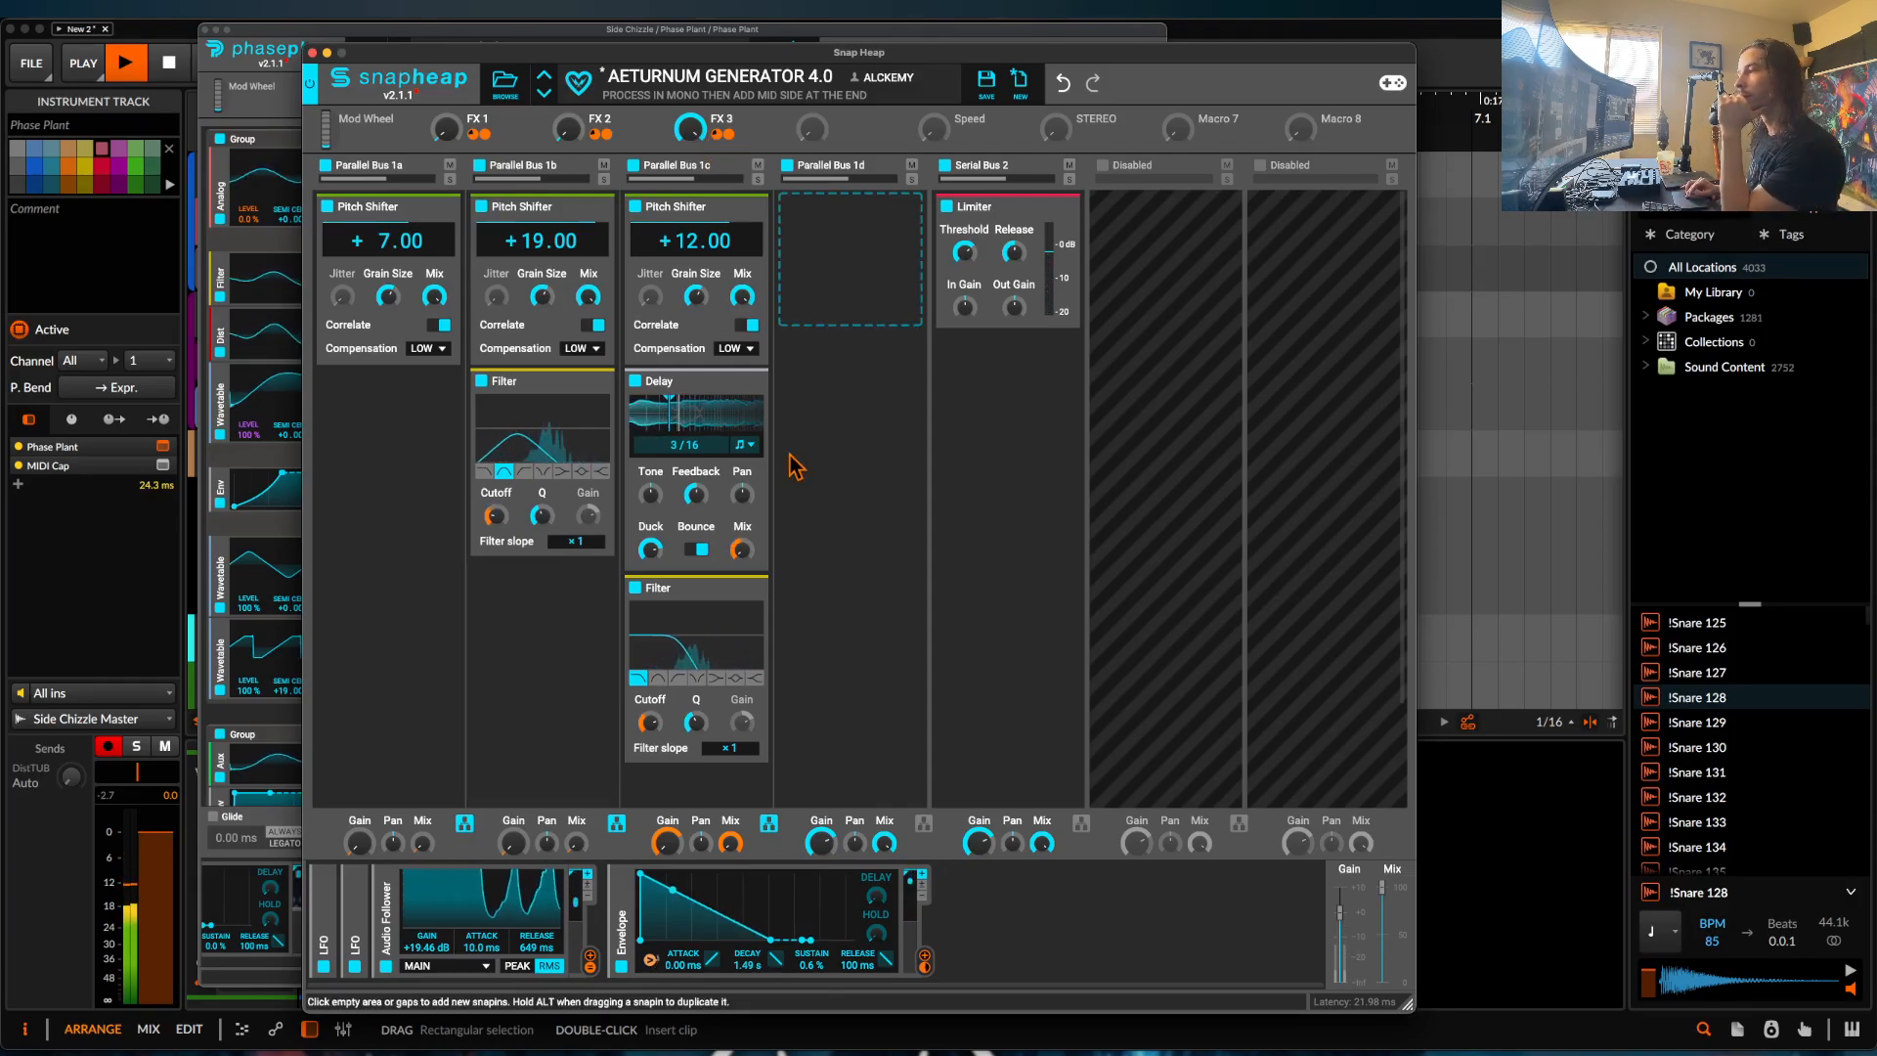
left_click(355, 915)
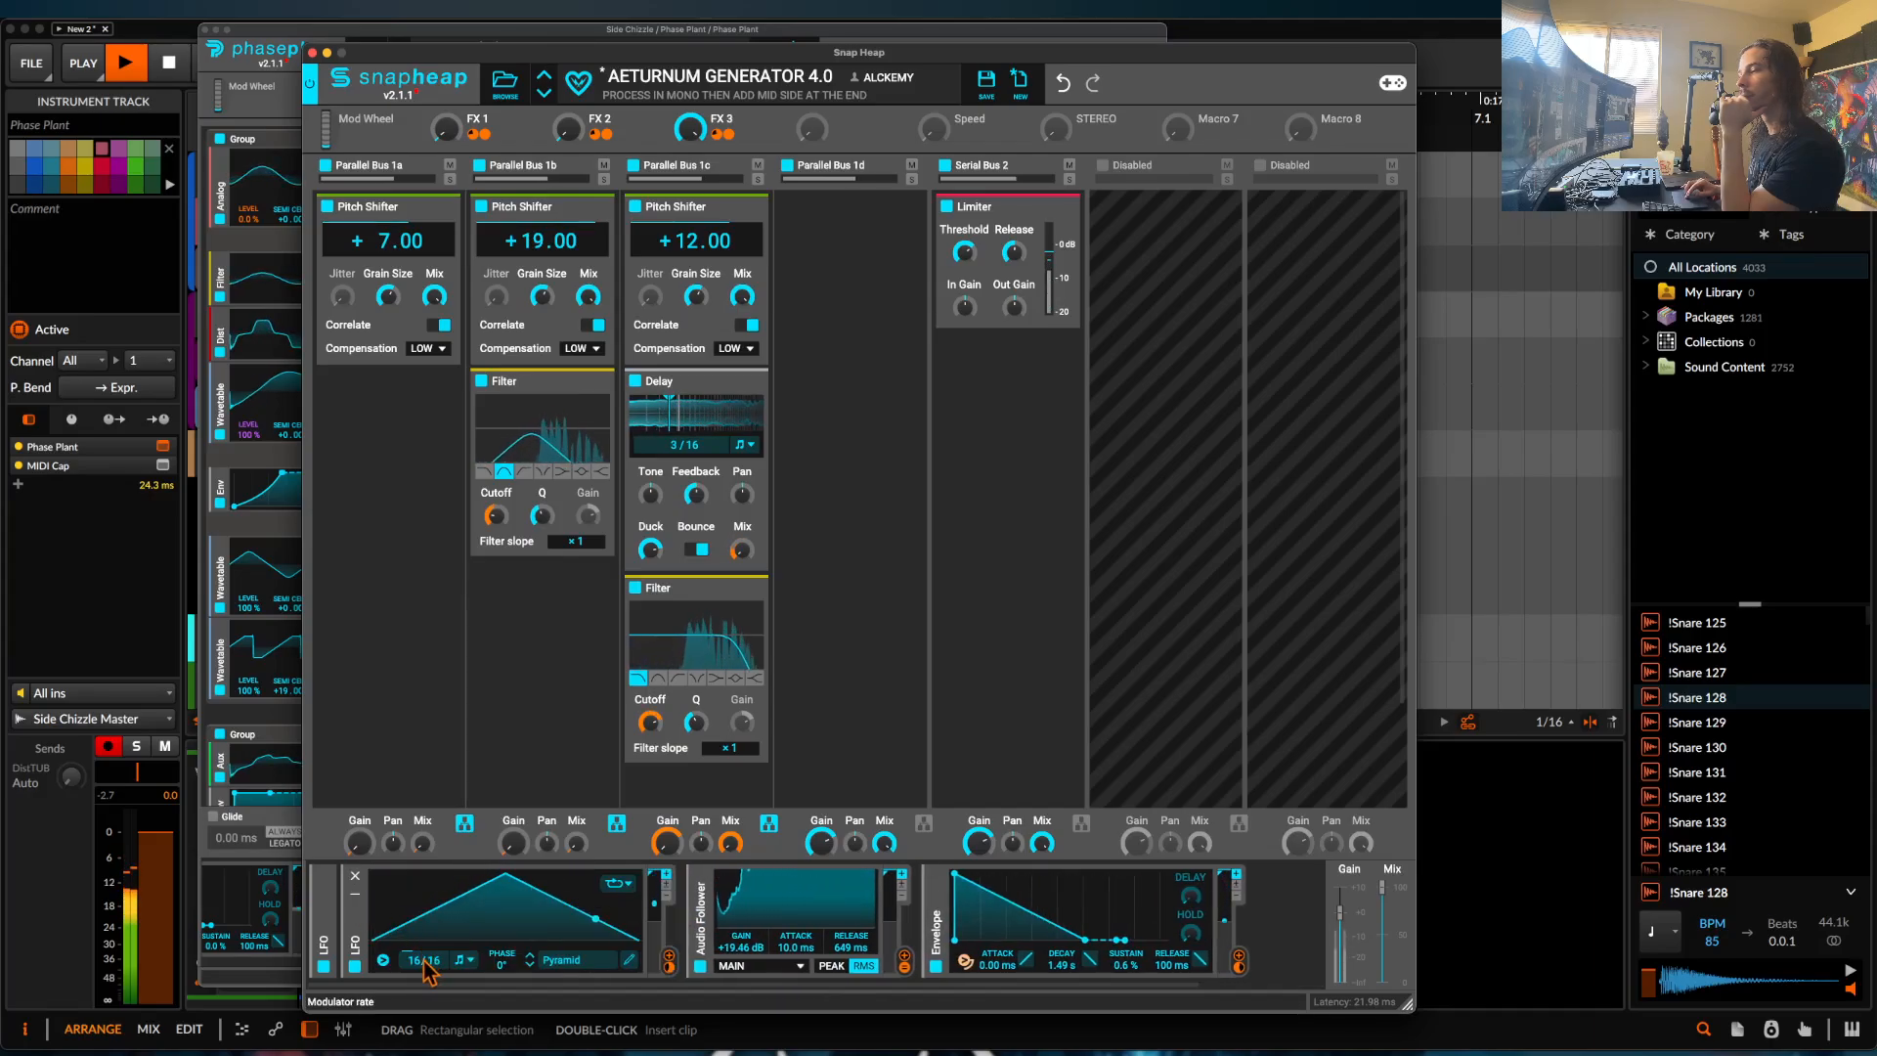
left_click_drag(431, 961, 432, 981)
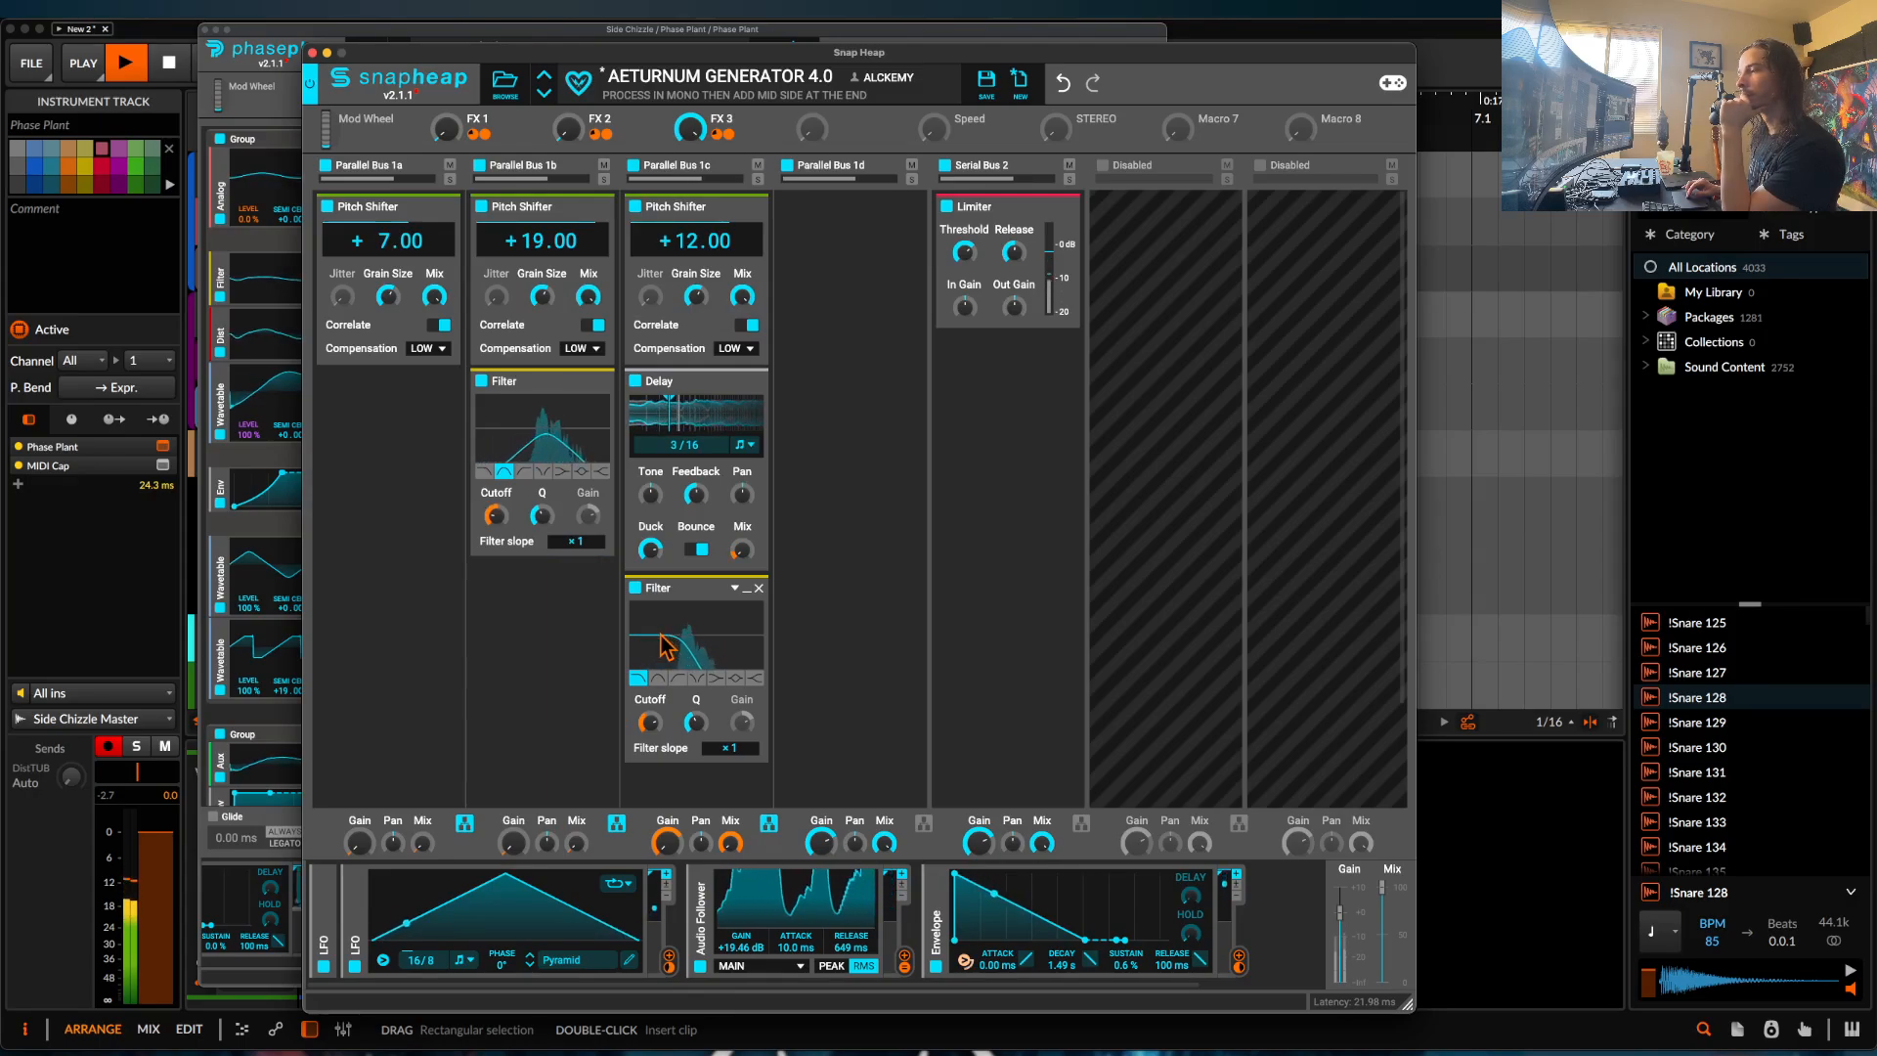
Move the Filter on Parallel Bus 1c ahead of the Delay and minimize it.
left_click_drag(674, 587, 684, 383)
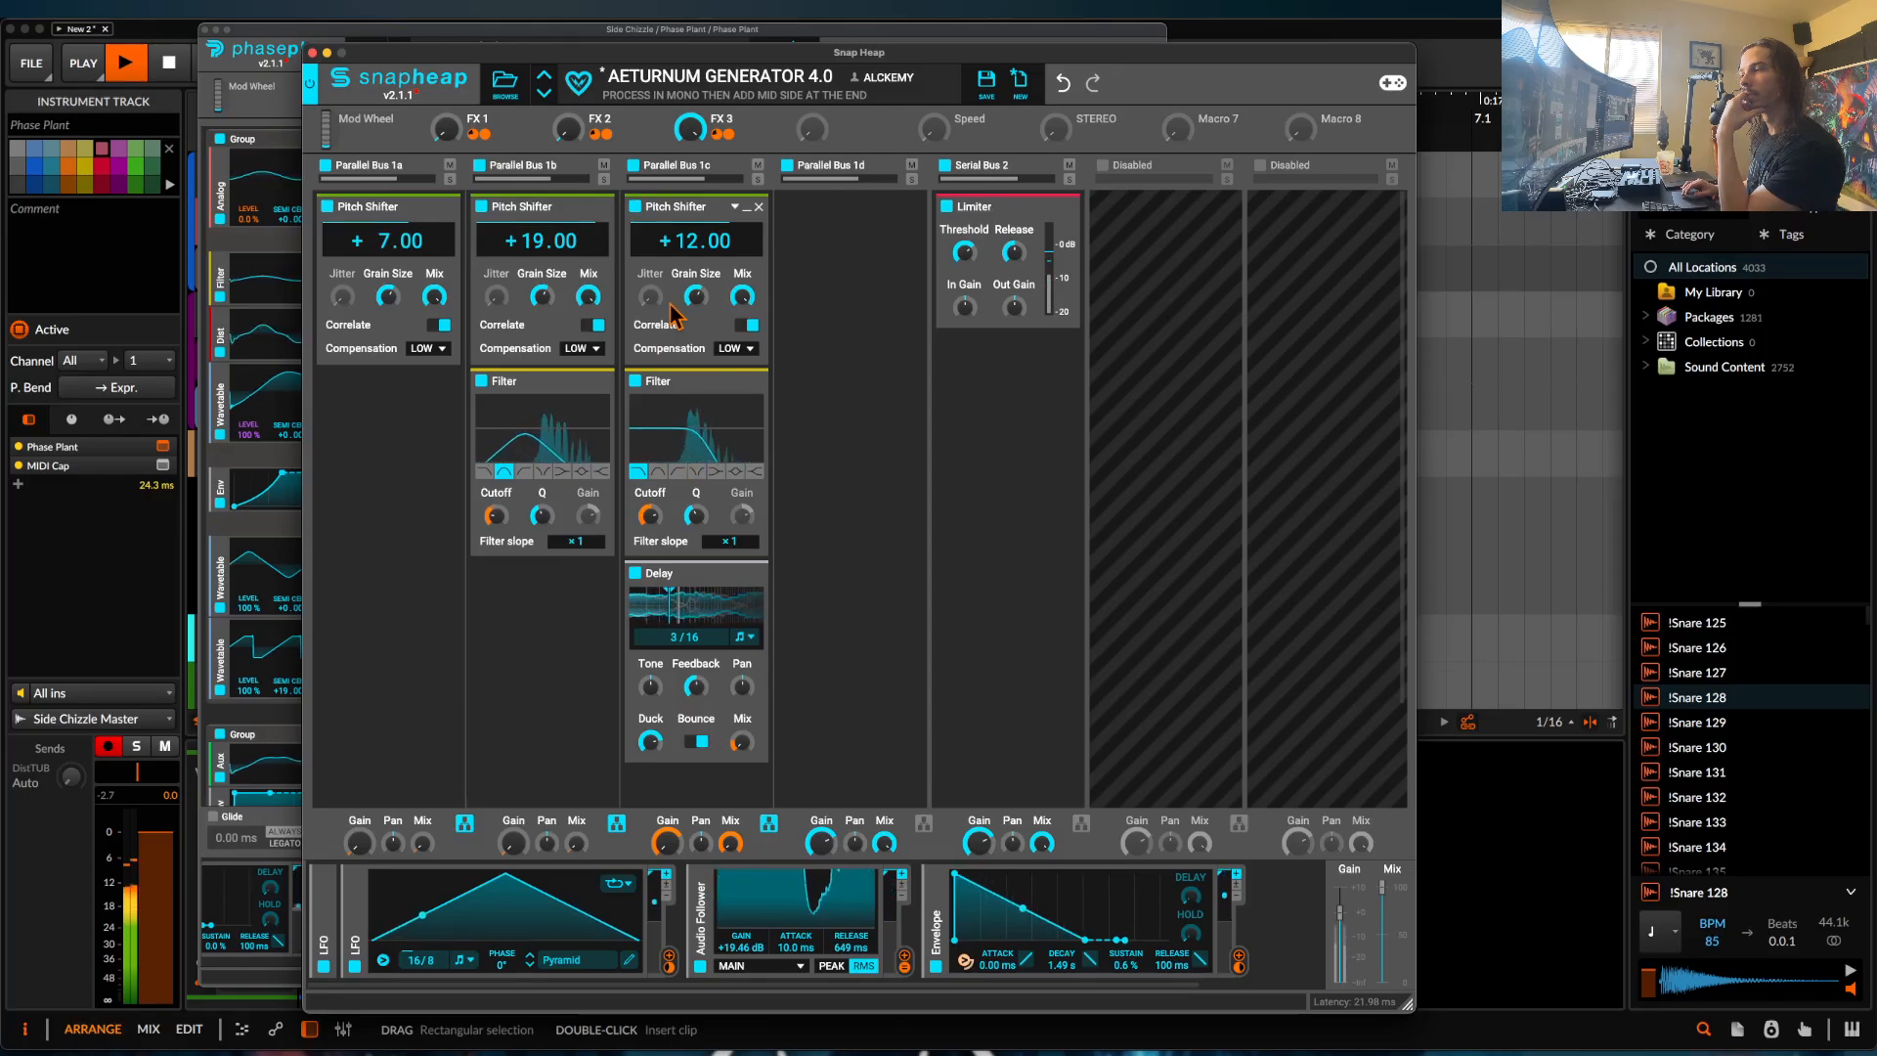
left_click(746, 382)
Minimize the Filter on Parallel Bus 1b and add a Dual Delay below it.
left_click(593, 382)
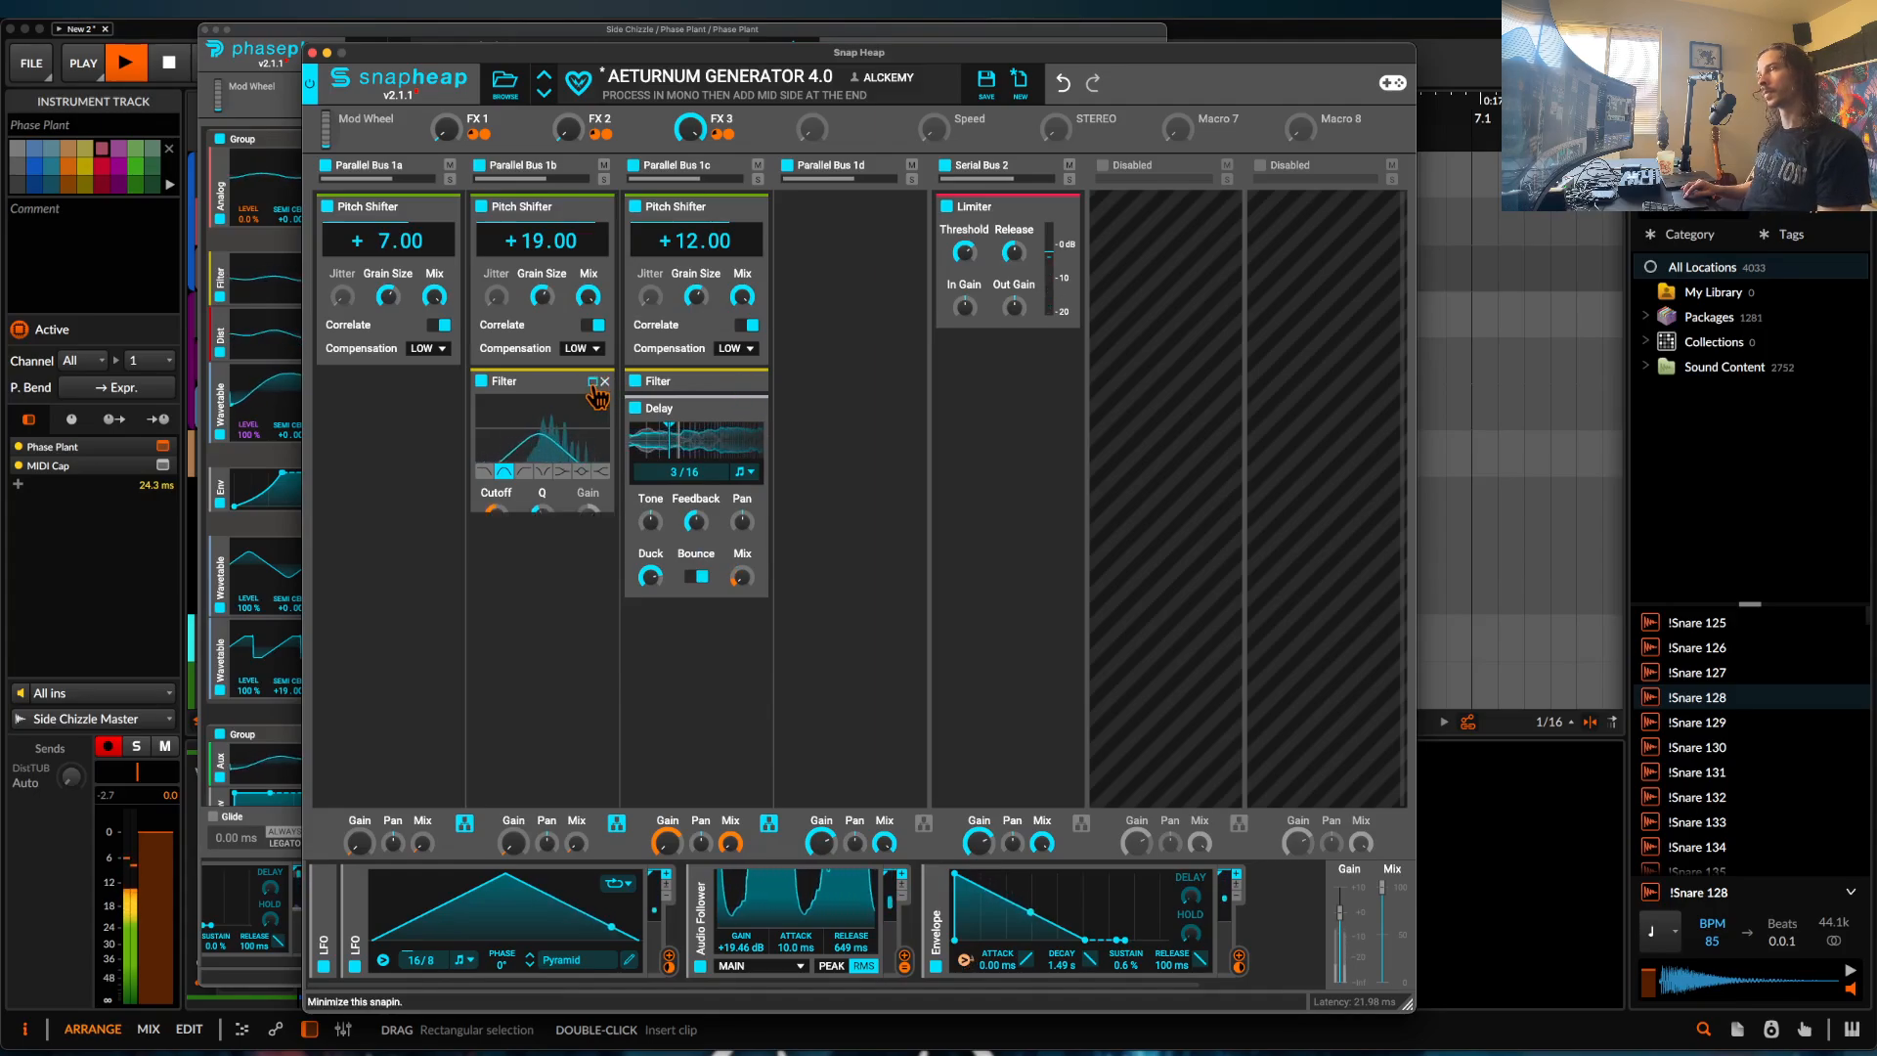
left_click(544, 469)
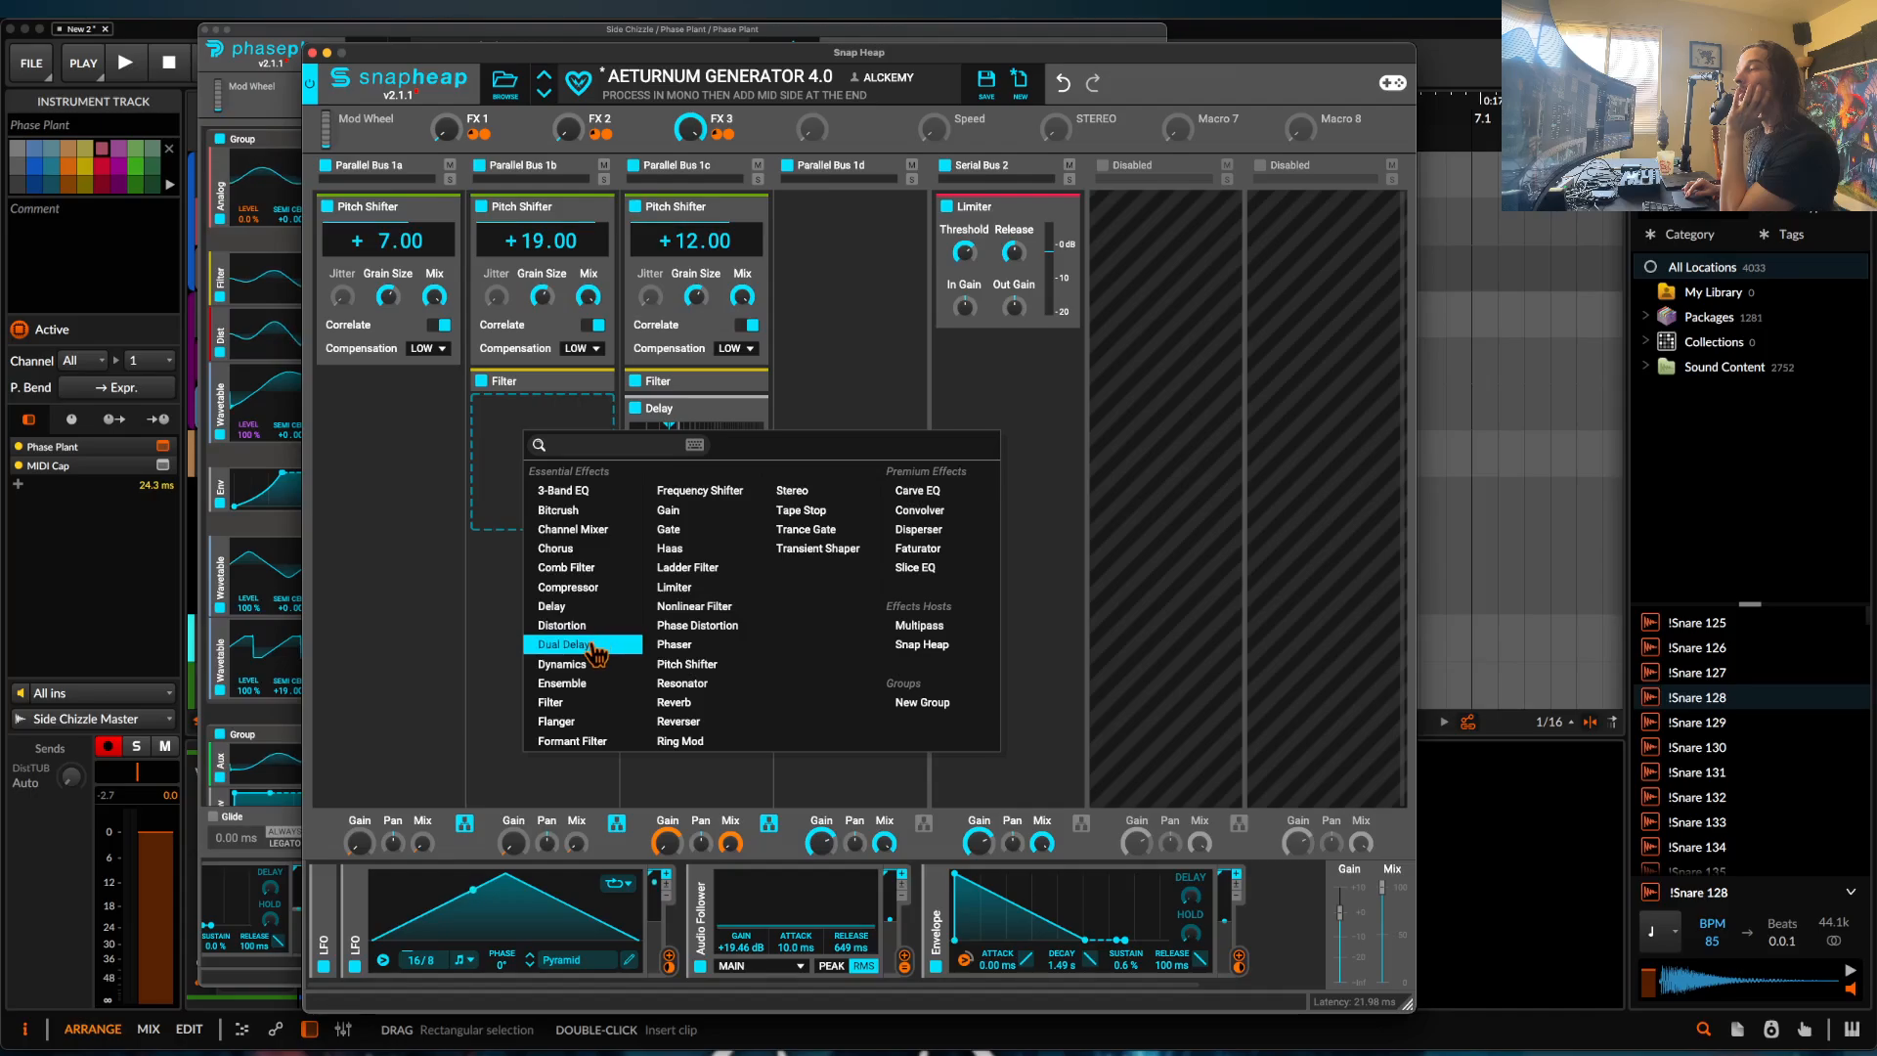
left_click(593, 647)
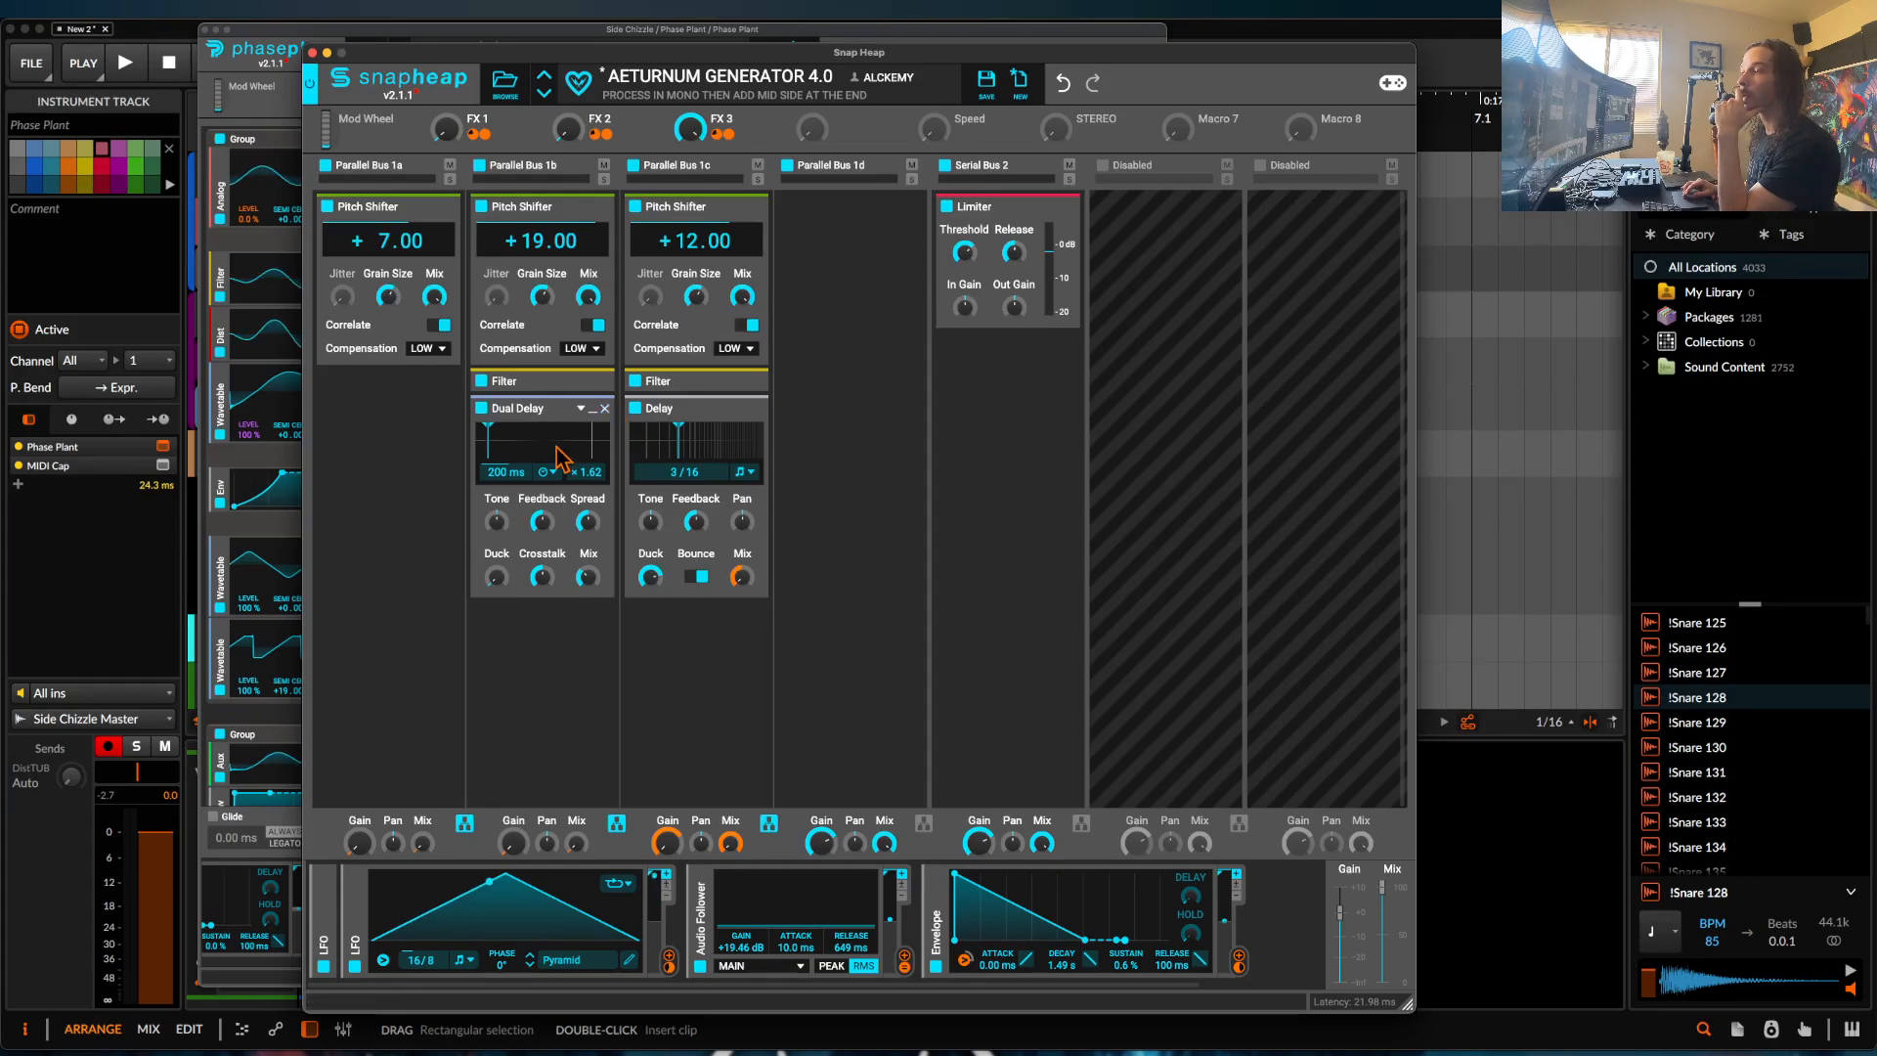
Add a Reverb below the Dual Delay, duplicate the 16/8 LFO and map the copy to the Reverb's Mix.
left_click(543, 664)
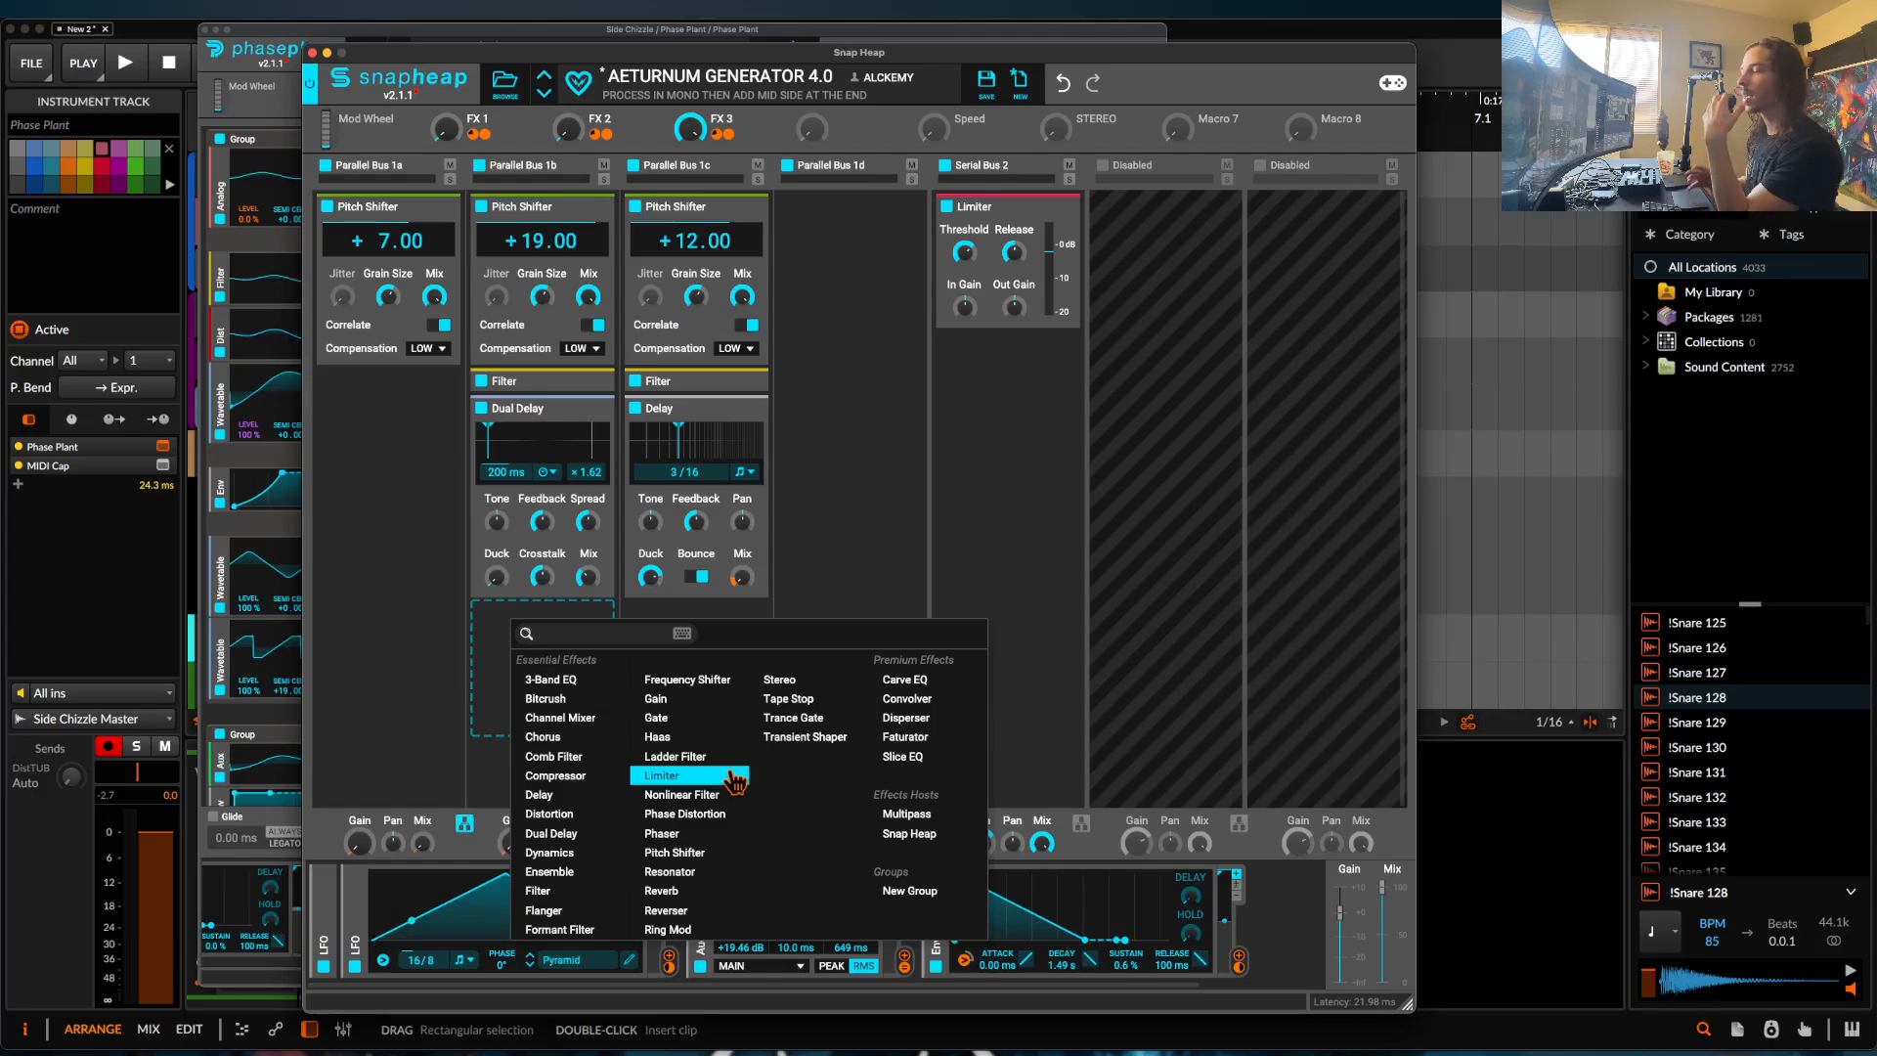
left_click(665, 891)
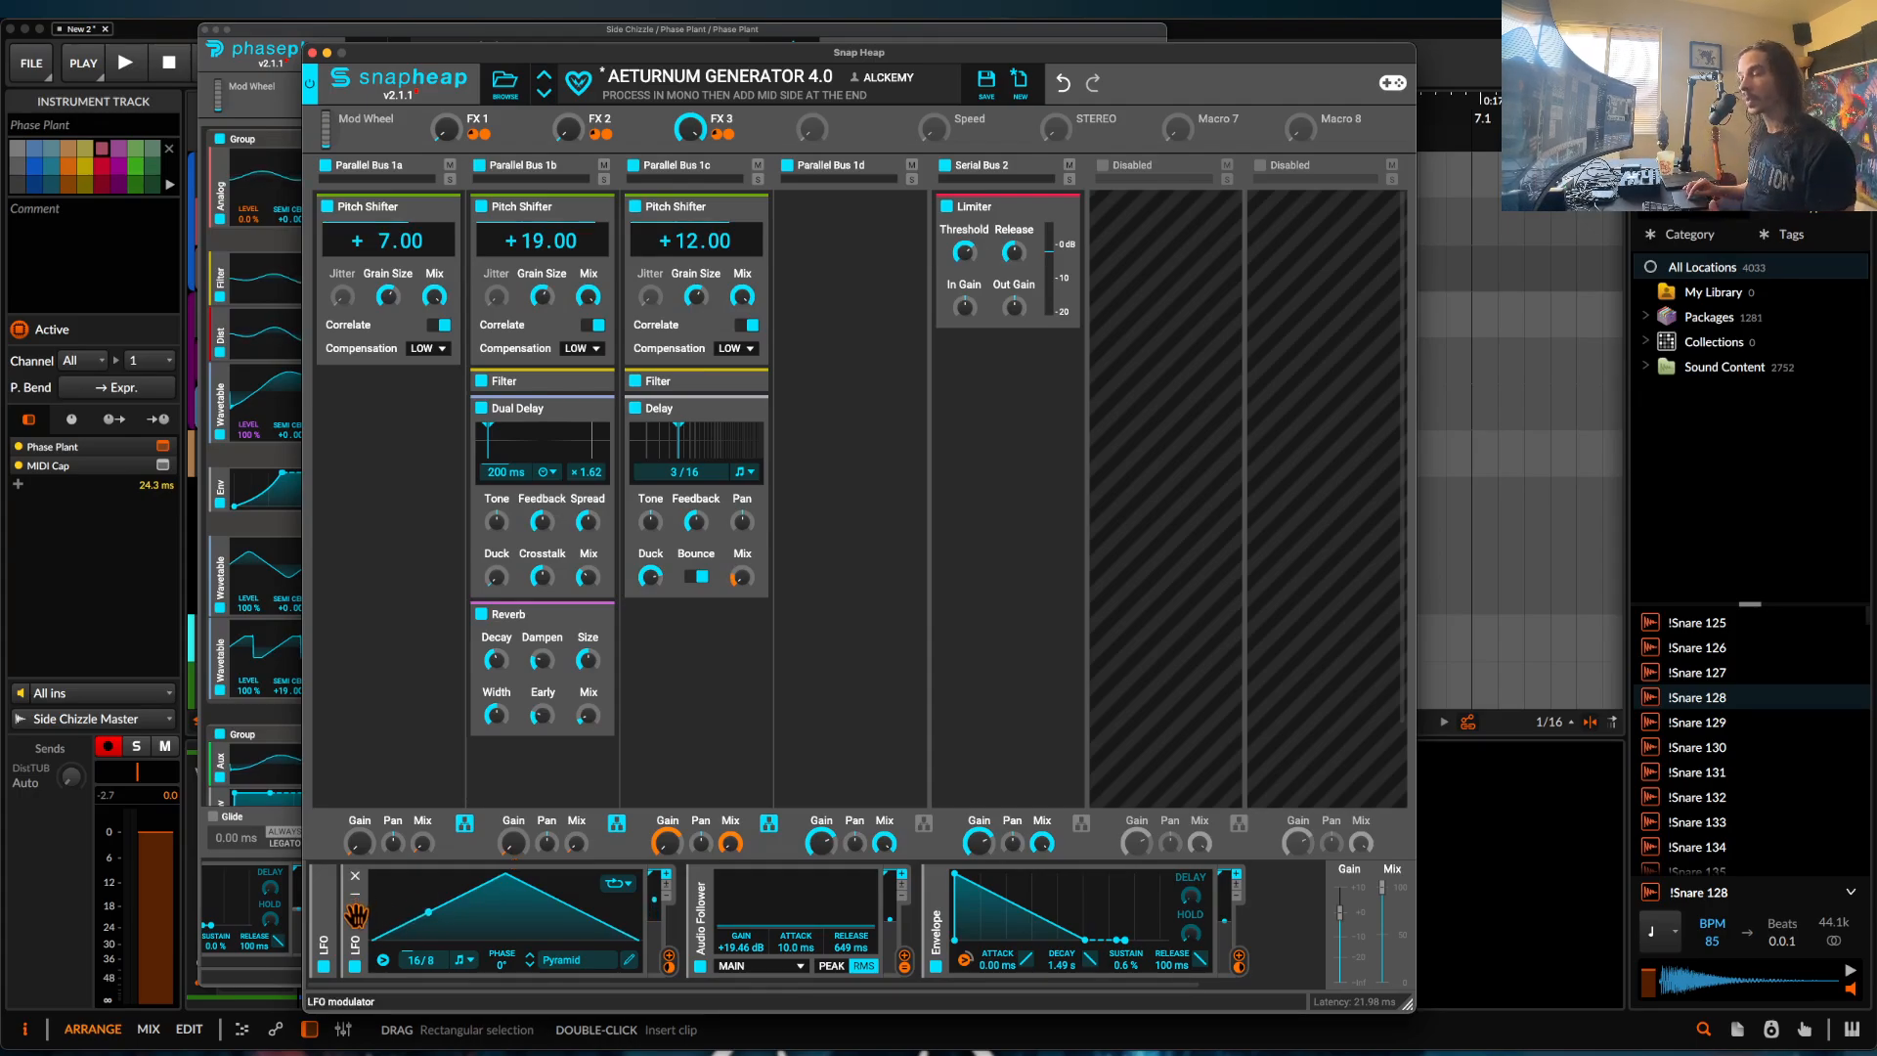
key("super+d")
left_click_drag(670, 973, 589, 729)
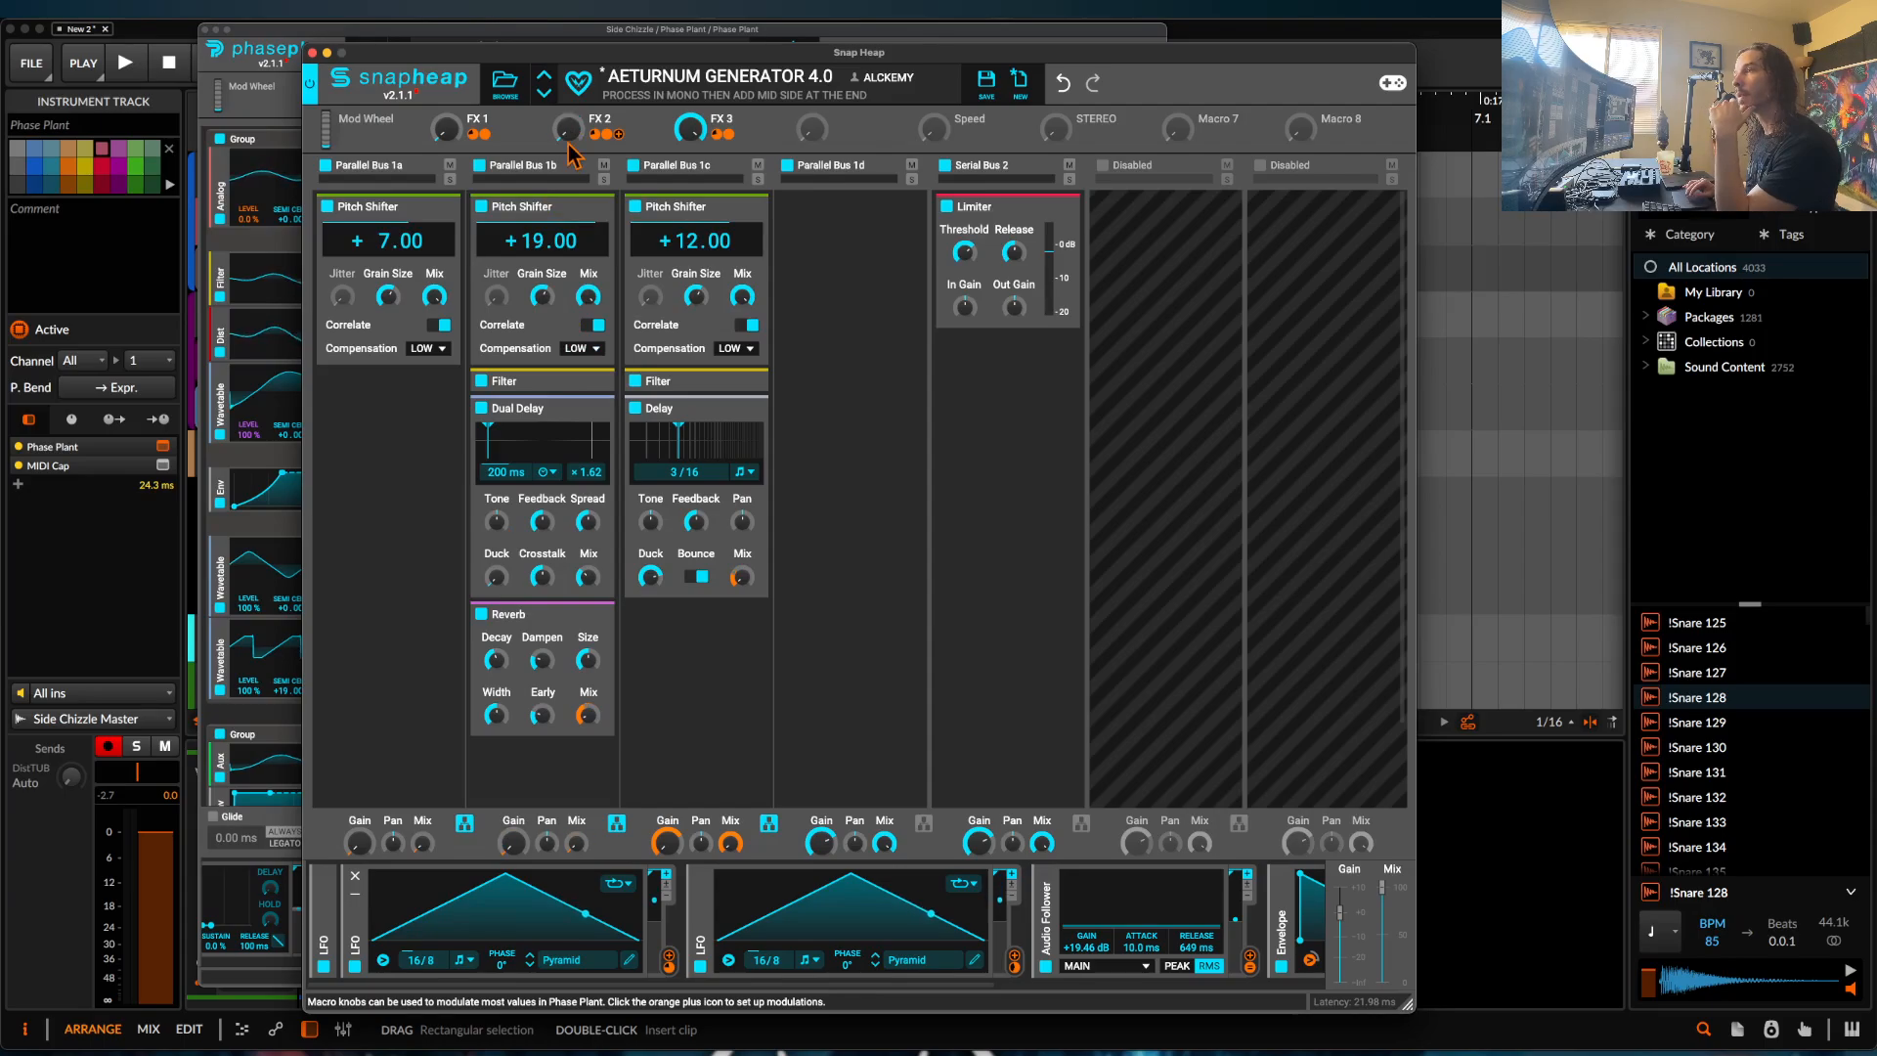
Add a Phaser and a Comb Filter to Parallel Bus 1a, giving the Comb Filter minus polarity, Stereo on and 51% Mix.
left_click(418, 403)
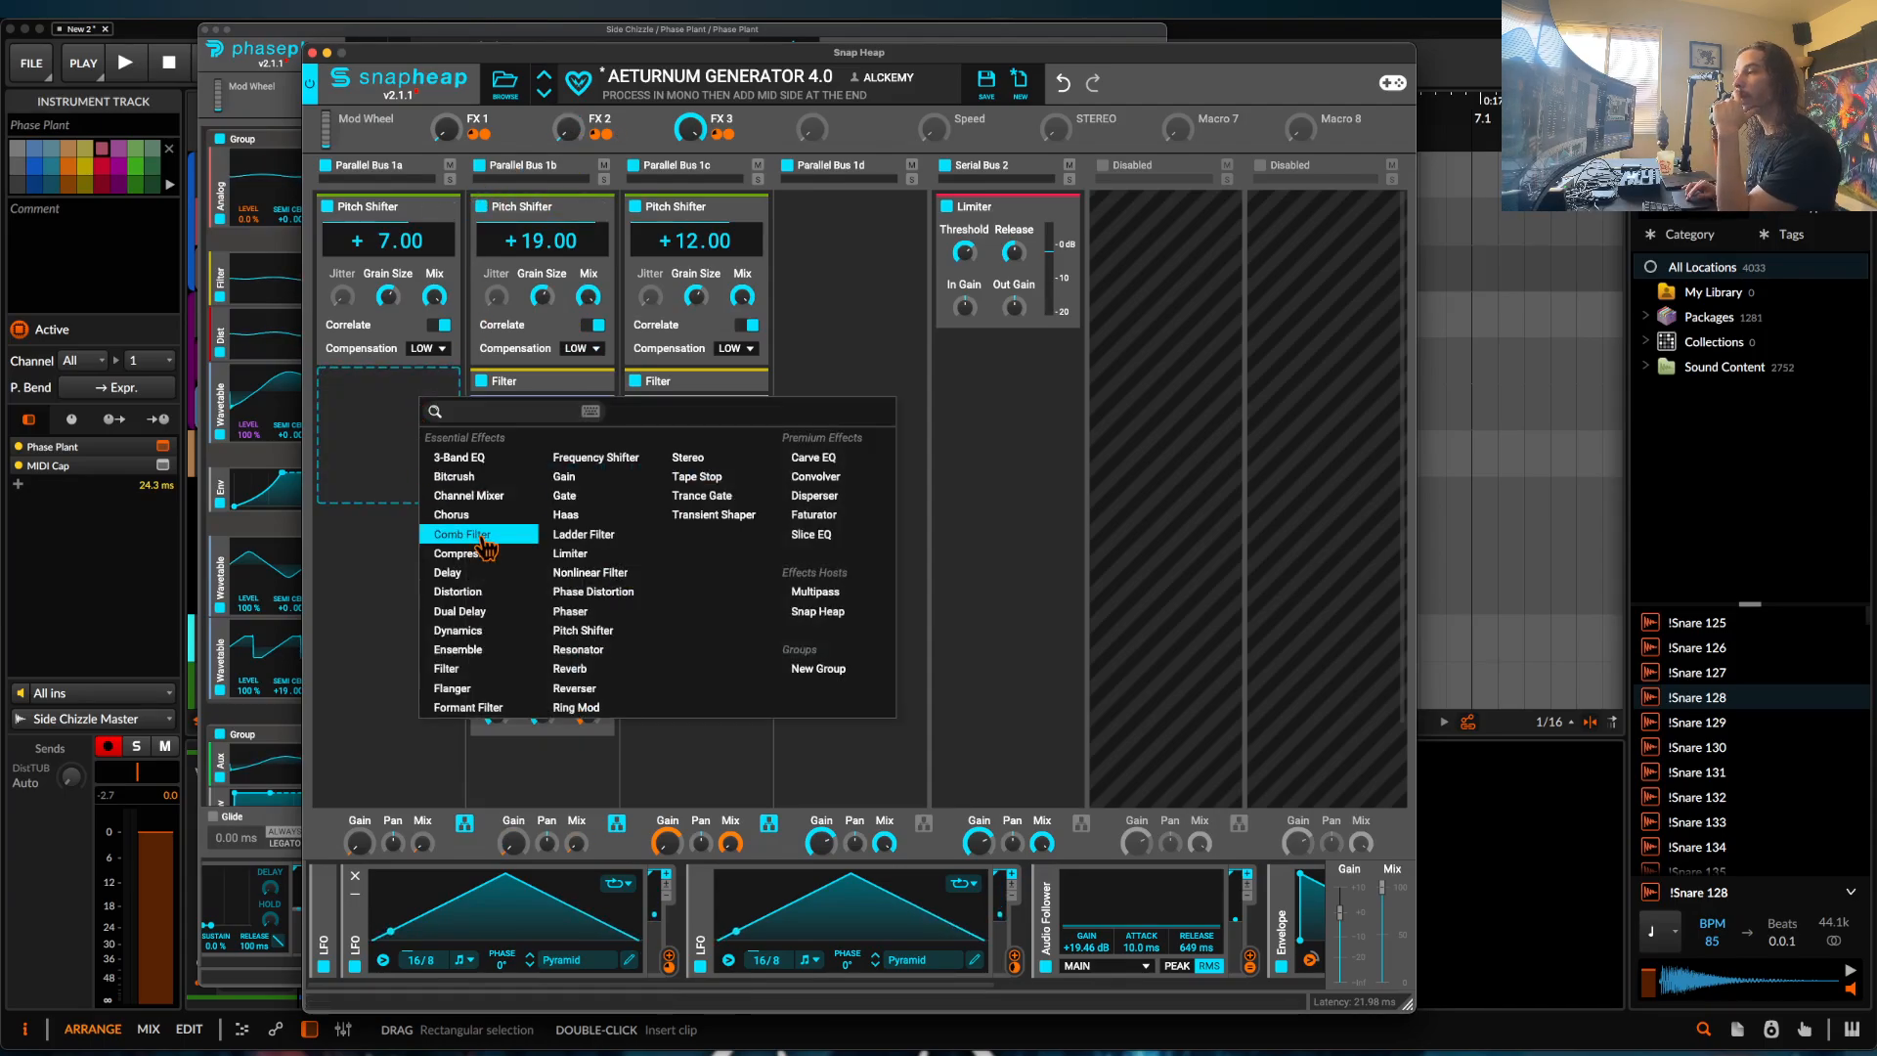
left_click(570, 611)
left_click(391, 541)
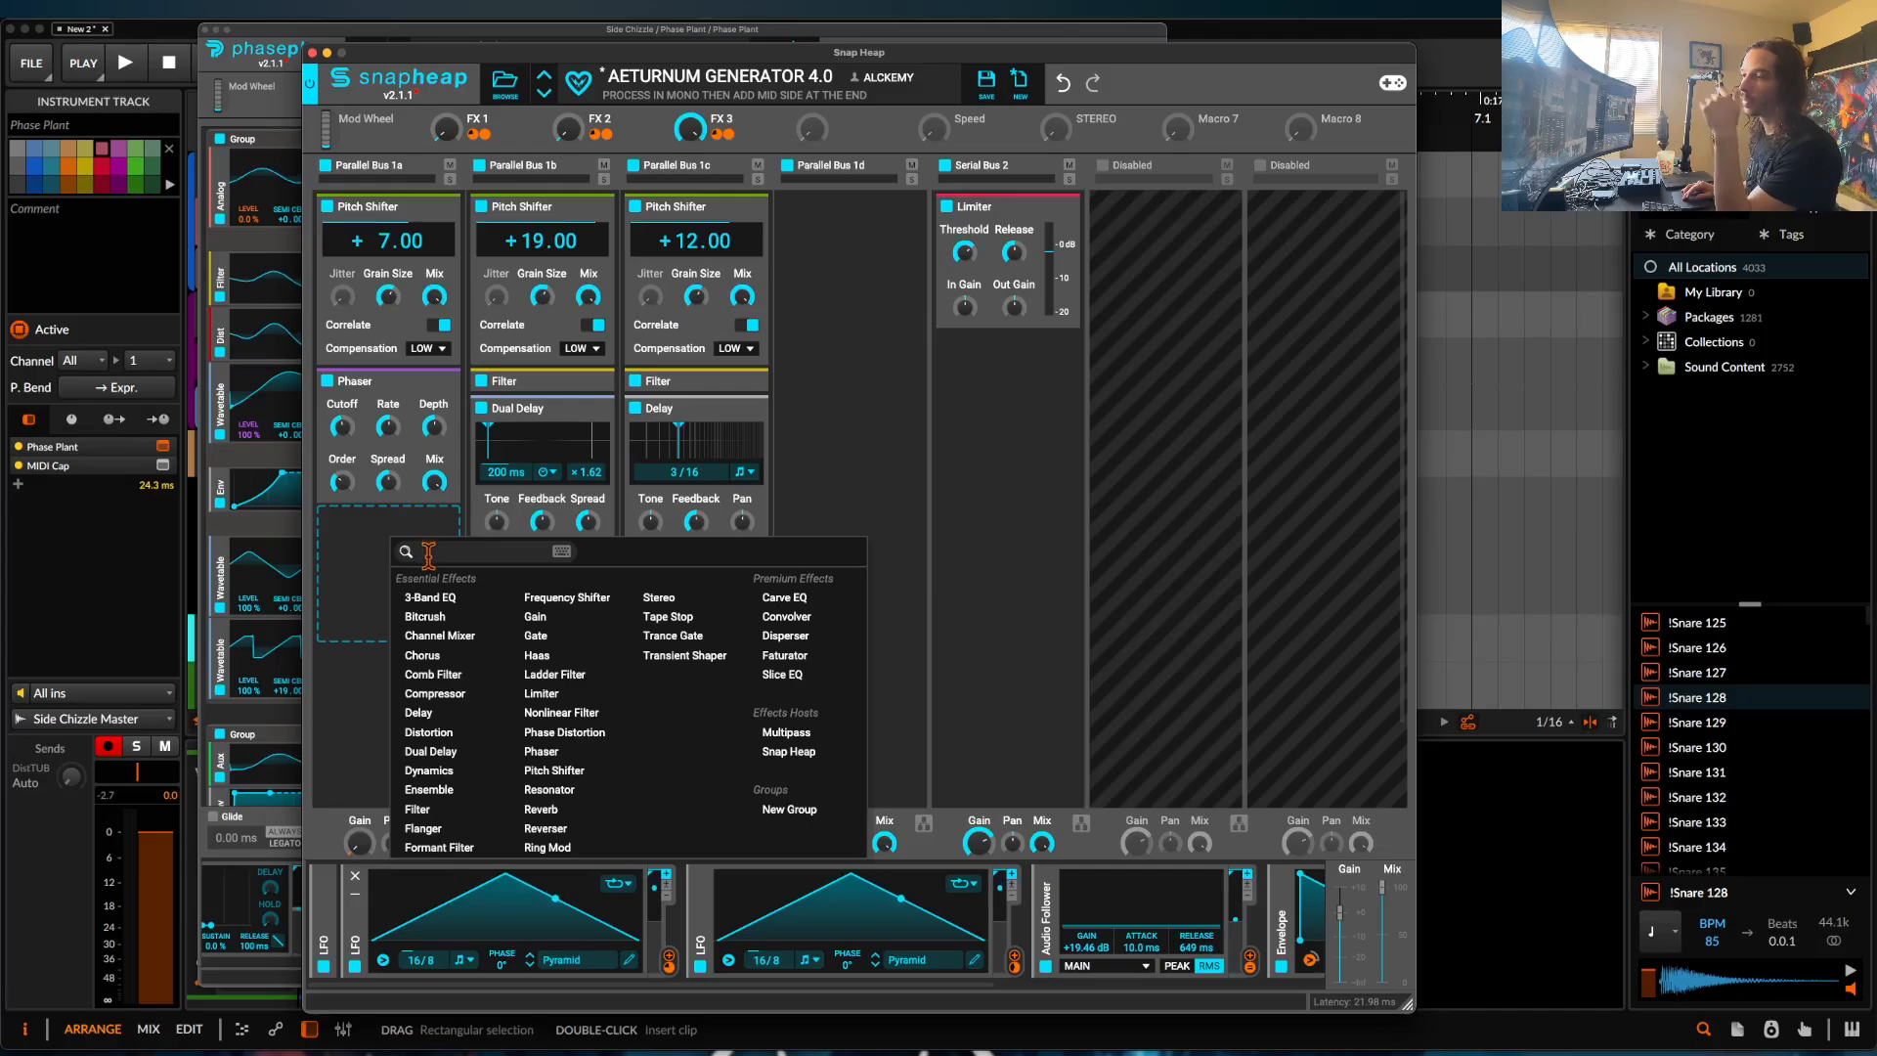
left_click(433, 674)
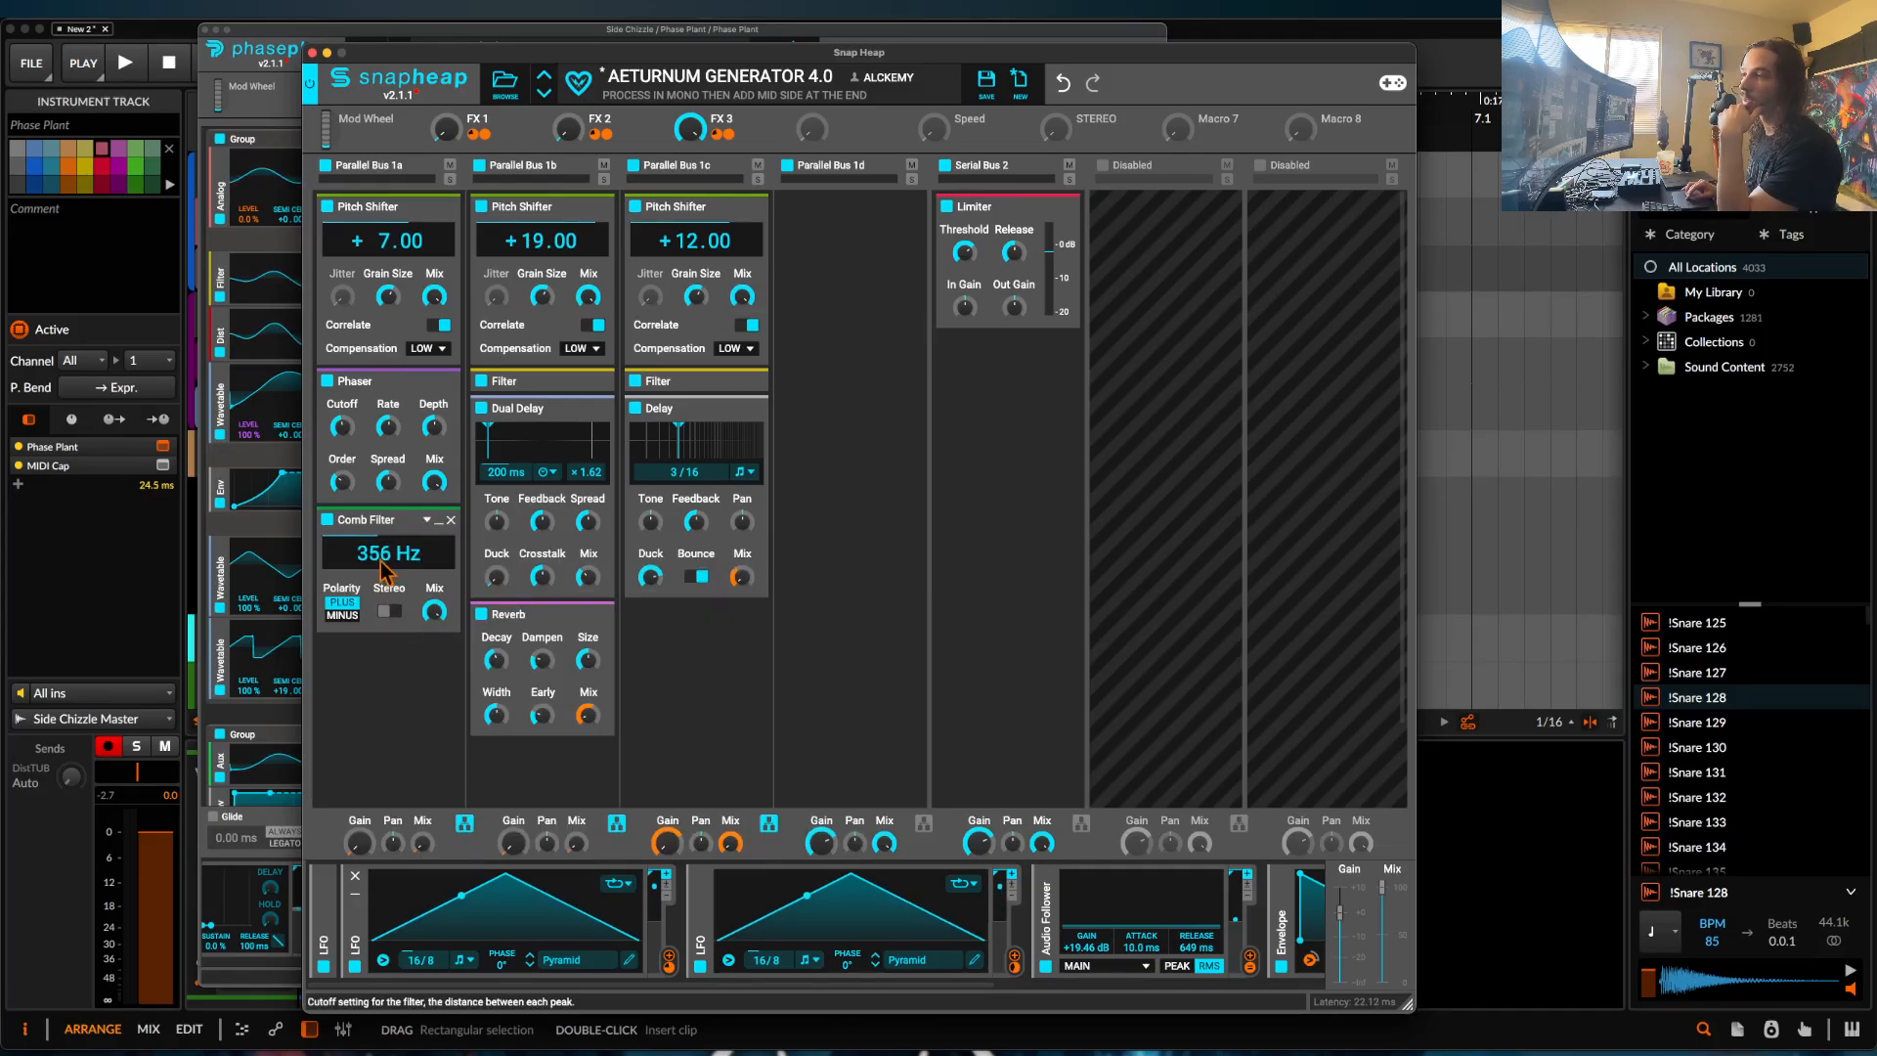
left_click(387, 612)
left_click_drag(433, 611, 433, 646)
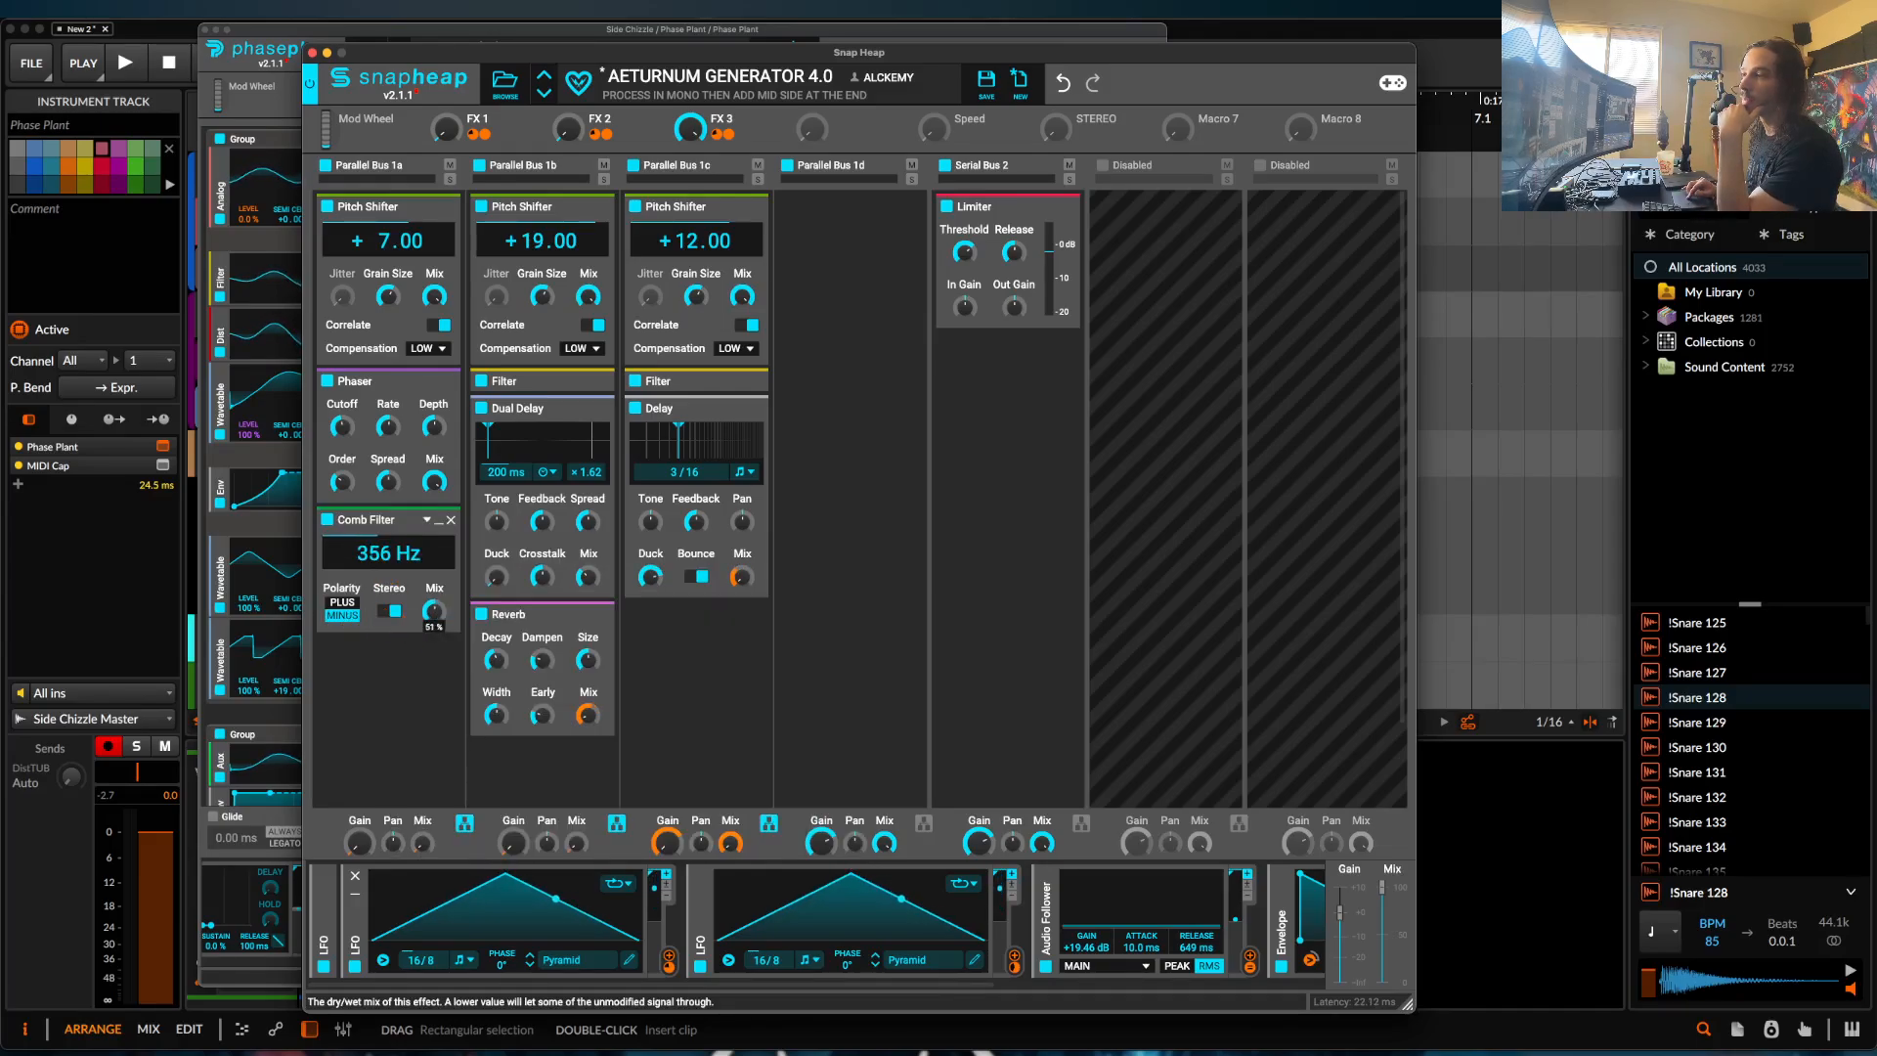
Add a Convolver below the Comb Filter, load the Falkland Palace impulse response from Spaces Real and set its stretch to 400%.
left_click(436, 655)
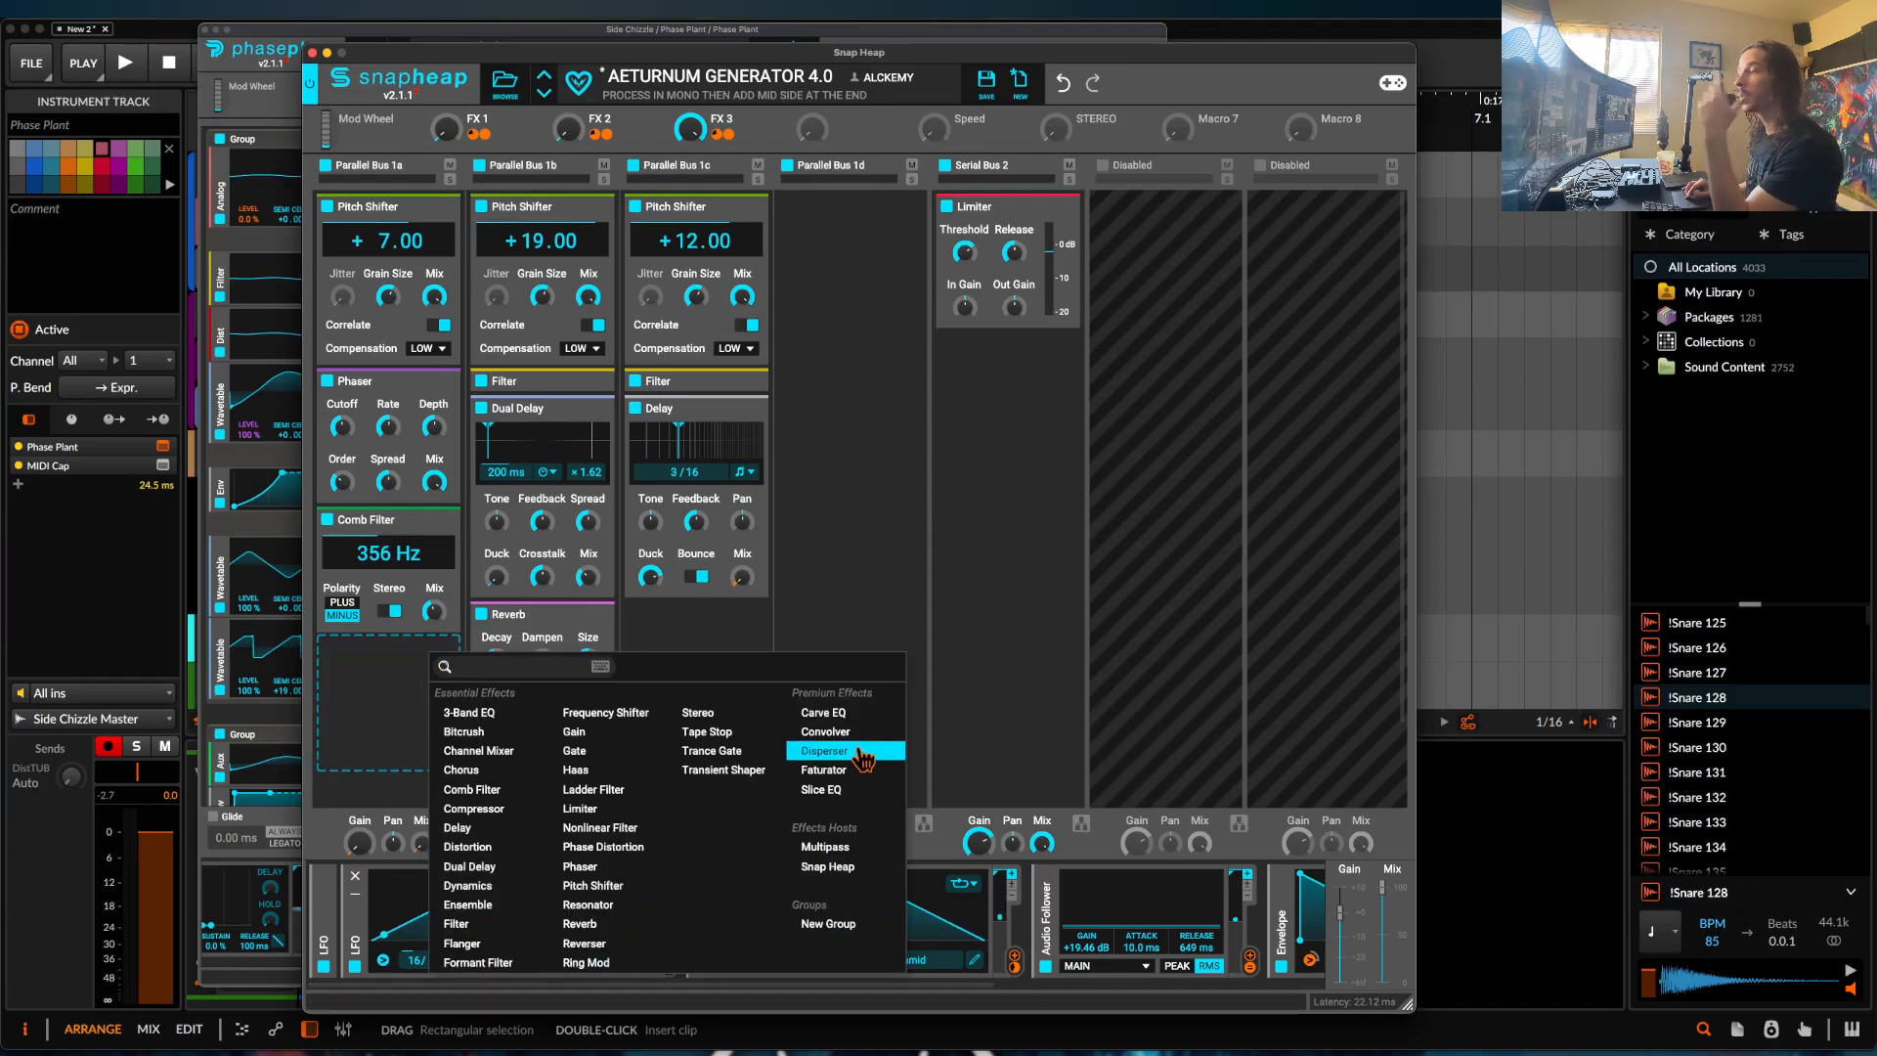
left_click(857, 751)
left_click(373, 755)
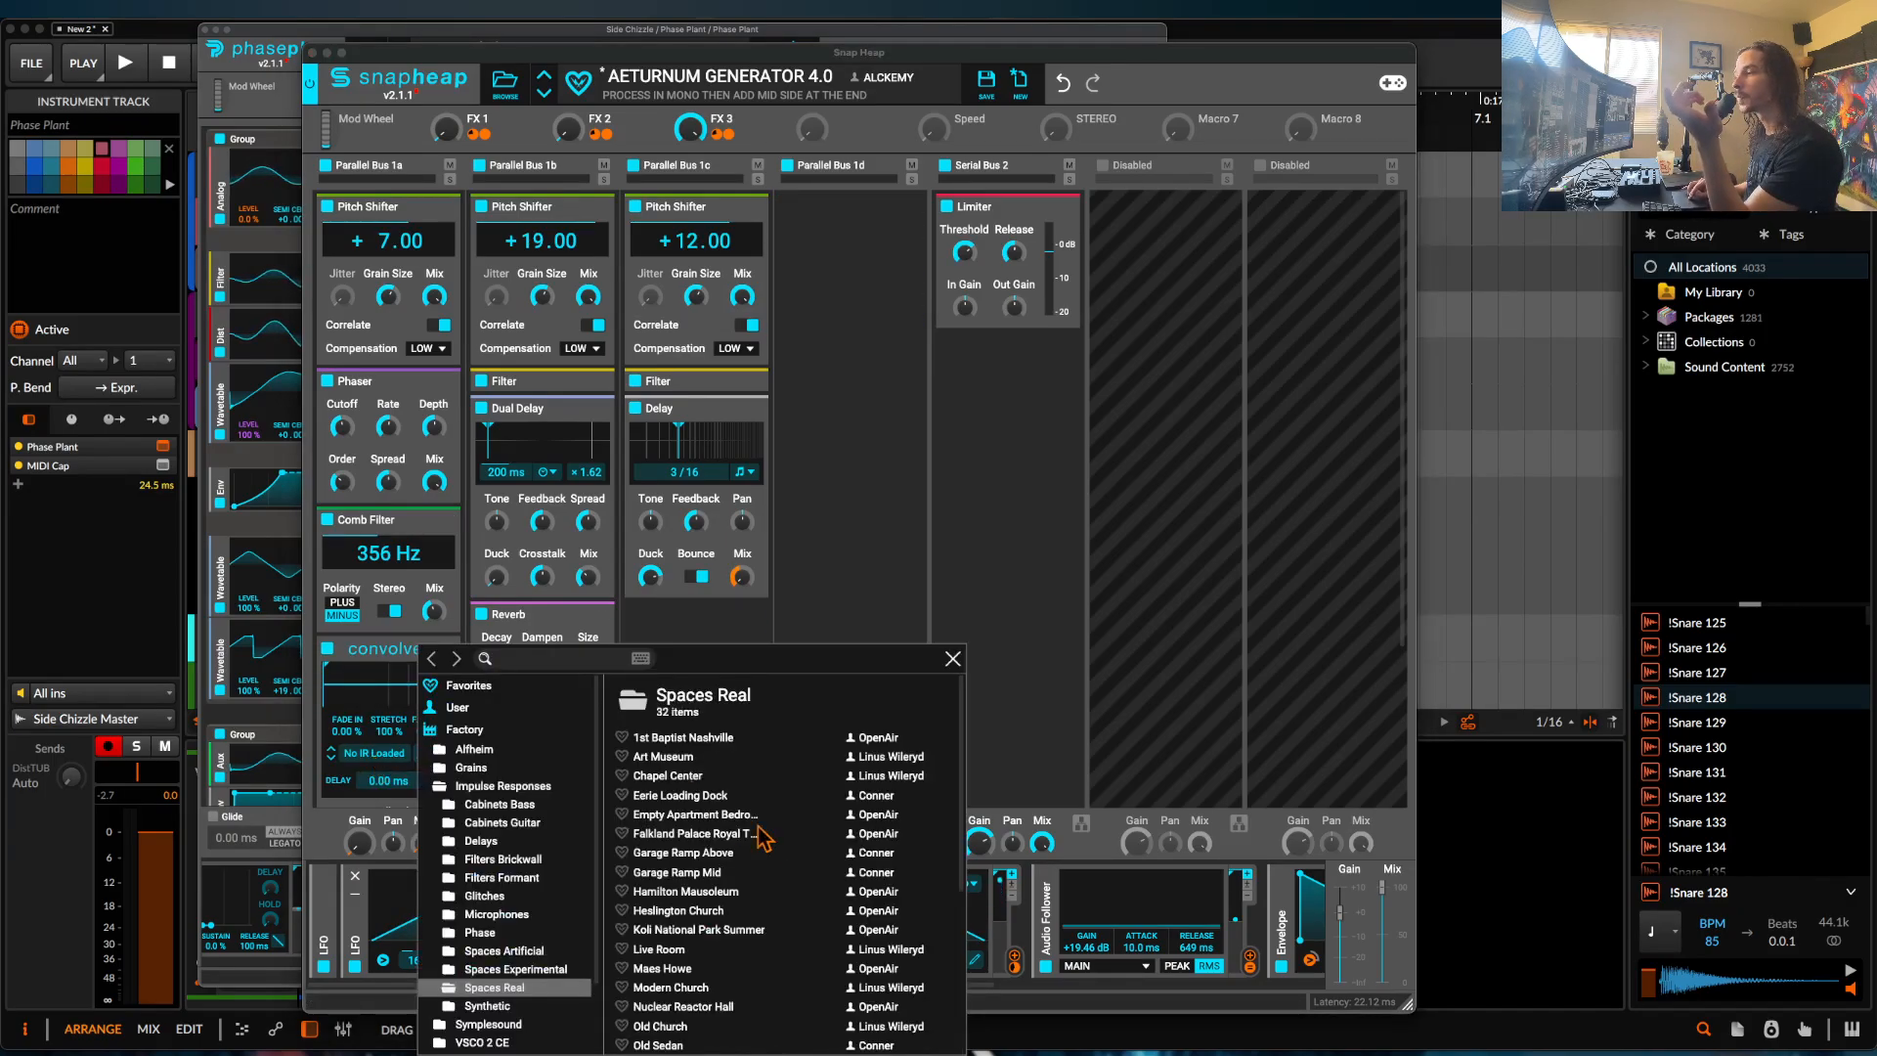
left_click(766, 836)
left_click(406, 695)
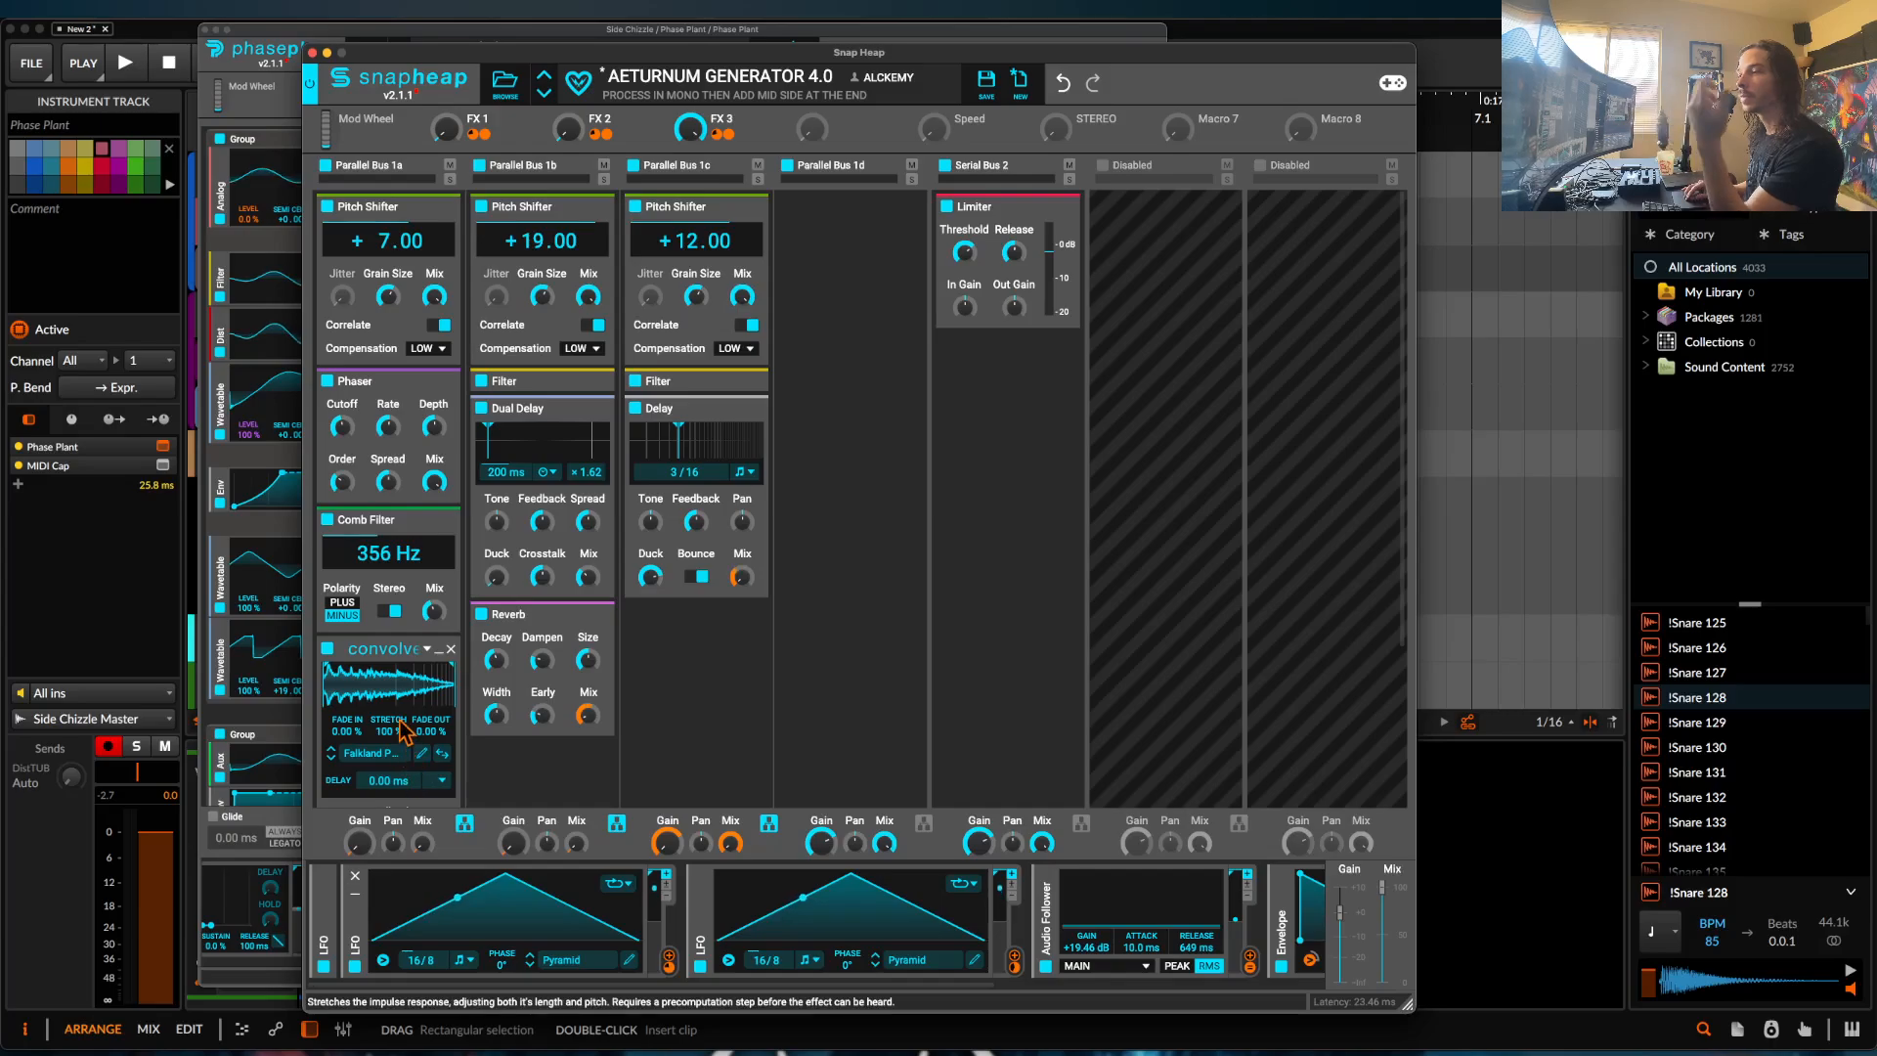
scroll(401, 722, "down", 2)
left_click_drag(386, 665, 394, 519)
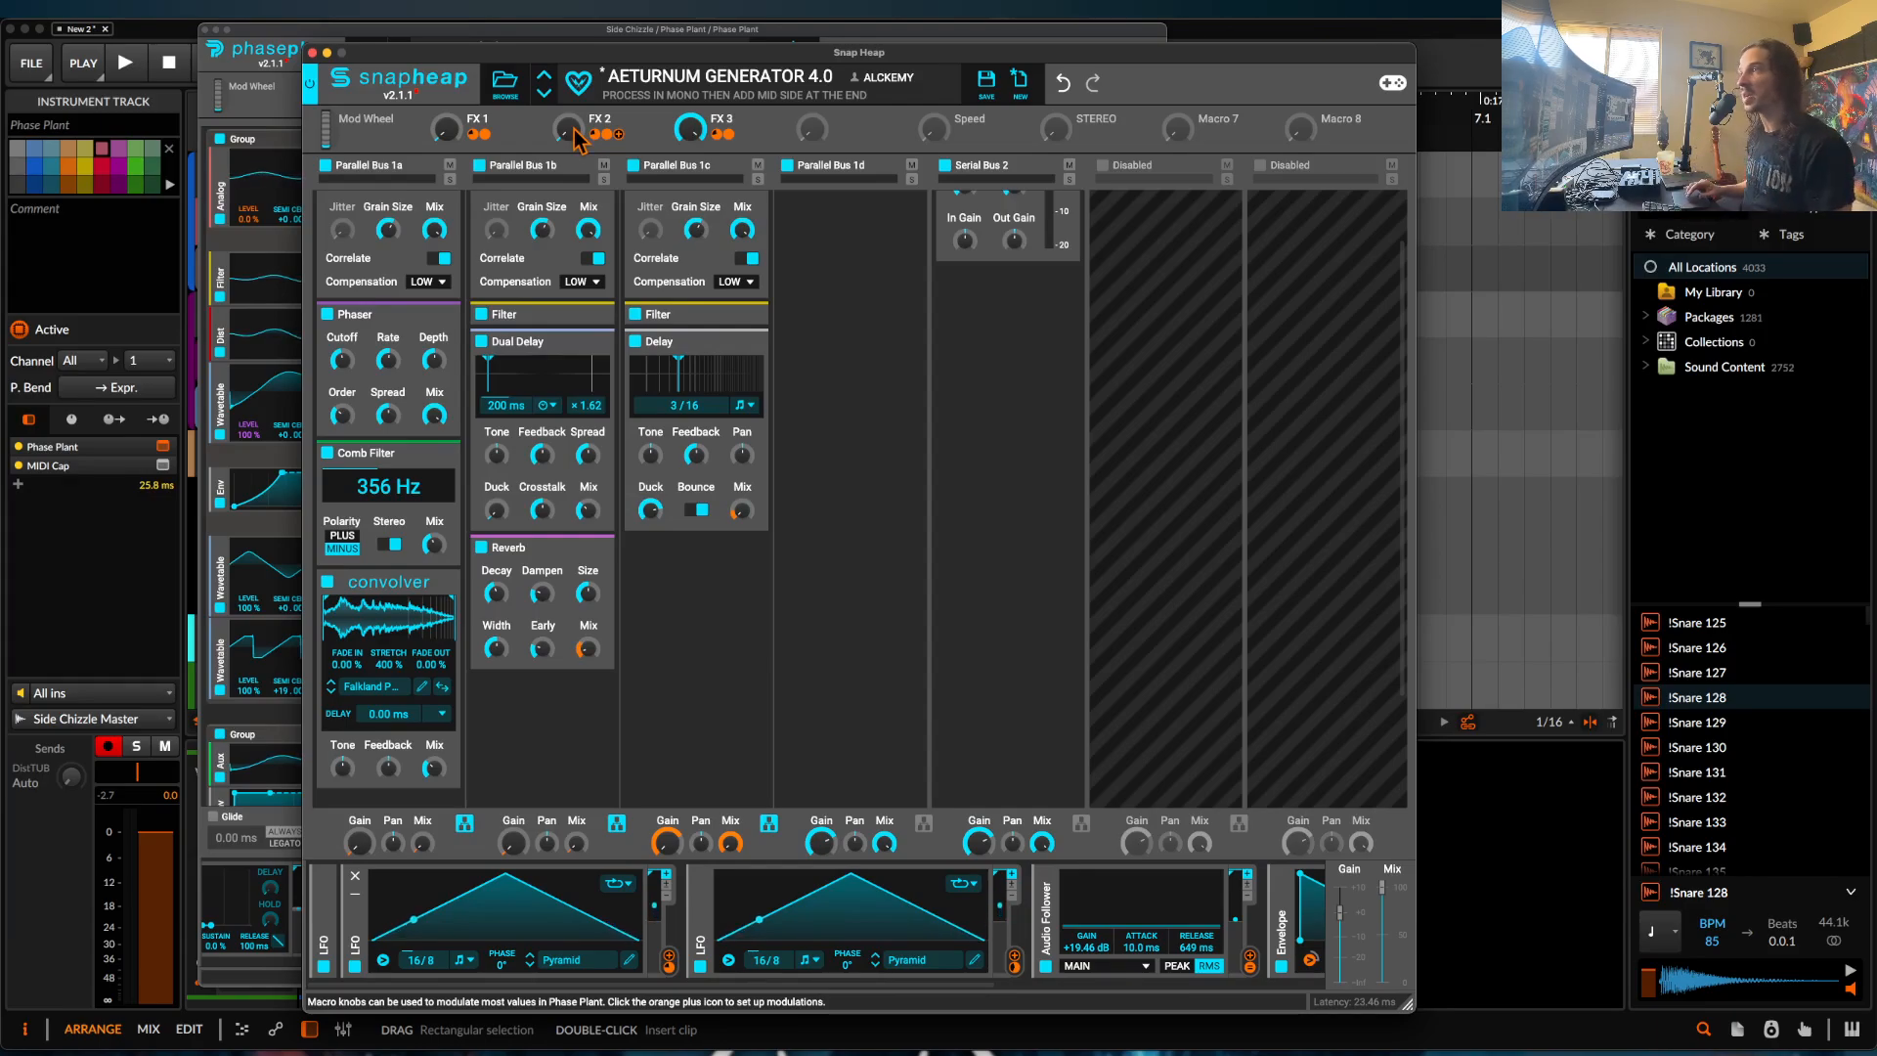
Start playback, turn up the FX 1 and FX 2 macros and lower FX 3 to balance the effects.
key("space")
left_click_drag(569, 130, 569, 98)
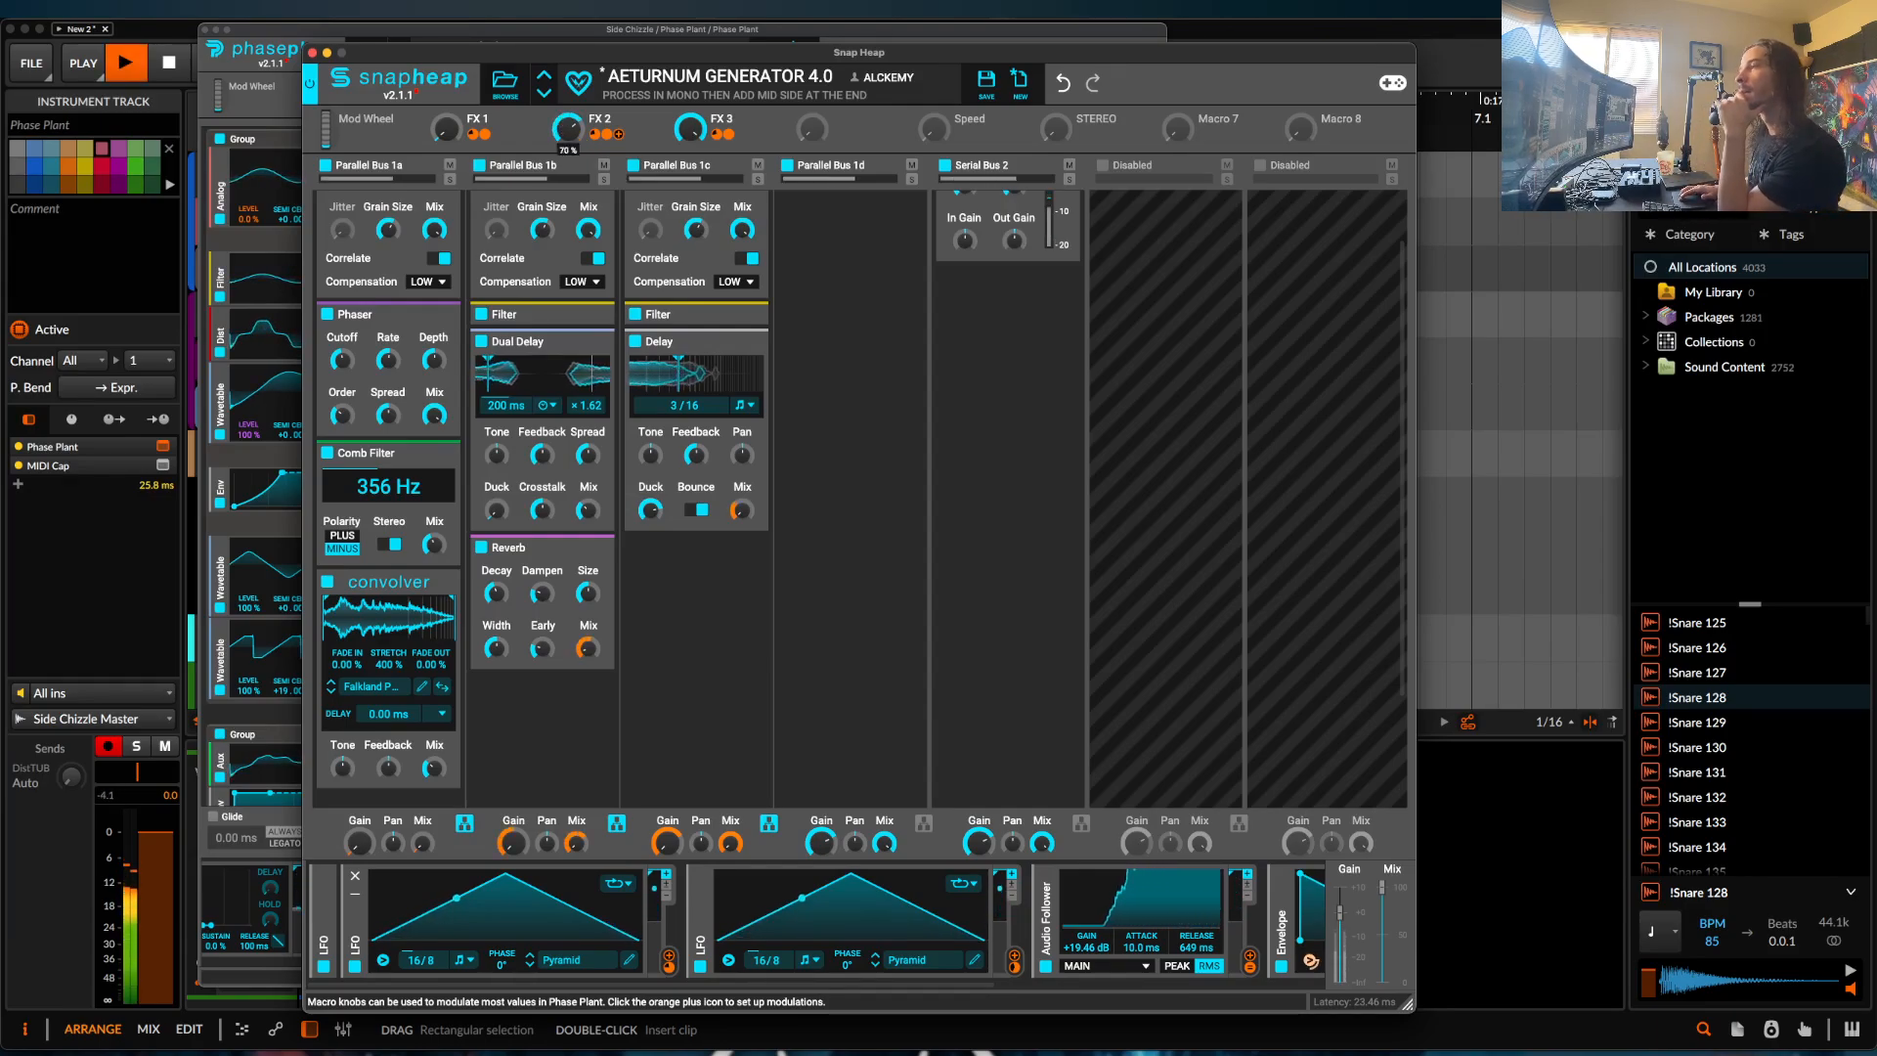
left_click_drag(447, 130, 446, 90)
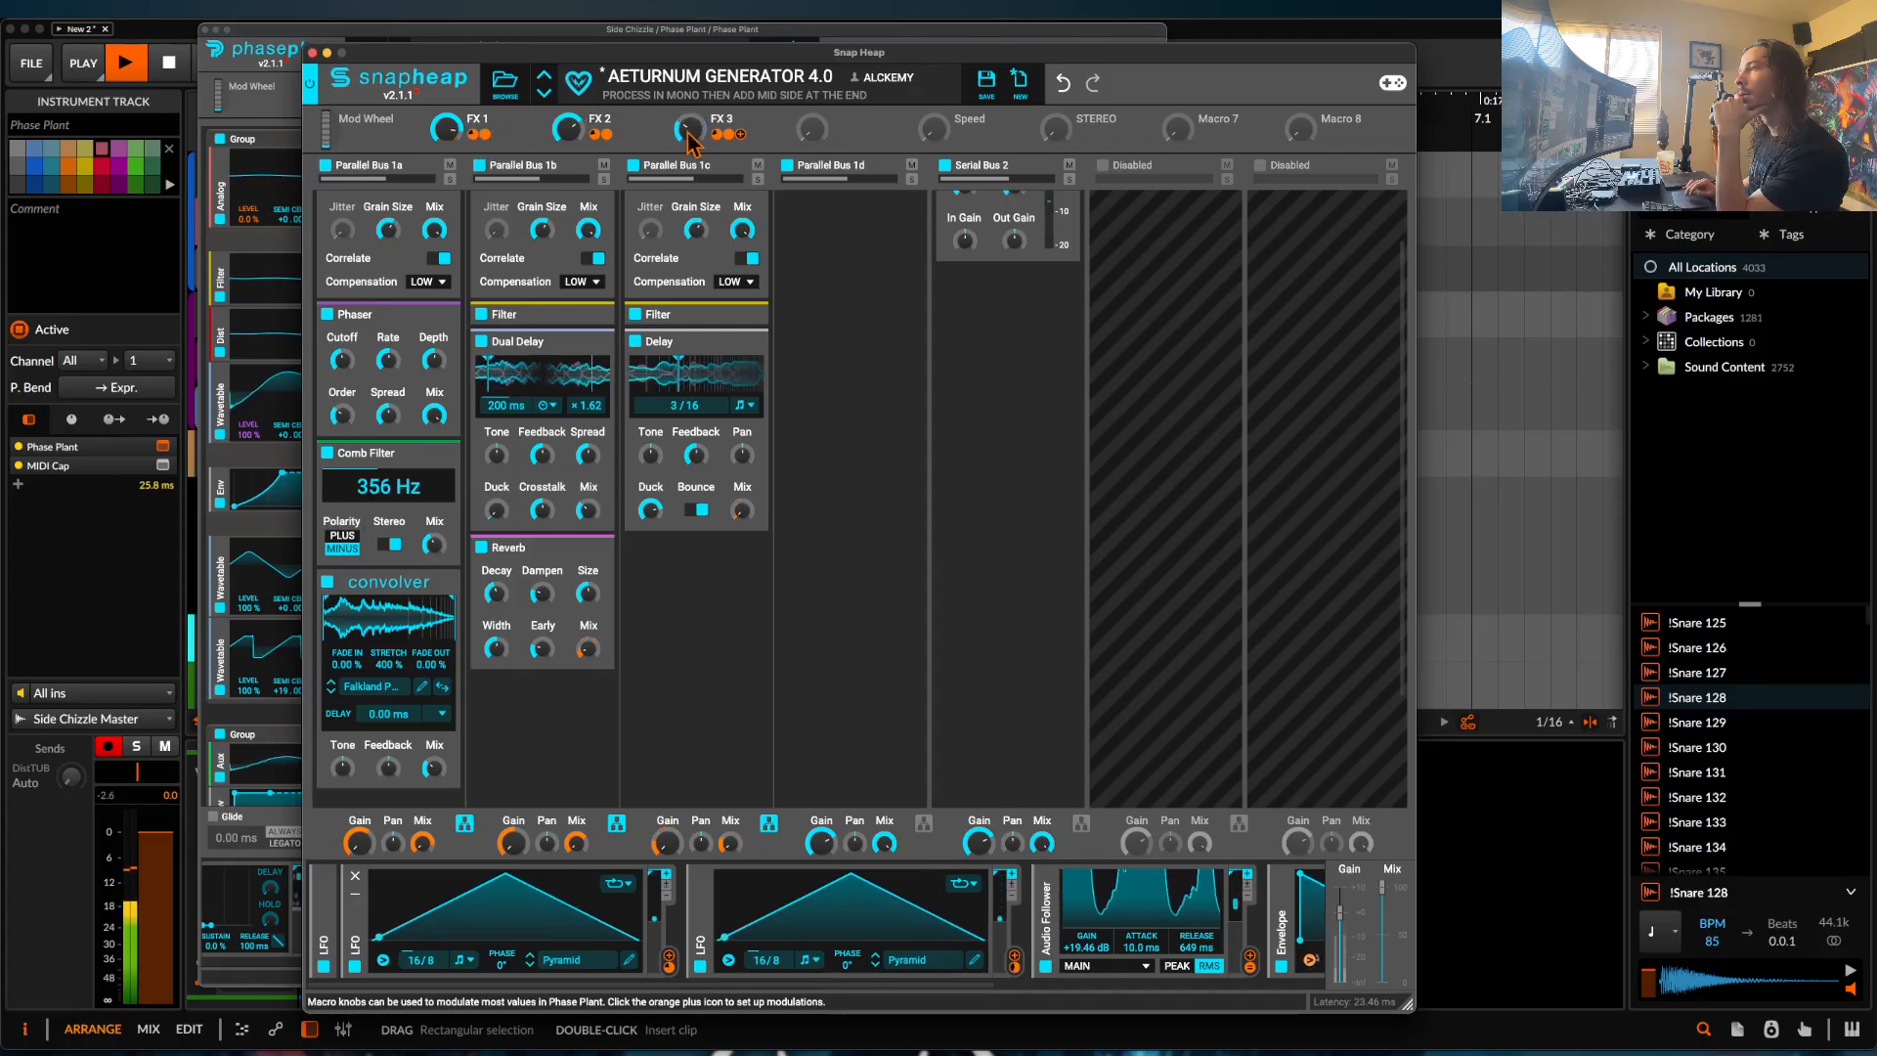
left_click_drag(568, 130, 568, 115)
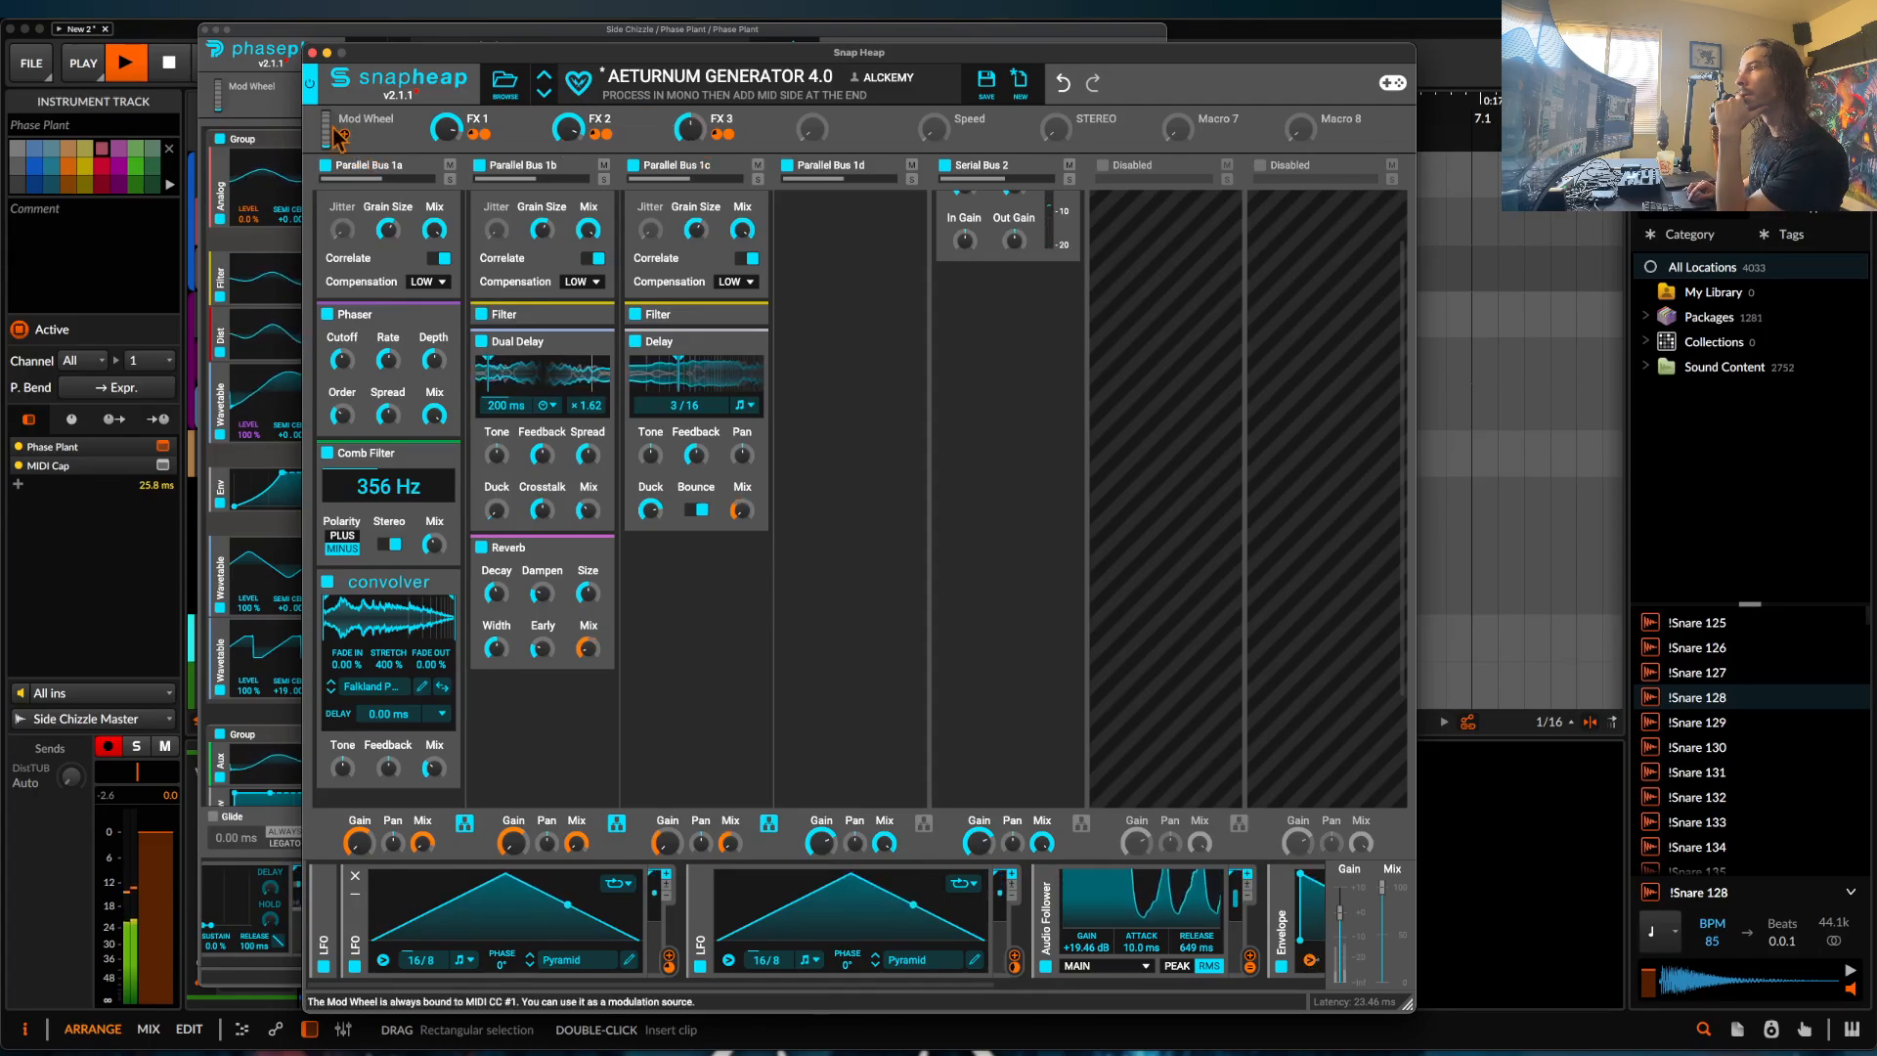
Return to Phase Plant, set the Master pitch to -12.00 semitones and raise the Lane 3 Limiter's In Gain.
left_click(312, 53)
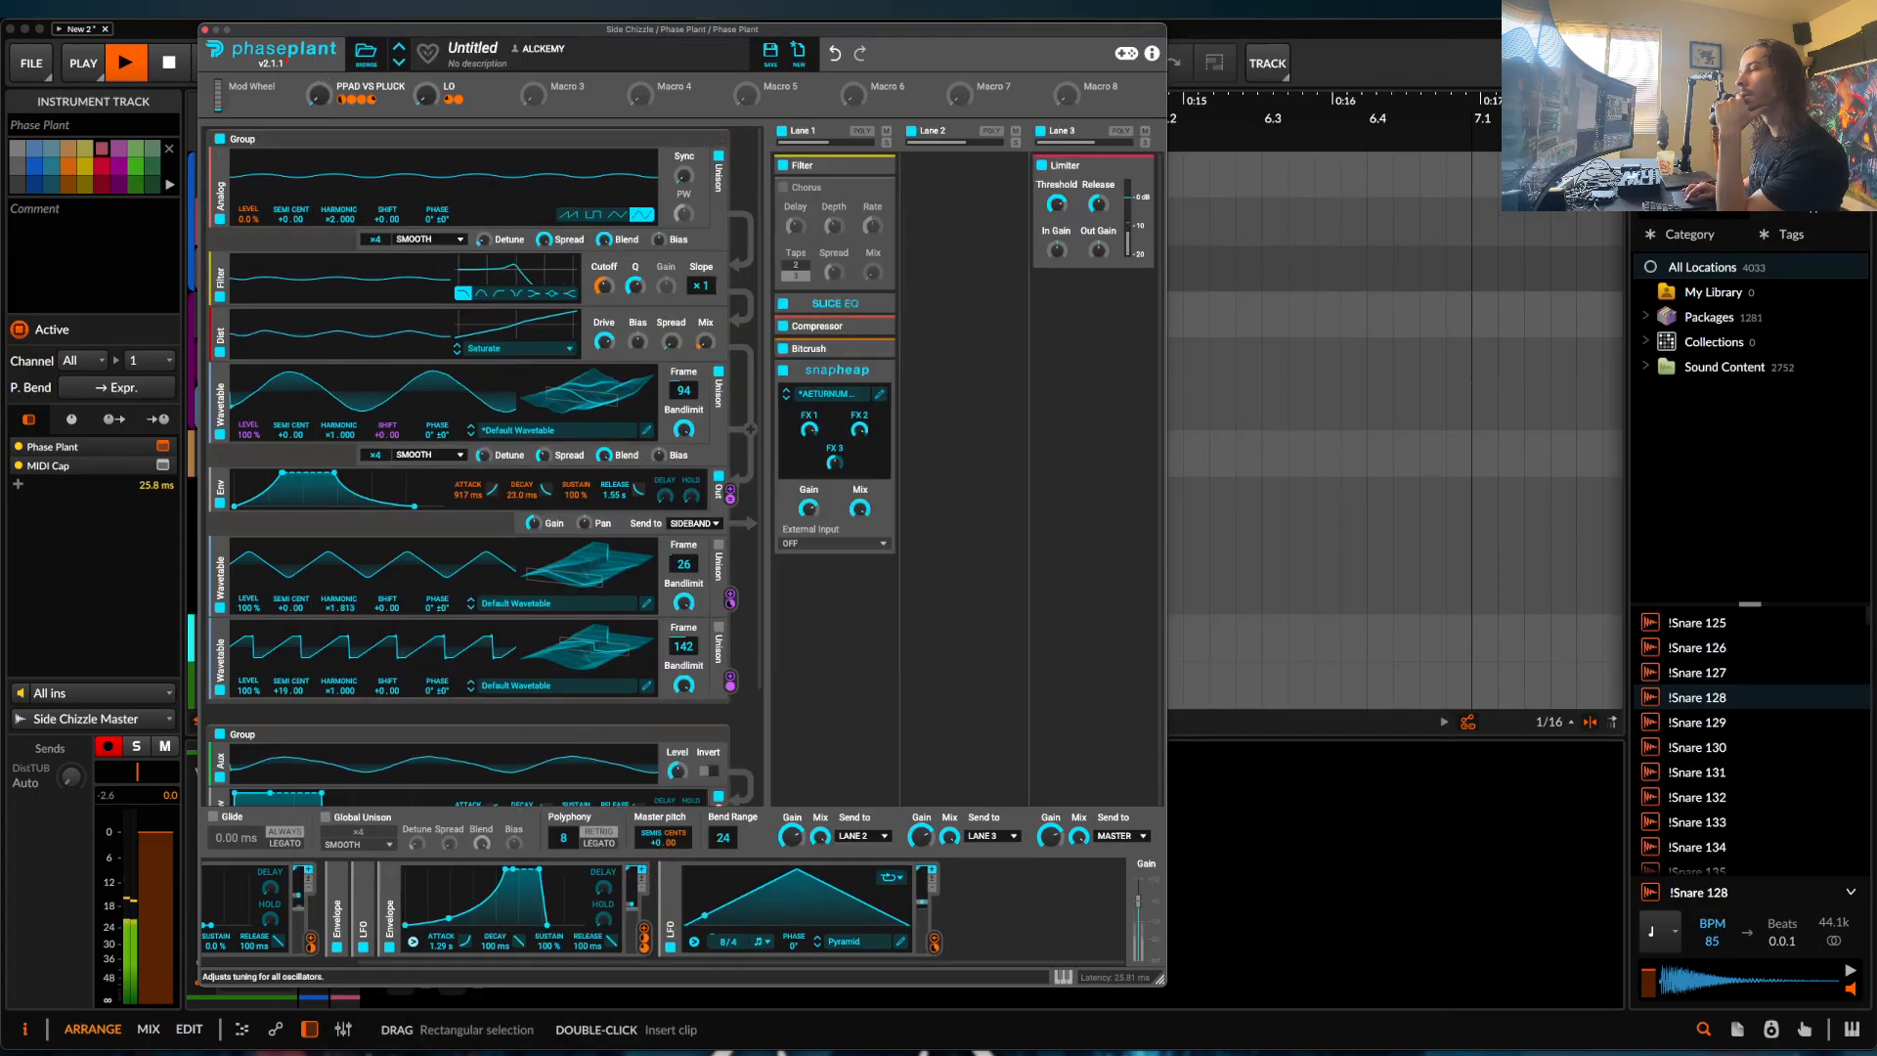
left_click_drag(653, 841, 653, 888)
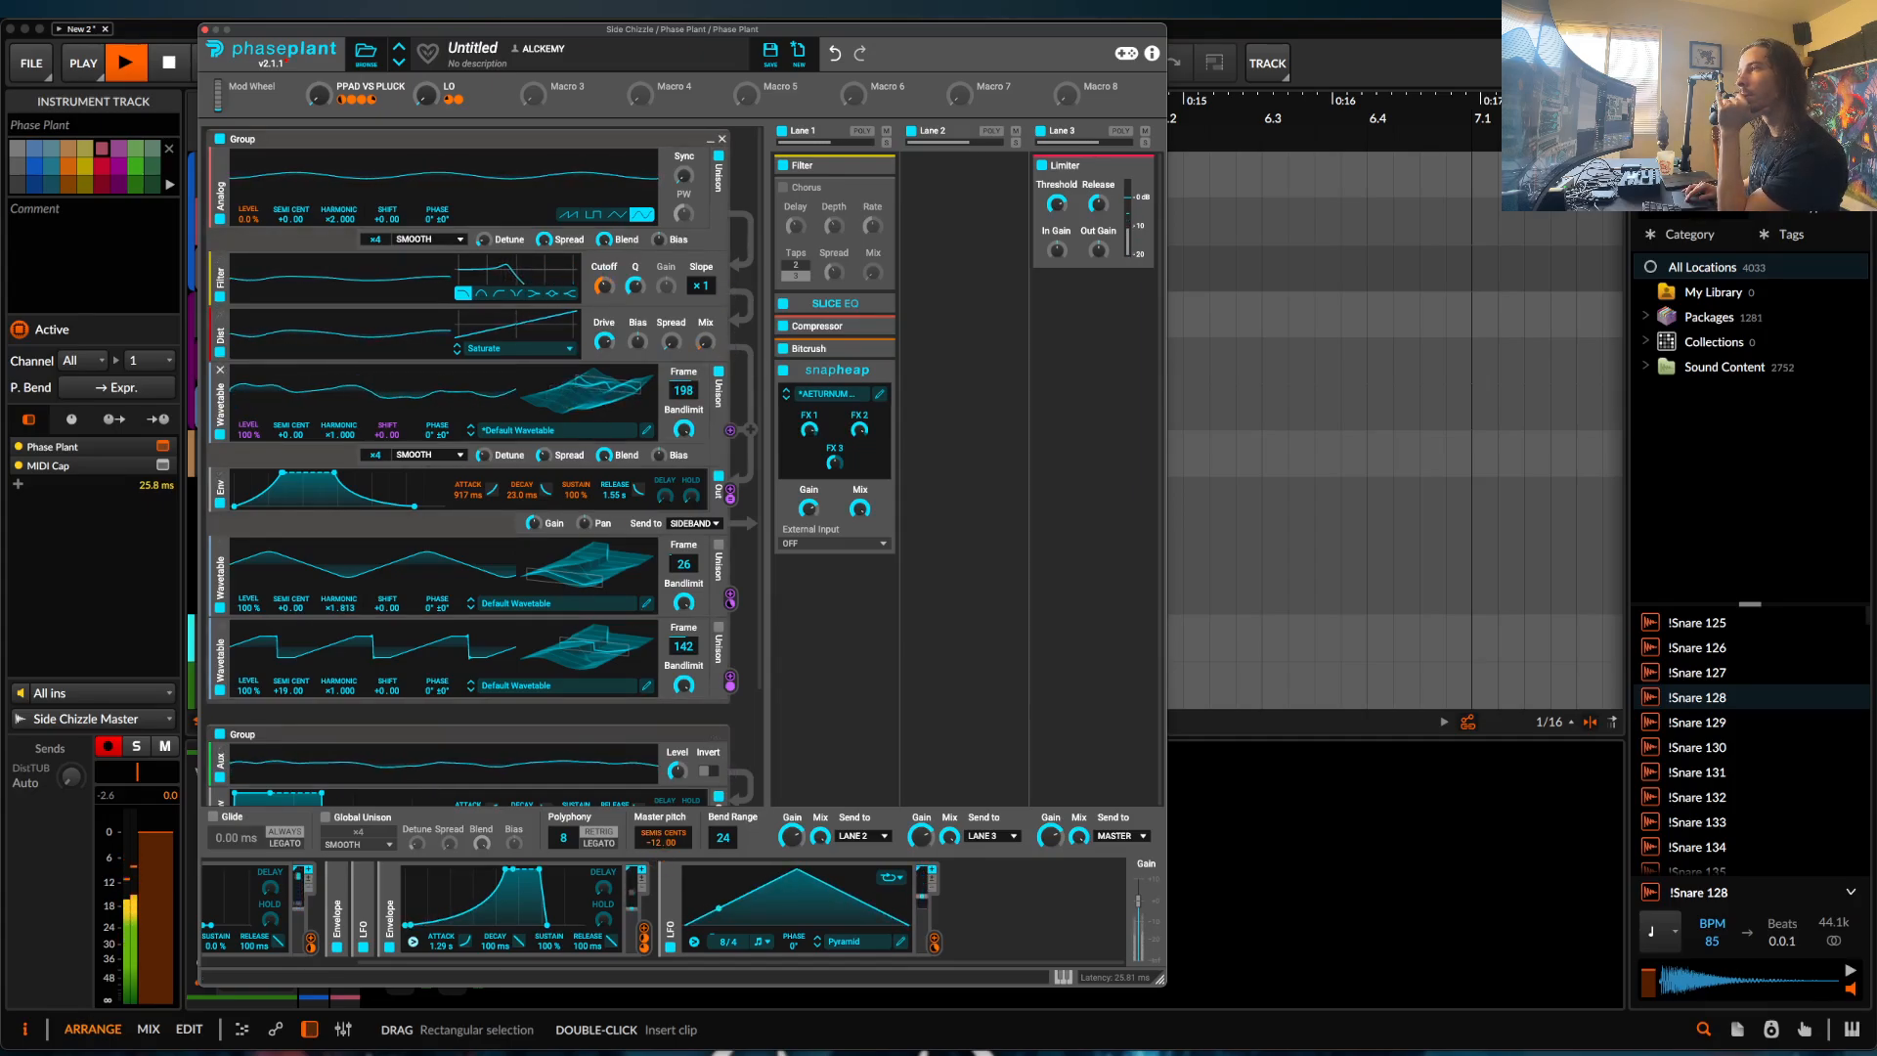
left_click_drag(1057, 250, 1057, 252)
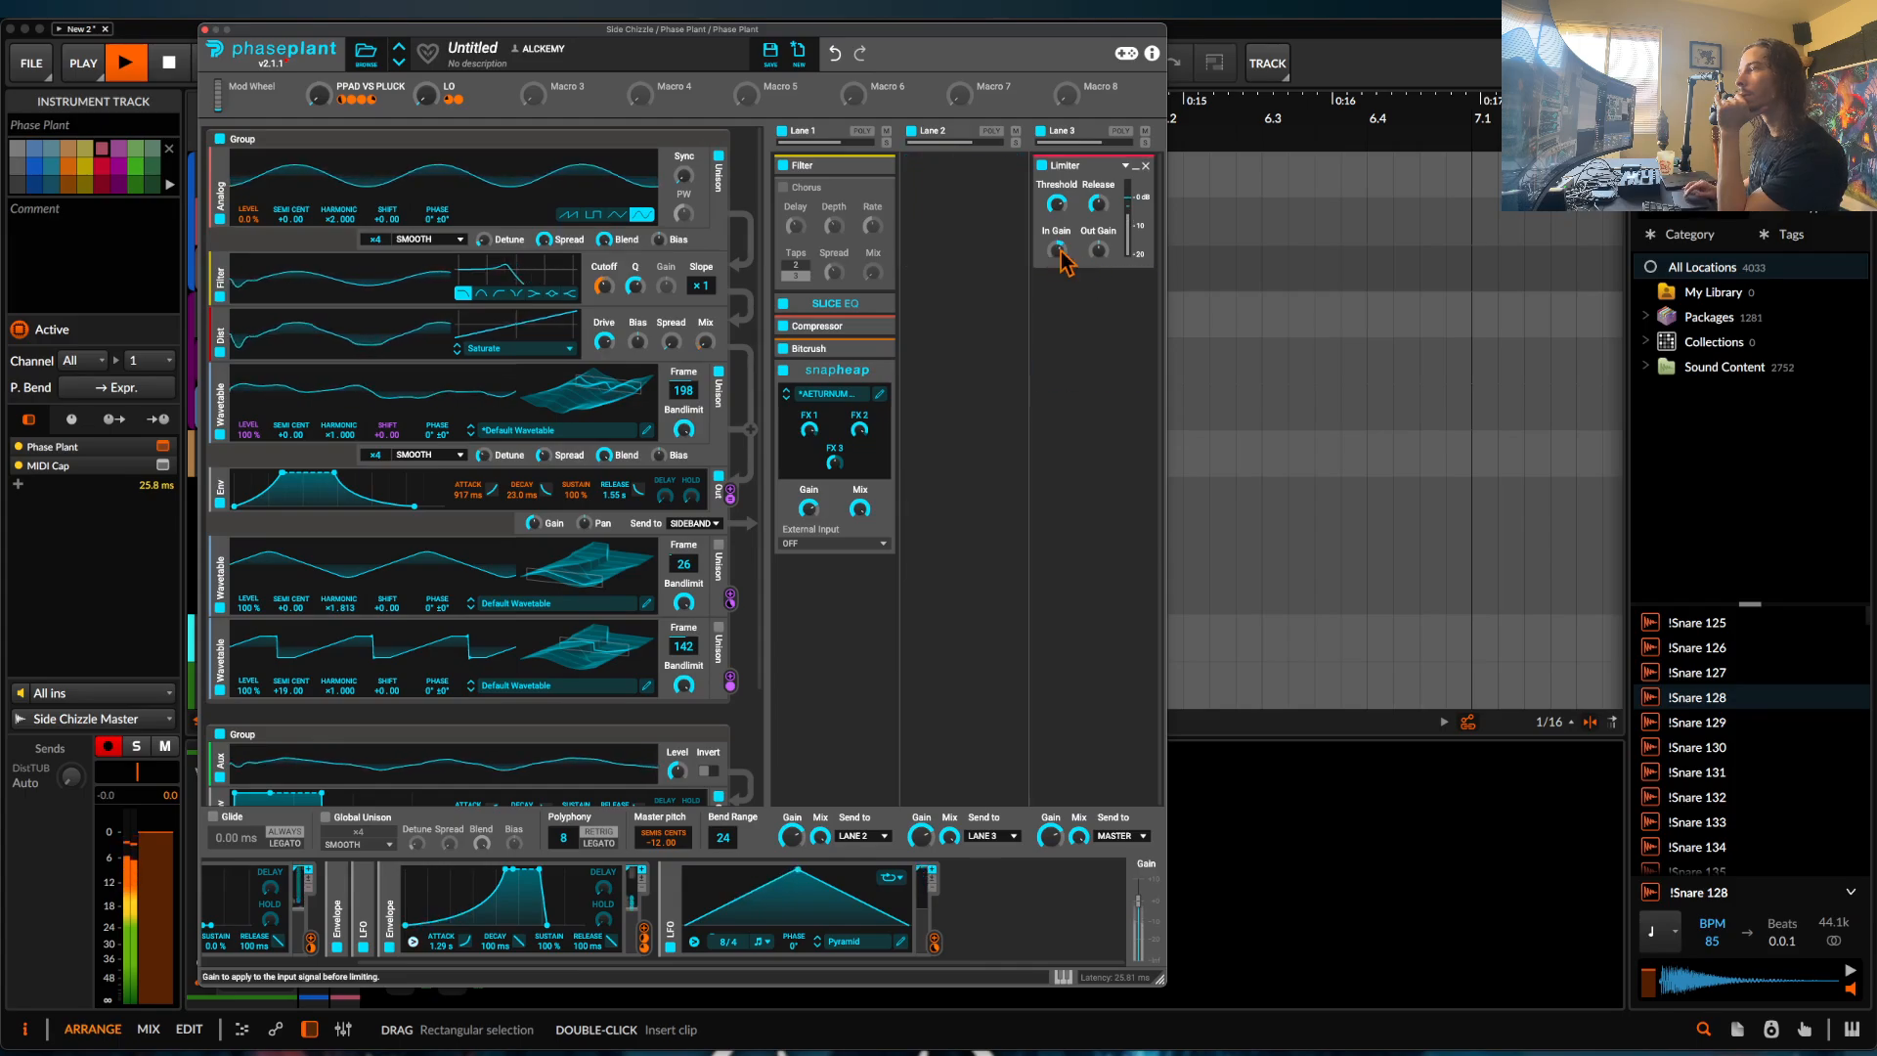
Minimize the Snap Heap in Lane 1, add a Reverb below it and minimize the Reverb as well.
left_click(878, 370)
left_click(819, 463)
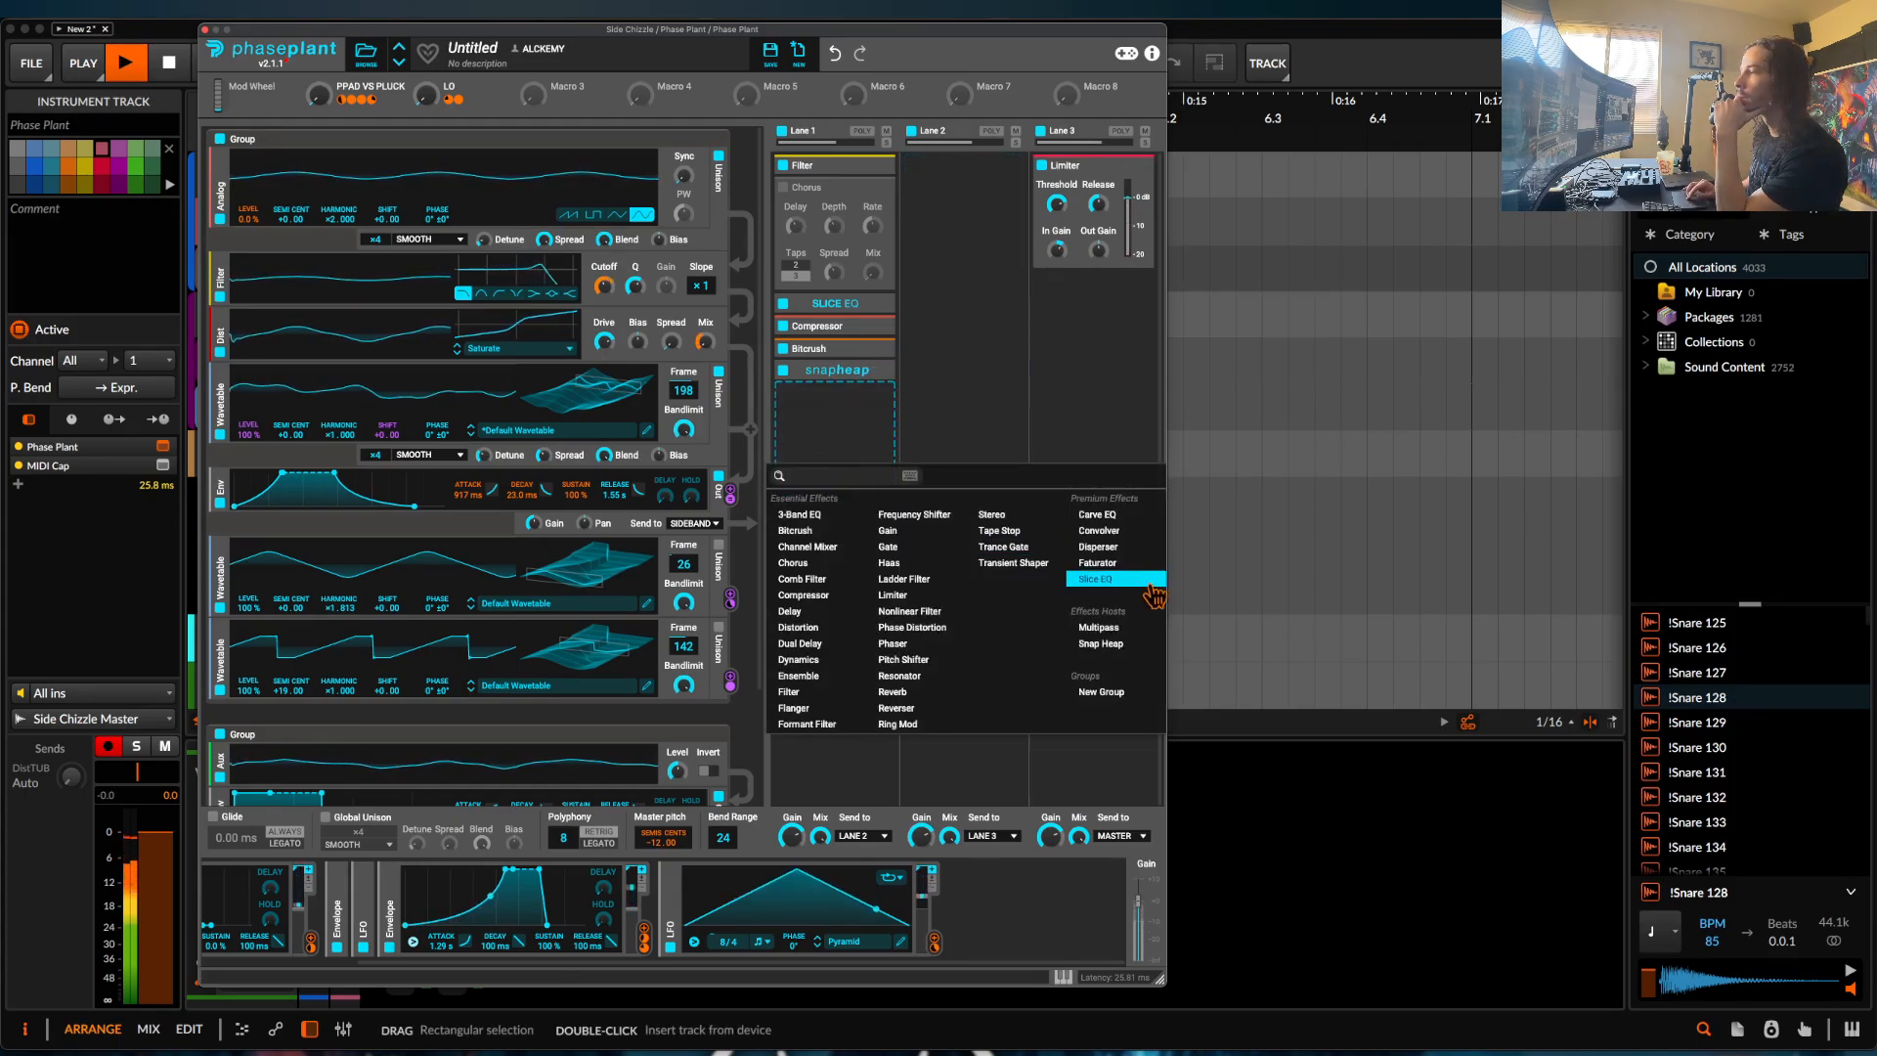
left_click(891, 692)
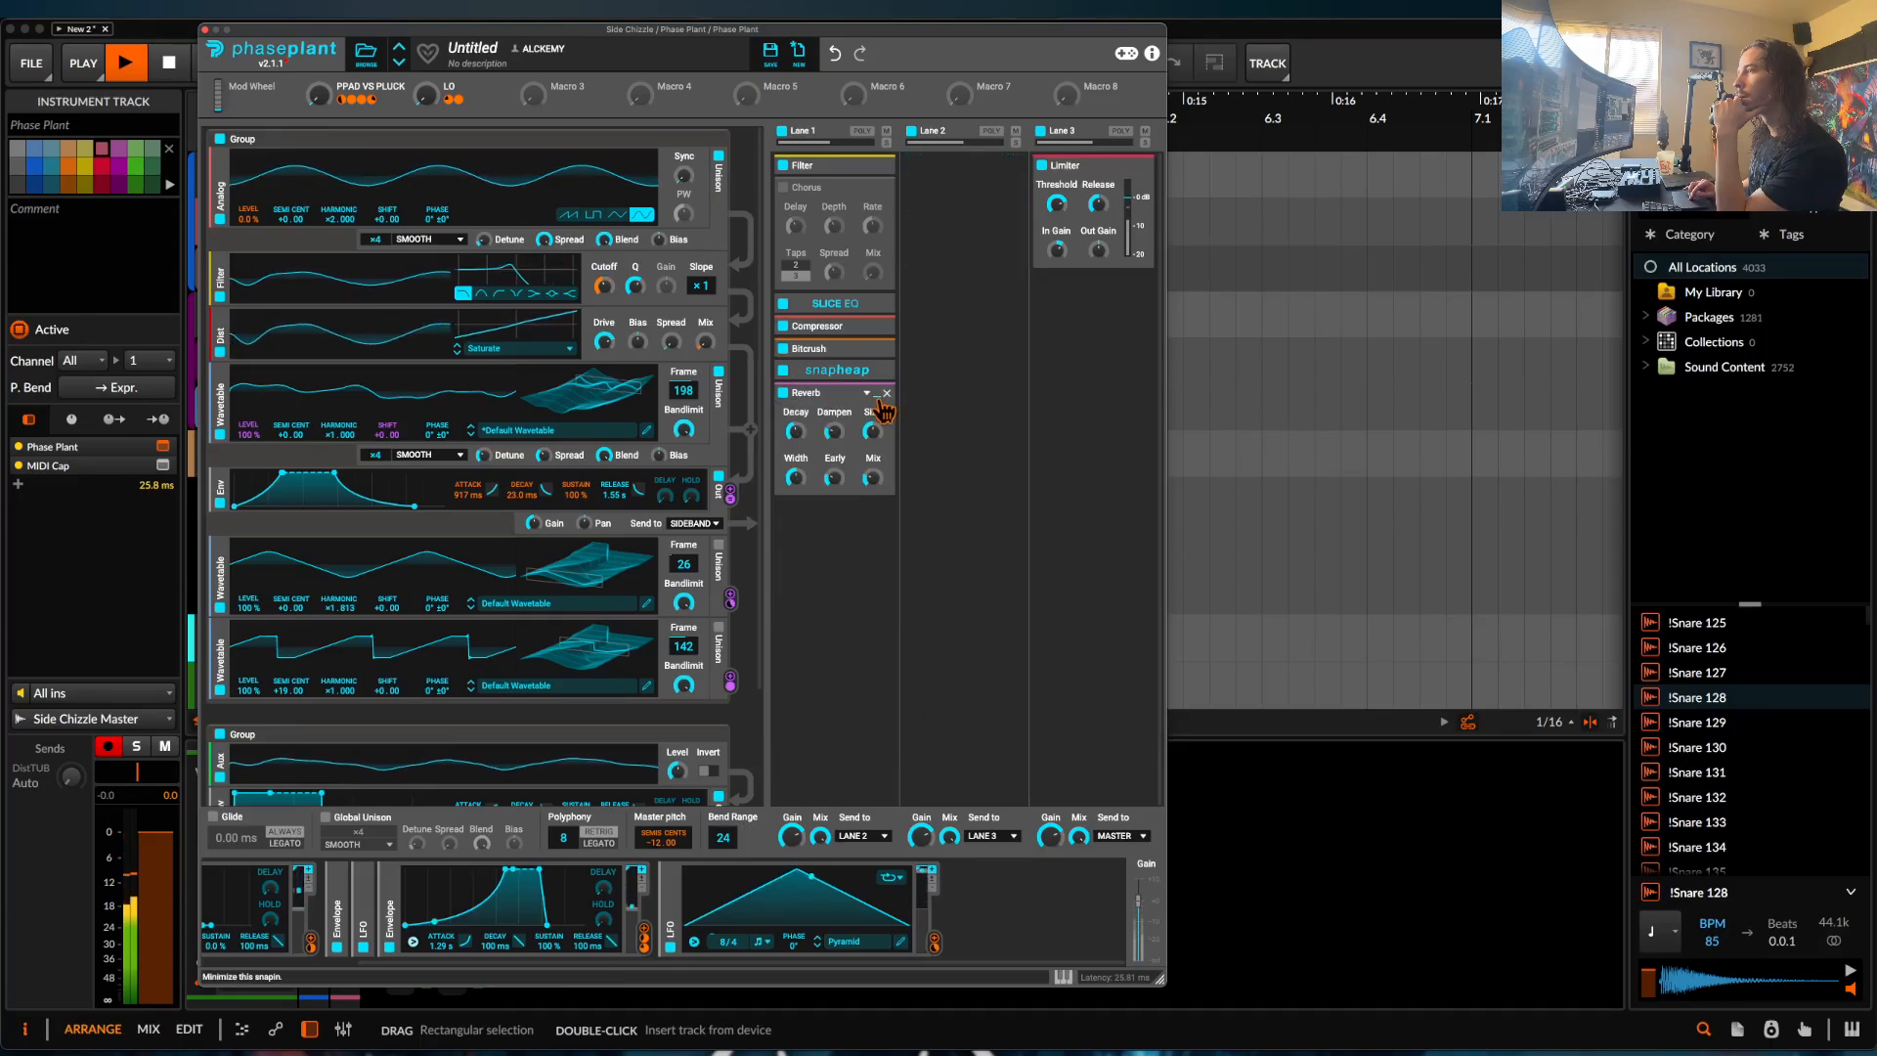
left_click(877, 394)
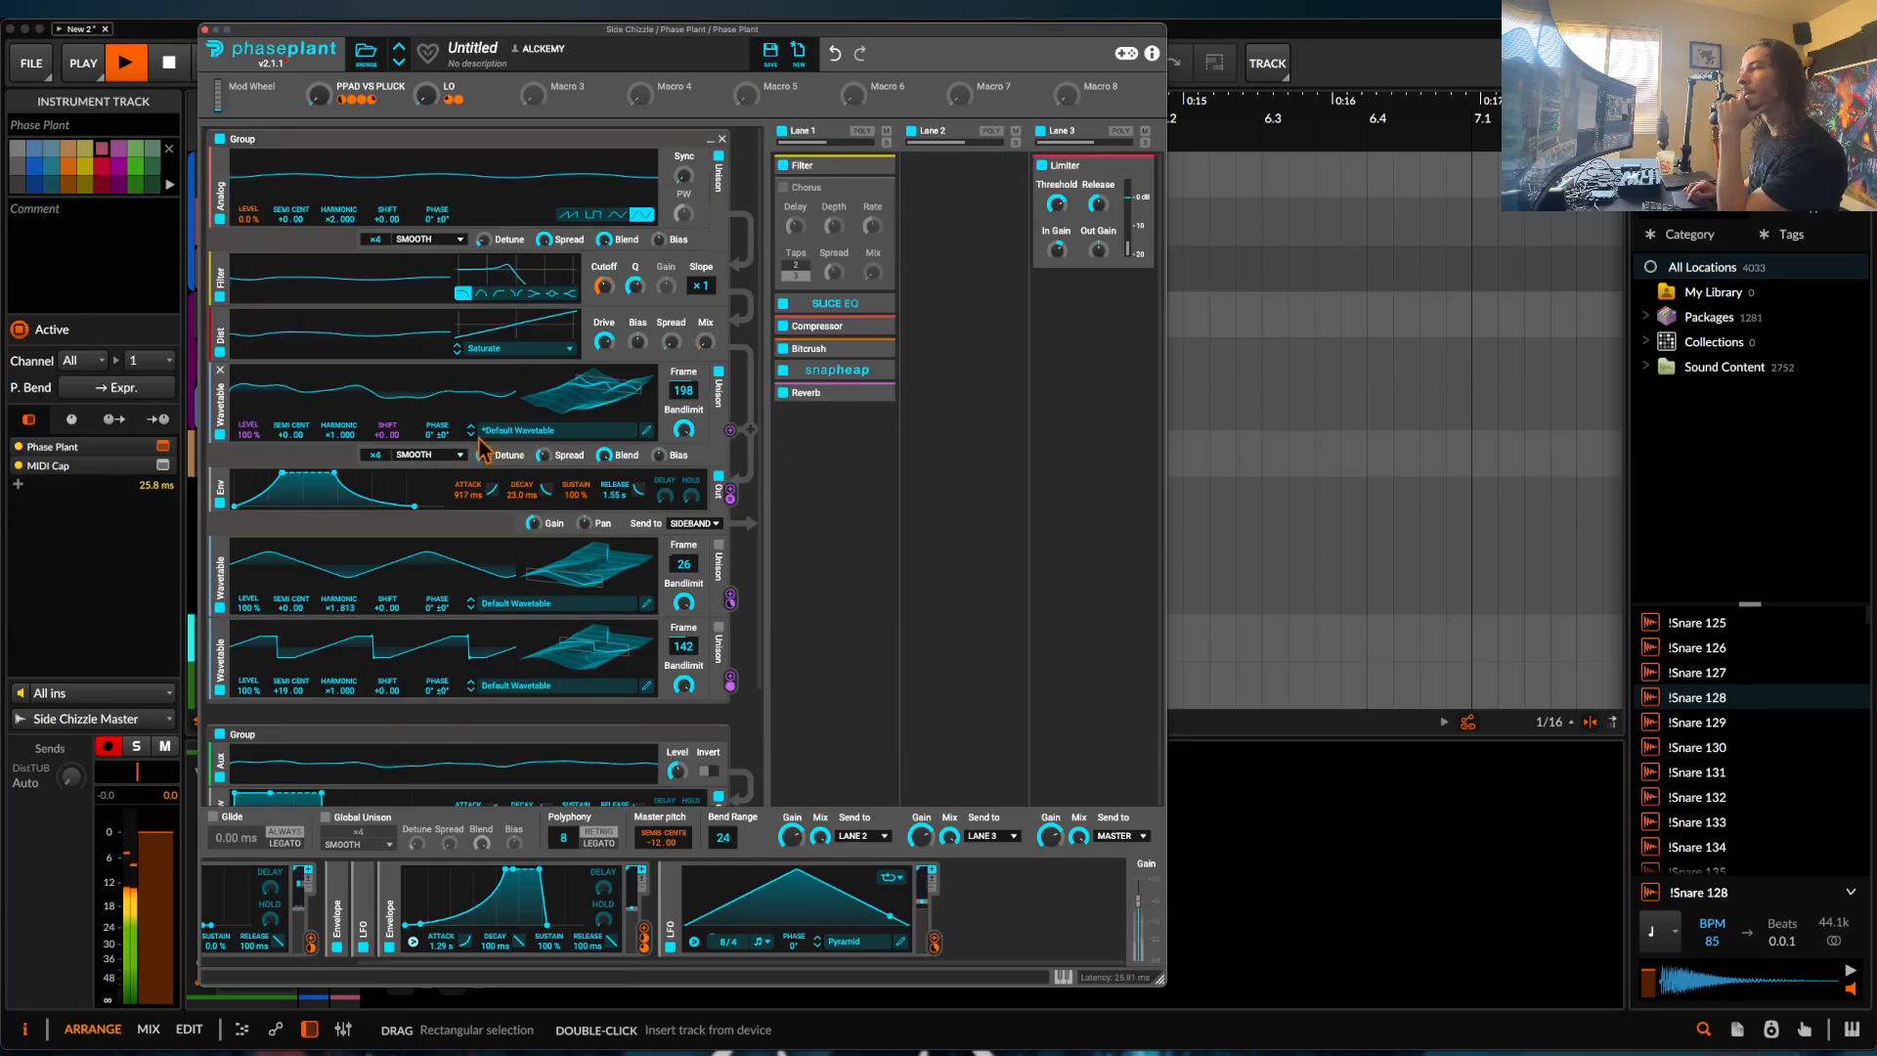
Turn up the PPAD VS PLUCK macro and raise the LO macro to 96% during playback.
scroll(706, 719, "down", 1)
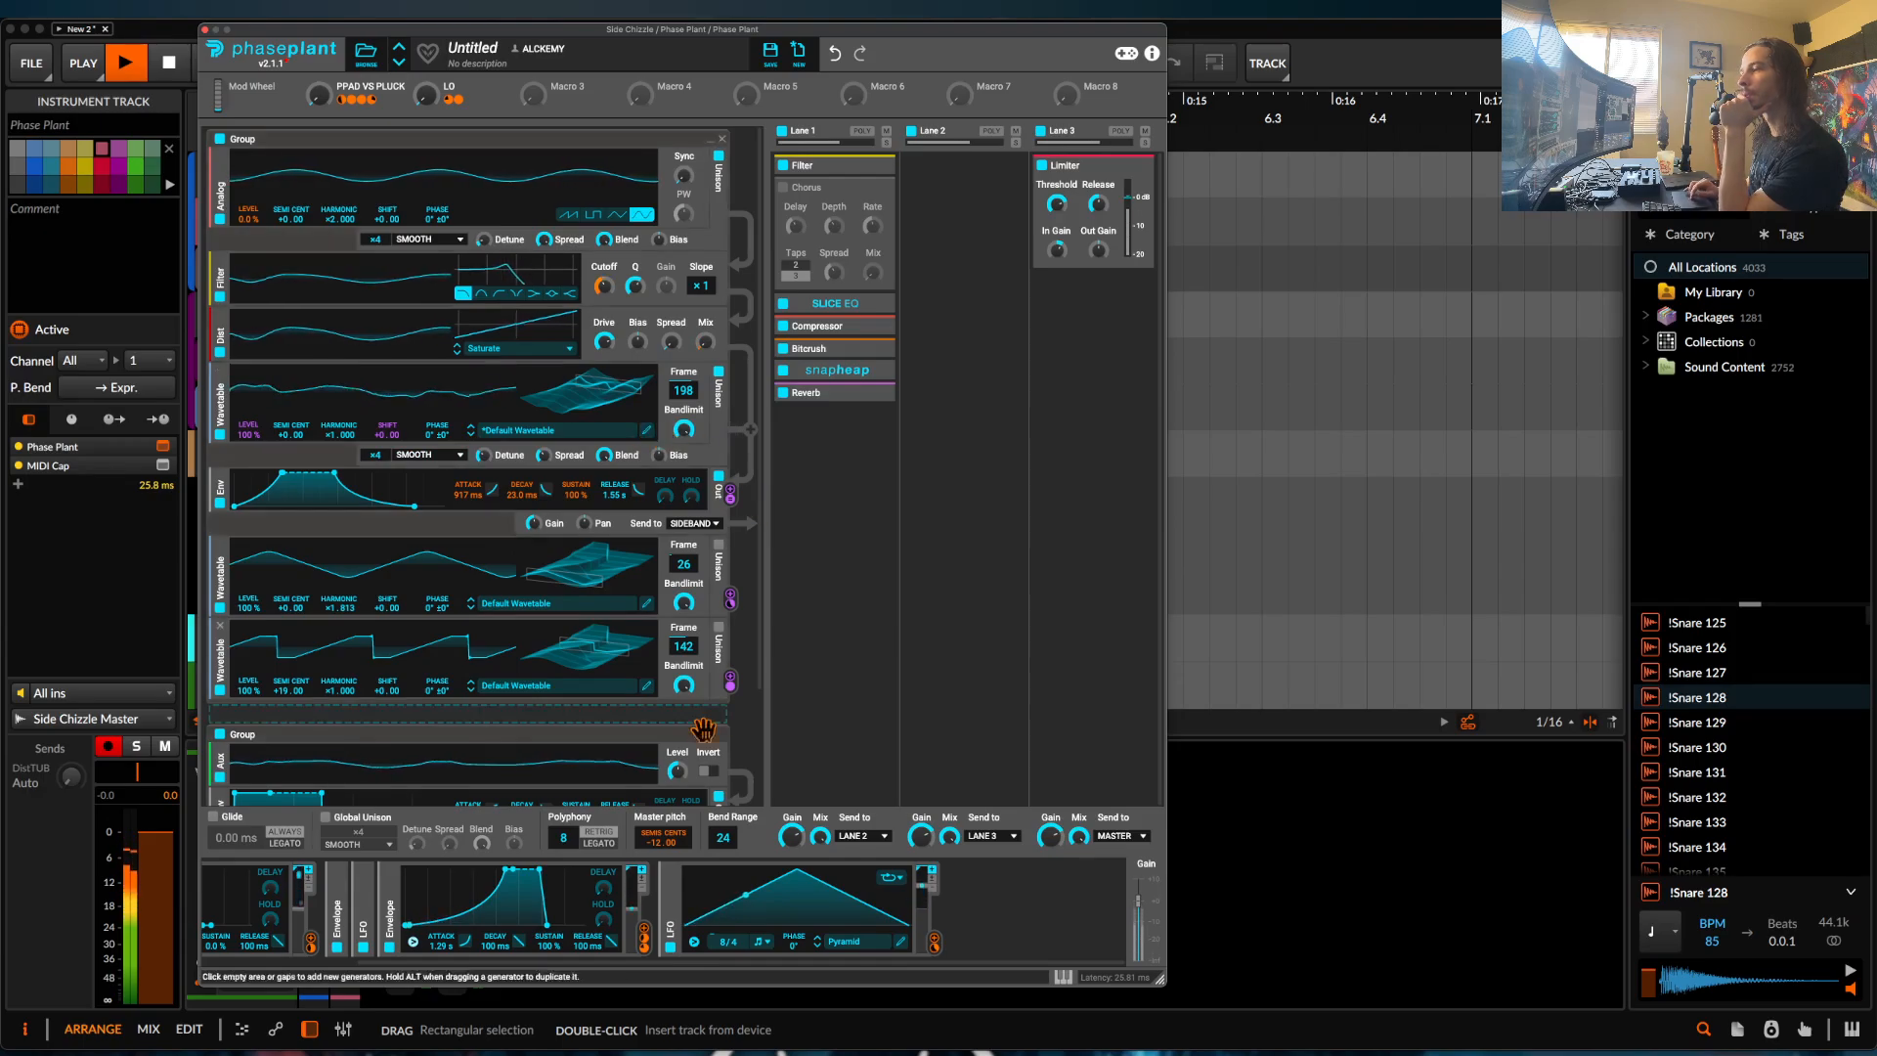
scroll(538, 503, "down", 3)
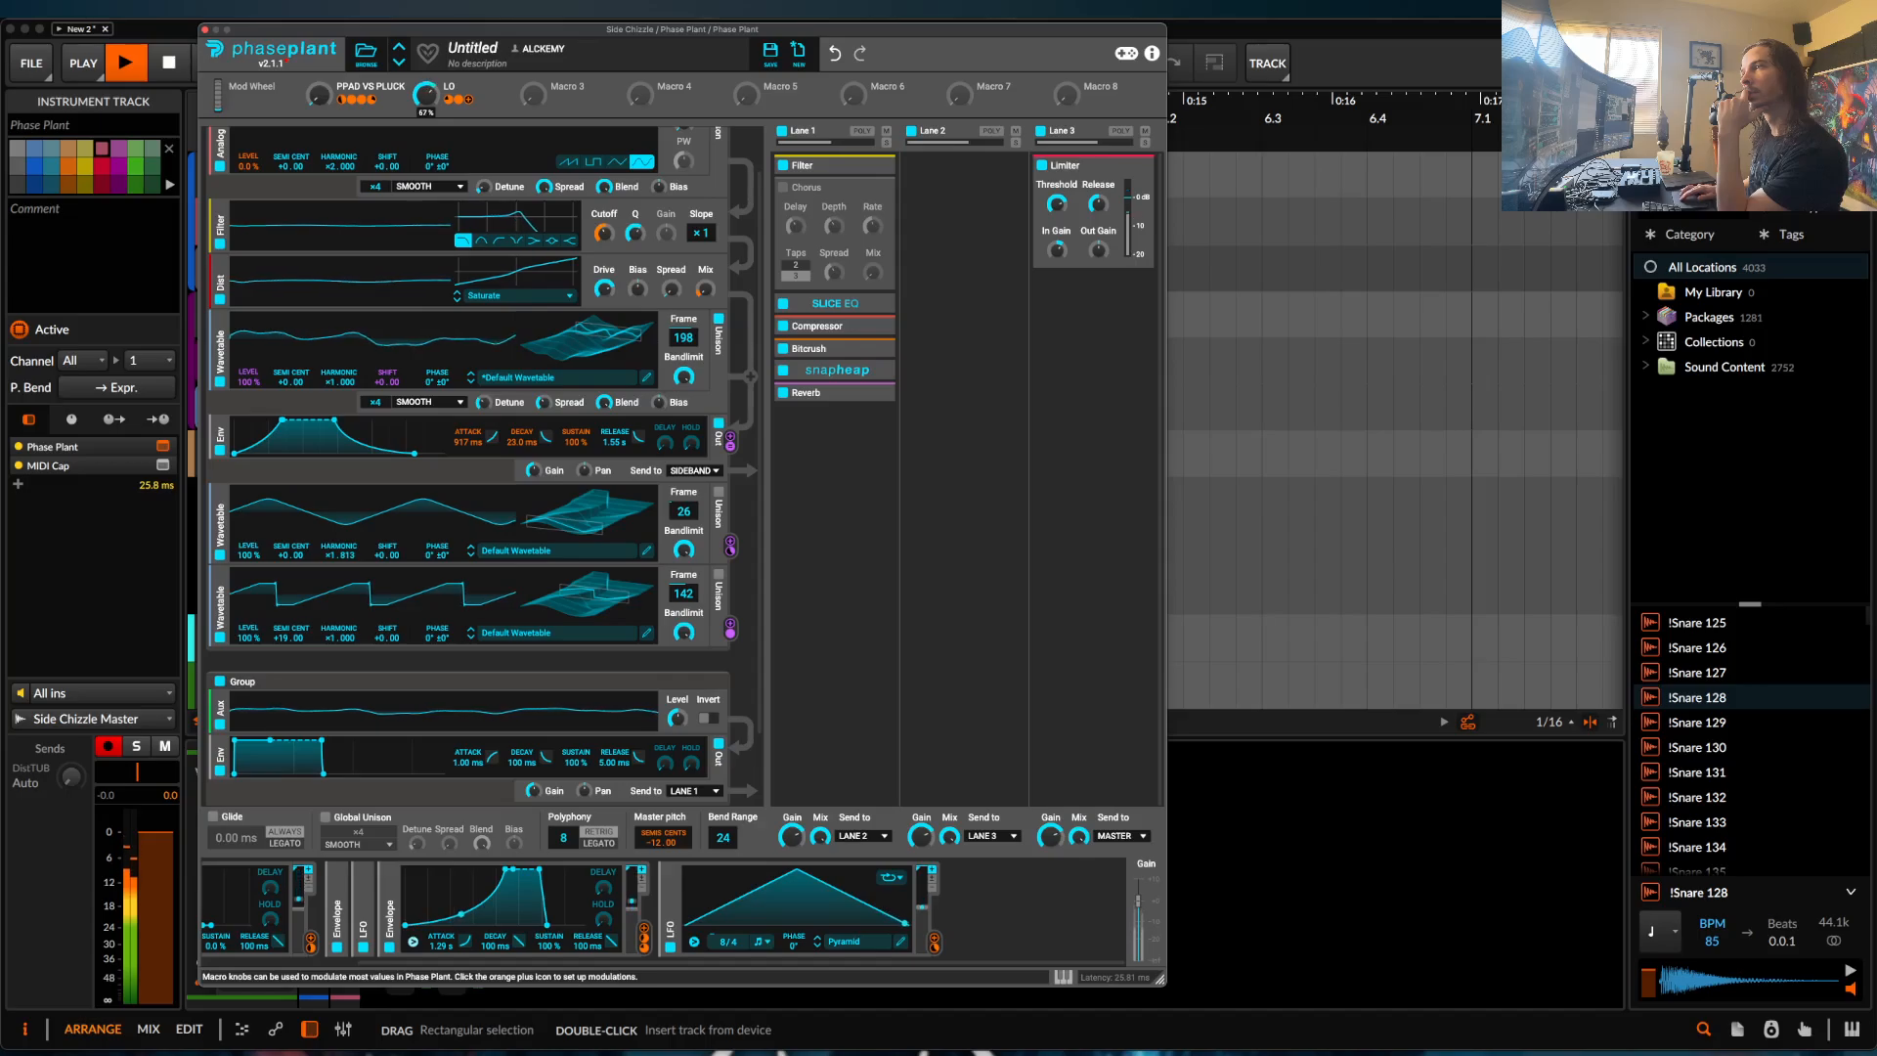
left_click_drag(318, 96, 319, 84)
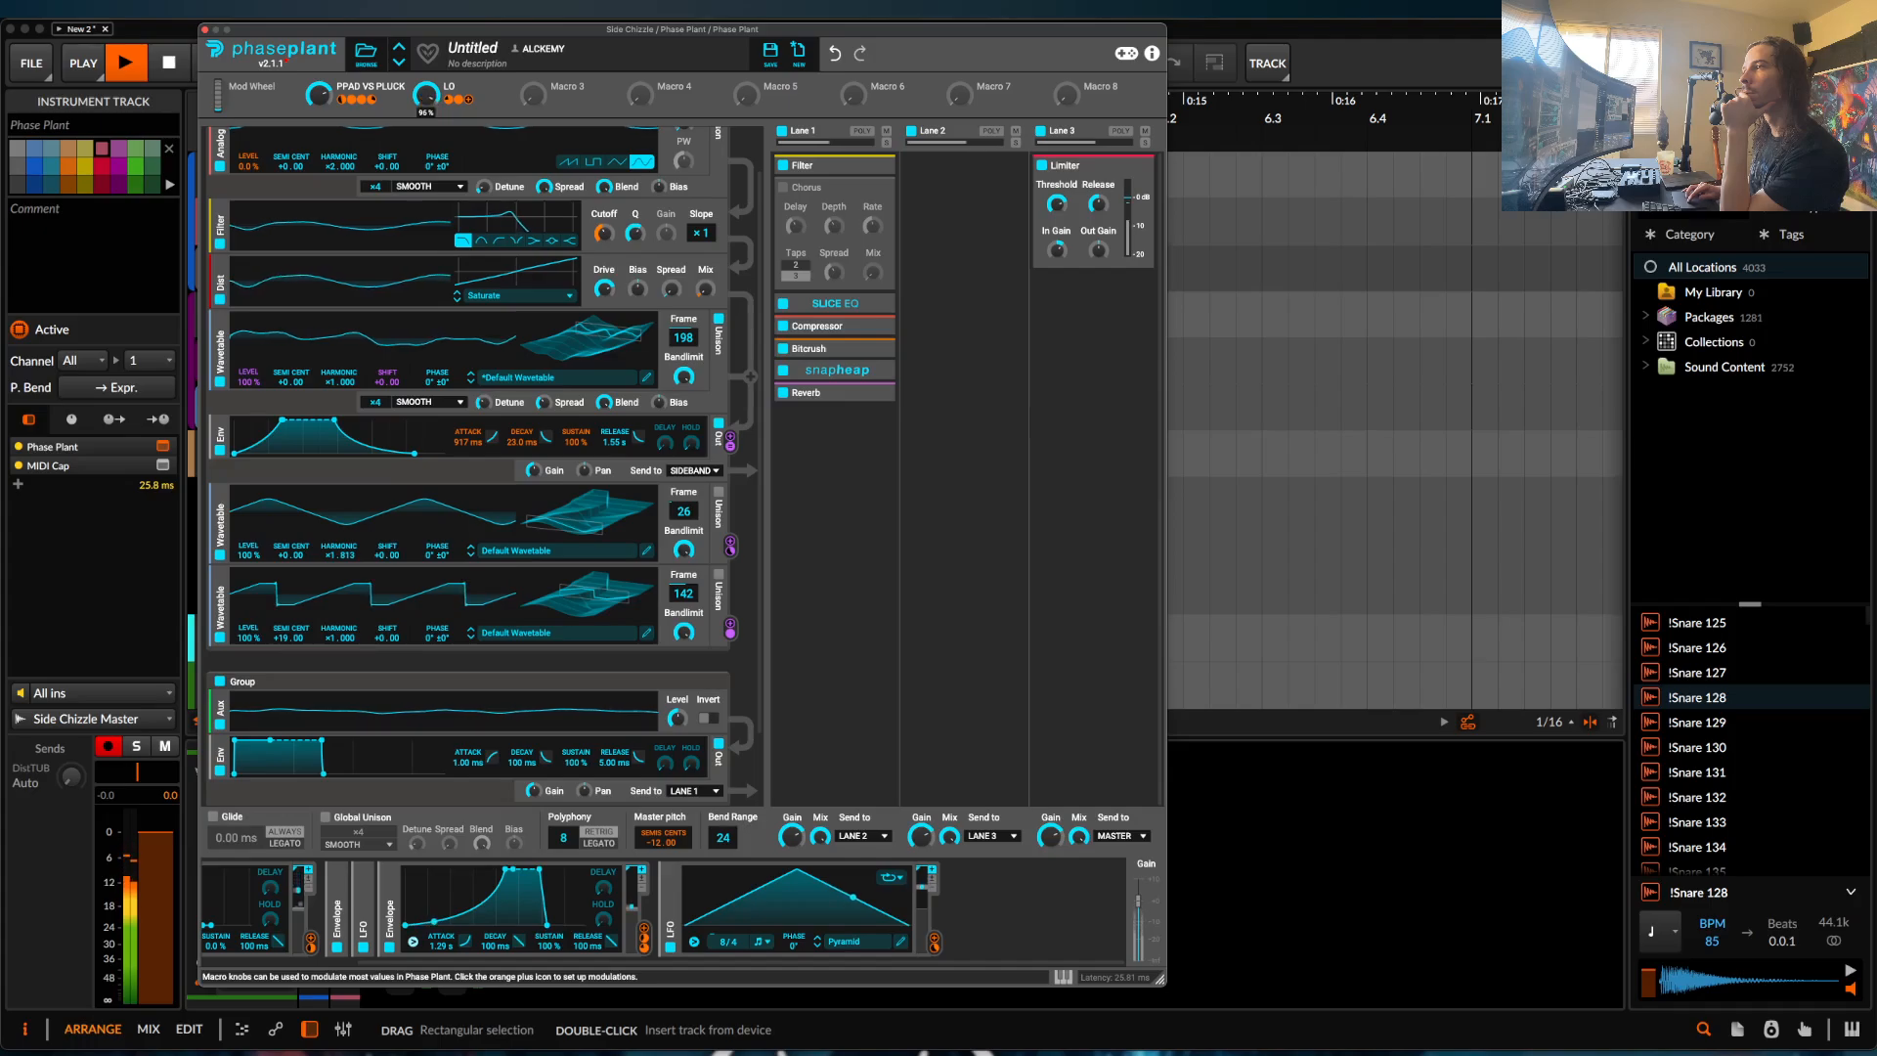
scroll(425, 386, "up", 2)
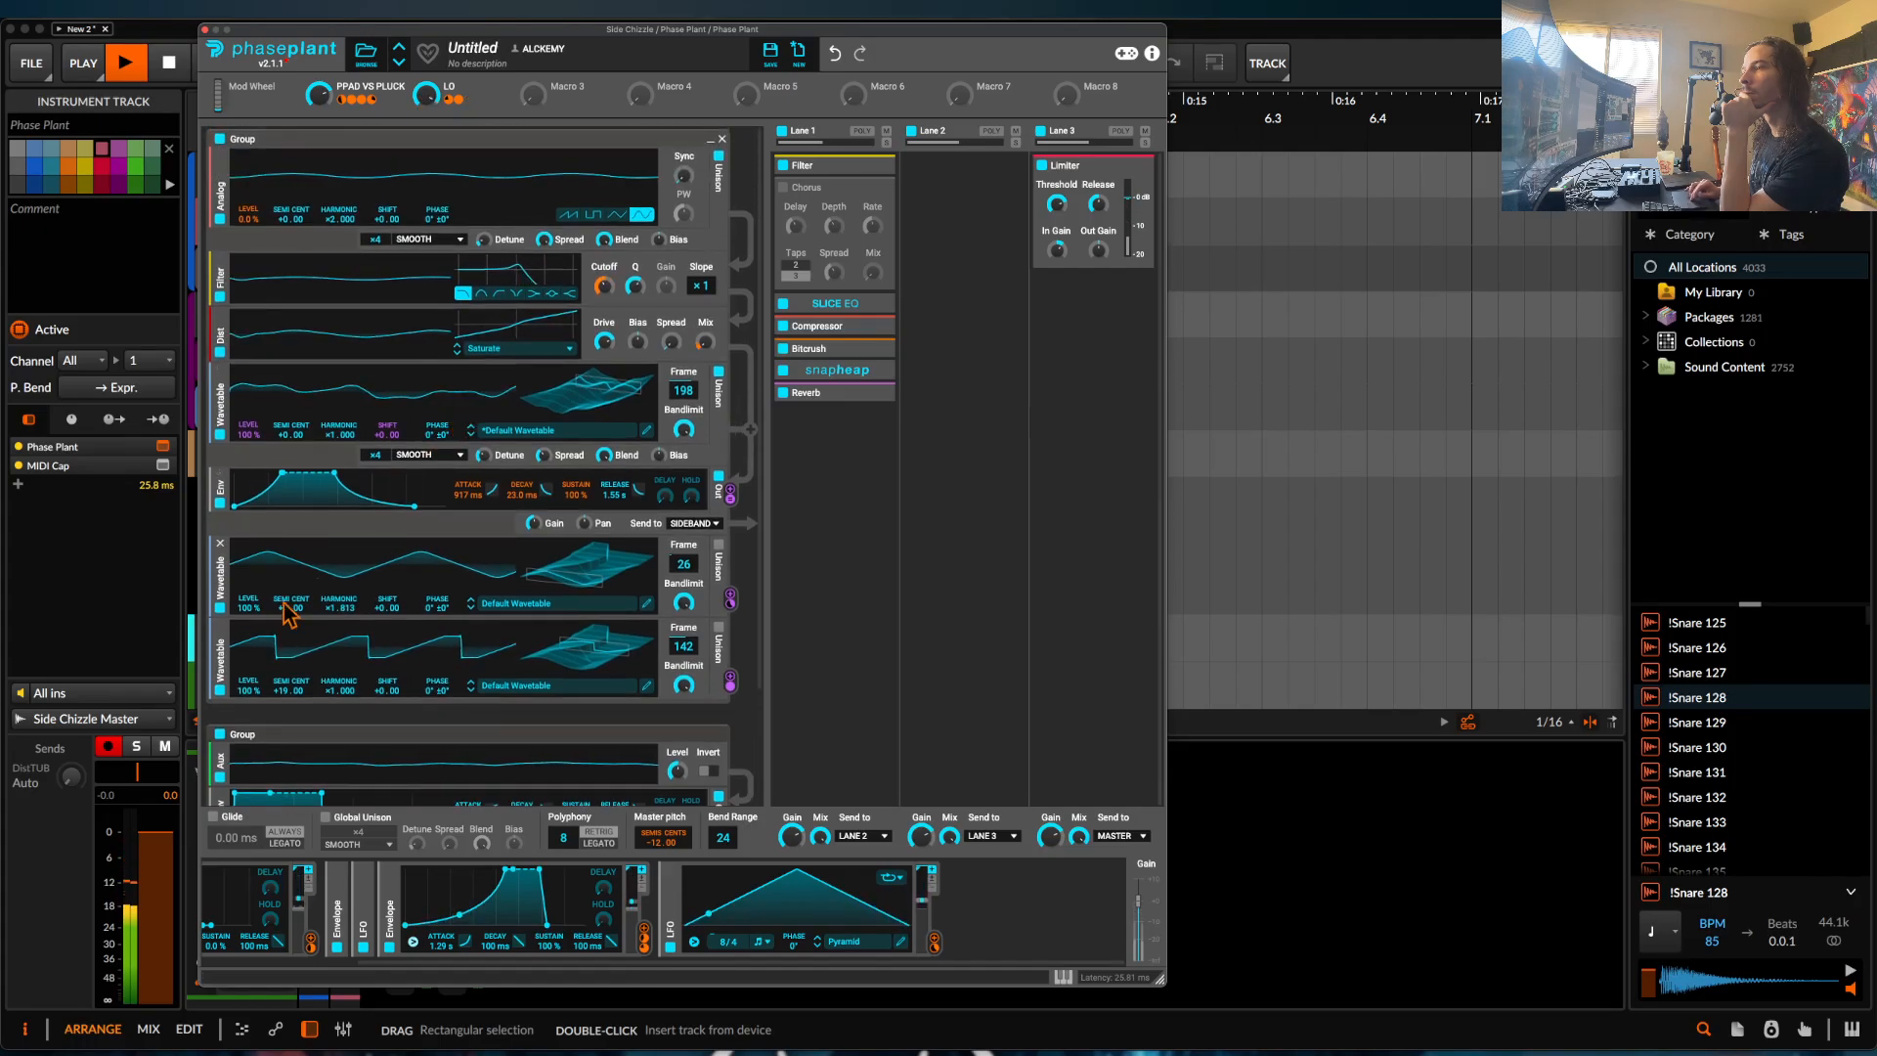
Minimize the expanded Envelope modulators, then reposition and enlarge the Phase Plant window.
left_click(397, 897)
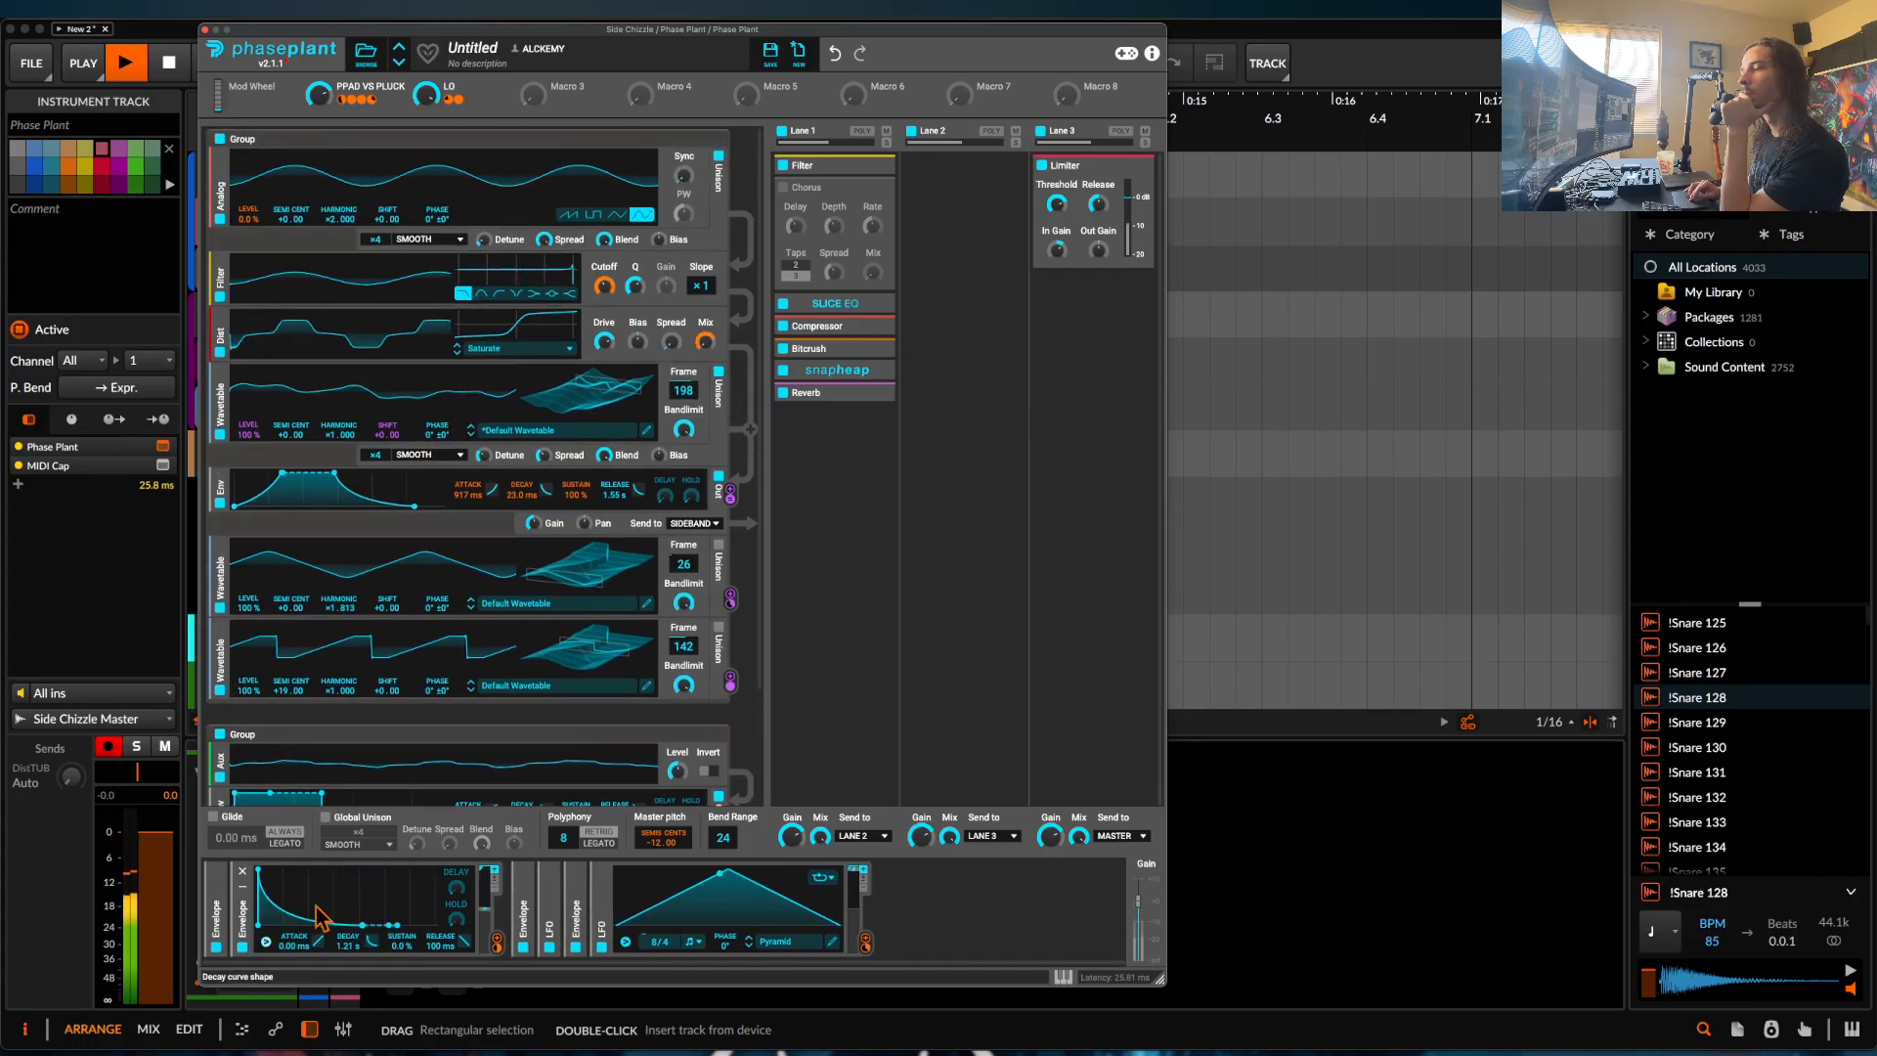
left_click(243, 909)
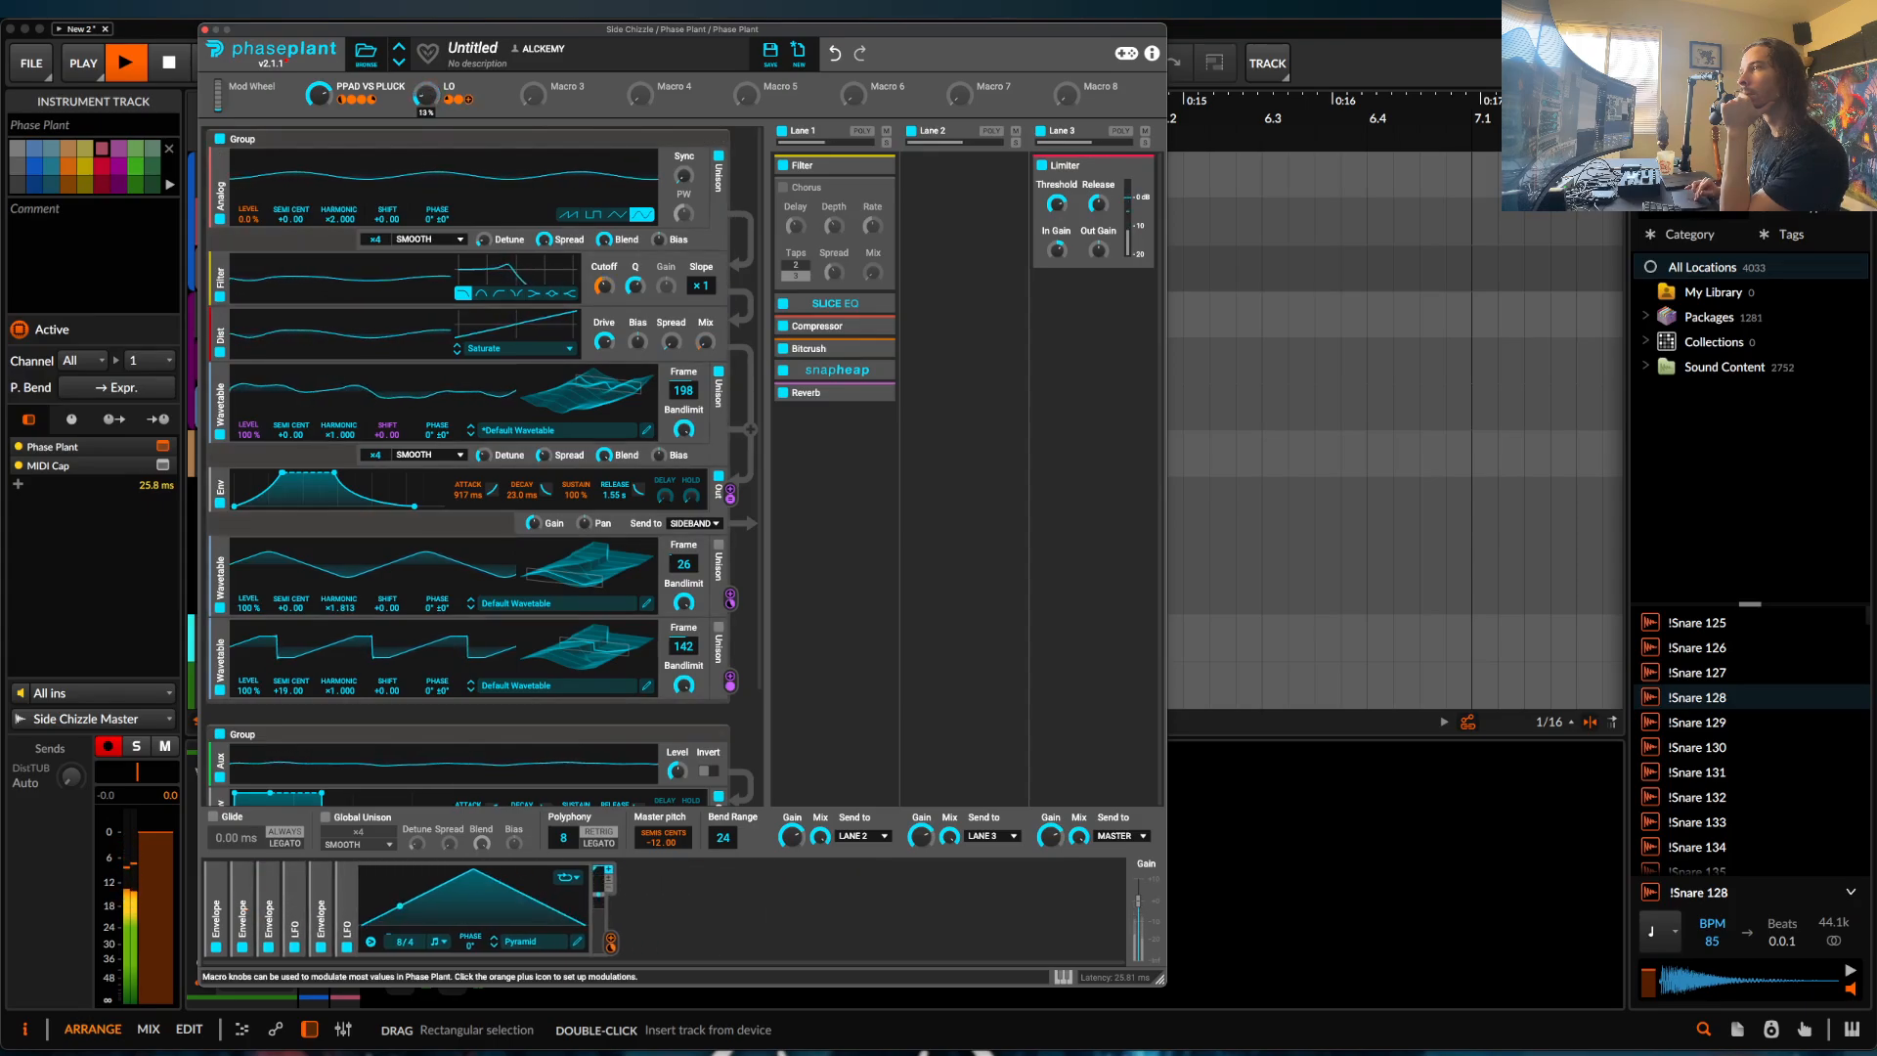
left_click_drag(320, 46, 134, 44)
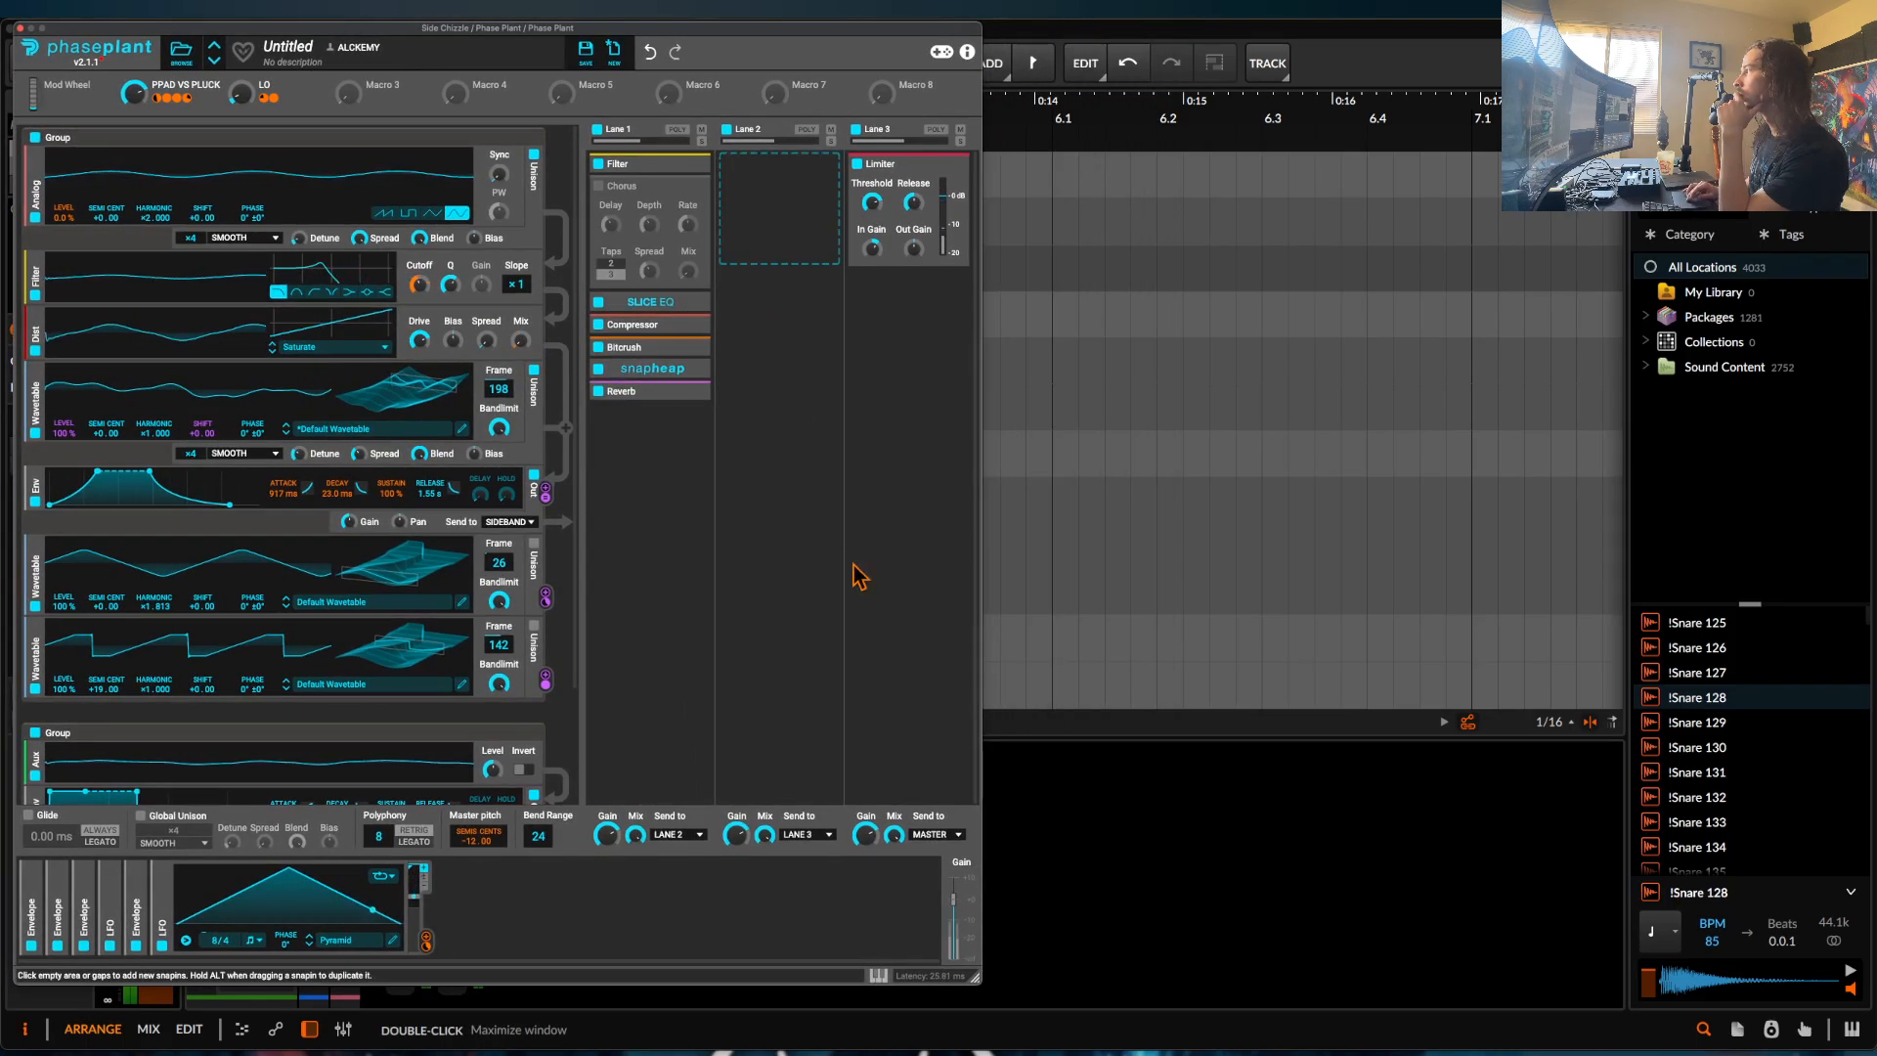
left_click_drag(974, 989, 1256, 982)
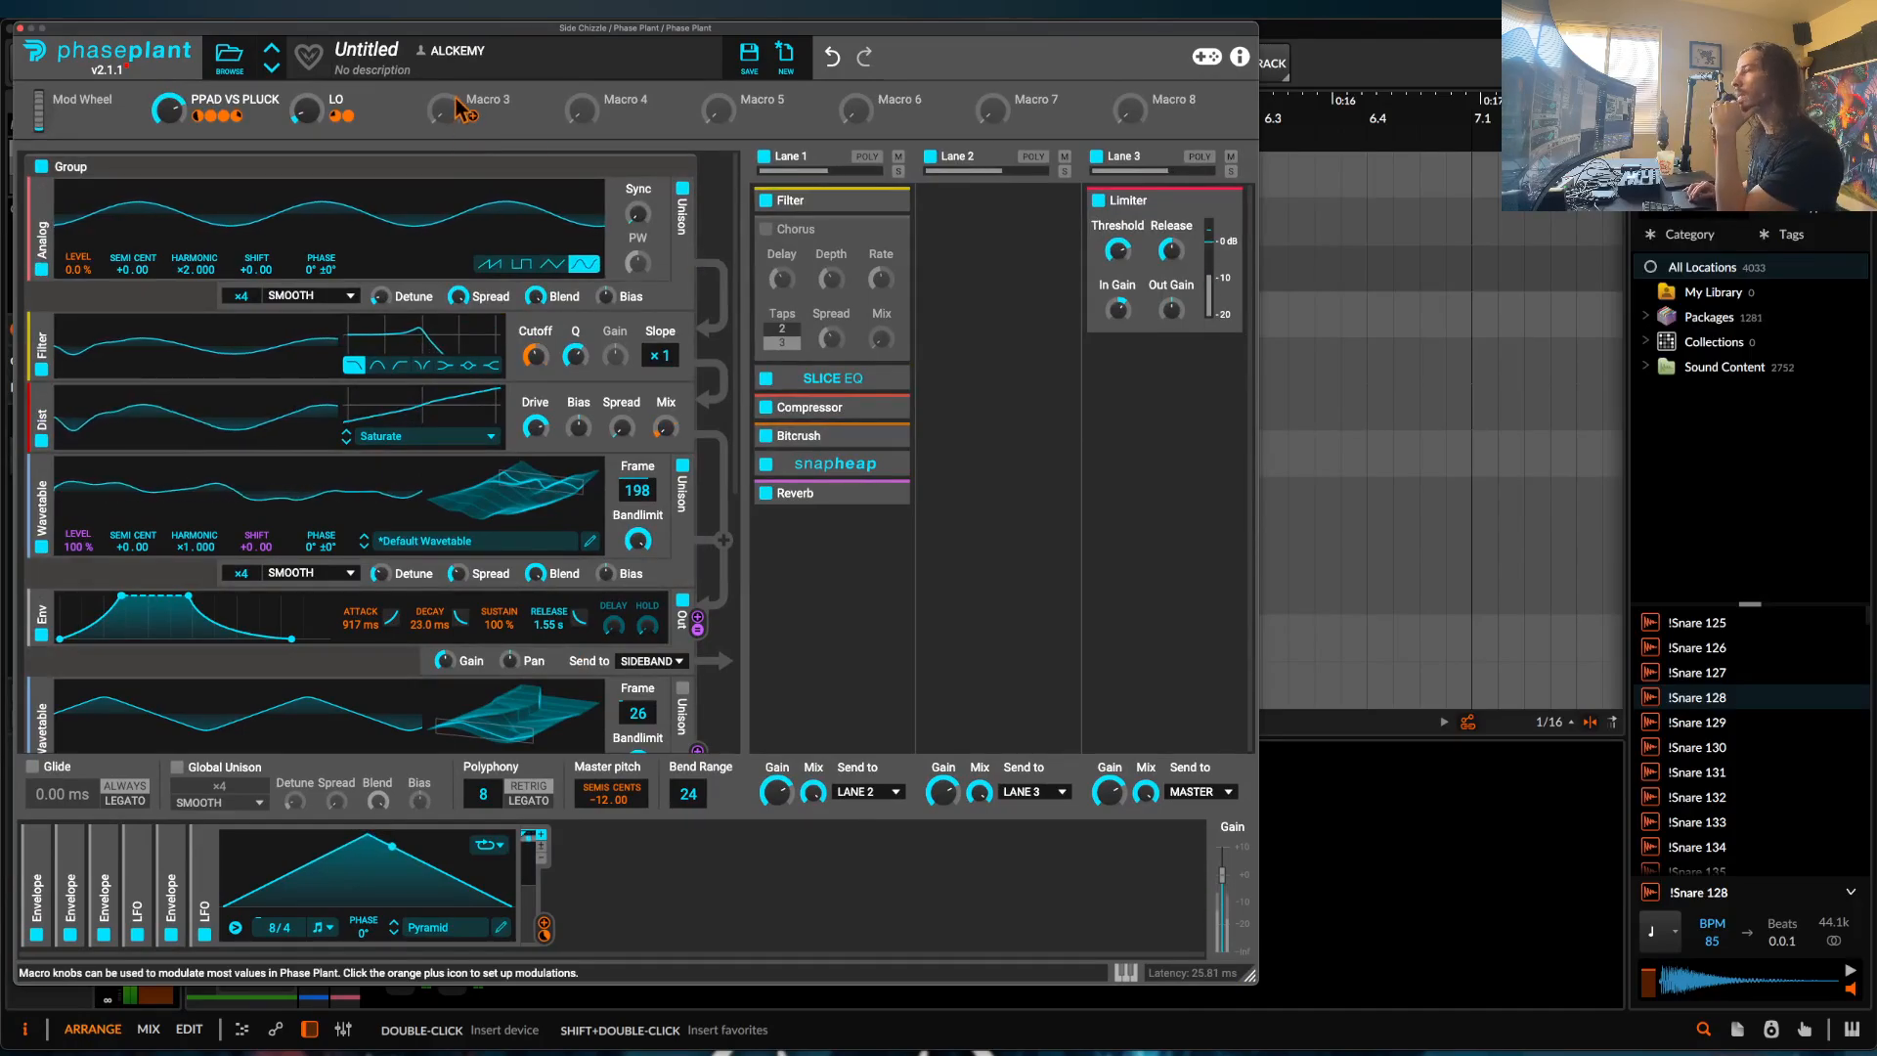
Enable the Chorus in Lane 1 and add an Envelope modulator with 0.00 ms attack, 87.1 ms decay and 0.0% sustain.
left_click(766, 229)
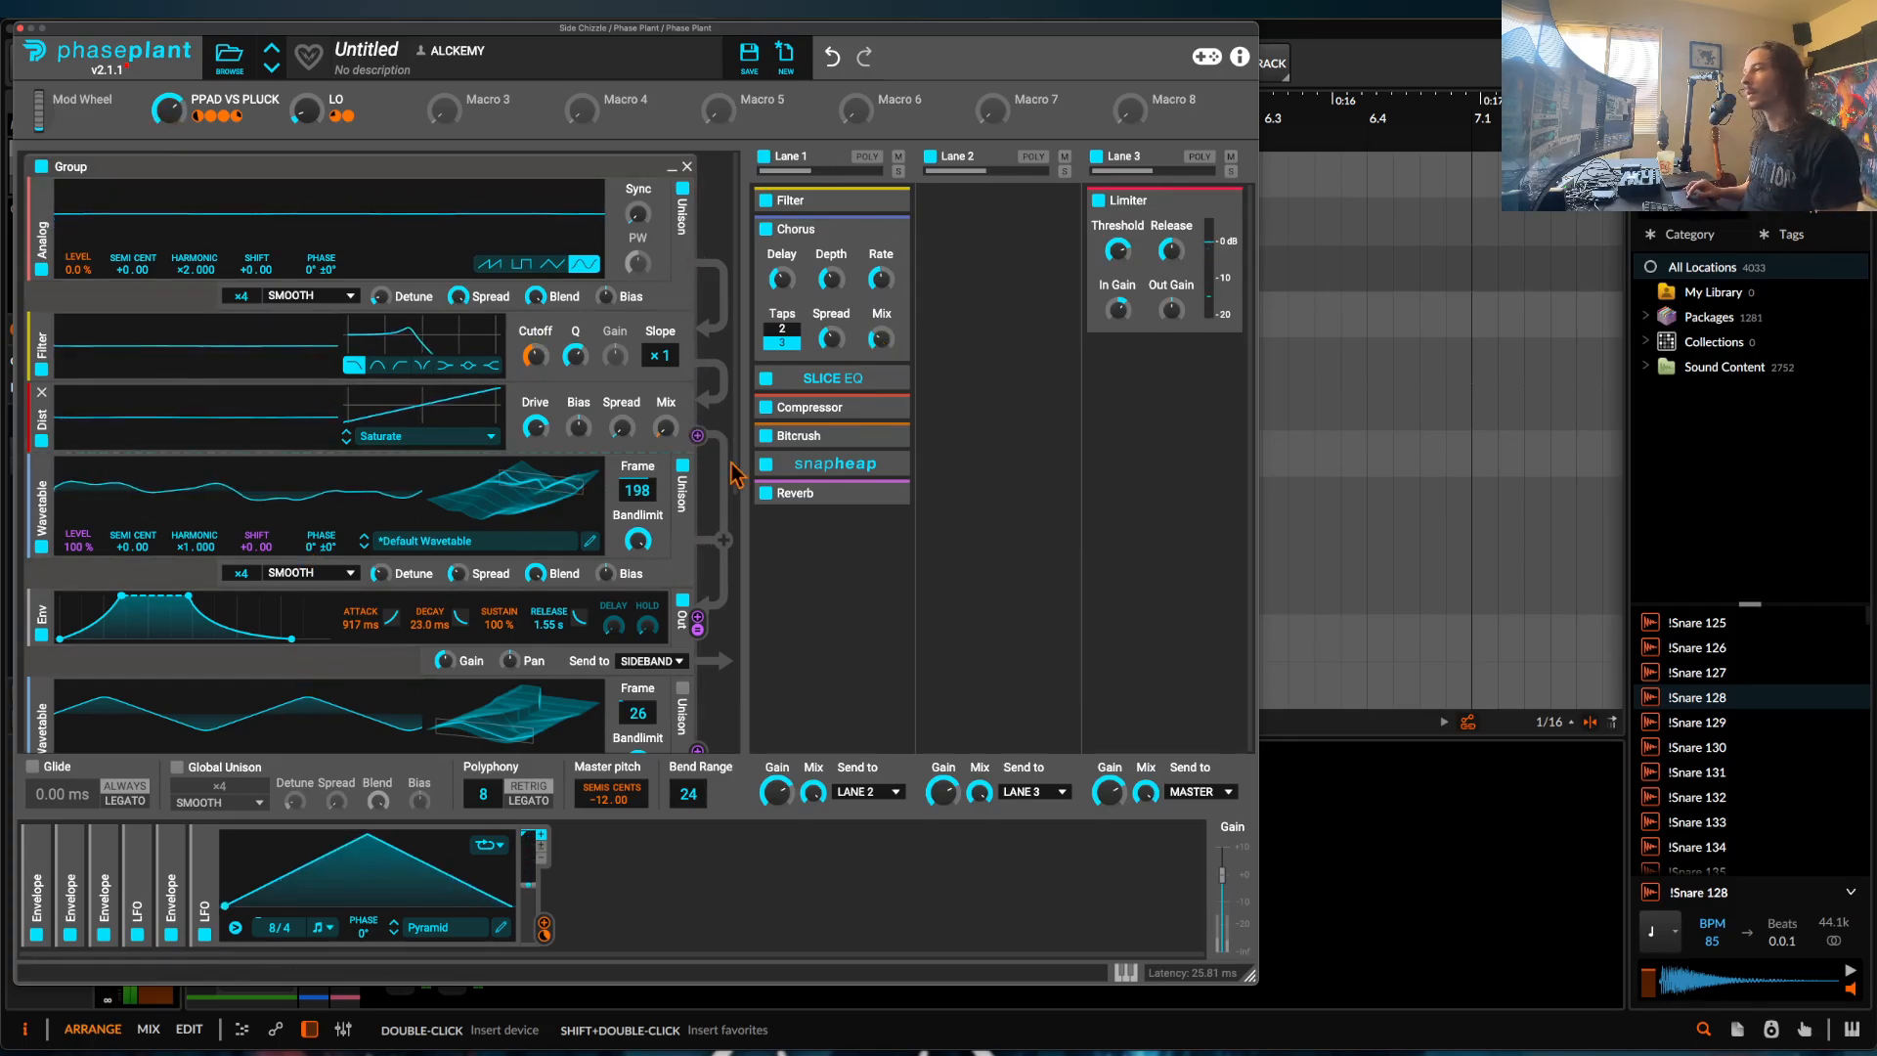
left_click(625, 880)
left_click(653, 794)
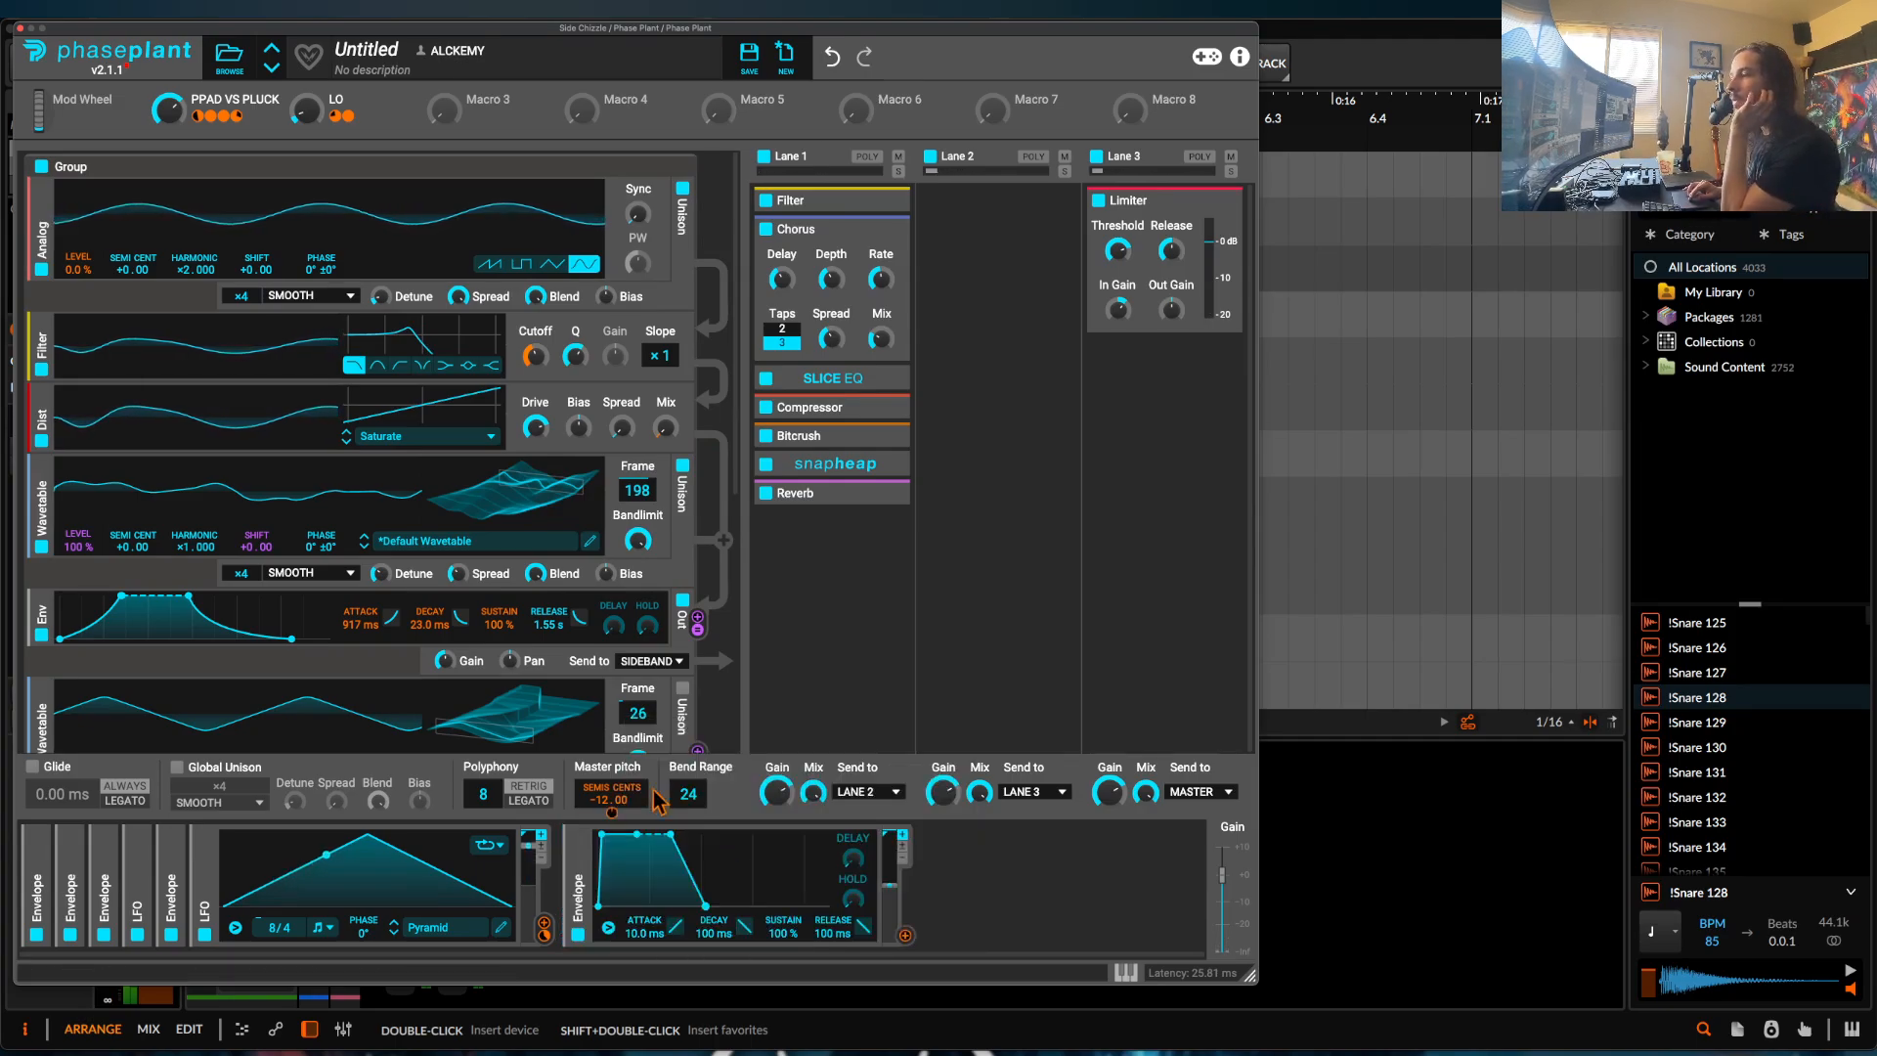
left_click_drag(601, 835, 636, 898)
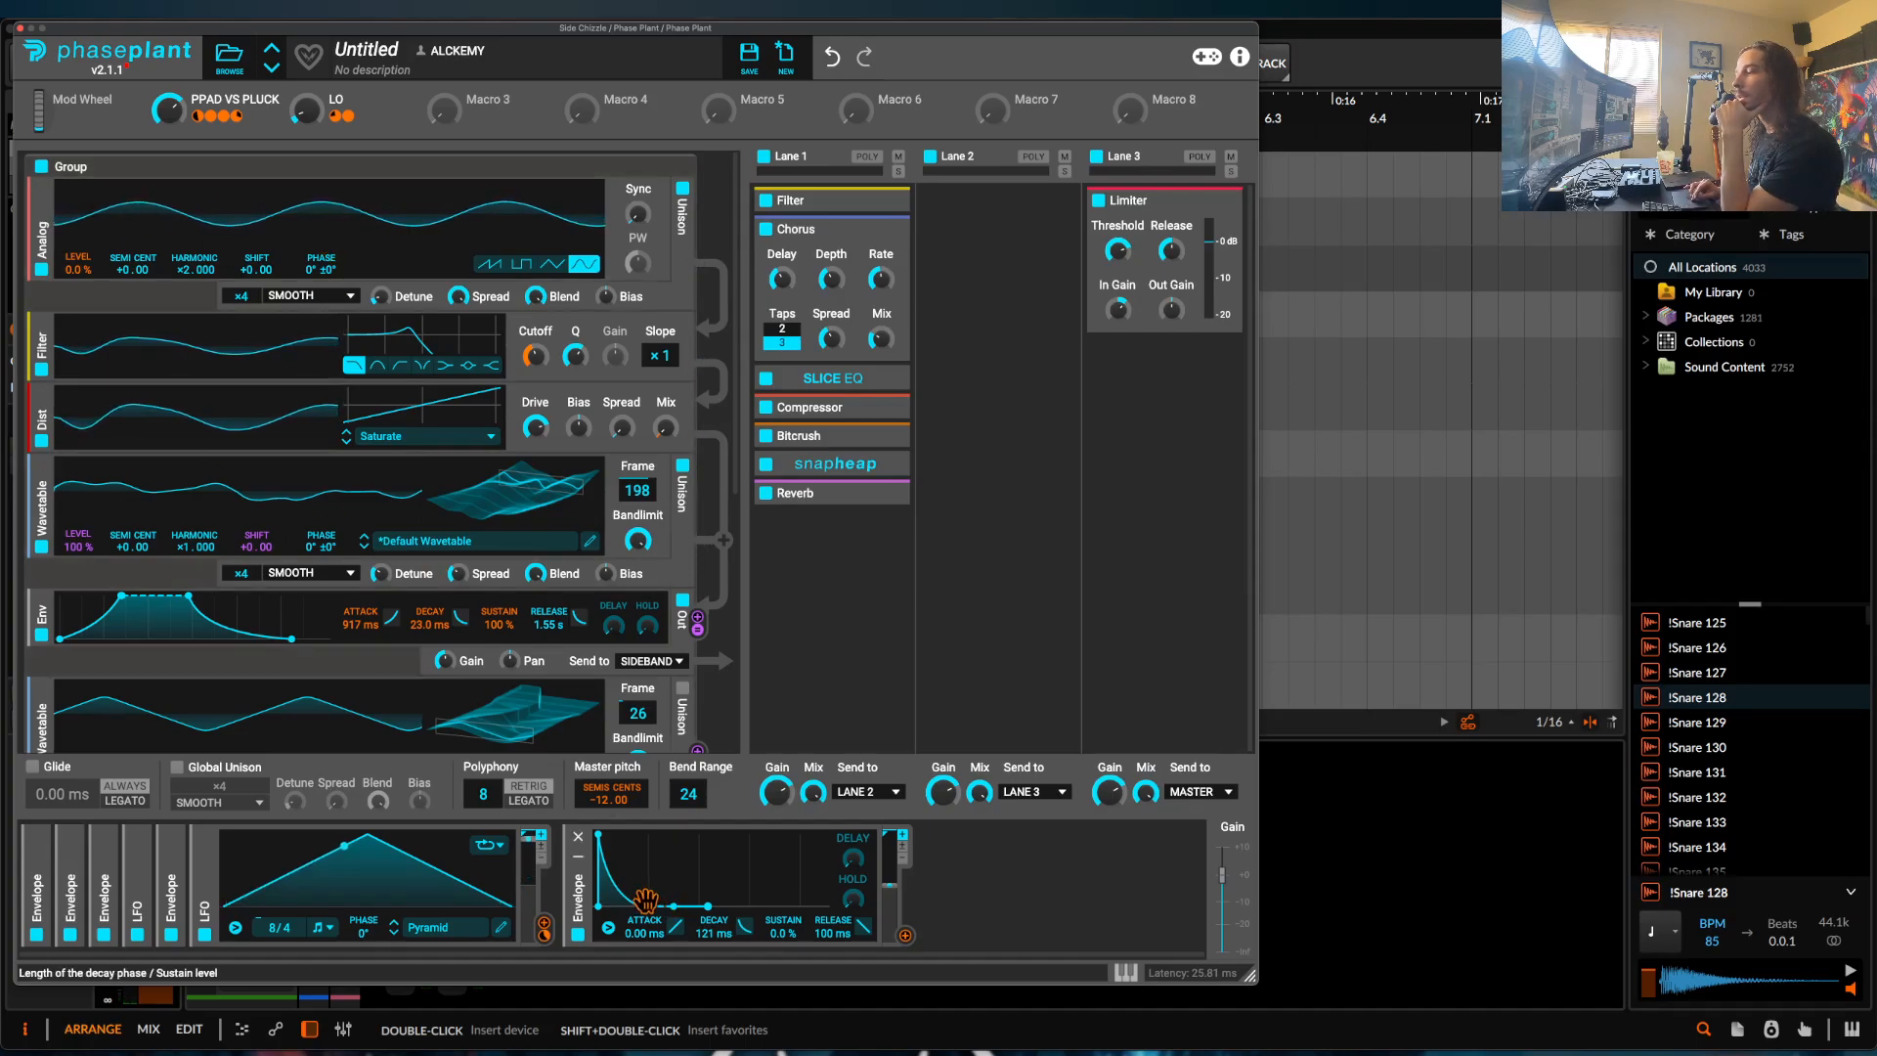
left_click_drag(617, 893, 615, 879)
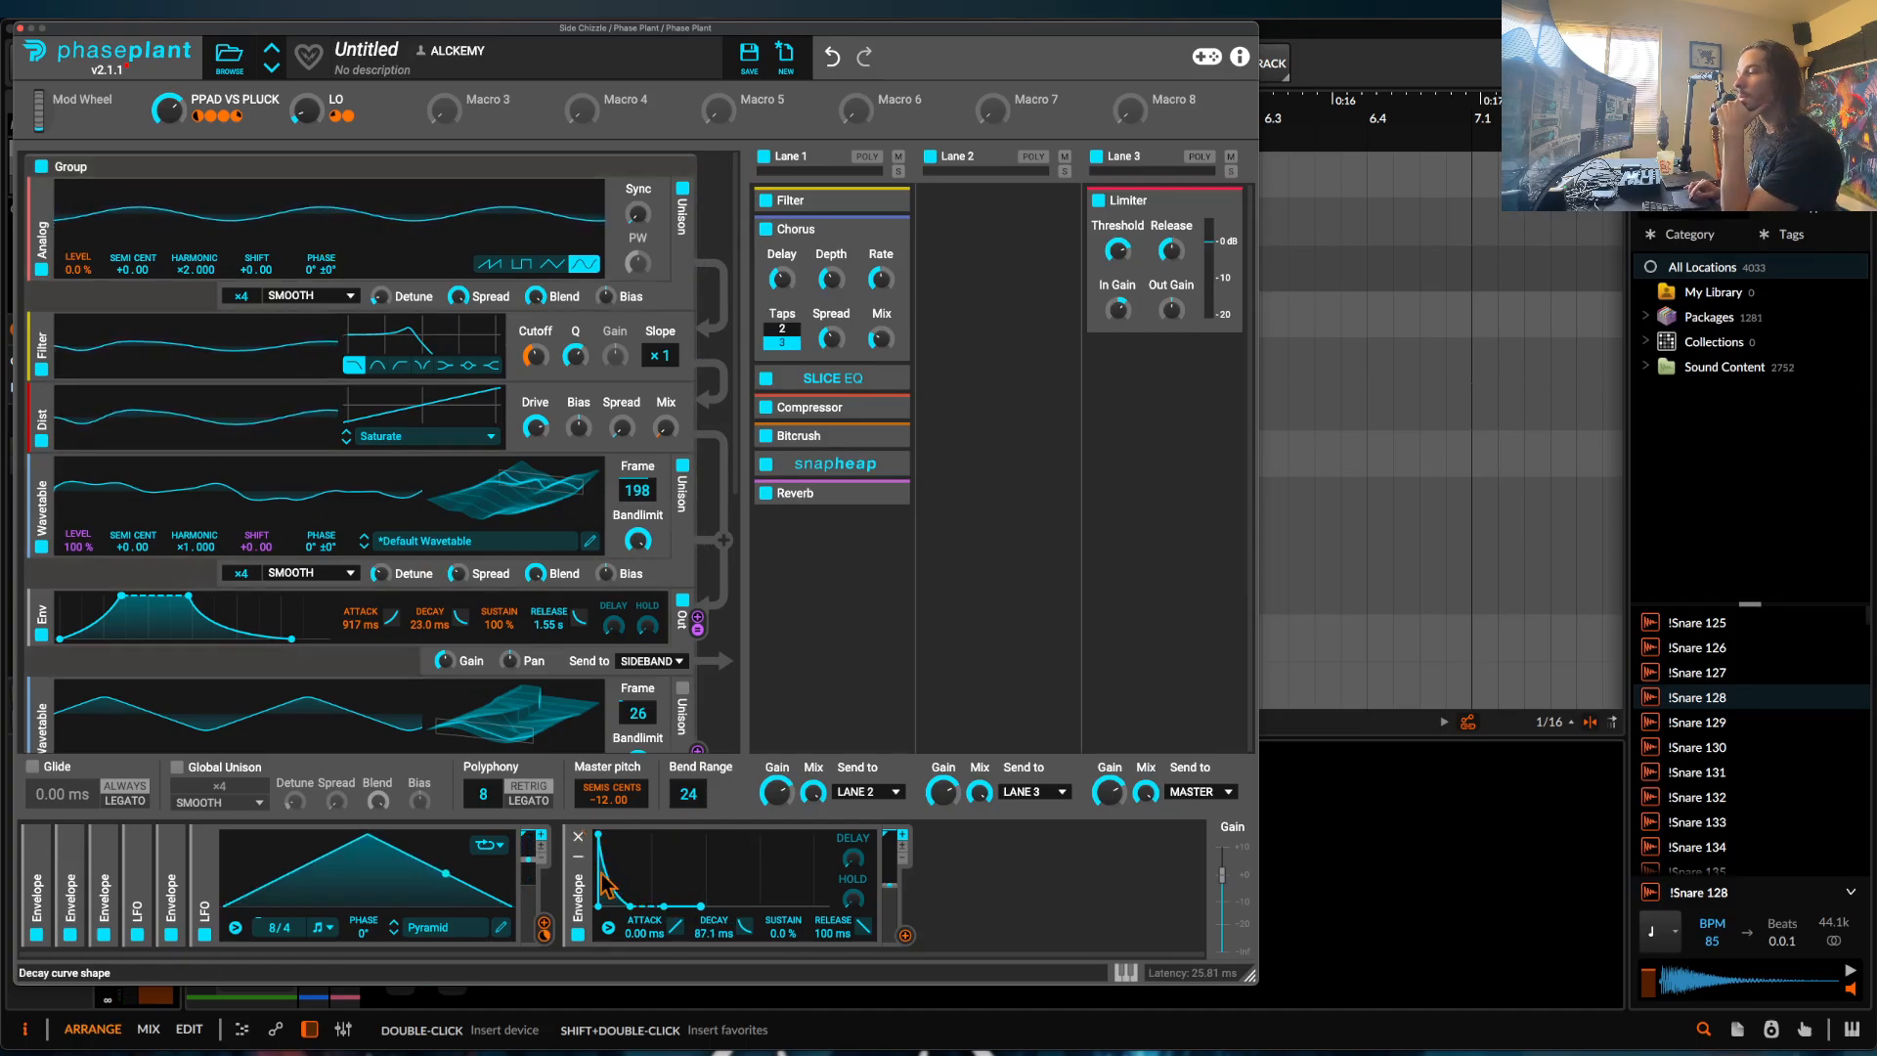
Modulate the master pitch with the new Envelope, shorten its decay to 23.5 ms and raise the PPAD VS PLUCK macro.
left_click(905, 936)
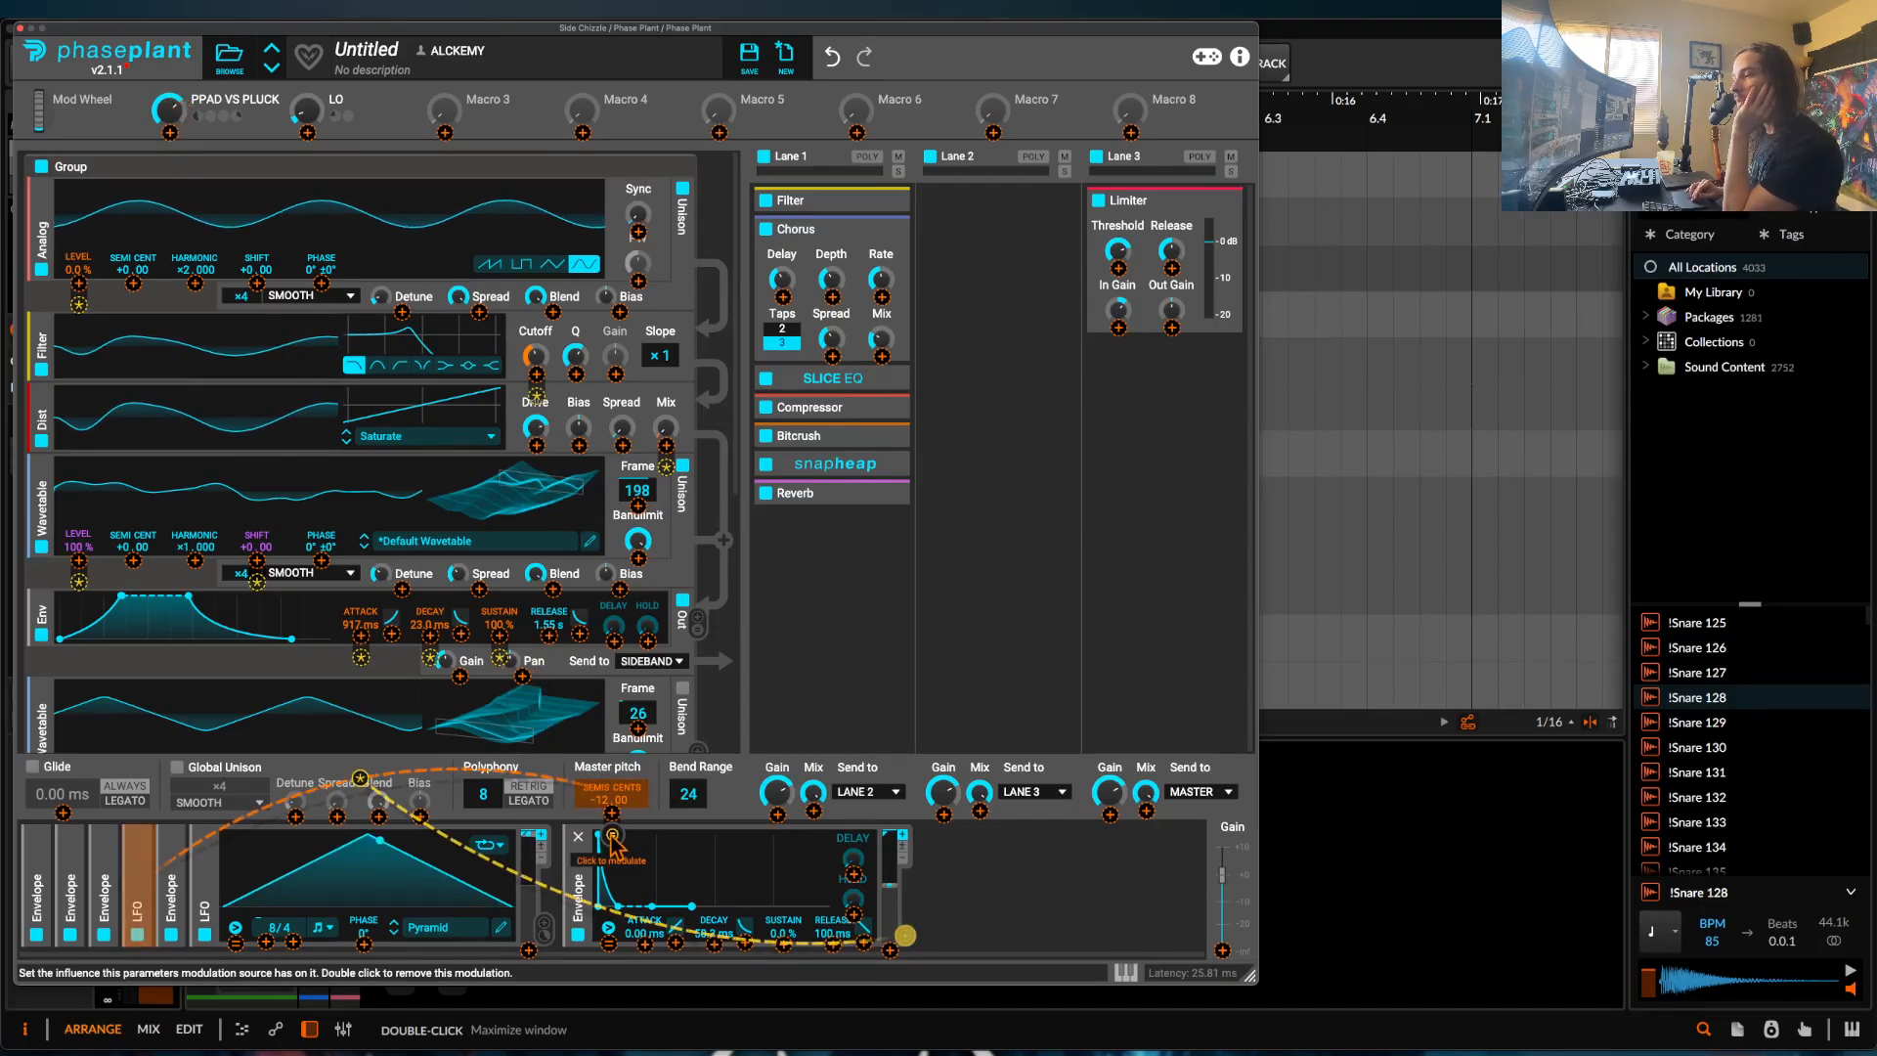
left_click_drag(611, 817, 611, 810)
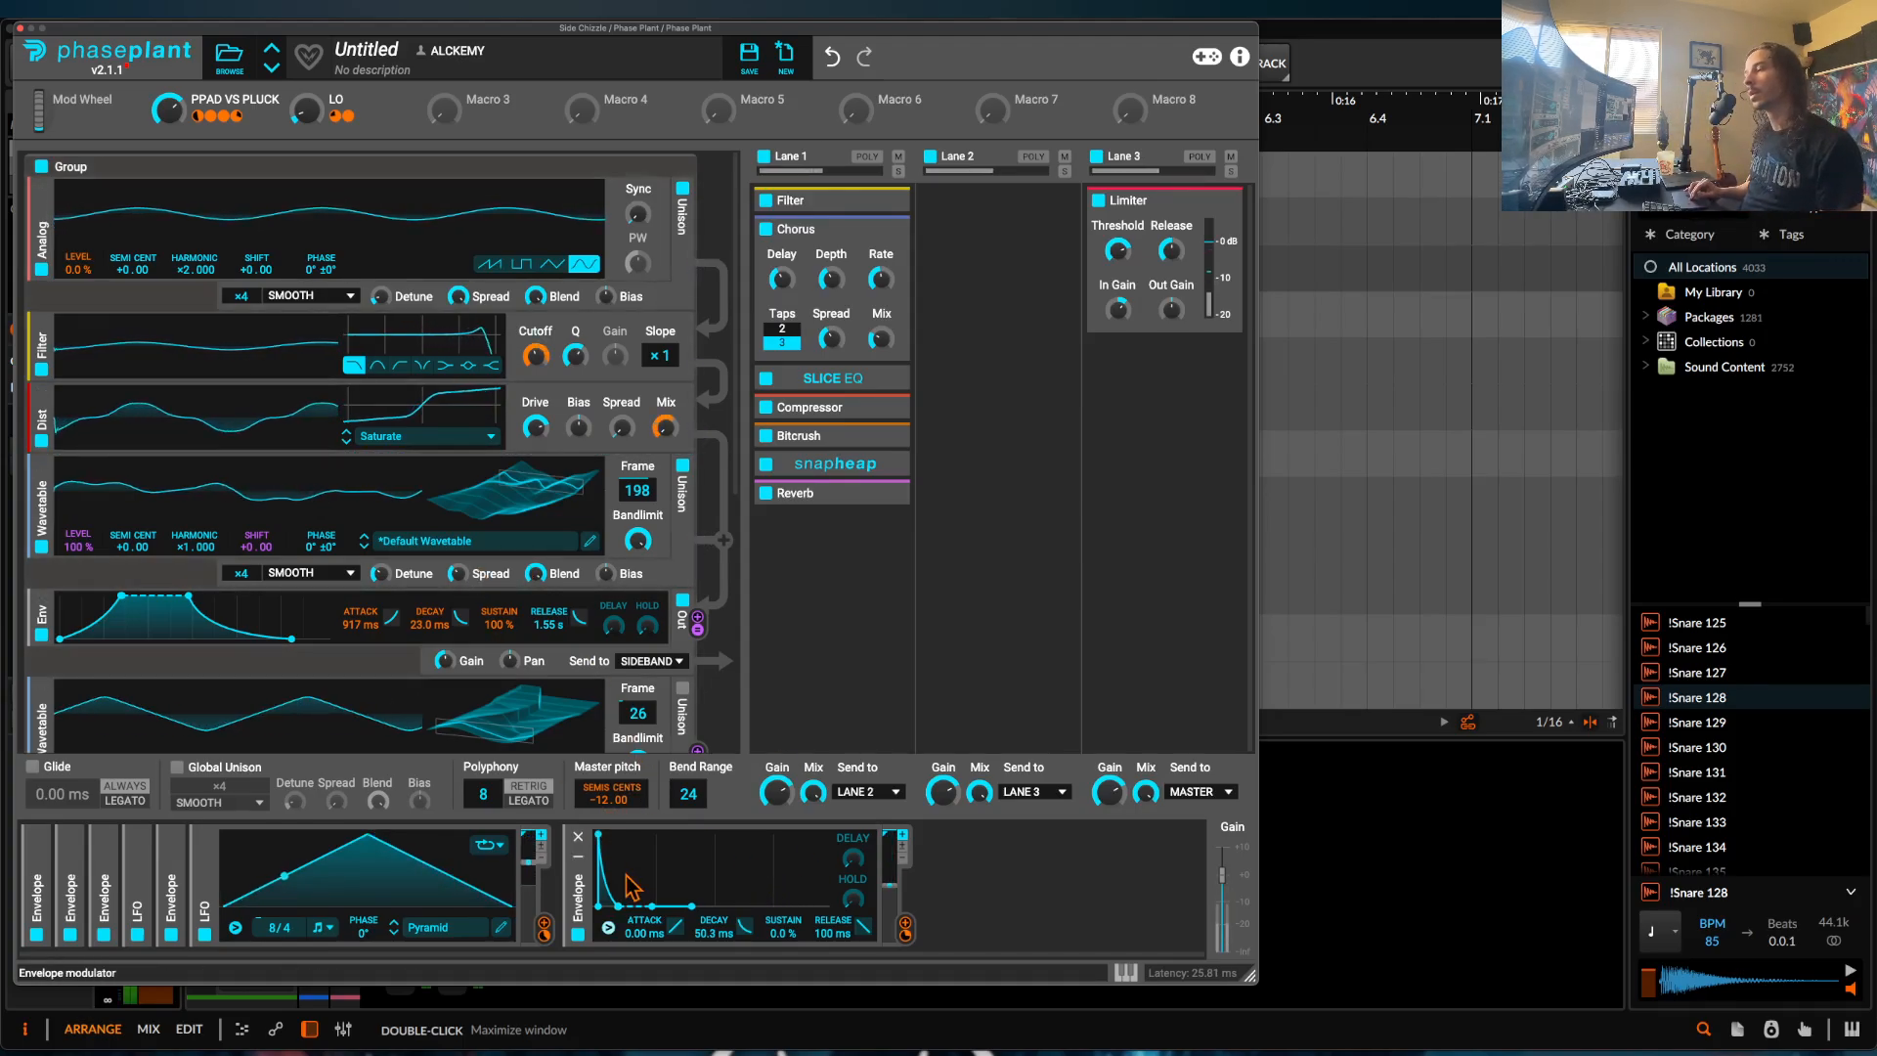
left_click_drag(616, 906, 615, 906)
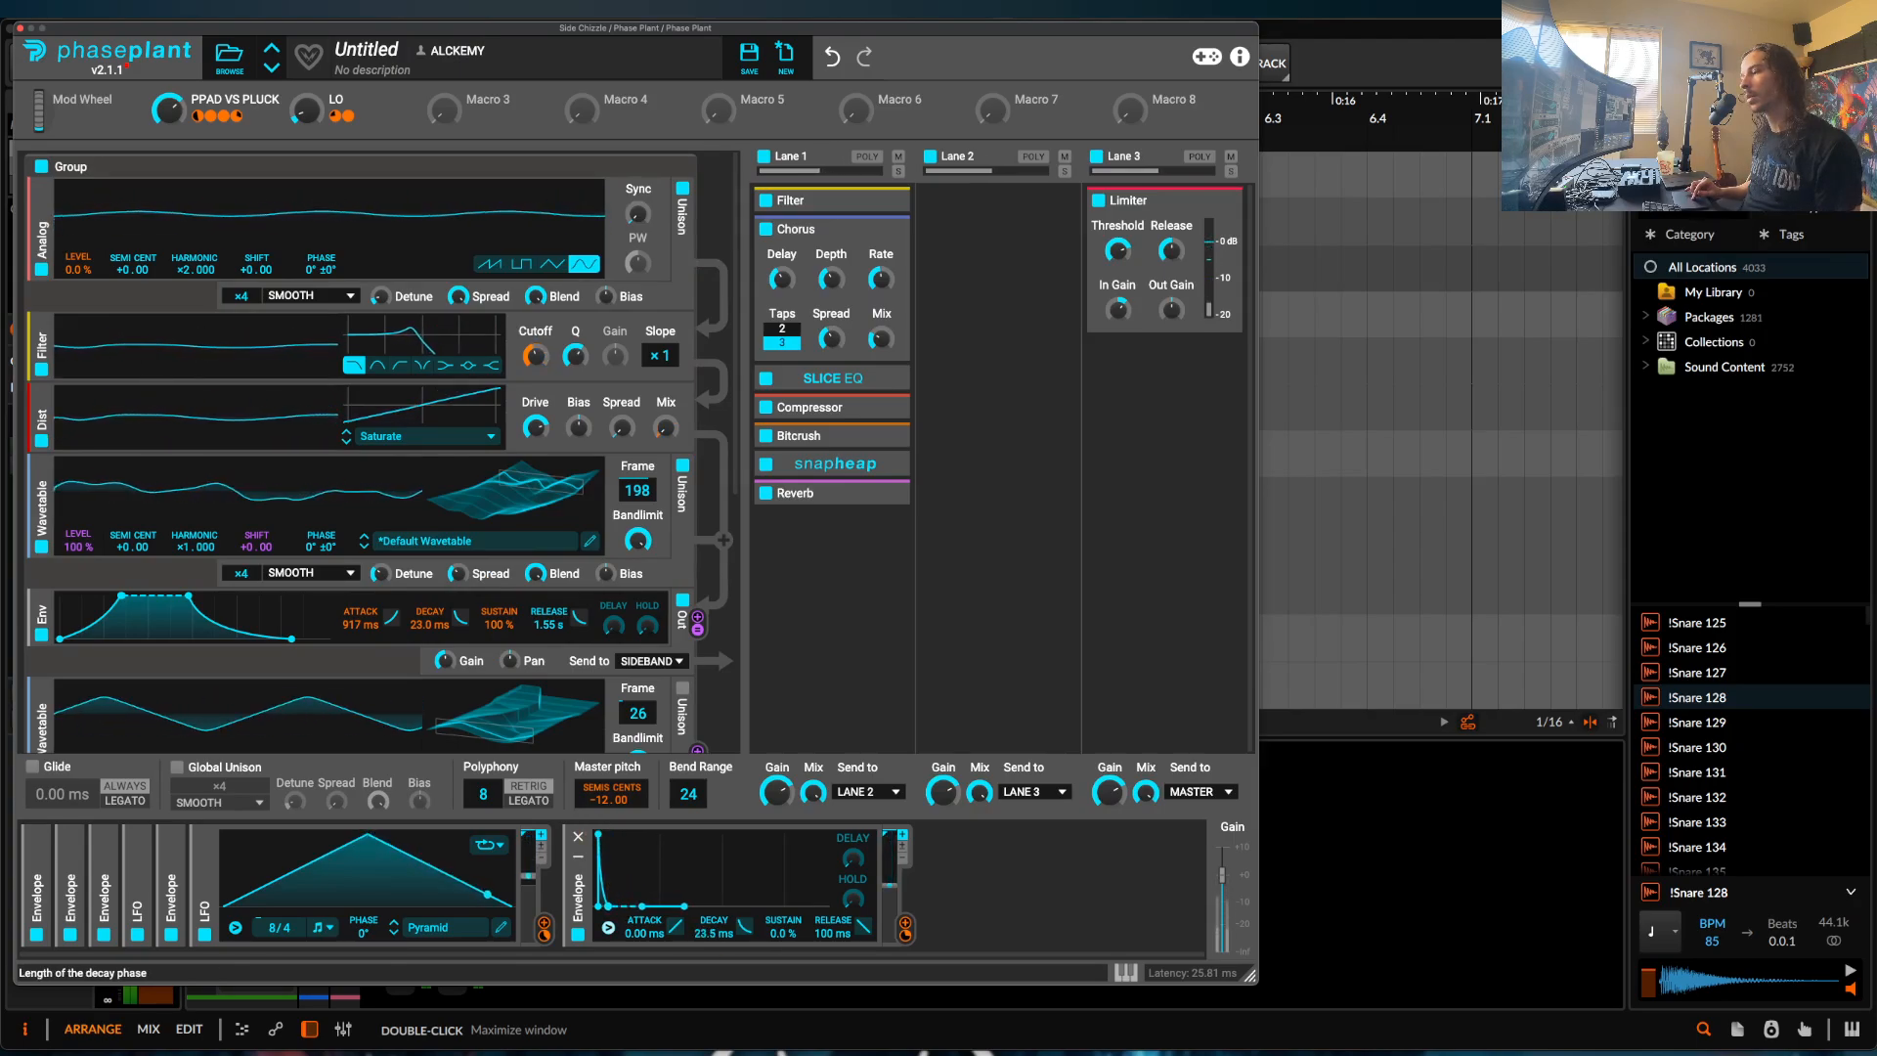
left_click_drag(172, 117, 172, 102)
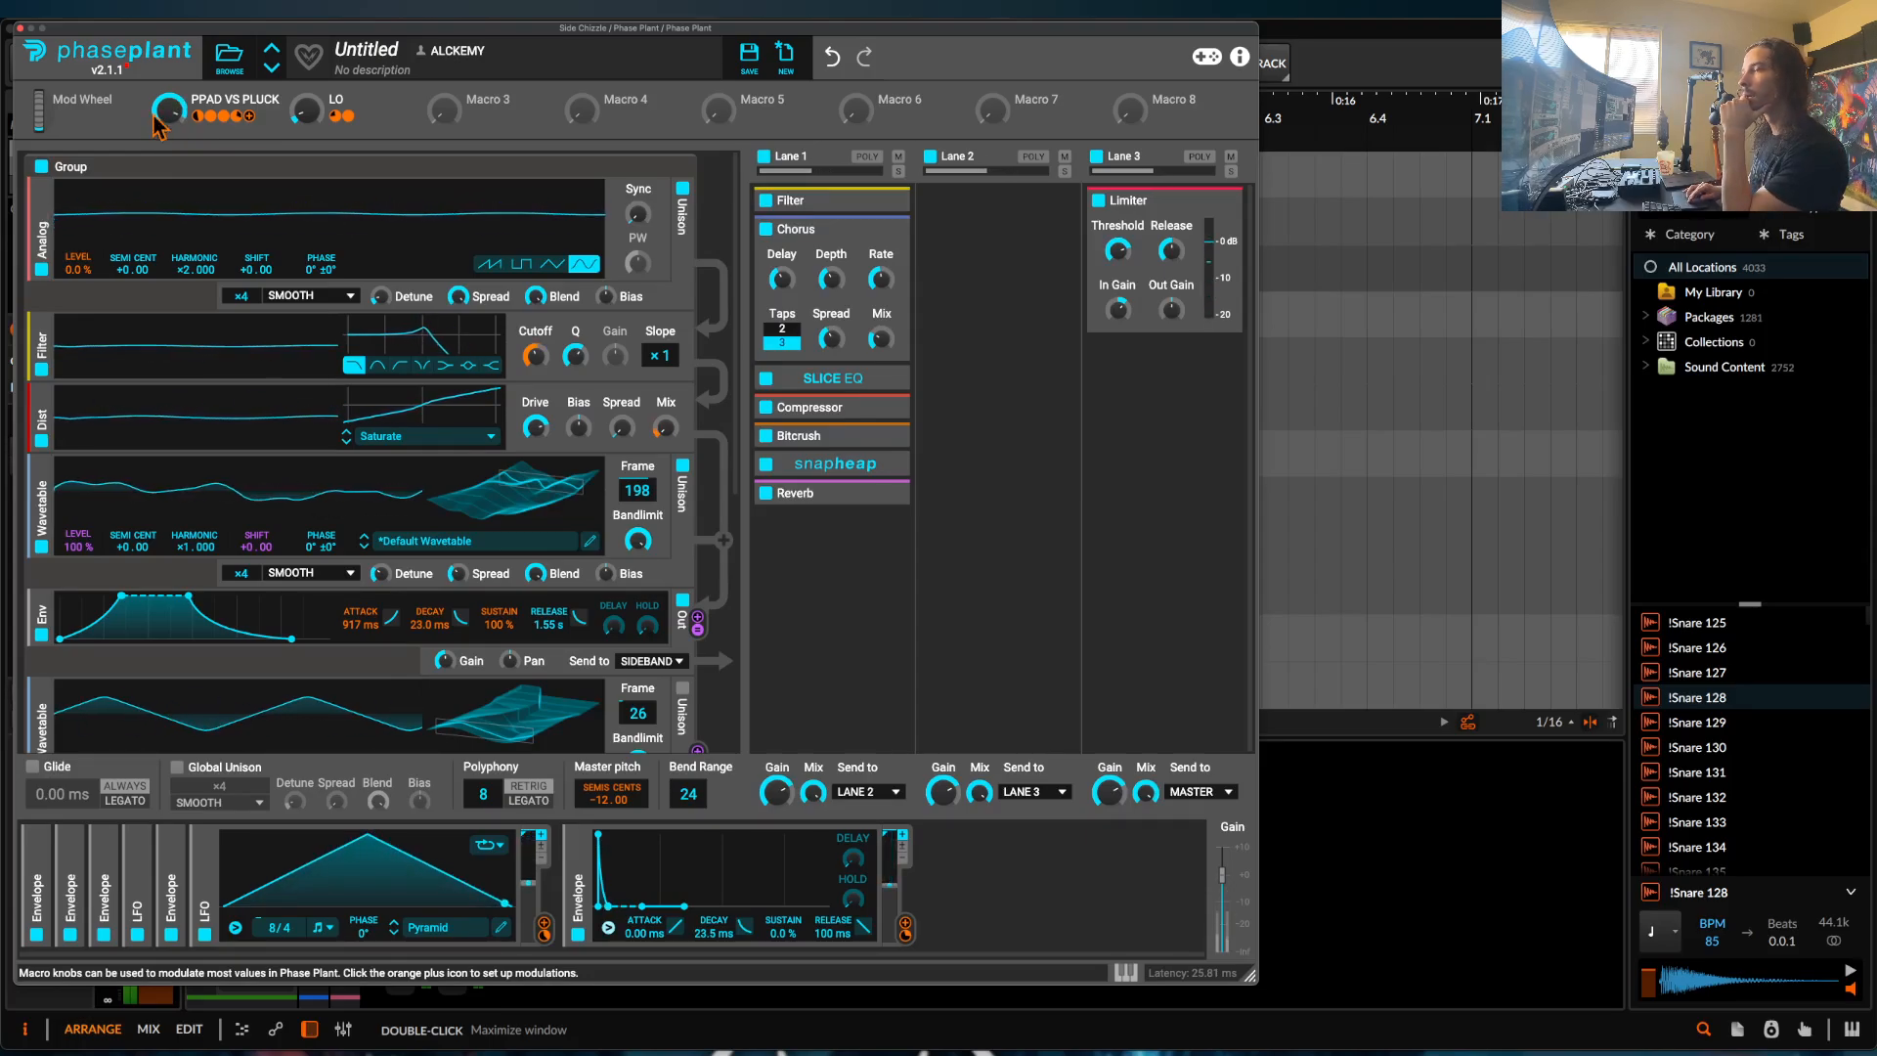
Check the Reverb's controls in Lane 1, minimize it again and expand the Snap Heap above it.
left_click(841, 492)
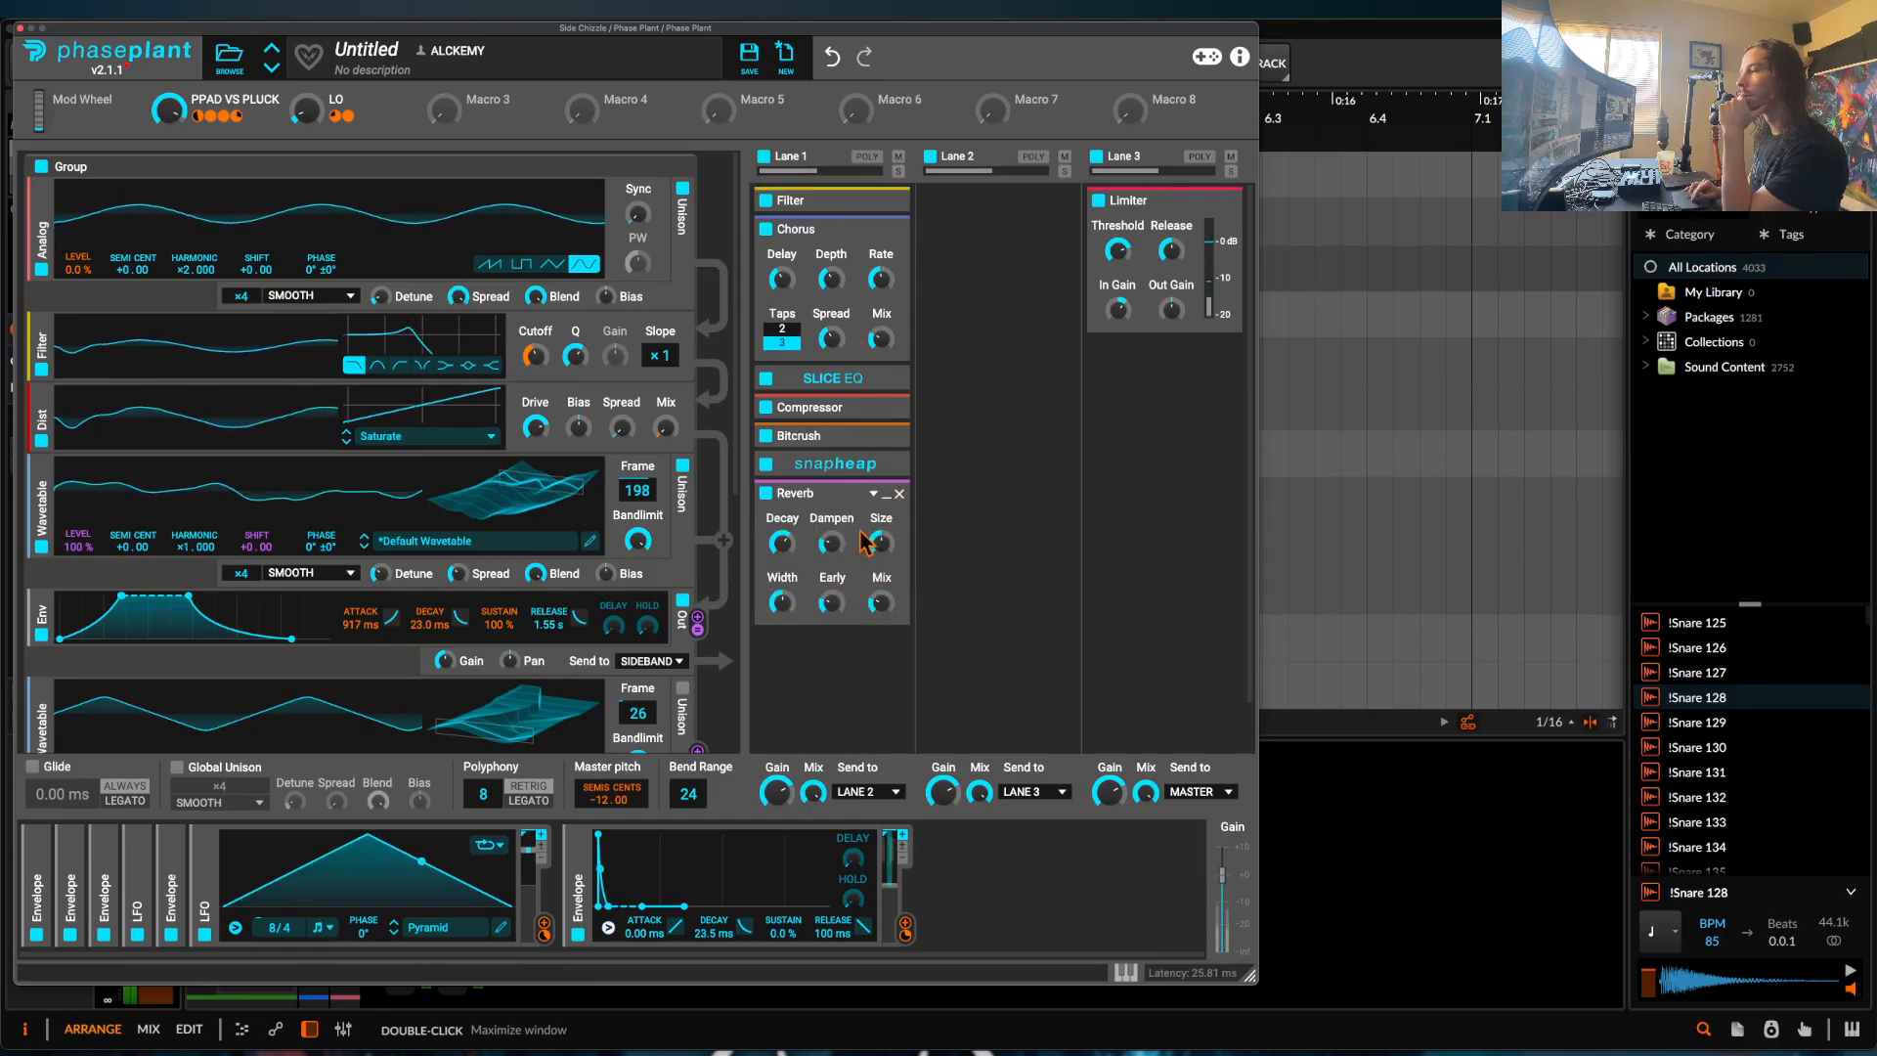
left_click(873, 494)
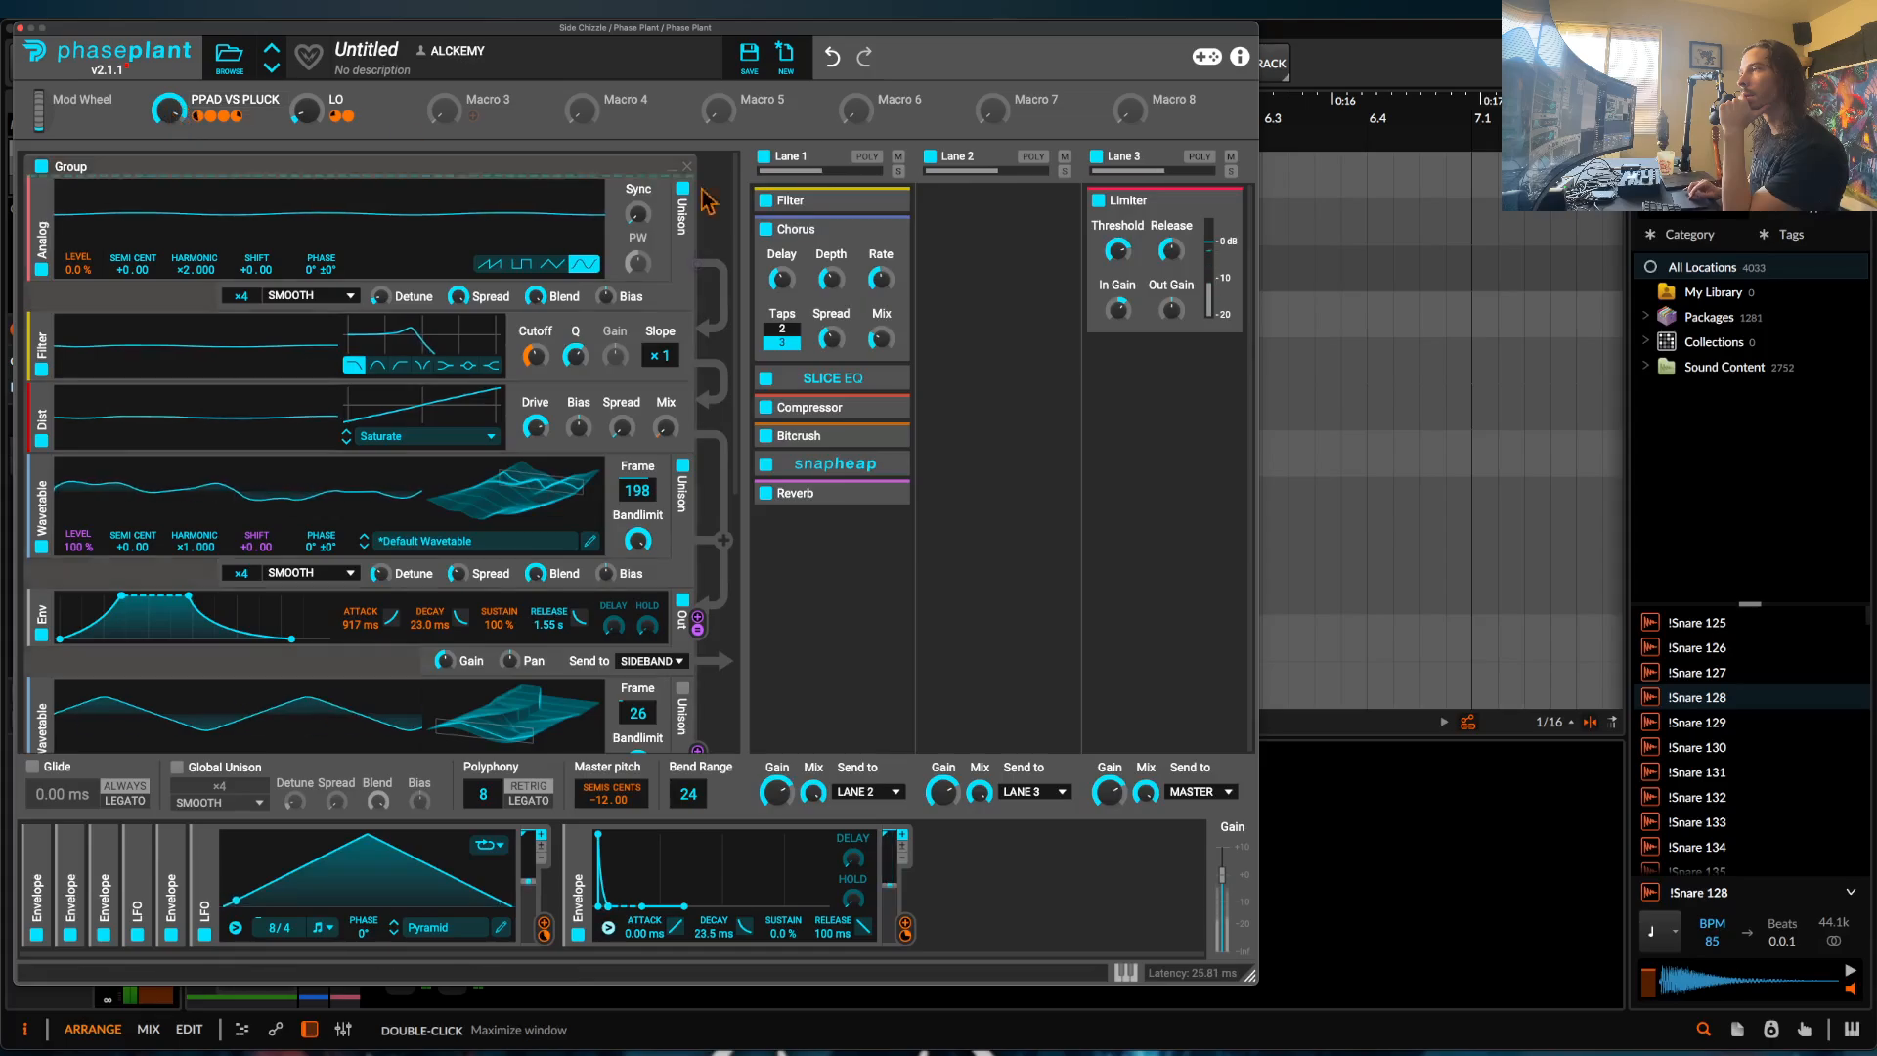
left_click(901, 463)
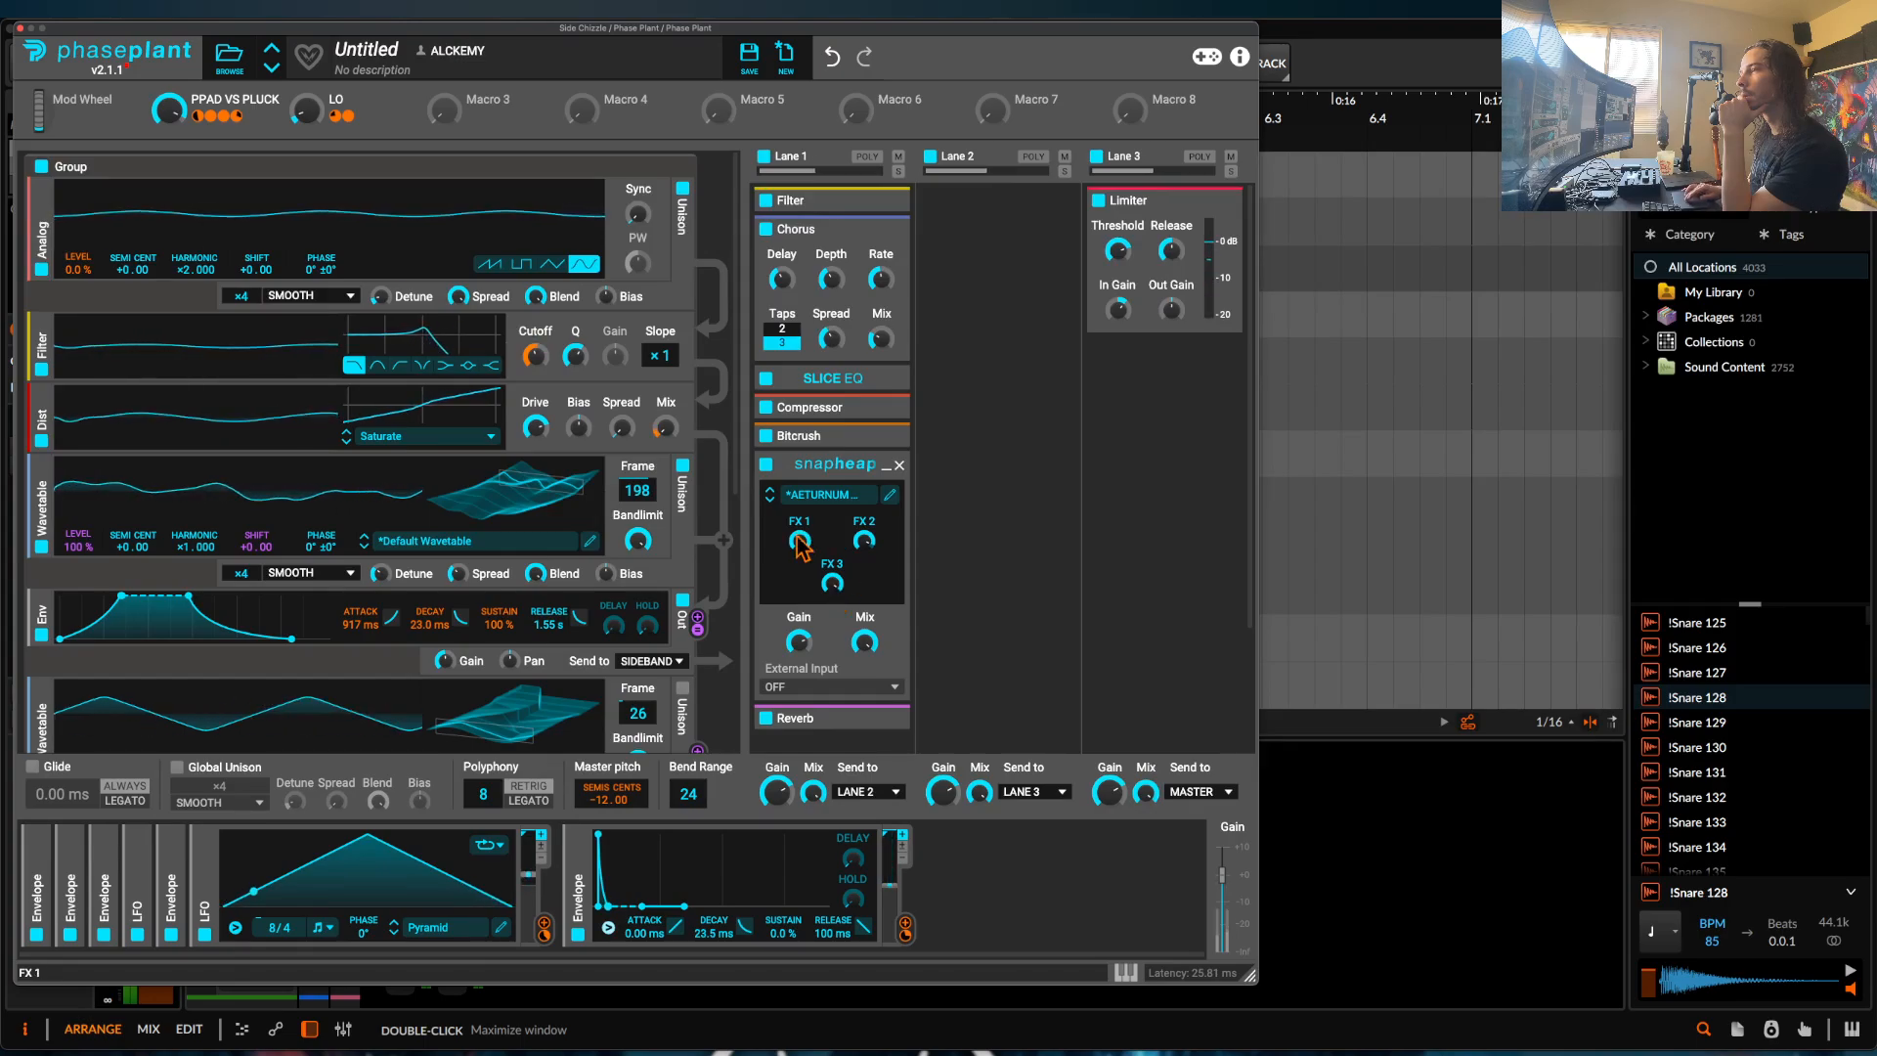
Turn the PPAD VS PLUCK and LO macros down, trying the first one as a modulator of the Envelope's Delay.
left_click_drag(169, 109, 169, 135)
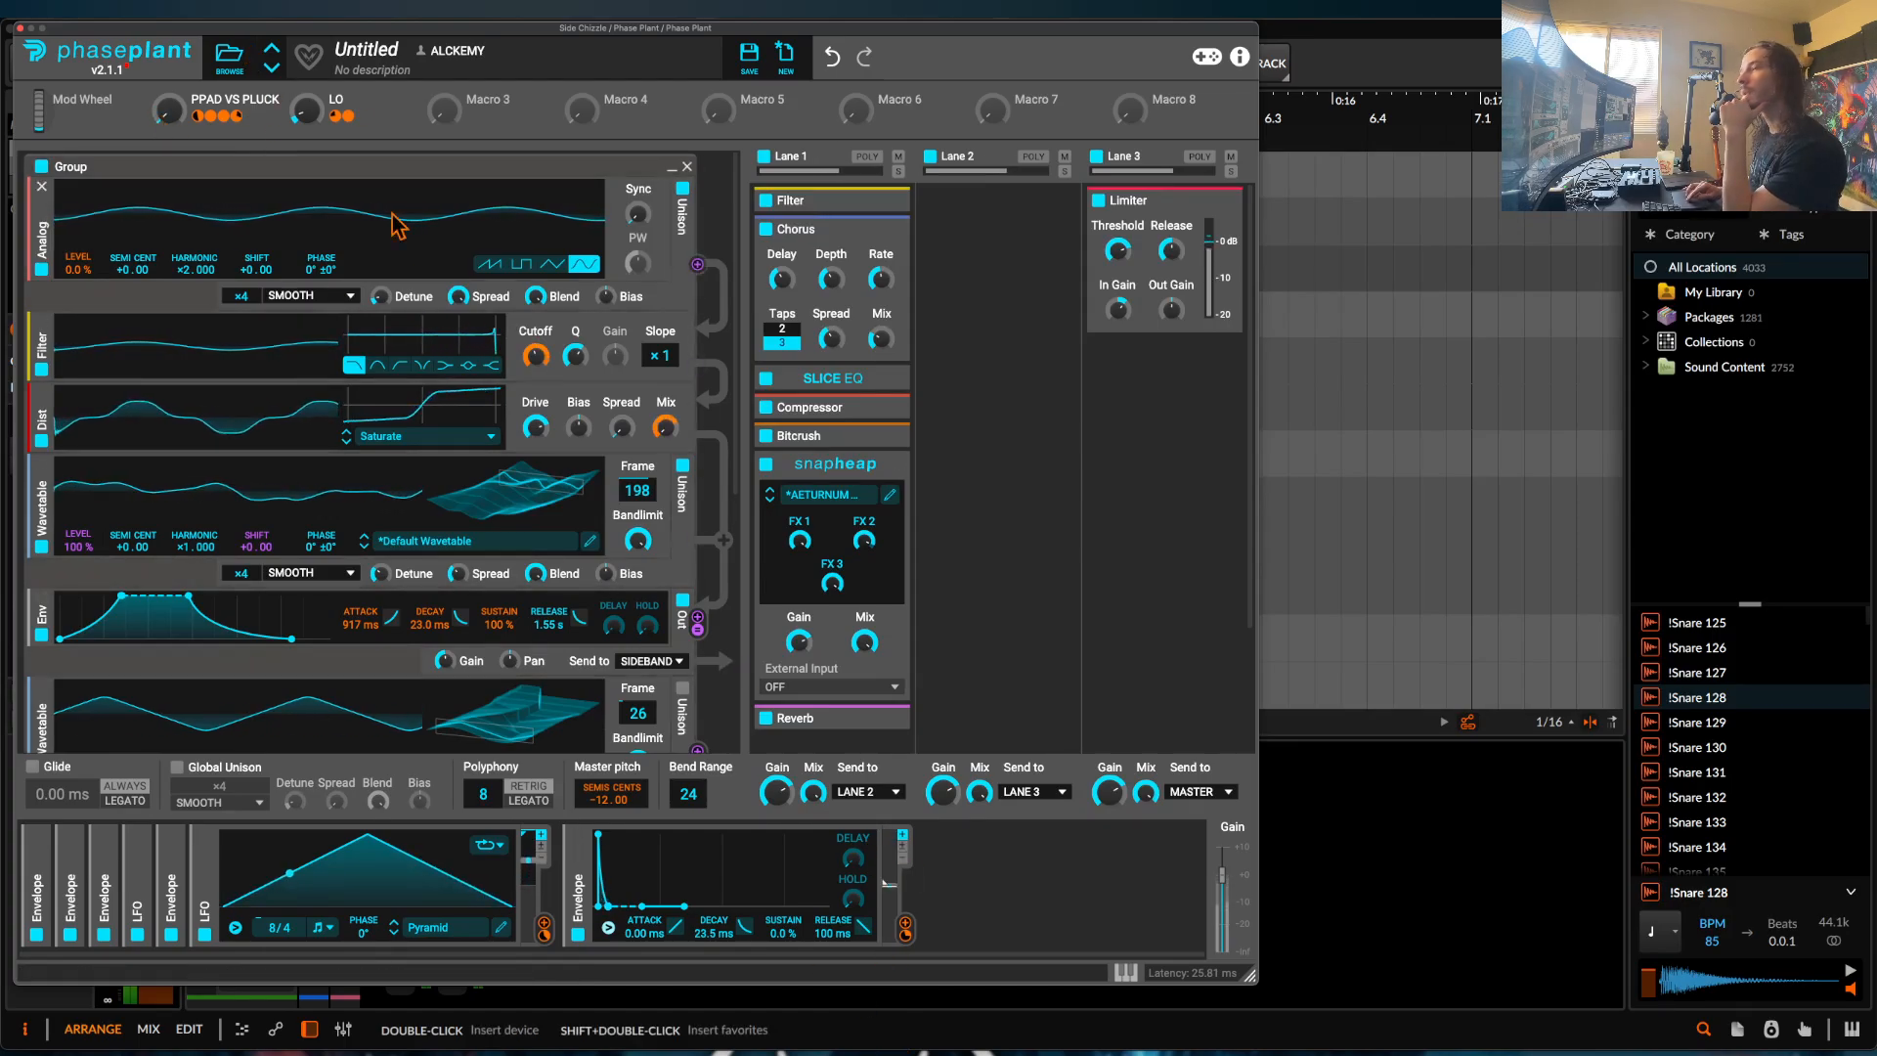
left_click(249, 116)
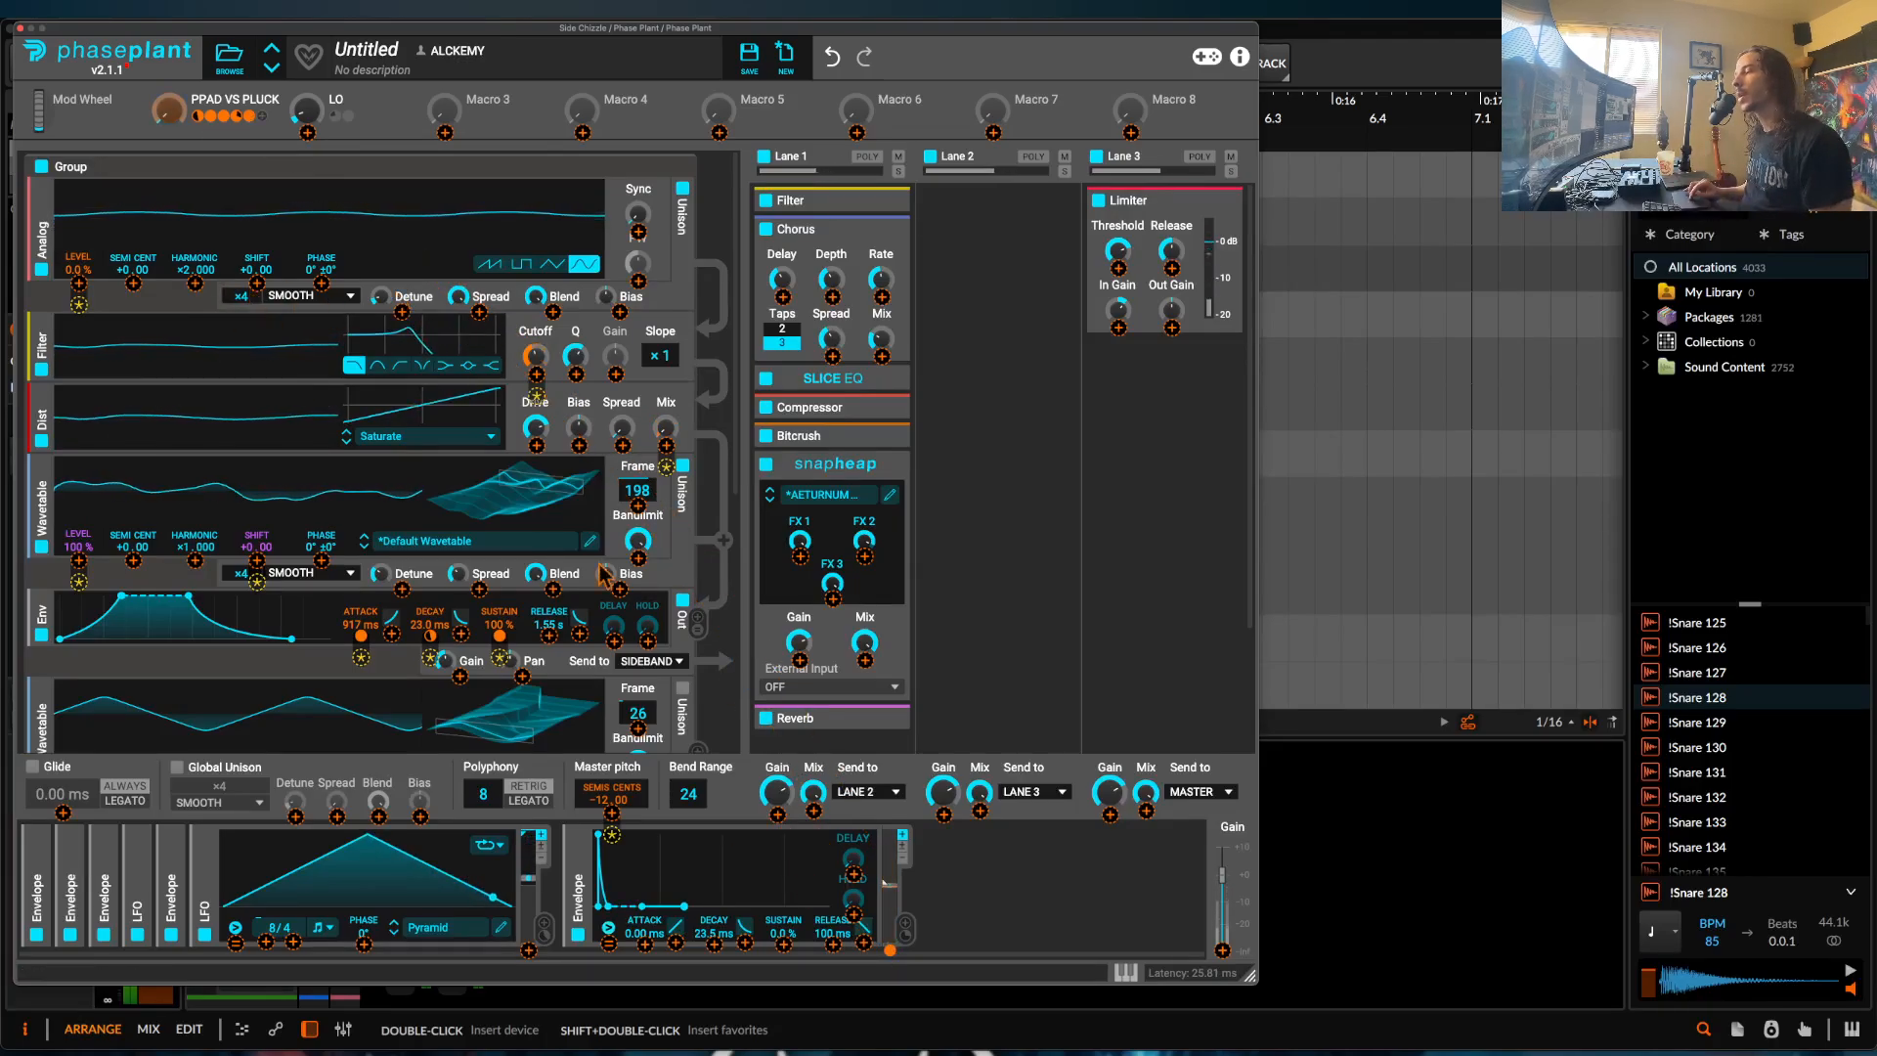
left_click(852, 875)
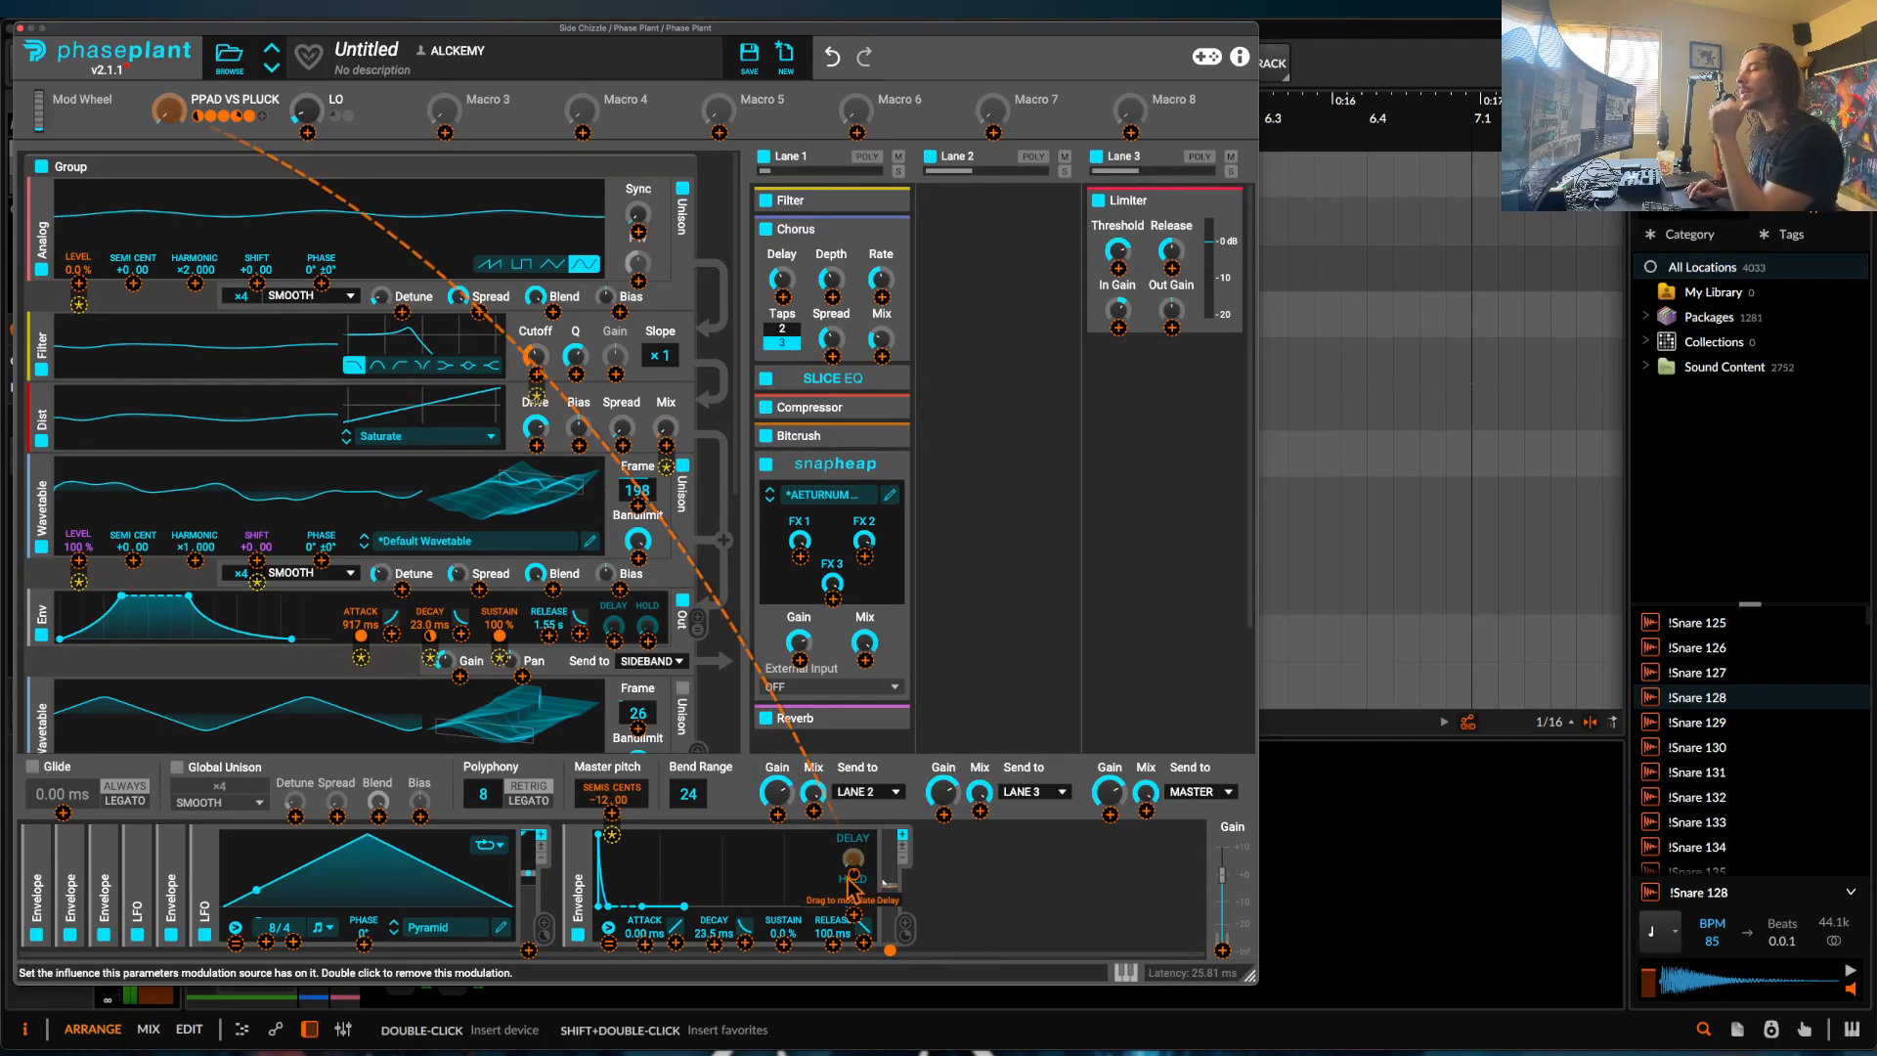
left_click(163, 88)
mouse_move(168, 109)
left_mouse_down()
mouse_move(168, 86)
mouse_move(168, 127)
left_mouse_up()
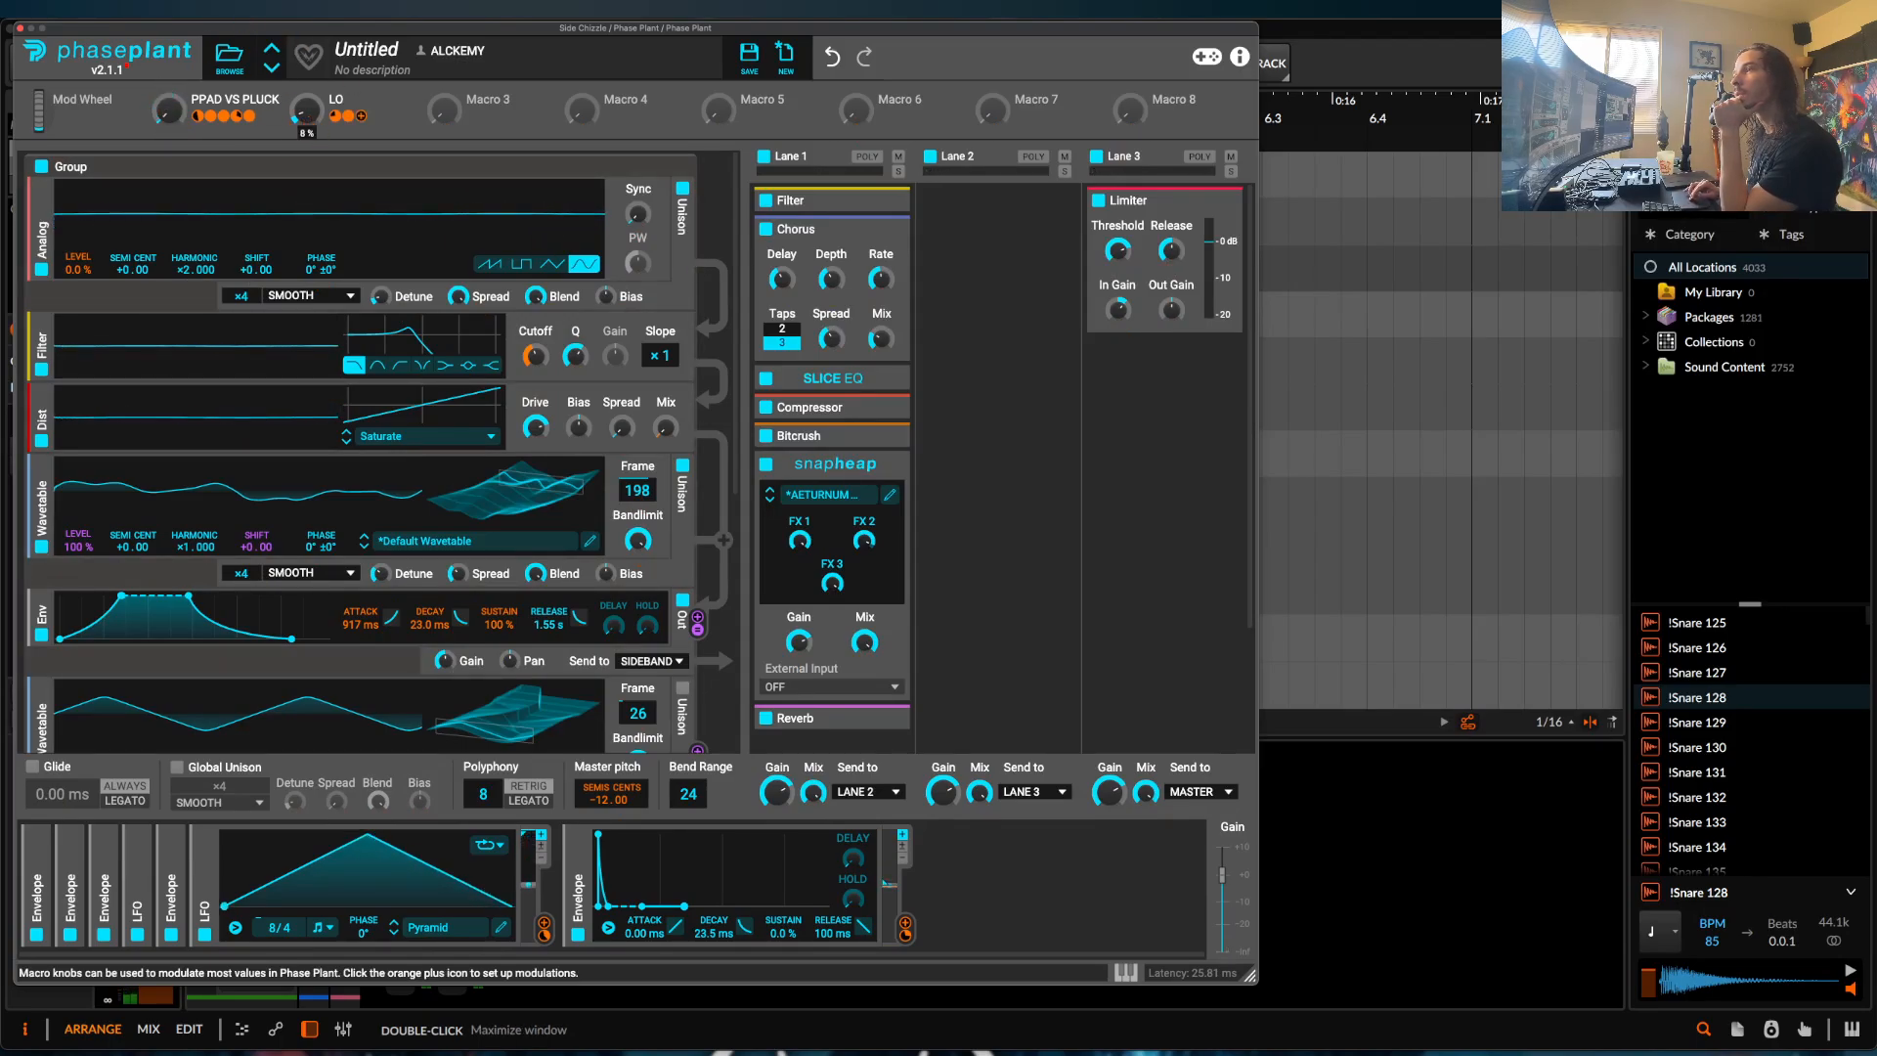
left_click_drag(306, 108, 306, 132)
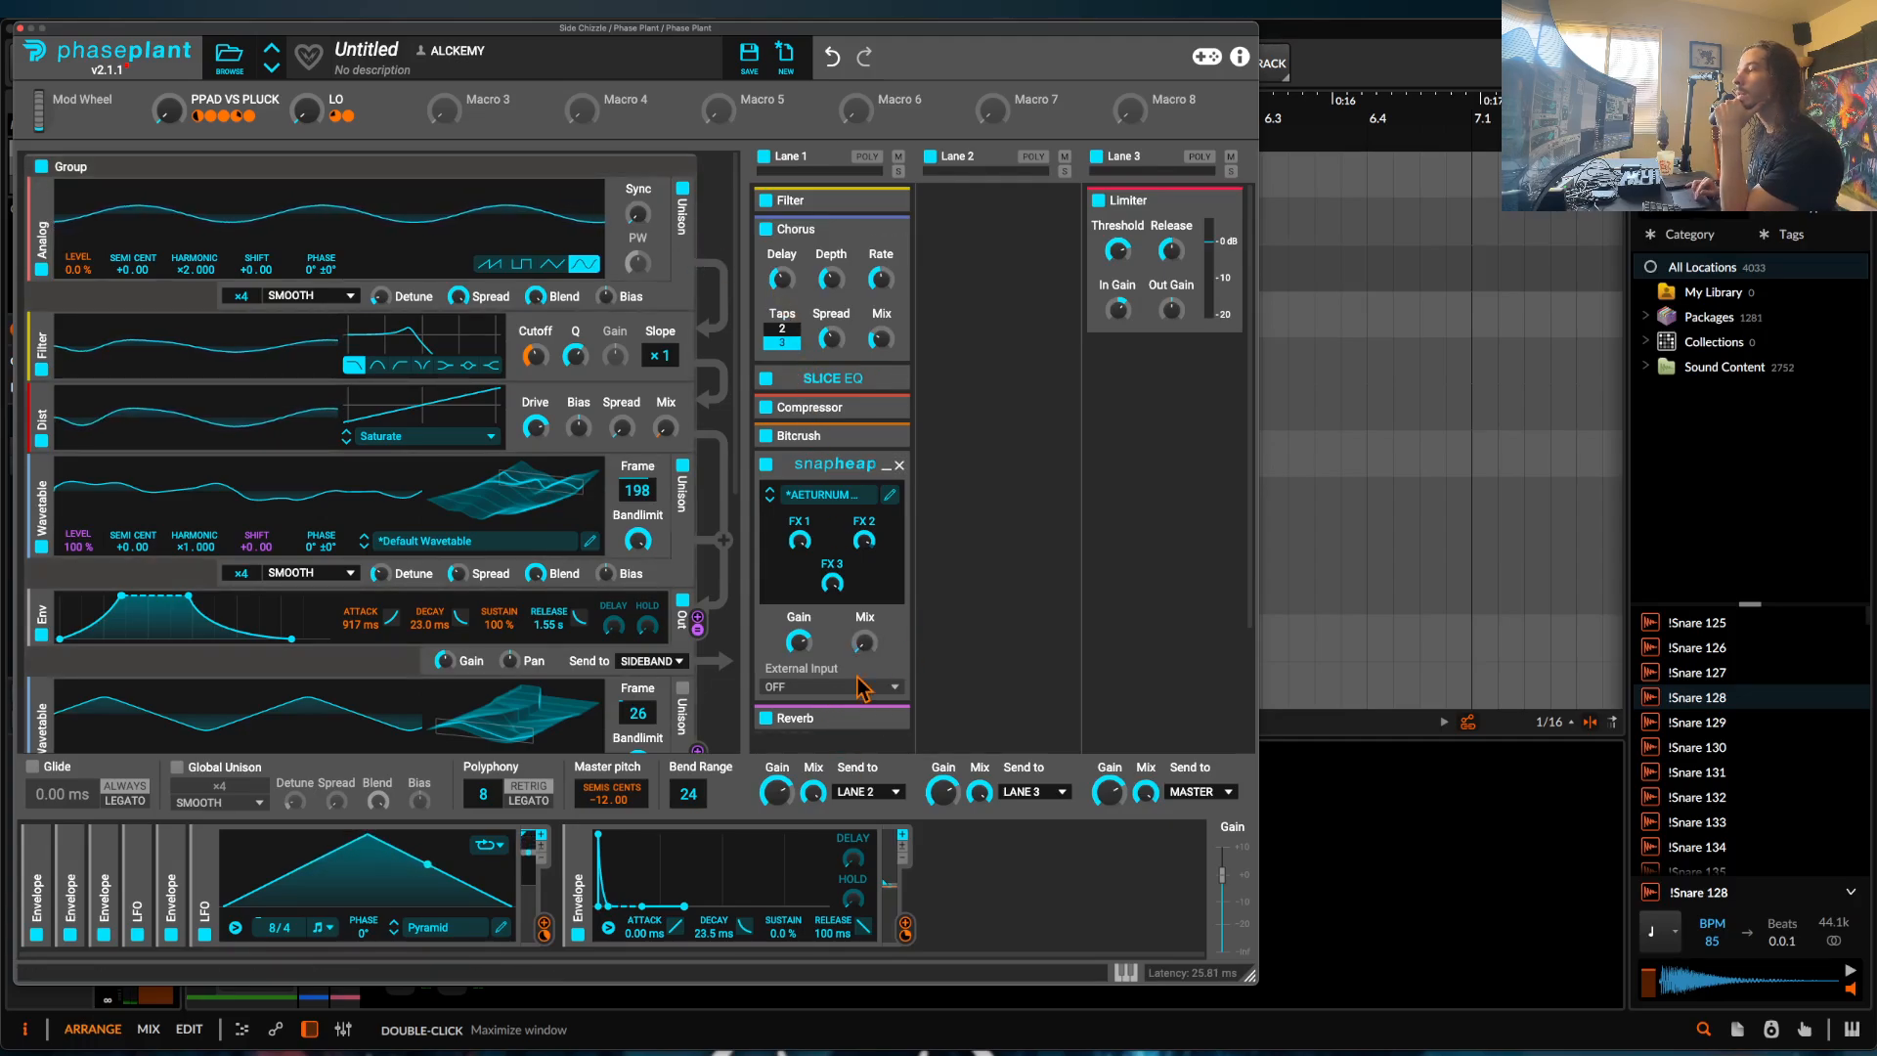
Modulate the Snap Heap's Mix with Macro 3 and rename that macro DREAMY.
left_click(474, 116)
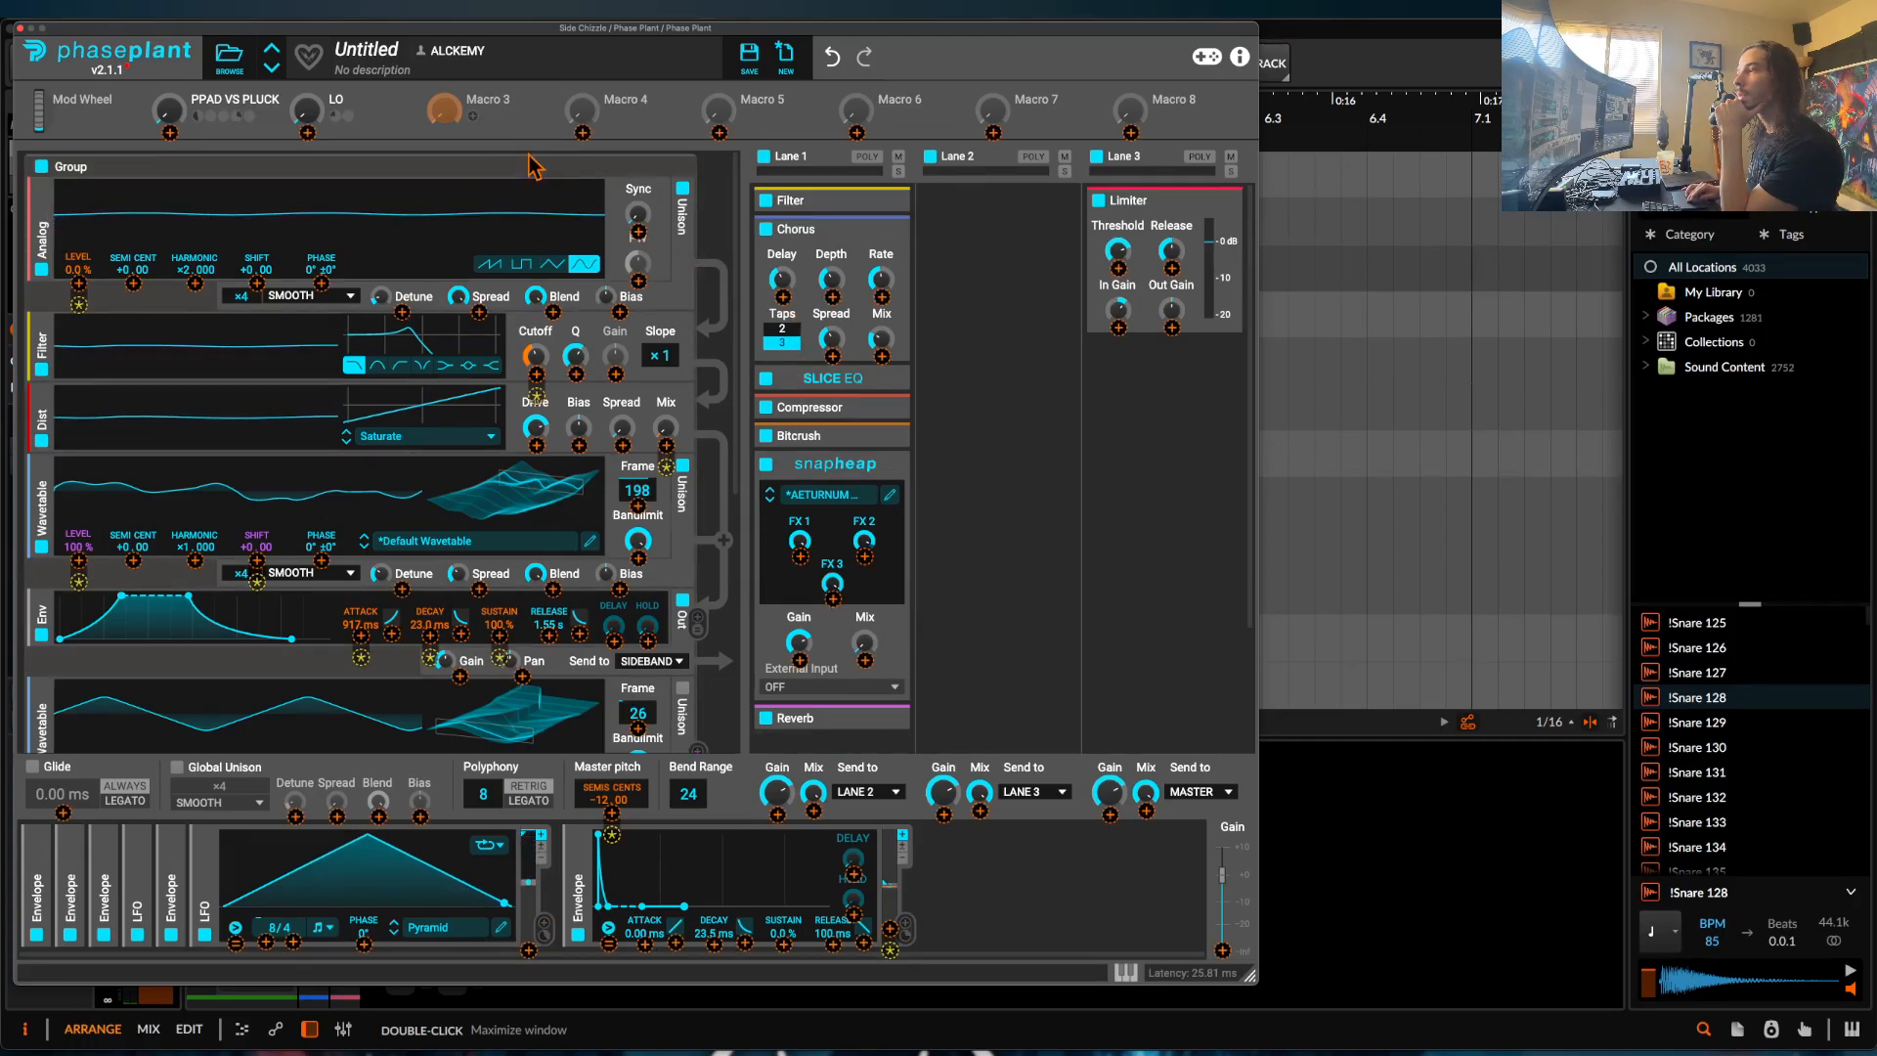
left_click(864, 660)
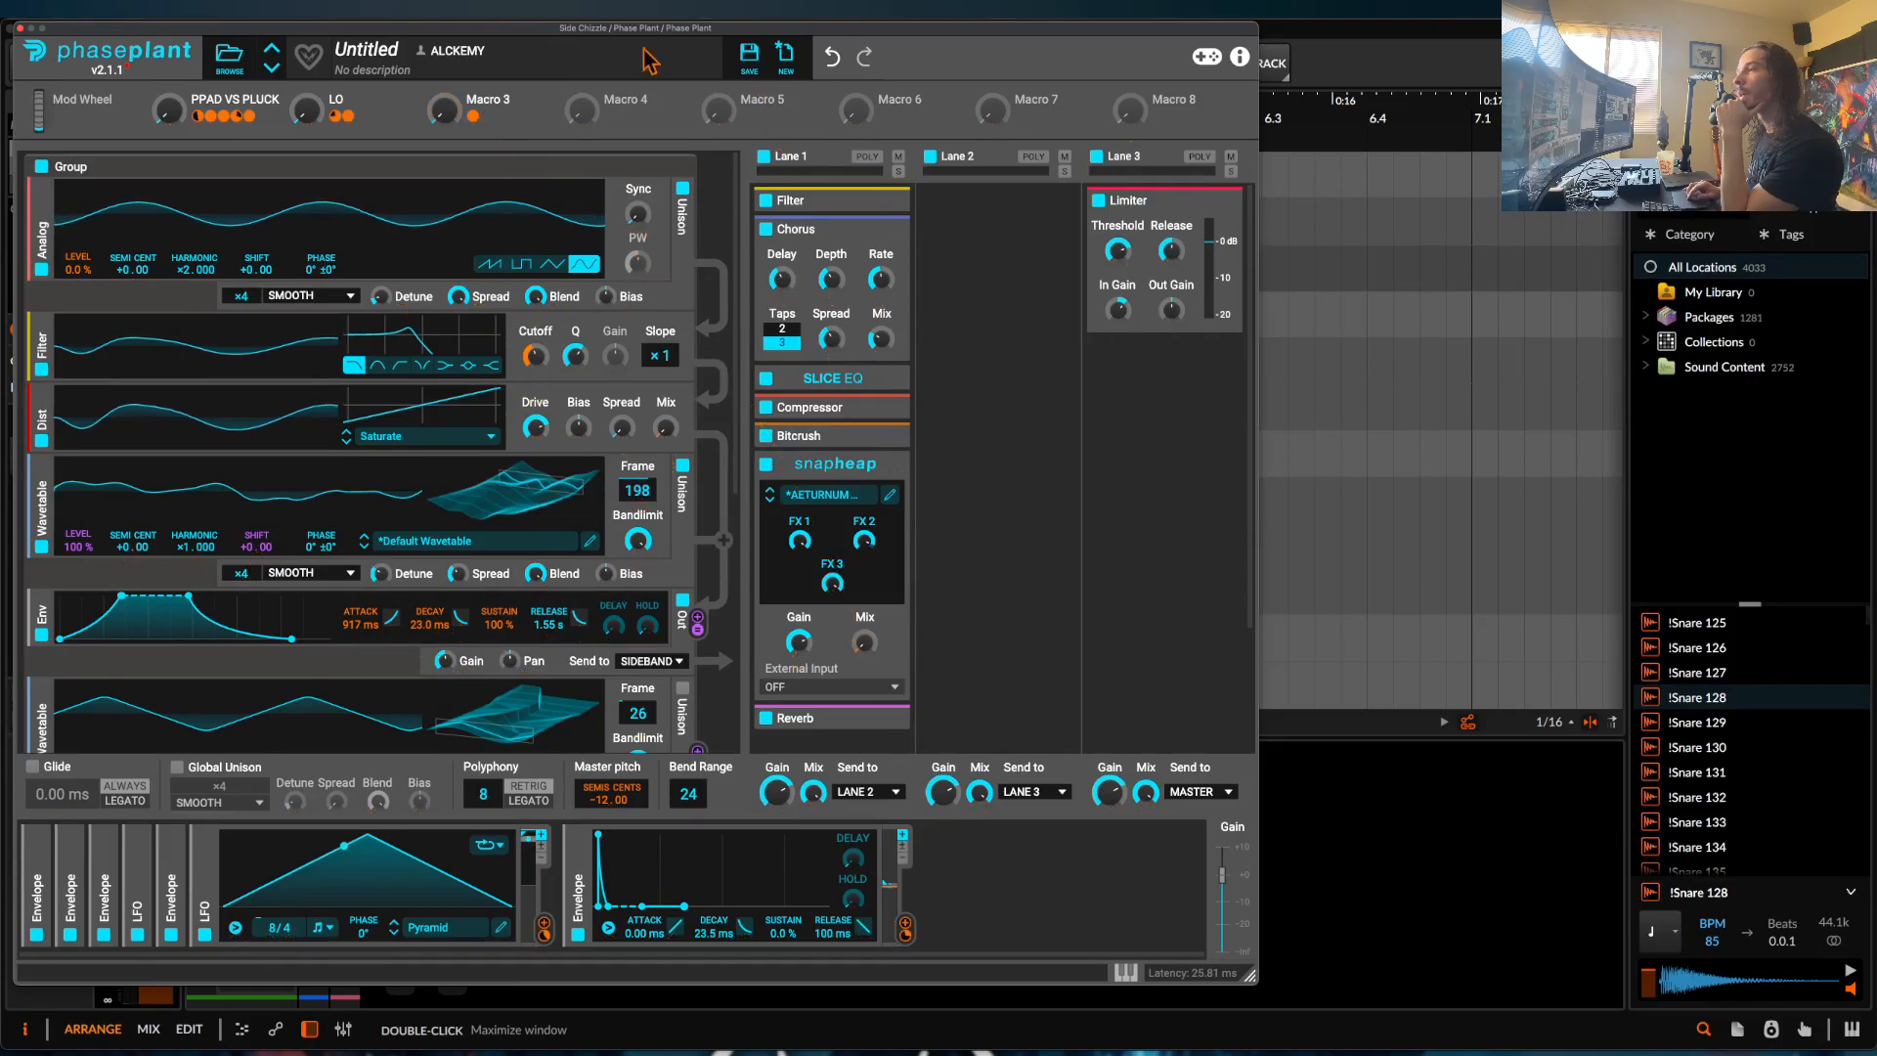
double_click(486, 97)
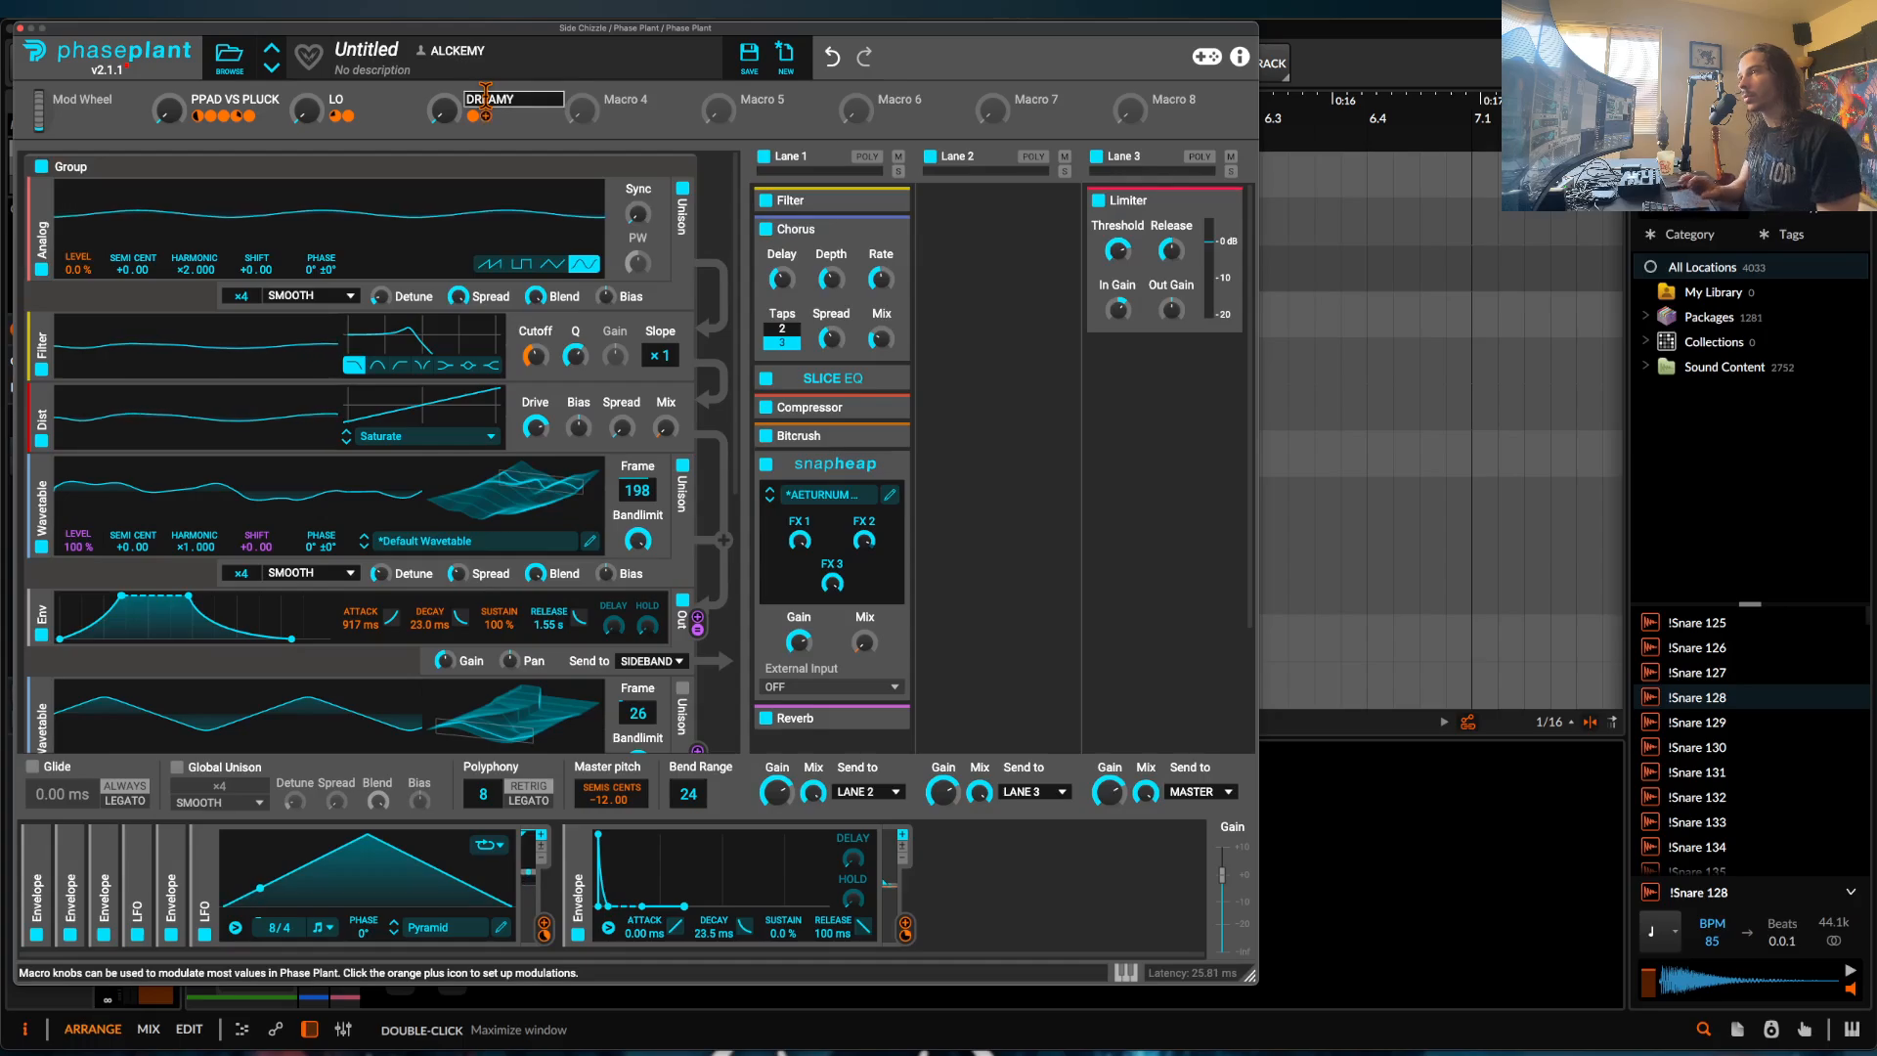
type("DREAMY")
key("Return")
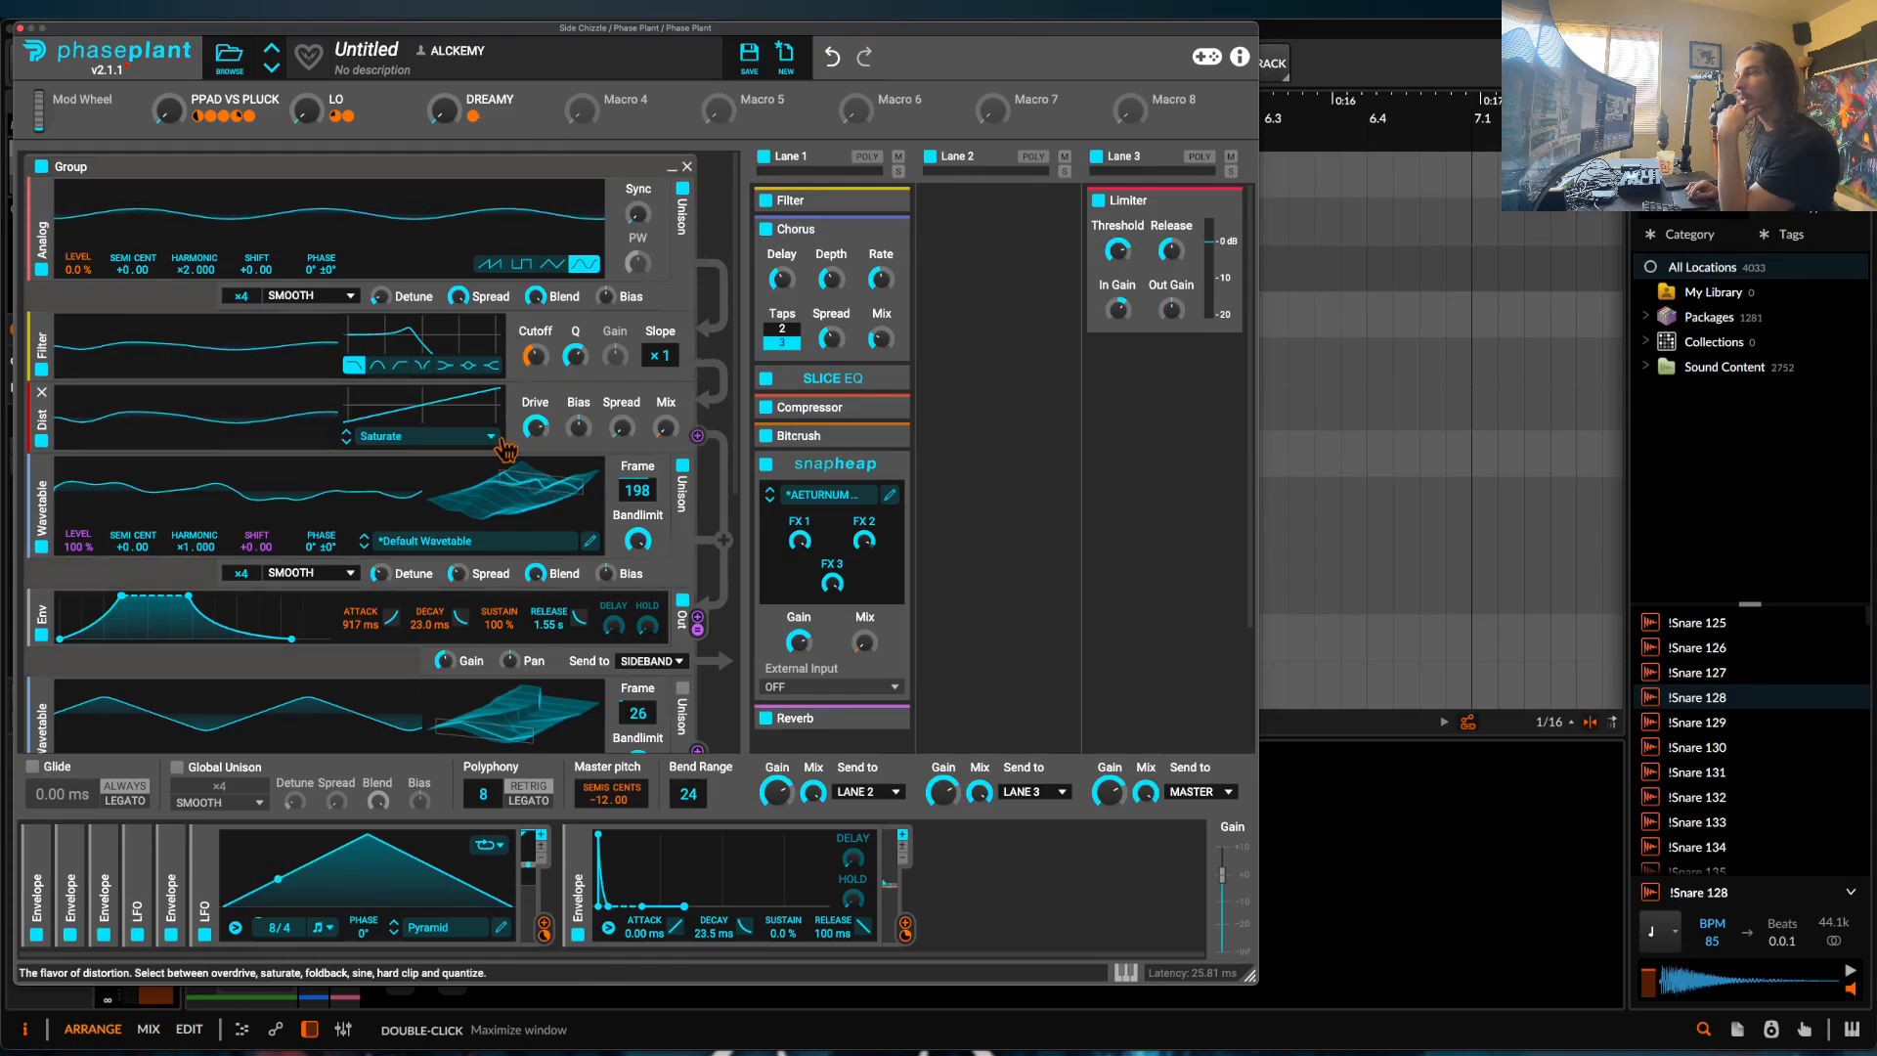
Modulate the first Wavetable oscillator's Frame with Macro 4 and rename that macro TABLE.
left_click(611, 116)
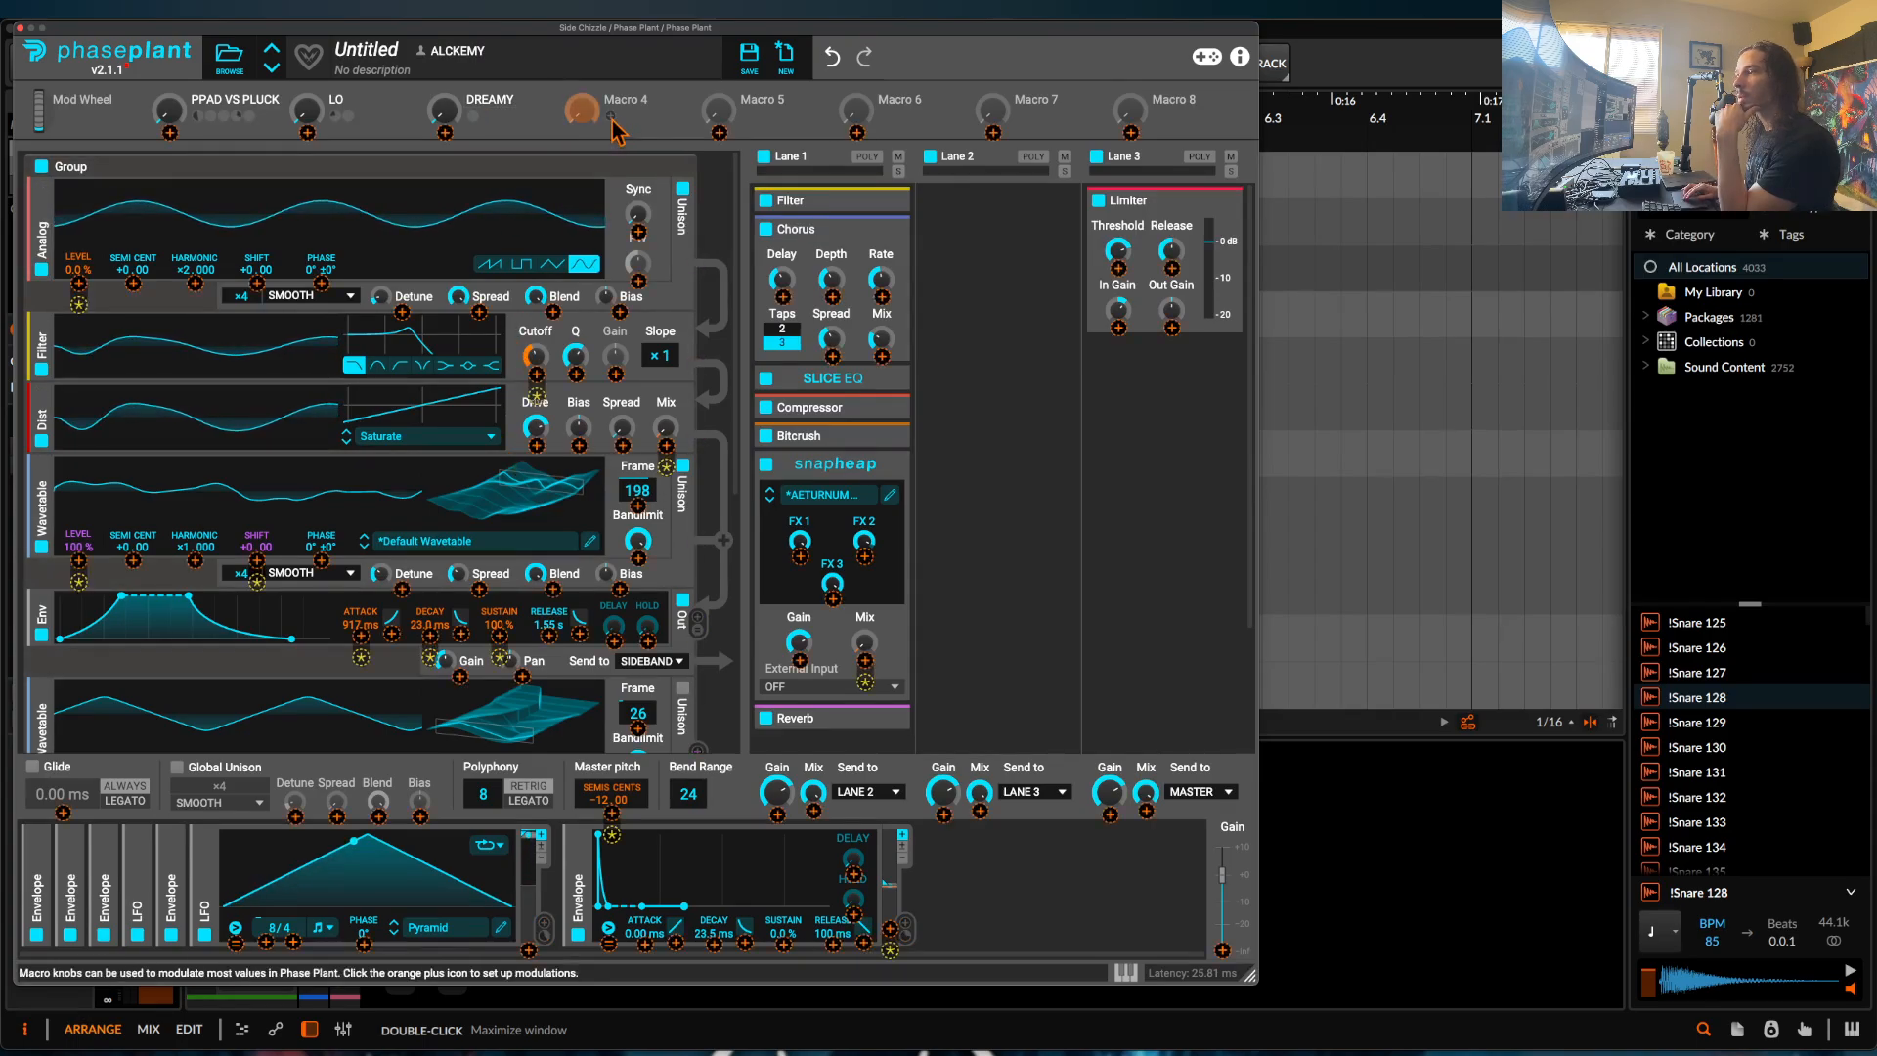
left_click(637, 505)
left_click(671, 103)
left_click(669, 102)
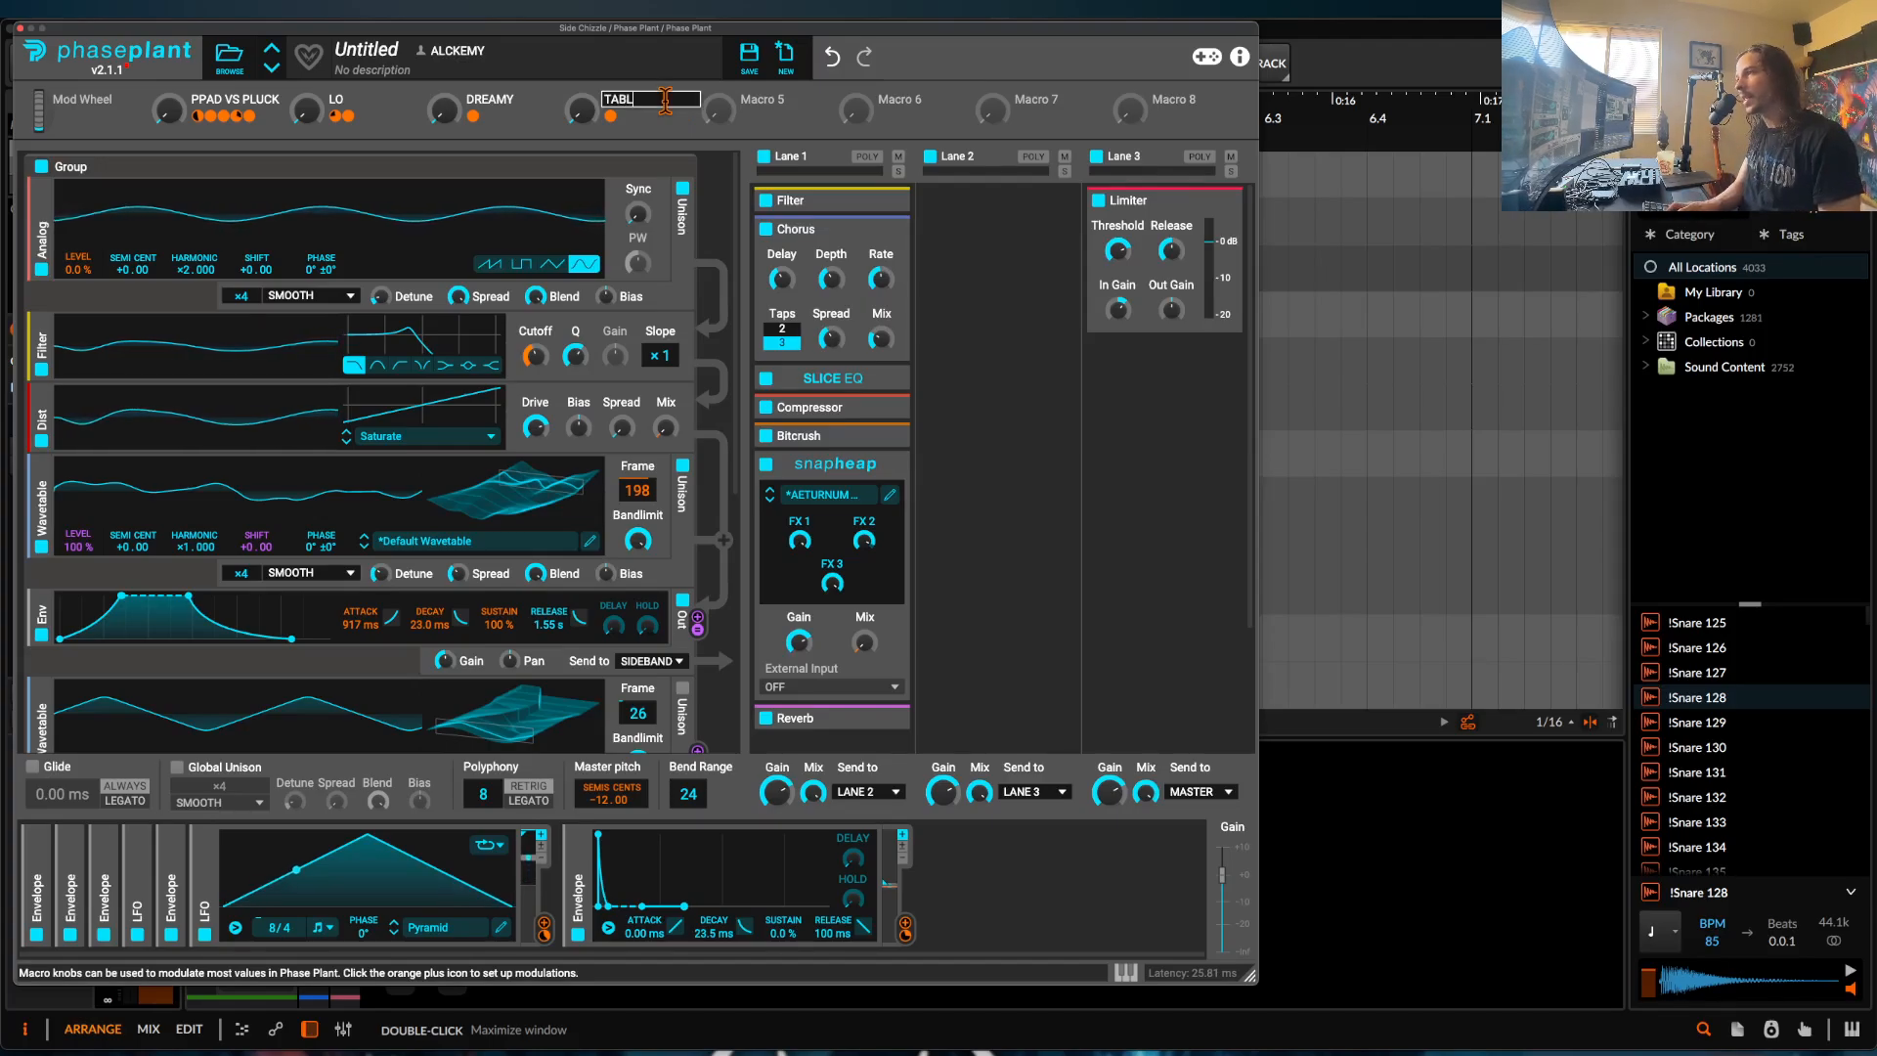
key("Return")
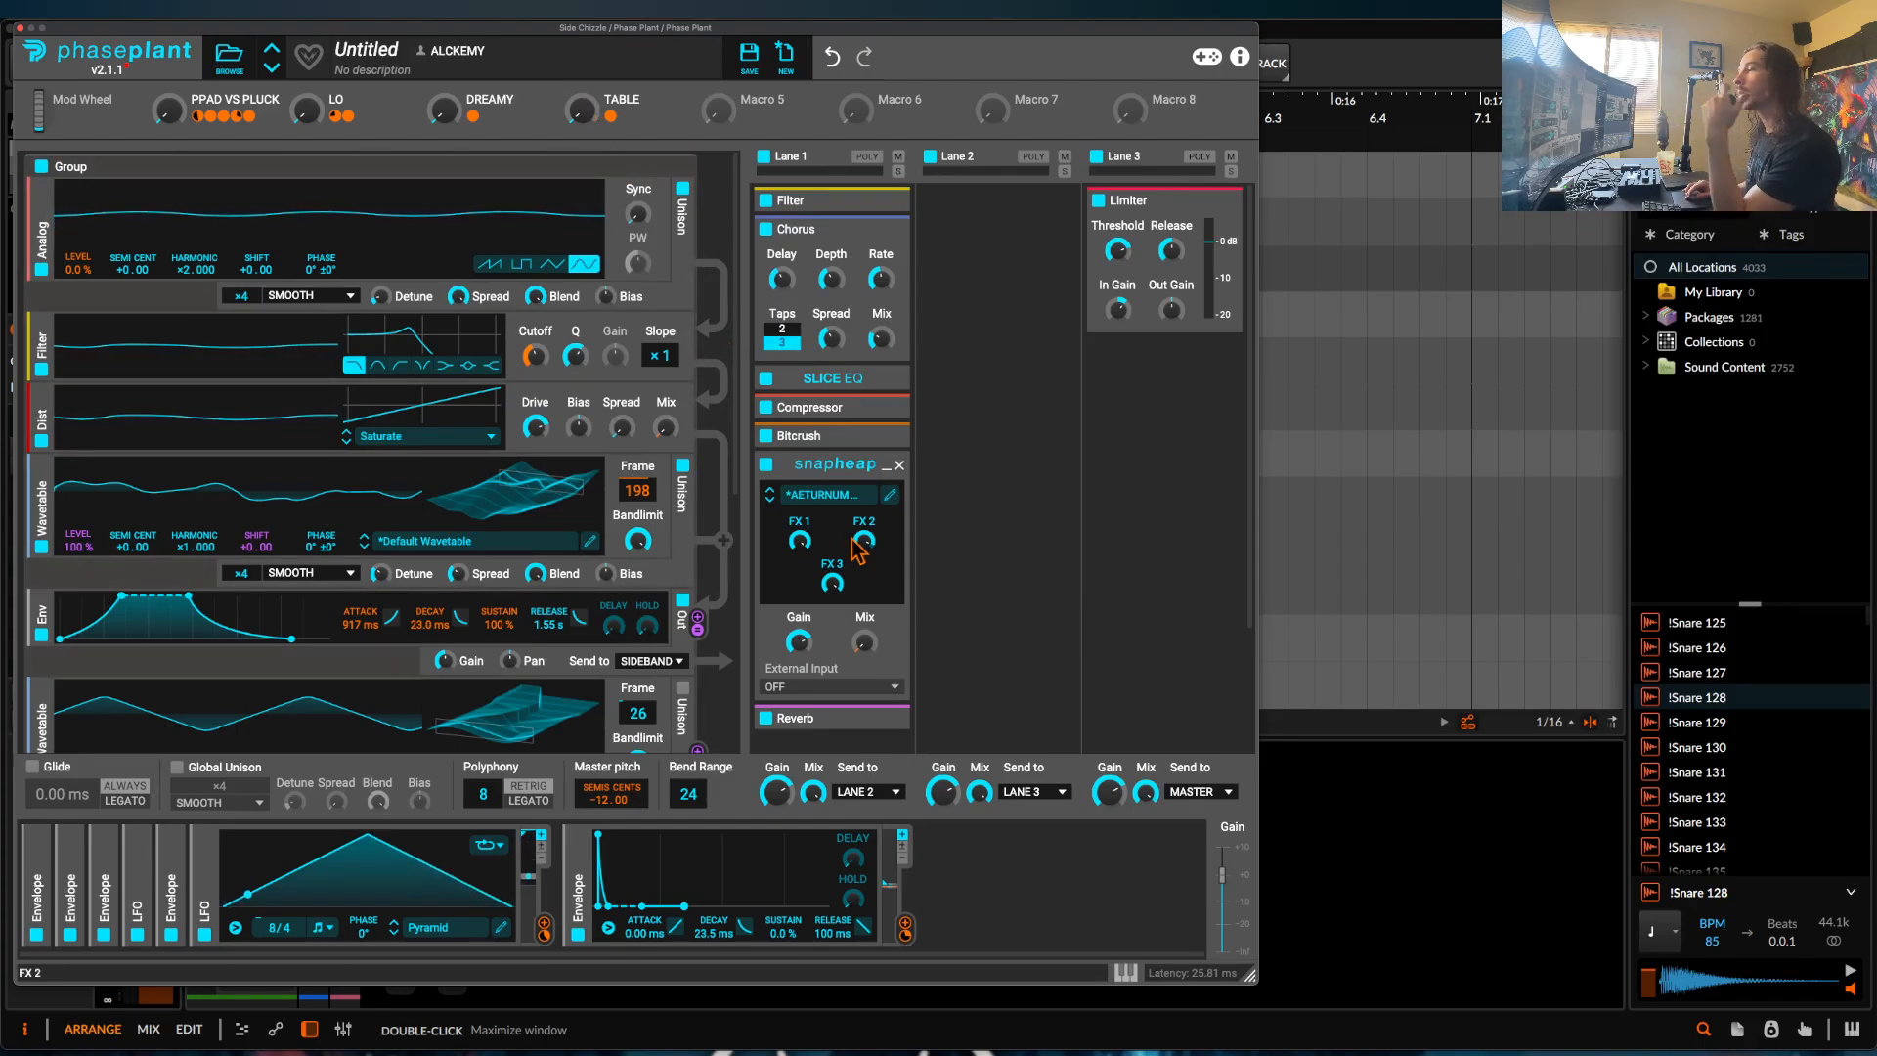
Add an LFO modulator with a tempo-synced rate of 4/4 and route it to the Snap Heap's FX 3.
left_click(989, 854)
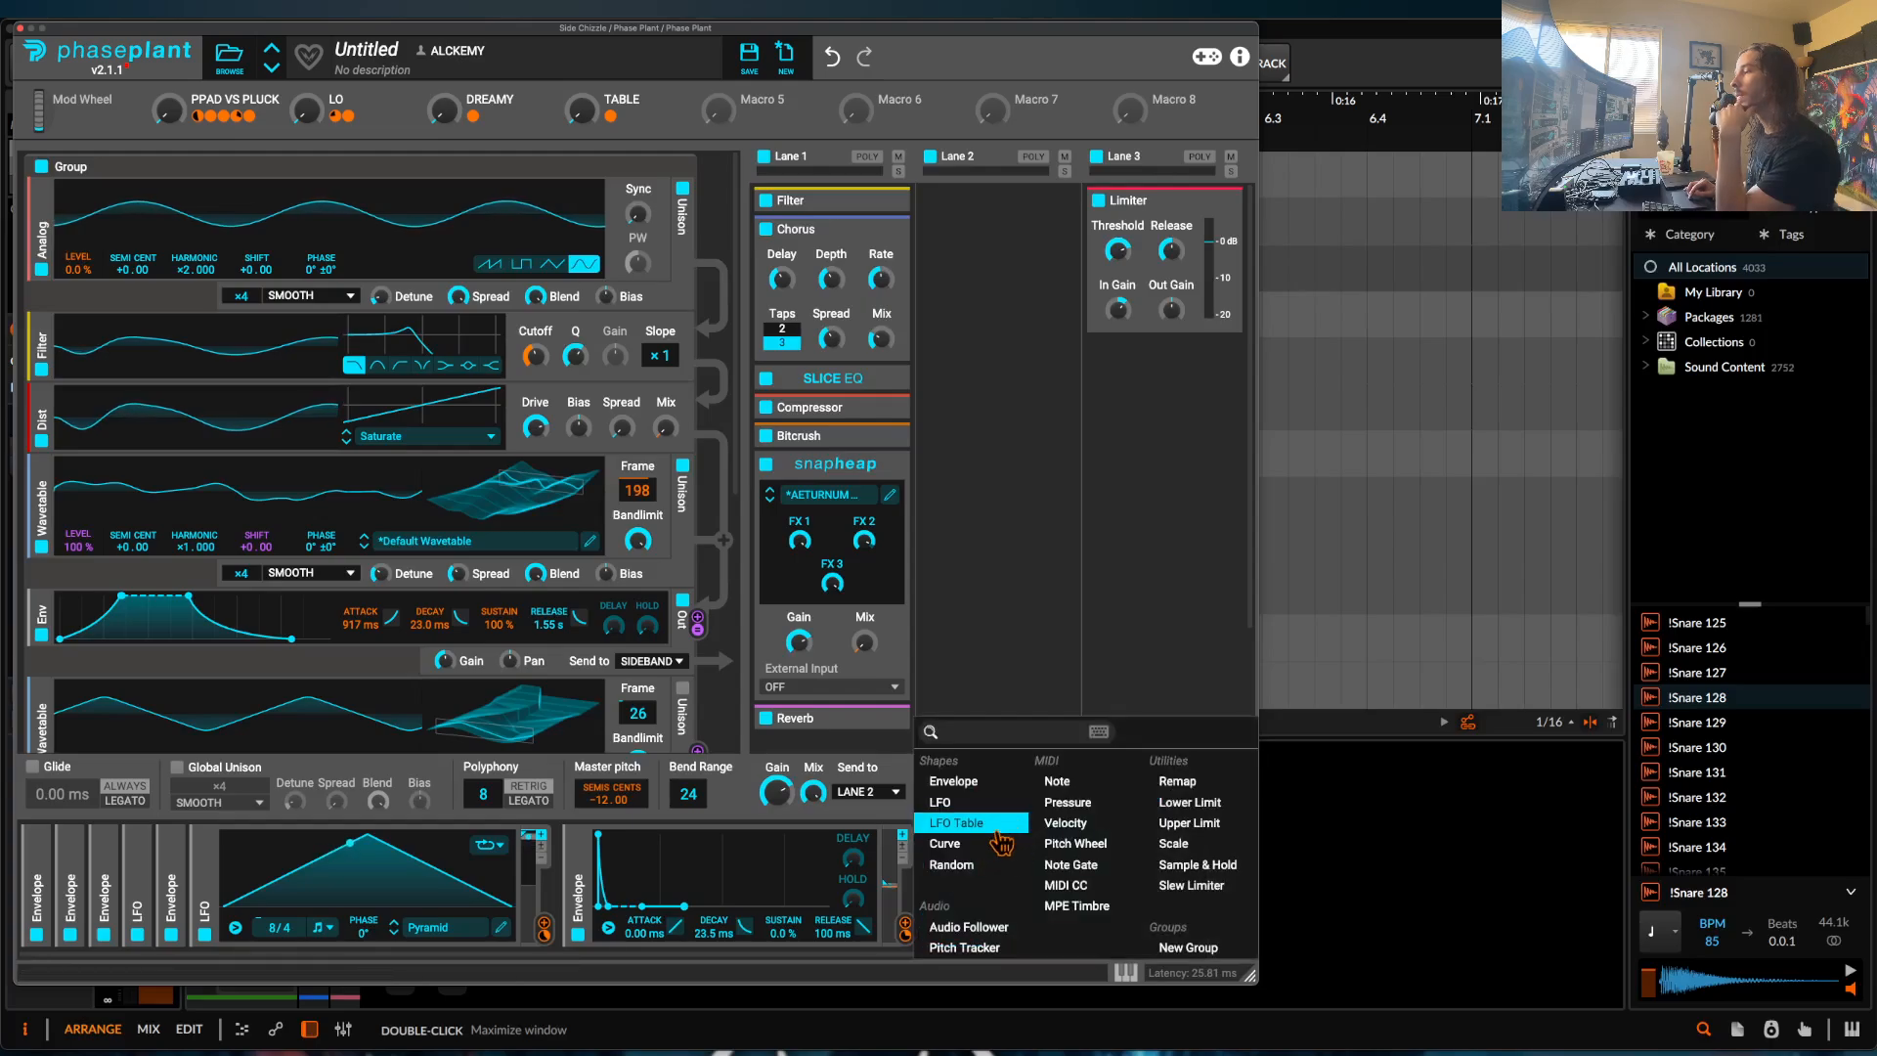
left_click(968, 800)
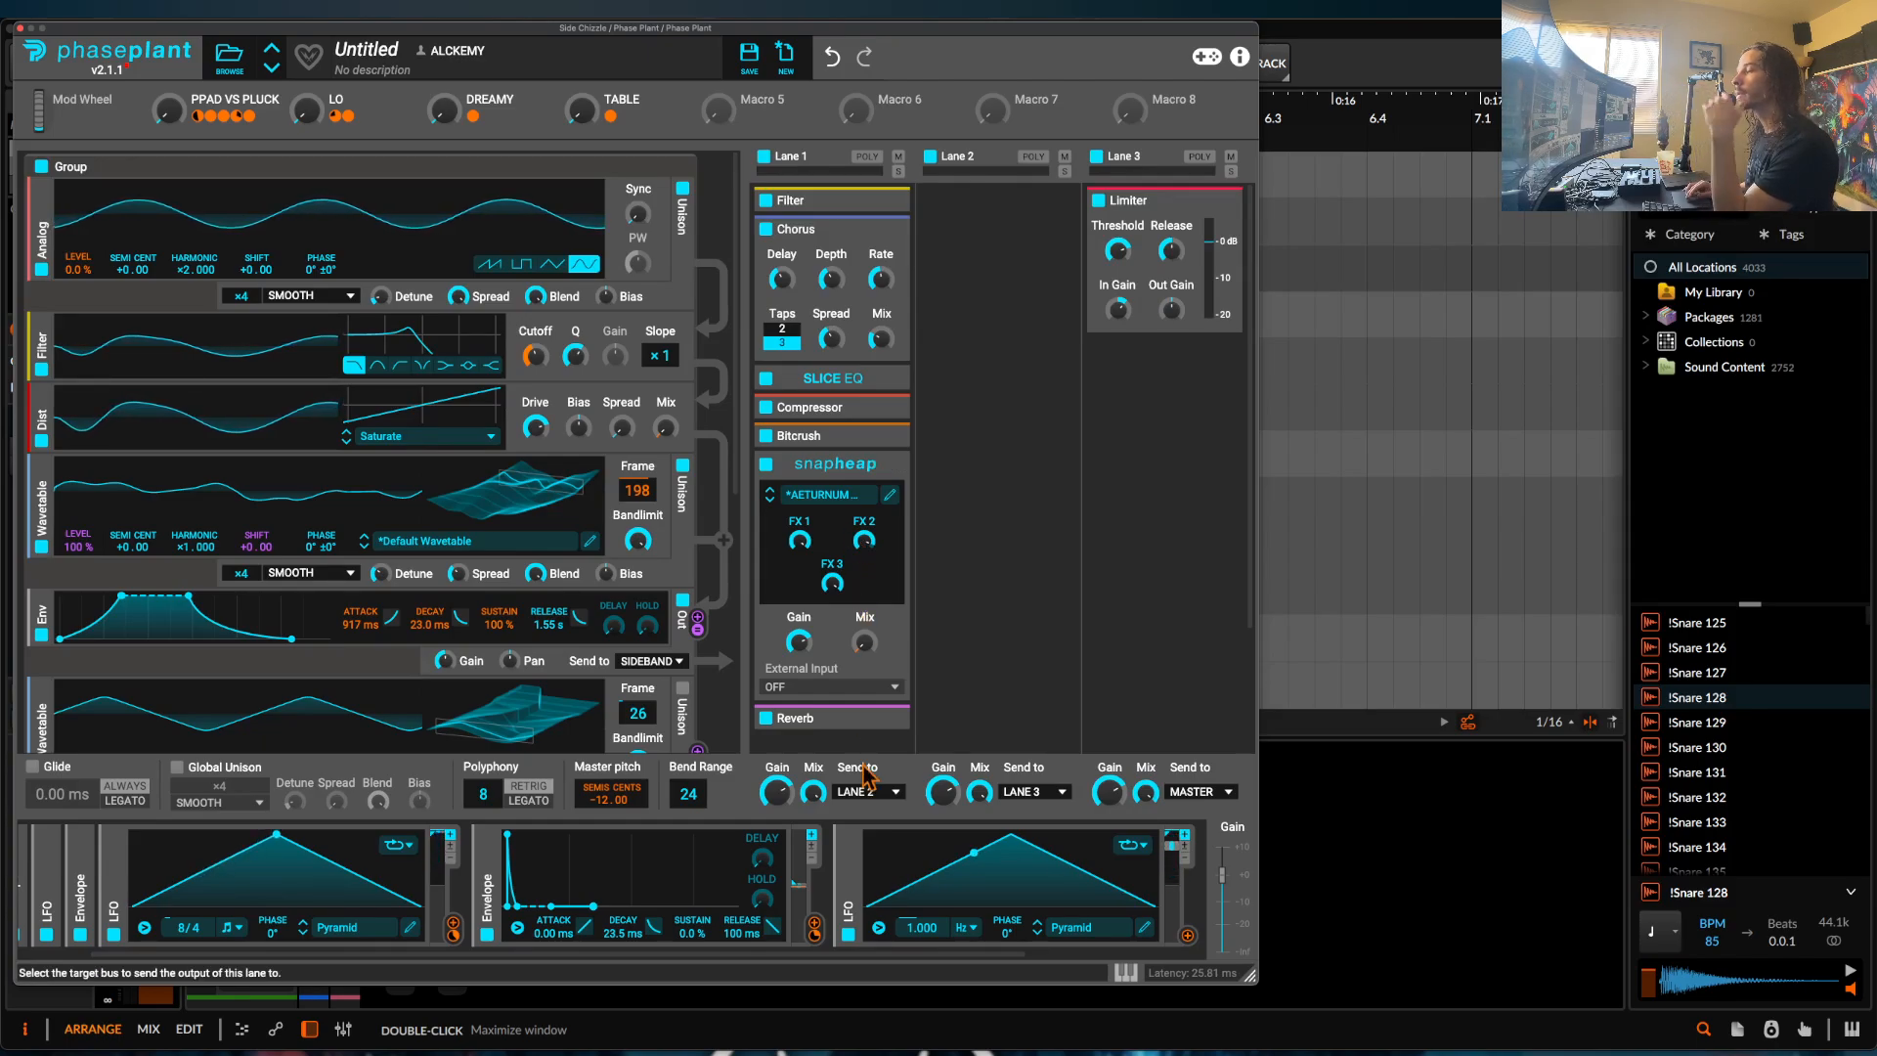
left_click(967, 931)
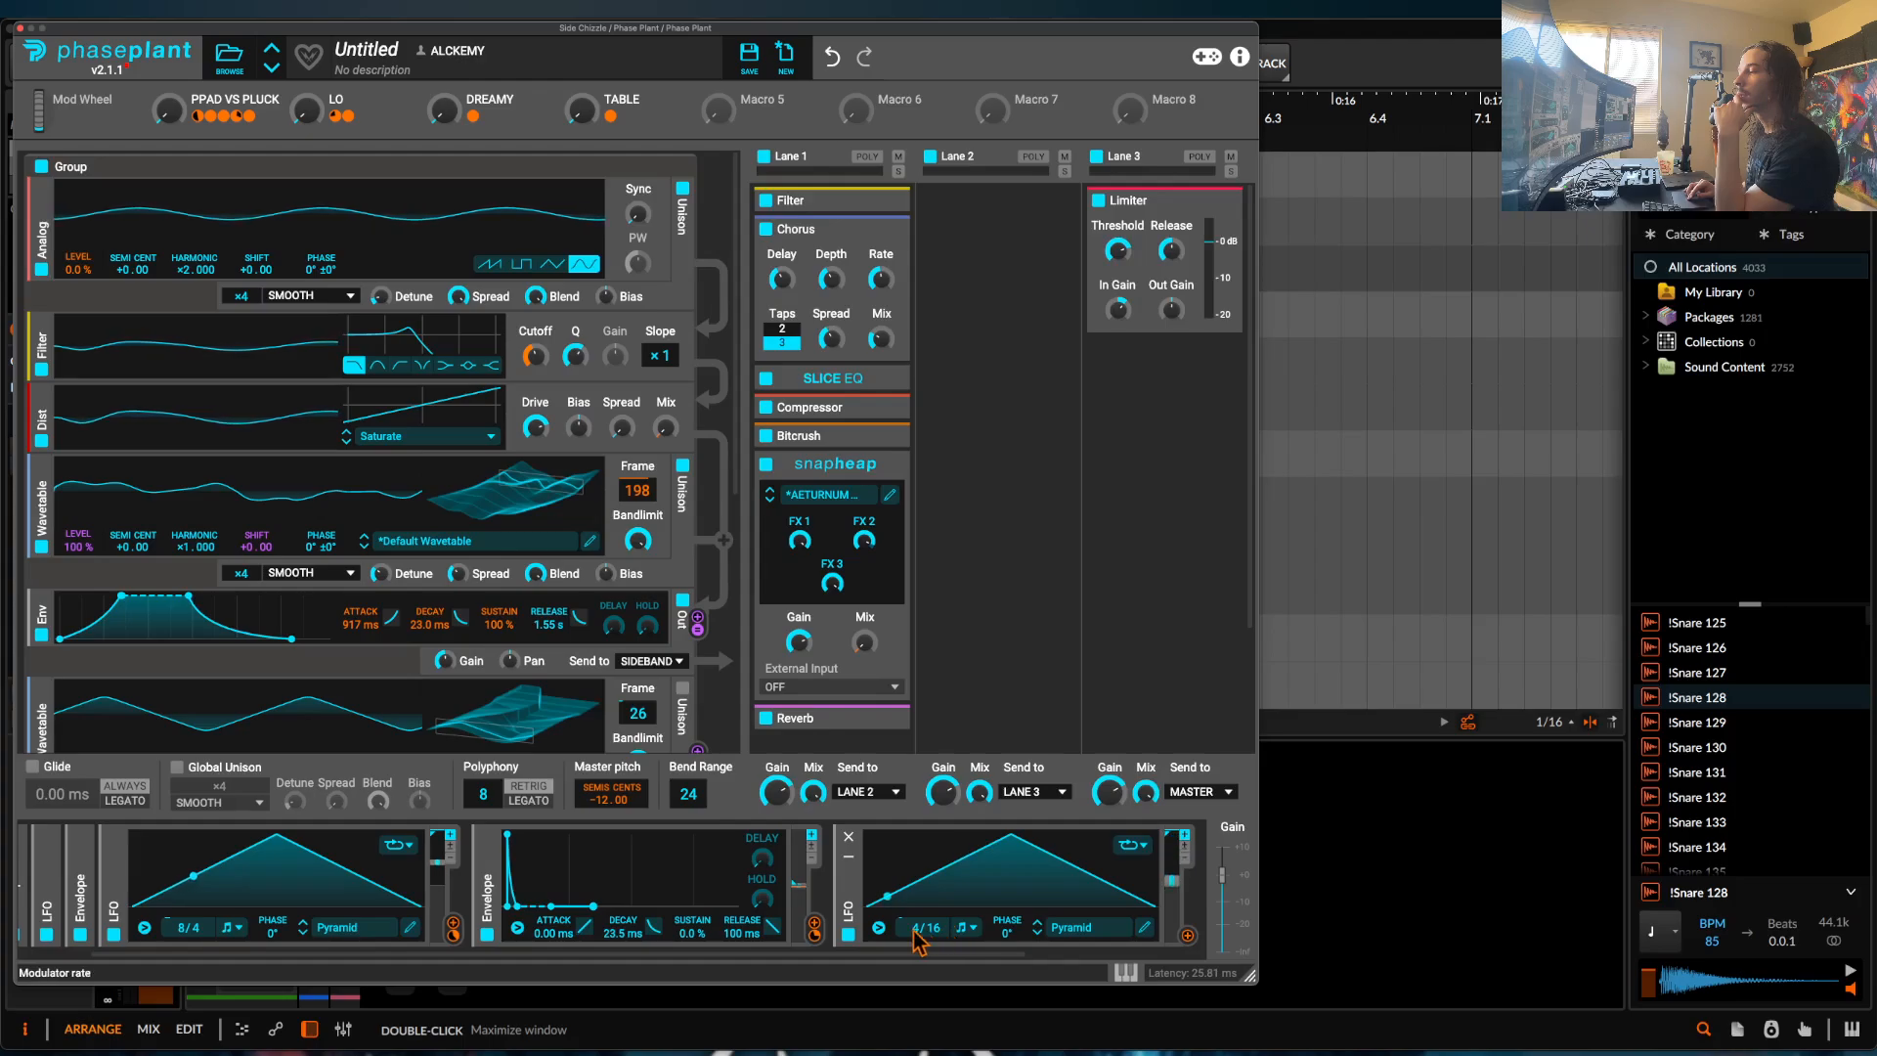
left_click_drag(1187, 934, 831, 595)
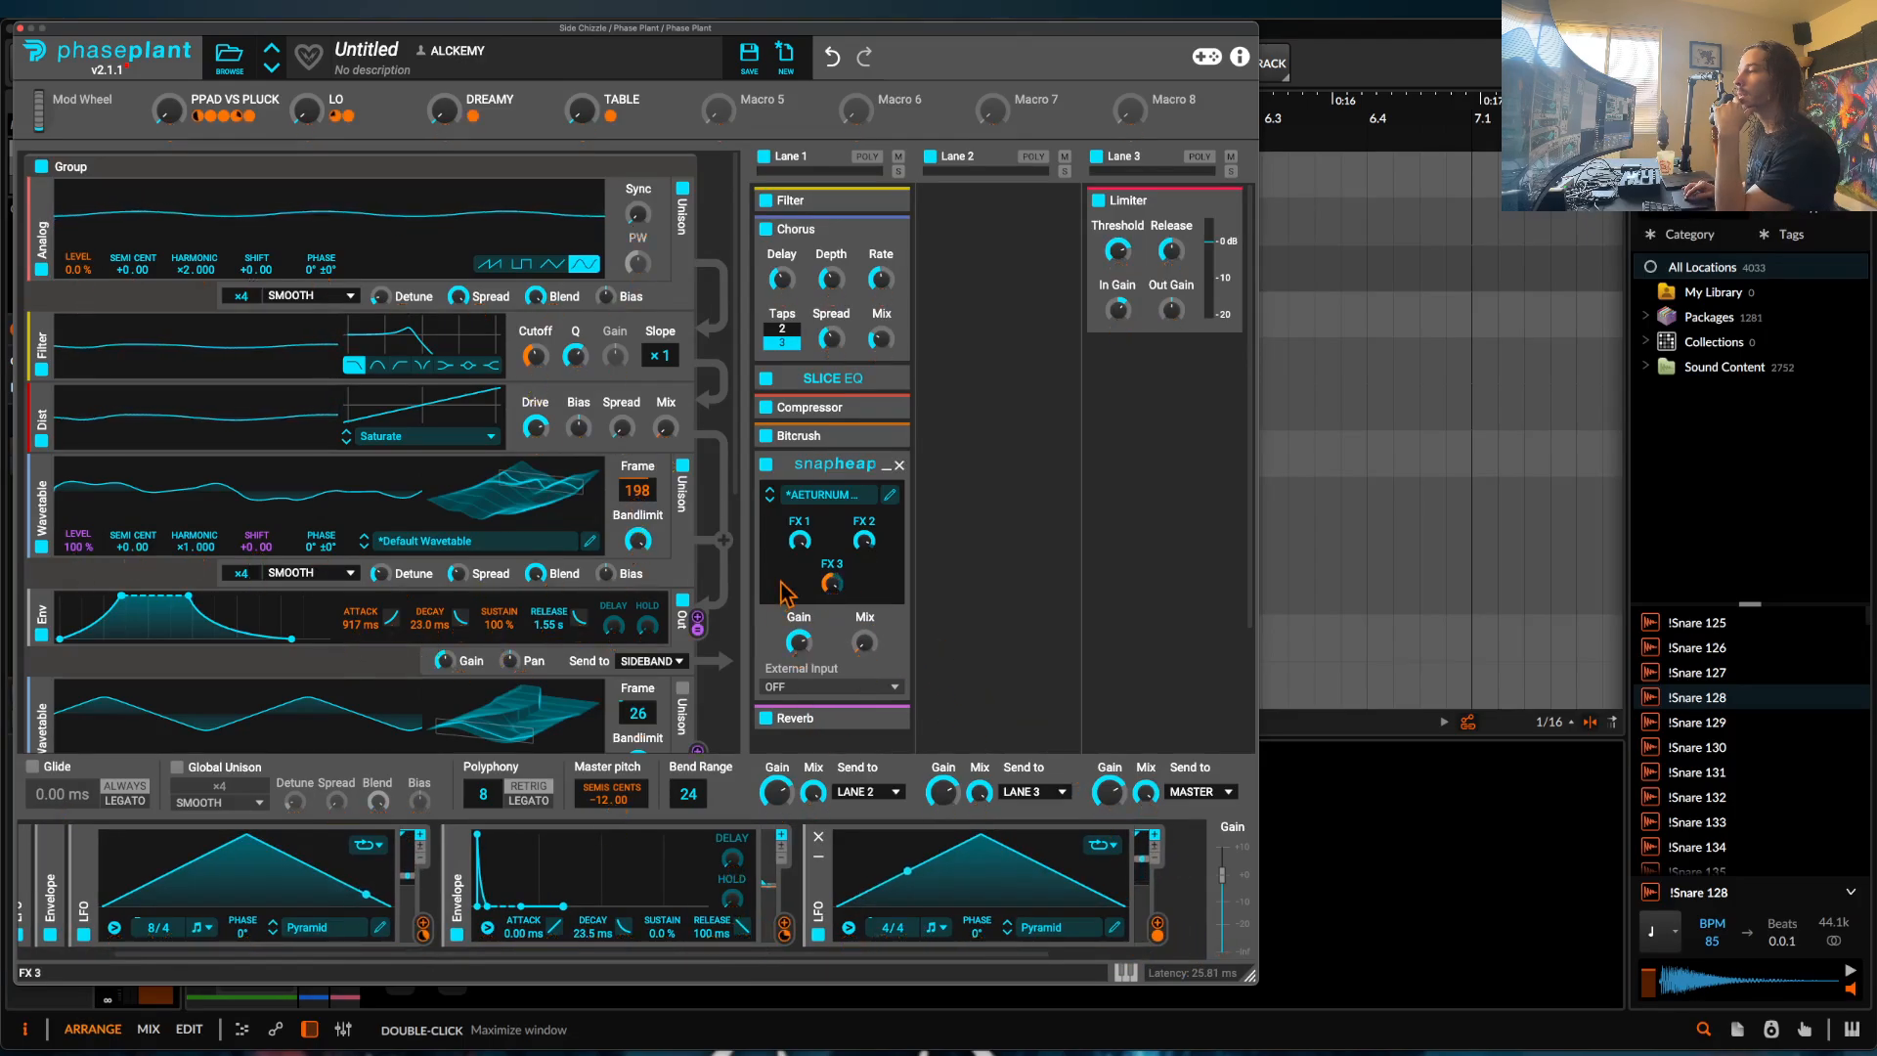
Review the Snap Heap's effect chain in its own editor window, close it and minimize the new LFO.
left_click(890, 495)
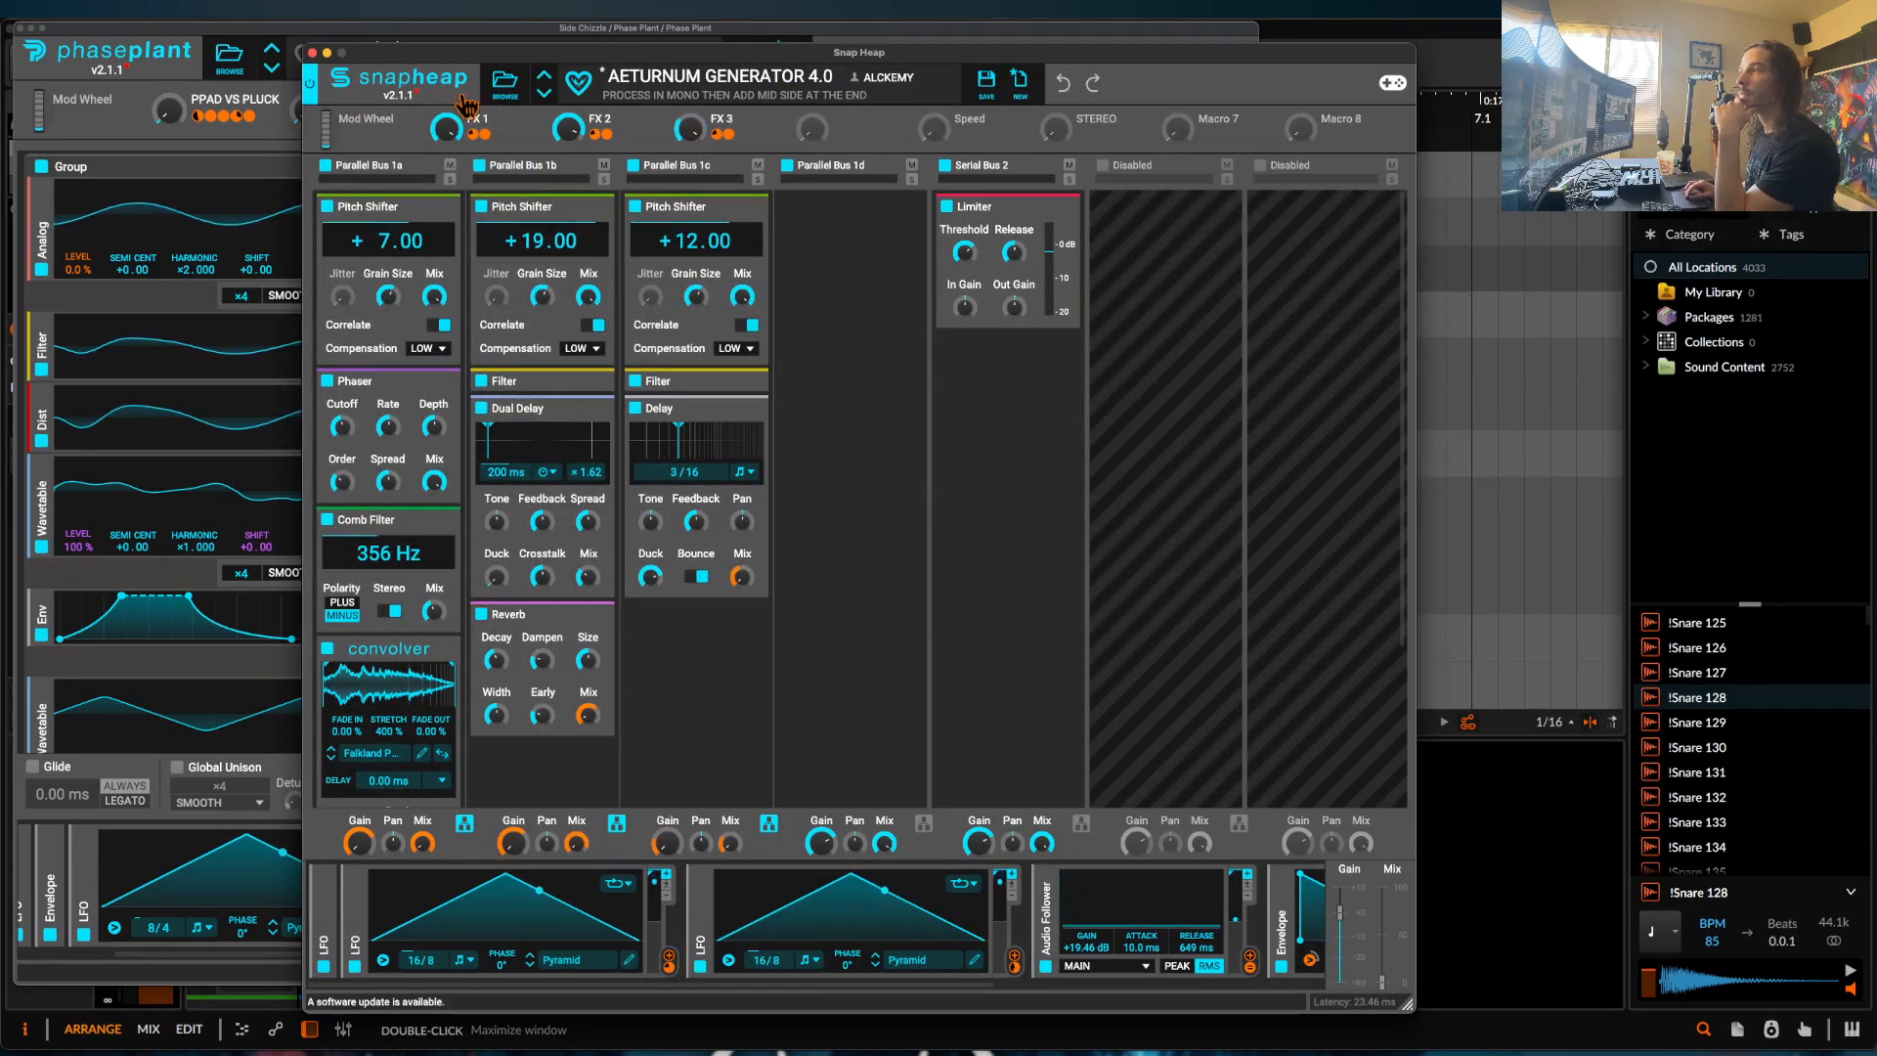
left_click(312, 53)
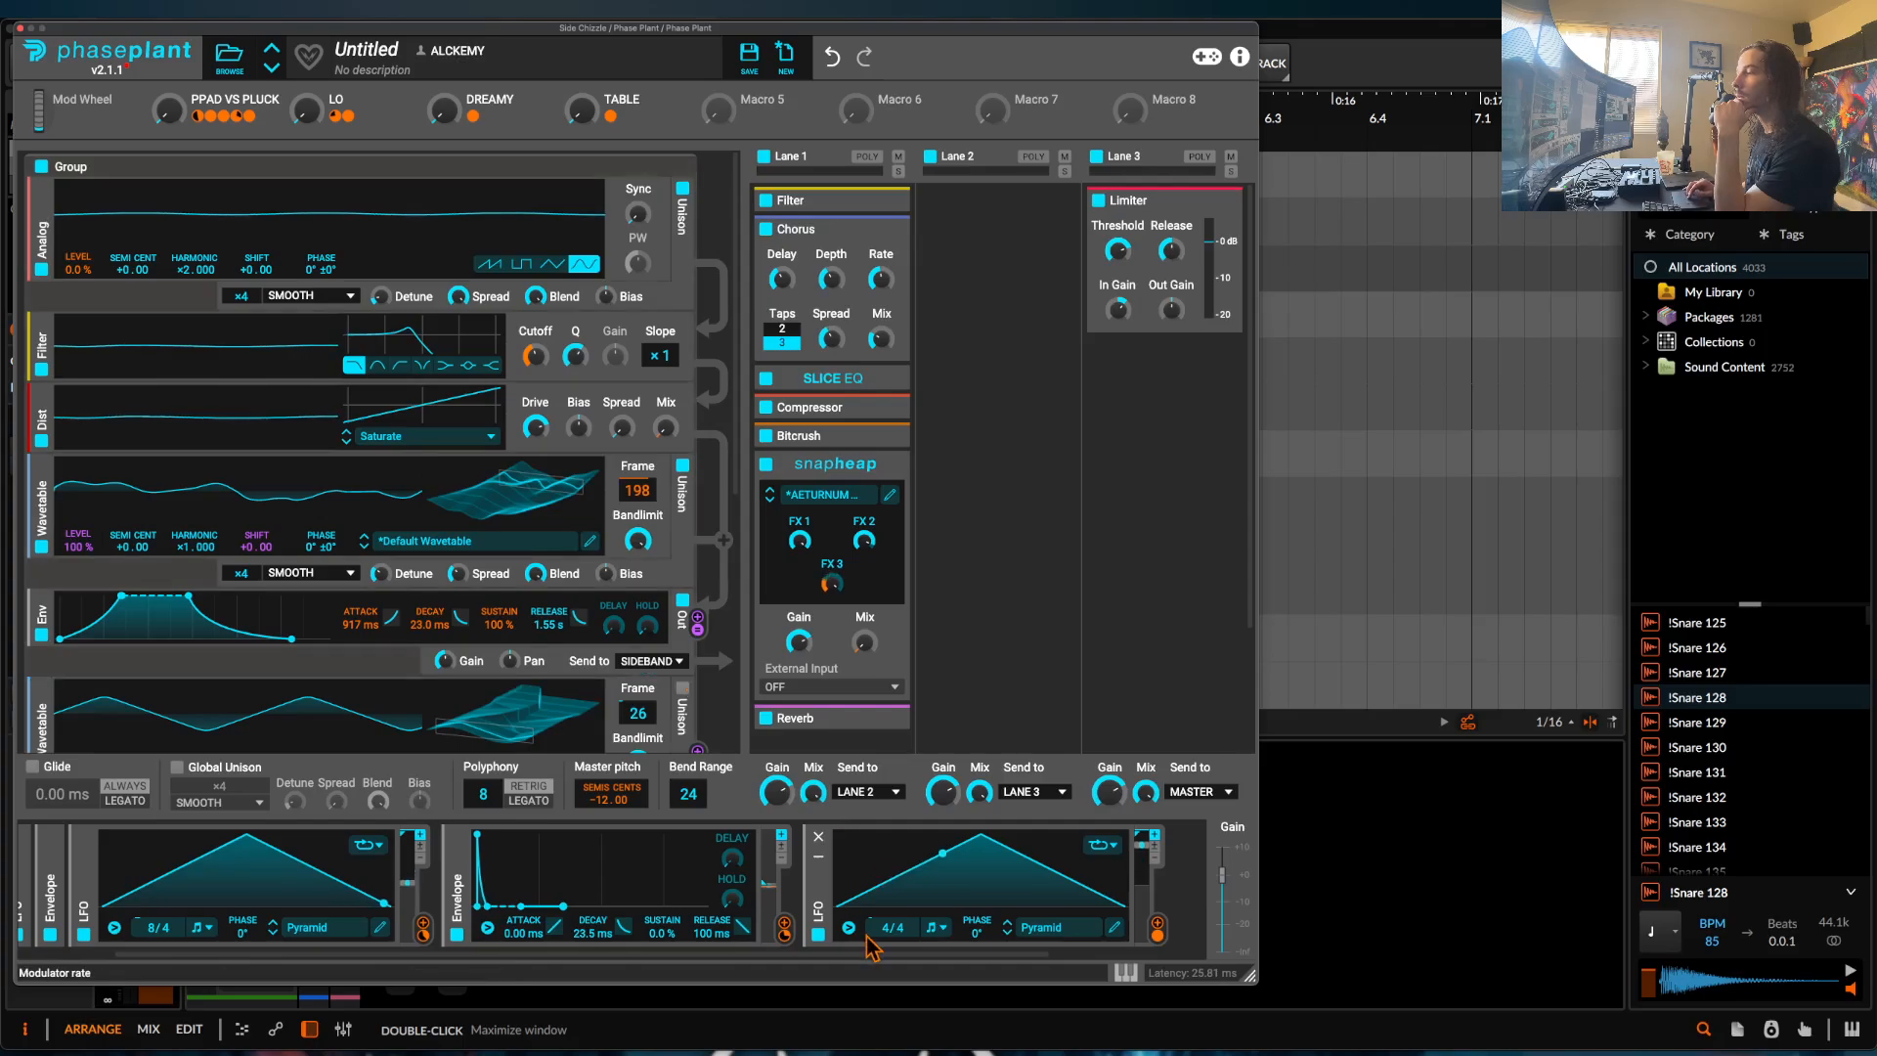
scroll(870, 939, "right", 5)
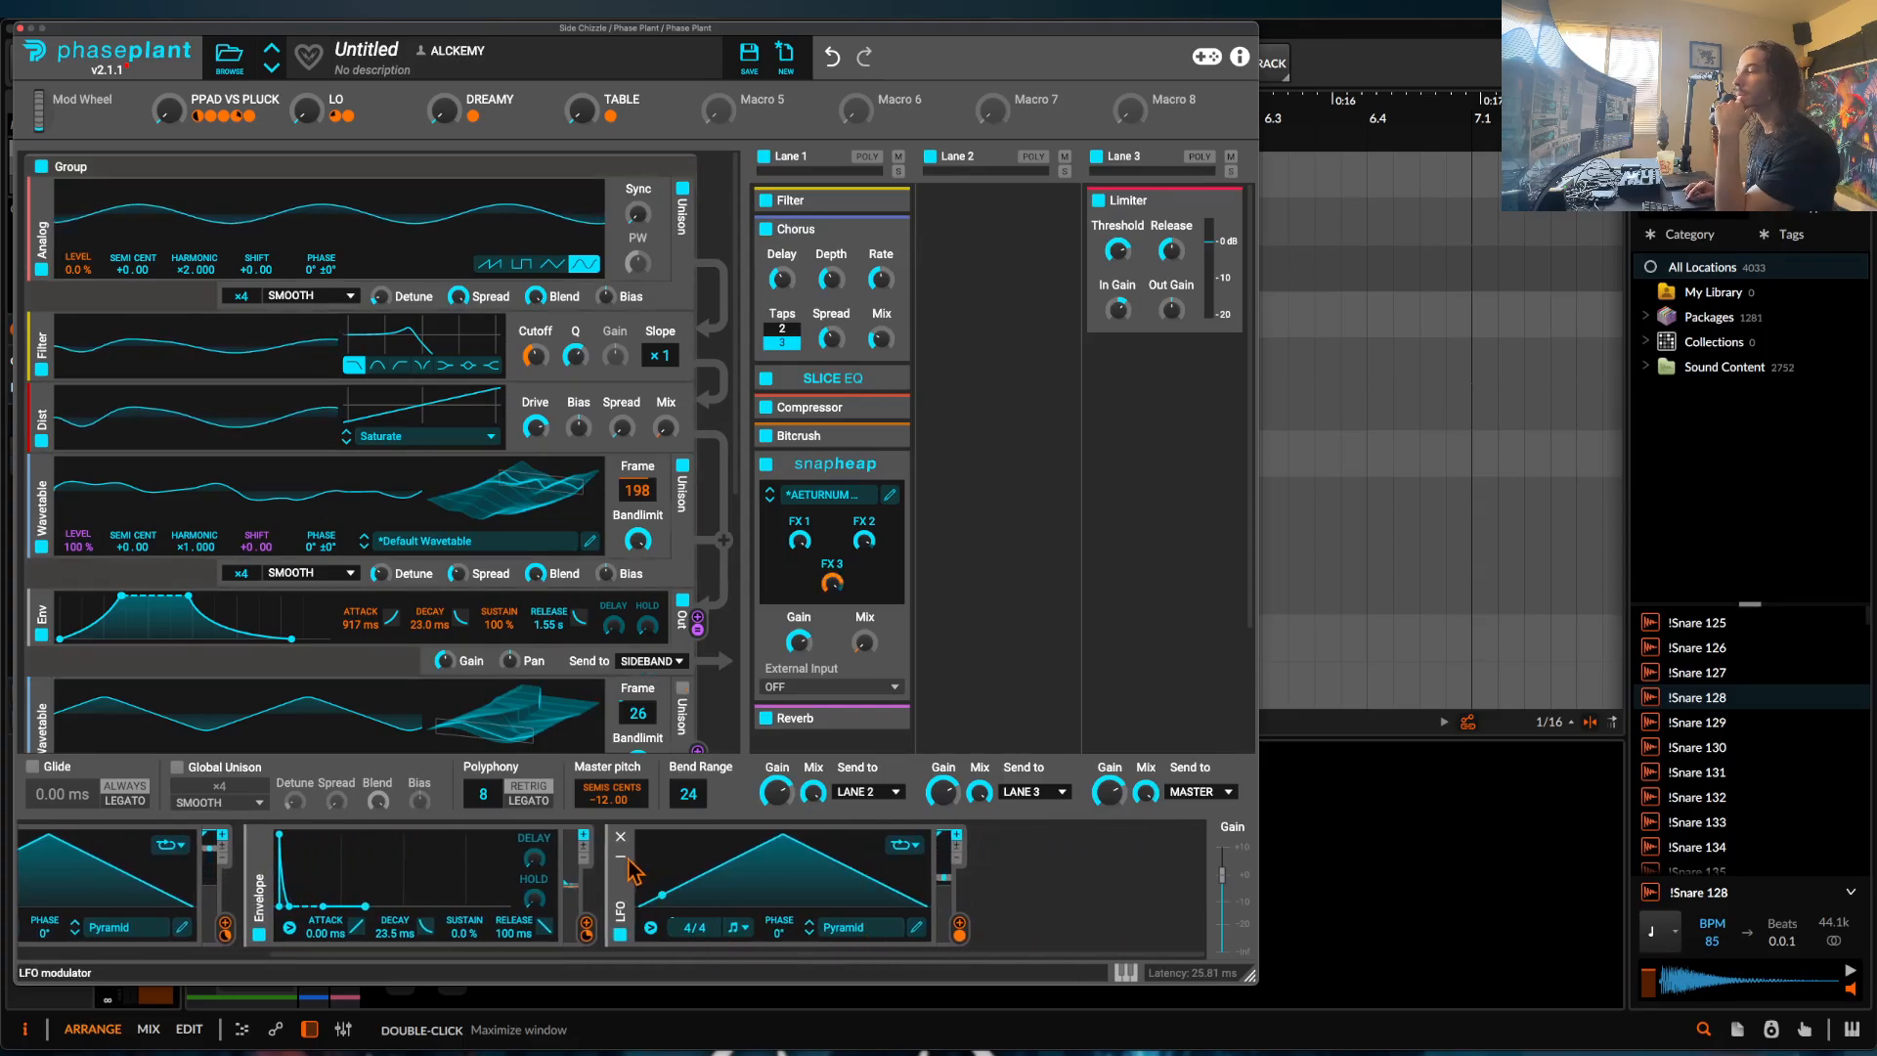
left_click(630, 865)
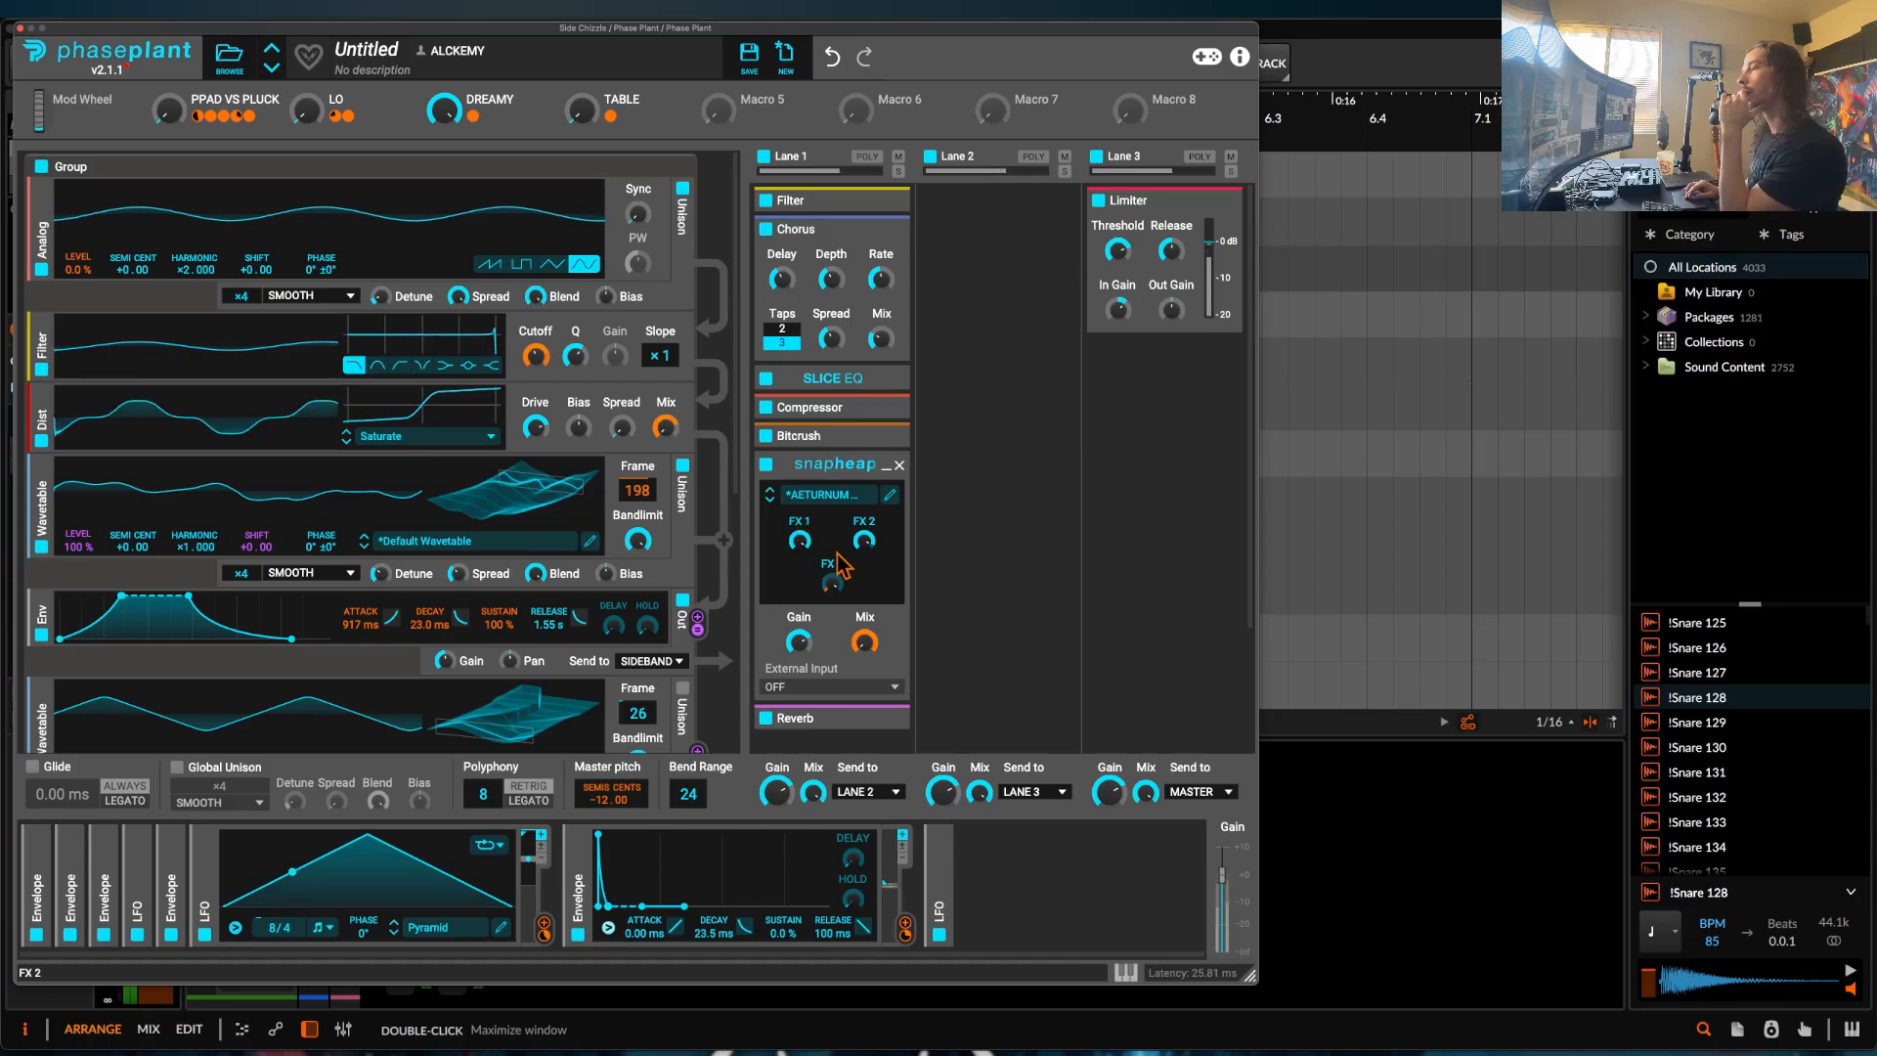
Expand the new LFO again and check its trigger settings, including the Note Trigger option.
left_click(941, 870)
left_click_drag(940, 870, 680, 883)
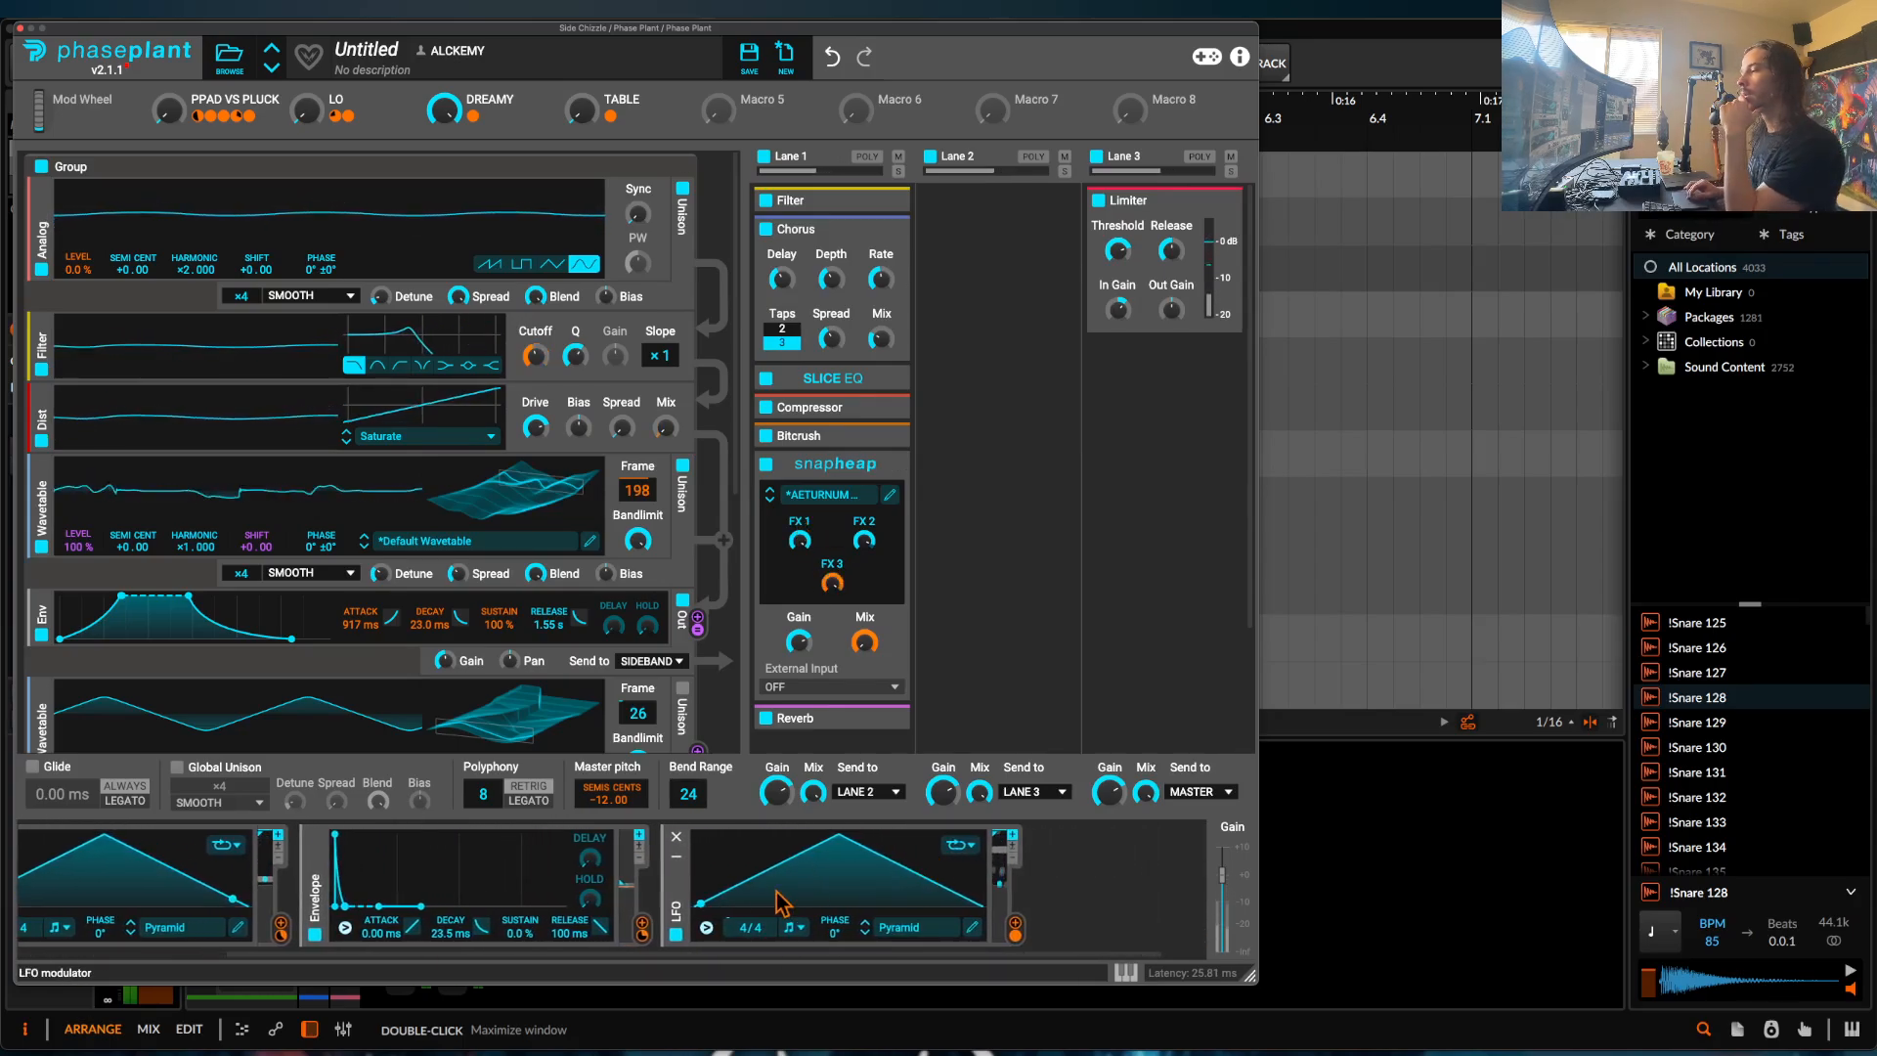
left_click(706, 927)
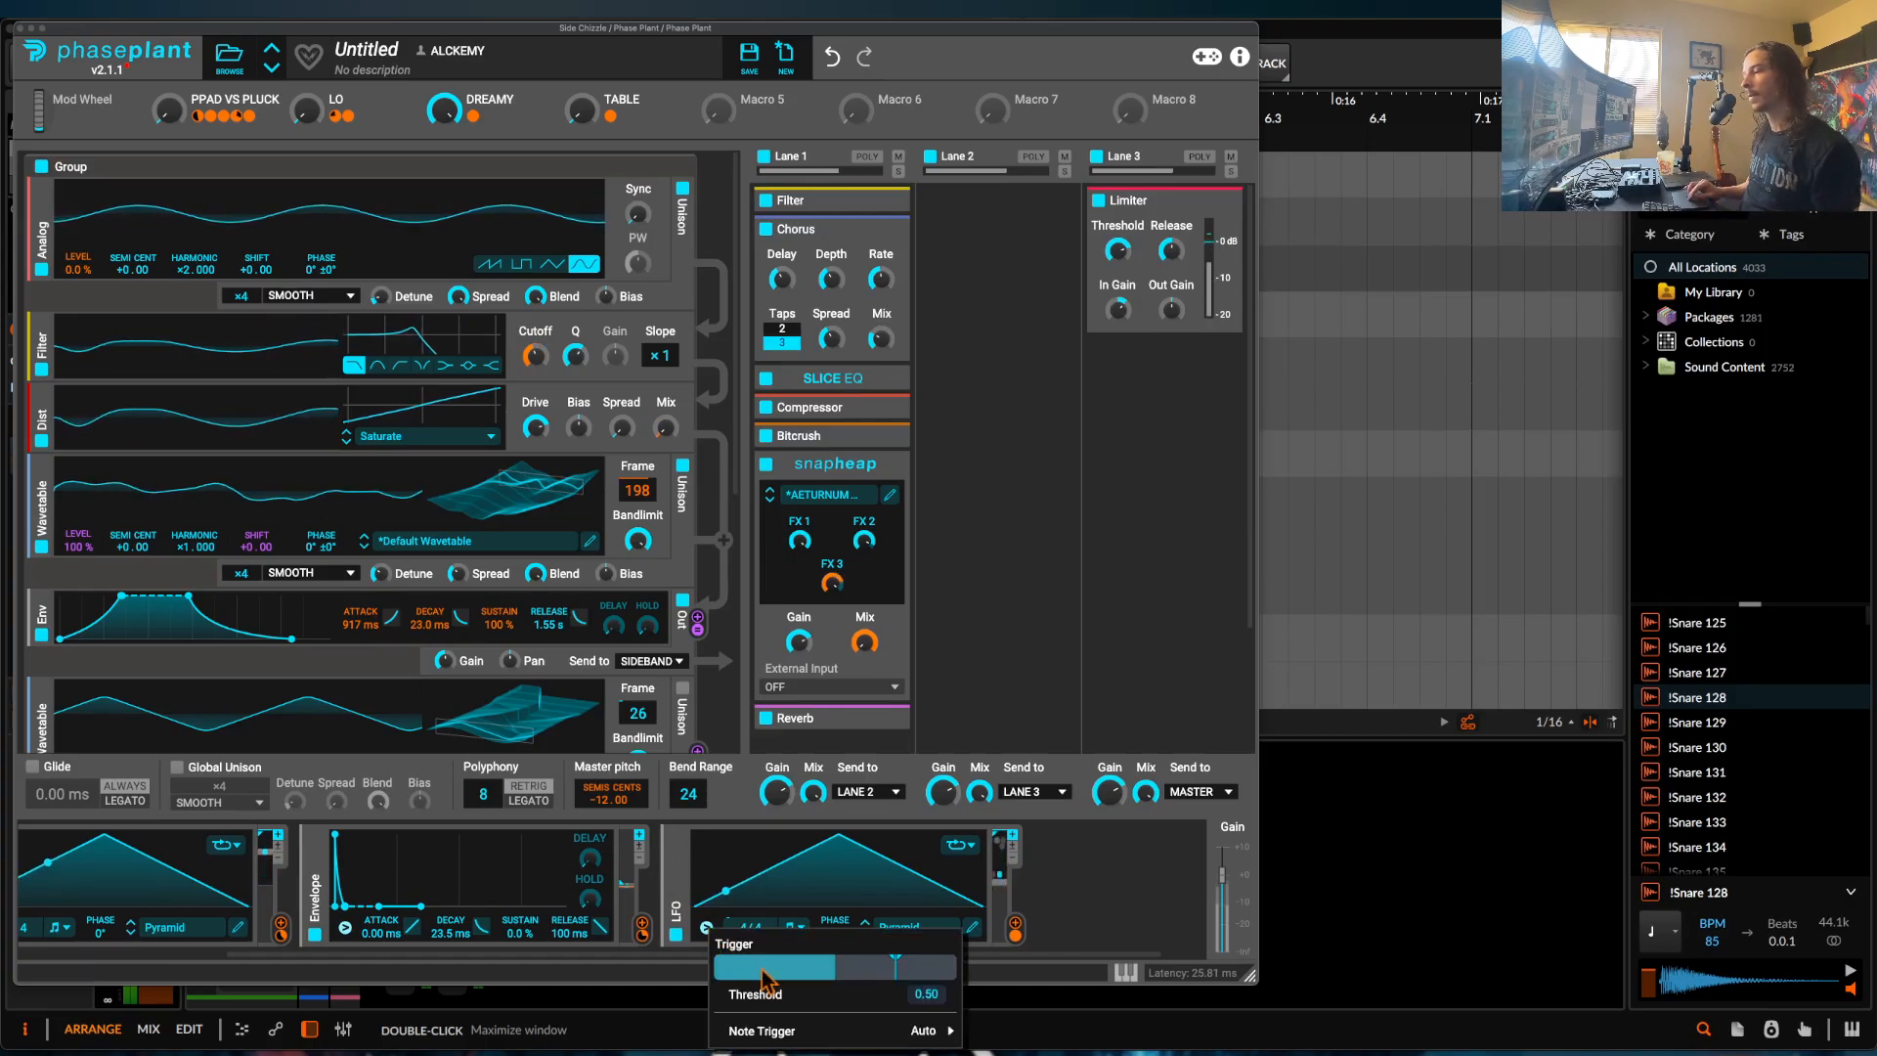
mouse_move(815, 1034)
left_click(1011, 999)
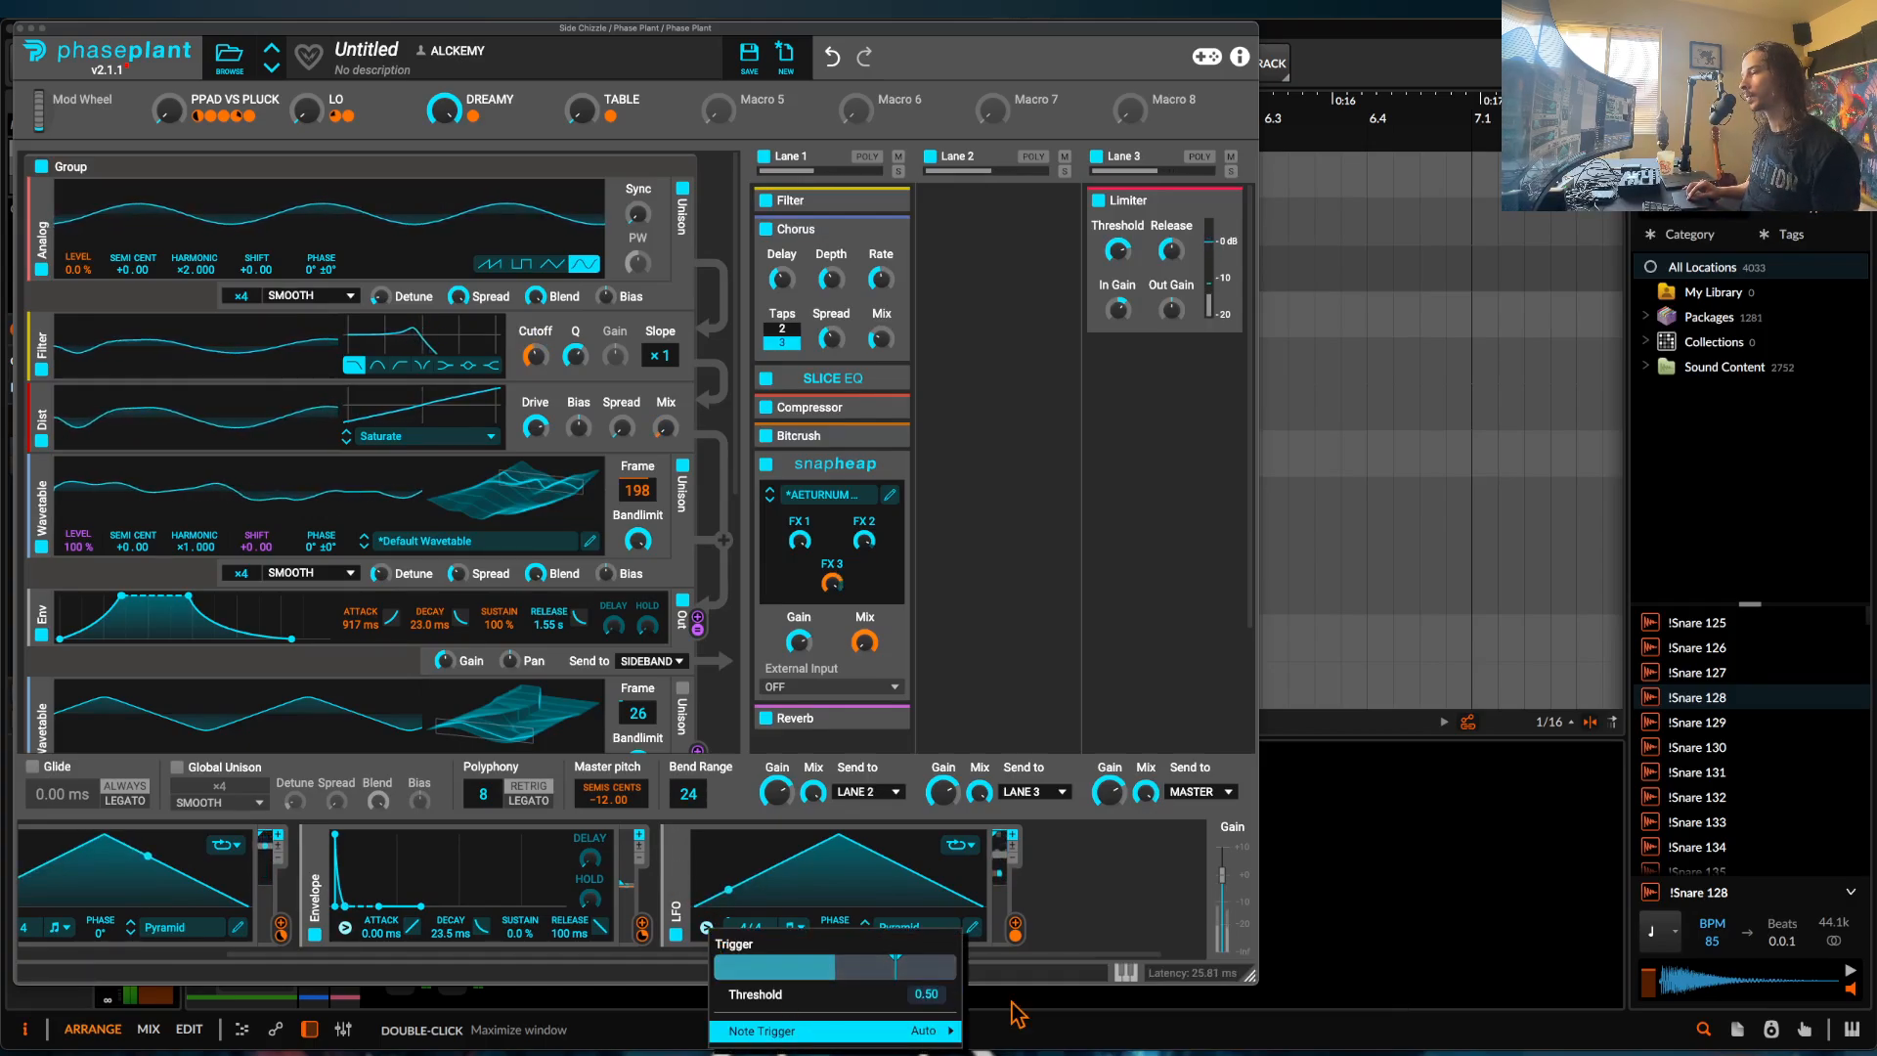
Duplicate the LFO with a rate of 8/4 on the copy and route the free 4/4 LFO to the Snap Heap's FX 1.
left_click(677, 884, "alt")
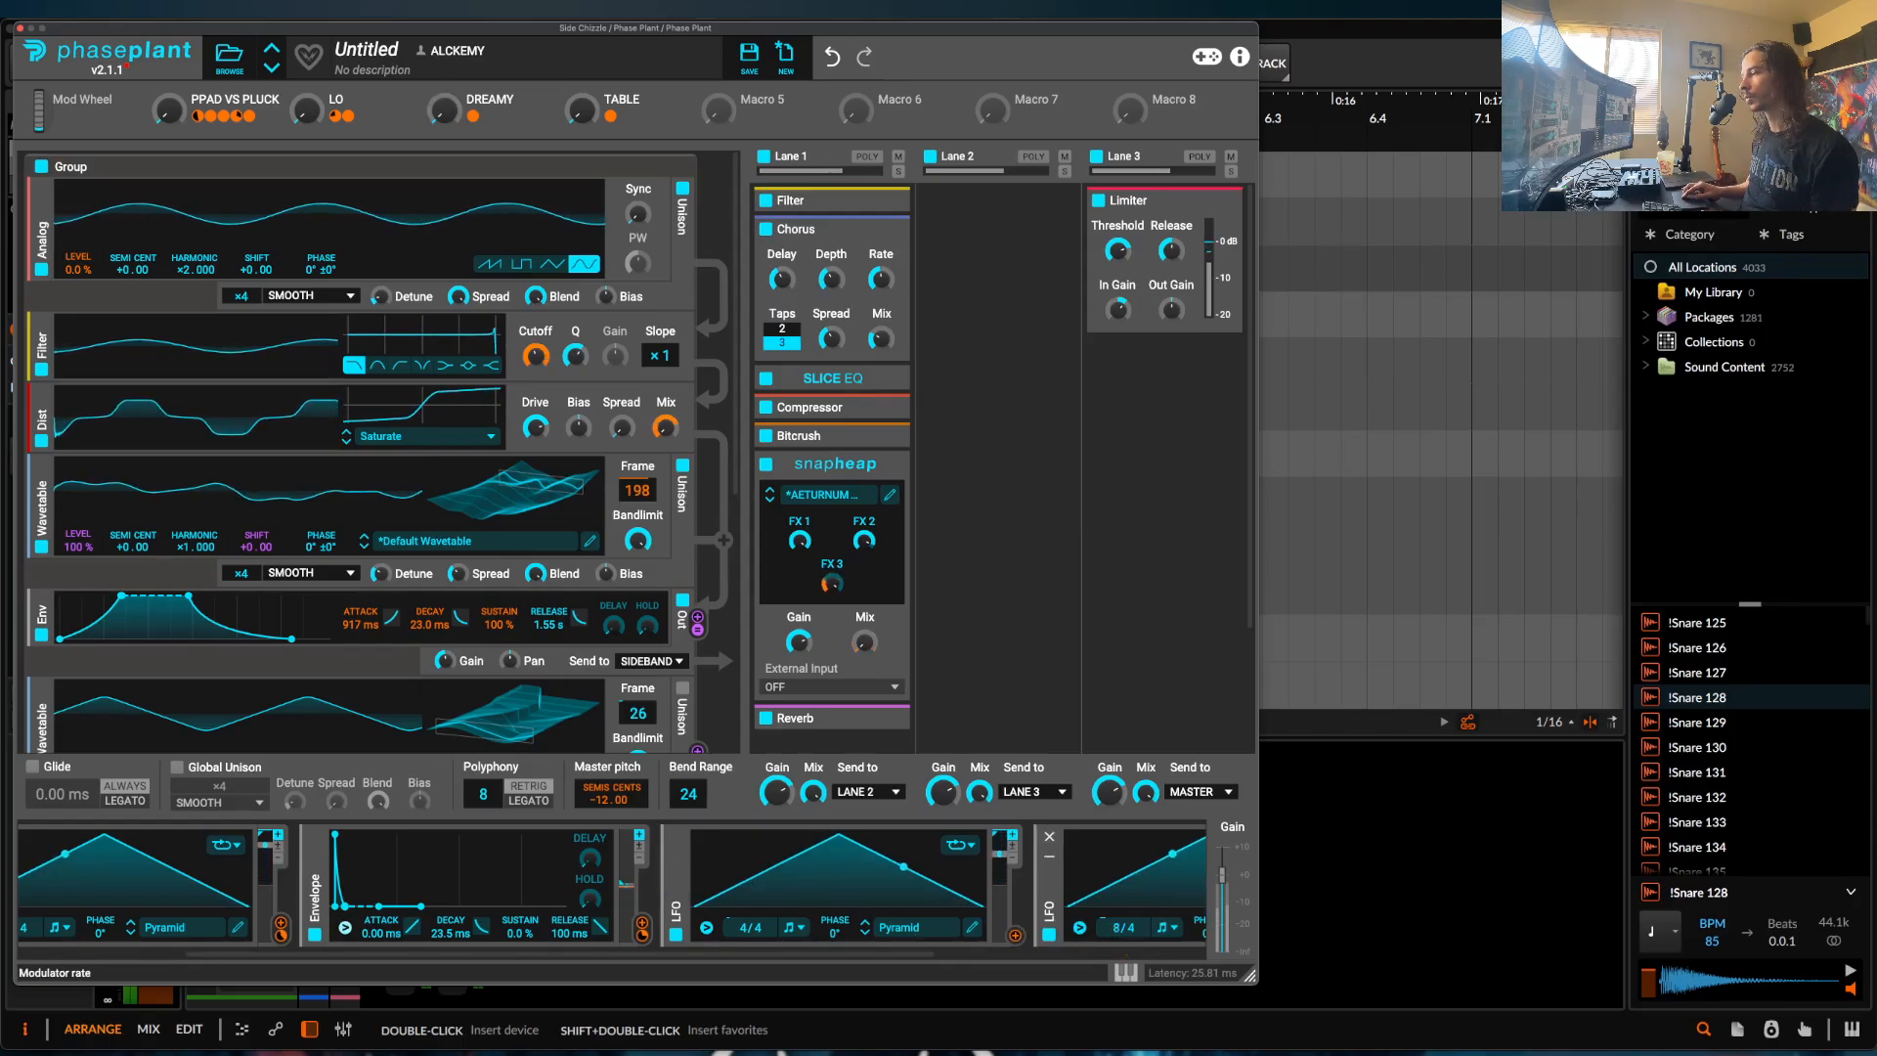
scroll(1124, 894, "right", 5)
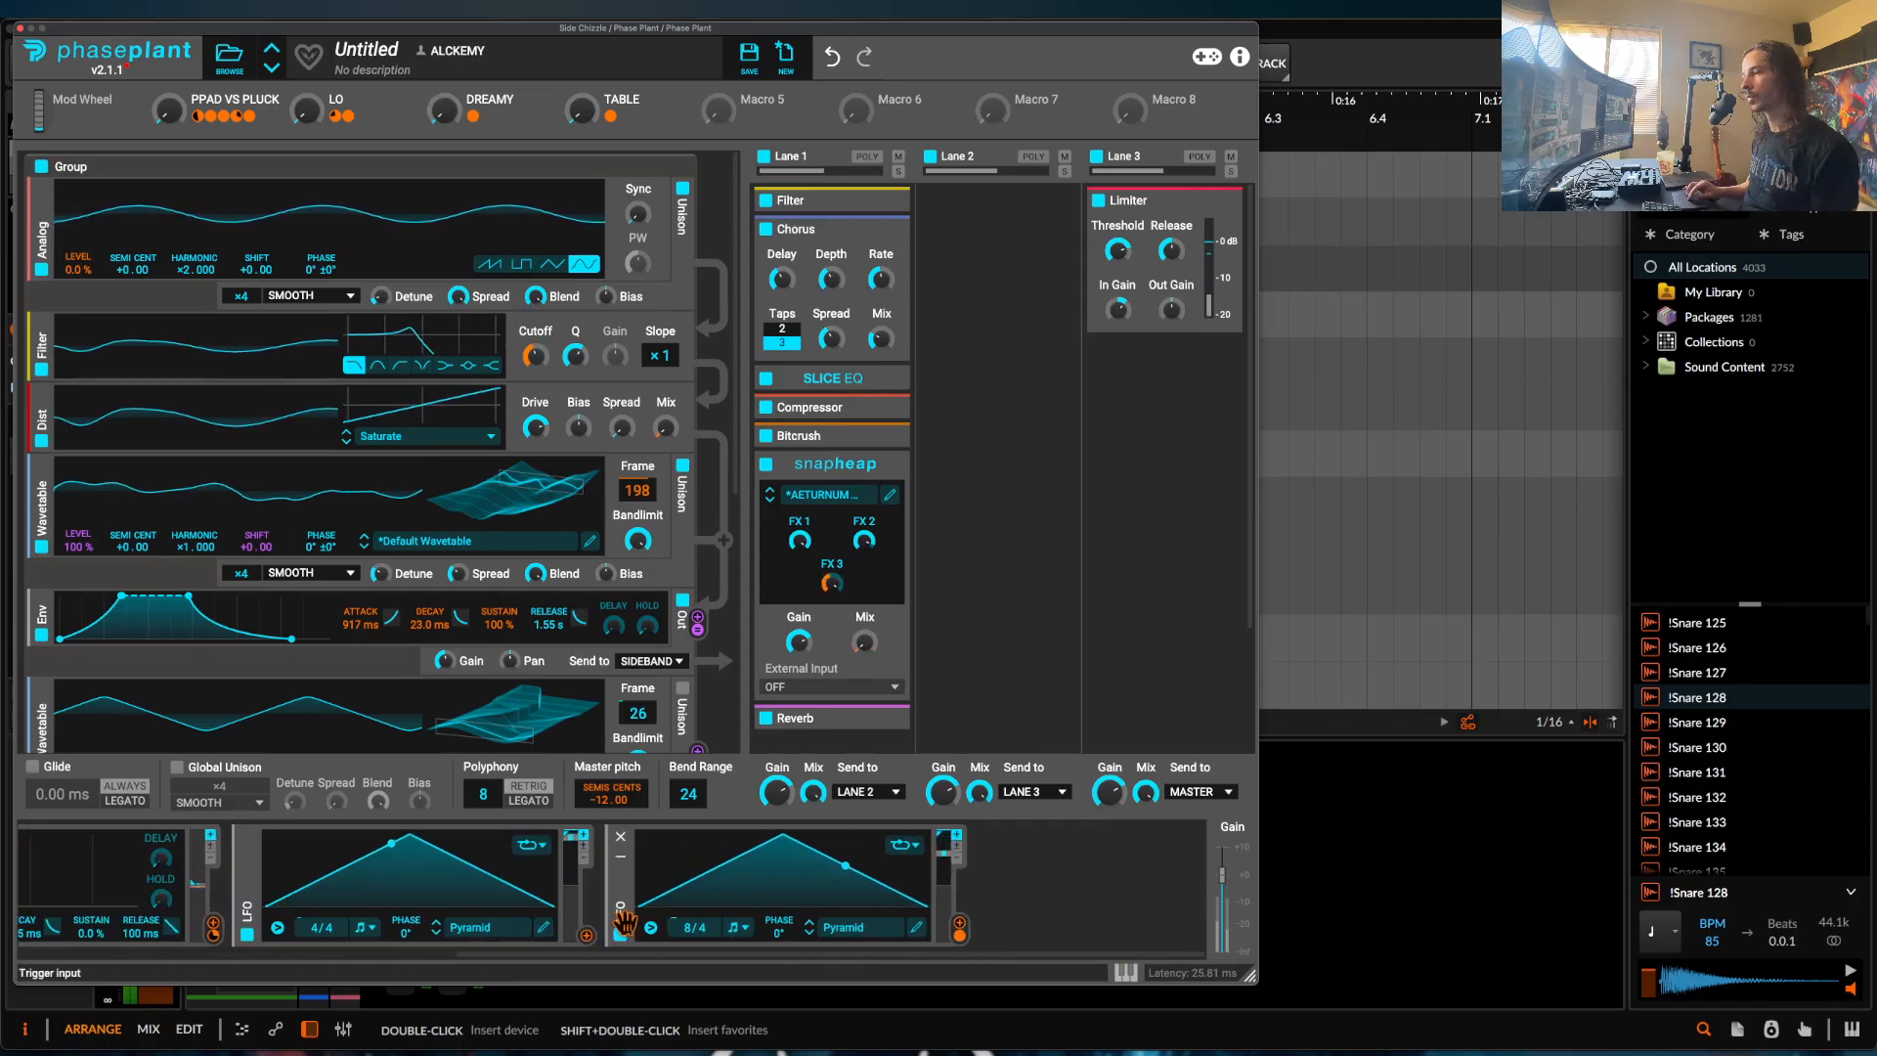
left_click_drag(587, 931, 706, 882)
Duplicate the 8/4 LFO, set the unassigned one's rate to 13/4 and route it to the Snap Heap's FX 2.
left_click(617, 870)
key("super+d")
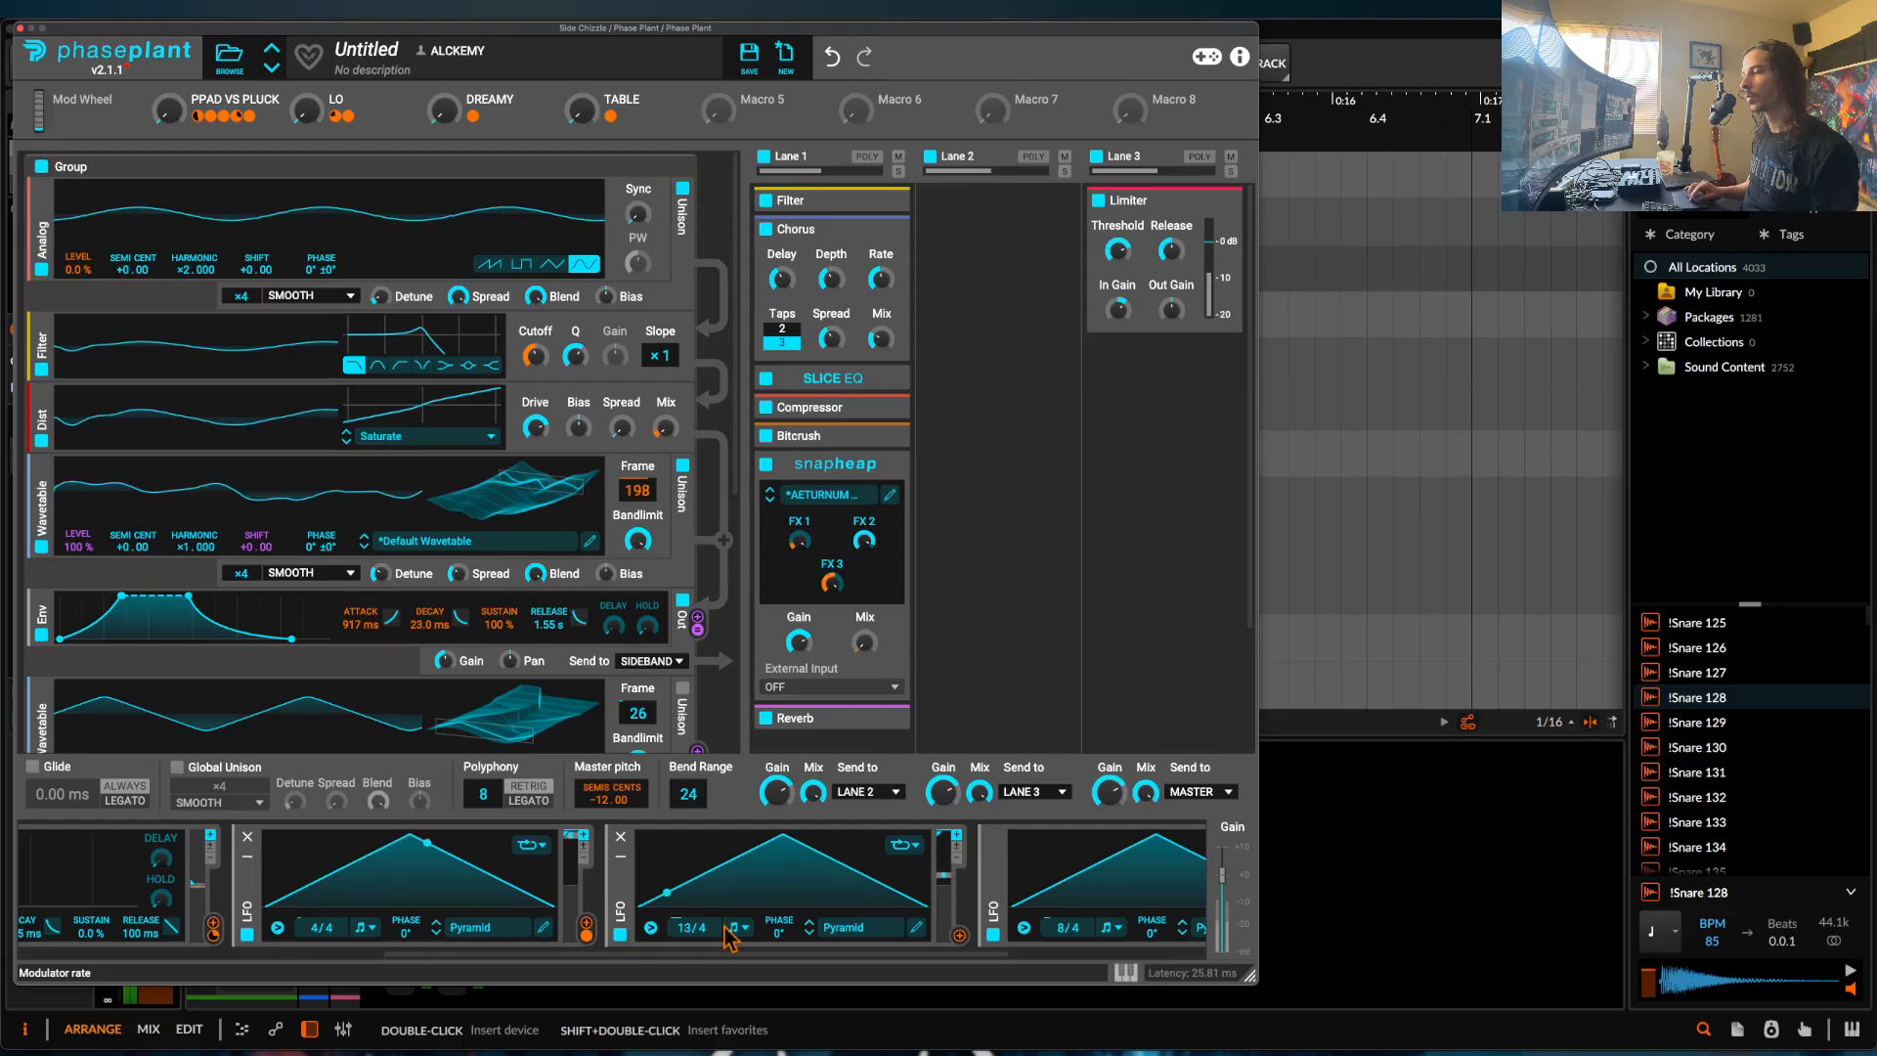
left_click_drag(959, 931, 864, 550)
Turn the DREAMY macro up, leaving its name as it is.
double_click(503, 101)
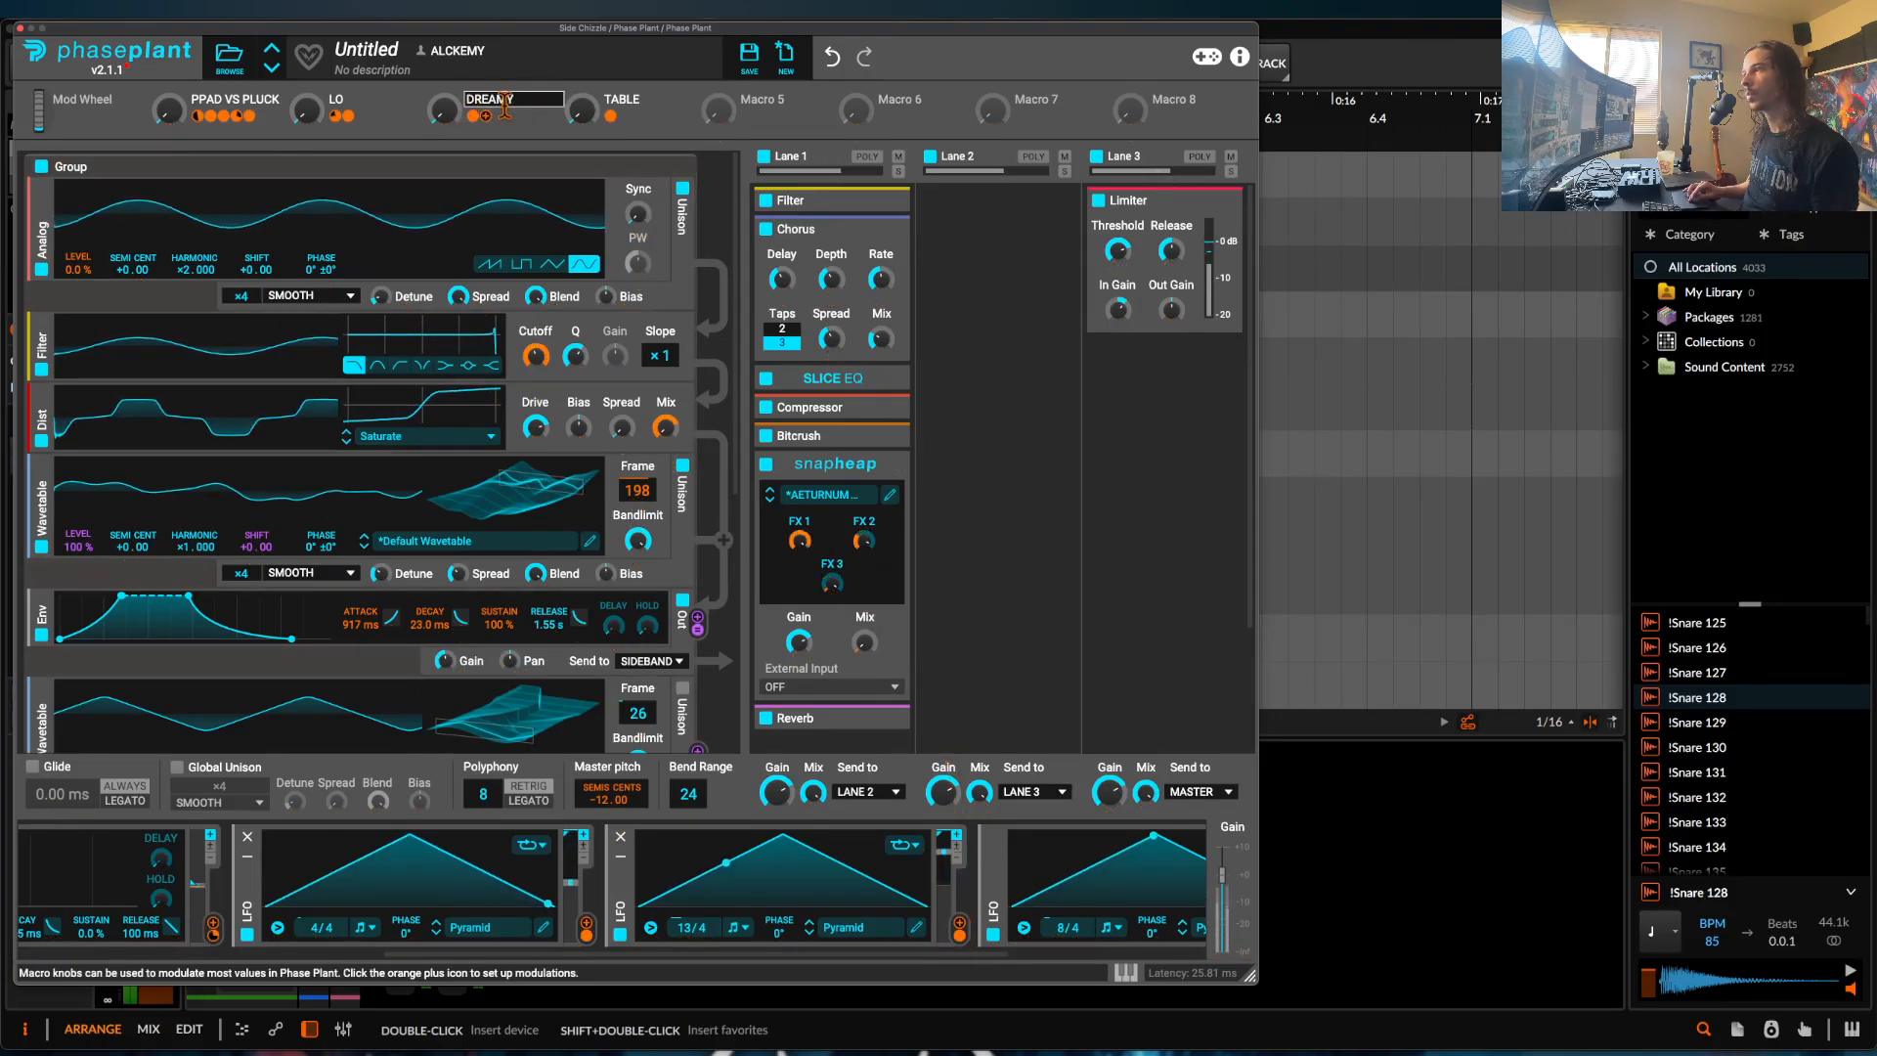
left_click_drag(447, 111, 448, 90)
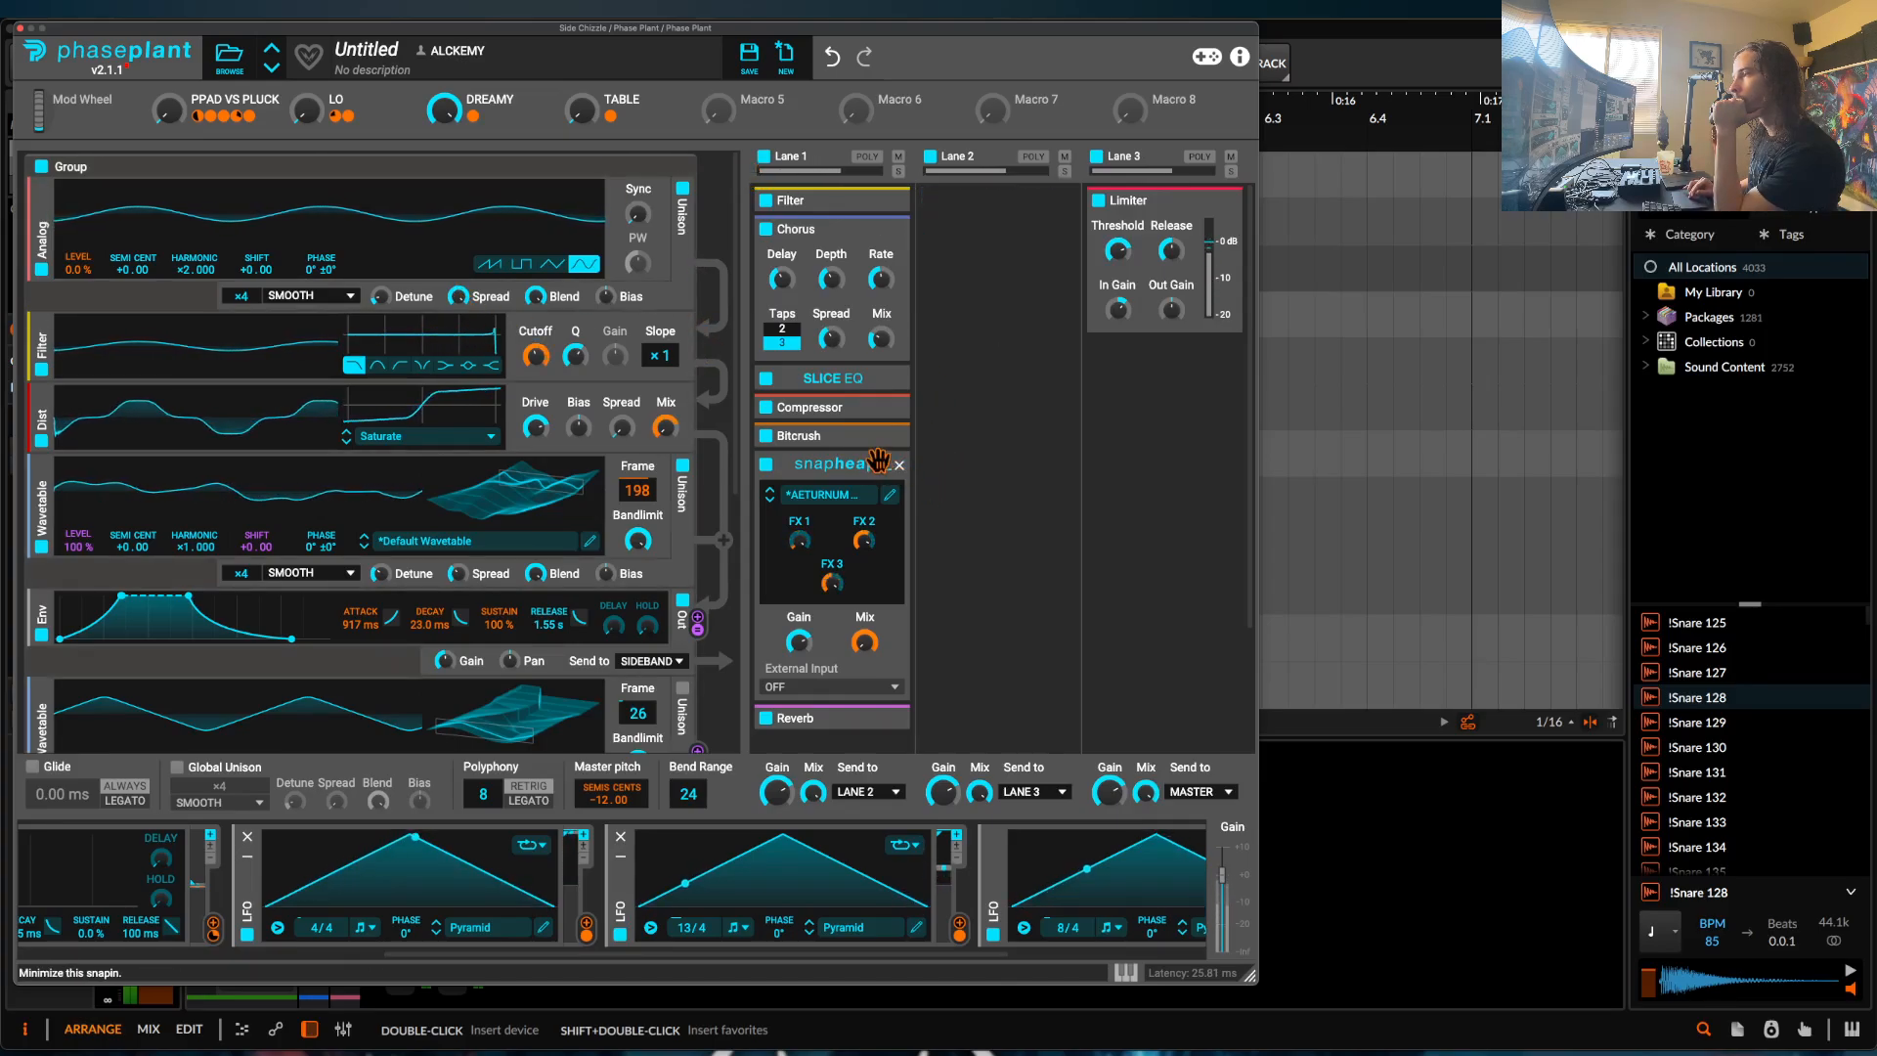
Move the Snap Heap directly below Slice EQ in Lane 1's effect chain and collapse it.
left_click_drag(836, 464, 846, 419)
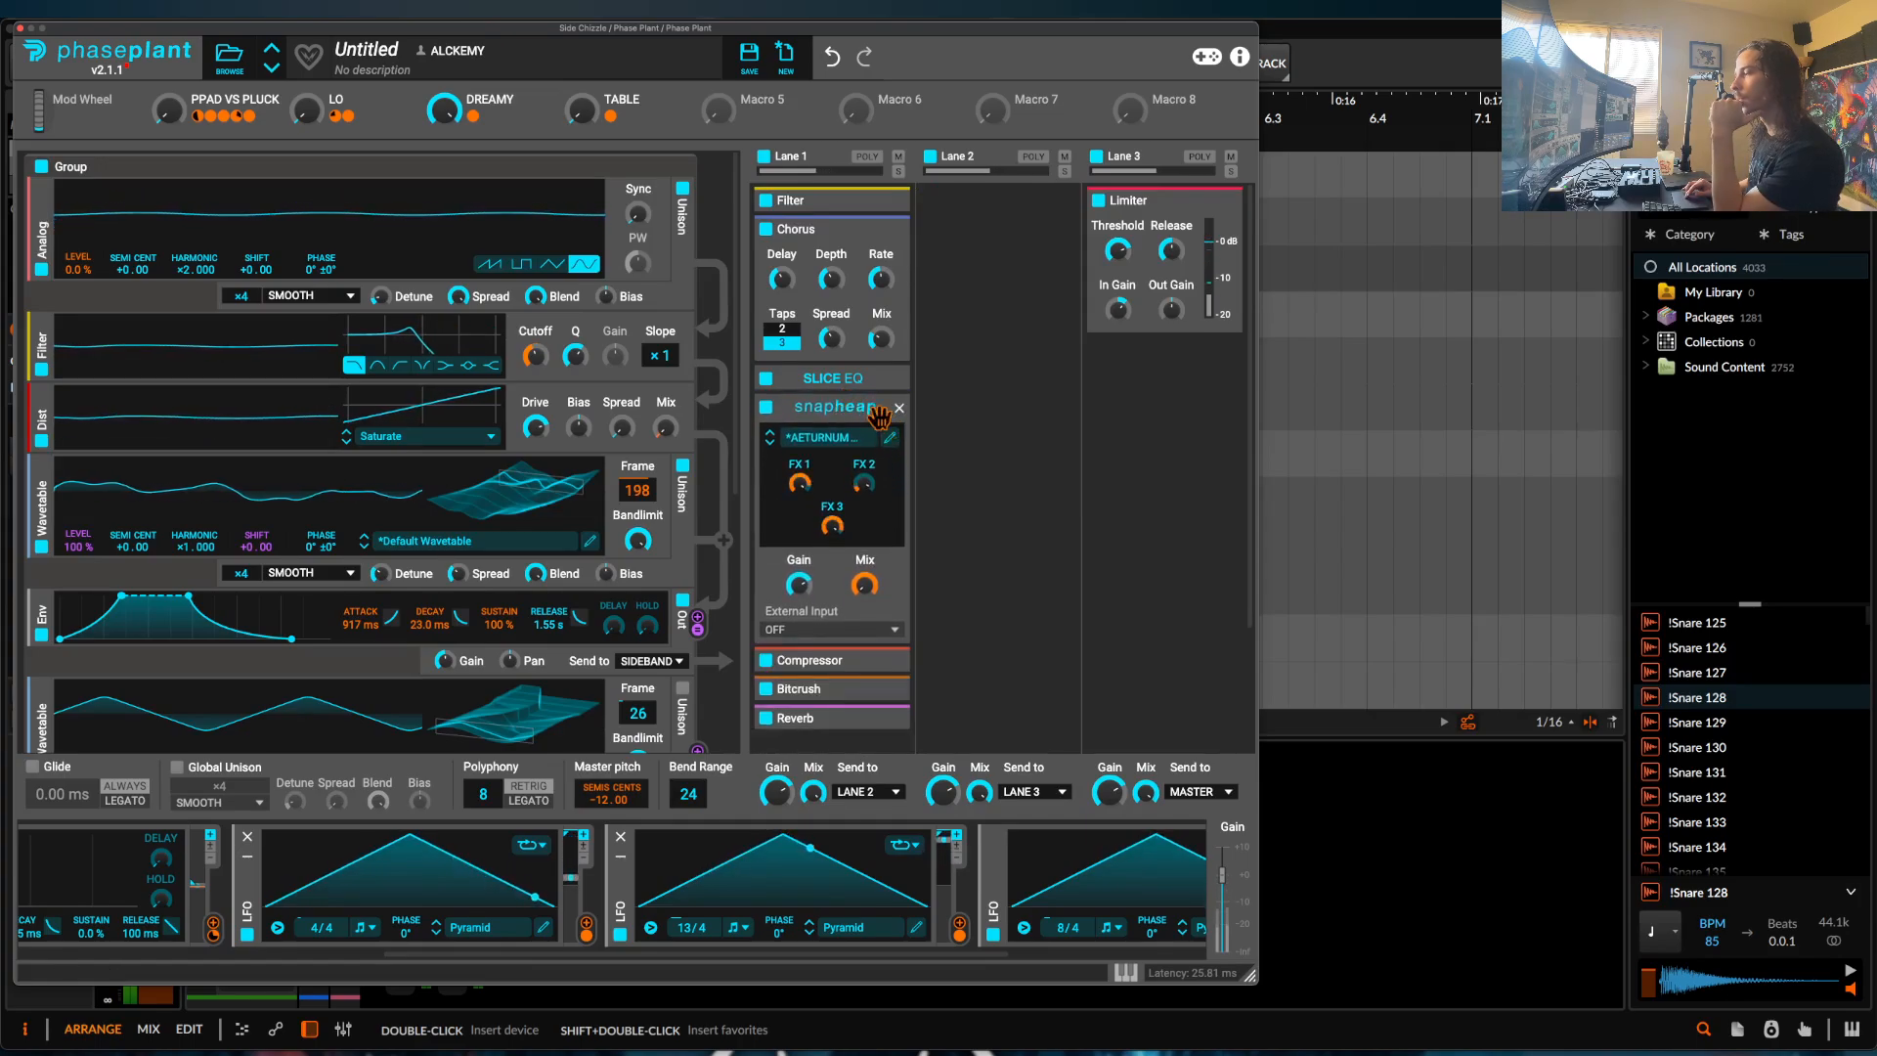
left_click(890, 418)
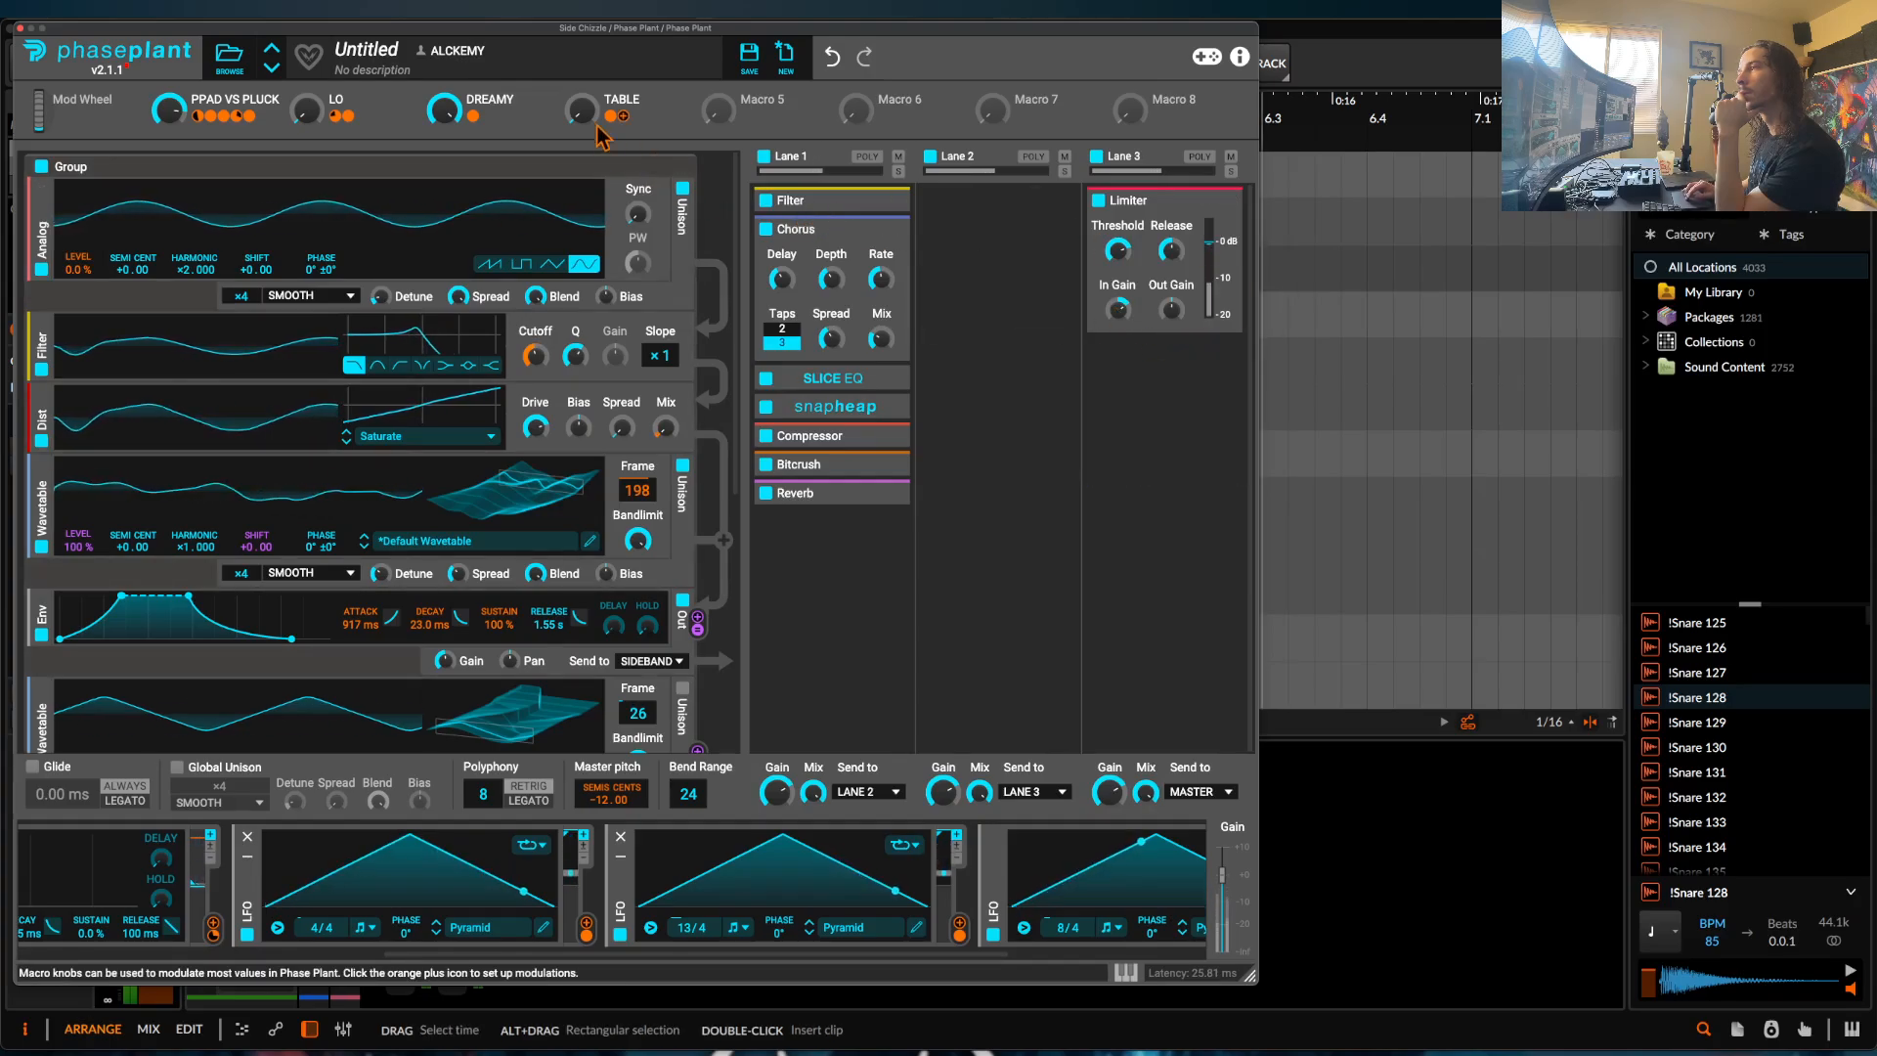
Reset the master pitch to +0.00 and rebalance the macros, with TABLE fully up and PPAD VS PLUCK lower.
left_click_drag(583, 119, 584, 96)
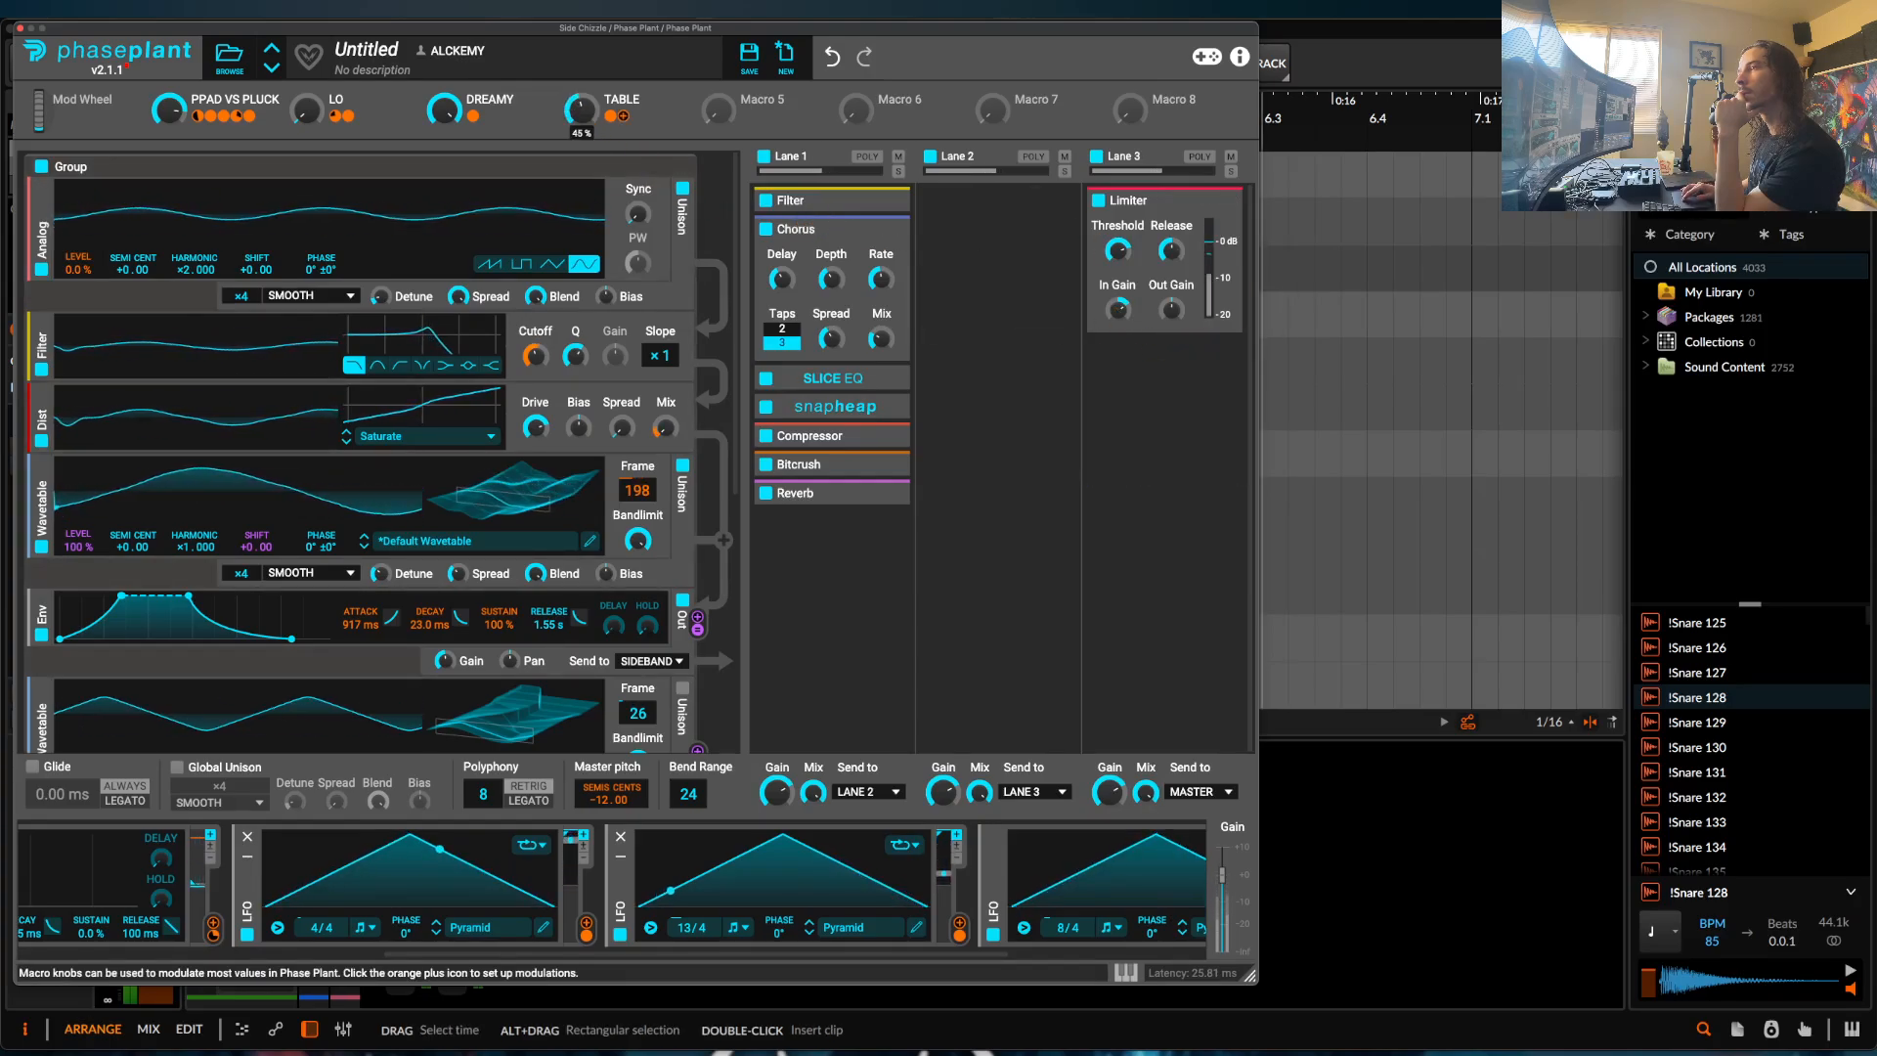
double_click(608, 802)
left_click_drag(582, 110, 581, 91)
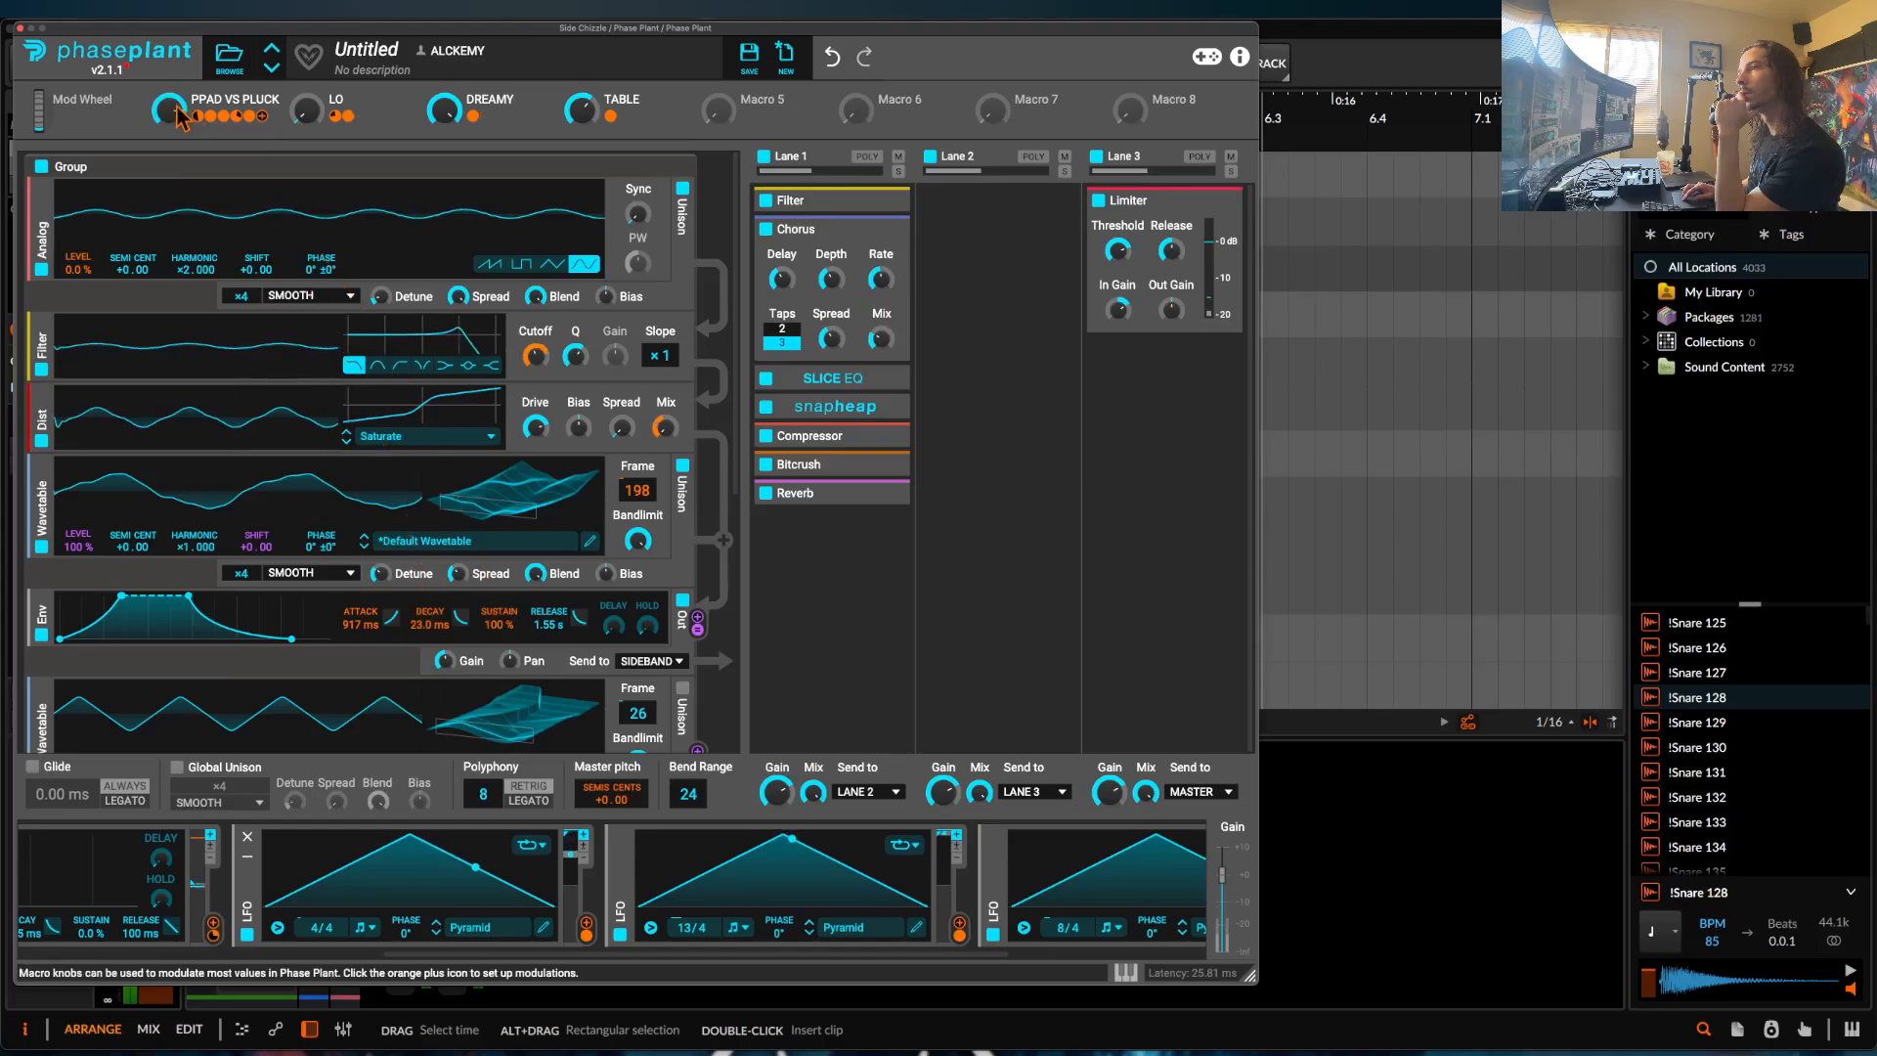
left_click_drag(179, 117, 190, 176)
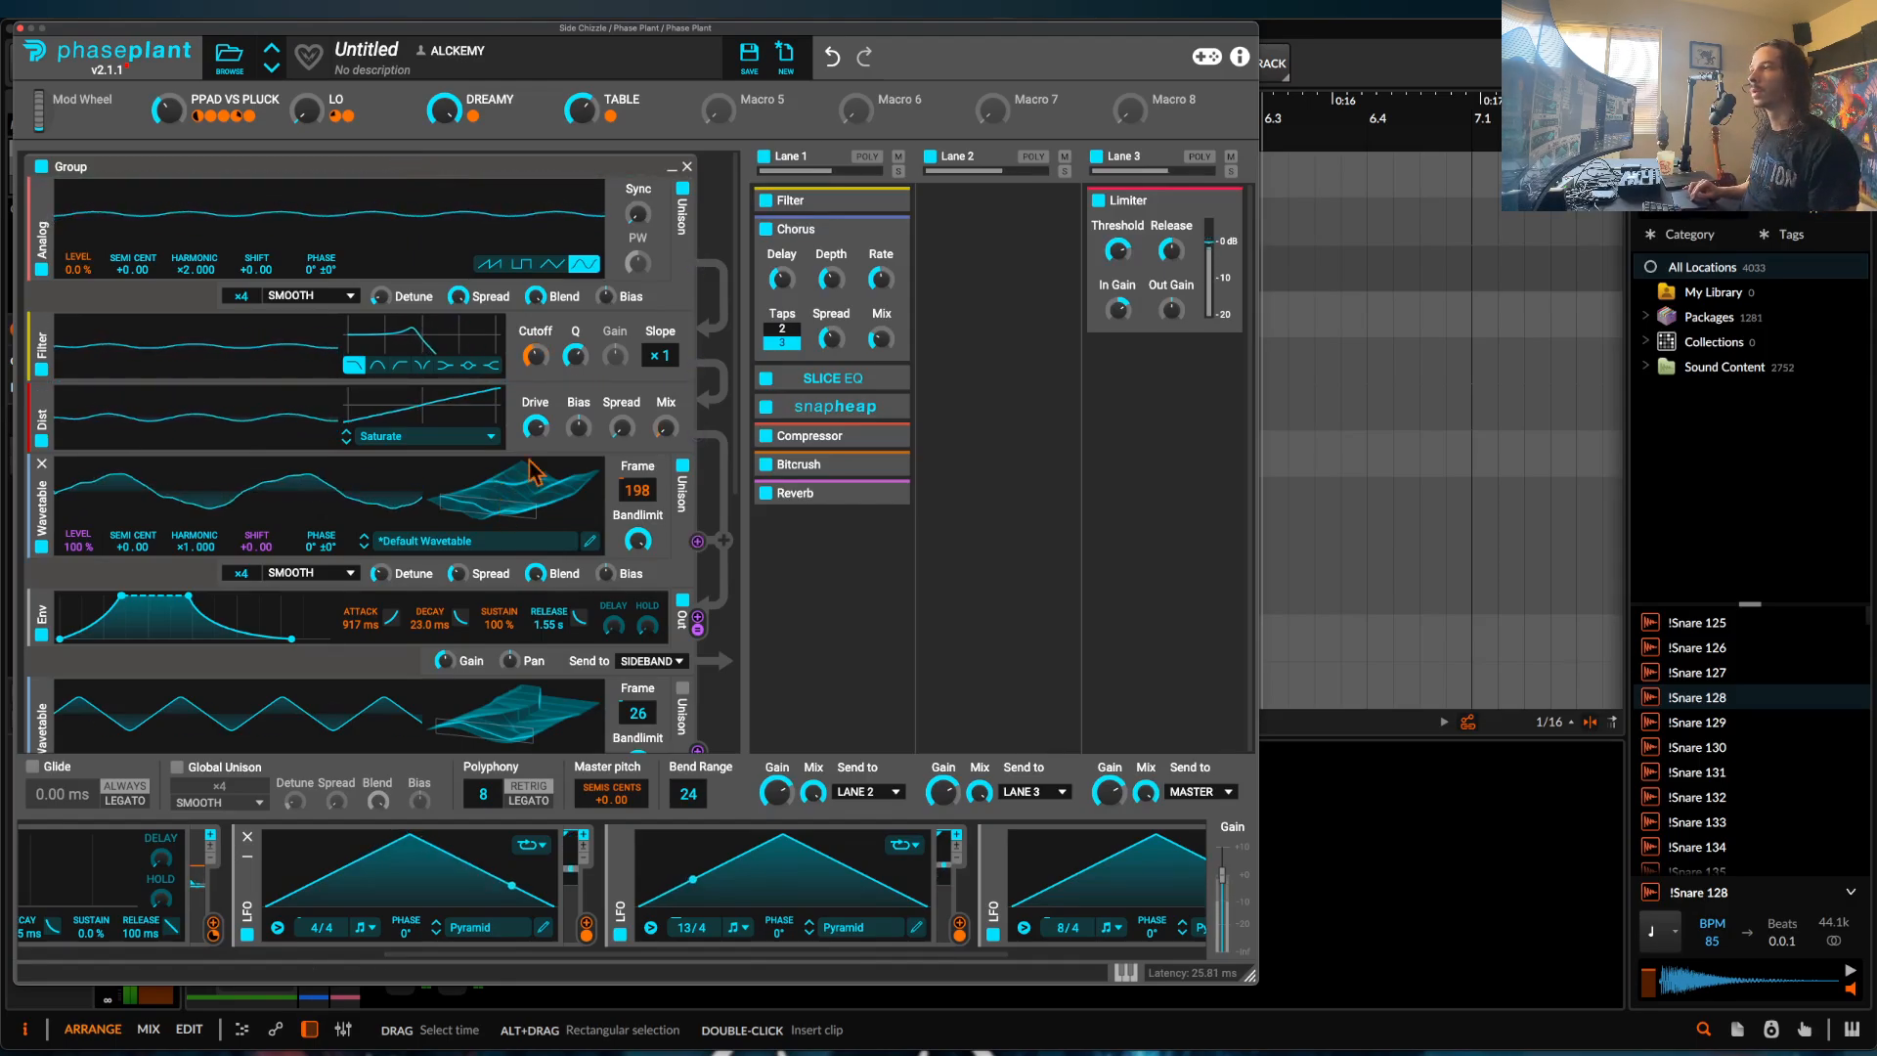
left_click_drag(580, 110, 581, 115)
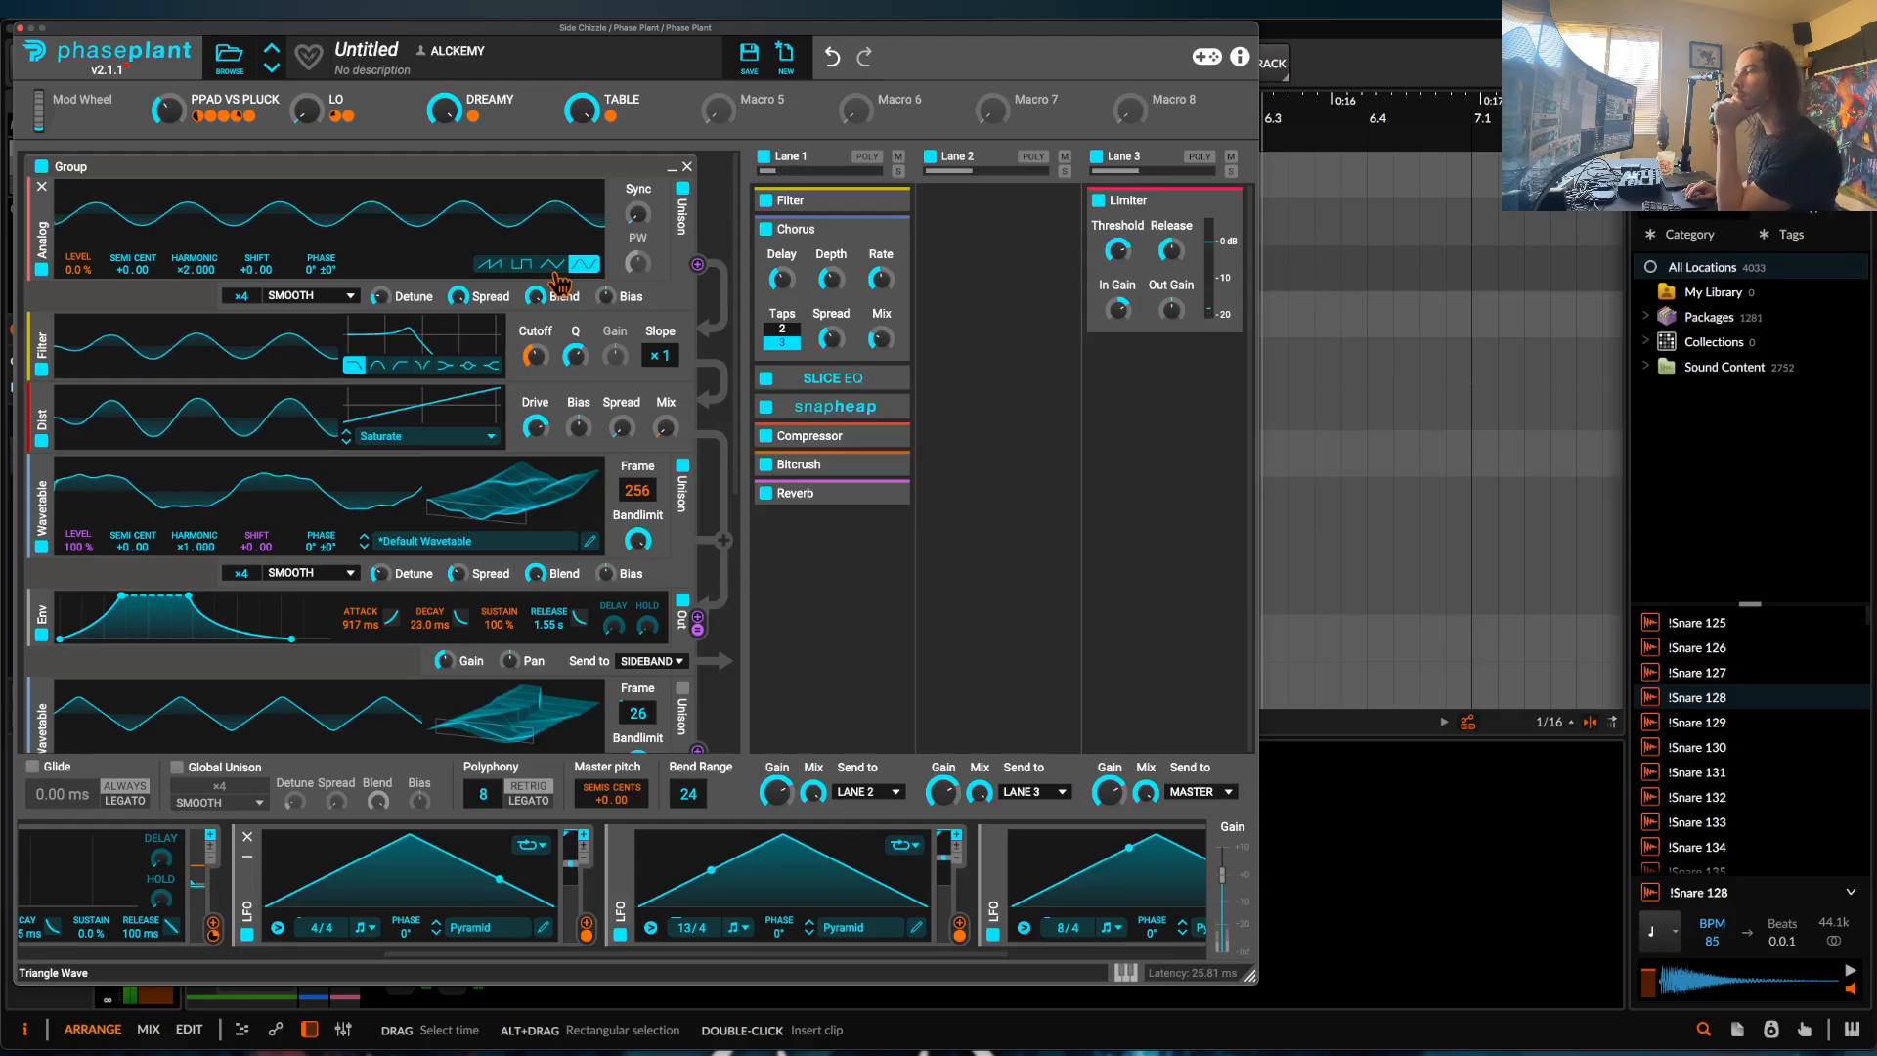
Collapse both generator groups and every expanded envelope and LFO modulator to tidy the patch view.
left_click(672, 167)
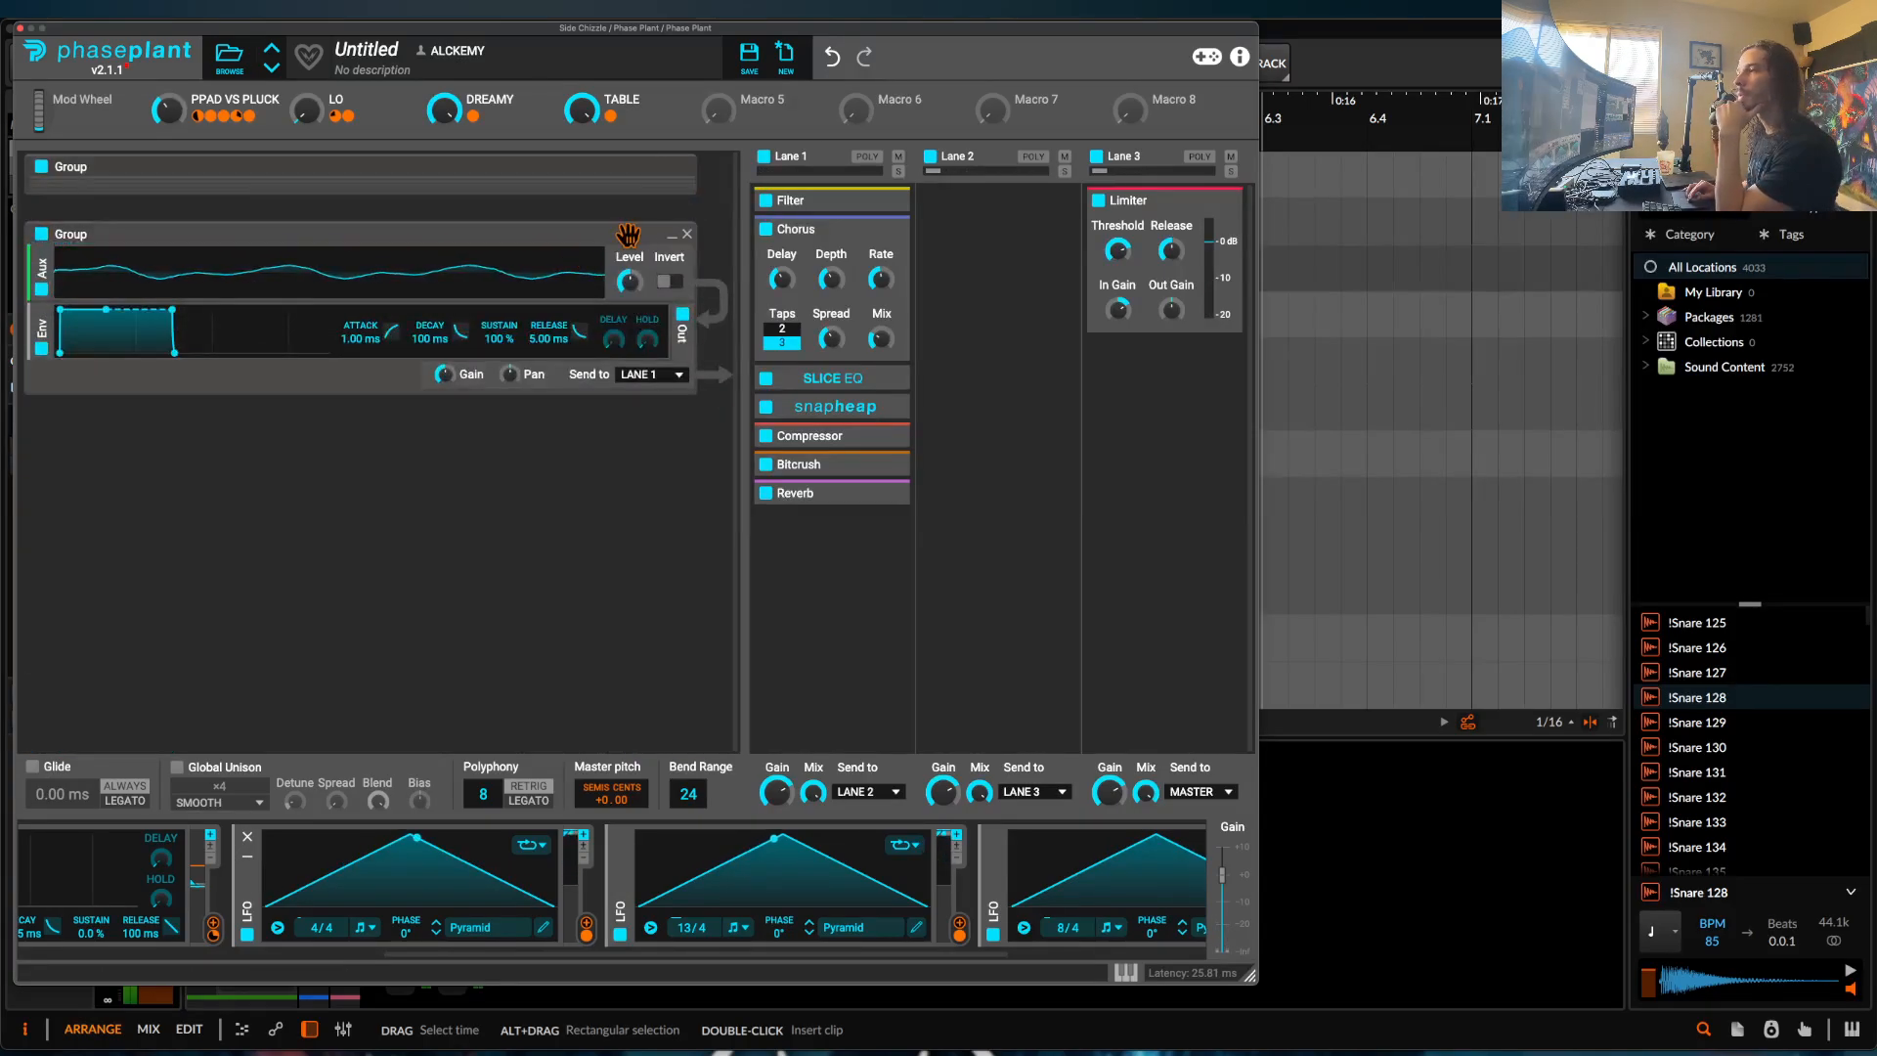
left_click(672, 235)
left_click(620, 857)
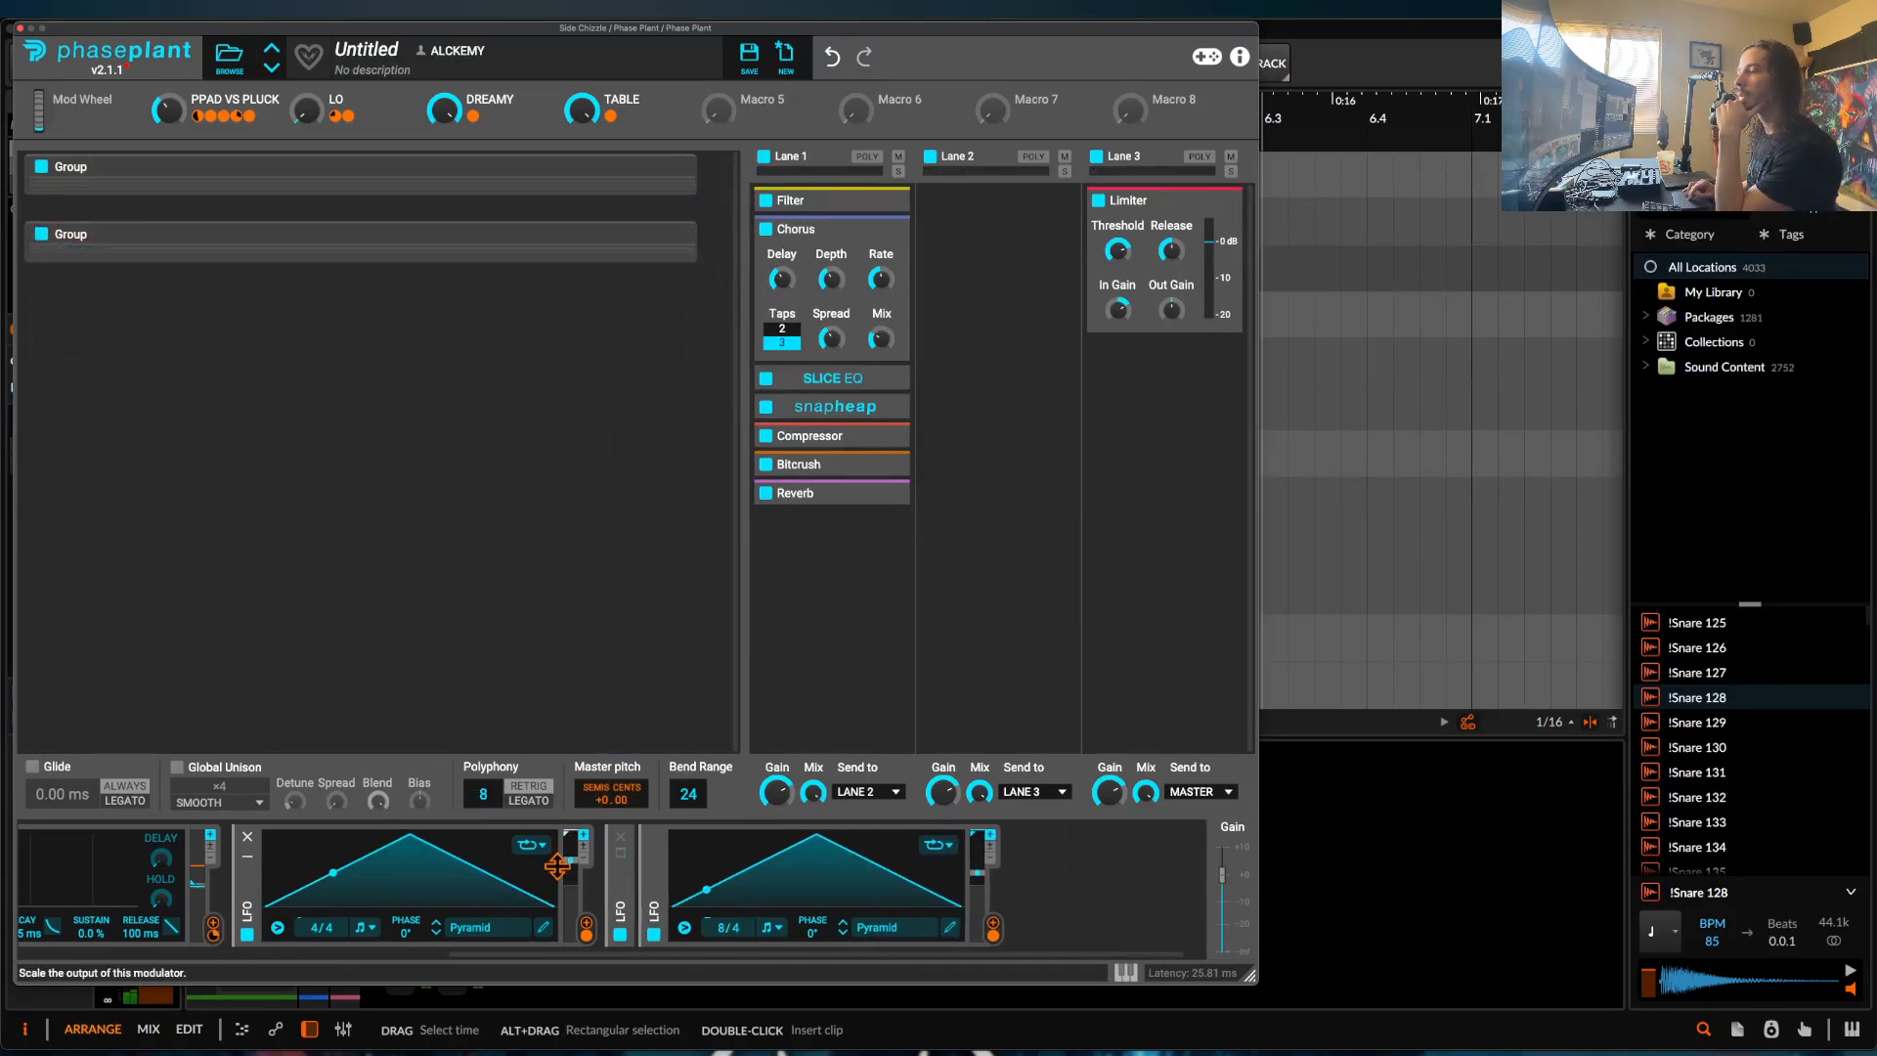
left_click(249, 860)
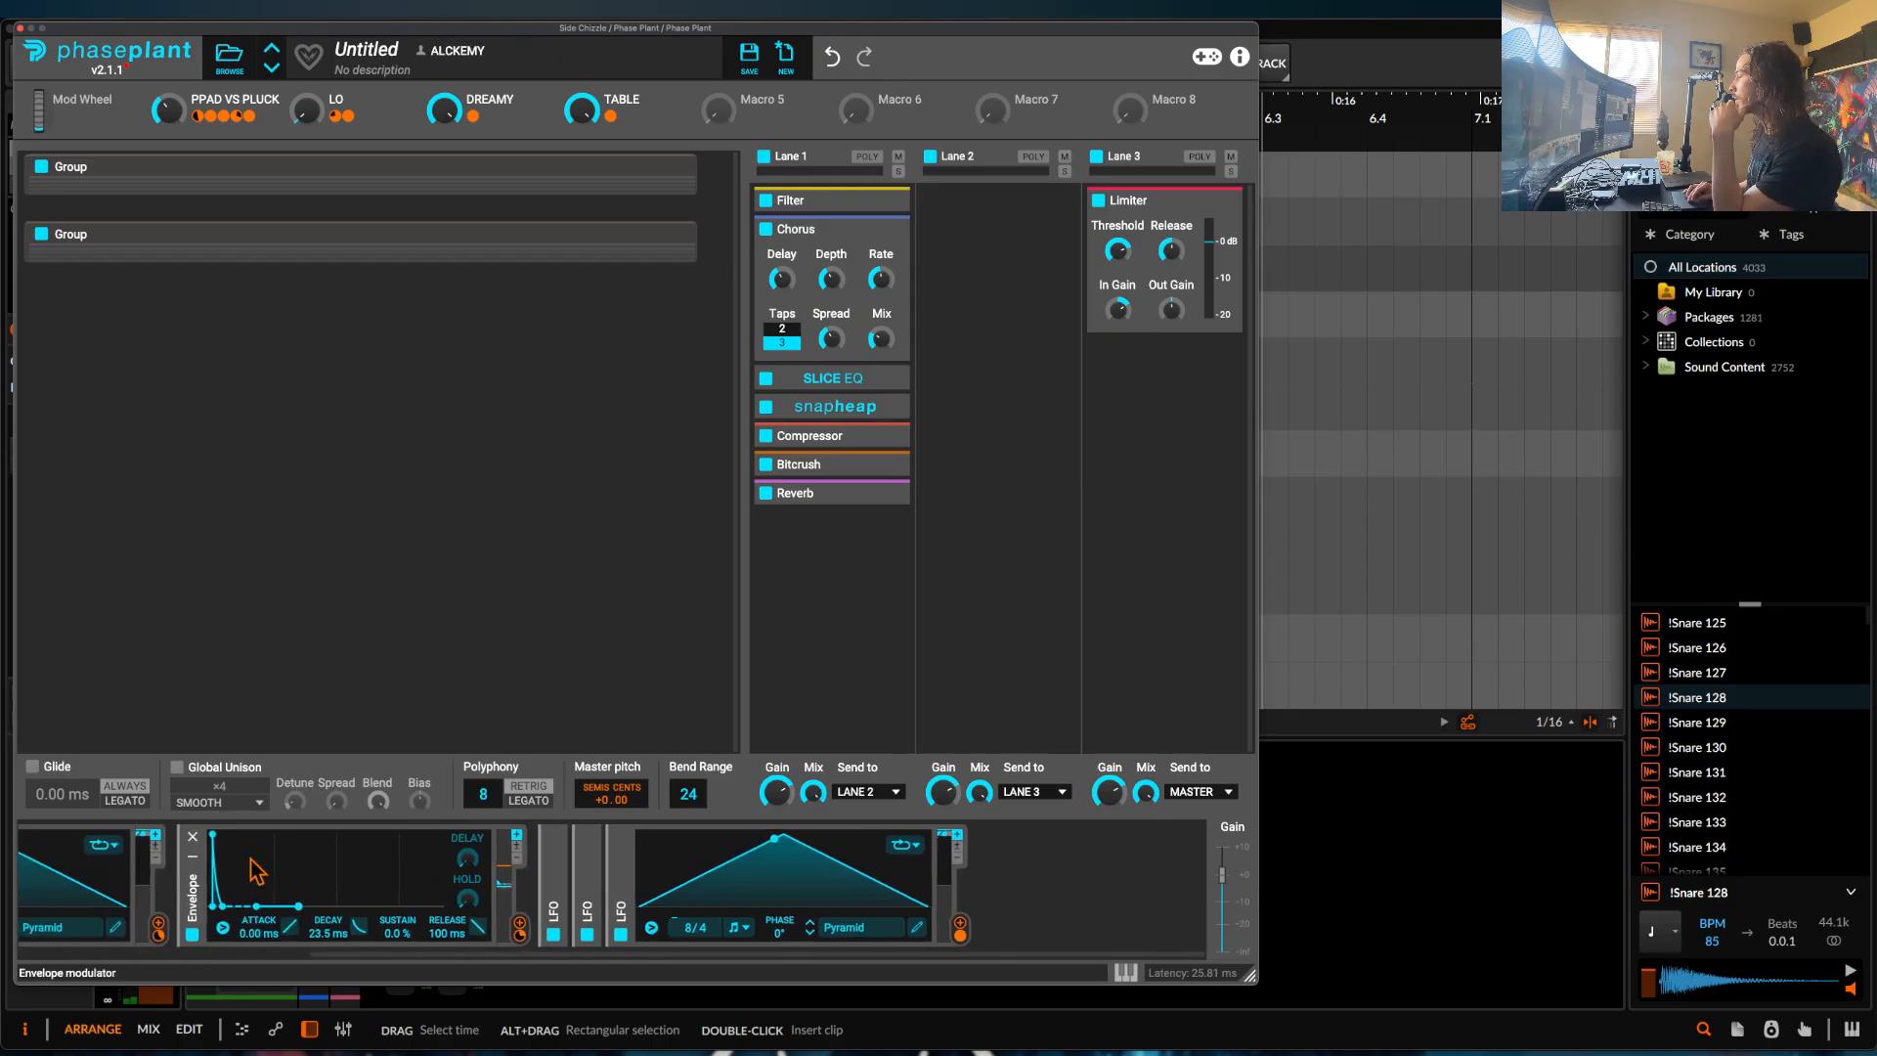
left_click(193, 858)
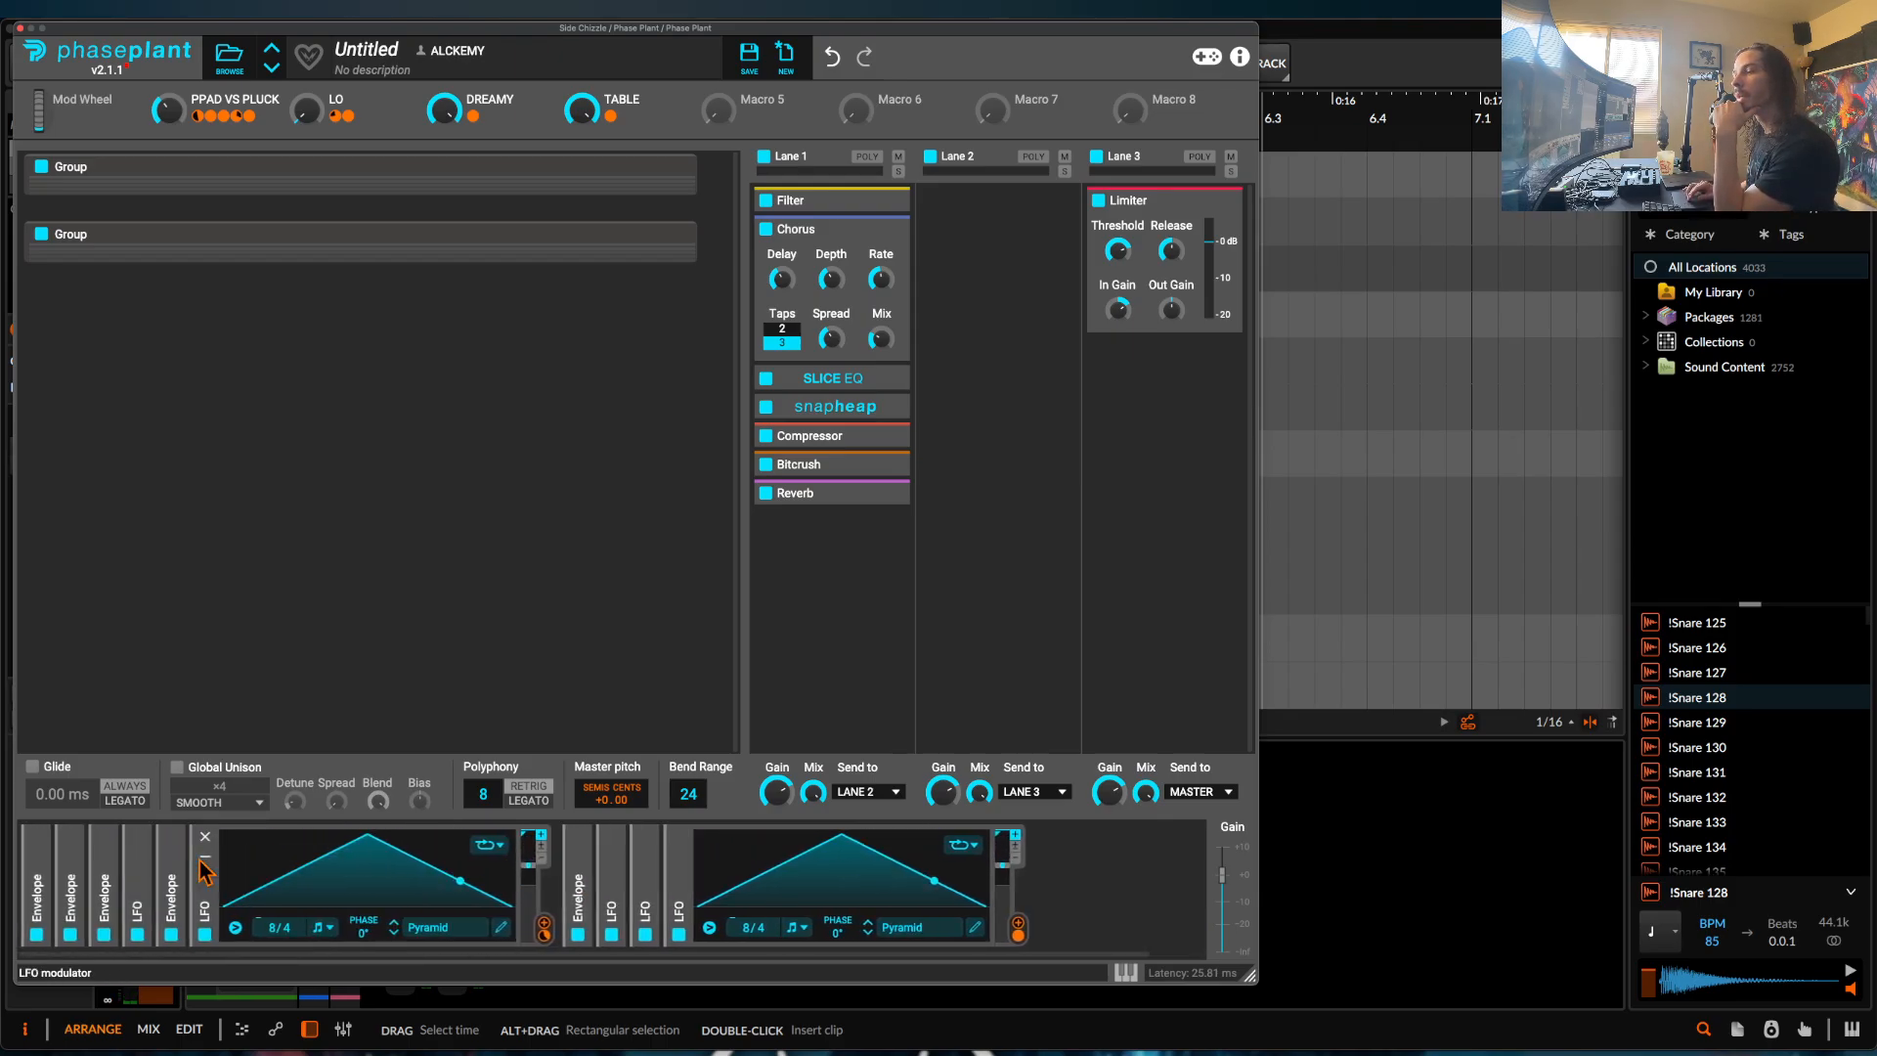
left_click(207, 859)
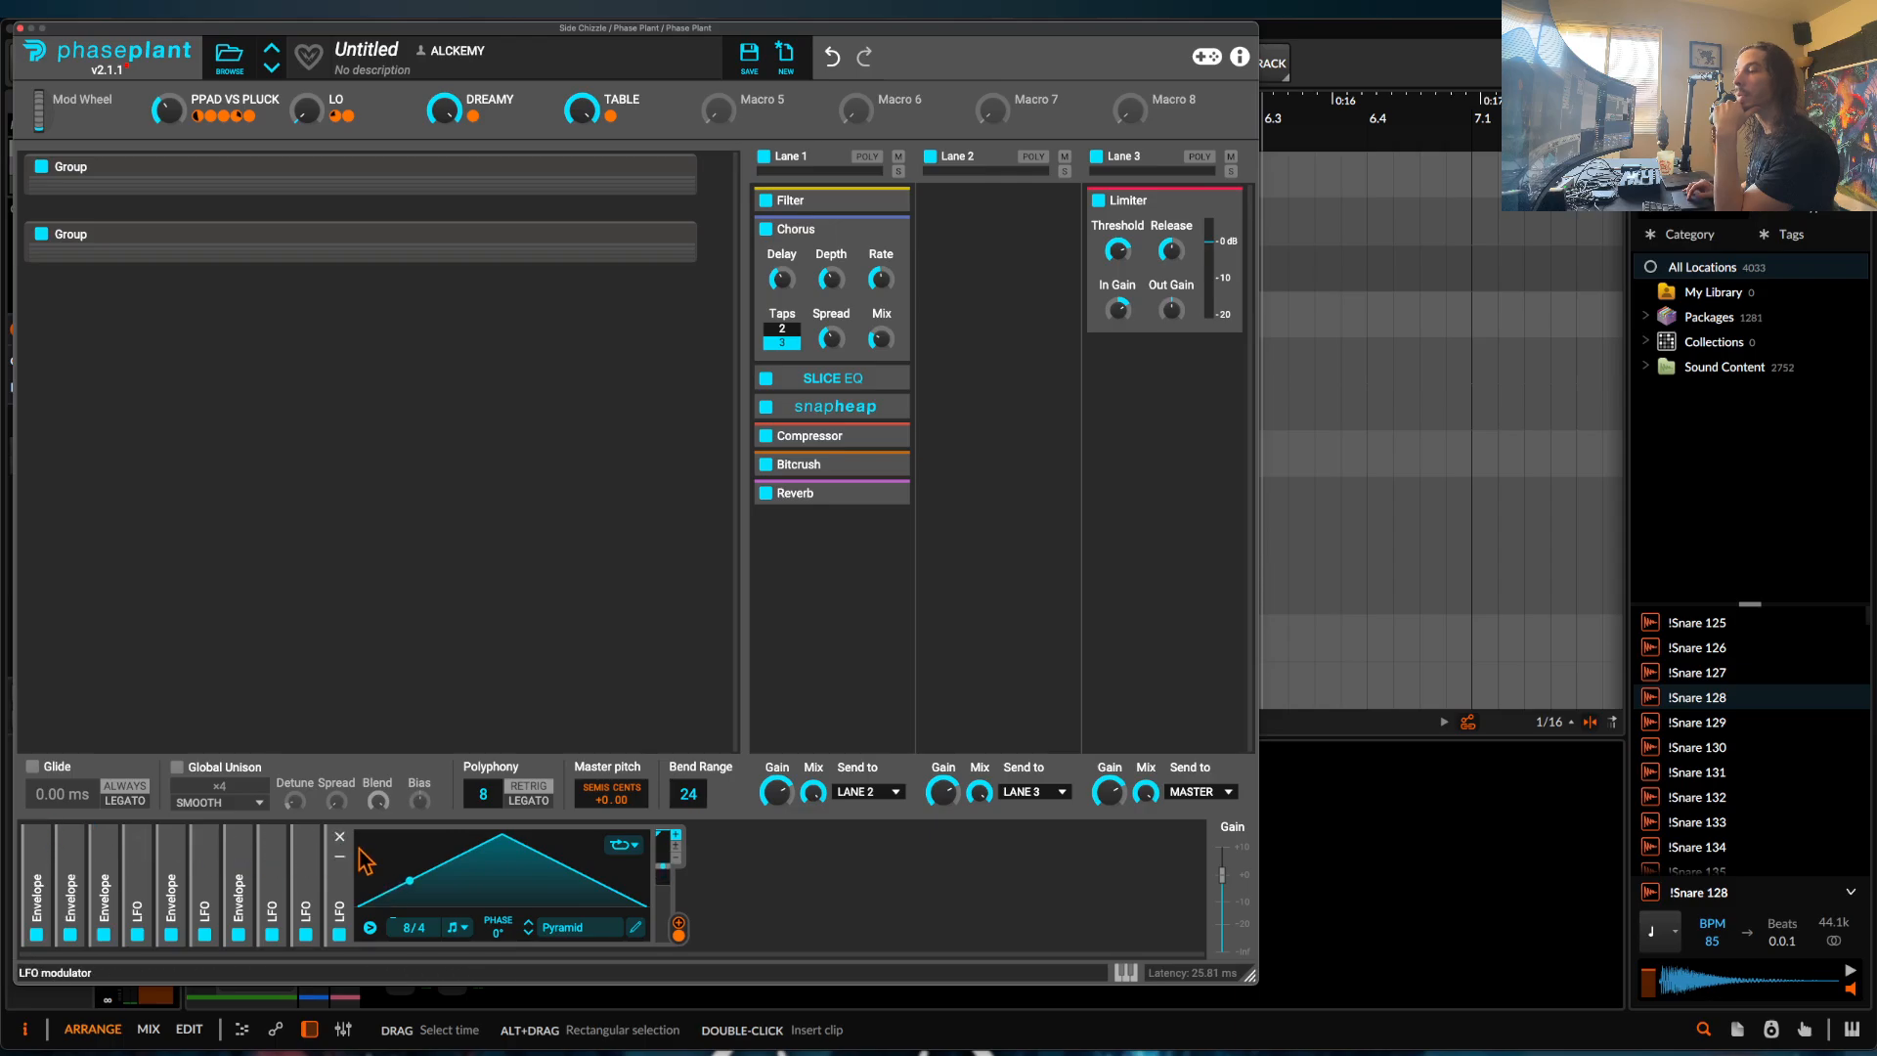
left_click(342, 861)
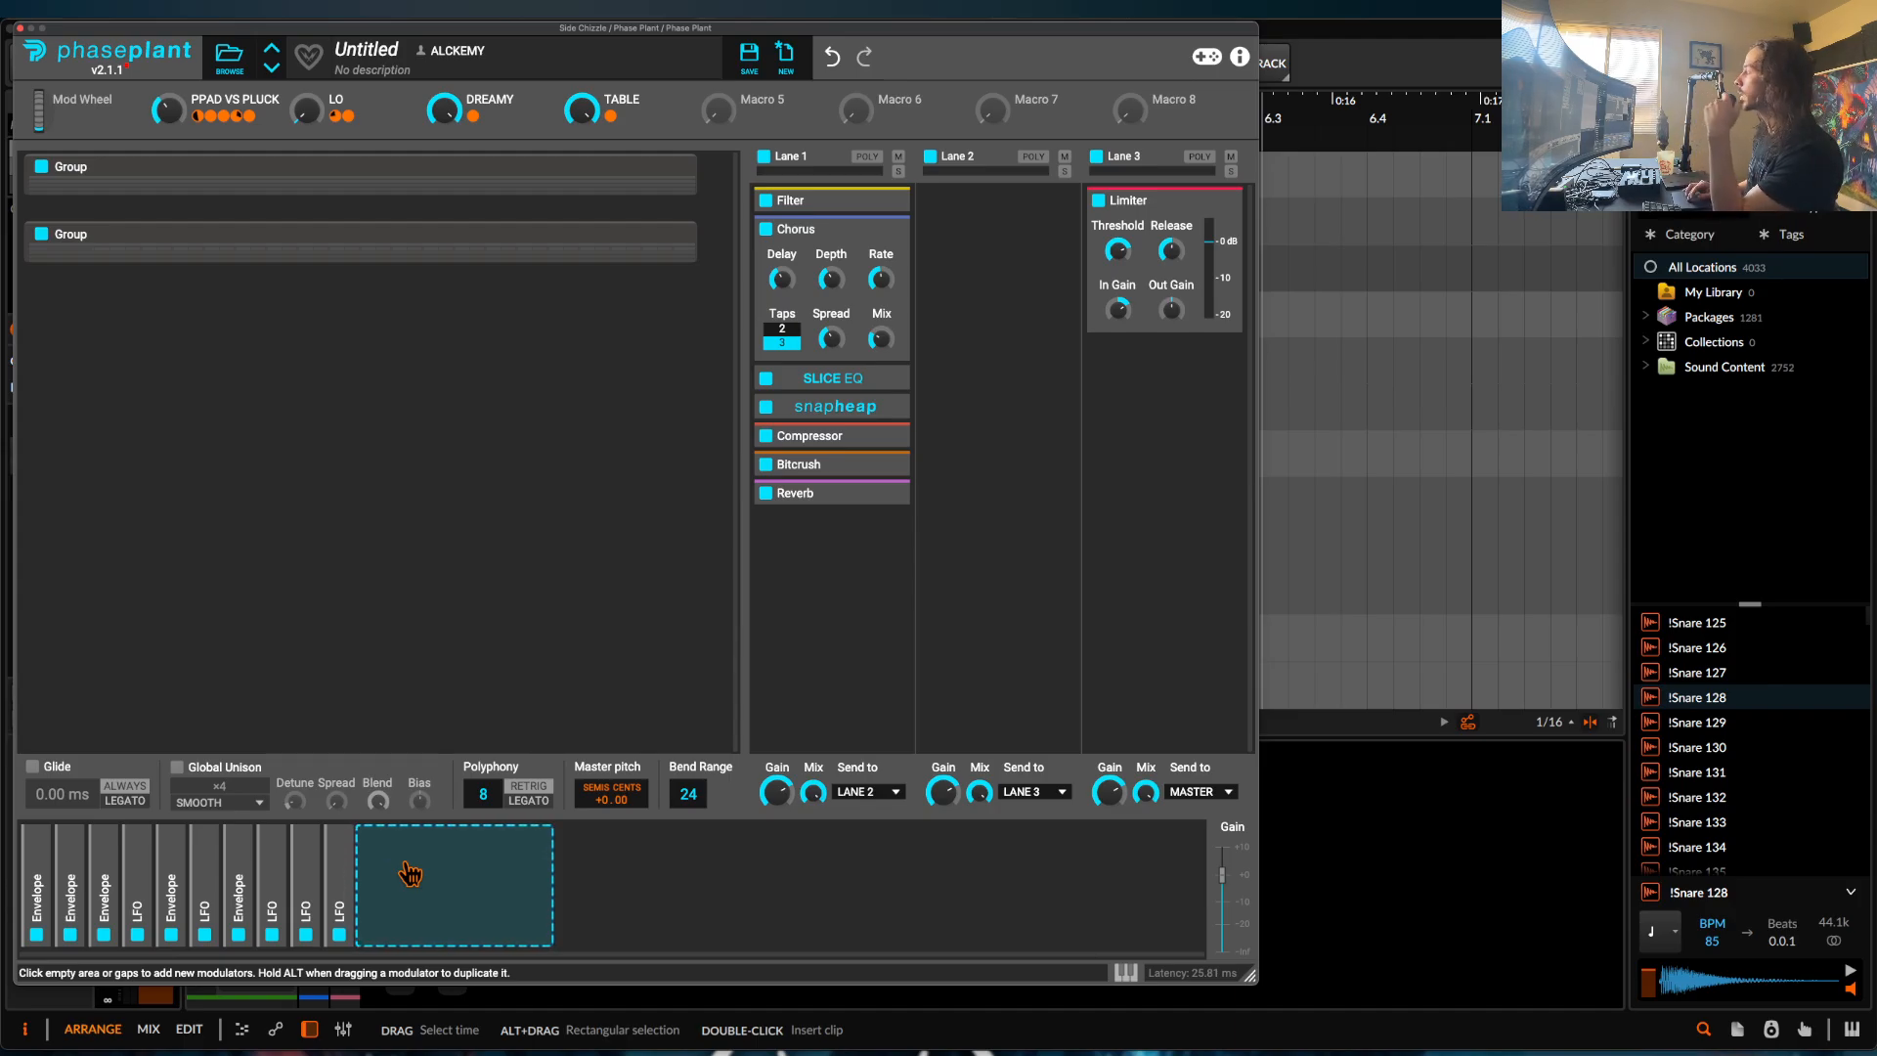
left_click(415, 868)
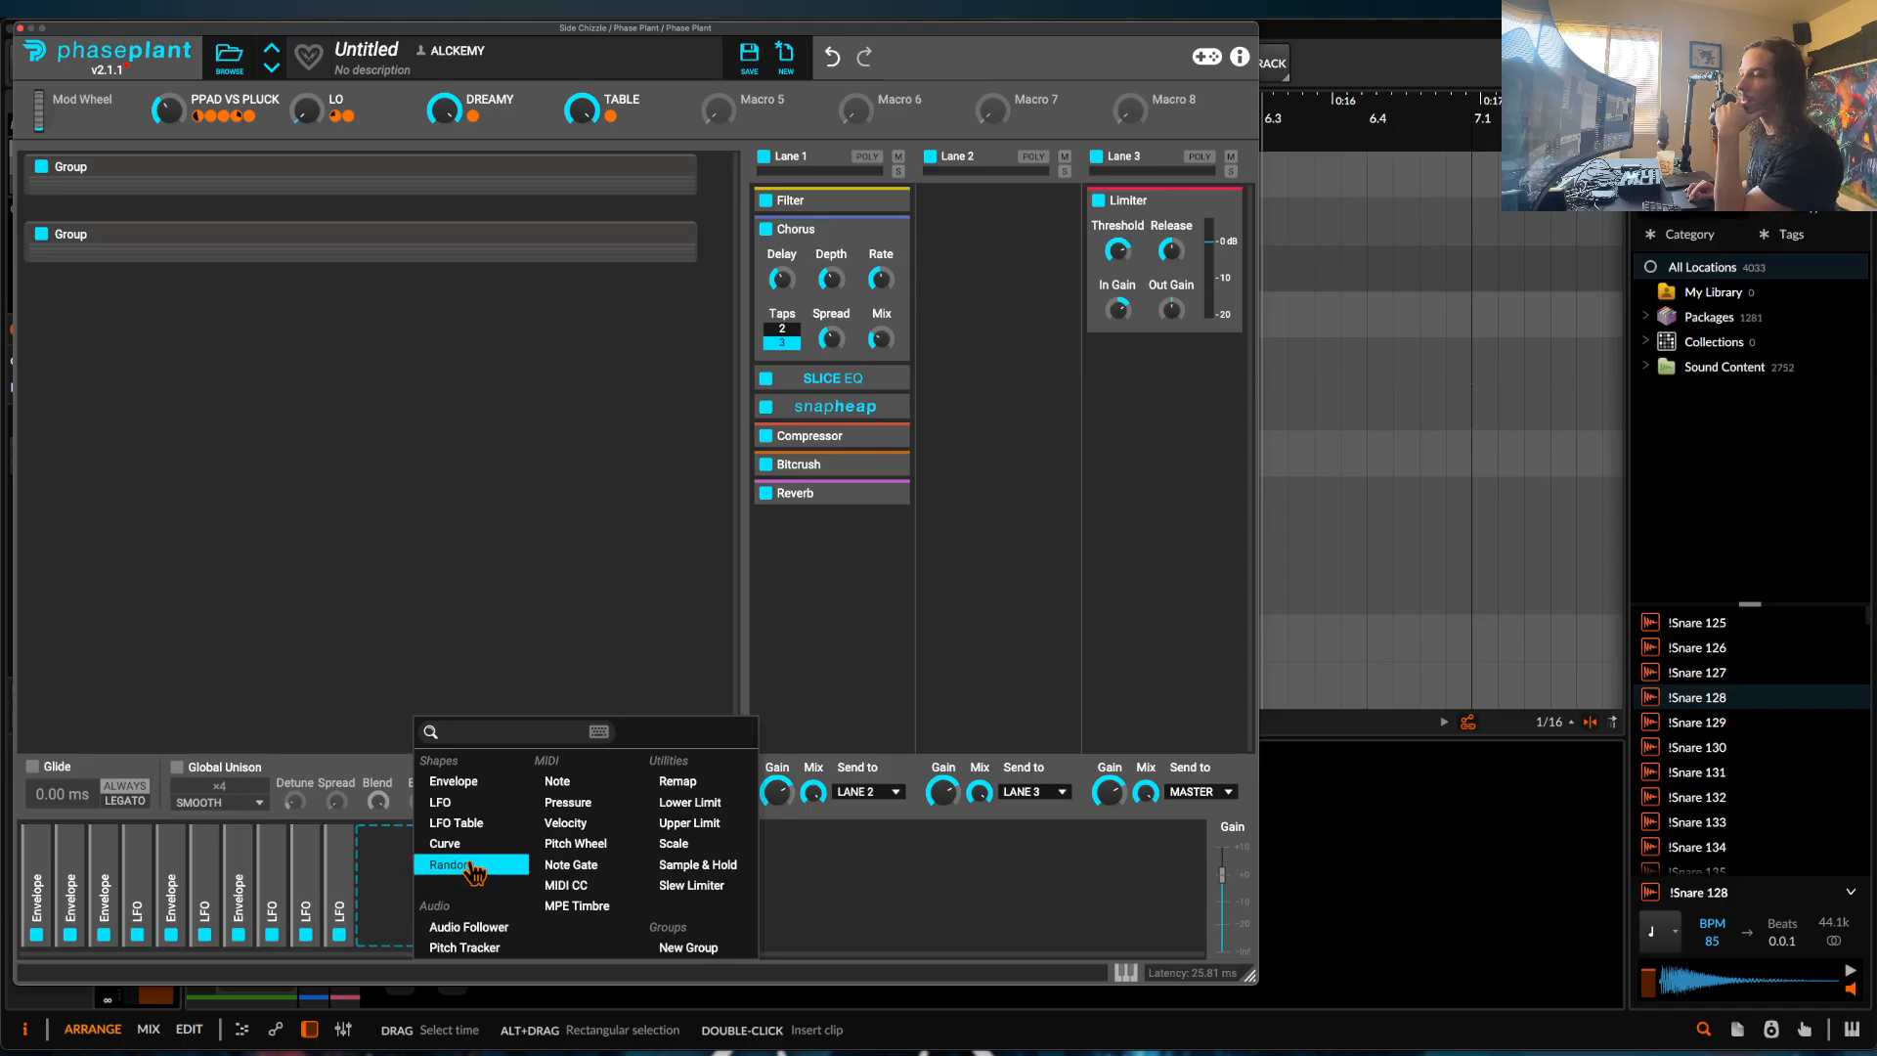
left_click(445, 803)
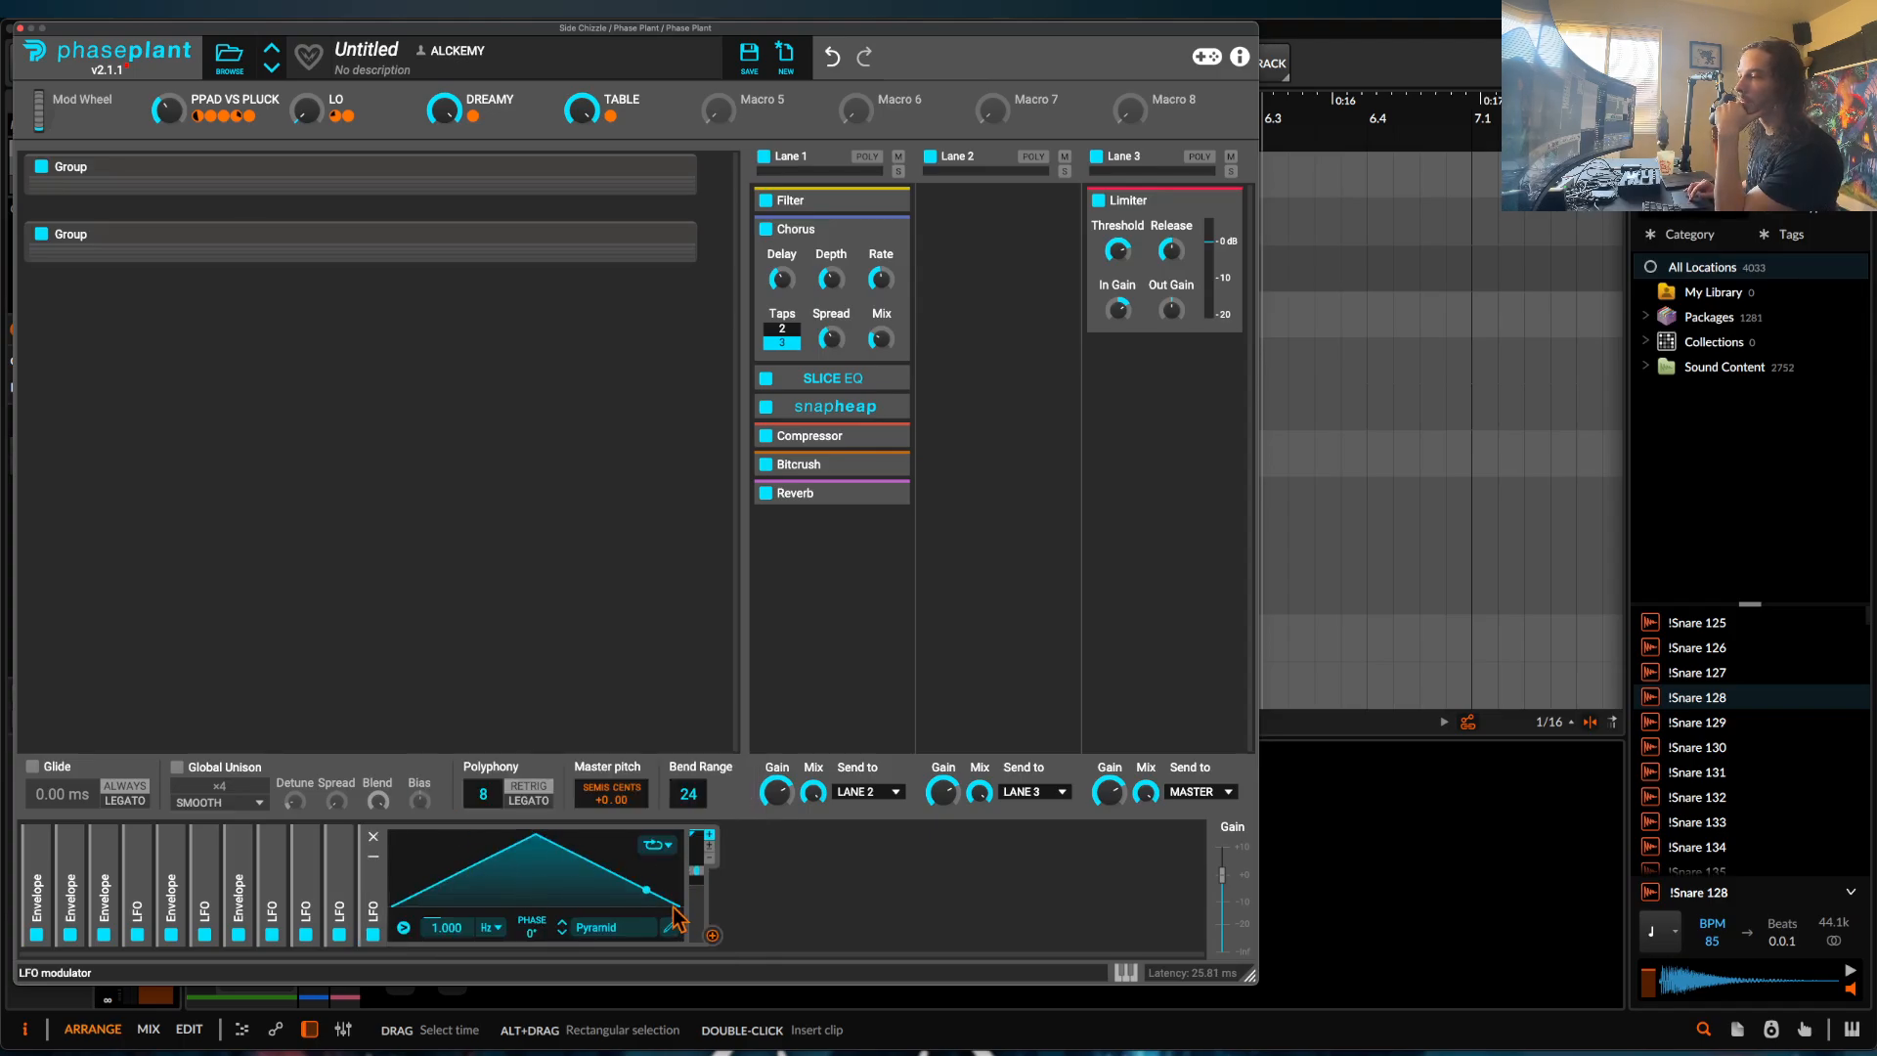
left_click(374, 836)
Add an LFO Table modulator after the last LFO and open its table for editing.
left_click(401, 858)
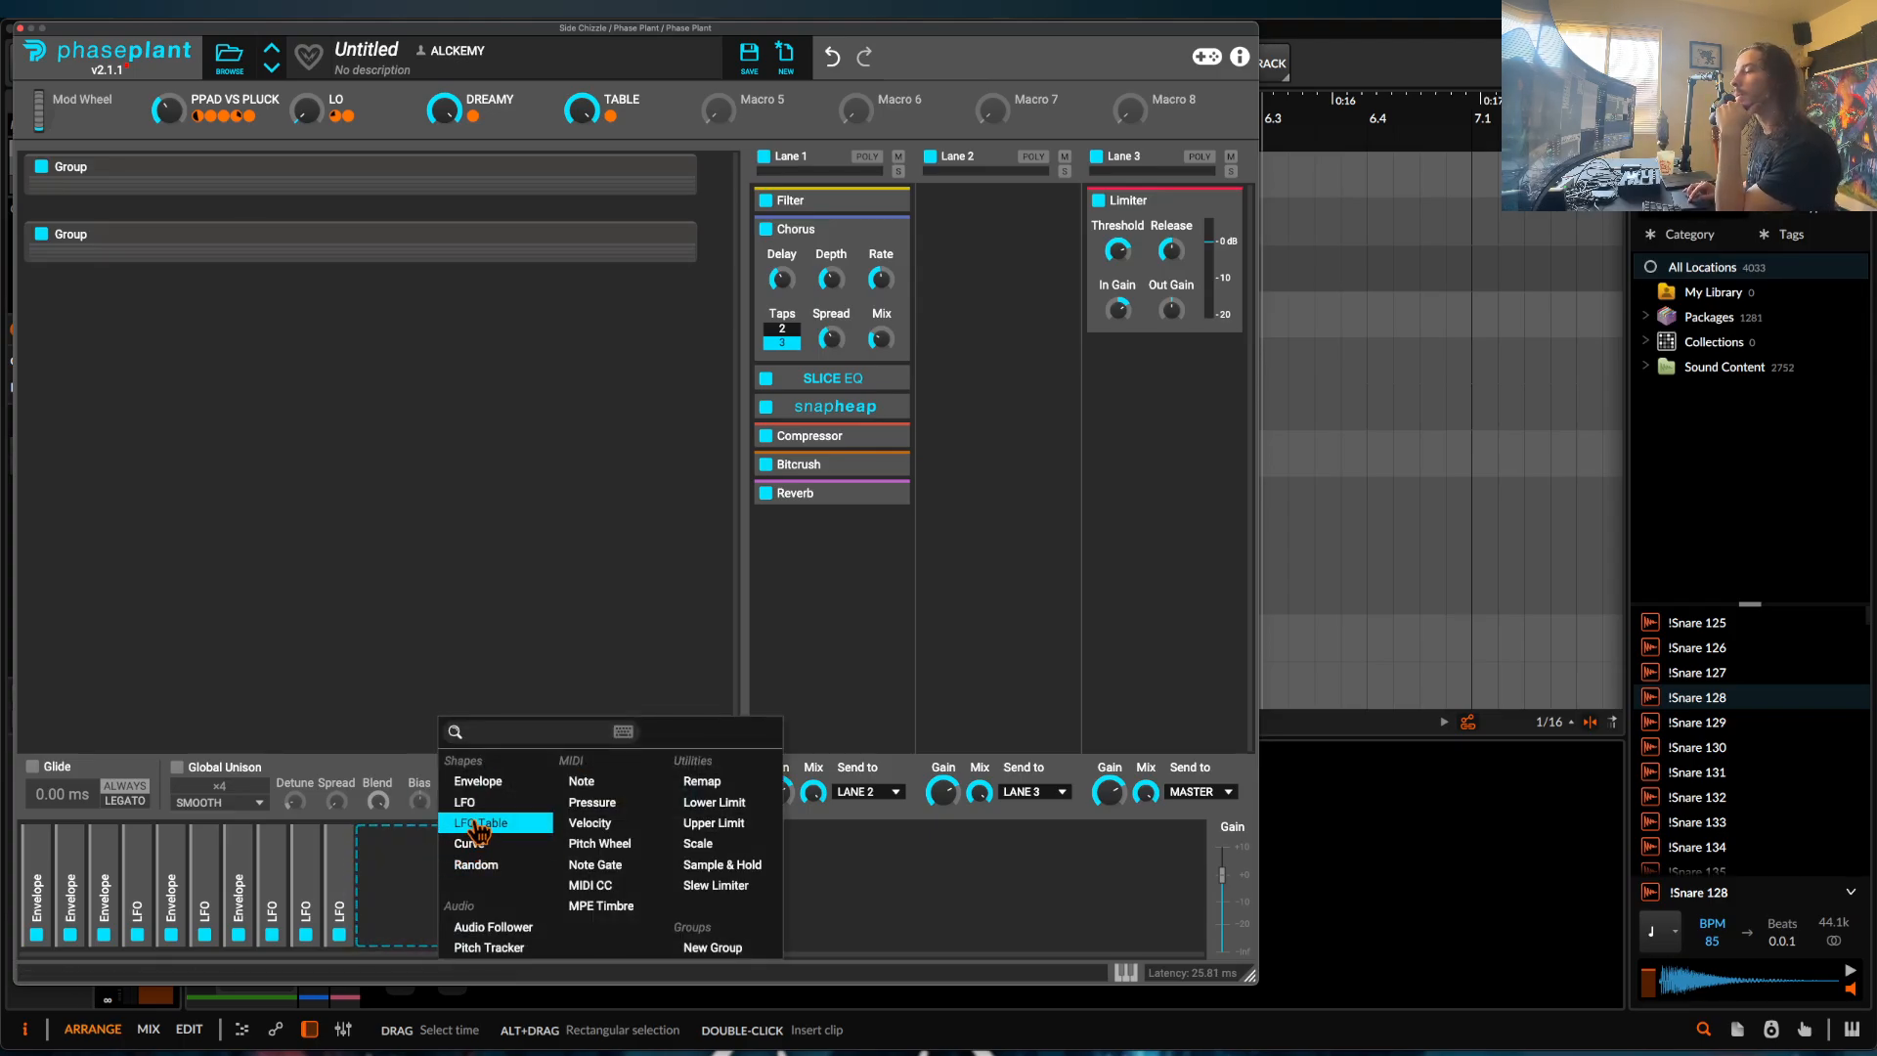
left_click(482, 829)
left_click(719, 927)
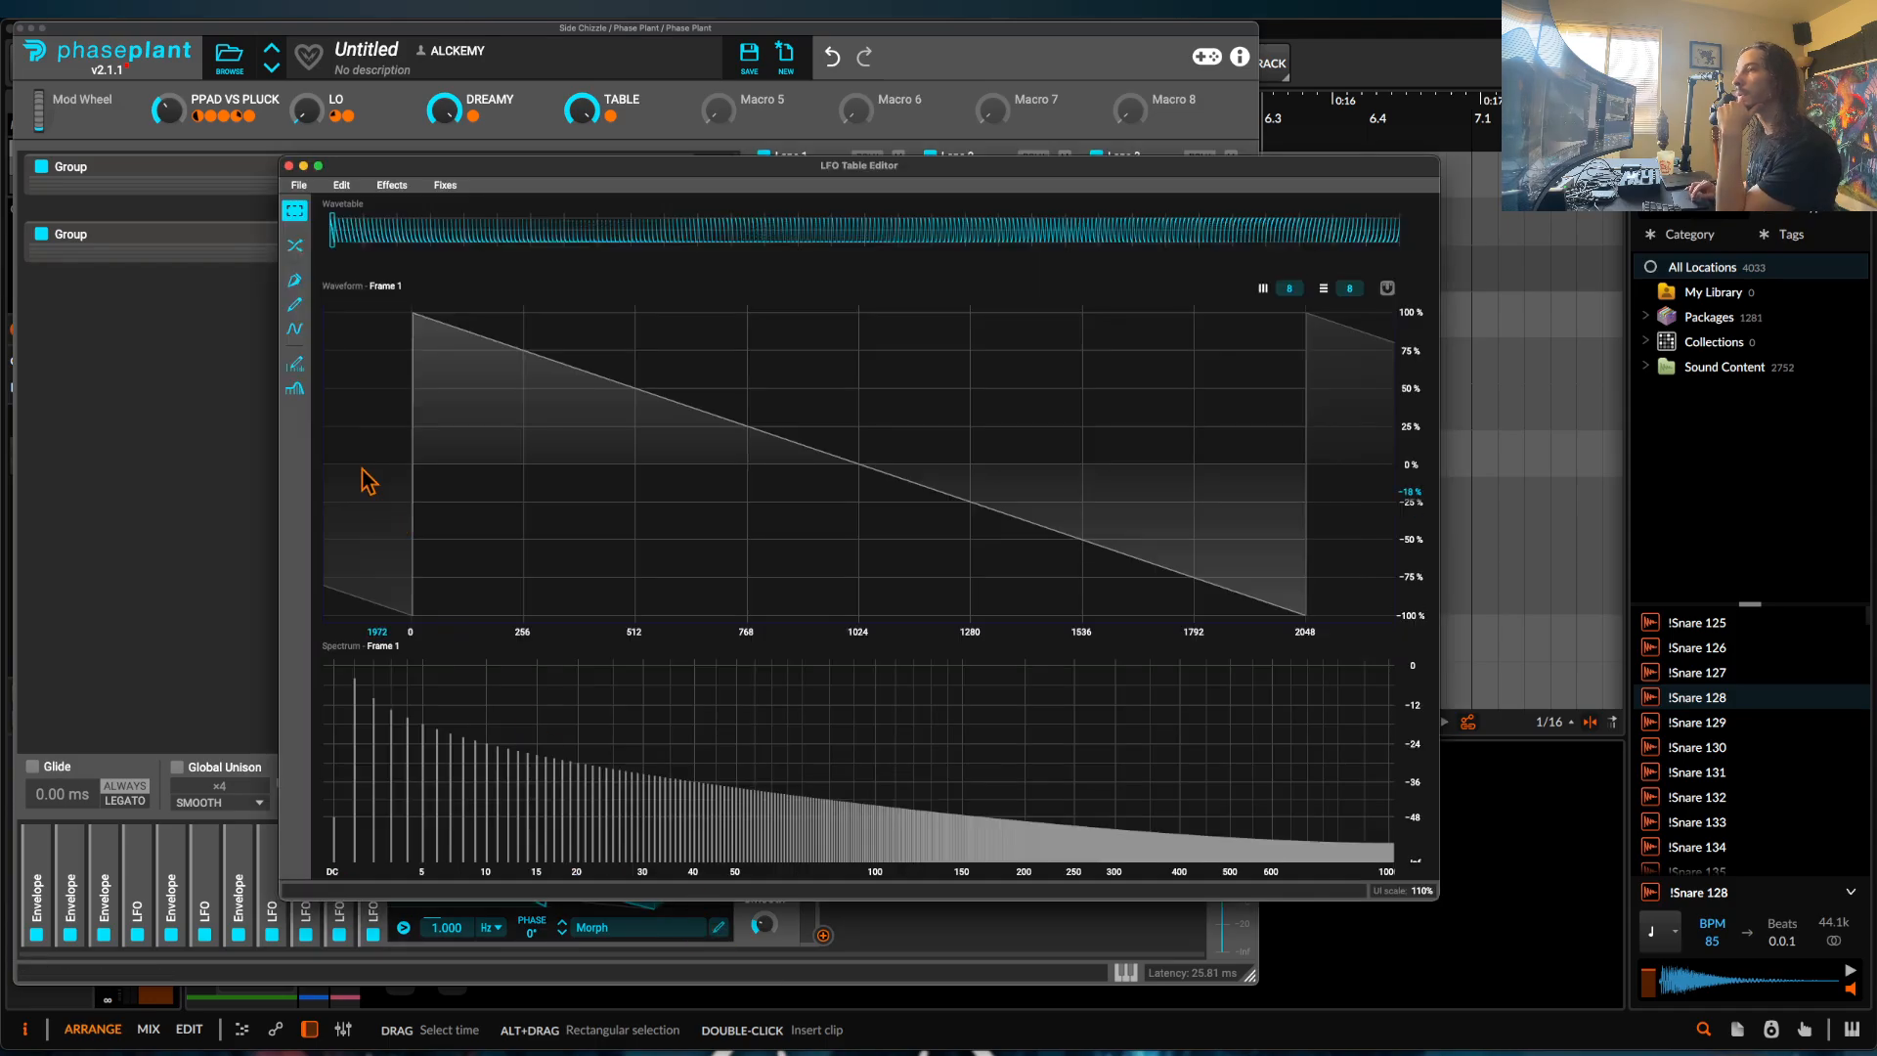
Try drawing a flat plateau near 100% at the start of frame 1 with the Brush tool.
left_click(294, 280)
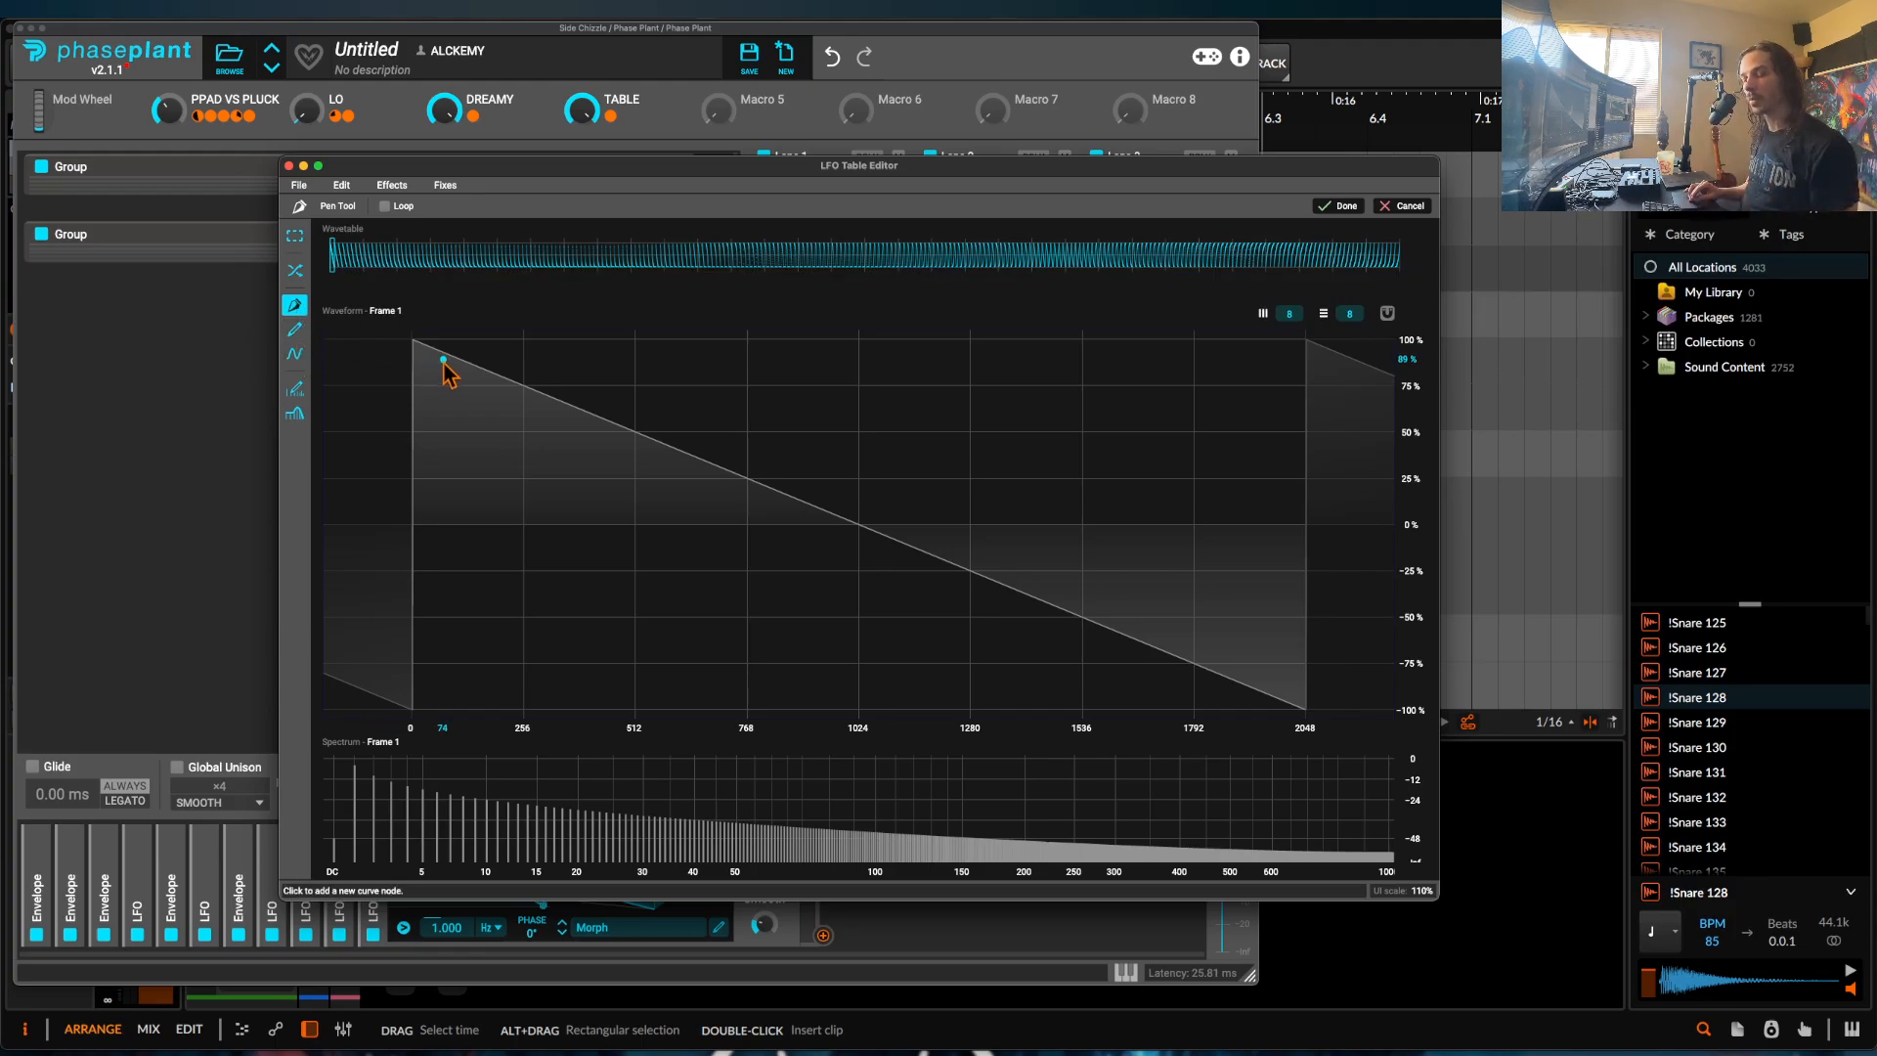
mouse_move(457, 348)
left_mouse_down()
mouse_move(508, 348)
mouse_move(500, 334)
left_mouse_up()
left_click(294, 330)
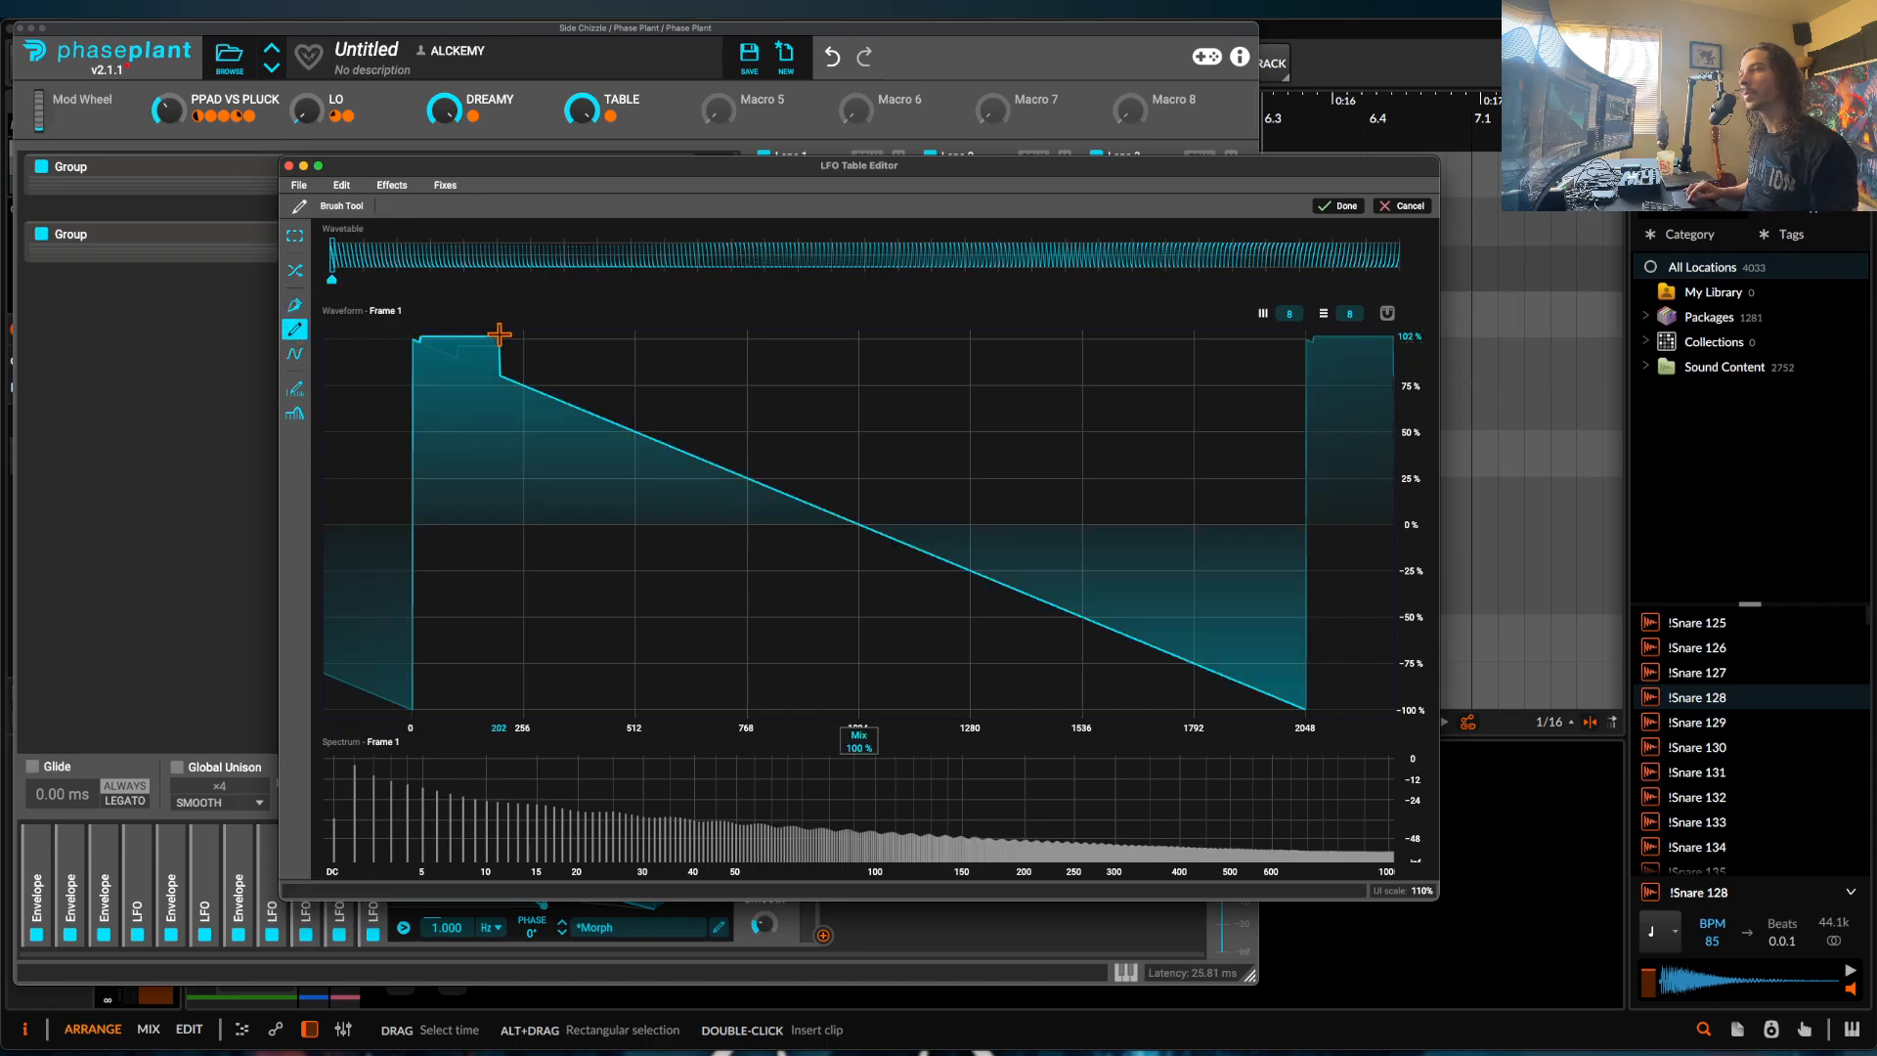
With the Pen tool and grid snapping on, draw frame 1's steps at 100% up to 256 and 0% up to 512.
left_click(294, 305)
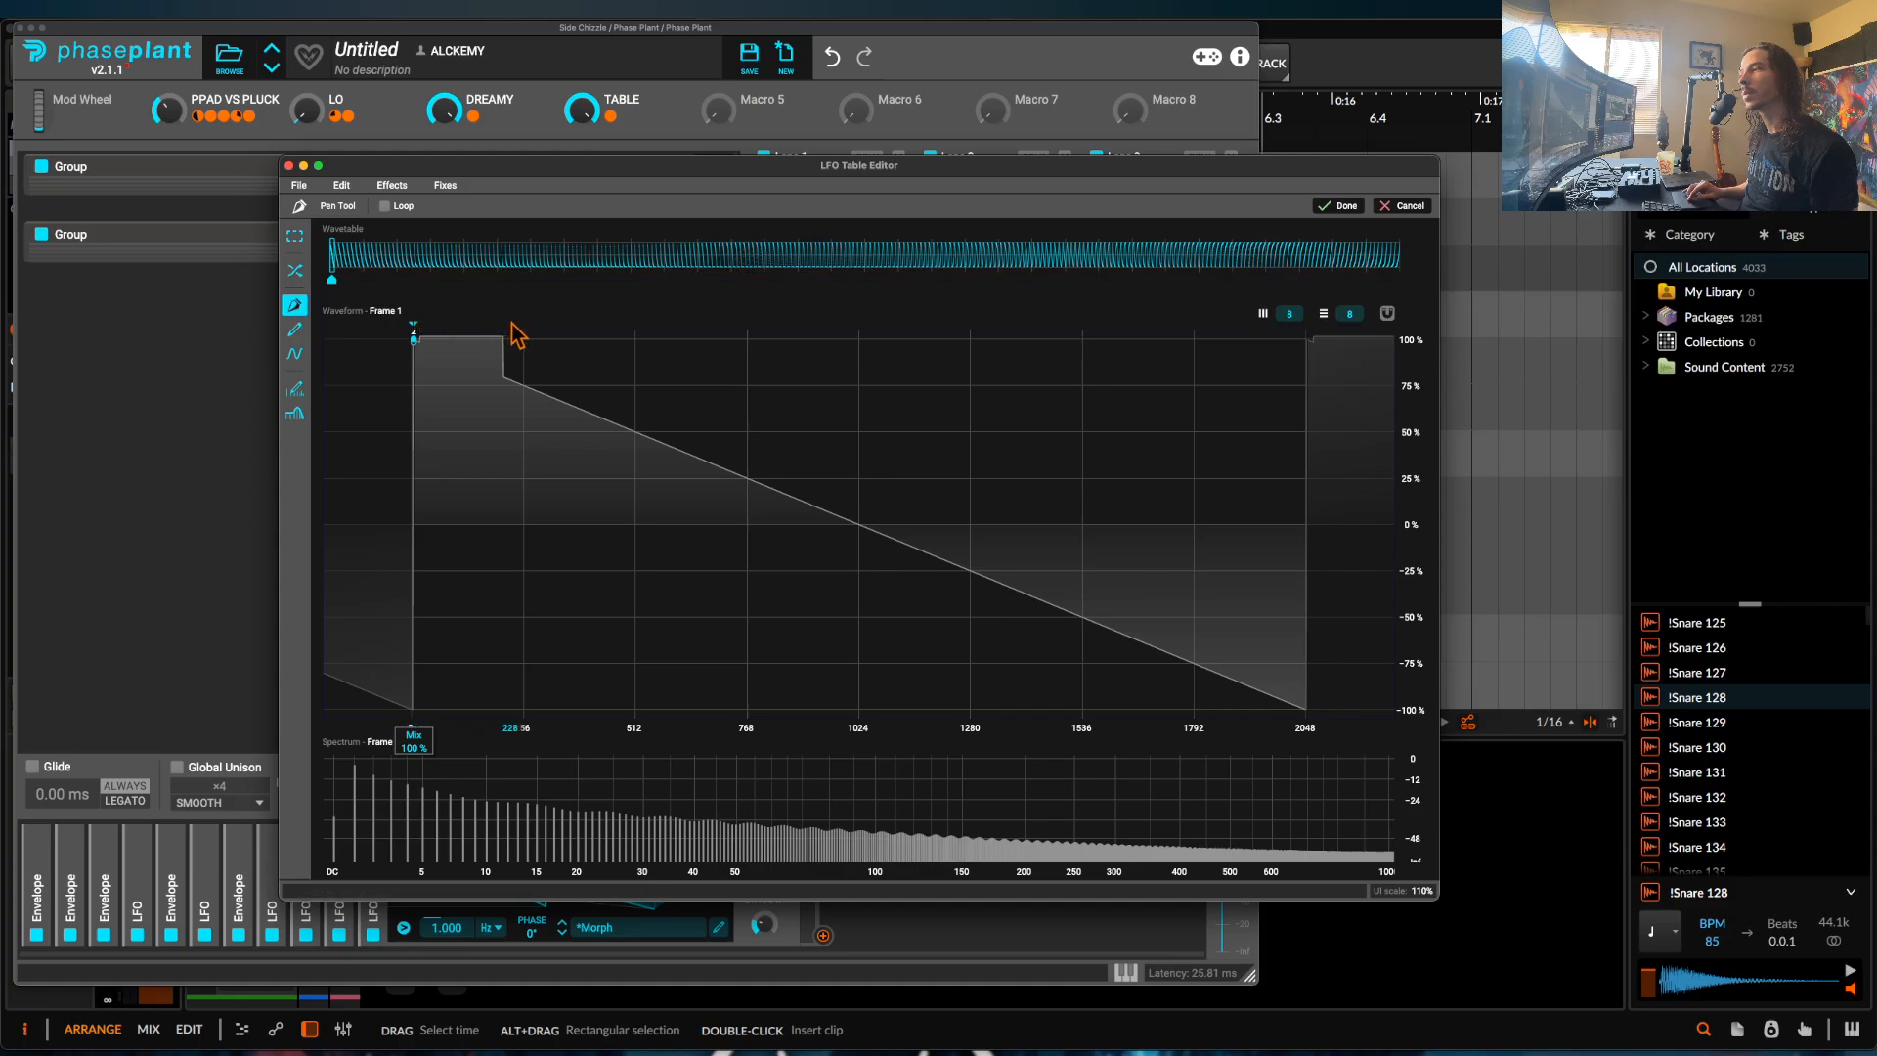
left_click(1388, 312)
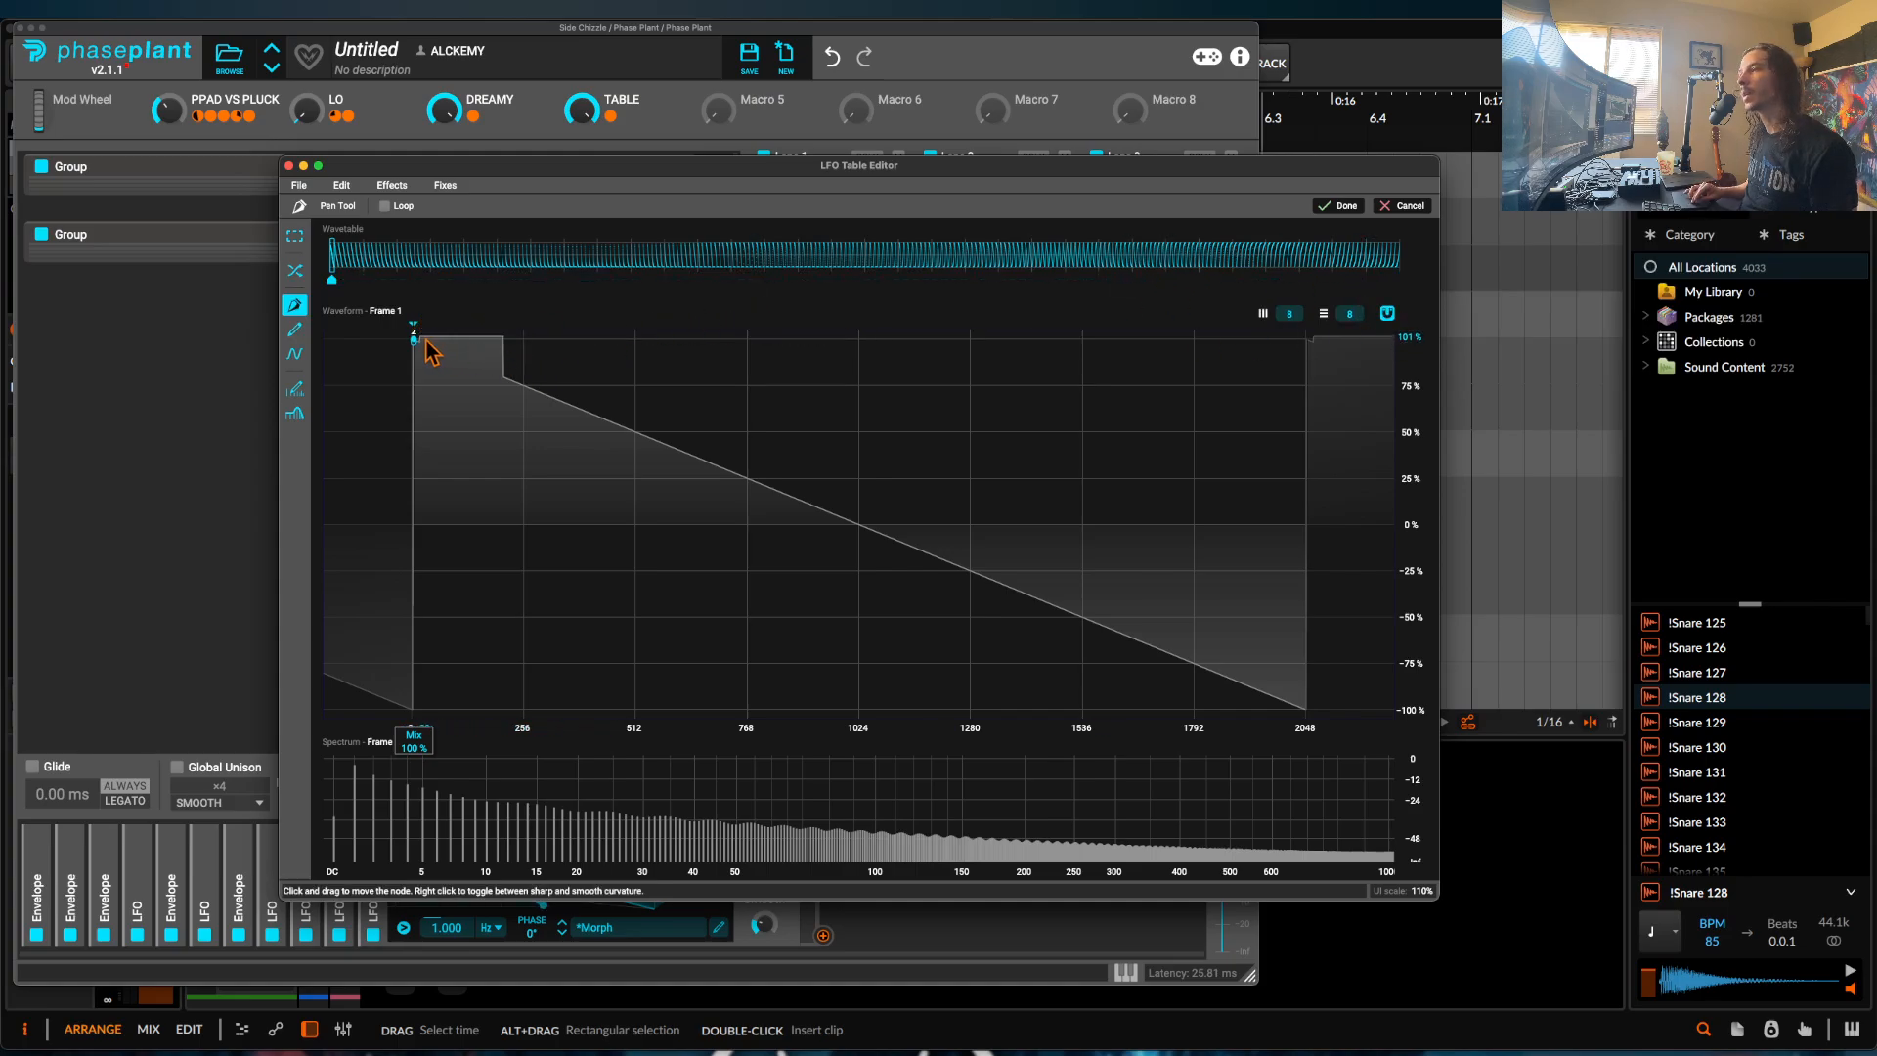
left_click(524, 344)
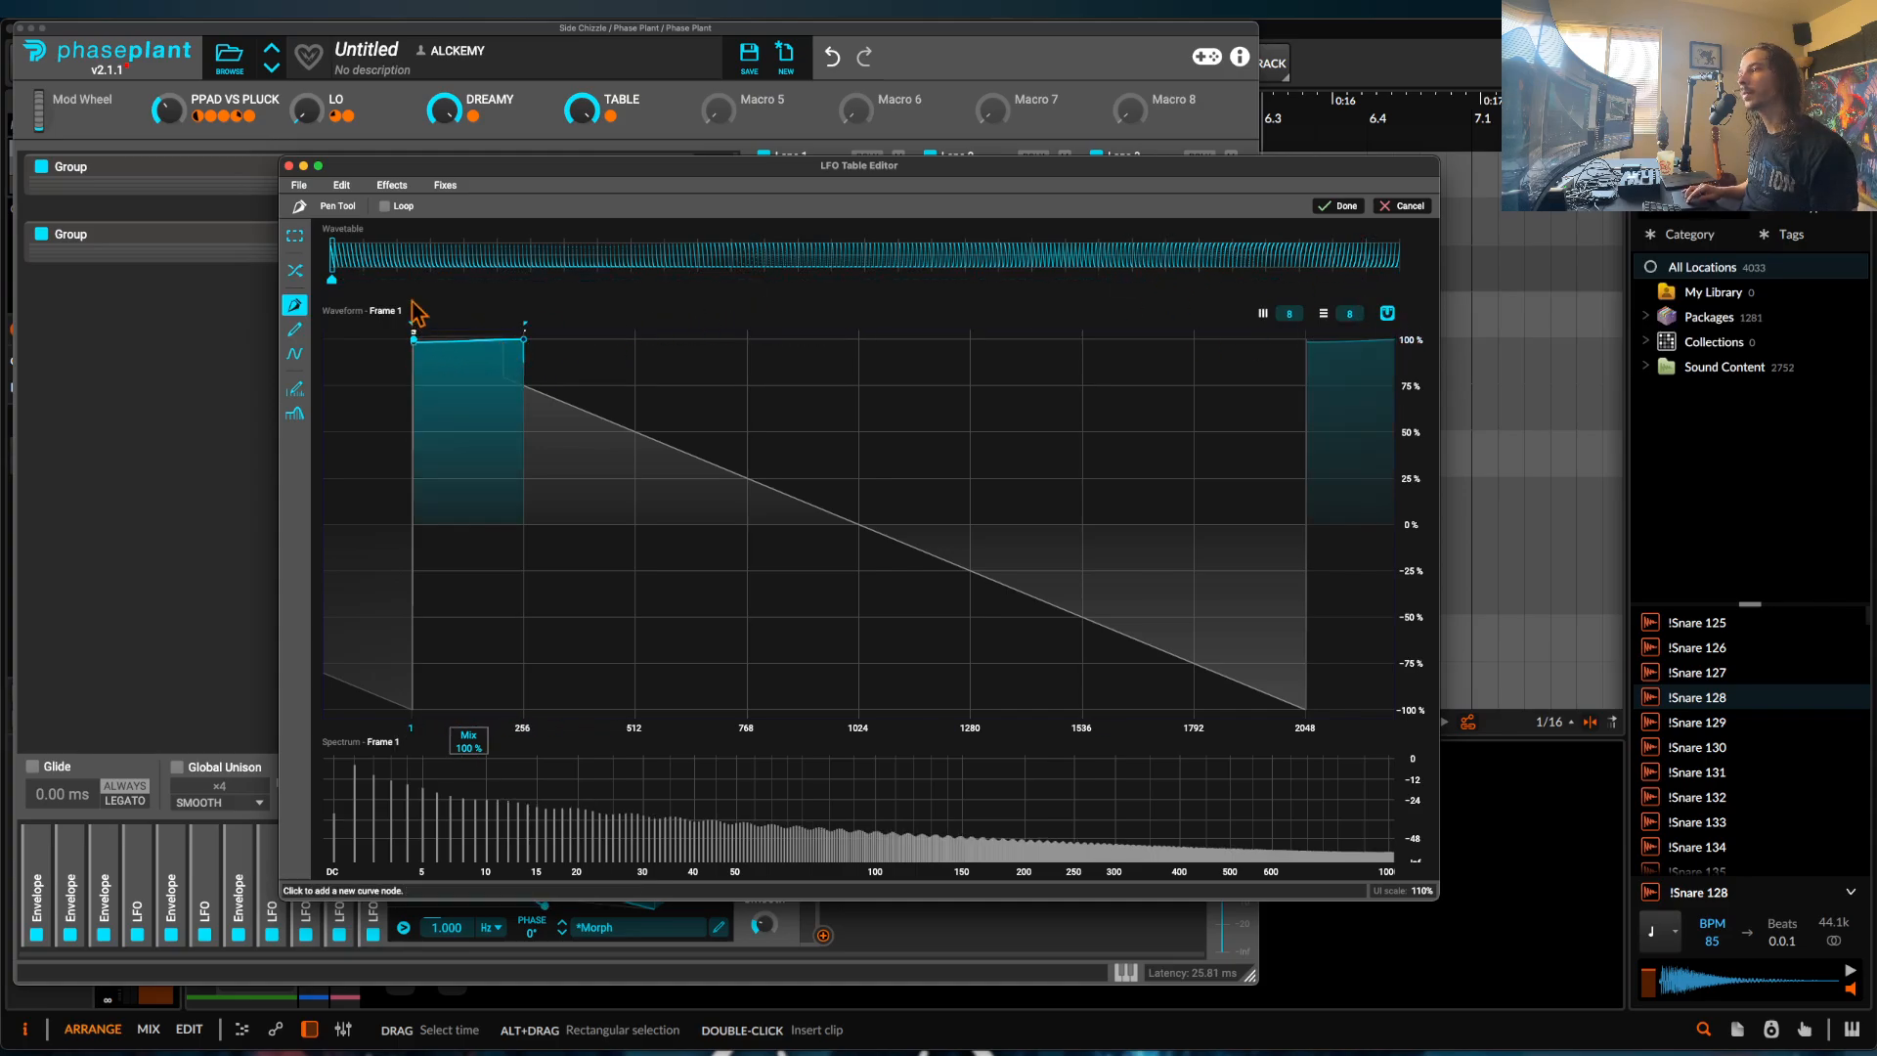
left_click(538, 533)
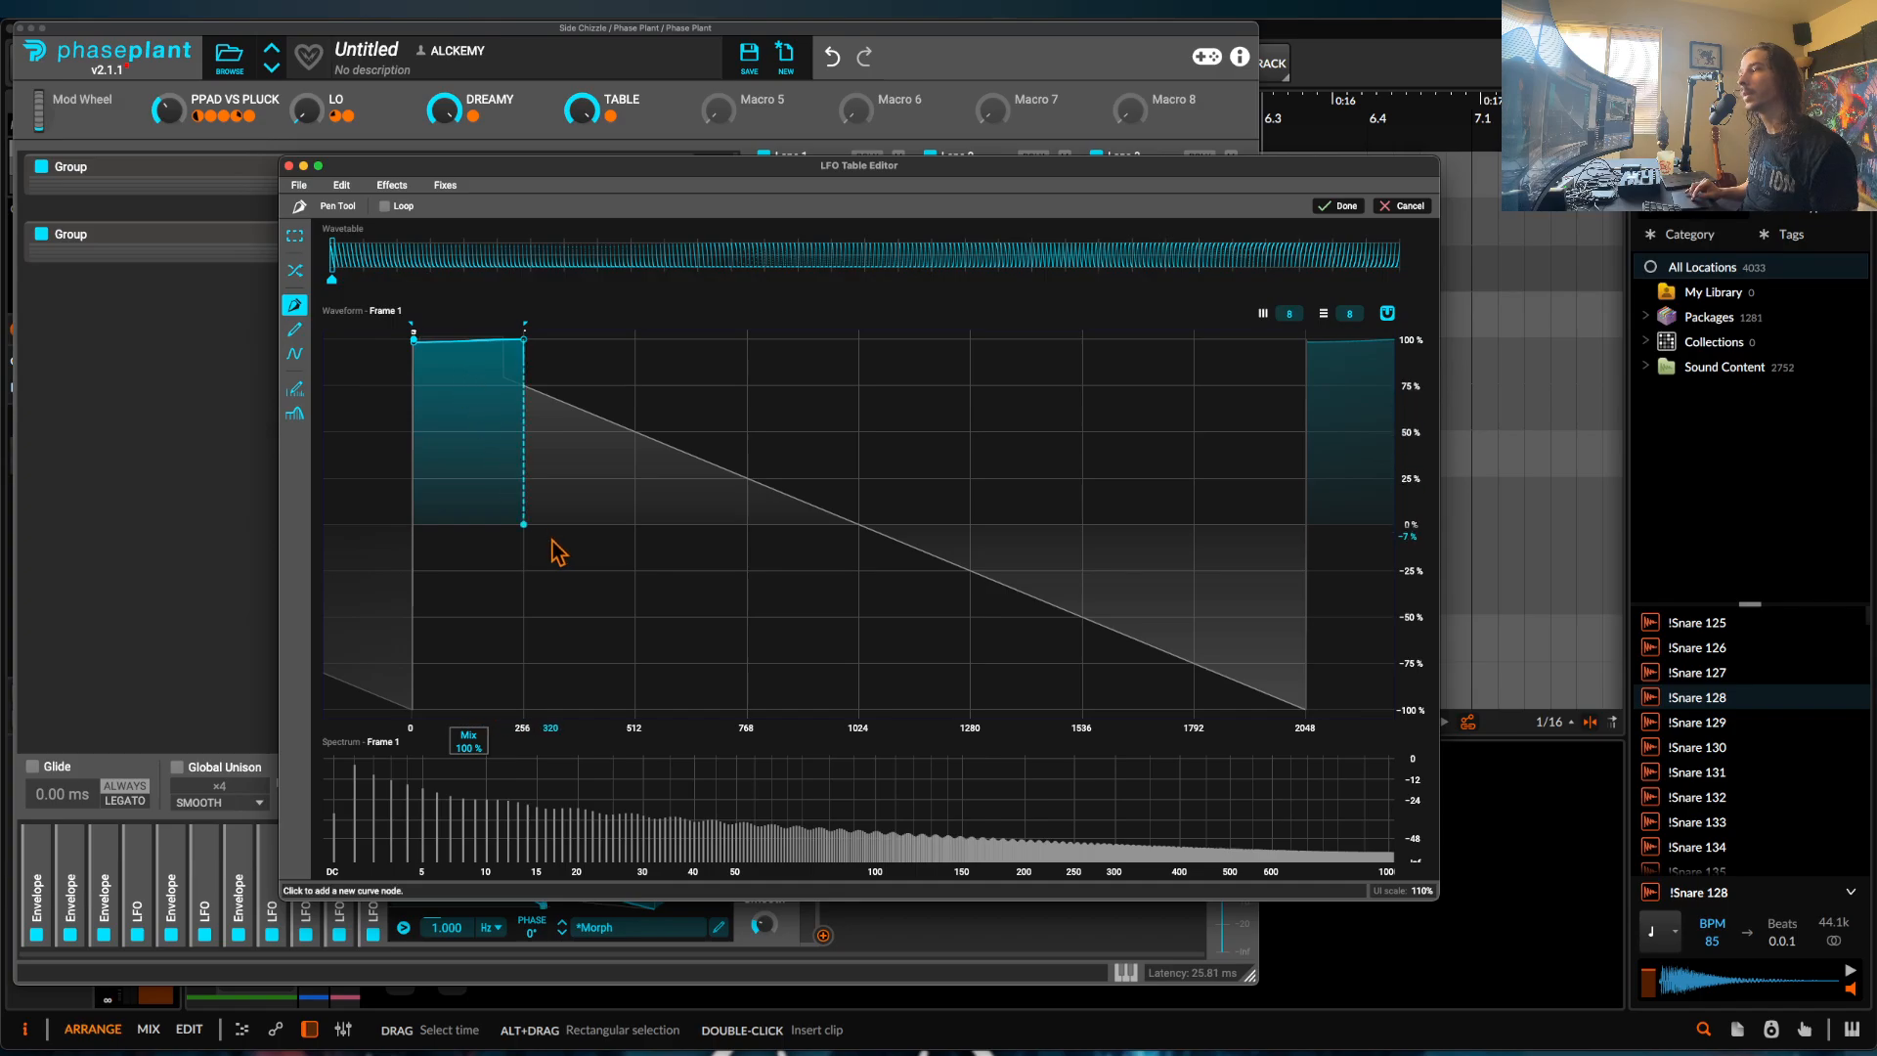
left_click(636, 528)
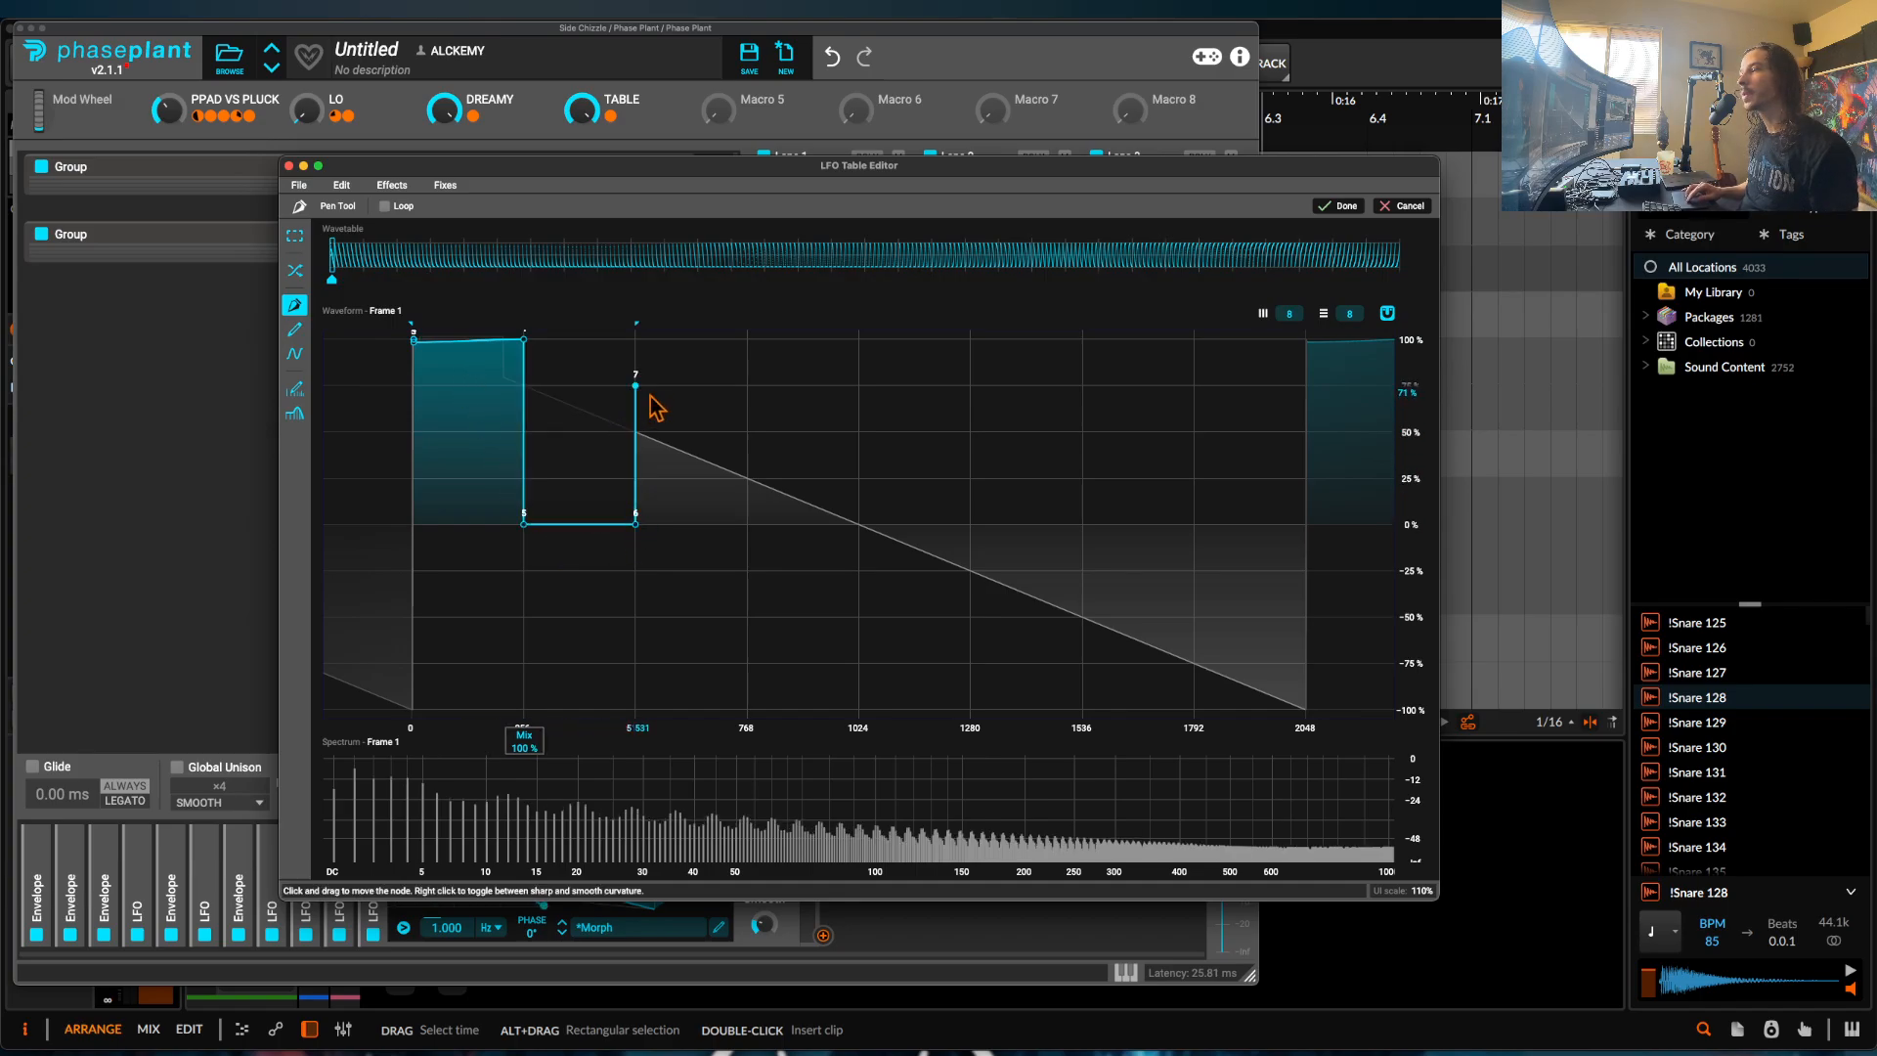
Continue frame 1's stepped curve with levels of 75%, -75%, 75%, -100% and 50% up to 1792, ending in a drop to -100%.
left_click(638, 389)
left_click(747, 389)
left_click(749, 665)
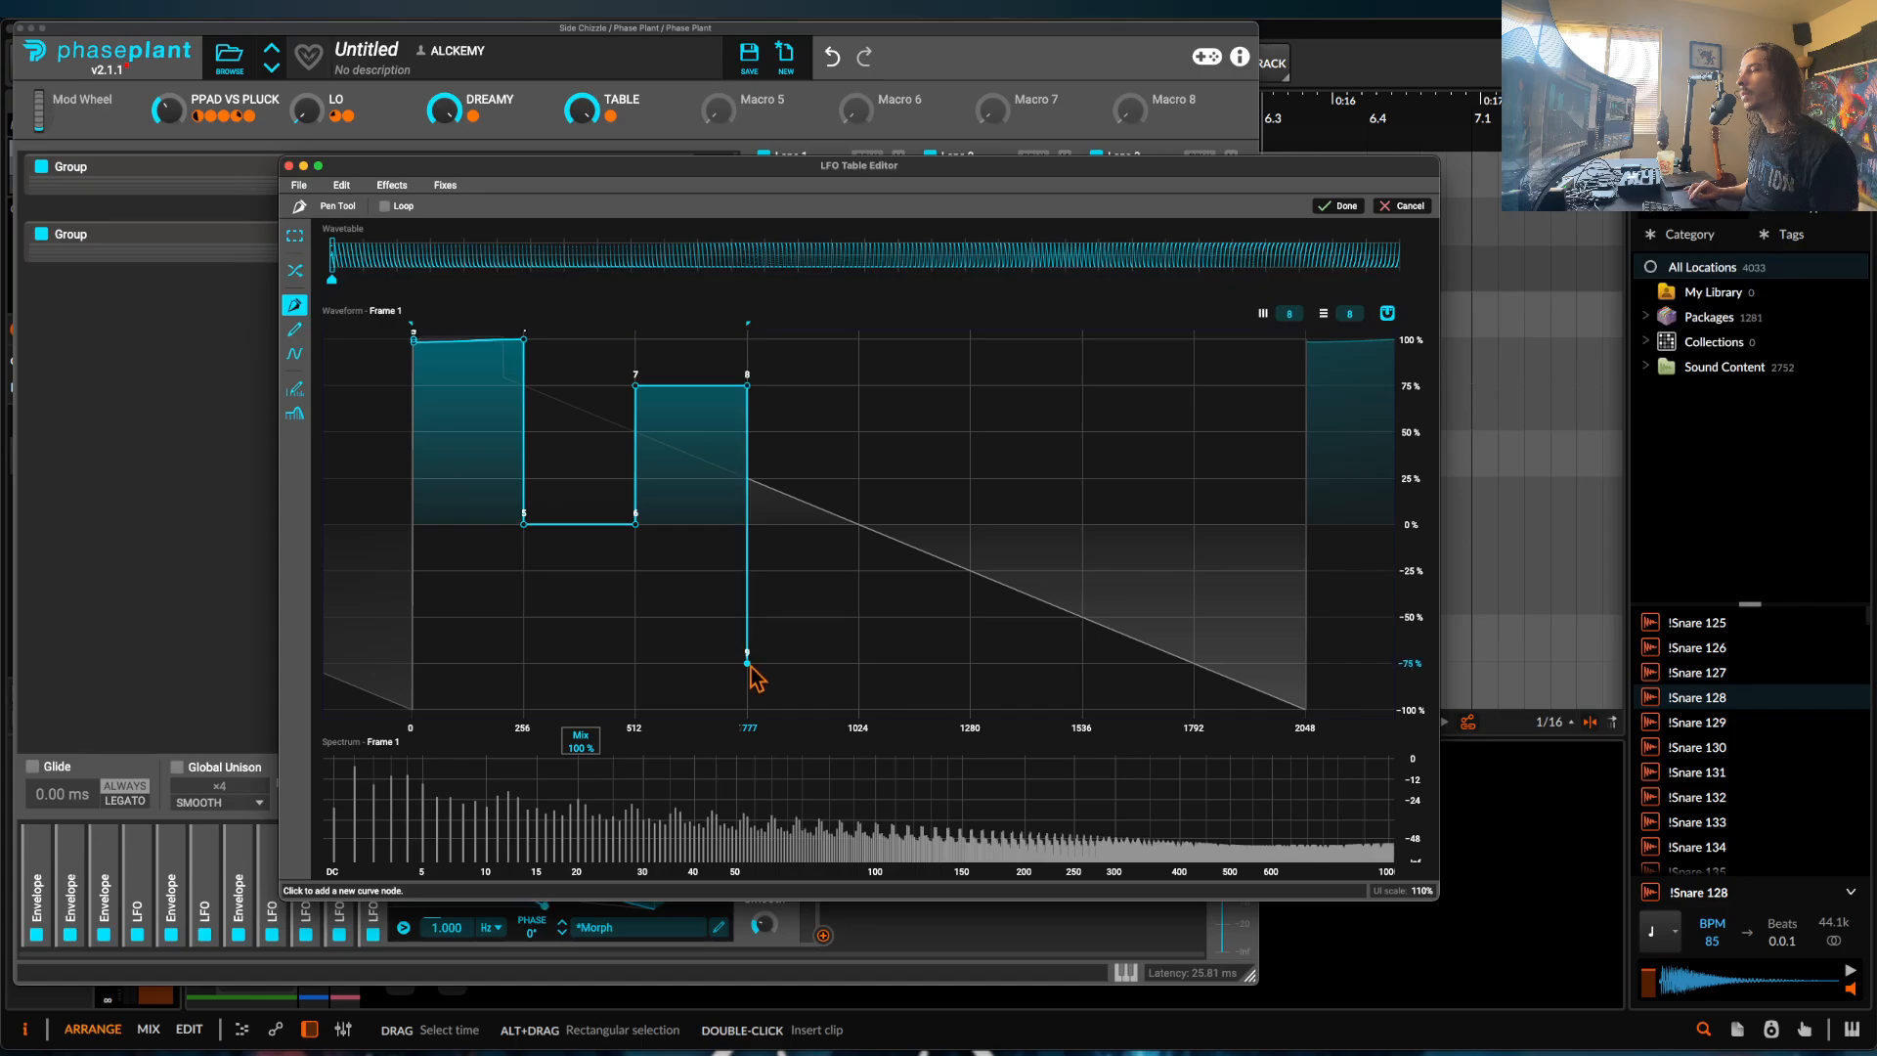
left_click(858, 664)
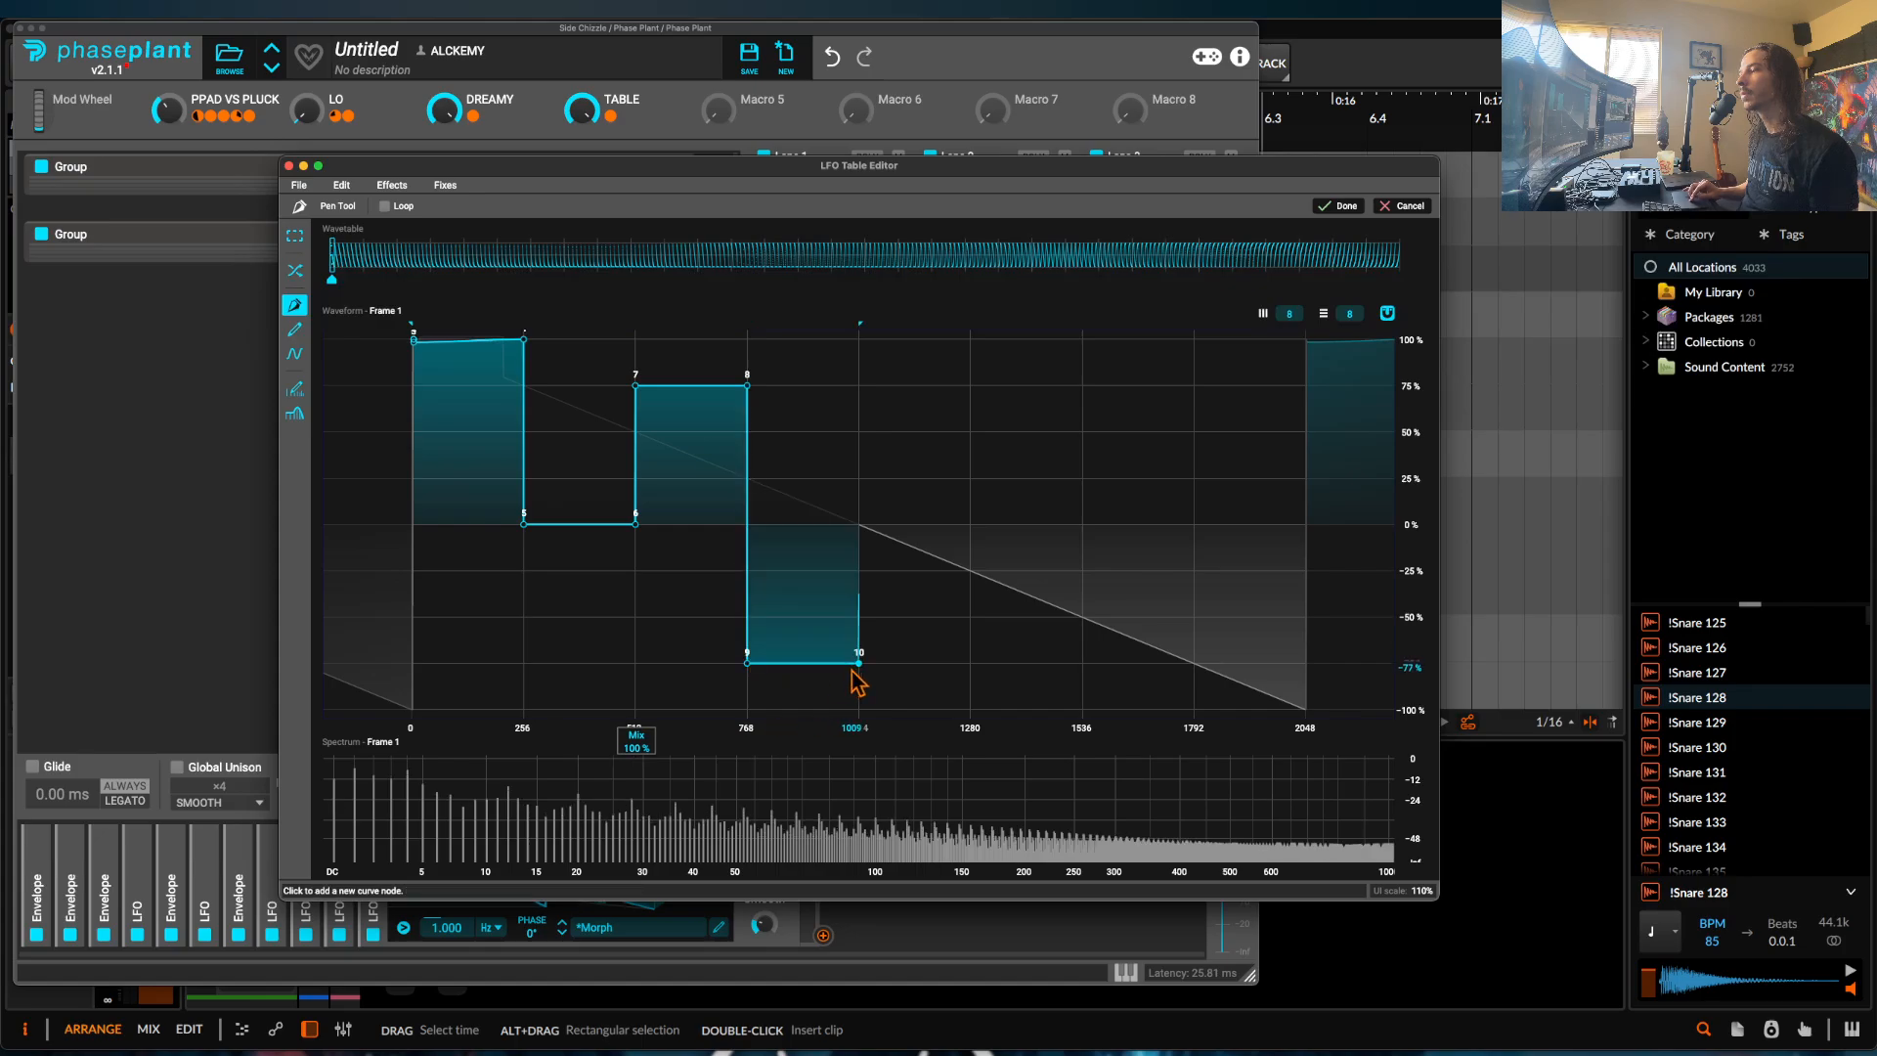
left_click(859, 388)
left_click(971, 388)
left_click(997, 717)
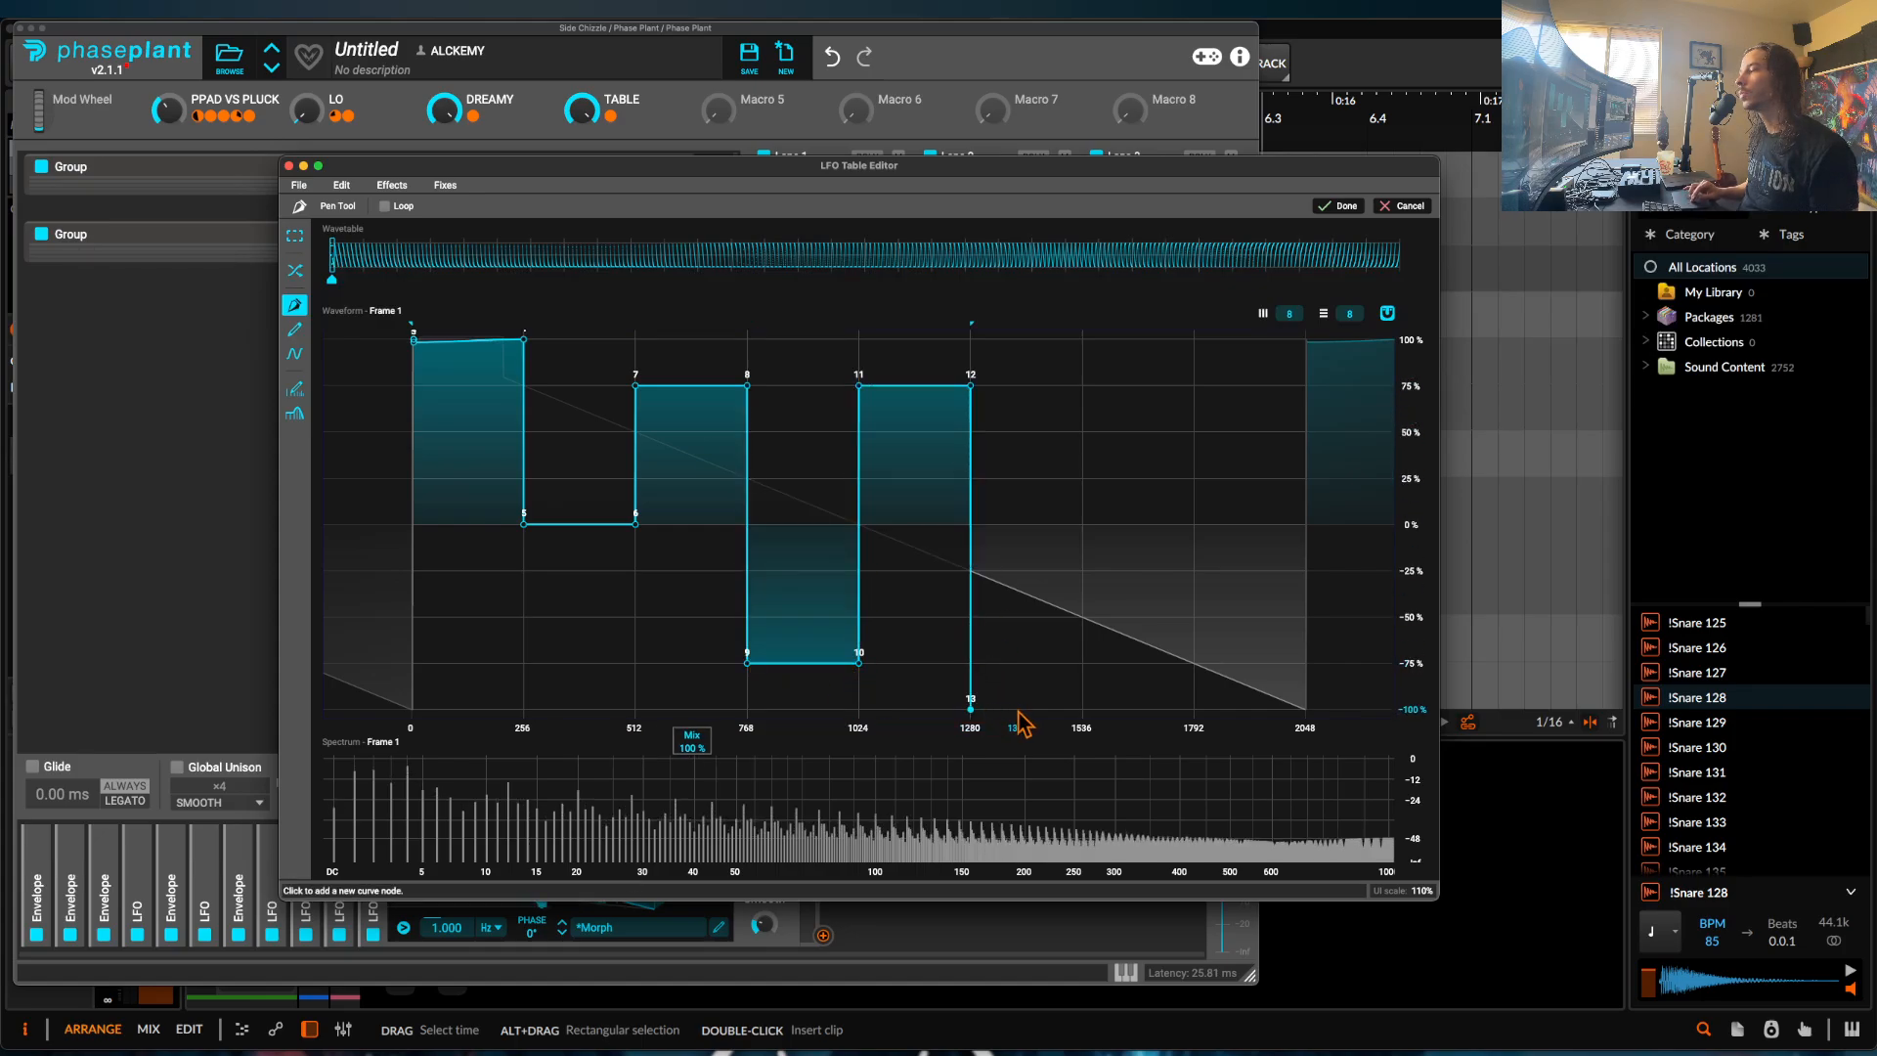
left_click(1075, 718)
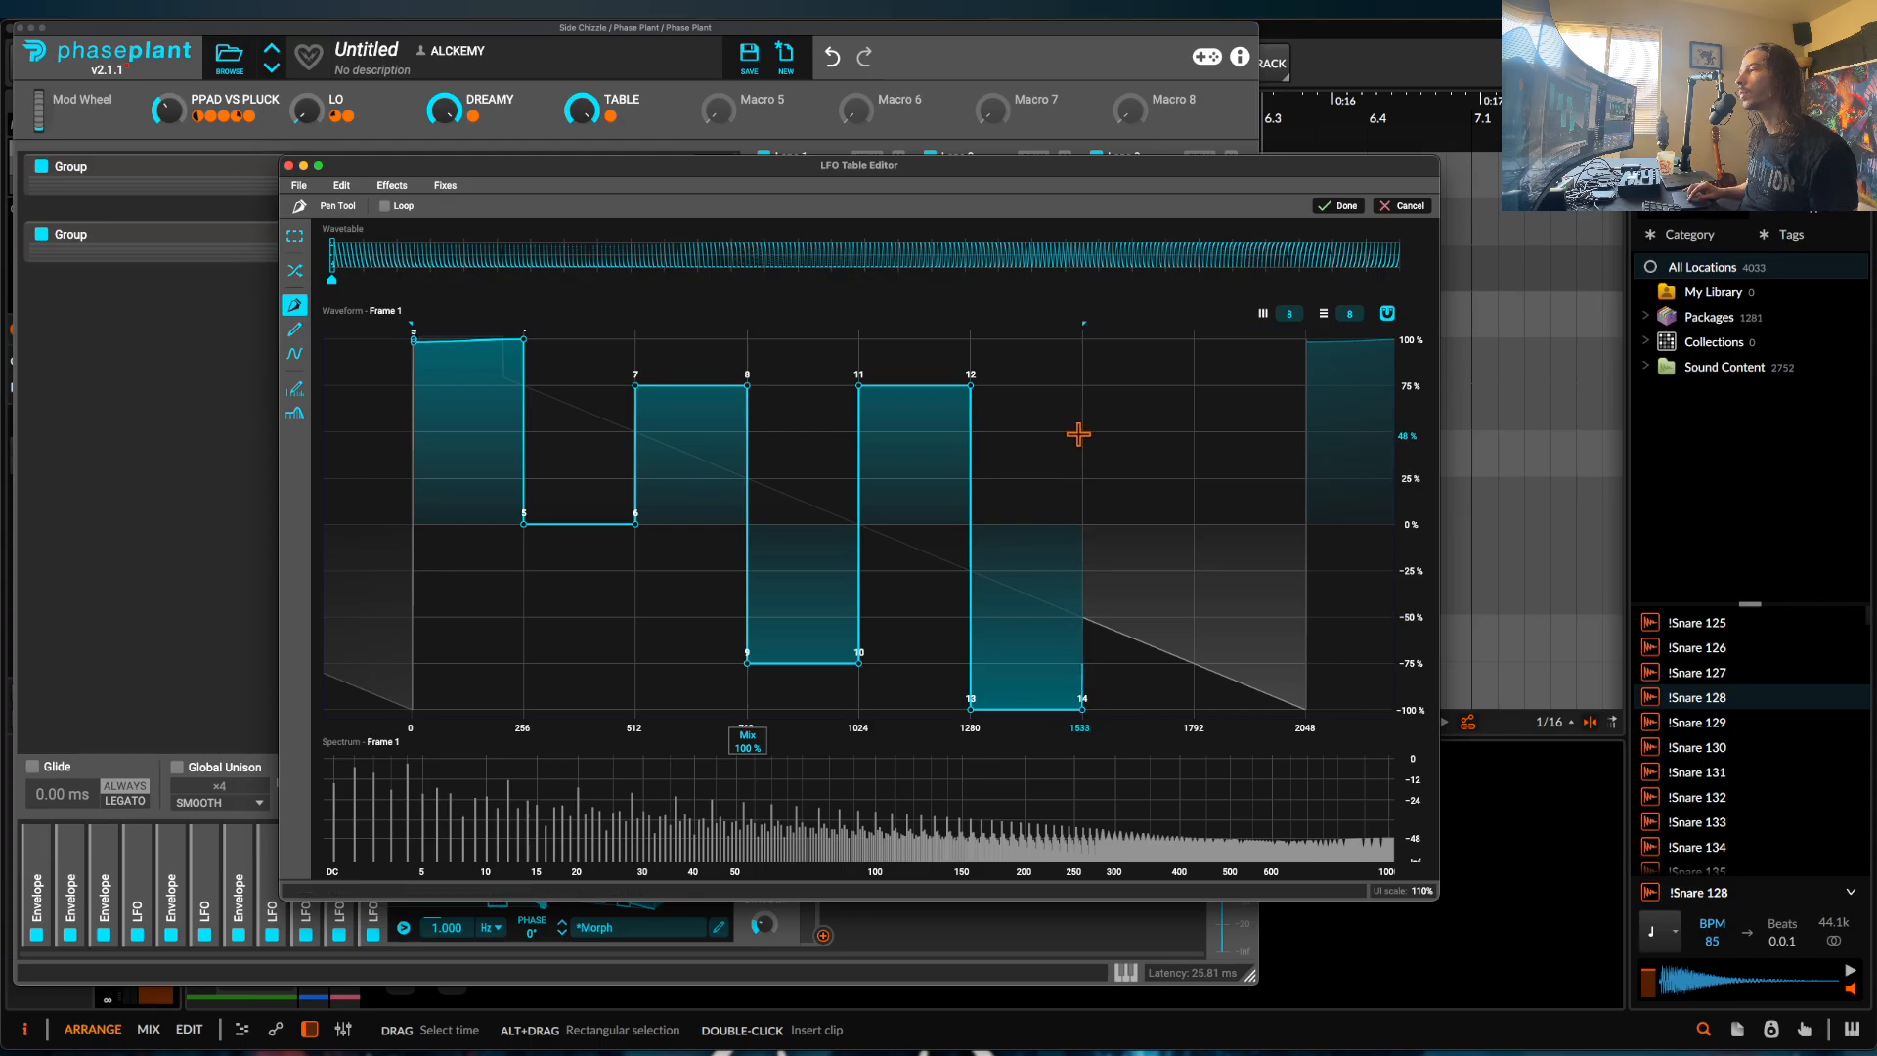
left_click(1083, 433)
left_click(1192, 433)
left_click(1196, 710)
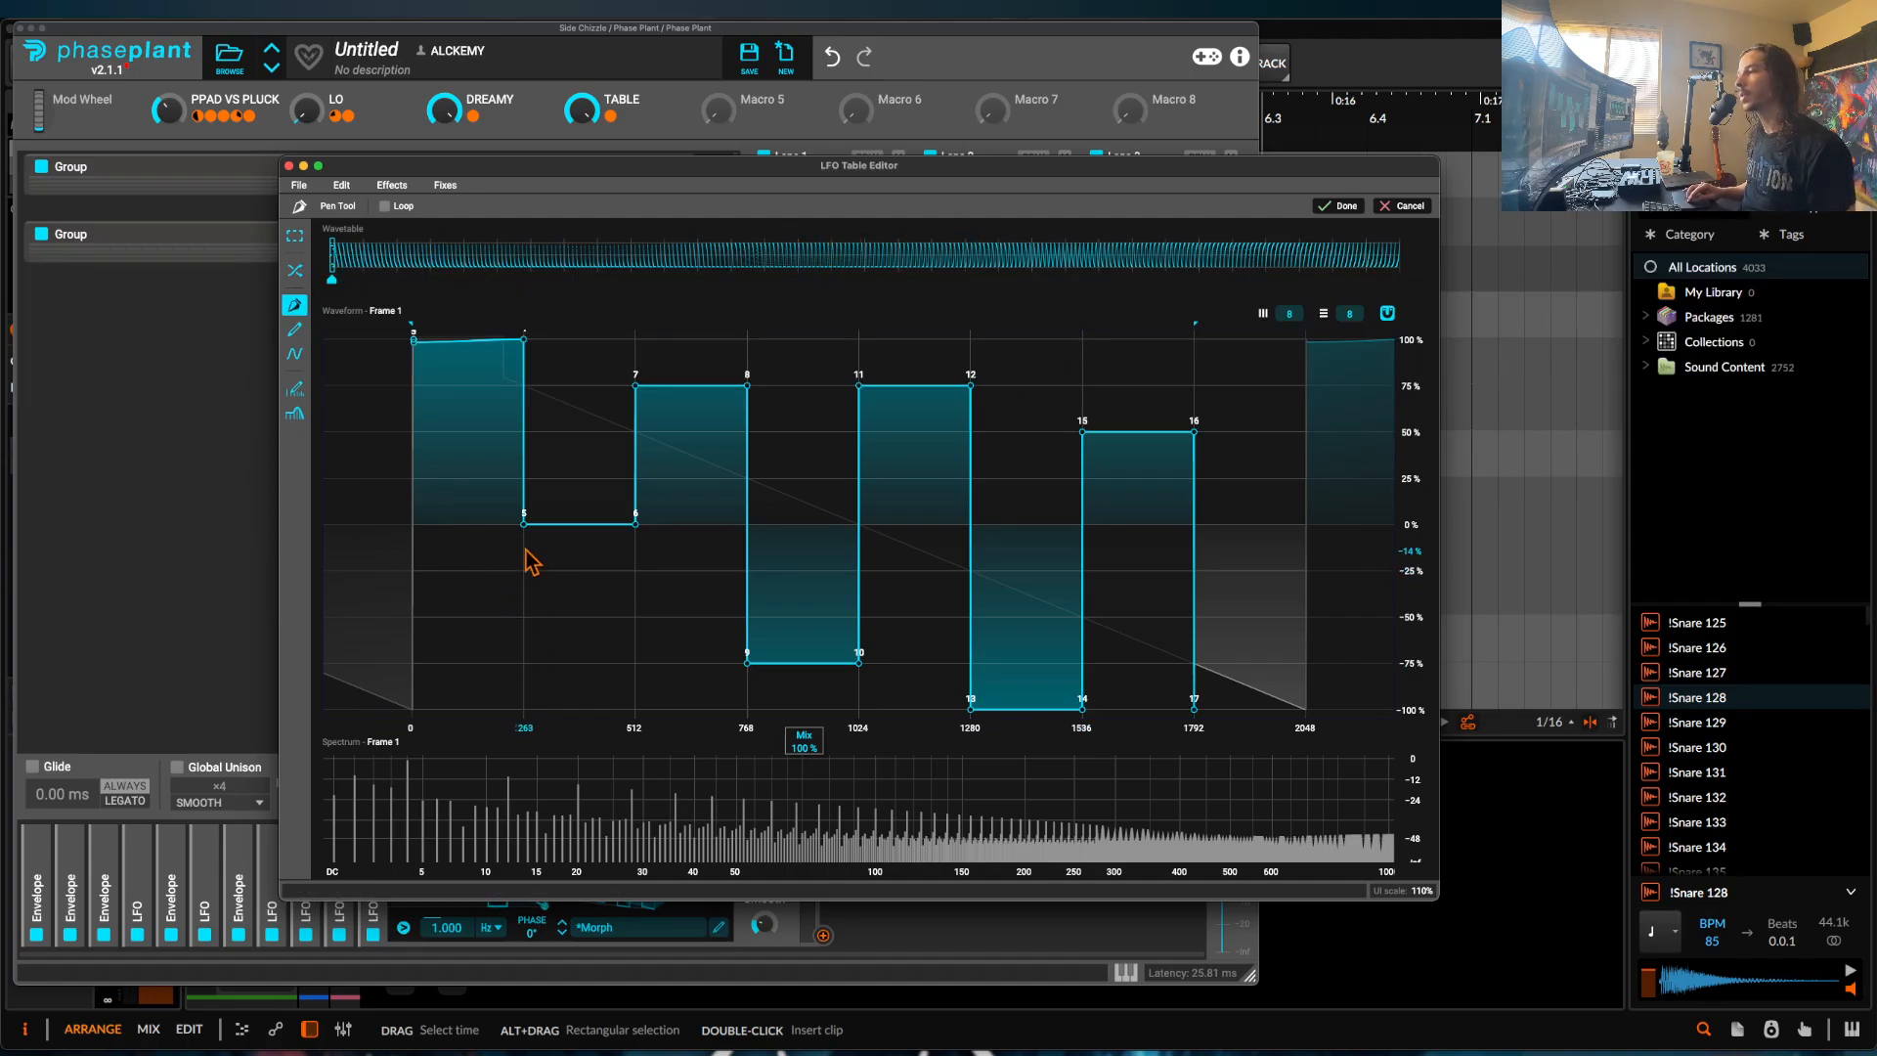
Lower frame 1's second step, between 256 and 512, to -75%.
left_click_drag(524, 524, 524, 663)
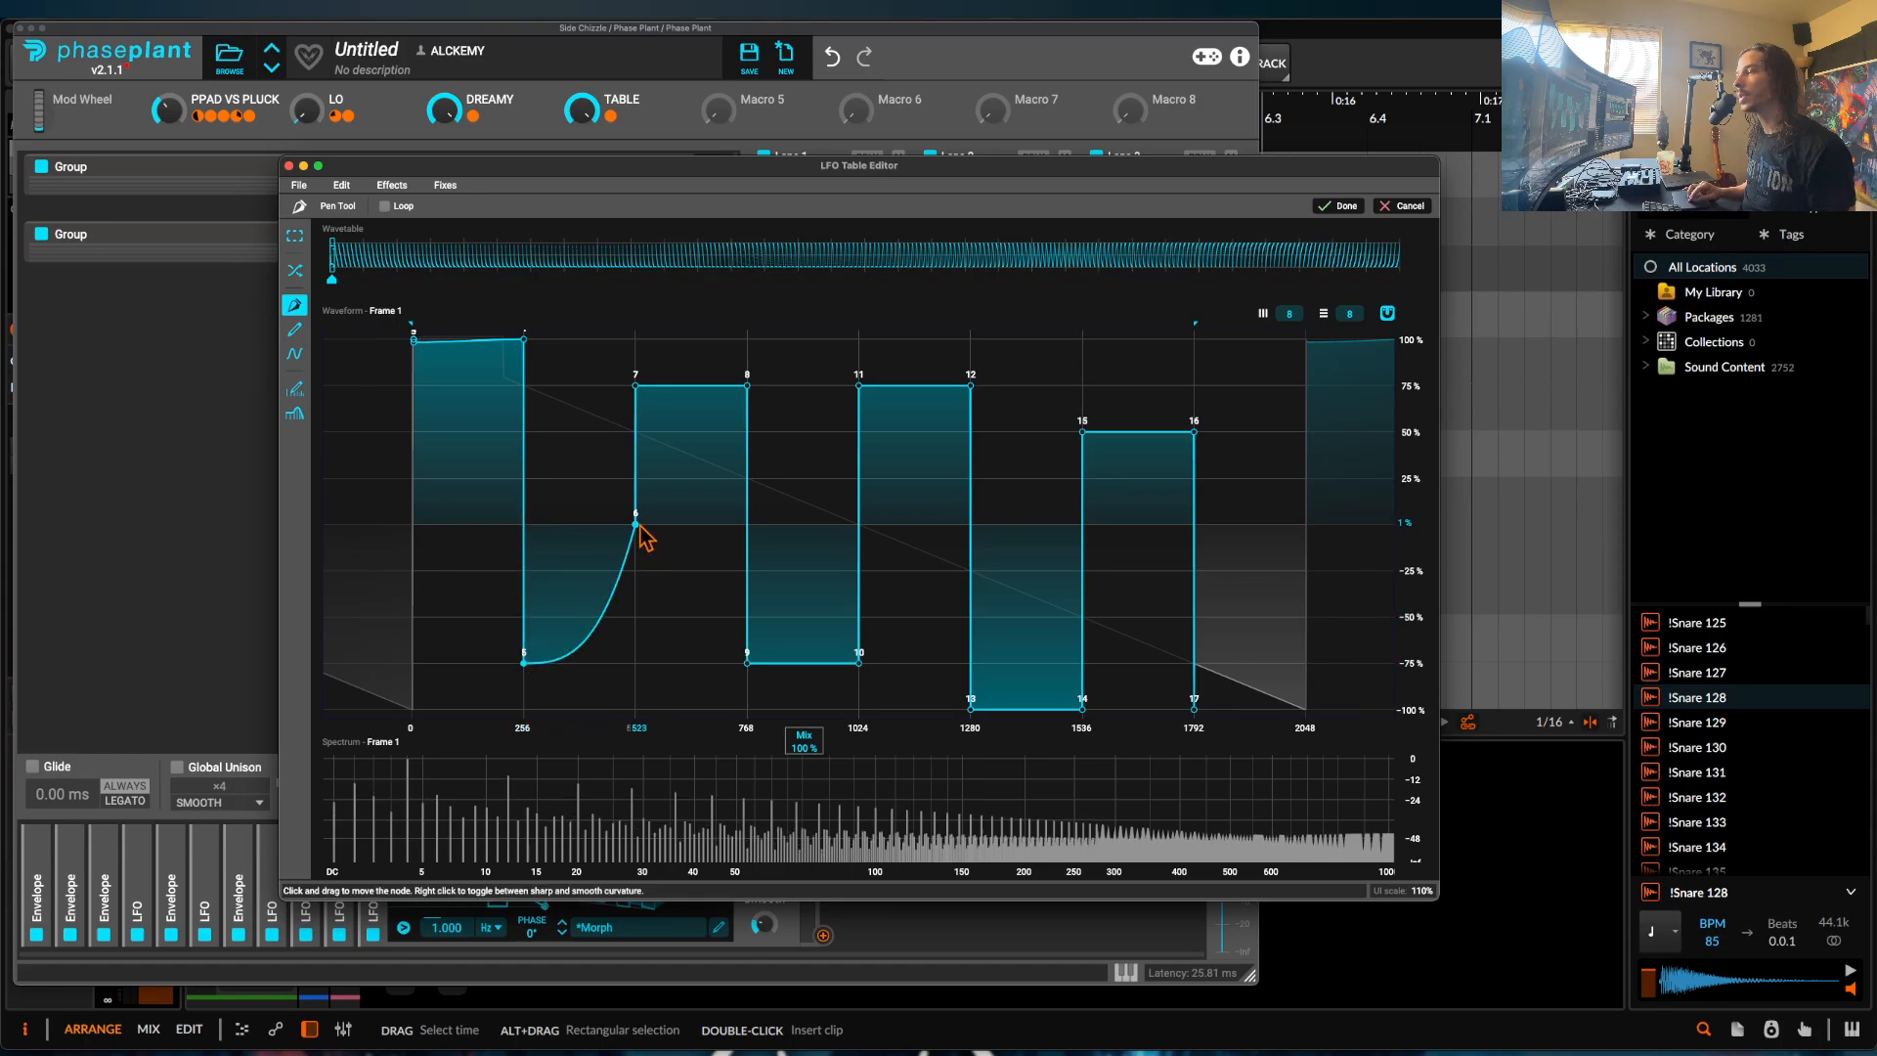
left_click_drag(635, 525, 636, 663)
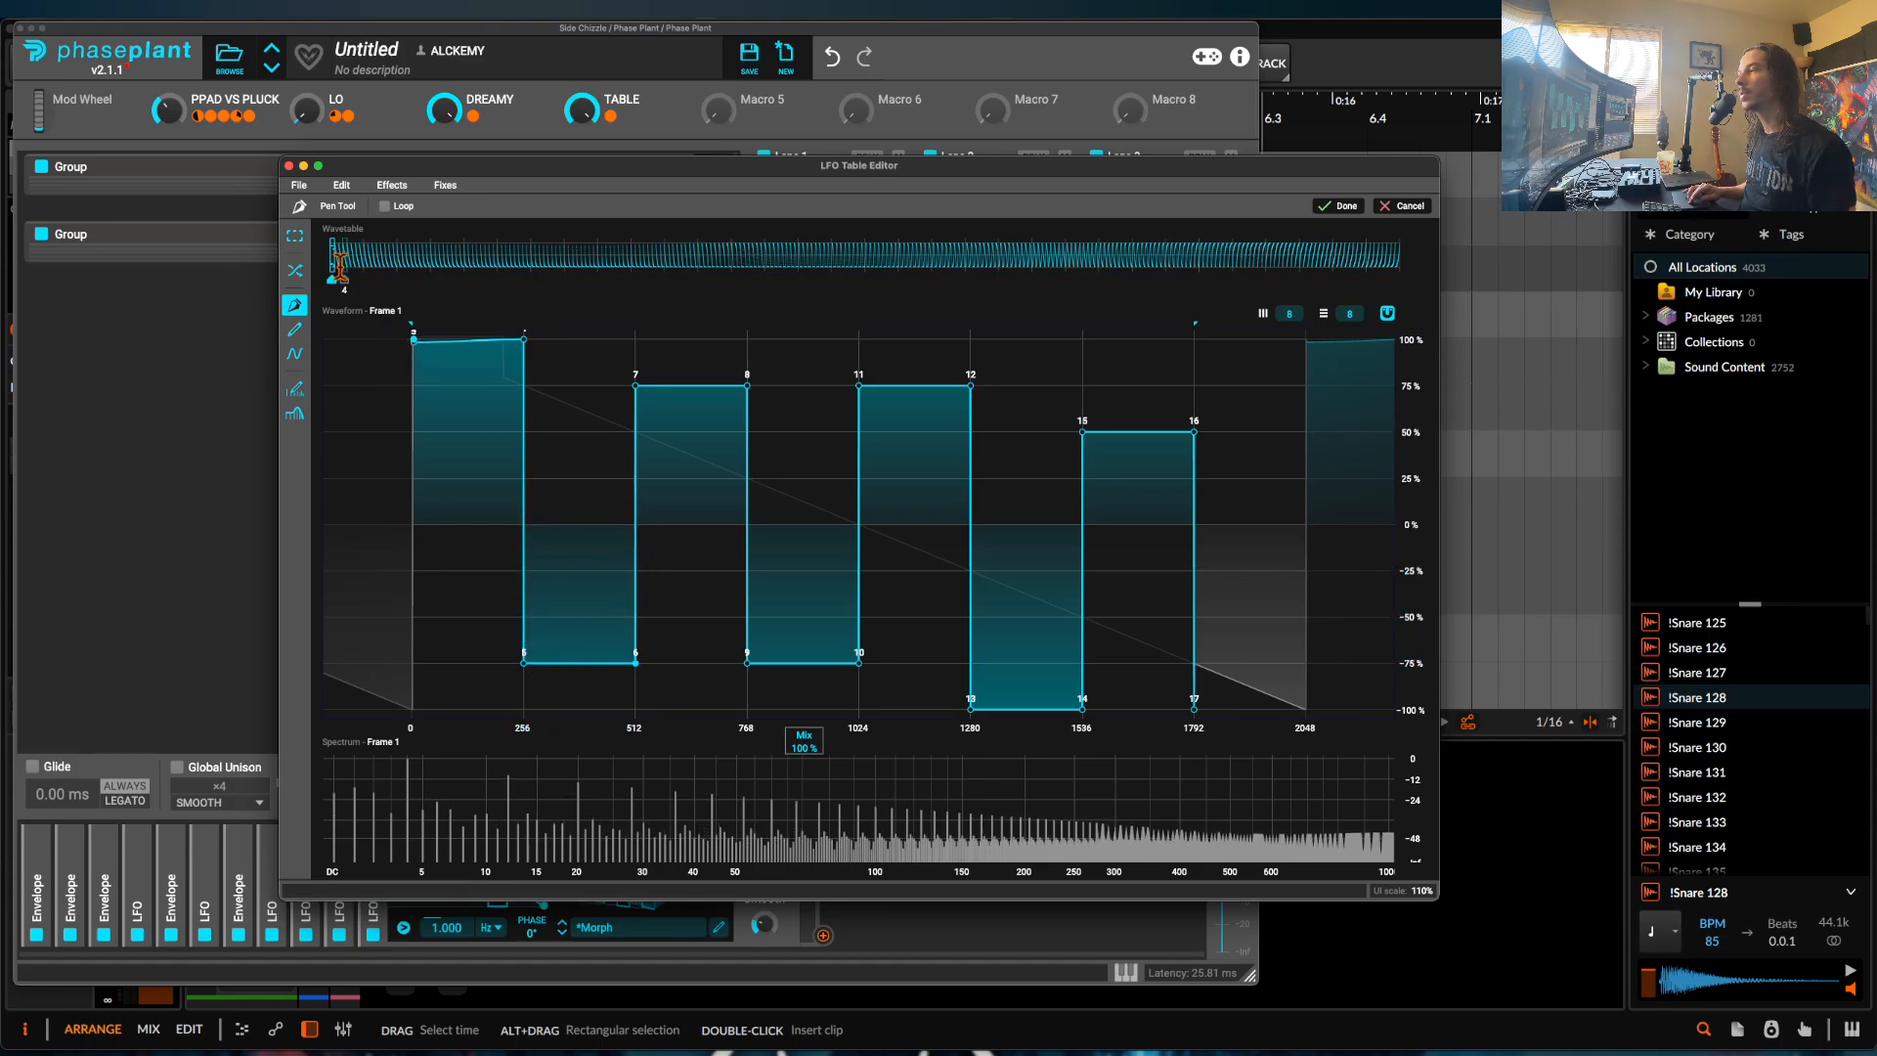
On frame 256, start the pen curve at -75% and set its first two steps, up to 512, to -25% and 50%.
left_click(1396, 254)
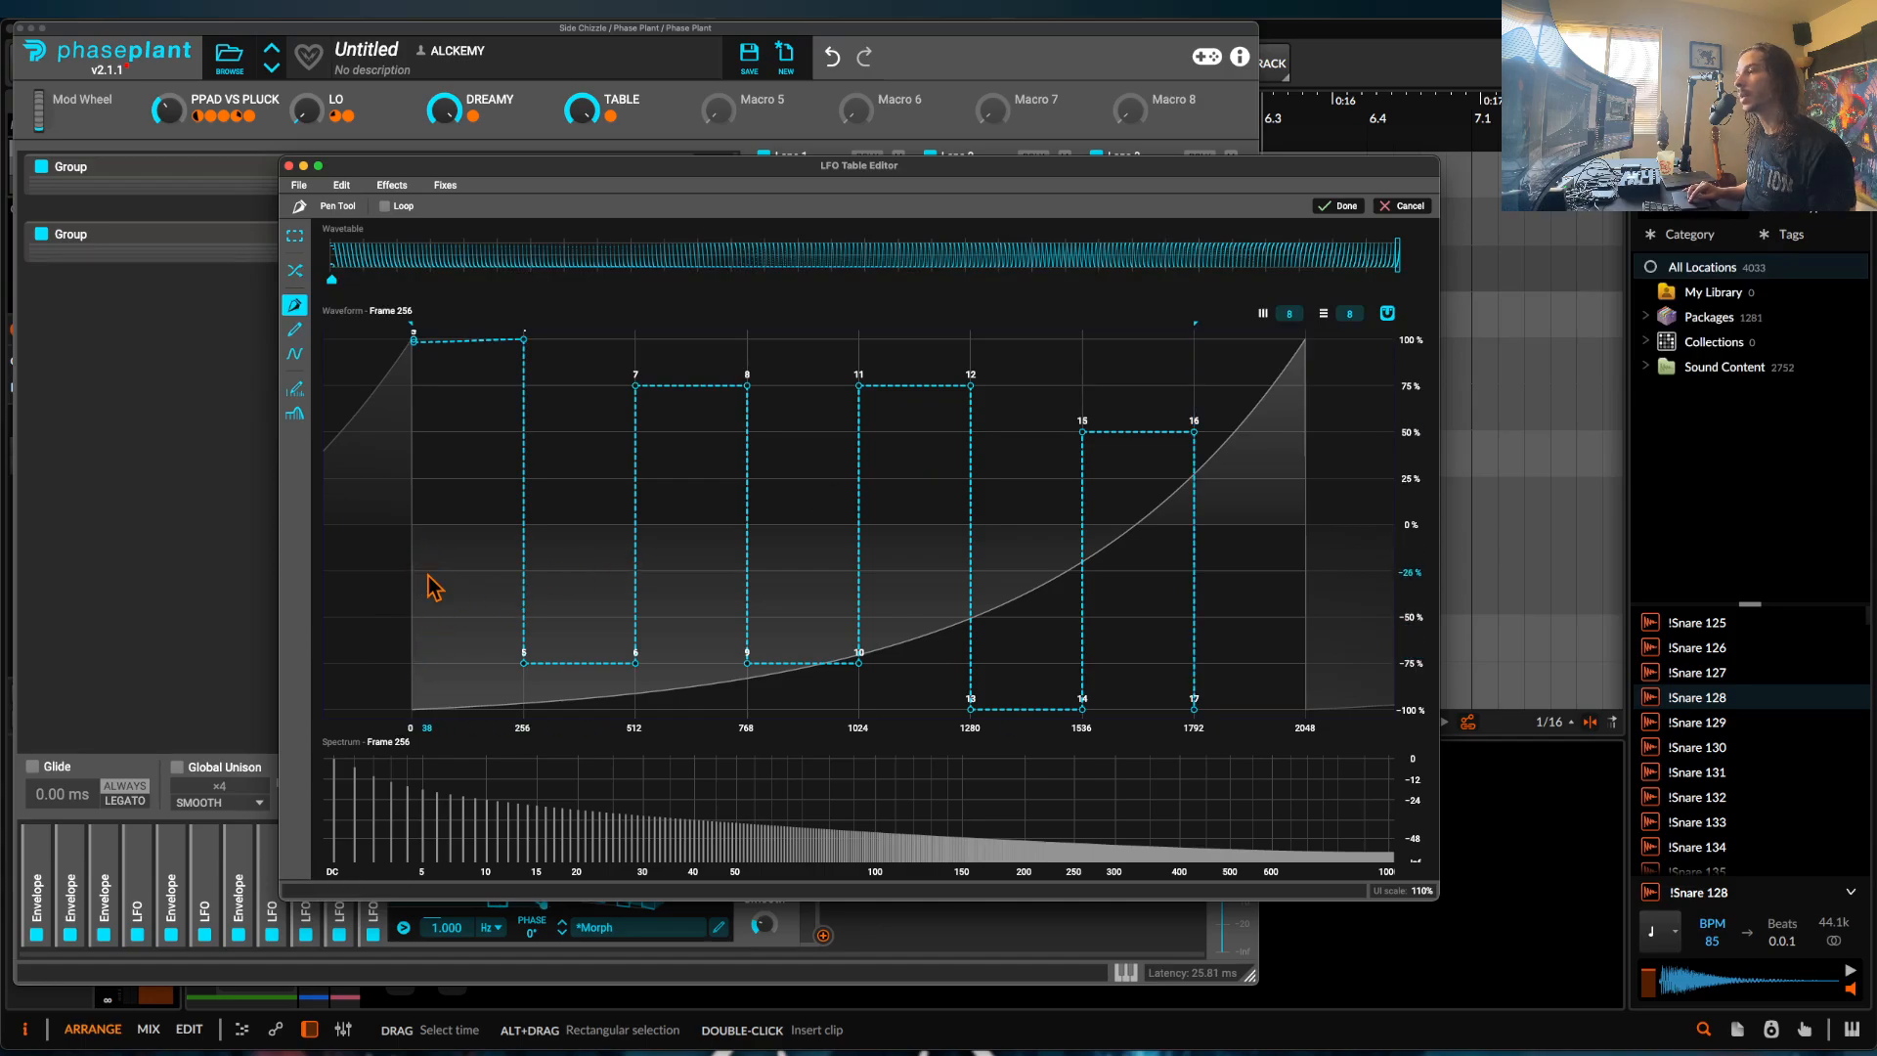
left_click(411, 386)
left_click_drag(415, 394, 414, 665)
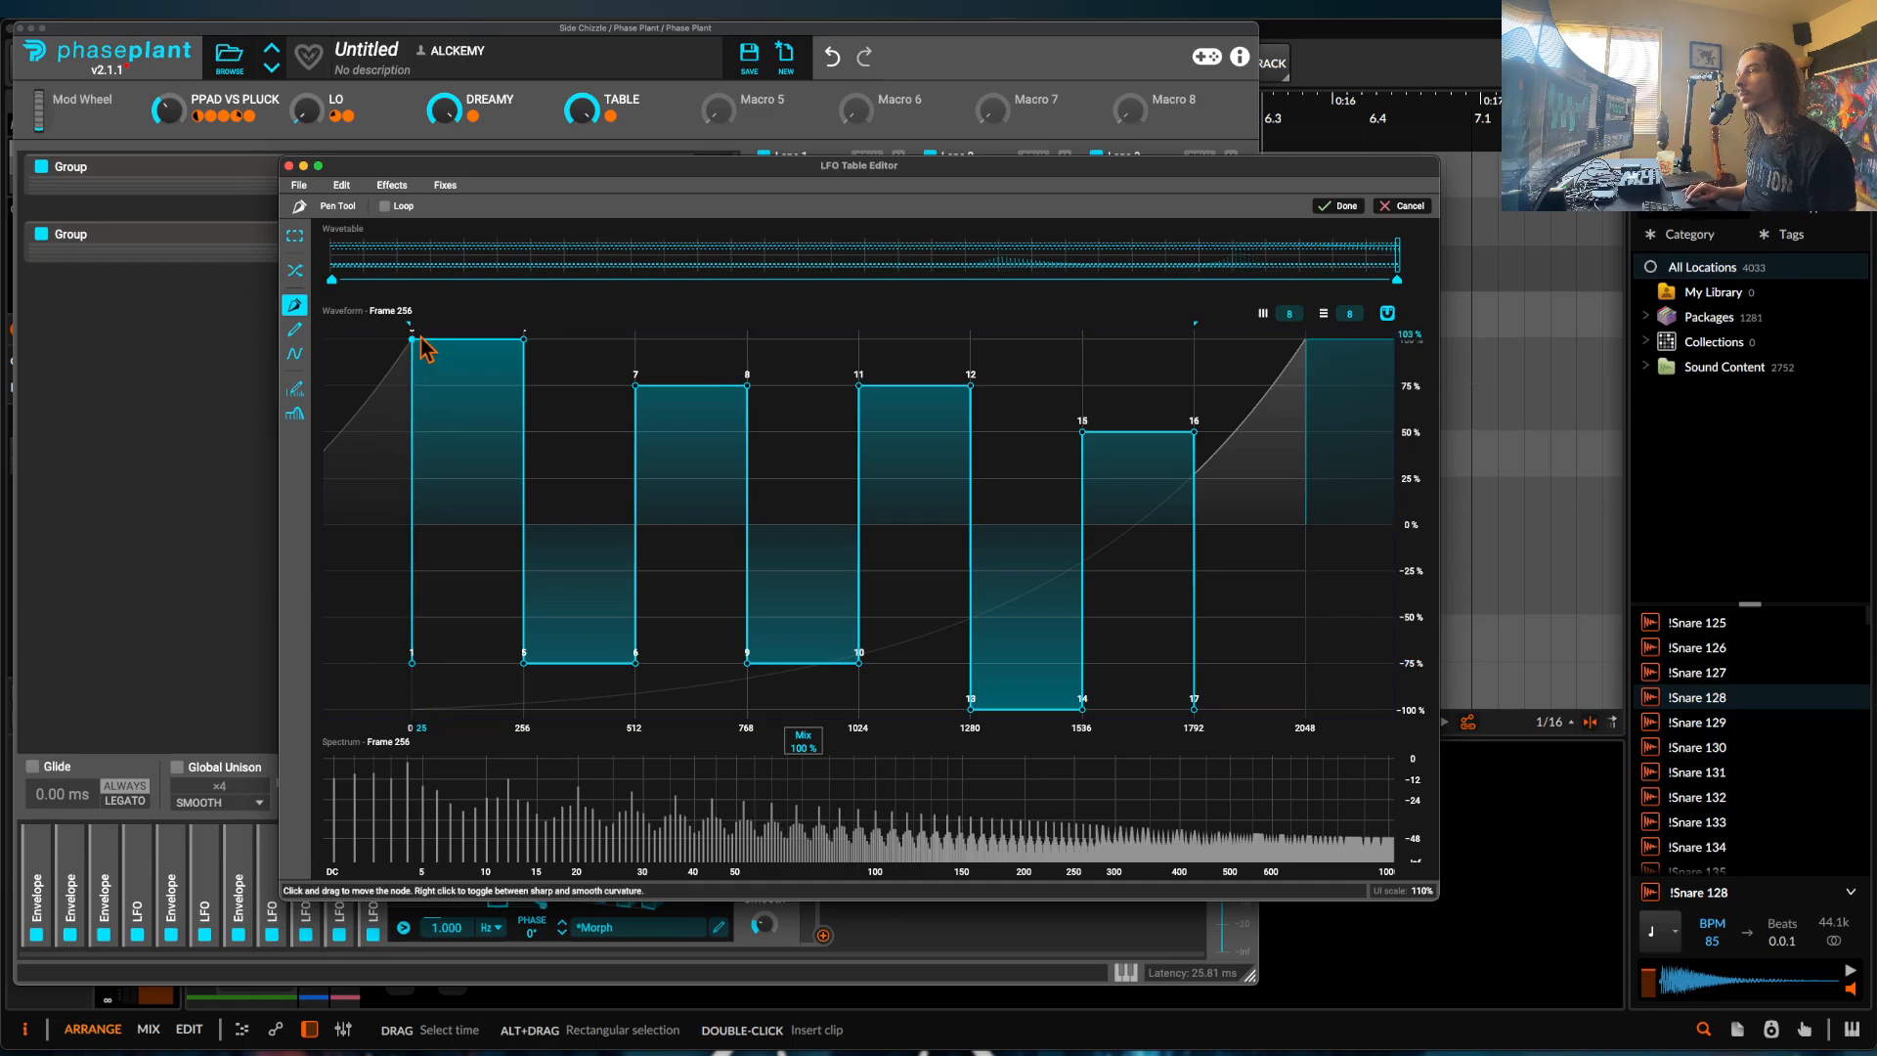
left_click_drag(411, 341, 412, 570)
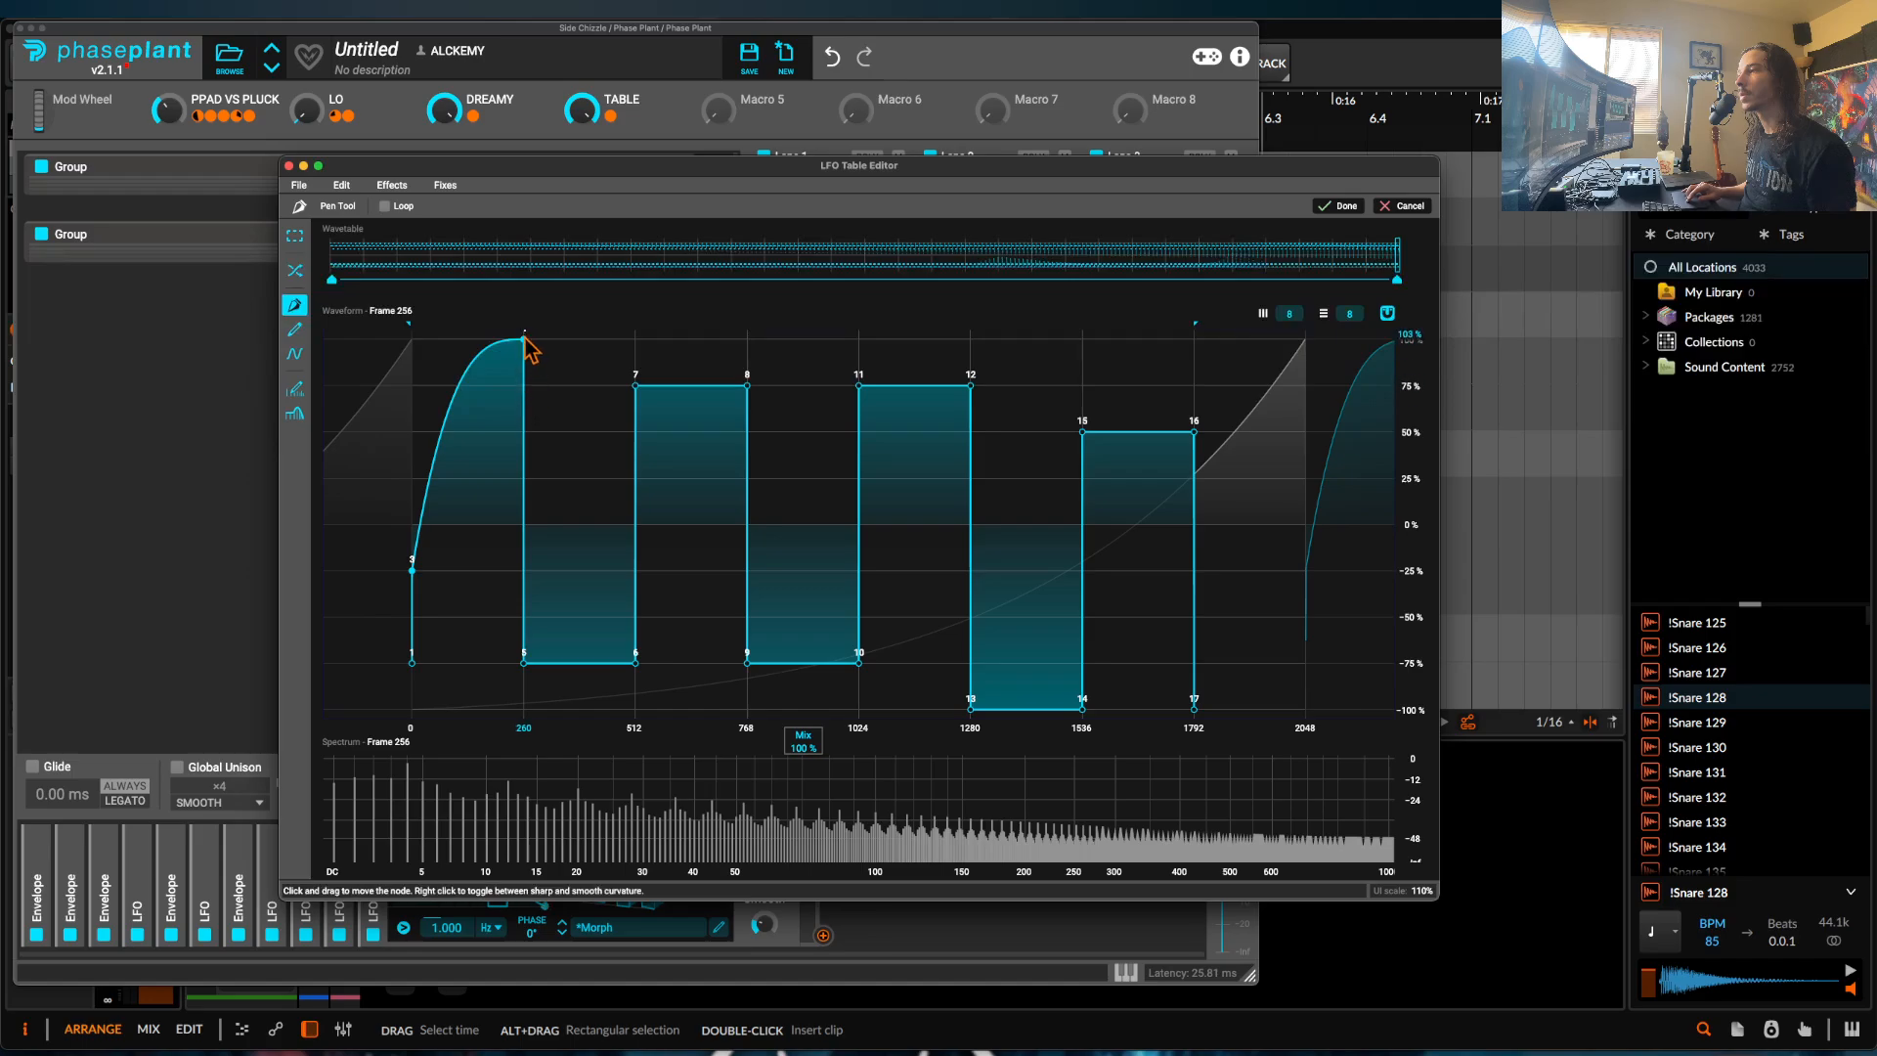
left_click_drag(526, 340, 529, 572)
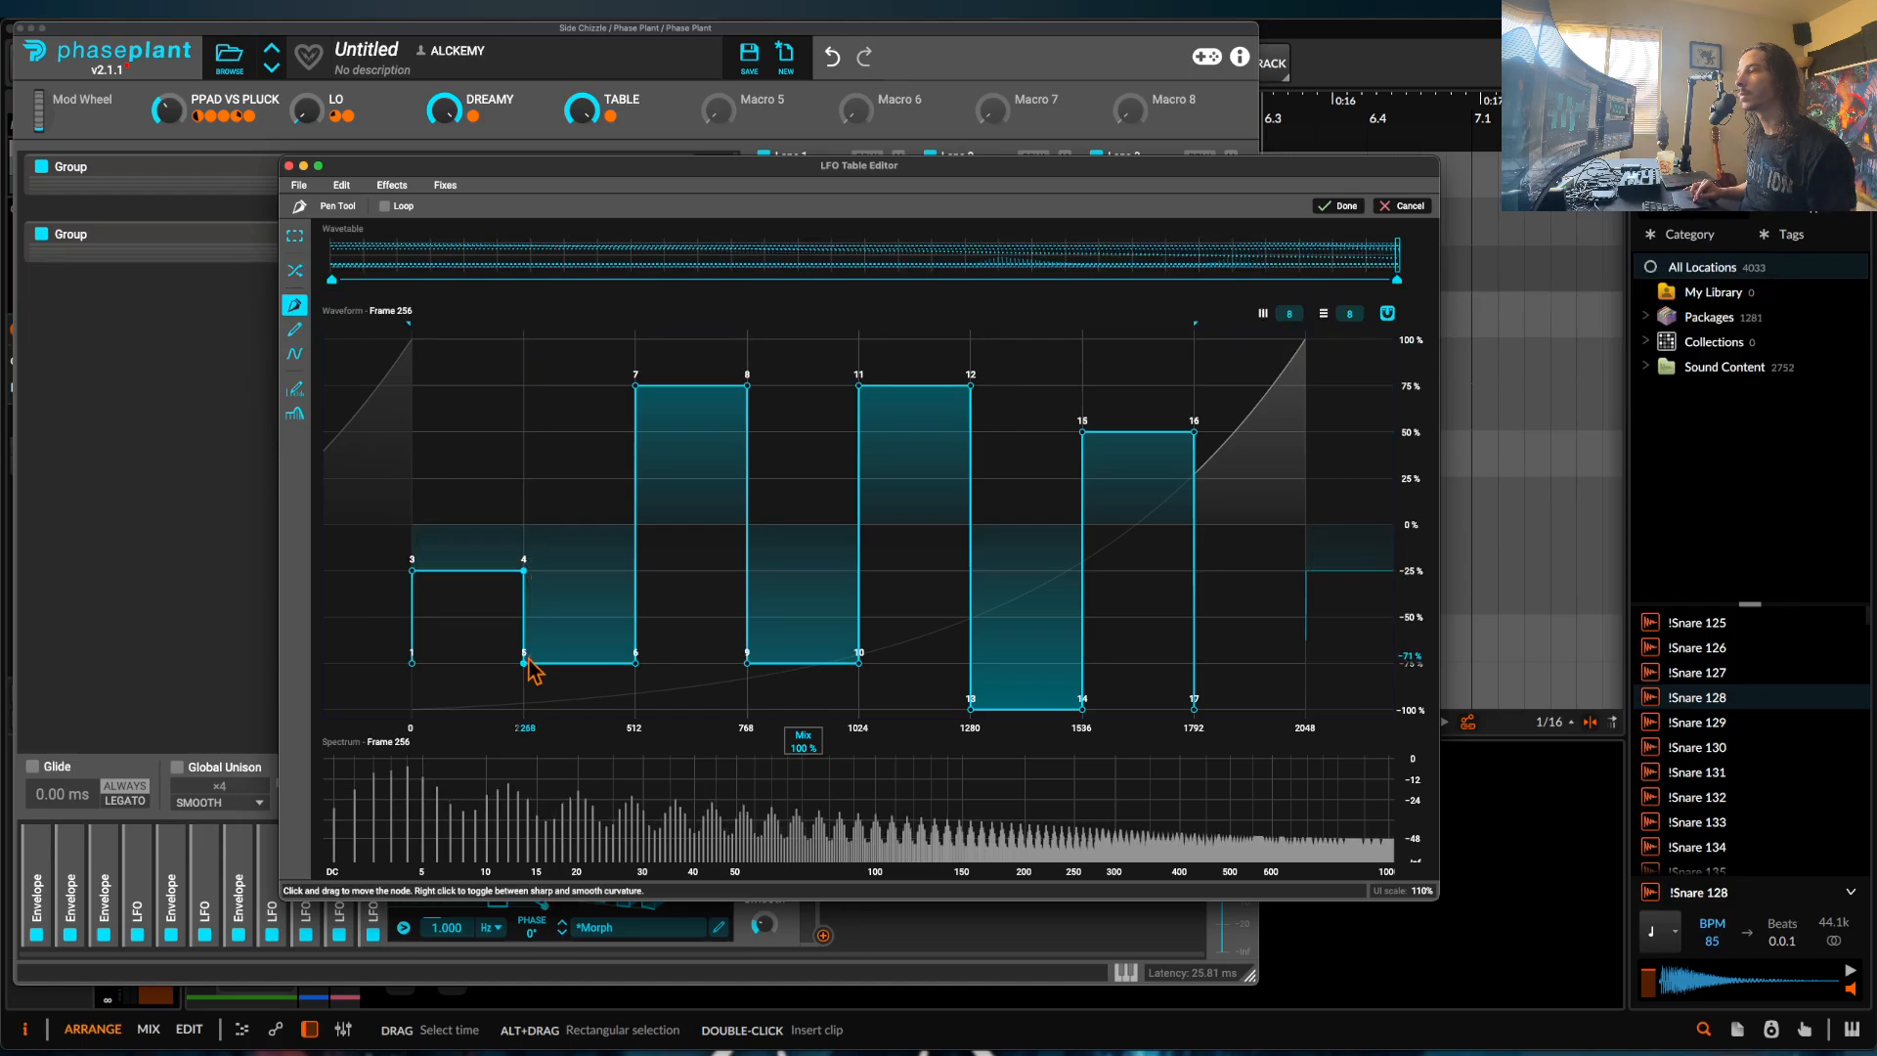
left_click_drag(528, 662, 529, 431)
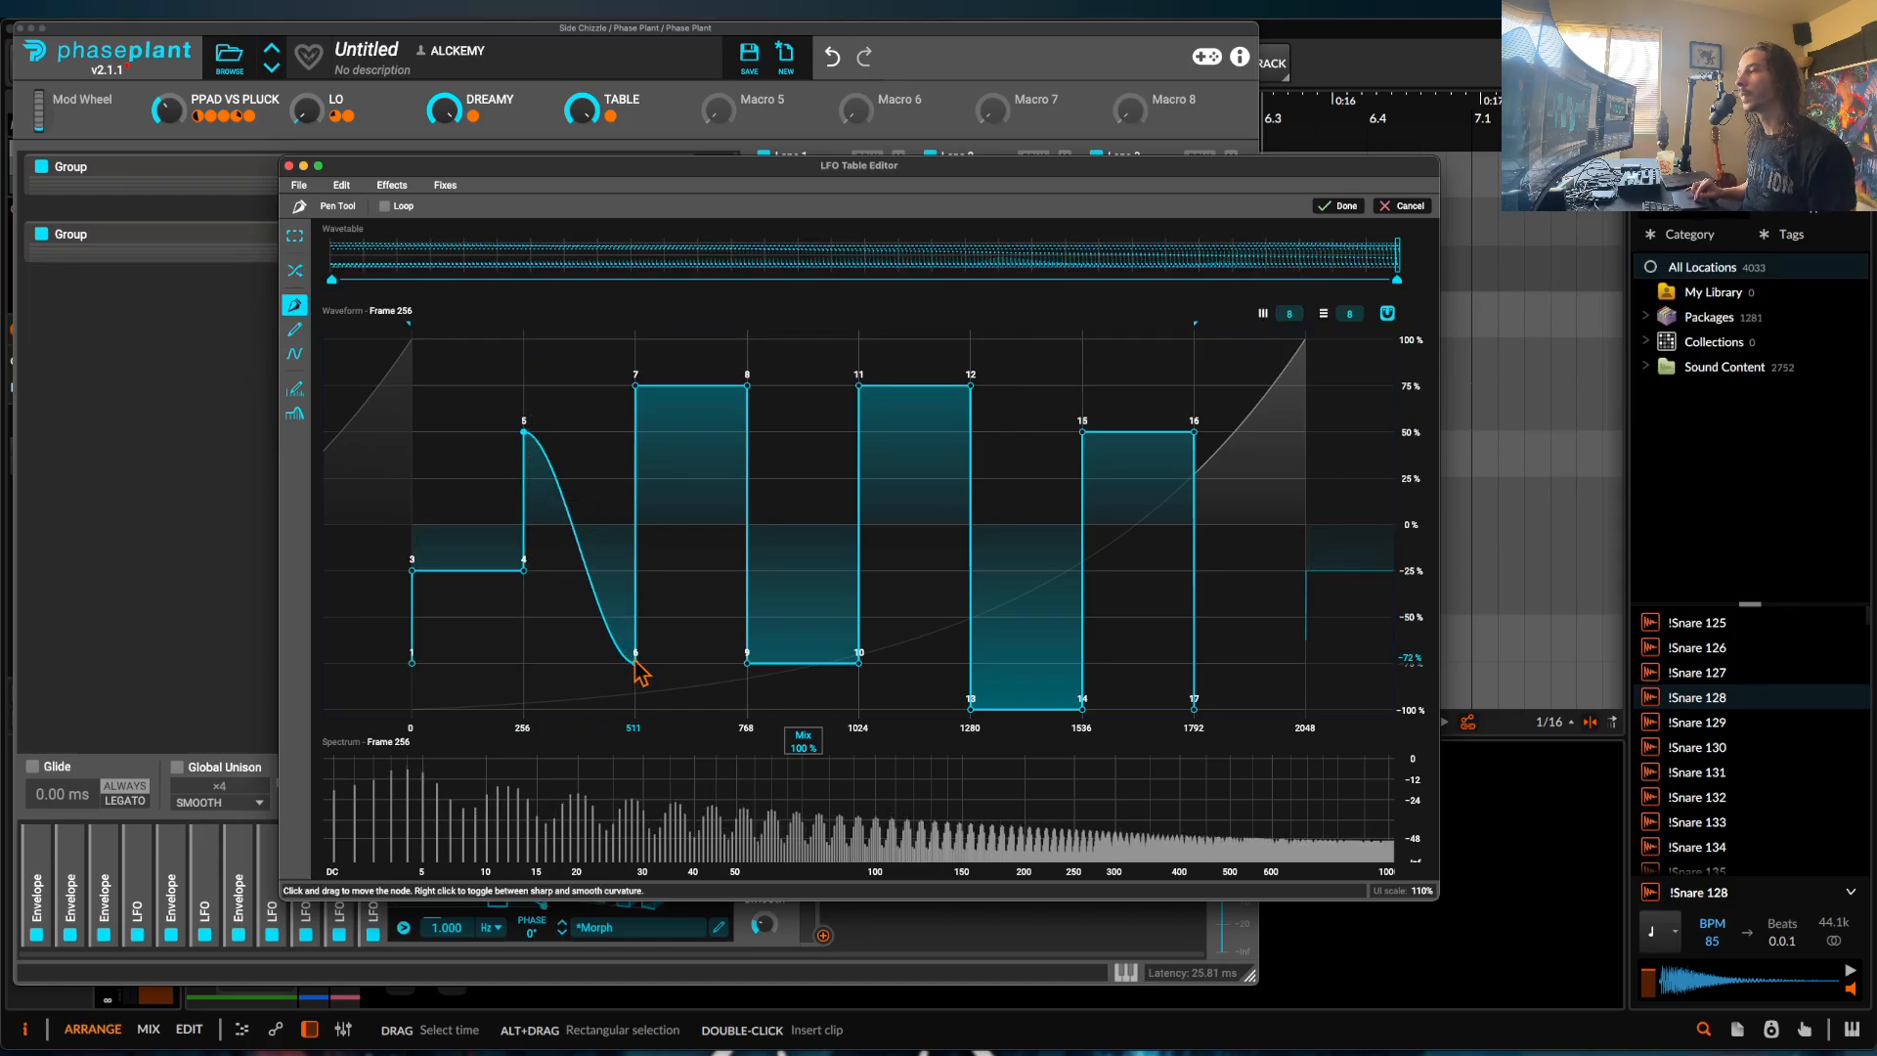
mouse_move(635, 663)
left_mouse_down()
mouse_move(637, 440)
mouse_move(643, 629)
left_mouse_up()
Set frame 256's next three steps, between 512 and 1280, to -50%, 25% and -25%.
left_click_drag(747, 386, 747, 478)
left_click_drag(860, 662, 857, 478)
left_click_drag(862, 386, 861, 571)
left_click_drag(973, 387, 968, 573)
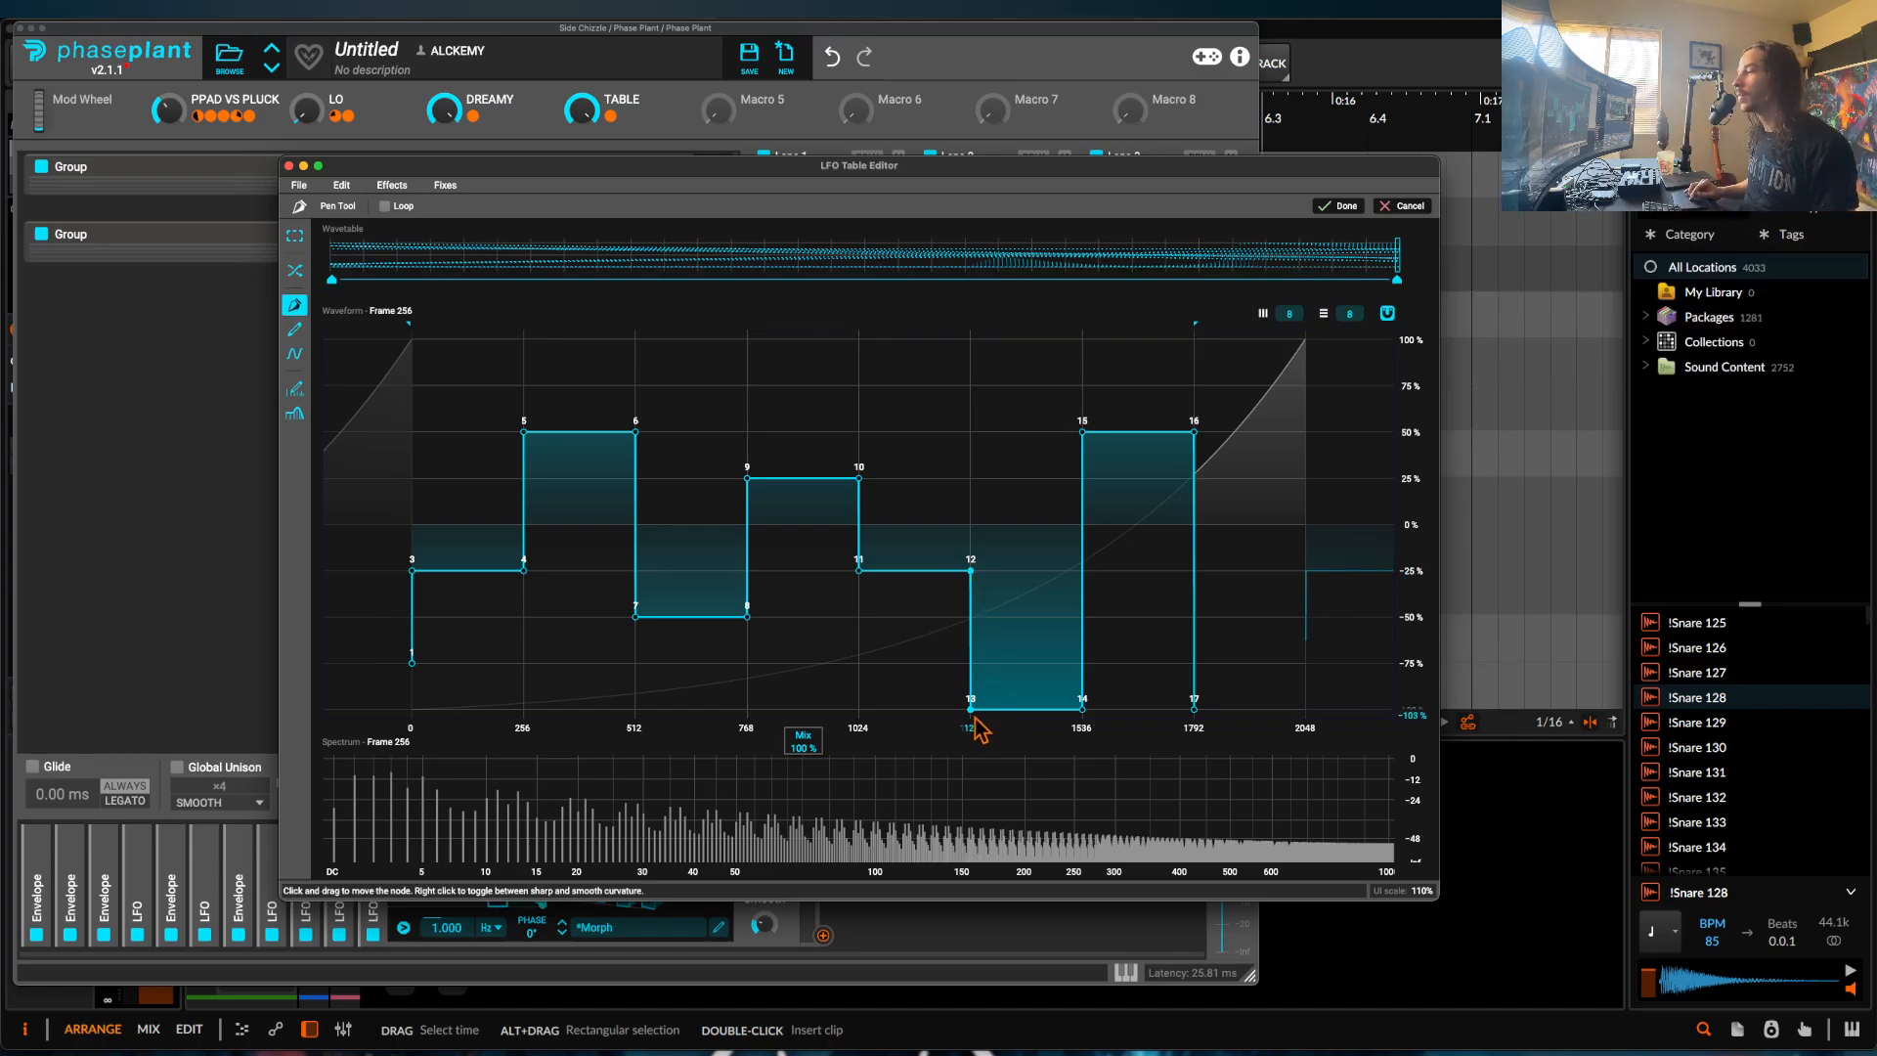
Set frame 256's steps between 1280 and 1792 to 25% and 75%, and apply the pen edits to the table.
left_click_drag(986, 721, 984, 489)
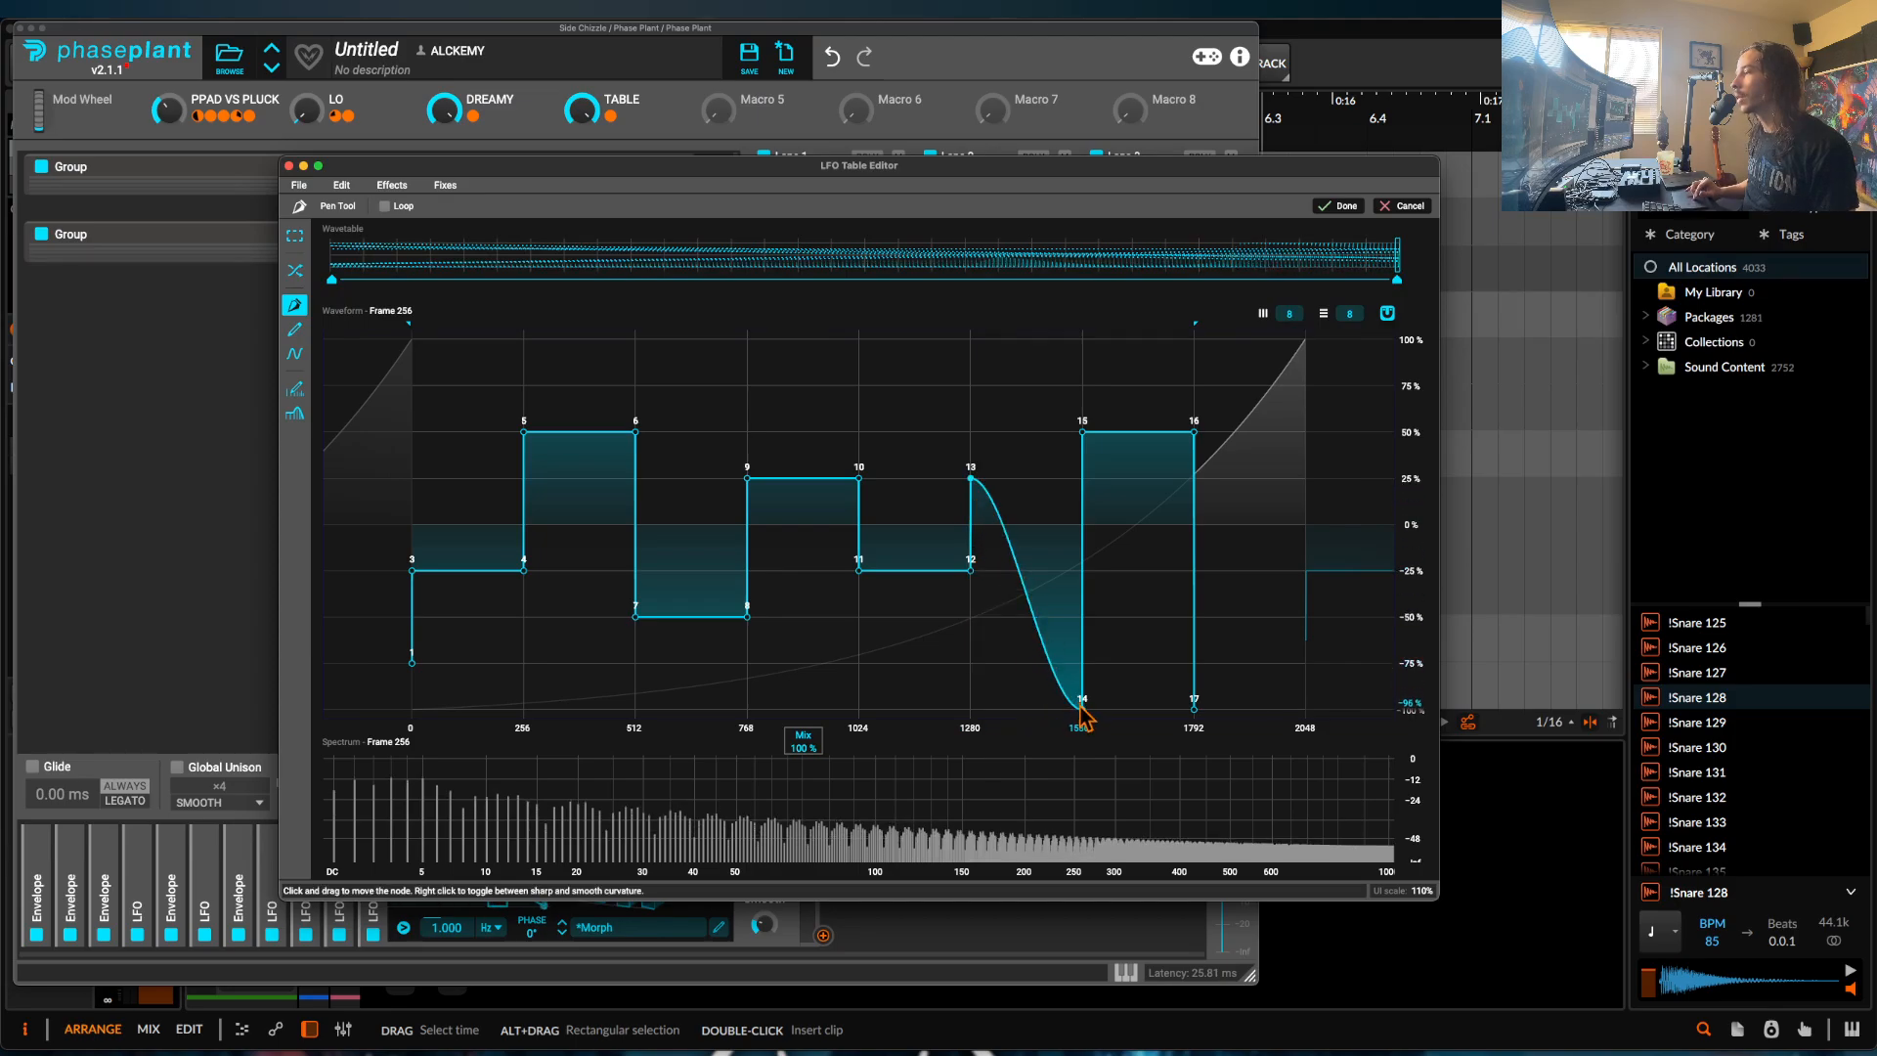
left_click_drag(1082, 706, 1083, 389)
left_click_drag(1198, 440, 1198, 399)
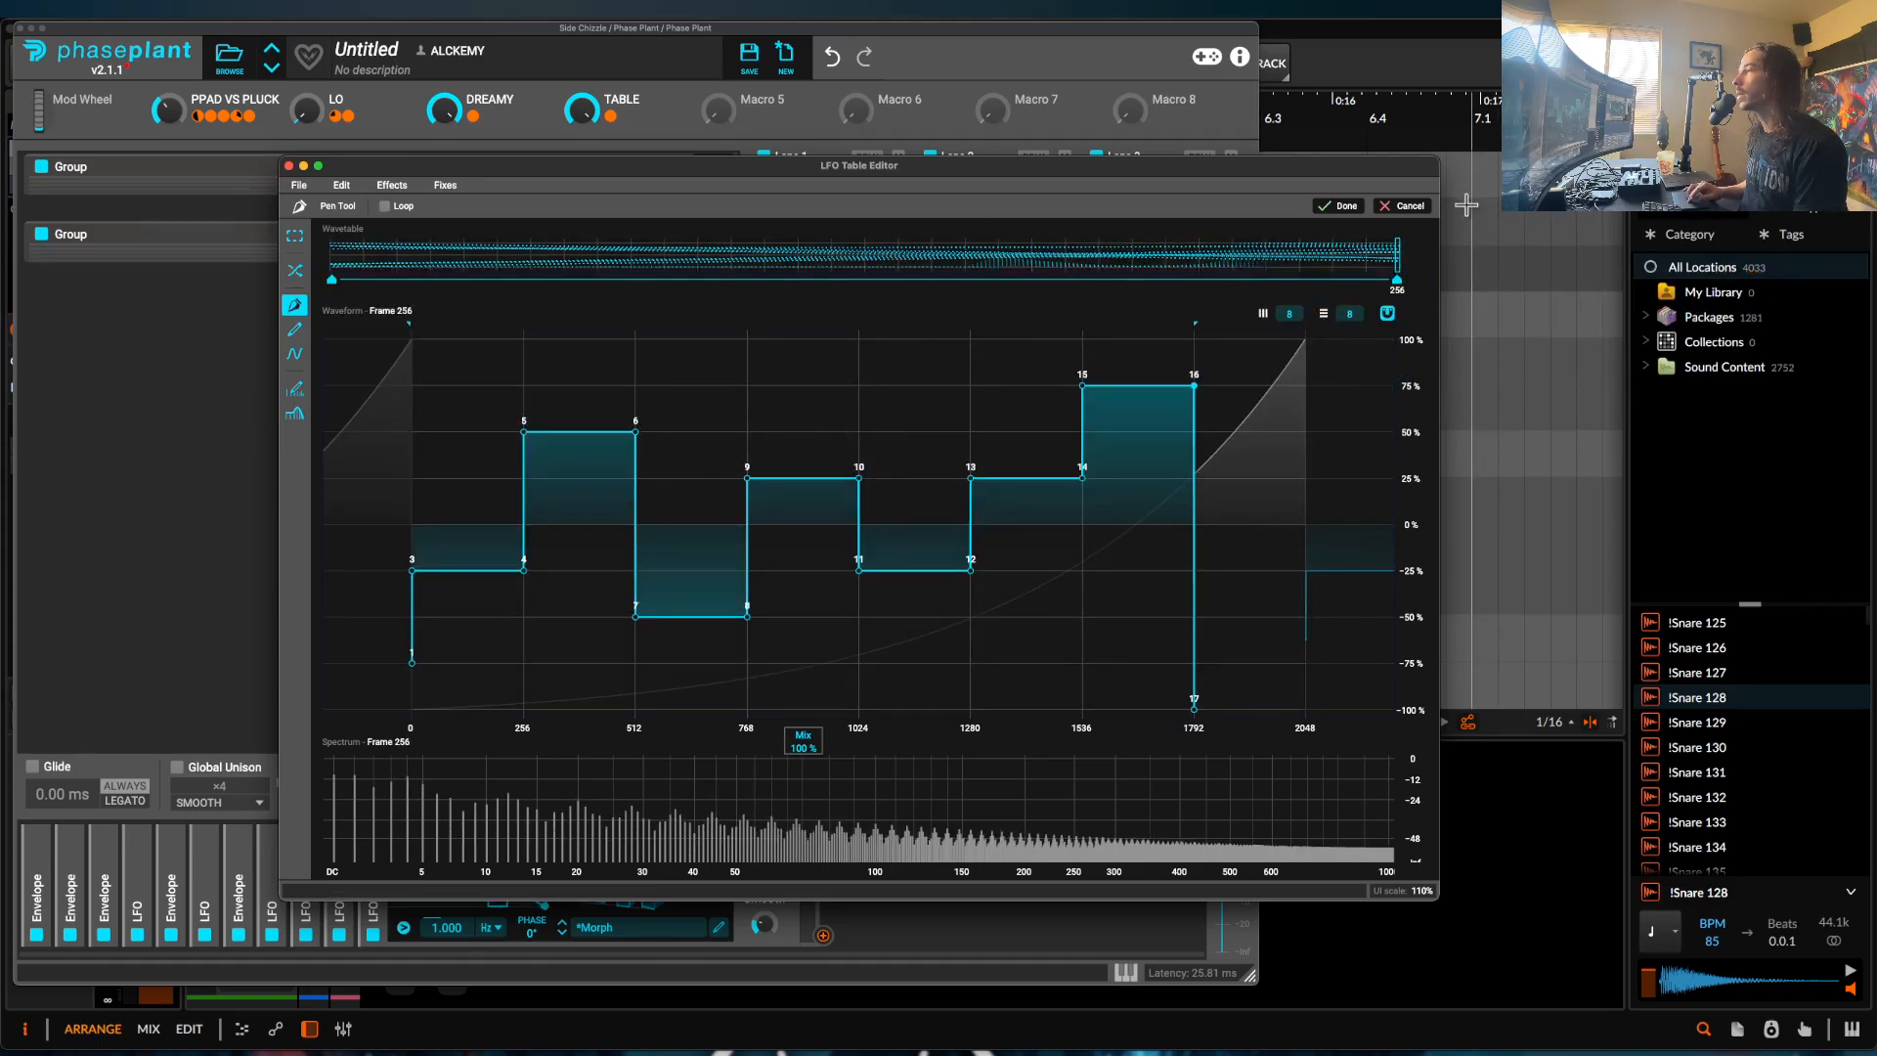
left_click(1341, 206)
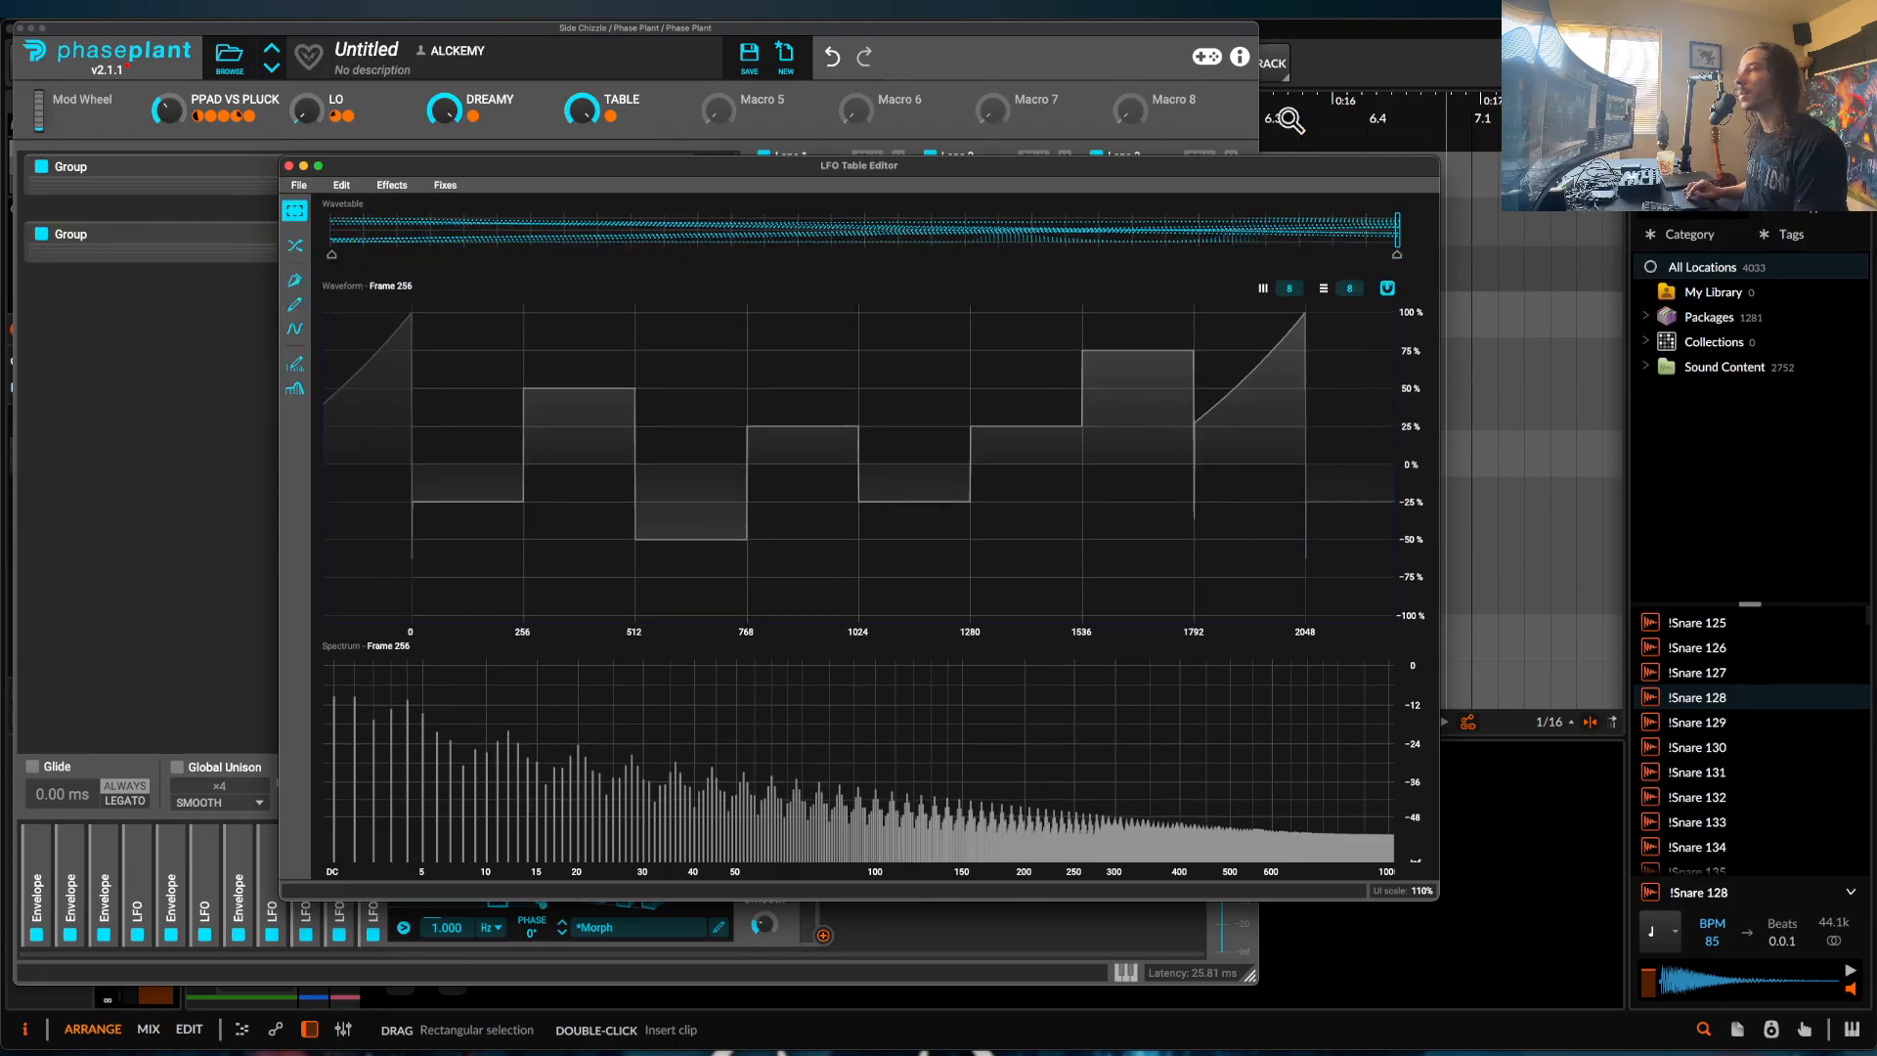
left_click(294, 245)
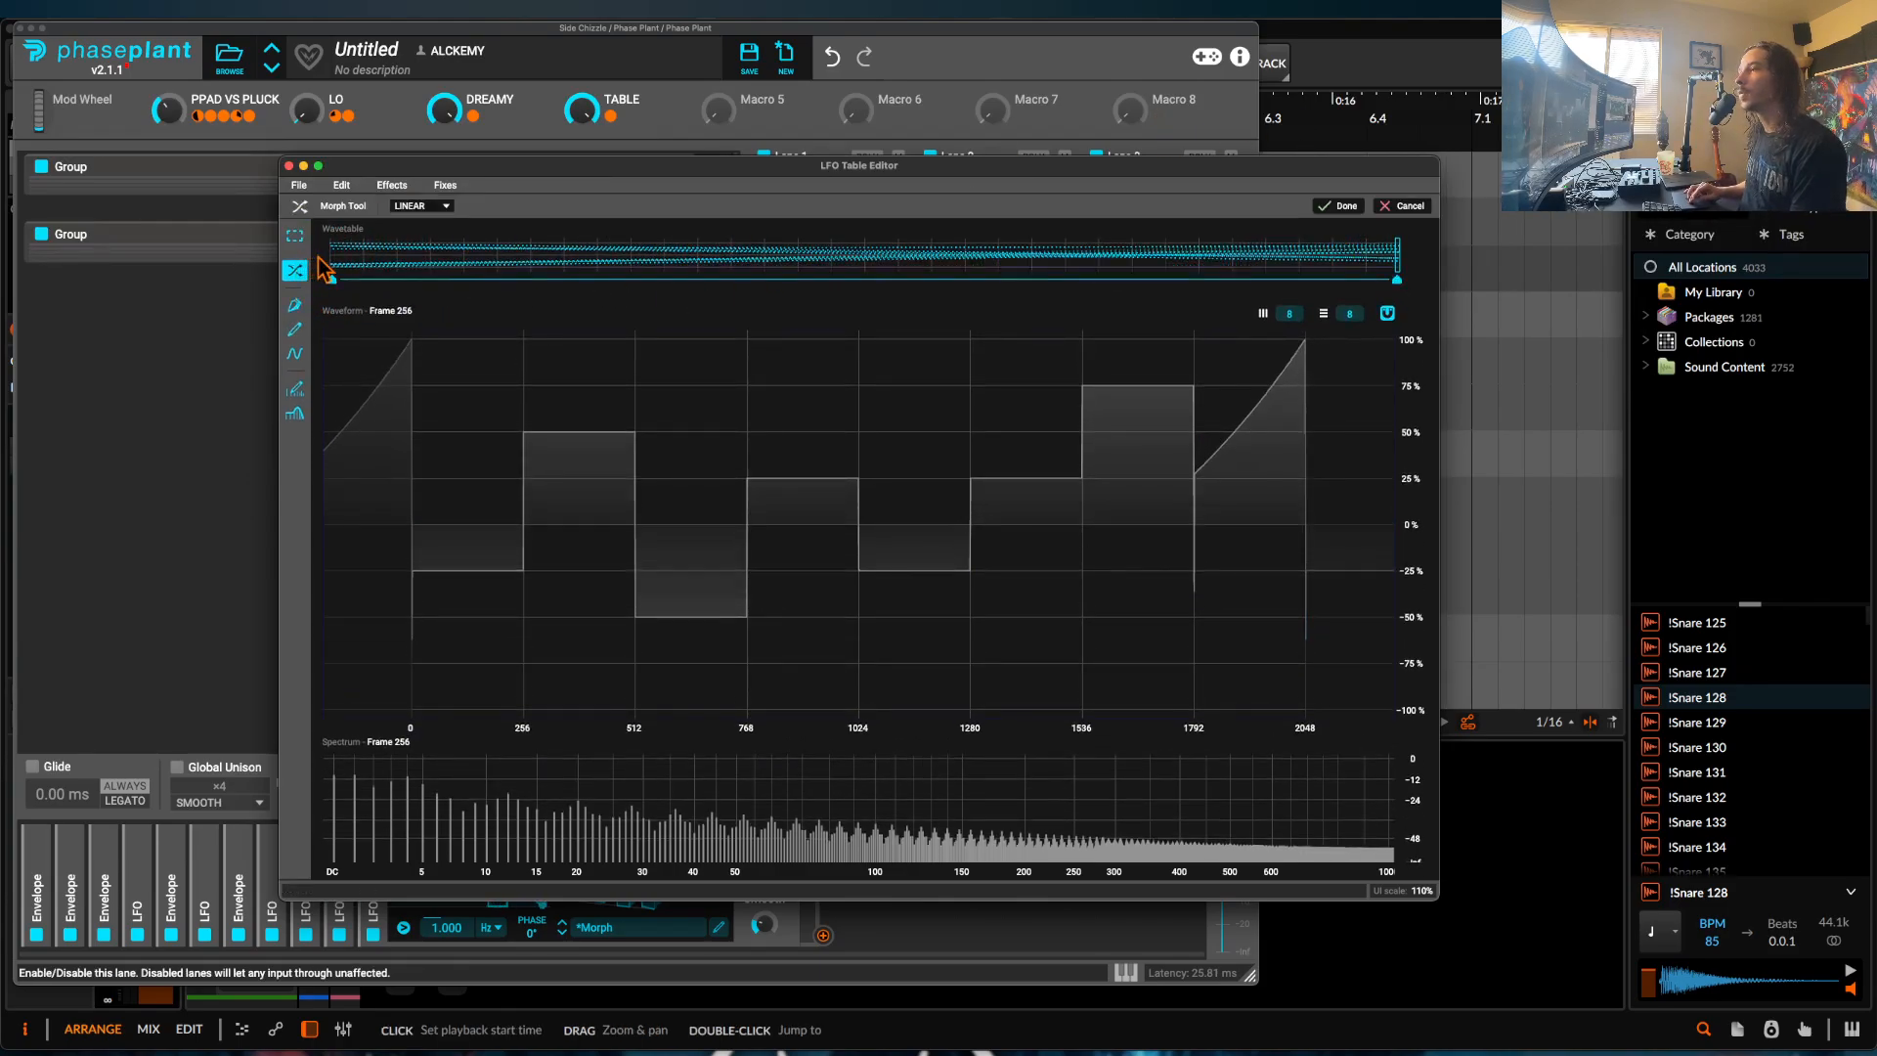
mouse_move(1401, 252)
left_mouse_down()
mouse_move(394, 256)
mouse_move(1454, 143)
left_mouse_up()
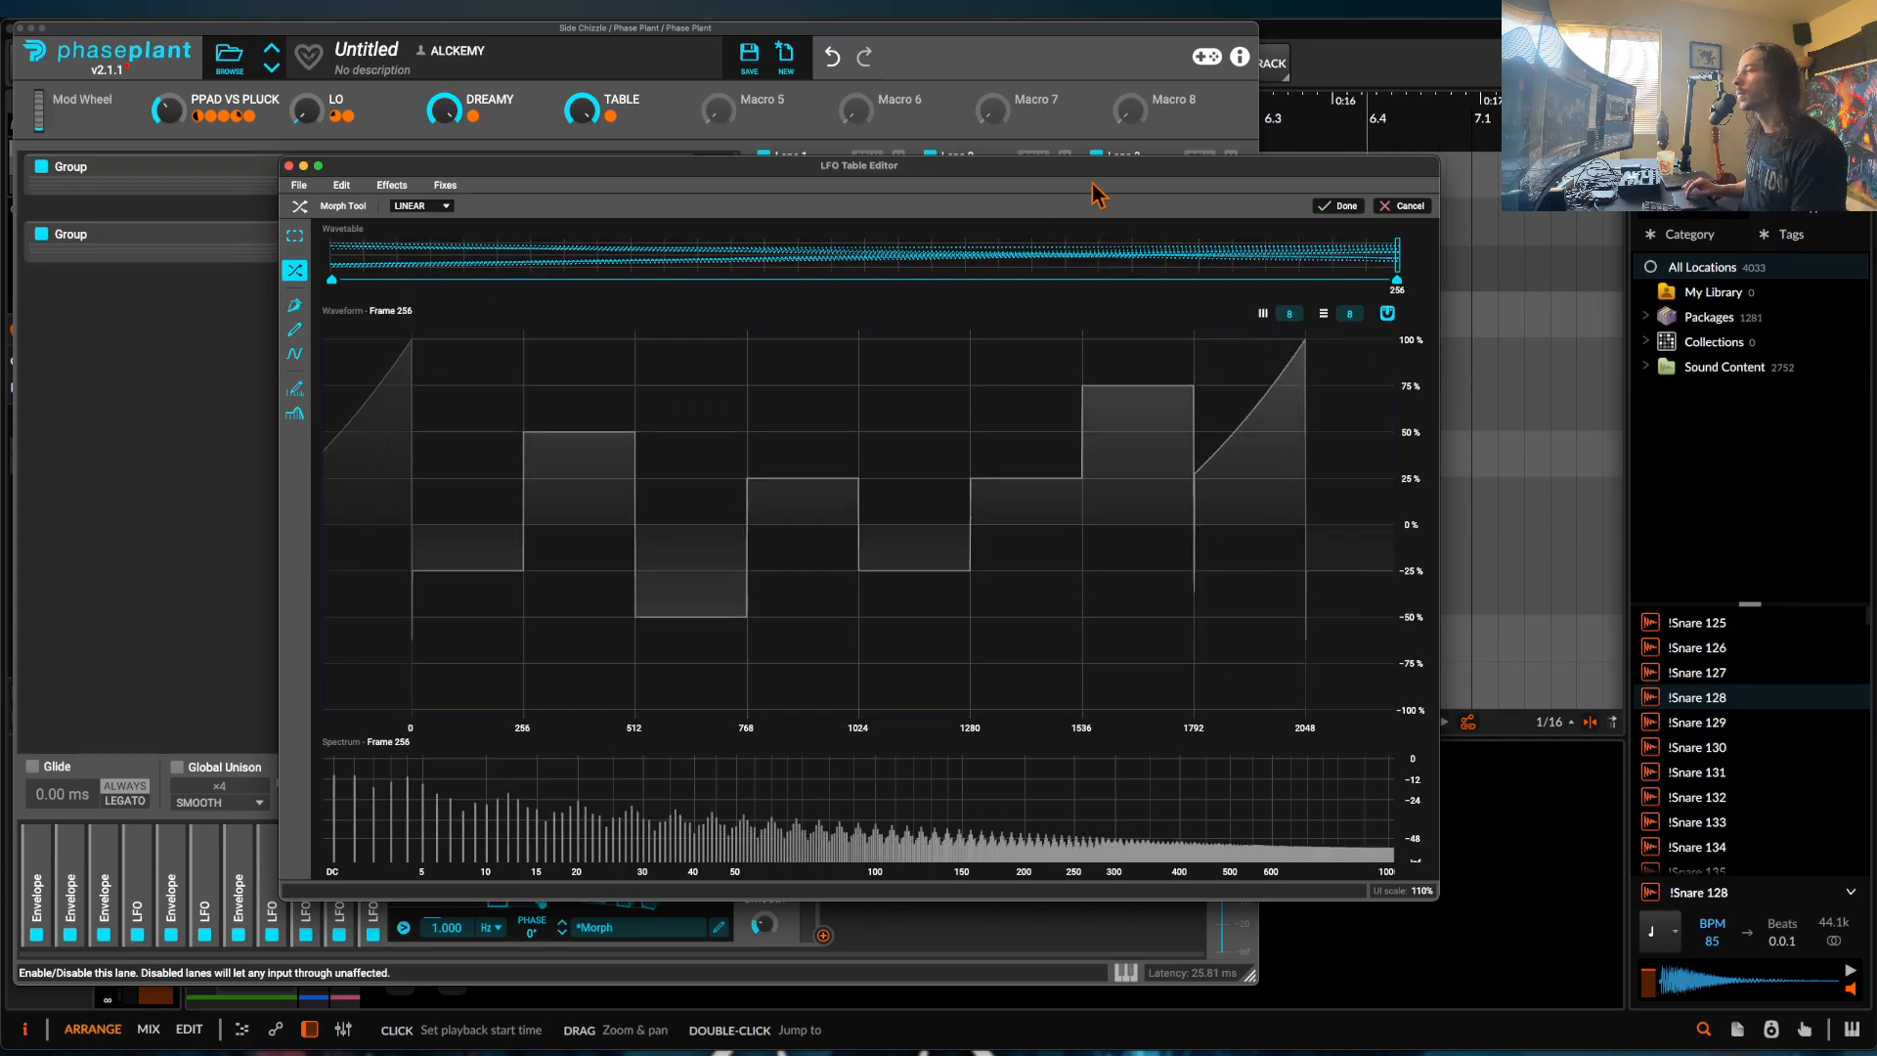
left_click(438, 206)
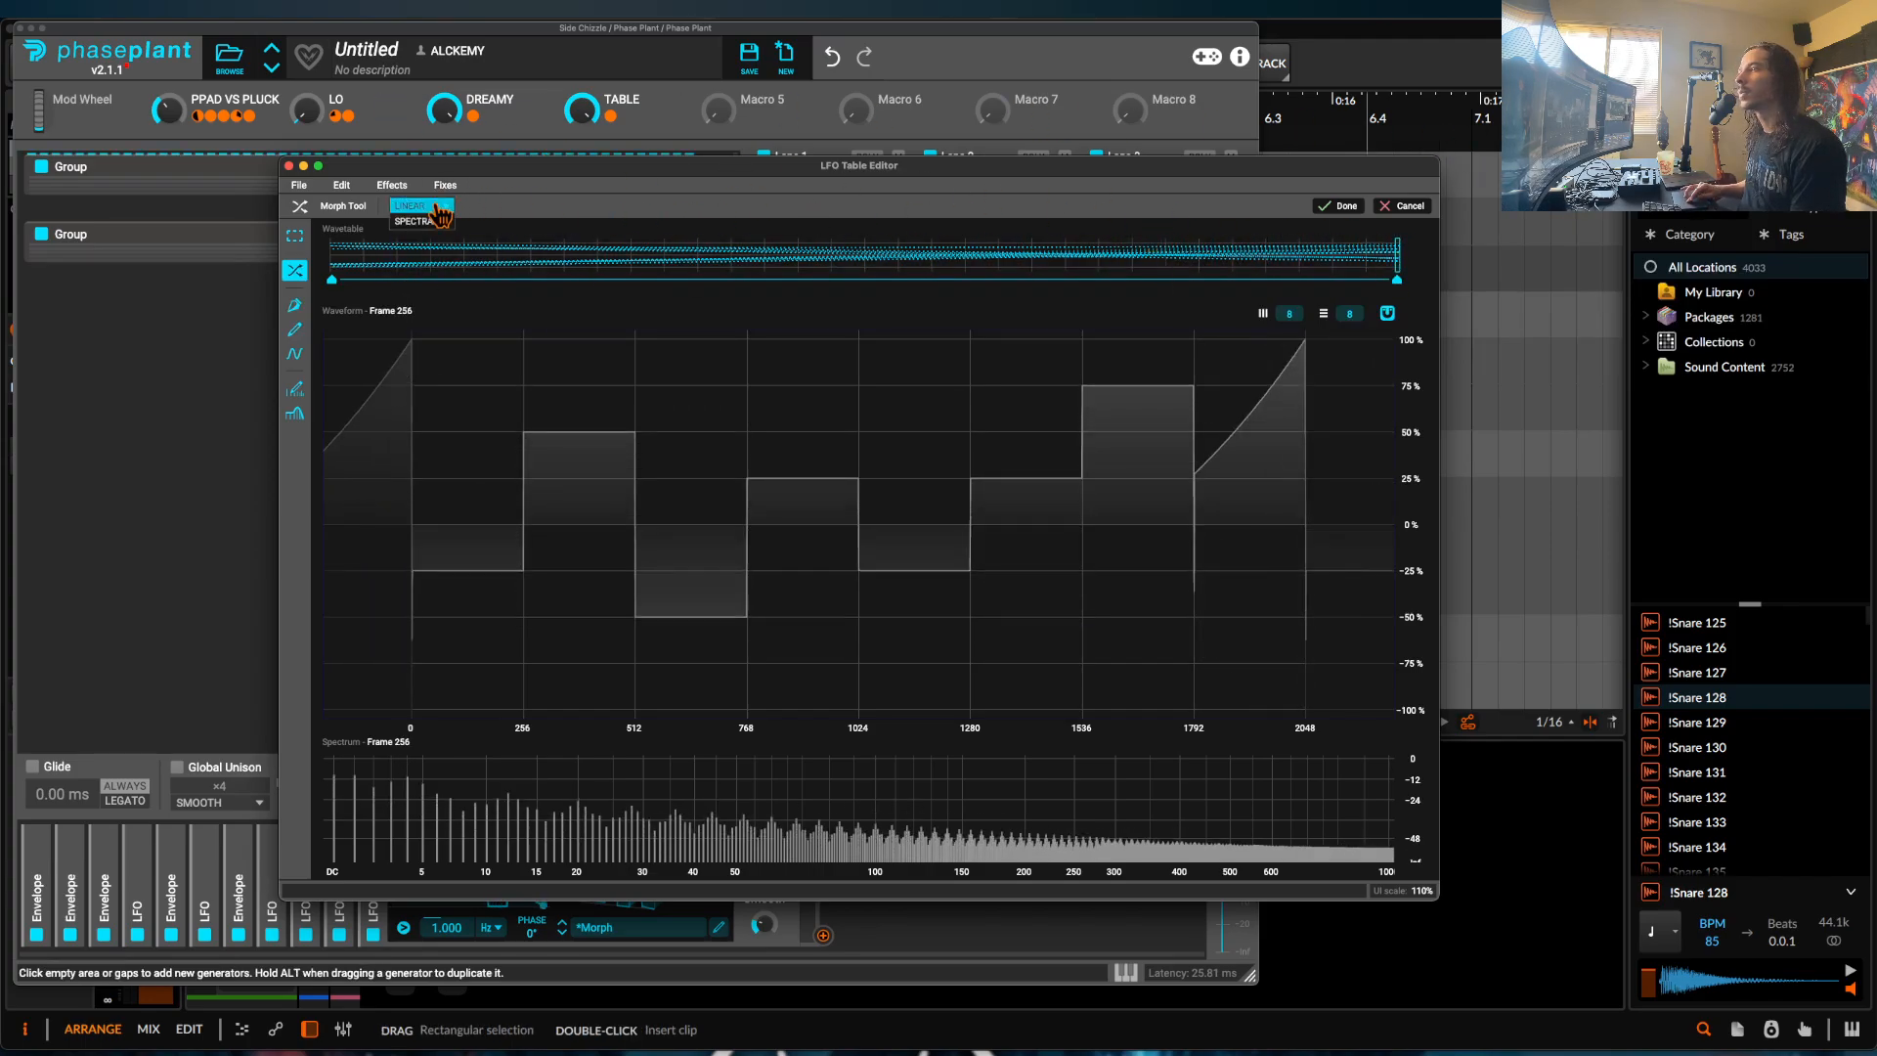
left_click(438, 219)
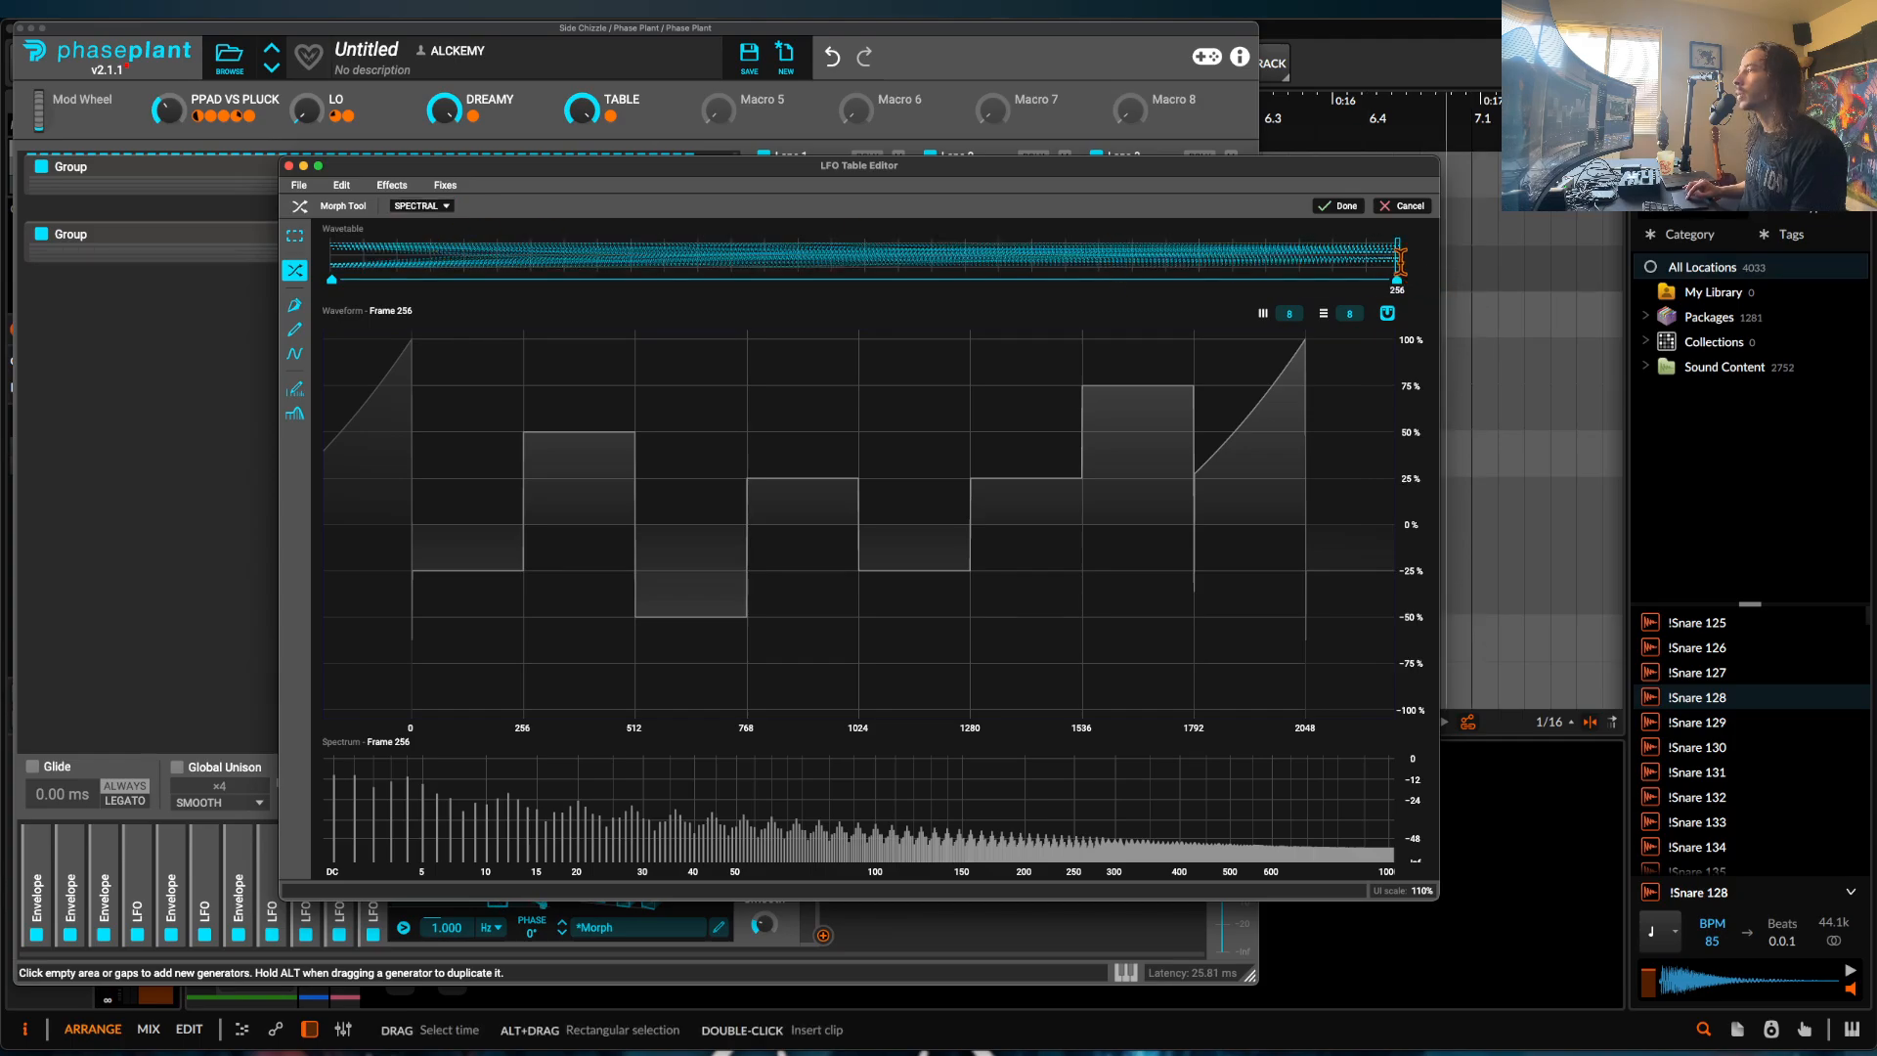
mouse_move(1401, 262)
left_mouse_down()
mouse_move(628, 245)
mouse_move(564, 205)
mouse_move(1408, 284)
mouse_move(936, 239)
mouse_move(310, 240)
mouse_move(1530, 272)
left_mouse_up()
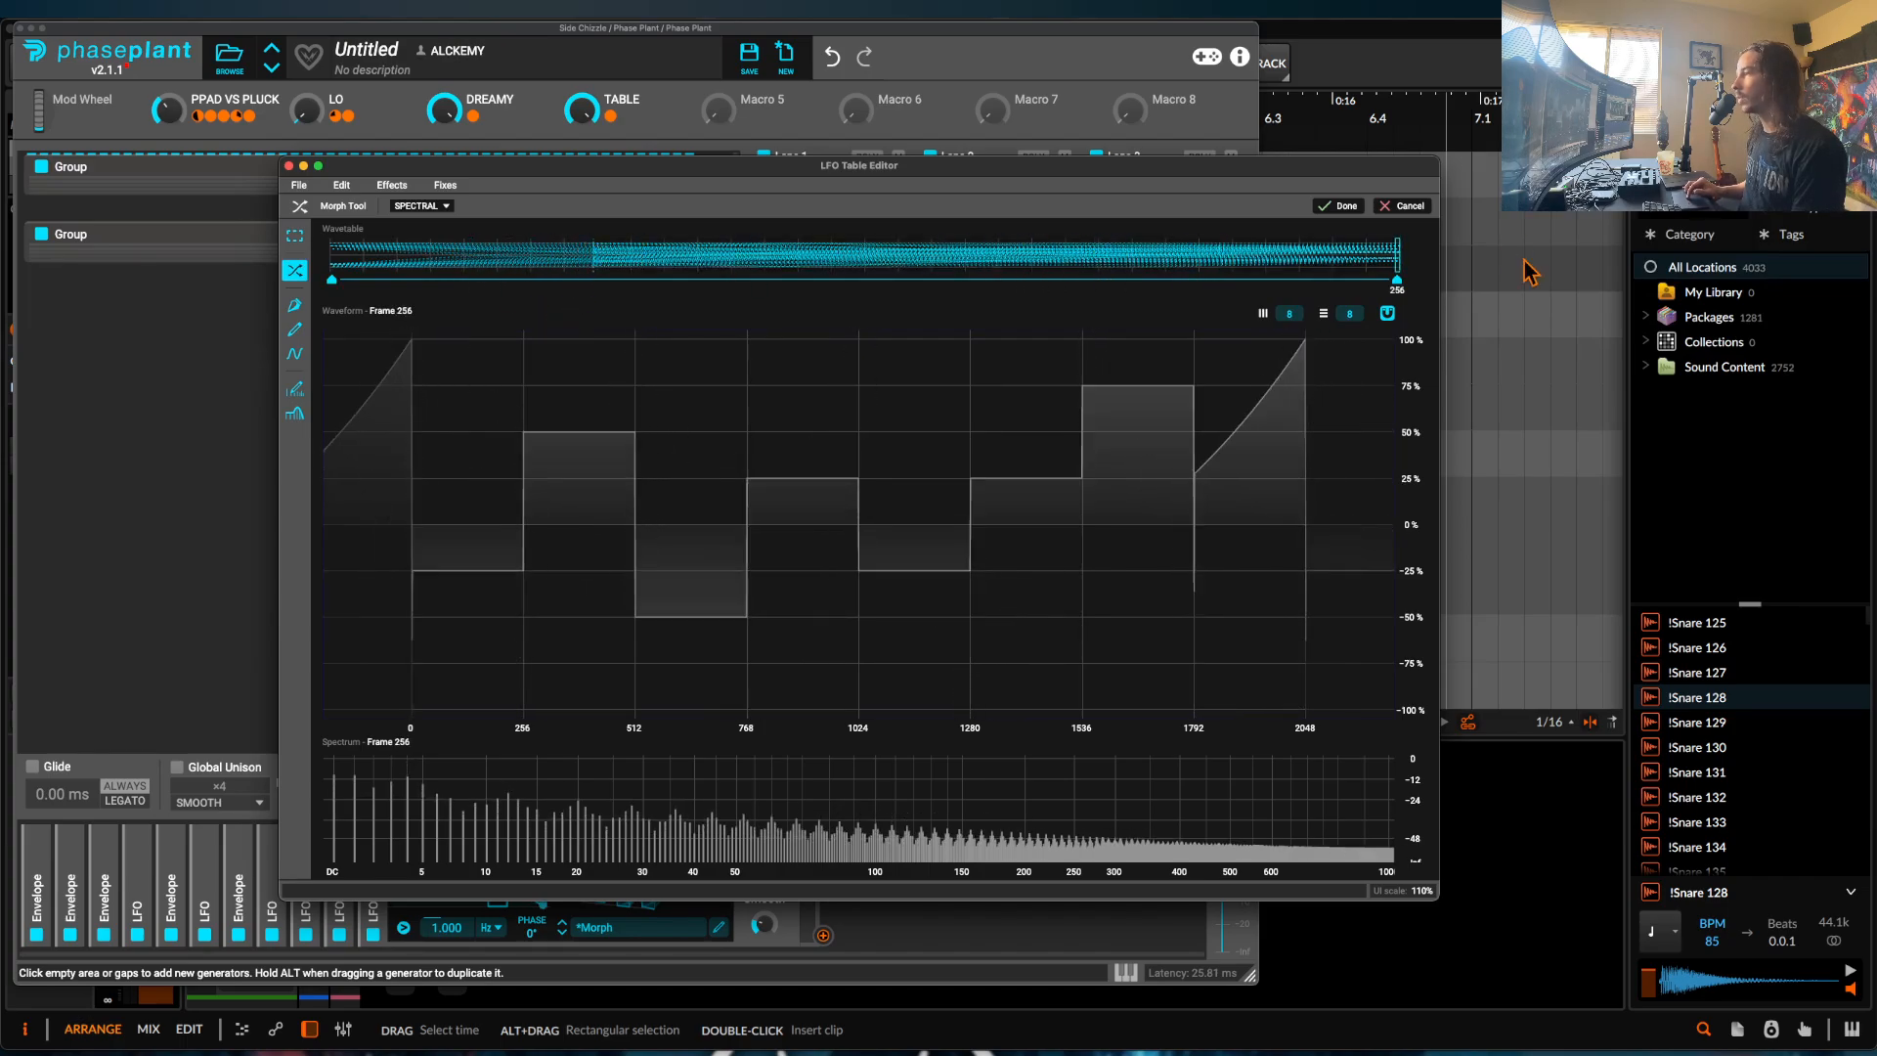
left_click(1405, 205)
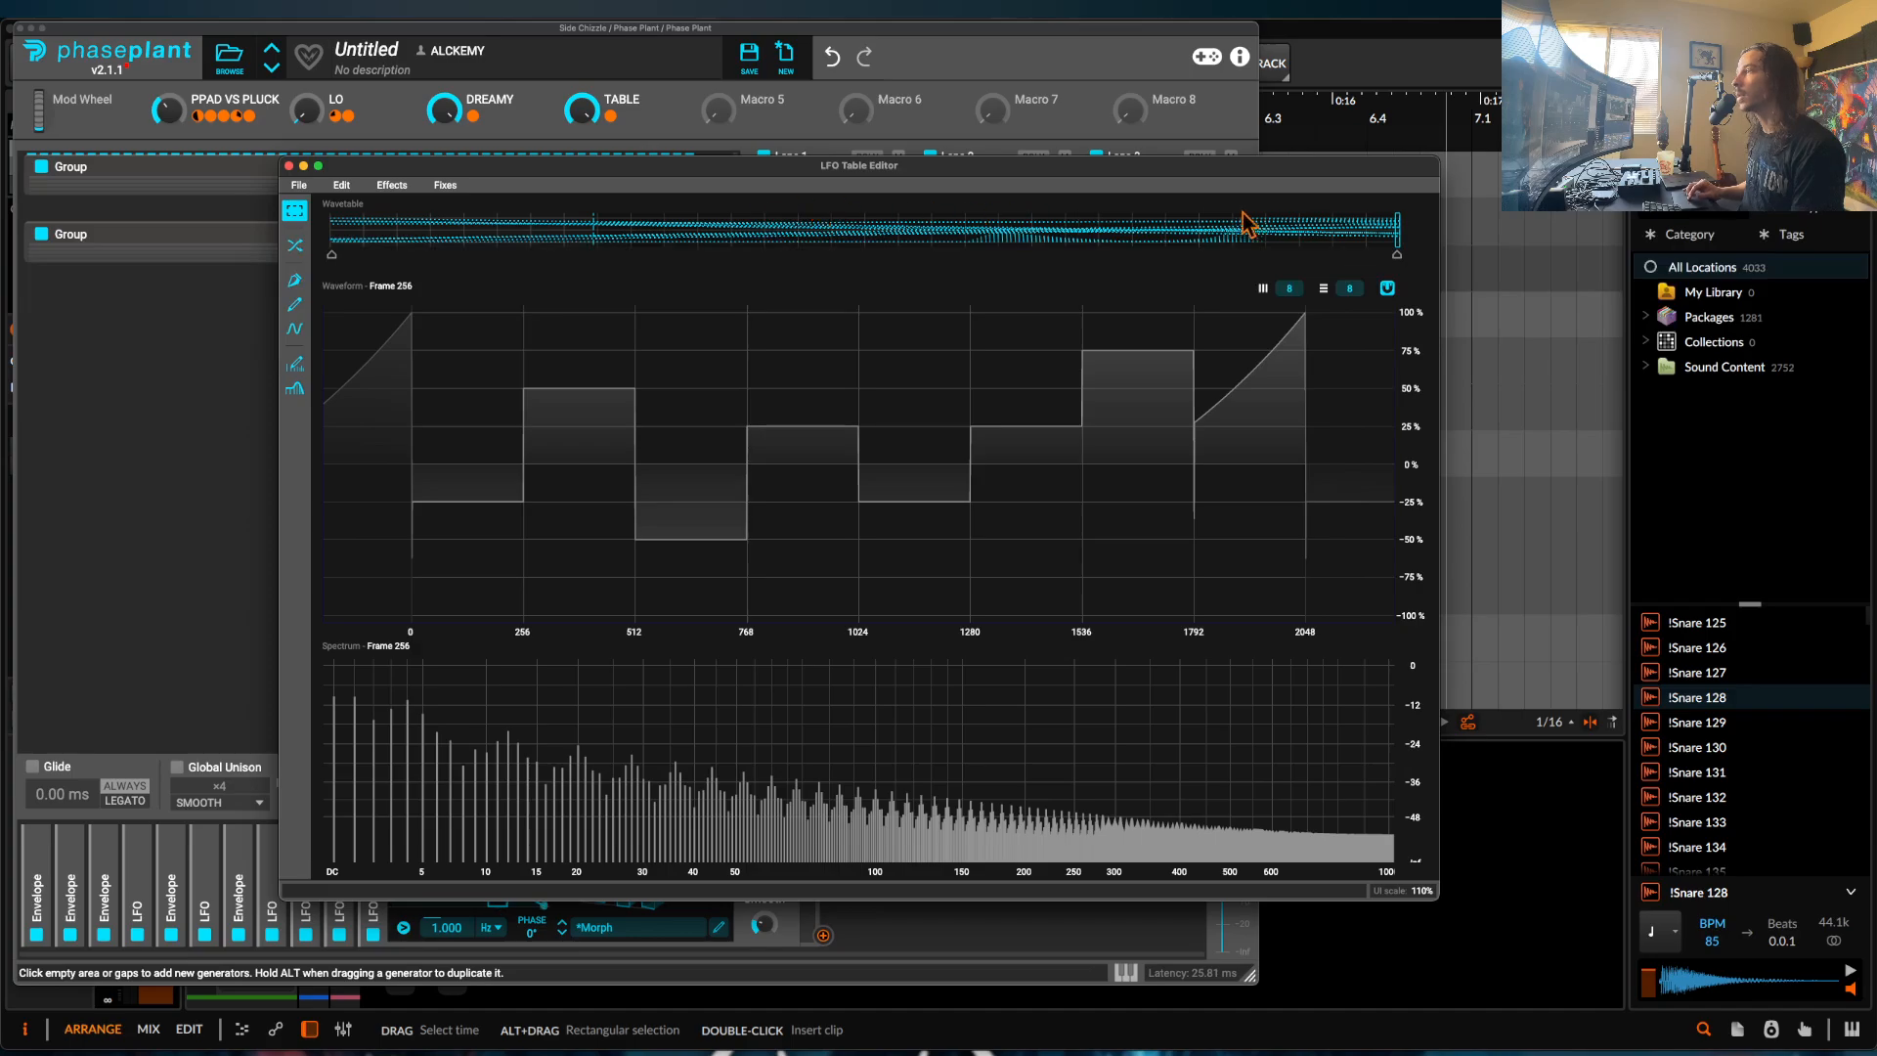
Scan the table back to frame 1, close the editor and sync the LFO Table's rate to 4/4.
left_click_drag(1394, 223, 174, 234)
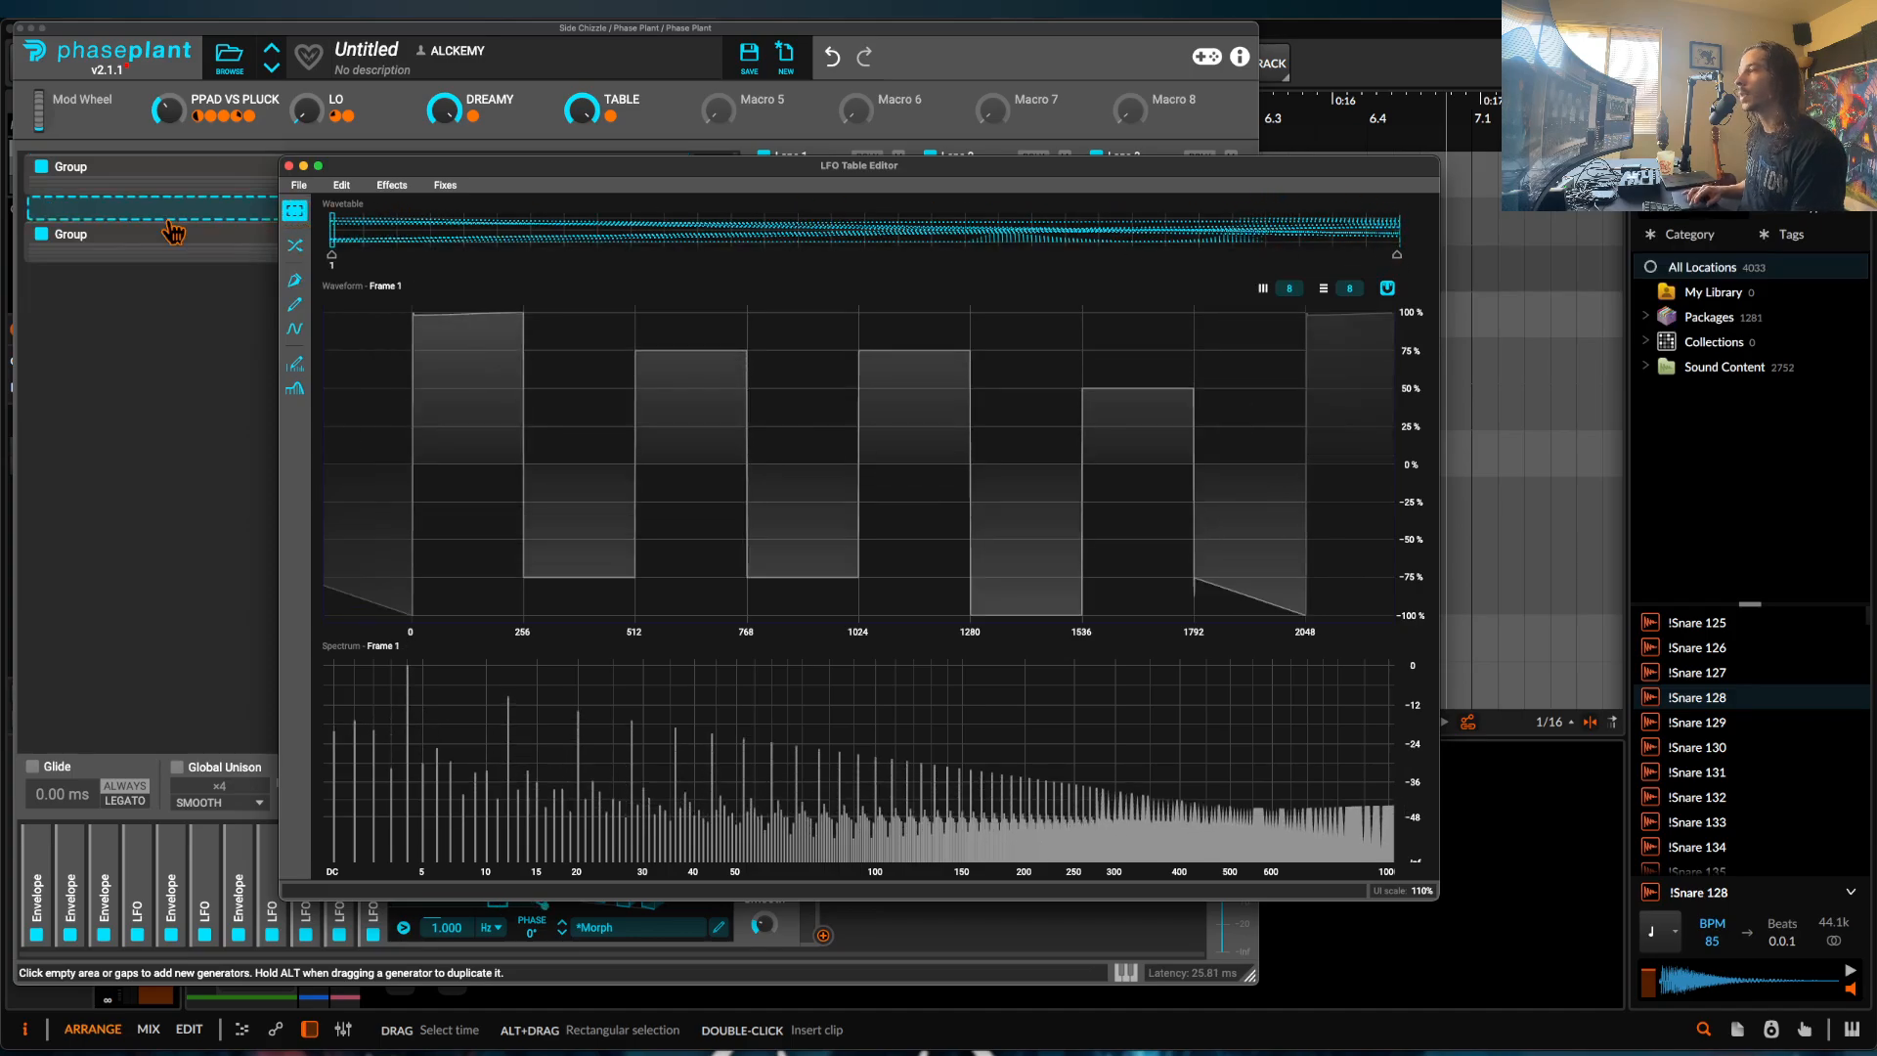
left_click(291, 163)
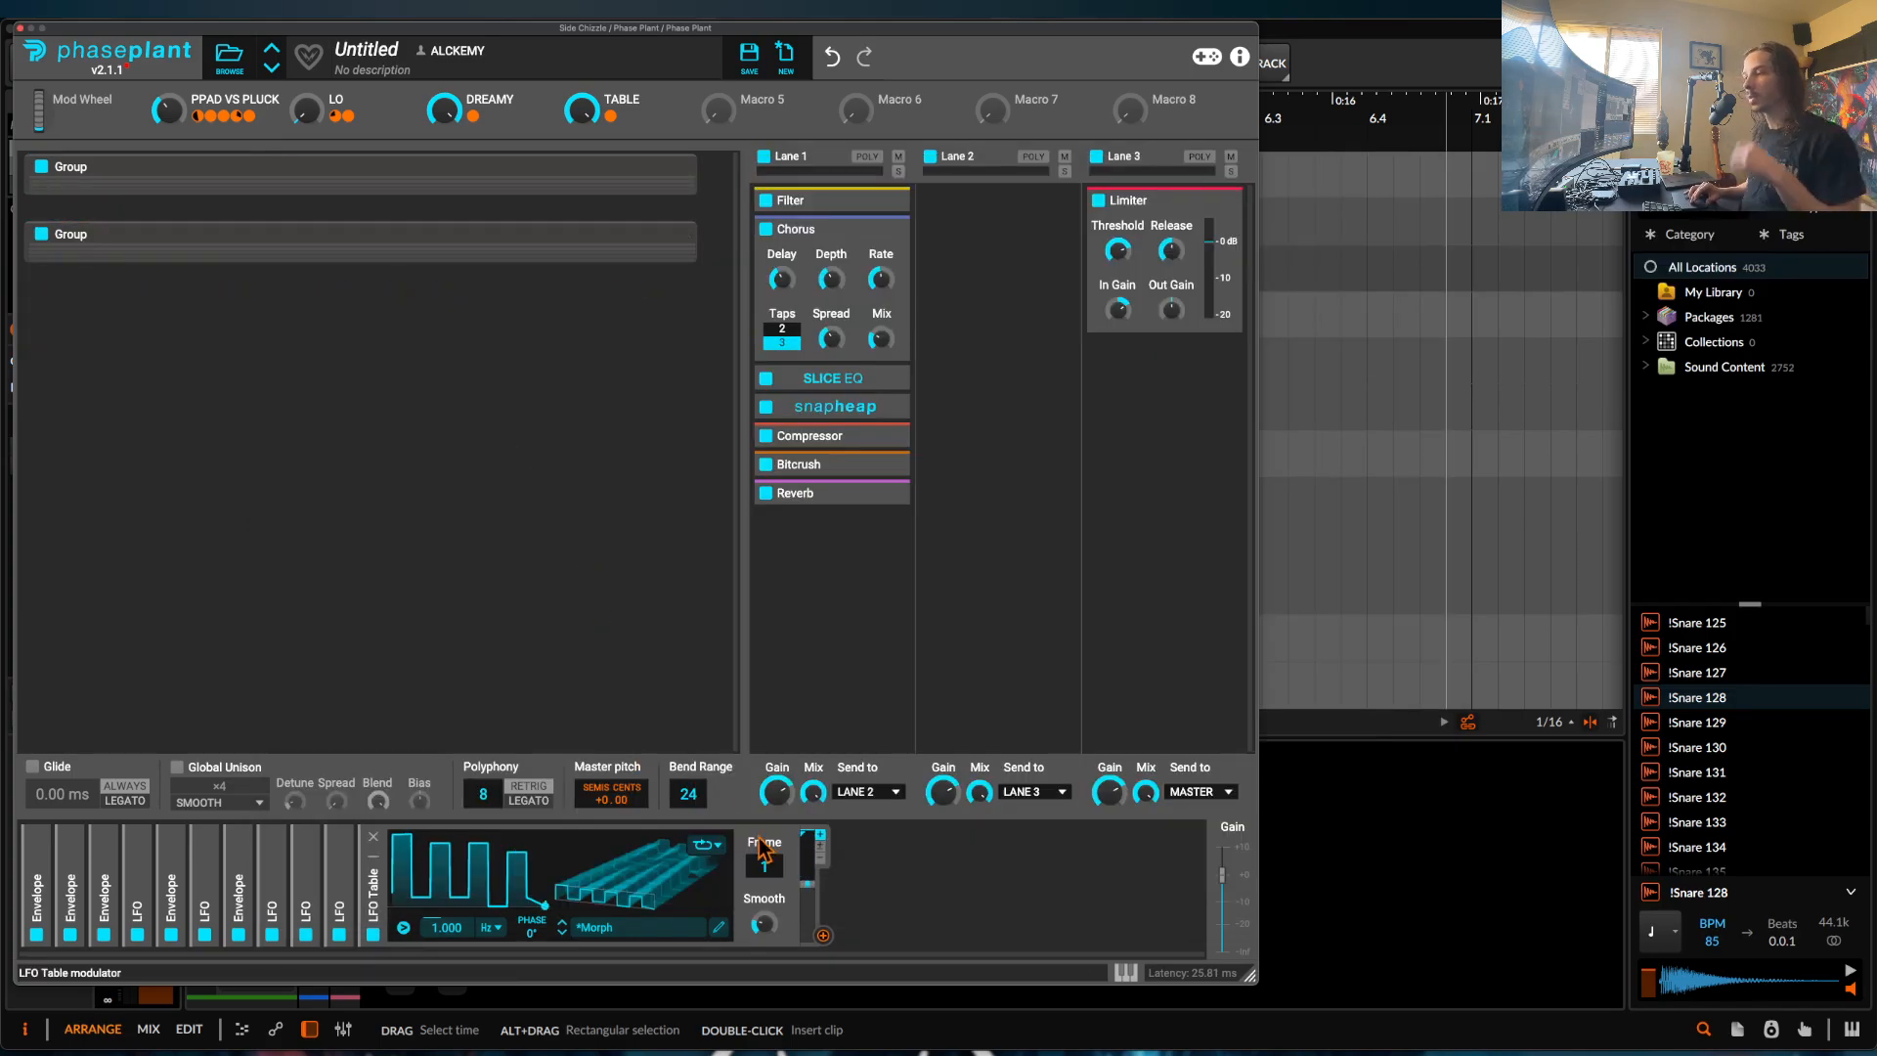
left_click(491, 929)
left_click(502, 948)
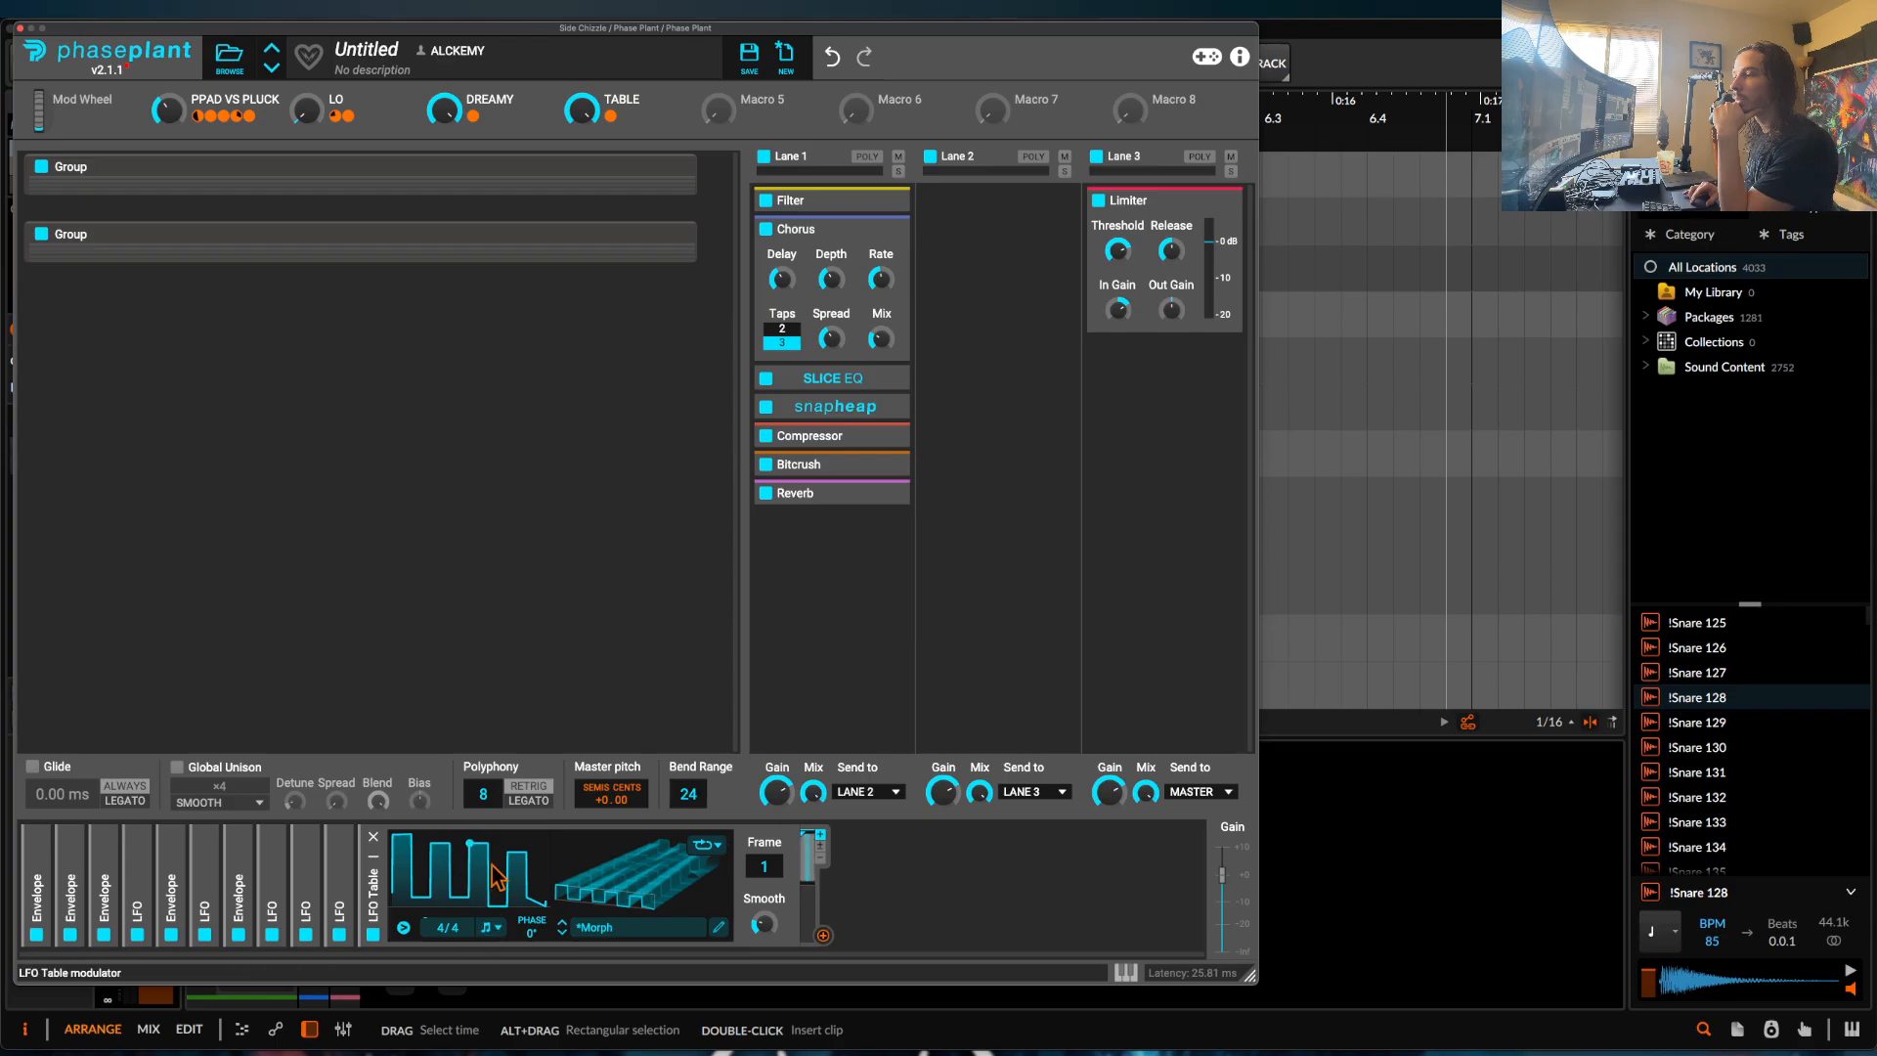
Check the LFO Table's trigger threshold and note trigger options.
left_click(404, 928)
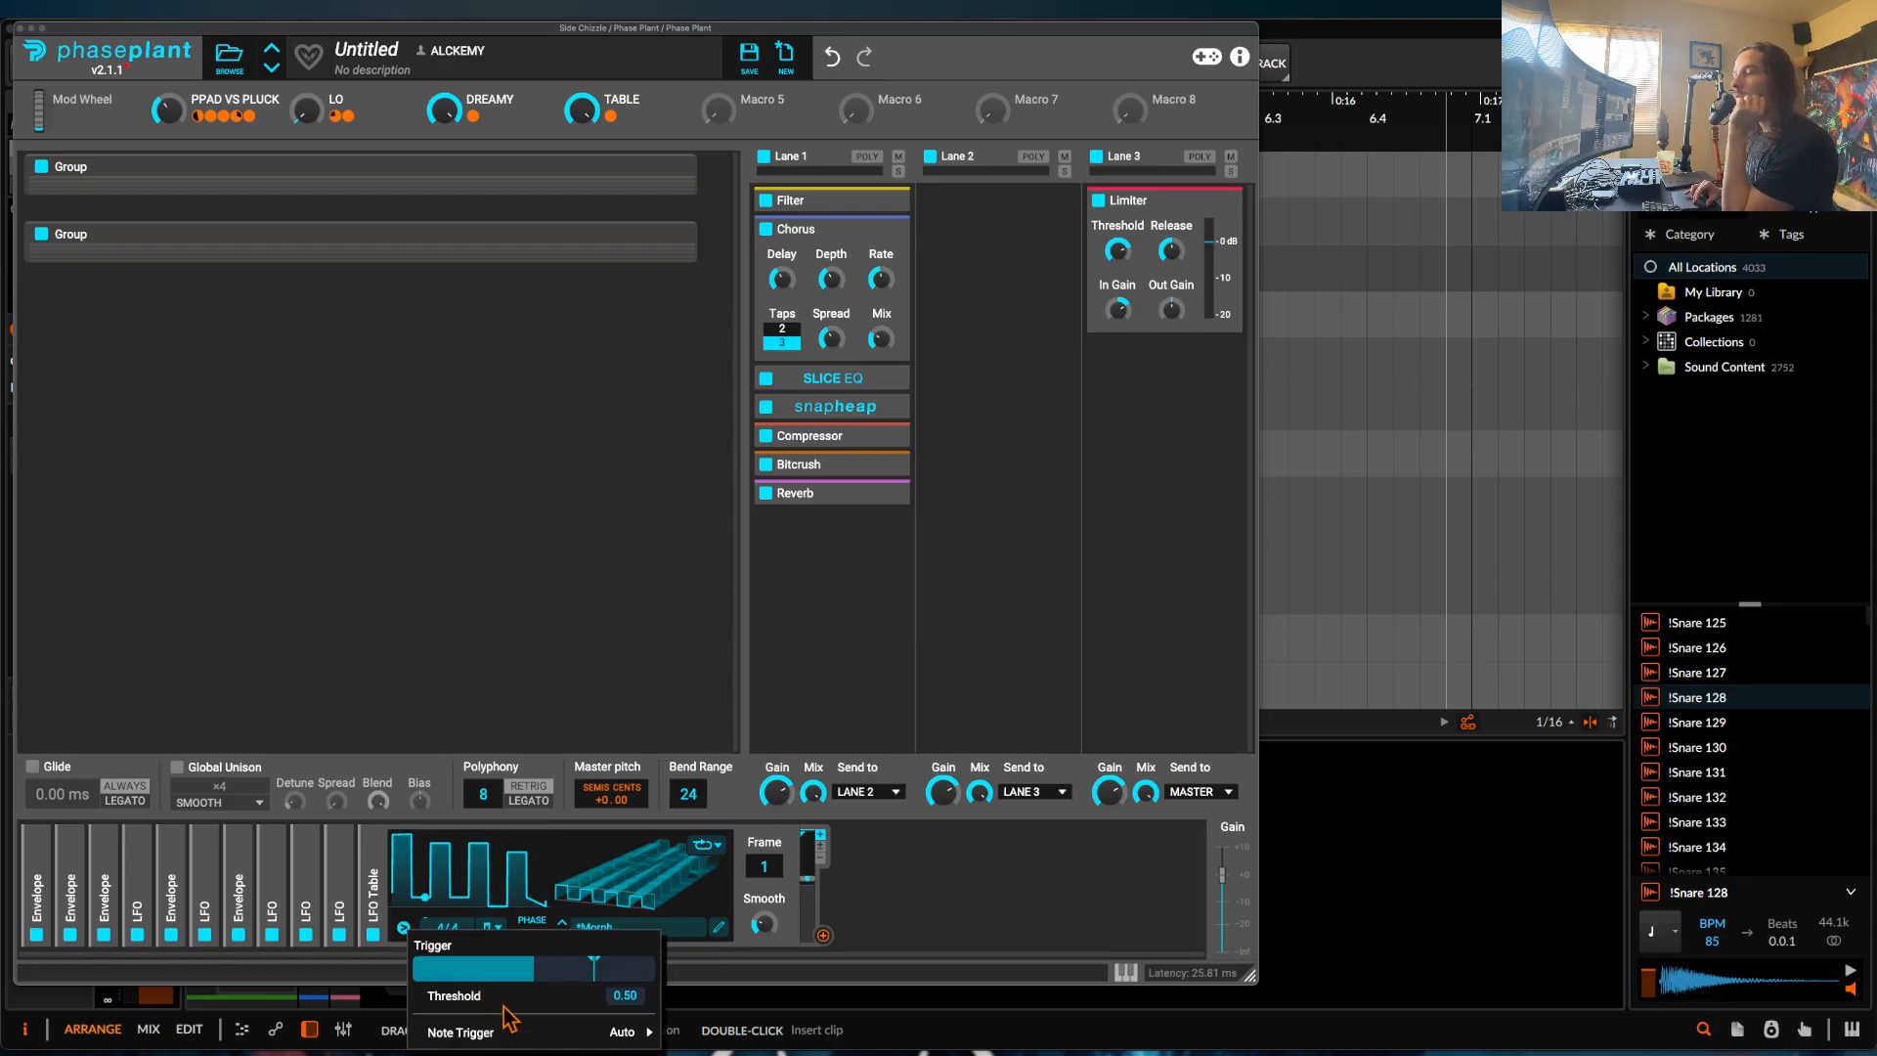
mouse_move(569, 1038)
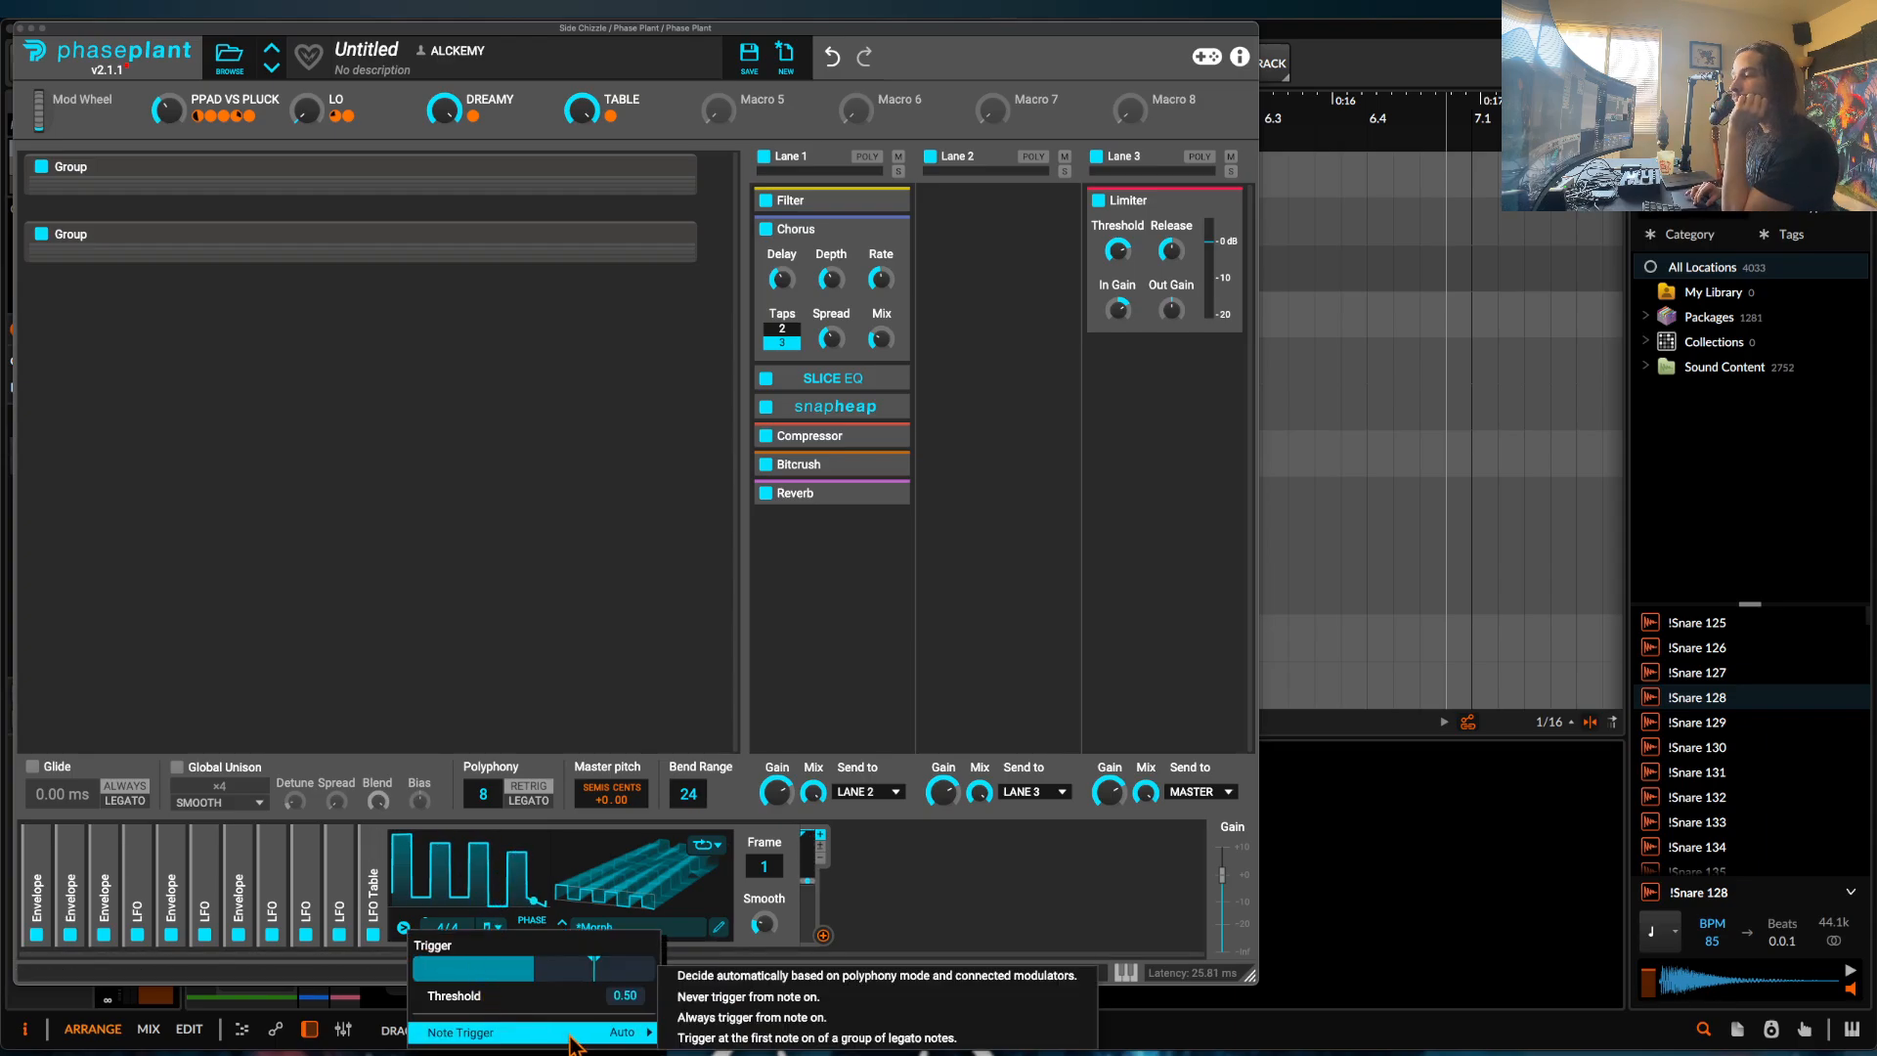
left_click(546, 868)
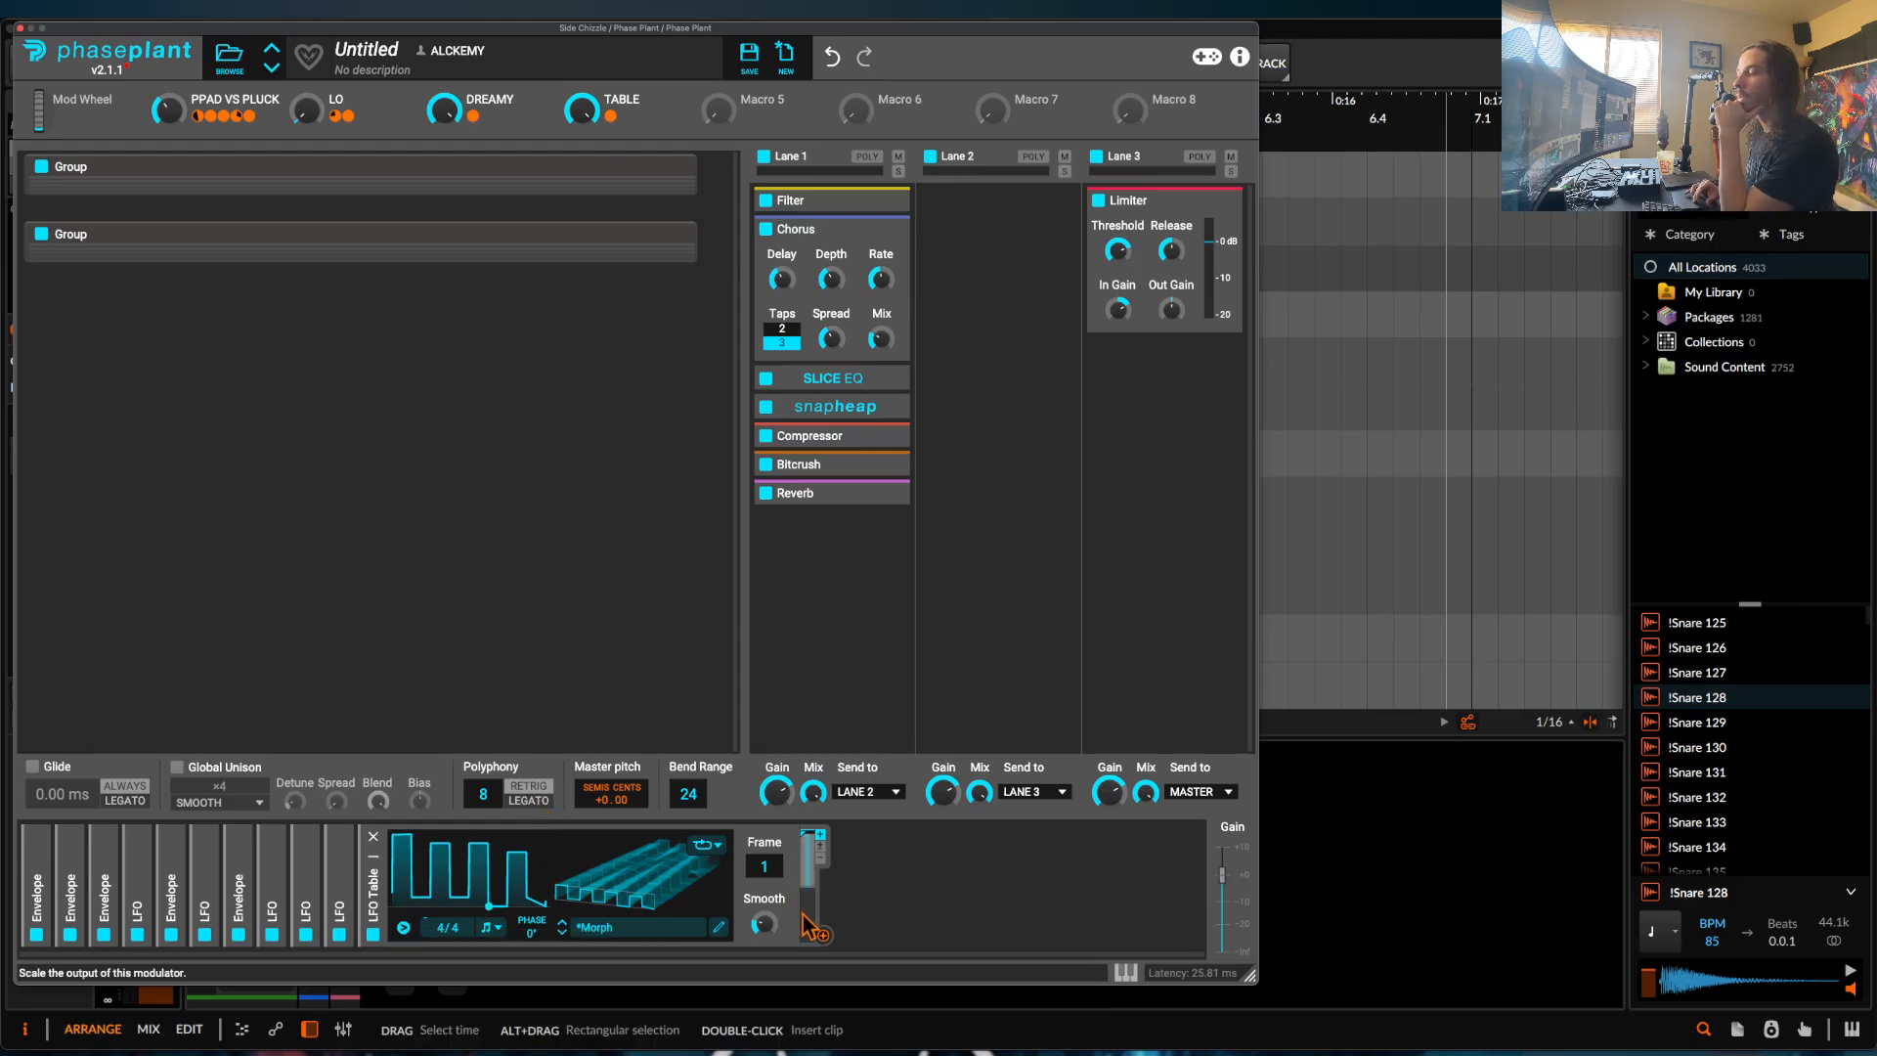
Try to route the LFO Table modulator directly to the master pitch.
left_click_drag(823, 936, 612, 833)
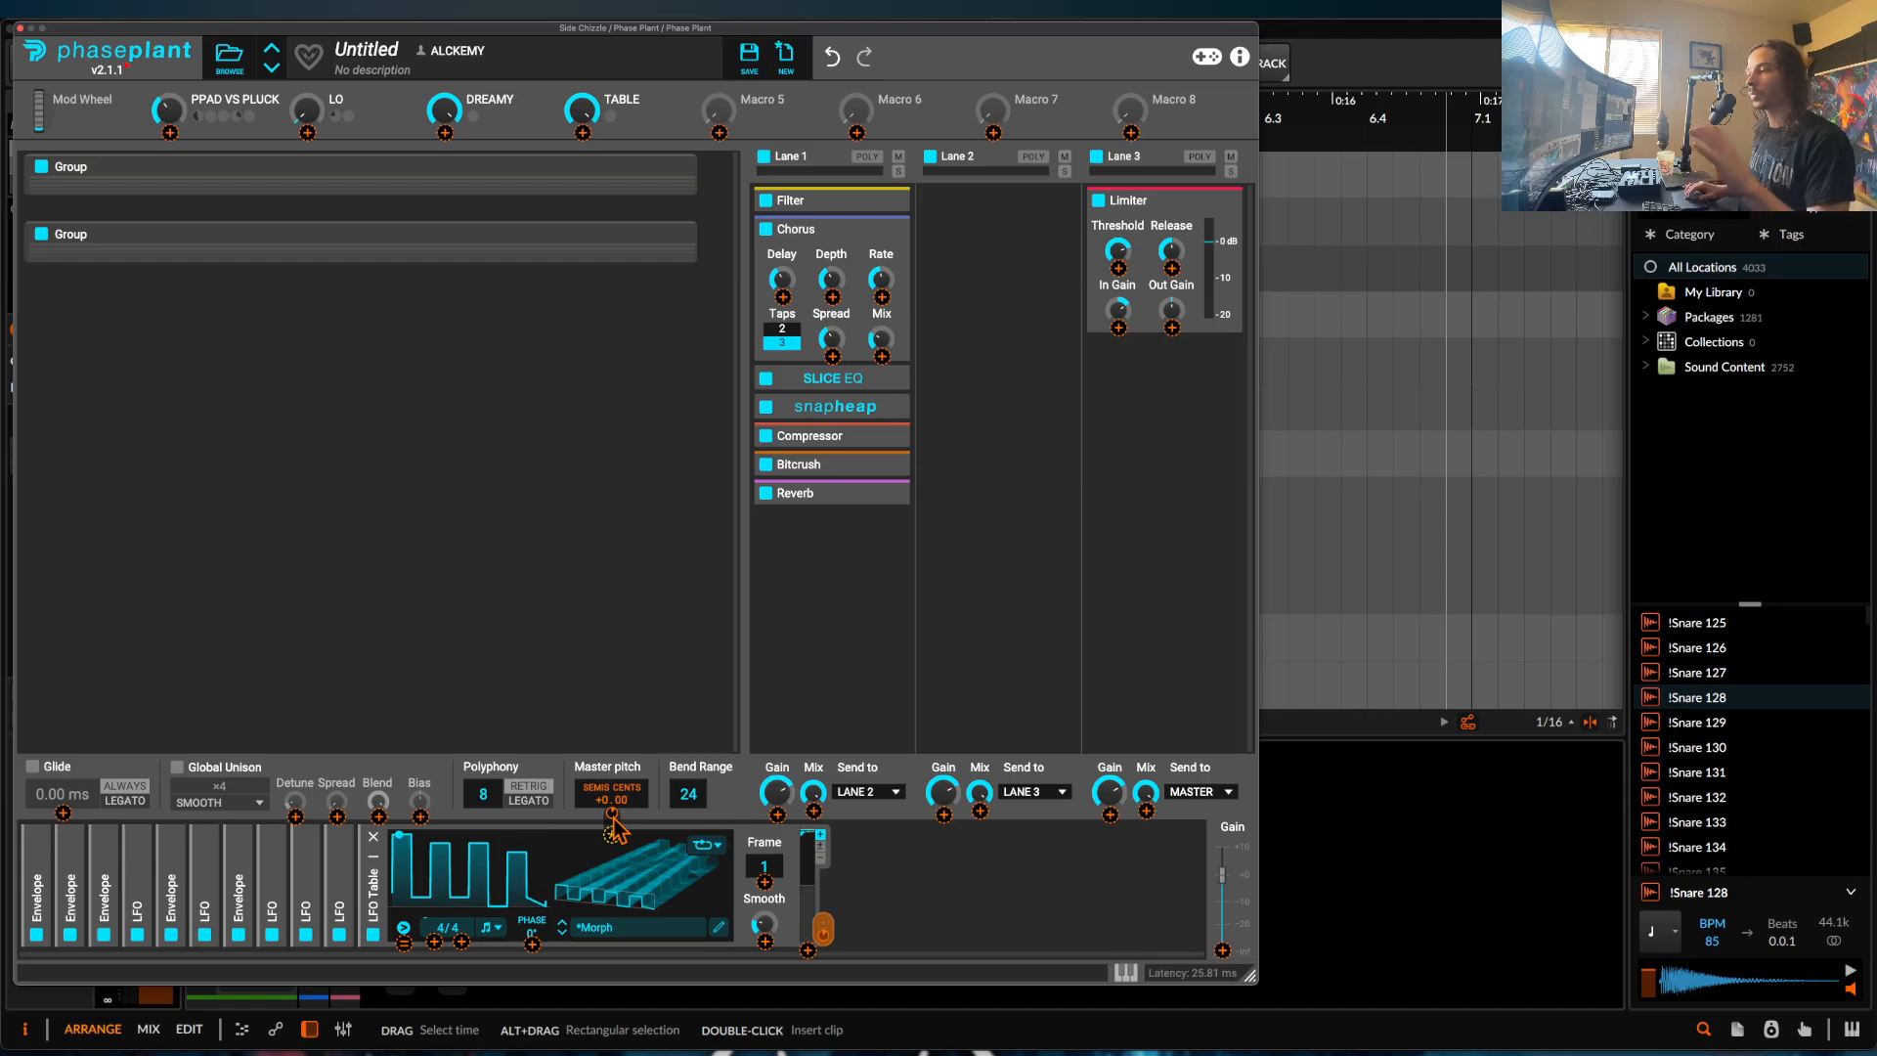
mouse_move(619, 839)
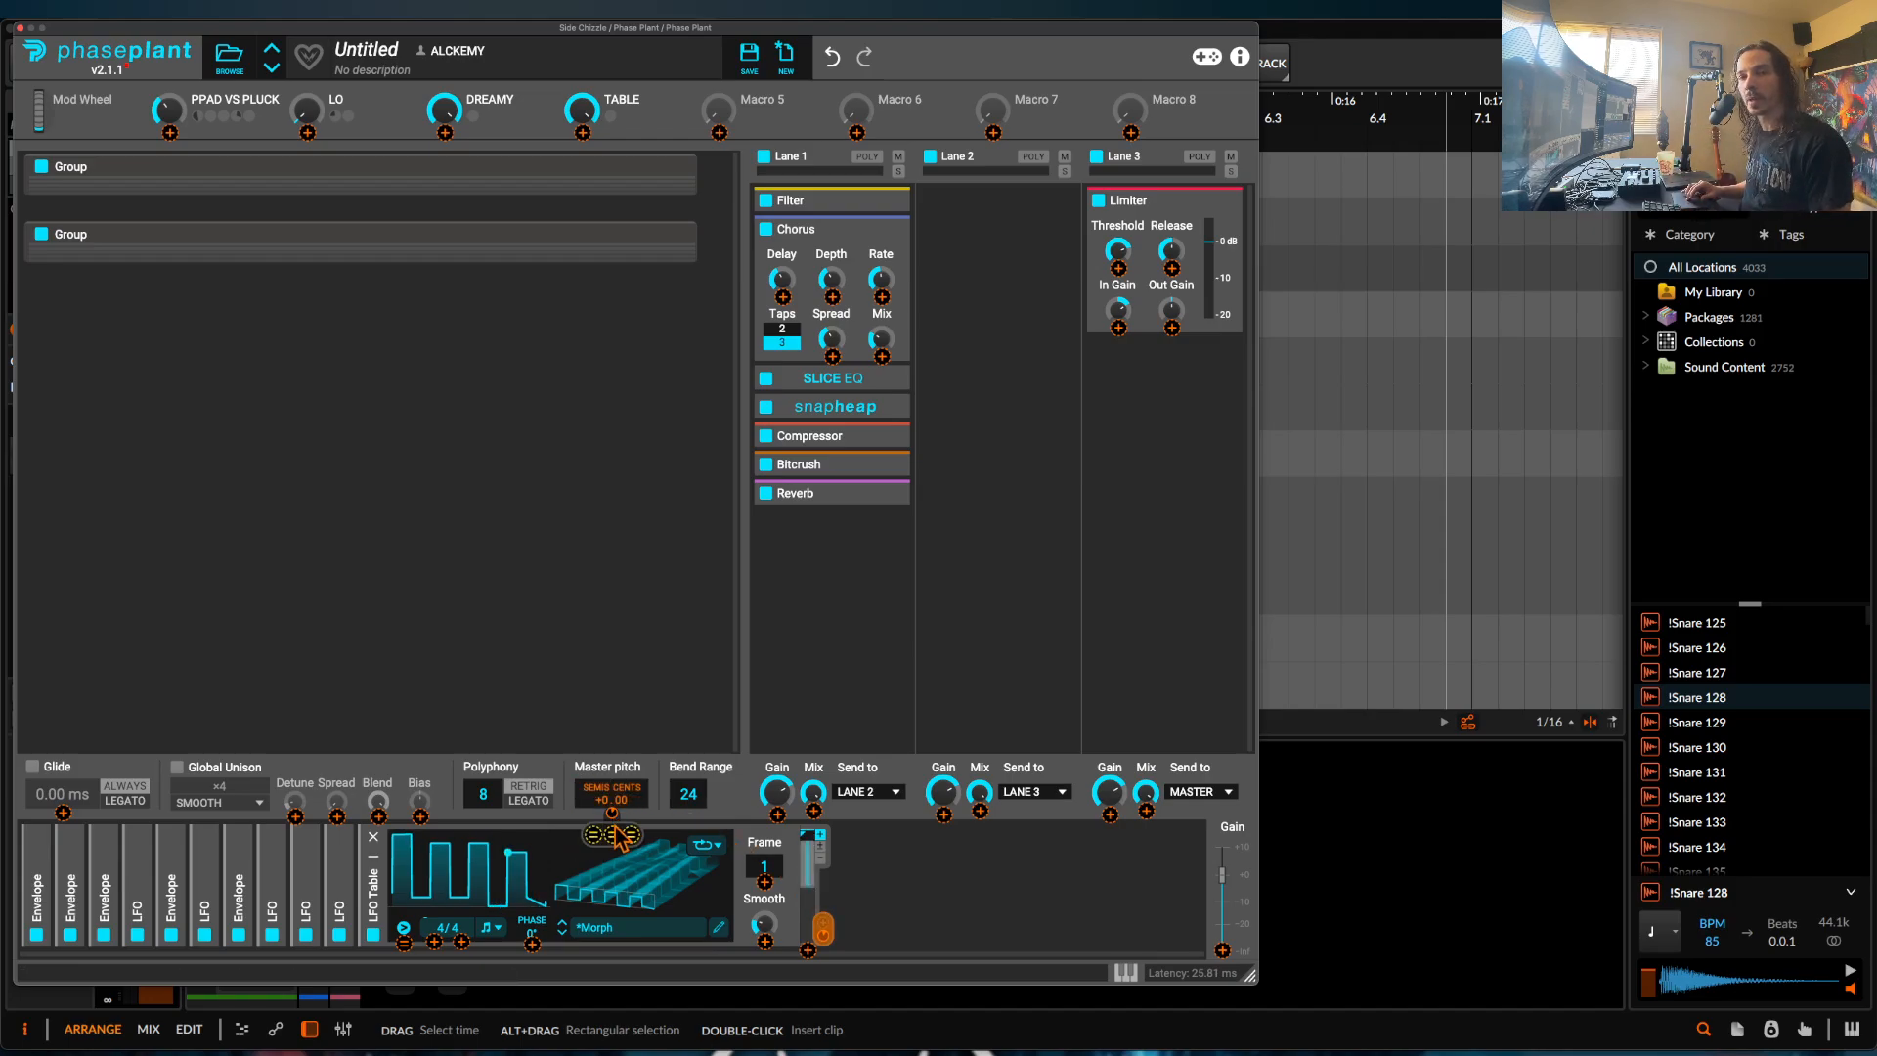
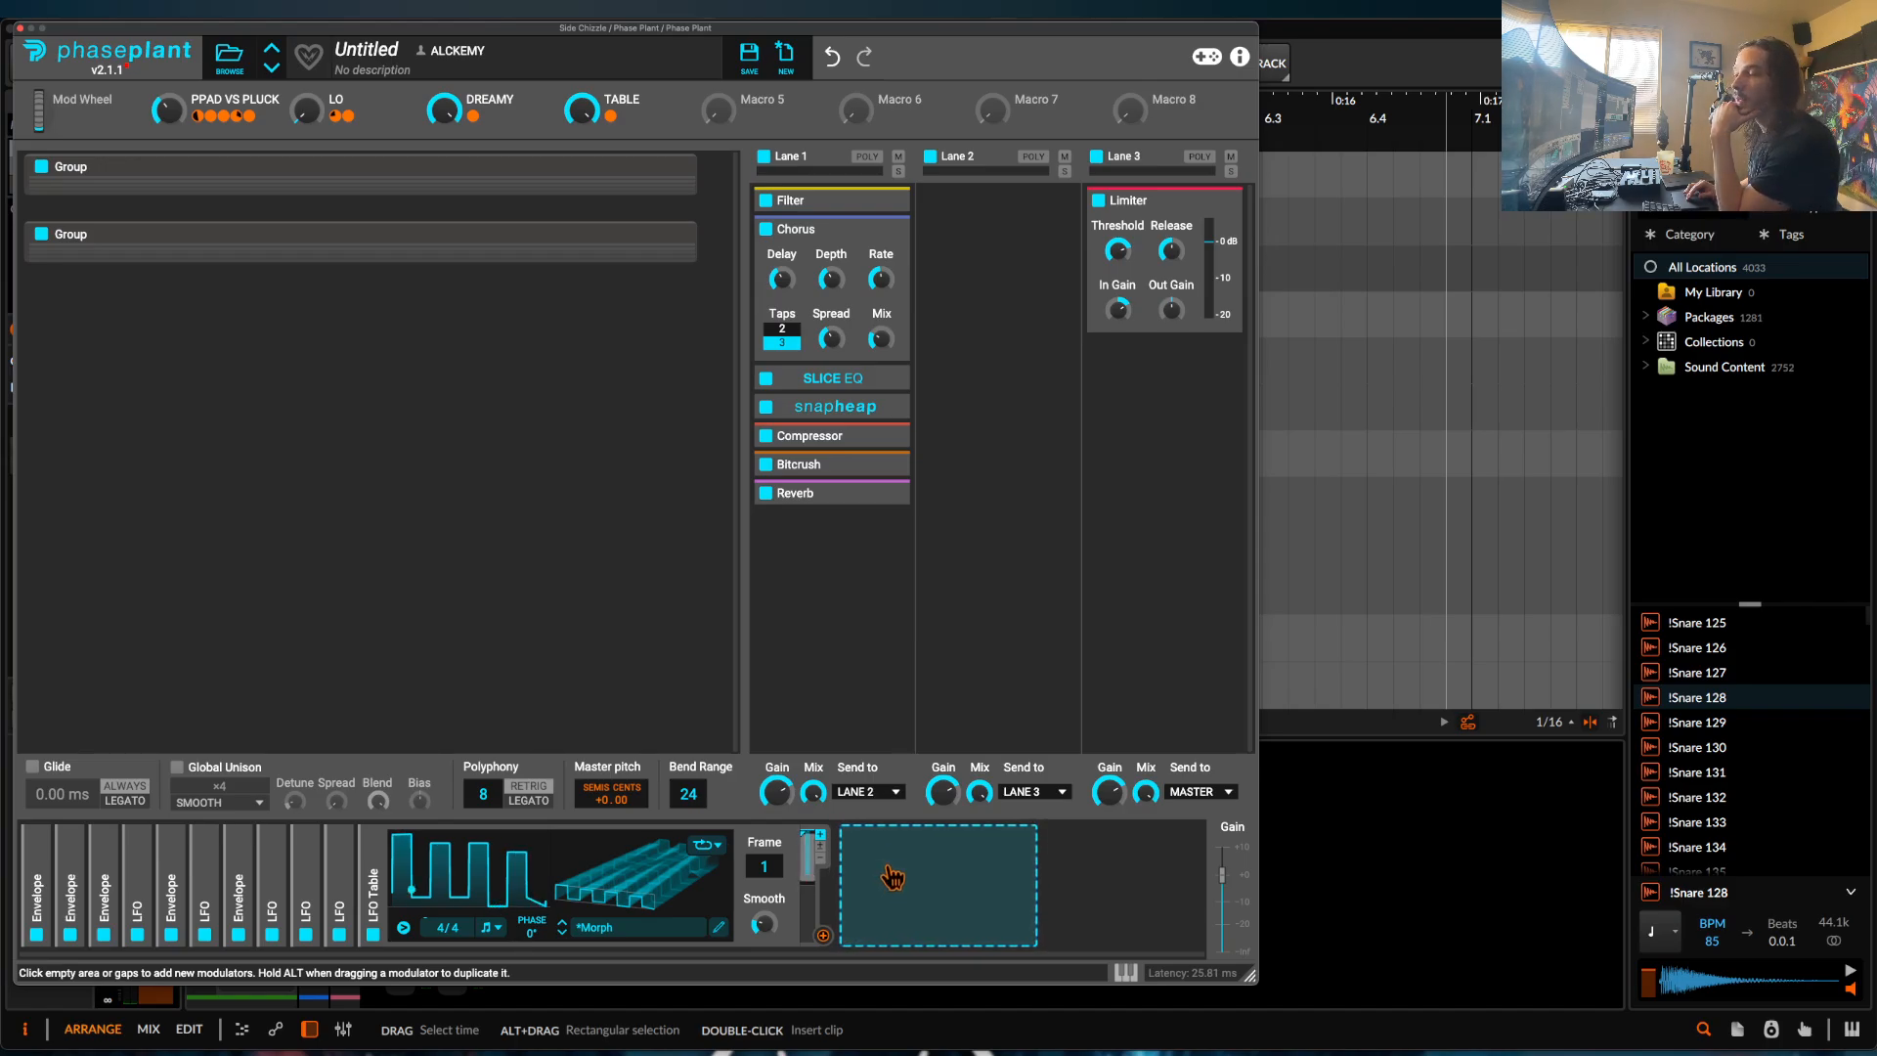
Add a Remap modulator after the LFO Table and route the LFO Table's output into it.
left_click(893, 877)
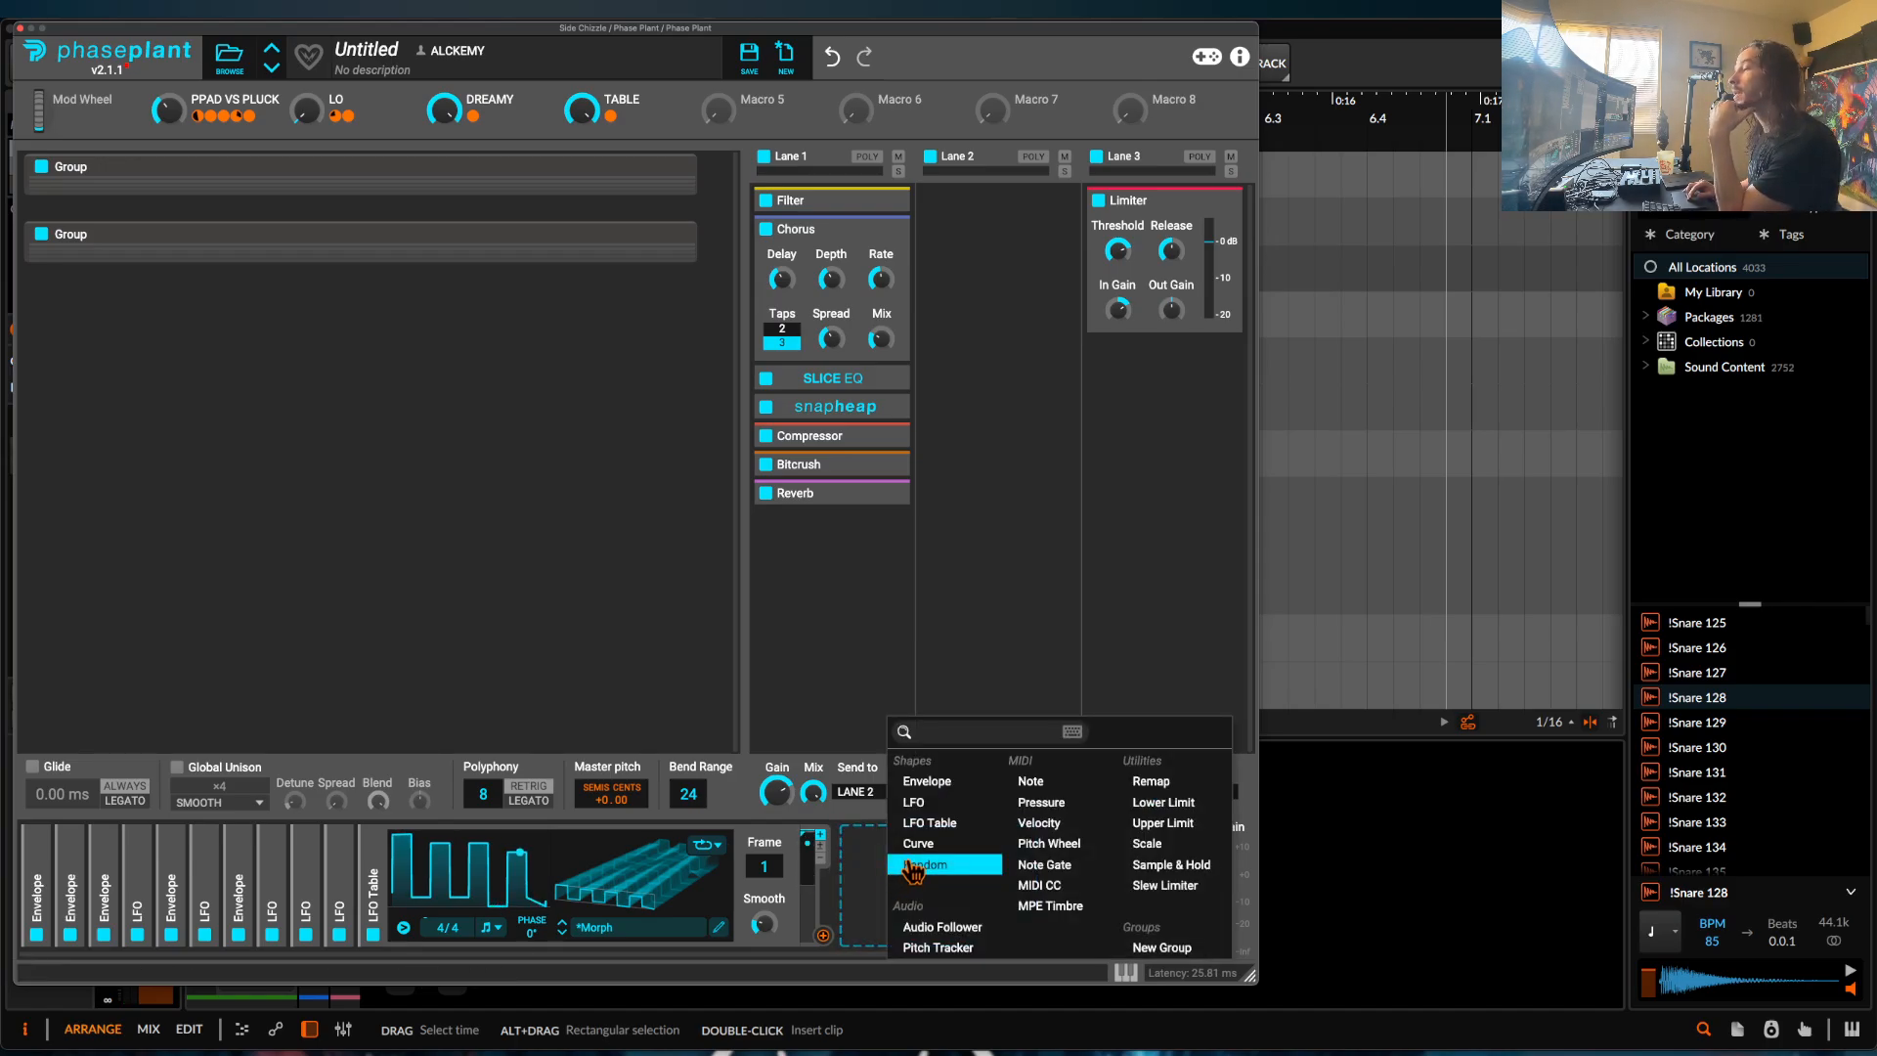
left_click(1151, 781)
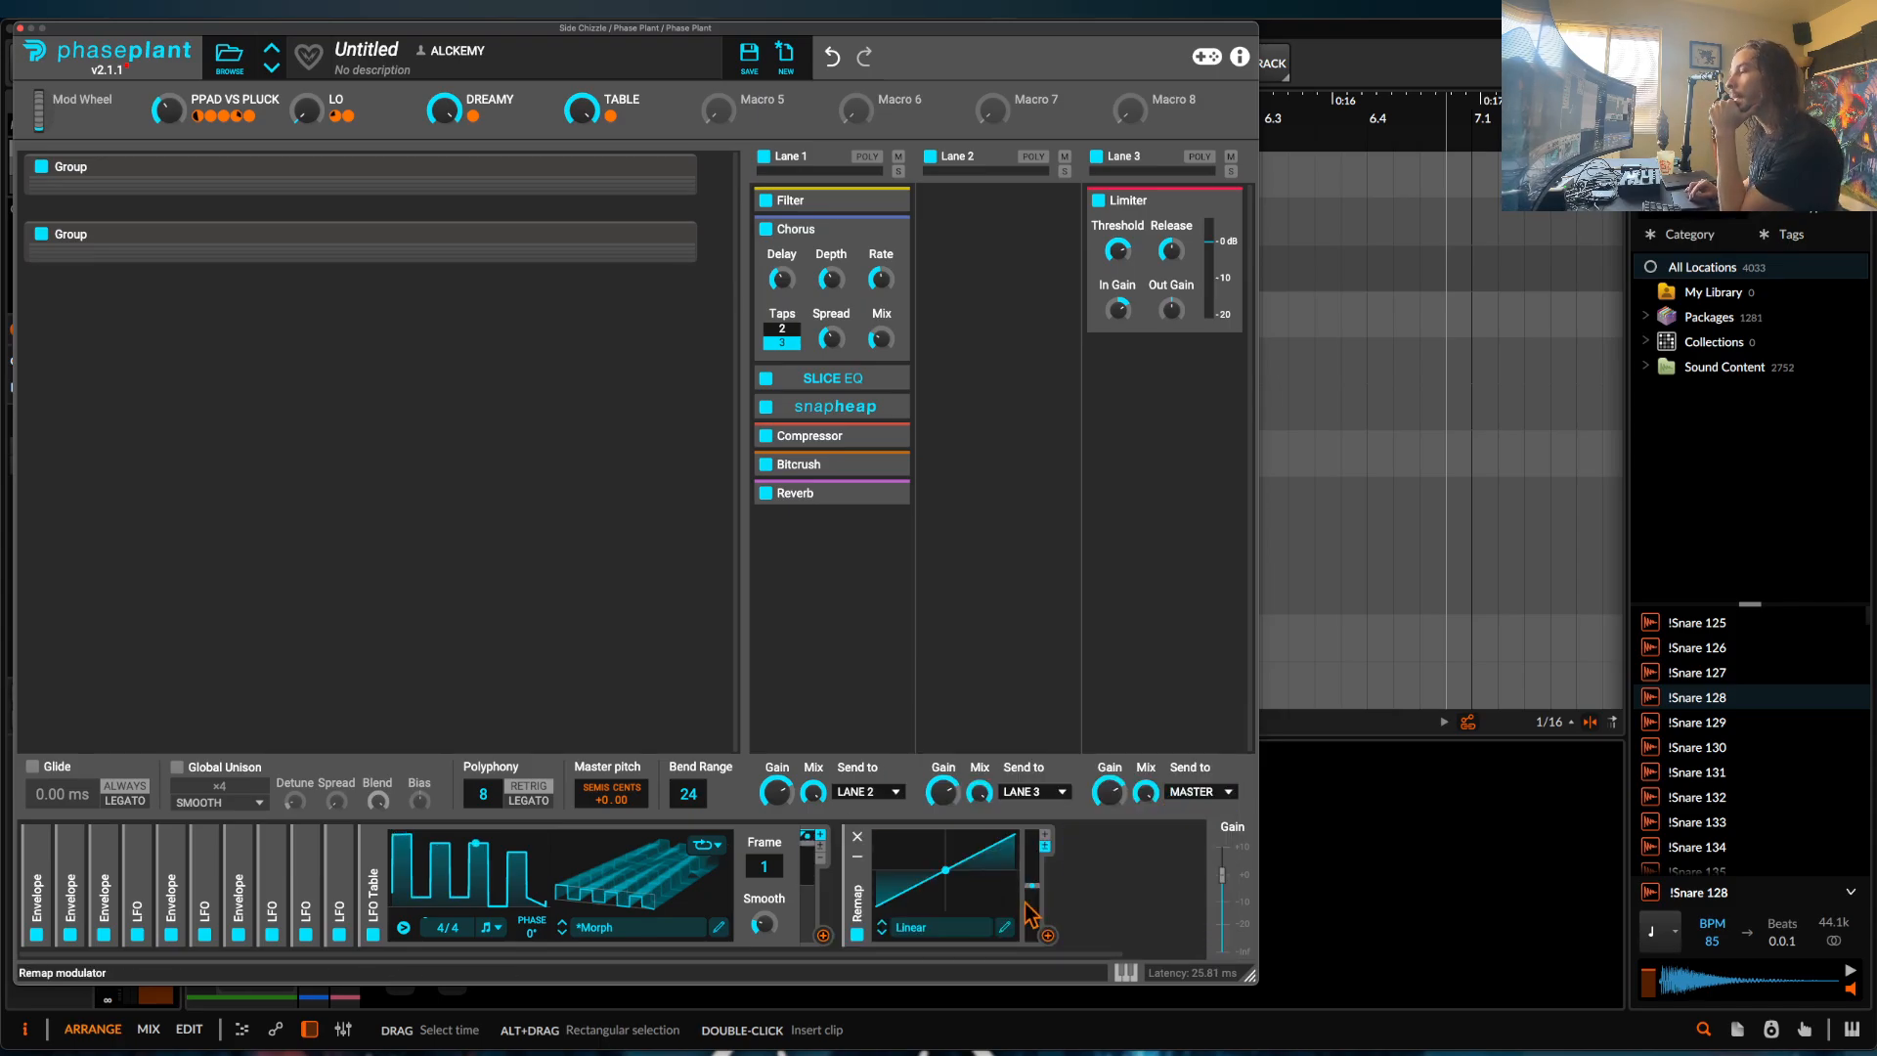
left_click_drag(823, 936, 929, 907)
Load the Greg. Phrygian curve from the factory Scales (48 Semis) presets into the Remap modulator.
left_click(924, 928)
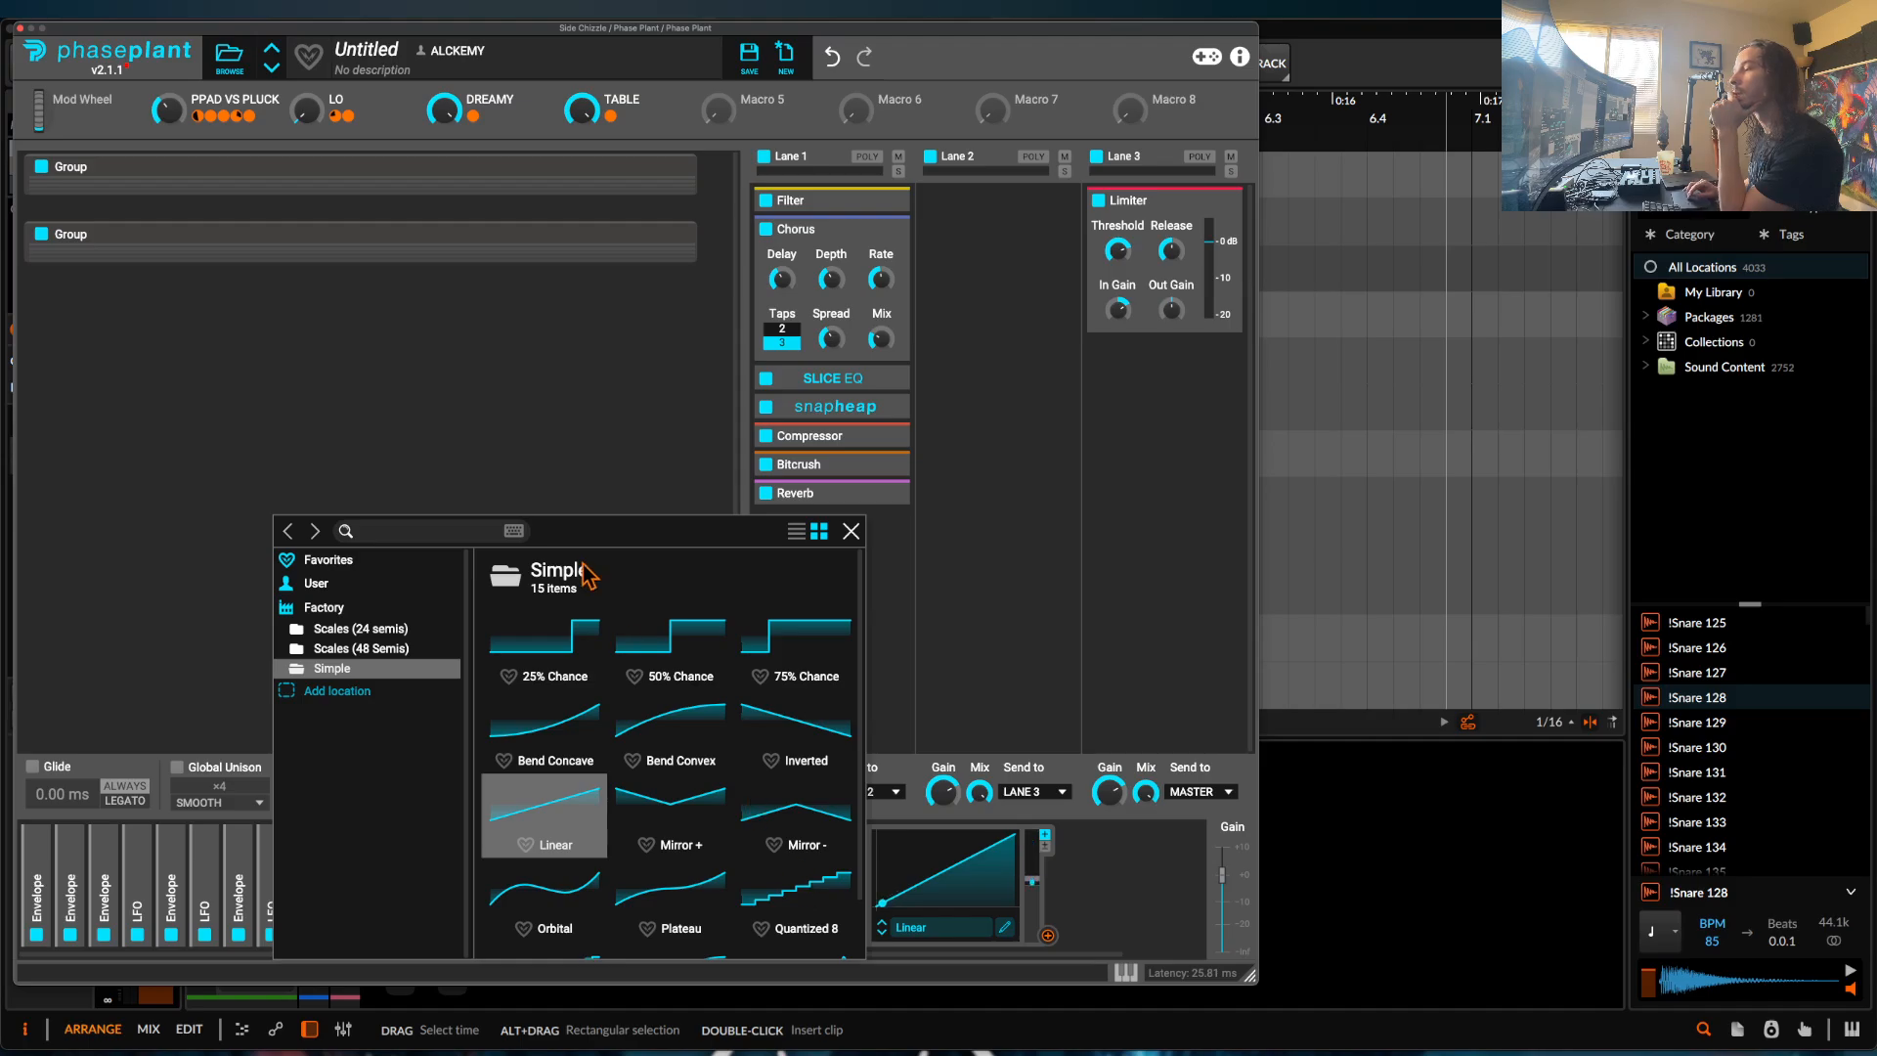
left_click(384, 650)
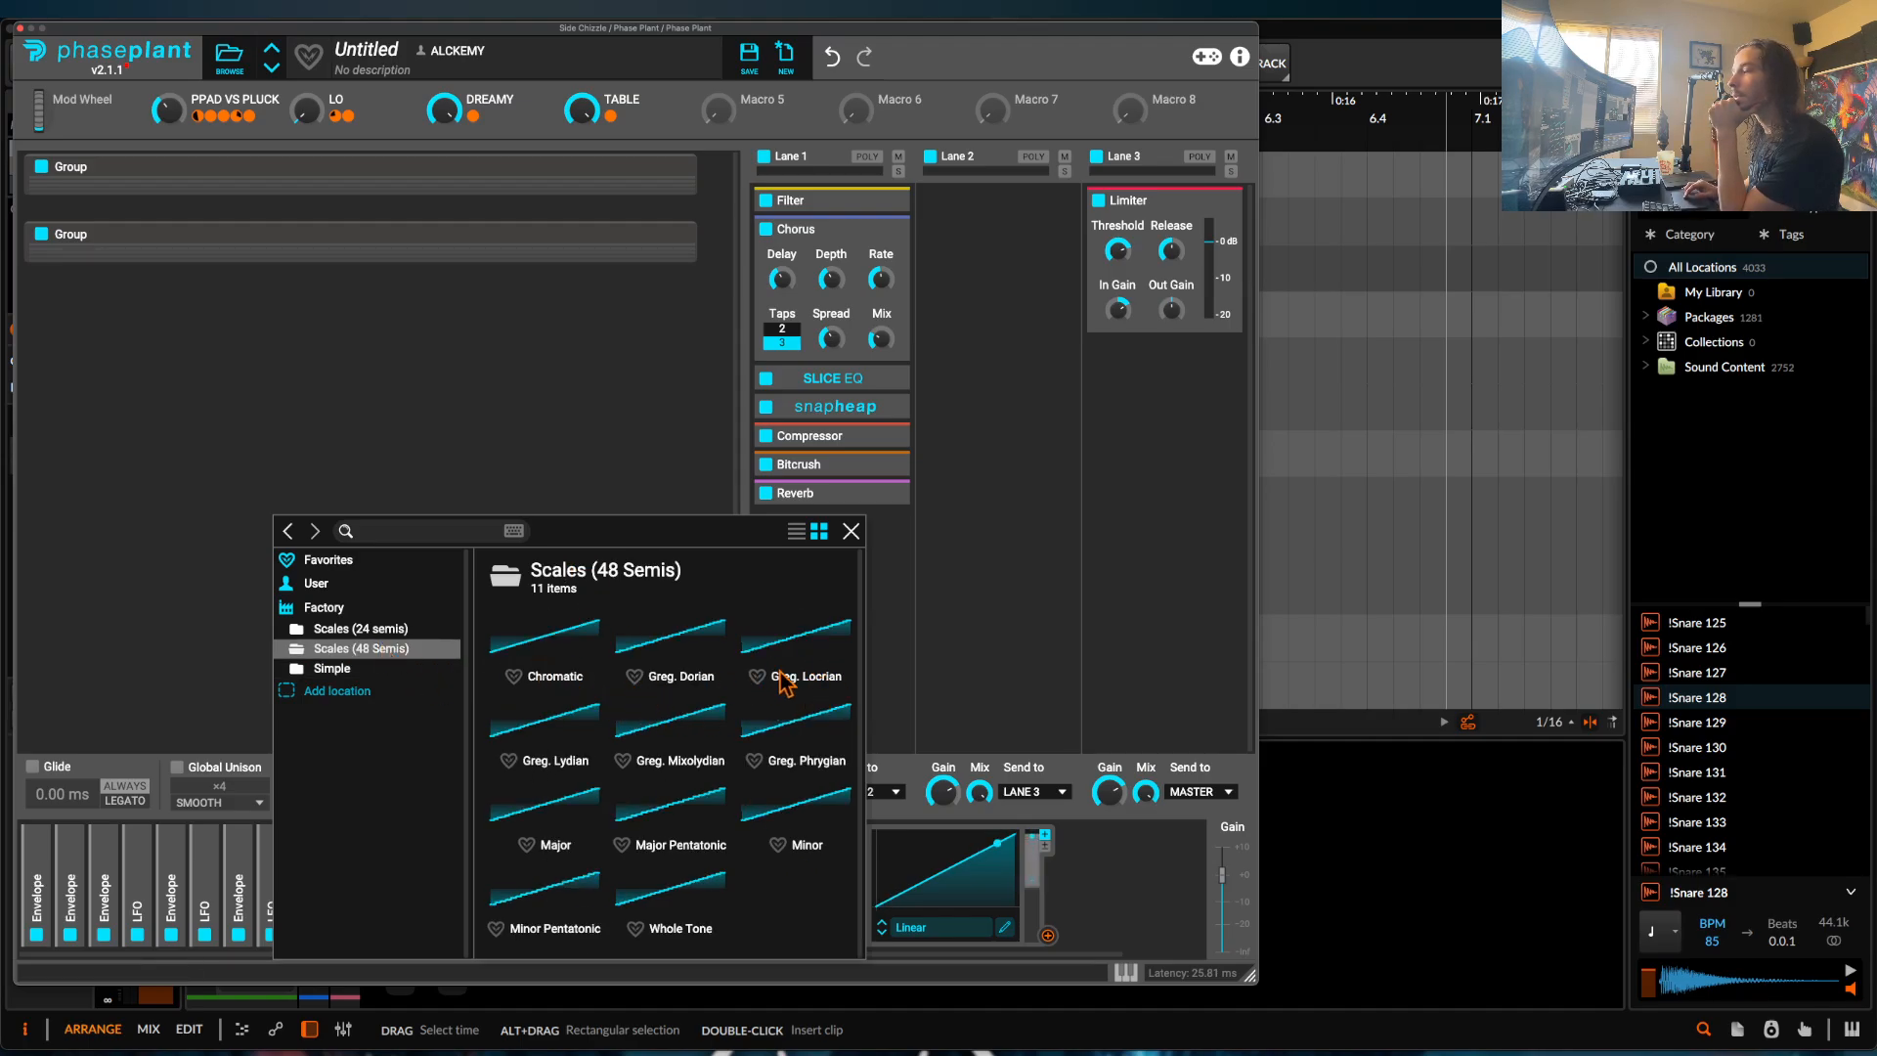
left_click(801, 743)
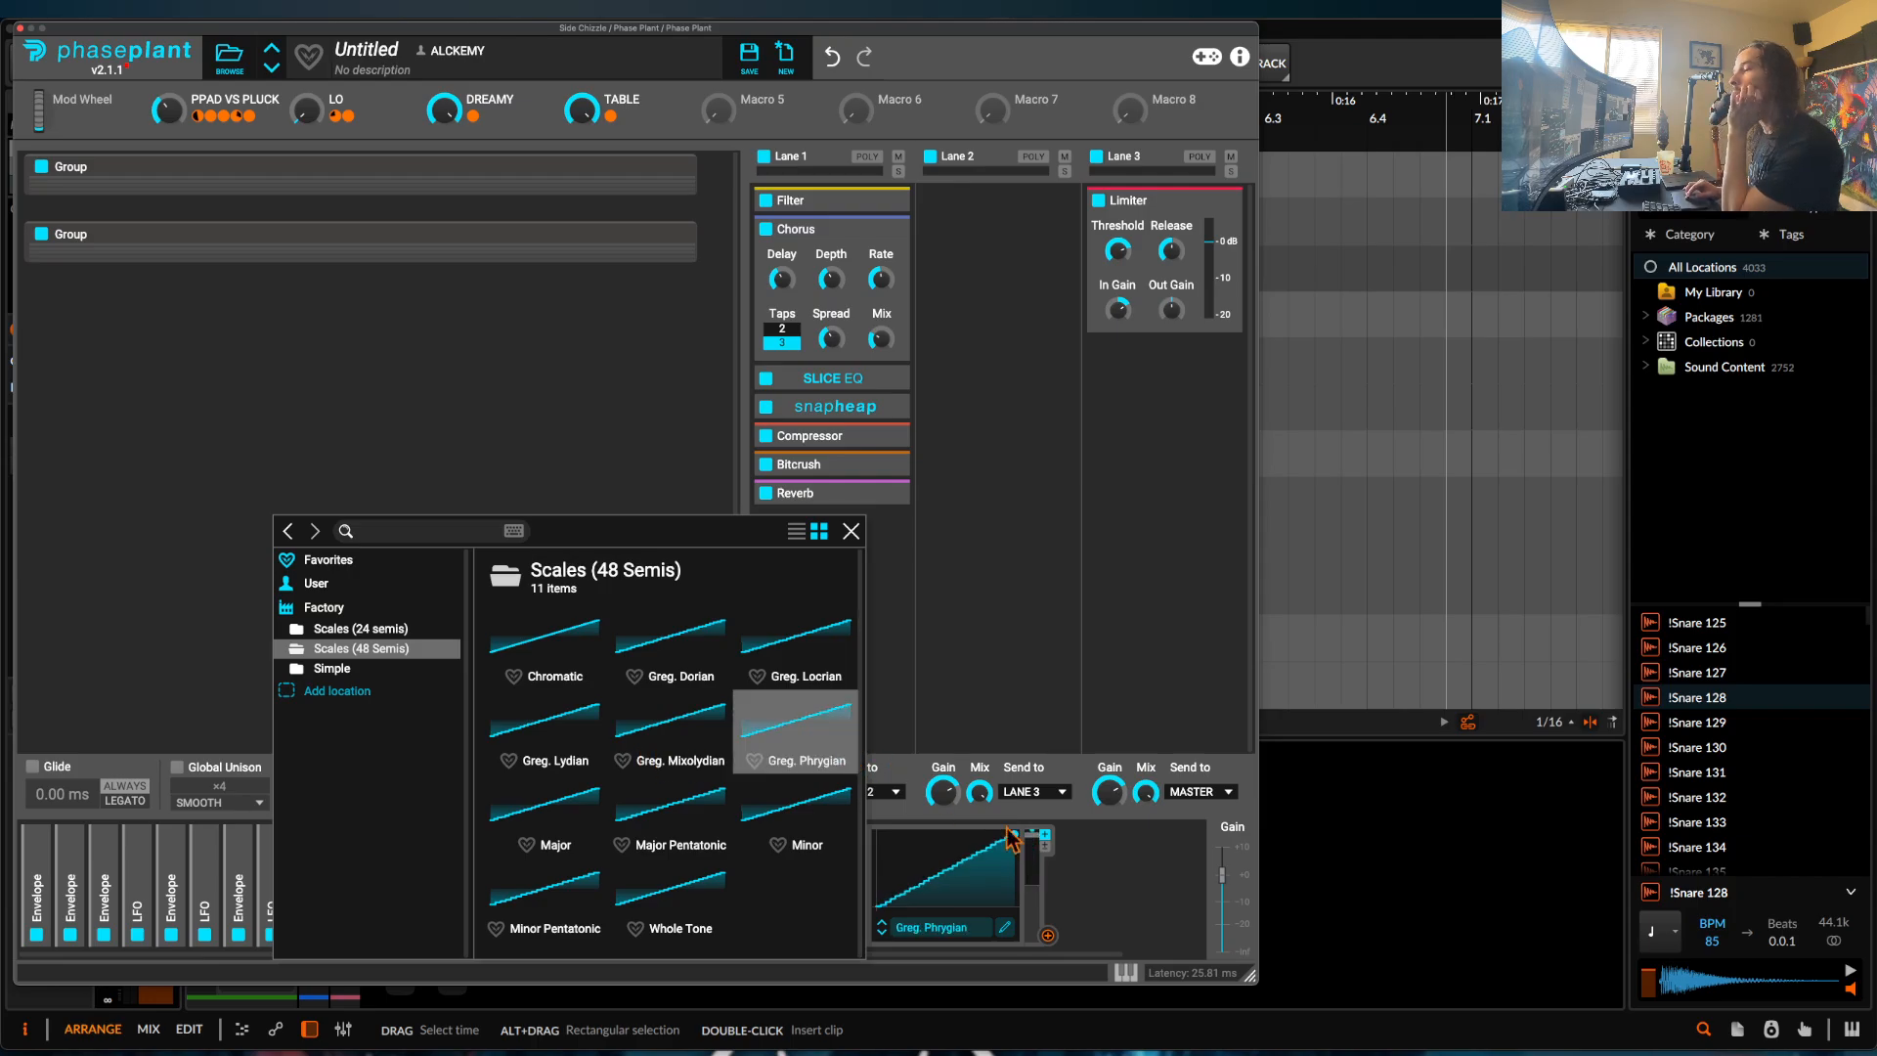
left_click(1038, 827)
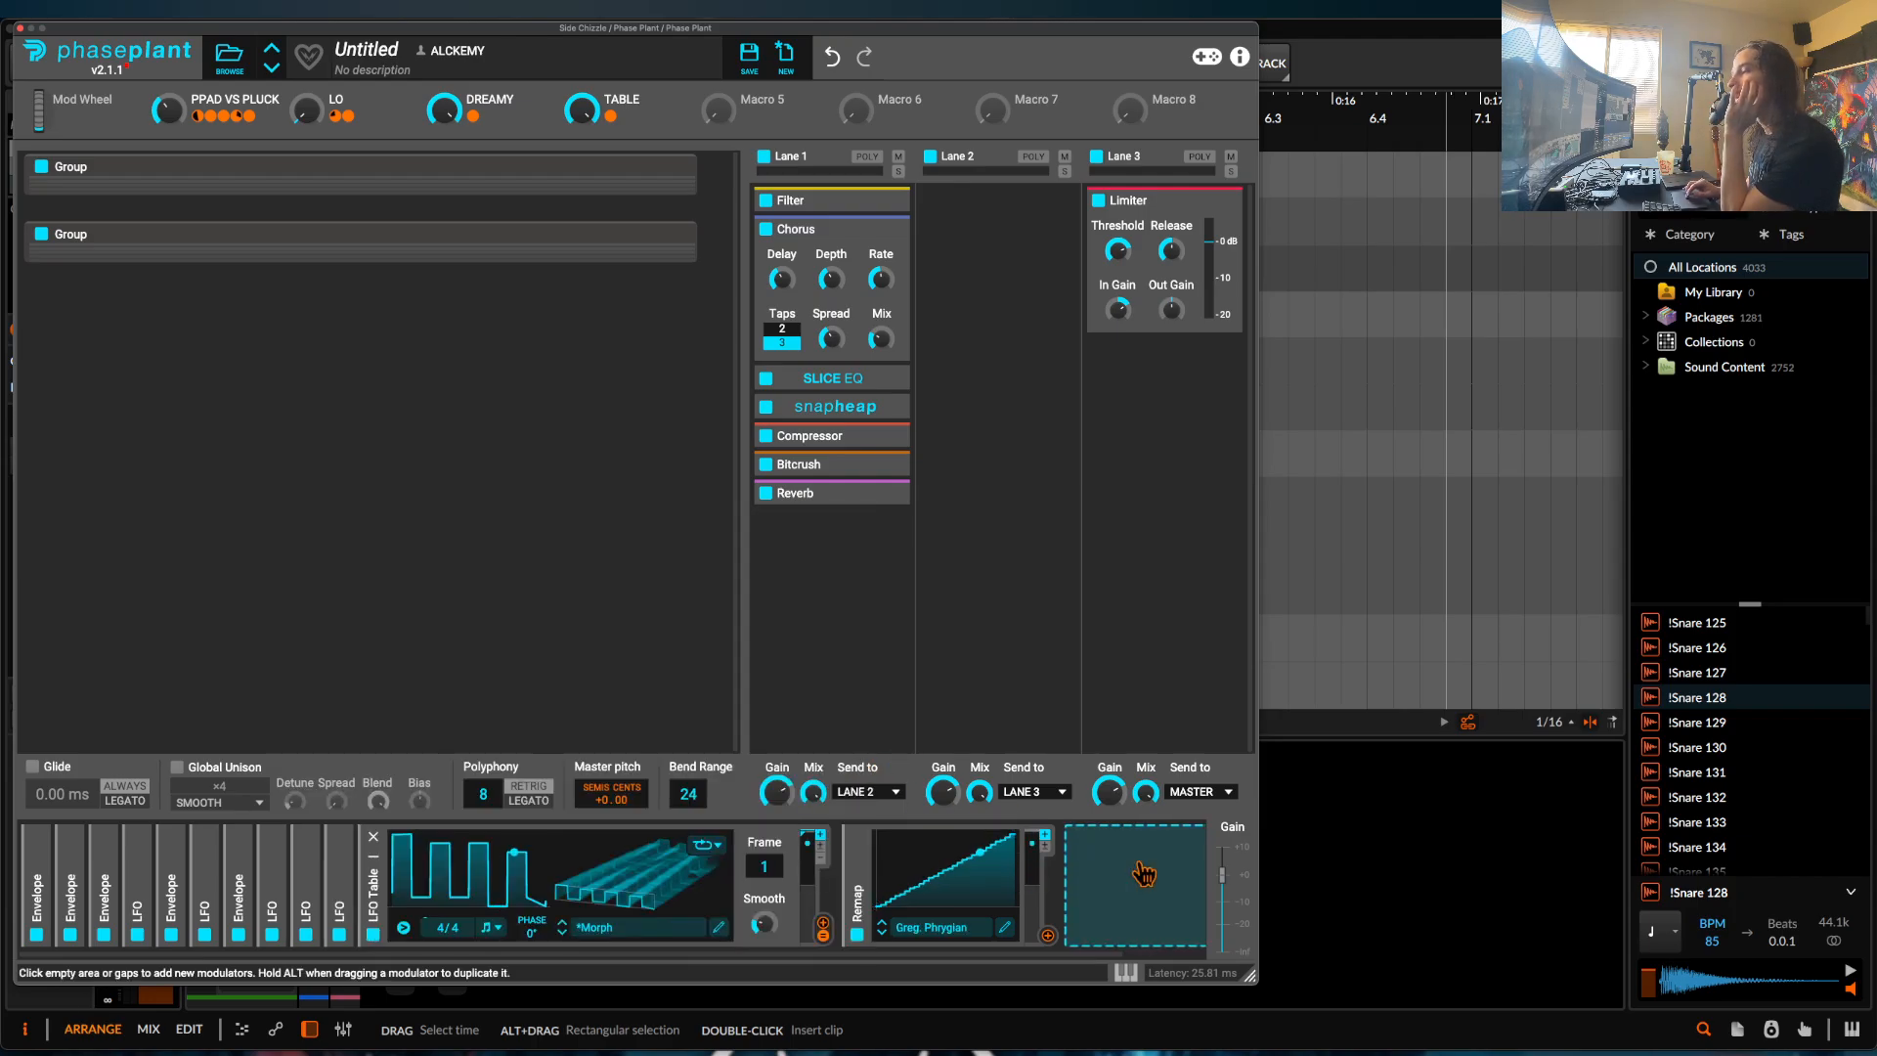
Route the Remap modulator to the master pitch with a modulation amount of 24.
left_click_drag(1047, 936, 544, 901)
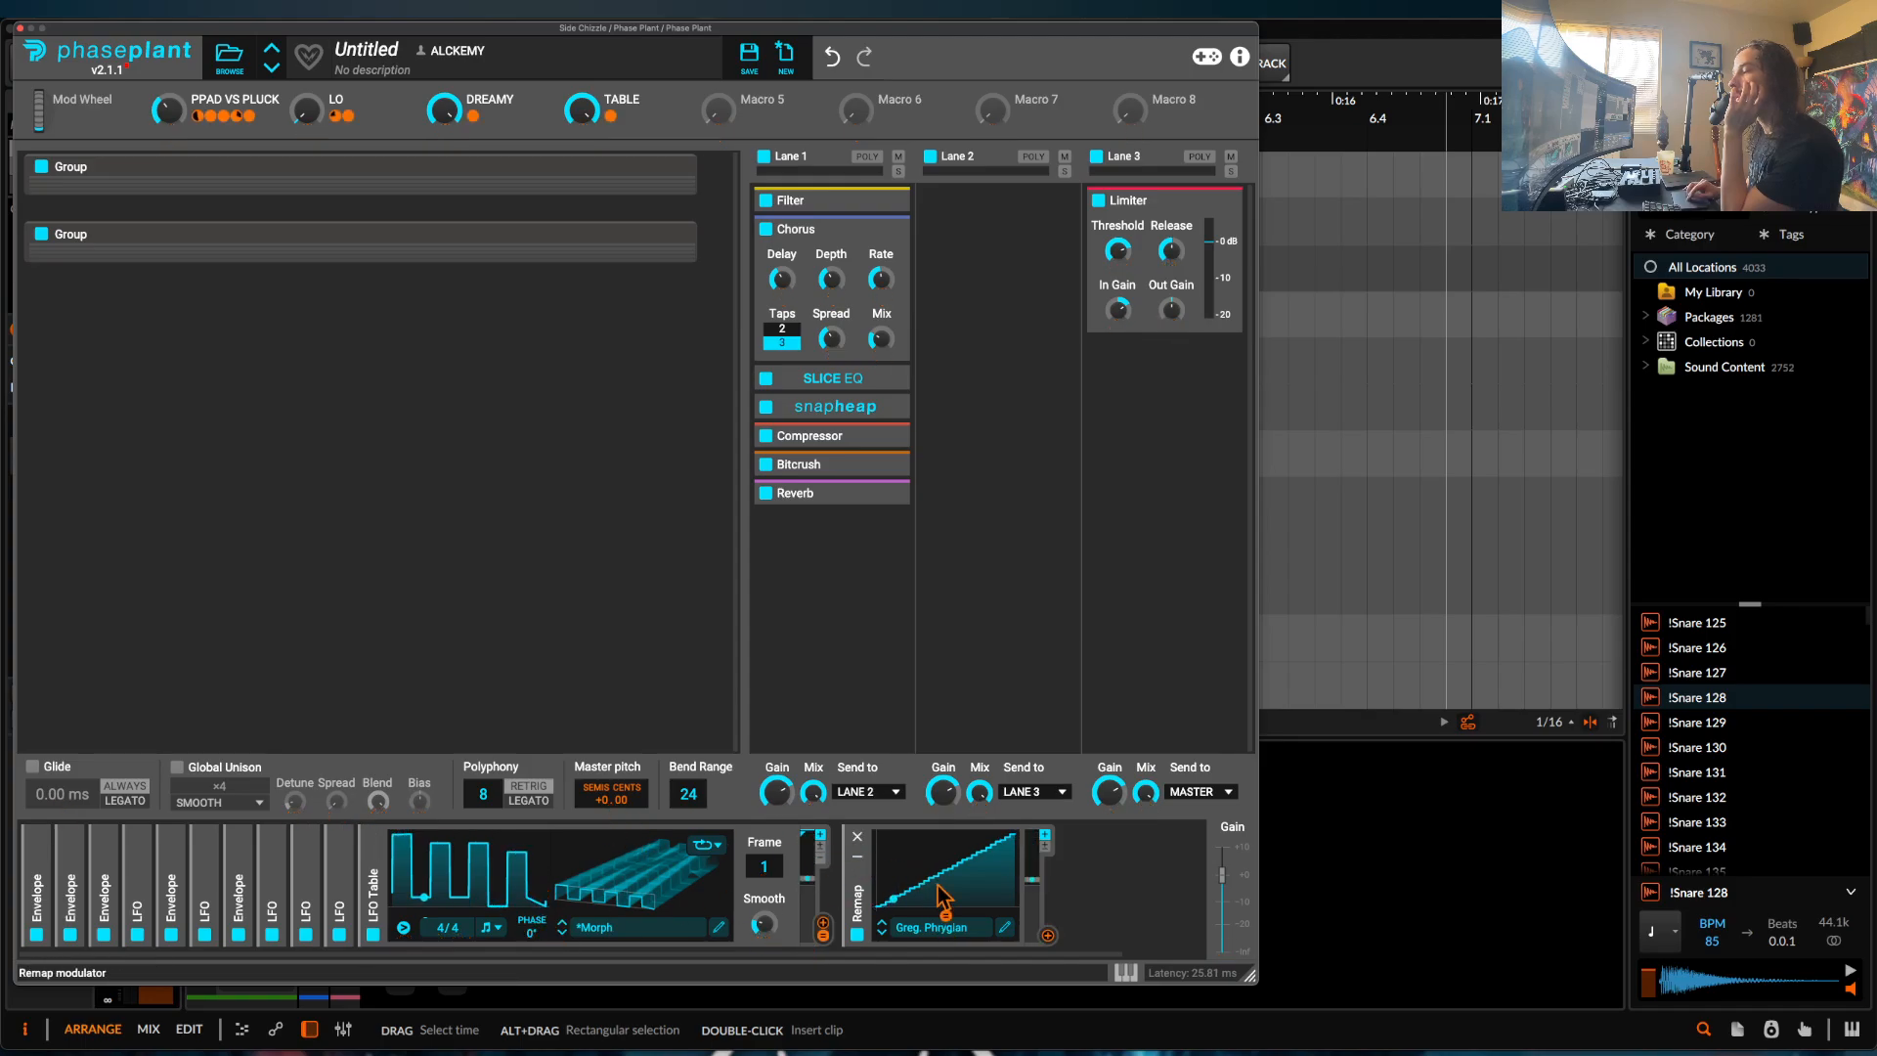
left_click_drag(1047, 936, 613, 826)
type("24")
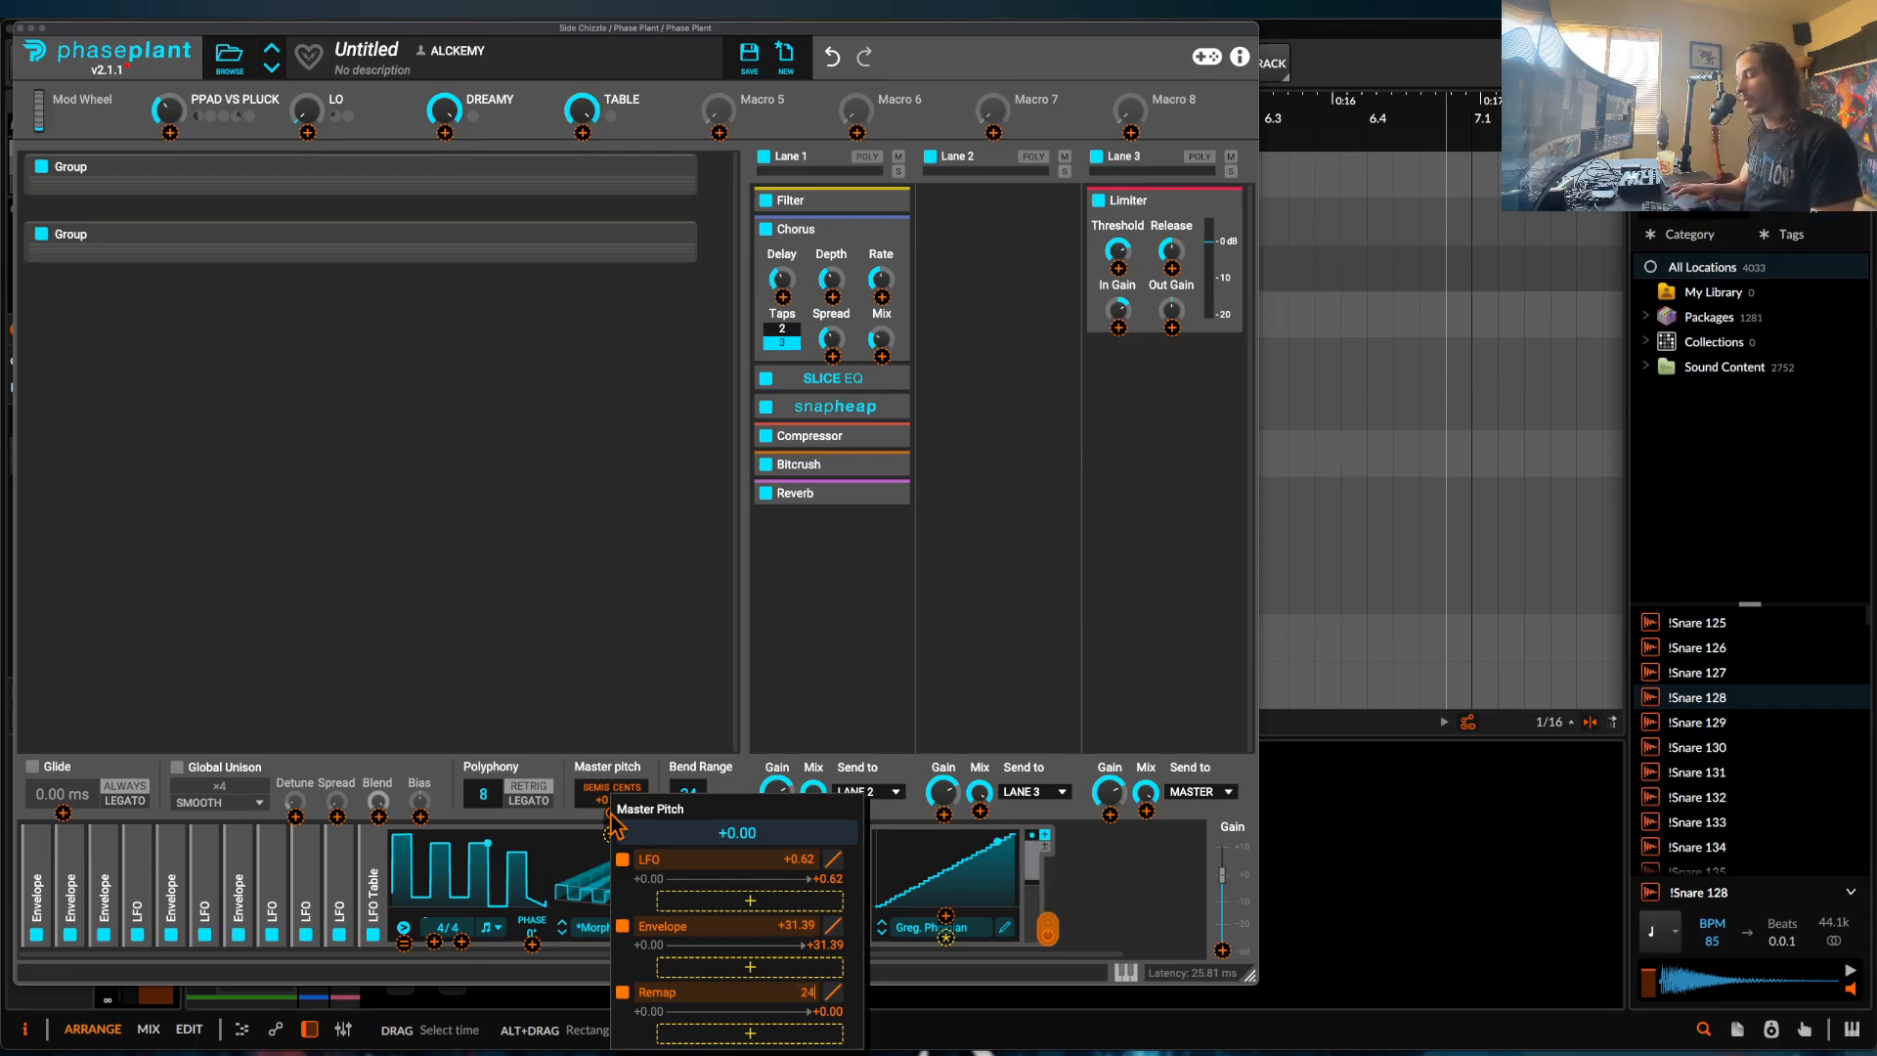
key("Return")
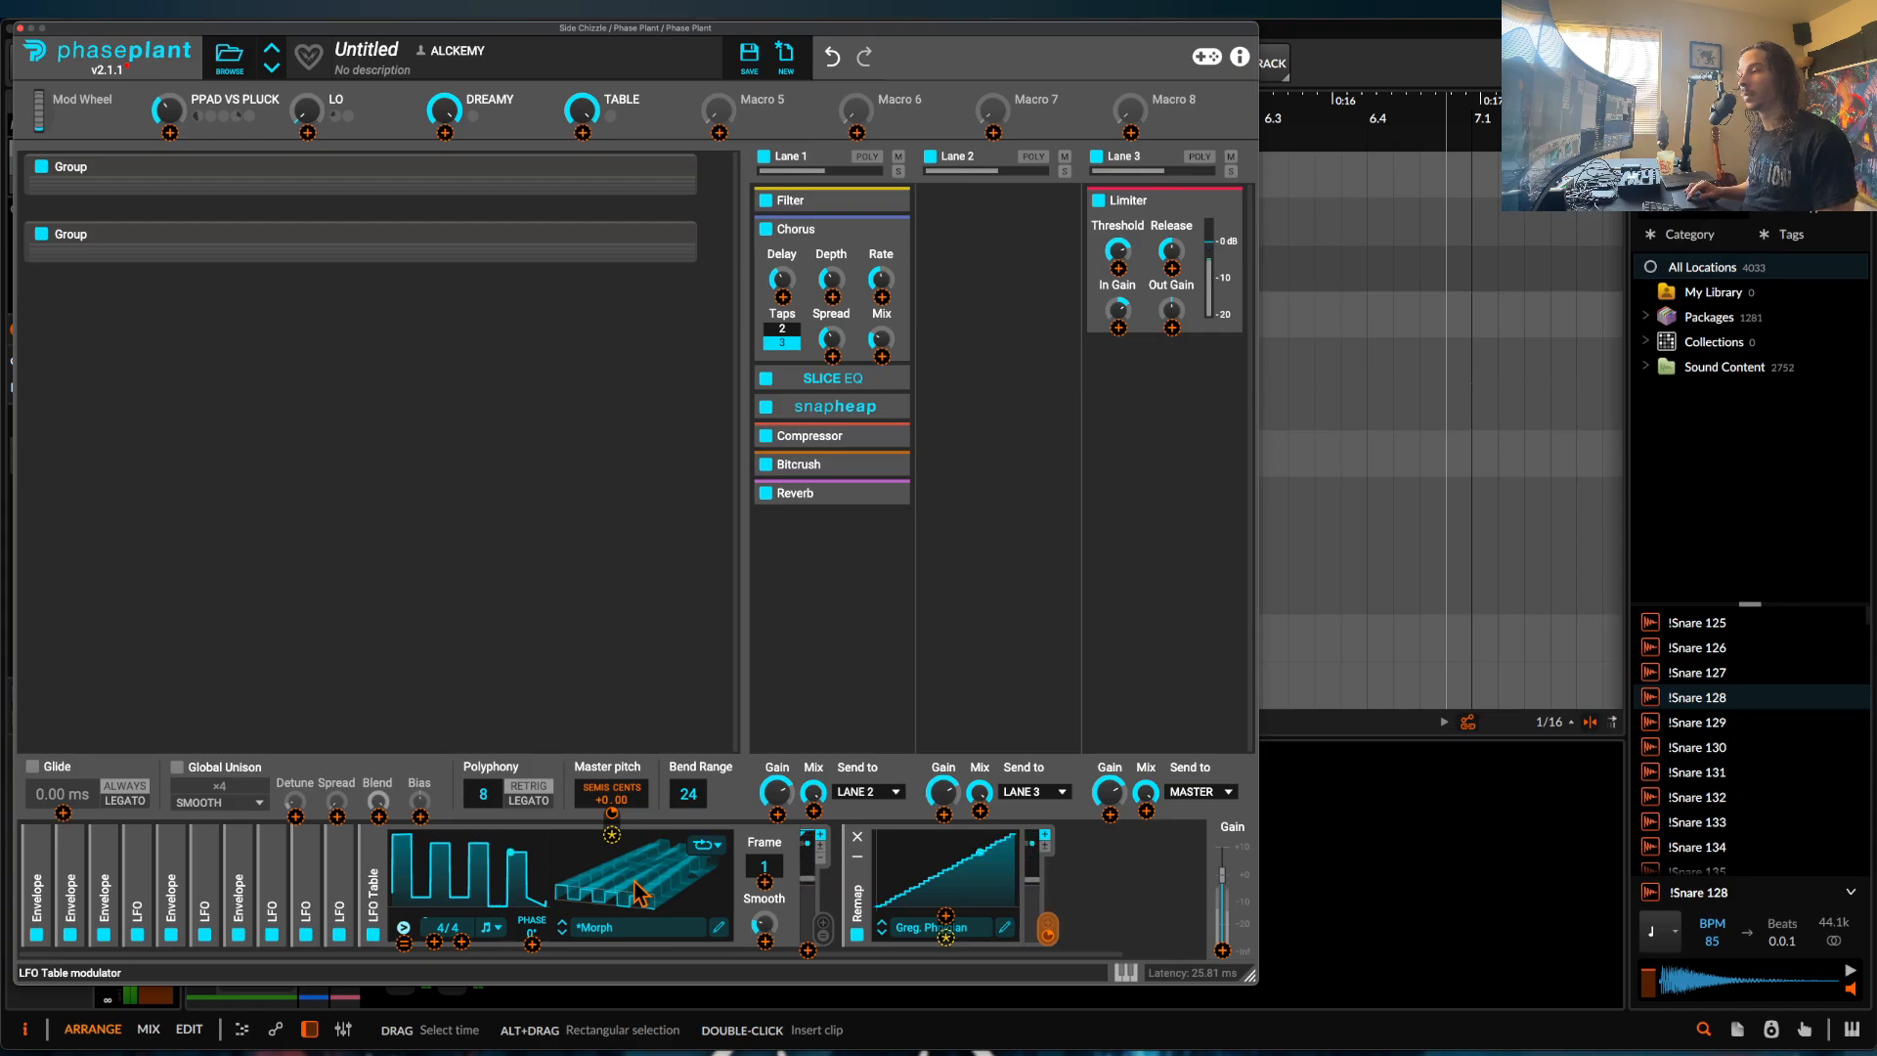
left_click(635, 813)
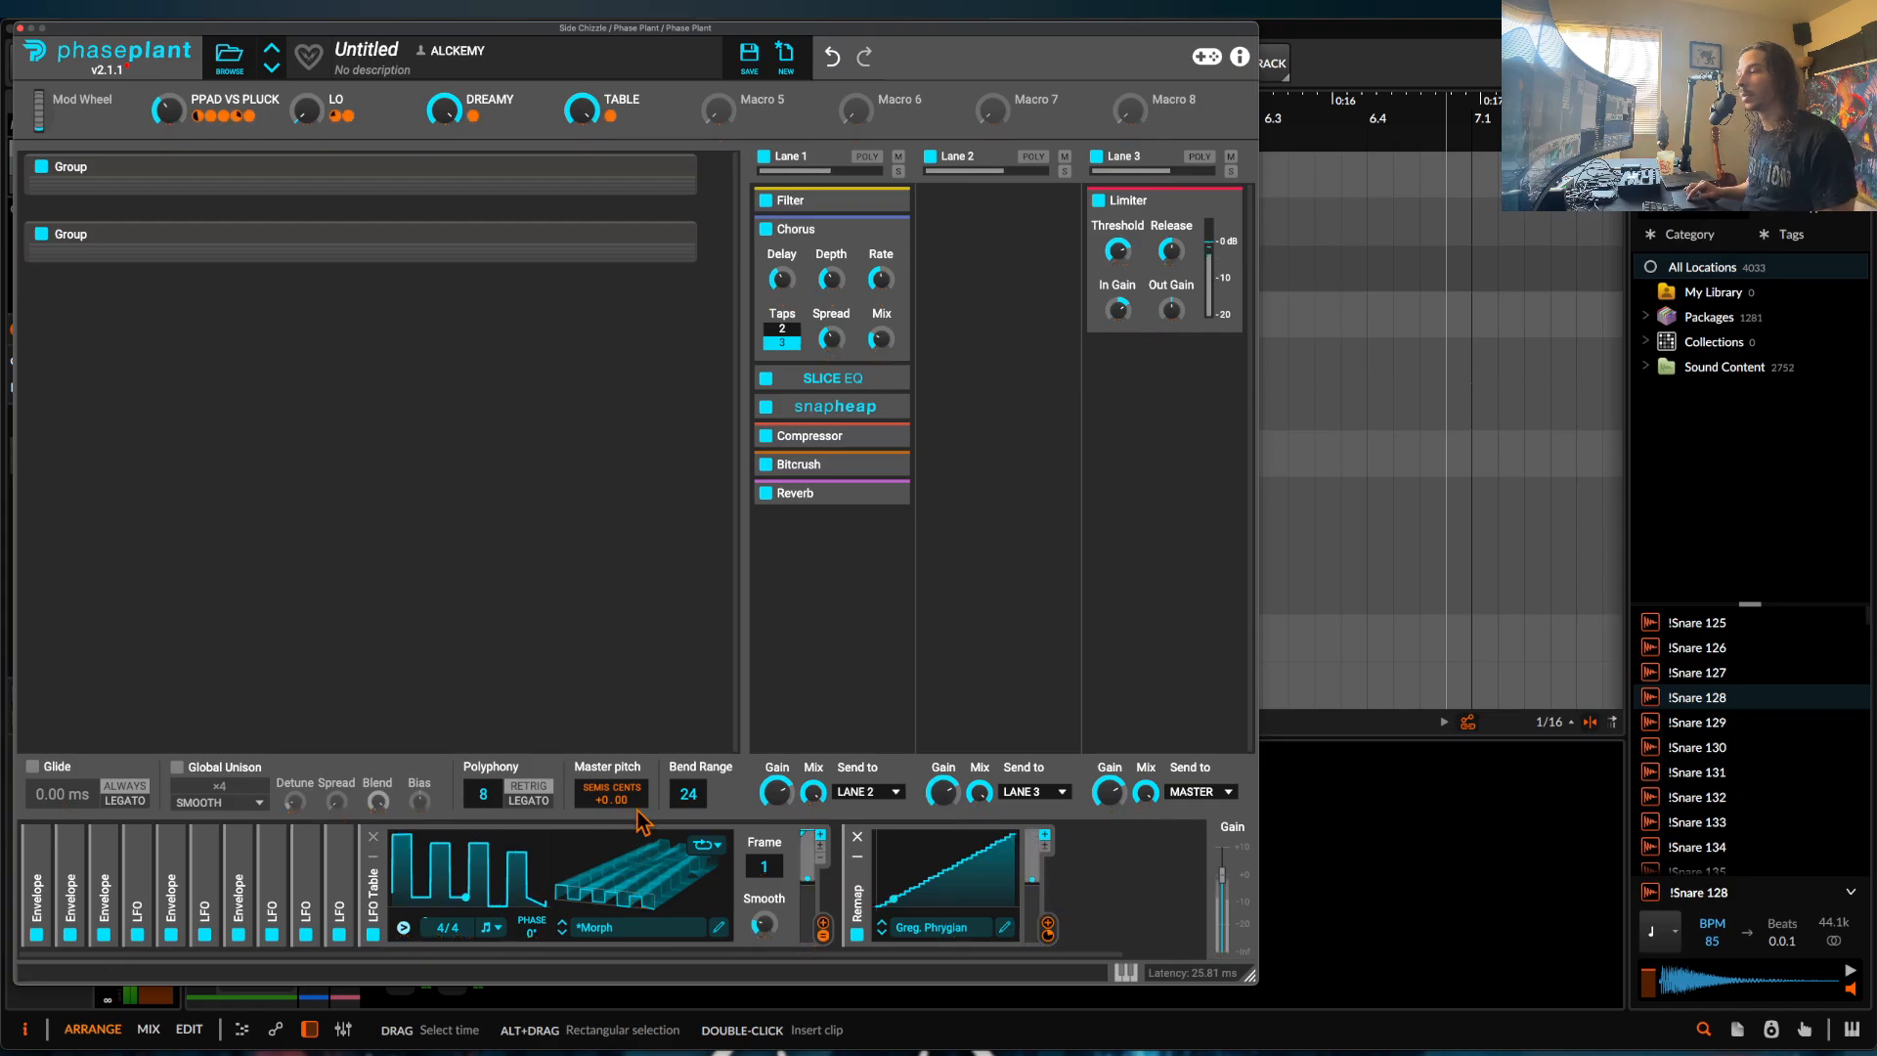
Raise the LFO Table's frame to 109 while the patch plays.
left_click_drag(762, 867, 762, 762)
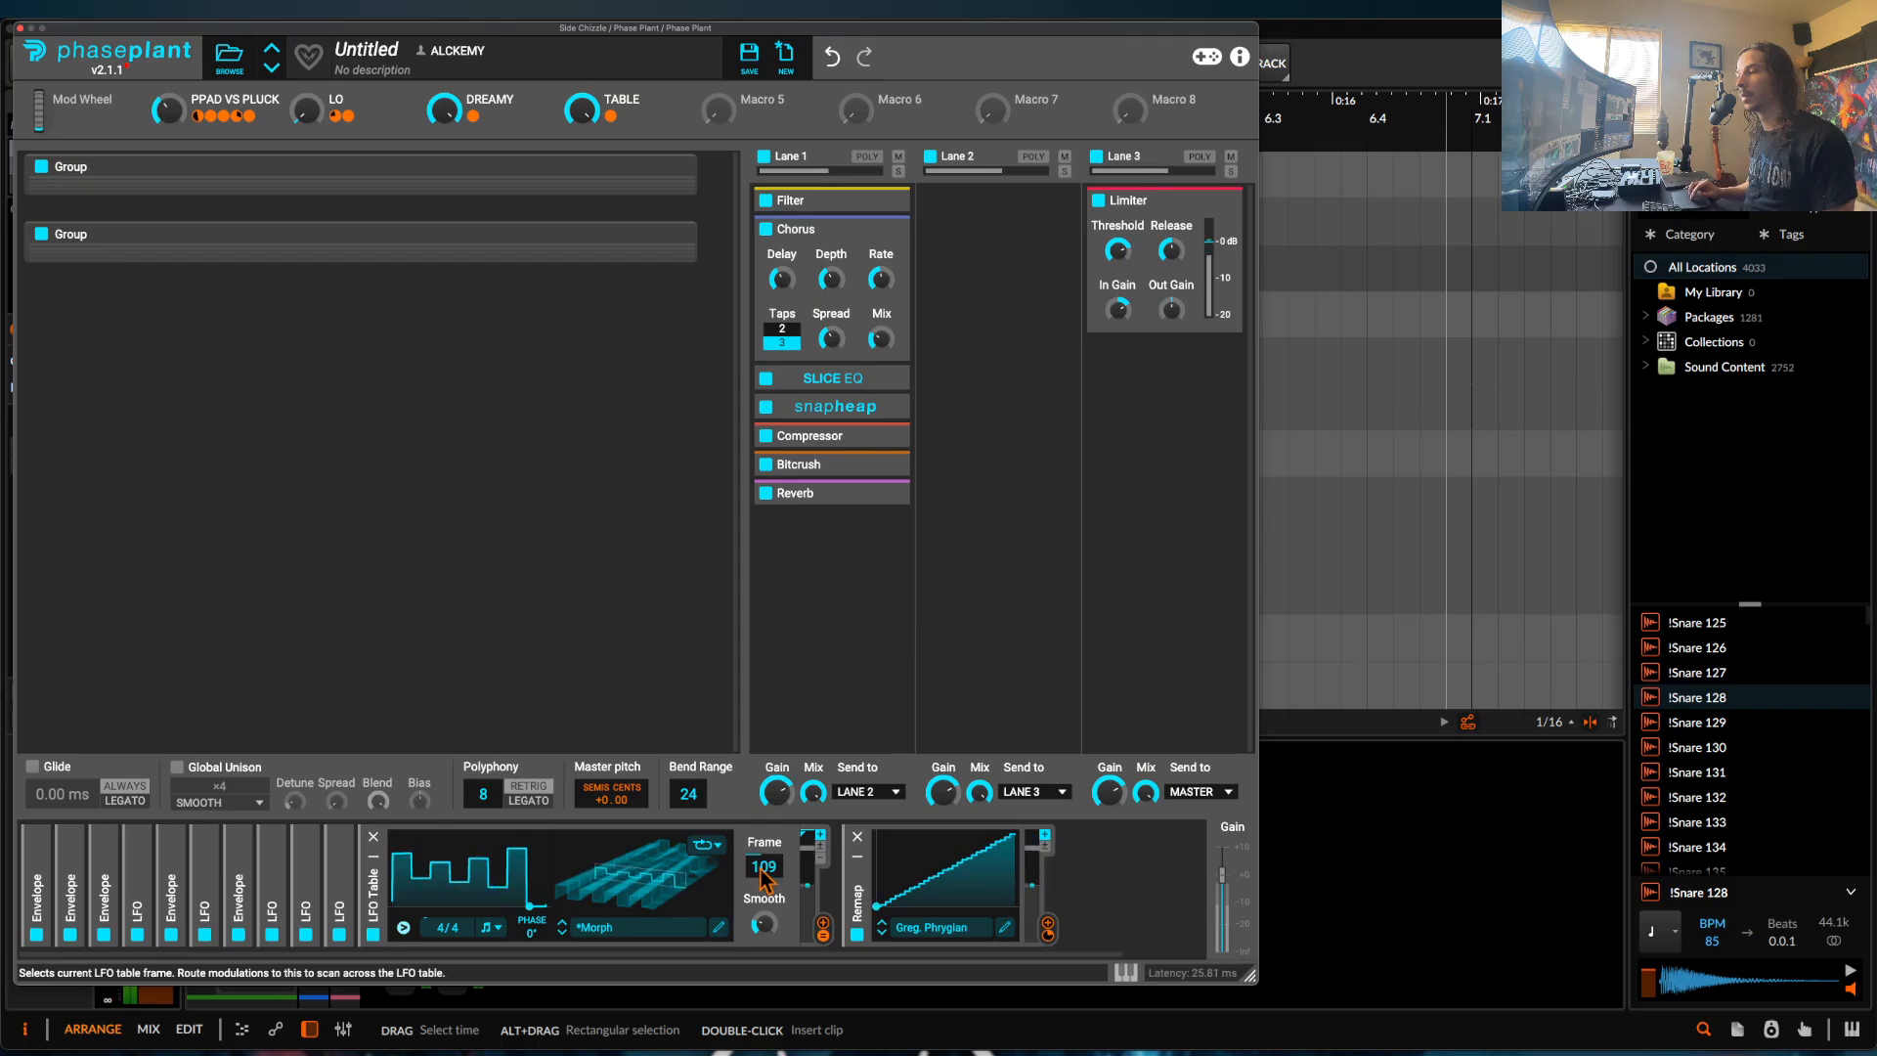
Sweep the LFO Table's frame up to 256 and back down to 47 while the patch plays.
left_click_drag(762, 873, 762, 829)
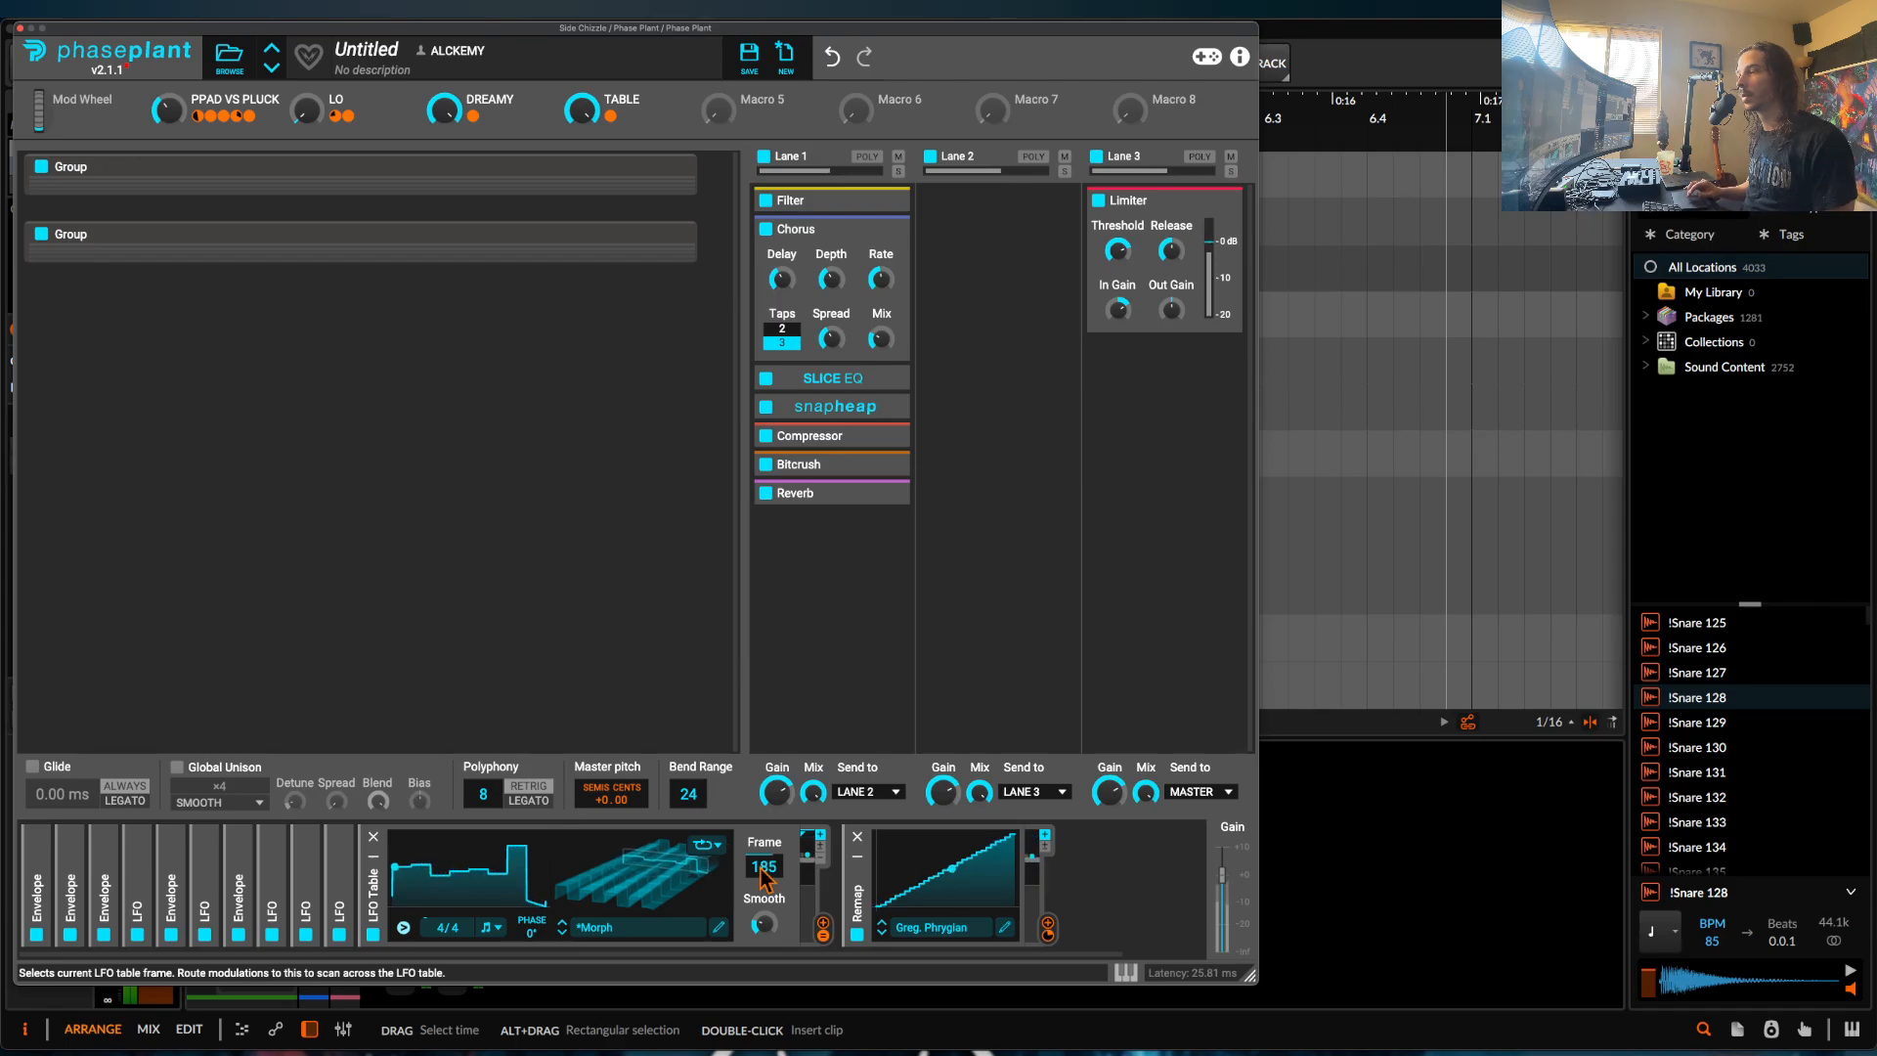
left_click_drag(764, 878, 763, 852)
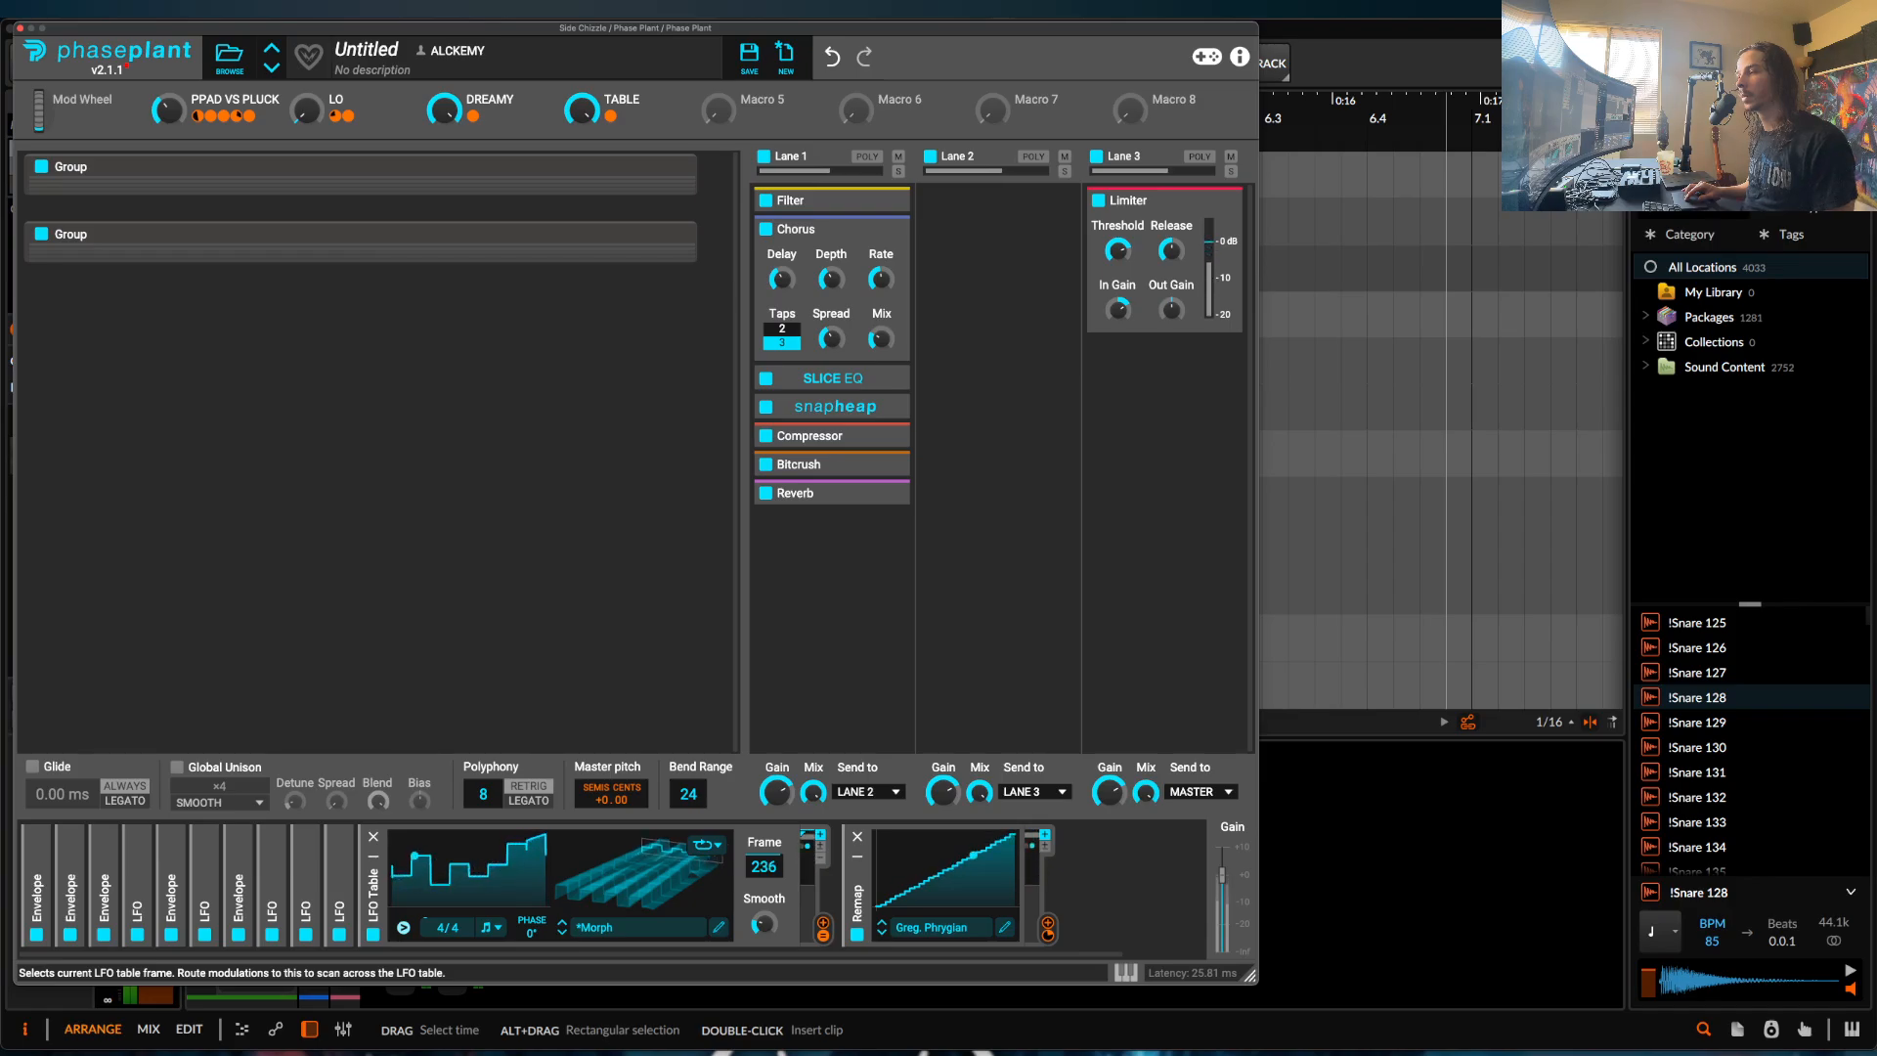
left_click_drag(764, 866, 764, 847)
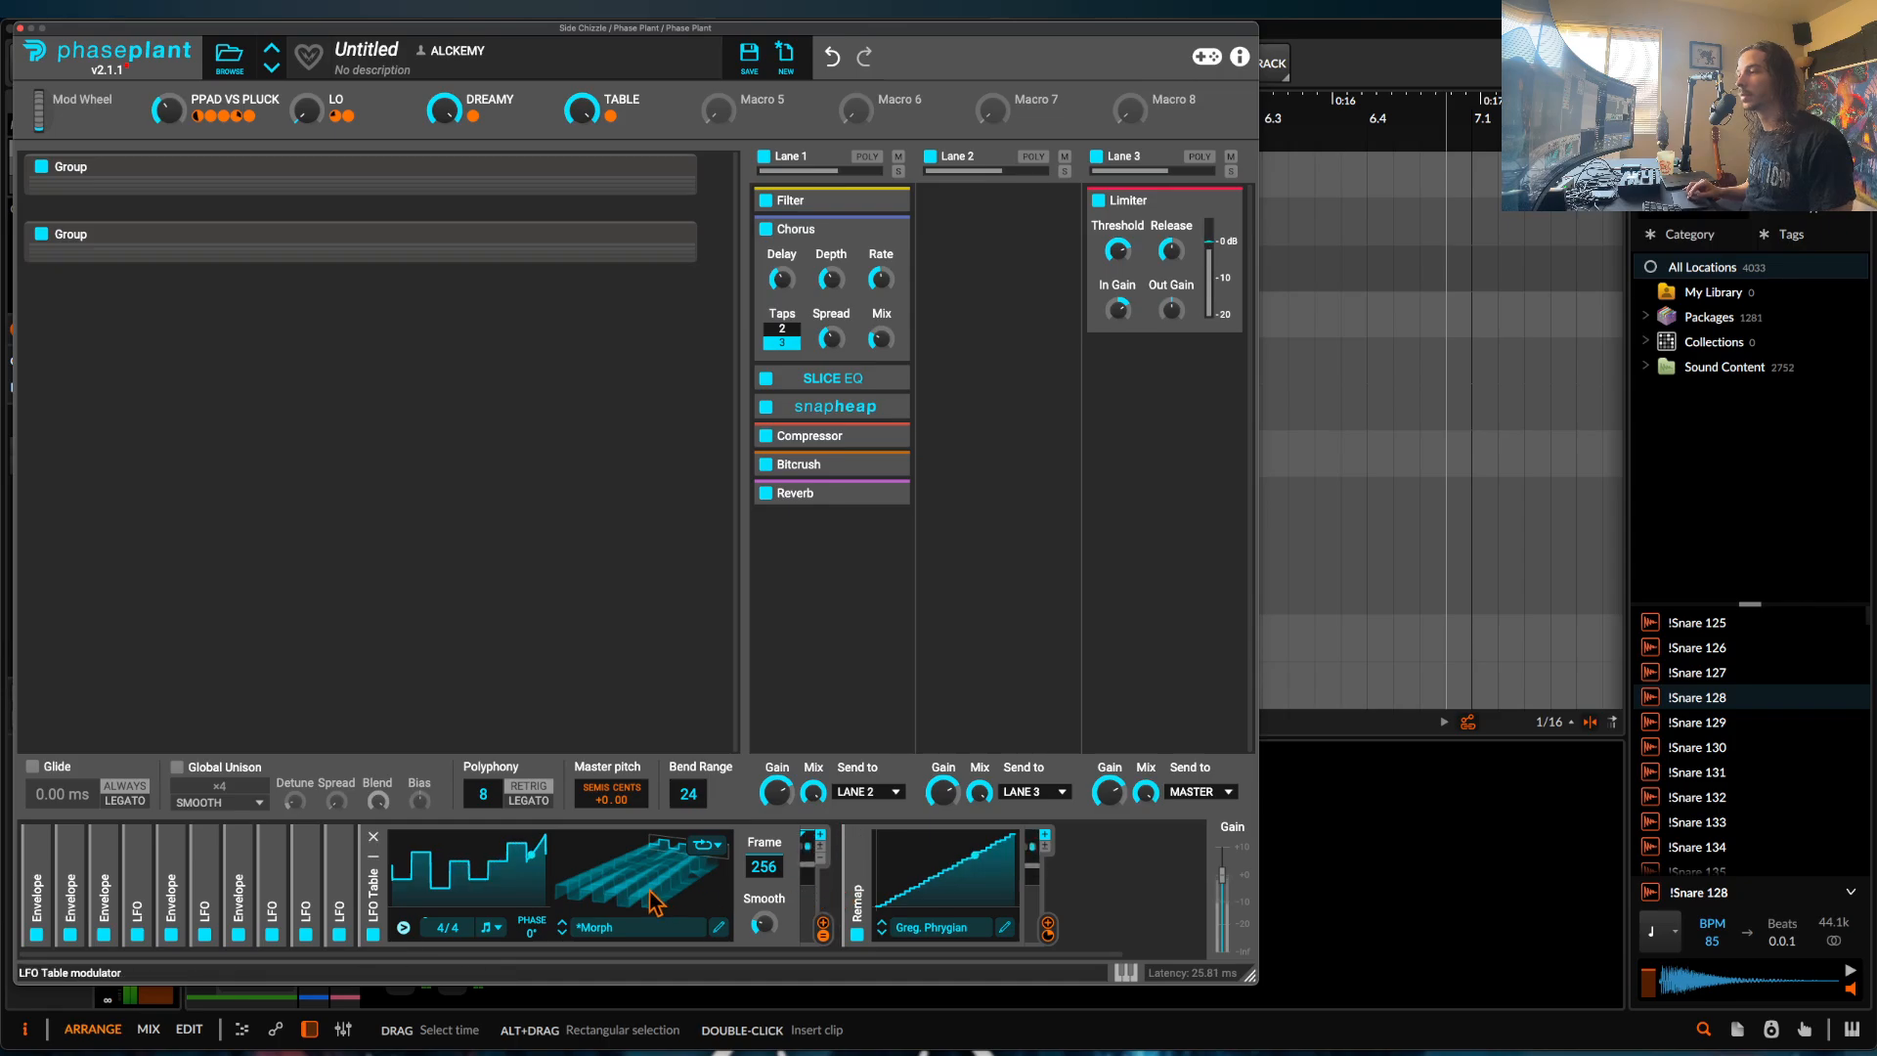
left_click_drag(646, 884, 646, 978)
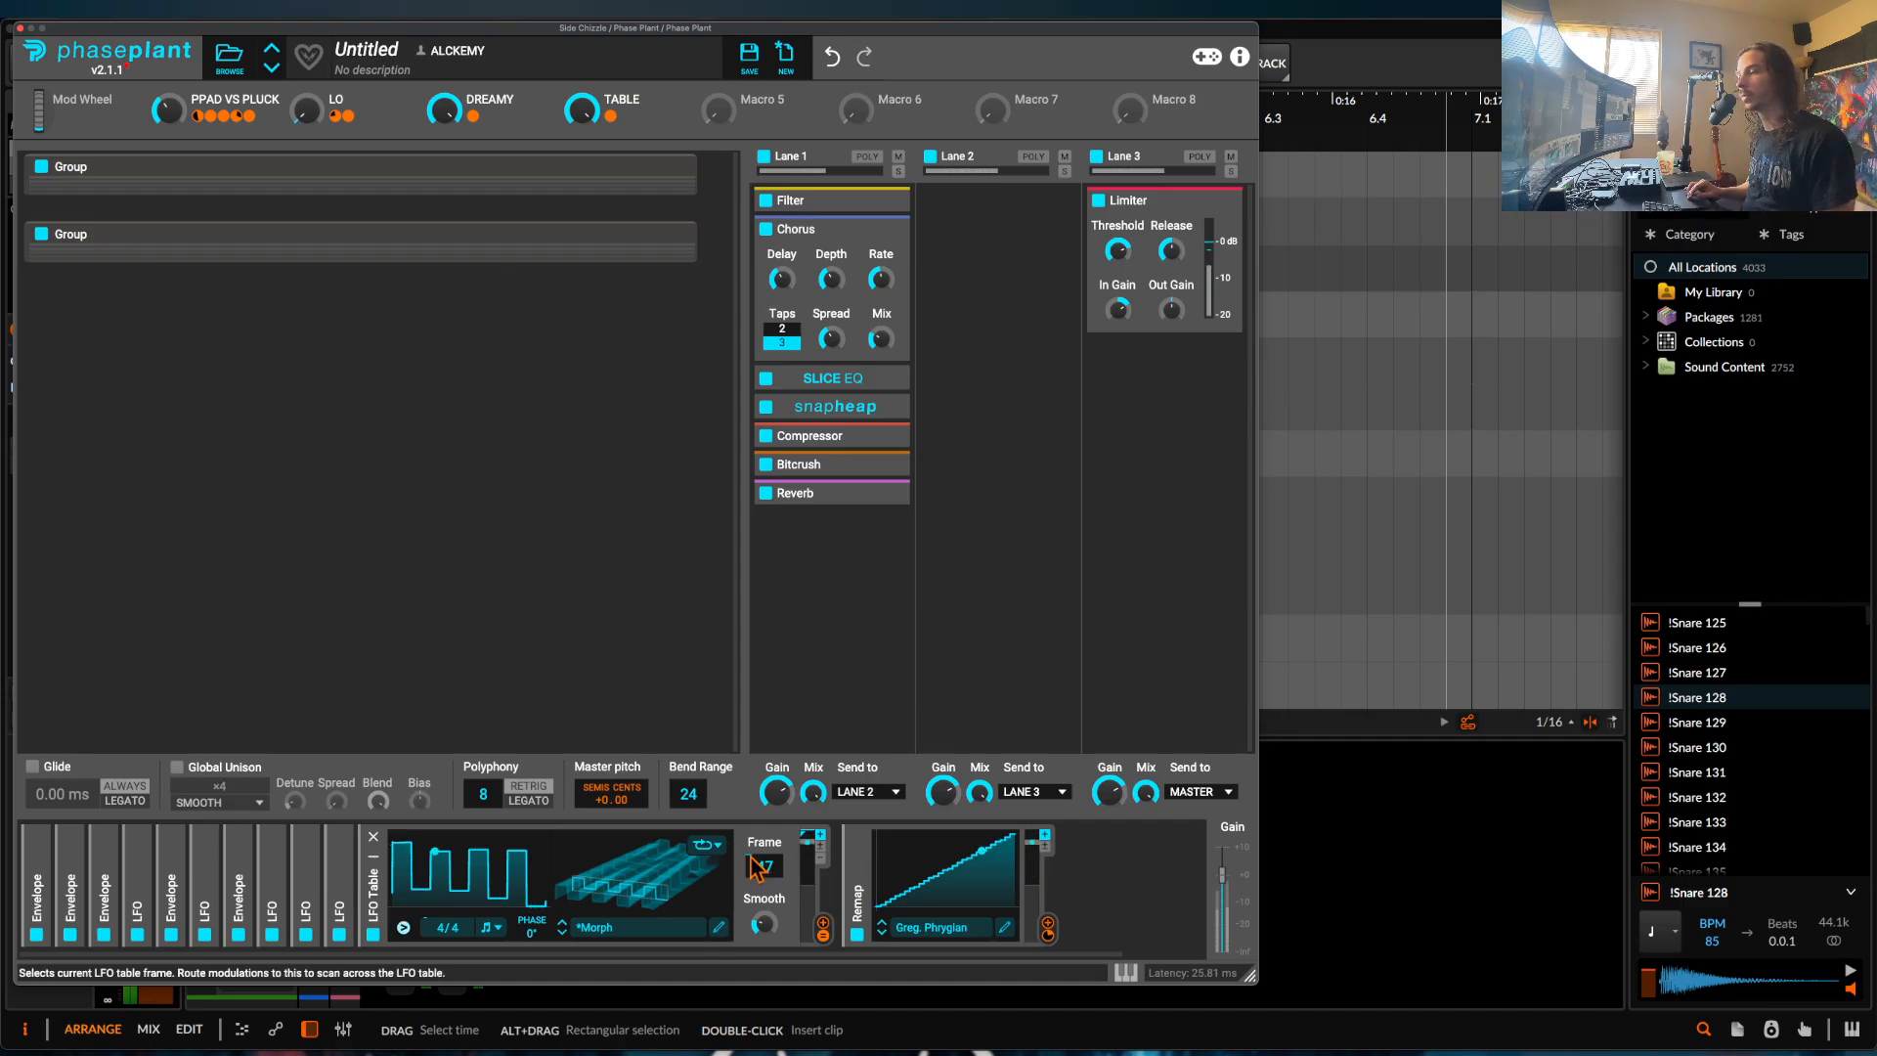
left_click(719, 927)
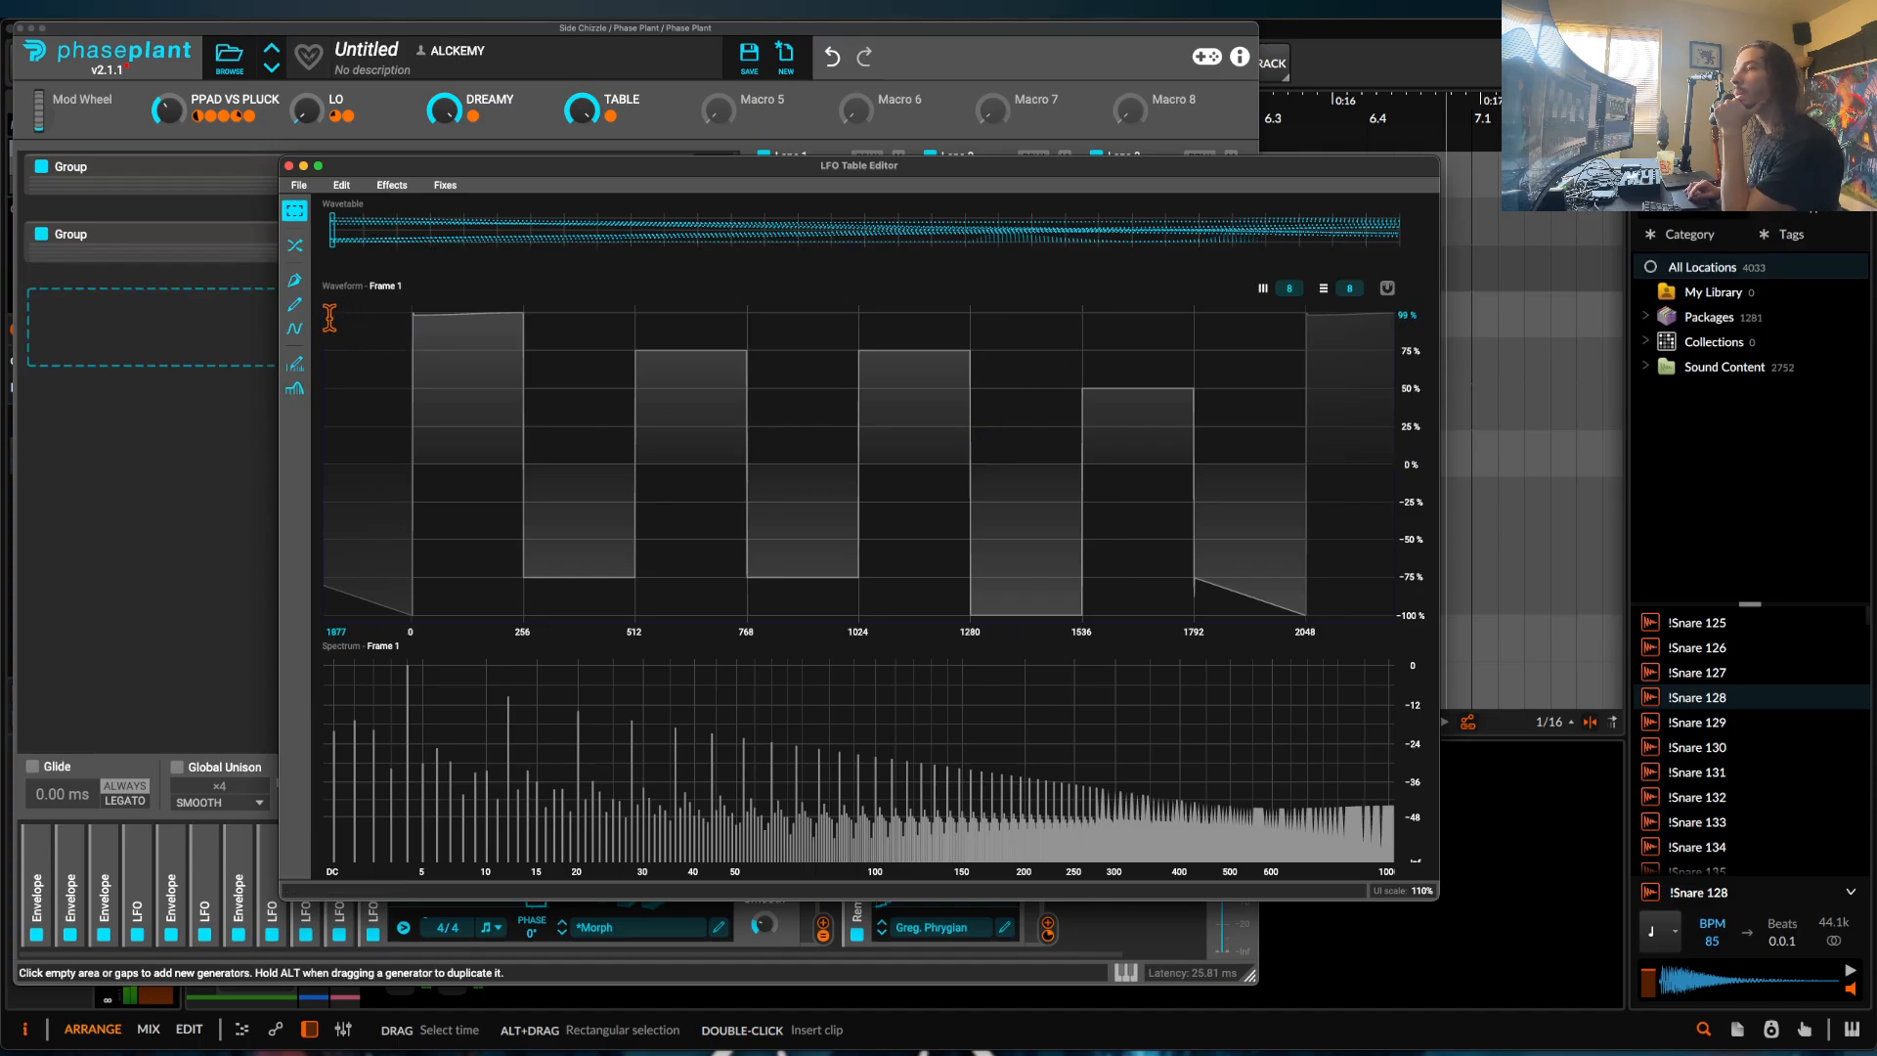
left_click(290, 166)
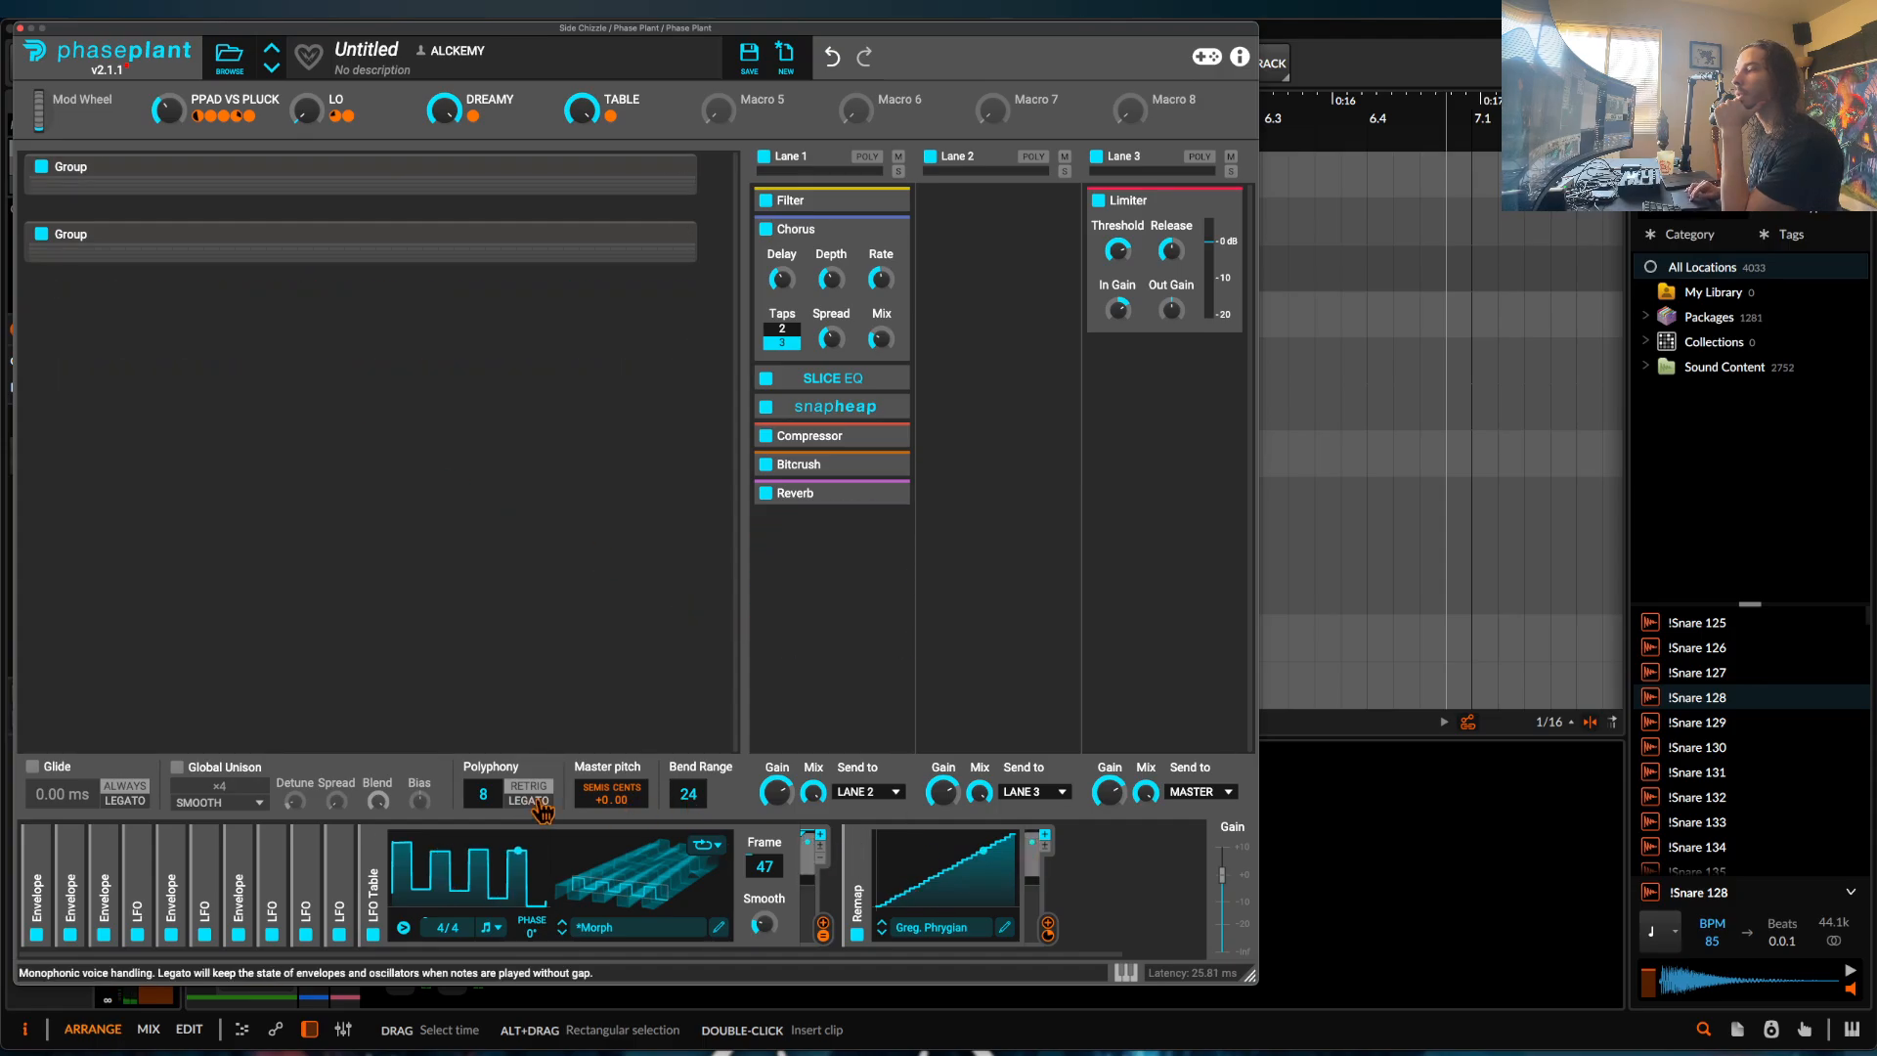
left_click(625, 813)
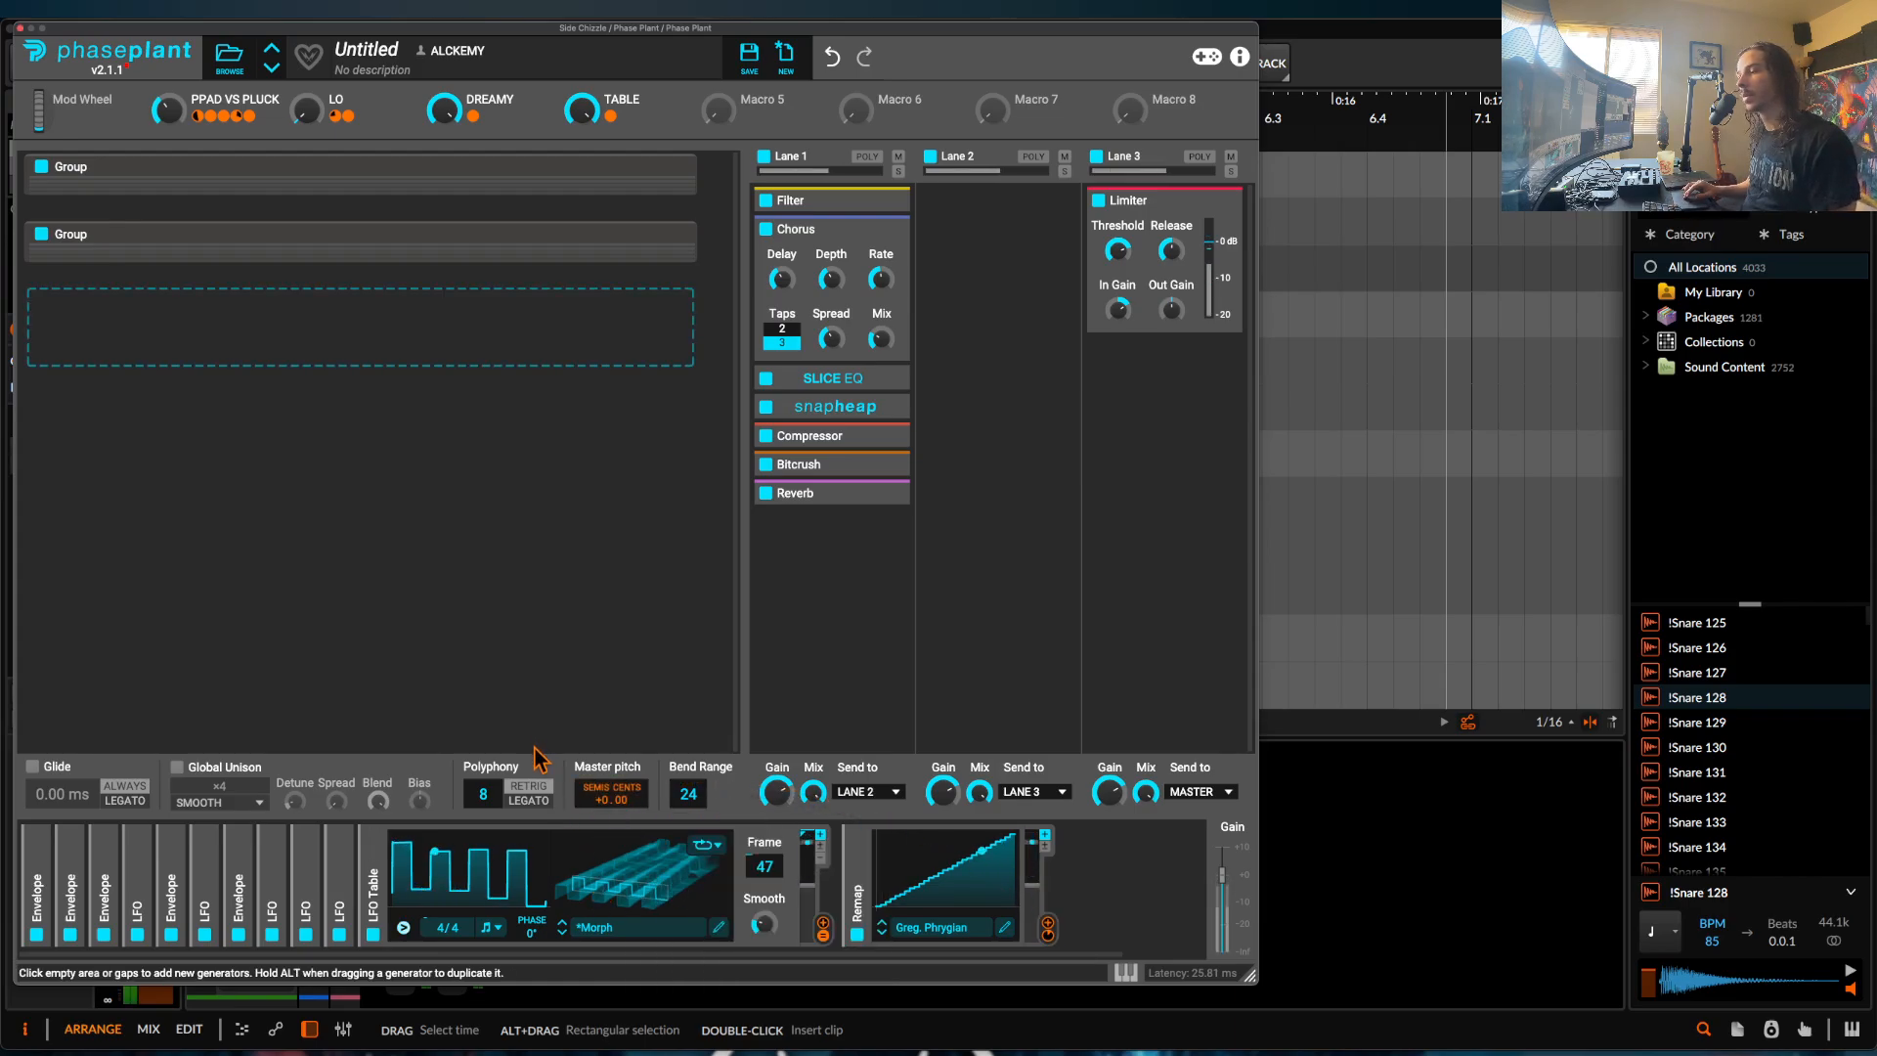
In the LFO Table Editor's frame 1, draw flat Pen tool steps at 50% from 512 to 768 and -100% from 768 to 1024.
left_click(718, 929)
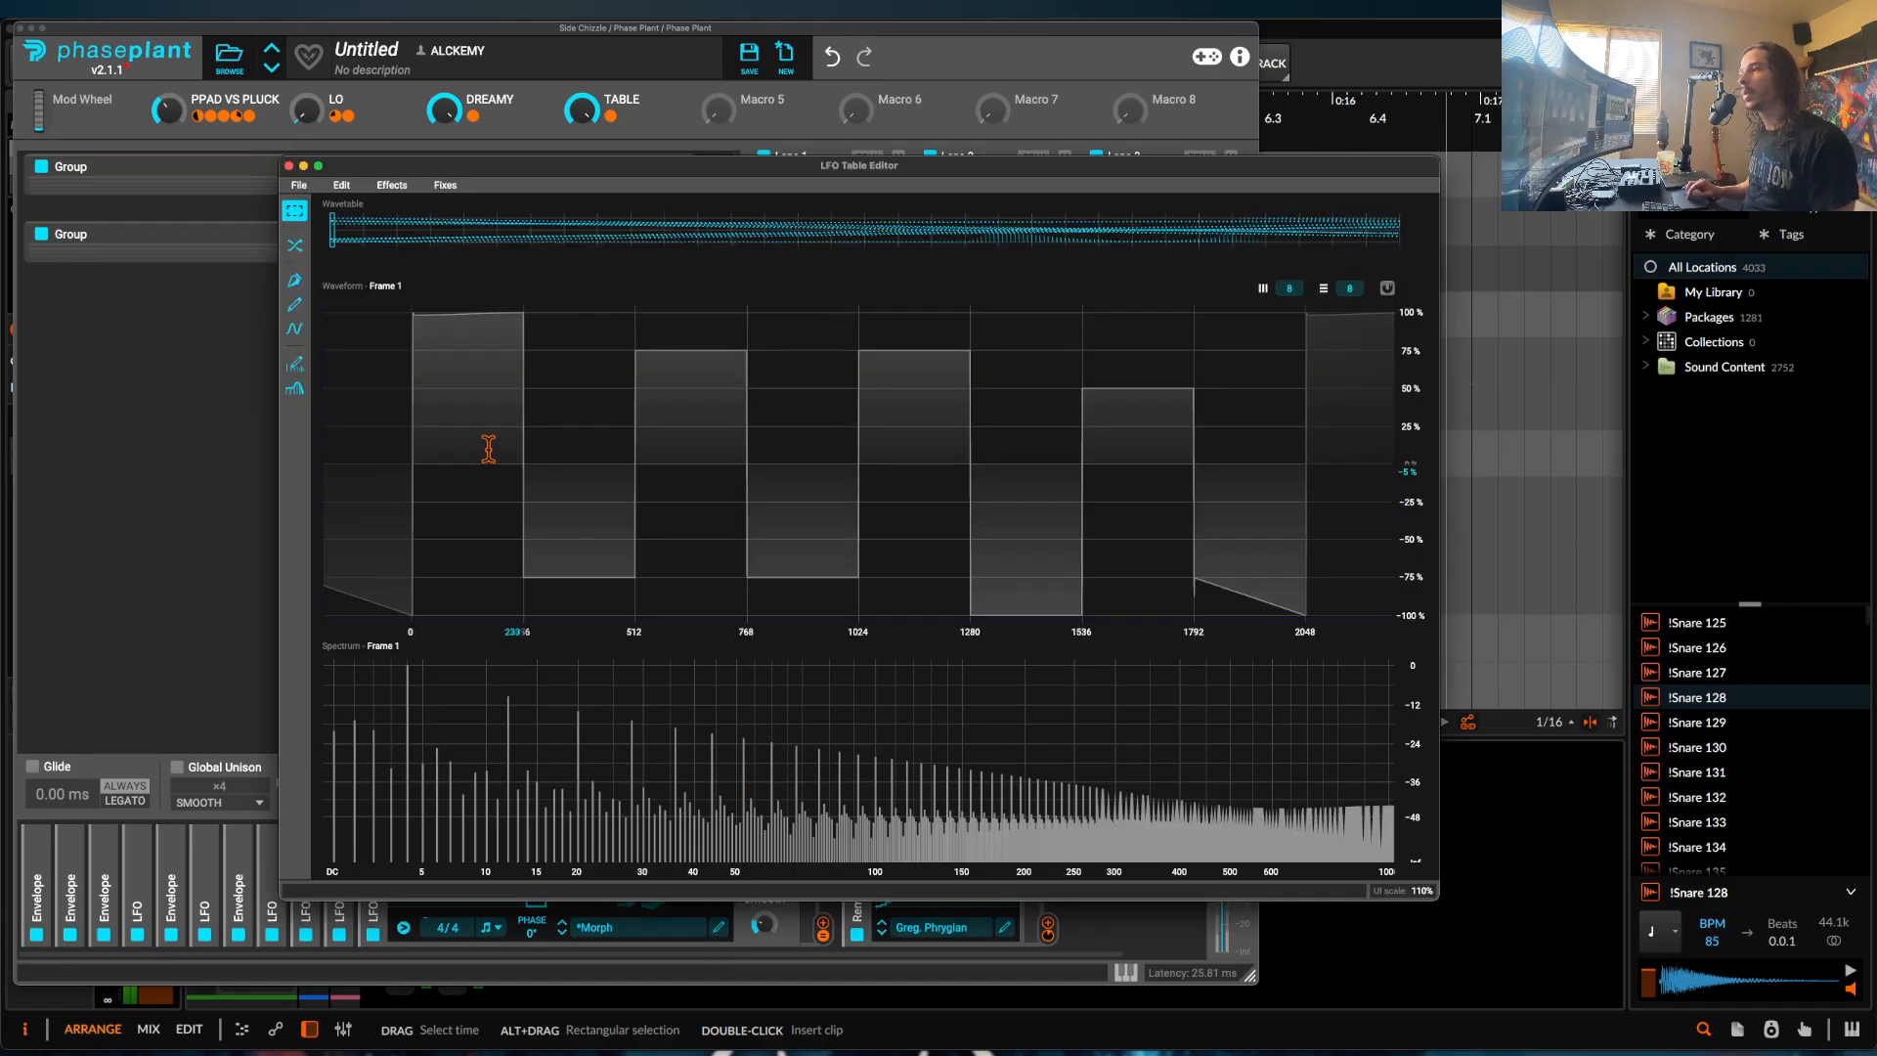
left_click(294, 280)
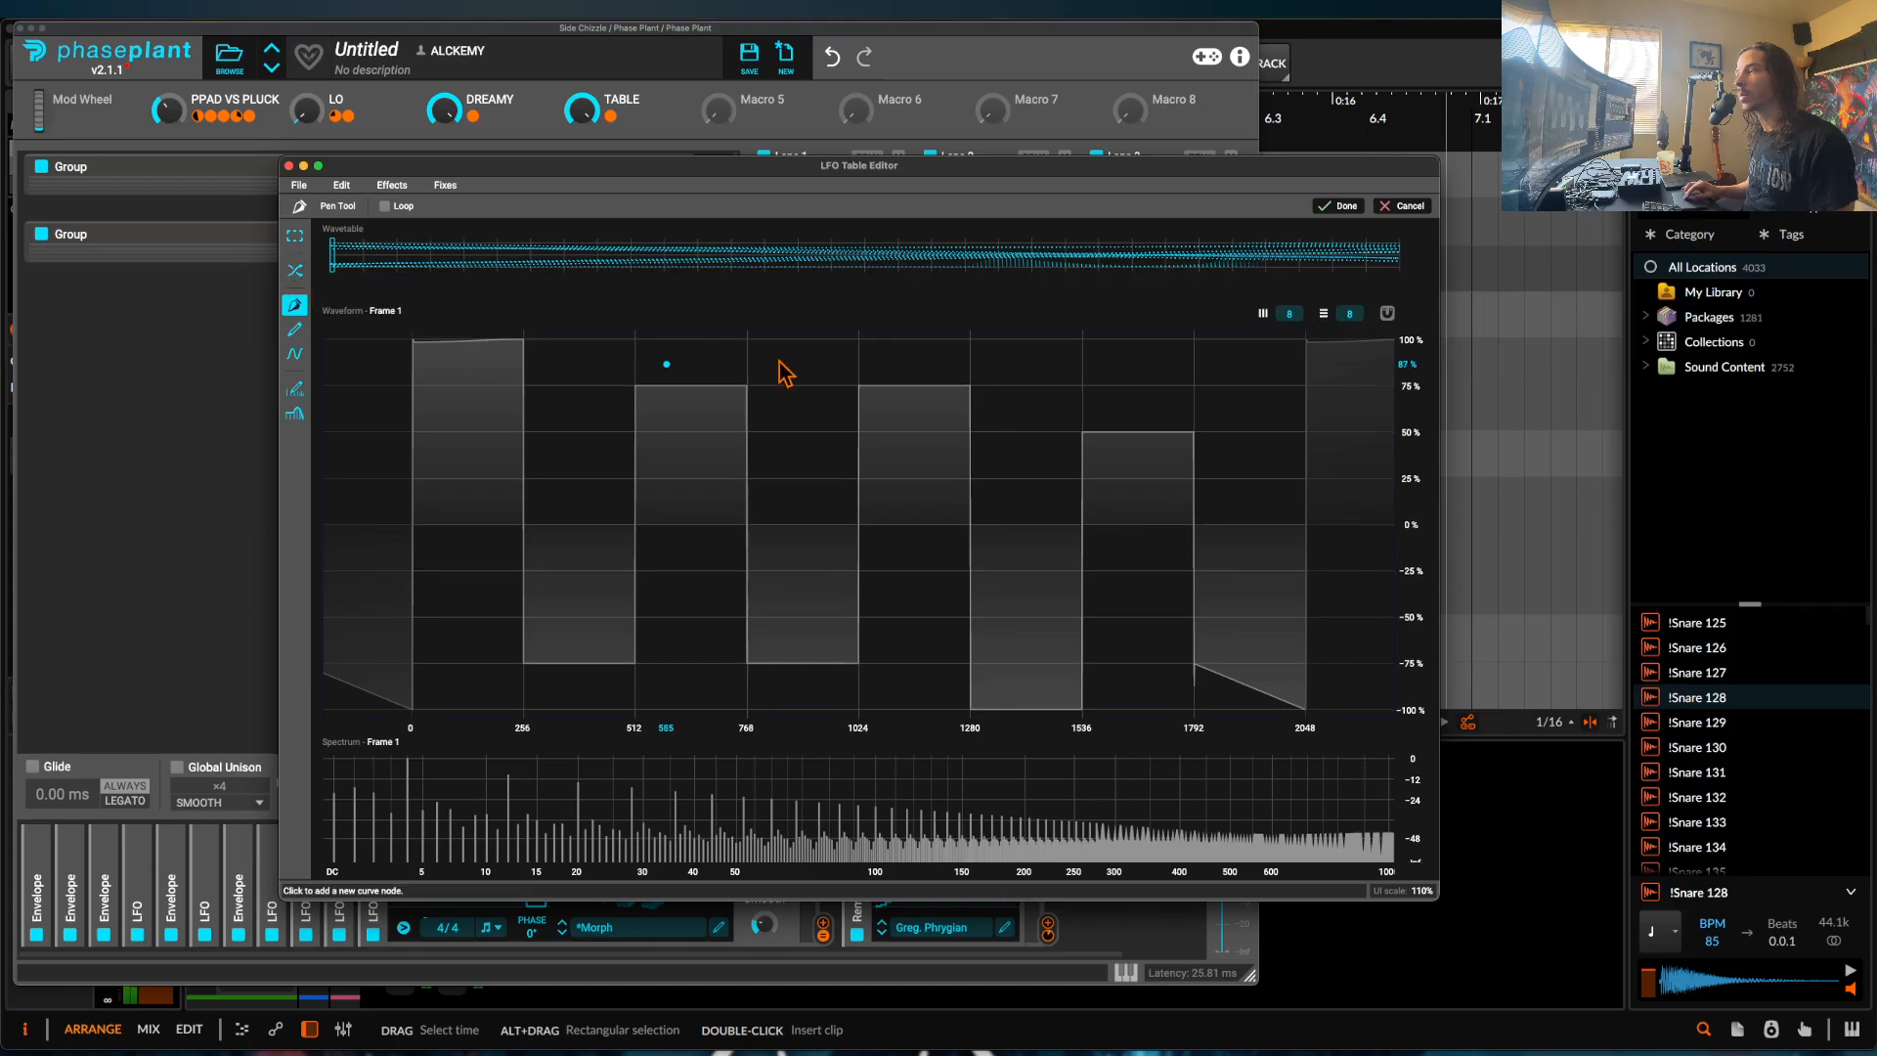
left_click(635, 430)
left_click_drag(748, 437, 750, 616)
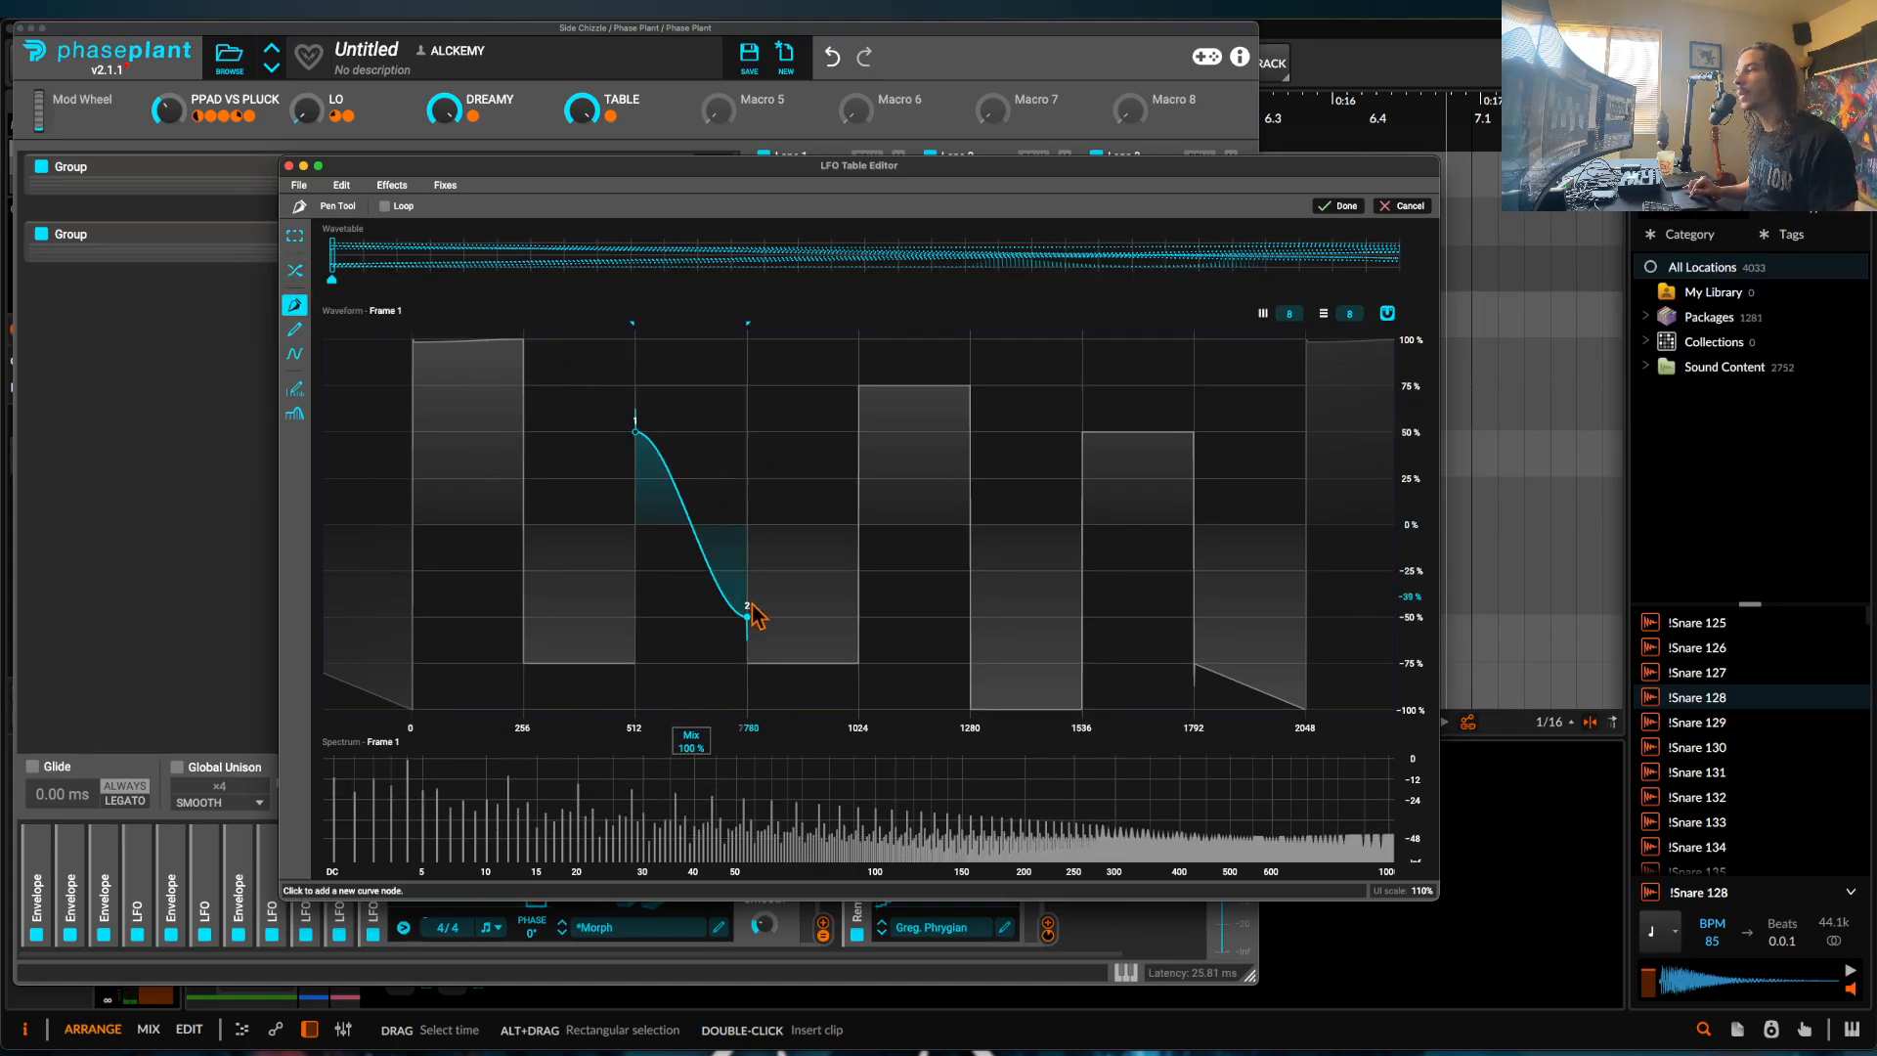
left_click(751, 436)
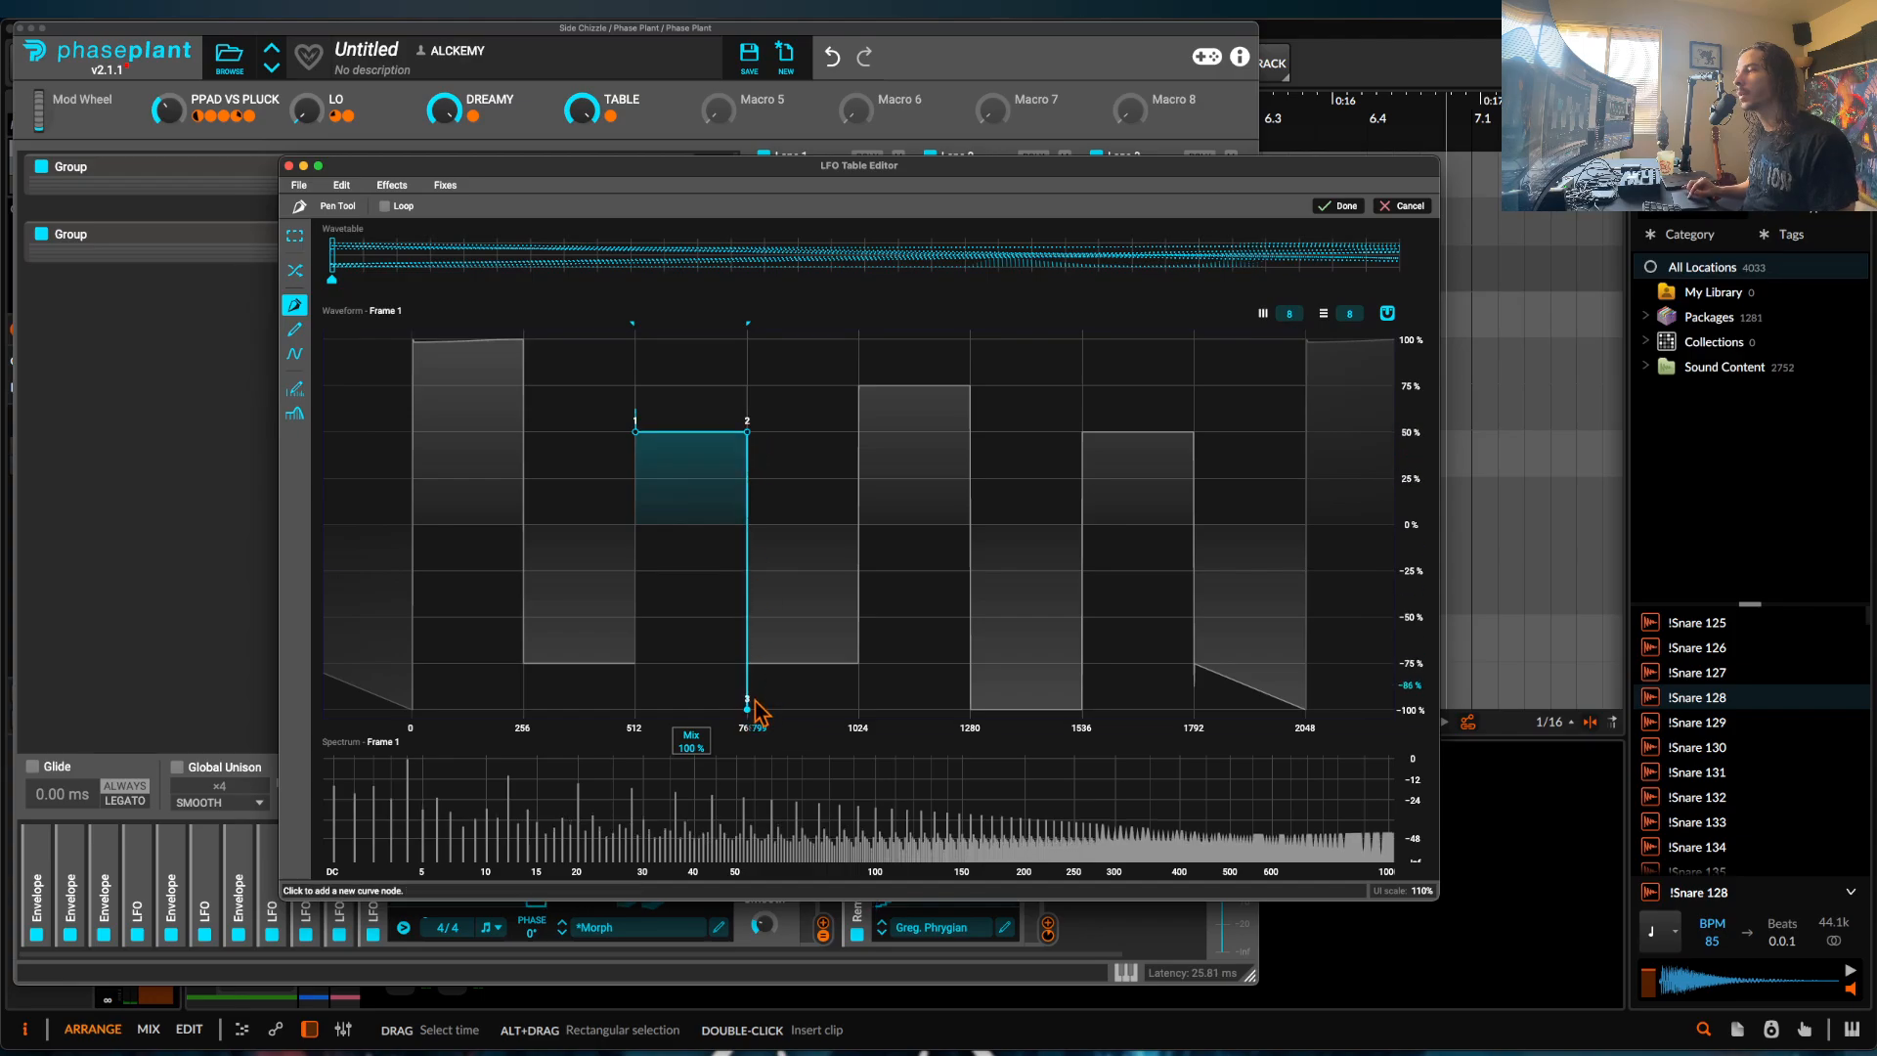
left_click(859, 704)
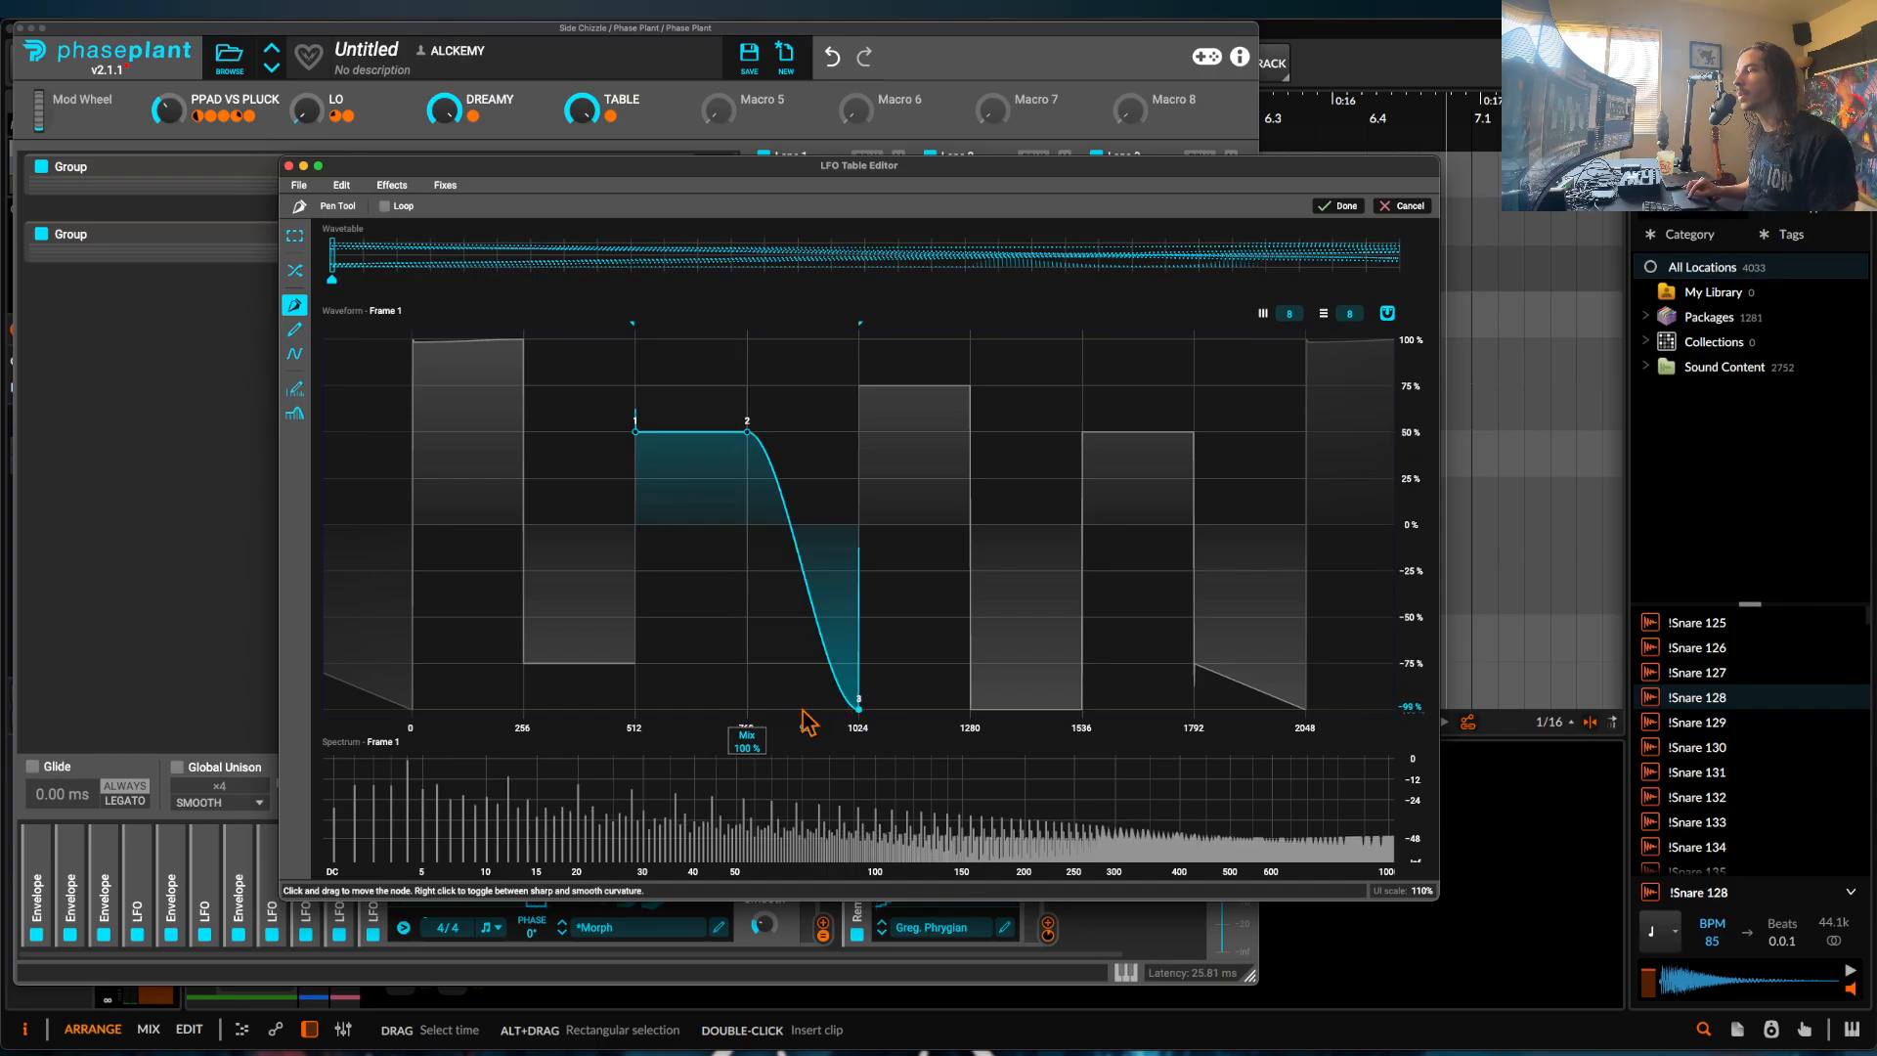
left_click_drag(803, 711, 770, 711)
left_click(848, 712)
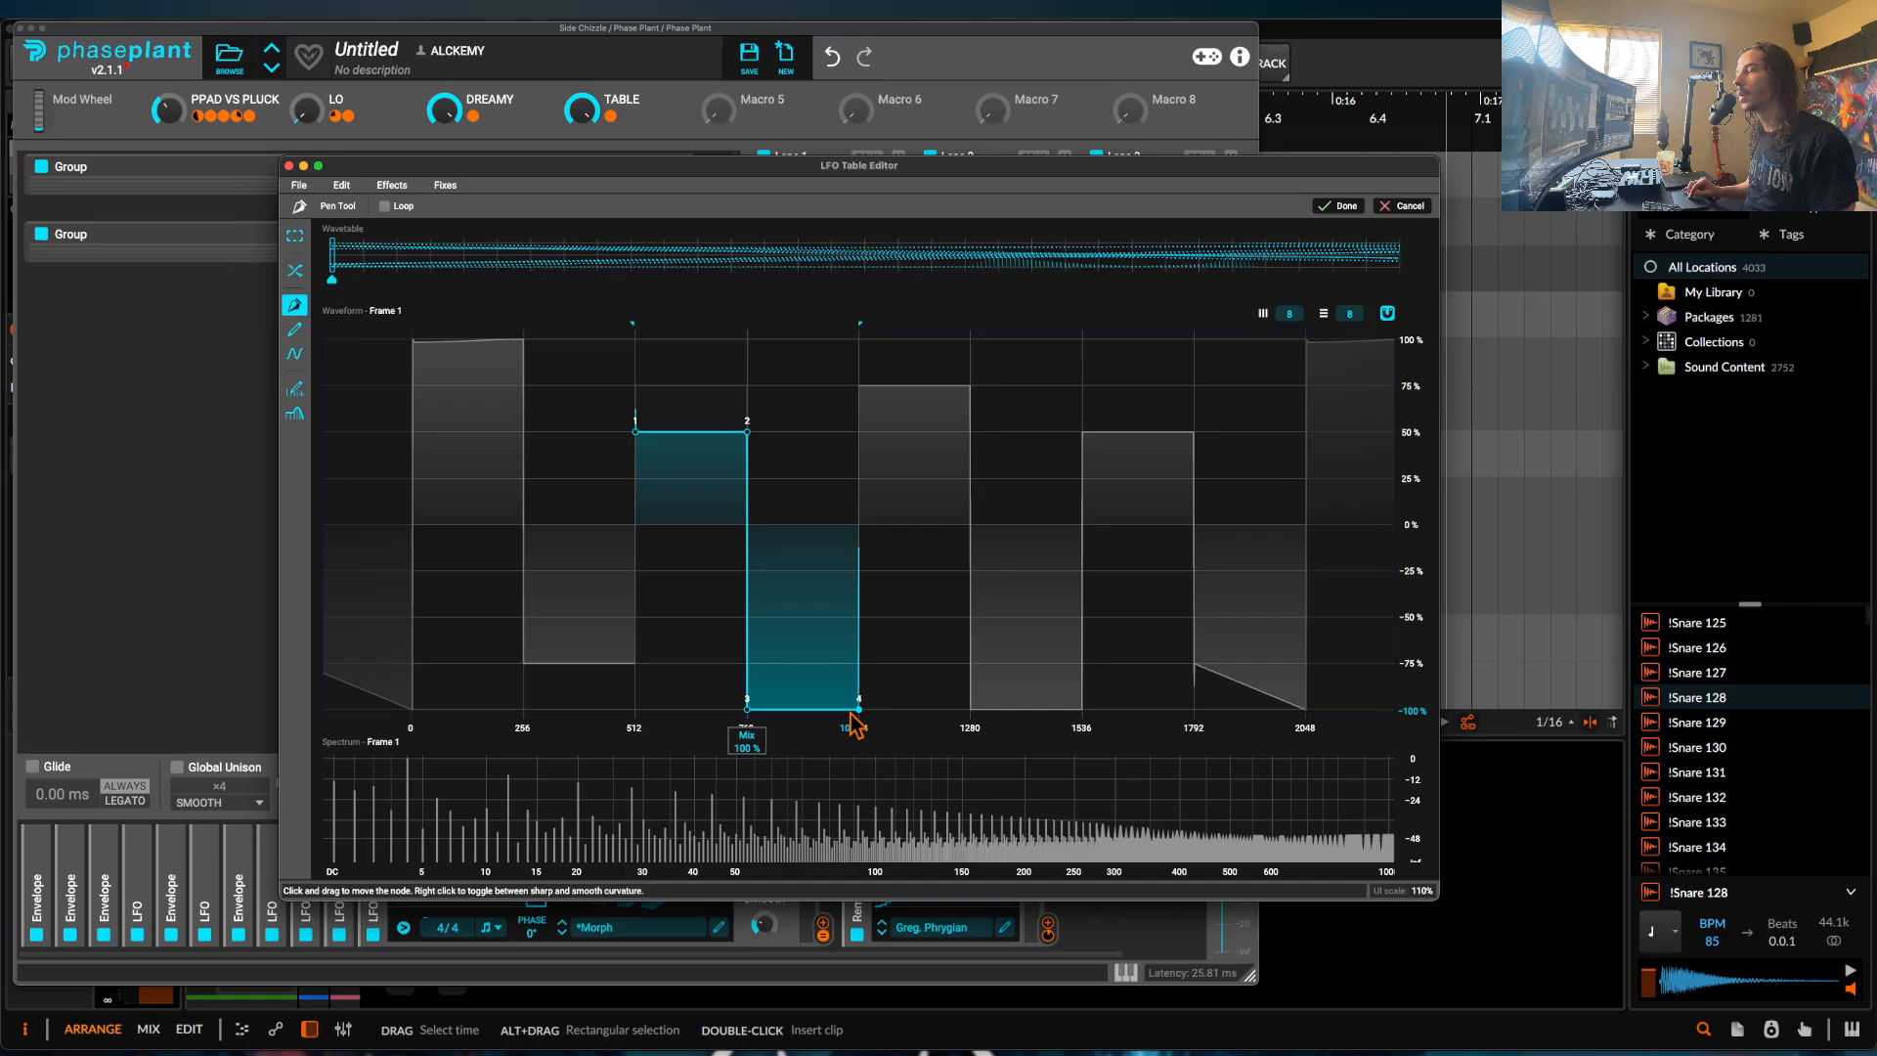
Continue frame 1 with four equal 256-sample steps at 0%, -75%, 75% and -50%, running from 1024 to 2048.
left_click(866, 528)
left_click(973, 533)
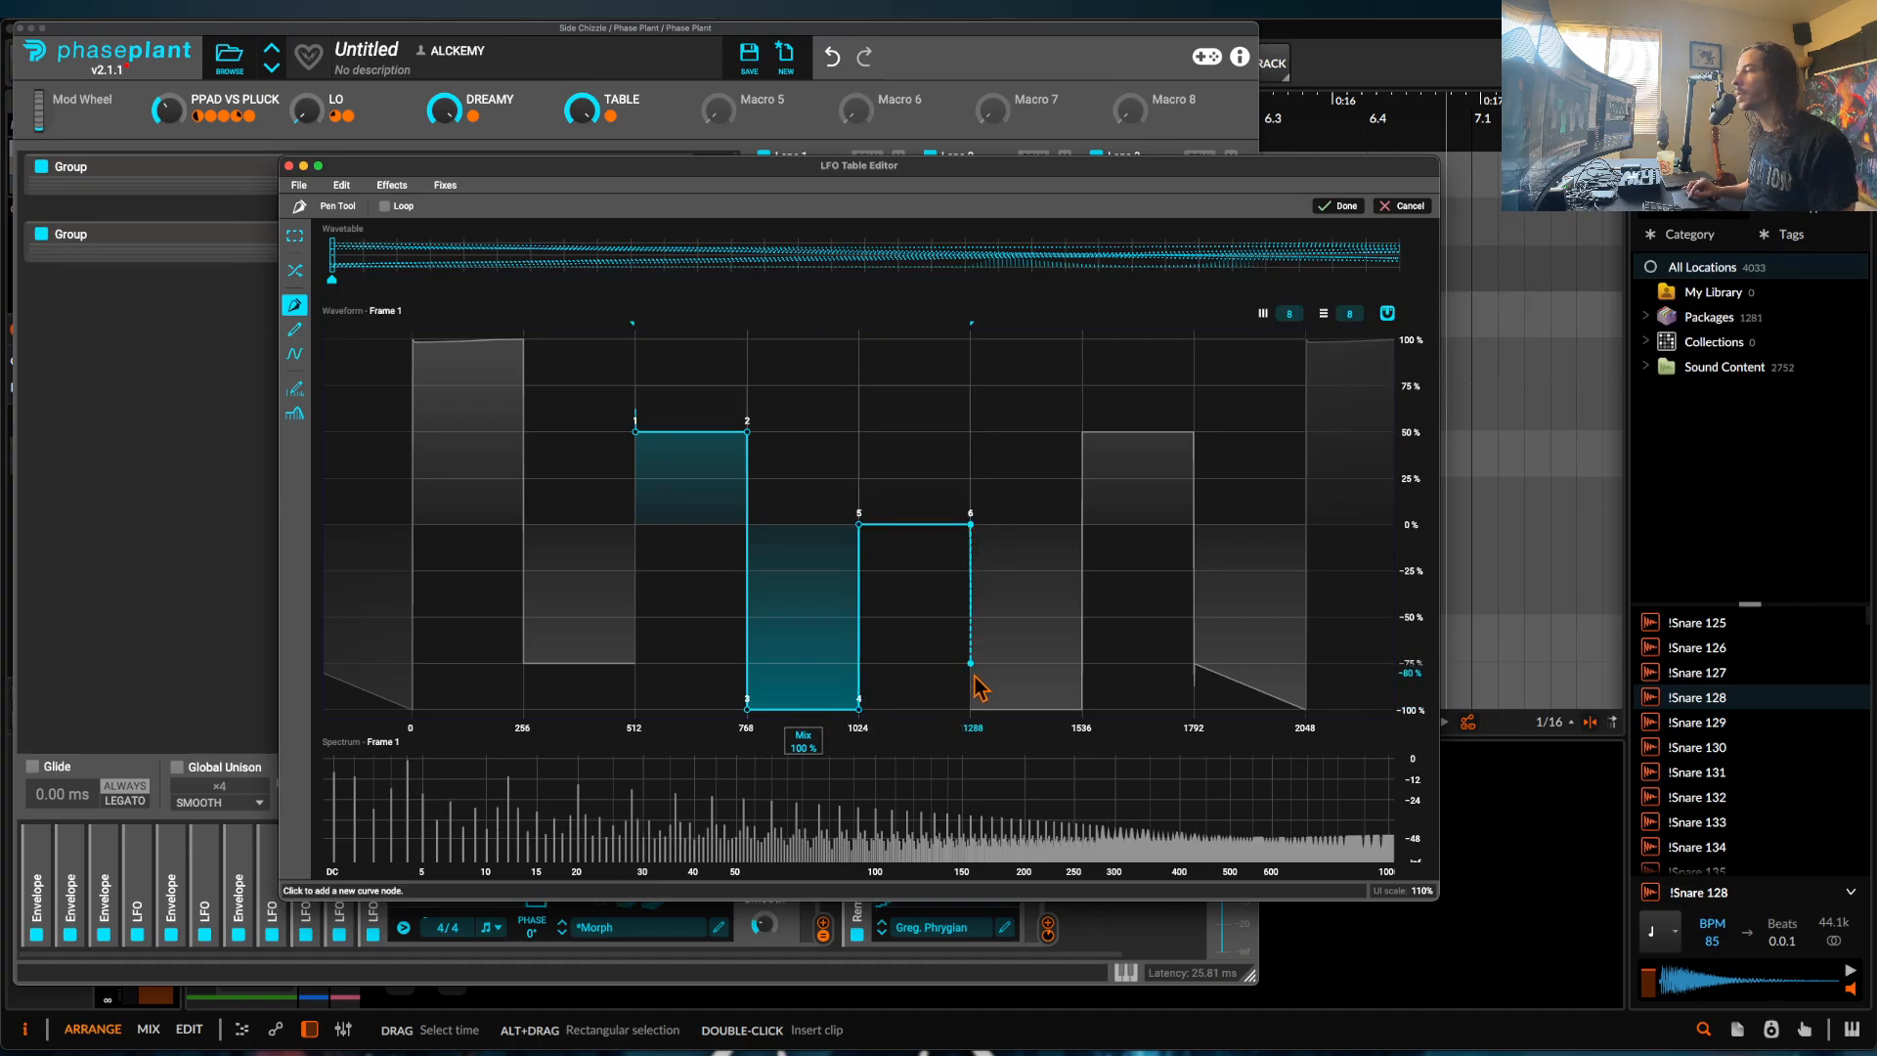
left_click(978, 675)
left_click(1081, 669)
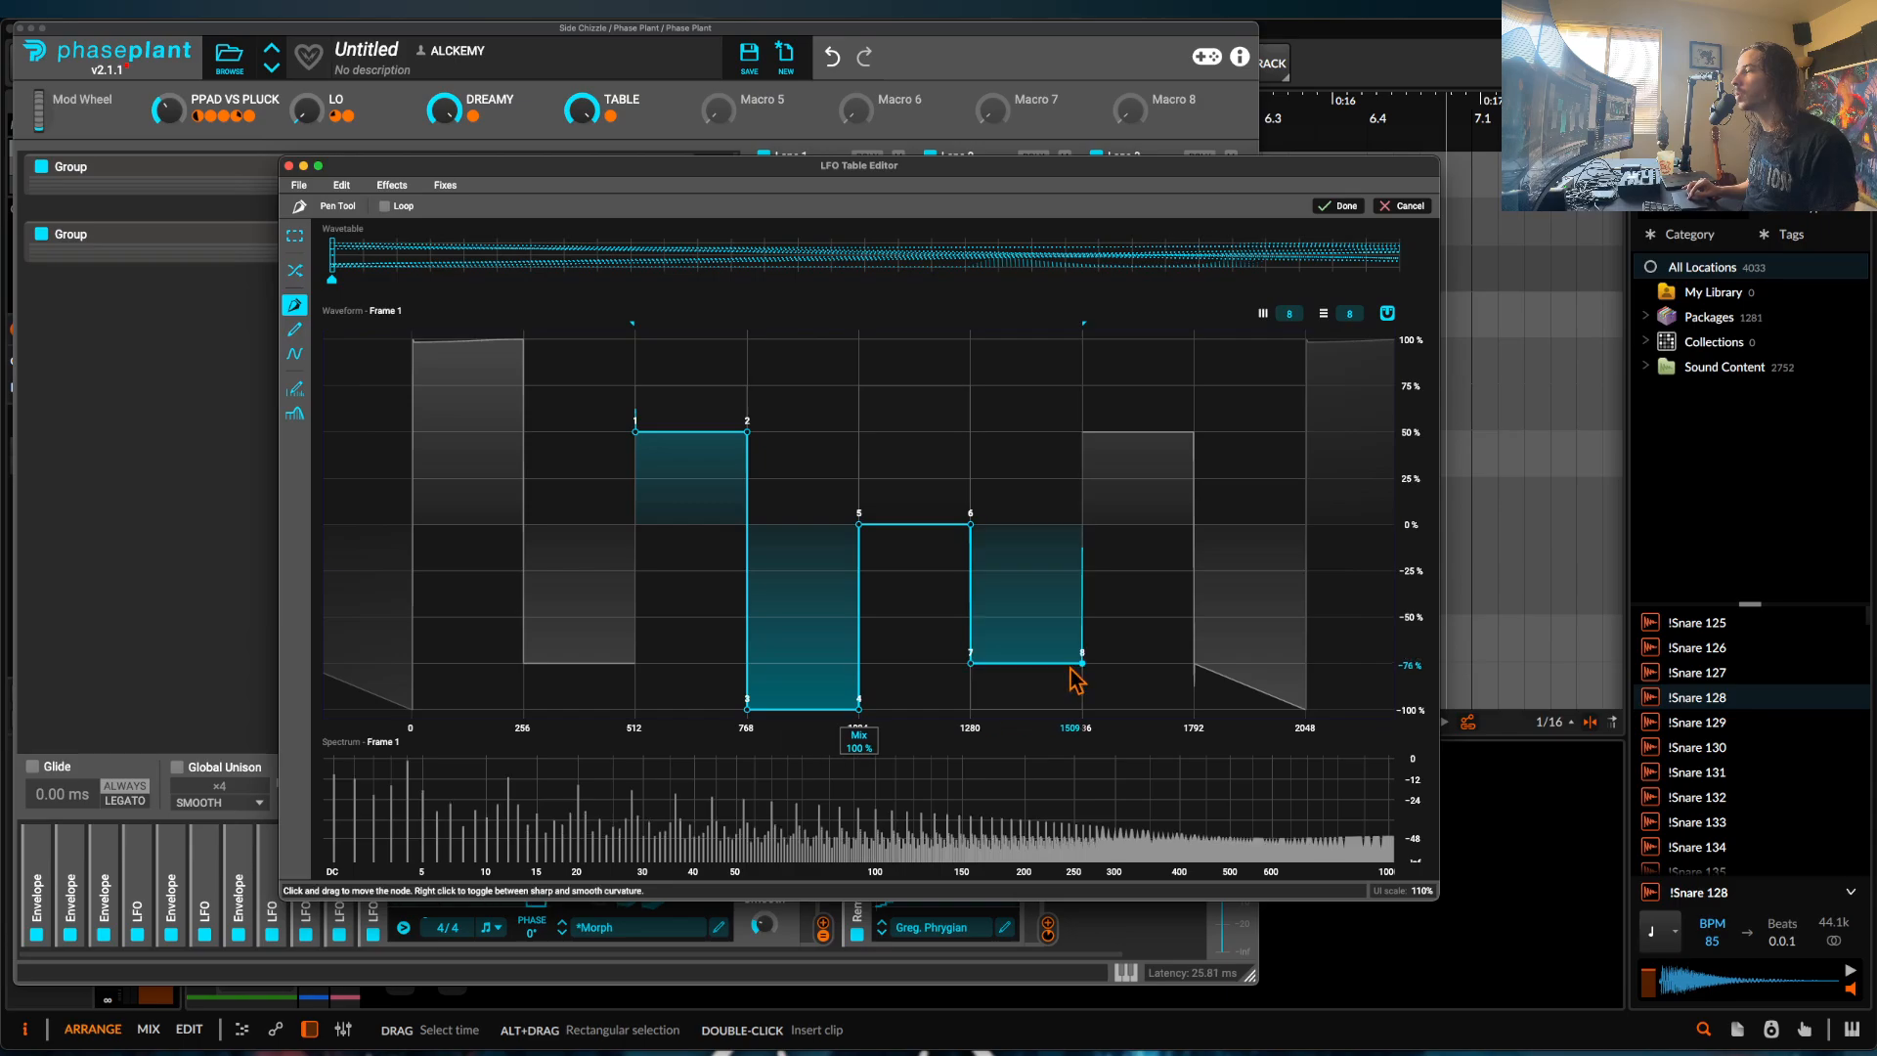
left_click(1083, 386)
left_click(1193, 387)
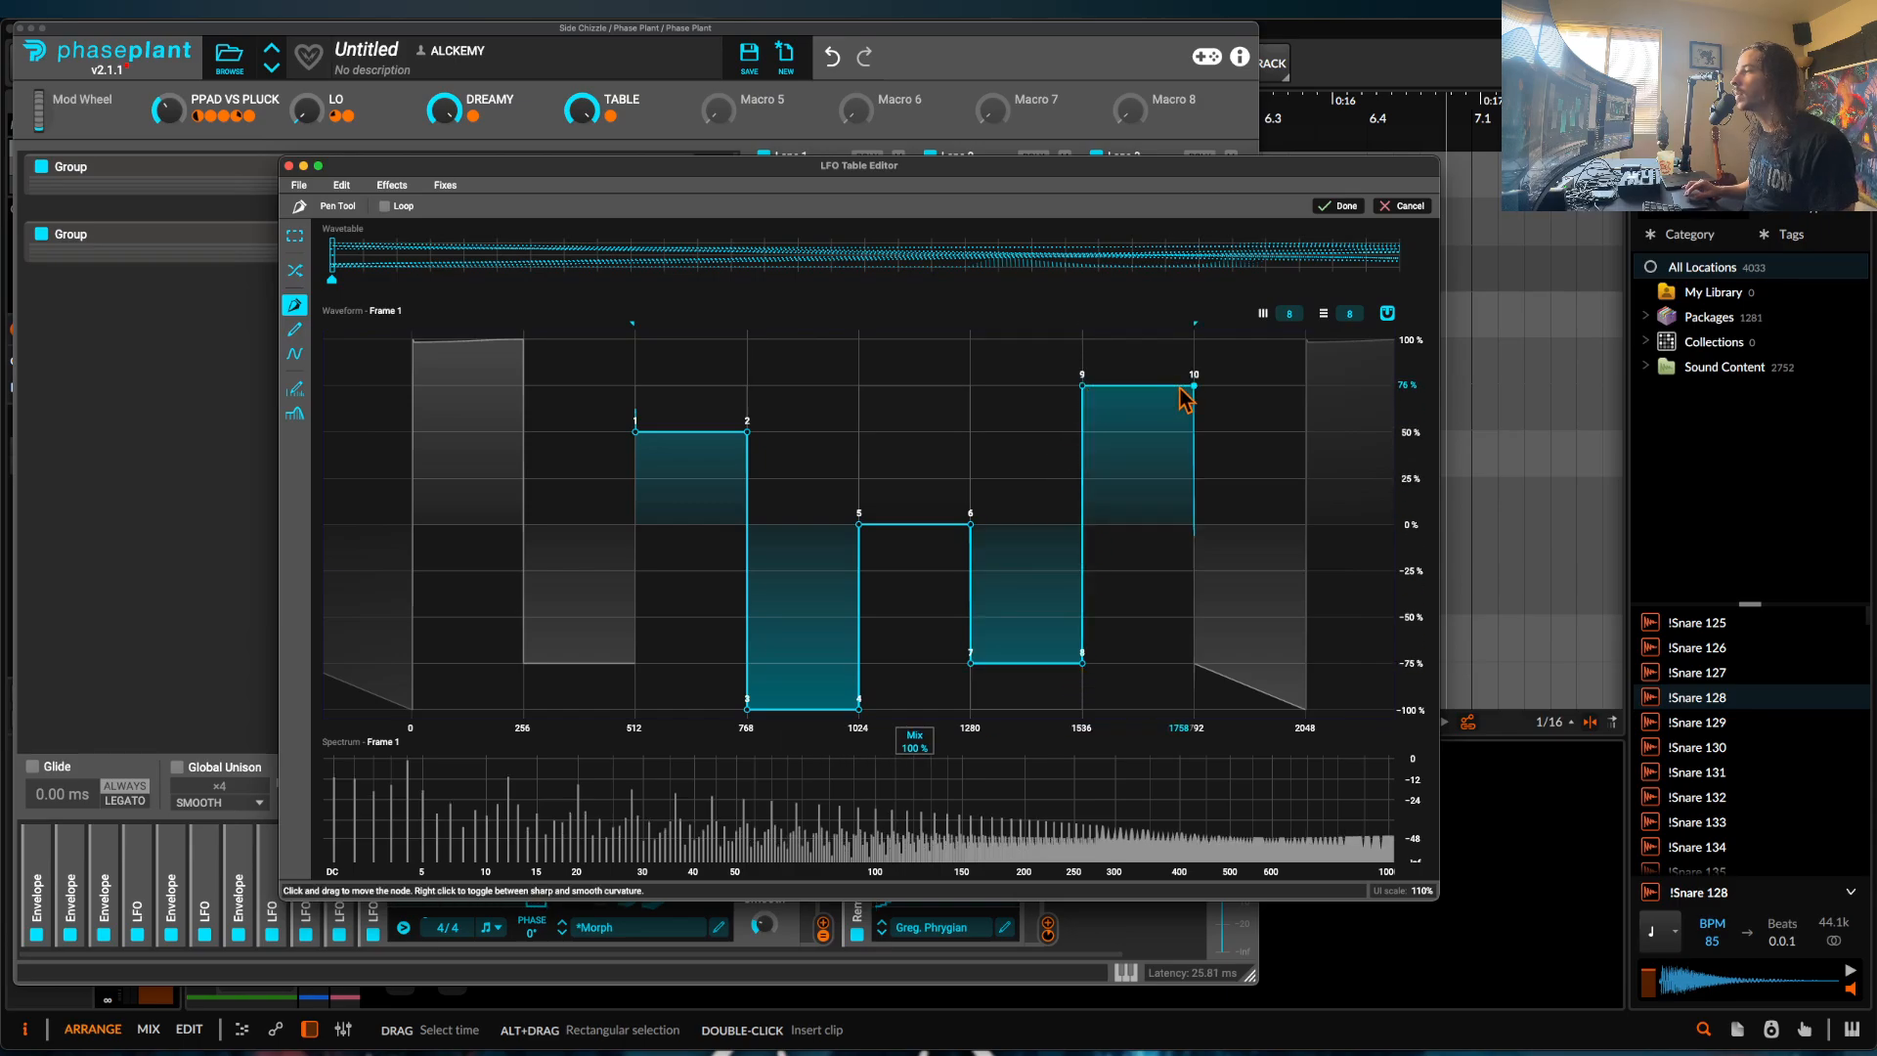
left_click(1194, 617)
left_click(1306, 617)
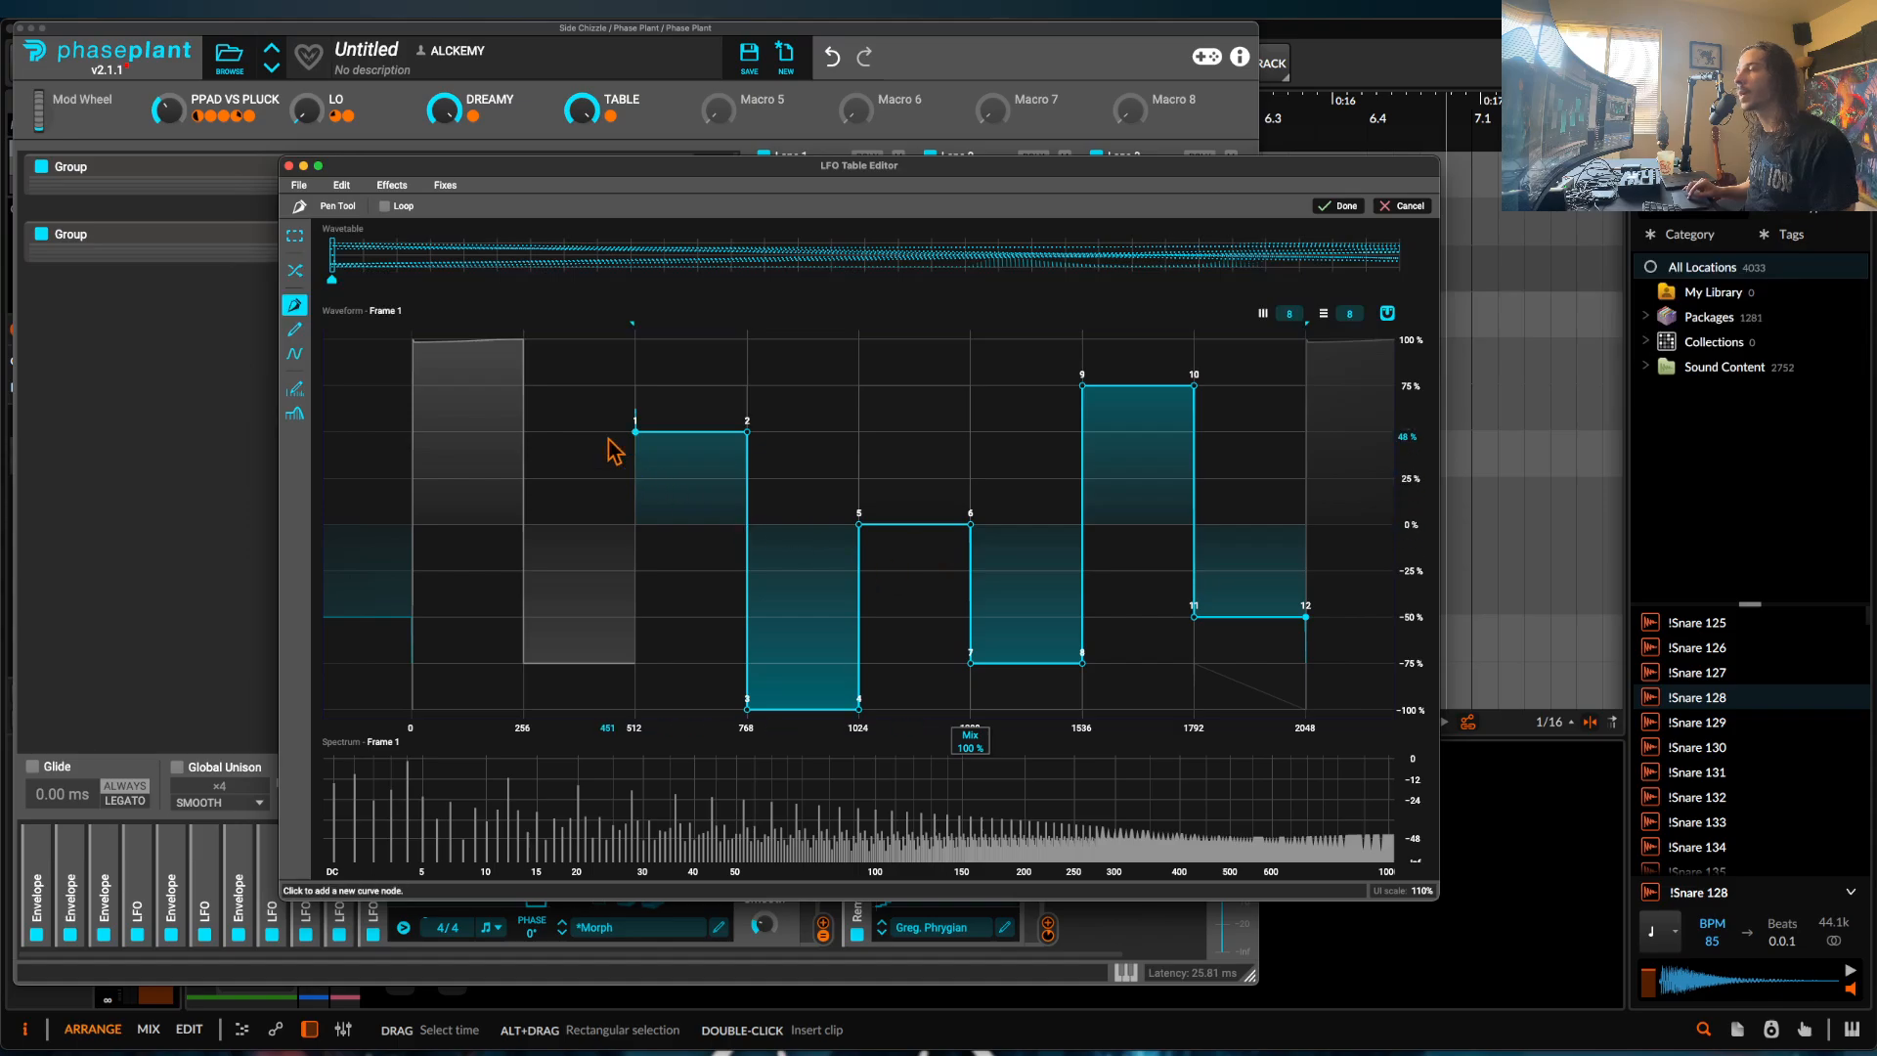
Draw frame 1's opening steps at 100% from 0 to 256 and -100% from 256 to 512, and apply the curve.
left_click(412, 339)
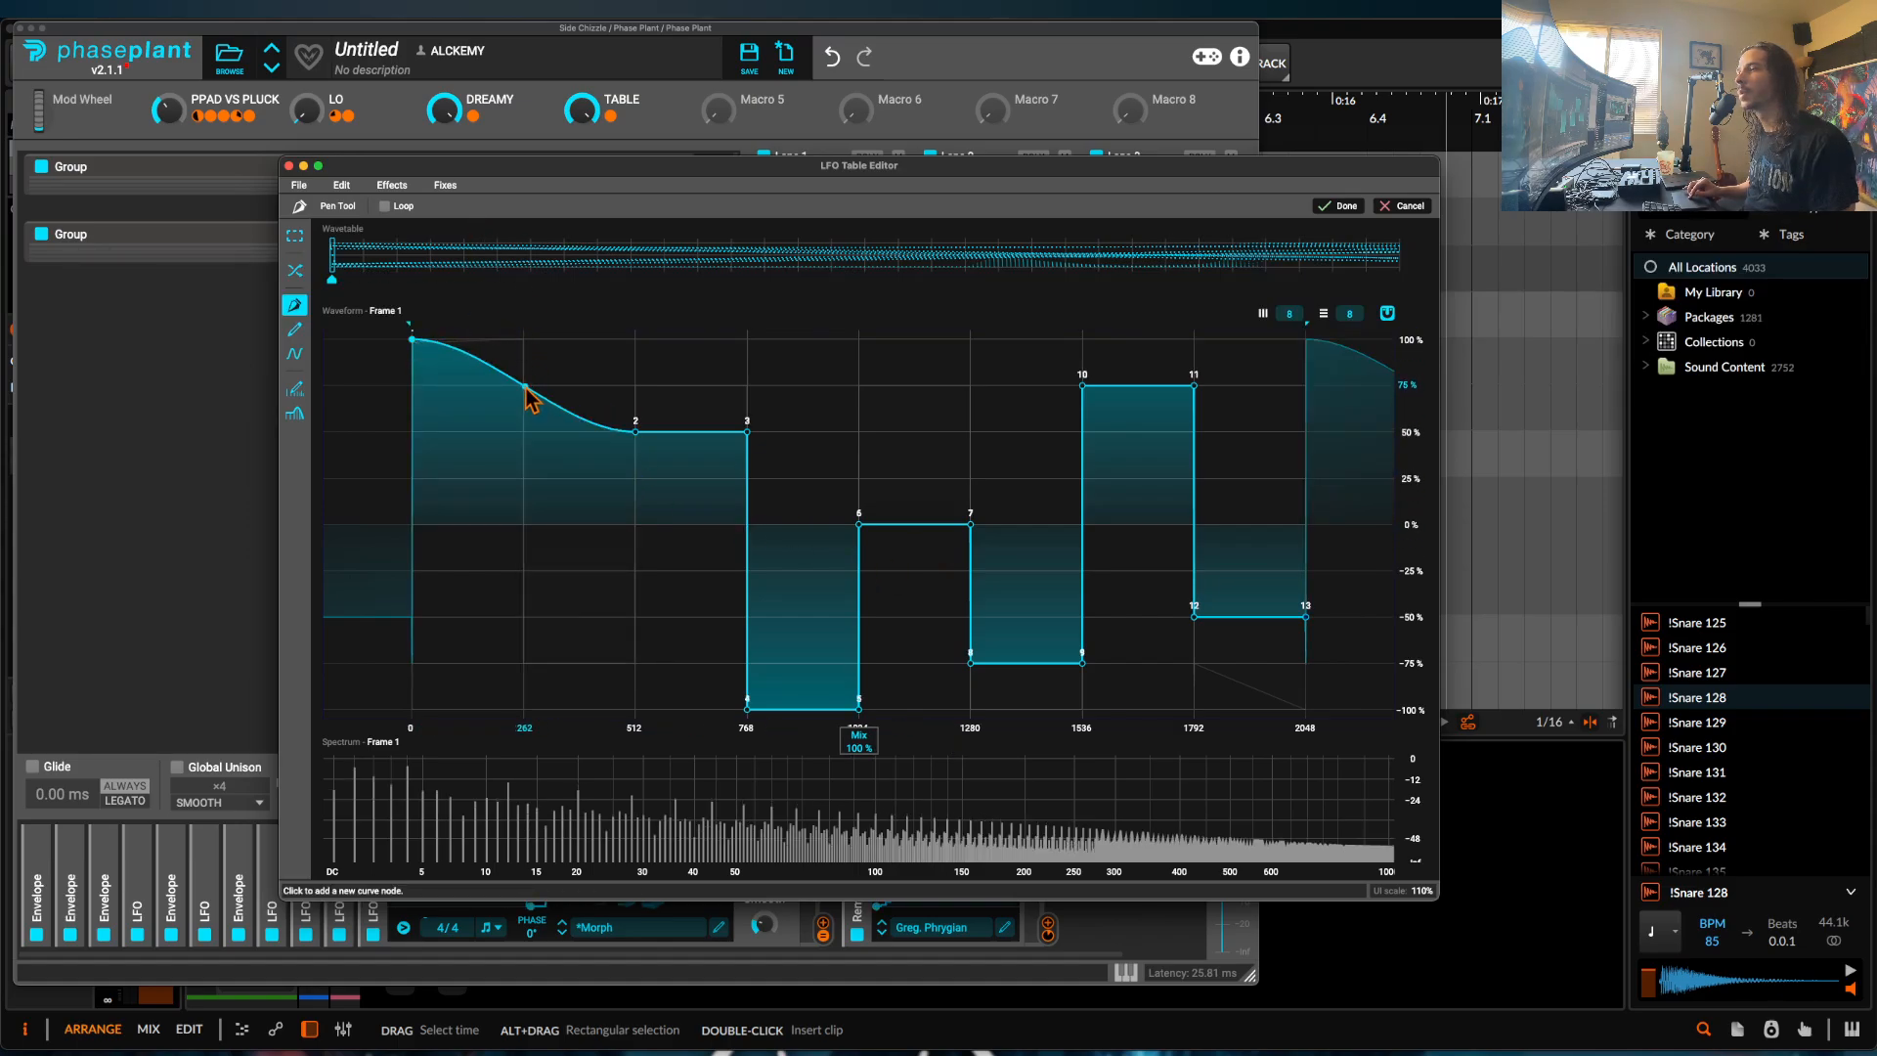
left_click_drag(525, 386, 523, 302)
left_click_drag(563, 366, 525, 720)
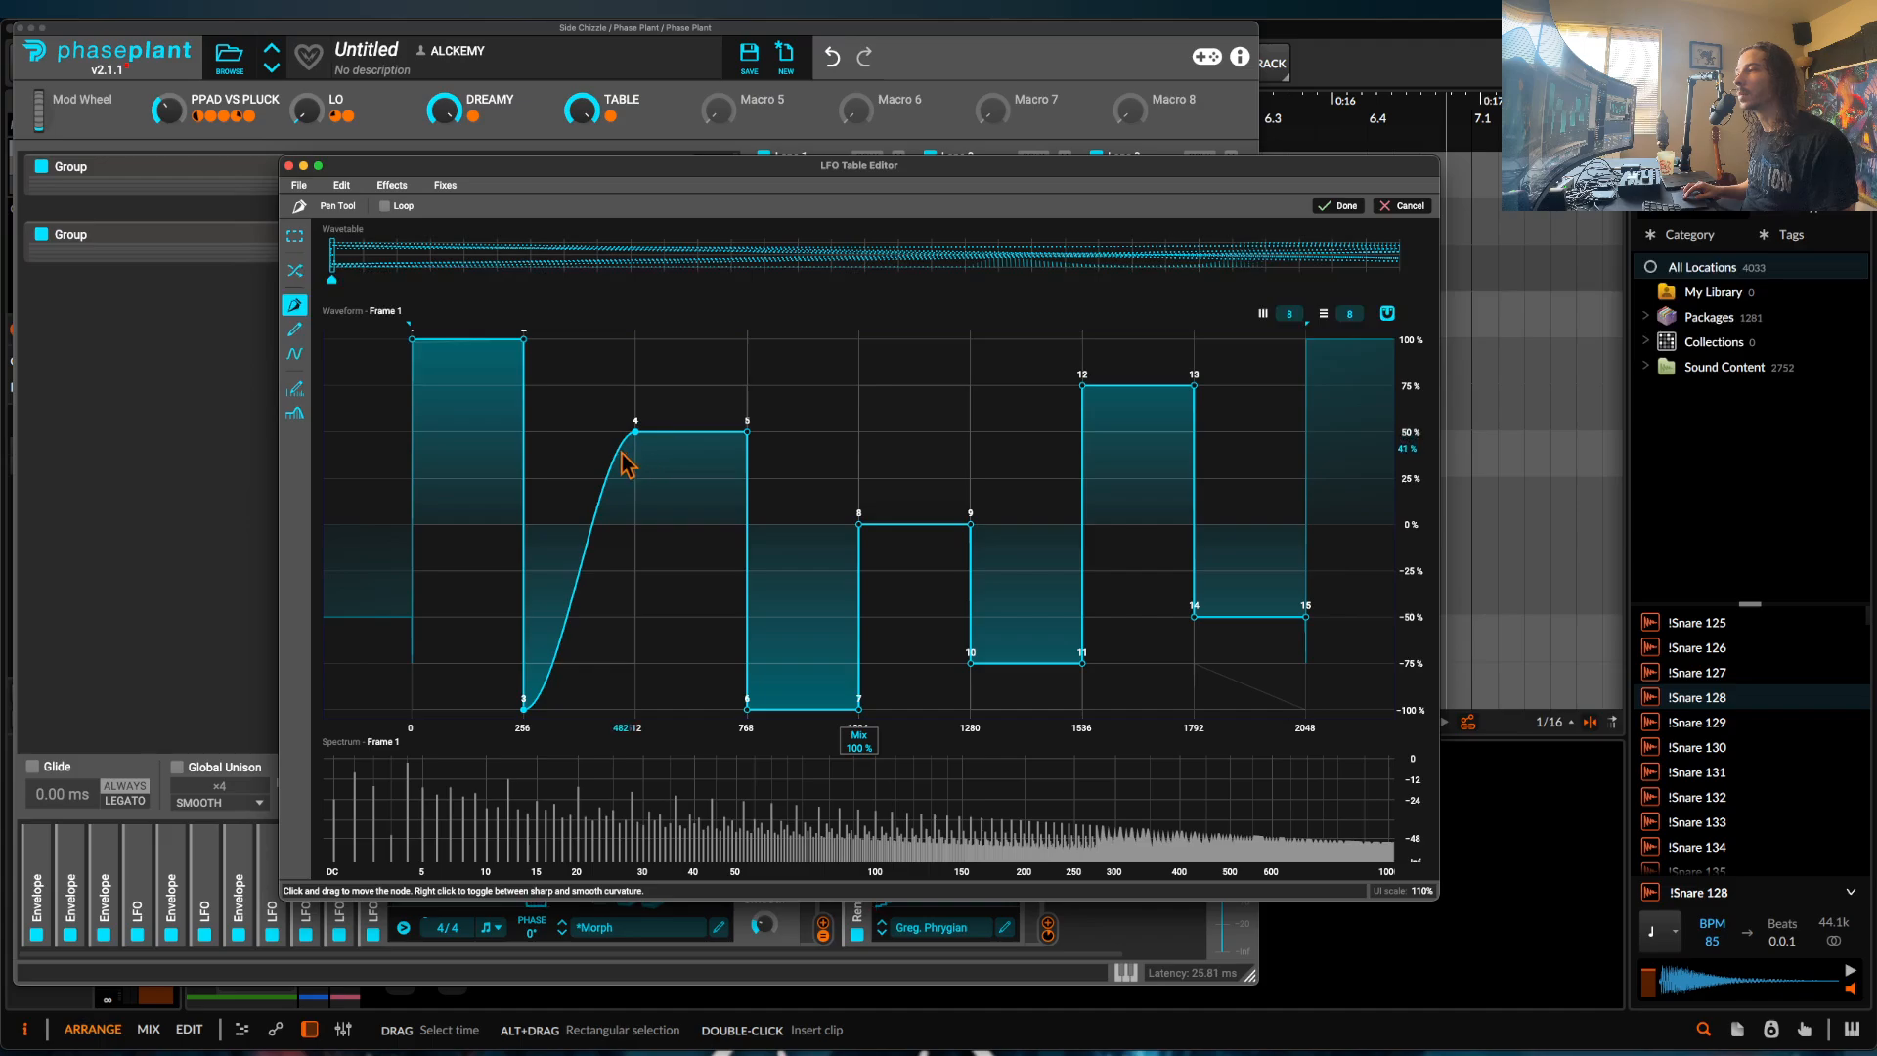
left_click_drag(620, 493, 635, 709)
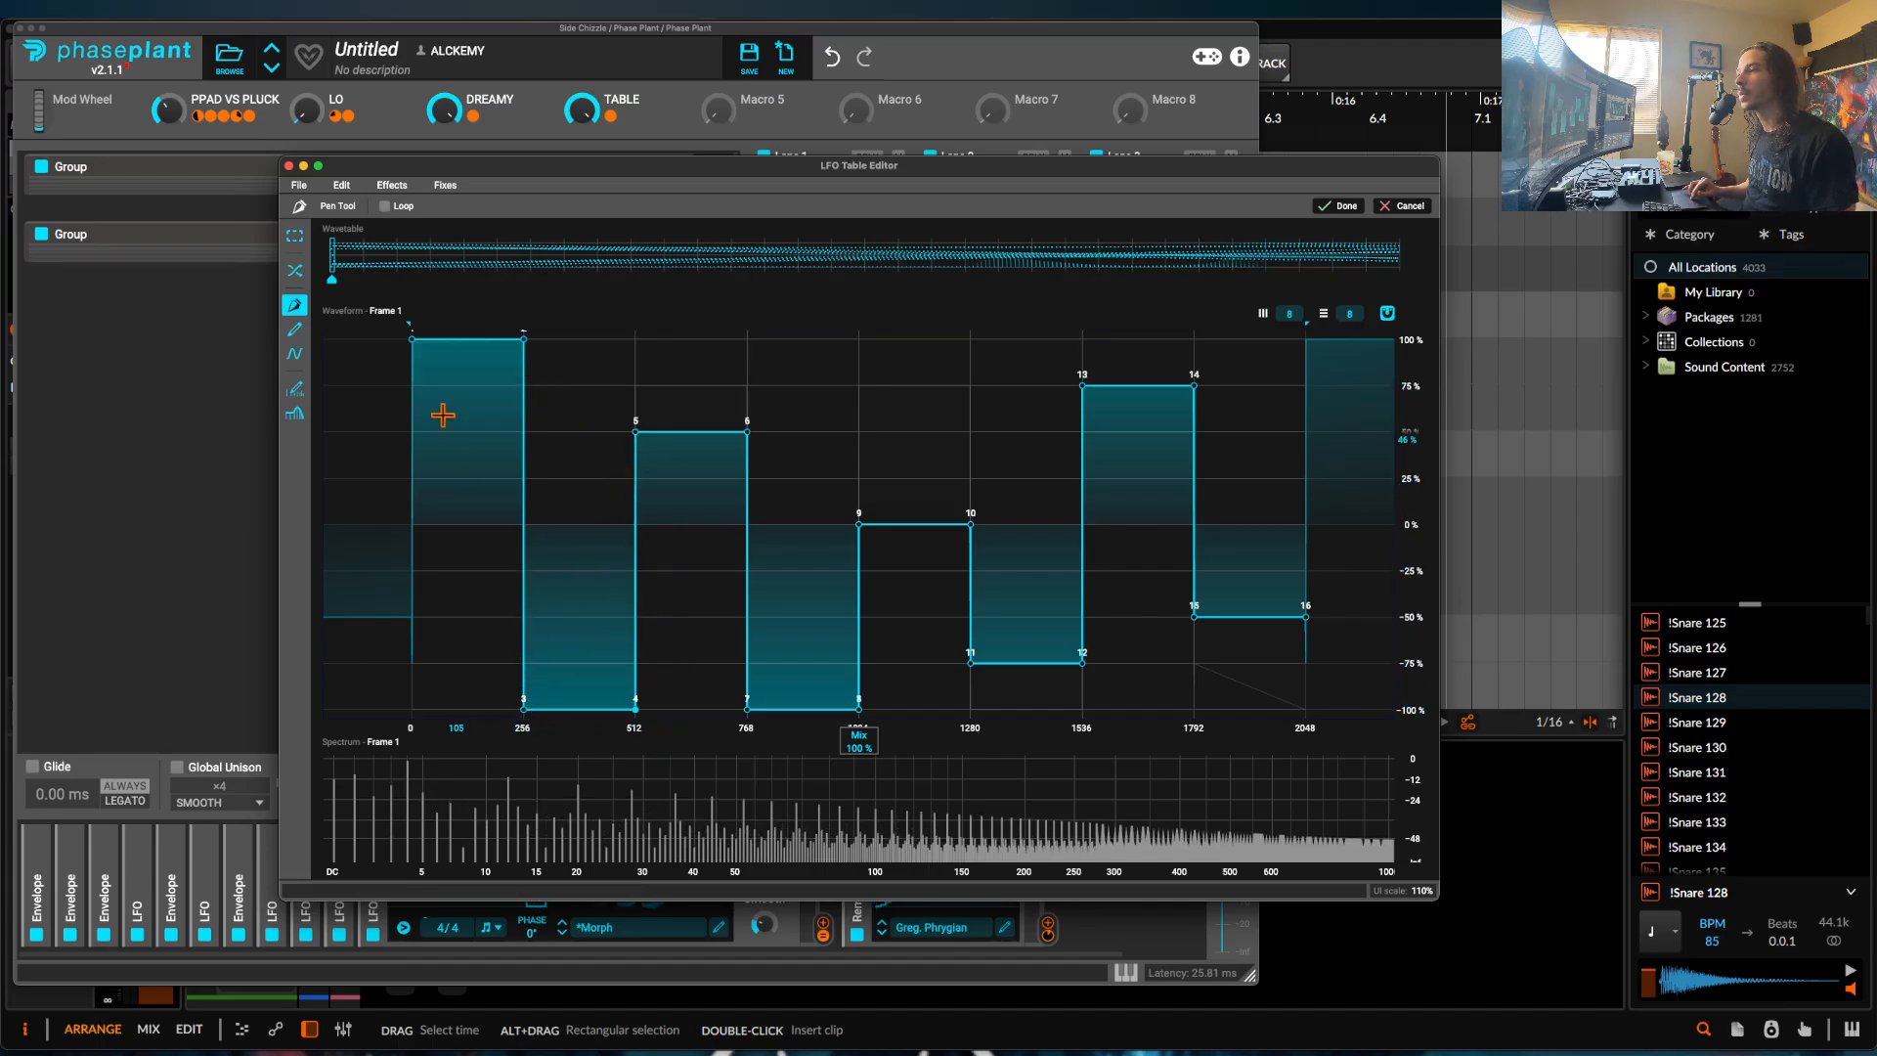
left_click(1339, 206)
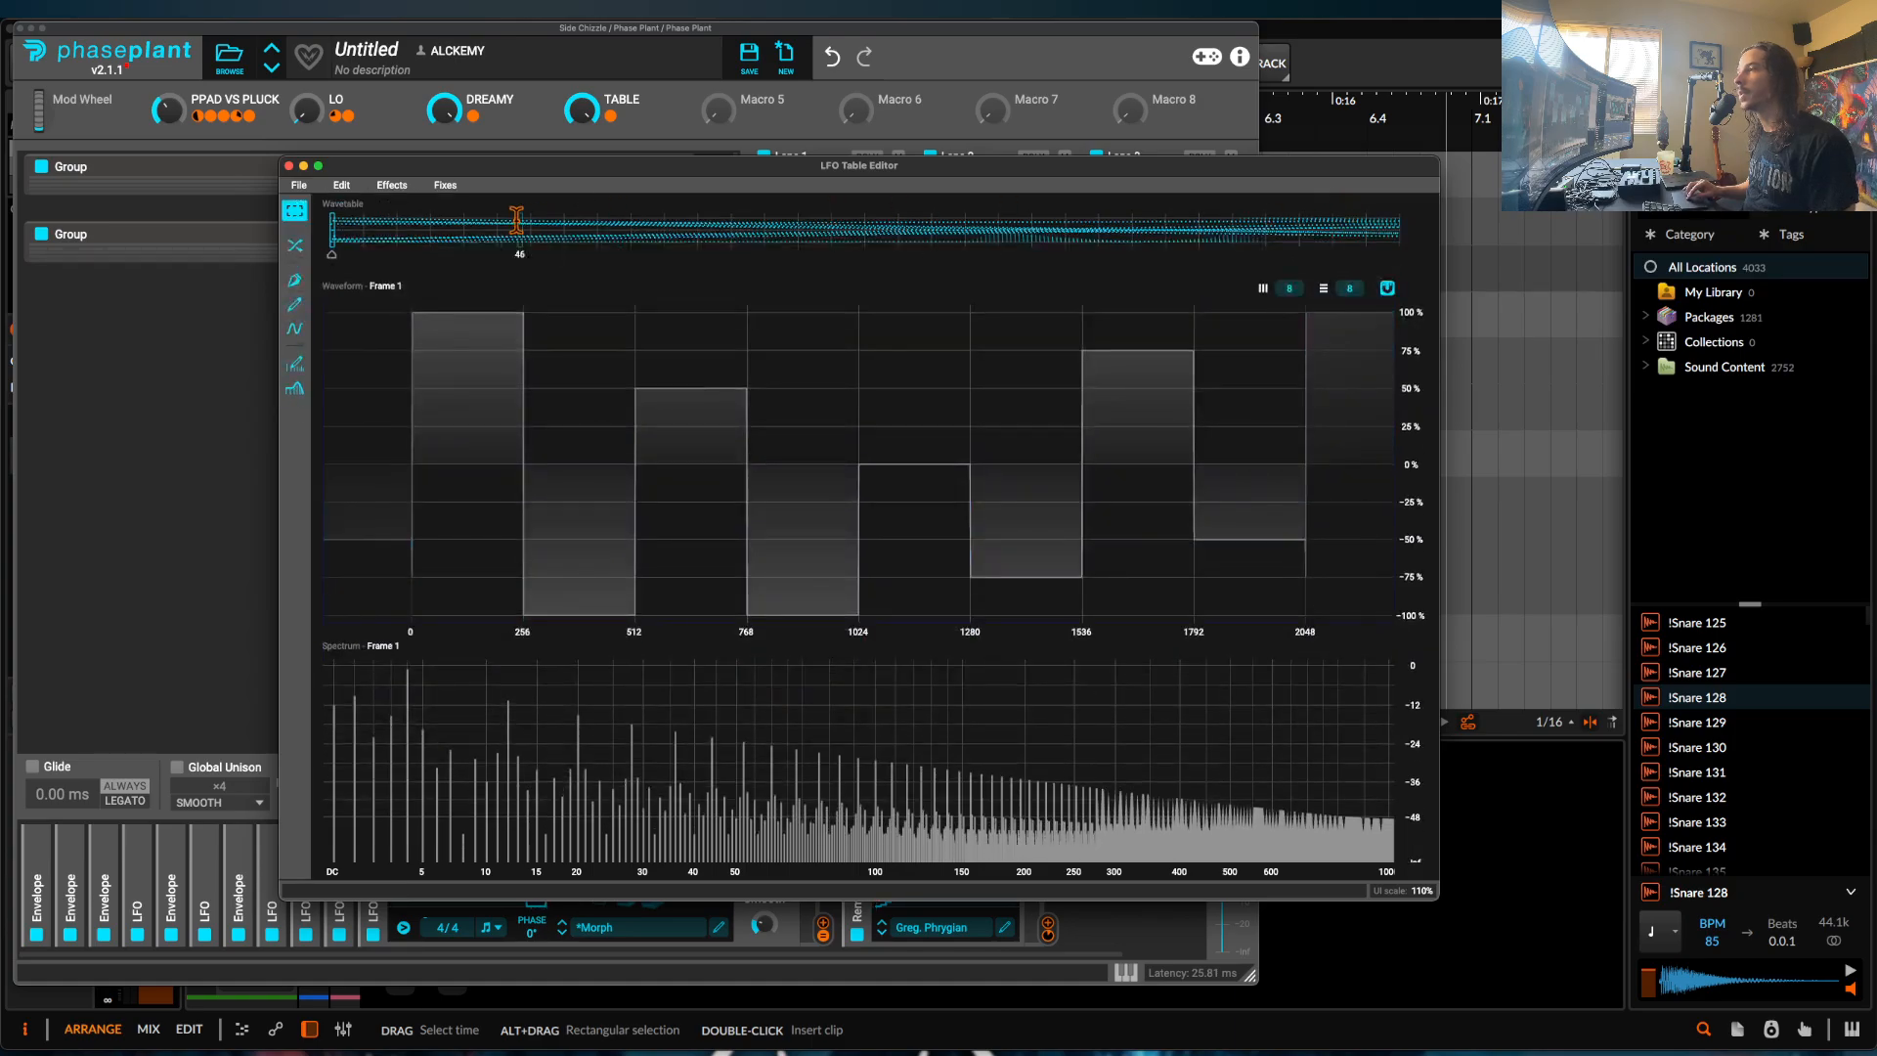
Apply a linear morph from the first to the last frame of the LFO Table and close its editor.
left_click_drag(335, 231, 411, 229)
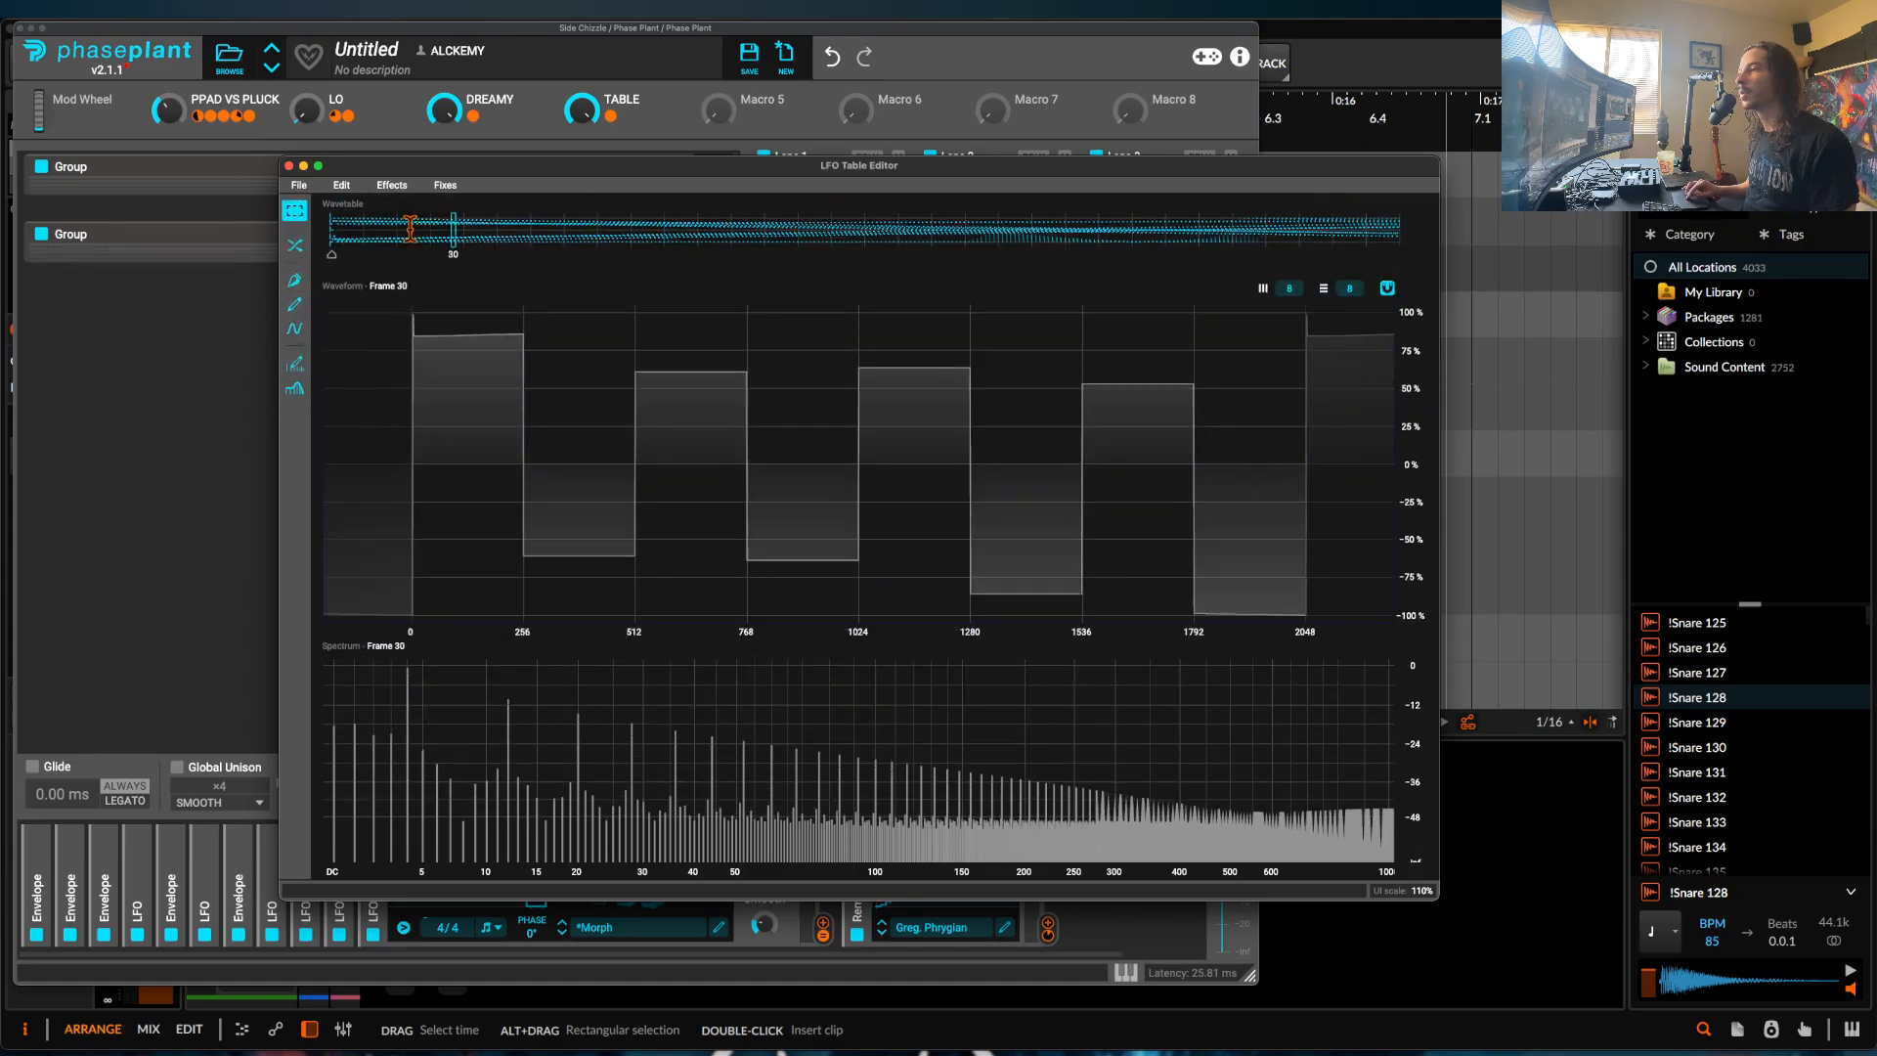
left_click(295, 245)
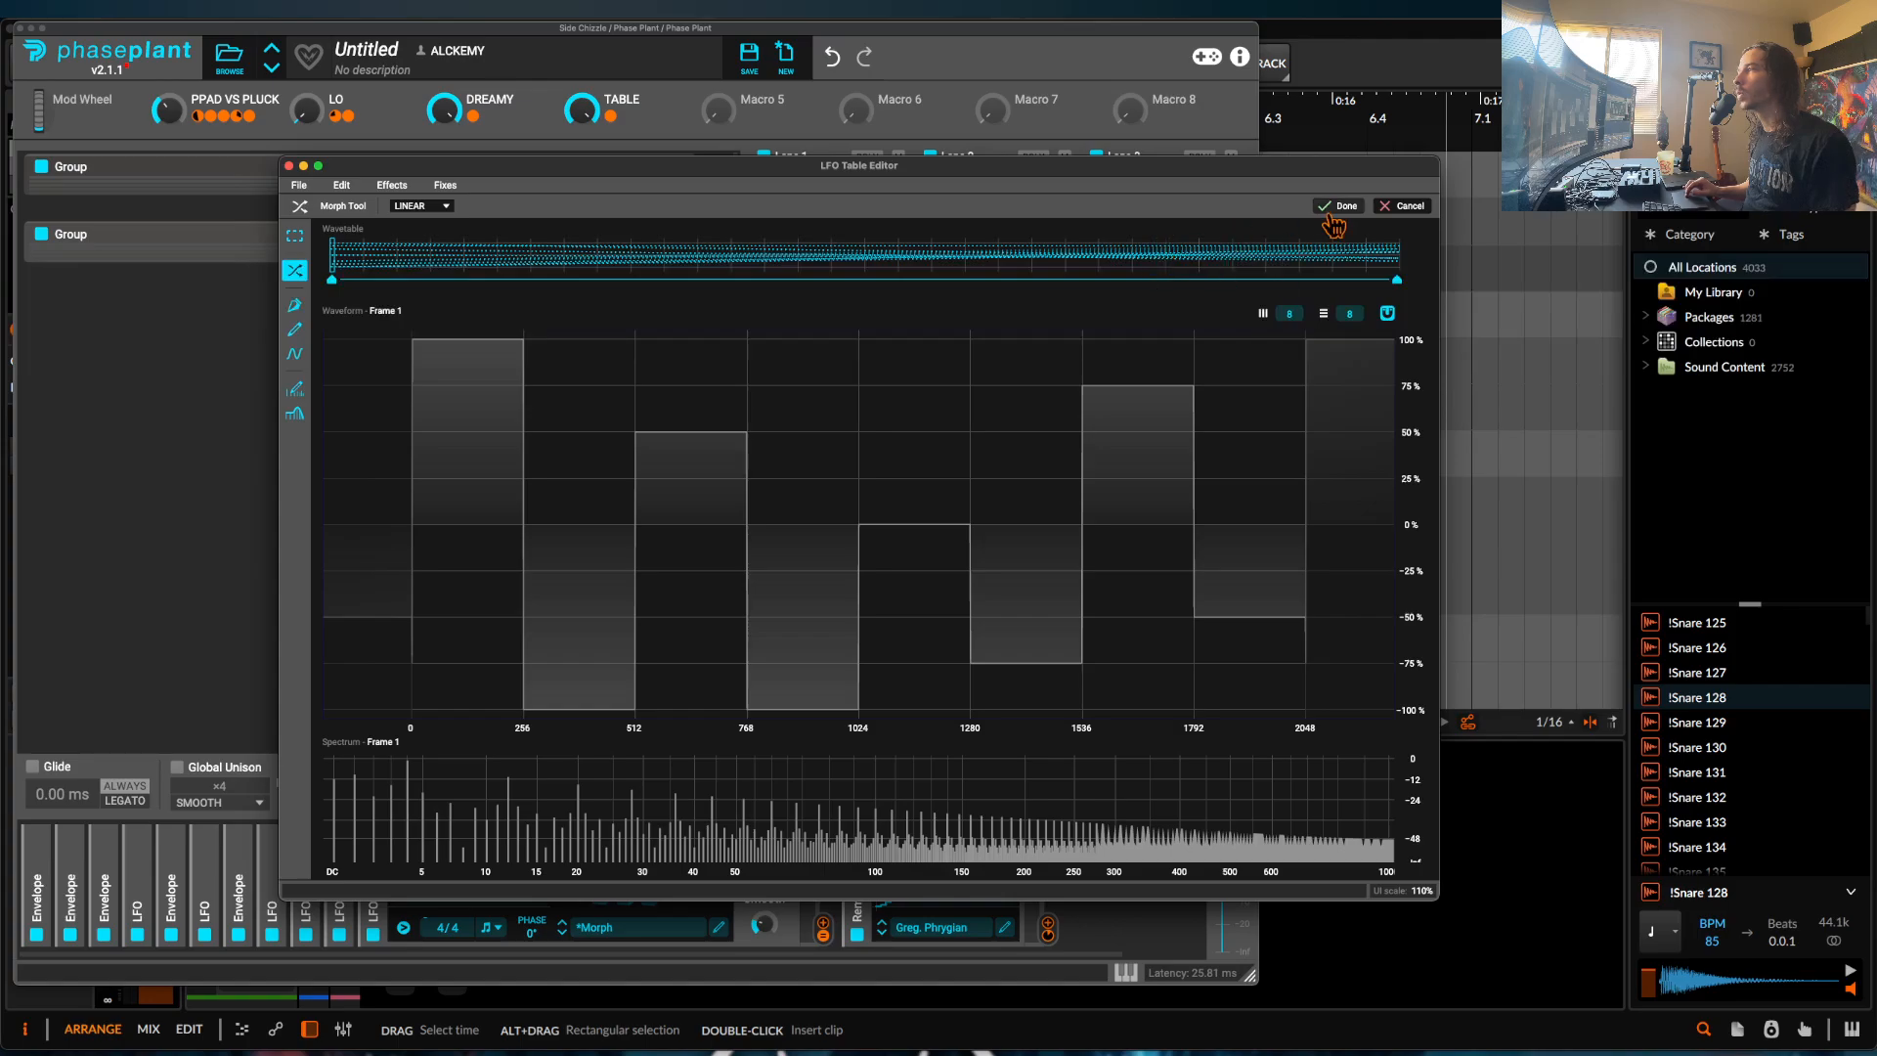
left_click(1339, 206)
left_click(288, 165)
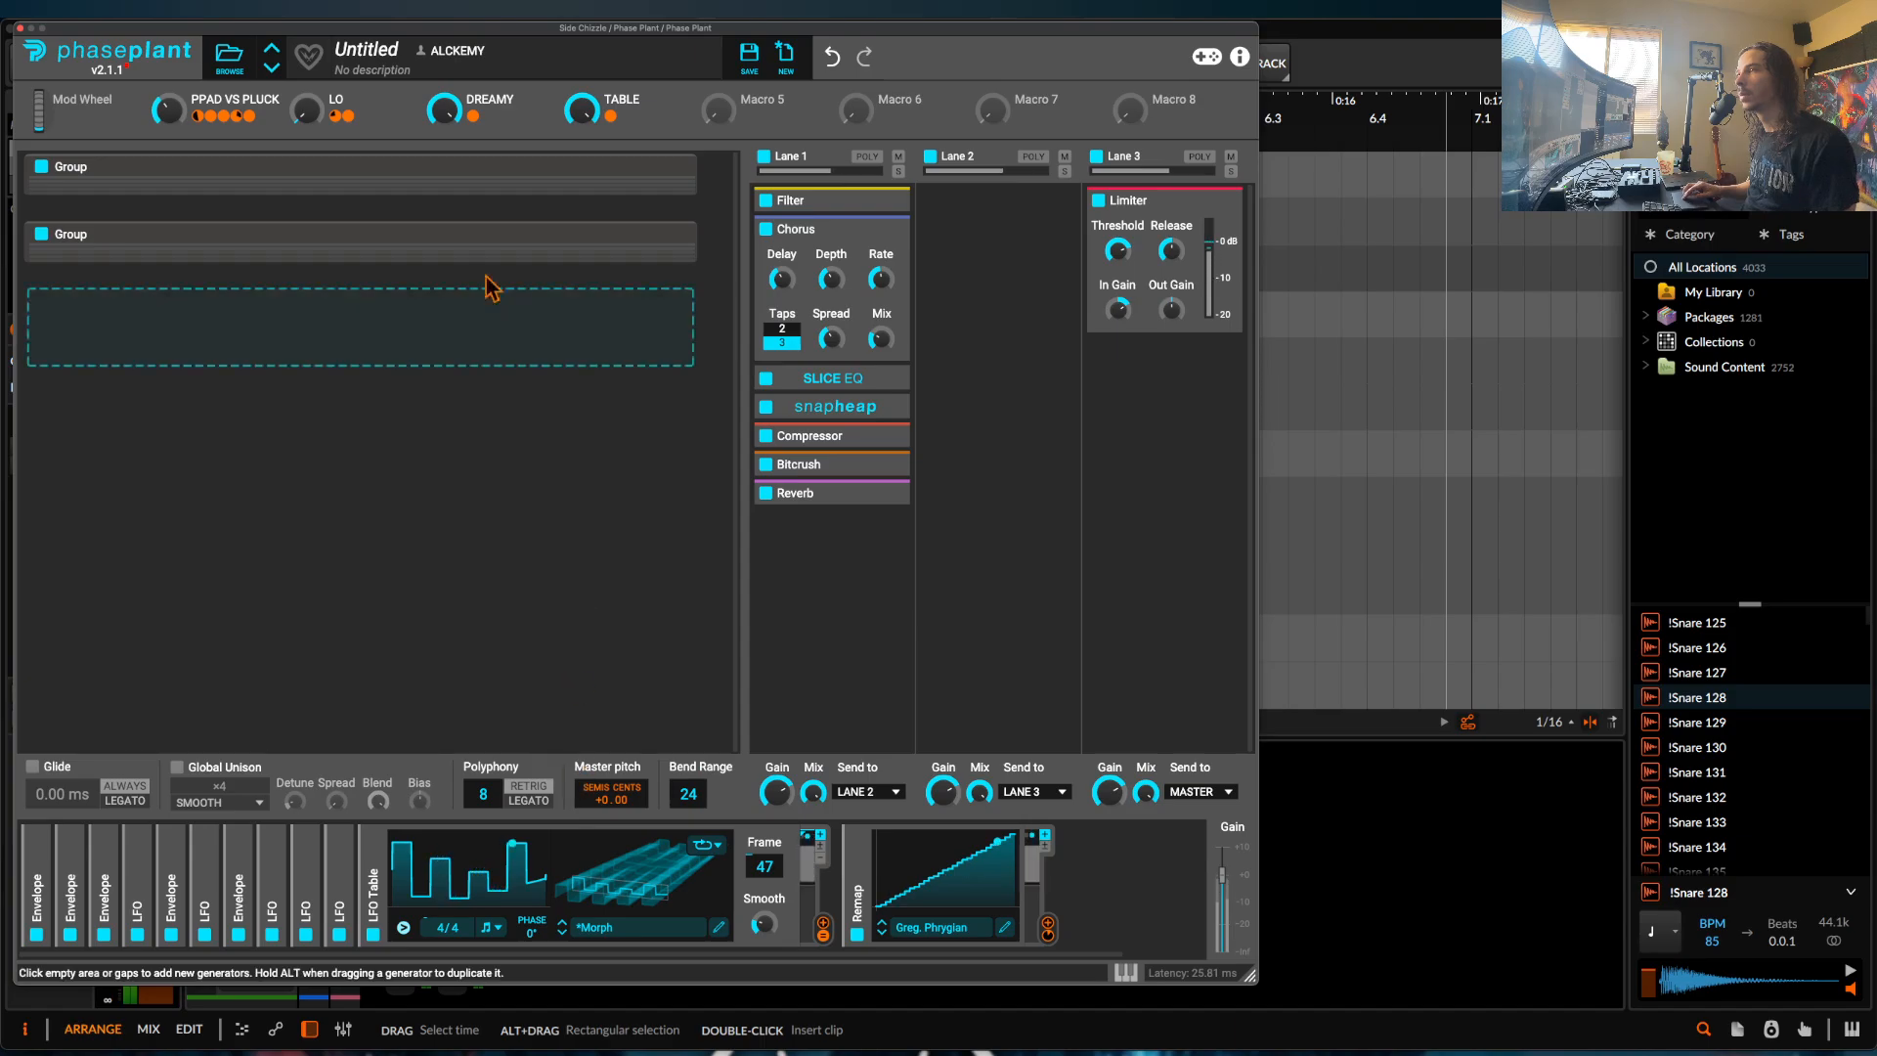
Reset the DREAMY and TABLE macros to zero.
double_click(440, 116)
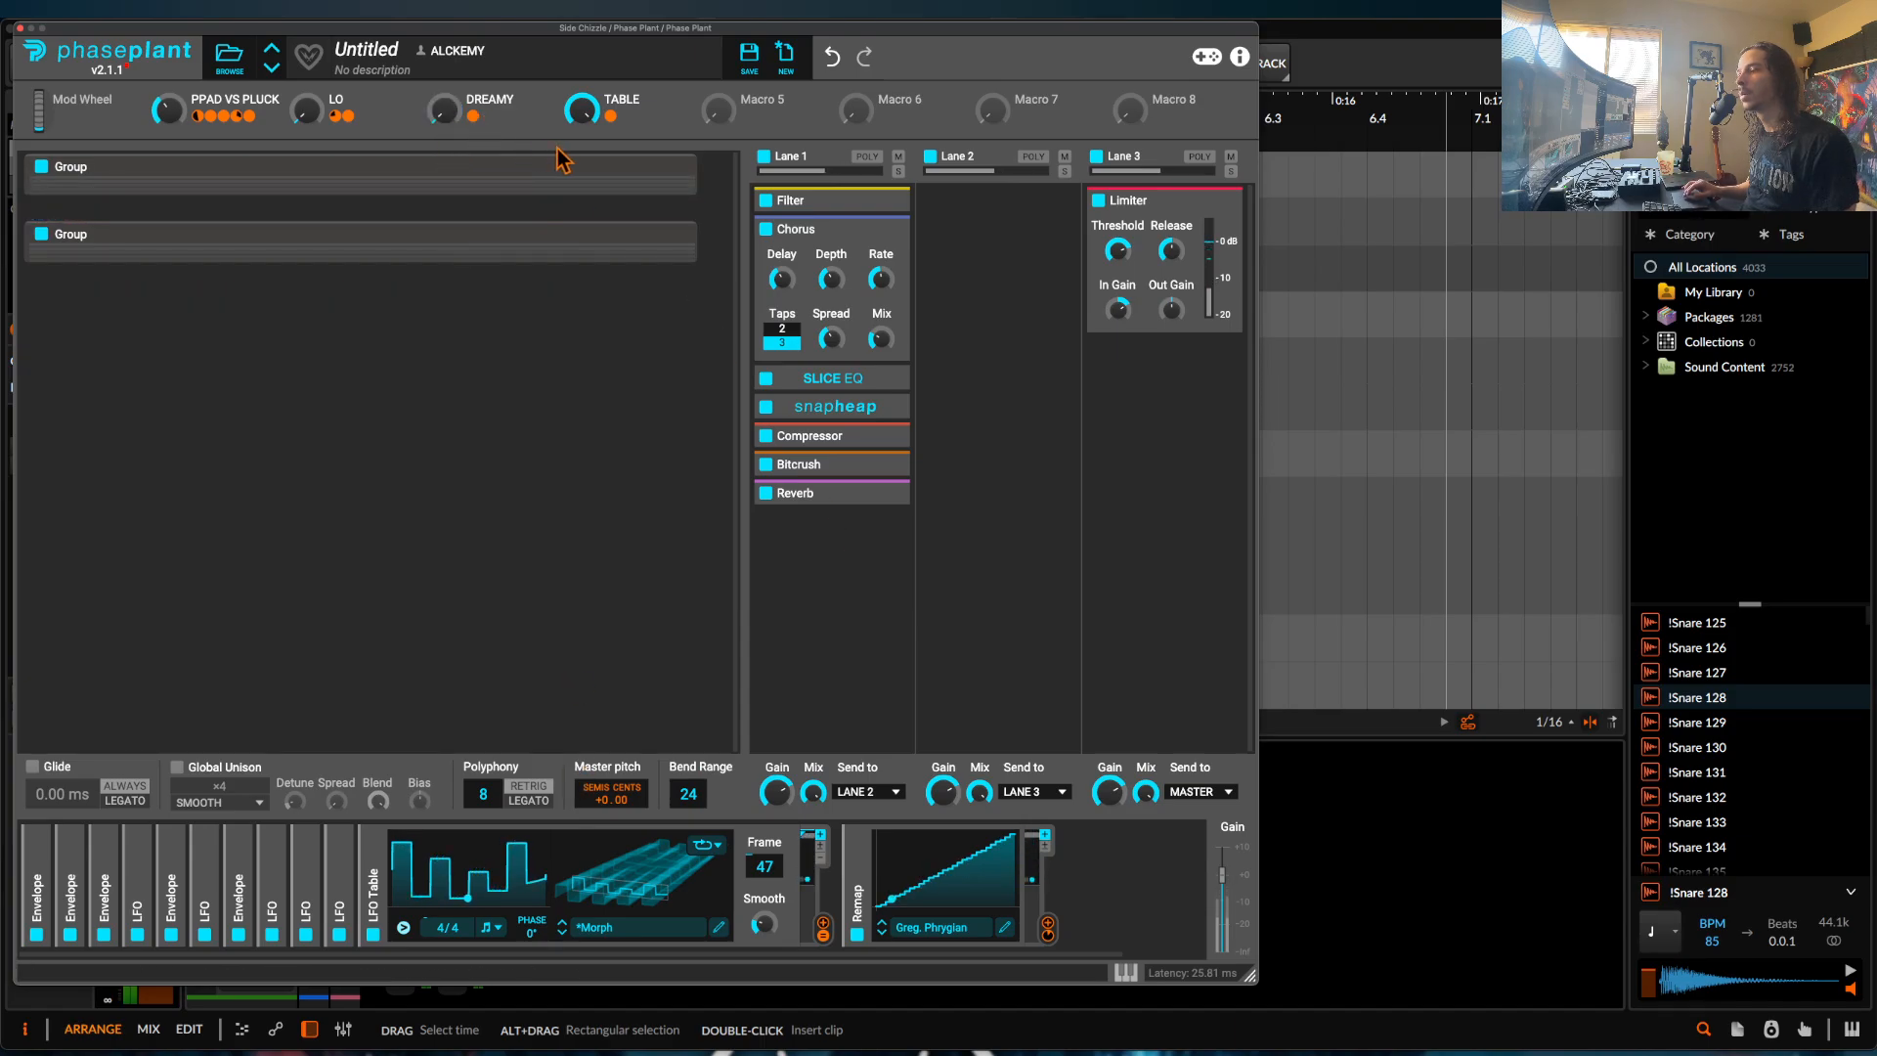
left_click_drag(579, 119, 579, 121)
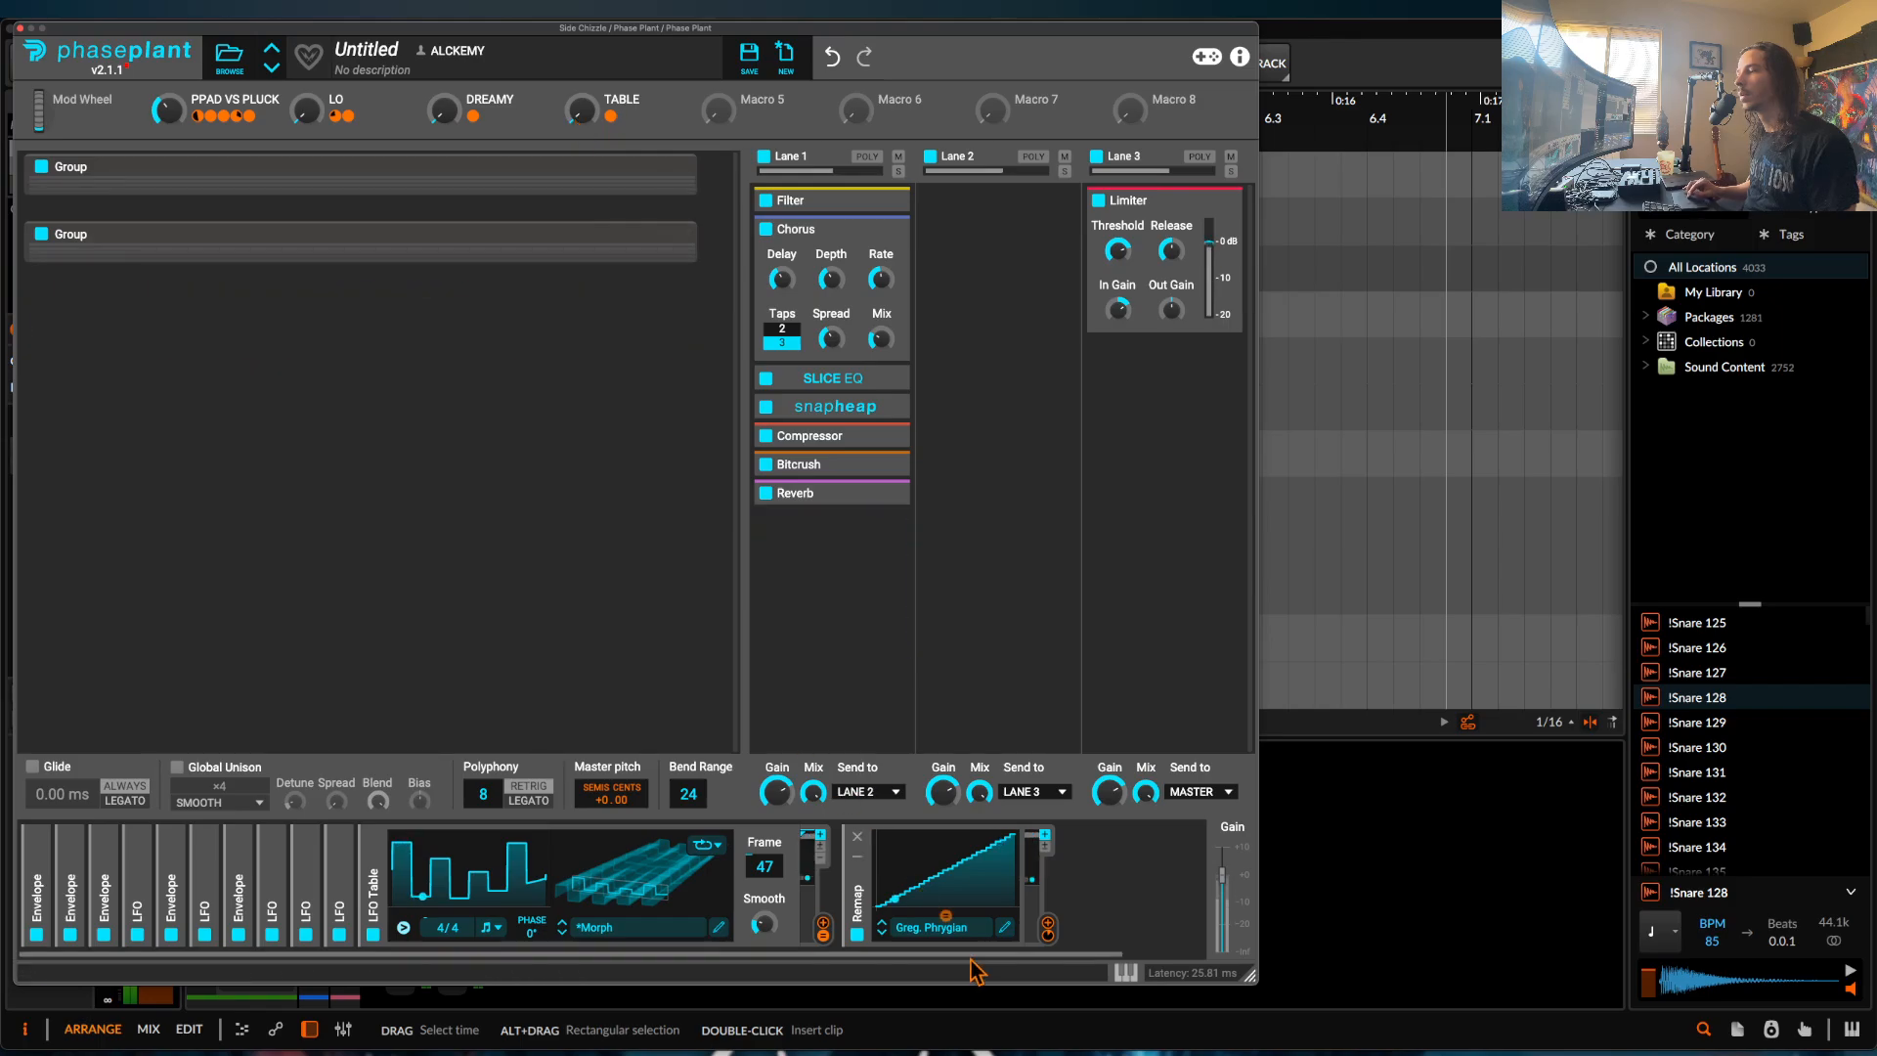
Load the Minor curve from the factory Scales (48 Semis) presets into the Remap modulator.
left_click(963, 927)
left_click(782, 829)
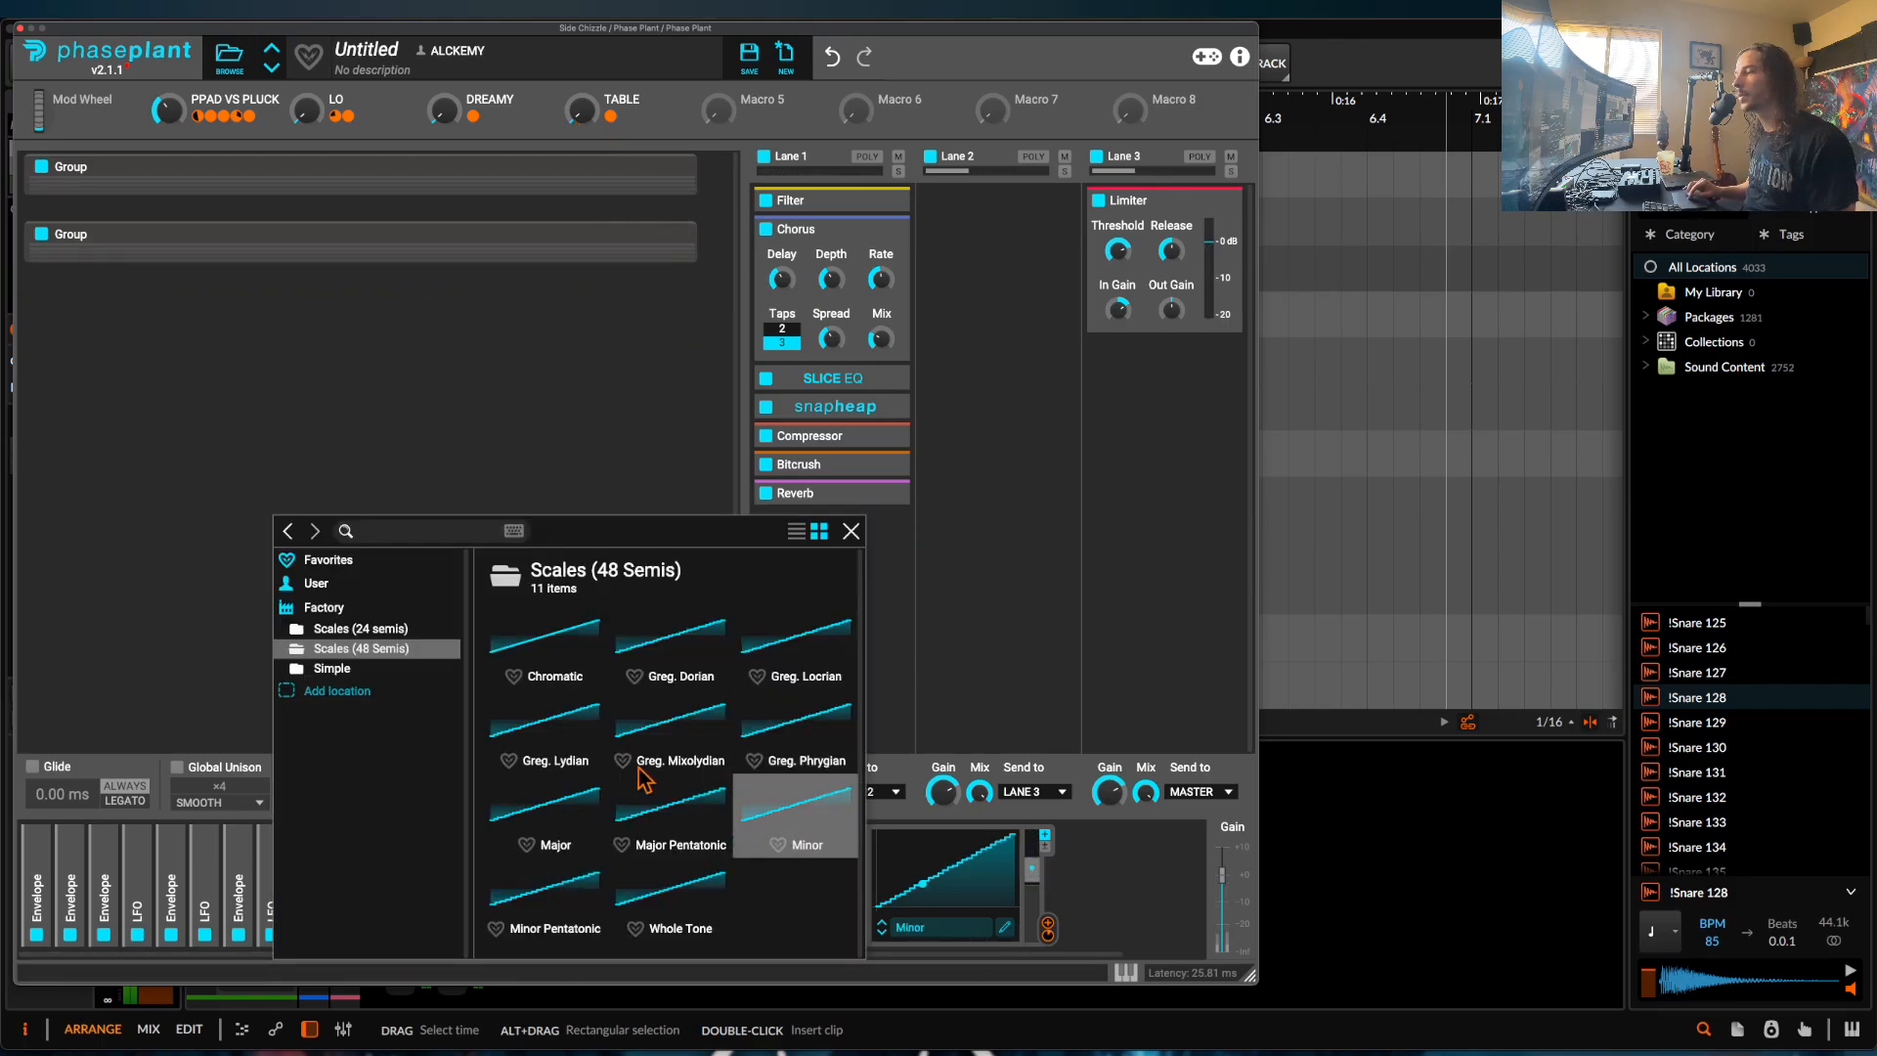
left_click(851, 531)
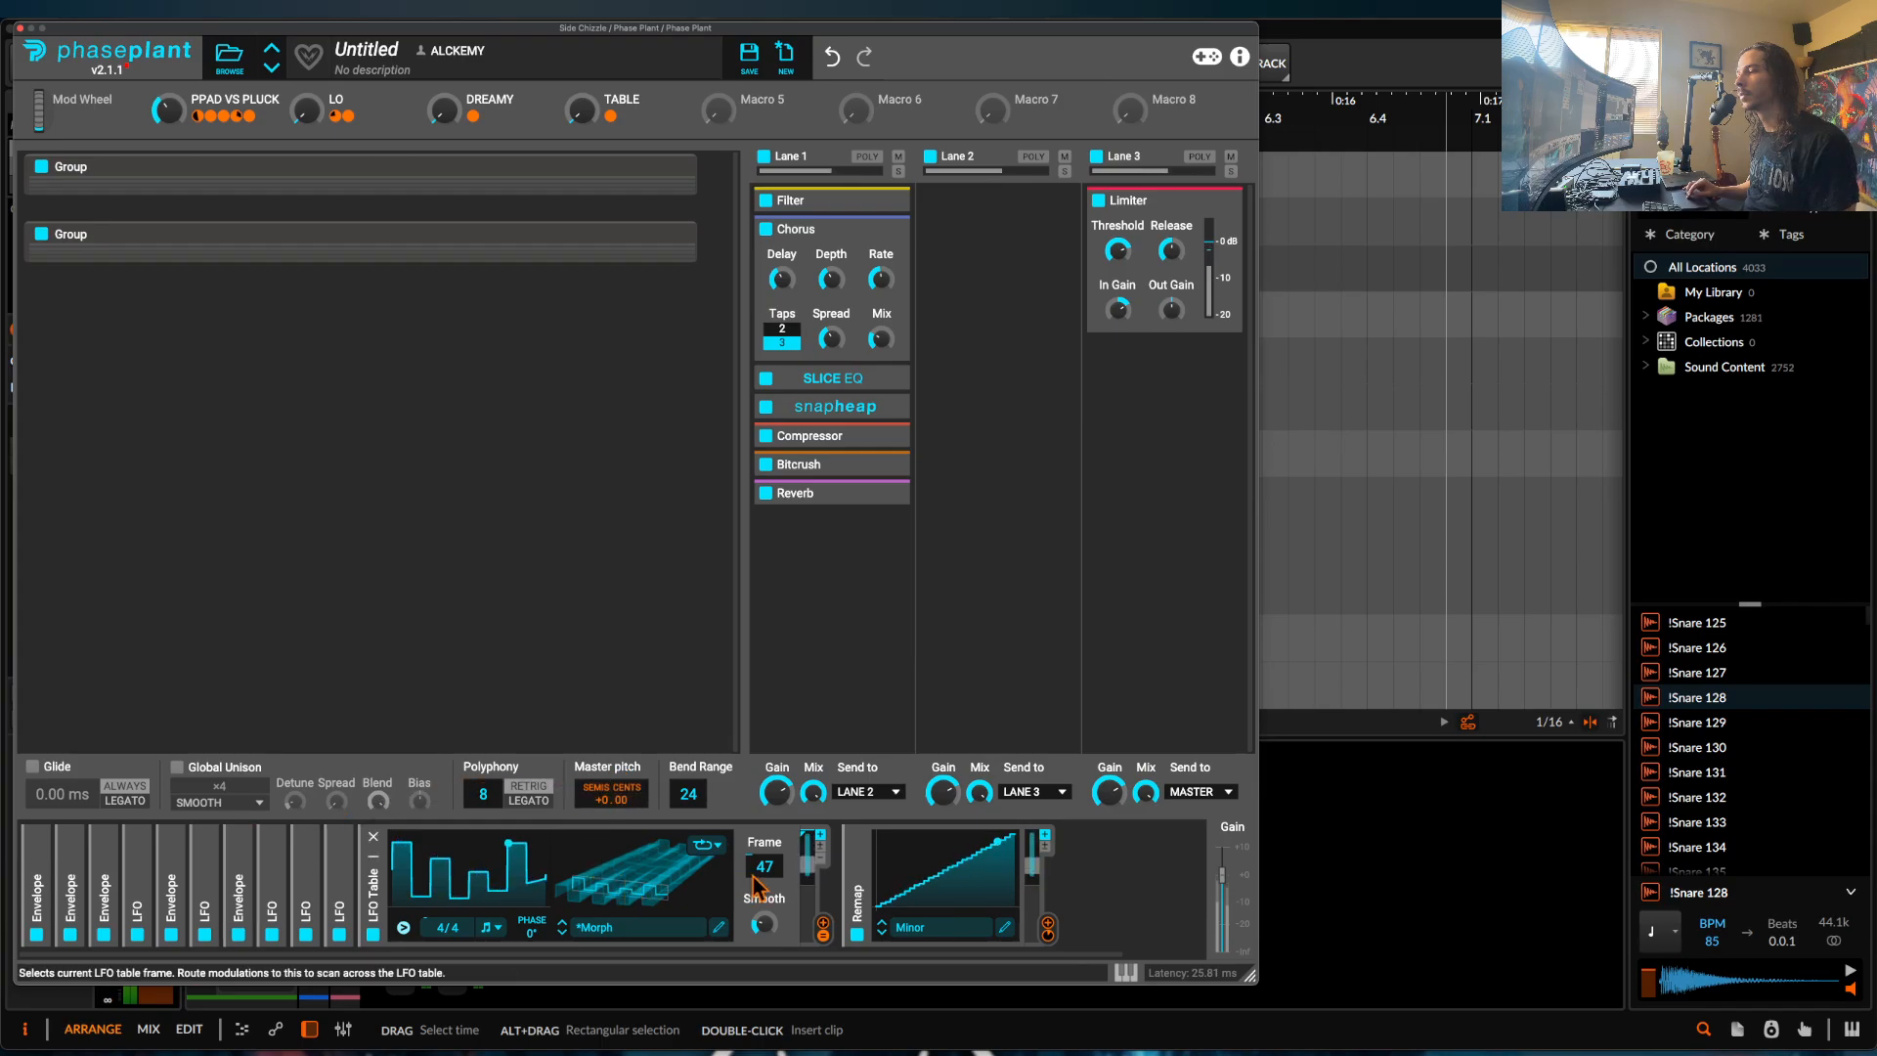
Lower the LFO Table's frame to 1 and sweep it up to 256 while the patch plays.
left_click_drag(757, 872, 757, 928)
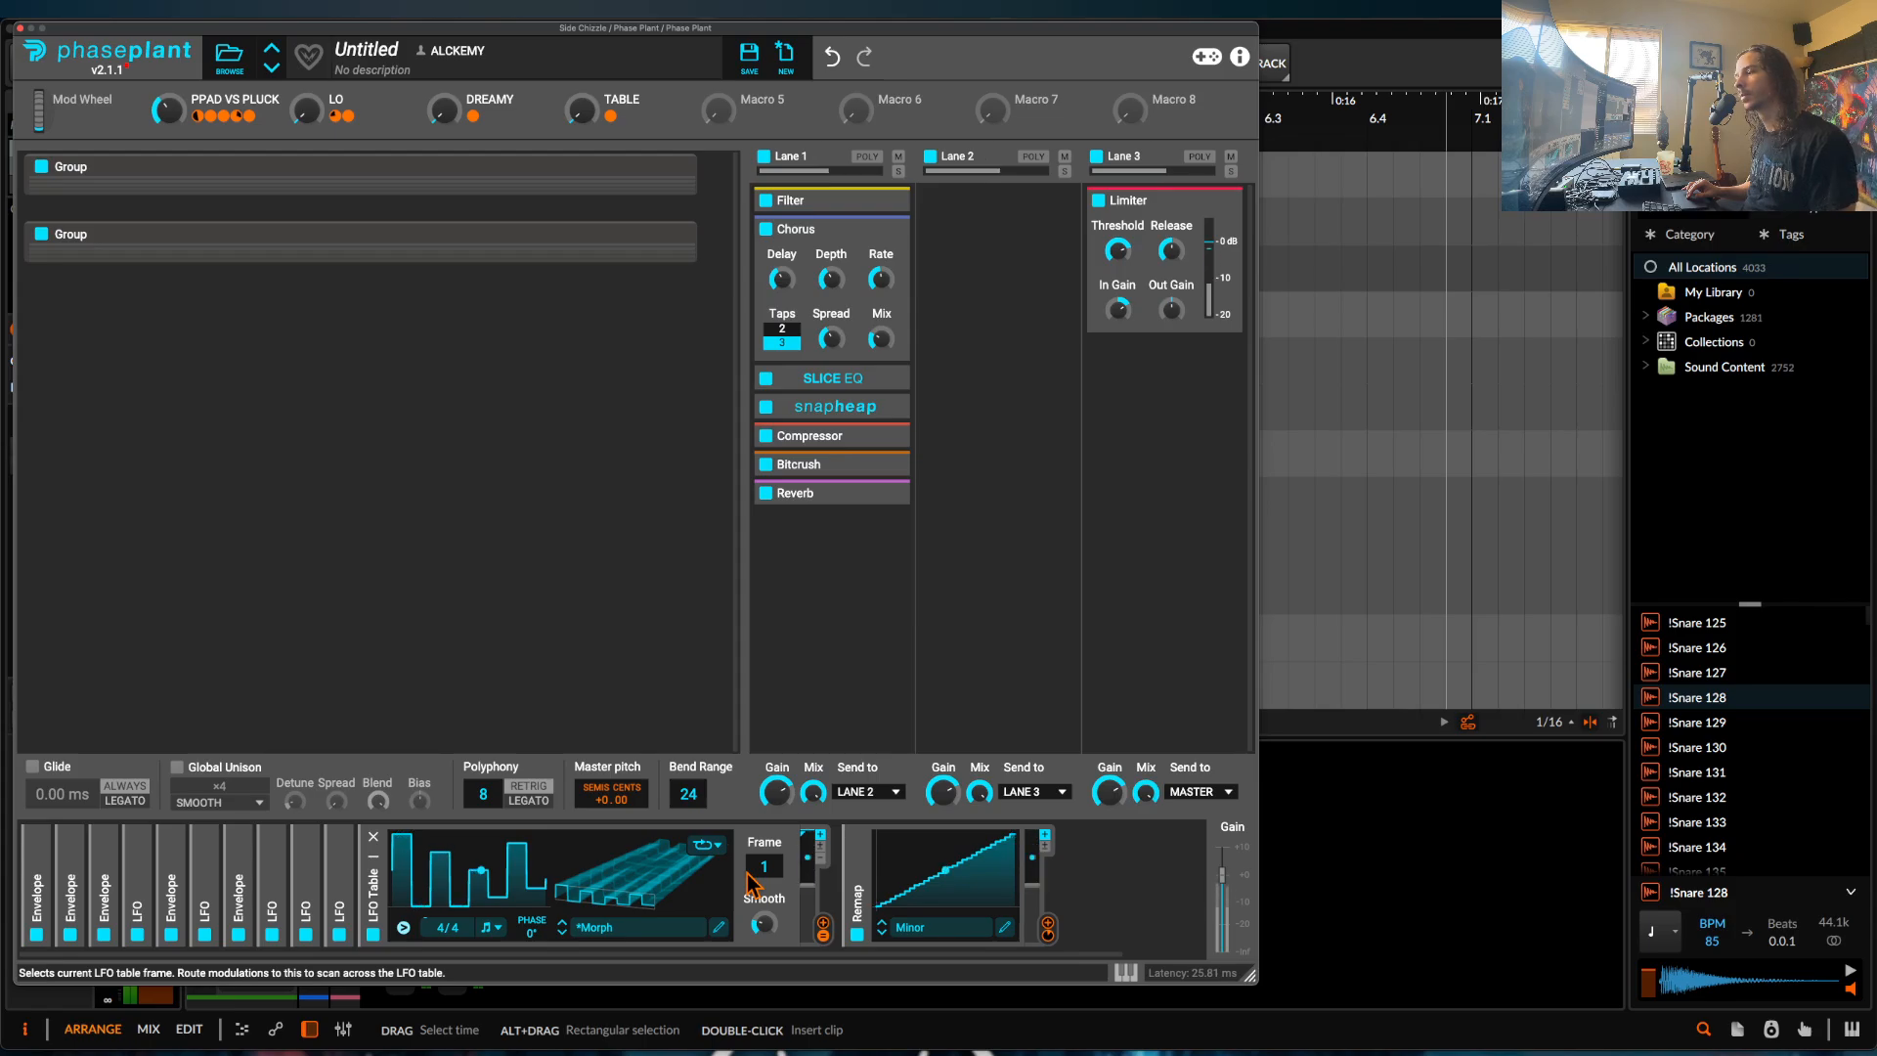
left_click_drag(751, 883, 752, 782)
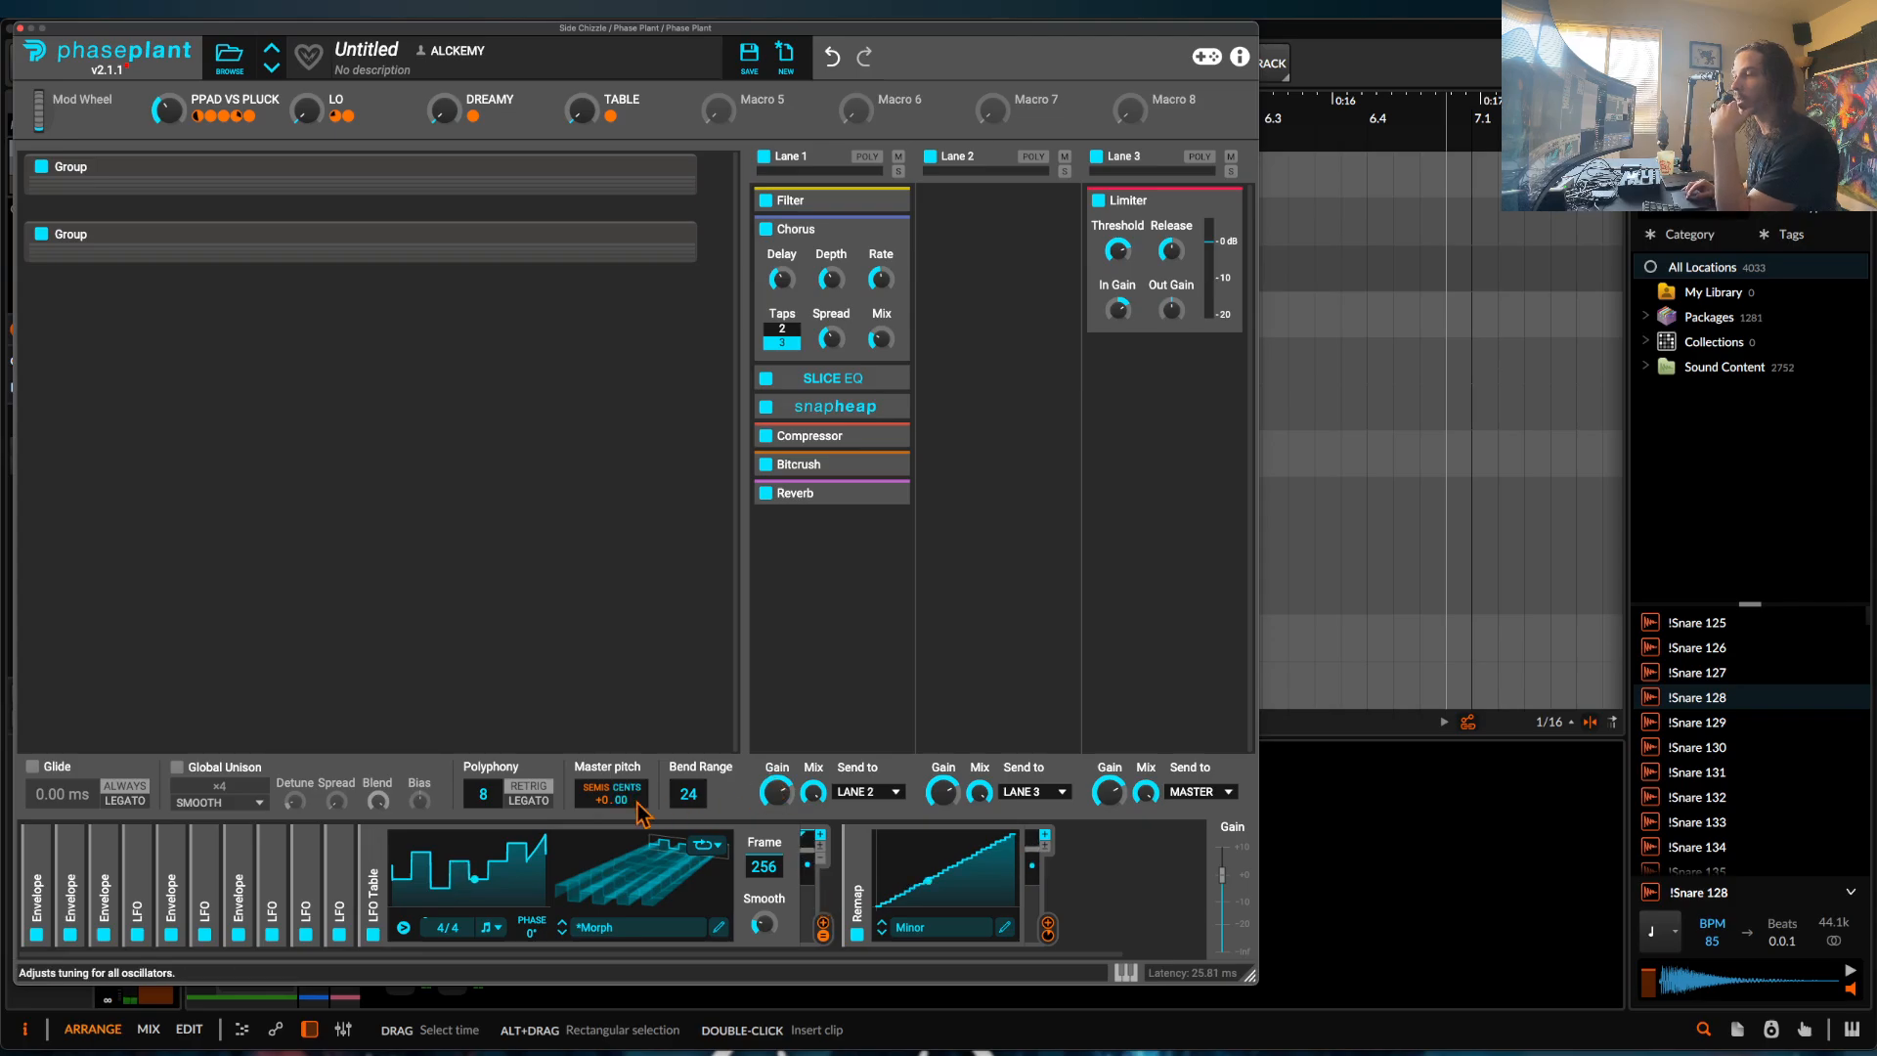
Disable the LFO Table modulator and collapse it.
mouse_move(622, 815)
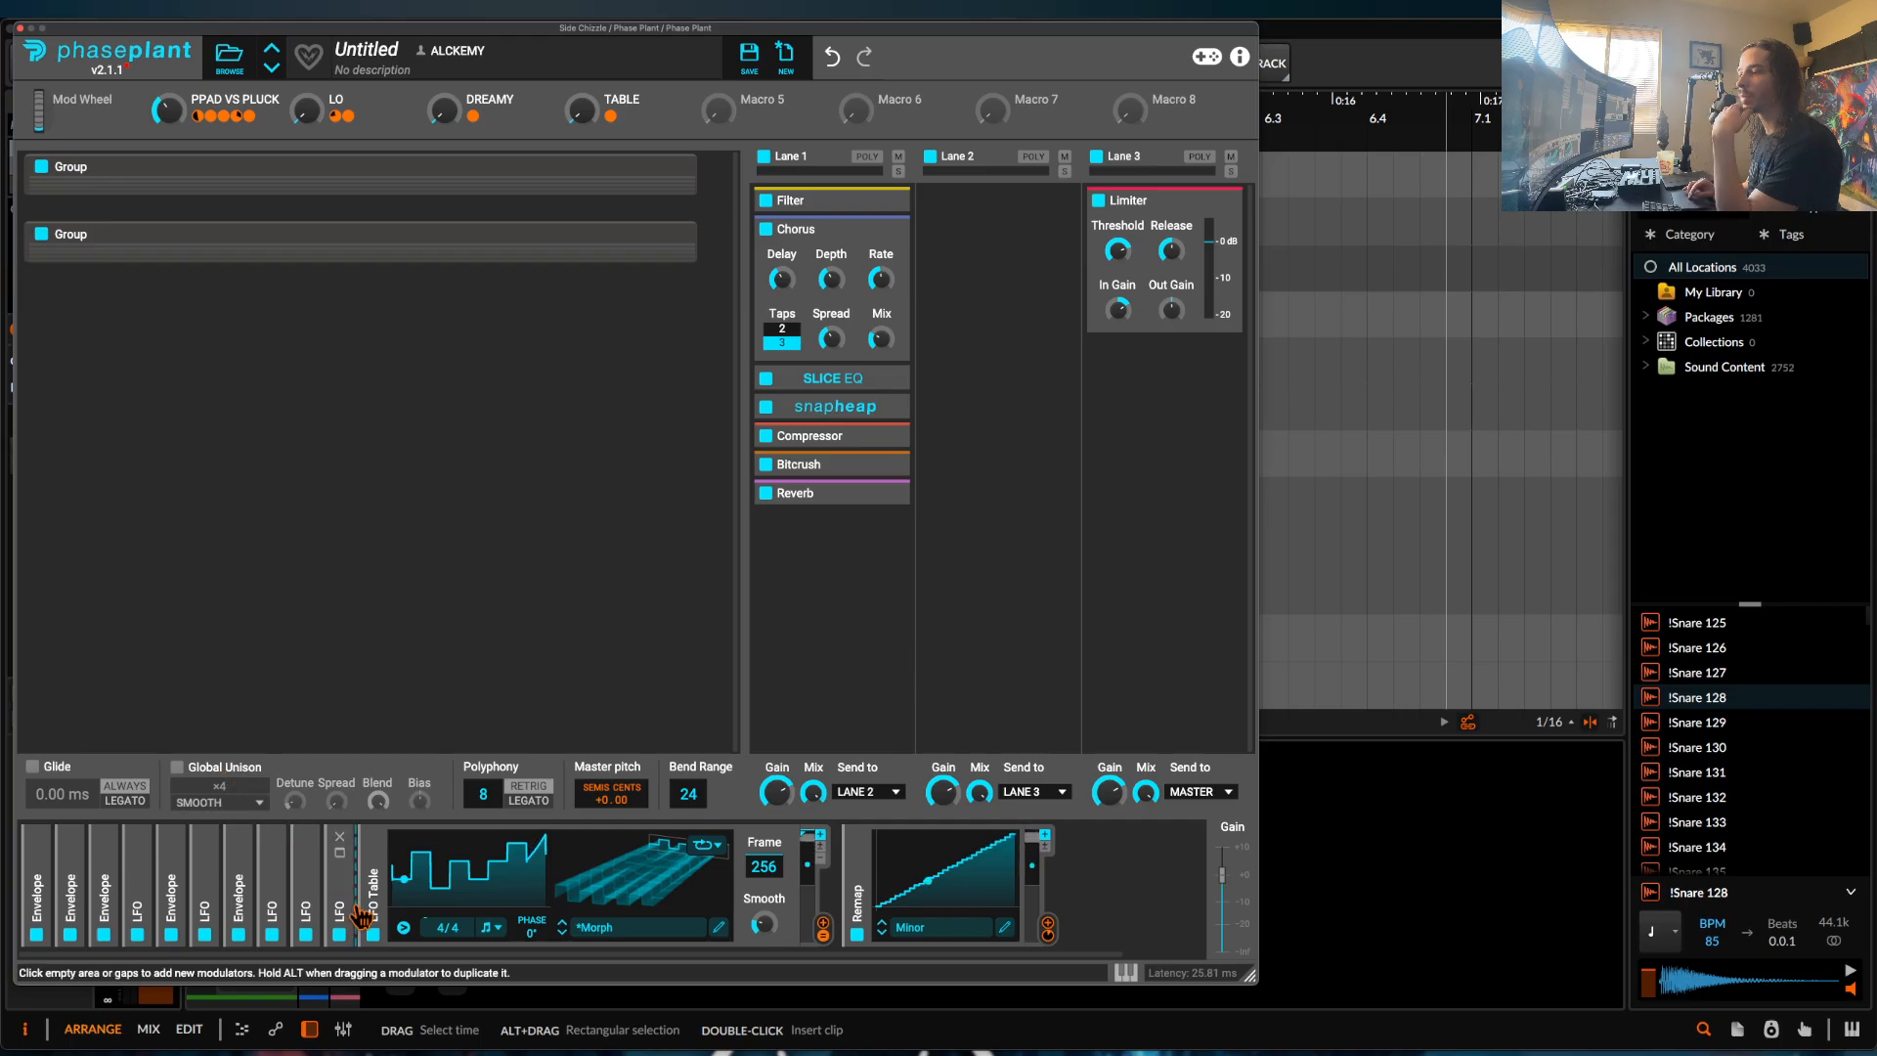
left_click(372, 936)
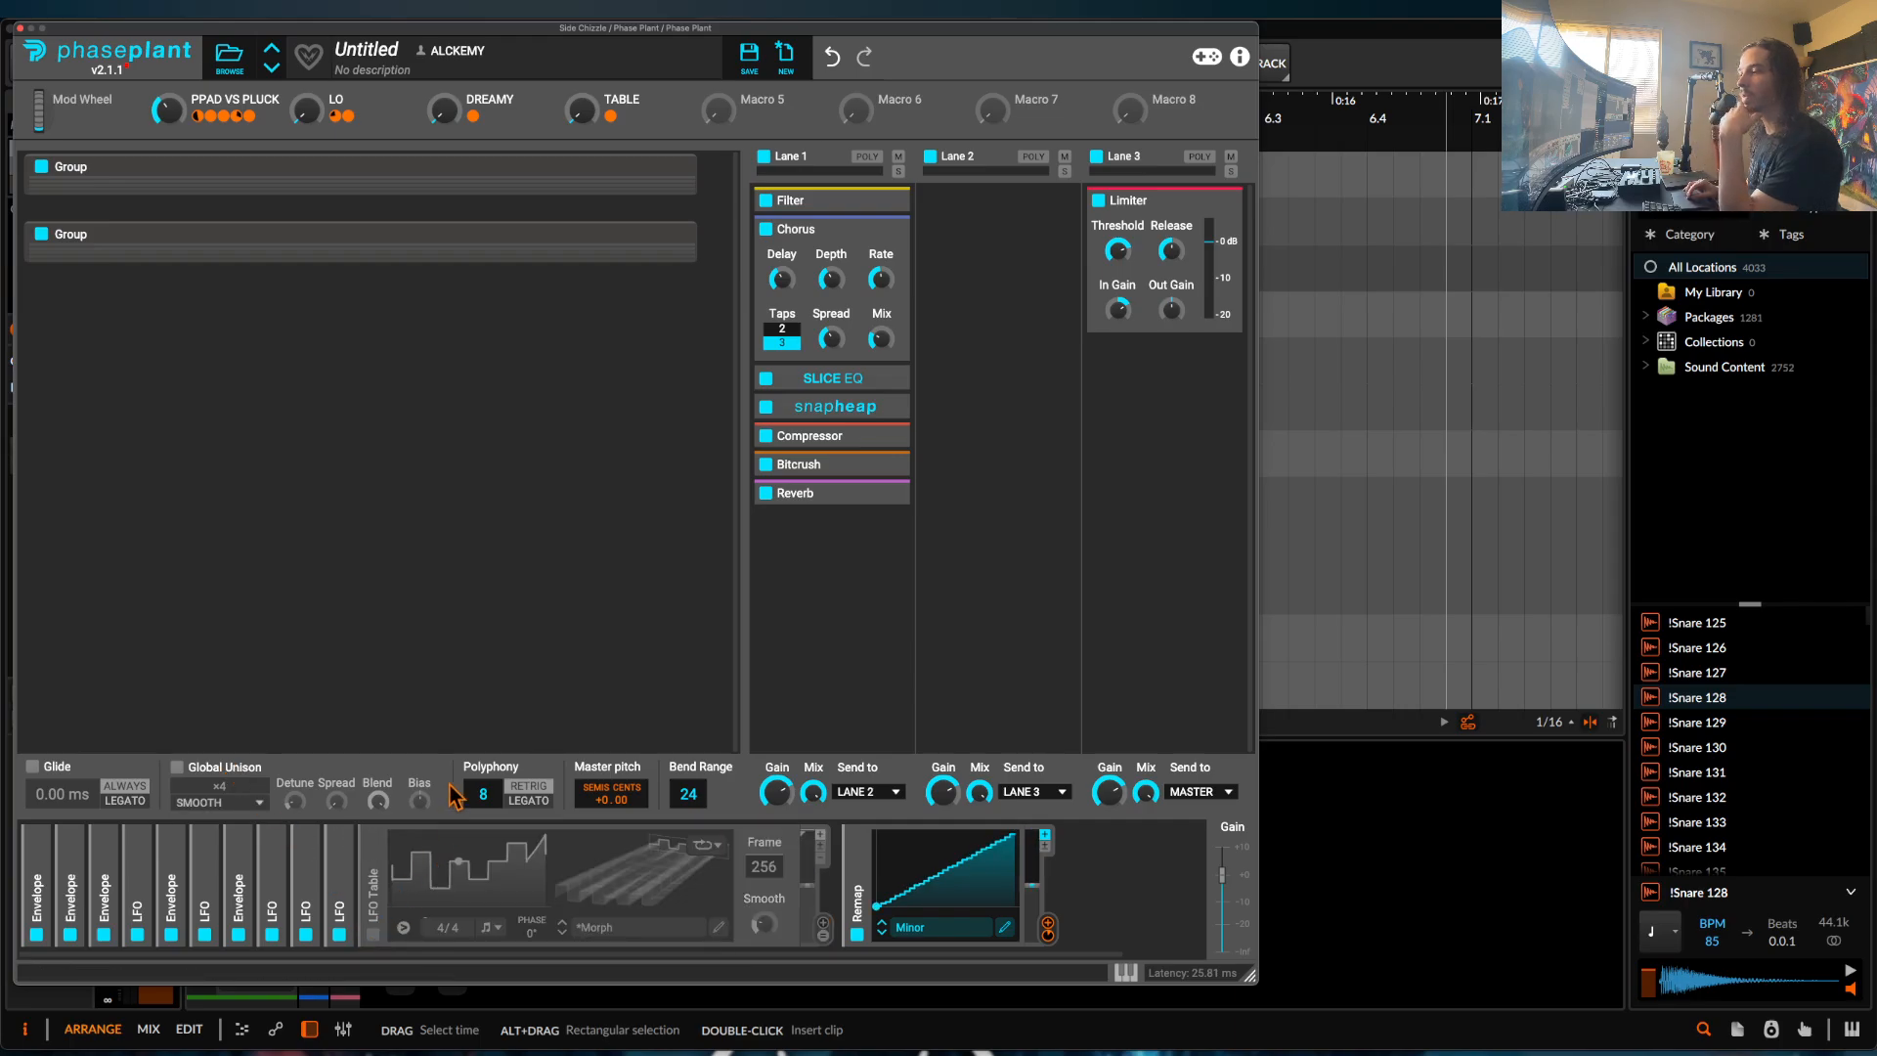
left_click(372, 885)
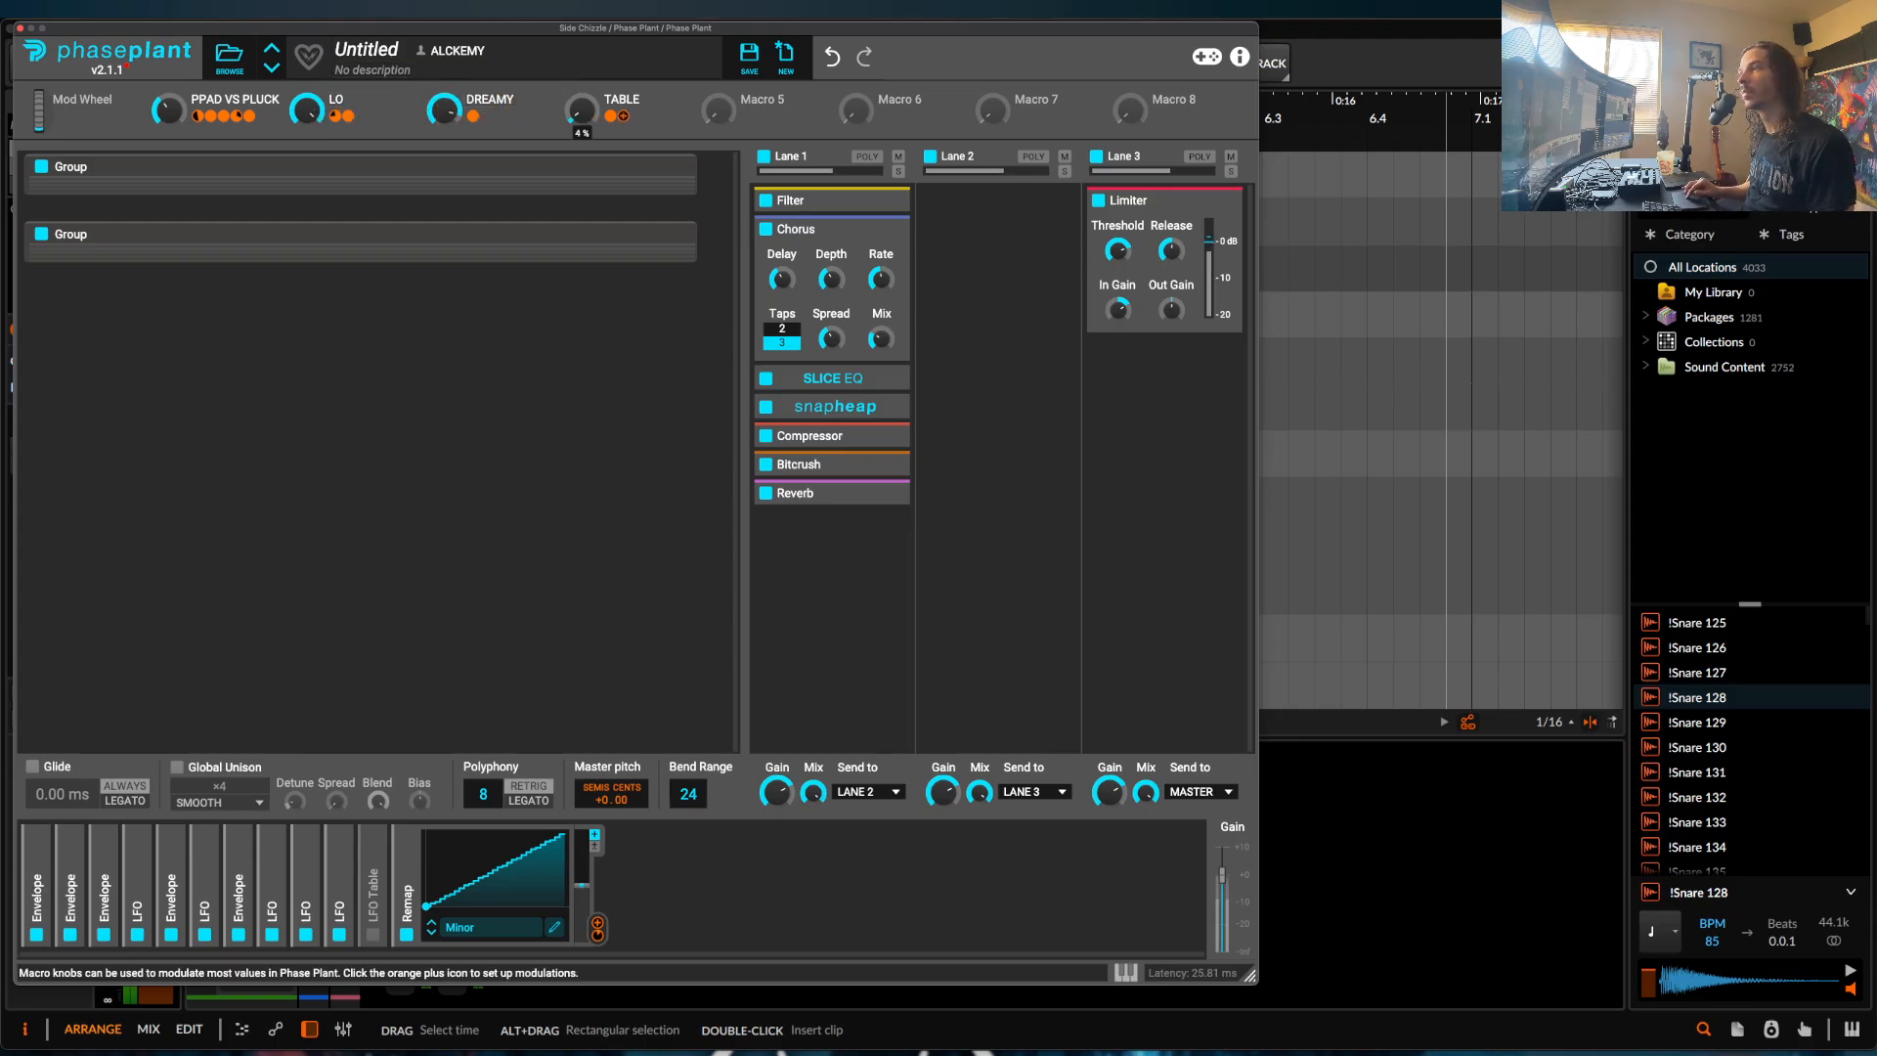
Try a higher PPAD VS PLUCK macro setting and add an LFO modulator after the Remap modulator.
left_click_drag(168, 110, 168, 82)
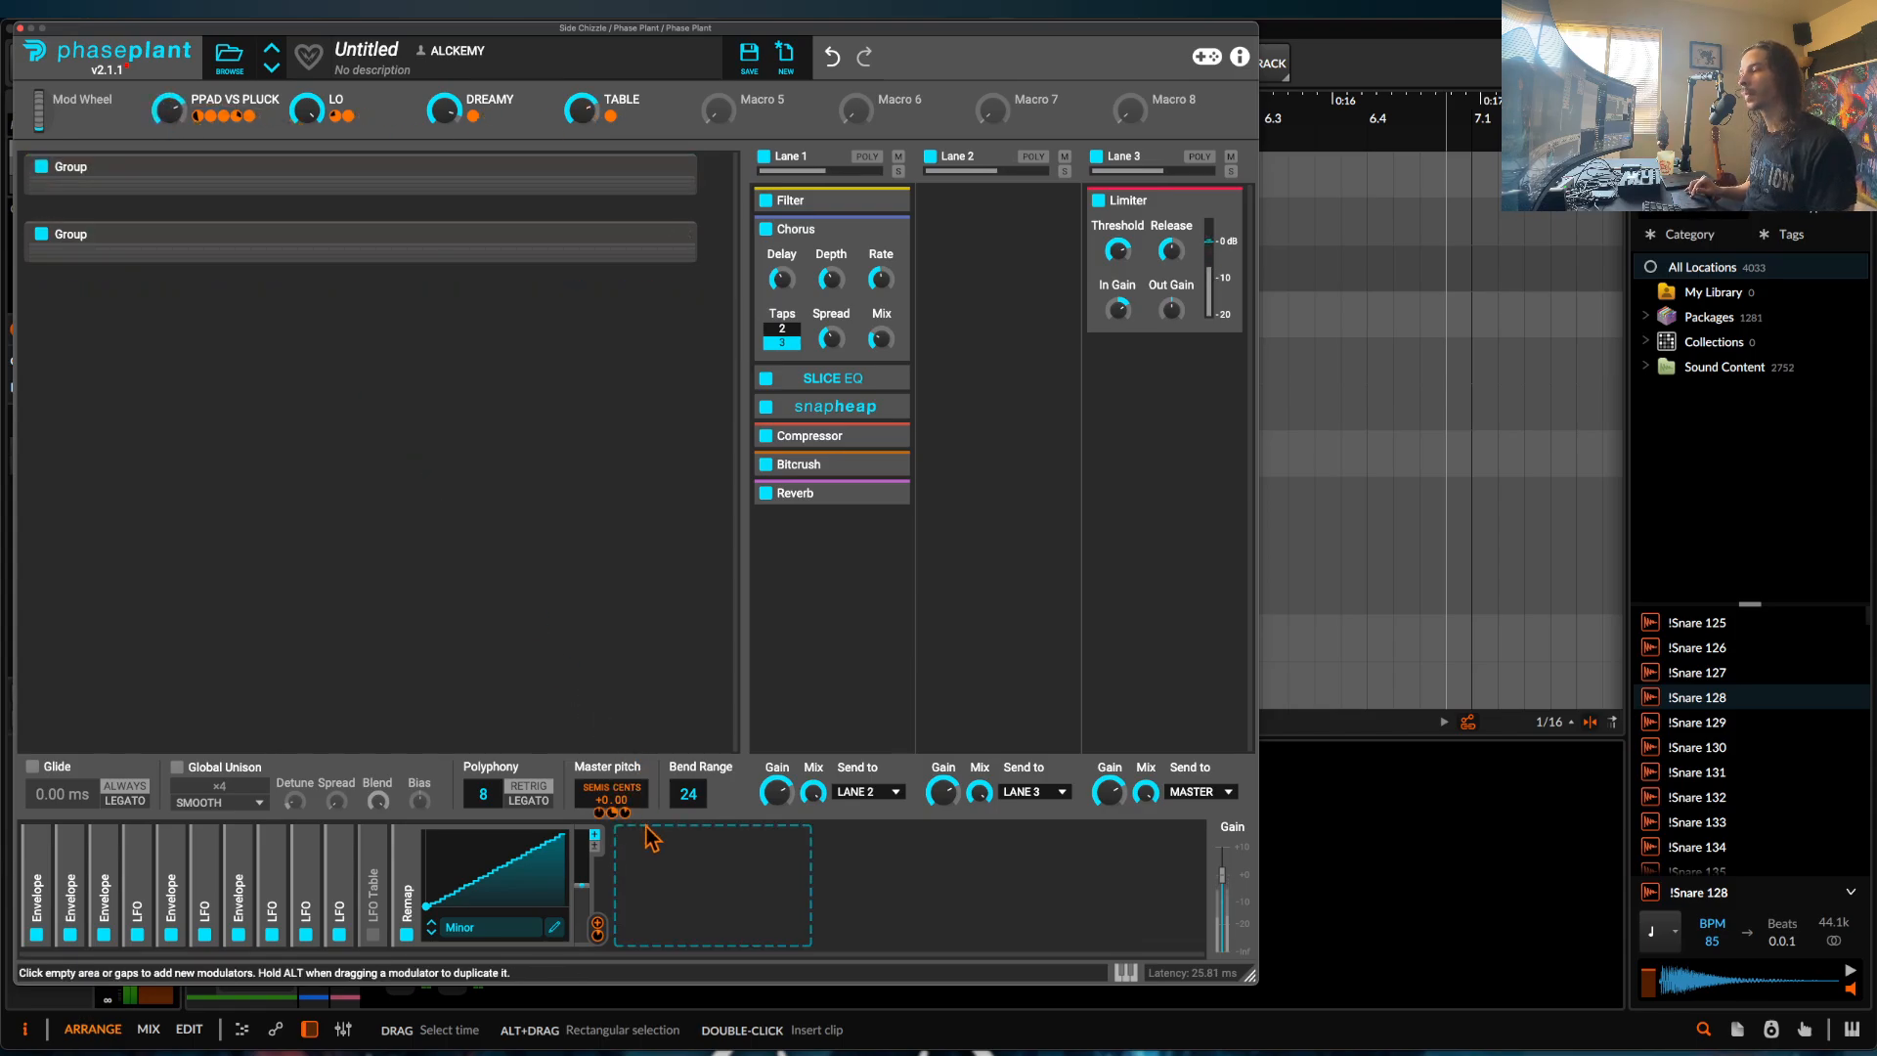
left_click(682, 867)
left_click(710, 799)
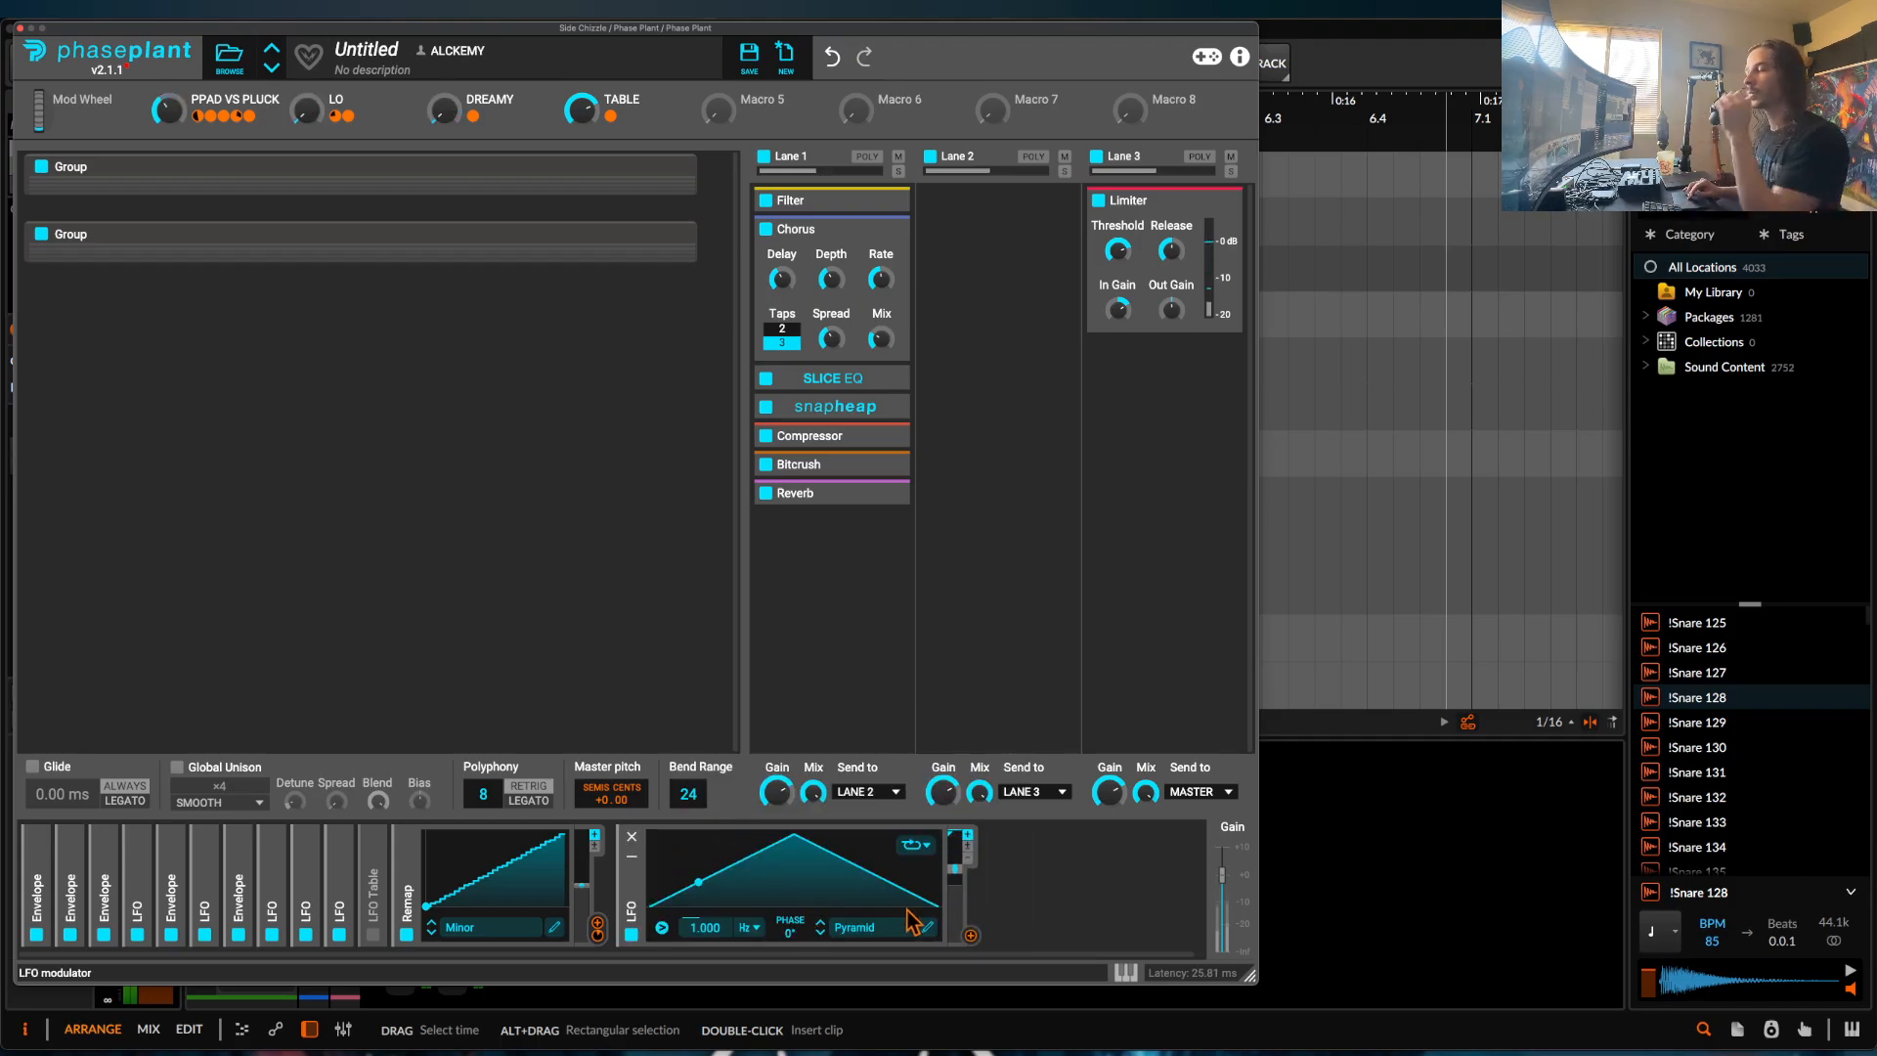
Sync the new LFO's rate to the tempo at 16/16 and make it always trigger from note on.
left_click(749, 927)
left_click(766, 950)
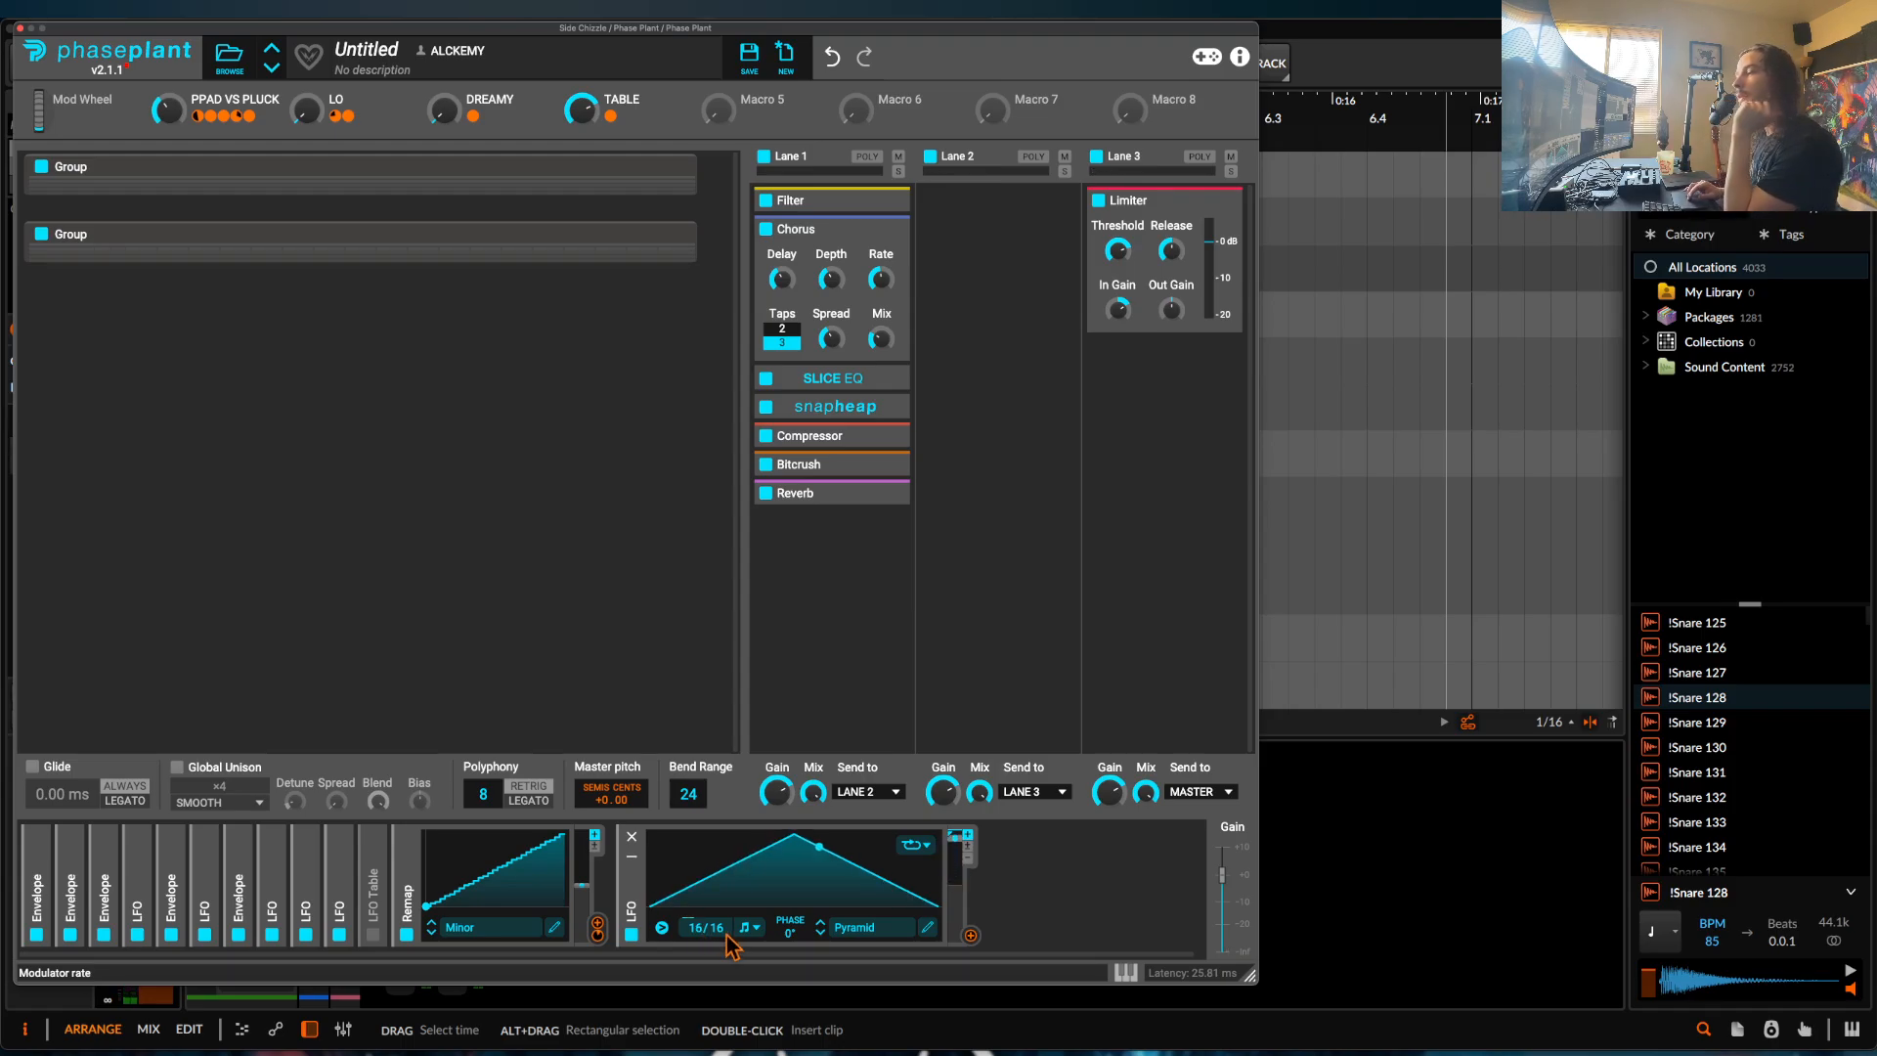
left_click(663, 929)
mouse_move(839, 1034)
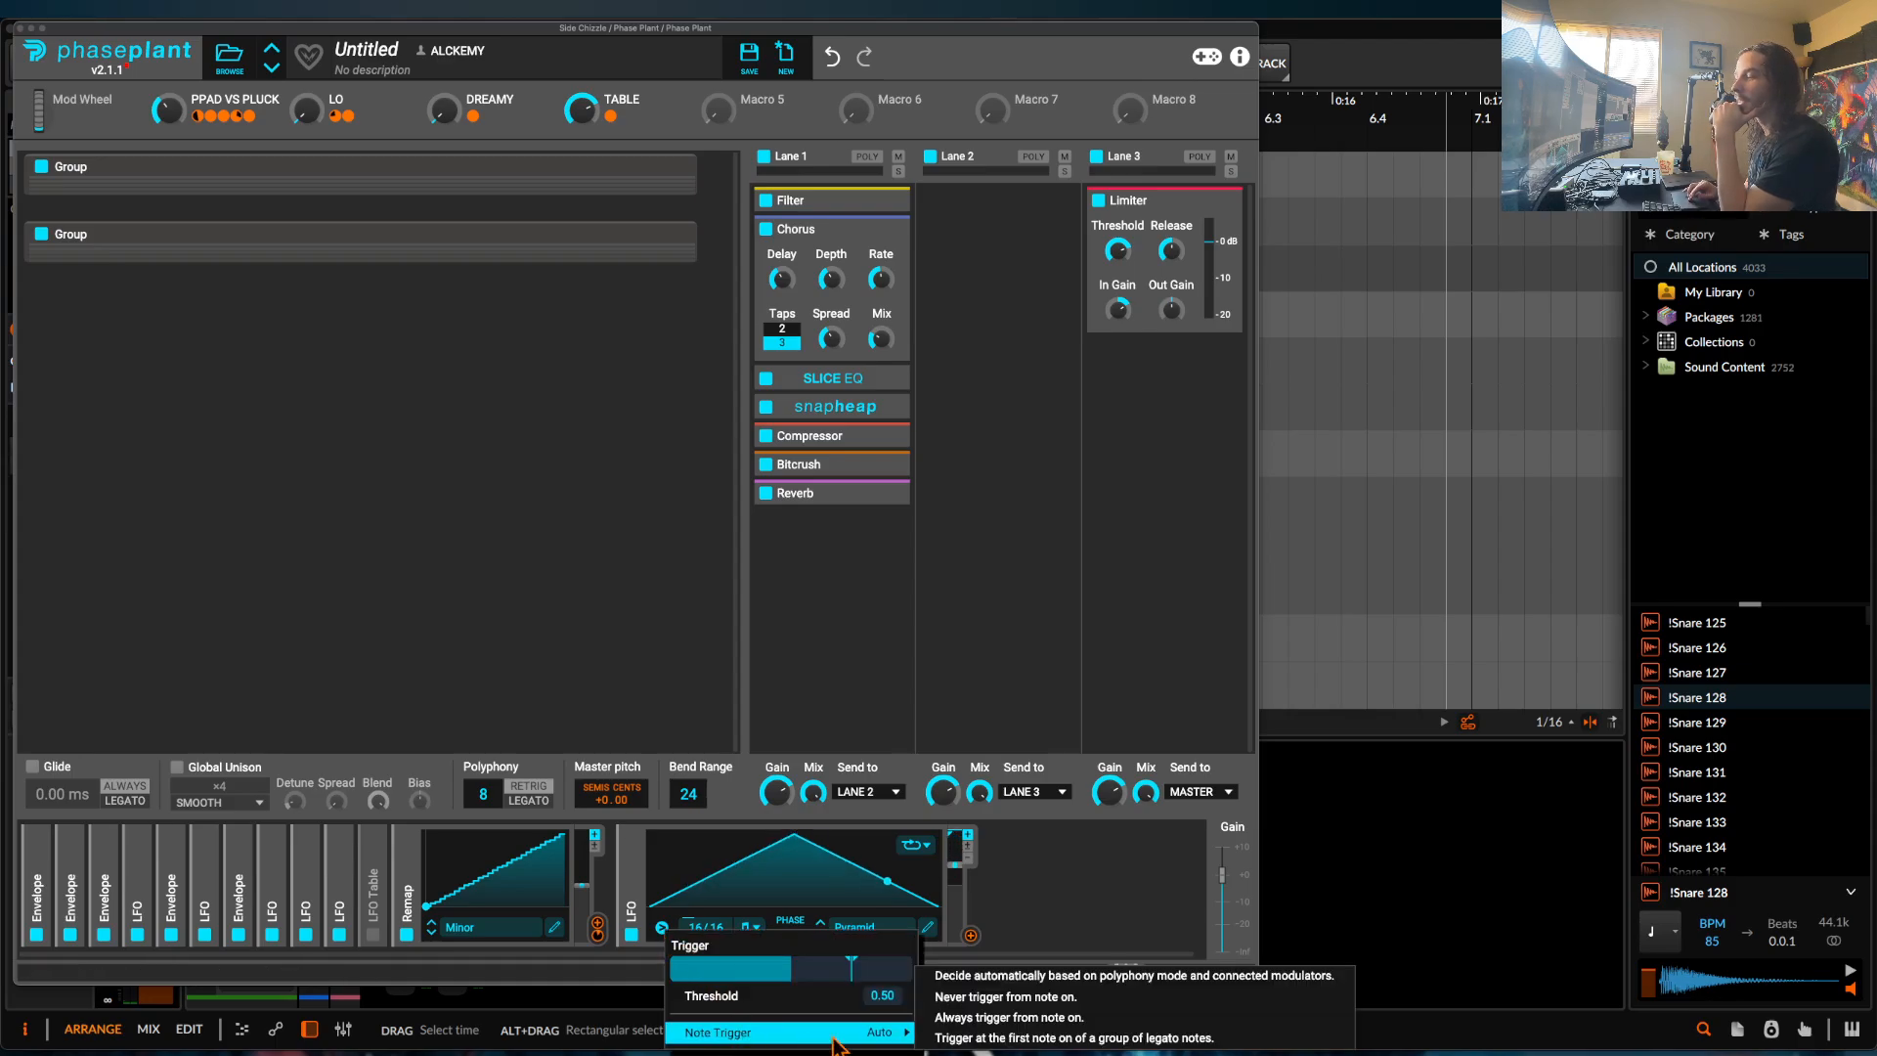
left_click(958, 1018)
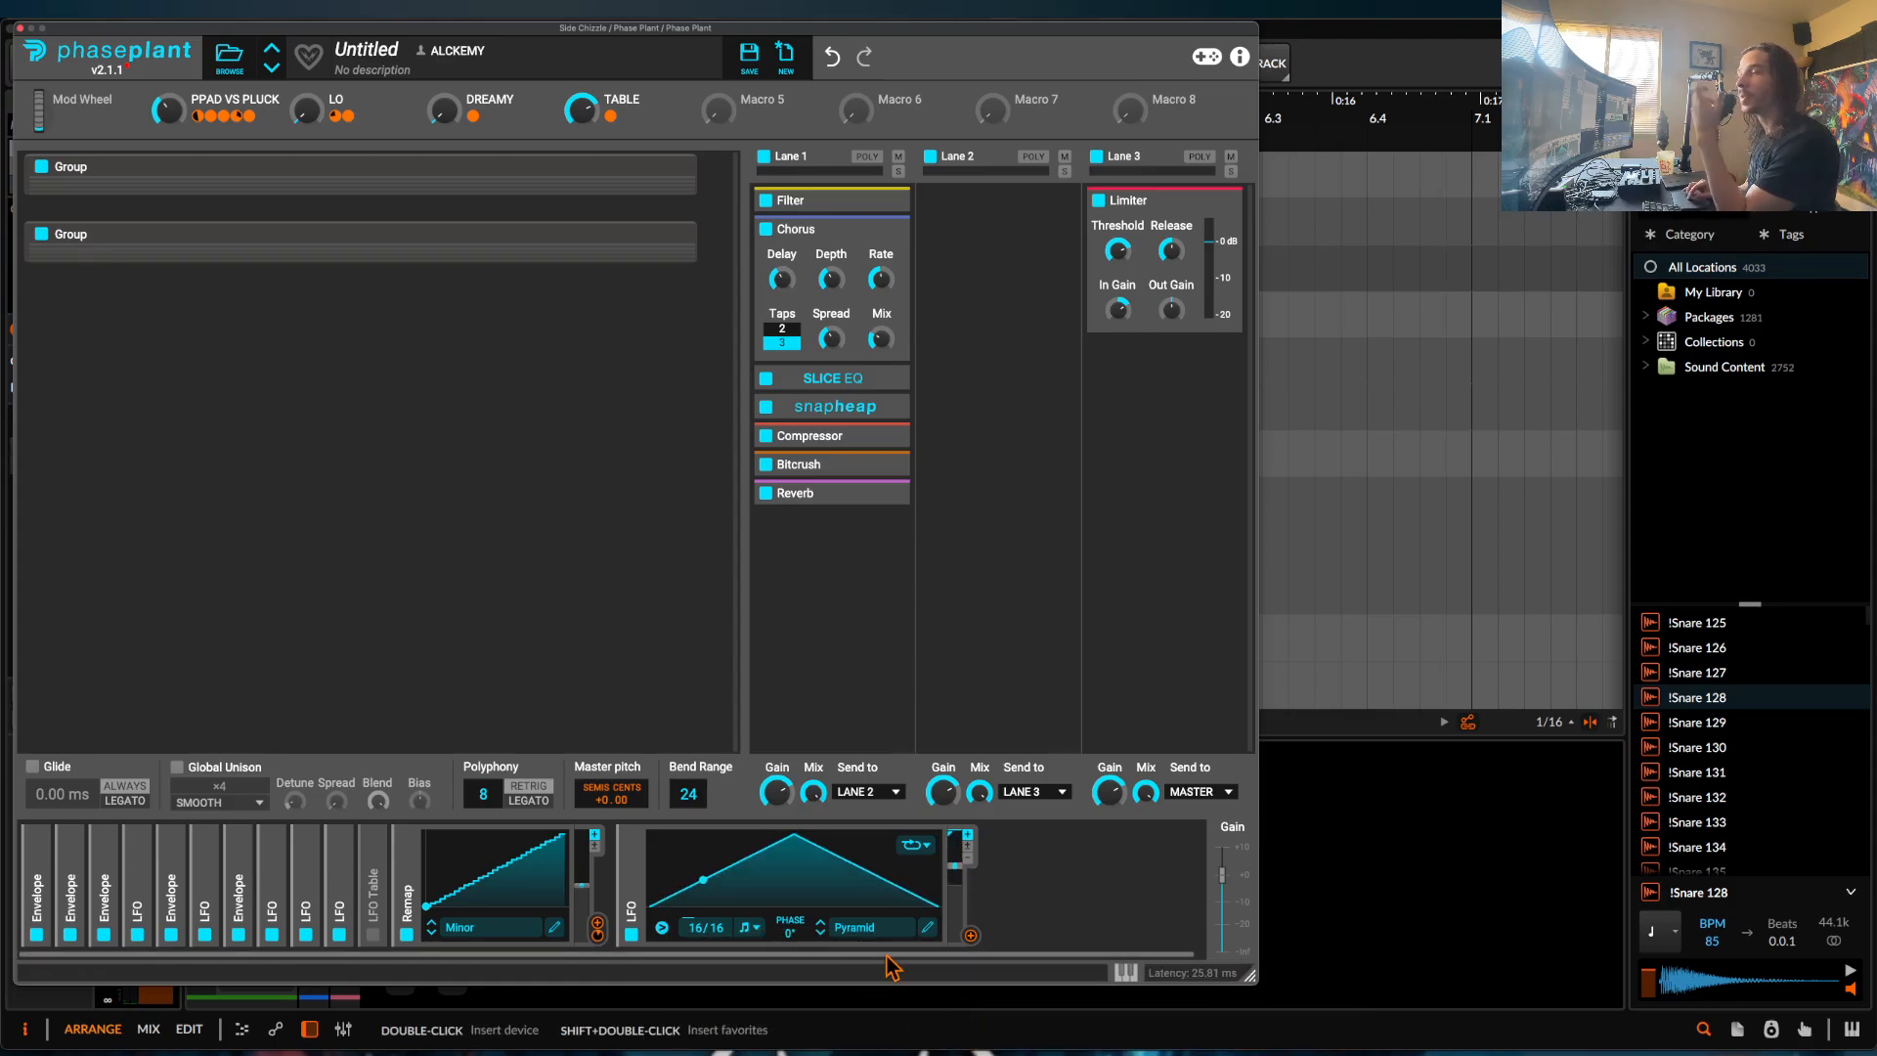
Assign the new LFO to modulate the PPAD VS PLUCK macro and close the Kilohearts Installer window.
left_click(971, 935)
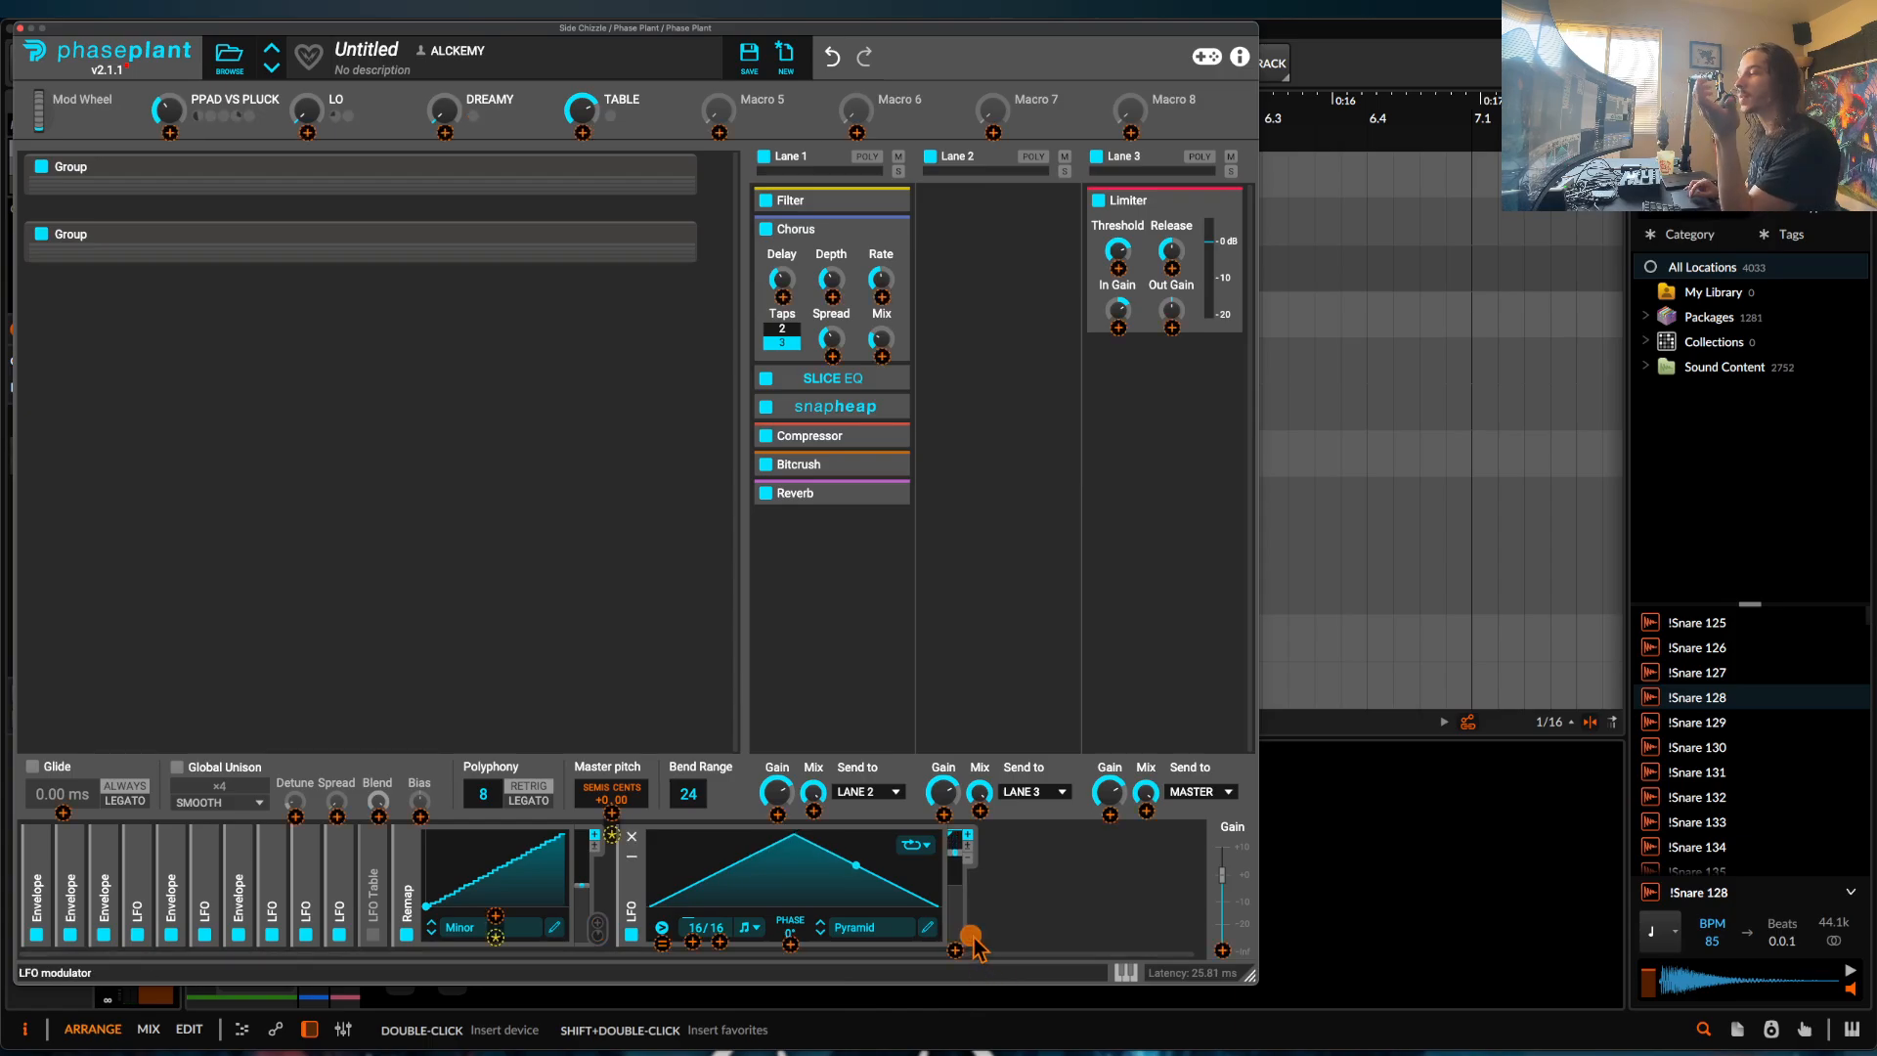
left_click(170, 132)
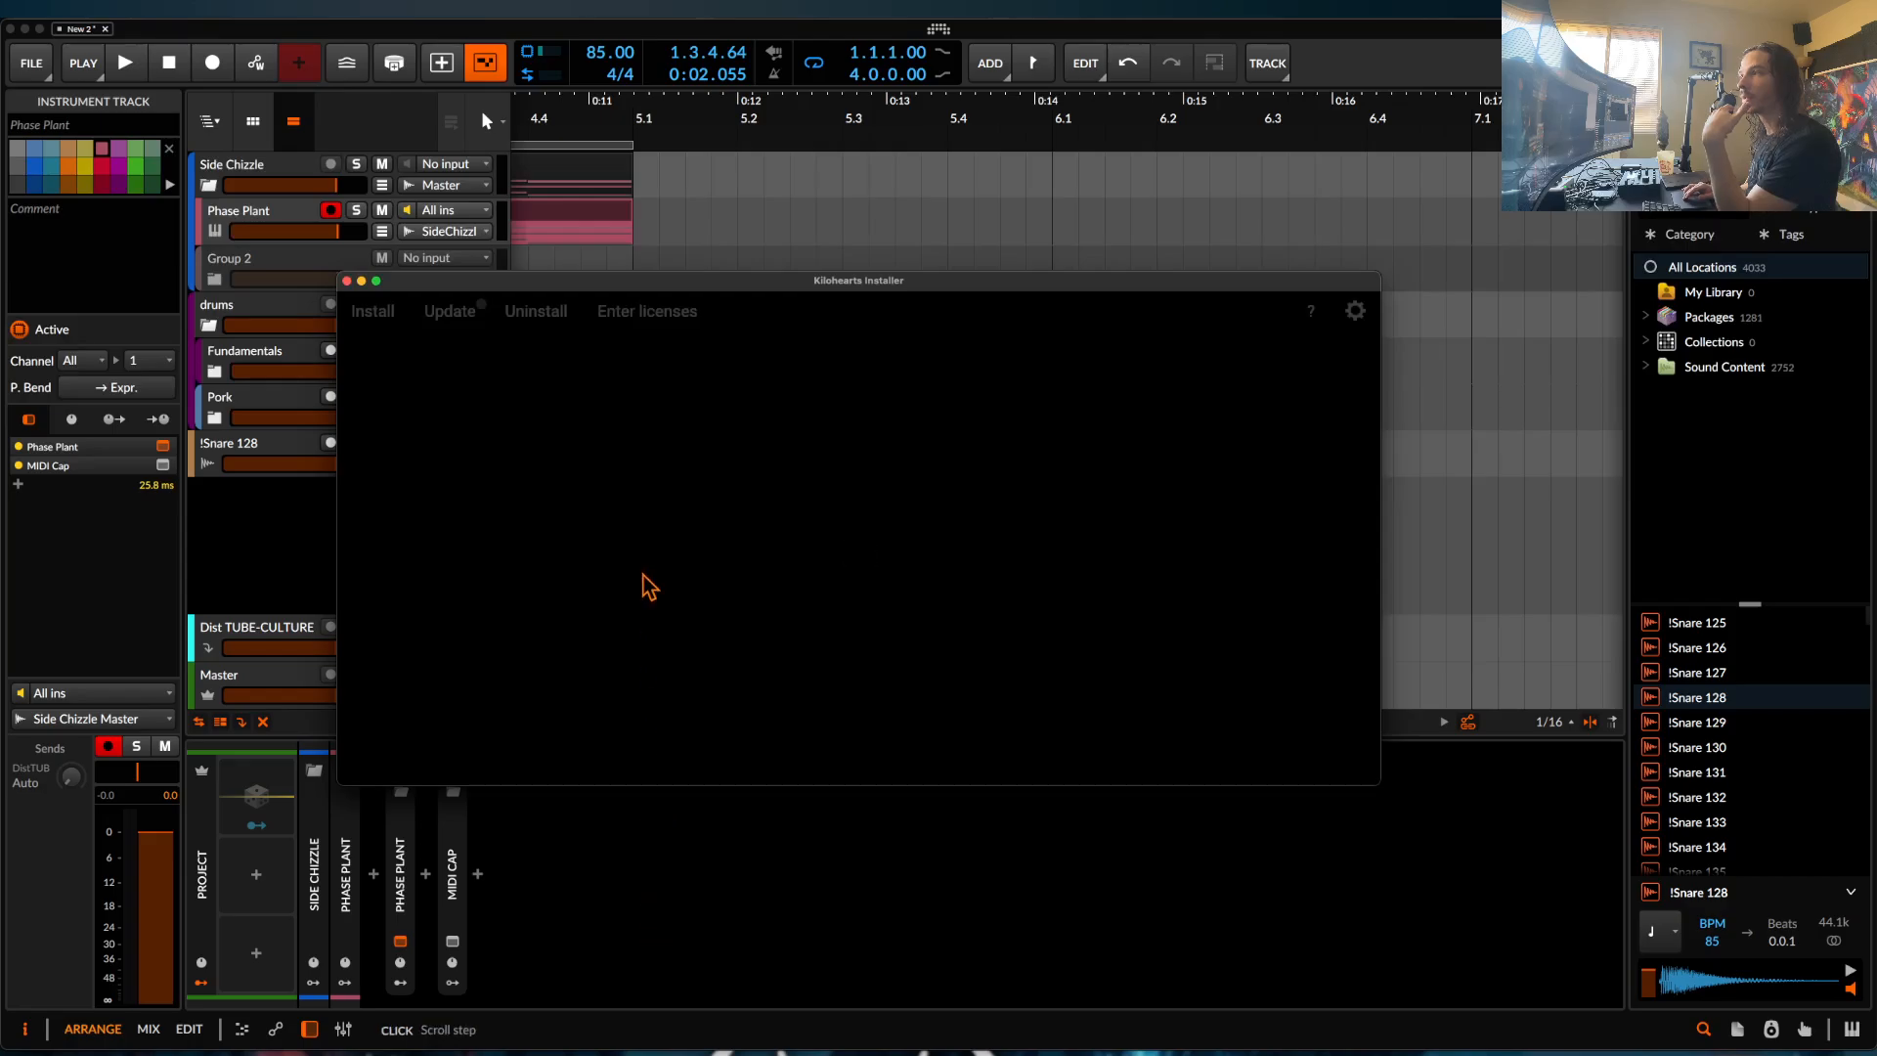
left_click(346, 281)
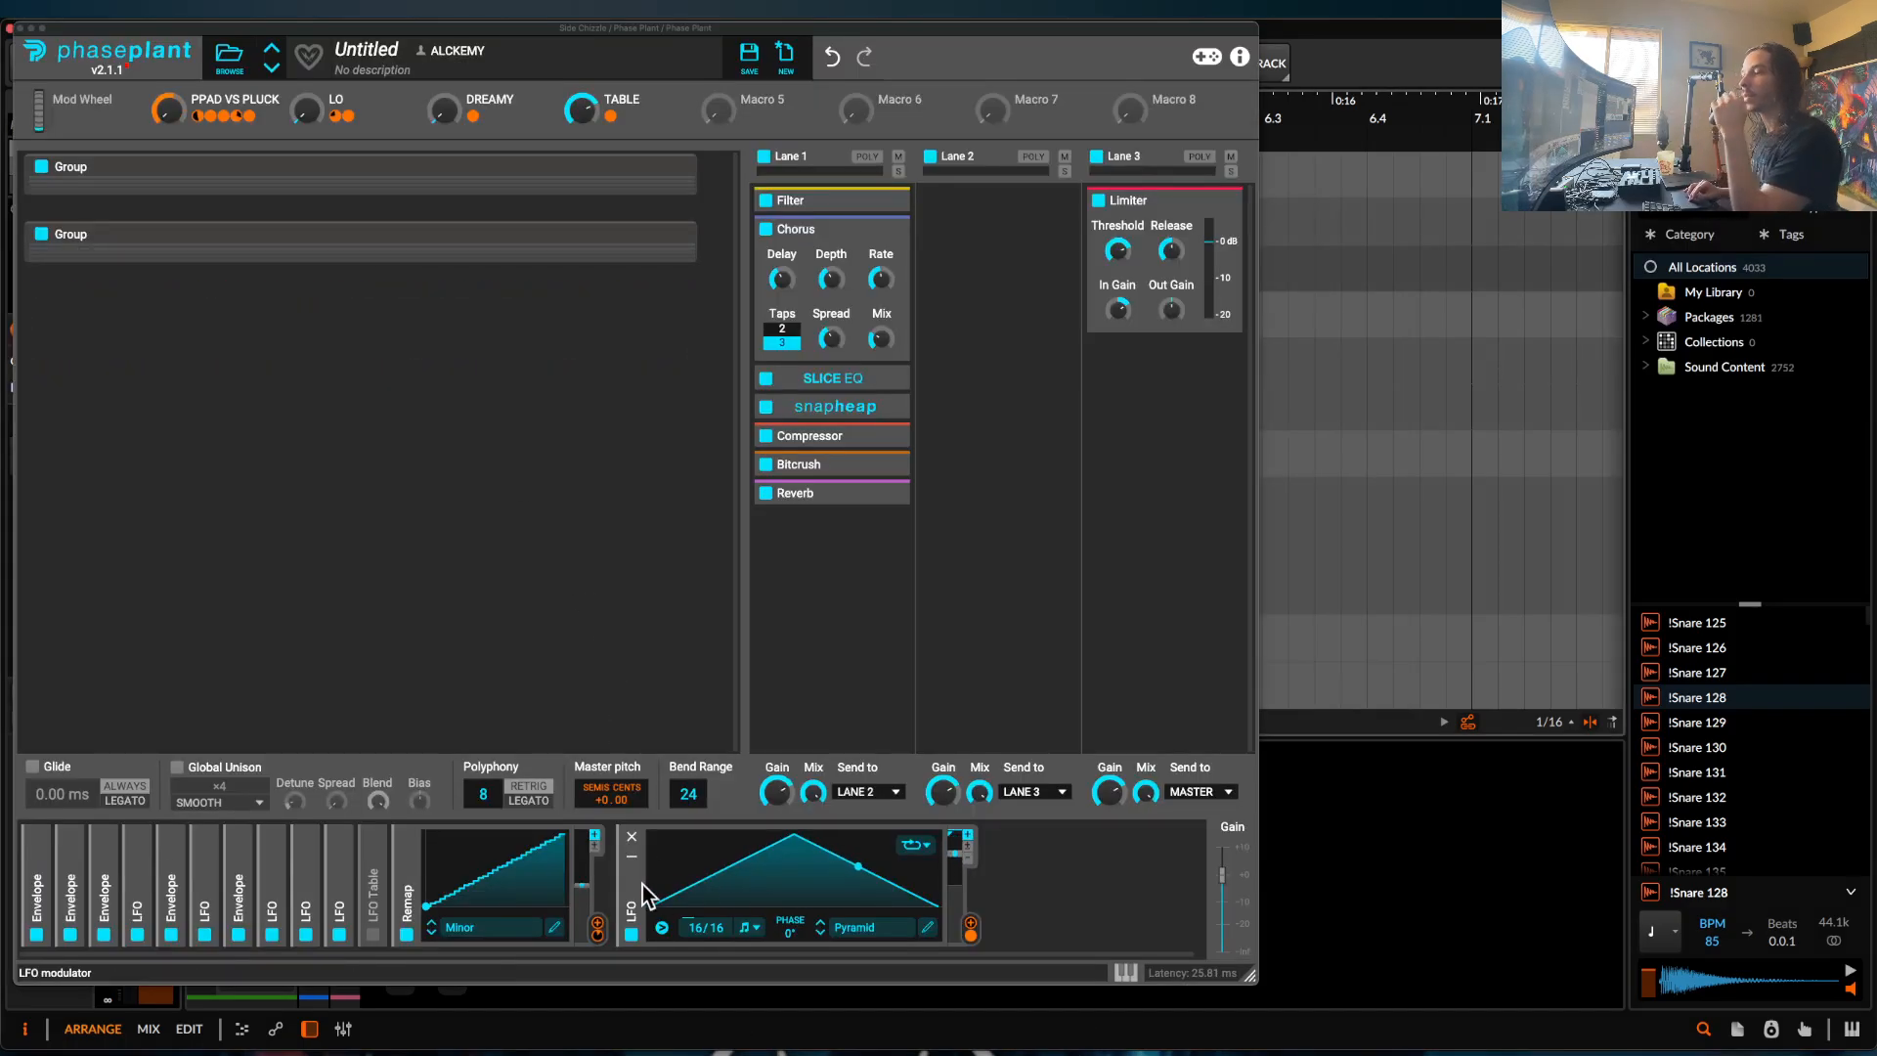
Duplicate the 16/16 LFO for further macro modulation, routing one LFO to the LO macro and another to DREAMY.
left_click_drag(633, 888, 990, 894)
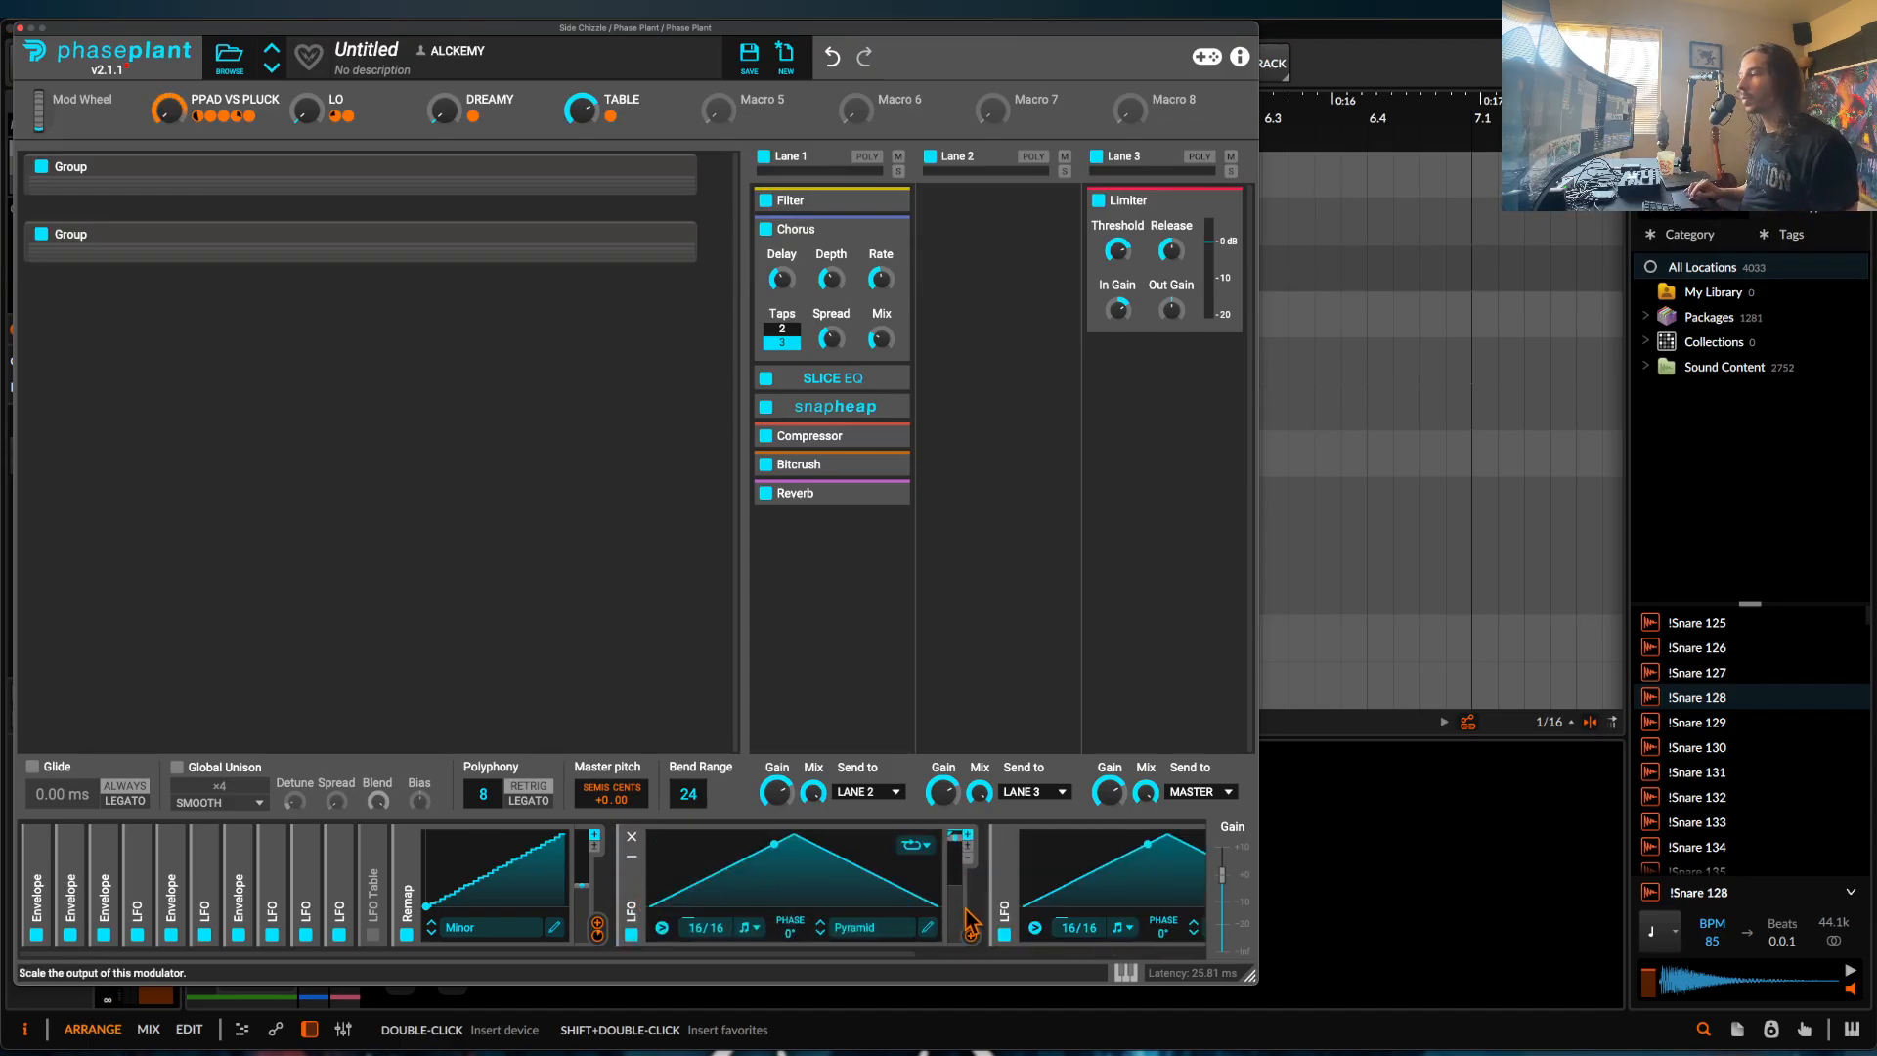
left_click(970, 935)
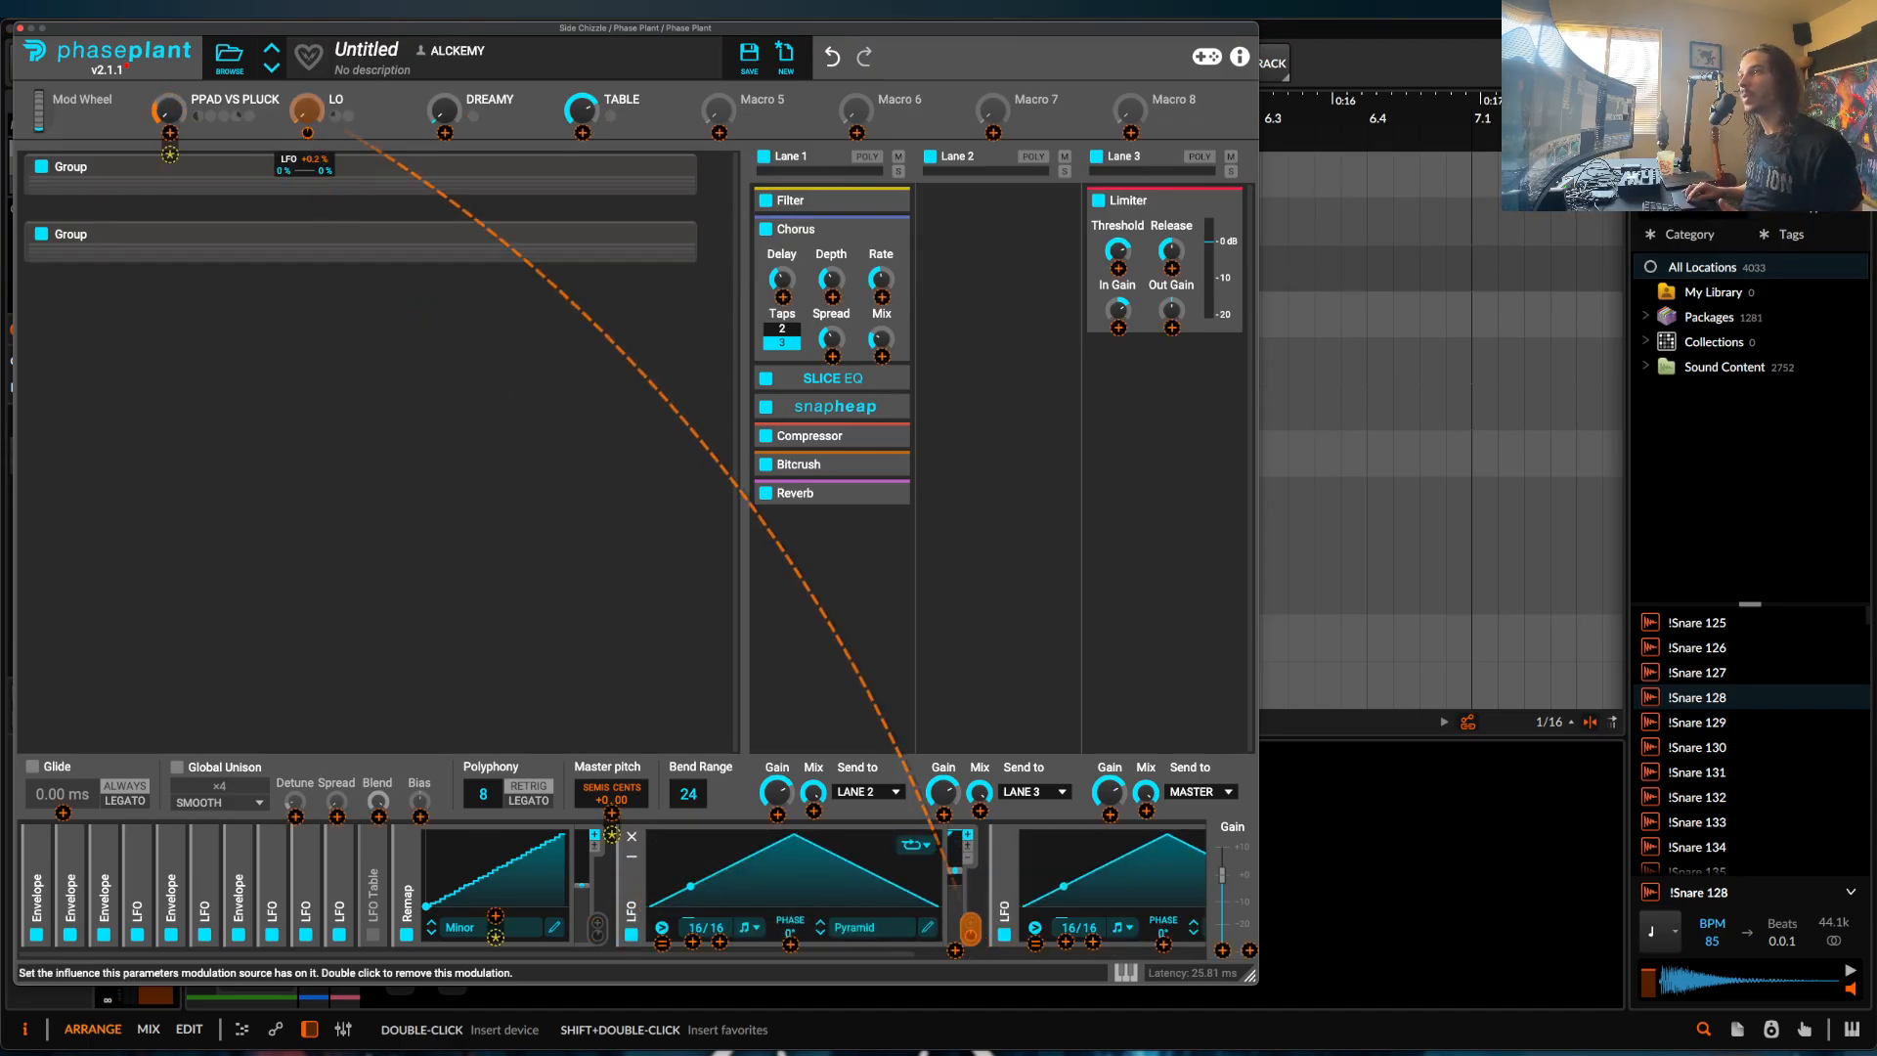
left_click(307, 132)
scroll(792, 904, "right", 5)
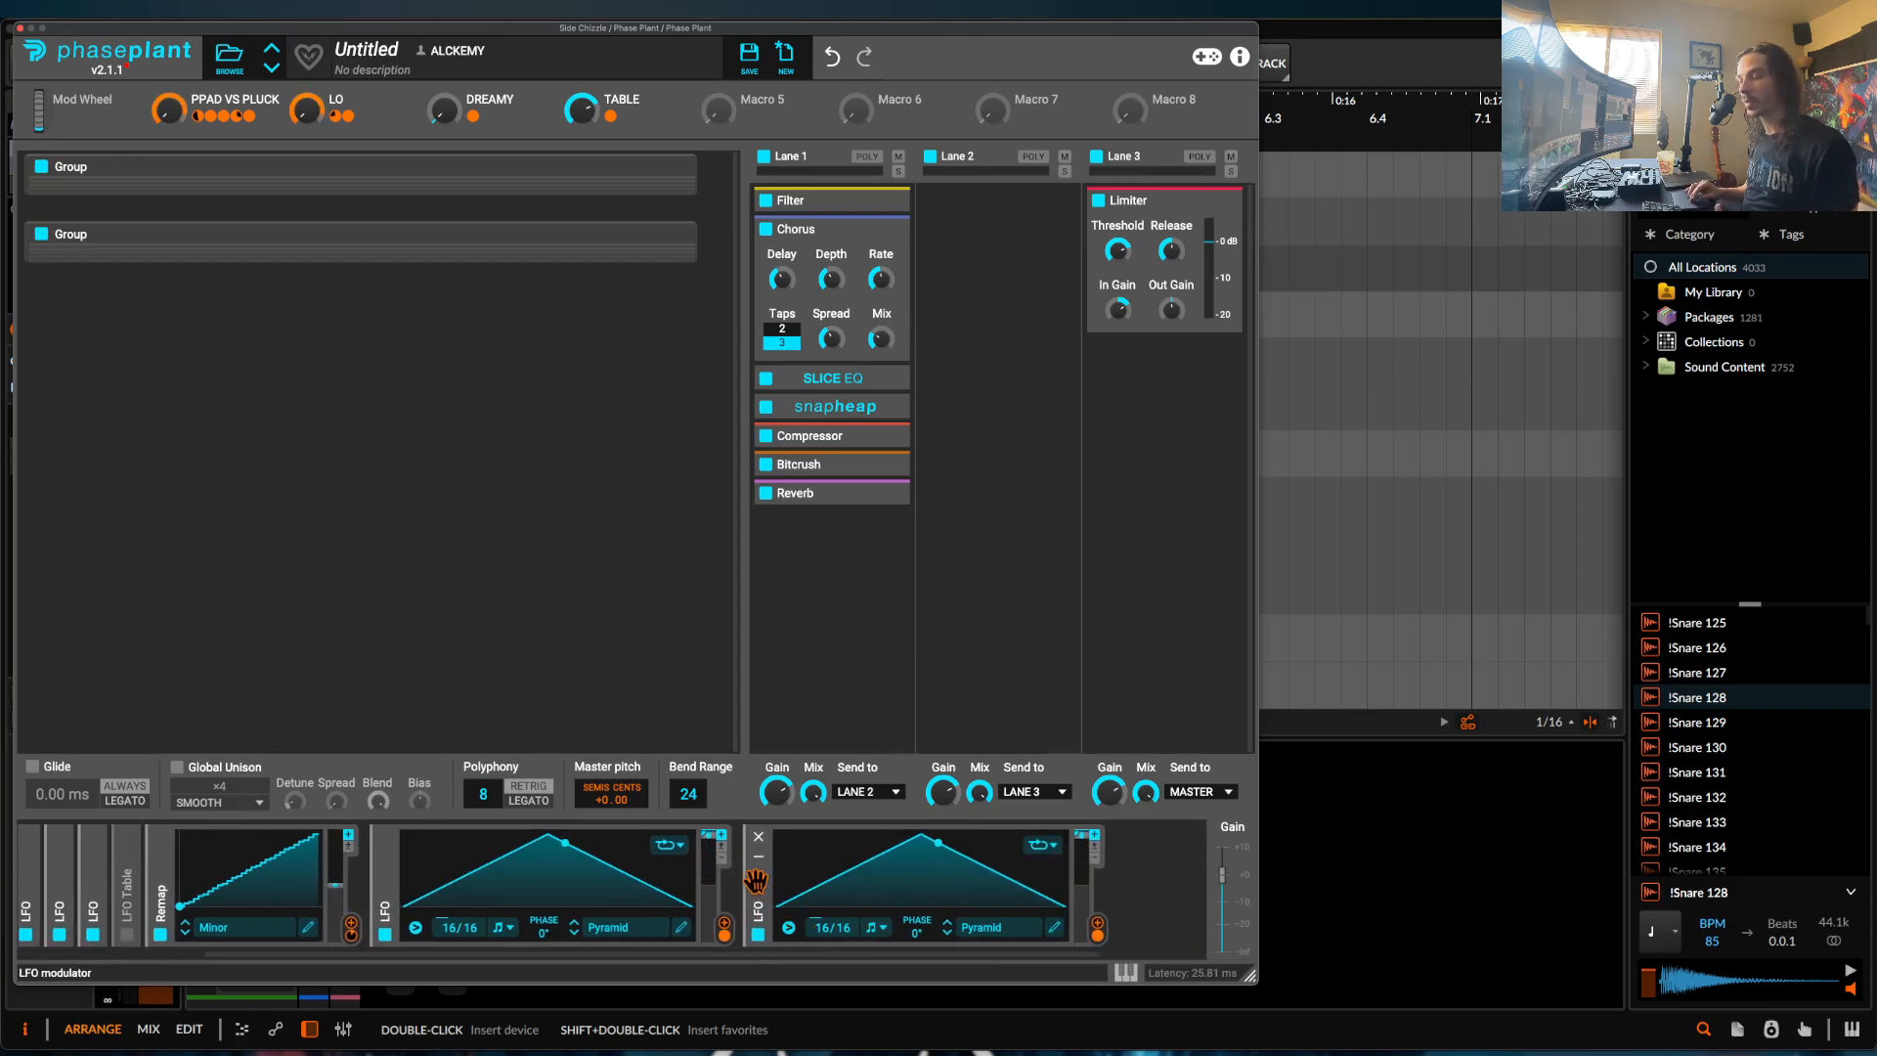
left_click(1097, 931)
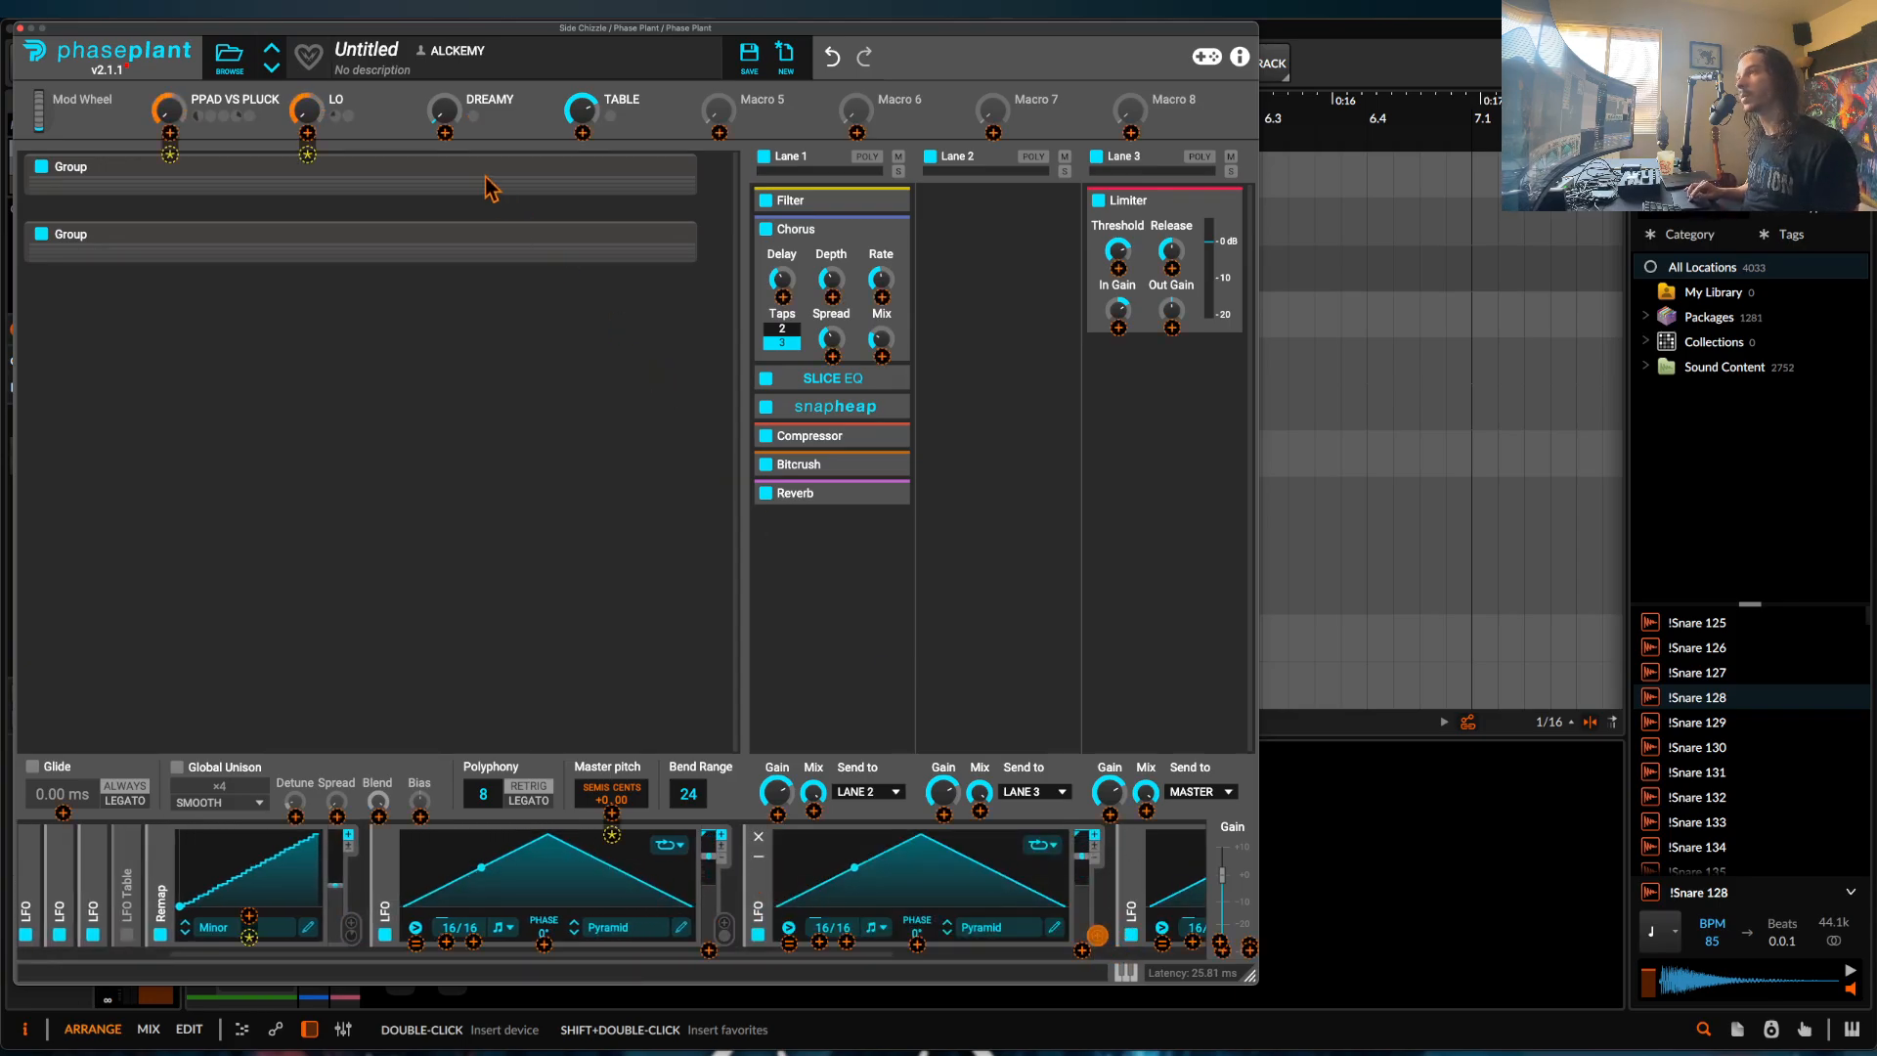
left_click(444, 132)
Duplicate the LFO once more and assign an LFO to modulate the TABLE macro.
scroll(824, 896, "right", 5)
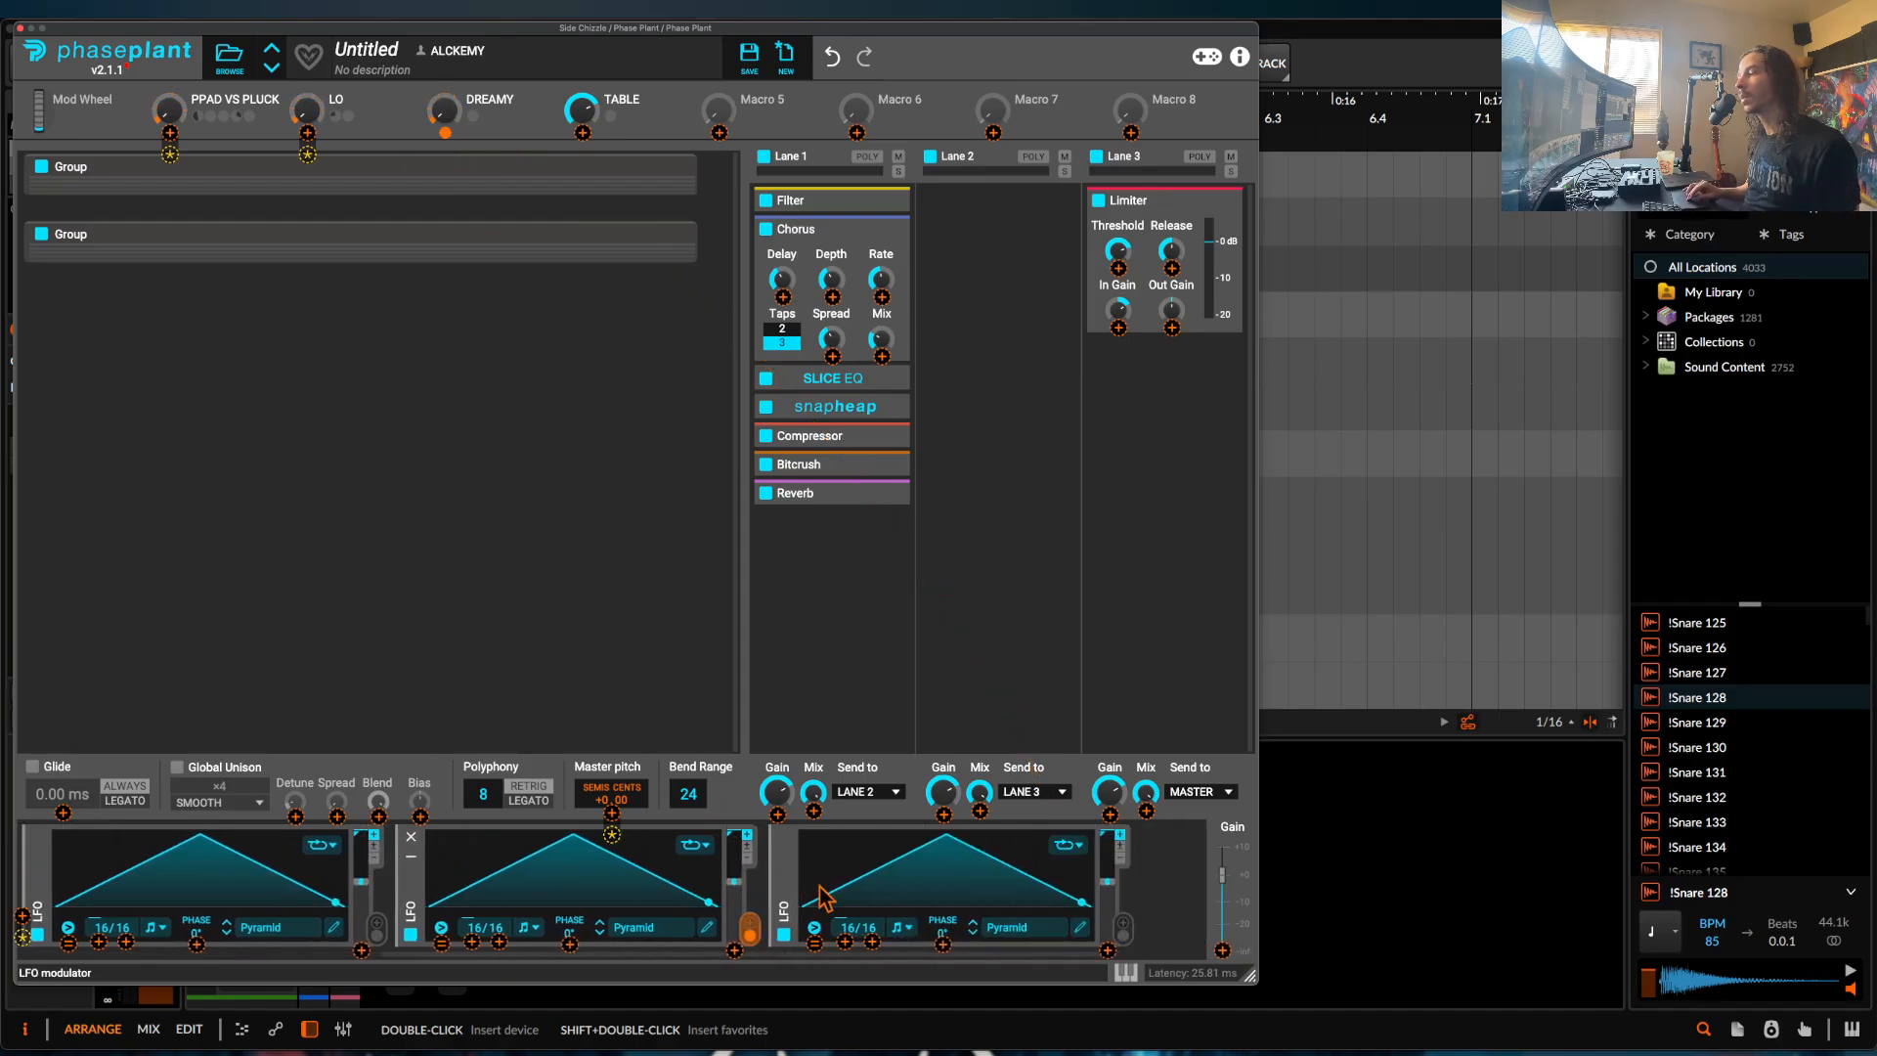
left_click(824, 896)
key("super+d")
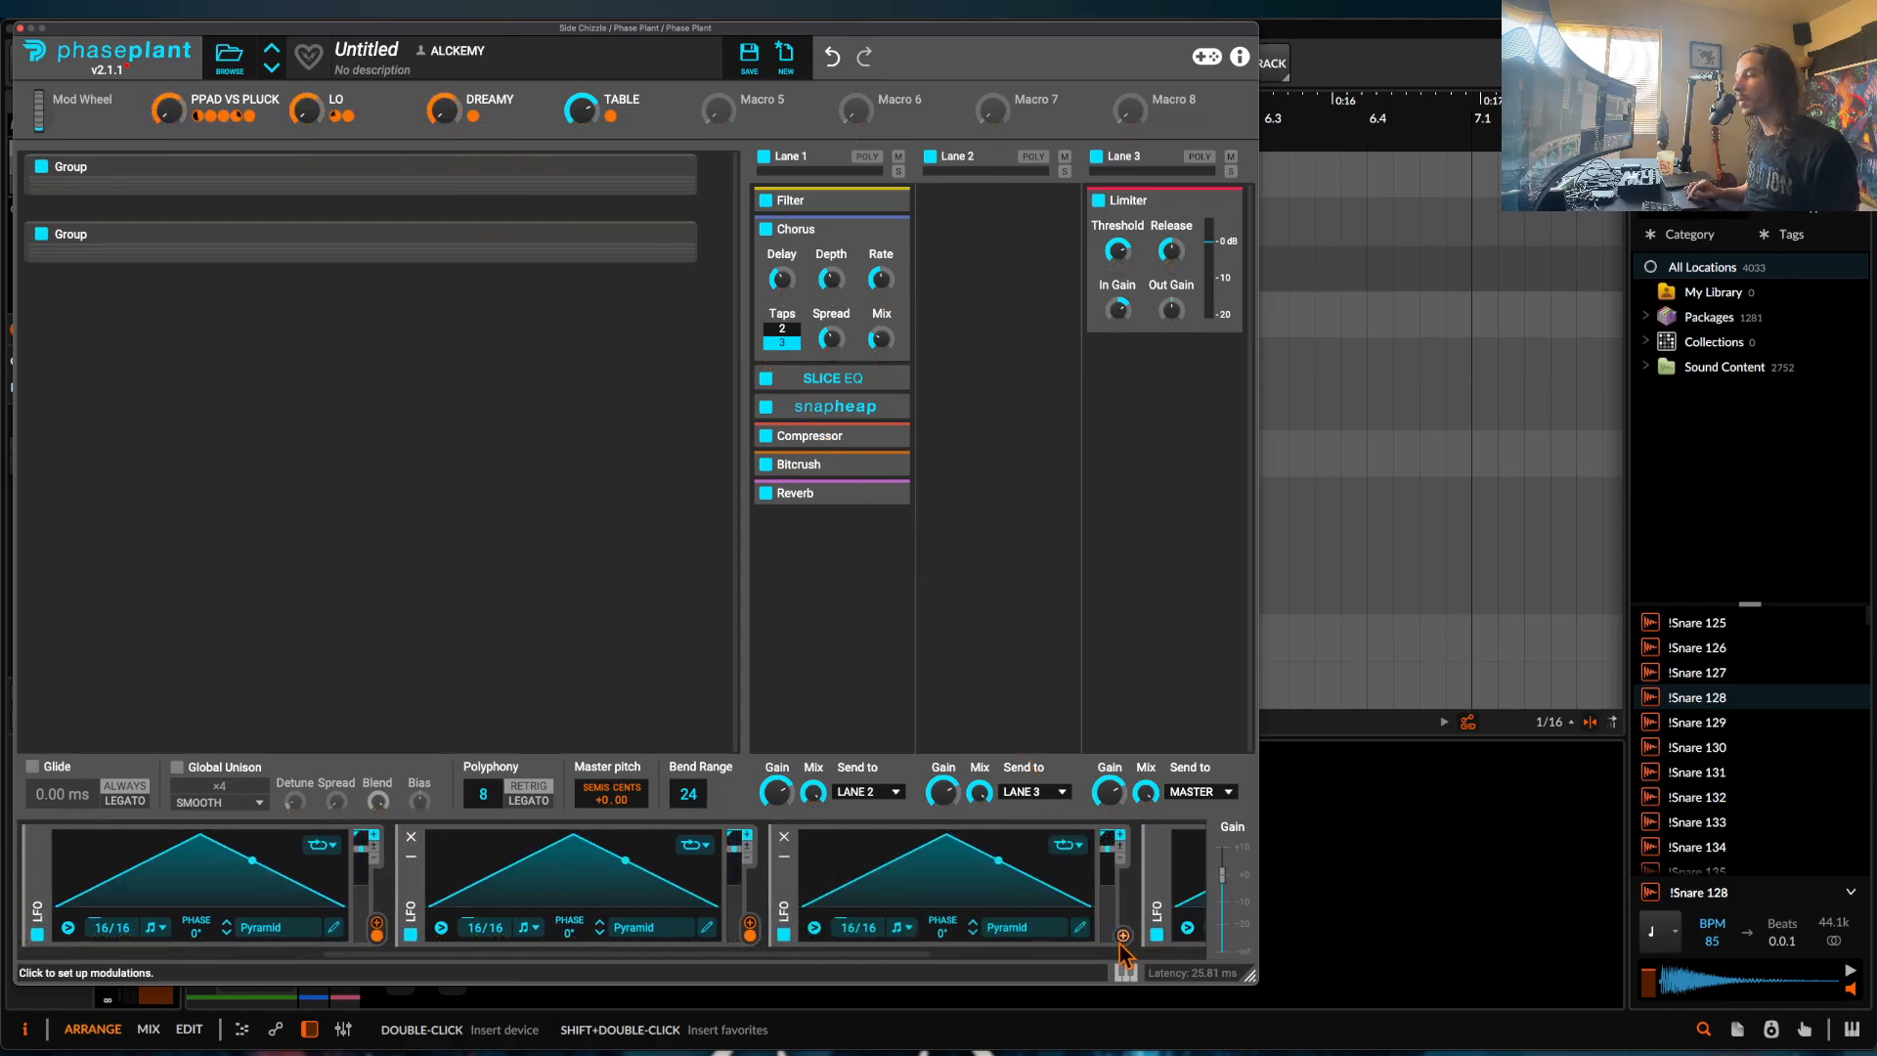
left_click(1122, 935)
left_click(582, 132)
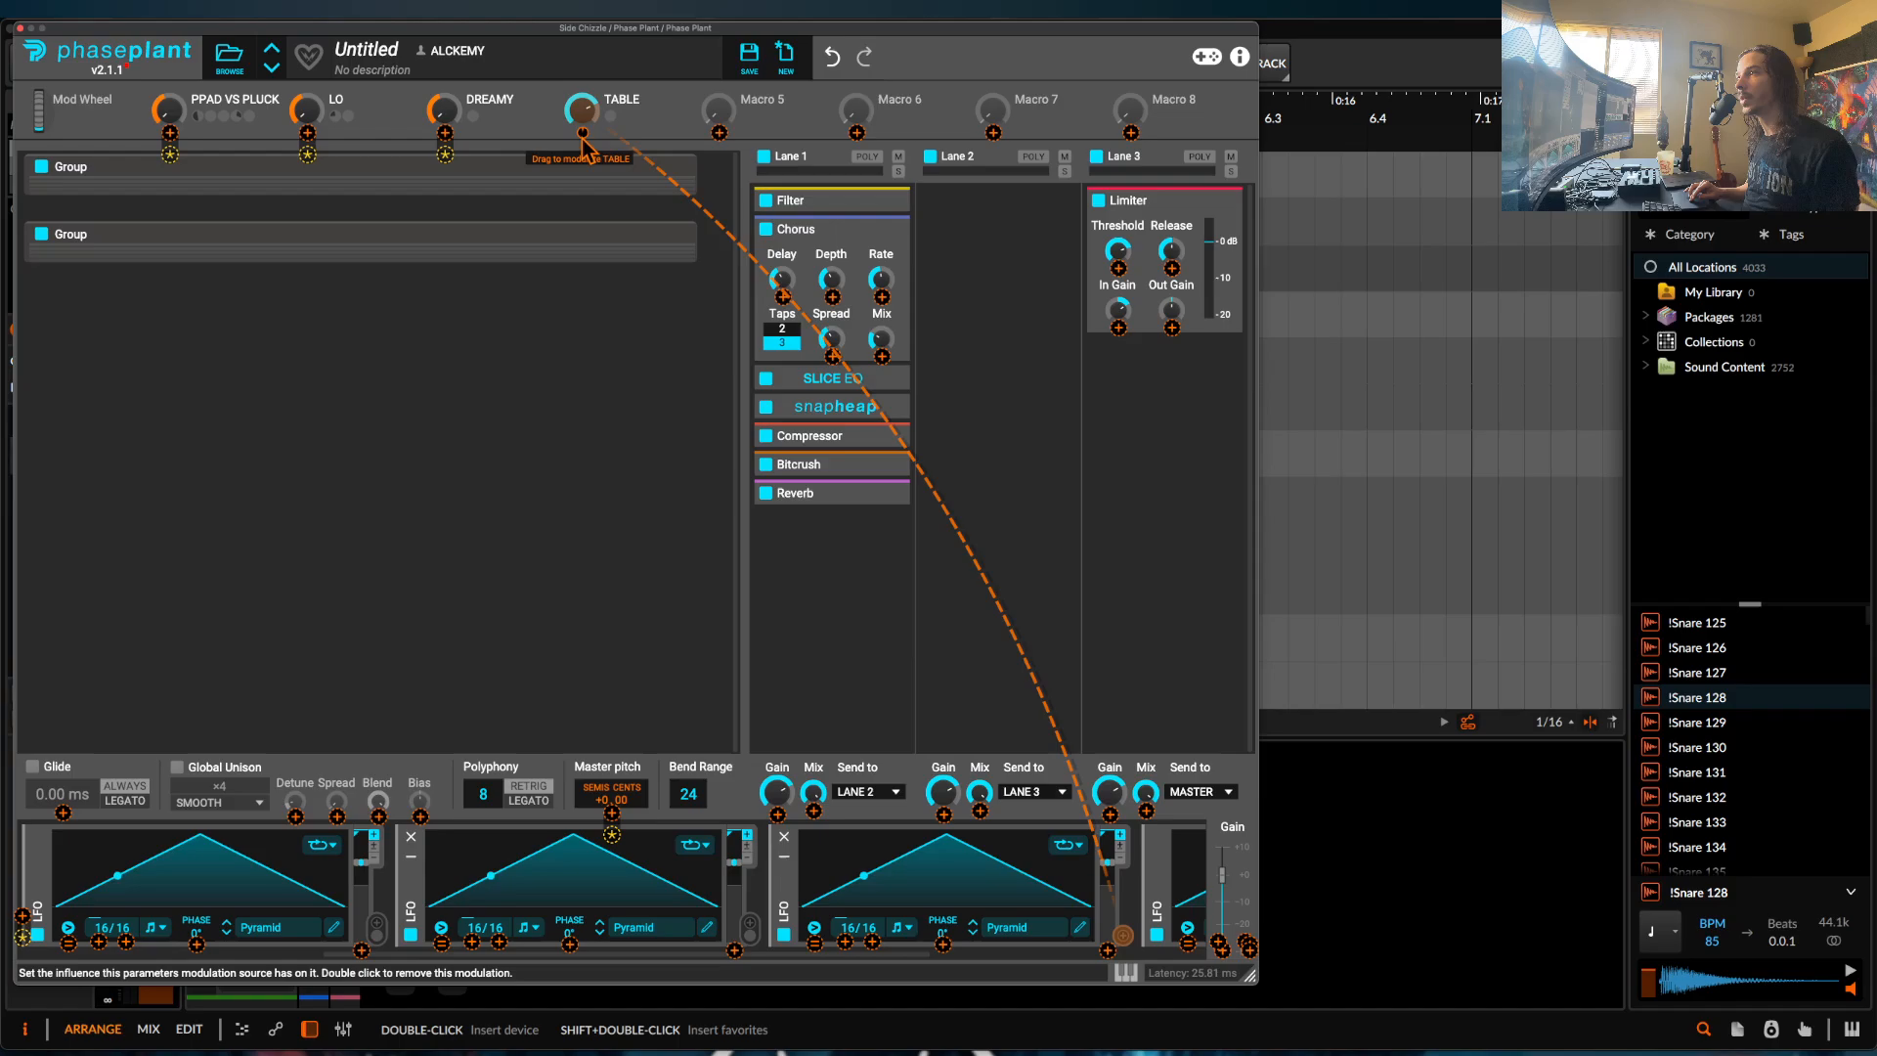
Set the four macro LFOs to different tempo-synced rates of 18/4, 11/4, 22/16 and 21/8.
left_click(1122, 936)
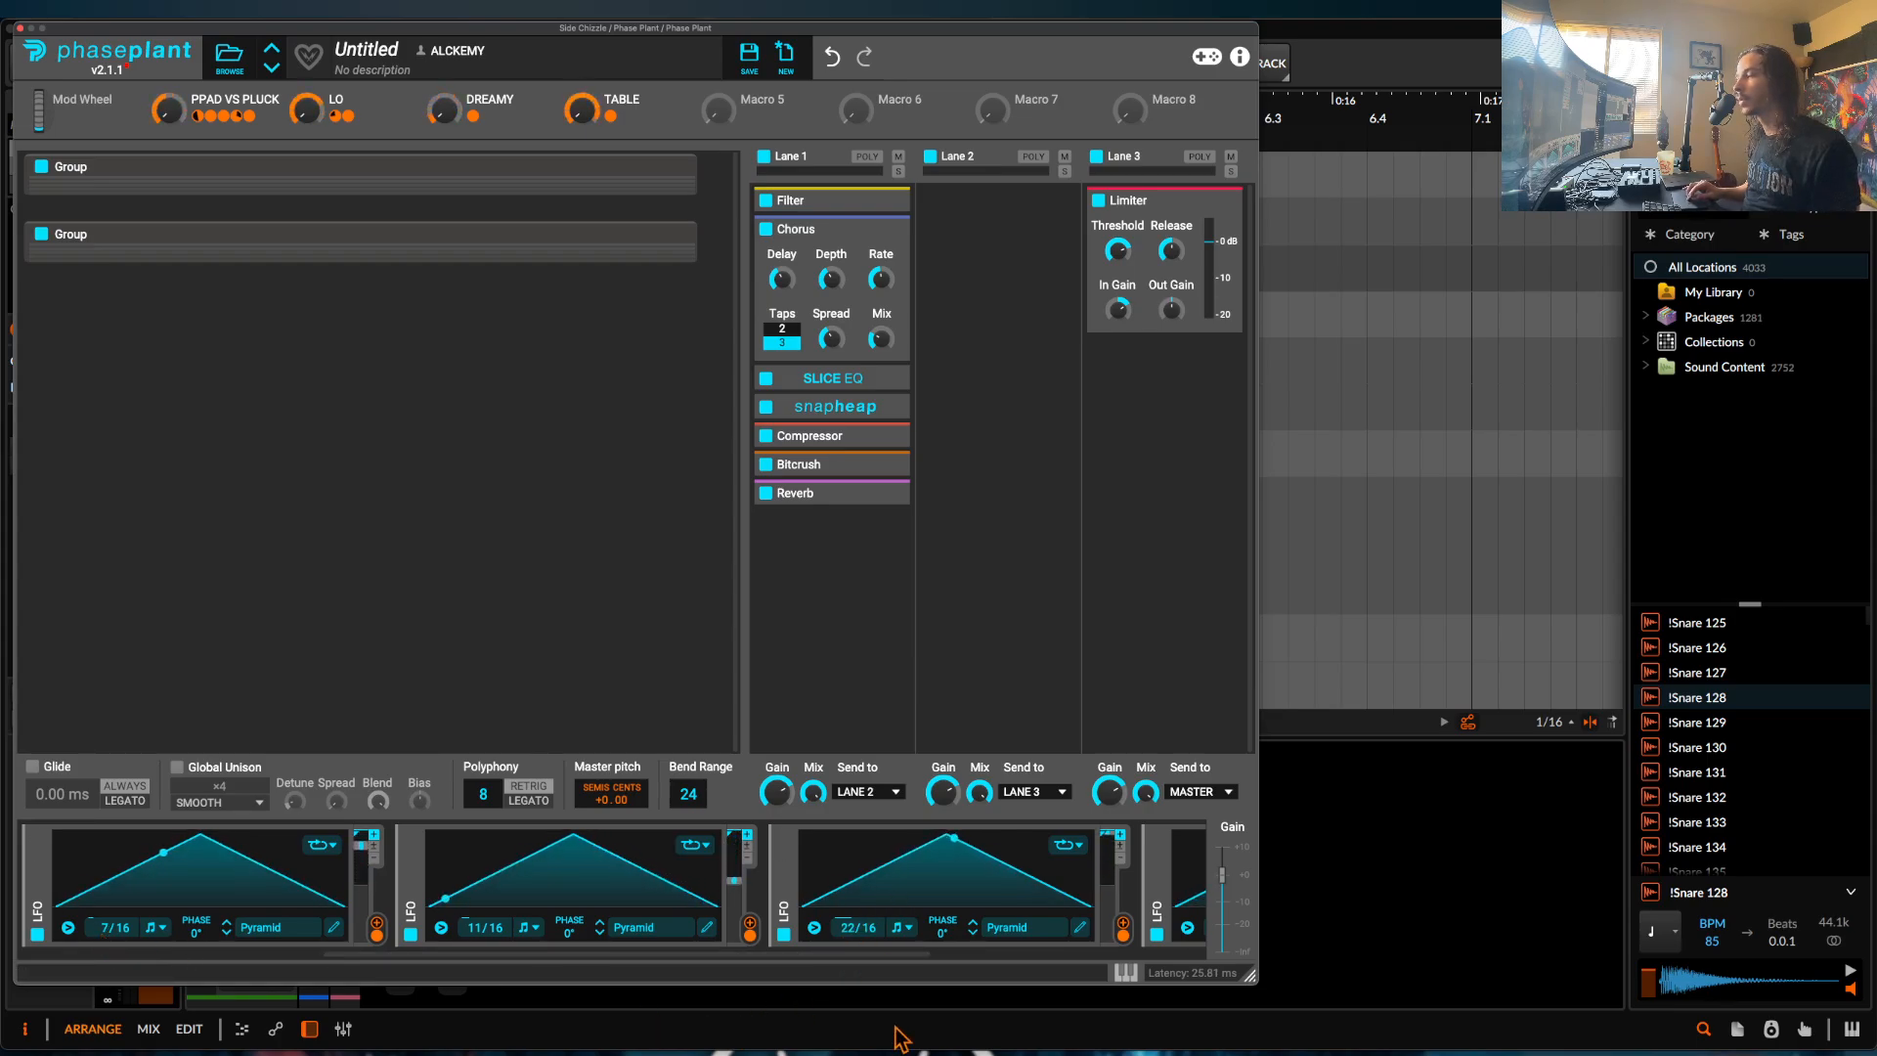
scroll(909, 890, "right", 3)
left_click_drag(961, 925, 961, 899)
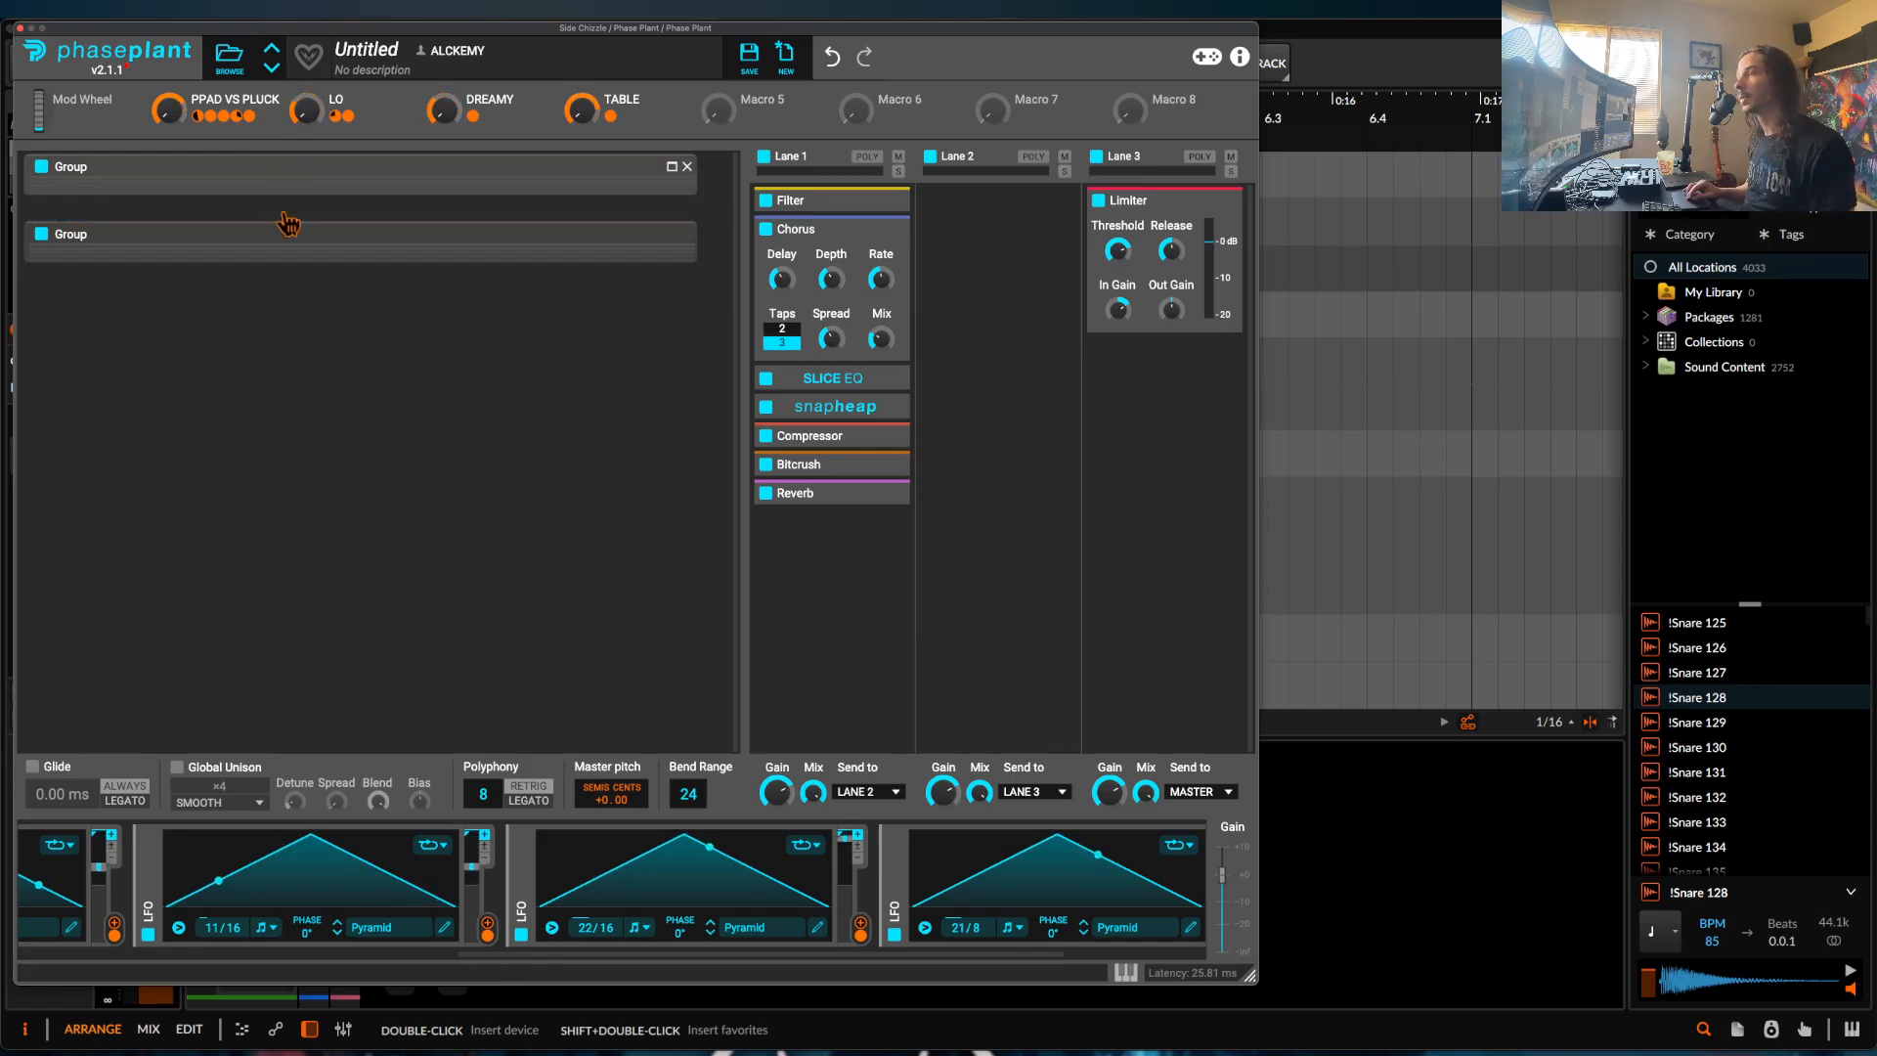
left_click(307, 135)
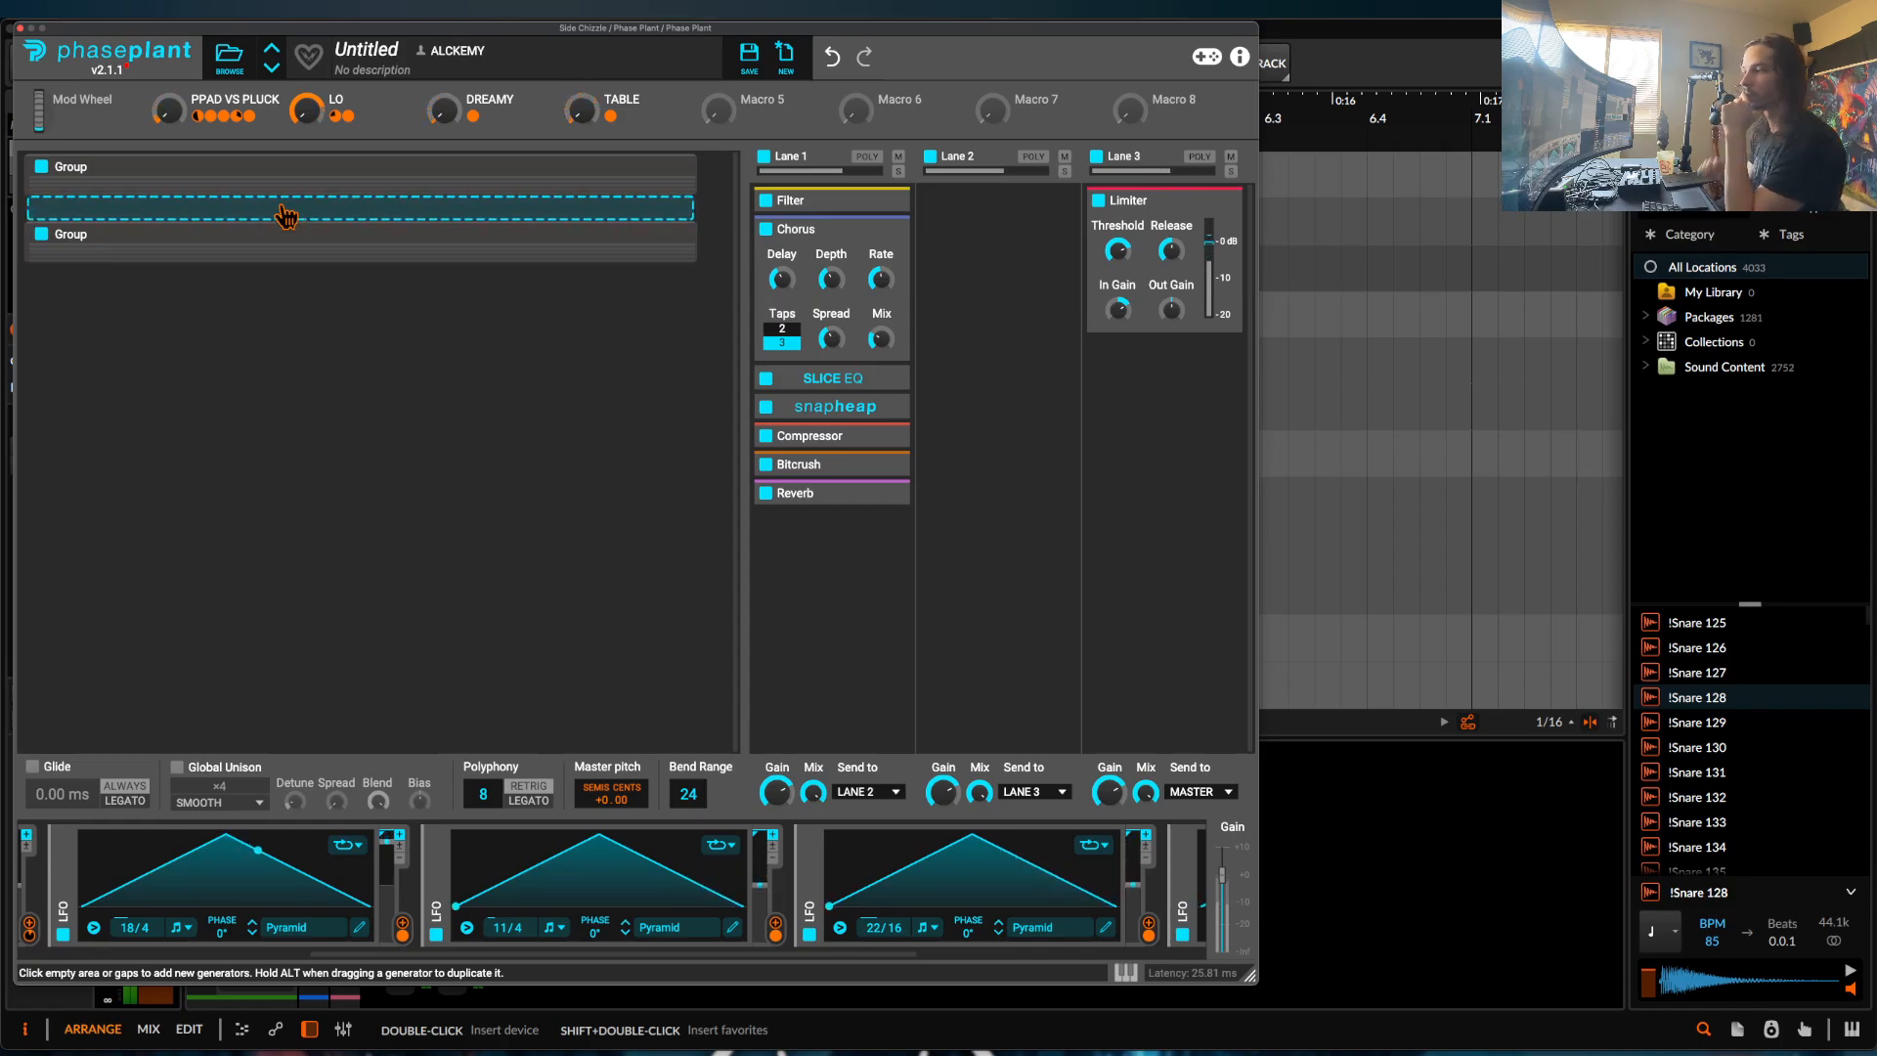
Collapse the first three macro LFOs and remove the Remap and LFO Table modulators.
left_click(437, 835)
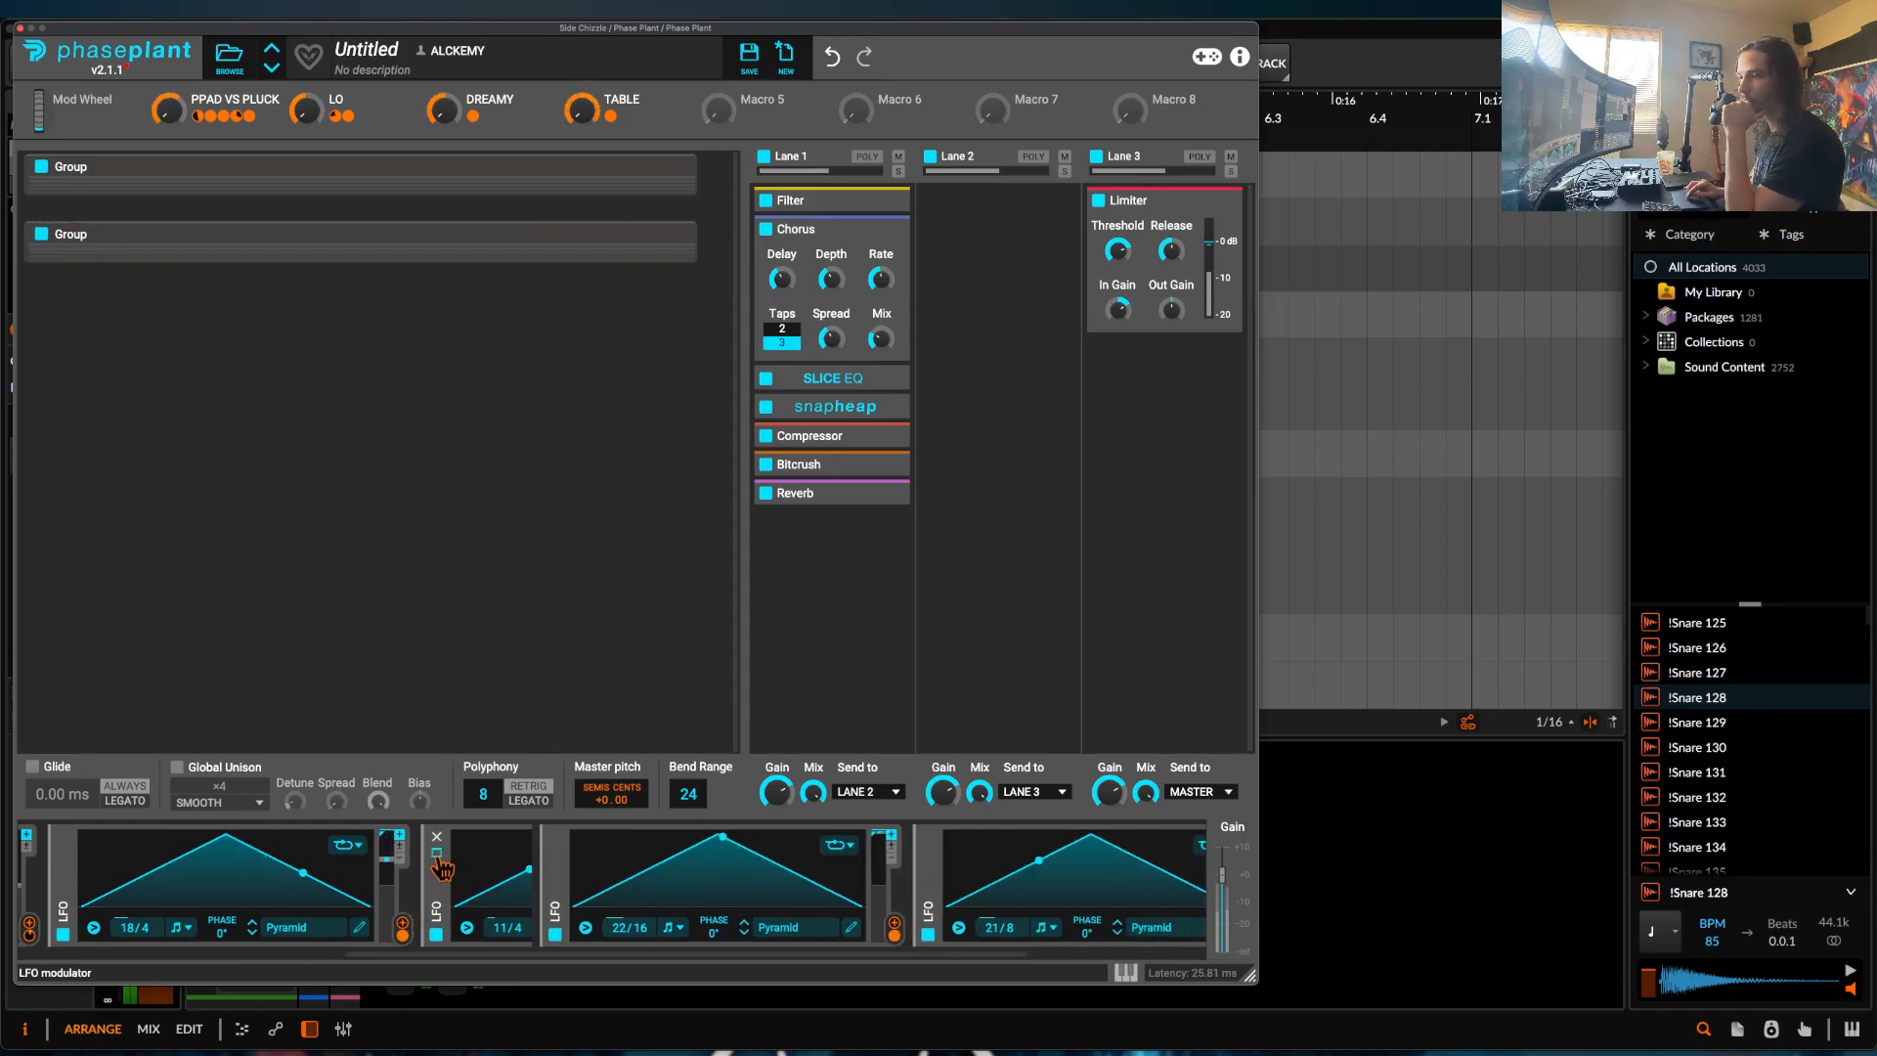
left_click(63, 856)
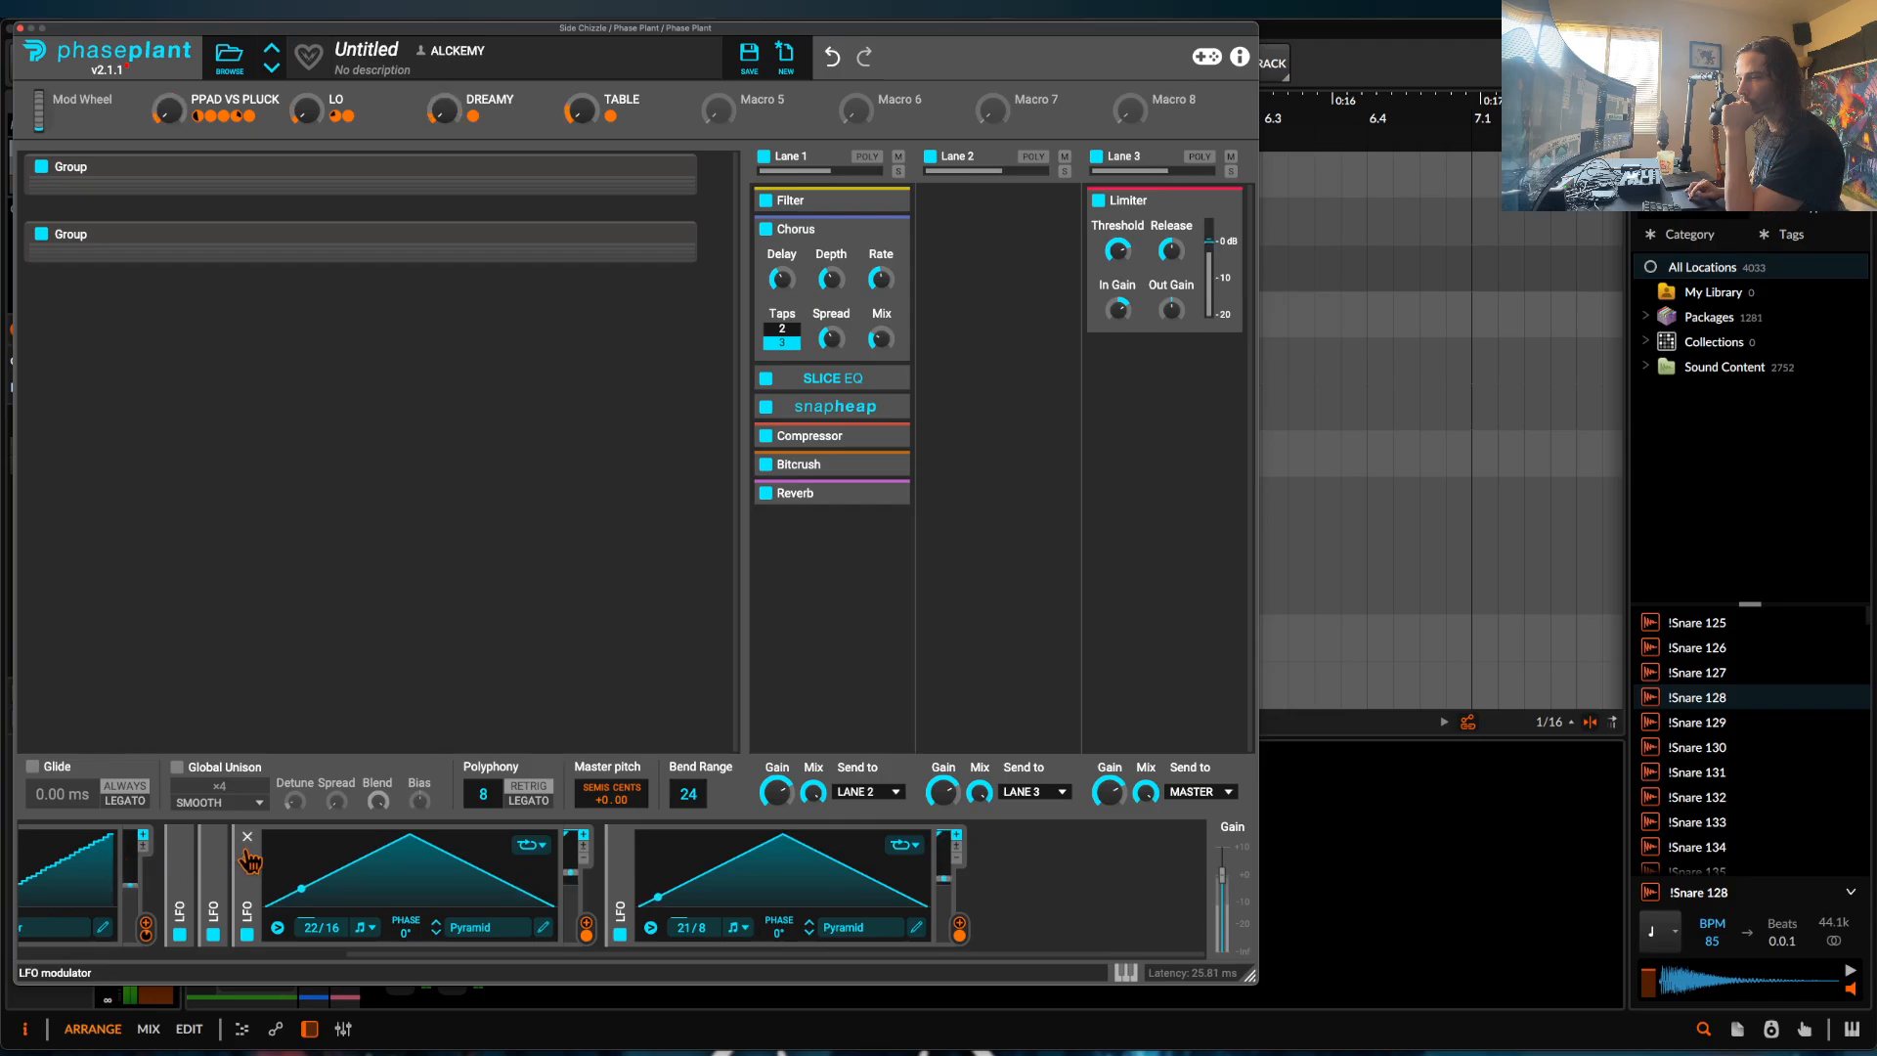
left_click(295, 859)
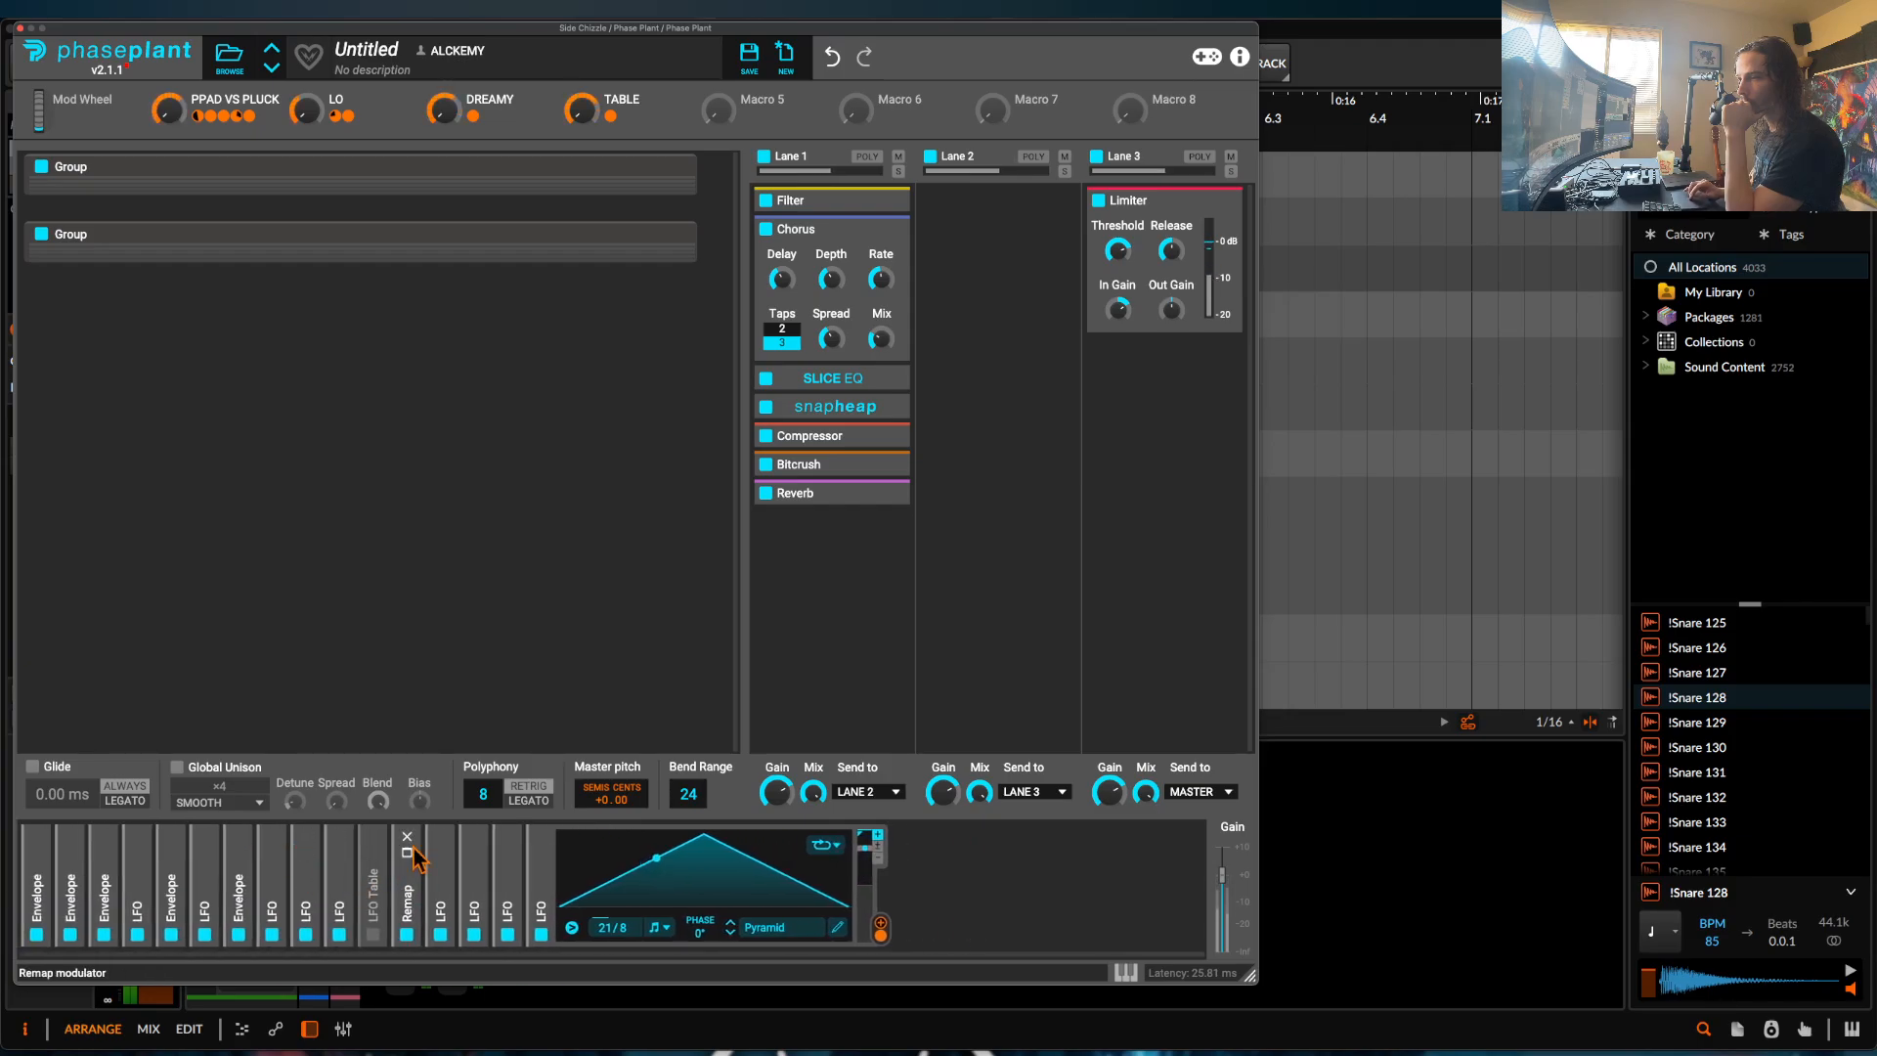
left_click(407, 837)
left_click(373, 837)
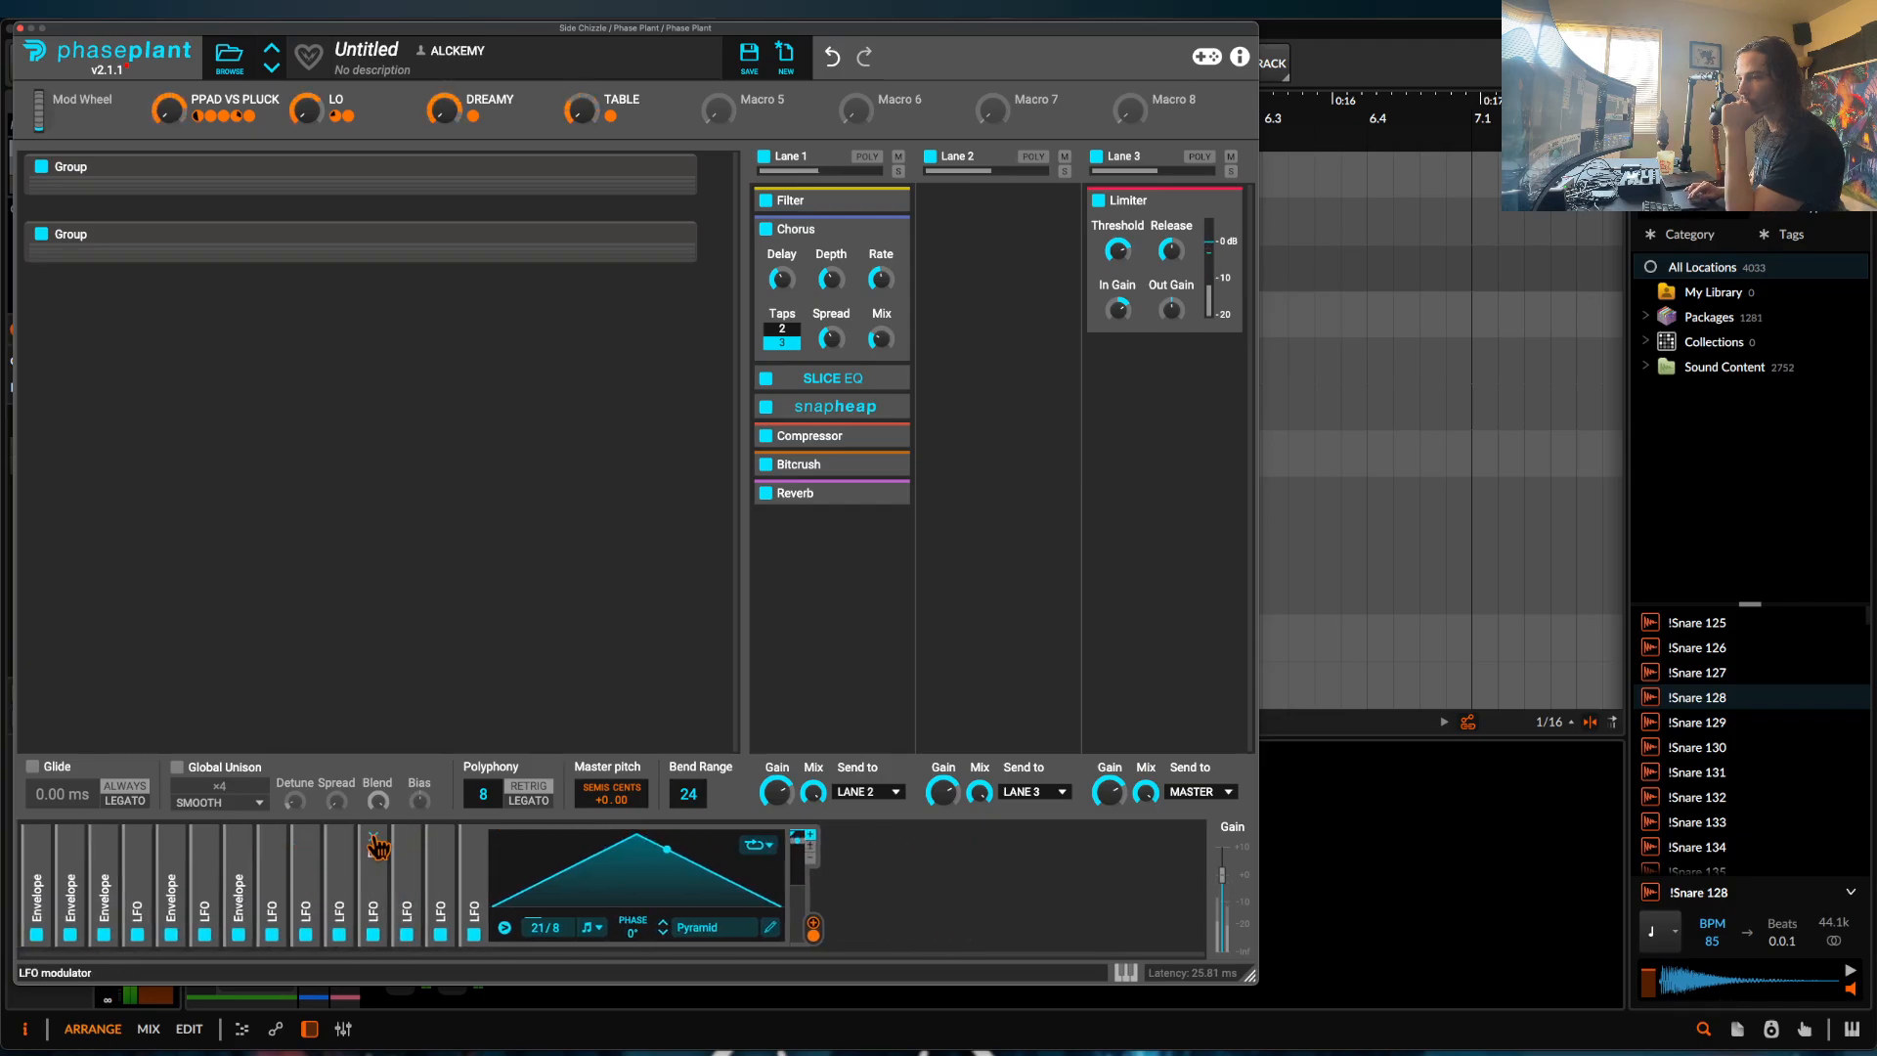
Add another LFO after the macro LFOs and sync its rate to the tempo at 4/16.
left_click(846, 877)
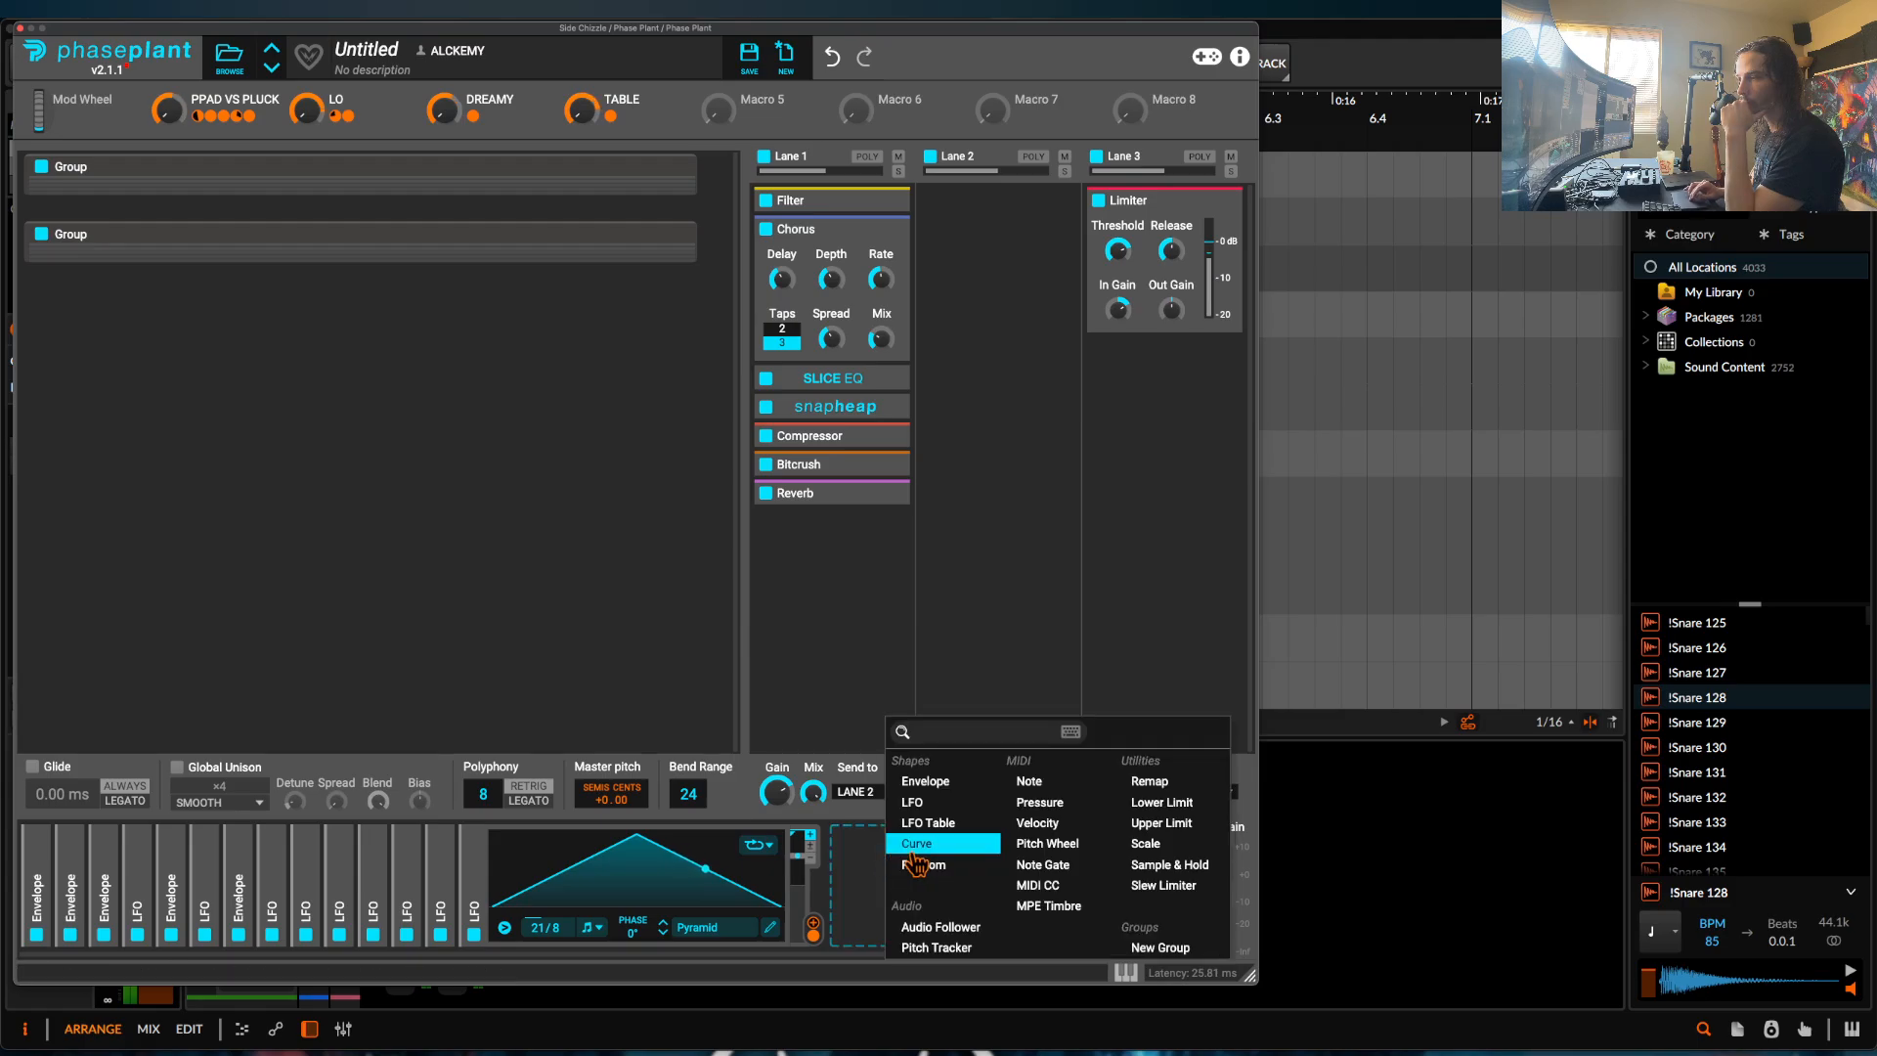
left_click(919, 803)
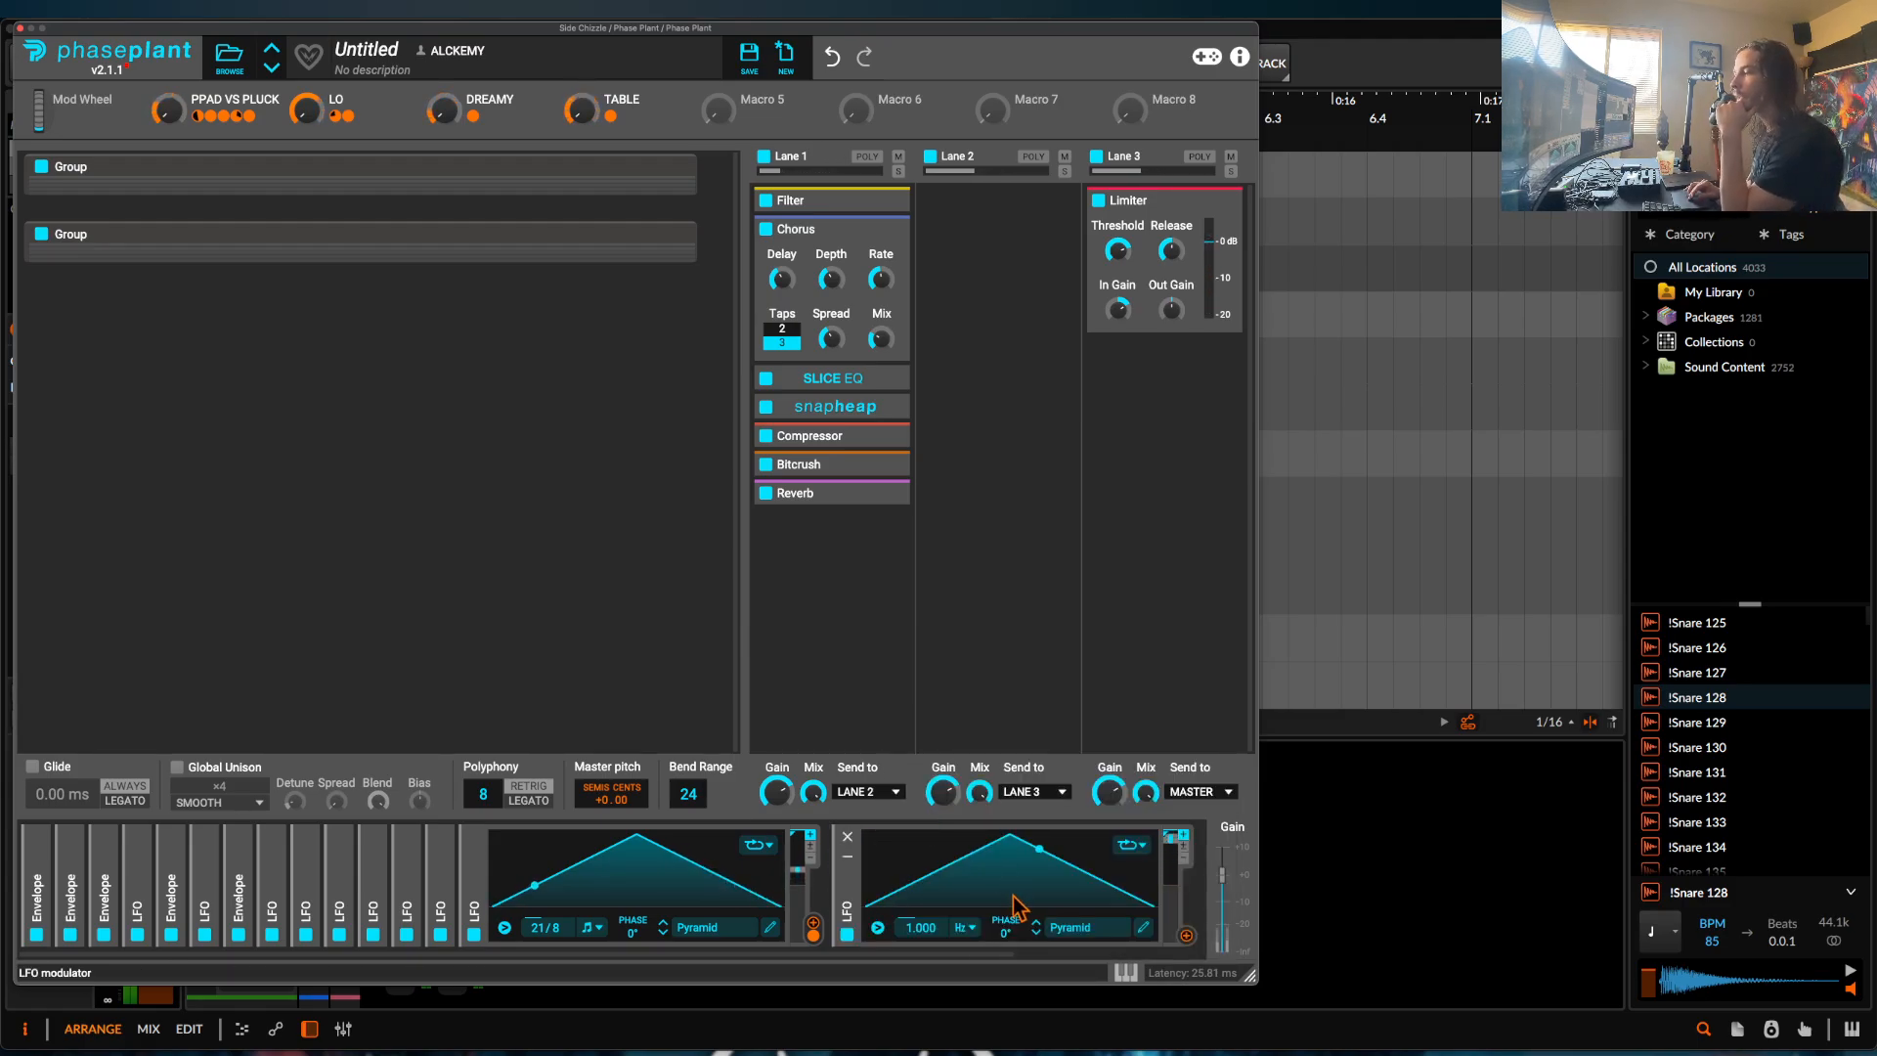
left_click(965, 925)
left_click(968, 945)
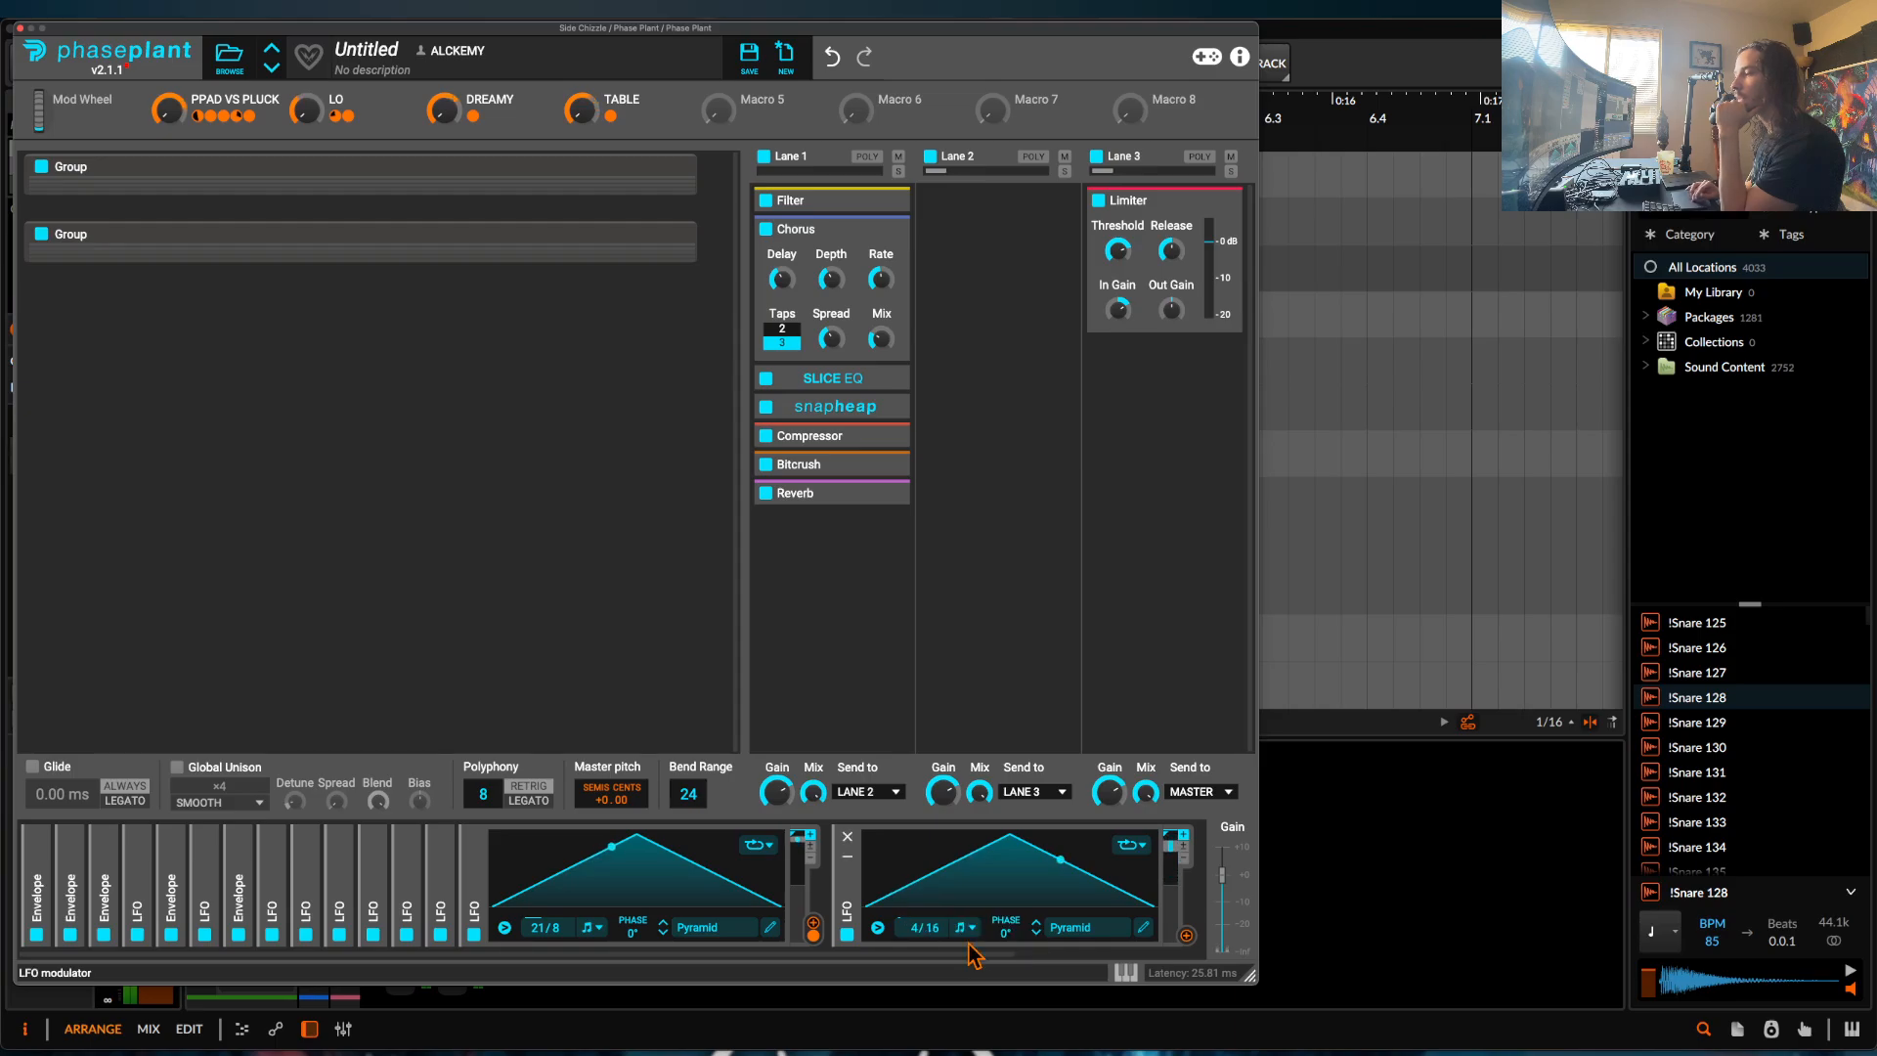
Reshape the 4/16 LFO's curve into a square wave, at 100% for the first half and 0% for the second.
left_click(1142, 926)
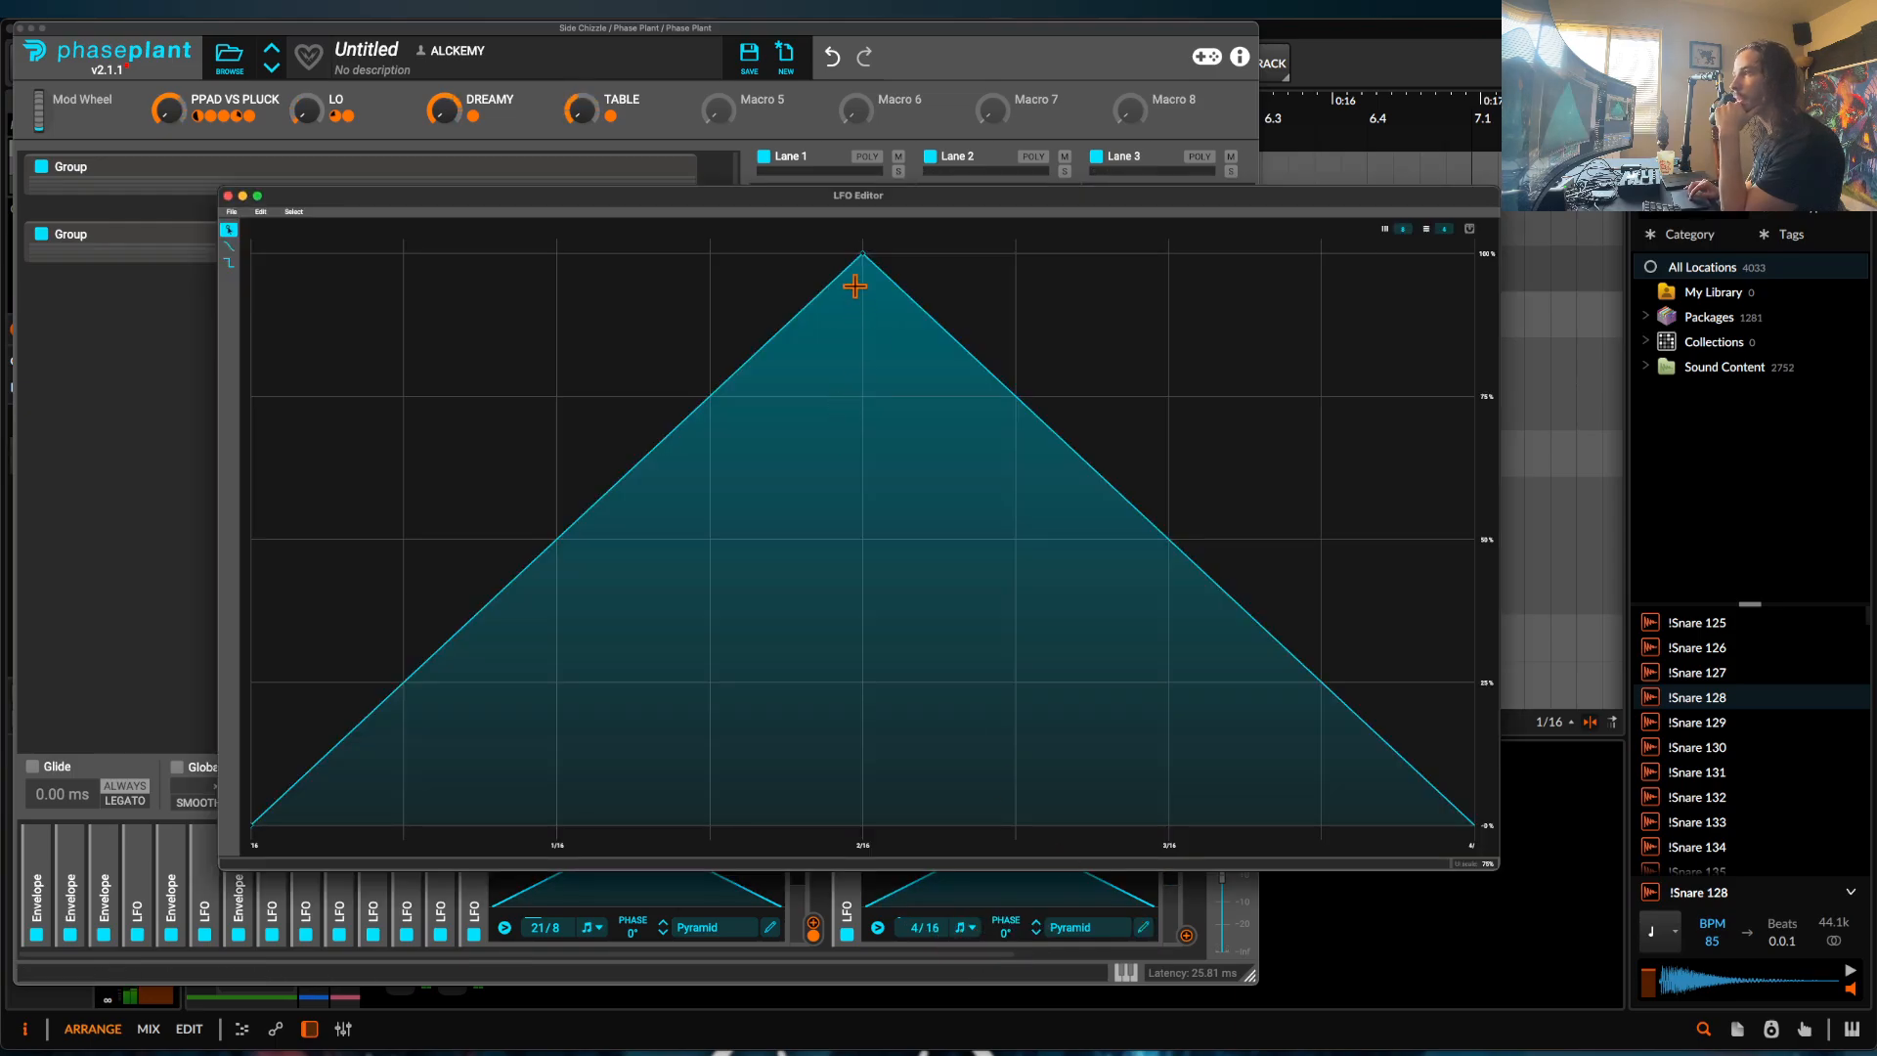
left_click_drag(854, 285, 193, 293)
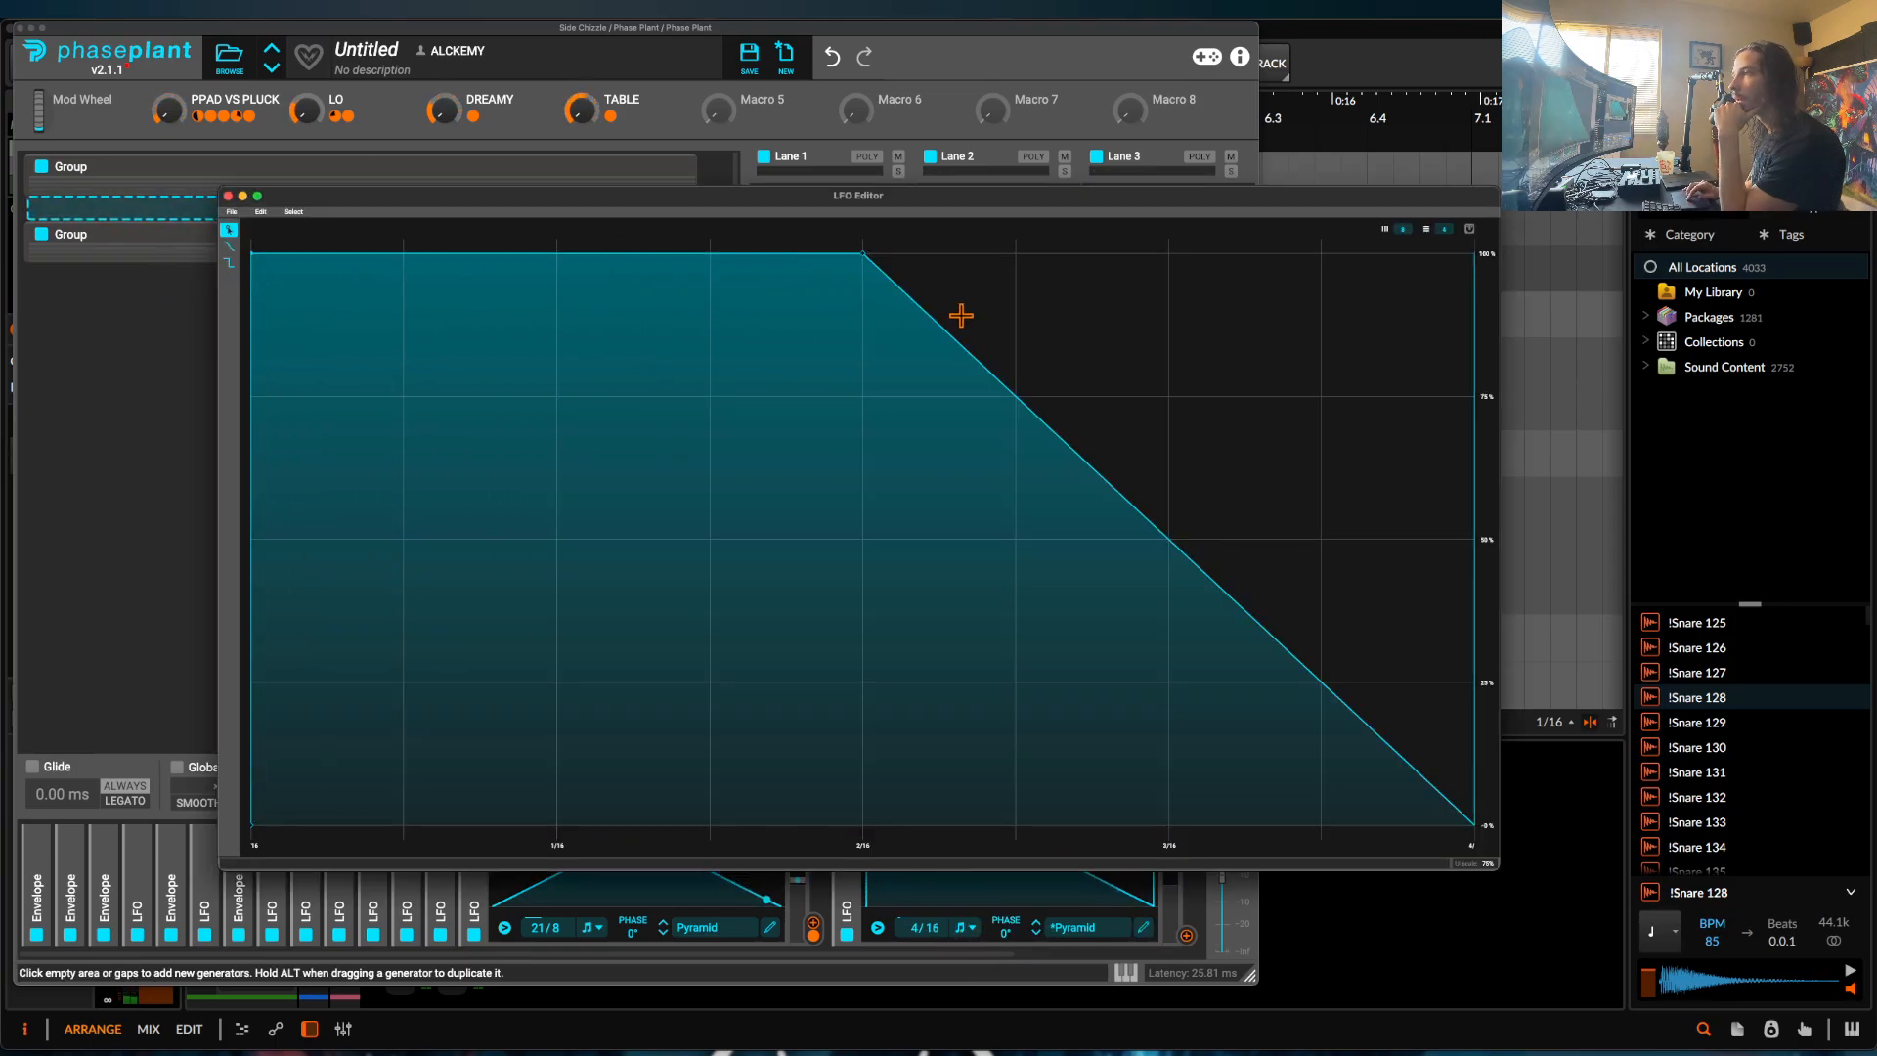
left_click_drag(961, 314, 390, 378)
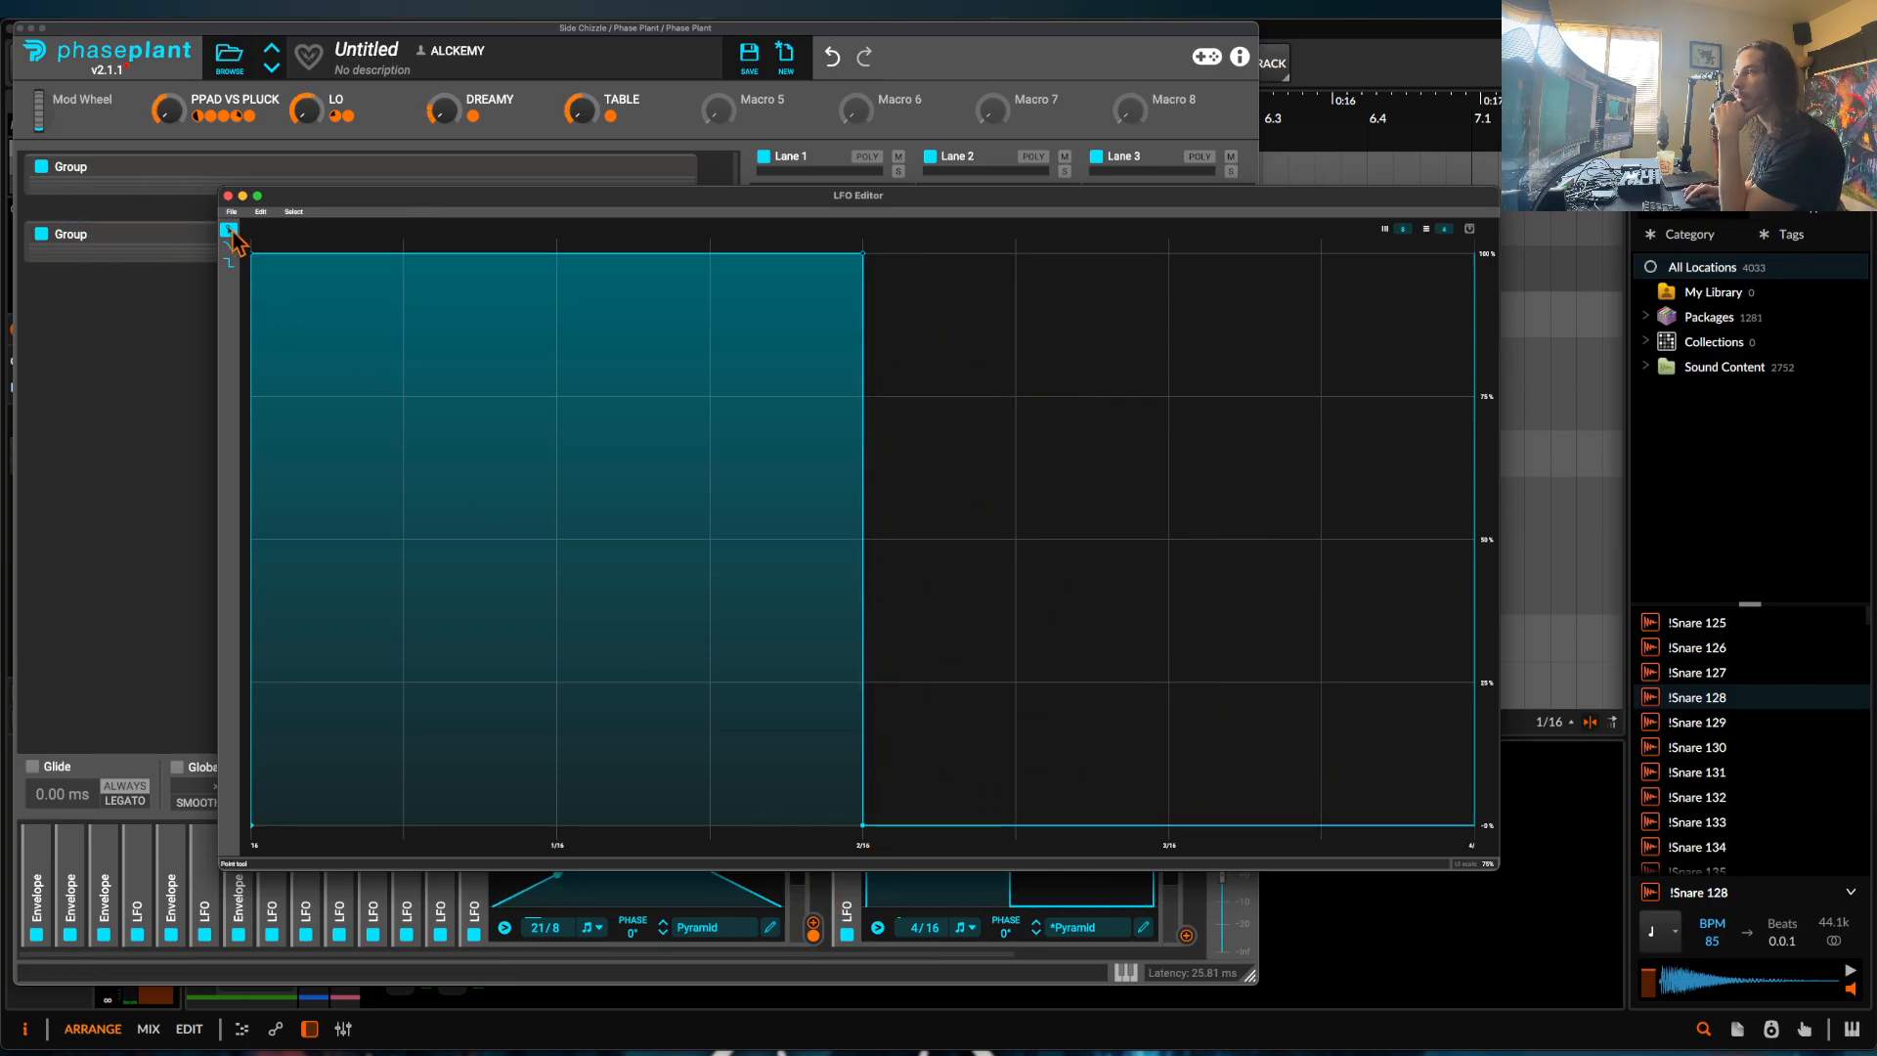
left_click(228, 196)
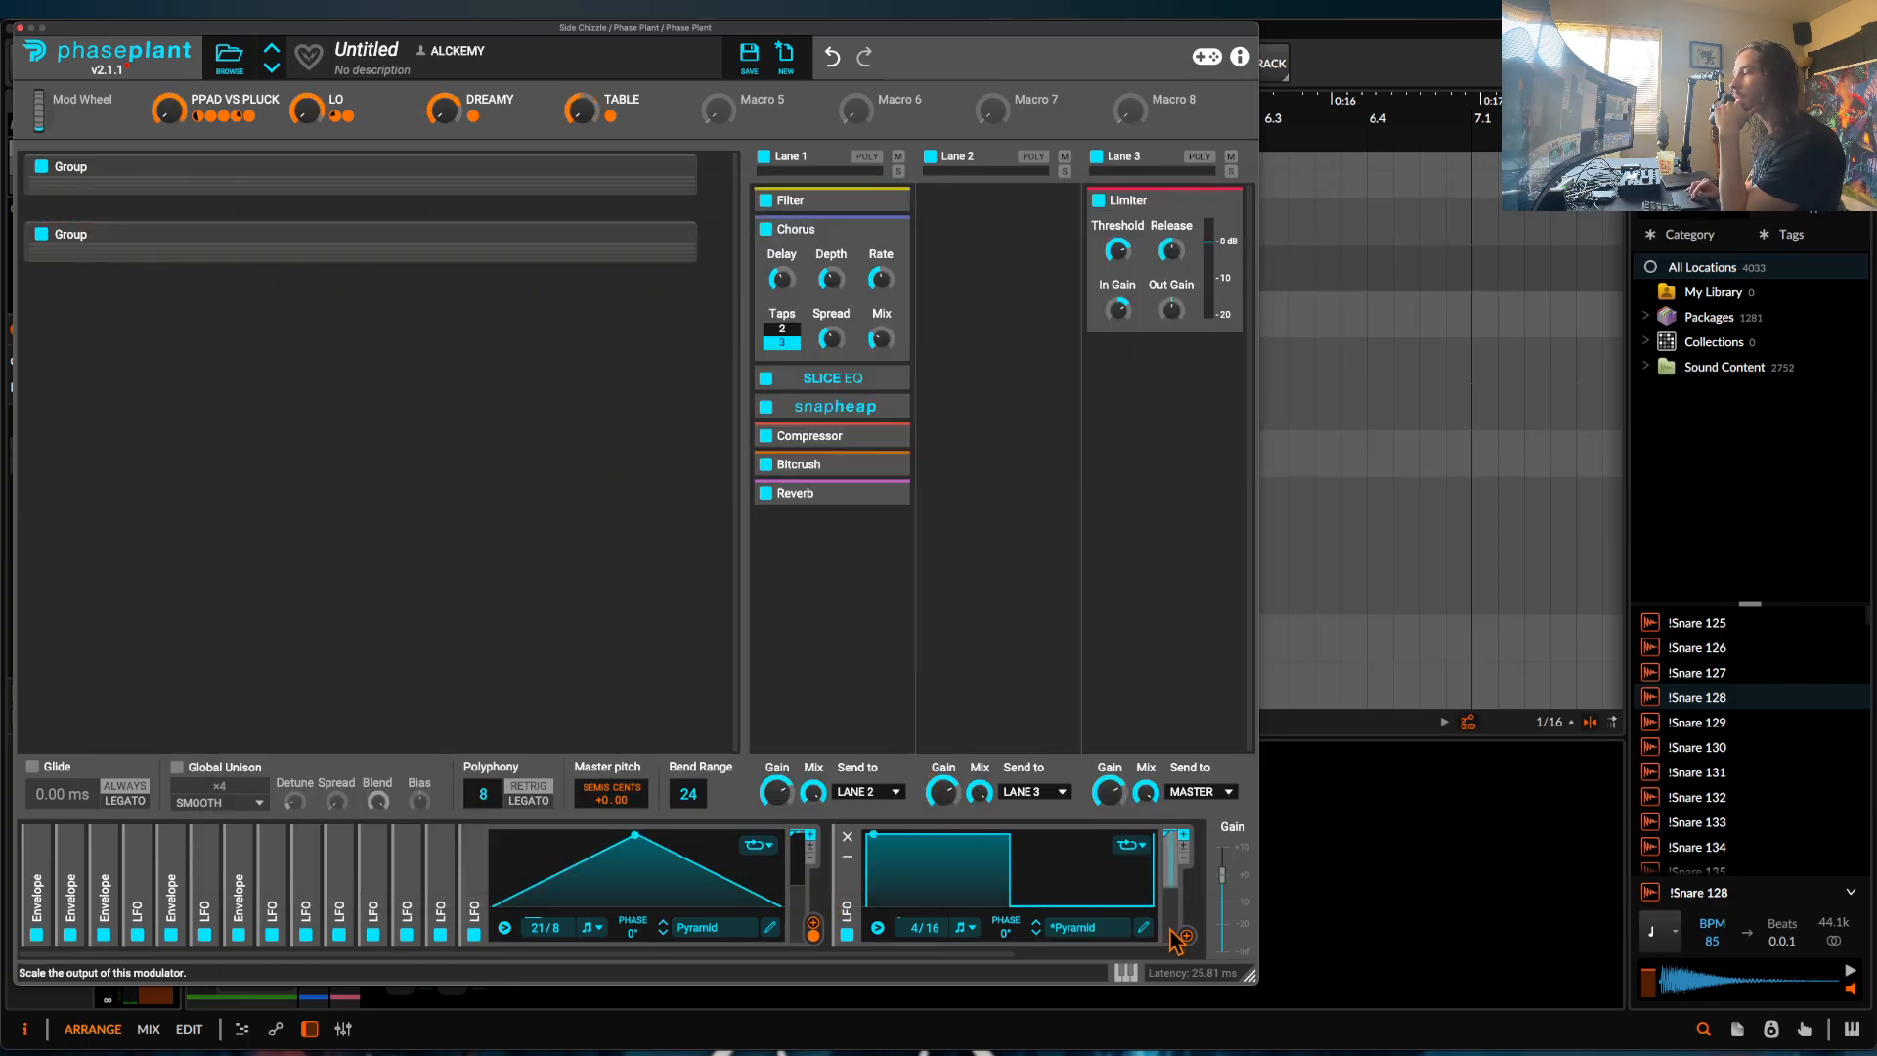
Assign the 4/16 LFO to the master pitch with a modulation amount of 12 semitones.
left_click_drag(1184, 935, 1186, 941)
left_click_drag(687, 848, 611, 817)
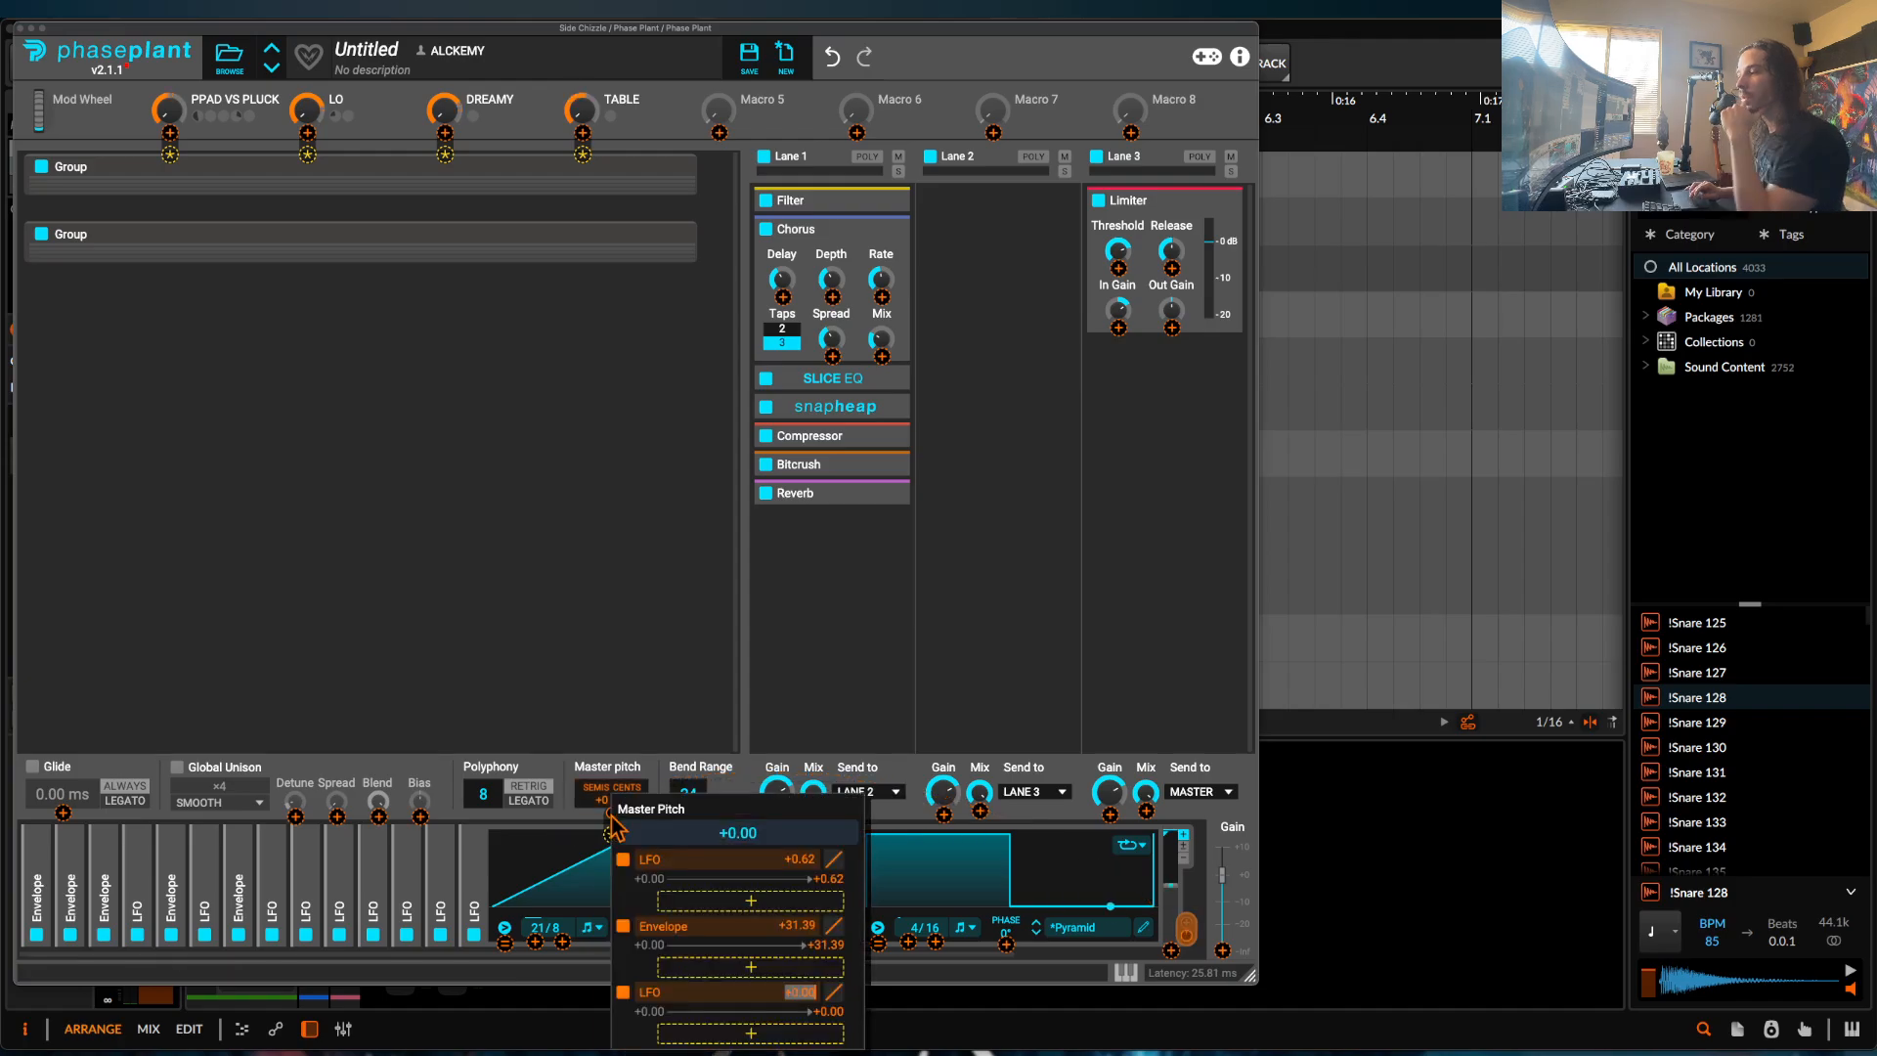
type("12")
key("Return")
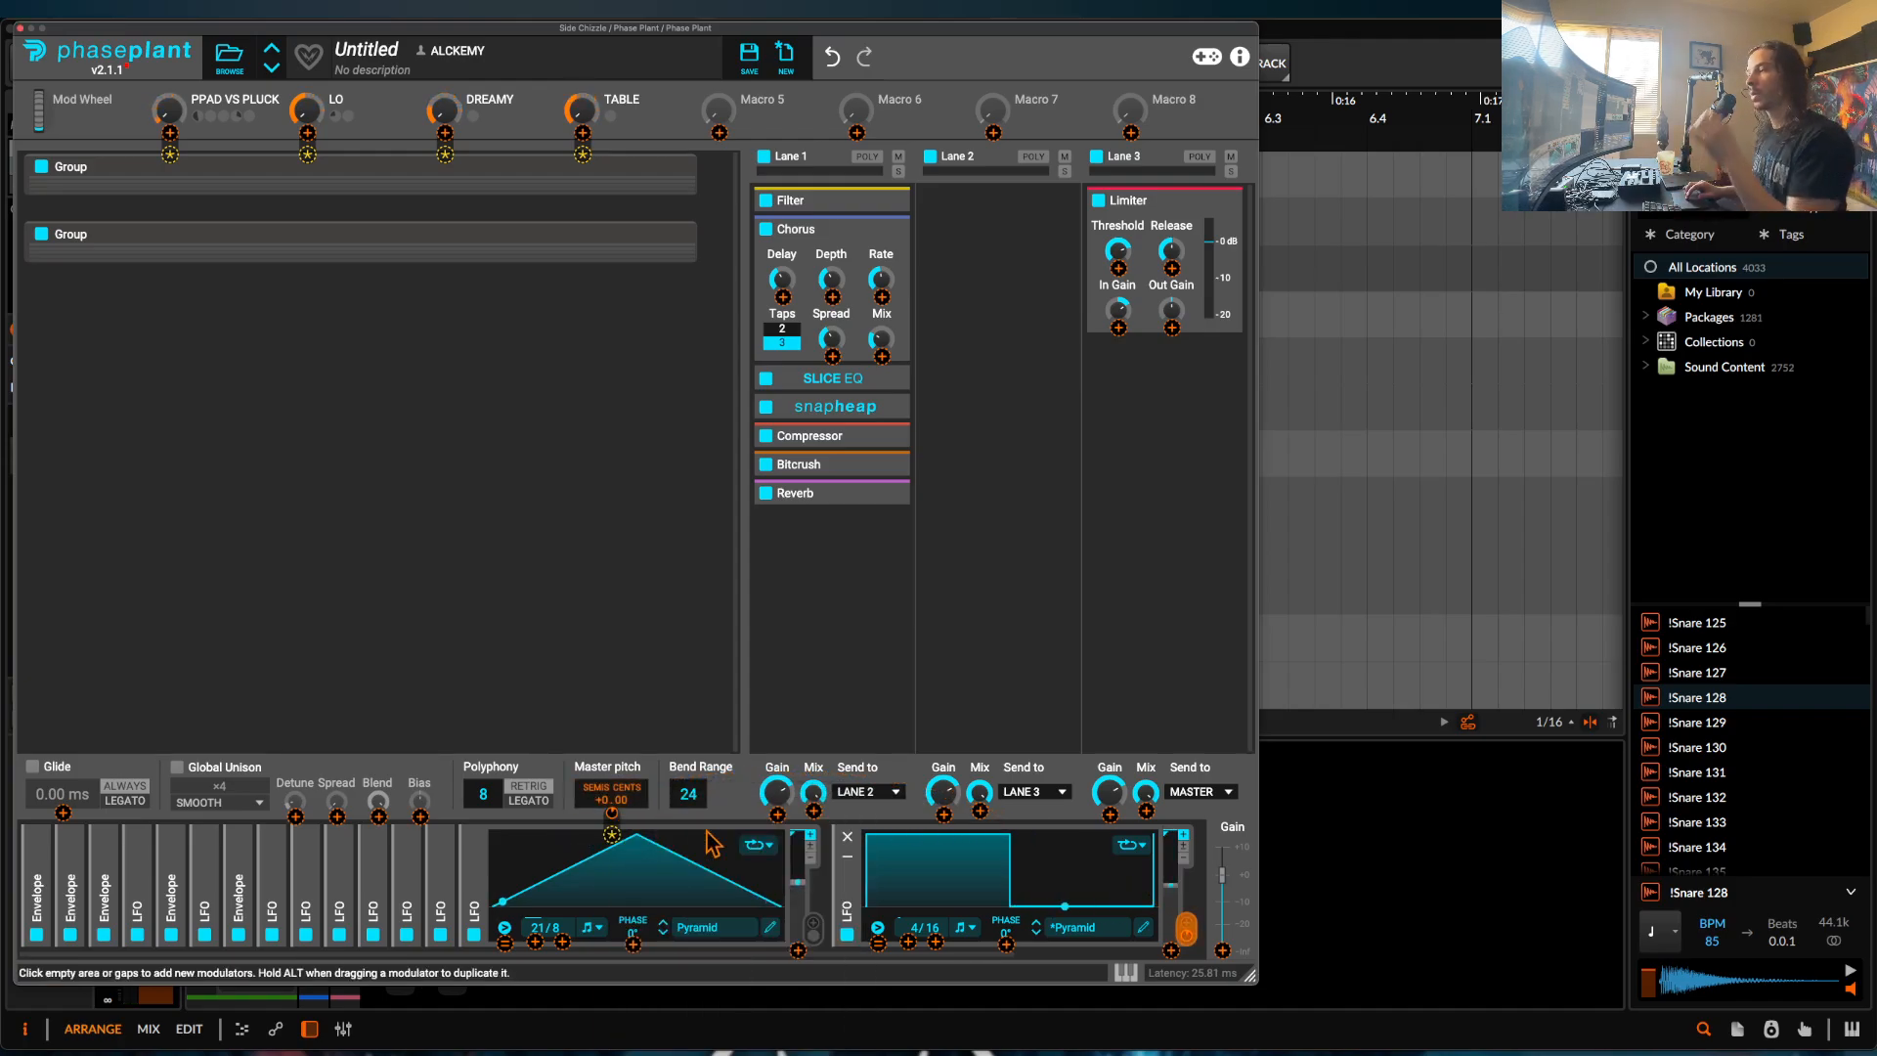
left_click(976, 897)
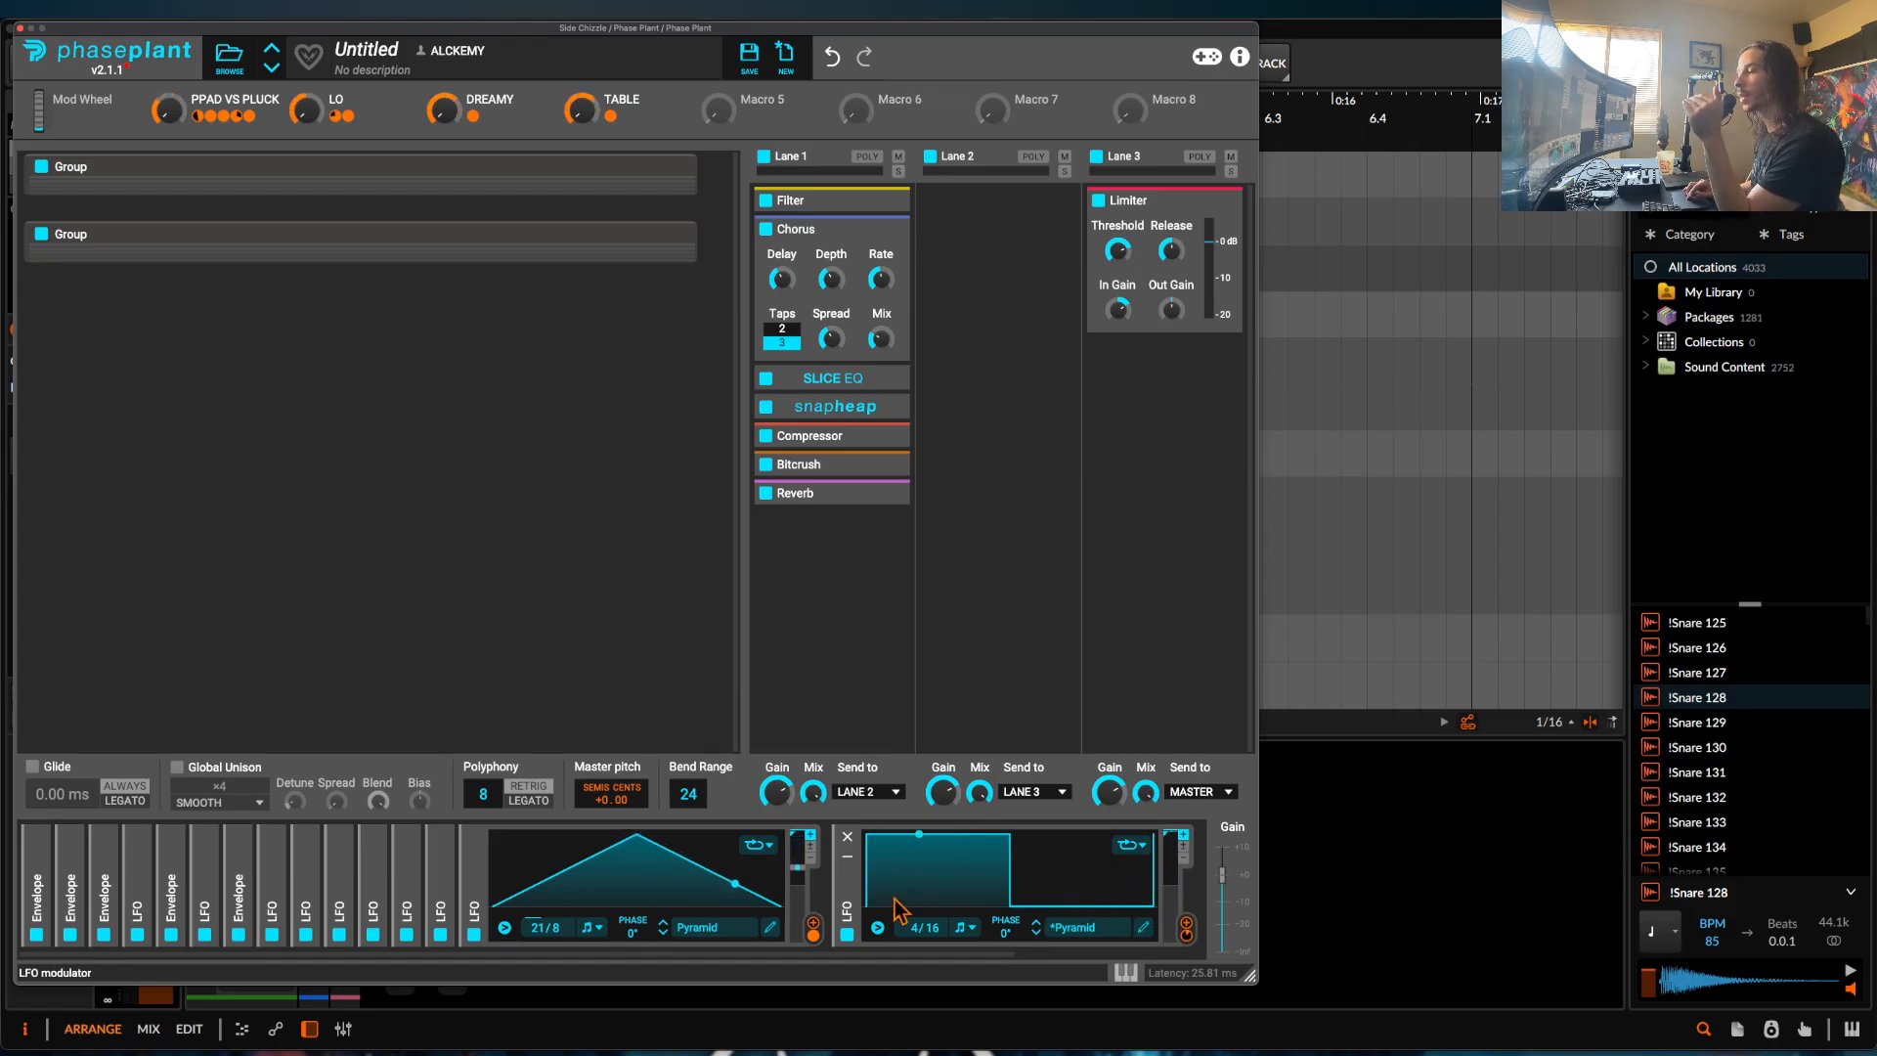
Redraw the 4/16 LFO's curve as rising steps: 0% for the first three eighths, 50% up to 3/16, and 100% to the end.
left_click(1143, 927)
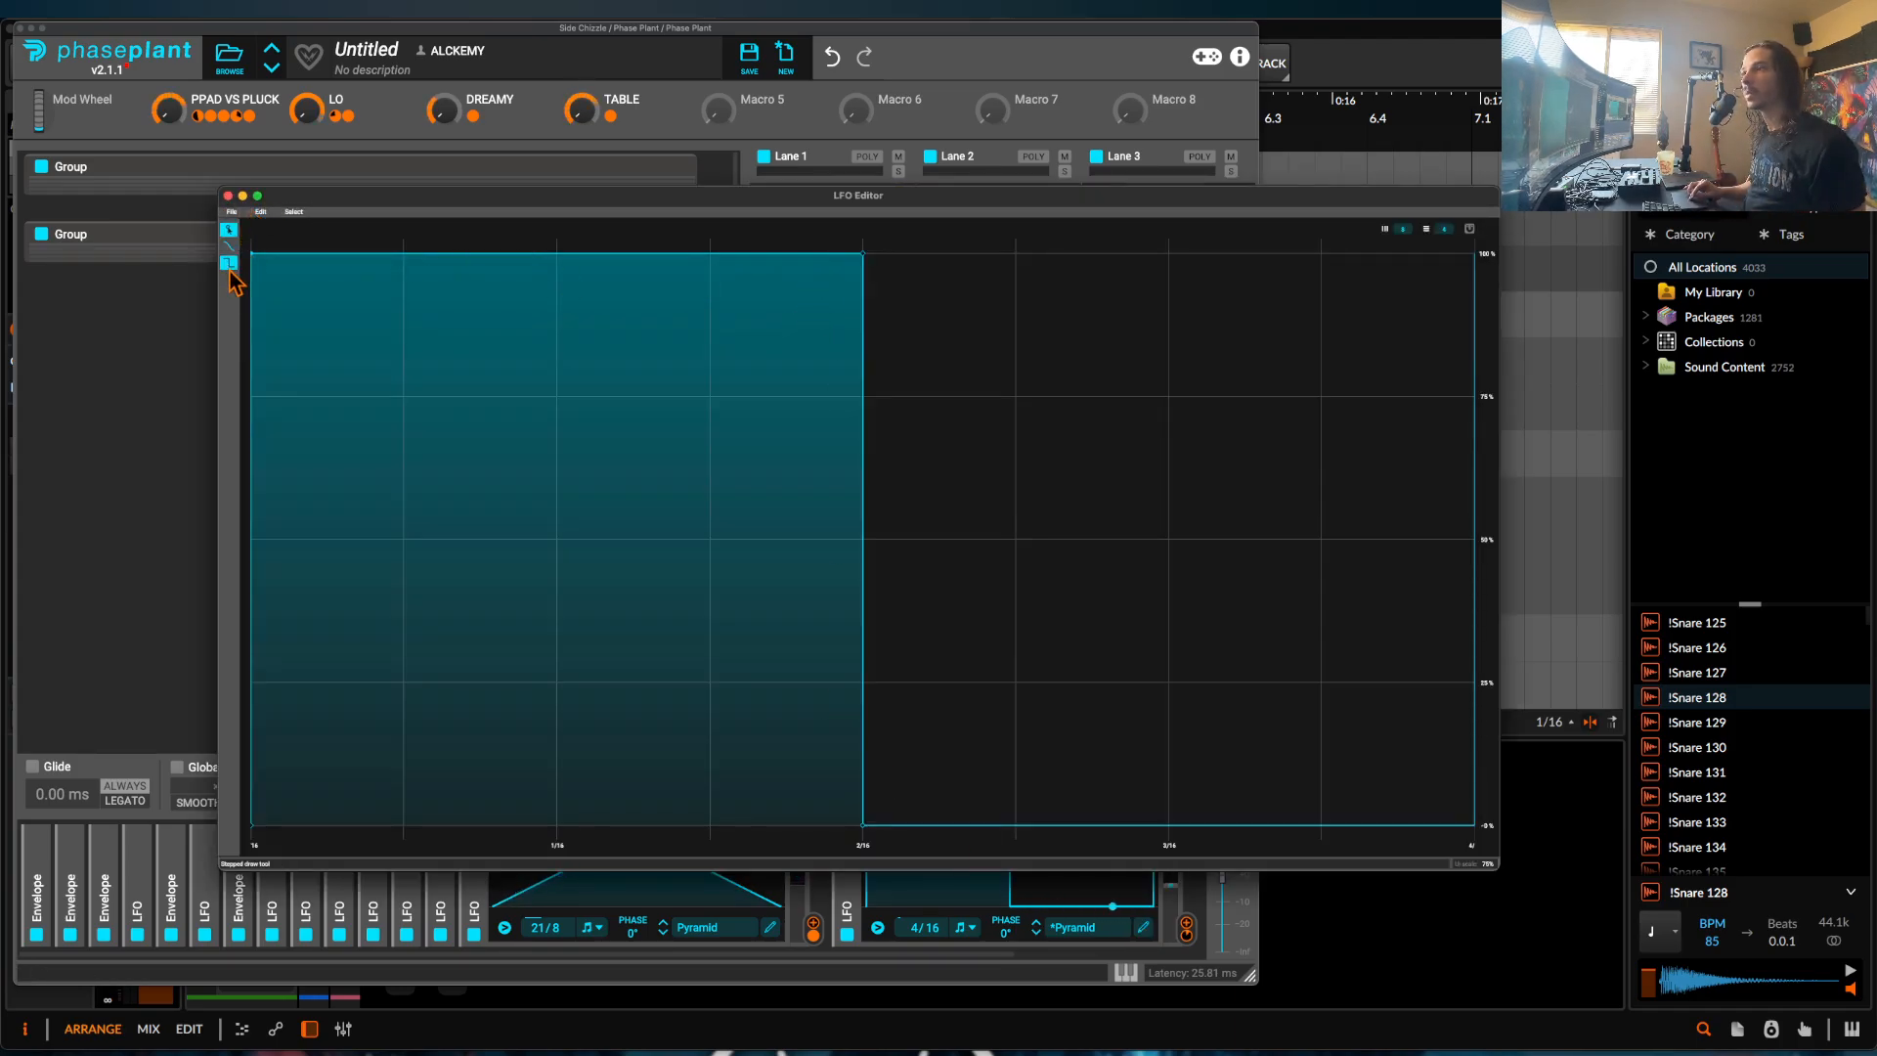
mouse_move(269, 827)
left_mouse_down()
mouse_move(628, 818)
mouse_move(557, 825)
left_mouse_up()
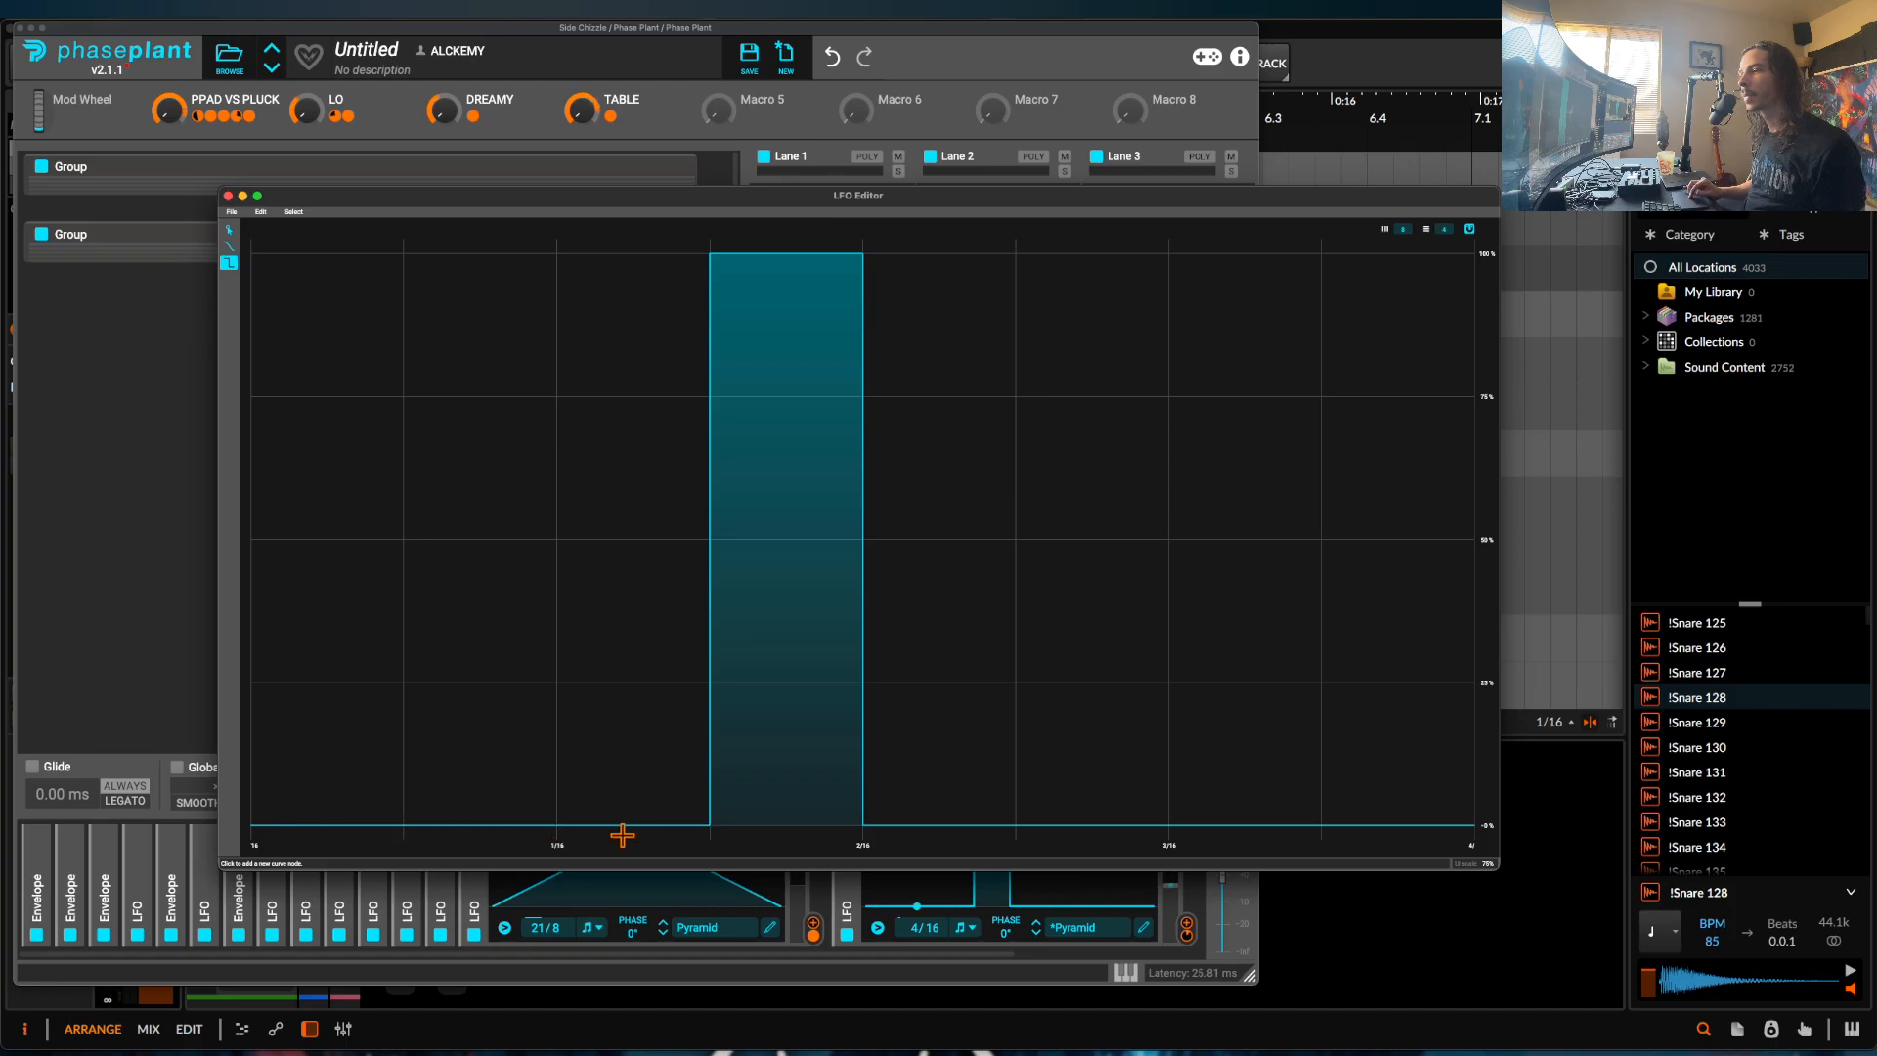
left_click_drag(716, 535, 1044, 536)
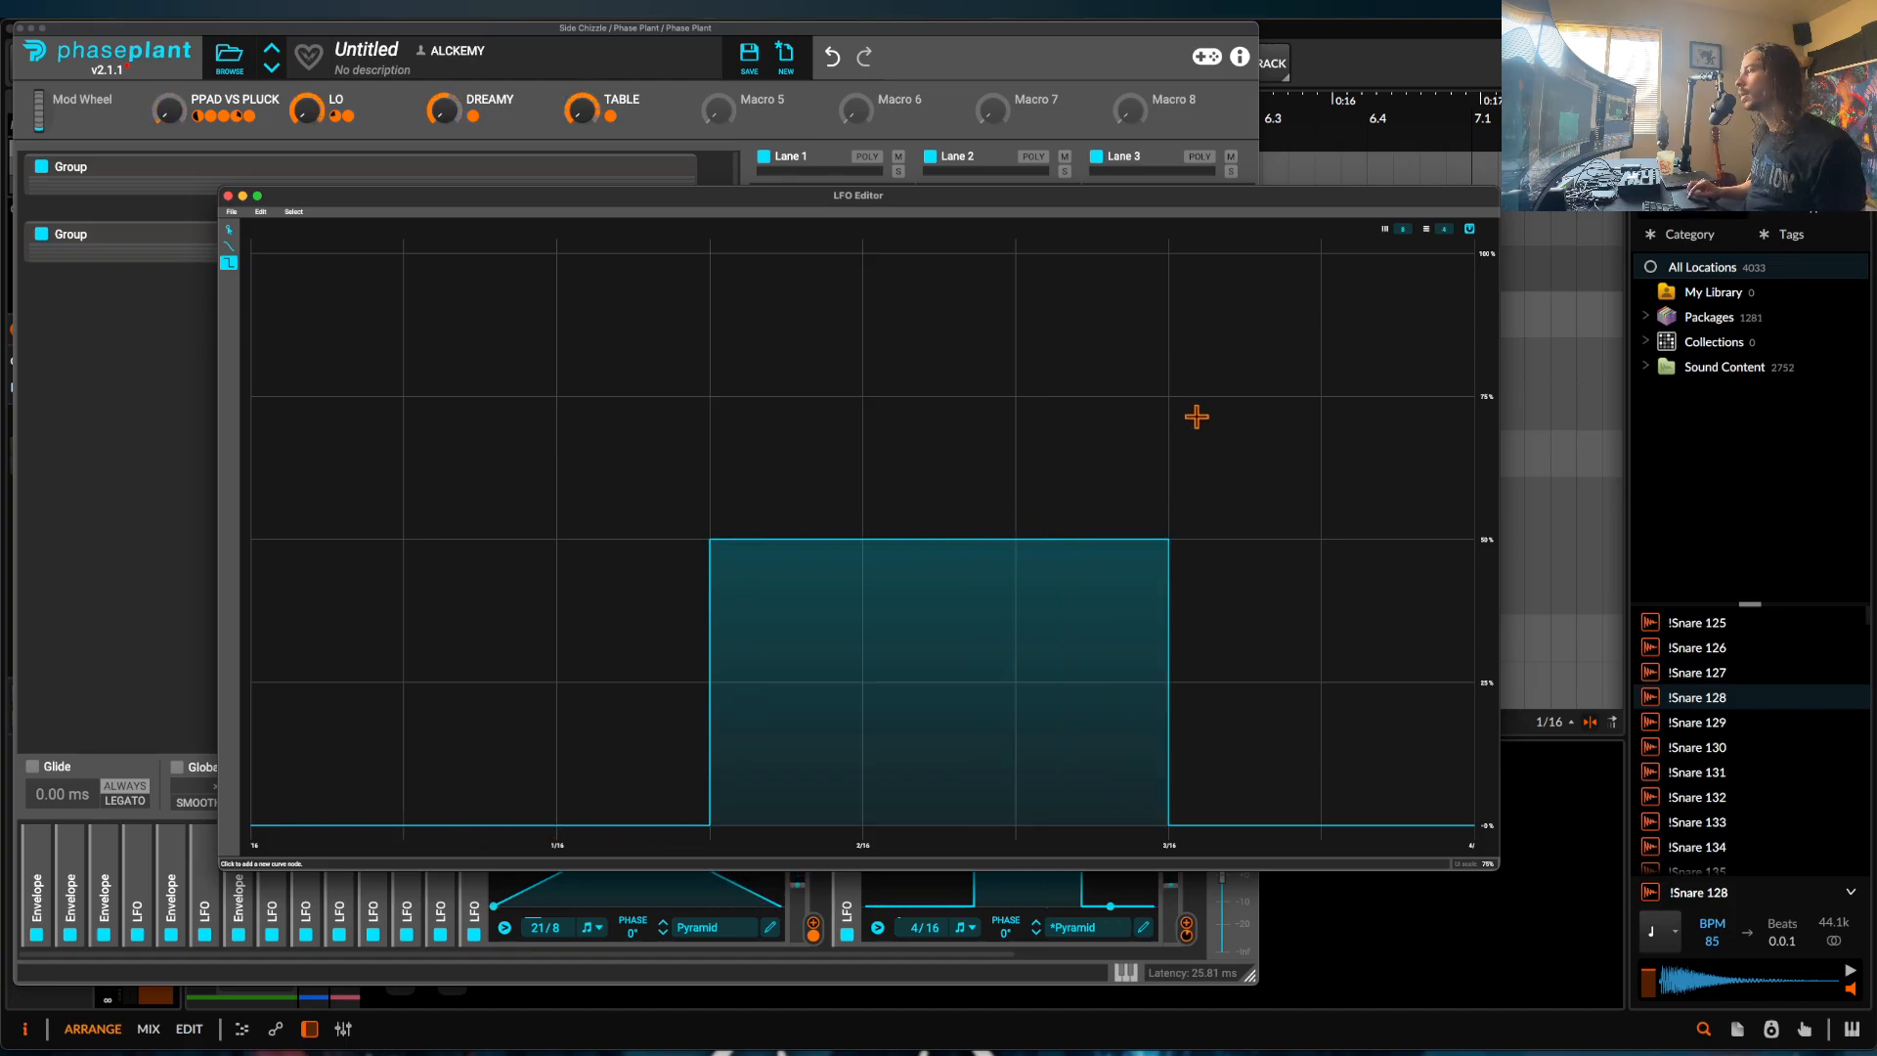
left_click_drag(1176, 258, 1481, 252)
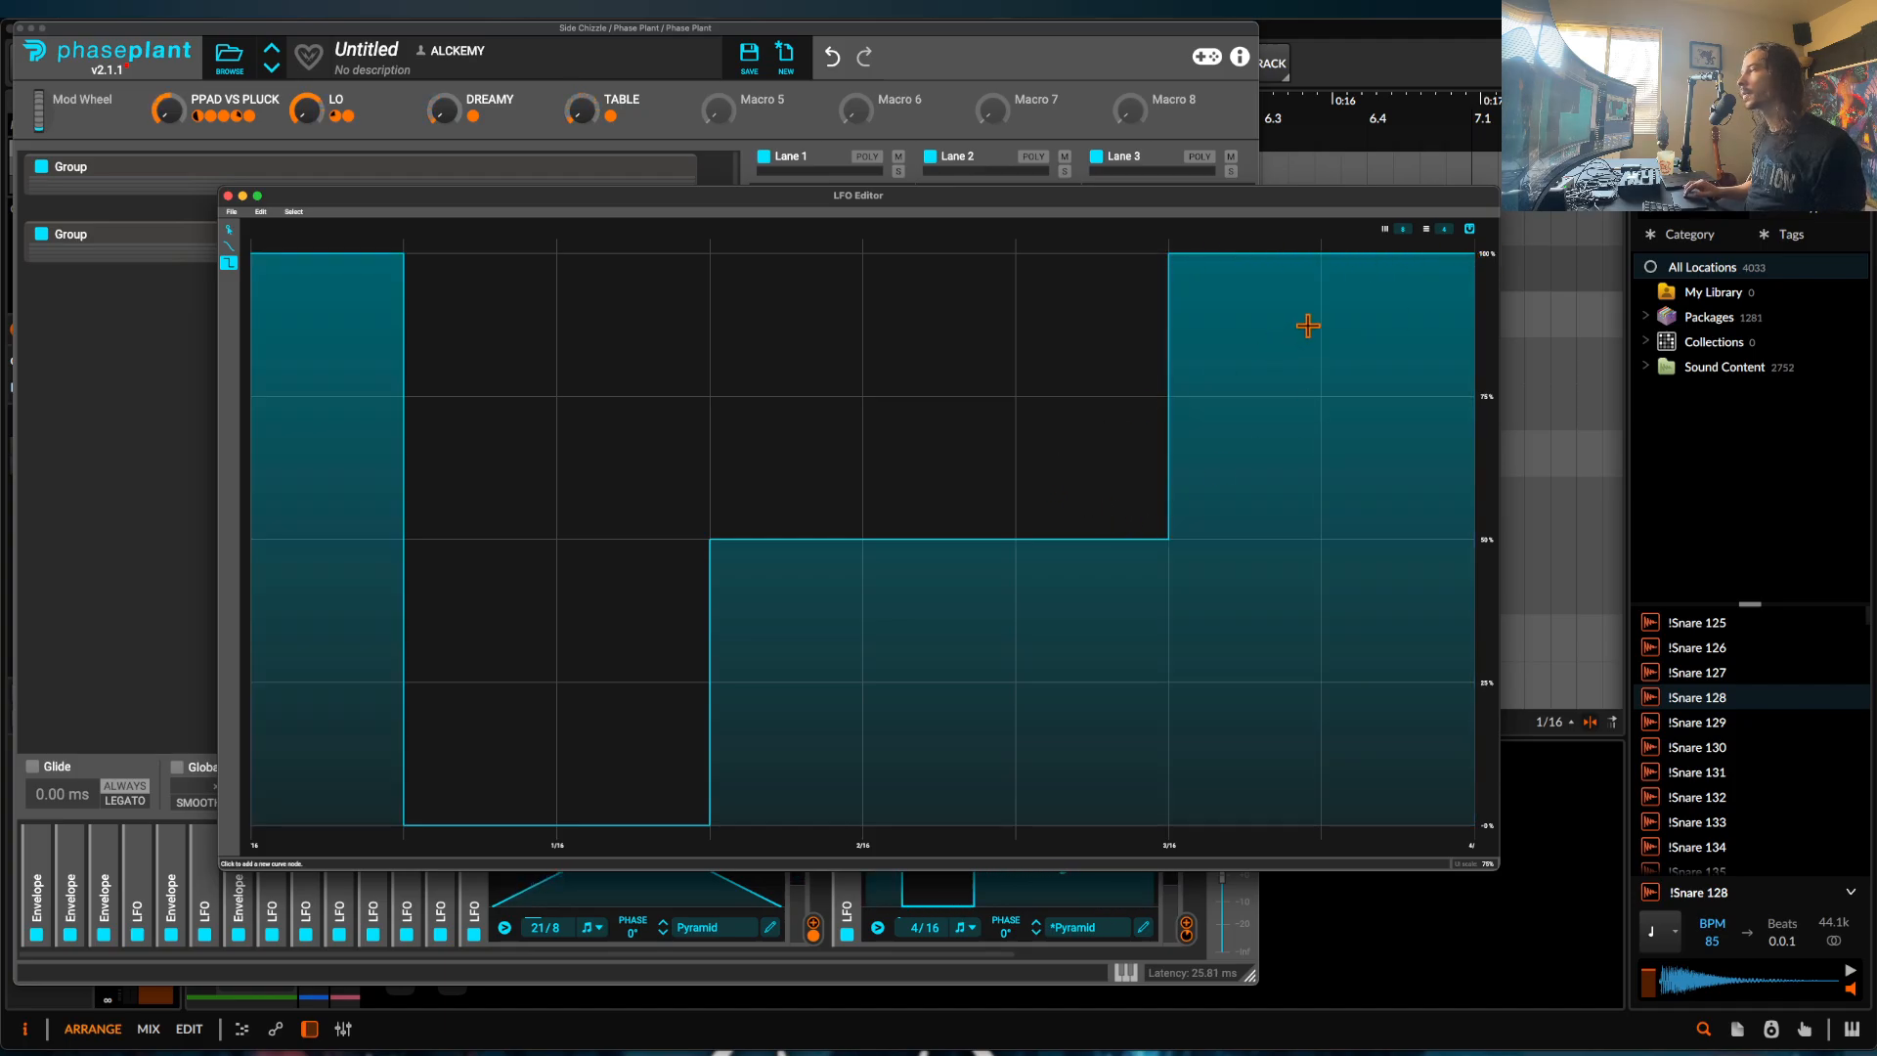
left_click(368, 833)
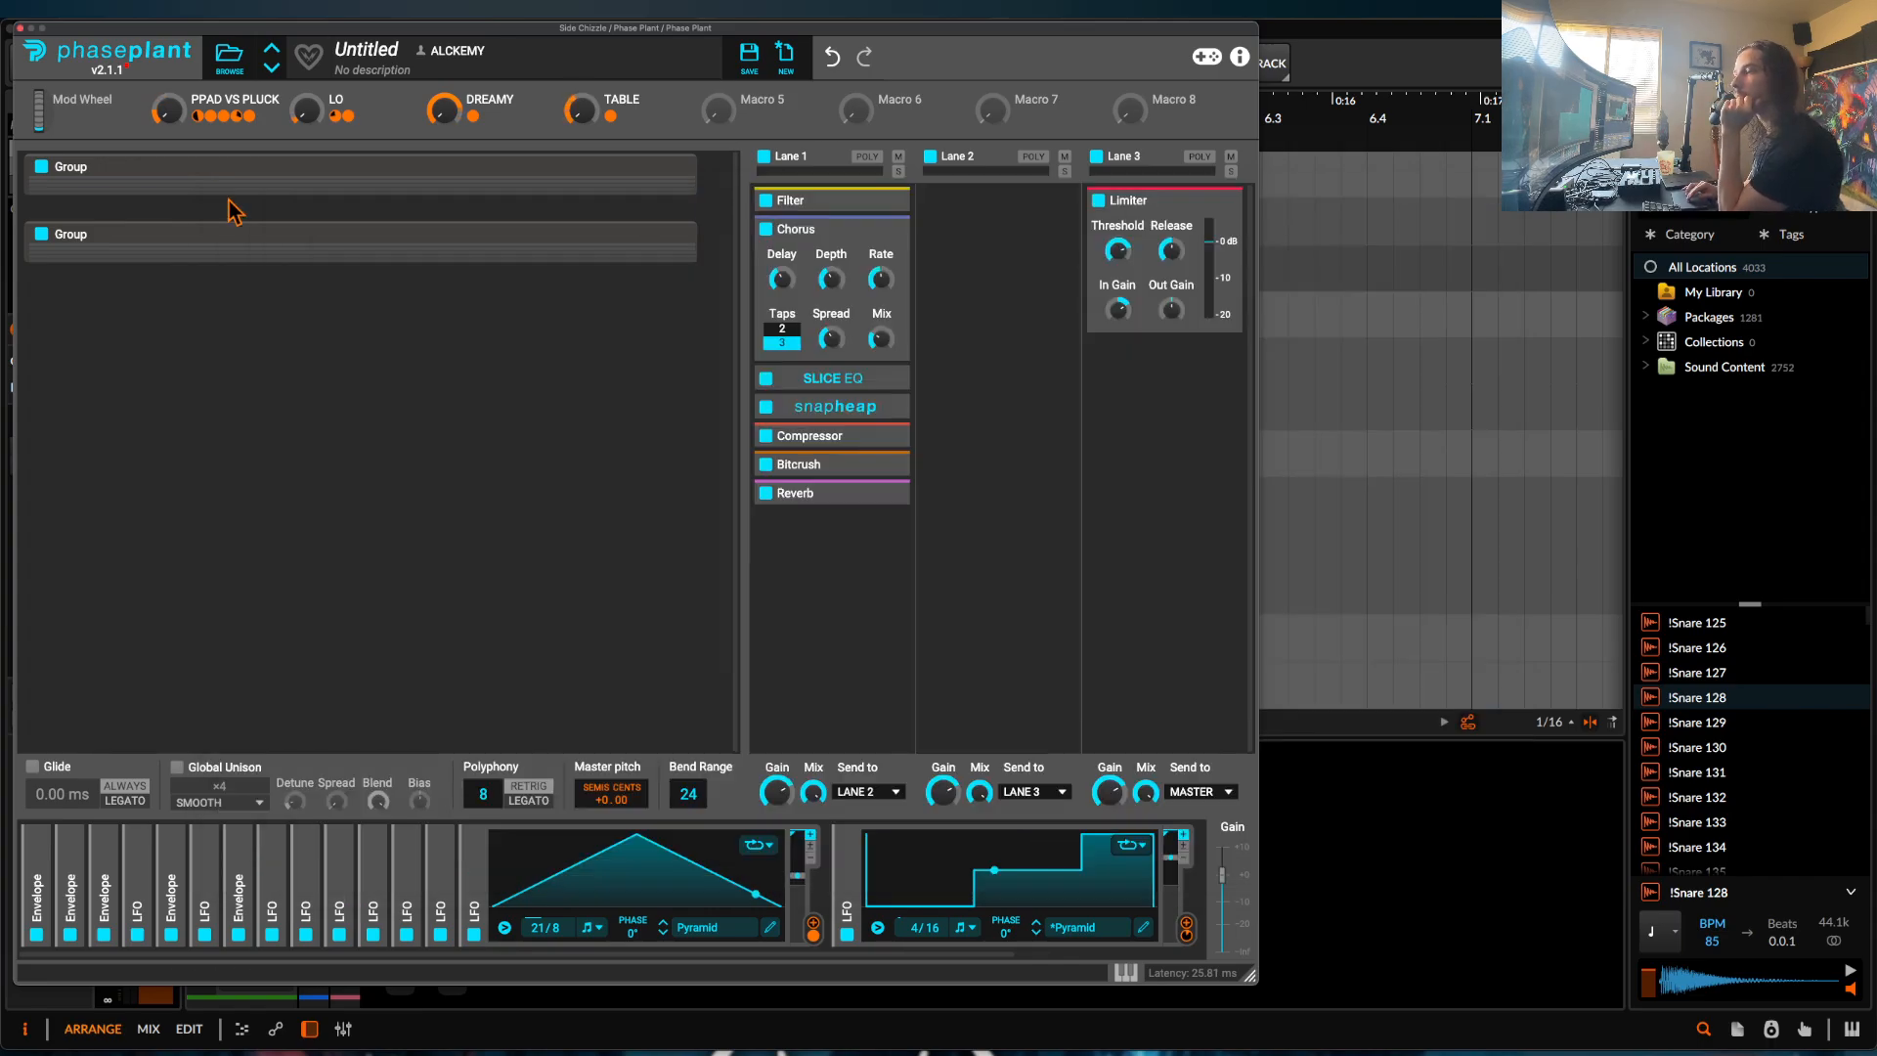
Close the curve editor and set the stepped LFO's tempo-synced rate to 16/4.
left_click(228, 195)
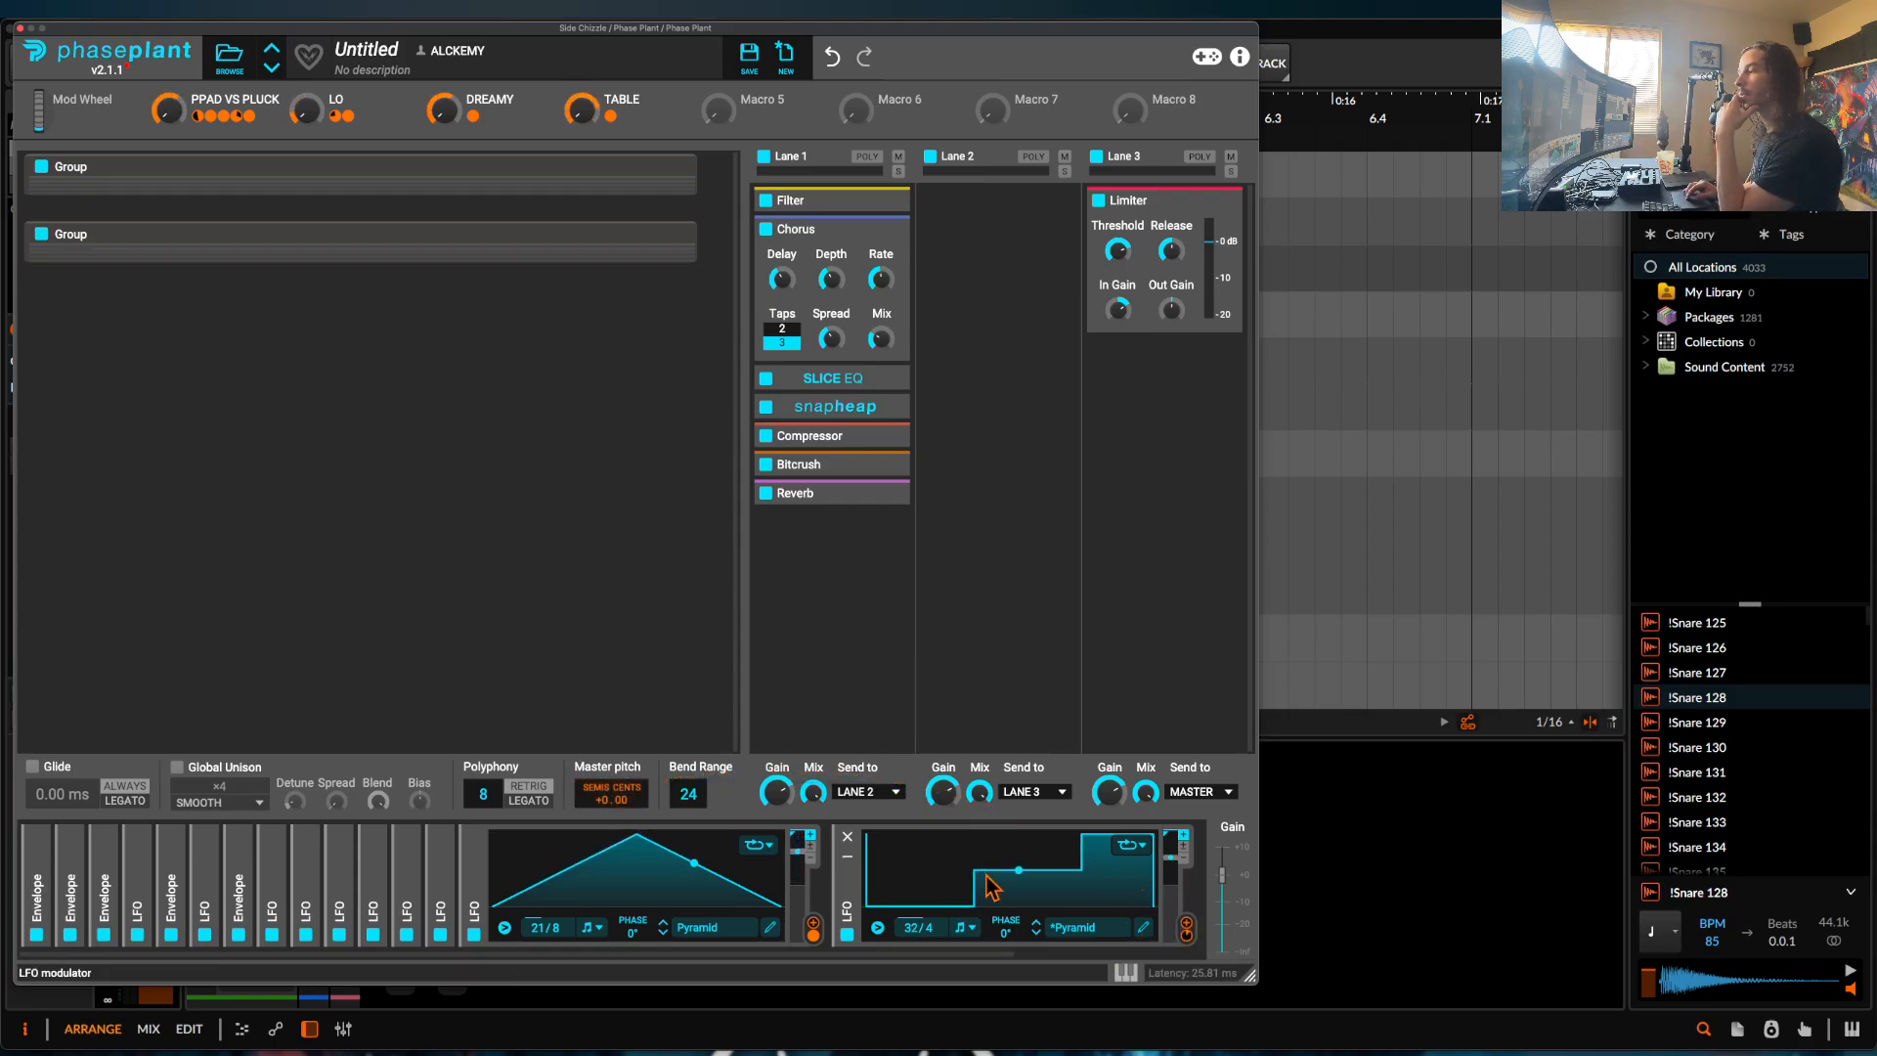
mouse_move(625, 817)
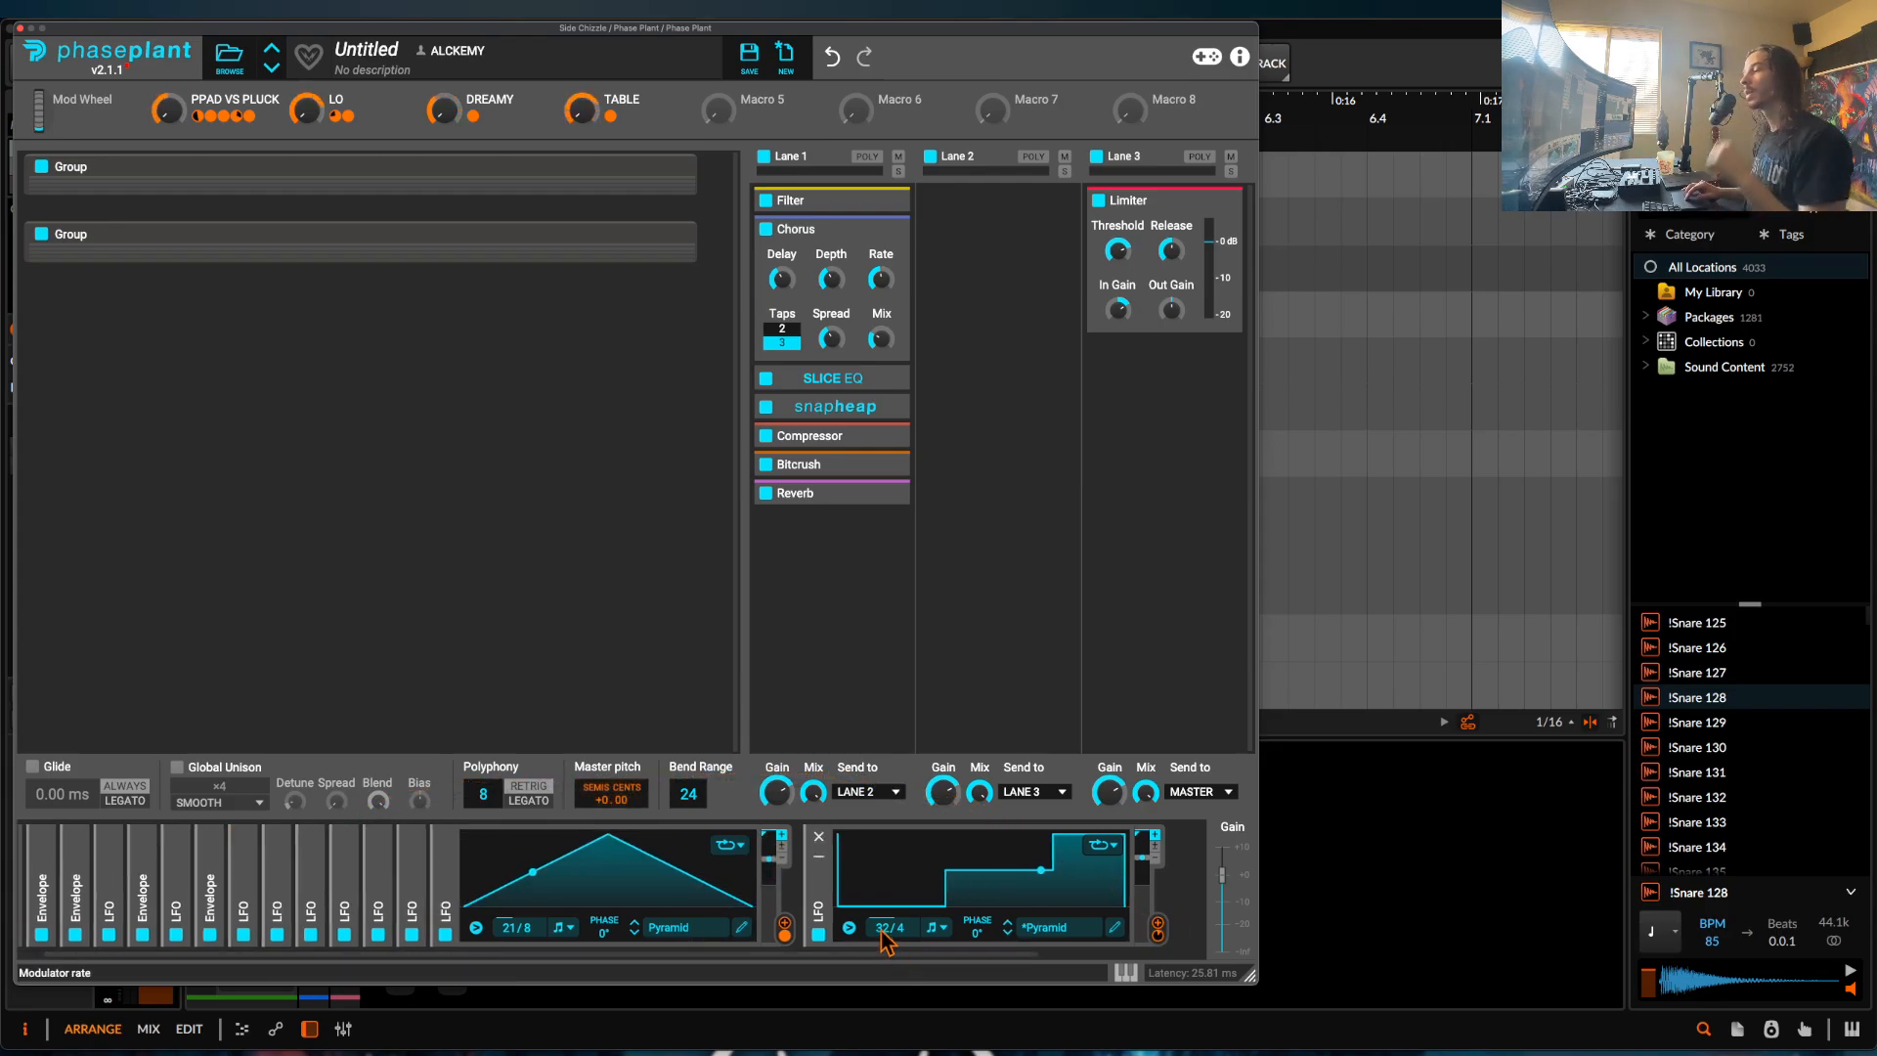
left_click_drag(885, 940, 886, 954)
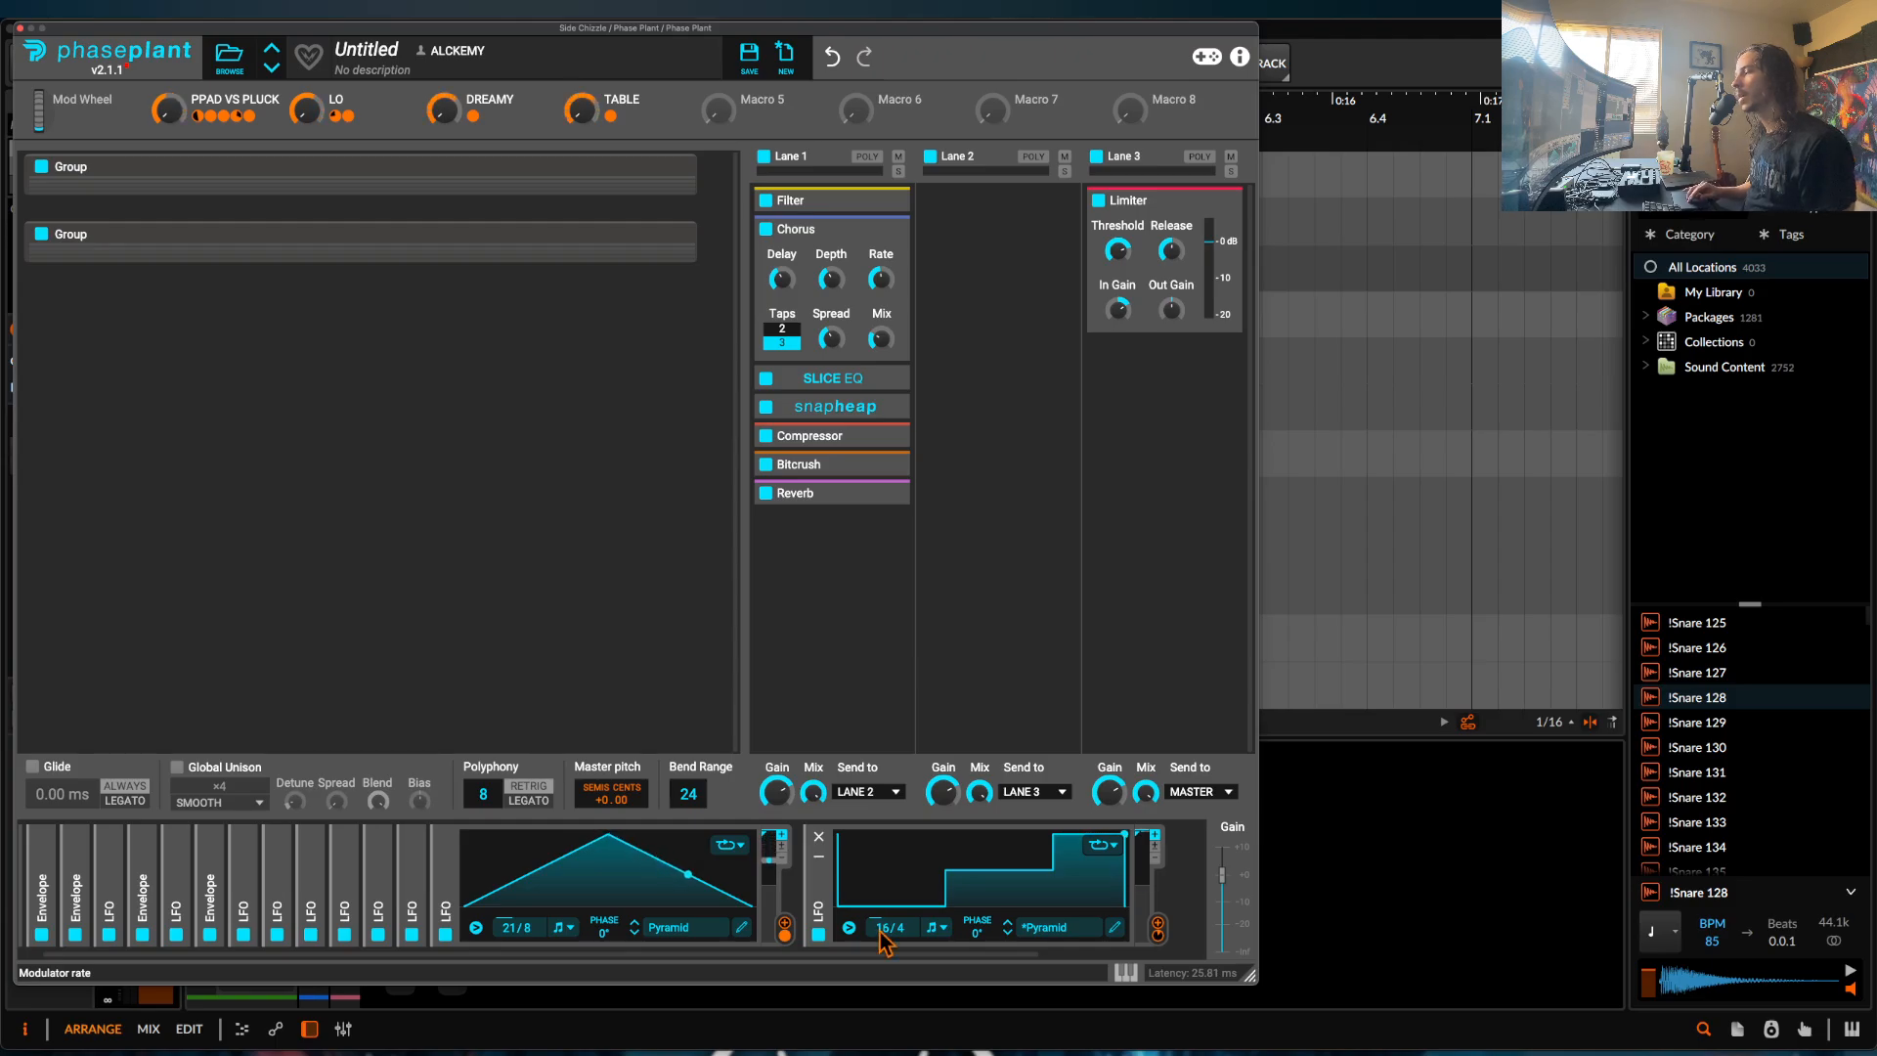
Add a Random modulator after the stepped LFO and assign it to that LFO's phase.
scroll(882, 935, "right", 3)
left_click(1087, 884)
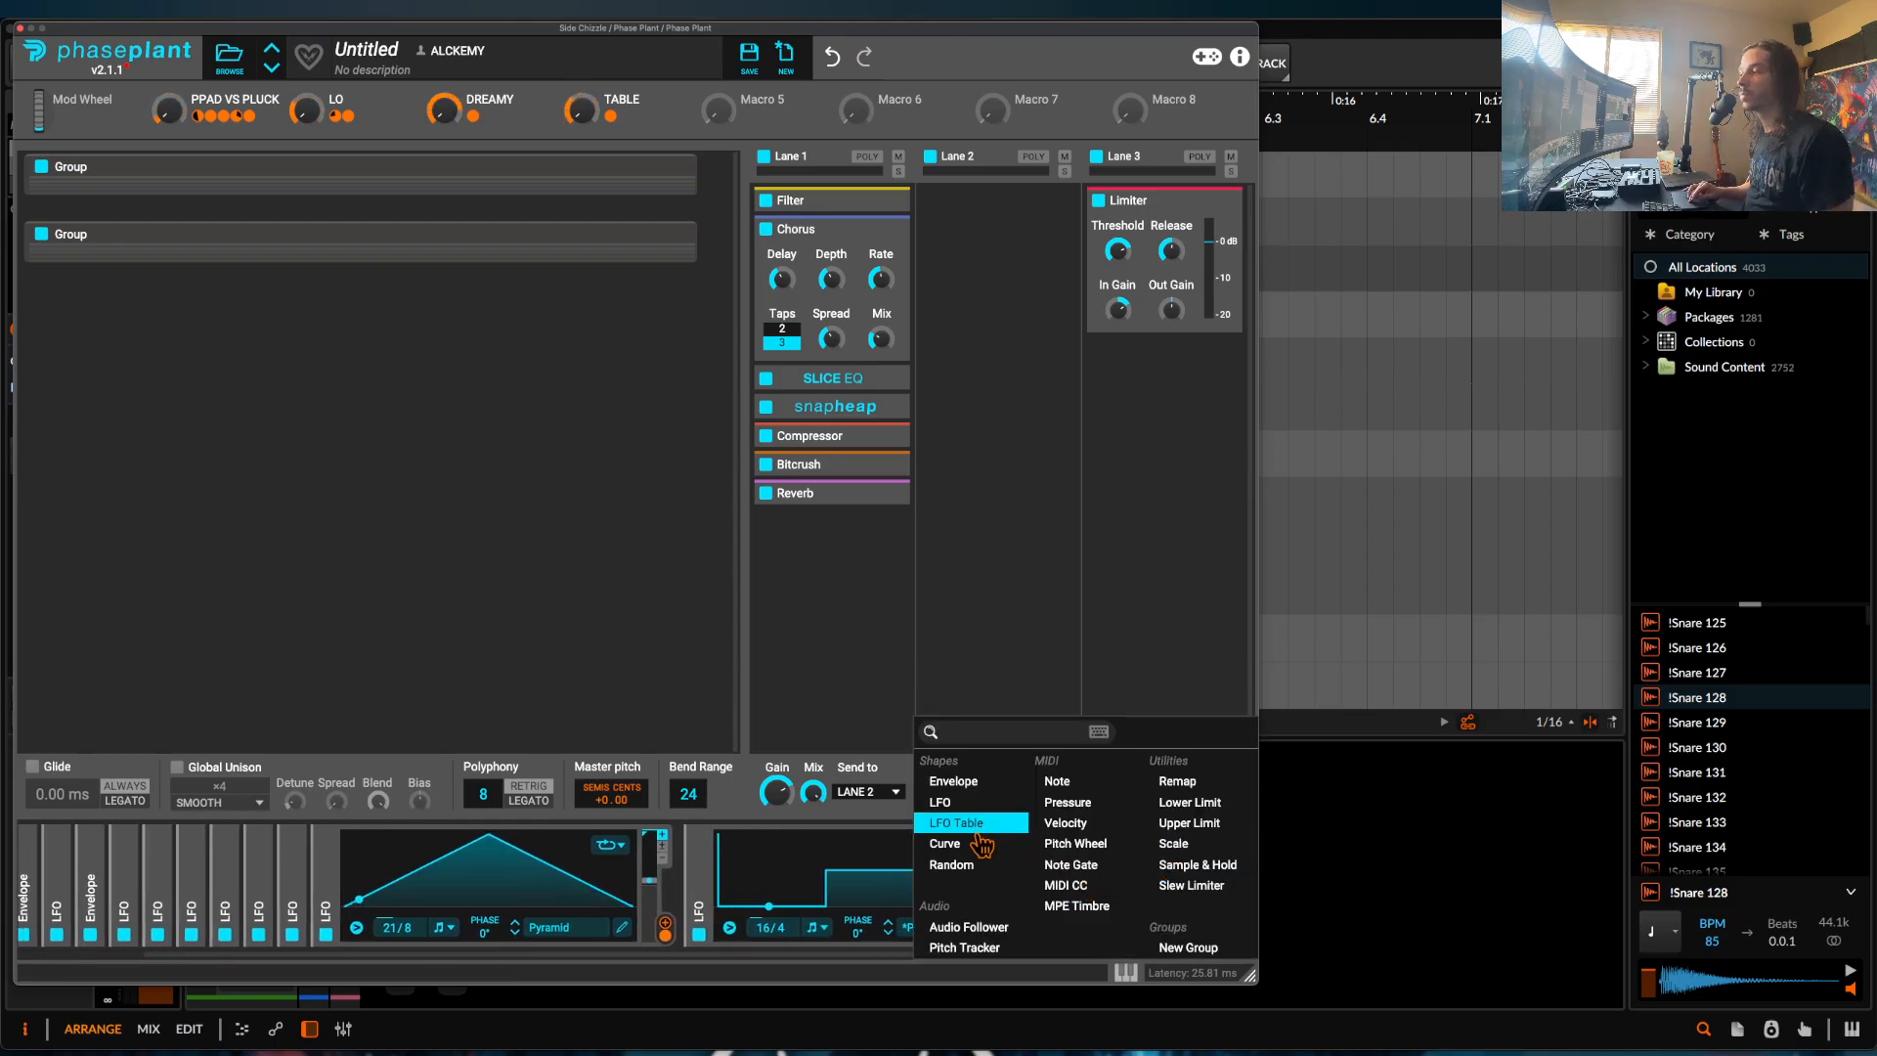
left_click(953, 864)
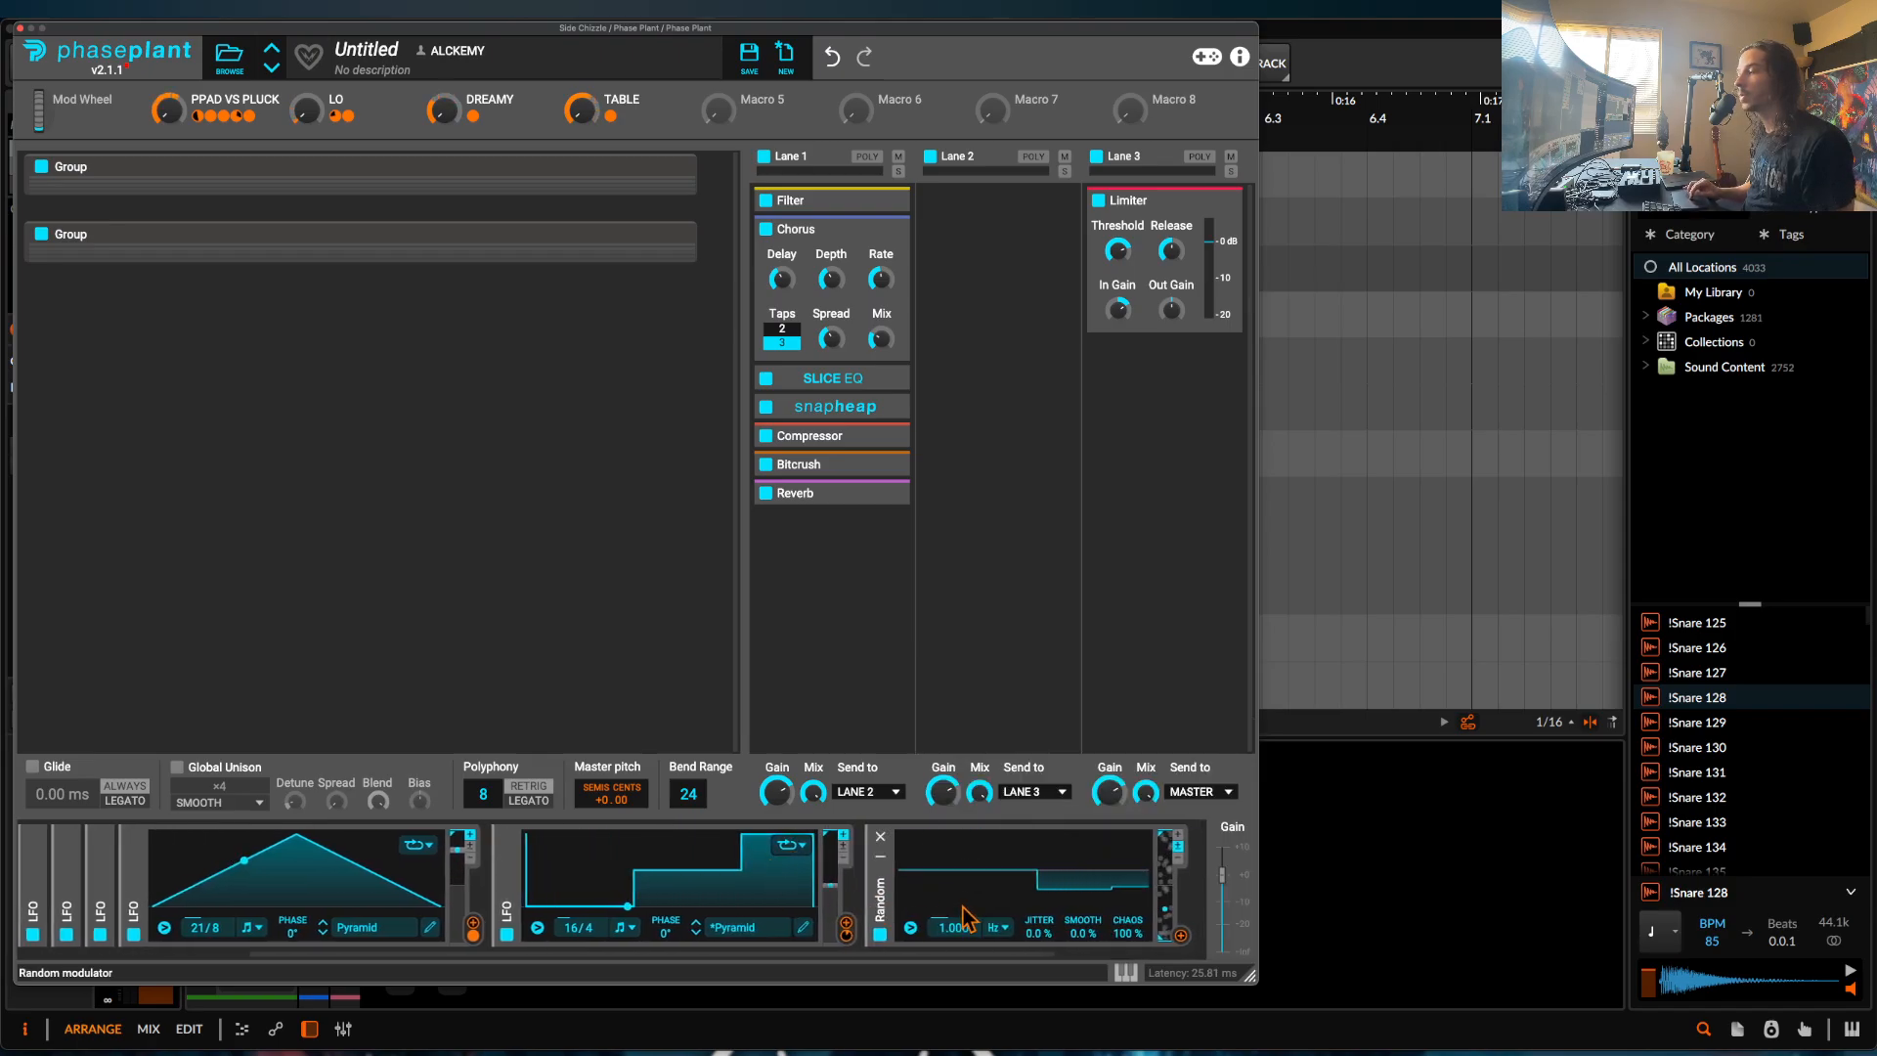
scroll(910, 921, "right", 4)
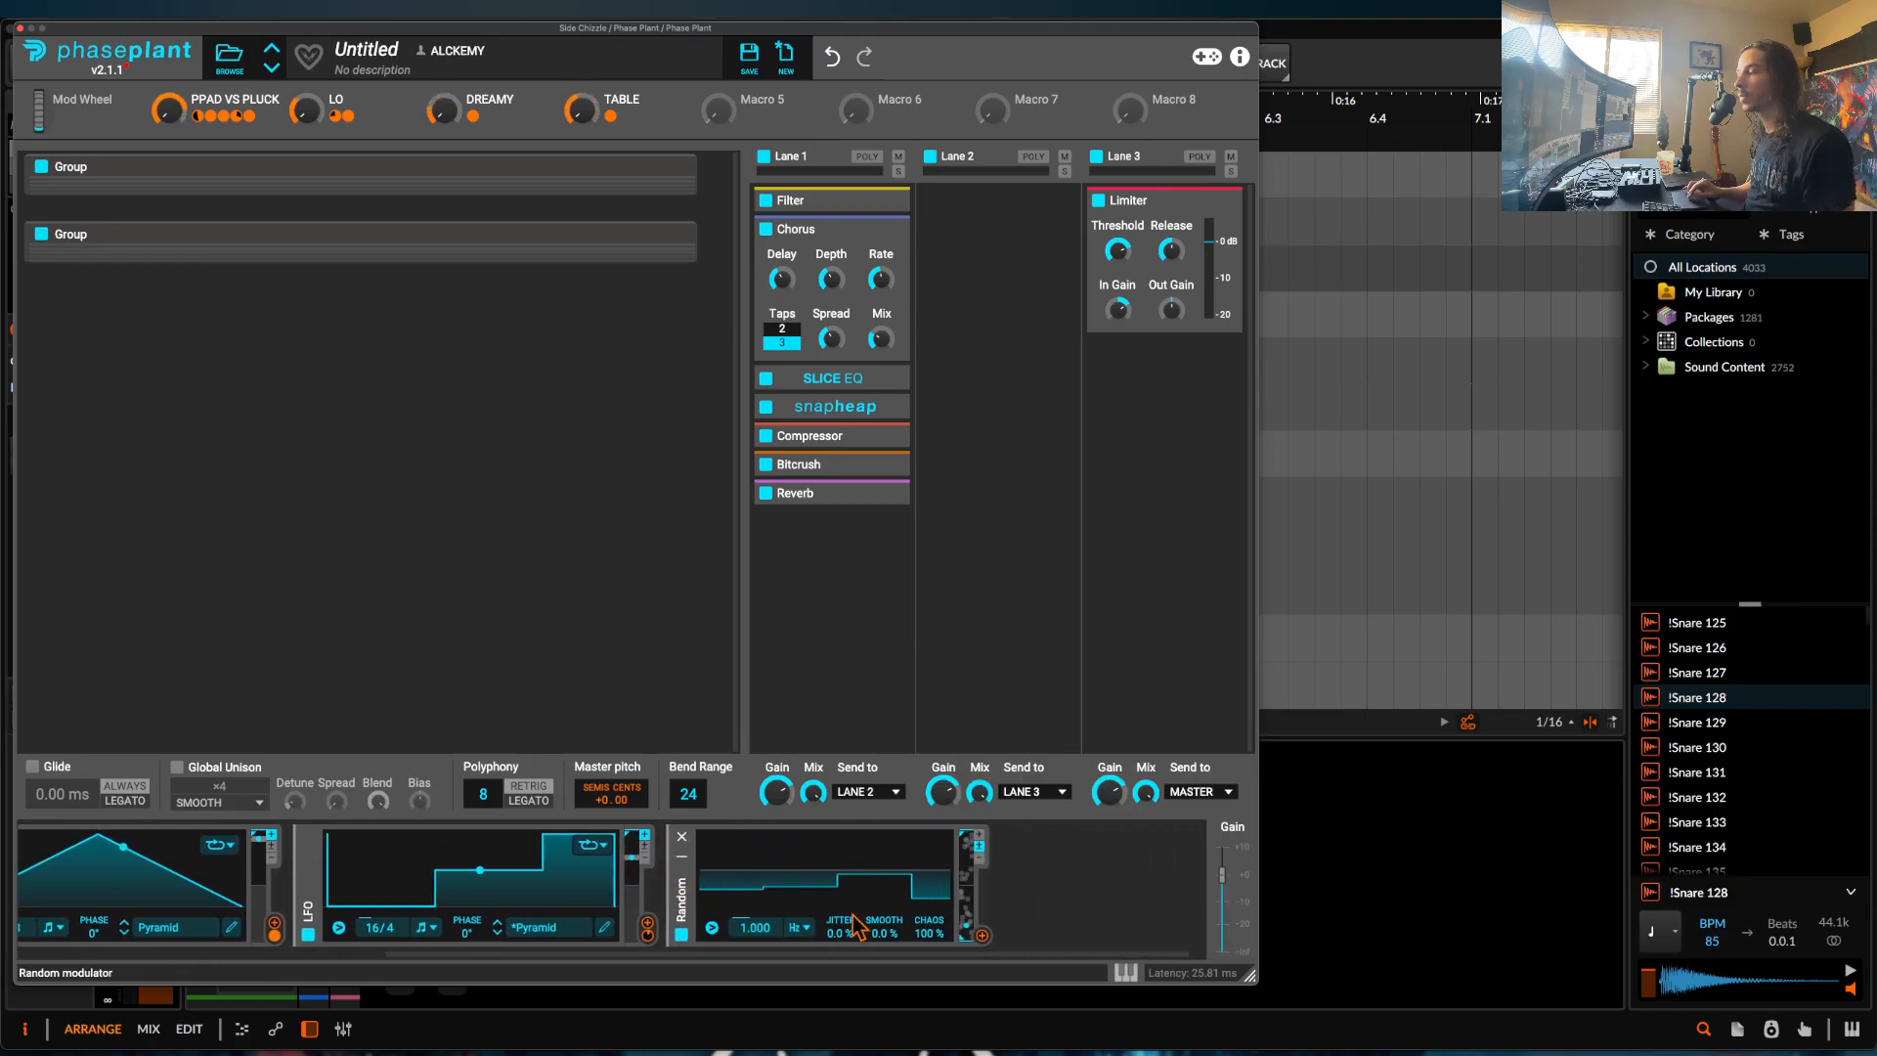
left_click_drag(981, 928, 436, 931)
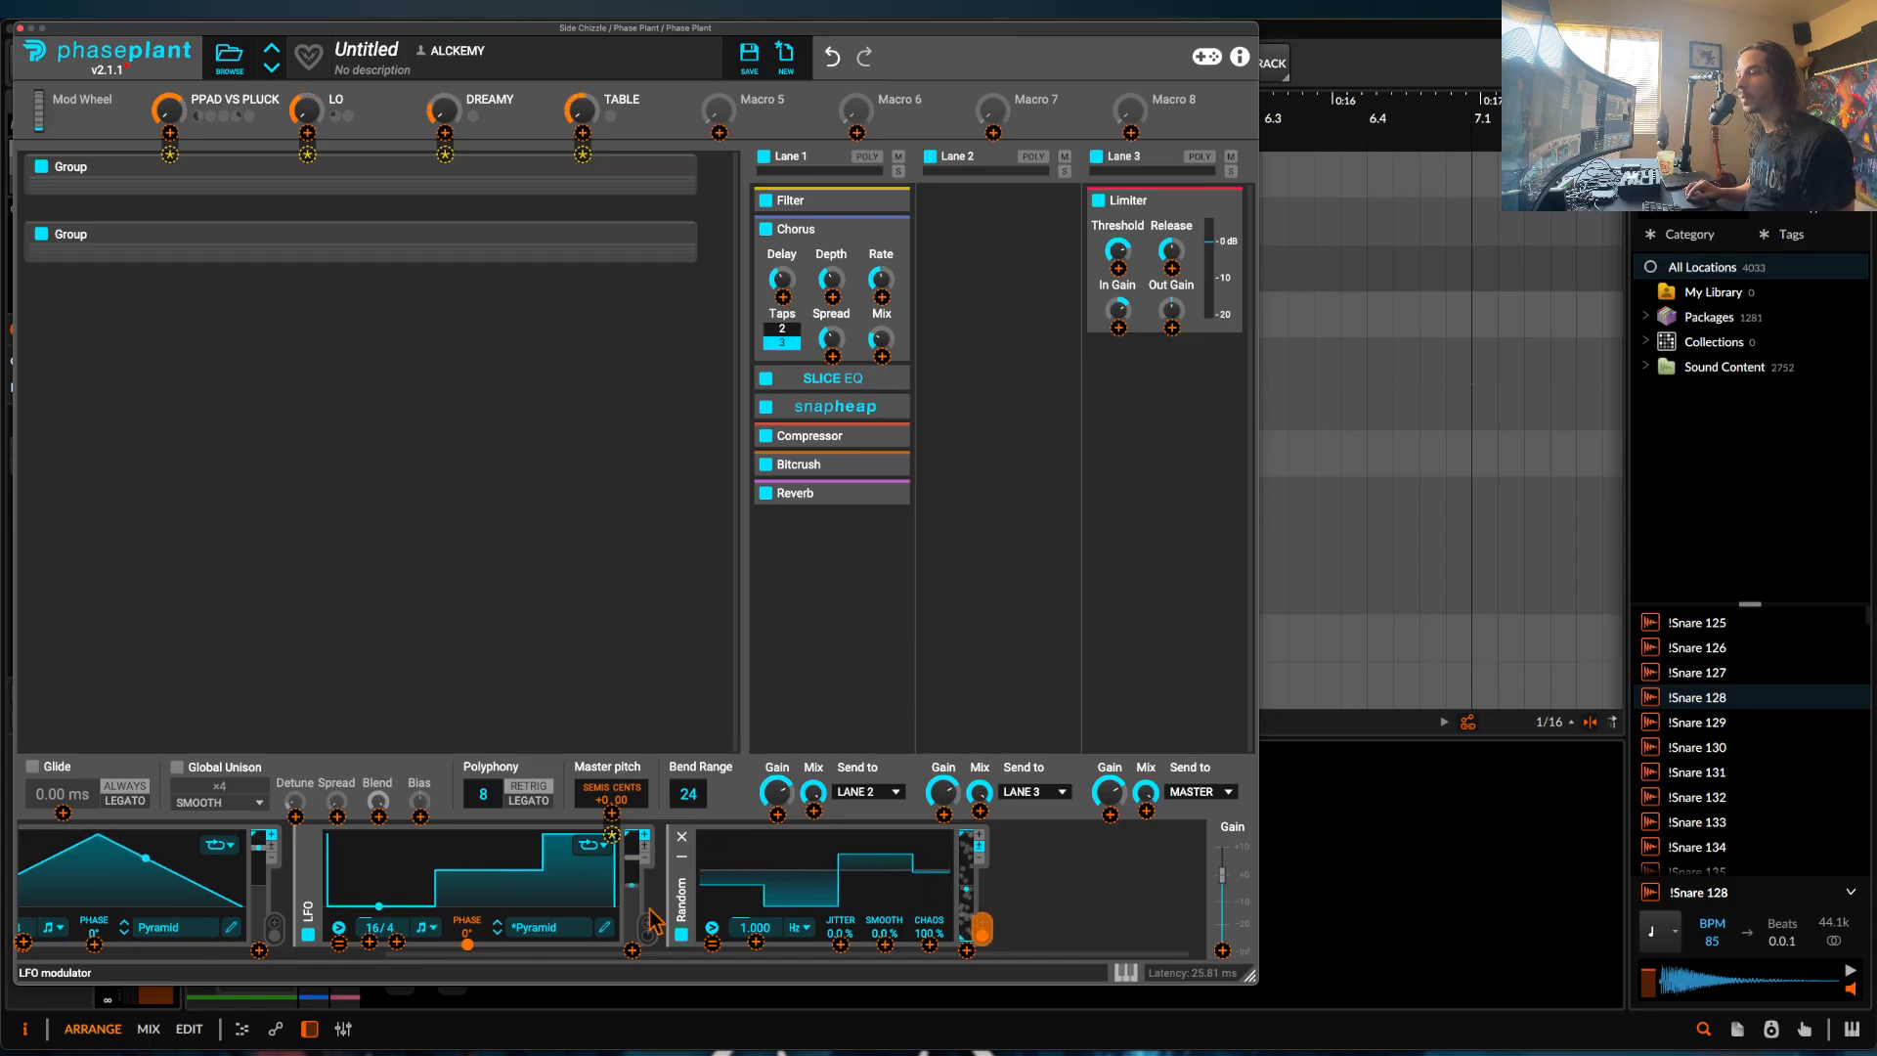
Sync the Random modulator's rate to the tempo at 4/16 and review the stepped LFO's curve.
left_click(801, 928)
left_click(835, 947)
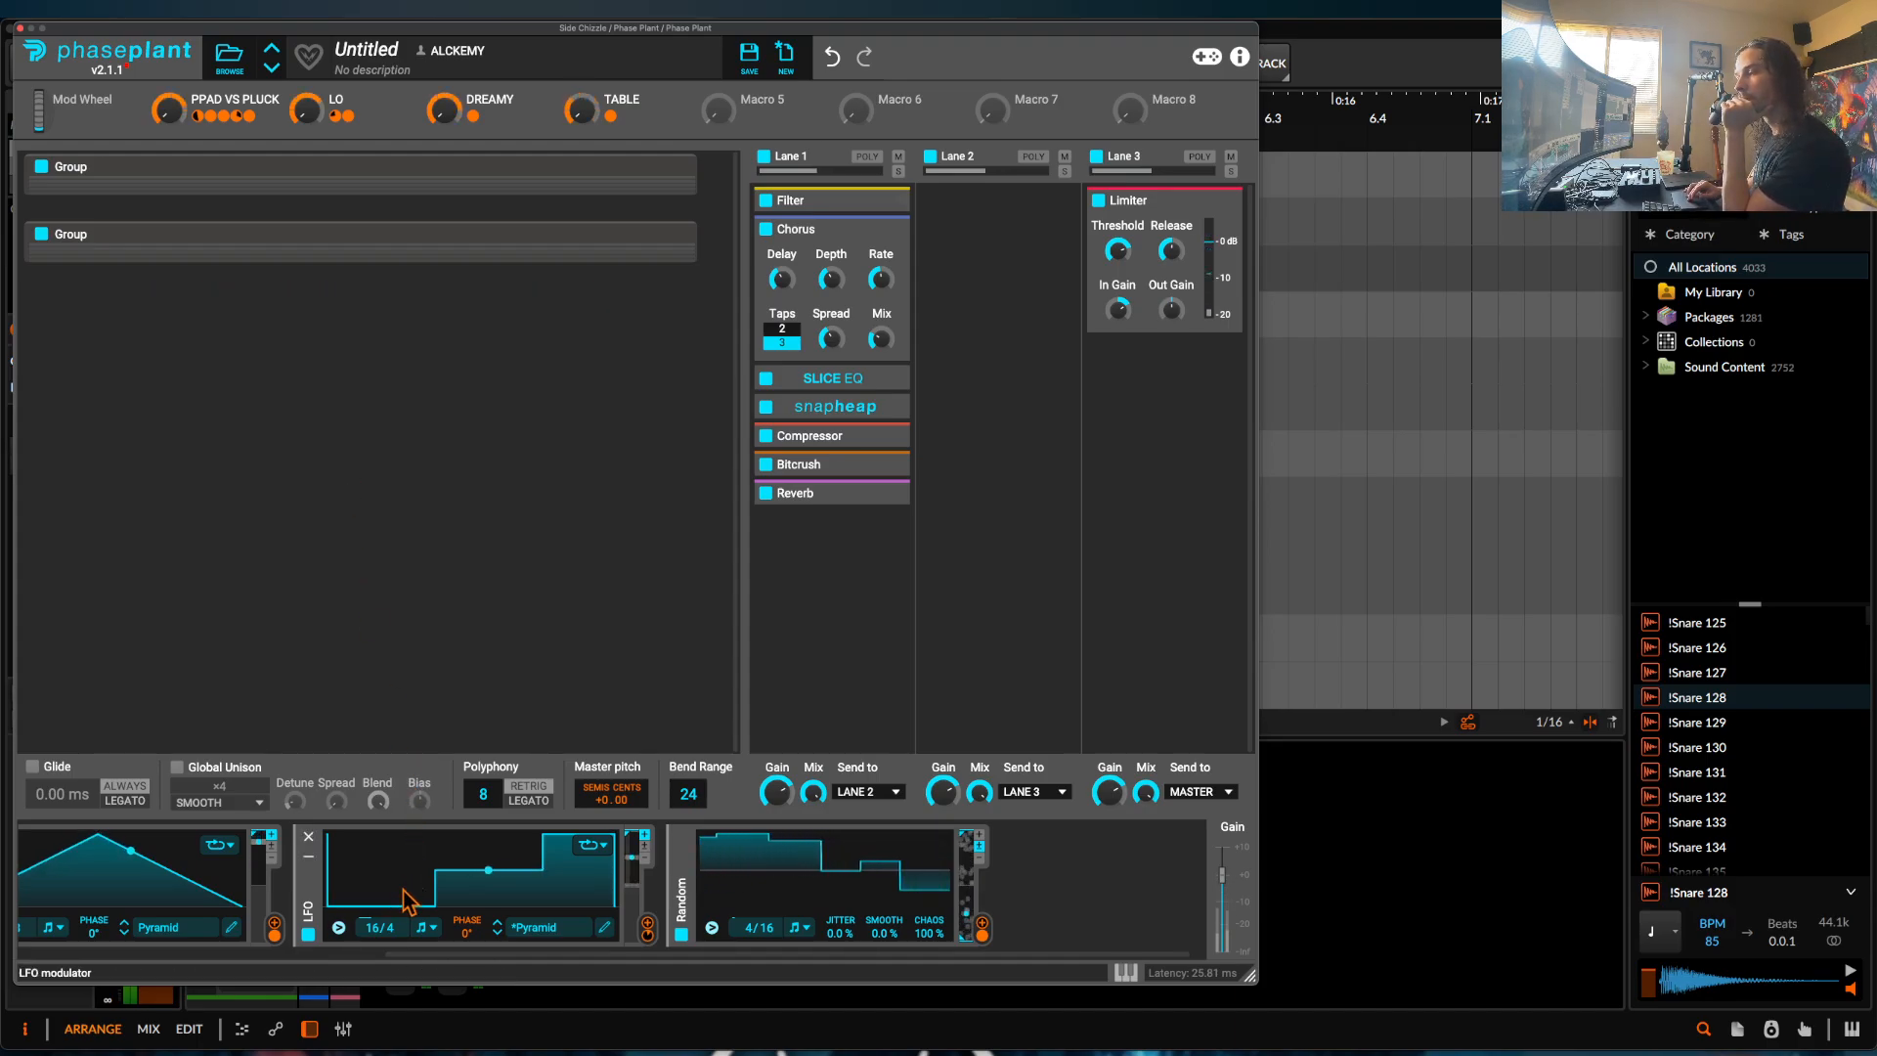
left_click(604, 926)
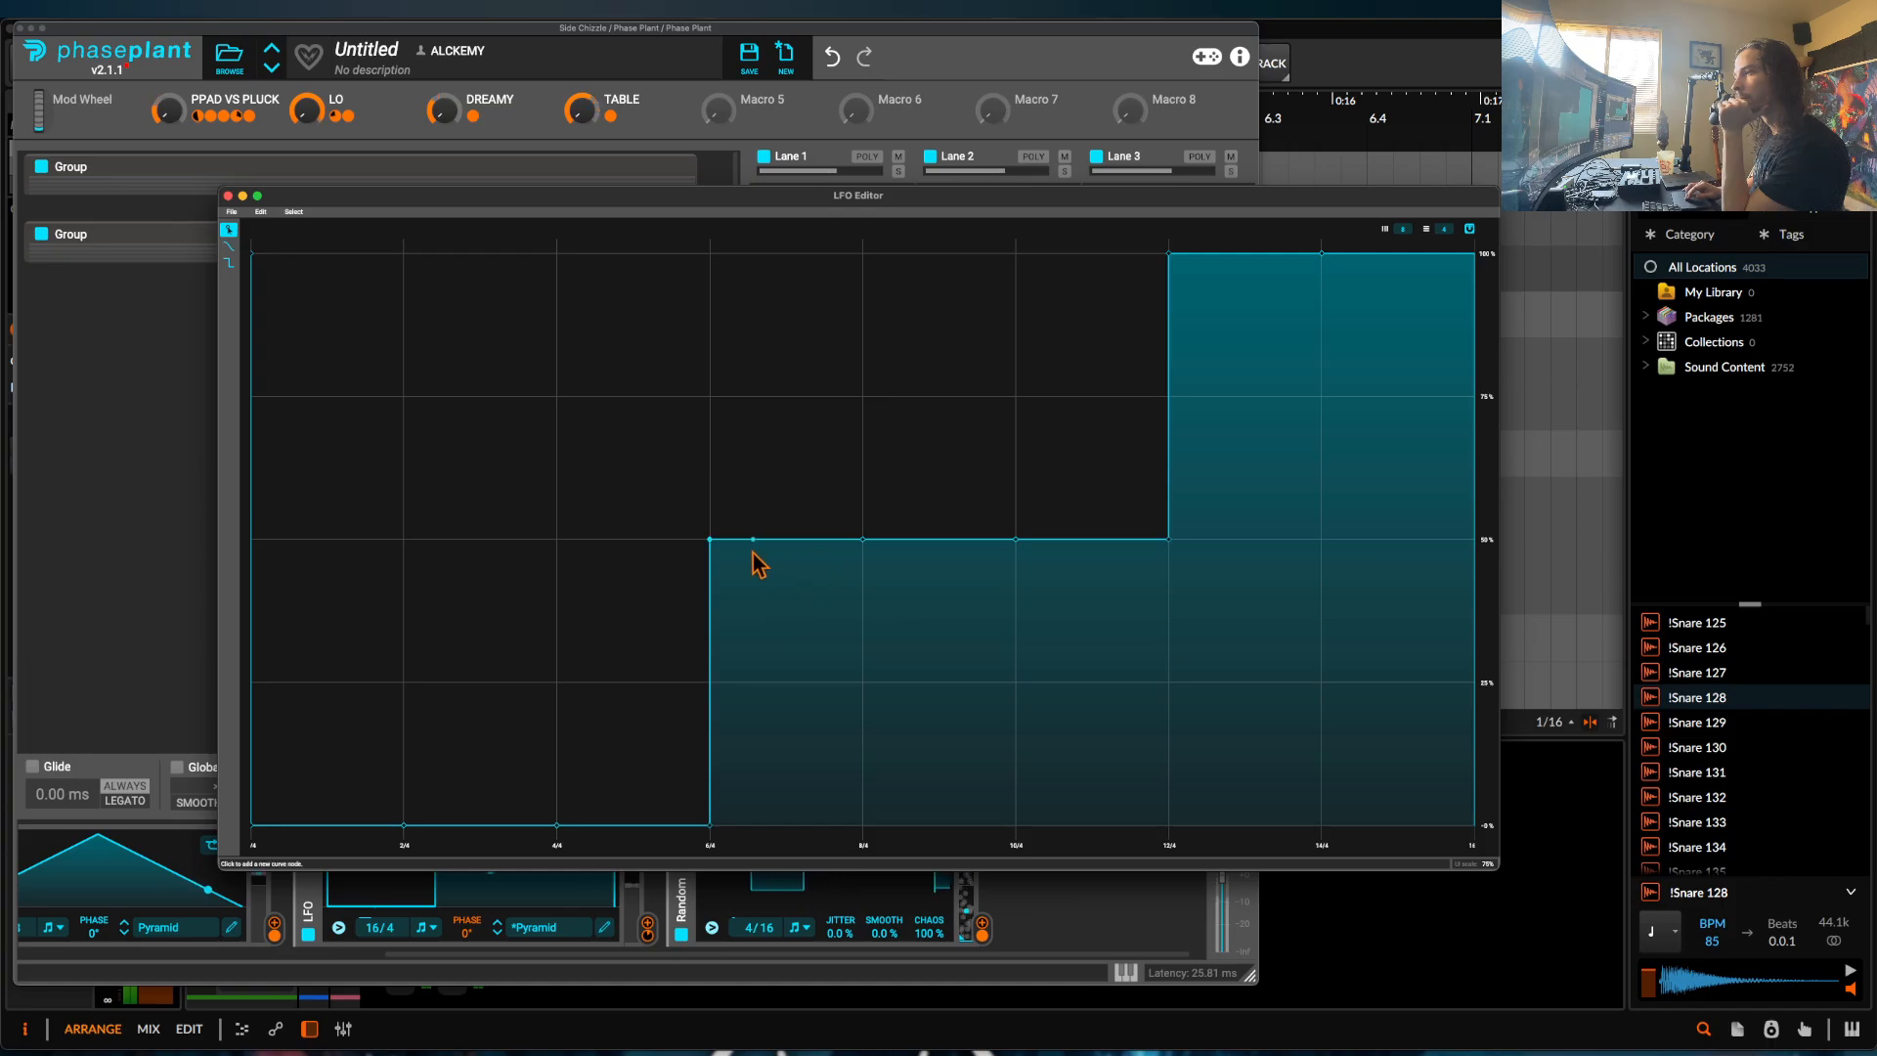
left_click(227, 196)
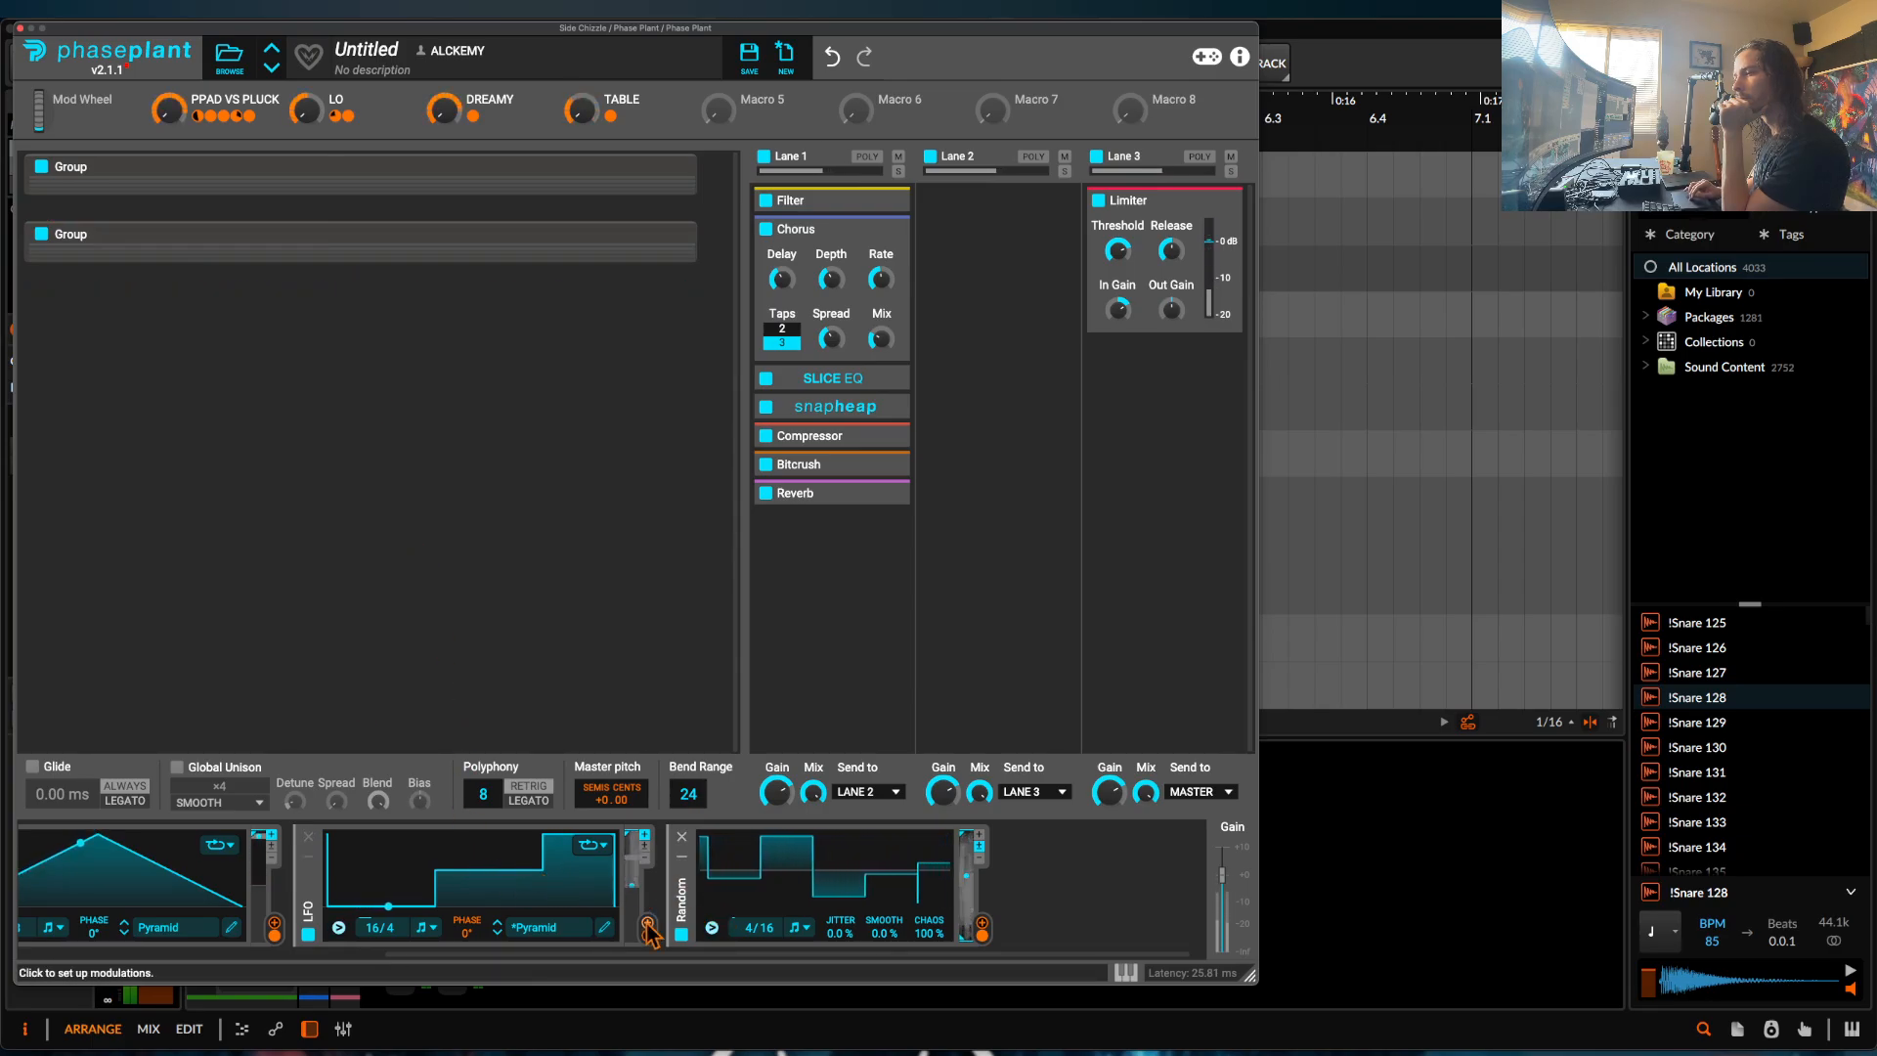
Disable the LFO among the first envelopes and bypass the Snap Heap effect in Lane 1.
left_click_drag(584, 847, 612, 811)
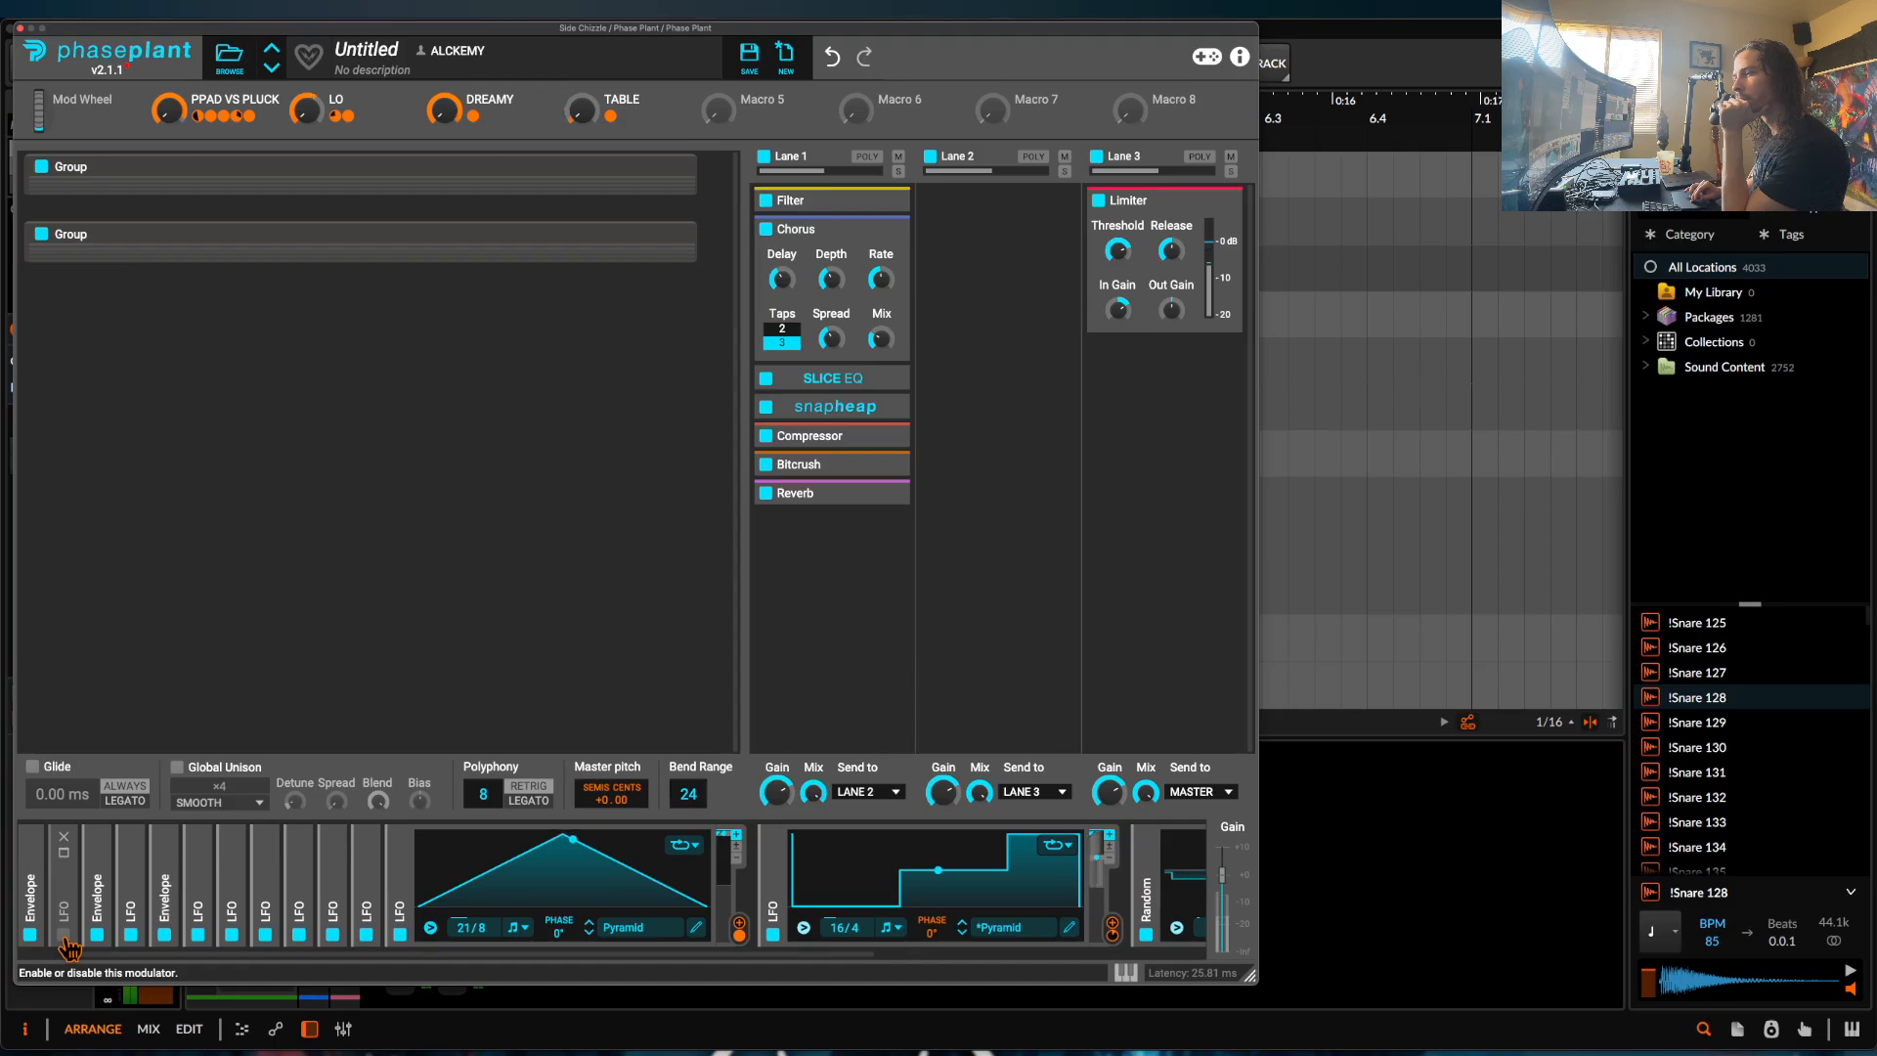
left_click(767, 408)
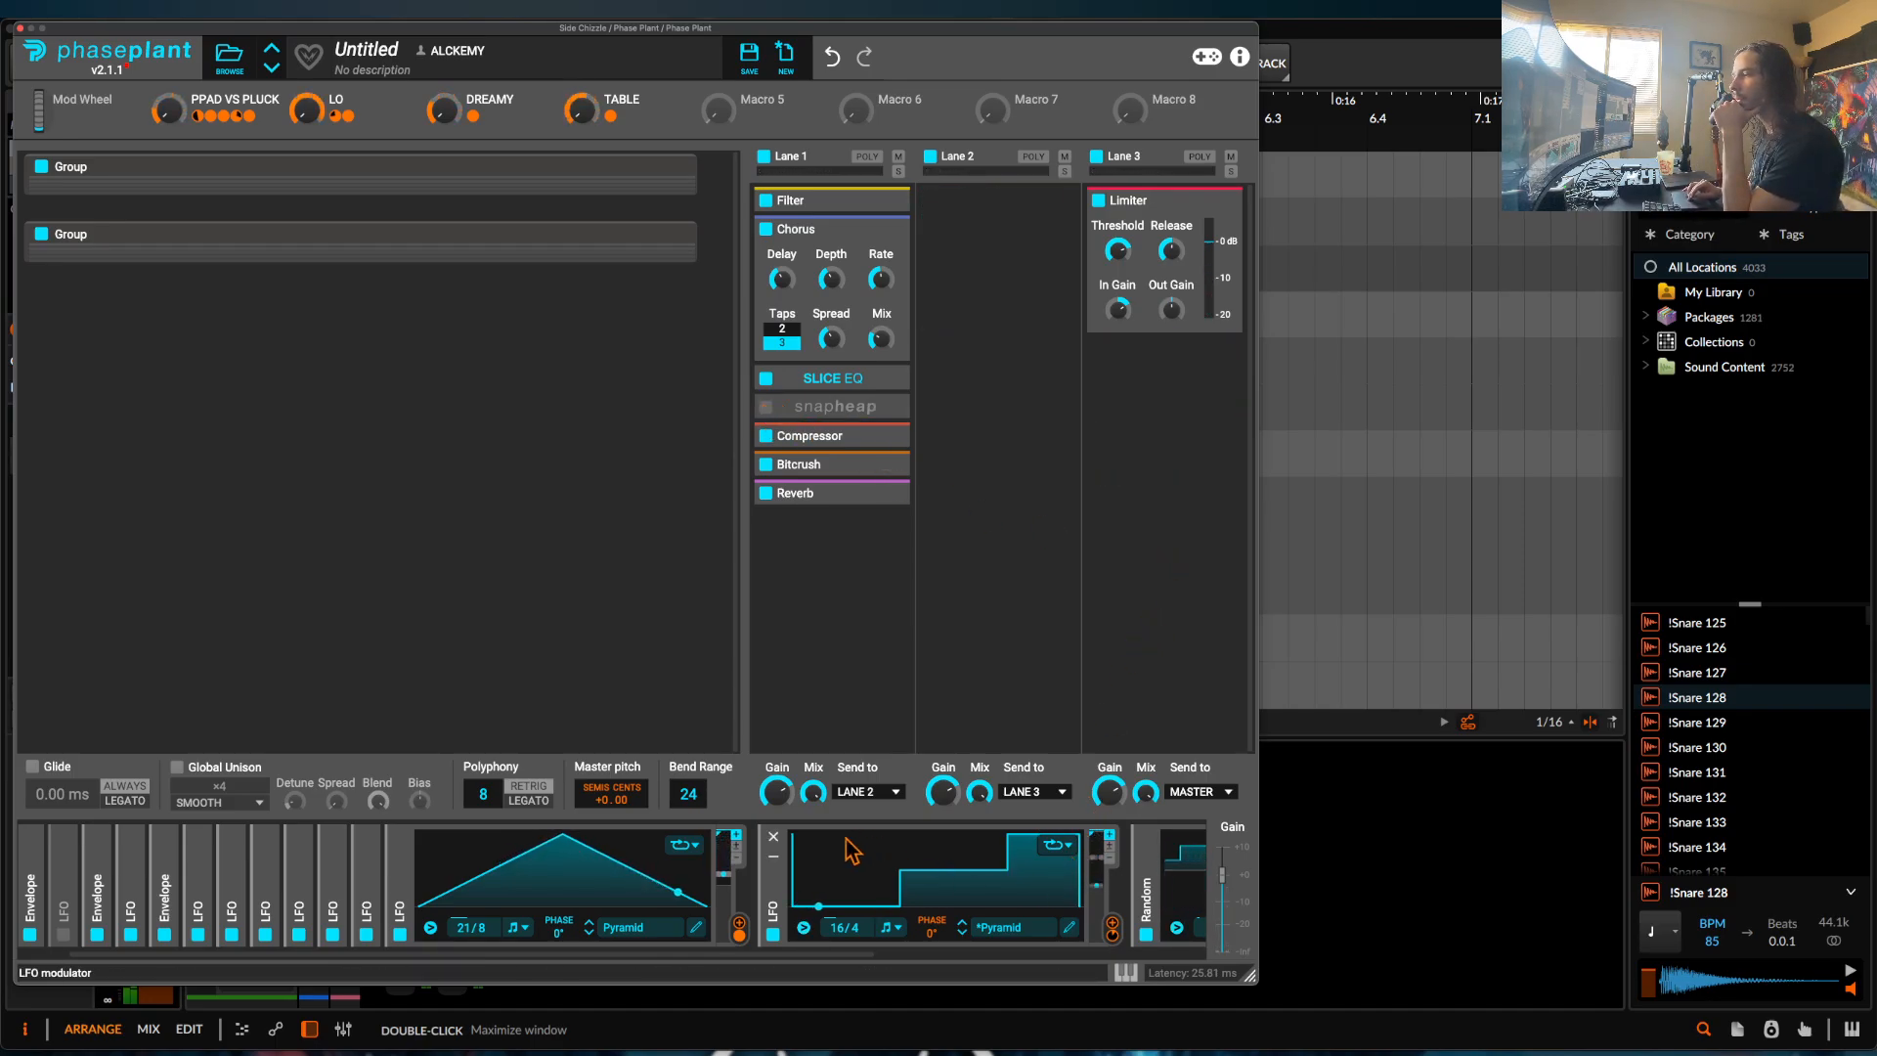
left_click_drag(843, 853, 612, 797)
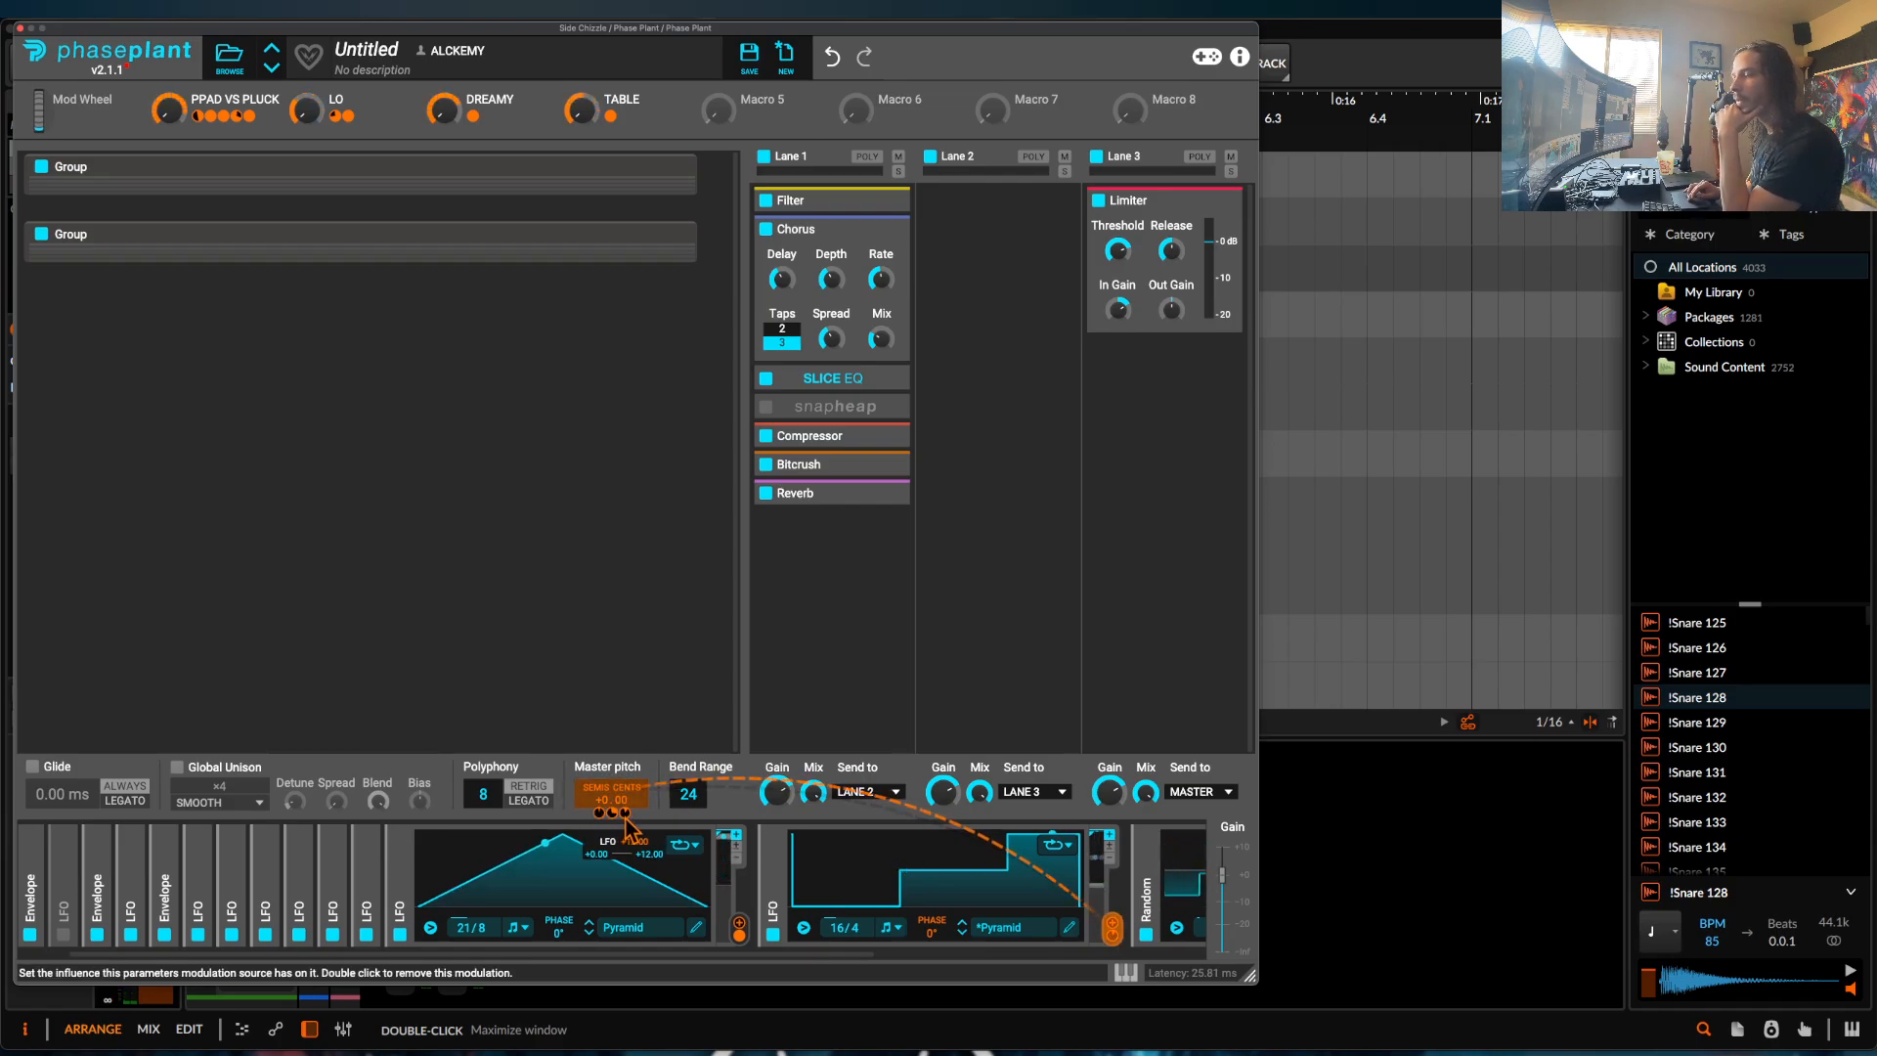
left_click(1070, 926)
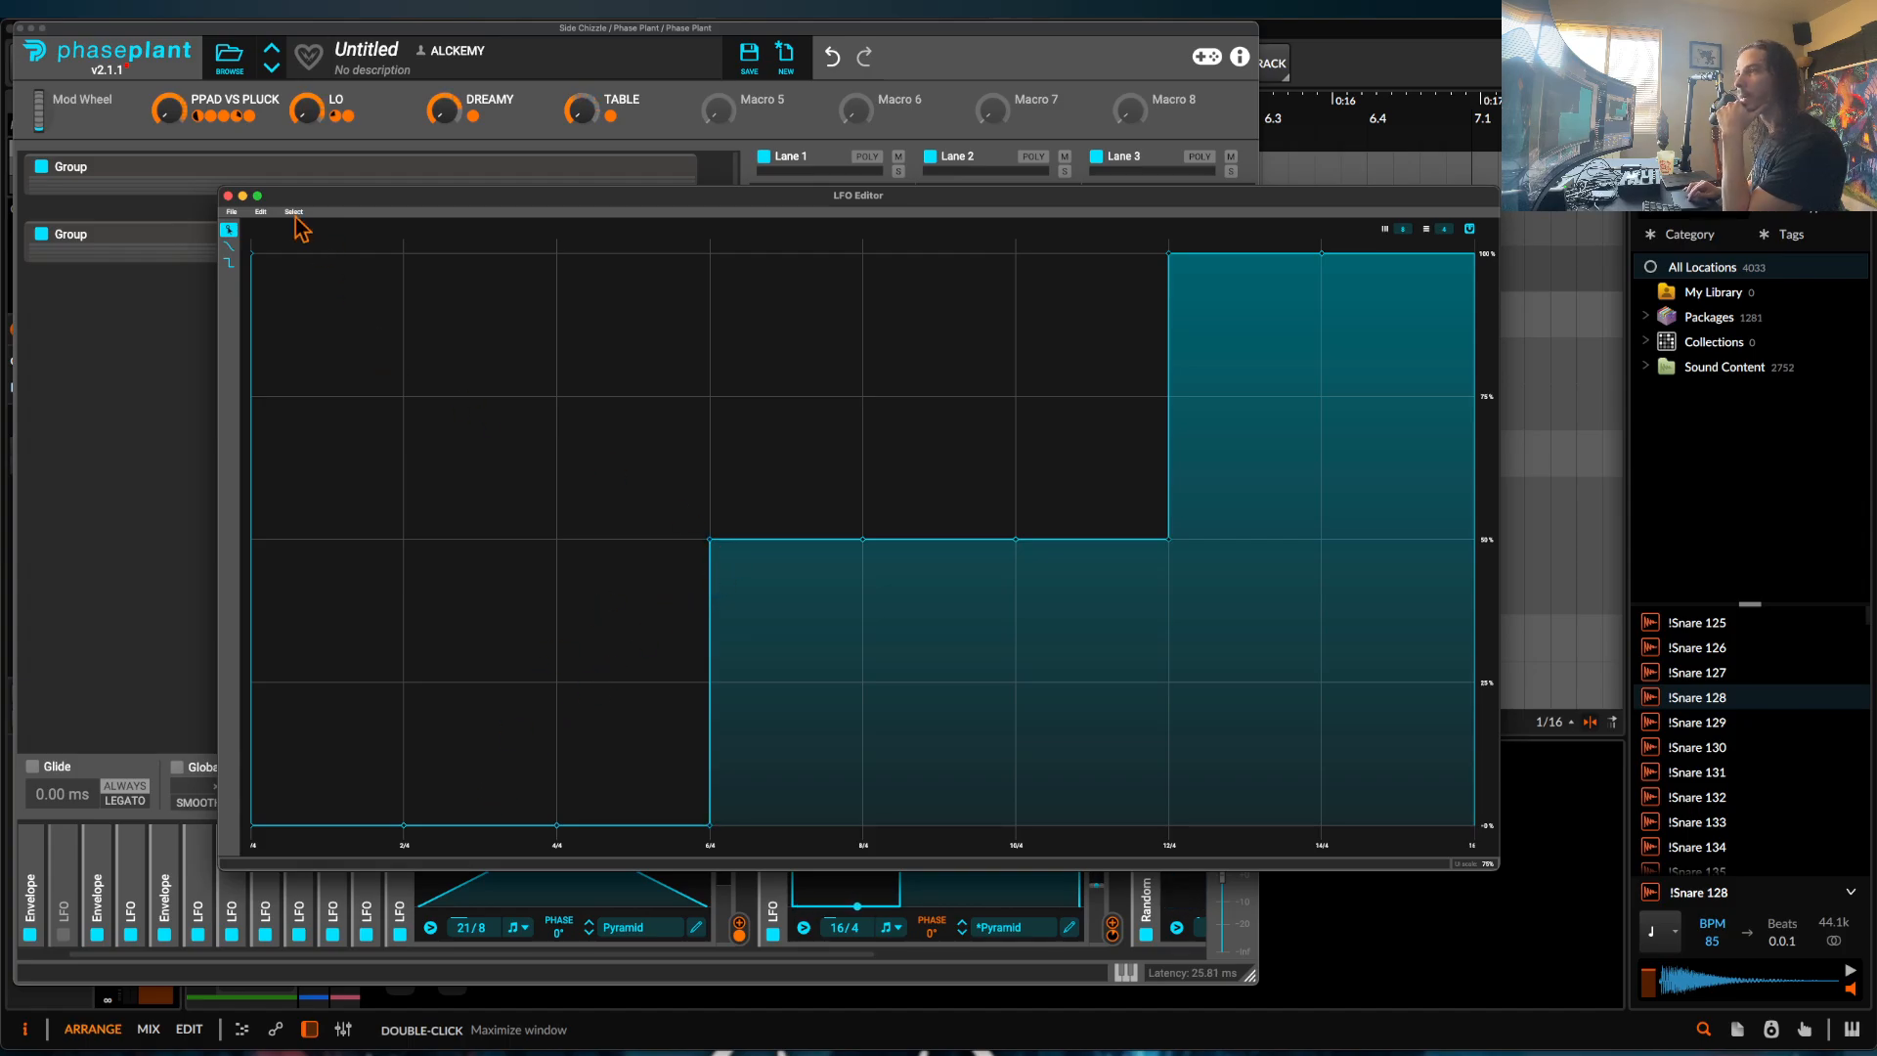
left_click(228, 196)
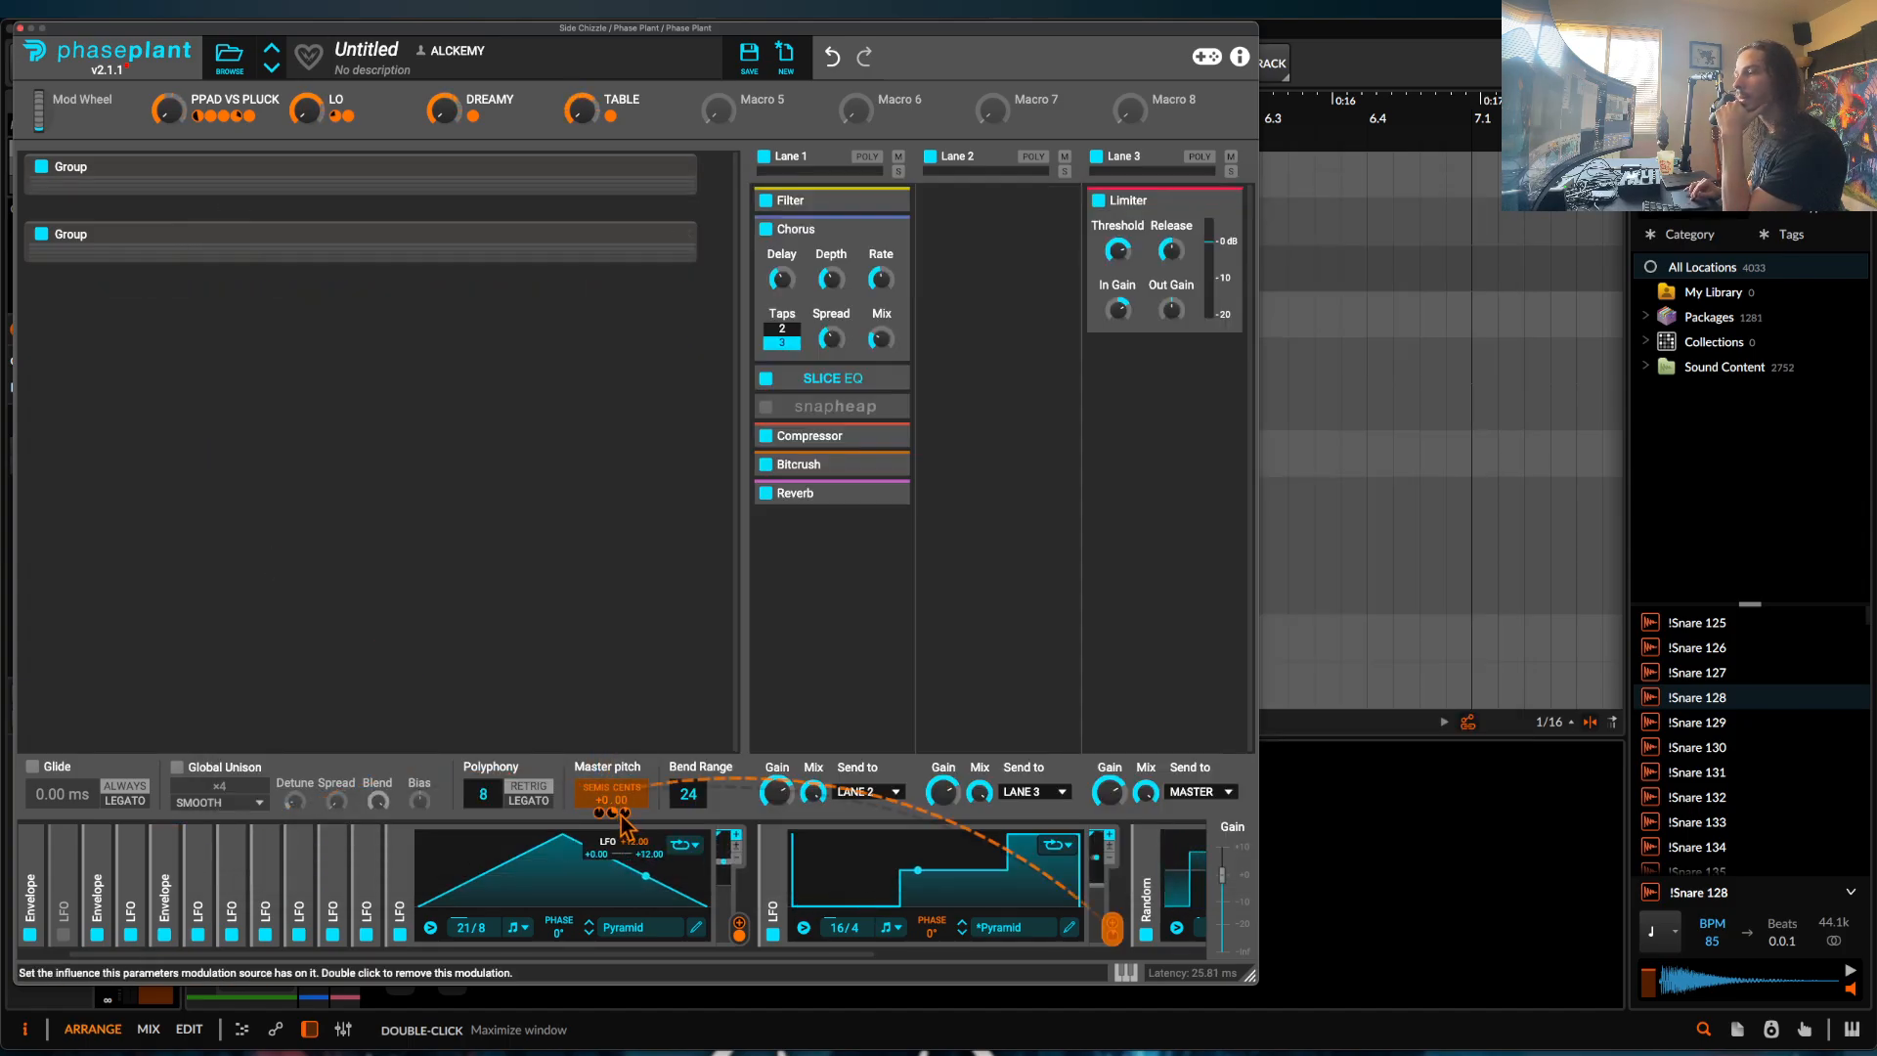
Reshape the 16/4 LFO's curve into a square wave, at 0% for the first half and 100% for the second.
scroll(875, 887, "right", 10)
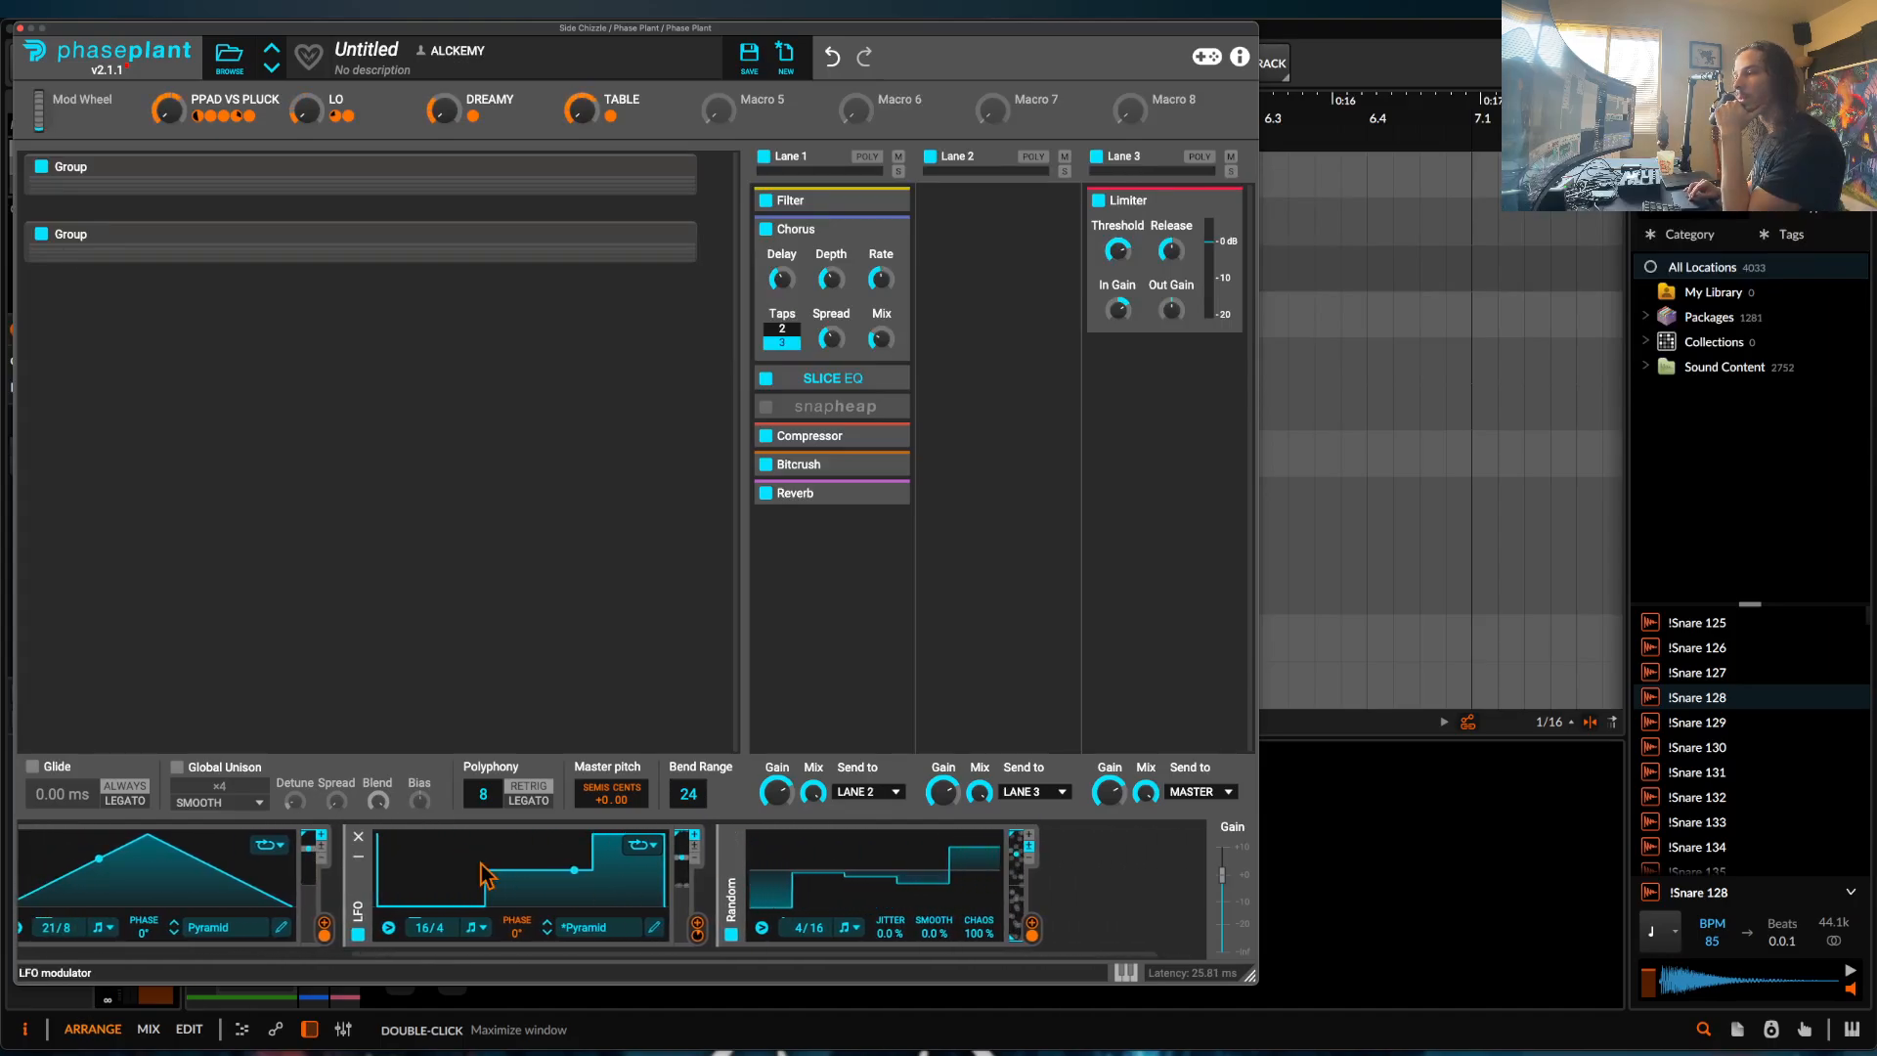
left_click(654, 926)
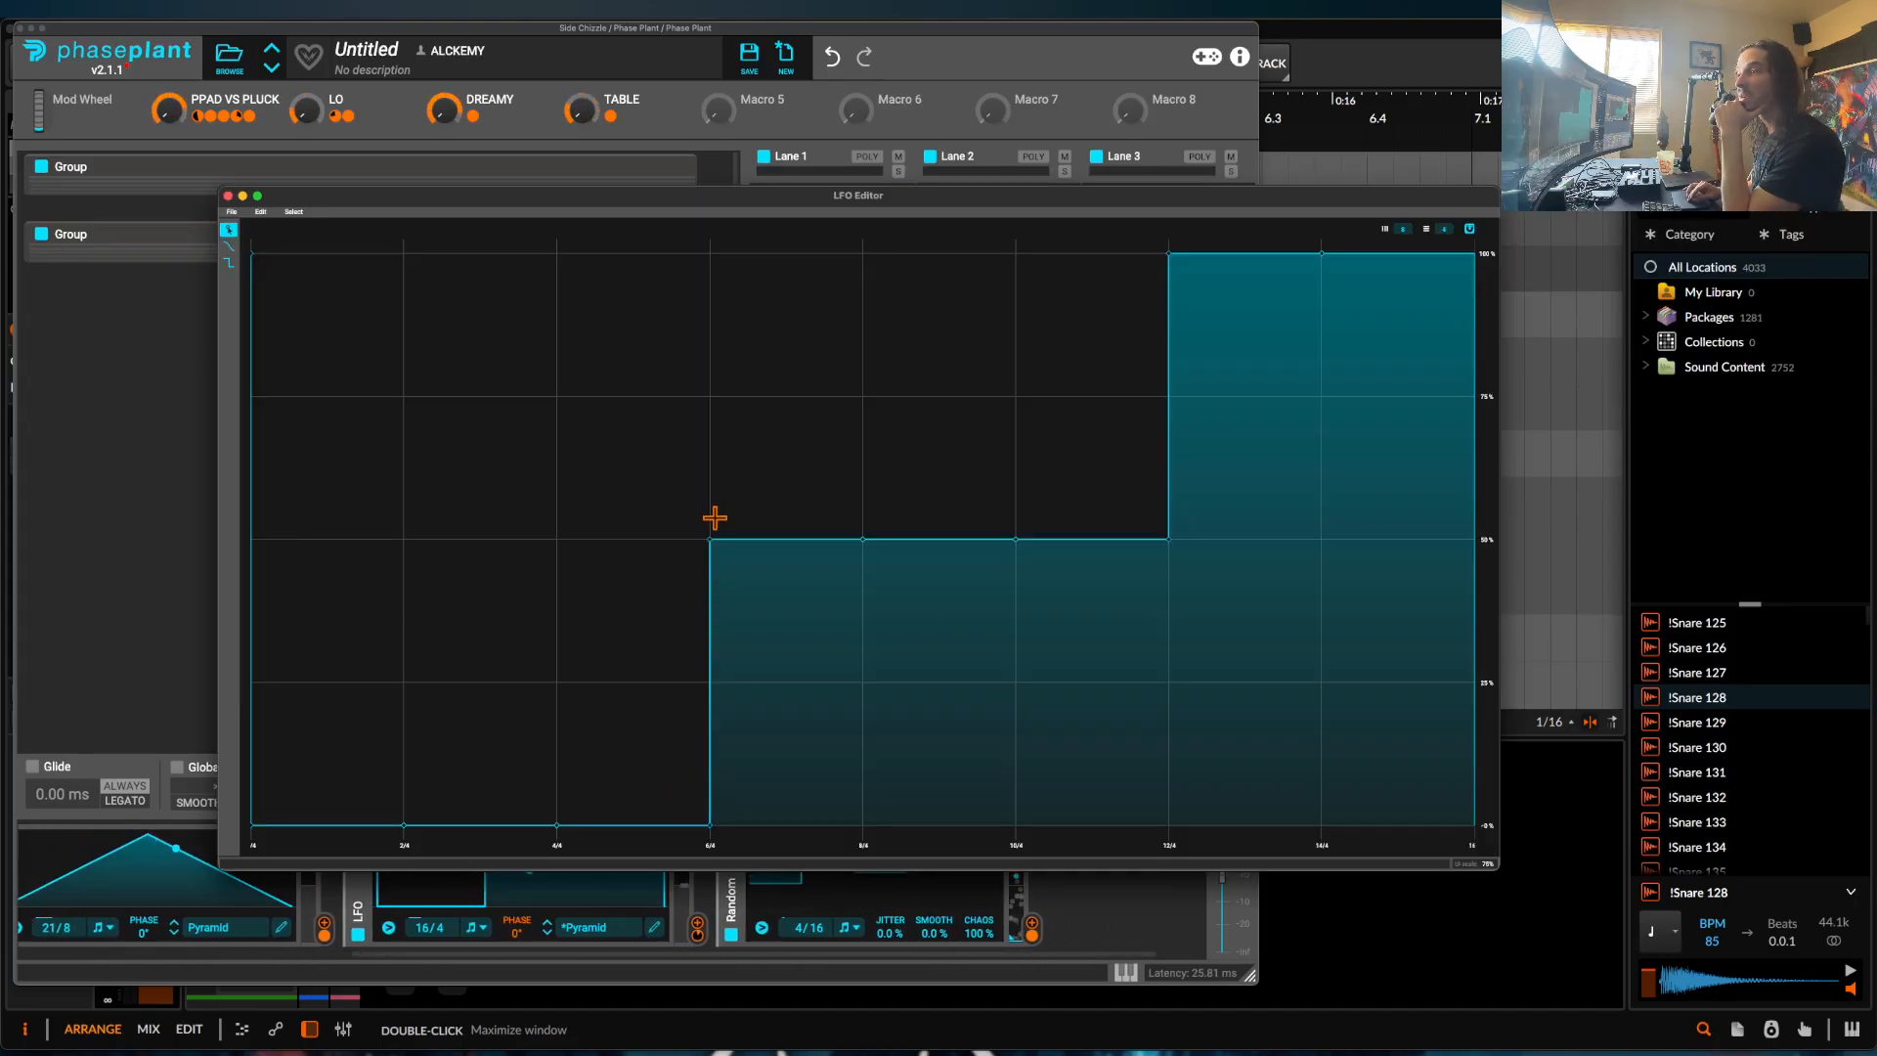
left_click_drag(710, 538, 812, 846)
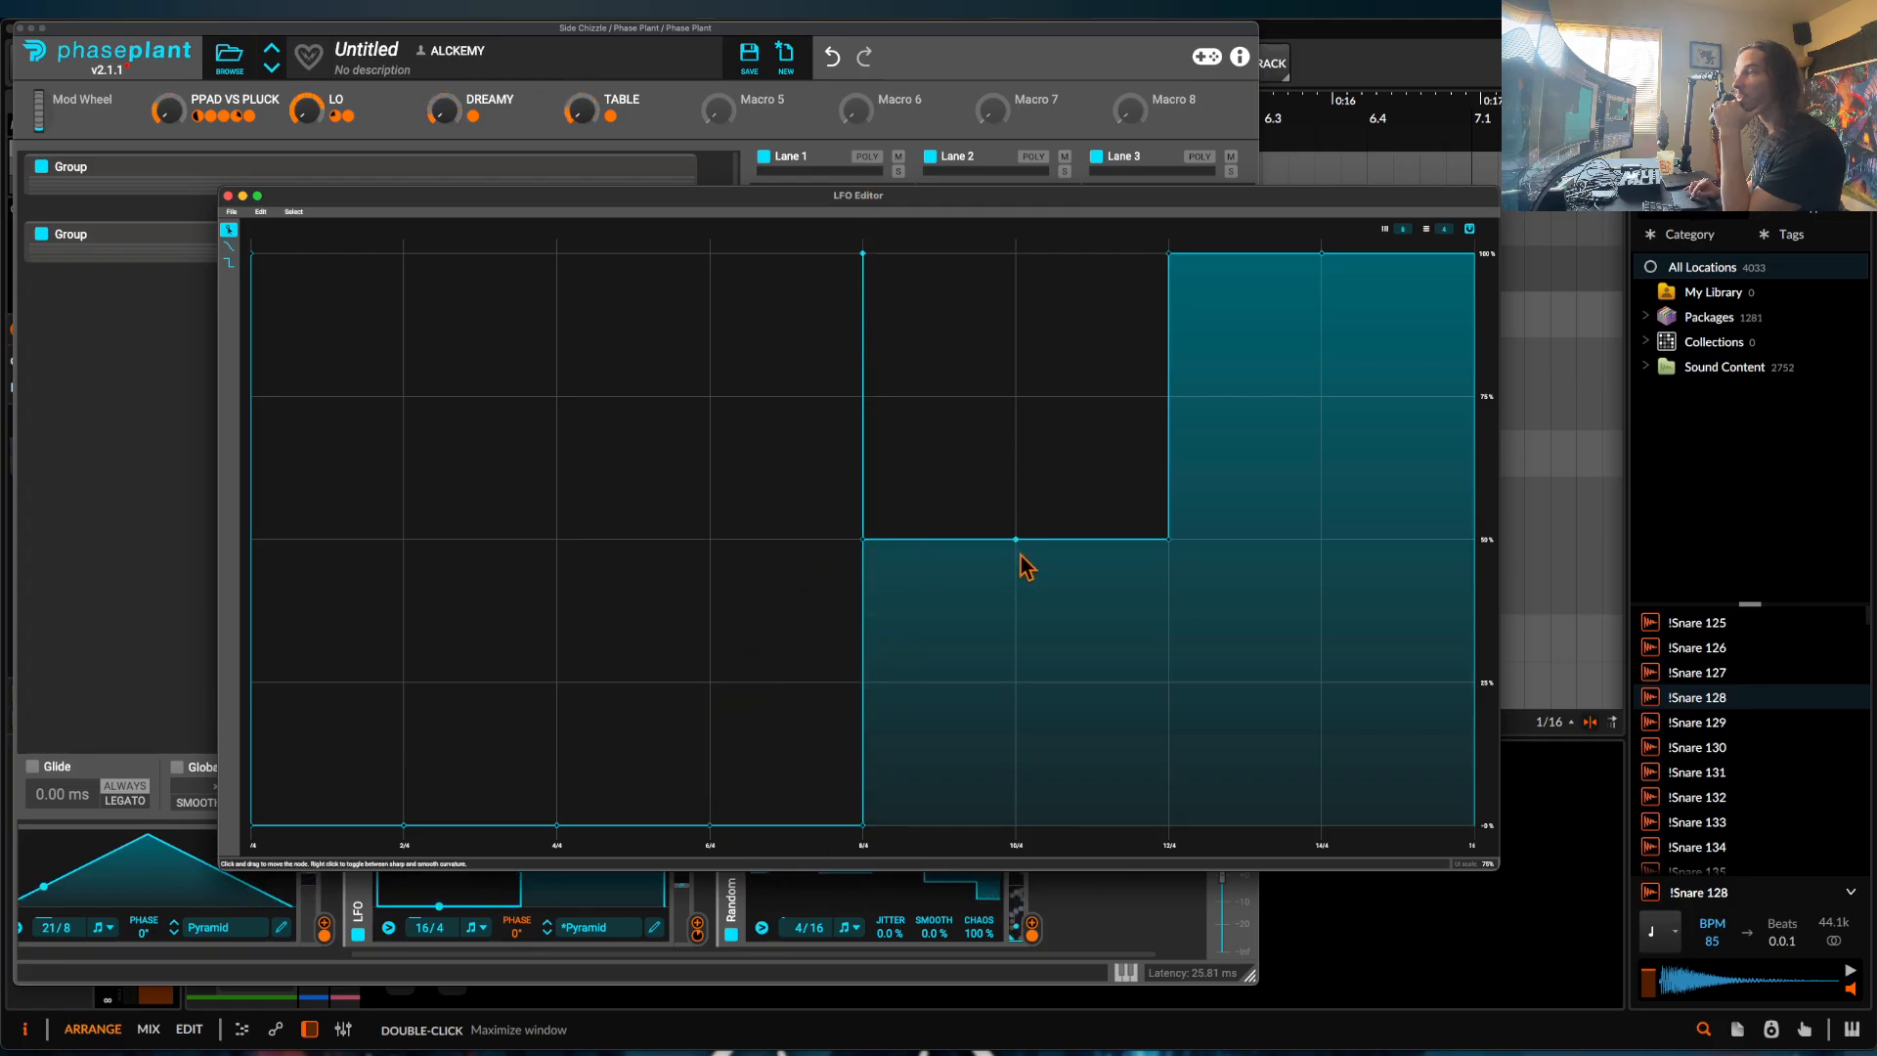
left_click_drag(1018, 543, 1019, 249)
right_click(865, 542)
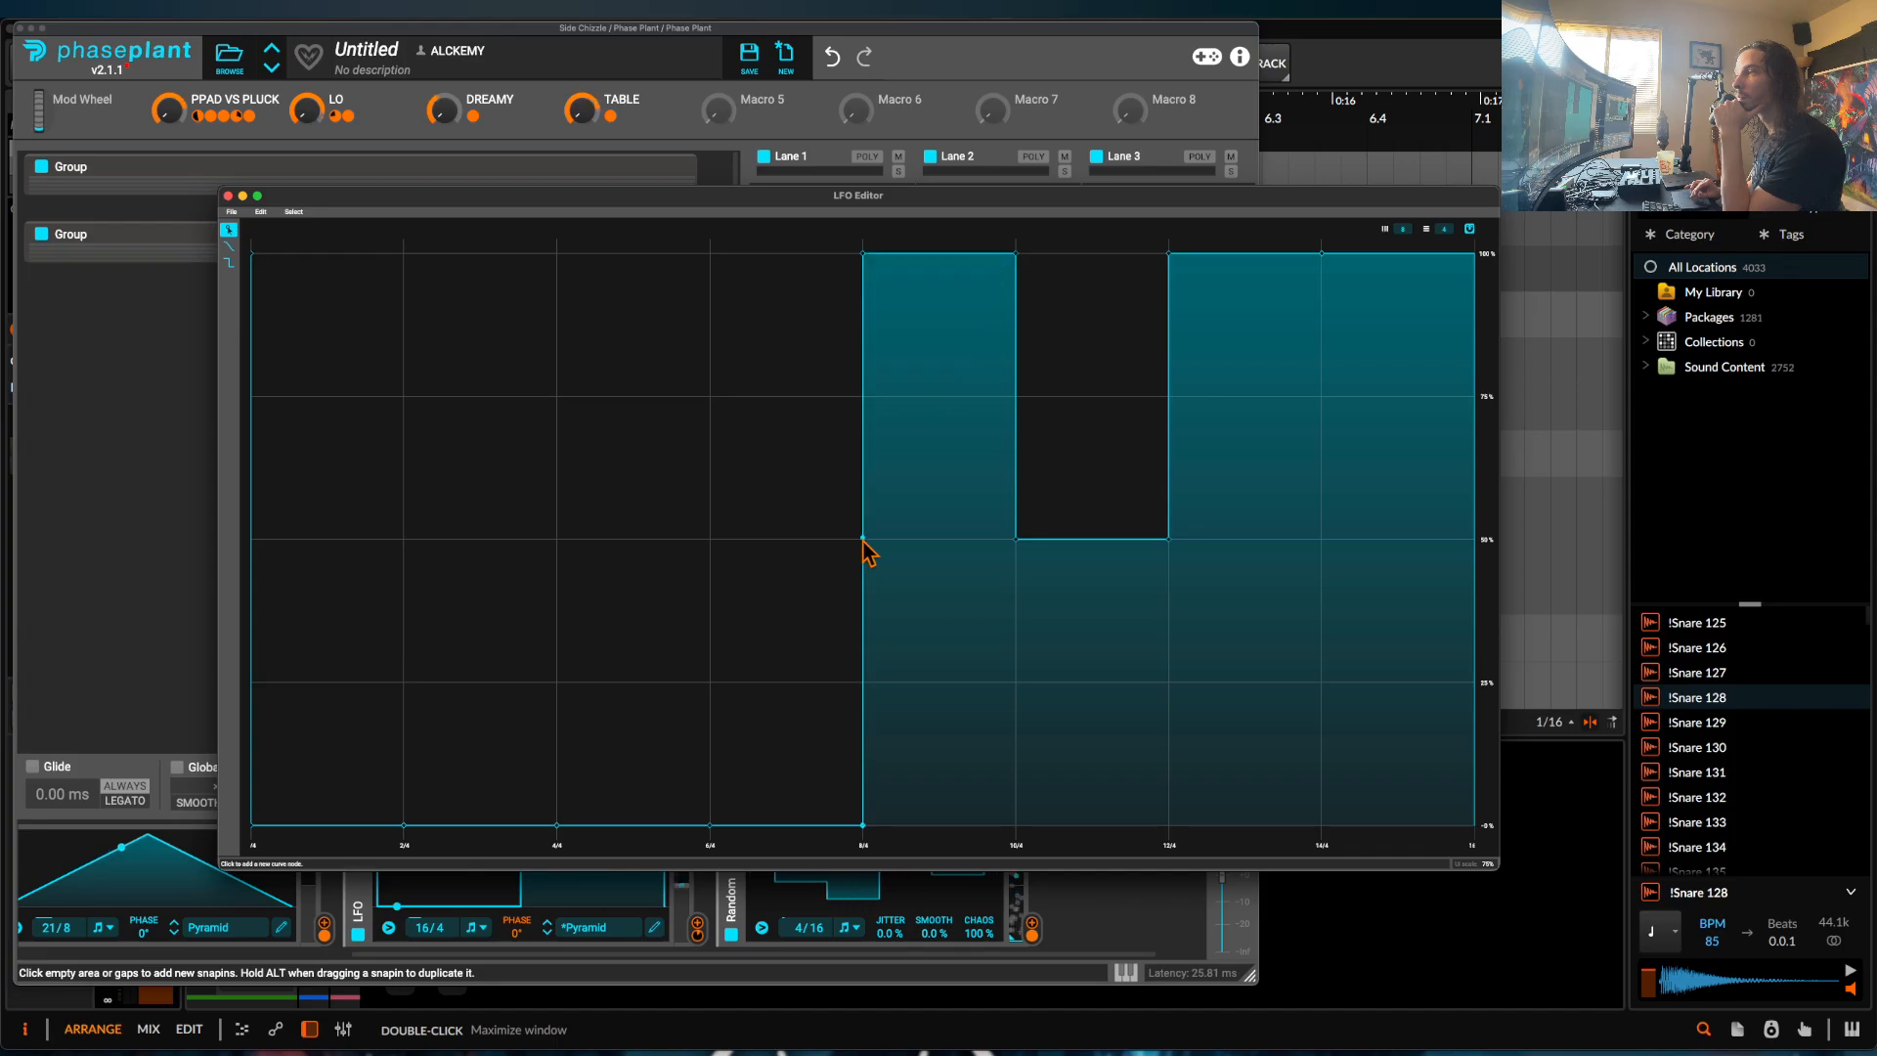
double_click(1016, 539)
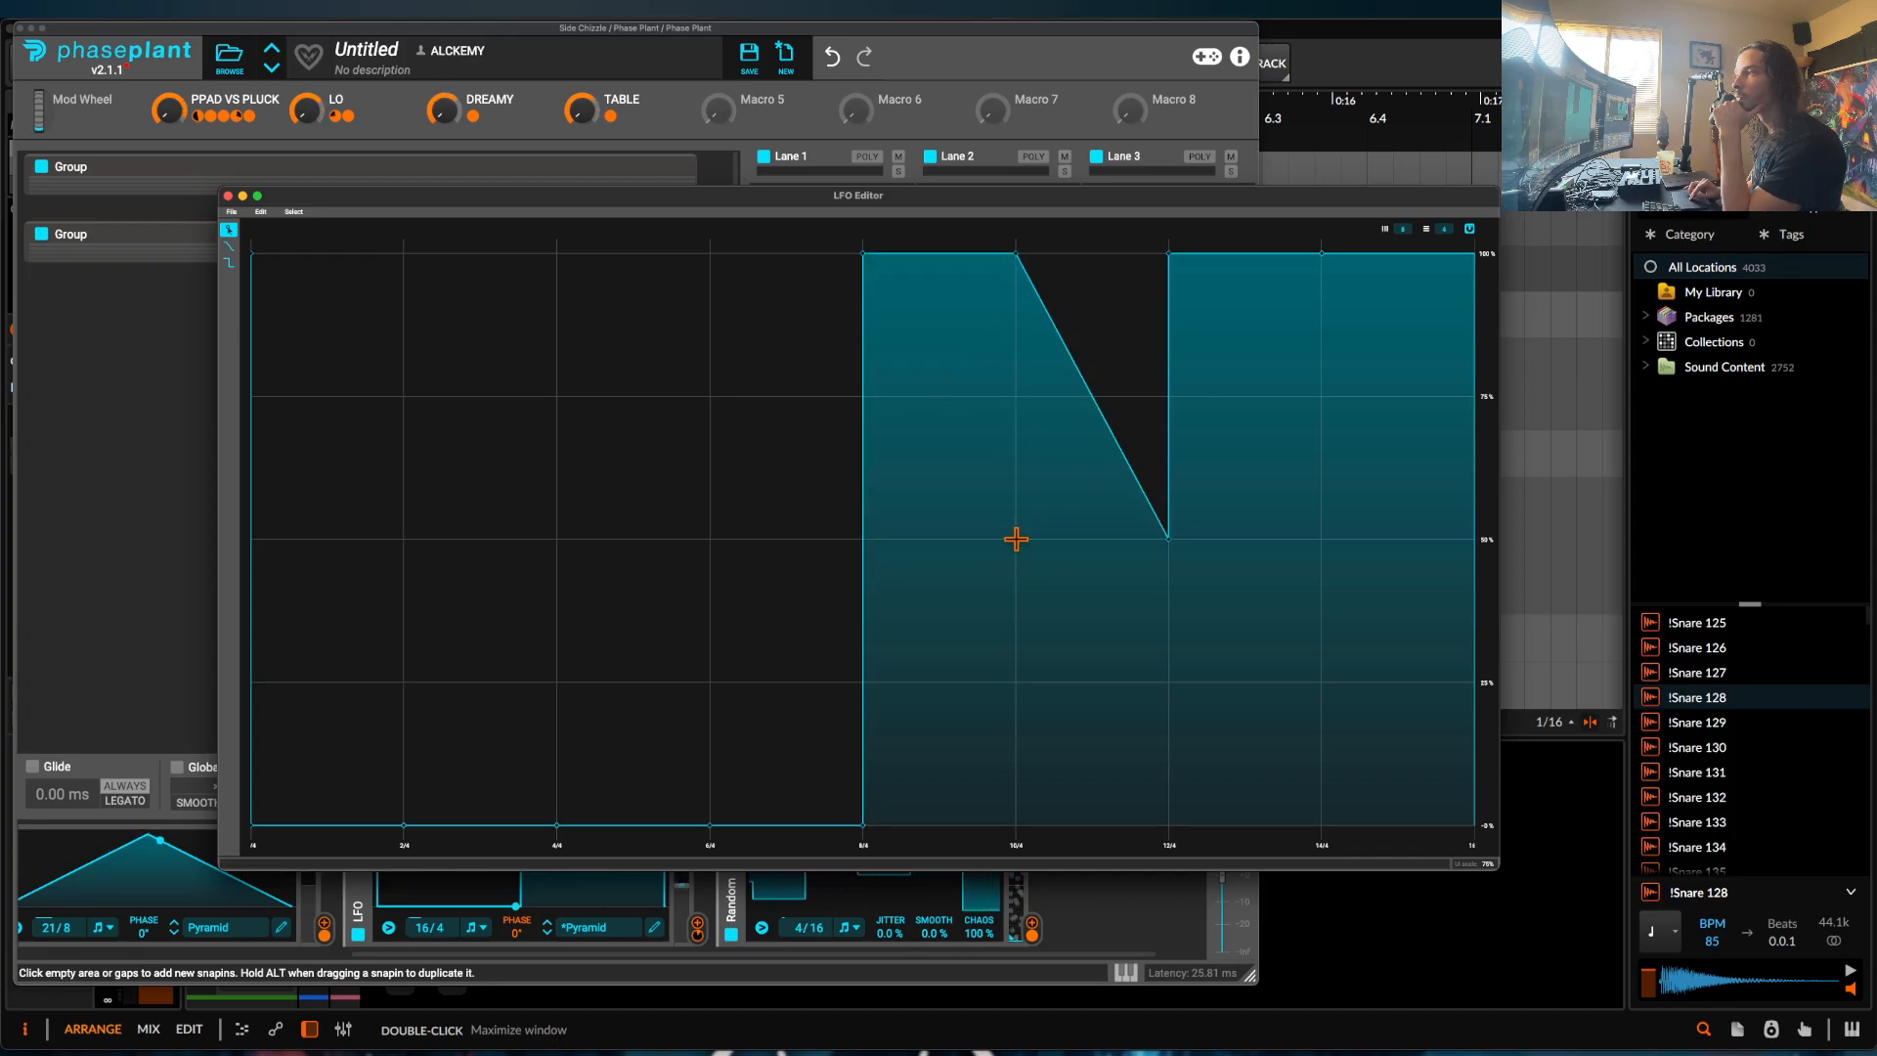
double_click(1169, 540)
double_click(863, 255)
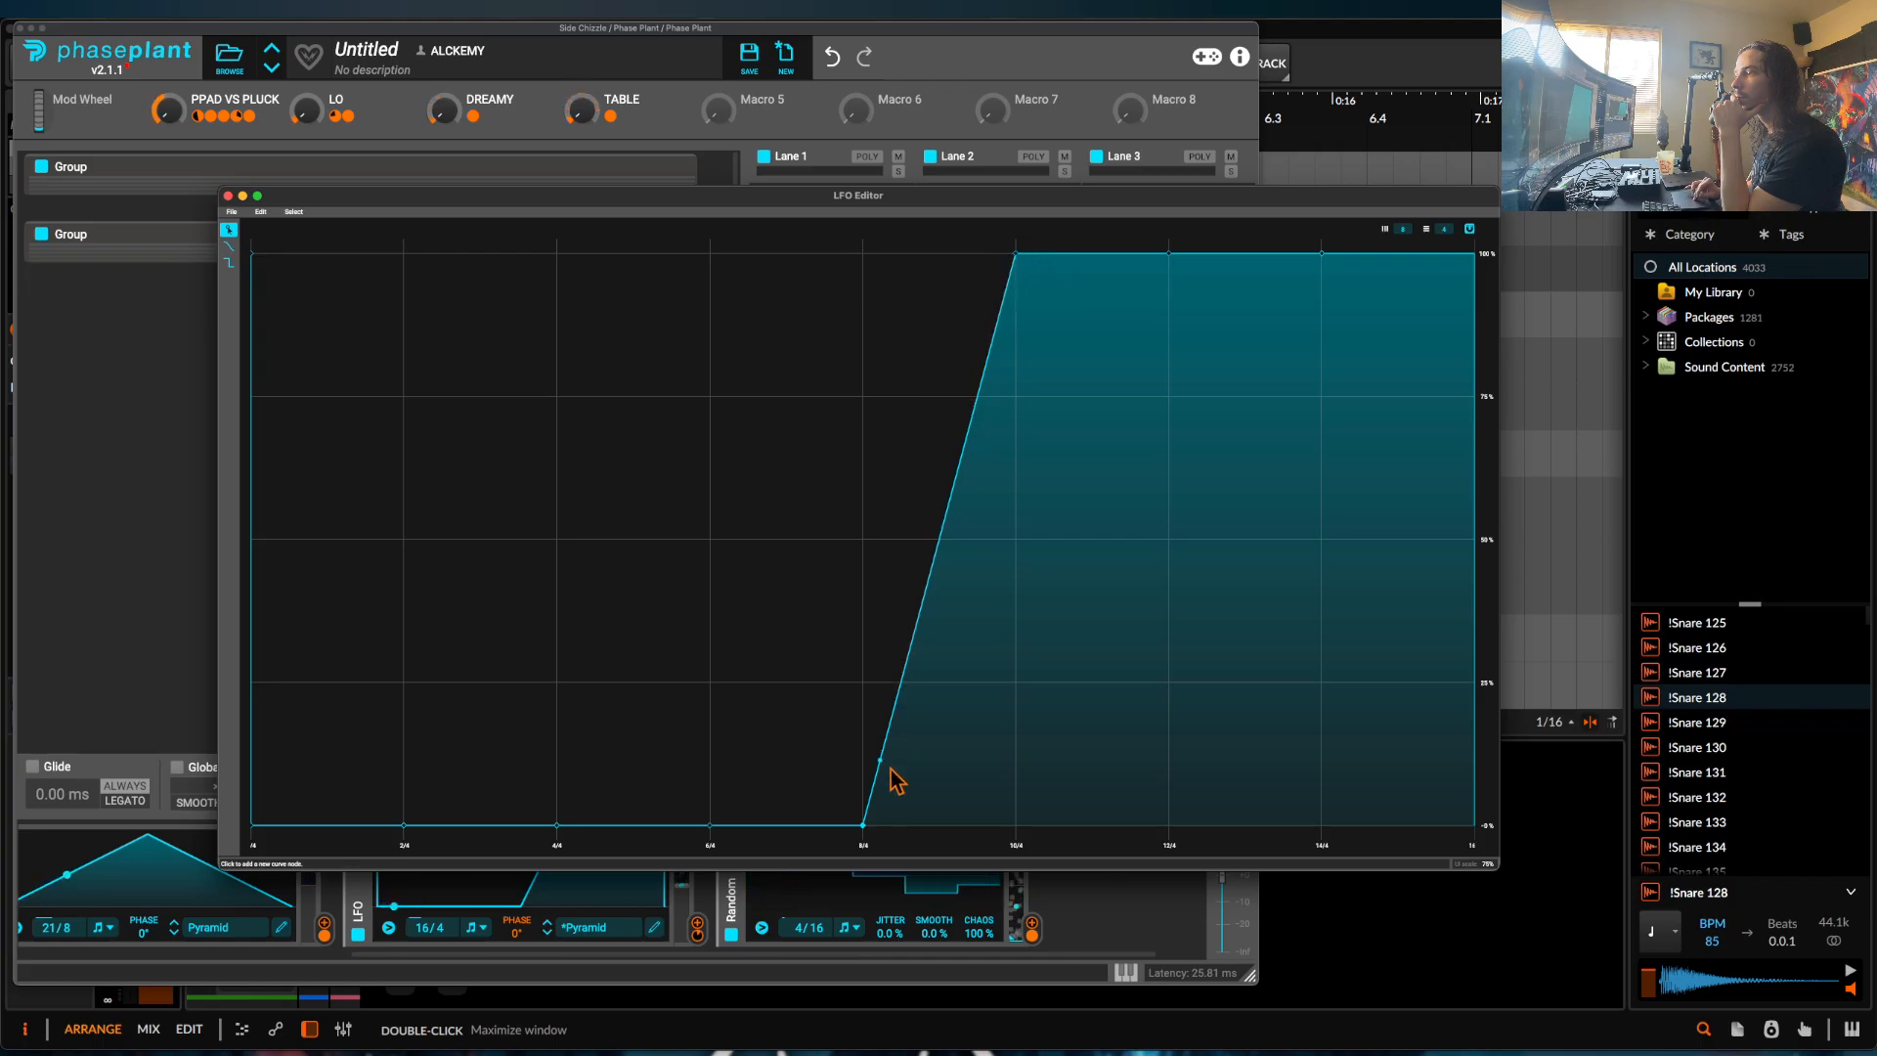
mouse_move(863, 824)
left_mouse_down()
mouse_move(867, 268)
mouse_move(866, 841)
left_mouse_up()
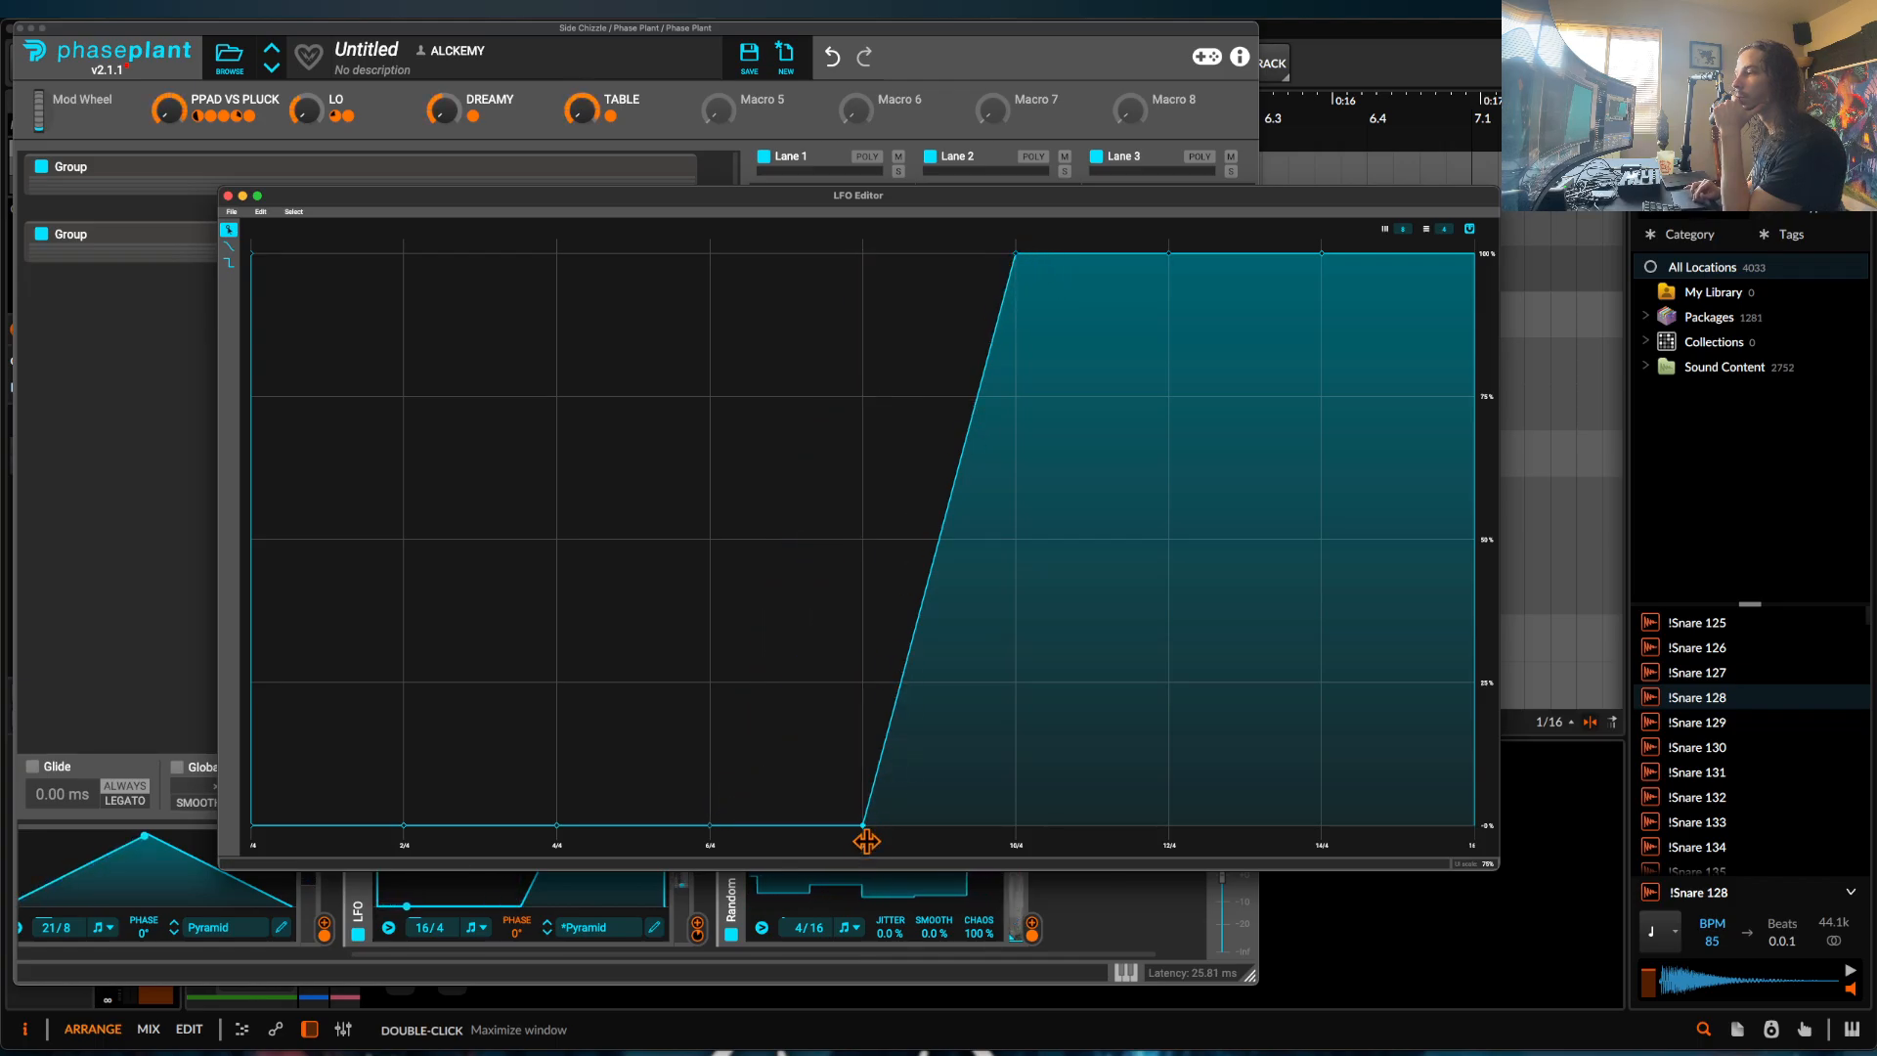
left_click(260, 212)
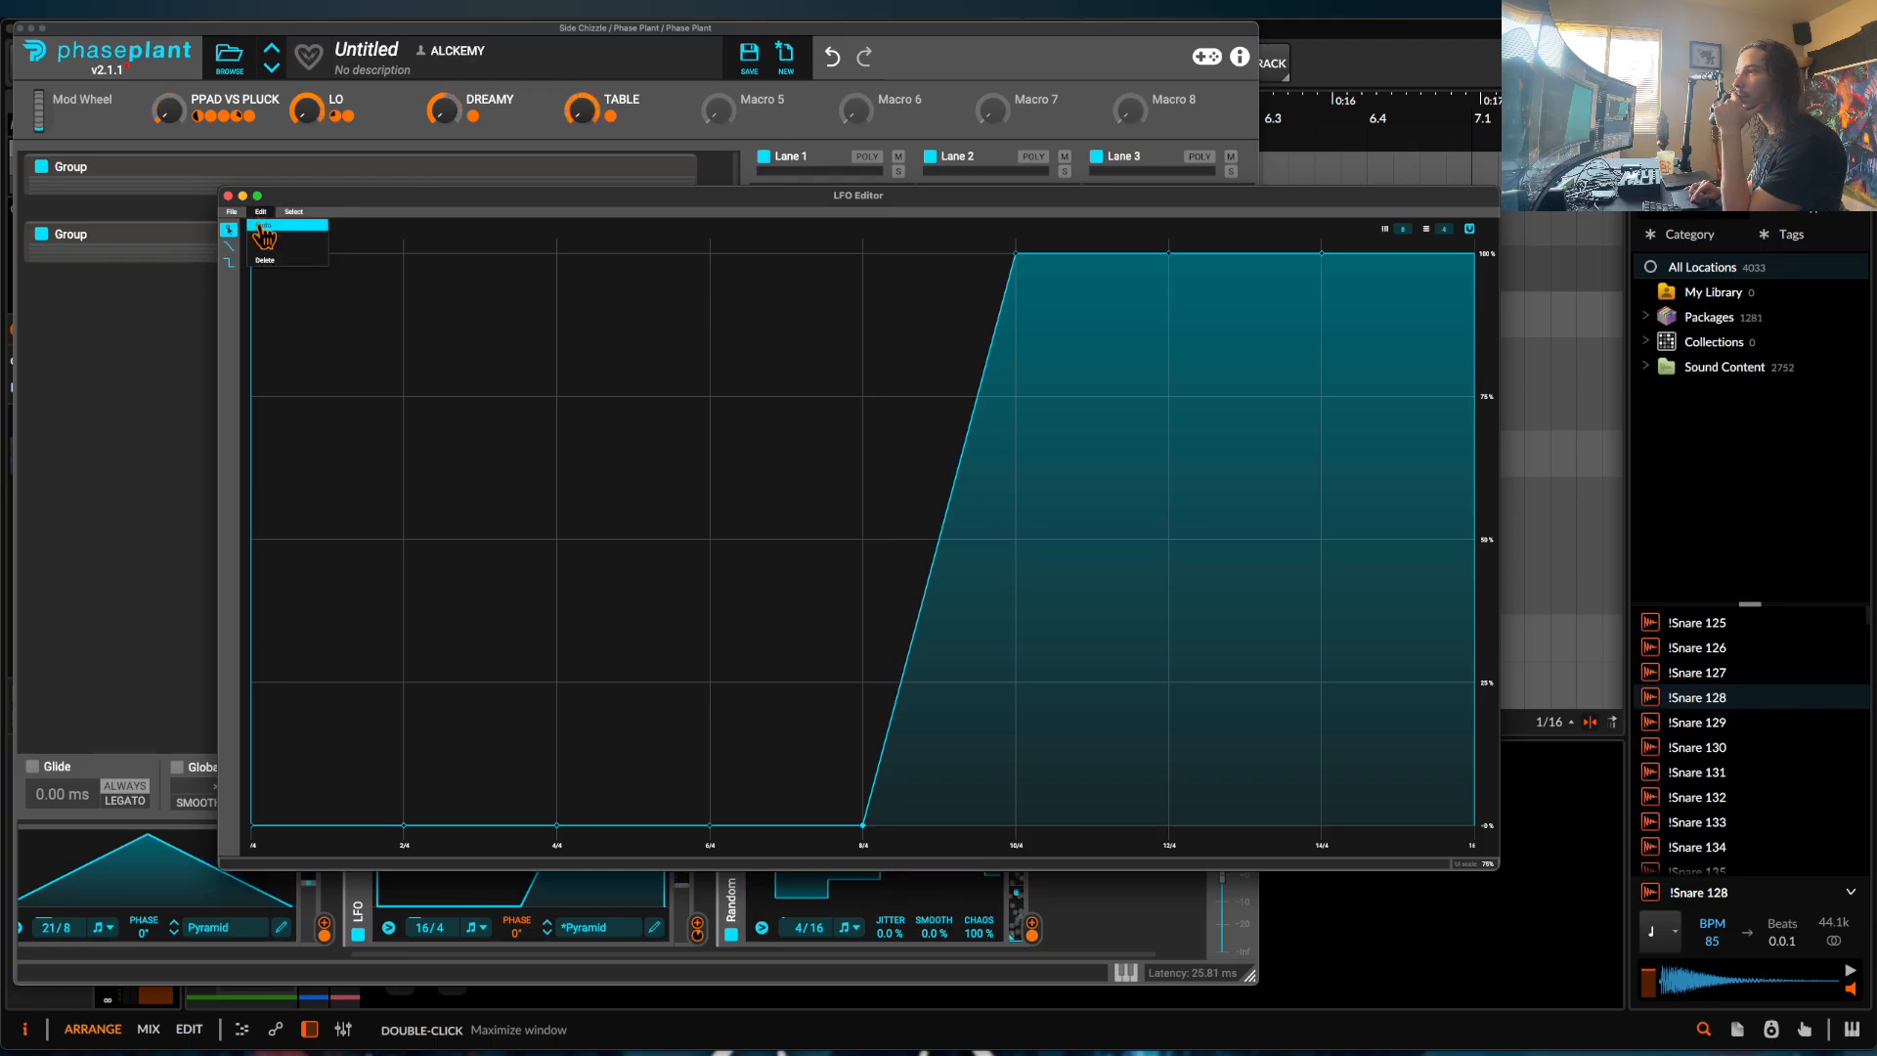
left_click(260, 225)
left_click(260, 212)
left_click(260, 225)
left_click(260, 212)
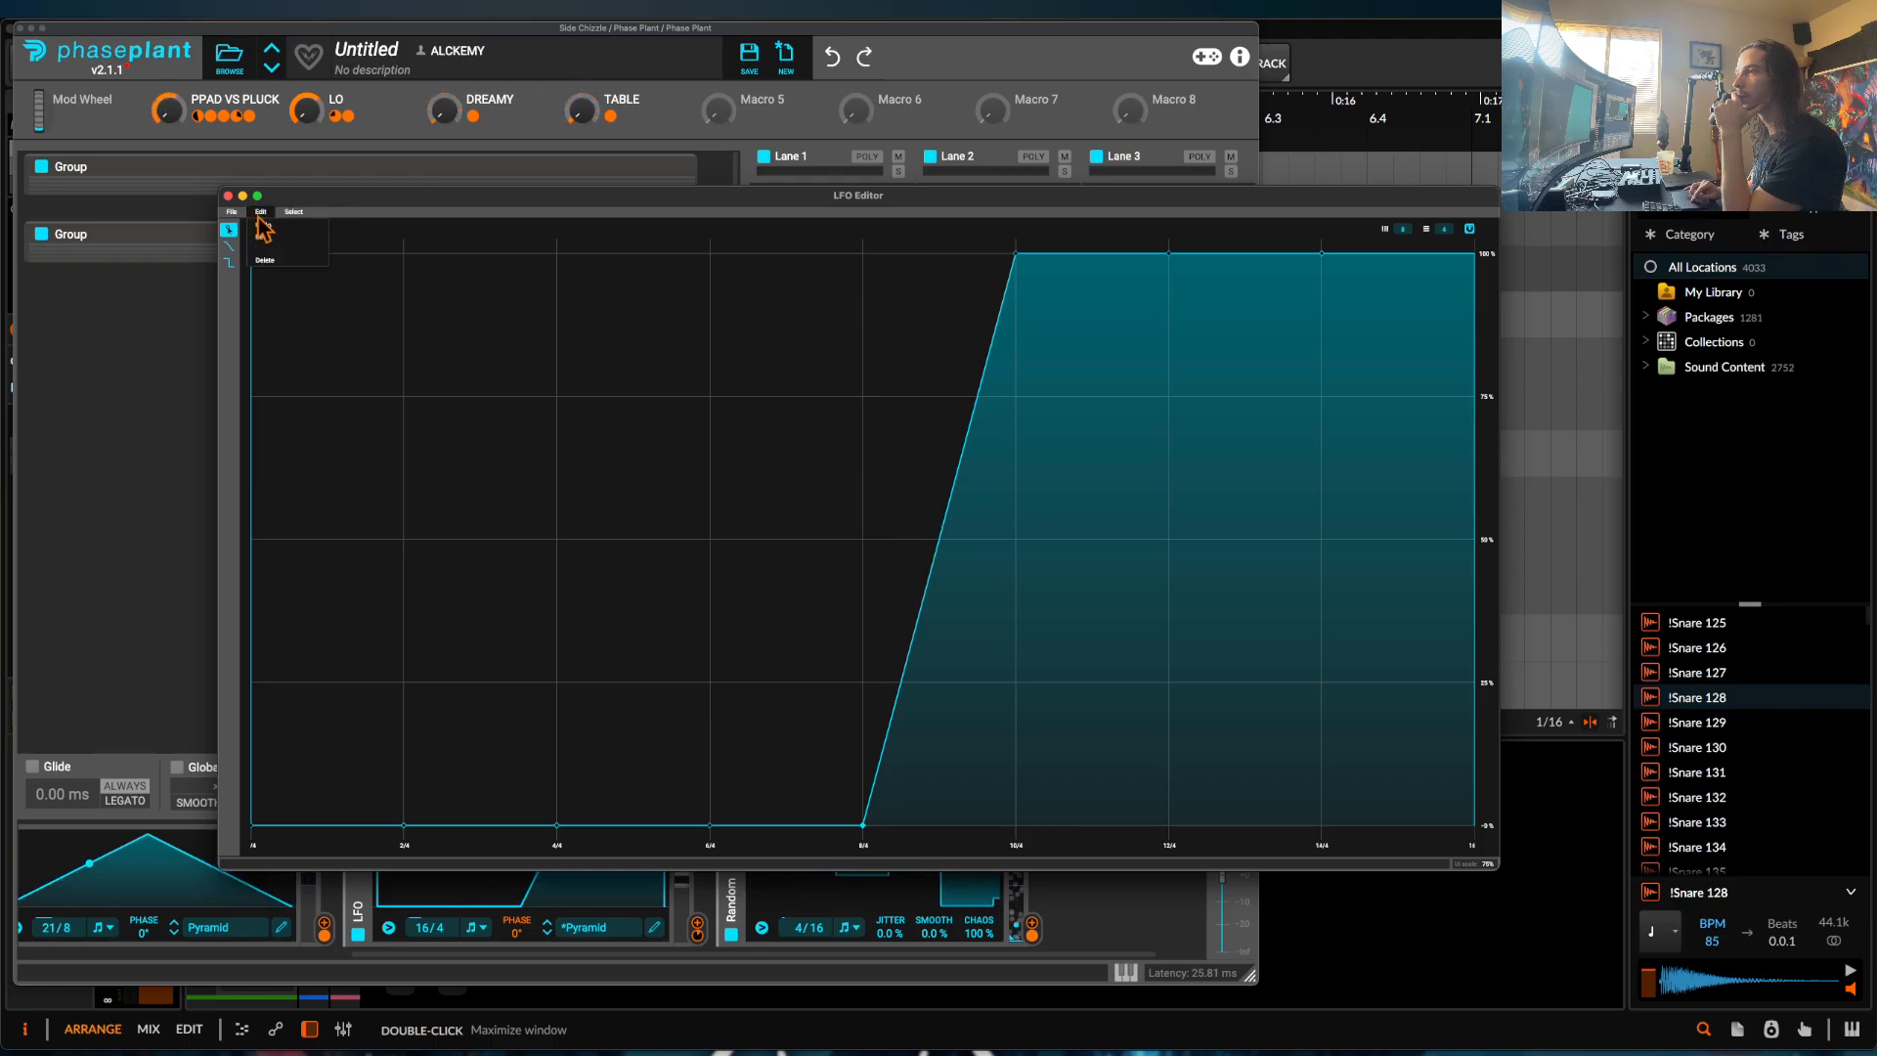
left_click(260, 224)
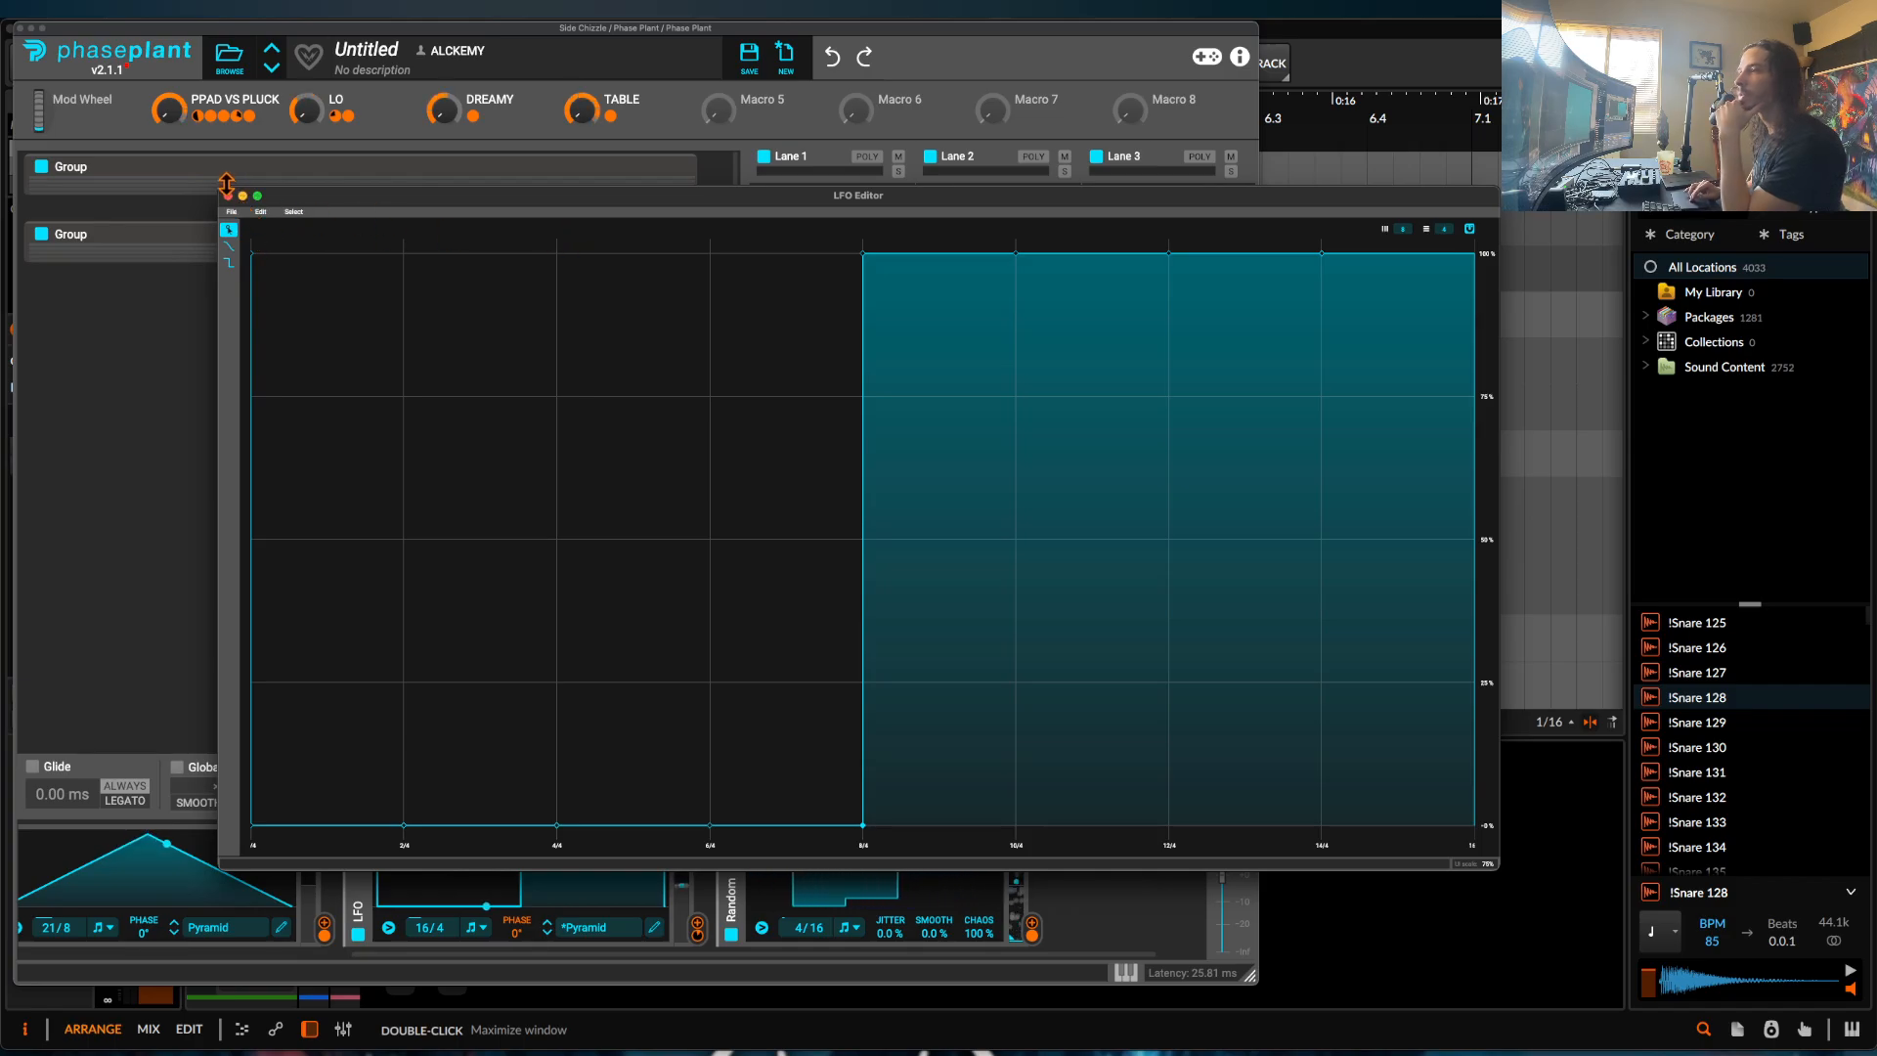
Set the master pitch to -12 semitones and collapse the 21/8 and 16/4 LFO modulators.
left_click(228, 196)
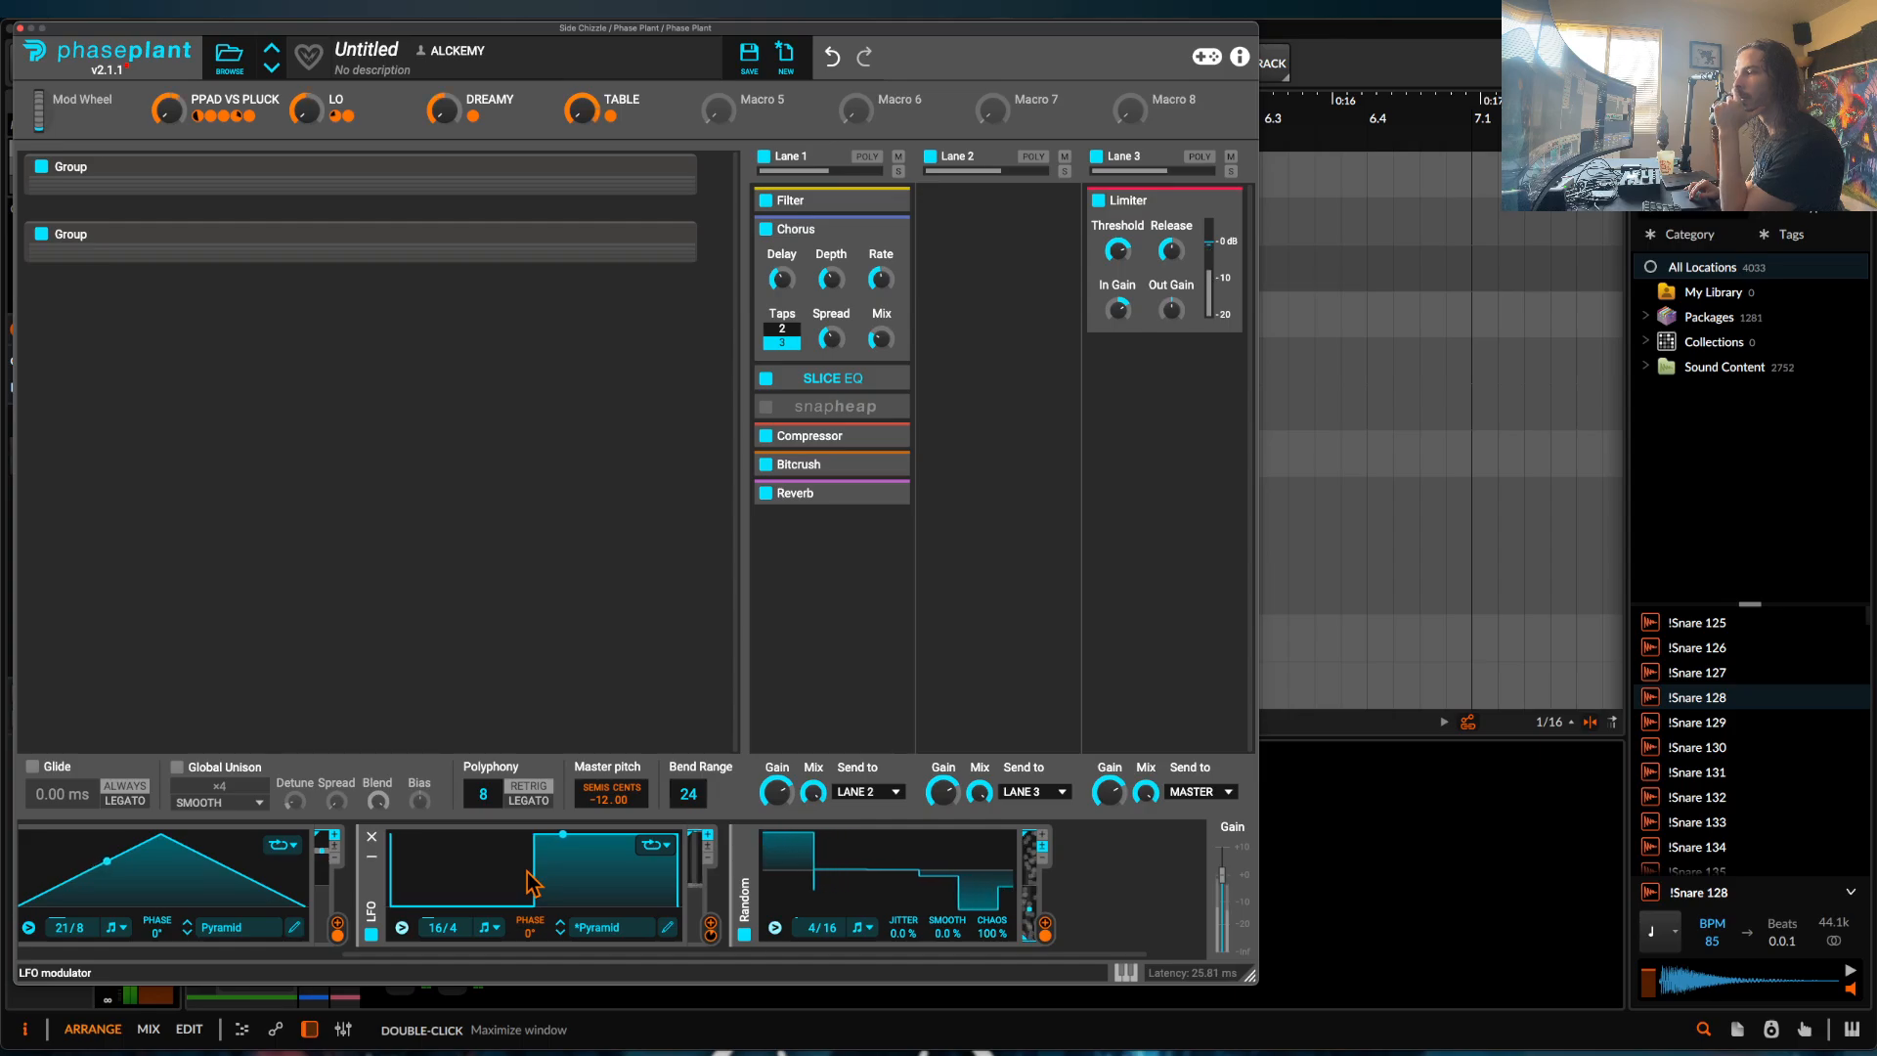
left_click(371, 857)
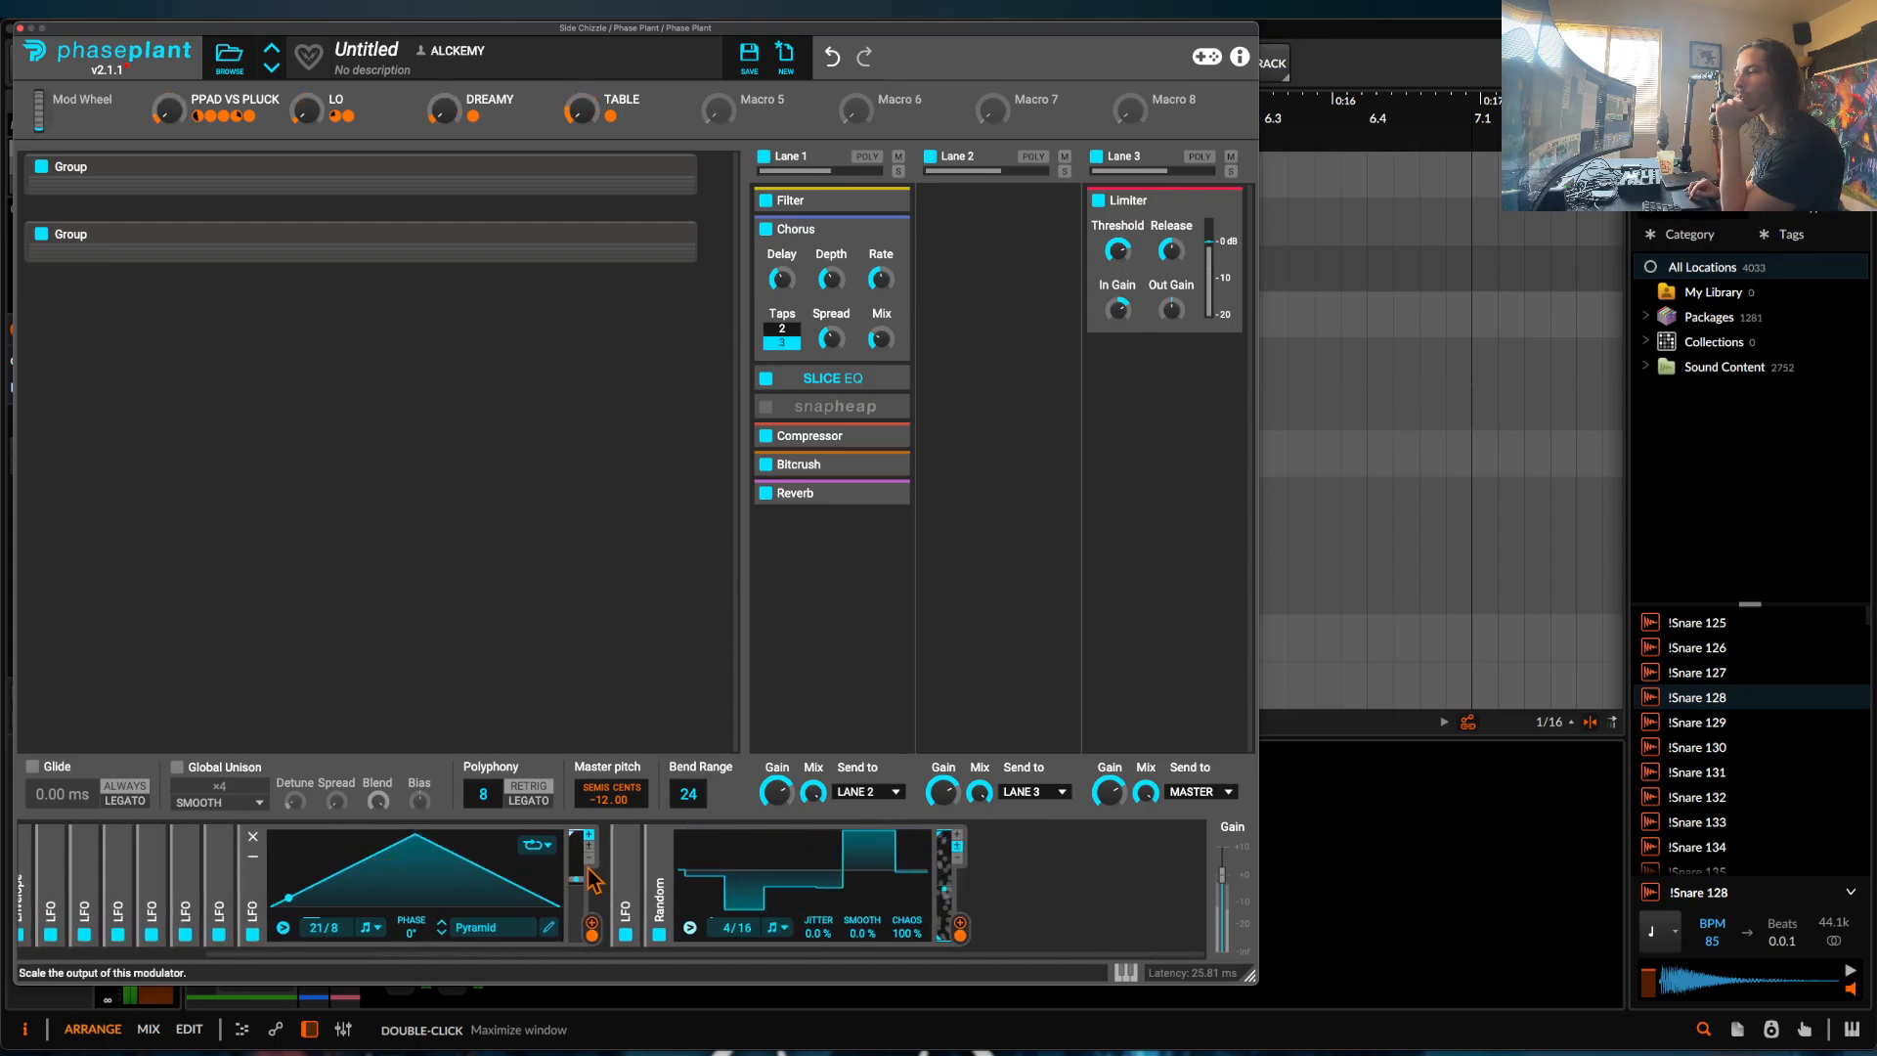
left_click(626, 865)
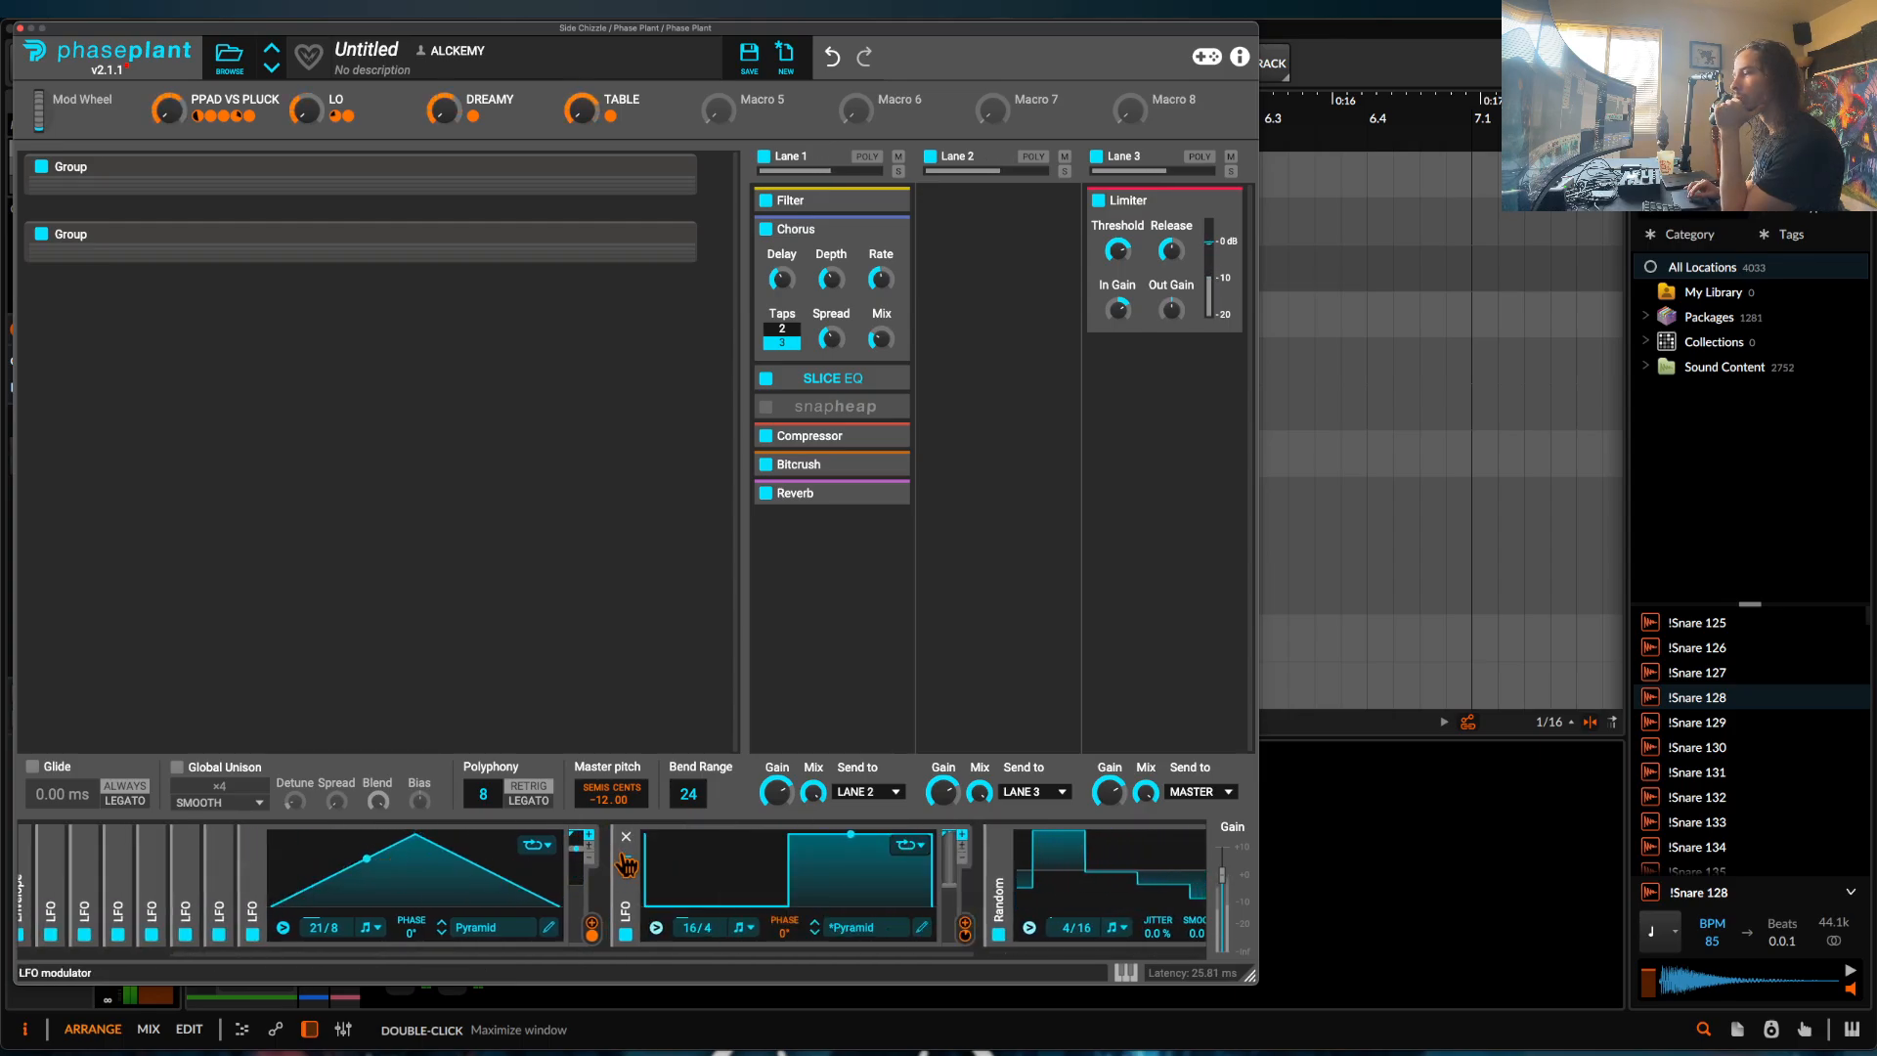
left_click(257, 868)
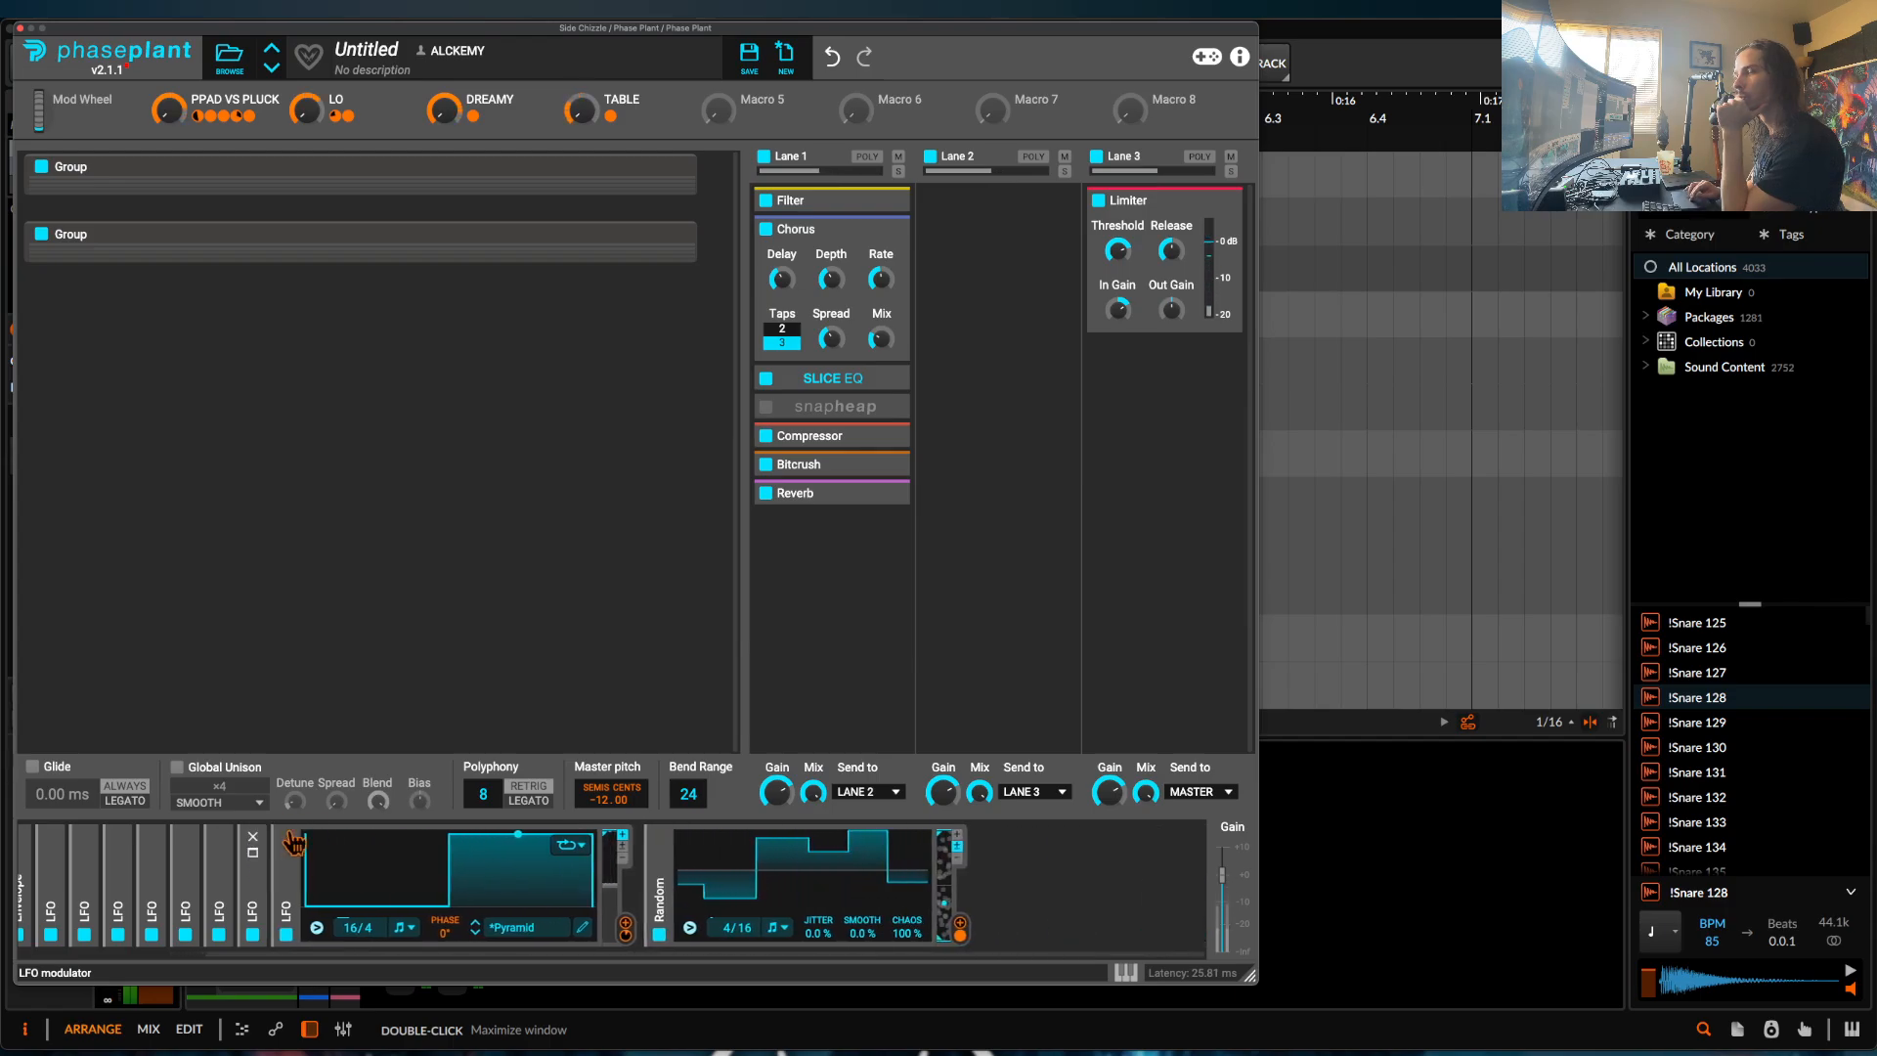
scroll(224, 917, "left", 5)
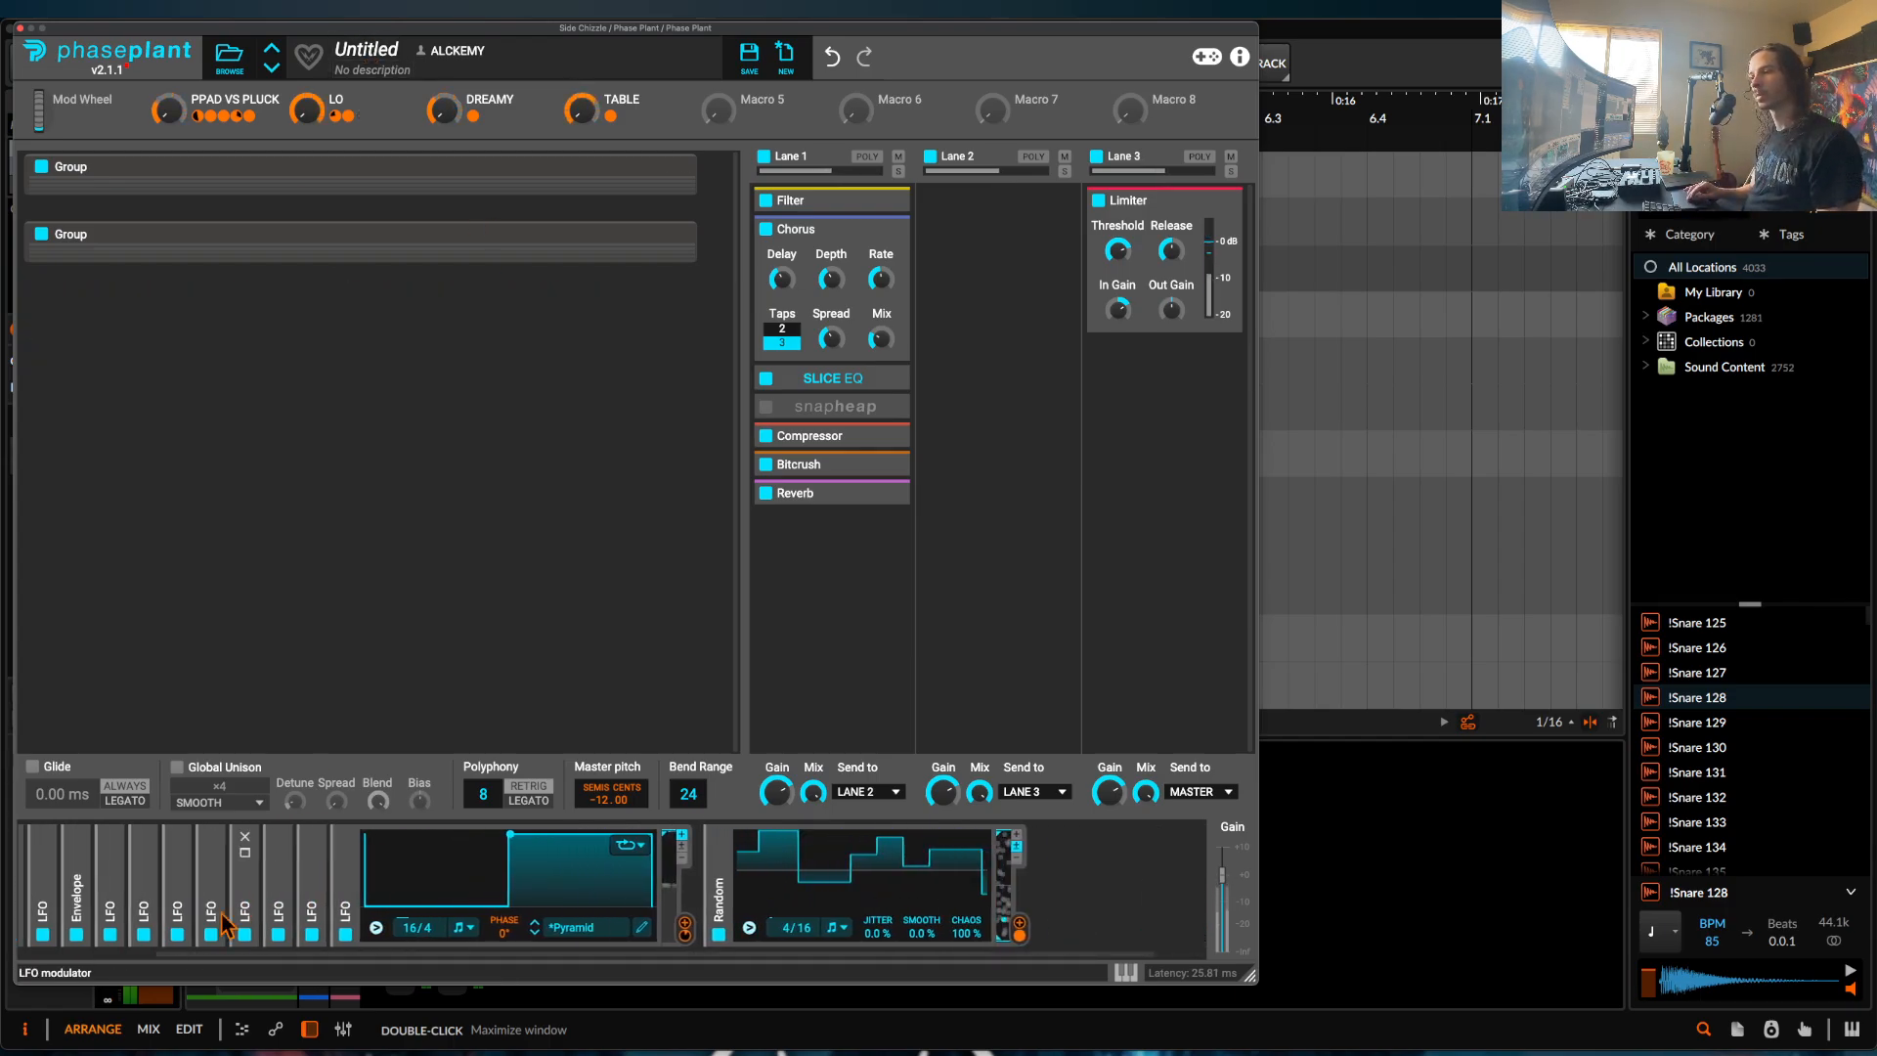
left_click(138, 936)
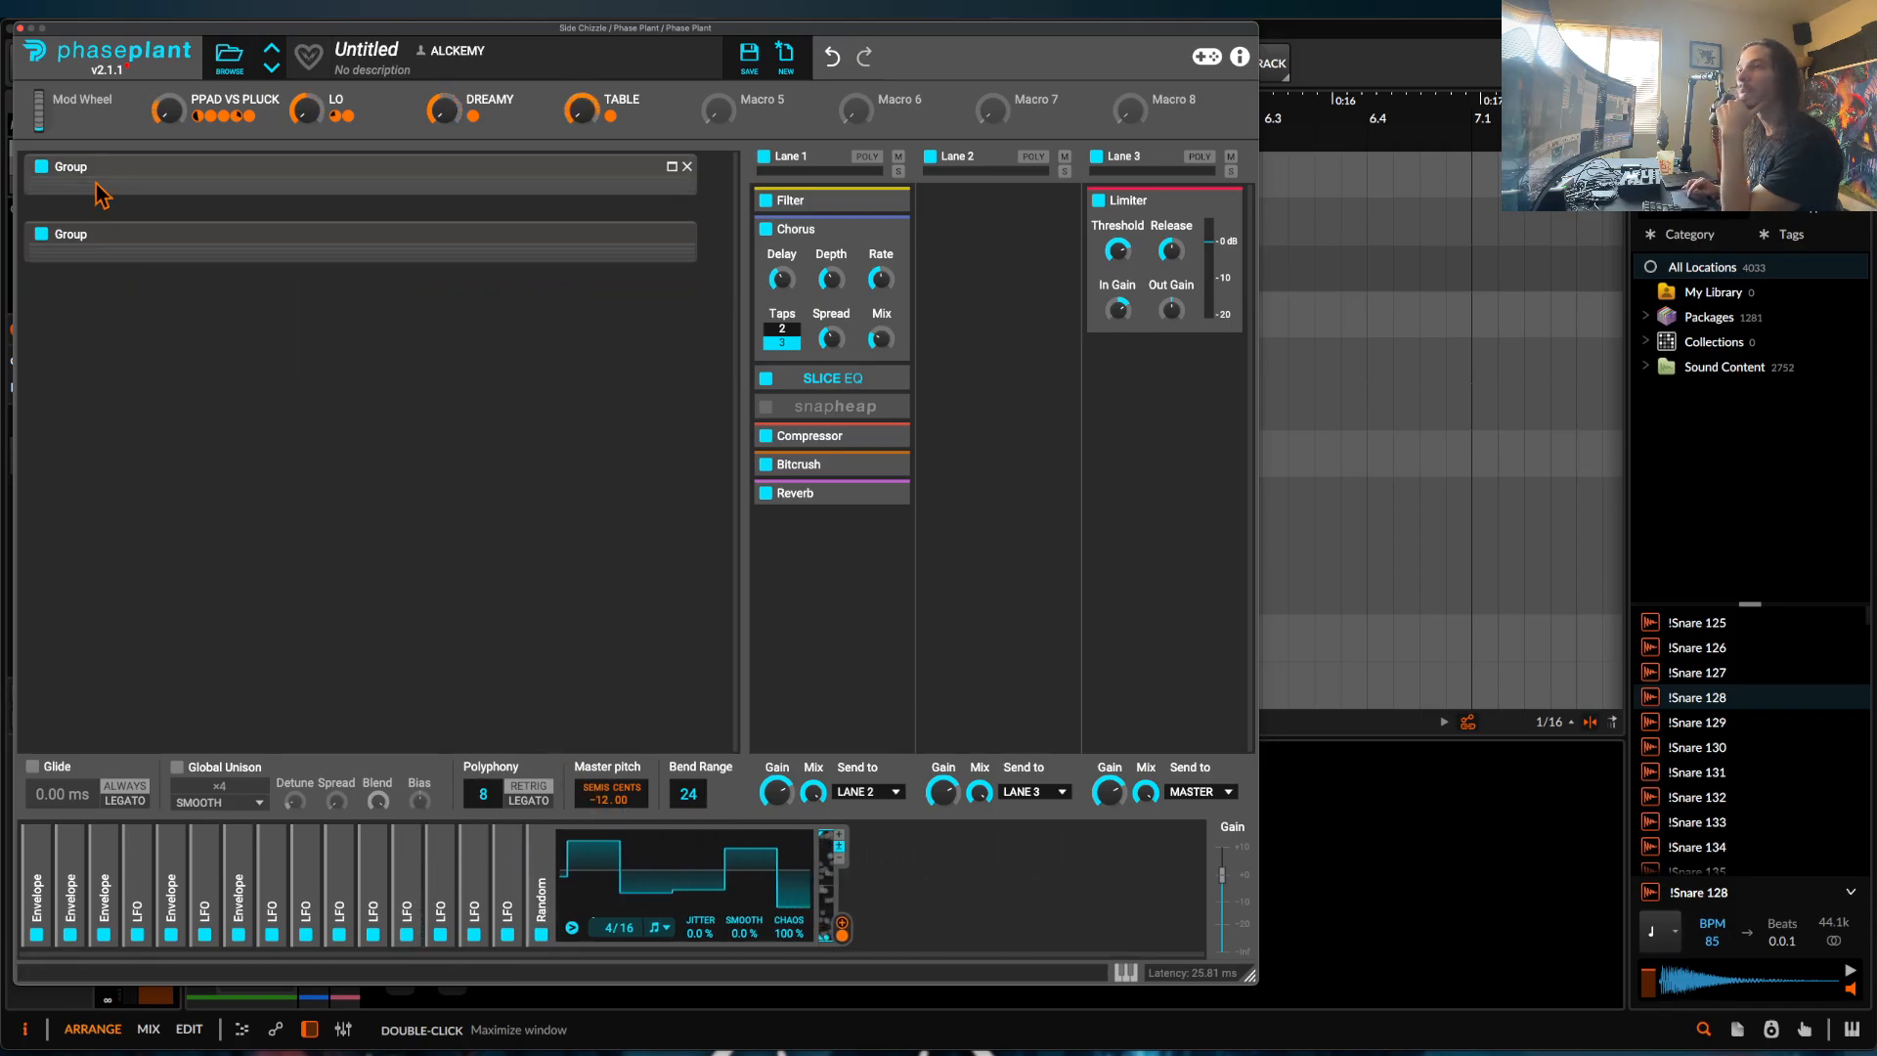
Close the synth window, add an instrument track below the Phase Plant track, and insert a Phase Plant device on it.
left_click(13, 29)
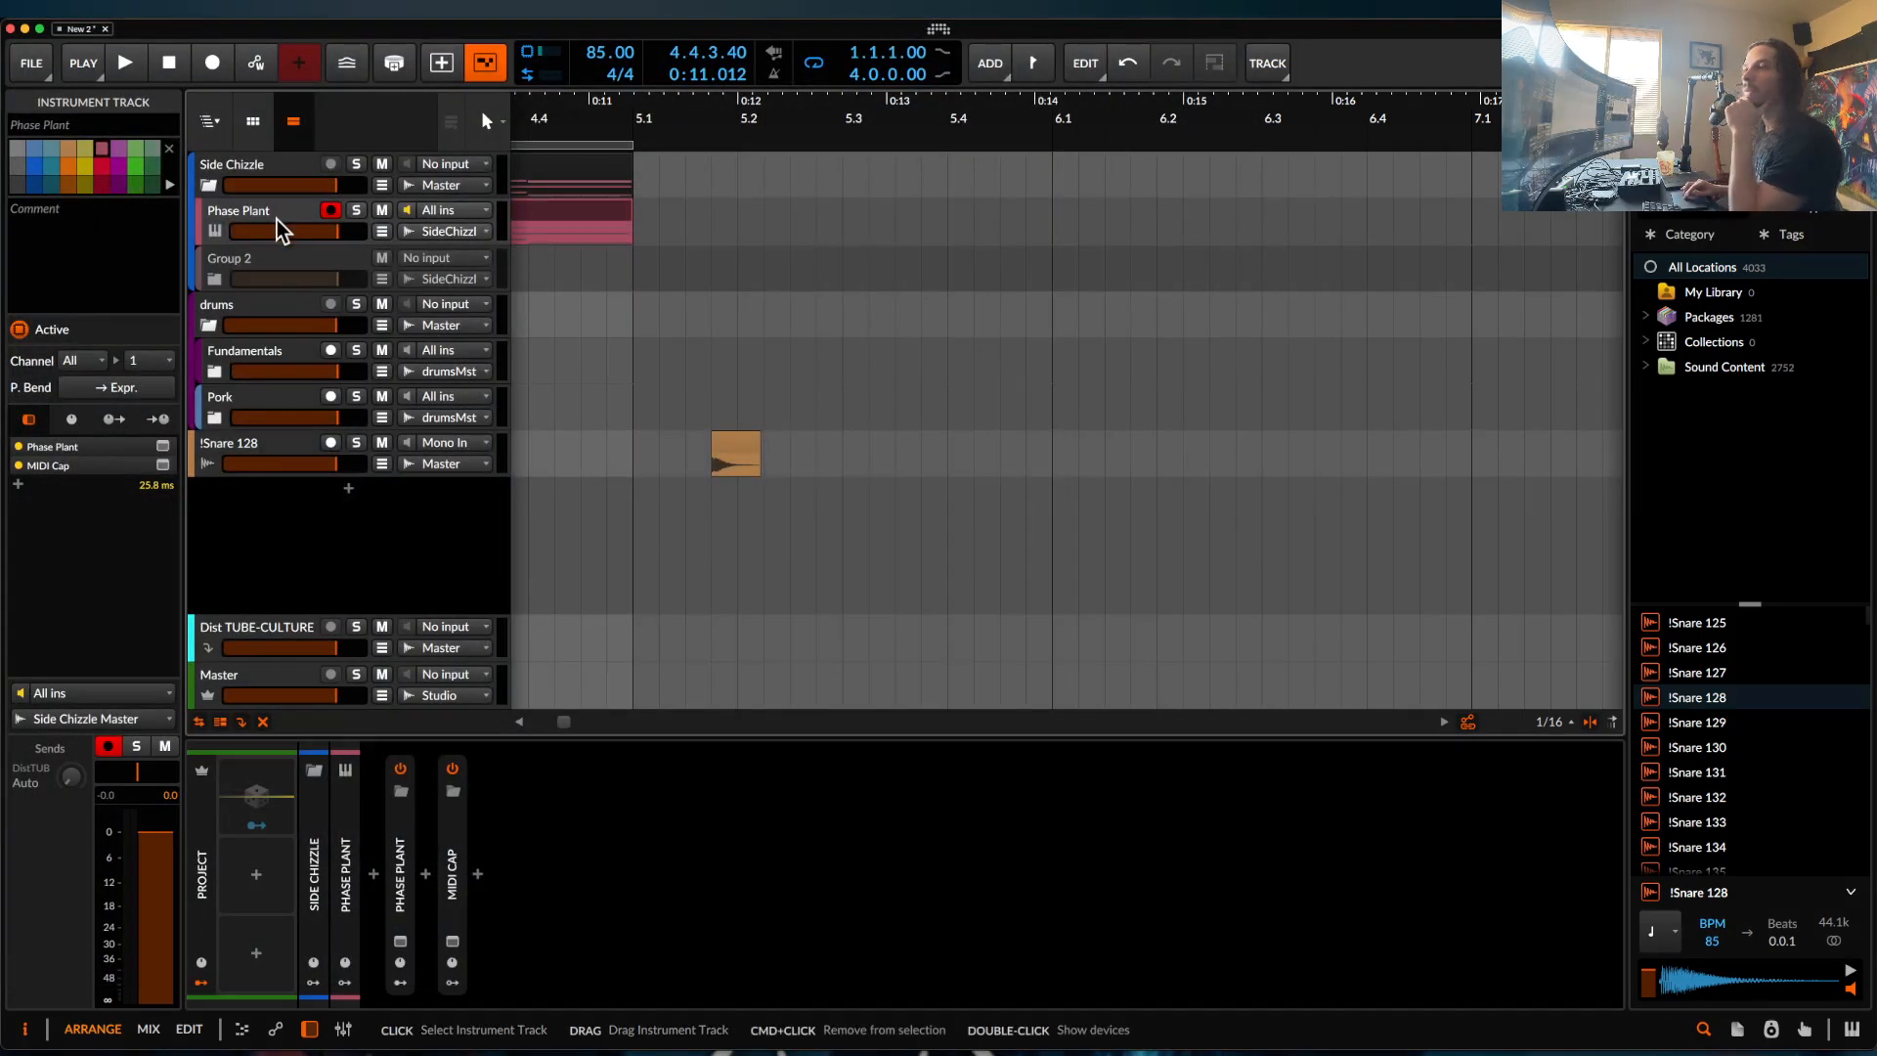
key("super+t")
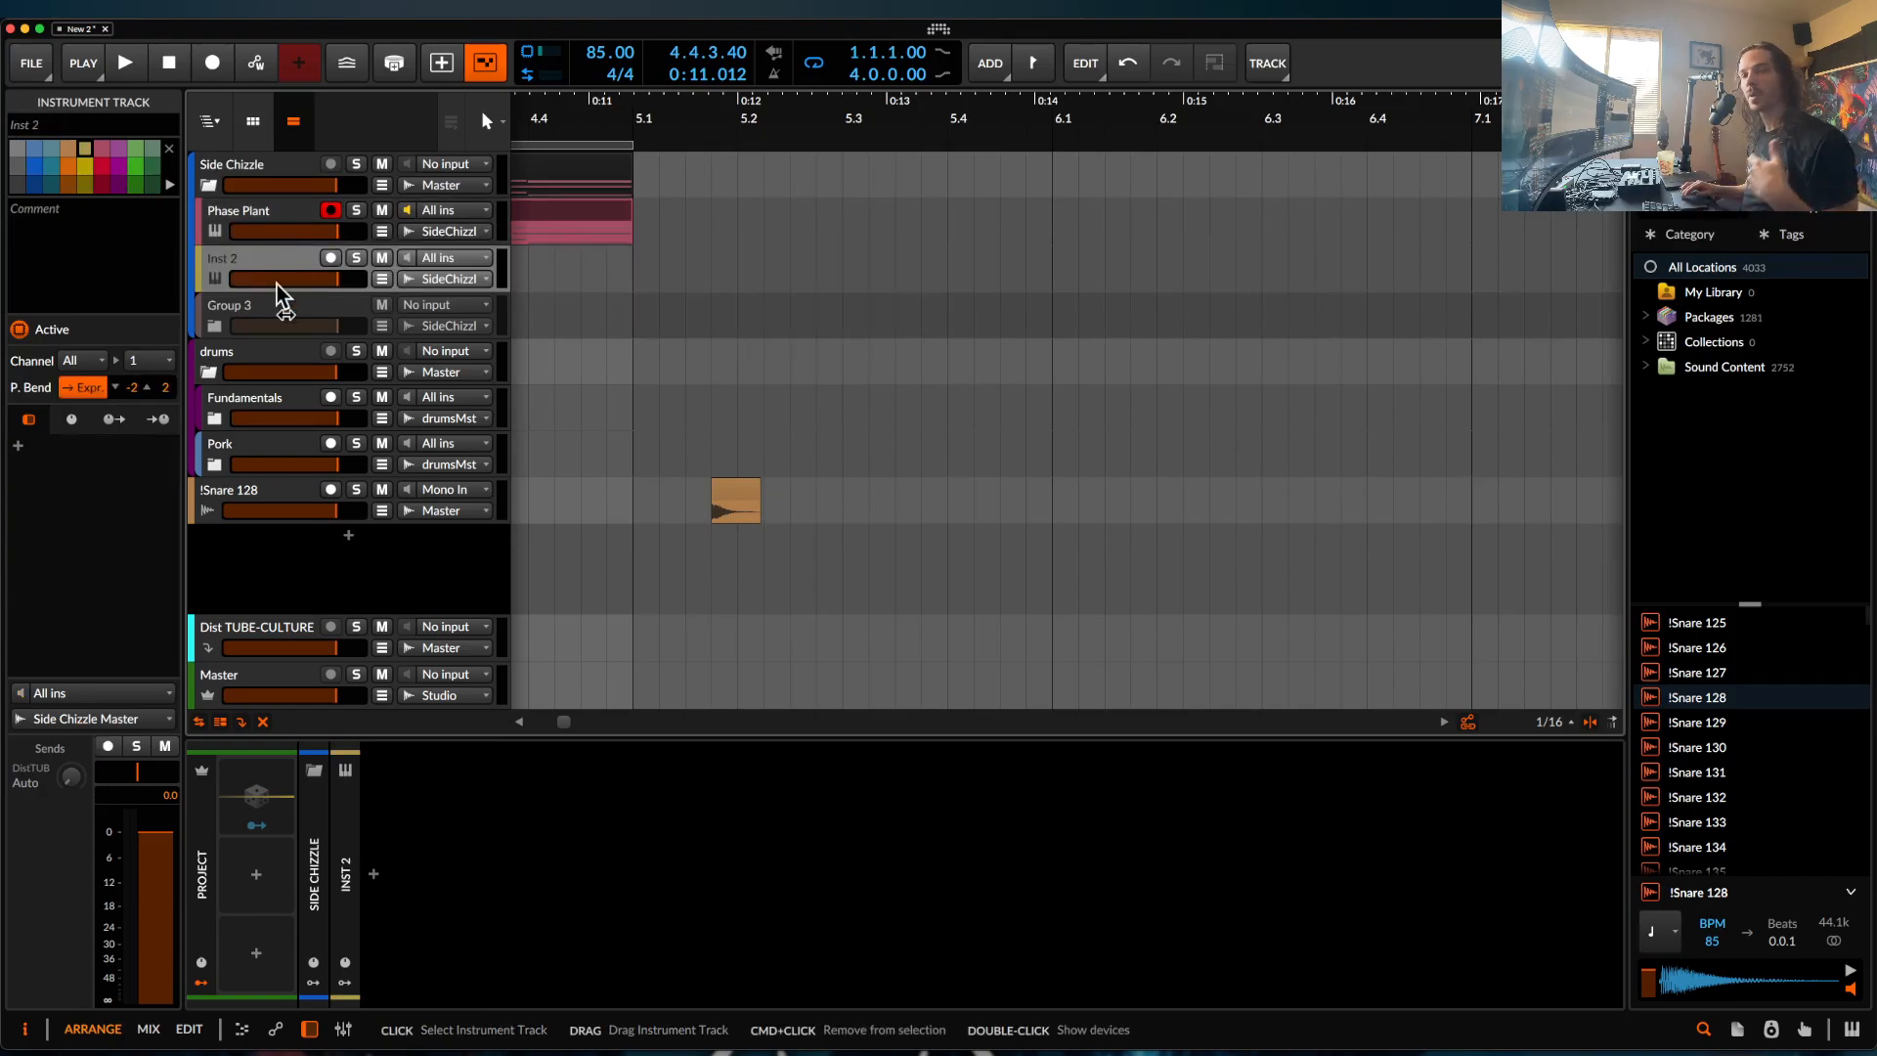
left_click(376, 880)
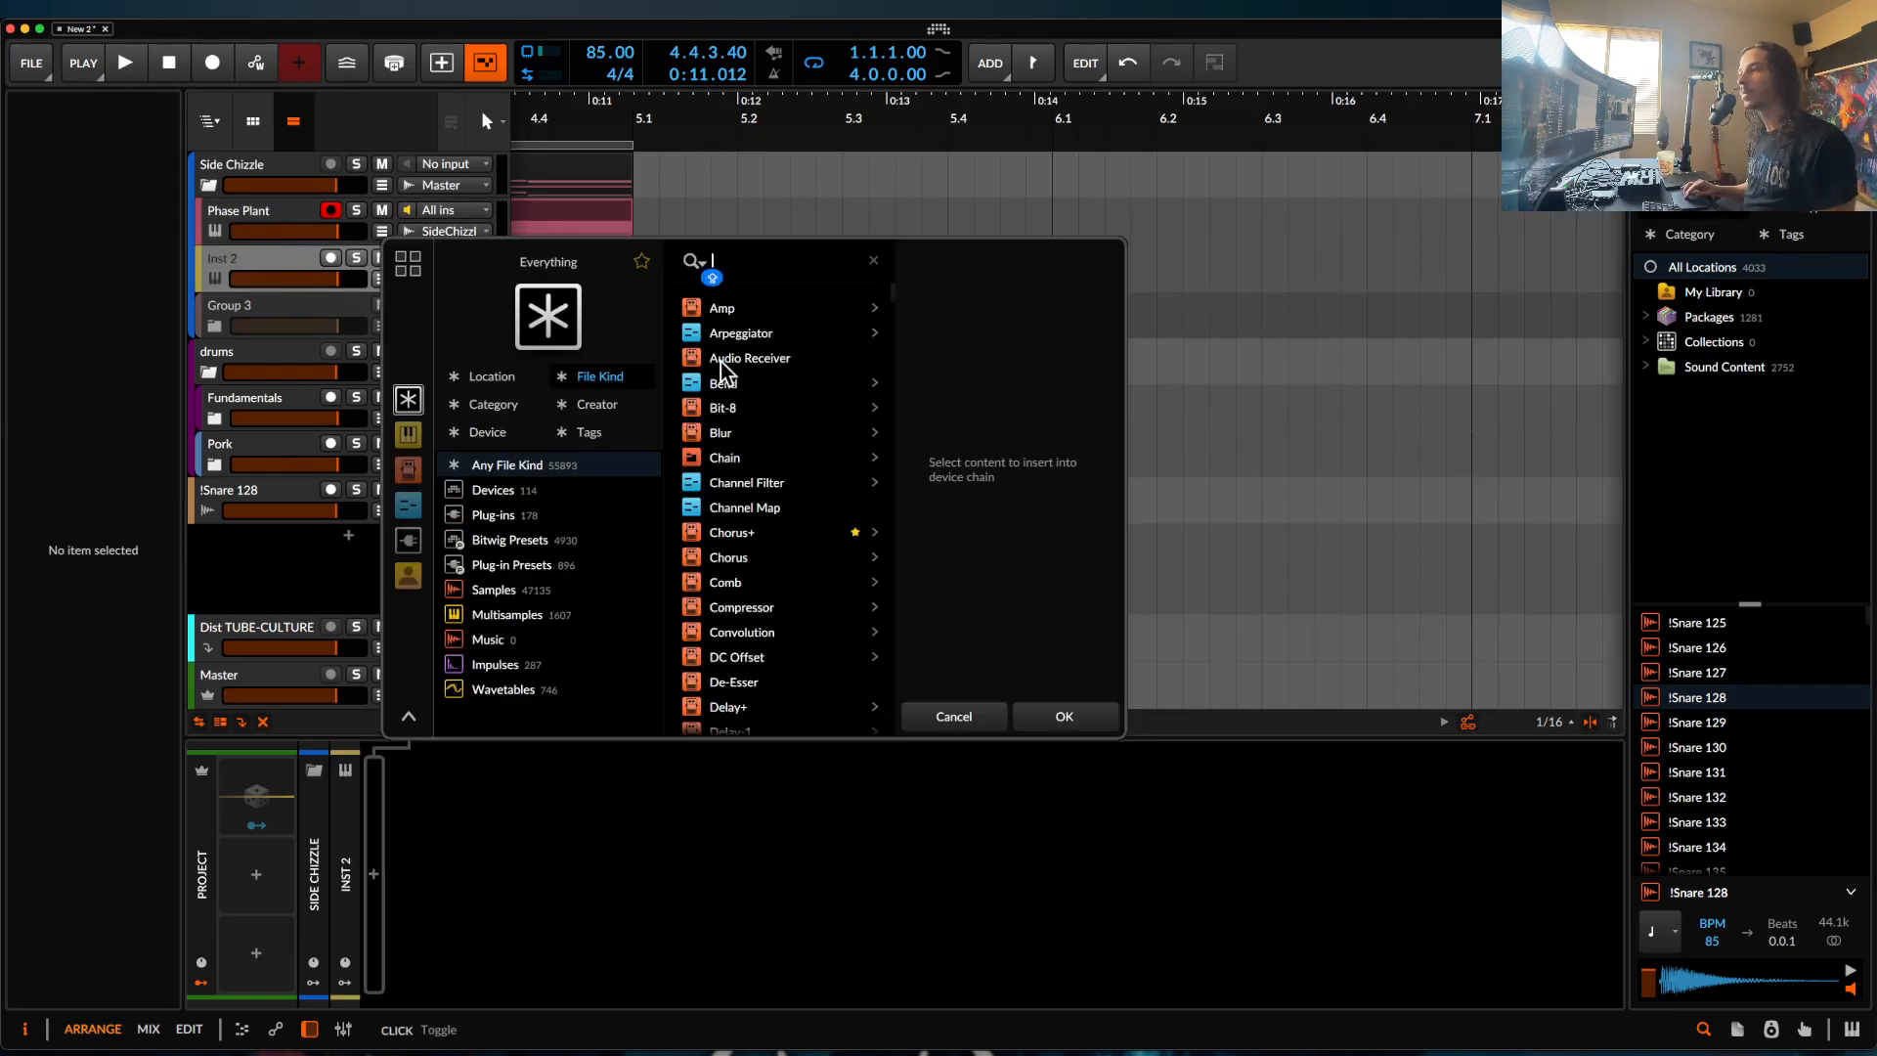
type("PHASE")
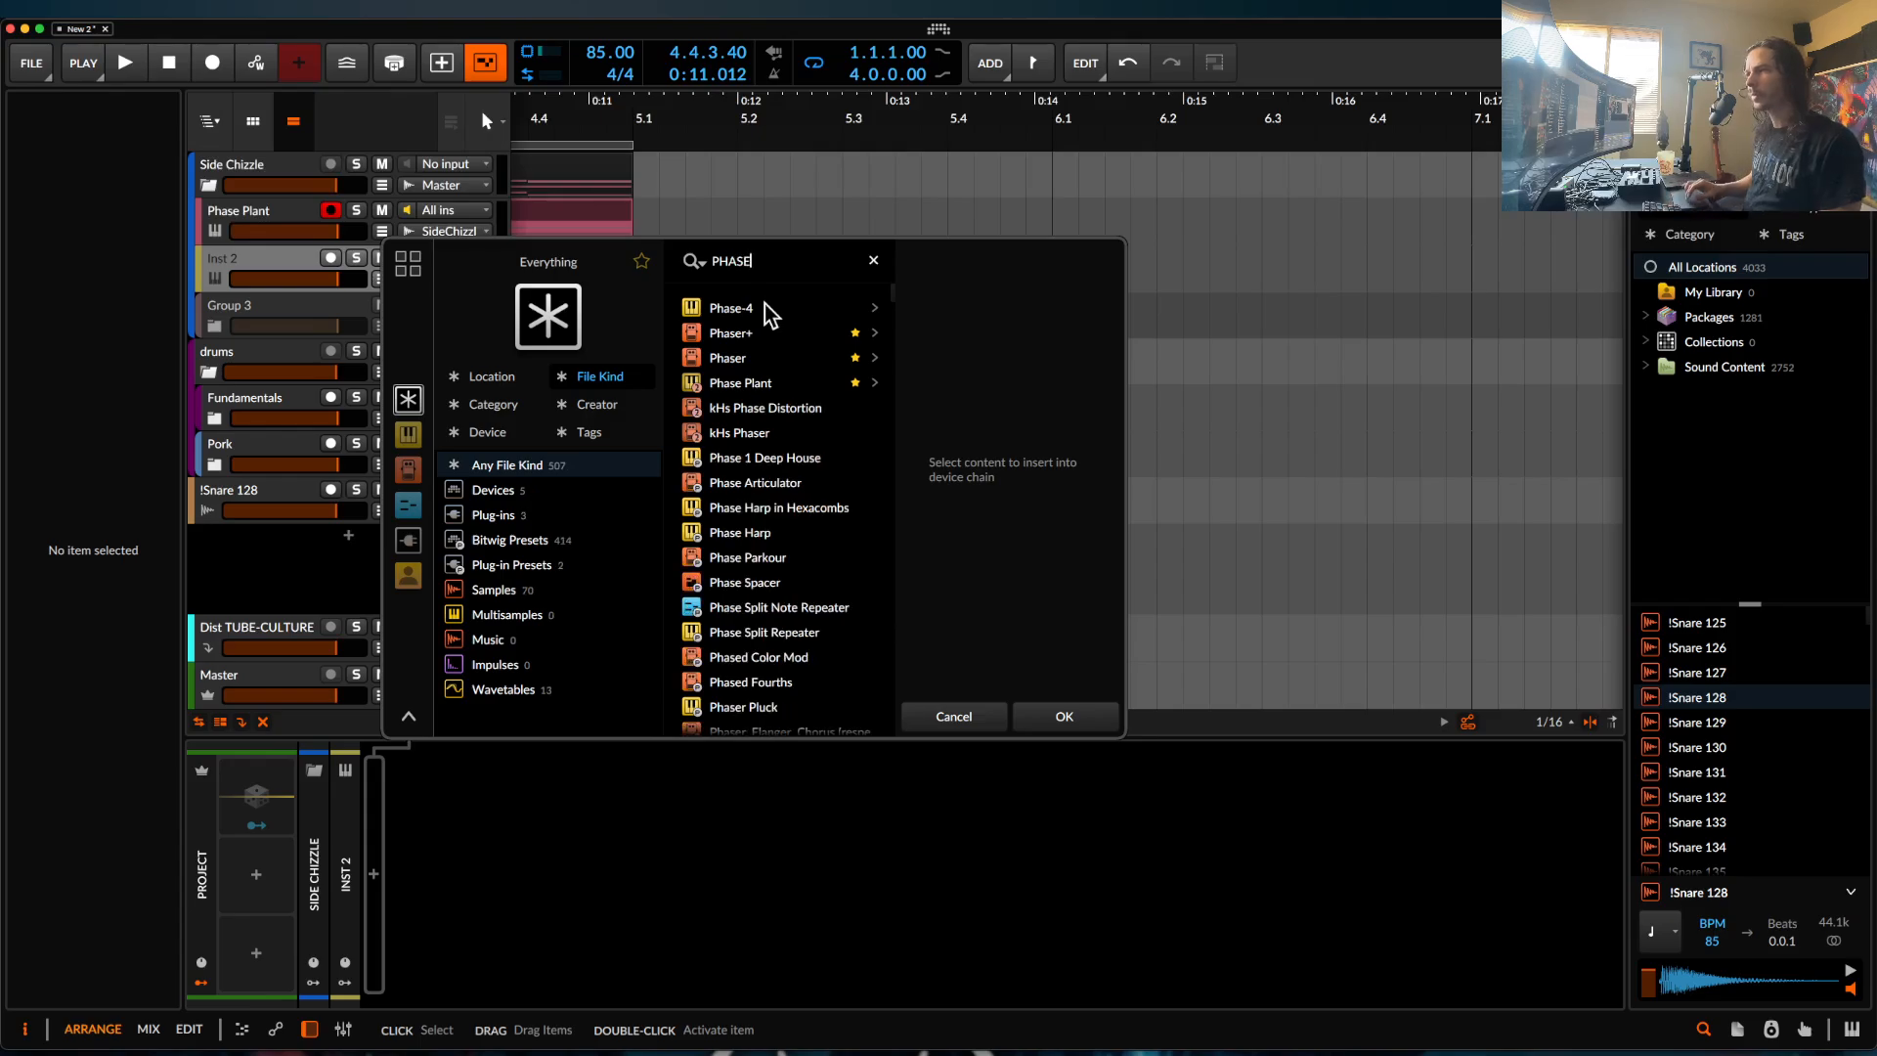
left_click(762, 379)
left_click(1076, 714)
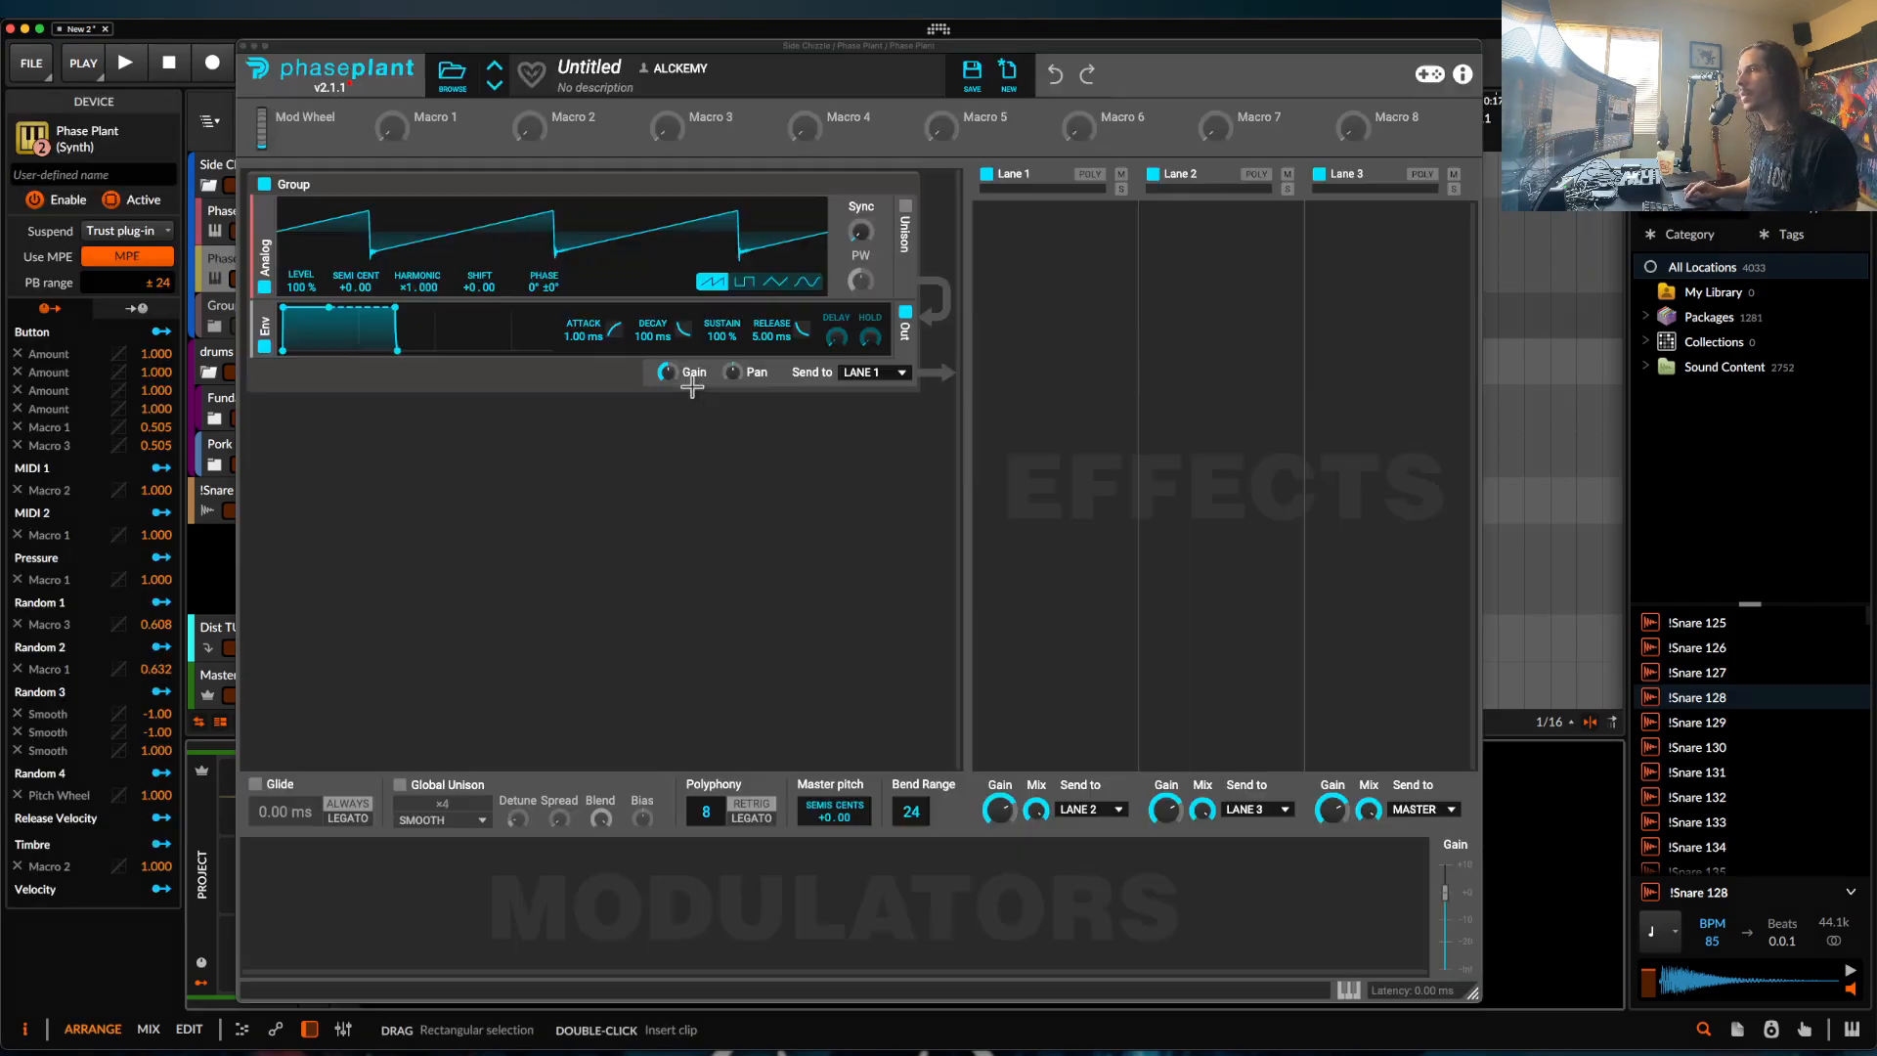
Load the LANE FULL. preset from the REQUIEM 2 KITS folder inside REQUIEM 2 PHASE PLANT.
left_click(451, 73)
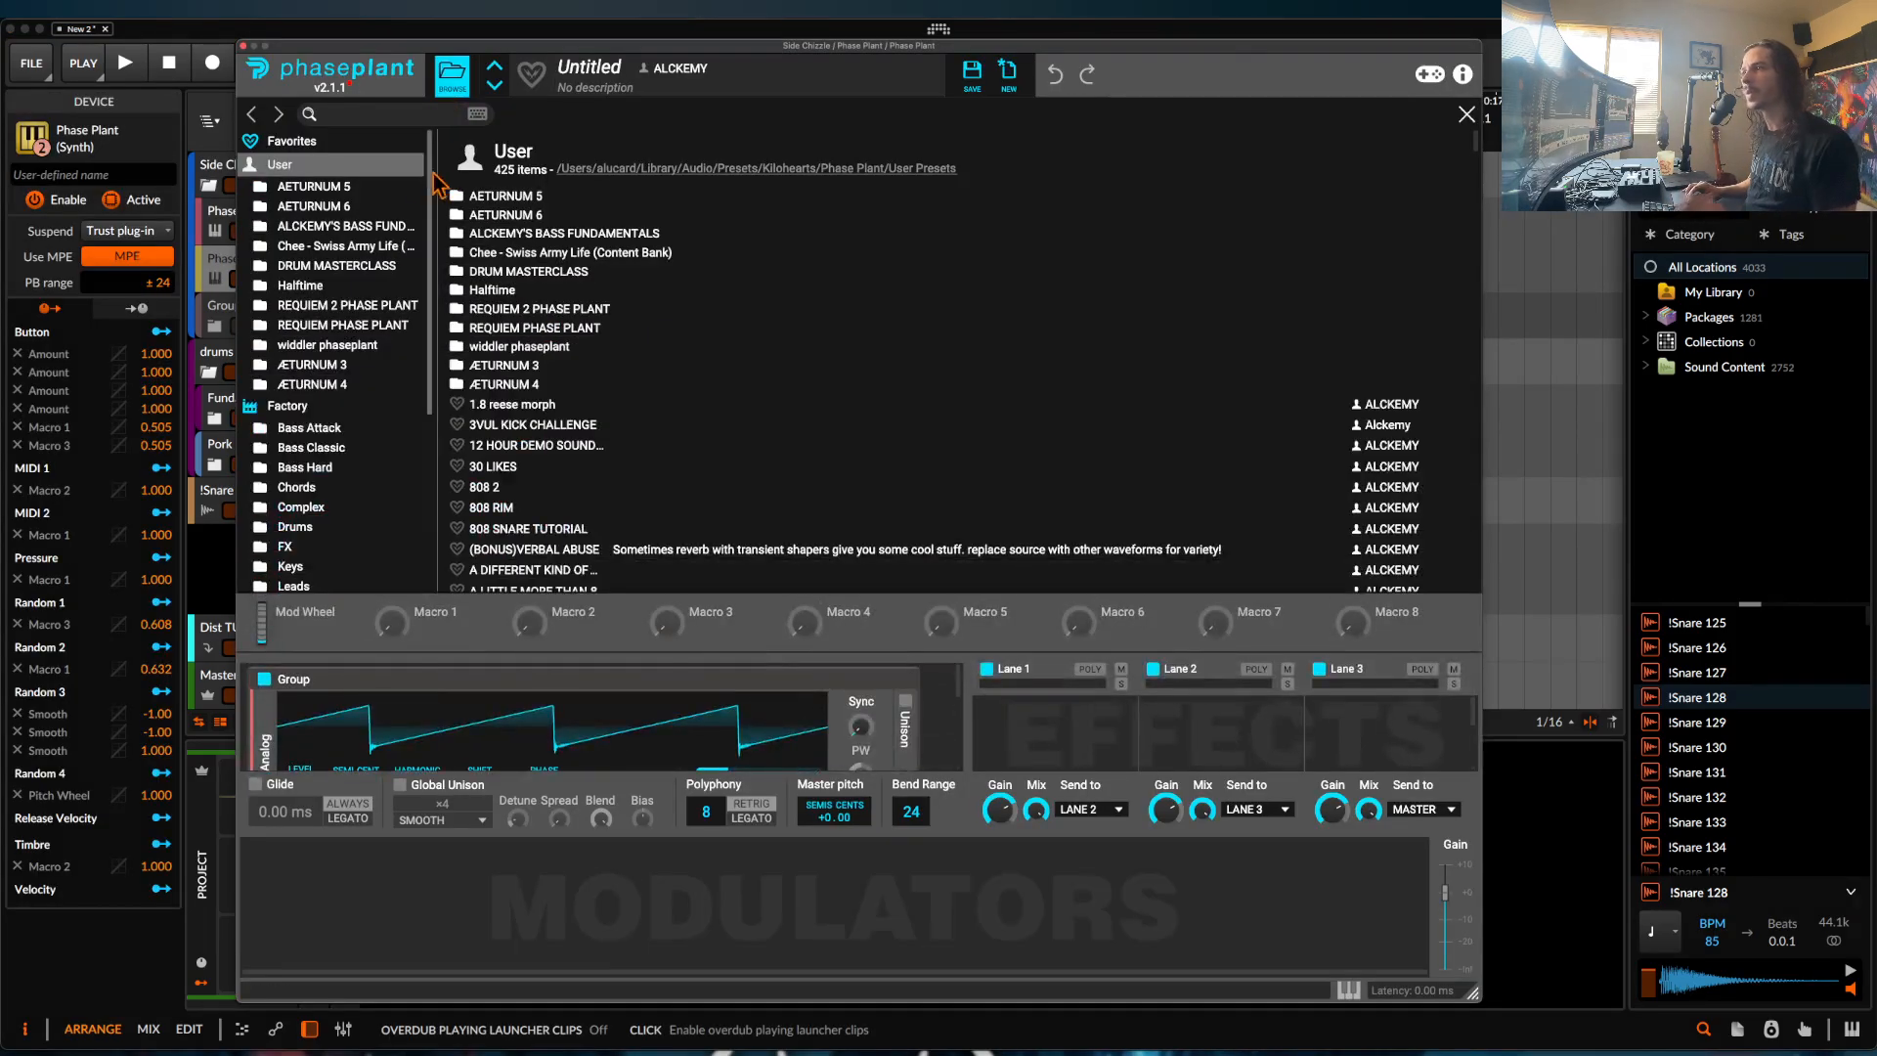
left_click(350, 305)
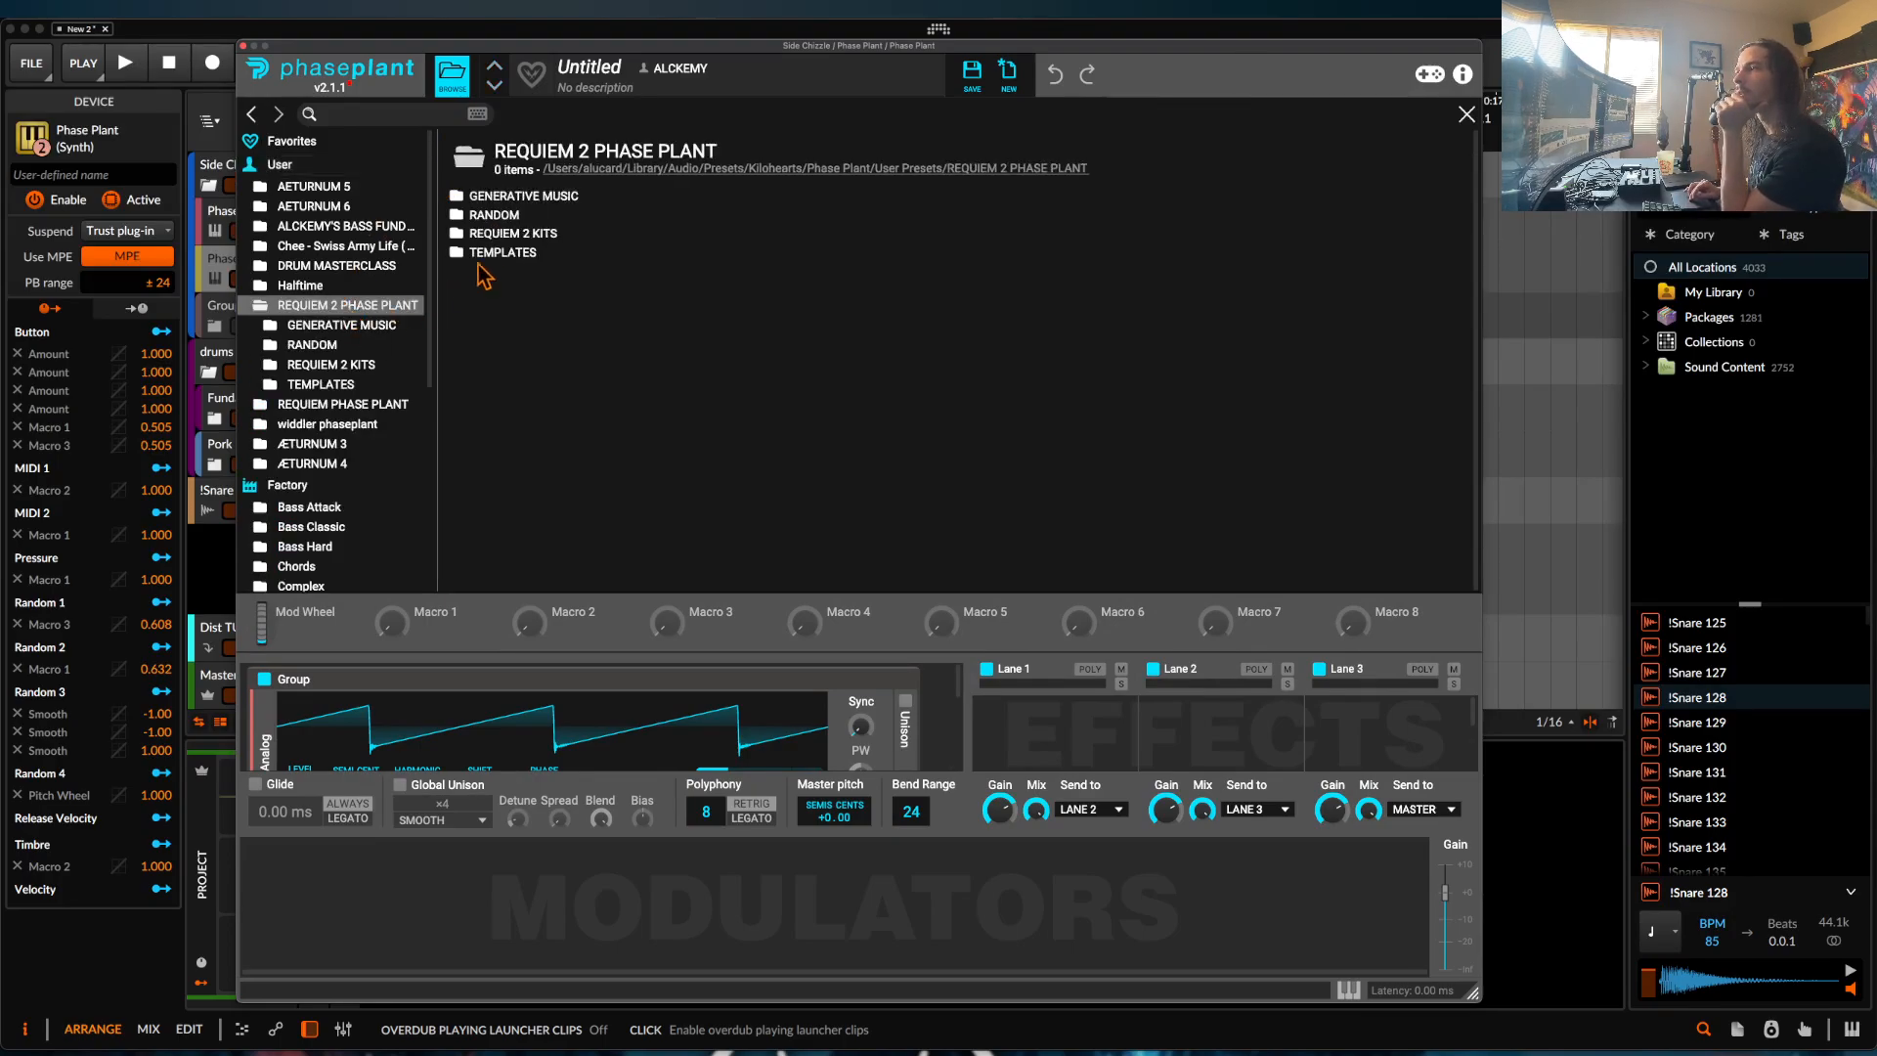
double_click(496, 235)
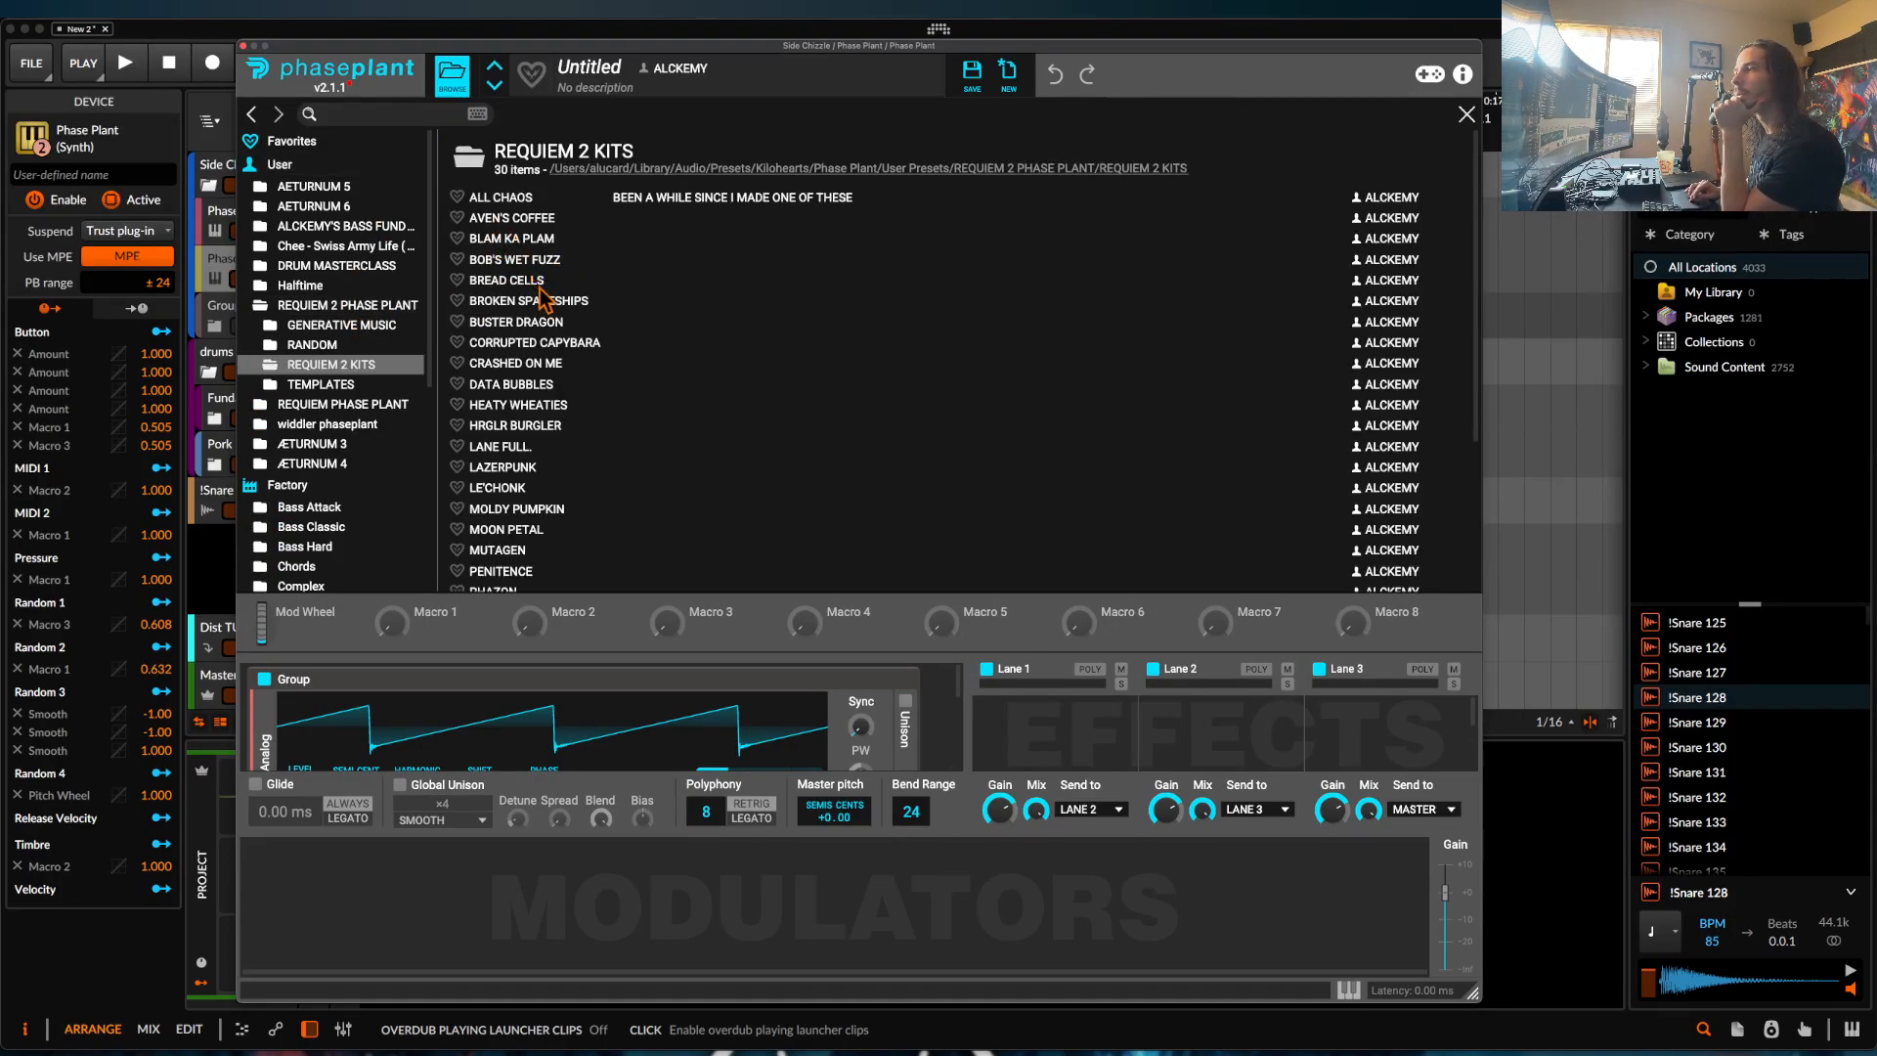
scroll(548, 313, "down", 2)
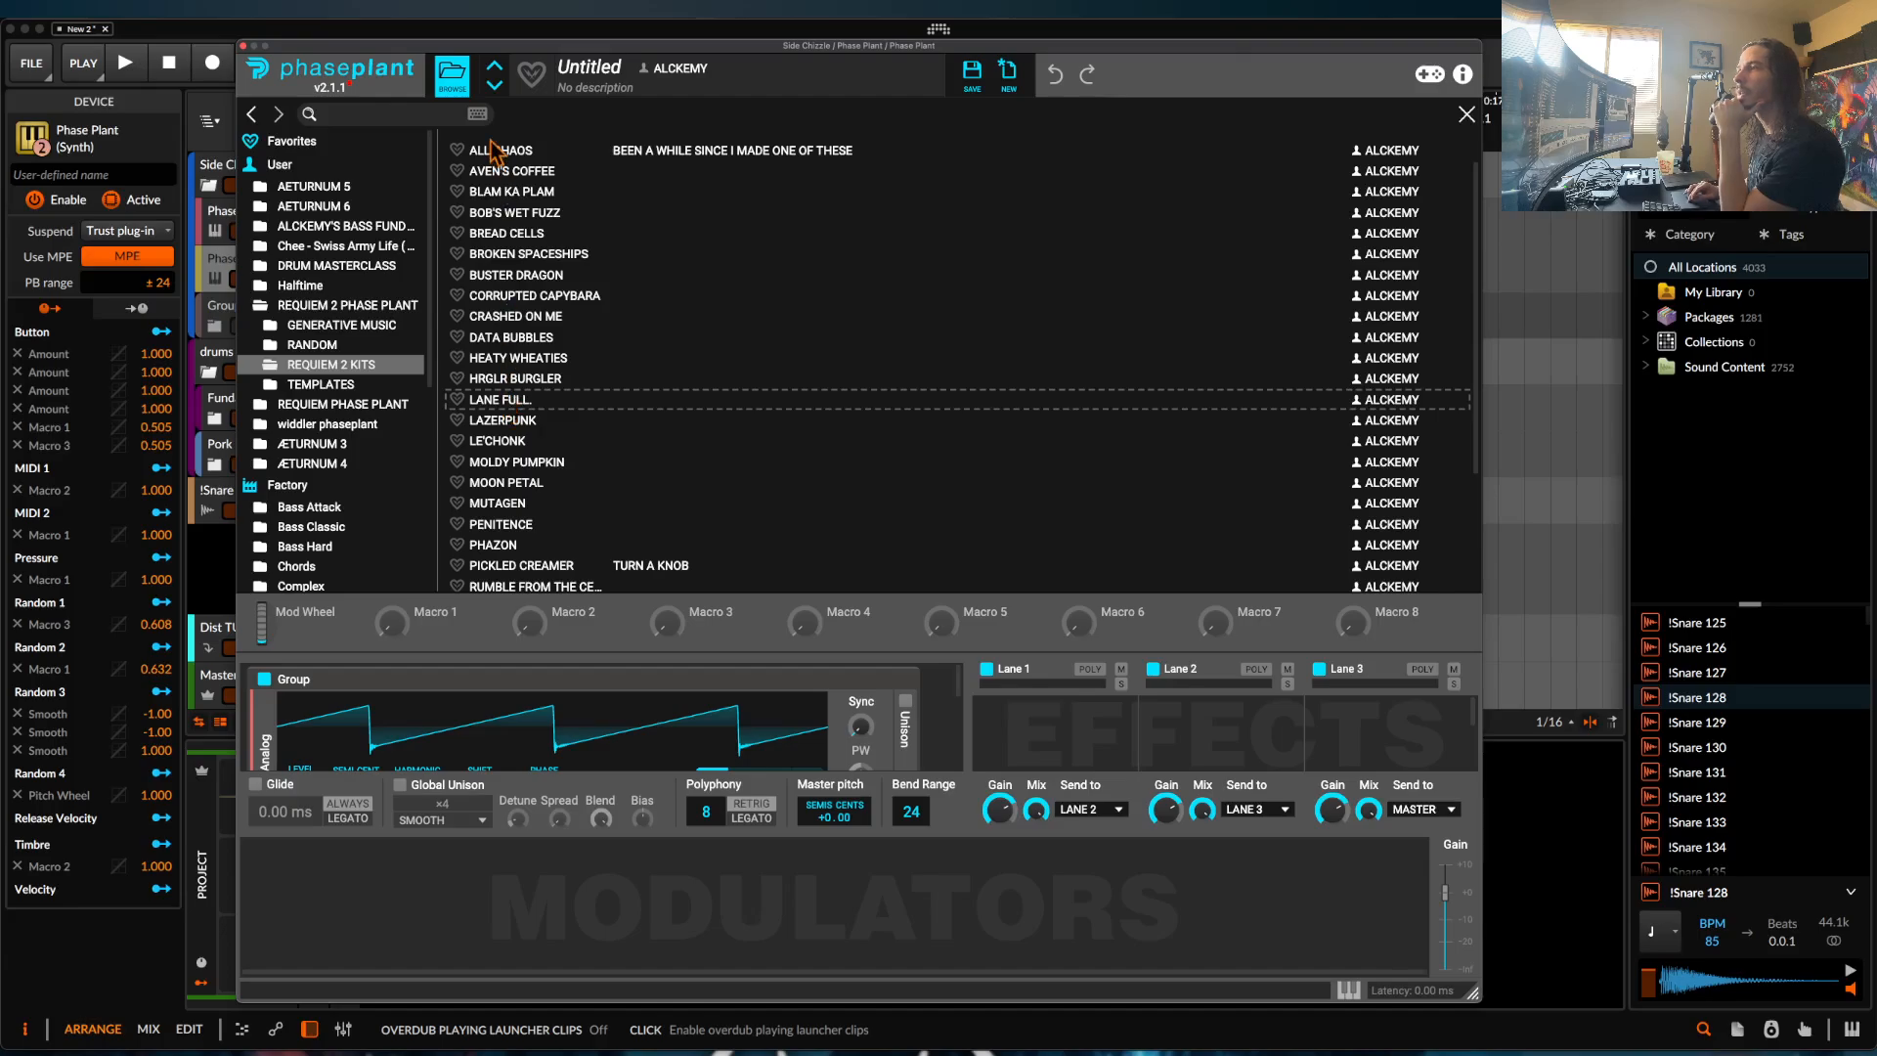
left_click(454, 83)
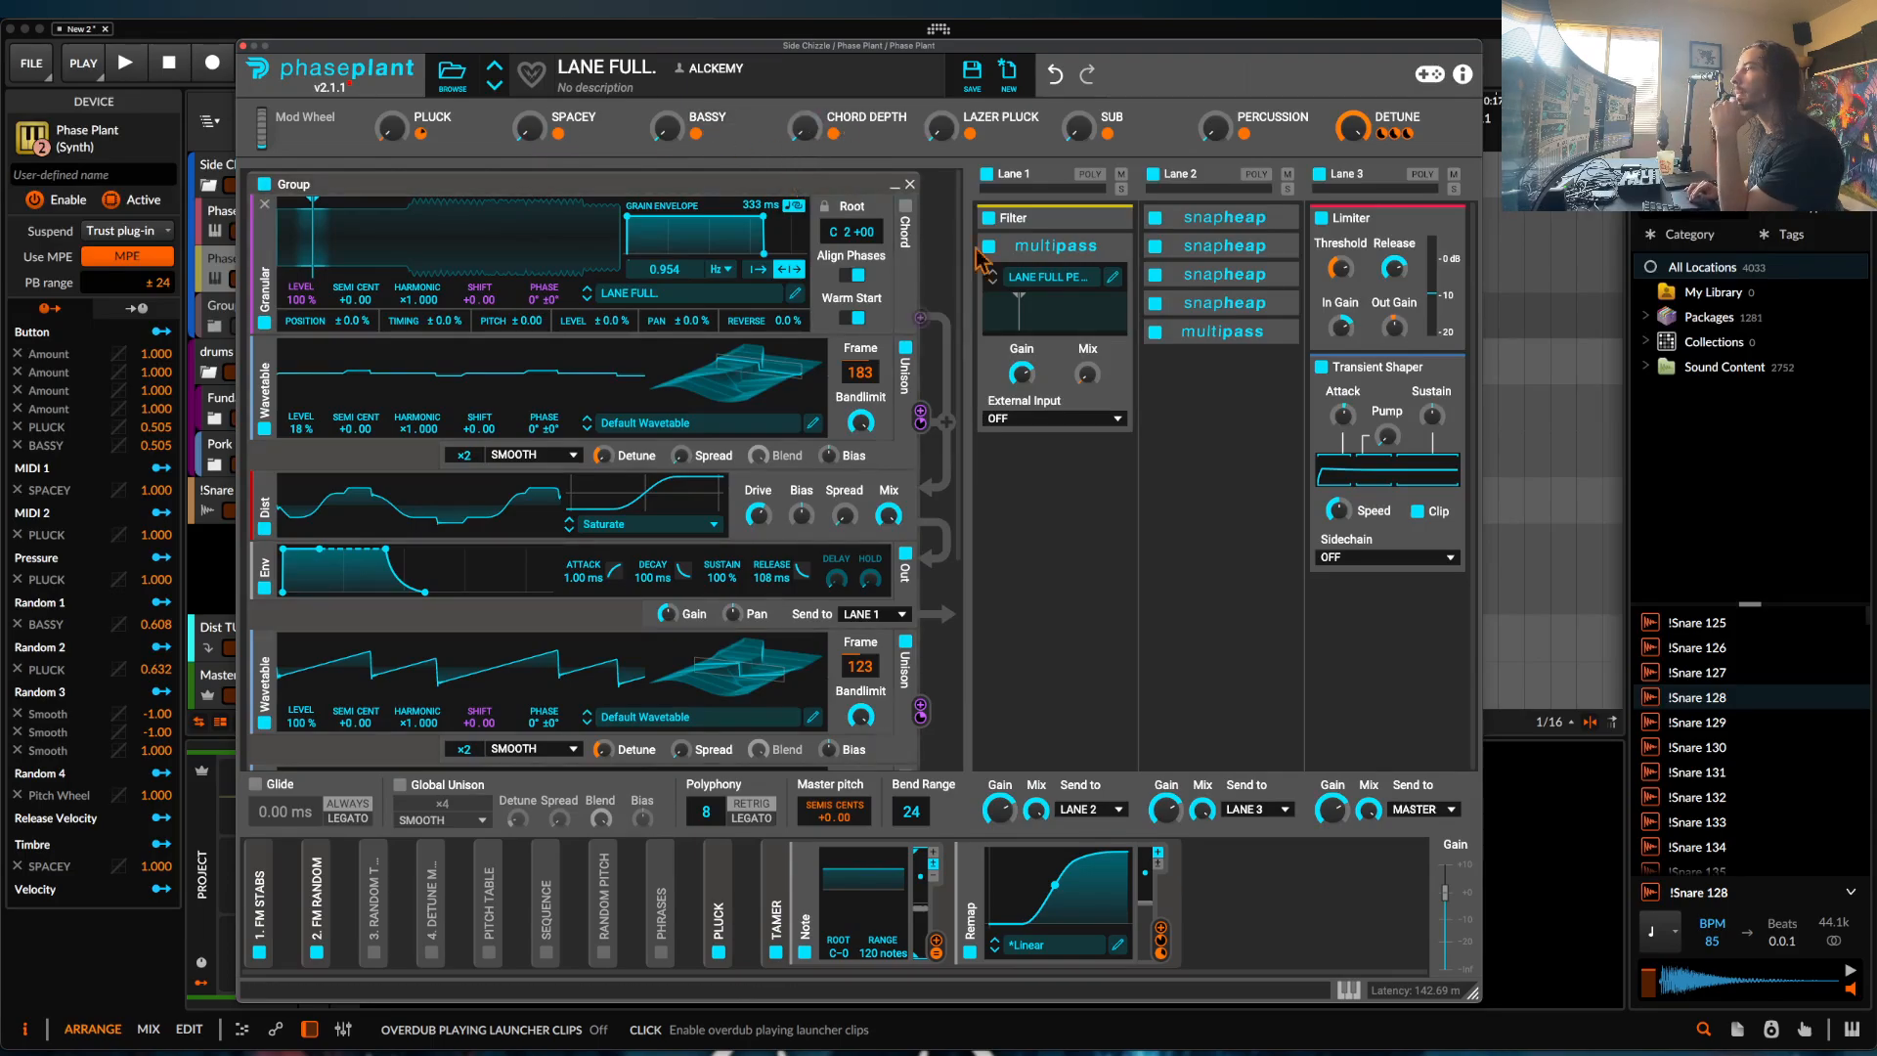
Examine the Snap Heap effects in Lane 2, including the full editors of LANE DEPTH and FULL SPACE LANES.
left_click(1276, 221)
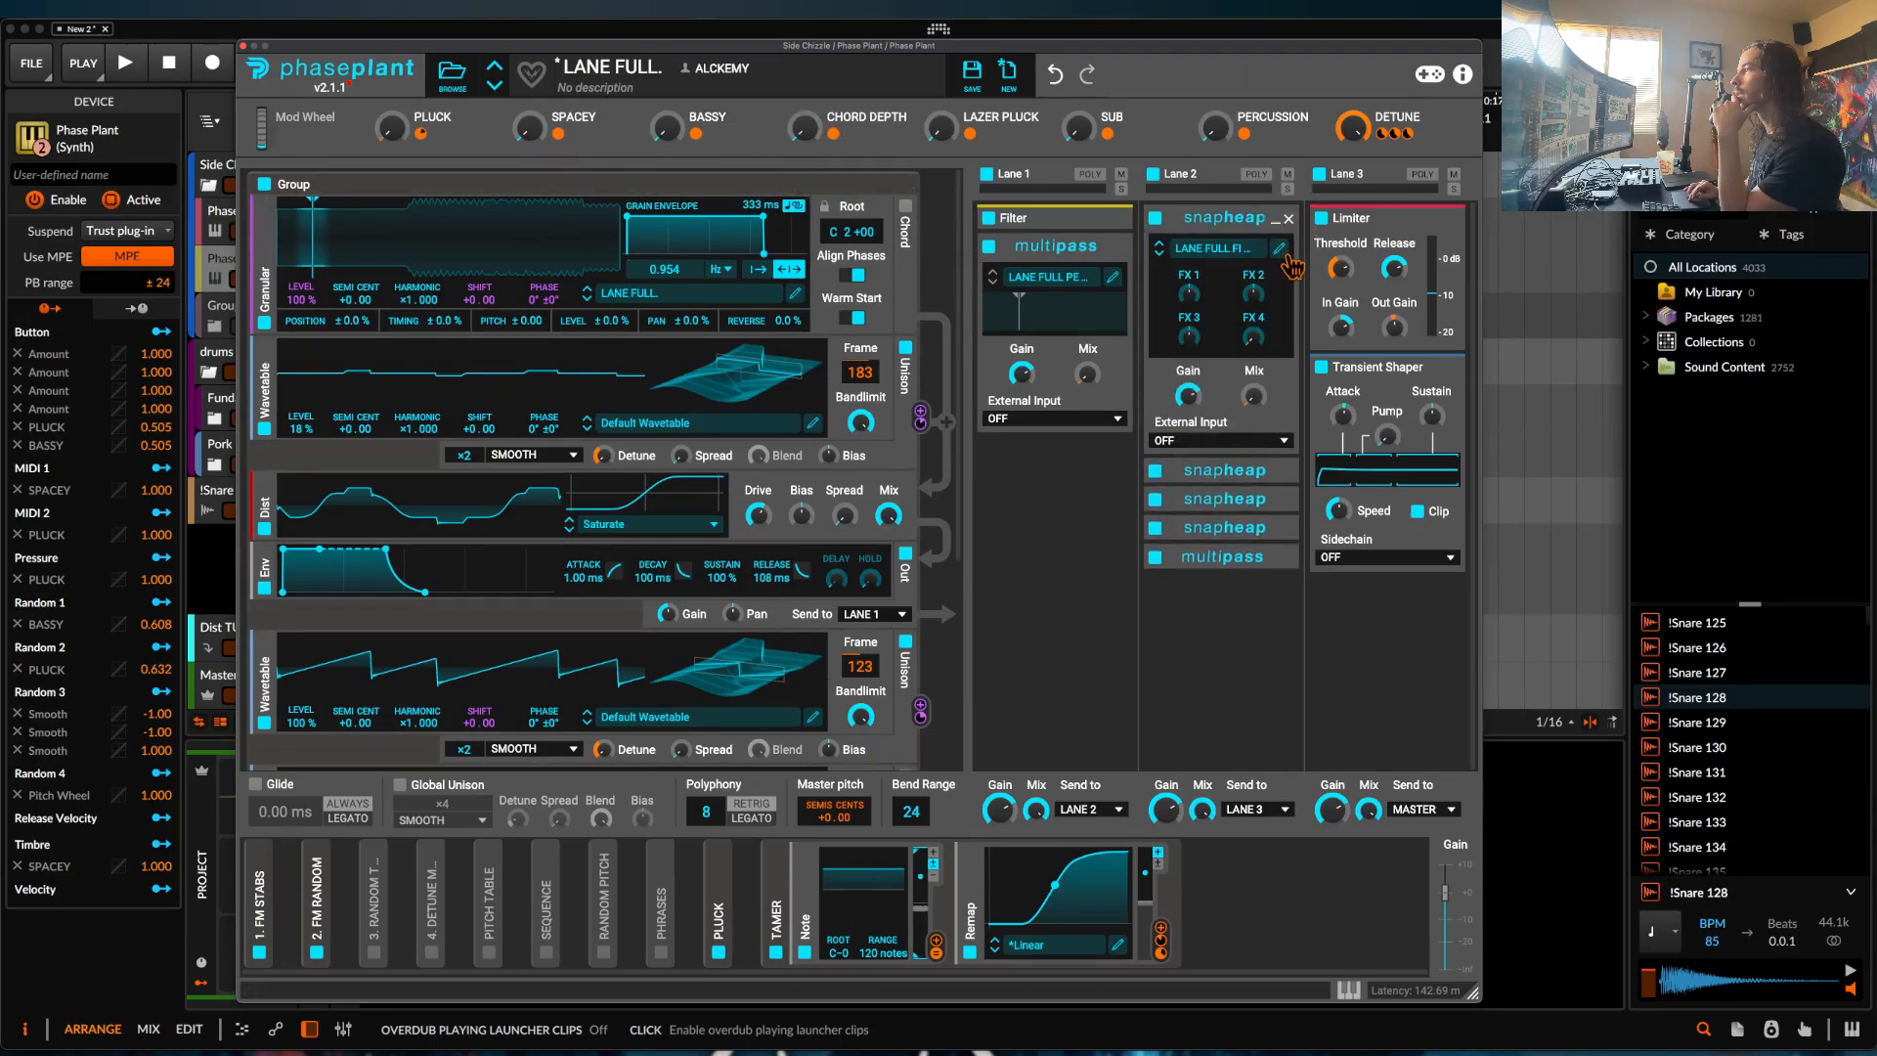
left_click(1276, 218)
left_click(1275, 246)
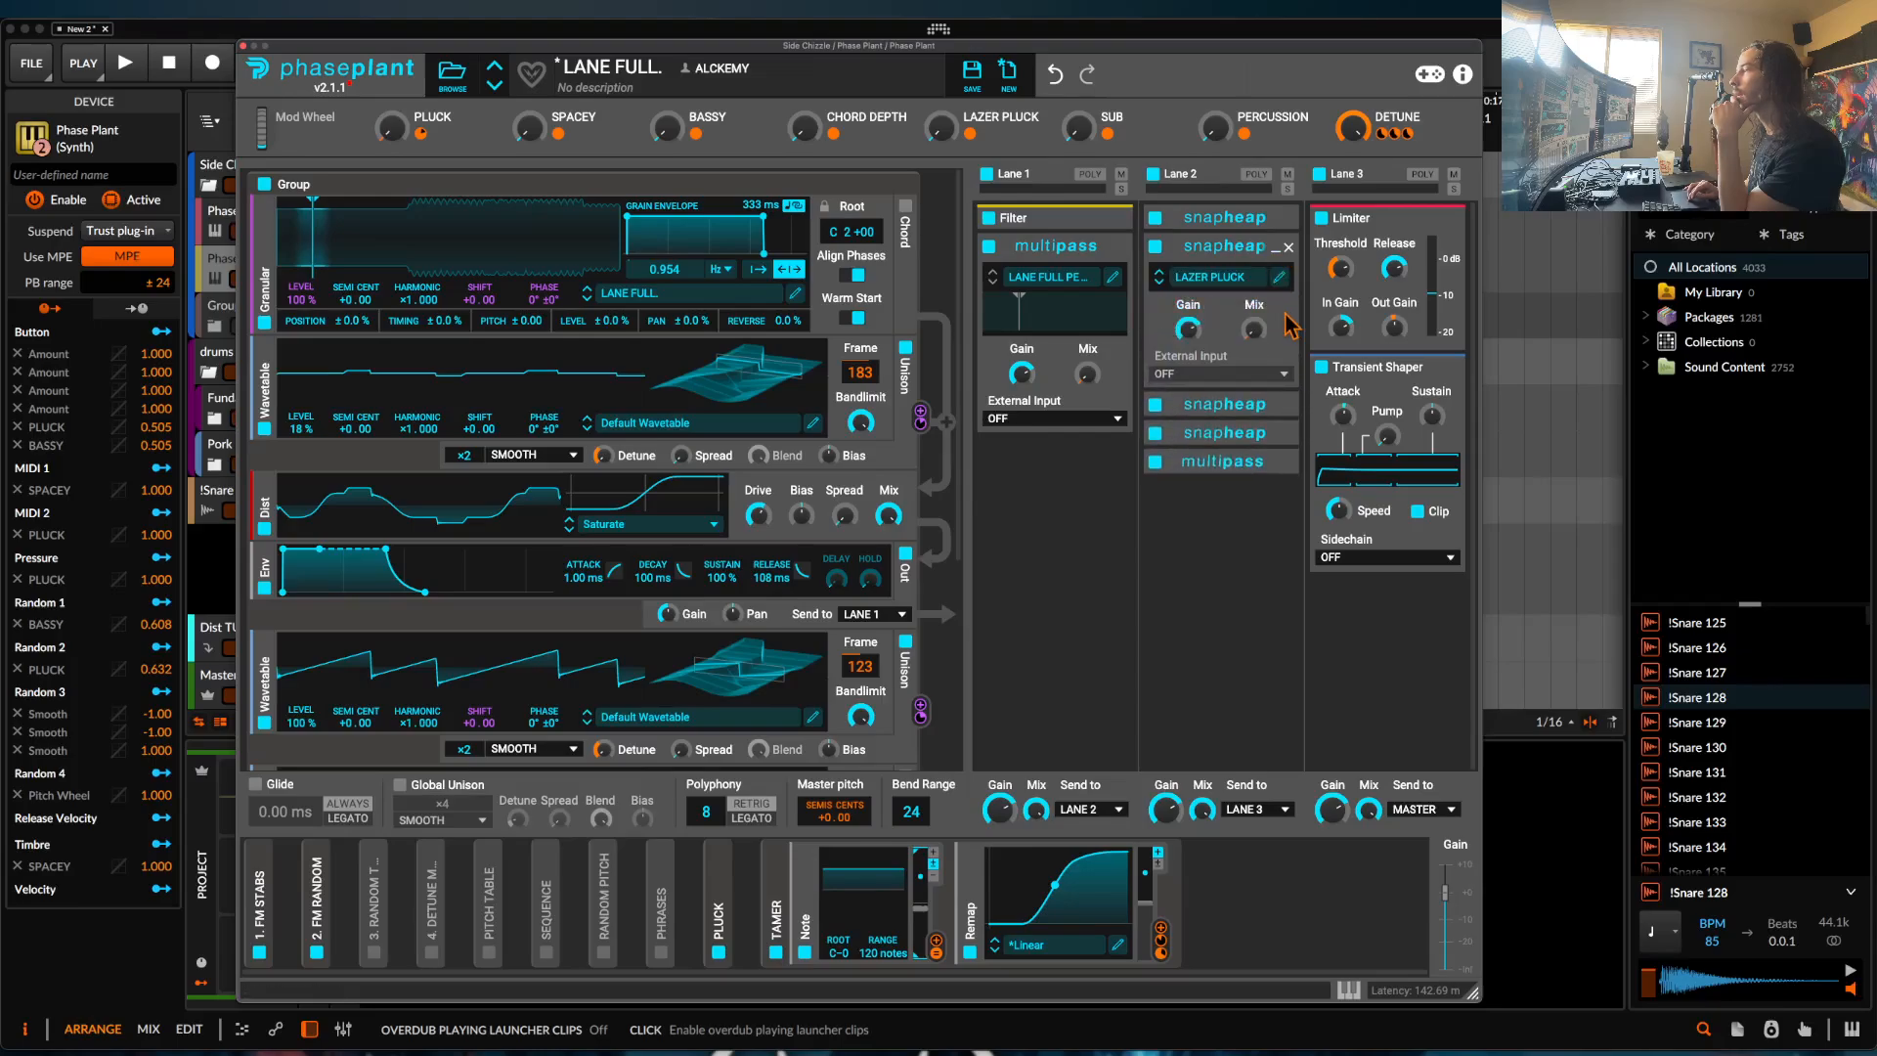
left_click(1275, 246)
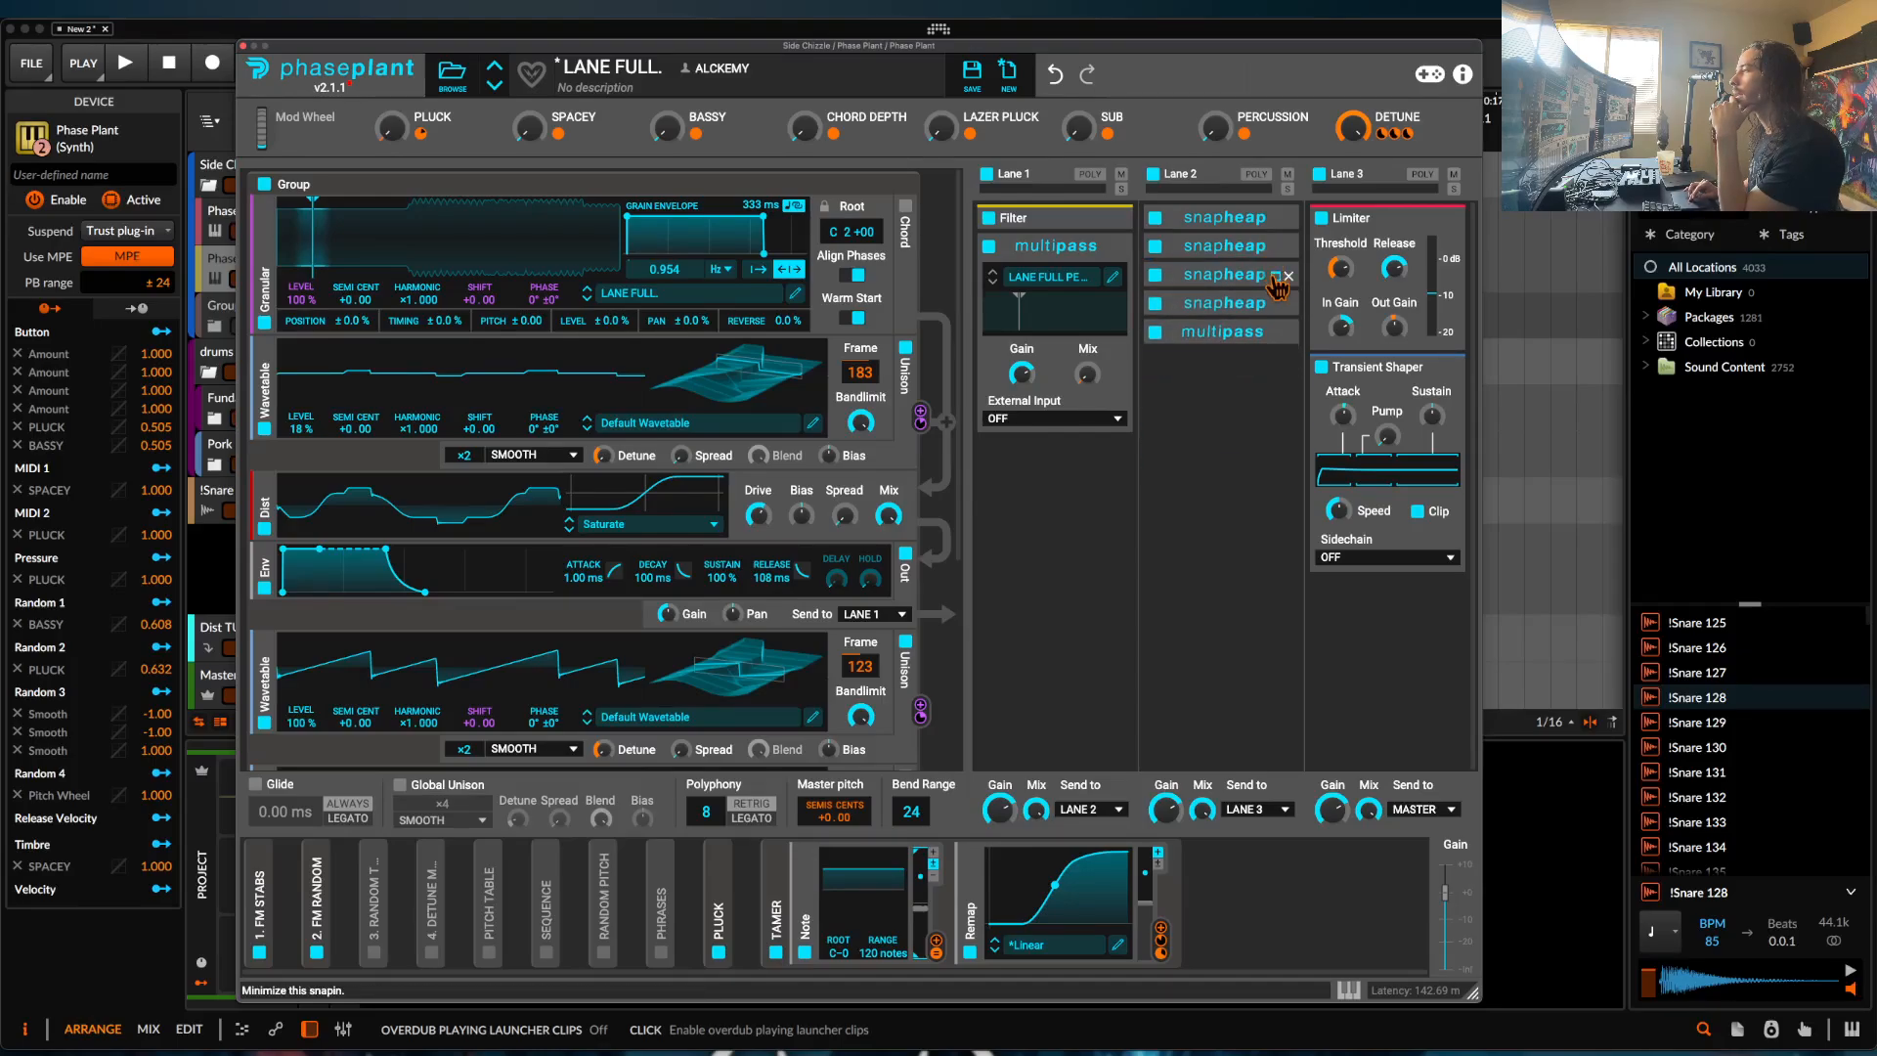
left_click(1275, 274)
left_click(1283, 305)
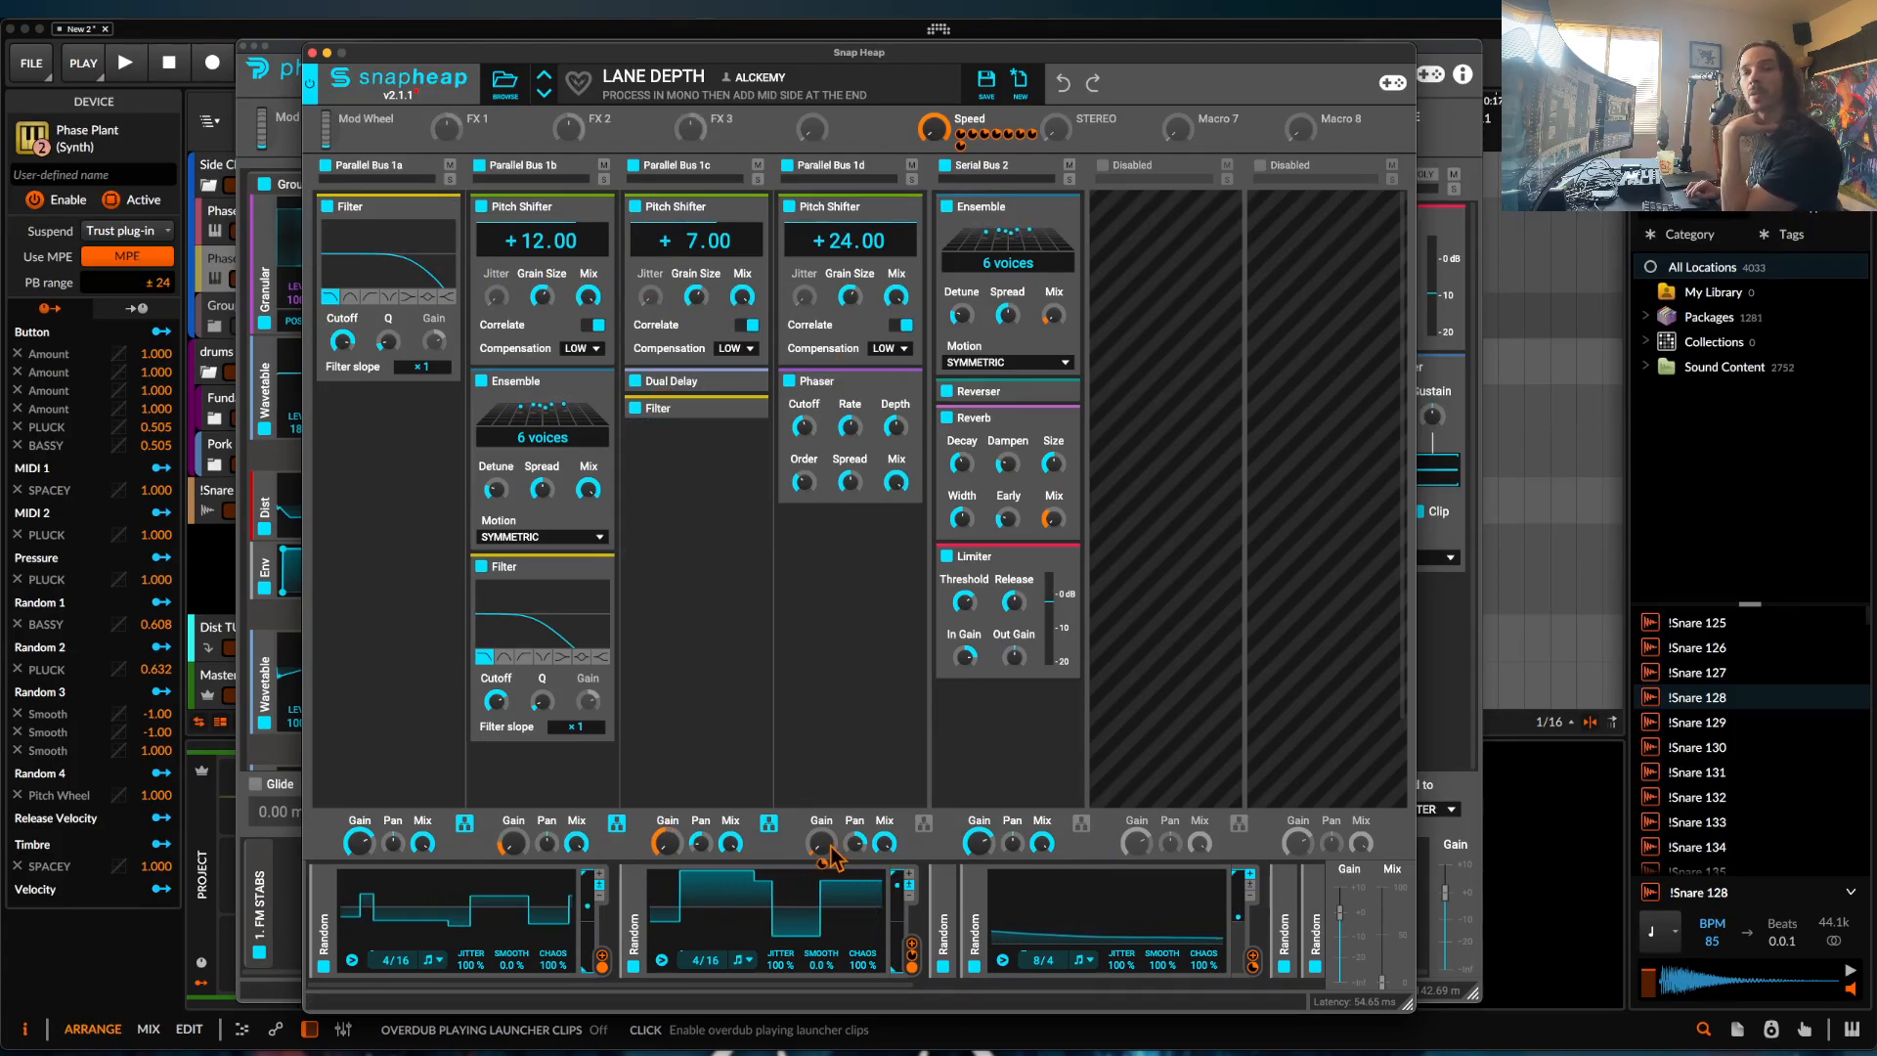
left_click(312, 53)
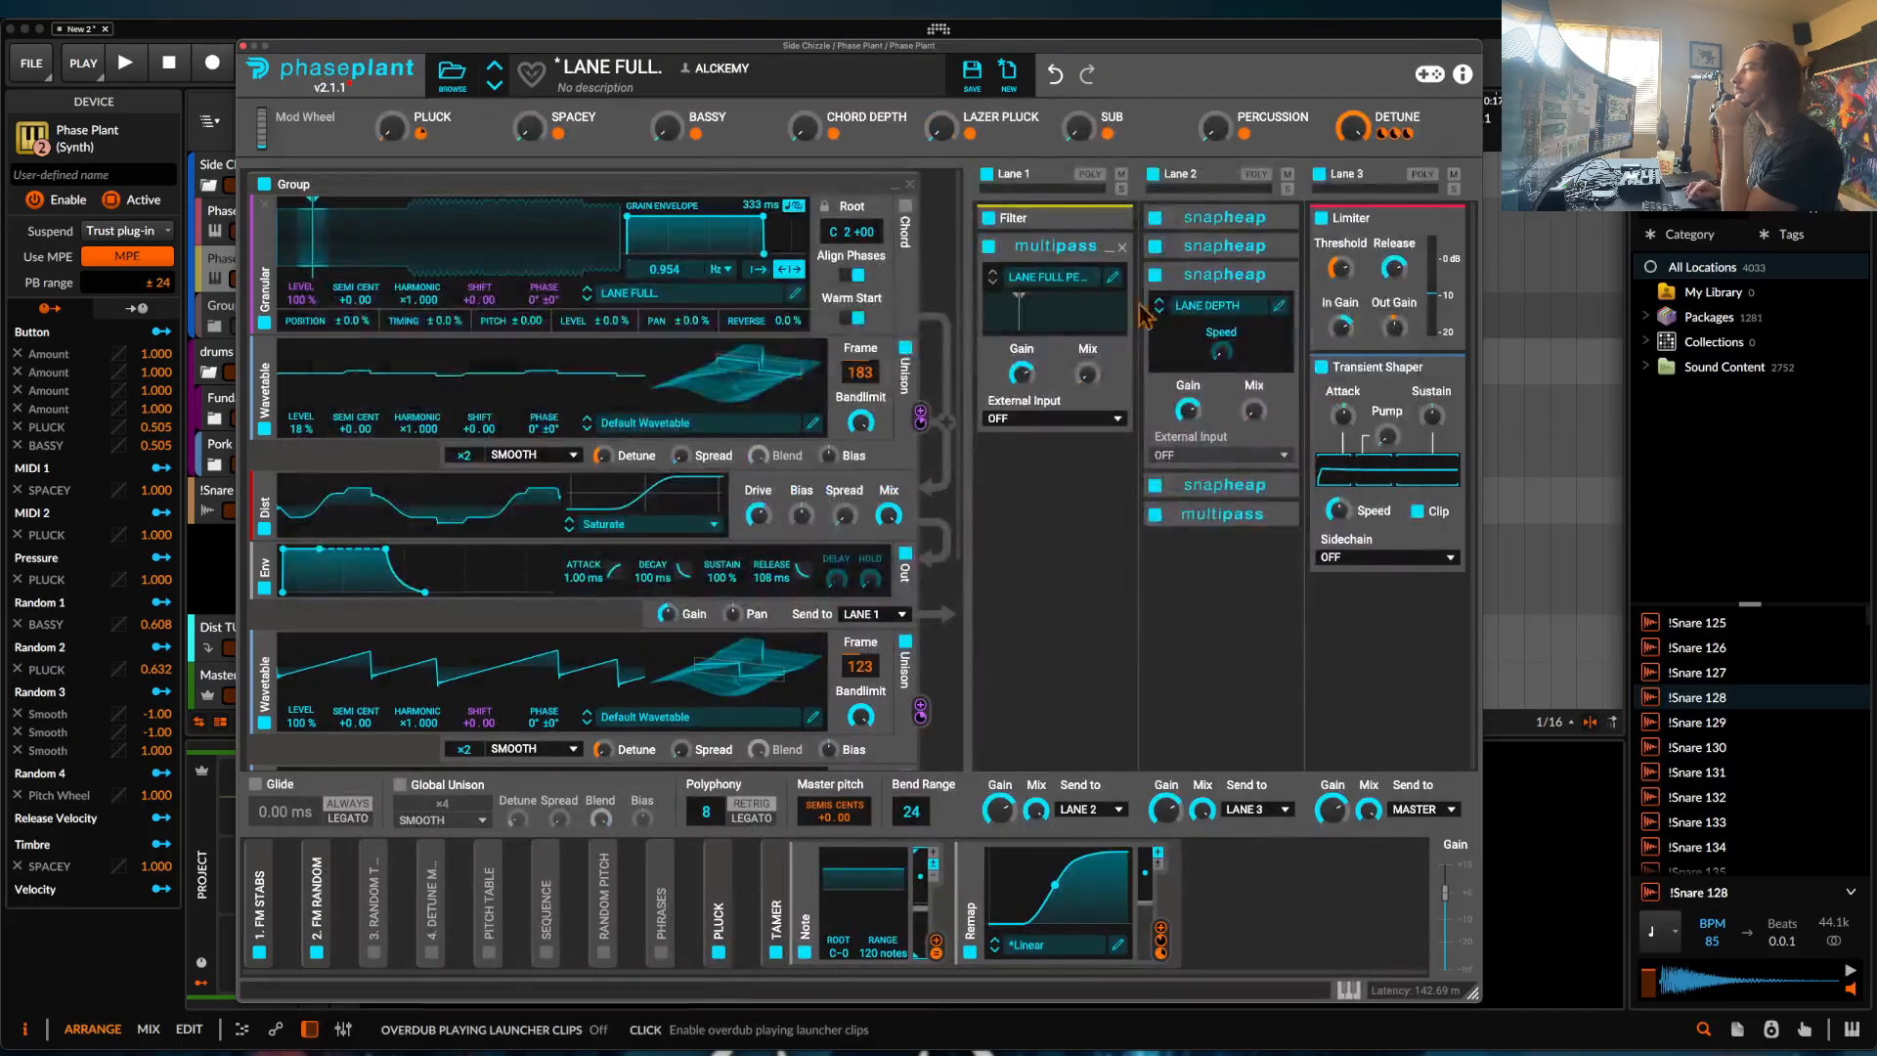
left_click(1274, 277)
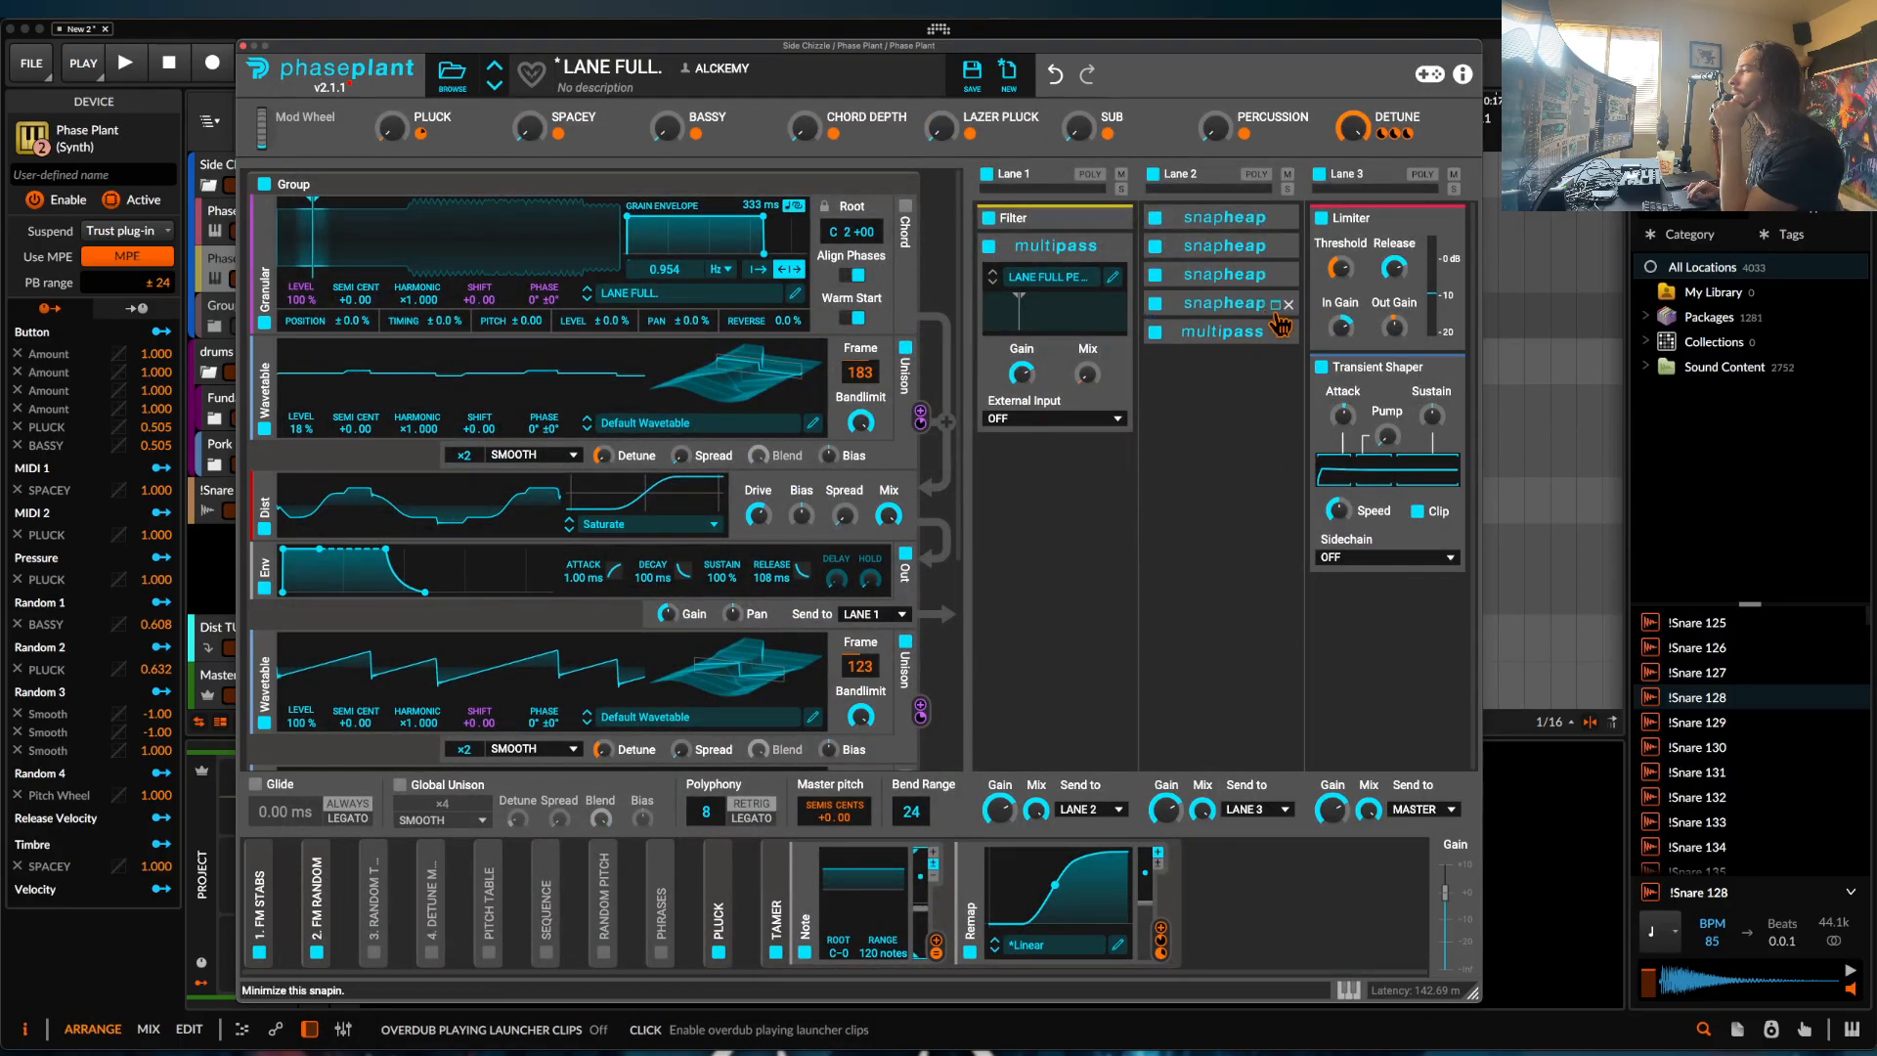
left_click(1276, 304)
left_click(1278, 334)
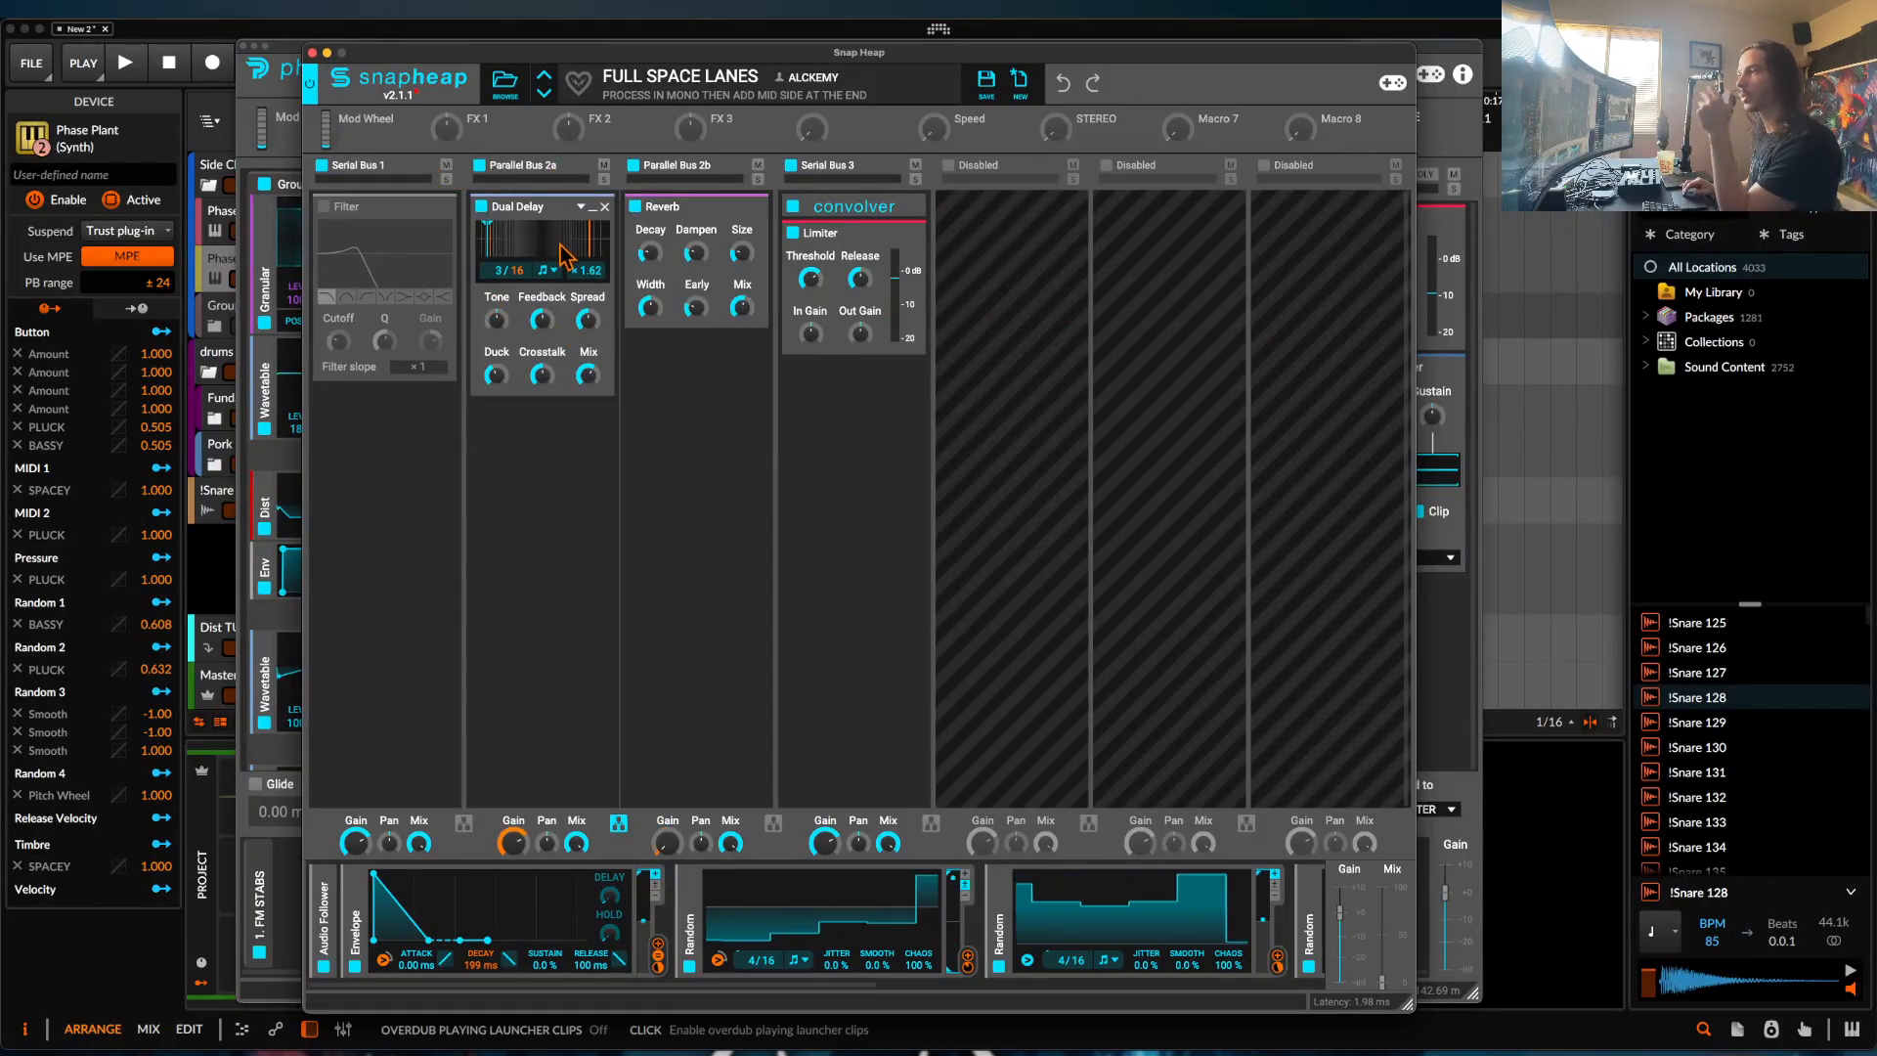
left_click(312, 52)
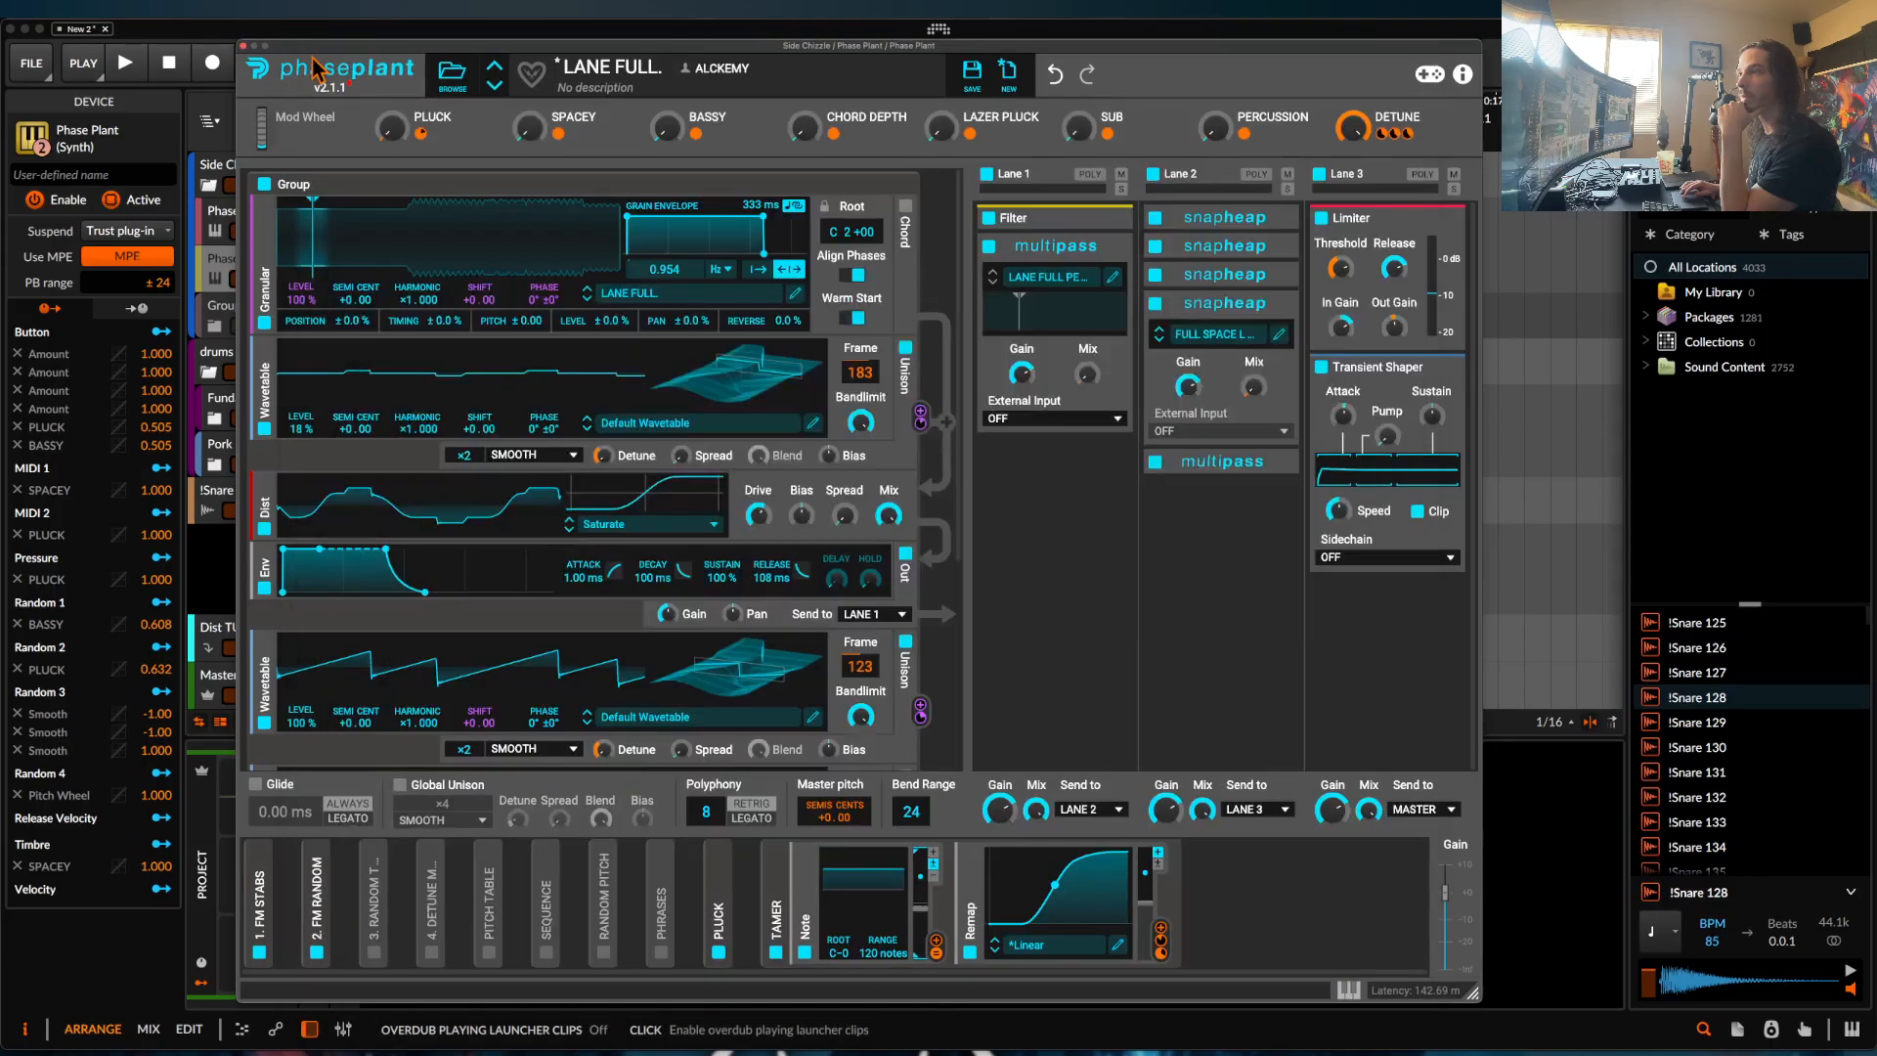
Move the note clip down to the new Phase Plant track, arm that track, and briefly play it.
left_click(244, 46)
left_click(531, 240)
scroll(531, 255, "left", 10)
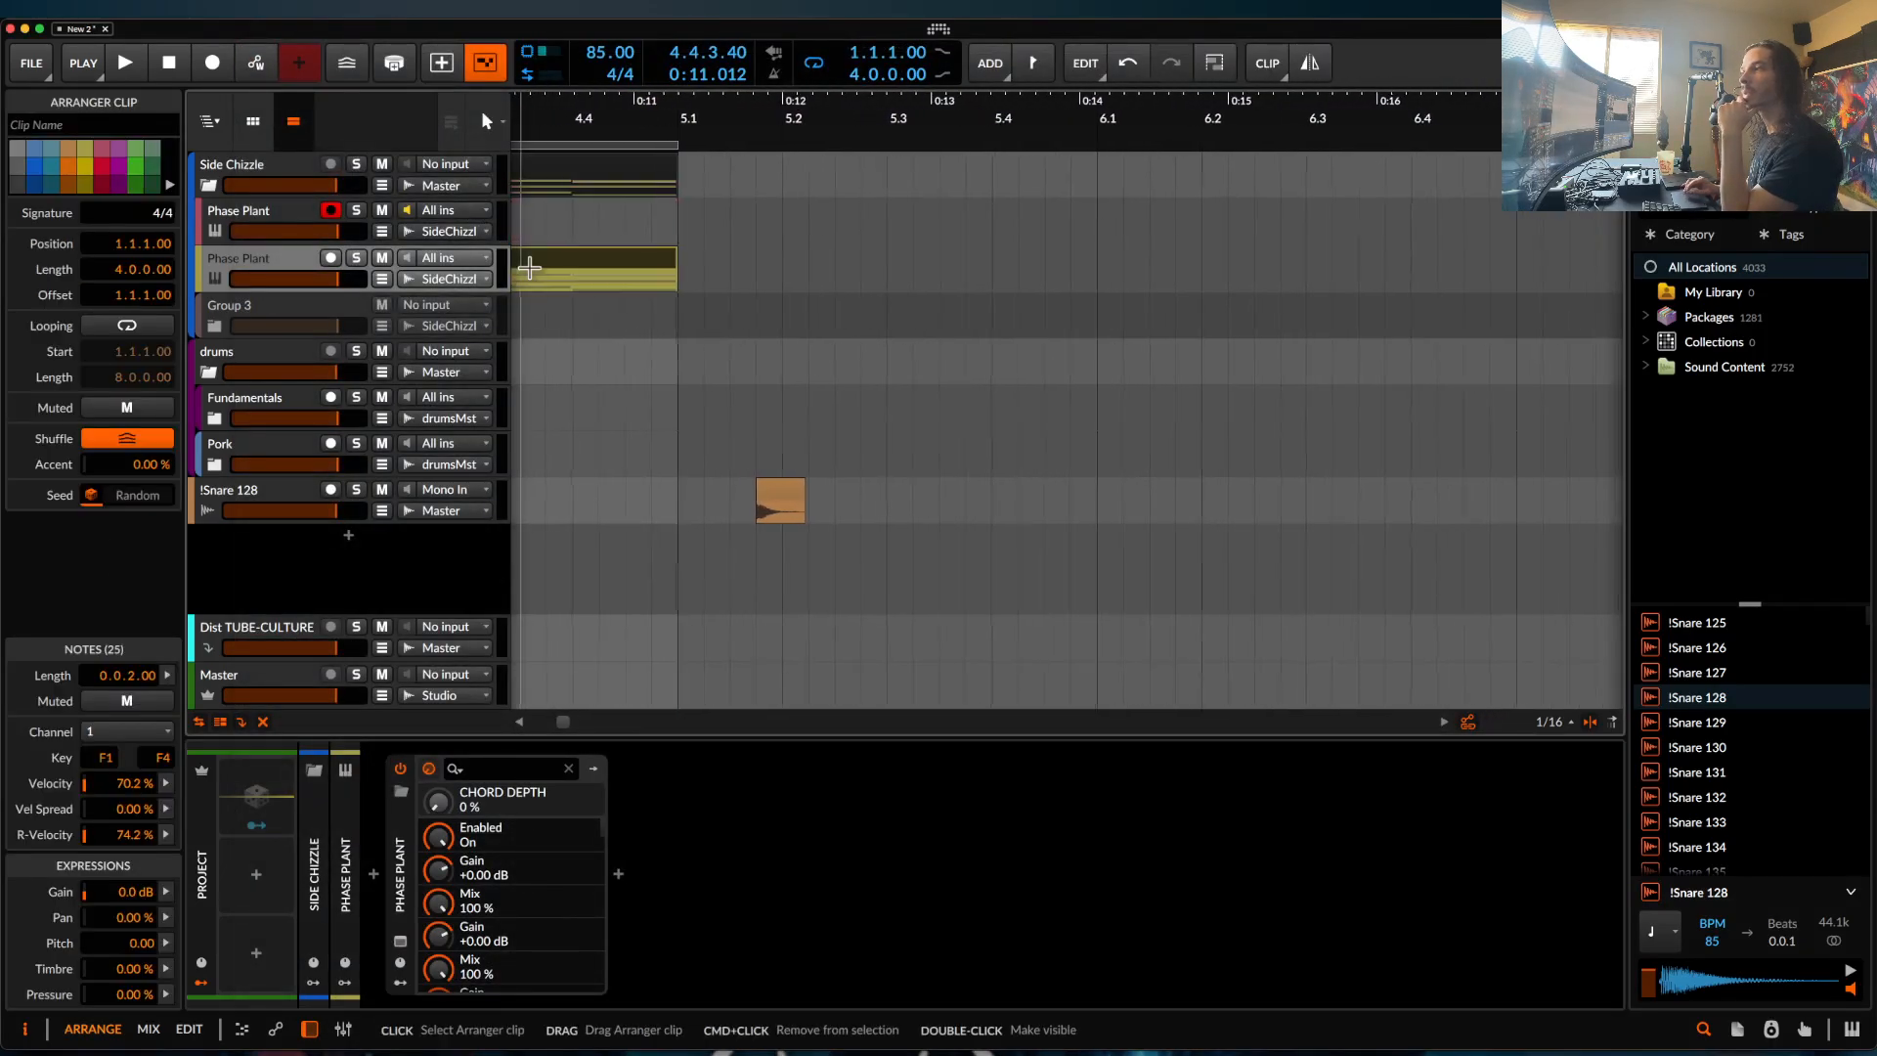
left_click(277, 264)
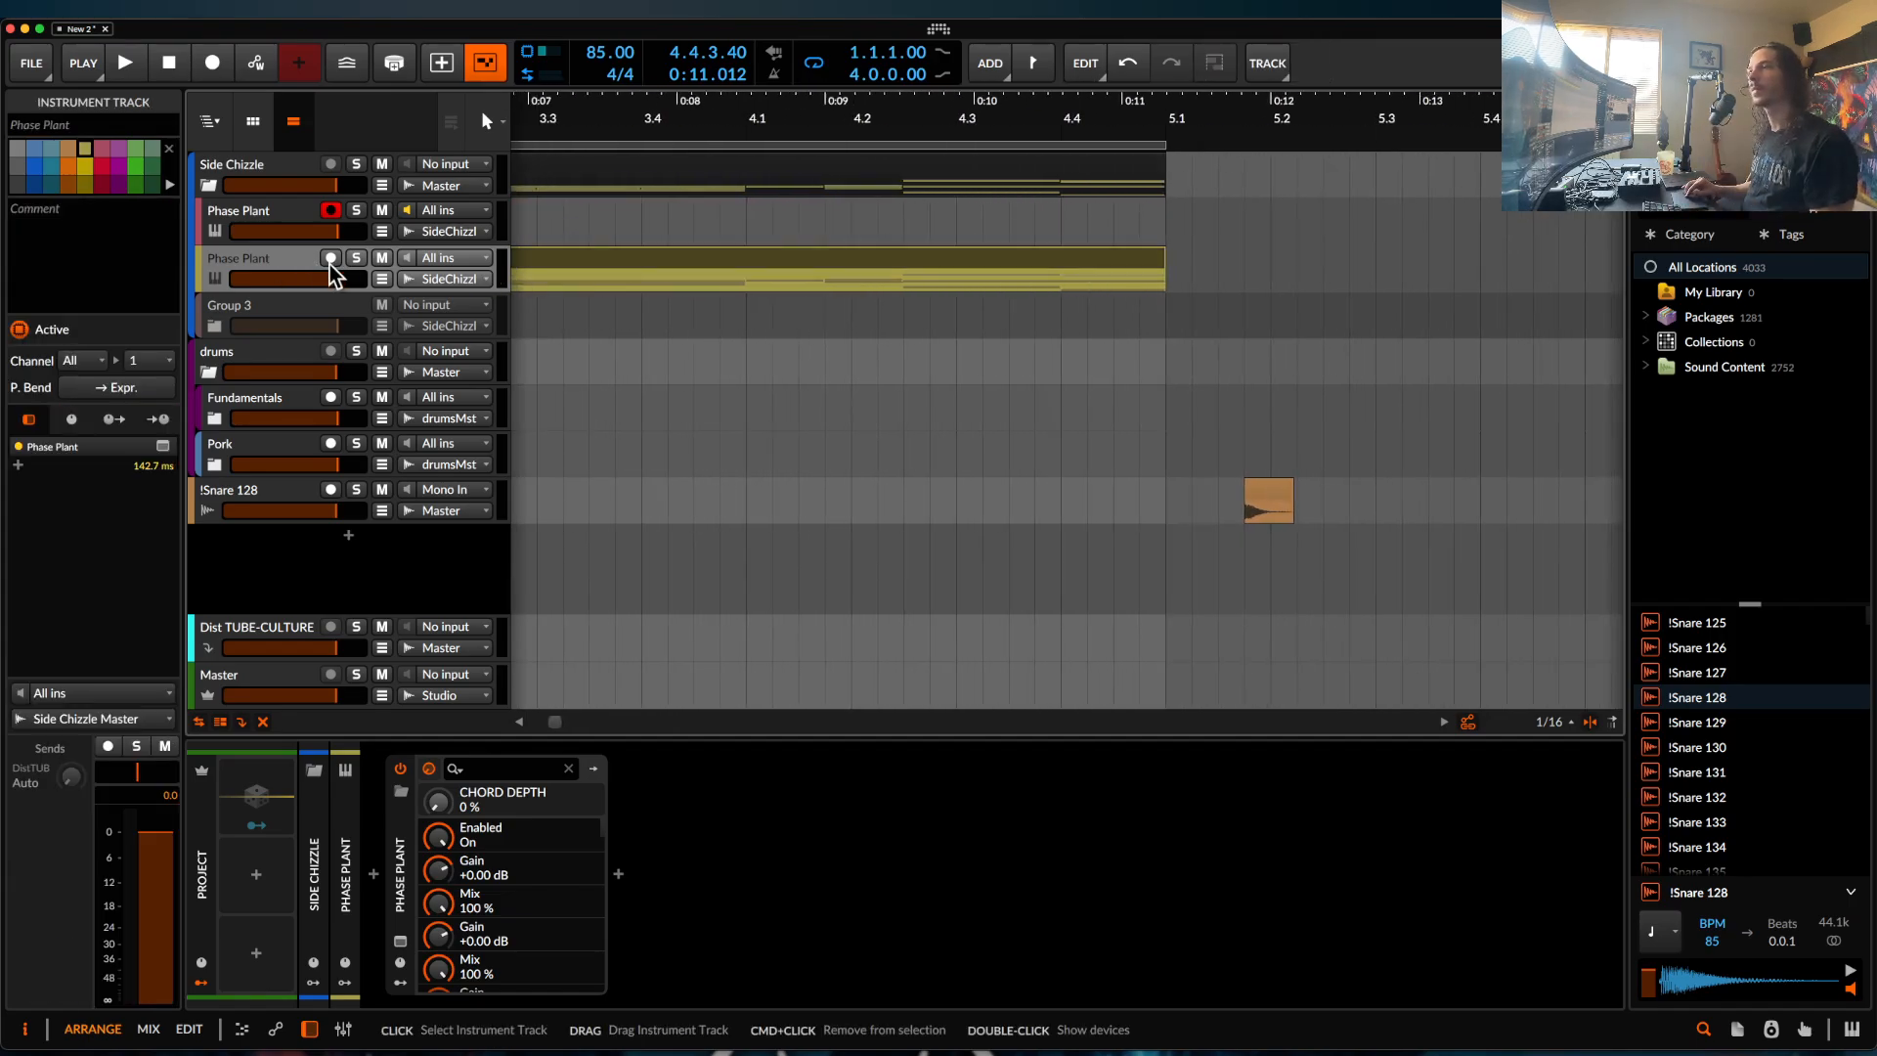
key("space")
key("space")
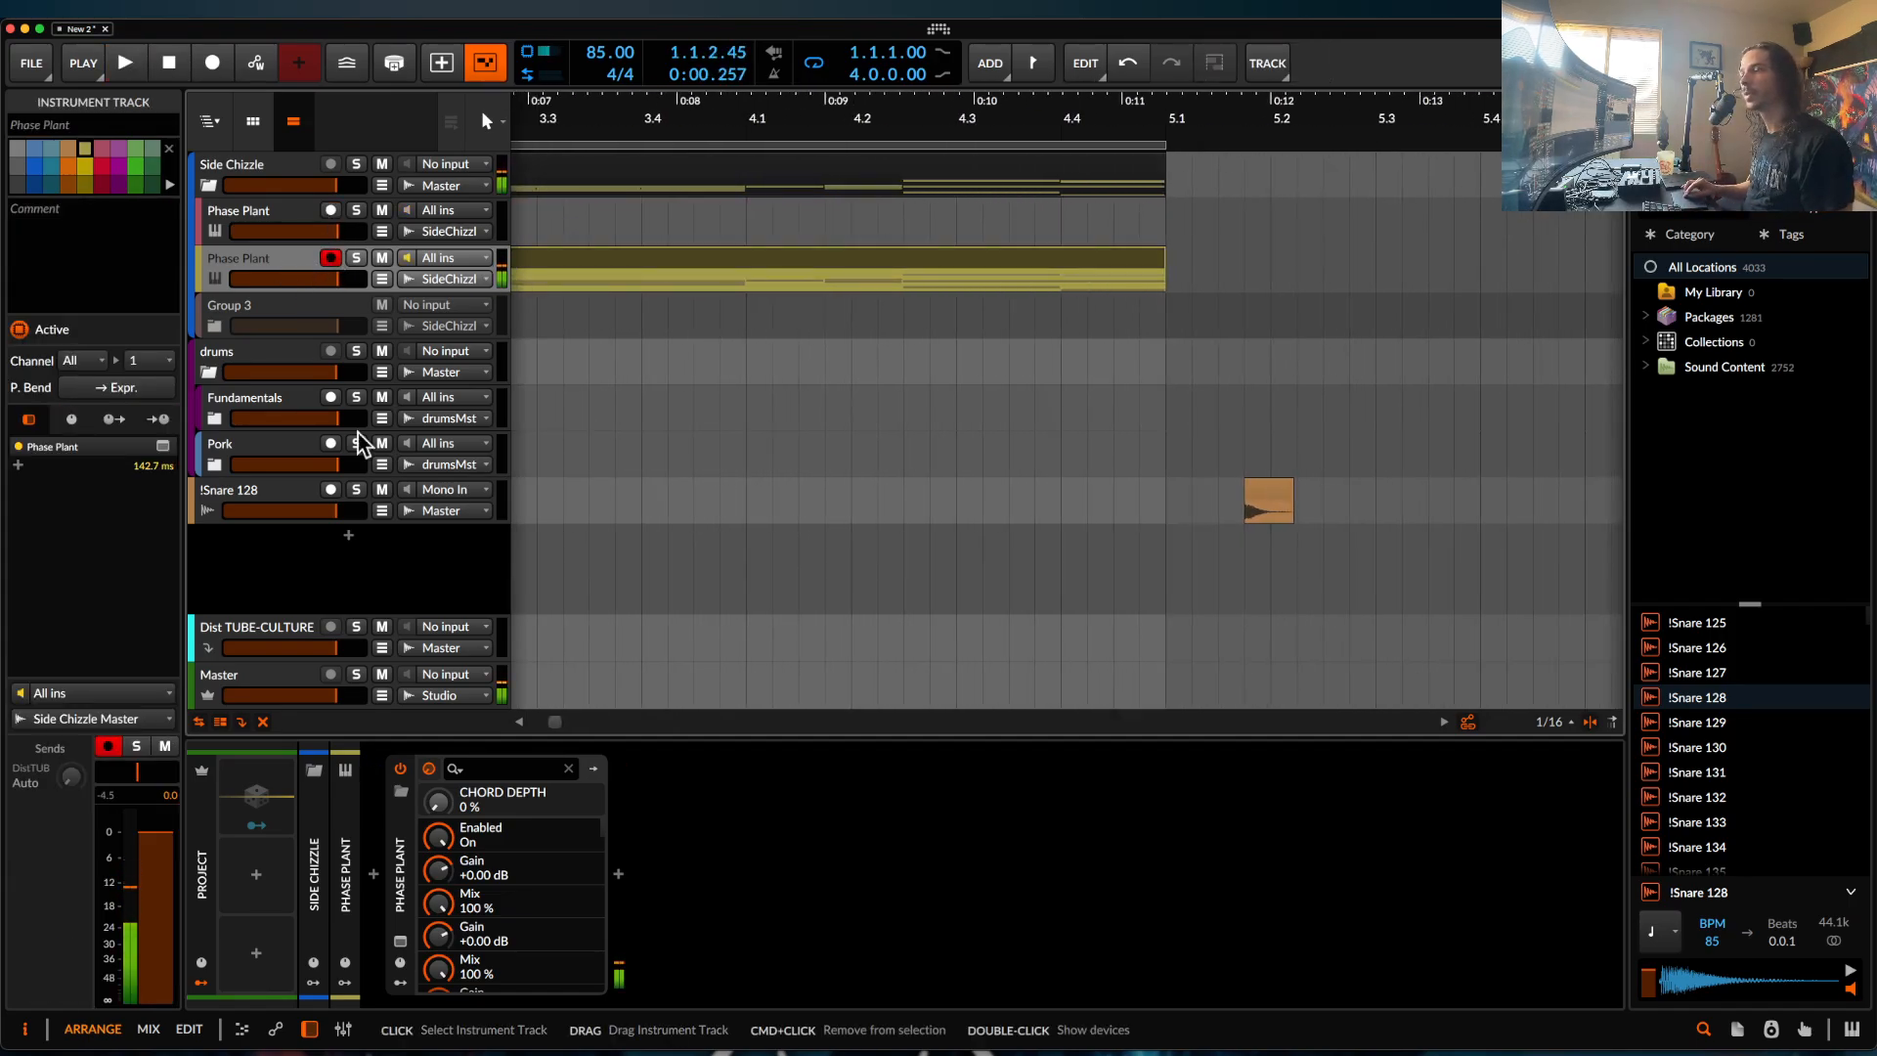
During playback, raise SPACEY and CHORD DEPTH, set granular level to 0% and position randomness to 71%, and set the first wavetable to 100% level, frame 10.
left_click(400, 941)
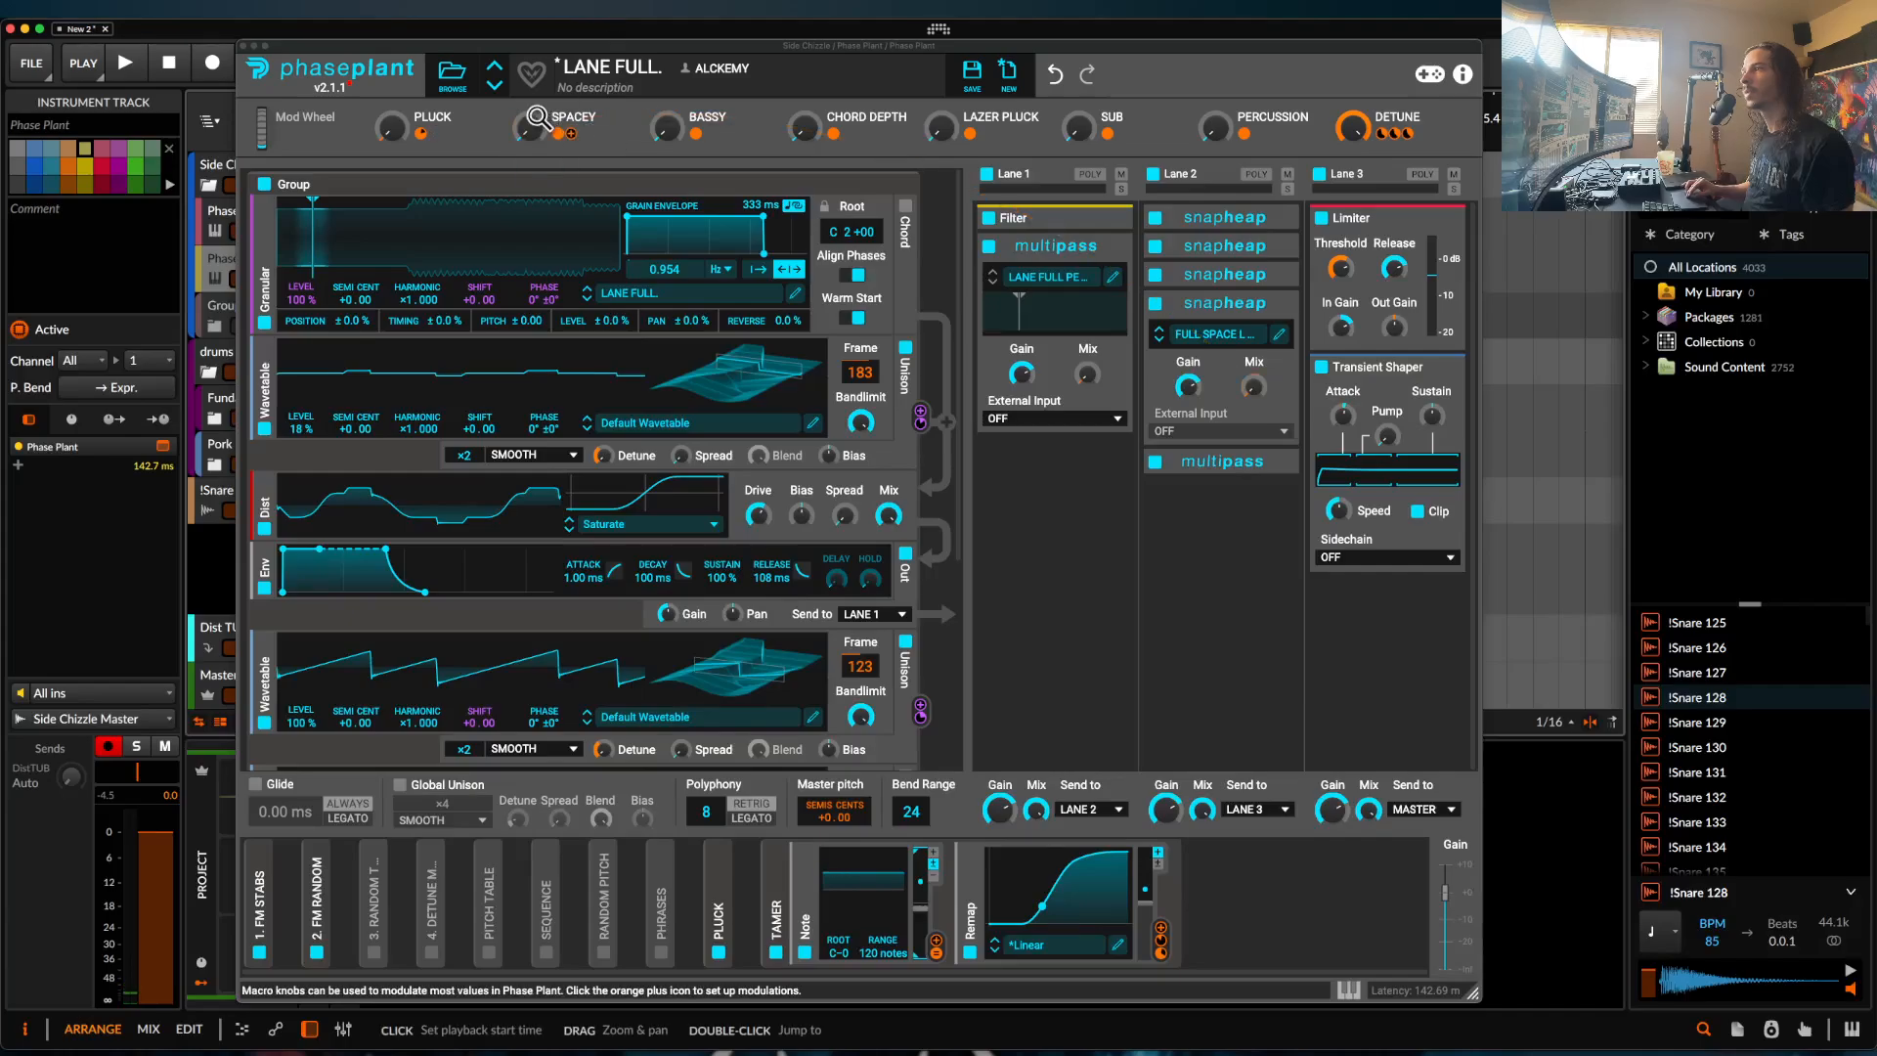
mouse_move(571, 135)
key("space")
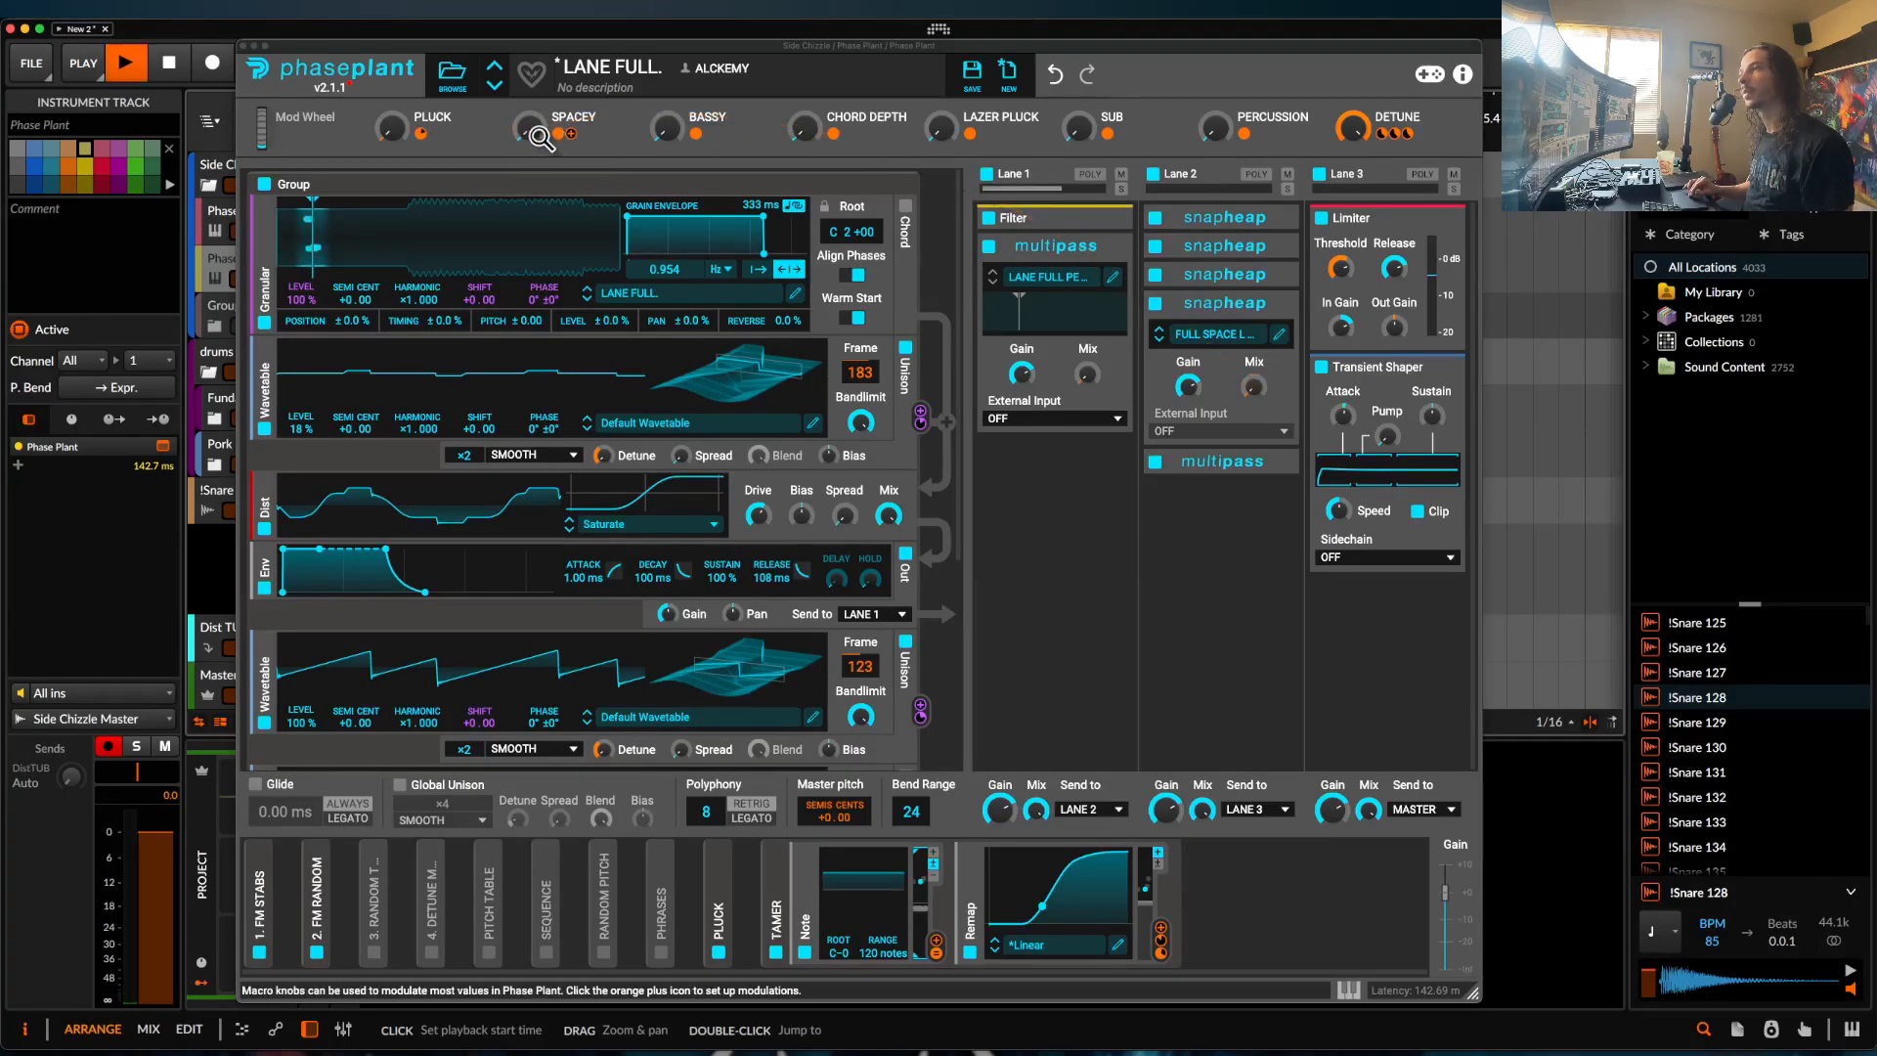
left_click_drag(531, 130, 530, 61)
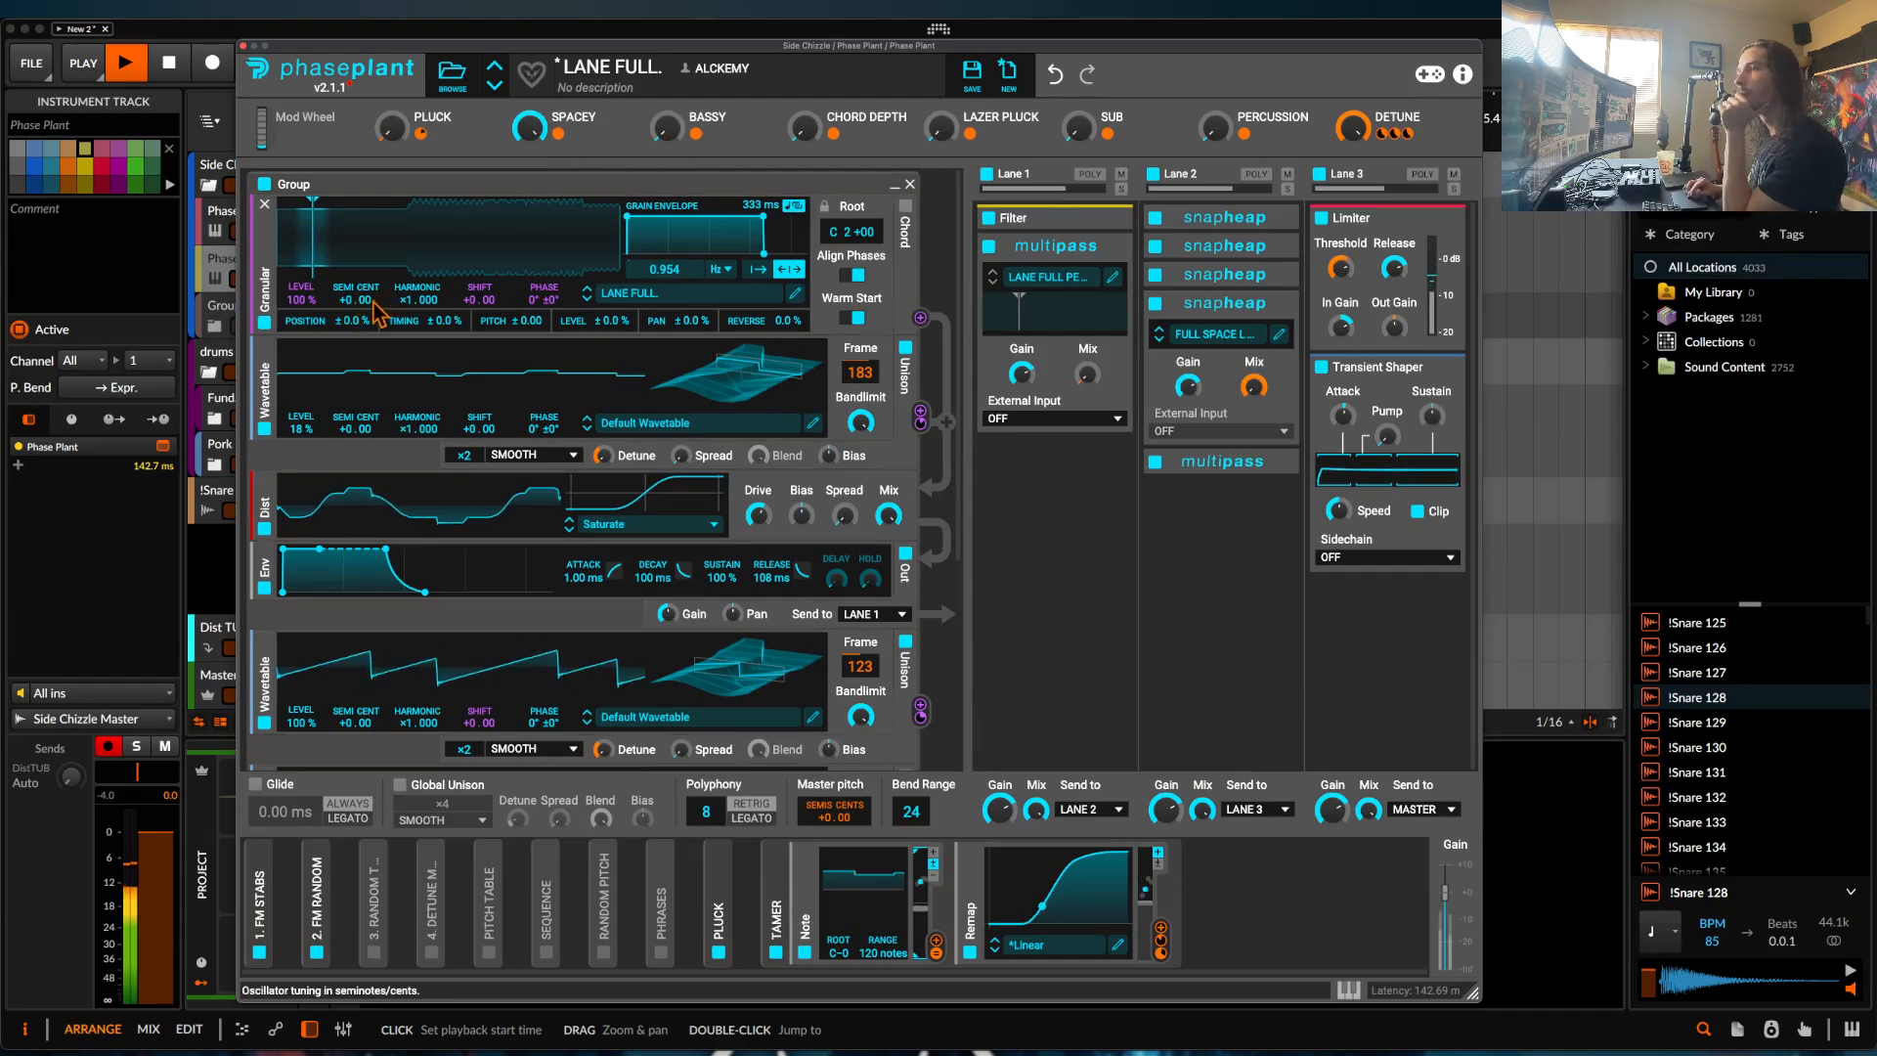
left_click_drag(357, 321, 300, 435)
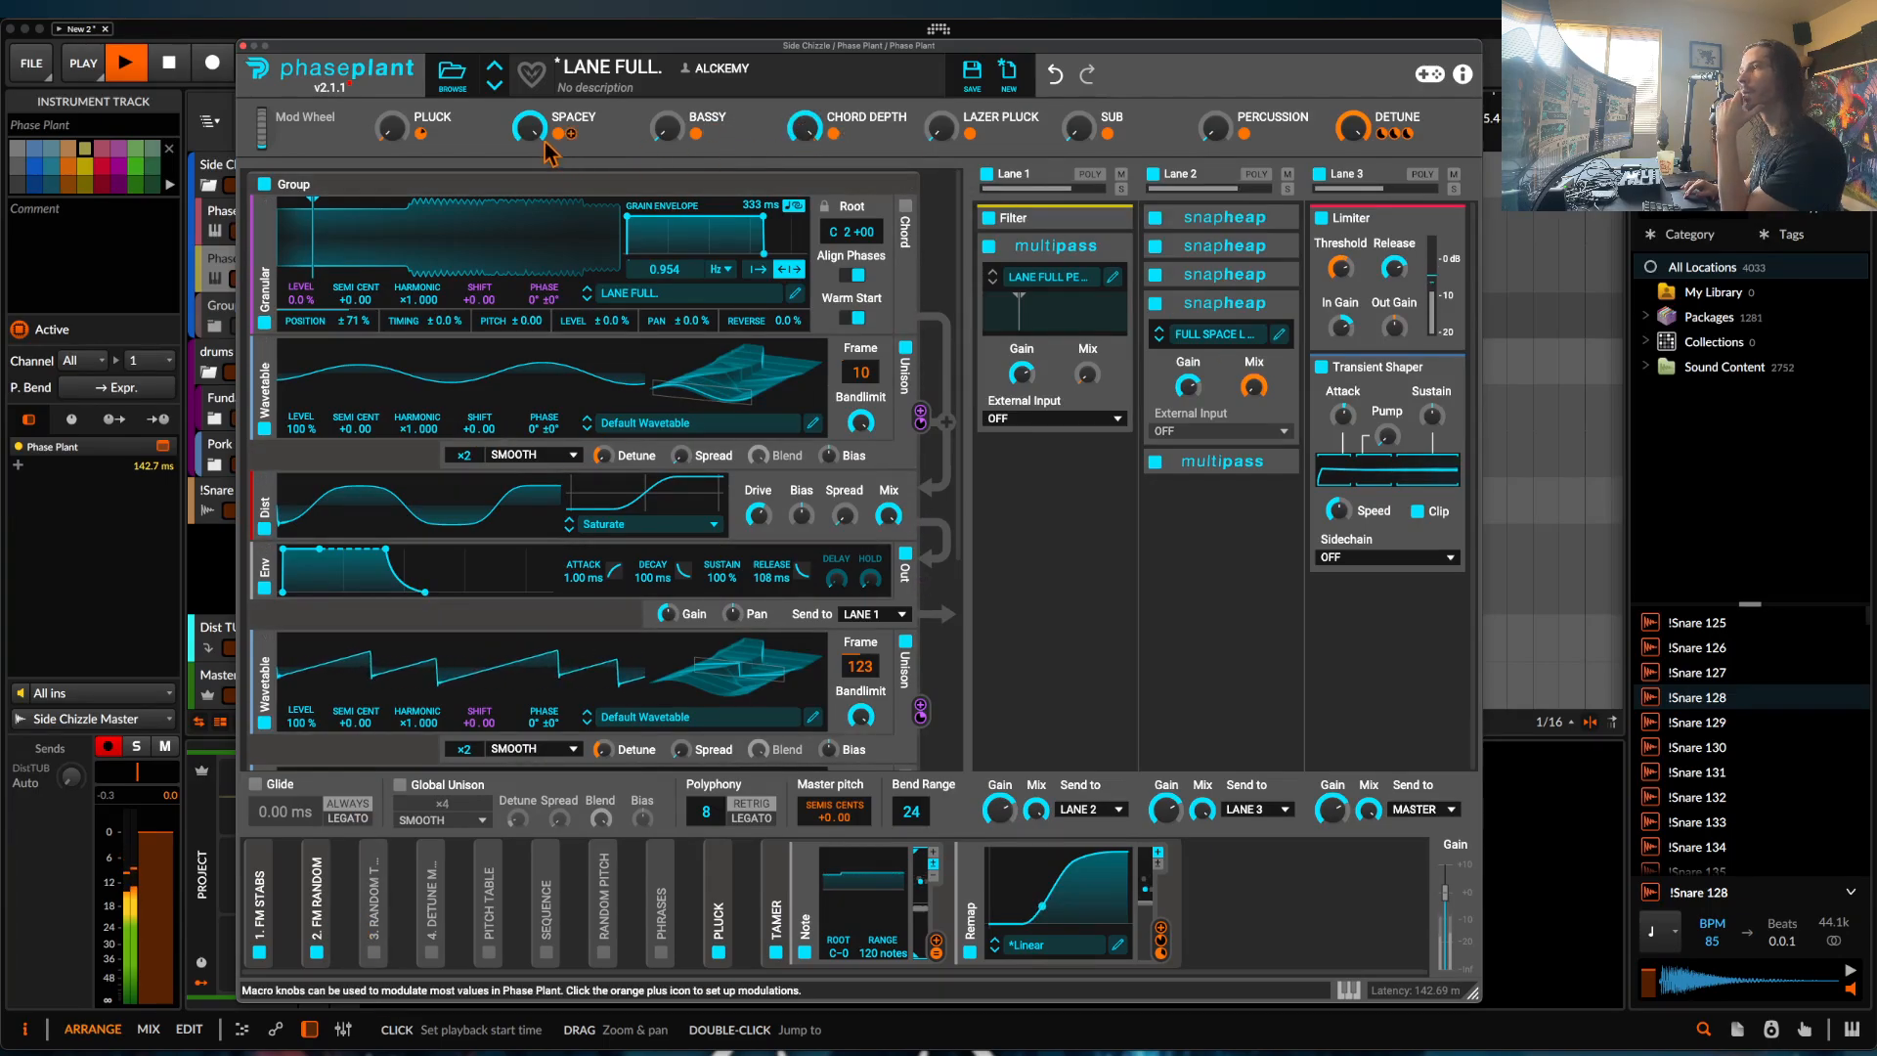
Raise the PLUCK macro to full, keep CHORD DEPTH at full, and turn SPACEY down to zero.
left_click_drag(393, 129, 393, 120)
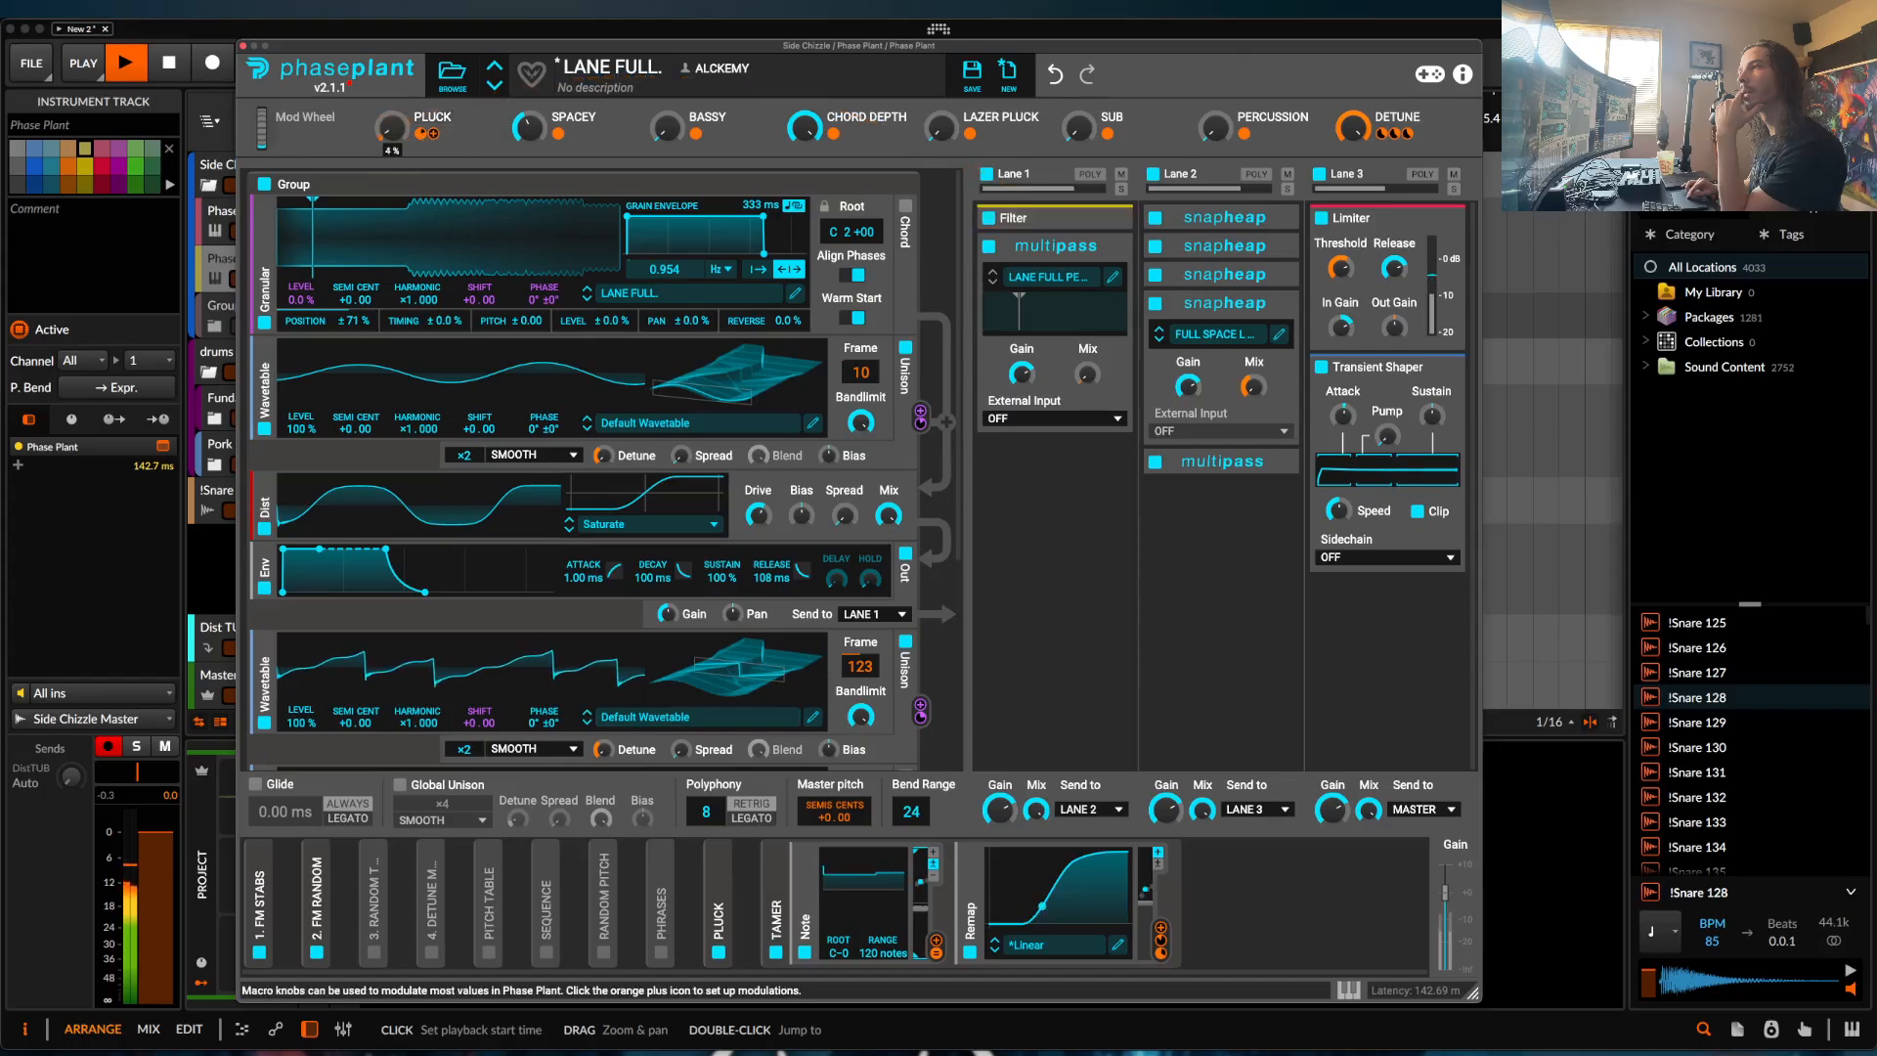
left_click_drag(529, 129, 529, 78)
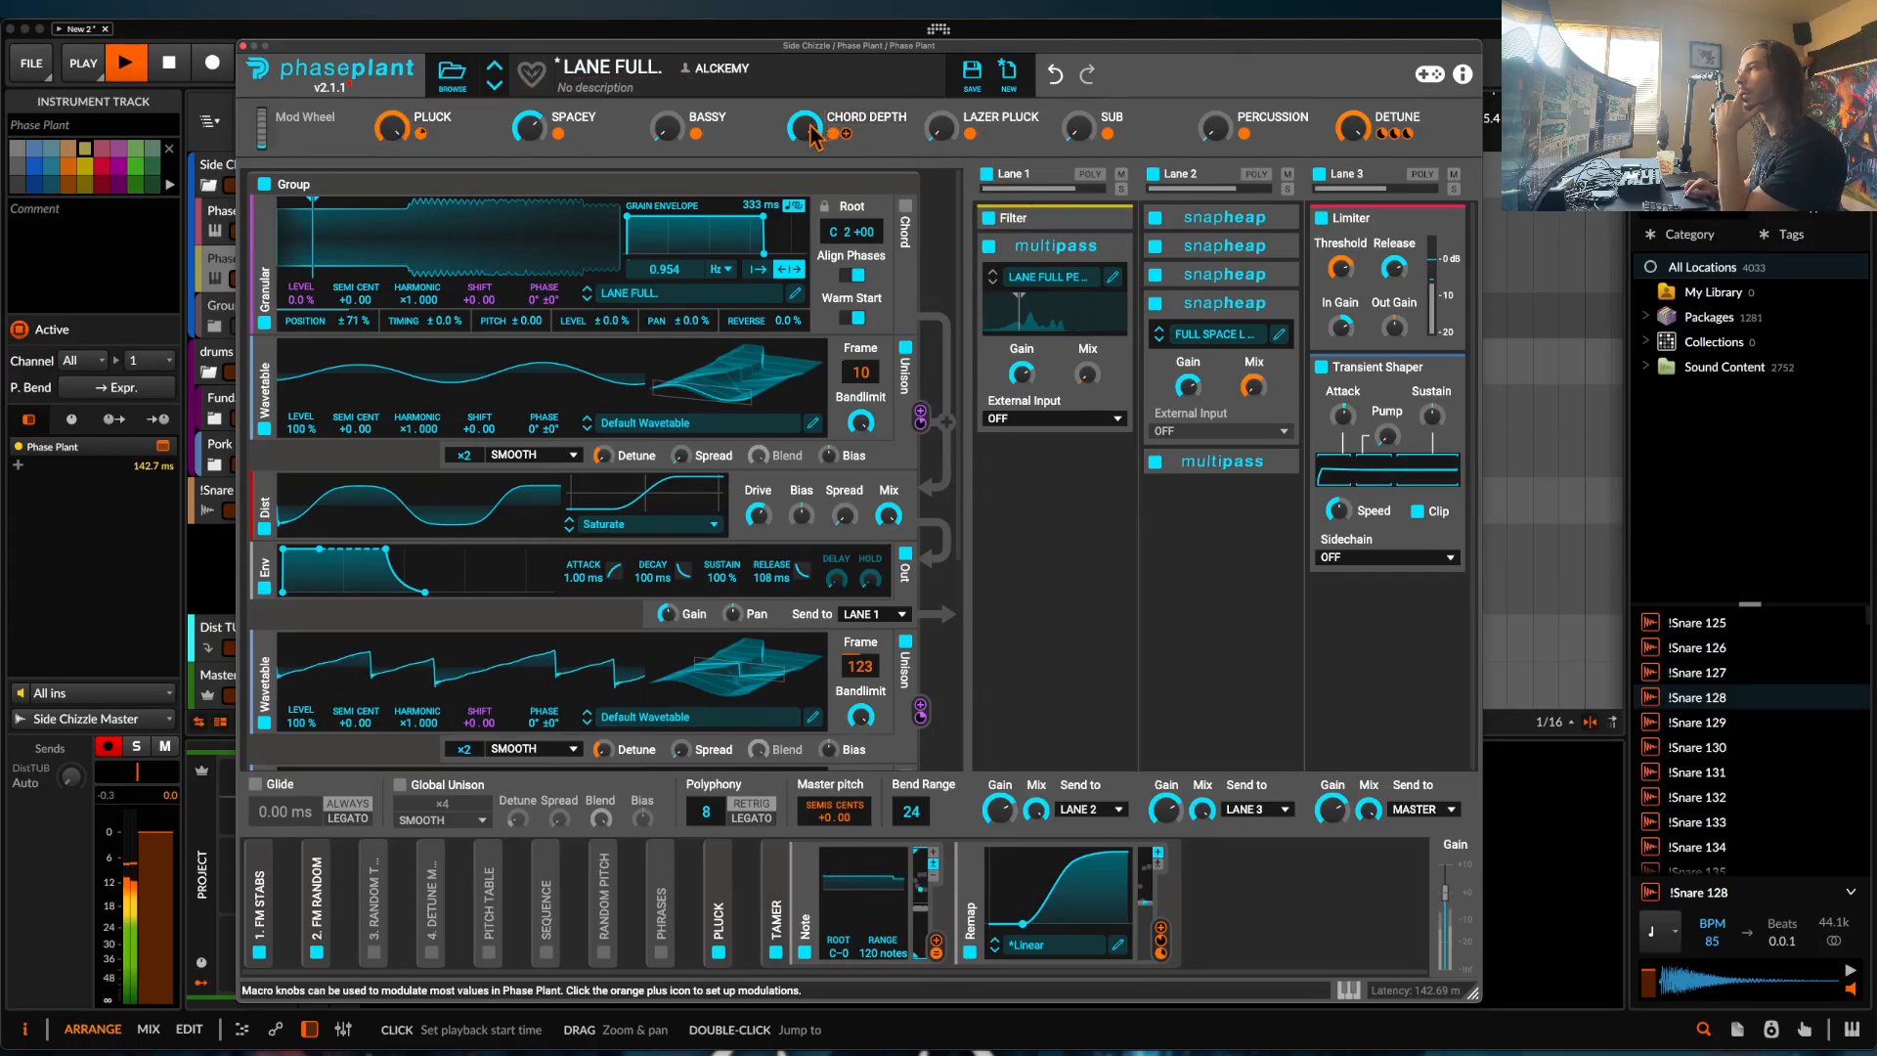
left_click_drag(803, 127, 803, 108)
left_click_drag(528, 129, 528, 220)
left_click_drag(529, 129, 529, 141)
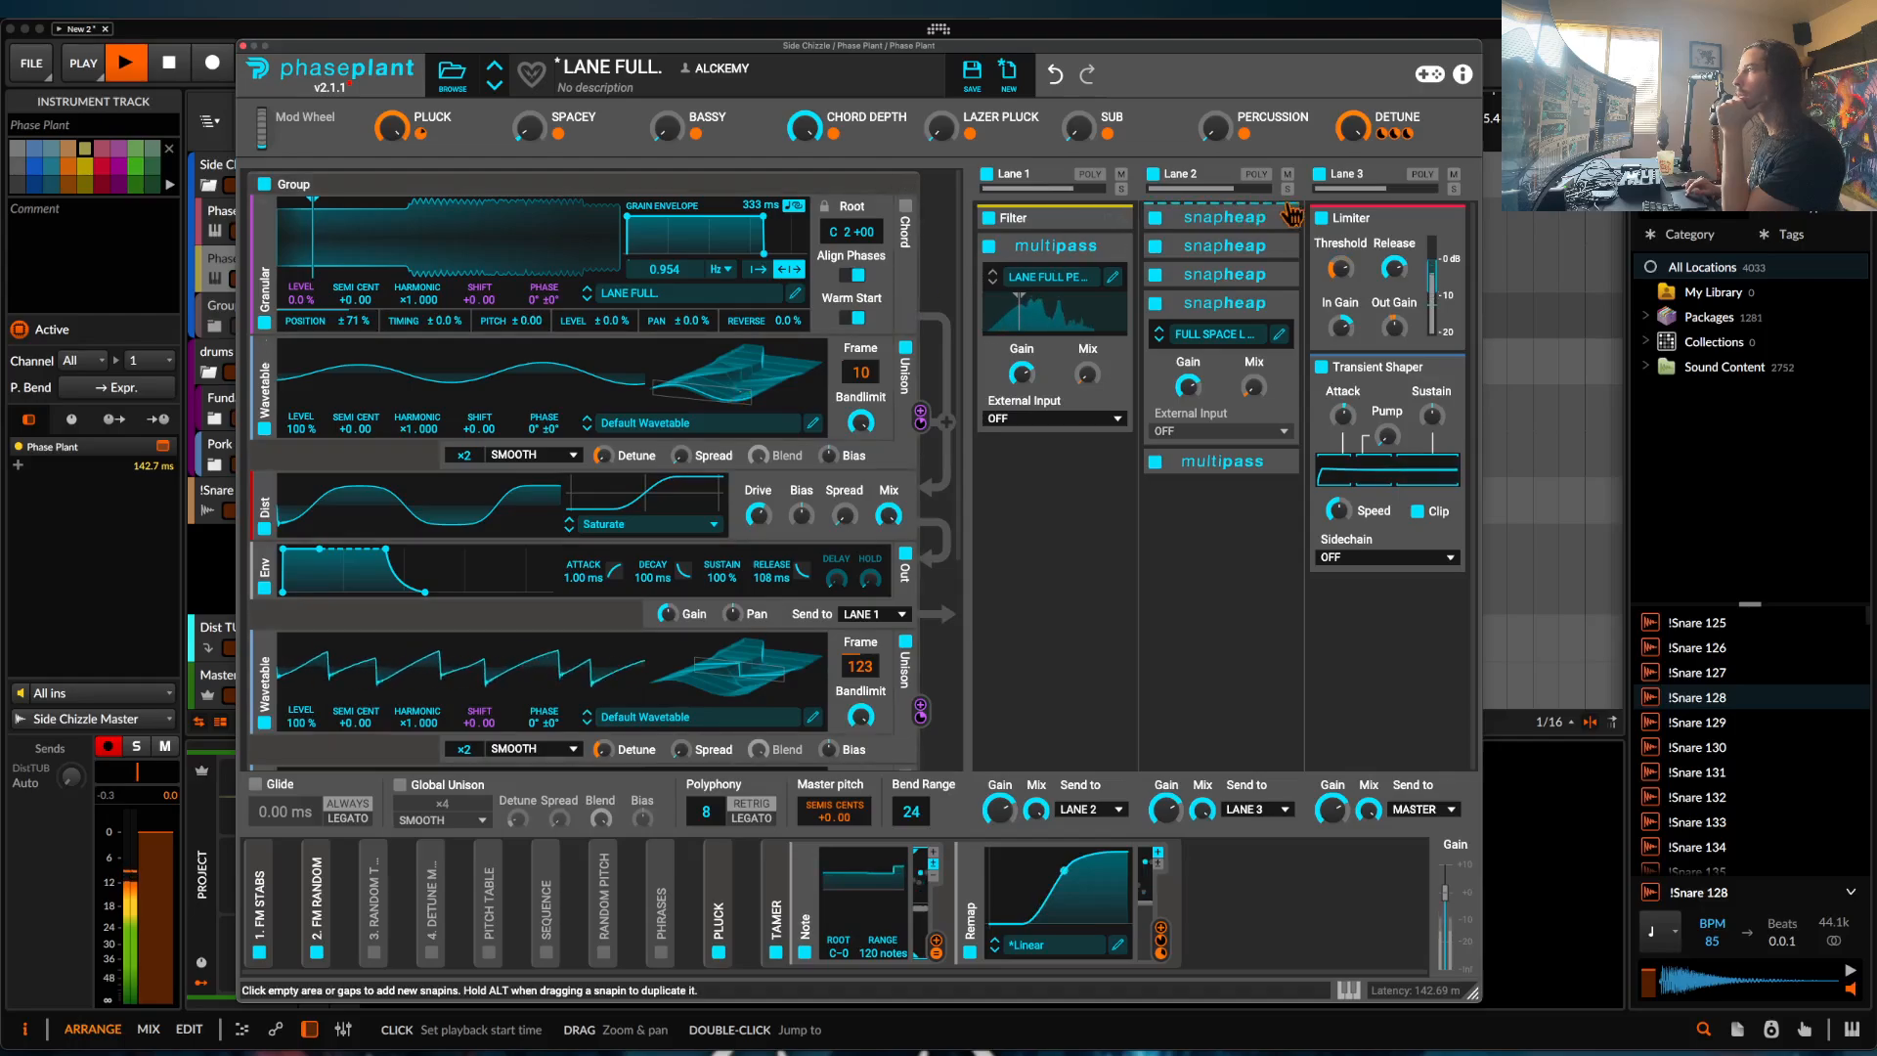
Turn the DETUNE macro down to zero, set the first wavetable's frame to 138, and stop playback.
mouse_move(1352, 127)
left_mouse_down()
mouse_move(1352, 196)
mouse_move(1352, 137)
left_mouse_up()
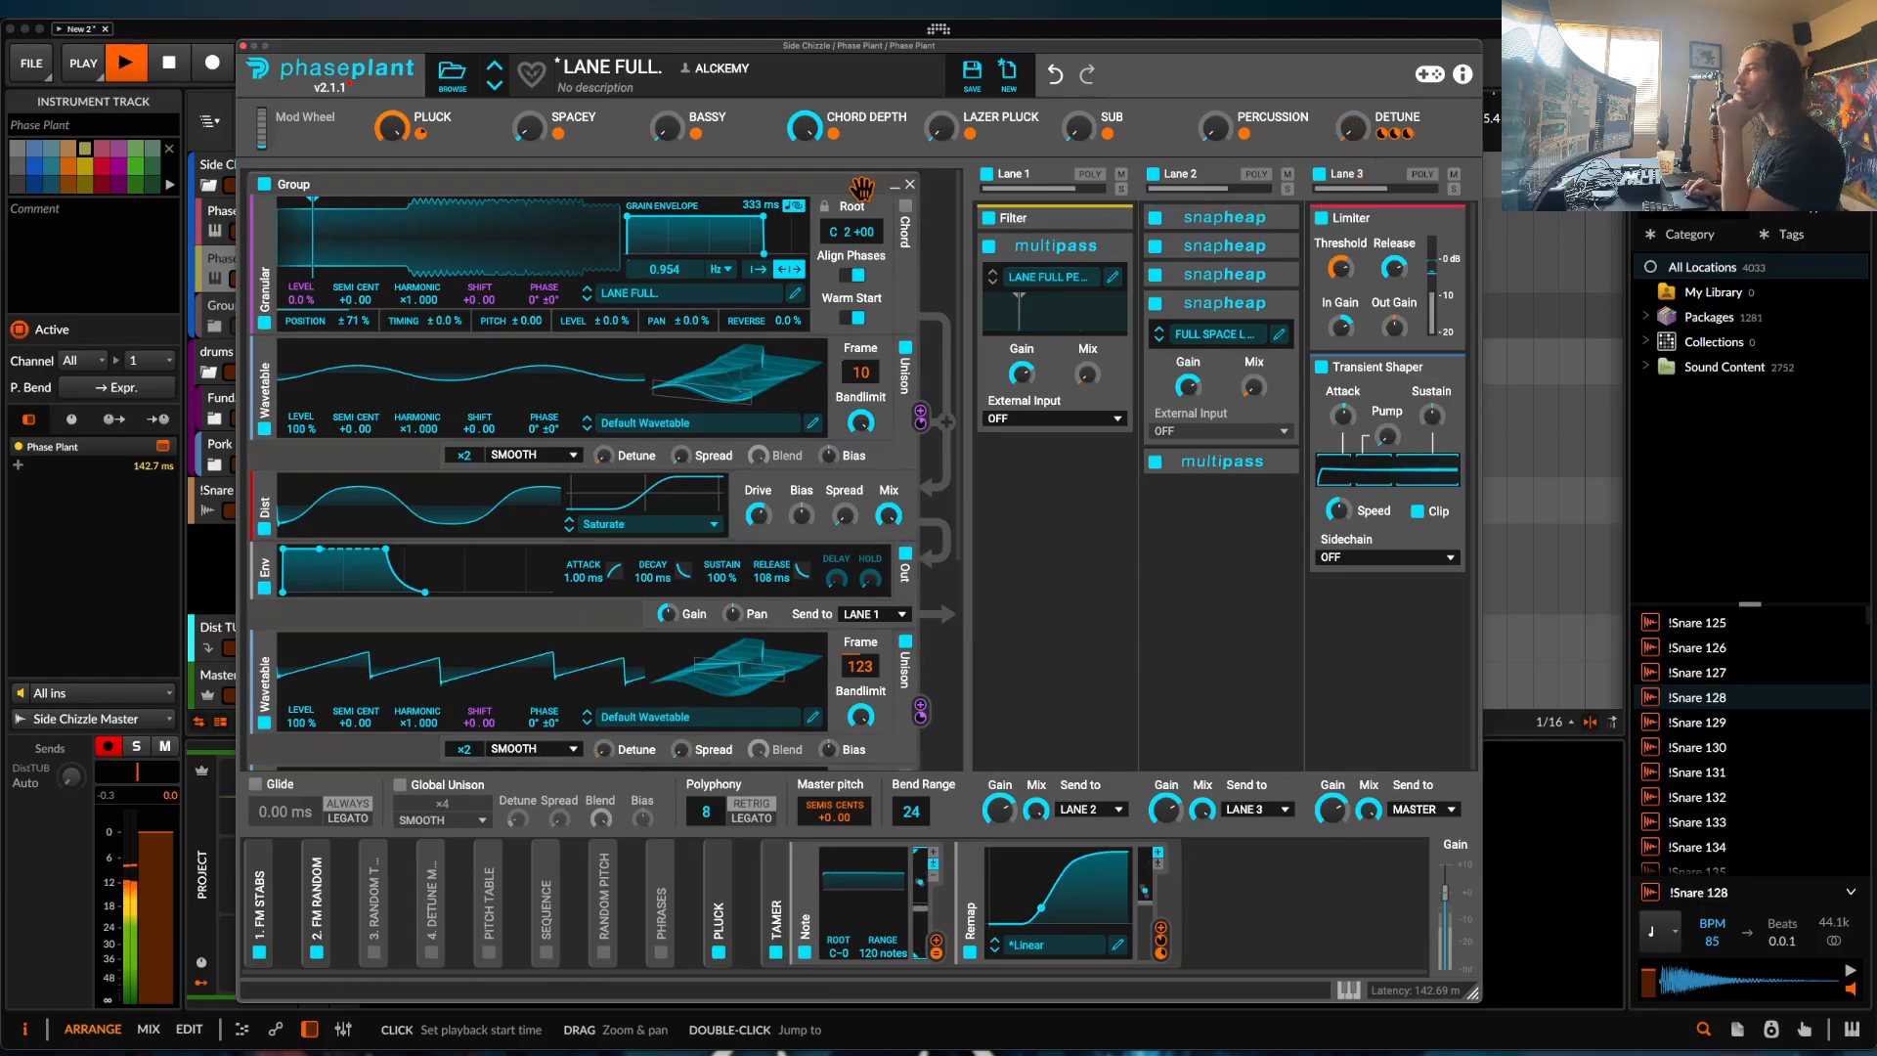
left_click_drag(860, 371, 861, 280)
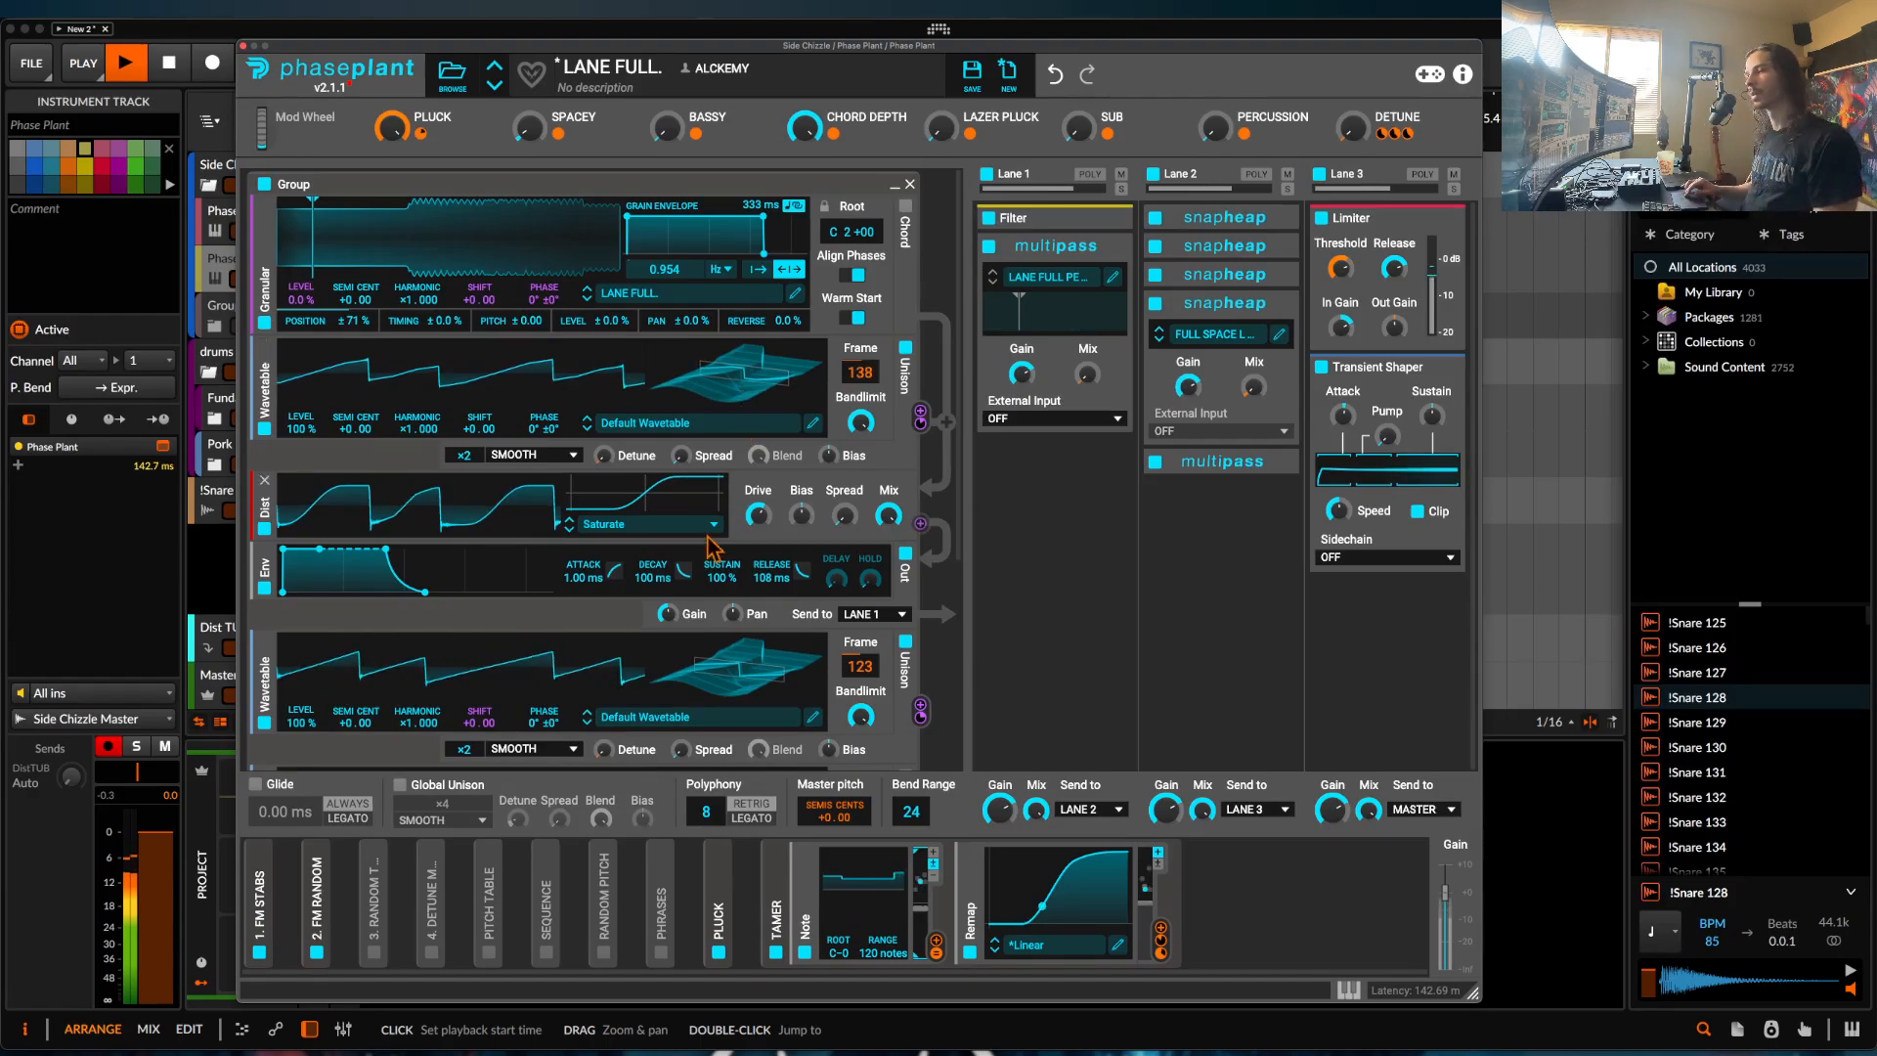
key("space")
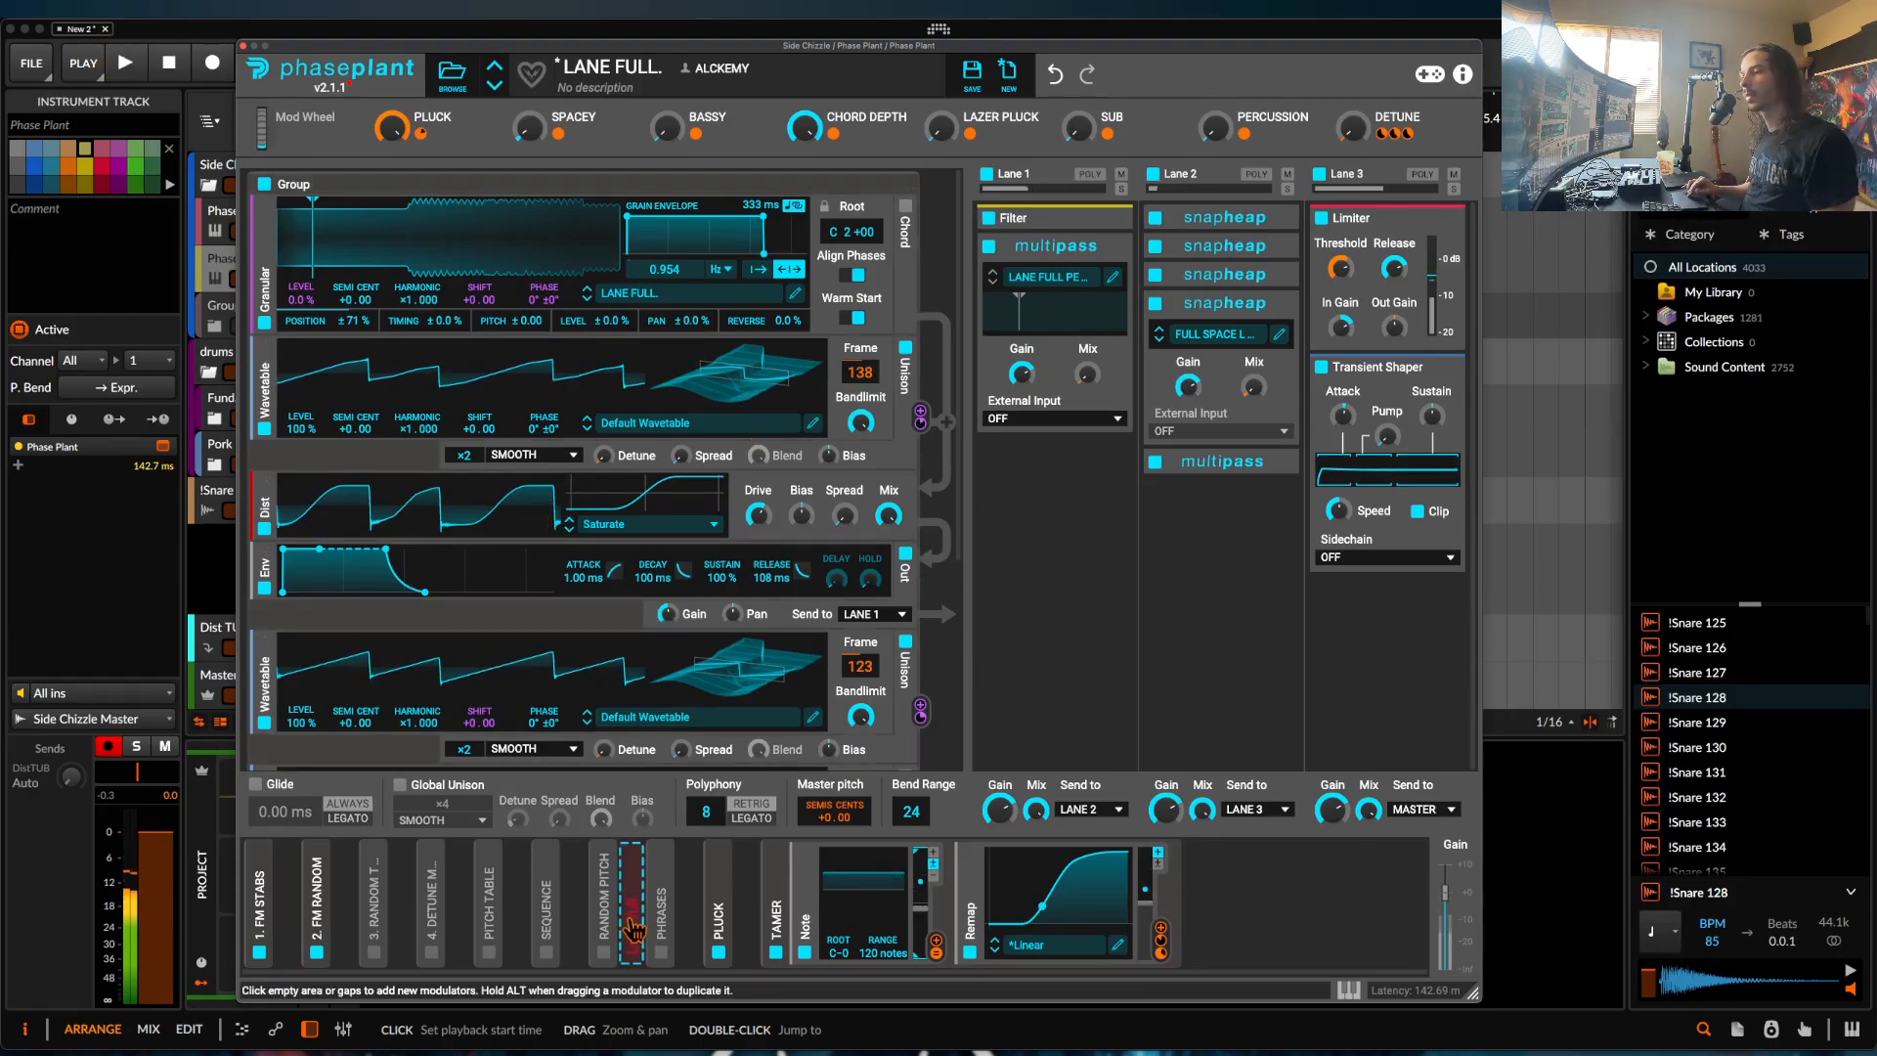
Expand and enable the SEQUENCE modulator group with its LFO Table and Remap, and turn the PLUCK macro down to zero.
left_click(555, 884)
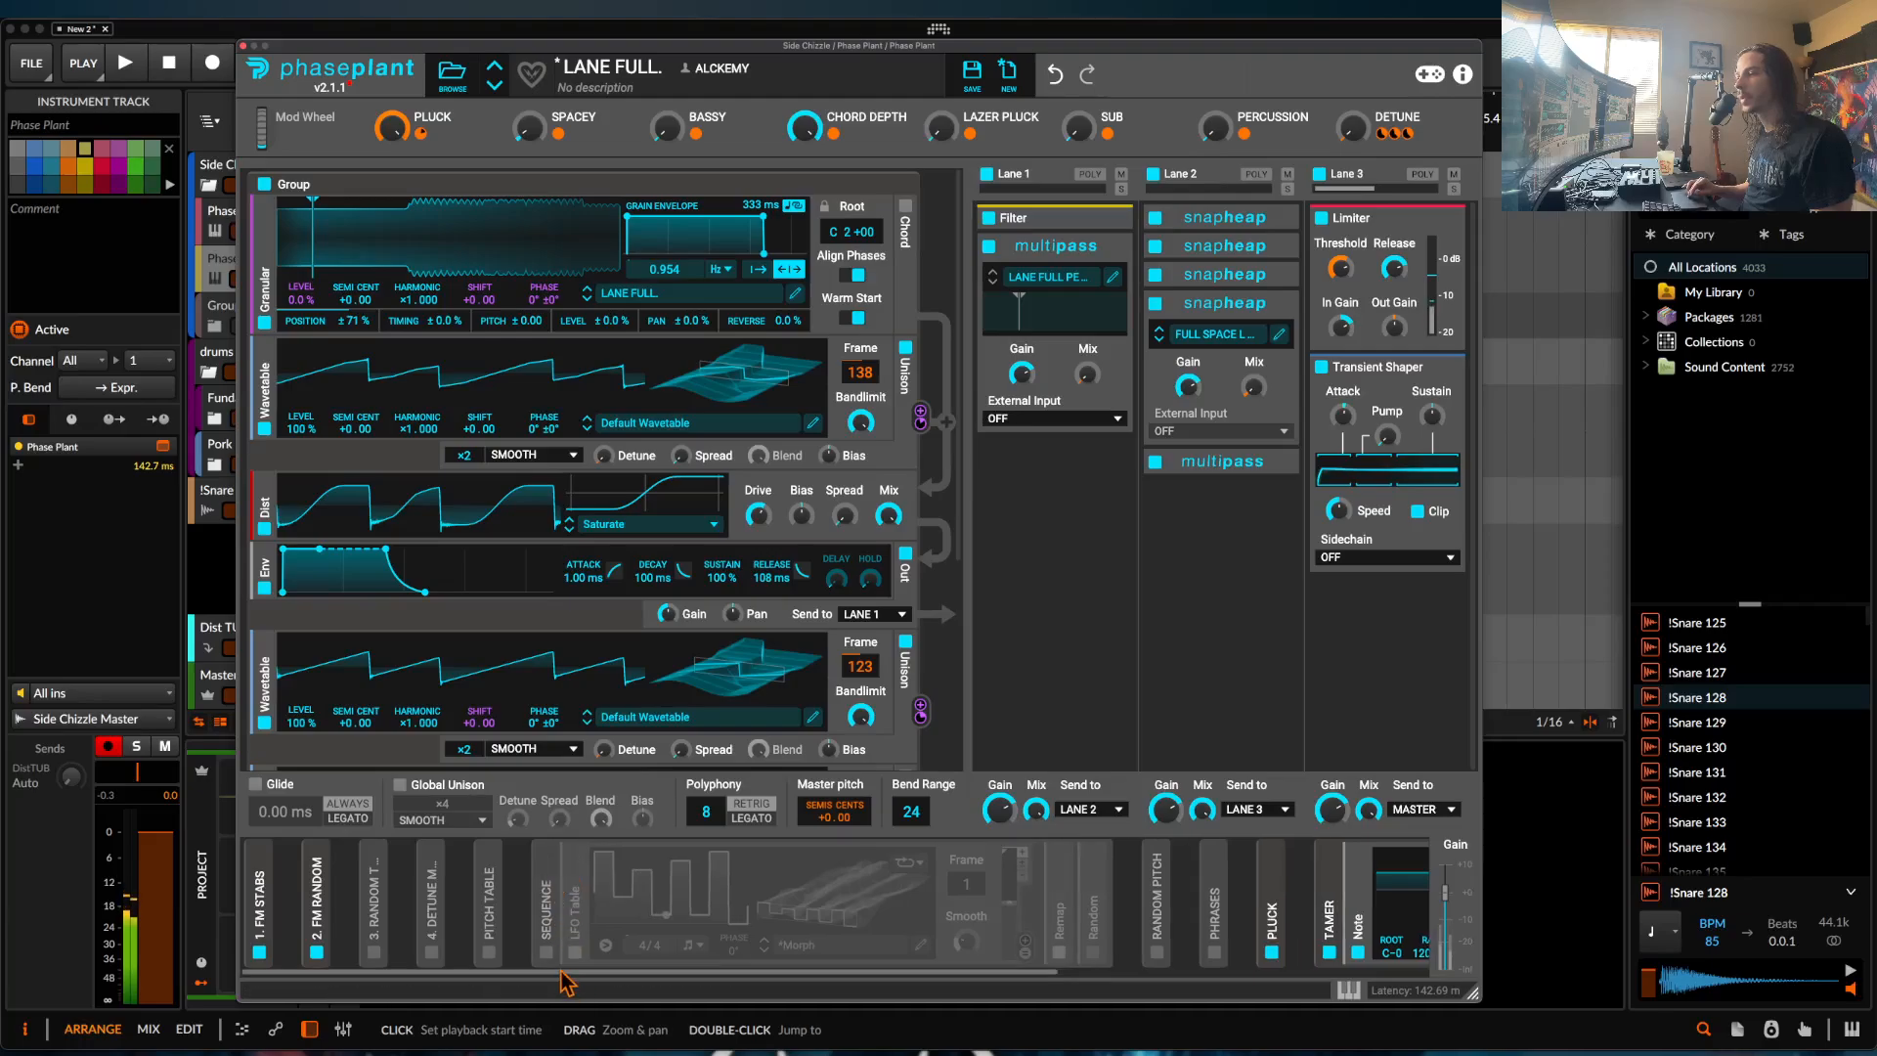
left_click(1060, 914)
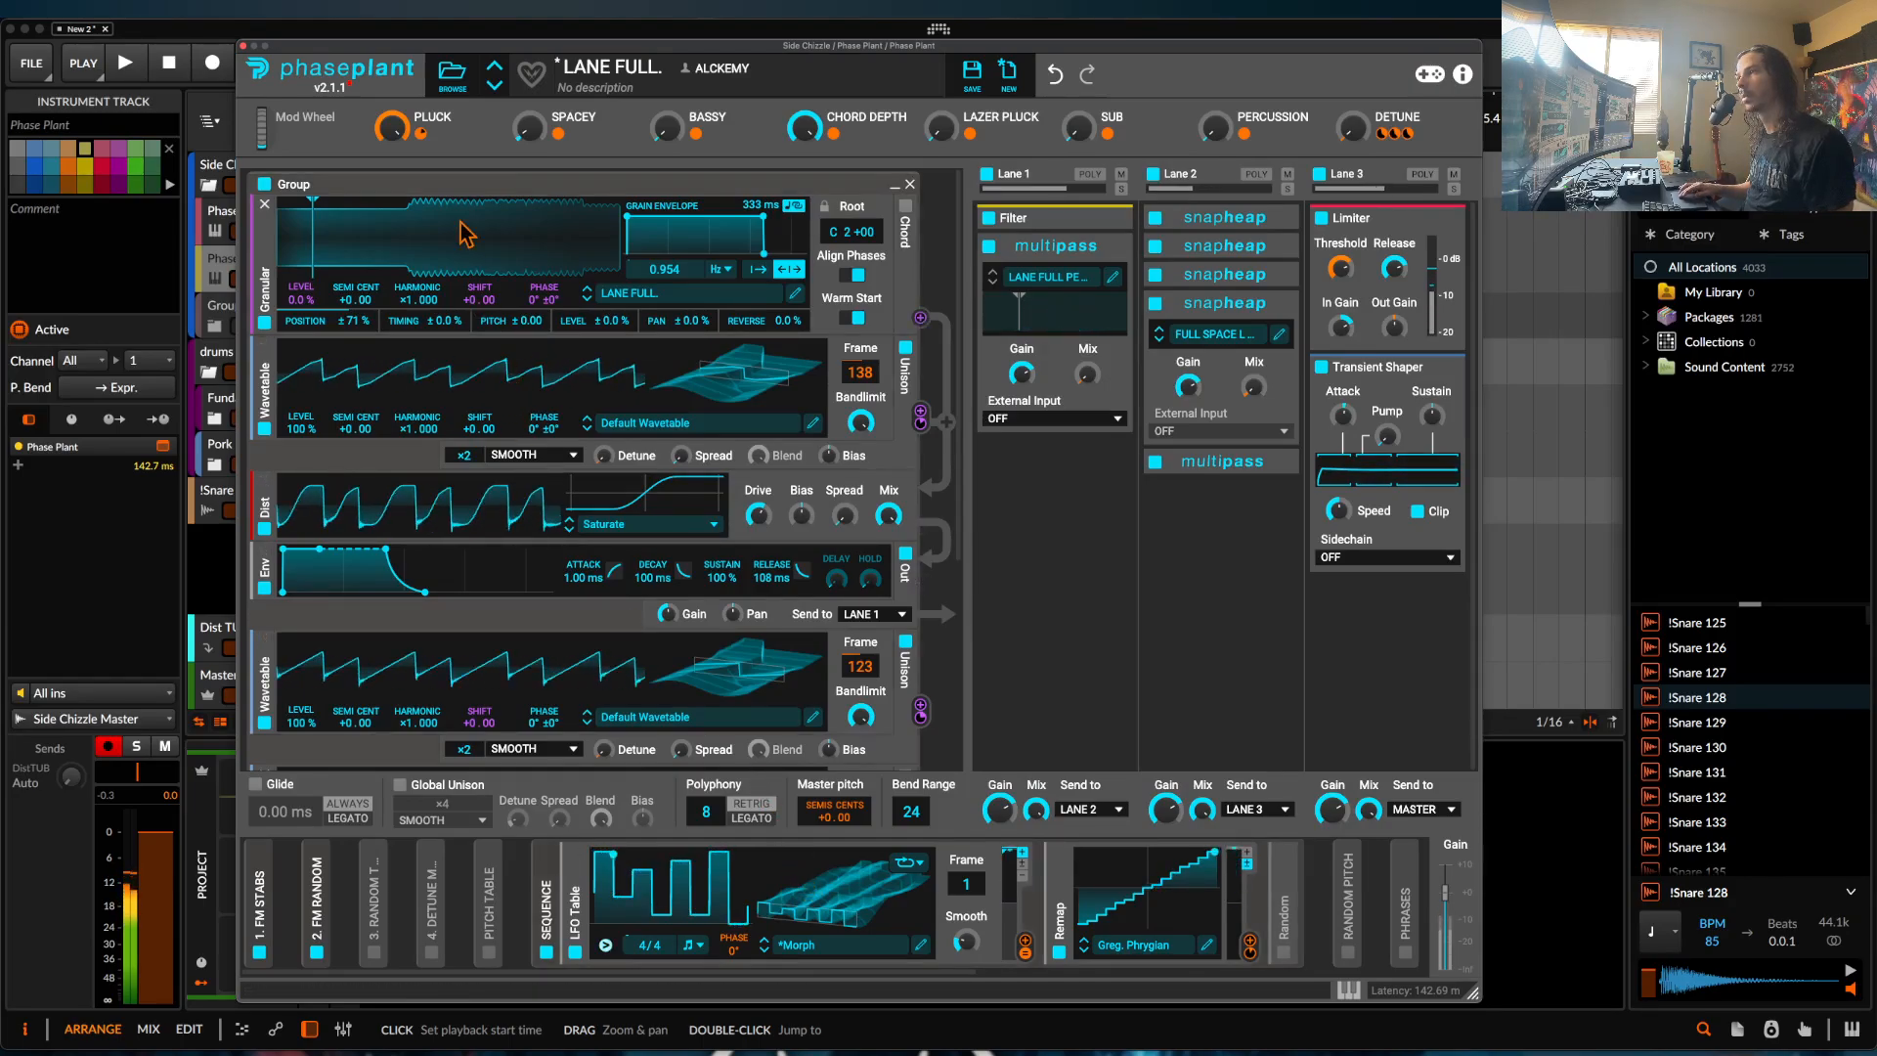
left_click_drag(393, 133, 393, 247)
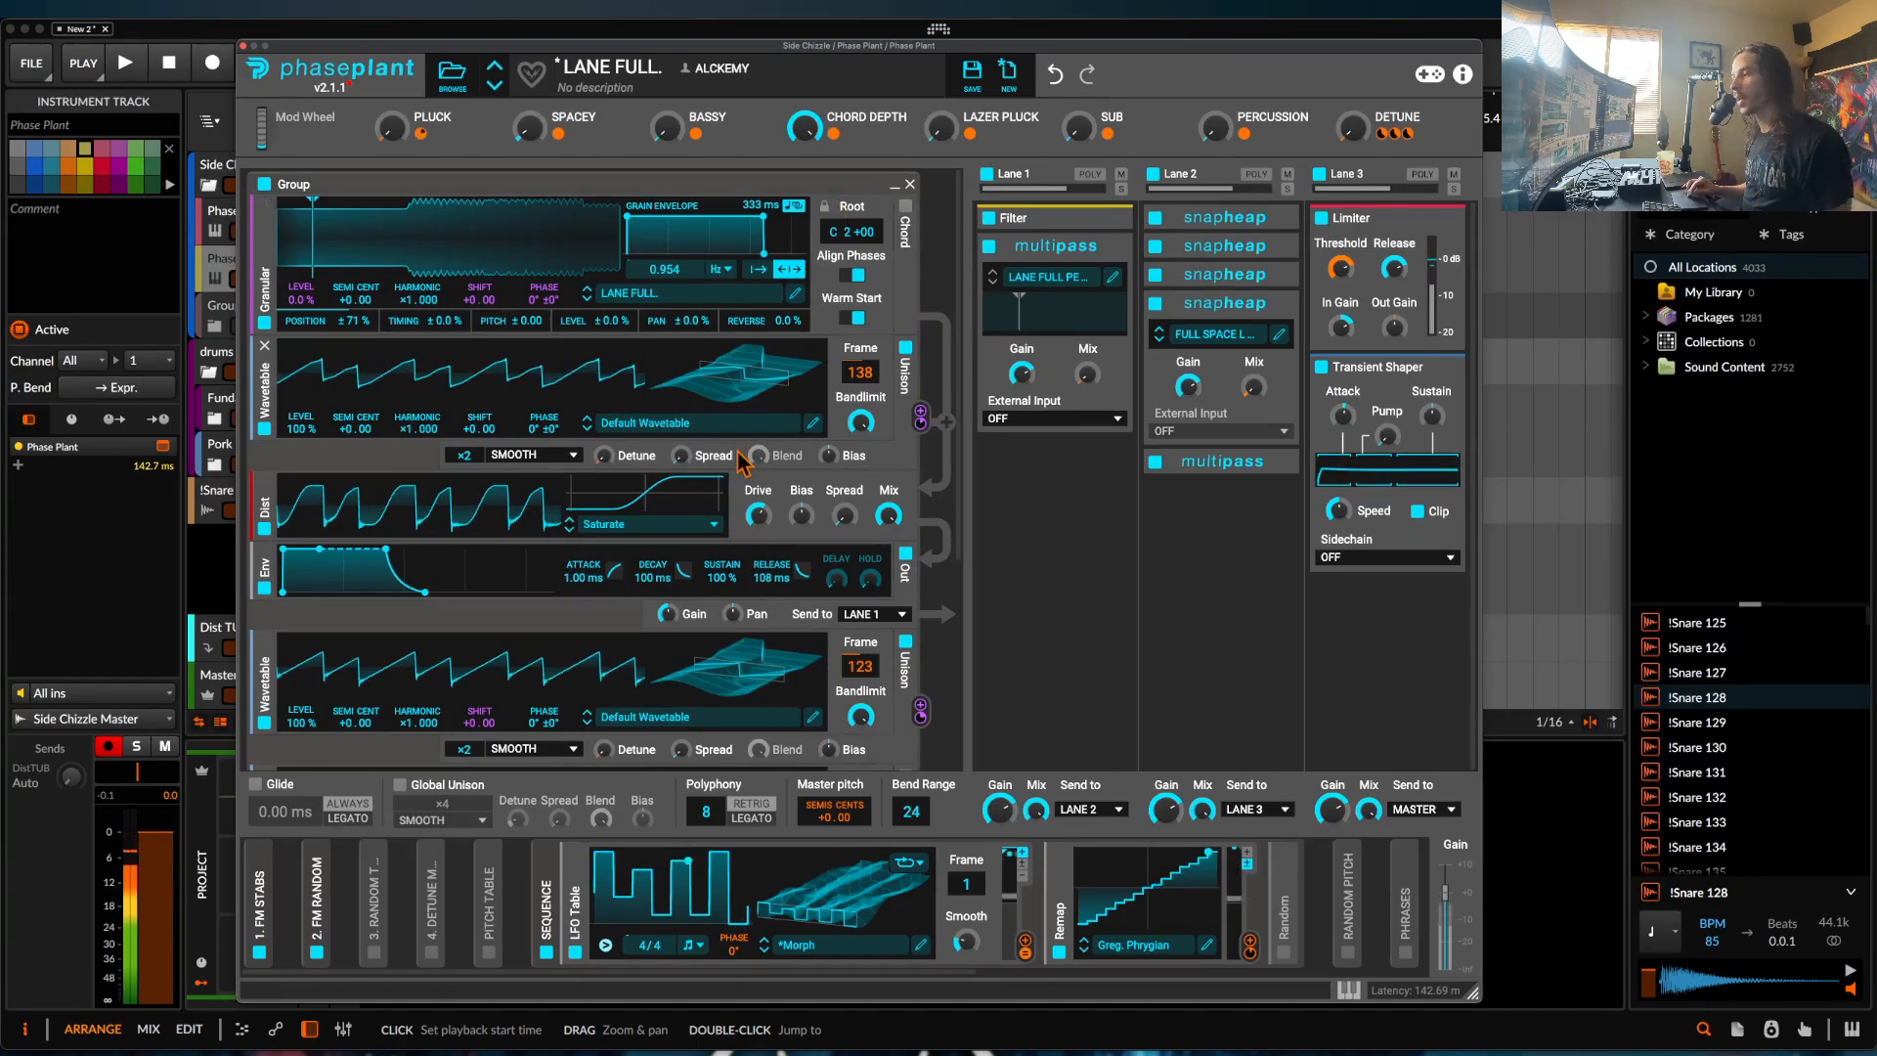
Try the LAZER PLUCK and SPACEY macros at full and return both to zero.
mouse_move(848, 831)
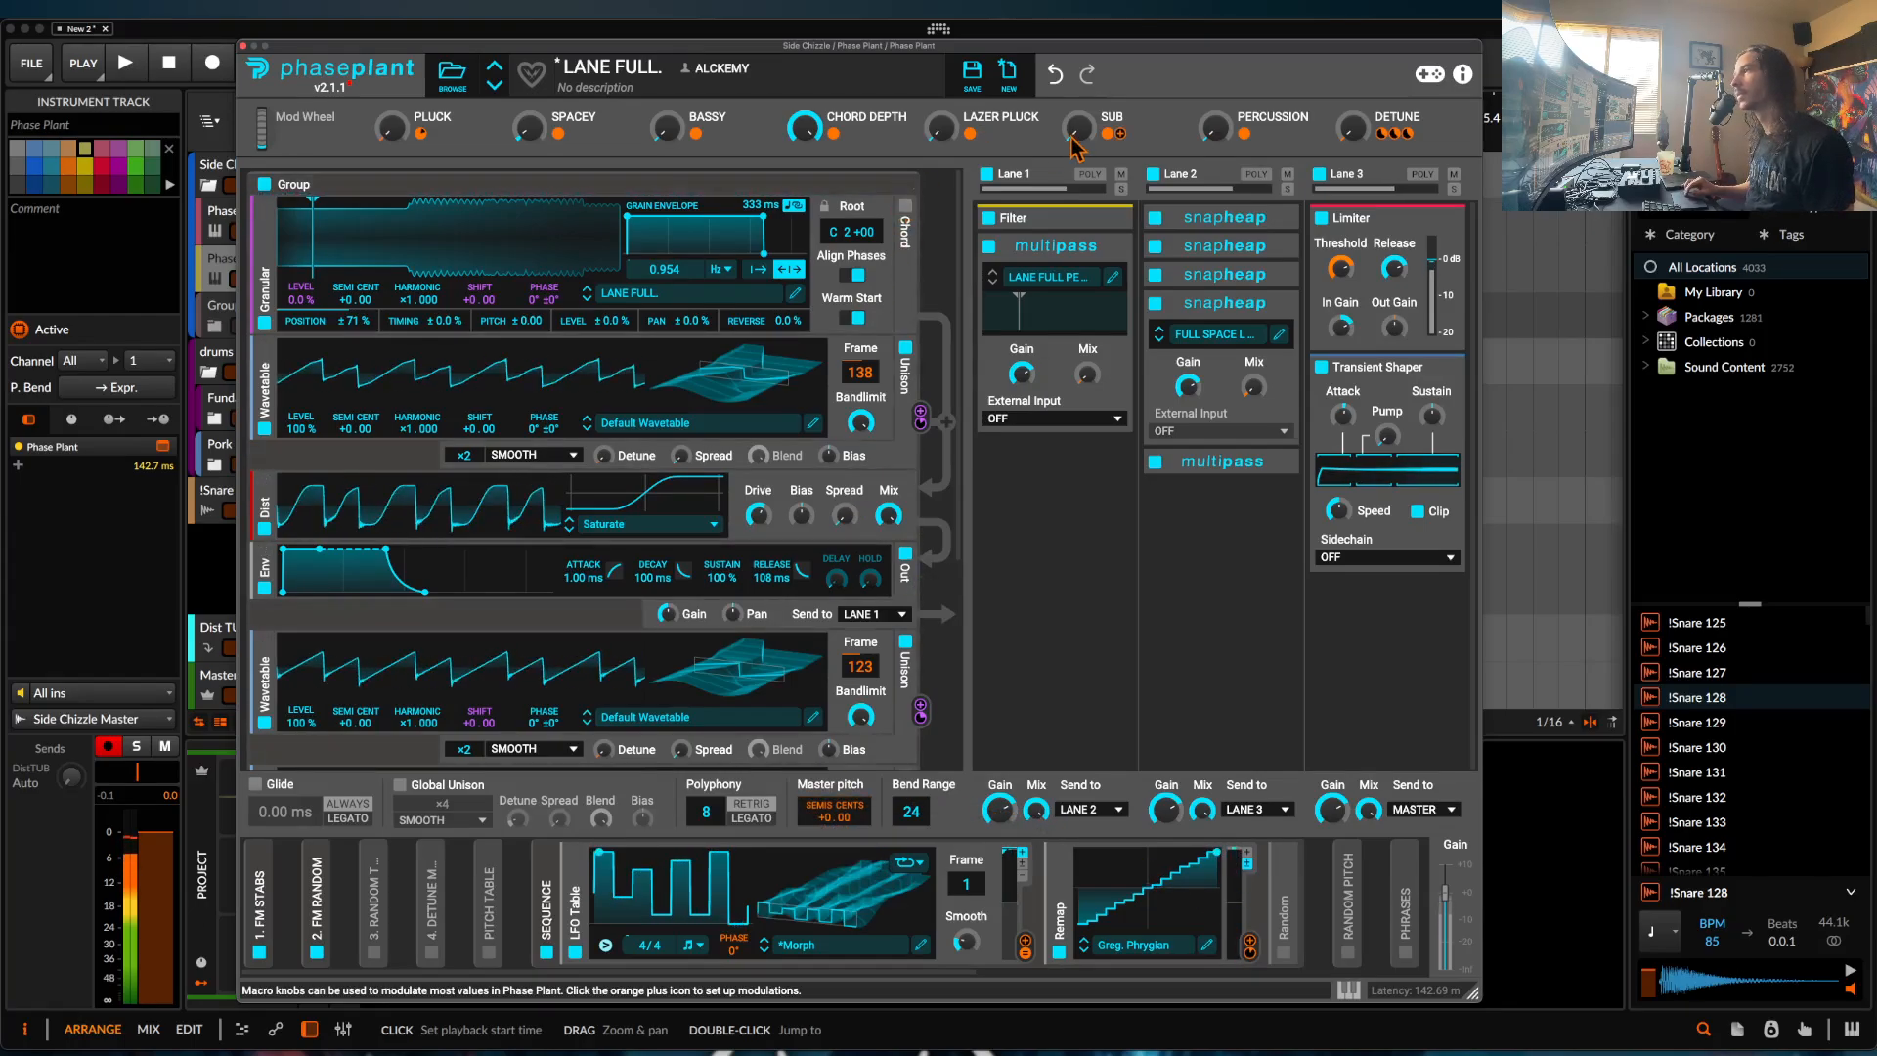
mouse_move(962, 141)
left_click_drag(941, 128, 942, 80)
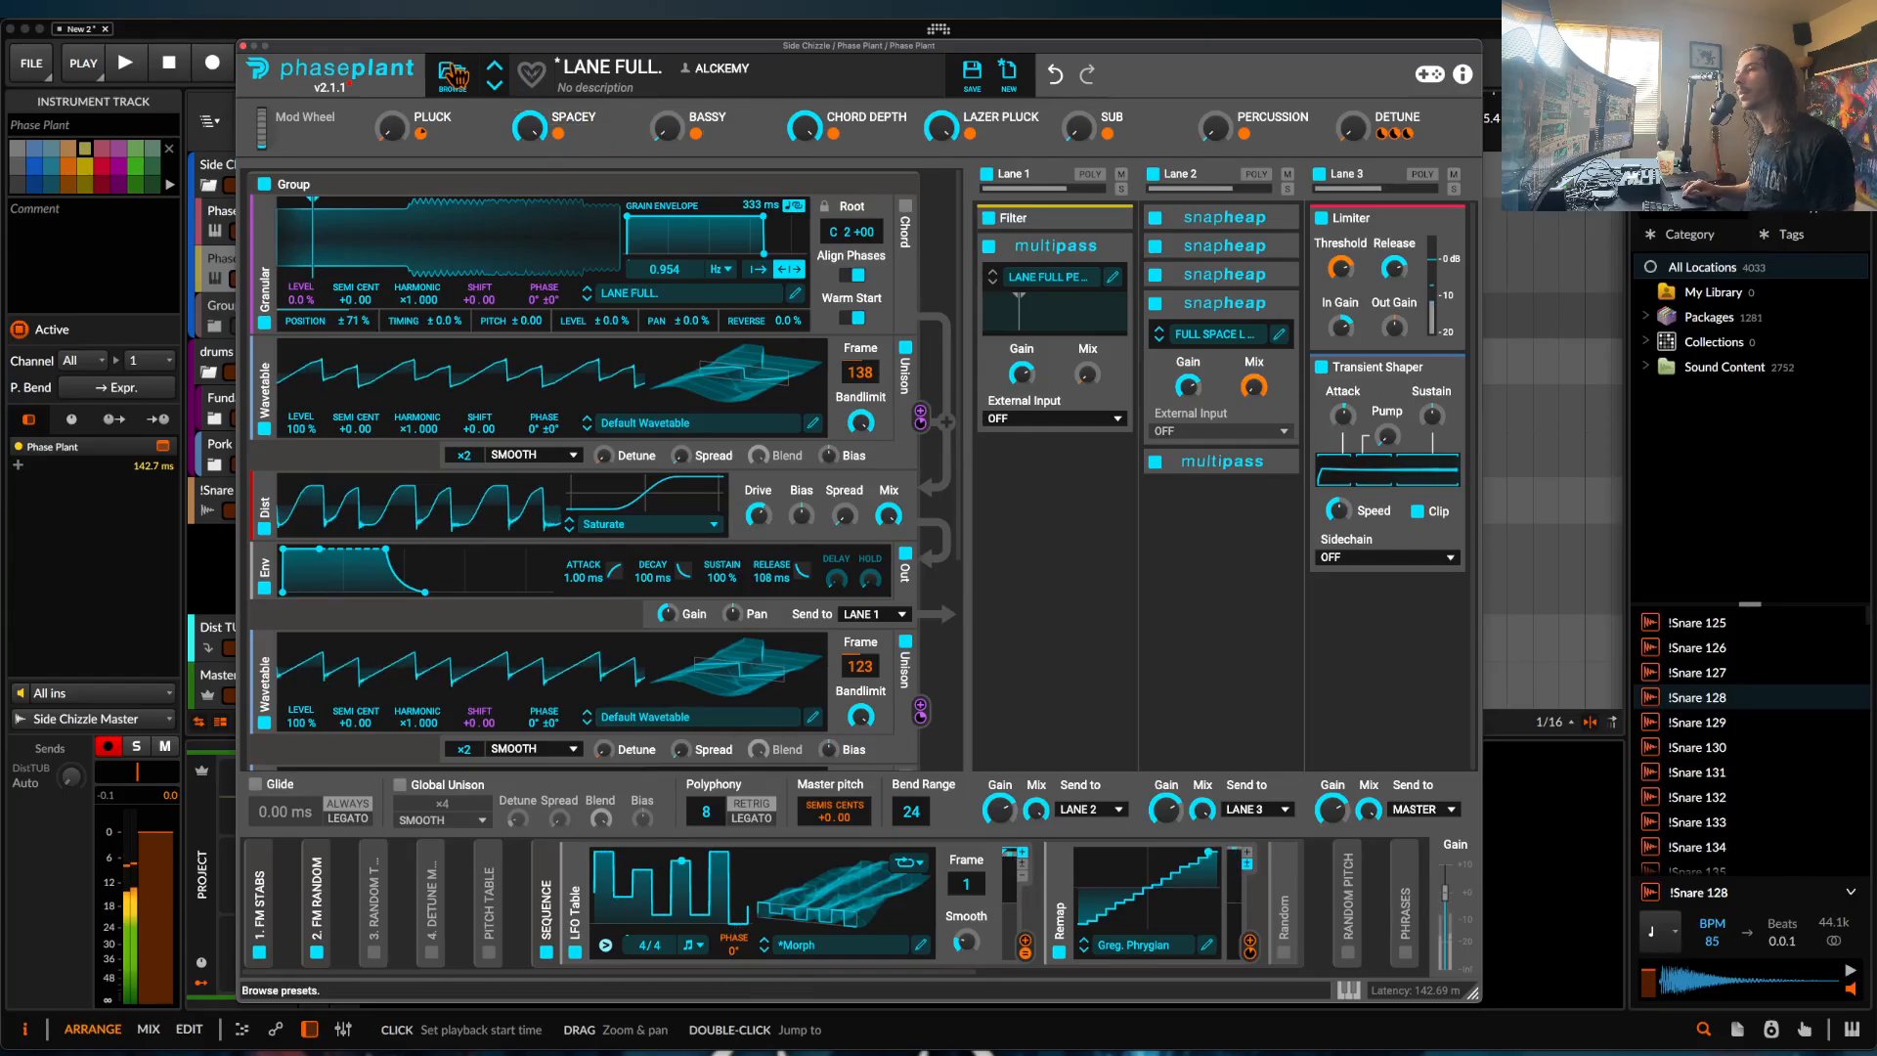
left_click_drag(941, 128, 942, 176)
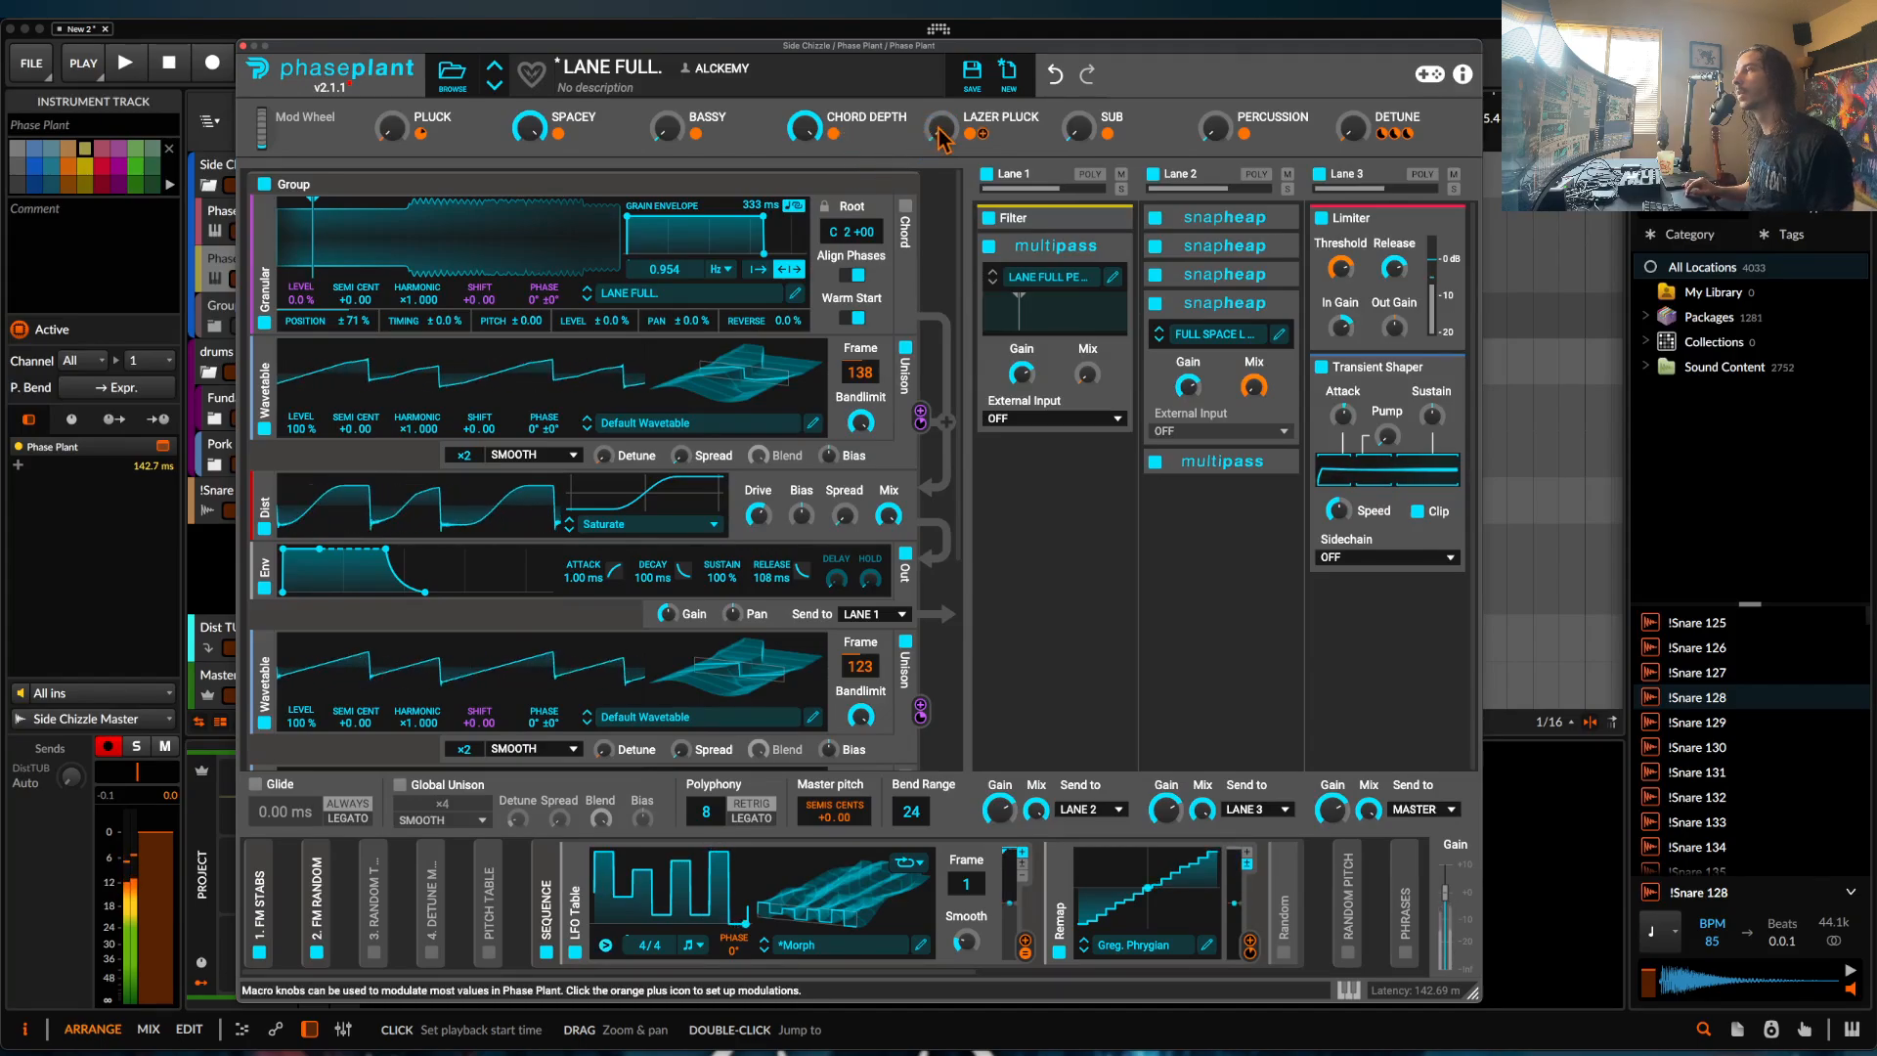
left_click_drag(534, 137, 534, 152)
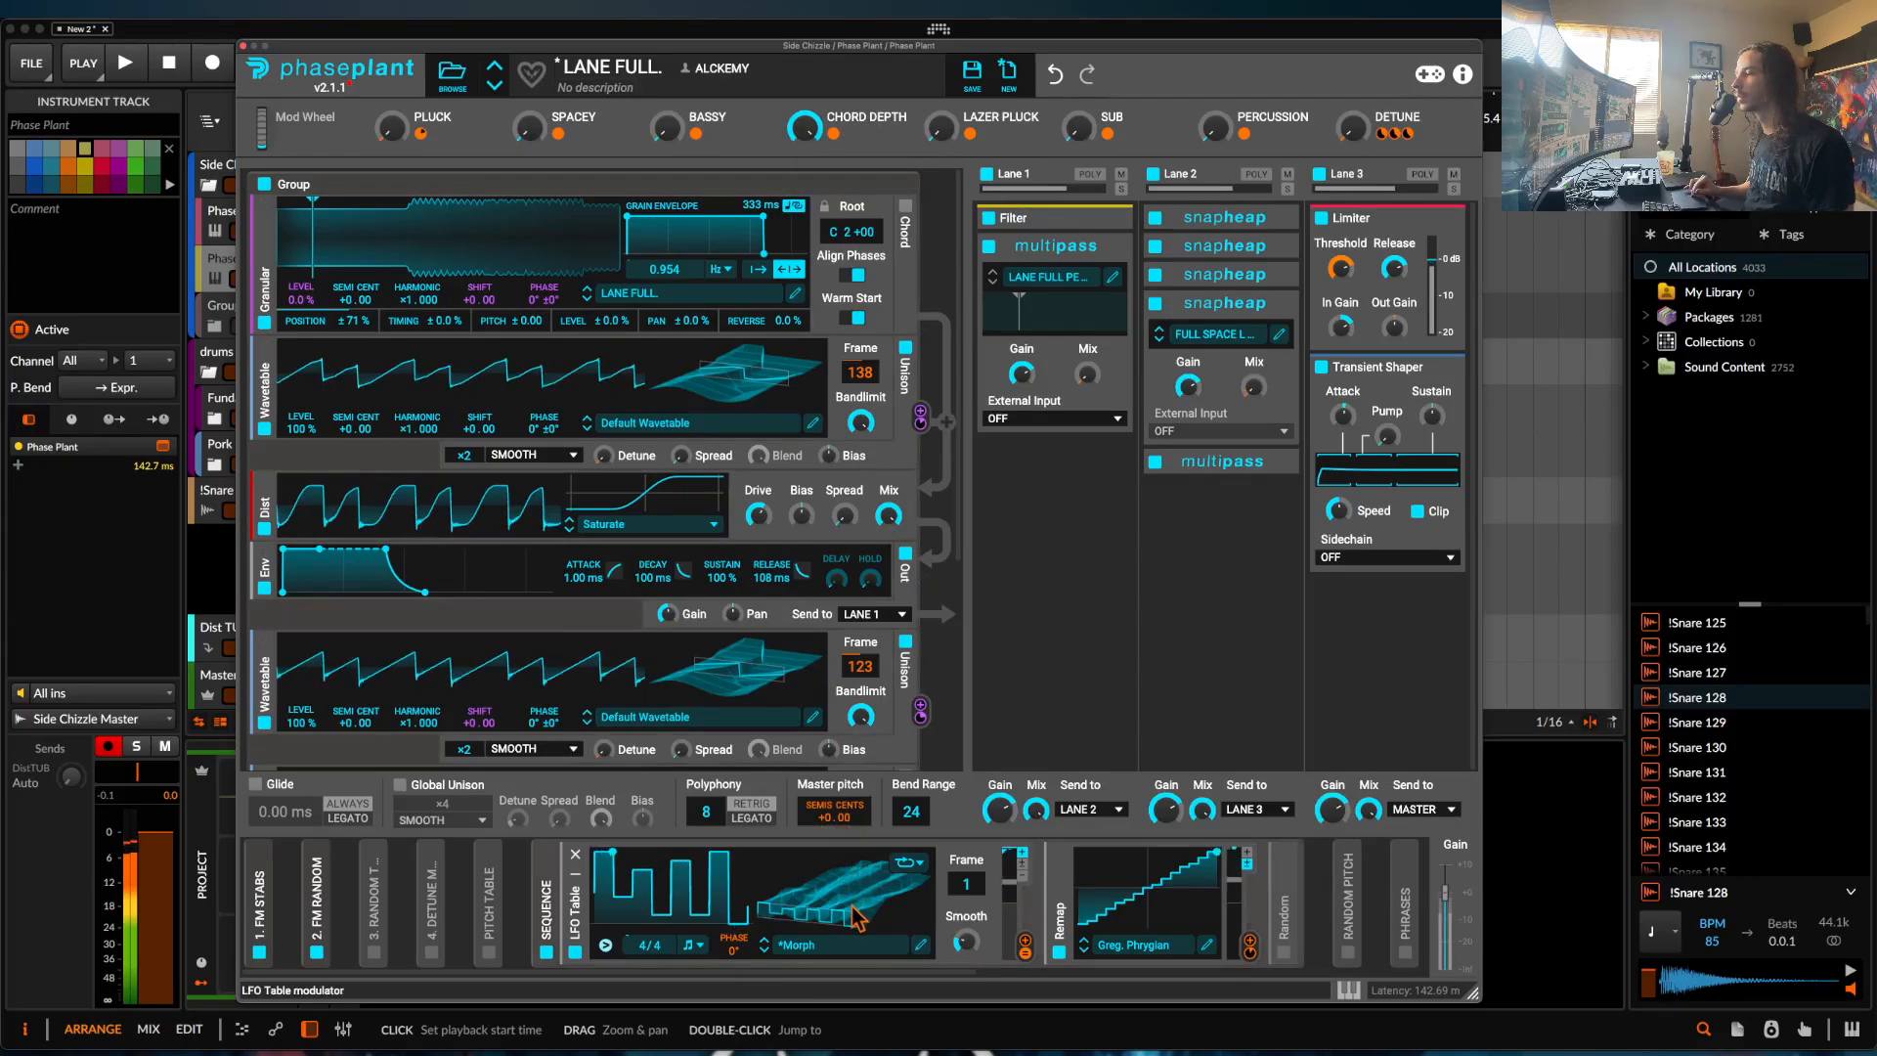
Set the LFO Table modulator's frame to 256 and turn the CHORD DEPTH macro down to zero.
left_click_drag(857, 919, 857, 864)
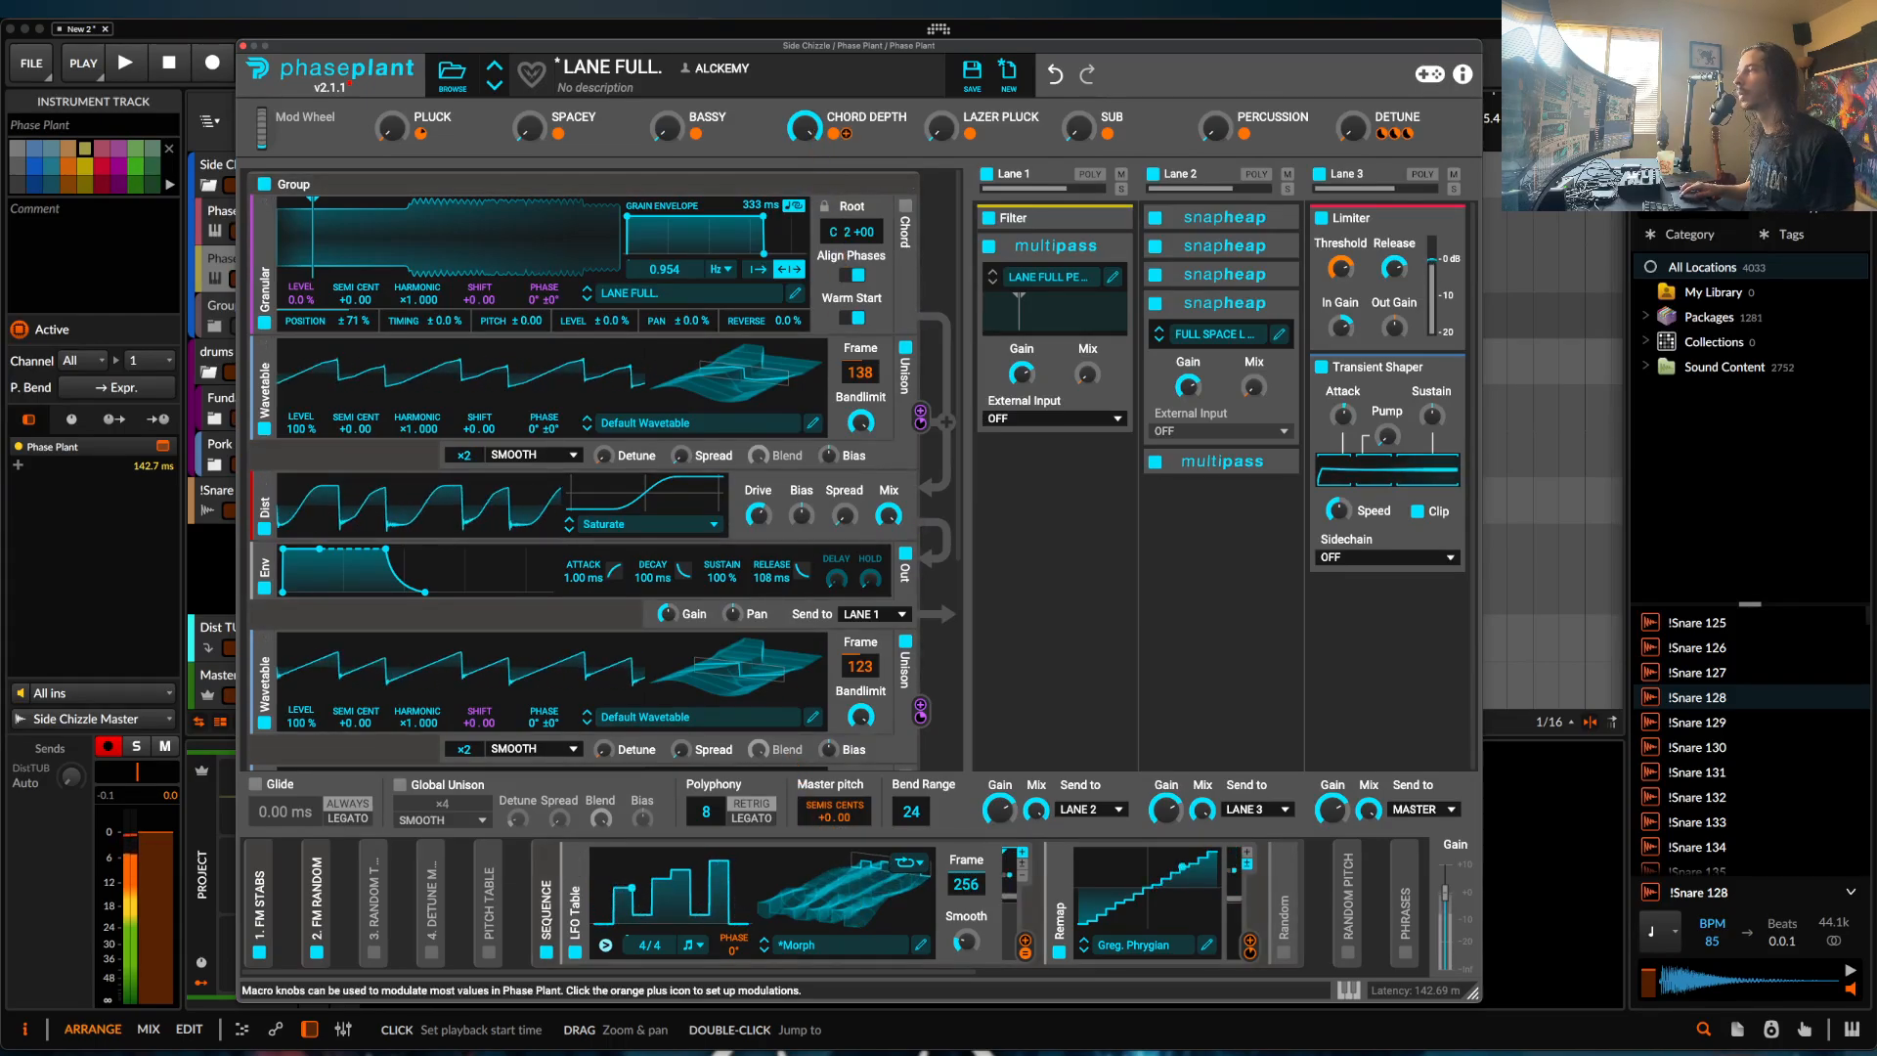
left_click_drag(804, 128, 804, 262)
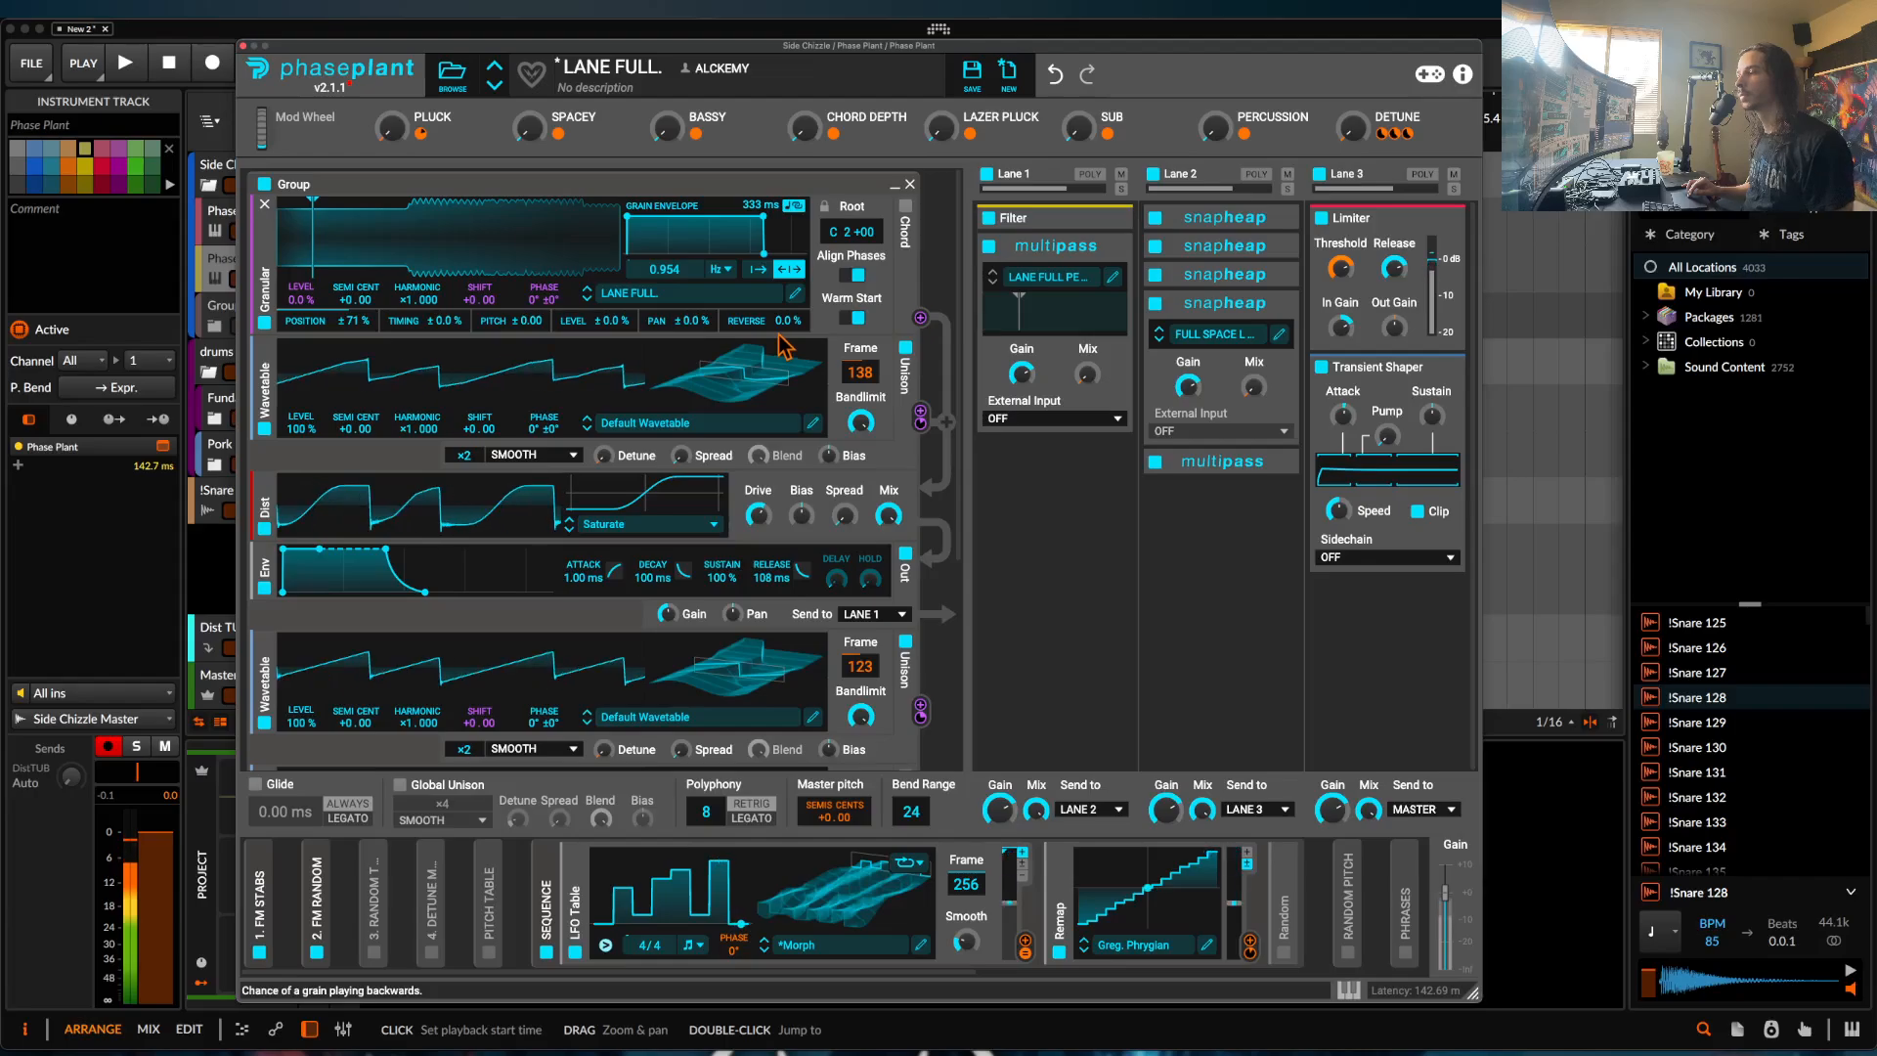